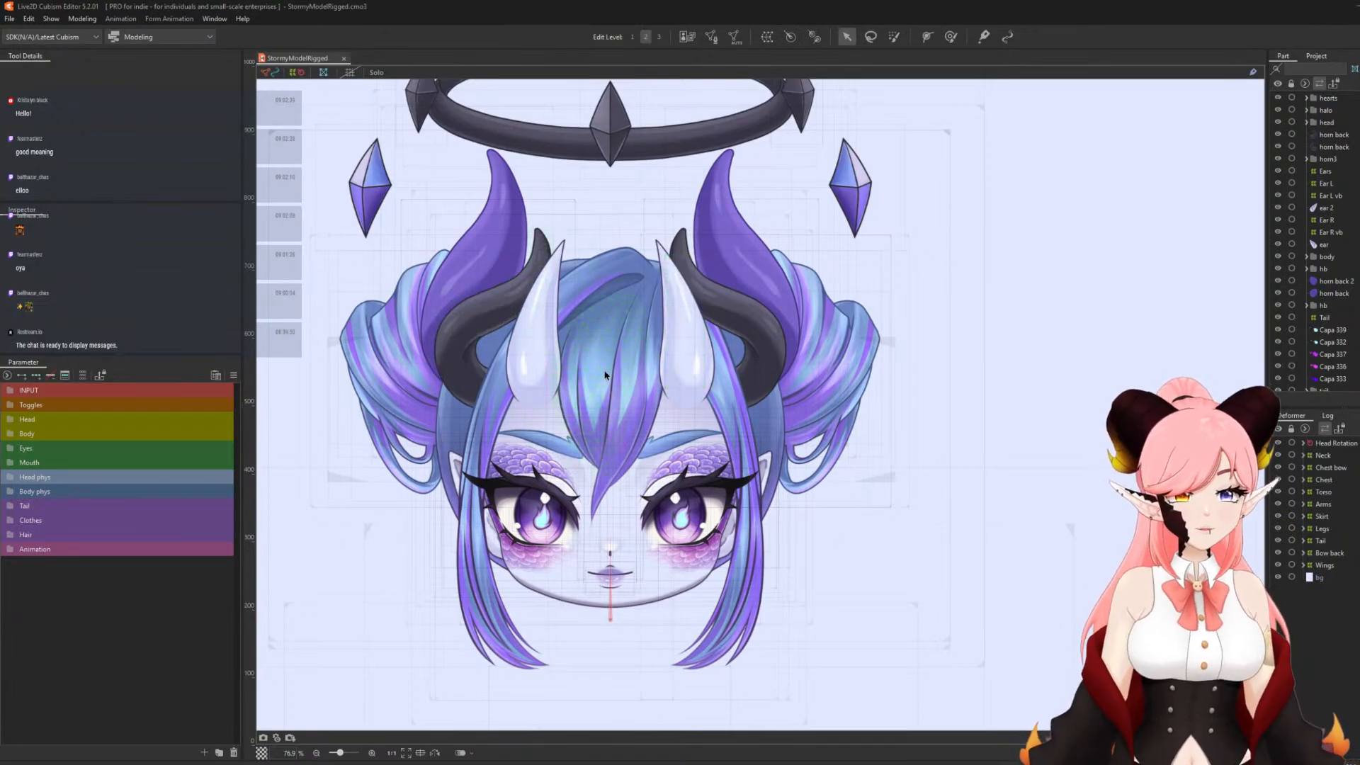
{"action": "scroll", "coordinate": [632, 354], "scroll_direction": "down", "scroll_amount": 2}
{"action": "scroll", "coordinate": [632, 388], "scroll_direction": "up", "scroll_amount": 2}
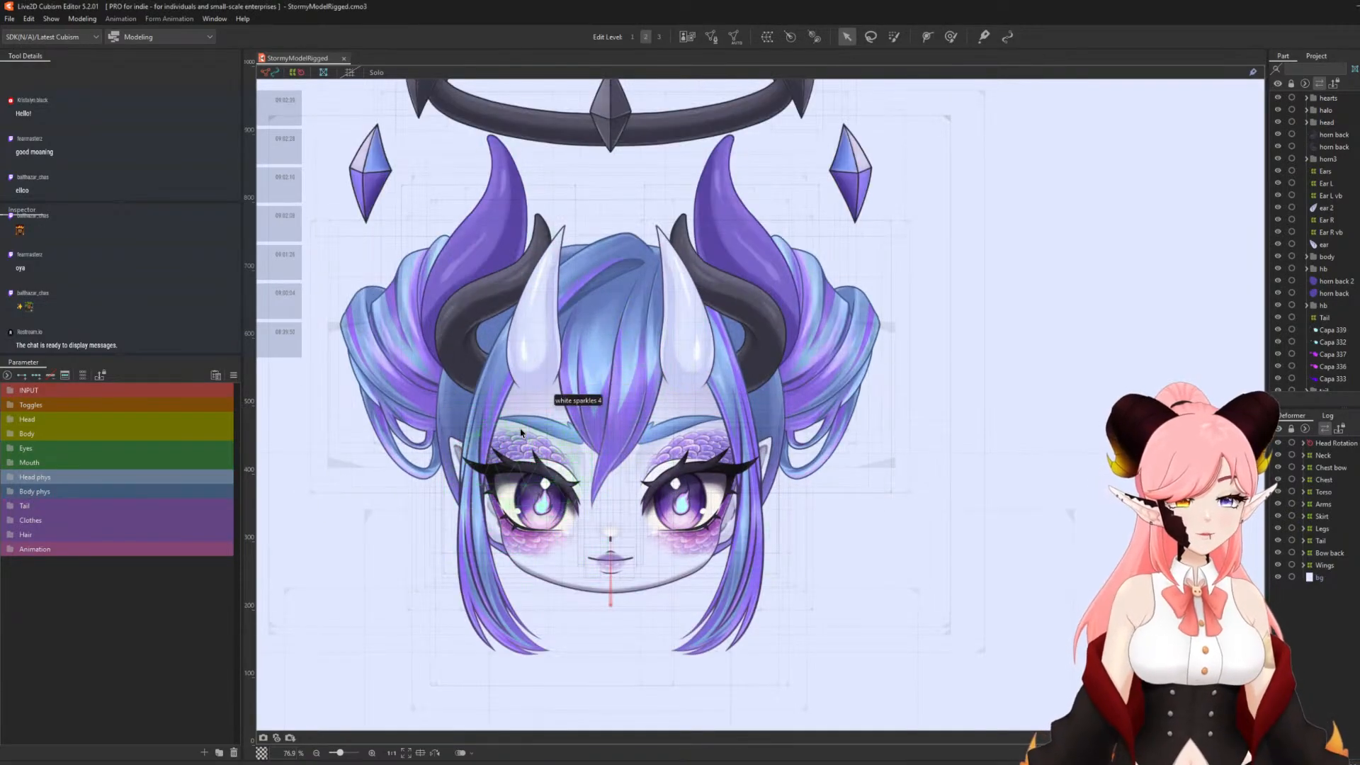
{"action": "scroll", "coordinate": [522, 436], "scroll_direction": "down", "scroll_amount": 2}
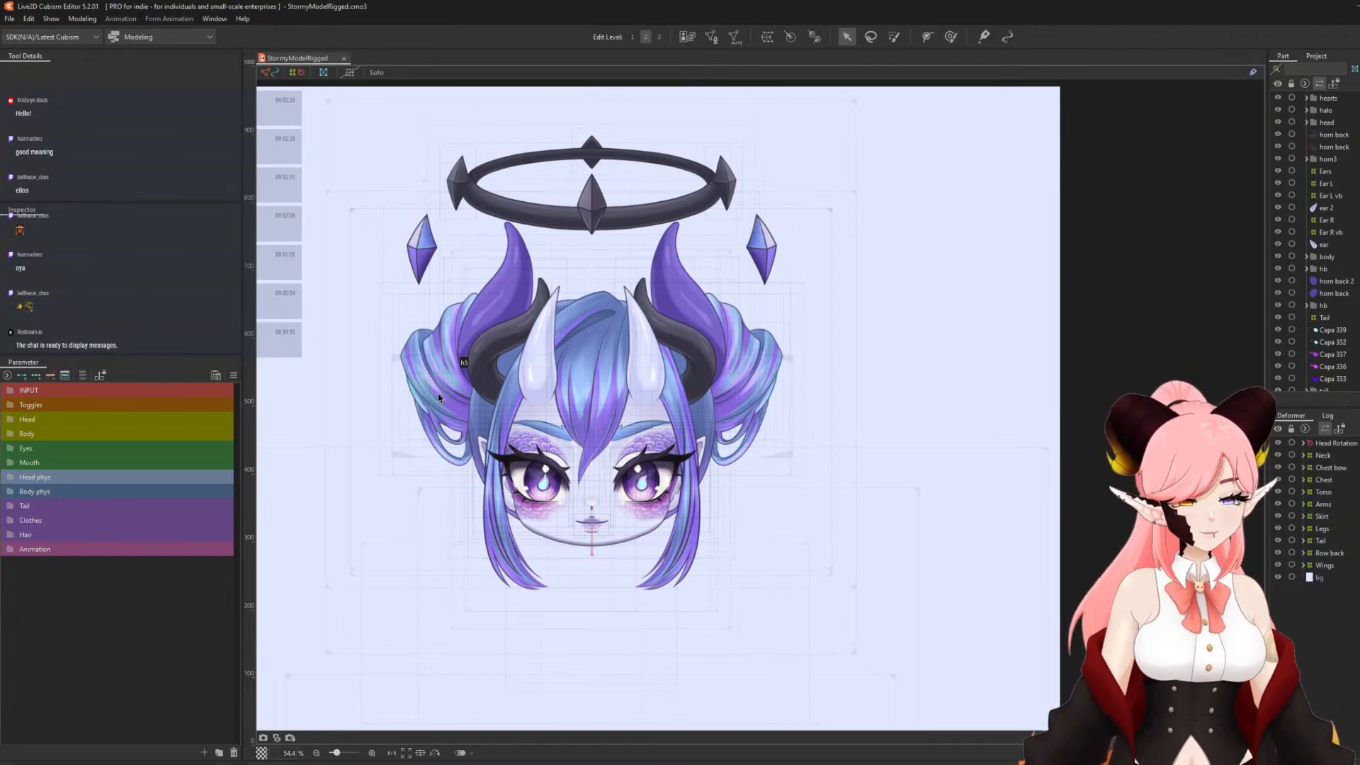
{"action": "scroll", "coordinate": [633, 406], "scroll_direction": "up", "scroll_amount": 3}
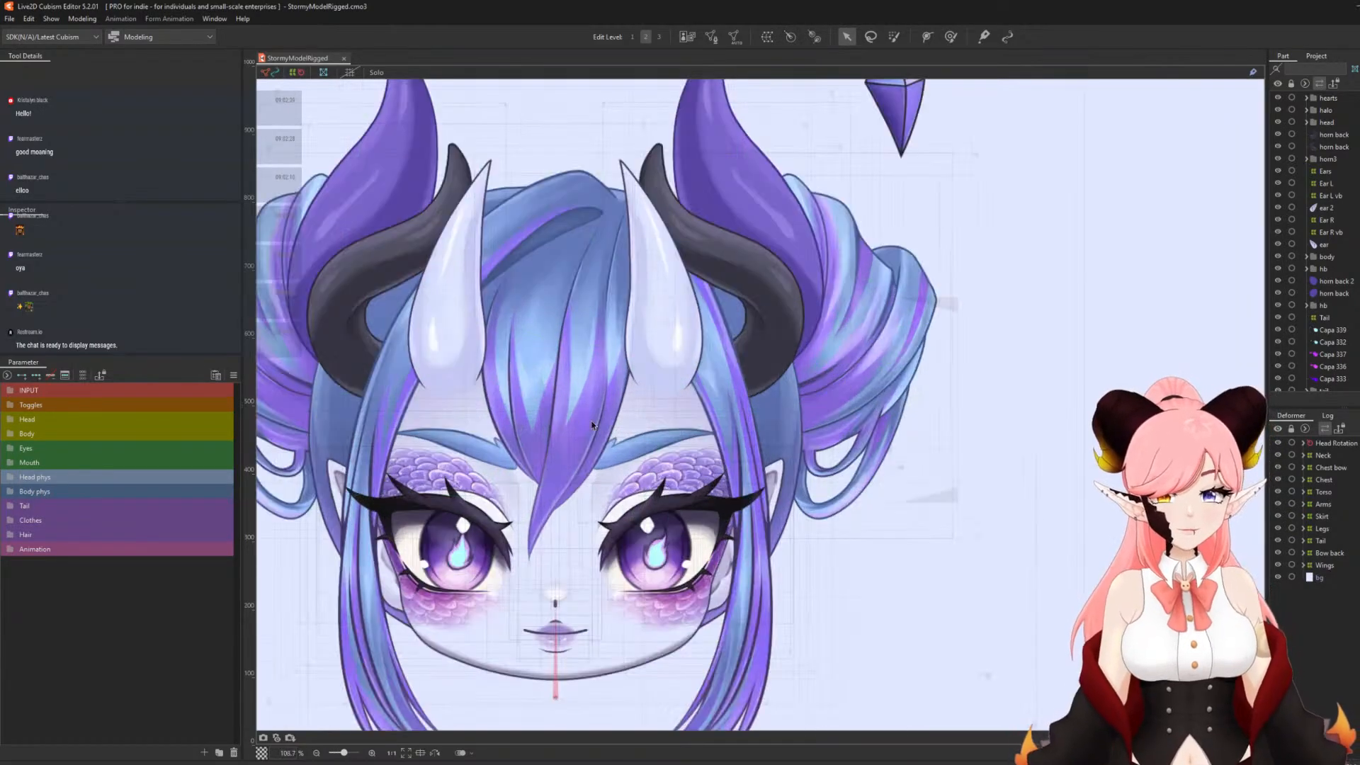
- Create a parameter named Hair gravity with ID HairZ and a range from -30 to 30
{"action": "left_click", "coordinate": [204, 752]}
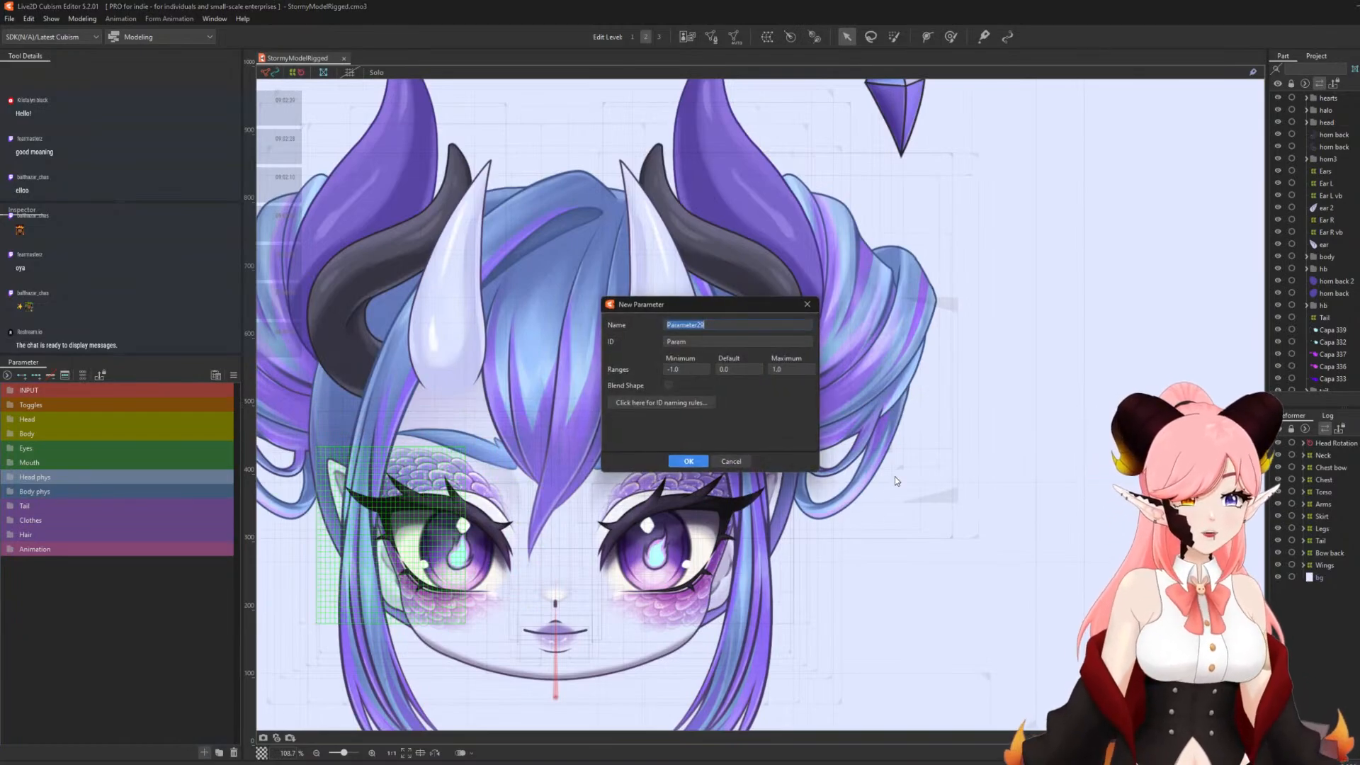
{"action": "type", "text": "Hair g"}
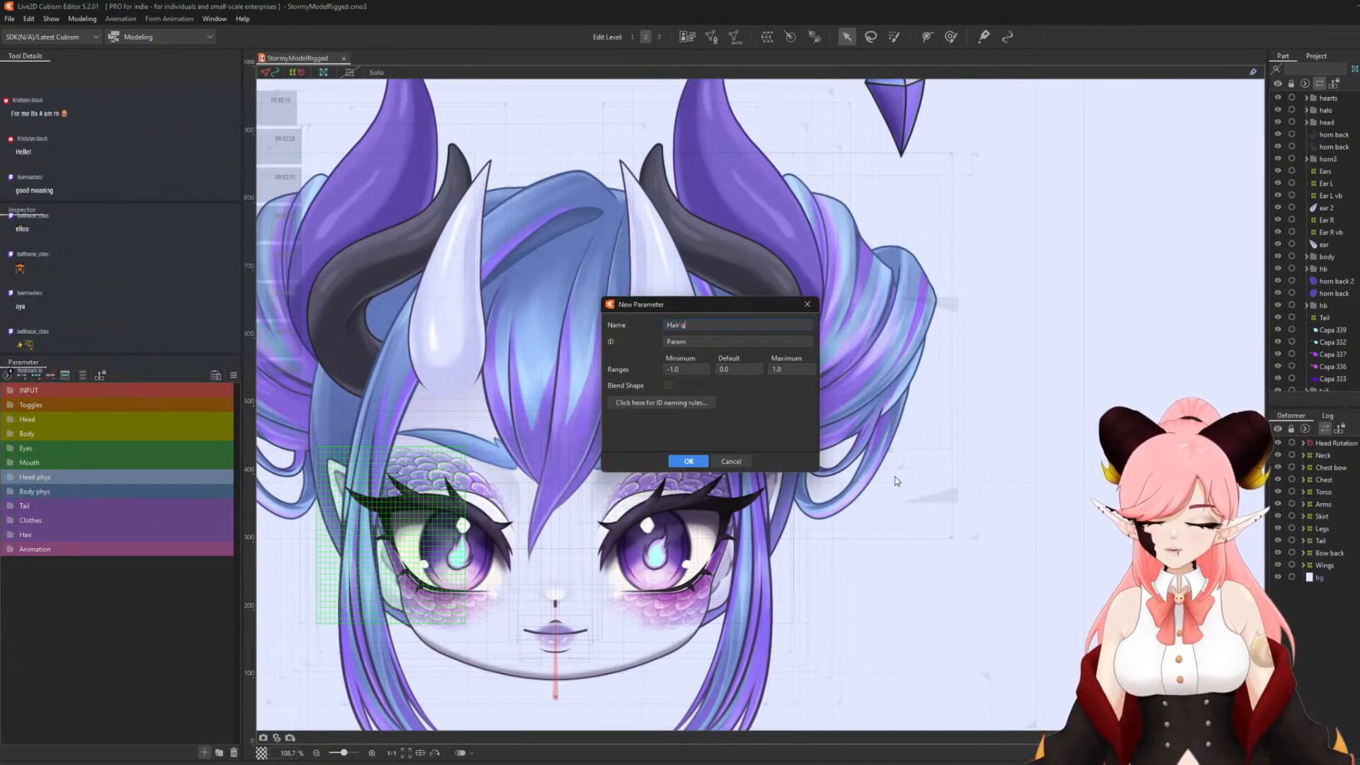
{"action": "type", "text": "ravity"}
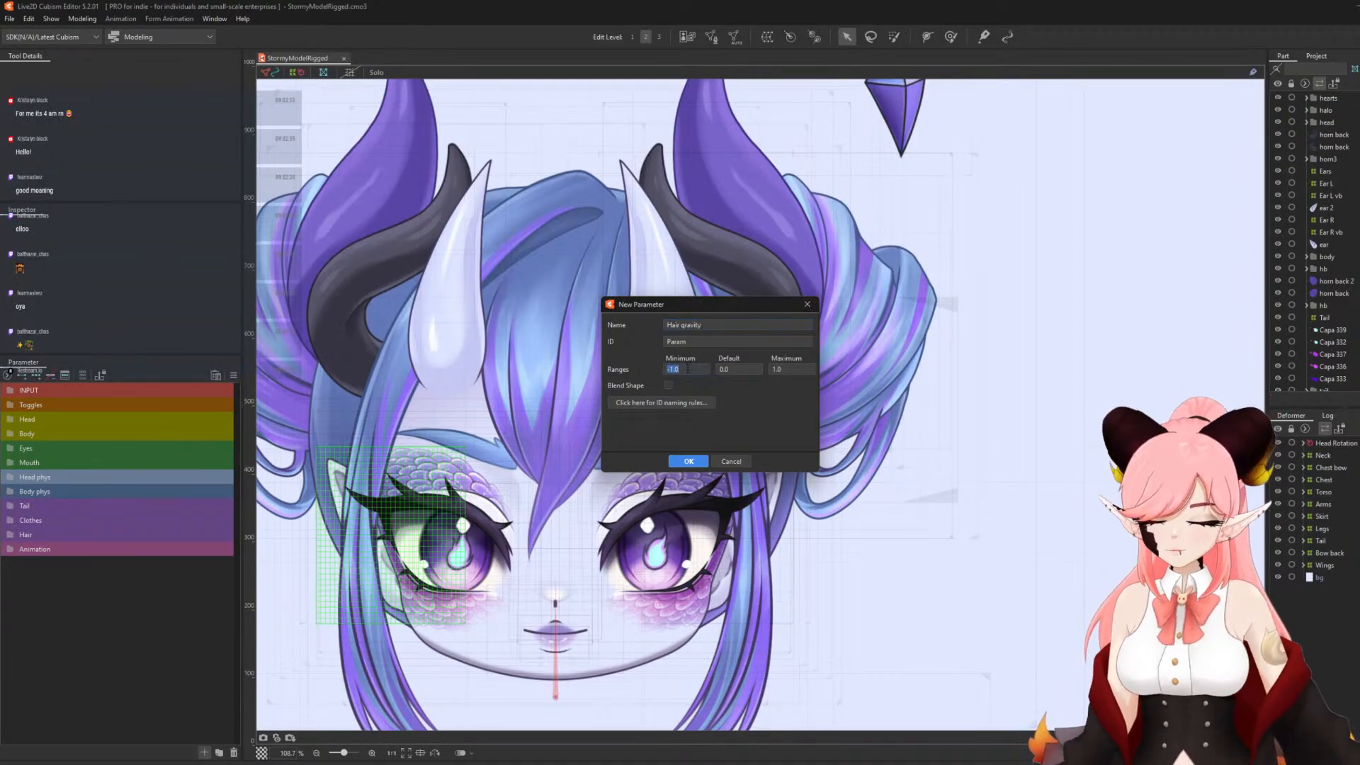
{"action": "type", "text": "-"}
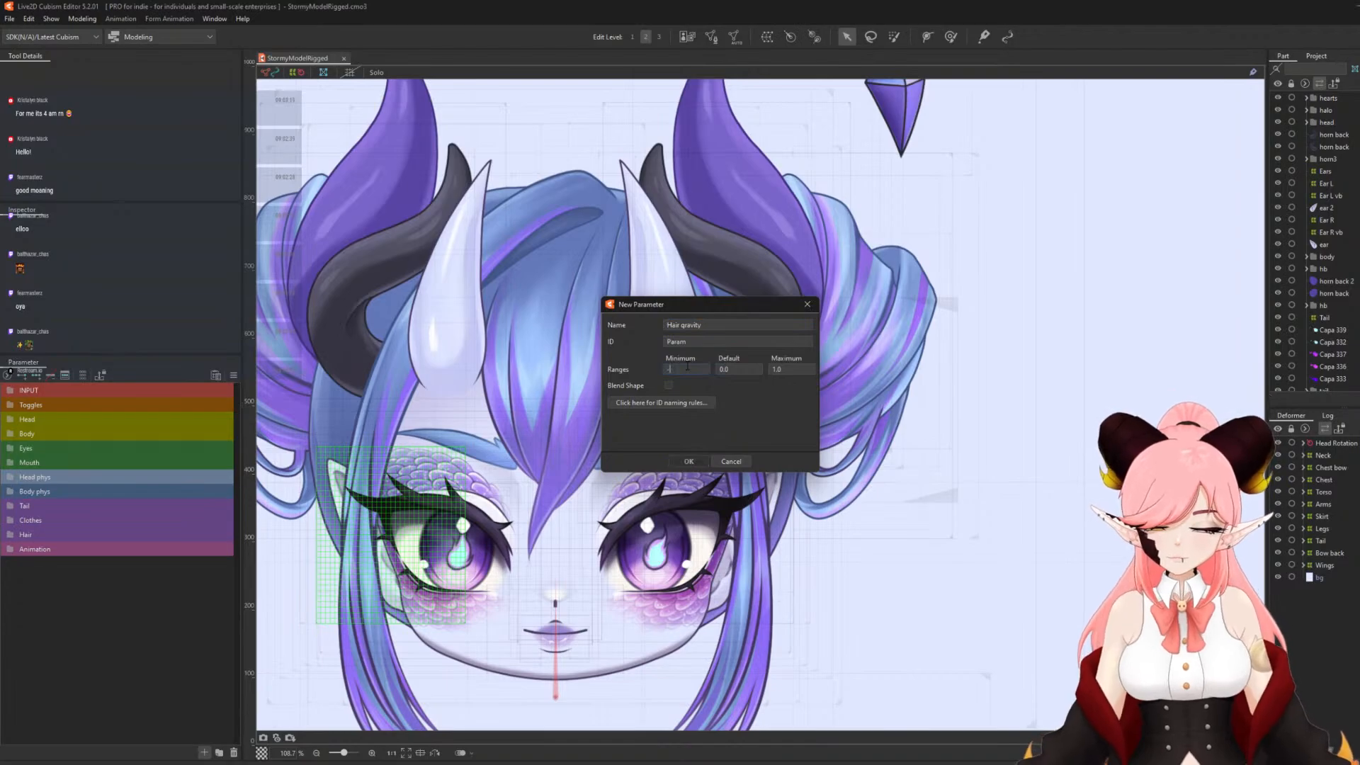
{"action": "type", "text": "30"}
{"action": "left_click", "coordinate": [791, 369]}
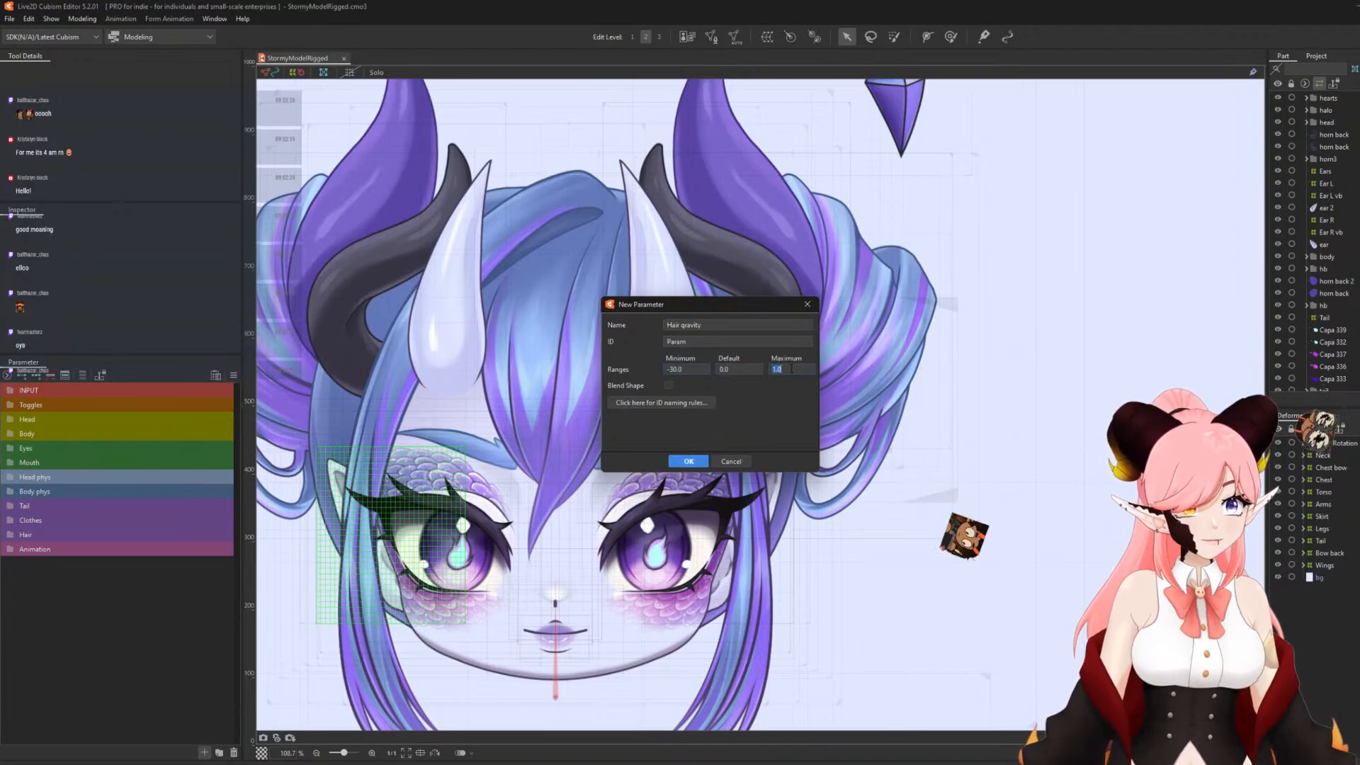
{"action": "type", "text": "30"}
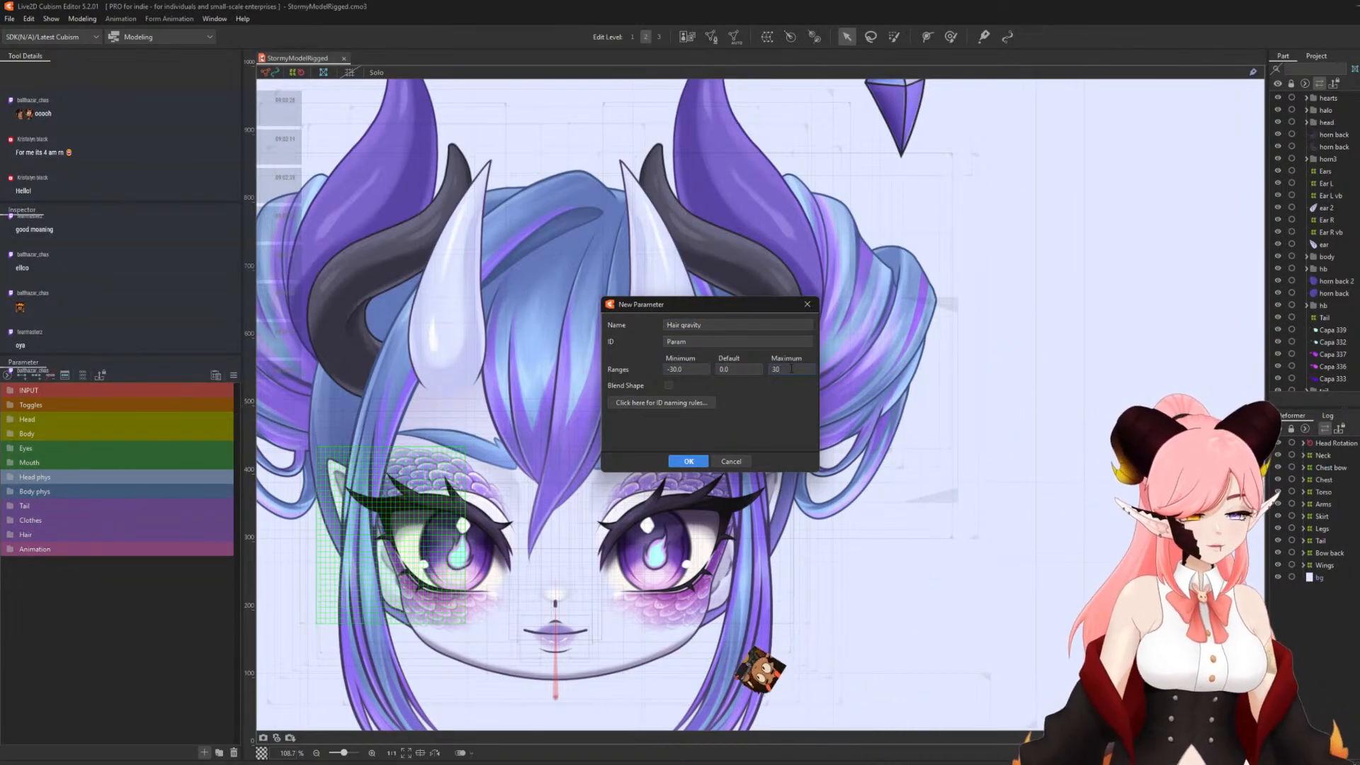
{"action": "double_click", "coordinate": [714, 341]}
{"action": "type", "text": "HairZ"}
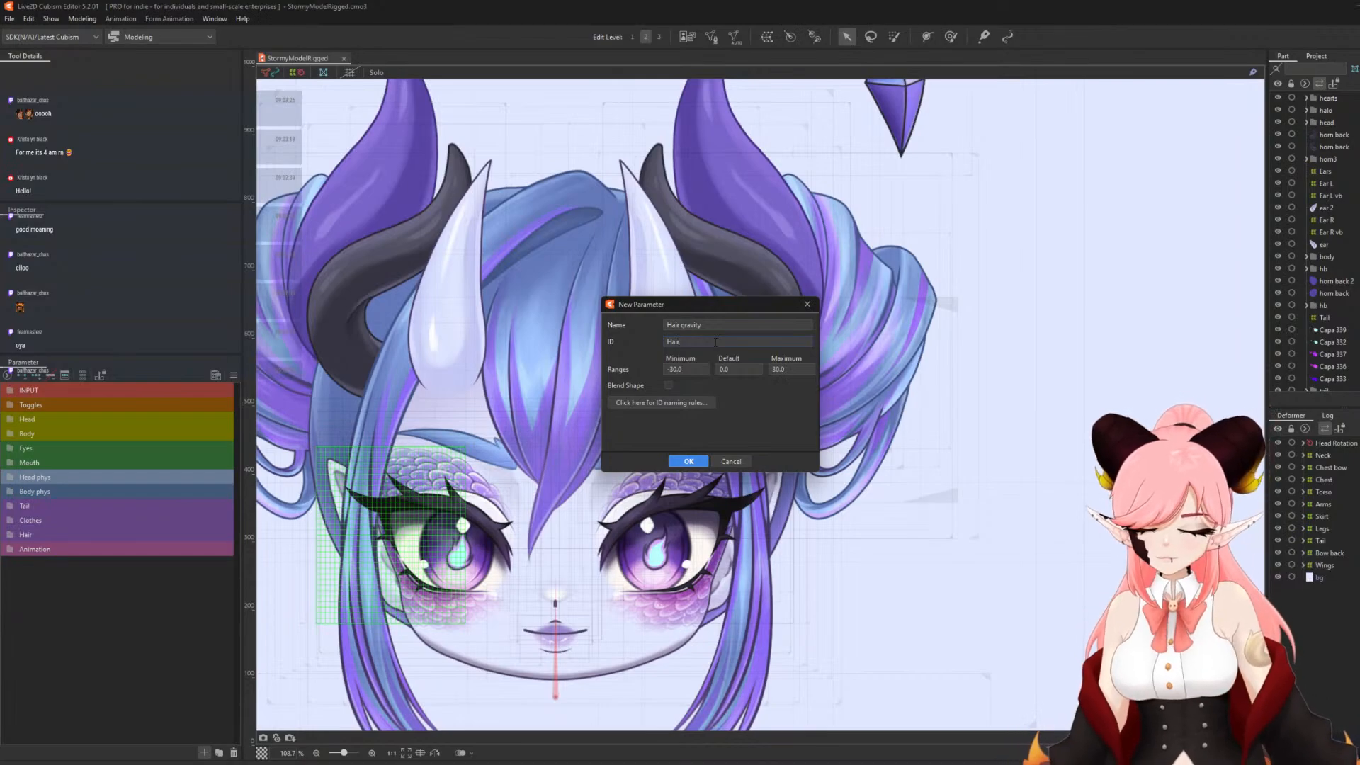
{"action": "left_click", "coordinate": [688, 461]}
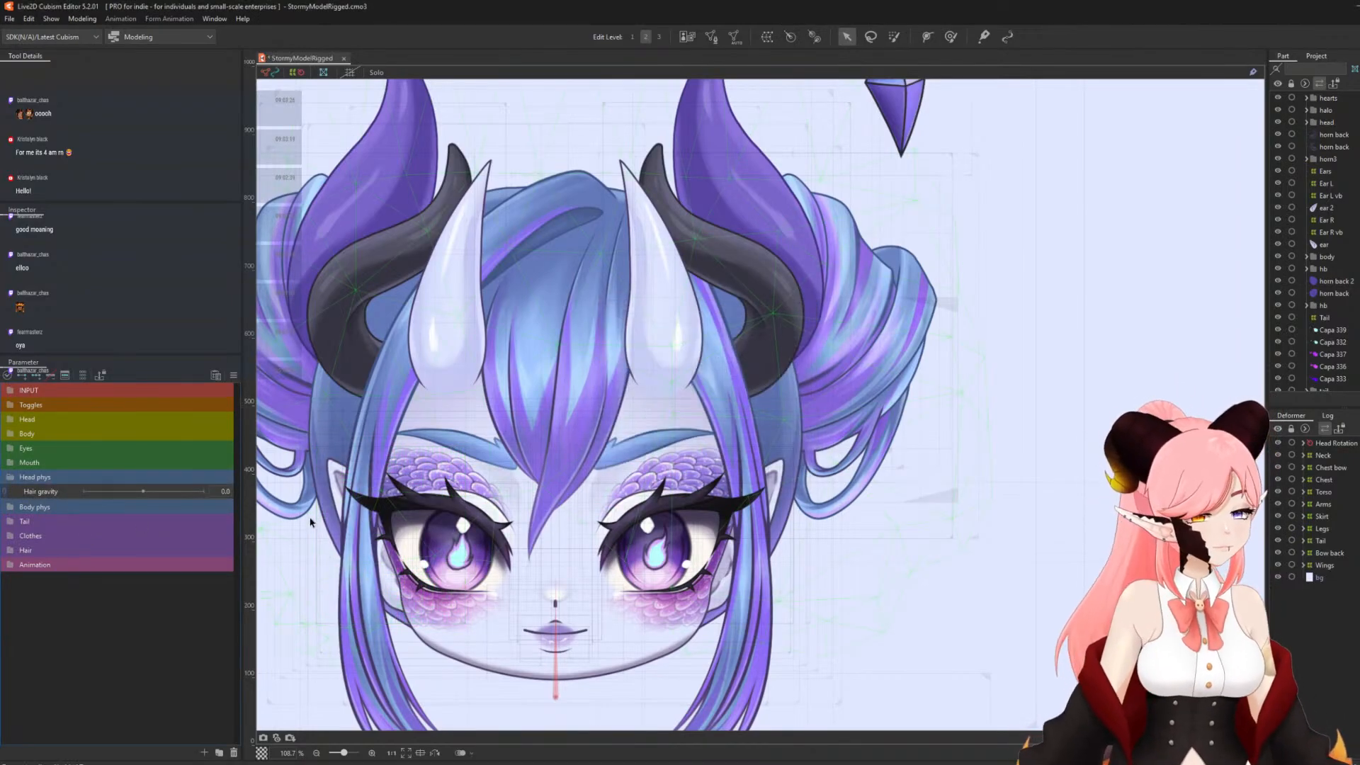
- Tilt the head fully to one side by setting the Head z parameter to -30
{"action": "scroll", "coordinate": [673, 326], "scroll_direction": "down", "scroll_amount": 5}
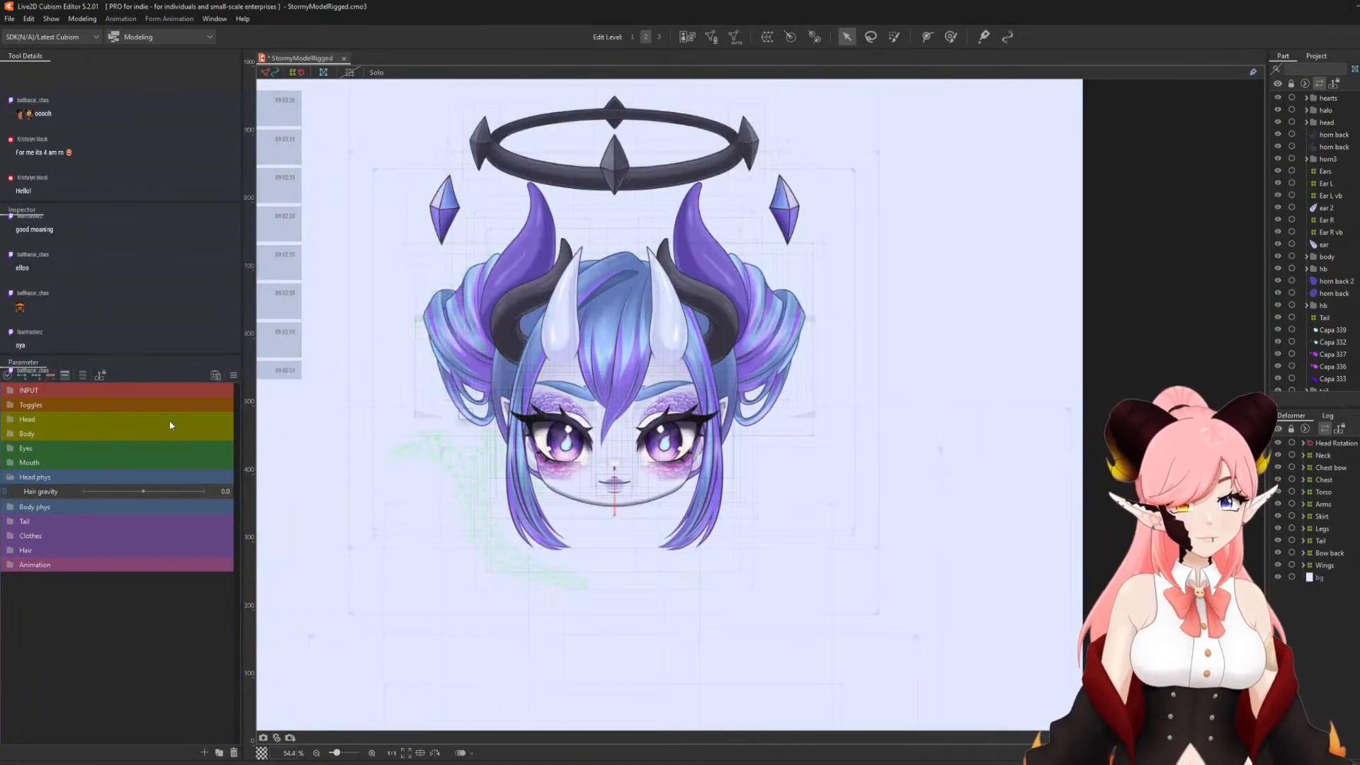
{"action": "left_click", "coordinate": [10, 419]}
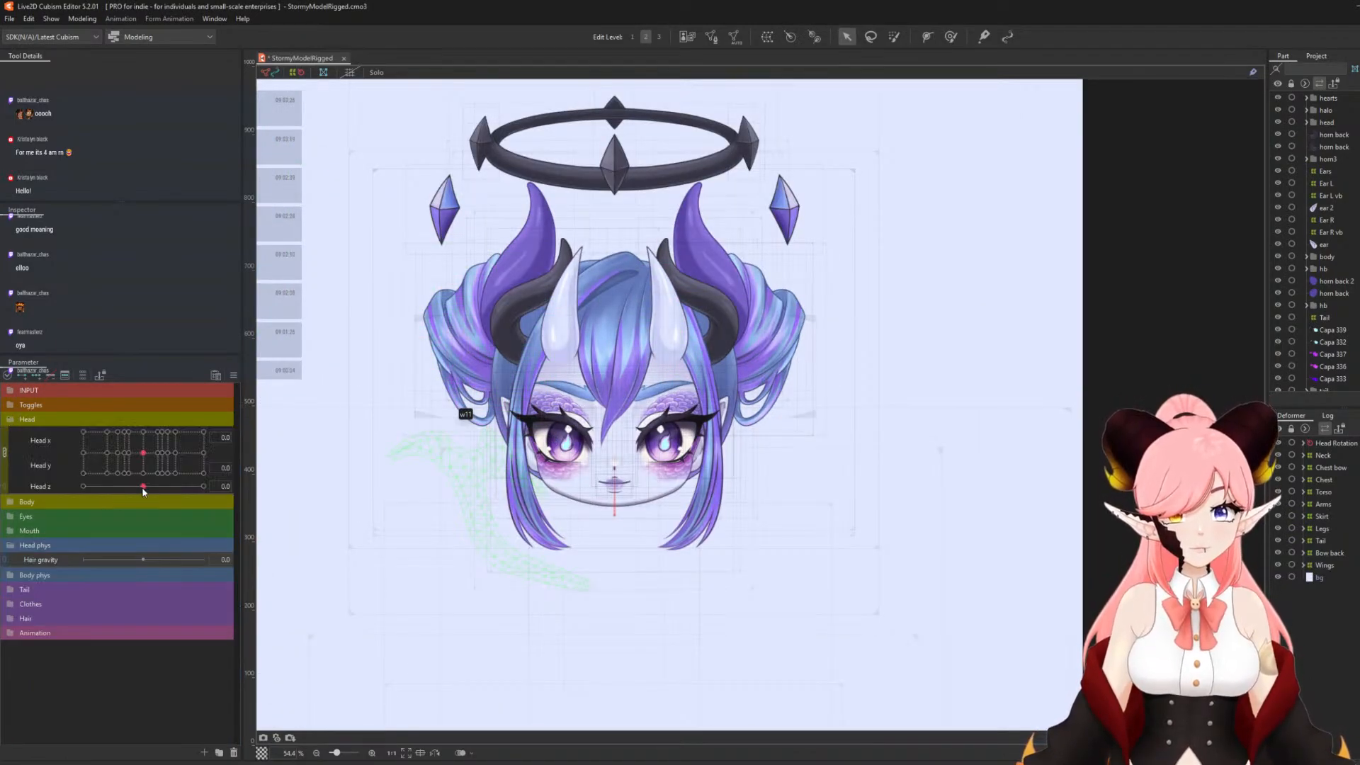
{"action": "left_click_drag", "start_coordinate": [142, 487], "coordinate": [71, 478]}
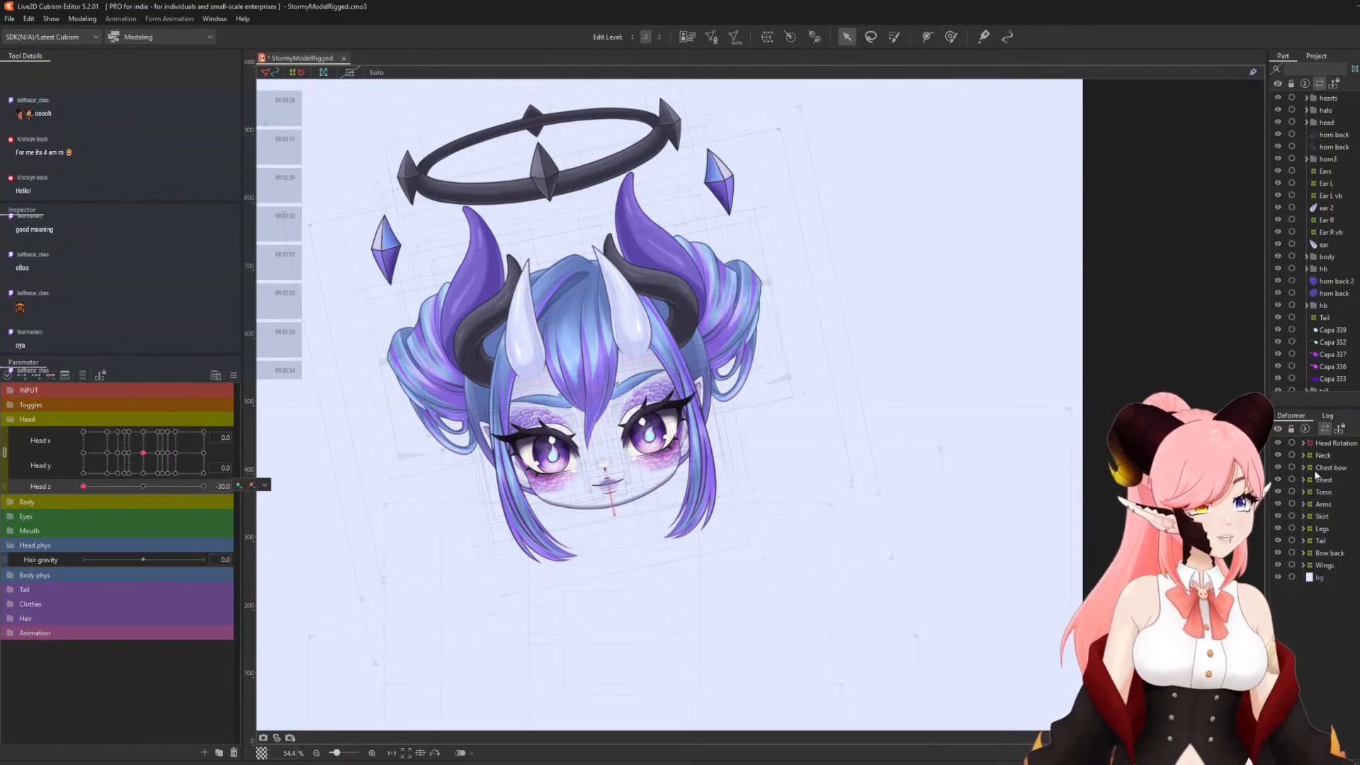
- Create a warp deformer named Hair gravity as parent of the Hair front deformer under Head
{"action": "left_click", "coordinate": [1303, 443]}
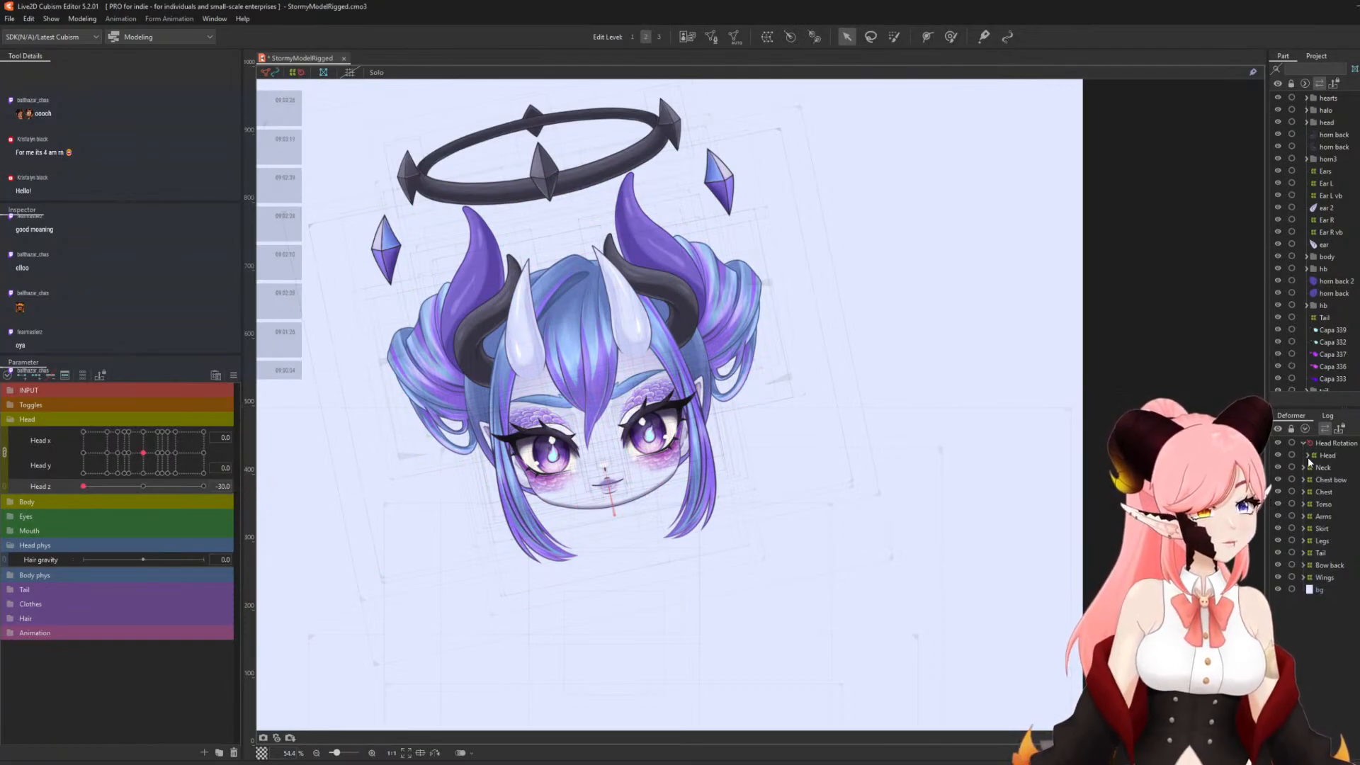
{"action": "left_click", "coordinate": [1307, 455]}
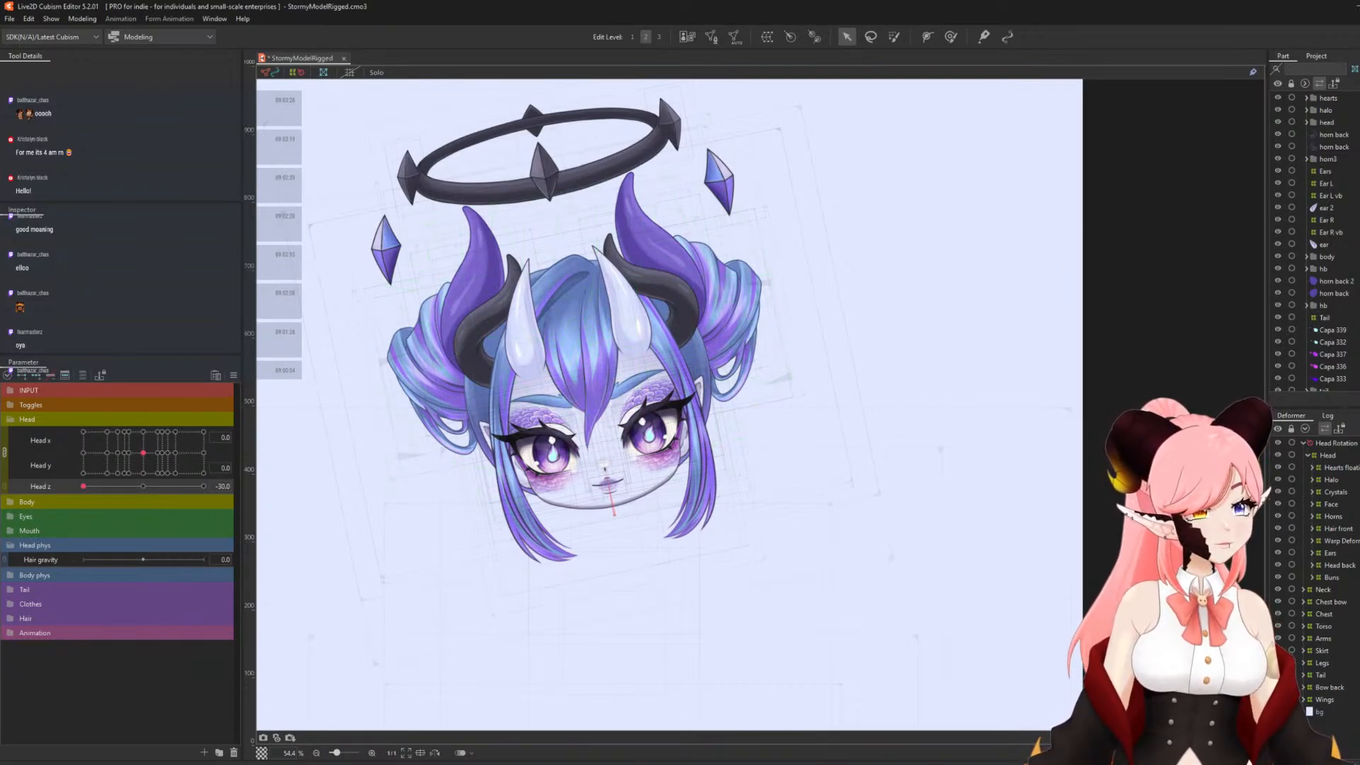
{"action": "left_click", "coordinate": [1338, 529]}
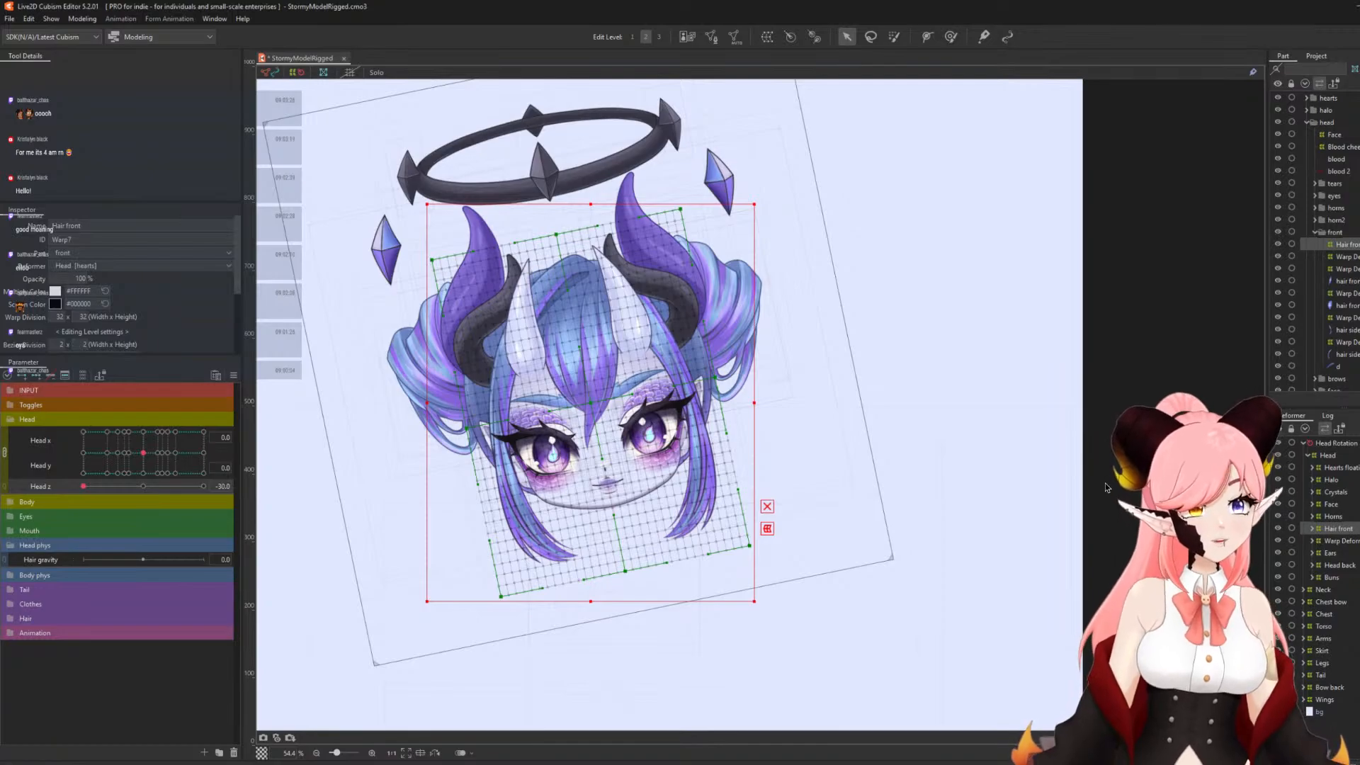
{"action": "left_click", "coordinate": [765, 42]}
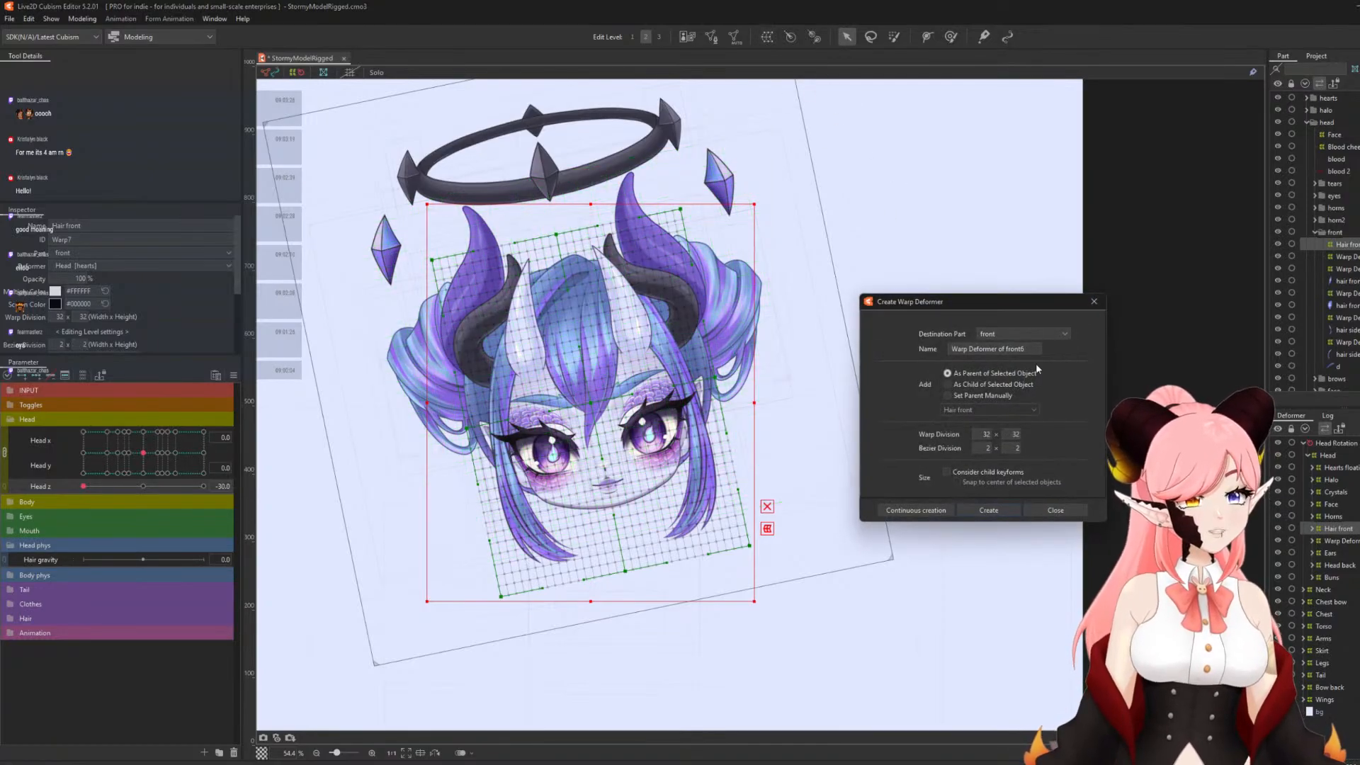
{"action": "type", "text": "Hai"}
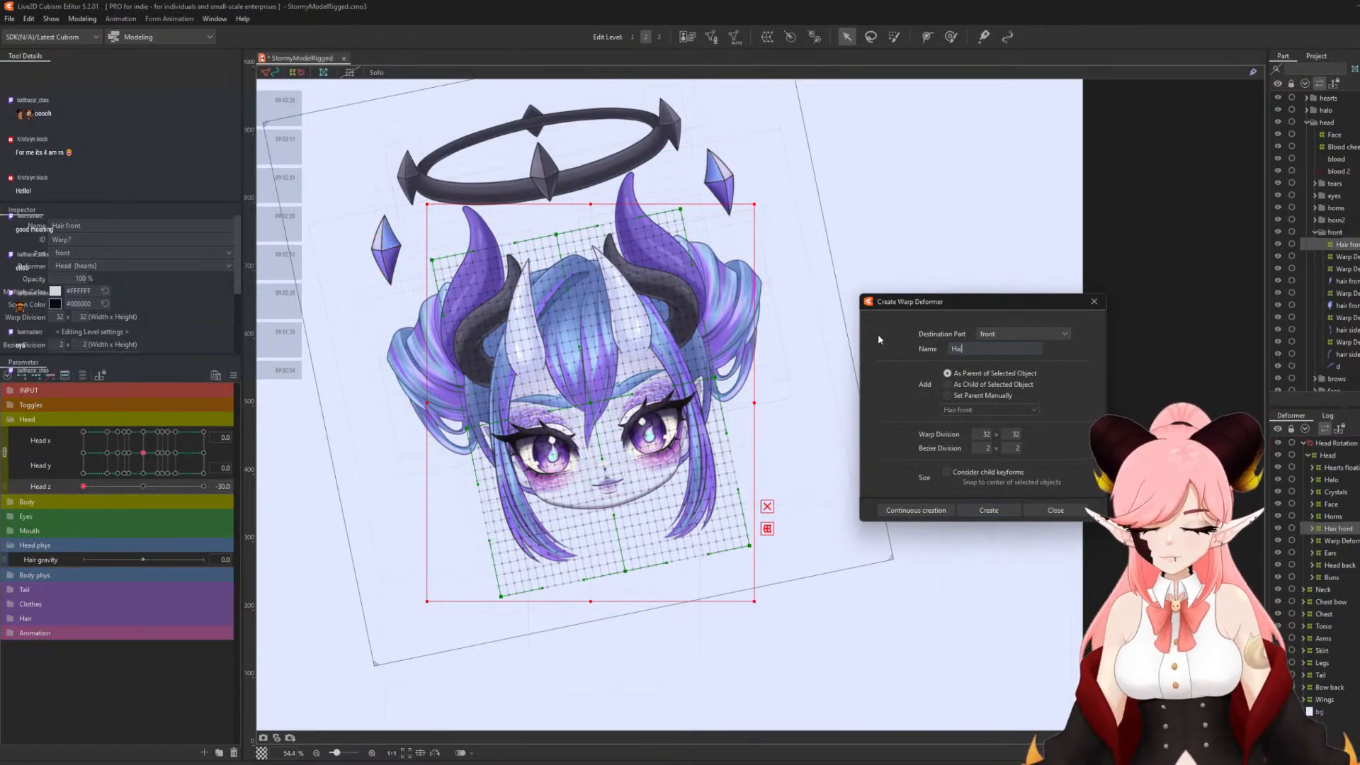
{"action": "type", "text": "r gravity"}
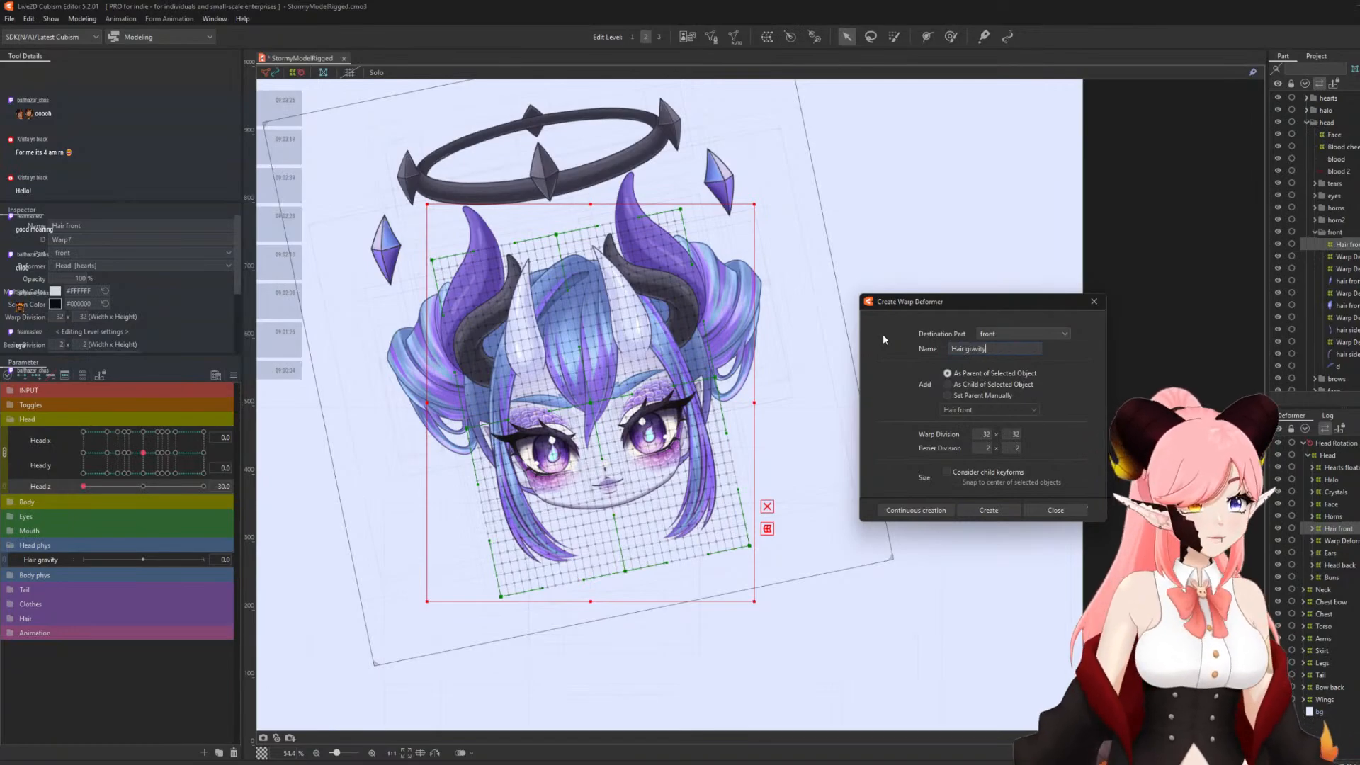
{"action": "left_click", "coordinate": [989, 510]}
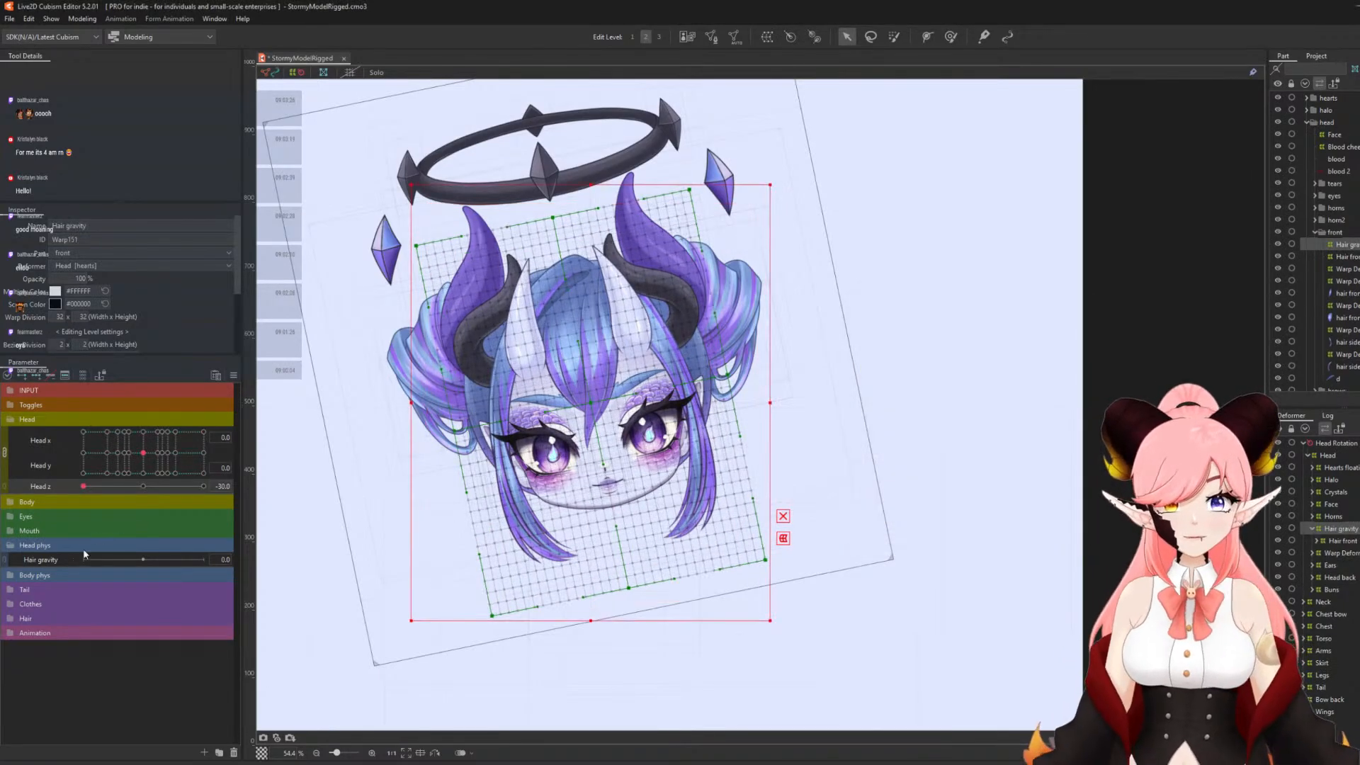
- Add three keyforms for the new deformer on the Hair gravity parameter and set the parameter to -30
{"action": "left_click", "coordinate": [33, 560]}
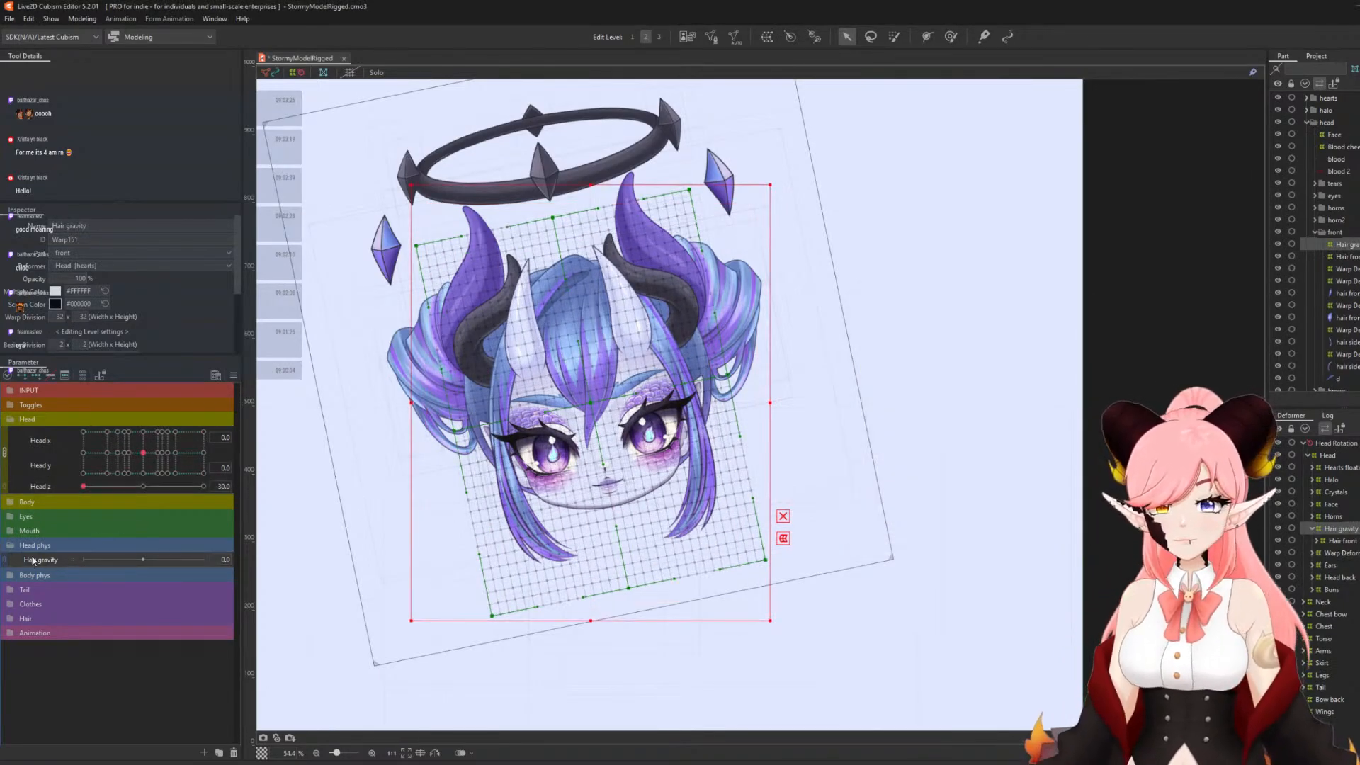
{"action": "left_click", "coordinate": [36, 376]}
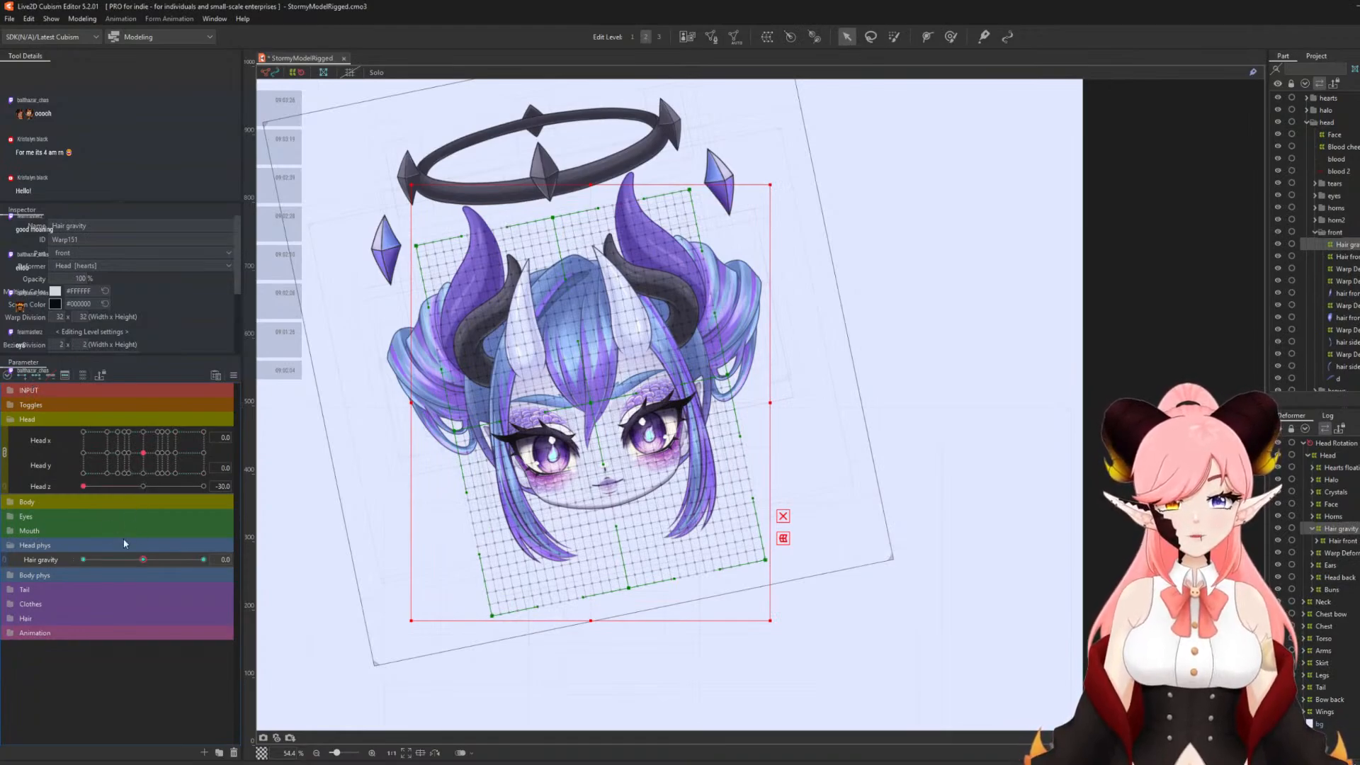
{"action": "left_click_drag", "start_coordinate": [140, 559], "coordinate": [23, 562]}
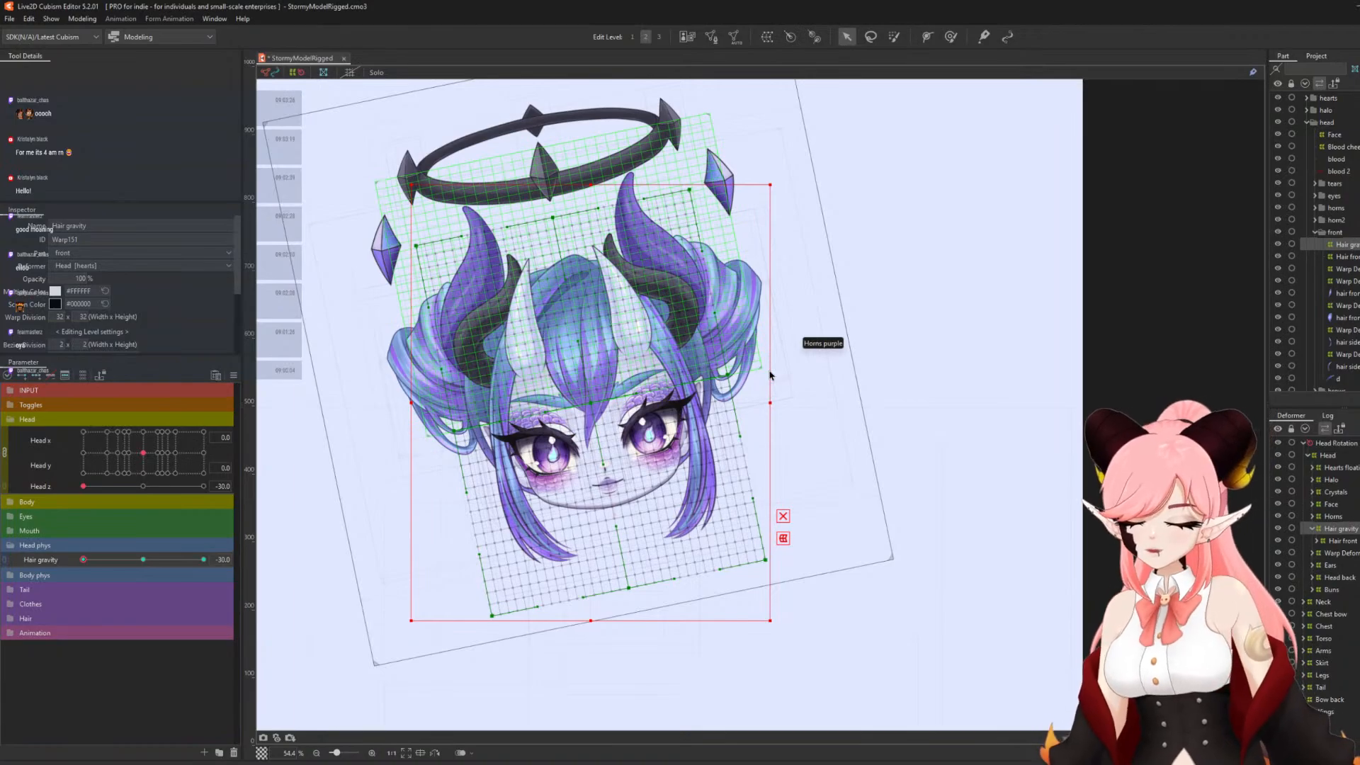
- Draw a four-point temporary deformation path along the tilted head's centre line, from the halo to just below the Hair gravity grid
{"action": "key", "text": "ctrl+t"}
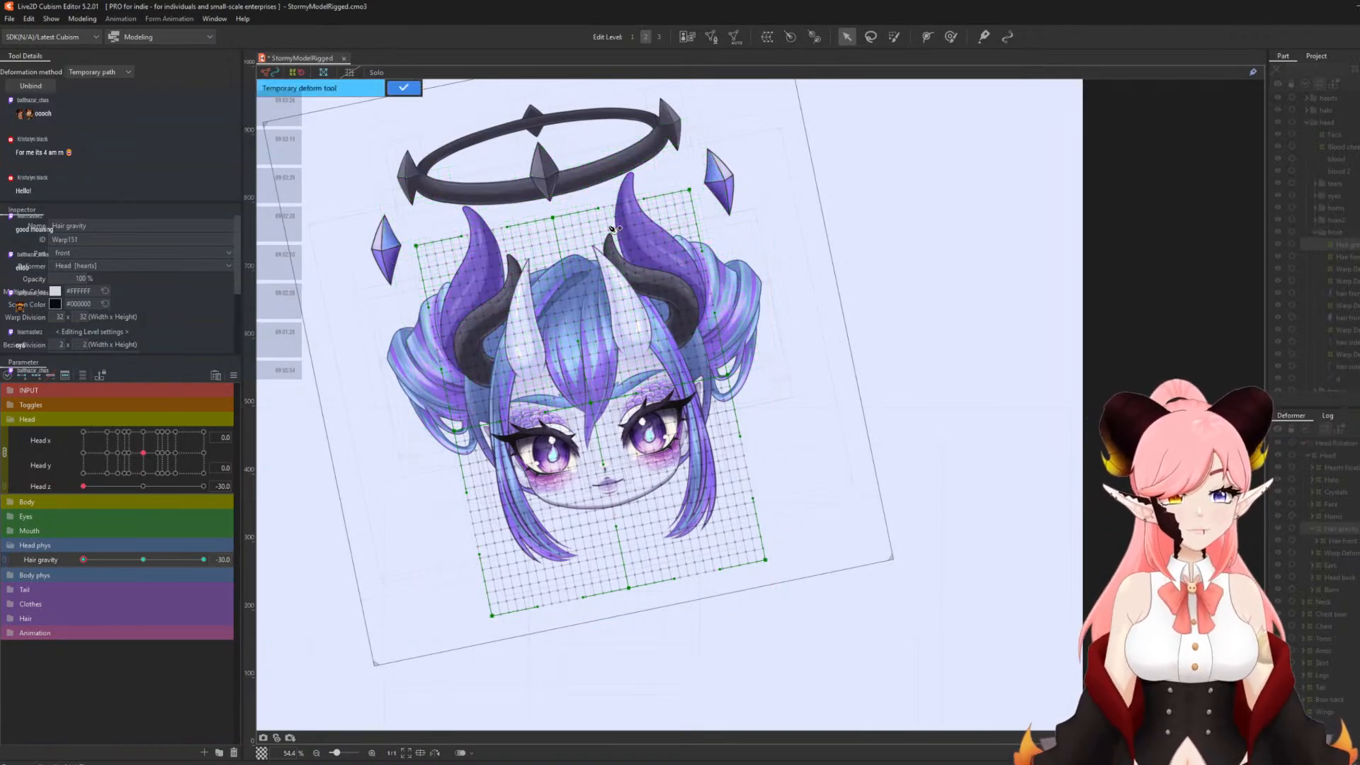
{"action": "left_click", "coordinate": [82, 19]}
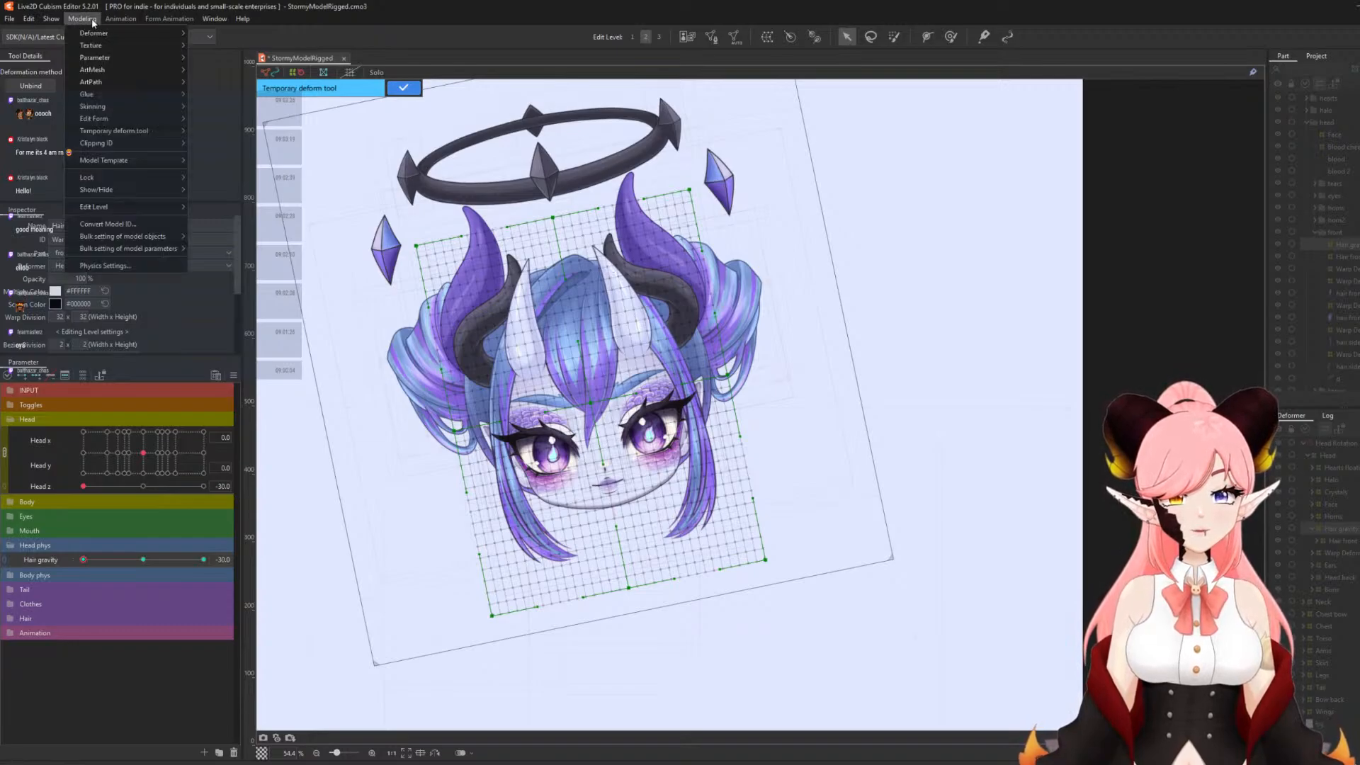
{"action": "mouse_move", "coordinate": [168, 130]}
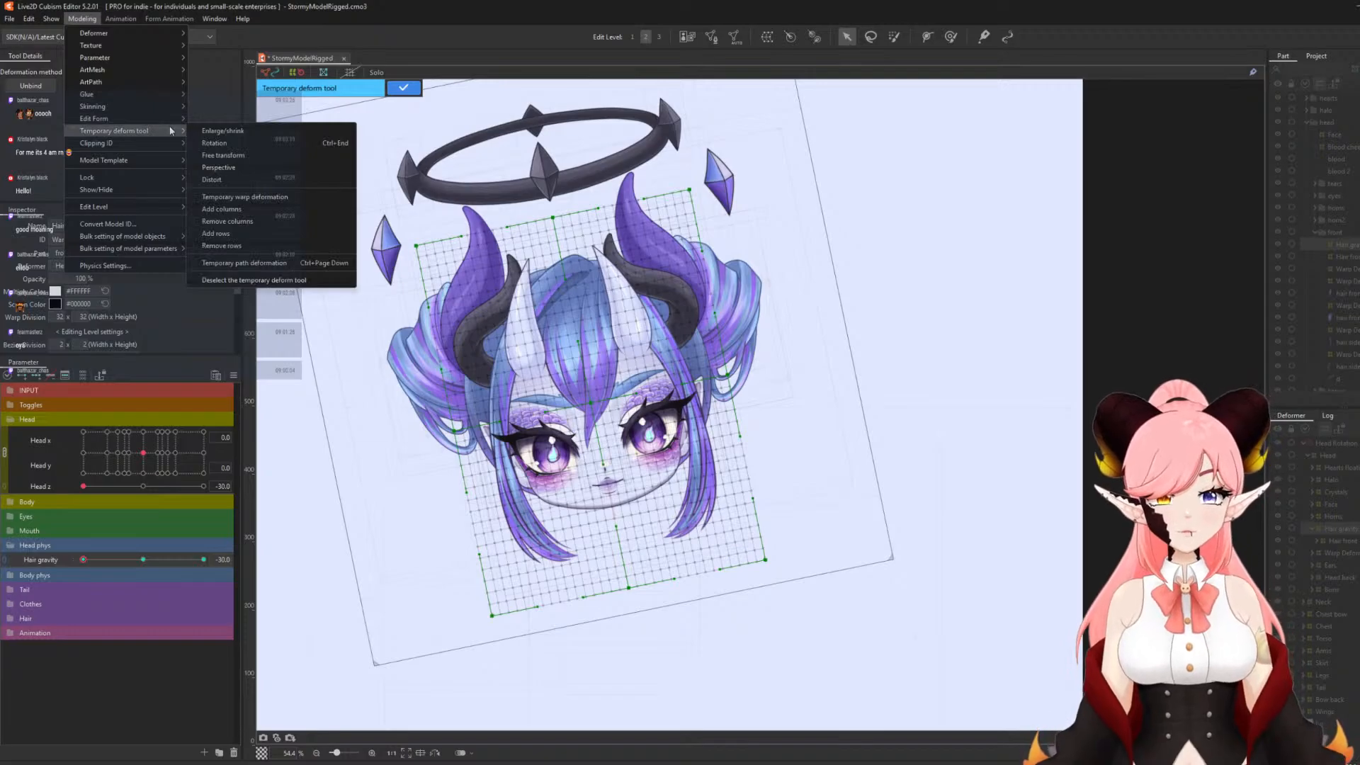
{"action": "left_click", "coordinate": [244, 262]}
{"action": "left_click", "coordinate": [243, 19]}
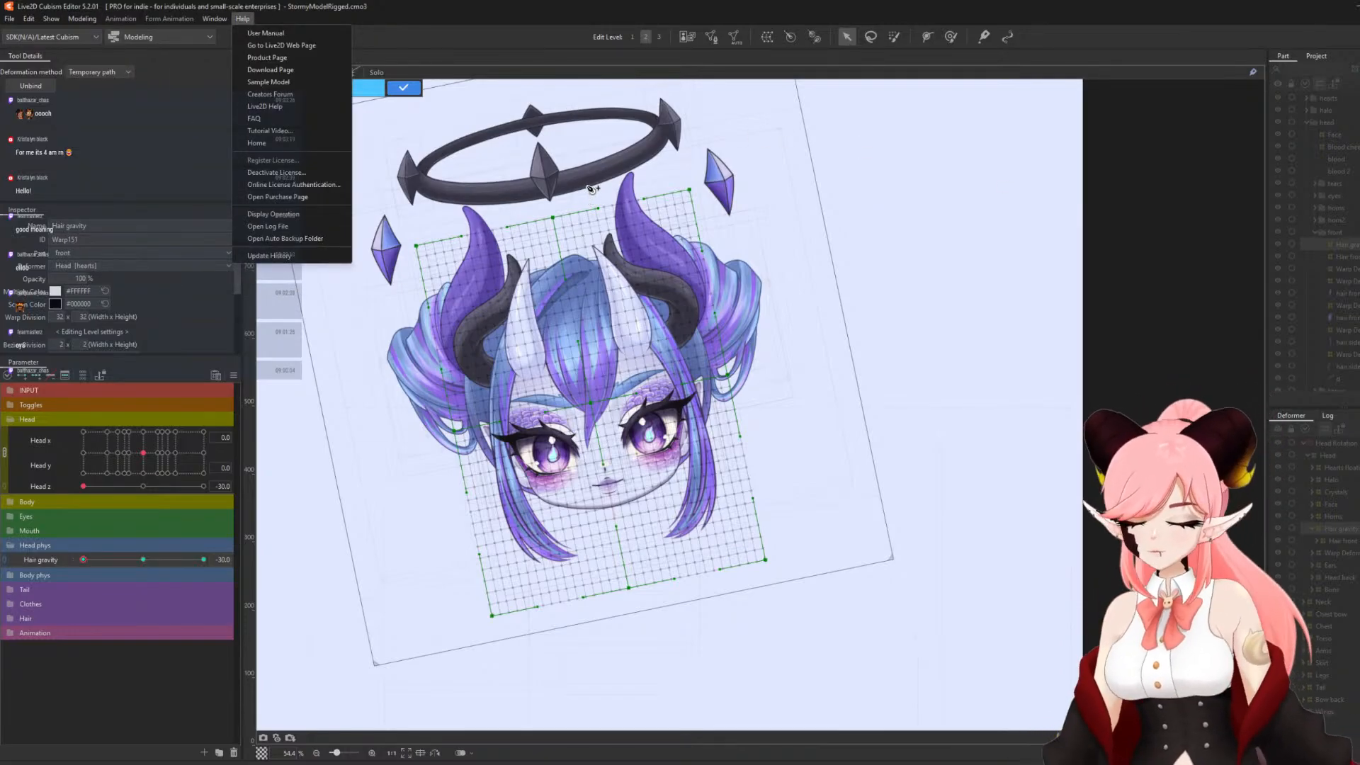
{"action": "left_click", "coordinate": [548, 188]}
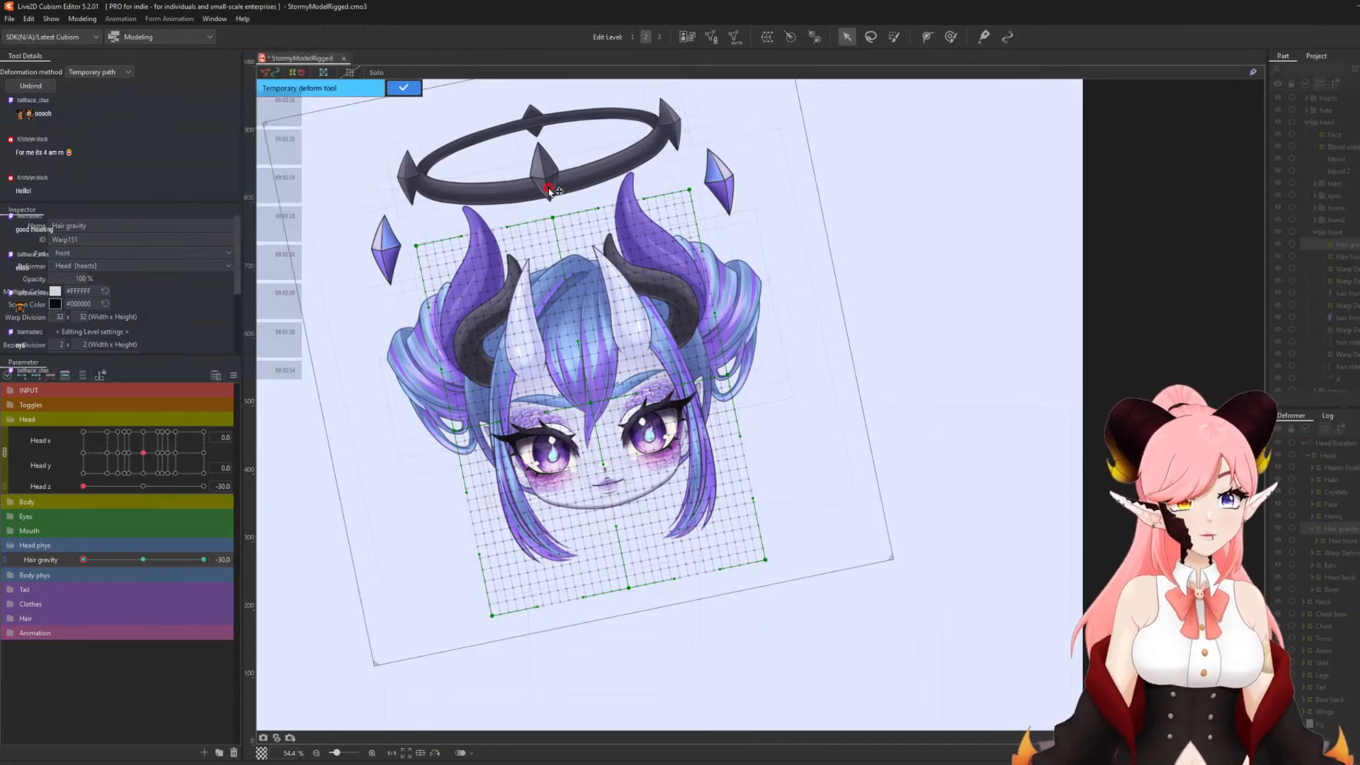
{"action": "left_click", "coordinate": [566, 290]}
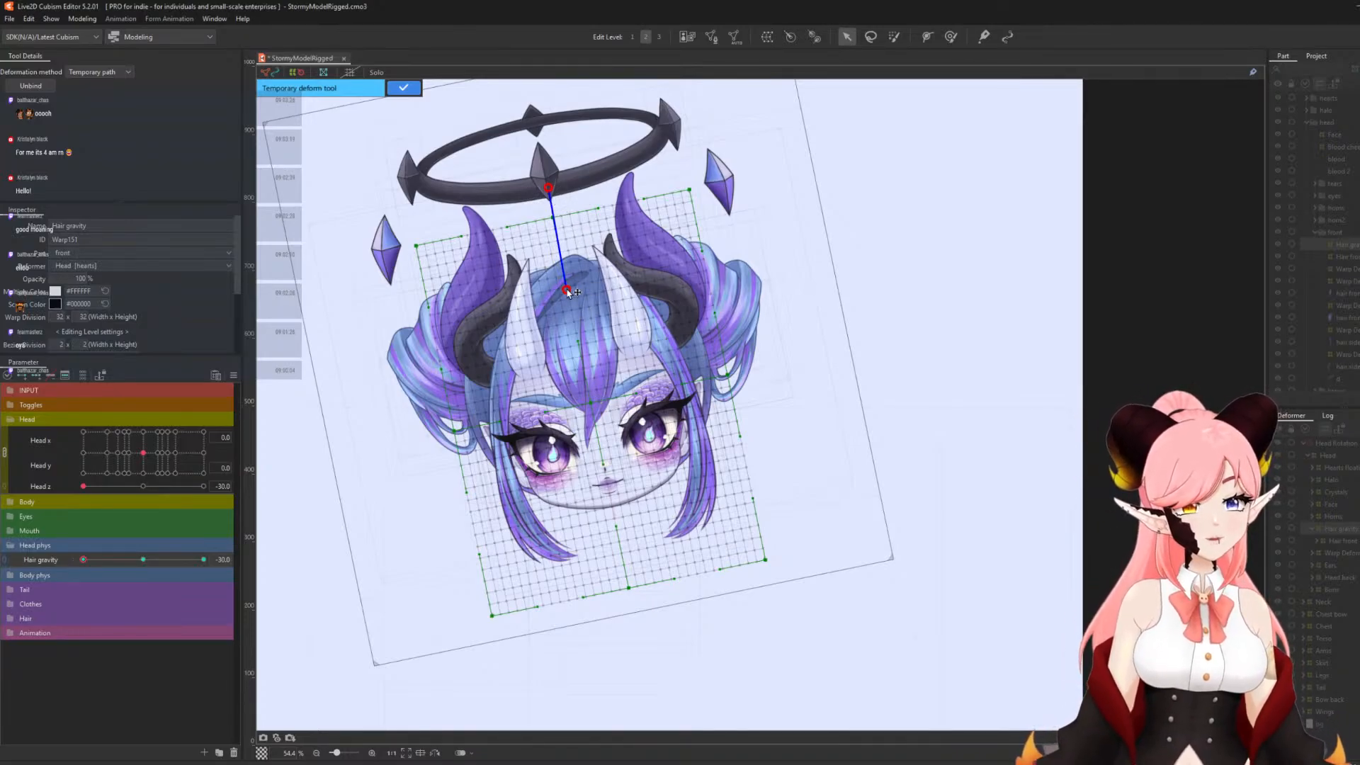
{"action": "left_click", "coordinate": [583, 371]}
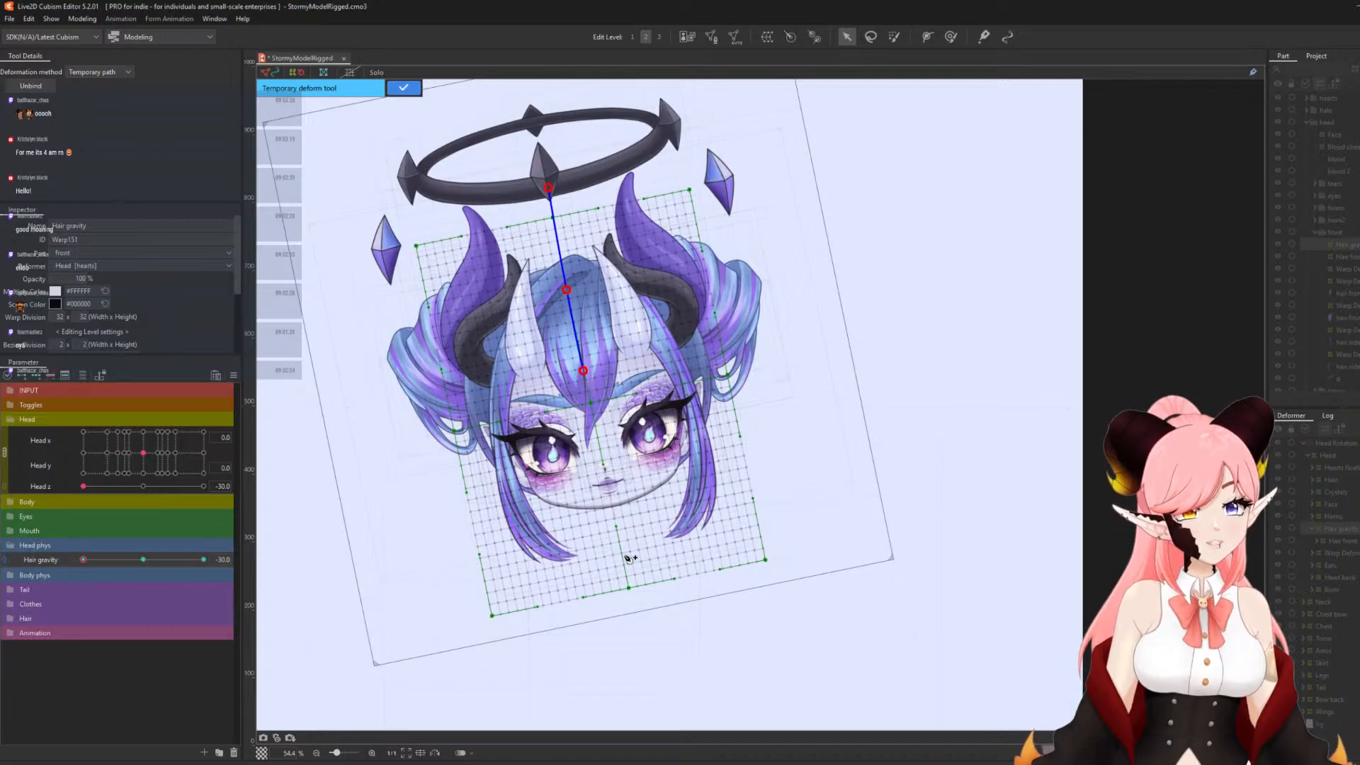
{"action": "left_click", "coordinate": [637, 604]}
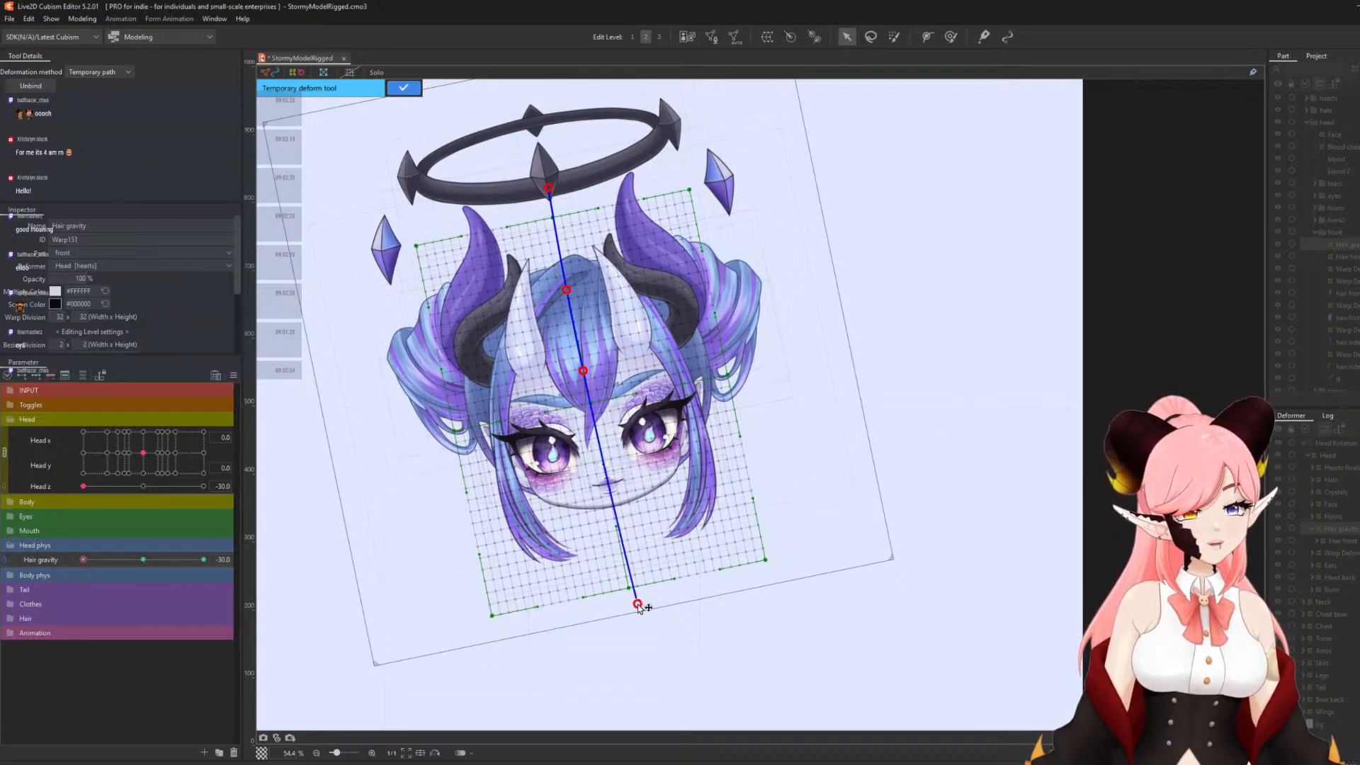
- Pull the path's lower end below the face, add a point near the nose to straighten the front hair vertically, and apply the deformation
{"action": "left_click_drag", "start_coordinate": [638, 605], "coordinate": [594, 611]}
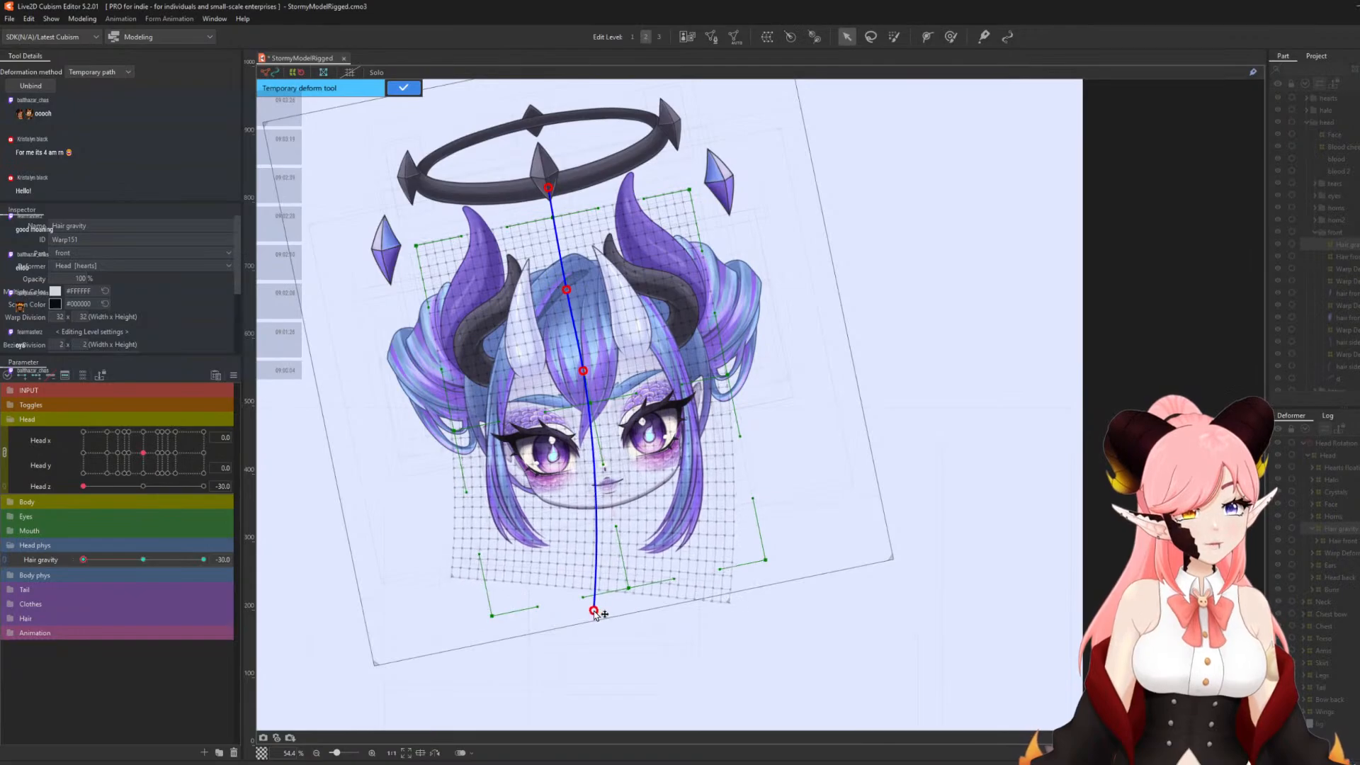
{"action": "left_click", "coordinate": [592, 471]}
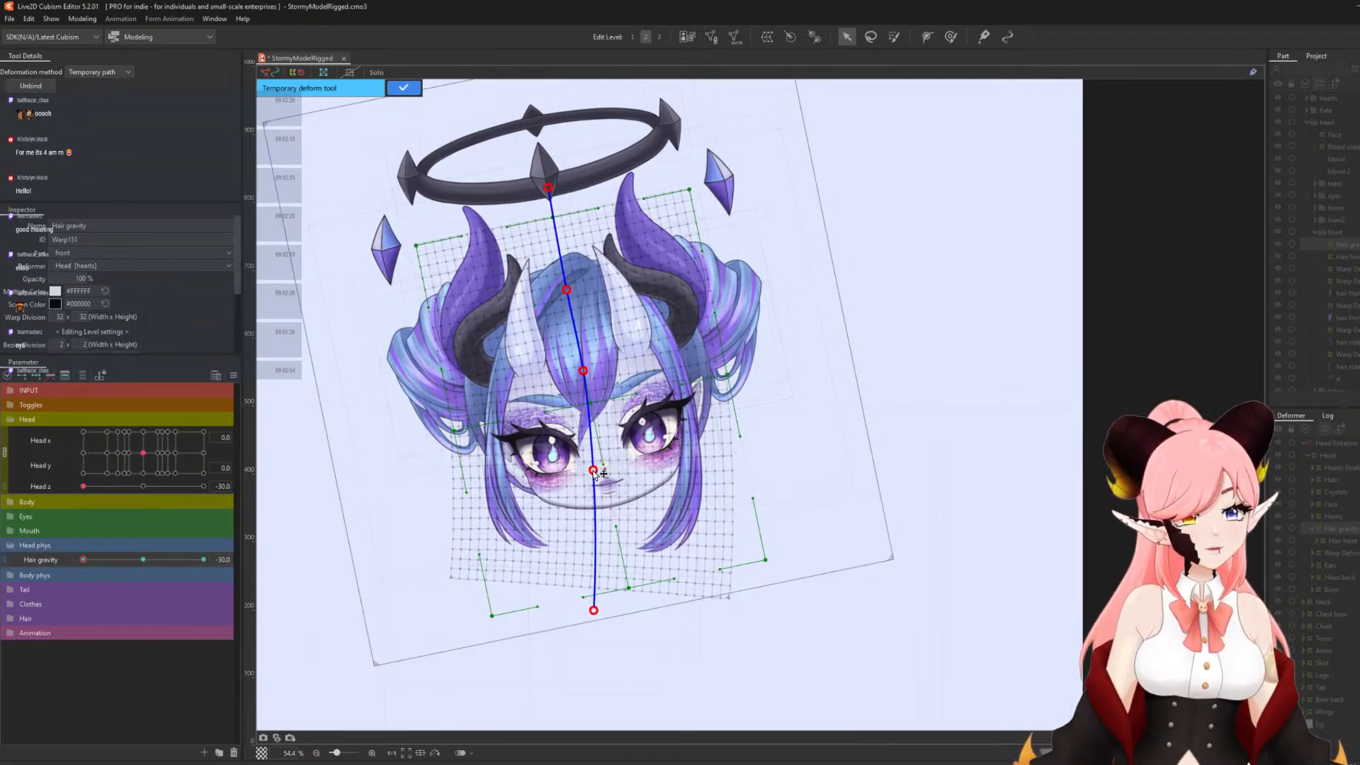
{"action": "left_click_drag", "start_coordinate": [590, 471], "coordinate": [589, 471]}
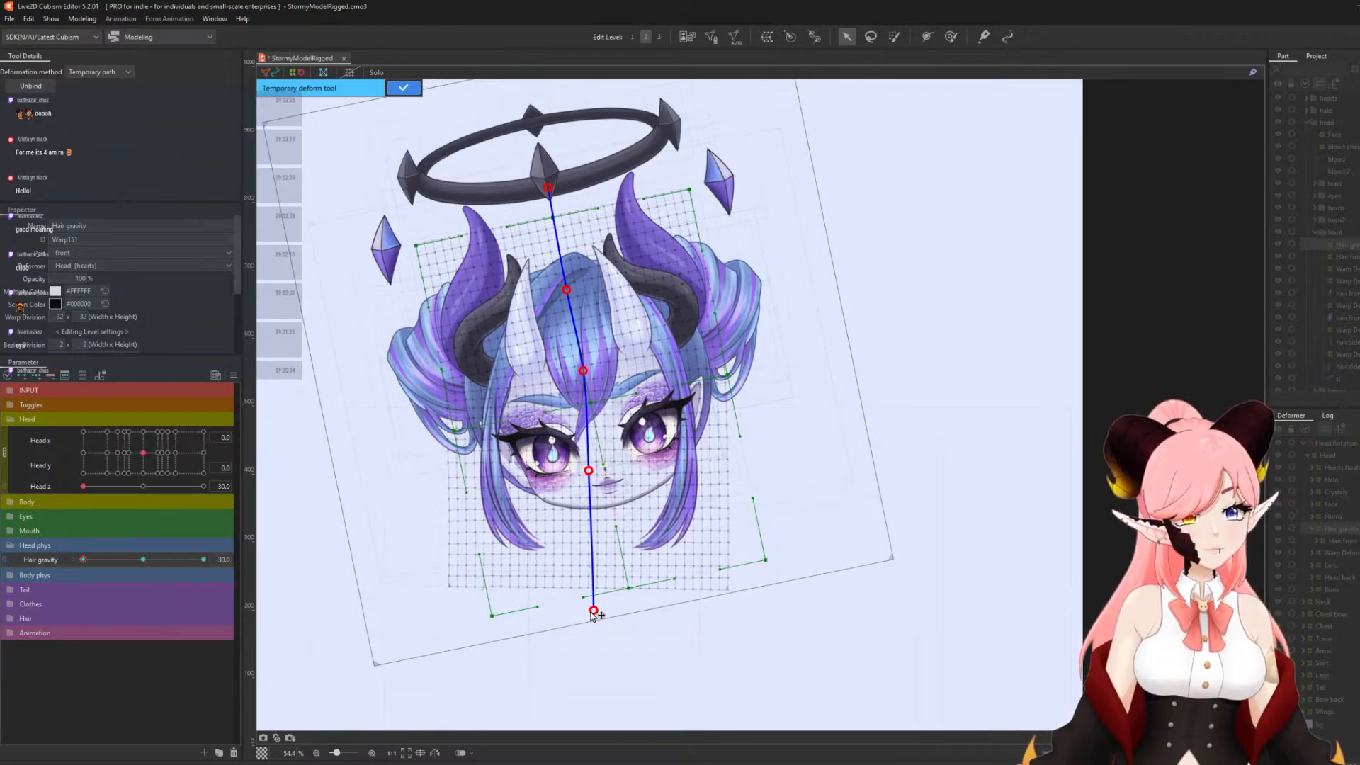
{"action": "left_click_drag", "start_coordinate": [595, 611], "coordinate": [598, 611]}
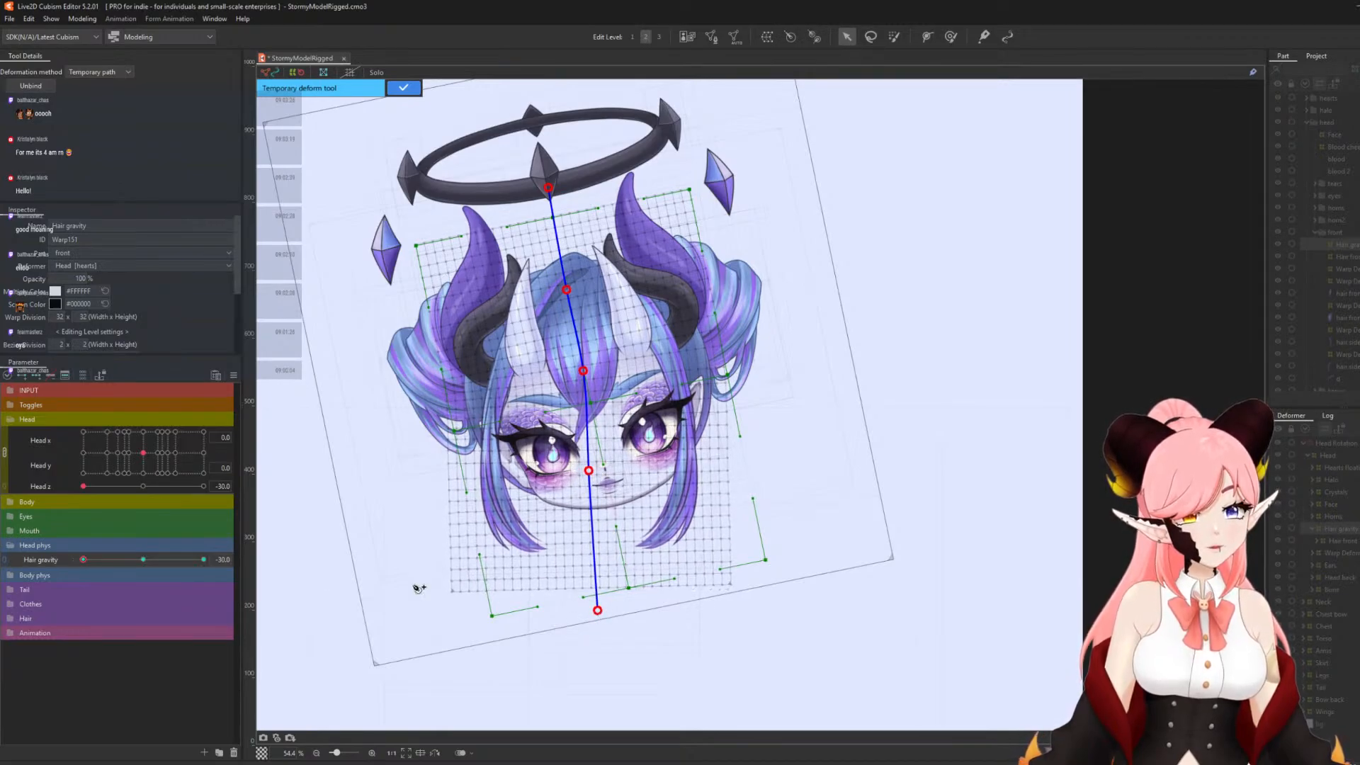
{"action": "left_click_drag", "start_coordinate": [104, 558], "coordinate": [52, 562]}
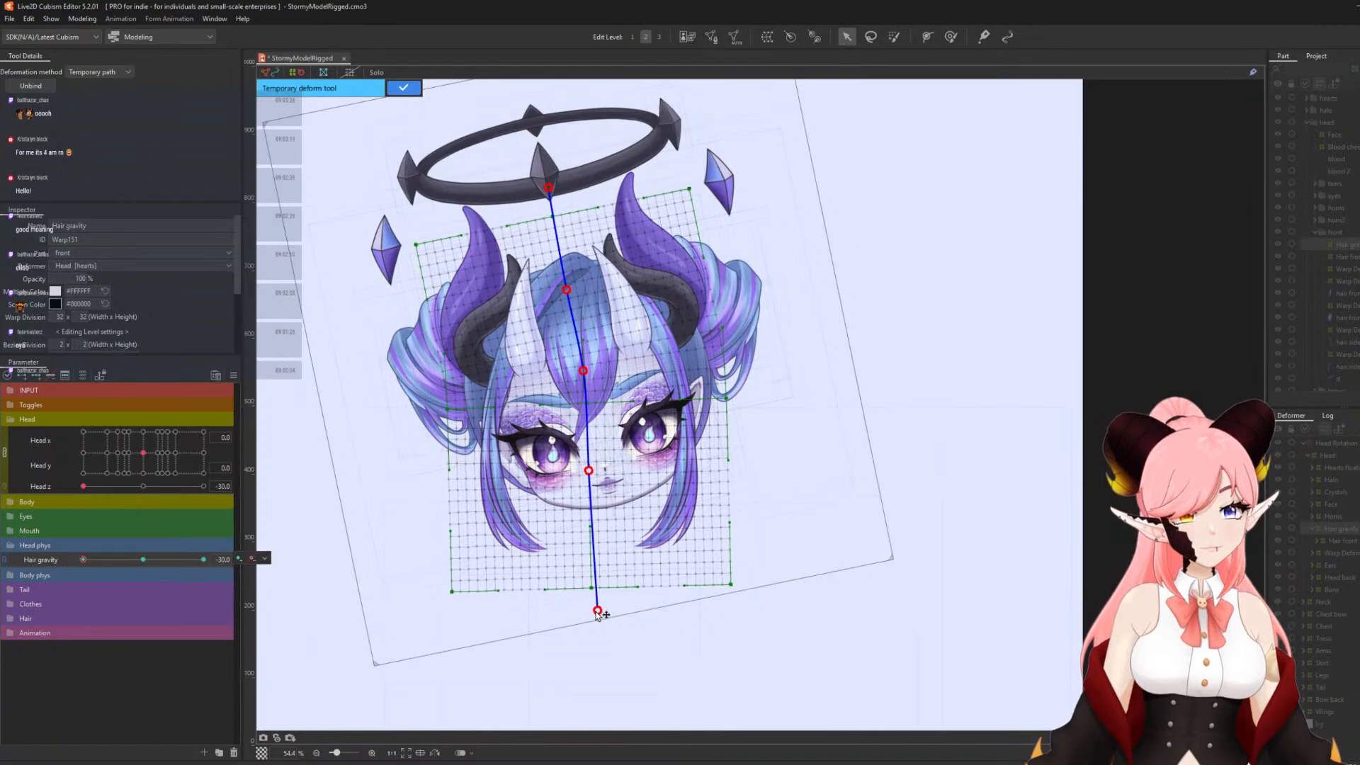
{"action": "left_click_drag", "start_coordinate": [597, 610], "coordinate": [597, 615]}
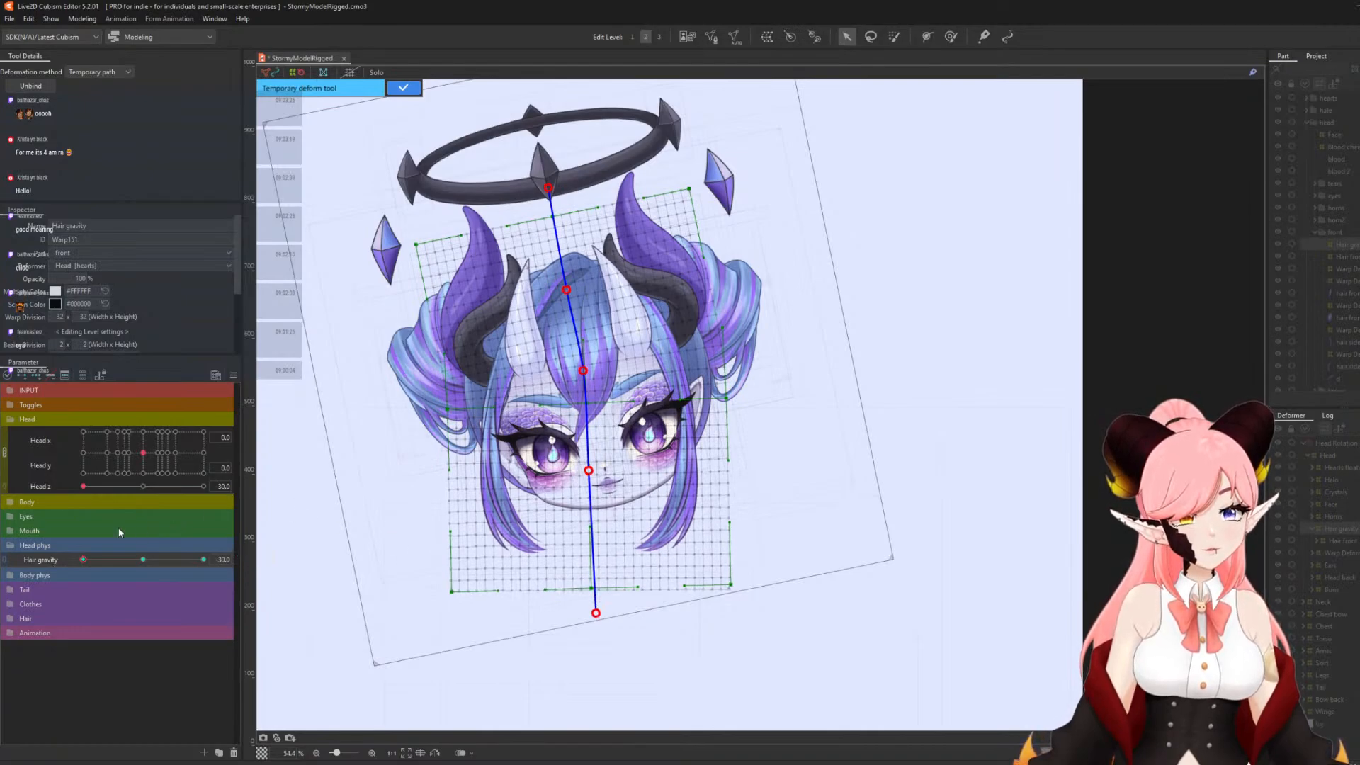
{"action": "mouse_move", "coordinate": [84, 560]}
{"action": "left_mouse_down"}
{"action": "mouse_move", "coordinate": [150, 568]}
{"action": "mouse_move", "coordinate": [71, 569]}
{"action": "left_mouse_up"}
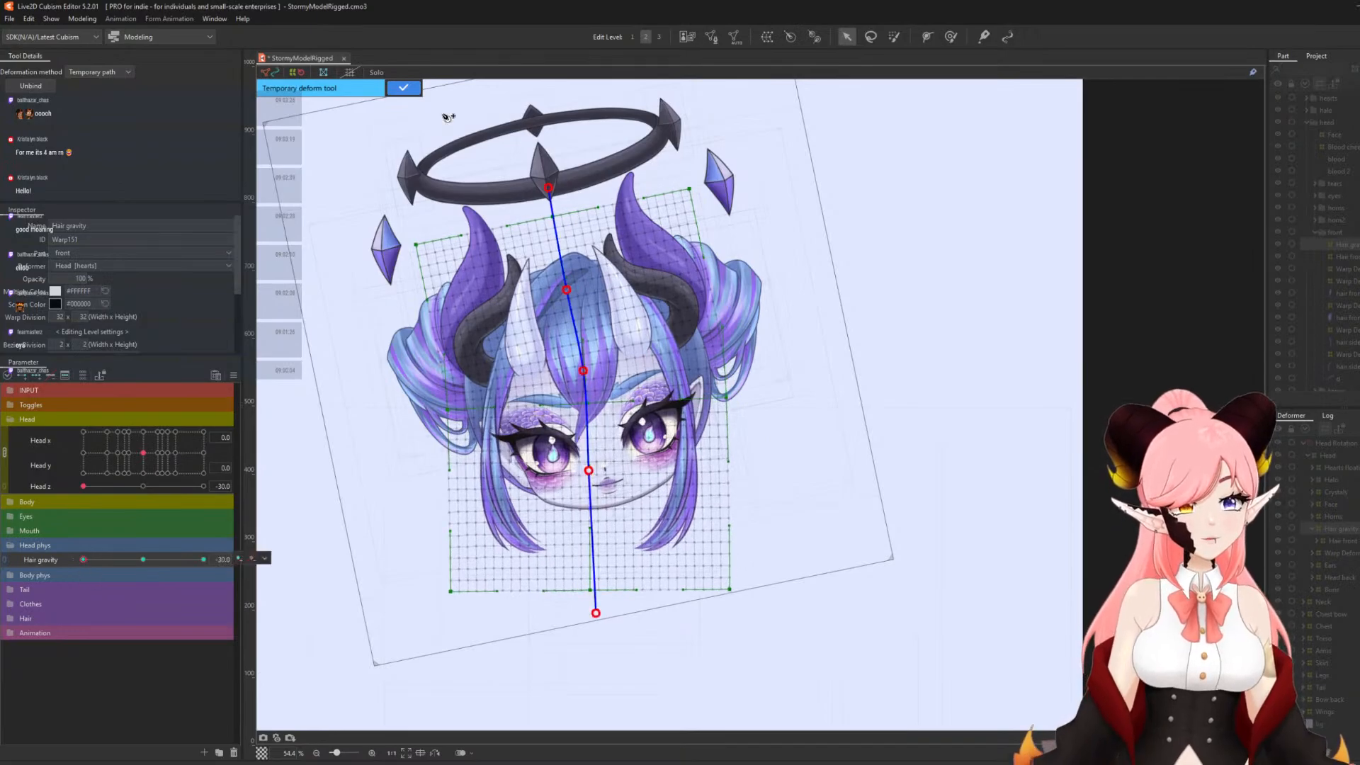
{"action": "left_click", "coordinate": [396, 92]}
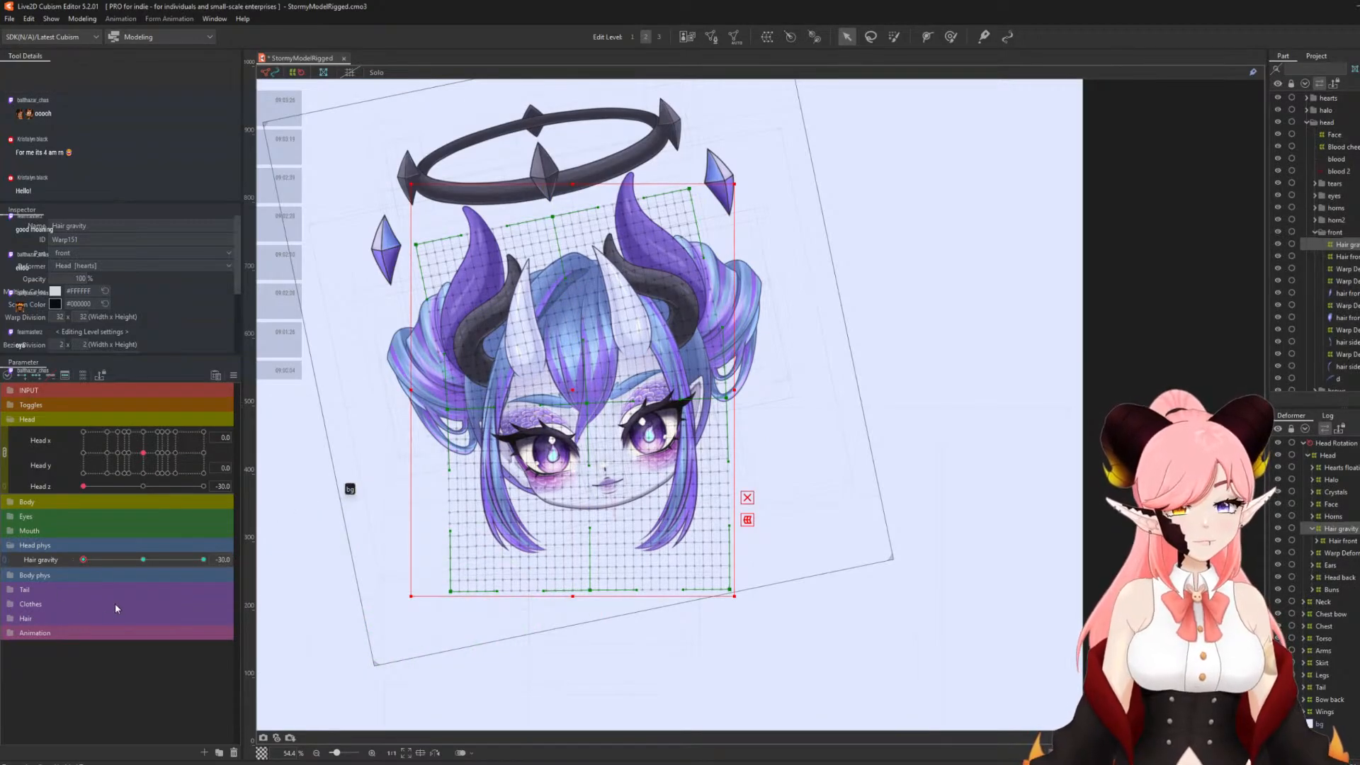
- Set Hair gravity and Head z to 30 and lay a temporary deformation path from the halo down the head's centre line to the fringe
{"action": "left_click", "coordinate": [203, 560]}
{"action": "left_click", "coordinate": [203, 487]}
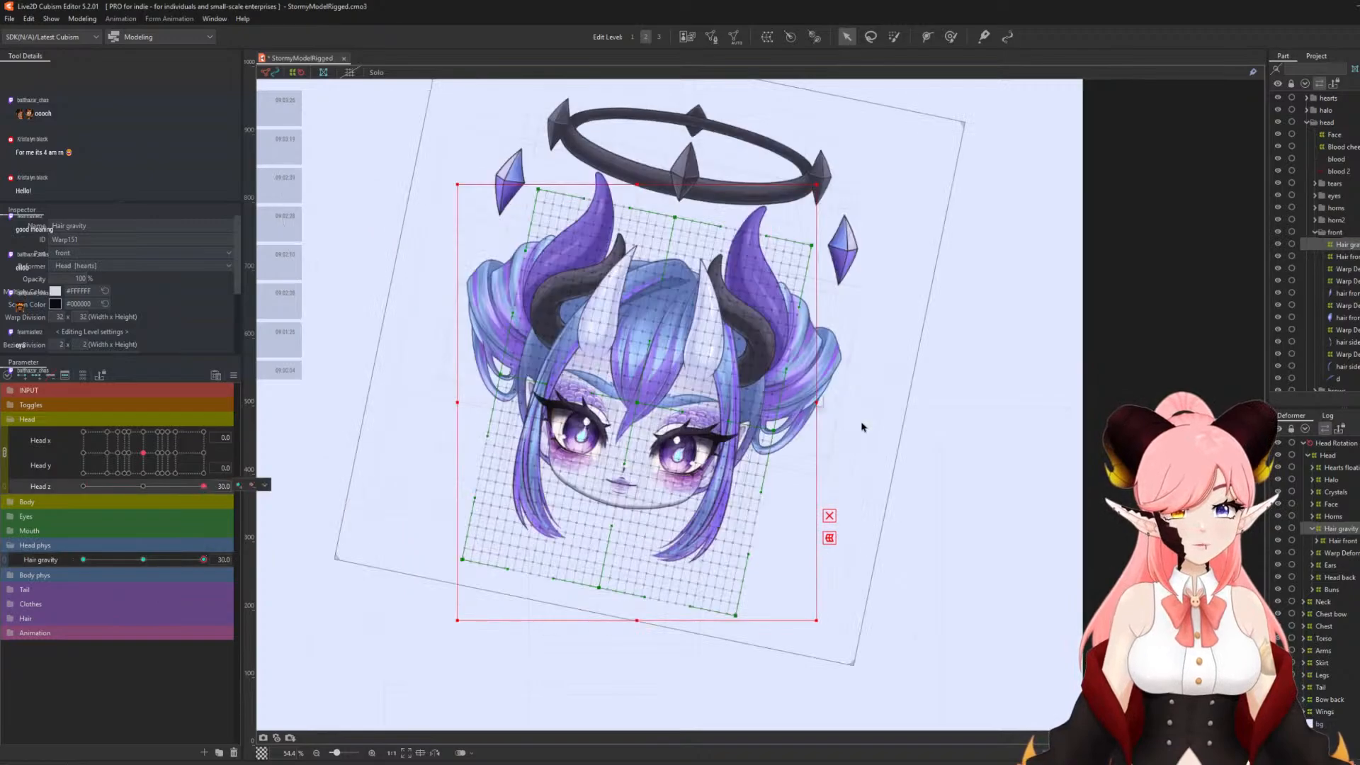
{"action": "key", "text": "t"}
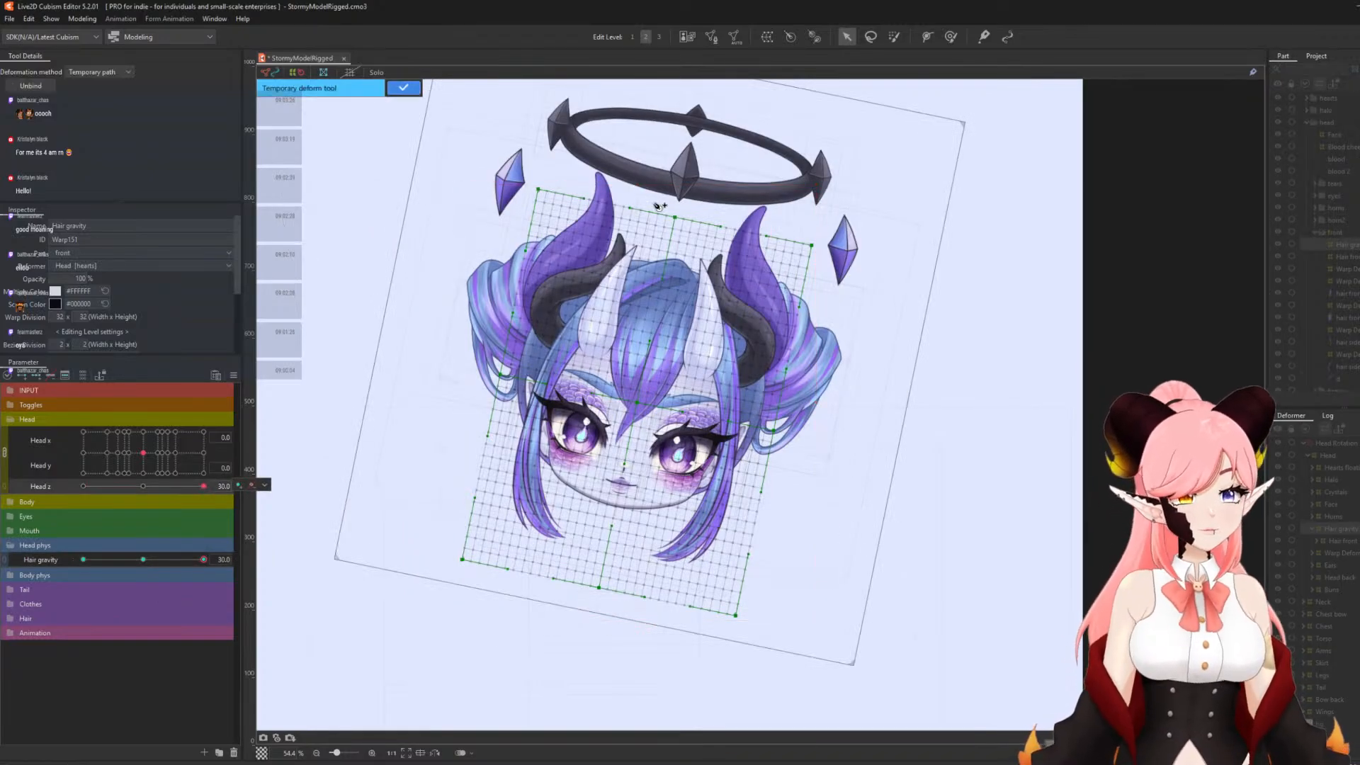
{"action": "left_click", "coordinate": [696, 193]}
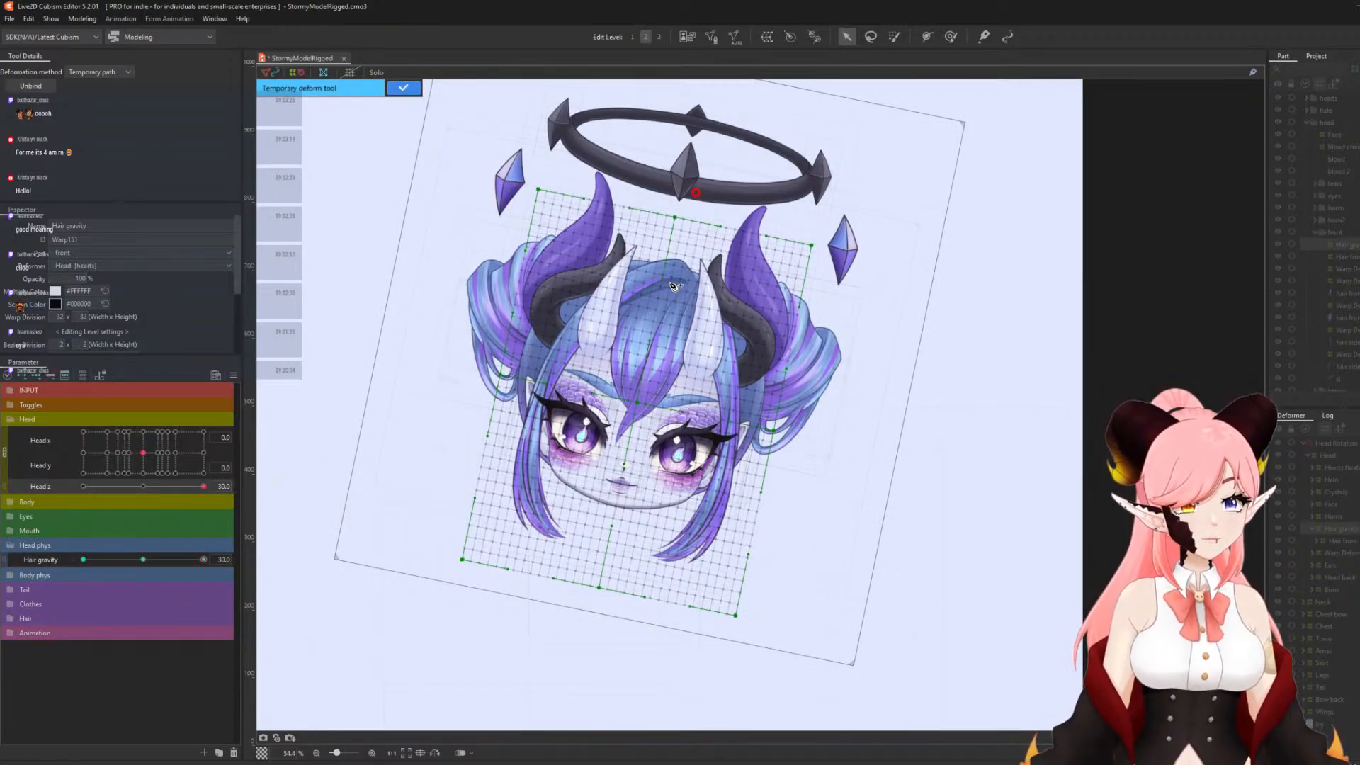
{"action": "left_click", "coordinate": [669, 282]}
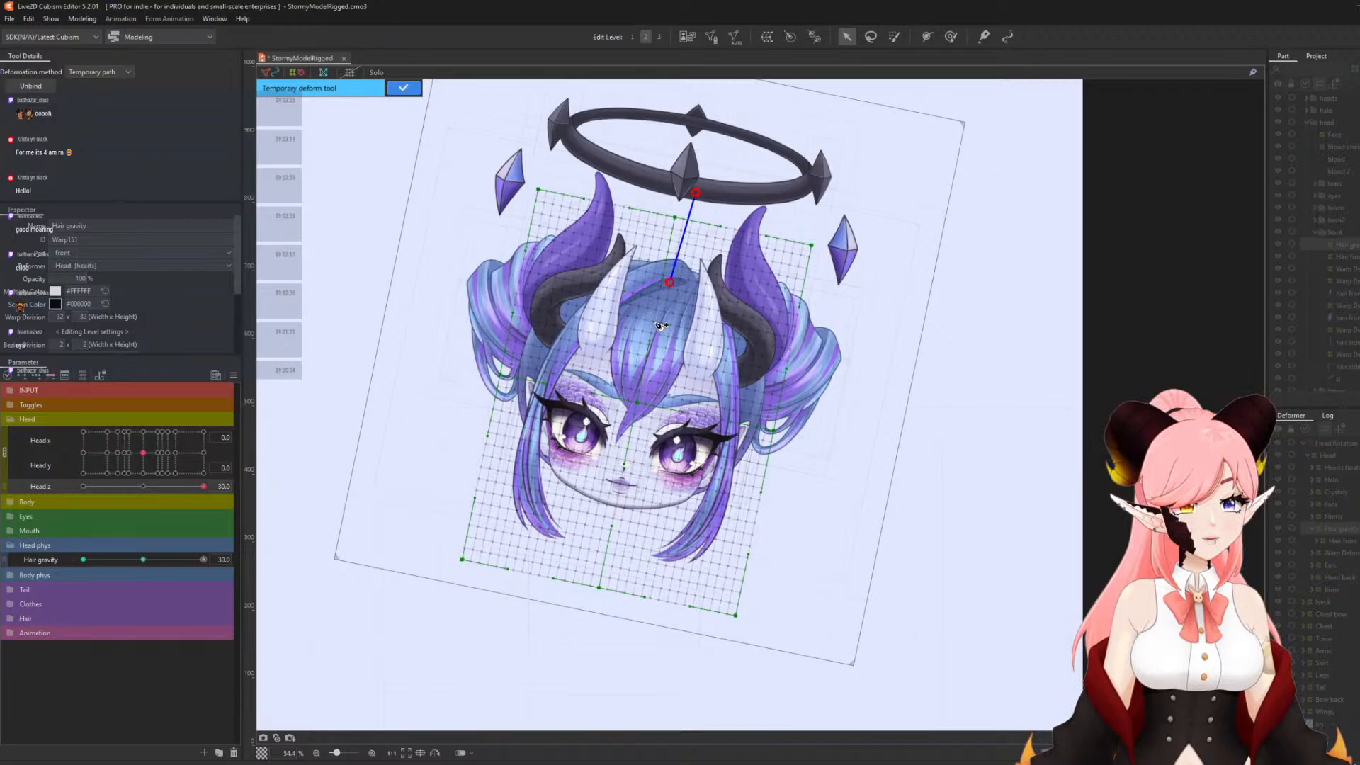
{"action": "left_click", "coordinate": [644, 359]}
- Extend the path below the grid, add a point near the nose, pull both until the front hair hangs vertically, and apply the deformation
{"action": "left_click_drag", "start_coordinate": [596, 616], "coordinate": [626, 622]}
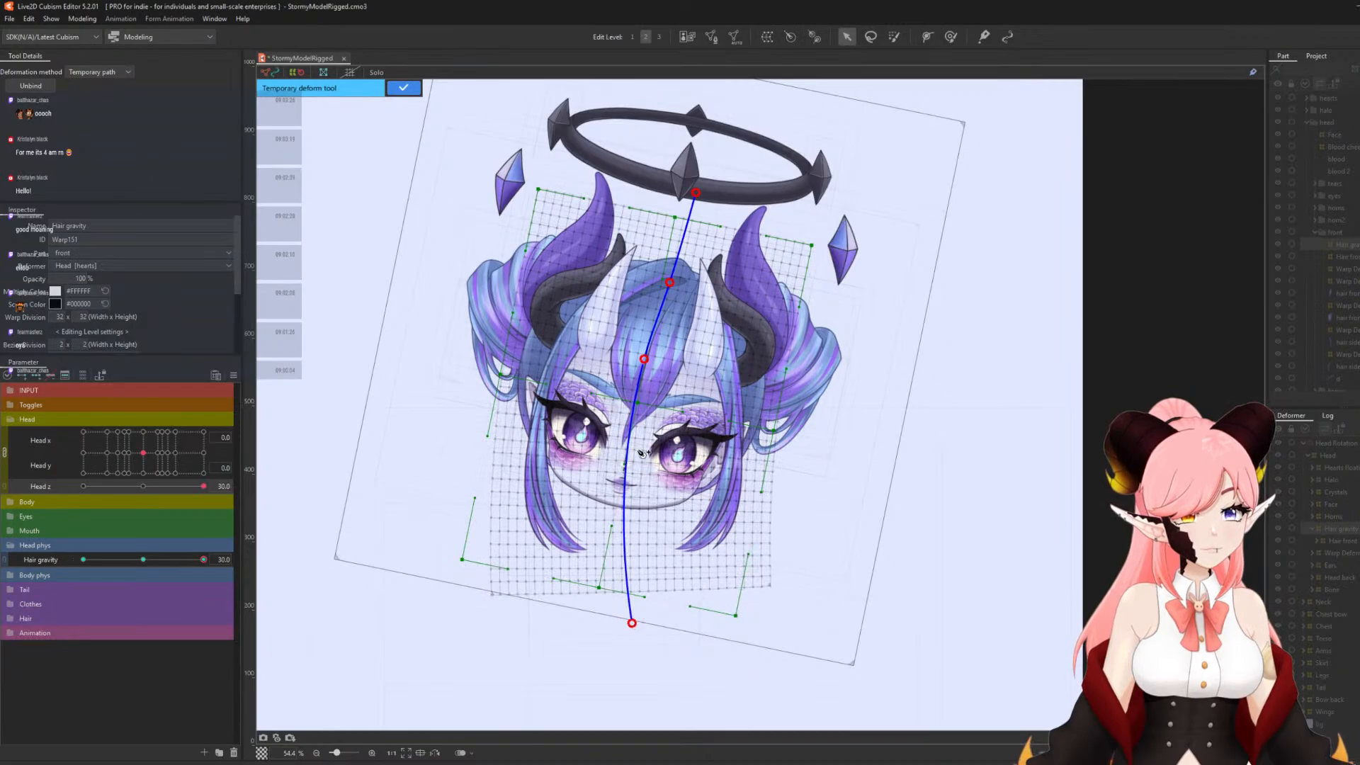
{"action": "left_click", "coordinate": [631, 471]}
{"action": "left_click_drag", "start_coordinate": [631, 472], "coordinate": [634, 472]}
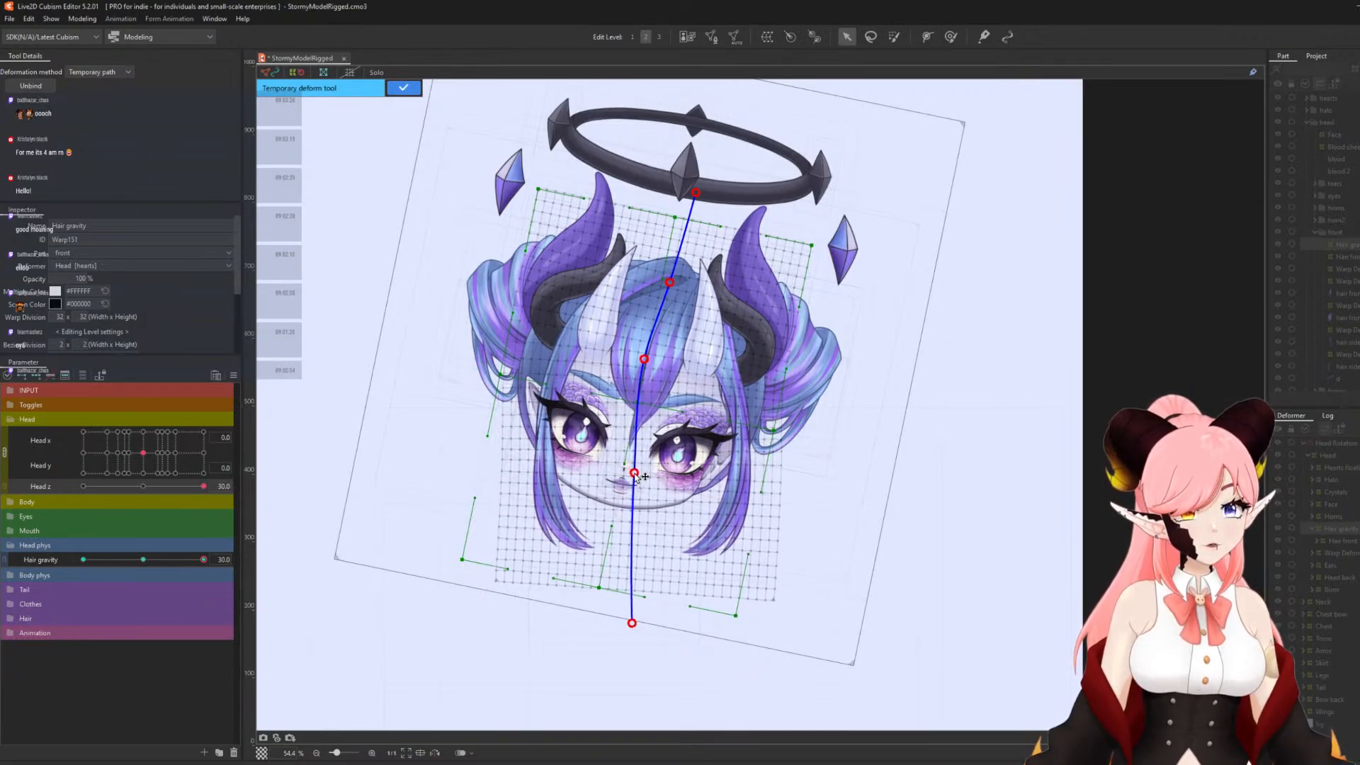
{"action": "left_click_drag", "start_coordinate": [633, 623], "coordinate": [639, 629]}
{"action": "left_click_drag", "start_coordinate": [204, 559], "coordinate": [253, 590]}
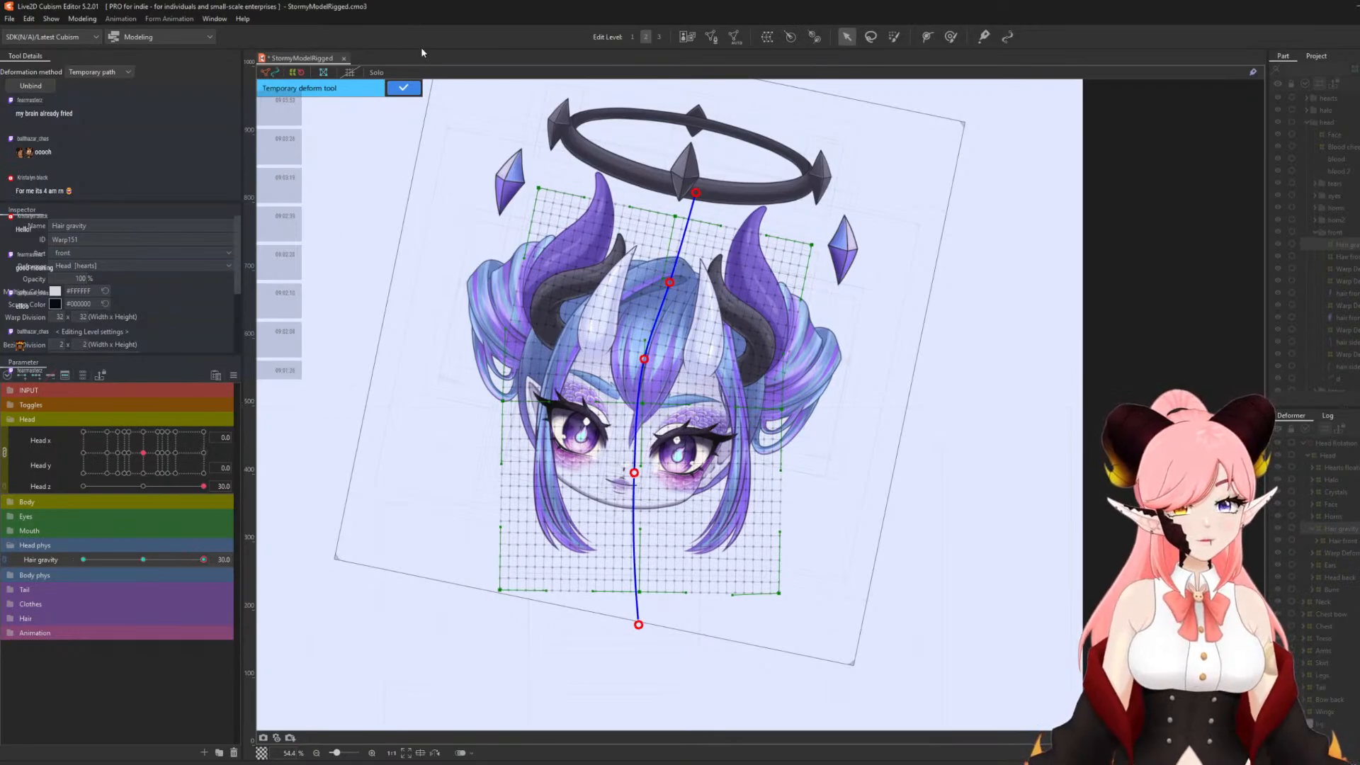
{"action": "left_click", "coordinate": [403, 87]}
- Reset Hair gravity and Head z to 0 and brush-select the upper part of the Hair gravity grid with a brush of about 1062 px
{"action": "left_click", "coordinate": [148, 559]}
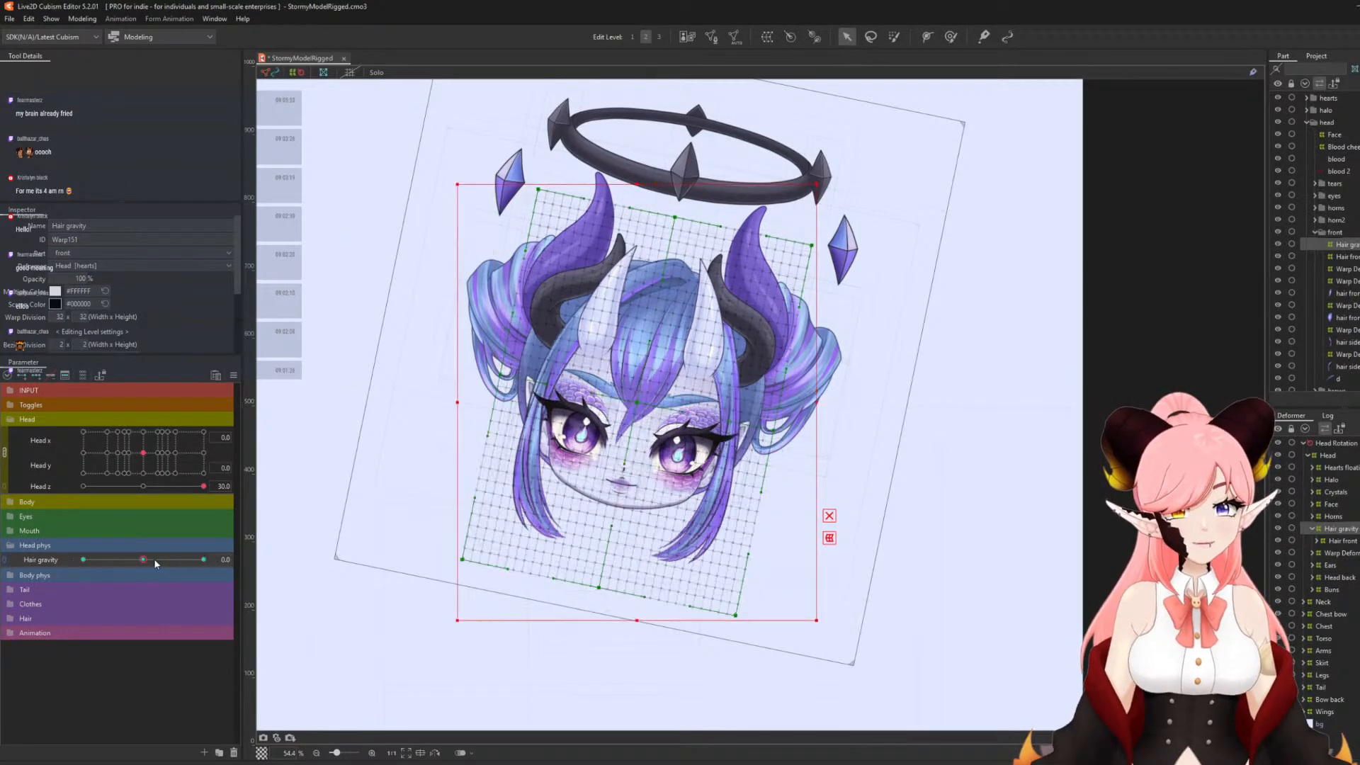
{"action": "left_click", "coordinate": [143, 487]}
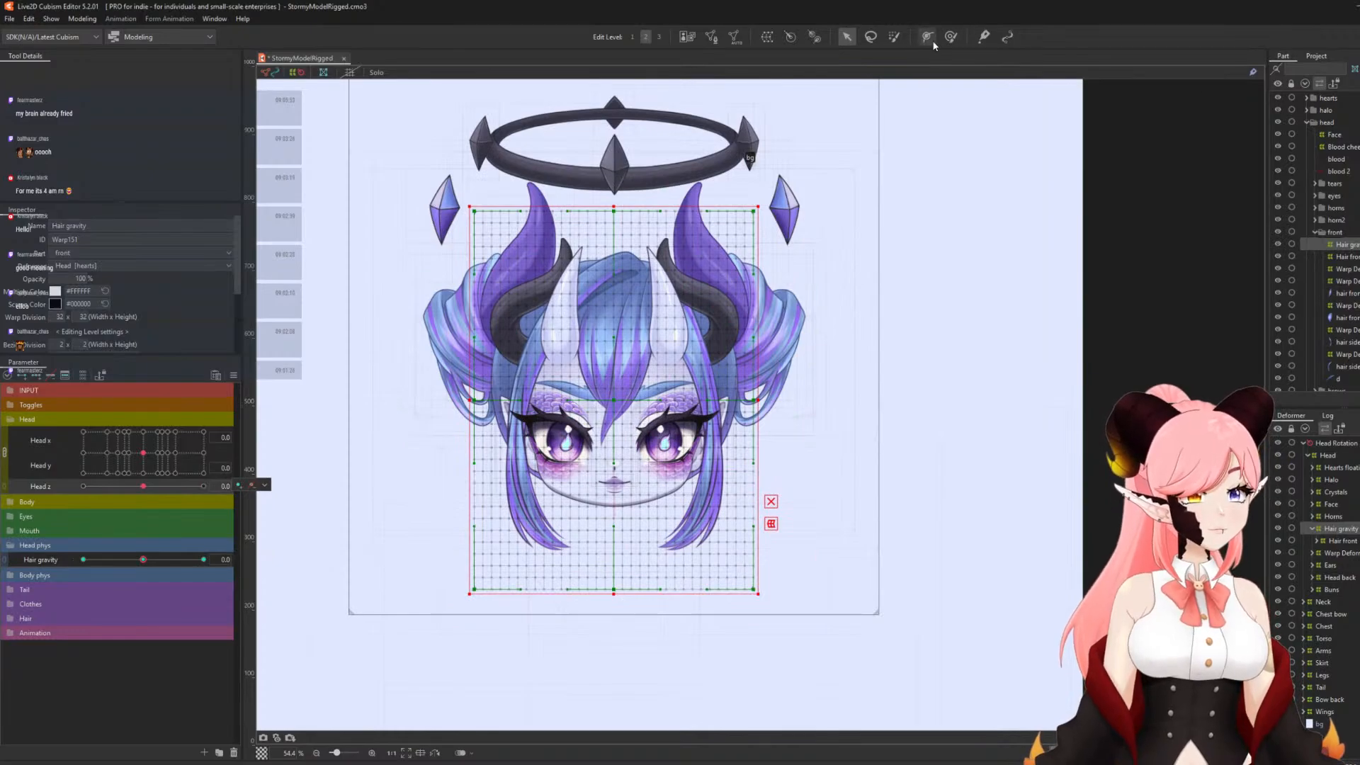
{"action": "left_click", "coordinate": [894, 36]}
{"action": "key", "text": "b"}
{"action": "mouse_move", "coordinate": [867, 225]}
{"action": "left_mouse_down"}
{"action": "mouse_move", "coordinate": [472, 198]}
{"action": "mouse_move", "coordinate": [46, 198]}
{"action": "left_mouse_up"}
{"action": "left_click_drag", "start_coordinate": [809, 234], "coordinate": [799, 234]}
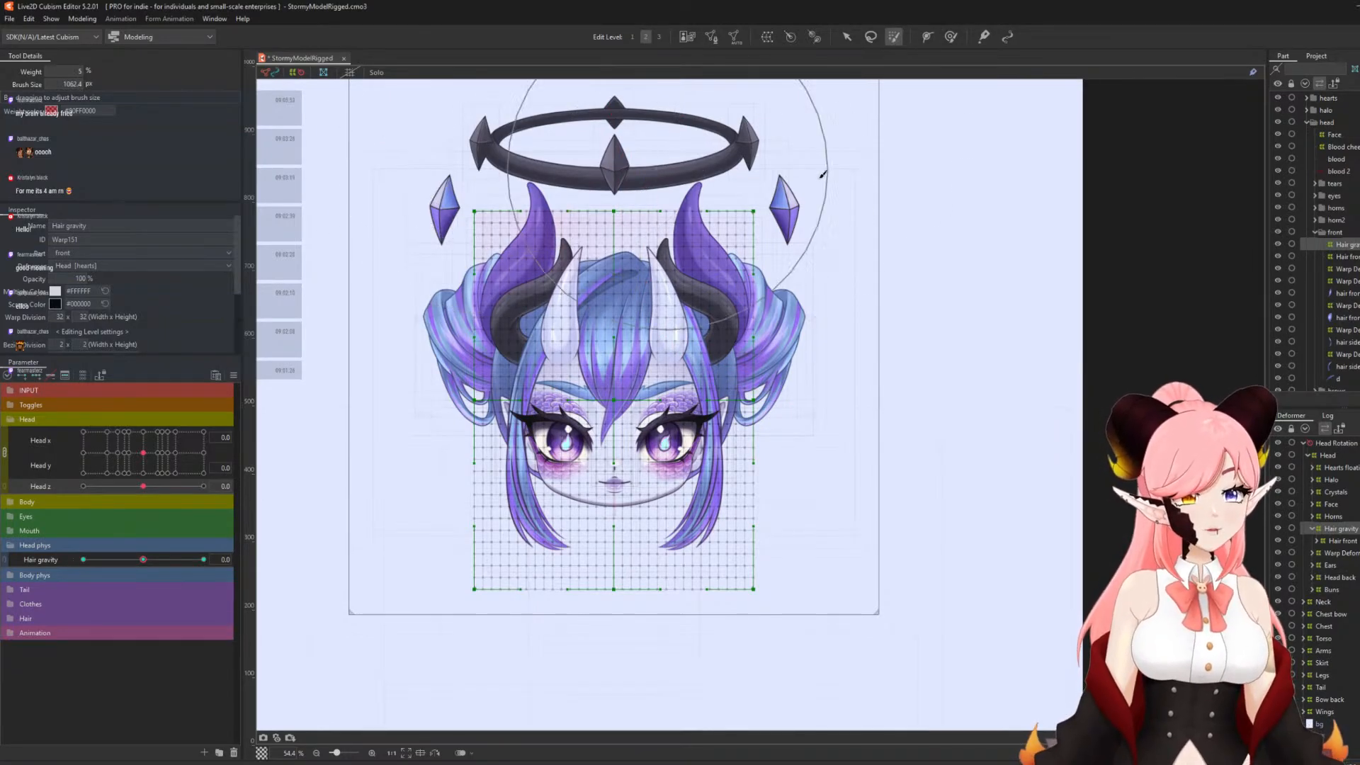
{"action": "mouse_move", "coordinate": [609, 212]}
{"action": "left_mouse_down"}
{"action": "mouse_move", "coordinate": [517, 212]}
{"action": "mouse_move", "coordinate": [715, 198]}
{"action": "mouse_move", "coordinate": [822, 214]}
{"action": "mouse_move", "coordinate": [302, 251]}
{"action": "mouse_move", "coordinate": [137, 288]}
{"action": "mouse_move", "coordinate": [272, 291]}
{"action": "left_mouse_up"}
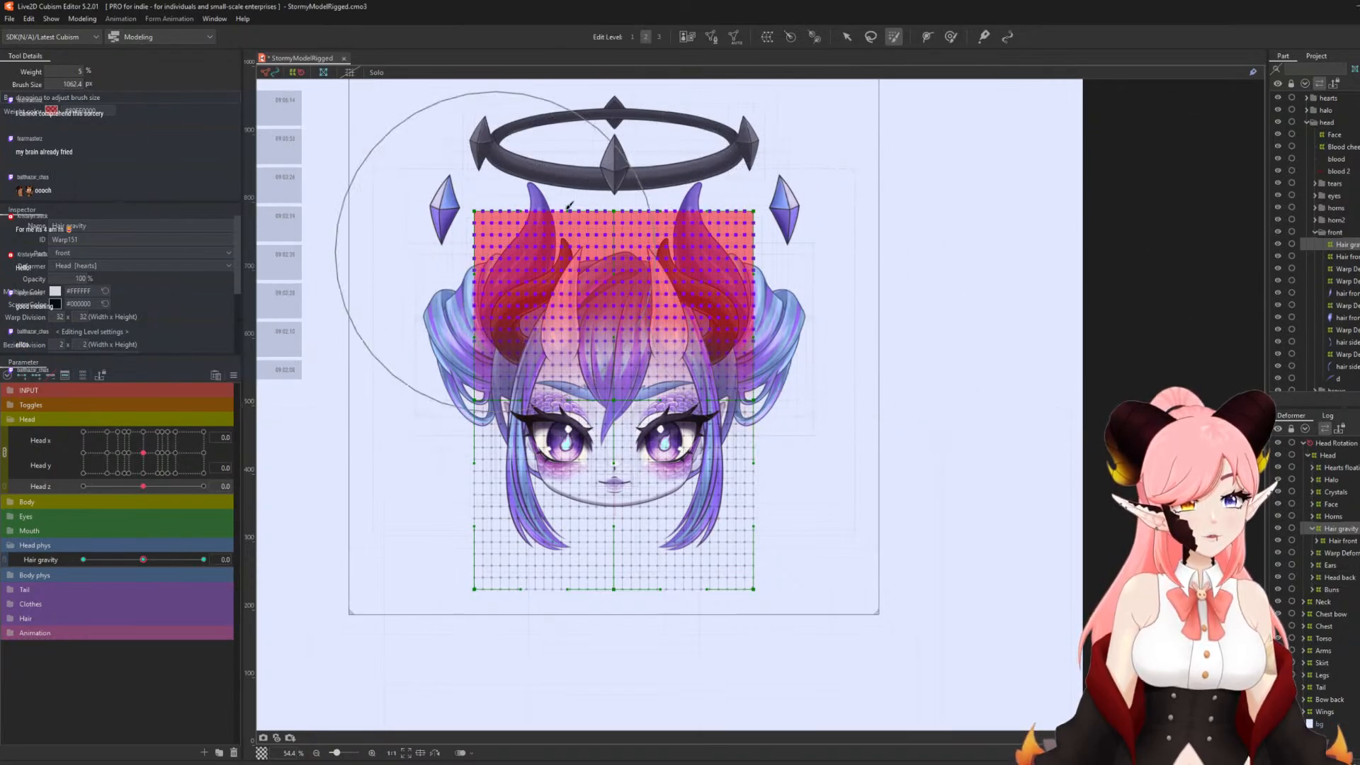
{"action": "left_click_drag", "start_coordinate": [1008, 354], "coordinate": [843, 351]}
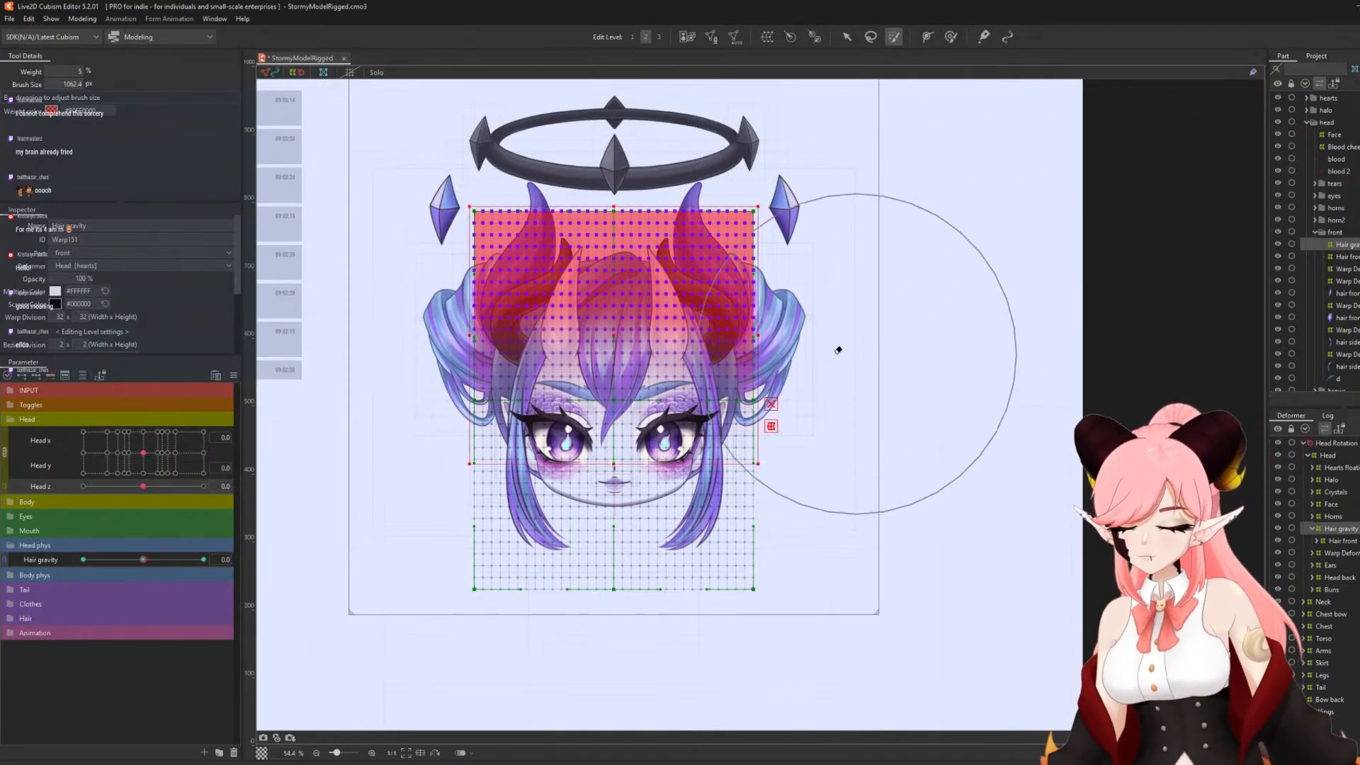
{"action": "left_click", "coordinate": [769, 371]}
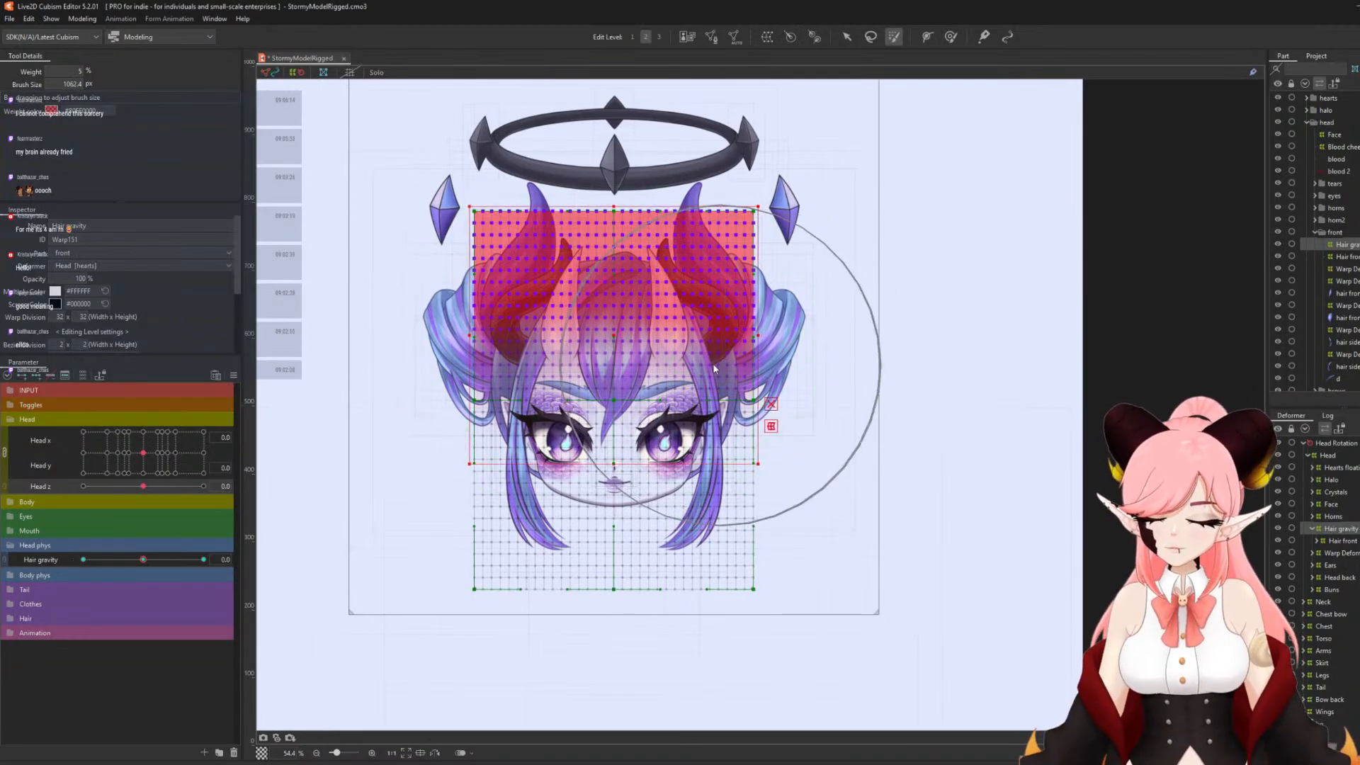
- Preview the selection at Hair gravity 30 and -30, and extend it further down the sides of the grid at 0
{"action": "left_click", "coordinate": [198, 558]}
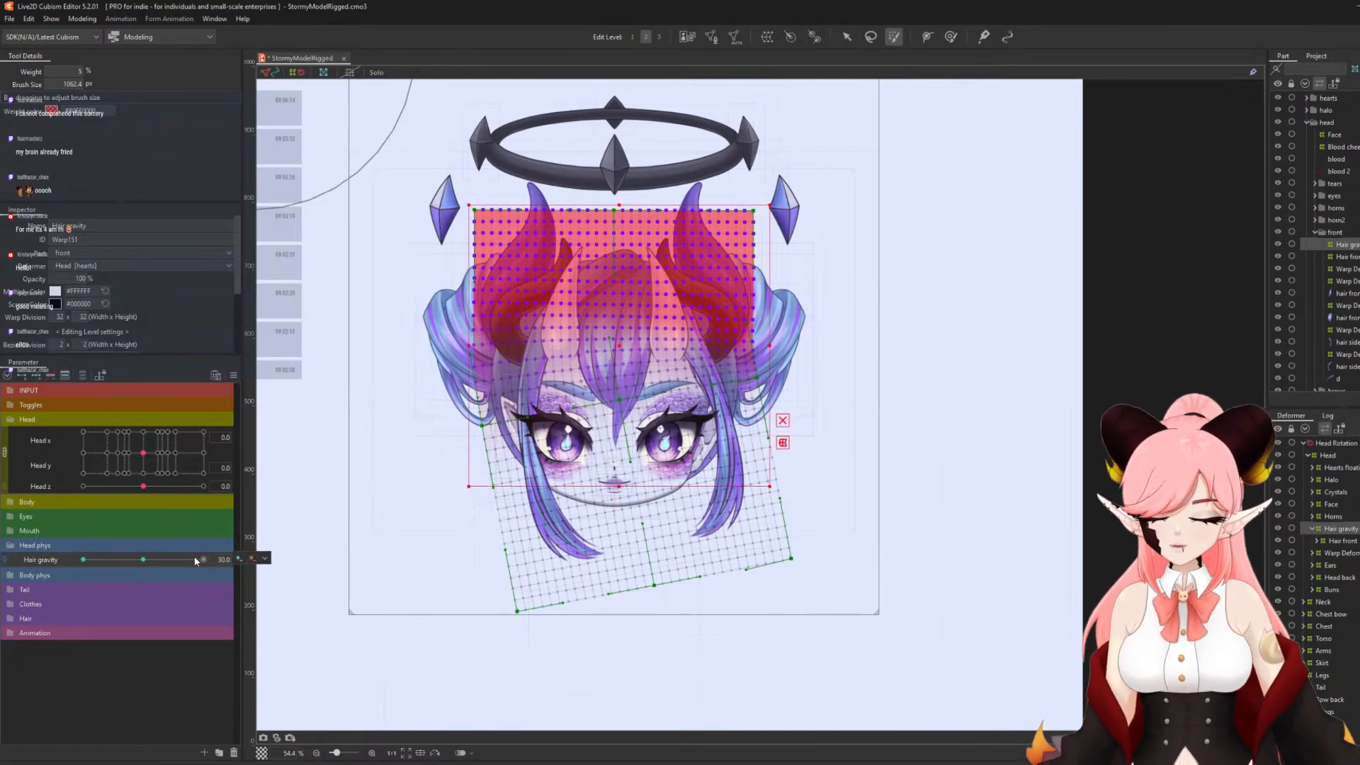
{"action": "left_click", "coordinate": [98, 559]}
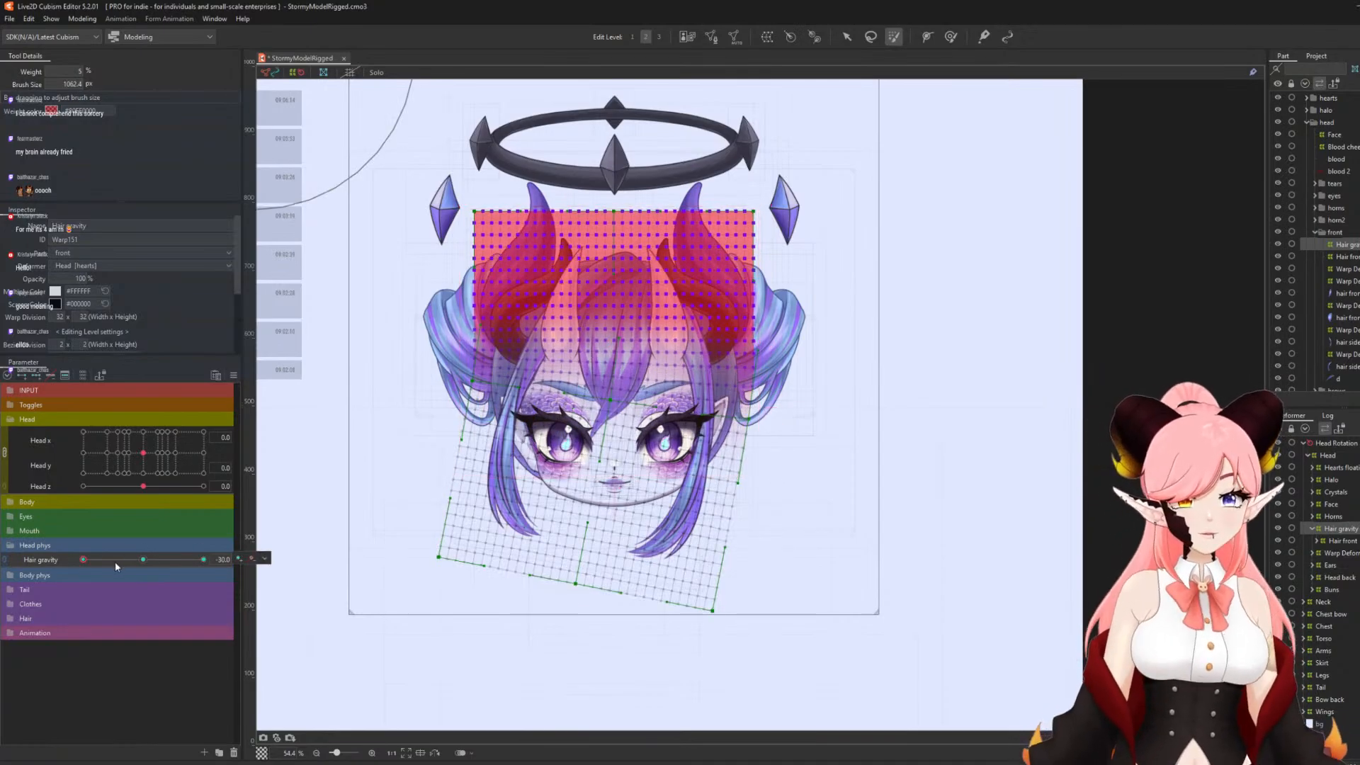
{"action": "left_click_drag", "start_coordinate": [58, 570], "coordinate": [196, 531]}
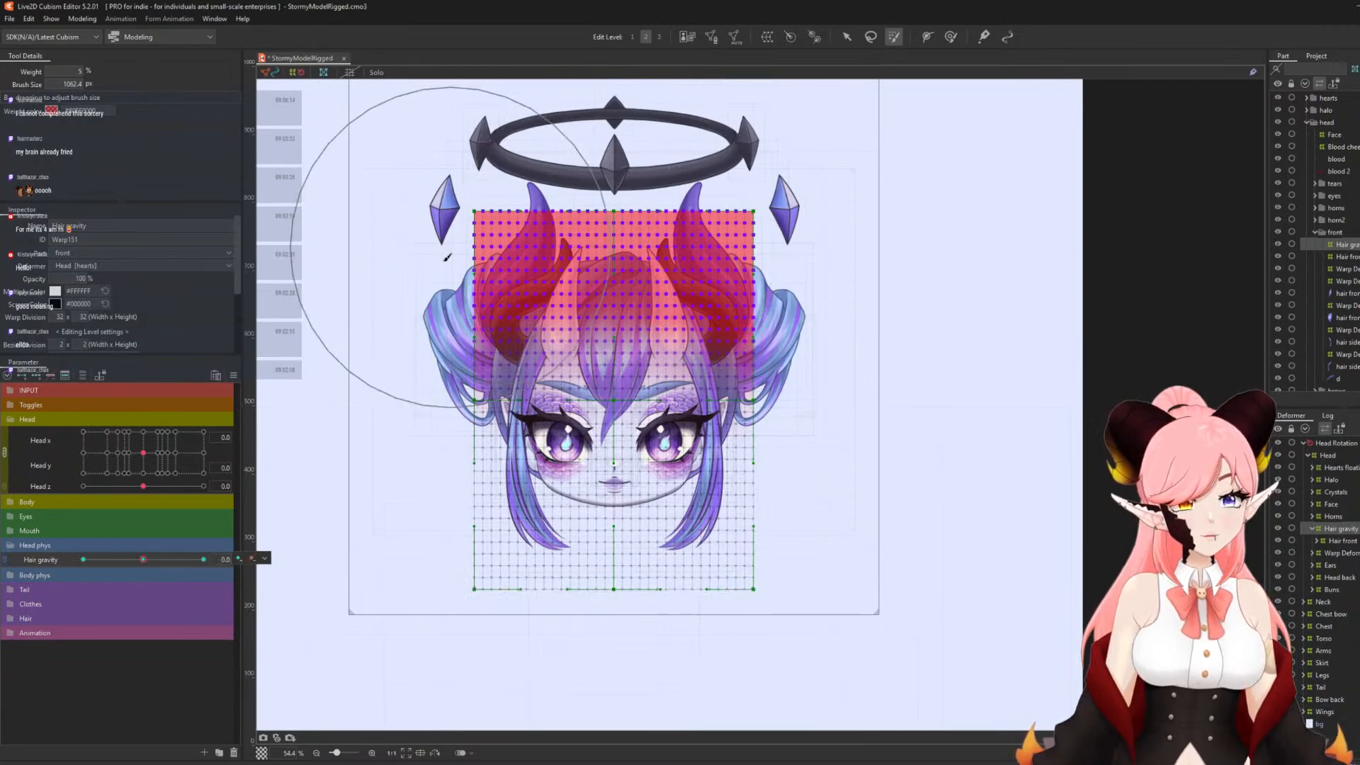
{"action": "mouse_move", "coordinate": [449, 252]}
{"action": "left_mouse_down"}
{"action": "mouse_move", "coordinate": [468, 244]}
{"action": "mouse_move", "coordinate": [464, 273]}
{"action": "mouse_move", "coordinate": [439, 269]}
{"action": "mouse_move", "coordinate": [453, 298]}
{"action": "mouse_move", "coordinate": [526, 189]}
{"action": "mouse_move", "coordinate": [708, 213]}
{"action": "mouse_move", "coordinate": [913, 325]}
{"action": "mouse_move", "coordinate": [843, 343]}
{"action": "mouse_move", "coordinate": [727, 204]}
{"action": "mouse_move", "coordinate": [734, 216]}
{"action": "mouse_move", "coordinate": [596, 189]}
{"action": "mouse_move", "coordinate": [673, 194]}
{"action": "mouse_move", "coordinate": [740, 273]}
{"action": "mouse_move", "coordinate": [944, 229]}
{"action": "mouse_move", "coordinate": [1062, 328]}
{"action": "mouse_move", "coordinate": [1018, 346]}
{"action": "left_mouse_up"}
- Paste the neutral form onto the selected upper grid points at Hair gravity 30 and -30
{"action": "left_click_drag", "start_coordinate": [143, 559], "coordinate": [204, 559]}
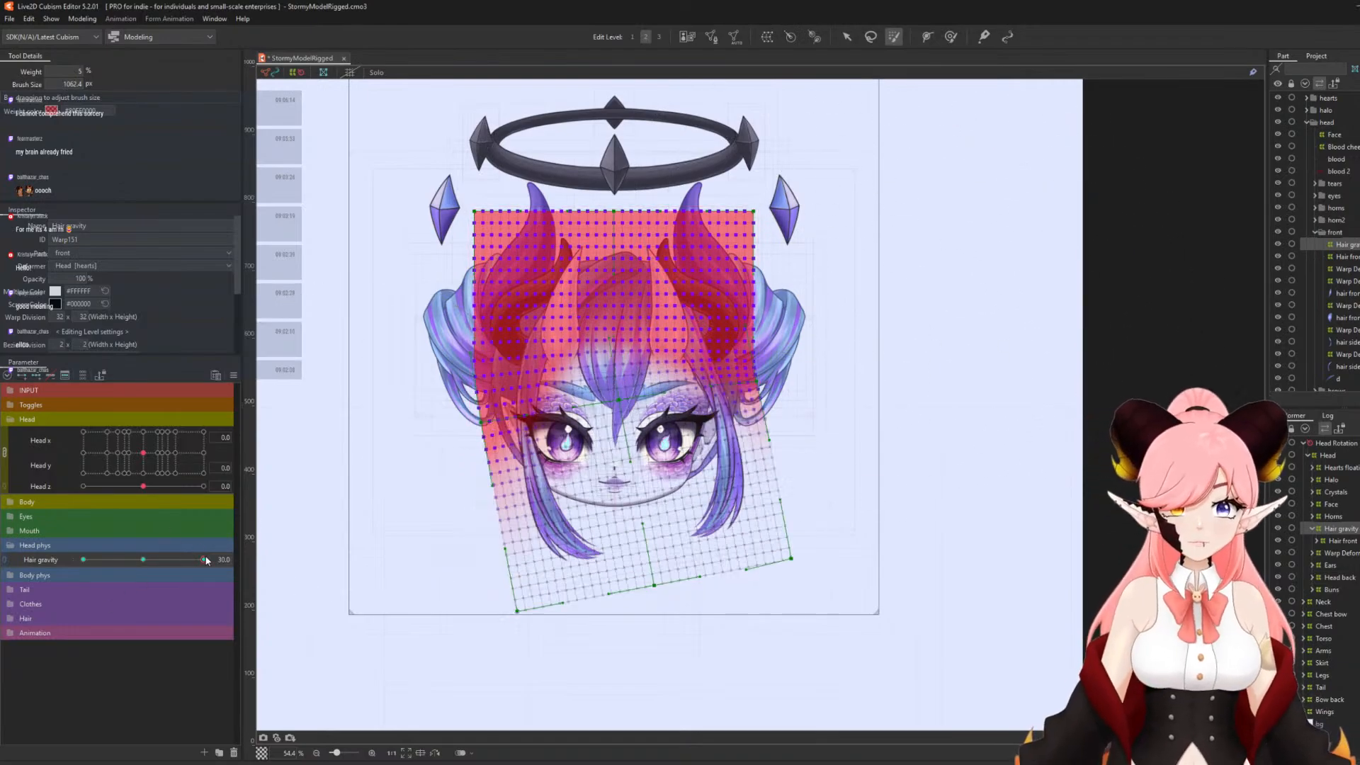
{"action": "key", "text": "ctrl+v"}
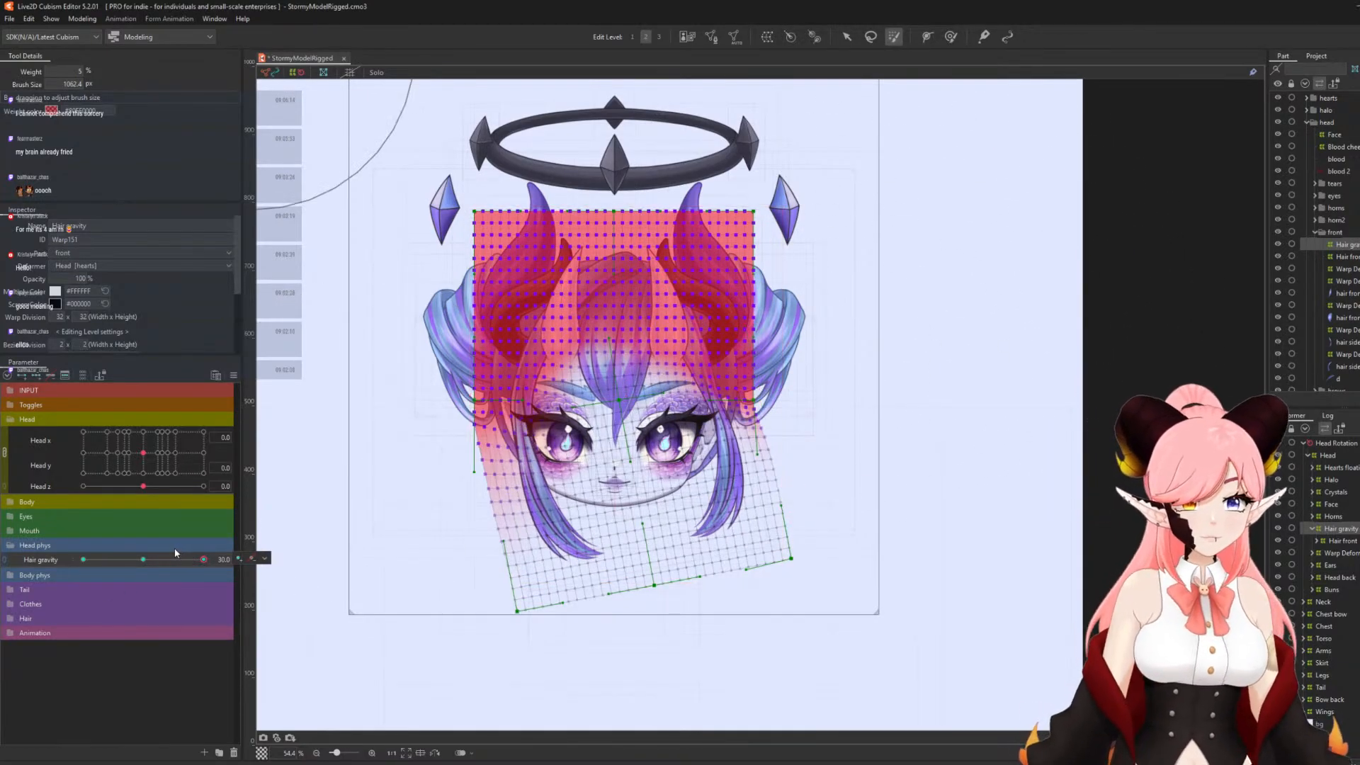
{"action": "left_click", "coordinate": [103, 559]}
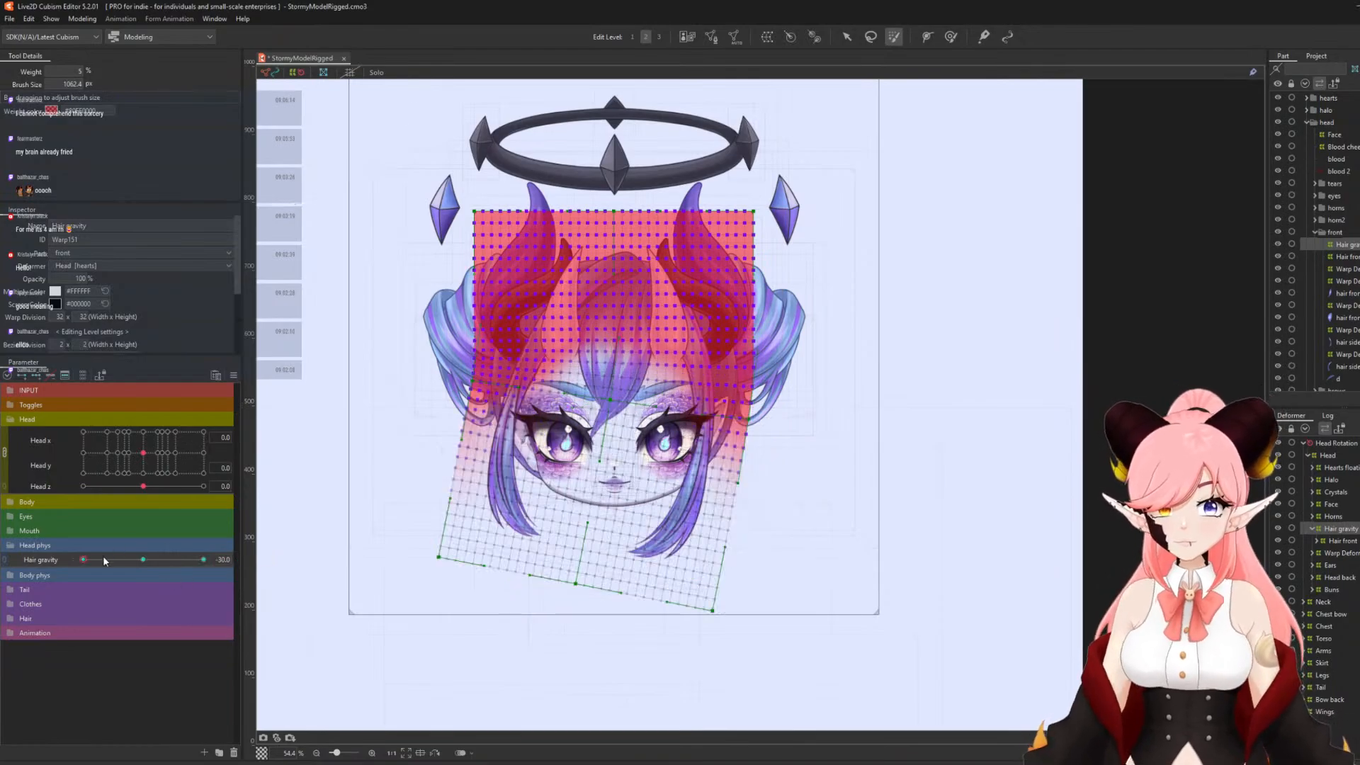
{"action": "key", "text": "ctrl+v"}
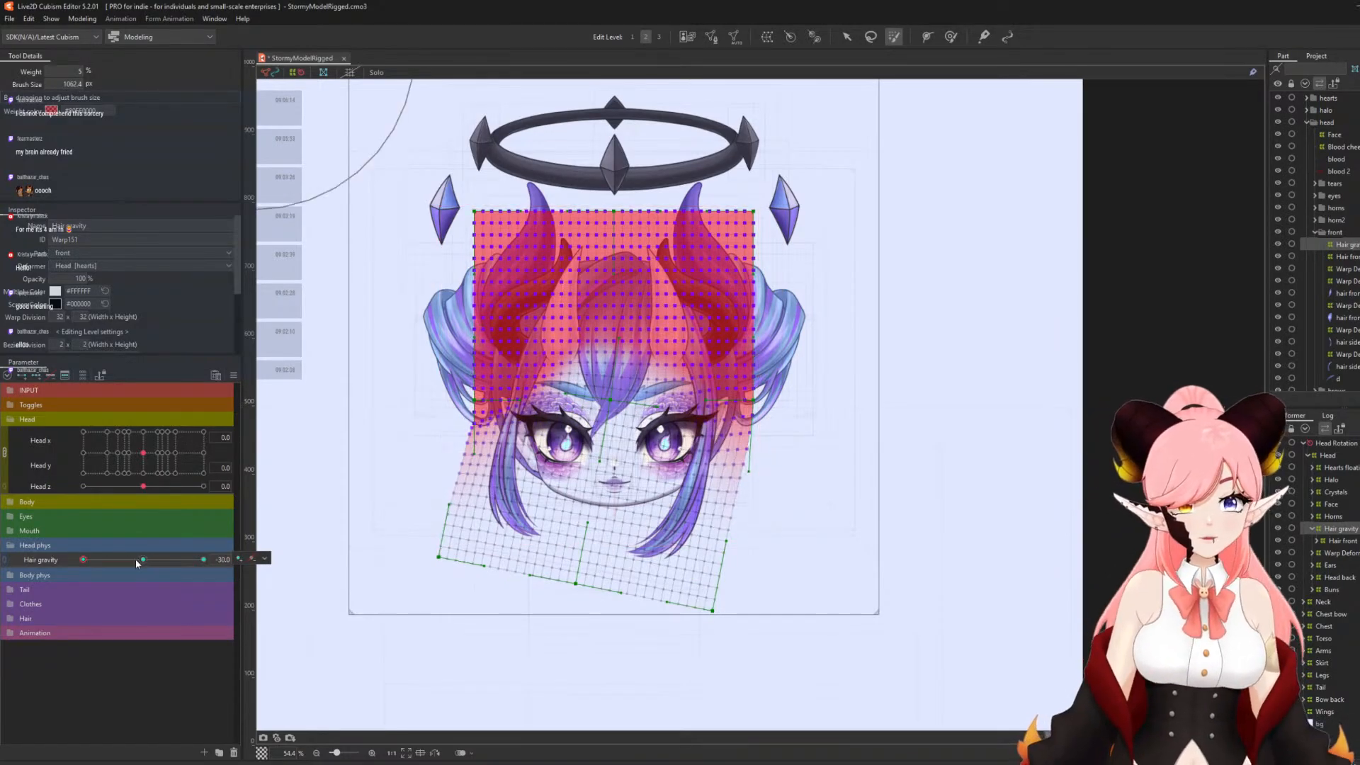
{"action": "mouse_move", "coordinate": [136, 561]}
{"action": "left_mouse_down"}
{"action": "mouse_move", "coordinate": [283, 591]}
{"action": "mouse_move", "coordinate": [82, 589]}
{"action": "mouse_move", "coordinate": [27, 592]}
{"action": "mouse_move", "coordinate": [100, 604]}
{"action": "mouse_move", "coordinate": [29, 602]}
{"action": "left_mouse_up"}
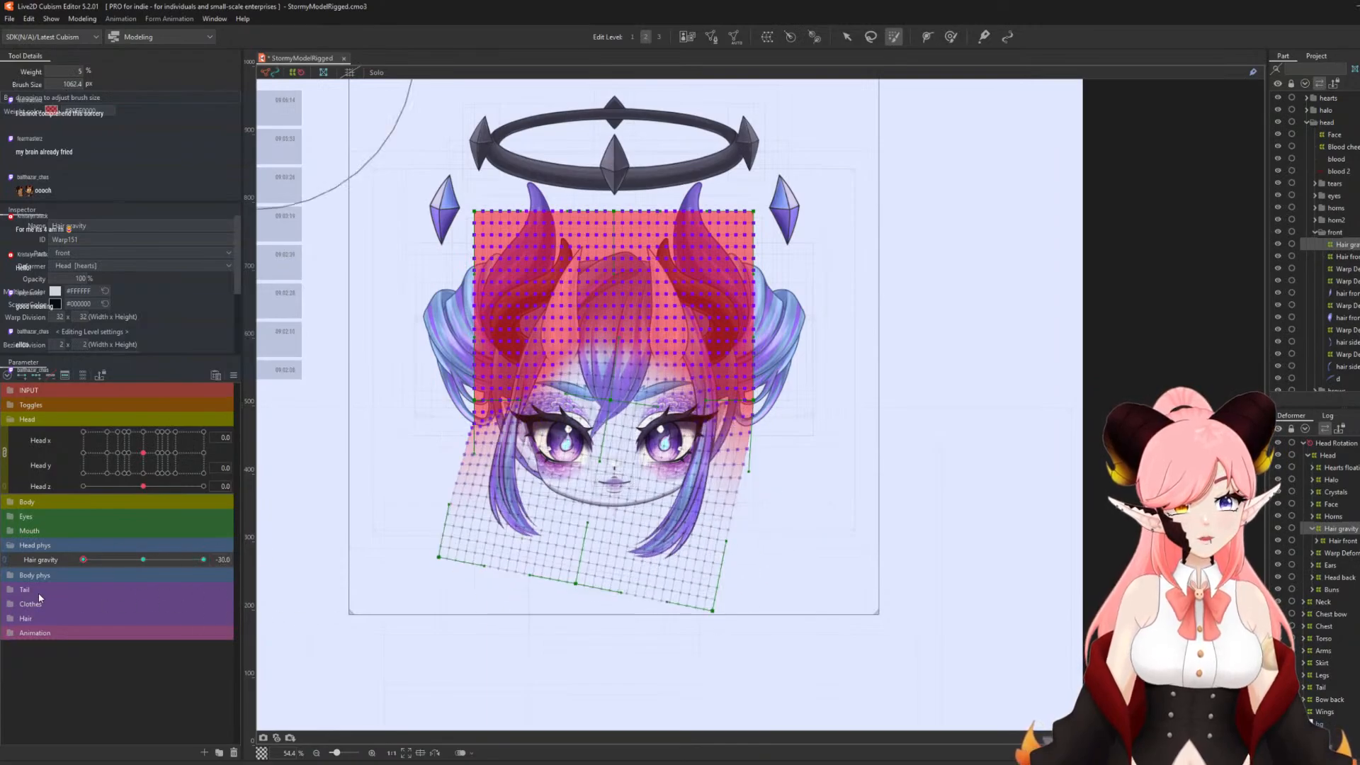
- Refine the grid's side bends beside the eyes with the Deform brush at Hair gravity -30 and 30, and return the parameter to 0
{"action": "left_click", "coordinate": [948, 37]}
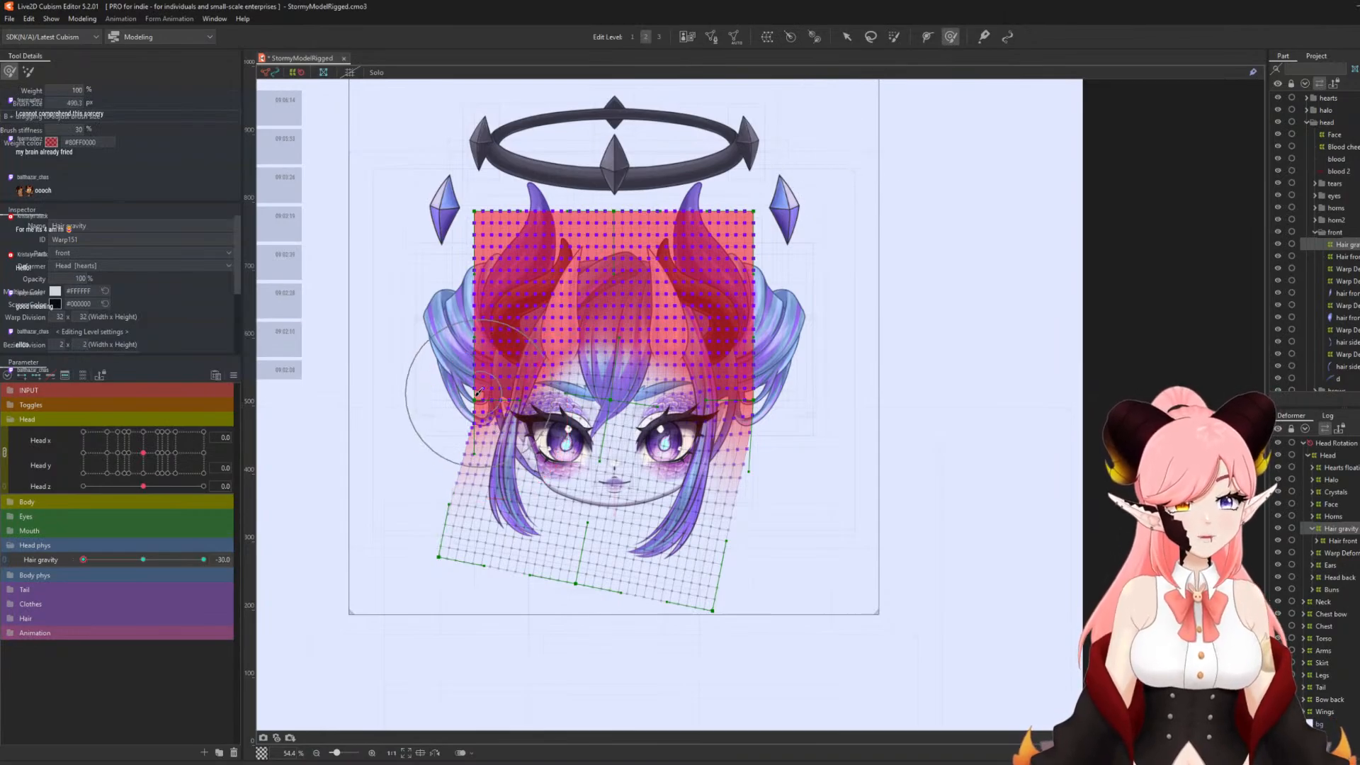
{"action": "left_click_drag", "start_coordinate": [479, 393], "coordinate": [498, 402]}
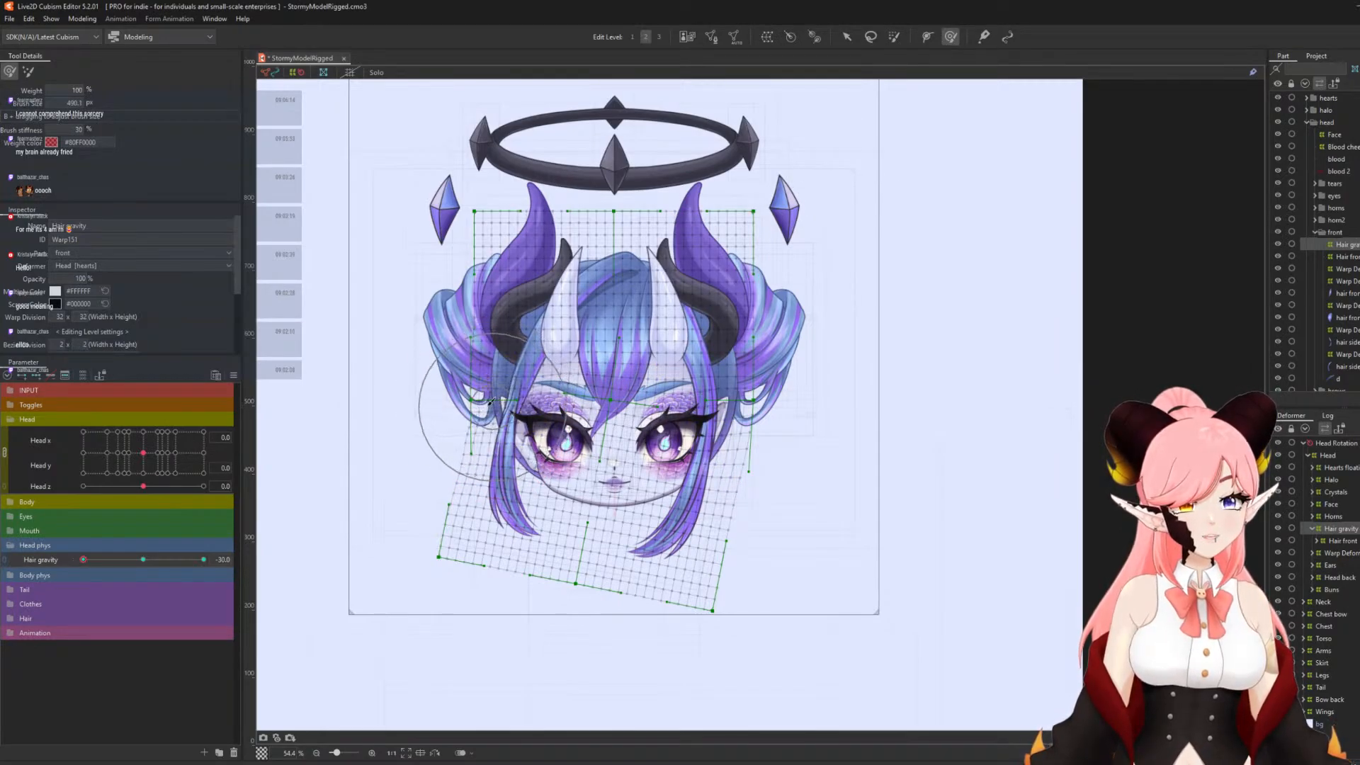
{"action": "mouse_move", "coordinate": [708, 425]}
{"action": "left_mouse_down"}
{"action": "mouse_move", "coordinate": [698, 421]}
{"action": "mouse_move", "coordinate": [726, 382]}
{"action": "mouse_move", "coordinate": [759, 381]}
{"action": "mouse_move", "coordinate": [720, 385]}
{"action": "left_mouse_up"}
{"action": "left_click", "coordinate": [203, 559]}
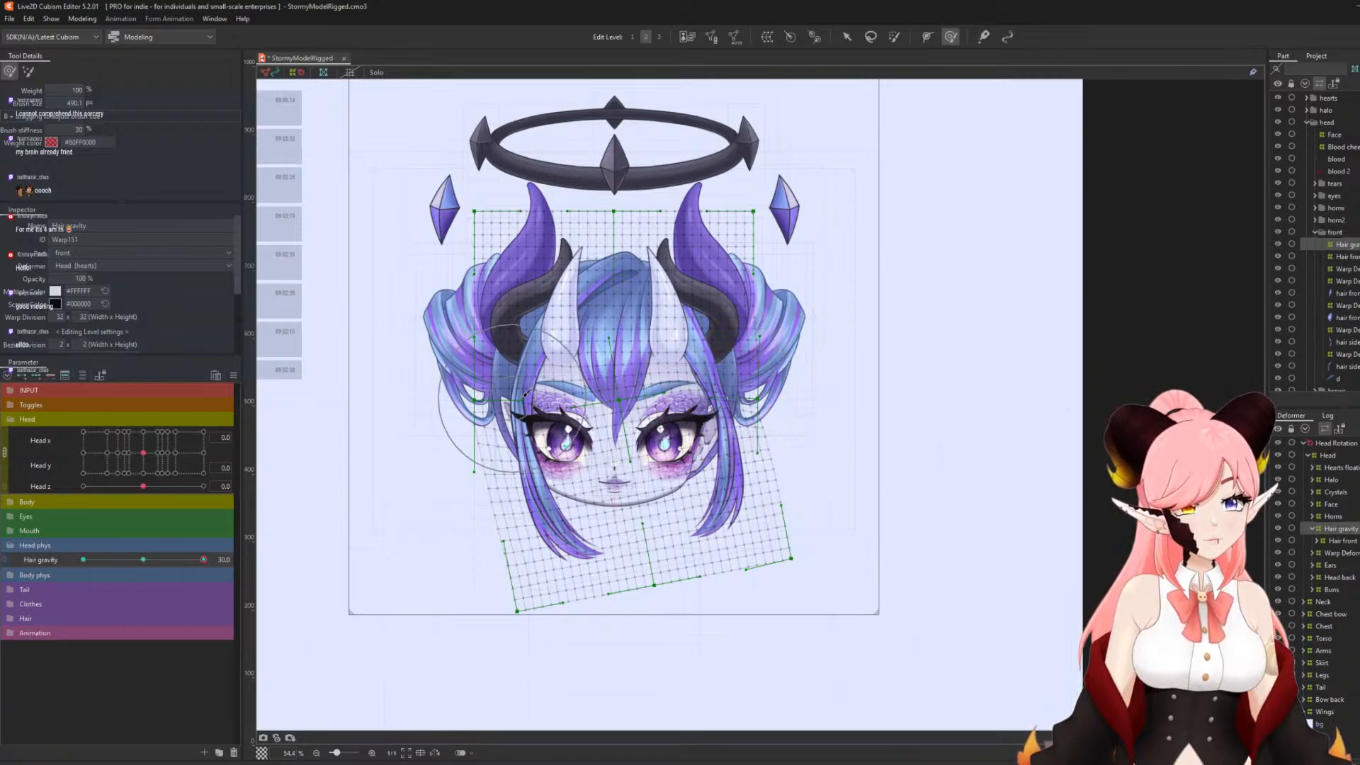
{"action": "left_click_drag", "start_coordinate": [515, 410], "coordinate": [526, 405]}
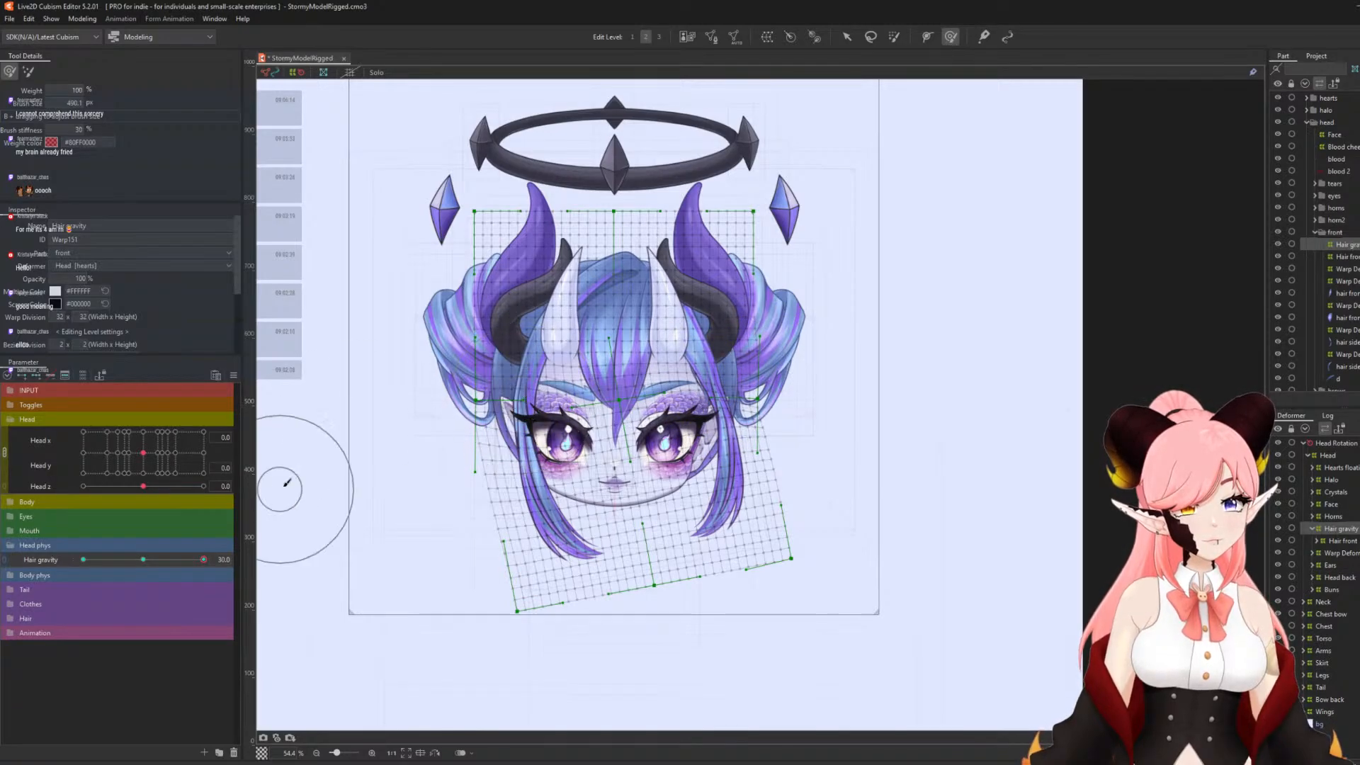
{"action": "left_click", "coordinate": [83, 559]}
{"action": "left_click", "coordinate": [203, 560]}
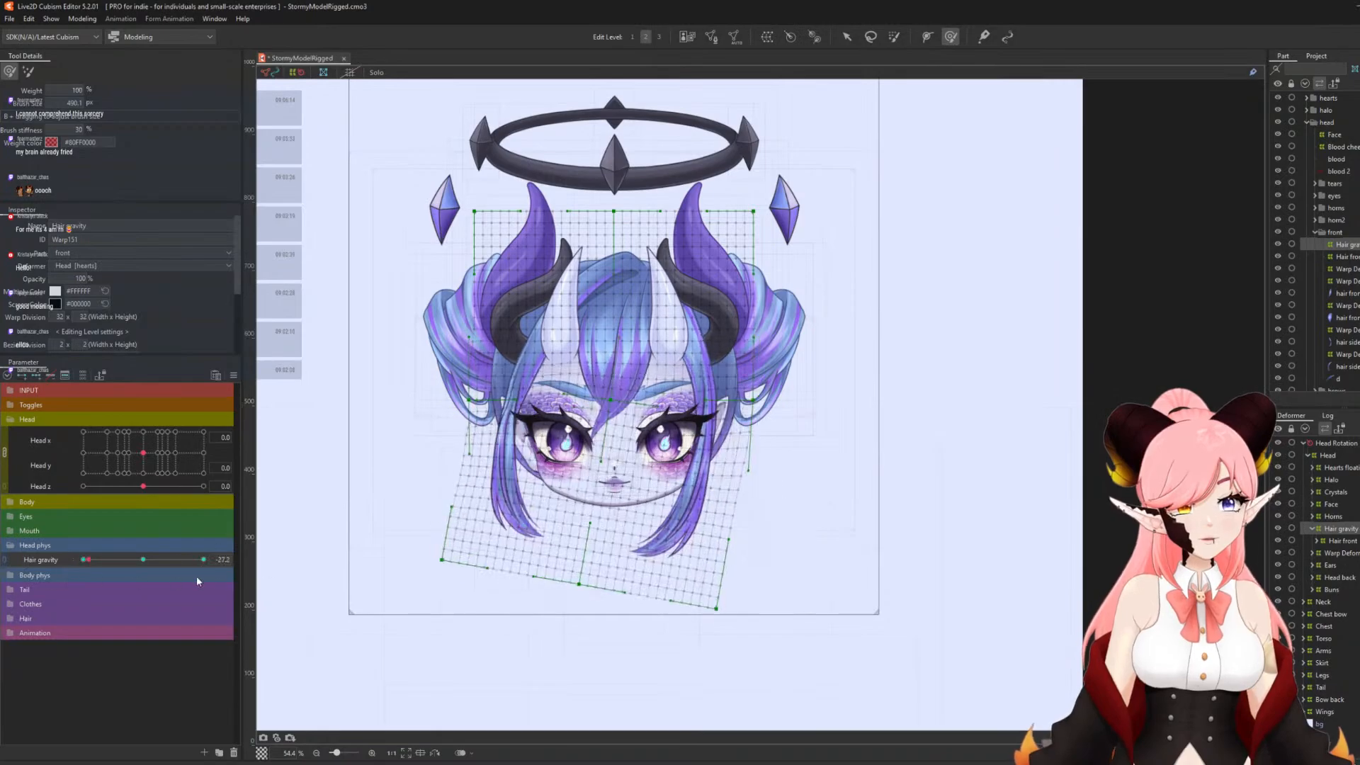
{"action": "left_click", "coordinate": [142, 559]}
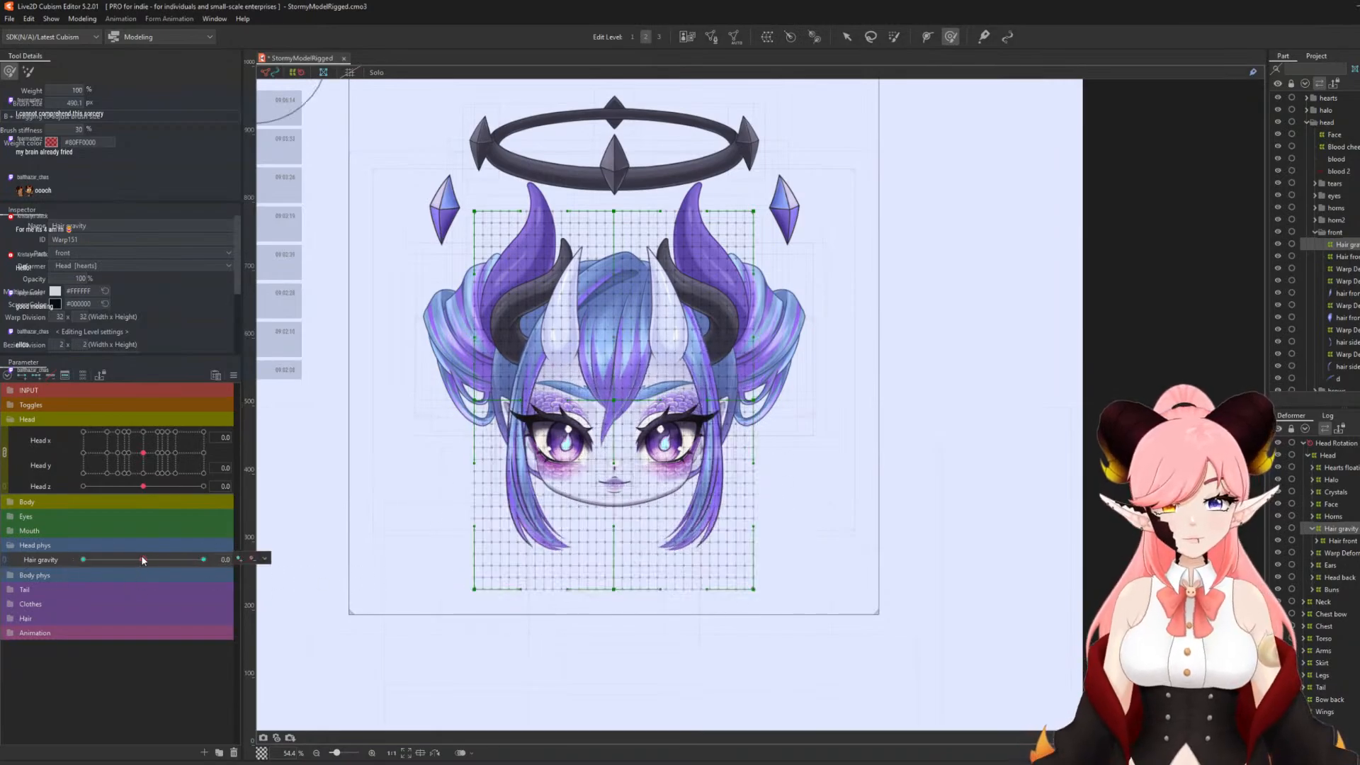
- Apply Ellipse Interpolation with 3 points to the Hair gravity parameter, preview it at -30 and return the parameter to 0
{"action": "left_click", "coordinate": [234, 375]}
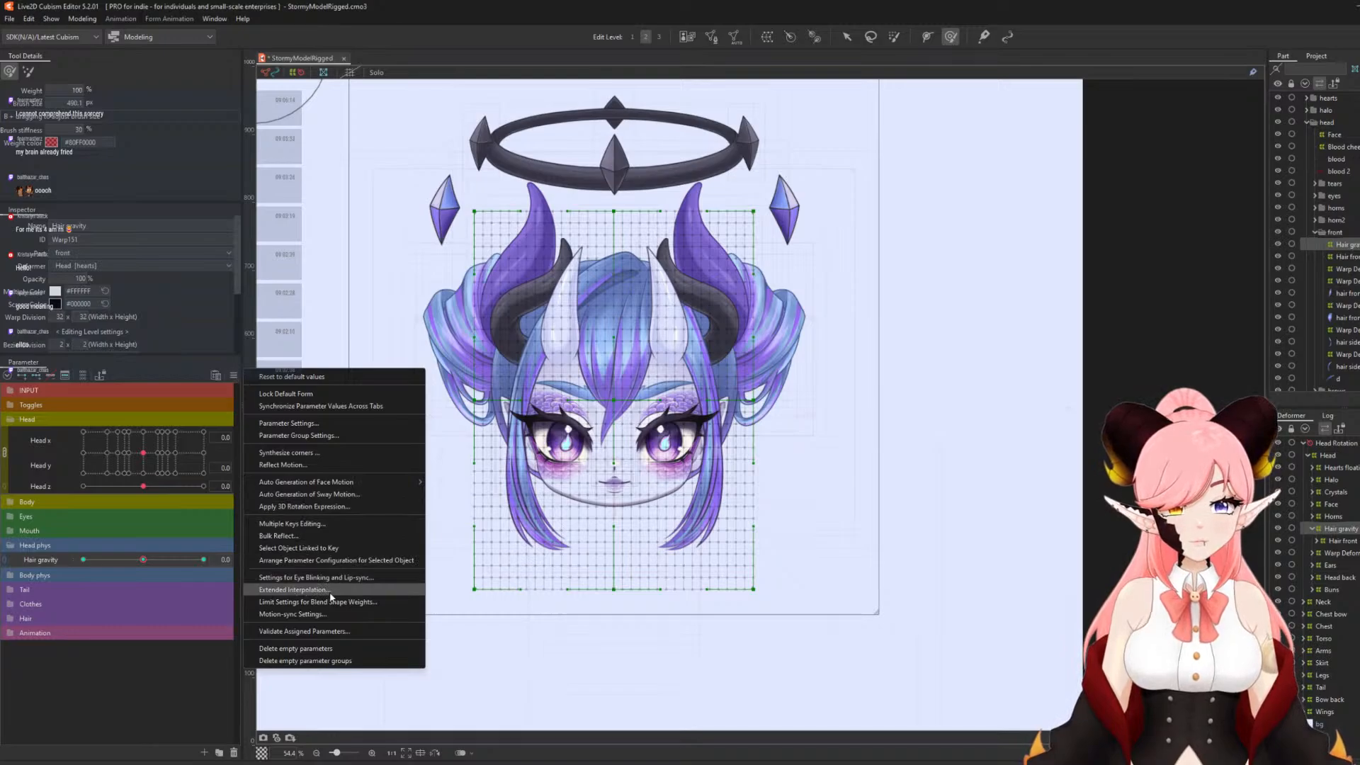
{"action": "left_click", "coordinate": [340, 591]}
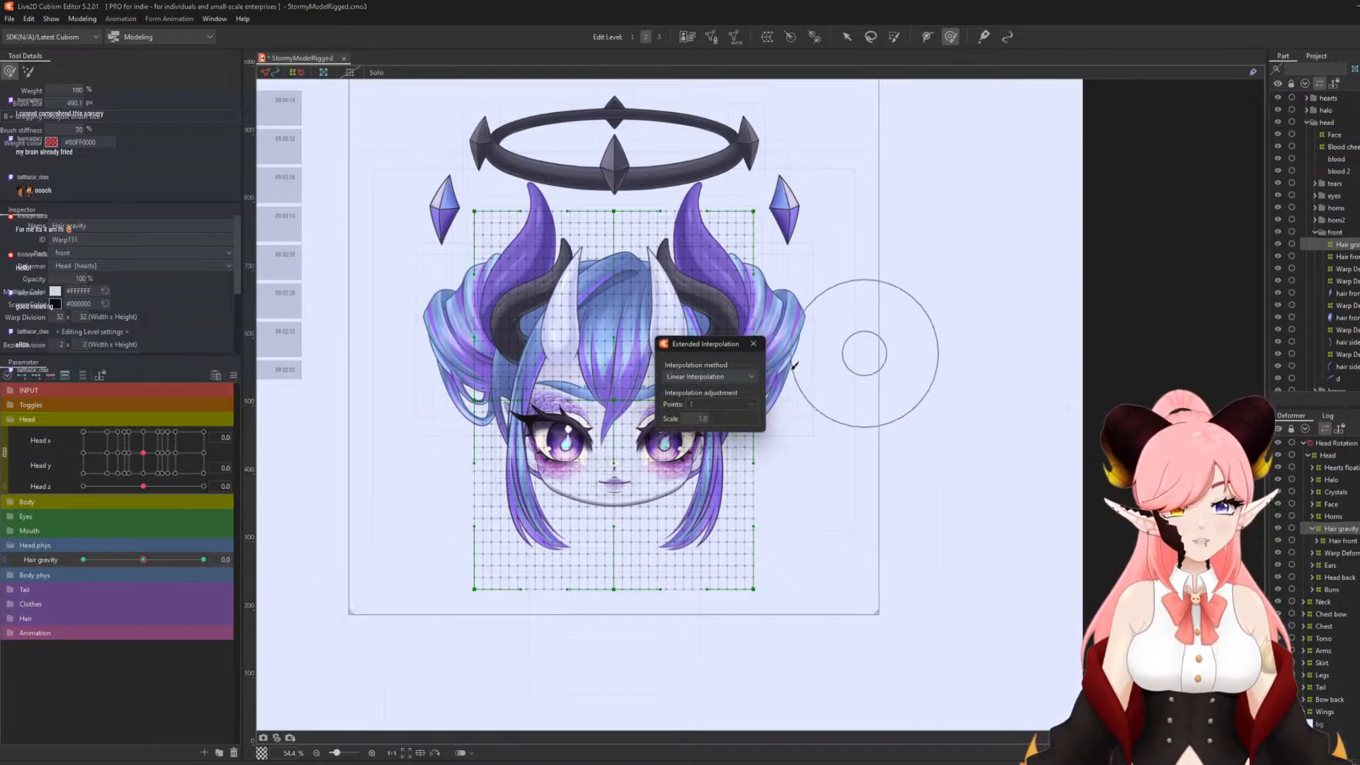
{"action": "left_click", "coordinate": [690, 376]}
{"action": "left_click", "coordinate": [687, 401]}
{"action": "left_click", "coordinate": [711, 404]}
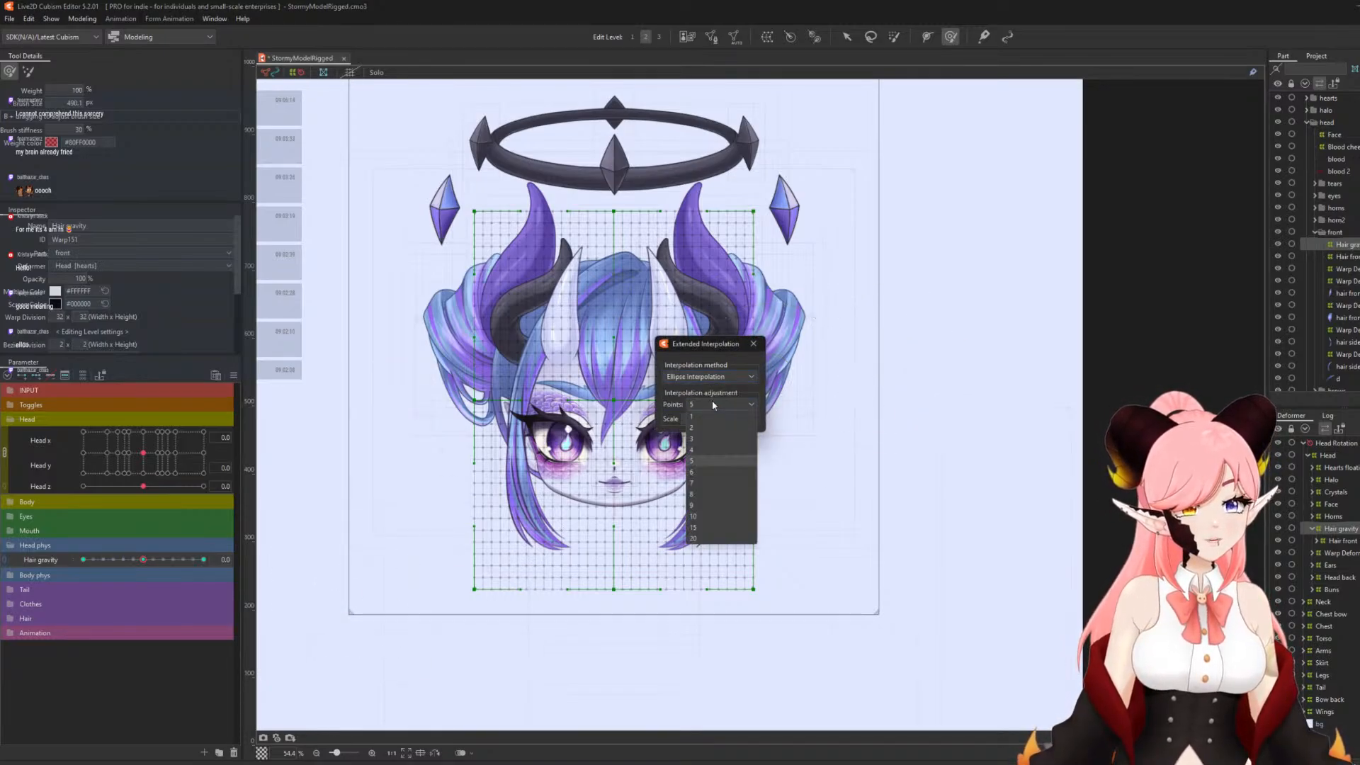
{"action": "left_click", "coordinate": [702, 439]}
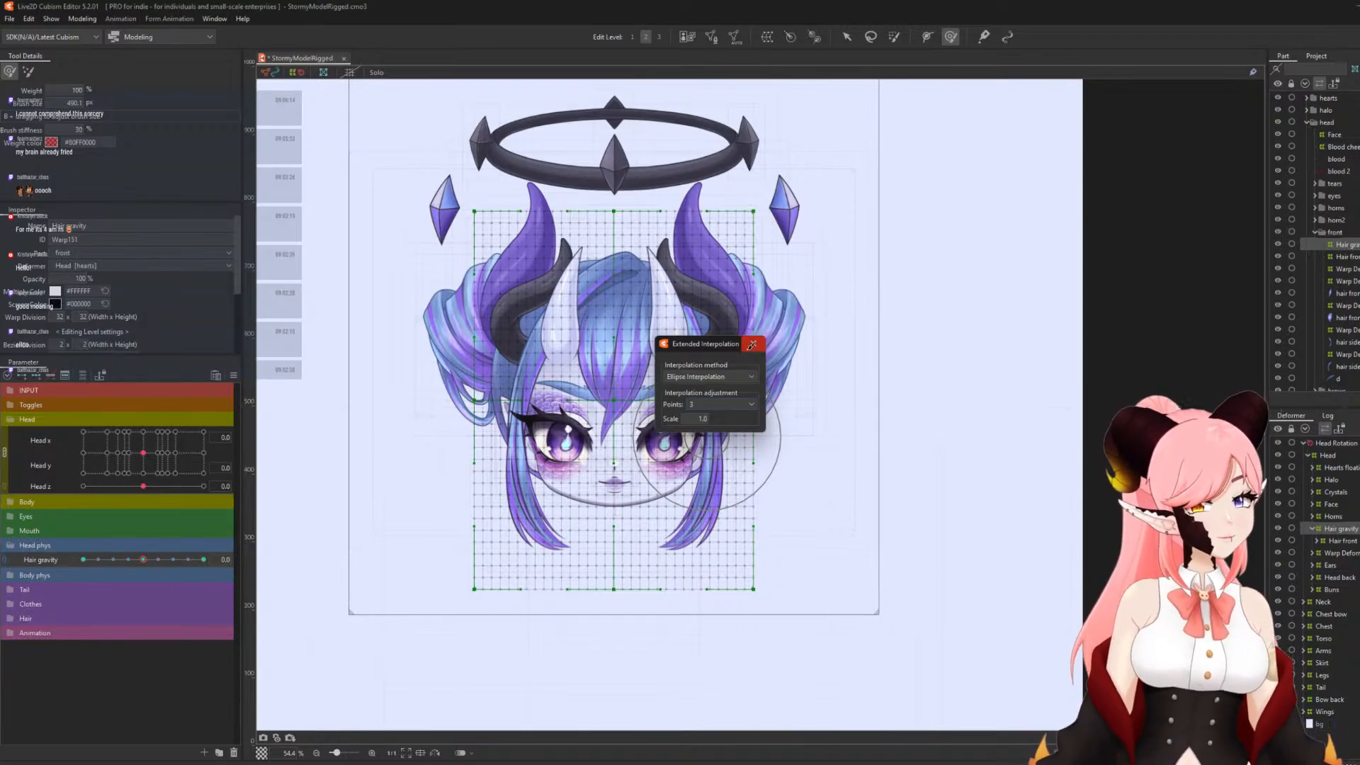
{"action": "left_click", "coordinate": [753, 344]}
{"action": "left_click_drag", "start_coordinate": [143, 560], "coordinate": [36, 580]}
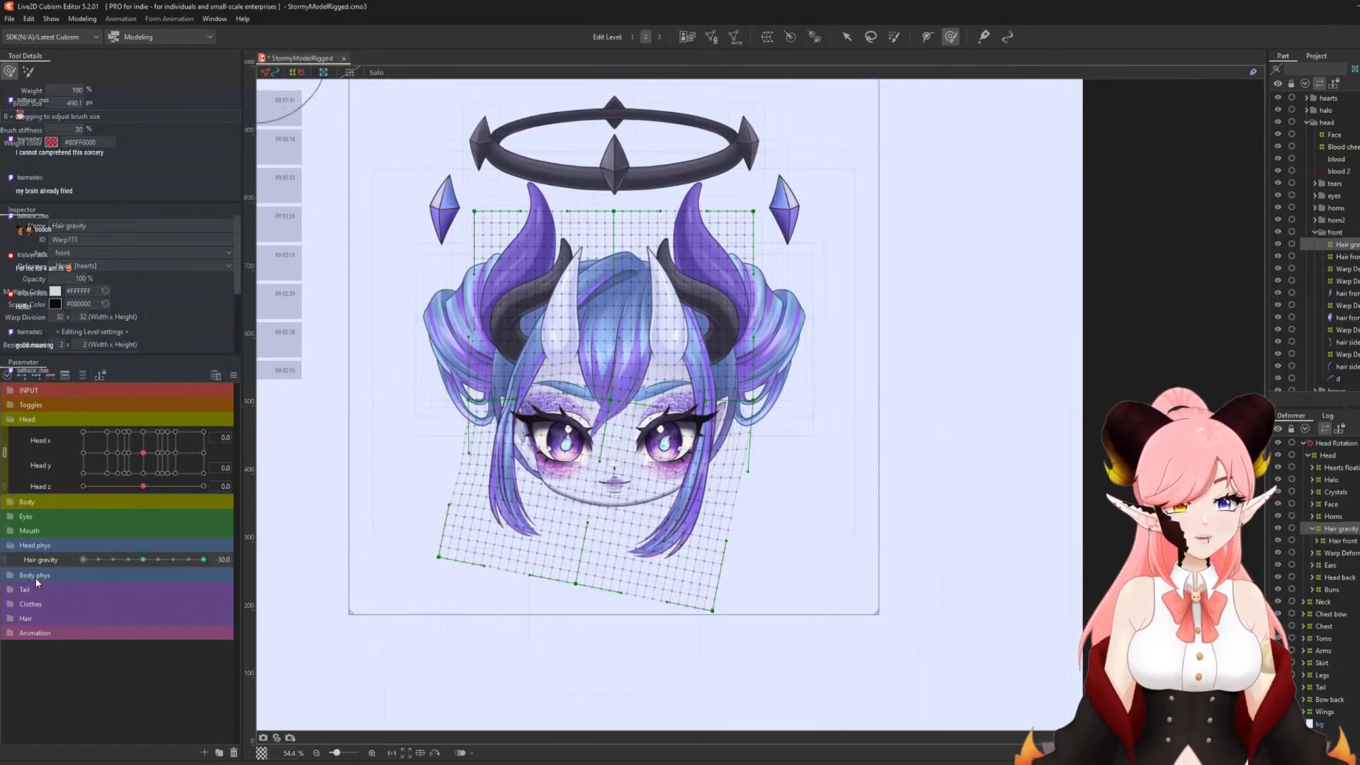
{"action": "left_click", "coordinate": [144, 559]}
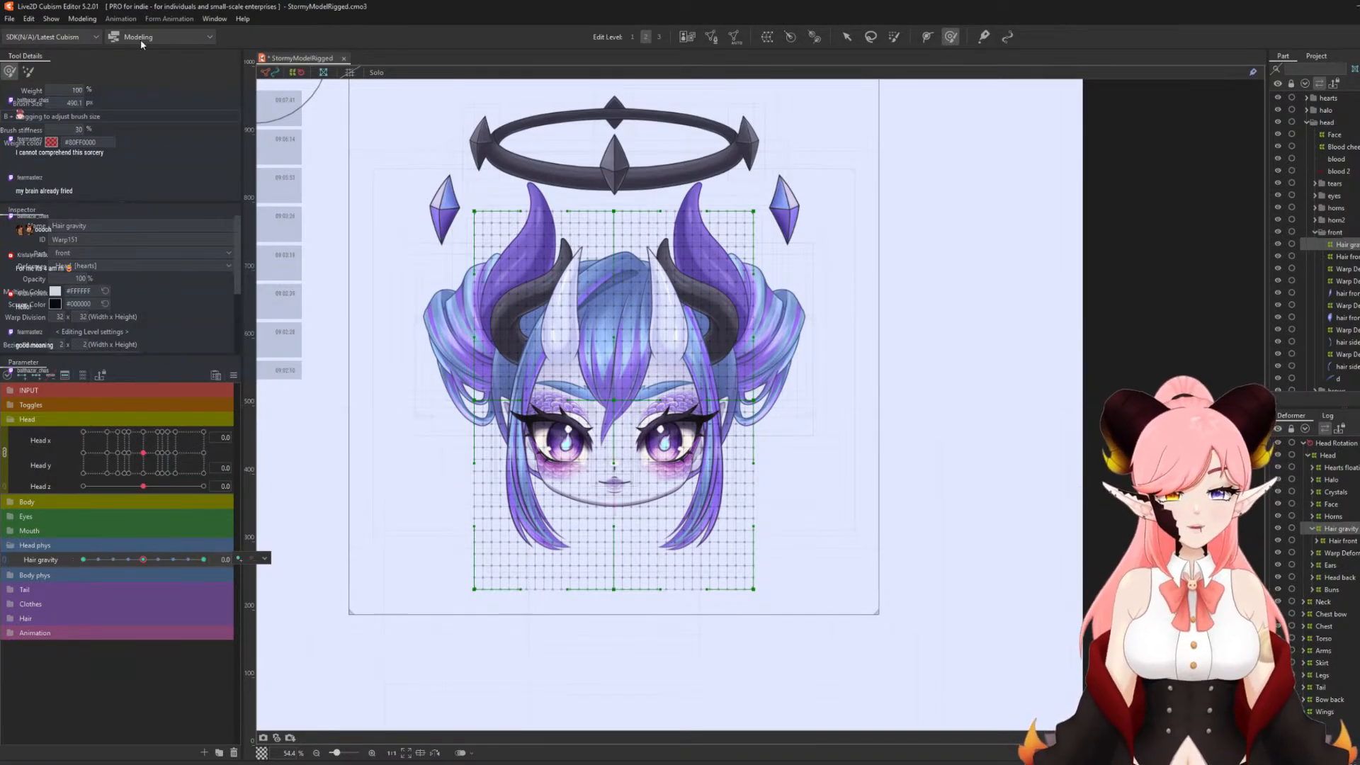
- In Physics Settings, add a group named Hair gravity with the Hair z physics model preset and no input preset
{"action": "left_click", "coordinate": [82, 18]}
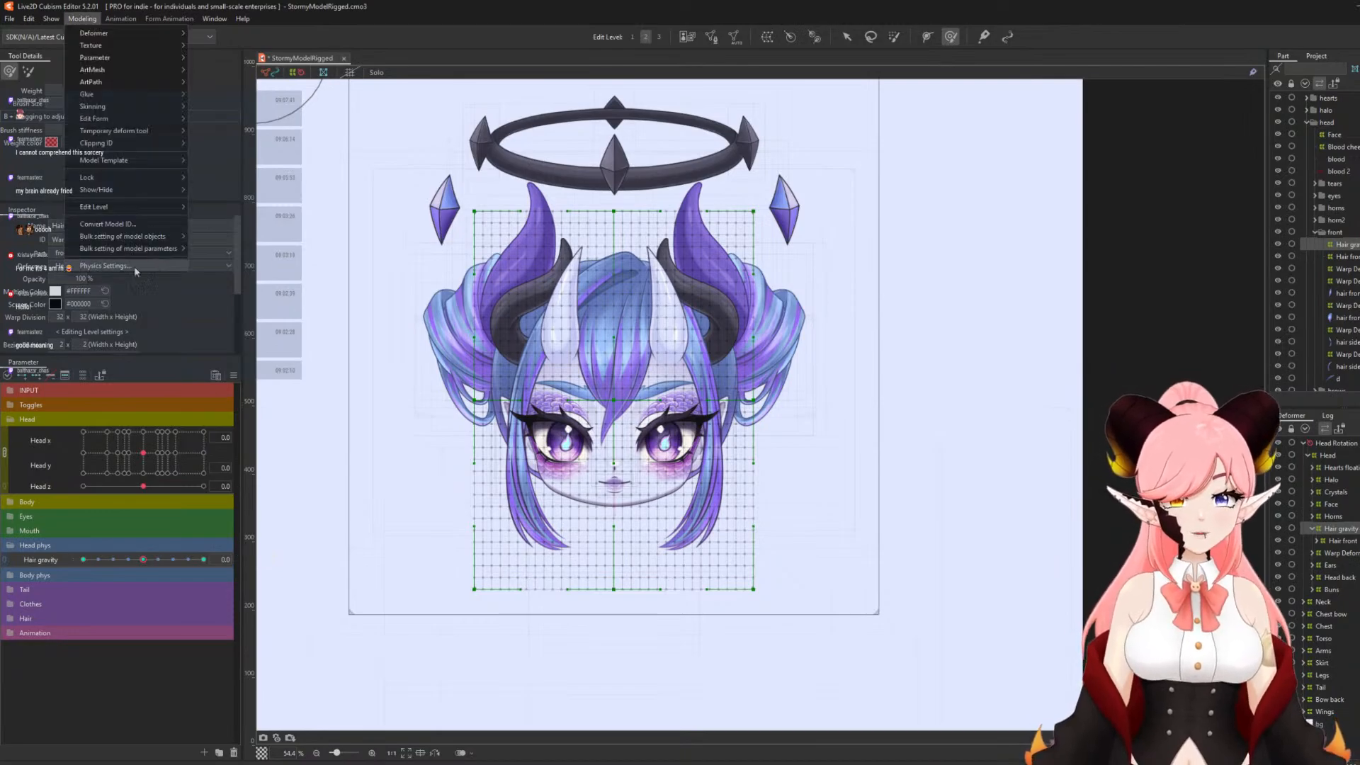
{"action": "left_click", "coordinate": [111, 267]}
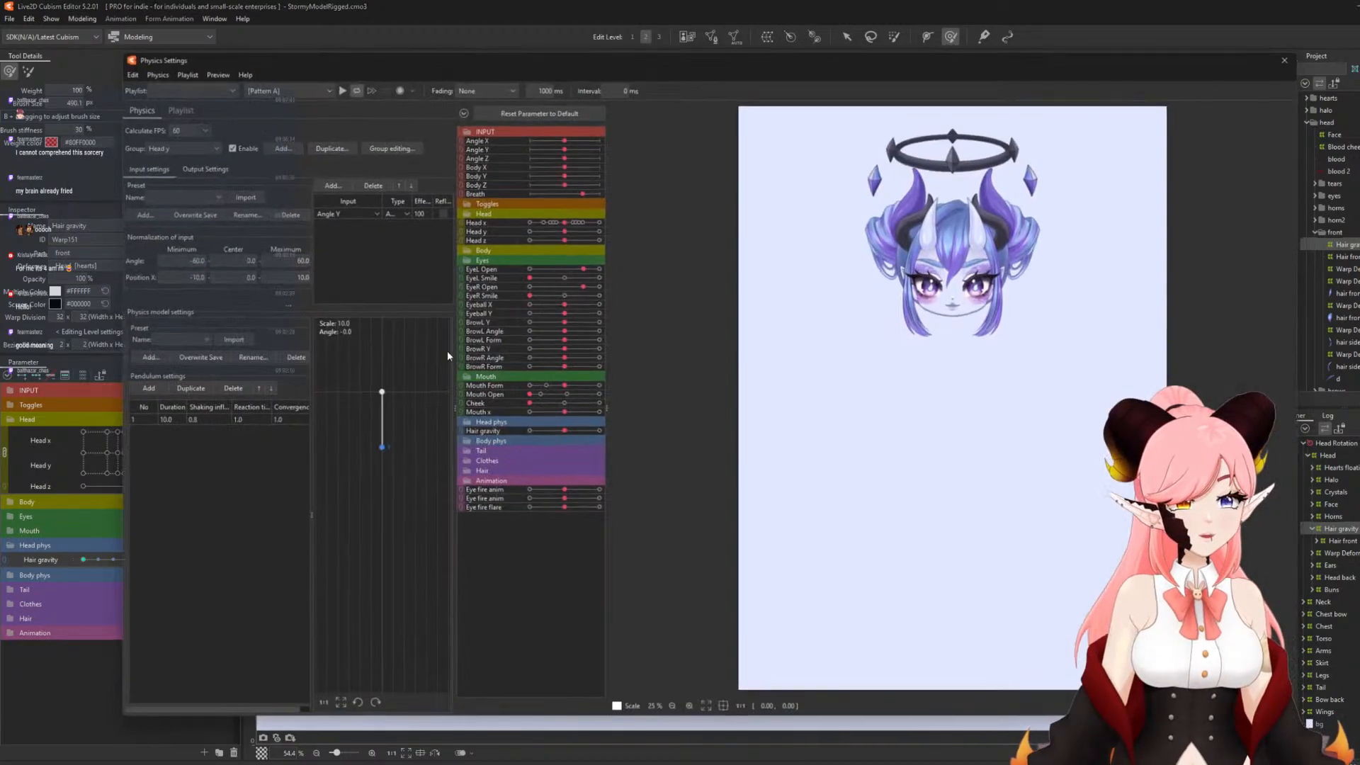
{"action": "left_click", "coordinate": [207, 147]}
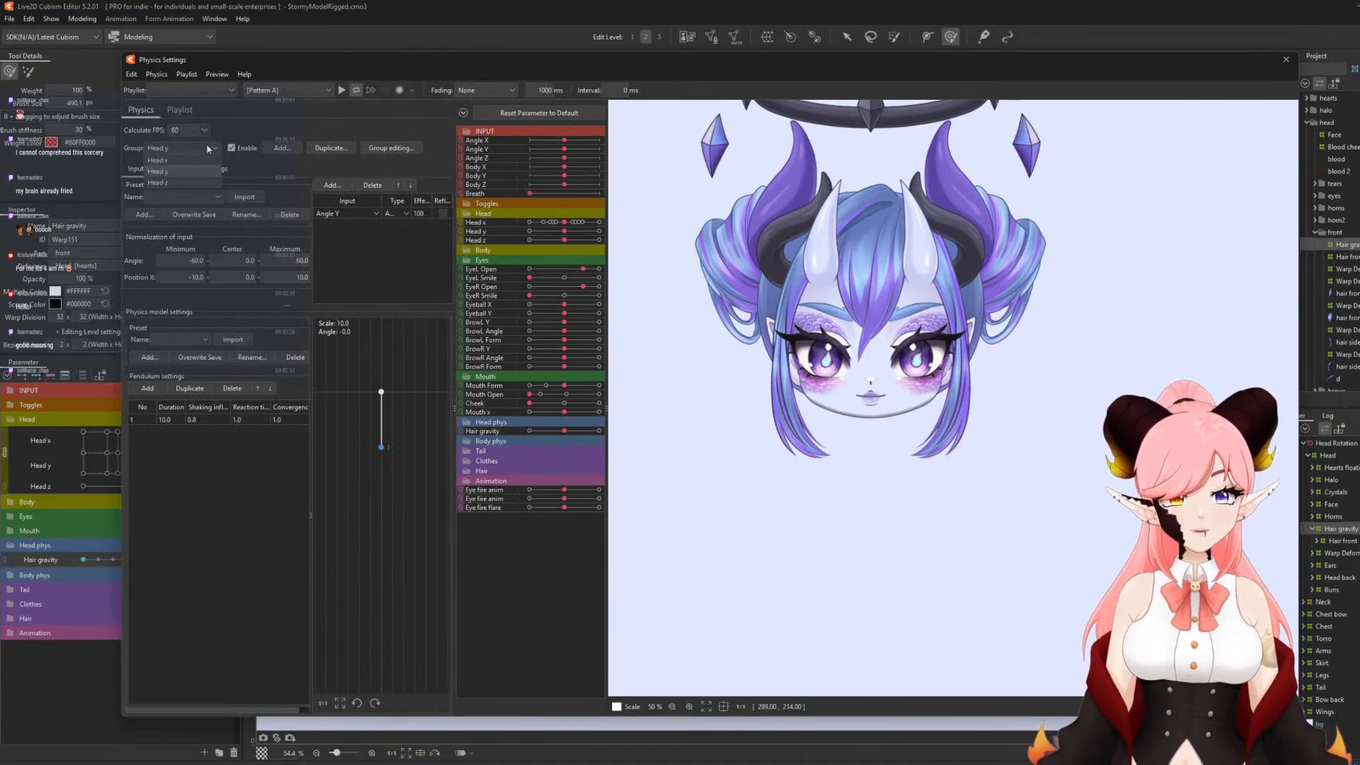
{"action": "left_click", "coordinate": [292, 148]}
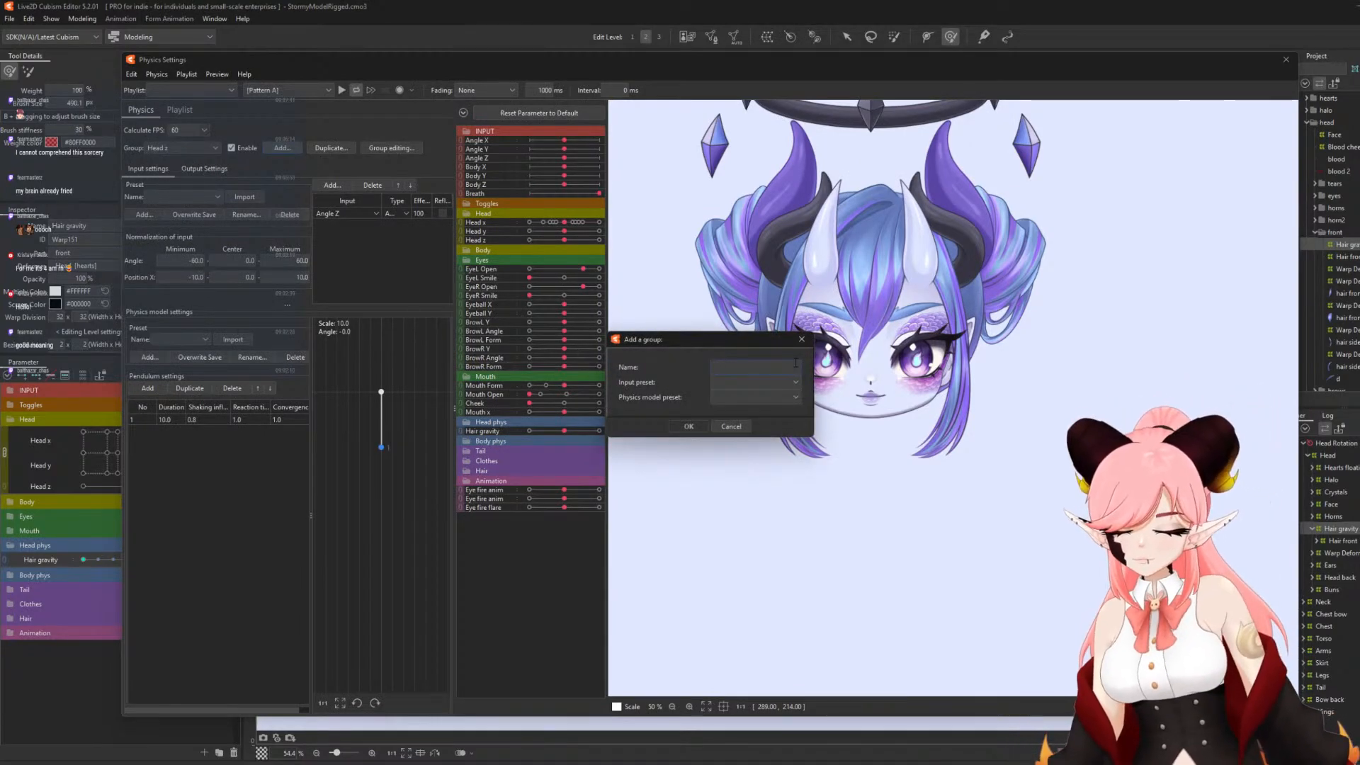
{"action": "type", "text": "He"}
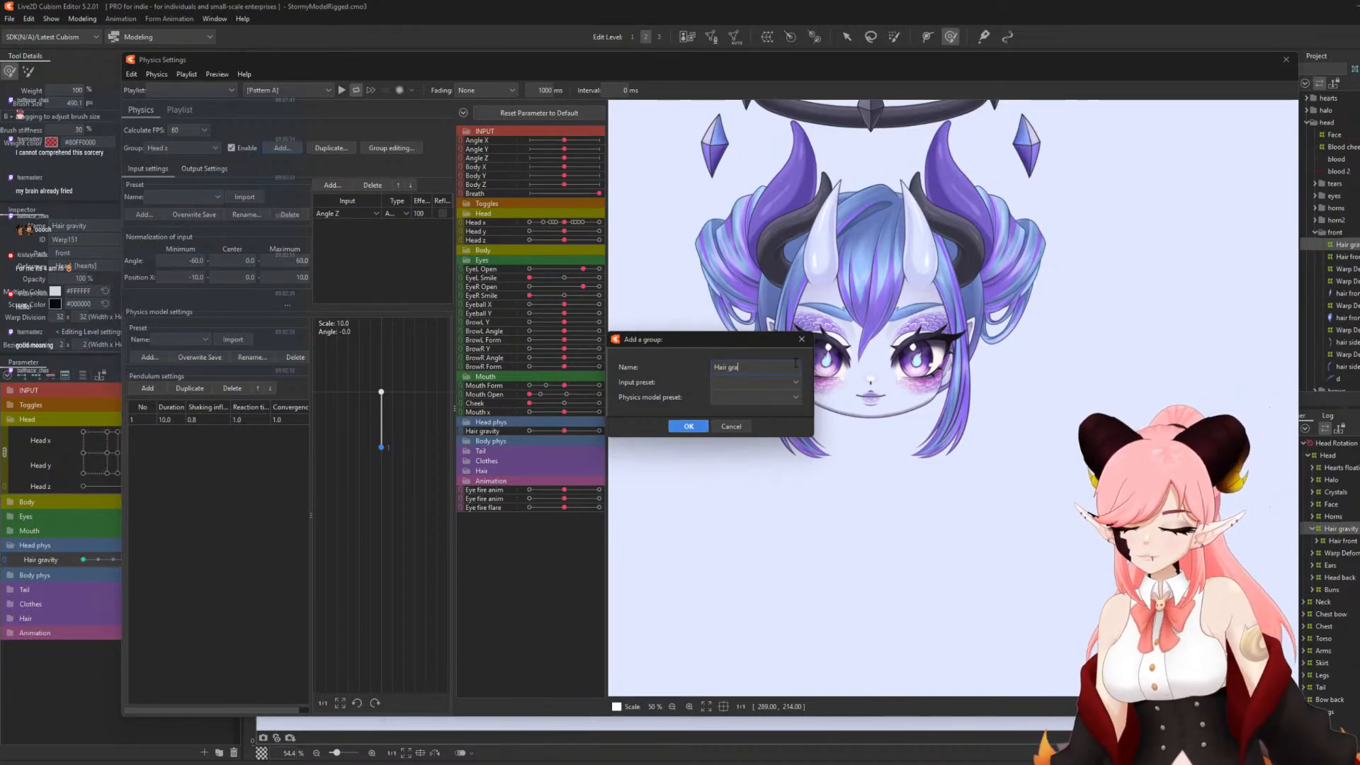
{"action": "left_click", "coordinate": [730, 385]}
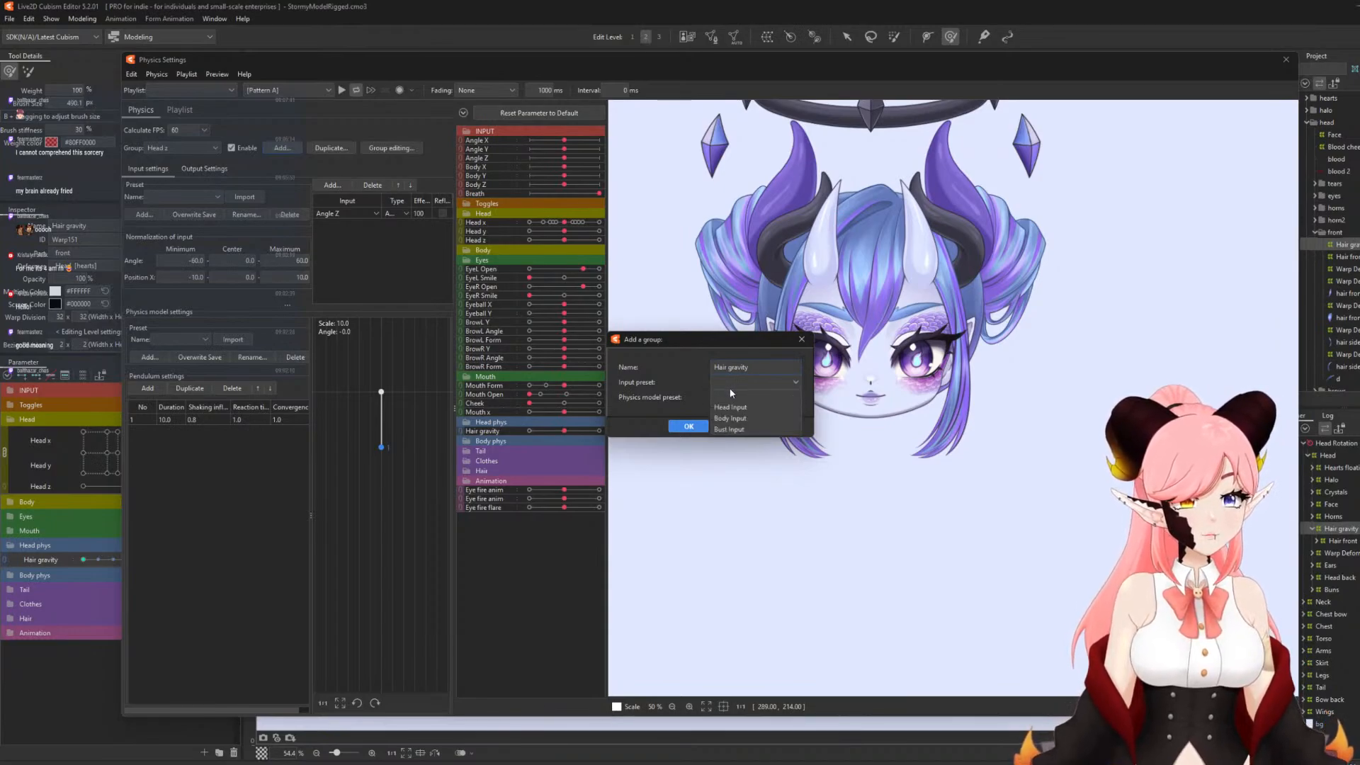
{"action": "left_click", "coordinate": [732, 382]}
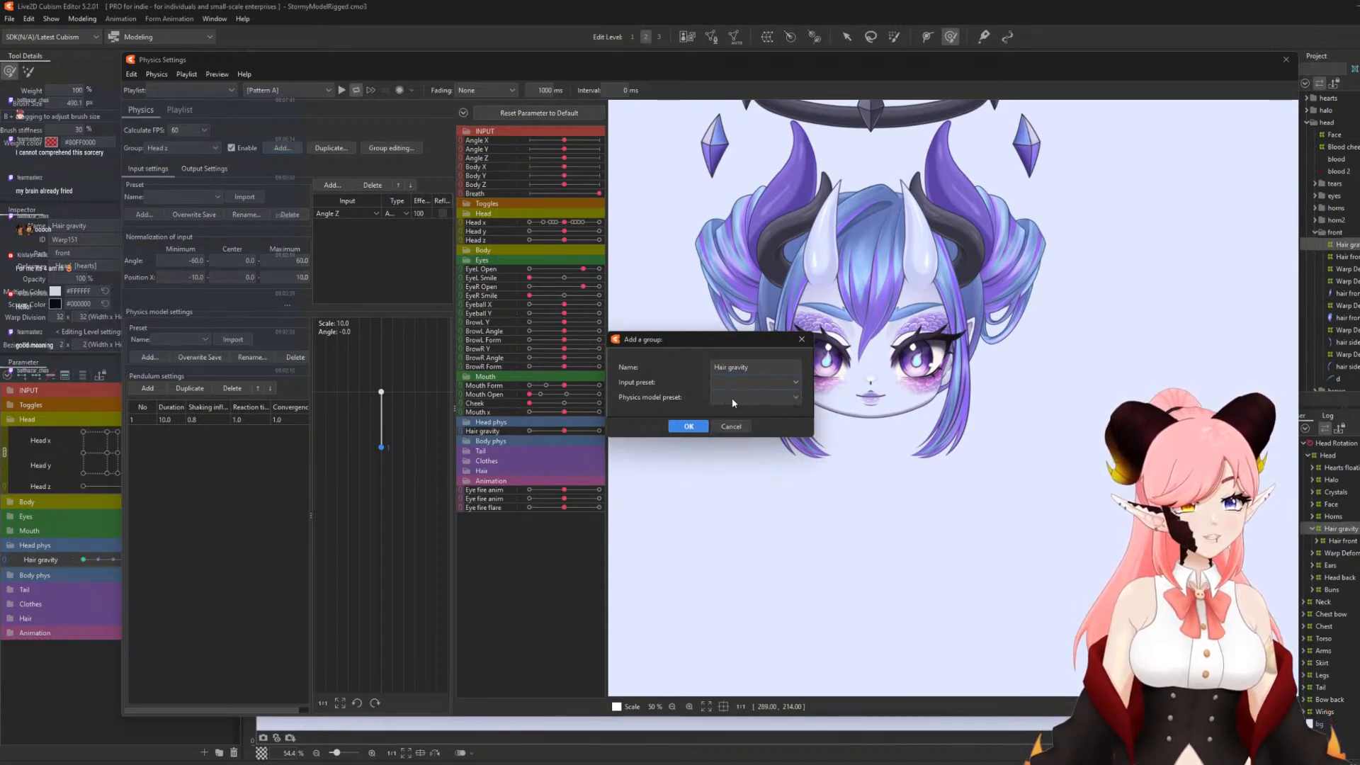
{"action": "left_click", "coordinate": [733, 395]}
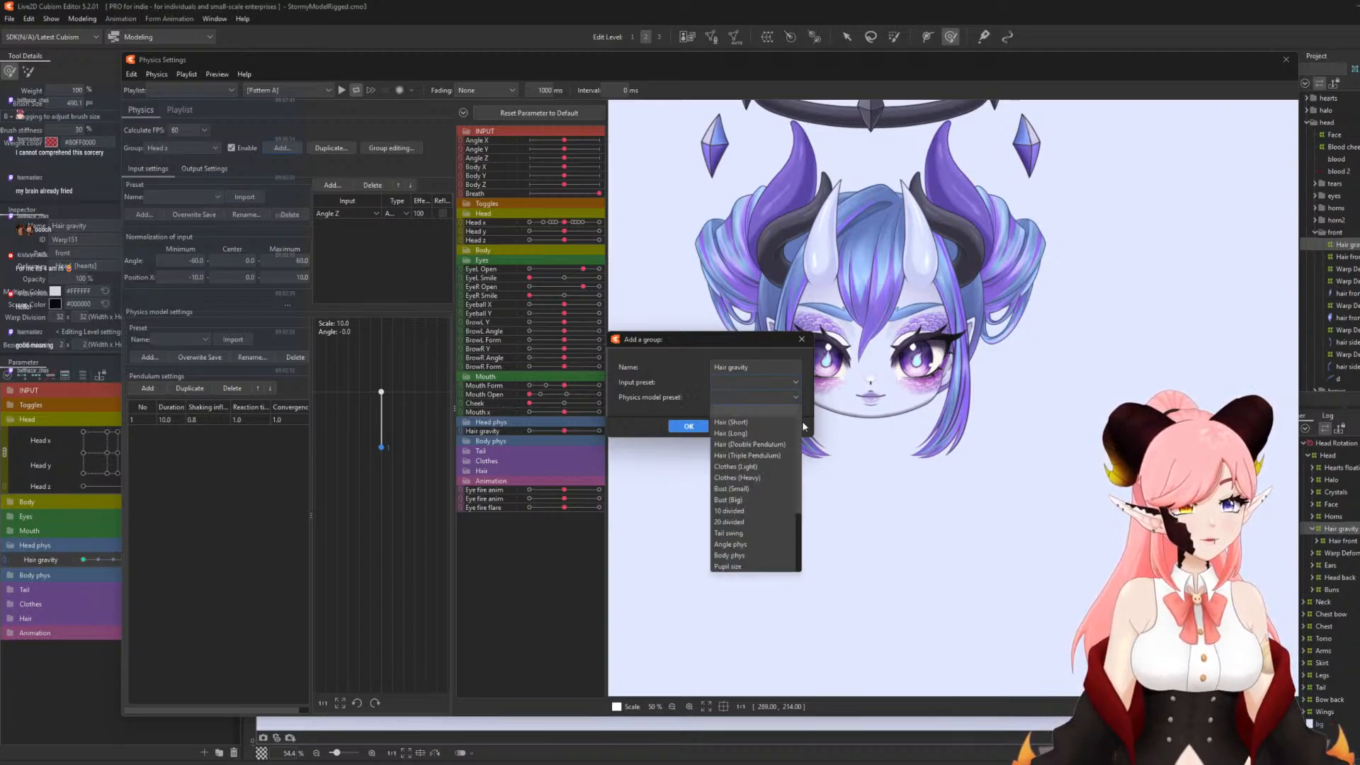
{"action": "scroll", "coordinate": [797, 423], "scroll_direction": "down", "scroll_amount": 3}
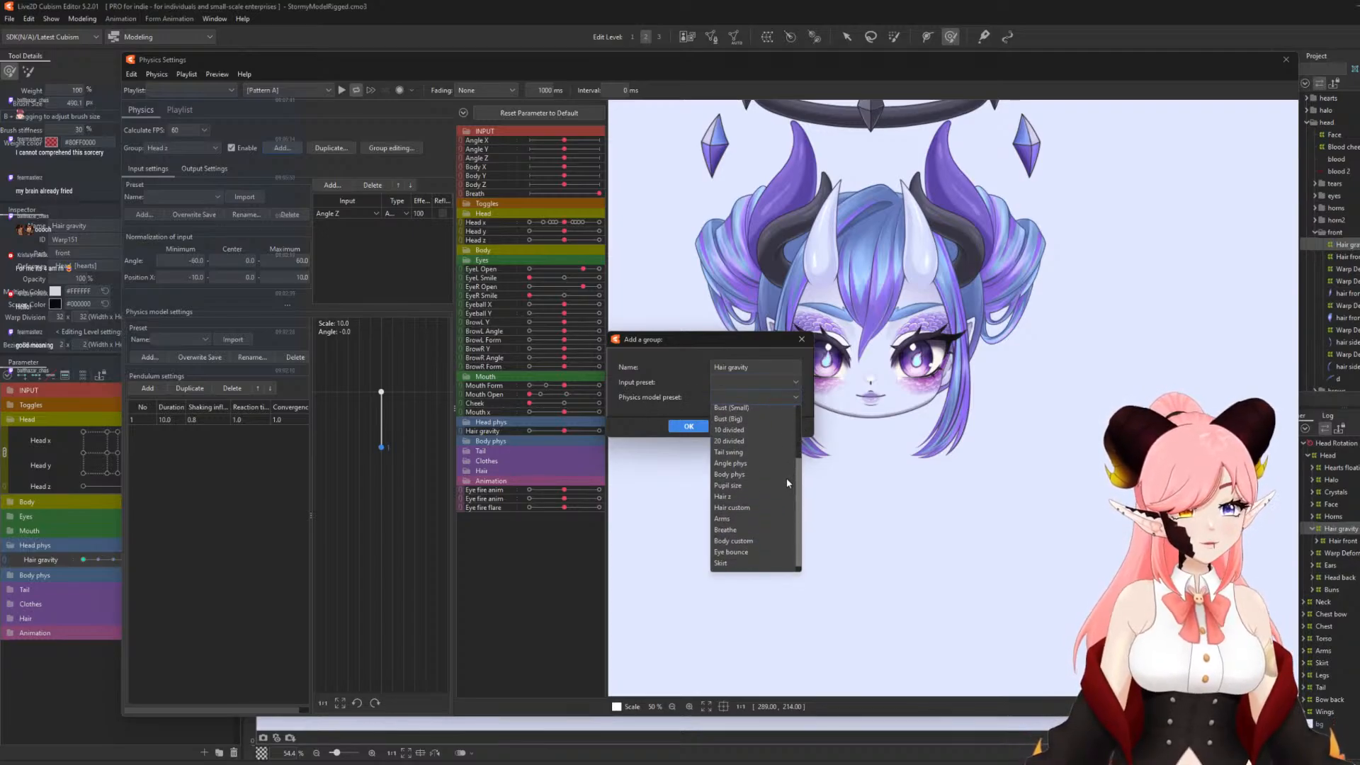
{"action": "left_click", "coordinate": [736, 496]}
{"action": "left_click", "coordinate": [687, 427]}
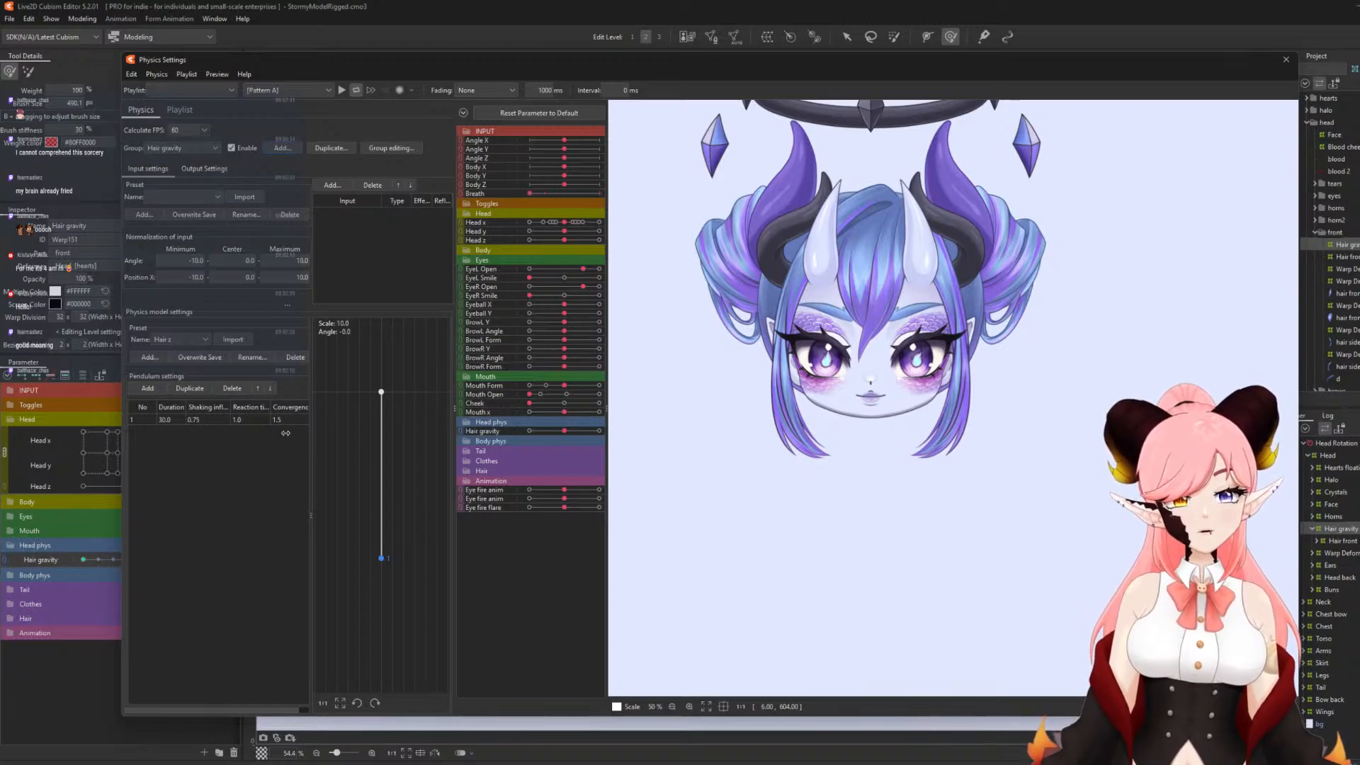
- Add Angle Z as input of the Hair gravity physics group and set its angle normalization from -60 to 60
{"action": "left_click", "coordinate": [335, 185]}
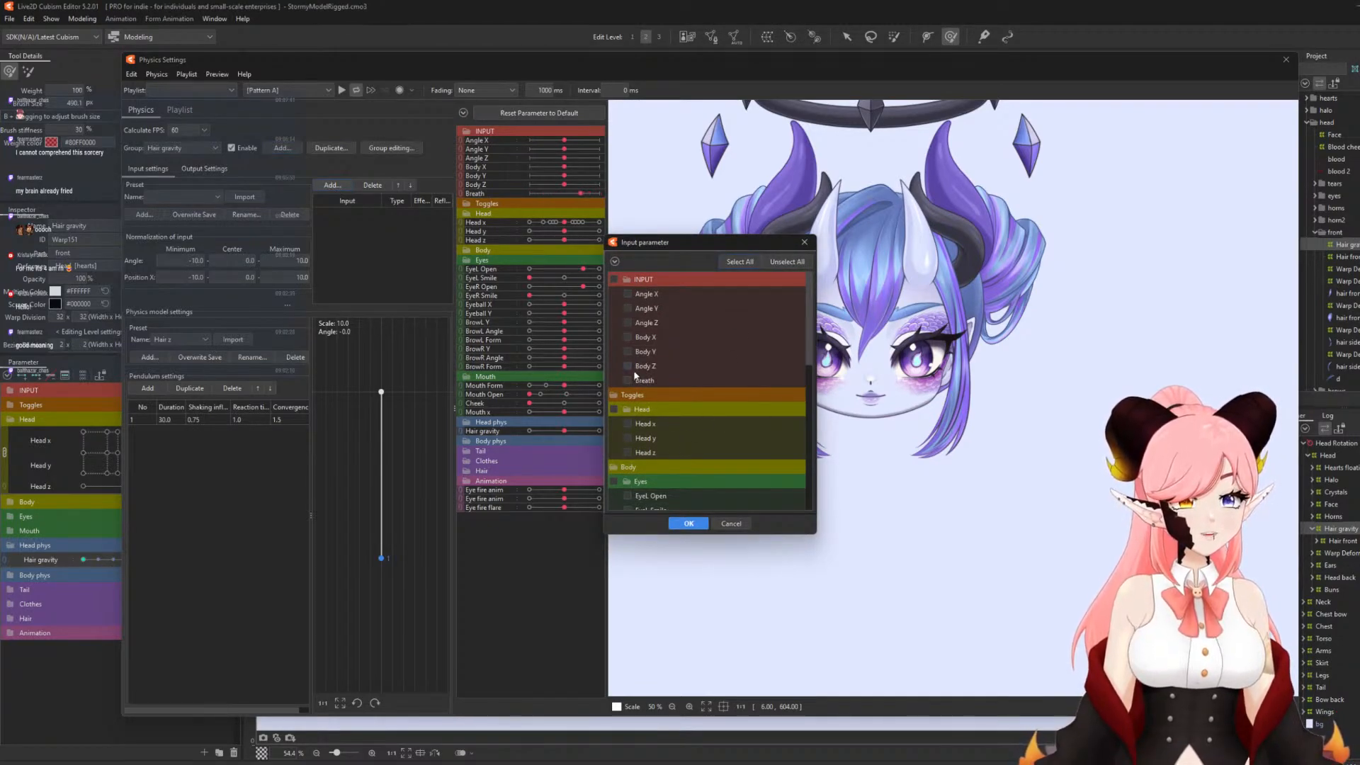
{"action": "left_click", "coordinate": [626, 321]}
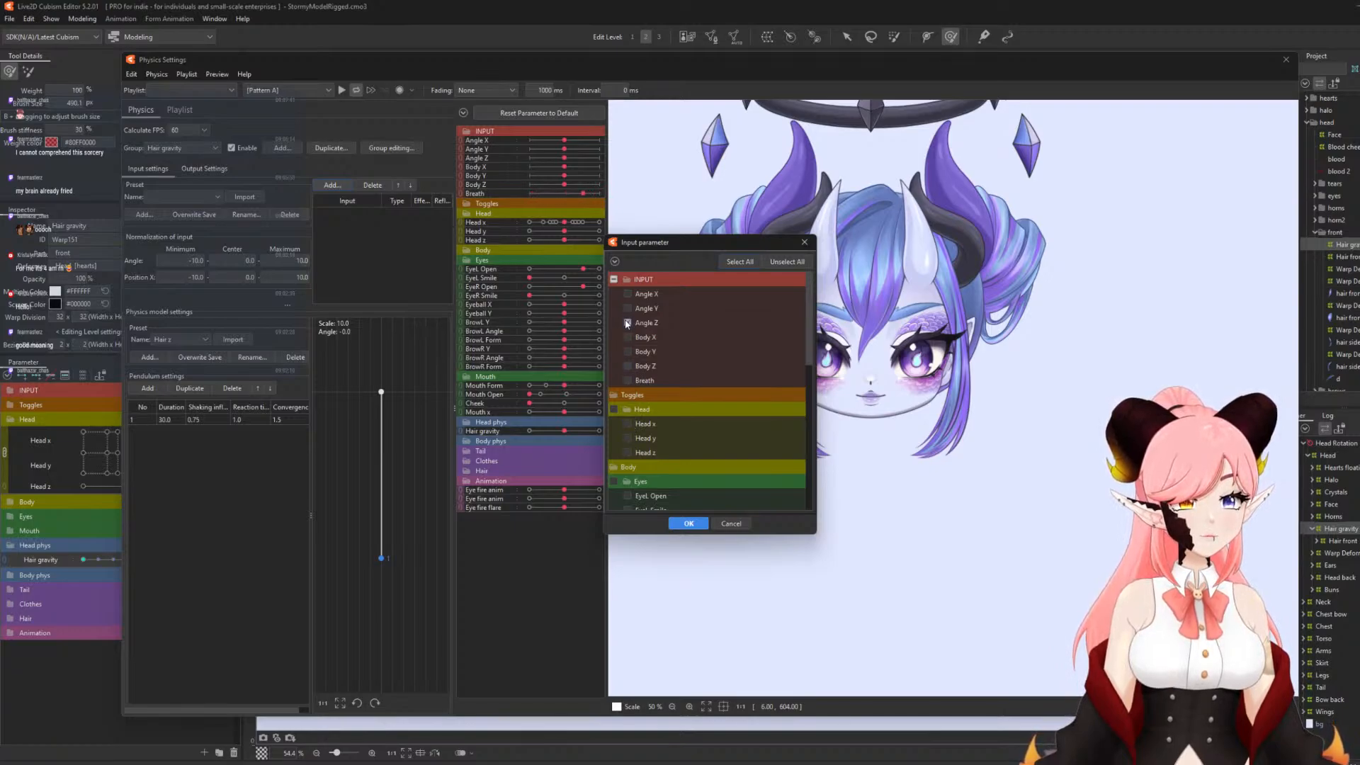
{"action": "left_click", "coordinate": [688, 523]}
{"action": "left_click", "coordinate": [422, 214]}
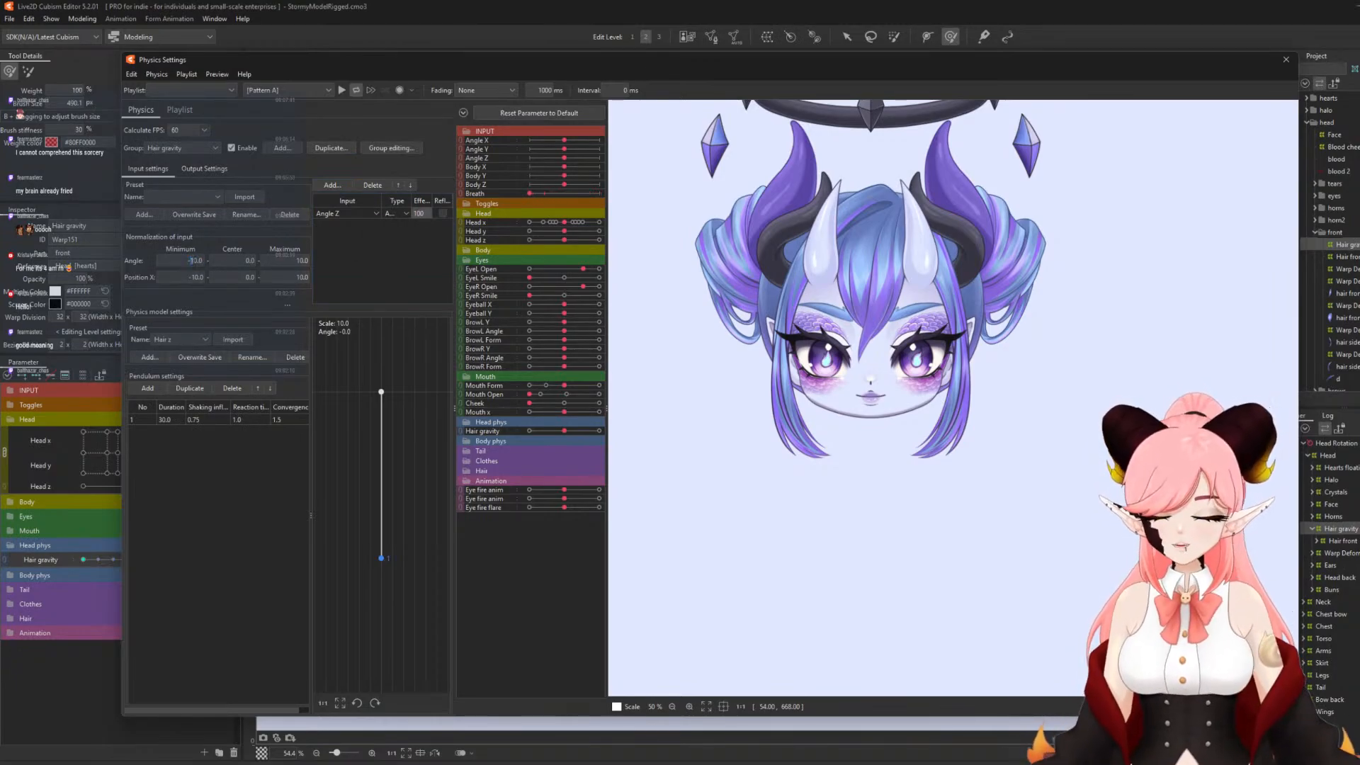
{"action": "double_click", "coordinate": [291, 261]}
{"action": "type", "text": "60"}
{"action": "left_click", "coordinate": [393, 254]}
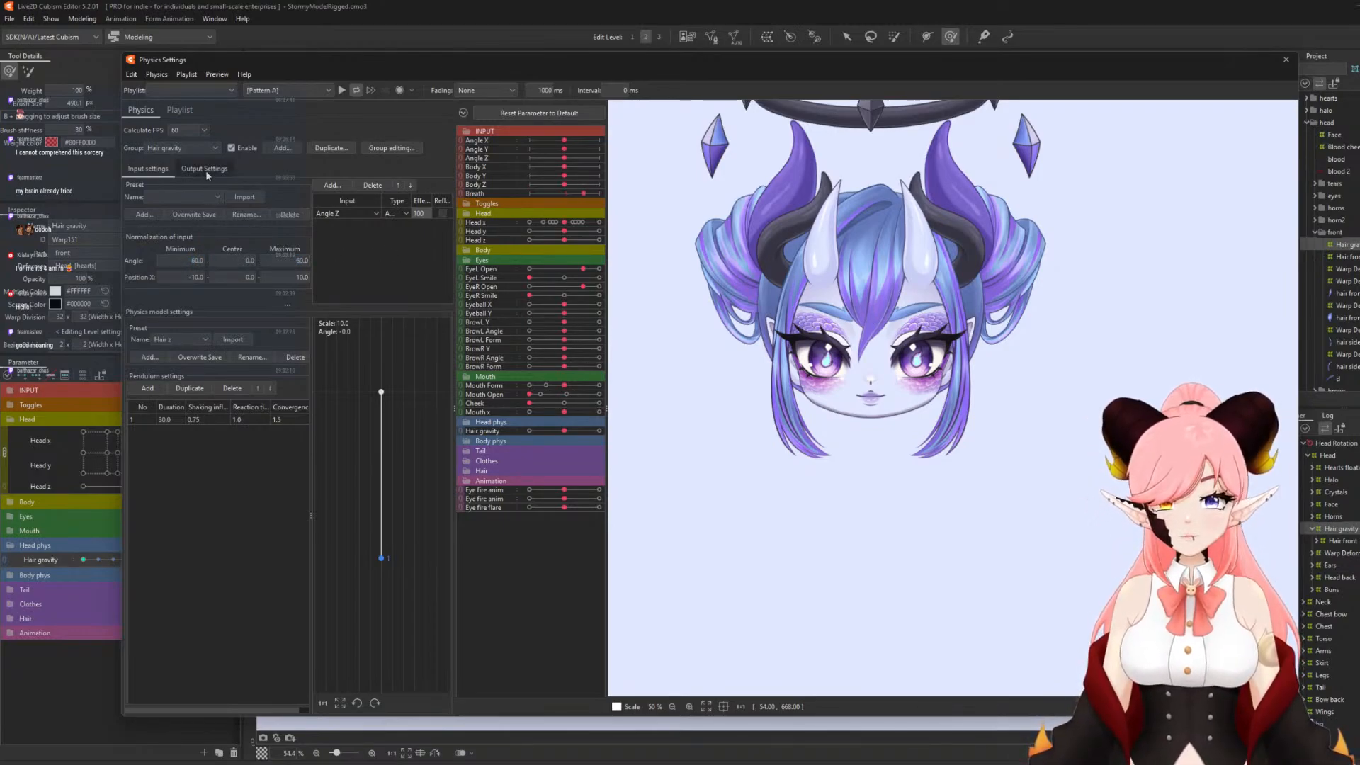
- Add the Hair gravity parameter as output of the Hair gravity physics group
{"action": "left_click", "coordinate": [206, 170]}
{"action": "left_click", "coordinate": [145, 185]}
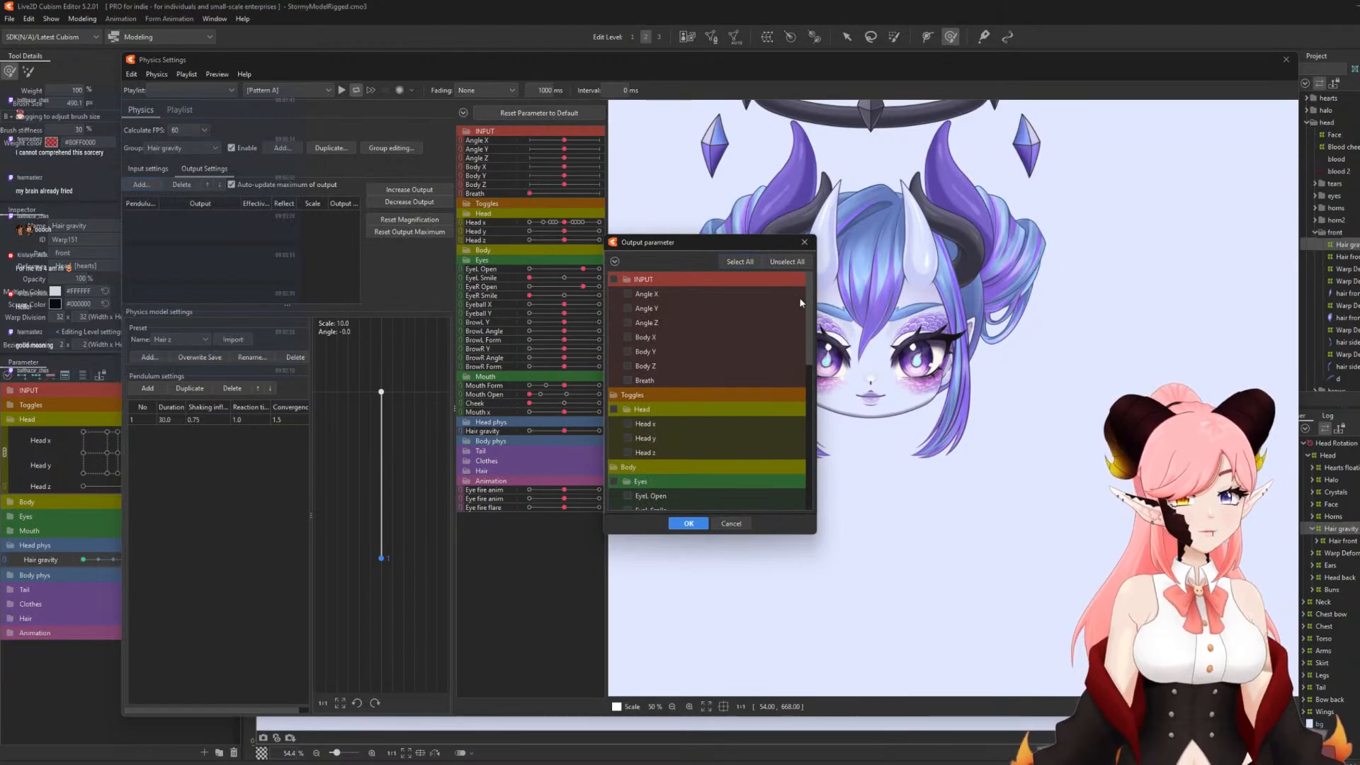
{"action": "left_click_drag", "start_coordinate": [808, 300], "coordinate": [796, 431]}
{"action": "left_click", "coordinate": [688, 523]}
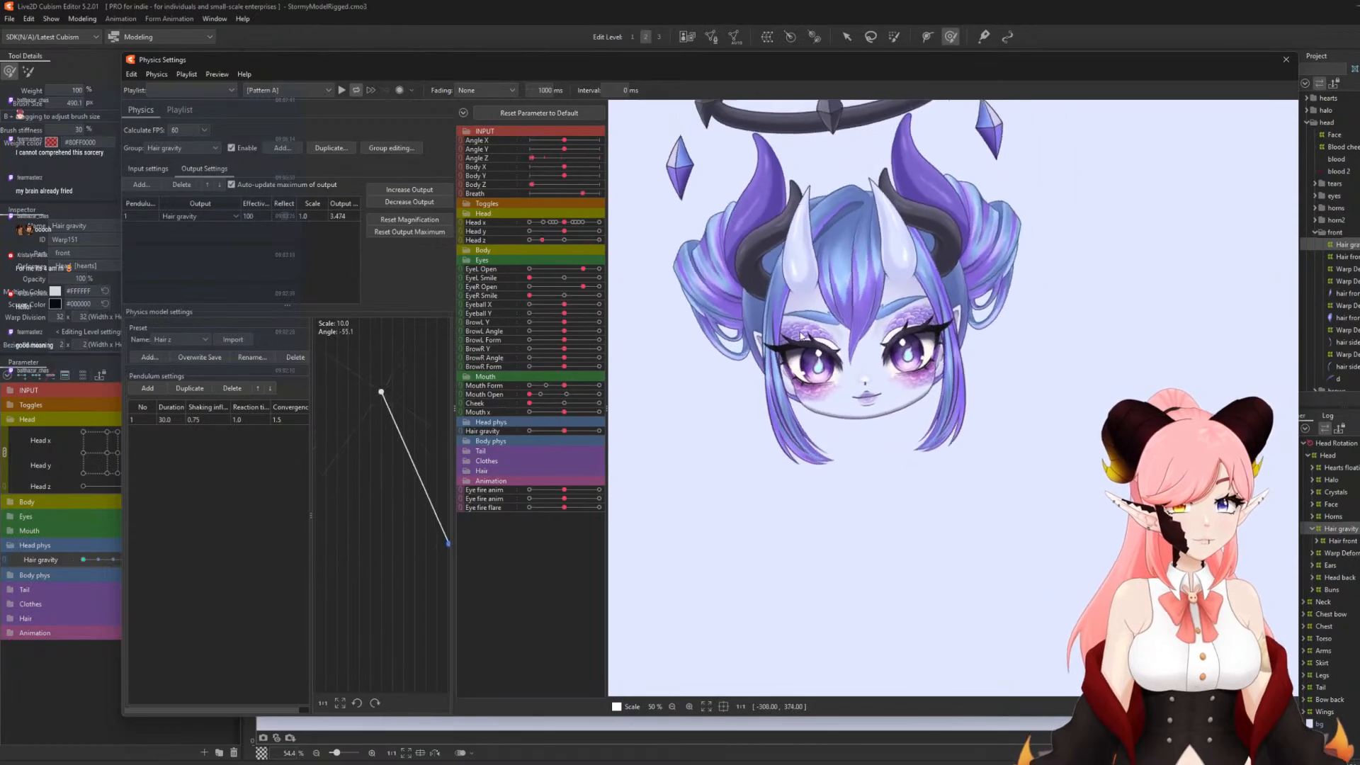
- Adjust the Hair gravity output with Increase and Decrease Output, set its scale to 28, test the head tilt and close Physics Settings
{"action": "left_click", "coordinate": [407, 189]}
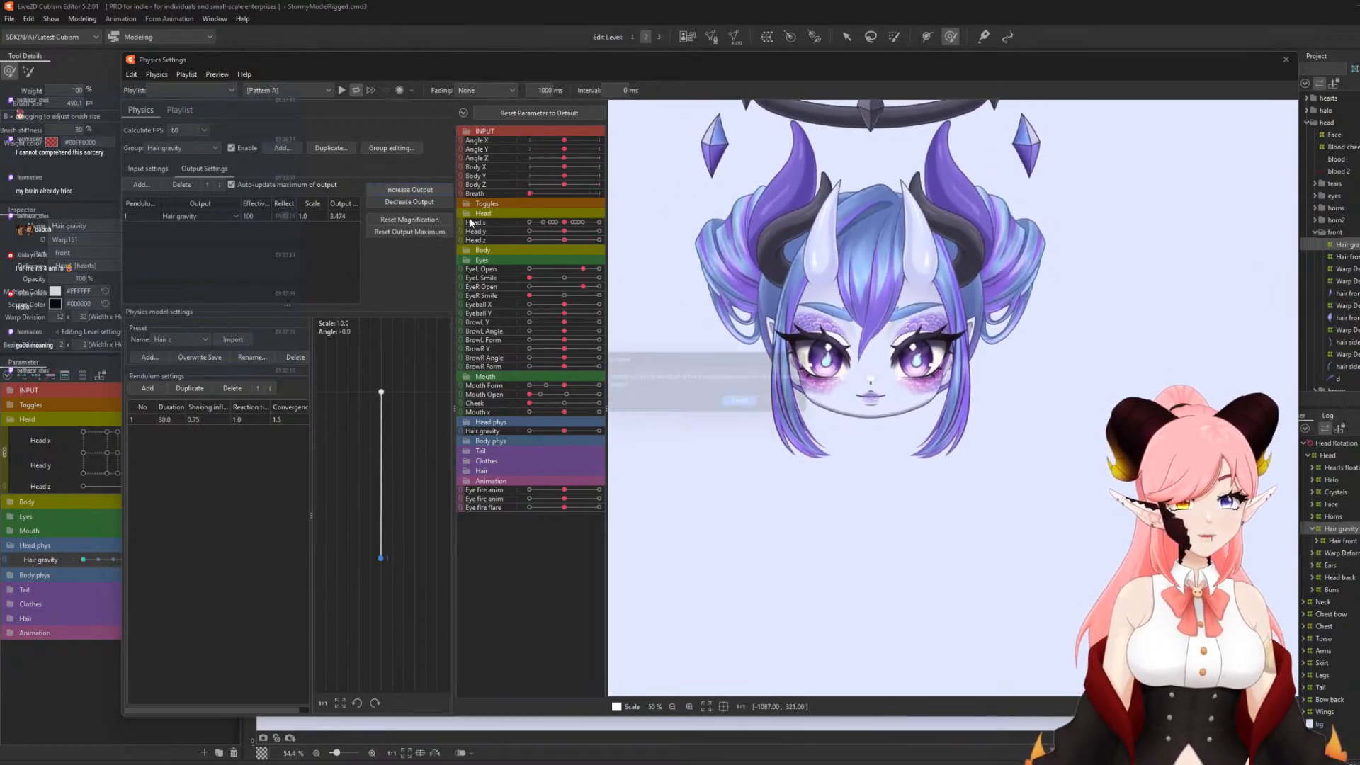
{"action": "left_click", "coordinate": [747, 405]}
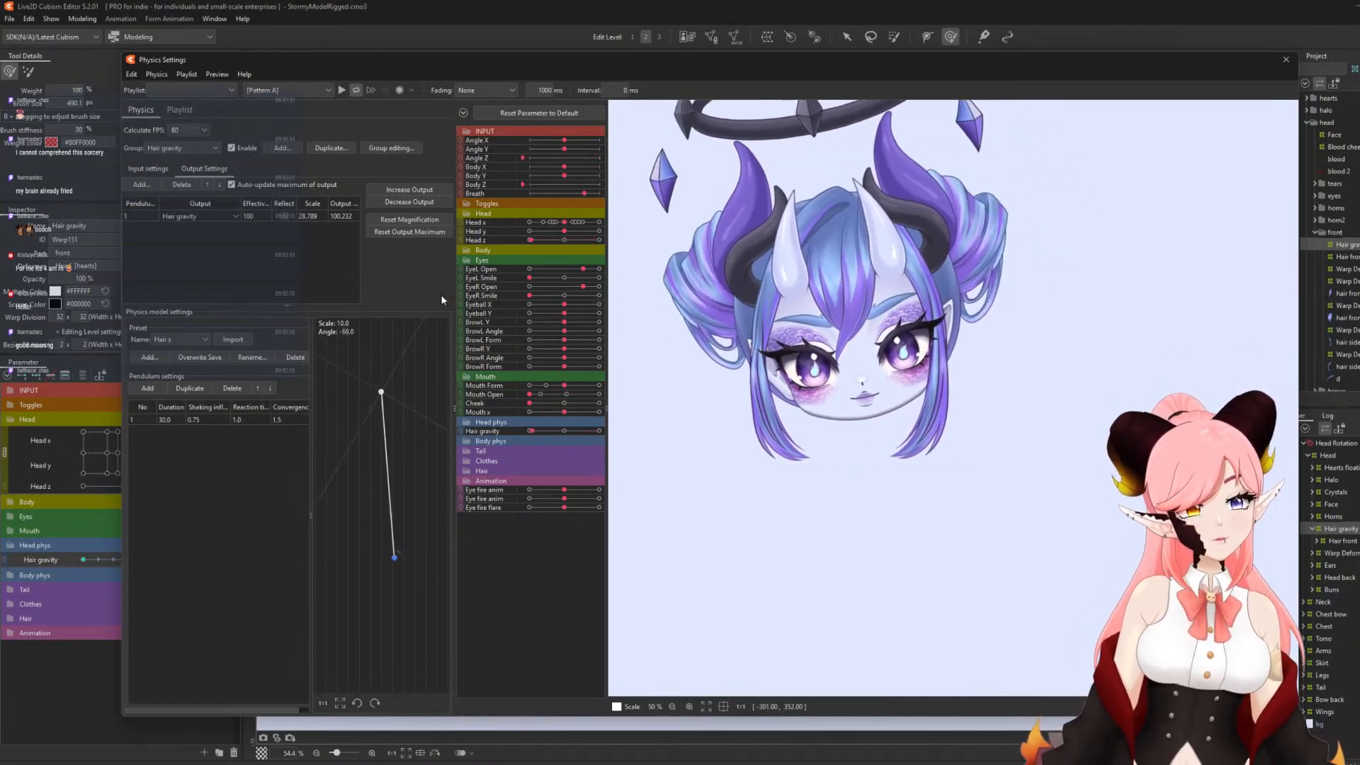
{"action": "left_click", "coordinate": [413, 204]}
{"action": "left_click", "coordinate": [750, 406]}
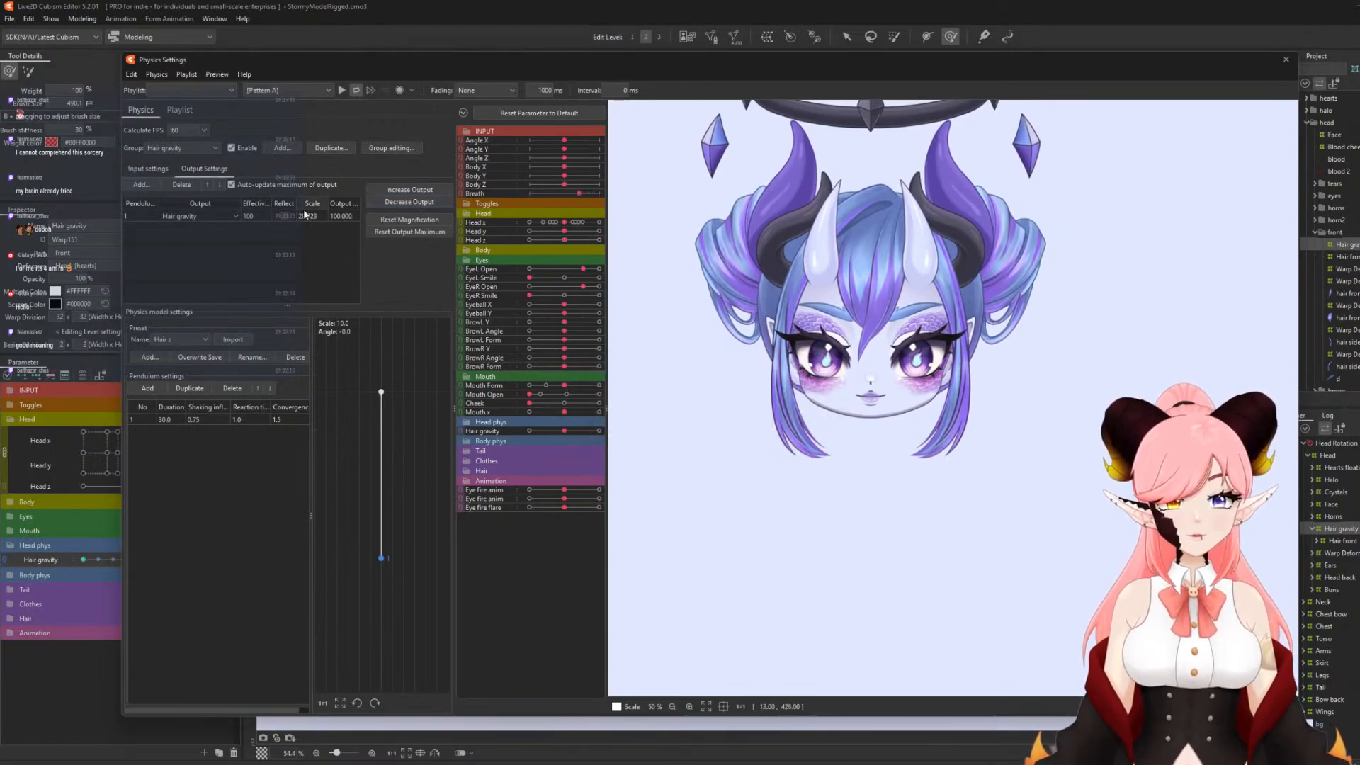
{"action": "double_click", "coordinate": [313, 215]}
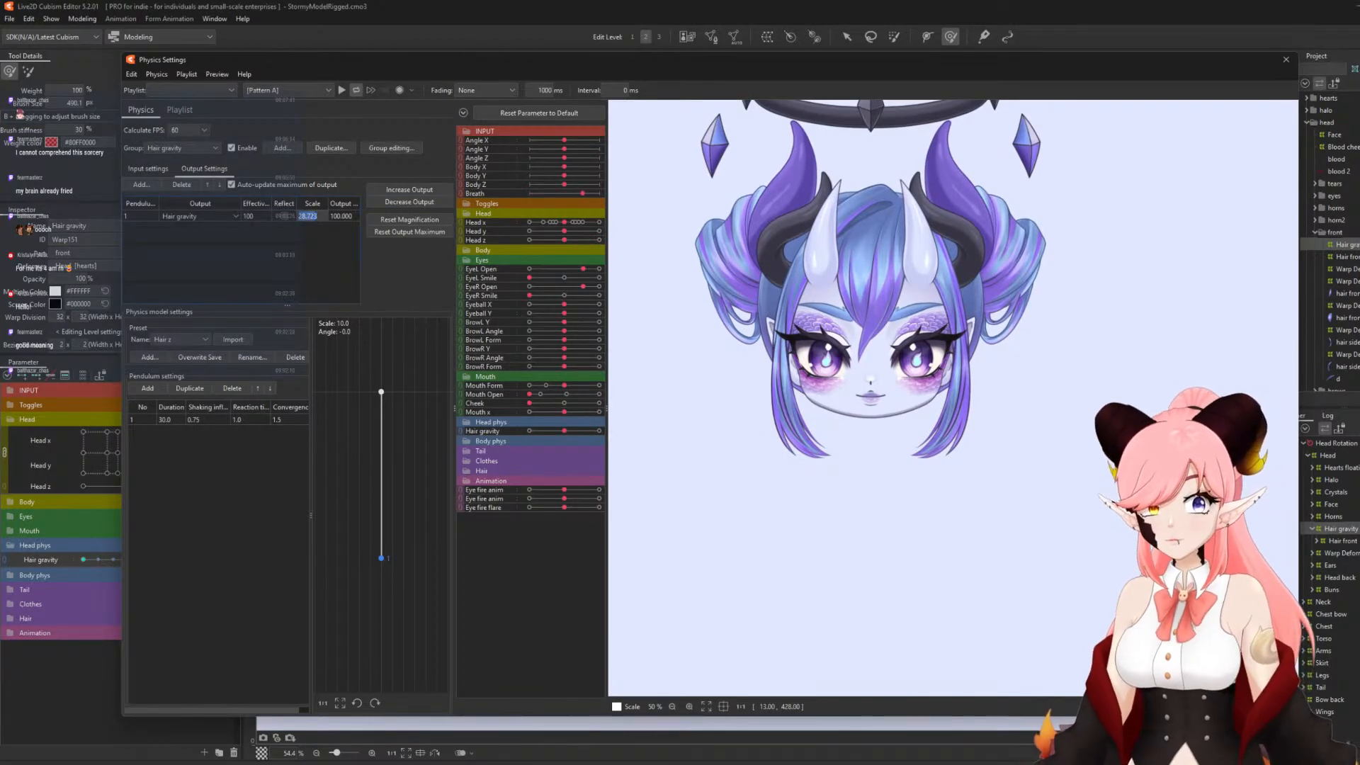
{"action": "type", "text": "28"}
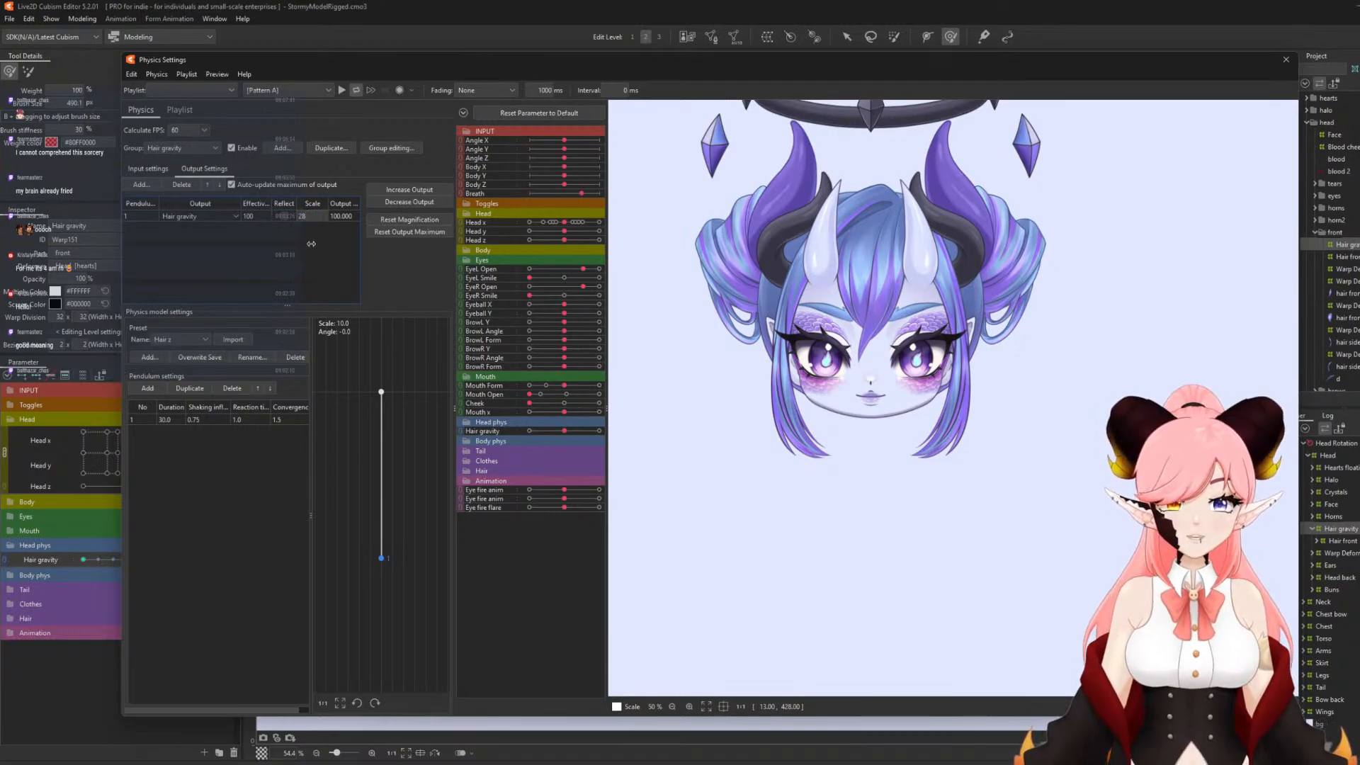
{"action": "key", "text": "Return"}
{"action": "left_click_drag", "start_coordinate": [850, 340], "coordinate": [1329, 373]}
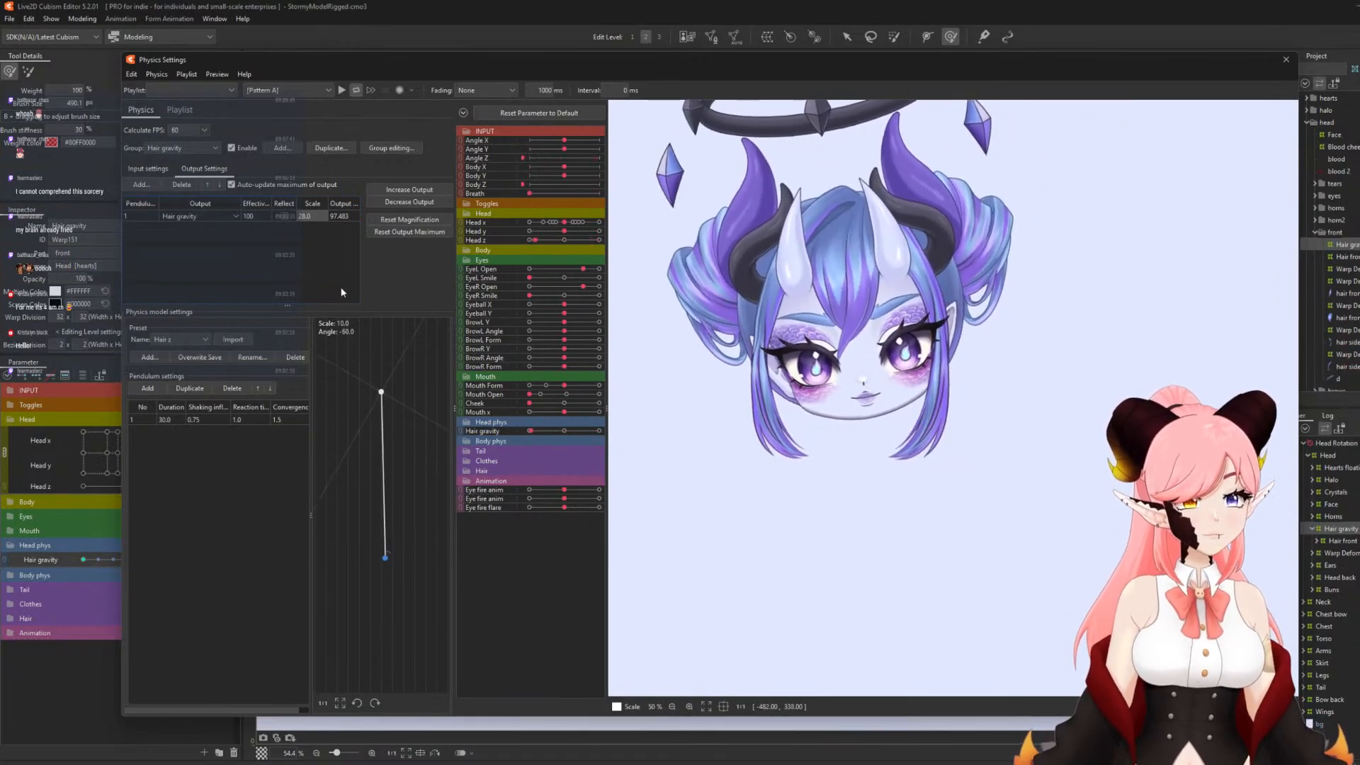
{"action": "left_click", "coordinate": [1285, 59]}
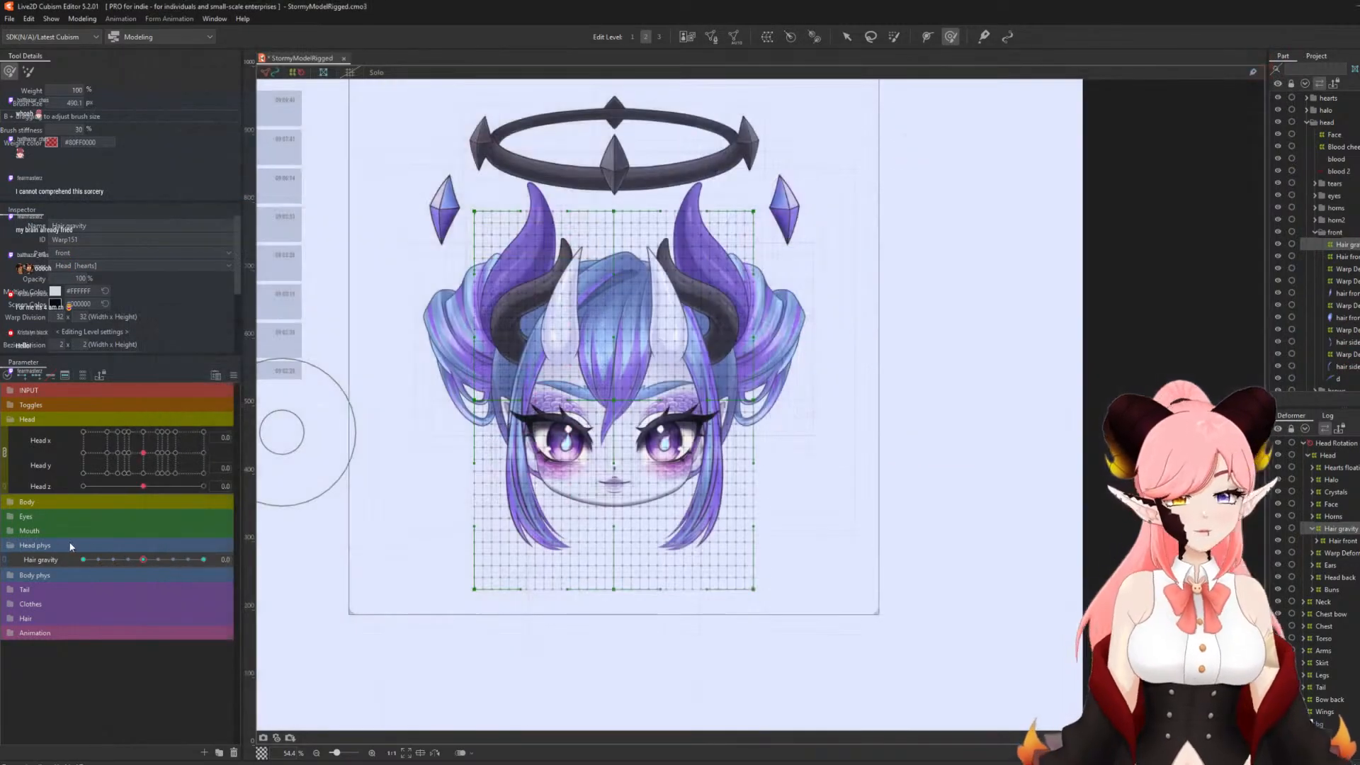
- At Hair gravity -30, nudge the lower end of the front hair grid slightly with a Deform brush of about 1312 px
{"action": "left_click_drag", "start_coordinate": [144, 561], "coordinate": [83, 560]}
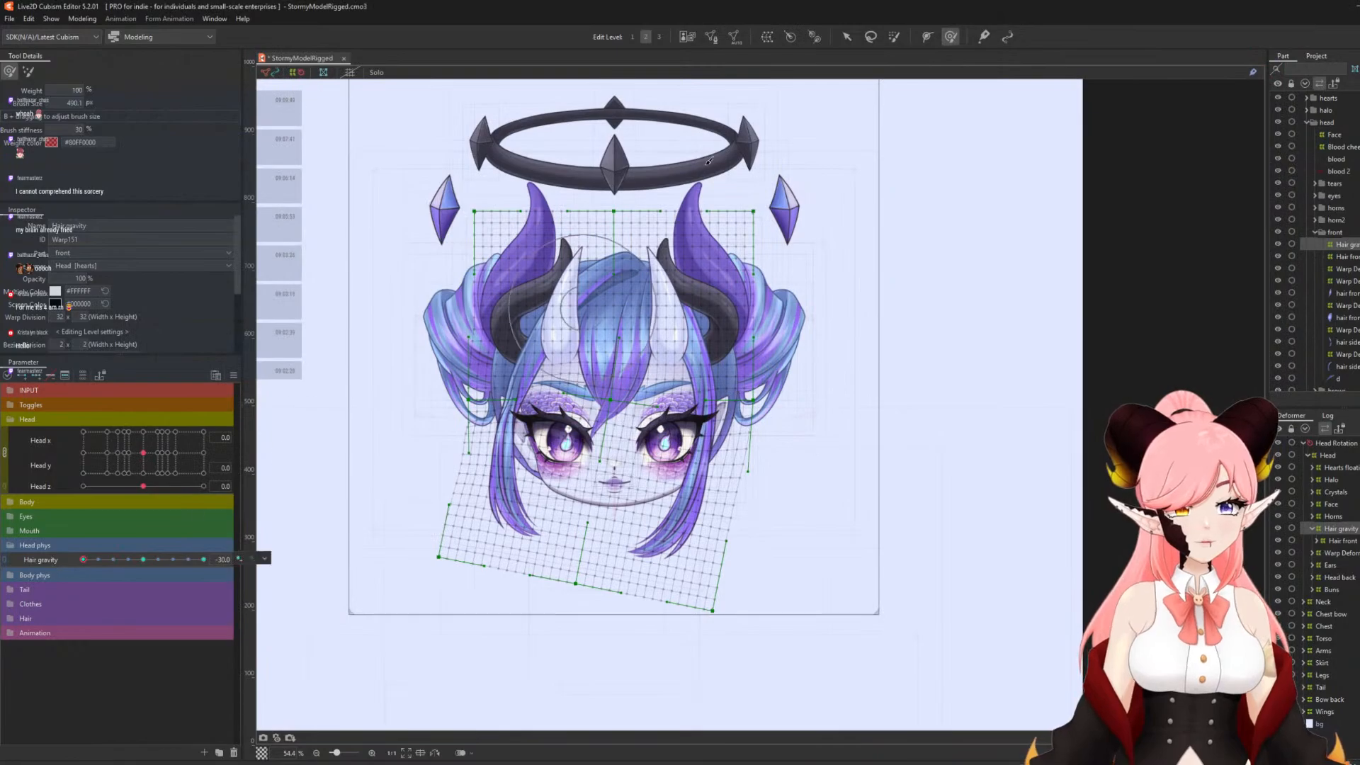
{"action": "key", "text": "b"}
{"action": "left_click_drag", "start_coordinate": [496, 441], "coordinate": [639, 493]}
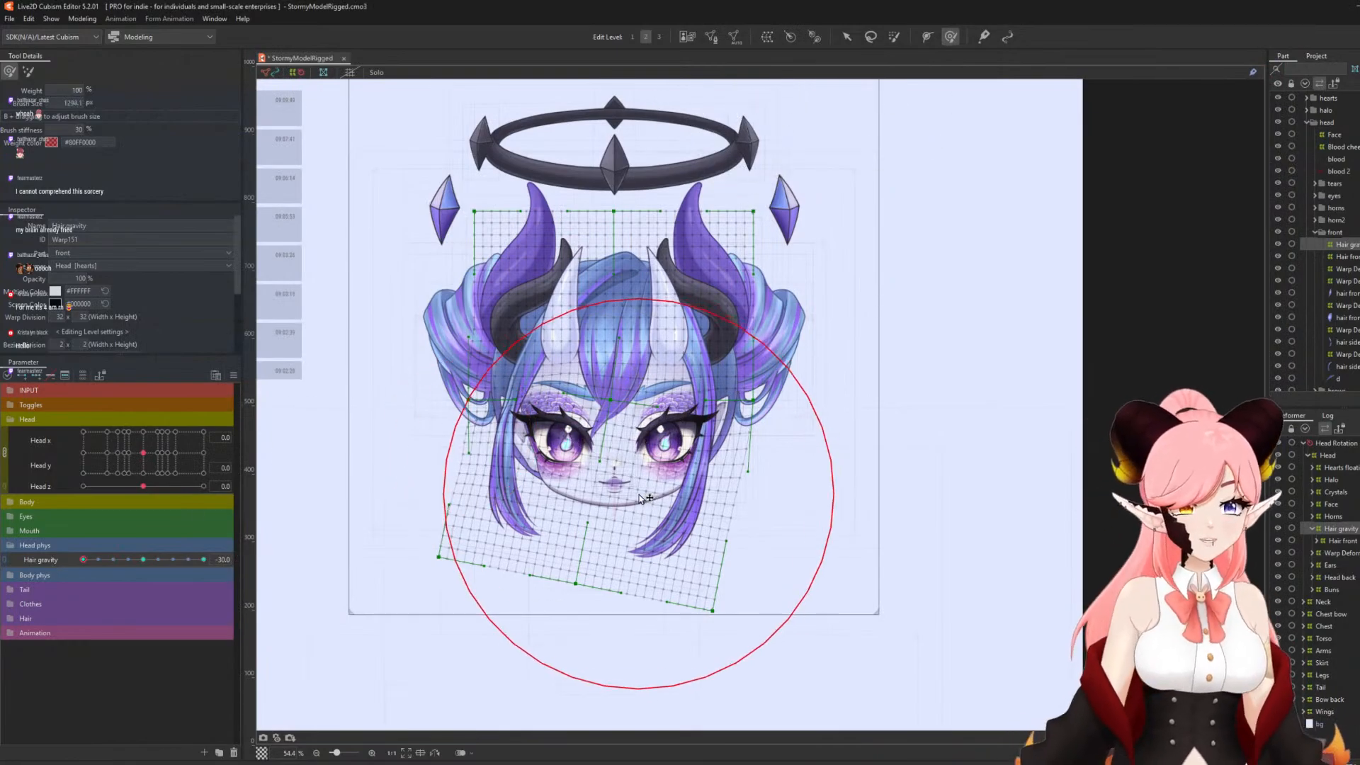
{"action": "mouse_move", "coordinate": [545, 580]}
{"action": "left_mouse_down"}
{"action": "mouse_move", "coordinate": [581, 572]}
{"action": "mouse_move", "coordinate": [545, 593]}
{"action": "left_mouse_up"}
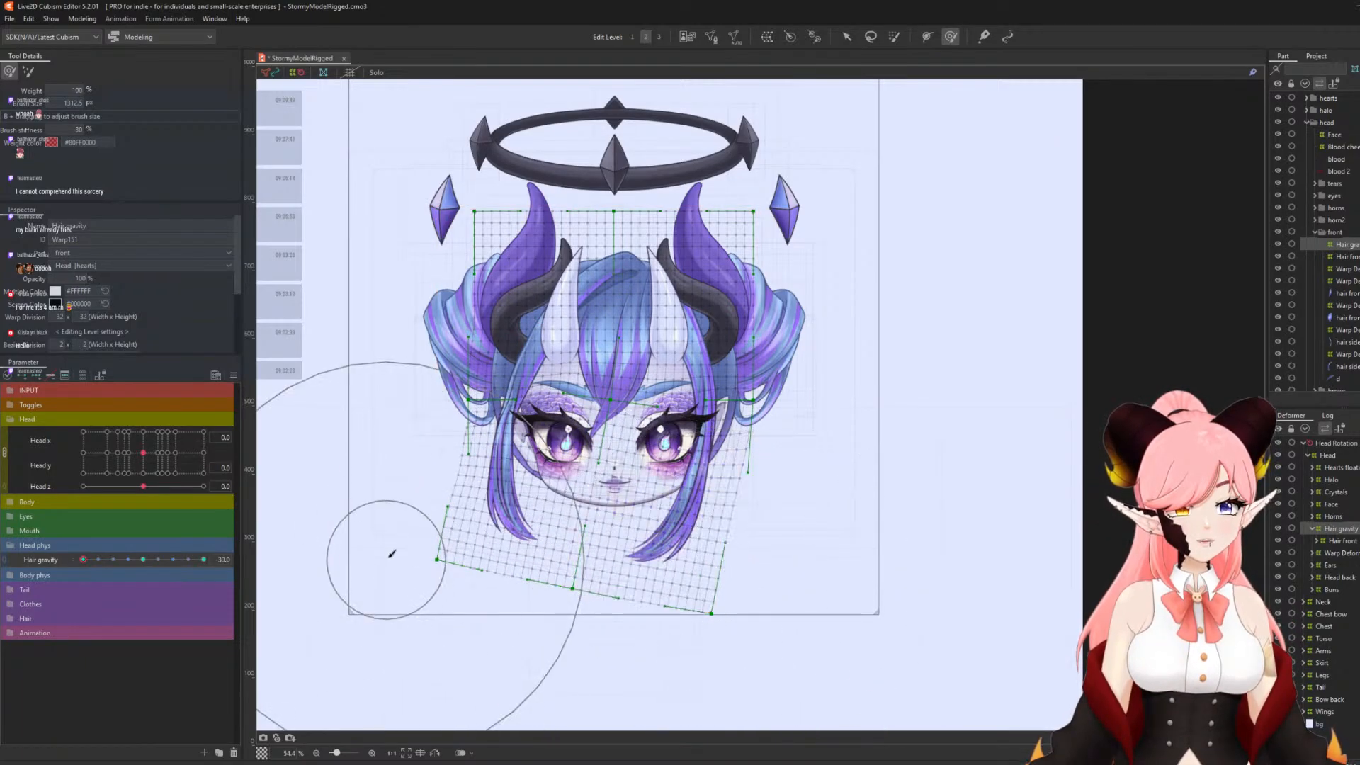
{"action": "left_click_drag", "start_coordinate": [388, 555], "coordinate": [396, 543]}
- Reopen Physics Settings and examine the front hair closely while the head tilts
{"action": "left_click", "coordinate": [82, 18]}
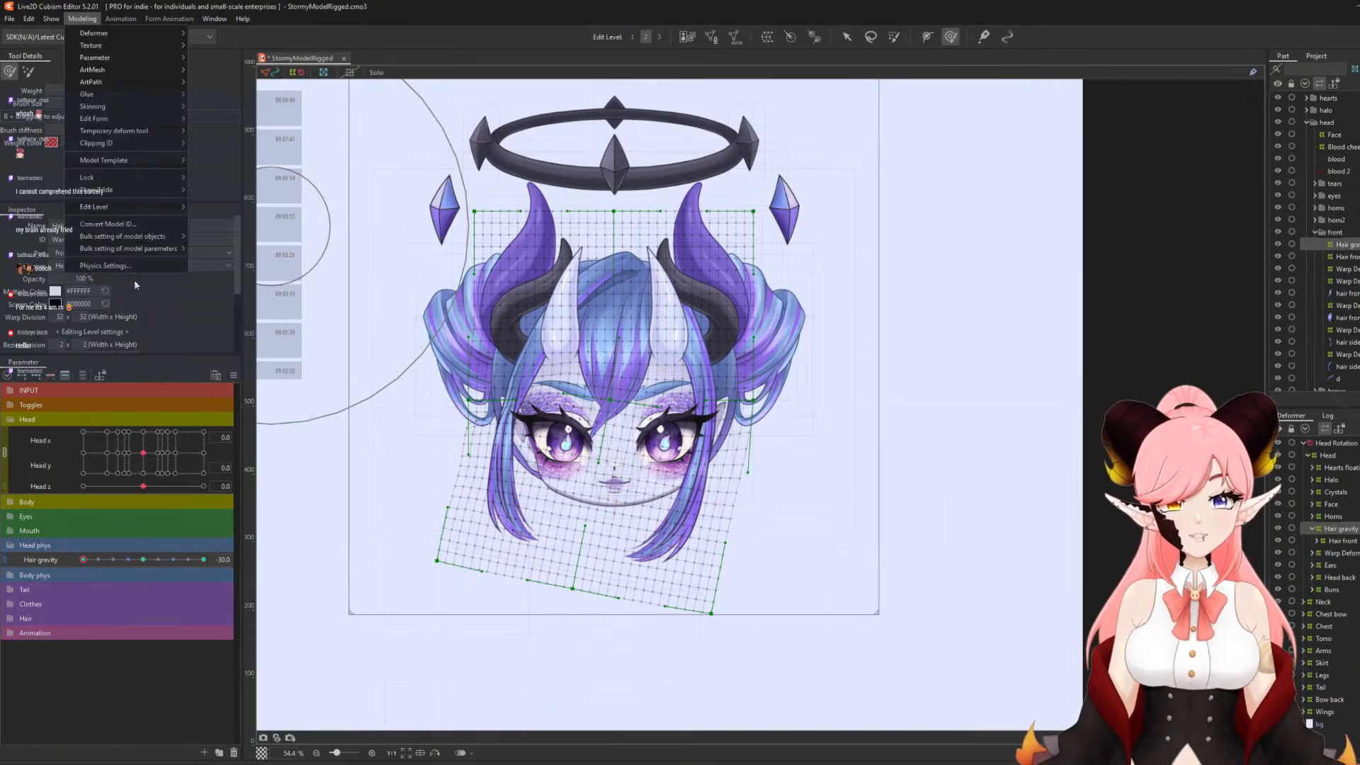
{"action": "left_click", "coordinate": [106, 265]}
{"action": "scroll", "coordinate": [828, 361], "scroll_direction": "up", "scroll_amount": 2}
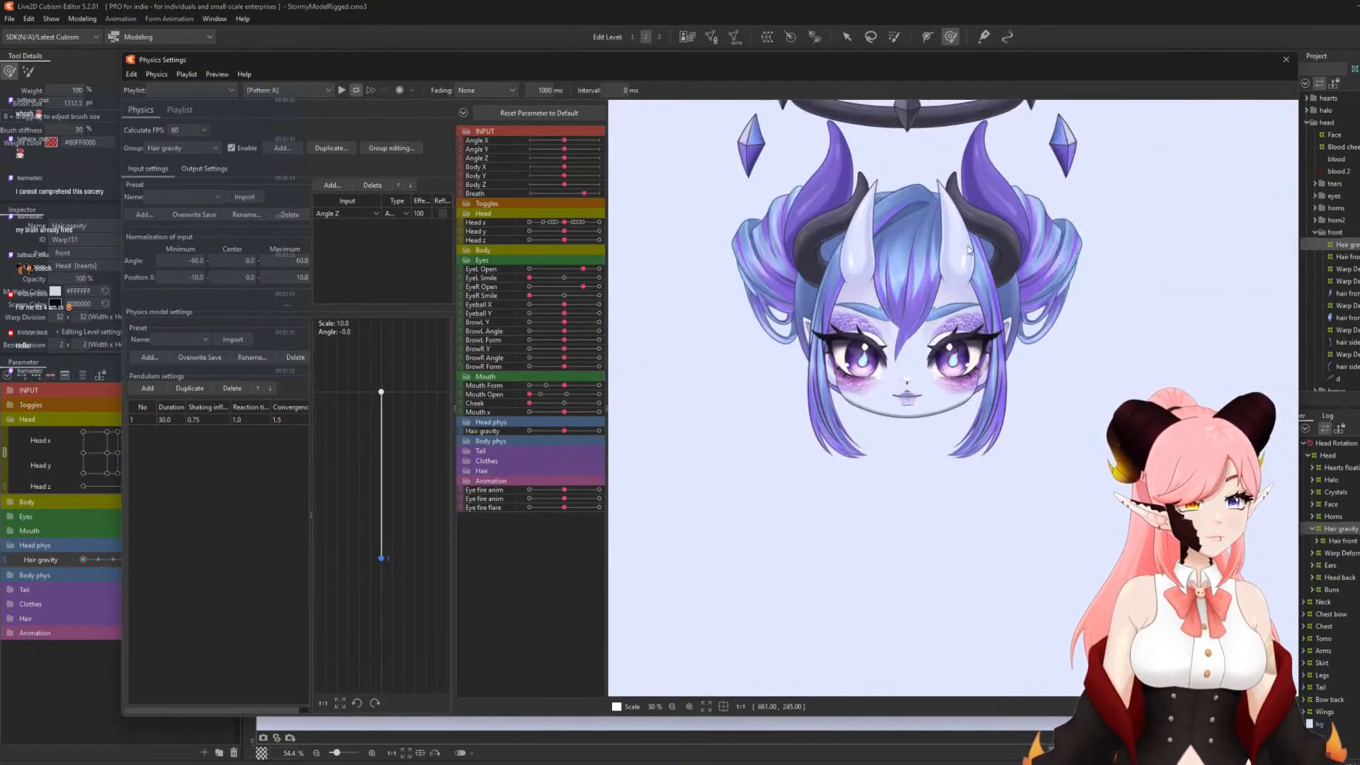
{"action": "scroll", "coordinate": [965, 305], "scroll_direction": "up", "scroll_amount": 2}
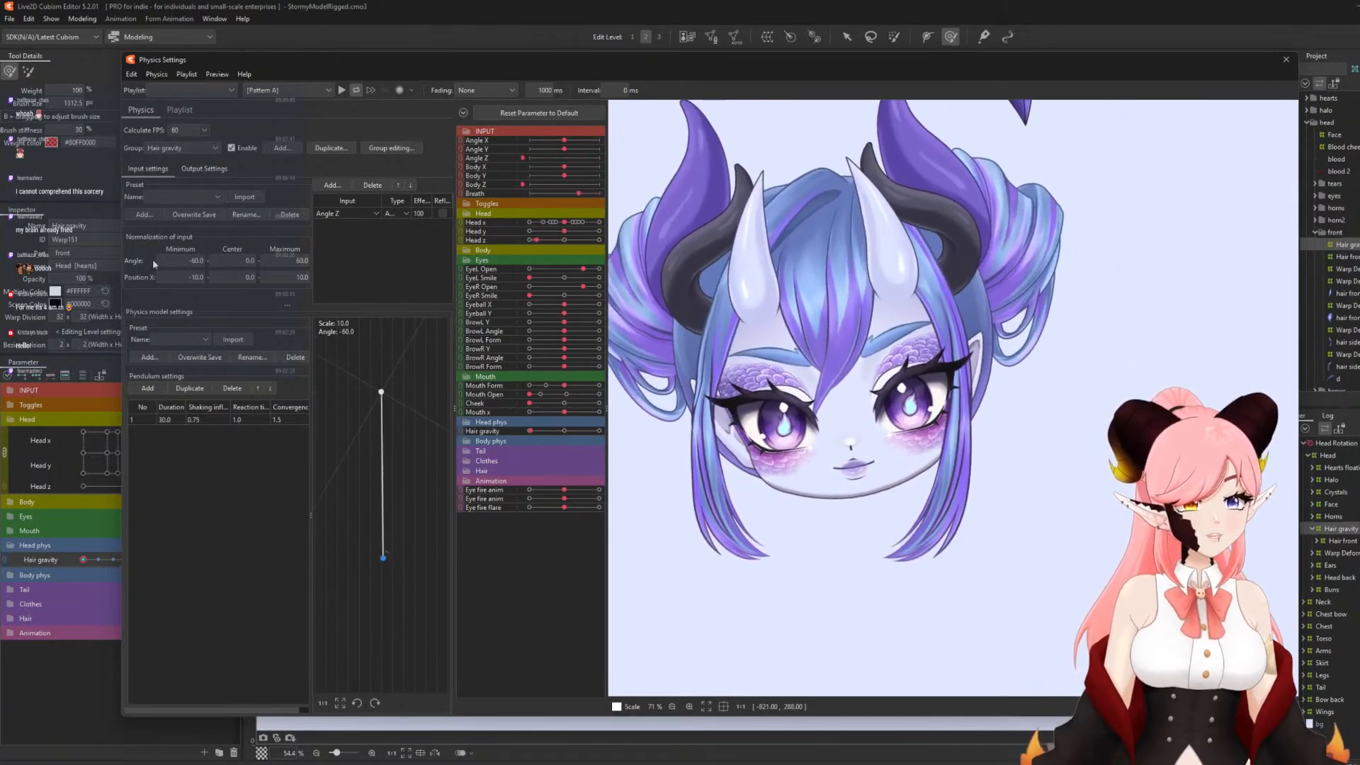
- Close Physics Settings, nudge the lower edge of the front hair grid slightly, and reopen Physics Settings to test the head tilt
{"action": "left_click", "coordinate": [1286, 59]}
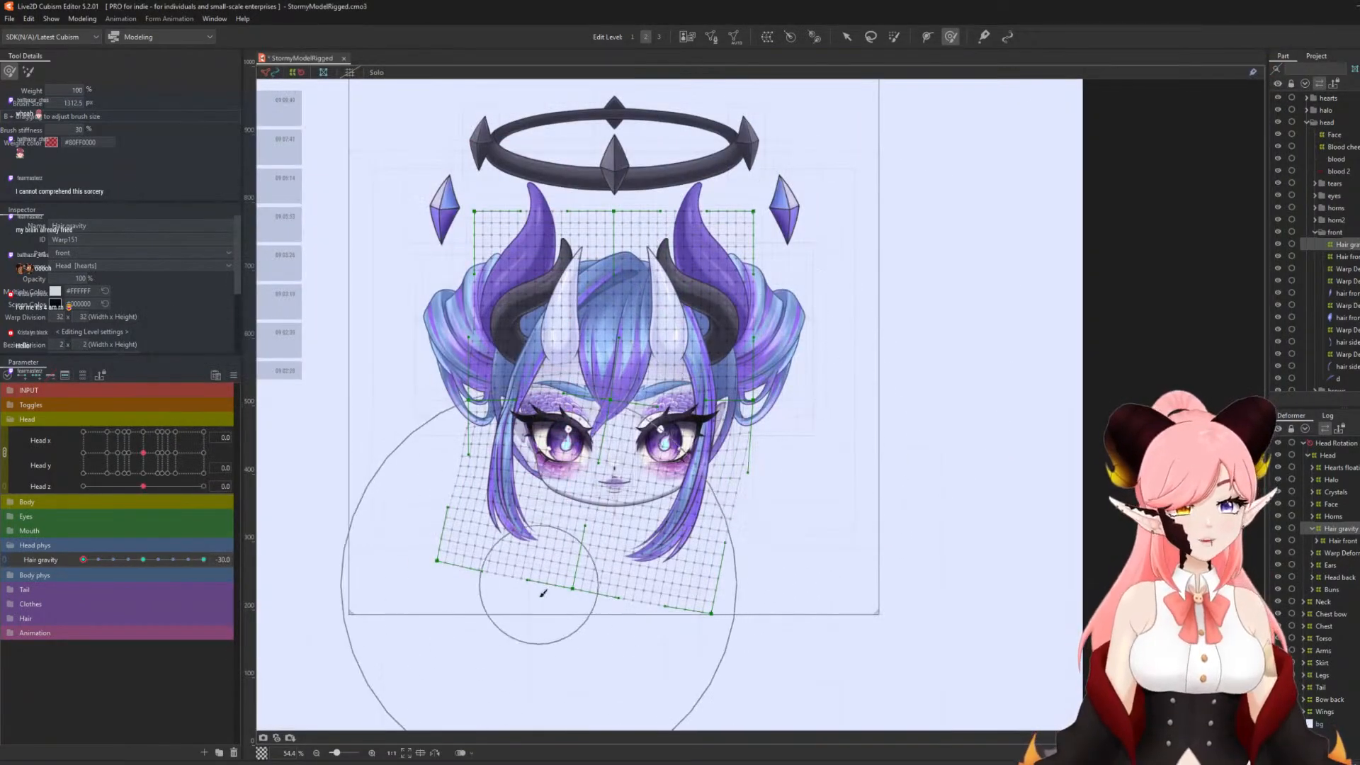
{"action": "left_click_drag", "start_coordinate": [558, 595], "coordinate": [556, 594]}
{"action": "left_click", "coordinate": [82, 19]}
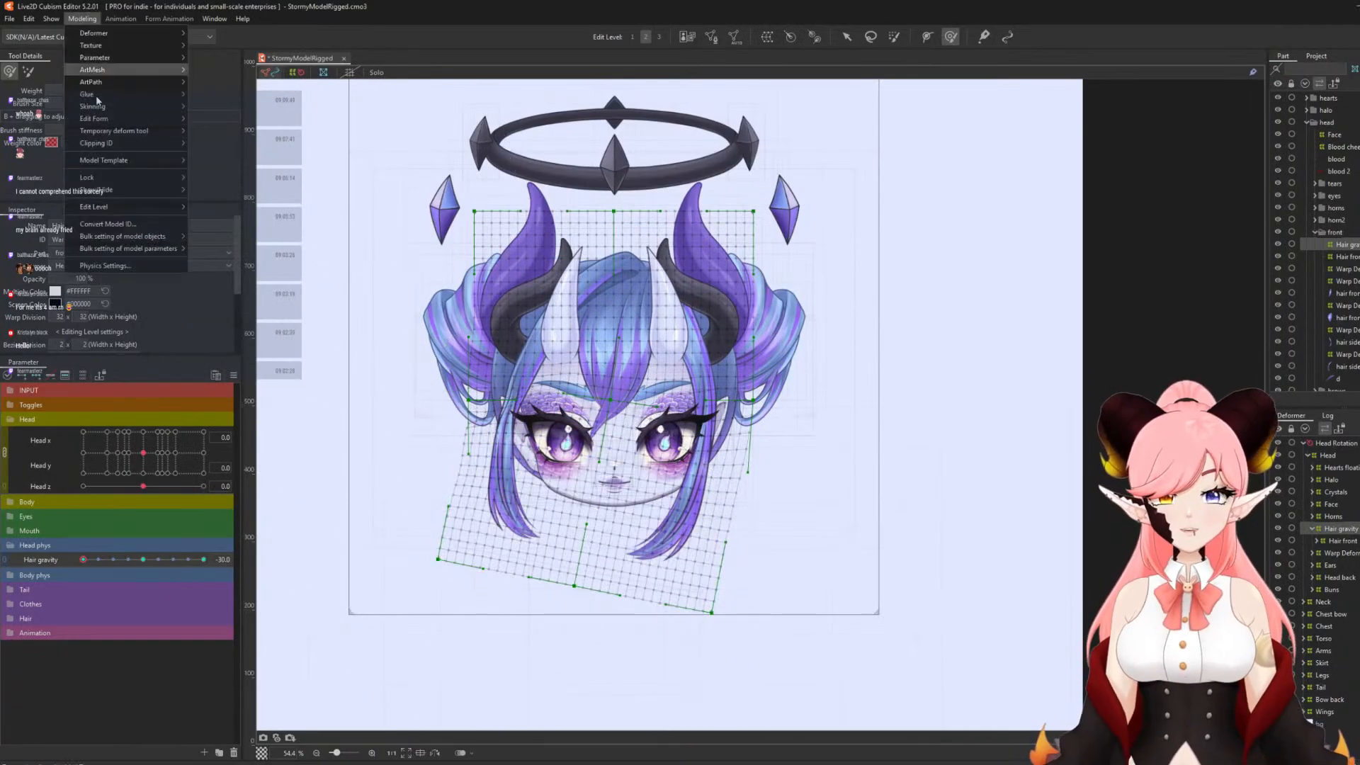
{"action": "left_click", "coordinate": [107, 266]}
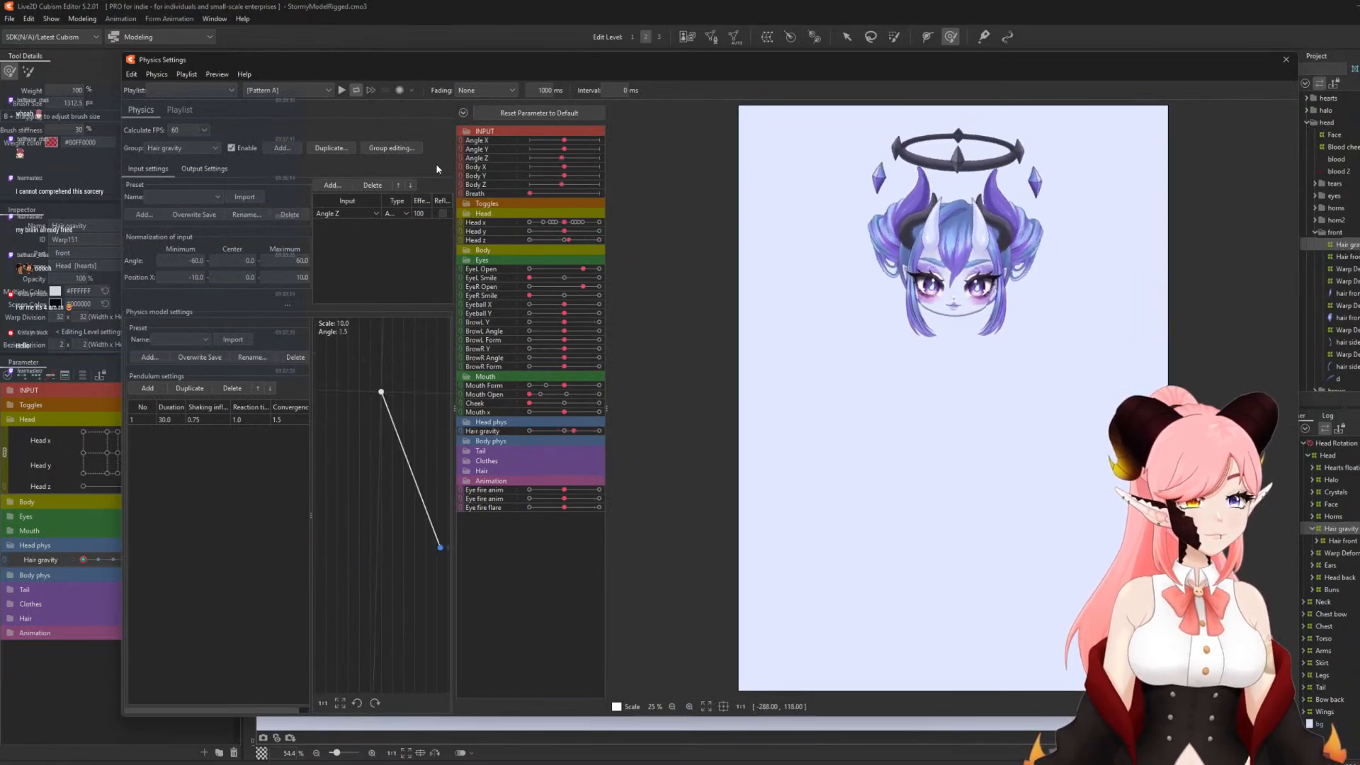
{"action": "left_click_drag", "start_coordinate": [424, 165], "coordinate": [1007, 171]}
{"action": "scroll", "coordinate": [1008, 171], "scroll_direction": "up", "scroll_amount": 2}
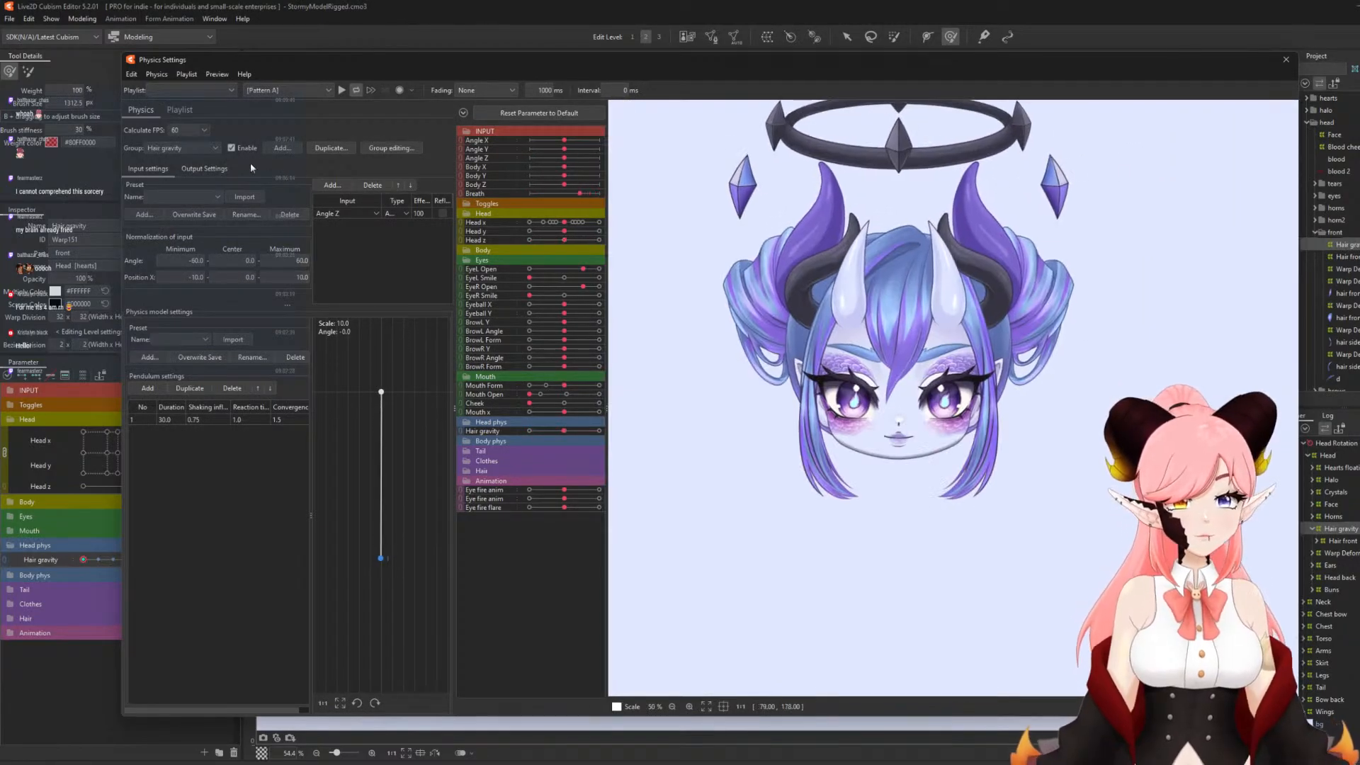
- Set the effectiveness of the Hair gravity output to 80, test the head movement and close Physics Settings
{"action": "left_click", "coordinate": [210, 171]}
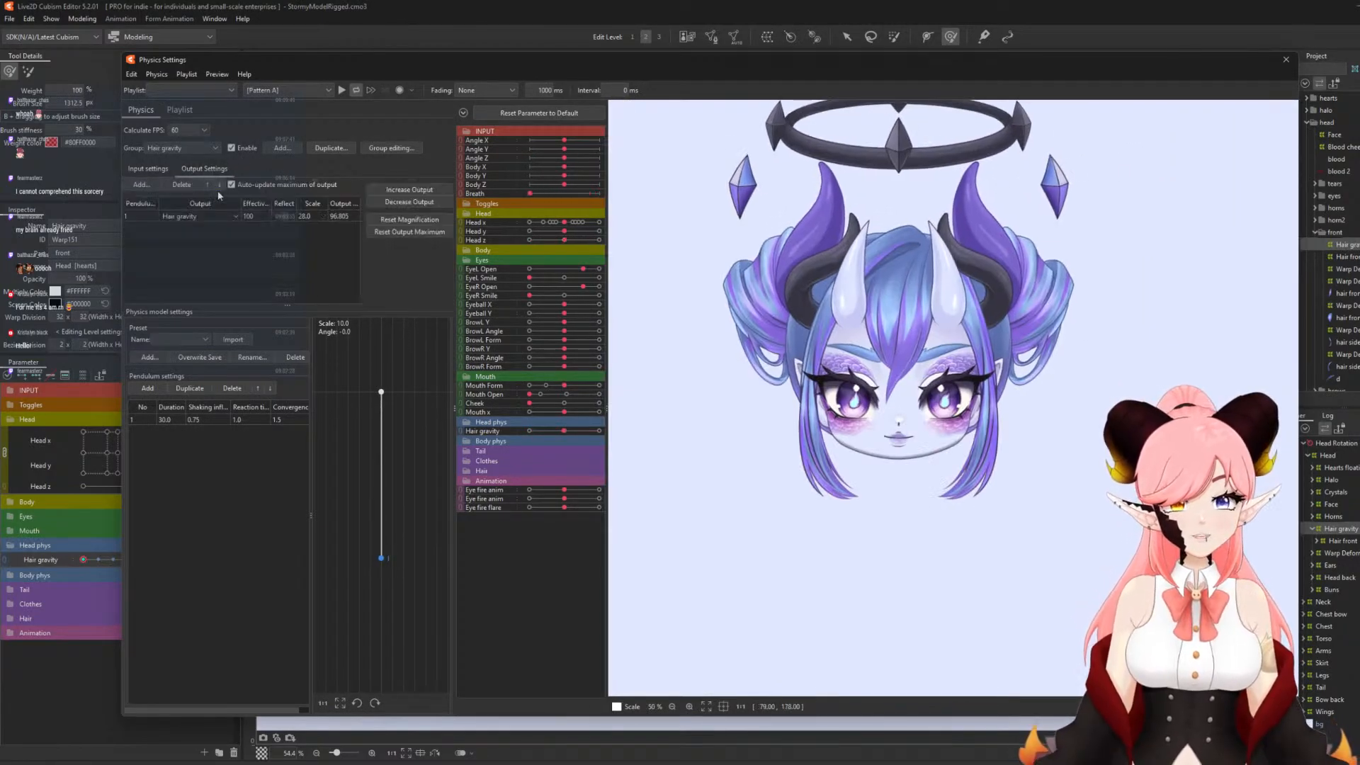
{"action": "double_click", "coordinate": [251, 216]}
{"action": "type", "text": "80"}
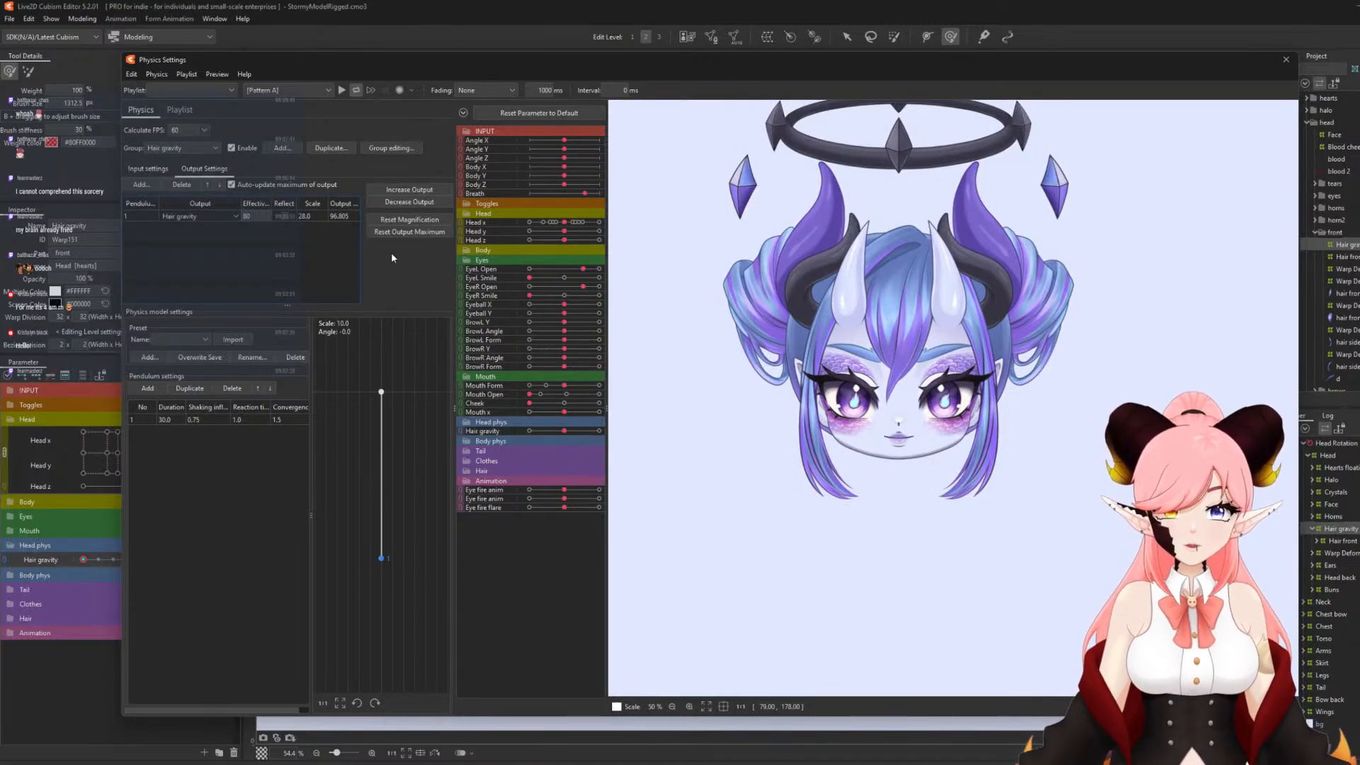
{"action": "key", "text": "Return"}
{"action": "left_click_drag", "start_coordinate": [684, 320], "coordinate": [609, 316]}
{"action": "scroll", "coordinate": [898, 261], "scroll_direction": "down", "scroll_amount": 3}
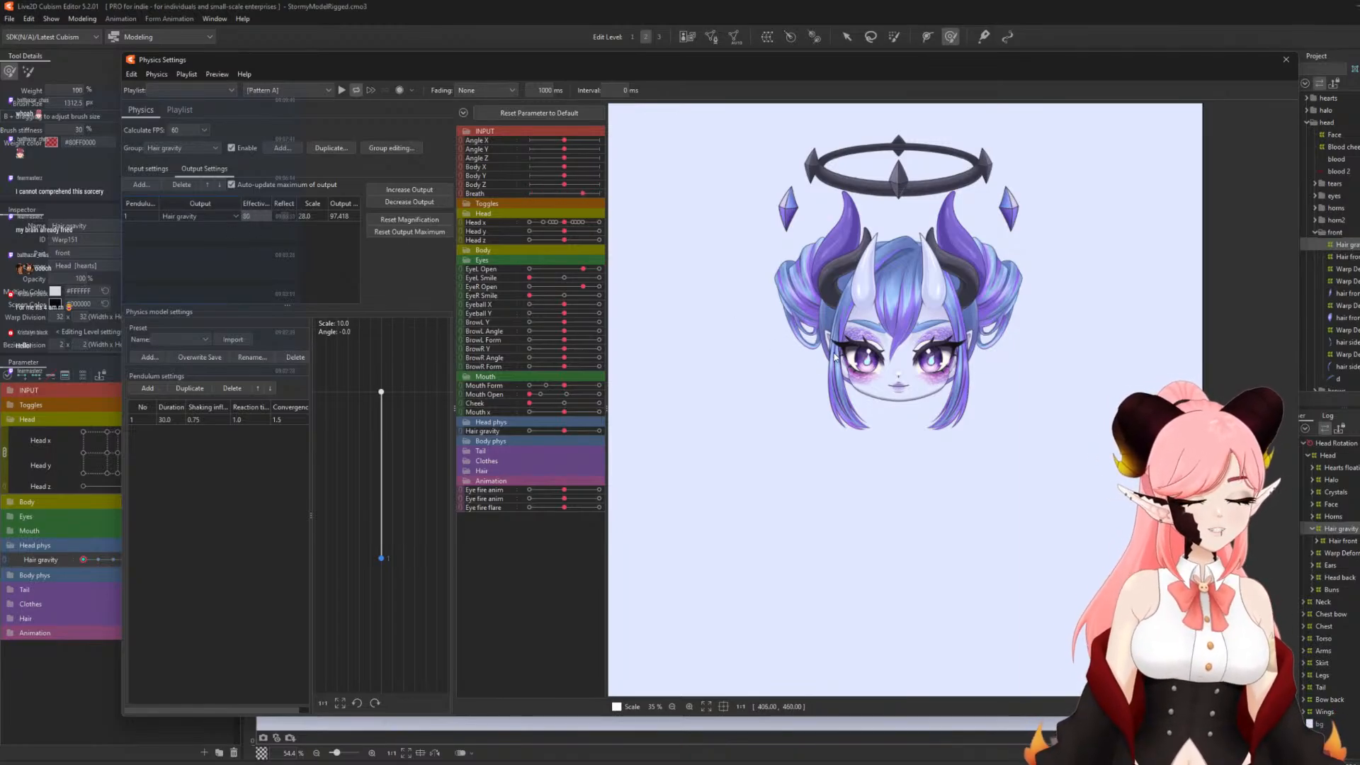
{"action": "left_click_drag", "start_coordinate": [438, 342], "coordinate": [1284, 266]}
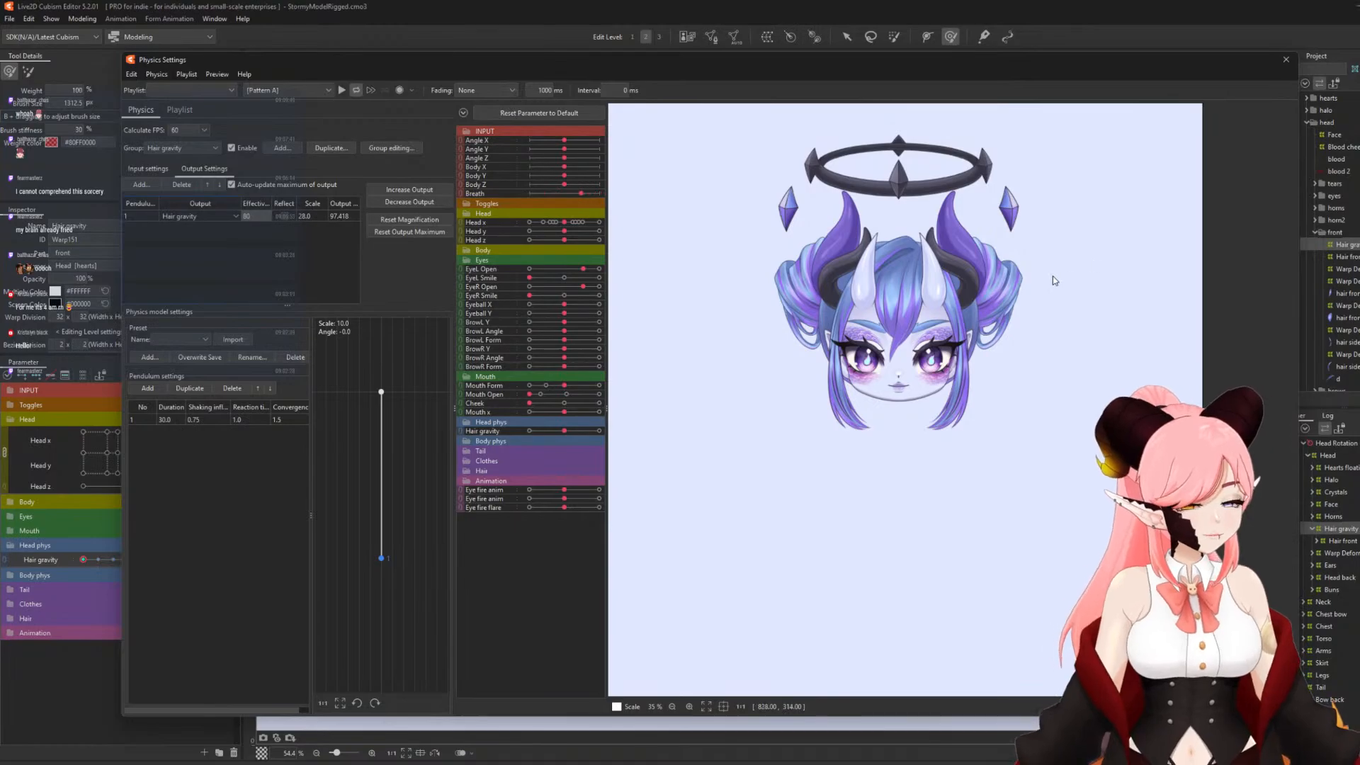
{"action": "left_click", "coordinate": [1284, 60]}
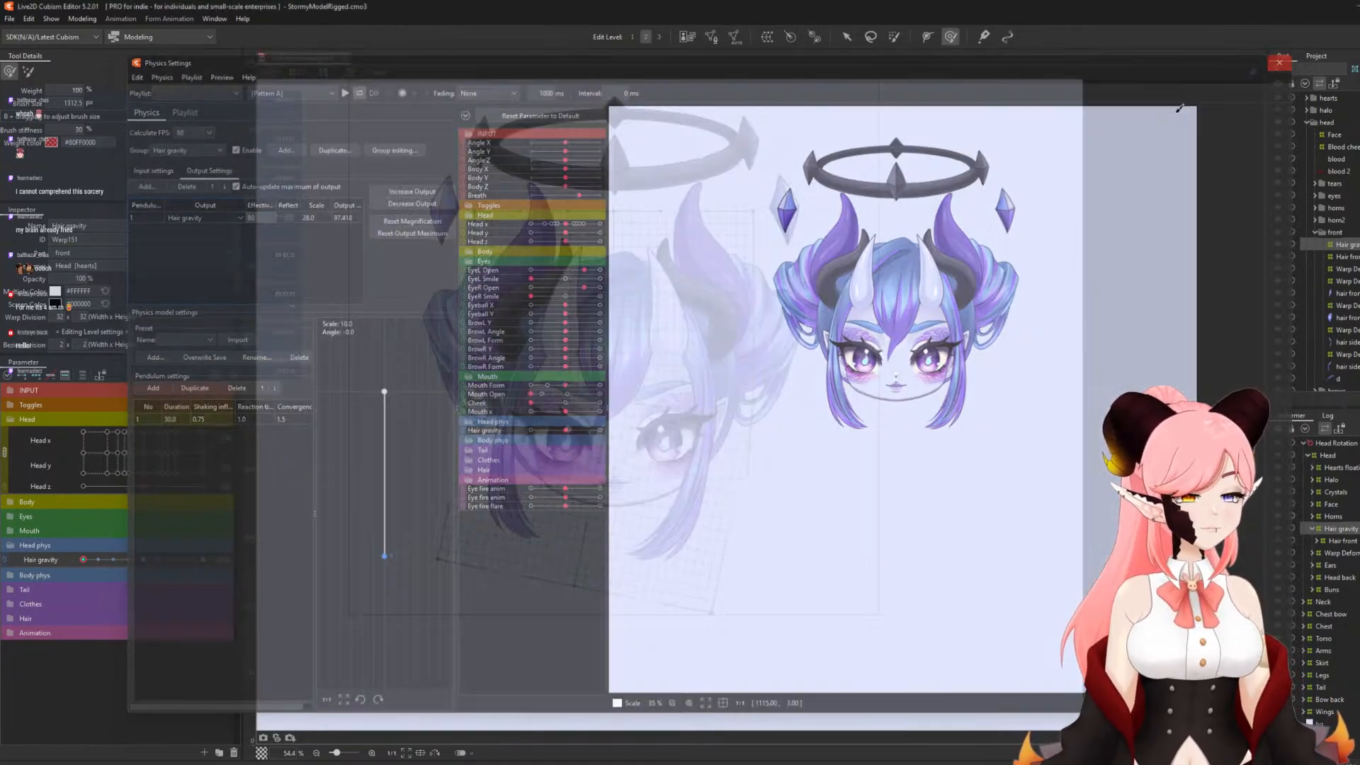
- Return the Hair gravity parameter to 0 and switch to the Arrow tool
{"action": "left_click", "coordinate": [143, 560]}
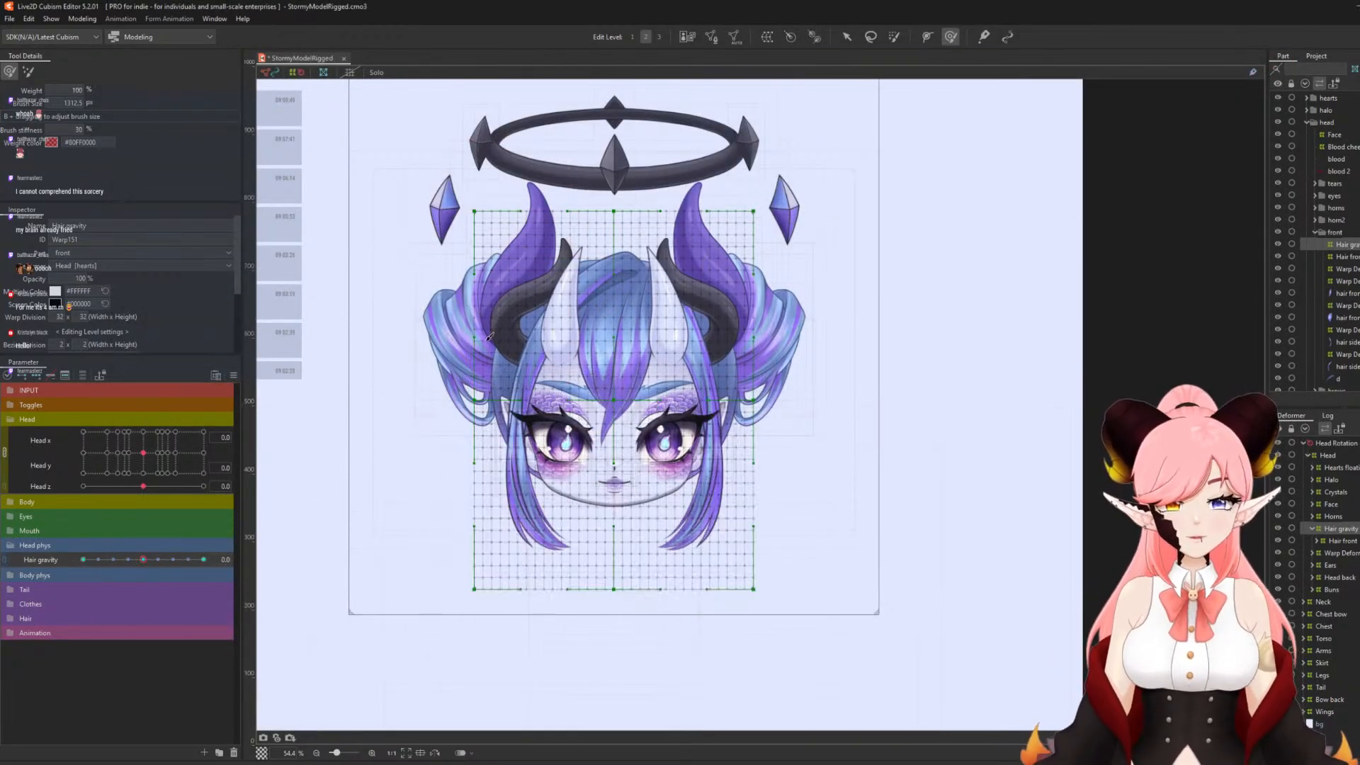
{"action": "left_click", "coordinate": [846, 36]}
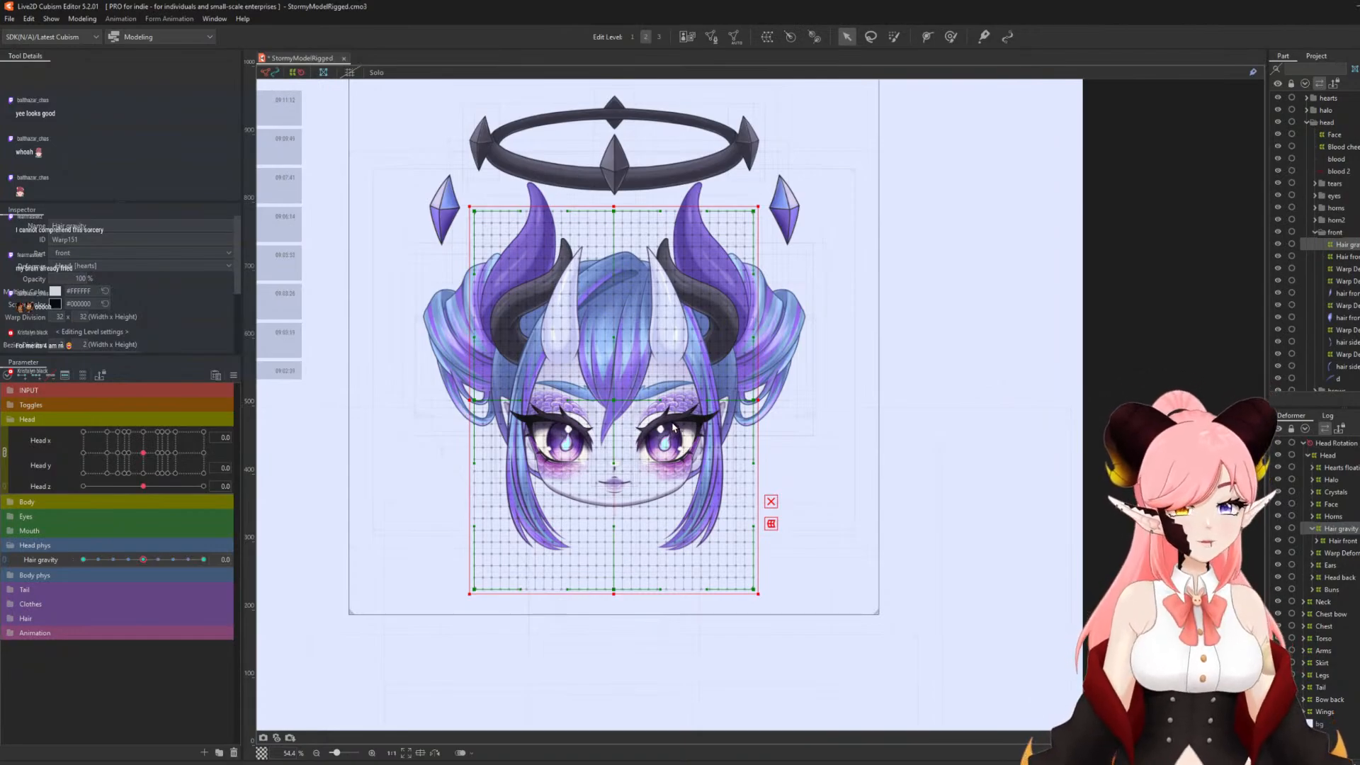
{"action": "scroll", "coordinate": [708, 383], "scroll_direction": "down", "scroll_amount": 2}
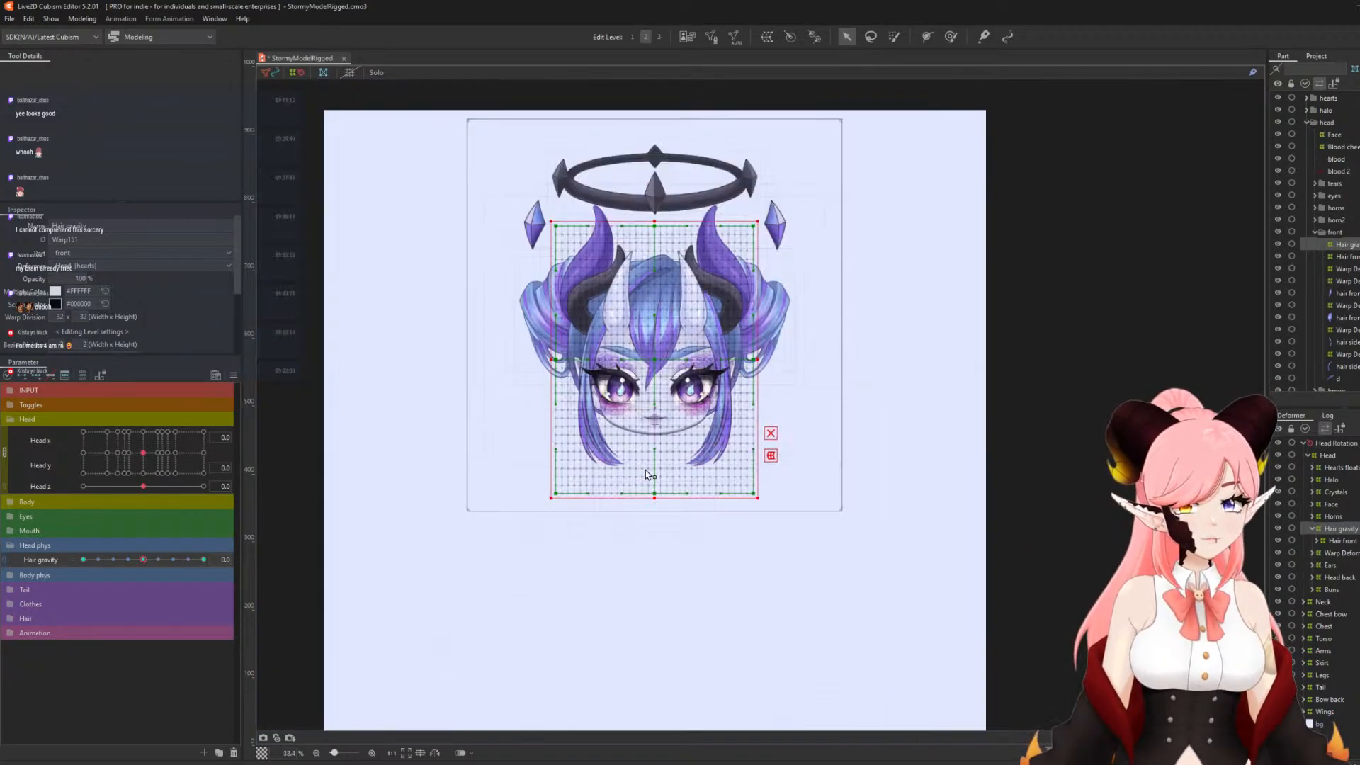
{"action": "scroll", "coordinate": [644, 470], "scroll_direction": "up", "scroll_amount": 4}
{"action": "scroll", "coordinate": [648, 439], "scroll_direction": "down", "scroll_amount": 3}
{"action": "scroll", "coordinate": [652, 411], "scroll_direction": "up", "scroll_amount": 3}
{"action": "scroll", "coordinate": [661, 364], "scroll_direction": "down", "scroll_amount": 2}
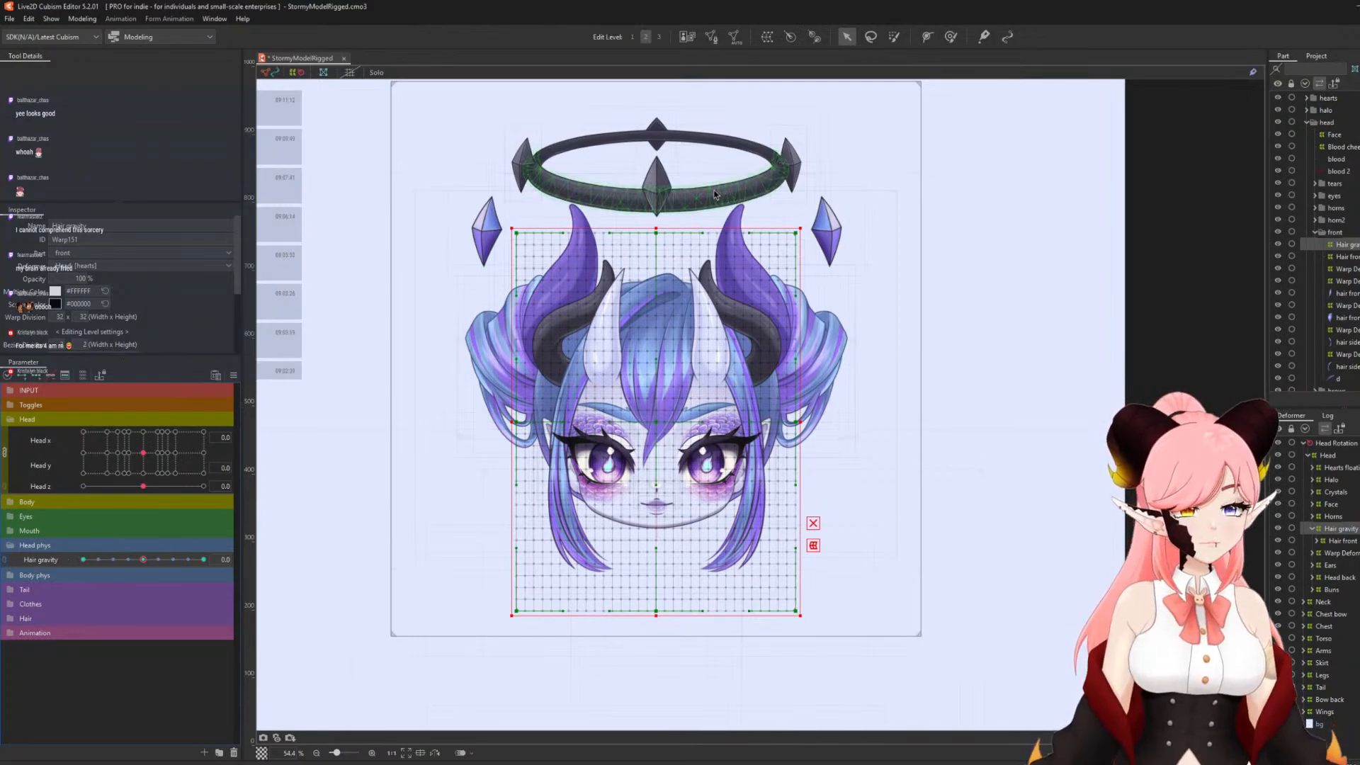
- Select the front halo ring mesh and create a parameter named Halo x with the ID PhysHaloX
{"action": "left_click", "coordinate": [739, 161]}
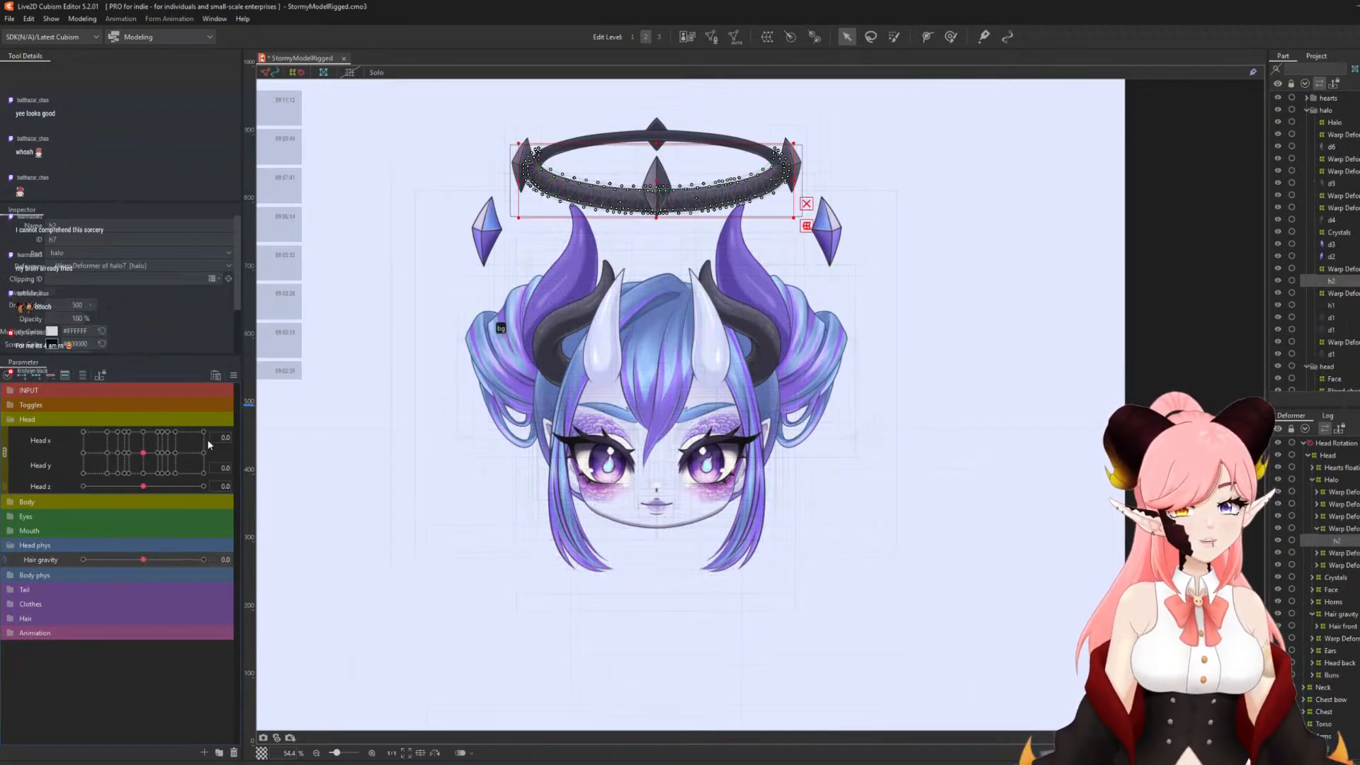
{"action": "left_click", "coordinate": [204, 752]}
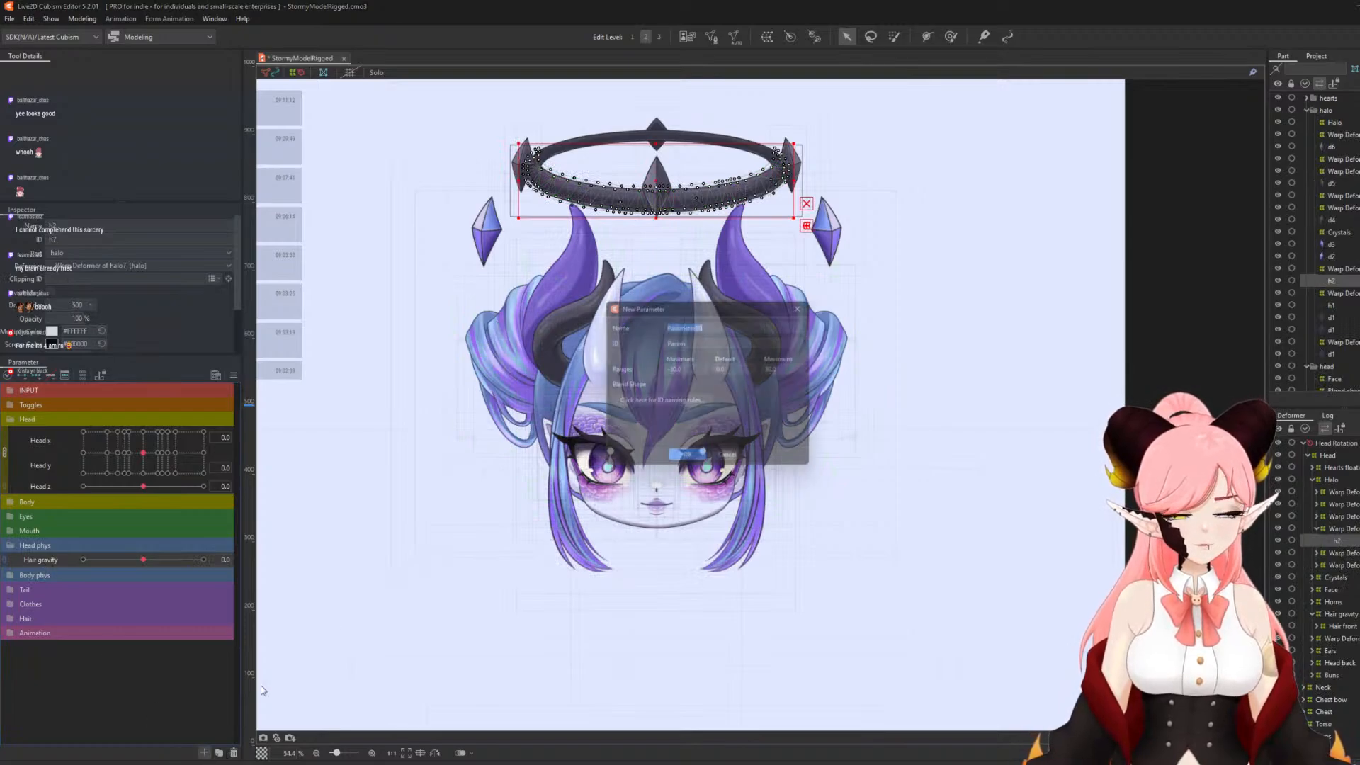
{"action": "type", "text": "Halo "}
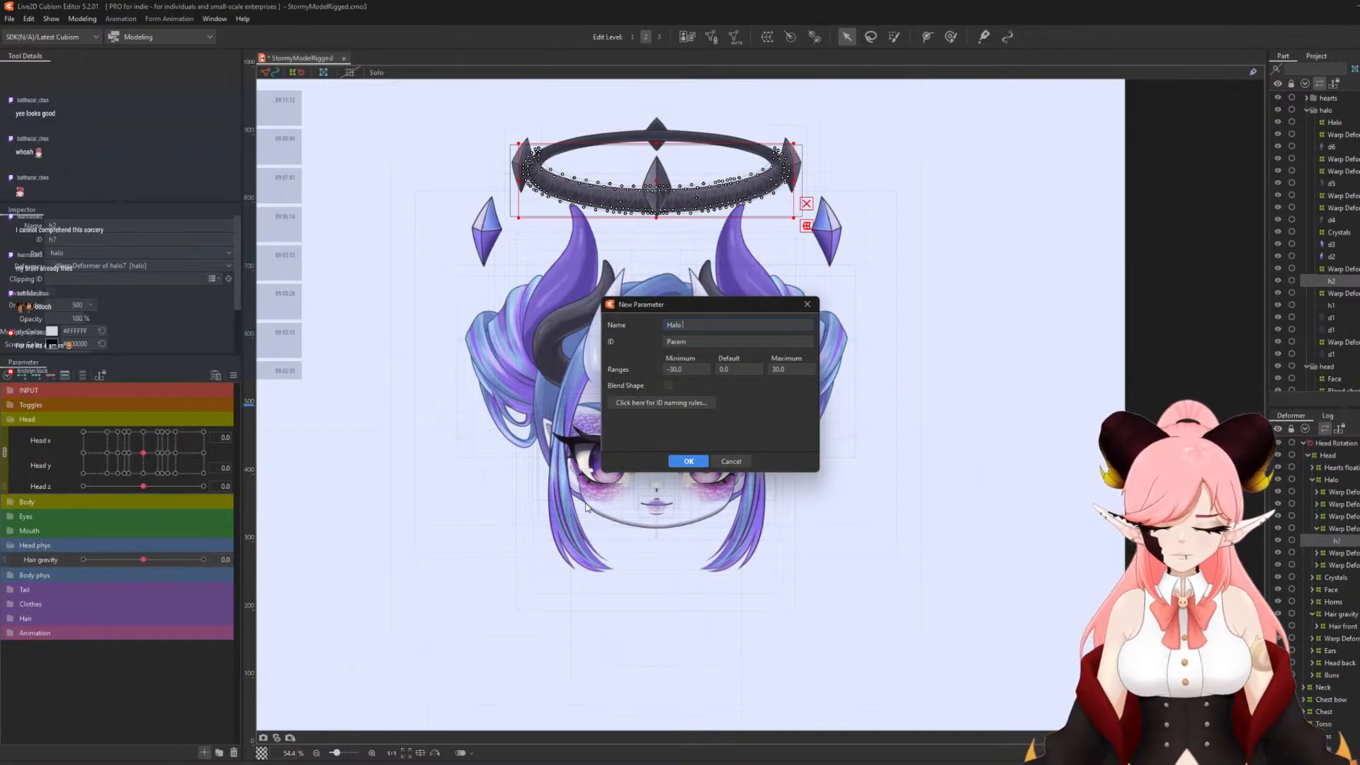
{"action": "type", "text": "x"}
{"action": "key", "text": "Tab"}
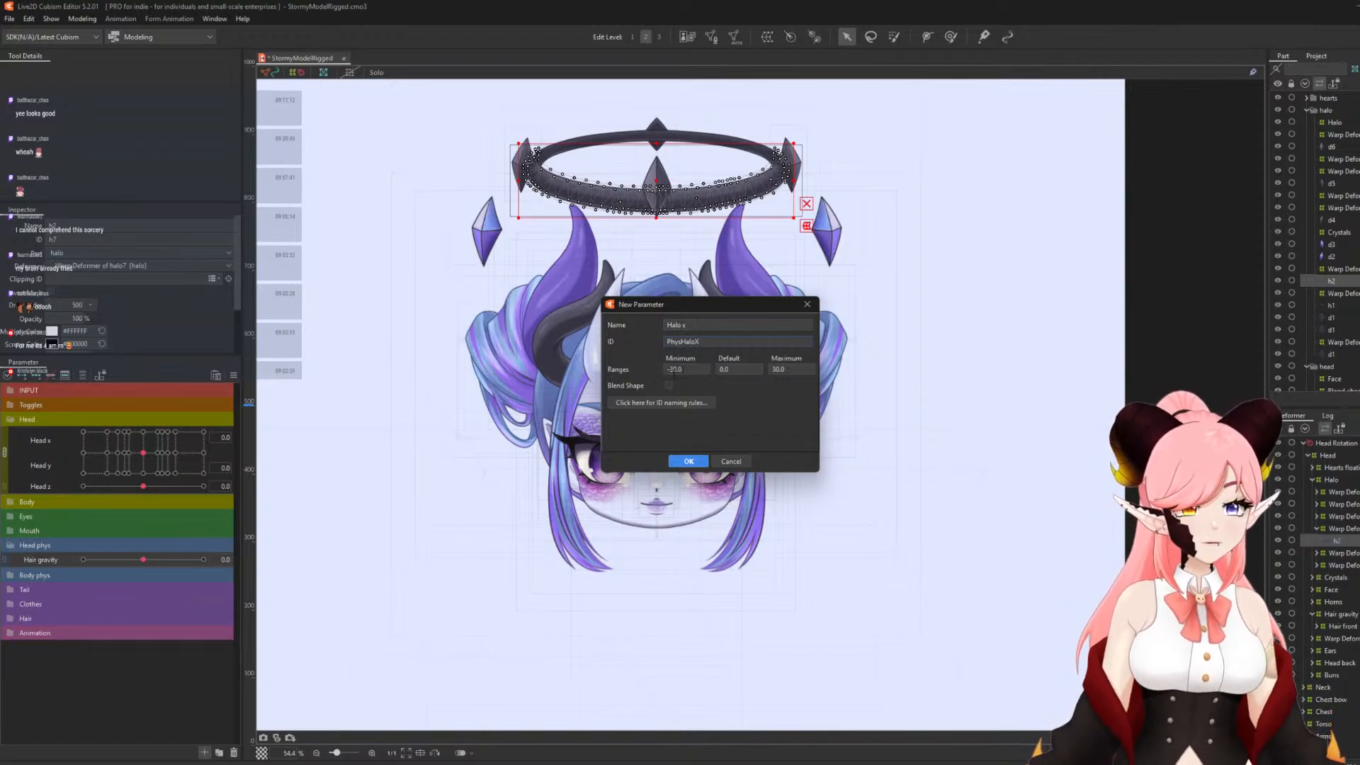
{"action": "left_click", "coordinate": [688, 461]}
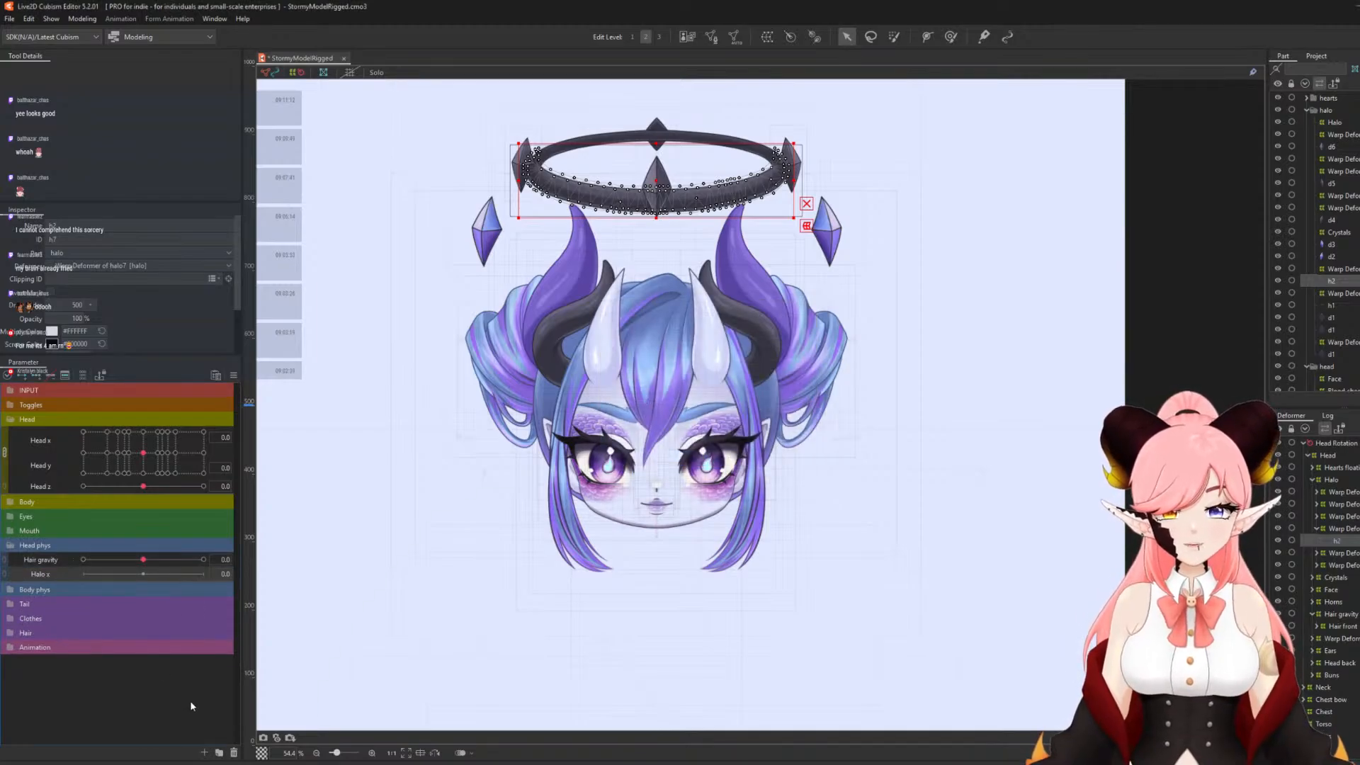
- Duplicate the Halo x parameter and rename the copy Halo y with the ID PhysHaloY
{"action": "right_click", "coordinate": [54, 574]}
{"action": "left_click", "coordinate": [85, 605]}
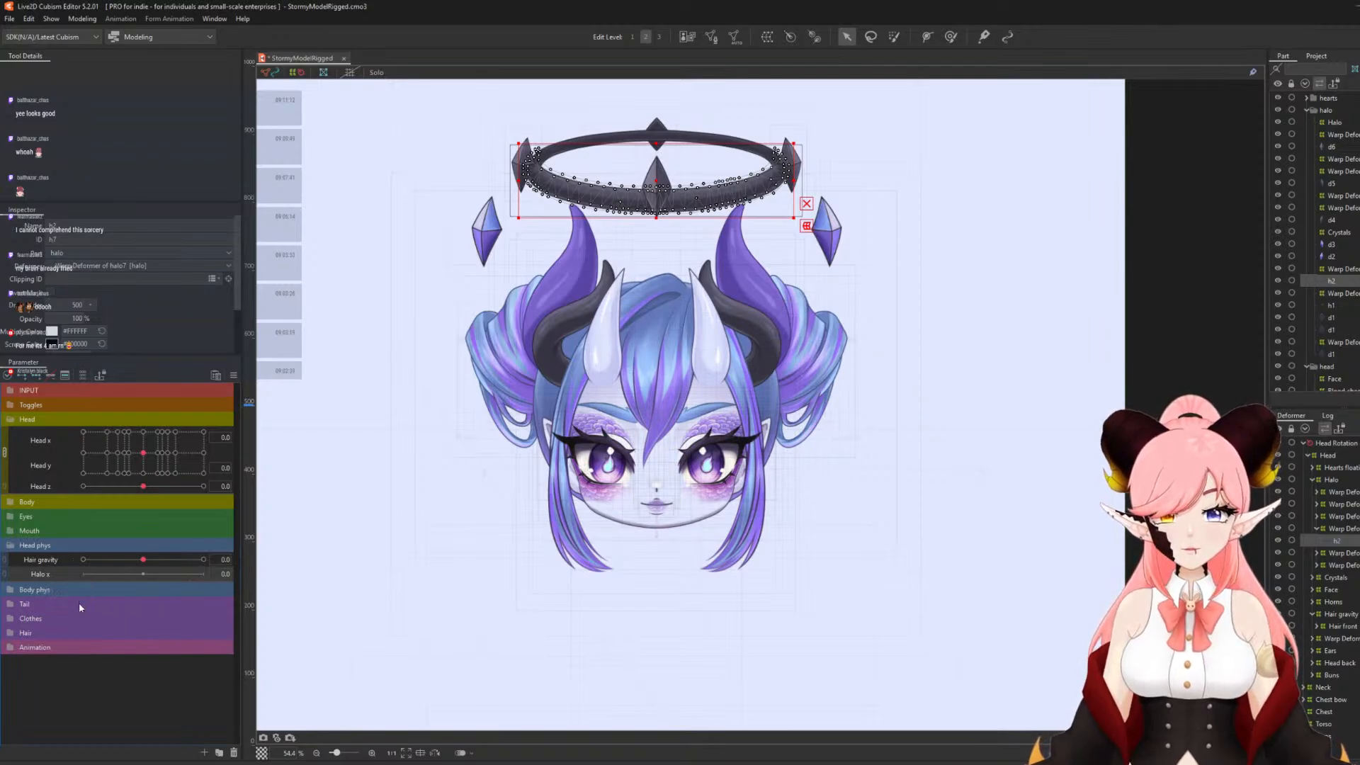
{"action": "right_click", "coordinate": [44, 588]}
{"action": "left_click", "coordinate": [71, 595]}
{"action": "left_click", "coordinate": [703, 325]}
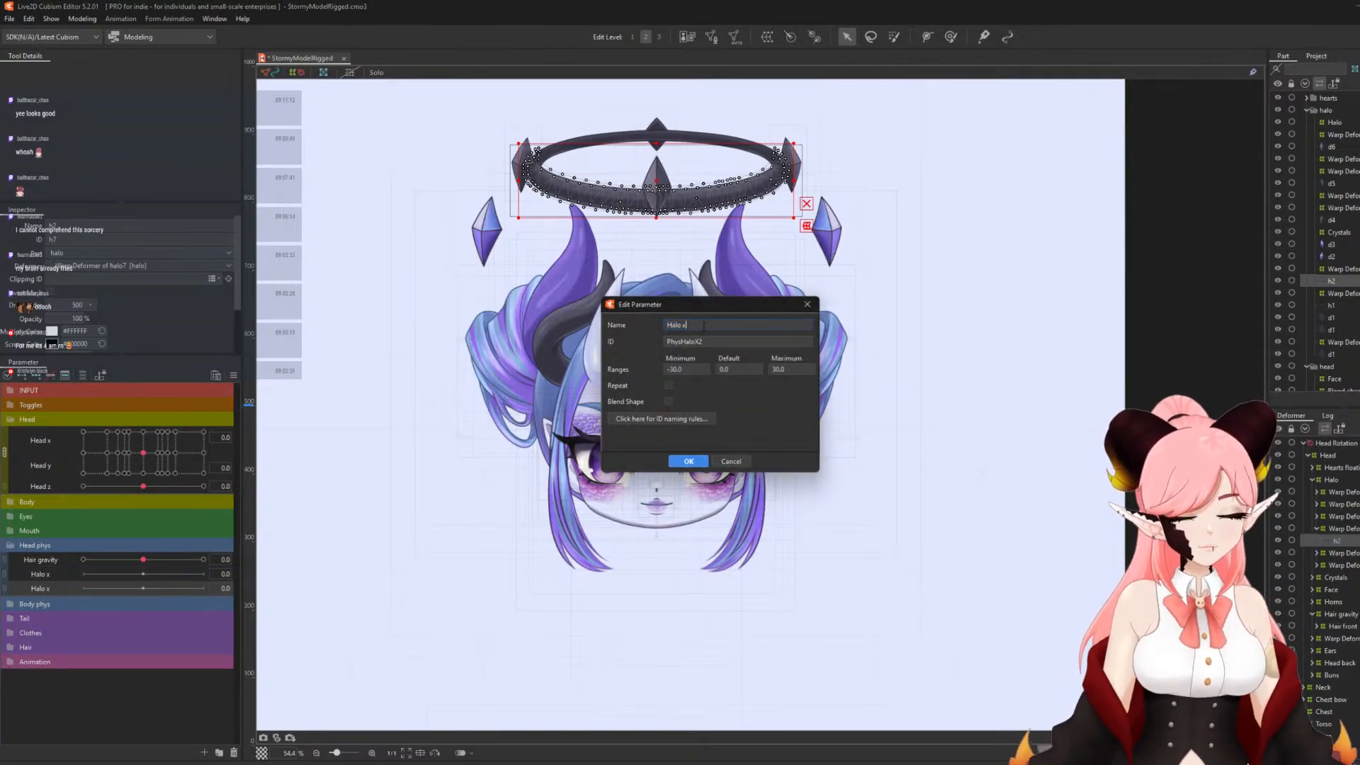
{"action": "double_click", "coordinate": [713, 343]}
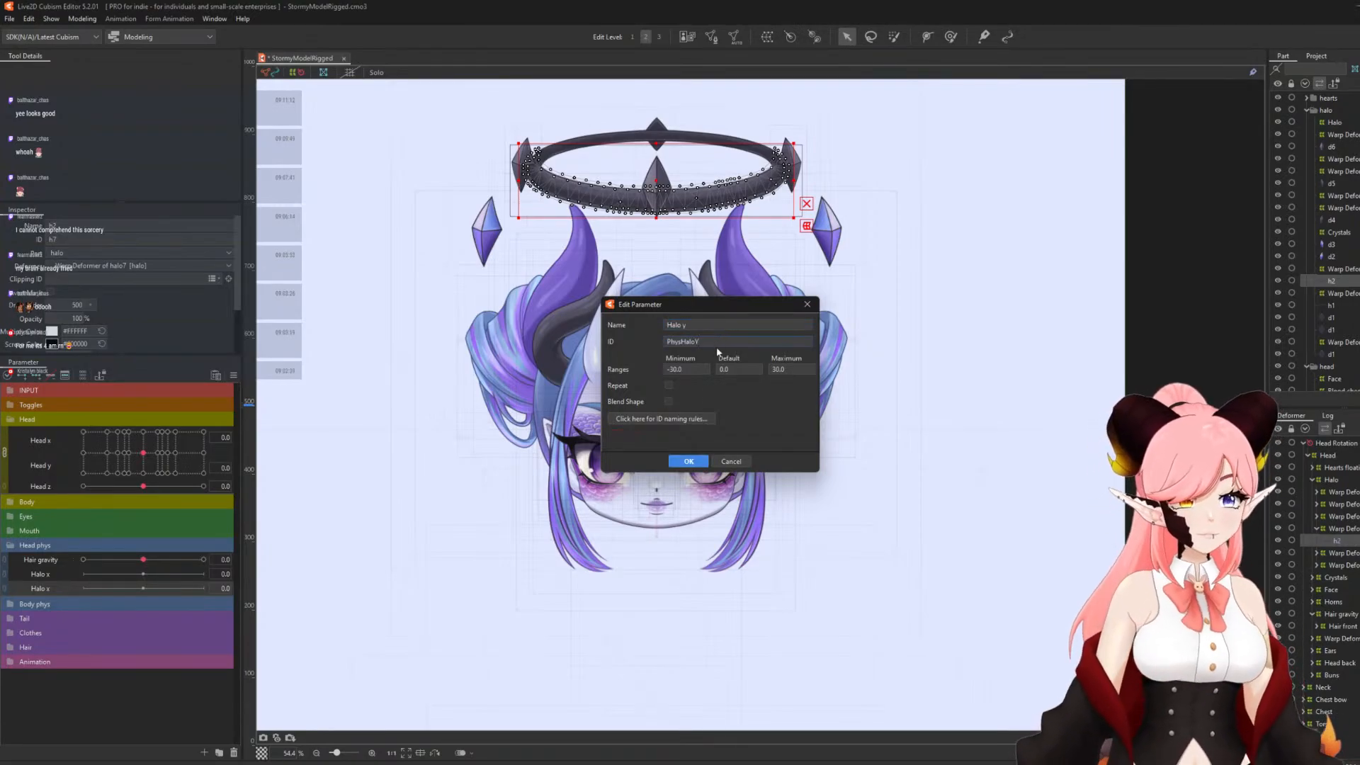
{"action": "left_click", "coordinate": [686, 462]}
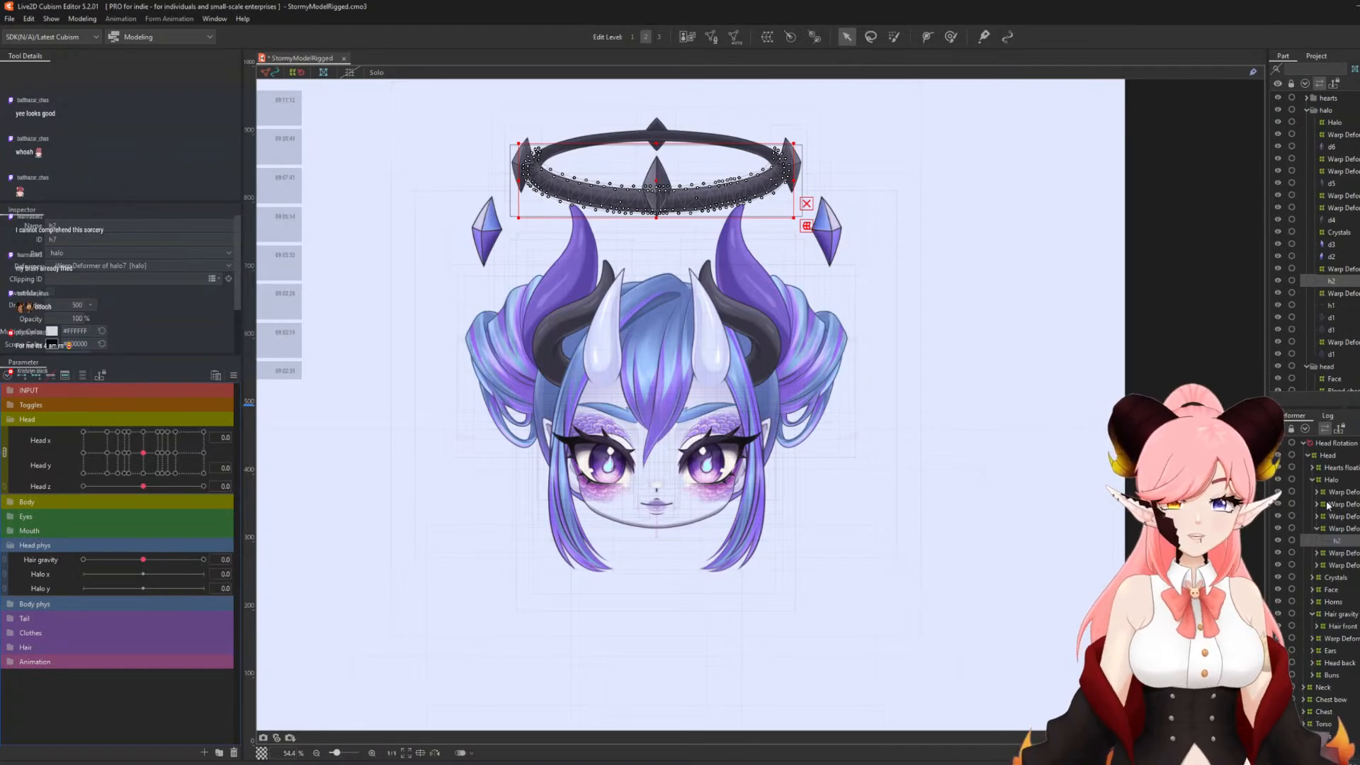
- Select the warp deformers of the halo's four spikes together and unlink the combined Head x and Head y parameters
{"action": "mouse_move", "coordinate": [145, 454]}
{"action": "left_mouse_down"}
{"action": "mouse_move", "coordinate": [106, 431]}
{"action": "mouse_move", "coordinate": [280, 449]}
{"action": "mouse_move", "coordinate": [130, 481]}
{"action": "mouse_move", "coordinate": [191, 419]}
{"action": "mouse_move", "coordinate": [176, 495]}
{"action": "mouse_move", "coordinate": [177, 429]}
{"action": "mouse_move", "coordinate": [163, 488]}
{"action": "mouse_move", "coordinate": [187, 488]}
{"action": "mouse_move", "coordinate": [124, 489]}
{"action": "mouse_move", "coordinate": [153, 488]}
{"action": "mouse_move", "coordinate": [146, 456]}
{"action": "mouse_move", "coordinate": [174, 476]}
{"action": "mouse_move", "coordinate": [142, 474]}
{"action": "mouse_move", "coordinate": [155, 461]}
{"action": "mouse_move", "coordinate": [142, 462]}
{"action": "mouse_move", "coordinate": [173, 459]}
{"action": "mouse_move", "coordinate": [143, 455]}
{"action": "left_mouse_up"}
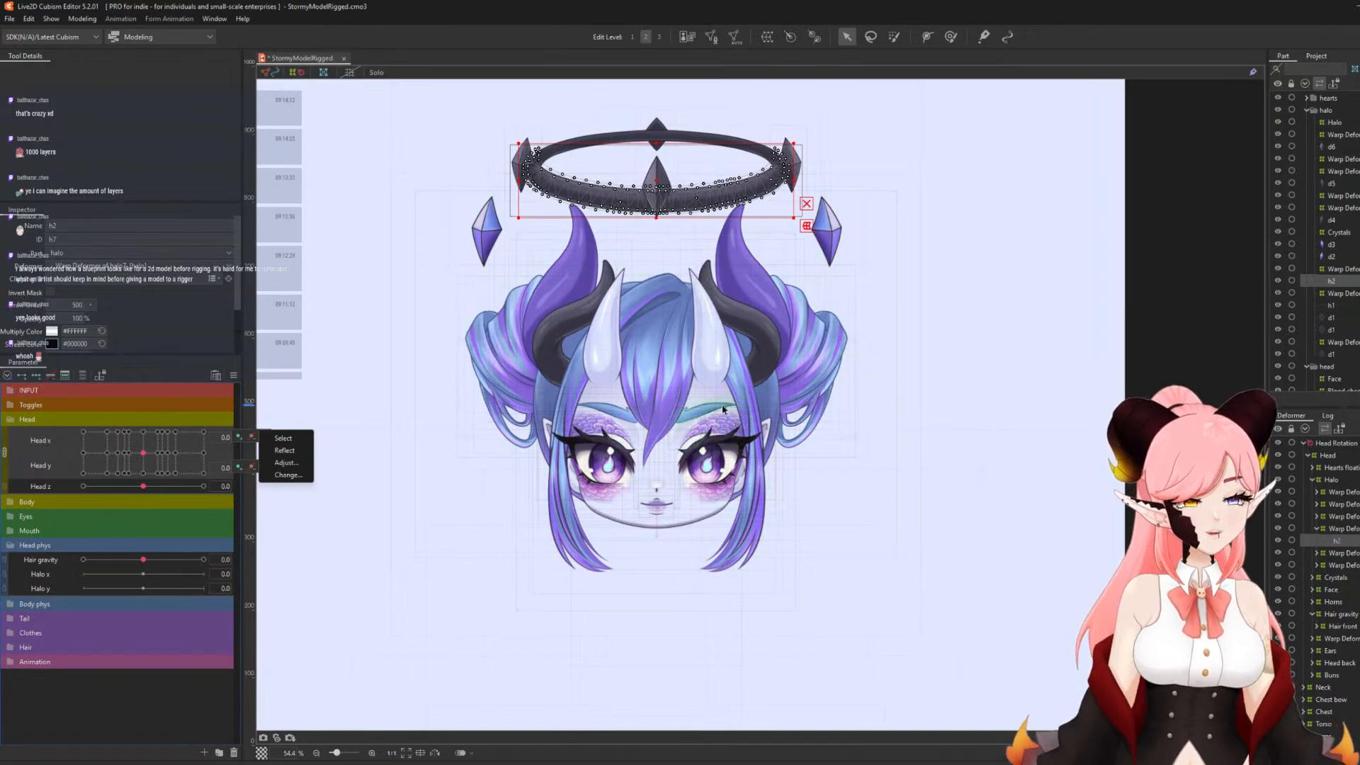
{"action": "scroll", "coordinate": [666, 445], "scroll_direction": "up", "scroll_amount": 2}
{"action": "scroll", "coordinate": [666, 444], "scroll_direction": "down", "scroll_amount": 4}
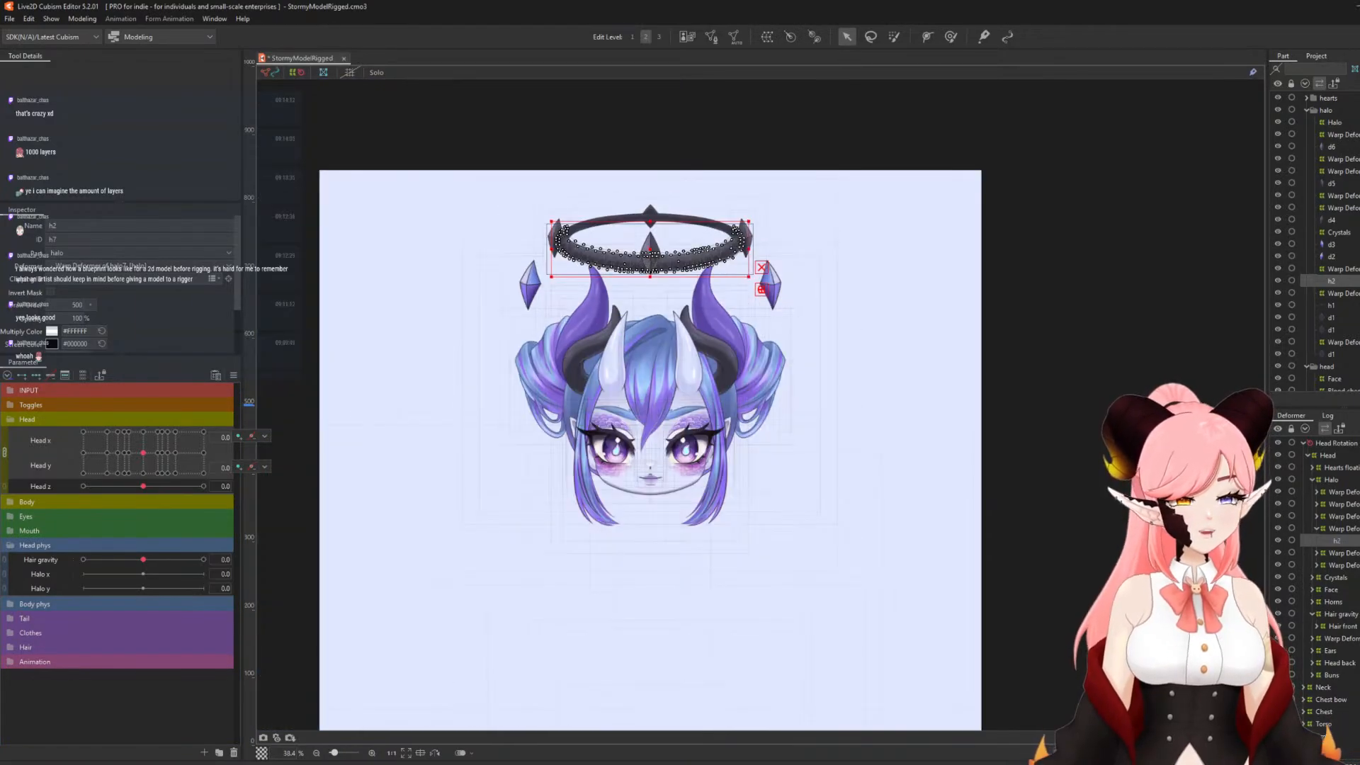
{"action": "left_click", "coordinate": [1355, 494]}
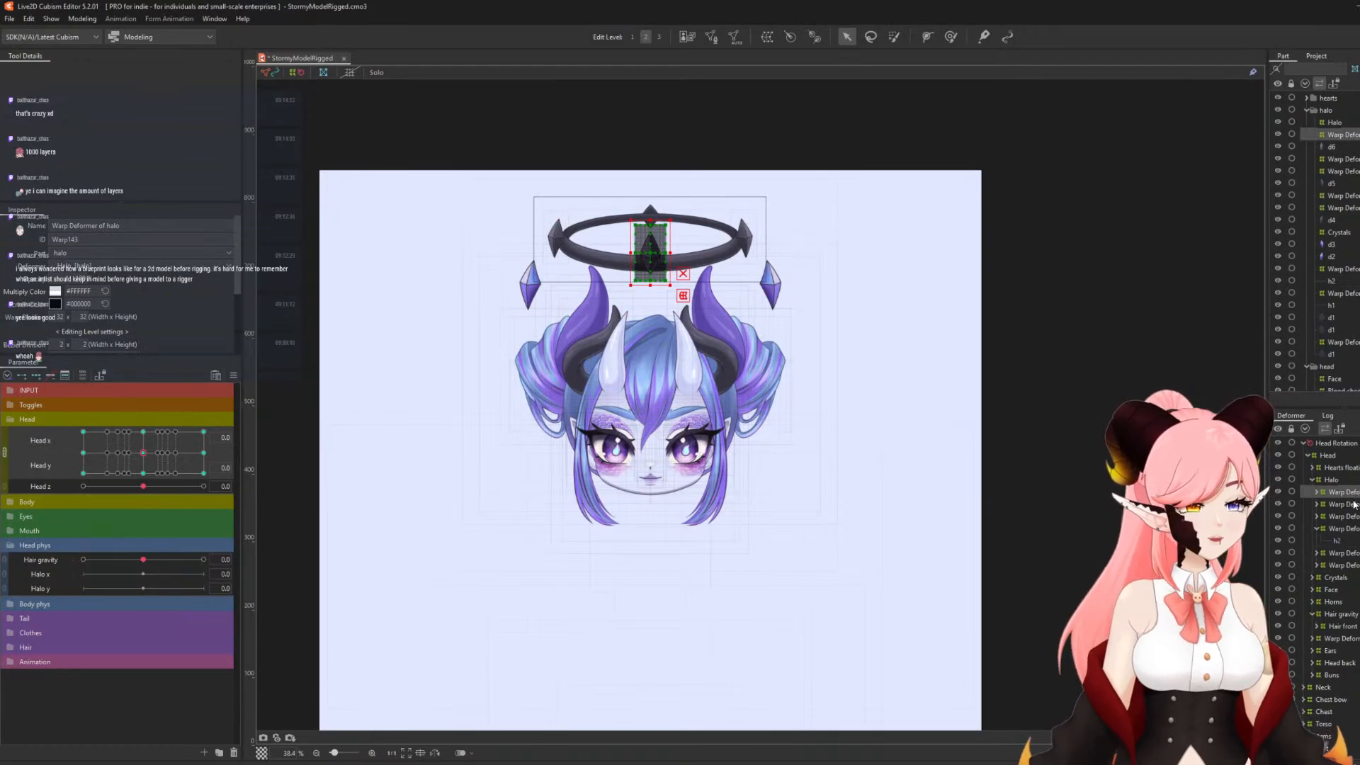
{"action": "left_click", "coordinate": [1355, 504], "text": "ctrl"}
{"action": "left_click", "coordinate": [1354, 516], "text": "ctrl"}
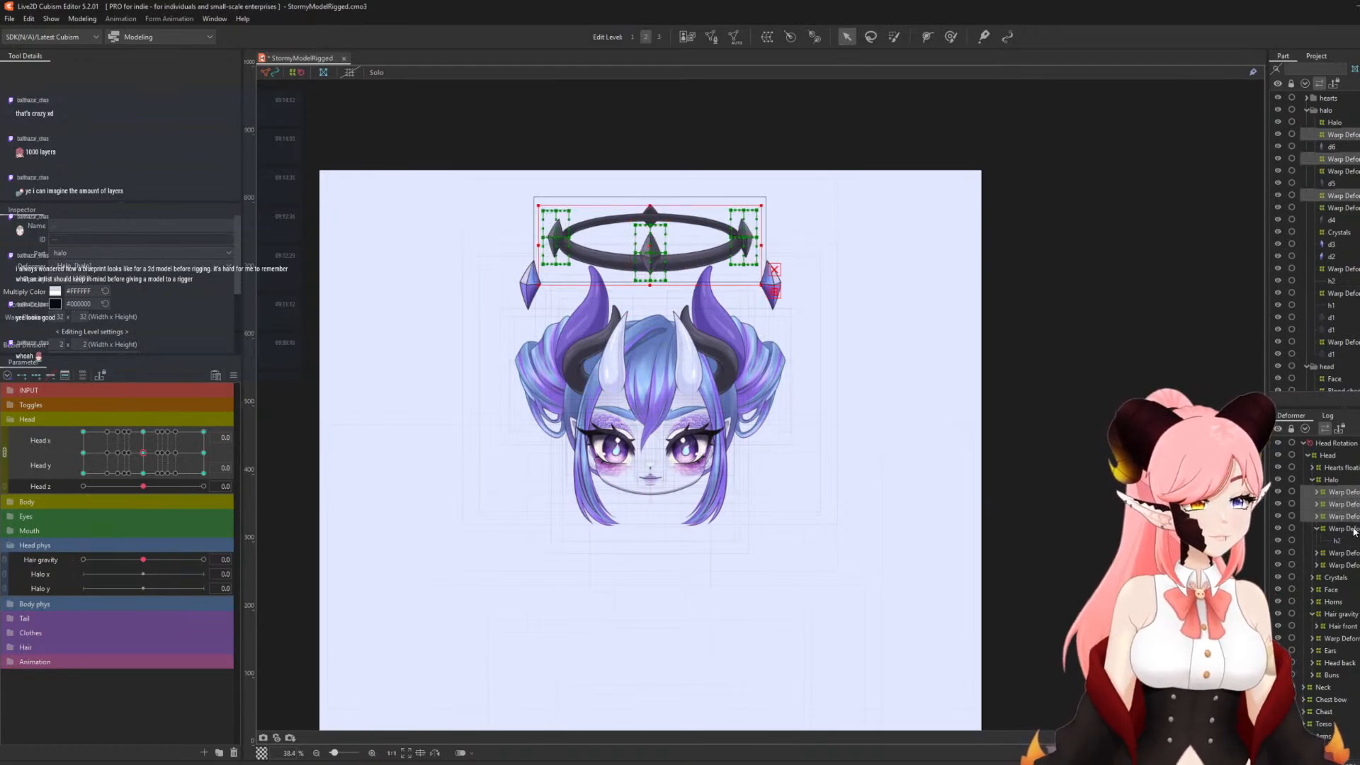
{"action": "left_click", "coordinate": [1353, 528], "text": "ctrl"}
{"action": "left_click", "coordinate": [1352, 529], "text": "ctrl"}
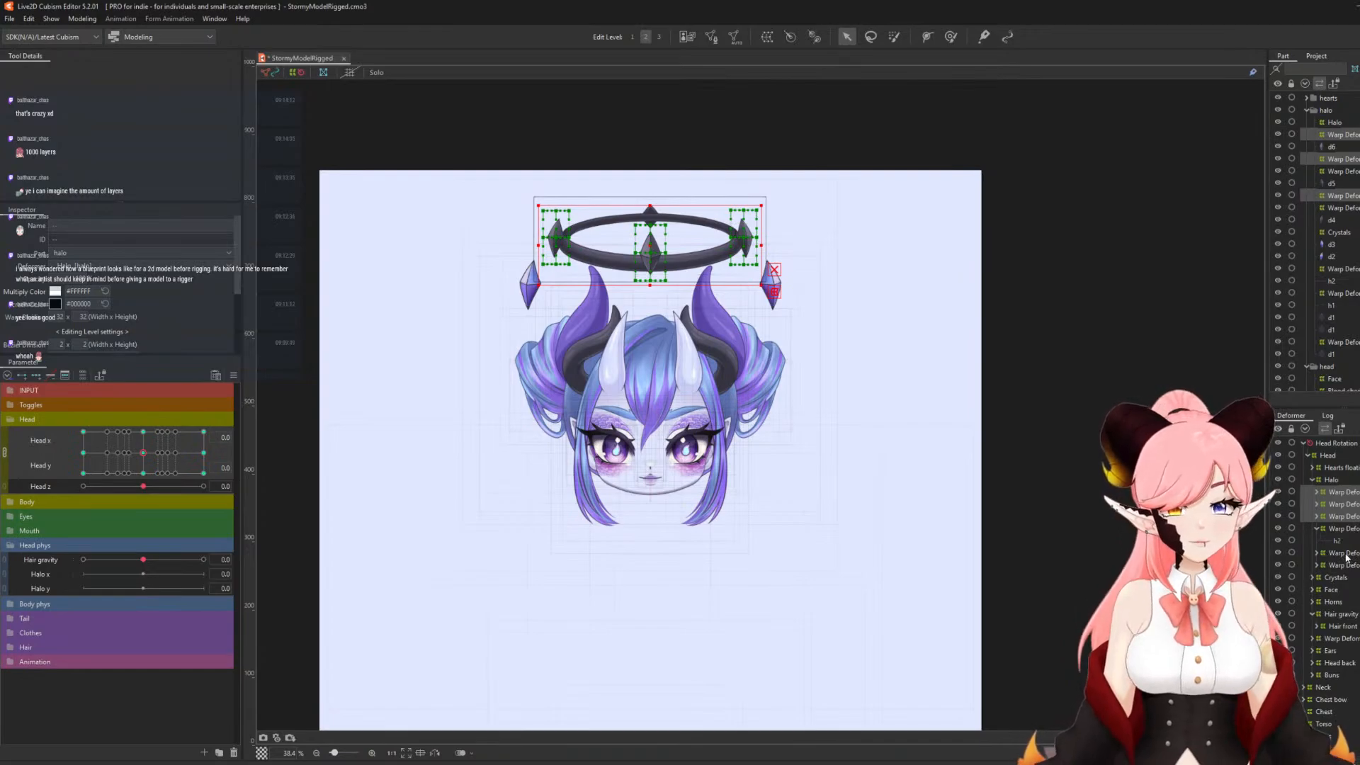
{"action": "left_click", "coordinate": [1344, 566], "text": "ctrl"}
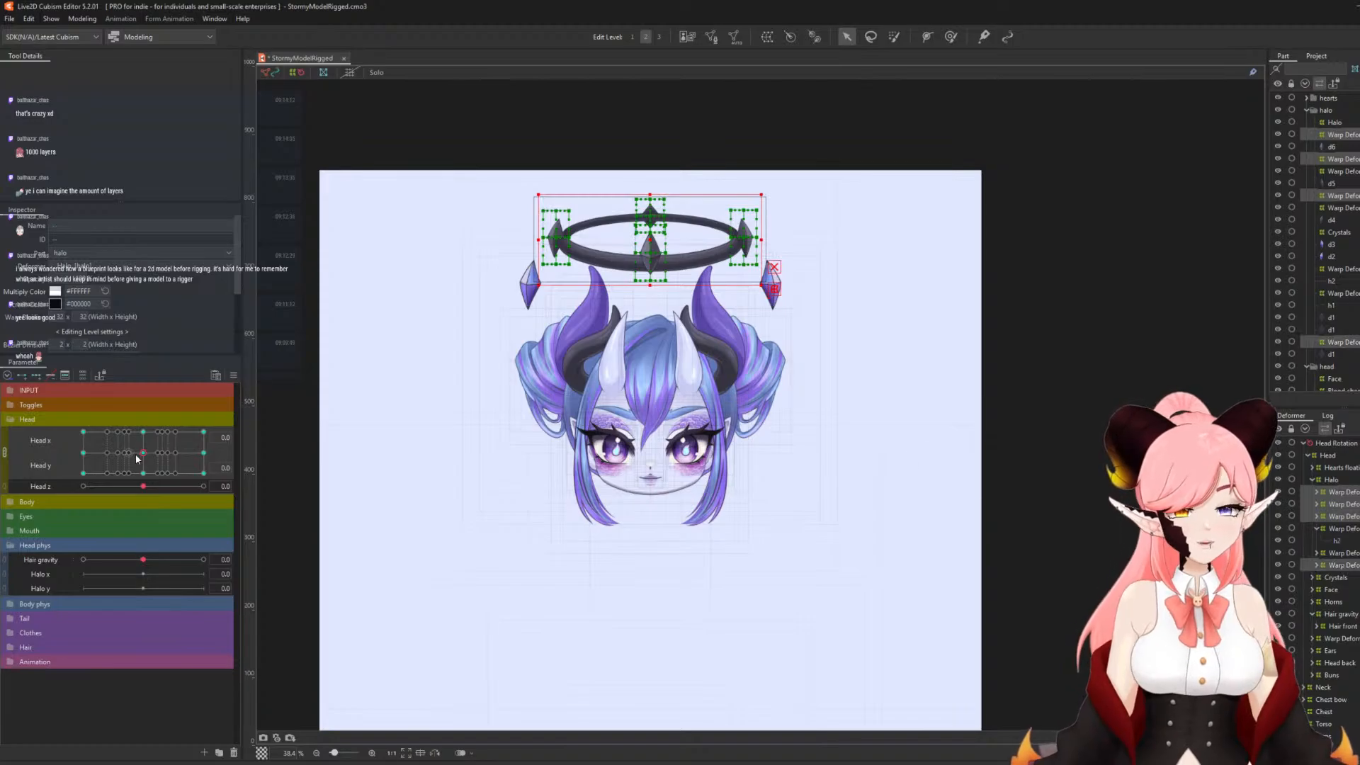
{"action": "left_click", "coordinate": [6, 452]}
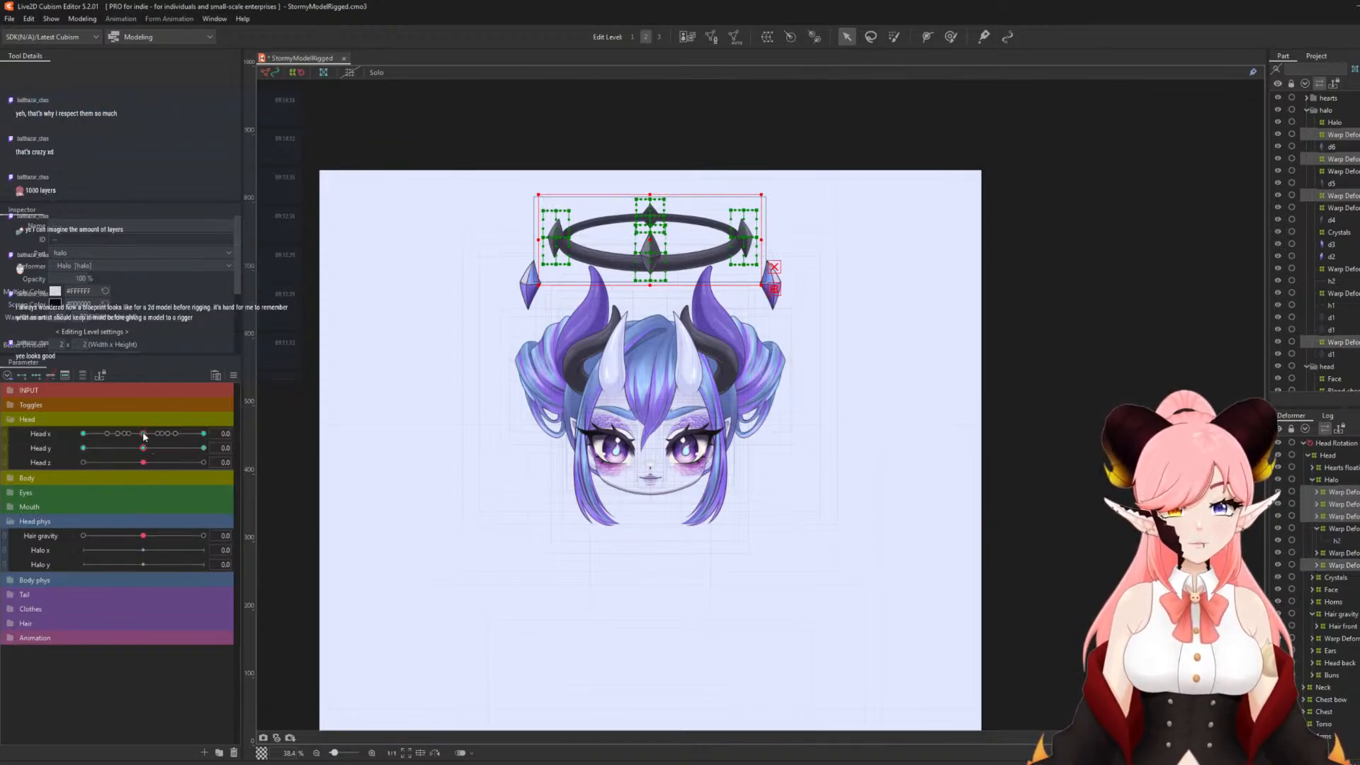
- Move the selected spike deformers' keys from Head x to the Halo x parameter with Change
{"action": "left_click", "coordinate": [251, 433]}
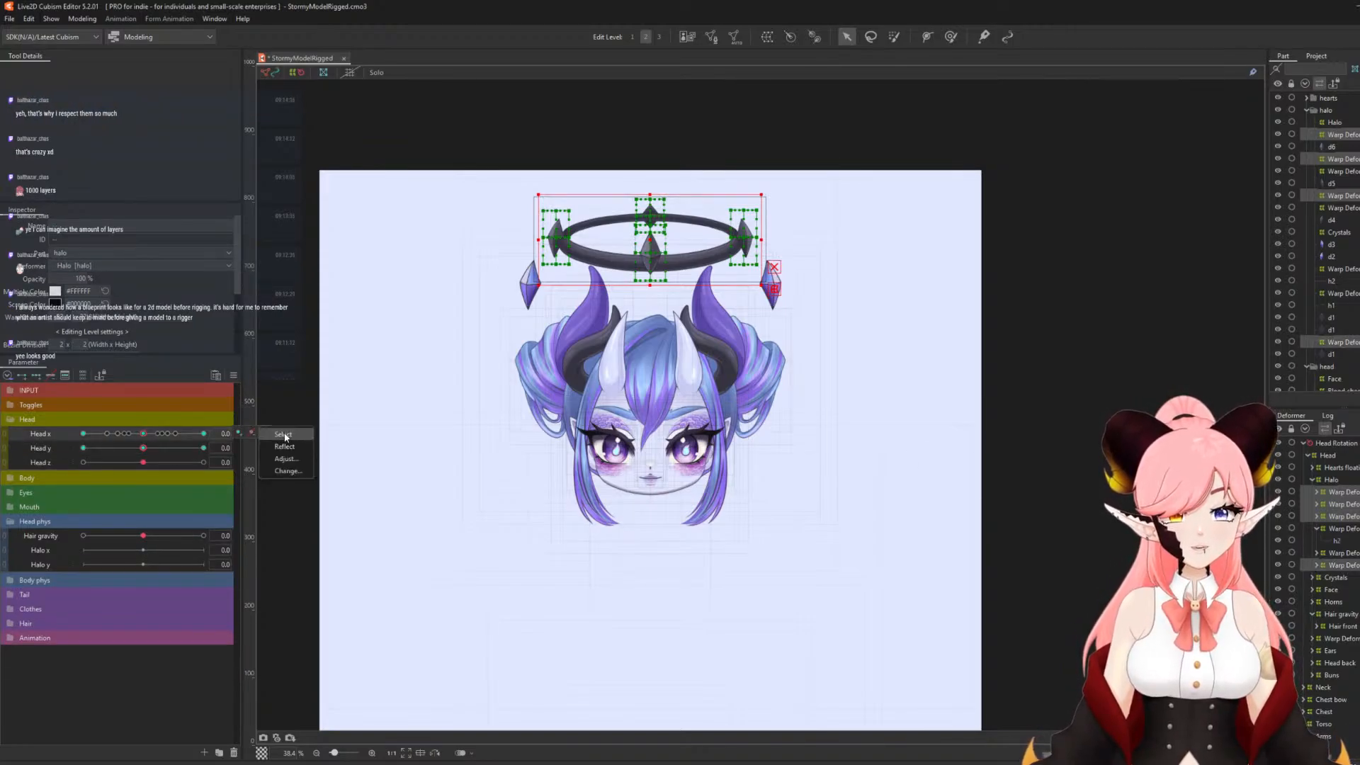
{"action": "left_click", "coordinate": [295, 472]}
{"action": "scroll", "coordinate": [716, 399], "scroll_direction": "down", "scroll_amount": 2}
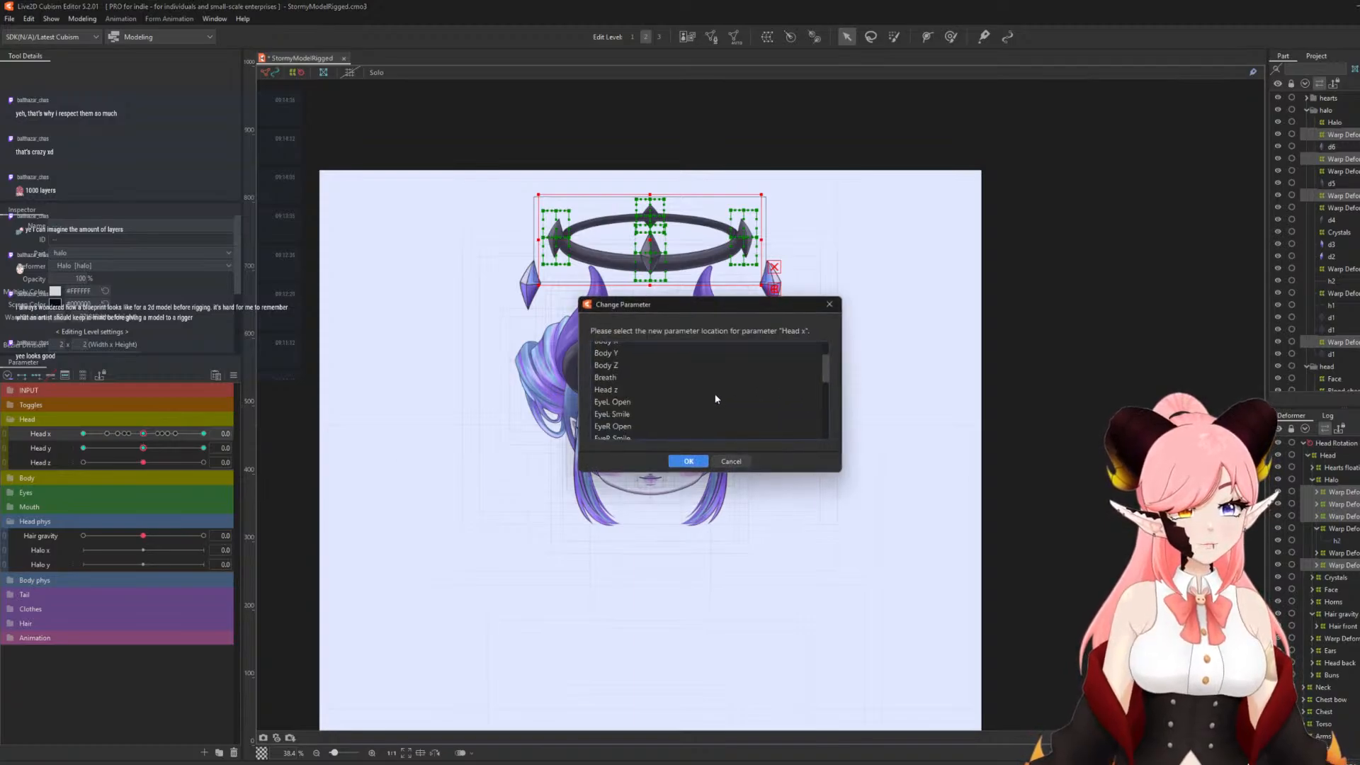
{"action": "scroll", "coordinate": [697, 399], "scroll_direction": "down", "scroll_amount": 2}
{"action": "scroll", "coordinate": [691, 396], "scroll_direction": "down", "scroll_amount": 2}
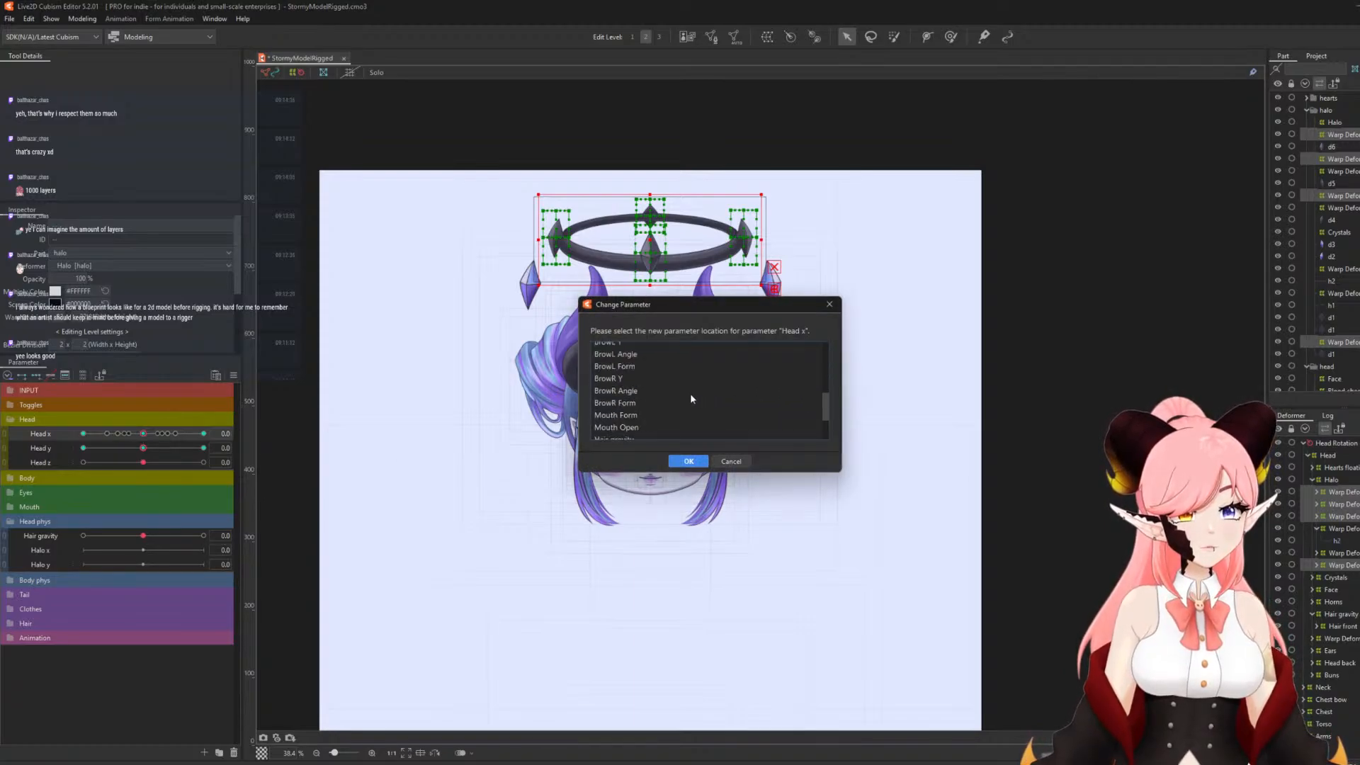
{"action": "scroll", "coordinate": [684, 395], "scroll_direction": "down", "scroll_amount": 2}
{"action": "left_click", "coordinate": [609, 407]}
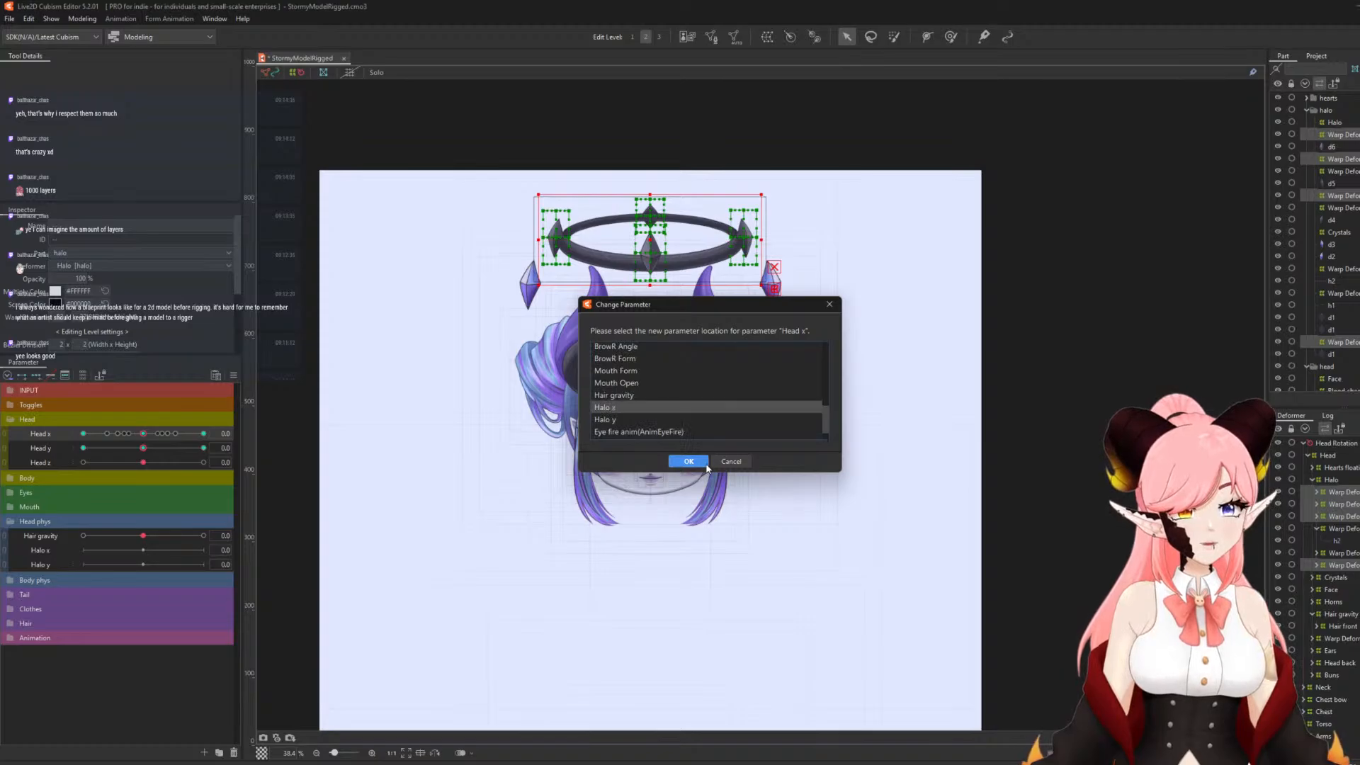
{"action": "left_click", "coordinate": [688, 462]}
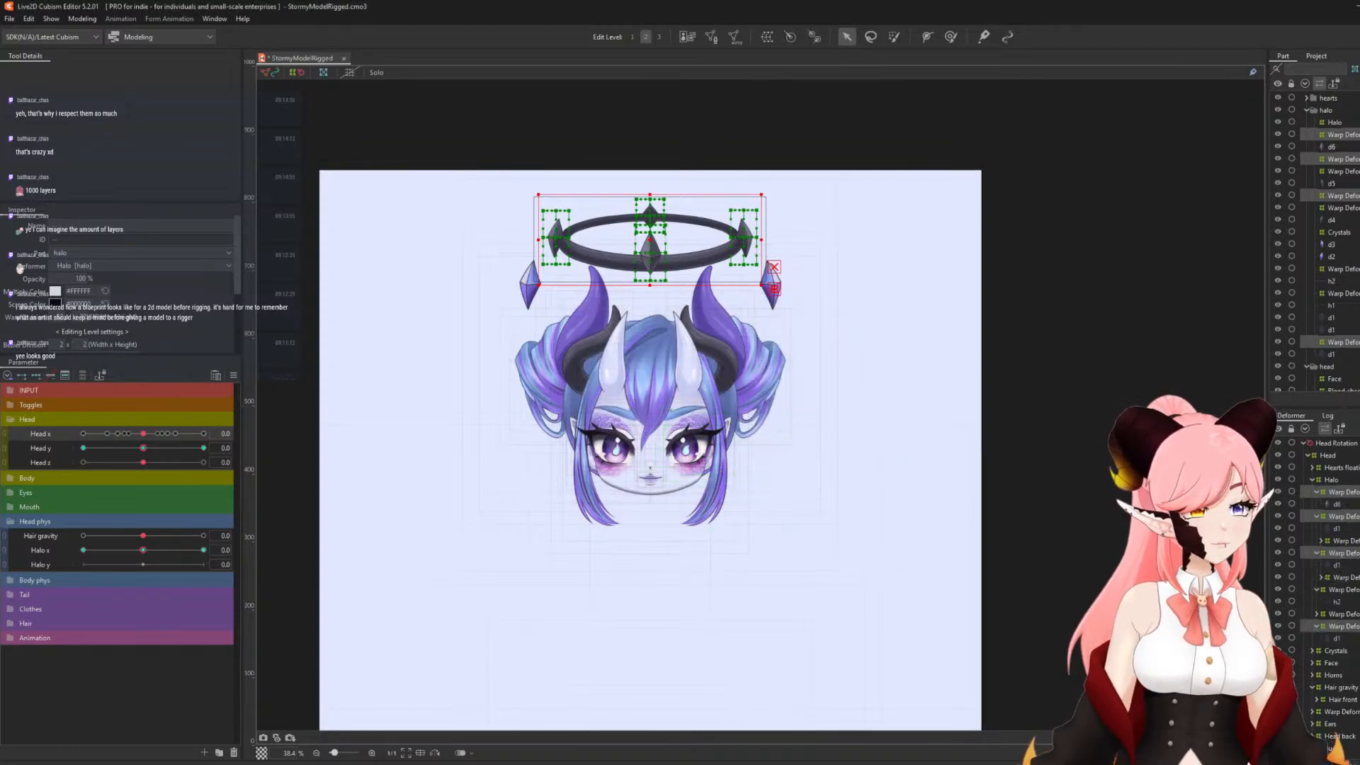
- Add the halo ring's two warp deformers to the spike selection and move their Head y keys to the Halo y parameter with Change
{"action": "left_click", "coordinate": [1343, 613], "text": "ctrl"}
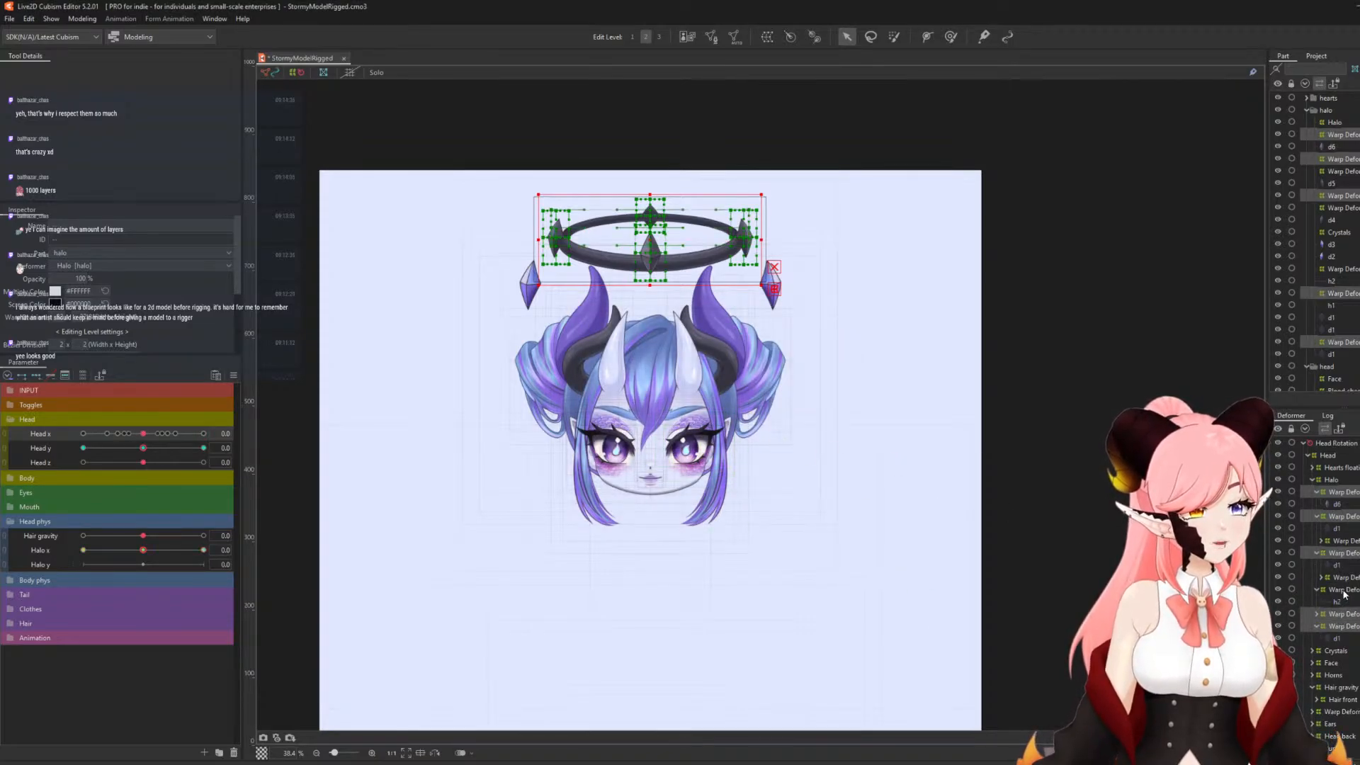
{"action": "left_click", "coordinate": [1343, 590], "text": "ctrl"}
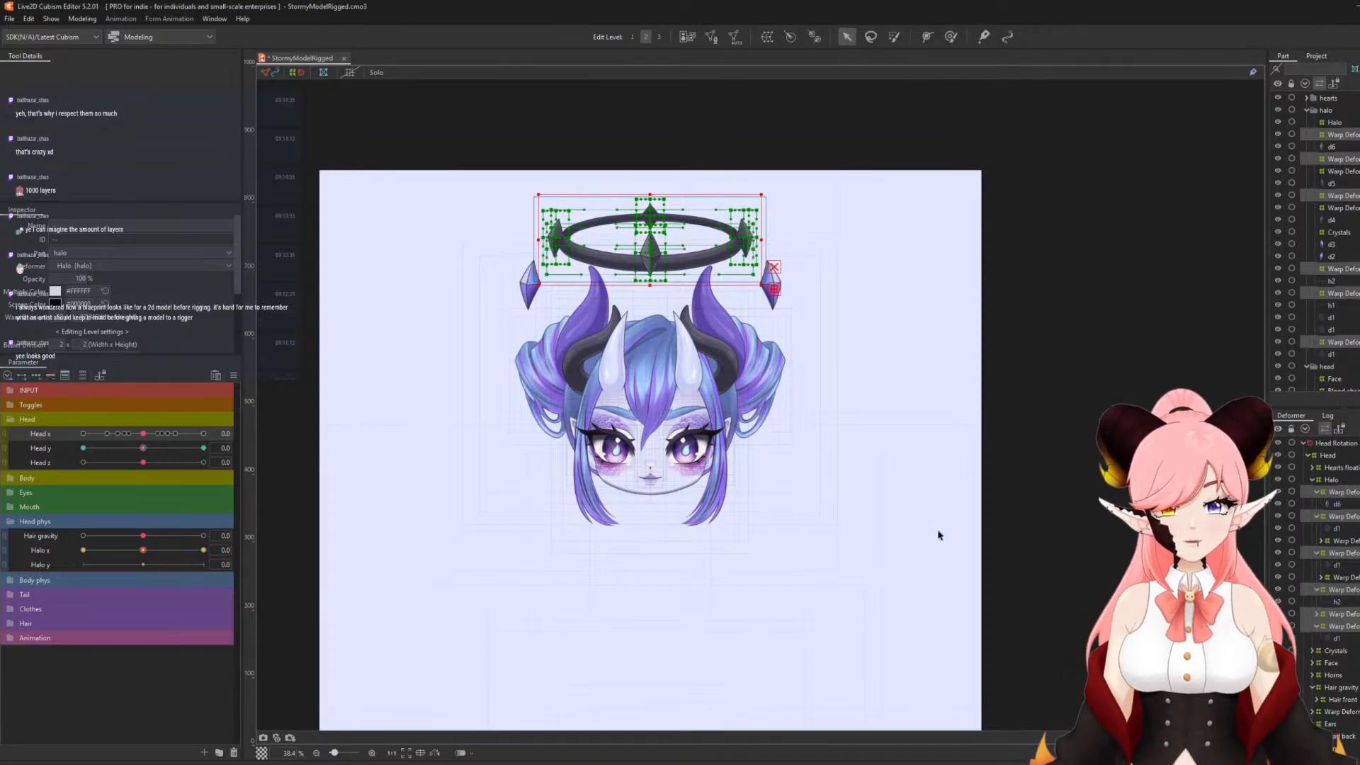
{"action": "right_click", "coordinate": [177, 448]}
{"action": "left_click", "coordinate": [296, 482]}
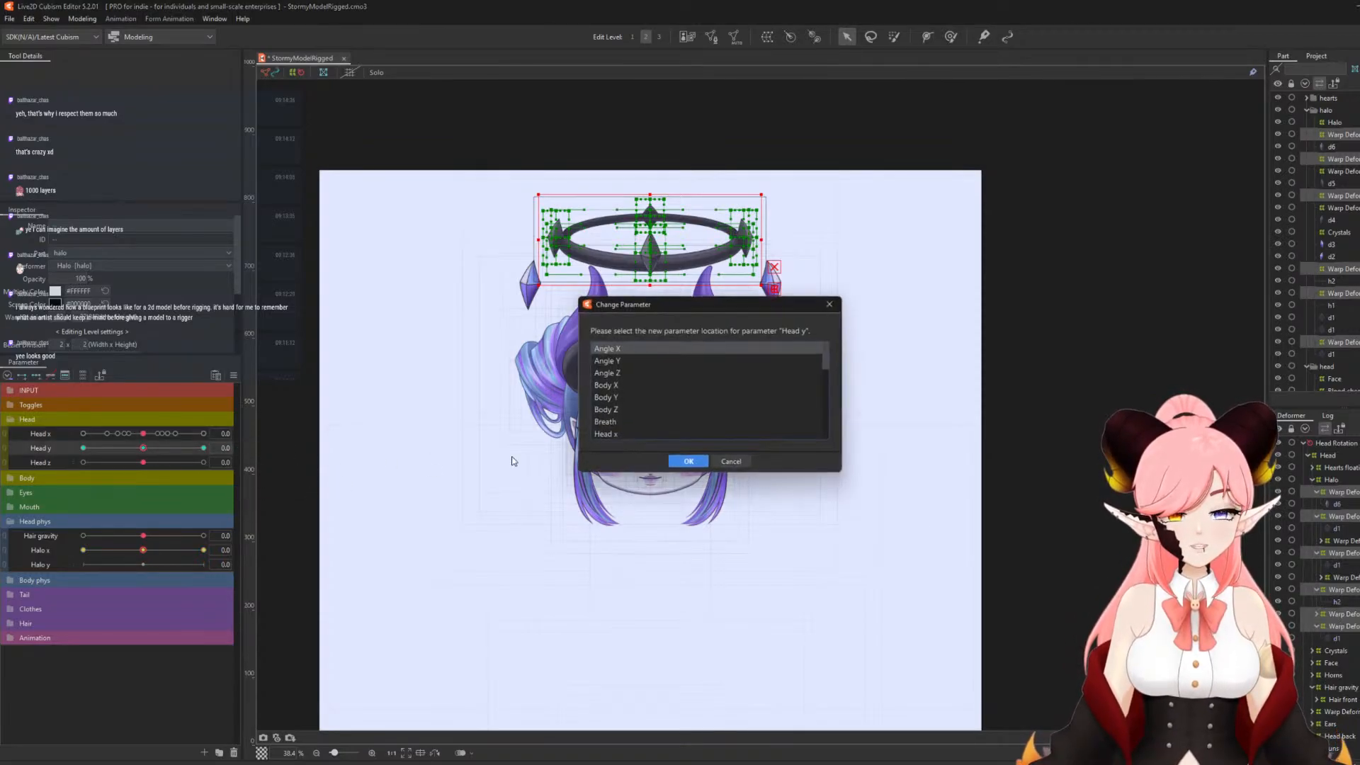
{"action": "scroll", "coordinate": [706, 410], "scroll_direction": "down", "scroll_amount": 10}
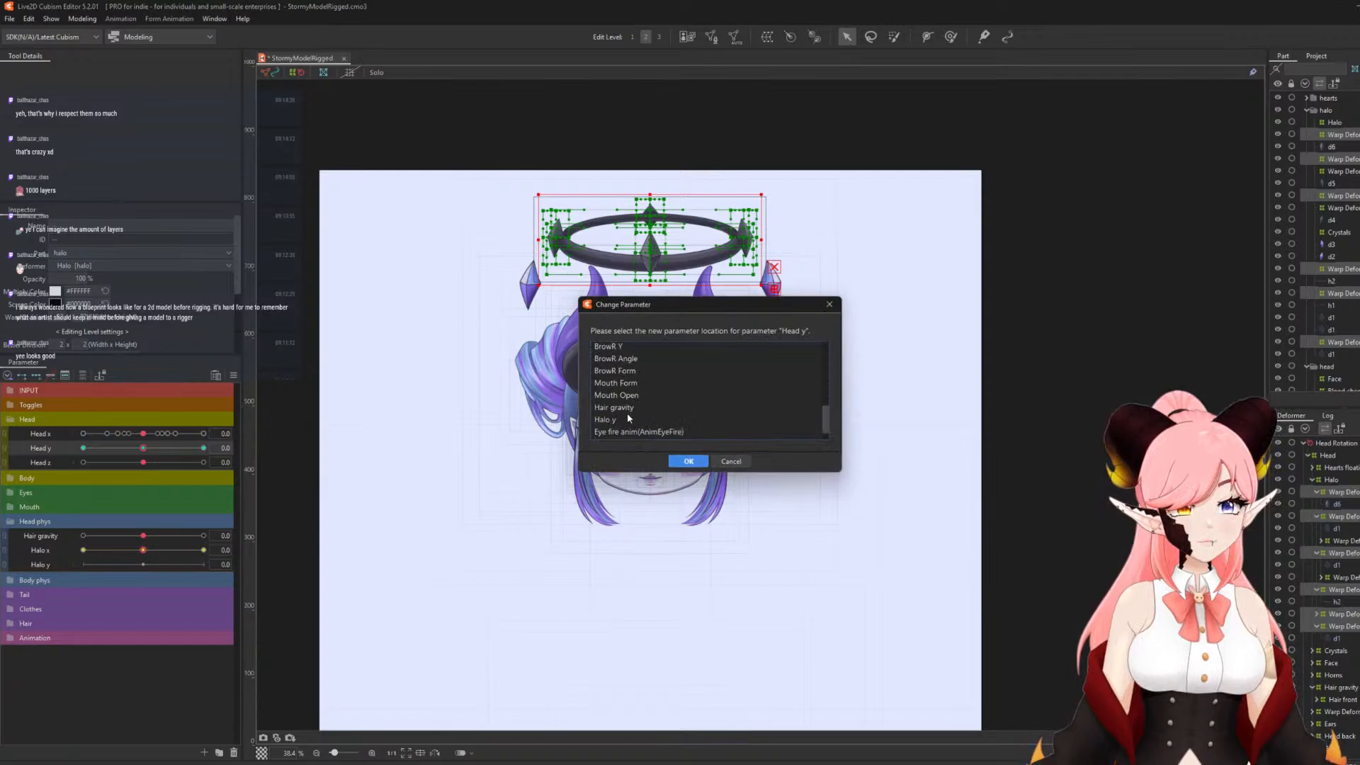
{"action": "left_click", "coordinate": [627, 418]}
{"action": "left_click", "coordinate": [688, 461]}
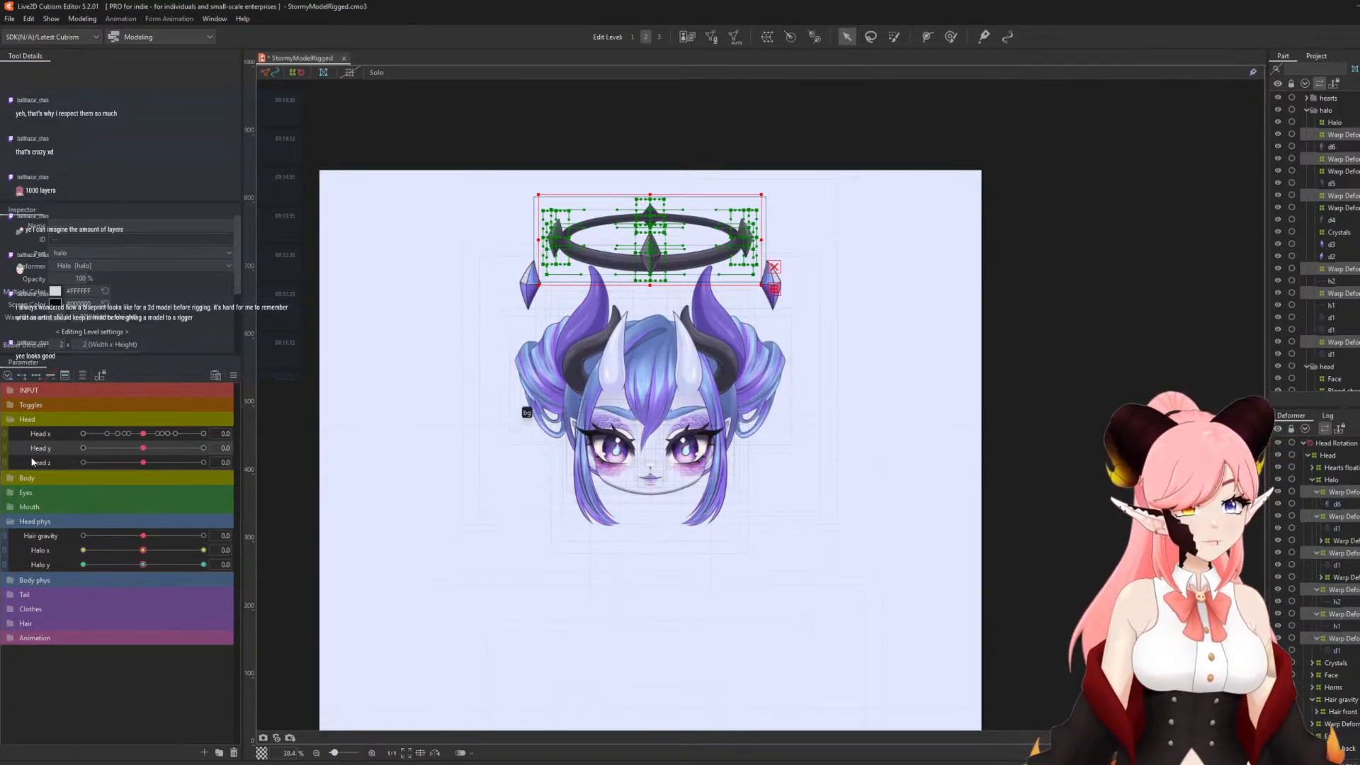
- Recombine the Head x and Head y parameters and test the head and halo movement with the parameter sliders
{"action": "left_click", "coordinate": [5, 434]}
{"action": "mouse_move", "coordinate": [142, 453]}
{"action": "left_mouse_down"}
{"action": "mouse_move", "coordinate": [129, 459]}
{"action": "mouse_move", "coordinate": [219, 451]}
{"action": "mouse_move", "coordinate": [73, 420]}
{"action": "mouse_move", "coordinate": [163, 448]}
{"action": "mouse_move", "coordinate": [108, 433]}
{"action": "mouse_move", "coordinate": [160, 437]}
{"action": "mouse_move", "coordinate": [89, 442]}
{"action": "mouse_move", "coordinate": [121, 461]}
{"action": "left_mouse_up"}
{"action": "left_click", "coordinate": [141, 453]}
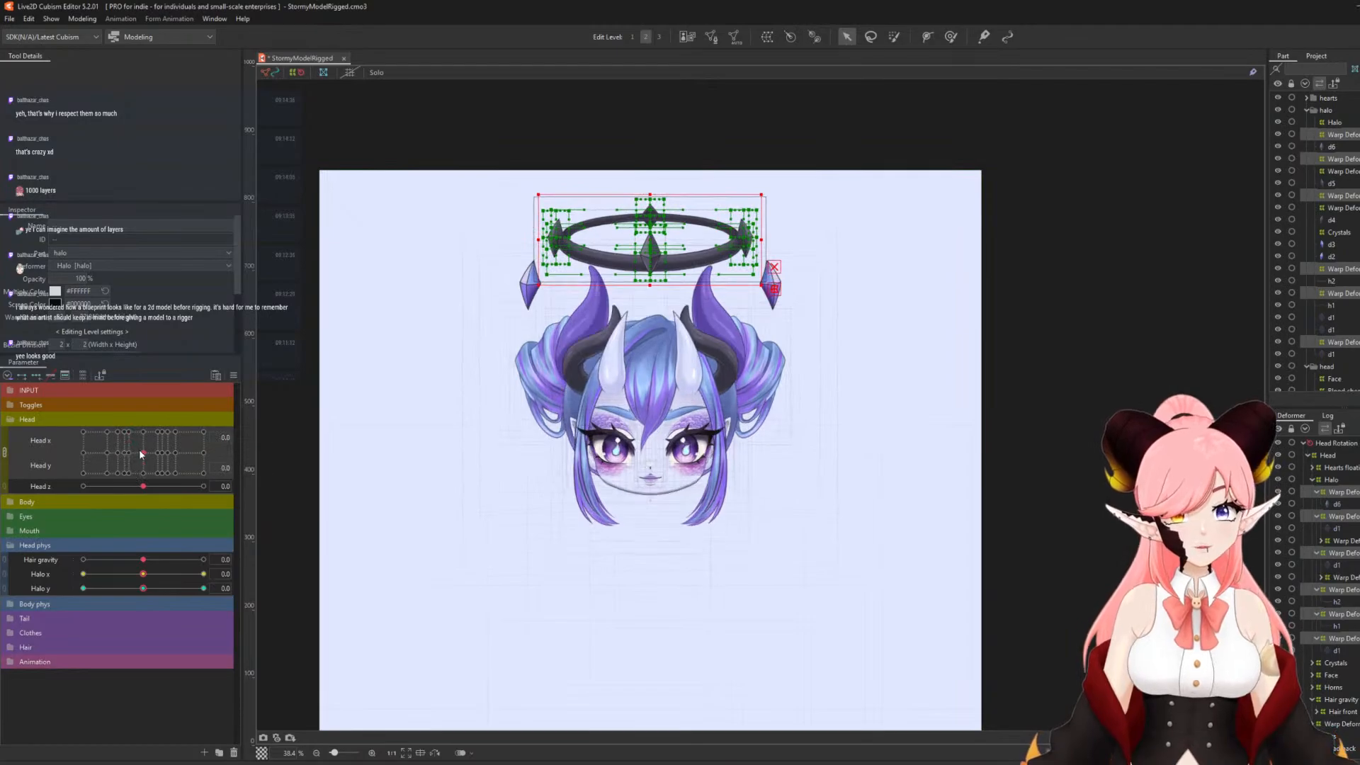
{"action": "left_click_drag", "start_coordinate": [142, 576], "coordinate": [122, 551]}
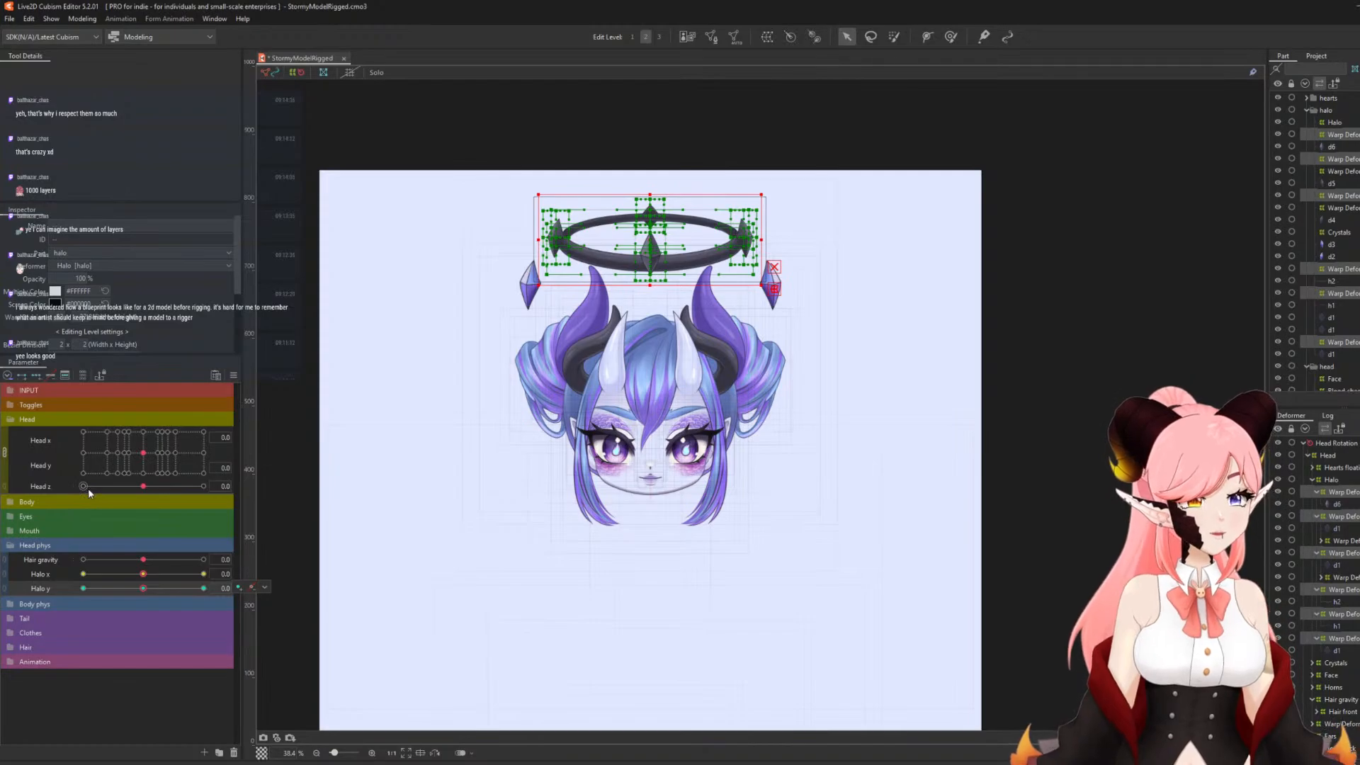
- Select the warp deformer of the halo's rear spike and save the model
{"action": "left_click", "coordinate": [1318, 640]}
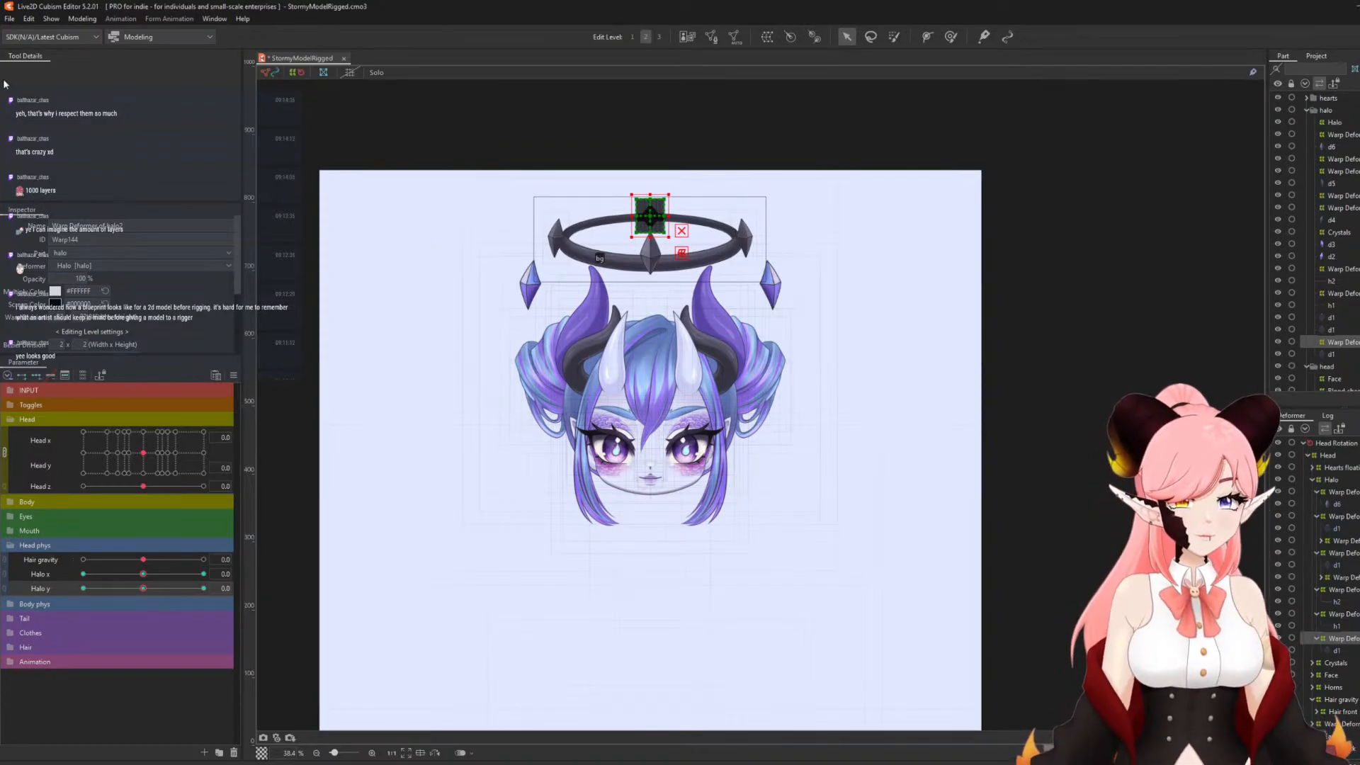
{"action": "left_click", "coordinate": [10, 18]}
{"action": "left_click", "coordinate": [34, 118]}
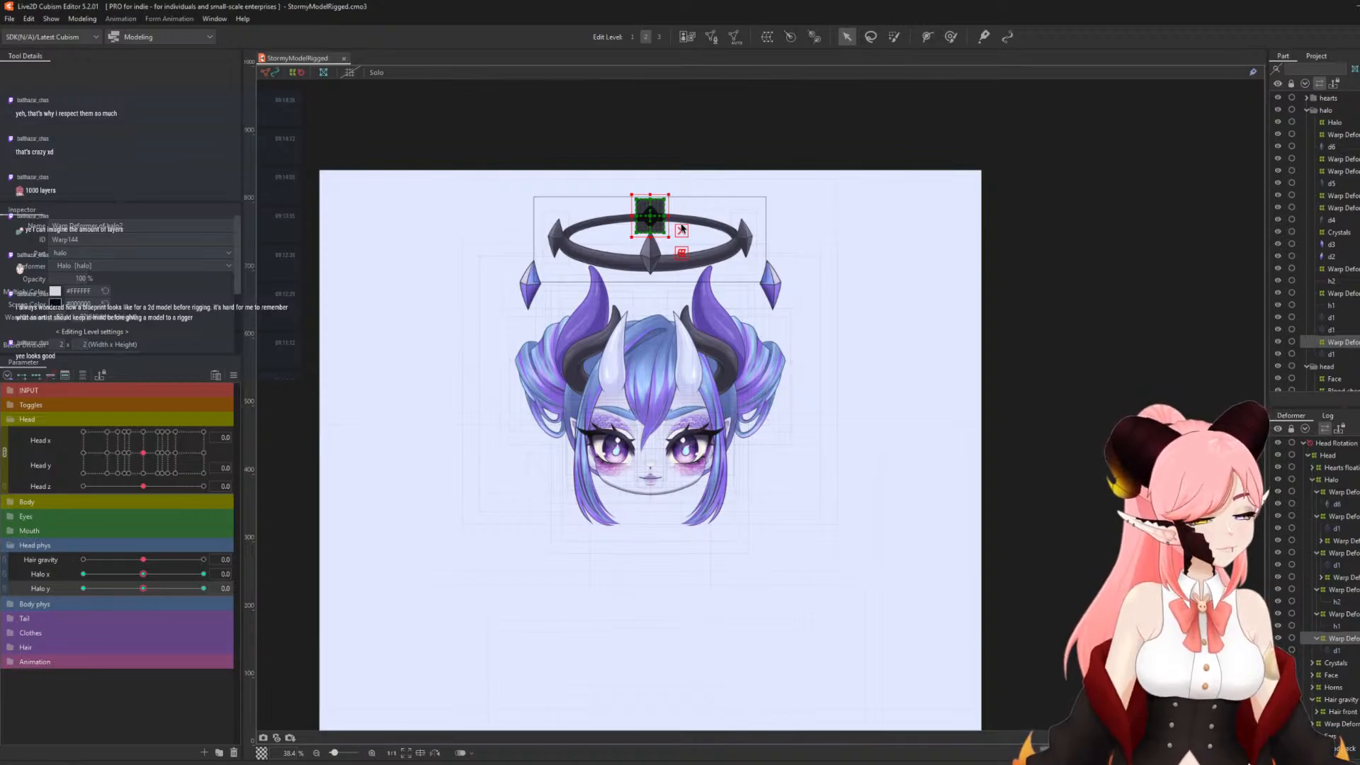
- Add a physics group named Halo with the Pupil size physics model preset in the Physics Settings
{"action": "left_click", "coordinate": [85, 19]}
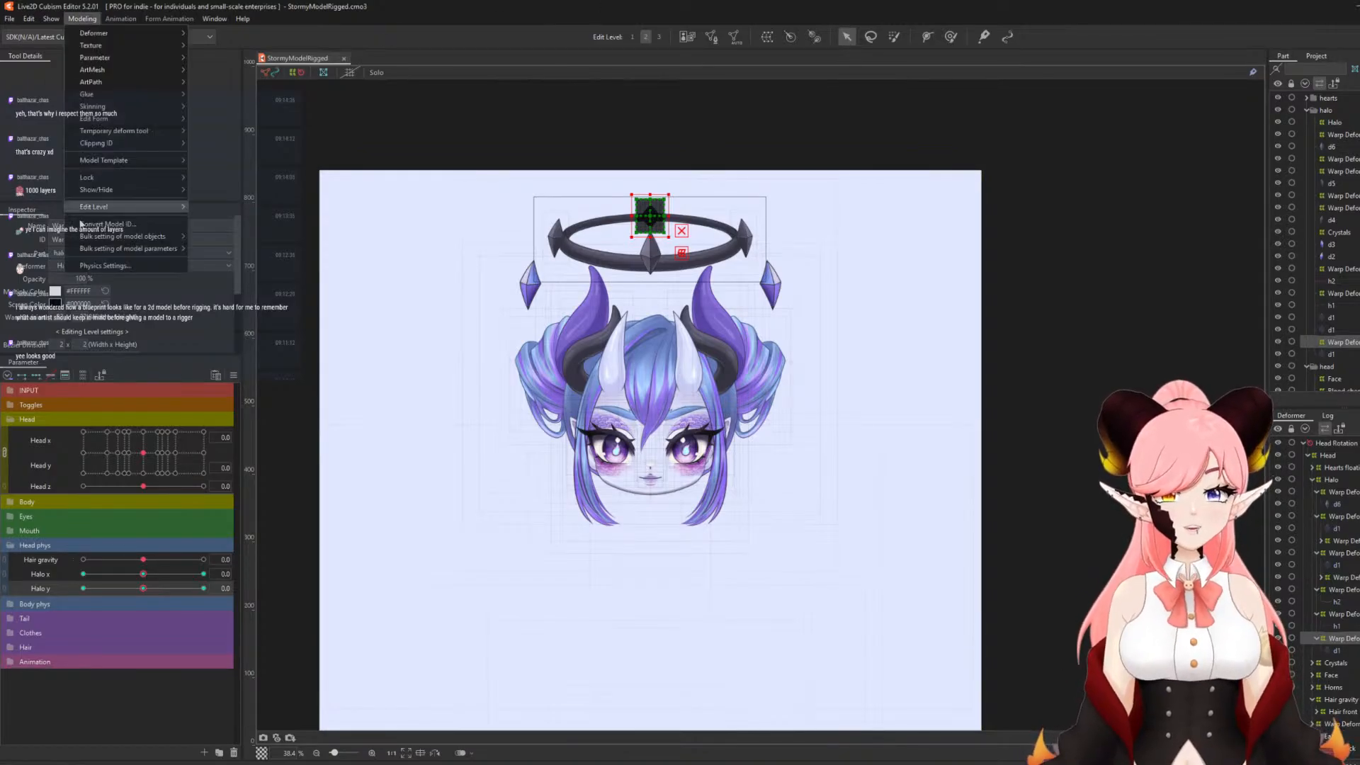
{"action": "left_click", "coordinate": [113, 266]}
{"action": "scroll", "coordinate": [987, 218], "scroll_direction": "up", "scroll_amount": 2}
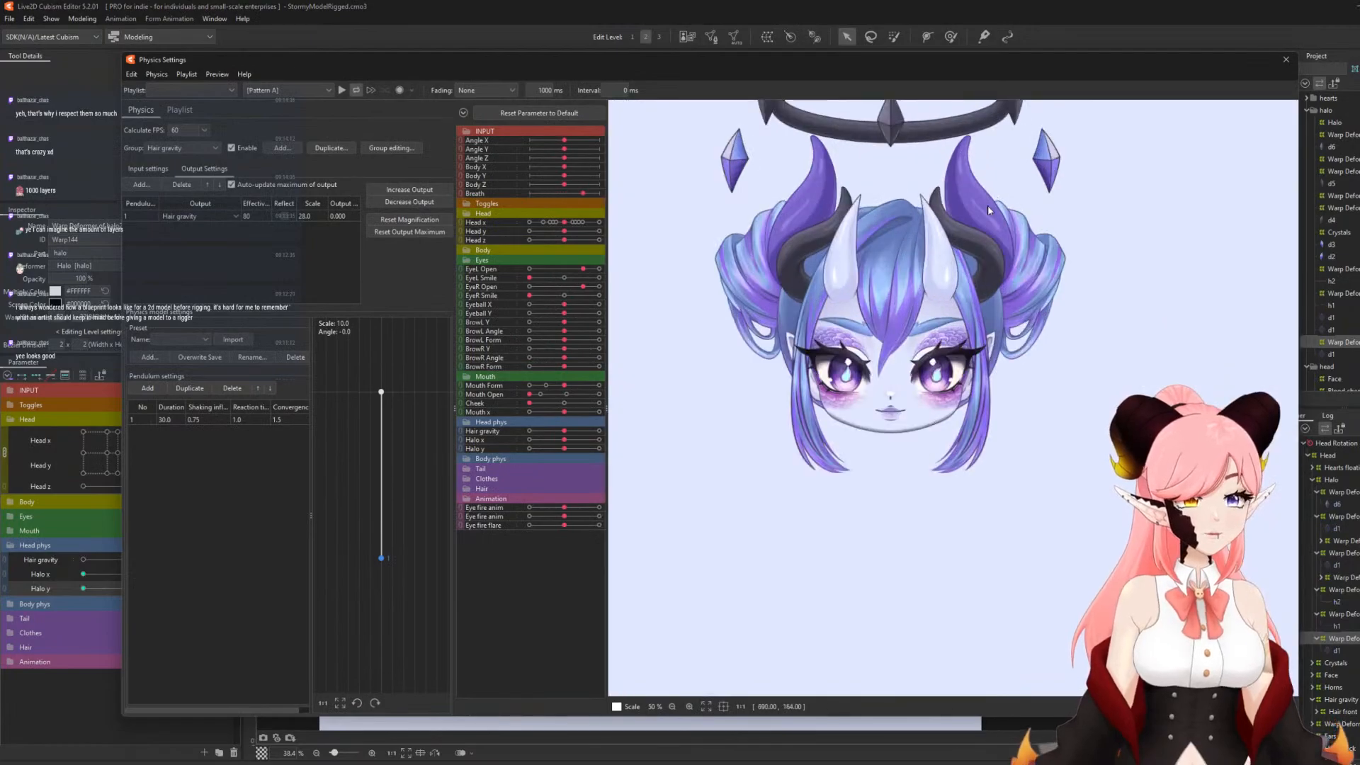
{"action": "scroll", "coordinate": [987, 227], "scroll_direction": "down", "scroll_amount": 4}
{"action": "scroll", "coordinate": [970, 199], "scroll_direction": "up", "scroll_amount": 3}
{"action": "left_click", "coordinate": [281, 149]}
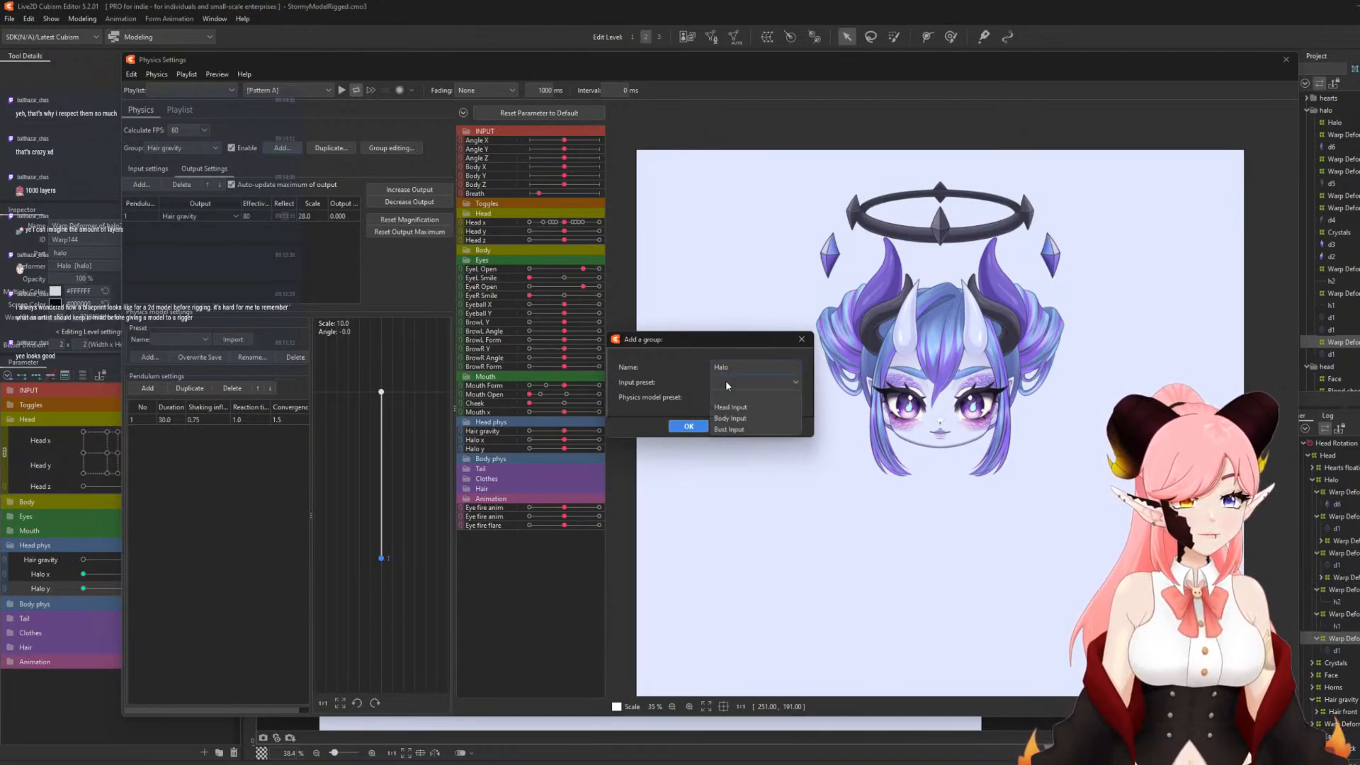
{"action": "left_click", "coordinate": [725, 398]}
{"action": "scroll", "coordinate": [799, 506], "scroll_direction": "down", "scroll_amount": 3}
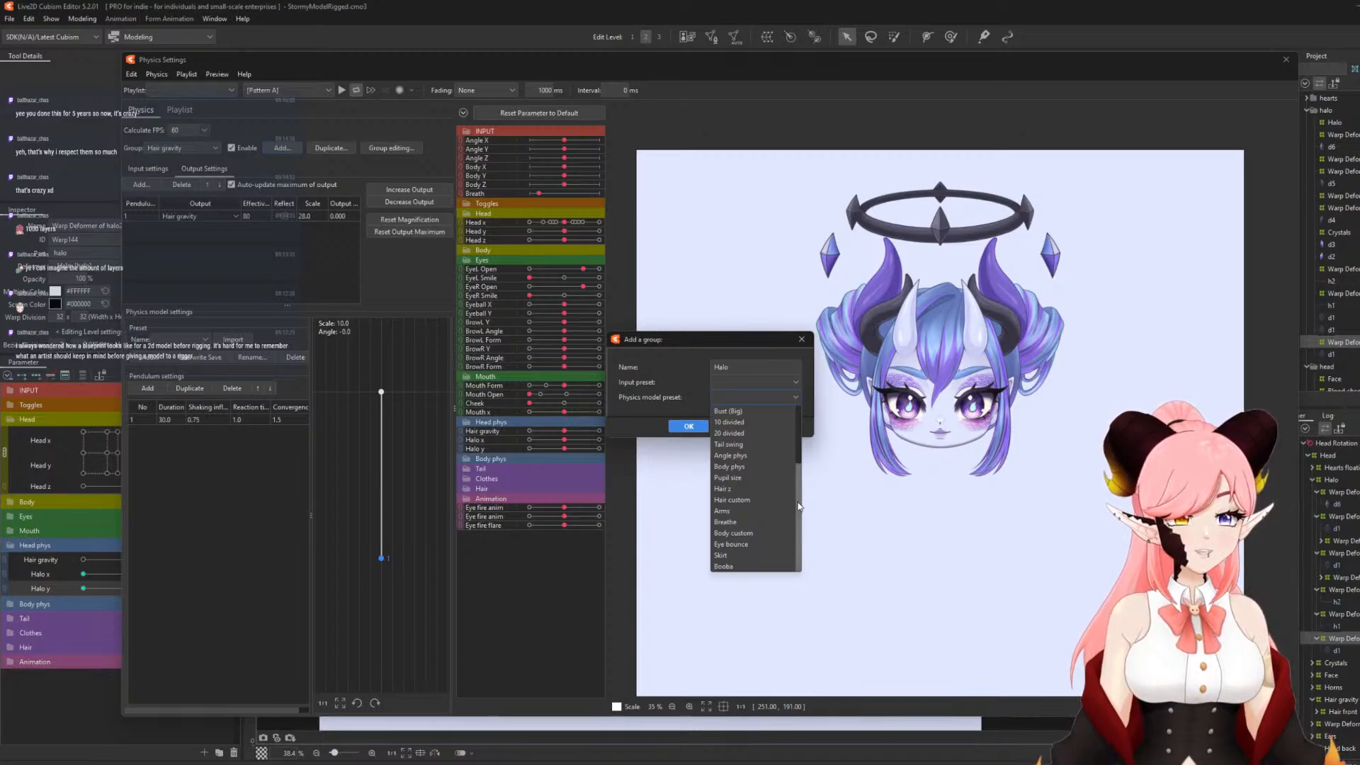
{"action": "left_click", "coordinate": [727, 477]}
{"action": "left_click", "coordinate": [688, 426]}
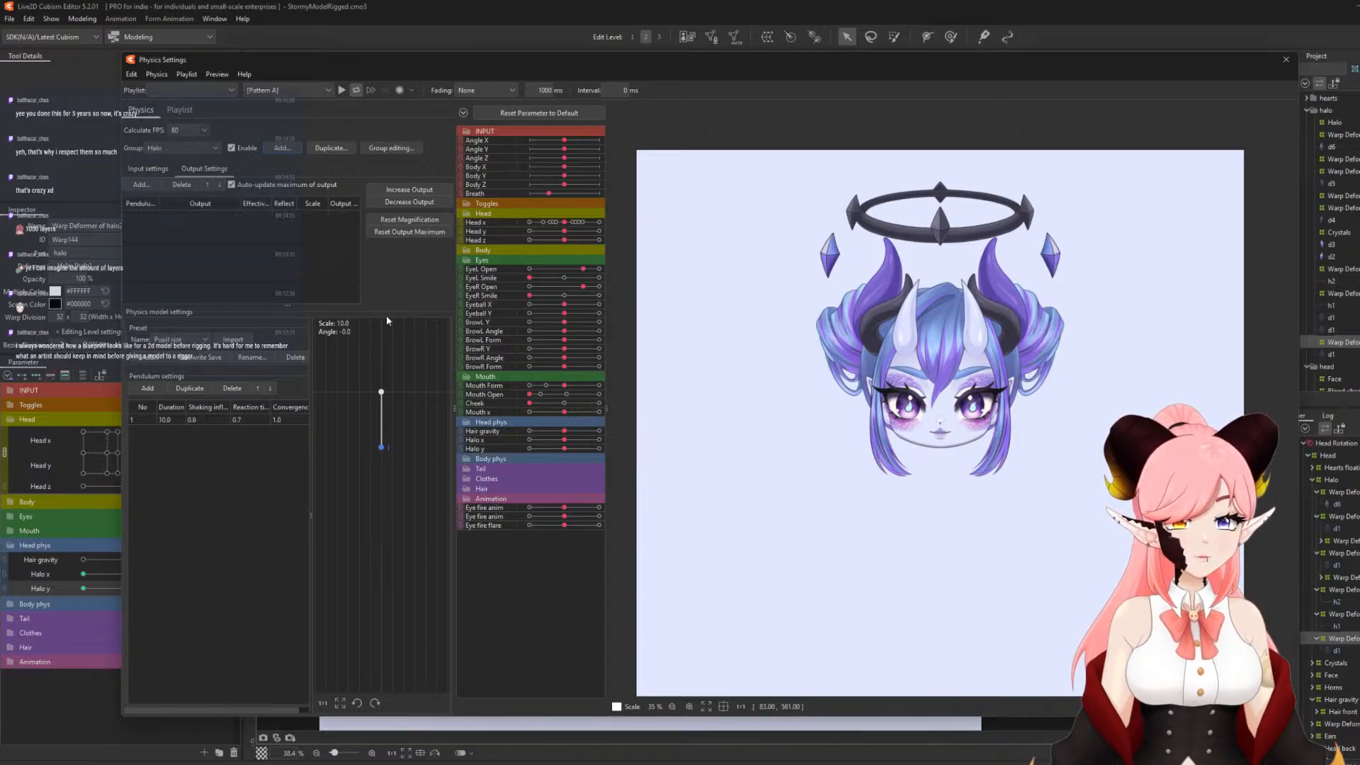
- Add Angle X as an angle input of the Halo group and normalize the angle from -60 to 60
{"action": "left_click", "coordinate": [139, 171]}
{"action": "left_click", "coordinate": [330, 185]}
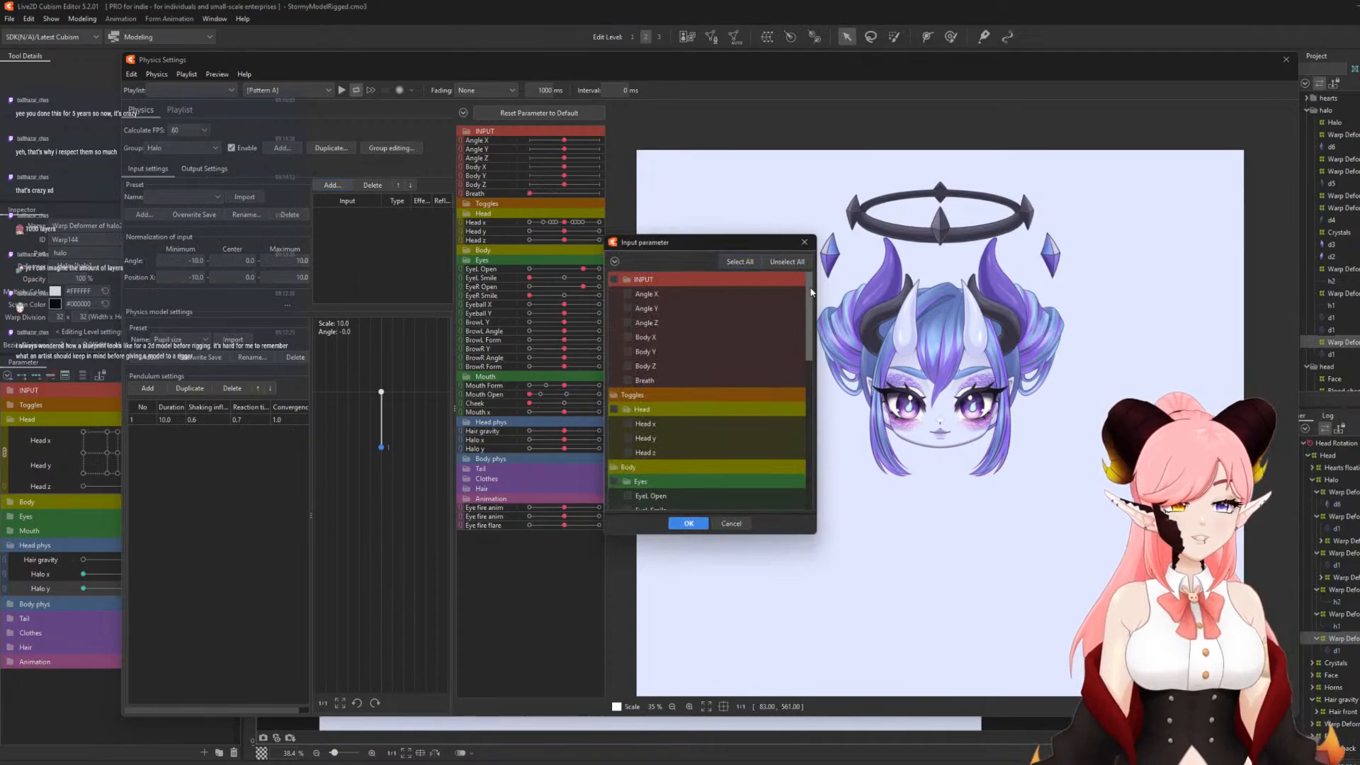
{"action": "left_click", "coordinate": [687, 525]}
{"action": "left_click", "coordinate": [405, 213]}
{"action": "left_click", "coordinate": [394, 236]}
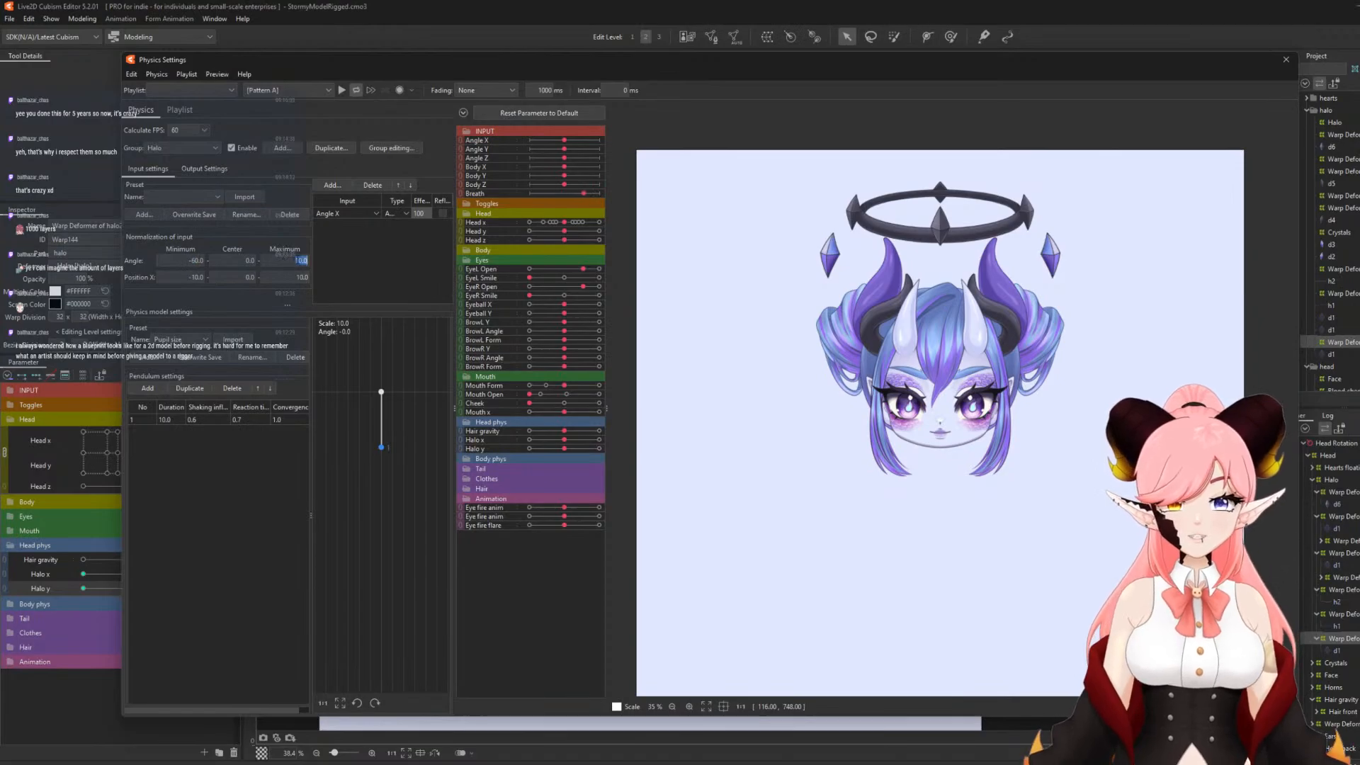
- Add Halo x as the output parameter of the Halo physics group
{"action": "left_click", "coordinate": [201, 170]}
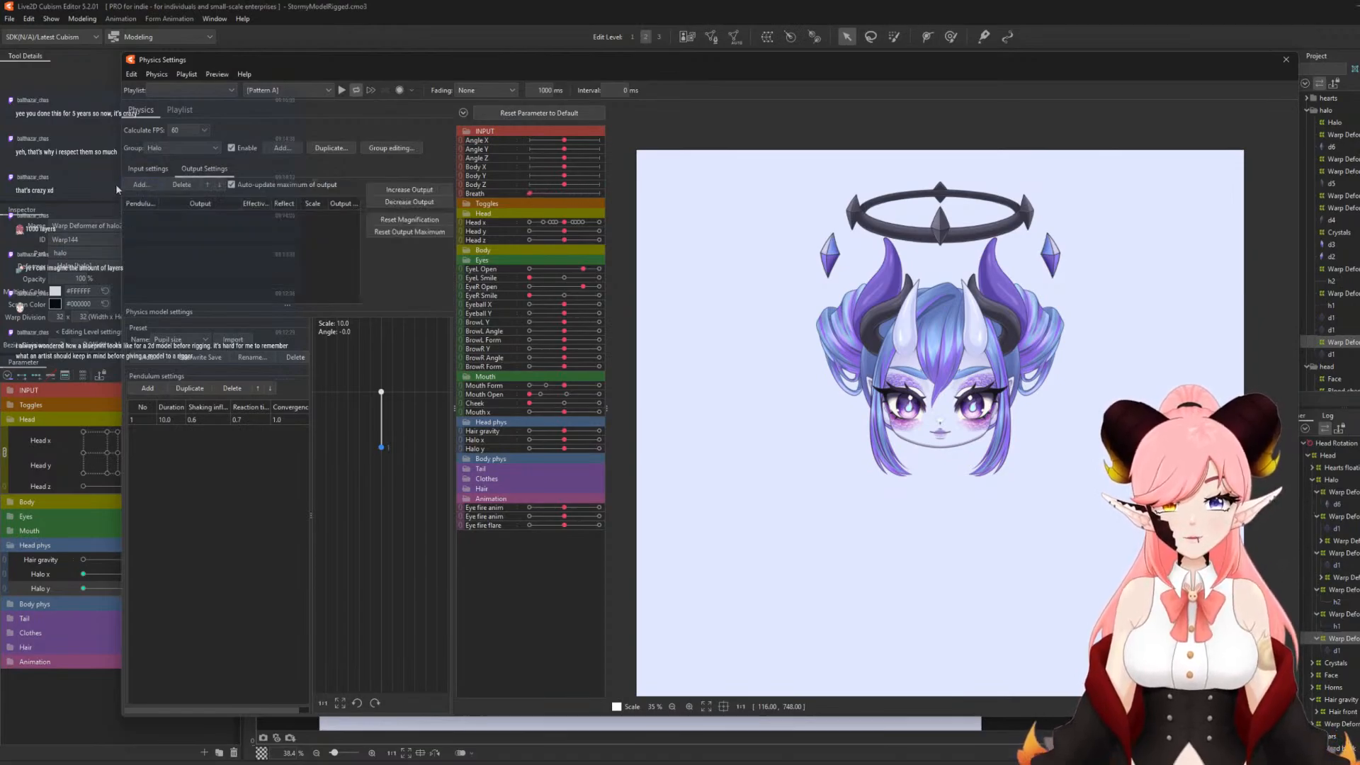
{"action": "left_click", "coordinate": [147, 170]}
{"action": "left_click", "coordinate": [196, 171]}
{"action": "left_click", "coordinate": [141, 185]}
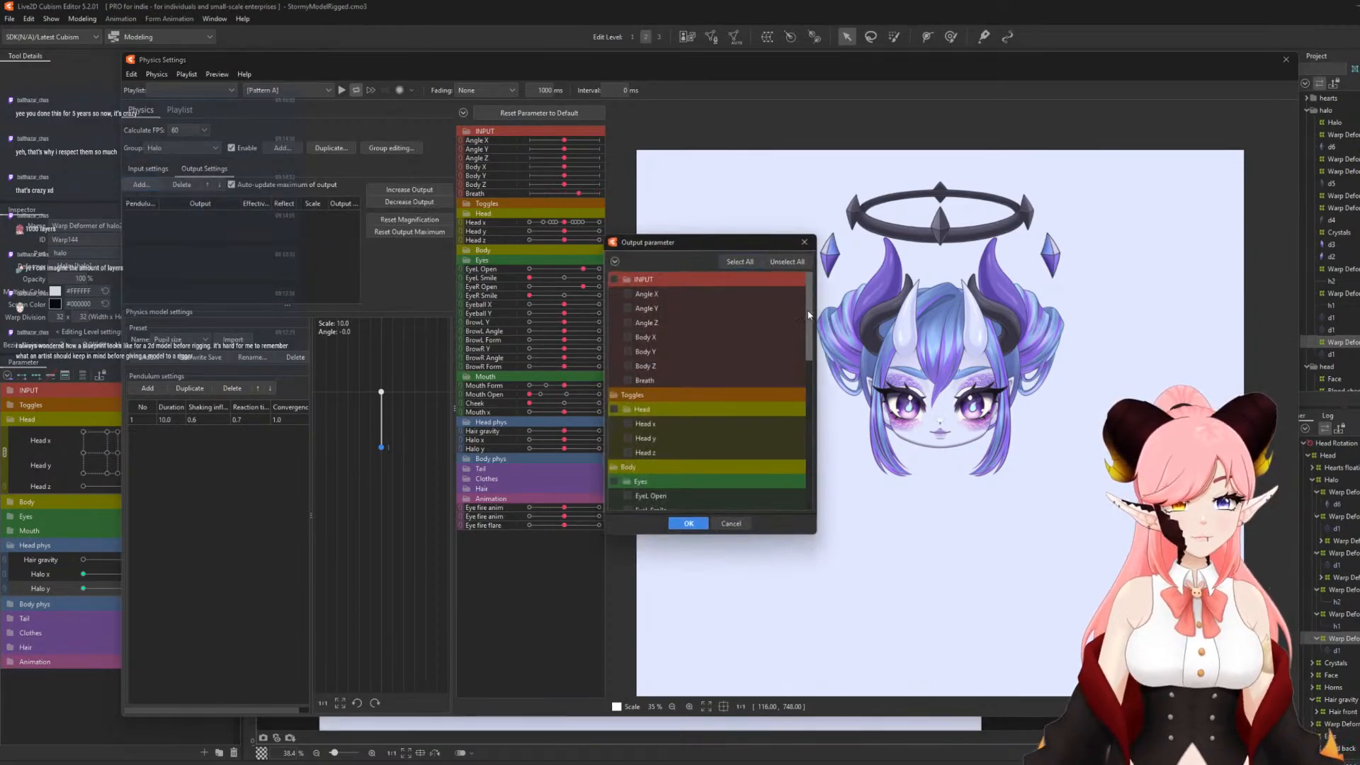
{"action": "left_click_drag", "start_coordinate": [809, 313], "coordinate": [205, 322]}
{"action": "left_click", "coordinate": [626, 411]}
{"action": "left_click", "coordinate": [688, 522]}
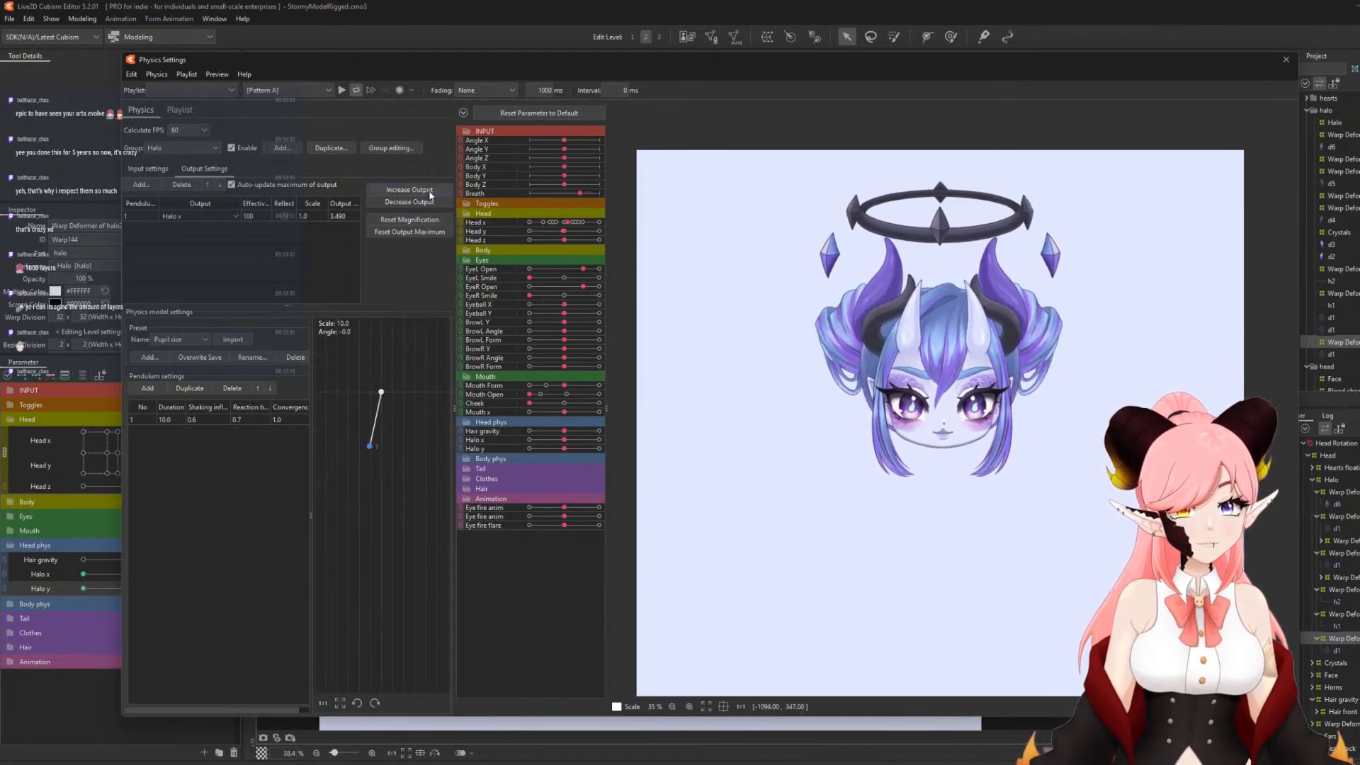
- Set the Halo x output scale to 28 and test the halo physics by moving the head around in the preview
{"action": "left_click", "coordinate": [430, 191]}
{"action": "left_click", "coordinate": [751, 404]}
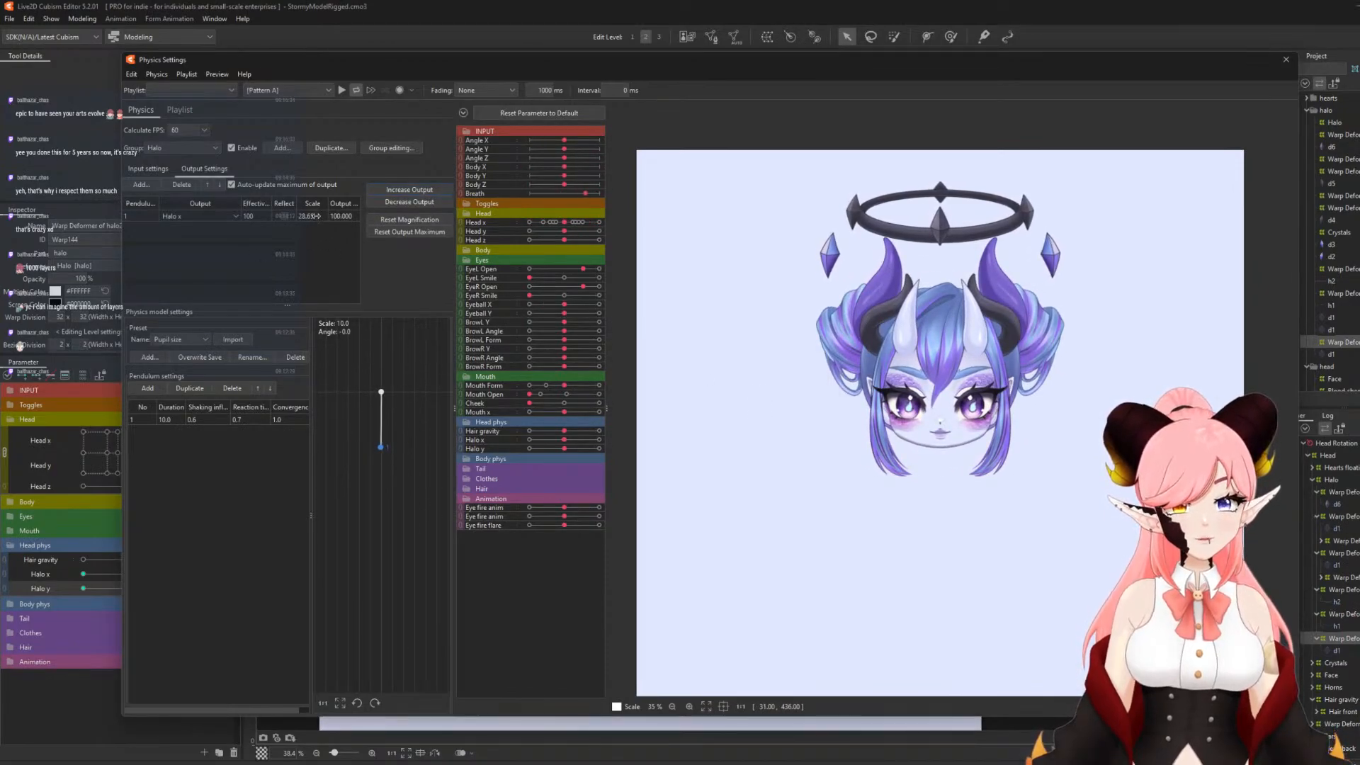
{"action": "type", "text": "2"}
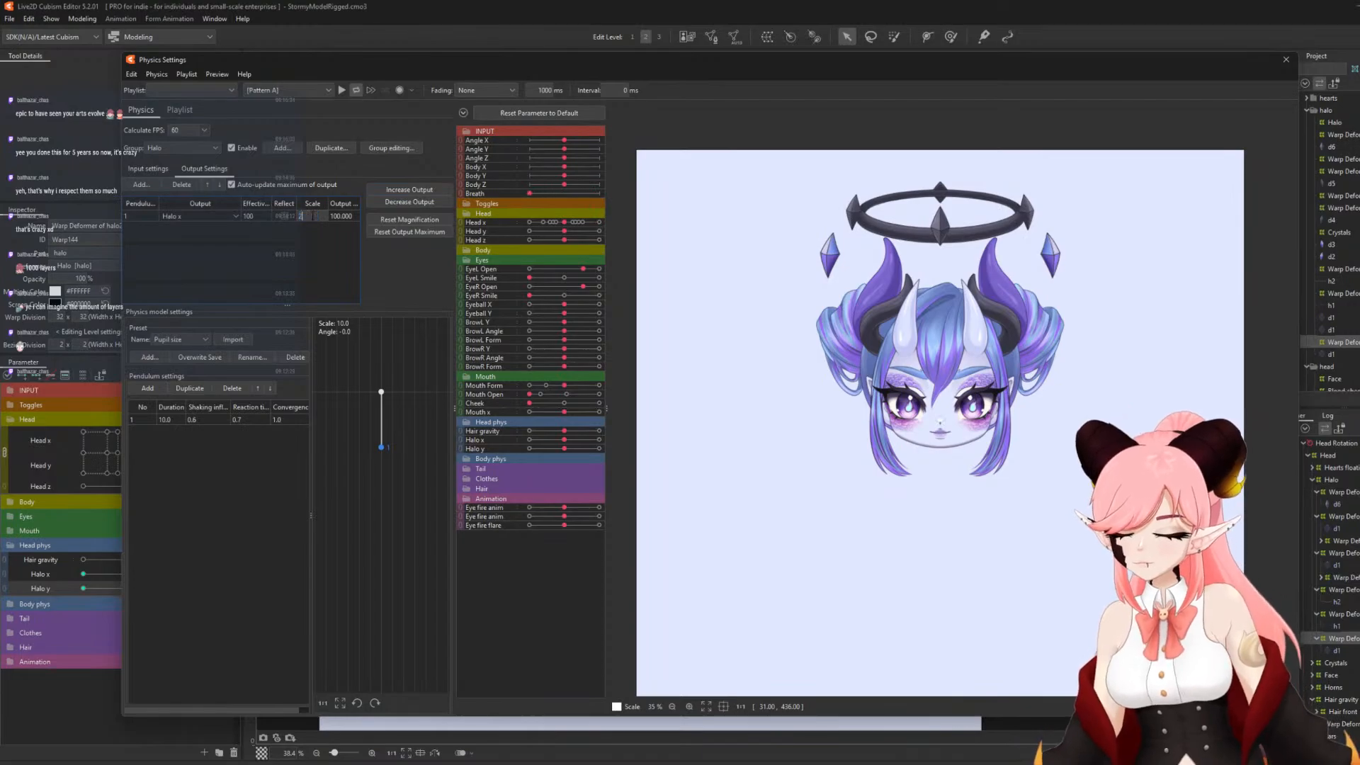
{"action": "type", "text": "8"}
{"action": "key", "text": "Return"}
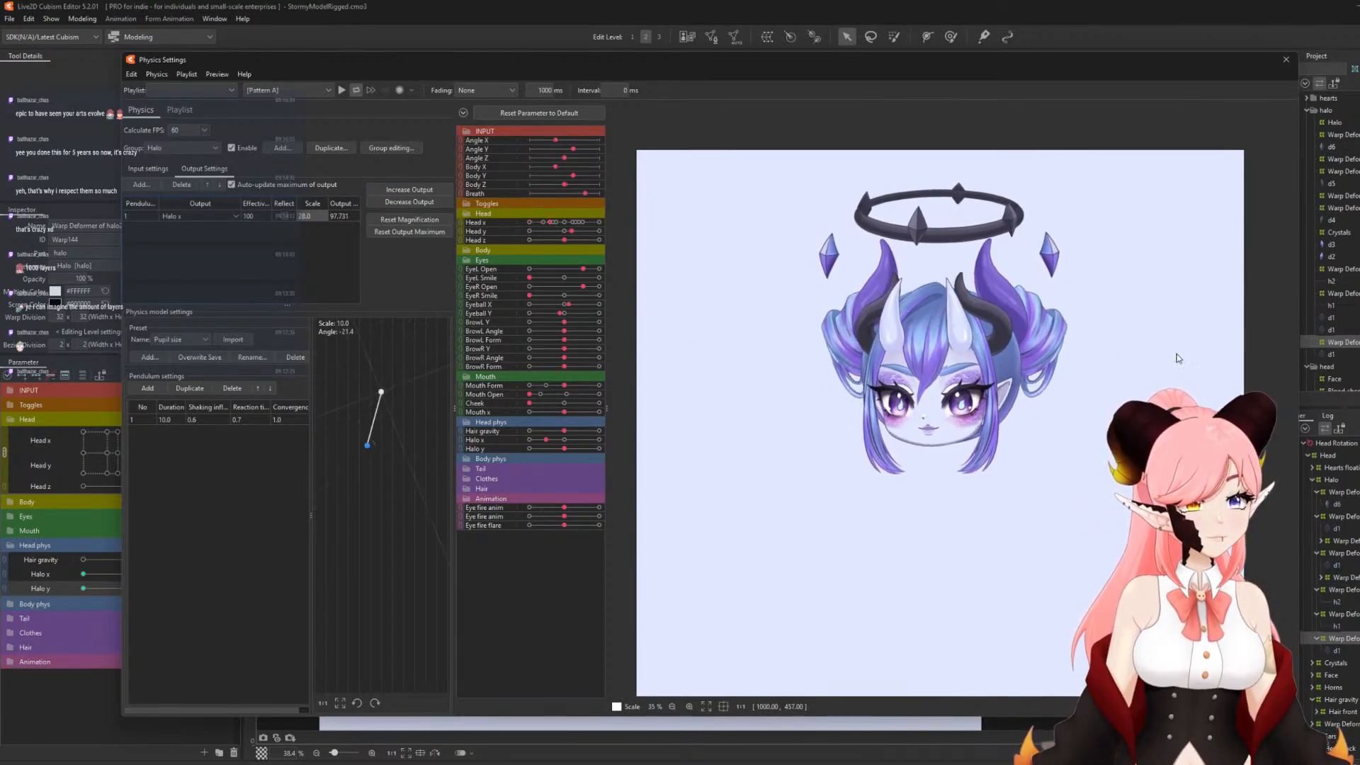
{"action": "left_click_drag", "start_coordinate": [1176, 359], "coordinate": [1232, 360]}
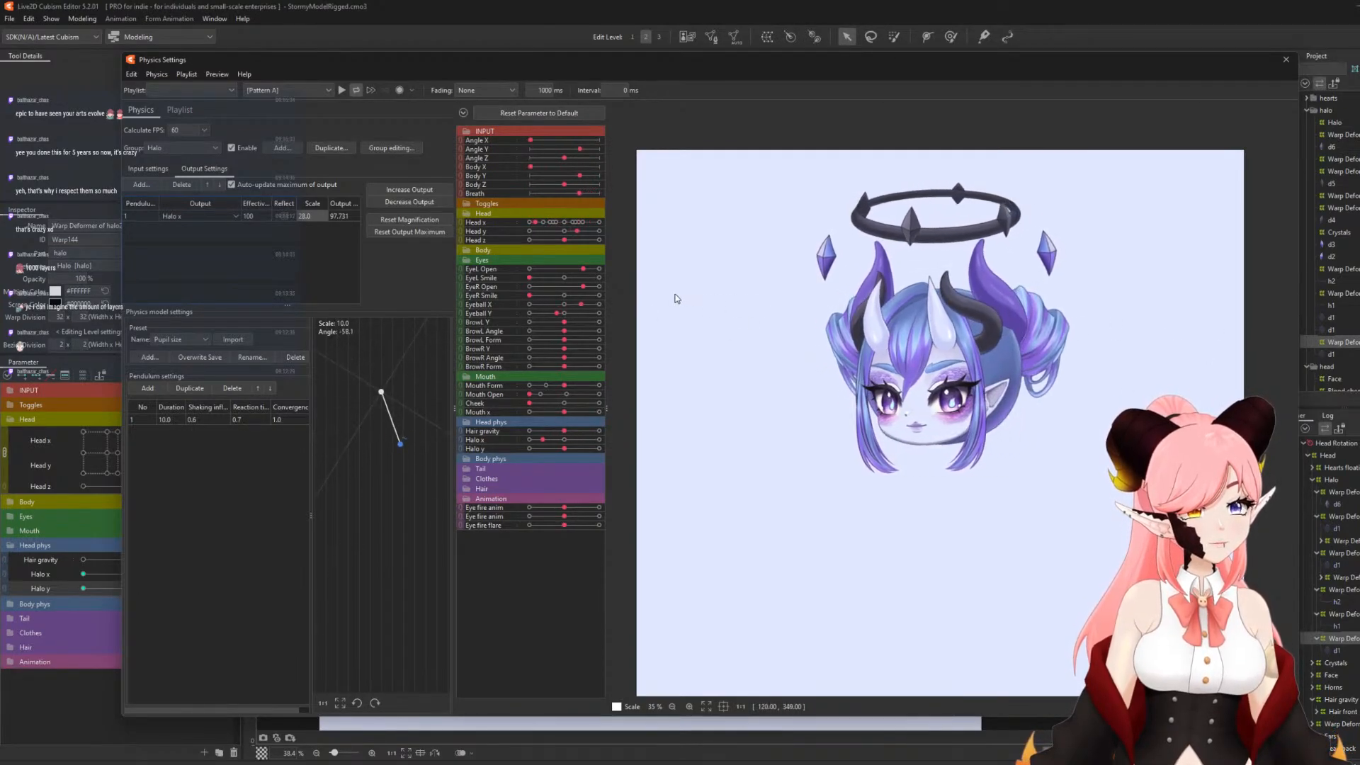
{"action": "left_click_drag", "start_coordinate": [675, 294], "coordinate": [522, 300]}
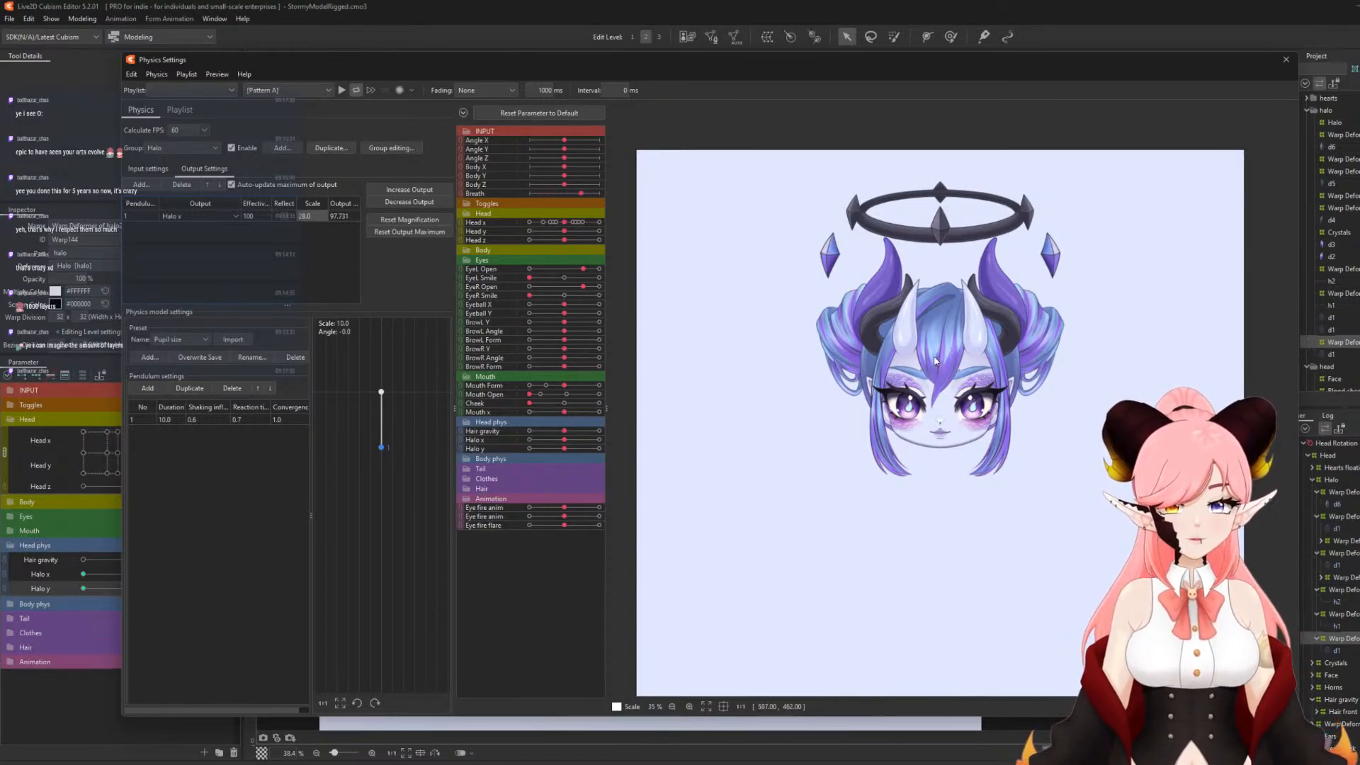
{"action": "left_click_drag", "start_coordinate": [968, 418], "coordinate": [751, 358]}
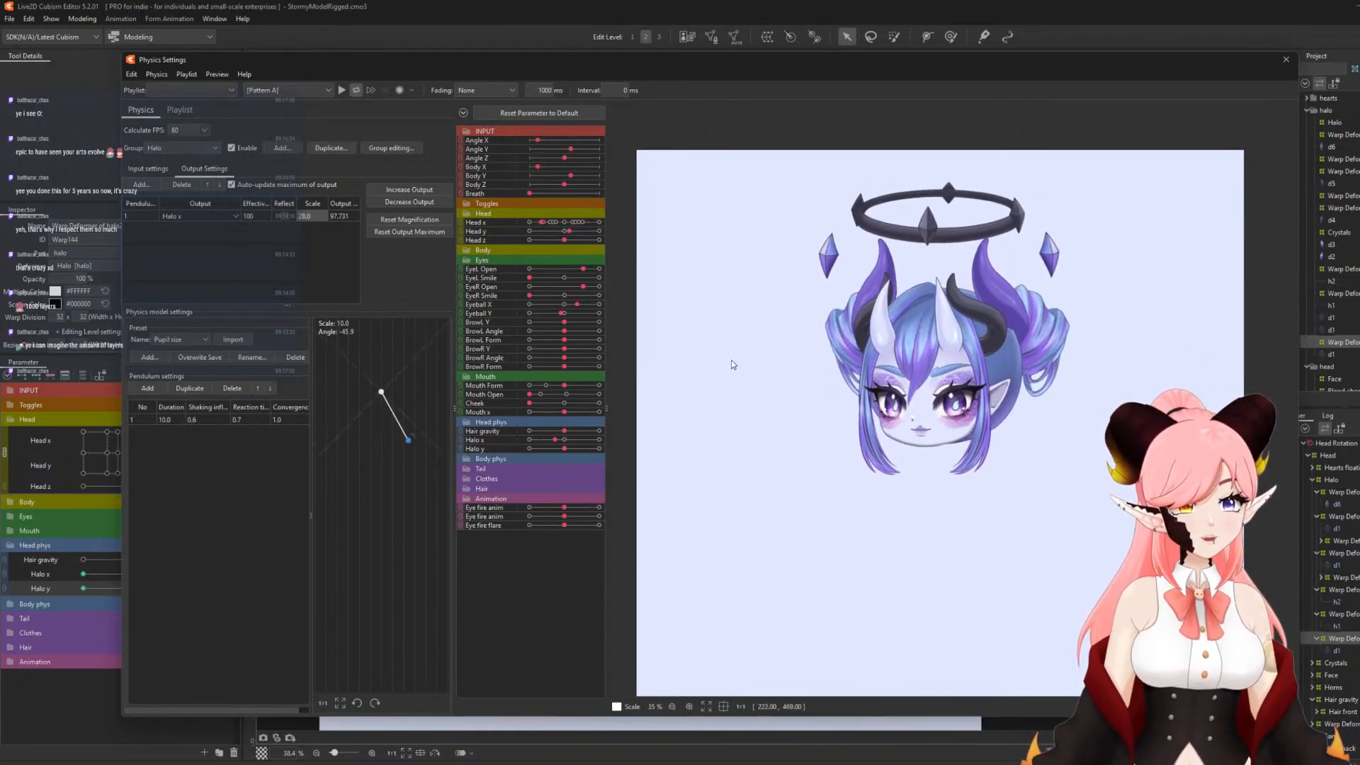
{"action": "left_click_drag", "start_coordinate": [784, 364], "coordinate": [651, 351]}
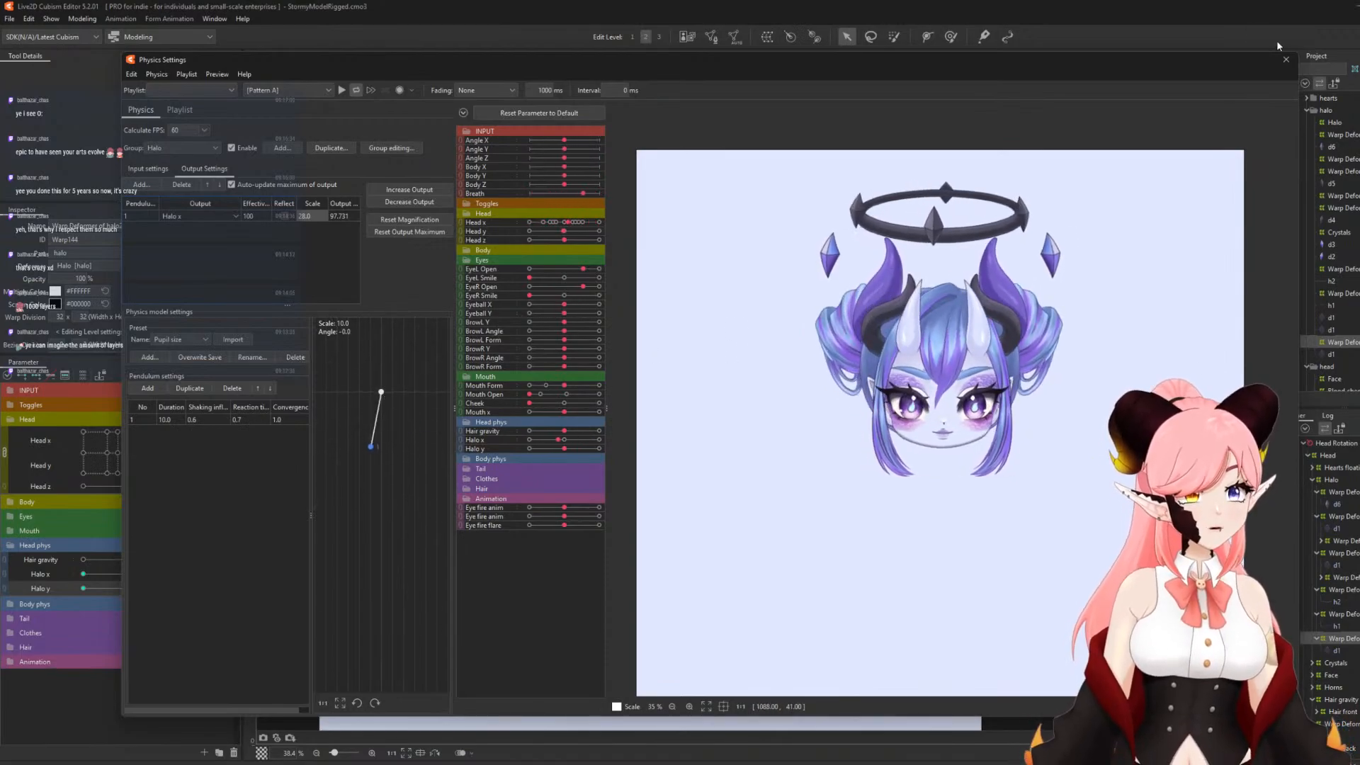
- Reopen the Physics Settings and rename the Halo physics group as Halo x
{"action": "left_click", "coordinate": [1284, 62]}
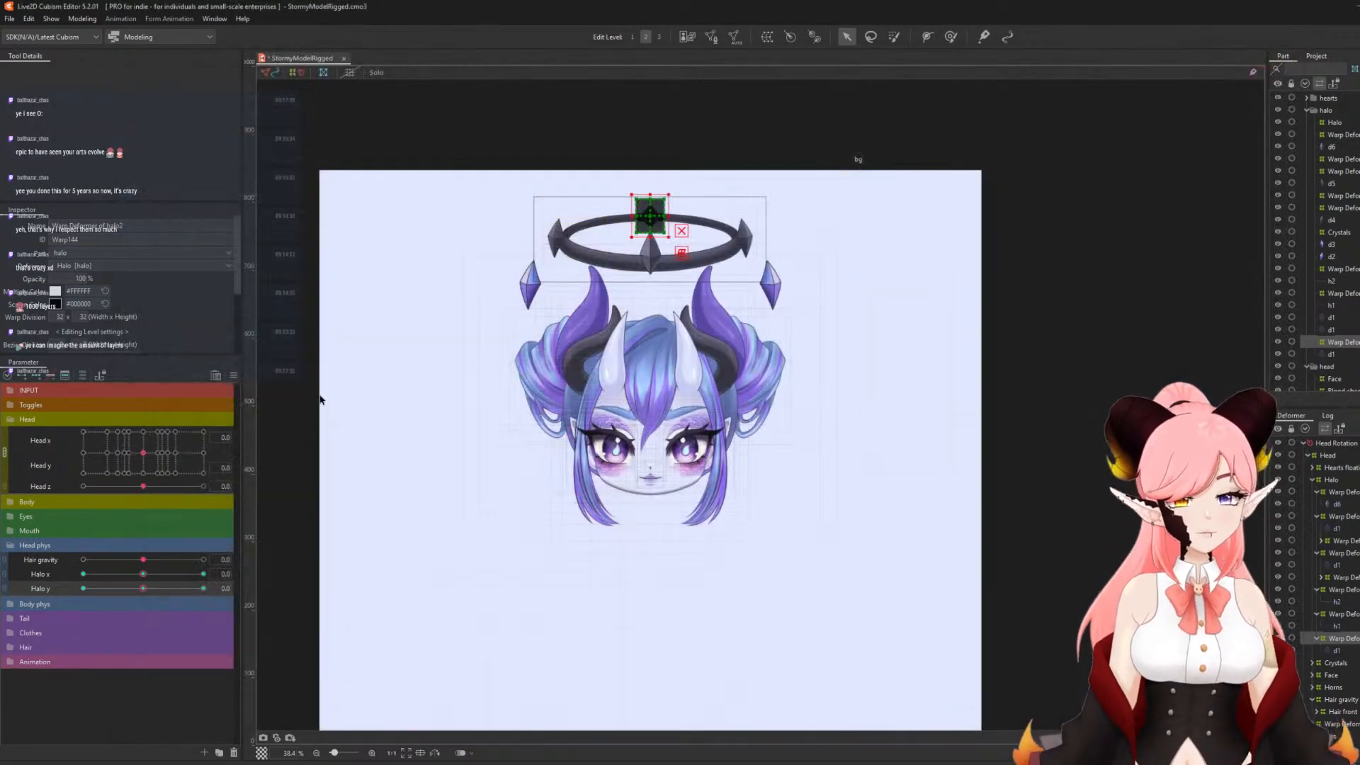
{"action": "left_click", "coordinate": [82, 18]}
{"action": "left_click", "coordinate": [104, 265]}
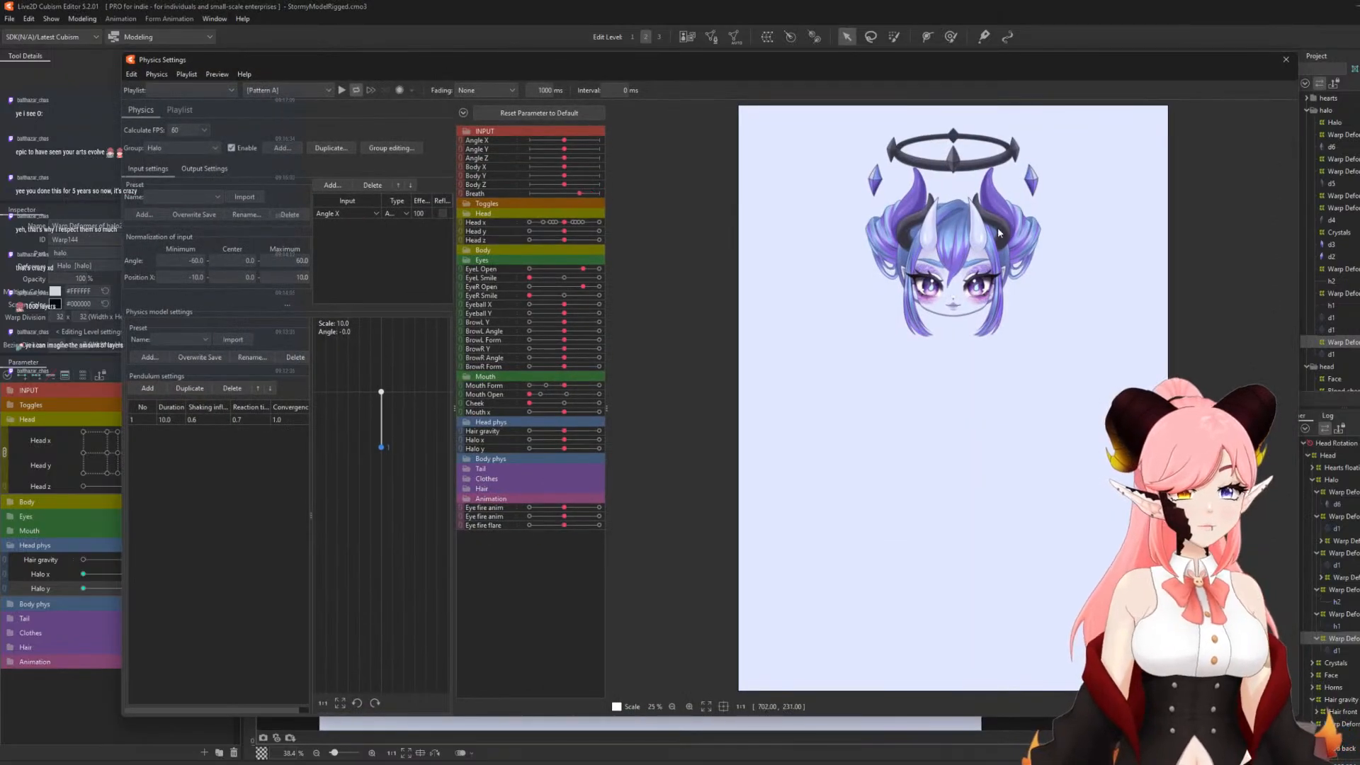
{"action": "left_click", "coordinate": [389, 149]}
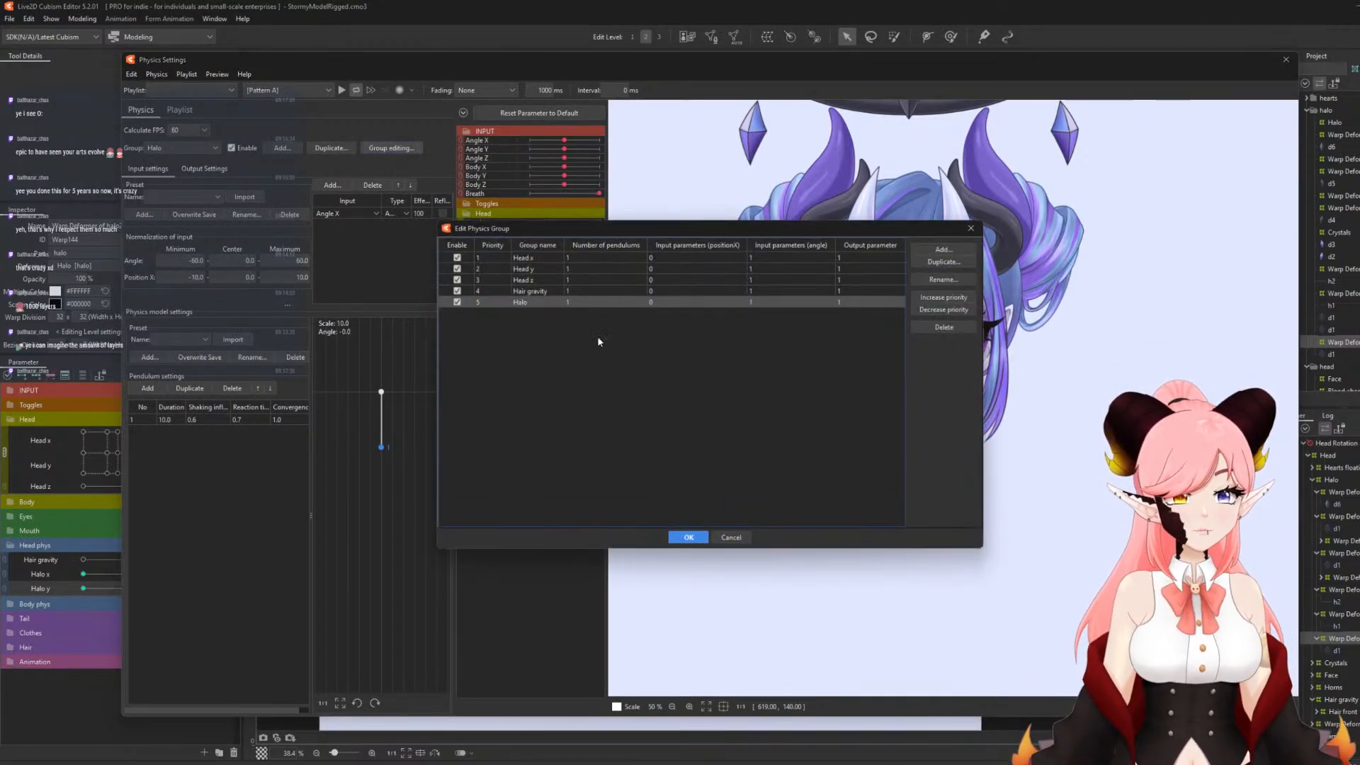
{"action": "left_click", "coordinate": [947, 281]}
{"action": "type", "text": "Halo x"}
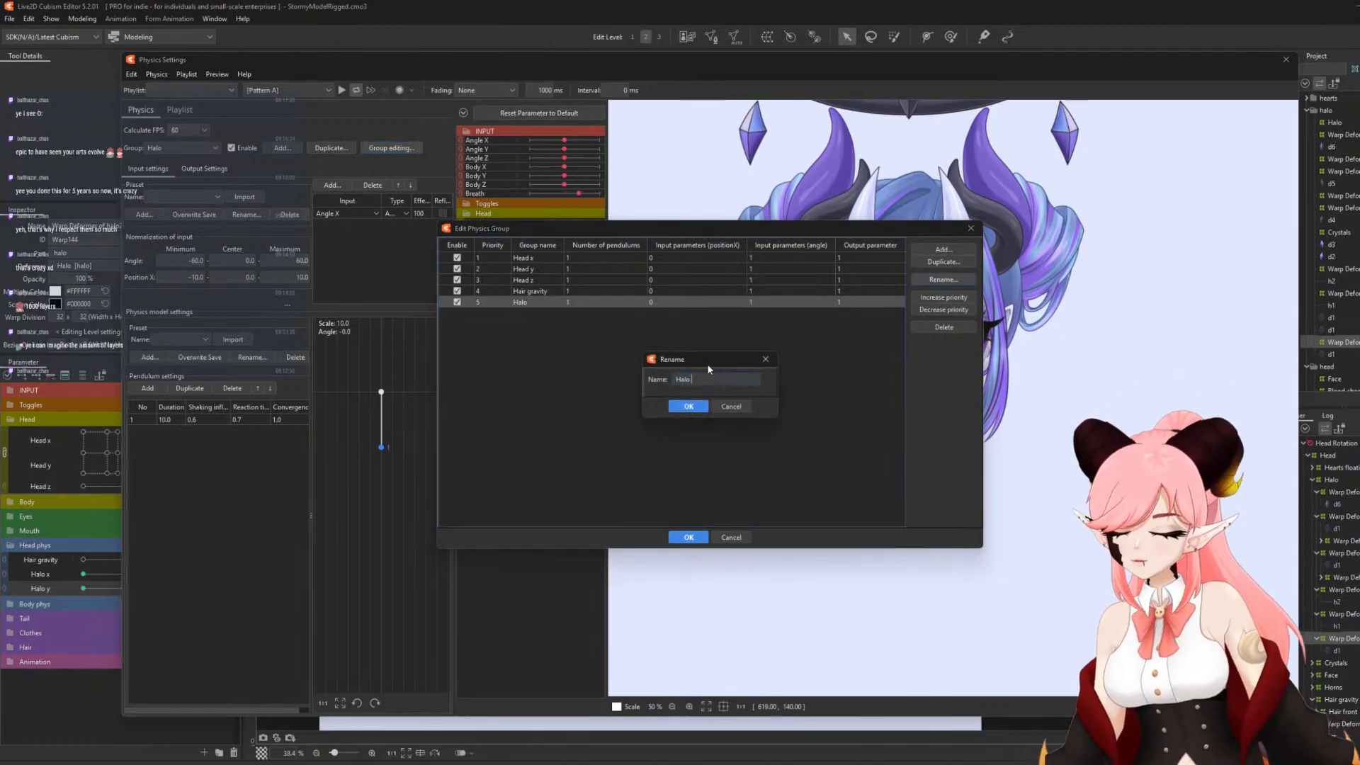
{"action": "left_click", "coordinate": [684, 407]}
{"action": "left_click", "coordinate": [688, 537]}
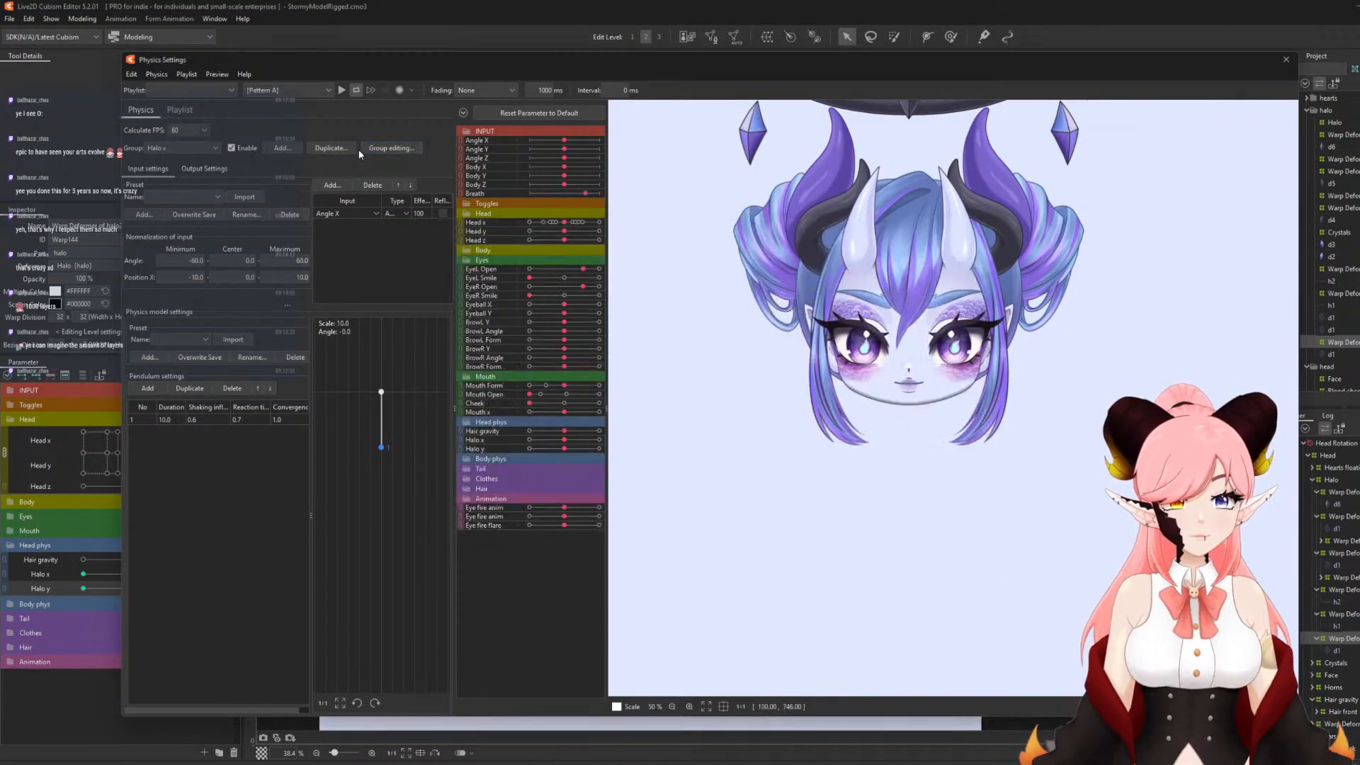
- Duplicate the Halo x physics group as Halo y and set its input to Angle Y
{"action": "left_click", "coordinate": [330, 149]}
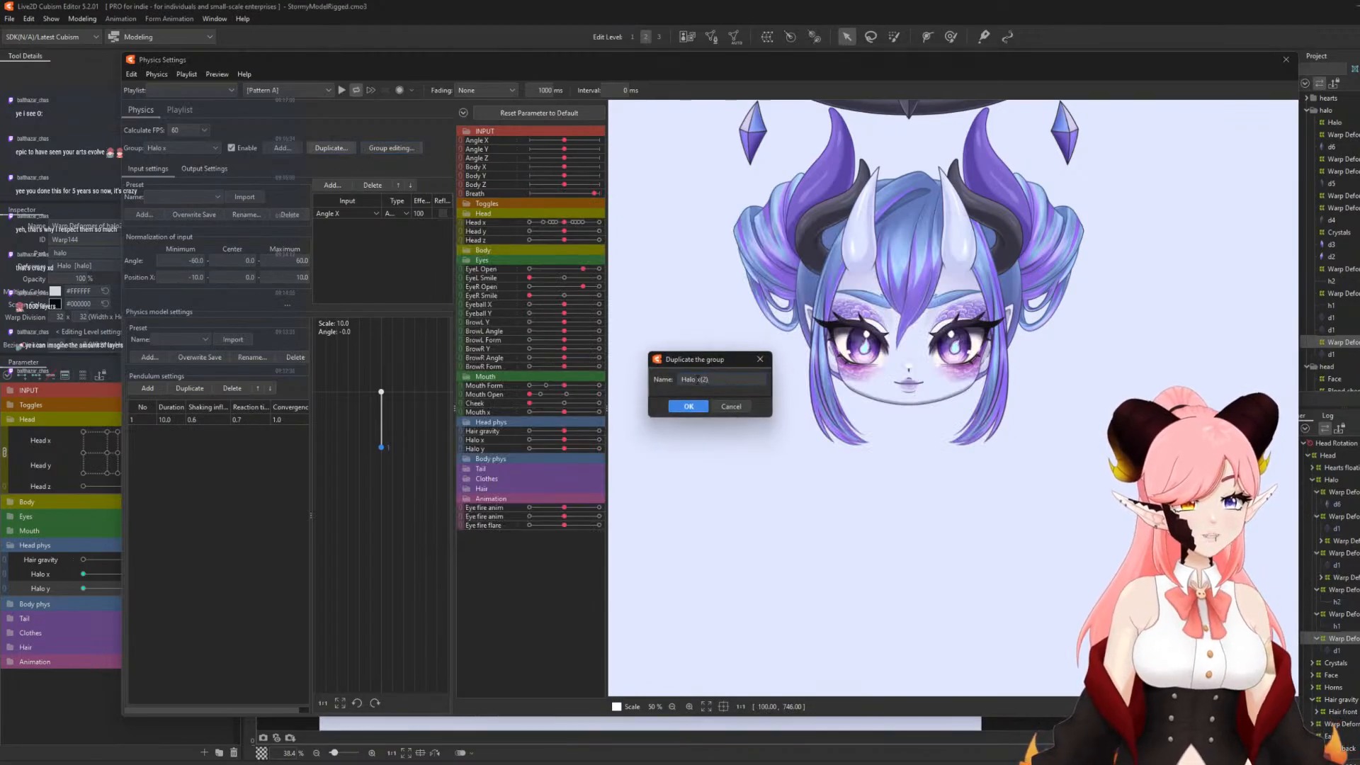
{"action": "type", "text": "y"}
{"action": "left_click", "coordinate": [688, 406]}
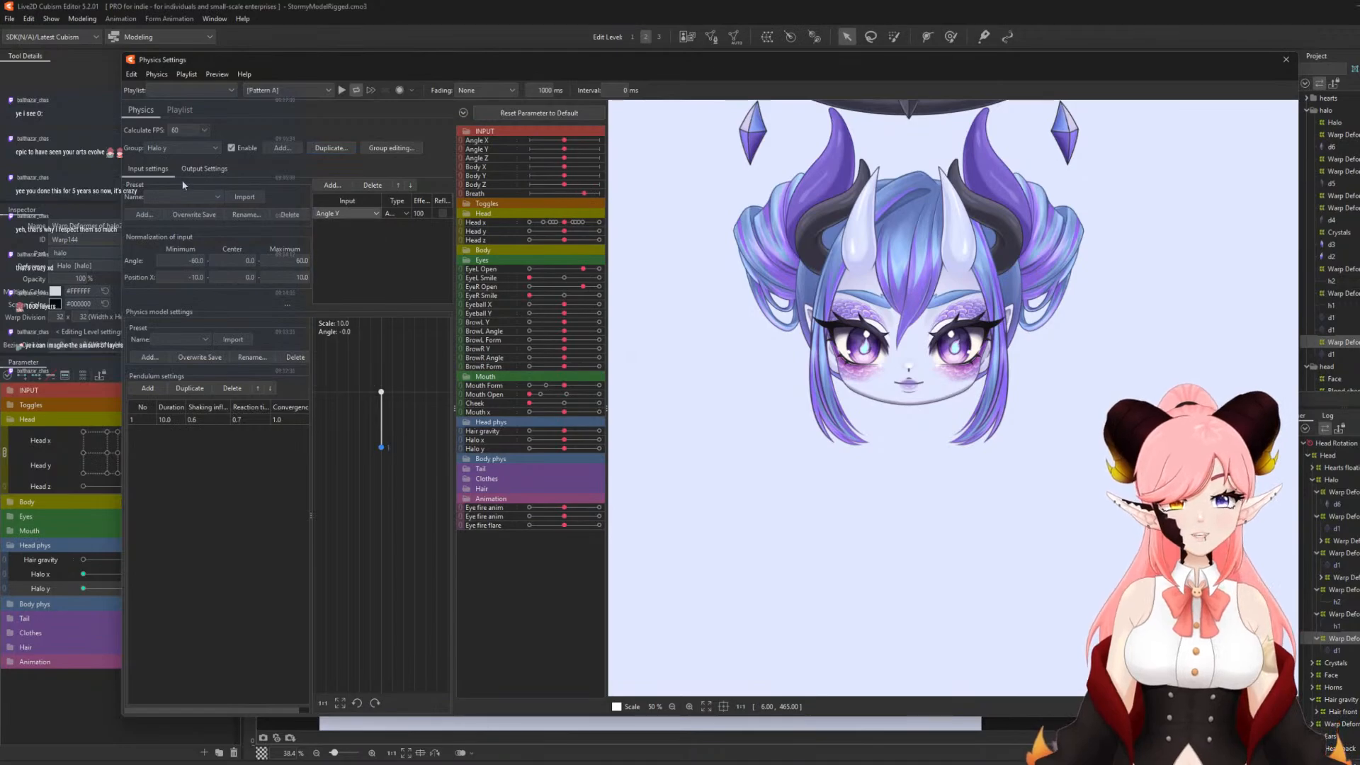
- Change the output parameter of the Halo y physics group to Halo y
{"action": "left_click", "coordinate": [204, 169]}
{"action": "left_click", "coordinate": [187, 218]}
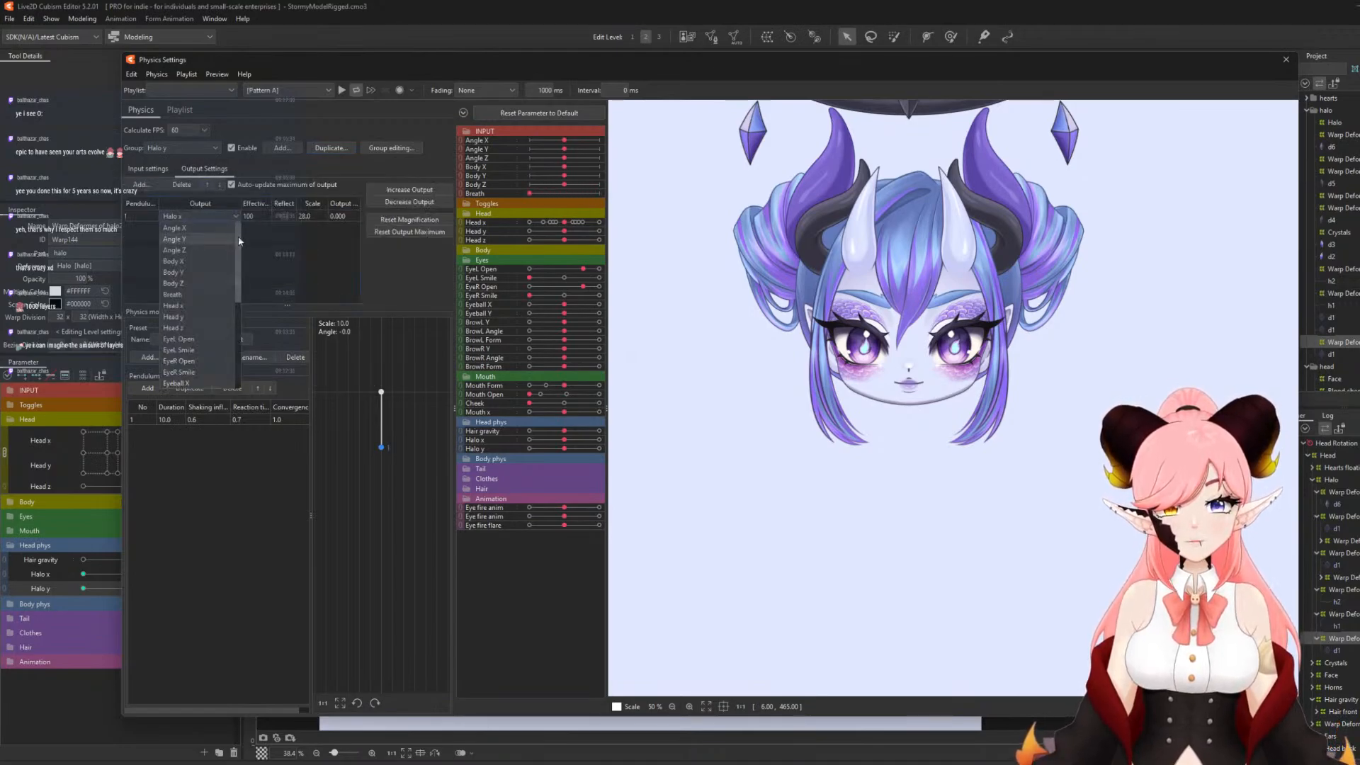
{"action": "scroll", "coordinate": [229, 301], "scroll_direction": "down", "scroll_amount": 5}
{"action": "left_click", "coordinate": [191, 359]}
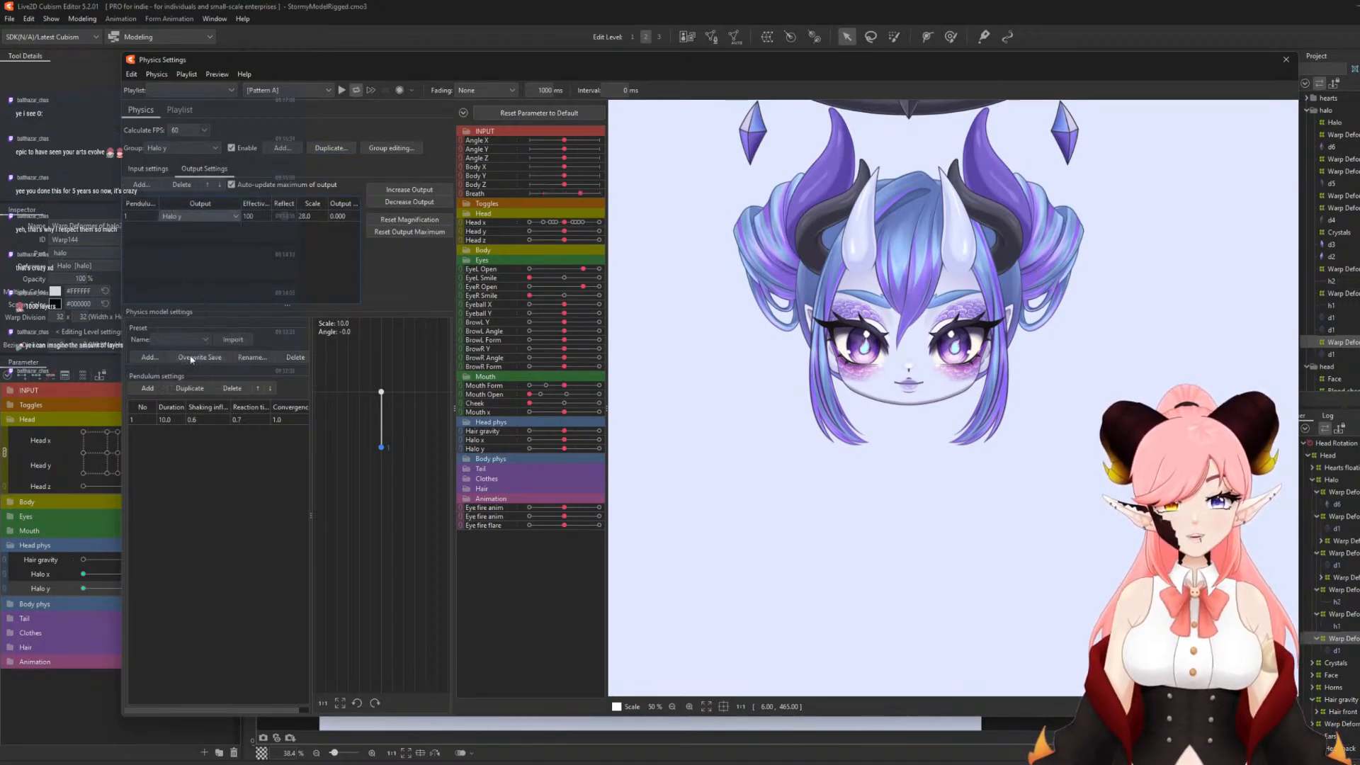
- Check the full halo in the physics preview, close the Physics Settings and save the model
{"action": "scroll", "coordinate": [919, 320], "scroll_direction": "down", "scroll_amount": 2}
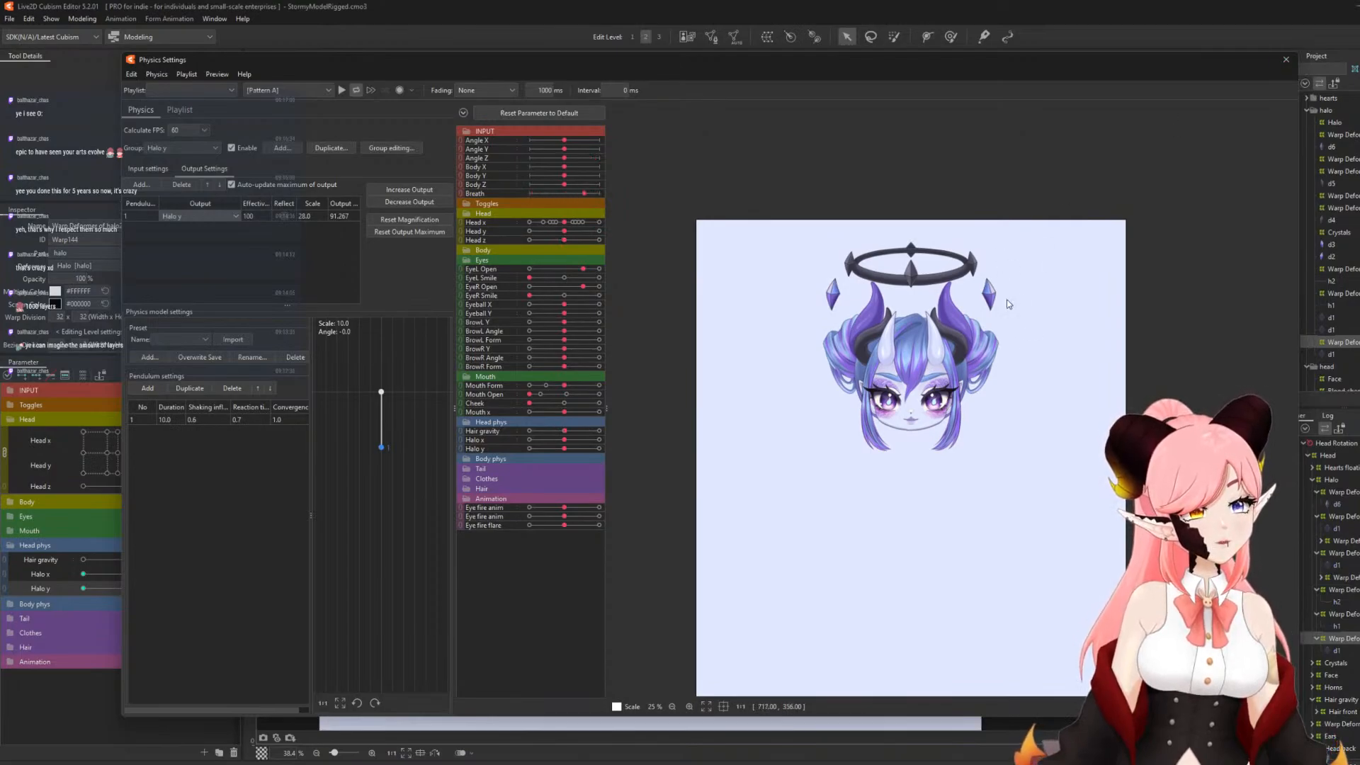
{"action": "left_click", "coordinate": [1286, 60]}
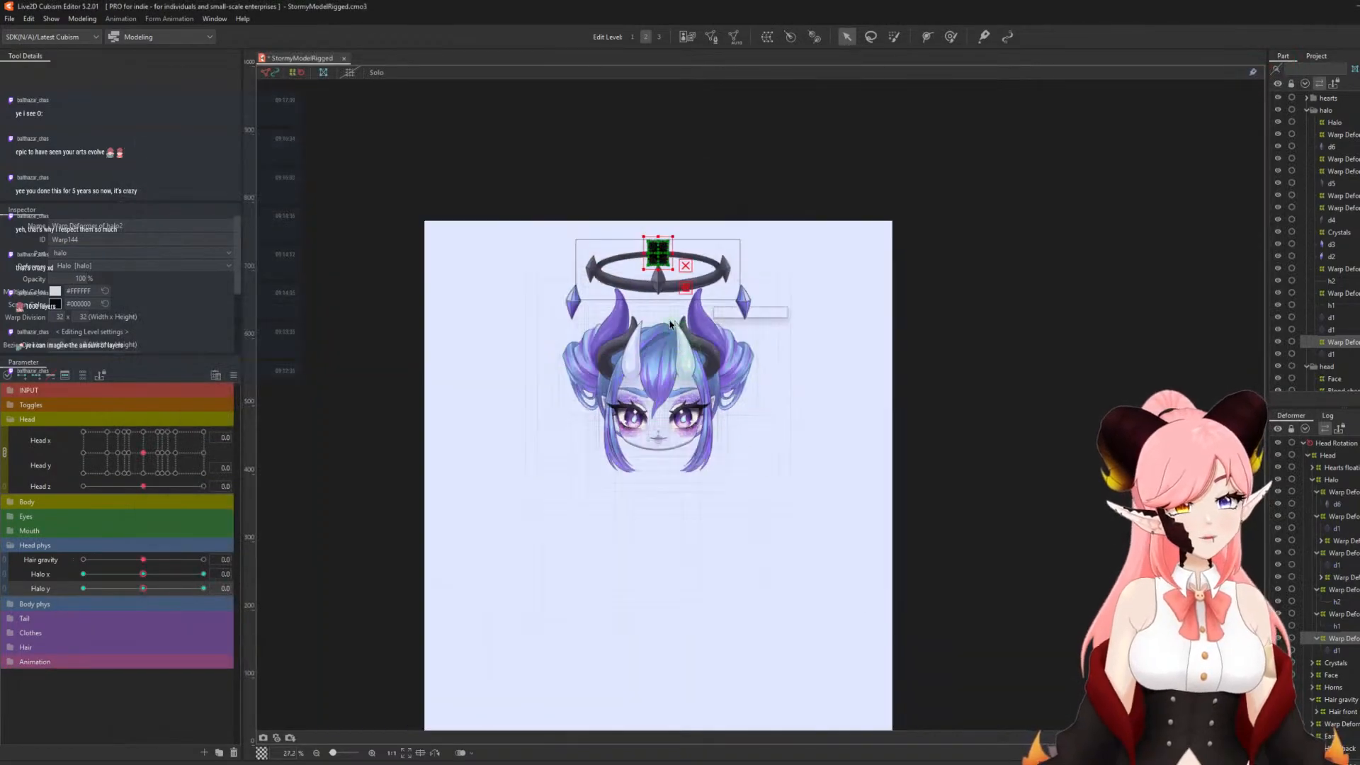
{"action": "left_click", "coordinate": [9, 20]}
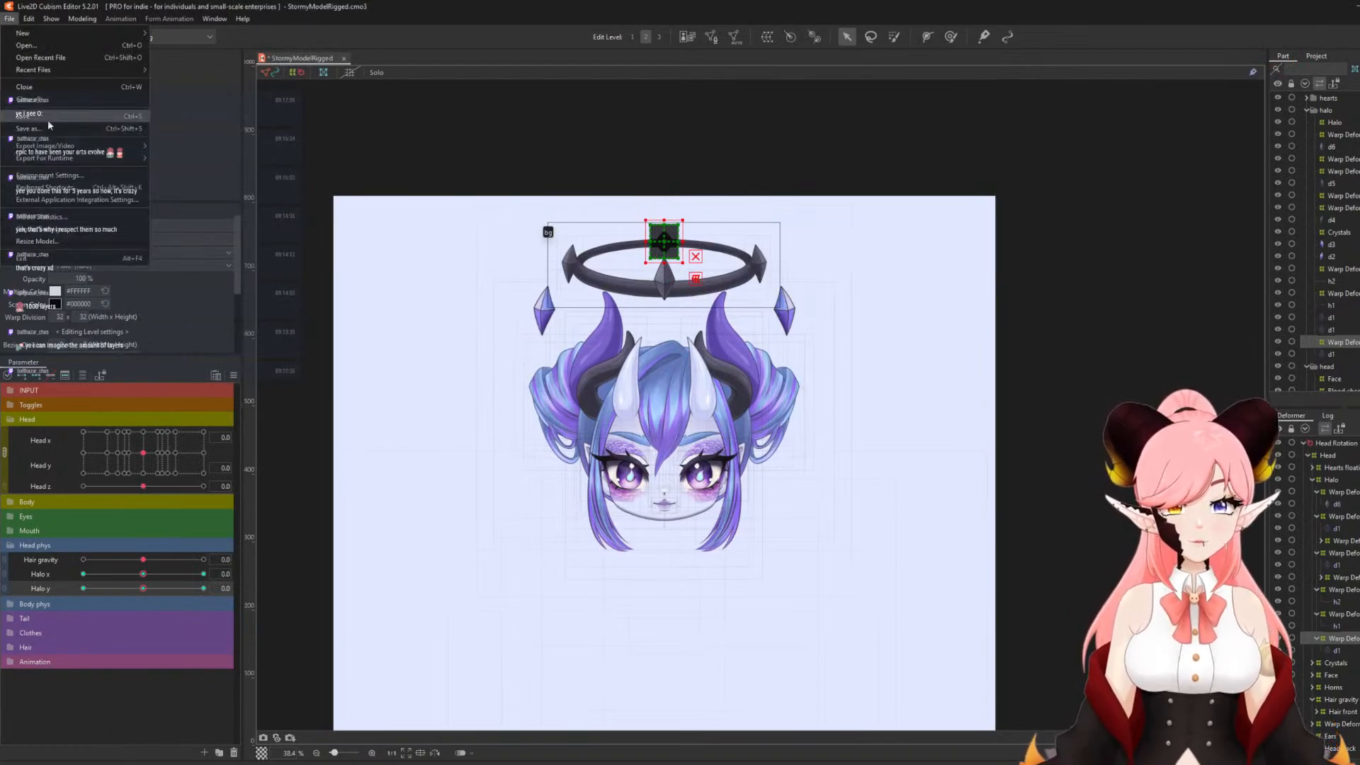
{"action": "left_click", "coordinate": [48, 118]}
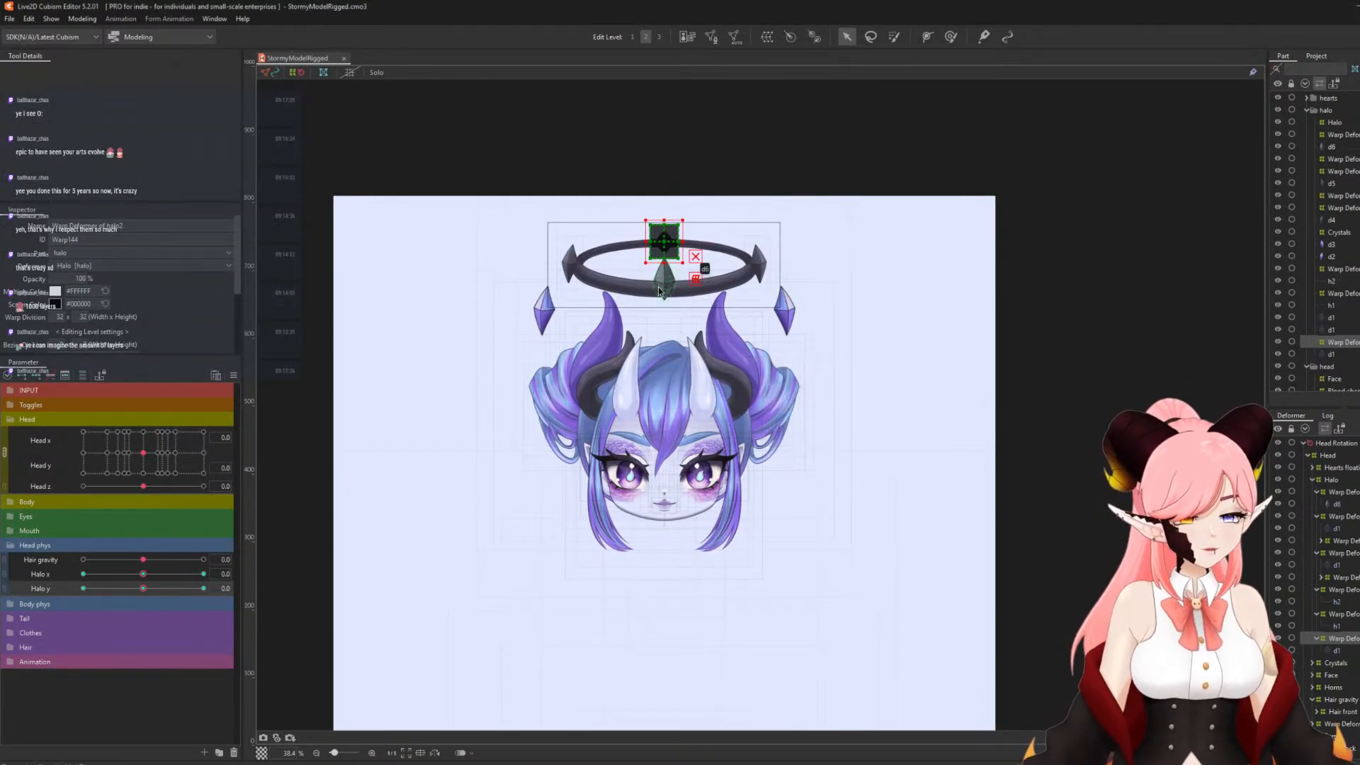
- Test the halo's movement with the Halo x parameter and return it to its default
{"action": "scroll", "coordinate": [663, 383], "scroll_direction": "up", "scroll_amount": 4}
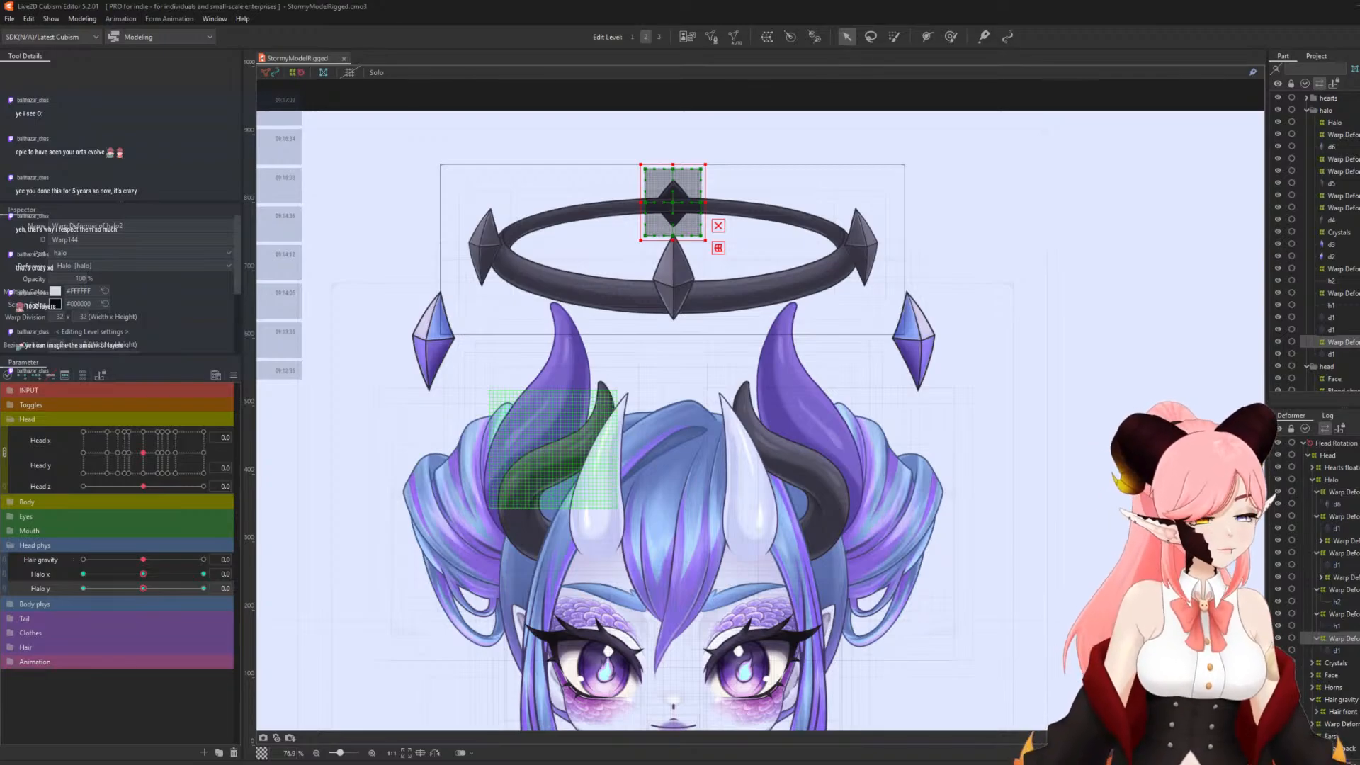
{"action": "left_click_drag", "start_coordinate": [142, 573], "coordinate": [218, 595]}
{"action": "left_click", "coordinate": [141, 575]}
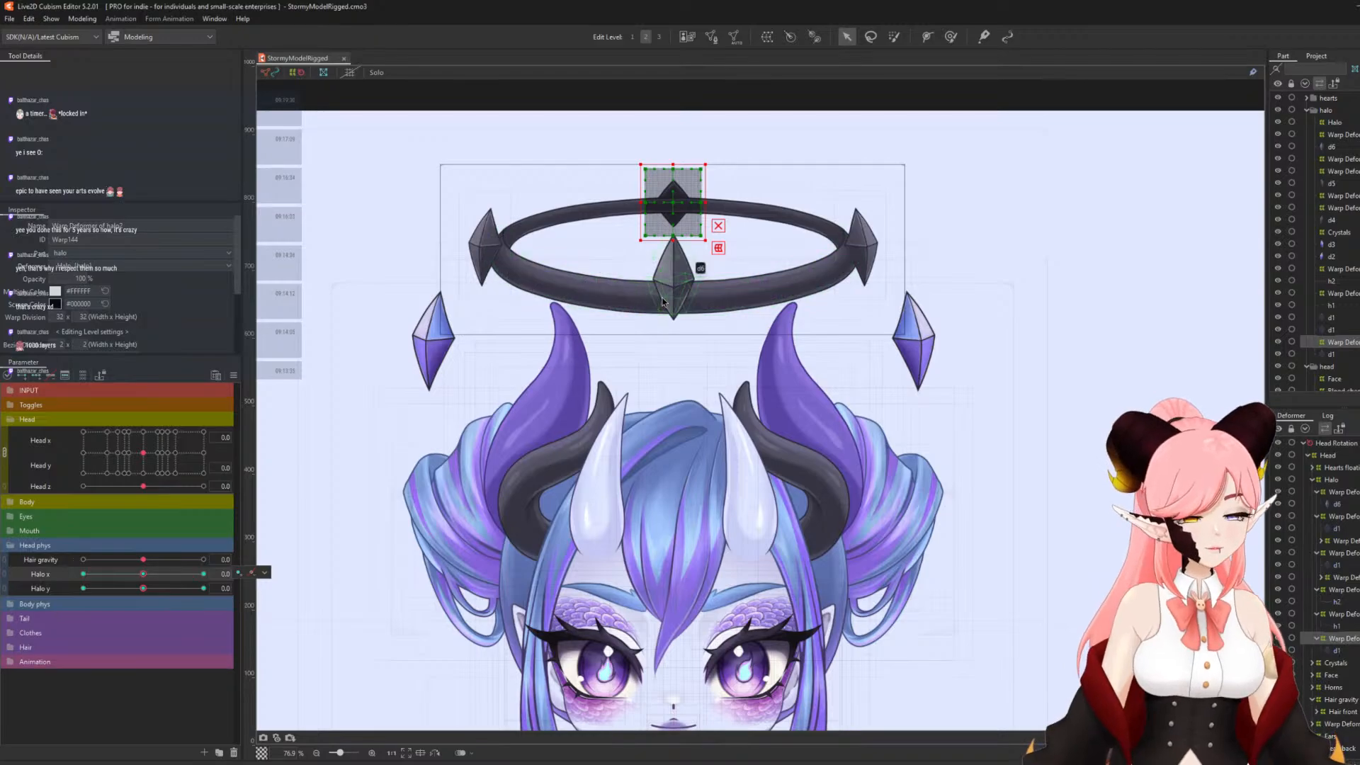
{"action": "scroll", "coordinate": [758, 374], "scroll_direction": "down", "scroll_amount": 3}
{"action": "scroll", "coordinate": [793, 412], "scroll_direction": "up", "scroll_amount": 3}
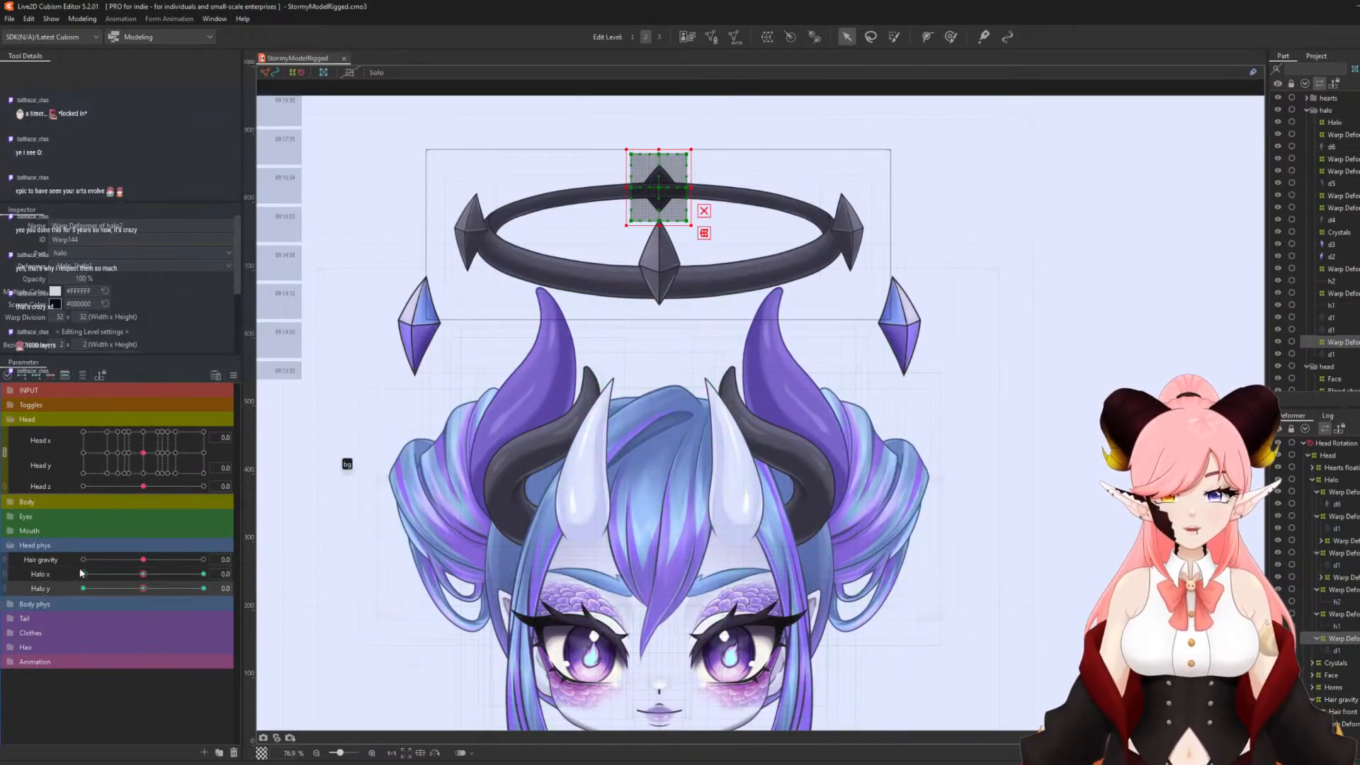
{"action": "scroll", "coordinate": [659, 318], "scroll_direction": "down", "scroll_amount": 2}
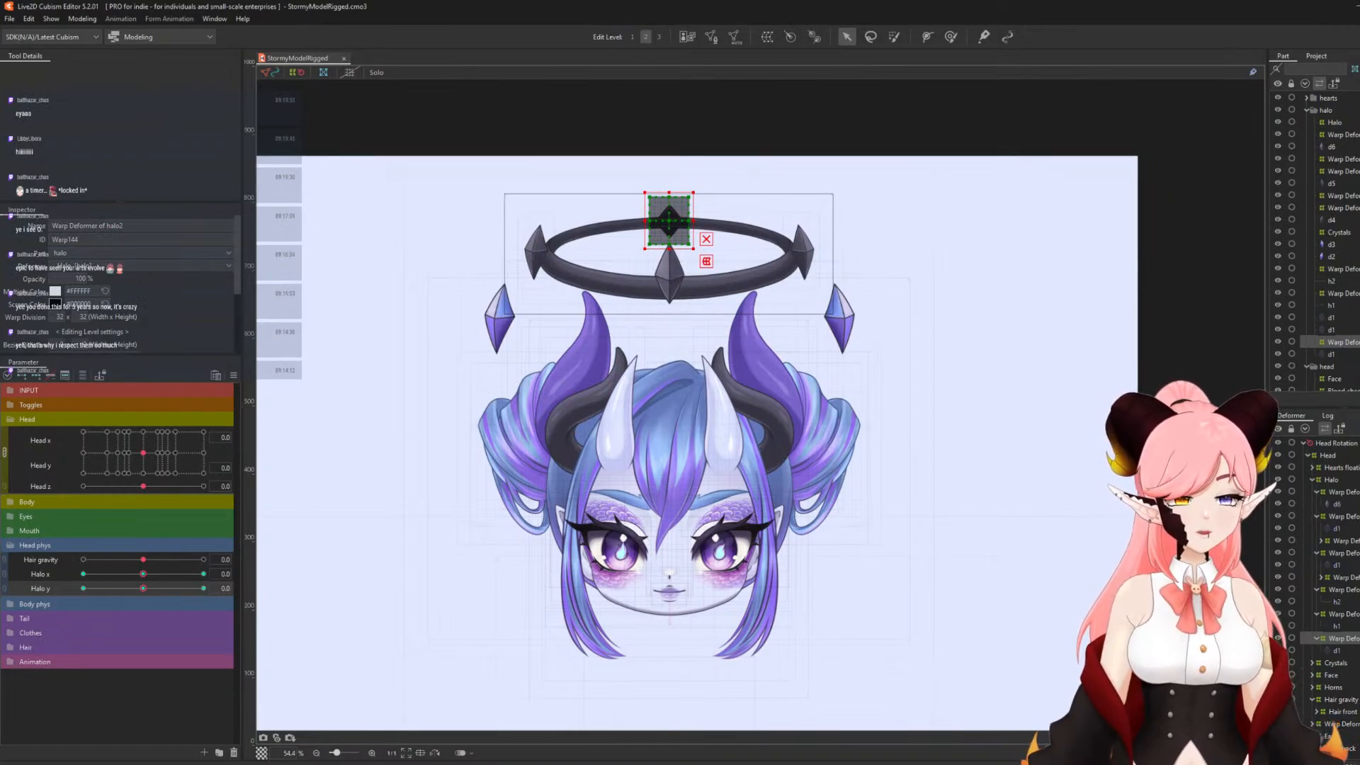
- Move the Halo deformer out of the Head deformer to the same level as Head Rotation
{"action": "left_click", "coordinate": [1311, 480]}
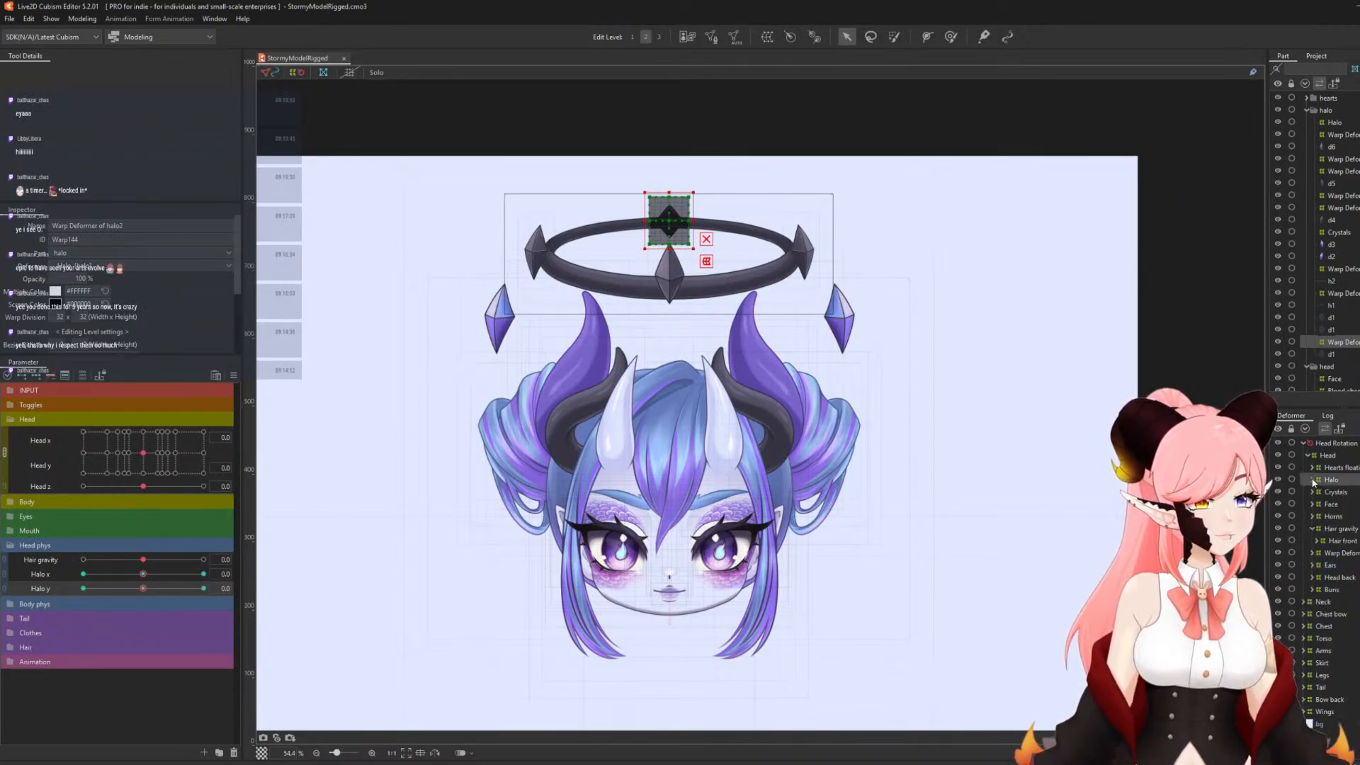
{"action": "left_click", "coordinate": [1330, 480]}
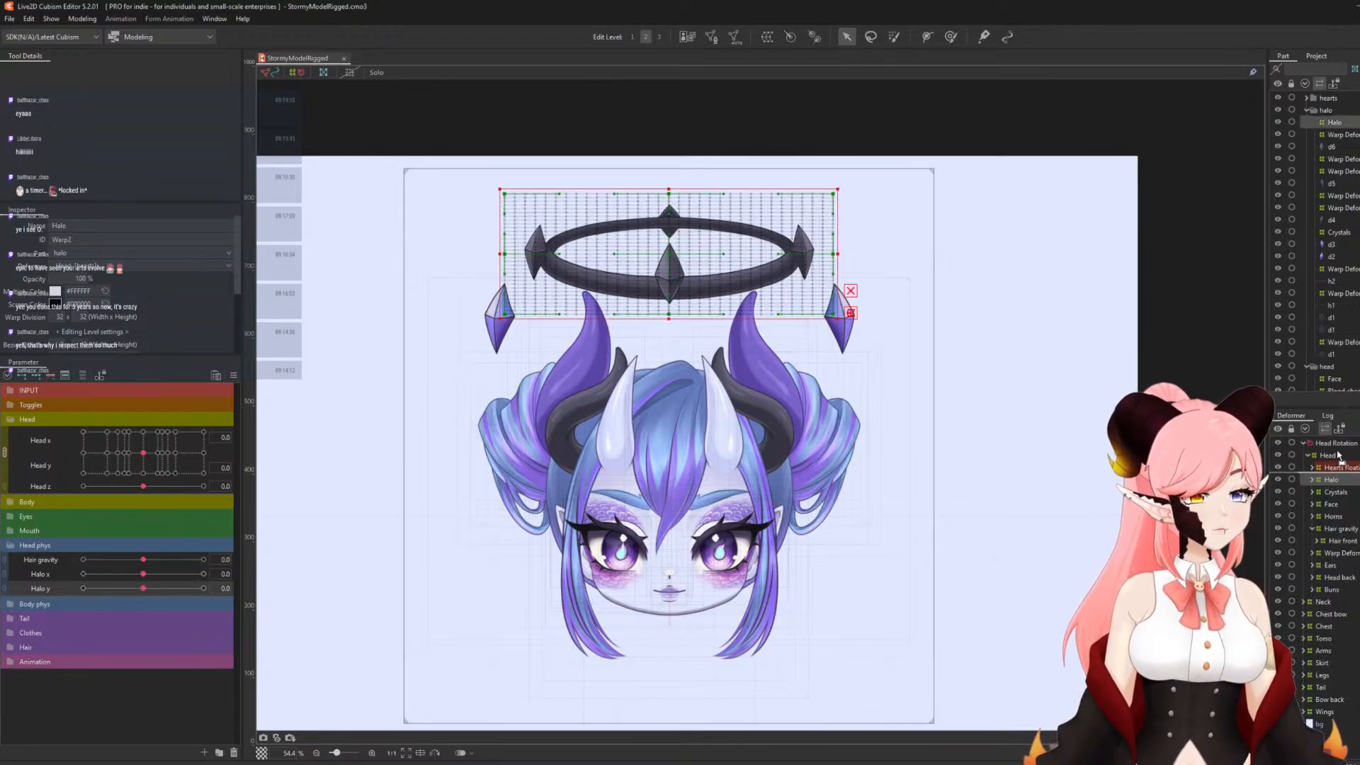
{"action": "left_click_drag", "start_coordinate": [1338, 449], "coordinate": [1344, 438]}
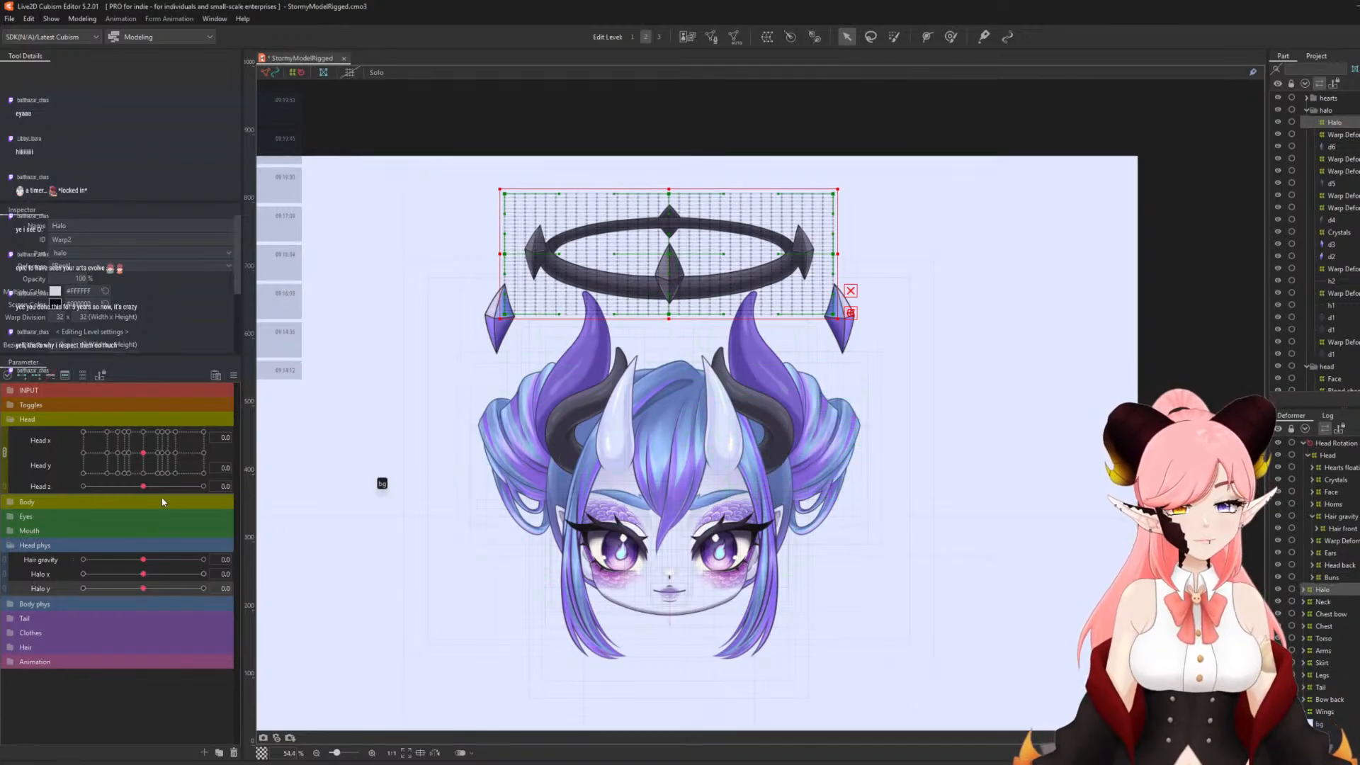
- Unlink the combined Head x and Head y parameters into separate sliders
{"action": "mouse_move", "coordinate": [130, 453]}
{"action": "left_mouse_down"}
{"action": "mouse_move", "coordinate": [282, 442]}
{"action": "mouse_move", "coordinate": [111, 461]}
{"action": "mouse_move", "coordinate": [211, 498]}
{"action": "mouse_move", "coordinate": [88, 453]}
{"action": "mouse_move", "coordinate": [117, 464]}
{"action": "mouse_move", "coordinate": [152, 449]}
{"action": "mouse_move", "coordinate": [116, 449]}
{"action": "mouse_move", "coordinate": [141, 434]}
{"action": "mouse_move", "coordinate": [131, 461]}
{"action": "left_mouse_up"}
{"action": "left_click", "coordinate": [75, 456]}
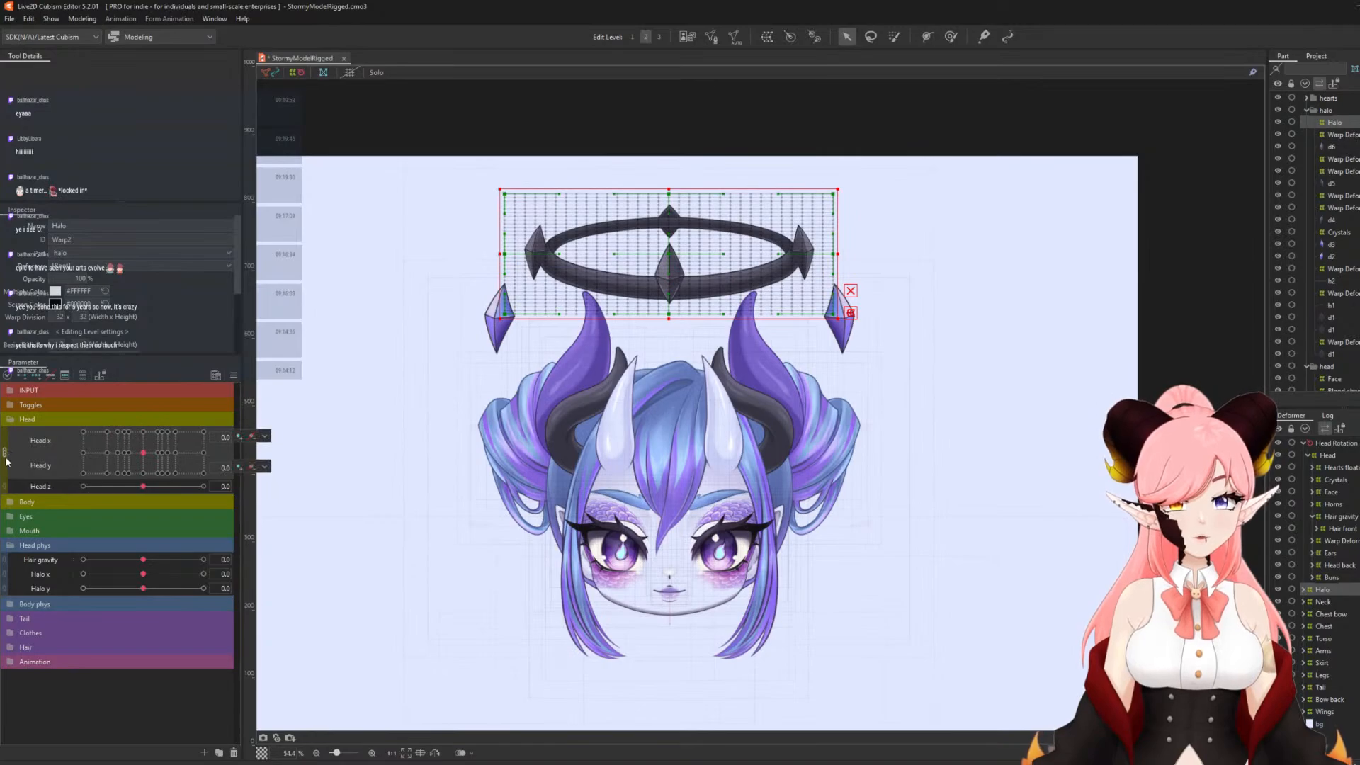
{"action": "left_click", "coordinate": [5, 454]}
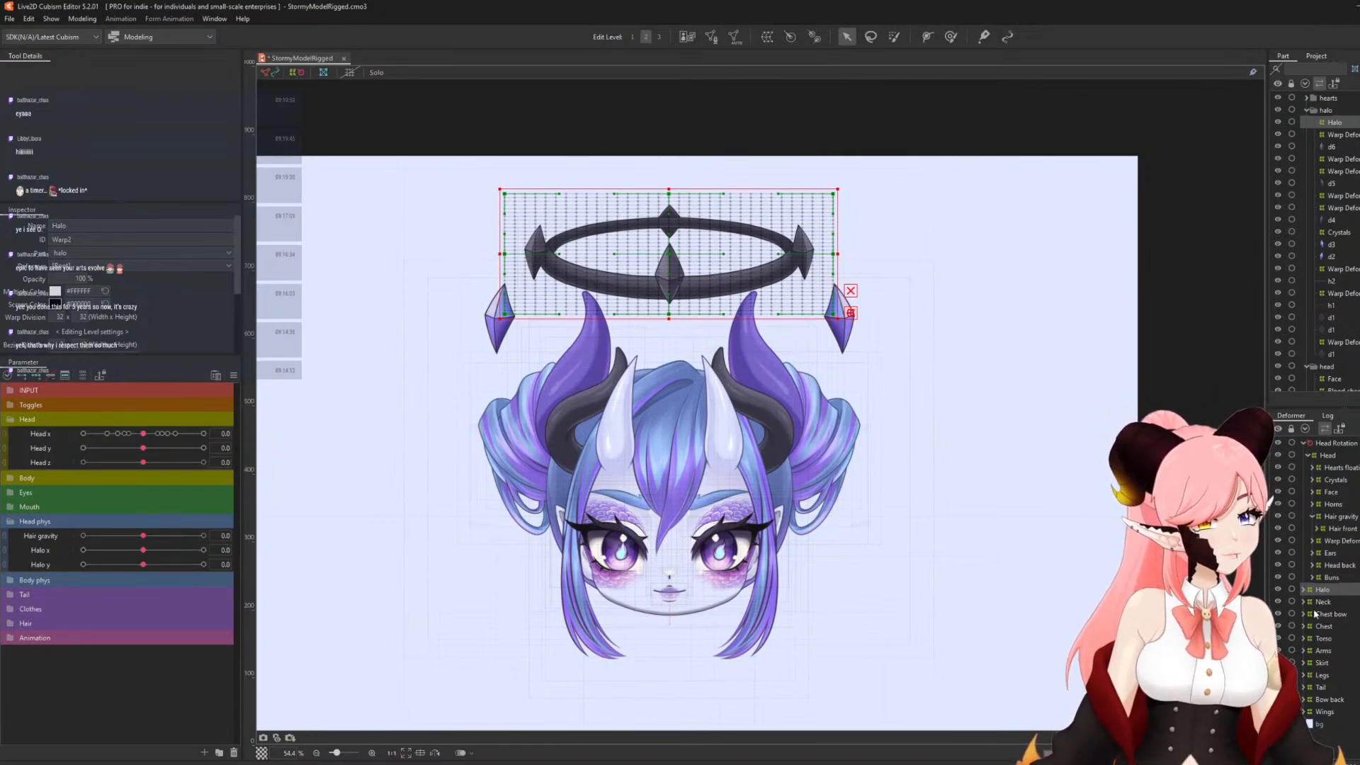
- Transfer the Head x keyforms of the two side halo crystals' inner warp deformers to the Halo x parameter
{"action": "left_click", "coordinate": [1304, 590]}
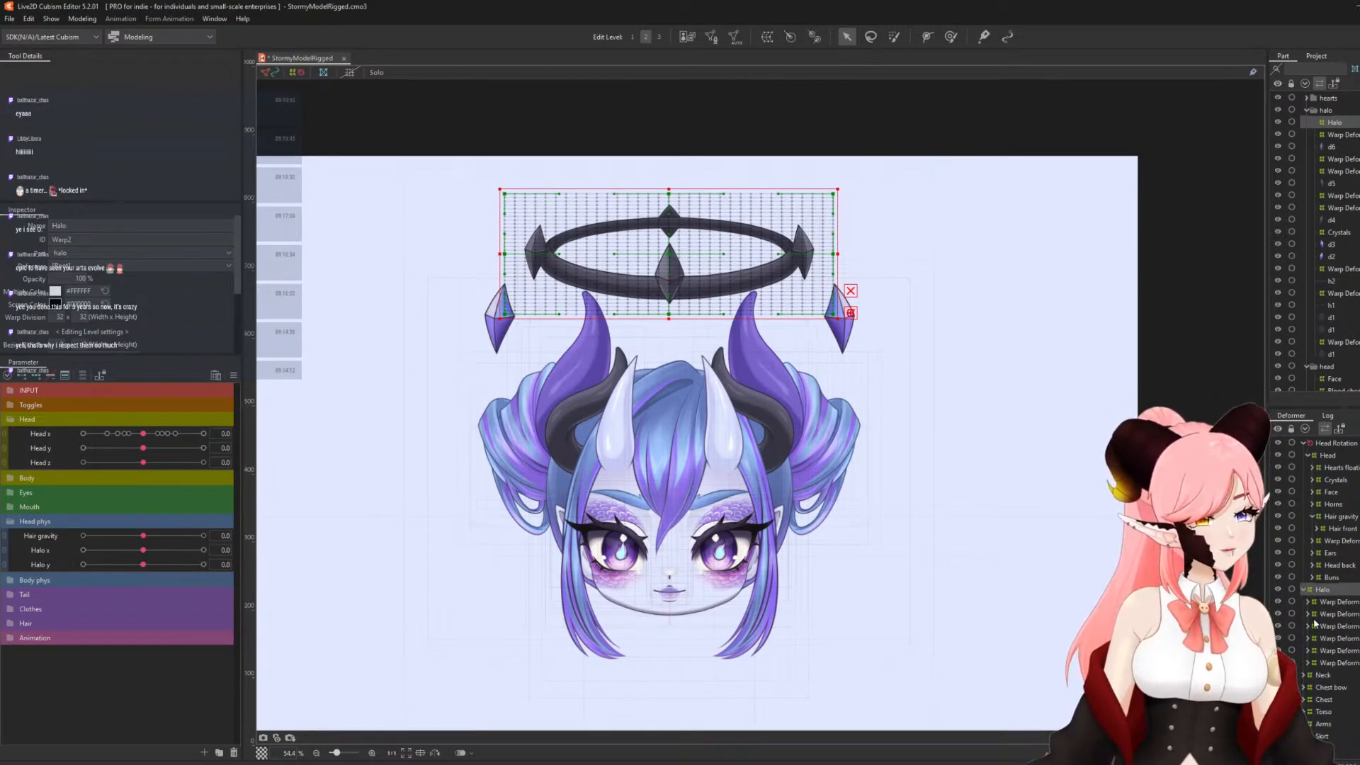
{"action": "left_click", "coordinate": [1308, 652]}
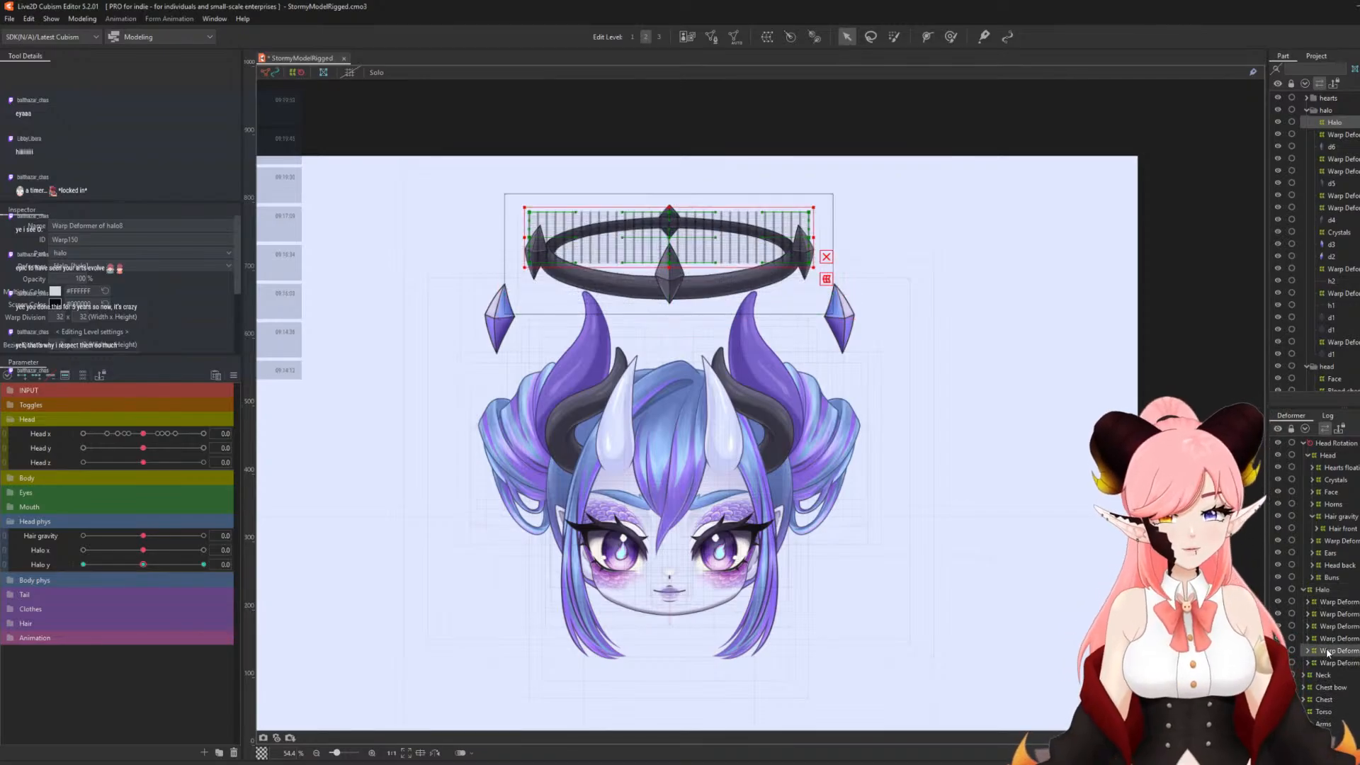
{"action": "left_click", "coordinate": [1308, 616]}
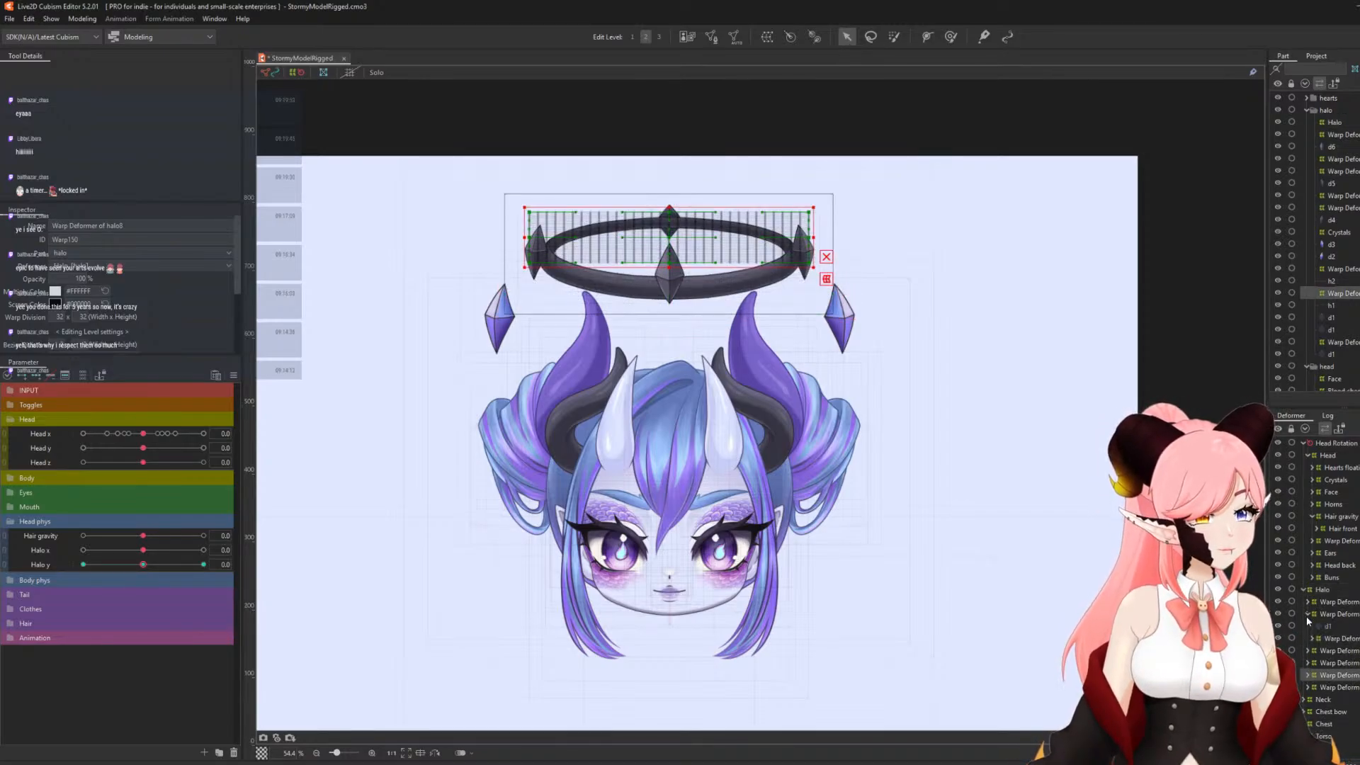
{"action": "left_click", "coordinate": [1308, 650]}
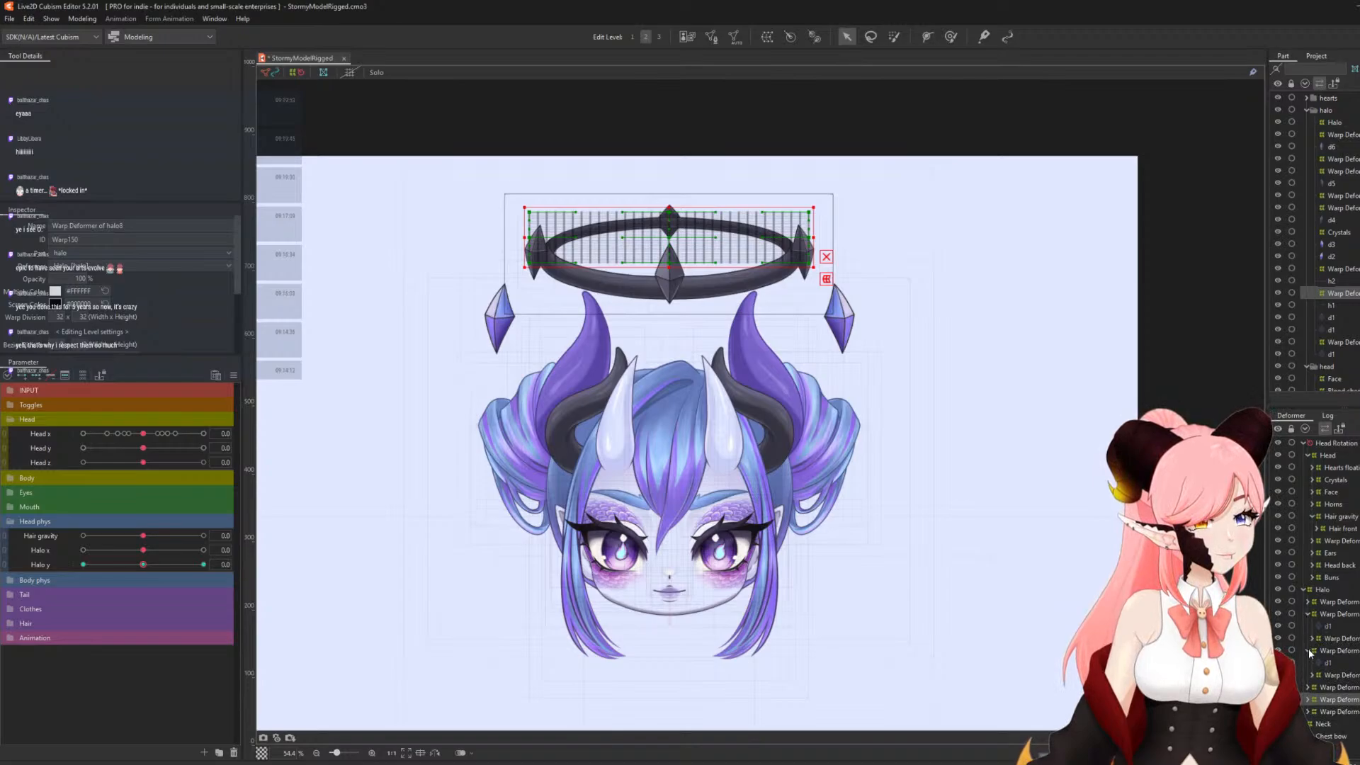
{"action": "left_click", "coordinate": [1342, 676]}
{"action": "left_click", "coordinate": [1342, 638], "text": "ctrl"}
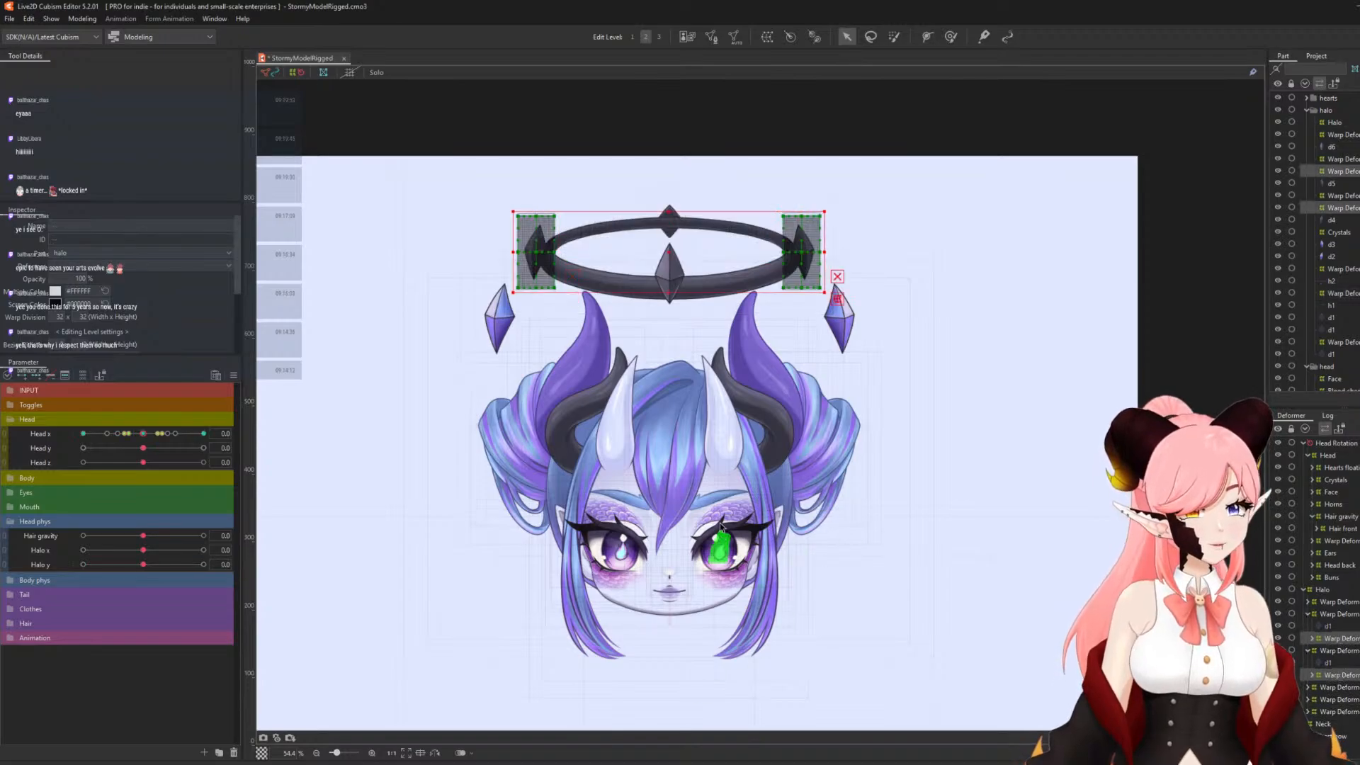
{"action": "left_click", "coordinate": [235, 431]}
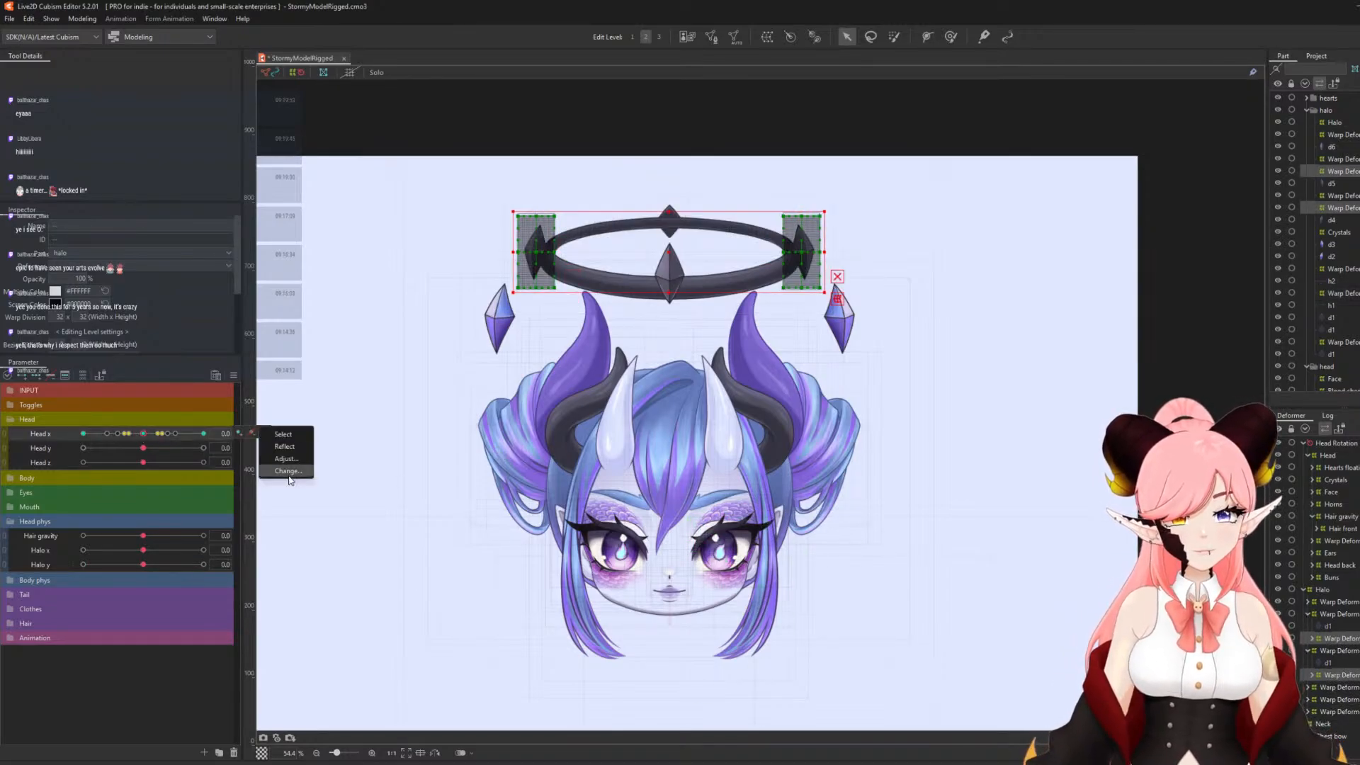
{"action": "left_click", "coordinate": [287, 474]}
{"action": "scroll", "coordinate": [662, 403], "scroll_direction": "down", "scroll_amount": 6}
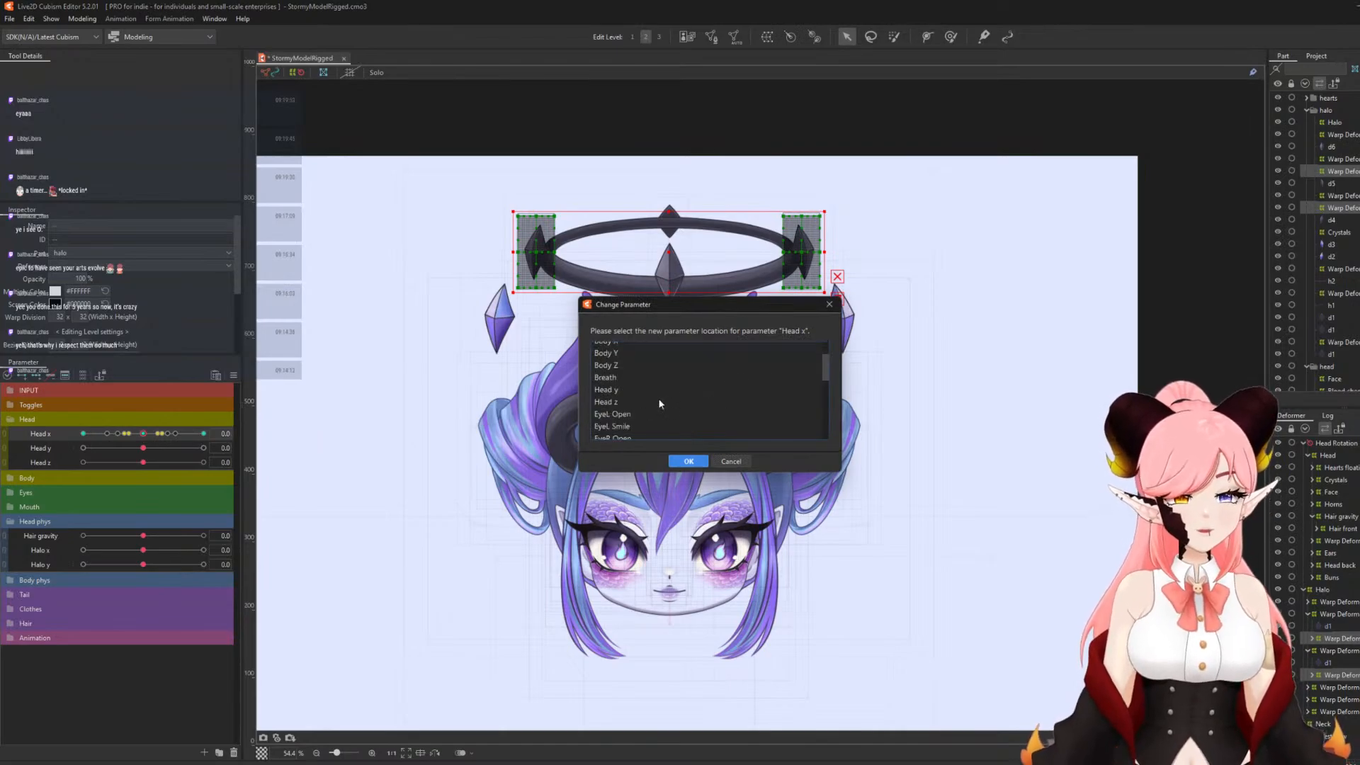
{"action": "scroll", "coordinate": [647, 404], "scroll_direction": "down", "scroll_amount": 2}
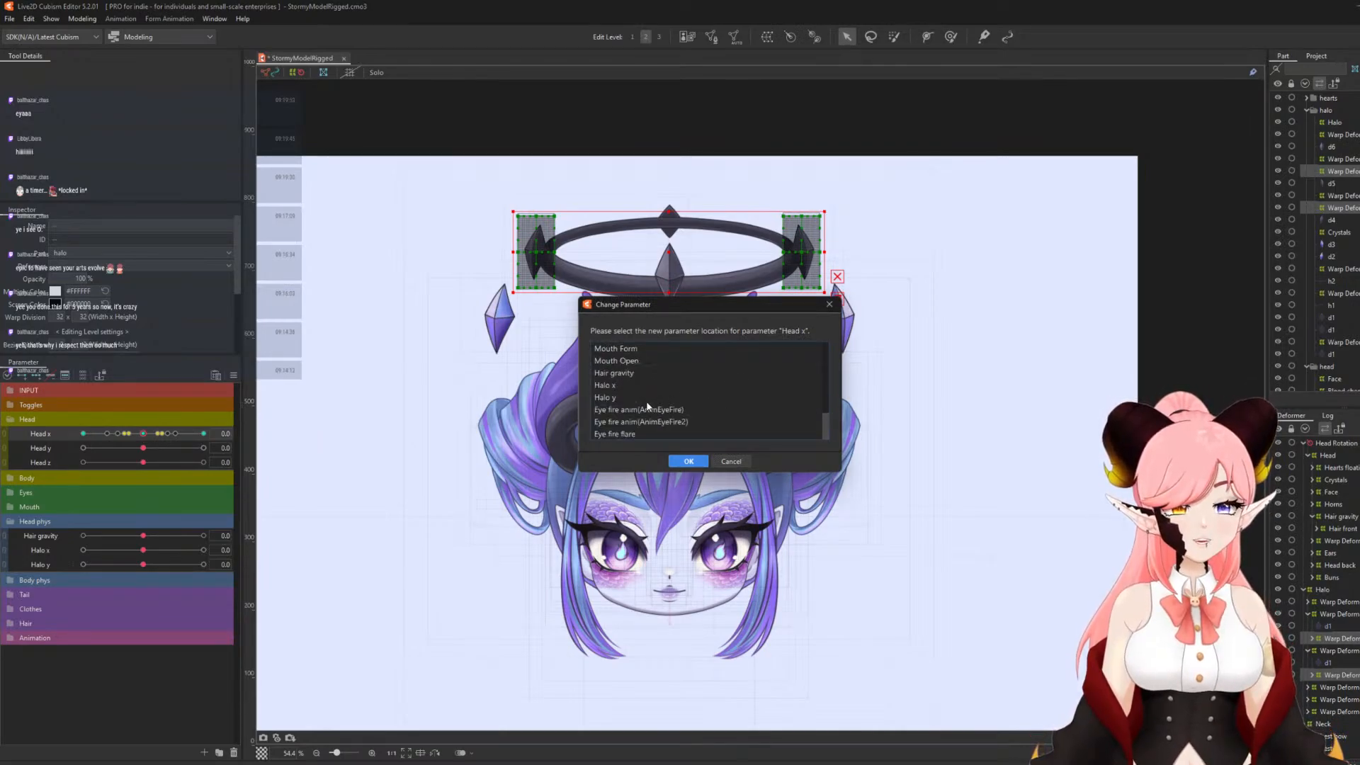
{"action": "left_click", "coordinate": [613, 385]}
{"action": "left_click", "coordinate": [688, 461]}
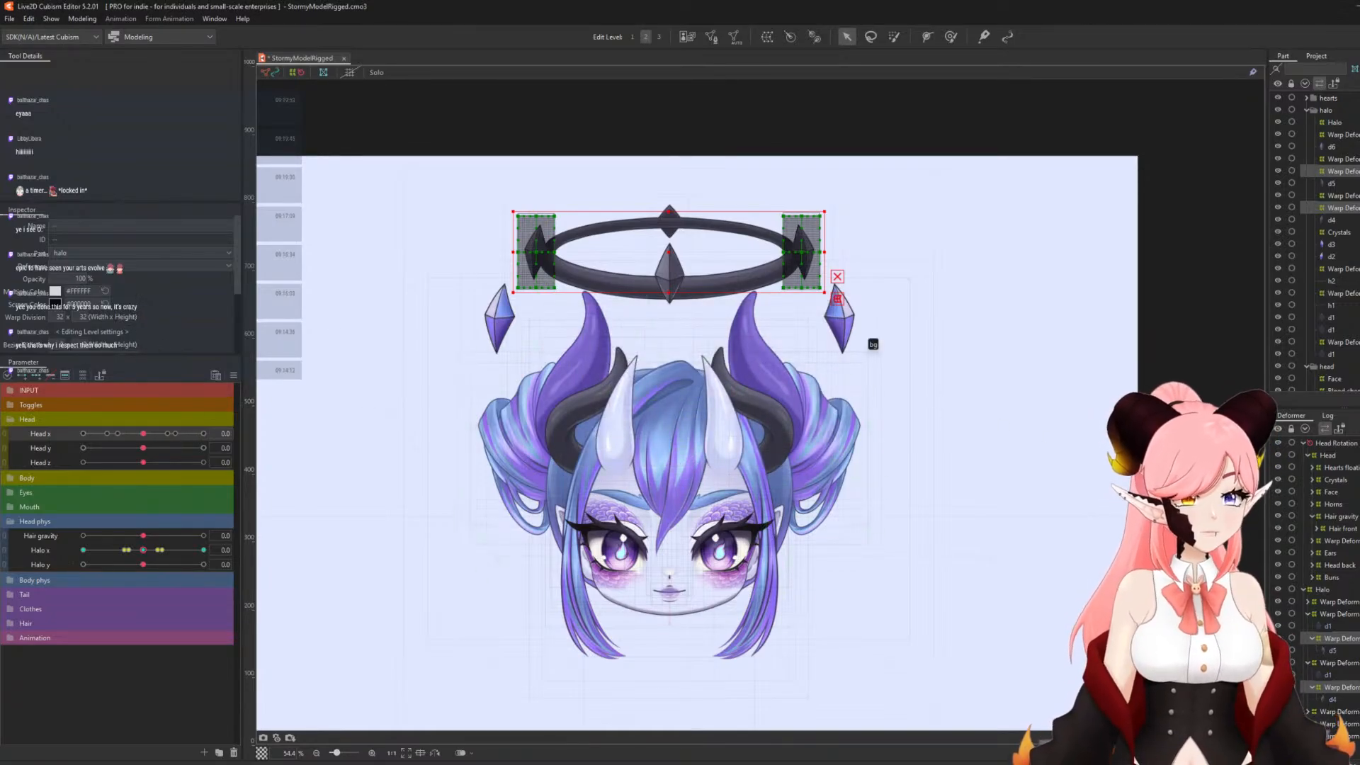
- Check how the halo crystals move as Halo x goes negative, and return the parameter to 0
{"action": "left_click", "coordinate": [970, 404]}
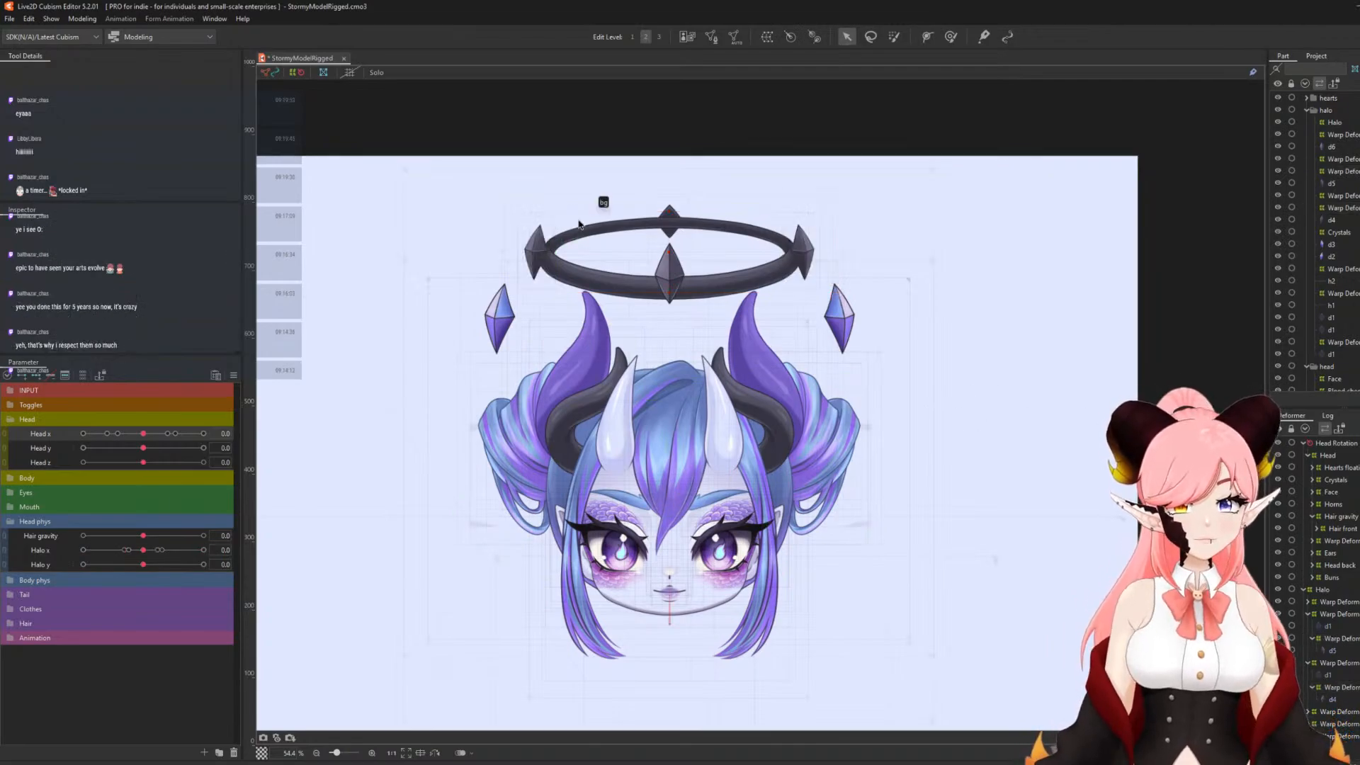
{"action": "scroll", "coordinate": [534, 213], "scroll_direction": "up", "scroll_amount": 5}
{"action": "scroll", "coordinate": [534, 231], "scroll_direction": "up", "scroll_amount": 1}
{"action": "scroll", "coordinate": [646, 265], "scroll_direction": "down", "scroll_amount": 3}
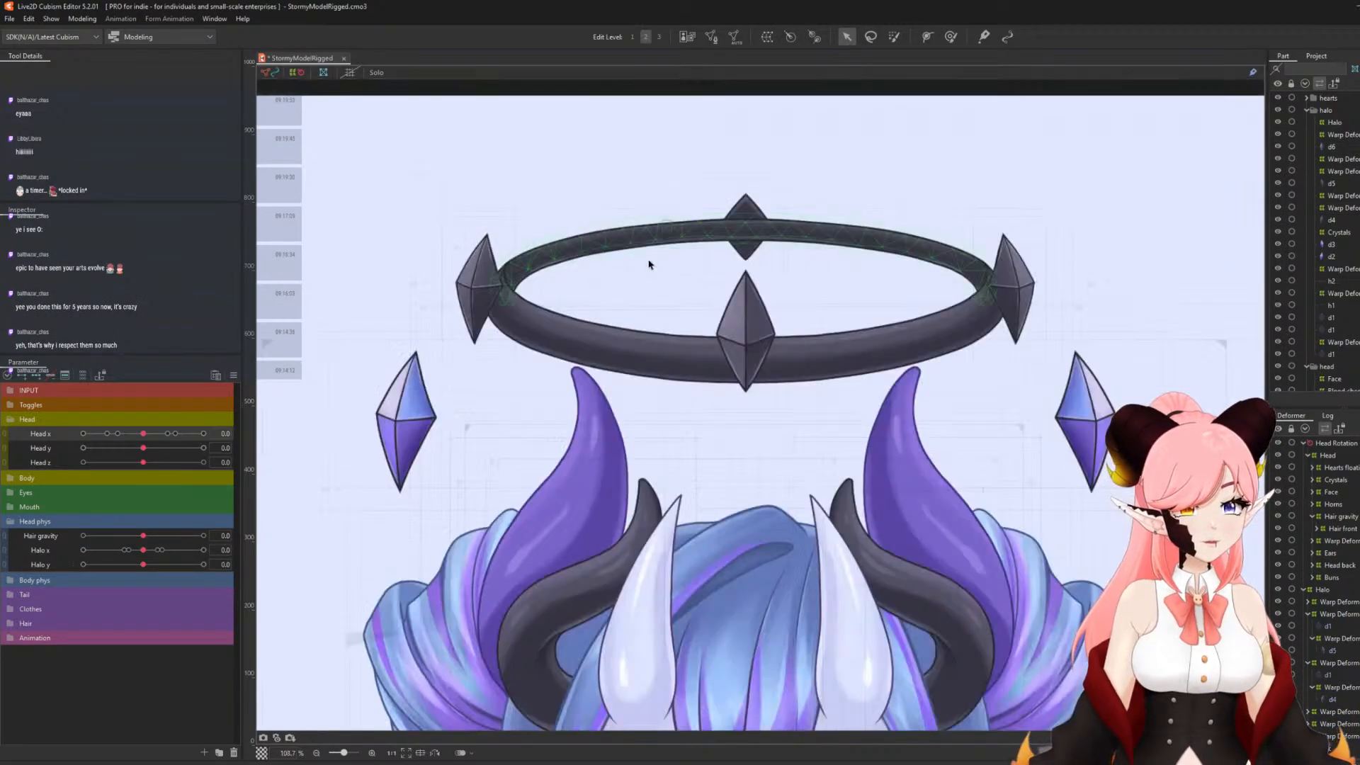
{"action": "scroll", "coordinate": [454, 281], "scroll_direction": "up", "scroll_amount": 3}
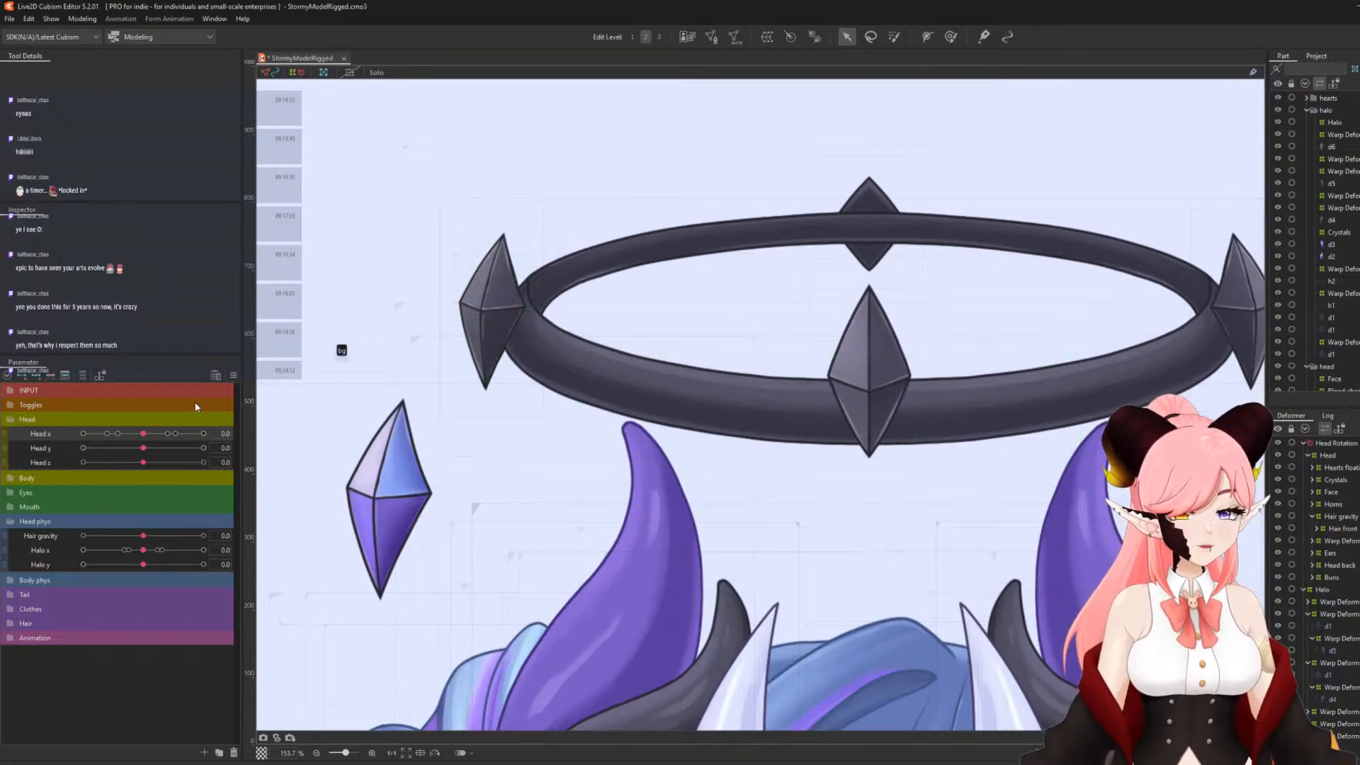
{"action": "left_click", "coordinate": [143, 551]}
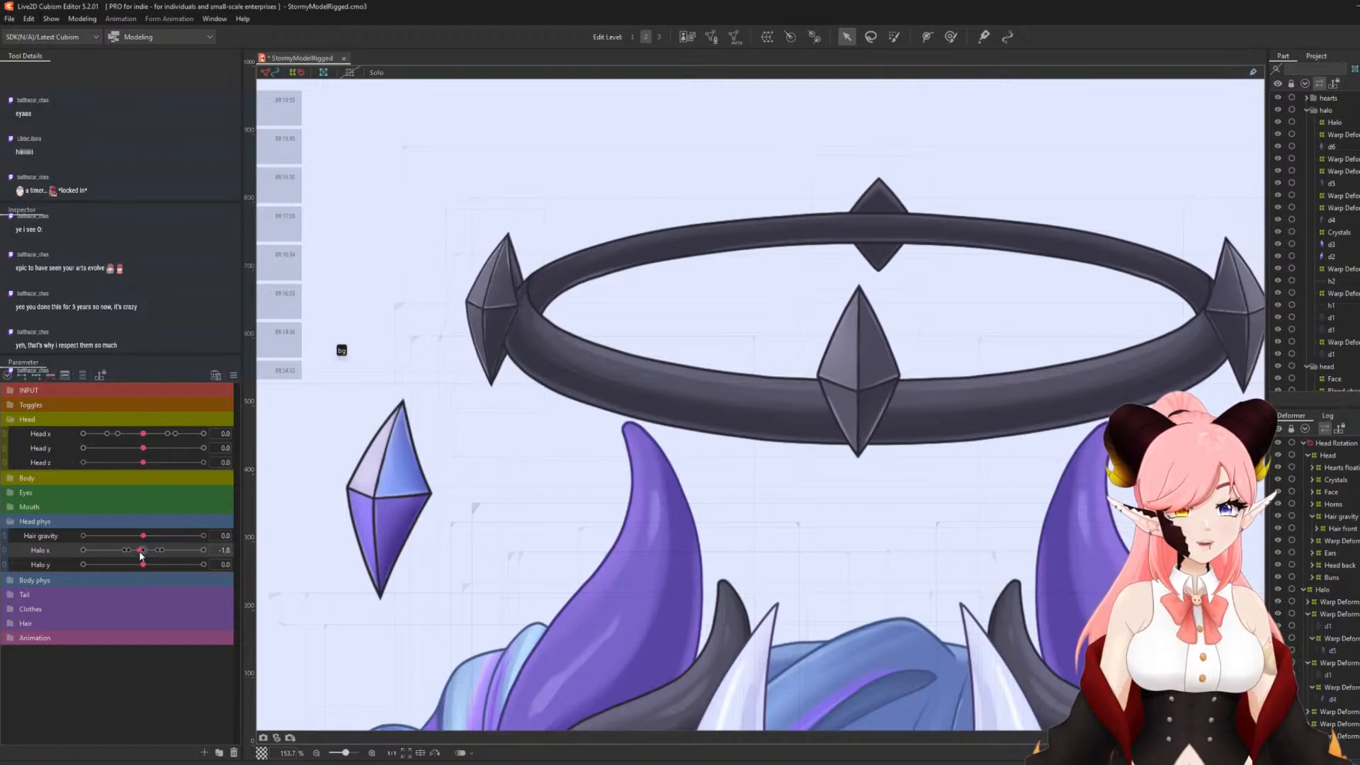
{"action": "left_click_drag", "start_coordinate": [142, 552], "coordinate": [125, 569]}
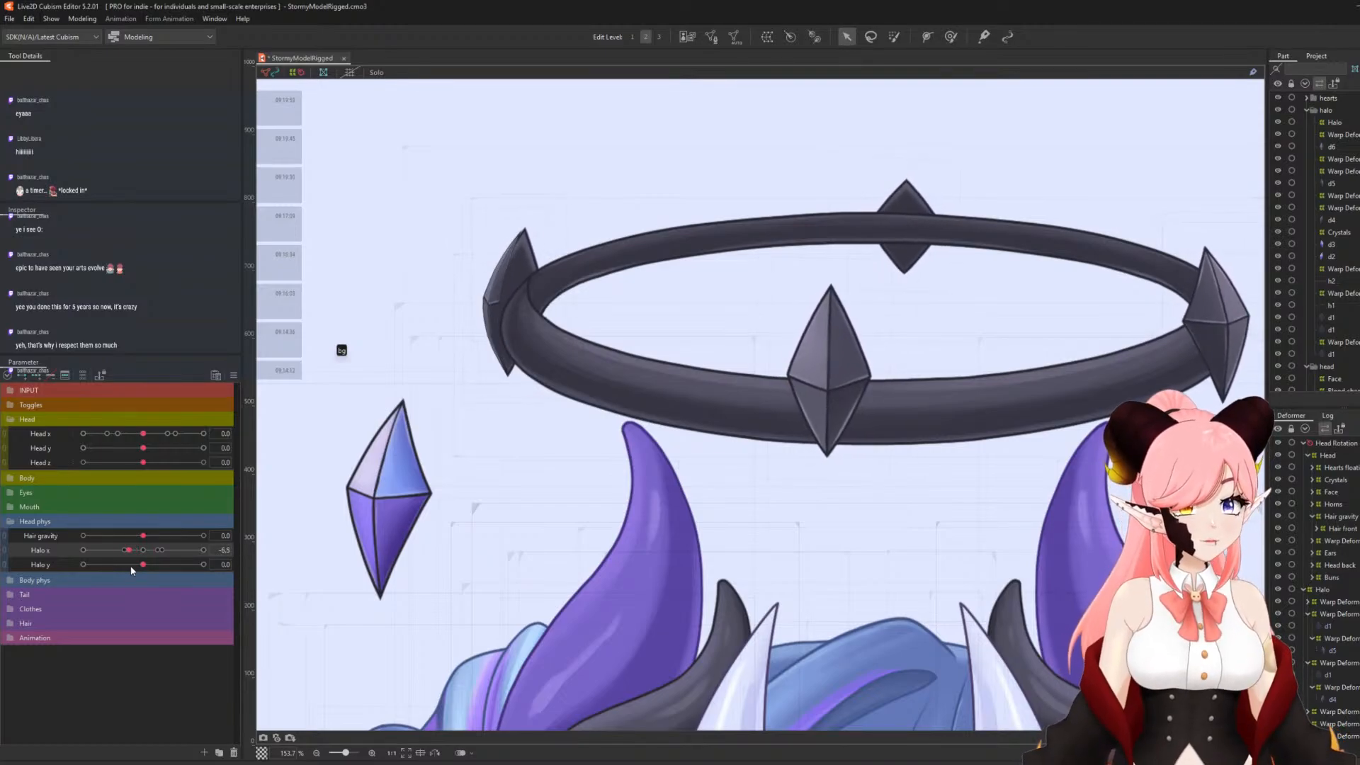
{"action": "left_click", "coordinate": [145, 551]}
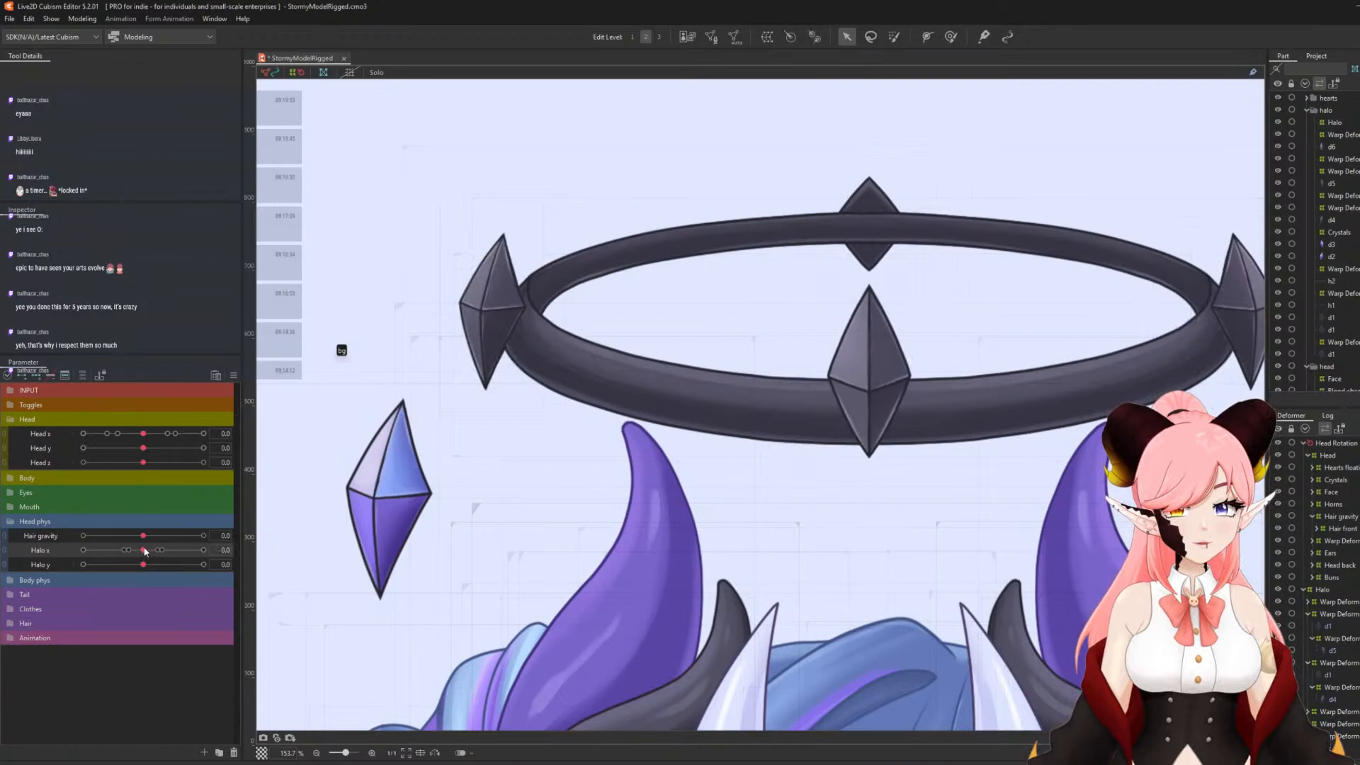
- Test the halo physics in a close-up Physics Settings preview by moving the head, and close the settings
{"action": "left_click", "coordinate": [82, 19]}
{"action": "left_click", "coordinate": [124, 269]}
{"action": "scroll", "coordinate": [945, 119], "scroll_direction": "up", "scroll_amount": 5}
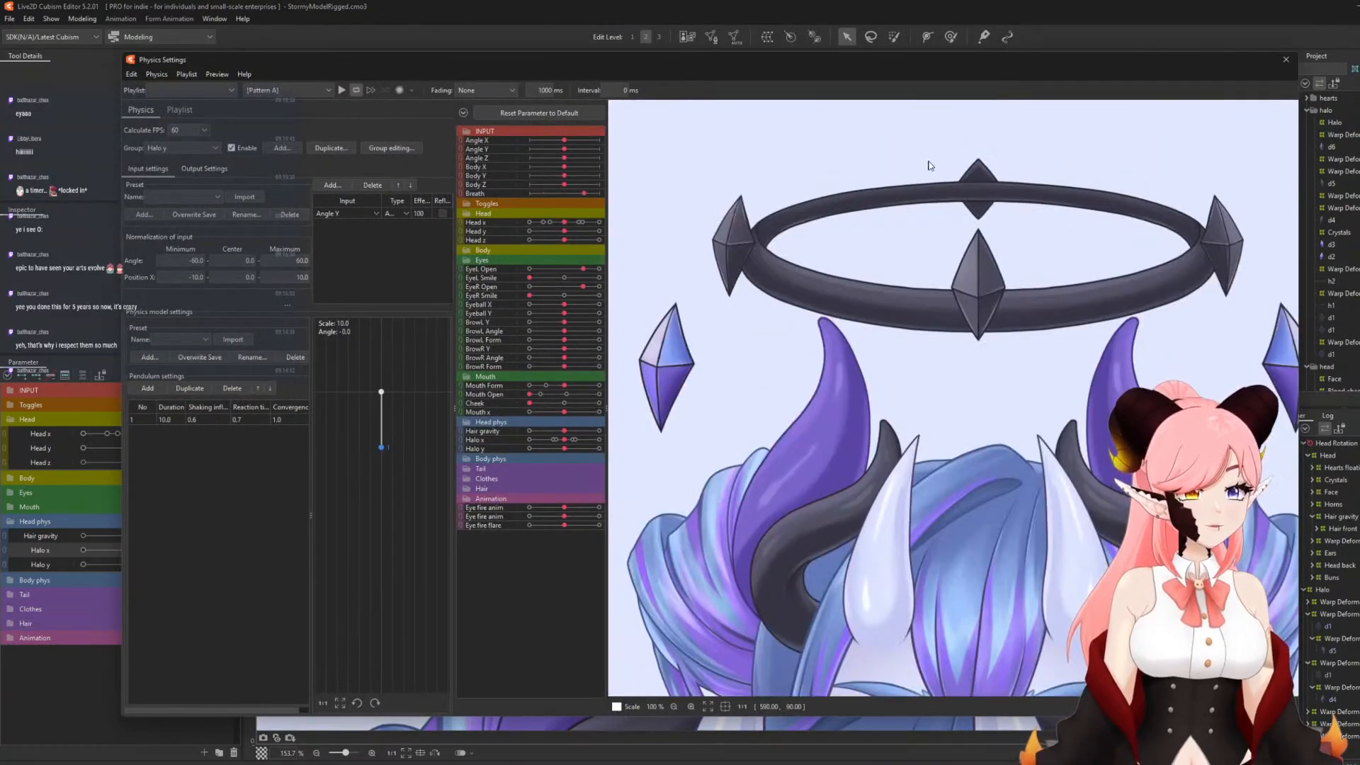
{"action": "left_click_drag", "start_coordinate": [977, 333], "coordinate": [697, 374]}
{"action": "left_click", "coordinate": [1286, 61]}
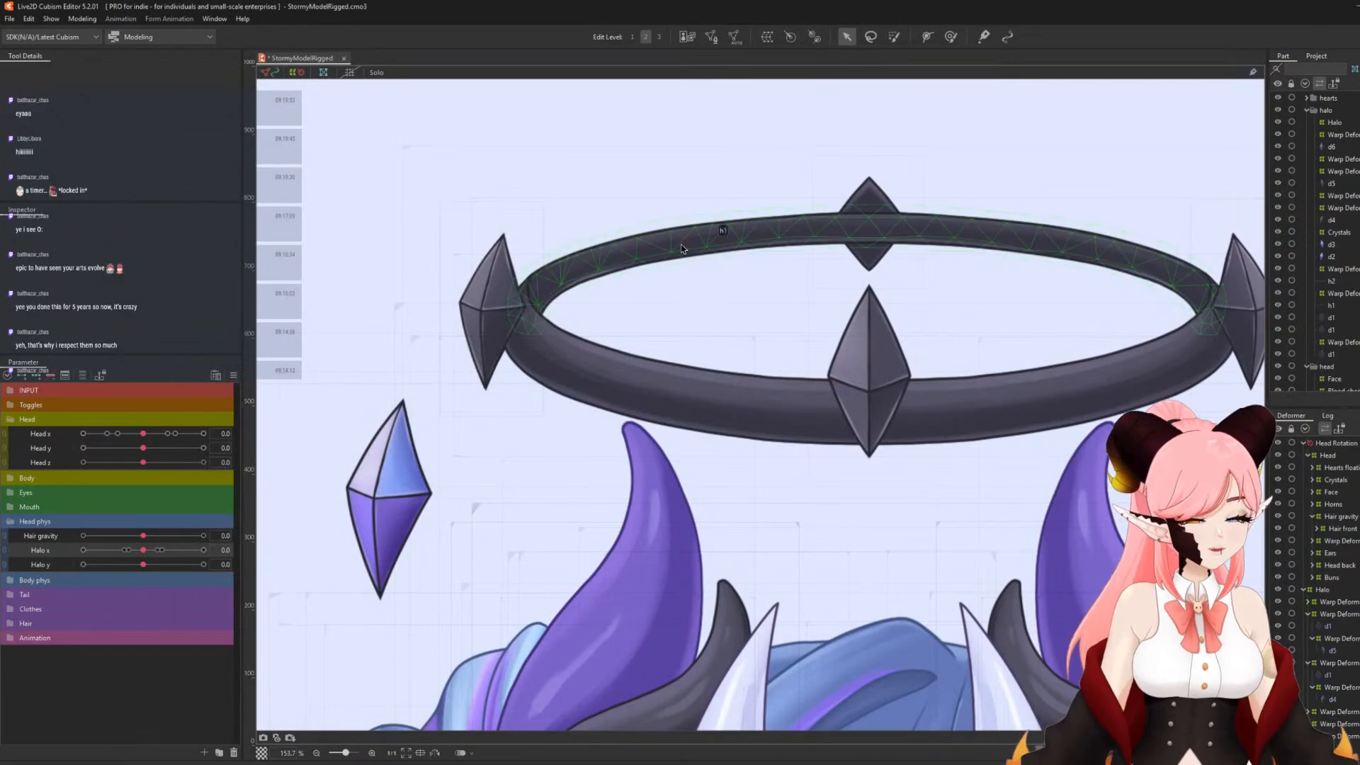
{"action": "scroll", "coordinate": [609, 211], "scroll_direction": "down", "scroll_amount": 4}
{"action": "scroll", "coordinate": [661, 309], "scroll_direction": "up", "scroll_amount": 1}
{"action": "scroll", "coordinate": [662, 309], "scroll_direction": "down", "scroll_amount": 1}
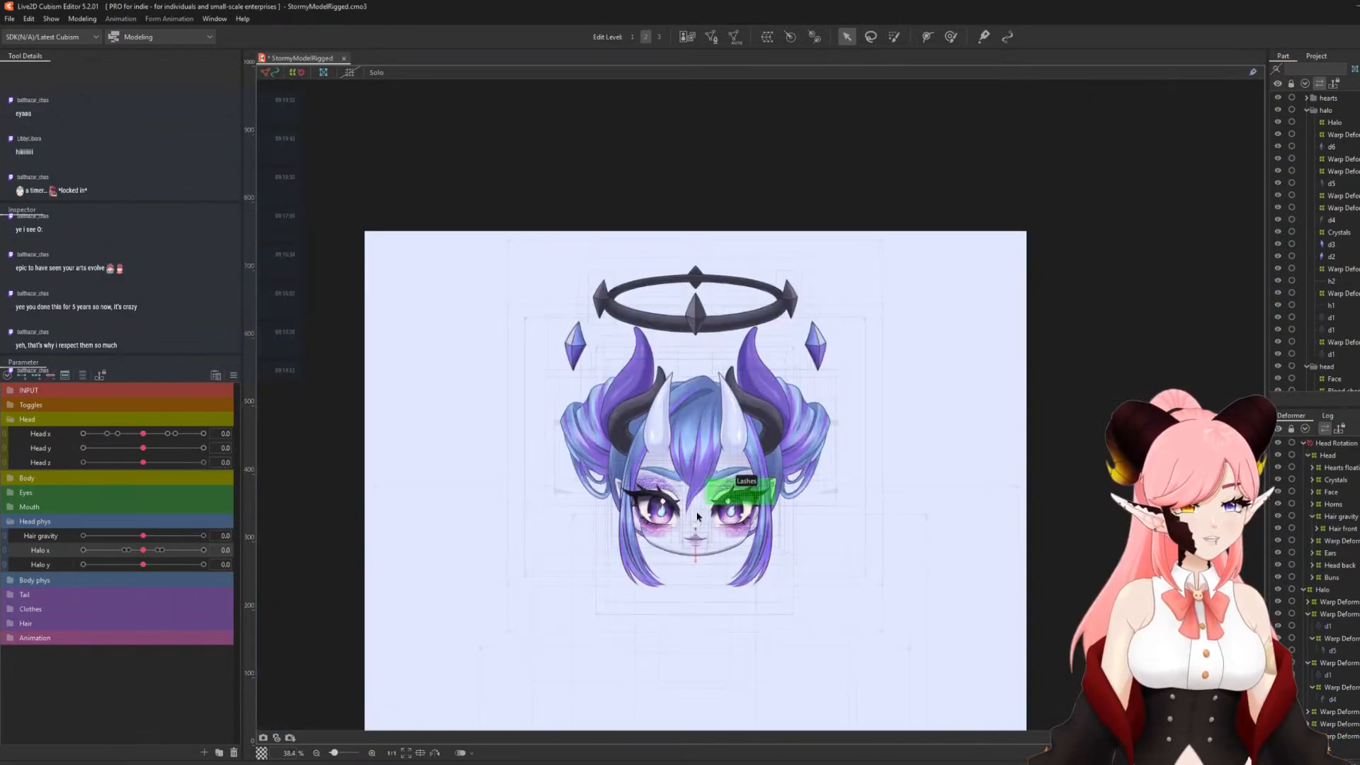
{"action": "scroll", "coordinate": [708, 553], "scroll_direction": "up", "scroll_amount": 3}
{"action": "scroll", "coordinate": [708, 556], "scroll_direction": "down", "scroll_amount": 3}
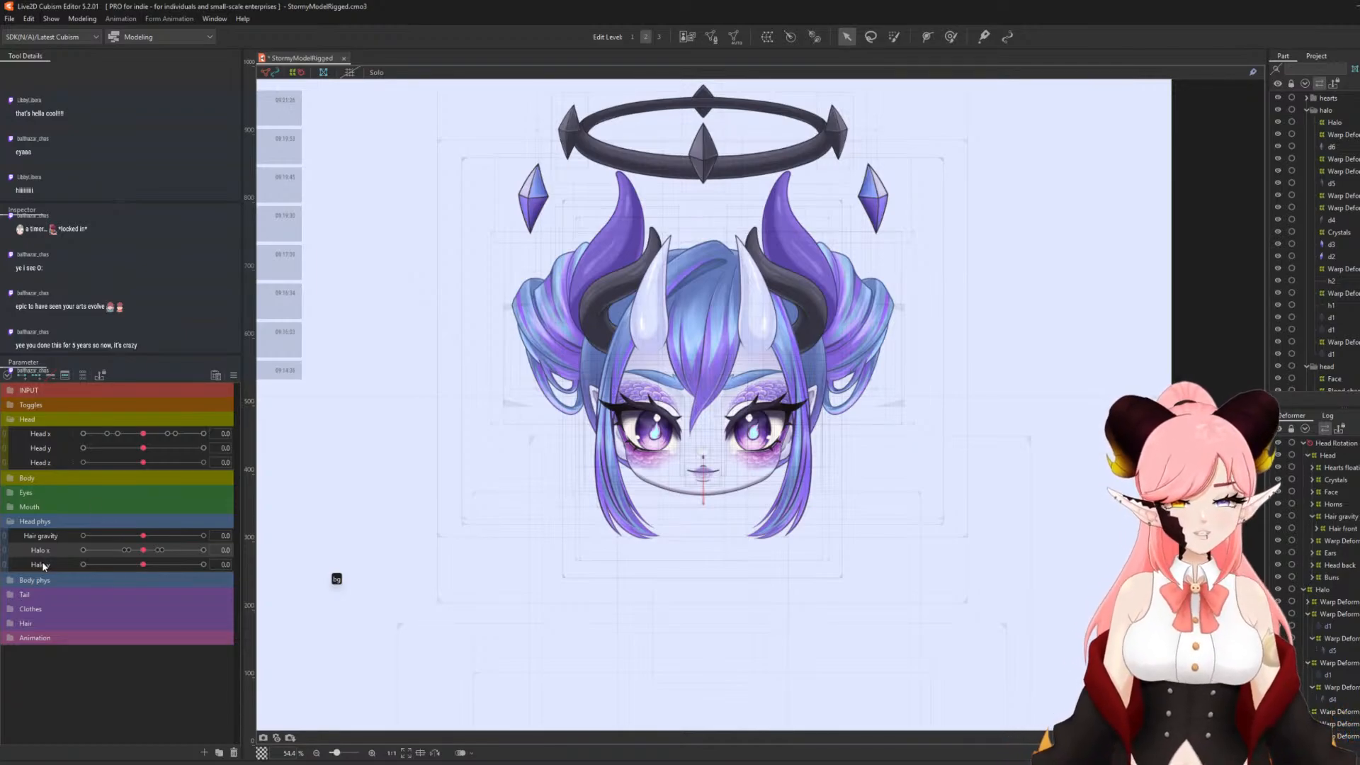
- Create a Halo z parameter under Head phys with an ID beginning with PhysHal and a range of -30 to 30
{"action": "left_click", "coordinate": [204, 752]}
{"action": "type", "text": "Halo z"}
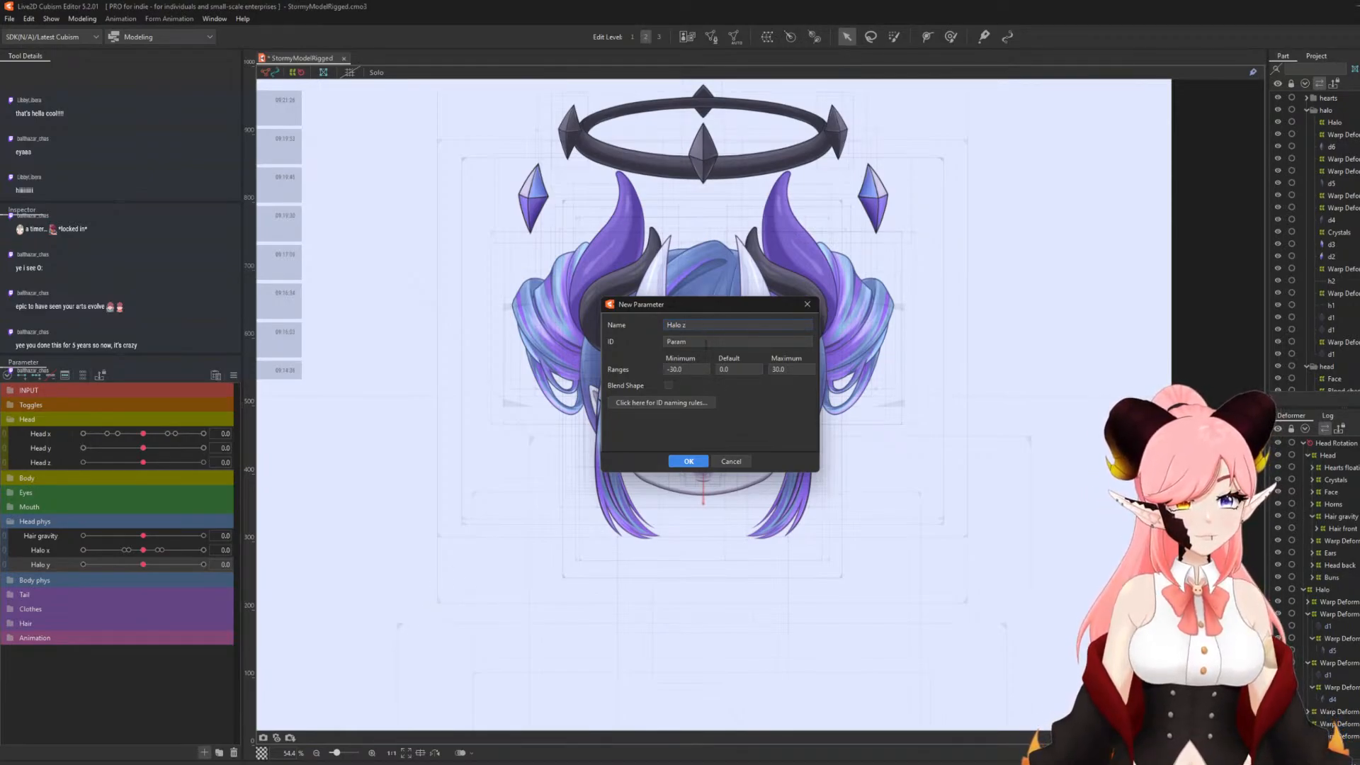
{"action": "double_click", "coordinate": [713, 345]}
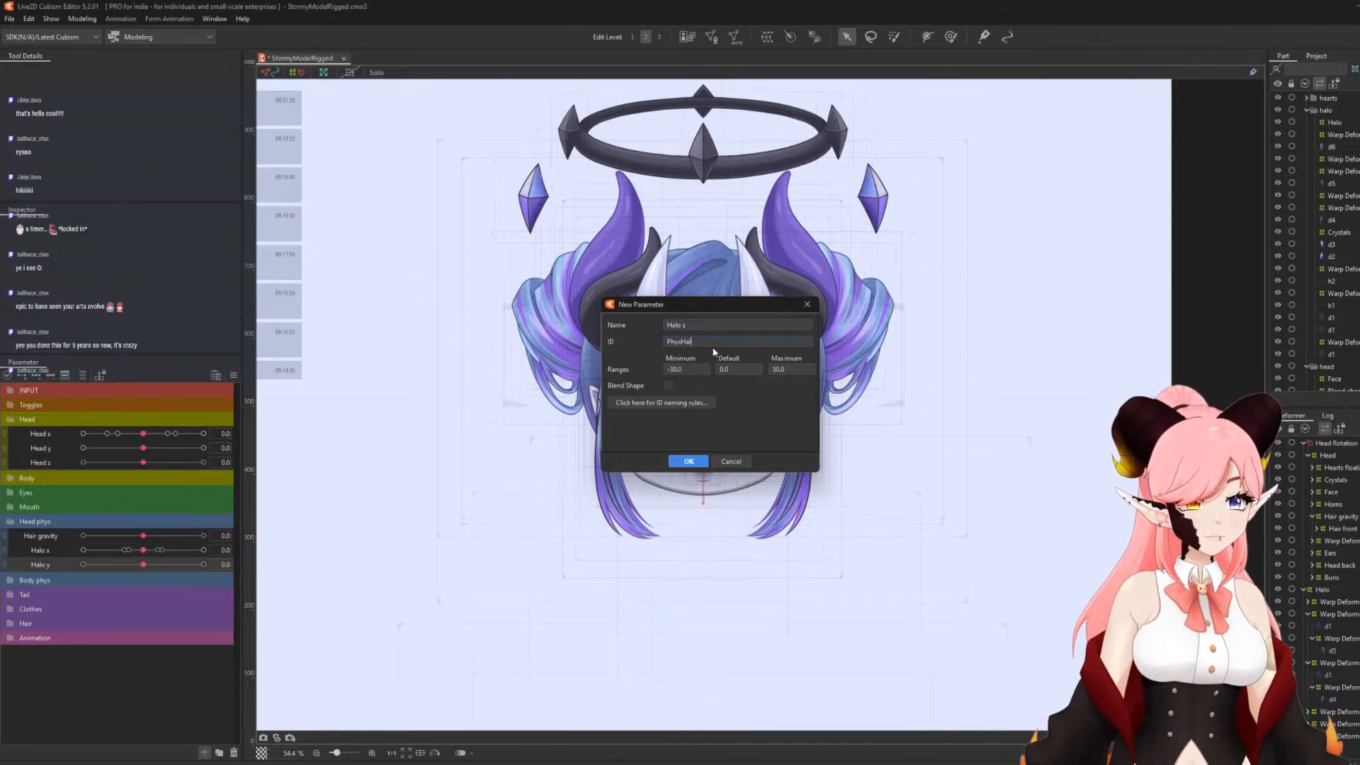
{"action": "left_click", "coordinate": [671, 462]}
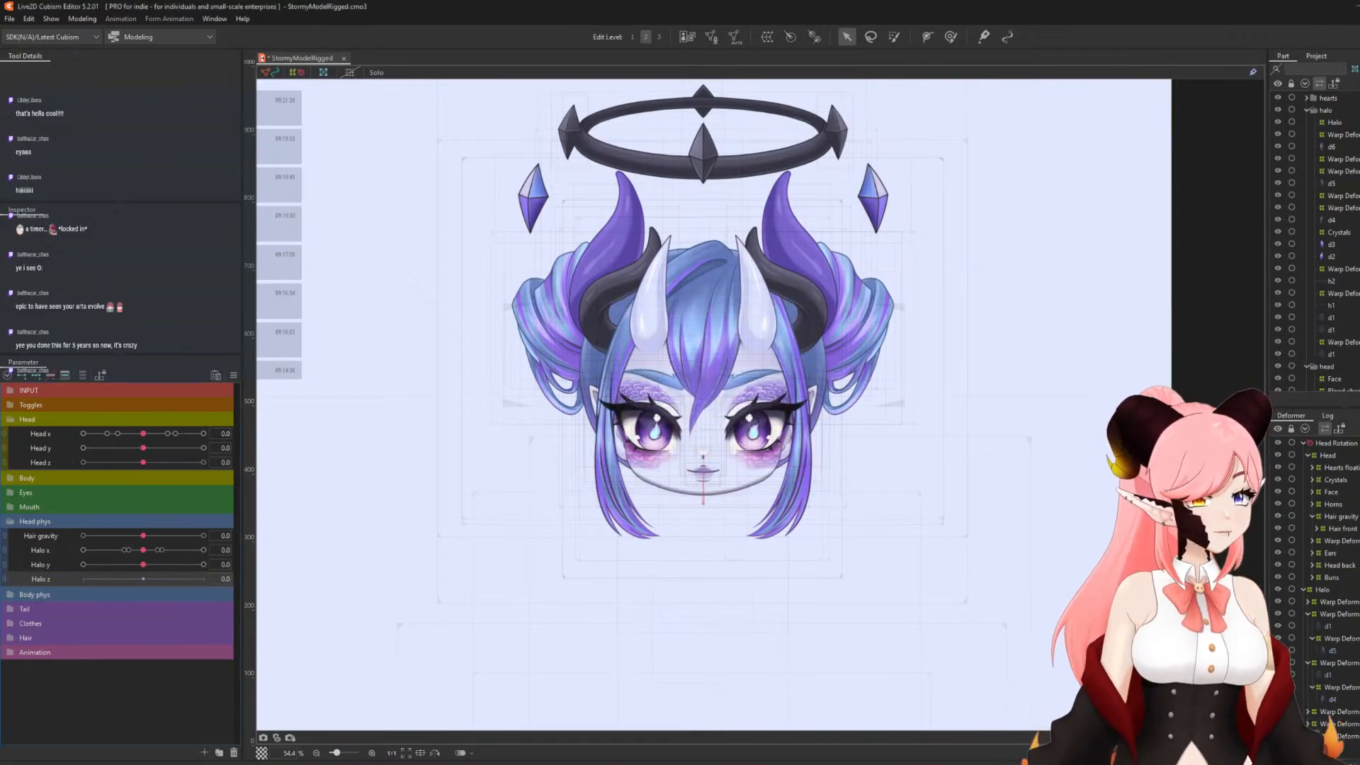
- Add three keys on Halo z to the Halo warp deformer and set Head z to -30 as a pose reference
{"action": "left_click", "coordinate": [1330, 591]}
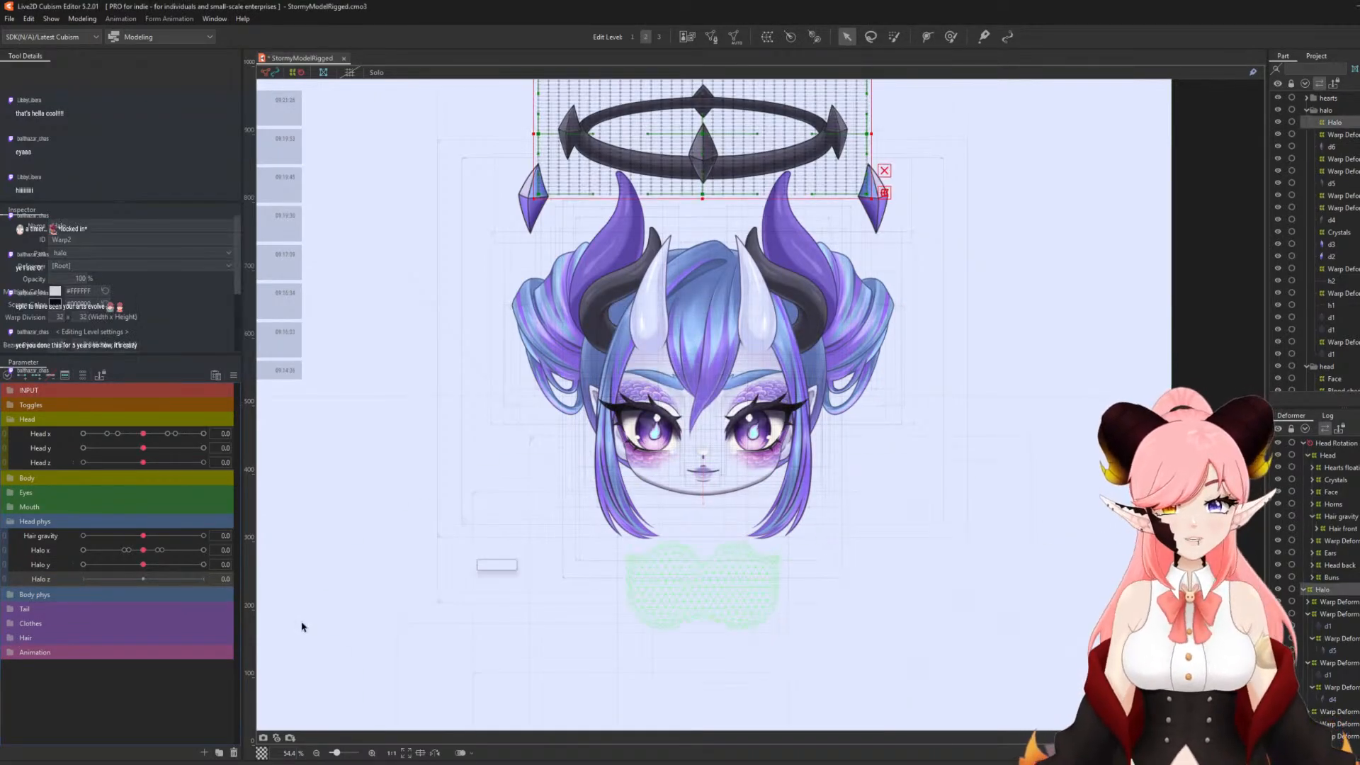
{"action": "left_click", "coordinate": [36, 376]}
{"action": "left_click_drag", "start_coordinate": [143, 462], "coordinate": [83, 461]}
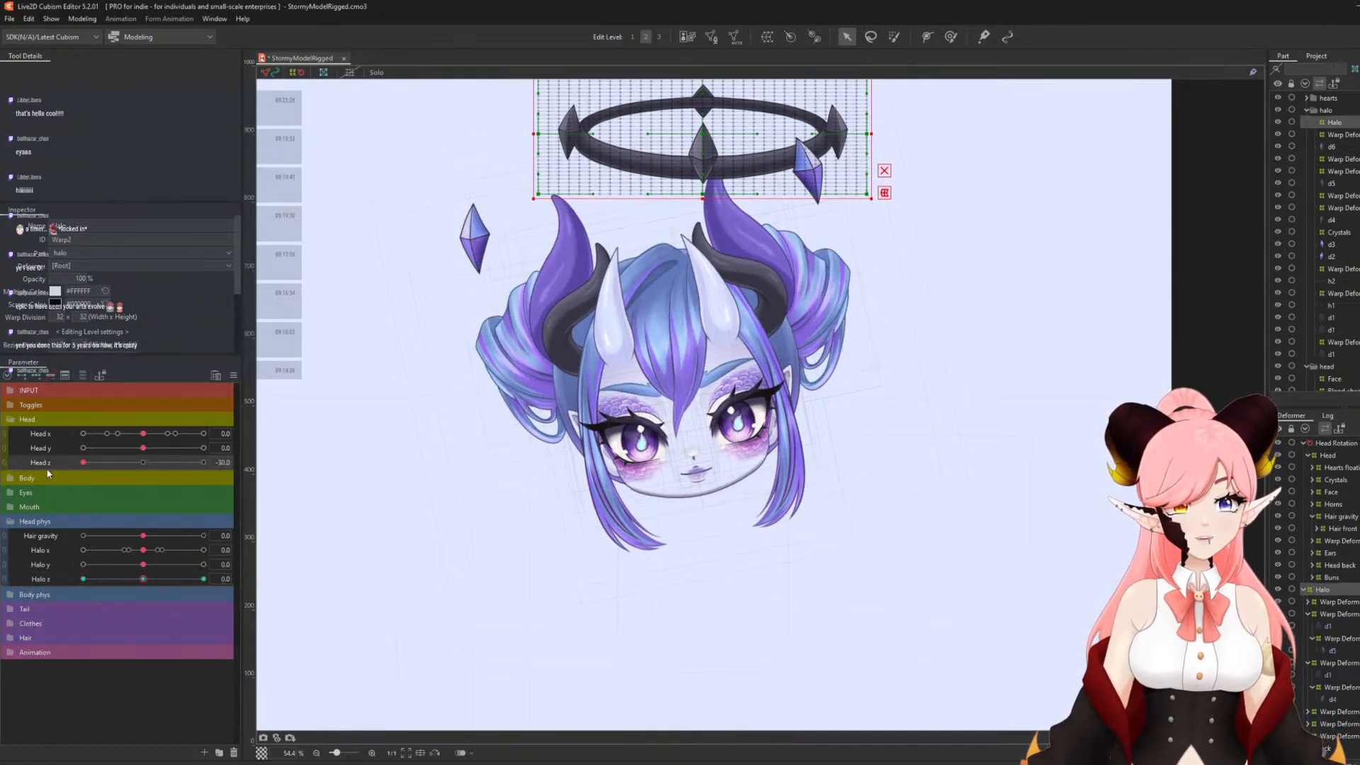
- At Halo z -30, rotate the Halo warp deformer and move it so the ring sits tilted between the two side crystals
{"action": "left_click_drag", "start_coordinate": [143, 580], "coordinate": [83, 579]}
{"action": "scroll", "coordinate": [807, 402], "scroll_direction": "down", "scroll_amount": 3}
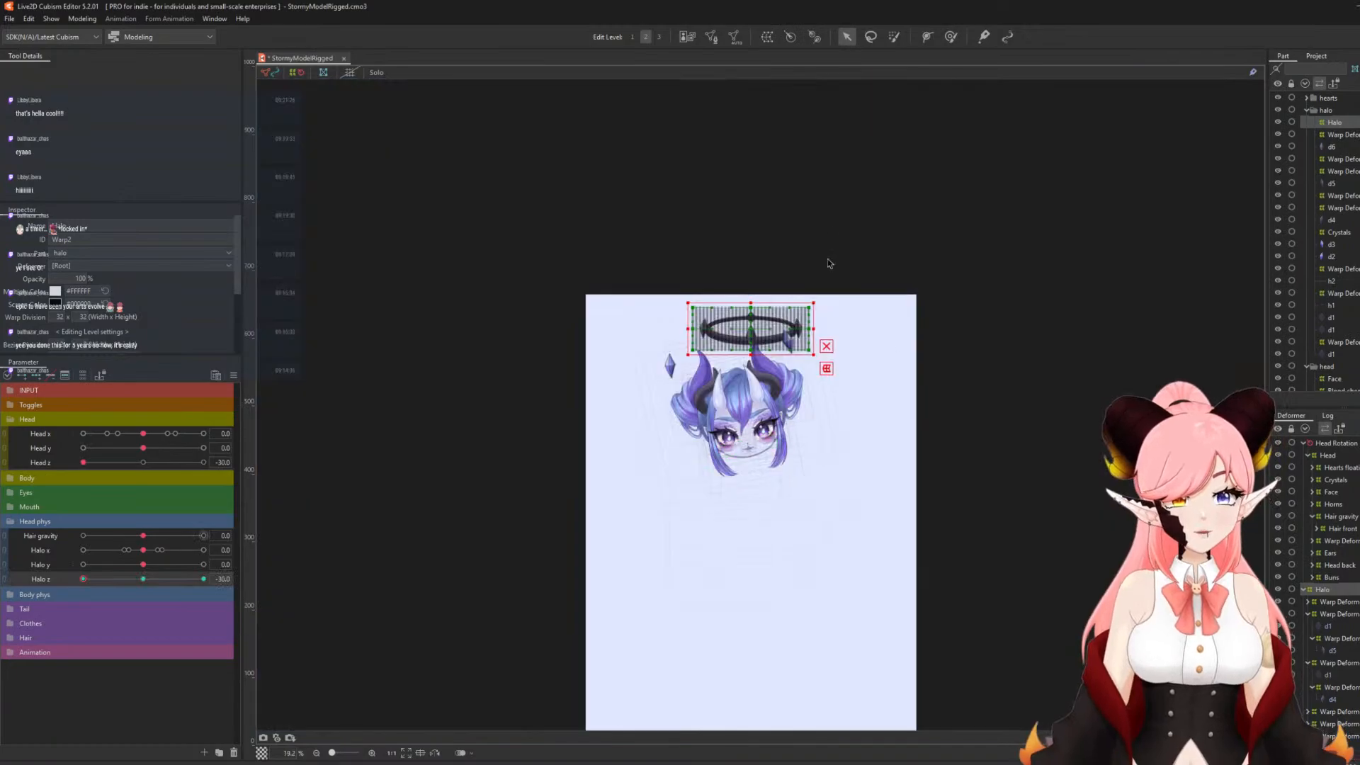
{"action": "scroll", "coordinate": [827, 266], "scroll_direction": "up", "scroll_amount": 3}
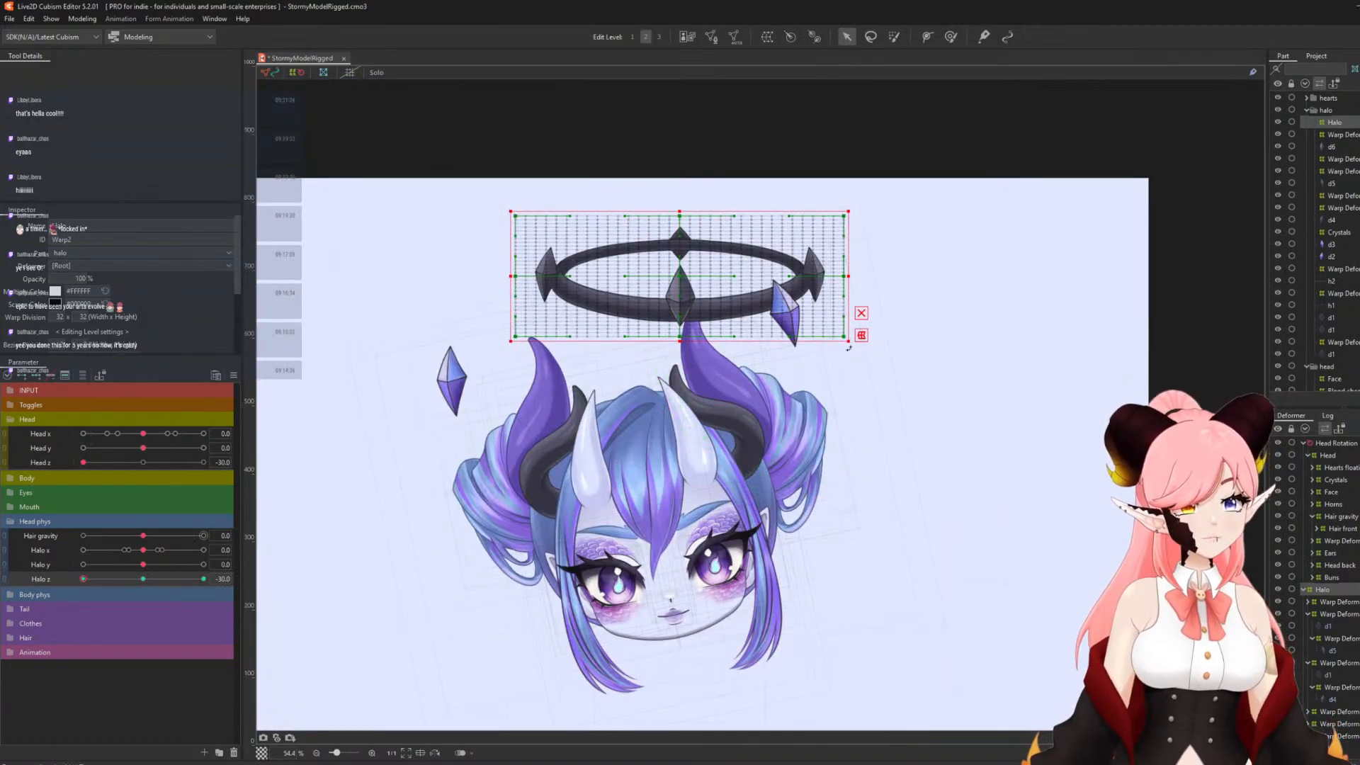
{"action": "left_click_drag", "start_coordinate": [859, 354], "coordinate": [868, 304]}
{"action": "left_click_drag", "start_coordinate": [673, 274], "coordinate": [593, 299]}
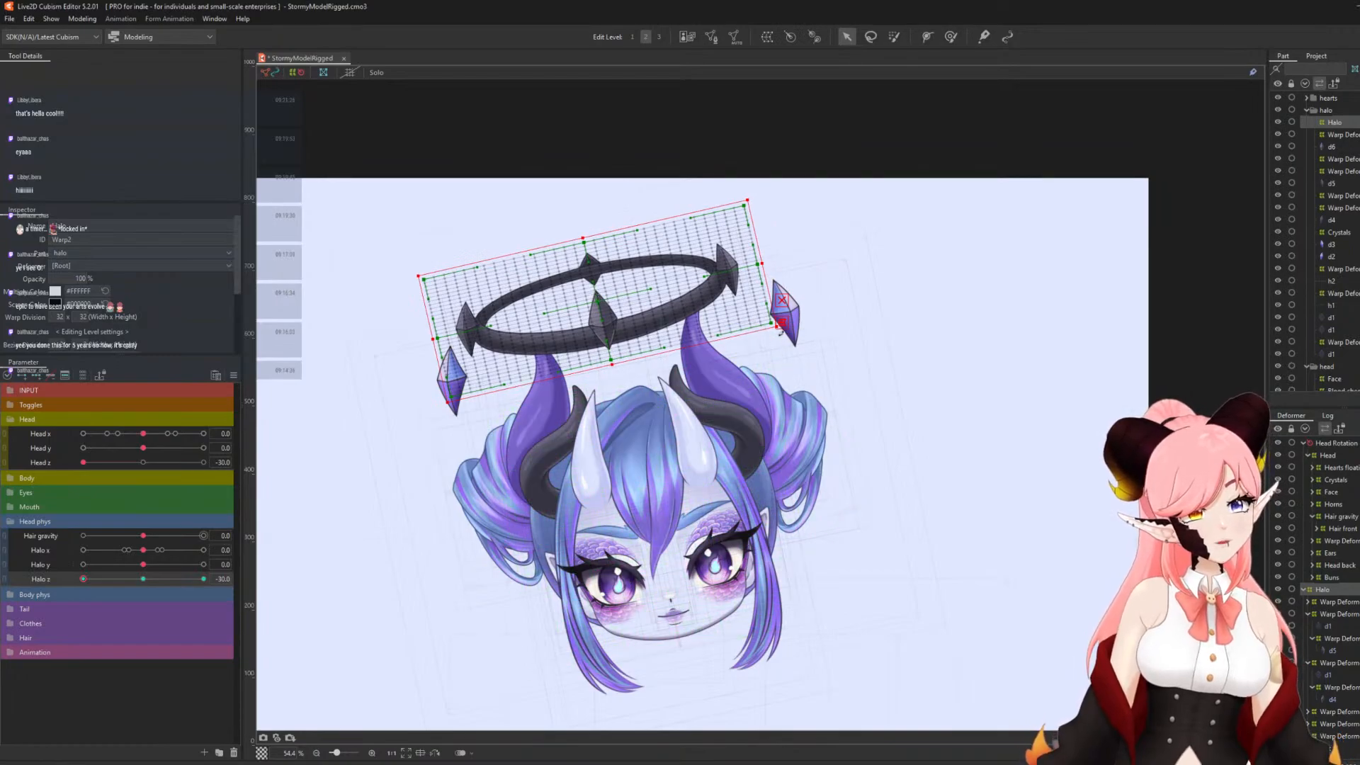
{"action": "left_click_drag", "start_coordinate": [780, 332], "coordinate": [783, 329]}
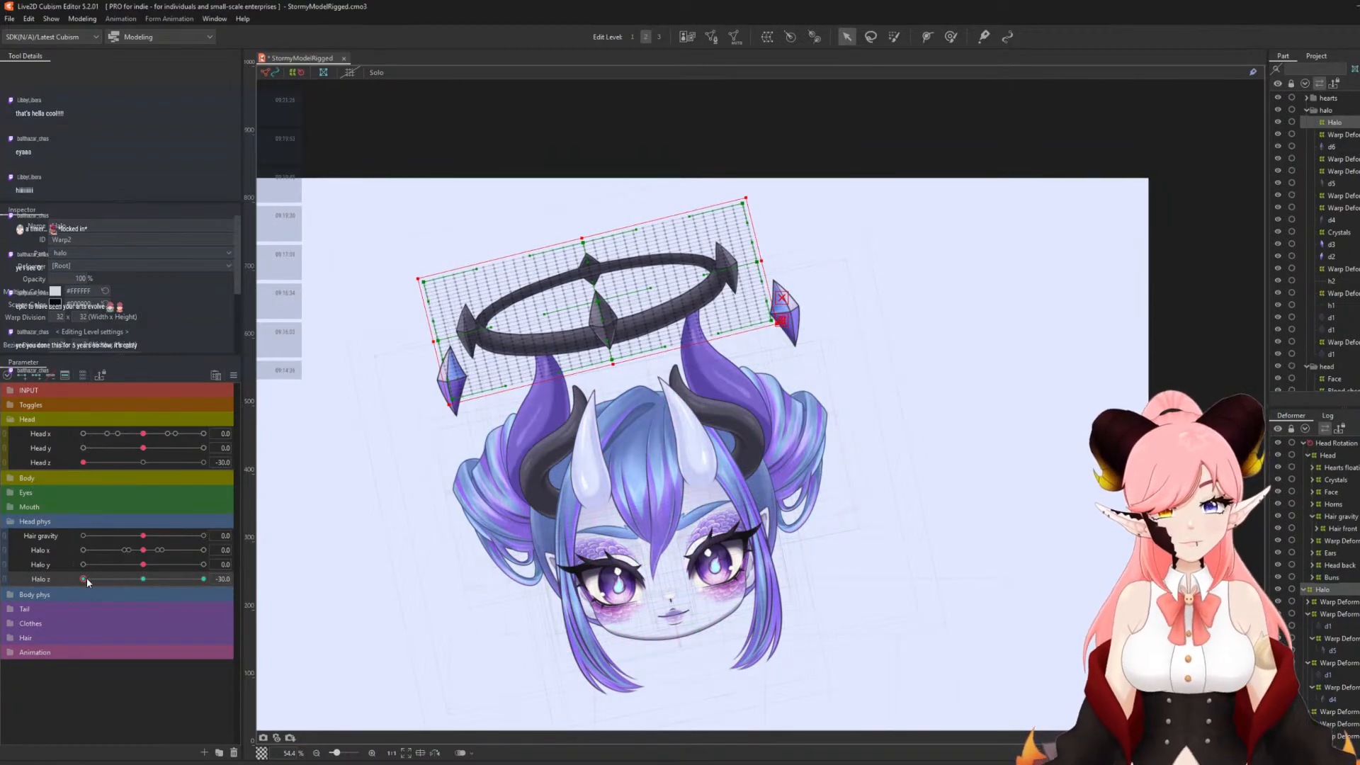
- Reflect the halo's -30 pose horizontally to Halo z 30, reset Head z to 0 and check the Halo z range
{"action": "left_click_drag", "start_coordinate": [85, 579], "coordinate": [260, 559]}
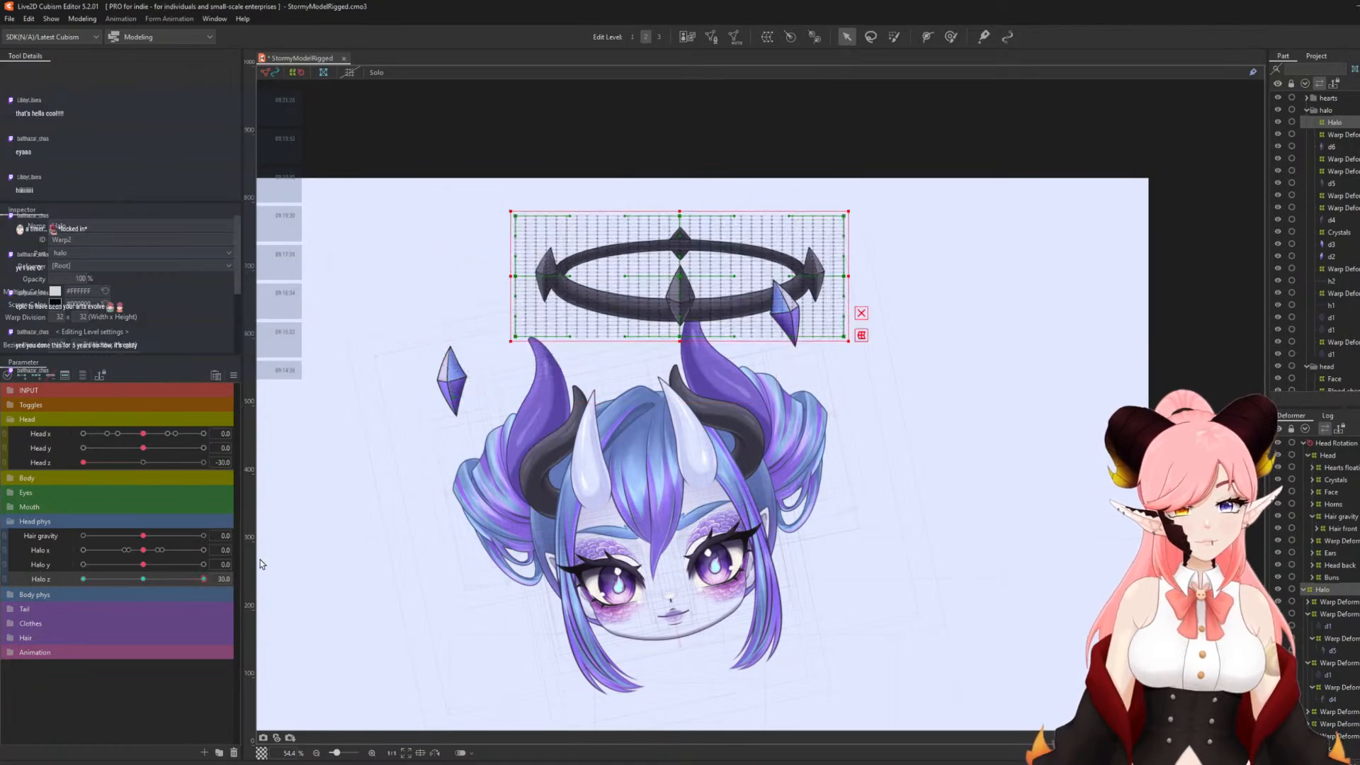
{"action": "left_click", "coordinate": [85, 579]}
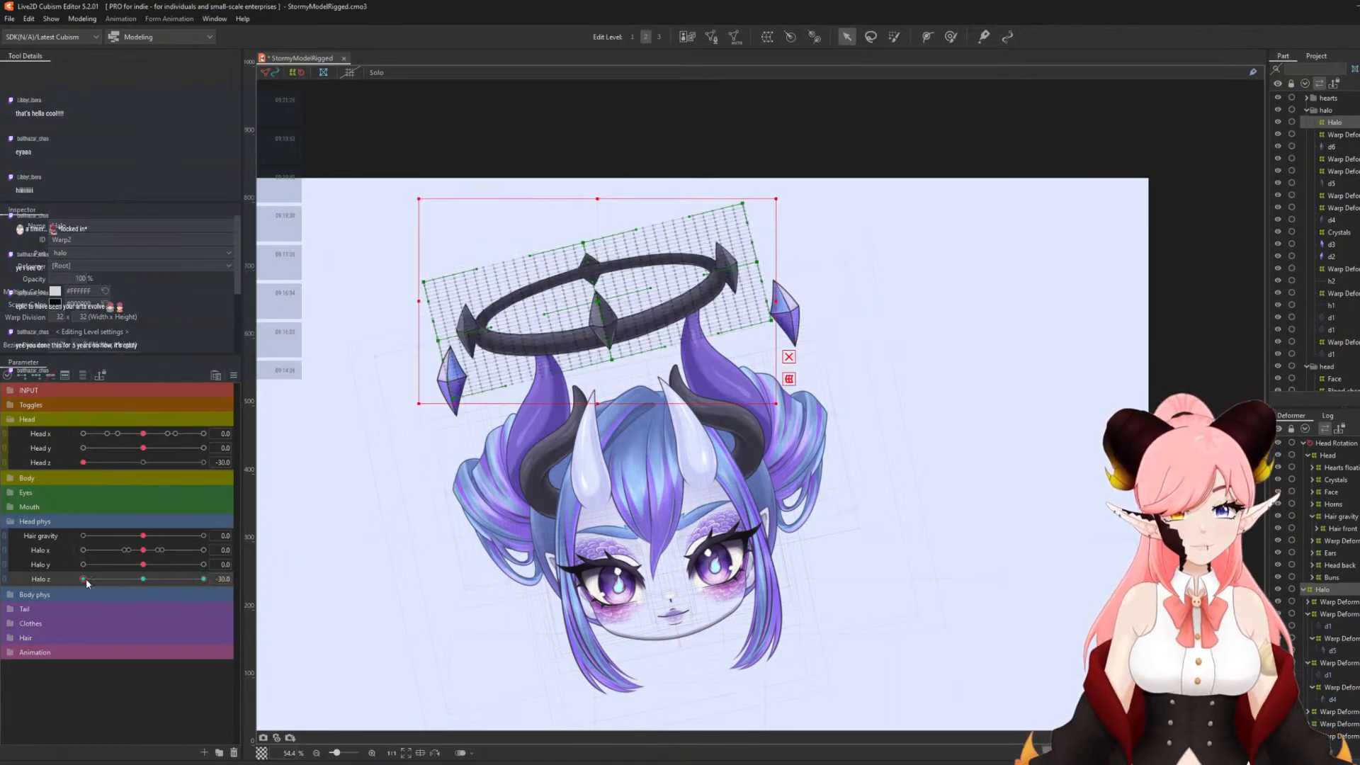
{"action": "left_click", "coordinate": [234, 374]}
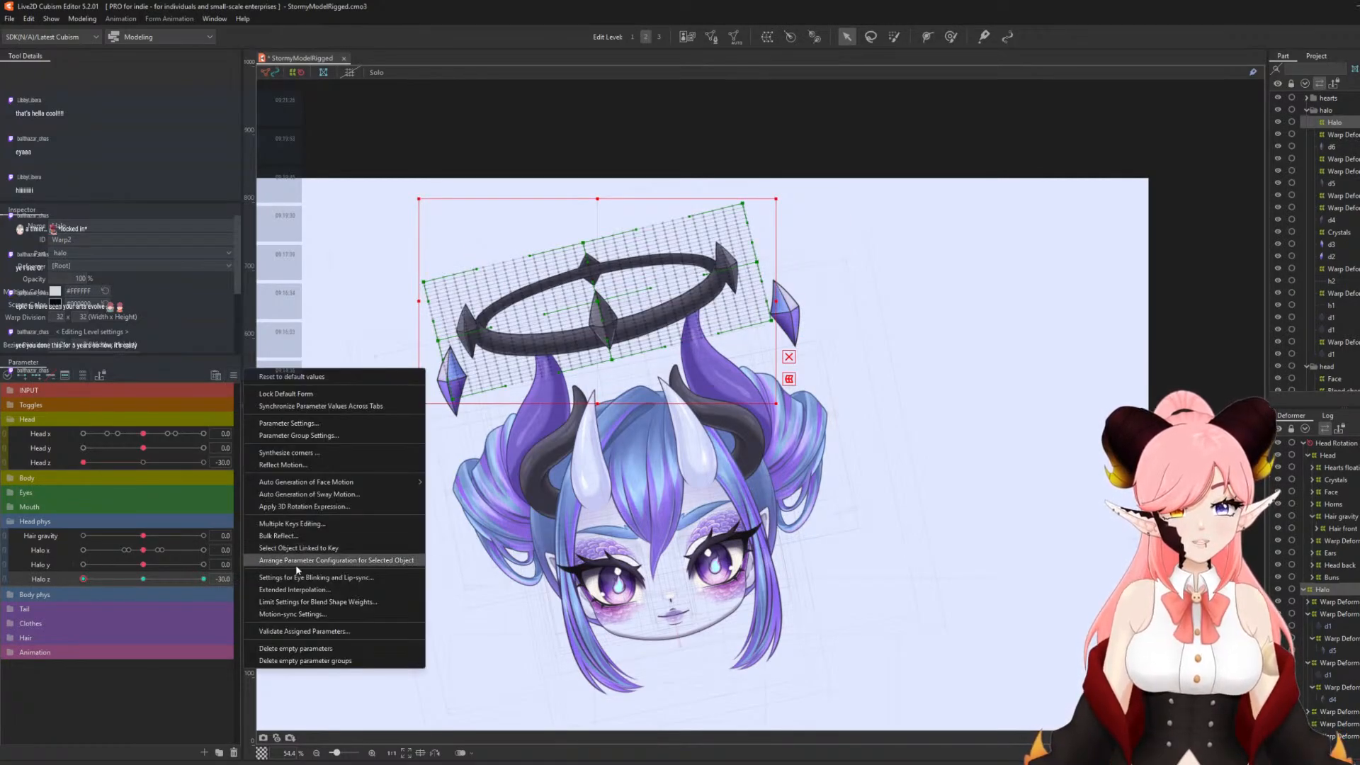
{"action": "left_click", "coordinate": [312, 465]}
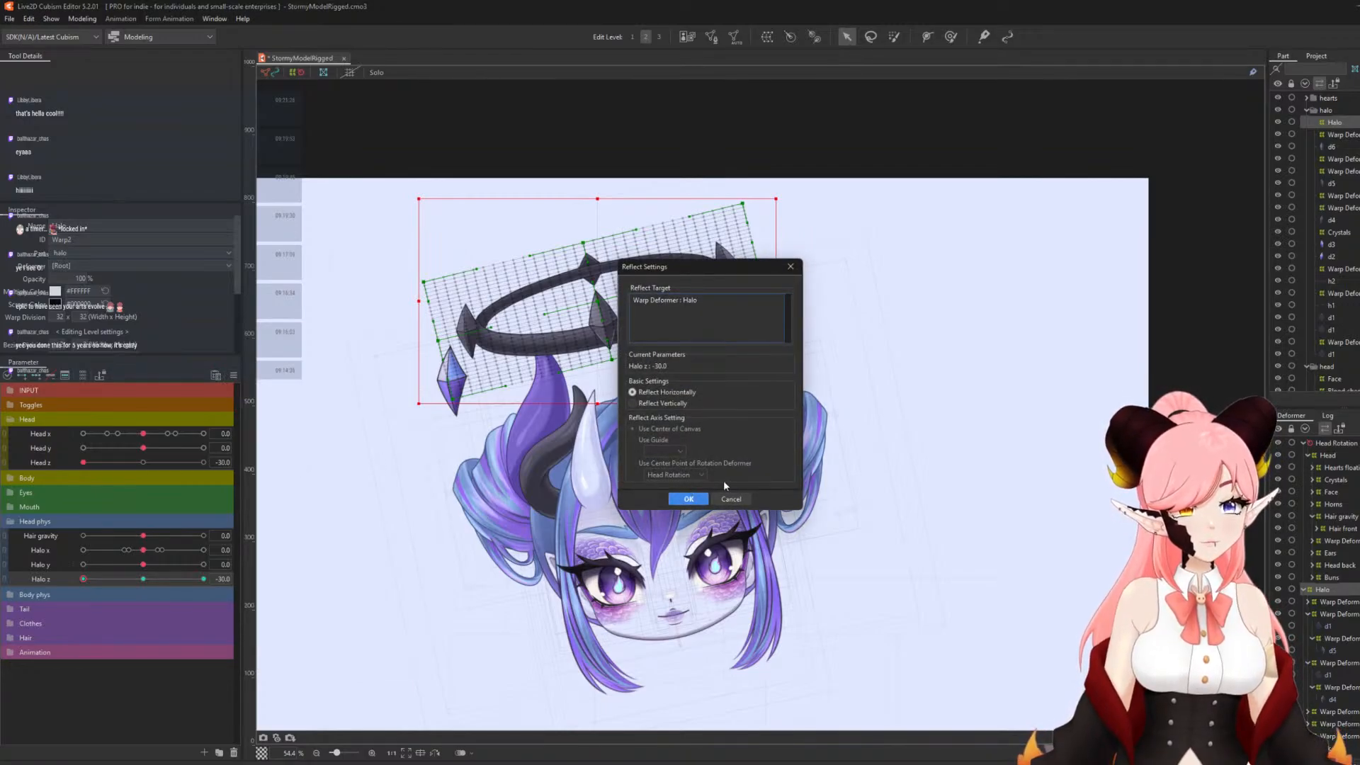
{"action": "left_click", "coordinate": [687, 499]}
{"action": "left_click_drag", "start_coordinate": [296, 582], "coordinate": [427, 566]}
{"action": "left_click", "coordinate": [149, 462]}
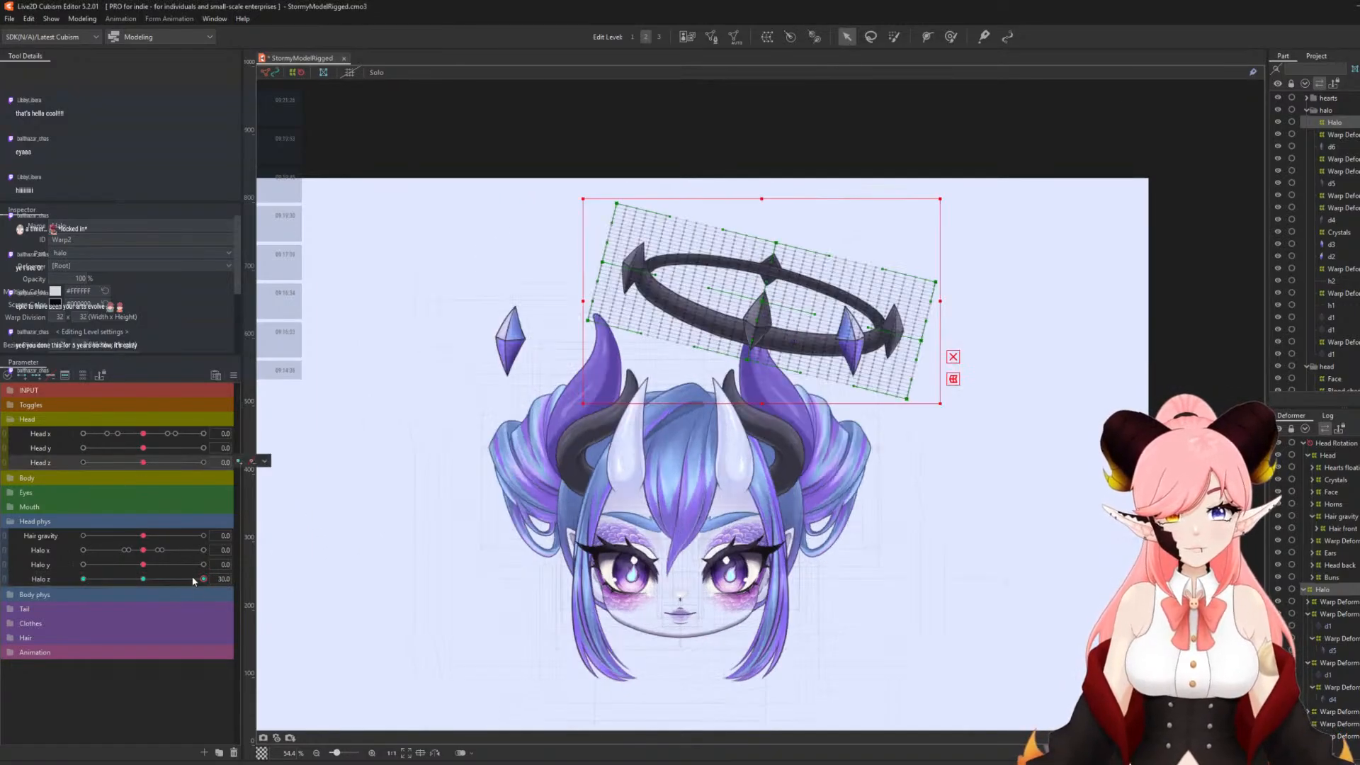
{"action": "left_click_drag", "start_coordinate": [196, 578], "coordinate": [3, 559]}
{"action": "left_click", "coordinate": [145, 579]}
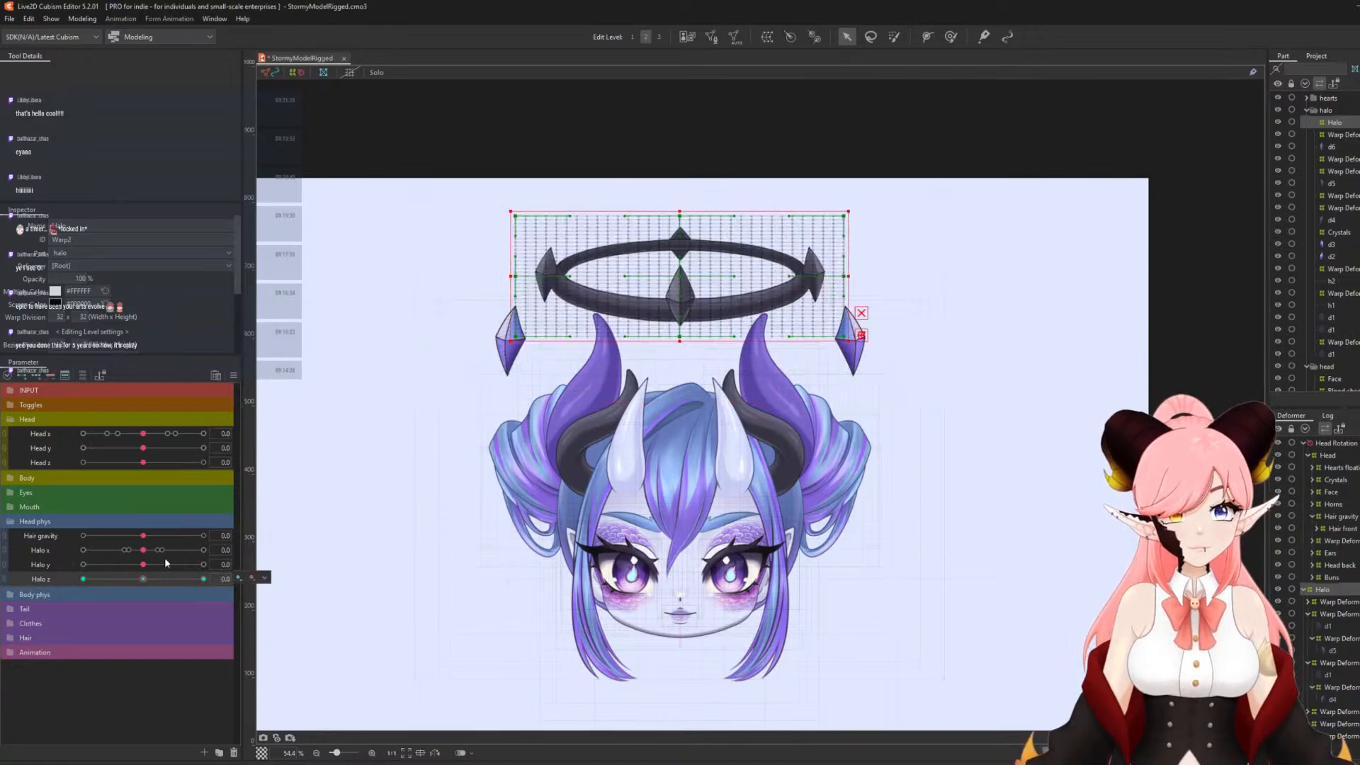
- Apply ellipse interpolation with 3 points to the Halo deformer's Halo z keyforms
{"action": "left_click", "coordinate": [233, 375]}
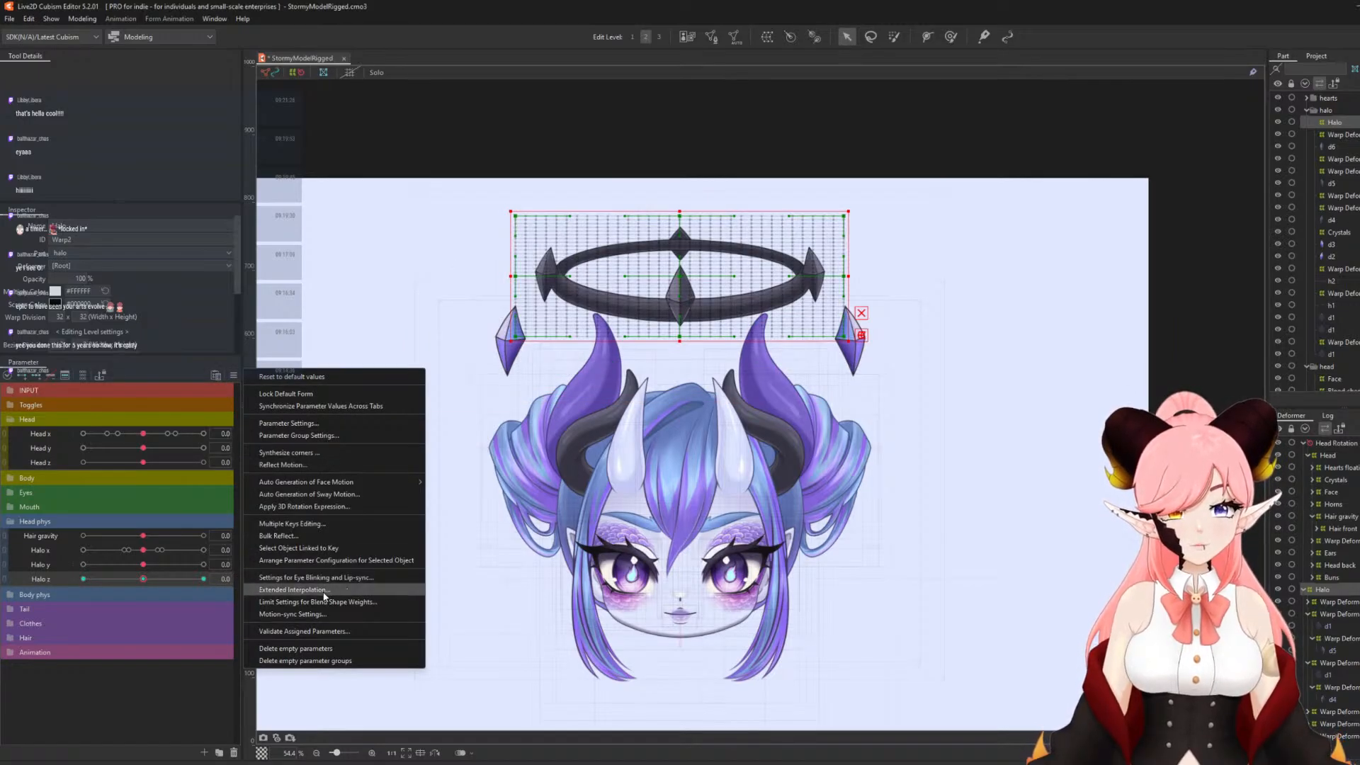
{"action": "left_click", "coordinate": [318, 590]}
{"action": "left_click", "coordinate": [684, 377]}
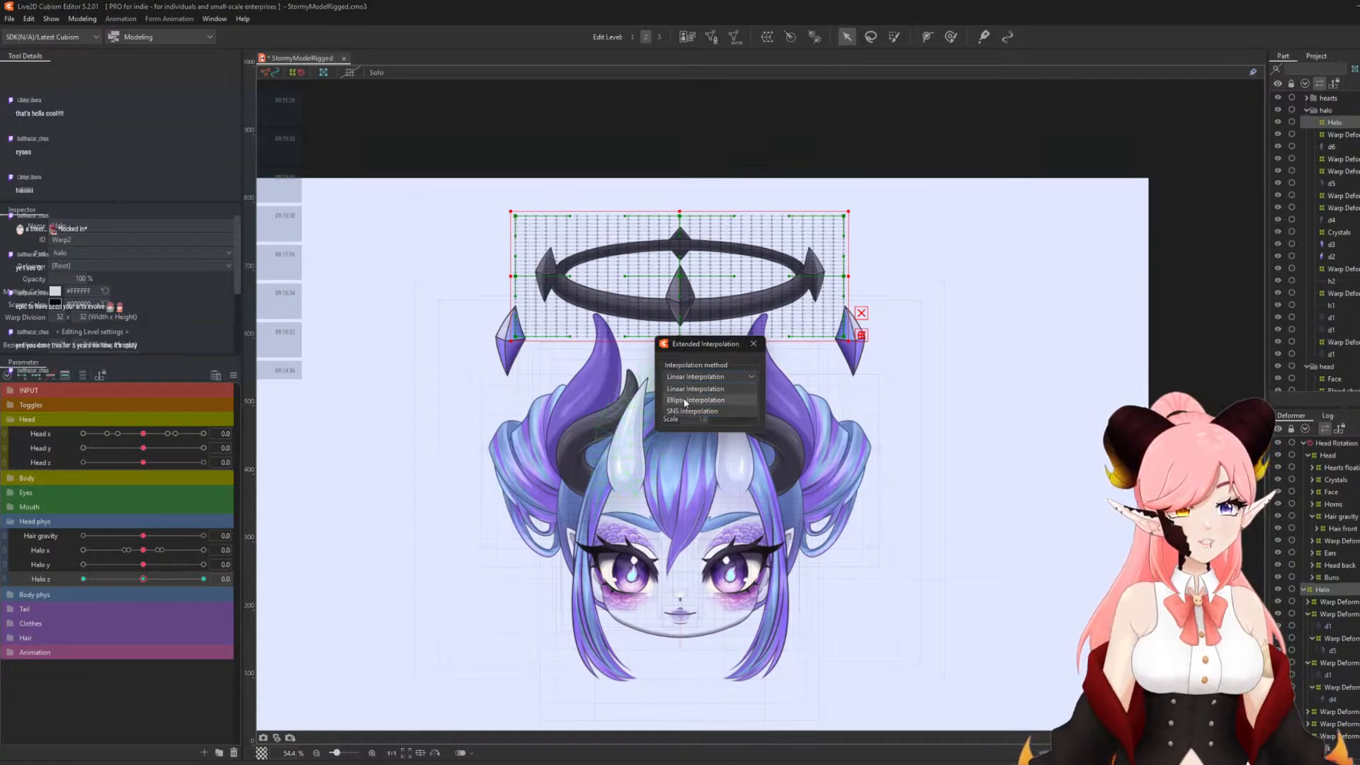
{"action": "left_click", "coordinate": [688, 401]}
{"action": "left_click", "coordinate": [712, 404]}
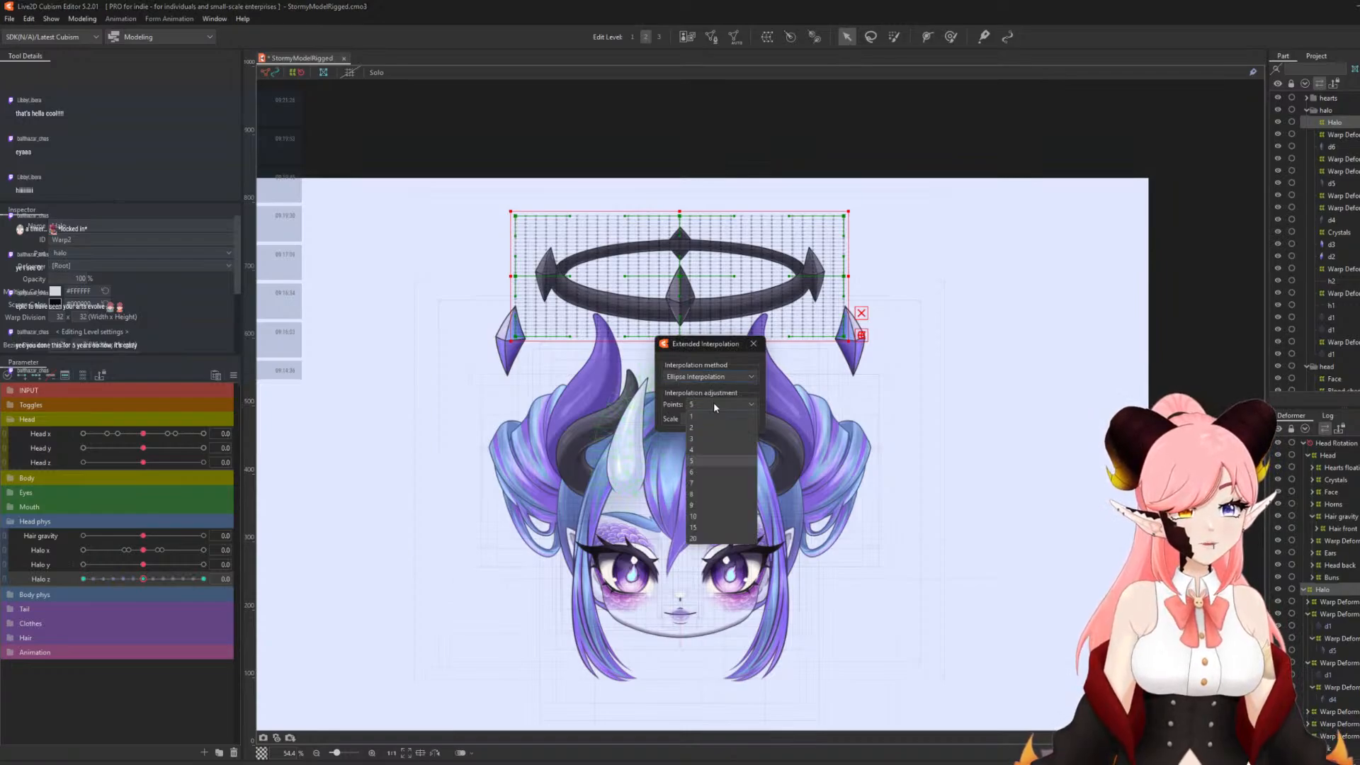
{"action": "left_click", "coordinate": [704, 439]}
{"action": "left_click", "coordinate": [754, 344]}
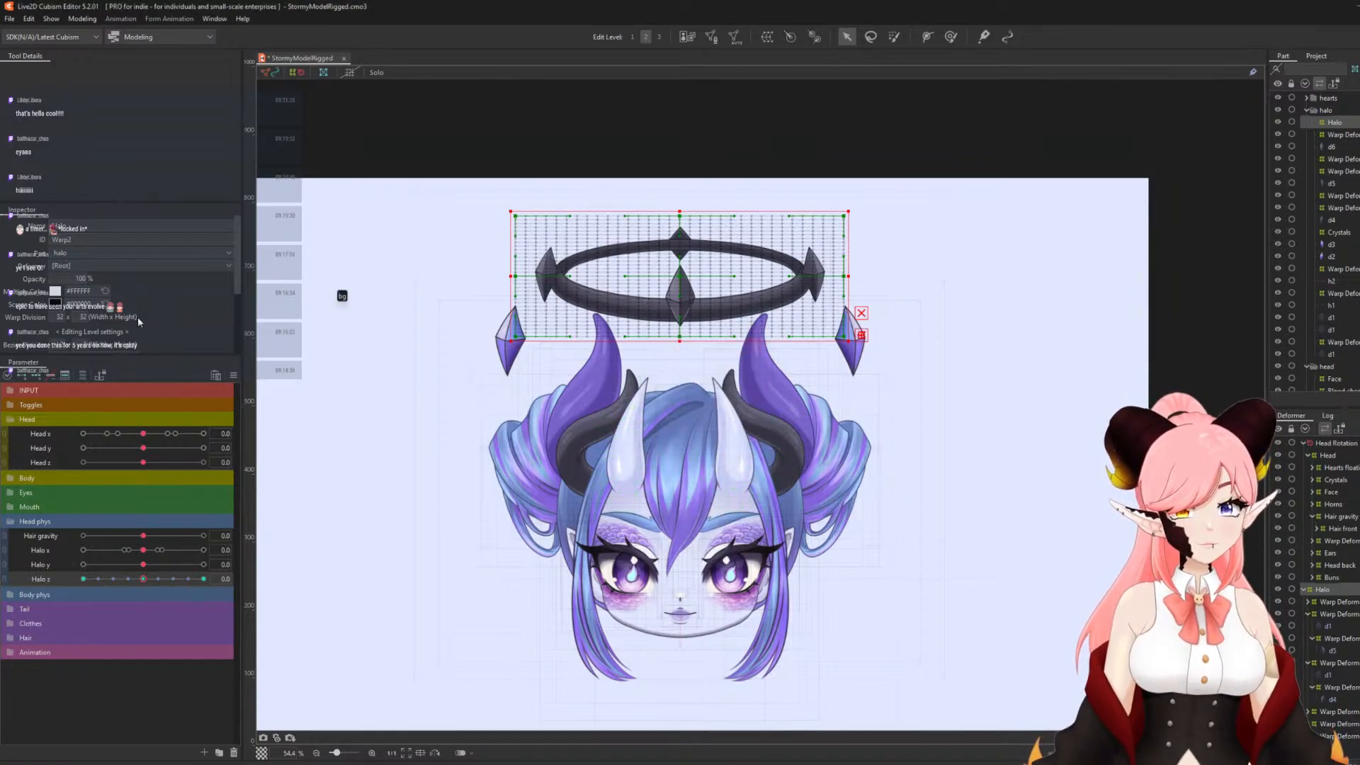
- Duplicate the Halo y group in Physics Settings and name the copy Halo z
{"action": "left_click", "coordinate": [82, 18]}
{"action": "left_click", "coordinate": [106, 265]}
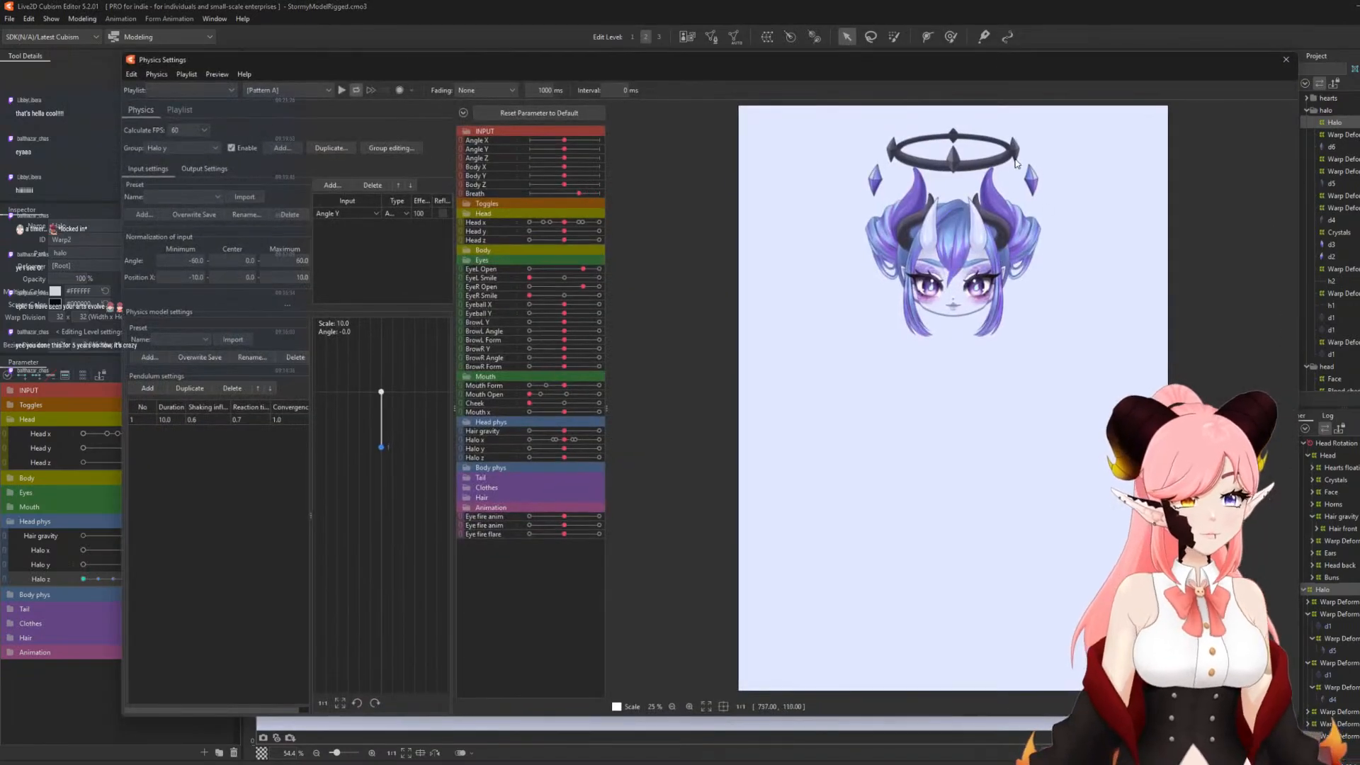
{"action": "left_click", "coordinate": [331, 148]}
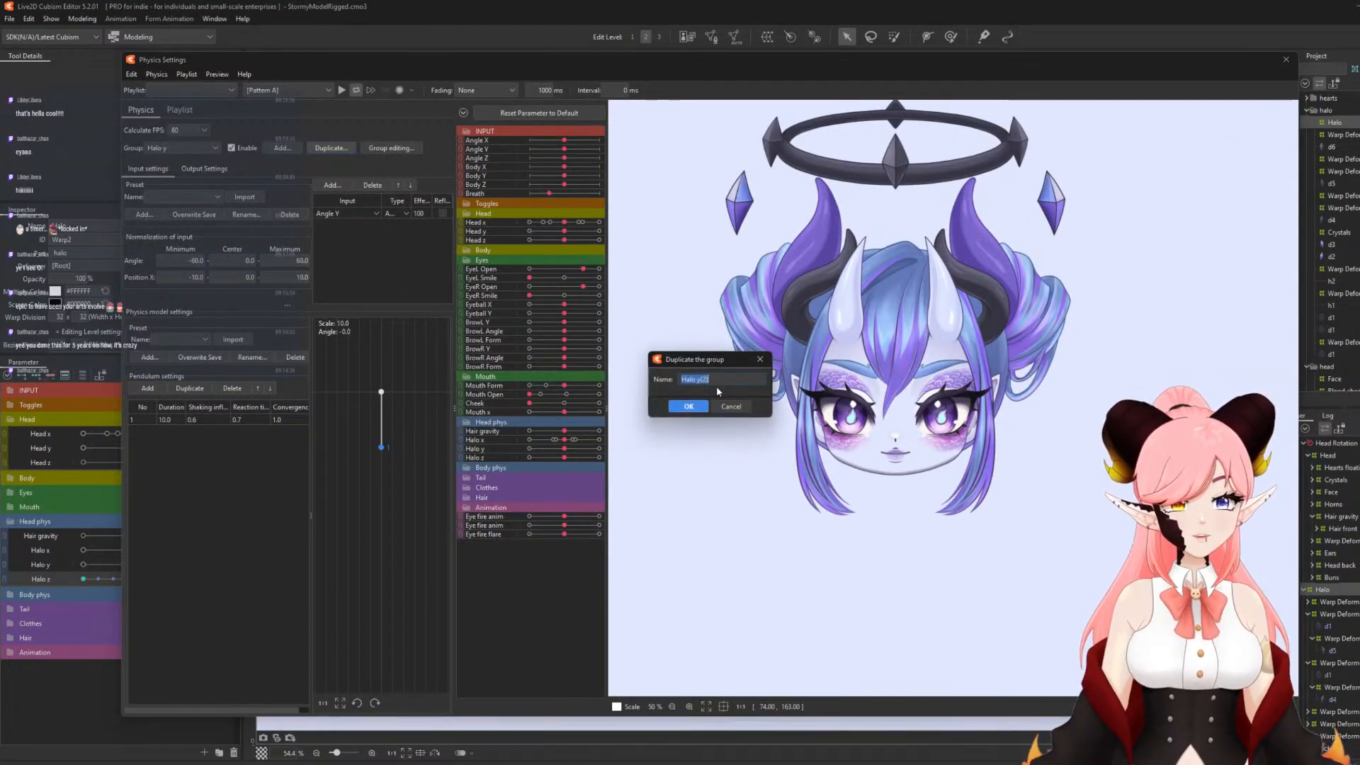
{"action": "left_click", "coordinate": [703, 379]}
{"action": "left_click_drag", "start_coordinate": [699, 379], "coordinate": [731, 383]}
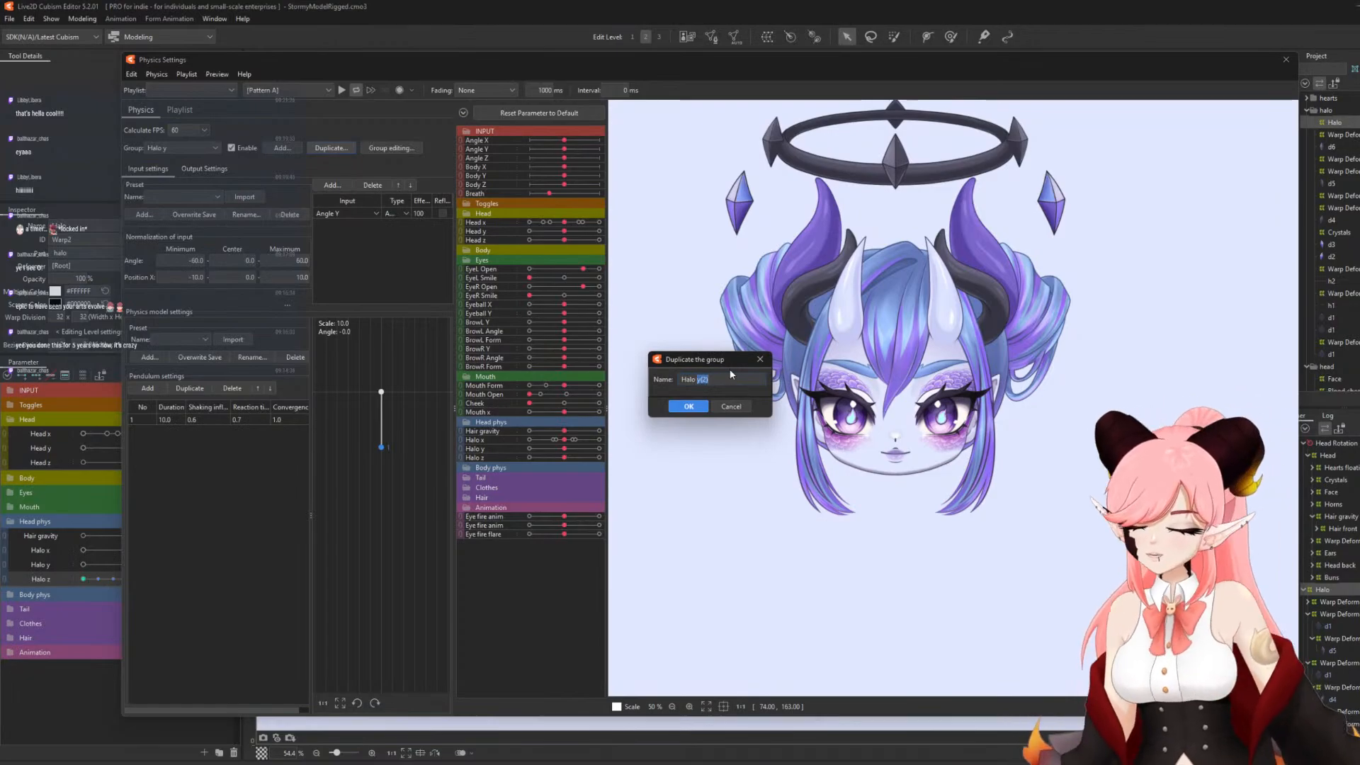
{"action": "type", "text": "z"}
{"action": "left_click", "coordinate": [690, 408]}
- Set the Halo z physics group's input to Angle Z and its output to the Halo z parameter
{"action": "left_click", "coordinate": [339, 214]}
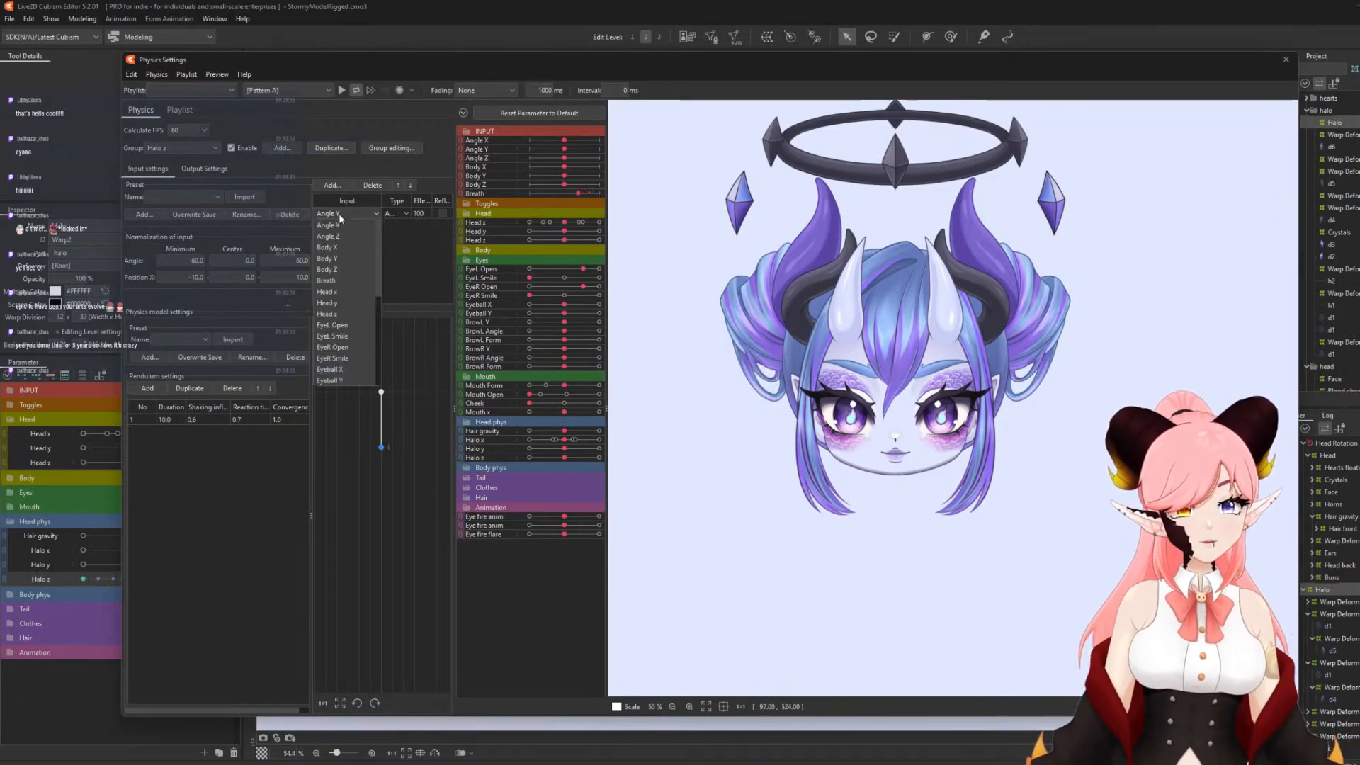
{"action": "left_click", "coordinate": [329, 236]}
{"action": "left_click", "coordinate": [204, 169]}
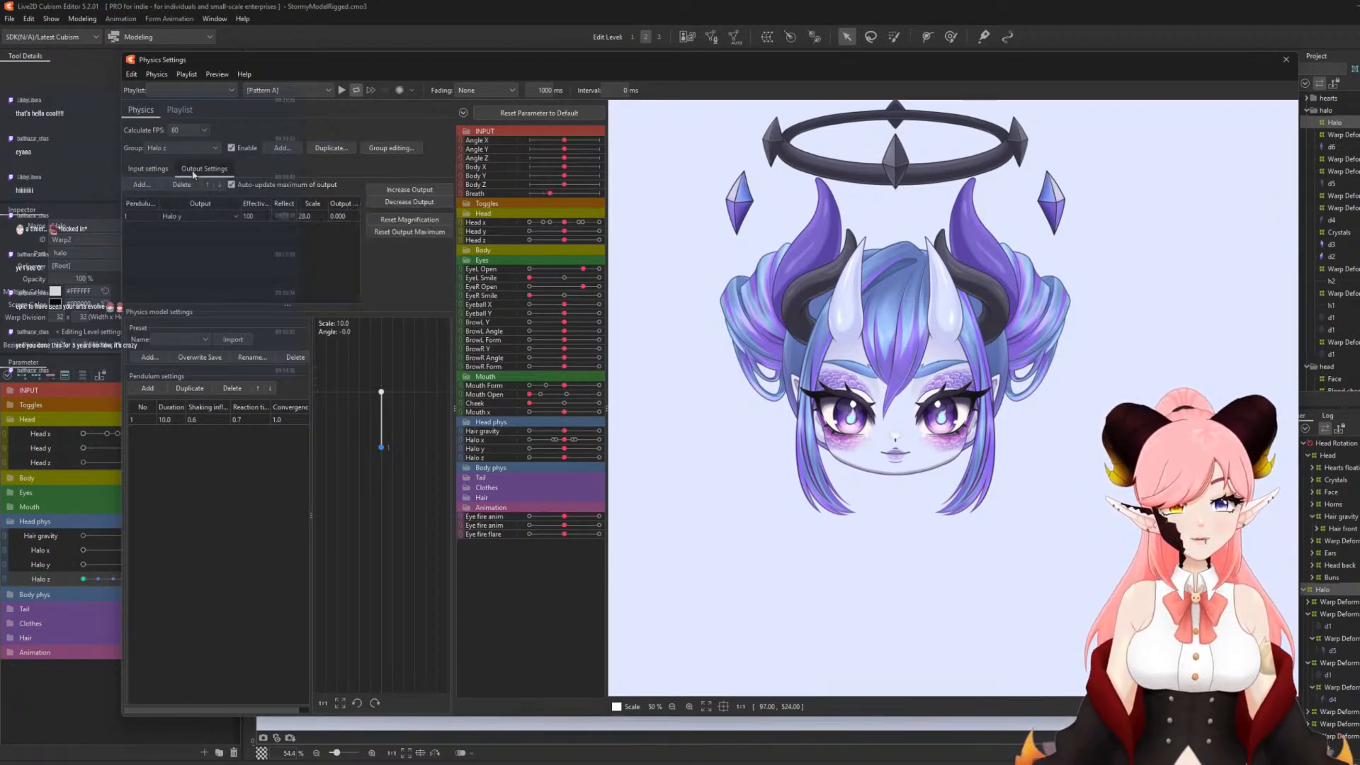
{"action": "left_click", "coordinate": [175, 215]}
{"action": "left_click_drag", "start_coordinate": [237, 243], "coordinate": [235, 337]}
{"action": "left_click", "coordinate": [215, 347]}
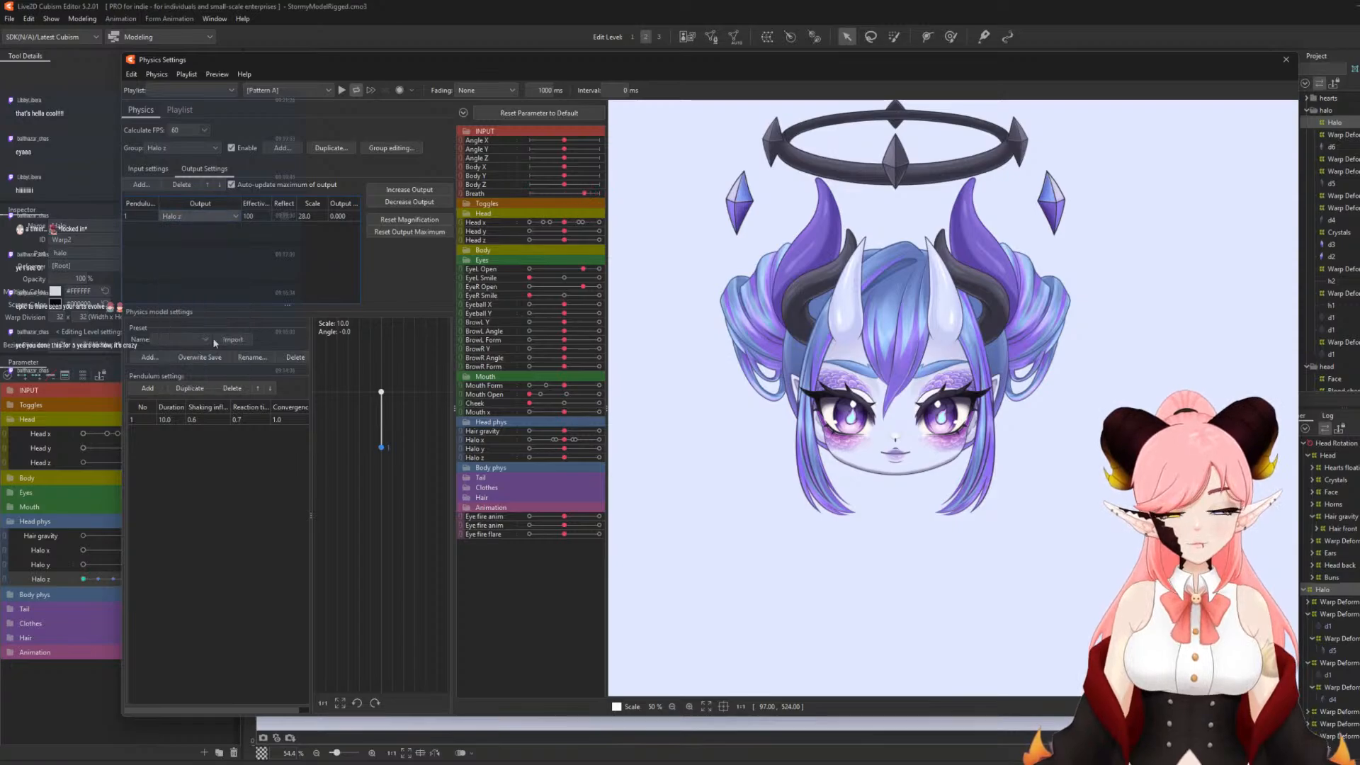
- Test the Halo z physics by moving the head around in the preview, and close Physics Settings
{"action": "key", "text": "XF86AudioLowerVolume"}
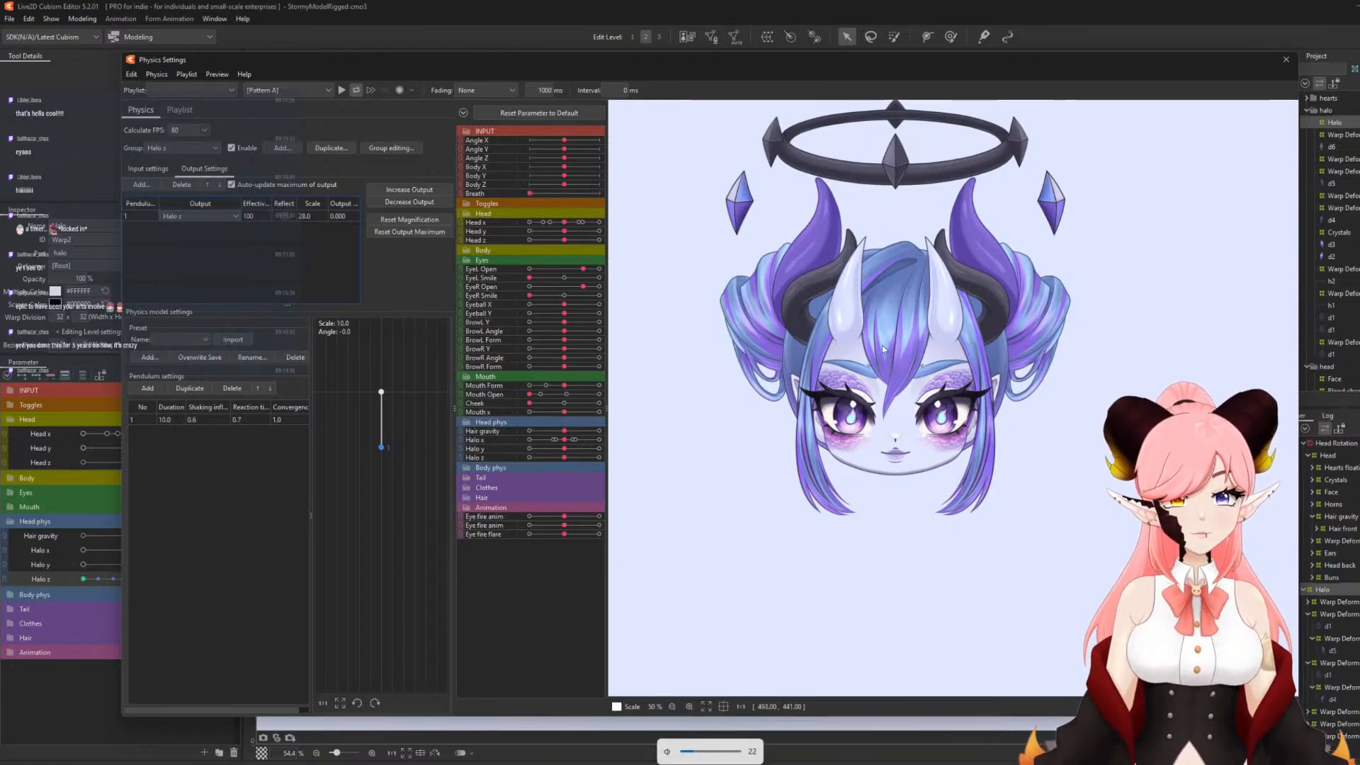
{"action": "left_click_drag", "start_coordinate": [983, 343], "coordinate": [1203, 326]}
{"action": "scroll", "coordinate": [922, 376], "scroll_direction": "down", "scroll_amount": 2}
{"action": "left_click_drag", "start_coordinate": [913, 374], "coordinate": [743, 495]}
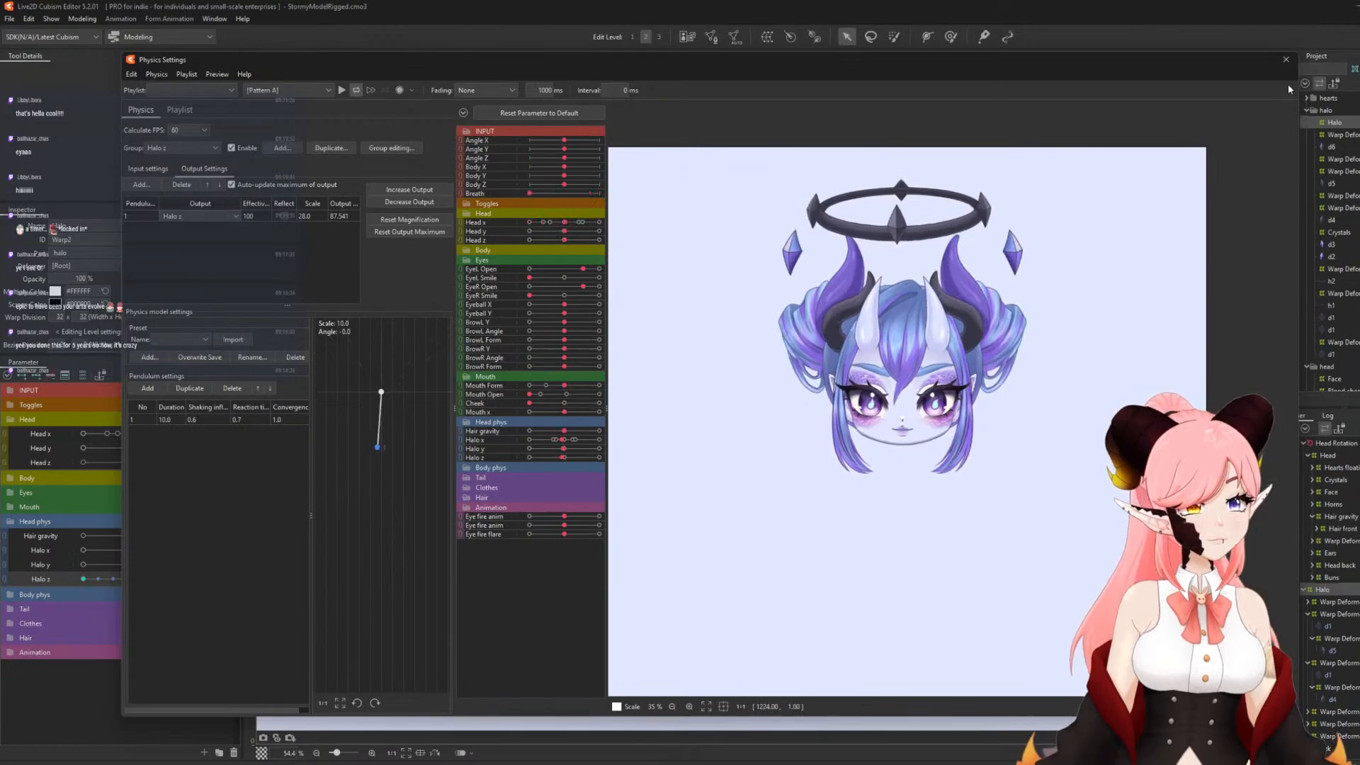
{"action": "left_click", "coordinate": [1286, 59]}
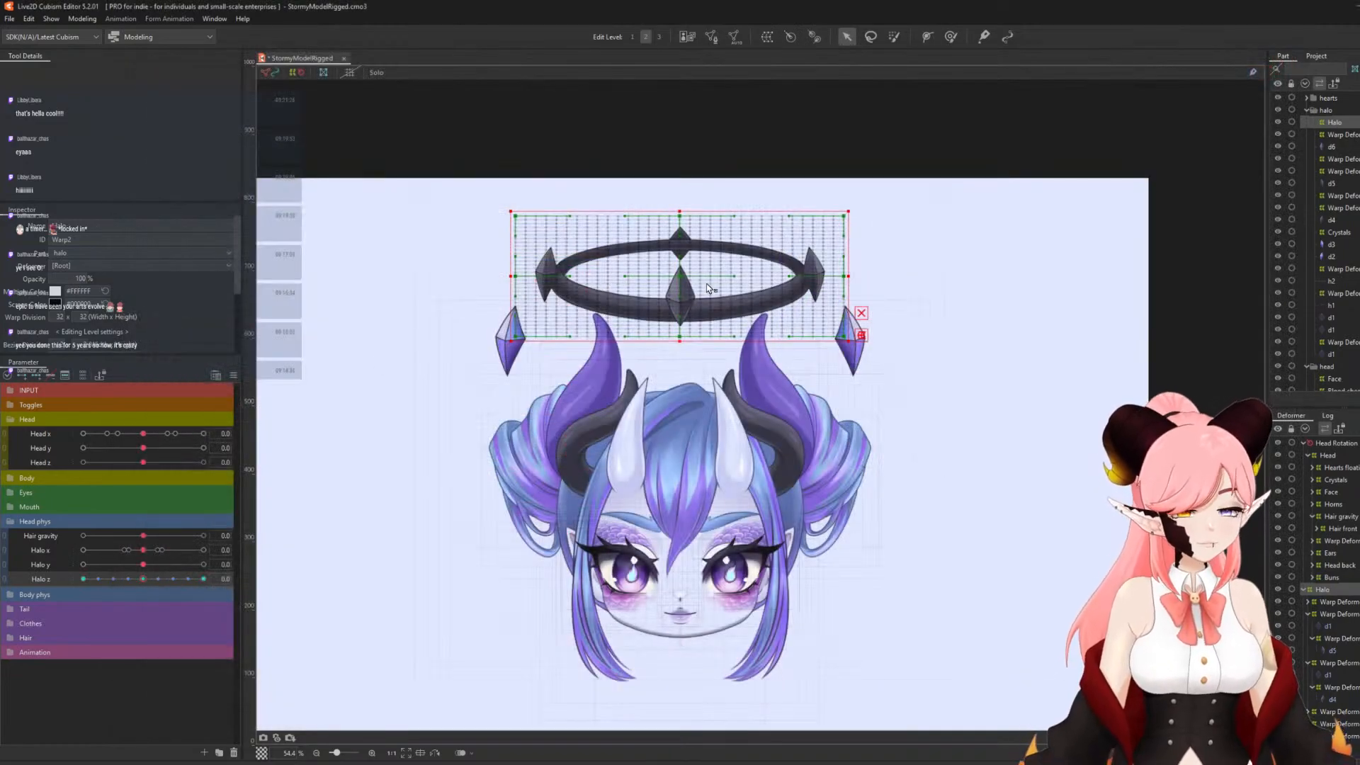
- Create a Halo float parameter under Head phys with the ID PhysHaloFloat and a range of -10 to 10
{"action": "scroll", "coordinate": [712, 291], "scroll_direction": "down", "scroll_amount": 2}
{"action": "scroll", "coordinate": [710, 364], "scroll_direction": "up", "scroll_amount": 2}
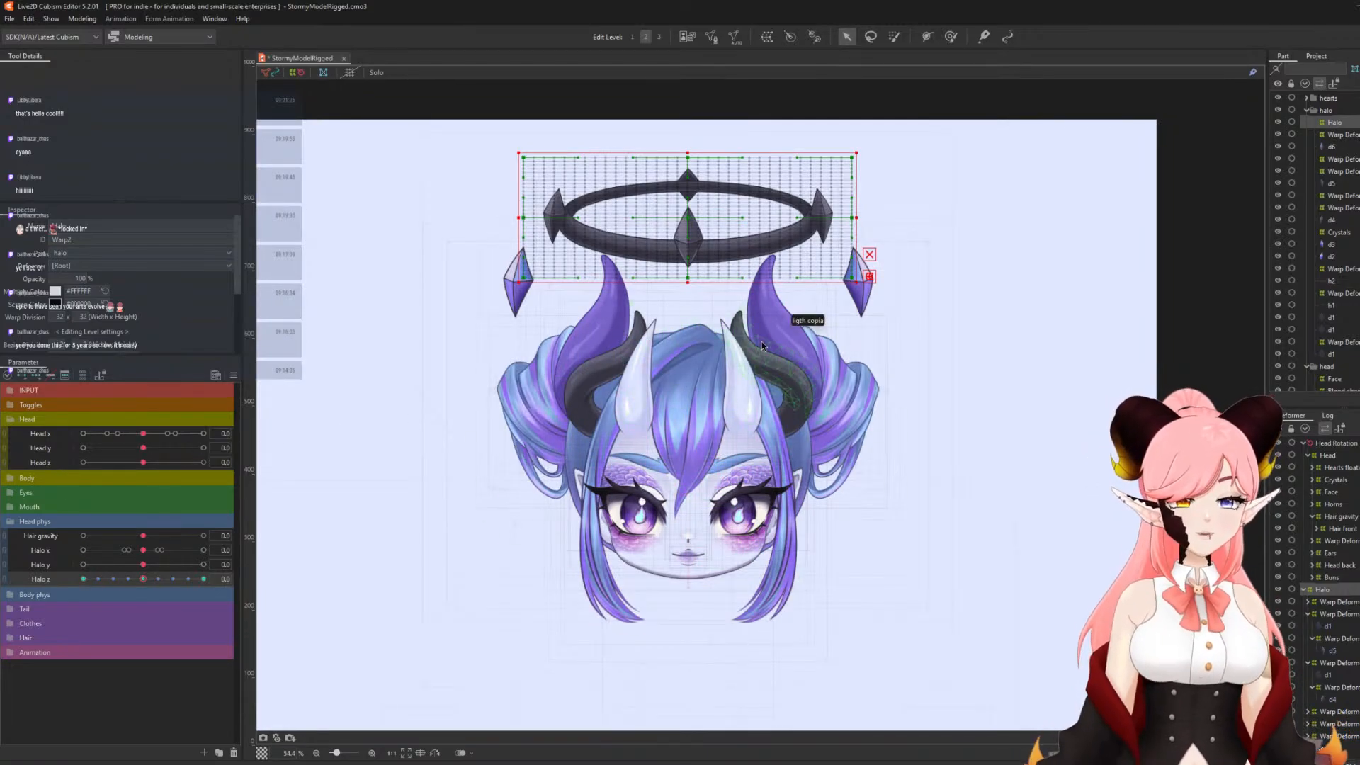
{"action": "left_click_drag", "start_coordinate": [762, 341], "coordinate": [762, 357]}
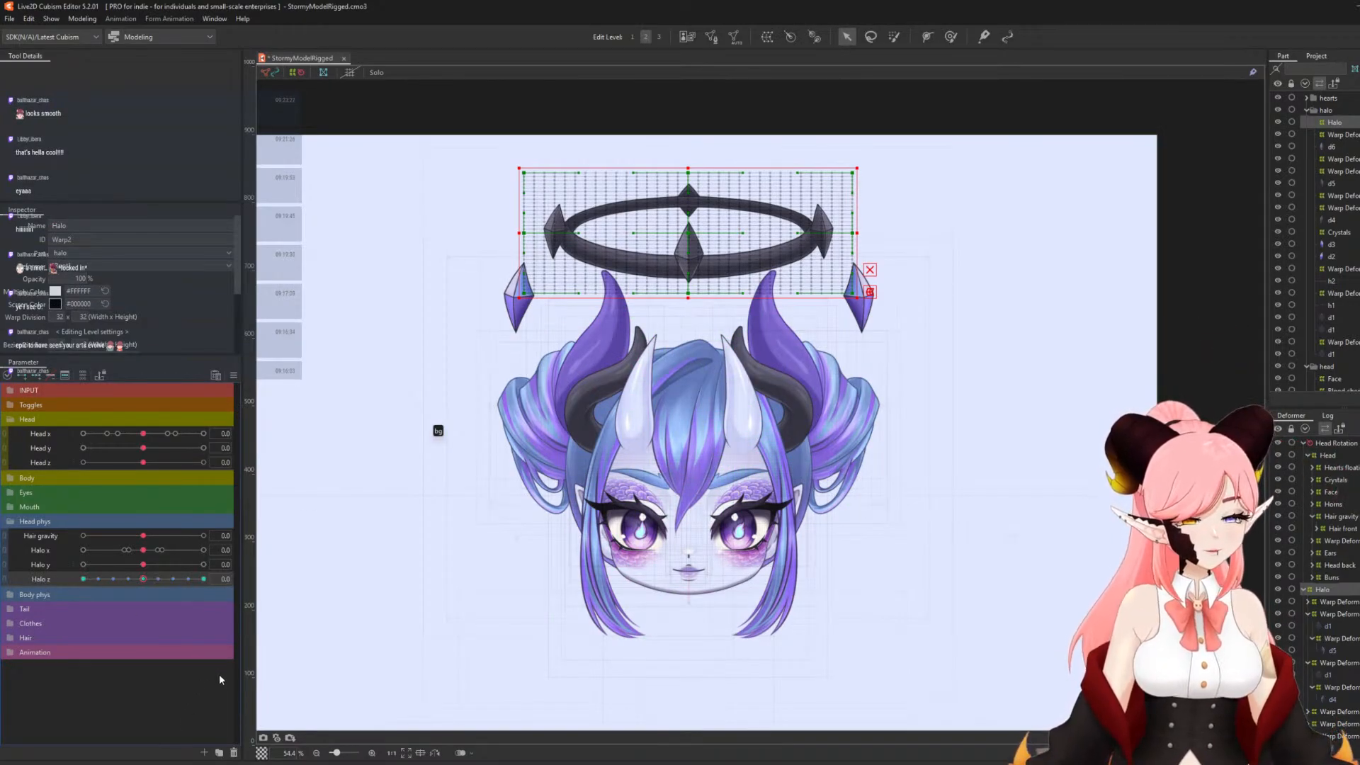
{"action": "left_click", "coordinate": [204, 752]}
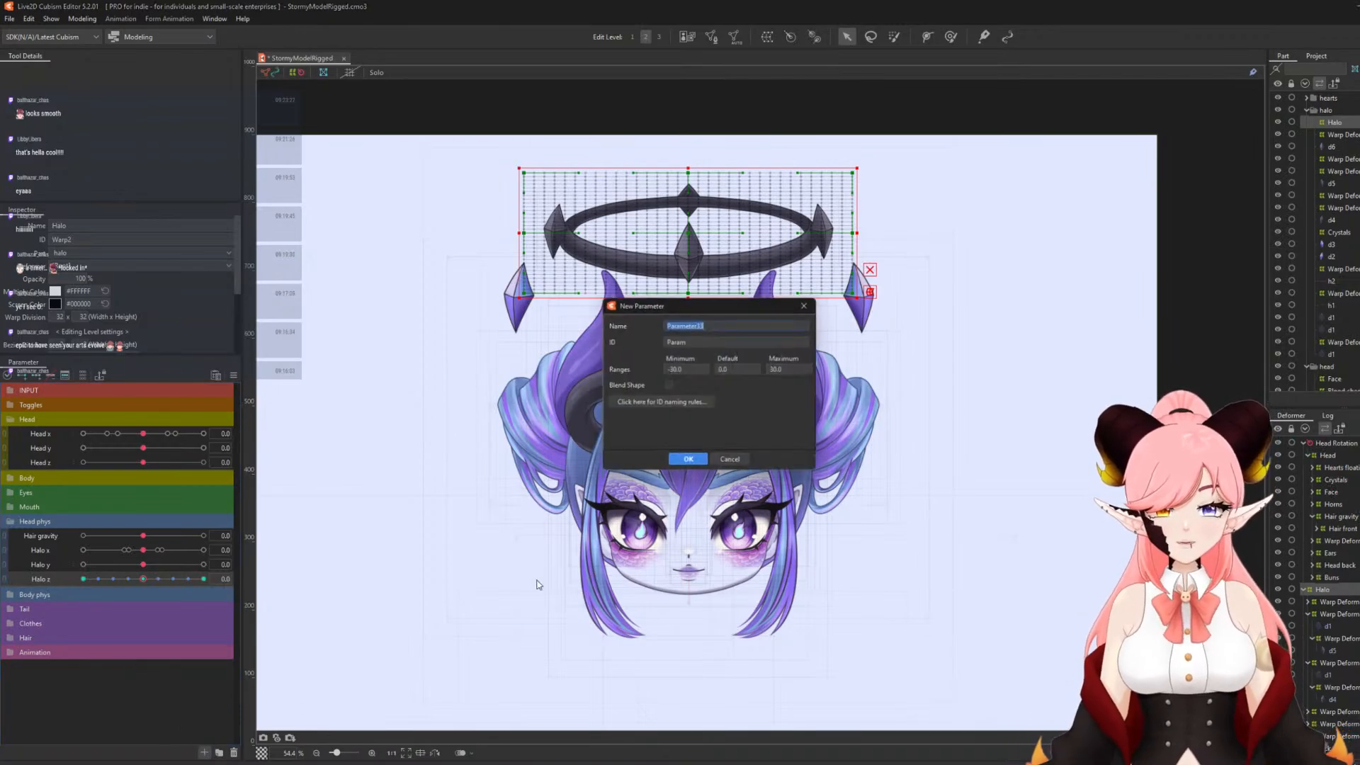
{"action": "type", "text": "Hal"}
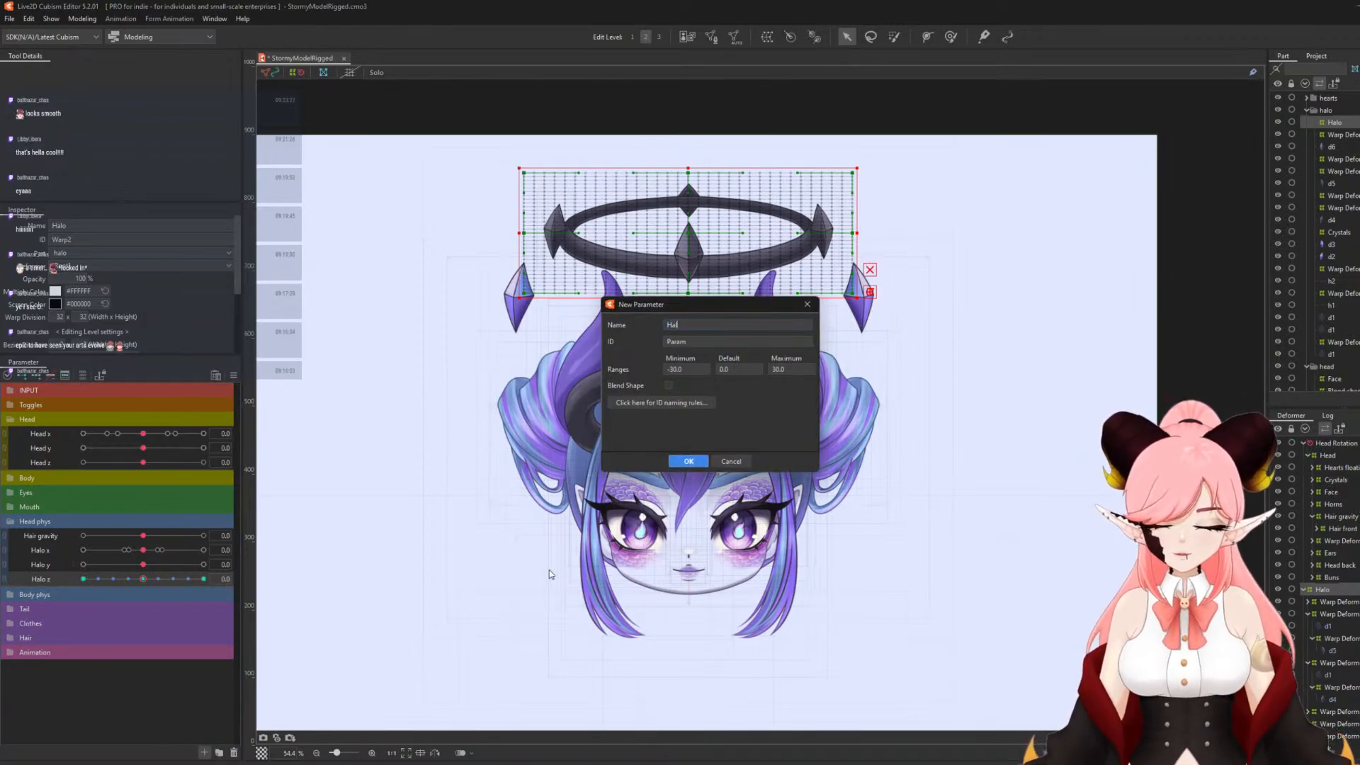
{"action": "type", "text": "o float"}
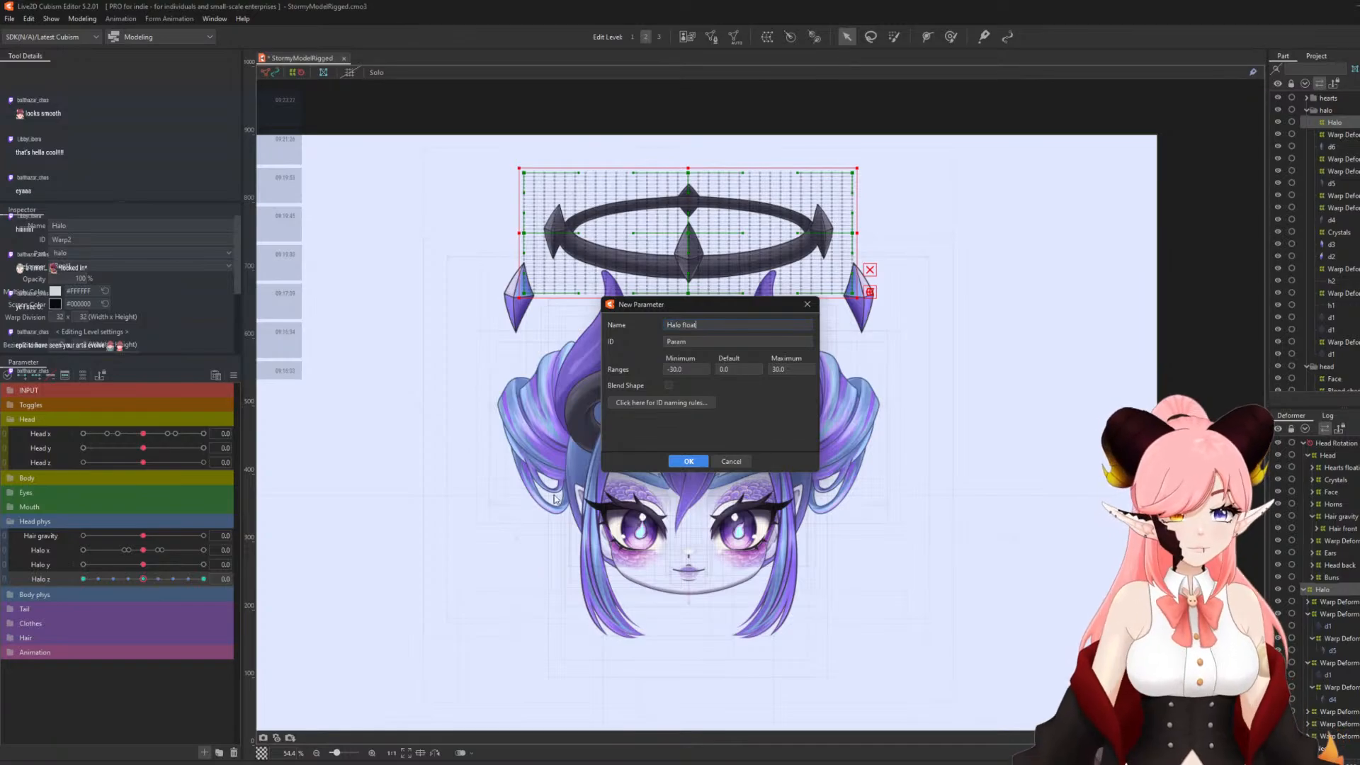
{"action": "double_click", "coordinate": [731, 341]}
{"action": "type", "text": "P"}
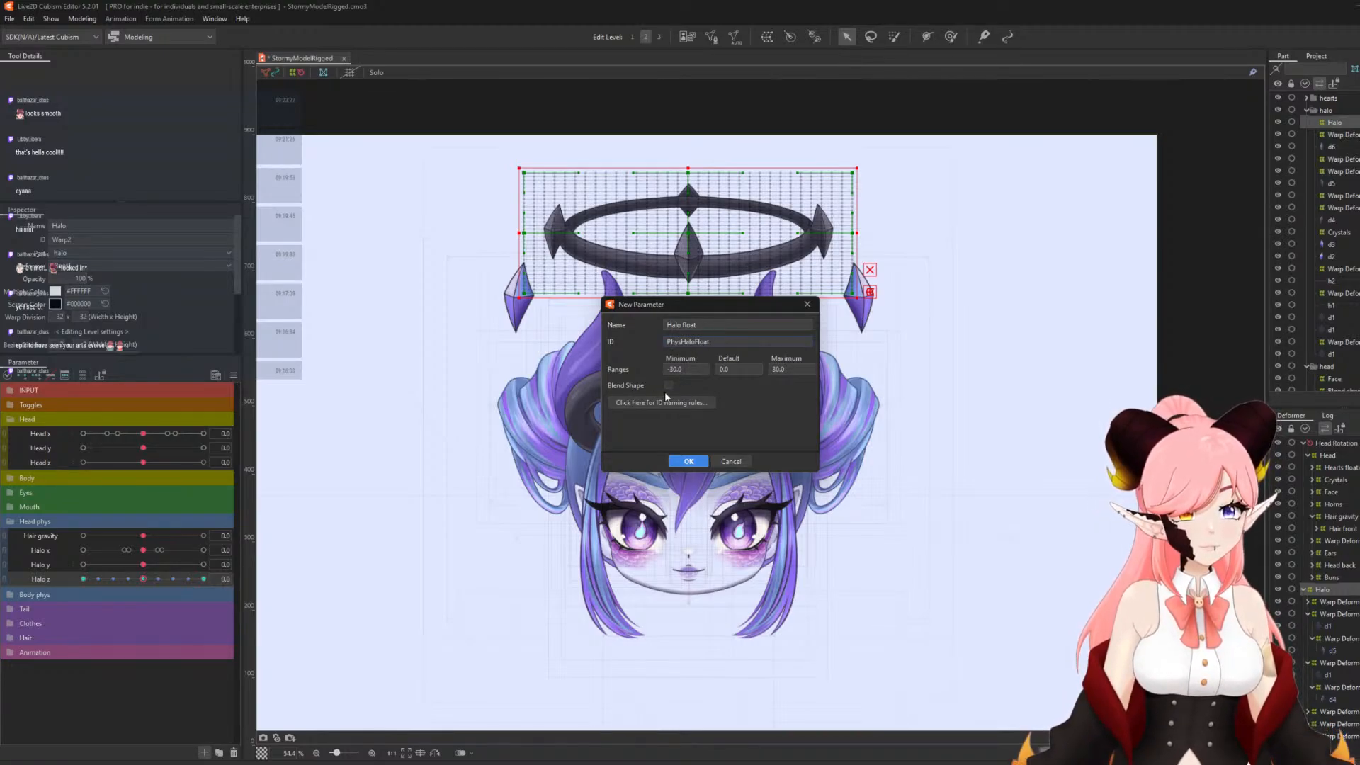
{"action": "double_click", "coordinate": [676, 369]}
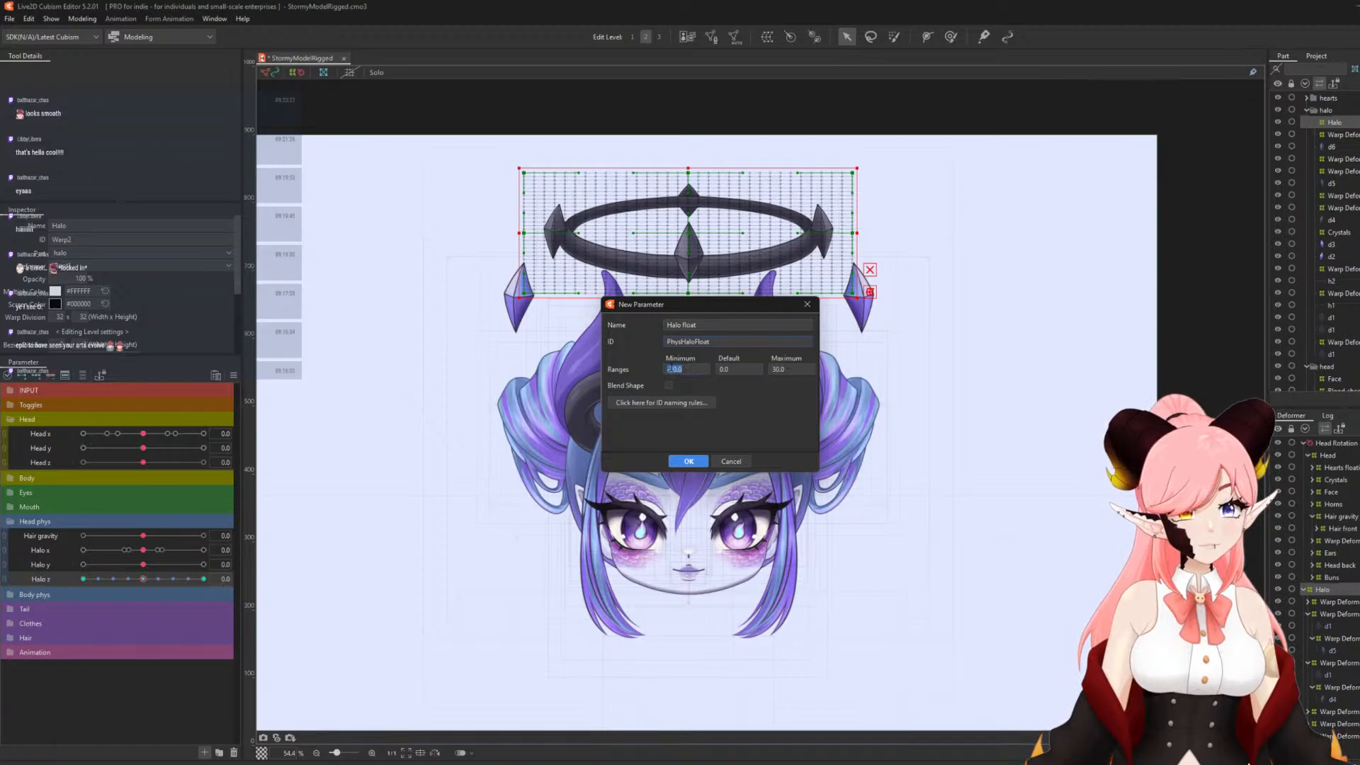
{"action": "double_click", "coordinate": [772, 369]}
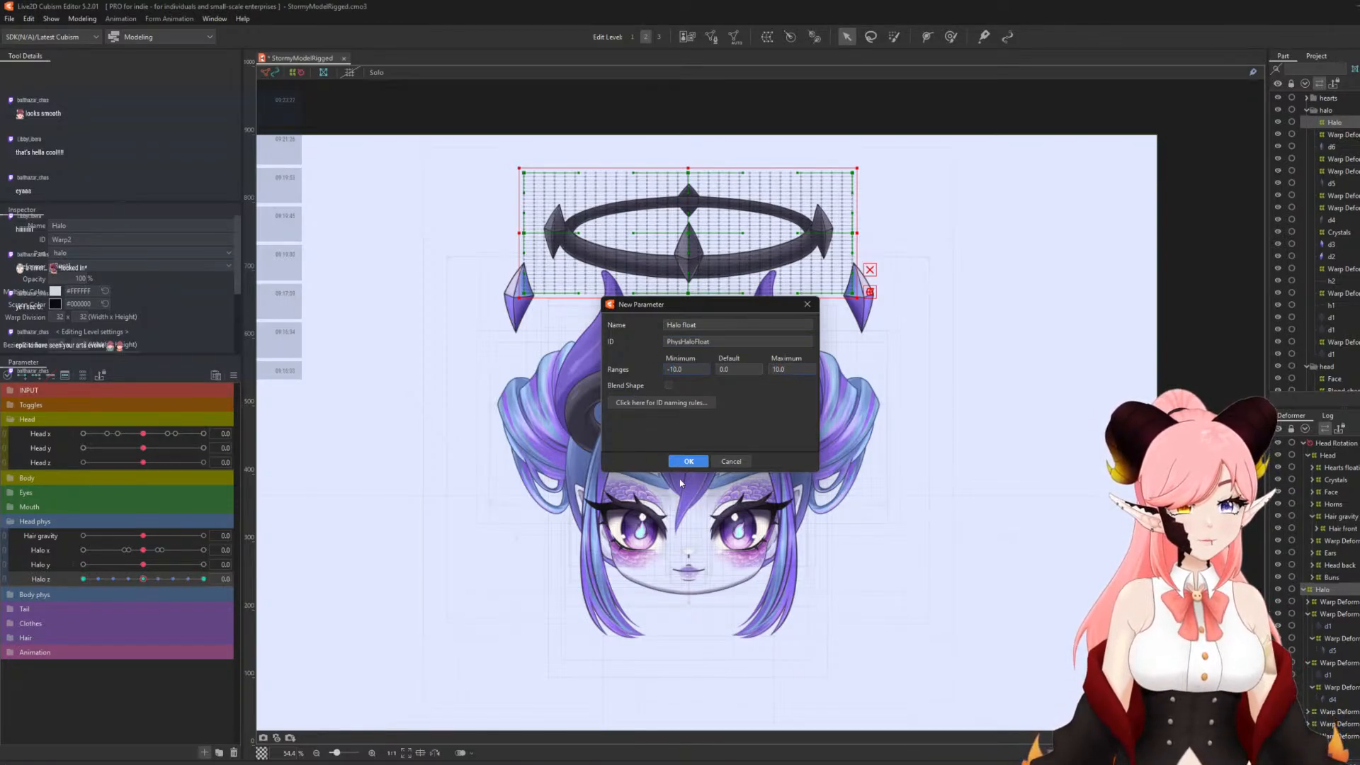
{"action": "left_click", "coordinate": [695, 464]}
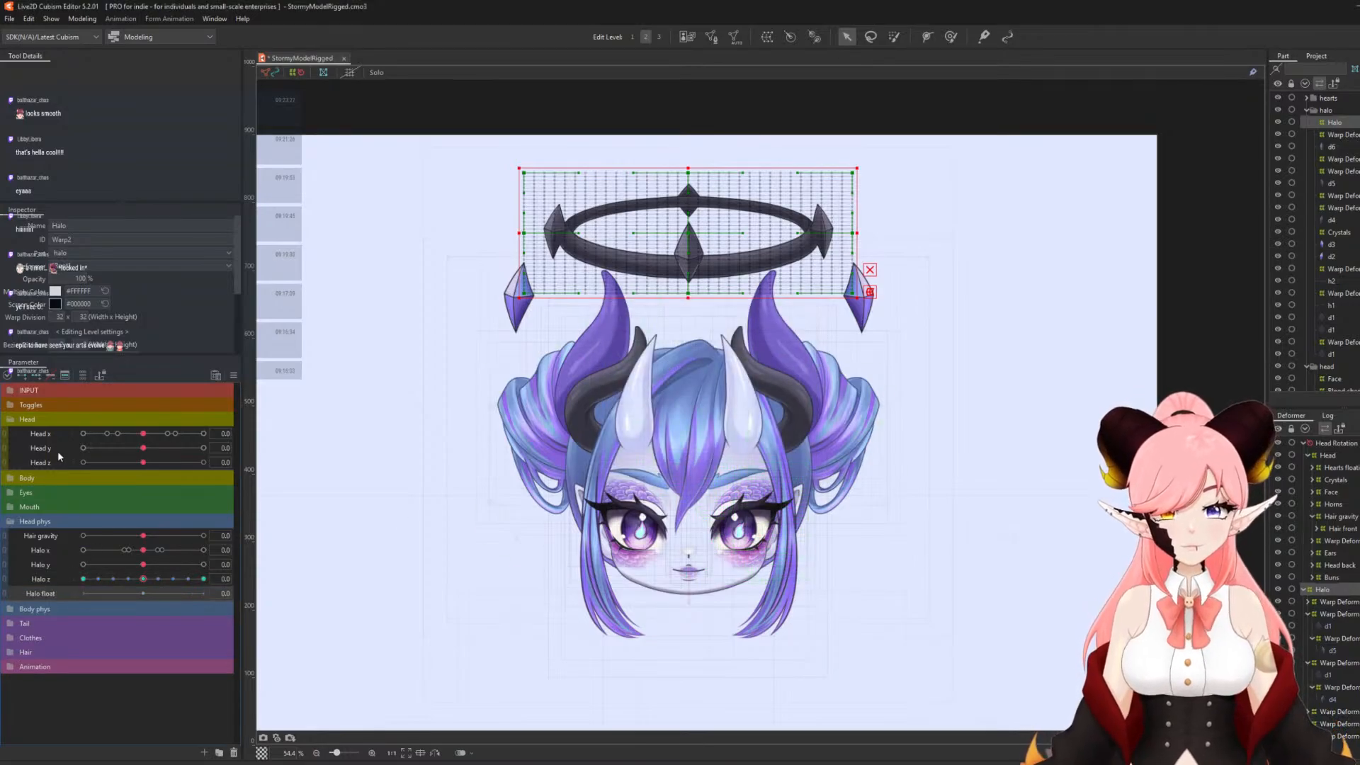
- Create a warp deformer named Halo float as parent of the Halo deformer, in the halo part
{"action": "left_click", "coordinate": [767, 36]}
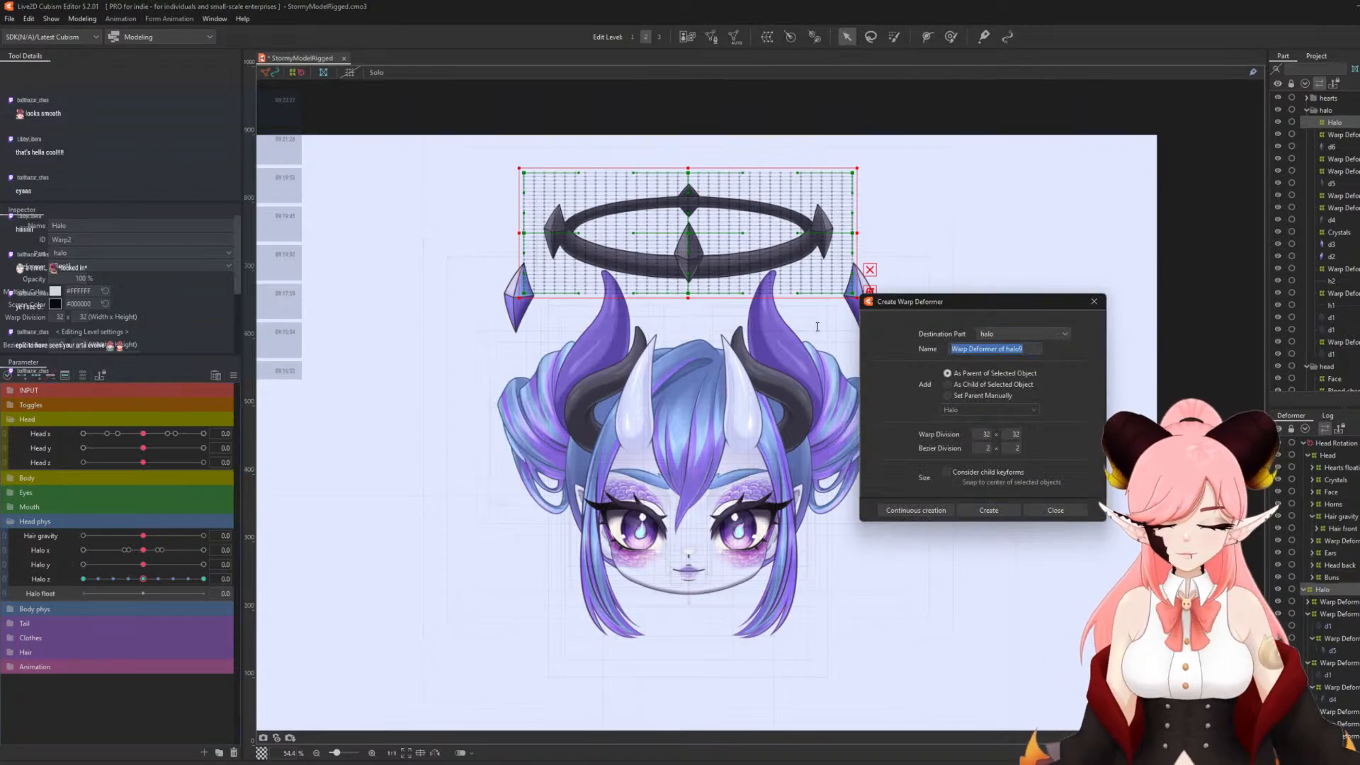
{"action": "type", "text": "Halo float"}
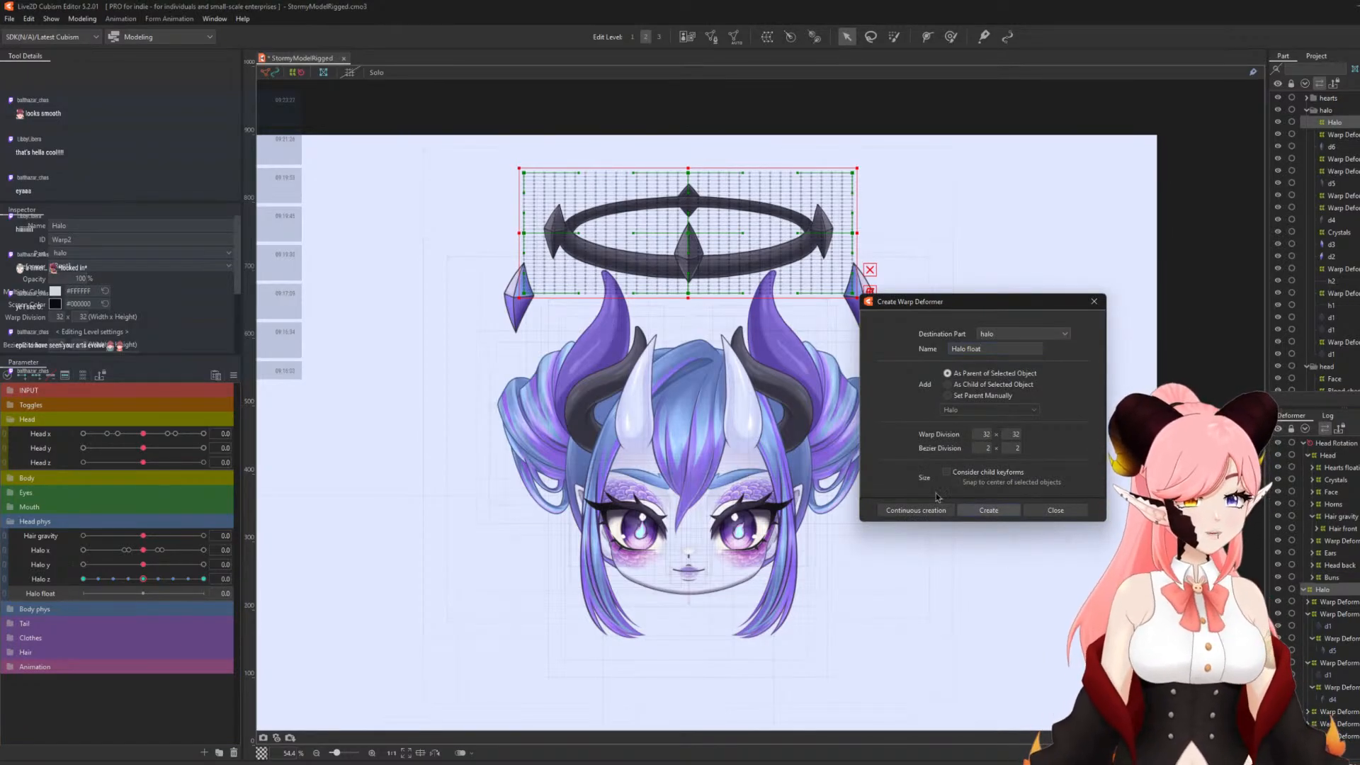
{"action": "left_click", "coordinate": [993, 510]}
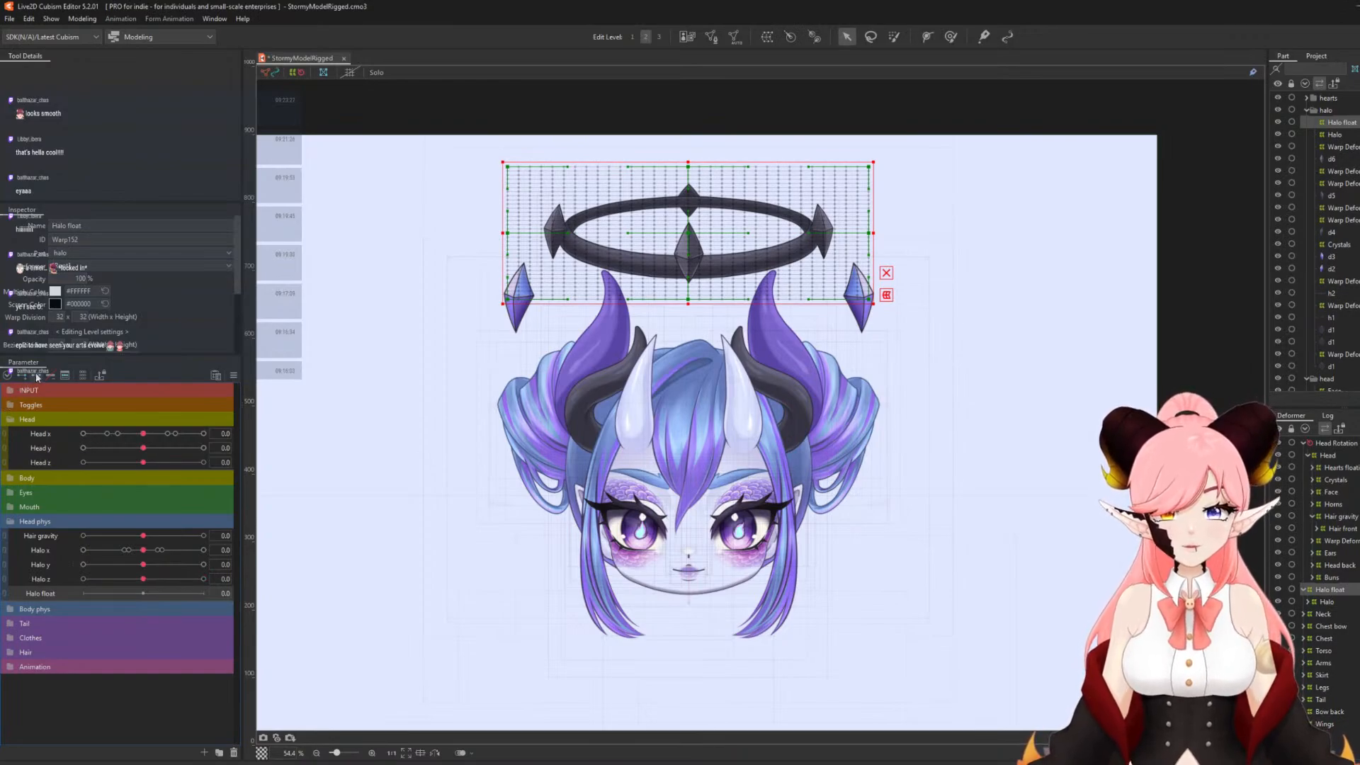
- Key the Halo float deformer at three points on its parameter, raising the halo at 10 and lowering it at -10
{"action": "left_click_drag", "start_coordinate": [145, 593], "coordinate": [240, 597]}
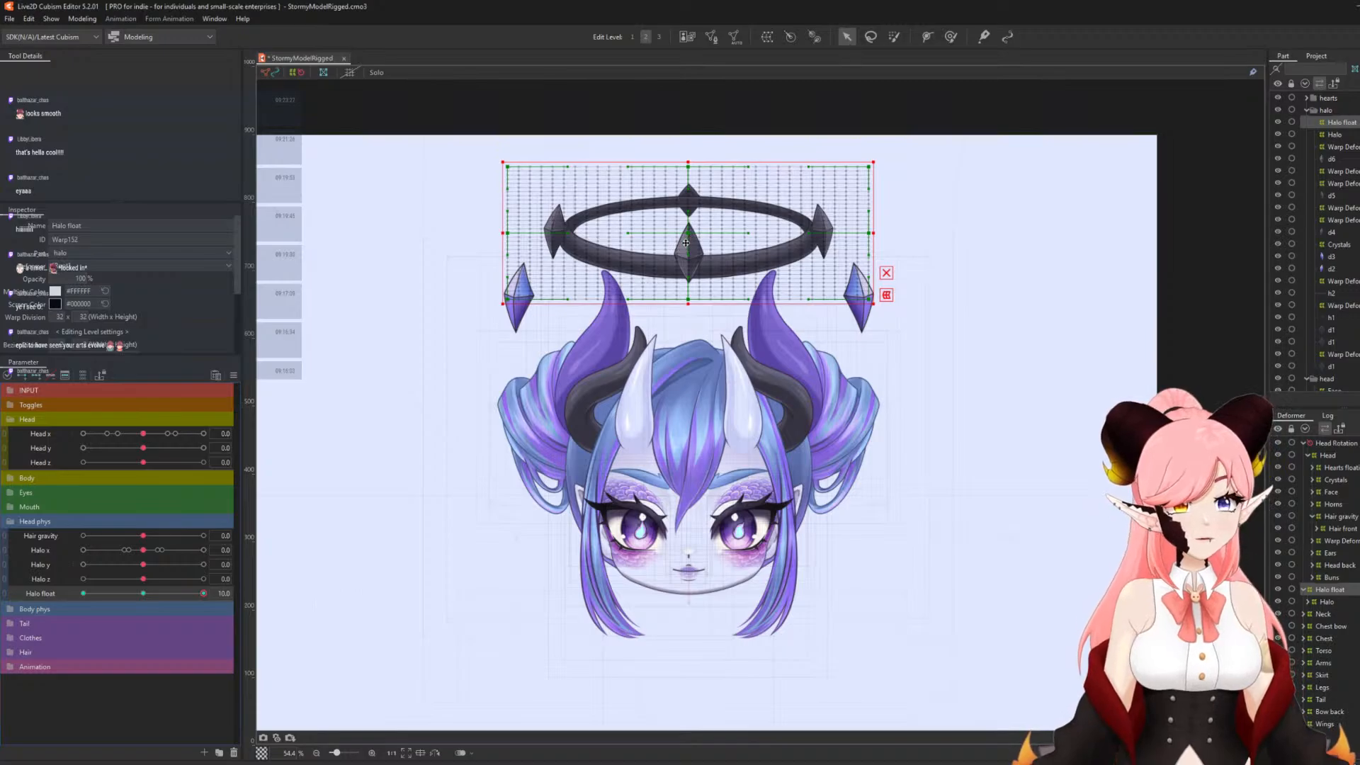
{"action": "left_click_drag", "start_coordinate": [685, 243], "coordinate": [685, 219]}
{"action": "left_click_drag", "start_coordinate": [203, 593], "coordinate": [83, 594]}
{"action": "left_click_drag", "start_coordinate": [684, 237], "coordinate": [684, 268]}
{"action": "left_click_drag", "start_coordinate": [83, 594], "coordinate": [97, 630]}
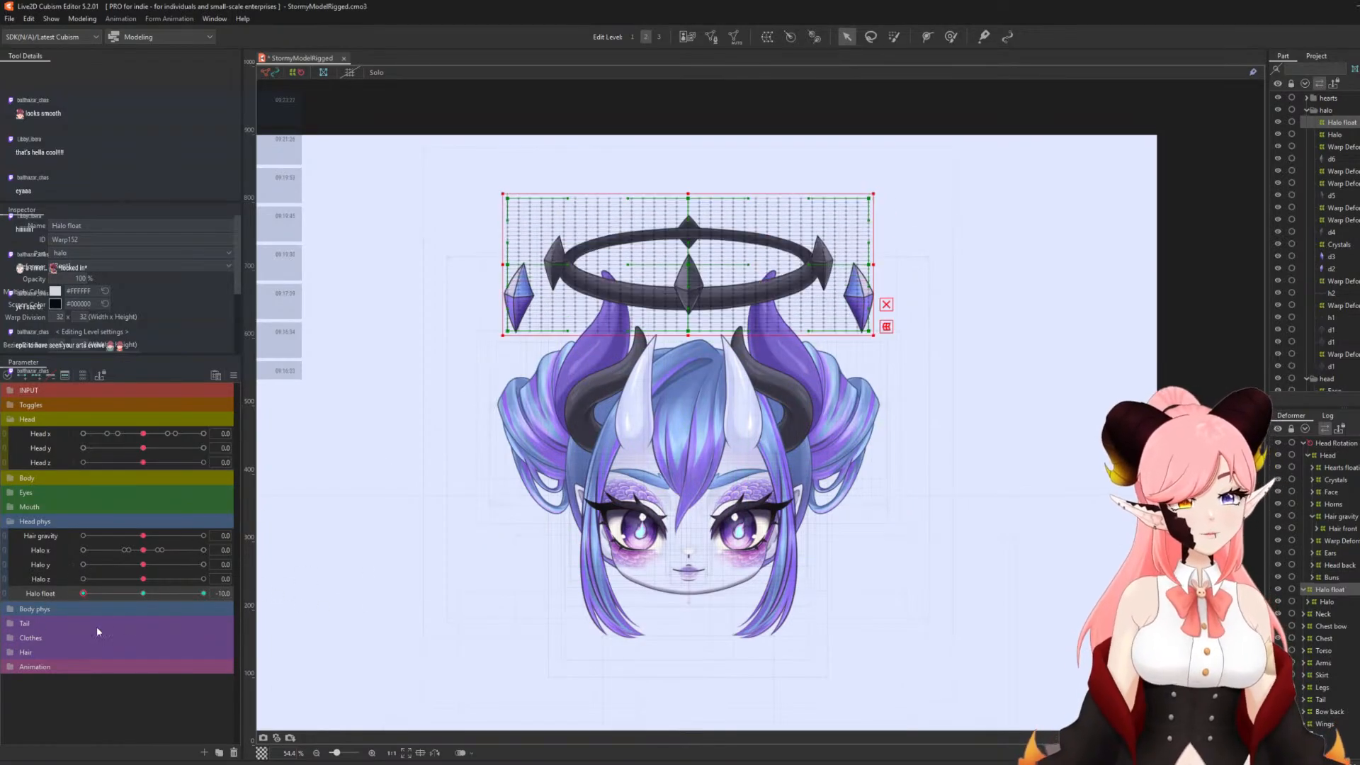
{"action": "left_click", "coordinate": [143, 594]}
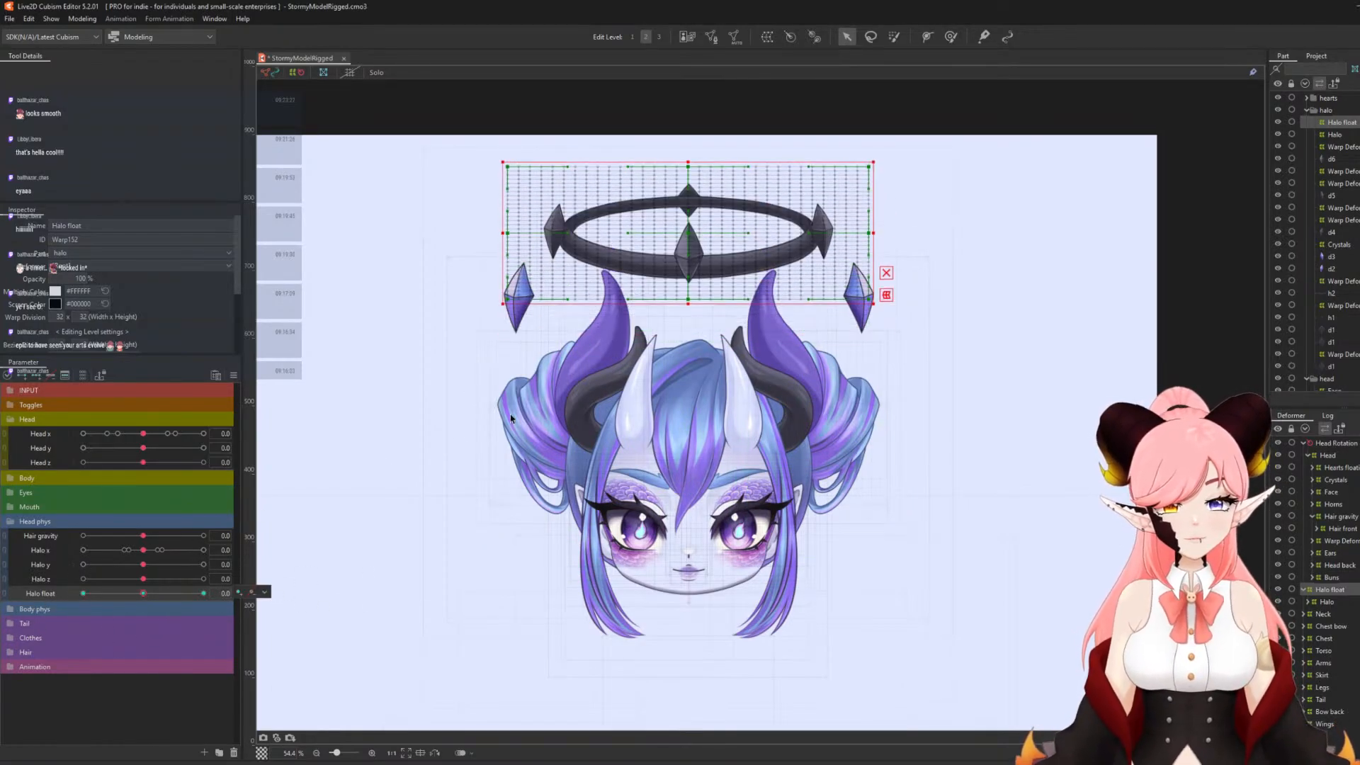
- Rename the warp deformer around the two side crystals to Crystals float
{"action": "left_click", "coordinate": [520, 298]}
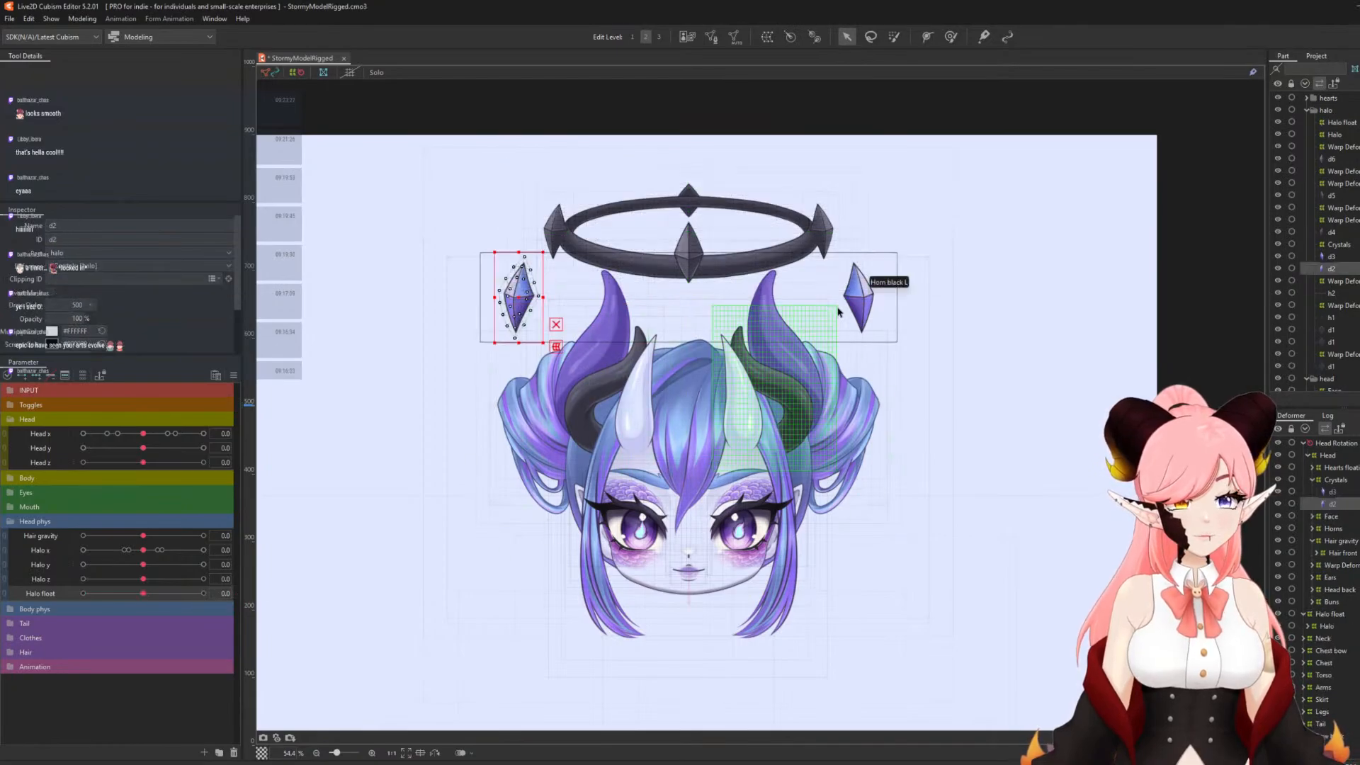
{"action": "left_click", "coordinate": [1348, 480]}
{"action": "left_click", "coordinate": [103, 227]}
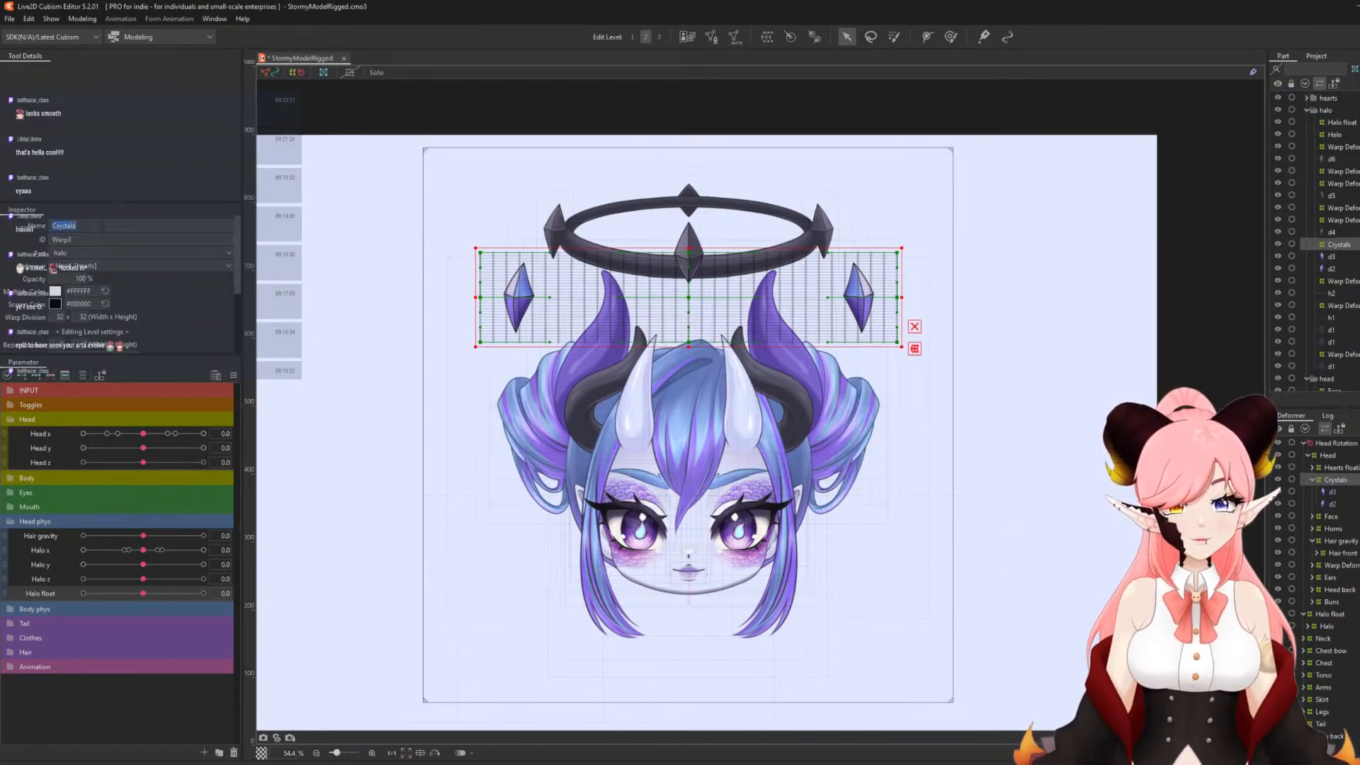
{"action": "left_click", "coordinate": [102, 226]}
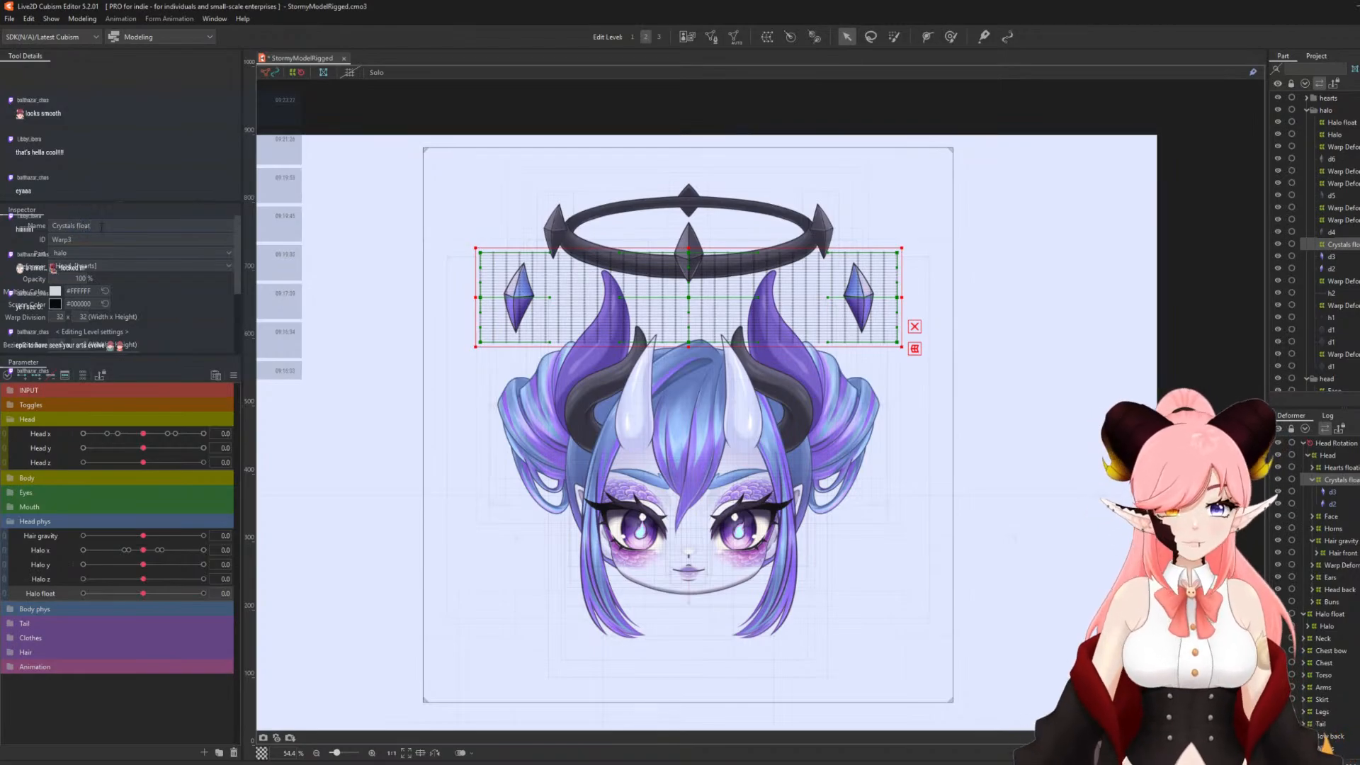
- Create a Crystals float parameter under Head phys with the ID PhysCrystalsFloat and a range of -10 to 10
{"action": "left_click", "coordinate": [204, 752]}
{"action": "type", "text": "C"}
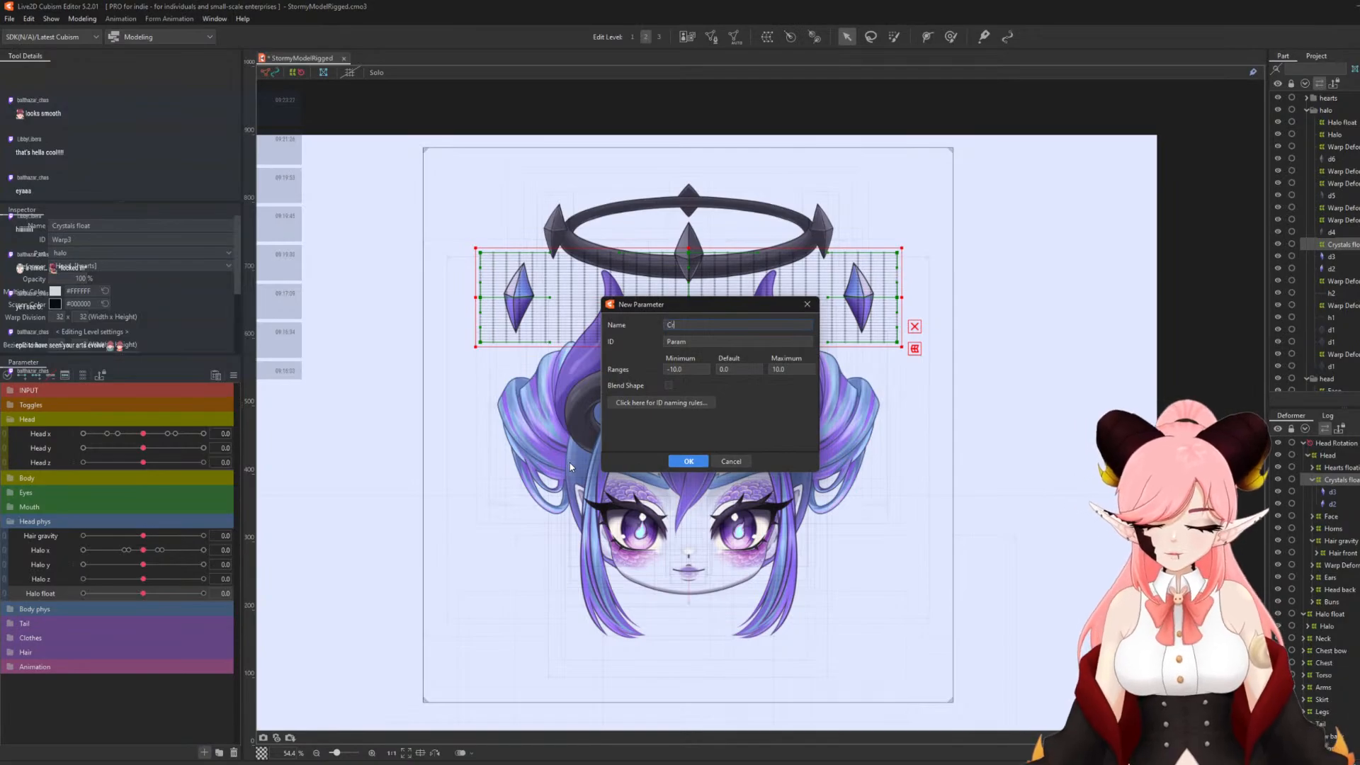
{"action": "type", "text": "rystals float"}
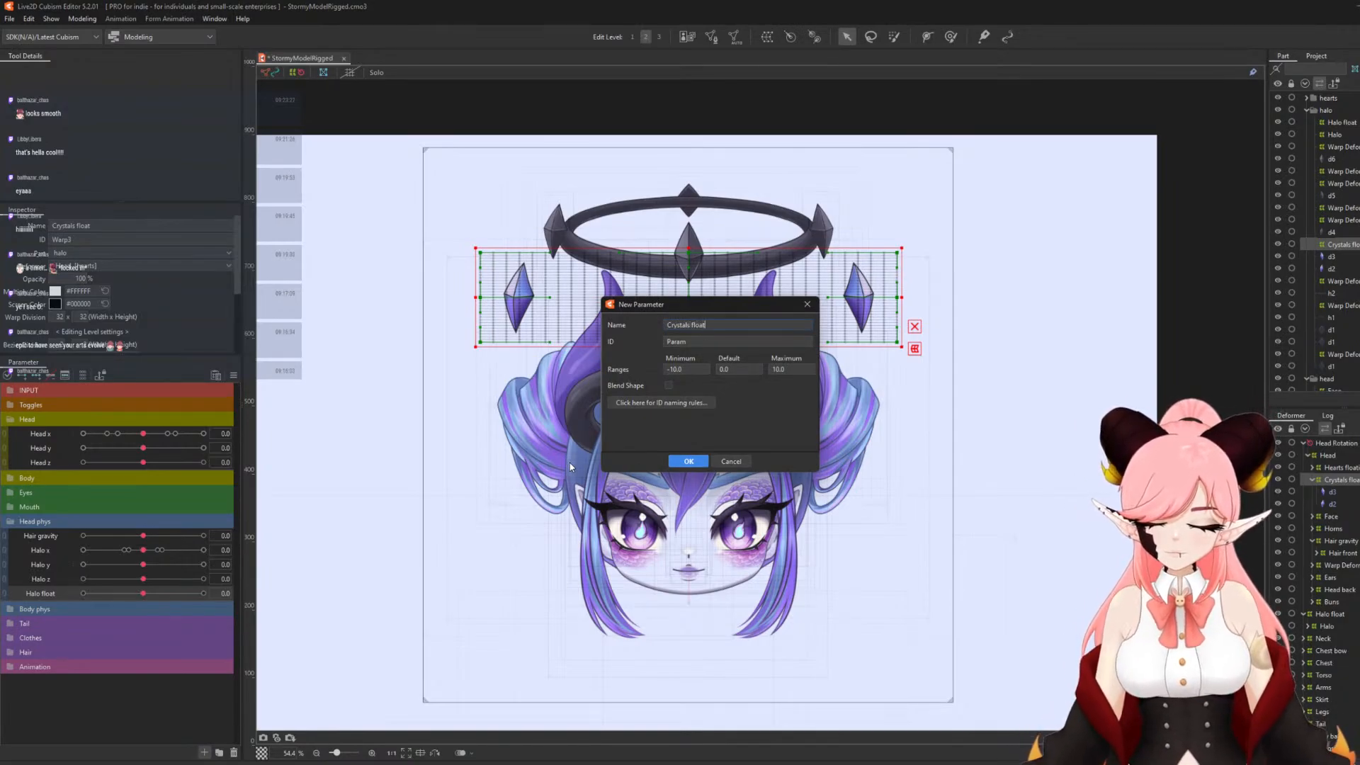
{"action": "key", "text": "Tab"}
{"action": "type", "text": "P"}
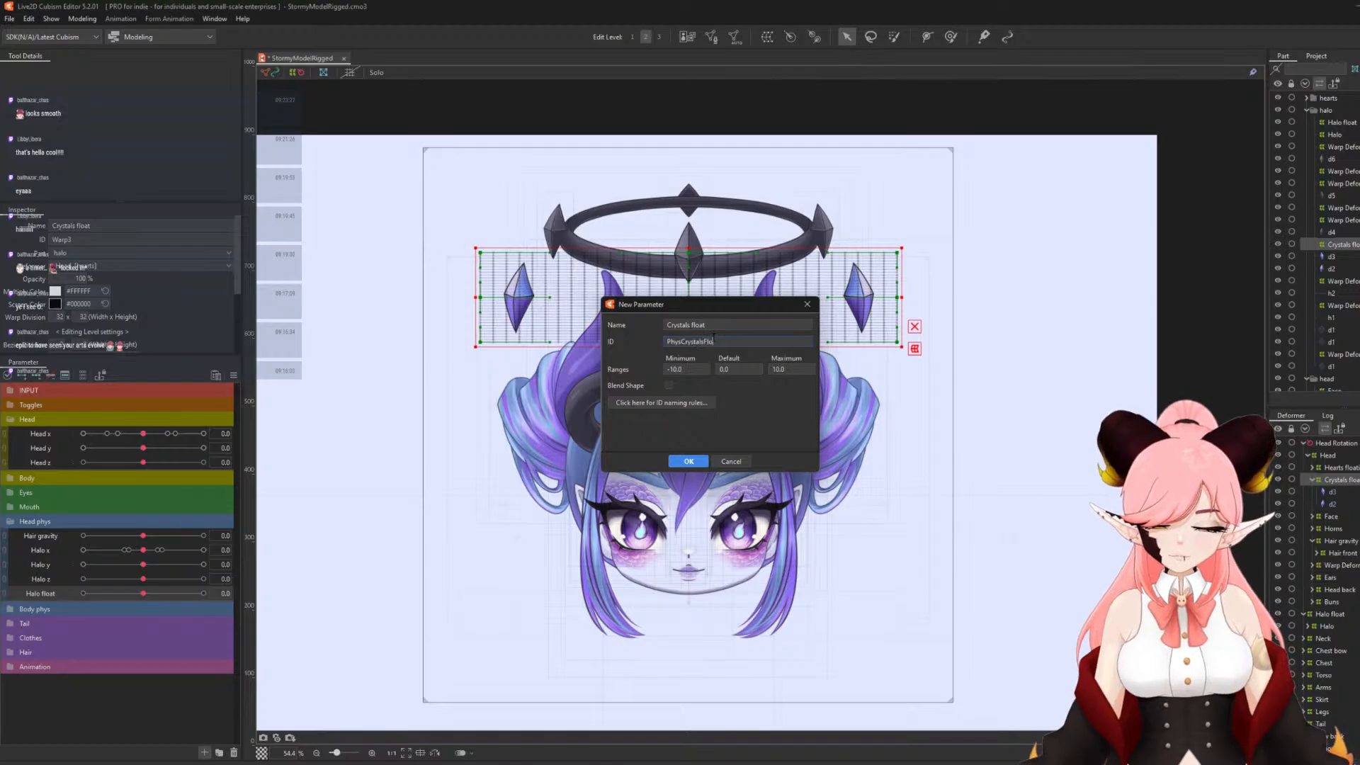
{"action": "left_click", "coordinate": [686, 462]}
- Add three keys to Crystals float, moving the crystals deformer up at 10 and down at -10
{"action": "left_click", "coordinate": [36, 376]}
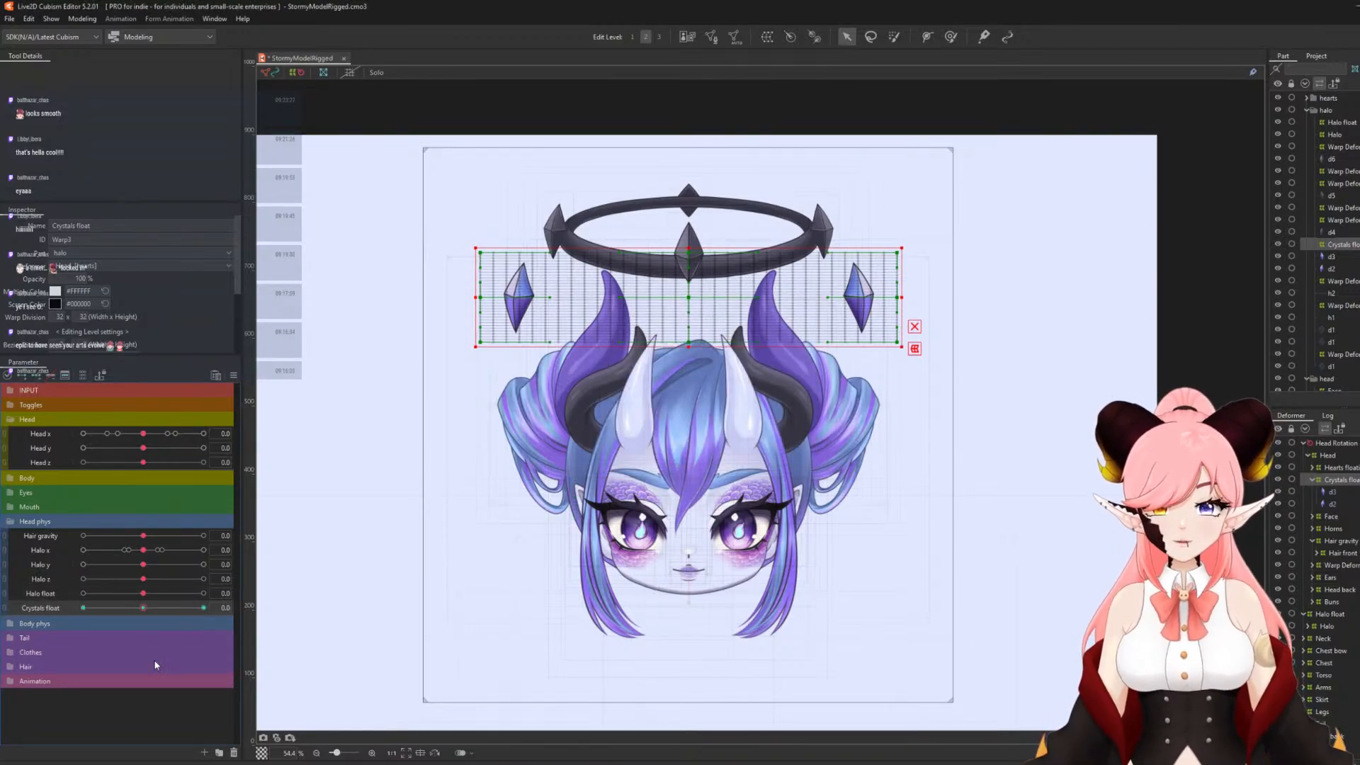
{"action": "left_click_drag", "start_coordinate": [150, 608], "coordinate": [352, 612]}
{"action": "left_click_drag", "start_coordinate": [688, 298], "coordinate": [688, 272]}
{"action": "left_click_drag", "start_coordinate": [94, 608], "coordinate": [83, 607]}
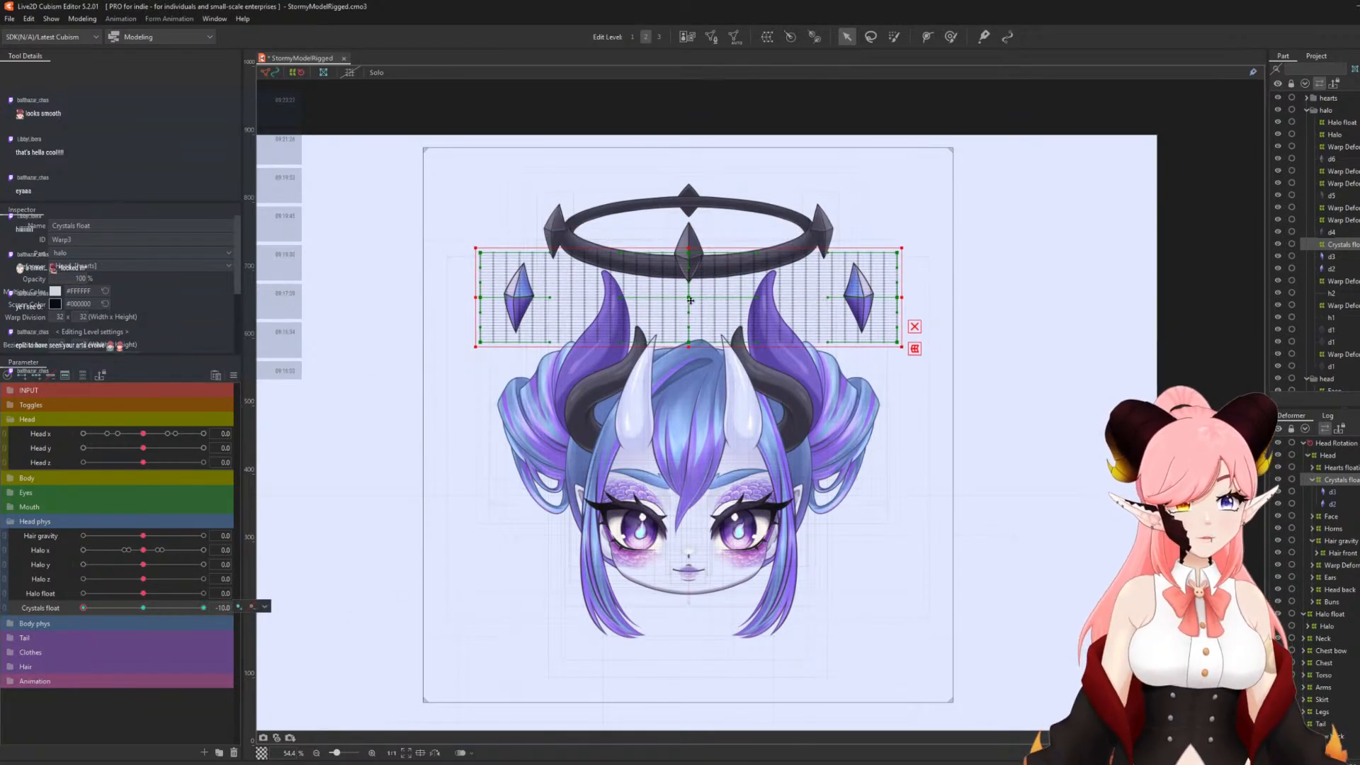
{"action": "left_click_drag", "start_coordinate": [688, 297], "coordinate": [688, 326]}
{"action": "left_click", "coordinate": [143, 608]}
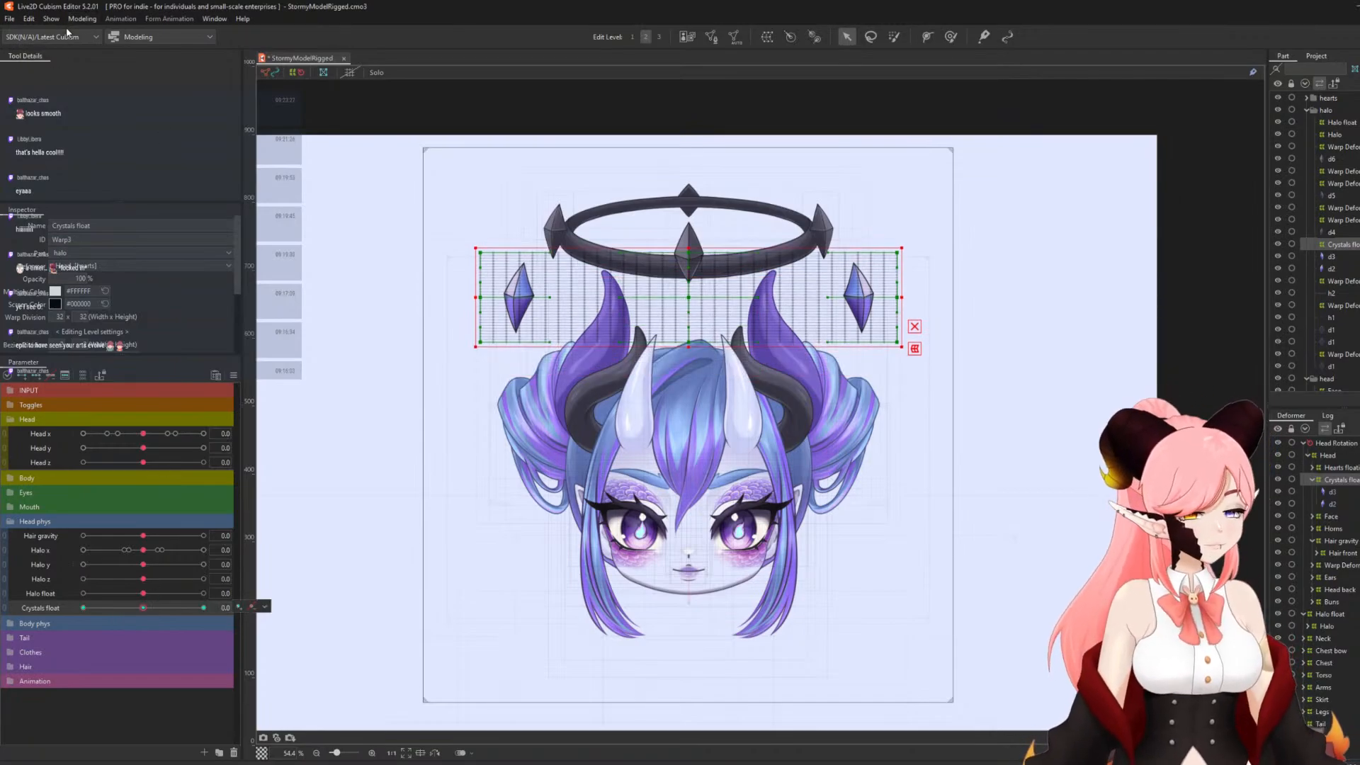
- Save the model and open Physics Settings
{"action": "left_click", "coordinate": [10, 18]}
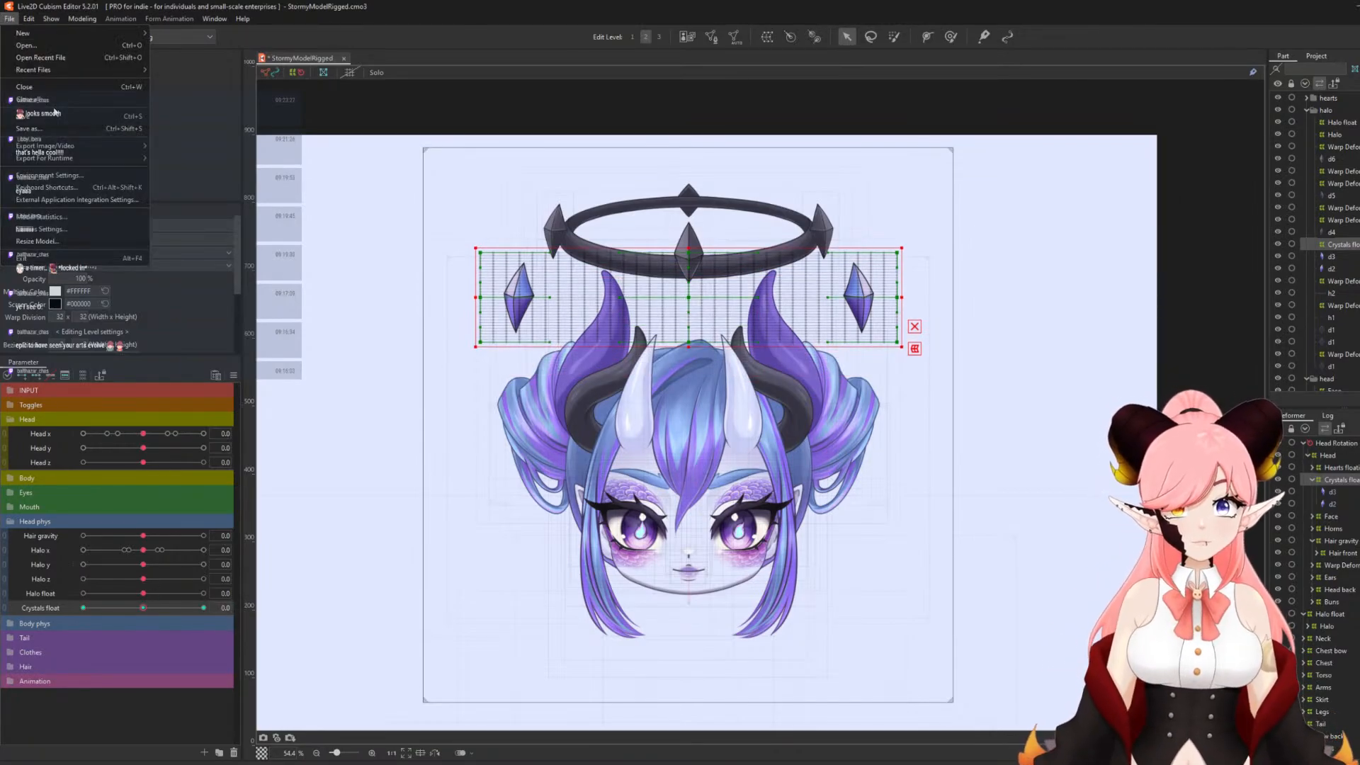
{"action": "left_click", "coordinate": [54, 114]}
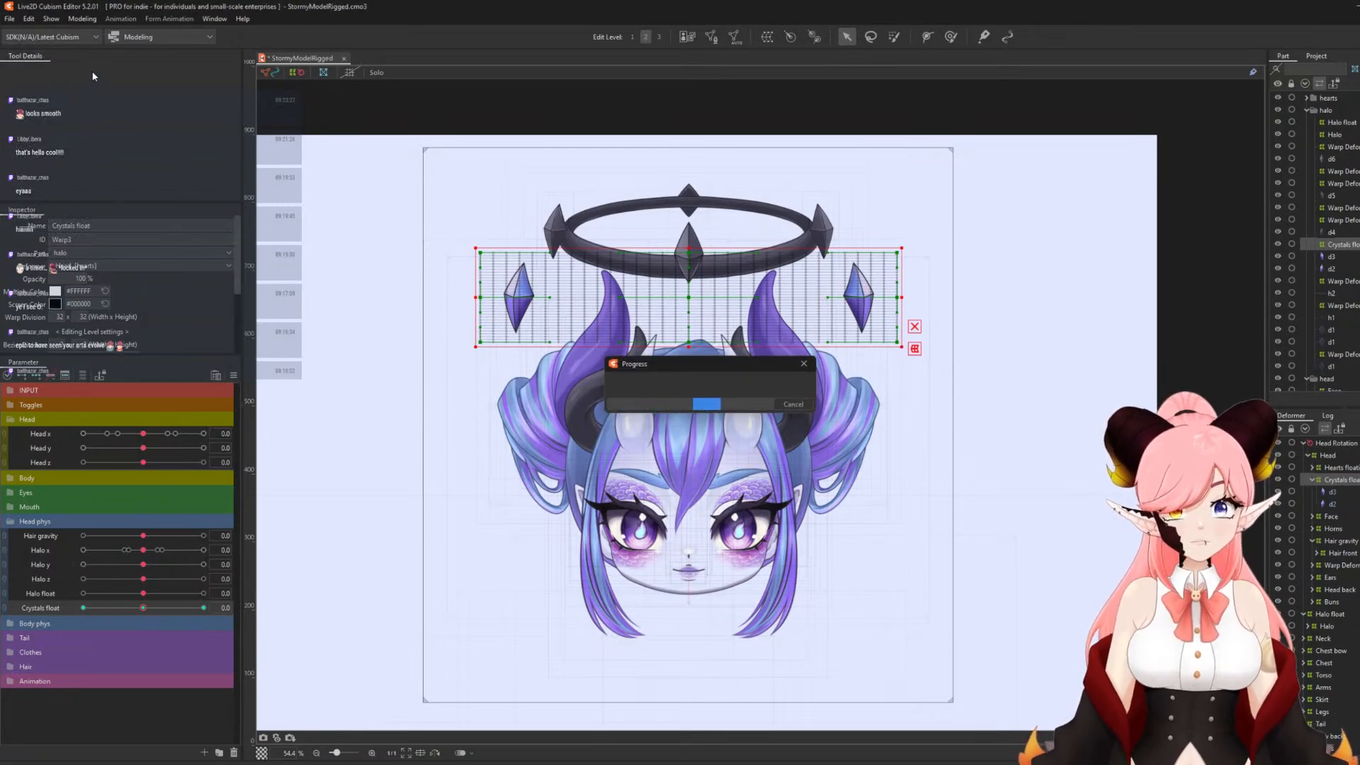
{"action": "left_click", "coordinate": [83, 19]}
{"action": "left_click", "coordinate": [112, 265]}
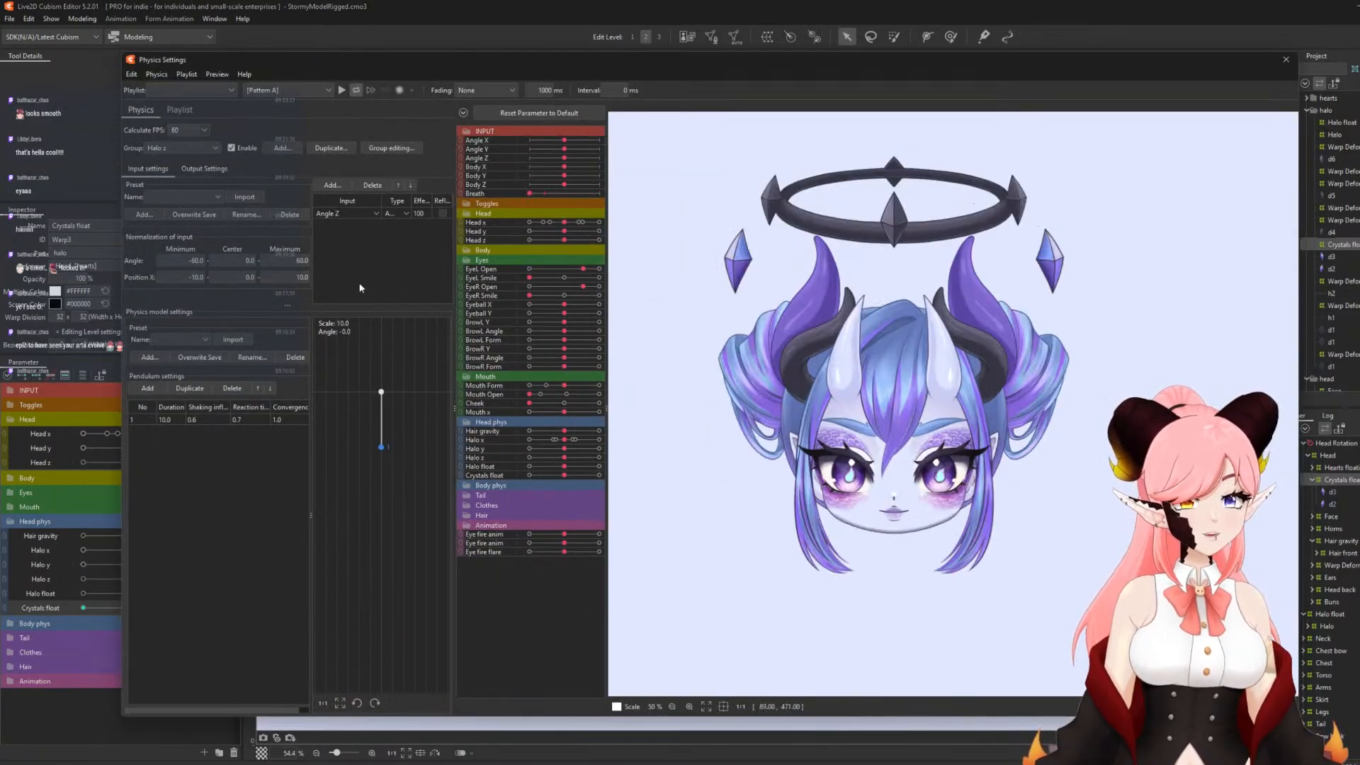
- Add a physics group named Float physics using the Breathe physics model preset
{"action": "left_click", "coordinate": [282, 149]}
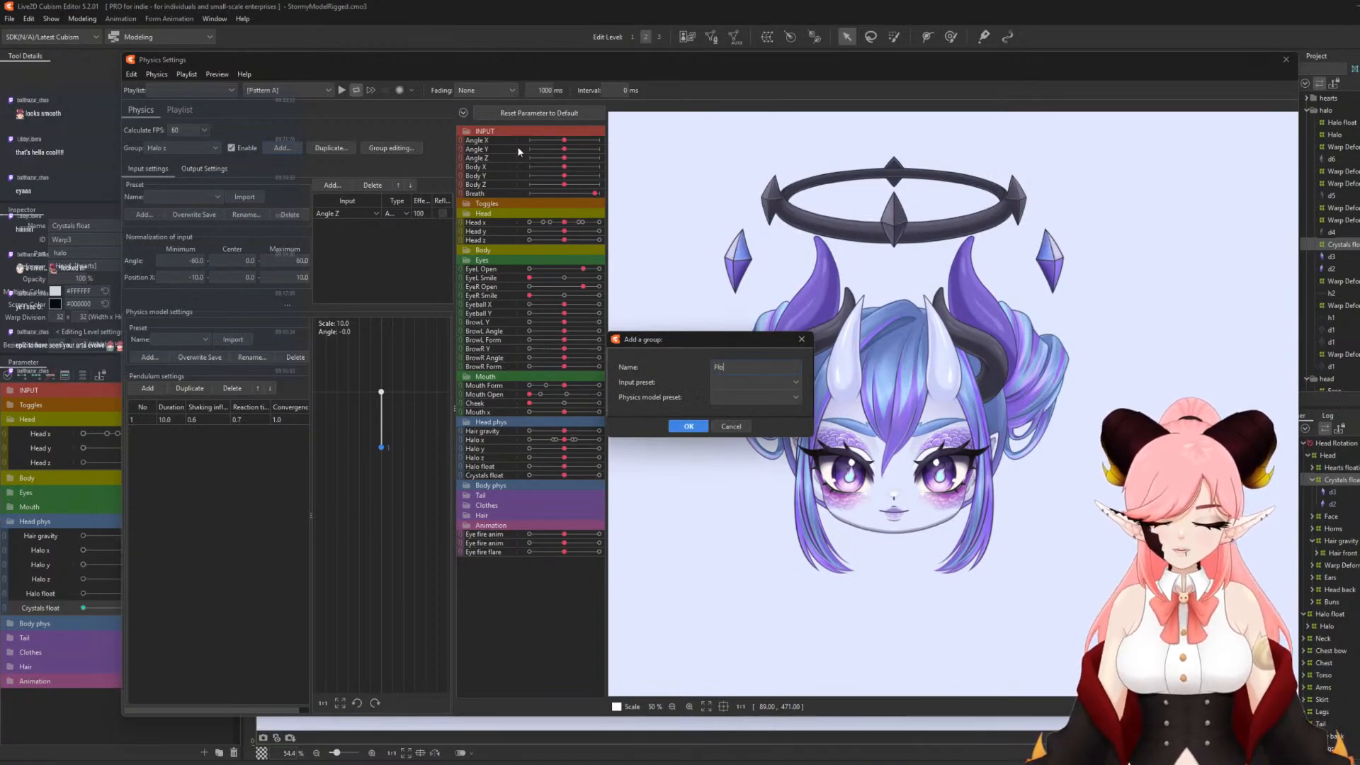
{"action": "key", "text": "BackSpace"}
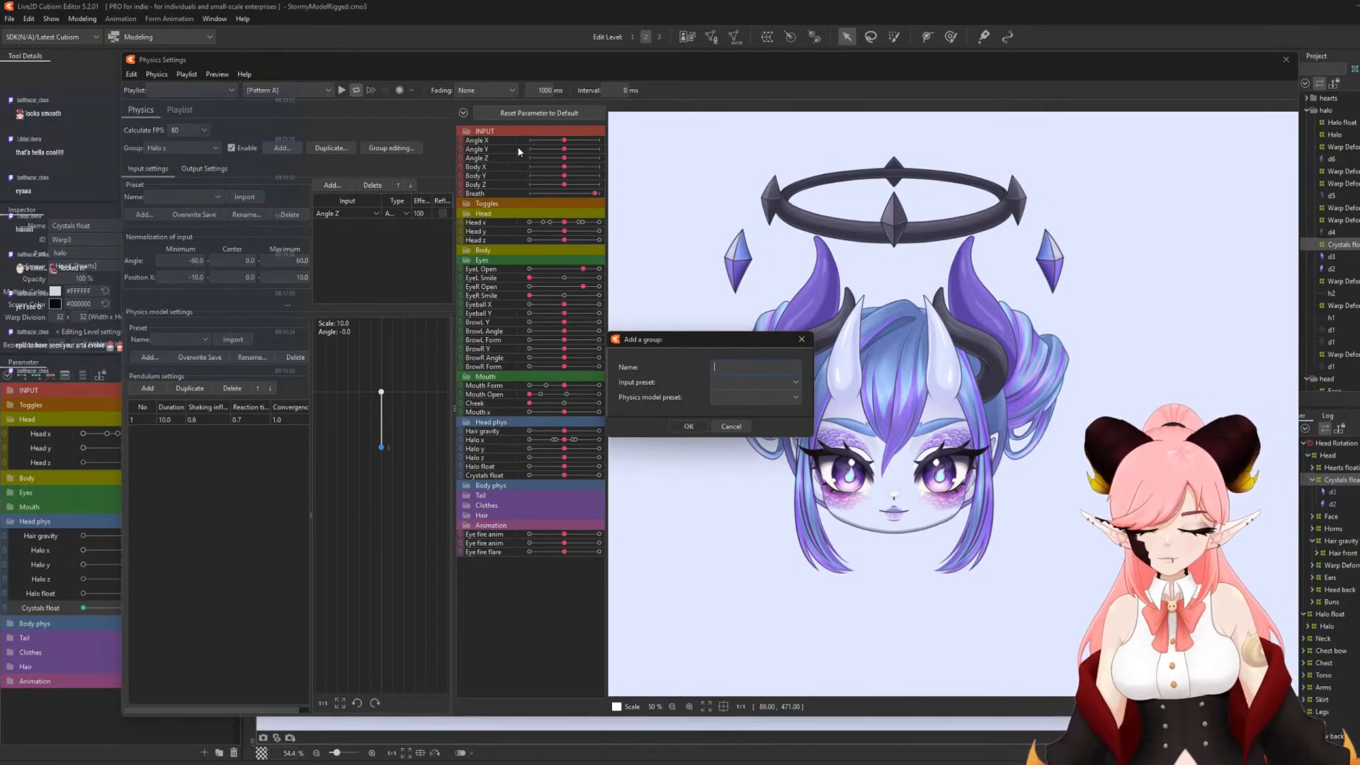
{"action": "type", "text": "Float physics"}
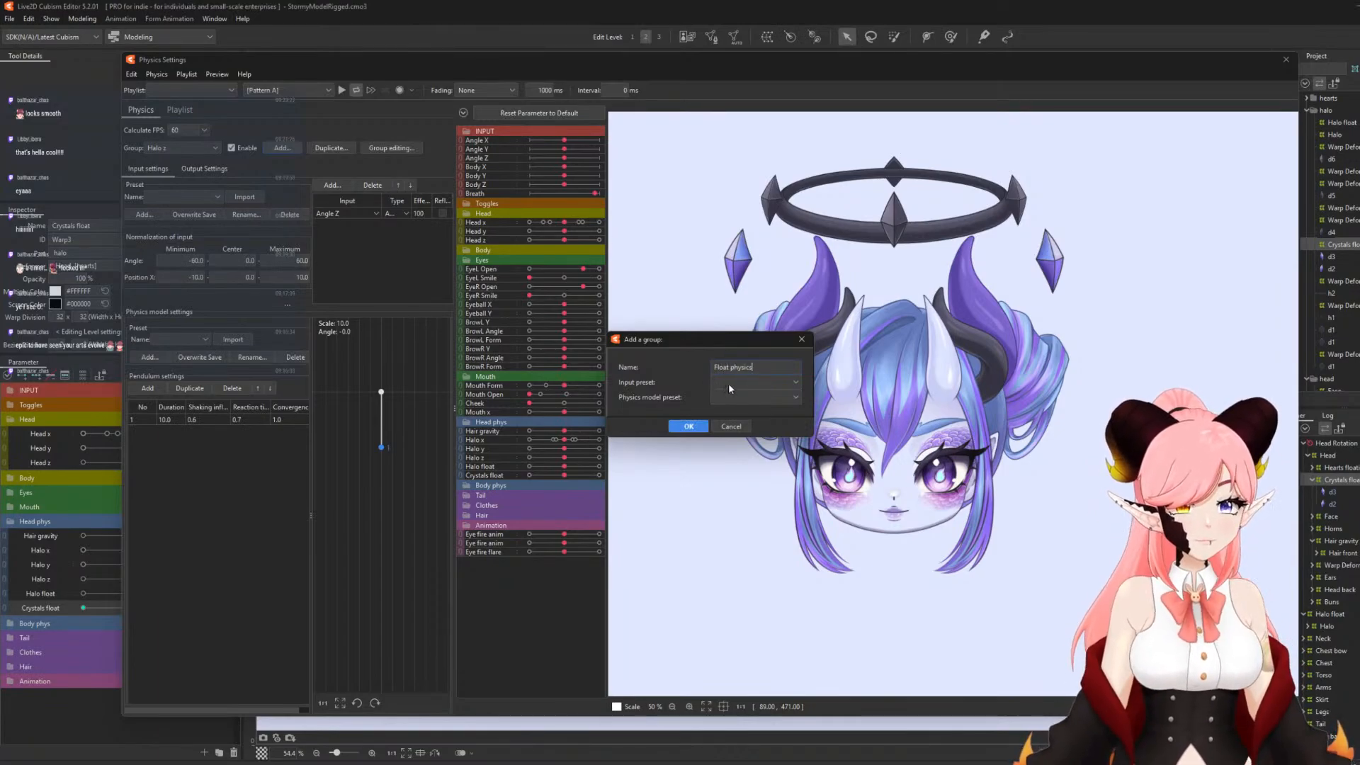
{"action": "left_click", "coordinate": [730, 388]}
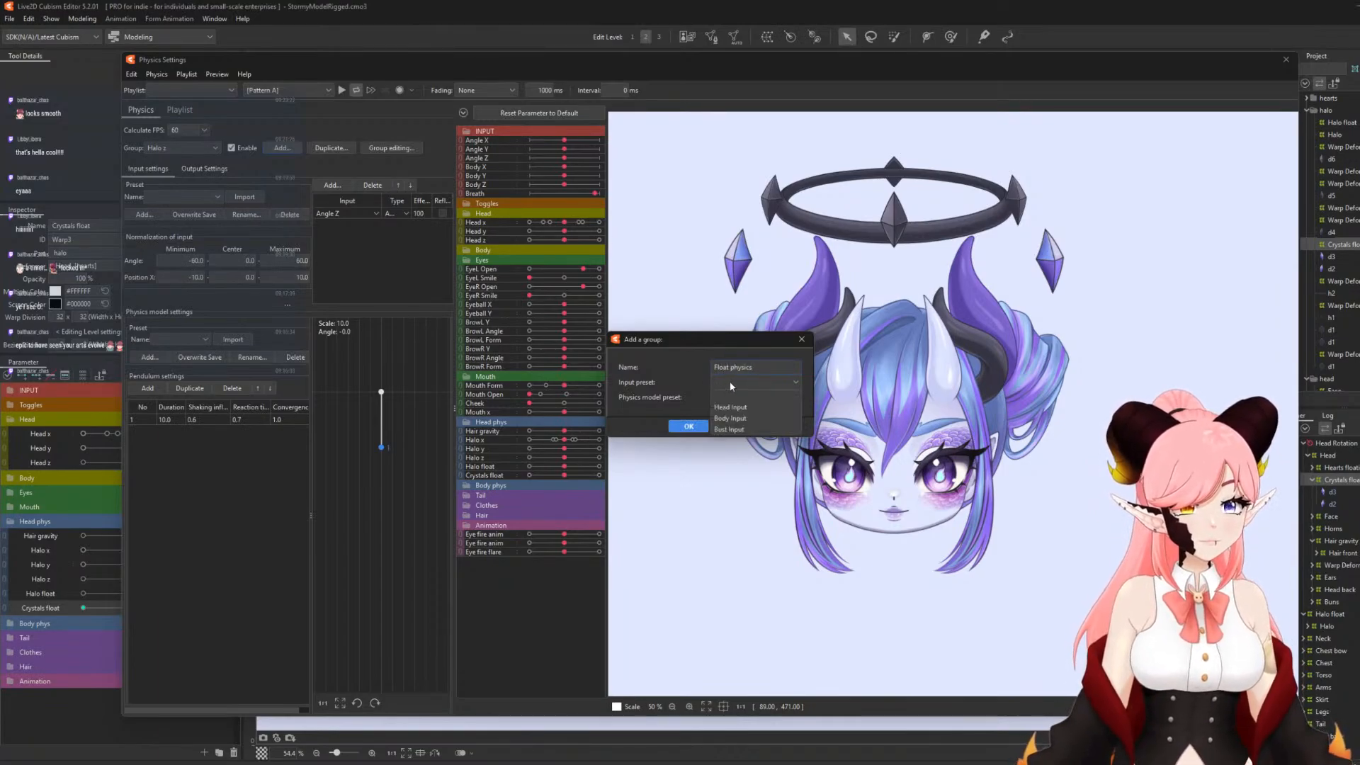
{"action": "left_click", "coordinate": [734, 399]}
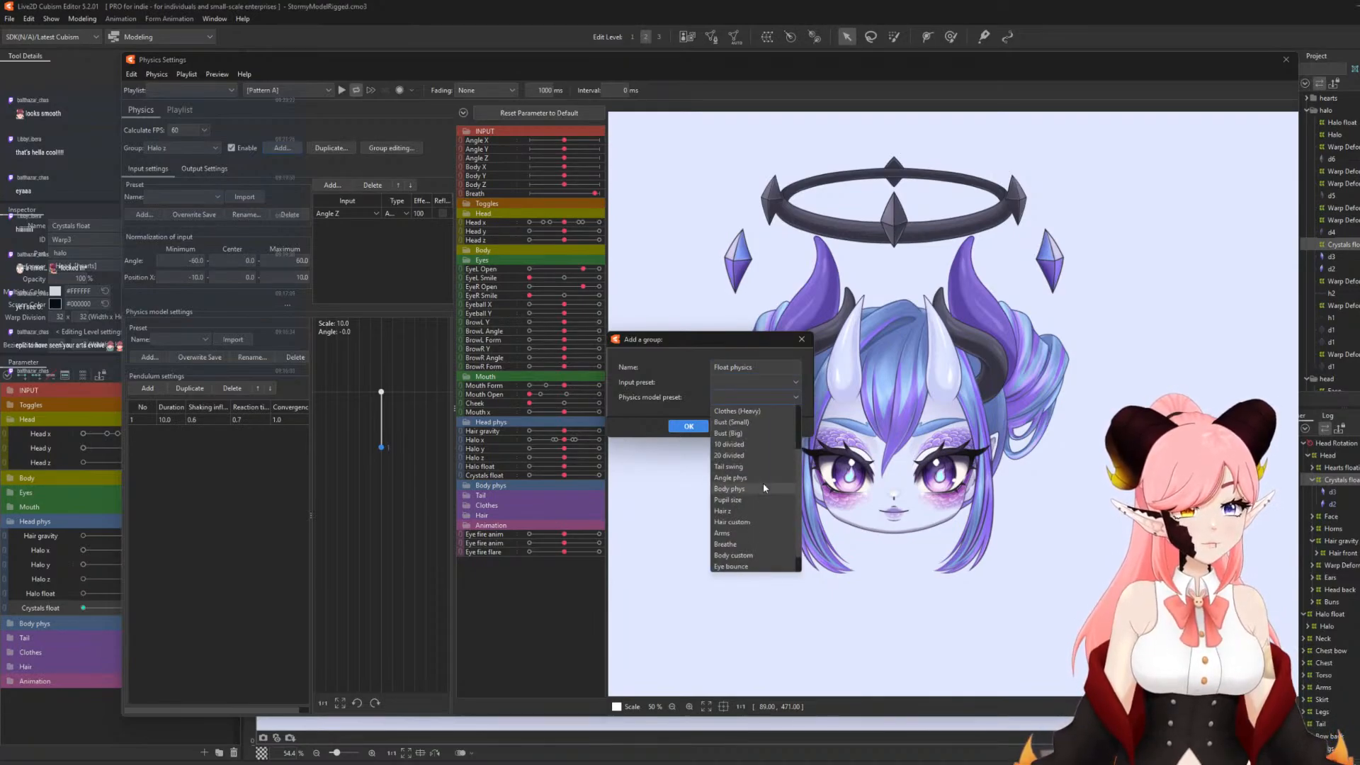
{"action": "scroll", "coordinate": [763, 485], "scroll_direction": "down", "scroll_amount": 1}
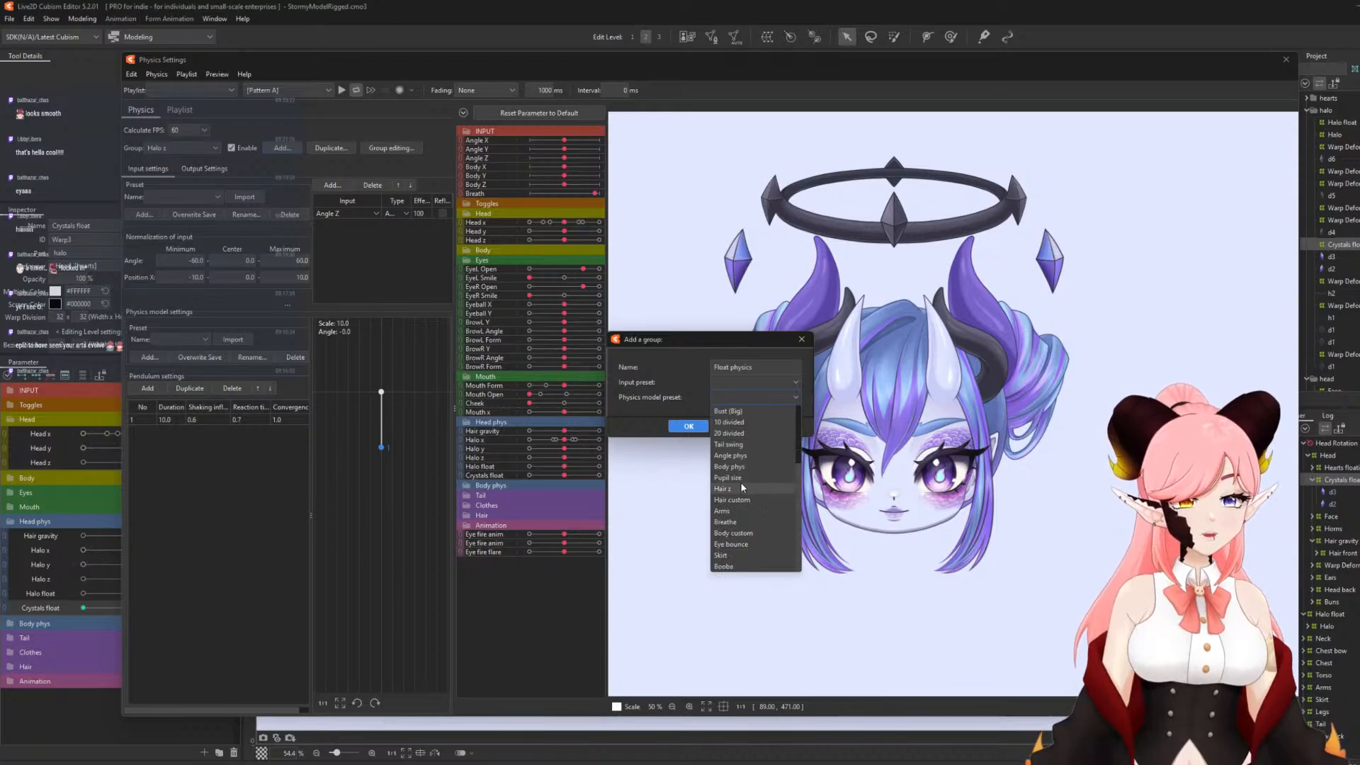
{"action": "left_click", "coordinate": [730, 522]}
{"action": "left_click", "coordinate": [686, 427]}
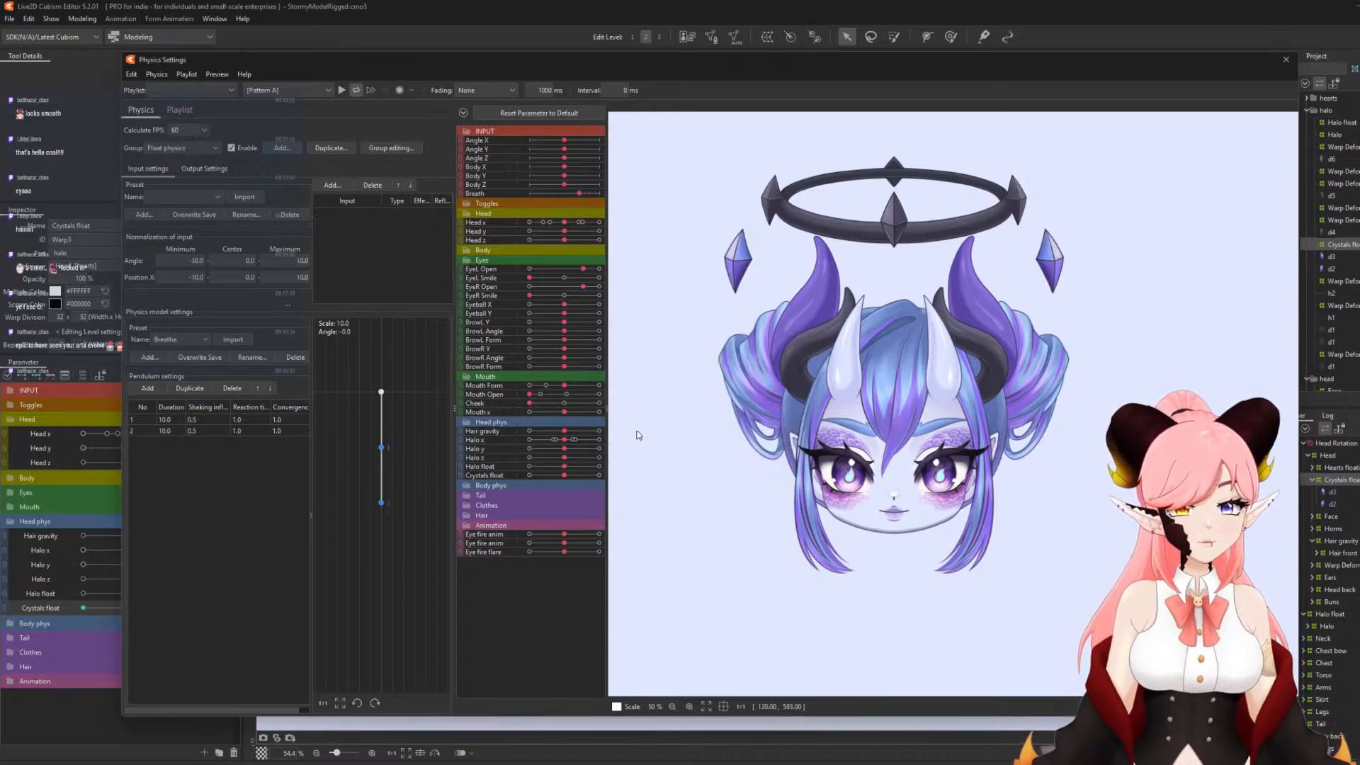
- Add Breath as the Float physics input with the angle type and an effectiveness of 100
{"action": "left_click", "coordinate": [332, 185]}
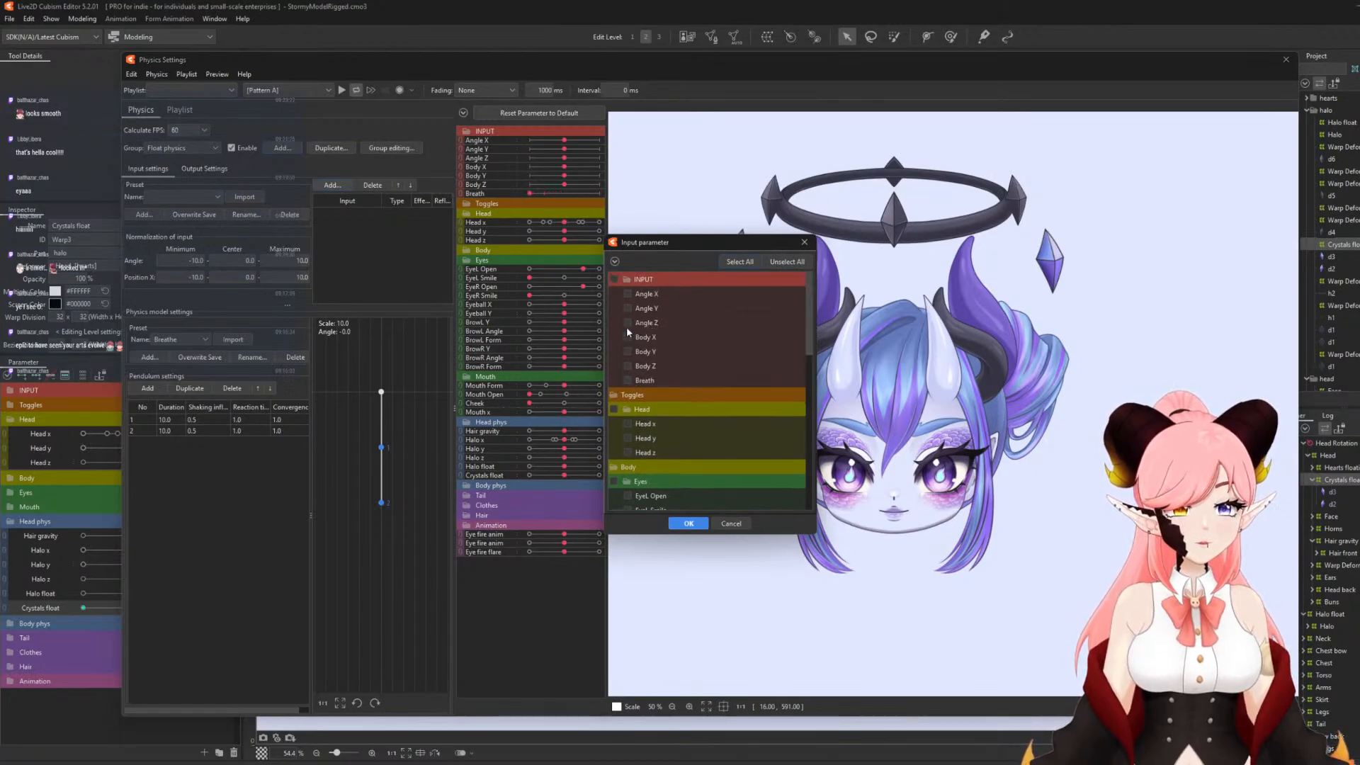
{"action": "left_click", "coordinate": [627, 379]}
{"action": "left_click", "coordinate": [688, 524]}
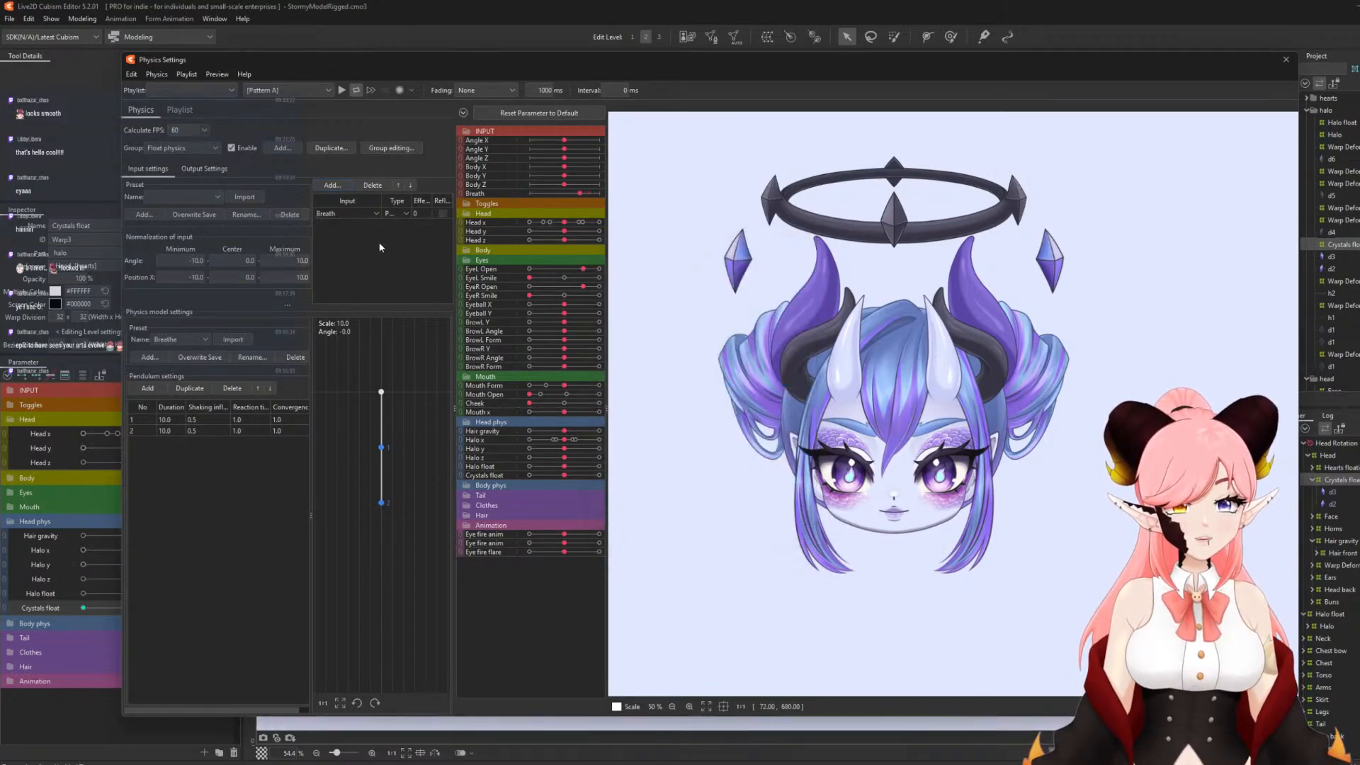
{"action": "double_click", "coordinate": [419, 212]}
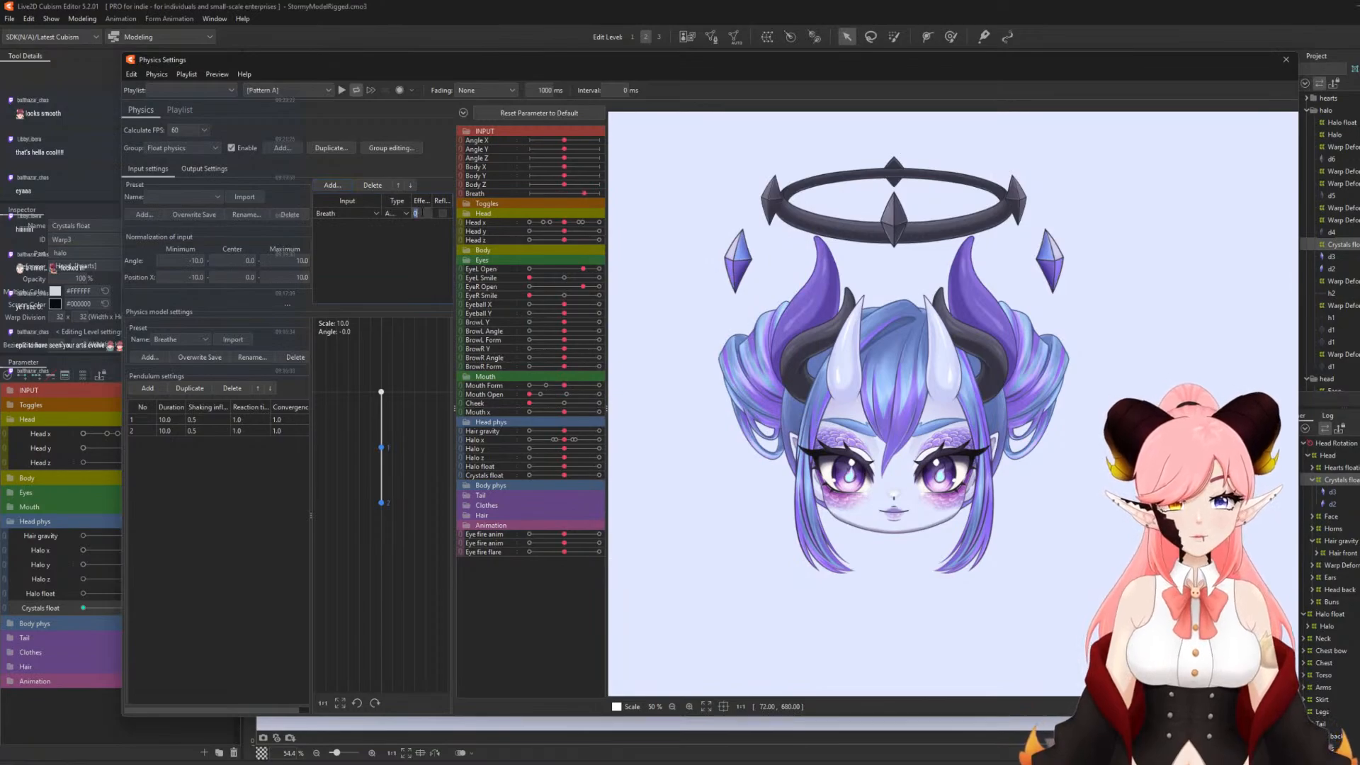
{"action": "type", "text": "100"}
{"action": "key", "text": "Return"}
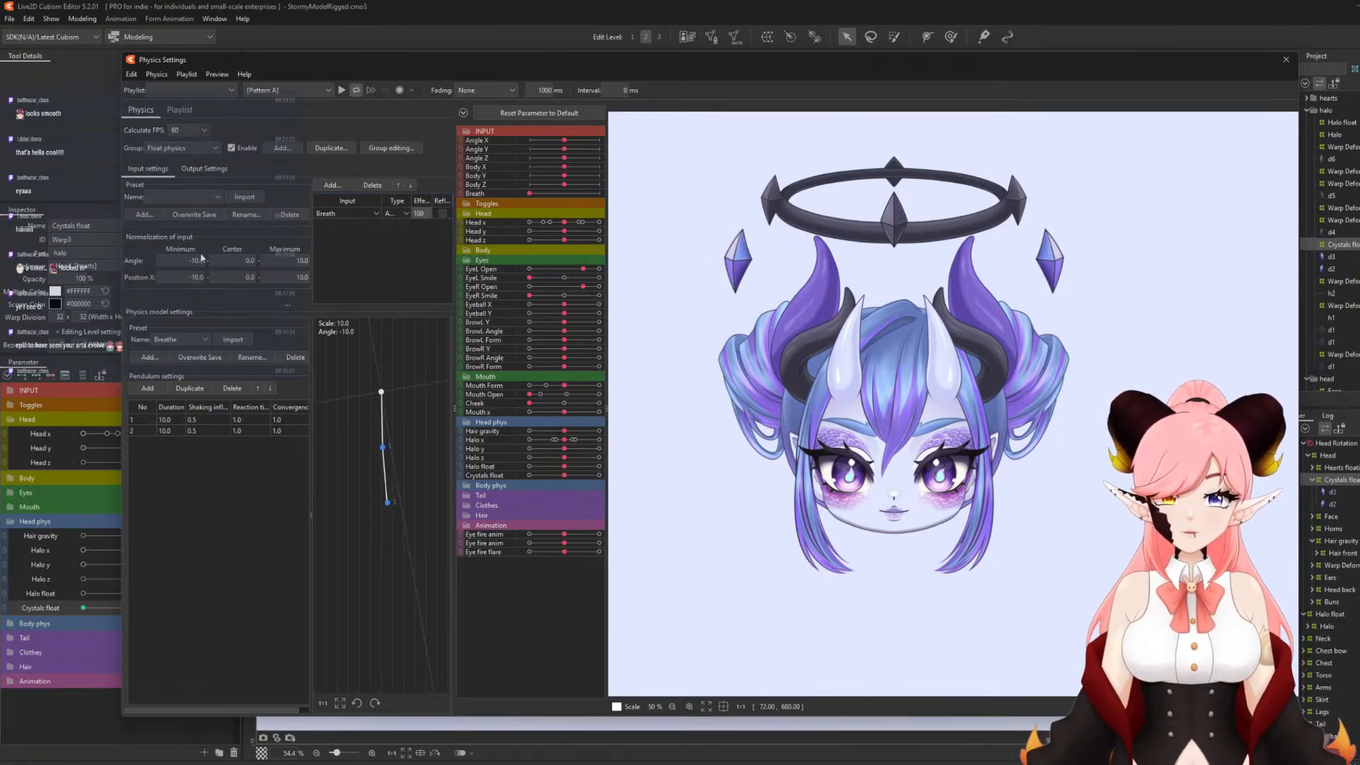
{"action": "left_click", "coordinate": [187, 264]}
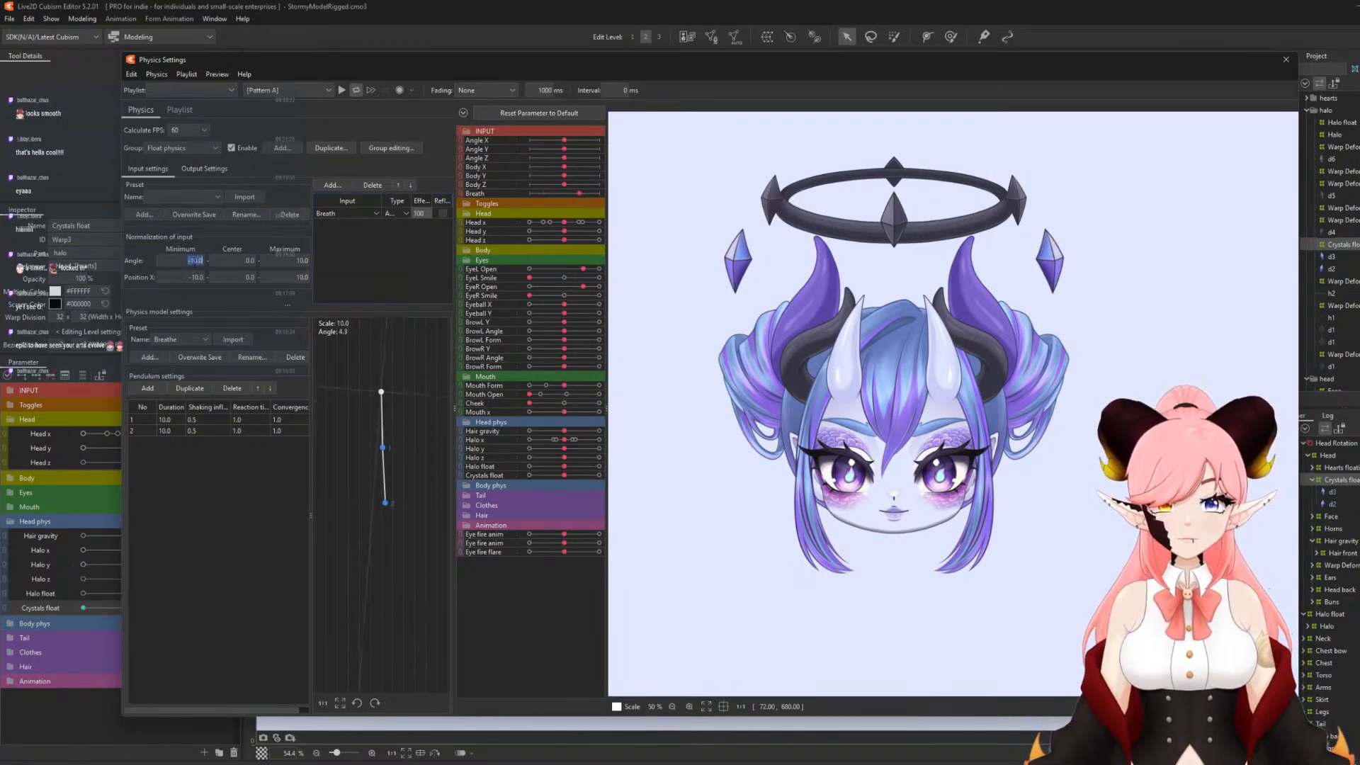
- Add Halo float on pendulum 1 and Crystals float on pendulum 2 as the Float physics outputs
{"action": "left_click", "coordinate": [204, 168]}
{"action": "left_click", "coordinate": [140, 184]}
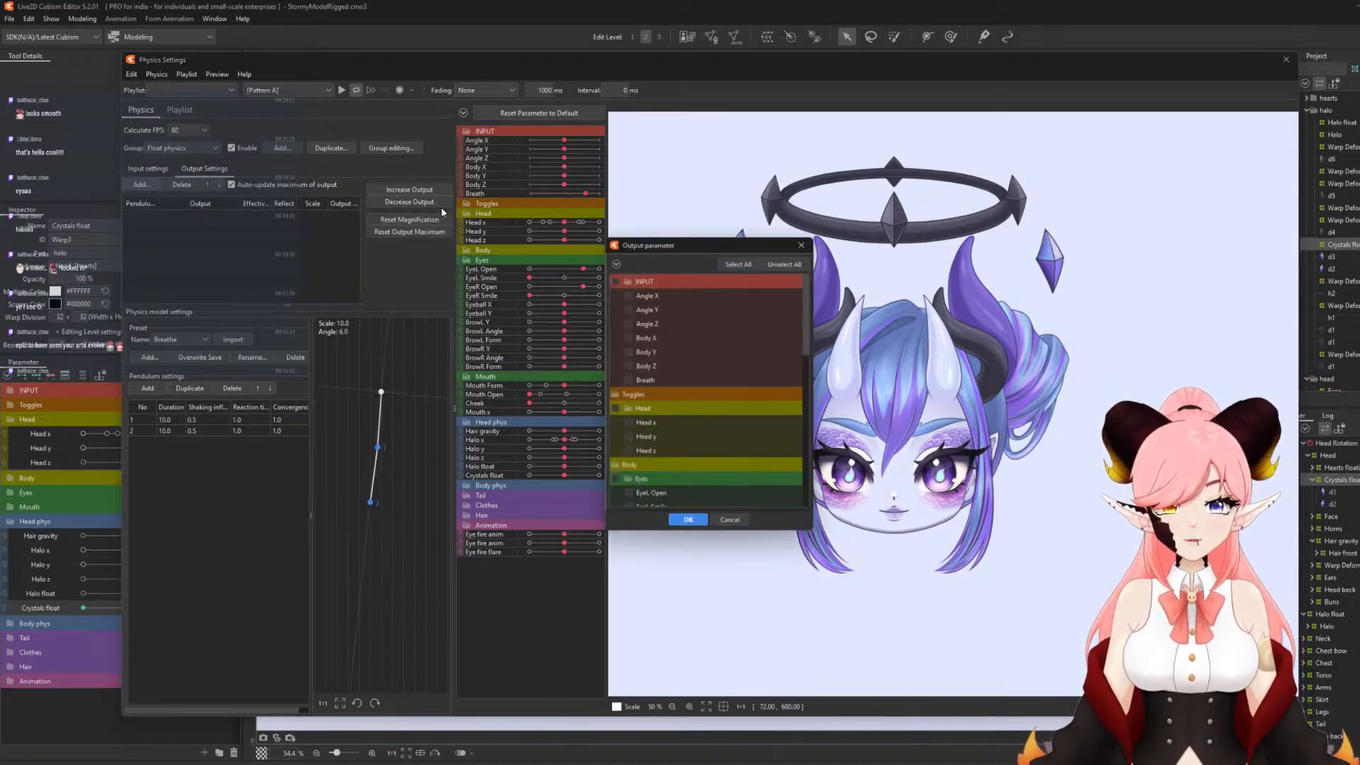
{"action": "left_click_drag", "start_coordinate": [807, 303], "coordinate": [798, 431]}
{"action": "left_click", "coordinate": [627, 436]}
{"action": "left_click", "coordinate": [627, 451]}
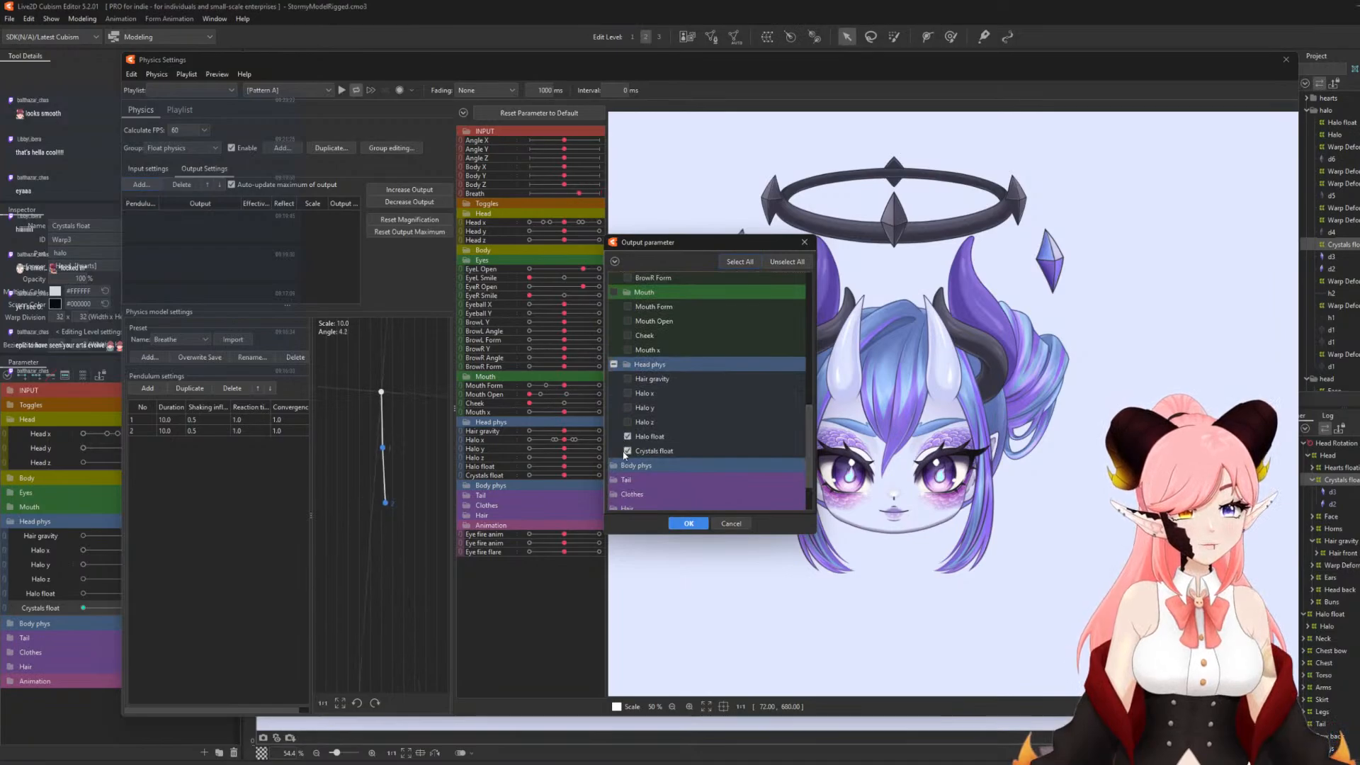
{"action": "left_click", "coordinate": [703, 523]}
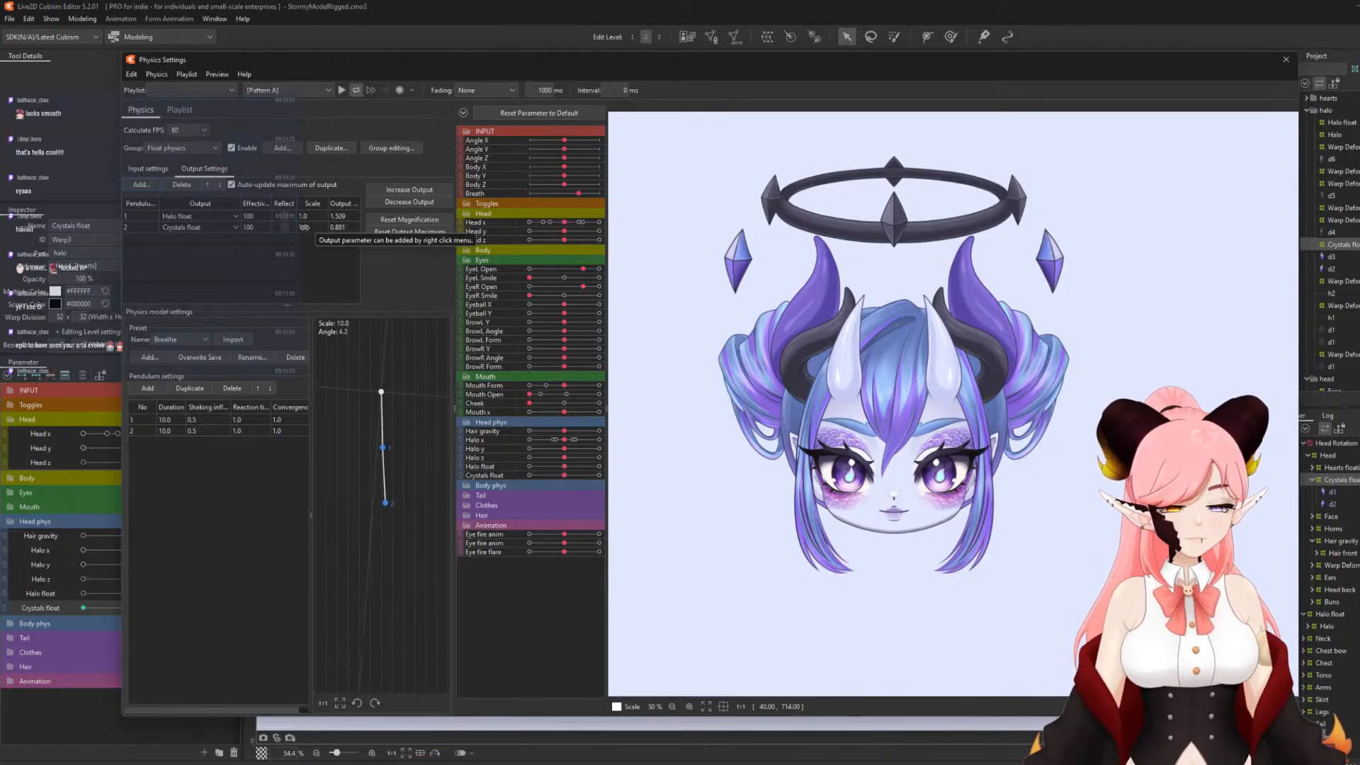
- Reset the magnification of the Float physics outputs, and set the scale to 65 for Halo float and 112 for Crystals float
{"action": "left_click", "coordinate": [420, 219]}
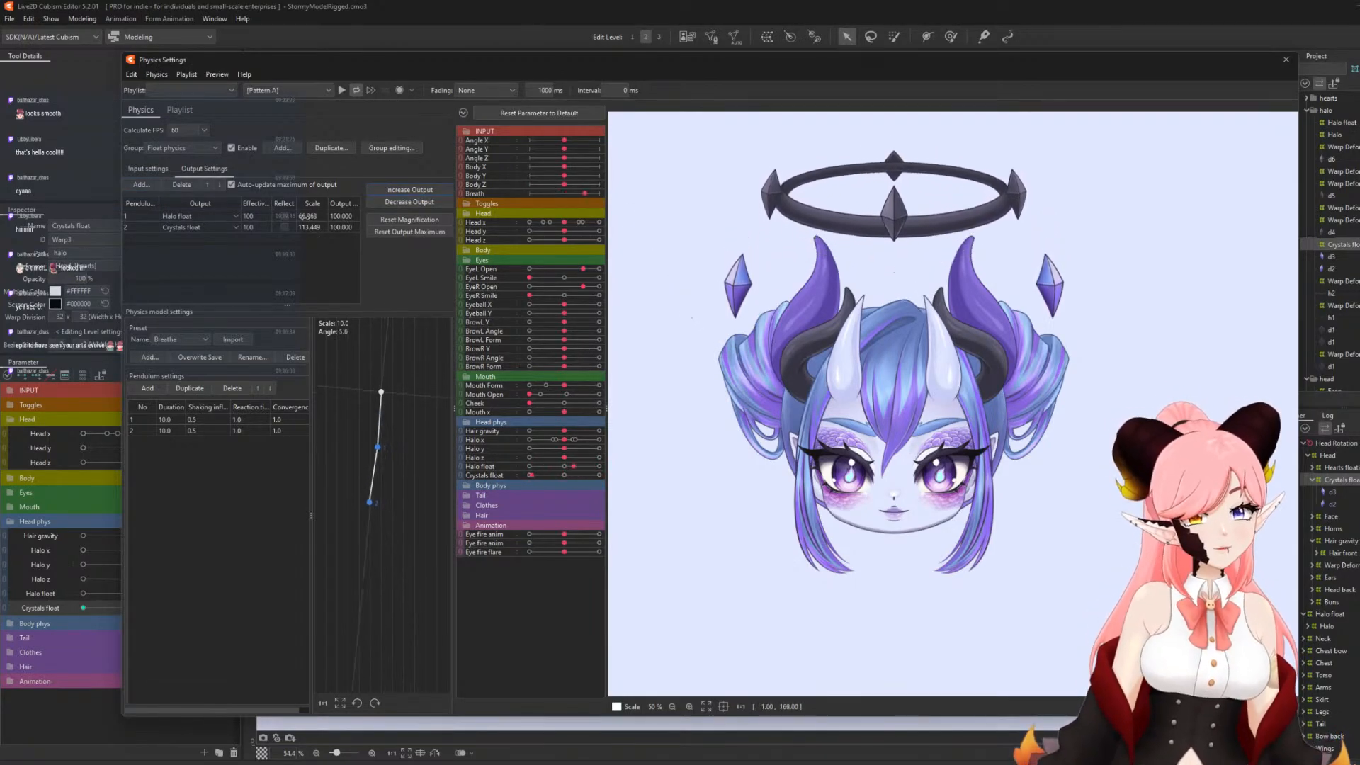
{"action": "double_click", "coordinate": [309, 216]}
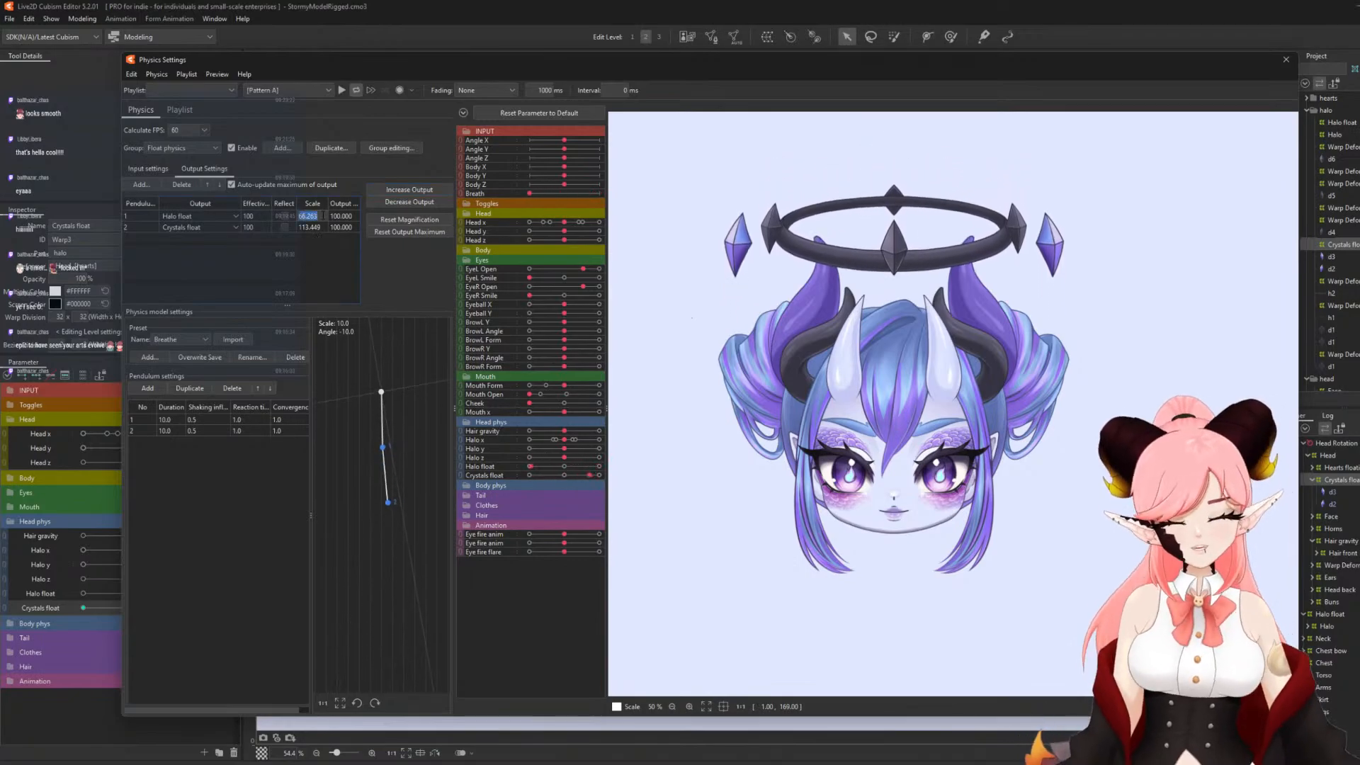
{"action": "type", "text": "65"}
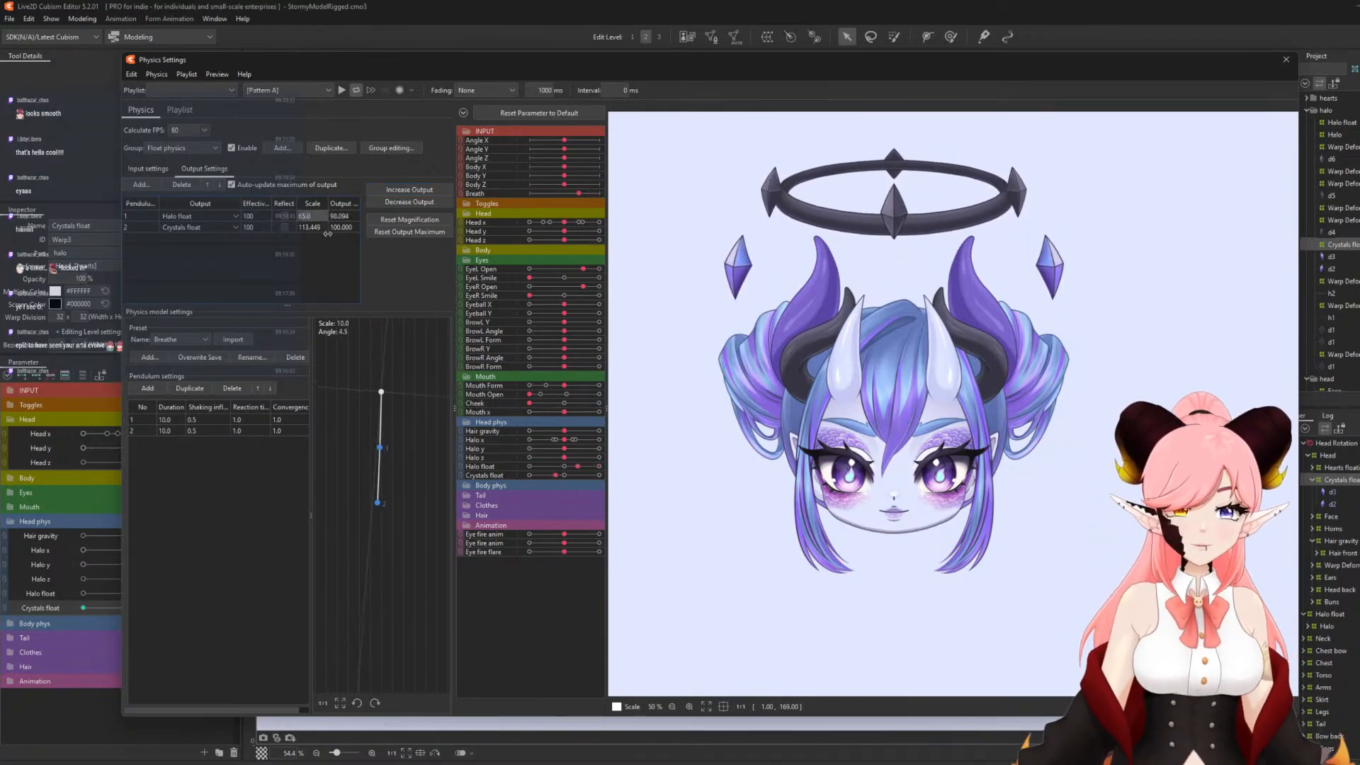
{"action": "double_click", "coordinate": [319, 228]}
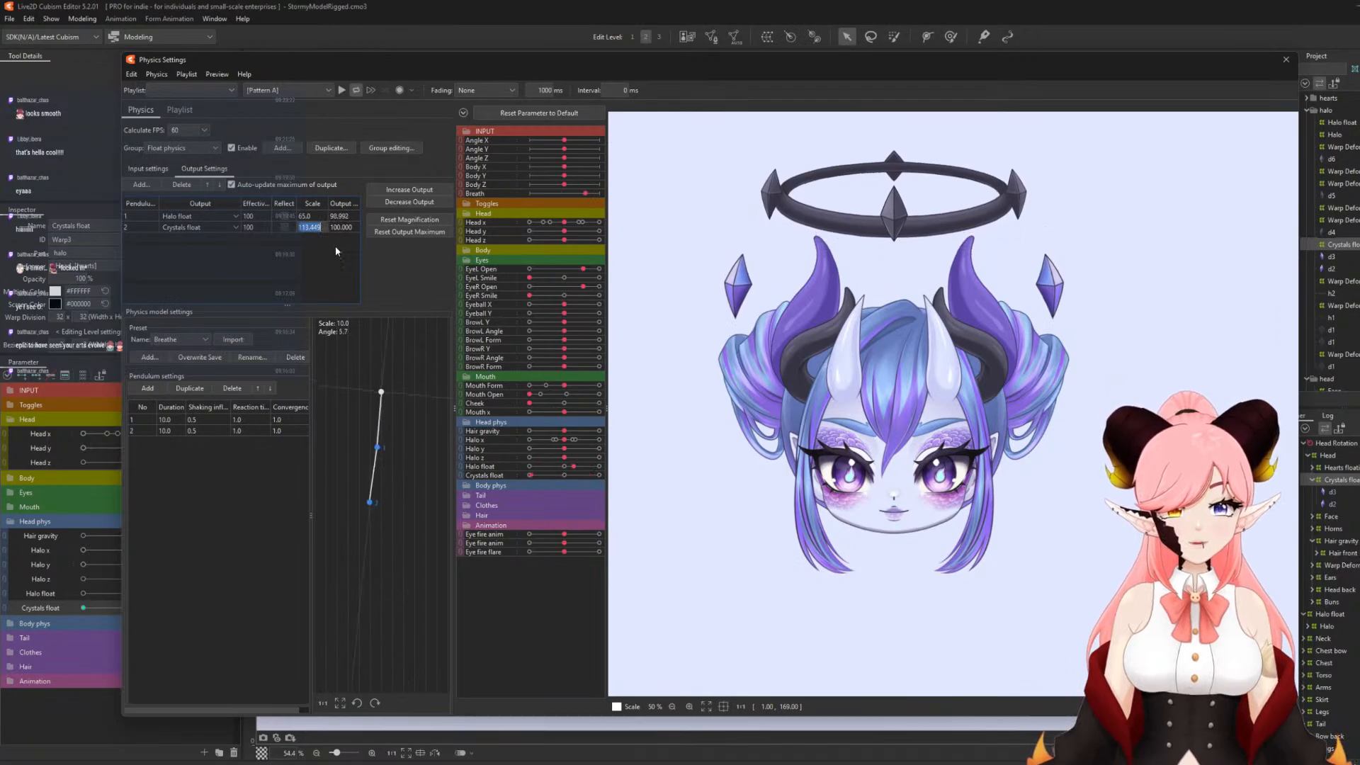
{"action": "type", "text": "112"}
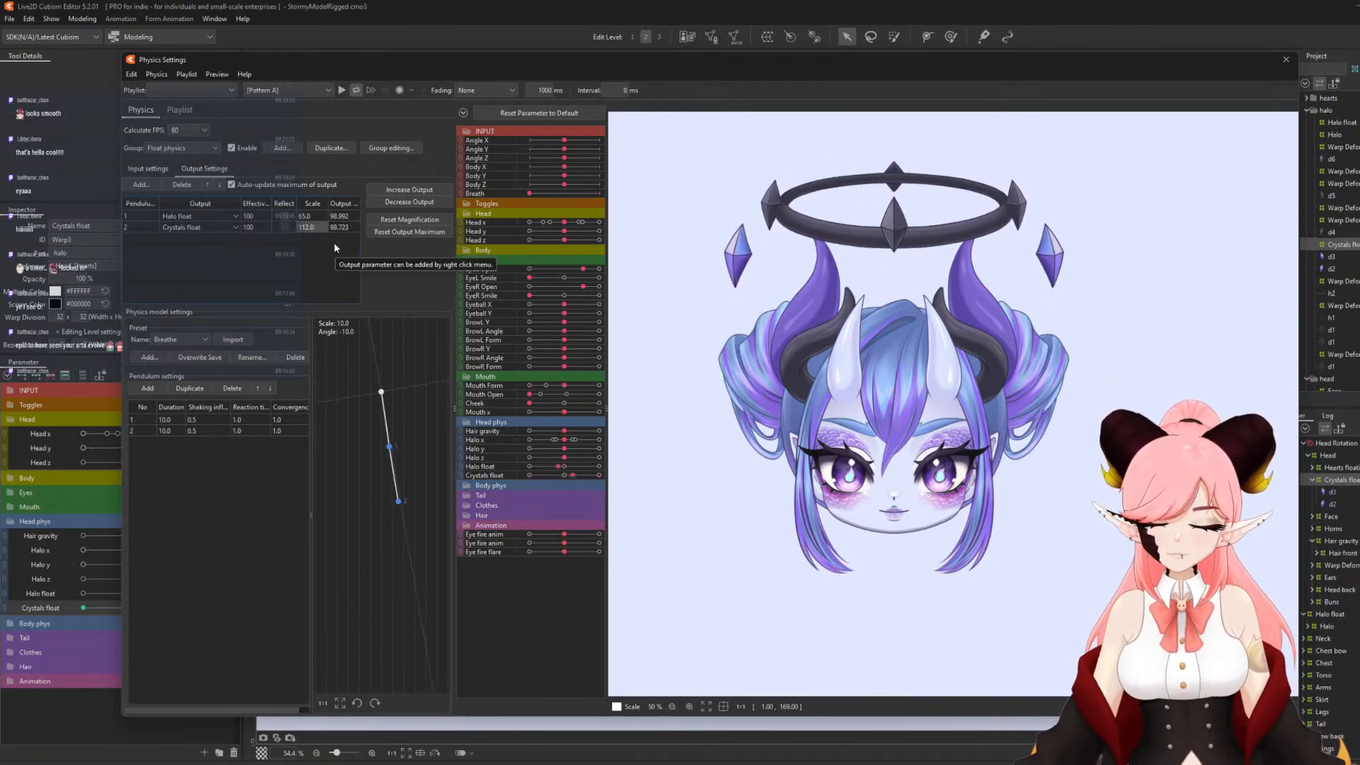
{"action": "key", "text": "Return"}
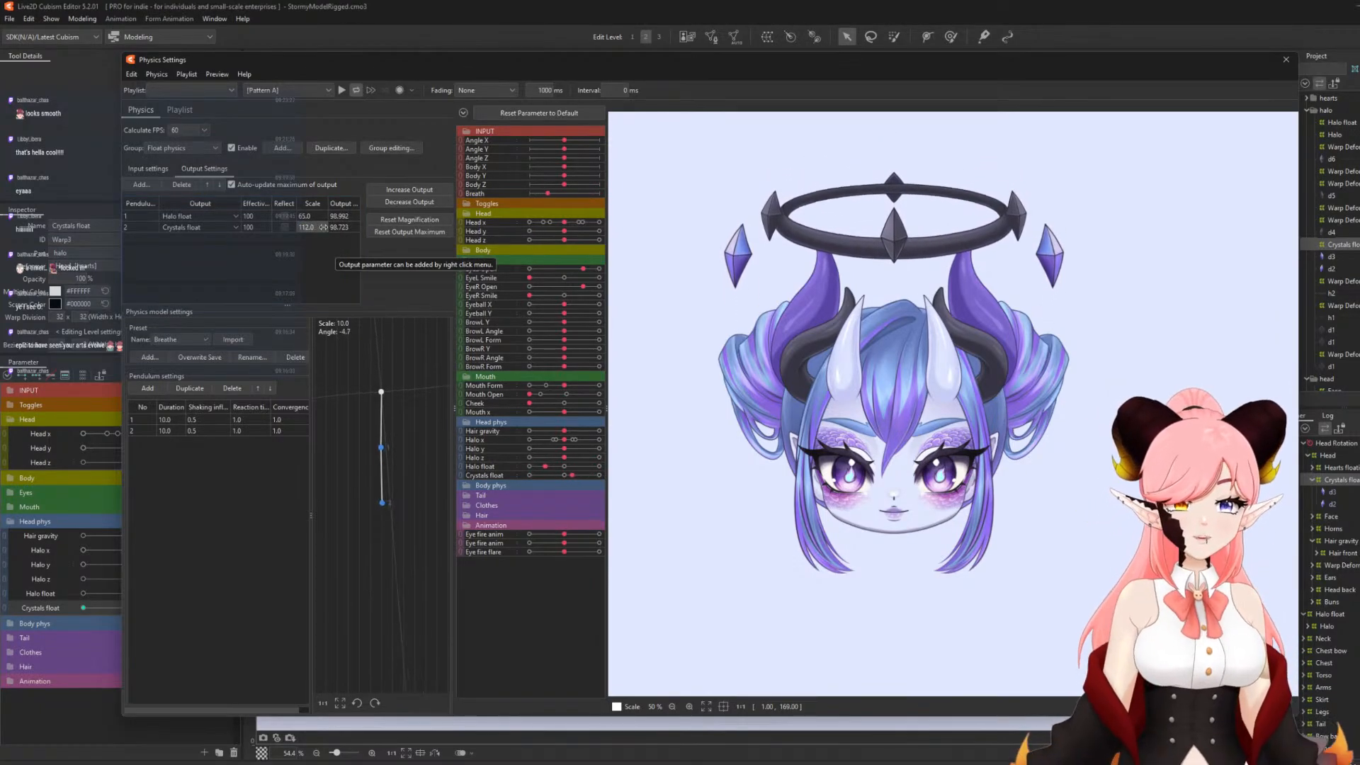
- Try lower output effectiveness values: 50 and 40 for Halo float, and 25 for Crystals float
{"action": "double_click", "coordinate": [260, 217]}
{"action": "type", "text": "50"}
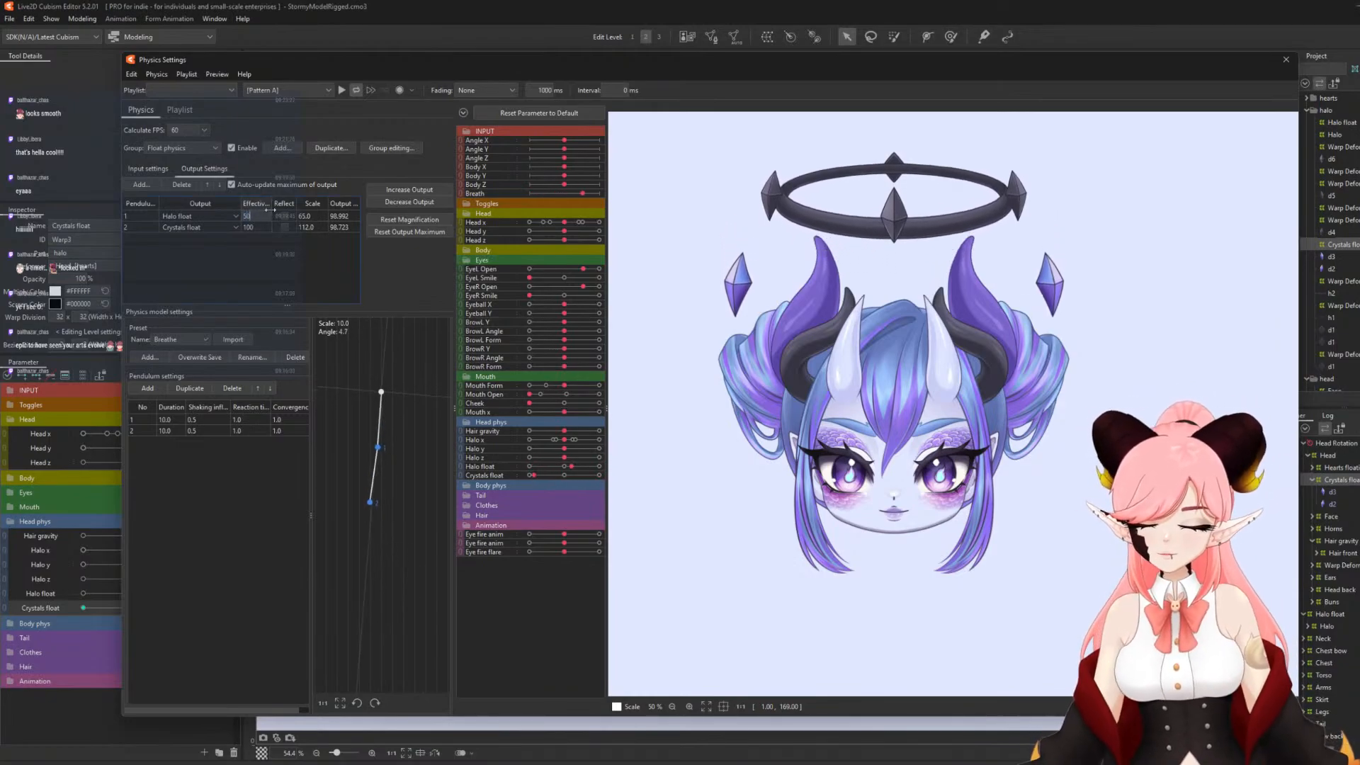
{"action": "double_click", "coordinate": [267, 227]}
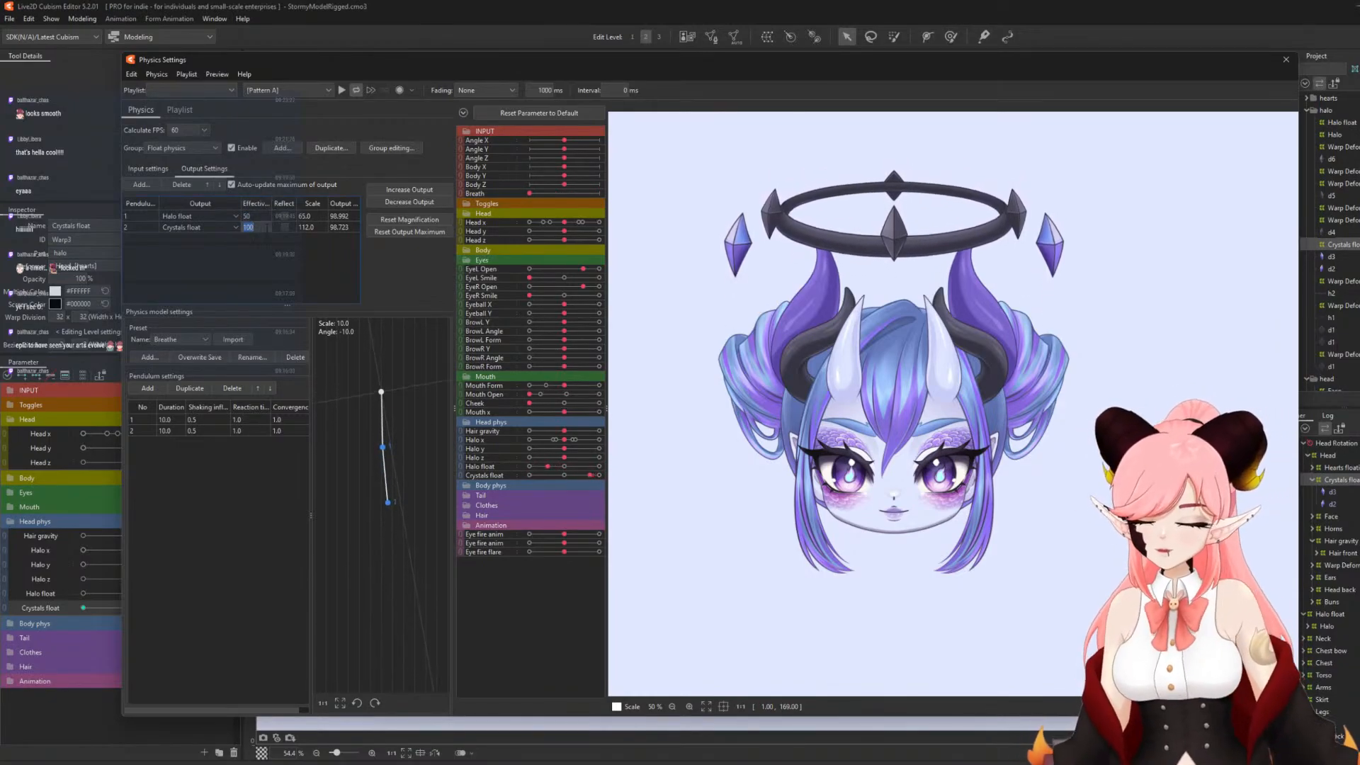
{"action": "type", "text": "50"}
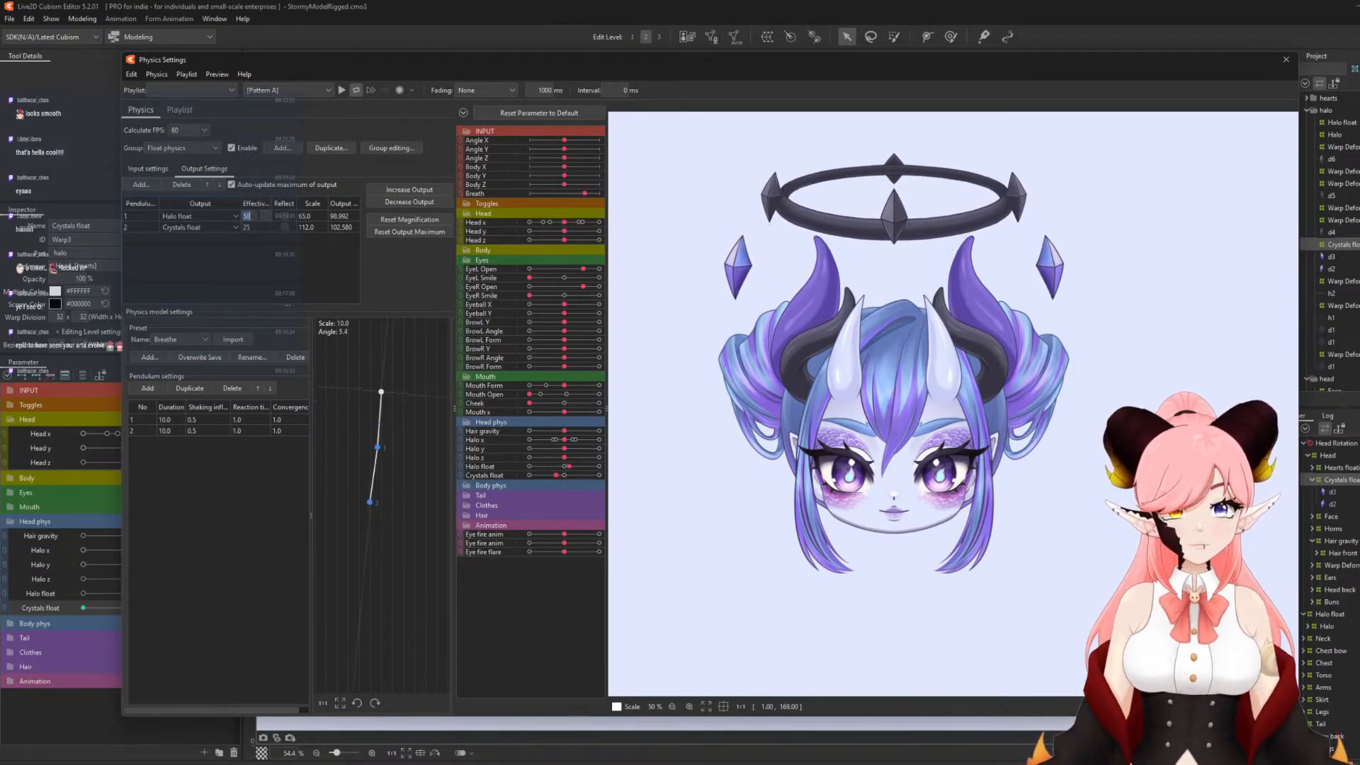
{"action": "type", "text": "0"}
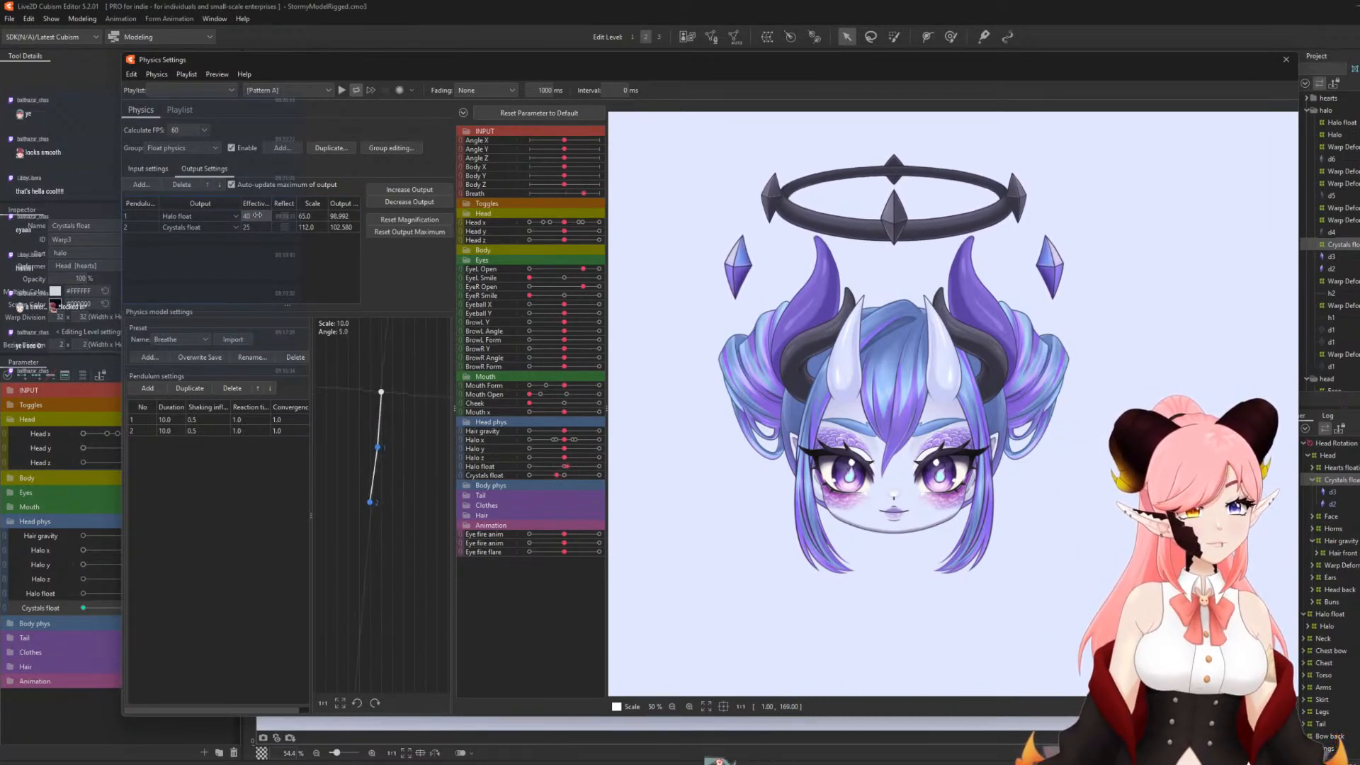
- Set the output effectiveness to 30 for Halo float and 20 for Crystals float
{"action": "left_click", "coordinate": [264, 216]}
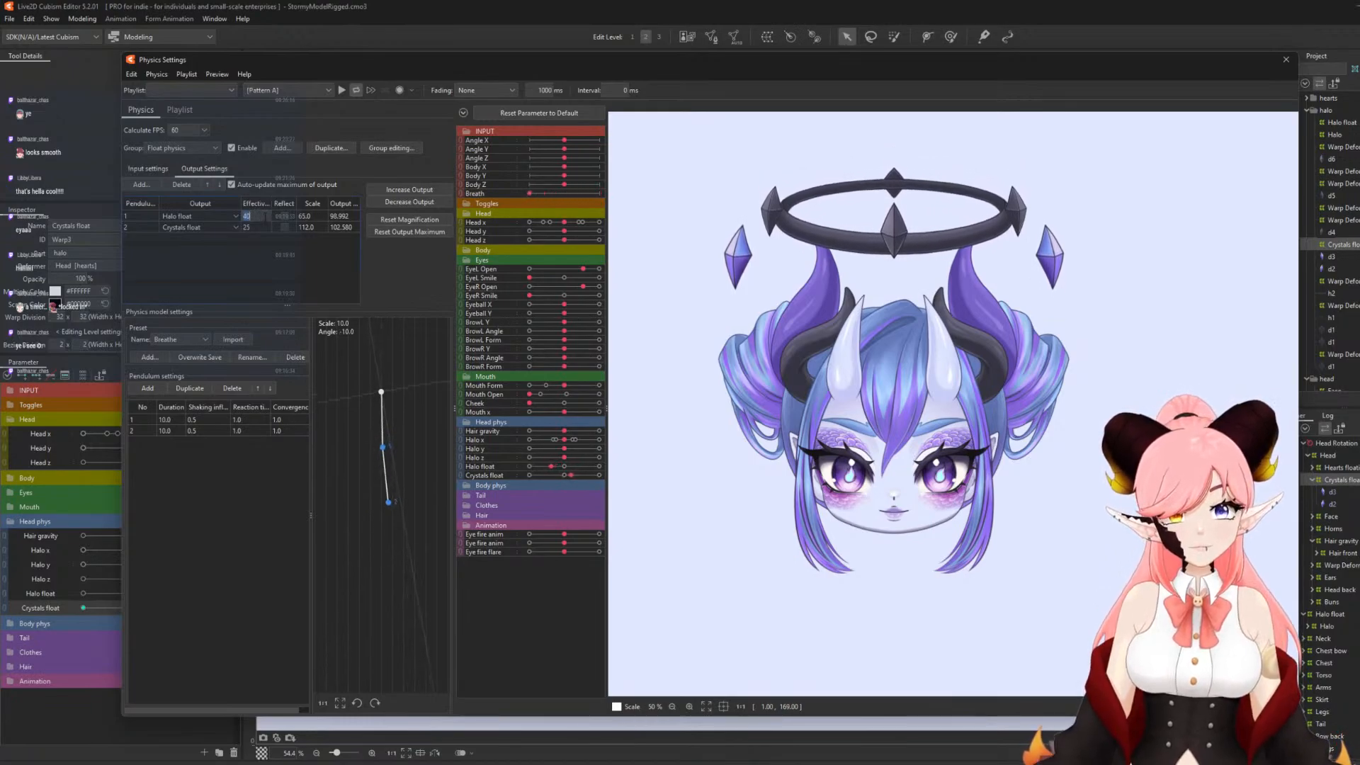
{"action": "type", "text": "30"}
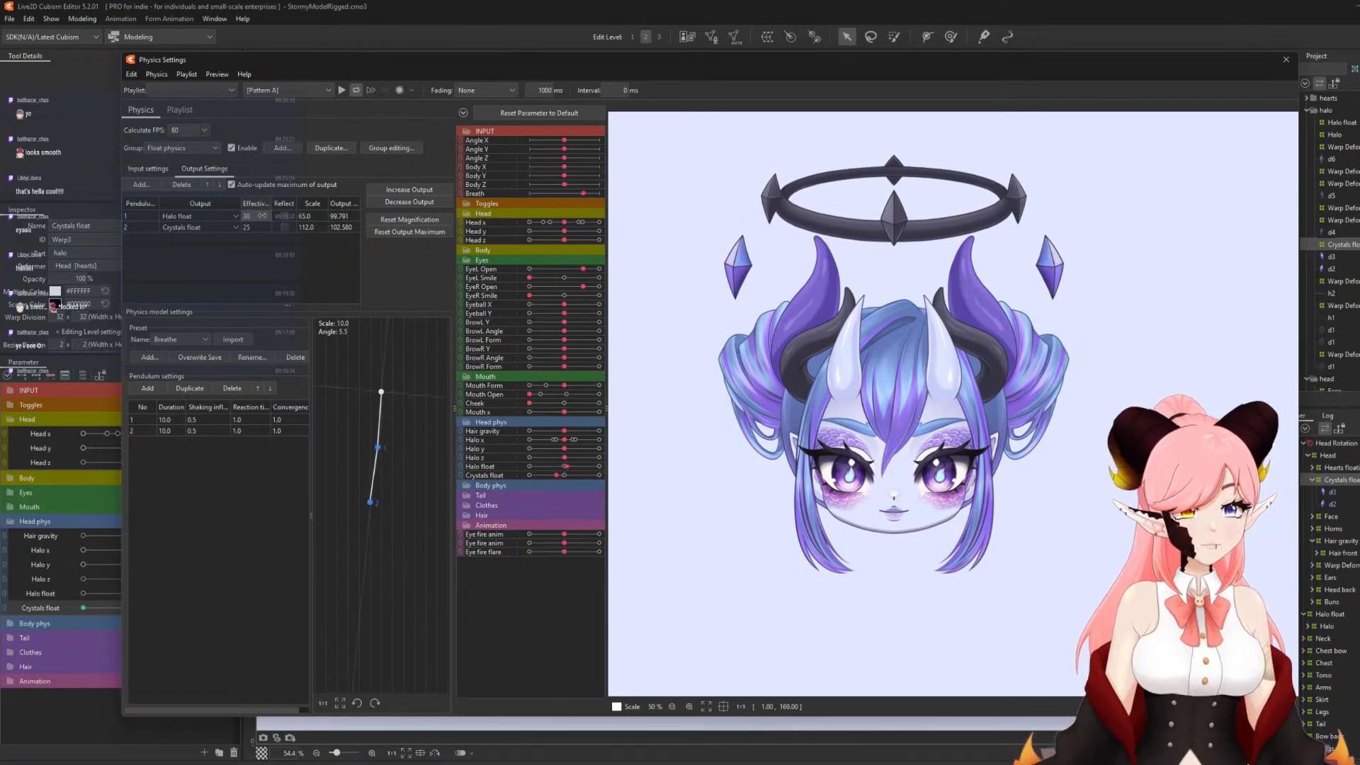
{"action": "left_click", "coordinate": [257, 227]}
{"action": "type", "text": "20"}
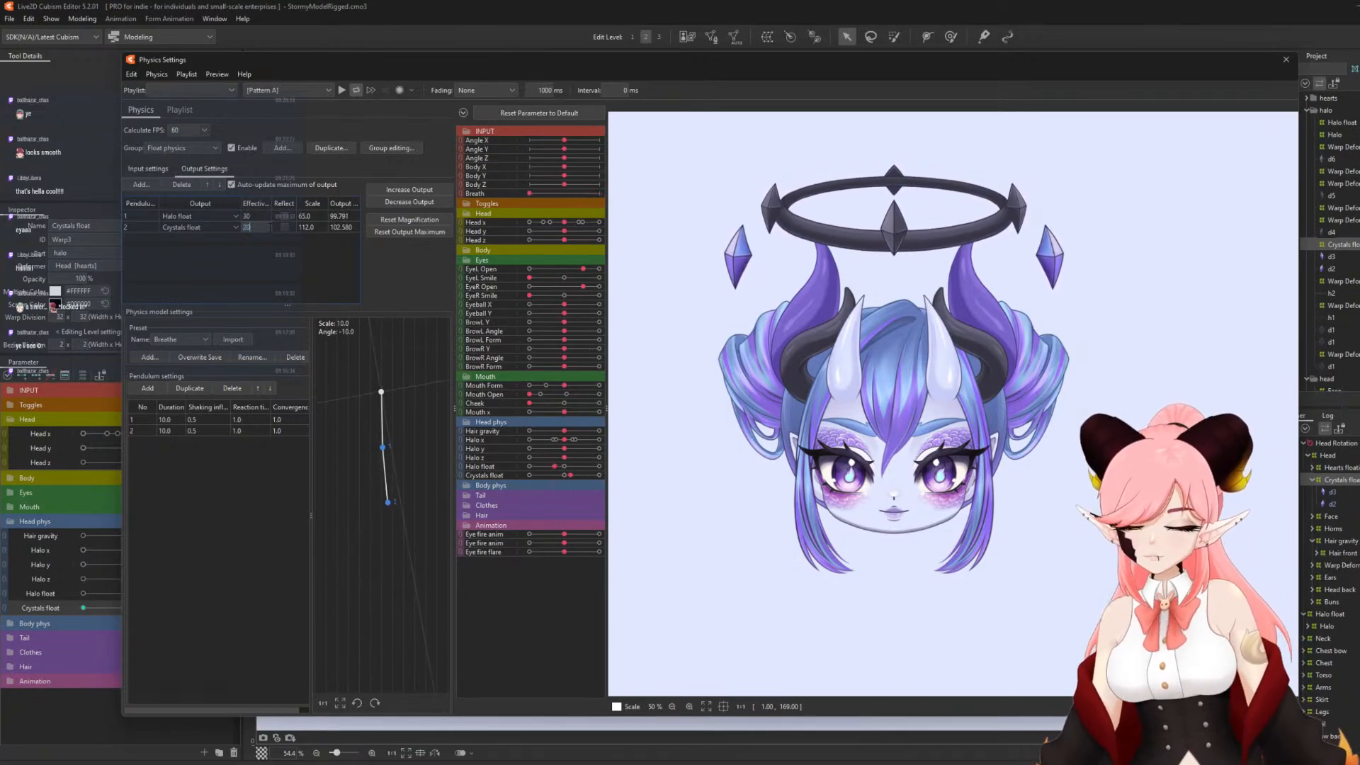
{"action": "key", "text": "Return"}
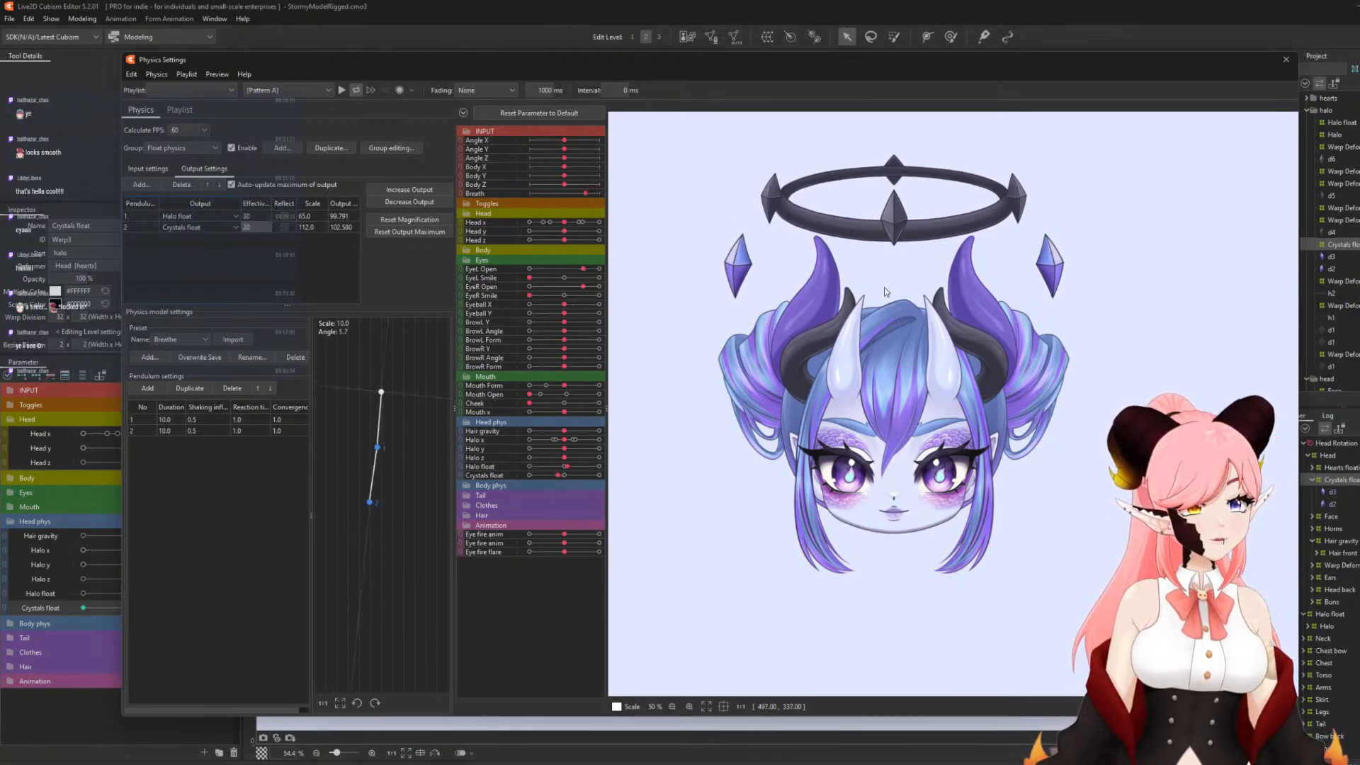
- Test the floating halo and crystals by moving the head around in the physics preview, and close Physics Settings
{"action": "scroll", "coordinate": [884, 291], "scroll_direction": "down", "scroll_amount": 2}
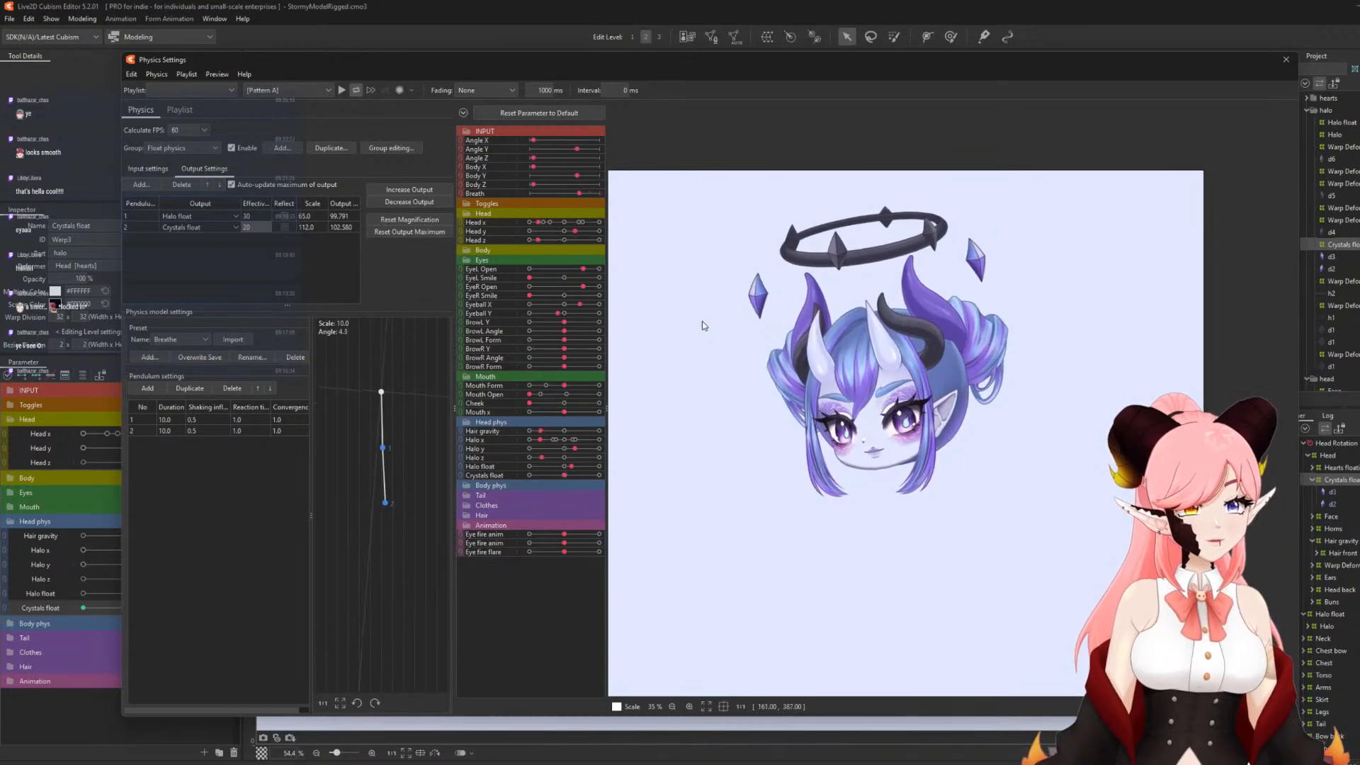
{"action": "left_click_drag", "start_coordinate": [704, 326], "coordinate": [1007, 291]}
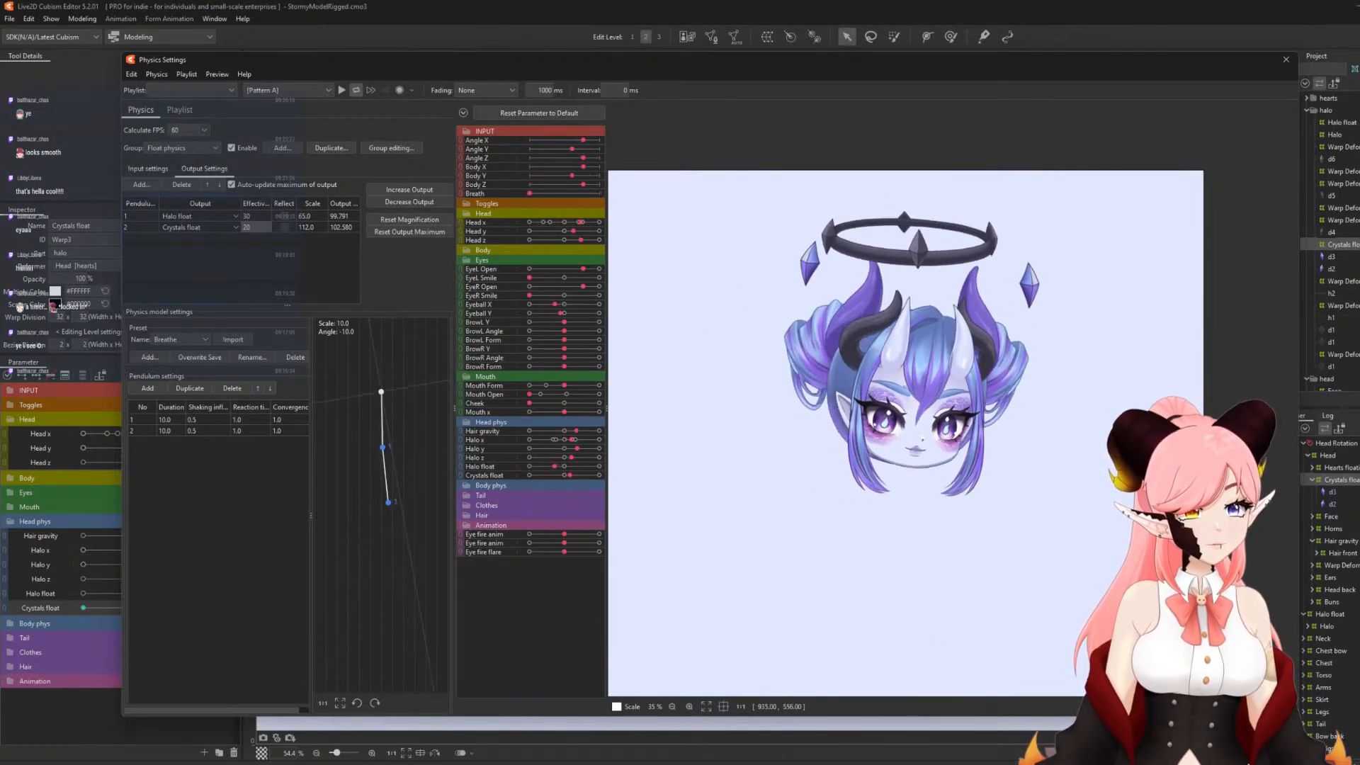
{"action": "left_click_drag", "start_coordinate": [1102, 401], "coordinate": [862, 222]}
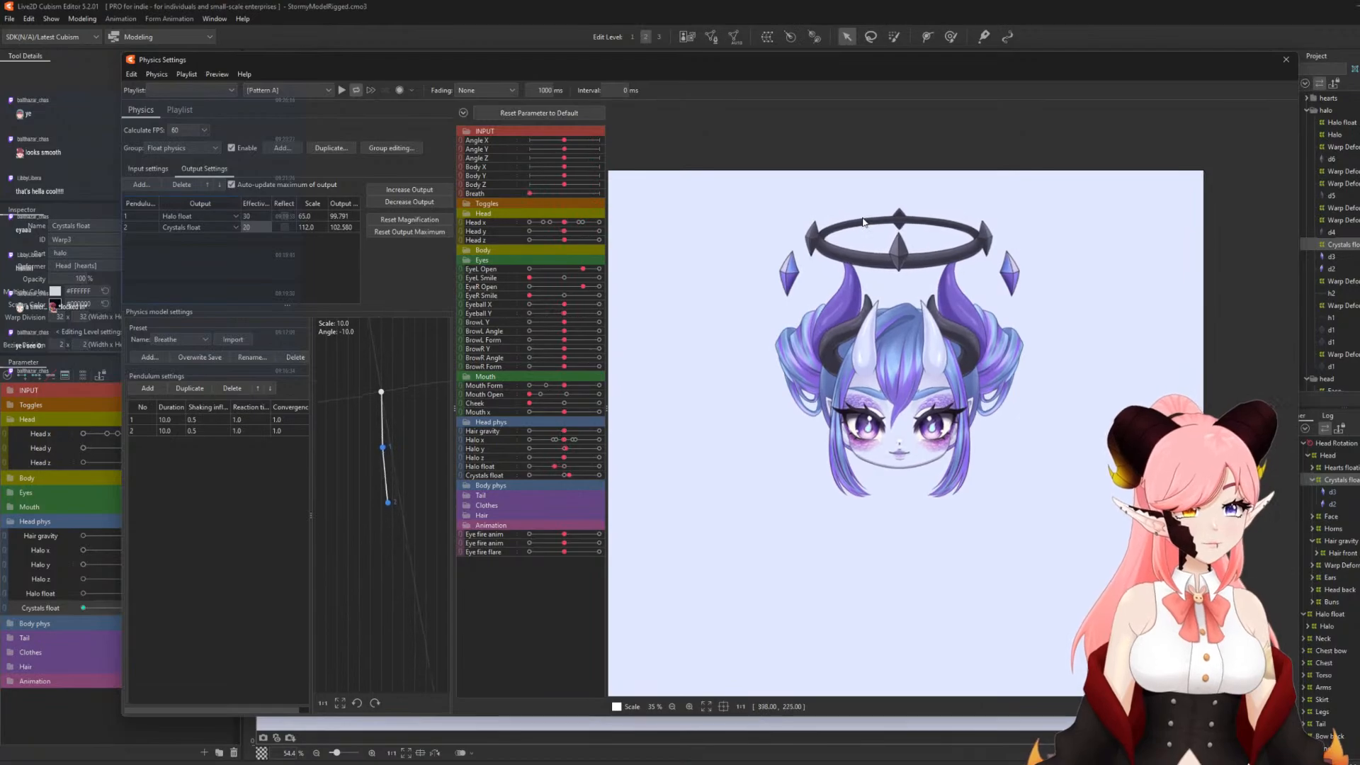
{"action": "left_click", "coordinate": [1285, 64]}
{"action": "scroll", "coordinate": [753, 354], "scroll_direction": "down", "scroll_amount": 3}
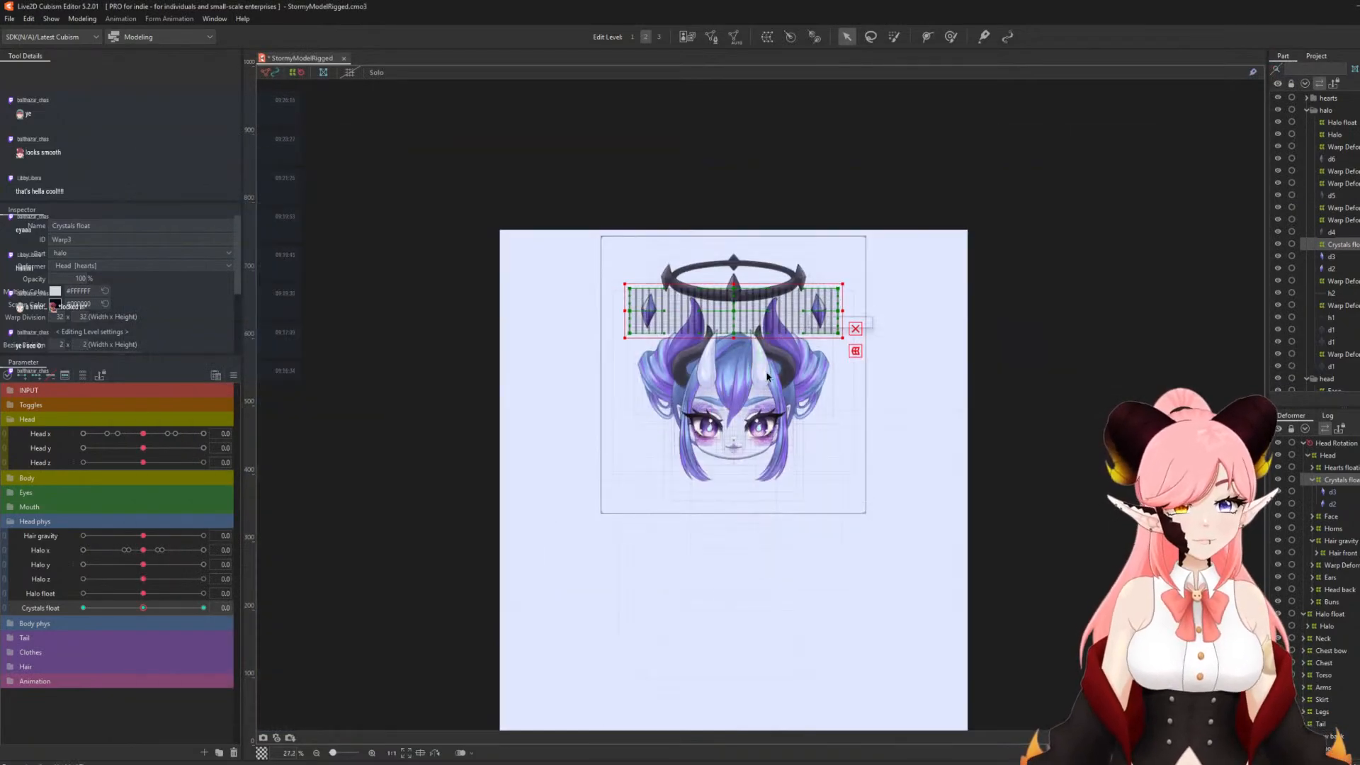
{"action": "scroll", "coordinate": [767, 376], "scroll_direction": "up", "scroll_amount": 3}
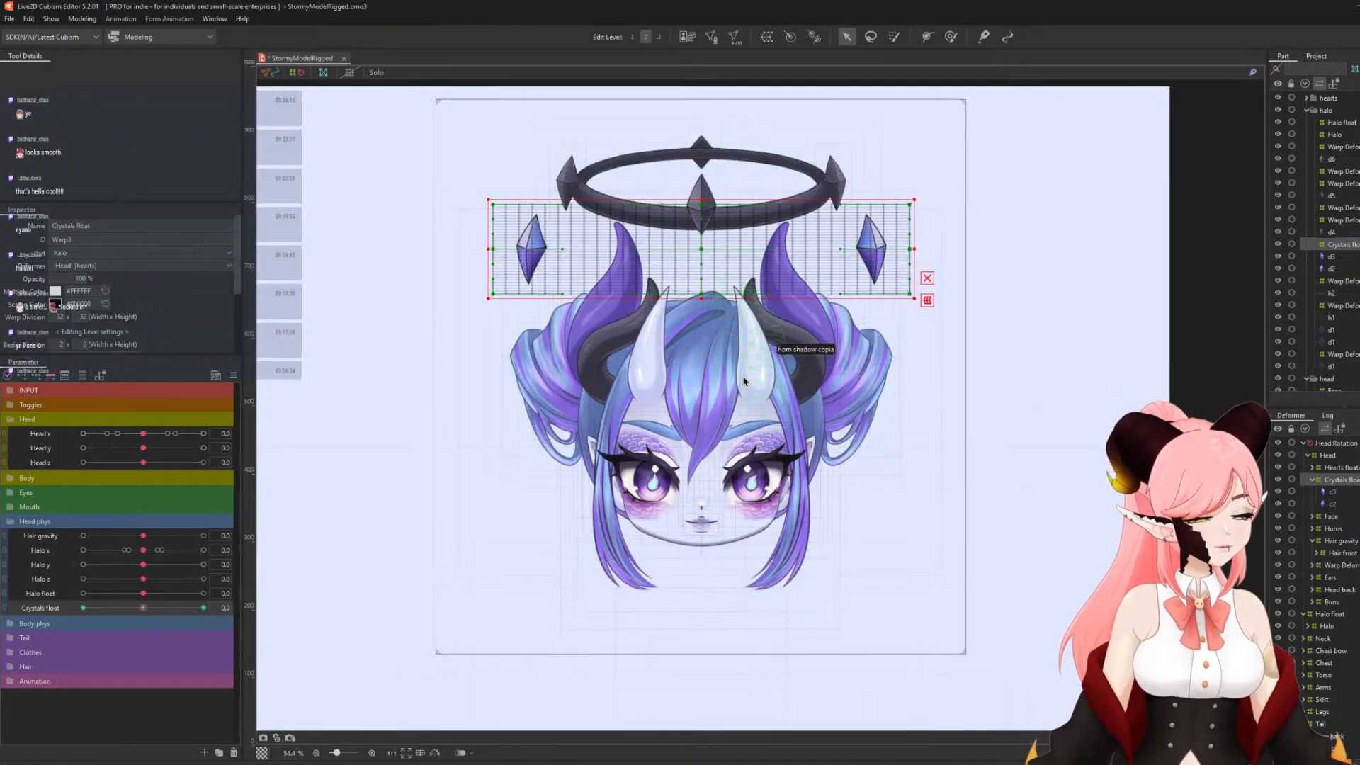
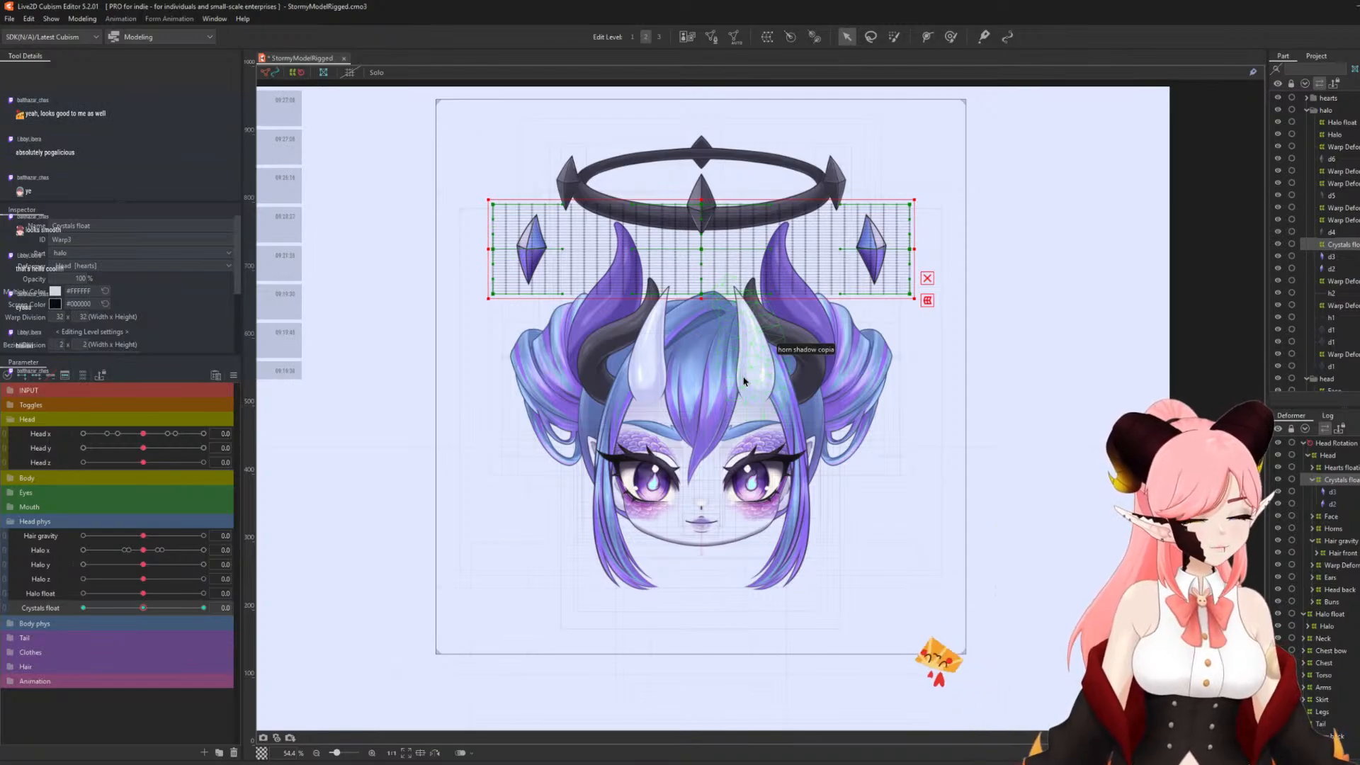
- Reopen Physics Settings, check the halo and crystal motion once more while turning the head, and close the window
{"action": "left_click_drag", "start_coordinate": [148, 437], "coordinate": [251, 467]}
{"action": "left_click", "coordinate": [146, 461]}
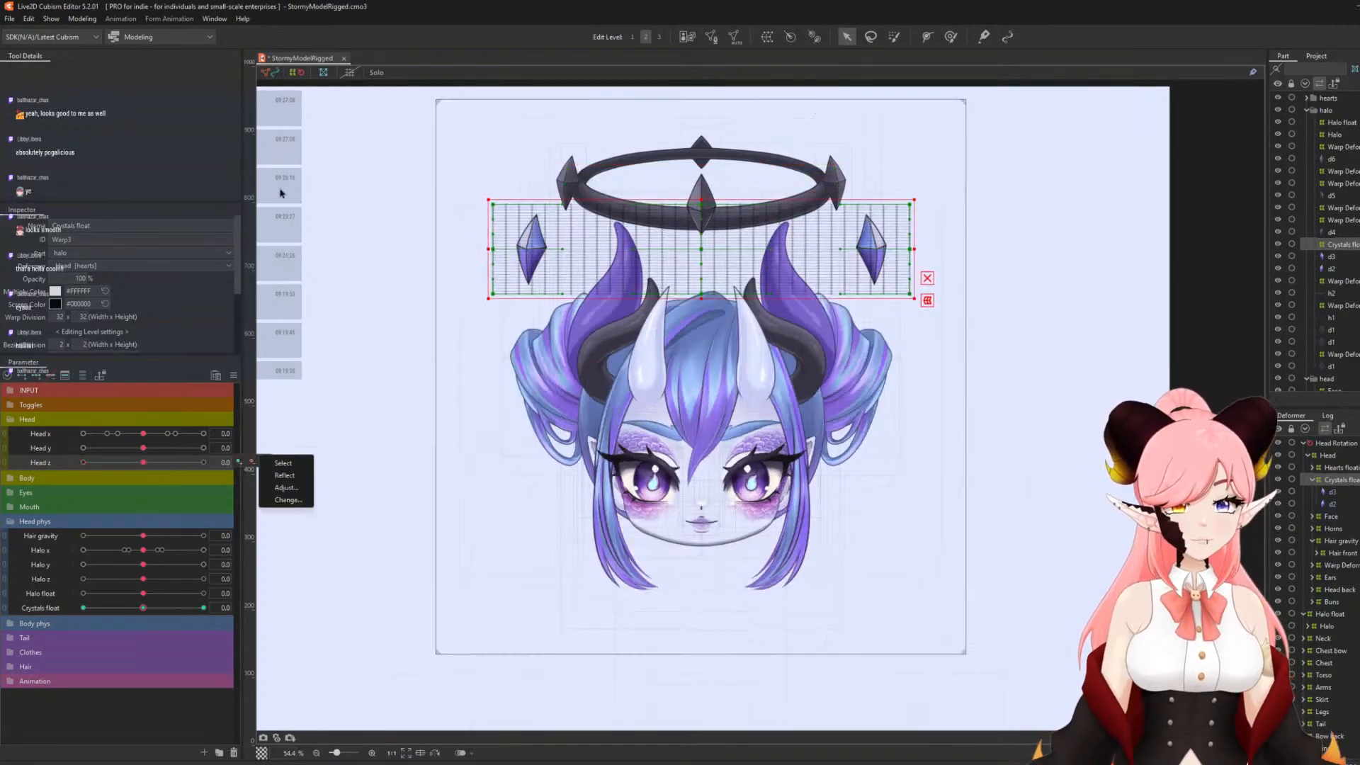
{"action": "left_click", "coordinate": [84, 19]}
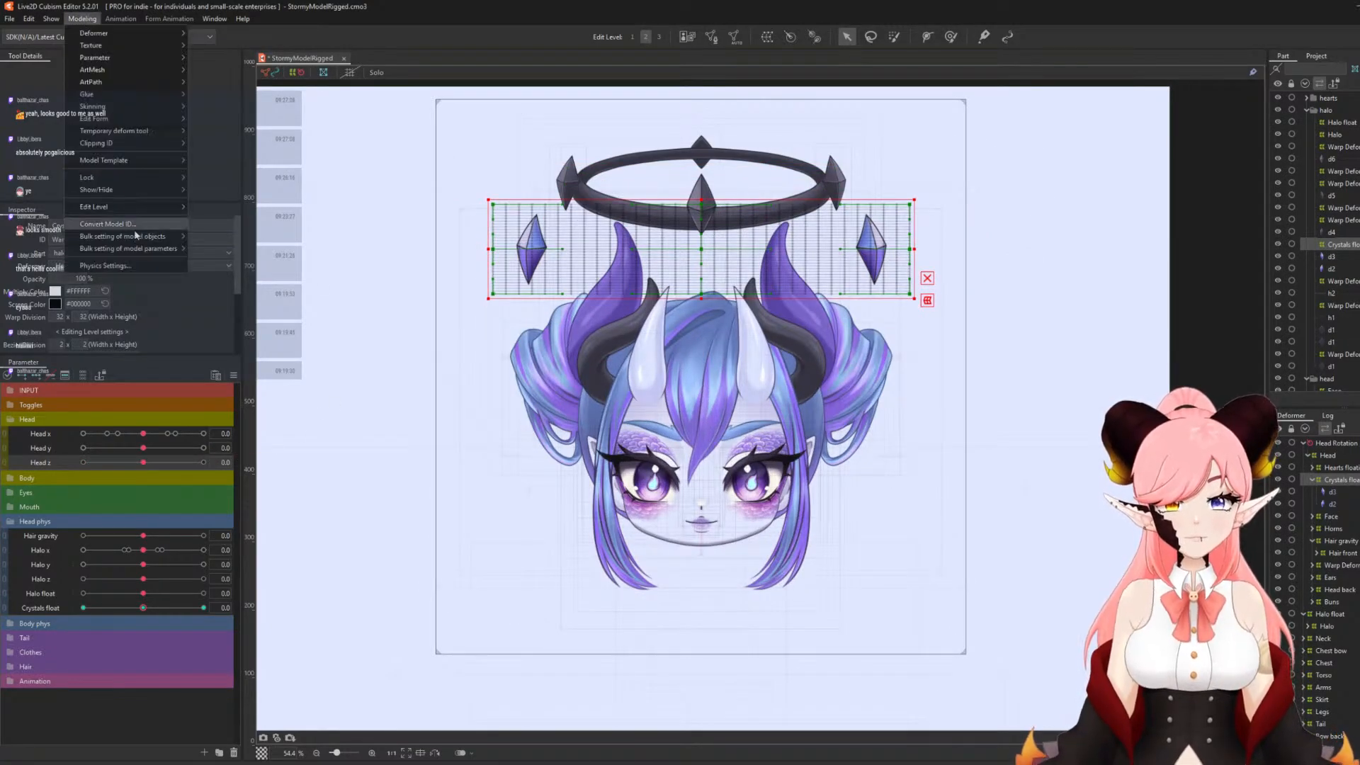
{"action": "left_click", "coordinate": [114, 266]}
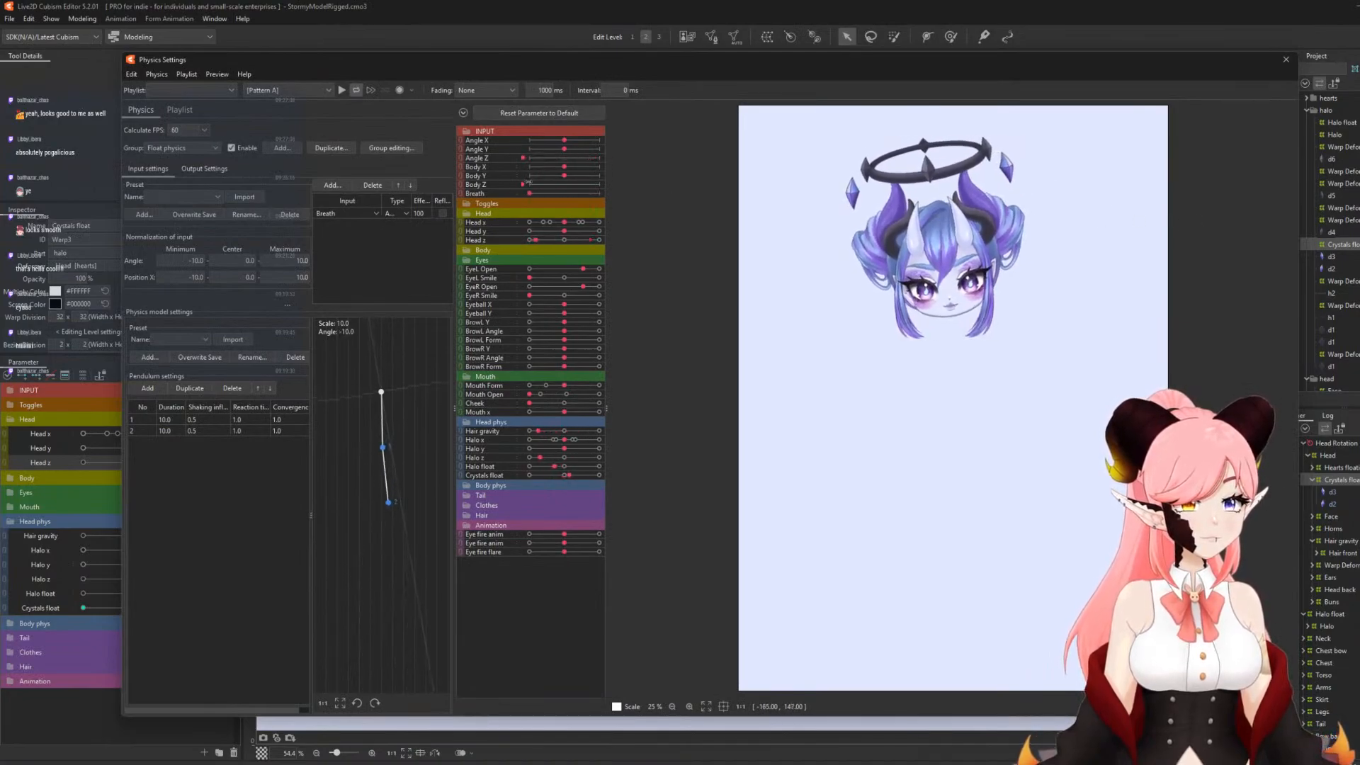
{"action": "left_click_drag", "start_coordinate": [956, 234], "coordinate": [986, 328]}
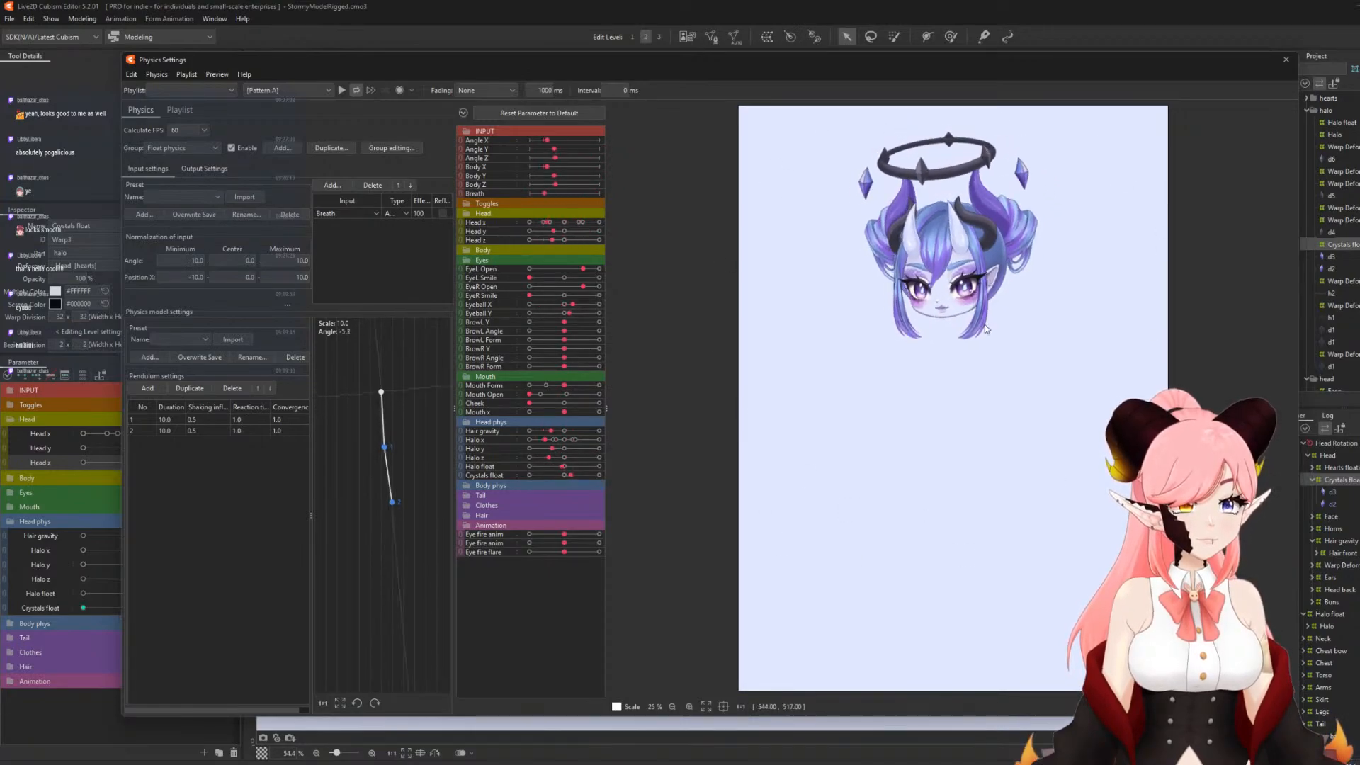
{"action": "left_click", "coordinate": [1286, 60]}
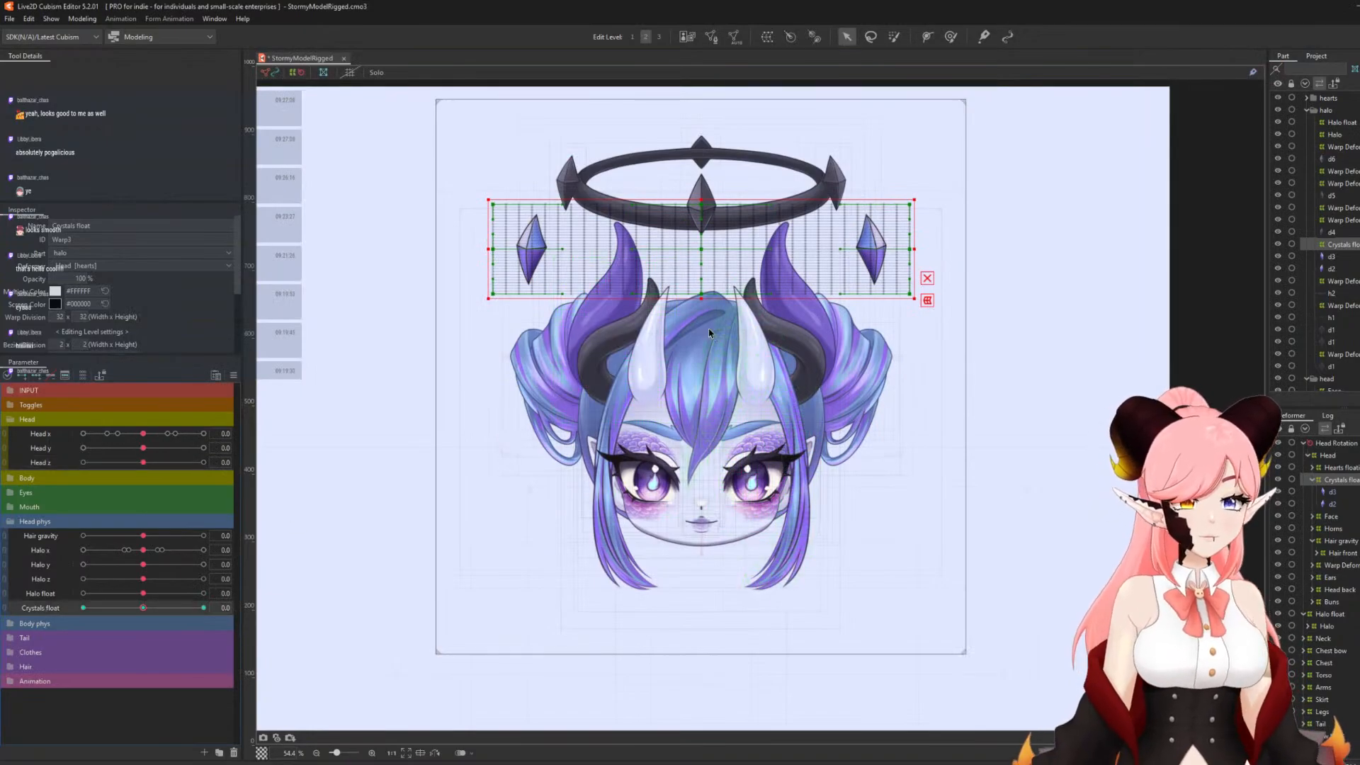
- Collapse the Head phys and Head parameter groups
{"action": "scroll", "coordinate": [722, 411], "scroll_direction": "down", "scroll_amount": 2}
{"action": "scroll", "coordinate": [744, 432], "scroll_direction": "up", "scroll_amount": 2}
{"action": "scroll", "coordinate": [737, 453], "scroll_direction": "down", "scroll_amount": 2}
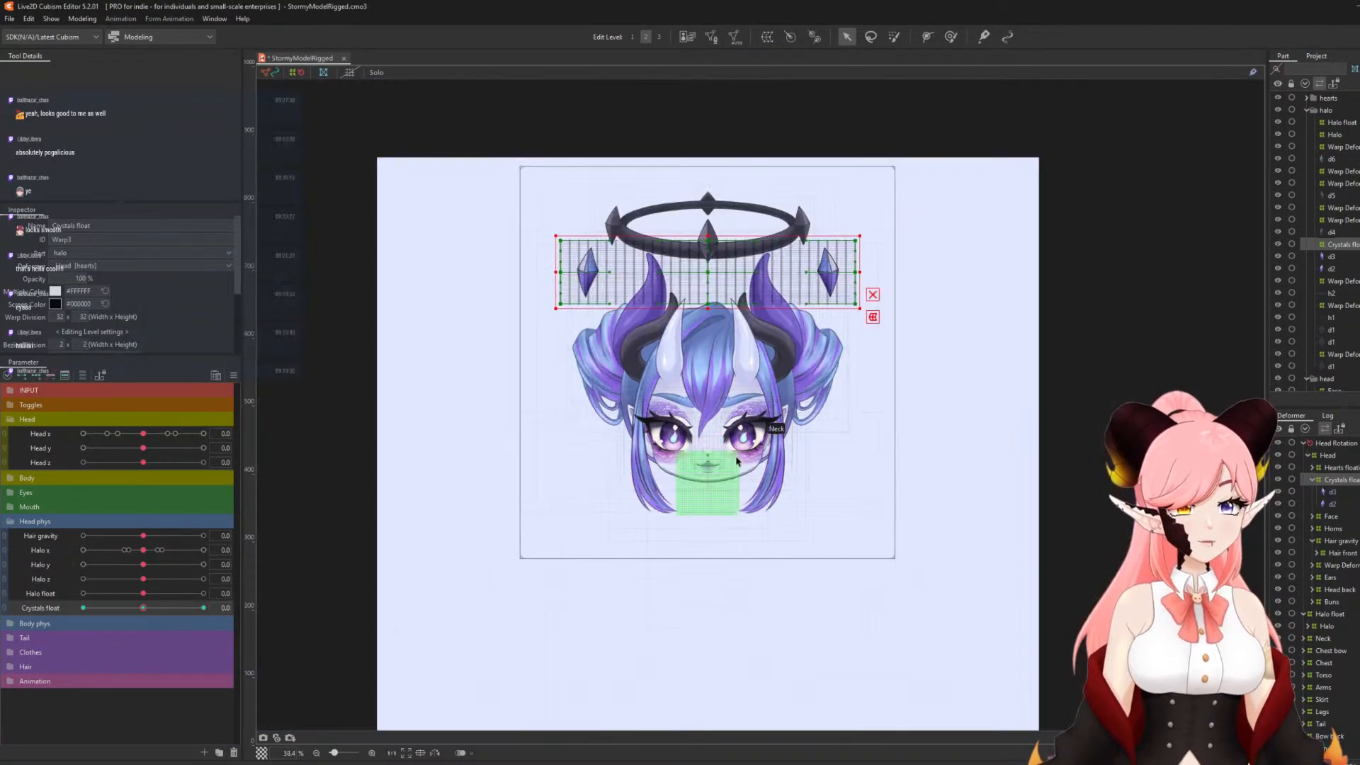
{"action": "scroll", "coordinate": [779, 386], "scroll_direction": "up", "scroll_amount": 4}
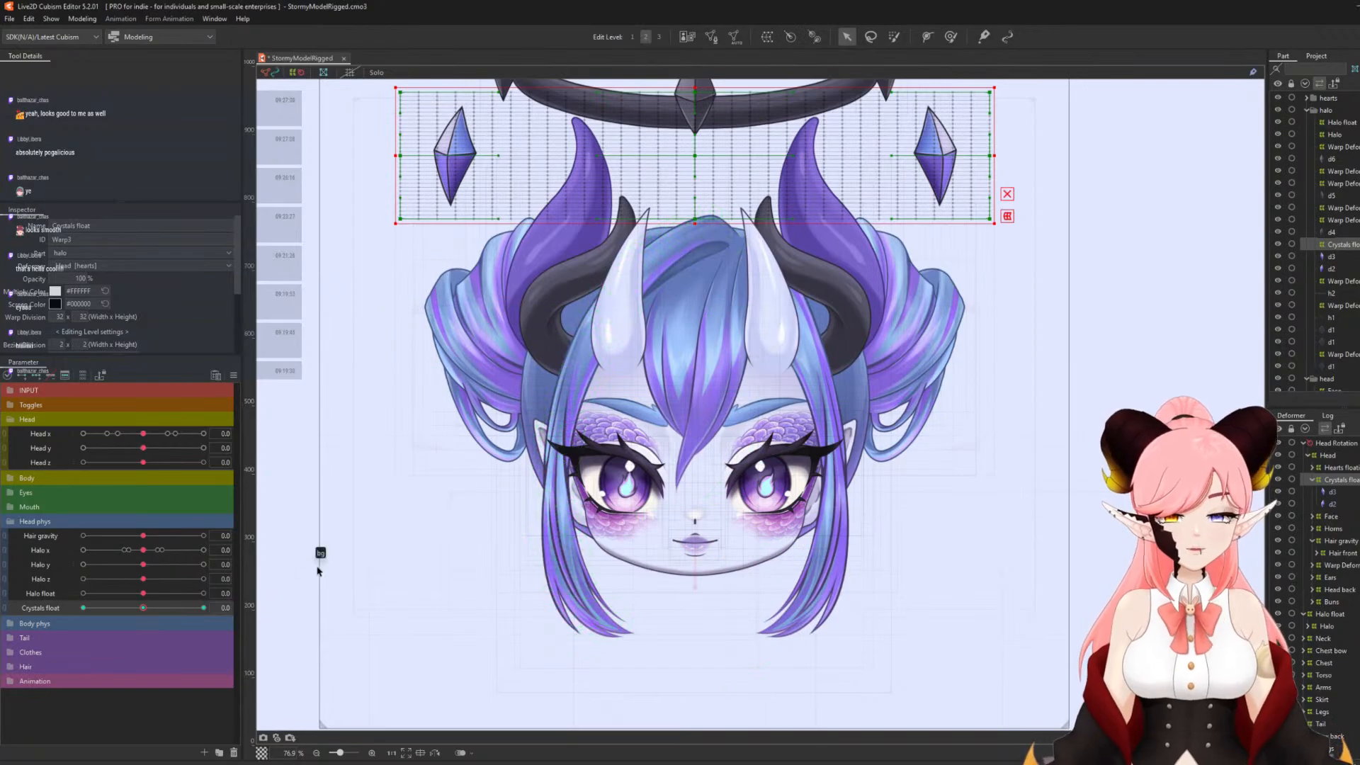
{"action": "left_click", "coordinate": [12, 524]}
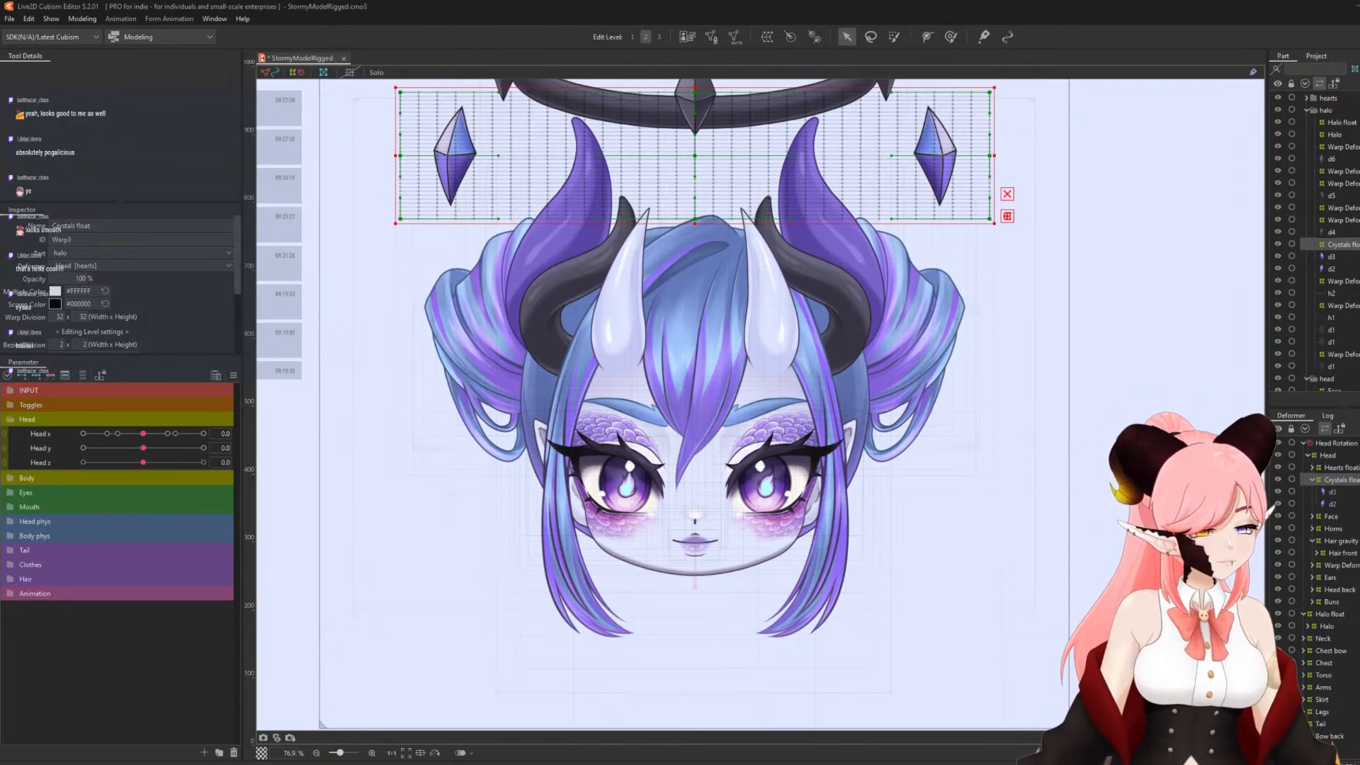
{"action": "left_click", "coordinate": [9, 421]}
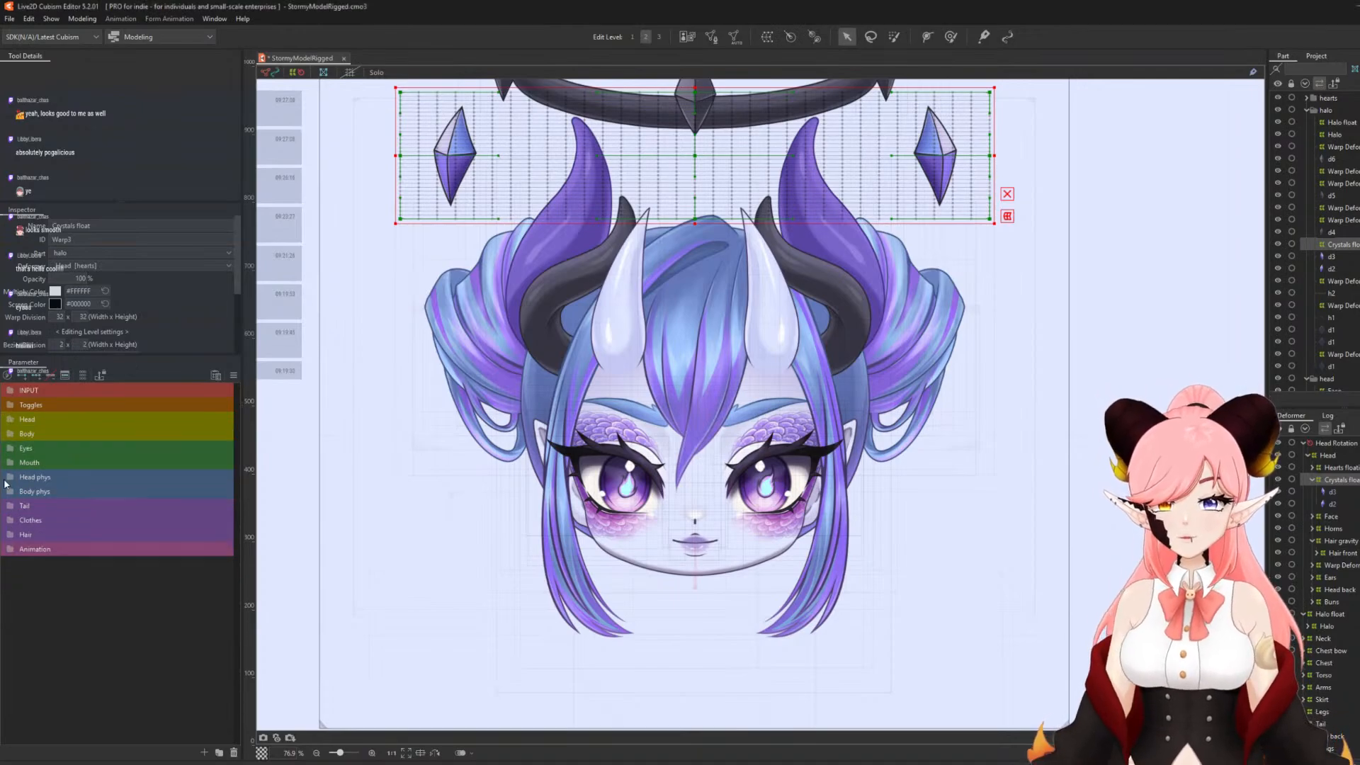
- Examine the front hair strands and their warp deformers in the deformer hierarchy under Hair front, selecting the central strand meshes
{"action": "scroll", "coordinate": [665, 551], "scroll_direction": "down", "scroll_amount": 2}
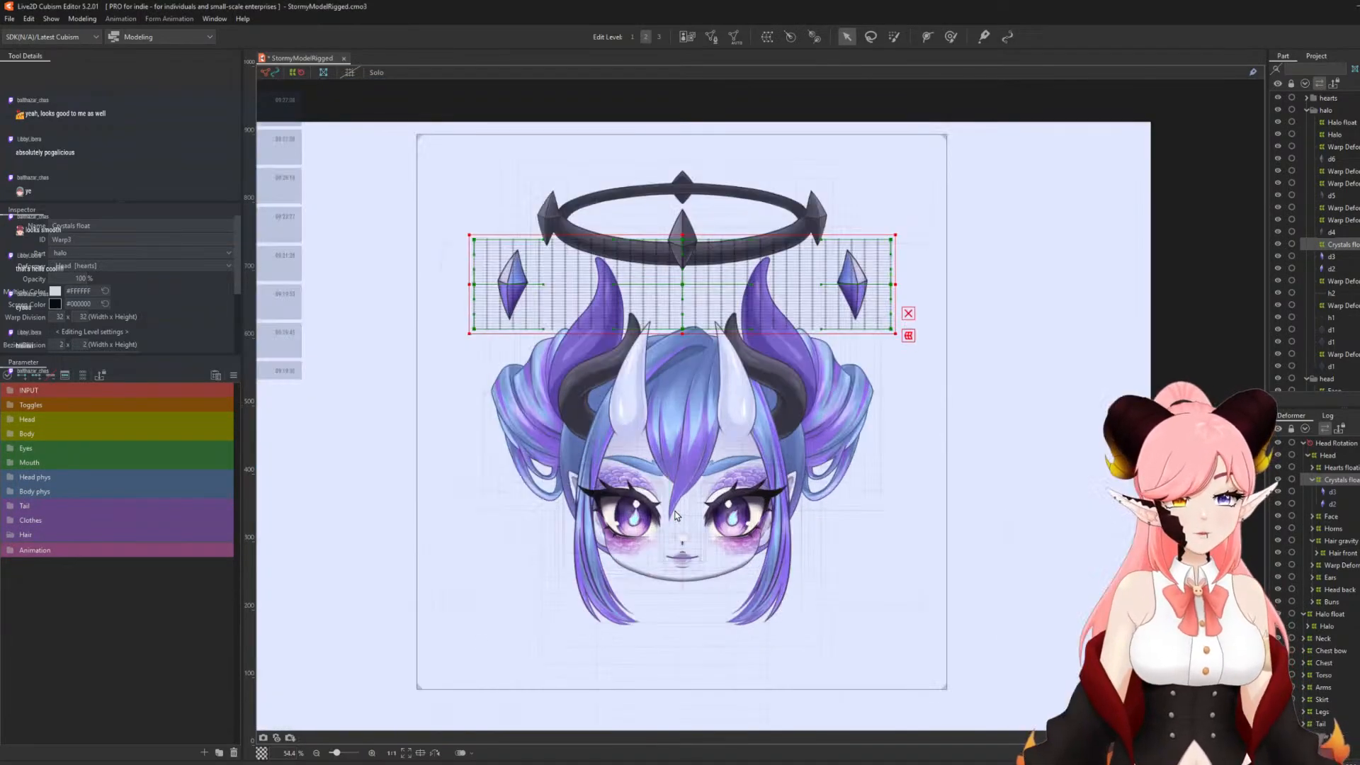
{"action": "scroll", "coordinate": [666, 551], "scroll_direction": "up", "scroll_amount": 2}
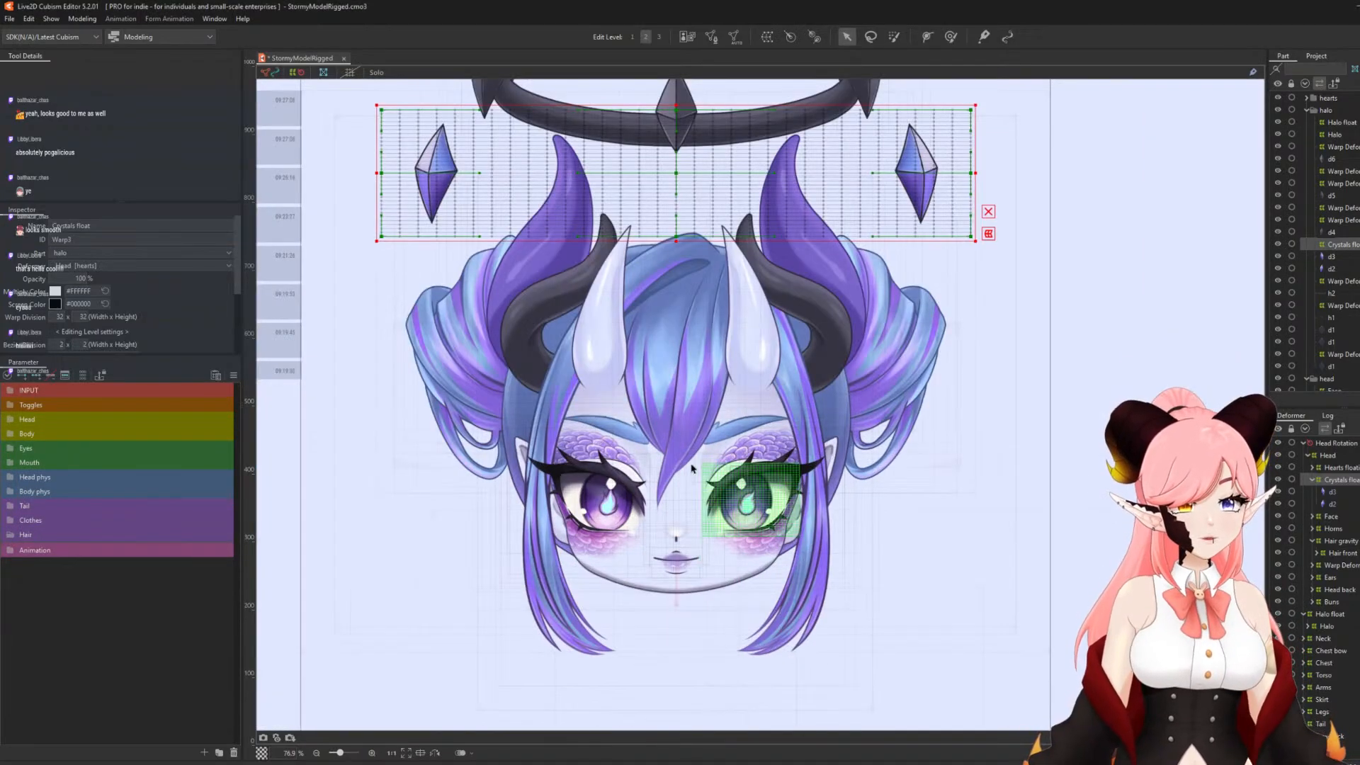
{"action": "left_click", "coordinate": [664, 368]}
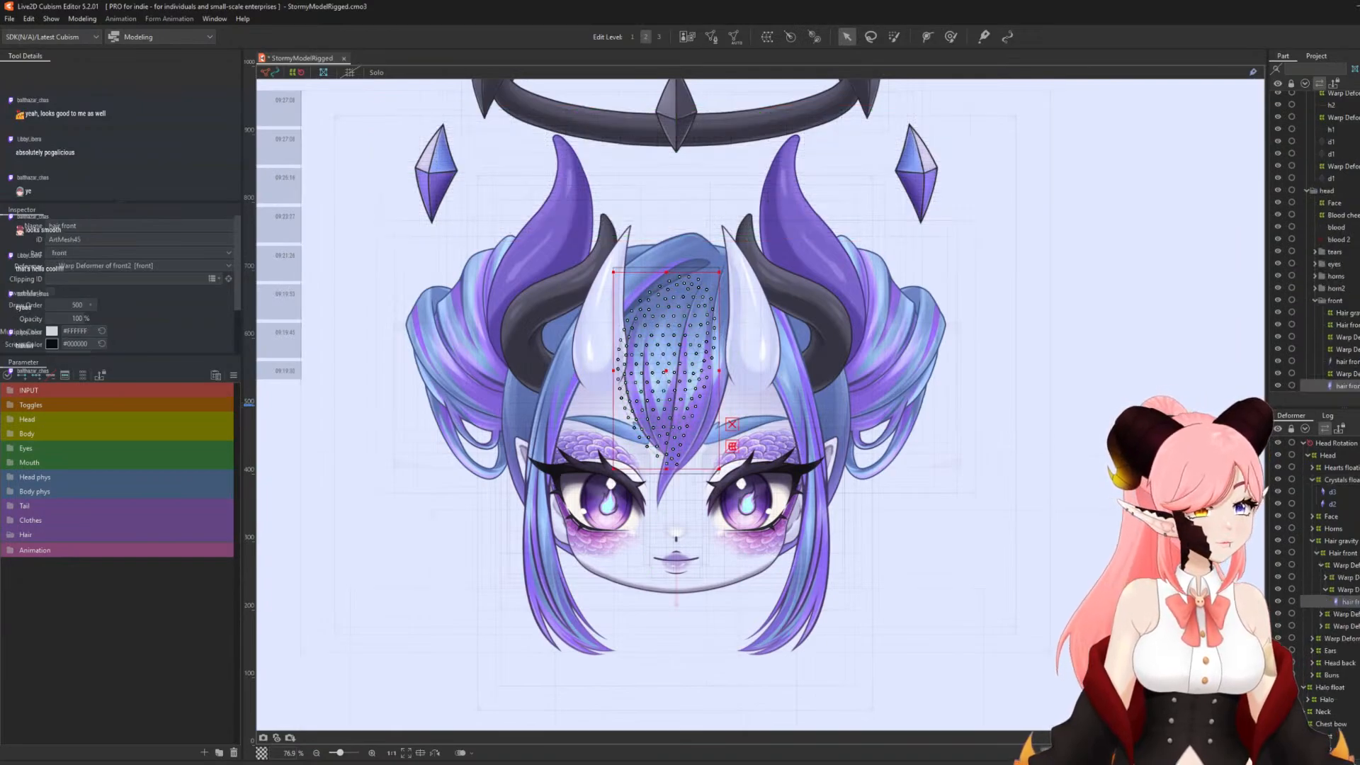
{"action": "left_click", "coordinate": [1326, 589]}
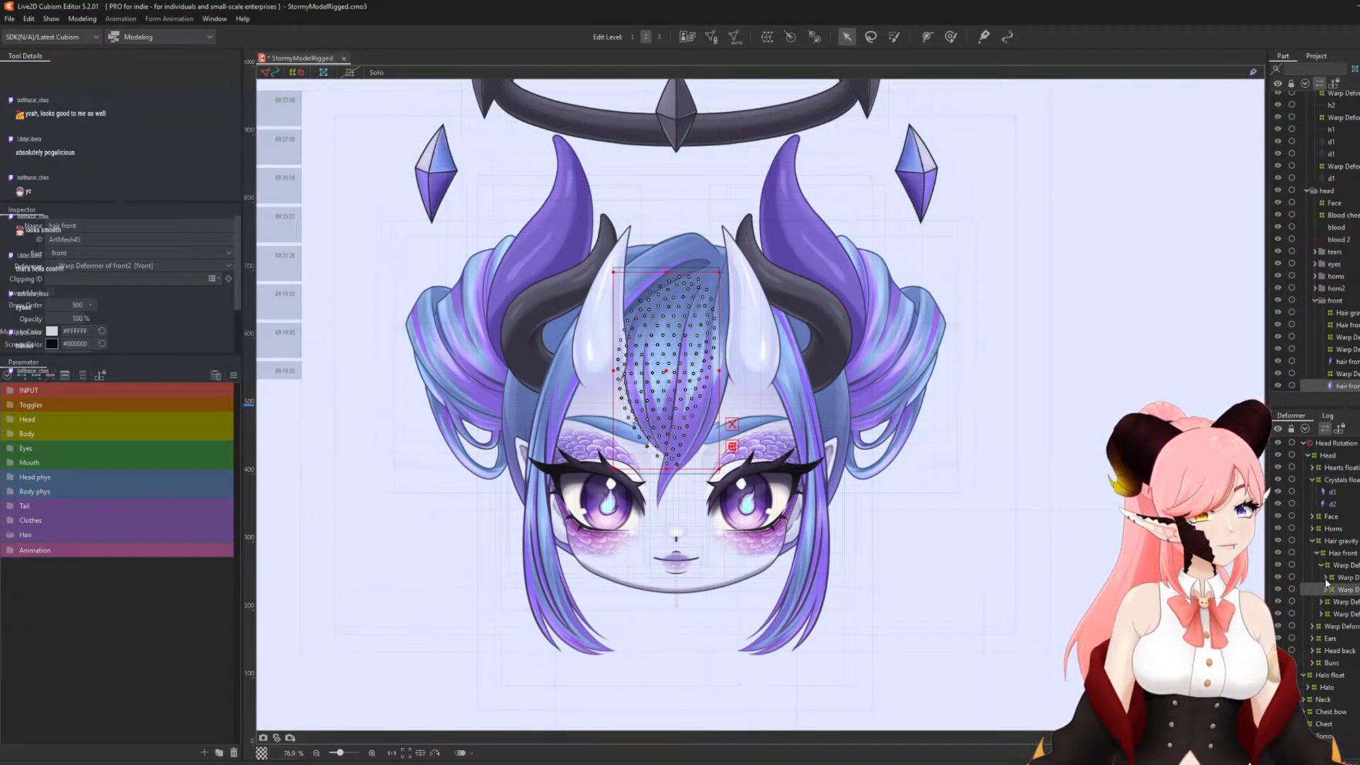
{"action": "left_click", "coordinate": [1325, 578]}
{"action": "left_click", "coordinate": [1325, 567]}
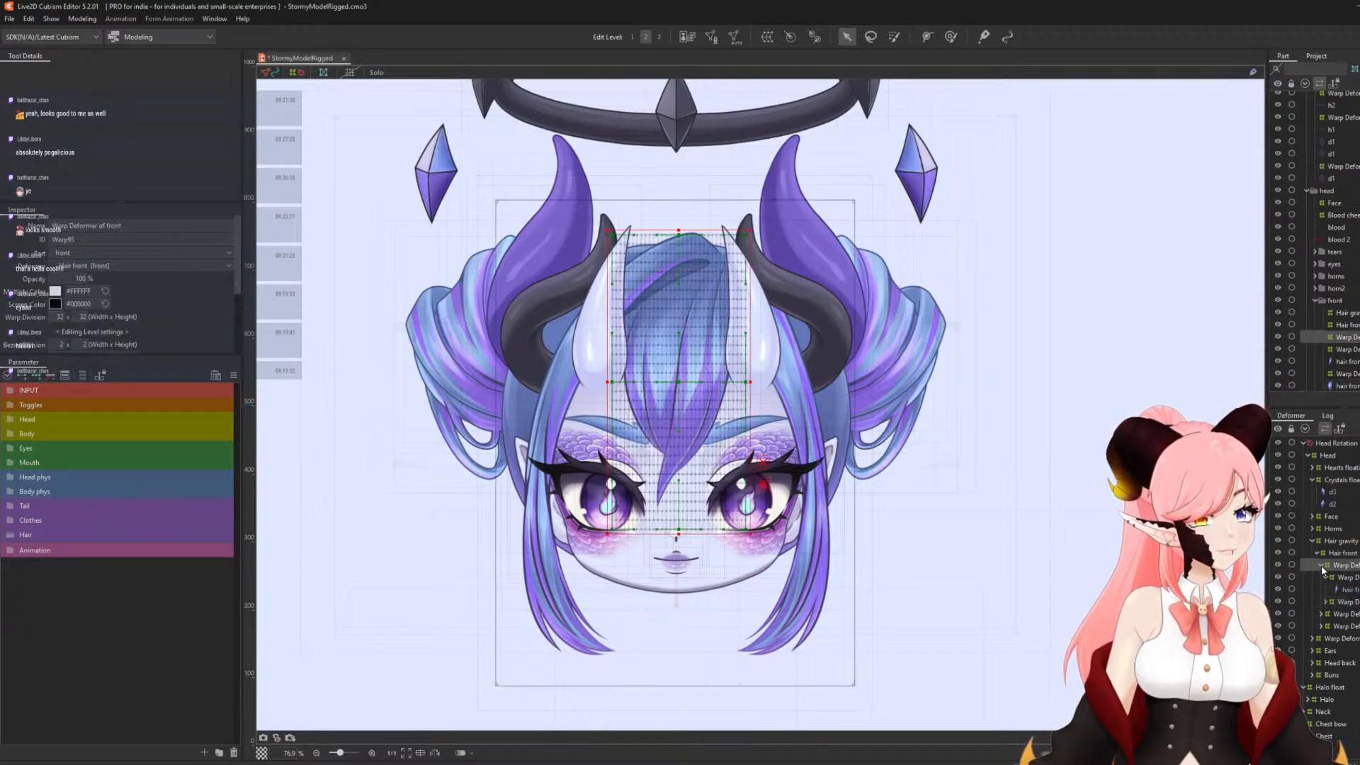
{"action": "left_click", "coordinate": [1344, 590]}
{"action": "scroll", "coordinate": [698, 439], "scroll_direction": "down", "scroll_amount": 4}
{"action": "scroll", "coordinate": [697, 425], "scroll_direction": "up", "scroll_amount": 6}
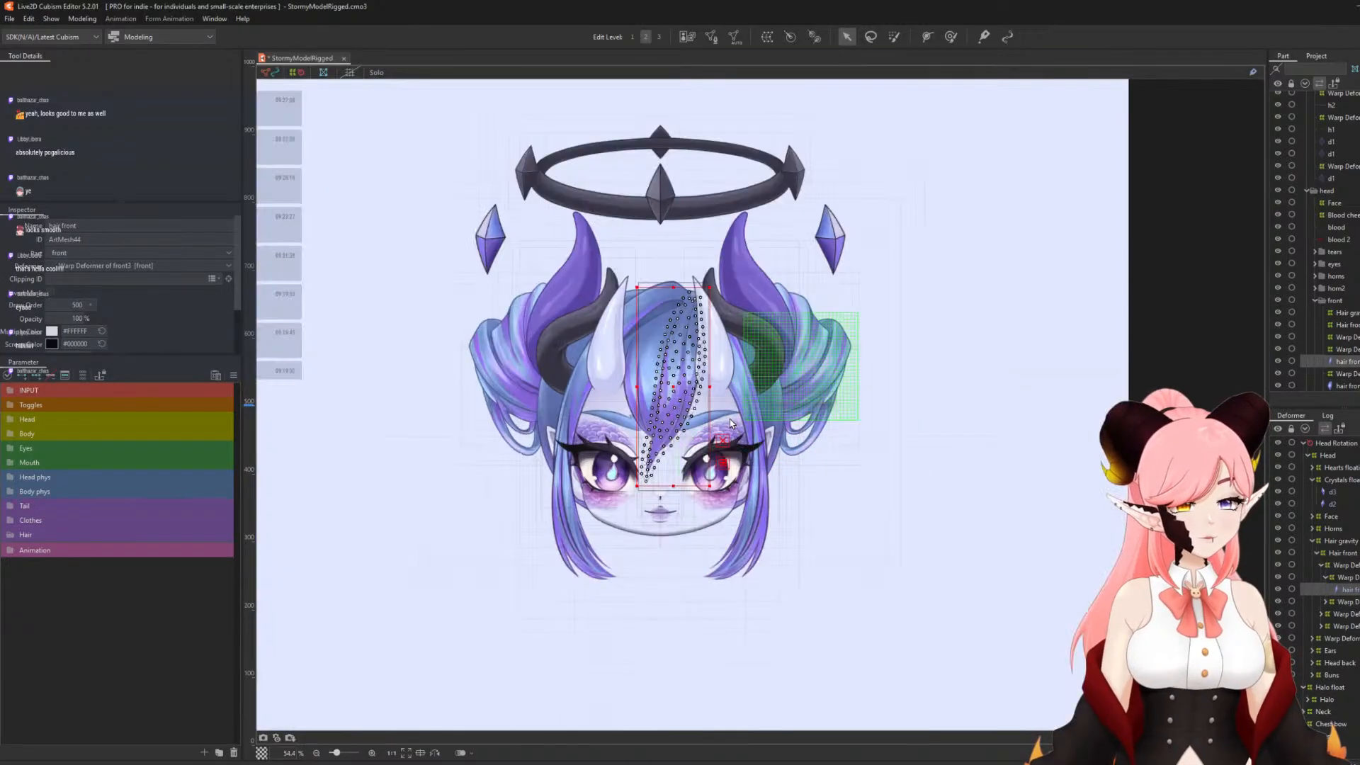
- With the central front strand selected, create a Hair group parameter named Hair front1 x1, ID PhysHairFront1X1, ranging from -30 to 30
{"action": "left_click", "coordinate": [1347, 577]}
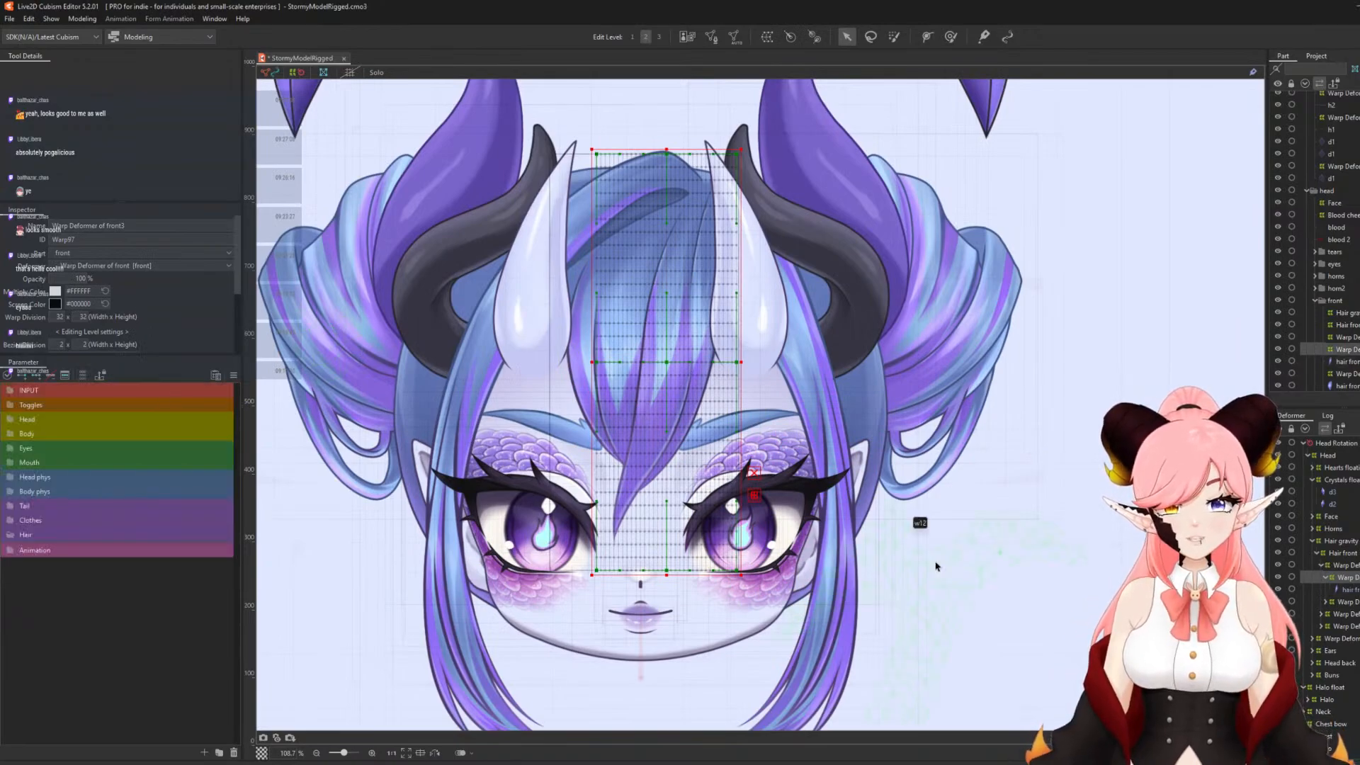
{"action": "left_click", "coordinate": [616, 425]}
{"action": "scroll", "coordinate": [595, 410], "scroll_direction": "down", "scroll_amount": 4}
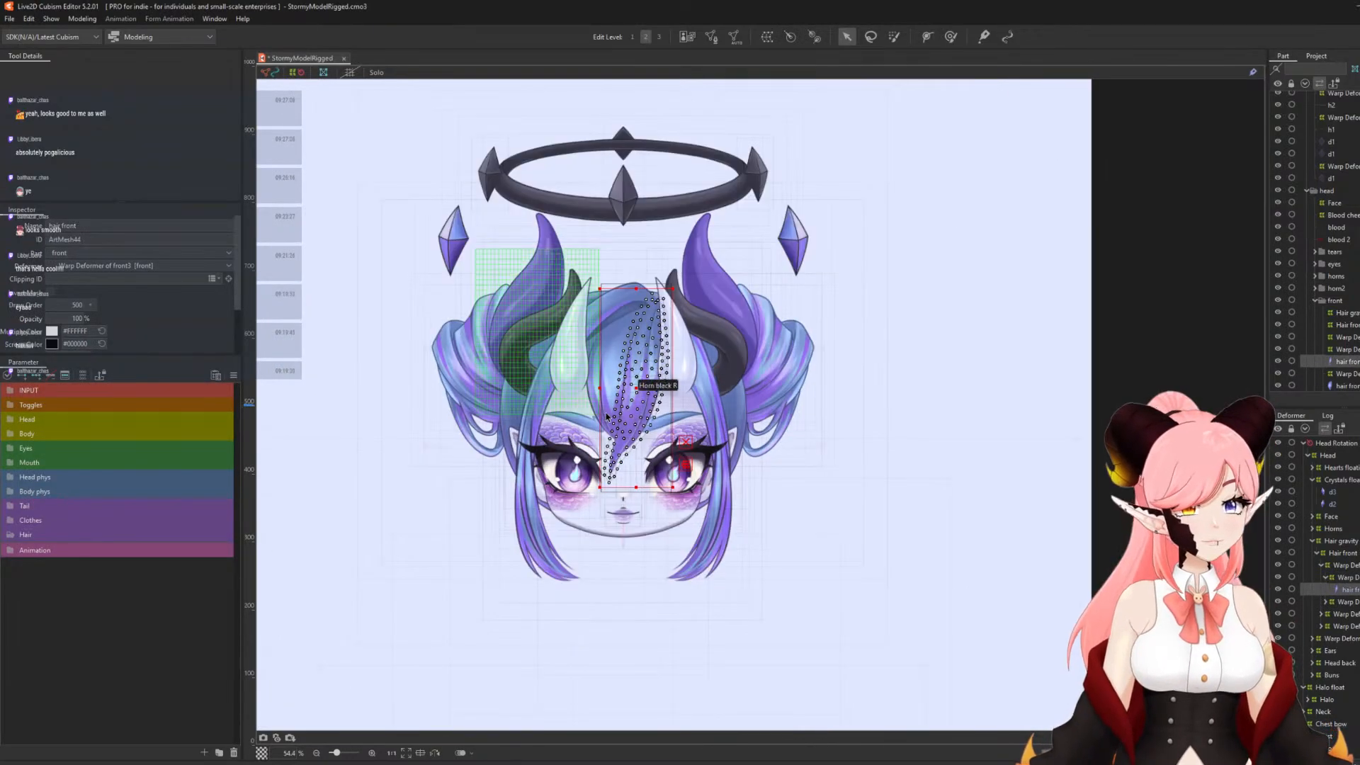
{"action": "left_click", "coordinate": [65, 536]}
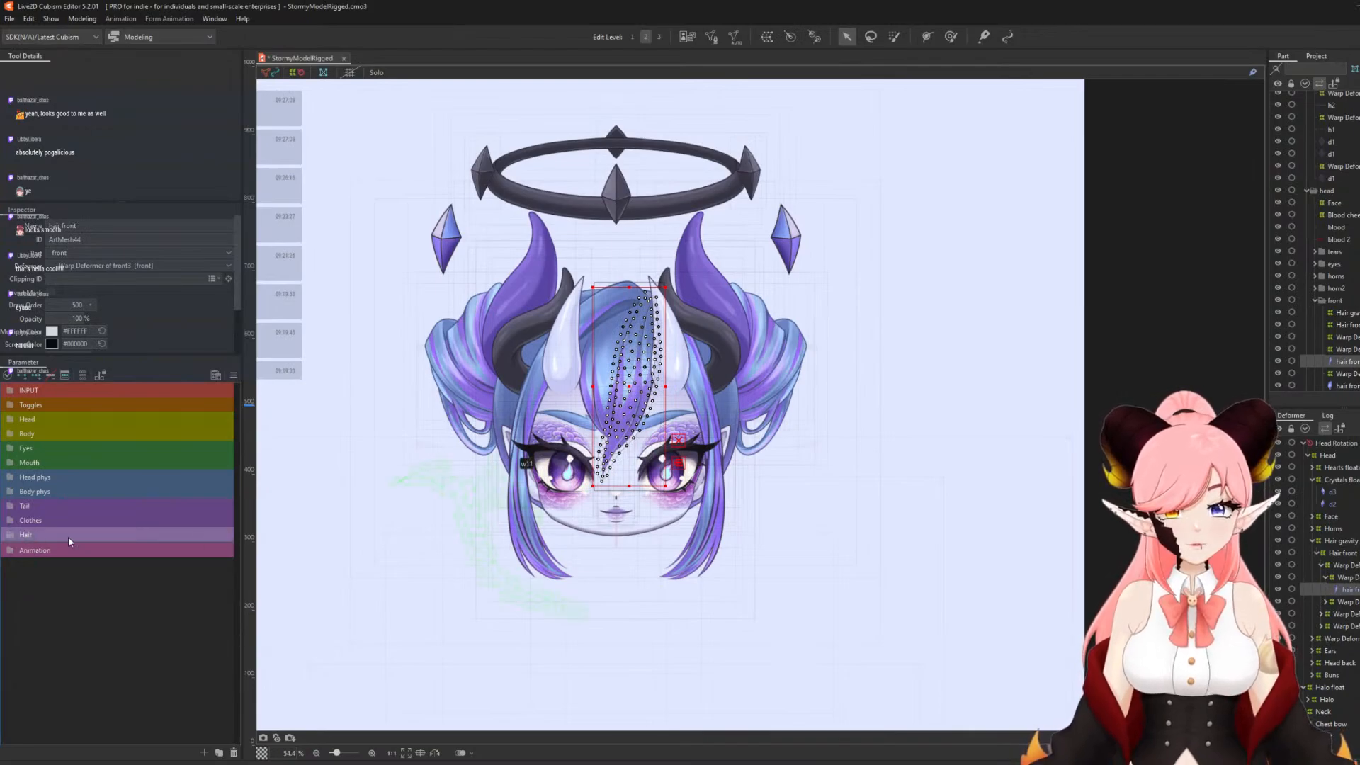
{"action": "left_click", "coordinate": [203, 753]}
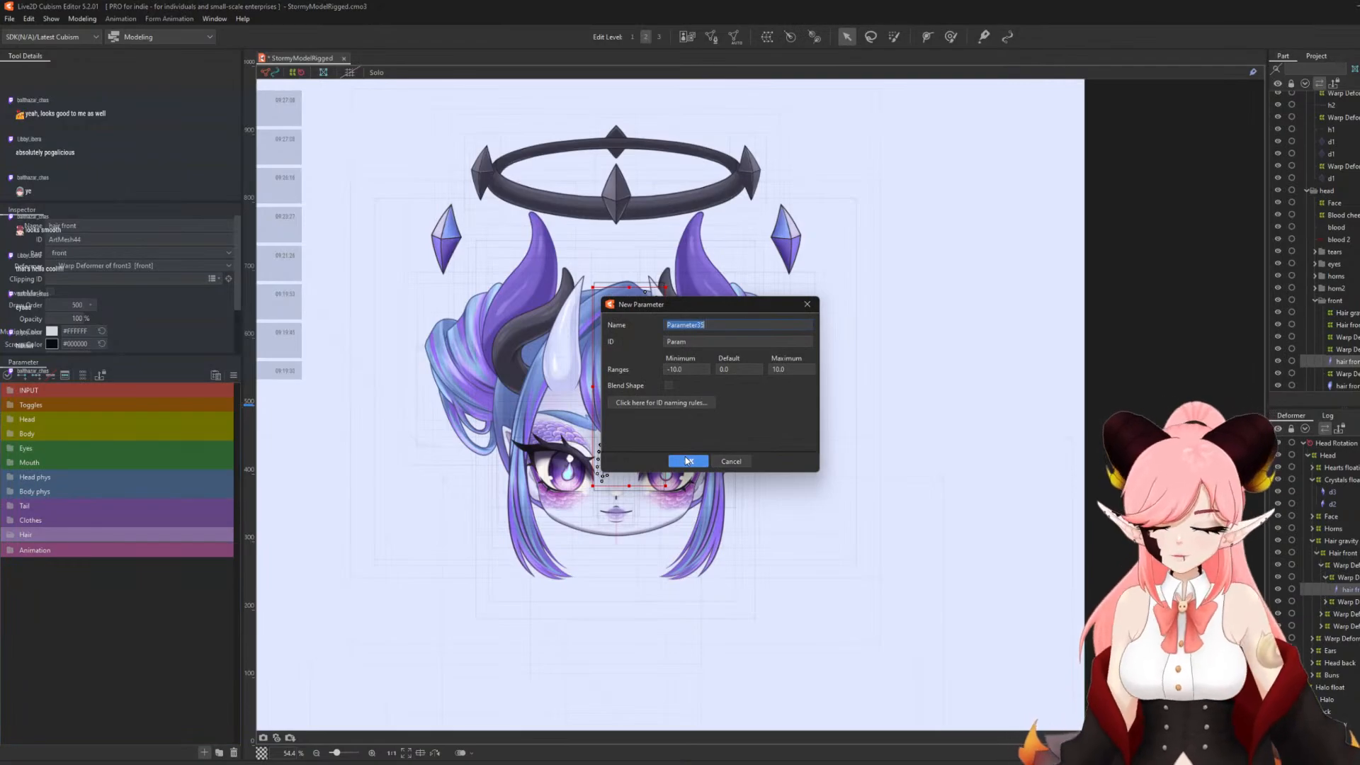
{"action": "type", "text": "Hair fr"}
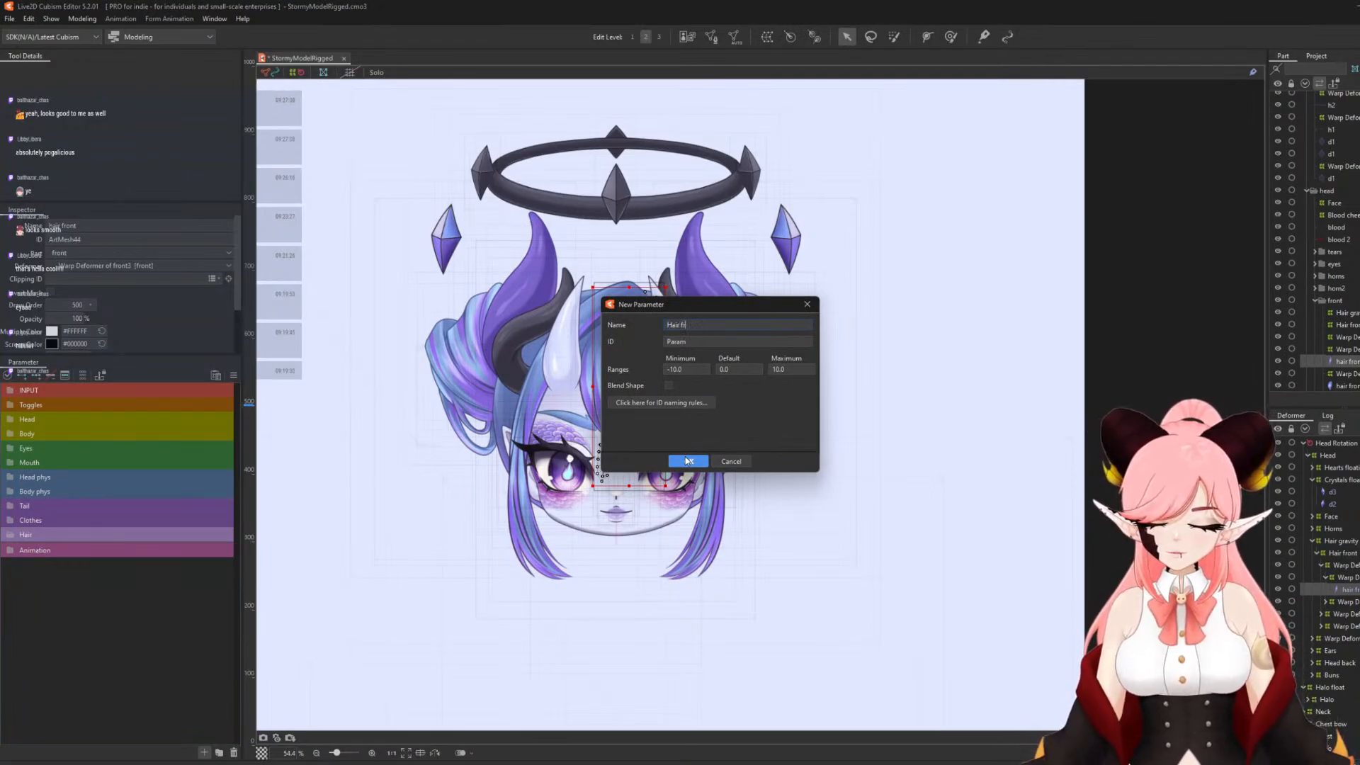
{"action": "type", "text": "ont1 x"}
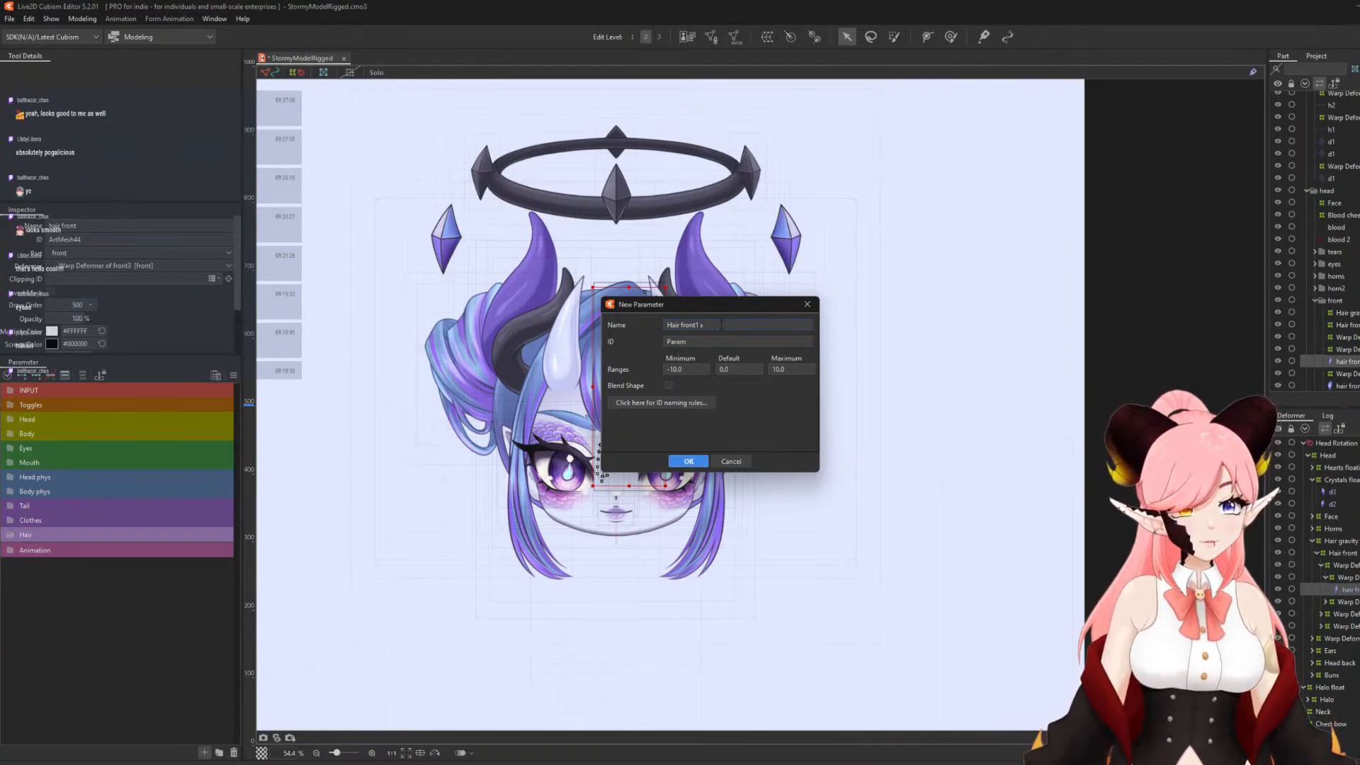
{"action": "left_click_drag", "start_coordinate": [727, 310], "coordinate": [938, 309]}
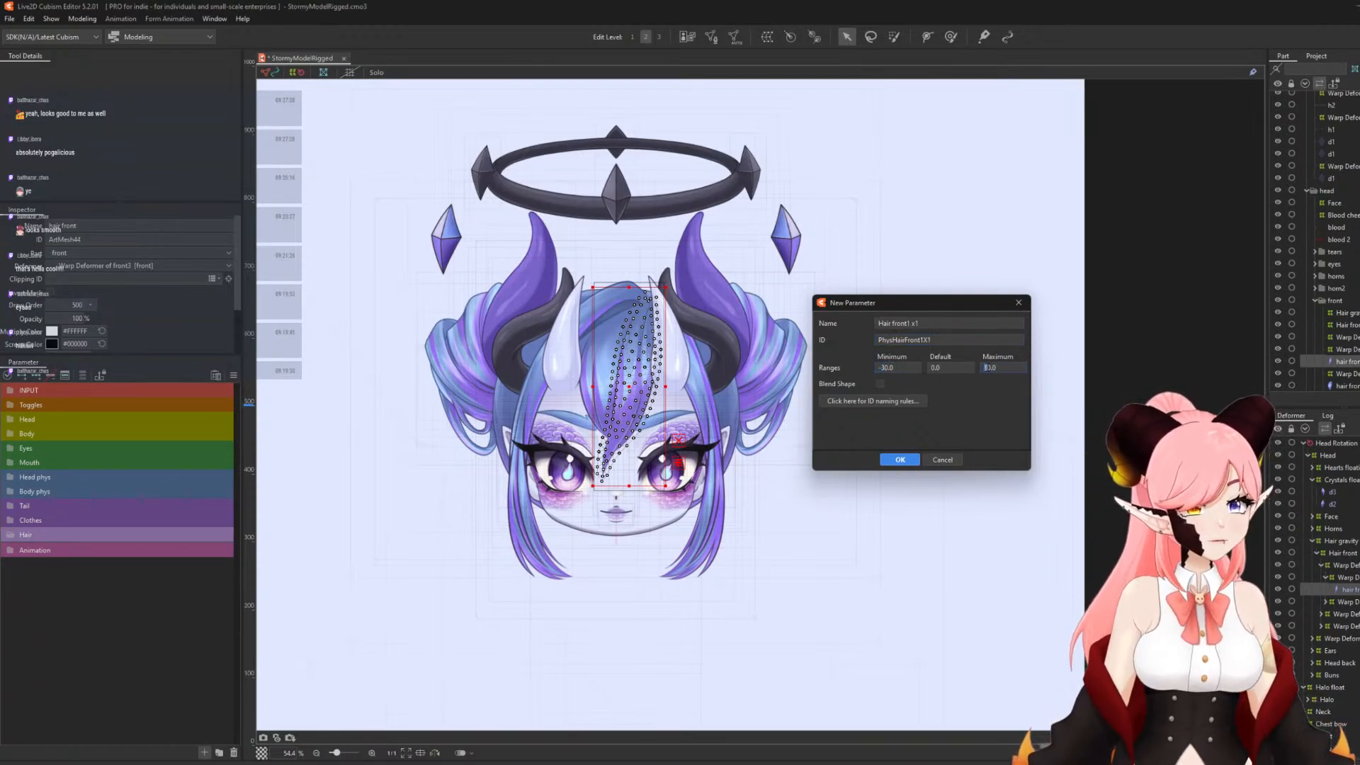
{"action": "left_click", "coordinate": [899, 460]}
- Create a warp deformer around the central front hair strand and add three keys to it on Hair front1 x1
{"action": "right_click", "coordinate": [49, 550]}
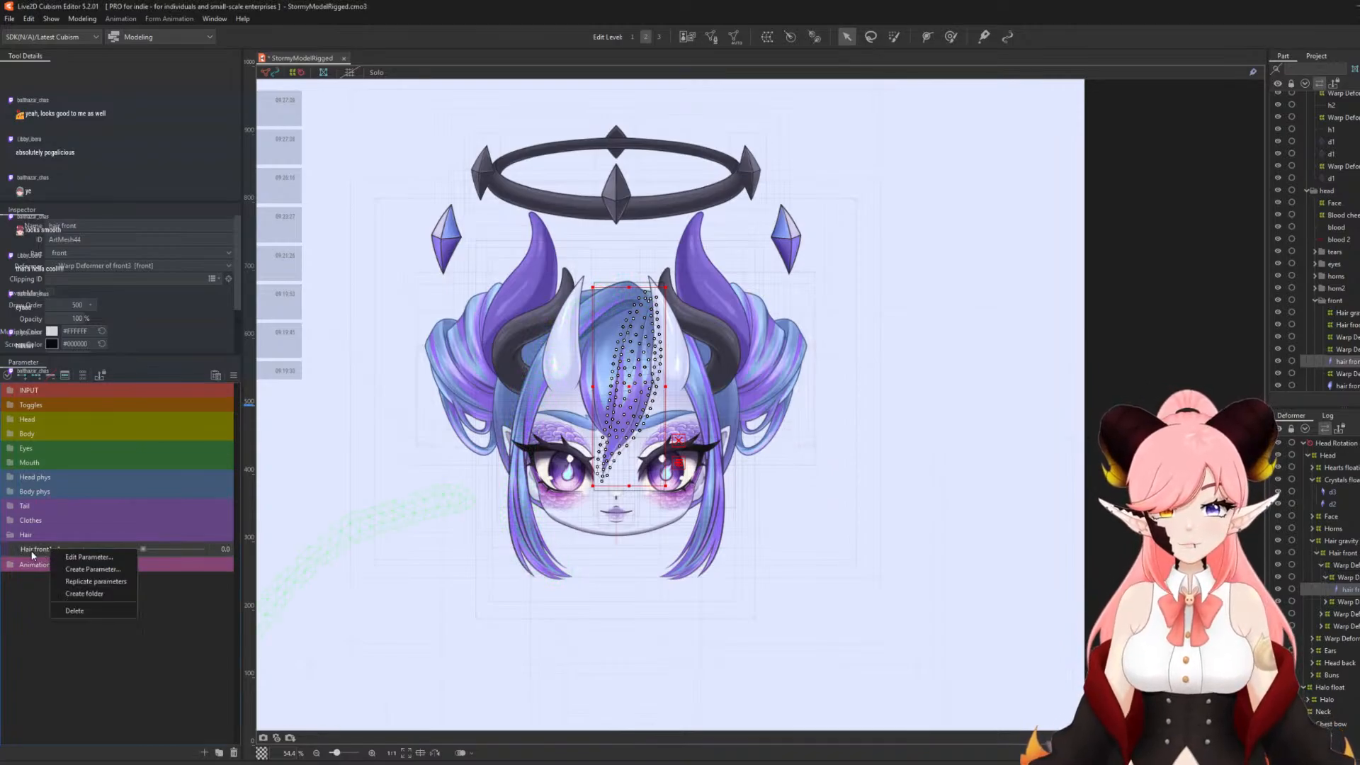
{"action": "left_click", "coordinate": [82, 580]}
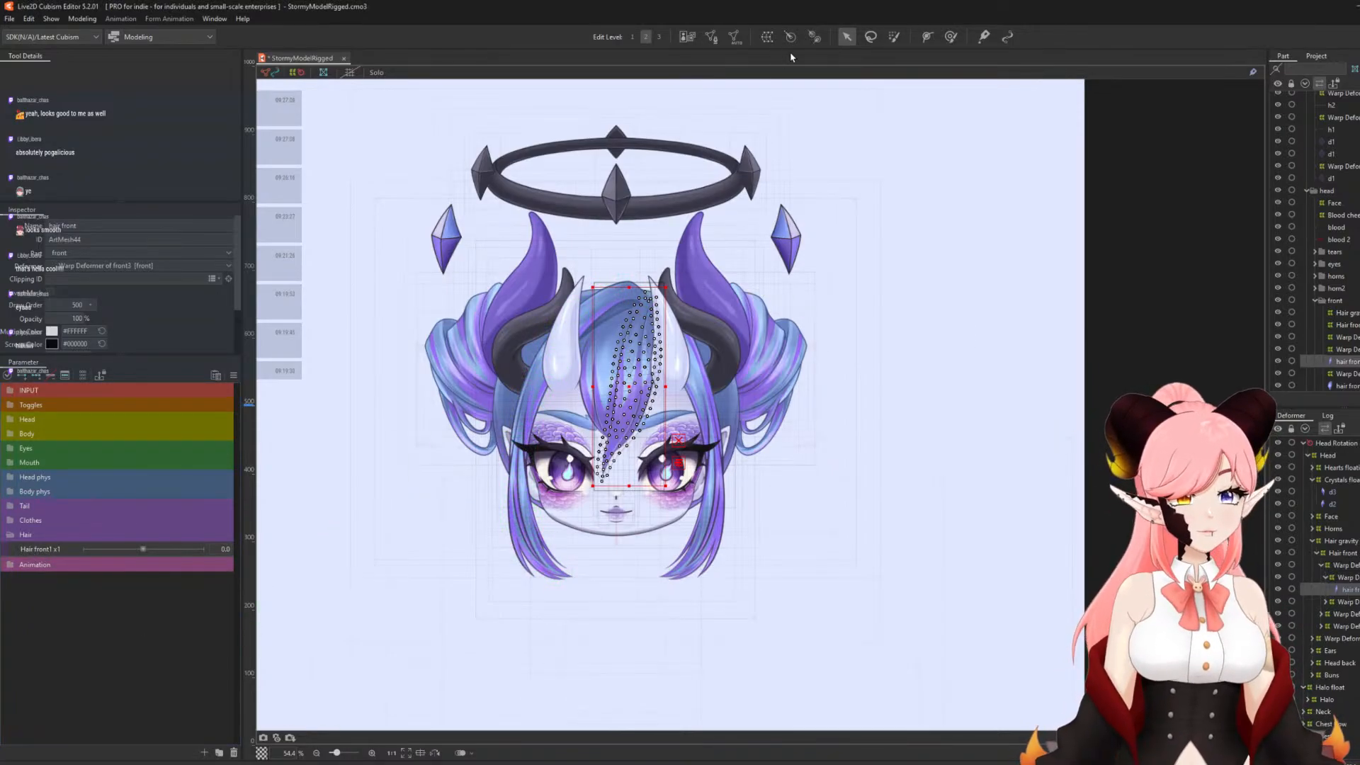
{"action": "left_click", "coordinate": [767, 36]}
{"action": "key", "text": "Return"}
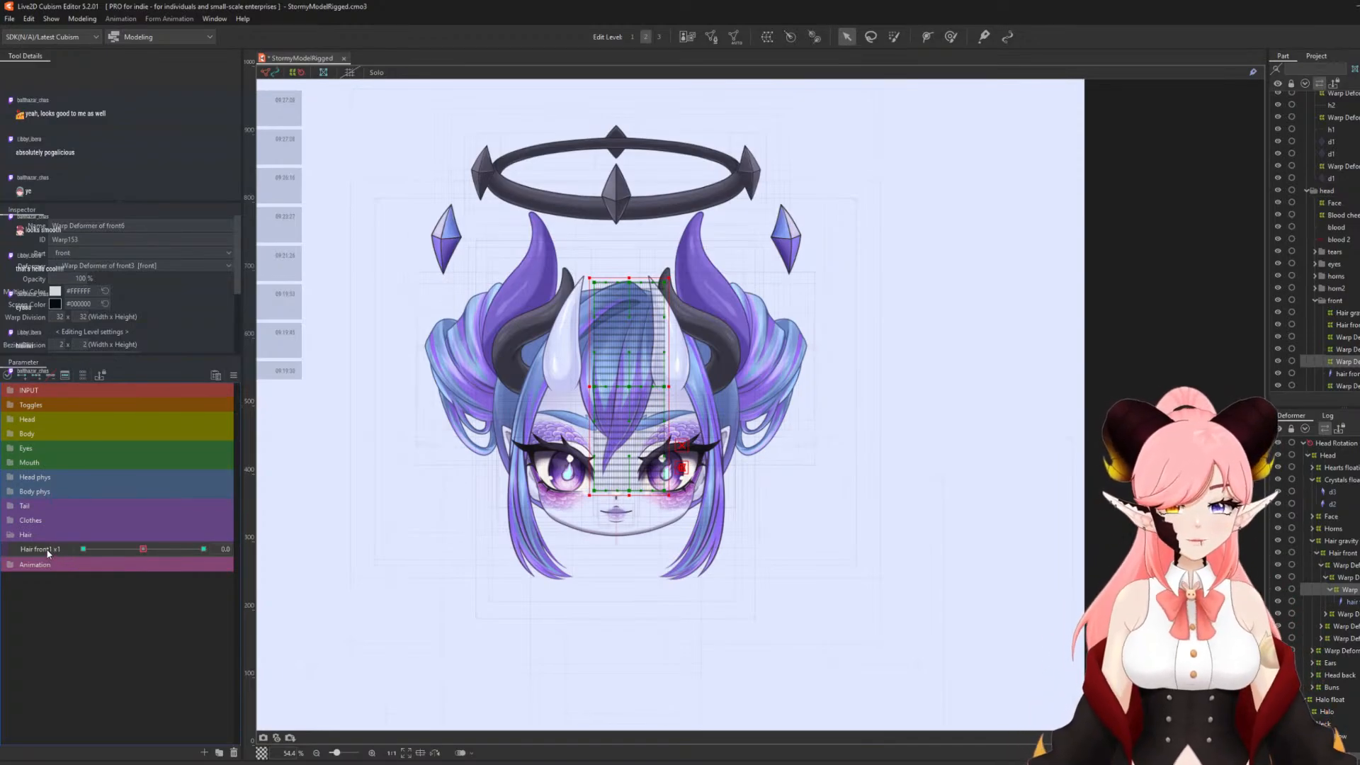
- Replicate the Hair front1 x1 parameter and rename the copy Hair front1 x2
{"action": "right_click", "coordinate": [48, 553]}
{"action": "left_click", "coordinate": [93, 586]}
{"action": "right_click", "coordinate": [42, 562]}
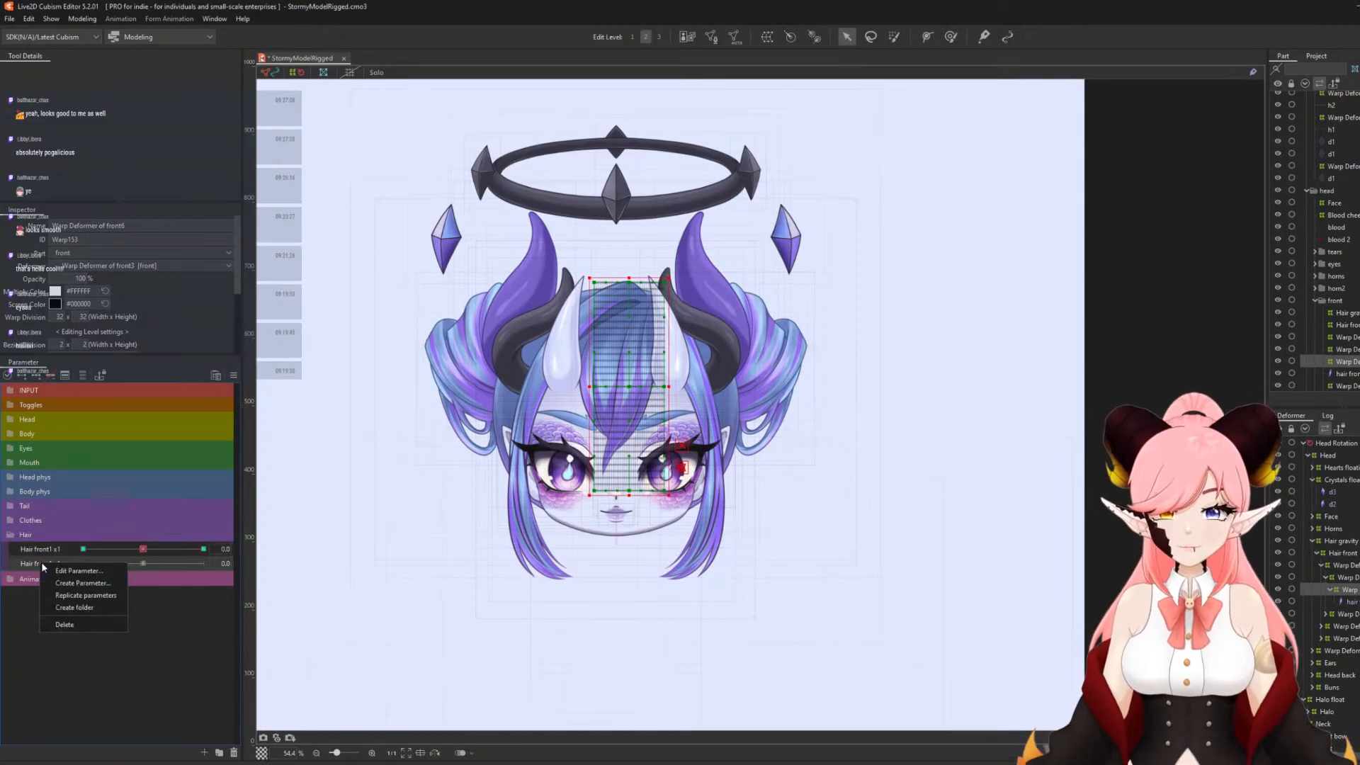
{"action": "left_click", "coordinate": [78, 570]}
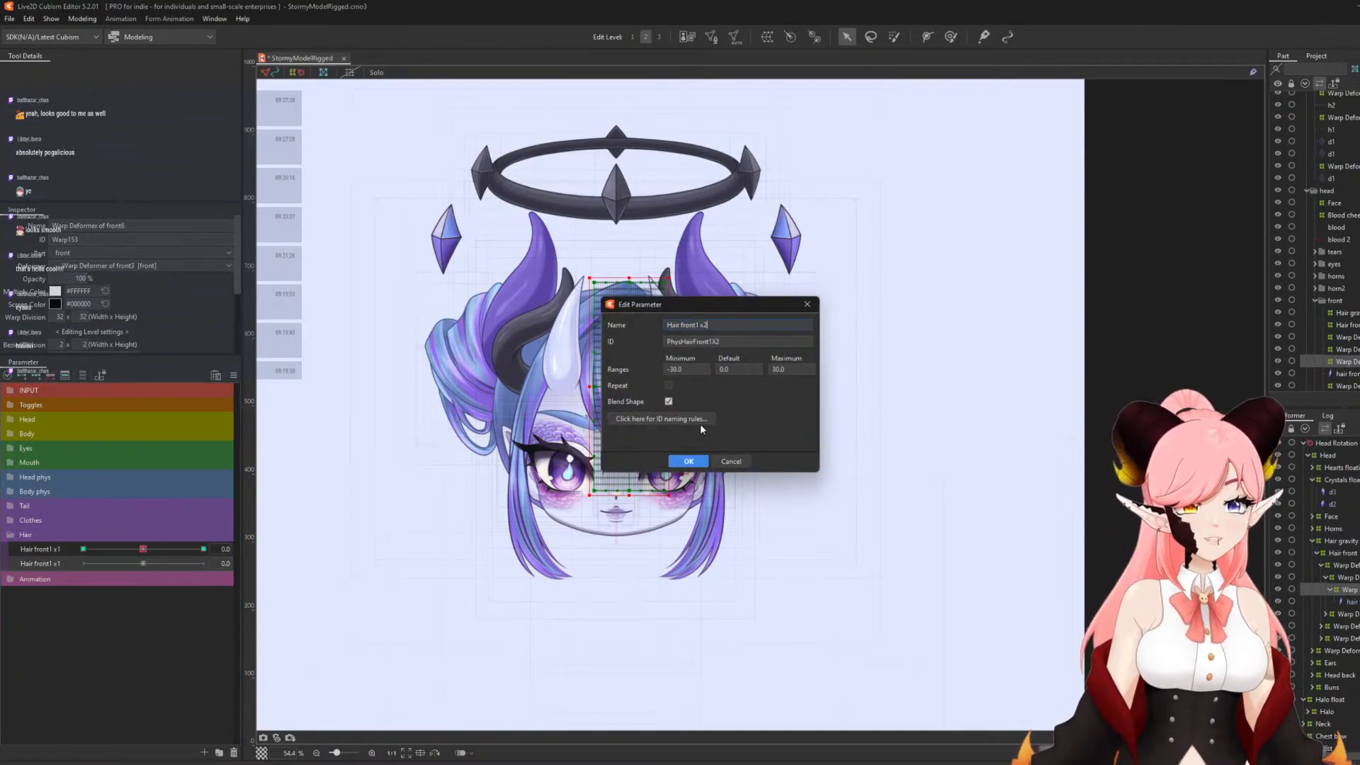
{"action": "left_click", "coordinate": [685, 461]}
- Replicate Hair front1 x2, rename the copy Hair front1 y1, and set its ID to PhysHairFront1Y1
{"action": "right_click", "coordinate": [41, 561]}
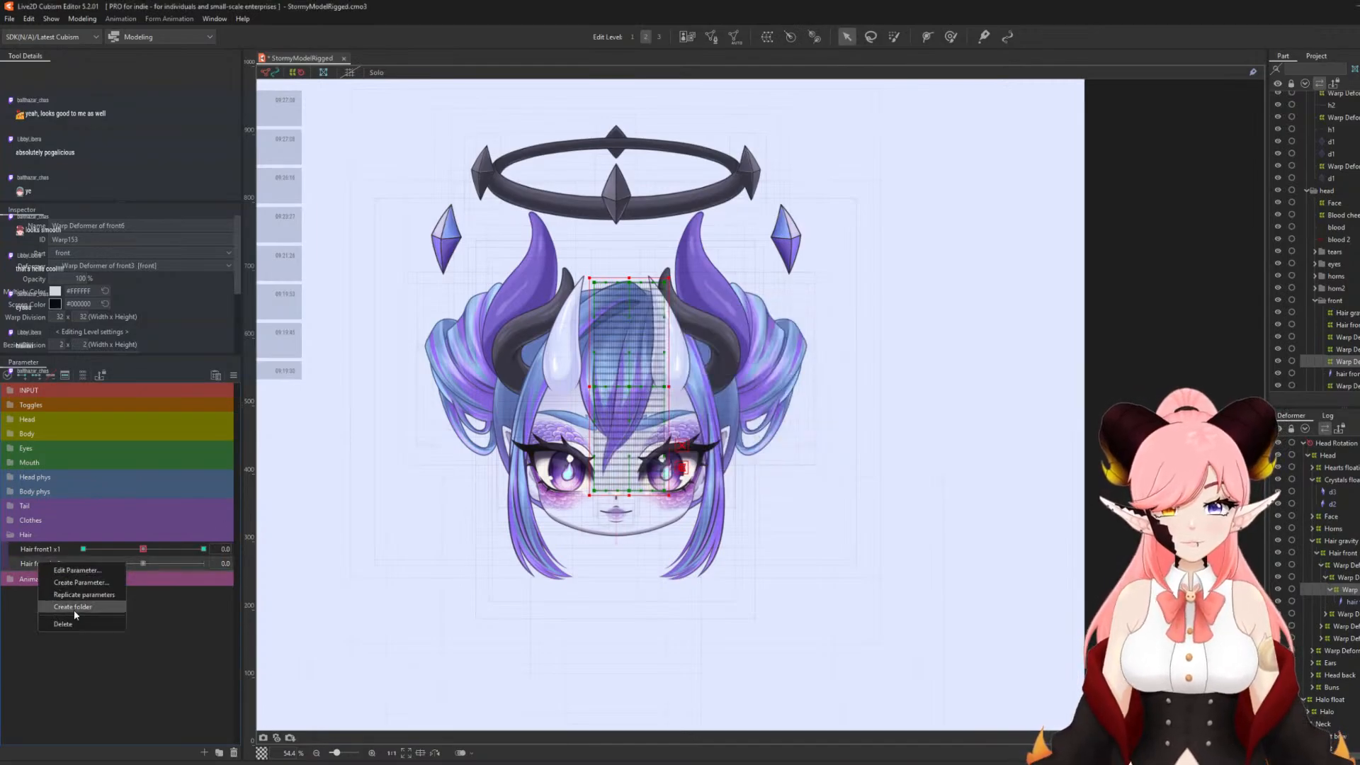
{"action": "left_click", "coordinate": [74, 595]}
{"action": "right_click", "coordinate": [41, 577]}
{"action": "left_click", "coordinate": [78, 587]}
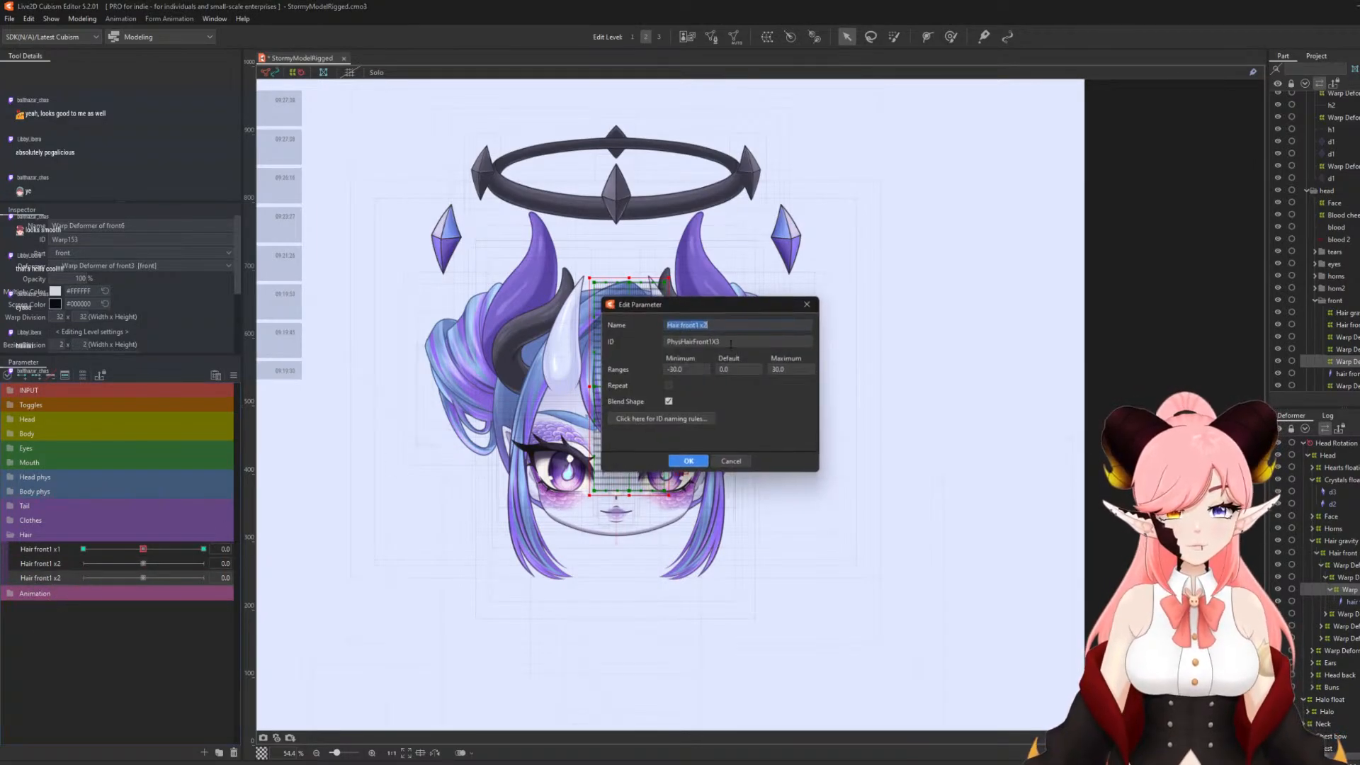
{"action": "key", "text": "BackSpace"}
{"action": "key", "text": "BackSpace"}
{"action": "type", "text": "y1"}
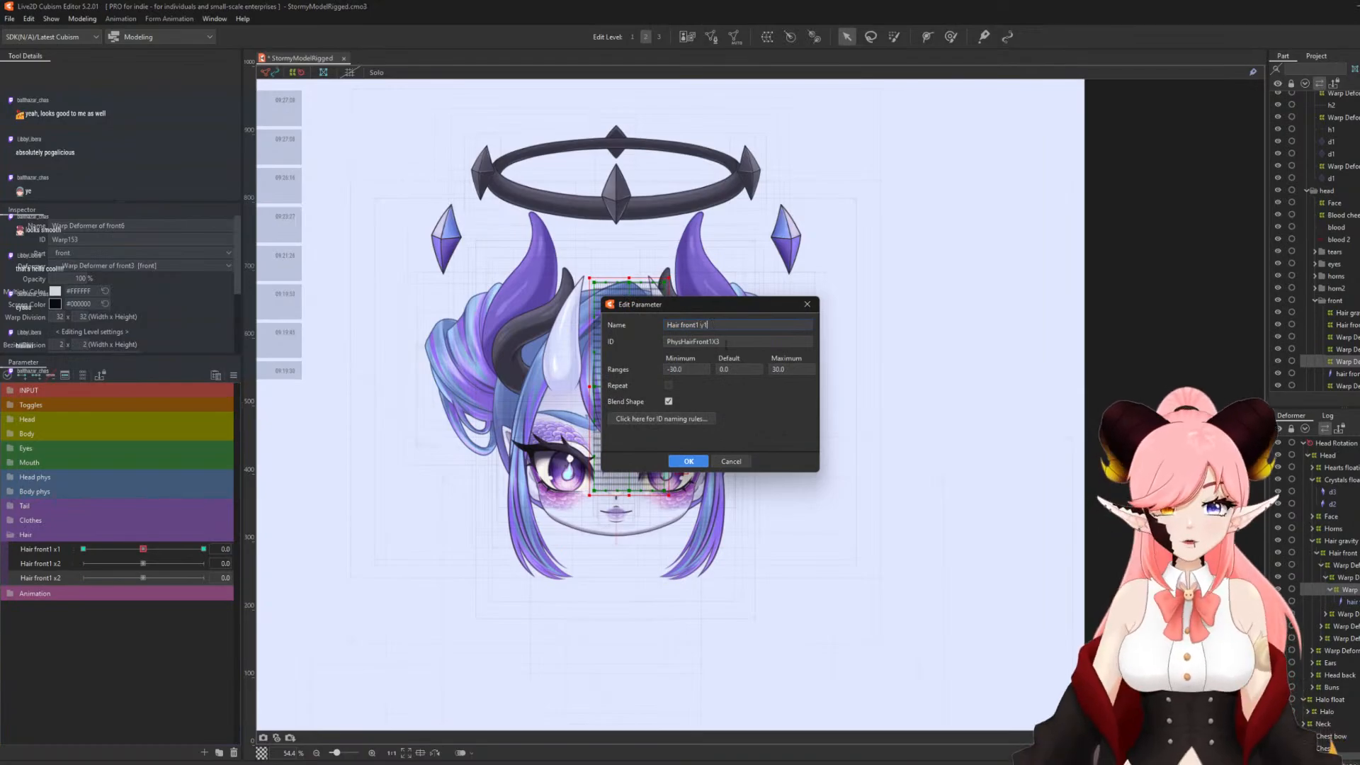
{"action": "key", "text": "Tab"}
{"action": "left_click", "coordinate": [740, 341]}
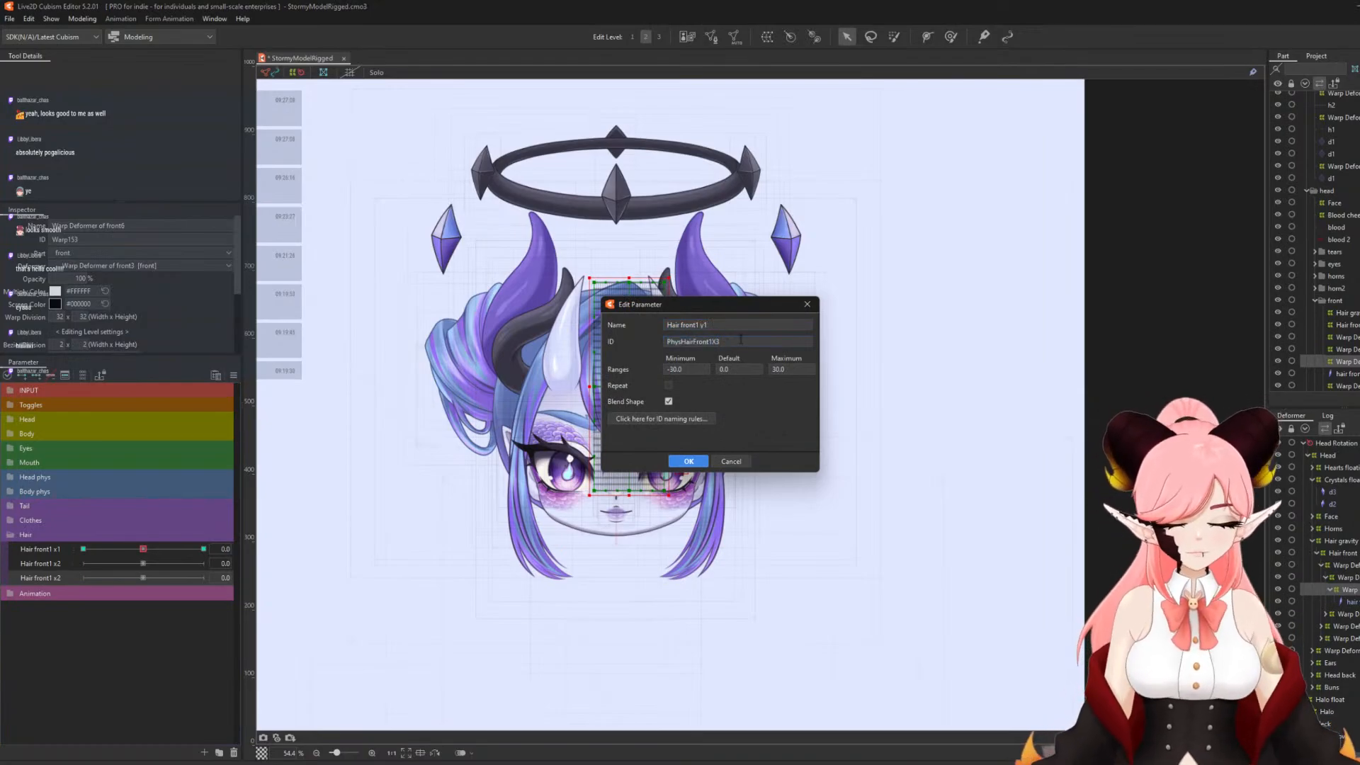
{"action": "key", "text": "BackSpace"}
{"action": "key", "text": "BackSpace"}
{"action": "type", "text": "Y1"}
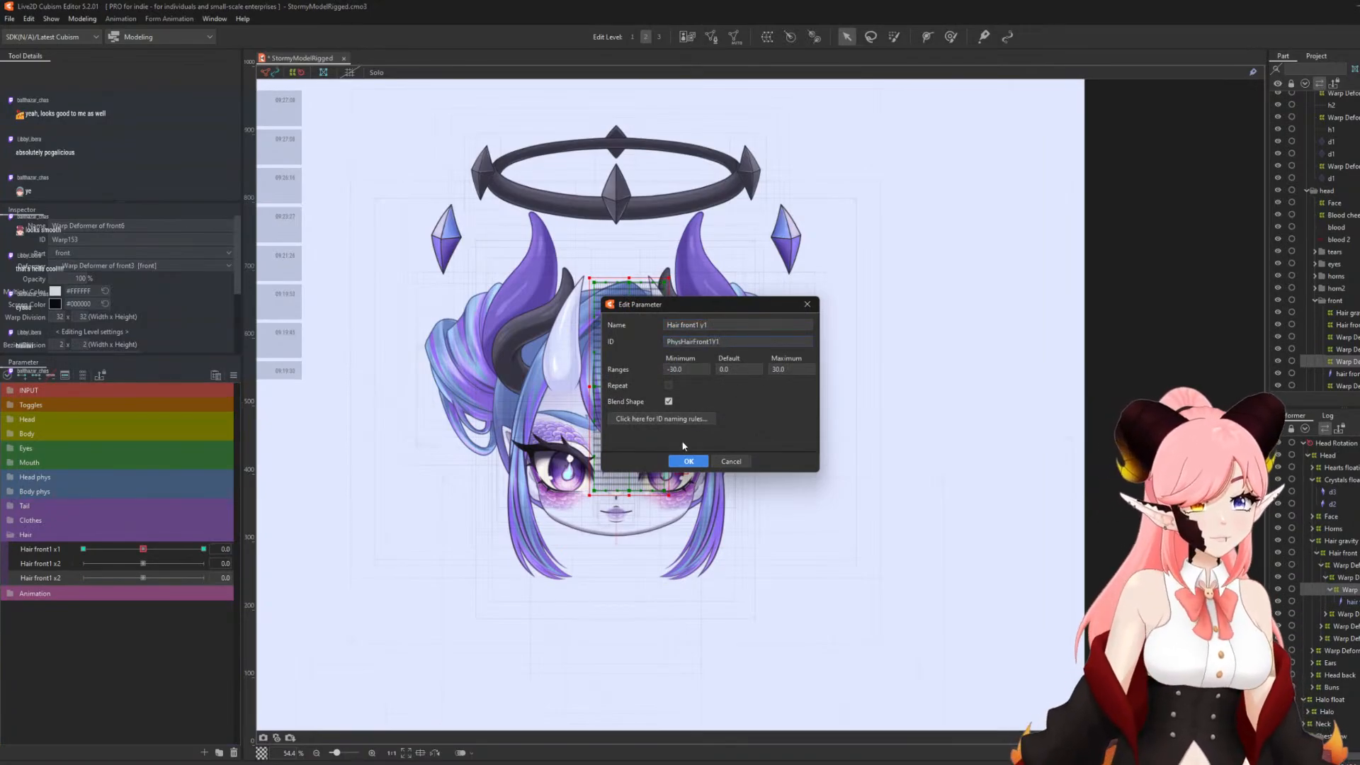
{"action": "left_click", "coordinate": [689, 462]}
- Replicate Hair front1 y1 and rename the copy Hair front1 y2
{"action": "right_click", "coordinate": [50, 578]}
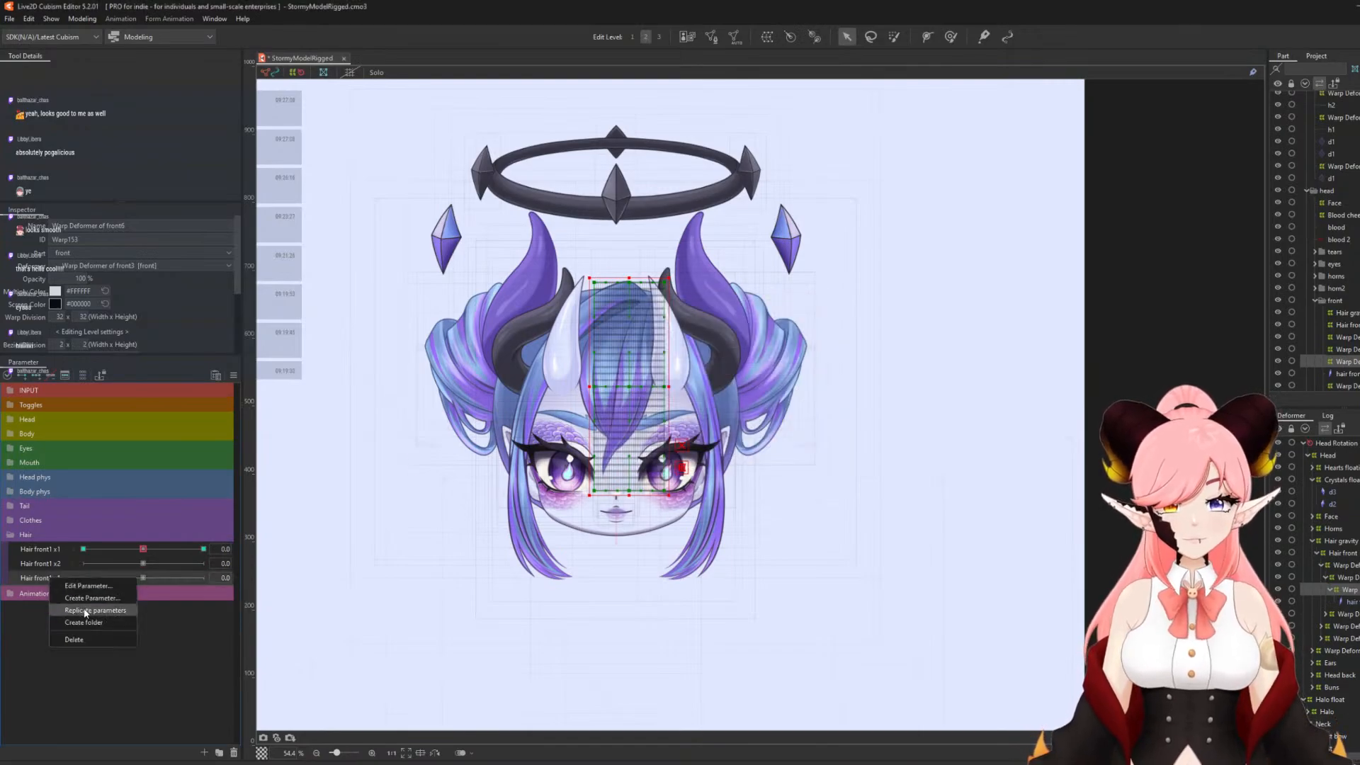
{"action": "left_click", "coordinate": [84, 611]}
{"action": "right_click", "coordinate": [49, 592]}
{"action": "left_click", "coordinate": [78, 601]}
{"action": "left_click", "coordinate": [727, 323]}
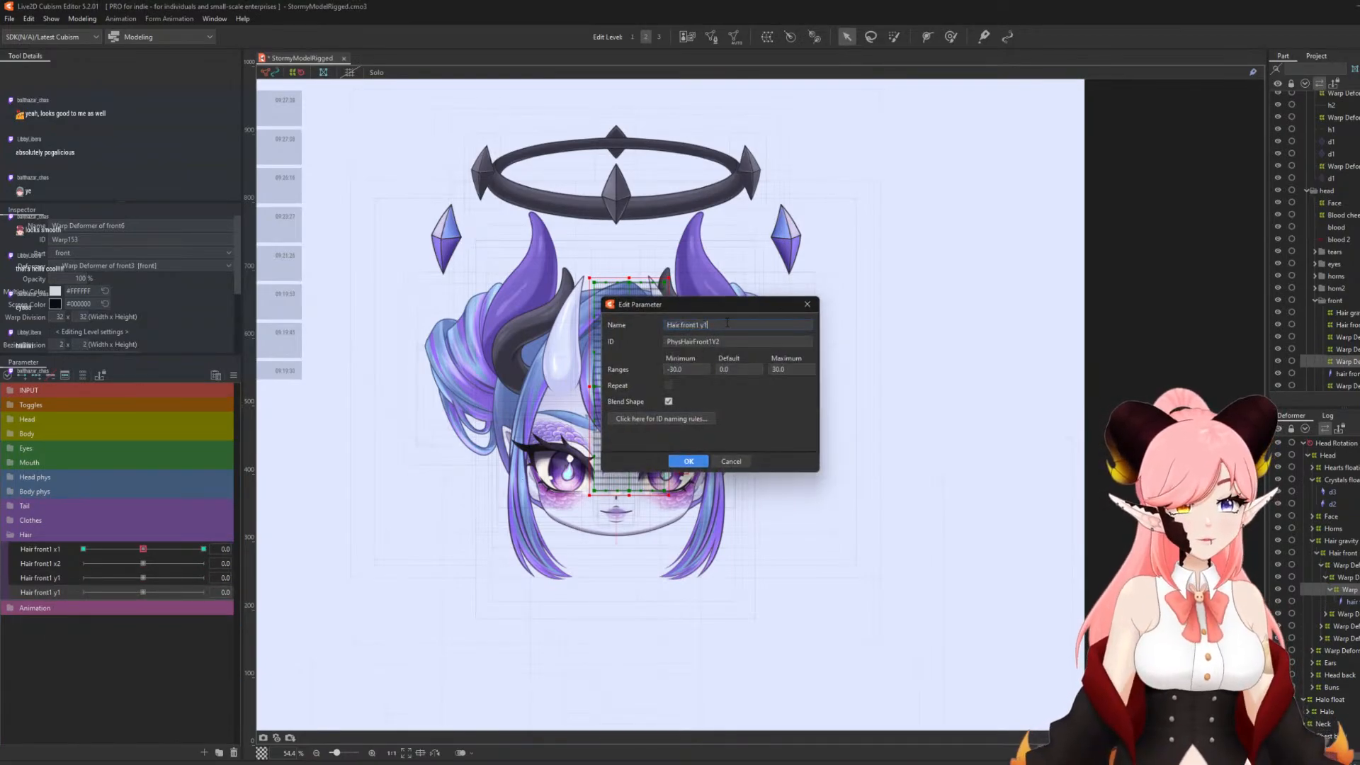
{"action": "key", "text": "BackSpace"}
{"action": "type", "text": "2"}
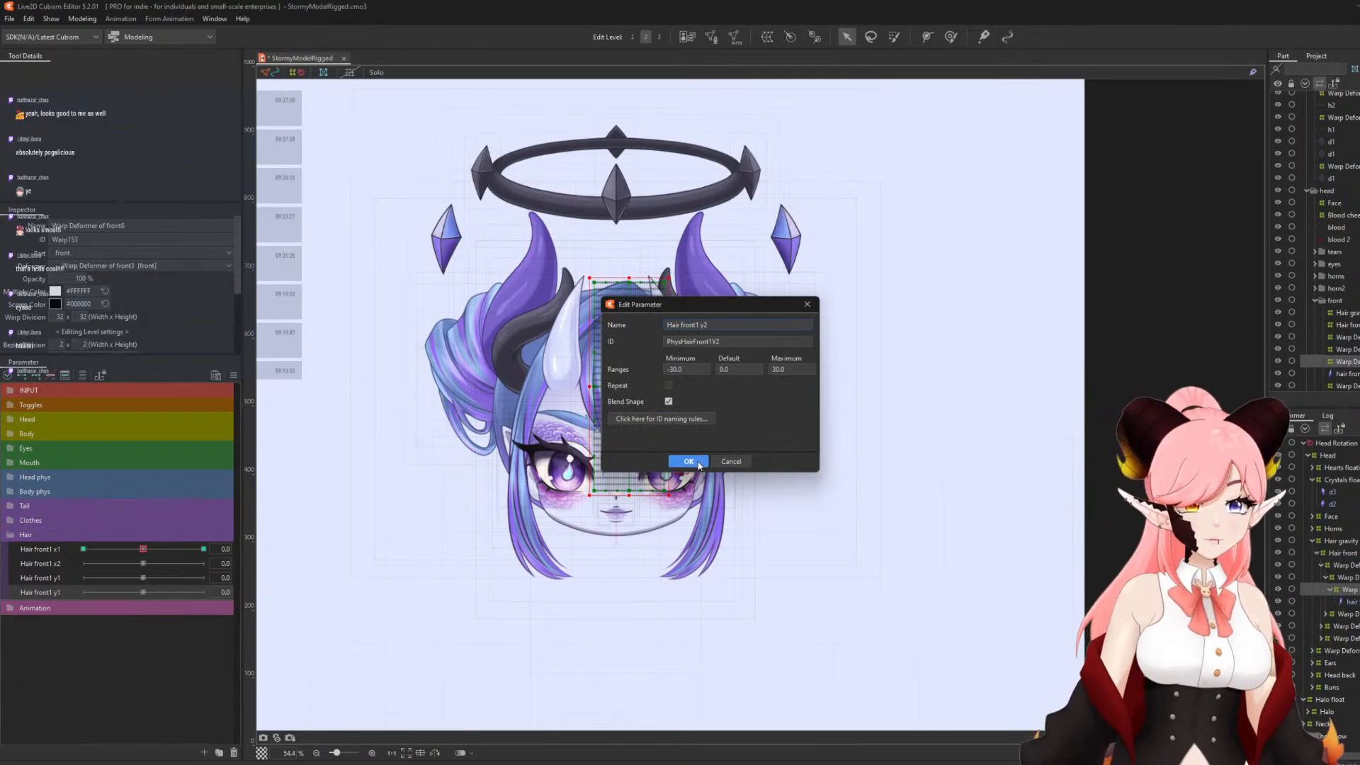
{"action": "left_click", "coordinate": [688, 461]}
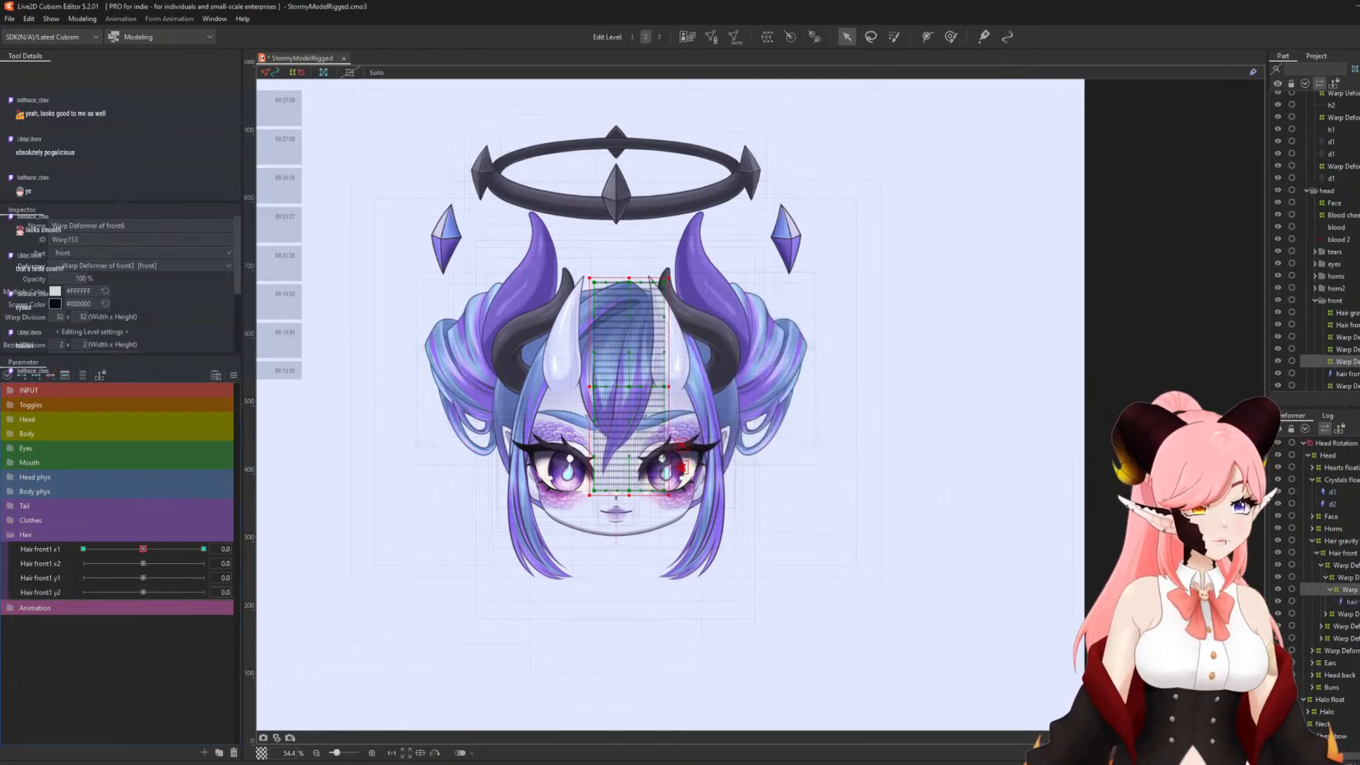
- Select the second front strand mesh, replicate Hair front1 y2, and rename the copy Hair front2 x1 with ID PhysHairFront2X1
{"action": "left_click", "coordinate": [1325, 614]}
{"action": "left_click", "coordinate": [1342, 626]}
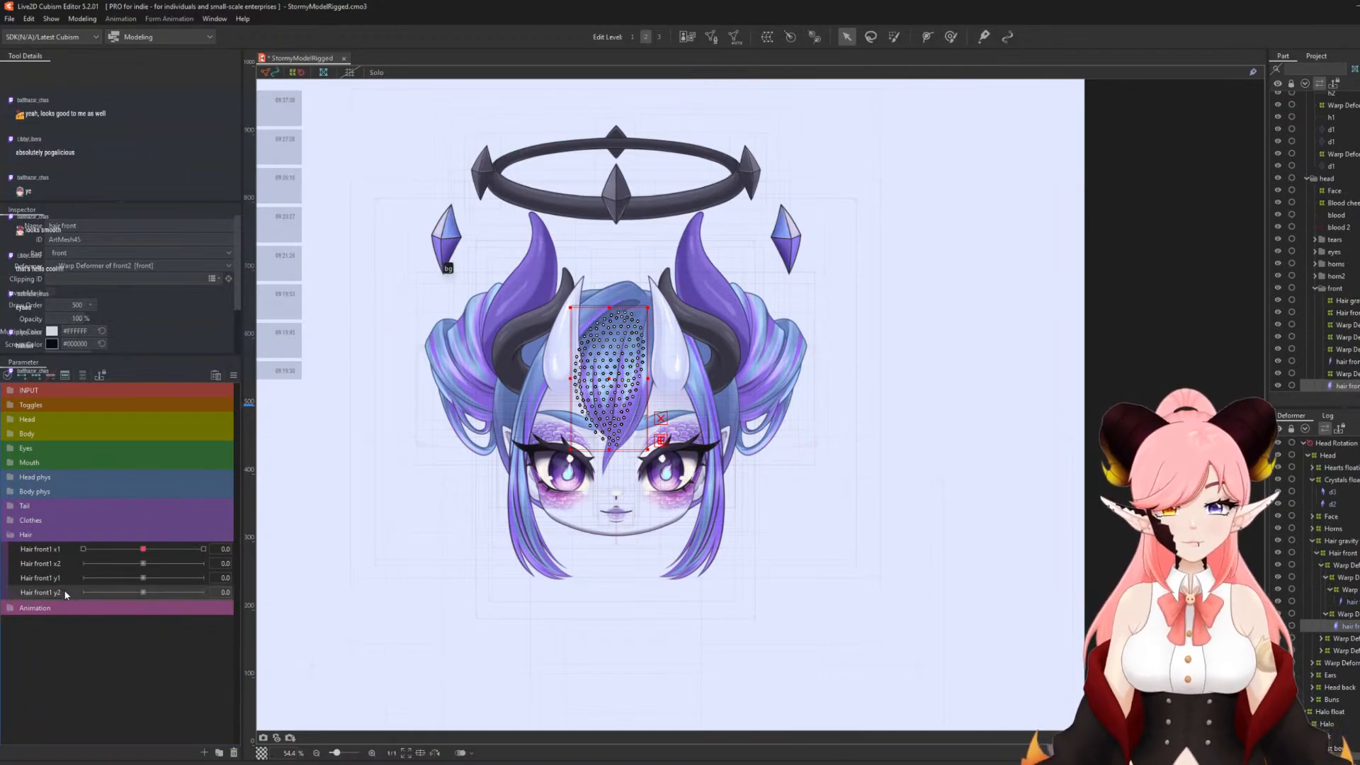
{"action": "right_click", "coordinate": [40, 593]}
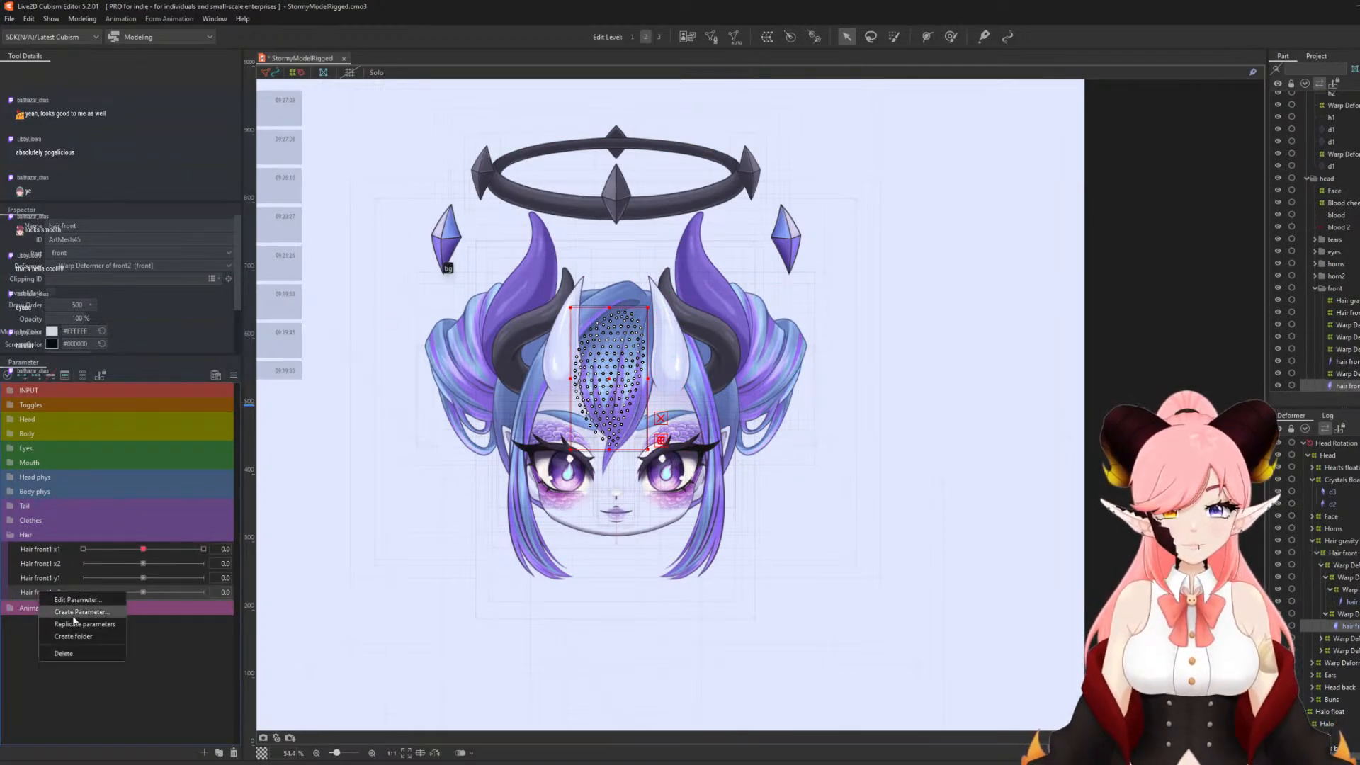
{"action": "left_click", "coordinate": [73, 614]}
{"action": "right_click", "coordinate": [48, 608]}
{"action": "left_click", "coordinate": [75, 614]}
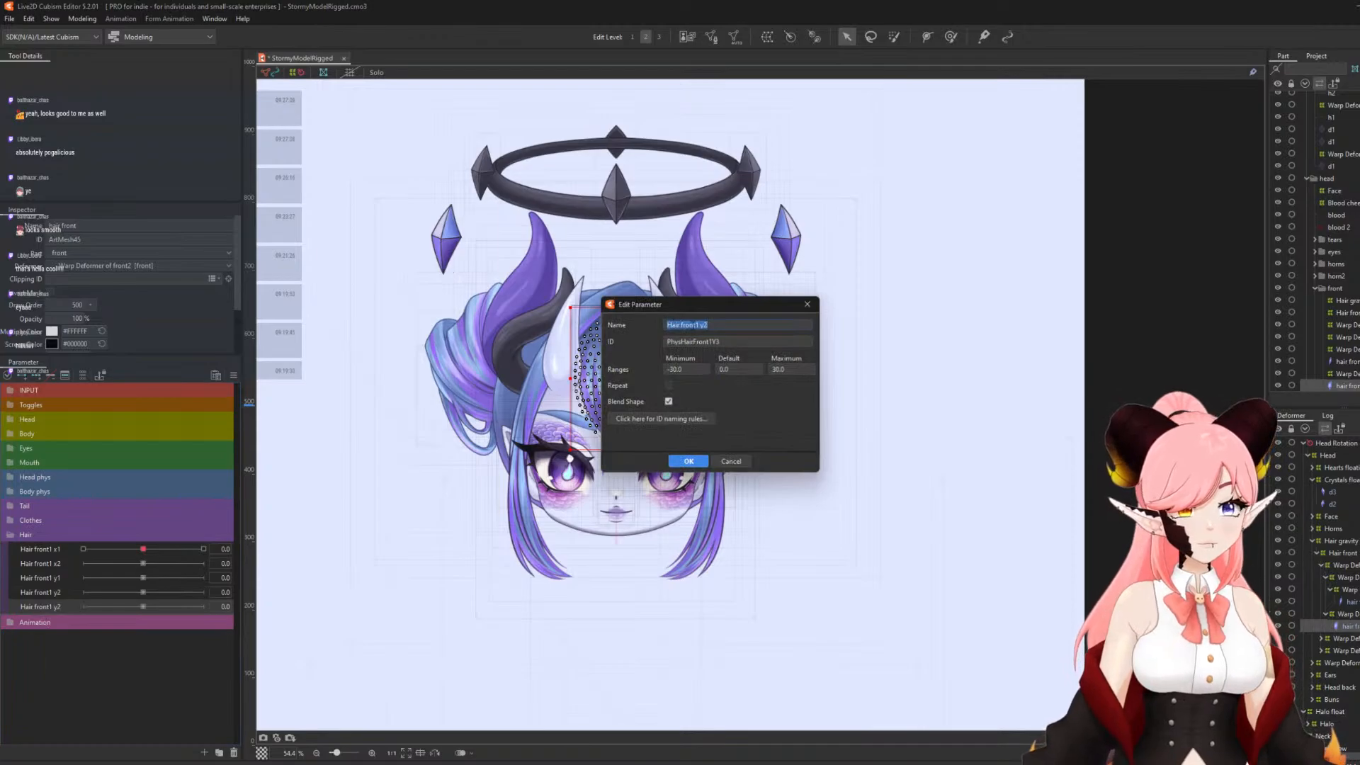
{"action": "left_click", "coordinate": [695, 325]}
{"action": "left_click_drag", "start_coordinate": [695, 325], "coordinate": [699, 325]}
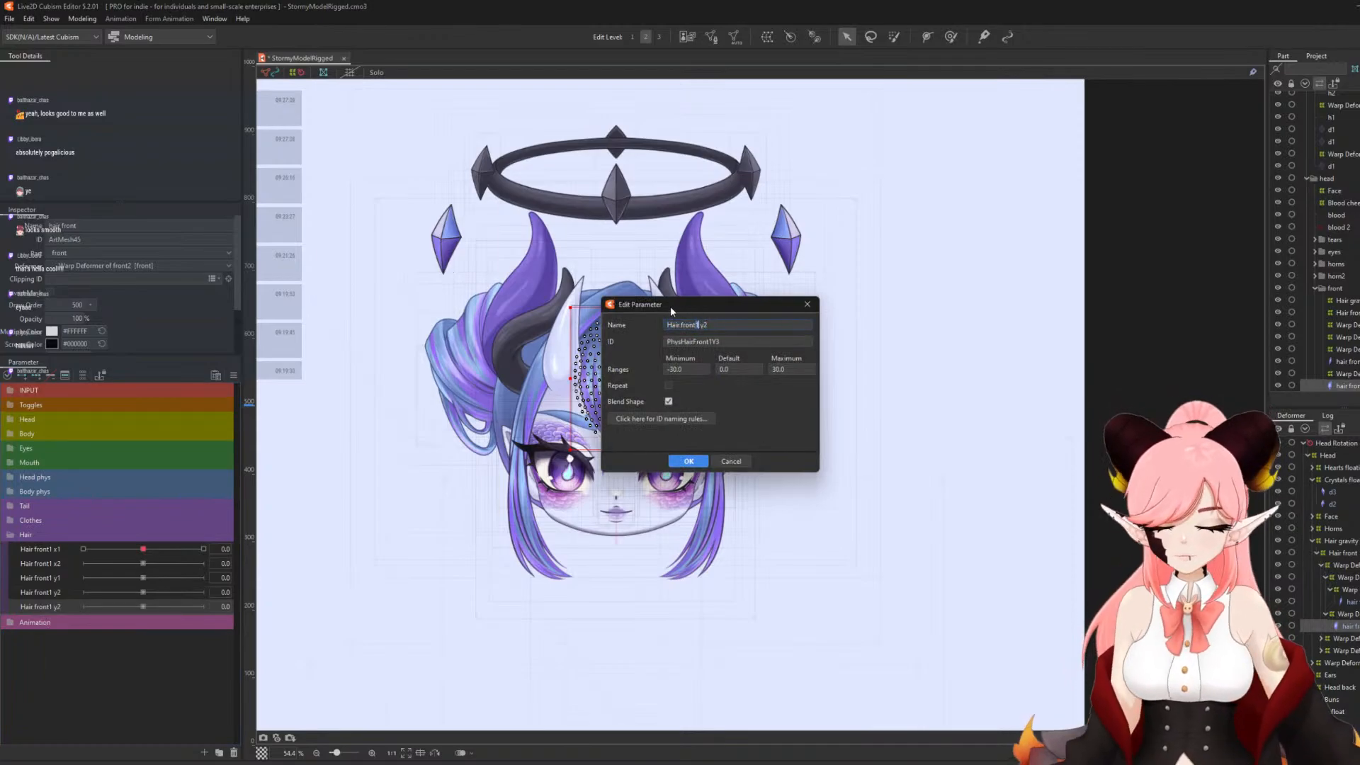
{"action": "type", "text": "2"}
{"action": "double_click", "coordinate": [703, 325]}
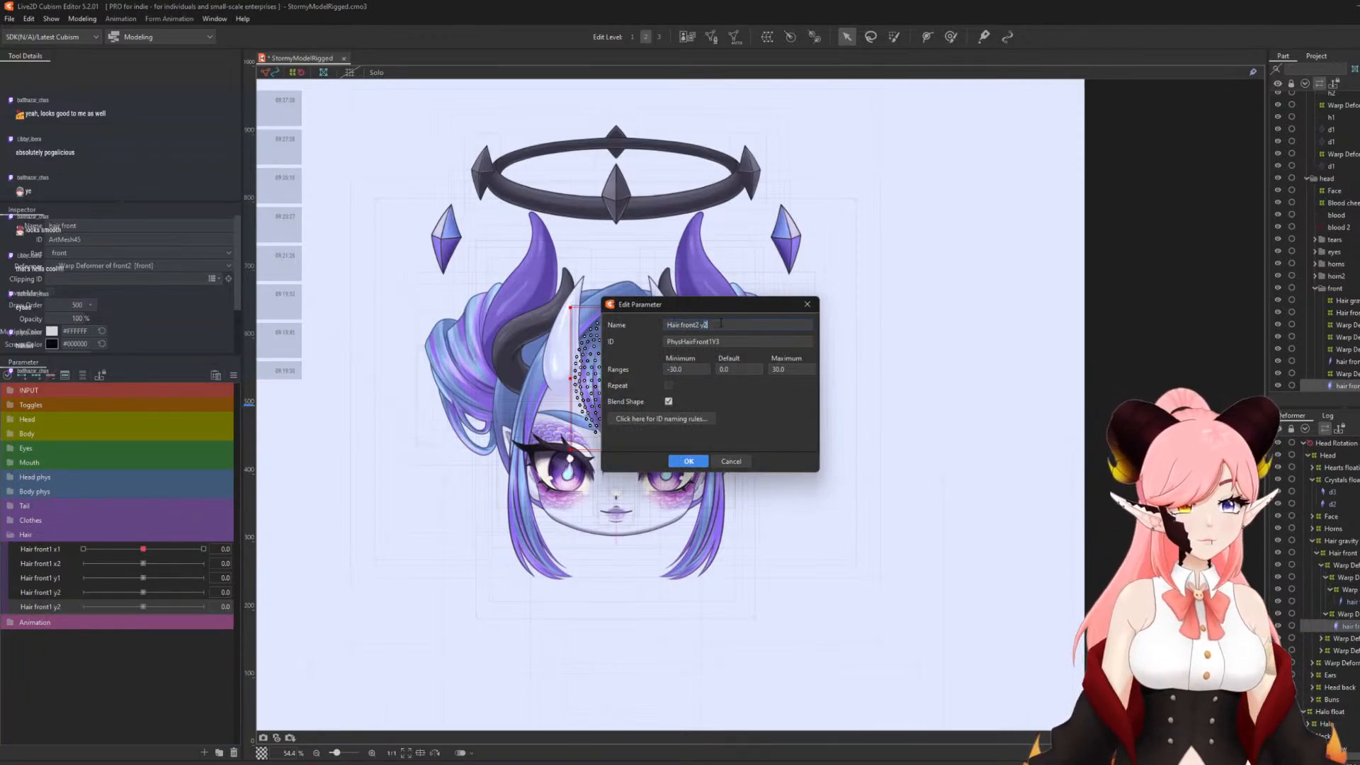
{"action": "type", "text": "x1"}
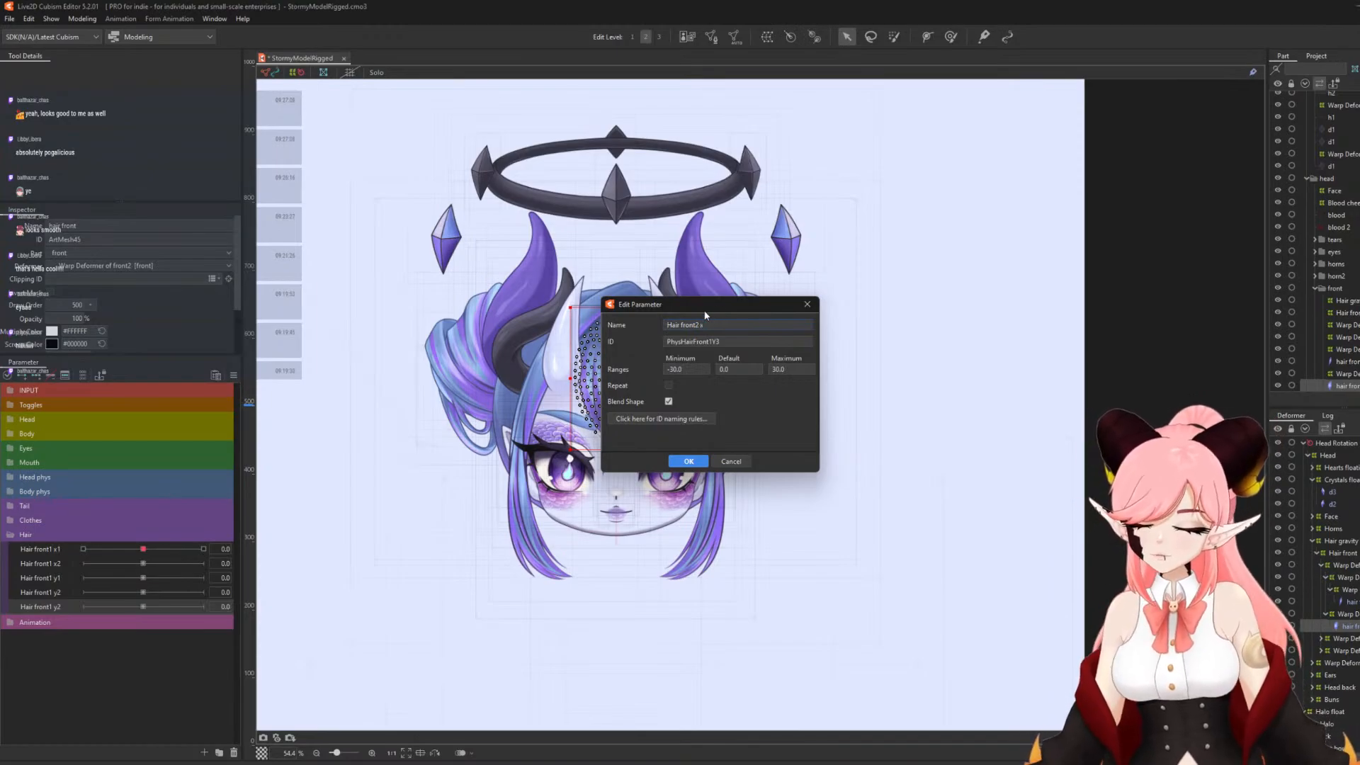
{"action": "double_click", "coordinate": [744, 343]}
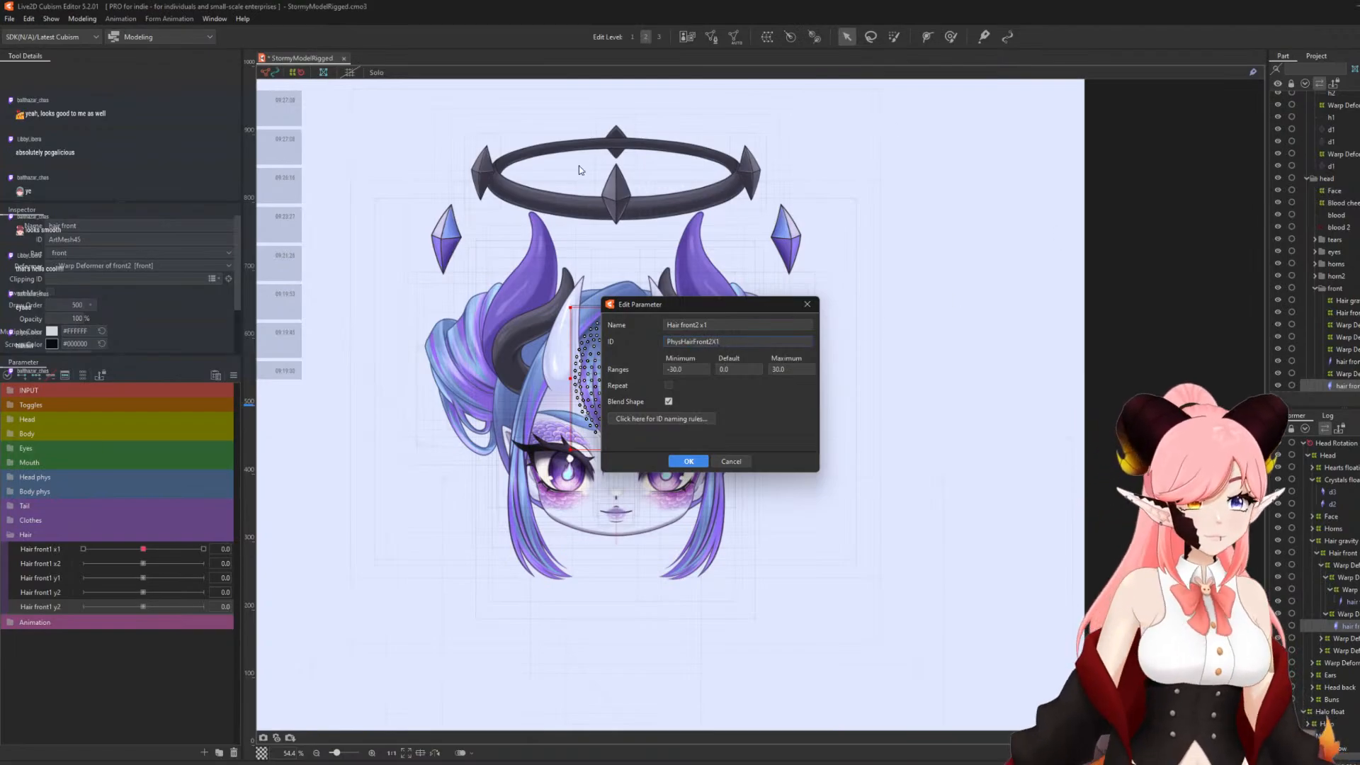
{"action": "left_click", "coordinate": [689, 462]}
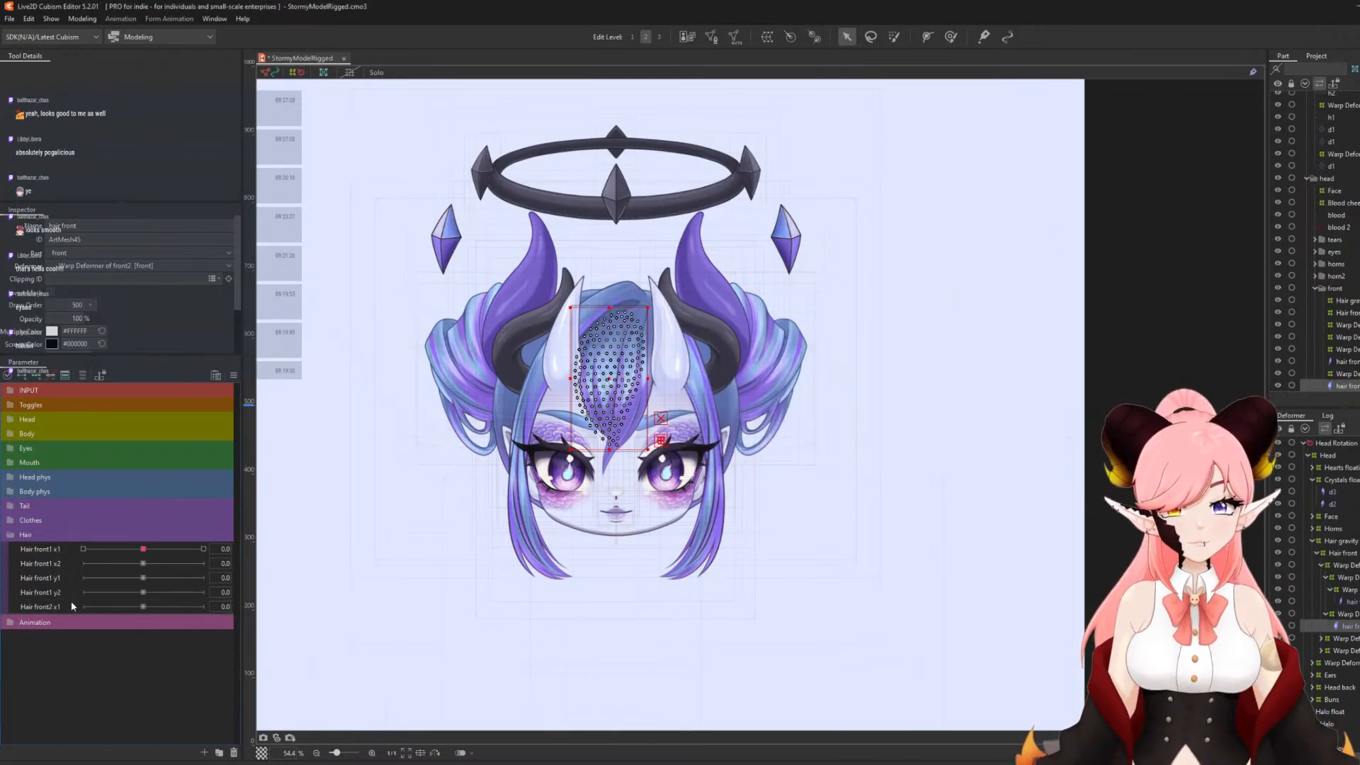
- Replicate Hair front2 x1 and rename the copy Hair front2 x2
{"action": "right_click", "coordinate": [48, 606]}
{"action": "left_click", "coordinate": [79, 638]}
{"action": "right_click", "coordinate": [47, 621]}
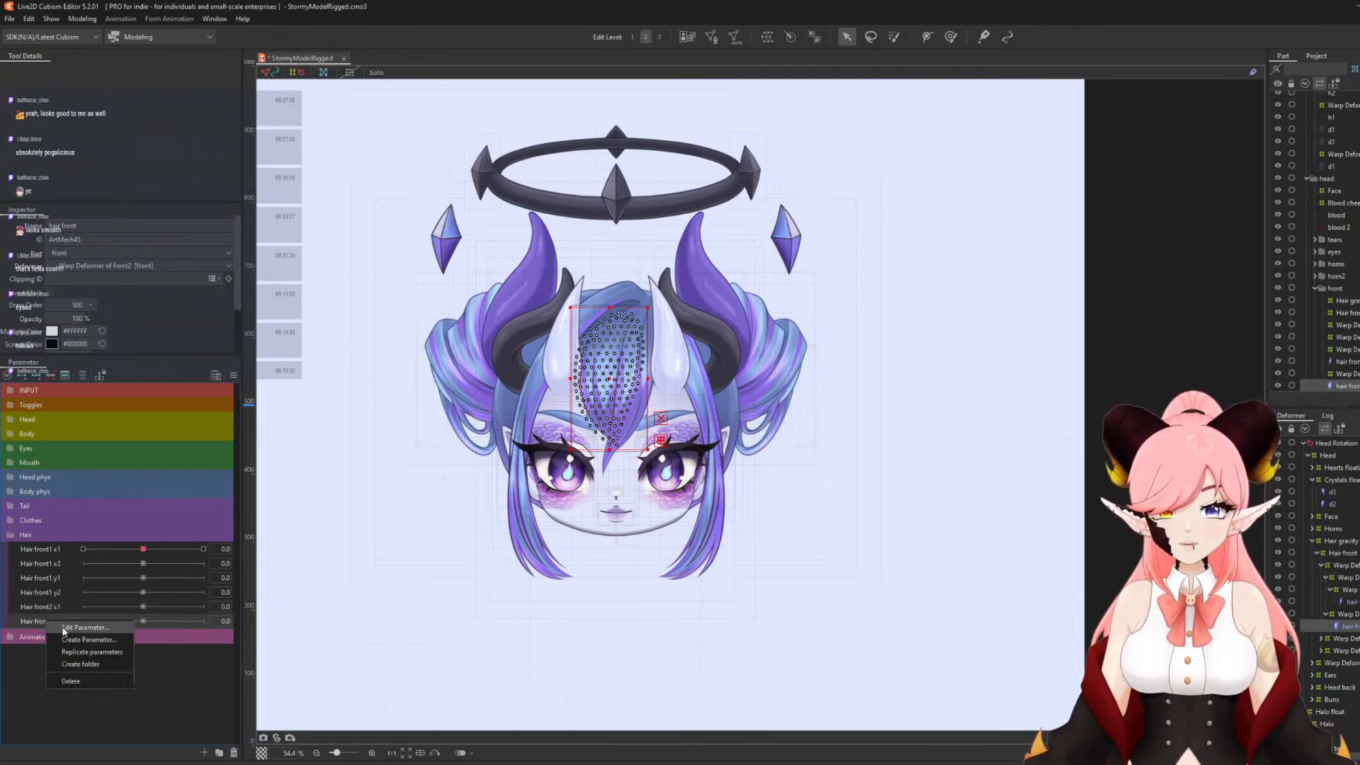
{"action": "left_click", "coordinate": [85, 626]}
{"action": "left_click", "coordinate": [738, 326]}
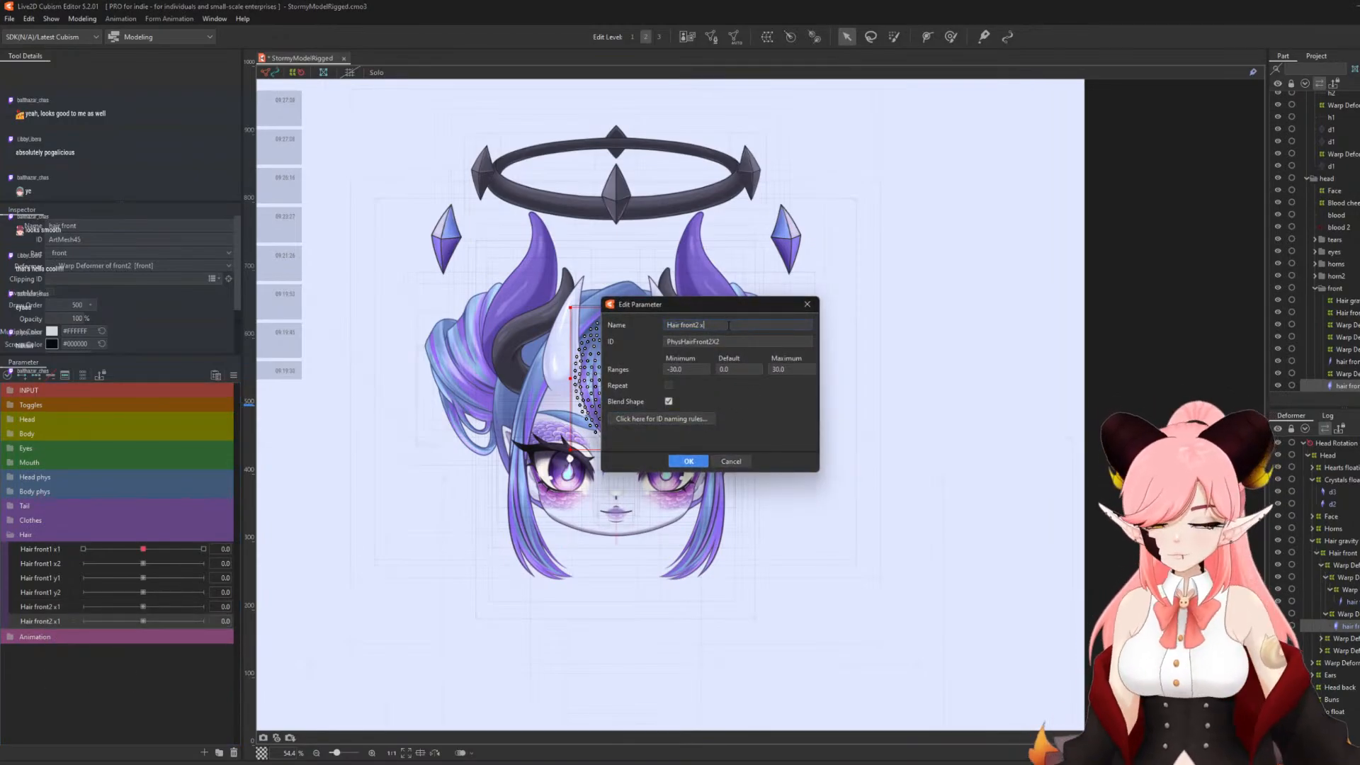
{"action": "left_click", "coordinate": [686, 460]}
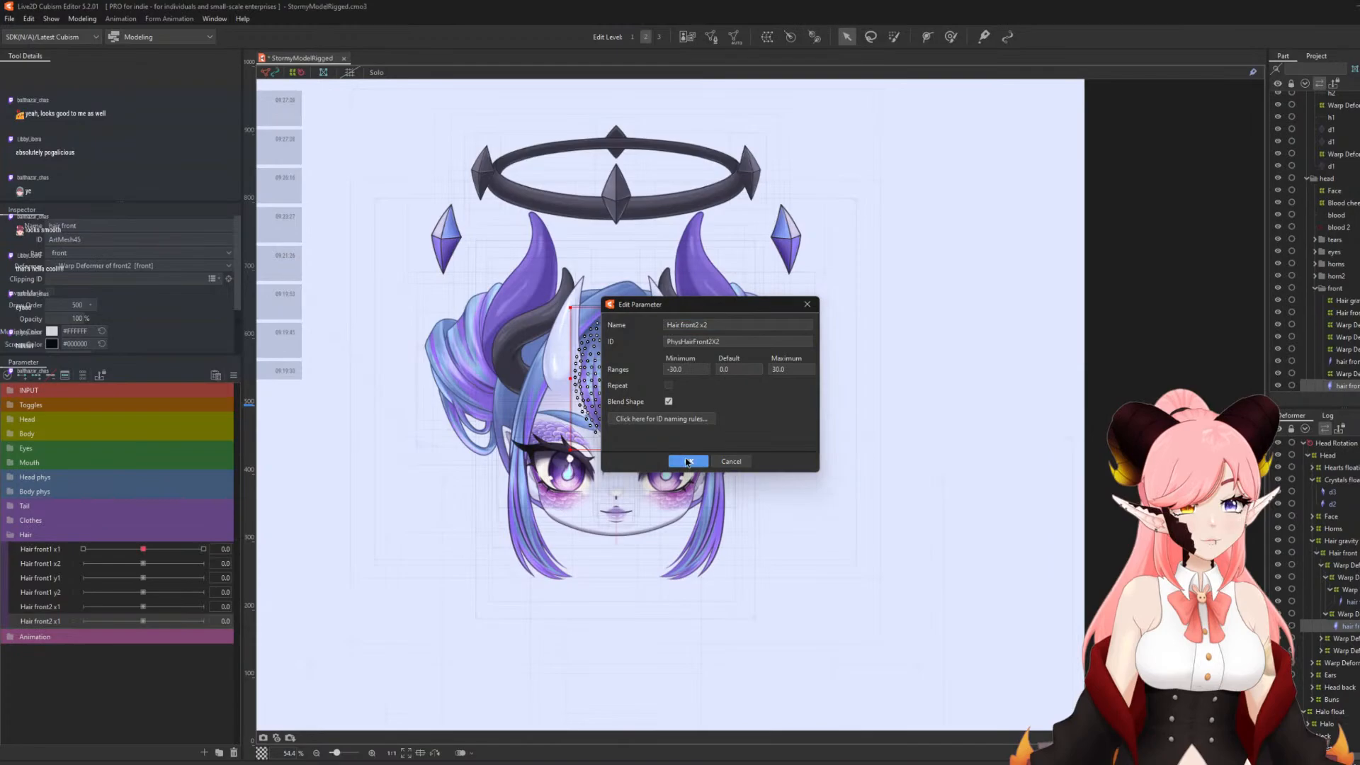
- Replicate Hair front2 x2, rename the copy Hair front2 y1, and set its ID to PhysHairFront2Y1
{"action": "right_click", "coordinate": [32, 619]}
{"action": "left_click", "coordinate": [73, 650]}
{"action": "right_click", "coordinate": [45, 633]}
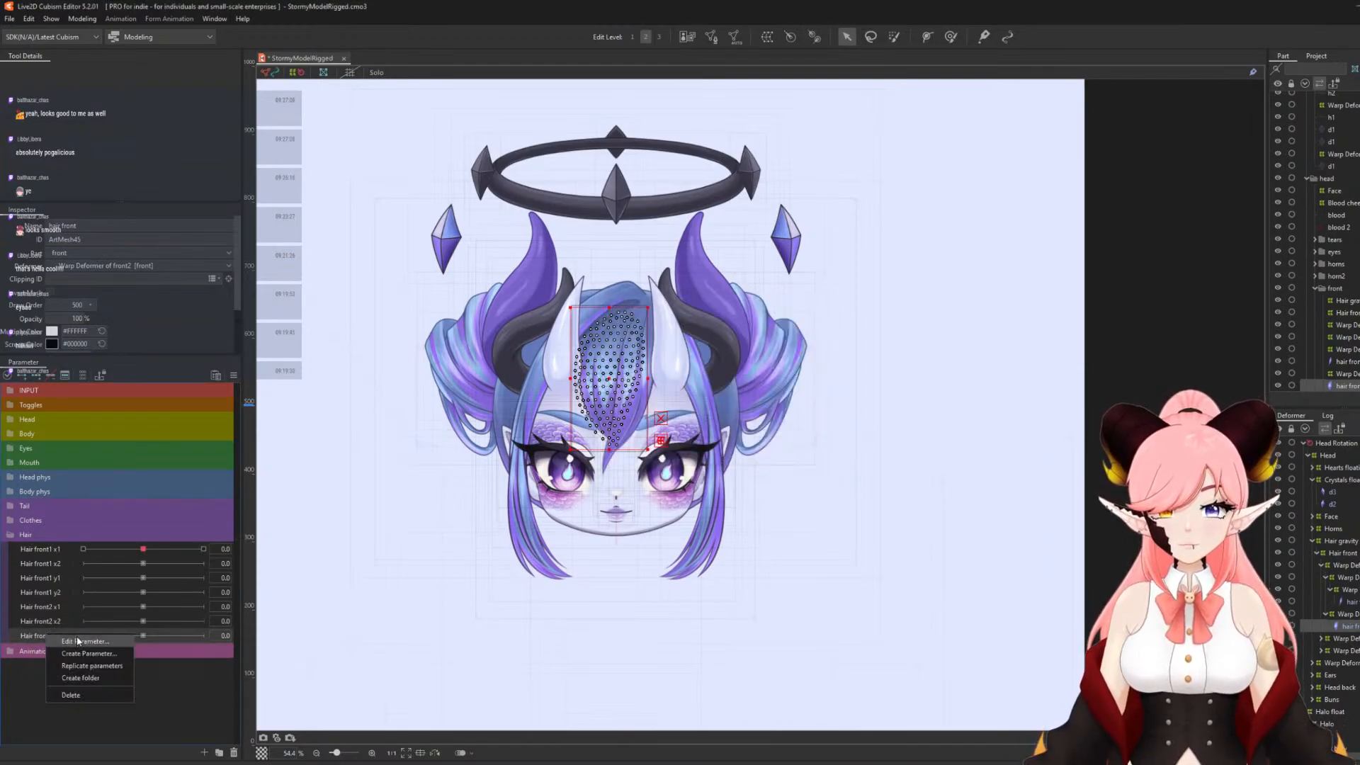
{"action": "left_click", "coordinate": [80, 639]}
{"action": "left_click", "coordinate": [741, 325]}
{"action": "key", "text": "BackSpace"}
{"action": "key", "text": "BackSpace"}
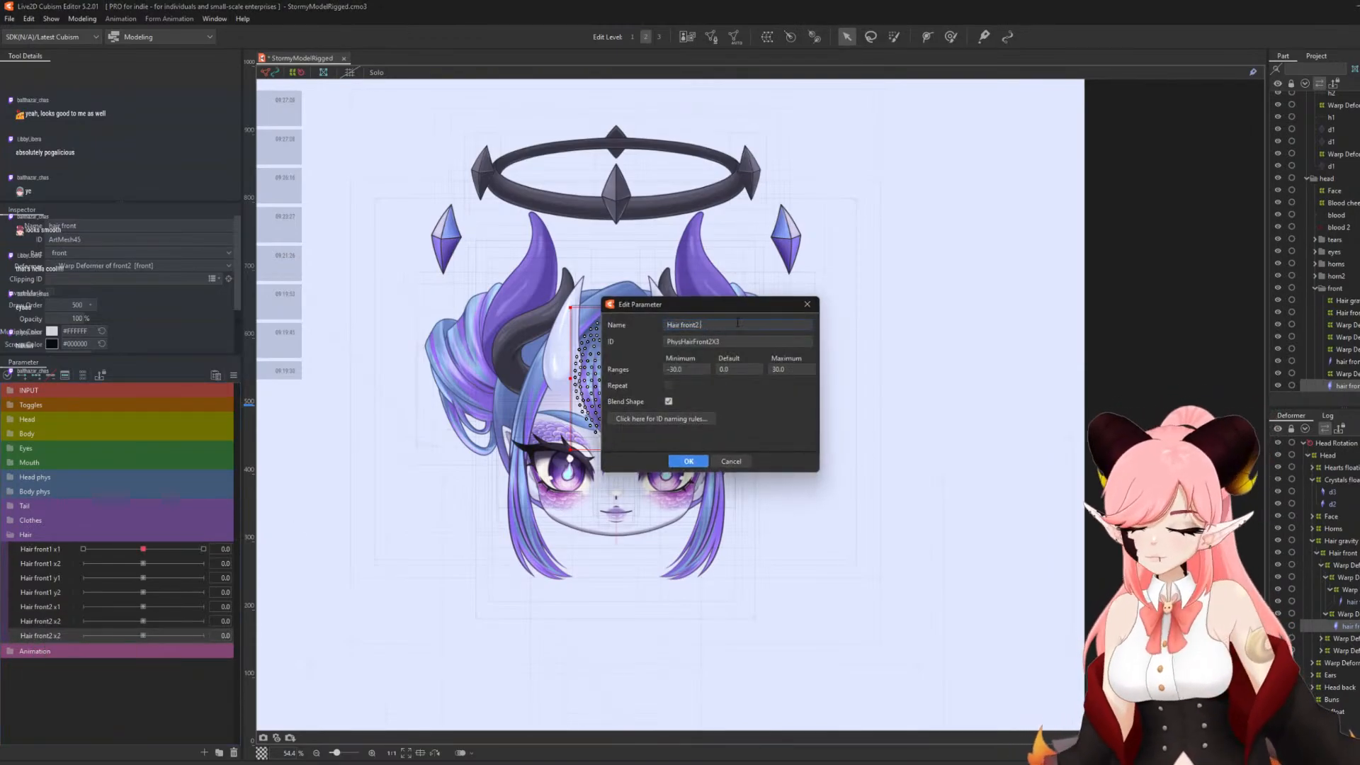
{"action": "type", "text": "y1"}
{"action": "left_click", "coordinate": [748, 343]}
{"action": "left_click", "coordinate": [734, 342]}
{"action": "key", "text": "BackSpace"}
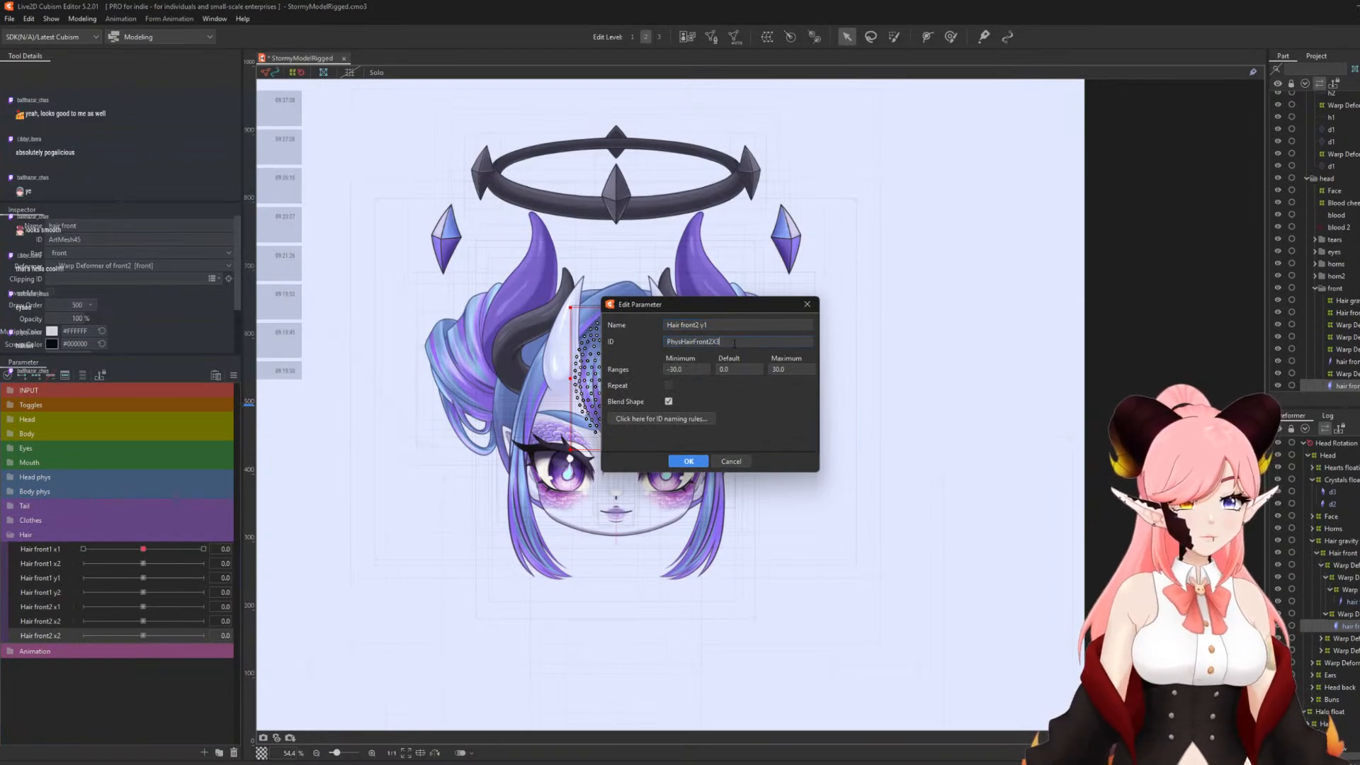
{"action": "key", "text": "BackSpace"}
{"action": "type", "text": "Y1"}
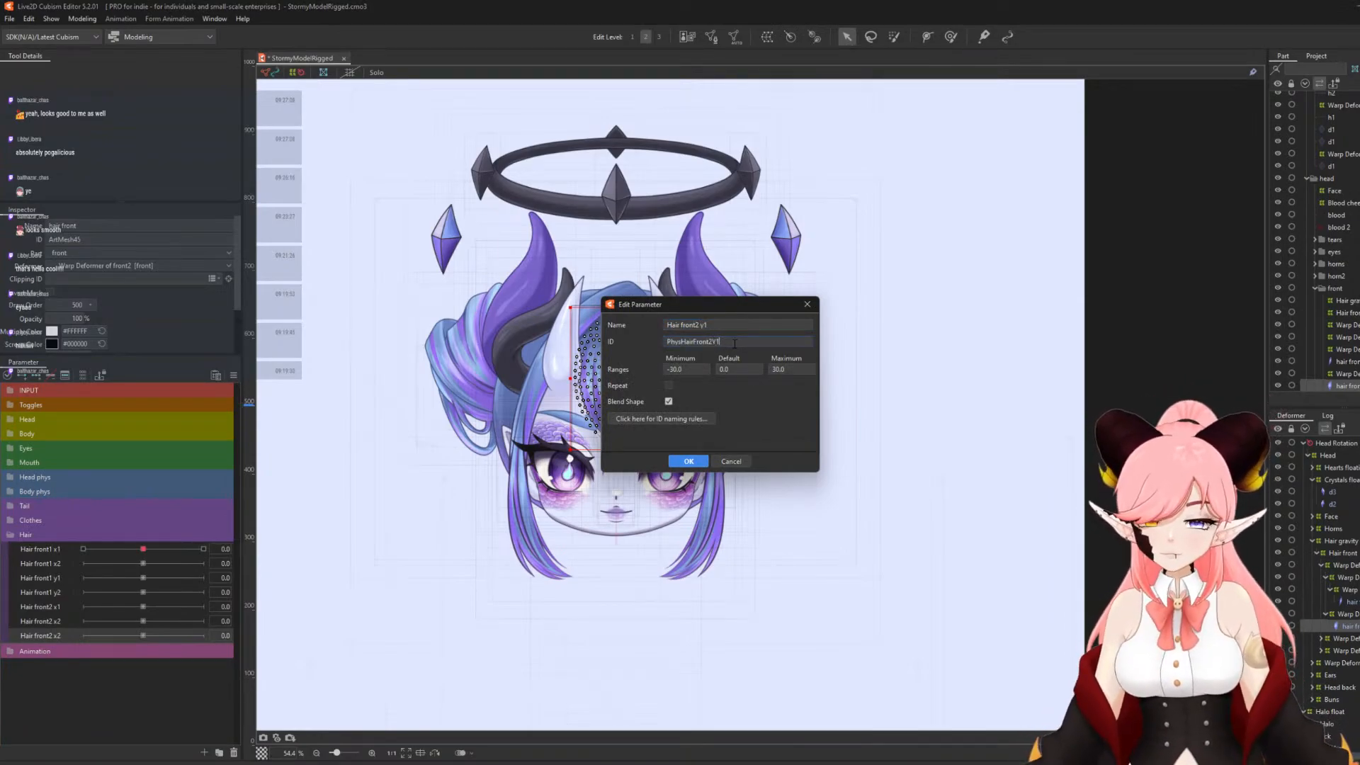
{"action": "left_click", "coordinate": [689, 462]}
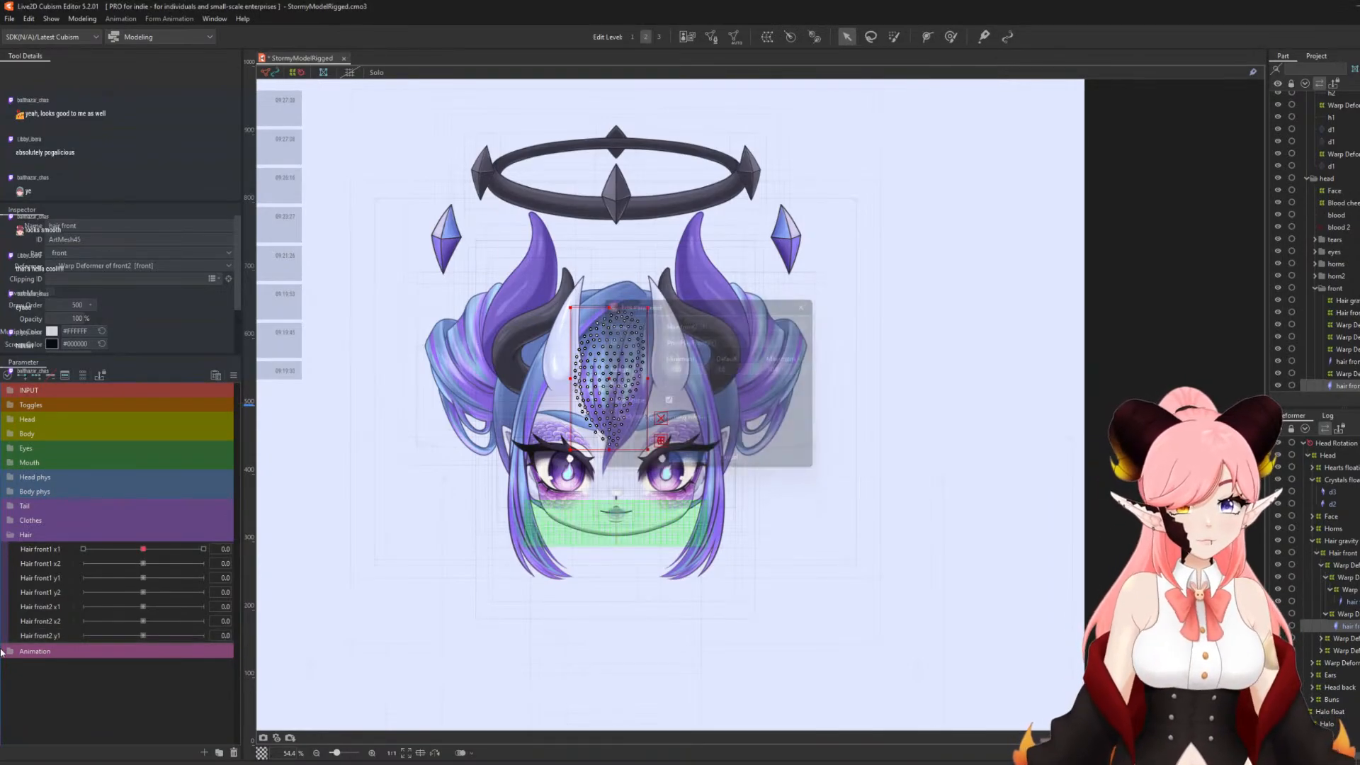
- Replicate Hair front2 y1 and rename the copy Hair front2 y2
{"action": "right_click", "coordinate": [56, 655]}
{"action": "left_click", "coordinate": [82, 664]}
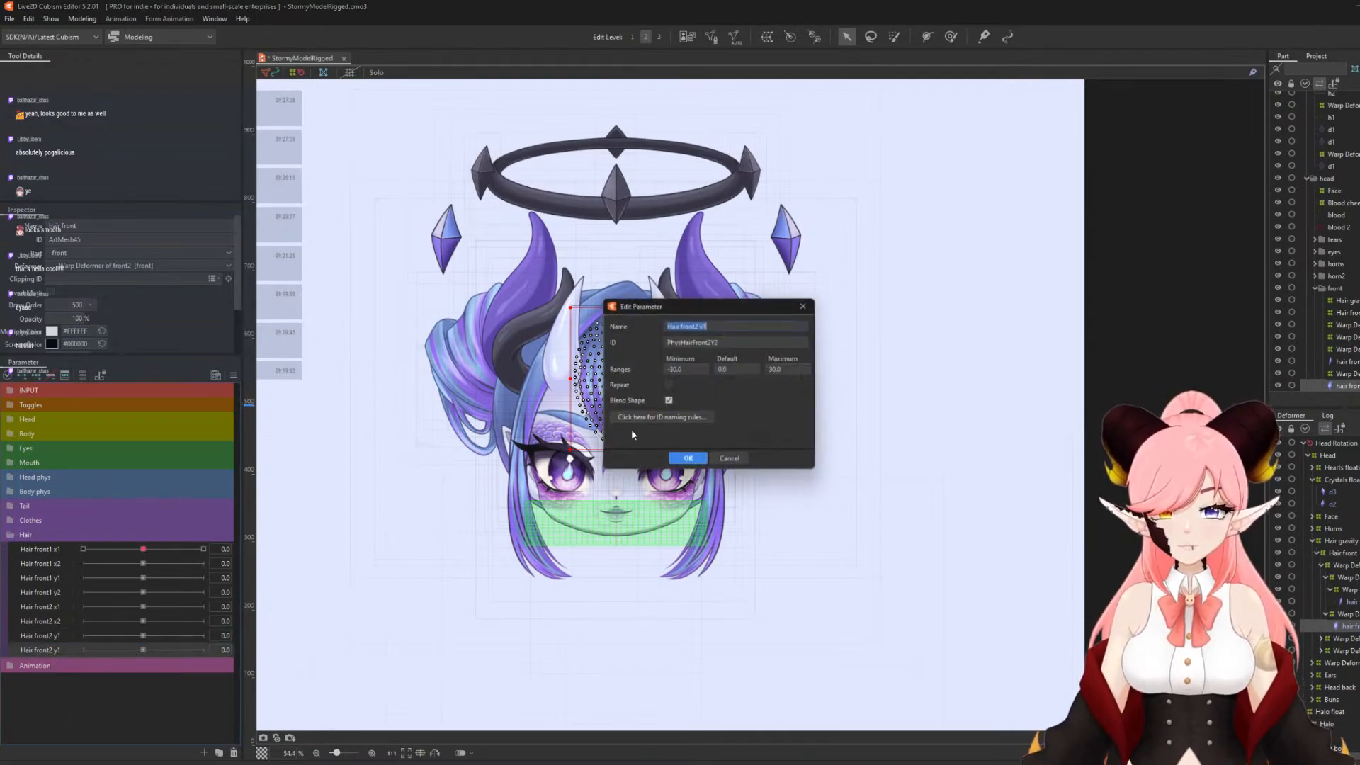
{"action": "left_click", "coordinate": [727, 323]}
{"action": "key", "text": "BackSpace"}
{"action": "type", "text": "2"}
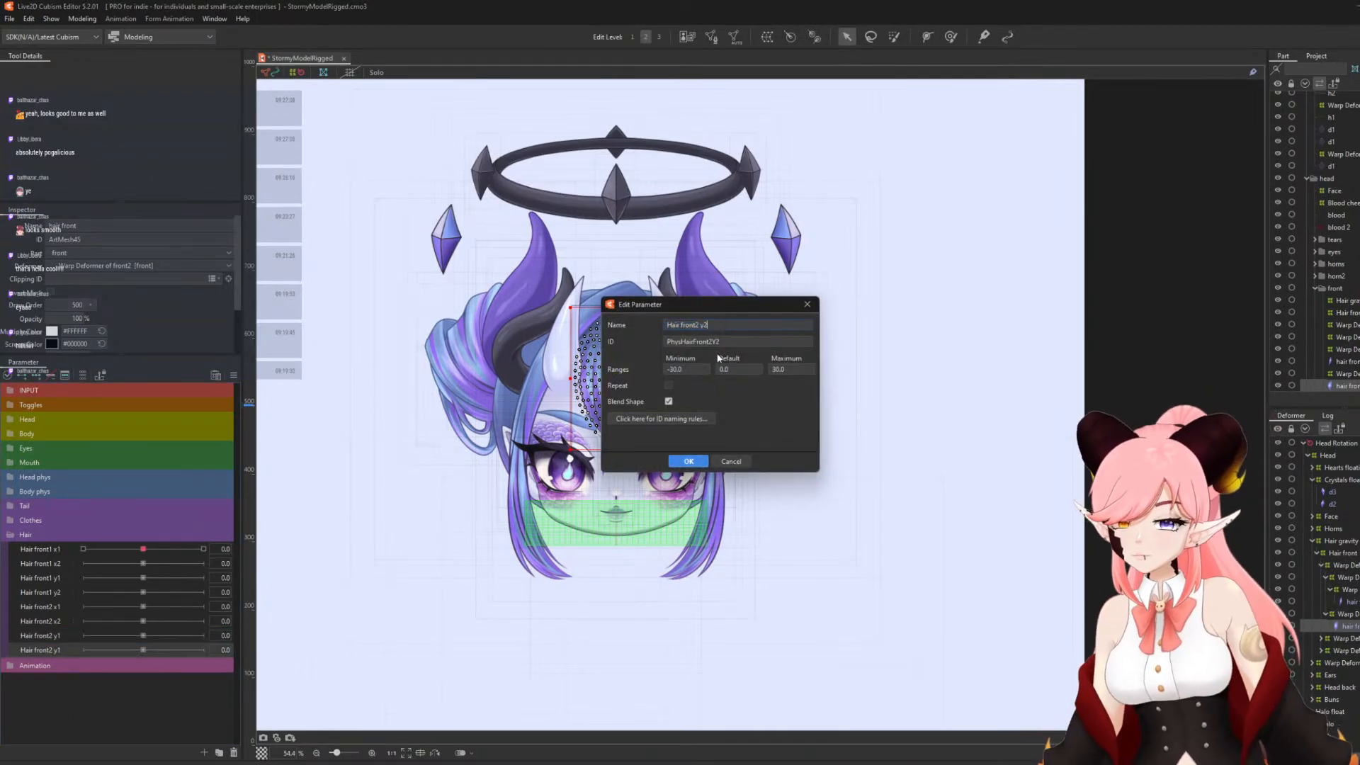
{"action": "key", "text": "Return"}
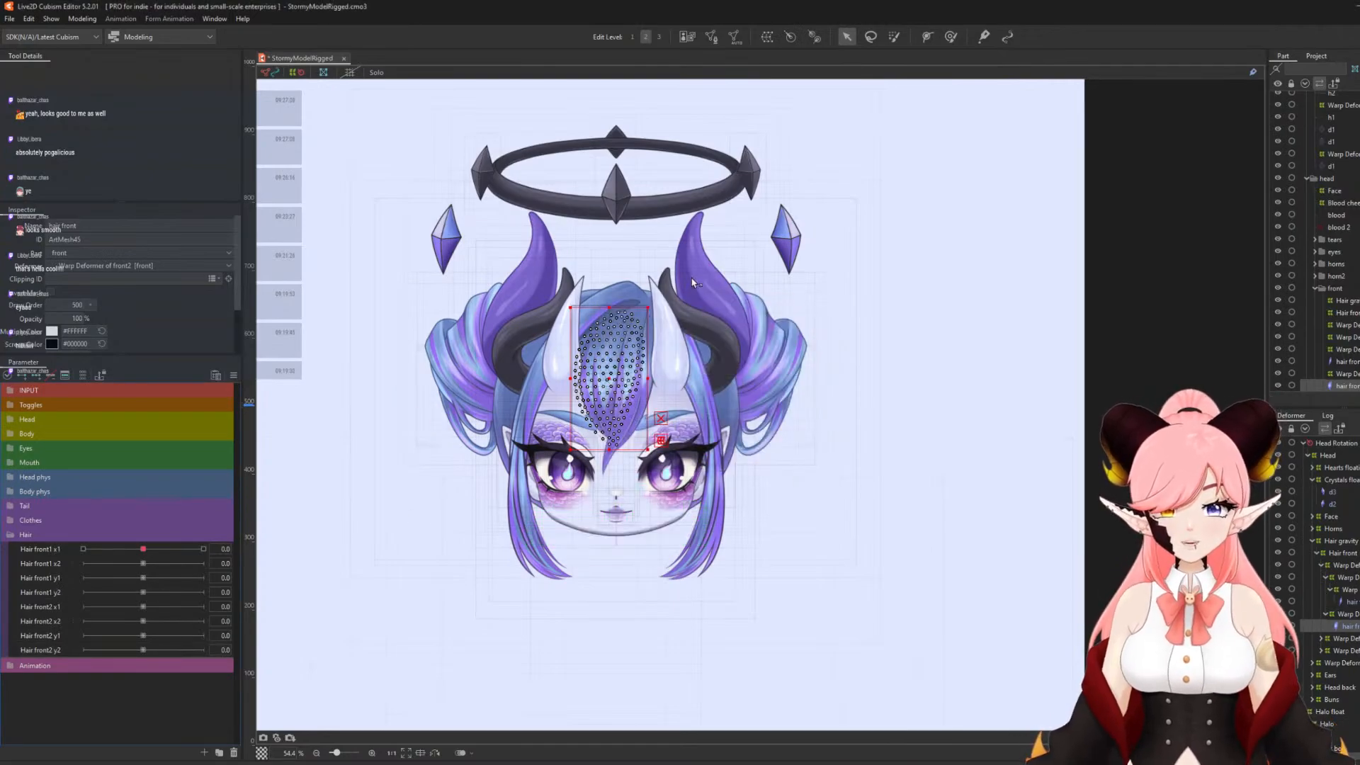
- Create a 32 × 32 parent warp deformer for the second front strand and add three keys to it on Hair front2 x1
{"action": "left_click", "coordinate": [767, 37]}
{"action": "left_click", "coordinate": [989, 510]}
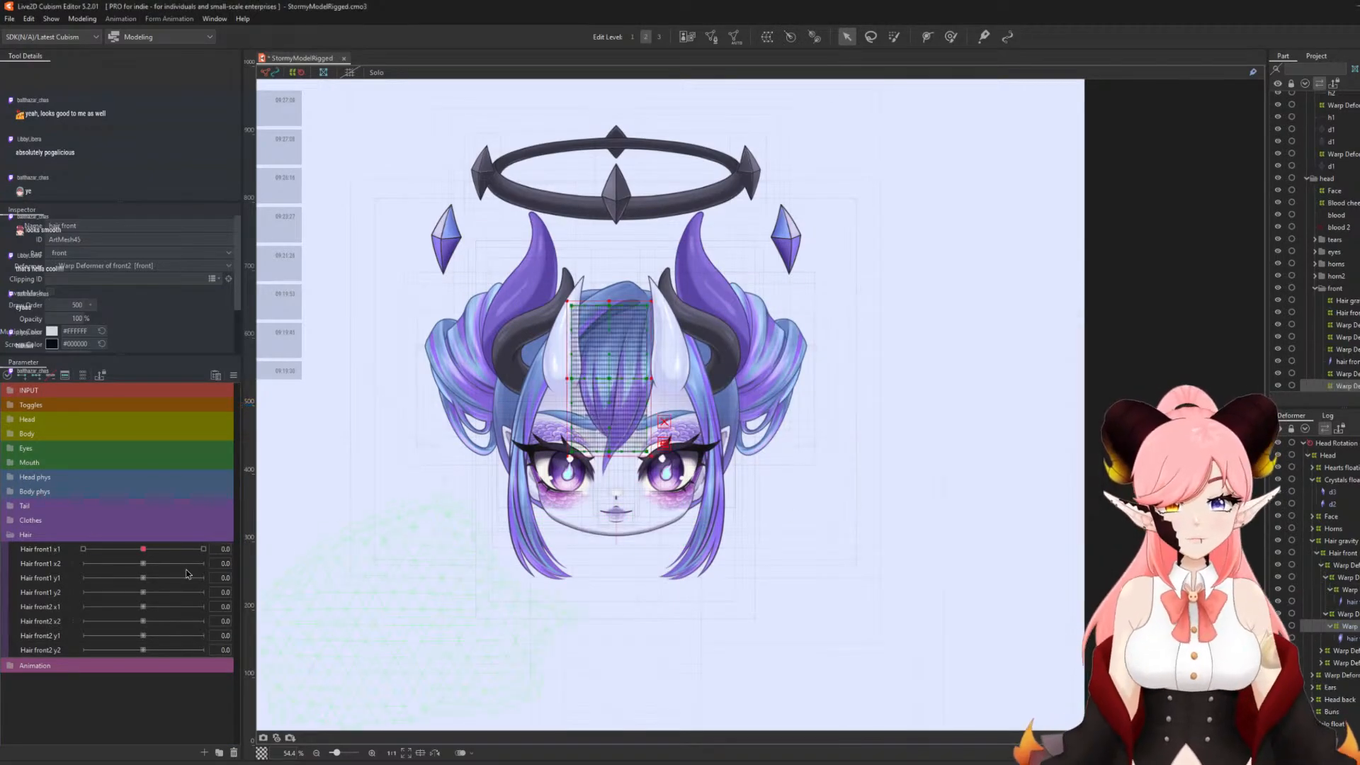
{"action": "left_click", "coordinate": [49, 606]}
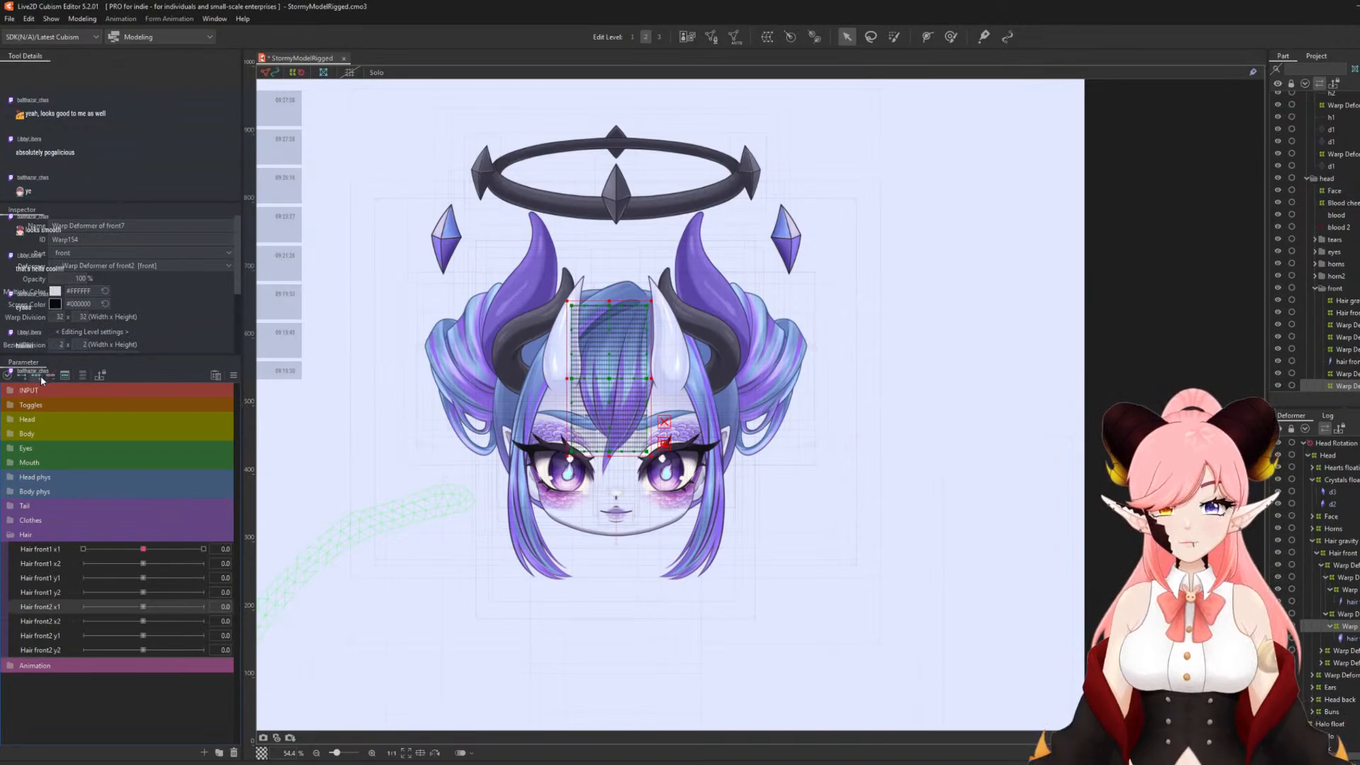
- Select the hair side 2 mesh and create the parameter Hair side L x1 with ID PhysHairSideLX1
{"action": "left_click", "coordinate": [1320, 650]}
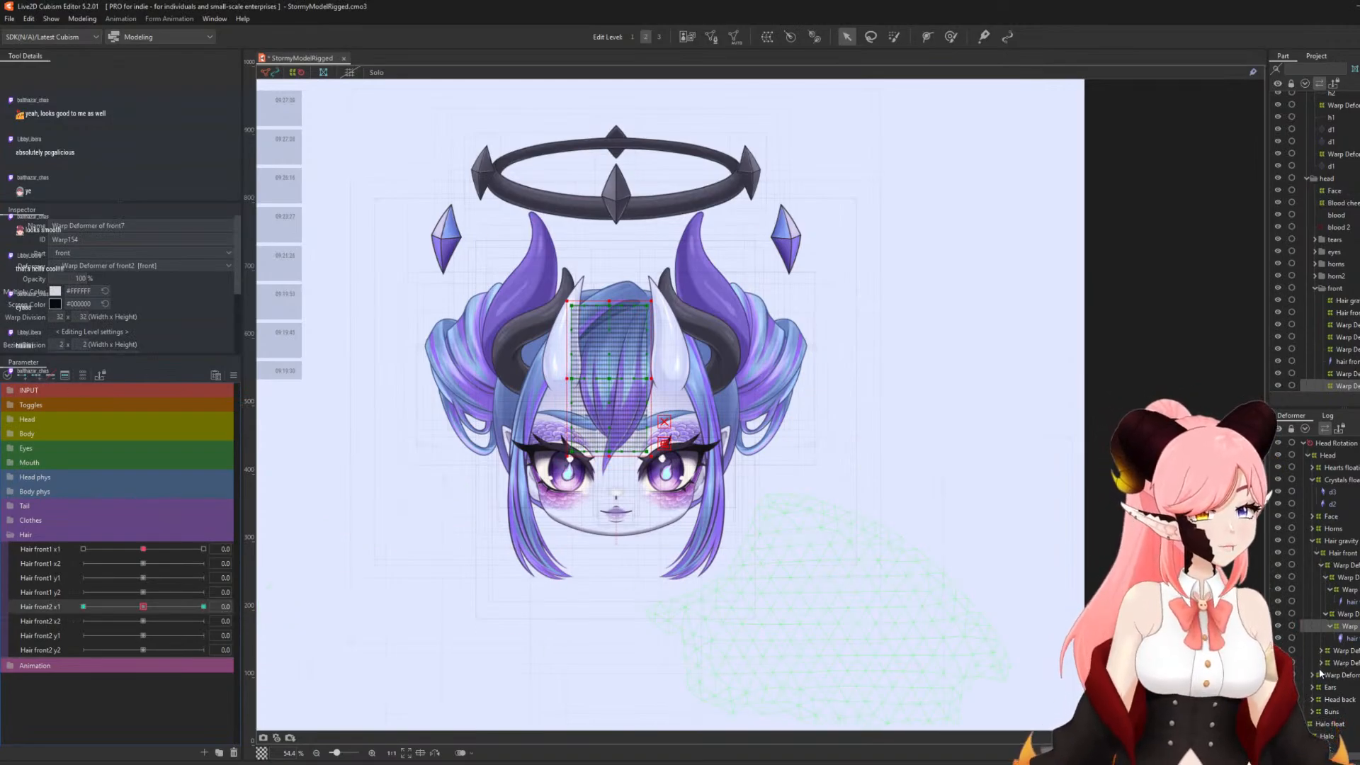
{"action": "left_click", "coordinate": [1349, 662]}
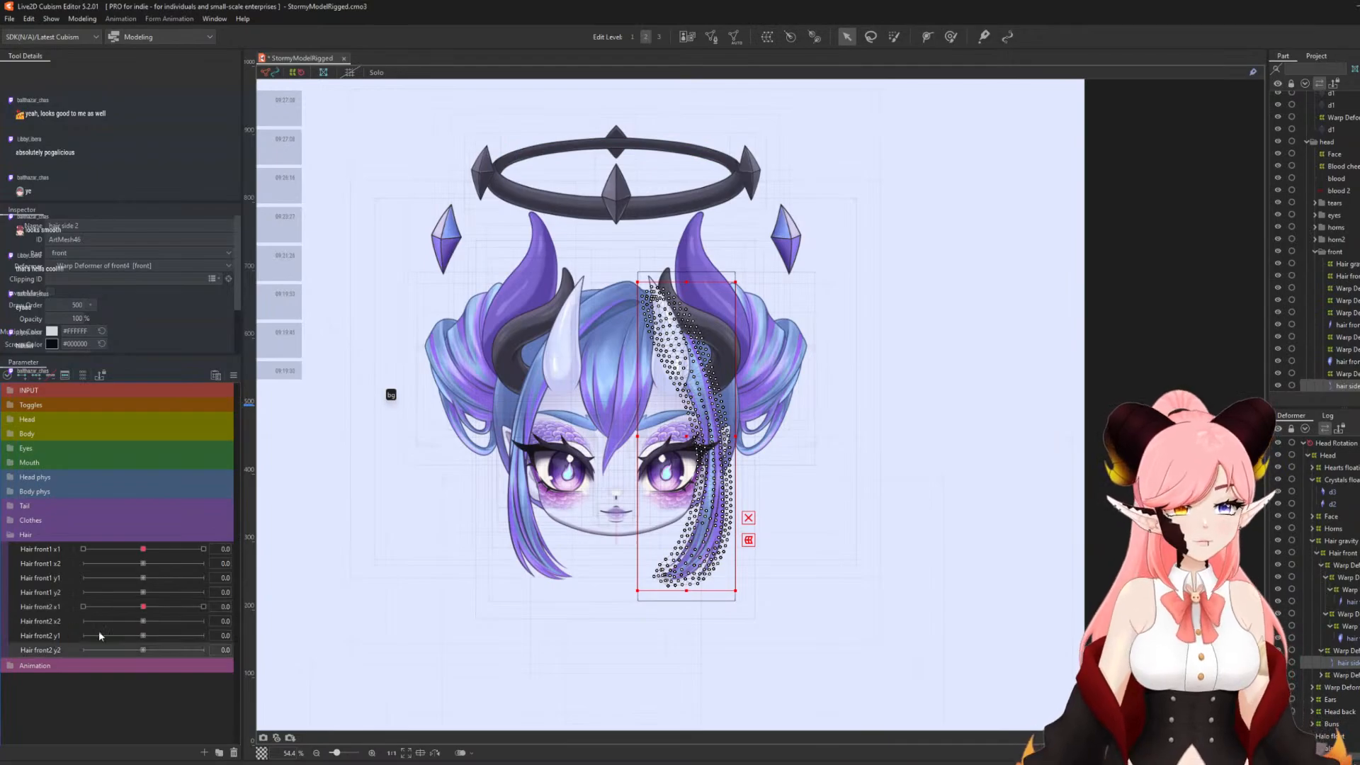
{"action": "left_click", "coordinate": [204, 752]}
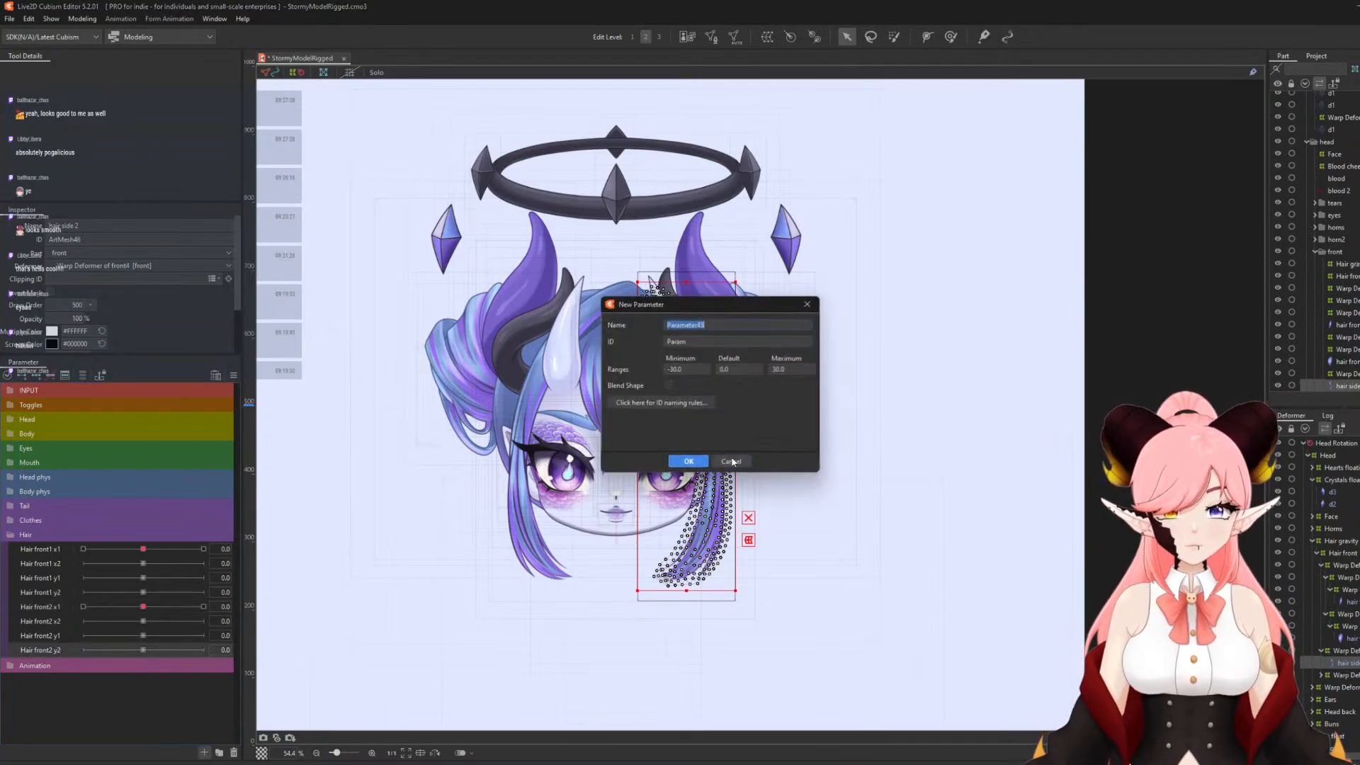
{"action": "type", "text": "Hair s"}
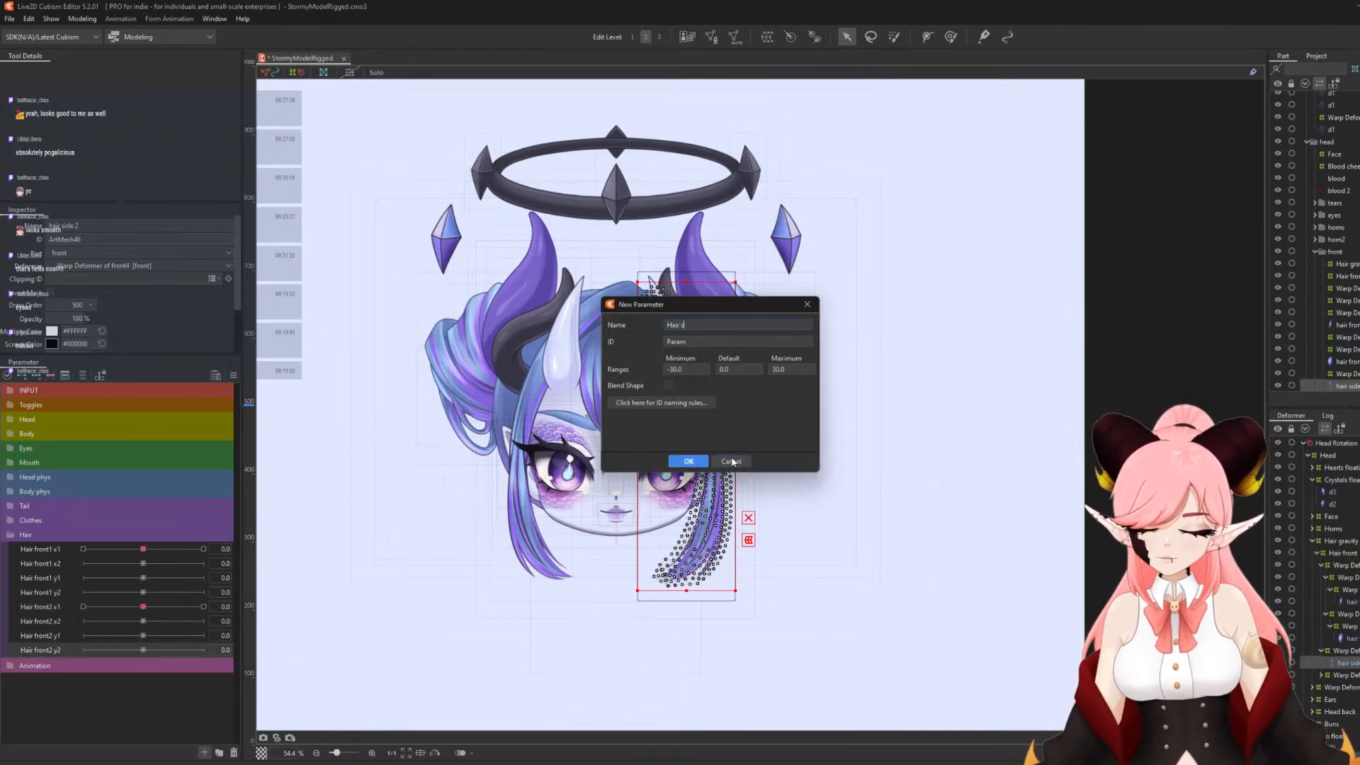
{"action": "type", "text": "ide L x1"}
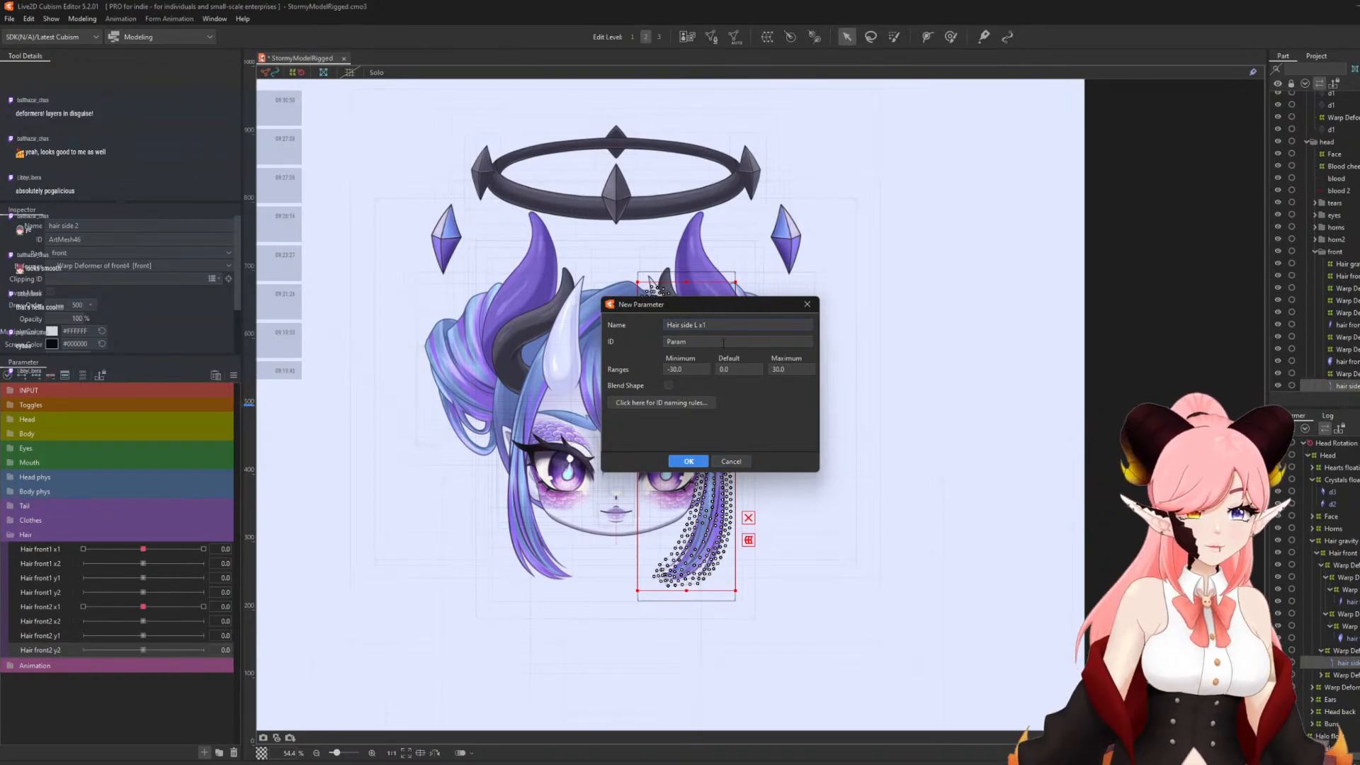
{"action": "double_click", "coordinate": [724, 345]}
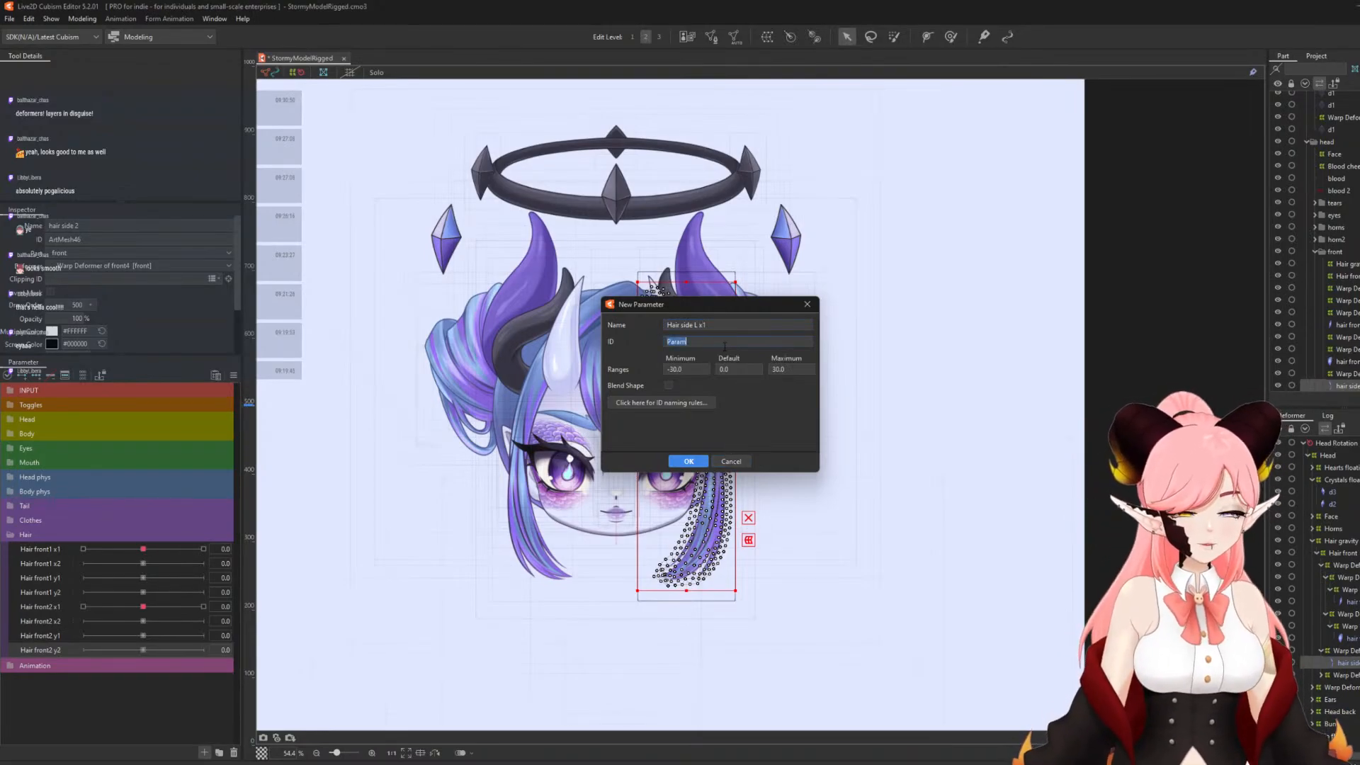
{"action": "type", "text": "P"}
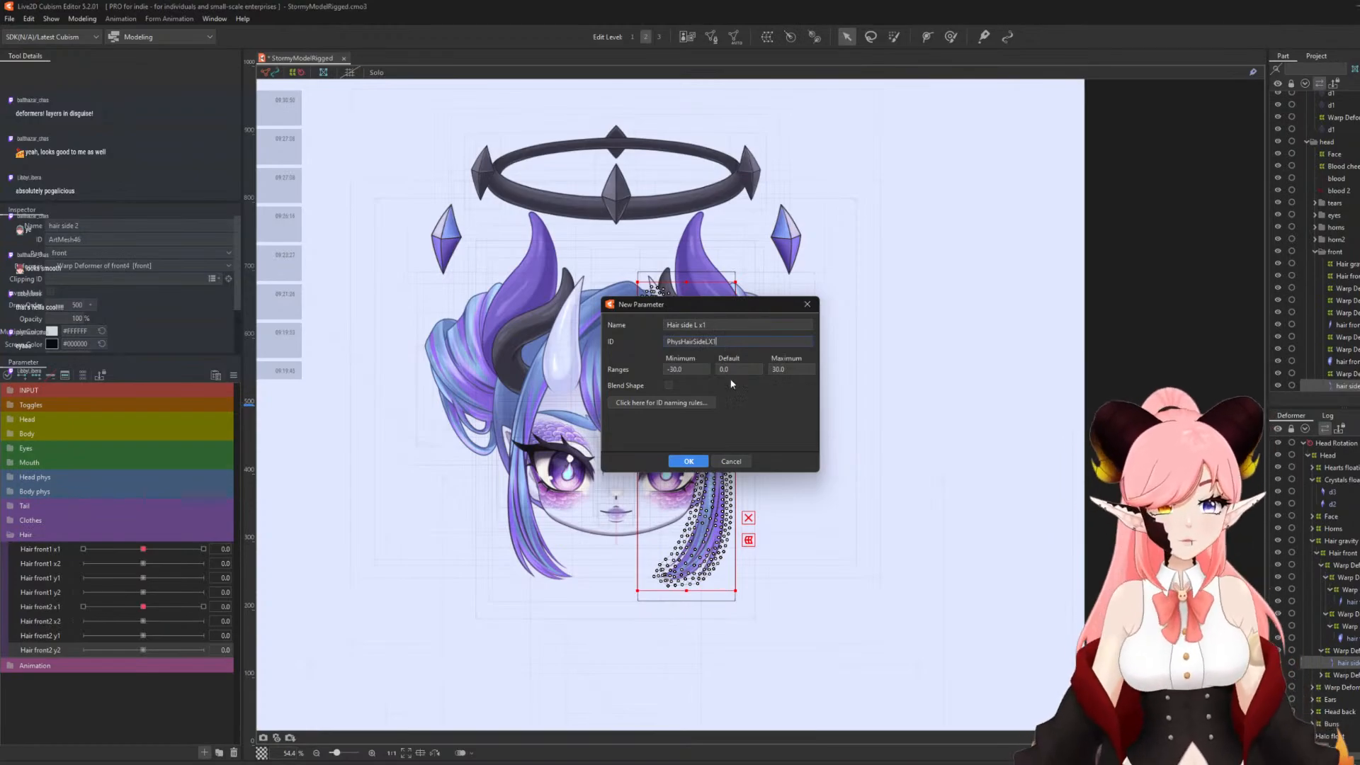
{"action": "left_click", "coordinate": [688, 461]}
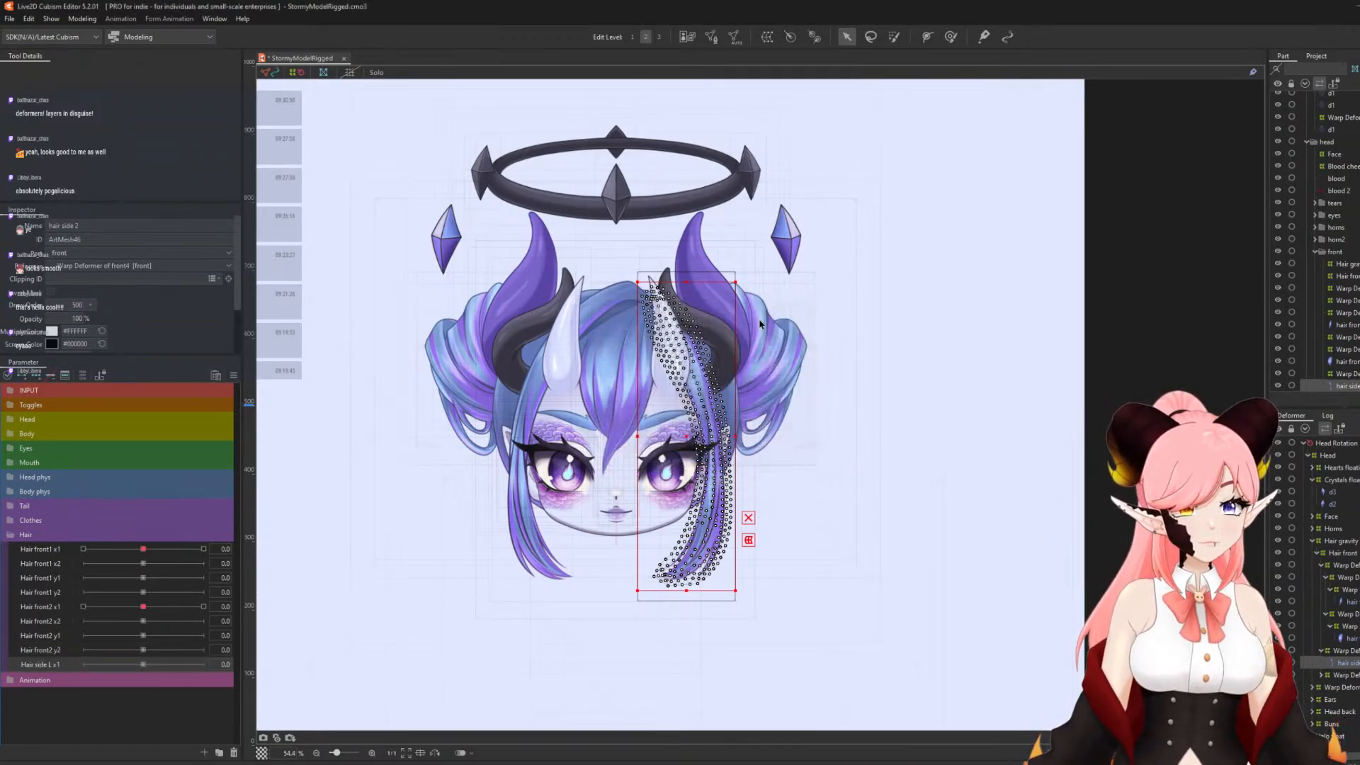
- Create a 32 × 32 warp deformer as parent of hair side 2 and add three keys to it on Hair side L x1
{"action": "left_click", "coordinate": [762, 34]}
{"action": "left_click", "coordinate": [985, 507]}
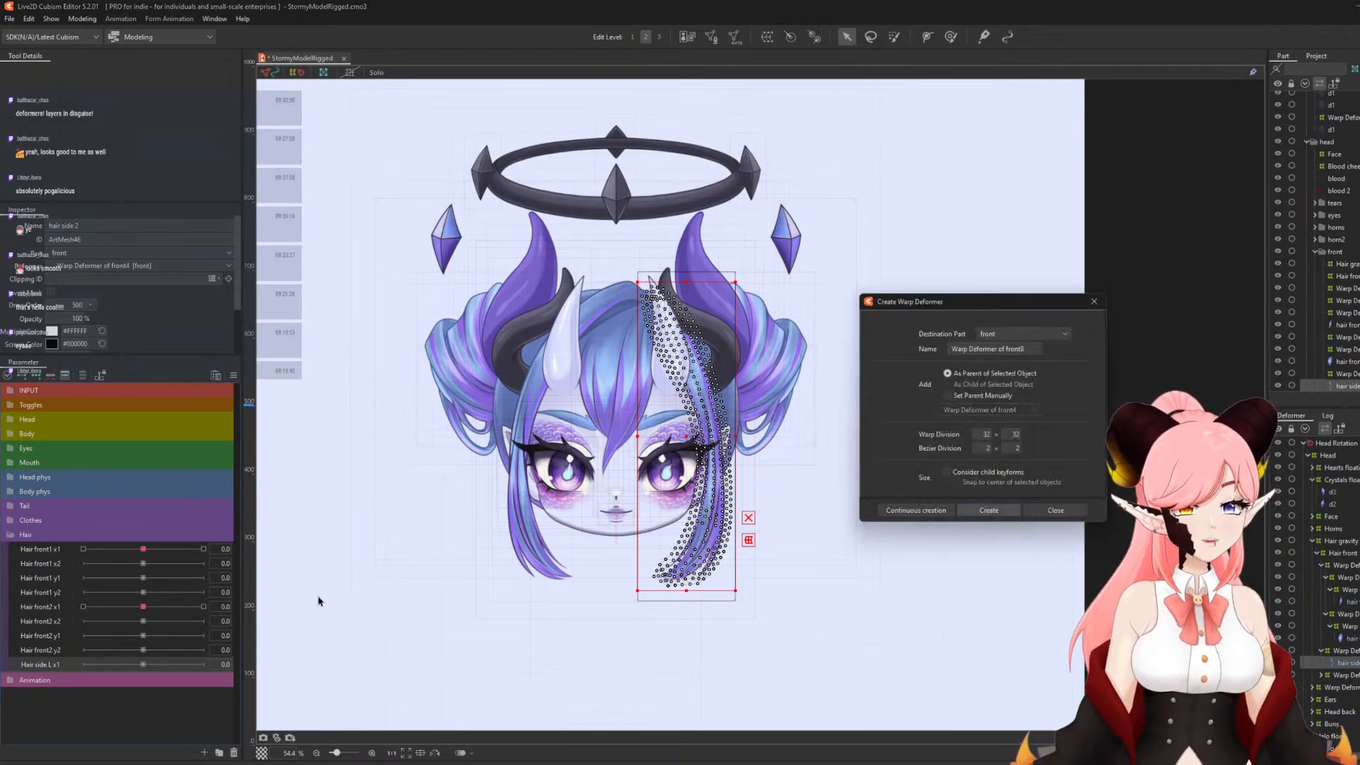
{"action": "left_click", "coordinate": [36, 376]}
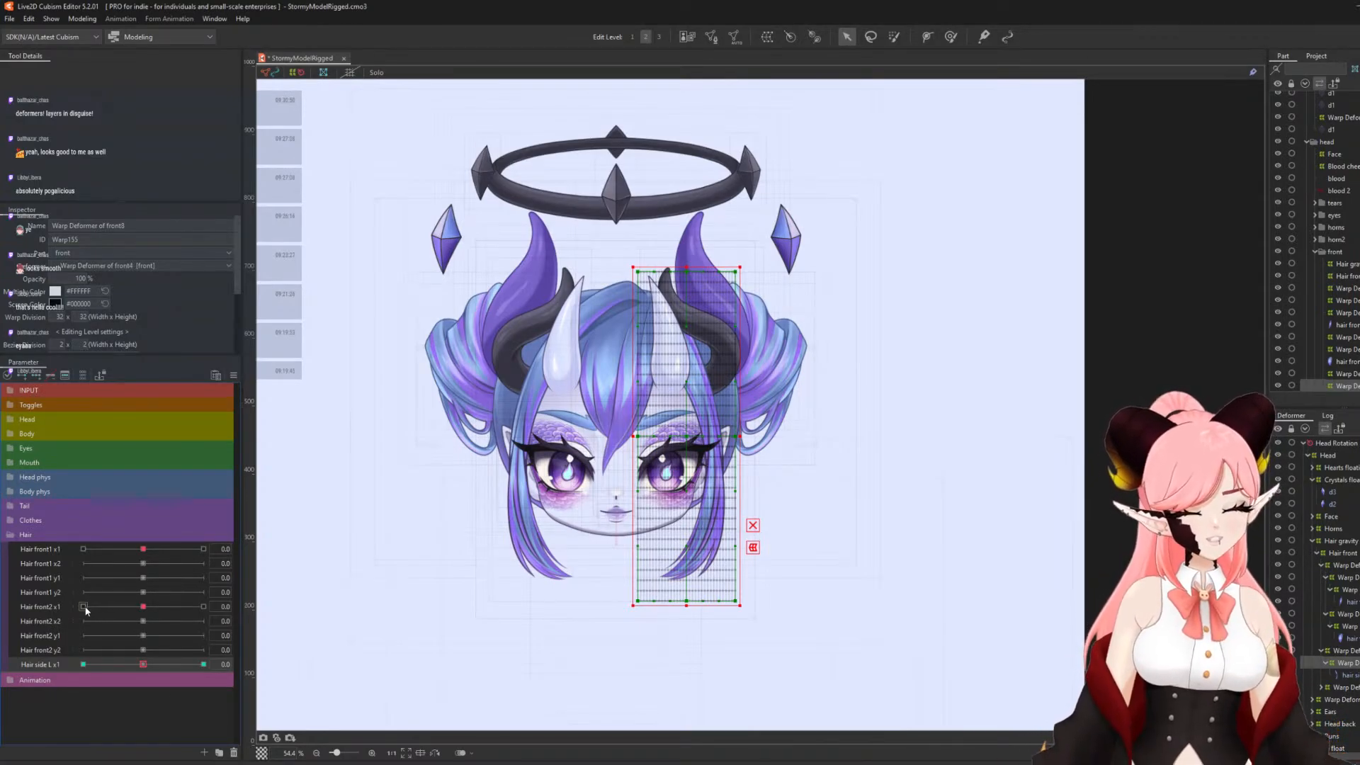
- Replicate Hair side L x1 and rename the copy Hair side L x2
{"action": "right_click", "coordinate": [49, 665]}
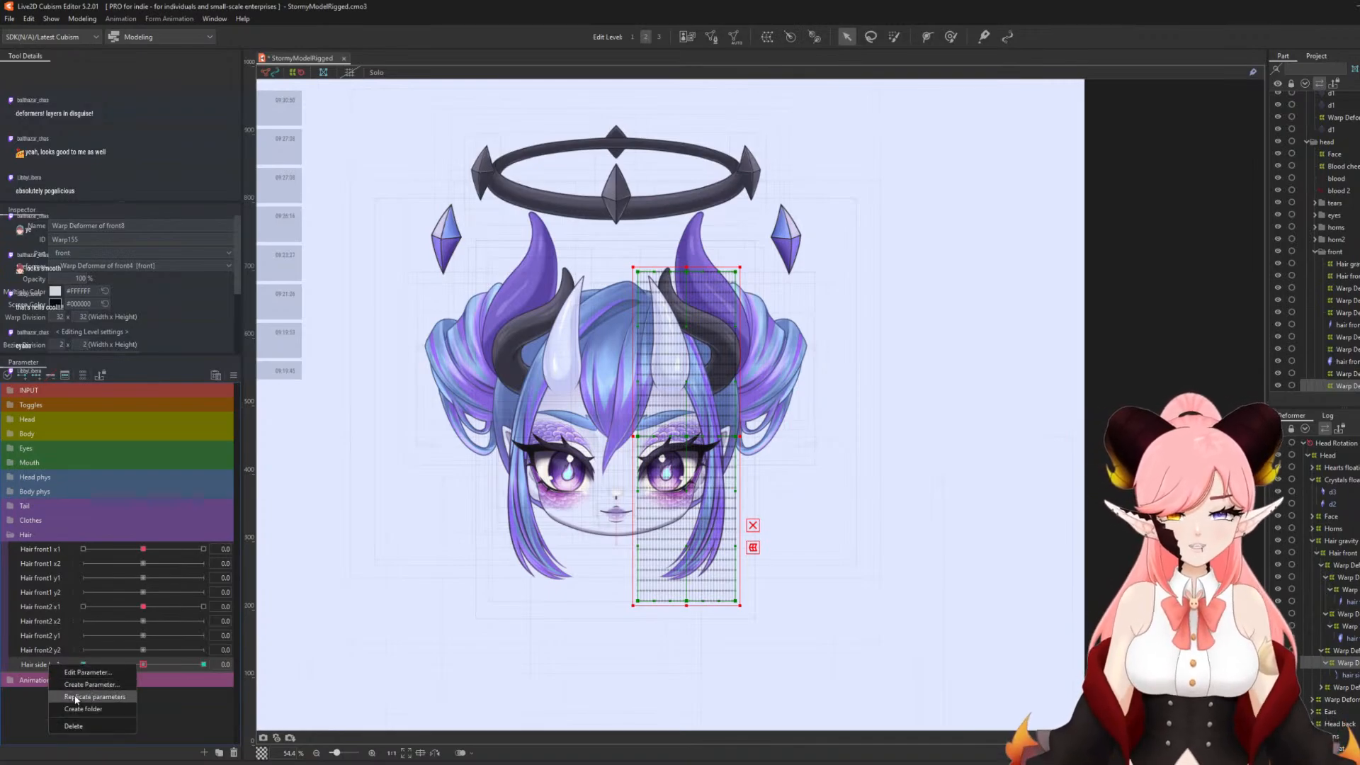
{"action": "left_click", "coordinate": [94, 696]}
{"action": "right_click", "coordinate": [46, 678]}
{"action": "left_click", "coordinate": [80, 685]}
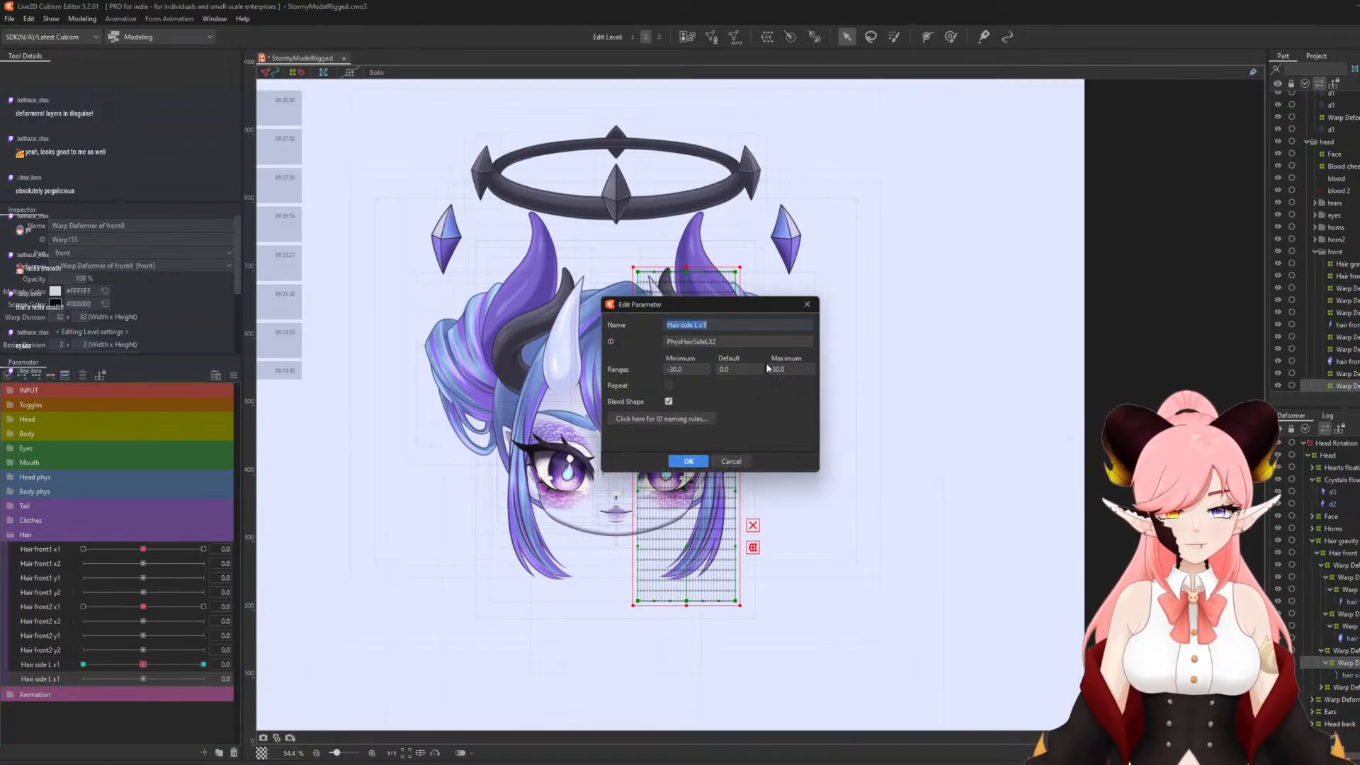
{"action": "left_click", "coordinate": [726, 327]}
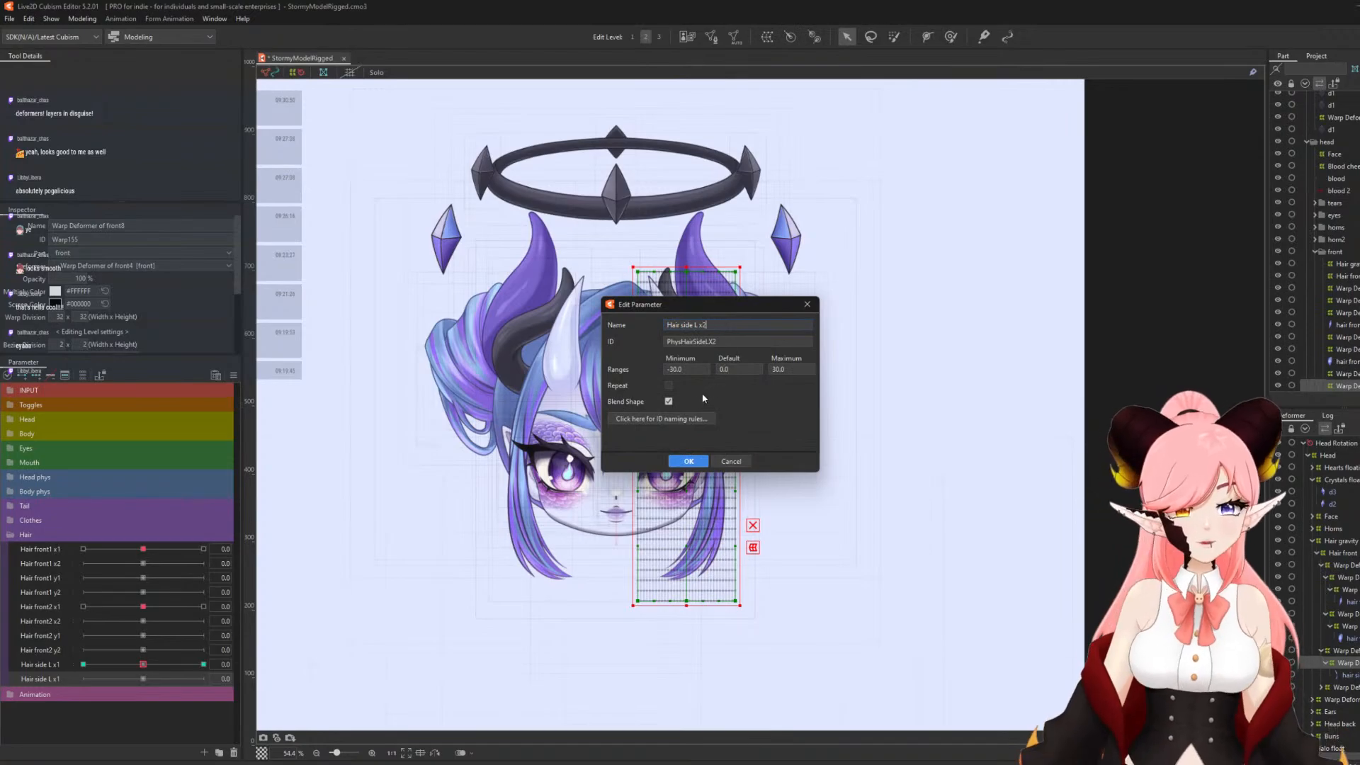
{"action": "left_click", "coordinate": [688, 461]}
- Replicate Hair side L x2 and rename the copy Hair side L y1
{"action": "right_click", "coordinate": [60, 681]}
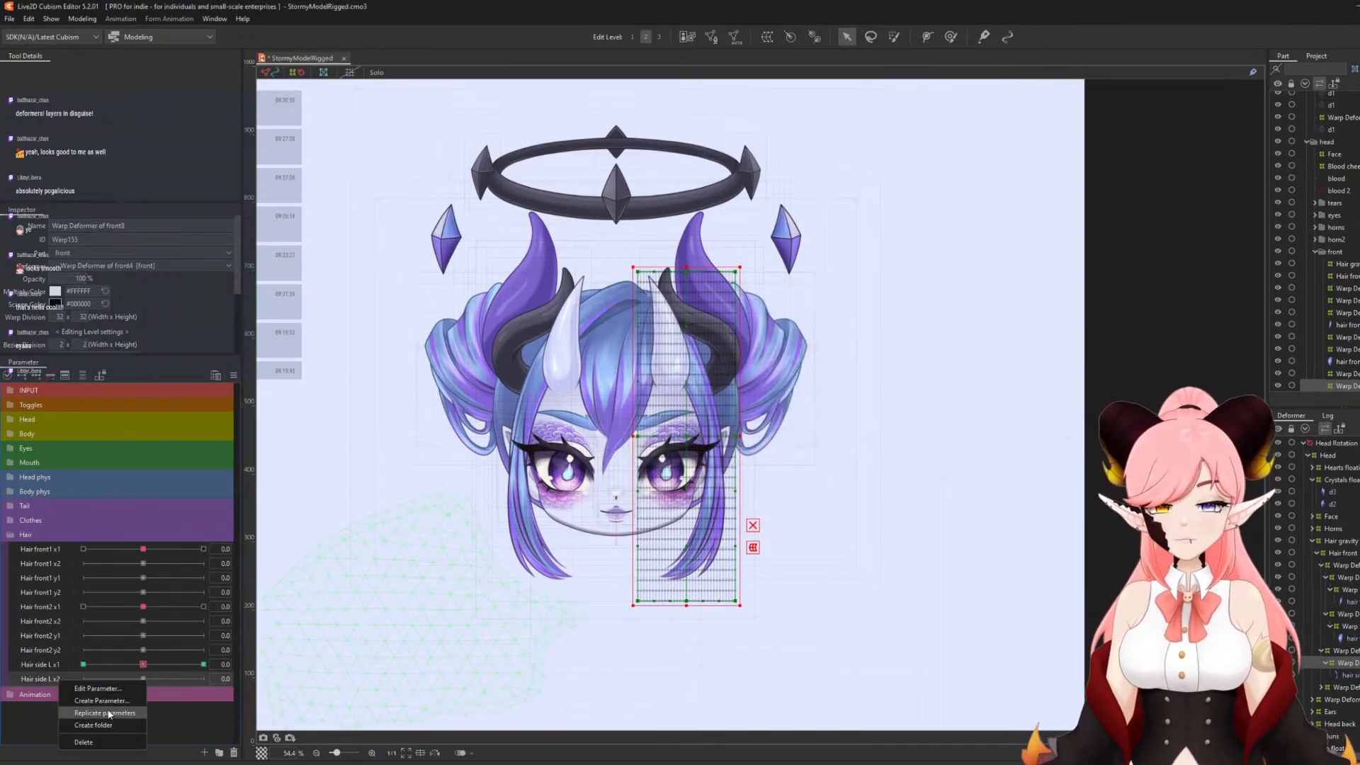
{"action": "left_click", "coordinate": [108, 713]}
{"action": "right_click", "coordinate": [47, 693]}
{"action": "left_click", "coordinate": [88, 703]}
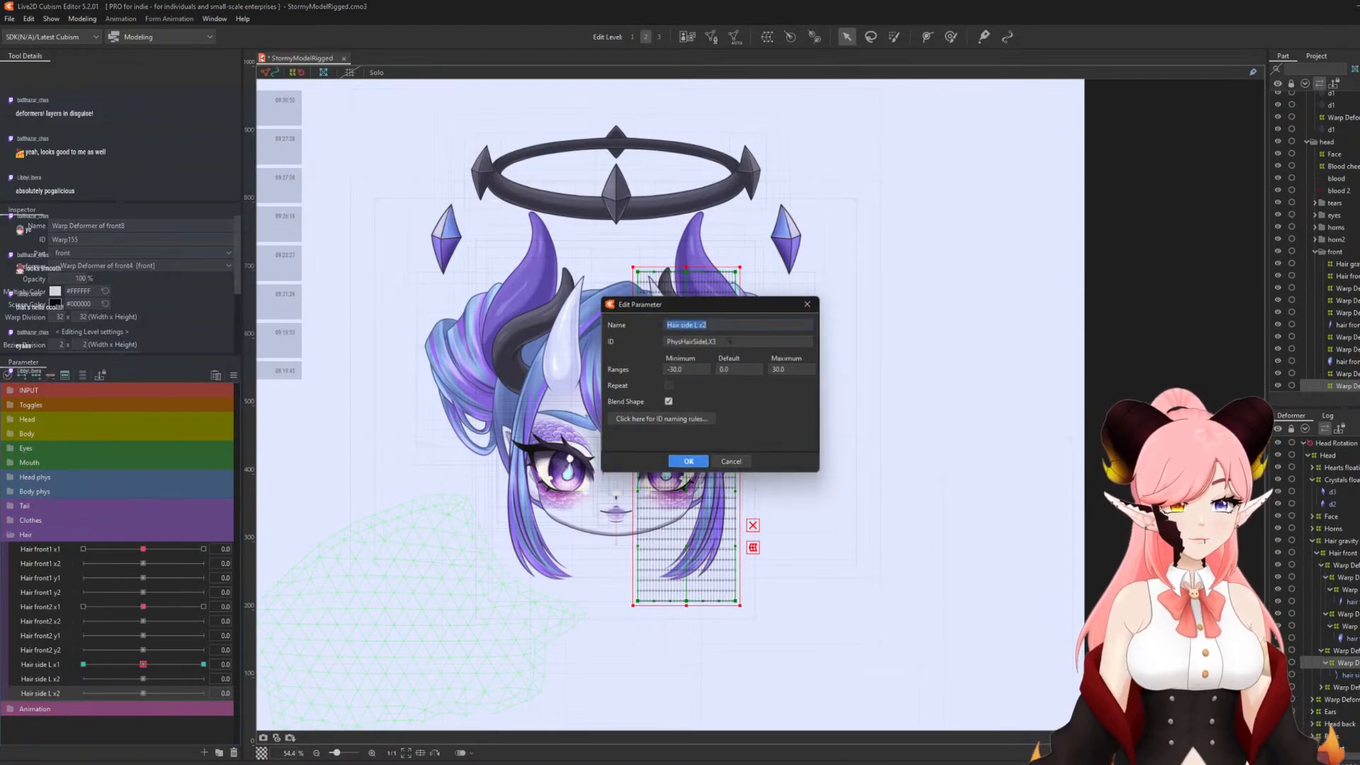
{"action": "left_click", "coordinate": [719, 324]}
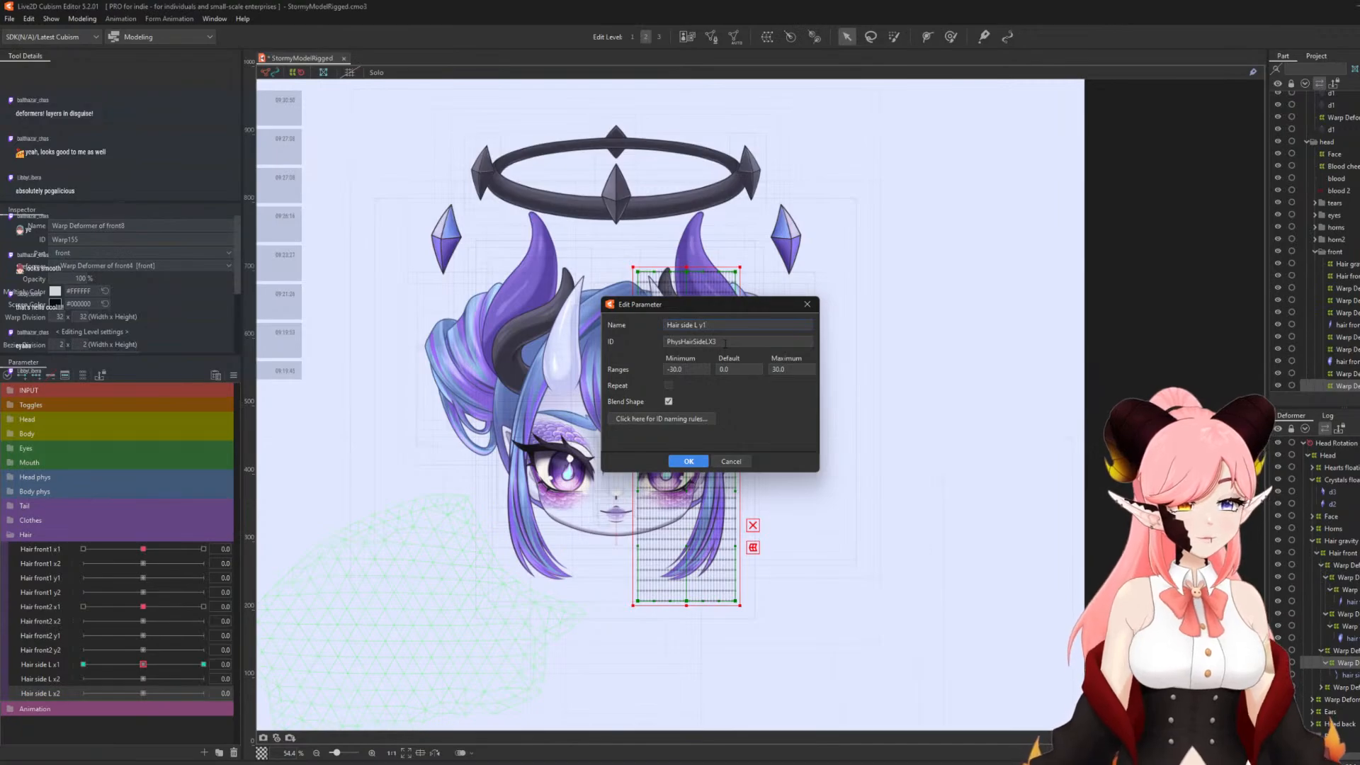
- Set the ID of the Hair side L y1 parameter to PhysHairSideLY1
{"action": "key", "text": "Tab"}
{"action": "left_click", "coordinate": [729, 345]}
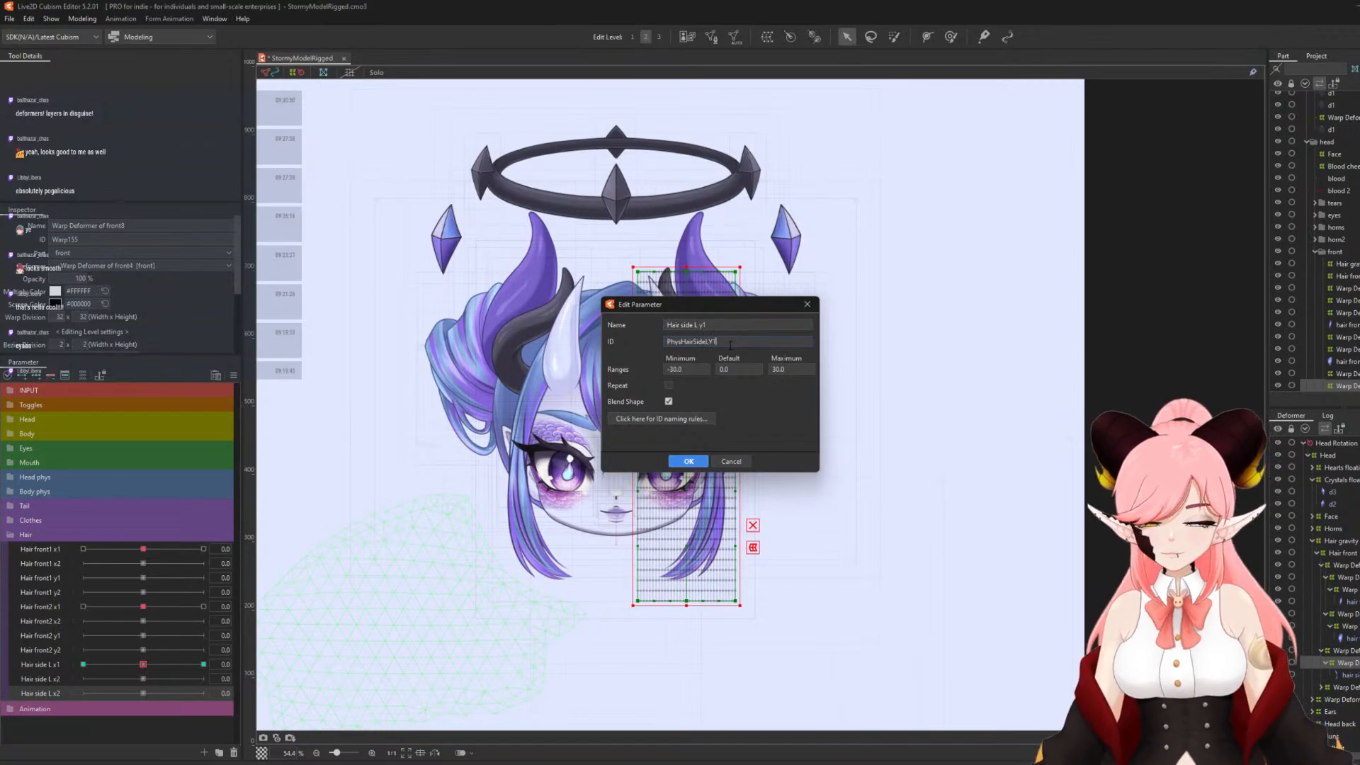
{"action": "left_click", "coordinate": [688, 461]}
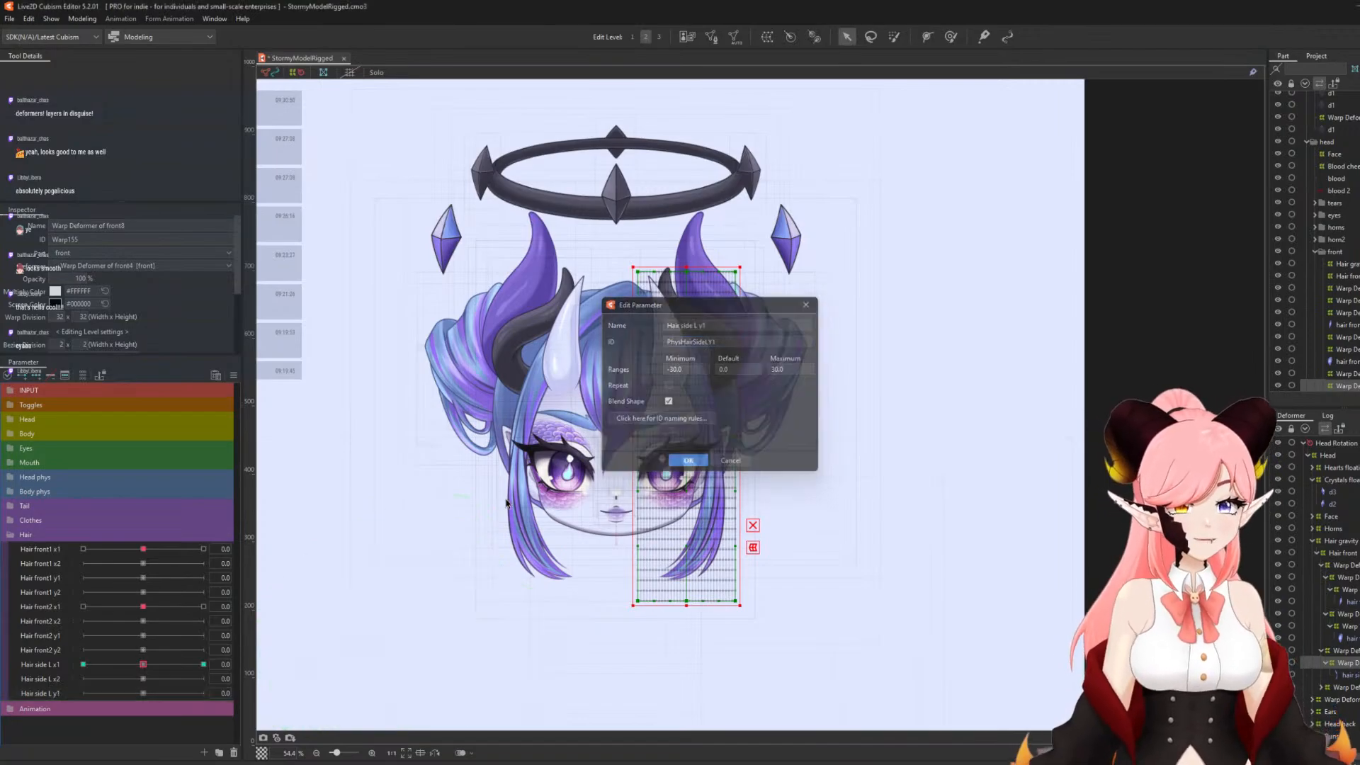
- Replicate the Hair side L y1 parameter and rename the copy Hair side L y2
{"action": "right_click", "coordinate": [47, 696]}
{"action": "left_click", "coordinate": [87, 727]}
{"action": "right_click", "coordinate": [52, 709]}
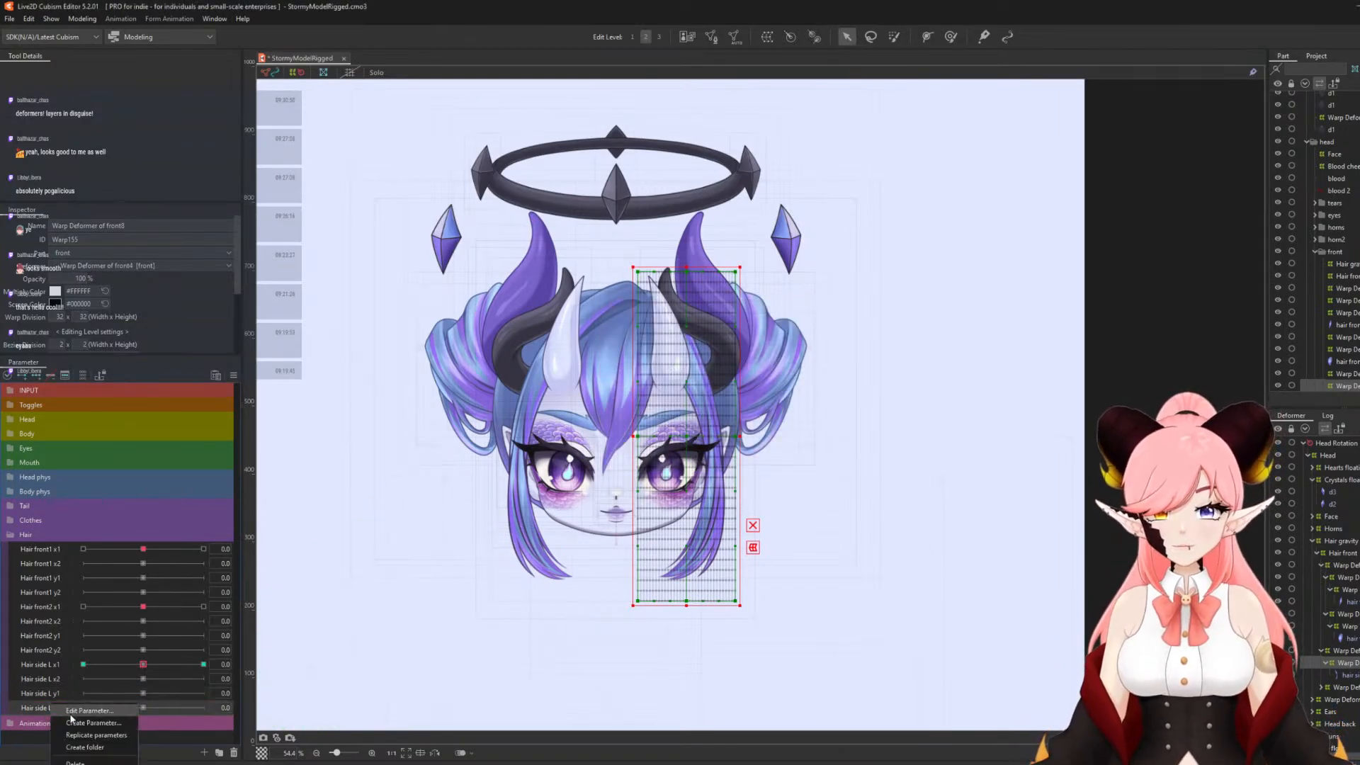
{"action": "left_click", "coordinate": [84, 716]}
{"action": "left_click", "coordinate": [728, 325]}
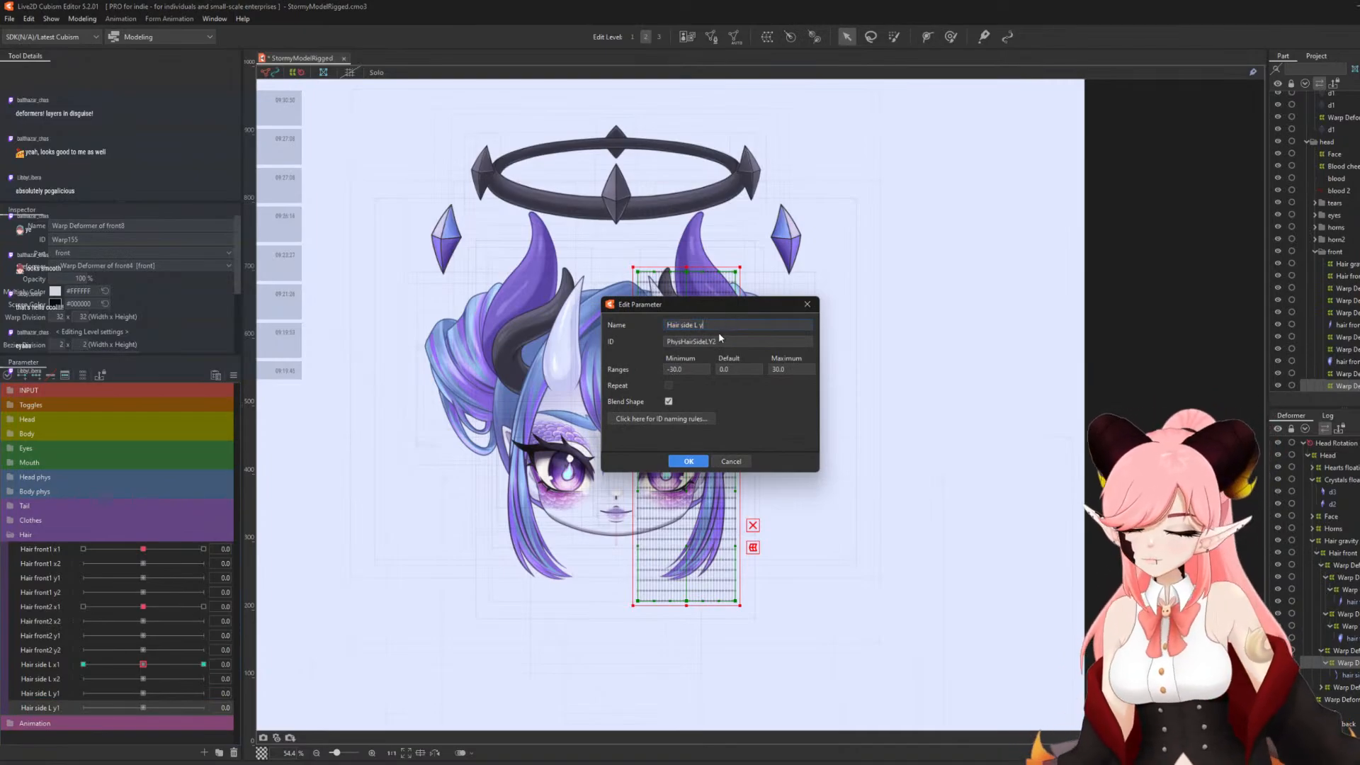
{"action": "type", "text": "2"}
{"action": "left_click", "coordinate": [689, 461]}
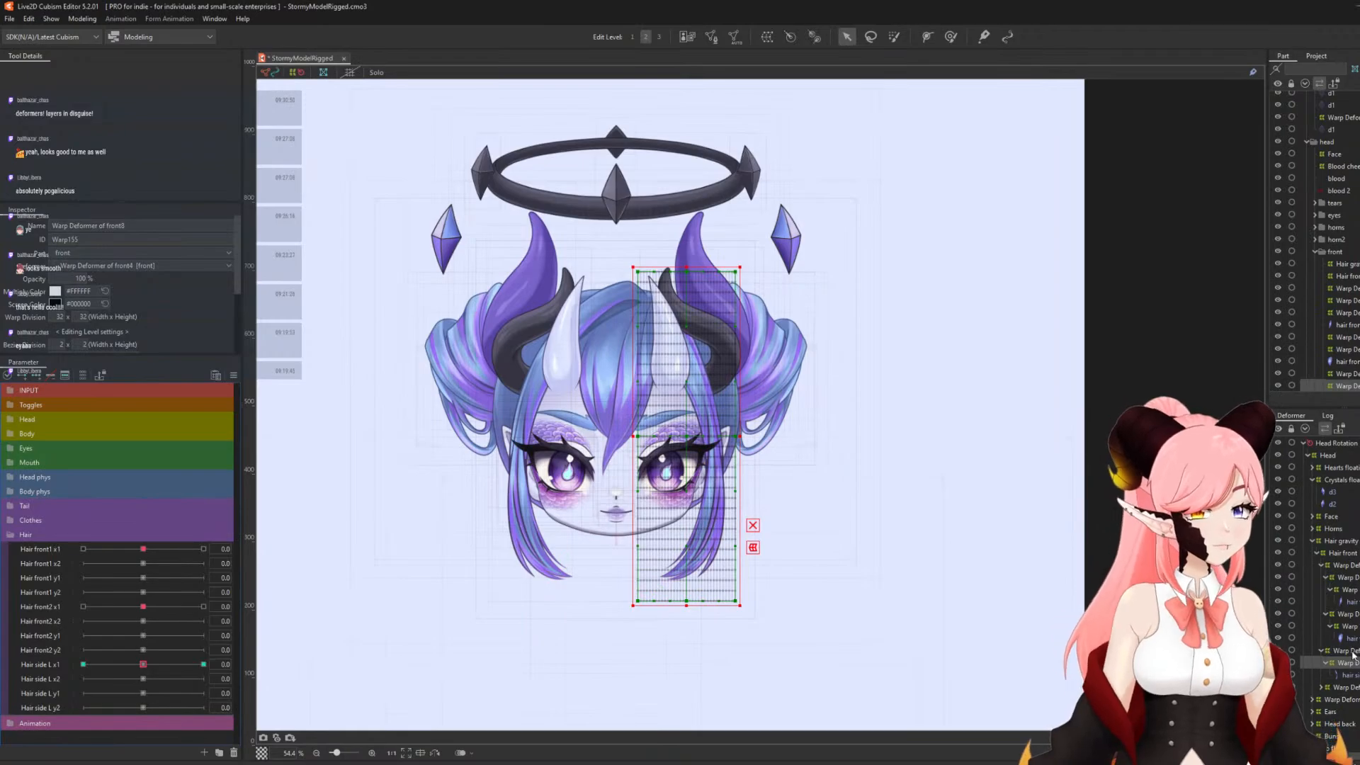
- Create a 32 × 32 warp deformer as parent of the hair side mesh inside Warp Deformer of front5
{"action": "left_click", "coordinate": [1321, 689]}
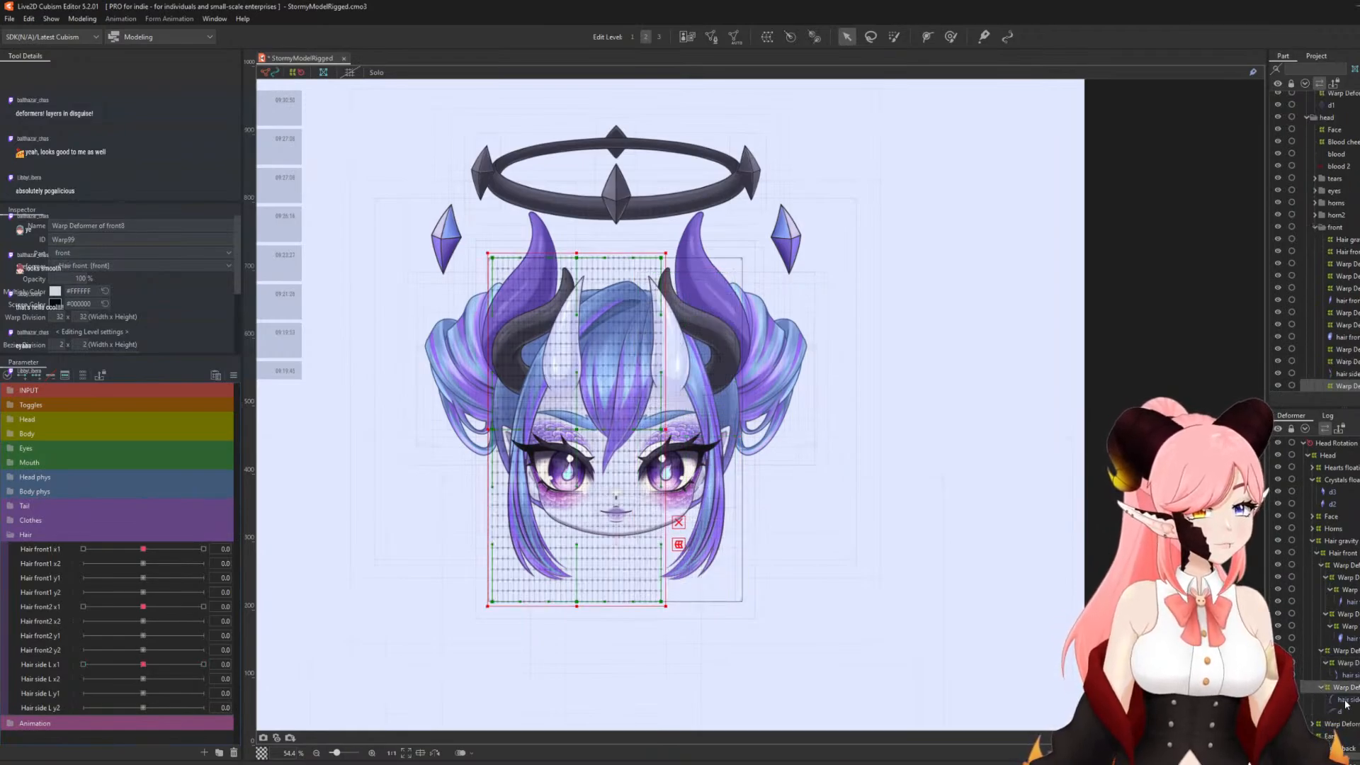
{"action": "left_click", "coordinate": [1342, 711]}
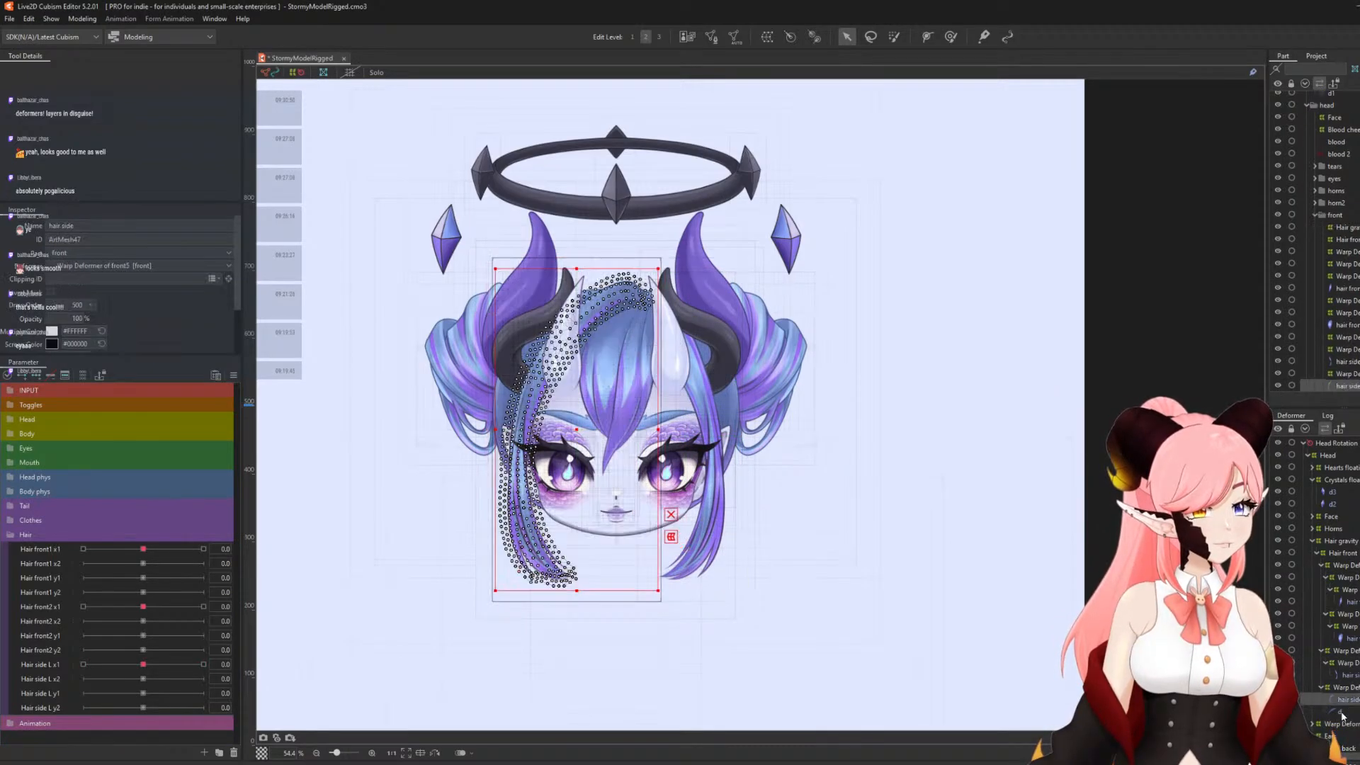
{"action": "left_click", "coordinate": [1340, 700]}
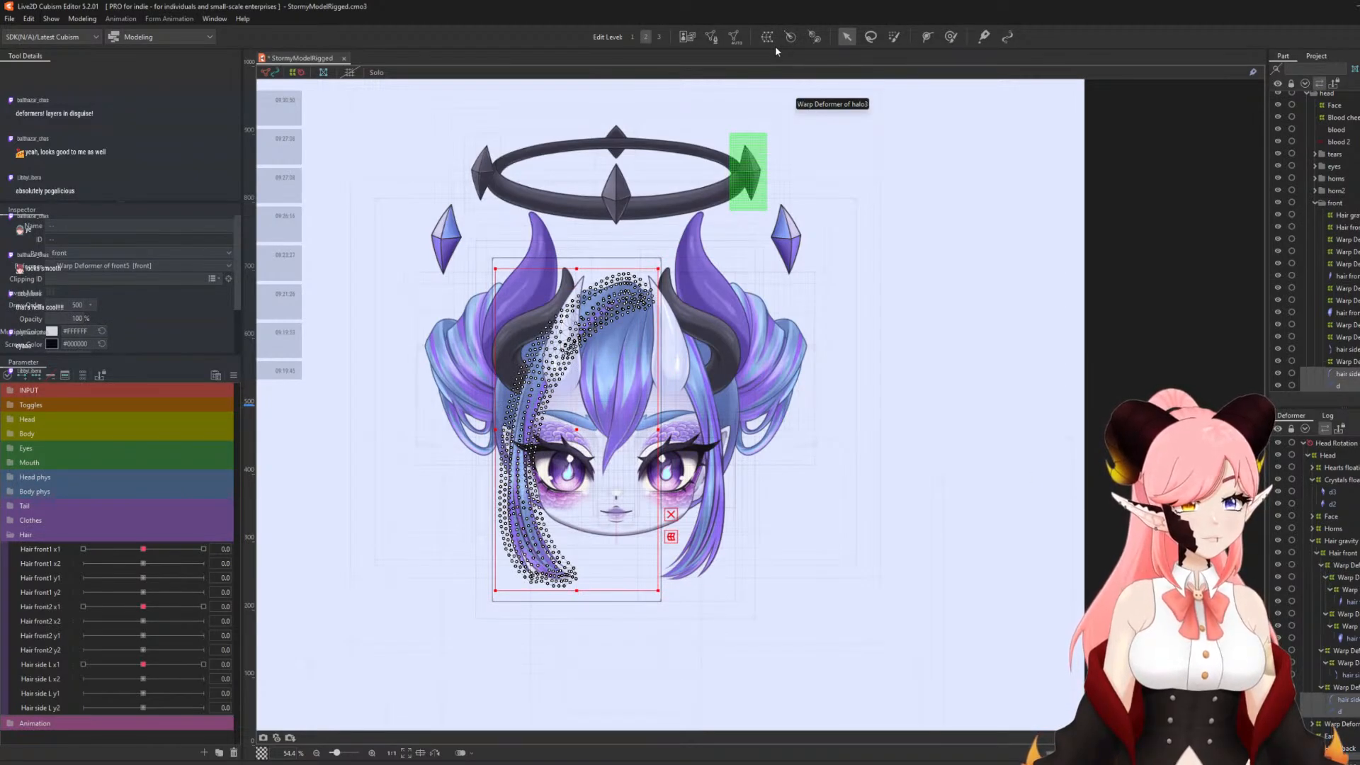
{"action": "left_click", "coordinate": [1347, 701]}
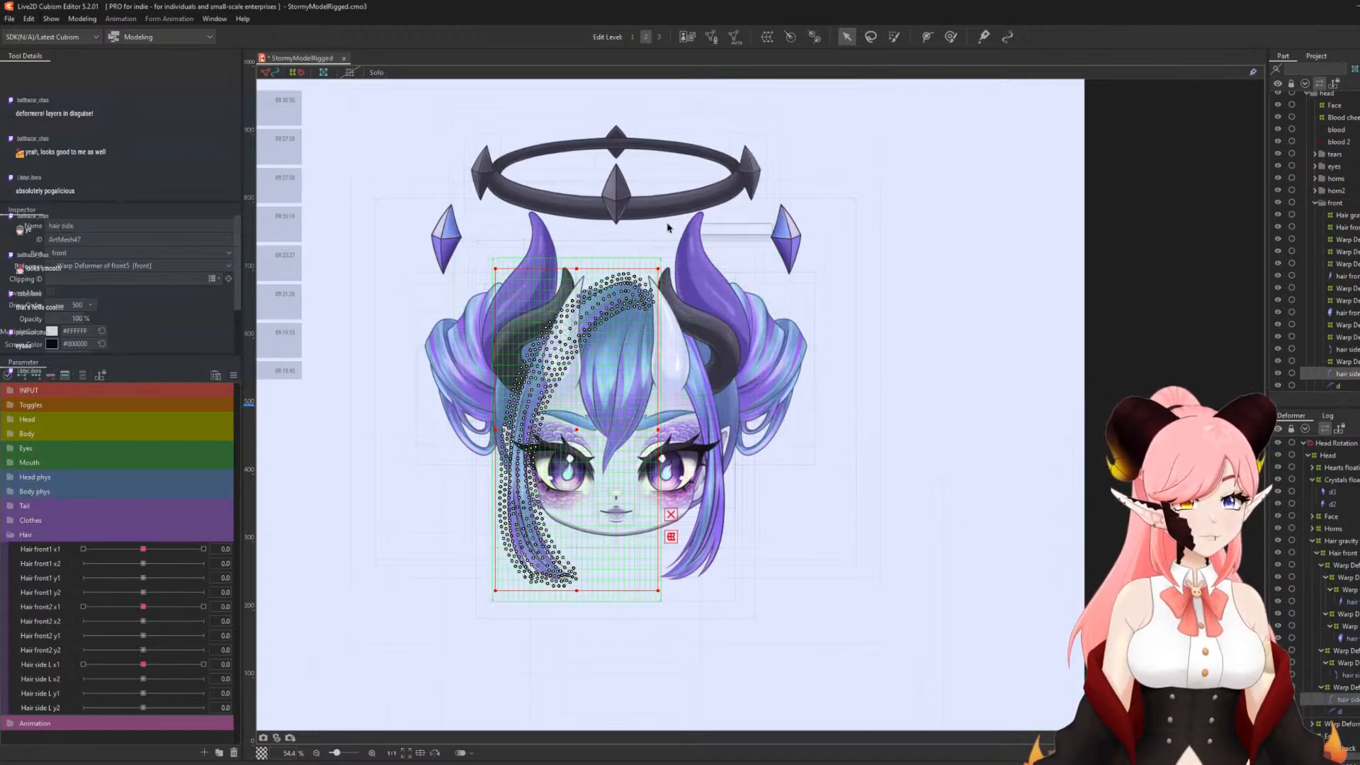
{"action": "left_click", "coordinate": [767, 36]}
{"action": "left_click", "coordinate": [987, 510]}
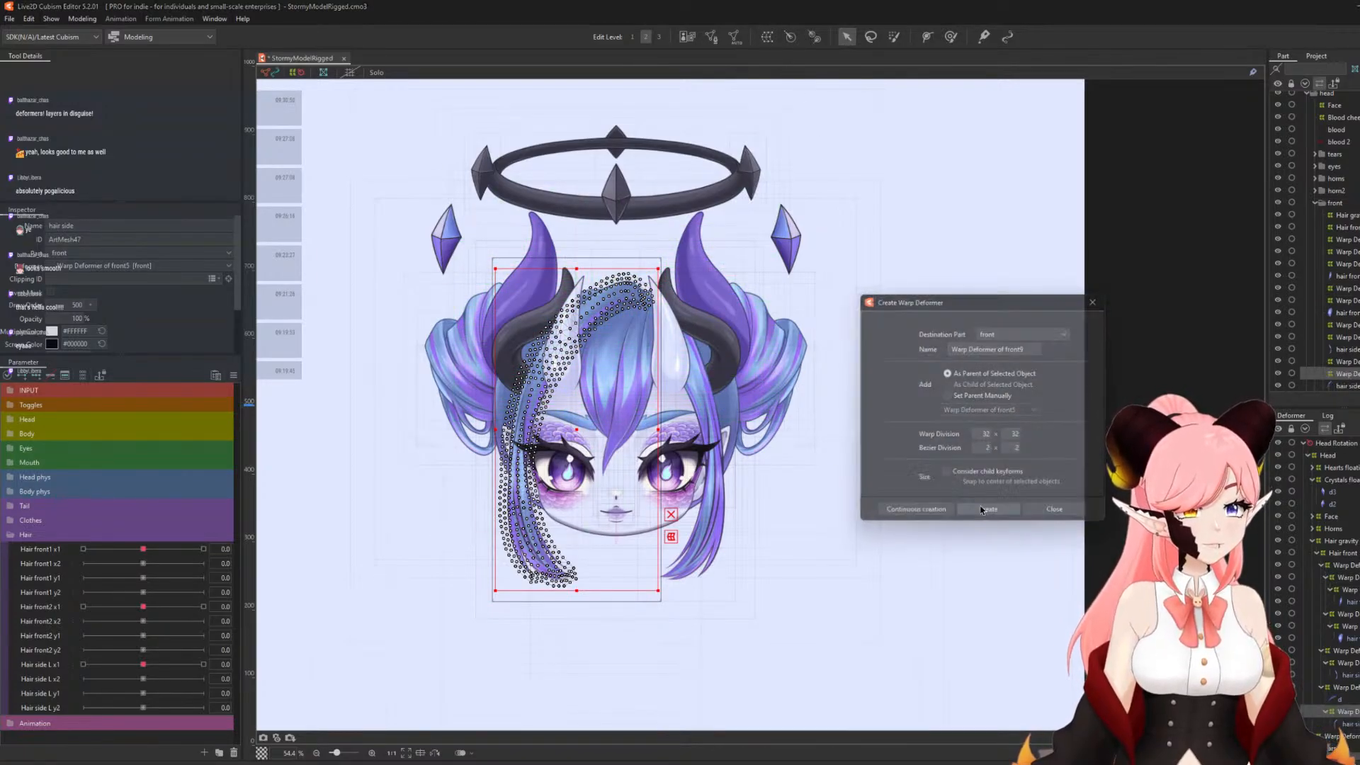
- Replicate Hair side L y2 as Hair side R x1 with ID PhysHairSideRX1, and add three keys on it for the new side hair deformer
{"action": "right_click", "coordinate": [37, 708]}
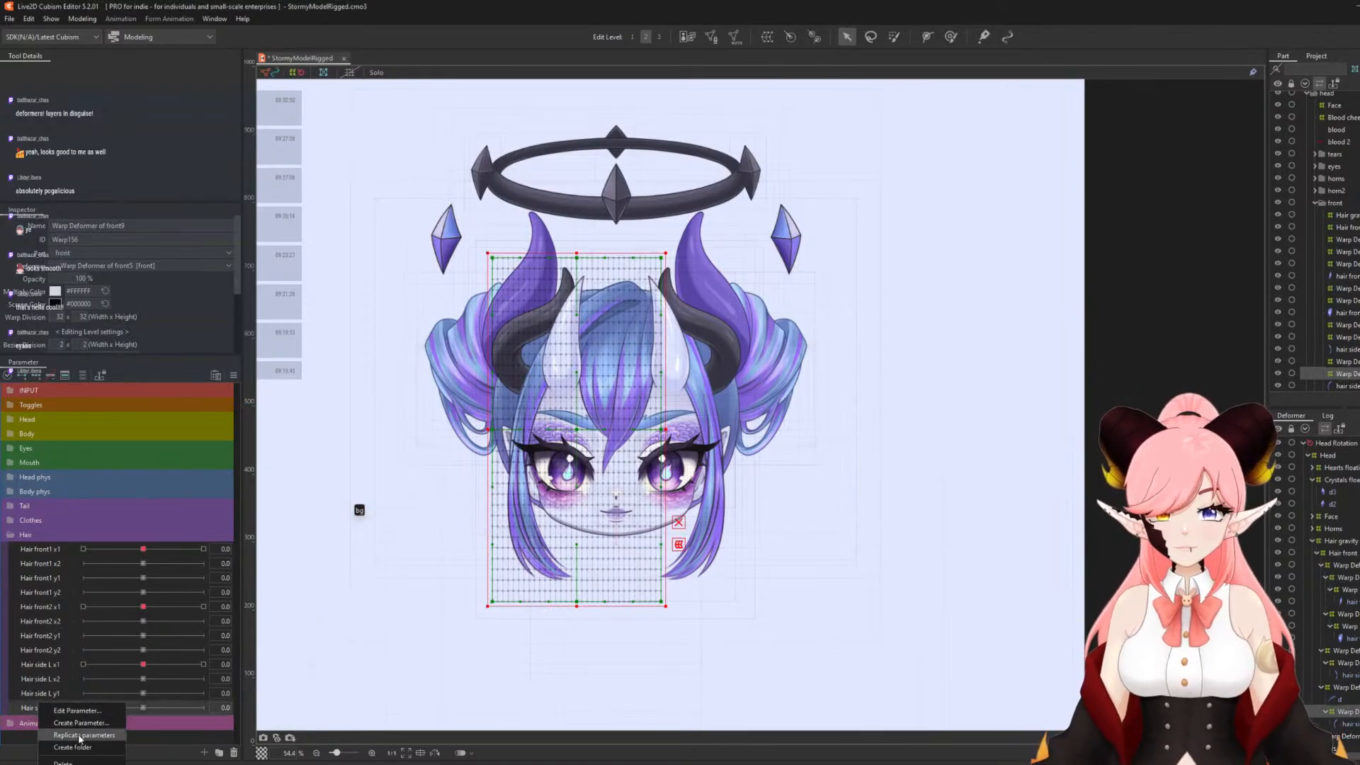
{"action": "left_click", "coordinate": [82, 710]}
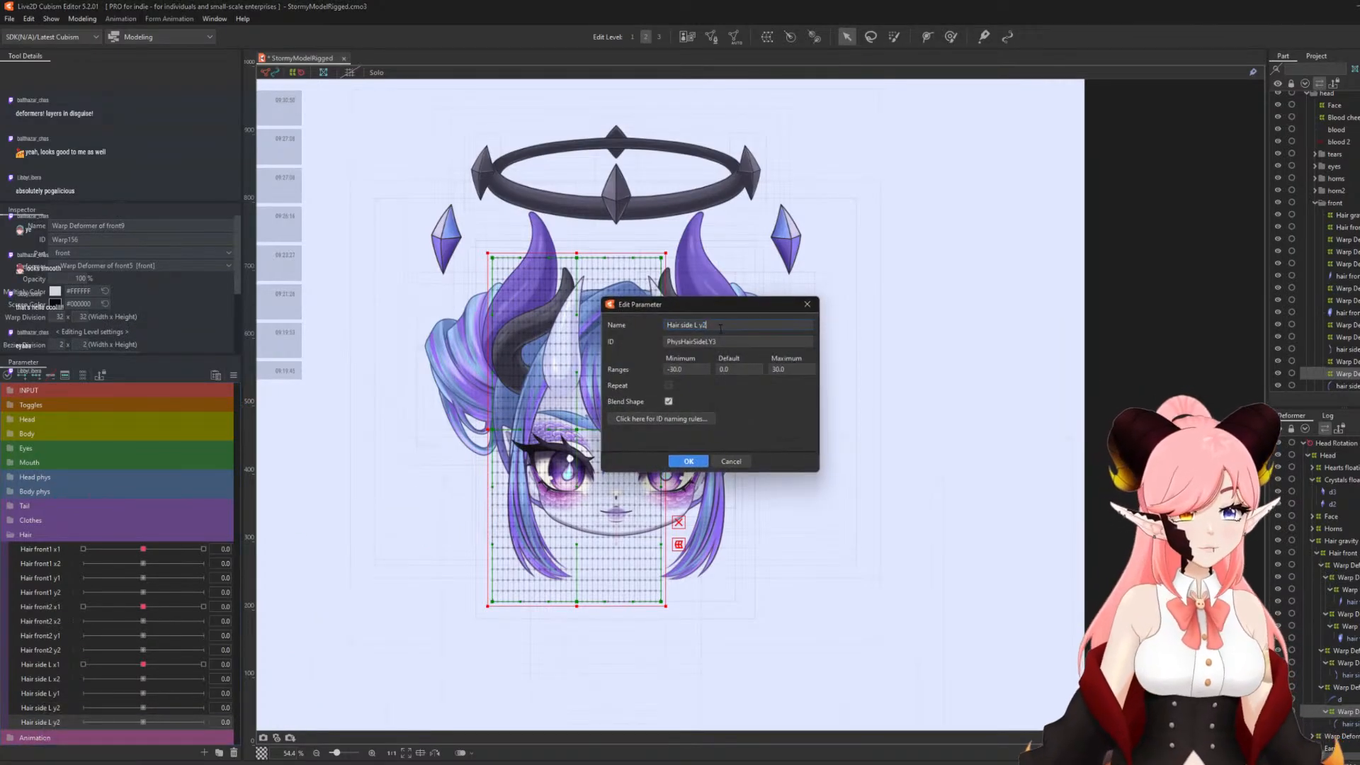
{"action": "left_click_drag", "start_coordinate": [693, 325], "coordinate": [707, 325]}
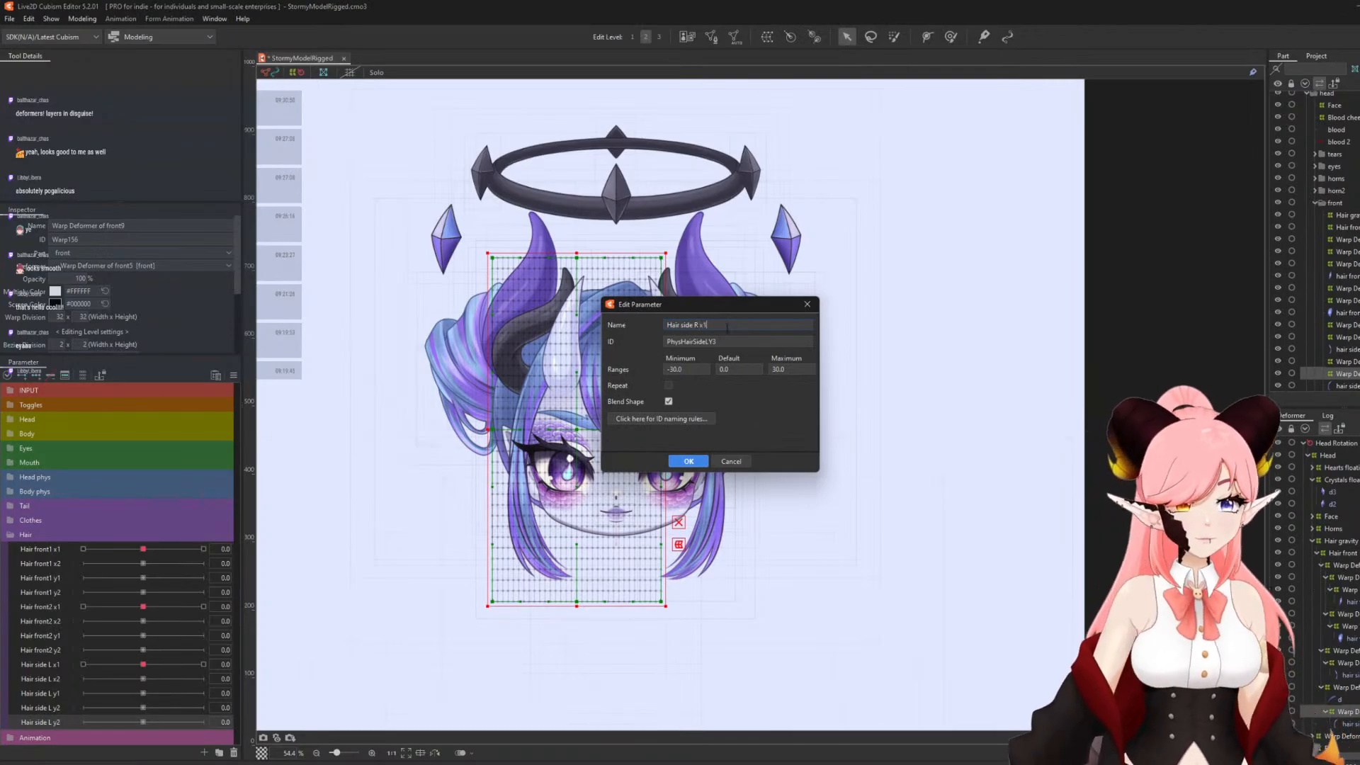
{"action": "double_click", "coordinate": [728, 341]}
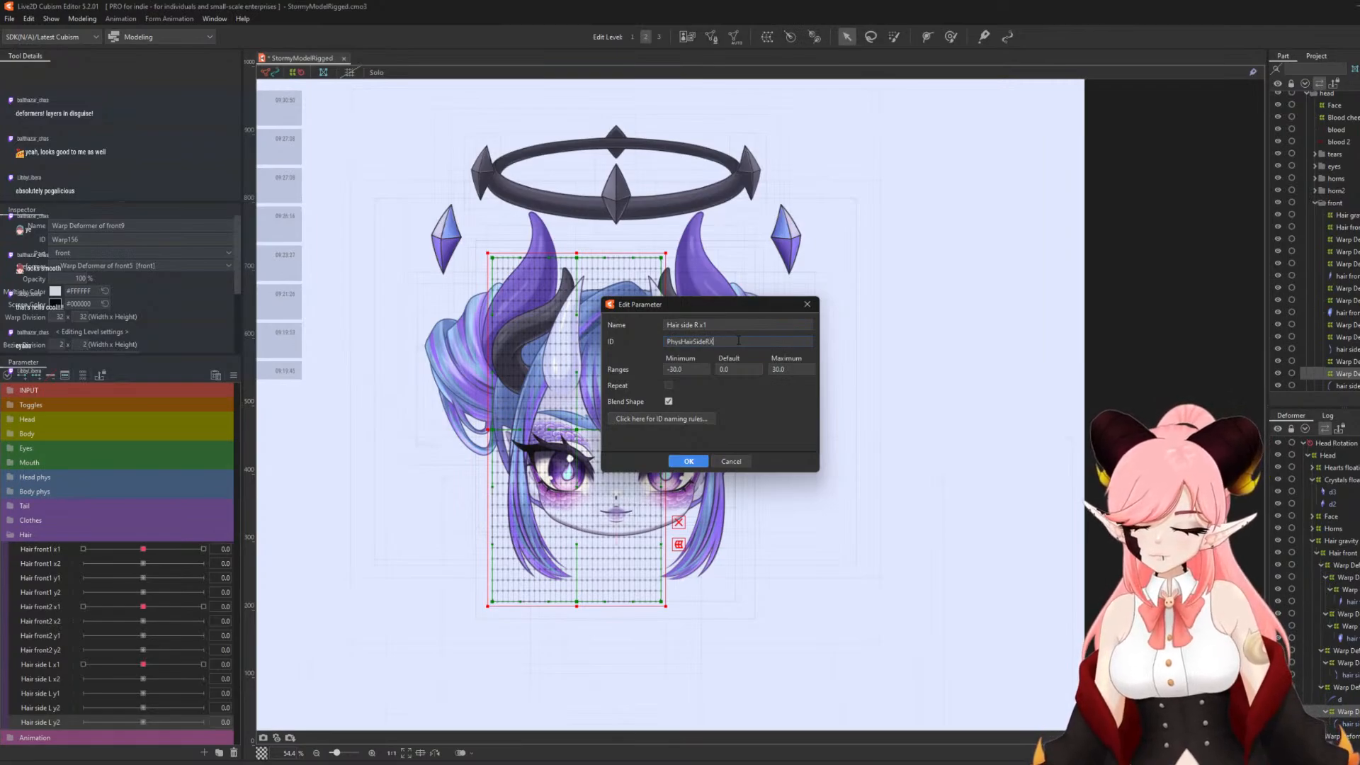
{"action": "left_click", "coordinate": [688, 461]}
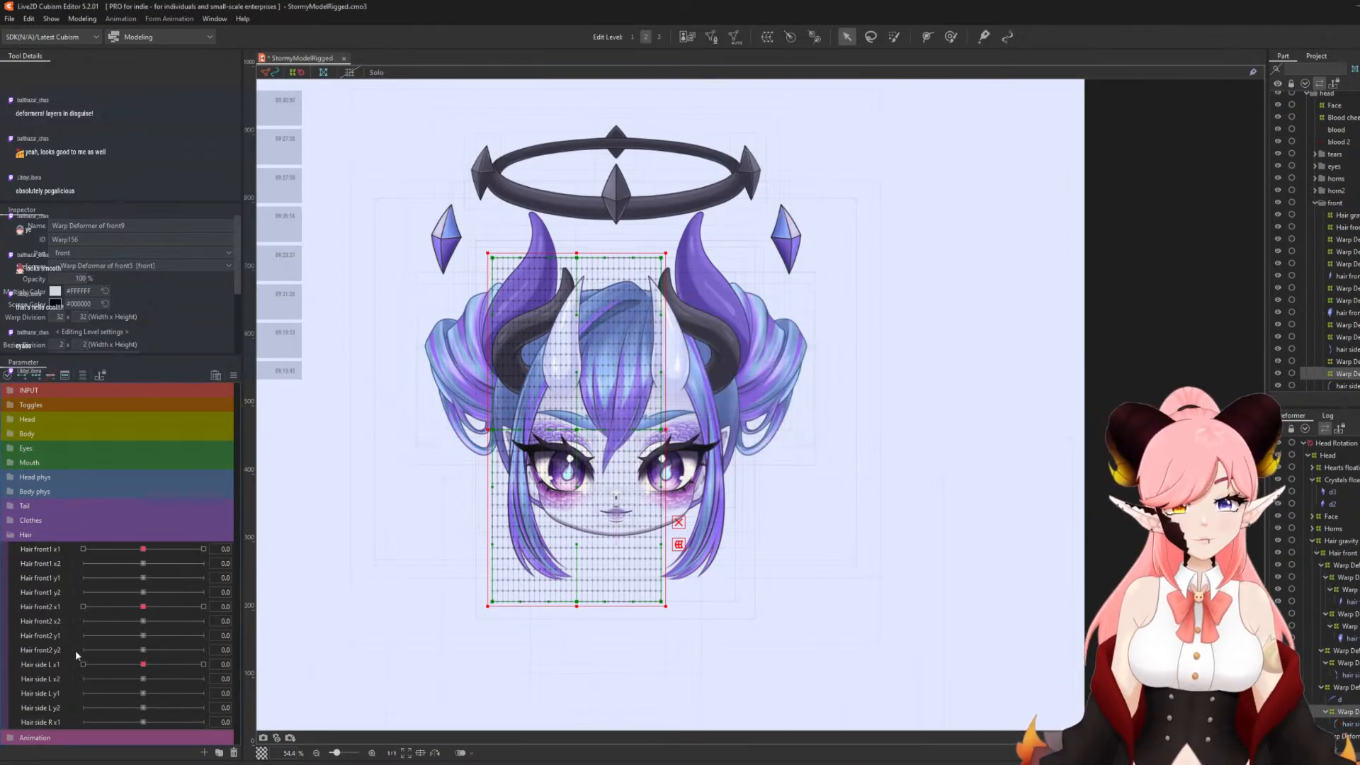
{"action": "left_click", "coordinate": [48, 719]}
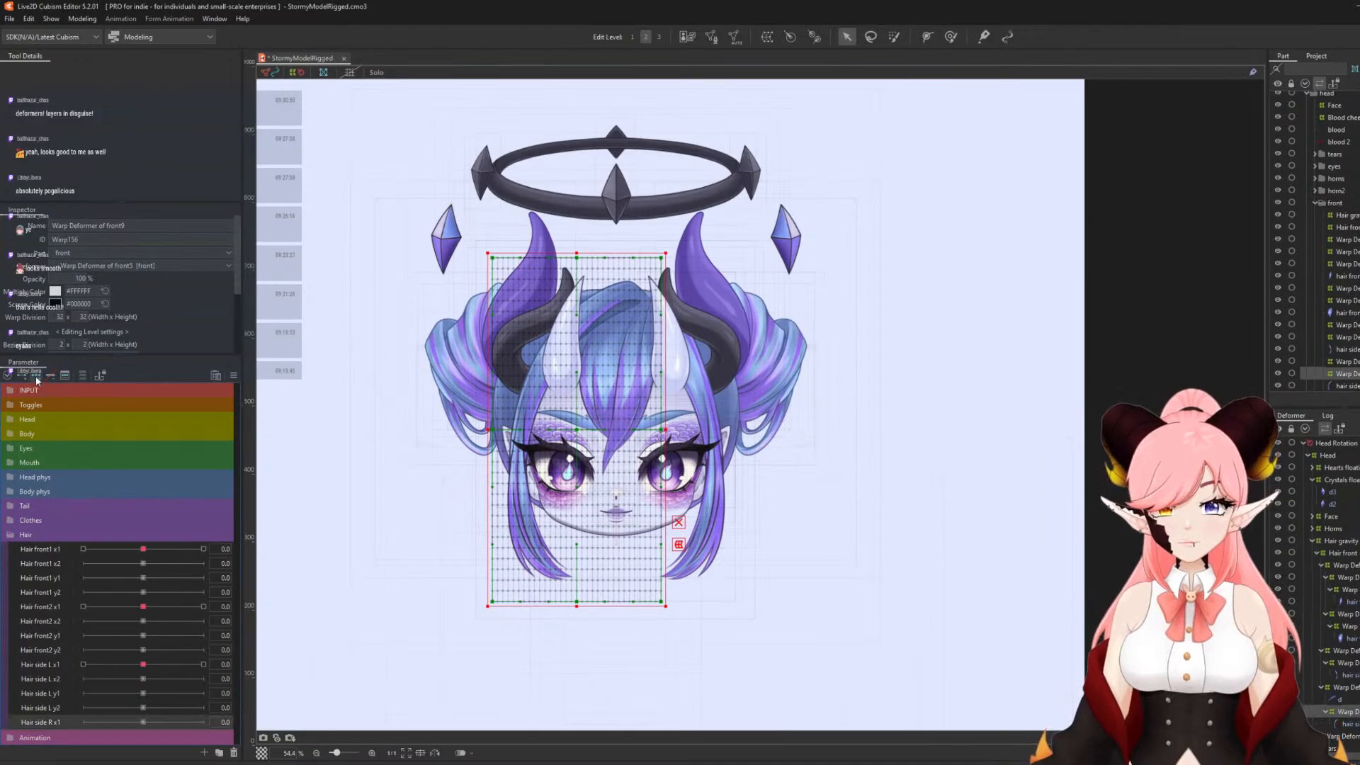
{"action": "left_click", "coordinate": [1344, 701]}
{"action": "left_click", "coordinate": [767, 37]}
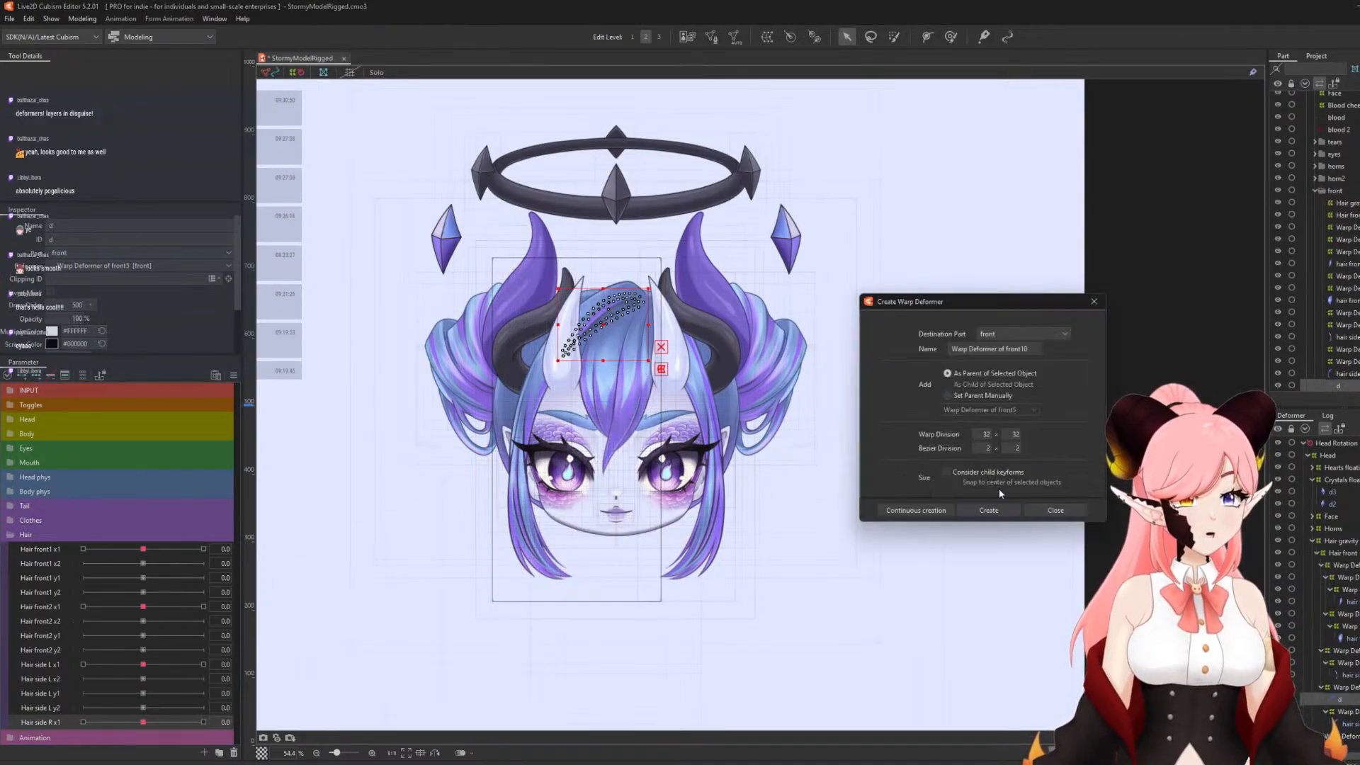
{"action": "left_click", "coordinate": [1003, 514]}
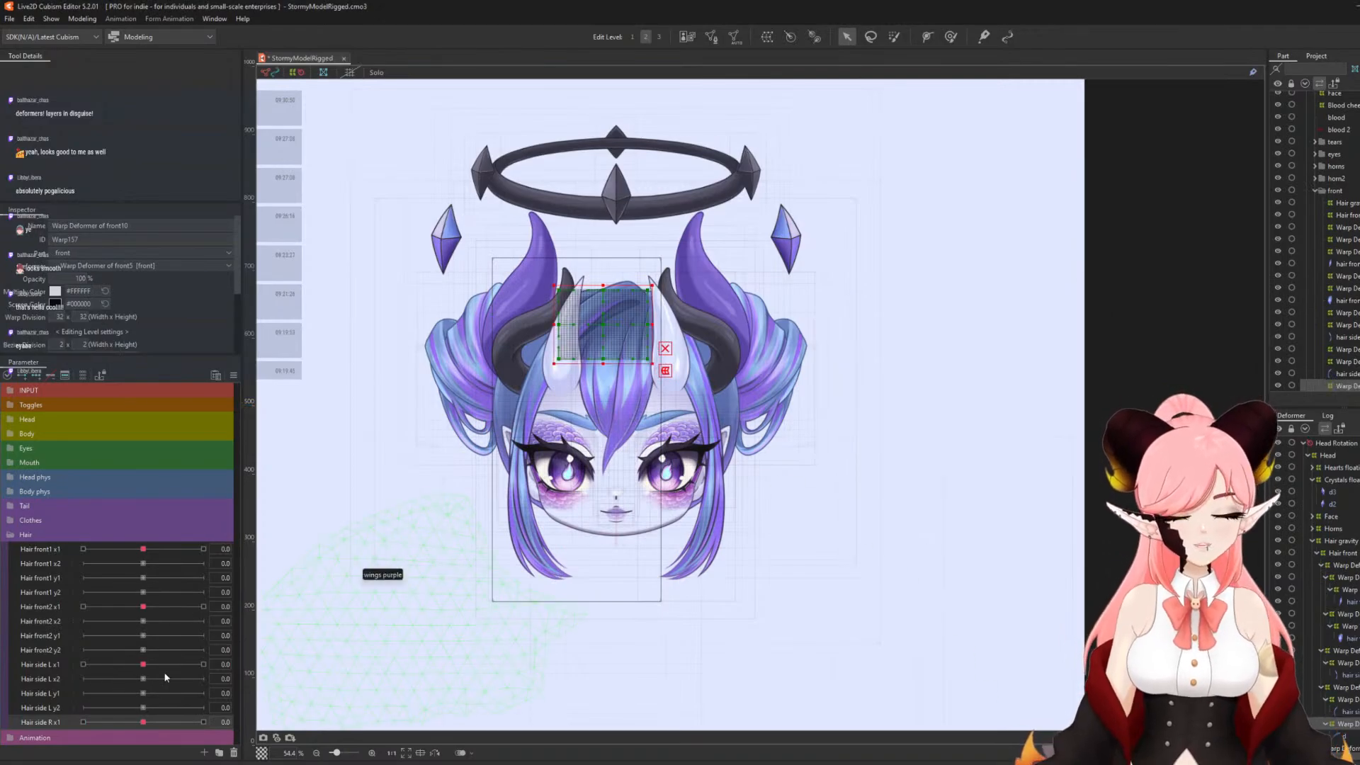
{"action": "key", "text": "ctrl+z"}
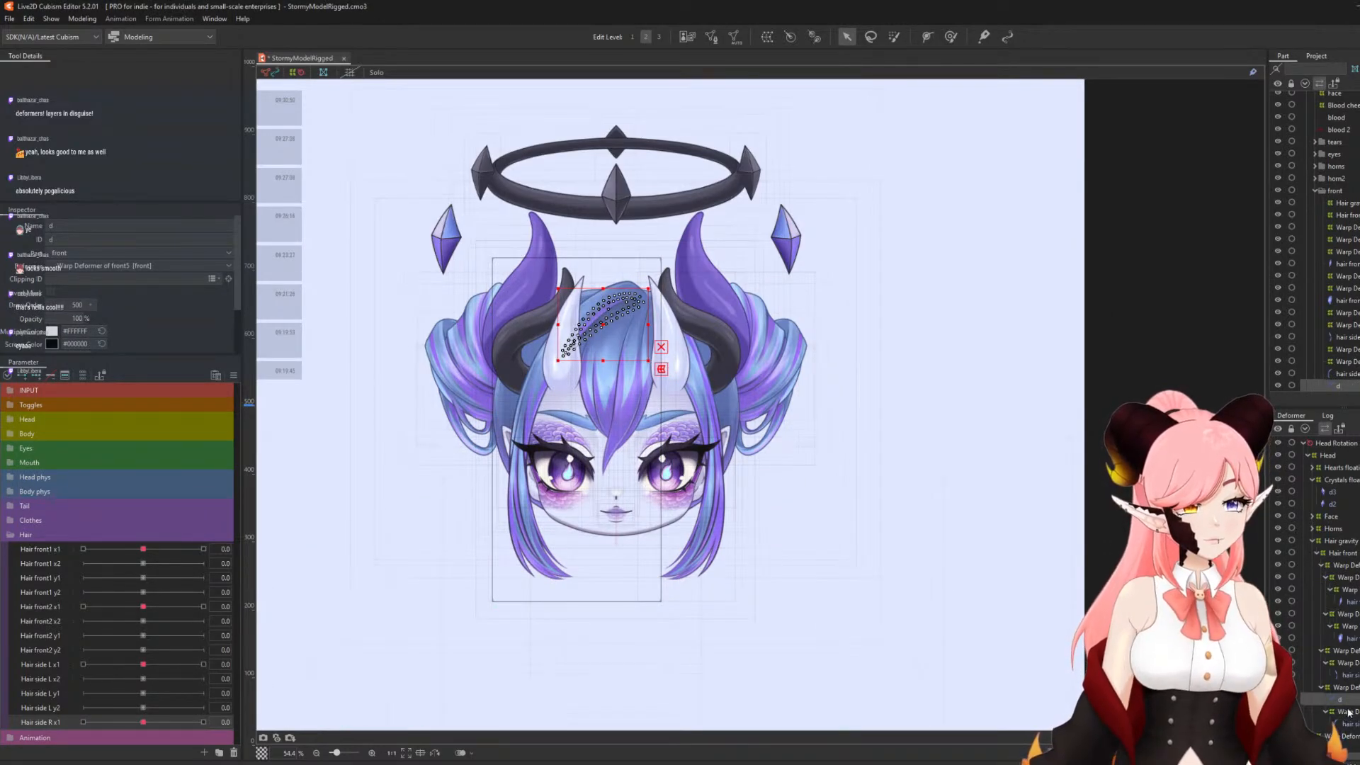
- Select the right side hair's warp deformer, then replicate Hair side R x1 and rename the copy Hair side R x2
{"action": "left_click", "coordinate": [1348, 712]}
{"action": "right_click", "coordinate": [46, 723]}
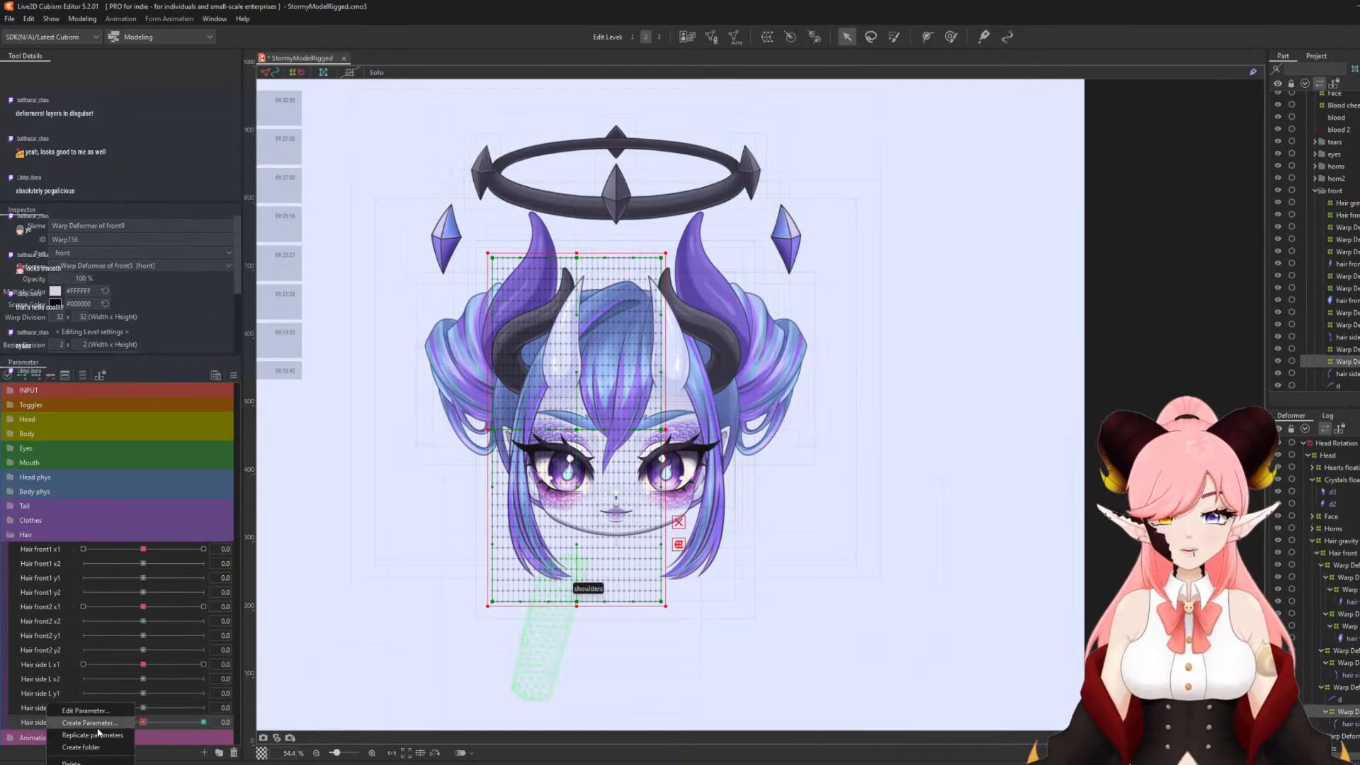
{"action": "left_click", "coordinate": [90, 735]}
{"action": "right_click", "coordinate": [42, 734]}
{"action": "left_click", "coordinate": [65, 711]}
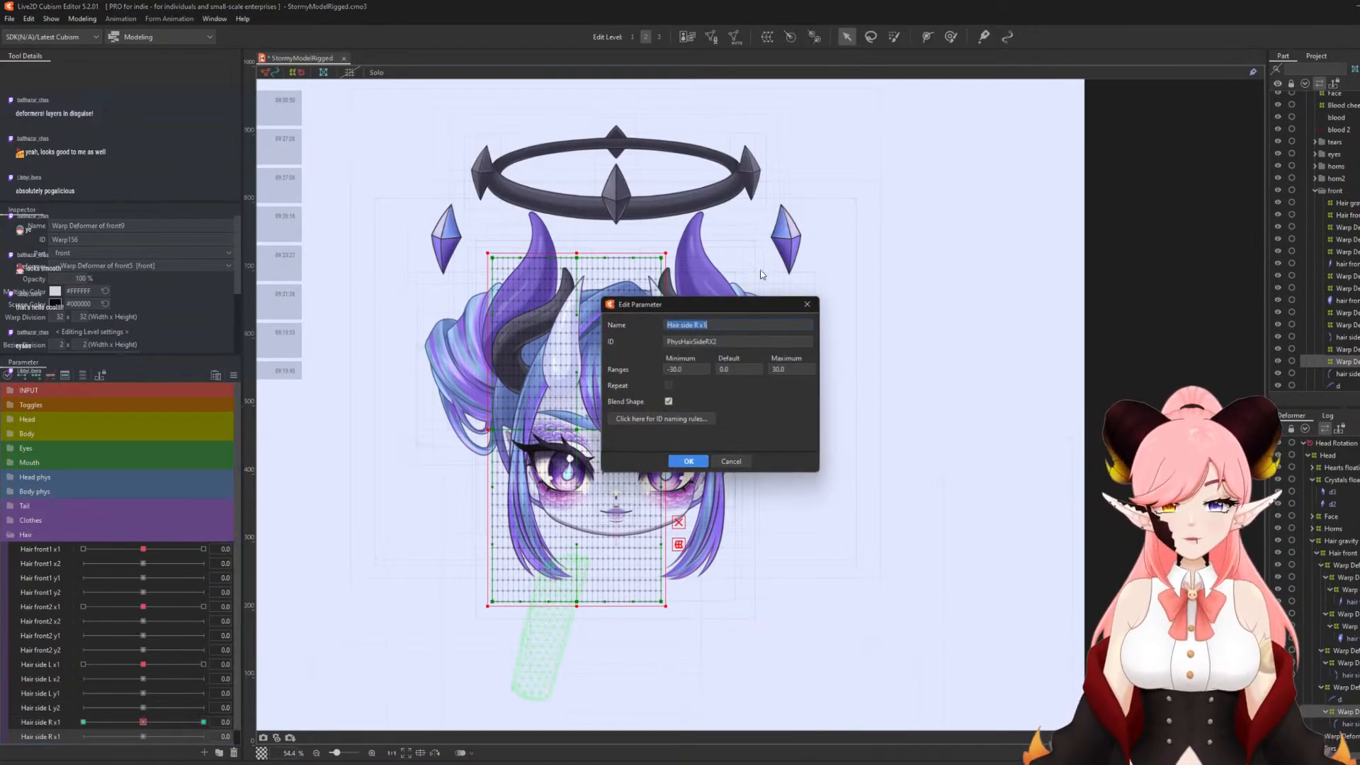
{"action": "left_click", "coordinate": [726, 323]}
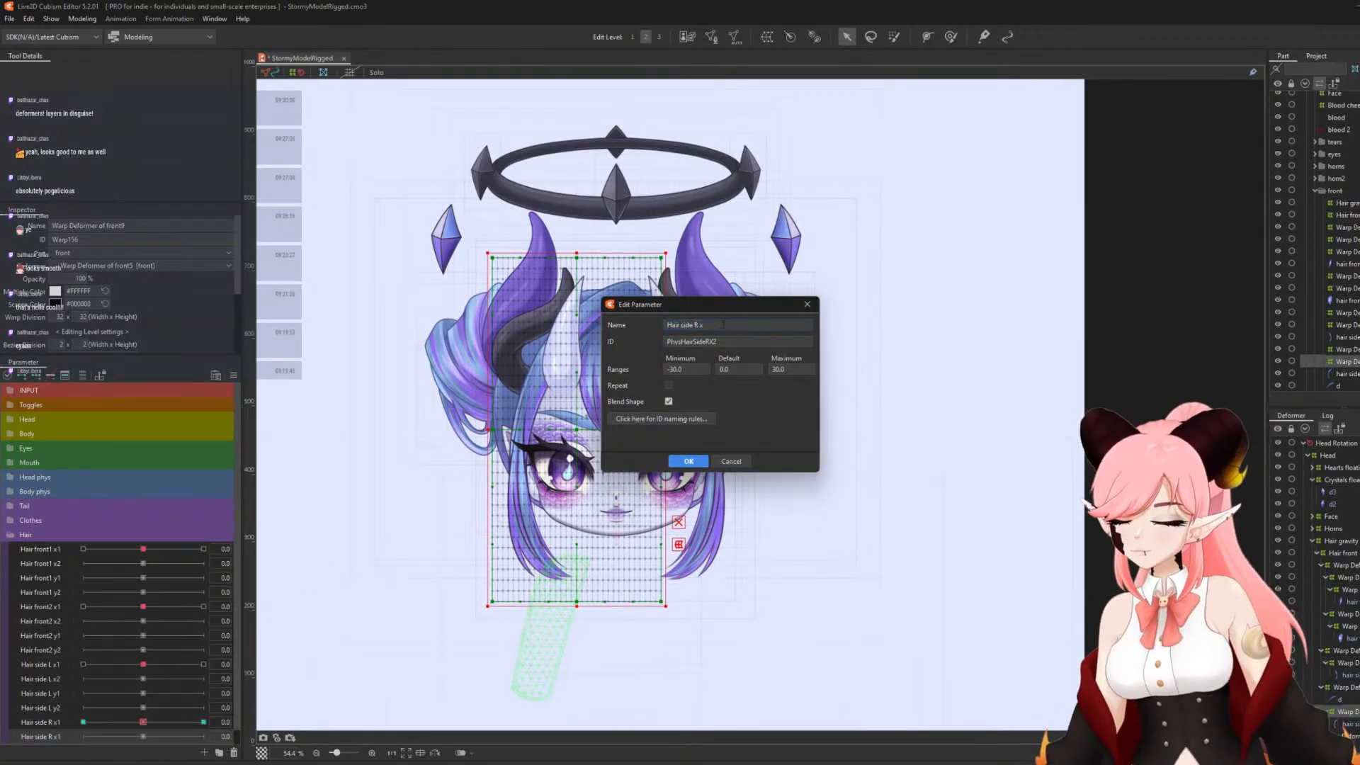
{"action": "left_click", "coordinate": [687, 461]}
- Replicate the Hair side R x2 parameter and rename the copy Hair side R x3
{"action": "scroll", "coordinate": [60, 711], "scroll_direction": "down", "scroll_amount": 1}
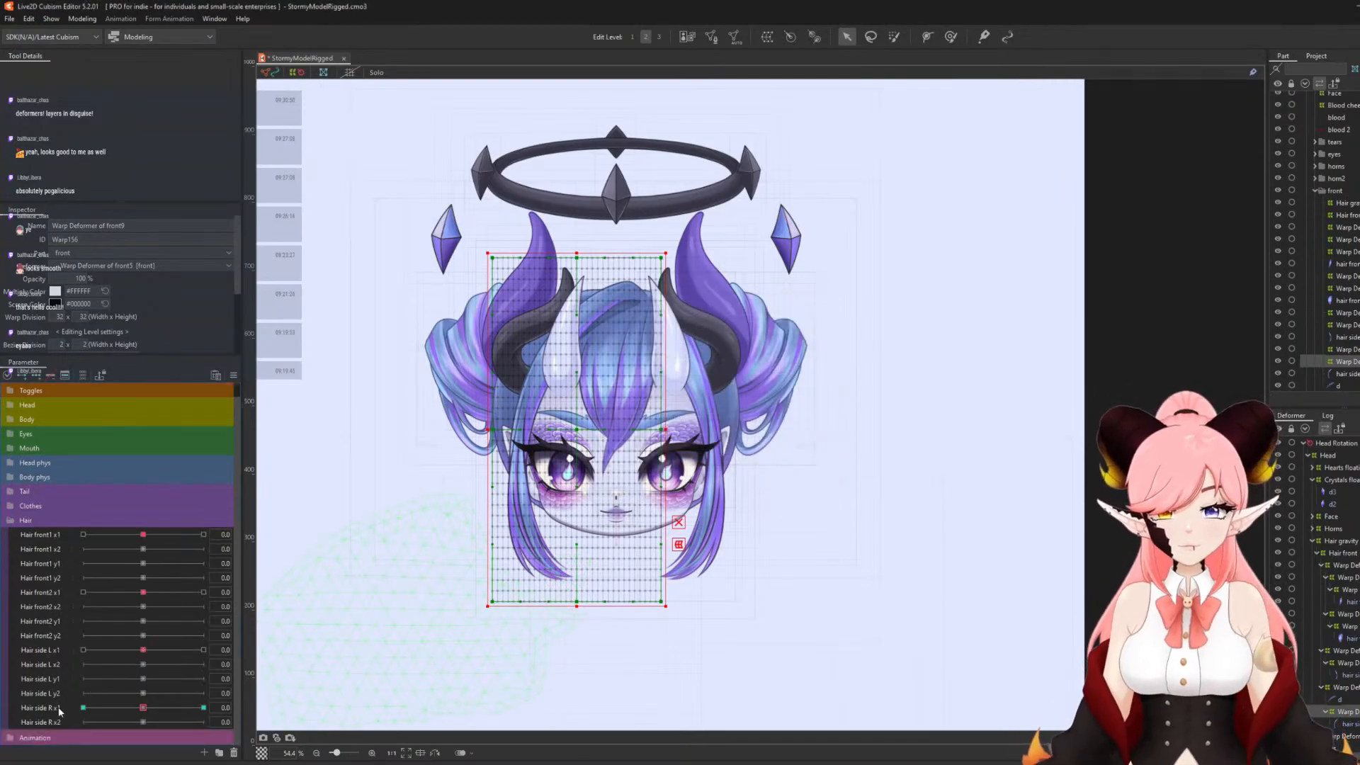
{"action": "right_click", "coordinate": [52, 722]}
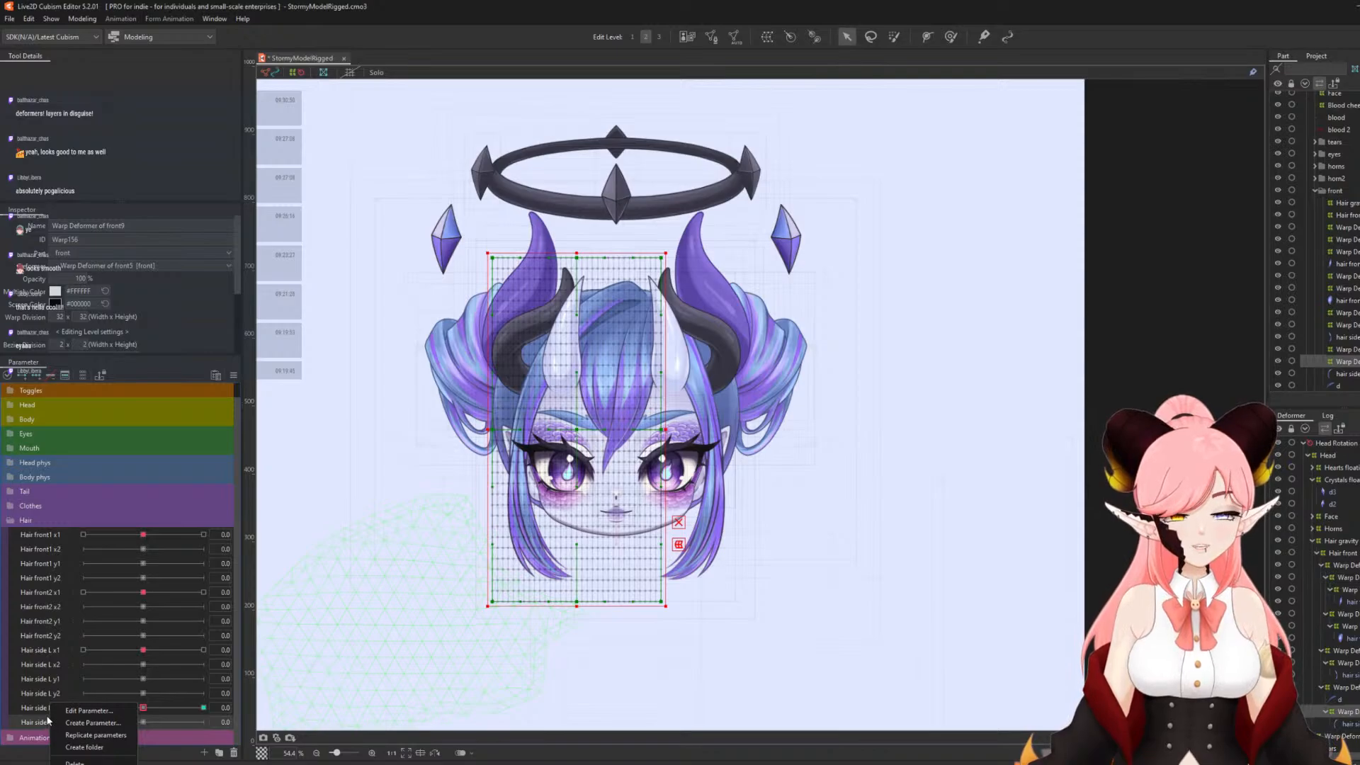
{"action": "left_click", "coordinate": [83, 735]}
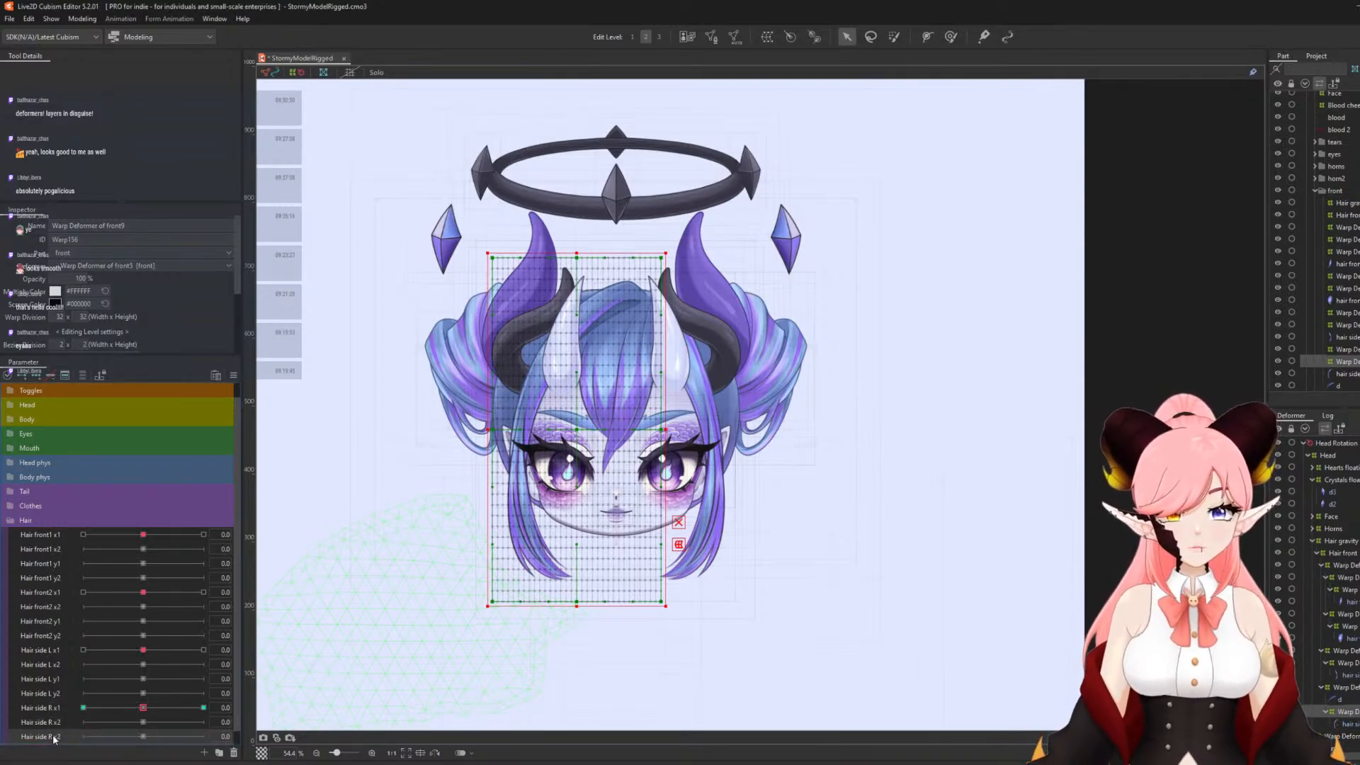
{"action": "right_click", "coordinate": [54, 737]}
{"action": "left_click", "coordinate": [86, 711]}
{"action": "left_click", "coordinate": [734, 324]}
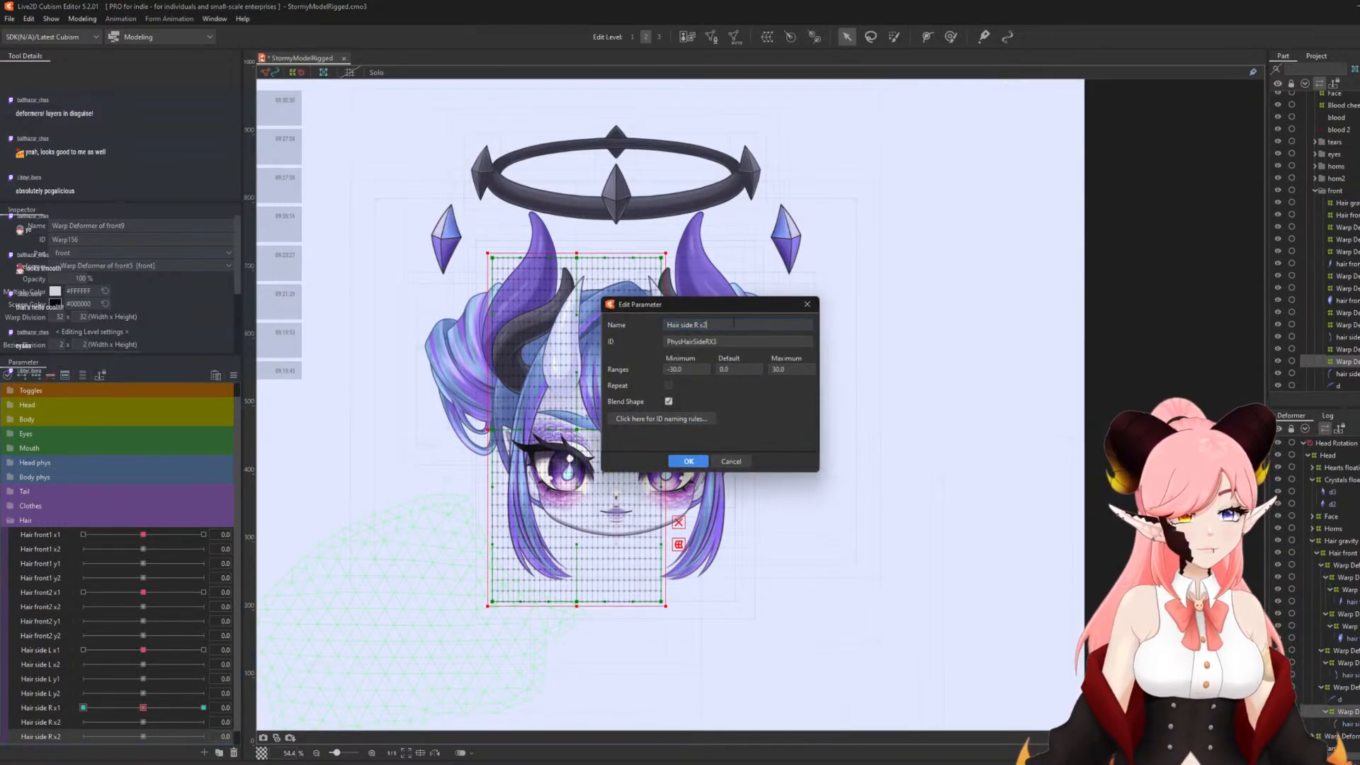
{"action": "left_click", "coordinate": [685, 461]}
- Replicate Hair side R x3, rename the copy Hair side R y1 and set its ID to PhysHairSideRY1
{"action": "right_click", "coordinate": [55, 723]}
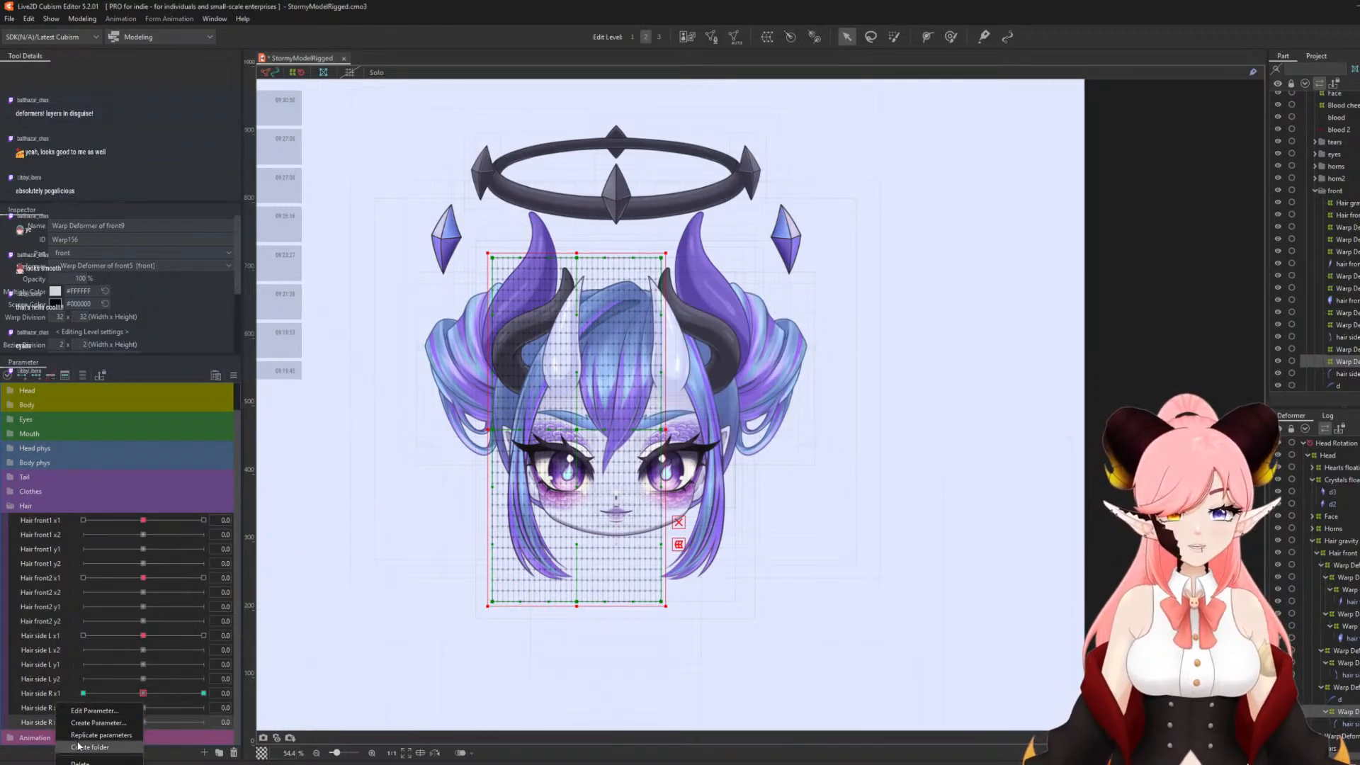
{"action": "left_click", "coordinate": [80, 735]}
{"action": "right_click", "coordinate": [47, 739]}
{"action": "left_click", "coordinate": [71, 708]}
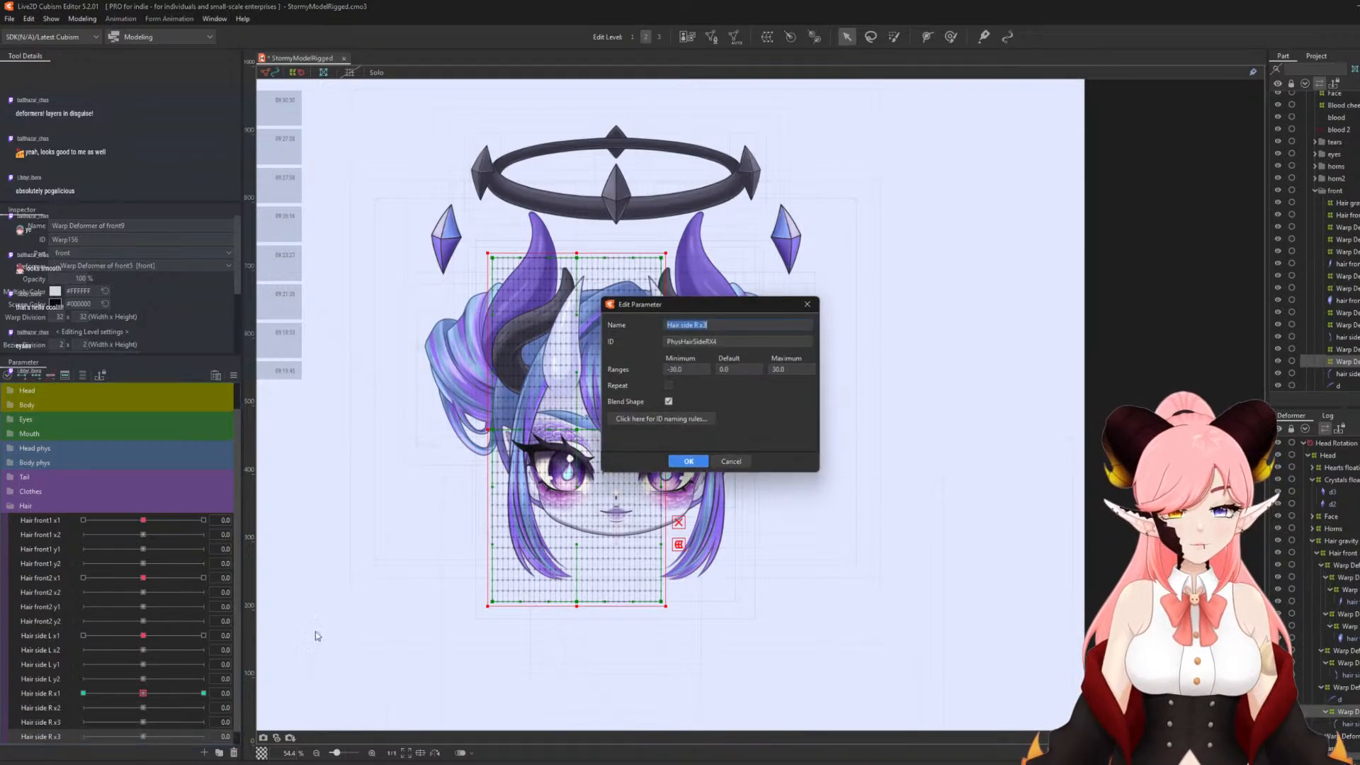
{"action": "left_click", "coordinate": [805, 305]}
{"action": "scroll", "coordinate": [48, 712], "scroll_direction": "down", "scroll_amount": 1}
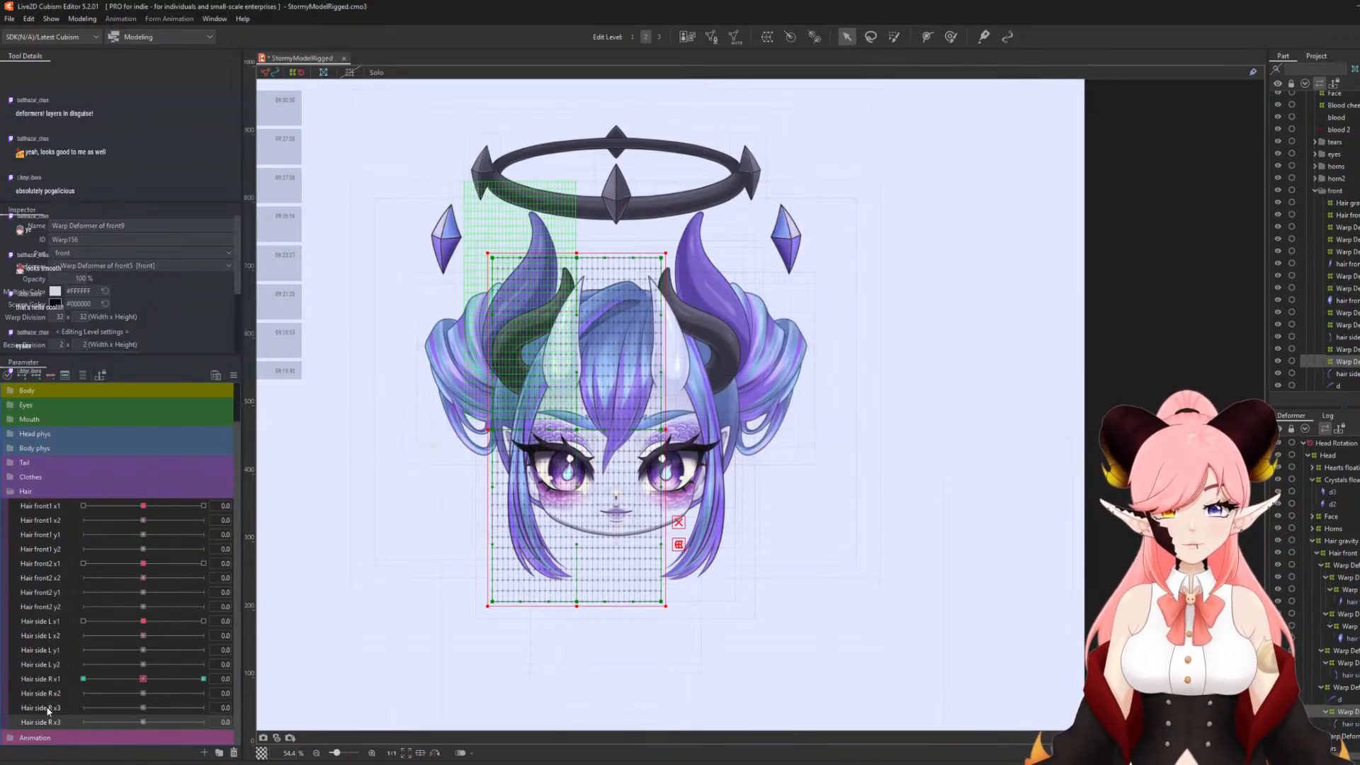
{"action": "right_click", "coordinate": [40, 722]}
{"action": "left_click", "coordinate": [71, 708]}
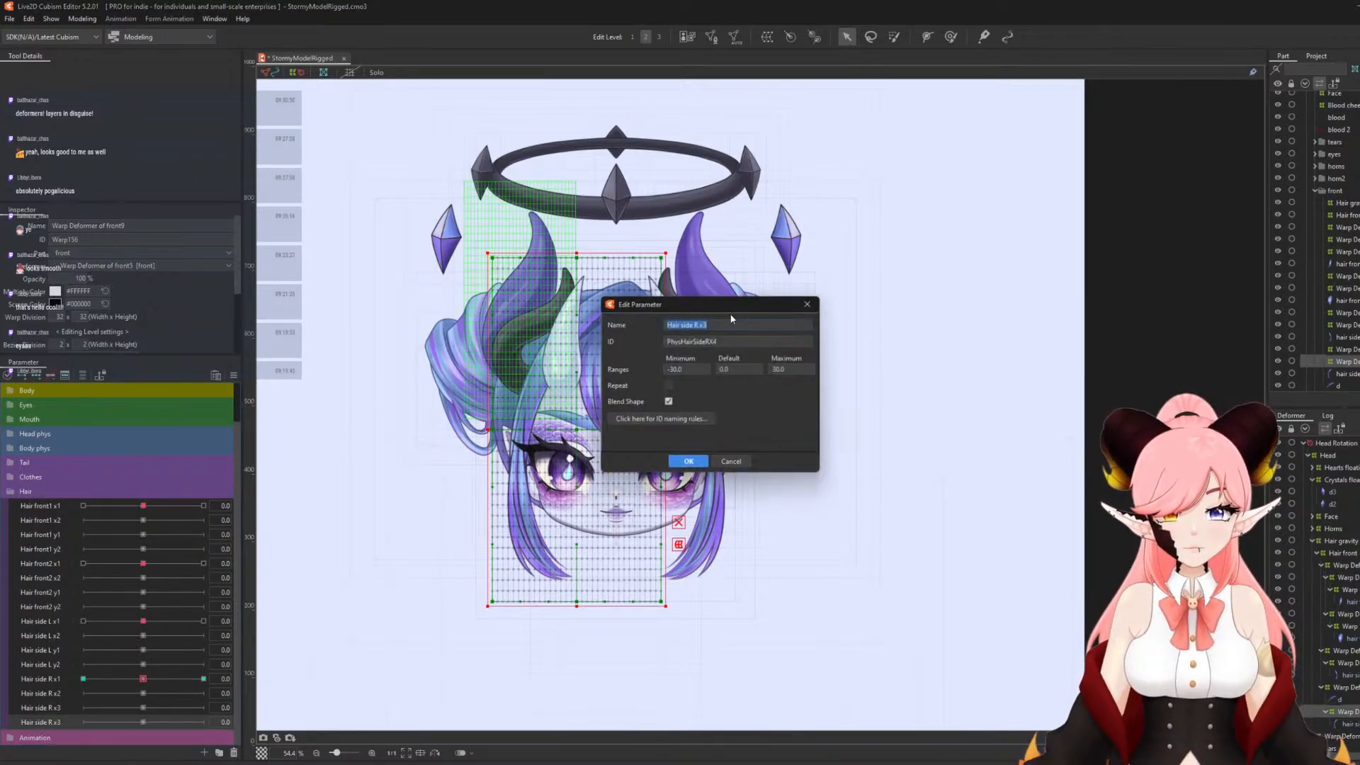
{"action": "left_click", "coordinate": [711, 325]}
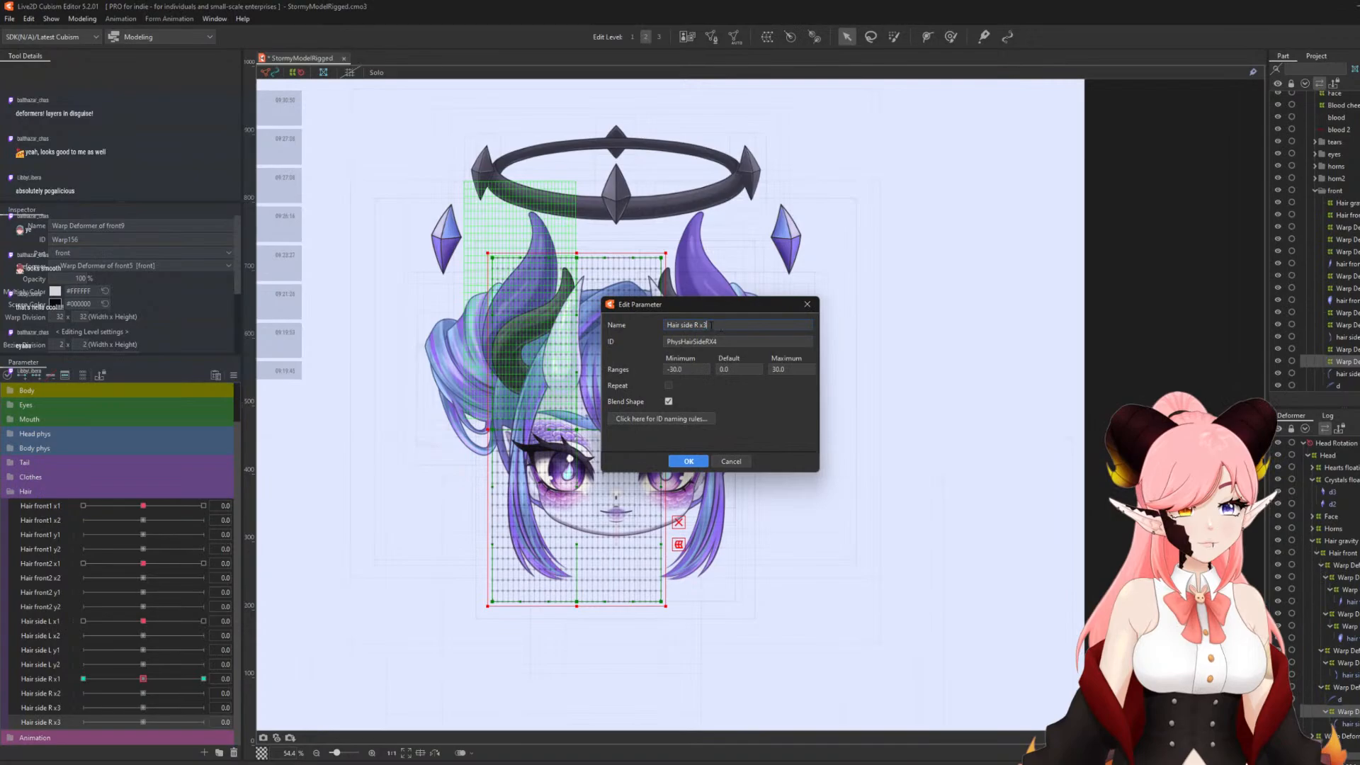
{"action": "double_click", "coordinate": [723, 340]}
{"action": "left_click_drag", "start_coordinate": [707, 342], "coordinate": [717, 342]}
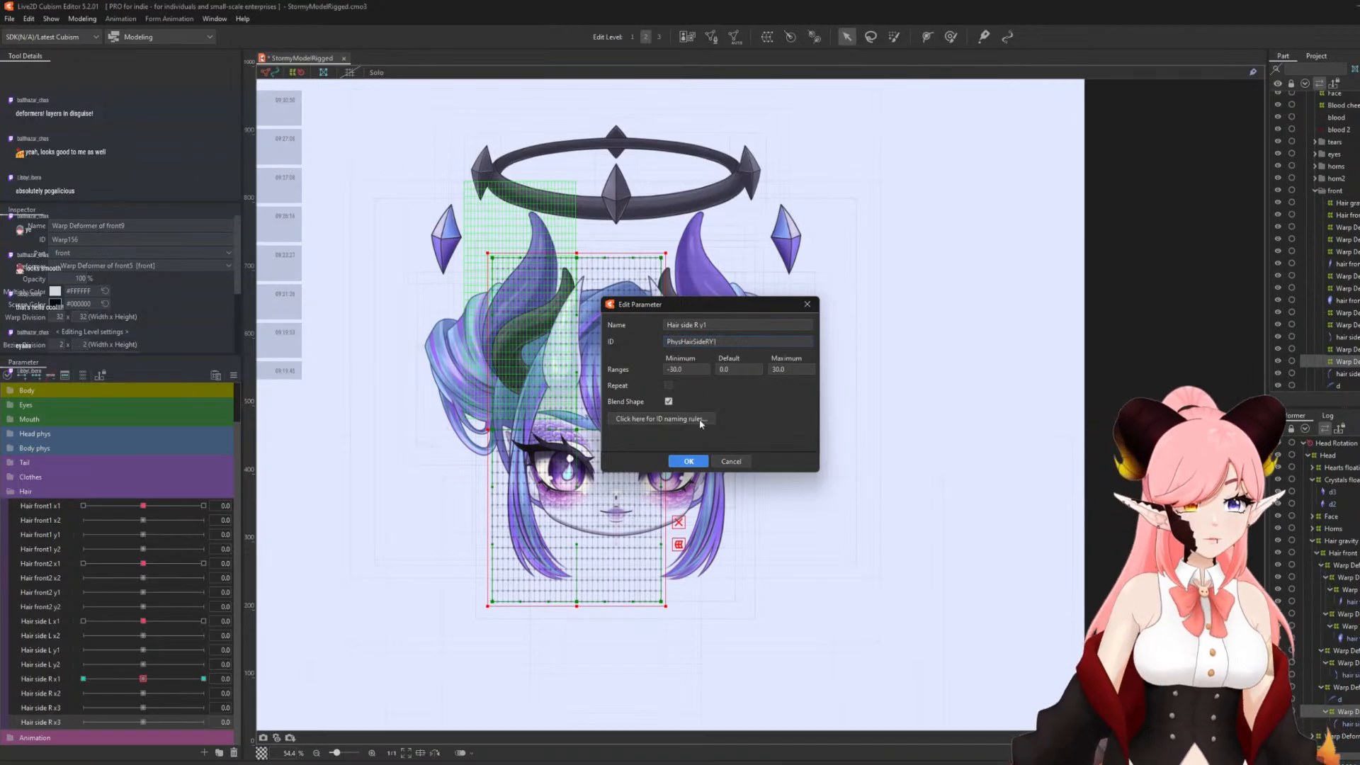
{"action": "left_click", "coordinate": [694, 462]}
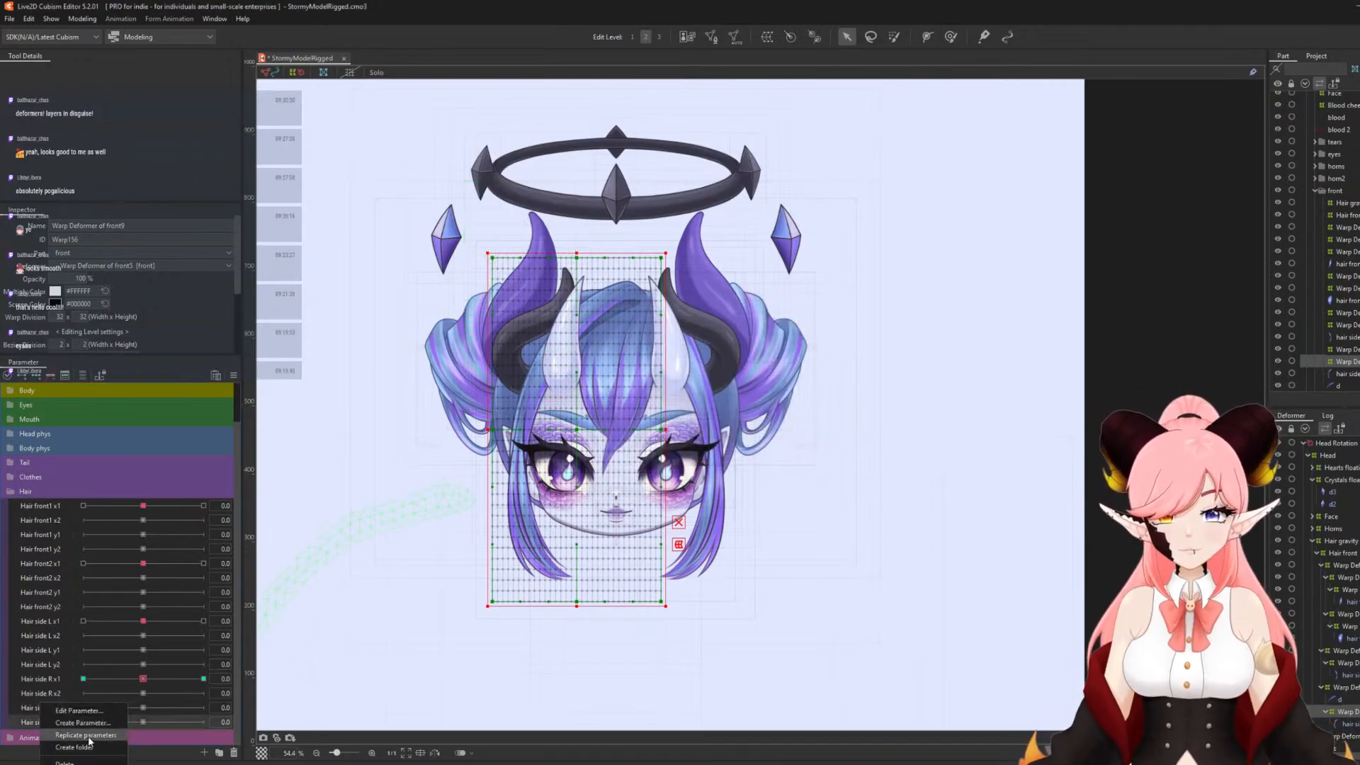
- Replicate the Hair side R y1 parameter and rename the copy Hair side R y2
{"action": "scroll", "coordinate": [41, 726], "scroll_direction": "down", "scroll_amount": 1}
{"action": "right_click", "coordinate": [44, 721]}
{"action": "left_click", "coordinate": [44, 721]}
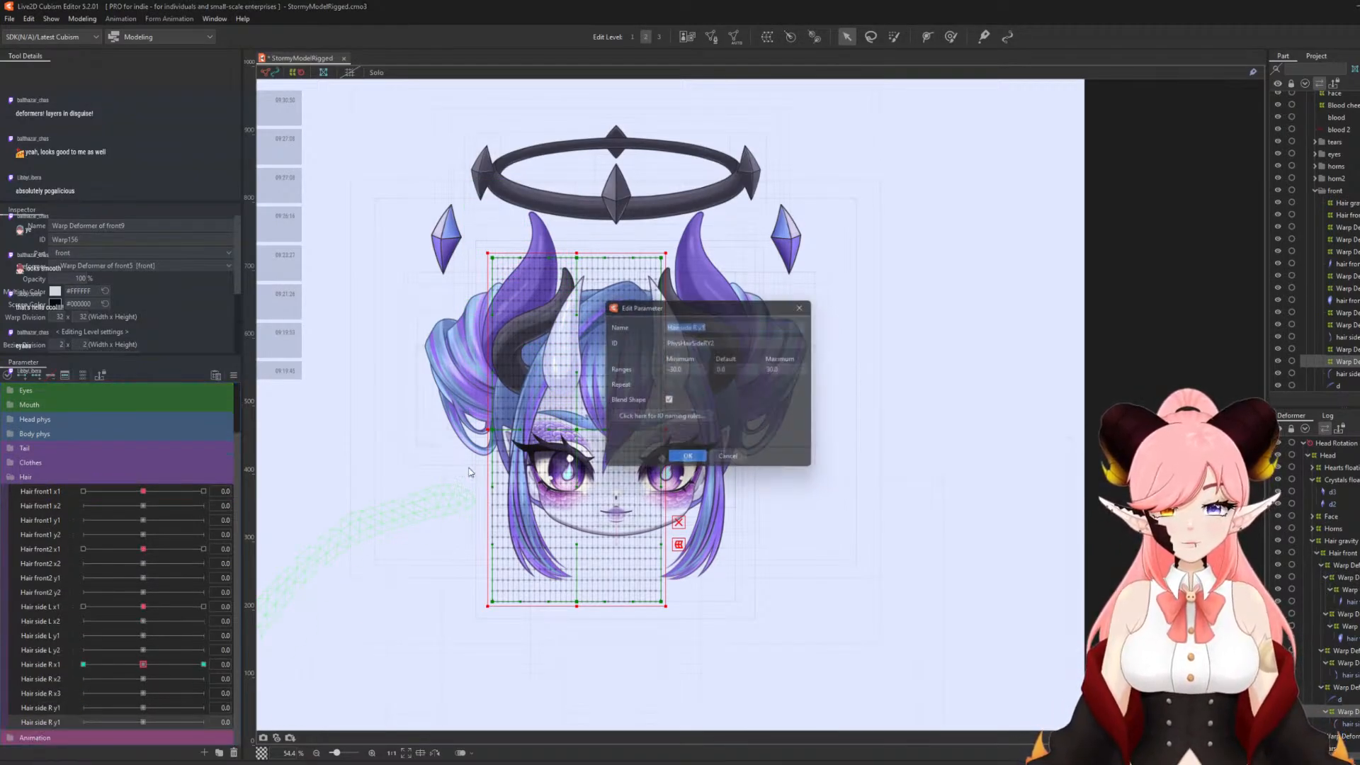
{"action": "left_click", "coordinate": [720, 325]}
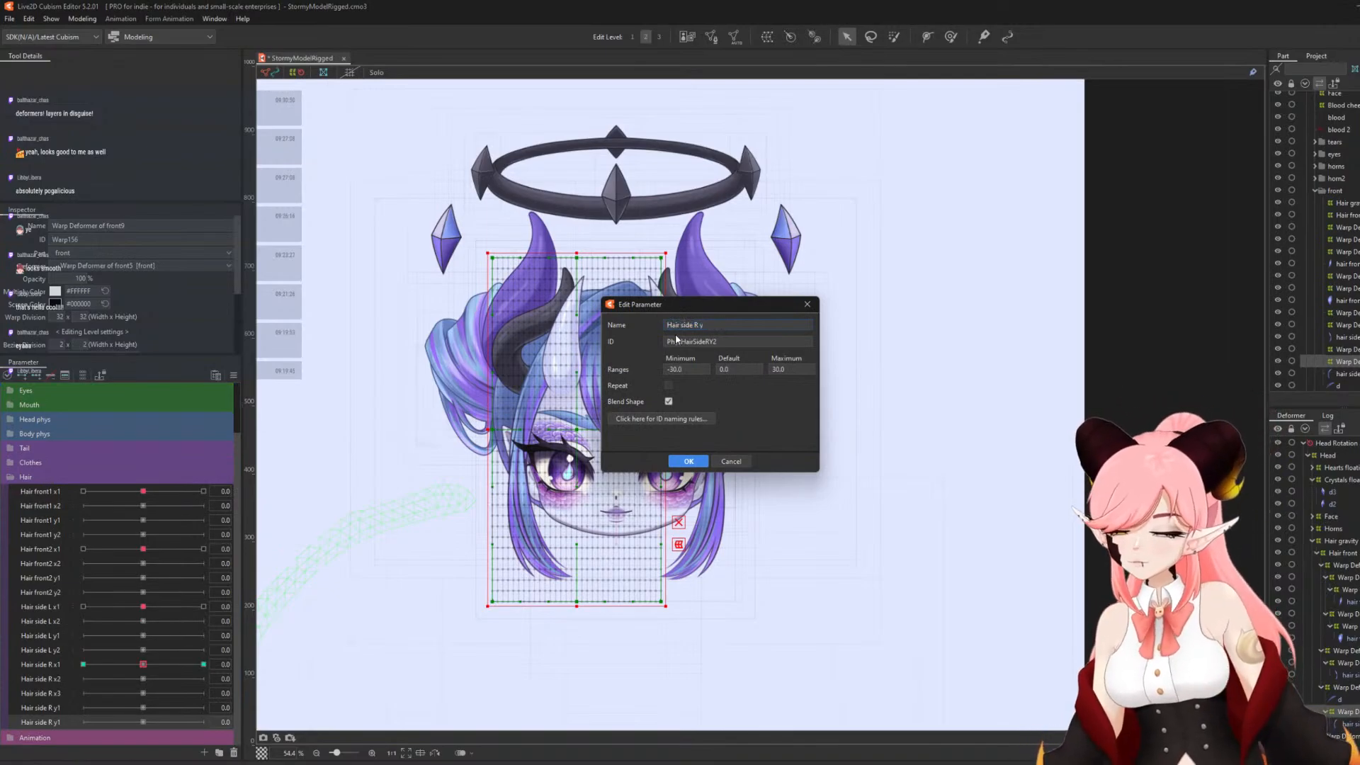
{"action": "left_click", "coordinate": [691, 463]}
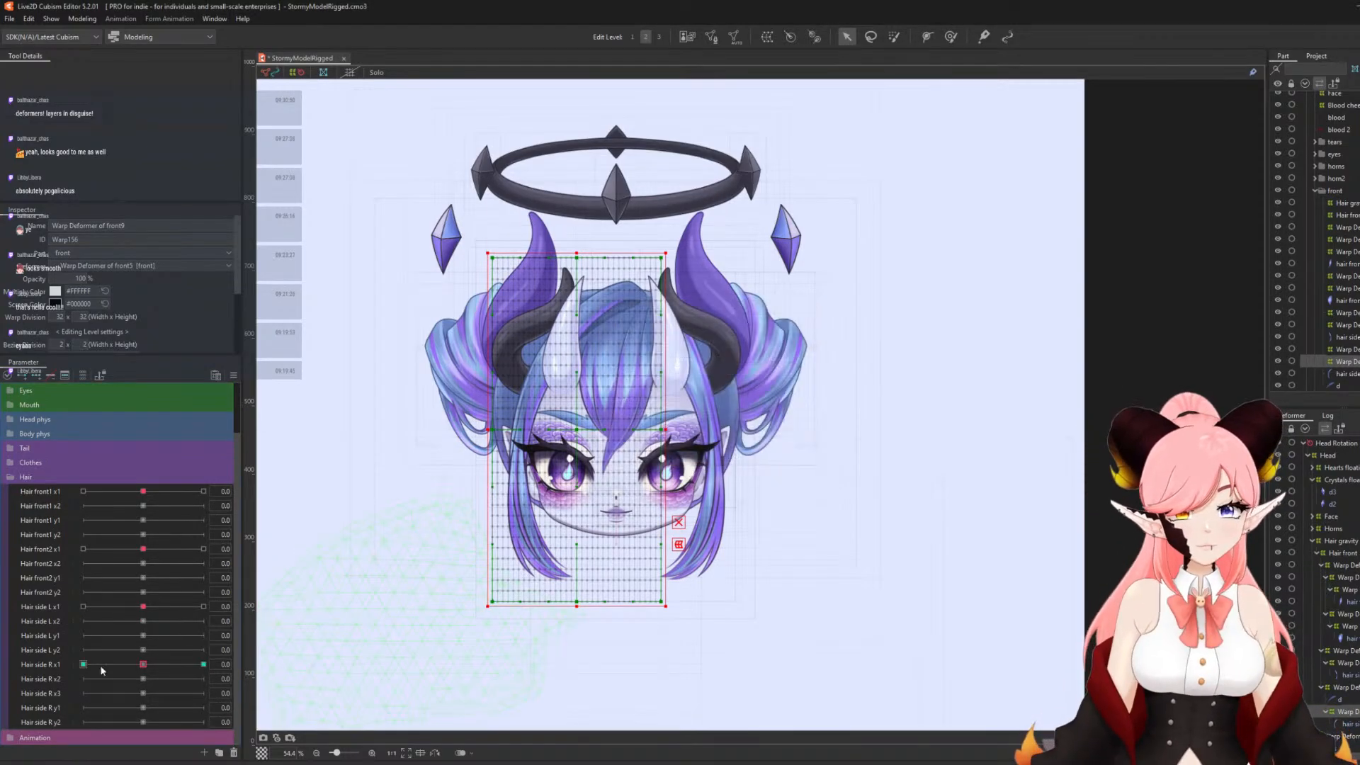
- Replicate the Hair side R y2 parameter and rename the copy Hair side R y3
{"action": "scroll", "coordinate": [46, 729], "scroll_direction": "down", "scroll_amount": 1}
{"action": "right_click", "coordinate": [51, 727]}
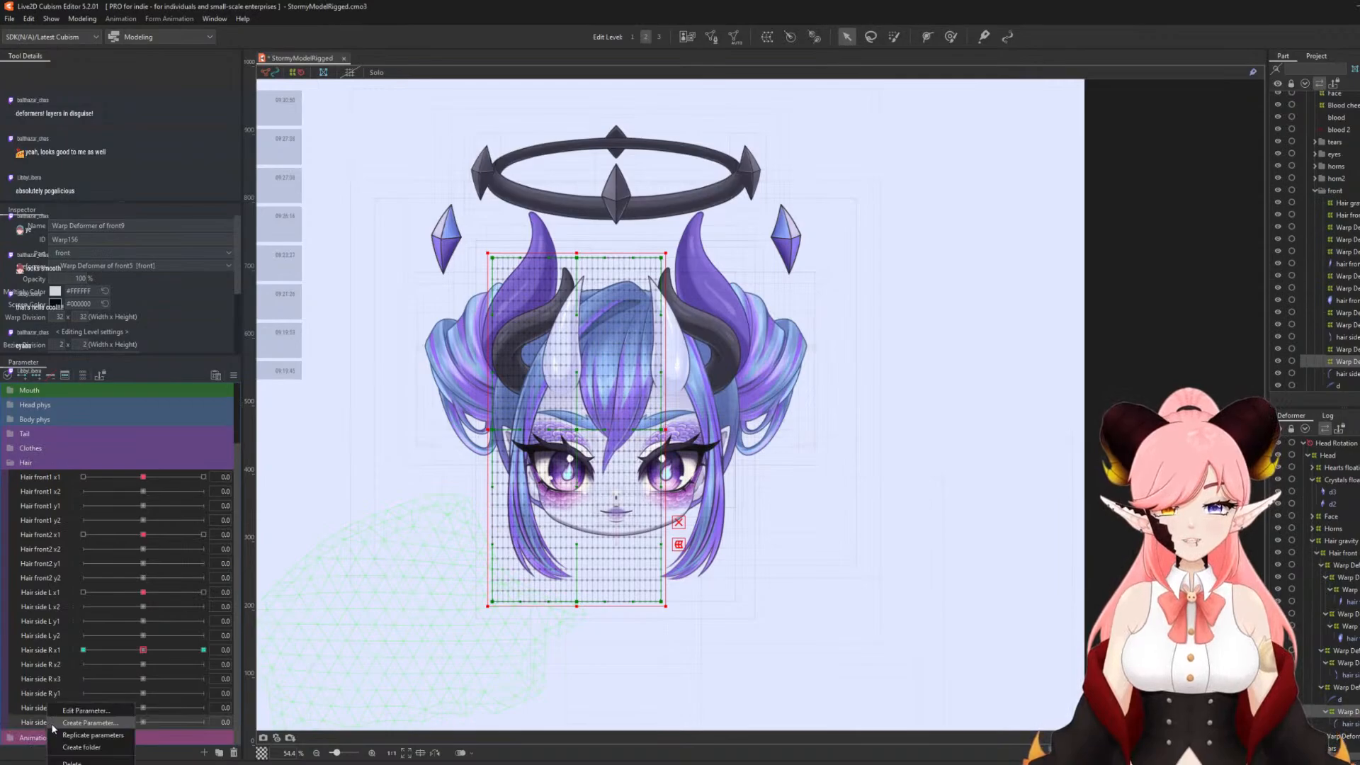
{"action": "left_click", "coordinate": [78, 710]}
{"action": "left_click", "coordinate": [726, 323]}
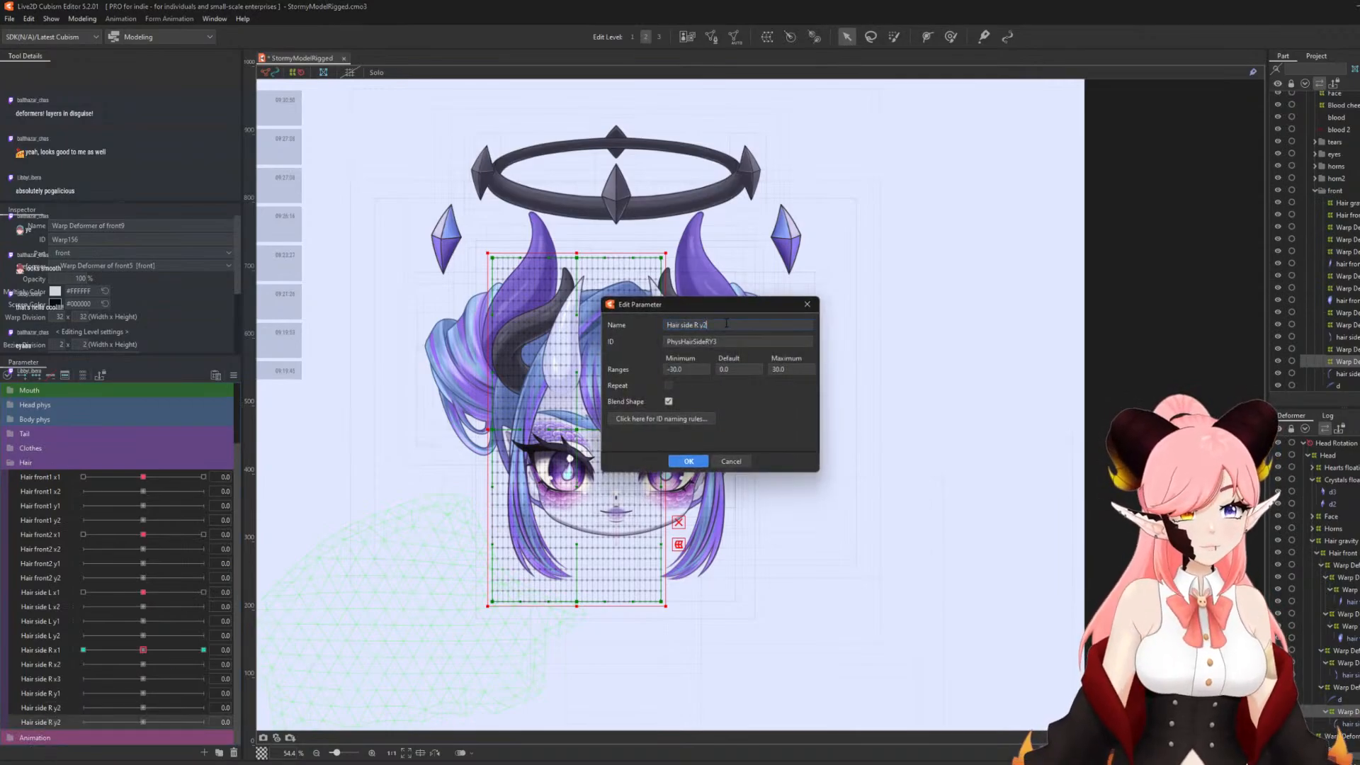
{"action": "type", "text": "3"}
{"action": "left_click", "coordinate": [689, 461]}
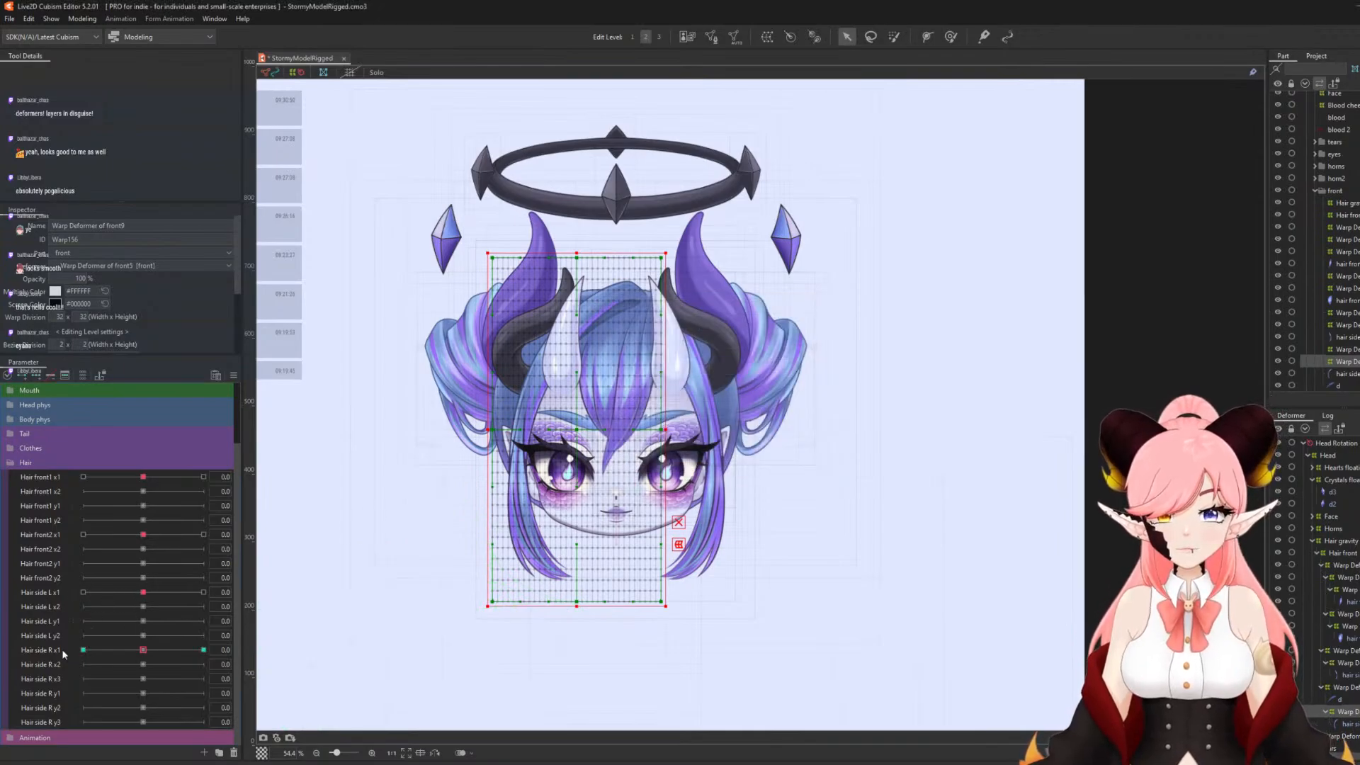
- Replicate the Hair side L x2 parameter and rename the copy Hair side L x3
{"action": "right_click", "coordinate": [42, 611]}
{"action": "left_click", "coordinate": [69, 644]}
{"action": "right_click", "coordinate": [41, 622]}
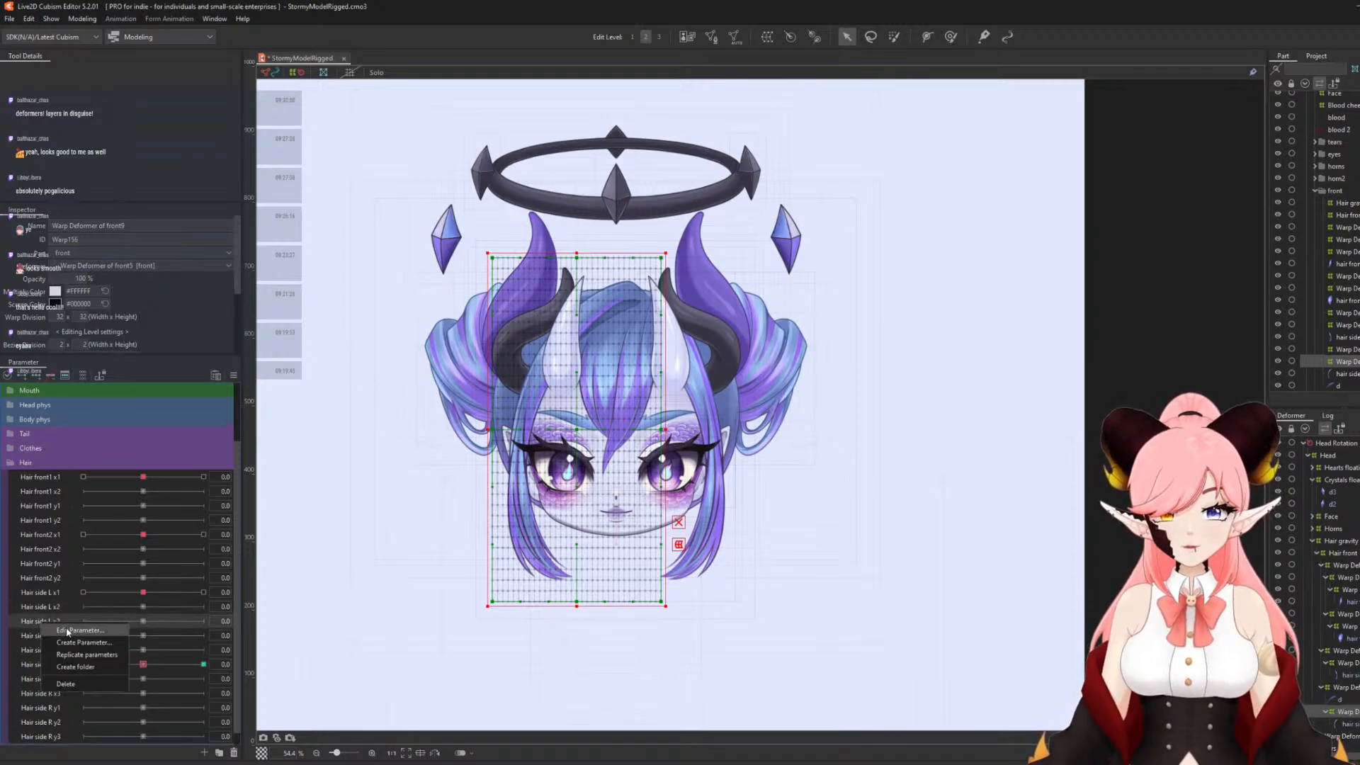
{"action": "left_click", "coordinate": [68, 631]}
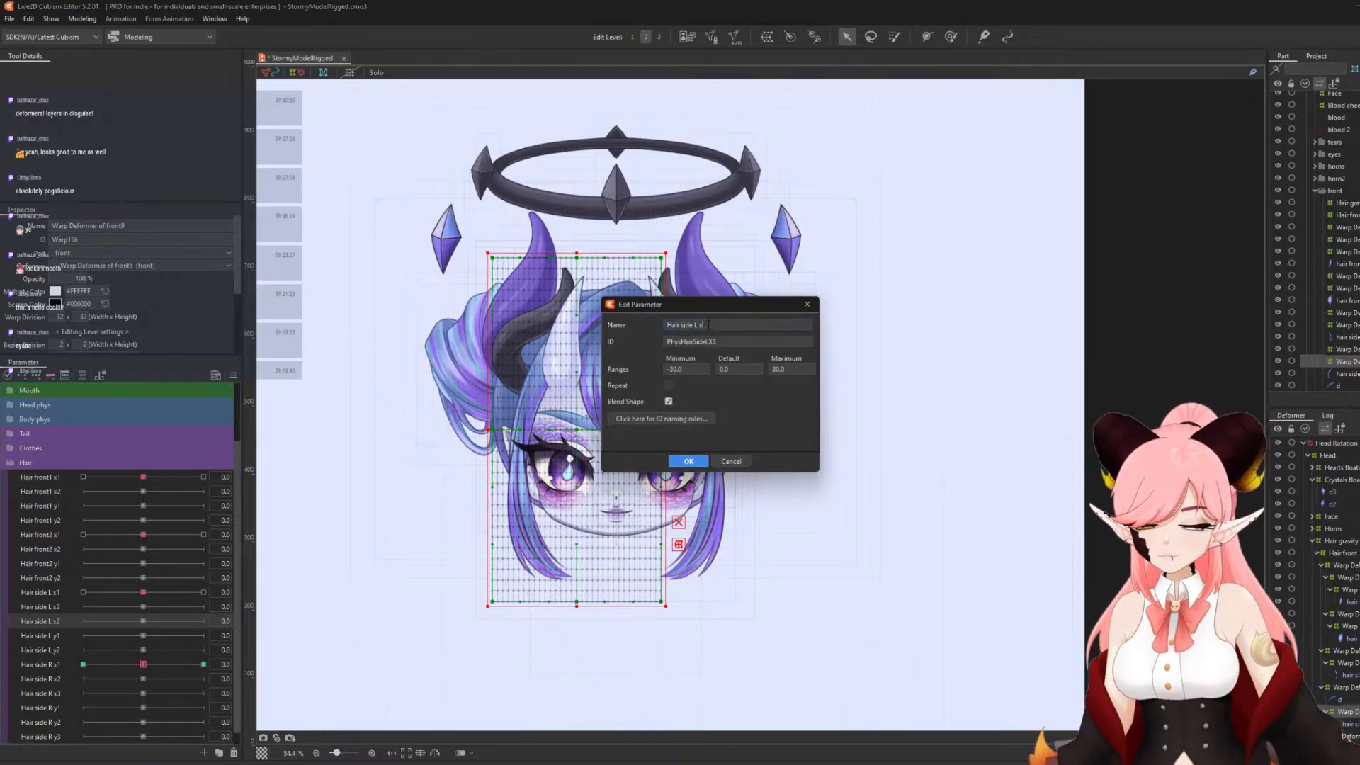
{"action": "left_click", "coordinate": [700, 463]}
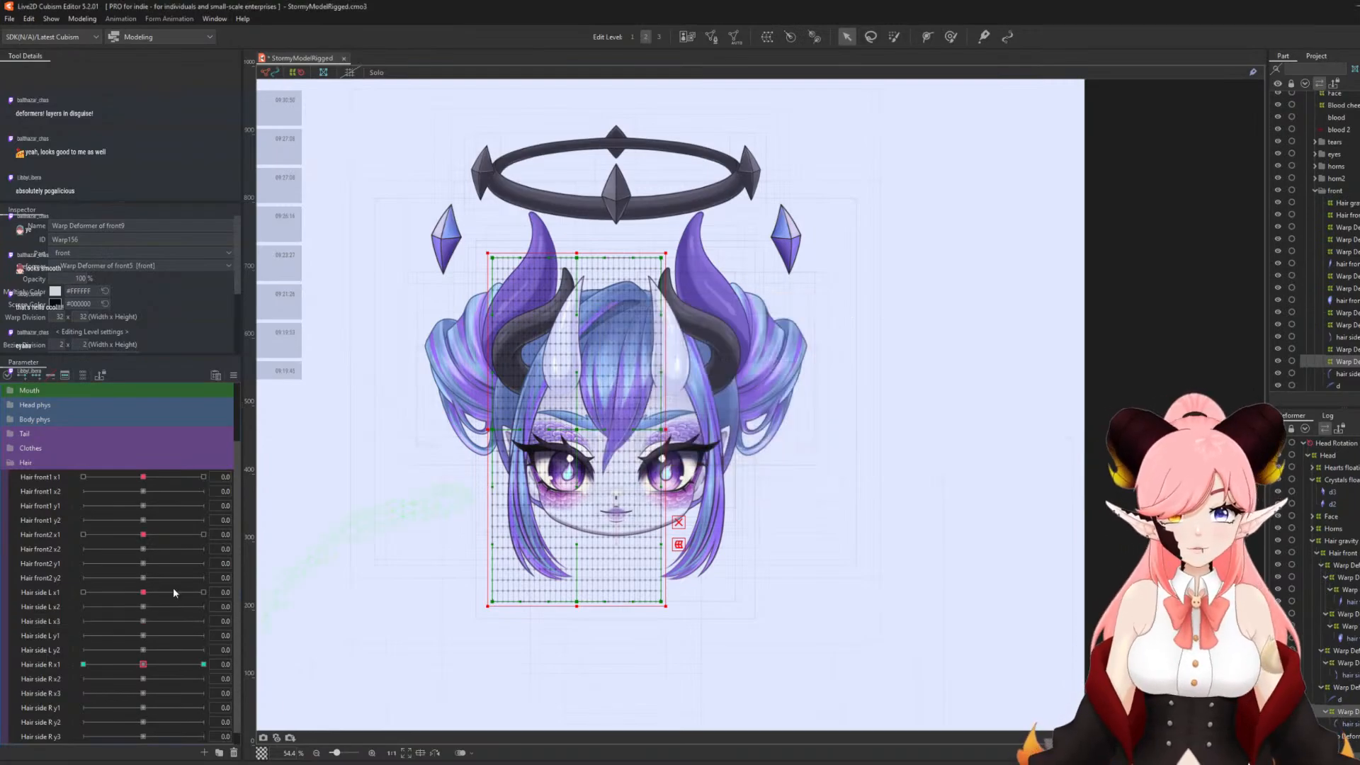
- Replicate the Hair side L y2 parameter and rename the copy Hair side L y3
{"action": "right_click", "coordinate": [48, 663]}
{"action": "left_click", "coordinate": [78, 696]}
{"action": "right_click", "coordinate": [78, 664]}
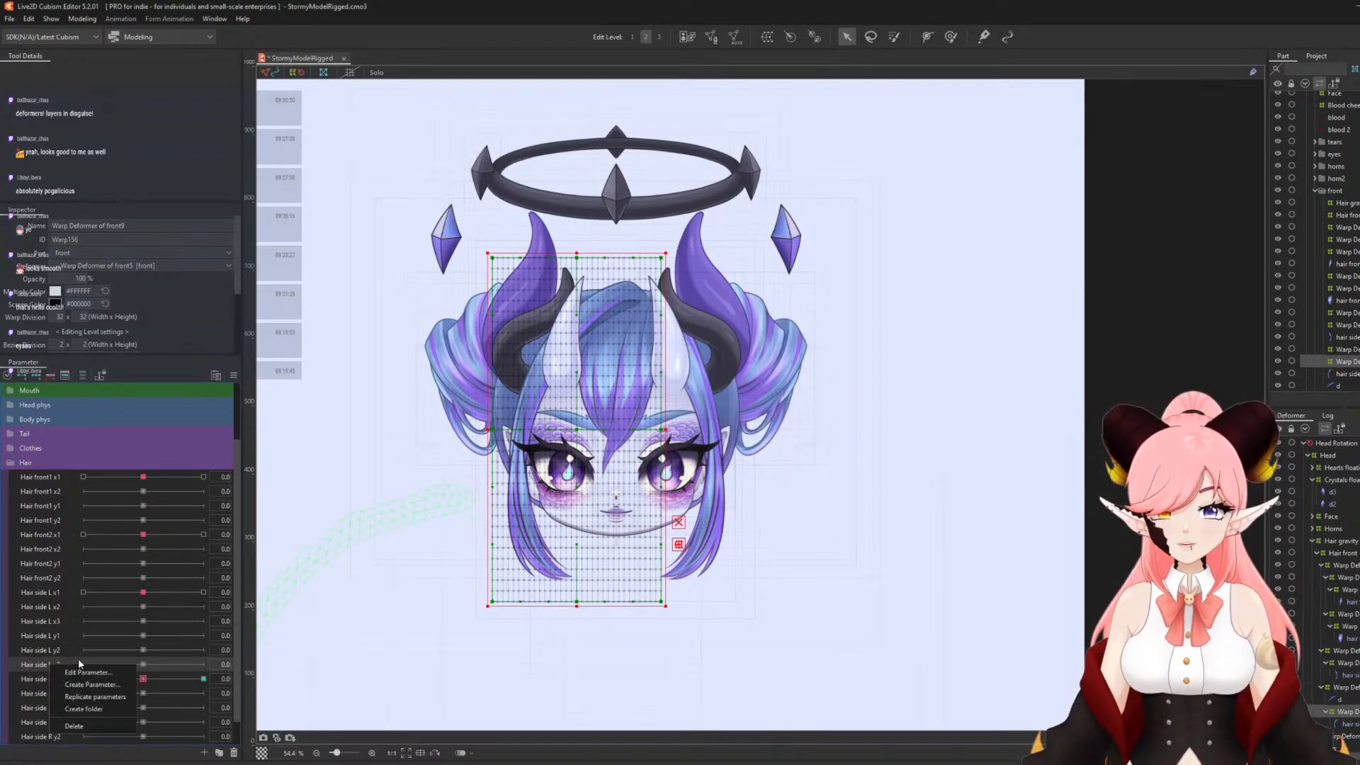
{"action": "left_click", "coordinate": [85, 672]}
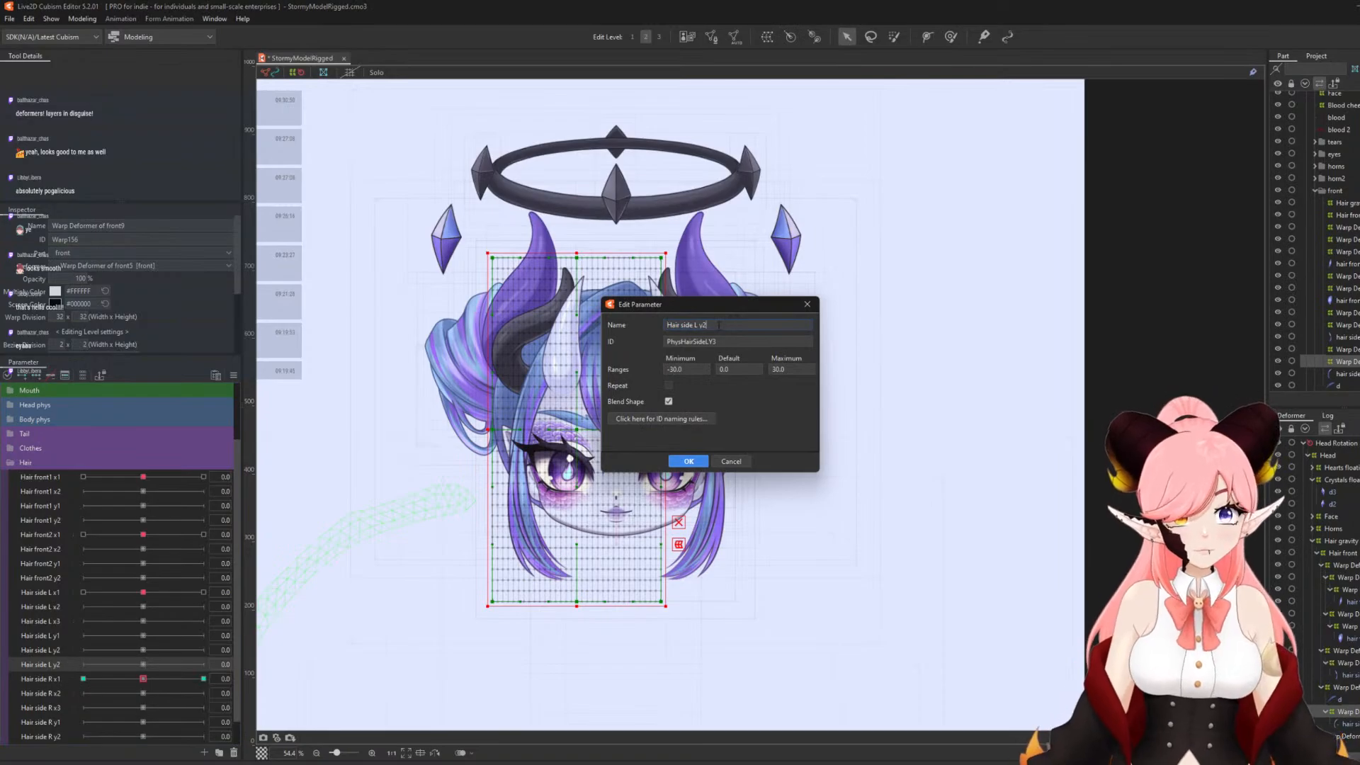
{"action": "left_click", "coordinate": [687, 462]}
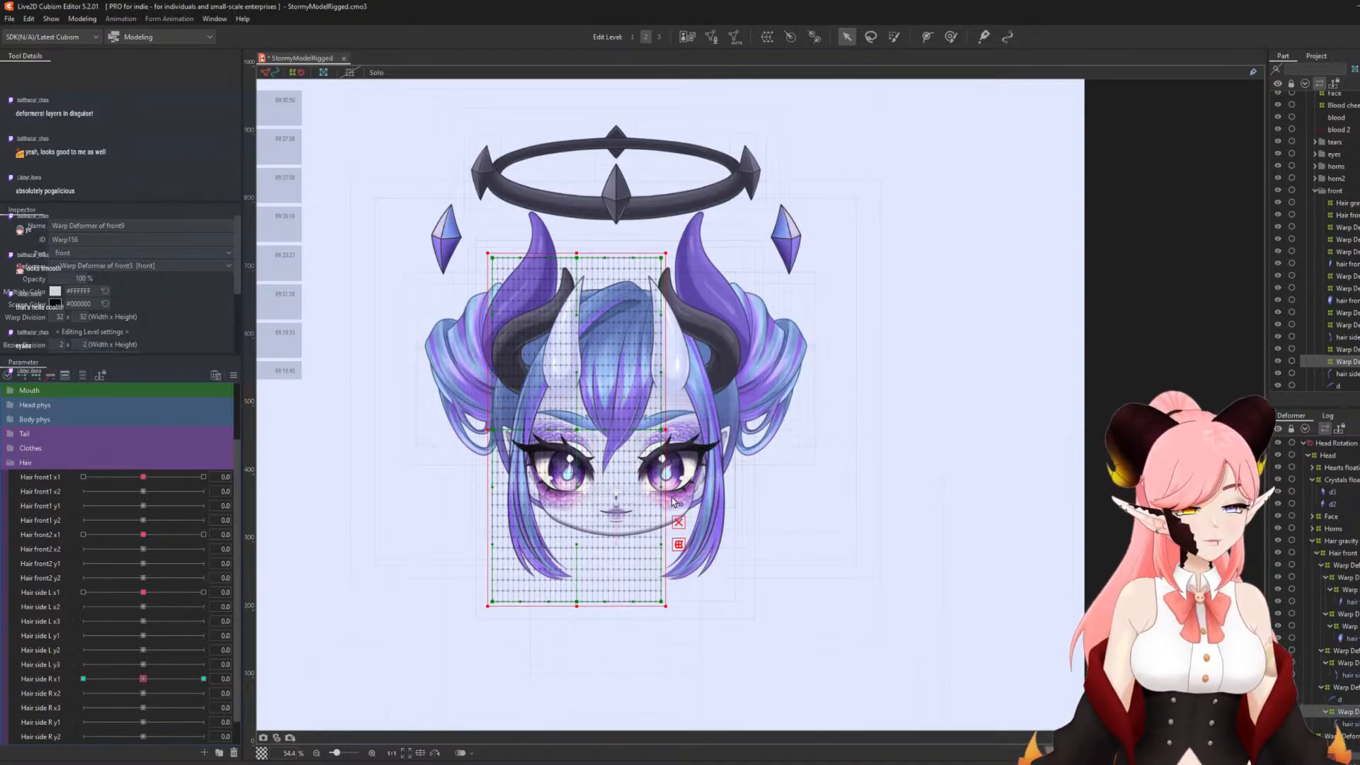
- Select the front hair warp deformer that is keyed to the Hair front1 x1 parameter
{"action": "scroll", "coordinate": [658, 567], "scroll_direction": "down", "scroll_amount": 2}
{"action": "scroll", "coordinate": [623, 510], "scroll_direction": "up", "scroll_amount": 5}
{"action": "left_click", "coordinate": [159, 481]}
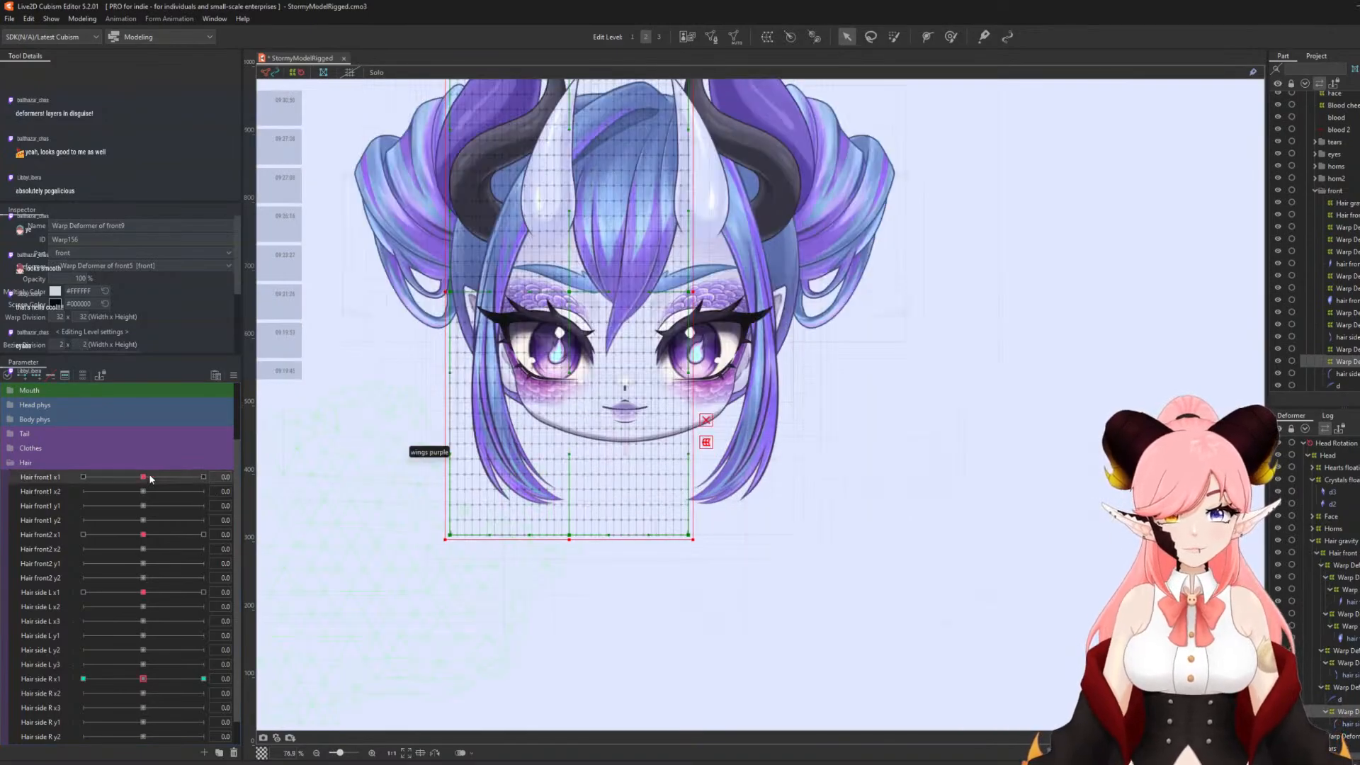
{"action": "right_click", "coordinate": [271, 479]}
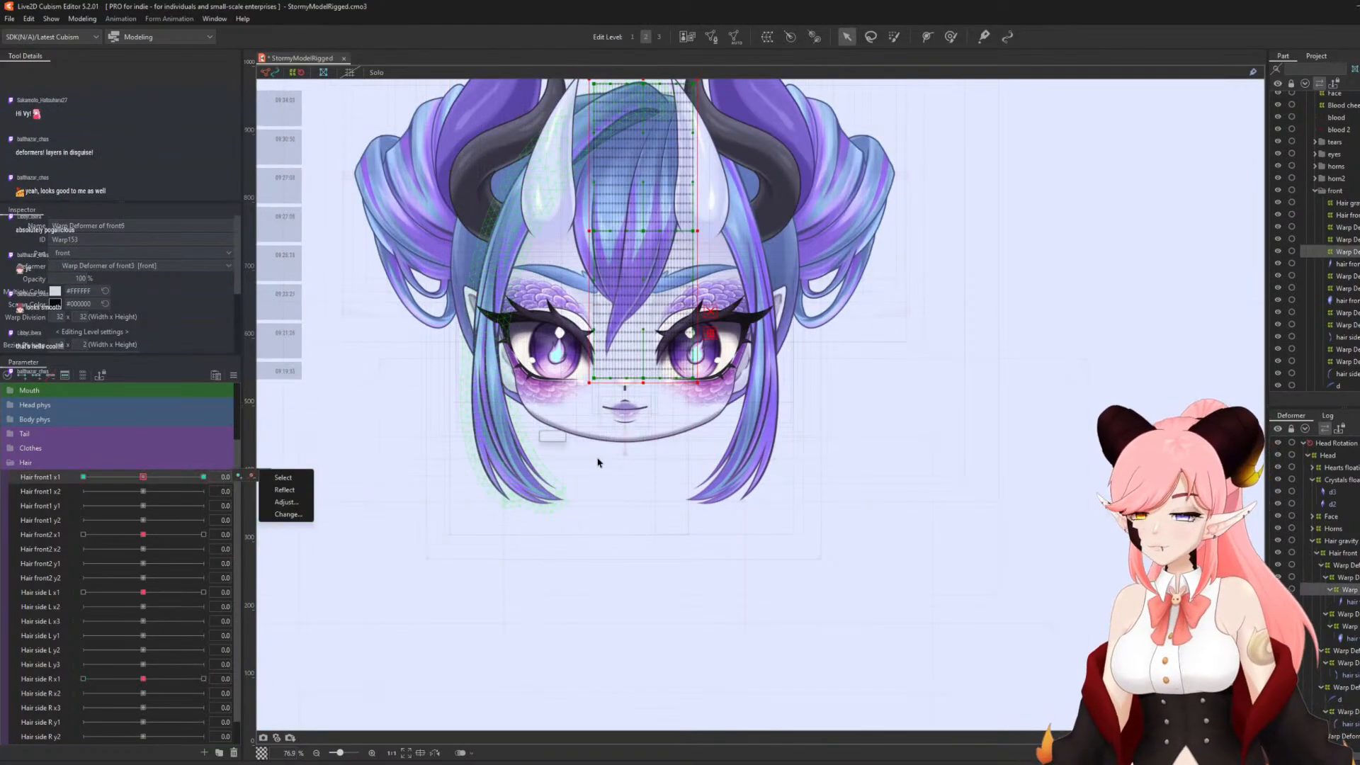
{"action": "scroll", "coordinate": [616, 470], "scroll_direction": "down", "scroll_amount": 2}
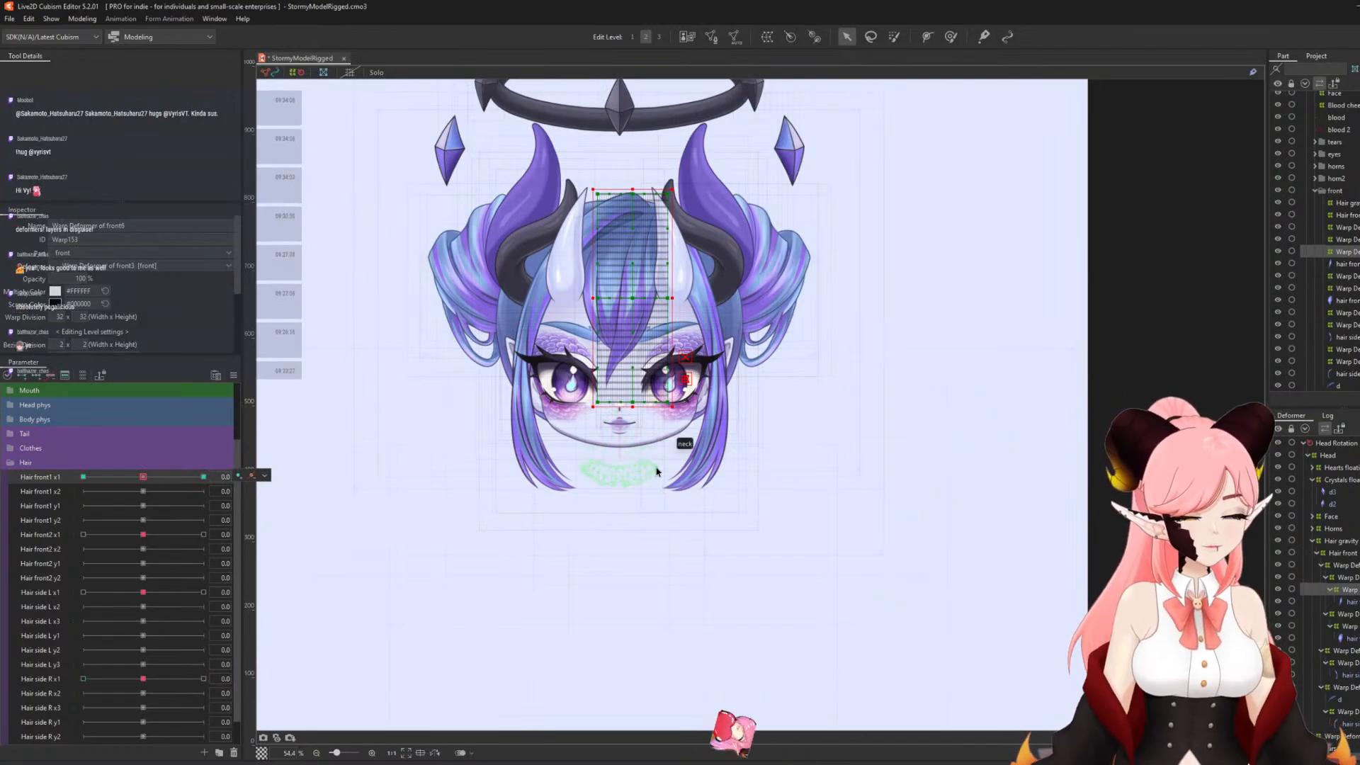
{"action": "scroll", "coordinate": [659, 225], "scroll_direction": "up", "scroll_amount": 2}
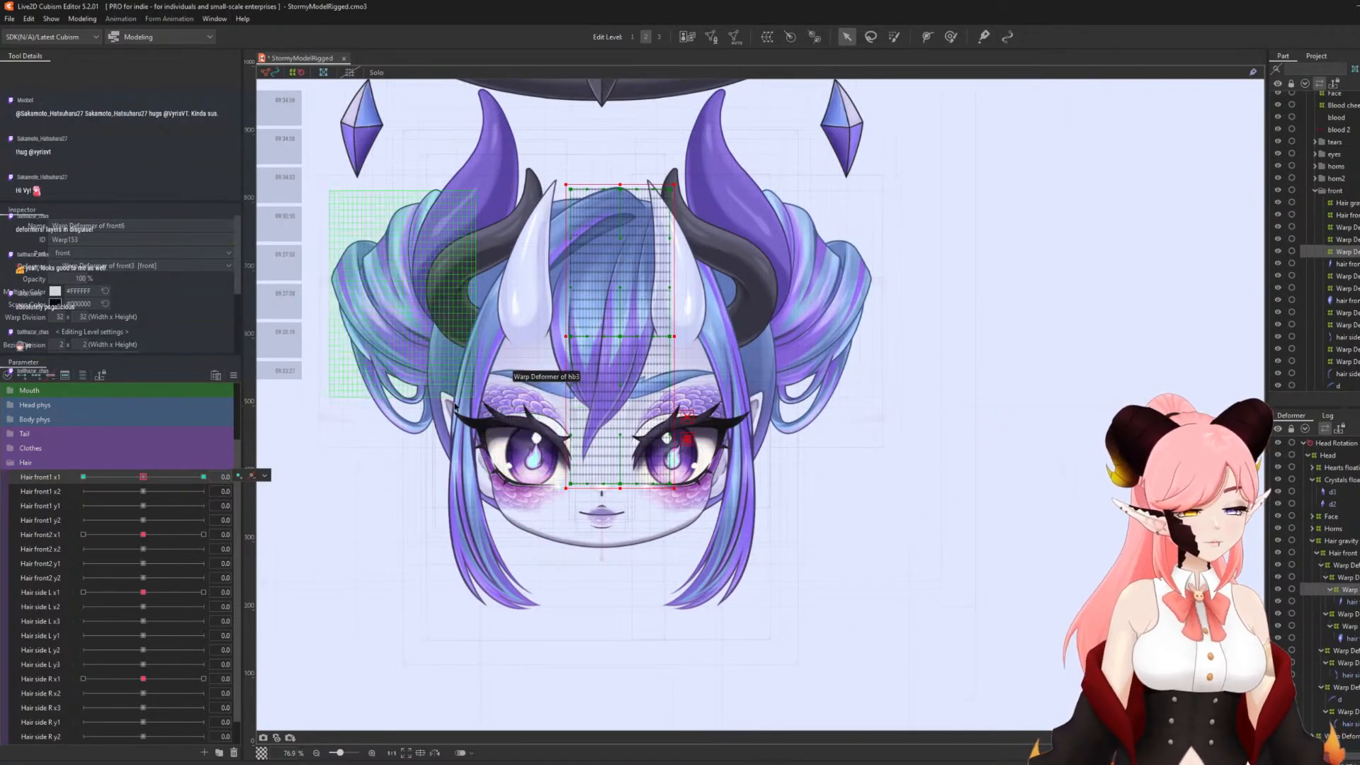
- At Hair front1 x1 value 30, bend the middle of the central bang's deformer slightly right with a four-point temporary deform path
{"action": "left_click", "coordinate": [198, 478]}
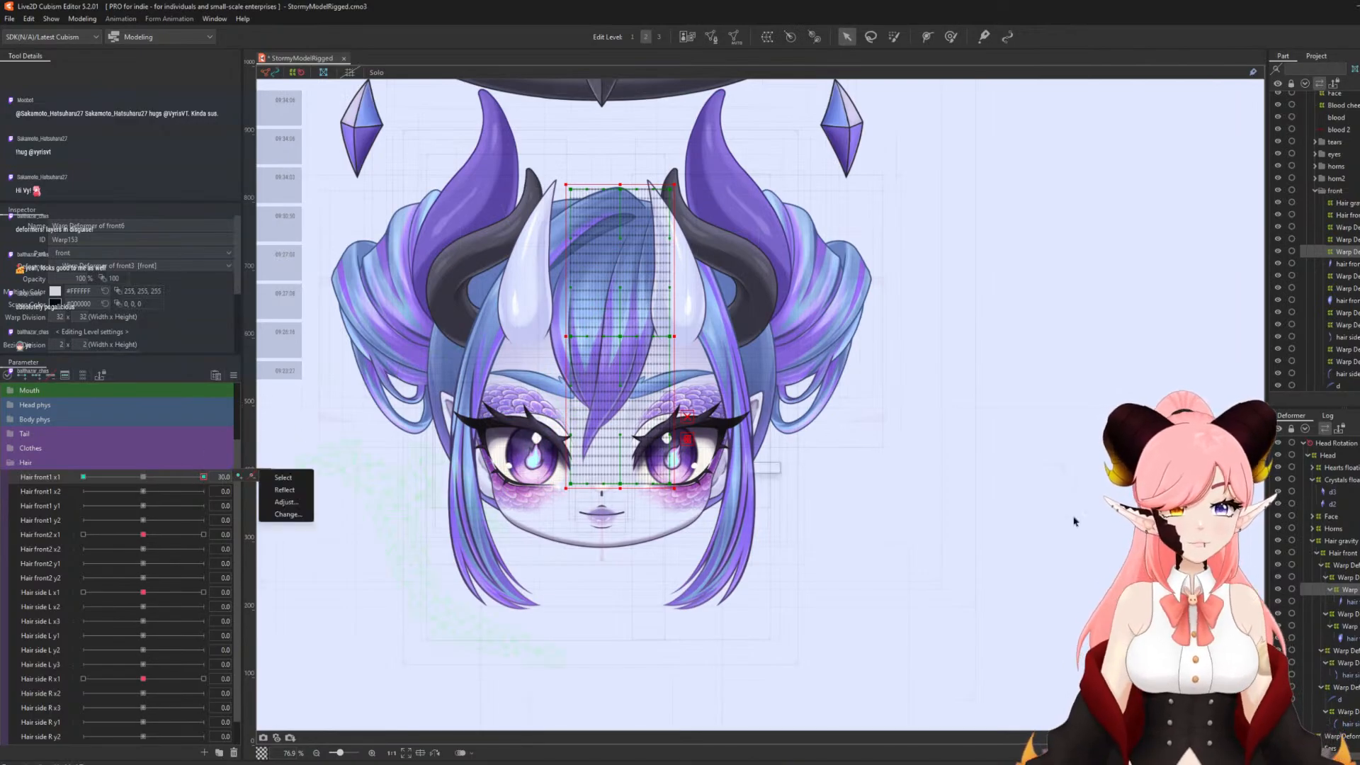
{"action": "key", "text": "t"}
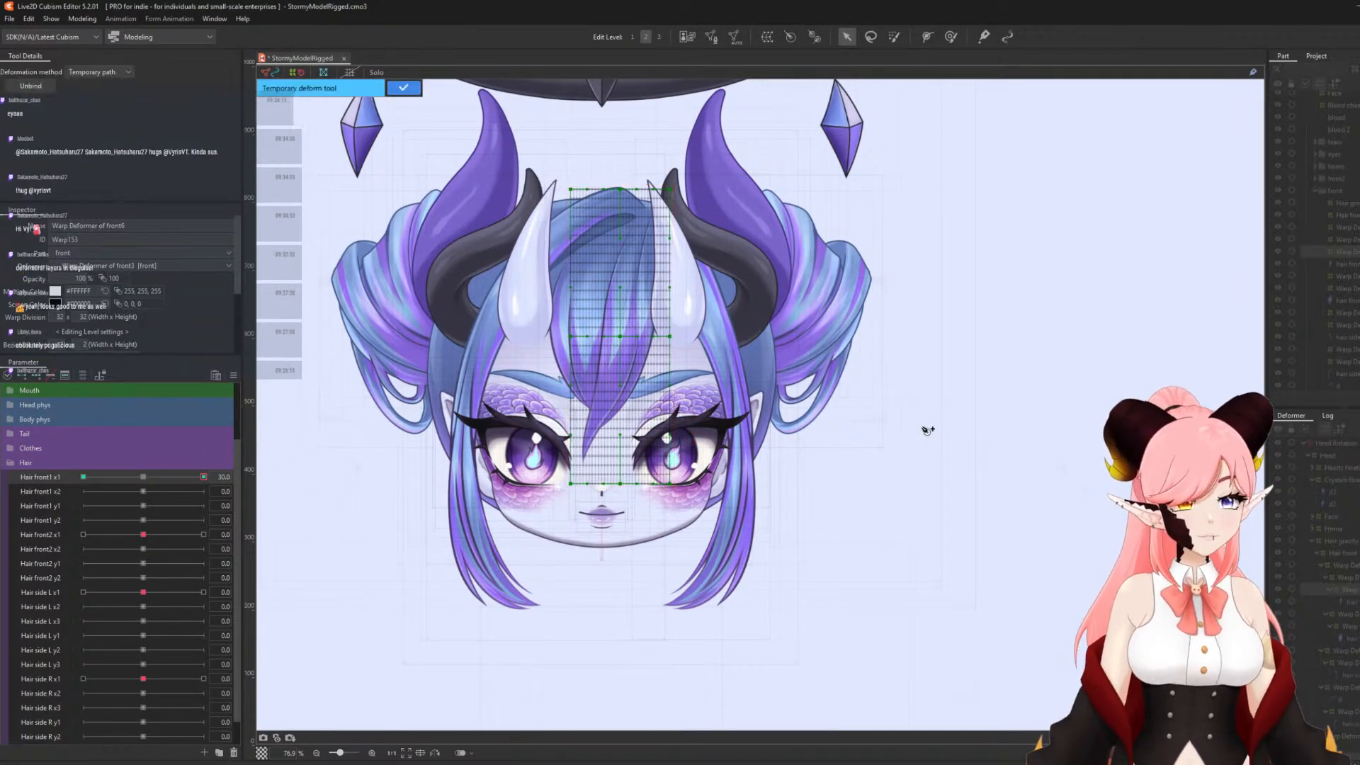
{"action": "left_click", "coordinate": [650, 163]}
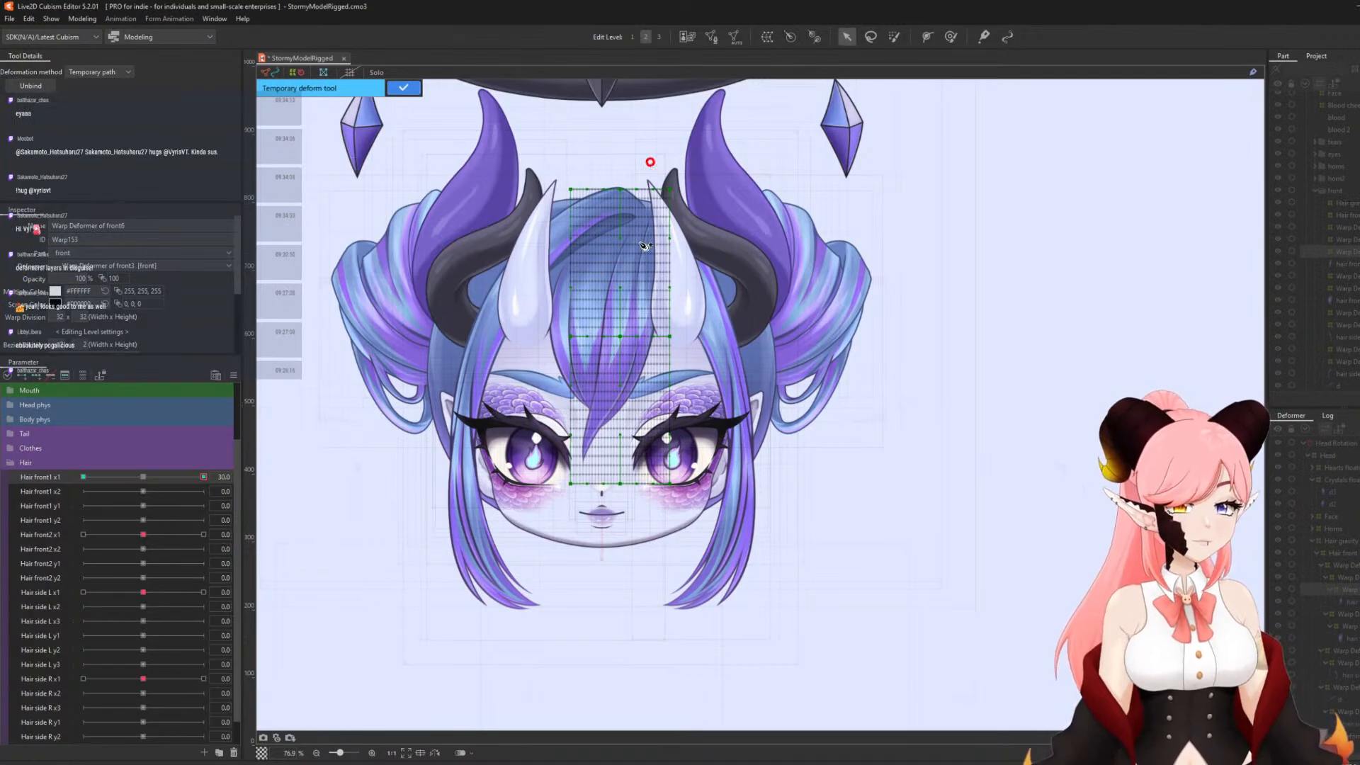
{"action": "left_click", "coordinate": [640, 239]}
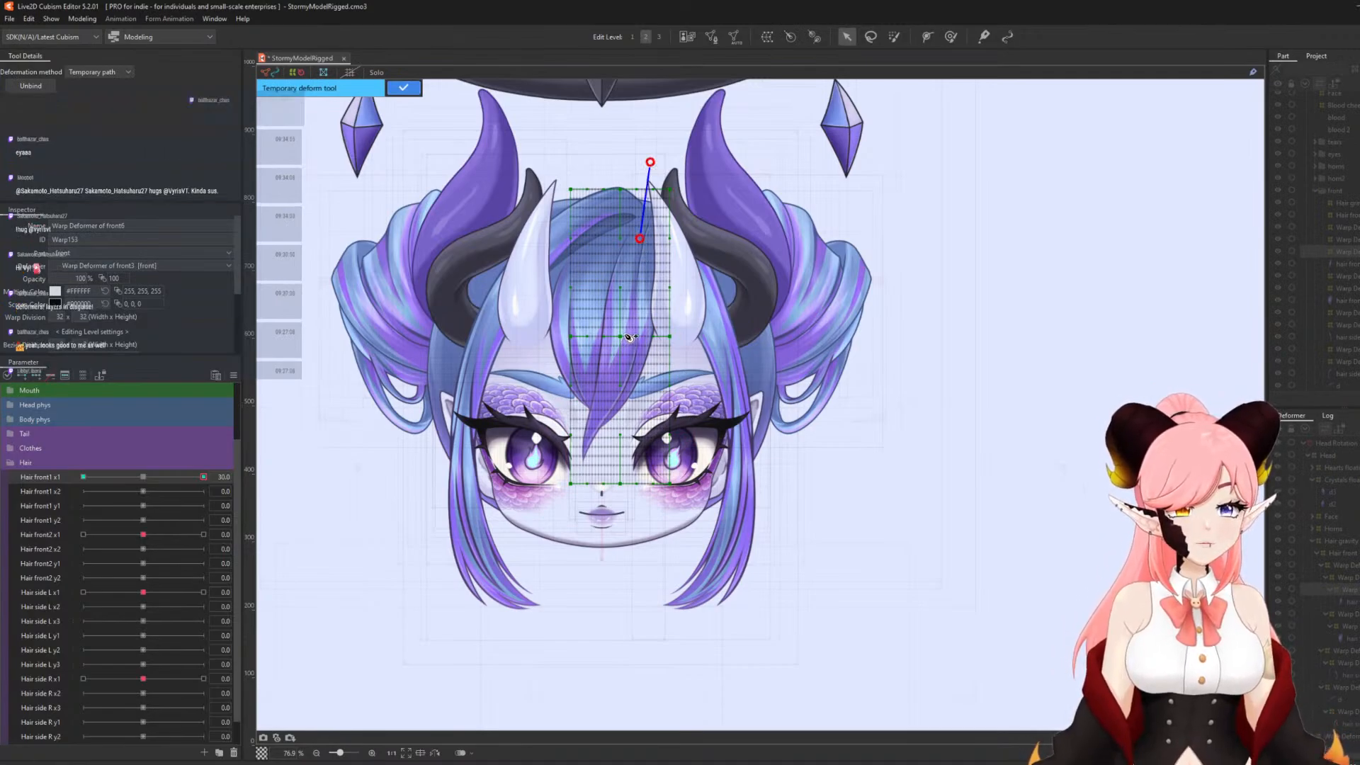
{"action": "left_click", "coordinate": [624, 333]}
{"action": "left_click", "coordinate": [593, 504]}
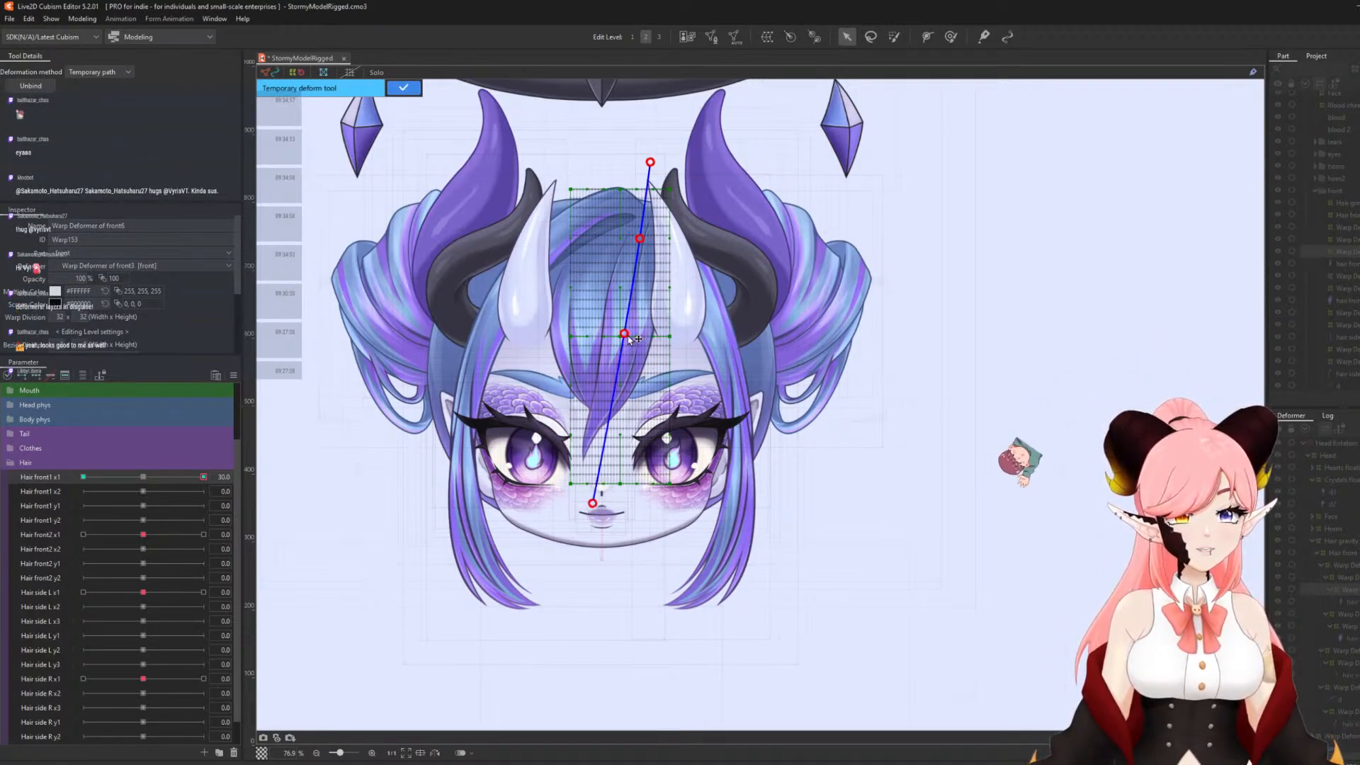
{"action": "left_click_drag", "start_coordinate": [624, 334], "coordinate": [634, 334]}
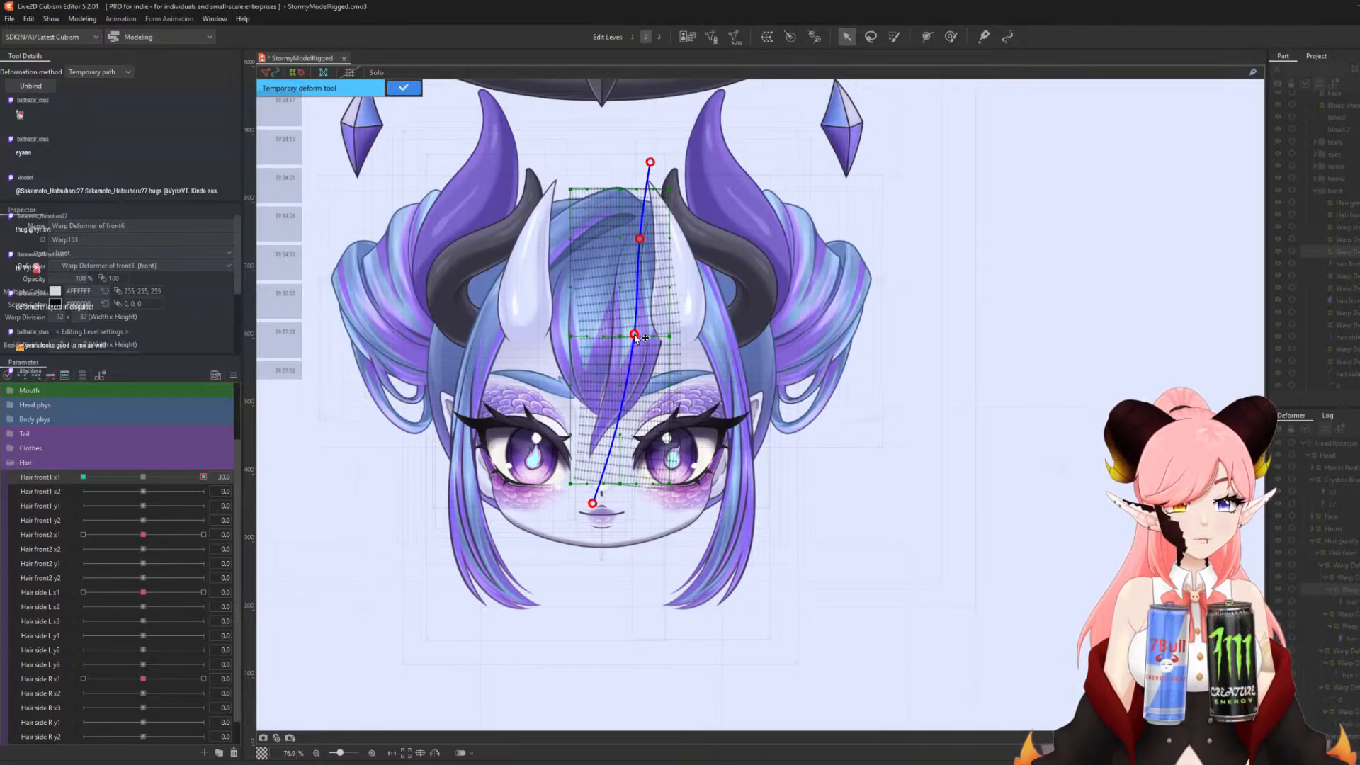
{"action": "left_click", "coordinate": [403, 87]}
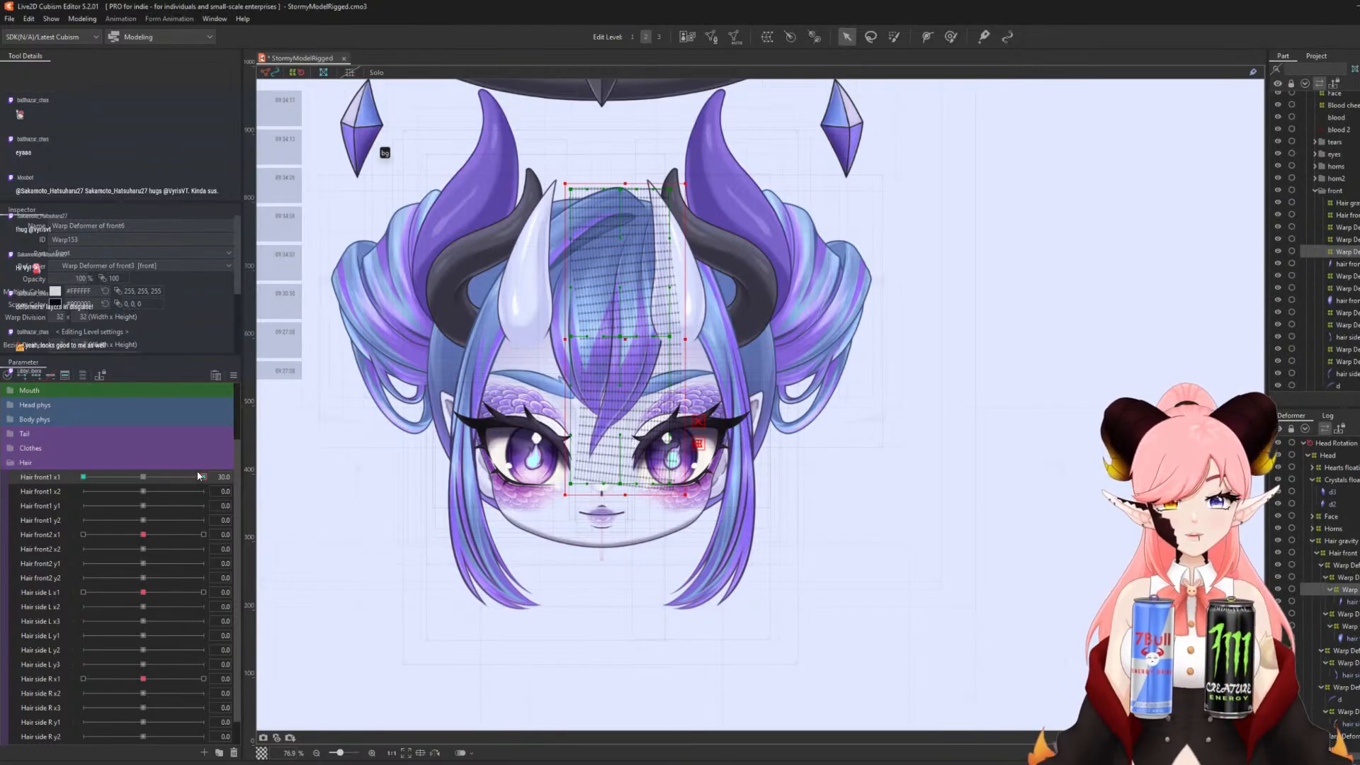
- At Hair front1 x1 value -30, bend the bang's middle slightly left with a four-point temporary path, then return the parameter to 0
{"action": "left_click_drag", "start_coordinate": [199, 477], "coordinate": [83, 477]}
{"action": "key", "text": "t"}
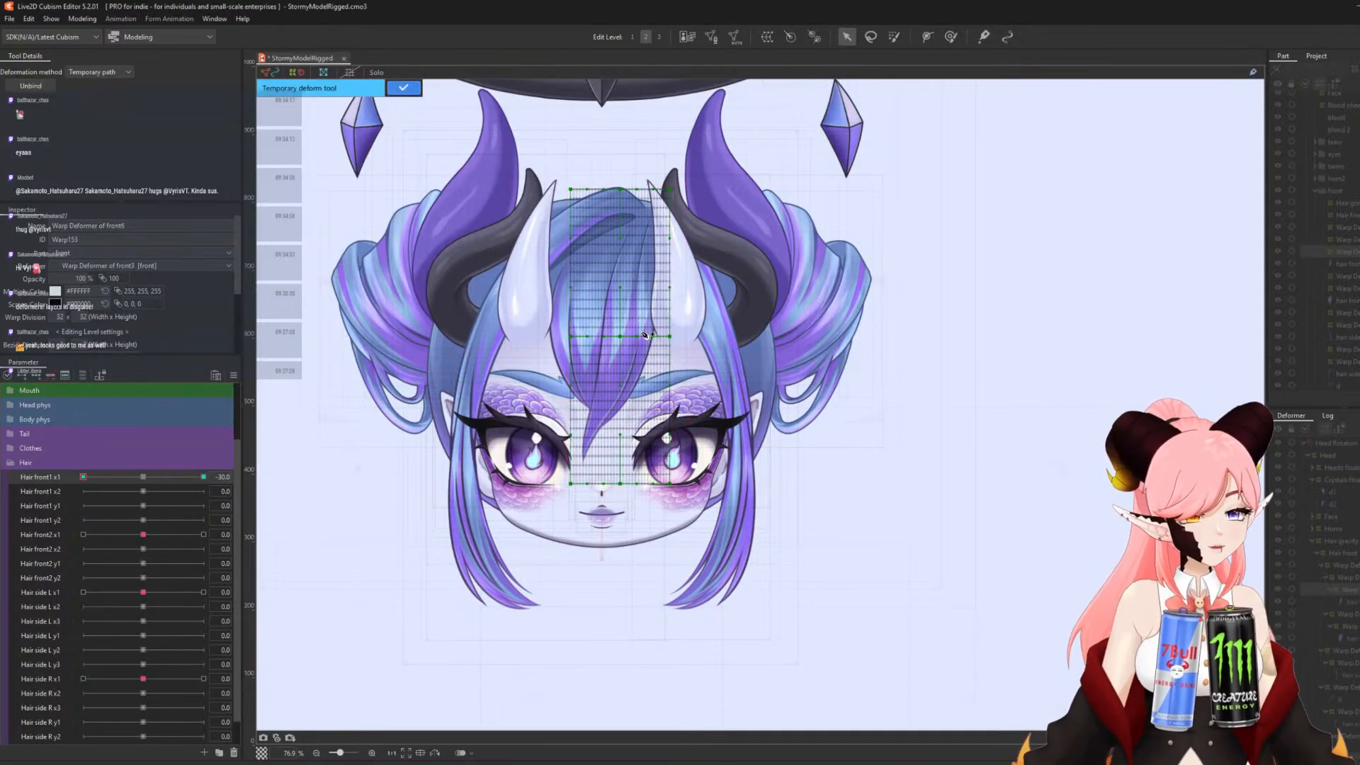
{"action": "left_click", "coordinate": [655, 161]}
{"action": "left_click", "coordinate": [641, 237]}
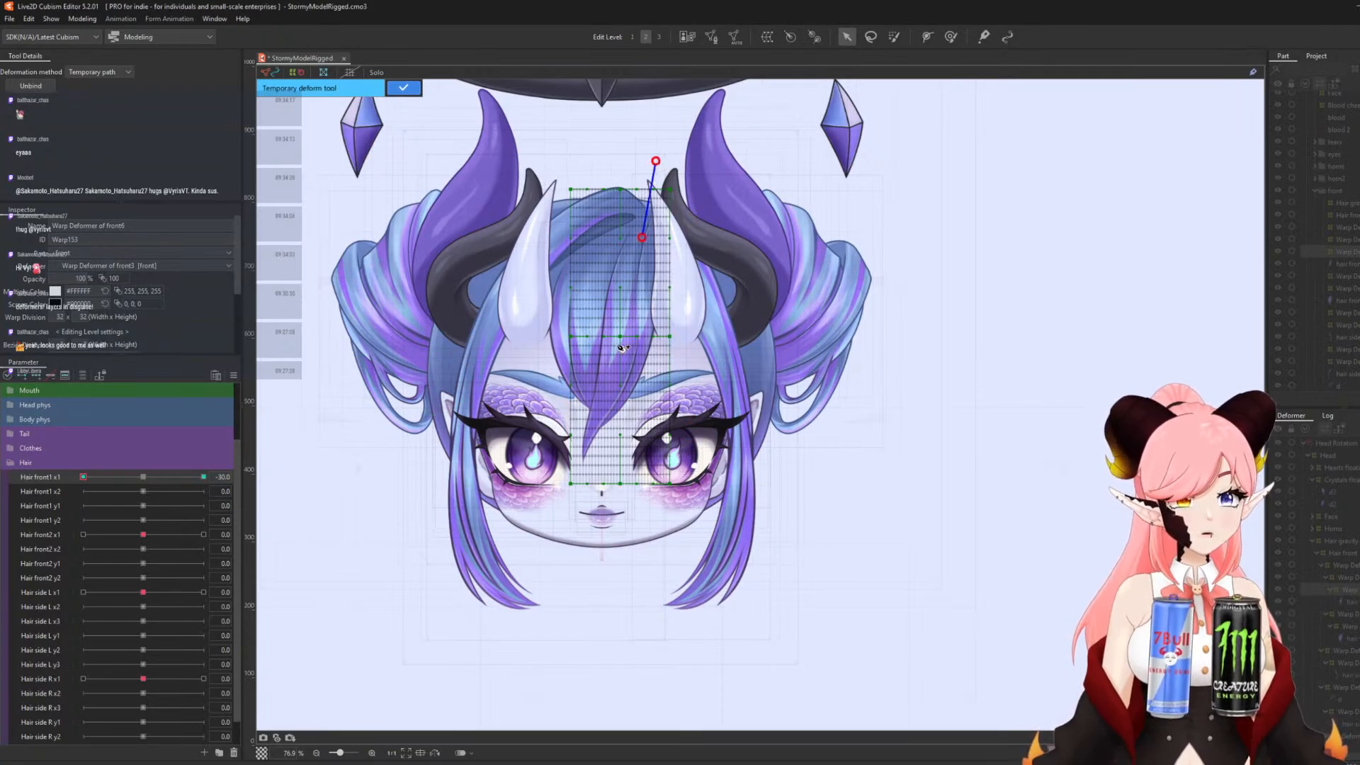
{"action": "left_click", "coordinate": [621, 336]}
{"action": "left_click", "coordinate": [596, 504]}
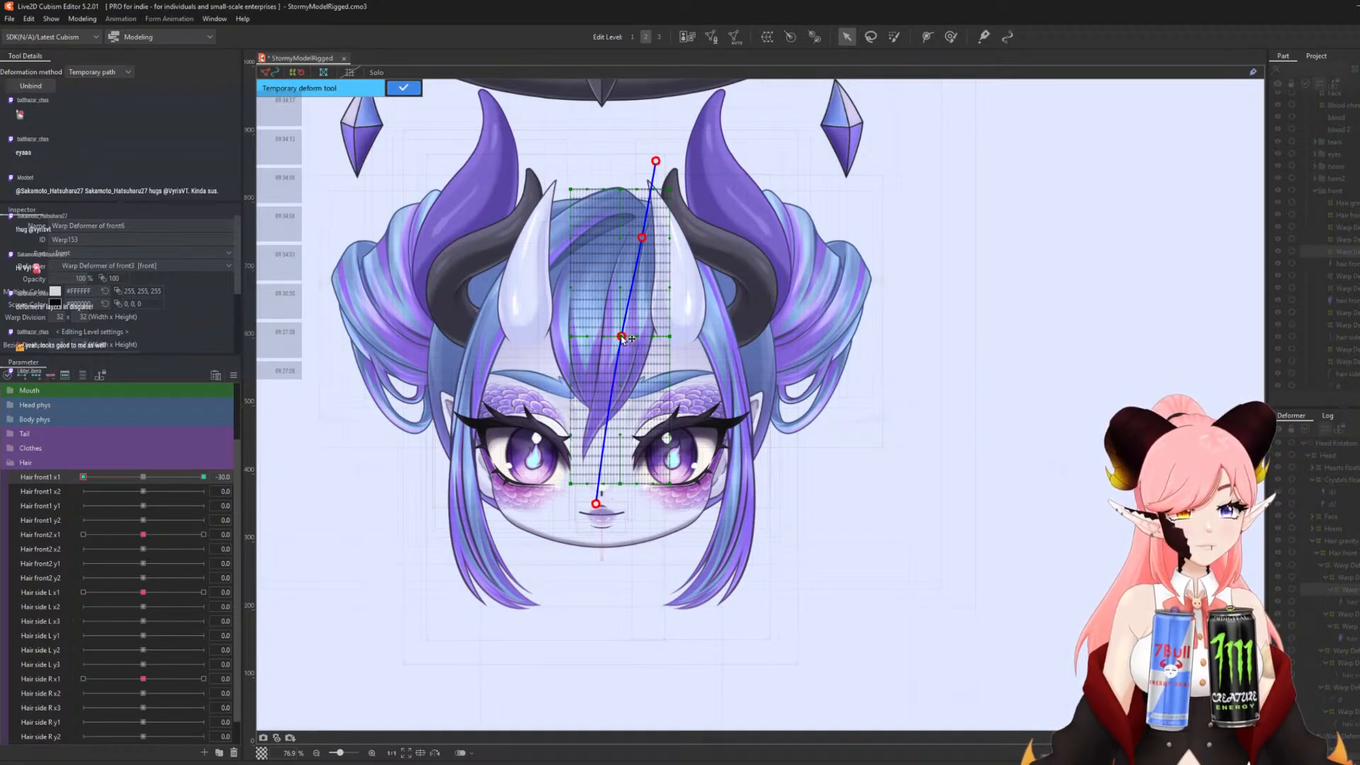
{"action": "left_click_drag", "start_coordinate": [621, 336], "coordinate": [613, 337]}
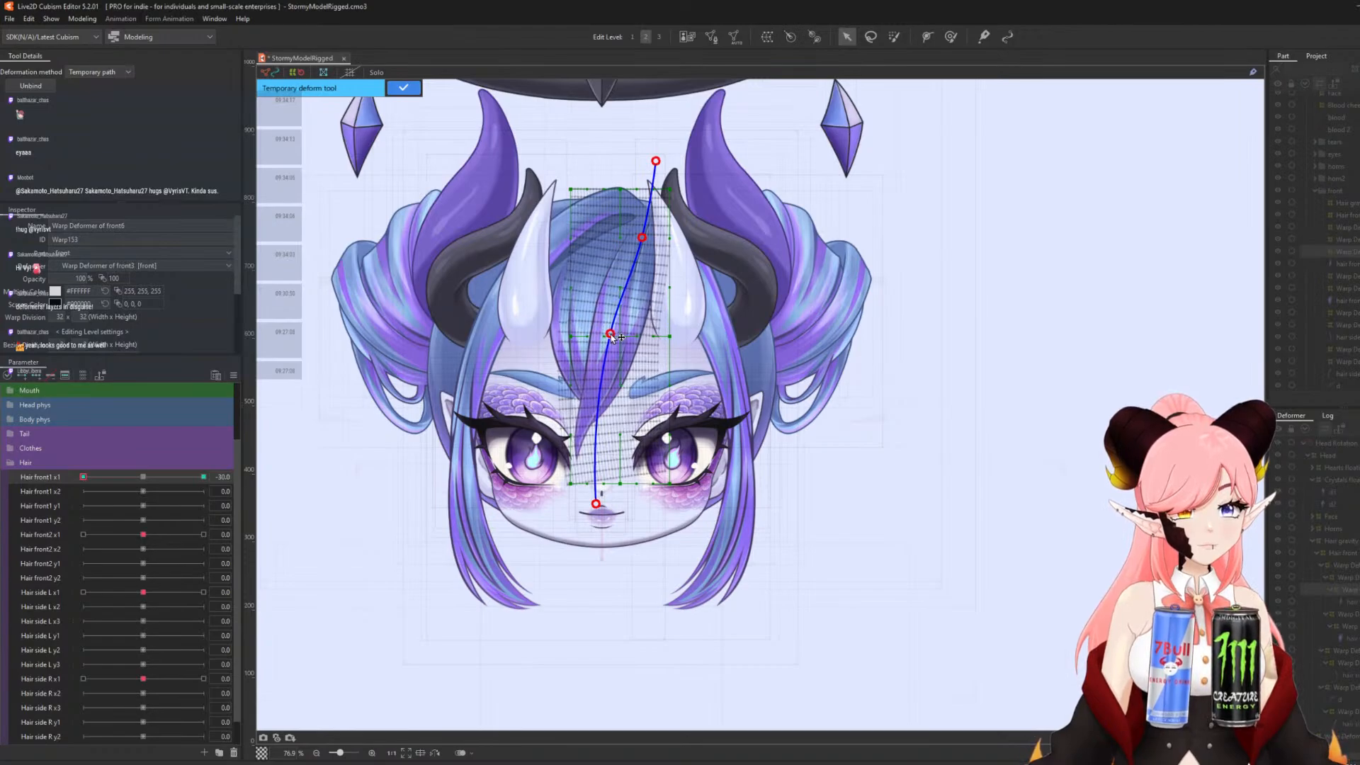
{"action": "left_click", "coordinate": [397, 86]}
{"action": "left_click_drag", "start_coordinate": [82, 477], "coordinate": [51, 498]}
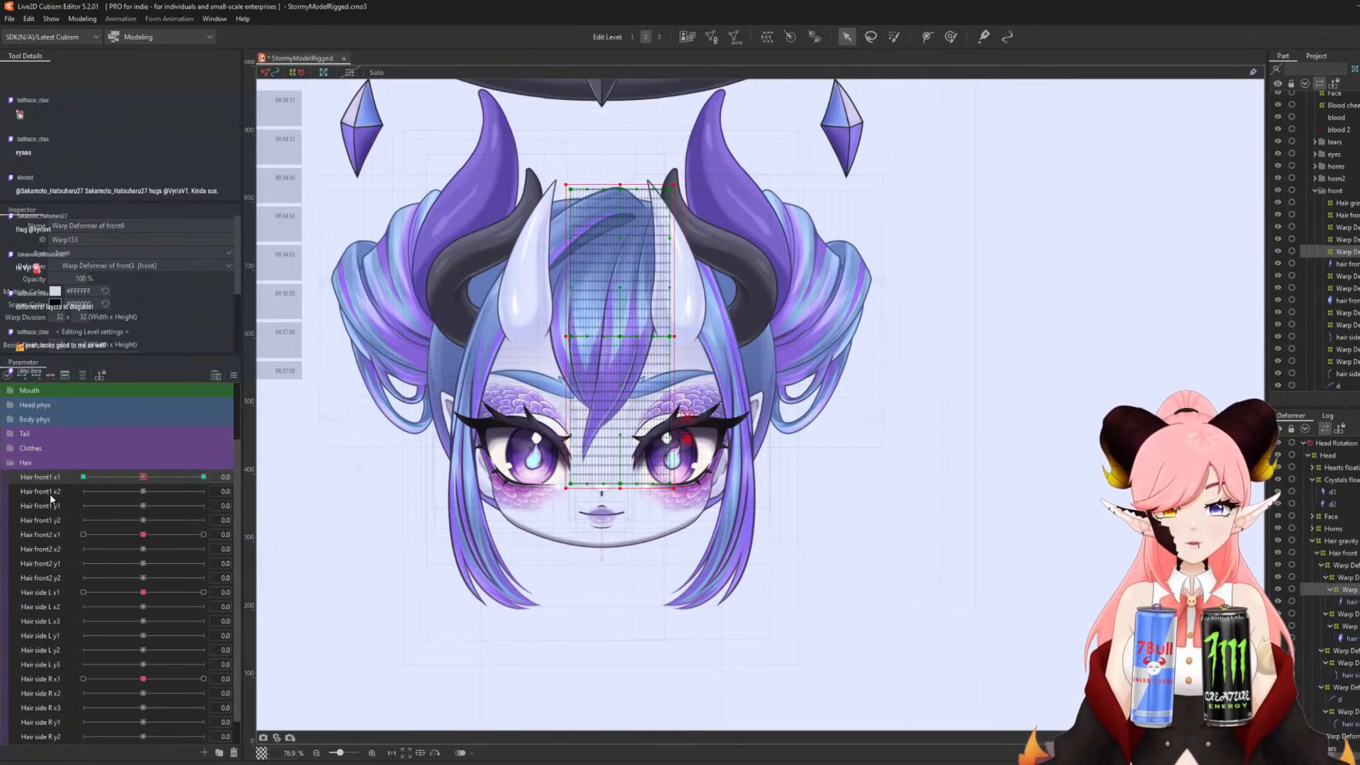
- Add three keys on Hair front1 x2 and, at value 30, swing the bang's tip right with a four-point temporary deform path
{"action": "left_click", "coordinate": [203, 491]}
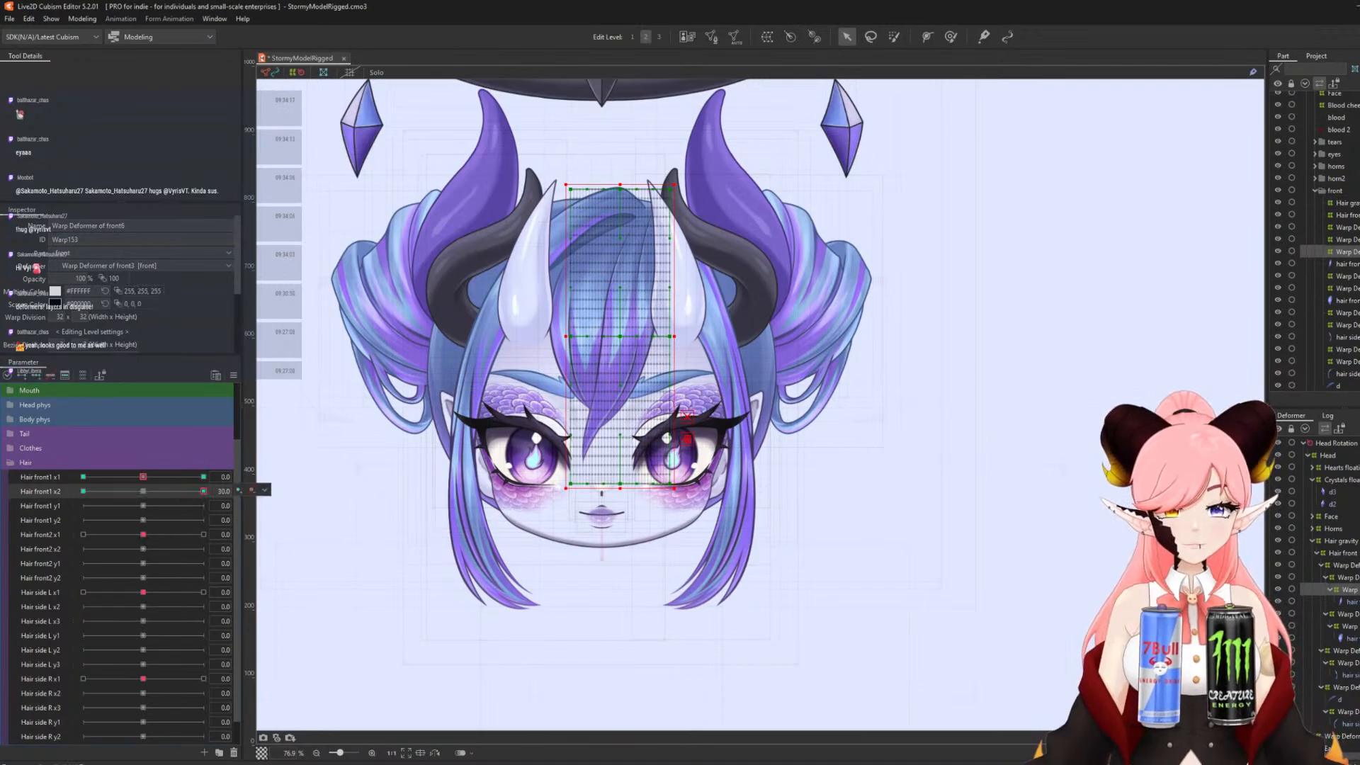
{"action": "key", "text": "t"}
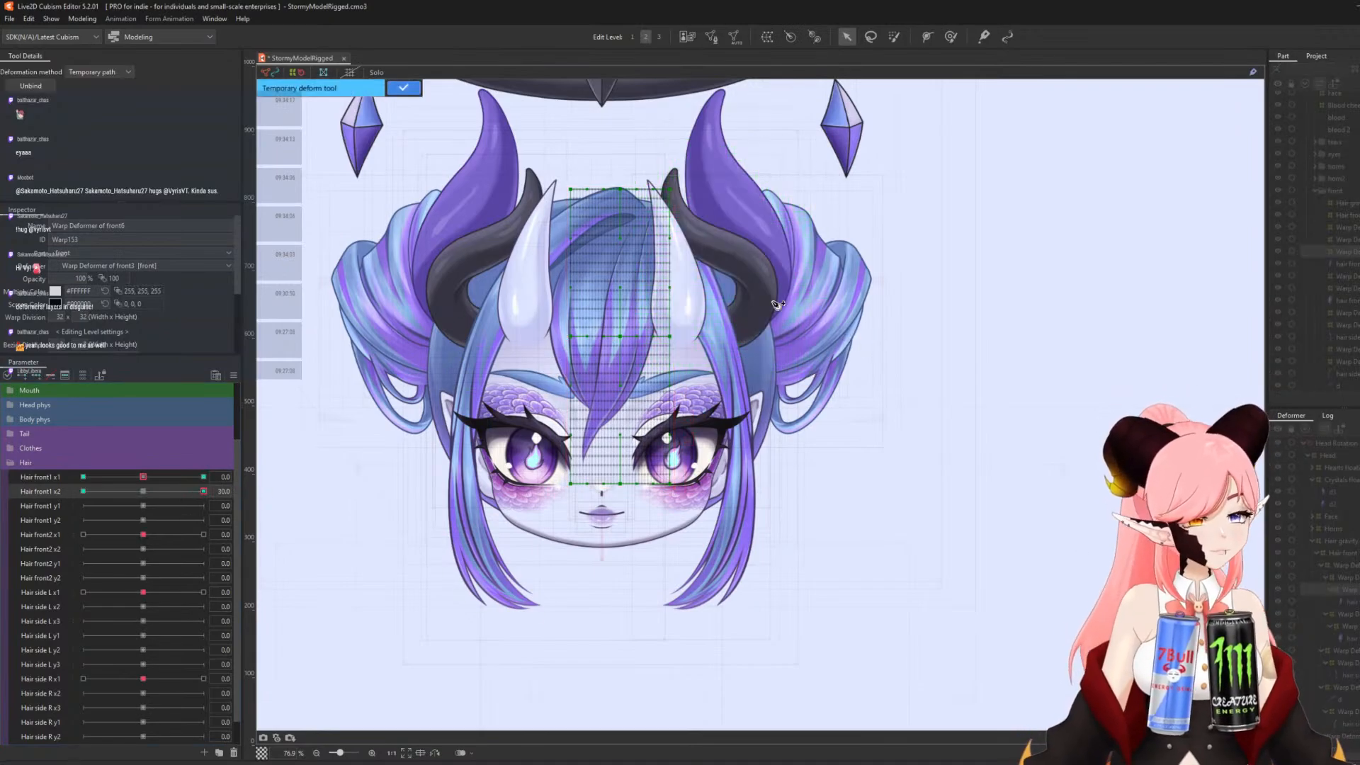
{"action": "left_click", "coordinate": [658, 159]}
{"action": "left_click", "coordinate": [642, 235]}
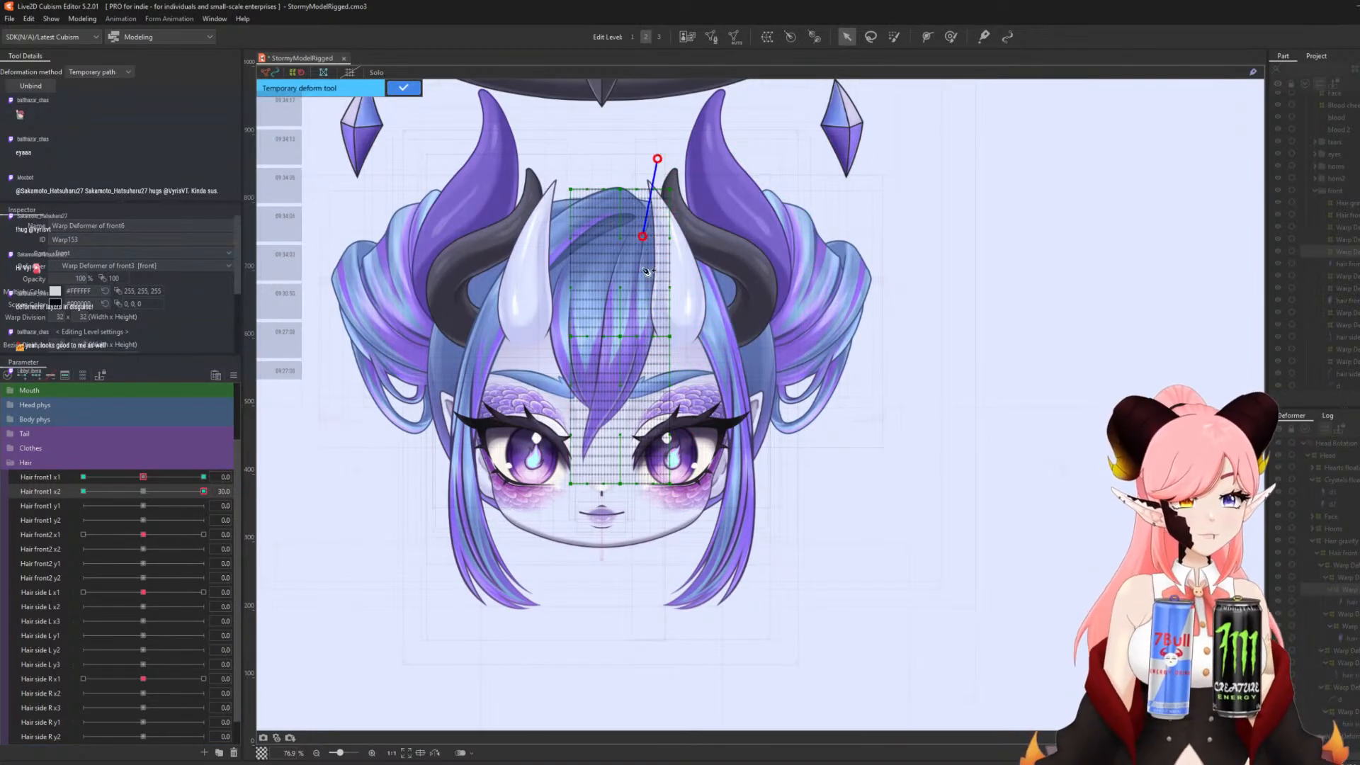
{"action": "left_click", "coordinate": [624, 340]}
{"action": "left_click_drag", "start_coordinate": [584, 510], "coordinate": [657, 509]}
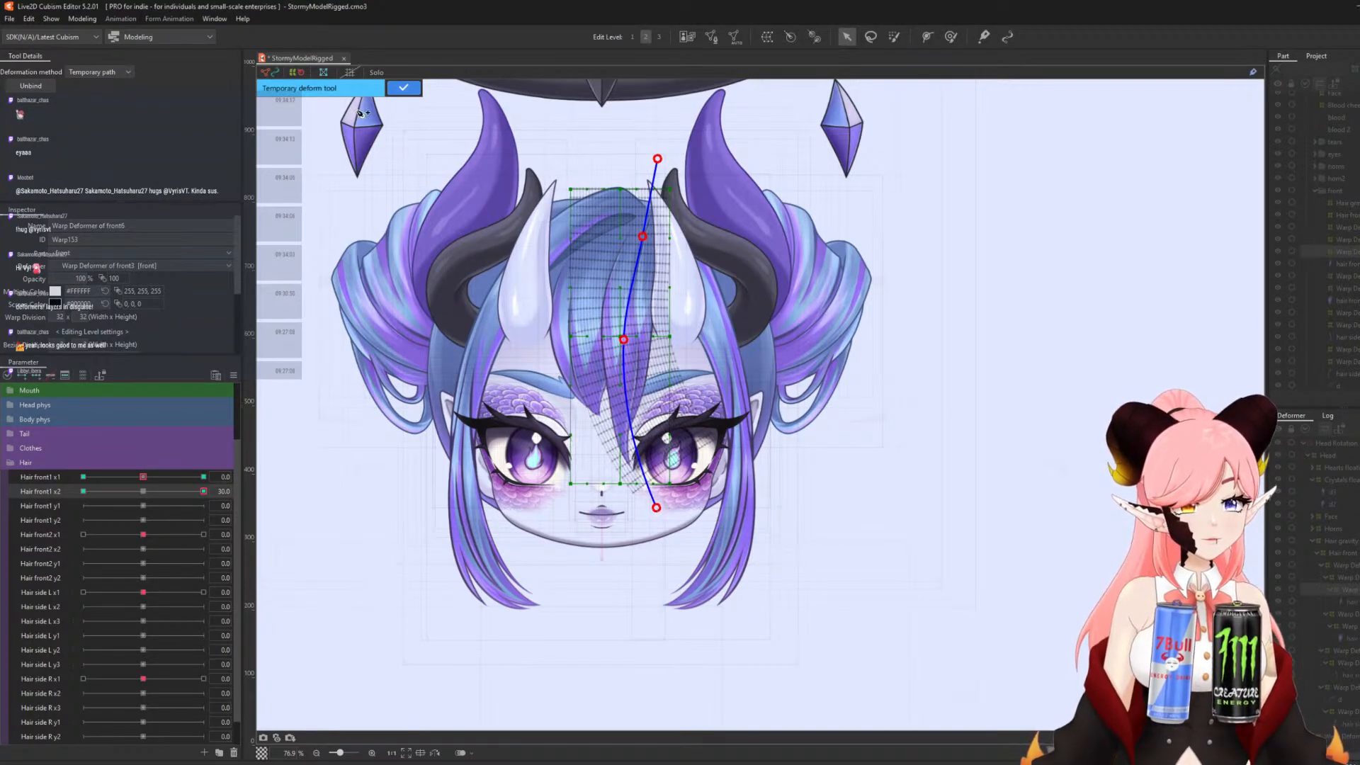
{"action": "left_click", "coordinate": [419, 88]}
- At Hair front1 x2 value -30, swing the bang's tip left with a four-point temporary deform path, then return the parameter to 0
{"action": "left_click", "coordinate": [83, 491]}
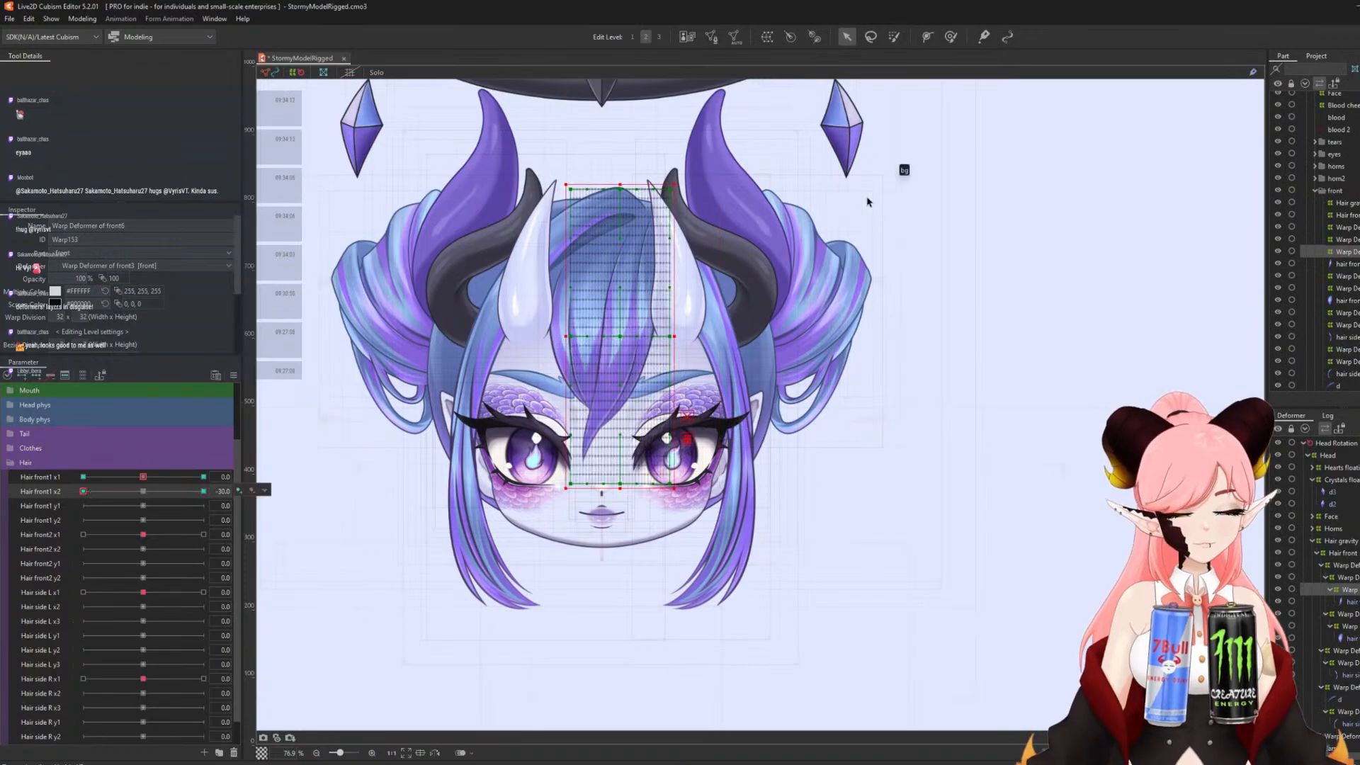
{"action": "left_click", "coordinate": [655, 160]}
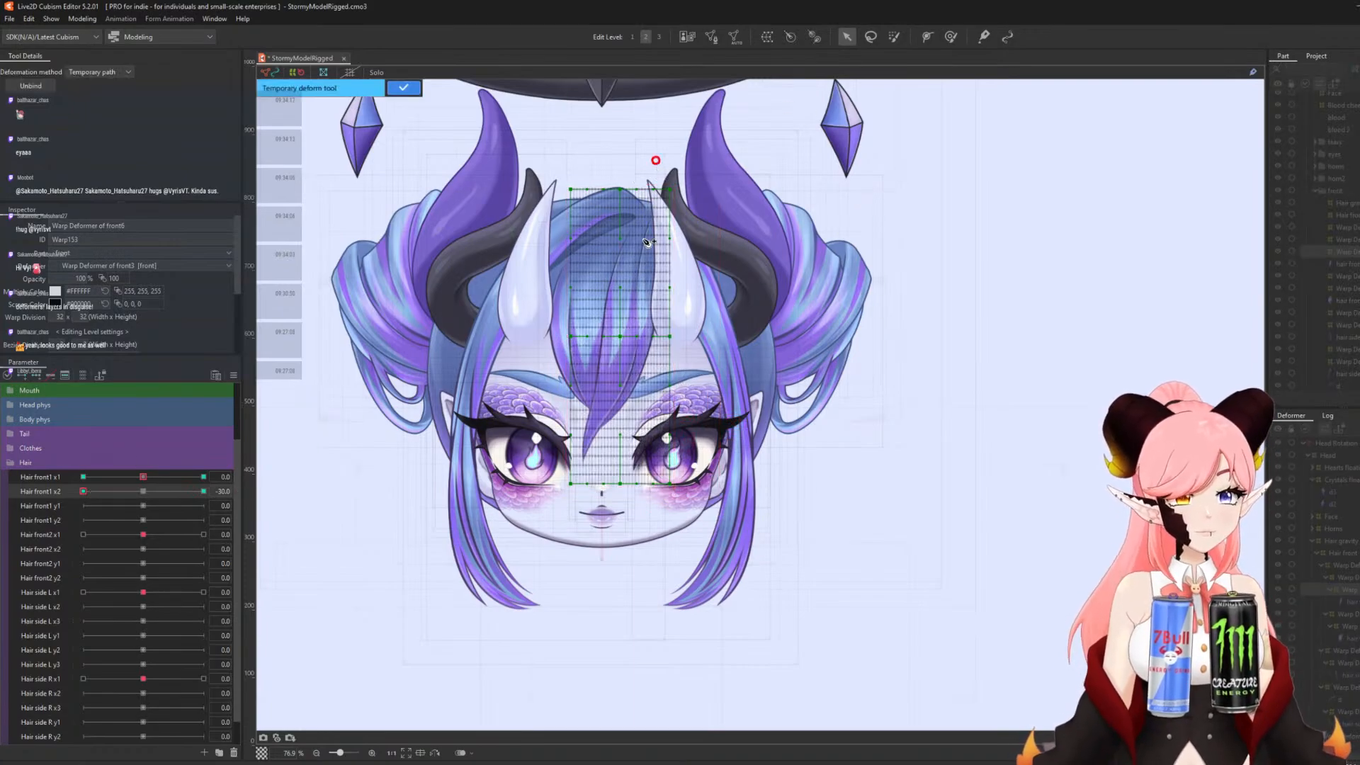
{"action": "left_click", "coordinate": [644, 227]}
{"action": "left_click", "coordinate": [621, 336]}
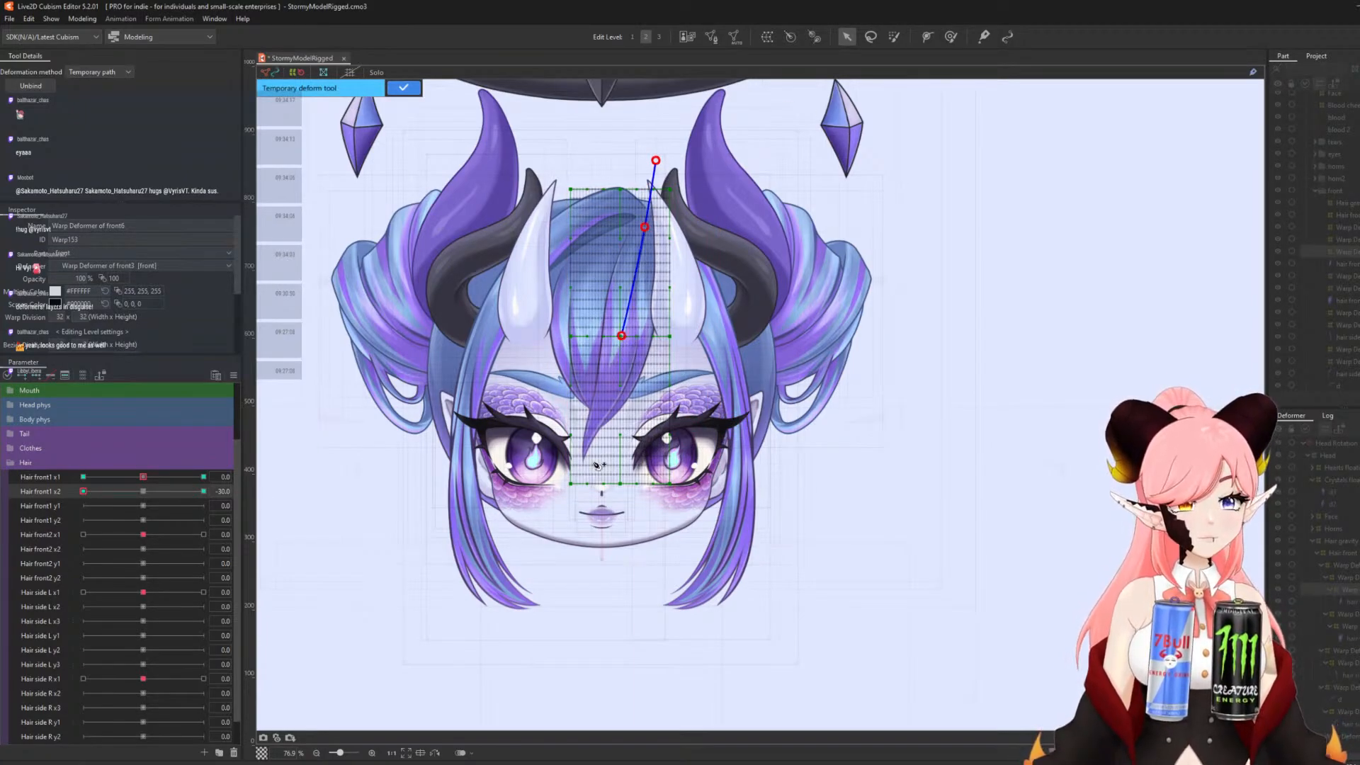
{"action": "left_click", "coordinate": [582, 506]}
{"action": "left_click_drag", "start_coordinate": [582, 506], "coordinate": [524, 469]}
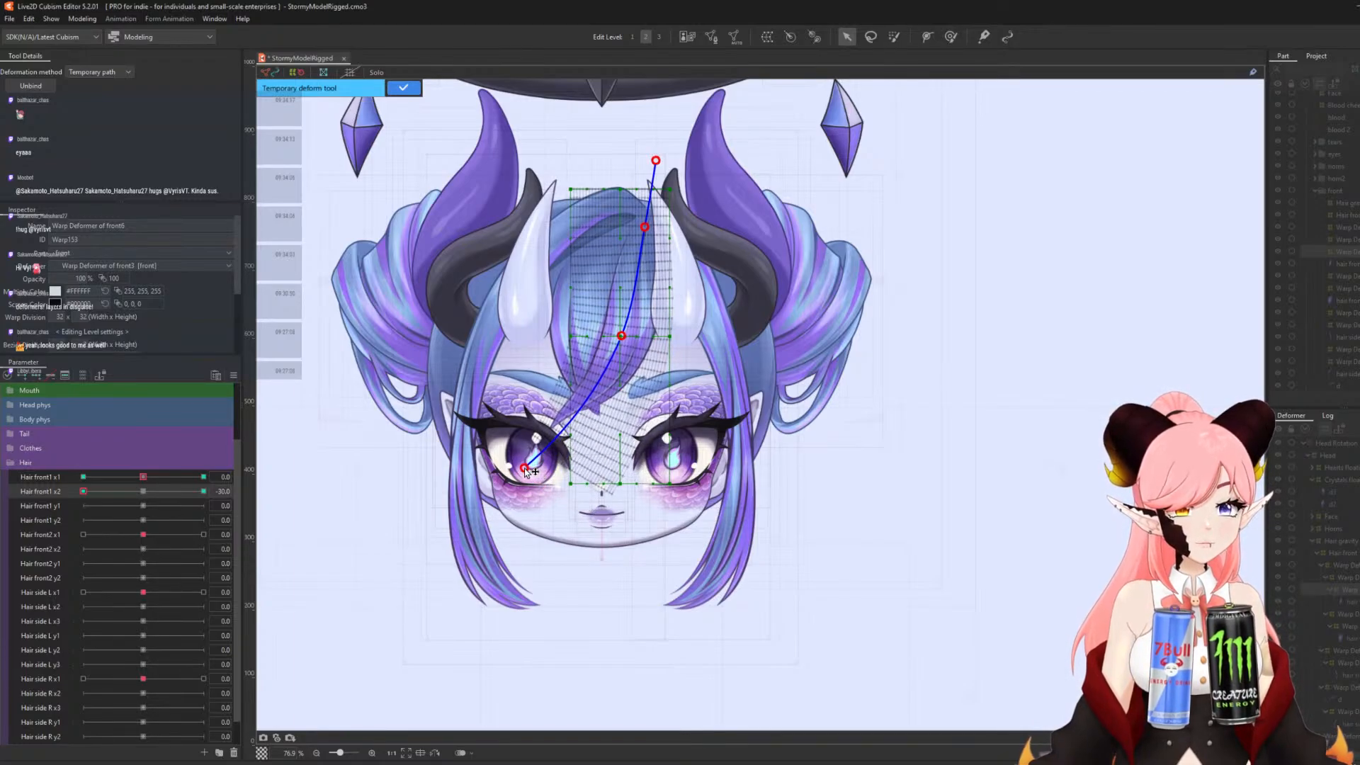
{"action": "left_click", "coordinate": [403, 87]}
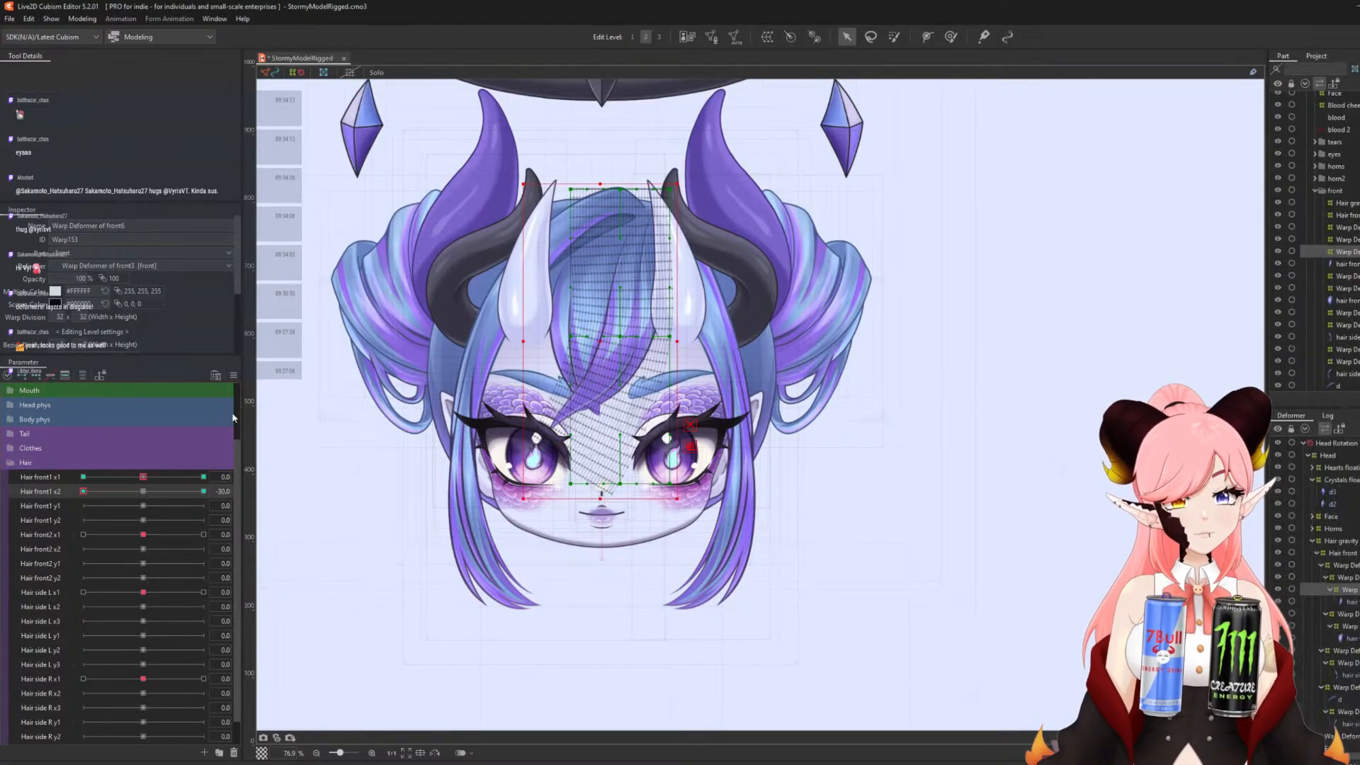
{"action": "left_click", "coordinate": [143, 491]}
- Apply Ellipse interpolation to Hair front1 x2, adjust its number of interpolation points, and test the parameter's motion
{"action": "left_click", "coordinate": [233, 375]}
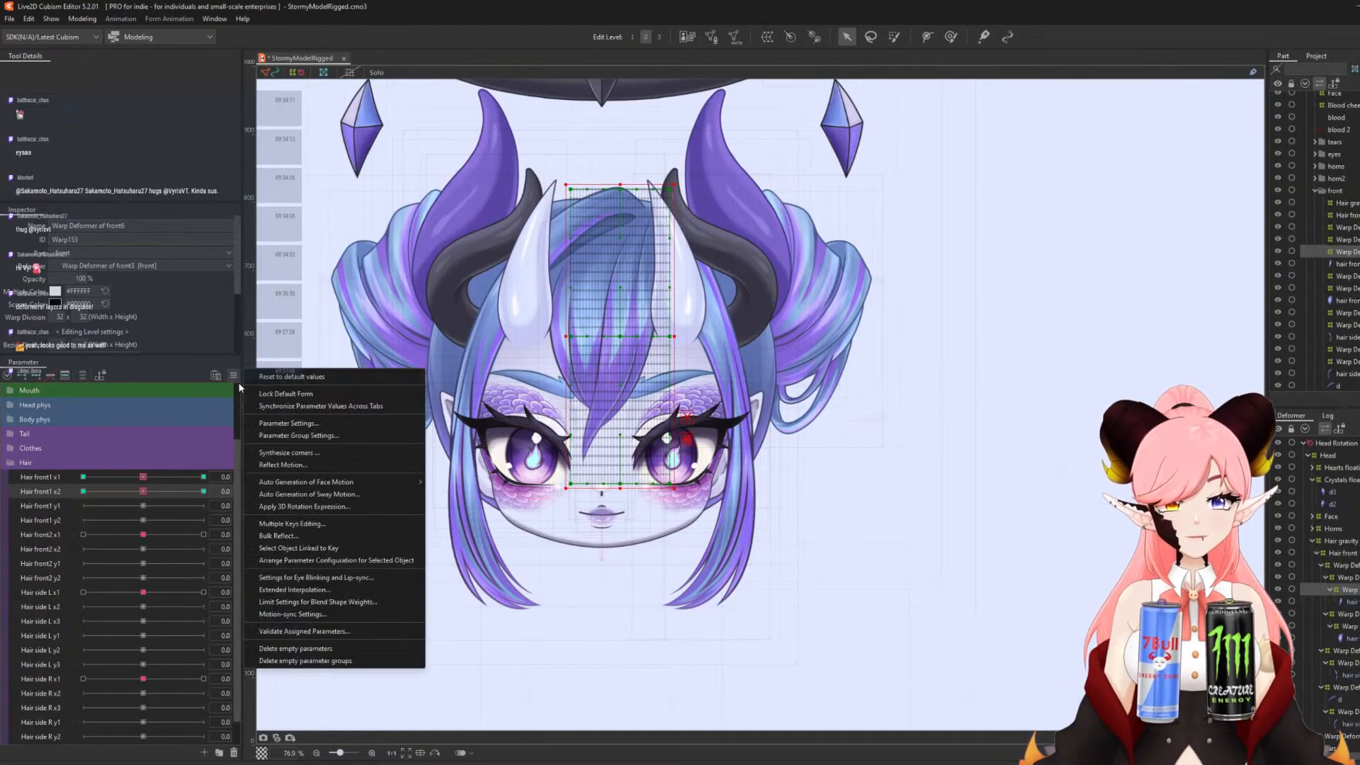
{"action": "left_click", "coordinate": [309, 591]}
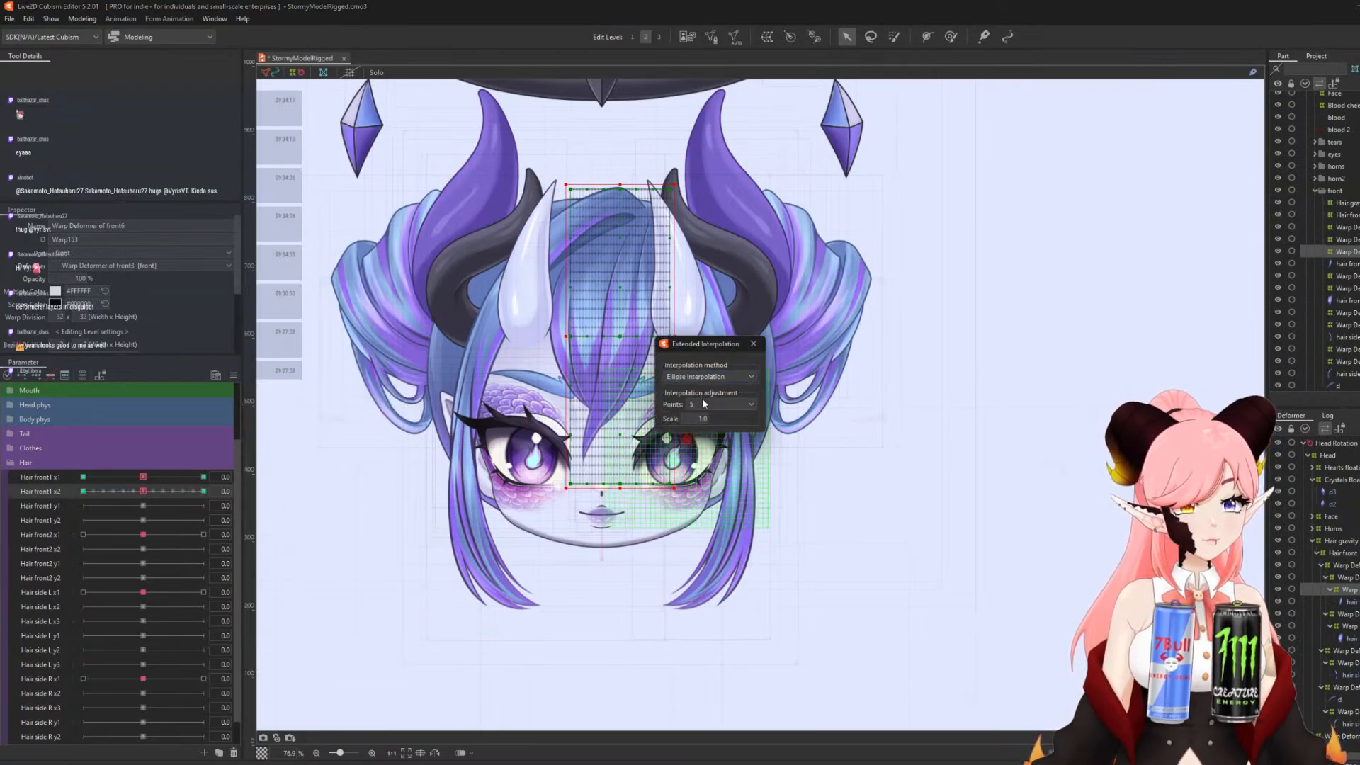
{"action": "left_click", "coordinate": [702, 398]}
{"action": "left_click", "coordinate": [698, 439]}
{"action": "left_click", "coordinate": [753, 344]}
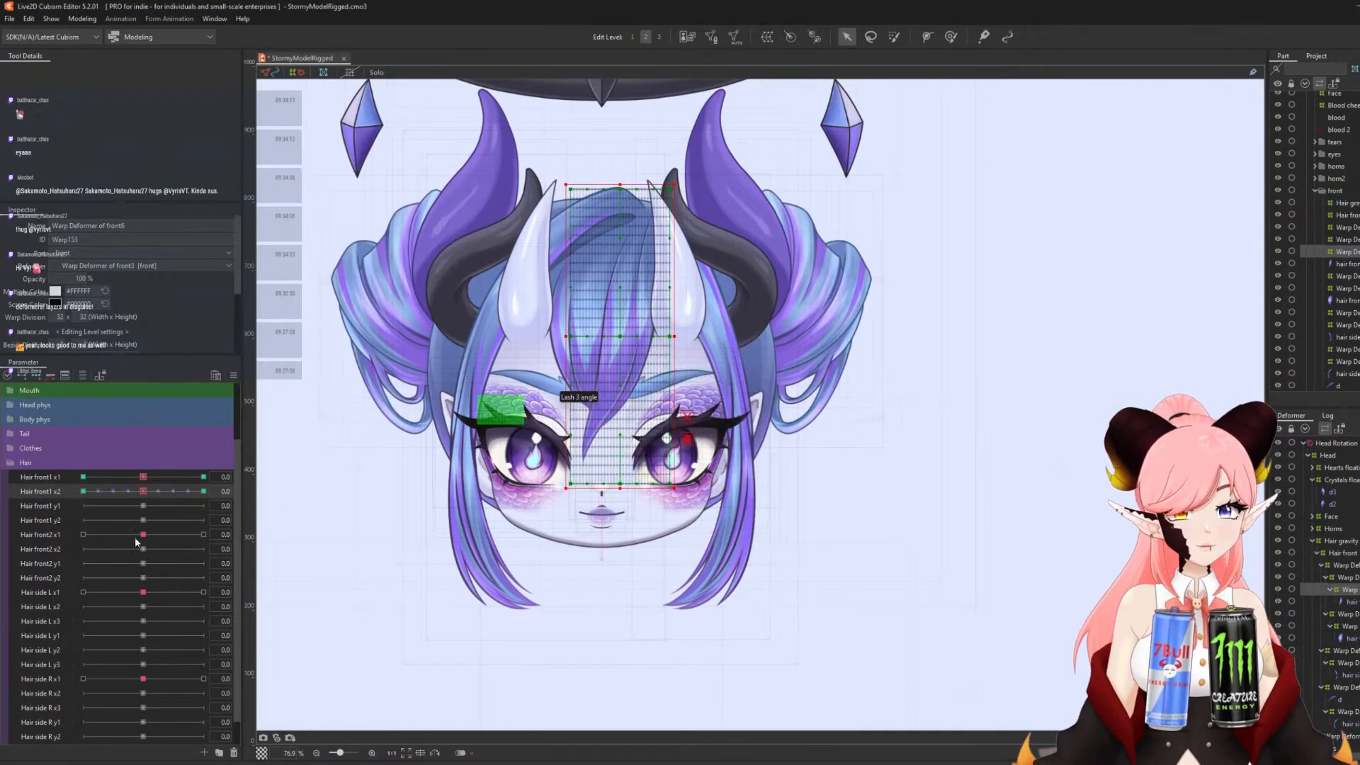
{"action": "mouse_move", "coordinate": [143, 491]}
{"action": "left_mouse_down"}
{"action": "mouse_move", "coordinate": [204, 492]}
{"action": "mouse_move", "coordinate": [134, 494]}
{"action": "left_mouse_up"}
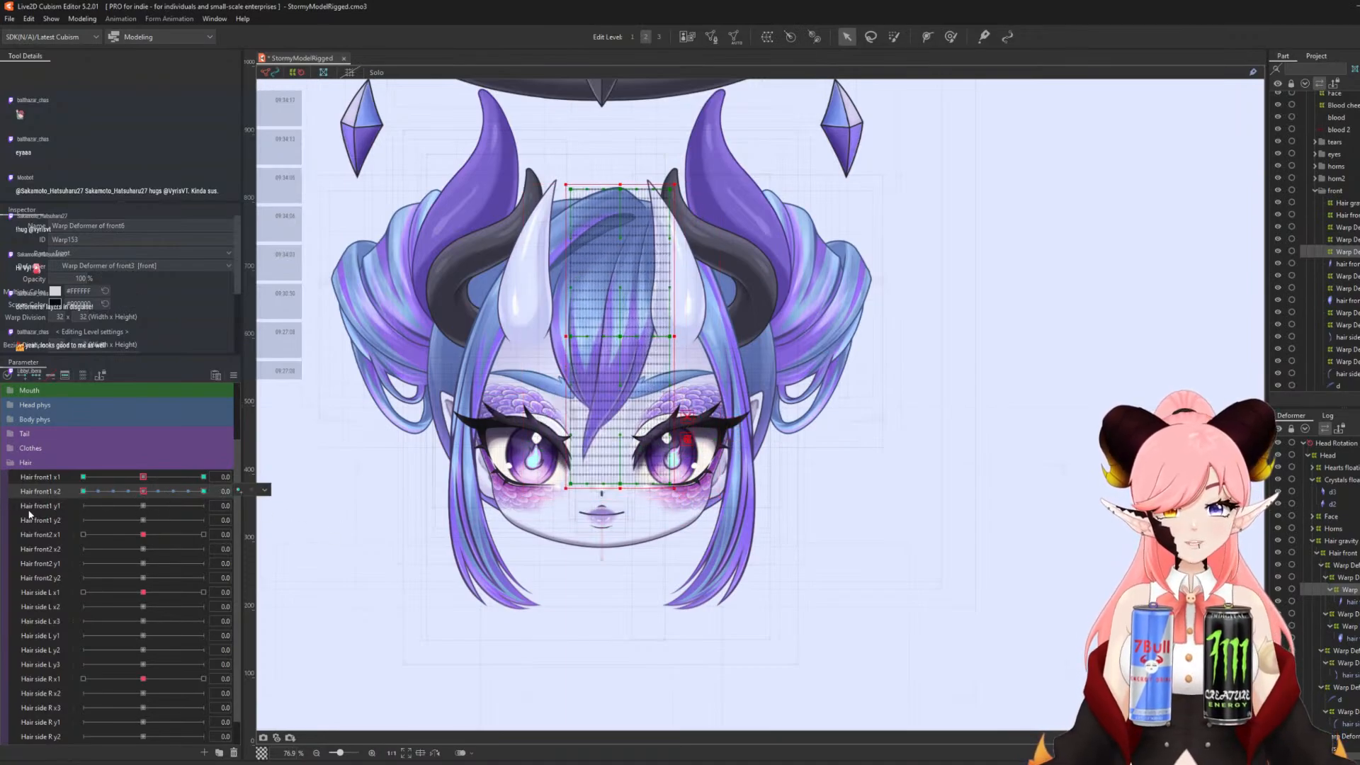
- Add three keys on Hair front1 y1 and, at value 30, shift the bang's middle up and slightly right with a four-point temporary path
{"action": "left_click", "coordinate": [37, 375]}
{"action": "left_click", "coordinate": [203, 506]}
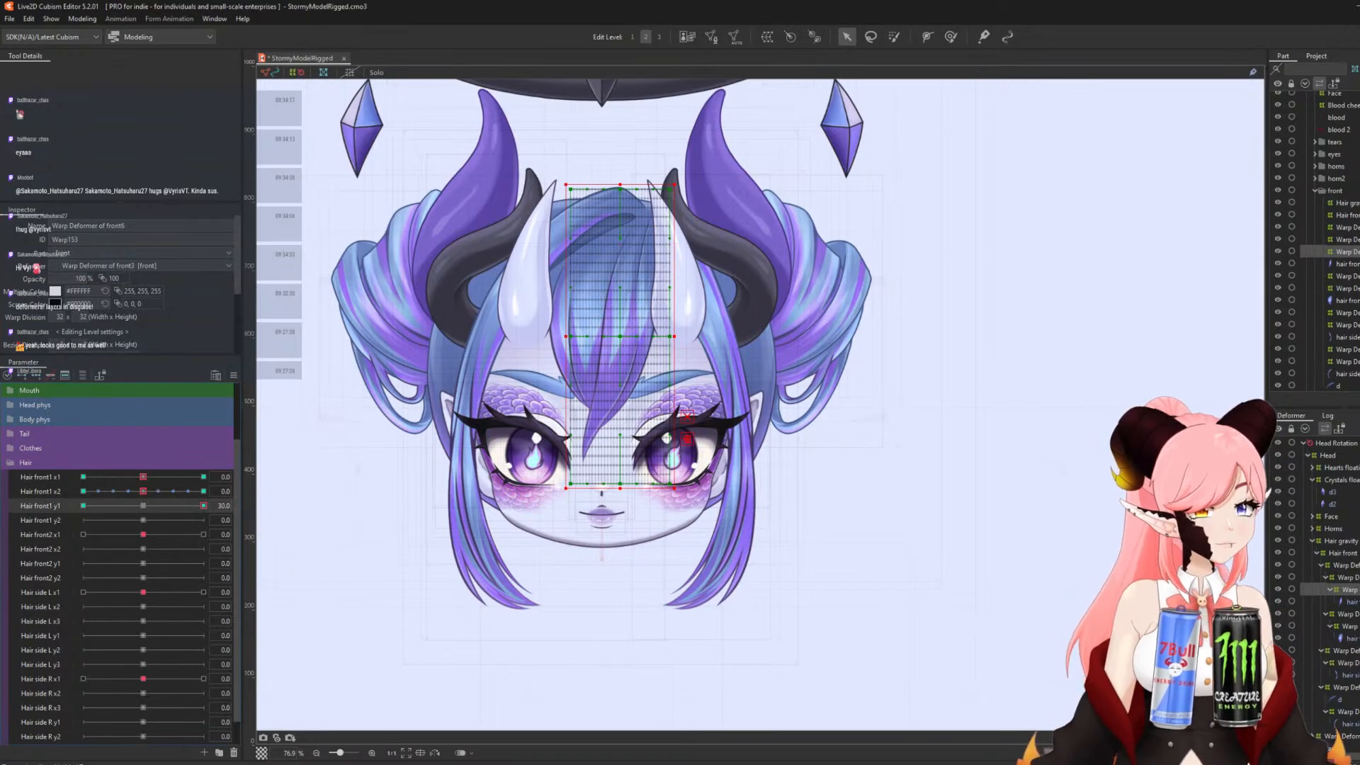
{"action": "key", "text": "ctrl+t"}
{"action": "left_click", "coordinate": [650, 158]}
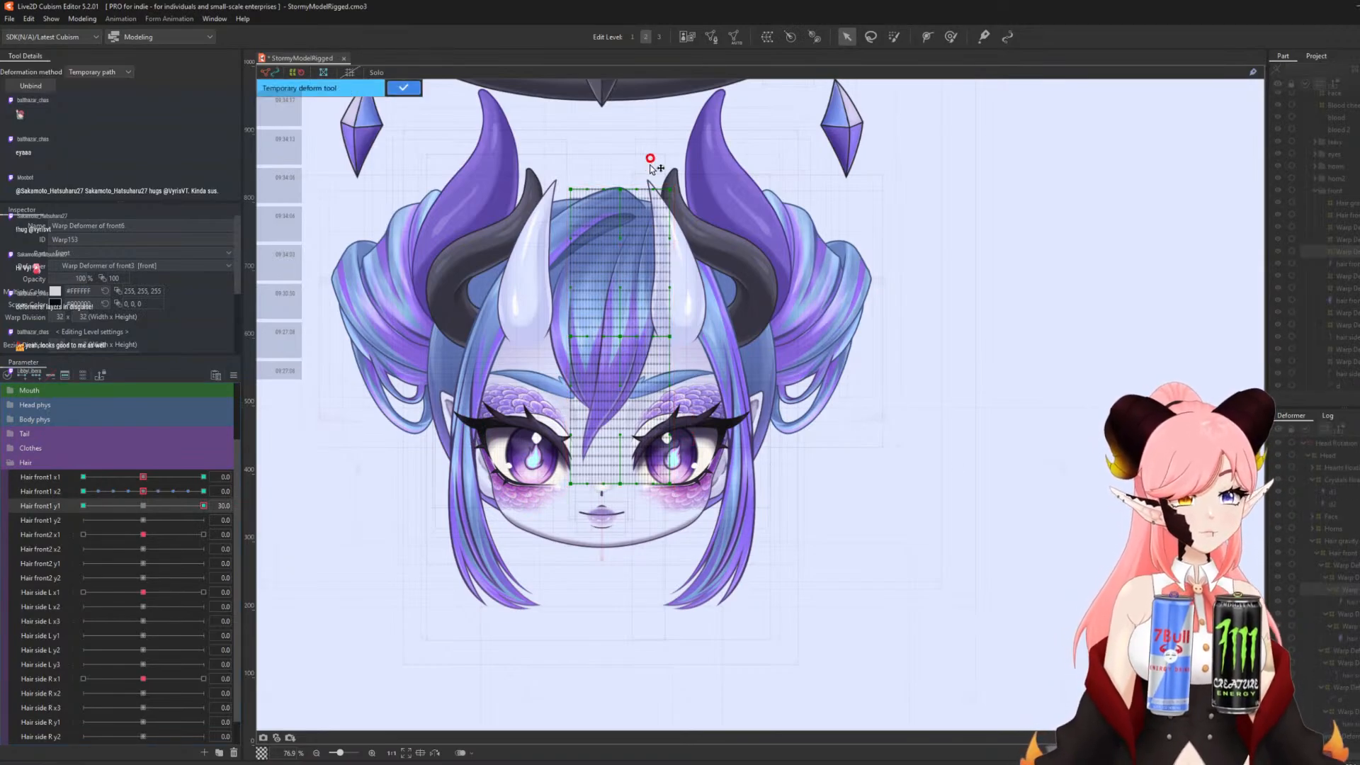
{"action": "left_click", "coordinate": [637, 236]}
{"action": "left_click", "coordinate": [620, 337]}
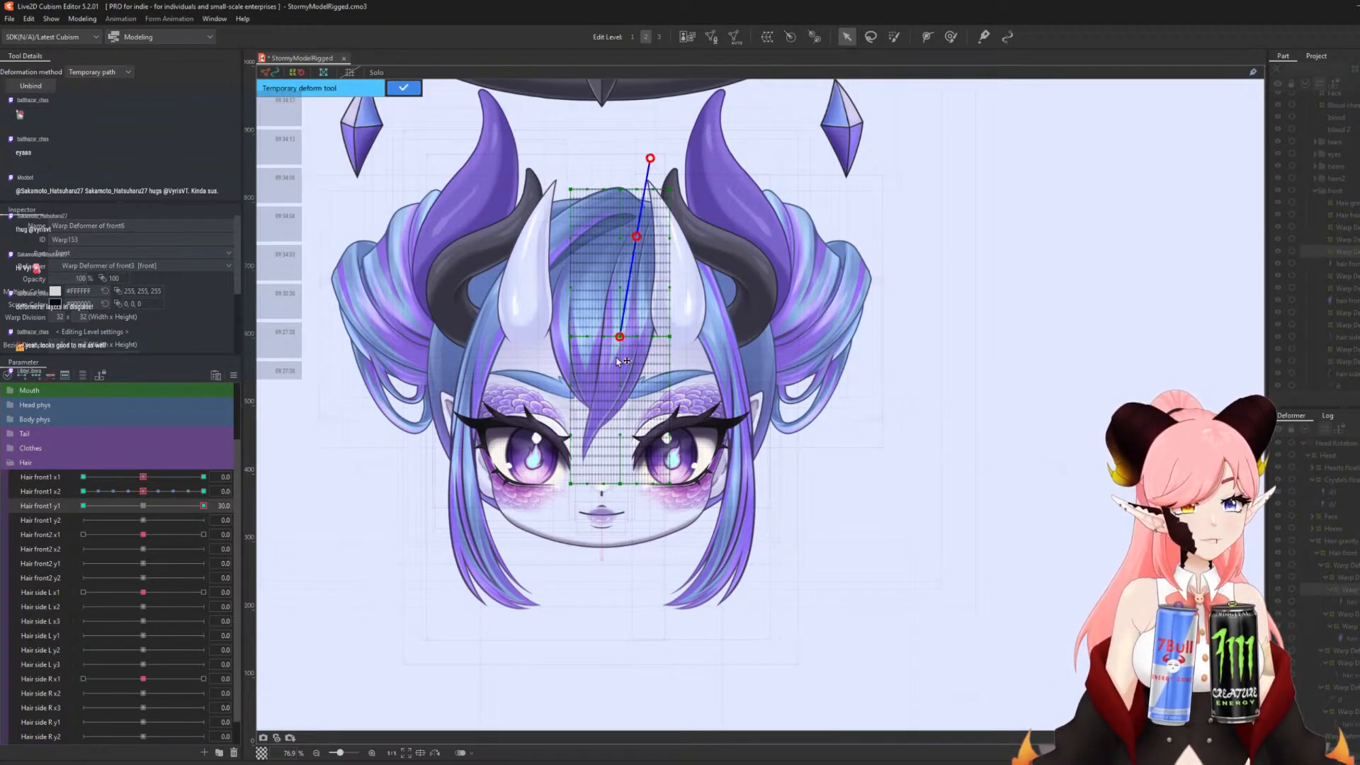
{"action": "left_click", "coordinate": [597, 508]}
{"action": "left_click_drag", "start_coordinate": [620, 336], "coordinate": [631, 312]}
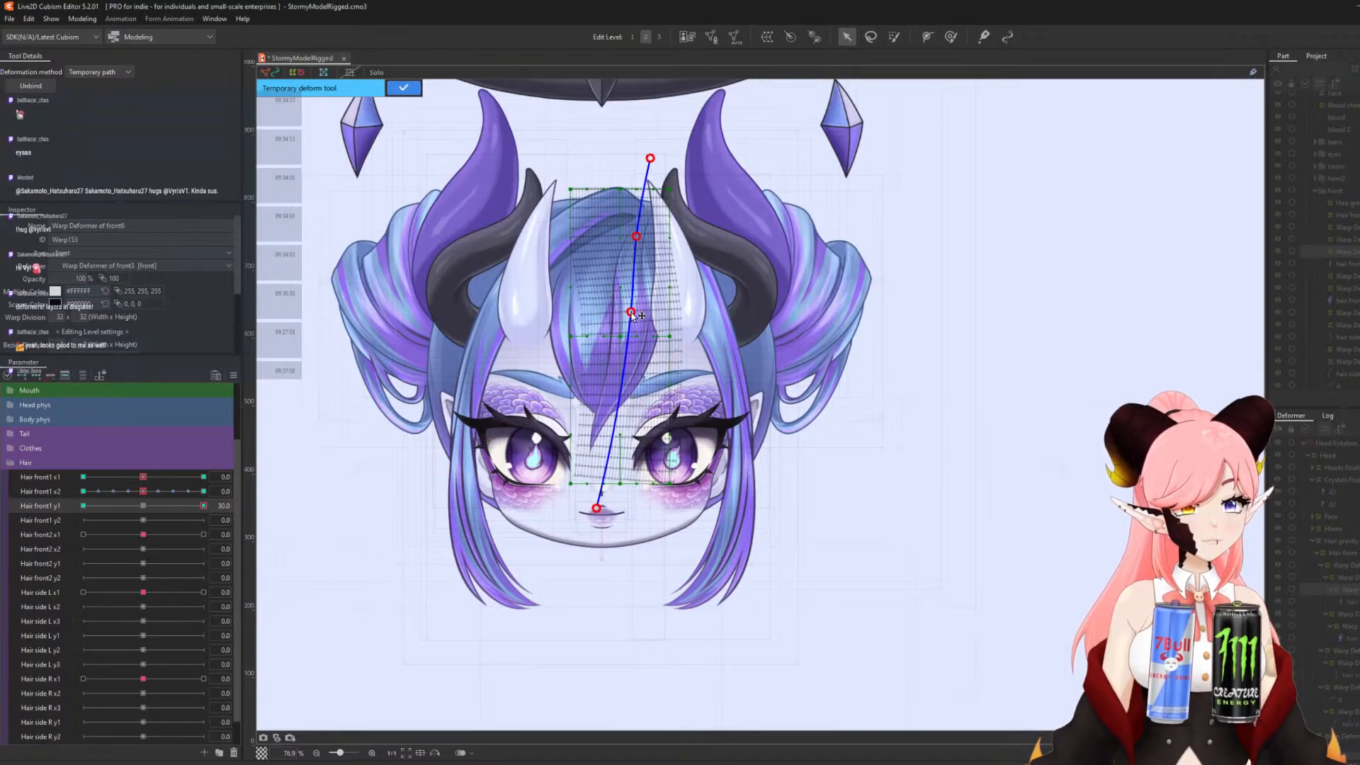
{"action": "left_click", "coordinate": [403, 88]}
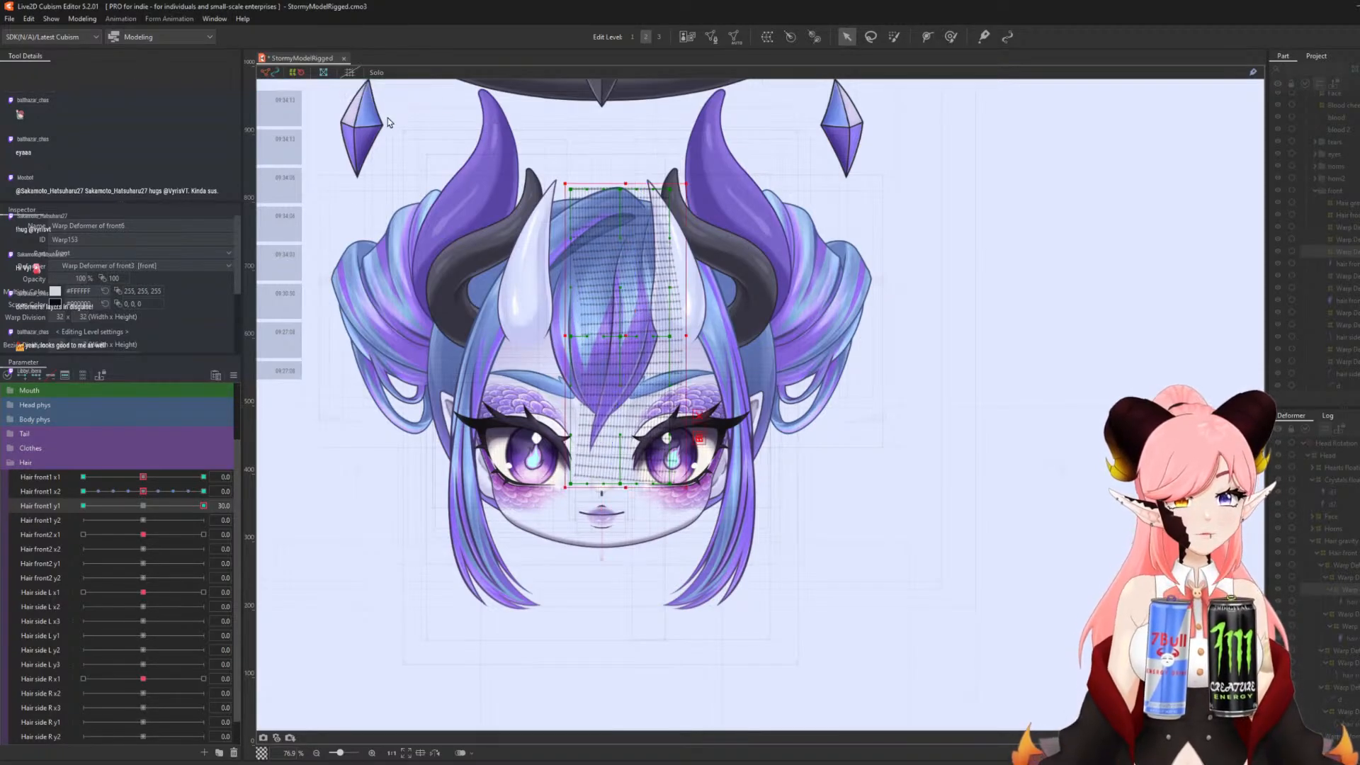
- Shrink the deform brush and smooth the left edge of the bang's deformer at Hair front1 y1 value 30
{"action": "left_click", "coordinate": [950, 37]}
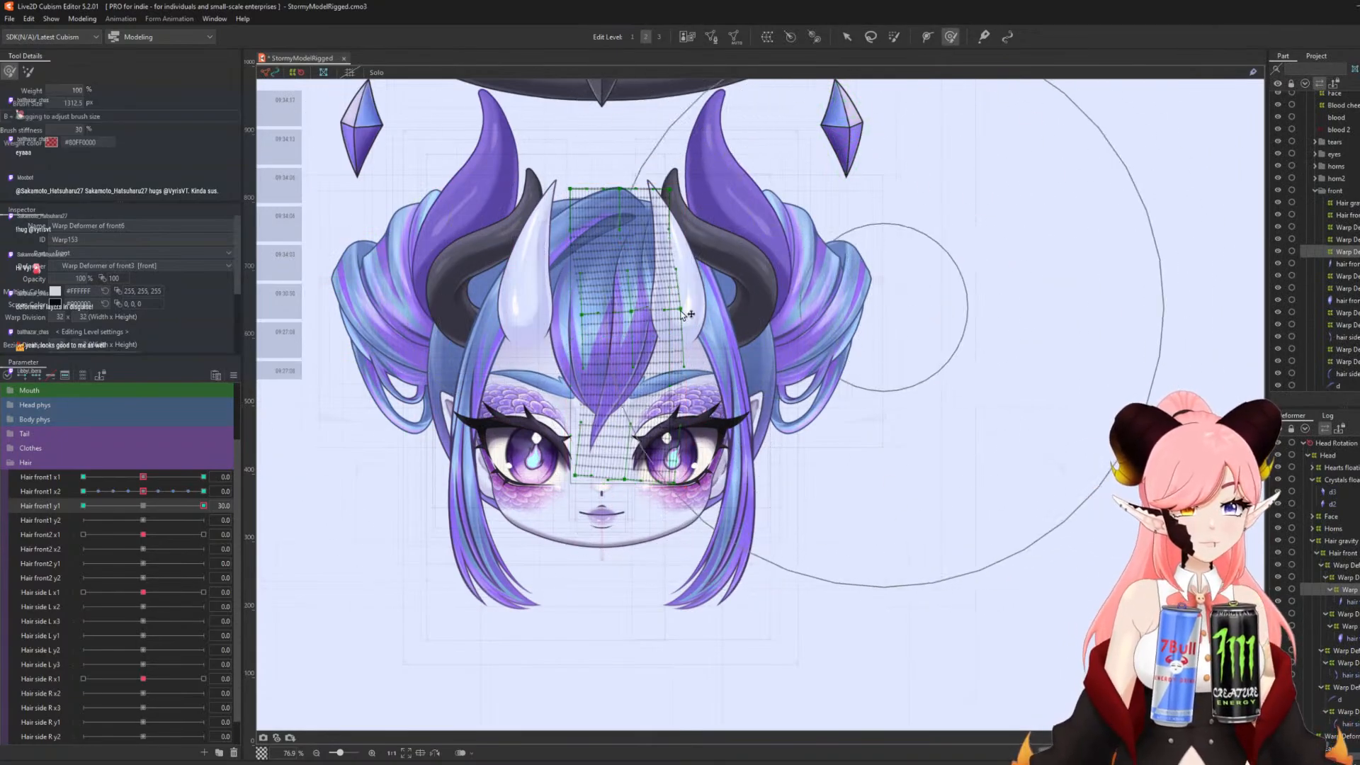
{"action": "key", "text": "ctrl"}
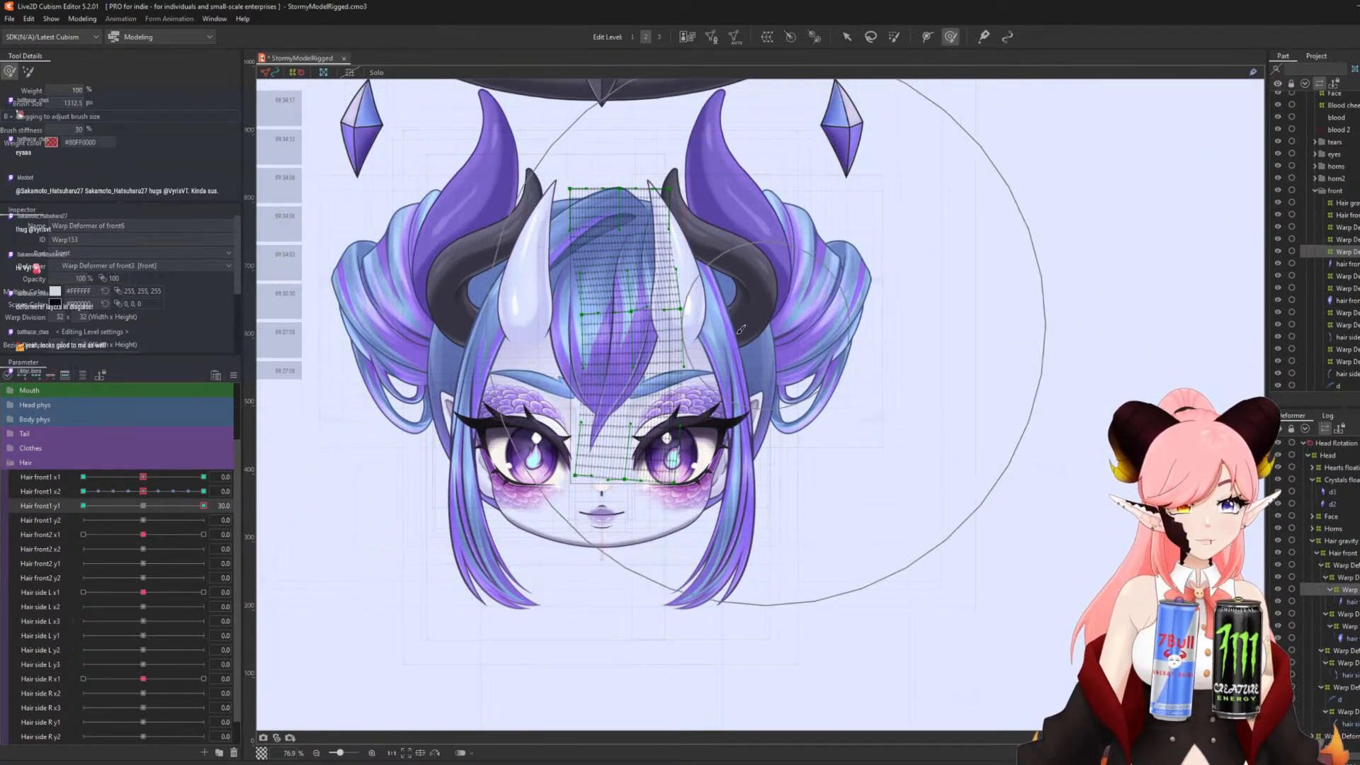
{"action": "key", "text": "b"}
{"action": "mouse_move", "coordinate": [932, 334]}
{"action": "left_mouse_down"}
{"action": "mouse_move", "coordinate": [542, 330]}
{"action": "mouse_move", "coordinate": [562, 318]}
{"action": "left_mouse_up"}
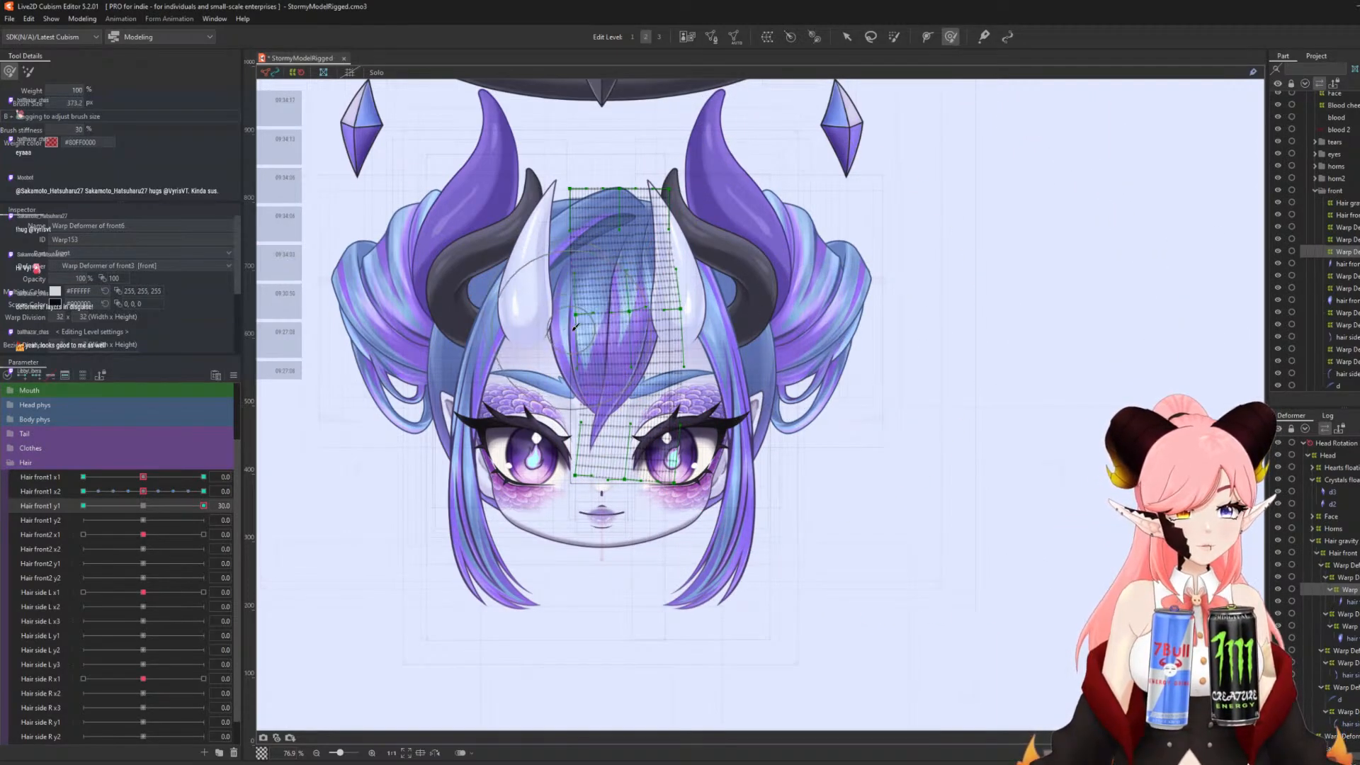
- At Hair front1 y1 value -30, shift the bang's middle down and slightly left with a four-point temporary deform path
{"action": "left_click_drag", "start_coordinate": [185, 506], "coordinate": [79, 507]}
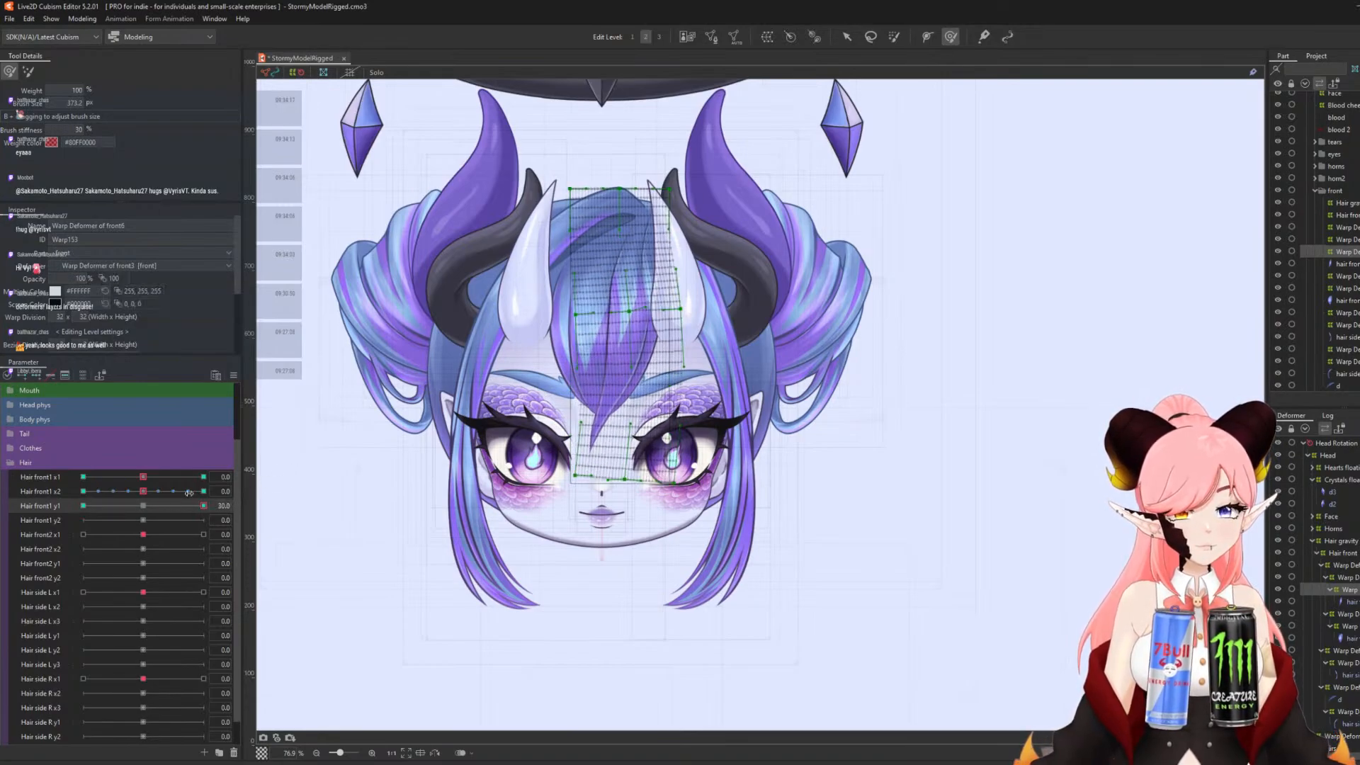
{"action": "left_click", "coordinate": [846, 37]}
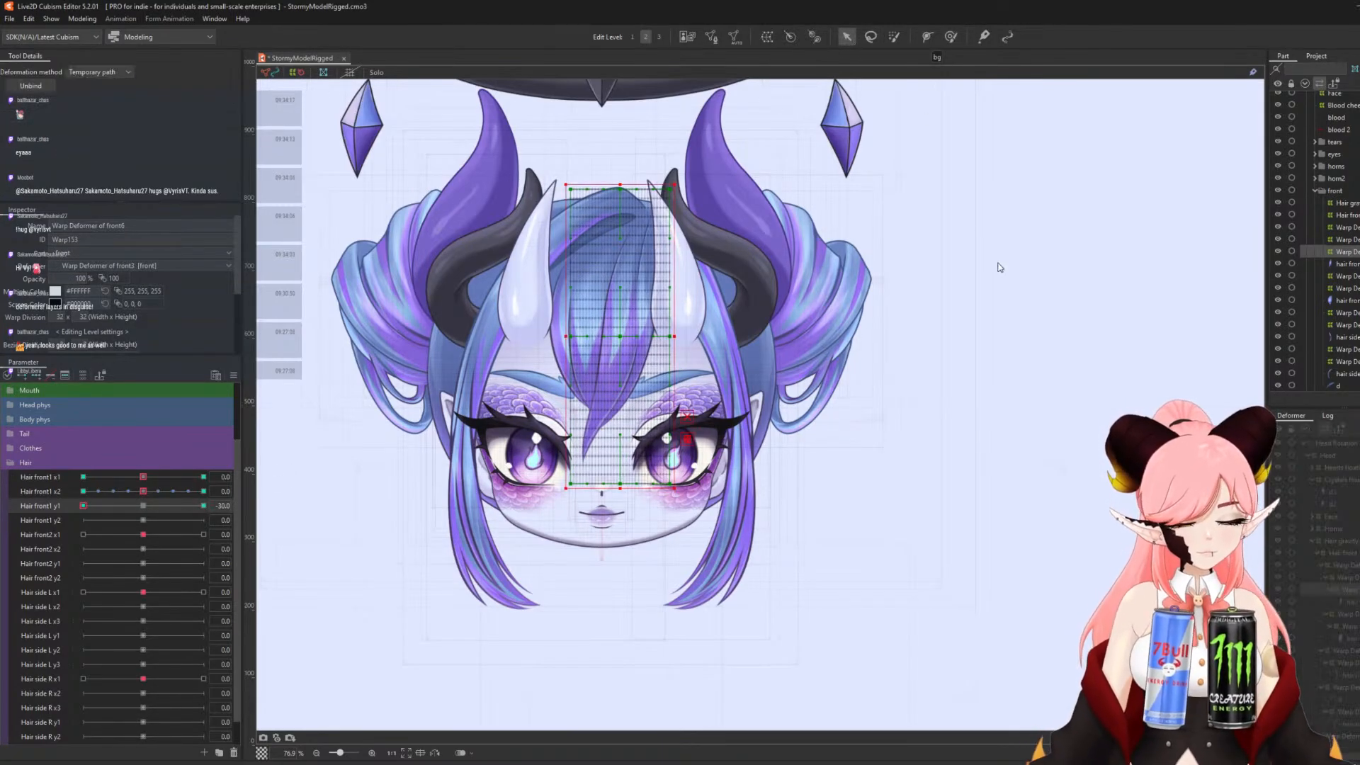
{"action": "left_click", "coordinate": [660, 148]}
{"action": "left_click", "coordinate": [642, 243]}
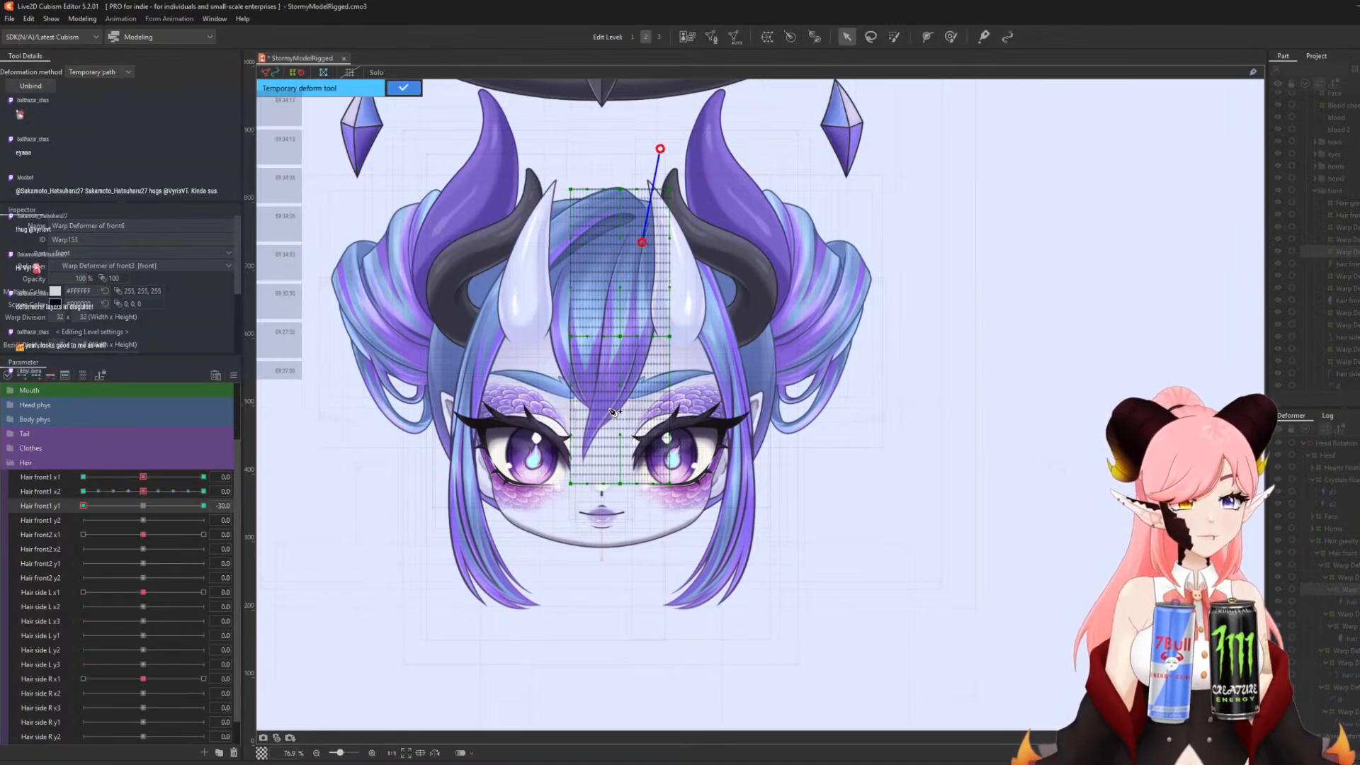
{"action": "left_click", "coordinate": [622, 337]}
{"action": "left_click", "coordinate": [603, 517]}
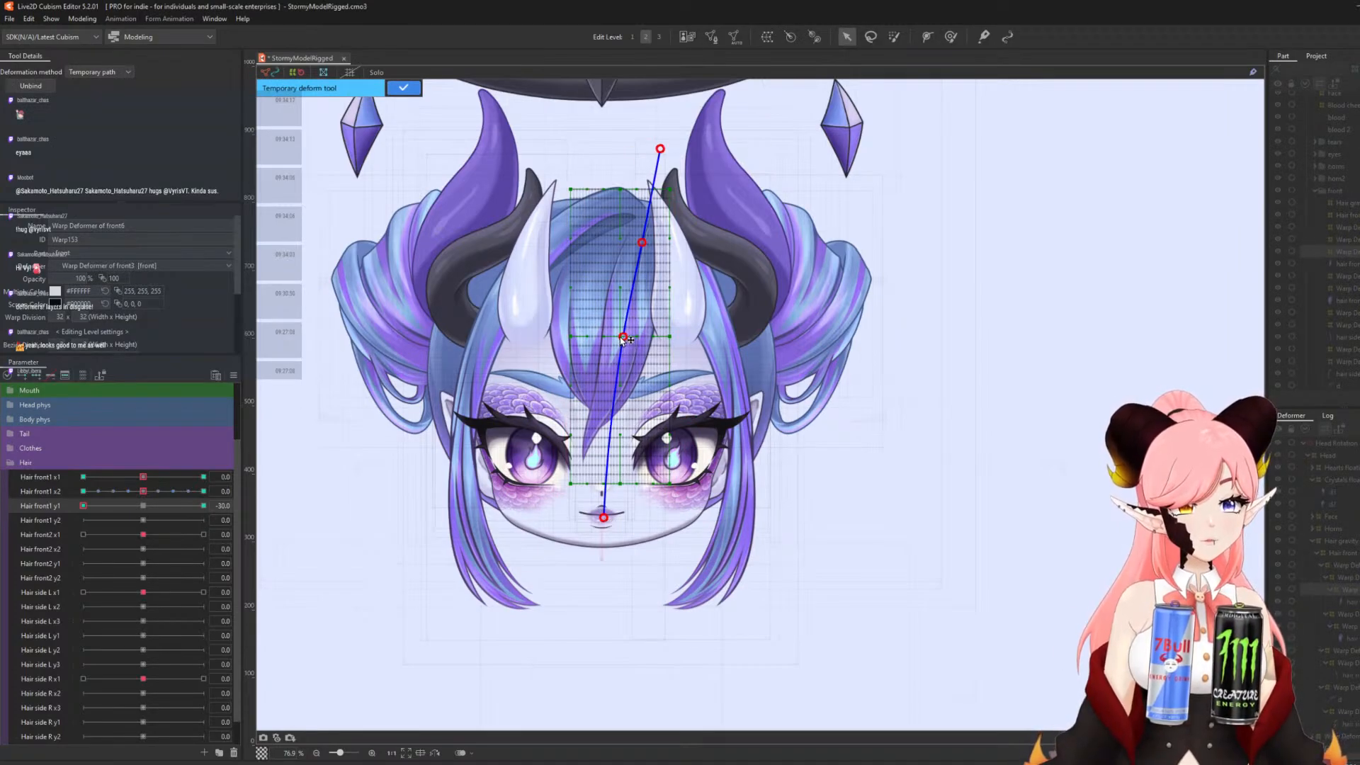
{"action": "left_click_drag", "start_coordinate": [623, 337], "coordinate": [610, 360]}
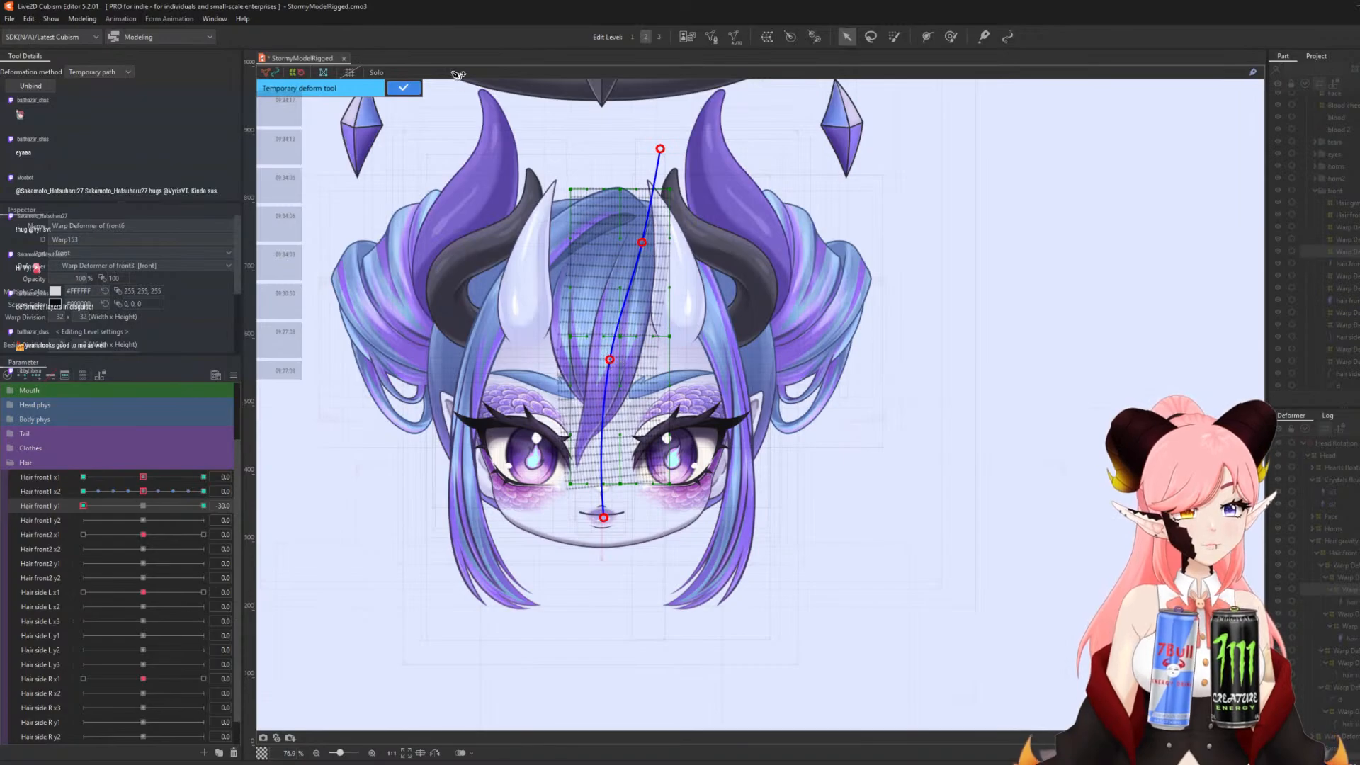
{"action": "left_click", "coordinate": [409, 92]}
- Refine both side edges of the bang's deformer with the deform brush at Hair front1 y1 value -30, then return the parameter to 0
{"action": "left_click", "coordinate": [950, 37]}
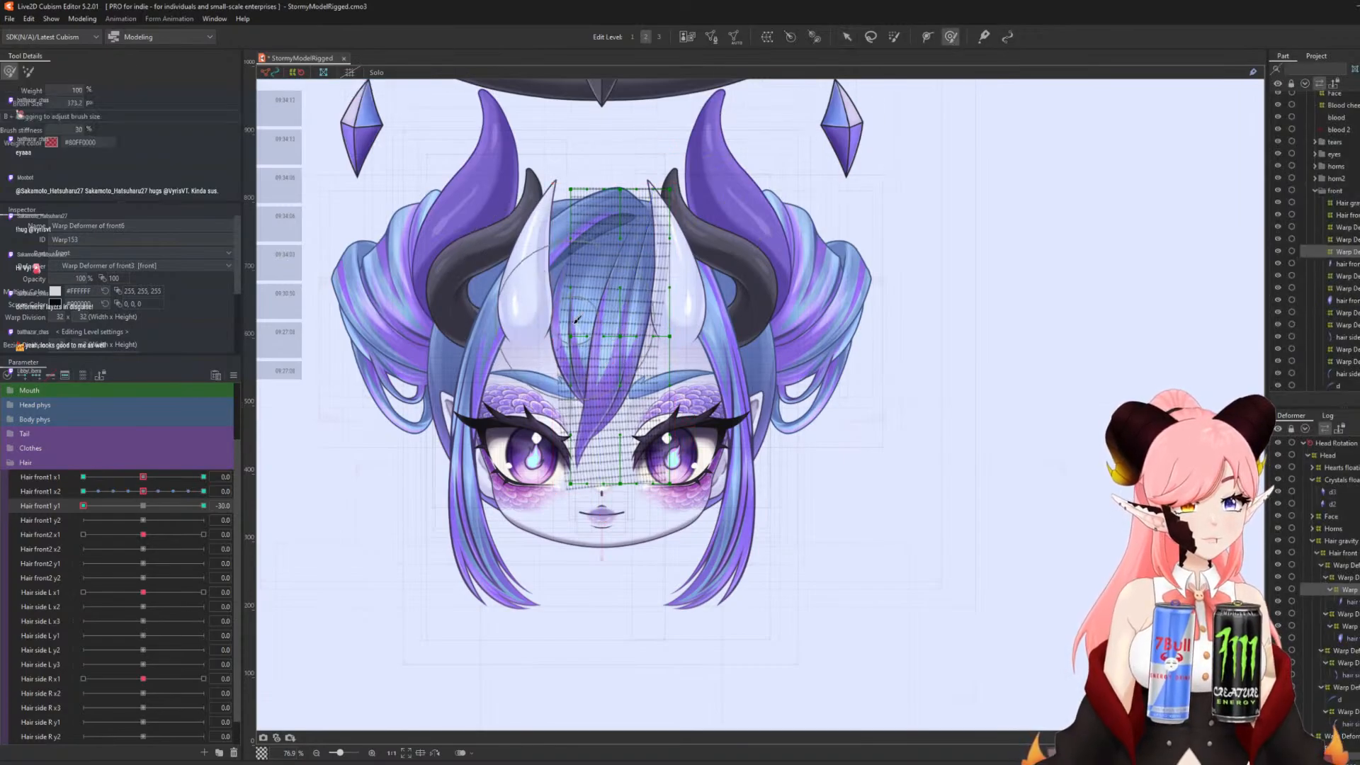
{"action": "left_click_drag", "start_coordinate": [564, 333], "coordinate": [553, 351]}
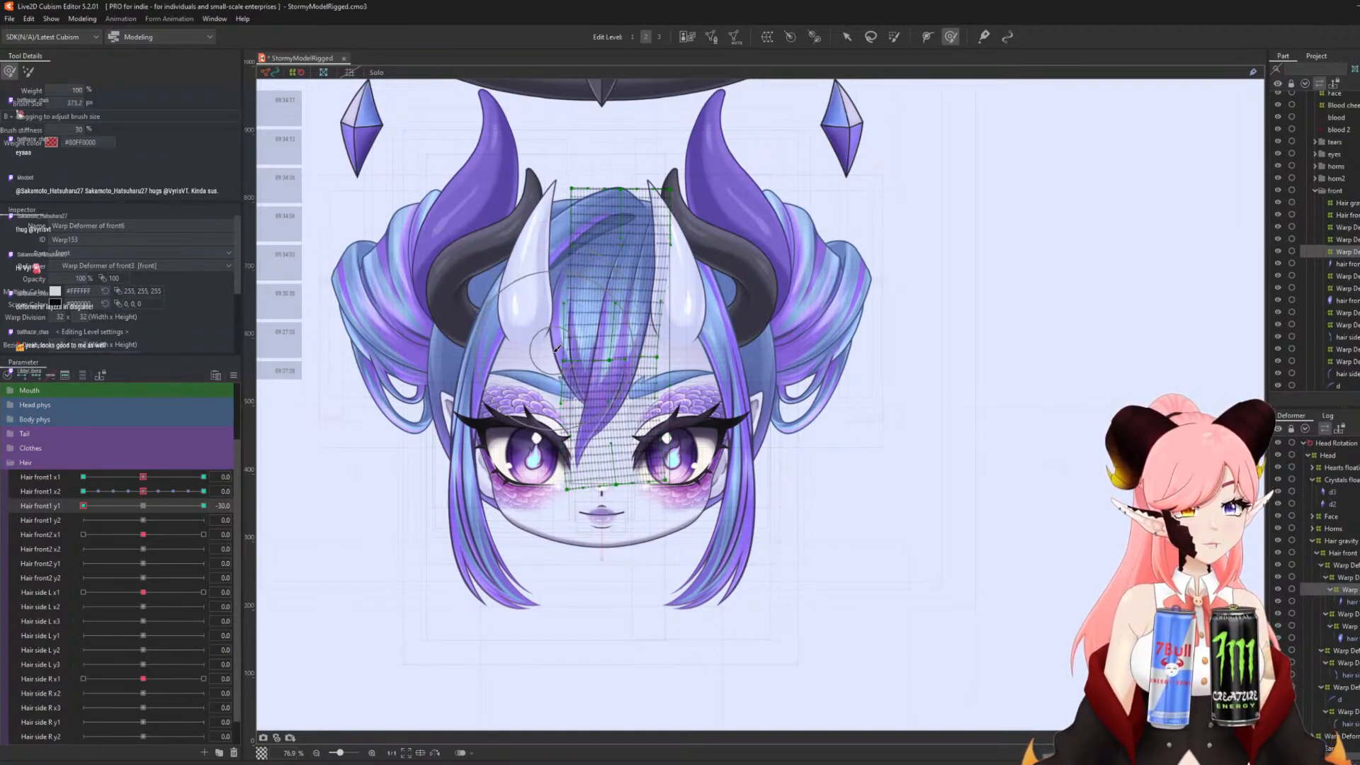
{"action": "left_click_drag", "start_coordinate": [681, 351], "coordinate": [665, 345]}
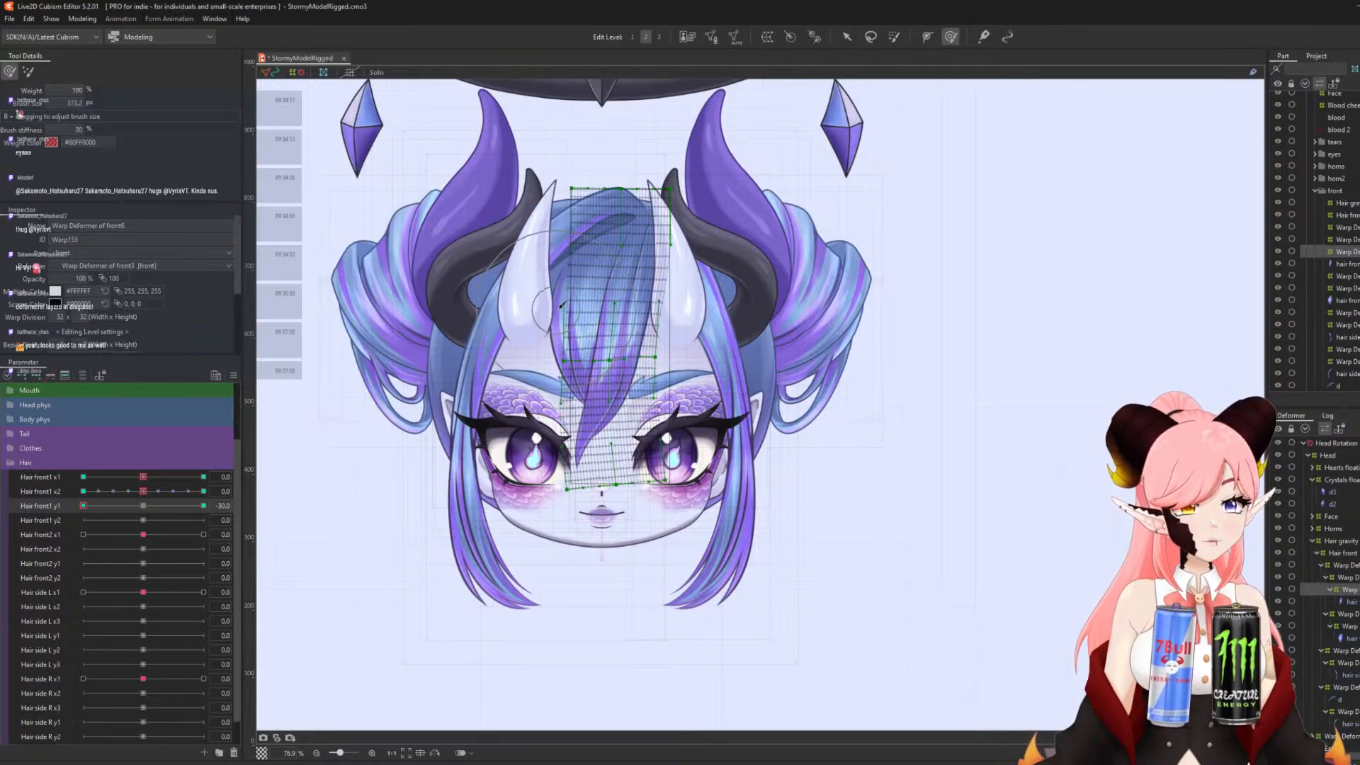
{"action": "left_click_drag", "start_coordinate": [538, 312], "coordinate": [555, 311]}
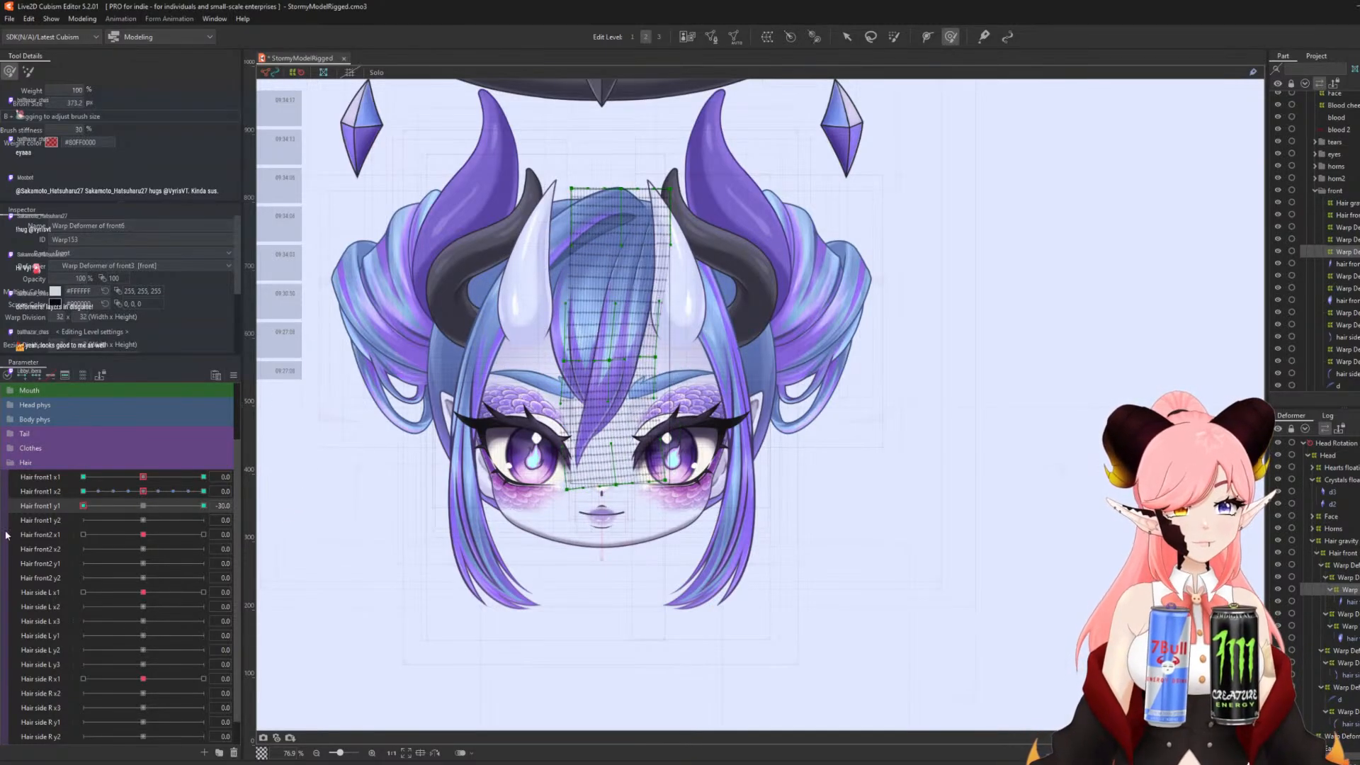
{"action": "left_click_drag", "start_coordinate": [2, 521], "coordinate": [80, 505]}
{"action": "left_click", "coordinate": [846, 36]}
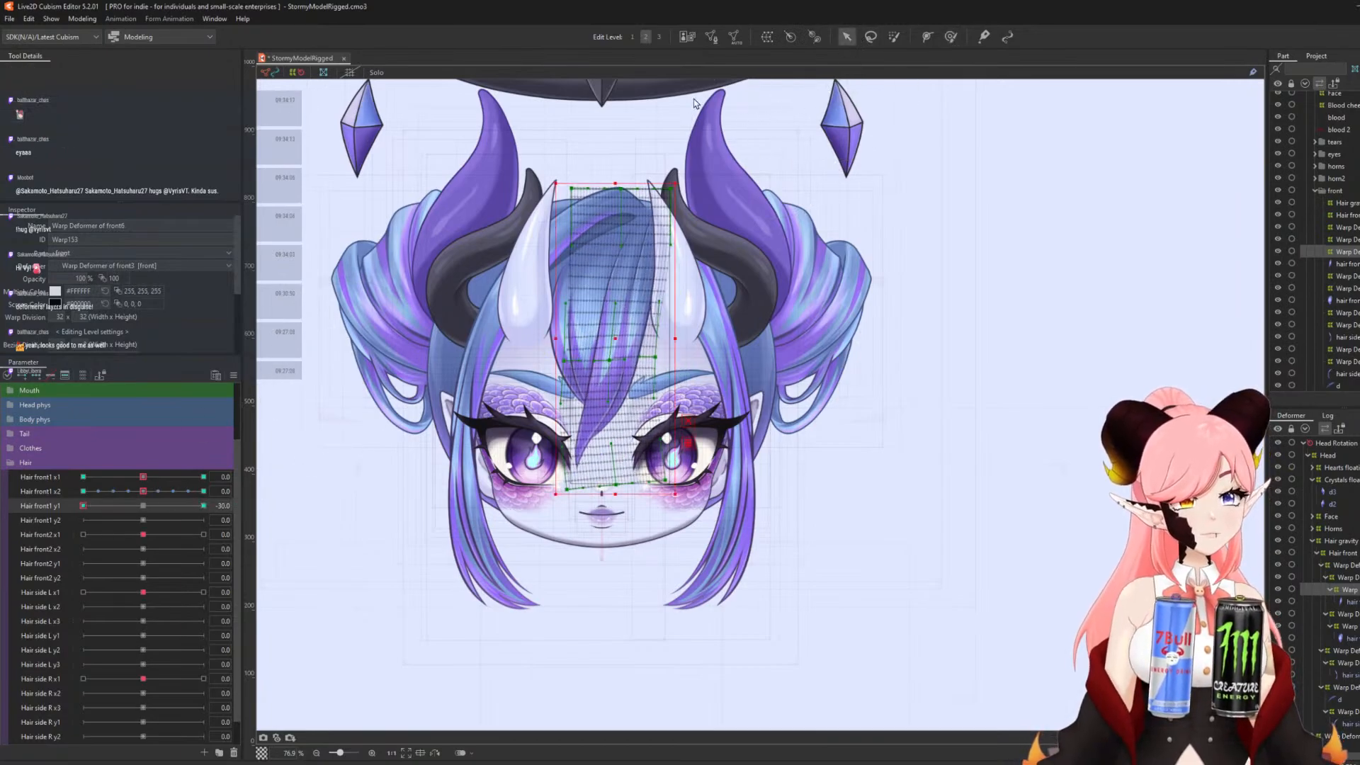
{"action": "left_click", "coordinate": [151, 507]}
- Add three keys on Hair front1 y2 and, at value 30, pull the bang's tip up and right with a four-point temporary path
{"action": "left_click", "coordinate": [50, 521]}
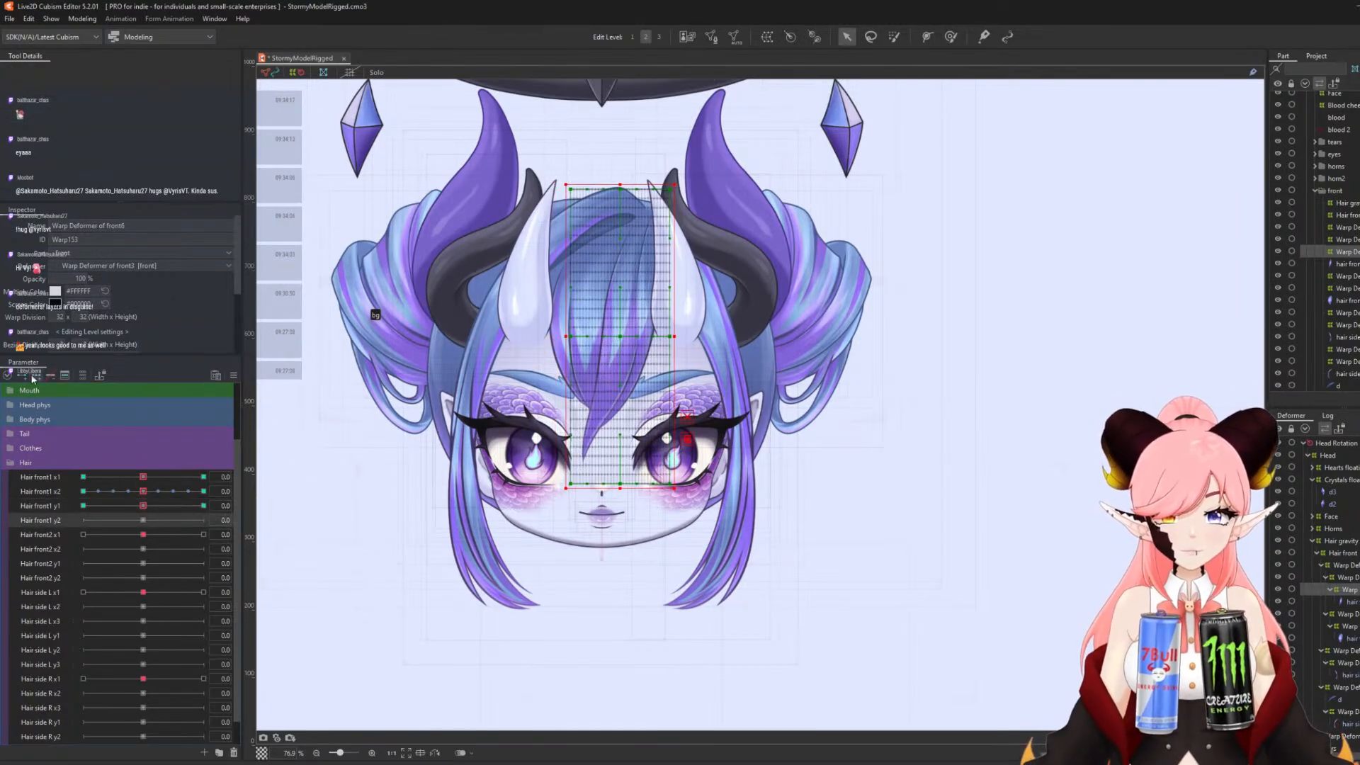
{"action": "left_click", "coordinate": [204, 521]}
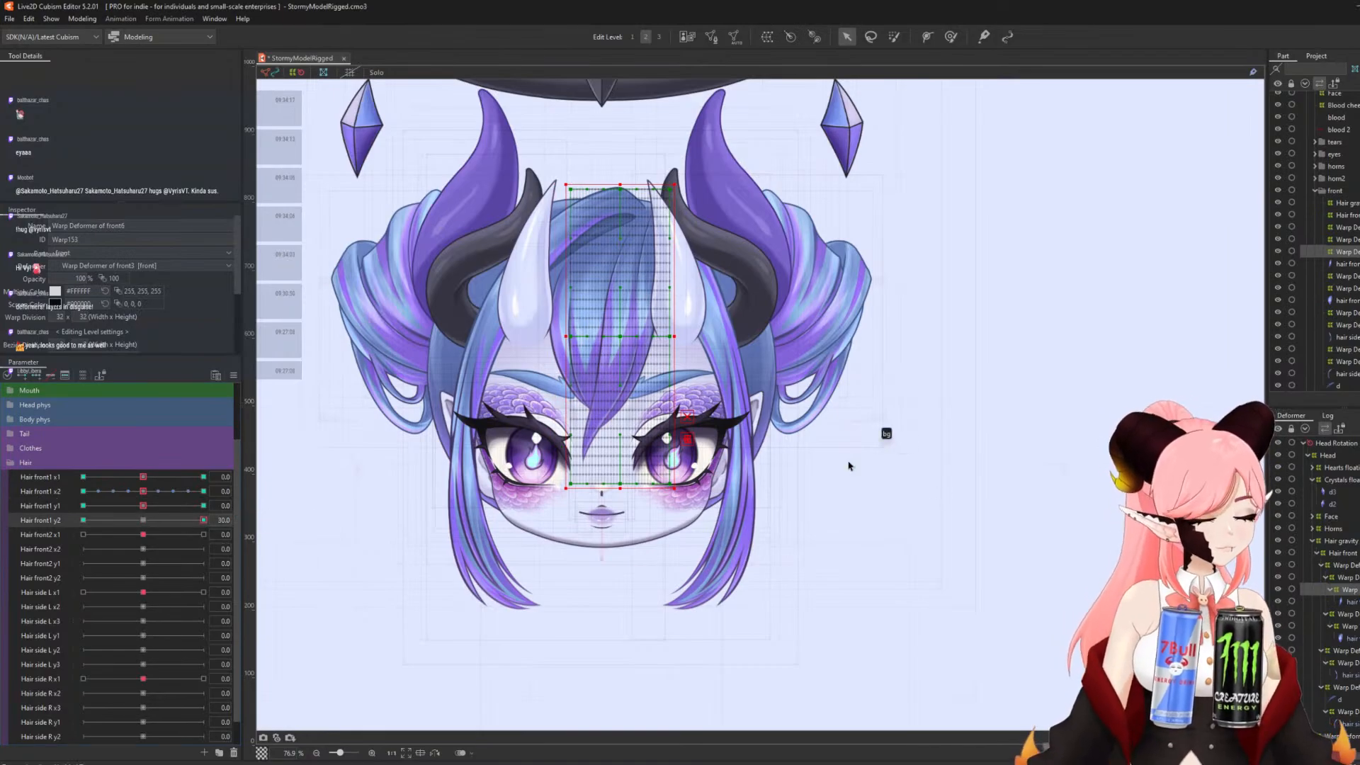
{"action": "key", "text": "t"}
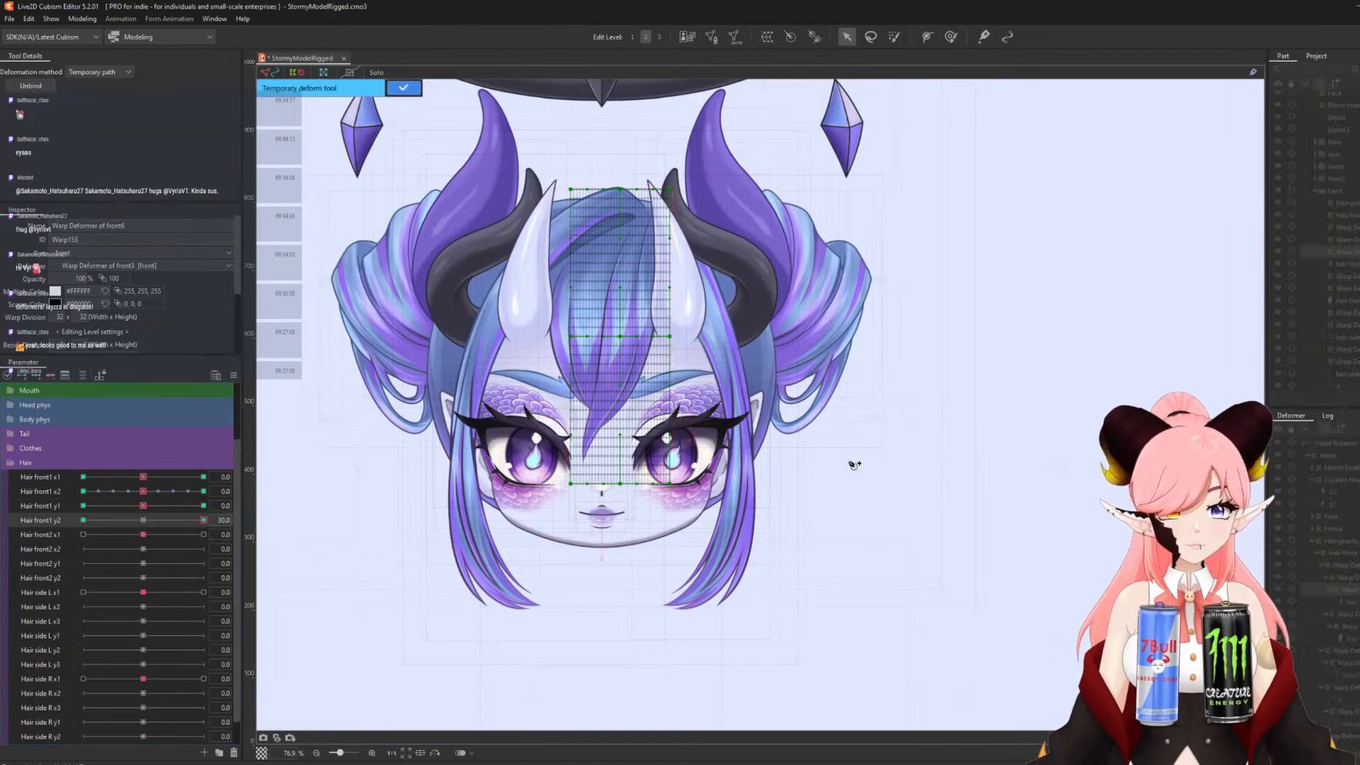
{"action": "left_click", "coordinate": [644, 240]}
{"action": "left_click", "coordinate": [619, 339]}
{"action": "left_click", "coordinate": [601, 496]}
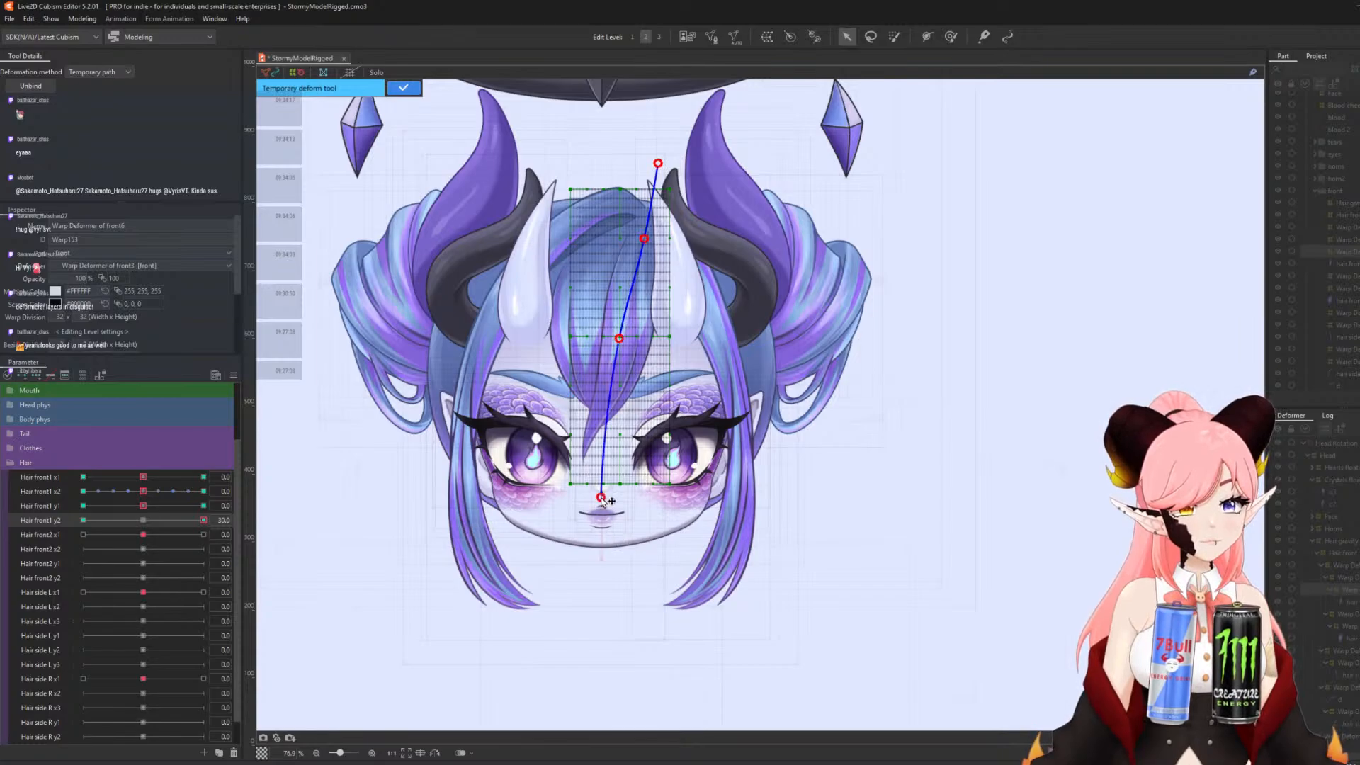
{"action": "left_click_drag", "start_coordinate": [602, 497], "coordinate": [632, 466]}
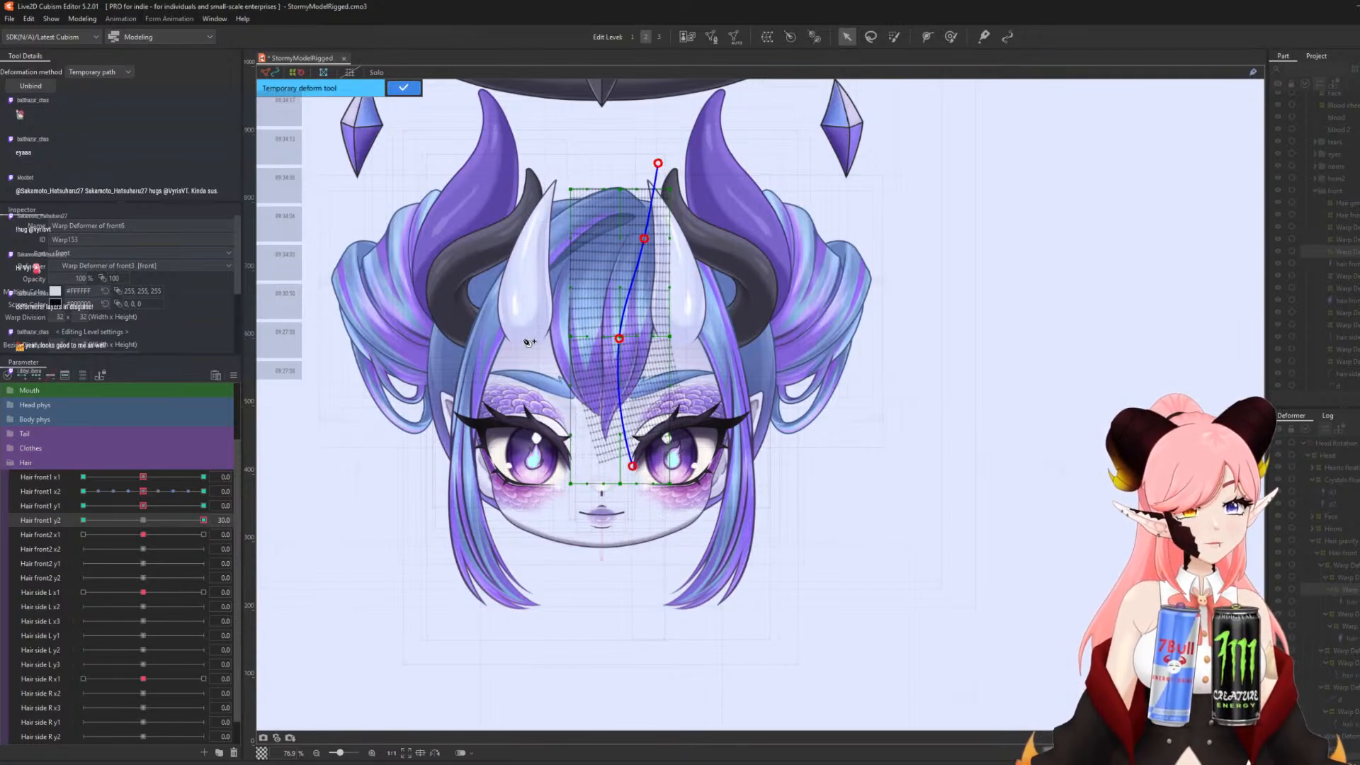
{"action": "left_click", "coordinate": [403, 87]}
- At Hair front1 y2 value -30, pull the bang's tip down and left with a four-point temporary deform path, then return the parameter to 0
{"action": "left_click", "coordinate": [83, 520]}
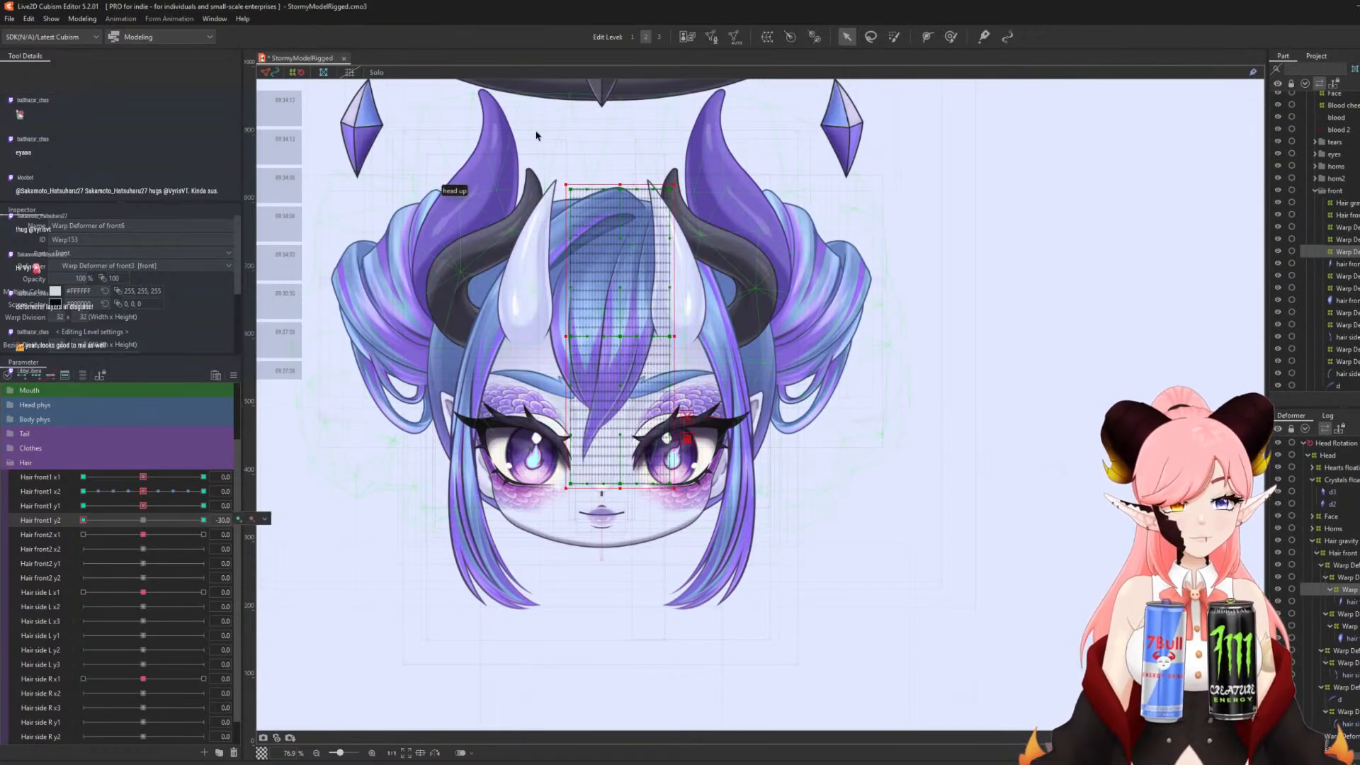
{"action": "left_click", "coordinate": [643, 152]}
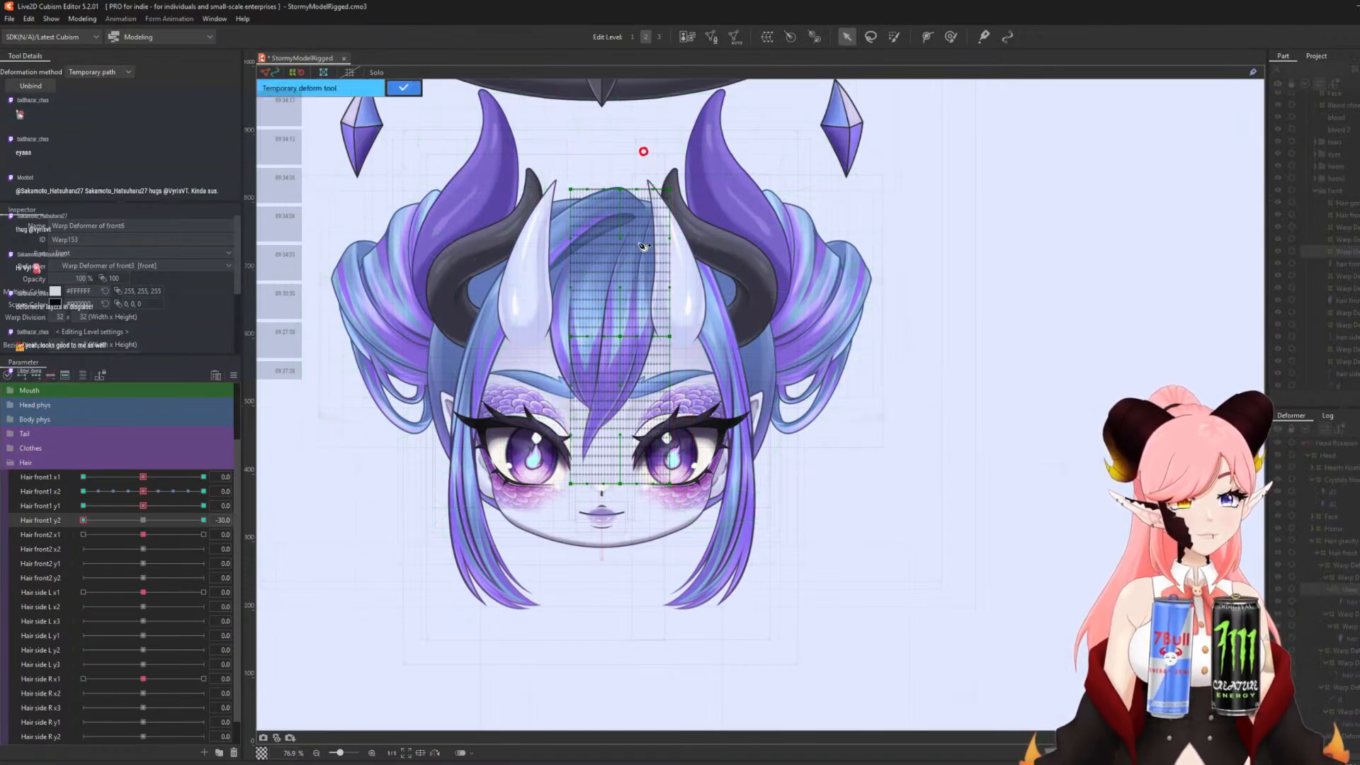
{"action": "left_click", "coordinate": [639, 240]}
{"action": "left_click", "coordinate": [622, 331]}
{"action": "left_click", "coordinate": [579, 519]}
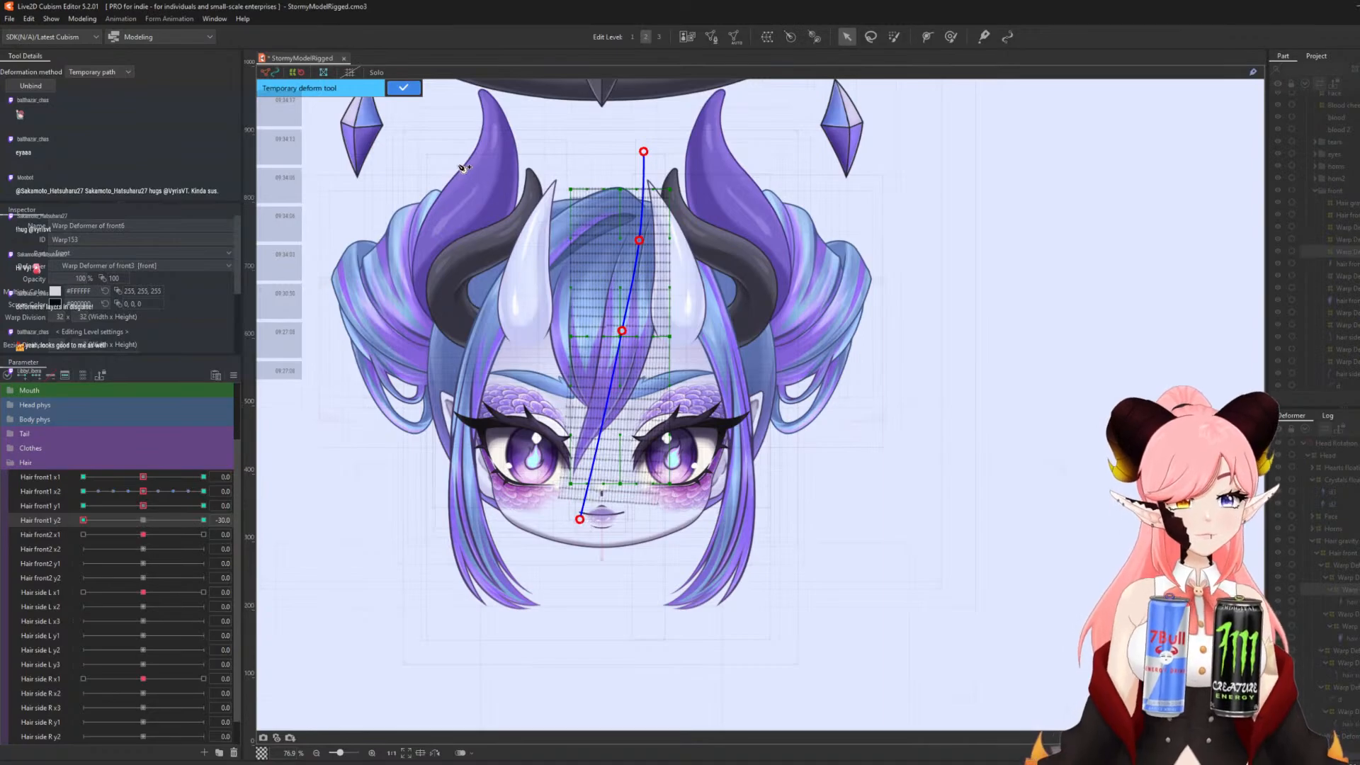
{"action": "left_click", "coordinate": [403, 87]}
{"action": "left_click", "coordinate": [142, 520]}
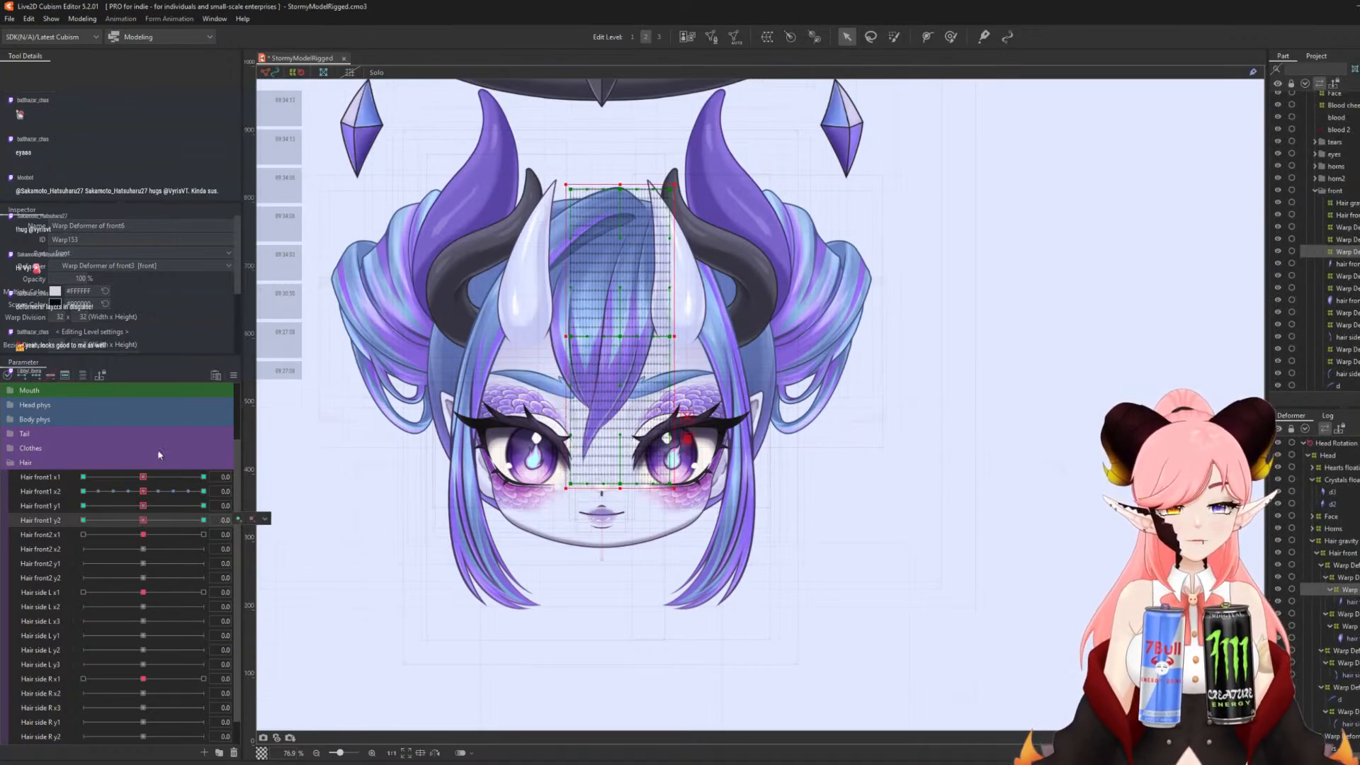
- Brush-select the bang deformer's root with a smaller brush and restore its neutral form at Hair front1 x1 values 30 and -30, then return to 0
{"action": "left_click", "coordinate": [893, 36]}
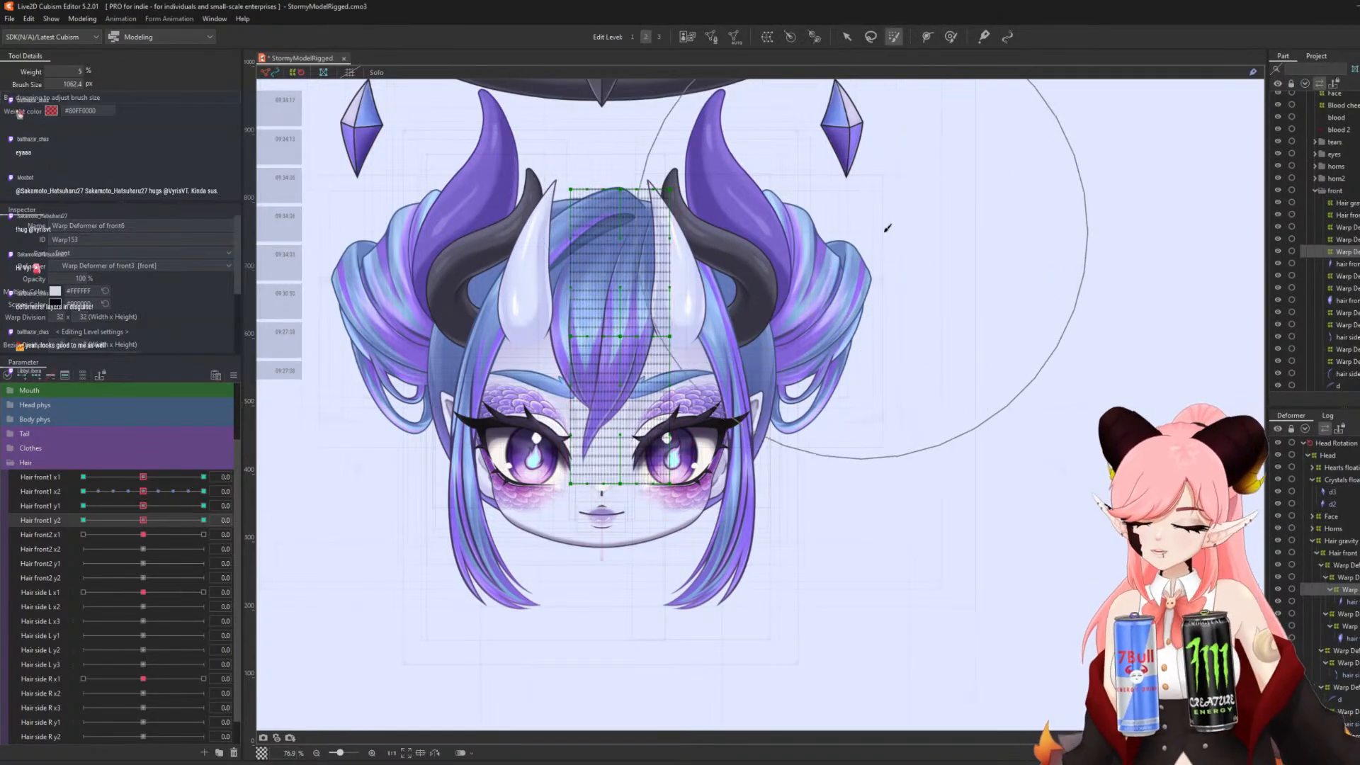
{"action": "key", "text": "b"}
{"action": "left_click_drag", "start_coordinate": [747, 211], "coordinate": [687, 202]}
{"action": "mouse_move", "coordinate": [708, 131]}
{"action": "left_mouse_down"}
{"action": "mouse_move", "coordinate": [669, 170]}
{"action": "mouse_move", "coordinate": [744, 164]}
{"action": "mouse_move", "coordinate": [683, 167]}
{"action": "mouse_move", "coordinate": [835, 207]}
{"action": "mouse_move", "coordinate": [547, 195]}
{"action": "left_mouse_up"}
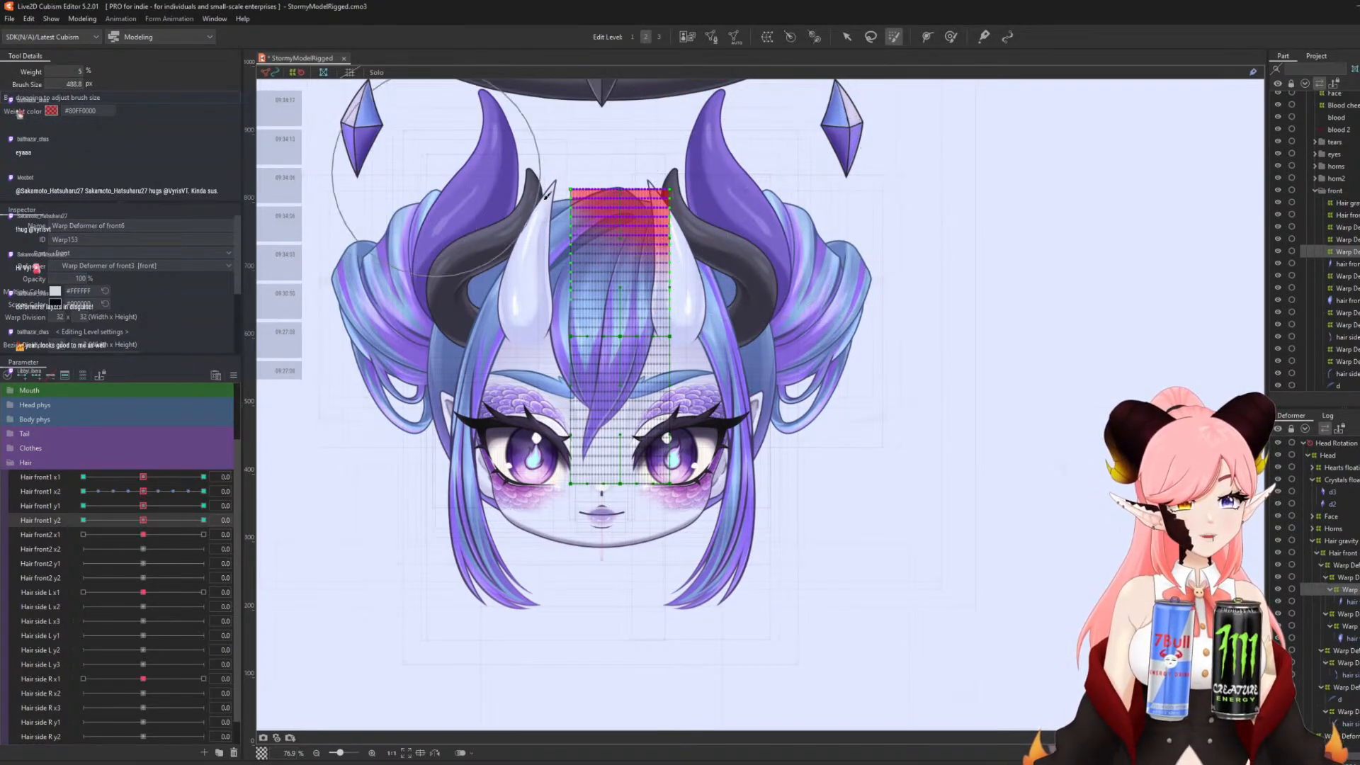
{"action": "left_click", "coordinate": [199, 476]}
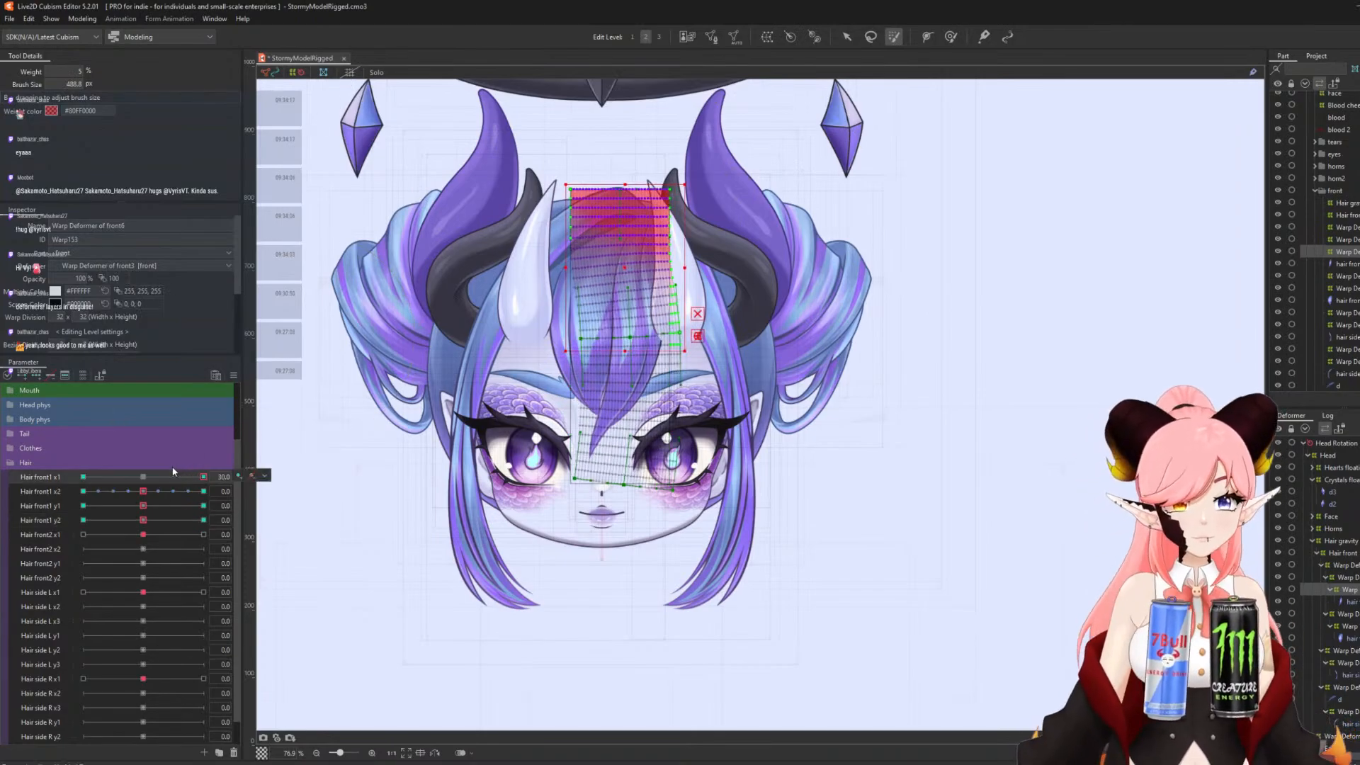
{"action": "left_click", "coordinate": [98, 477]}
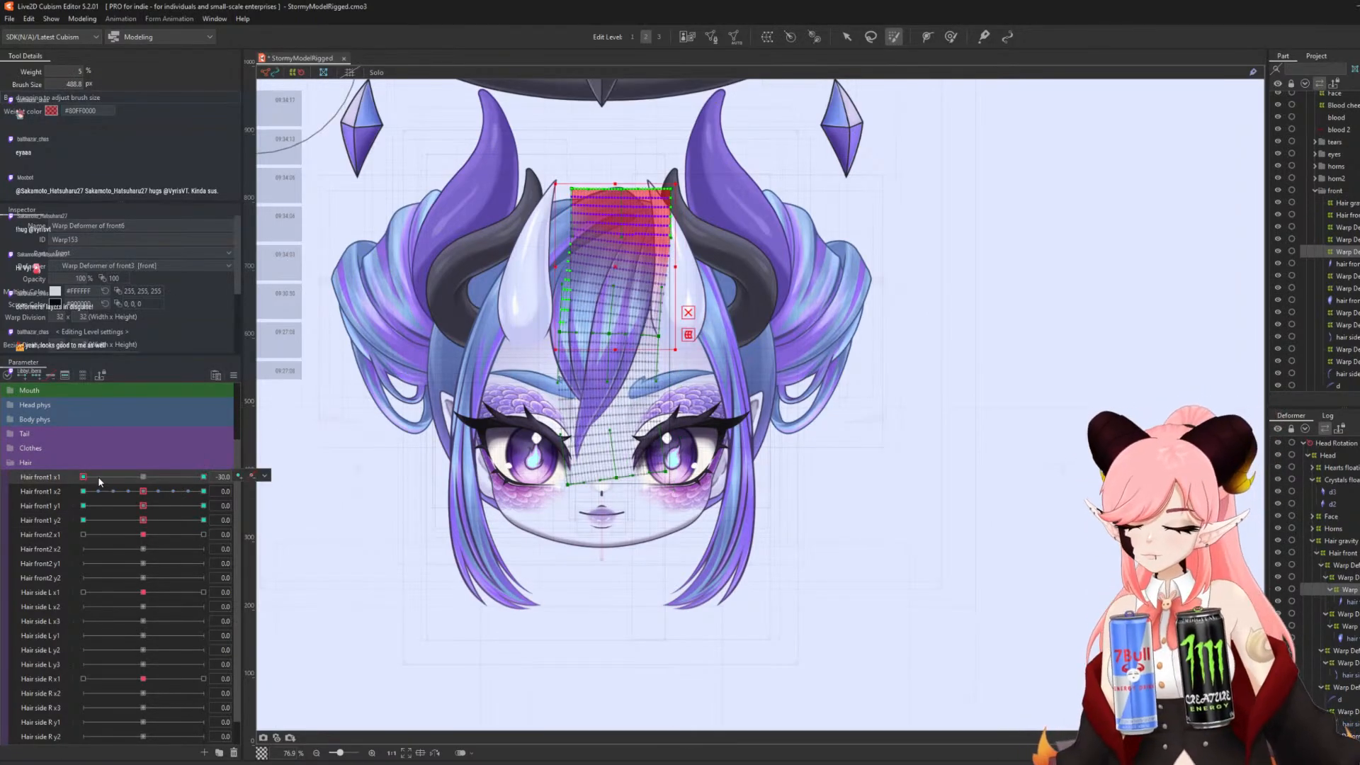
{"action": "left_click", "coordinate": [150, 480]}
- Restore the neutral form of the brush-selected root at Hair front1 y1 values 30 and -30, then return the parameter to 0
{"action": "left_click_drag", "start_coordinate": [146, 504], "coordinate": [326, 514]}
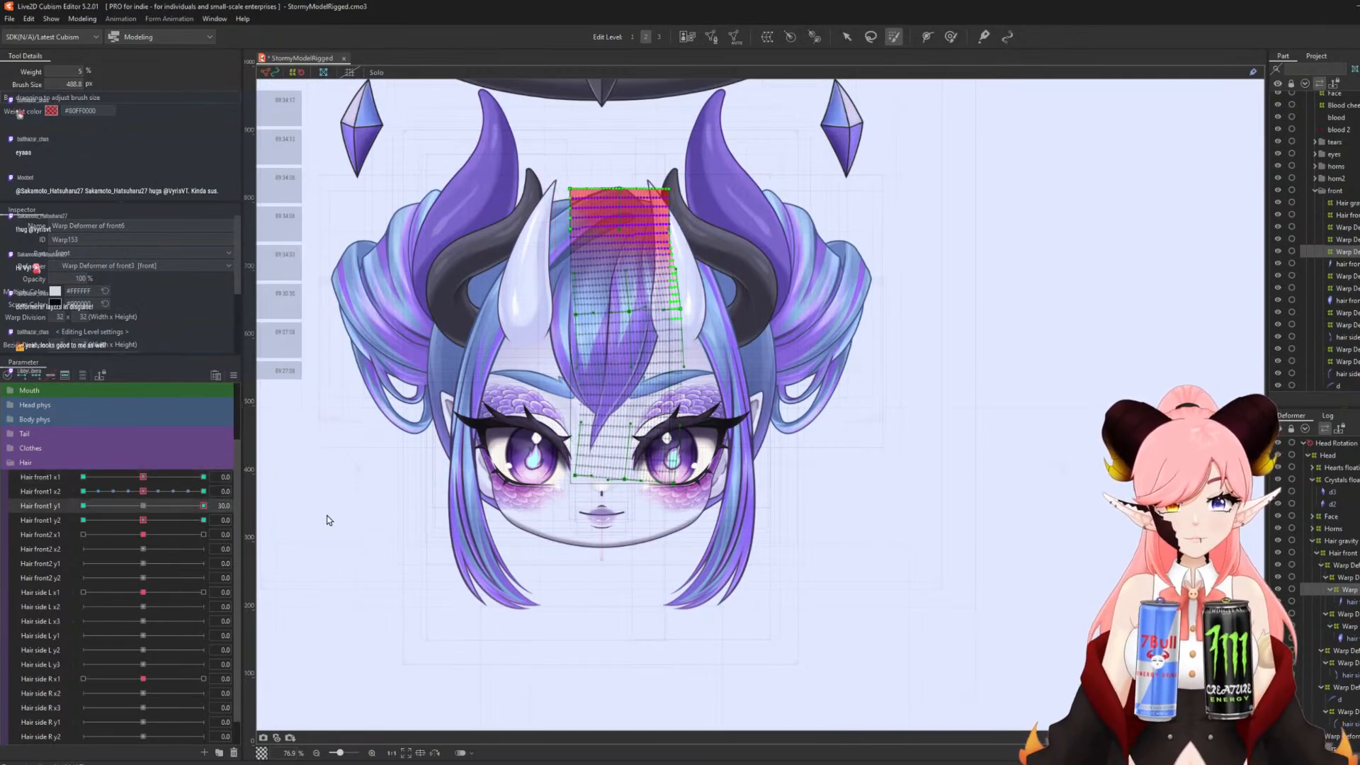
{"action": "left_click", "coordinate": [222, 502]}
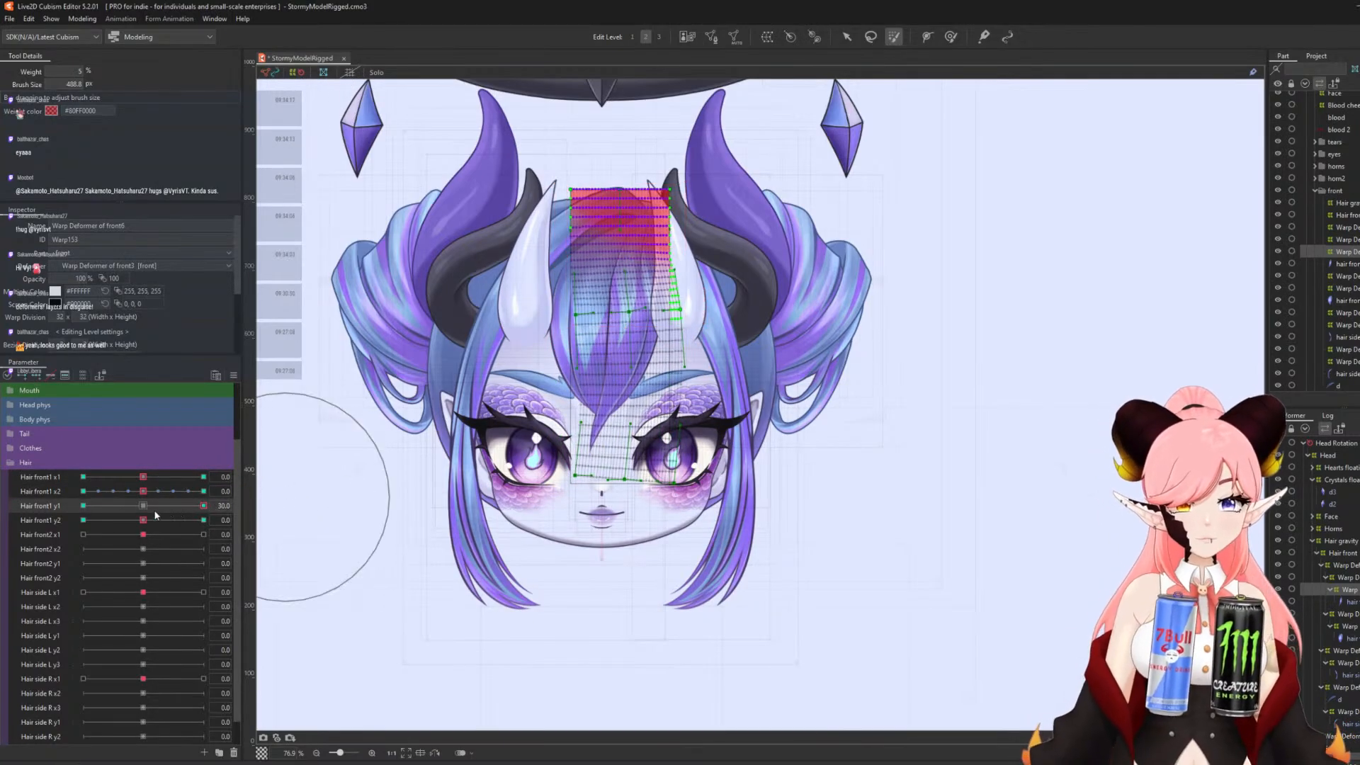
{"action": "left_click", "coordinate": [84, 505]}
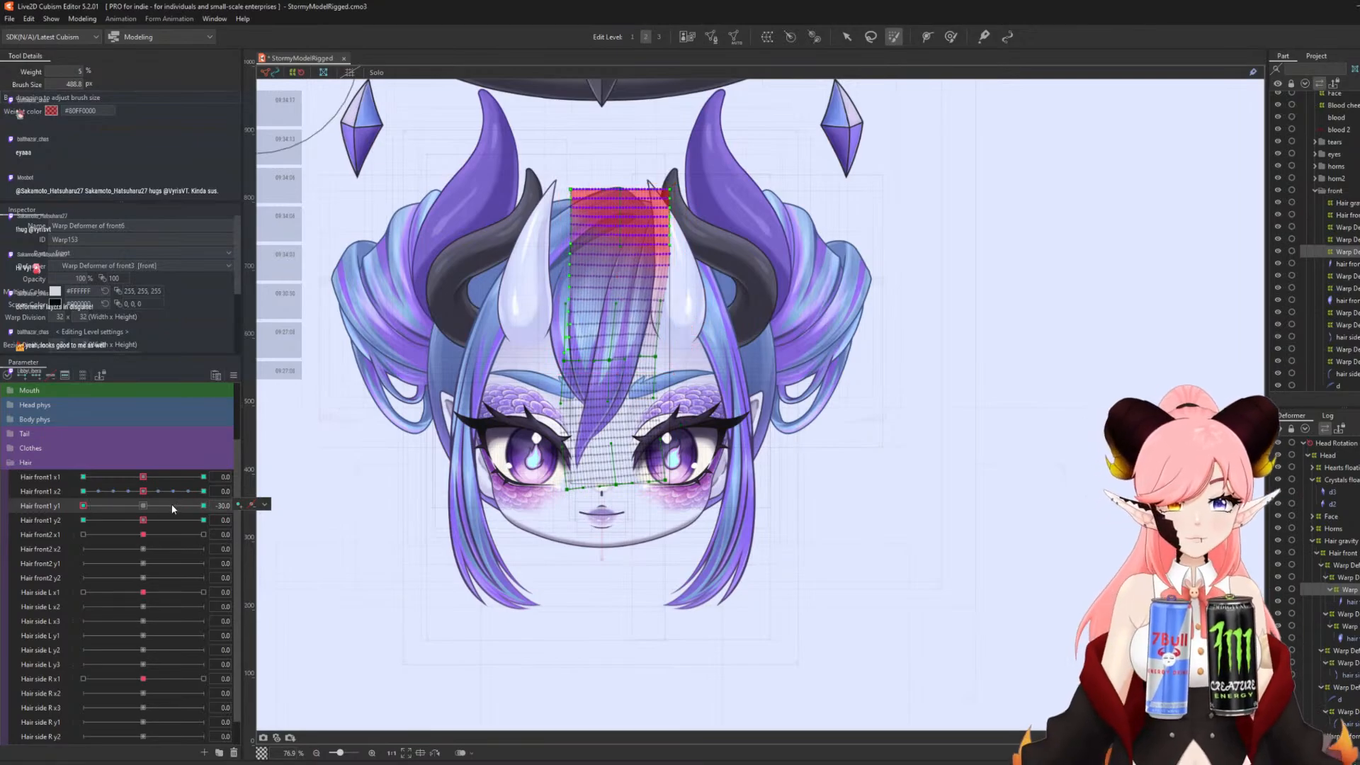
{"action": "left_click", "coordinate": [144, 506]}
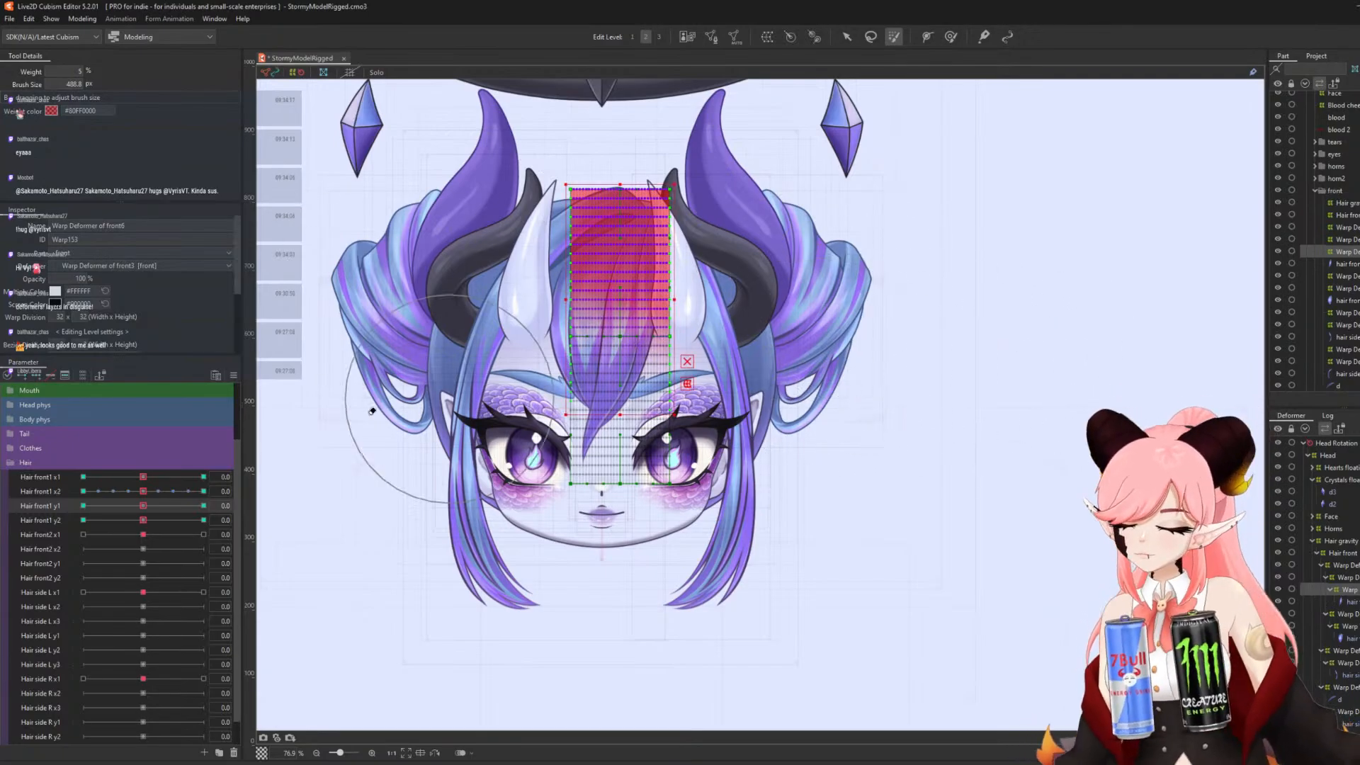
- With the brush selection extended down the bang, restore its neutral form at Hair front1 x2 values 30 and -30, then return to 0
{"action": "left_click", "coordinate": [204, 491]}
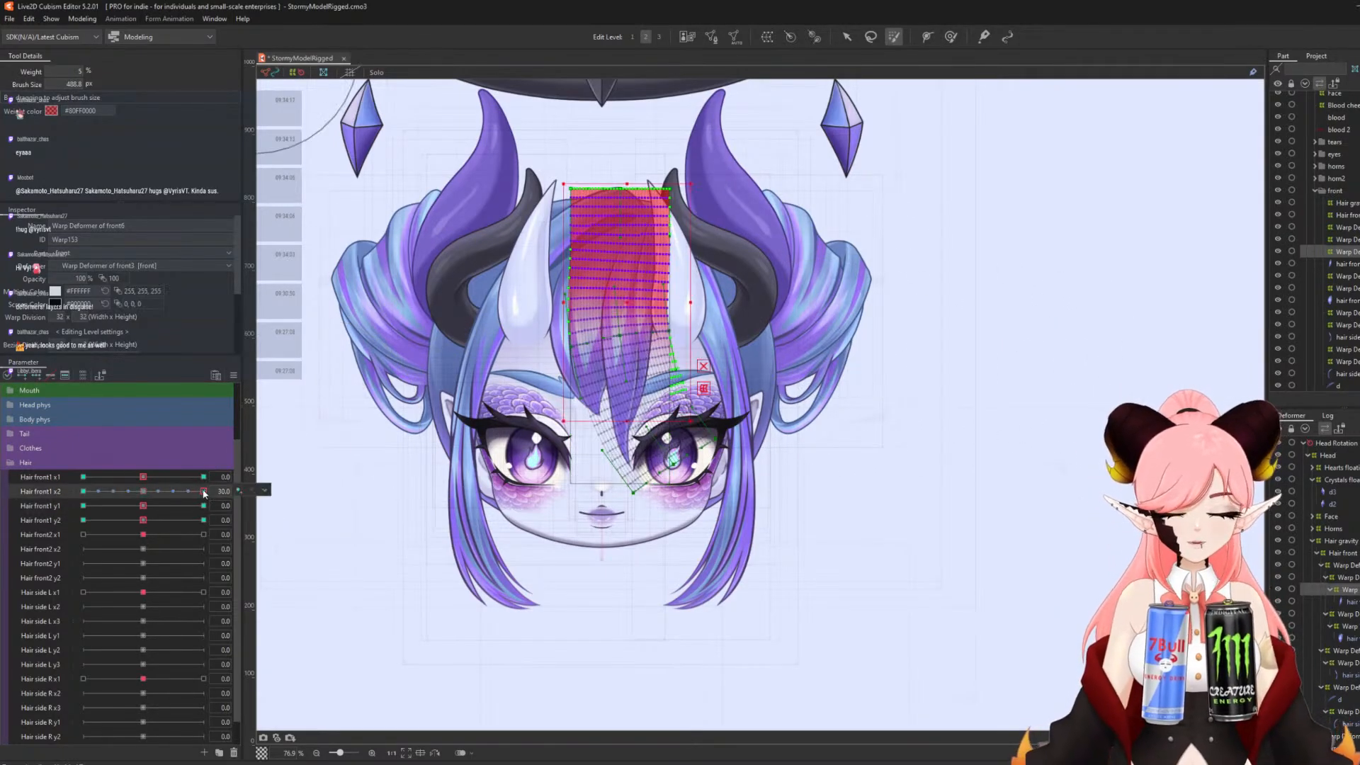
{"action": "key", "text": "ctrl+z"}
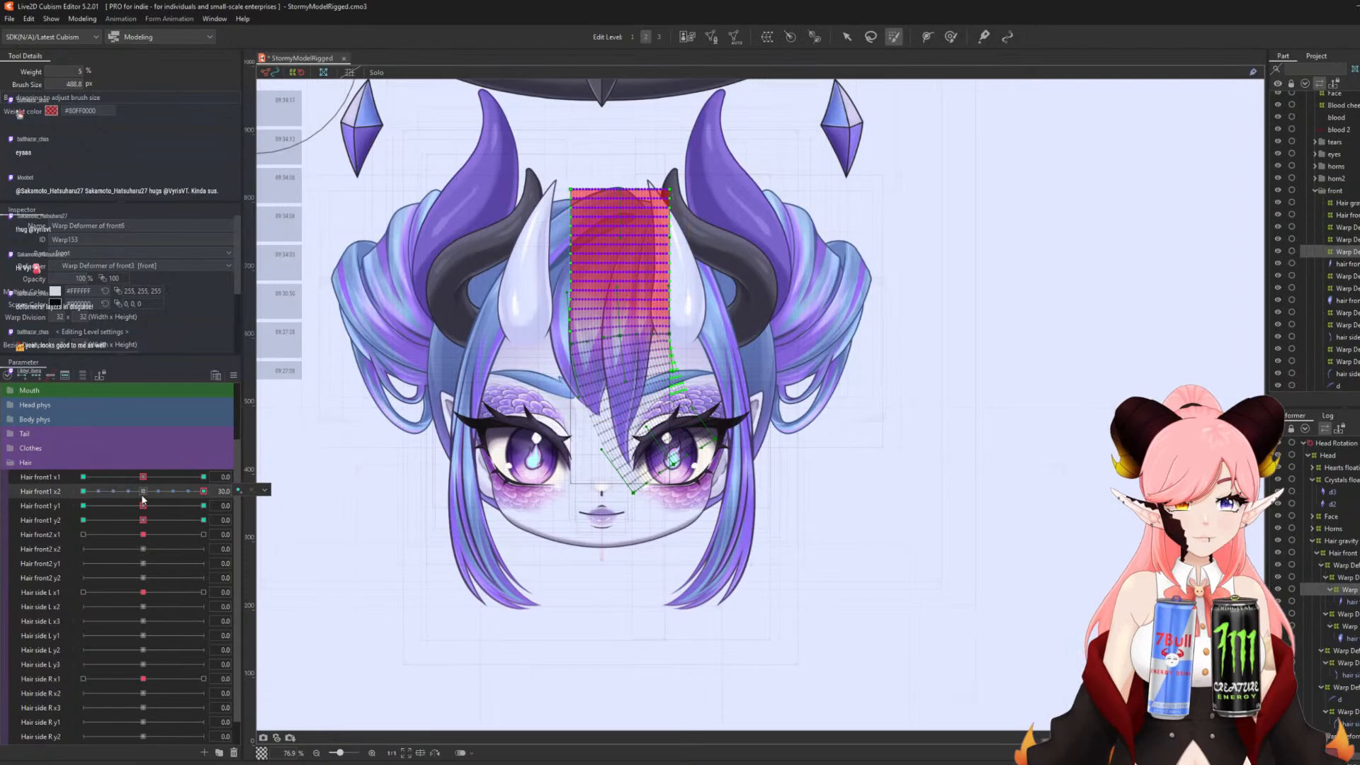
{"action": "left_click", "coordinate": [83, 491]}
{"action": "key", "text": "ctrl+z"}
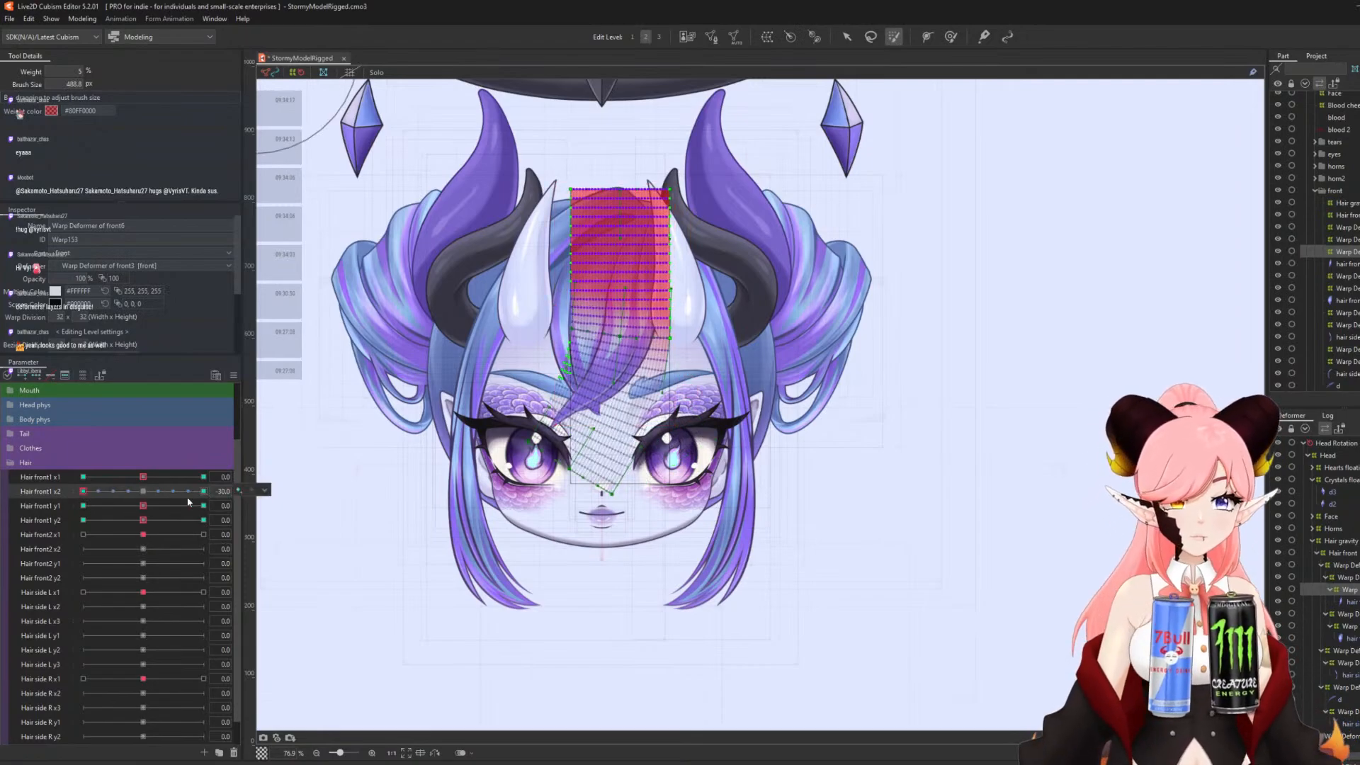
{"action": "left_click", "coordinate": [143, 492]}
- Paste the neutral form onto the brush-selected upper bang at Hair front1 y2 values 30 and -30, then return the parameter to 0
{"action": "left_click", "coordinate": [204, 520]}
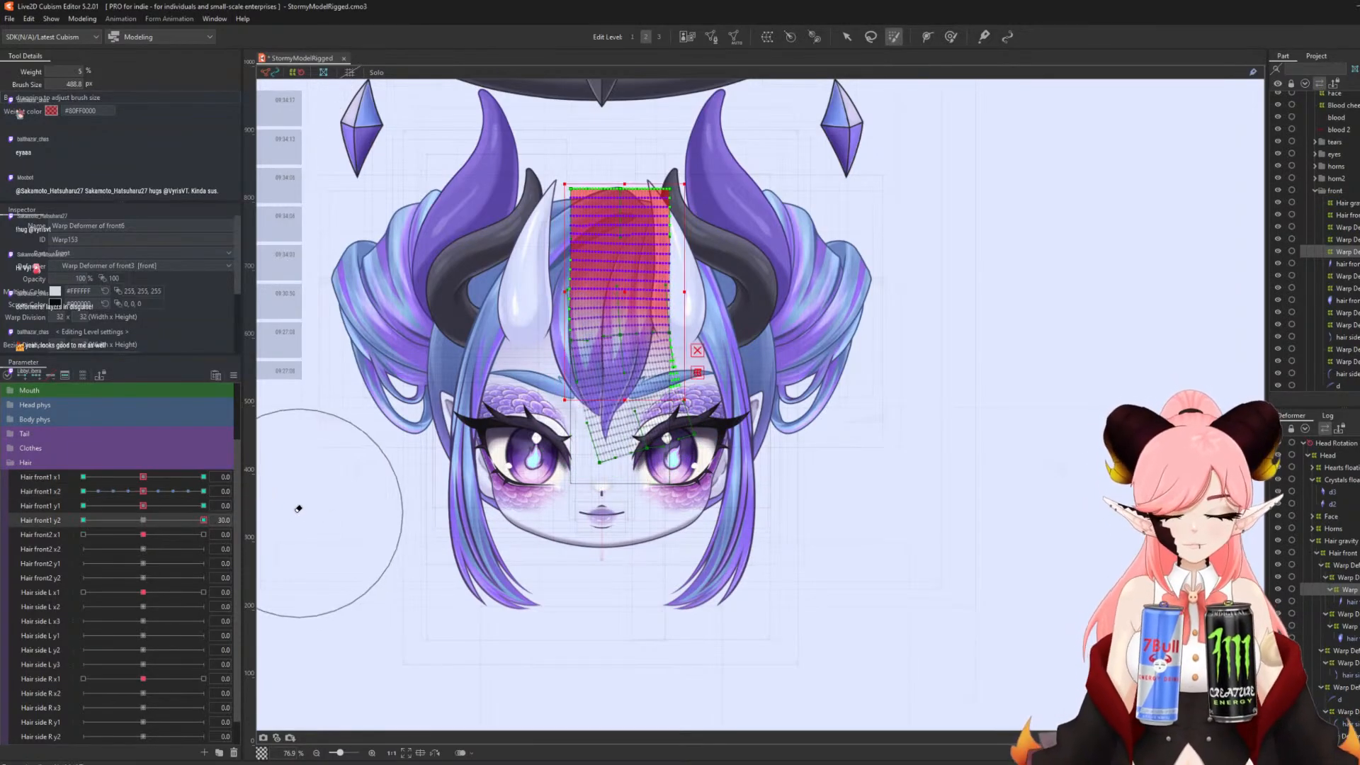
{"action": "key", "text": "ctrl+v"}
{"action": "left_click", "coordinate": [84, 520]}
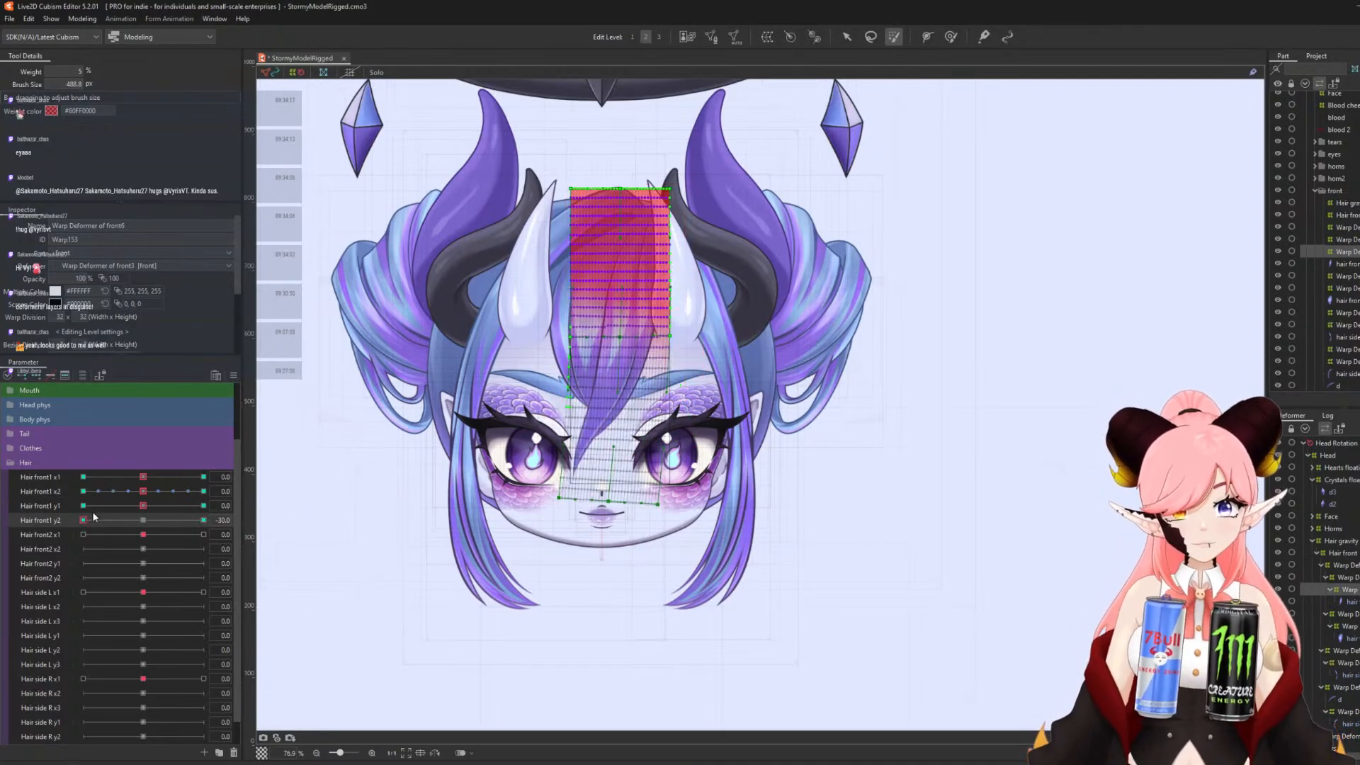
{"action": "key", "text": "ctrl+v"}
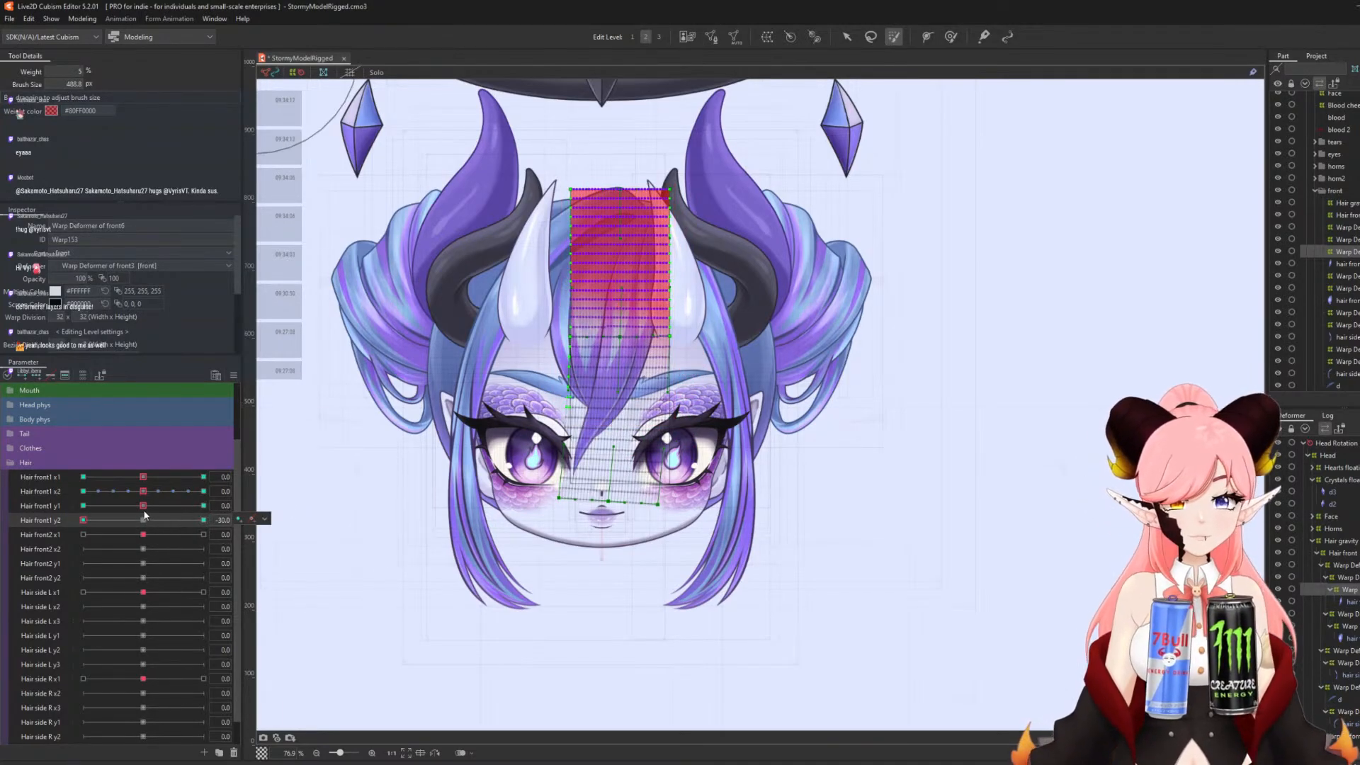
{"action": "left_click", "coordinate": [143, 521]}
- Switch to the front7 warp deformer and, at Hair front2 x1 value 30, shift its middle slightly right with a four-point temporary deform path
{"action": "left_click", "coordinate": [266, 534]}
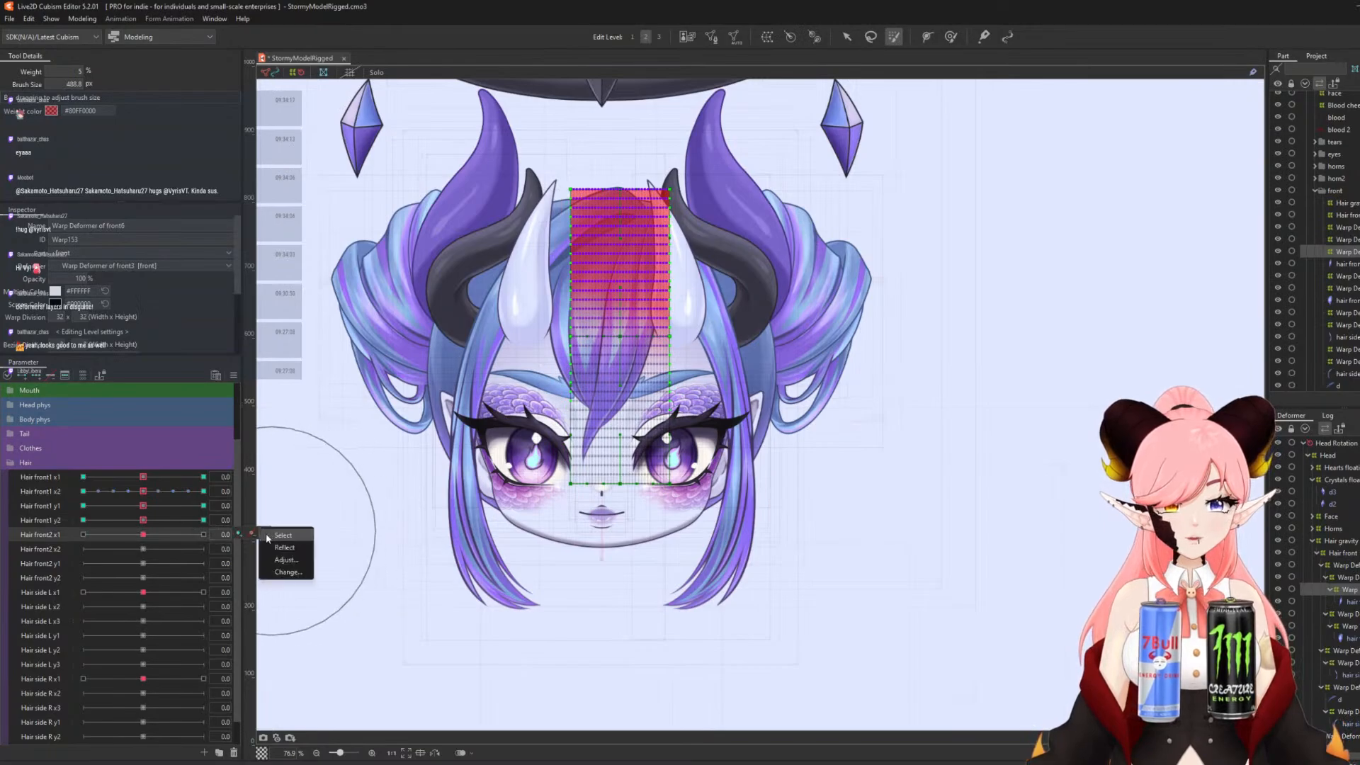
{"action": "left_click", "coordinate": [269, 537]}
{"action": "left_click", "coordinate": [846, 37]}
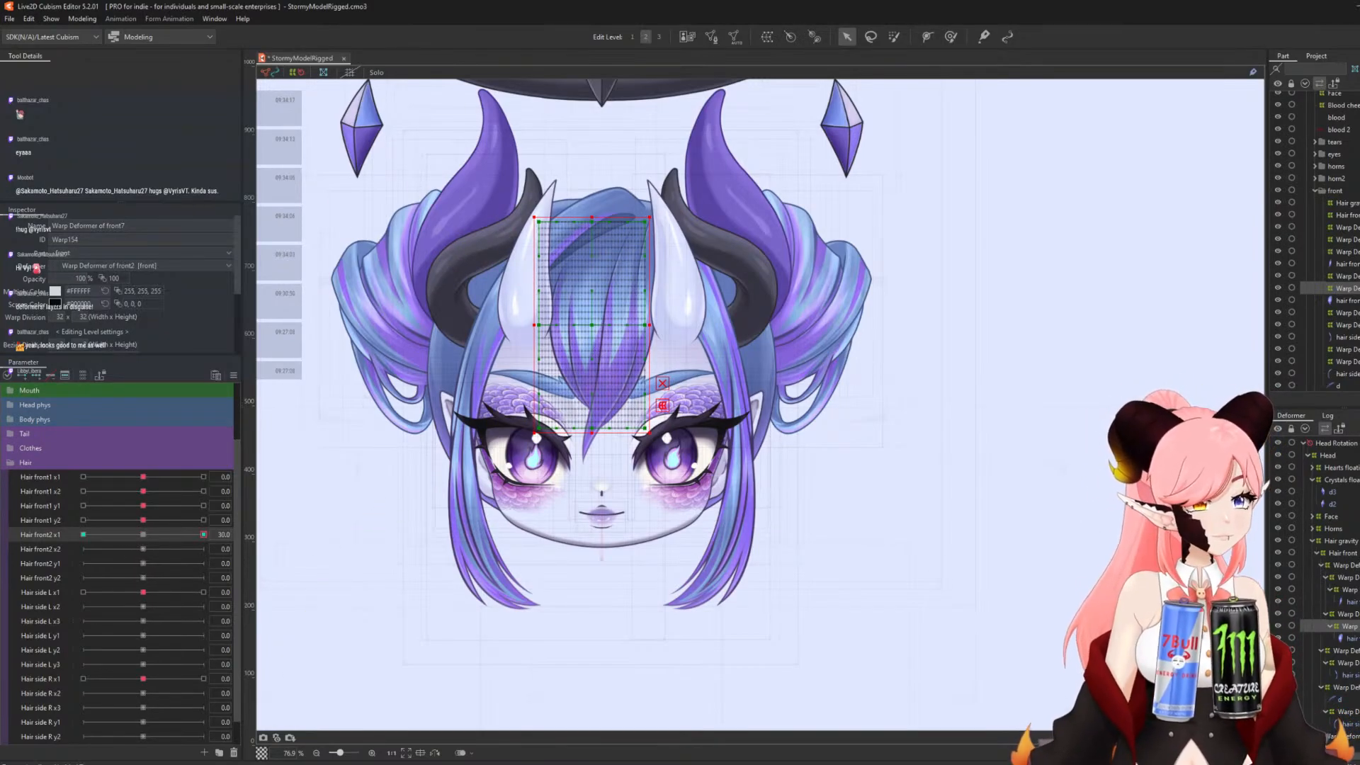
{"action": "key", "text": "ctrl+t"}
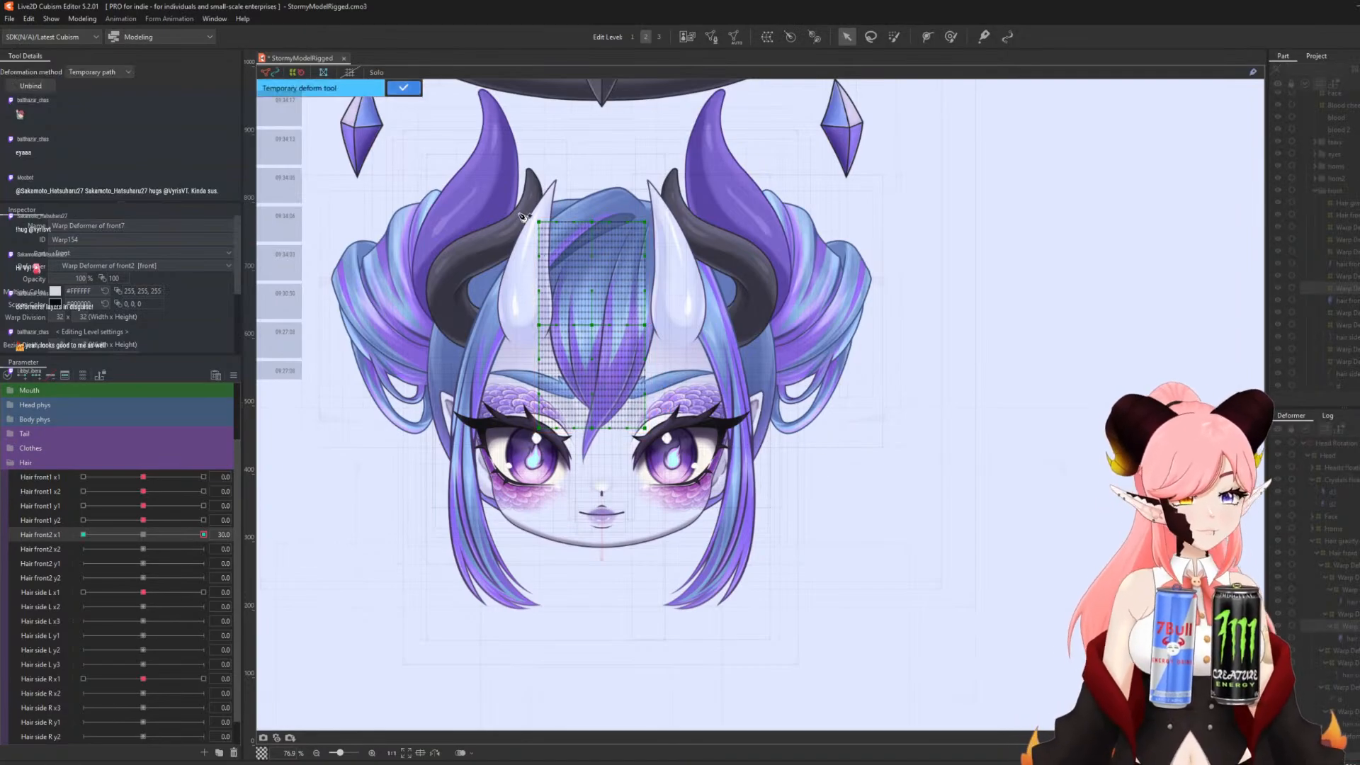
{"action": "left_click", "coordinate": [596, 251]}
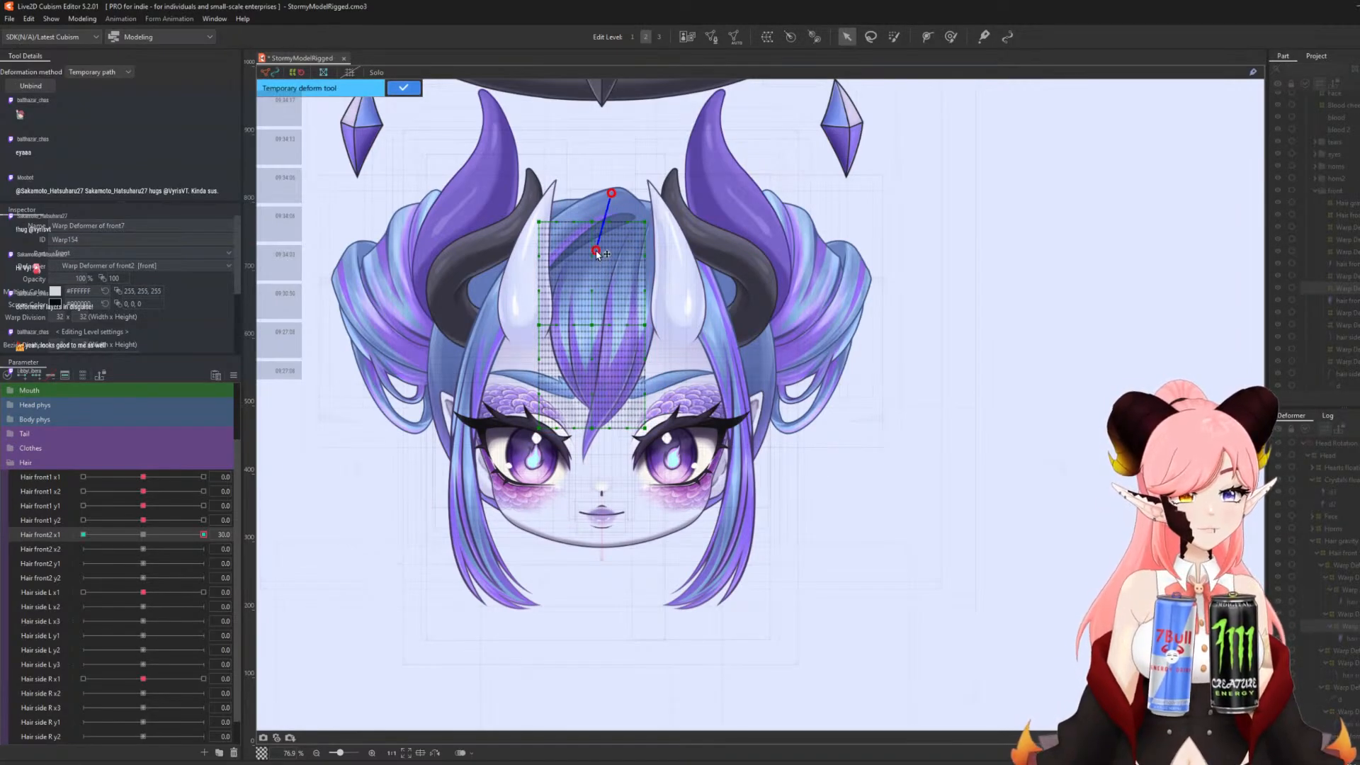
{"action": "left_click", "coordinate": [584, 323]}
{"action": "left_click", "coordinate": [600, 468]}
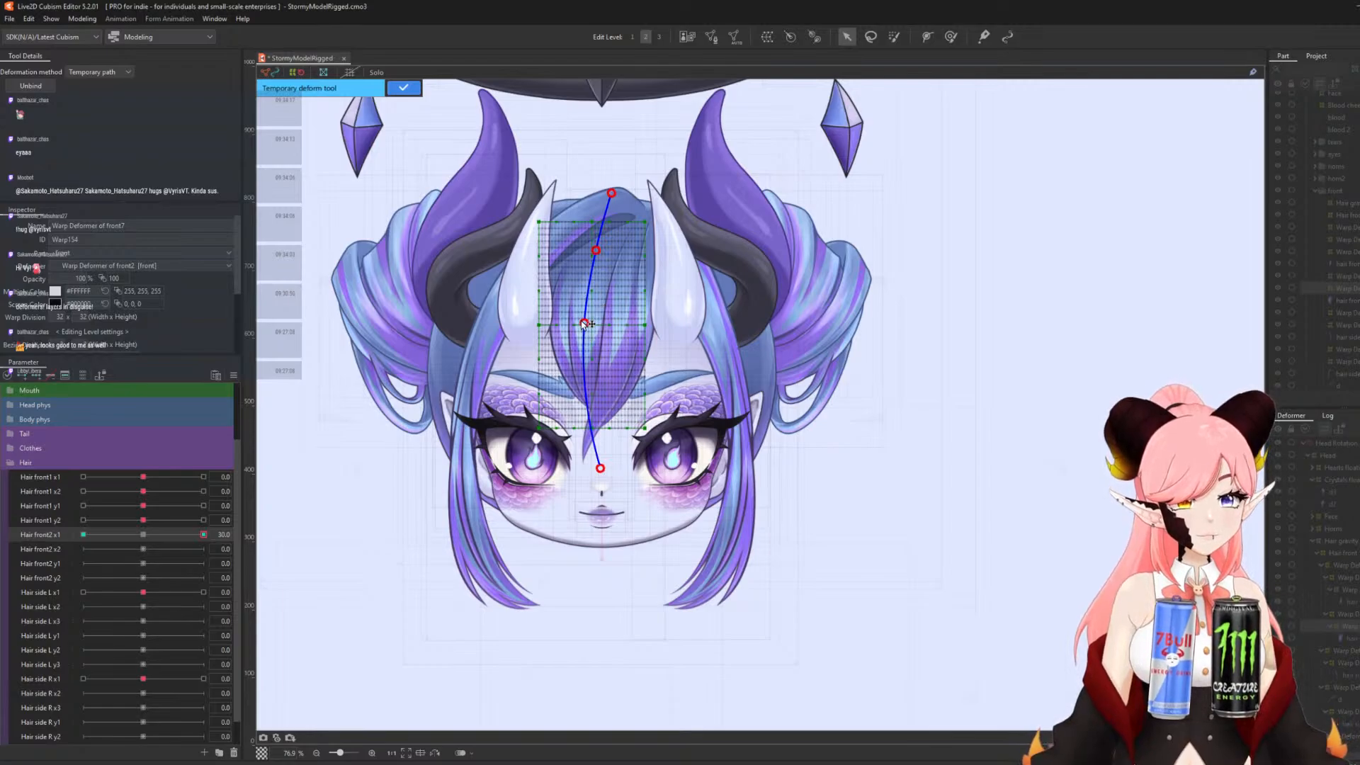
{"action": "left_click_drag", "start_coordinate": [584, 323], "coordinate": [595, 324]}
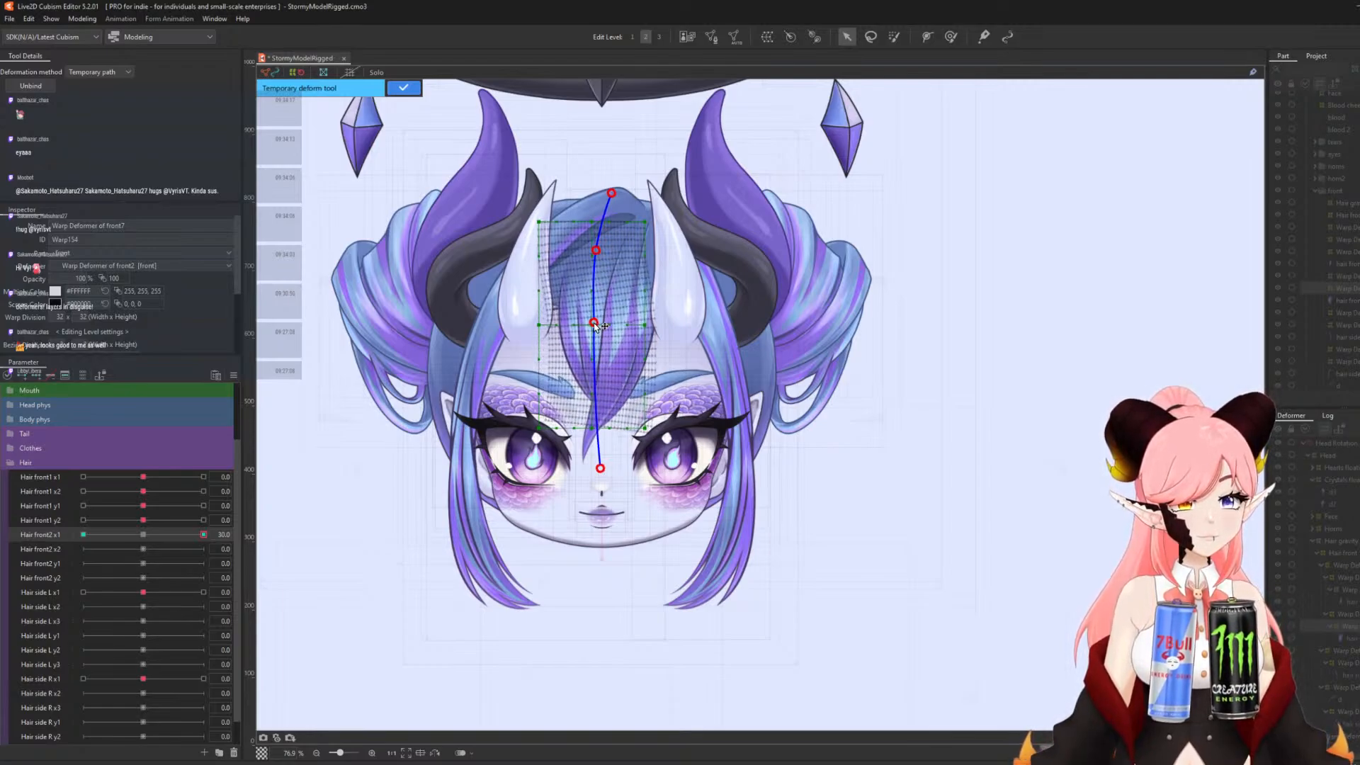
{"action": "left_click", "coordinate": [403, 87]}
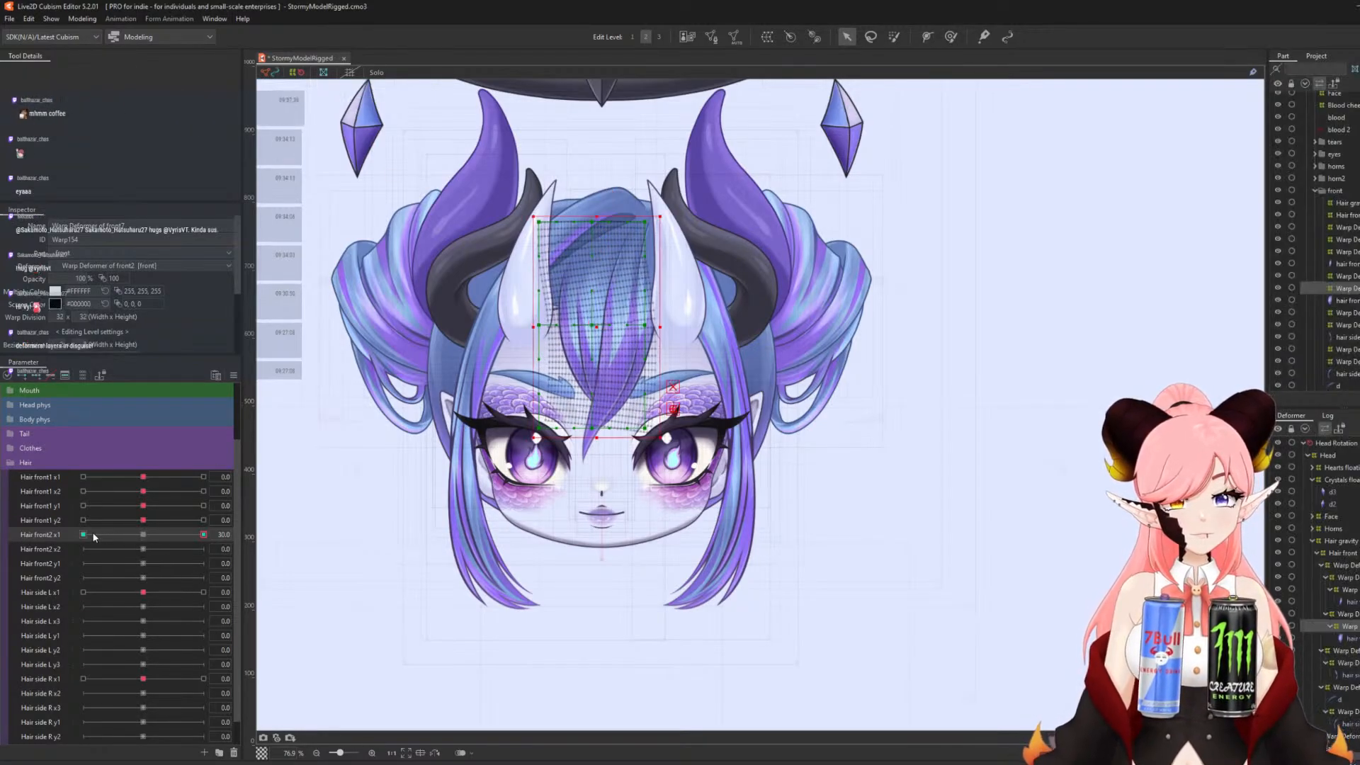
- At Hair front2 x1 value -30, shift the front7 deformer's middle slightly left with a four-point temporary path, then return the parameter to 0
{"action": "key", "text": "ctrl+t"}
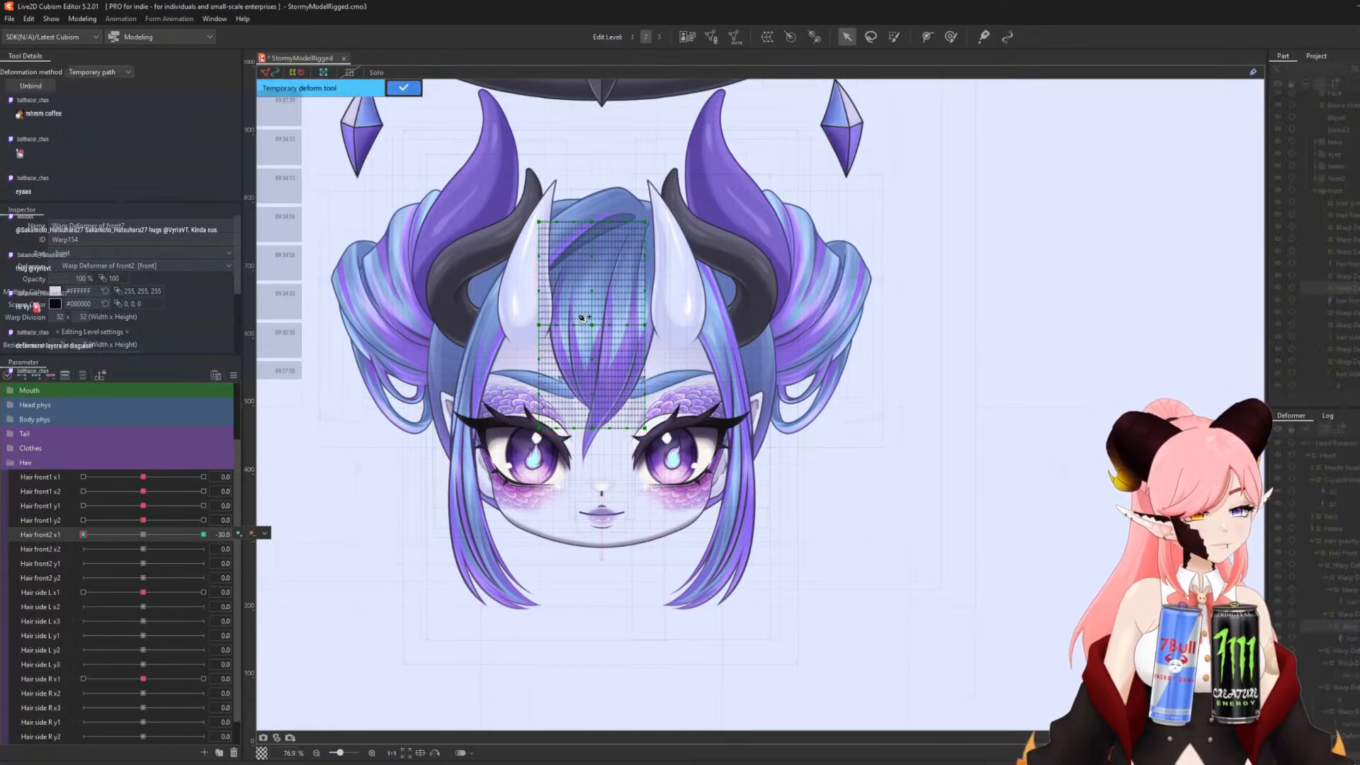
{"action": "left_click", "coordinate": [628, 189]}
{"action": "left_click", "coordinate": [599, 253]}
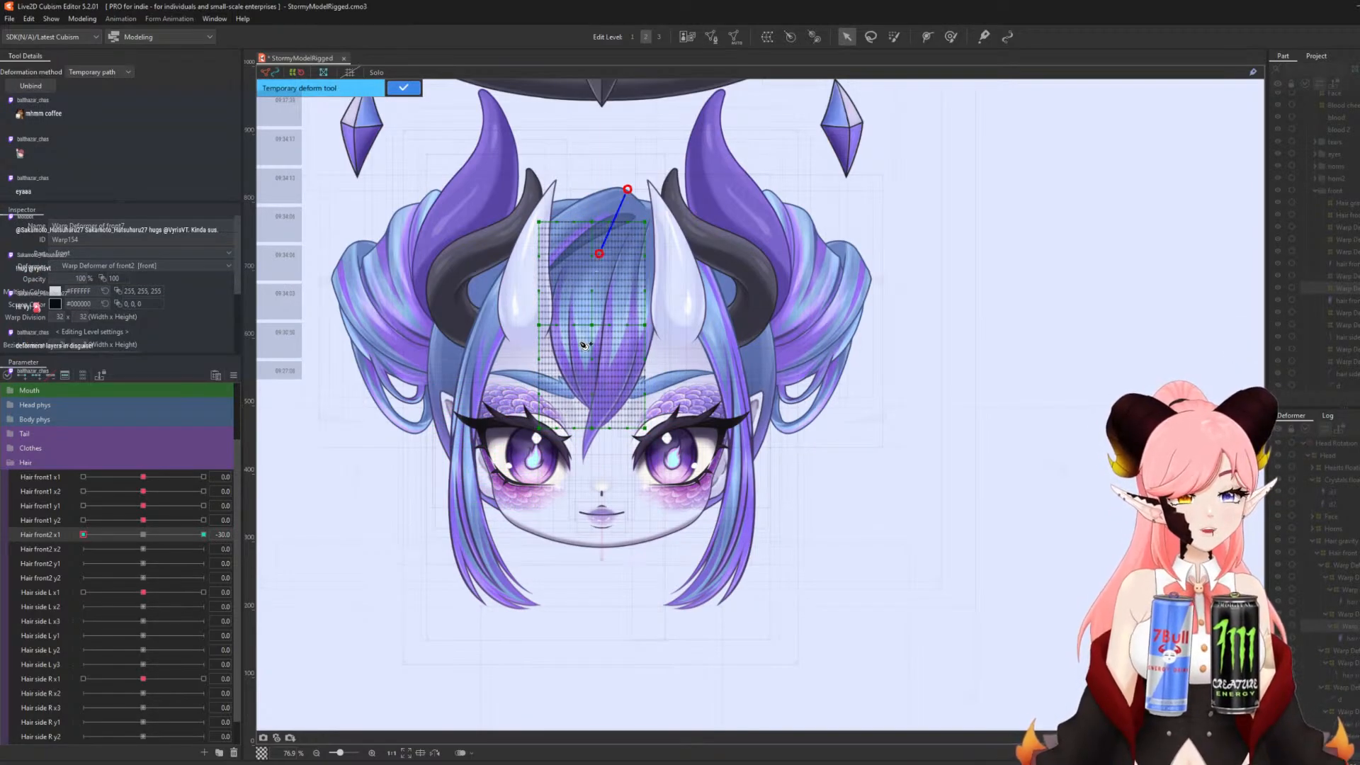
{"action": "left_click", "coordinate": [587, 326]}
{"action": "left_click", "coordinate": [617, 458]}
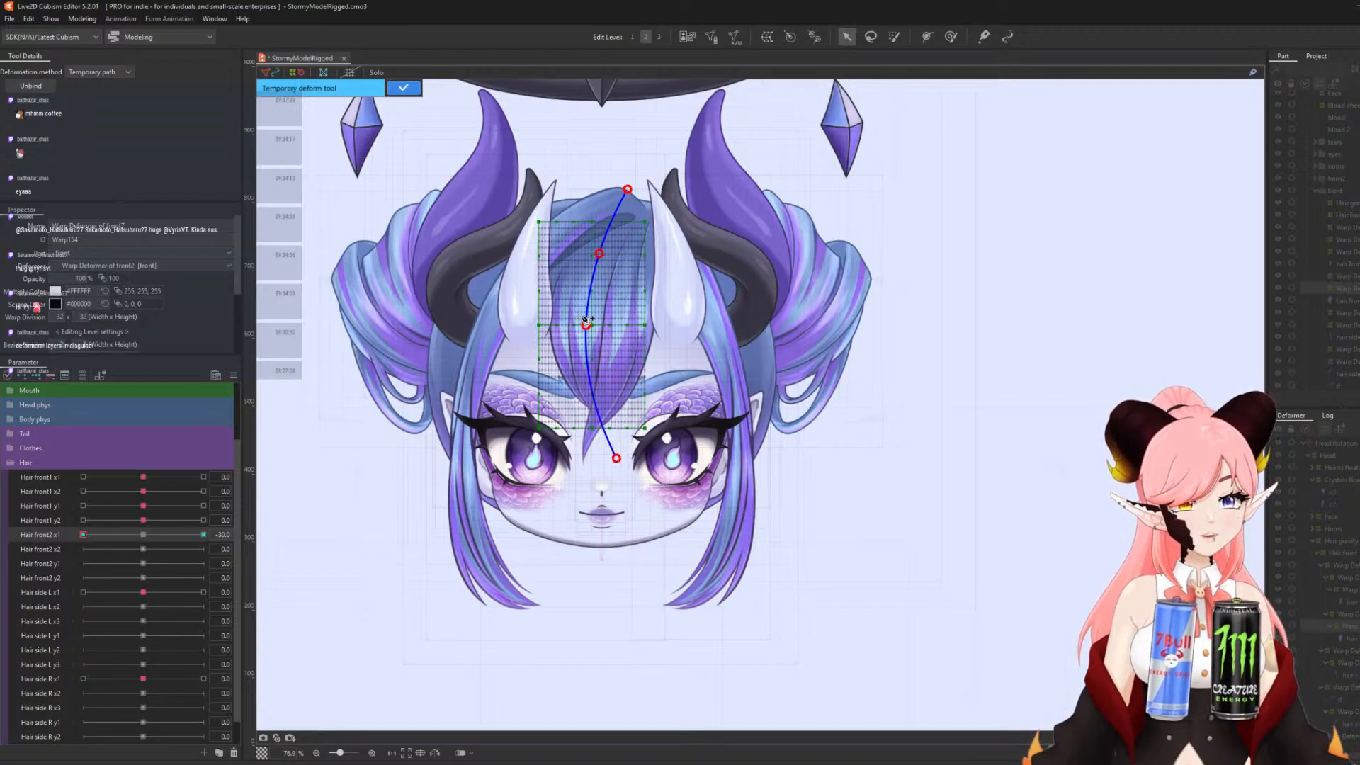
{"action": "left_click_drag", "start_coordinate": [586, 325], "coordinate": [580, 324]}
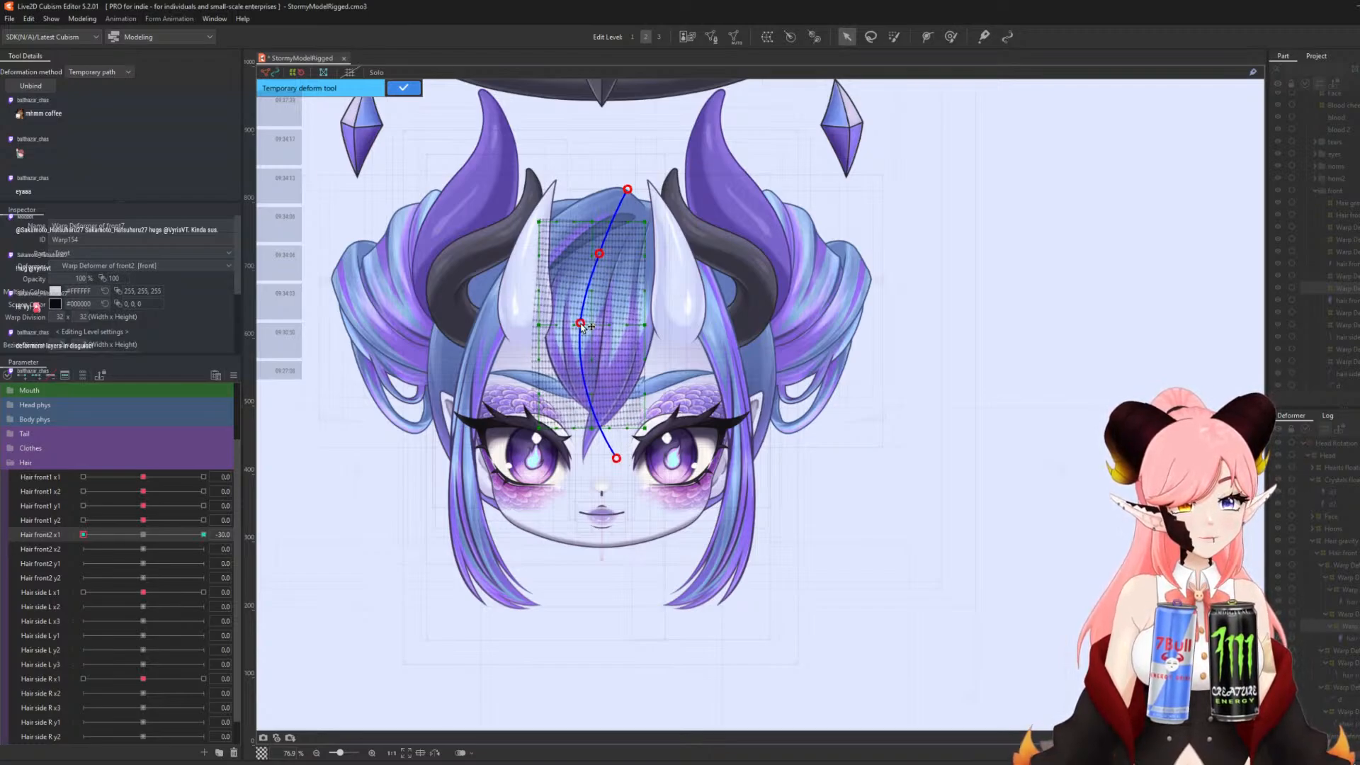
{"action": "left_click", "coordinate": [403, 88]}
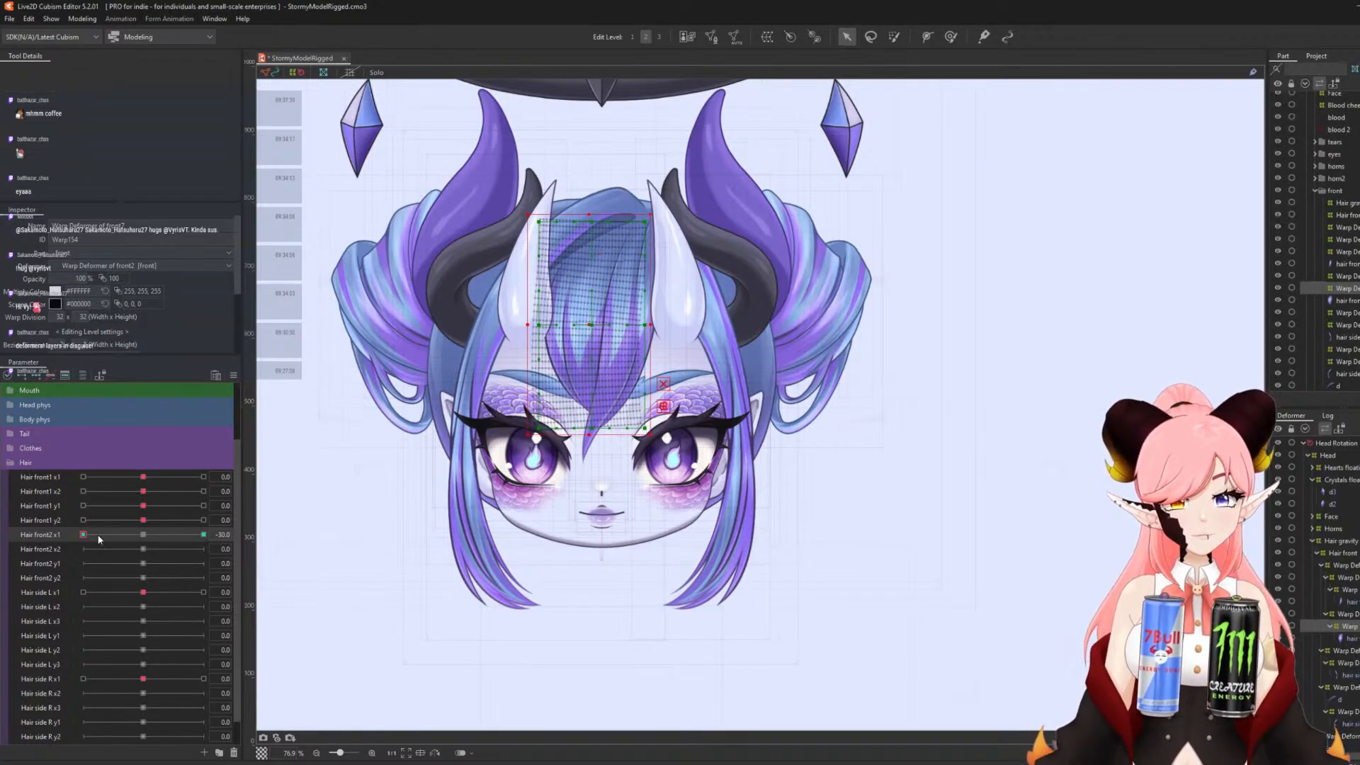
{"action": "left_click", "coordinate": [143, 536]}
- Key Hair front2 x2 at -30, 0 and 30, and at 30 bend the front7 deformer's tip right with a four-point temporary deform path
{"action": "left_click", "coordinate": [34, 551]}
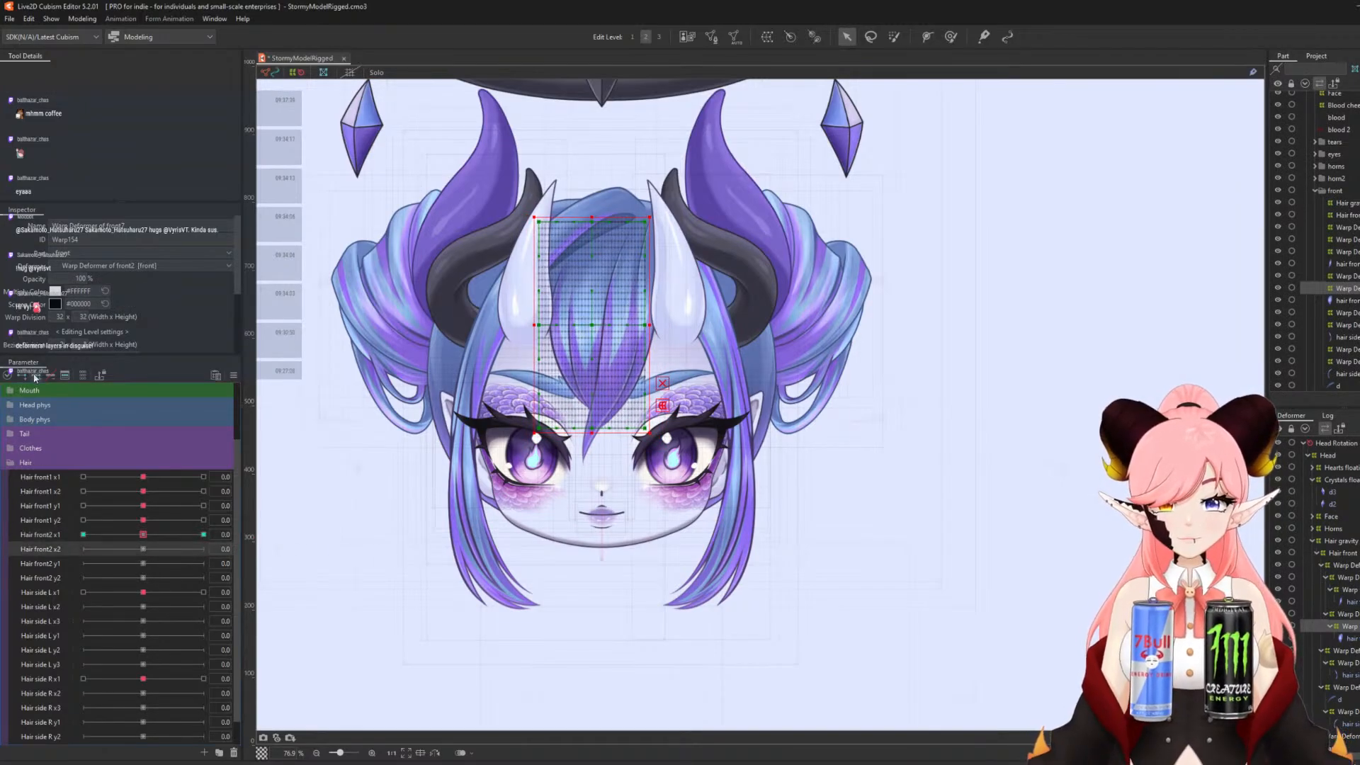
{"action": "left_click", "coordinate": [204, 549]}
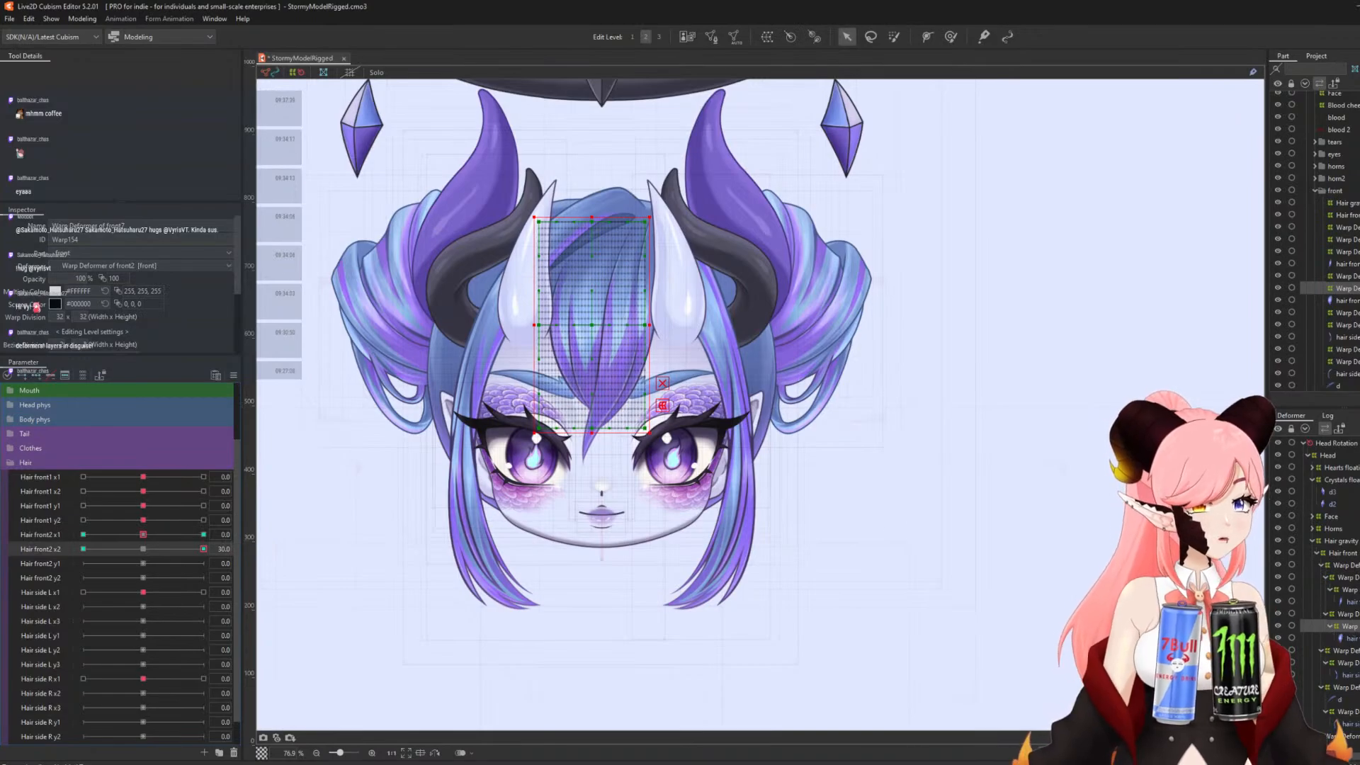
{"action": "left_click", "coordinate": [662, 406]}
{"action": "left_click", "coordinate": [613, 181]}
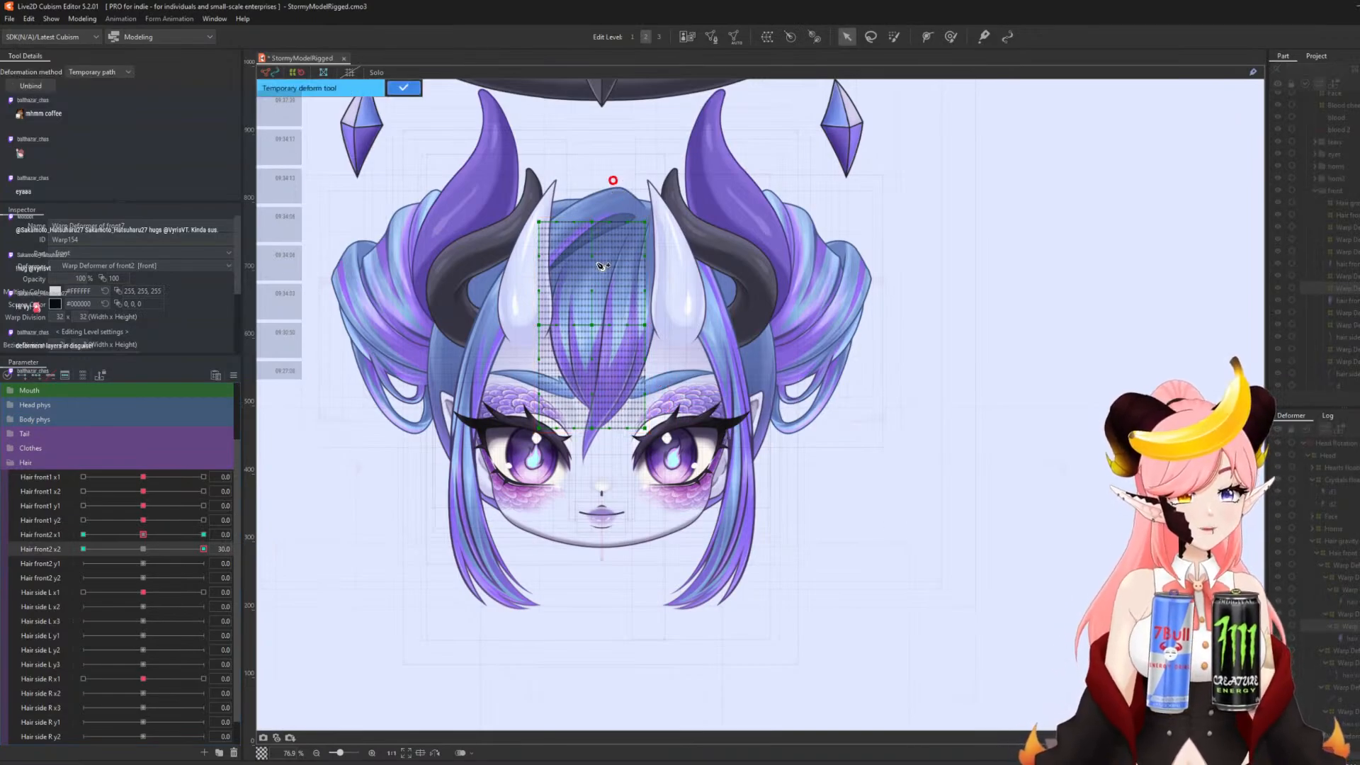
{"action": "left_click", "coordinate": [591, 263]}
{"action": "left_click", "coordinate": [590, 327]}
{"action": "left_click", "coordinate": [611, 451]}
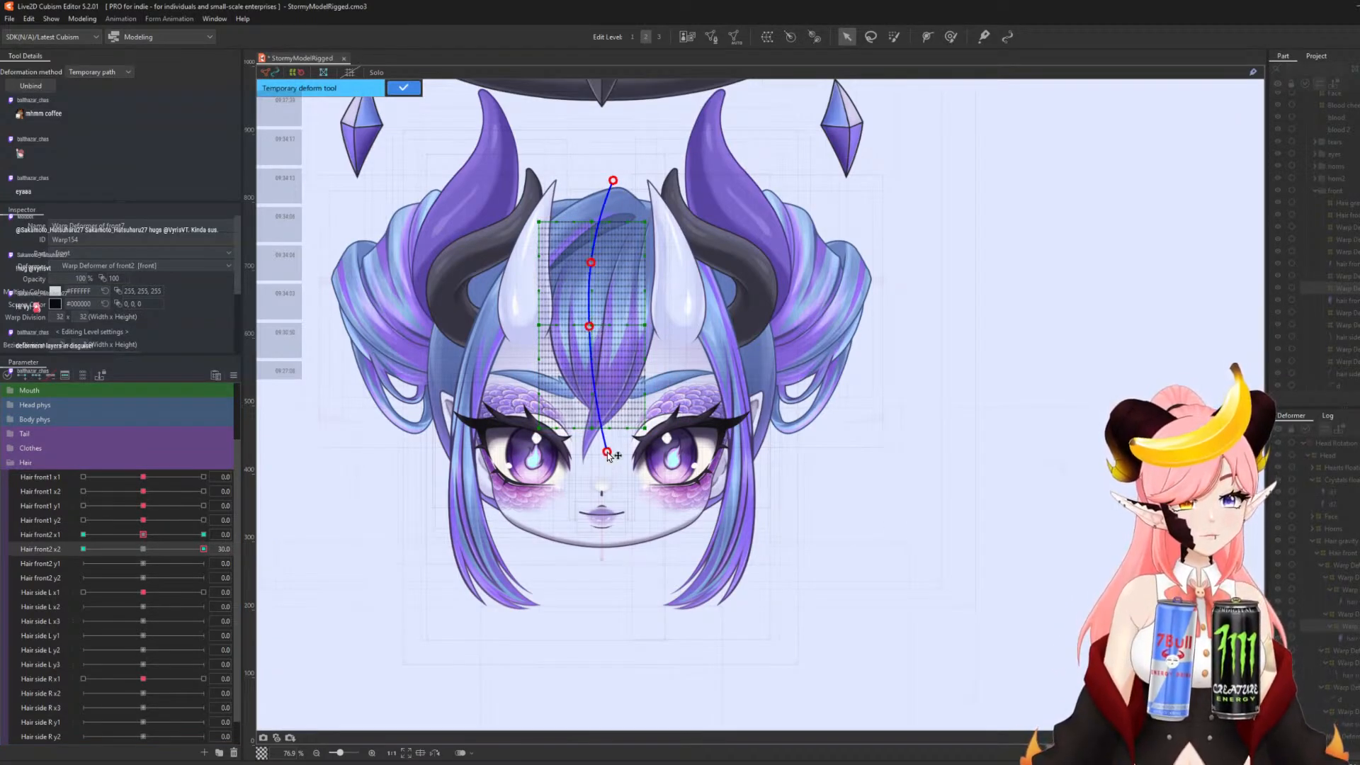
{"action": "left_click_drag", "start_coordinate": [611, 451], "coordinate": [637, 440]}
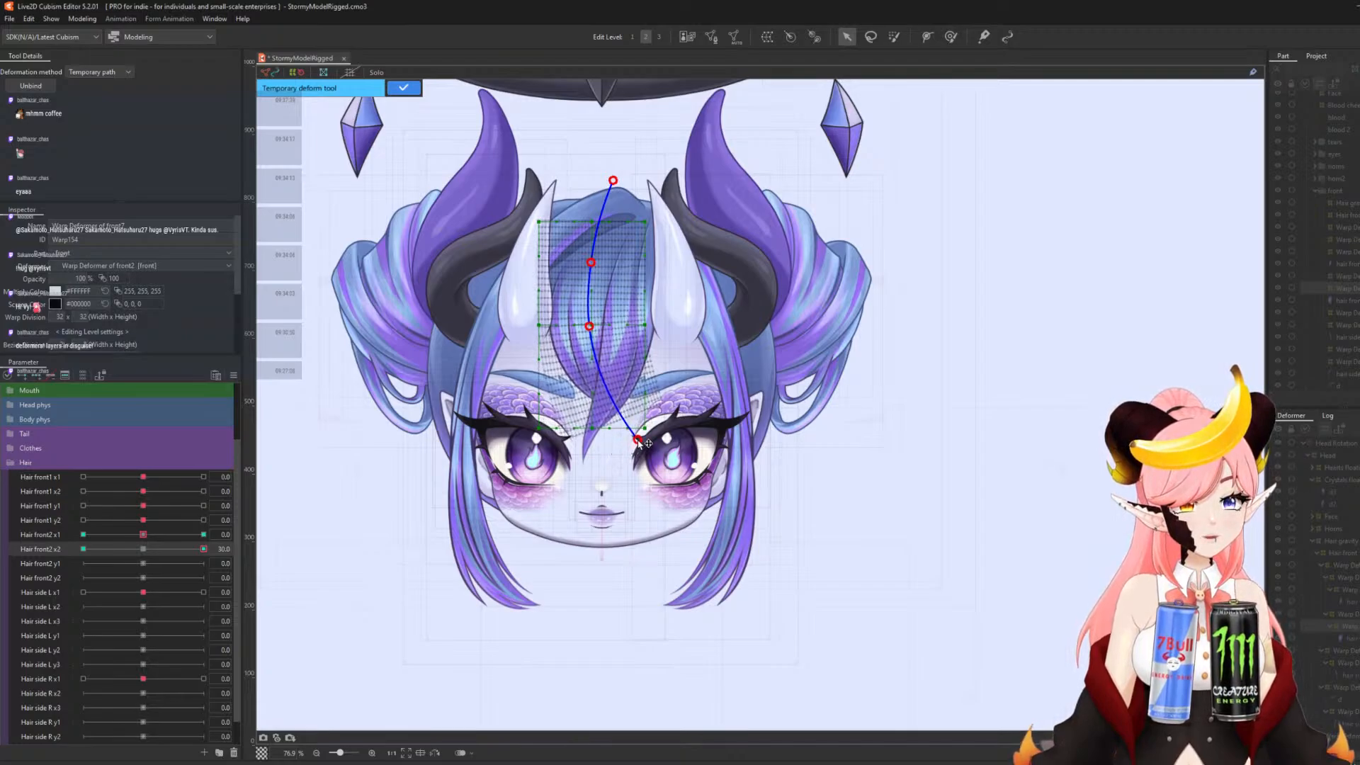
{"action": "left_click", "coordinate": [401, 89]}
- At Hair front2 x2 value -30, bend the front7 deformer's tip left with a four-point temporary deform path
{"action": "left_click", "coordinate": [89, 550]}
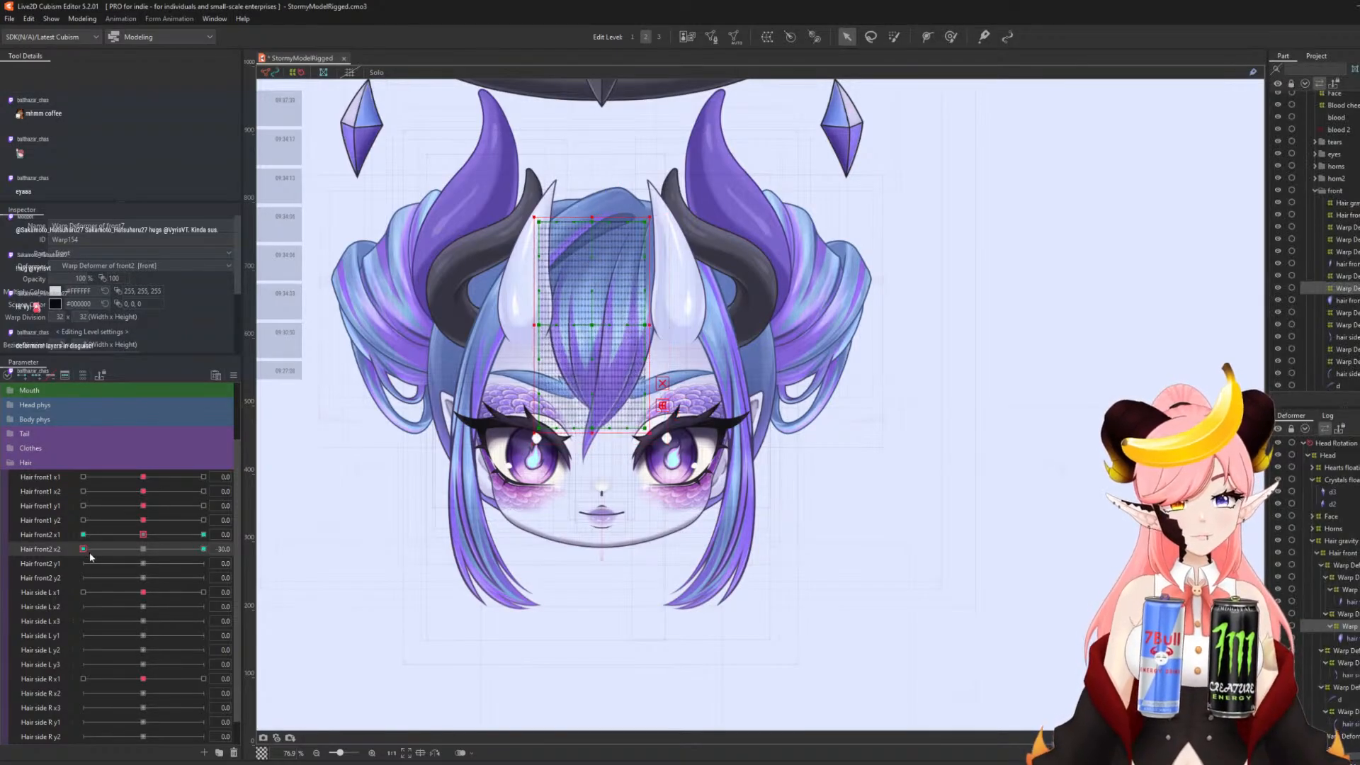
{"action": "key", "text": "ctrl+t"}
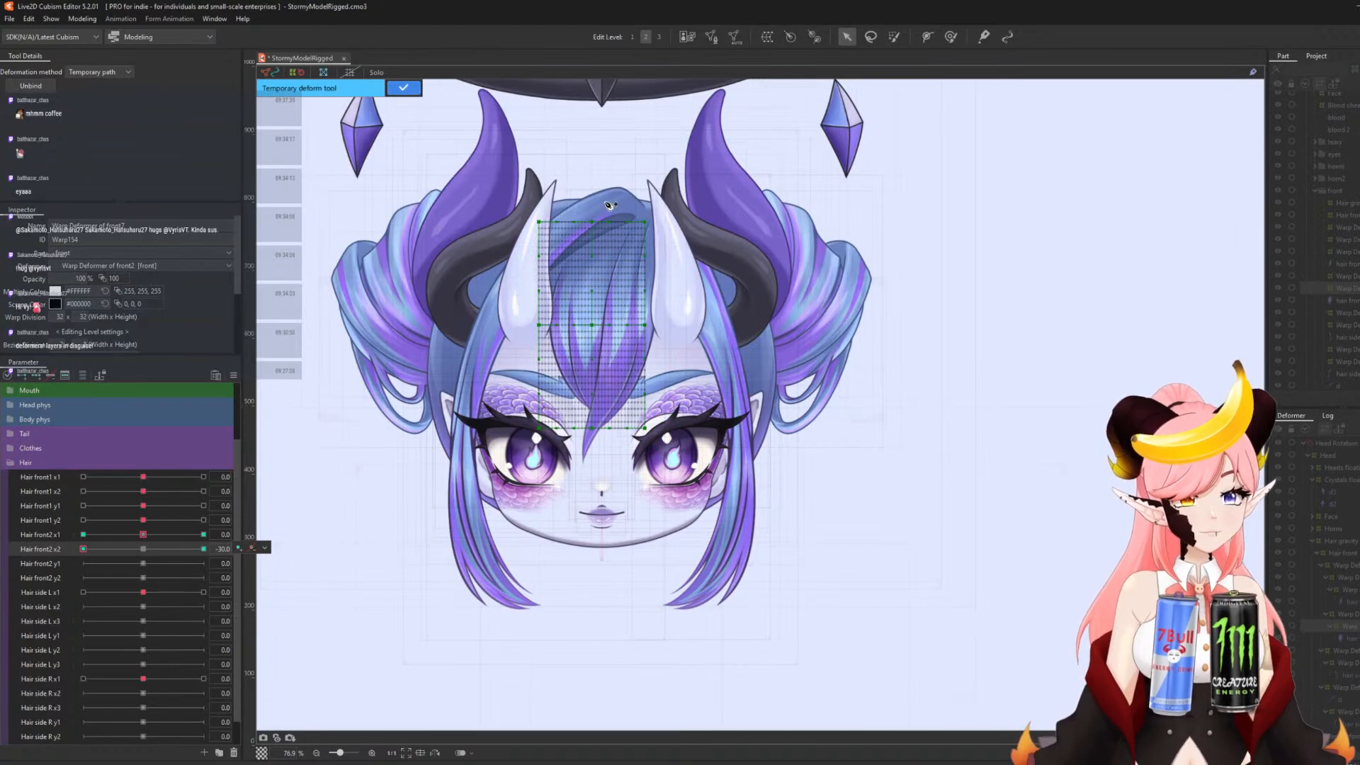
{"action": "left_click", "coordinate": [610, 190]}
{"action": "left_click", "coordinate": [596, 258]}
{"action": "left_click", "coordinate": [585, 324]}
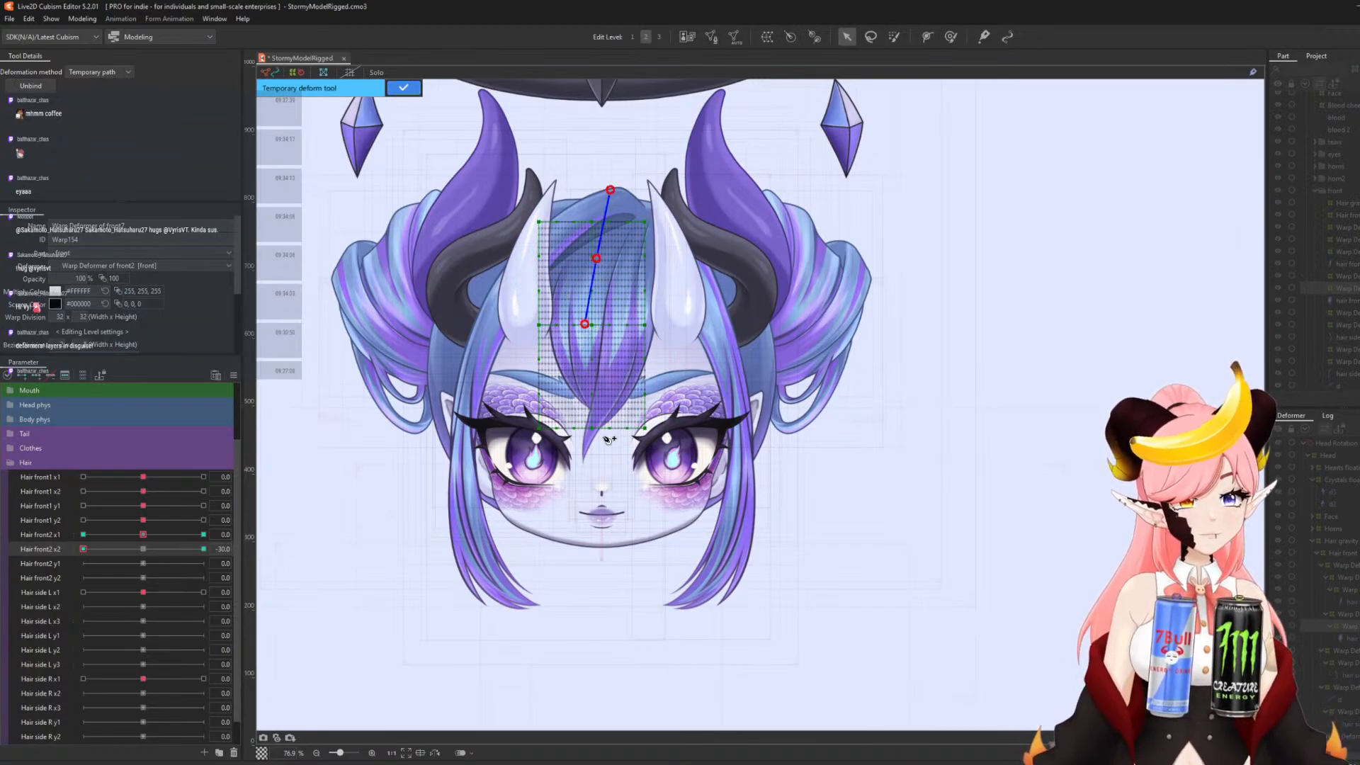
{"action": "left_click", "coordinate": [613, 454]}
{"action": "left_click_drag", "start_coordinate": [613, 454], "coordinate": [579, 454]}
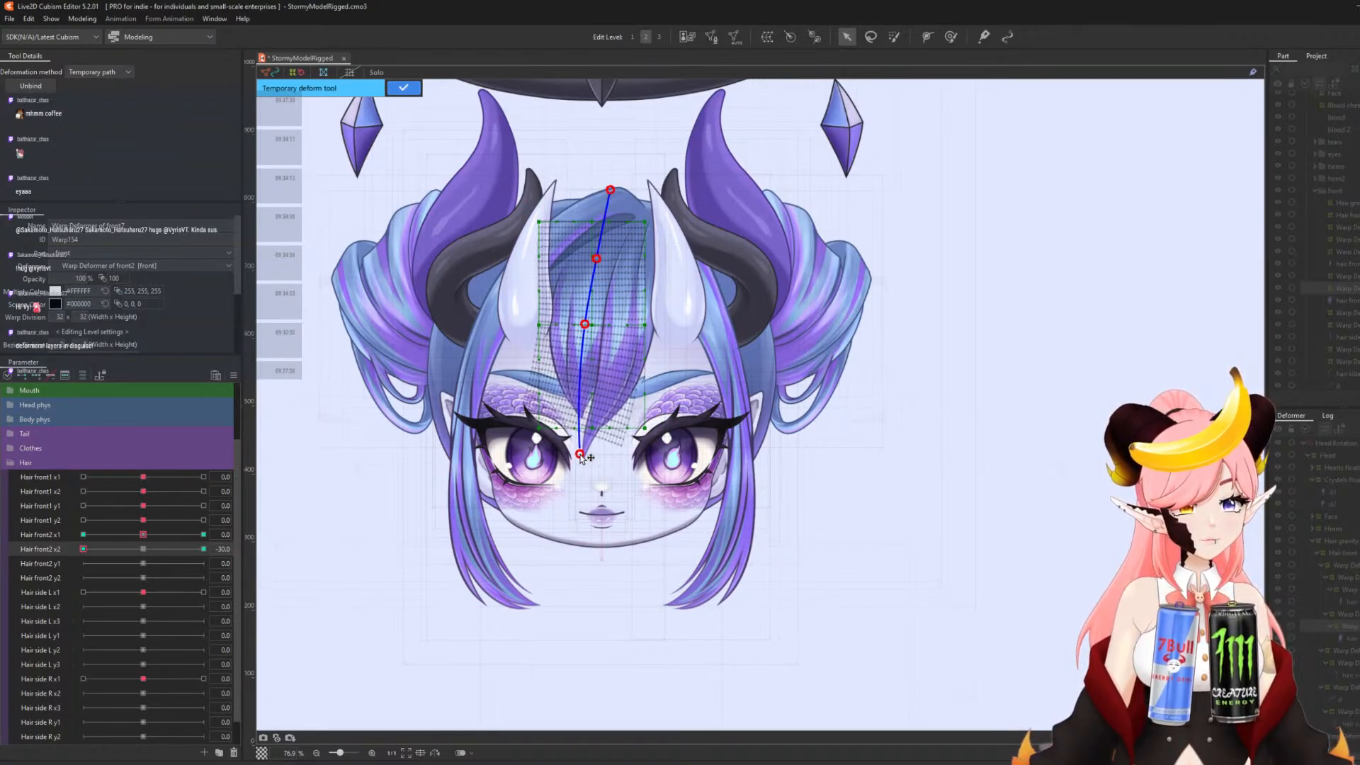
{"action": "left_click", "coordinate": [403, 87]}
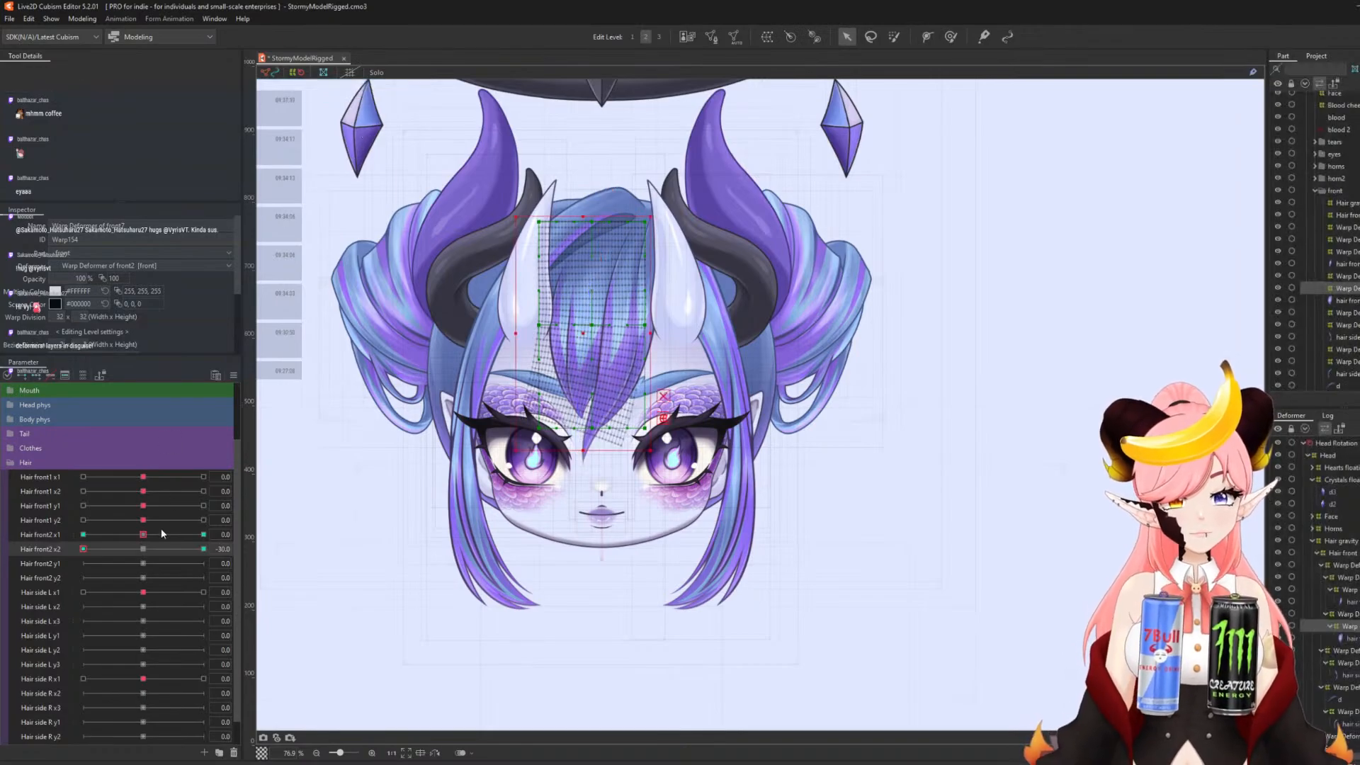
- With Hair front1 x2 also at -30, push the front7 deformer's lower mesh slightly left using a large deform brush
{"action": "left_click_drag", "start_coordinate": [143, 534], "coordinate": [89, 534]}
{"action": "left_click", "coordinate": [142, 534]}
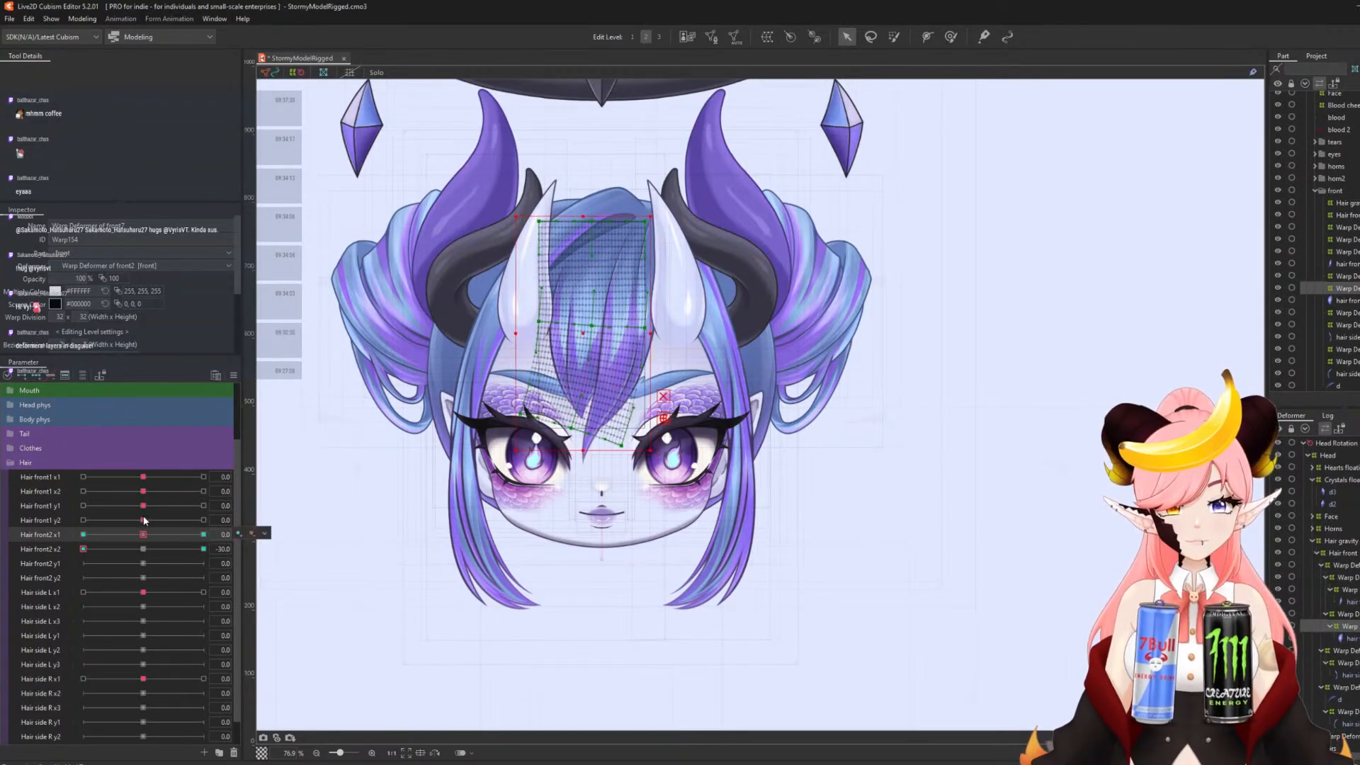
{"action": "left_click_drag", "start_coordinate": [144, 493], "coordinate": [68, 498]}
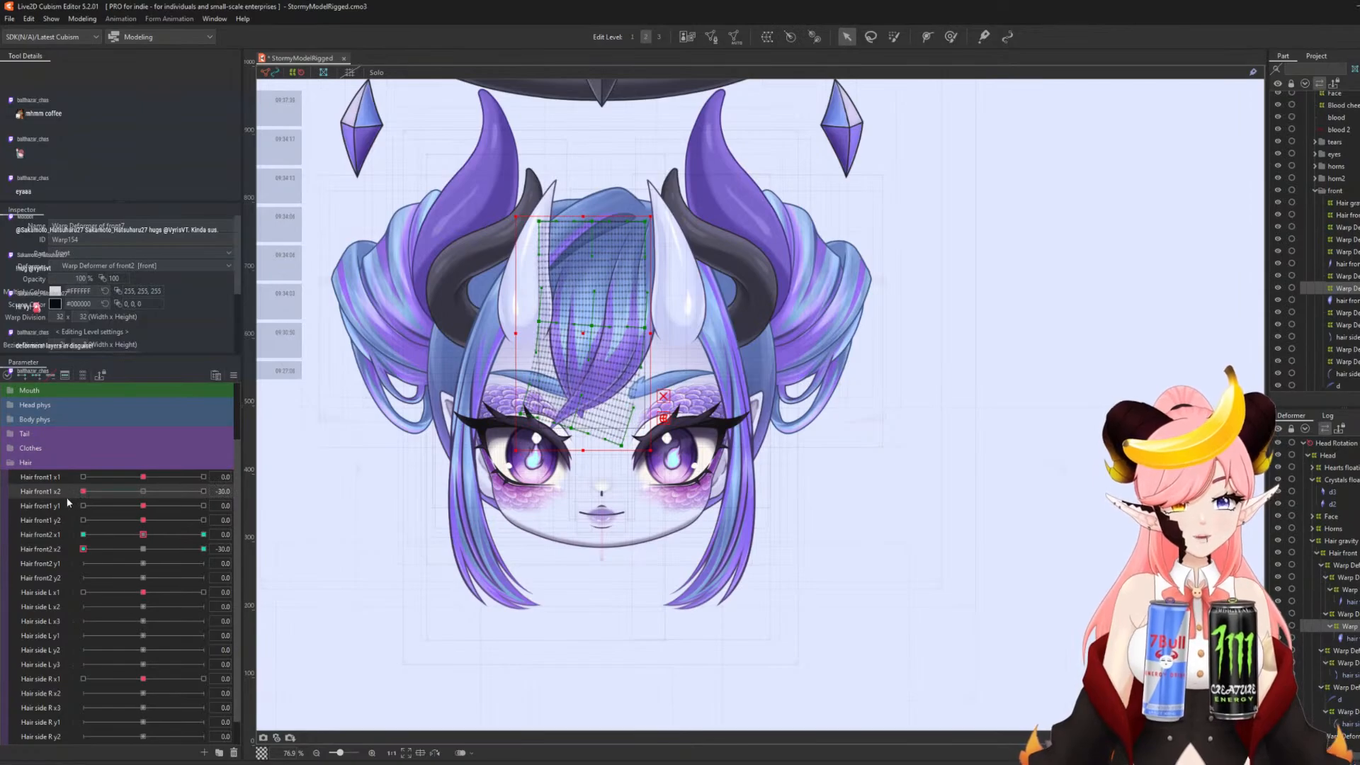
{"action": "left_click", "coordinate": [264, 491]}
{"action": "left_click", "coordinate": [949, 39]}
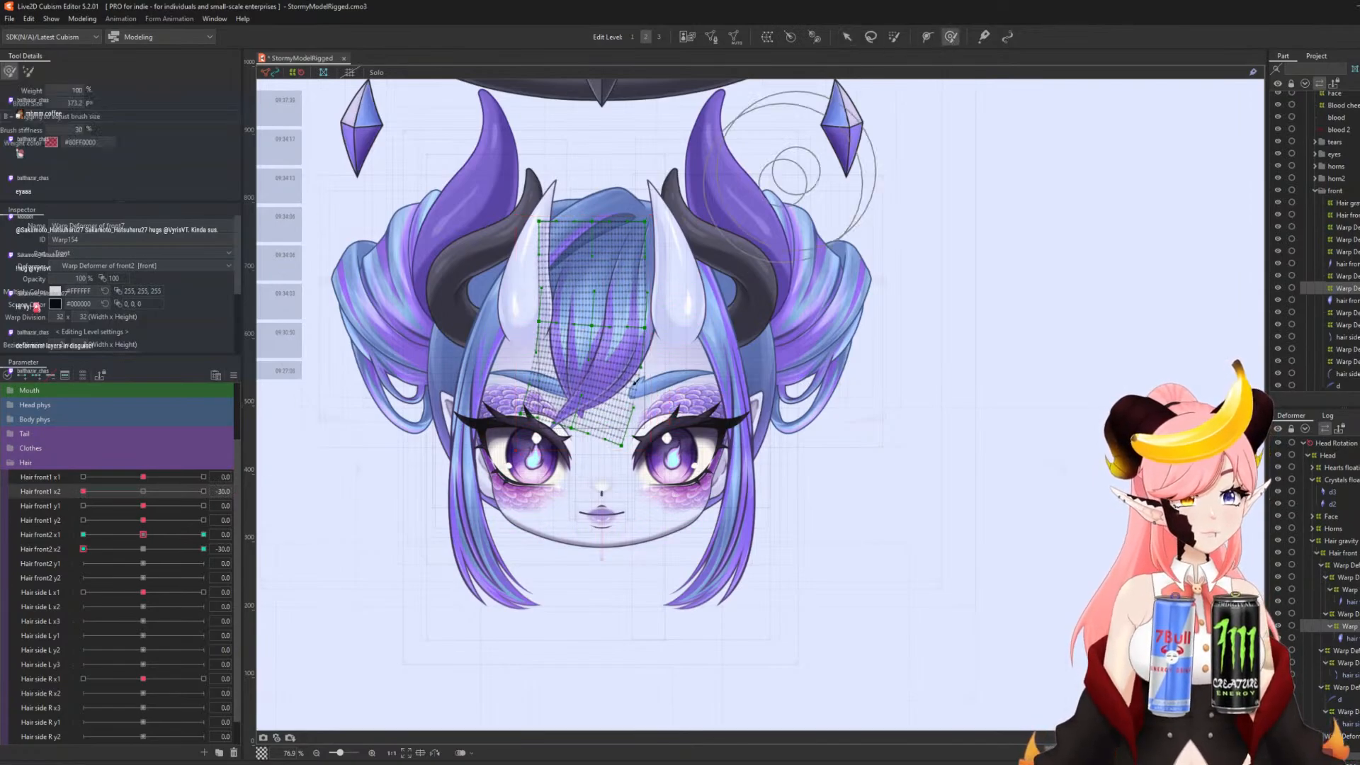
{"action": "left_click", "coordinate": [82, 549]}
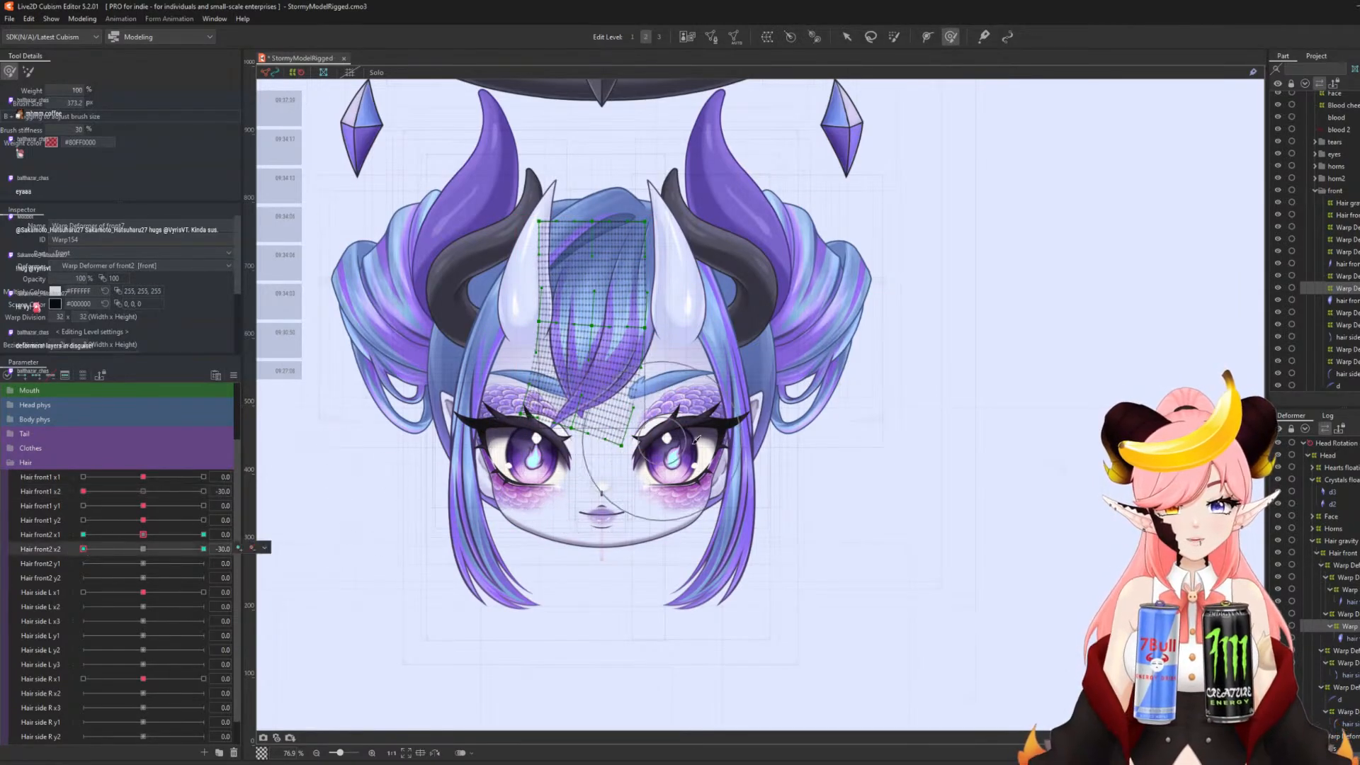
{"action": "left_click_drag", "start_coordinate": [604, 478], "coordinate": [552, 479]}
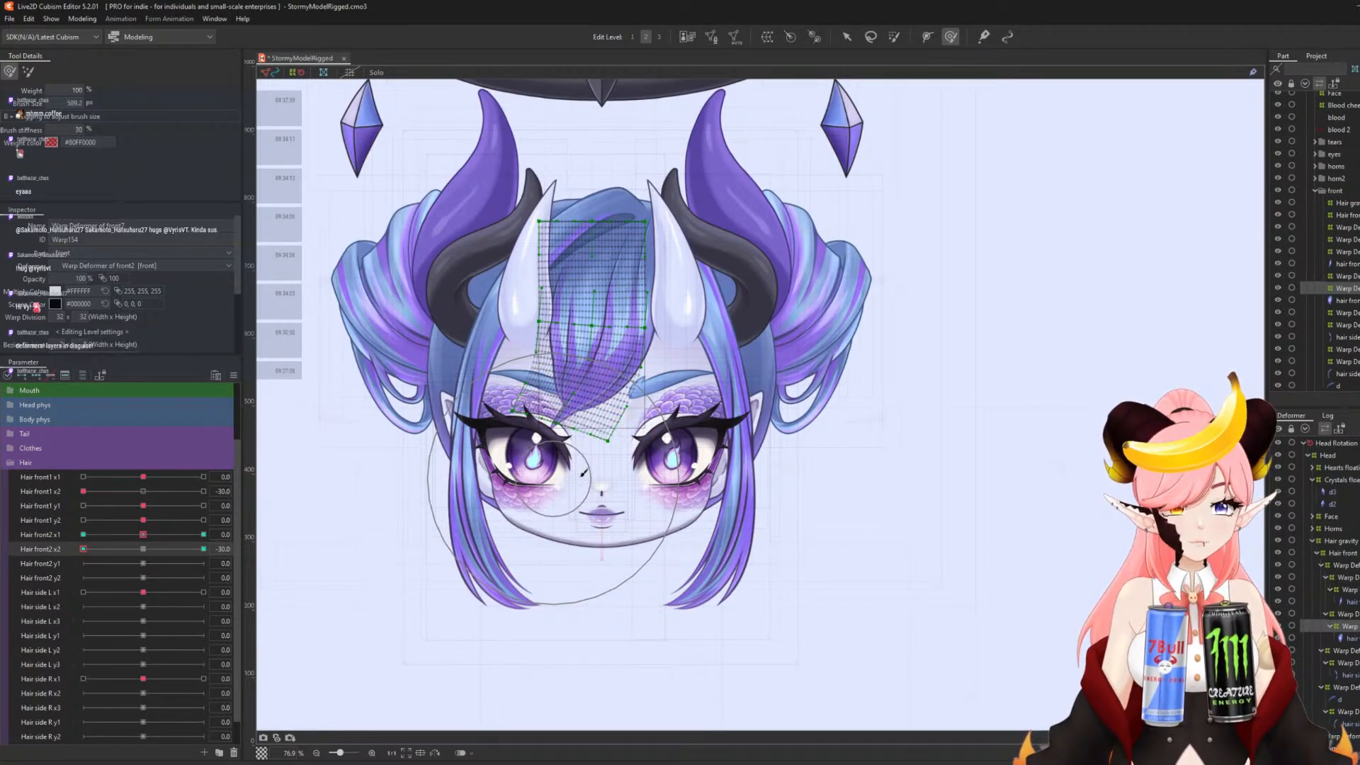
- Shrink the deform brush and smooth the bend in the bang's inner strand line near its lower left edge
{"action": "key", "text": "b"}
{"action": "left_click_drag", "start_coordinate": [671, 389], "coordinate": [521, 362]}
{"action": "scroll", "coordinate": [559, 362], "scroll_direction": "up", "scroll_amount": 10}
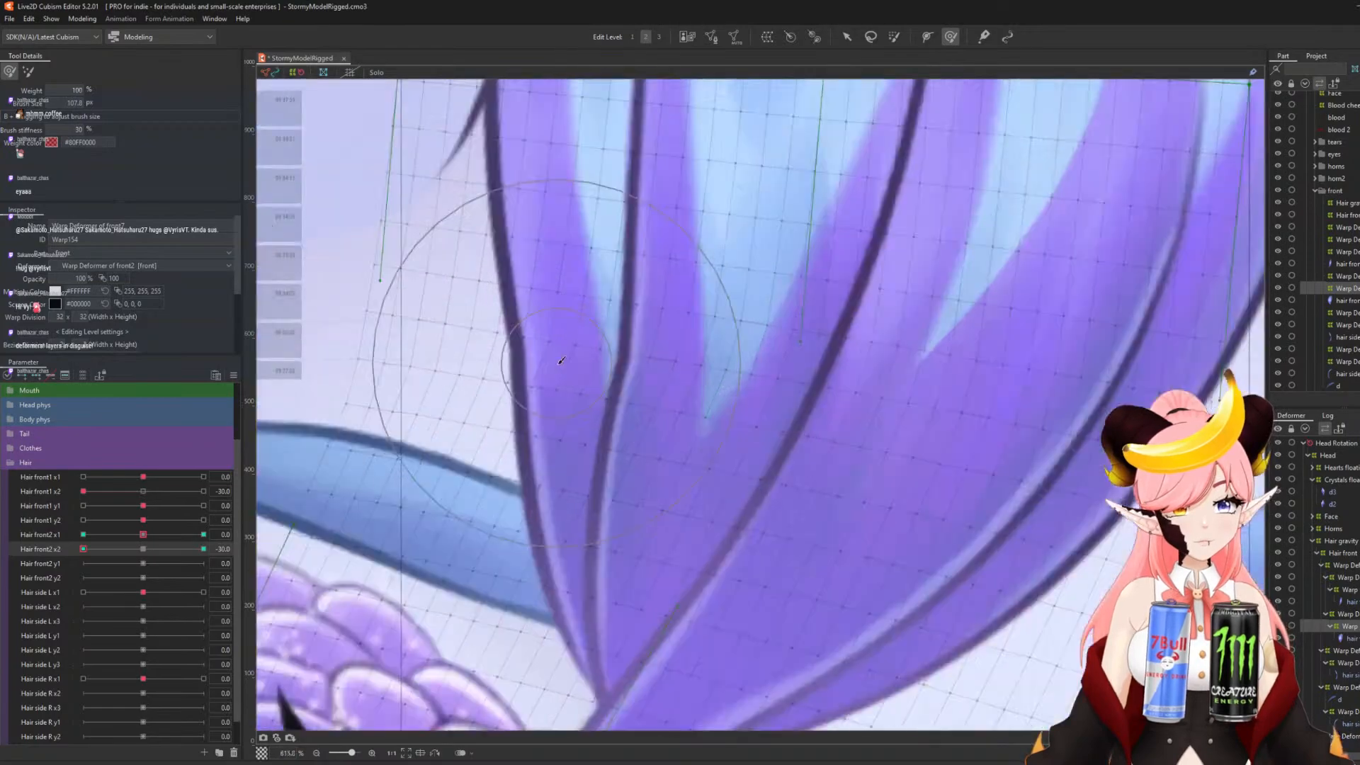
{"action": "key", "text": "b"}
{"action": "mouse_move", "coordinate": [599, 352]}
{"action": "left_mouse_down"}
{"action": "mouse_move", "coordinate": [501, 350]}
{"action": "mouse_move", "coordinate": [522, 358]}
{"action": "left_mouse_up"}
{"action": "left_click_drag", "start_coordinate": [636, 362], "coordinate": [611, 352]}
{"action": "left_click_drag", "start_coordinate": [629, 314], "coordinate": [626, 314]}
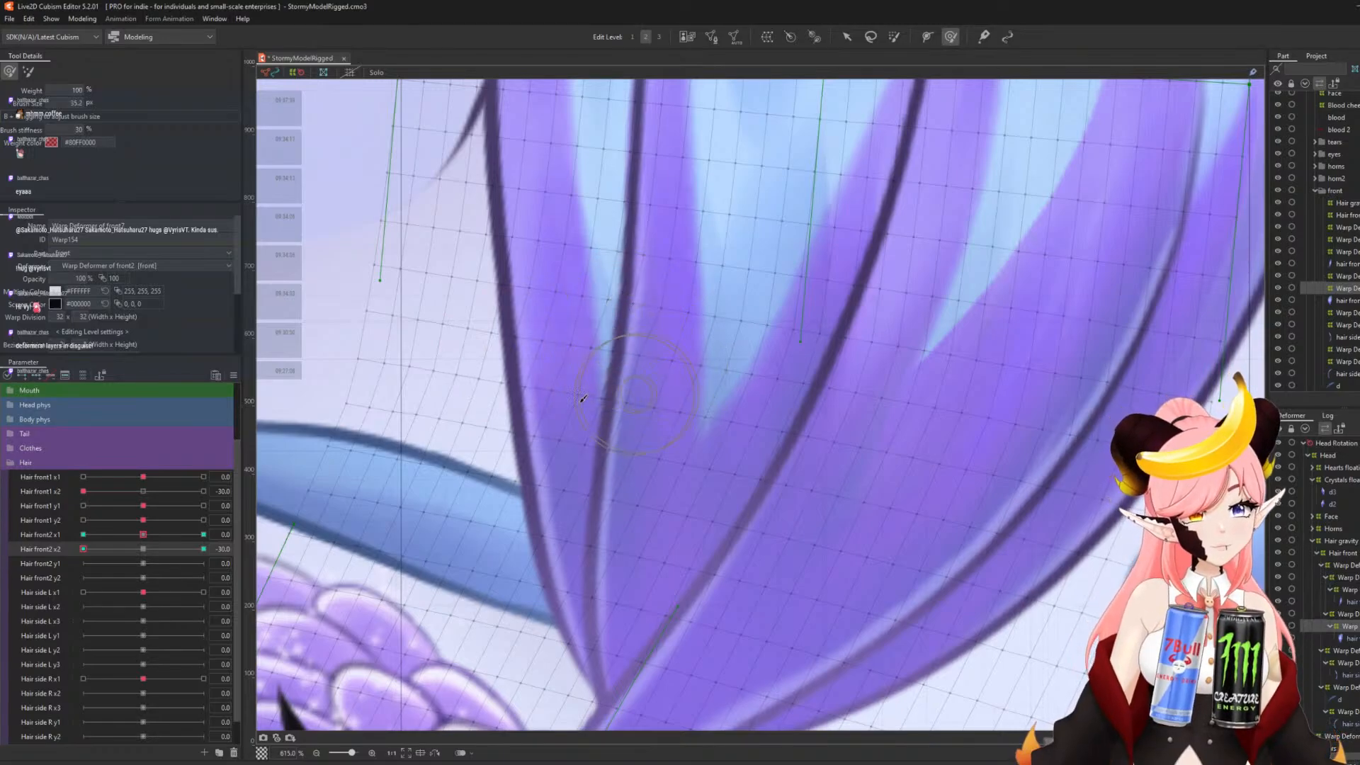
- Preview the bang's bend across Hair front2 x2, then return Hair front2 x2 and Hair front1 x2 to 0
{"action": "scroll", "coordinate": [613, 421], "scroll_direction": "down", "scroll_amount": 10}
{"action": "scroll", "coordinate": [658, 413], "scroll_direction": "up", "scroll_amount": 2}
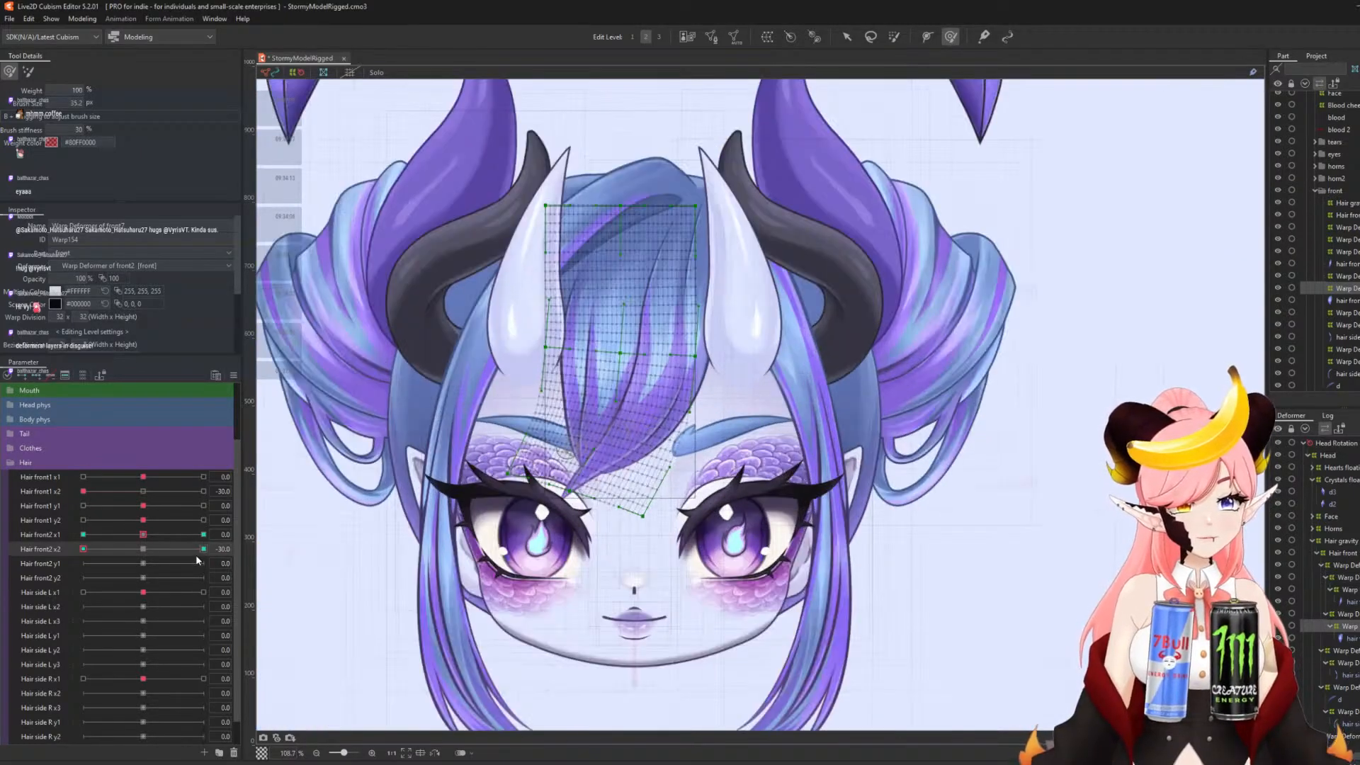
{"action": "left_click_drag", "start_coordinate": [89, 558], "coordinate": [21, 516]}
{"action": "left_click", "coordinate": [143, 550]}
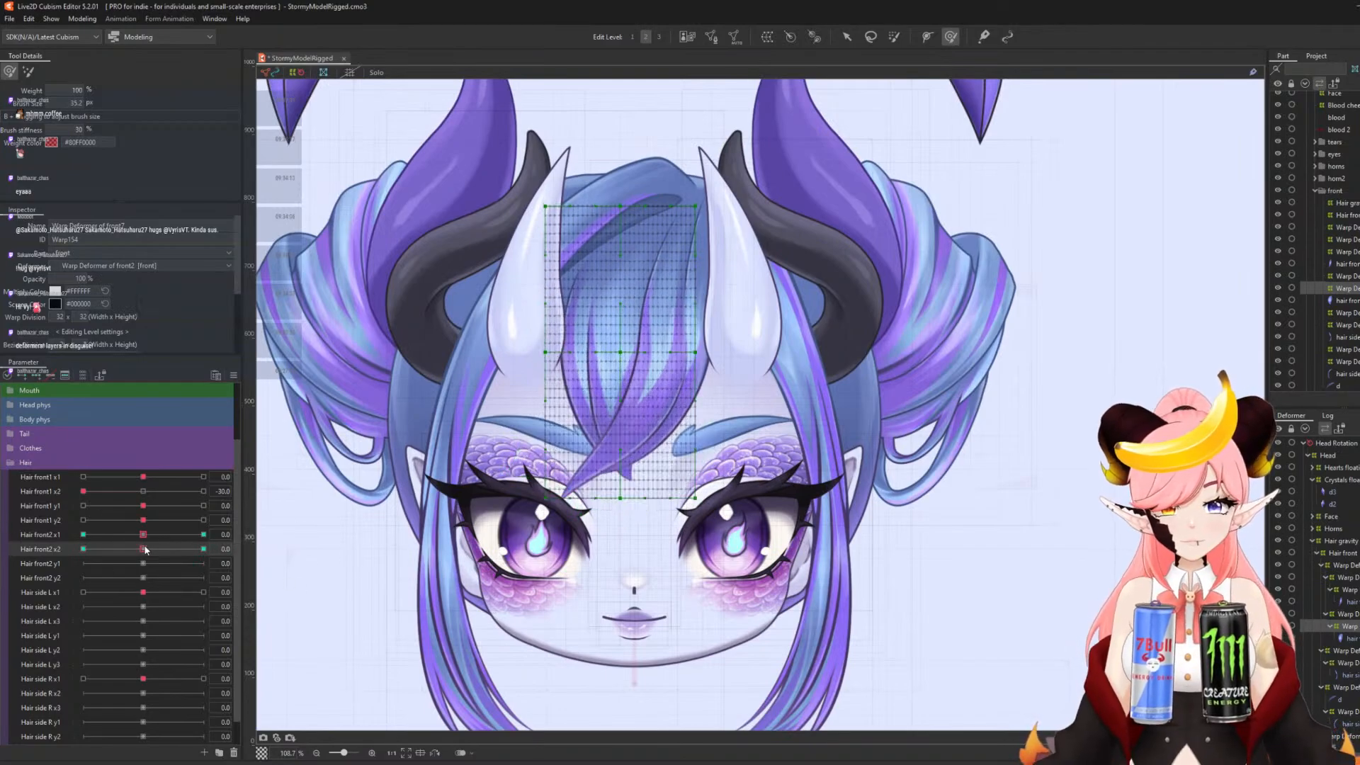
{"action": "left_click", "coordinate": [144, 491]}
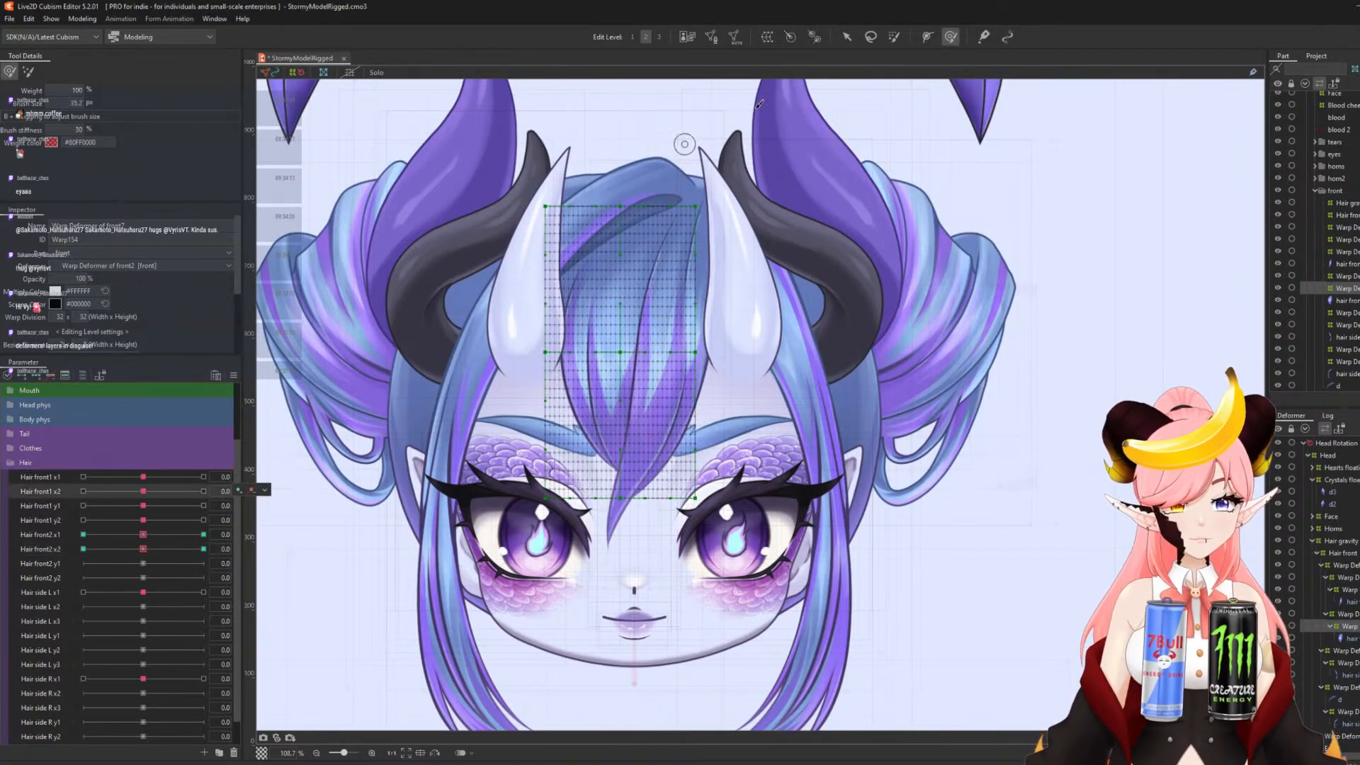
{"action": "key", "text": "v"}
{"action": "scroll", "coordinate": [555, 431], "scroll_direction": "down", "scroll_amount": 2}
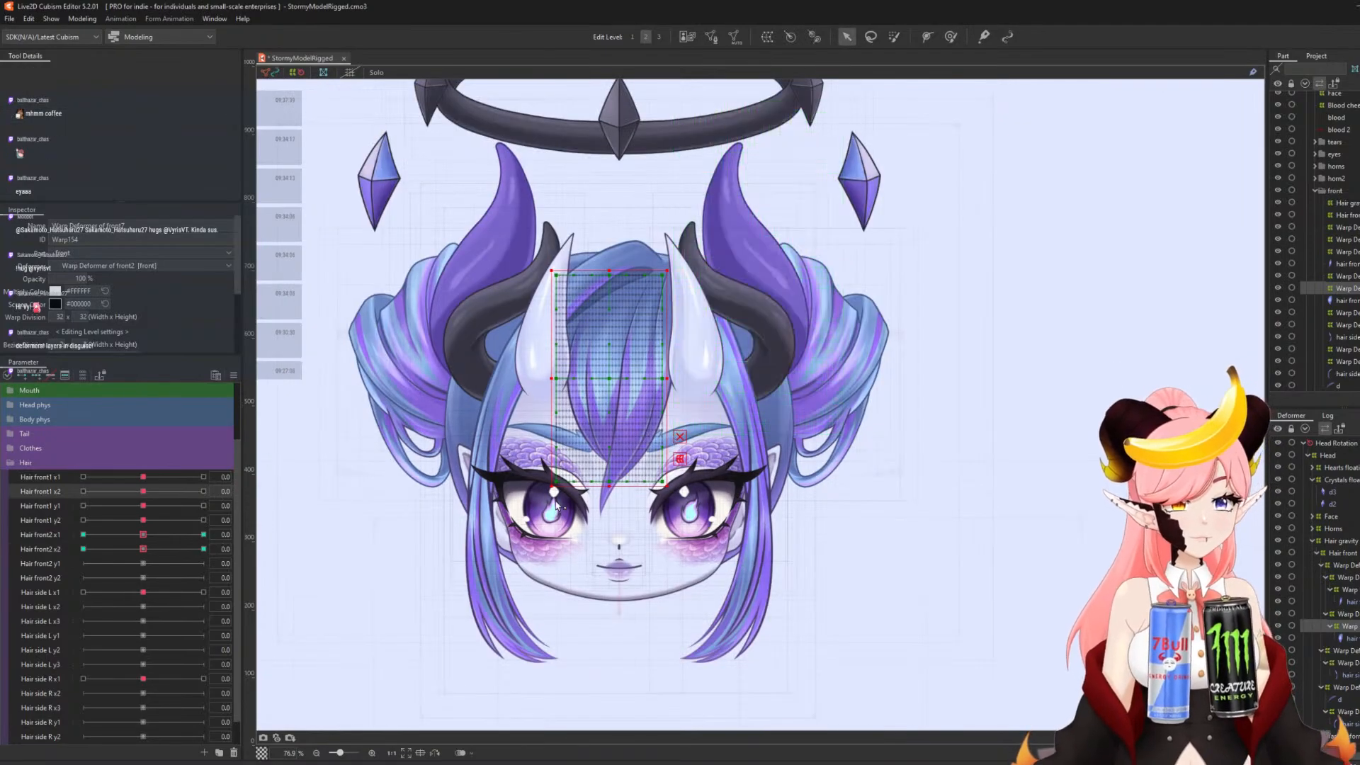
- Key Hair front2 y1 at -30, 0 and 30, and at 30 raise the front7 deformer's middle with a four-point temporary deform path
{"action": "left_click", "coordinate": [54, 566]}
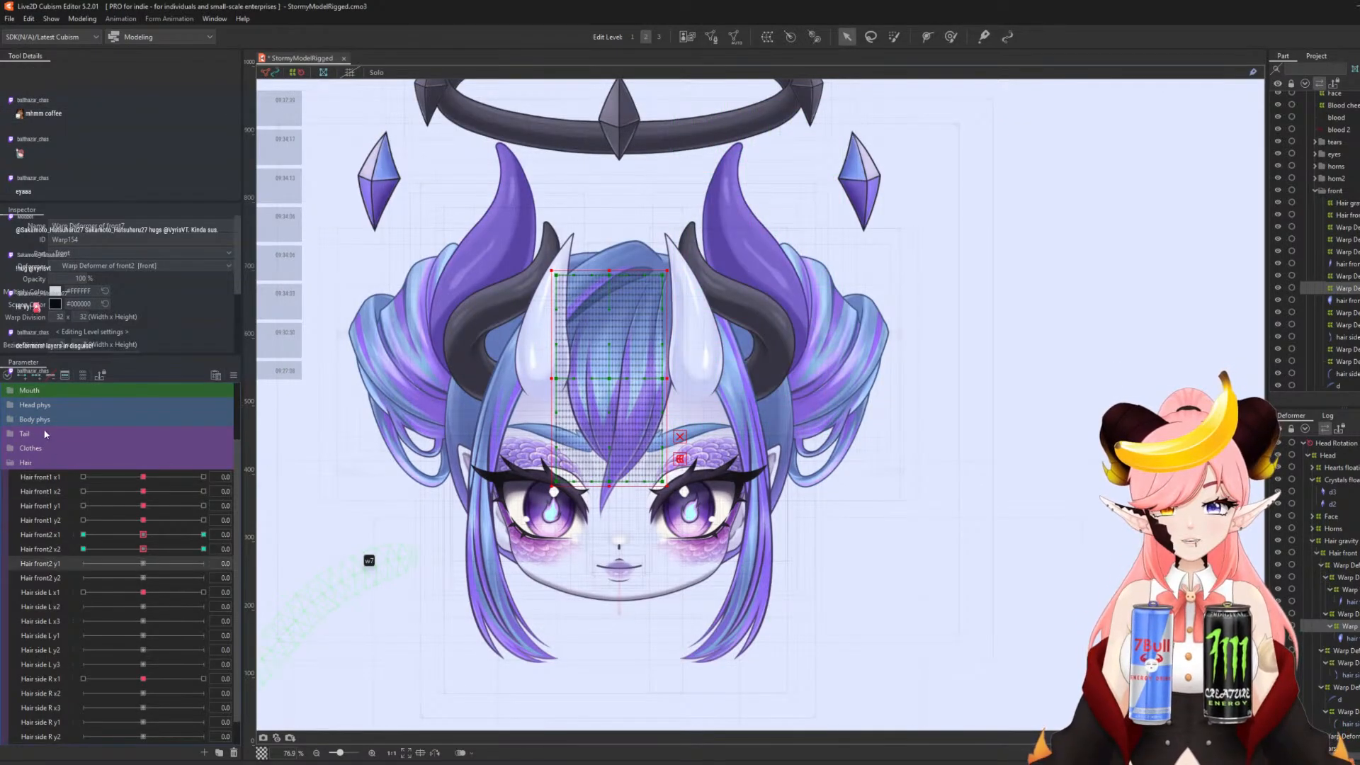
{"action": "left_click", "coordinate": [40, 376]}
{"action": "left_click", "coordinate": [203, 563]}
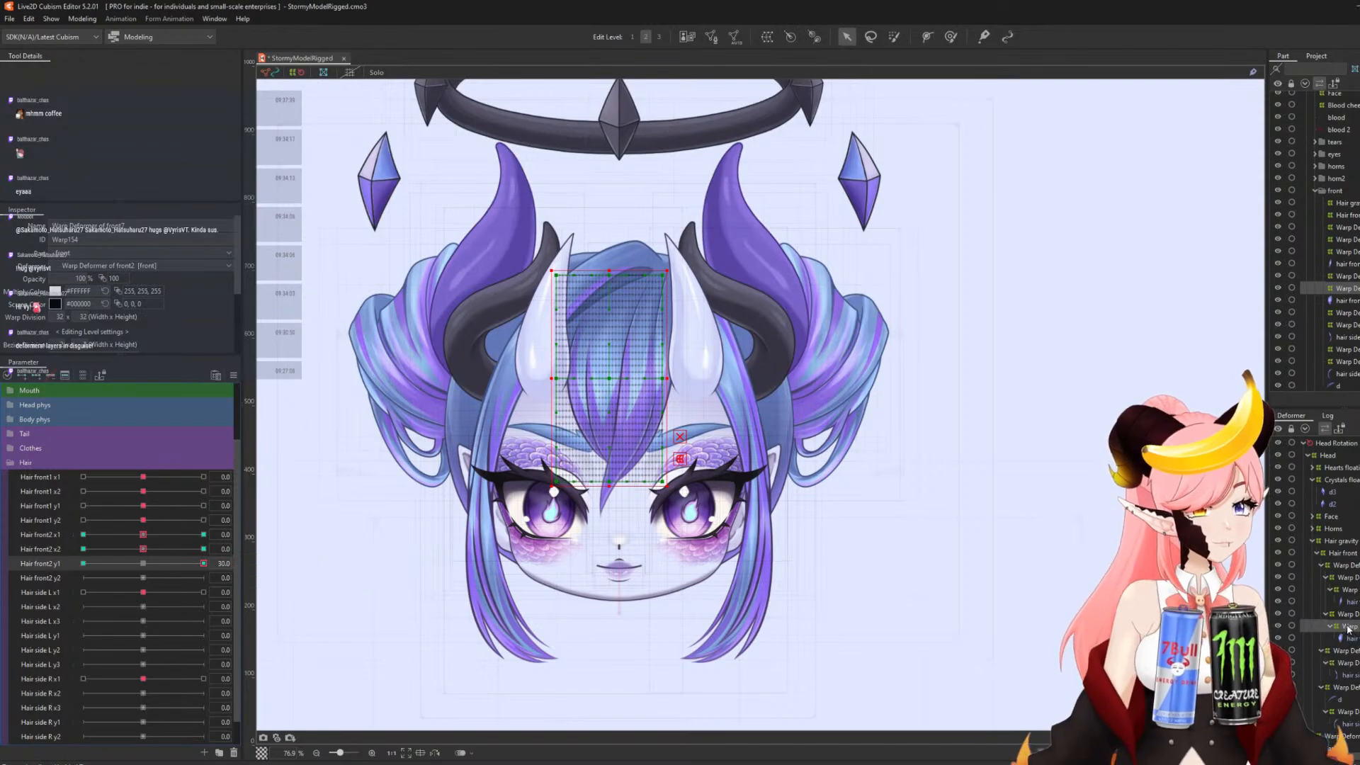
{"action": "key", "text": "ctrl+t"}
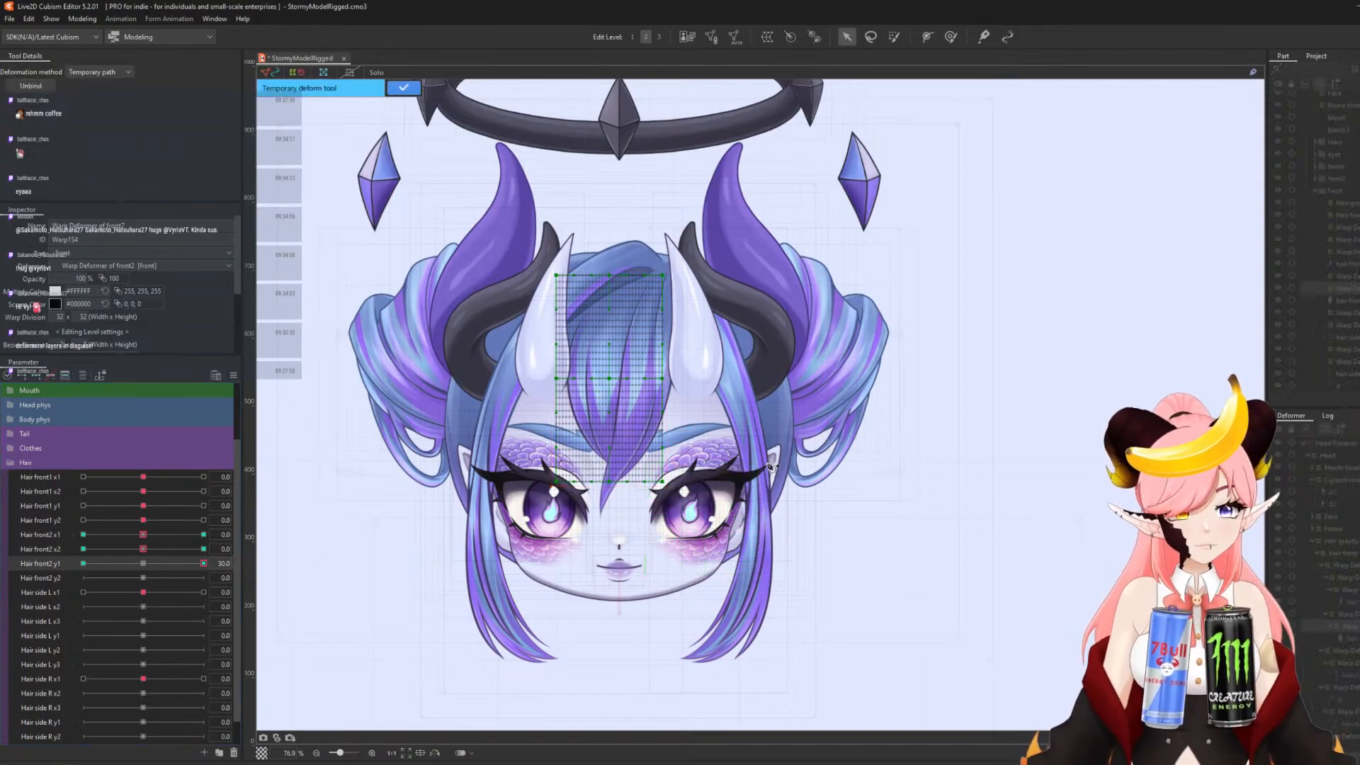
{"action": "left_click", "coordinate": [625, 251]}
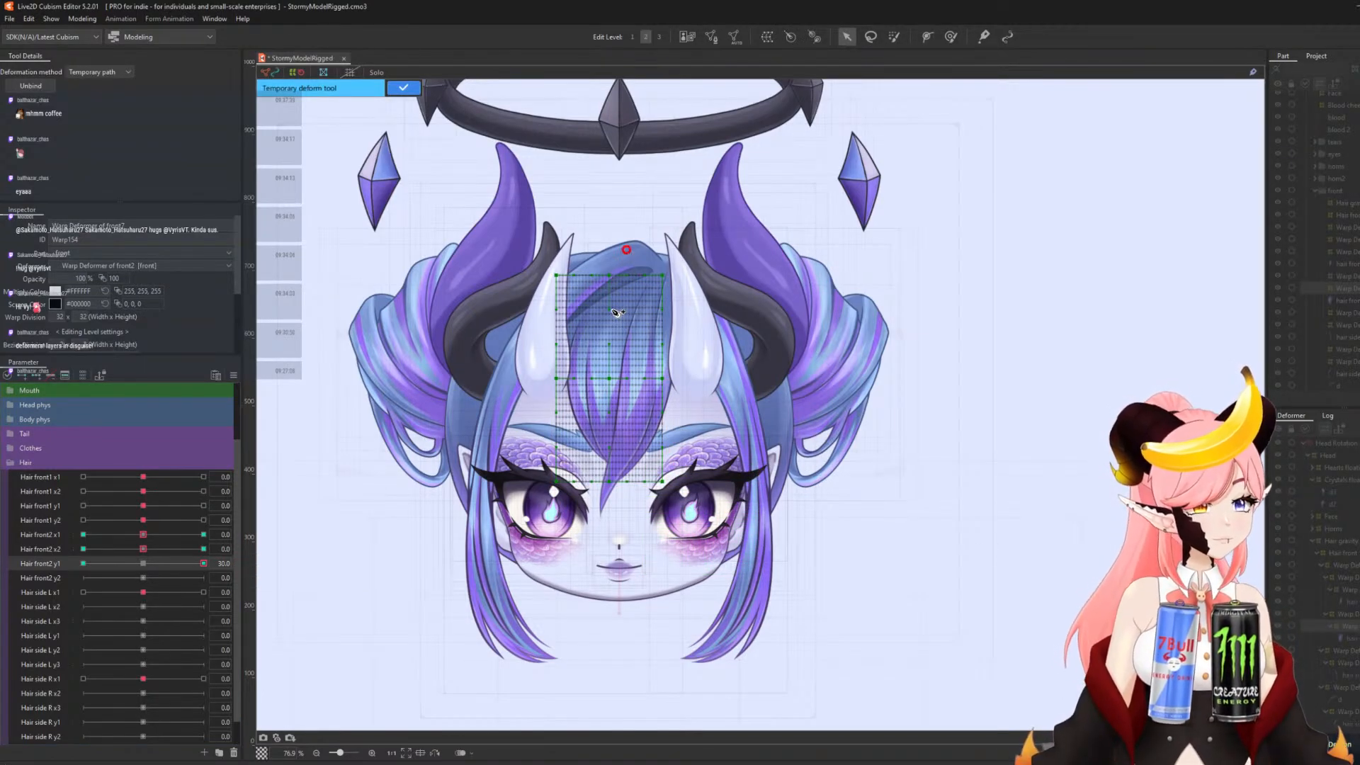
{"action": "left_click", "coordinate": [613, 310]}
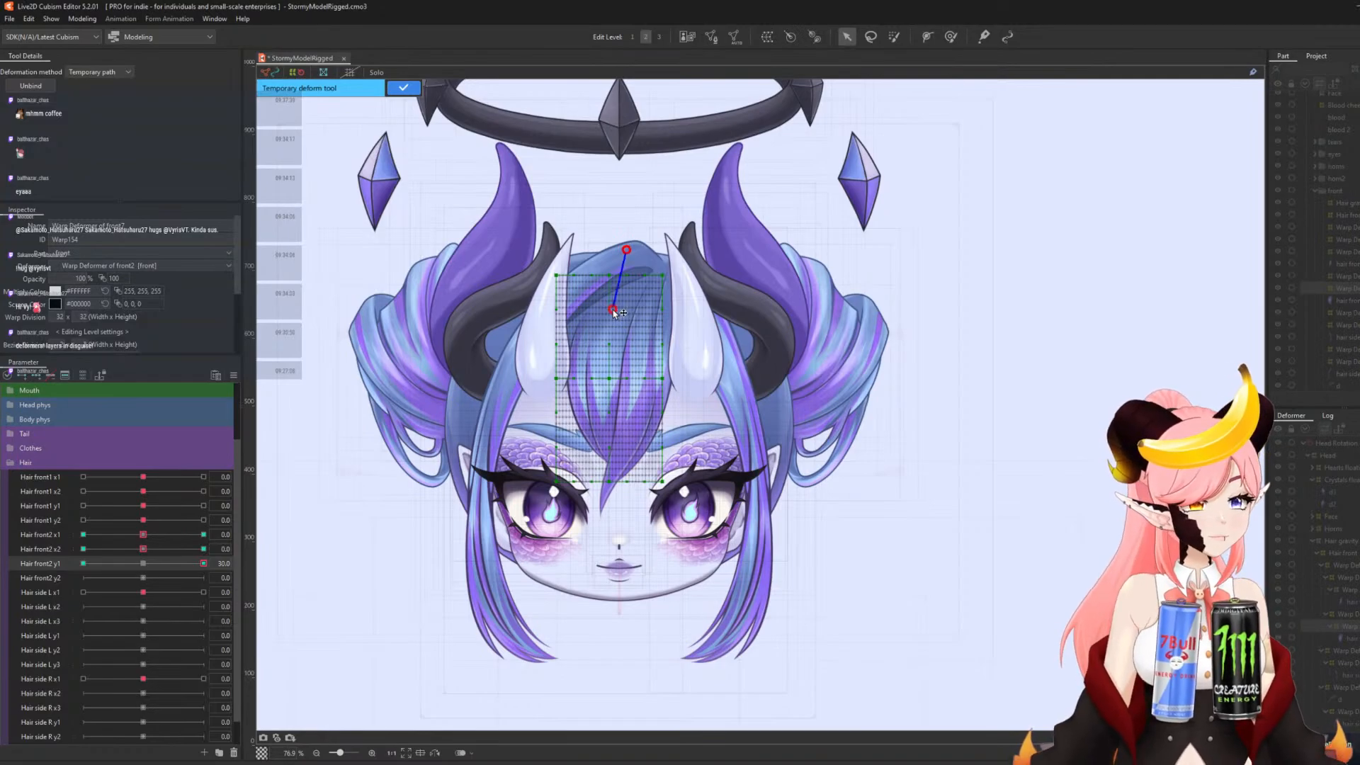
{"action": "left_click", "coordinate": [599, 378]}
{"action": "left_click", "coordinate": [620, 509]}
{"action": "left_click_drag", "start_coordinate": [599, 378], "coordinate": [594, 361]}
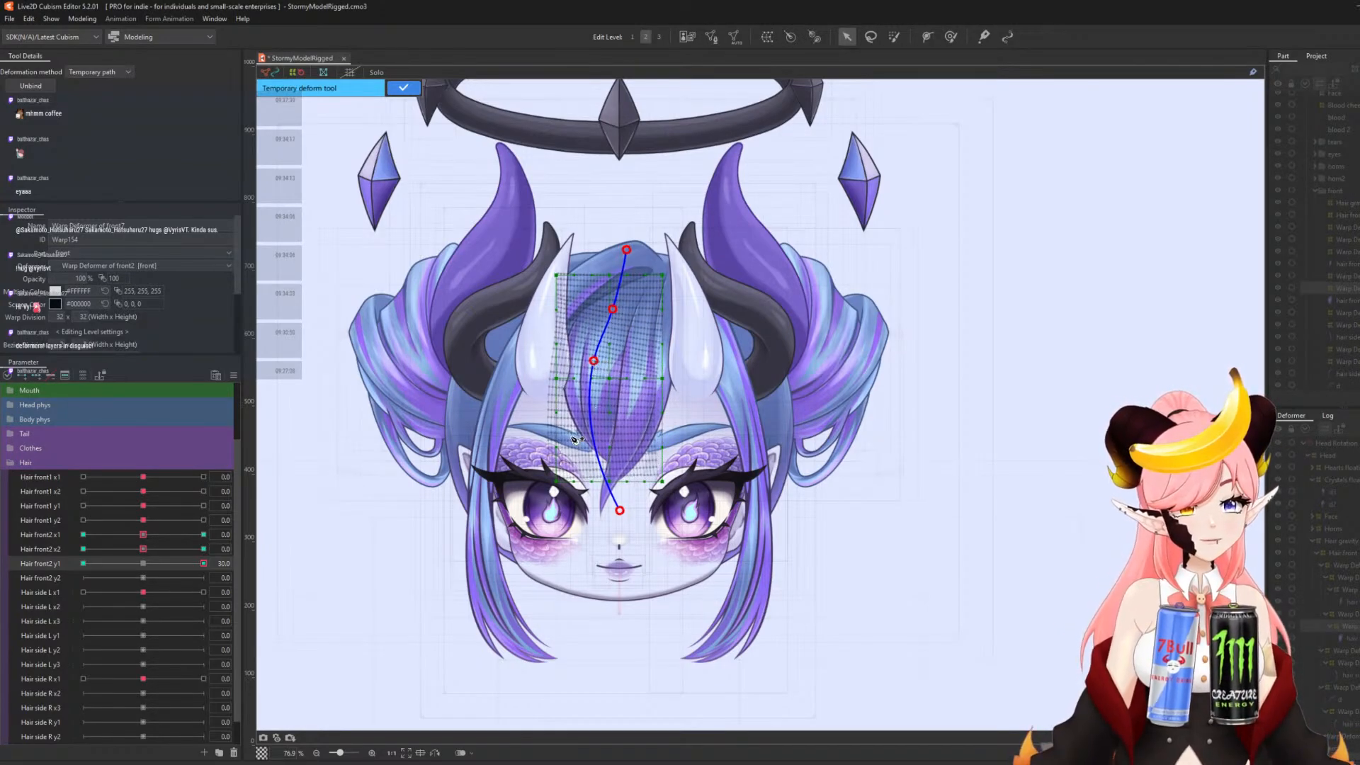
{"action": "left_click", "coordinate": [407, 91]}
- Resize the deform brush and lift the front7 deformer's middle side edges at Hair front2 y1 value 30
{"action": "left_click", "coordinate": [950, 37]}
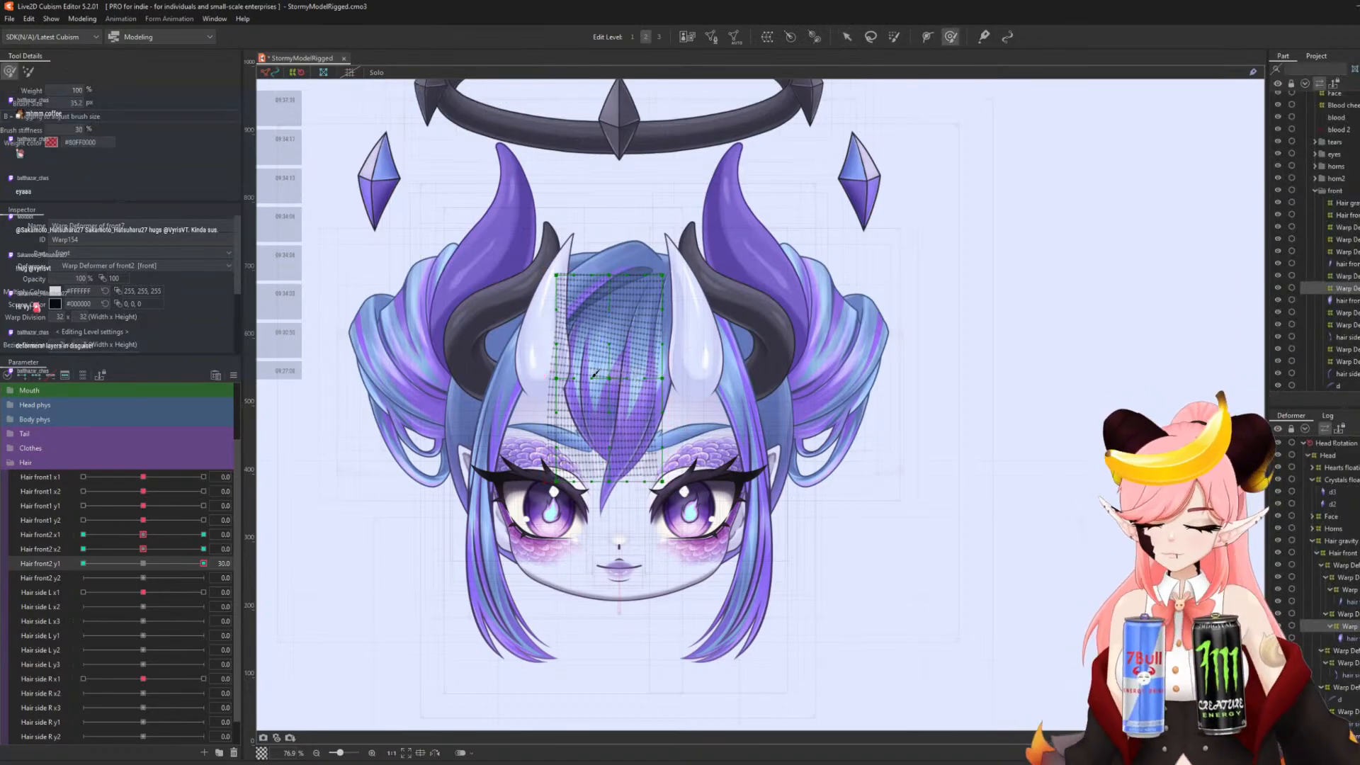
{"action": "key", "text": "b"}
{"action": "mouse_move", "coordinate": [544, 374]}
{"action": "left_mouse_down"}
{"action": "mouse_move", "coordinate": [704, 398]}
{"action": "mouse_move", "coordinate": [659, 373]}
{"action": "left_mouse_up"}
{"action": "key", "text": "v"}
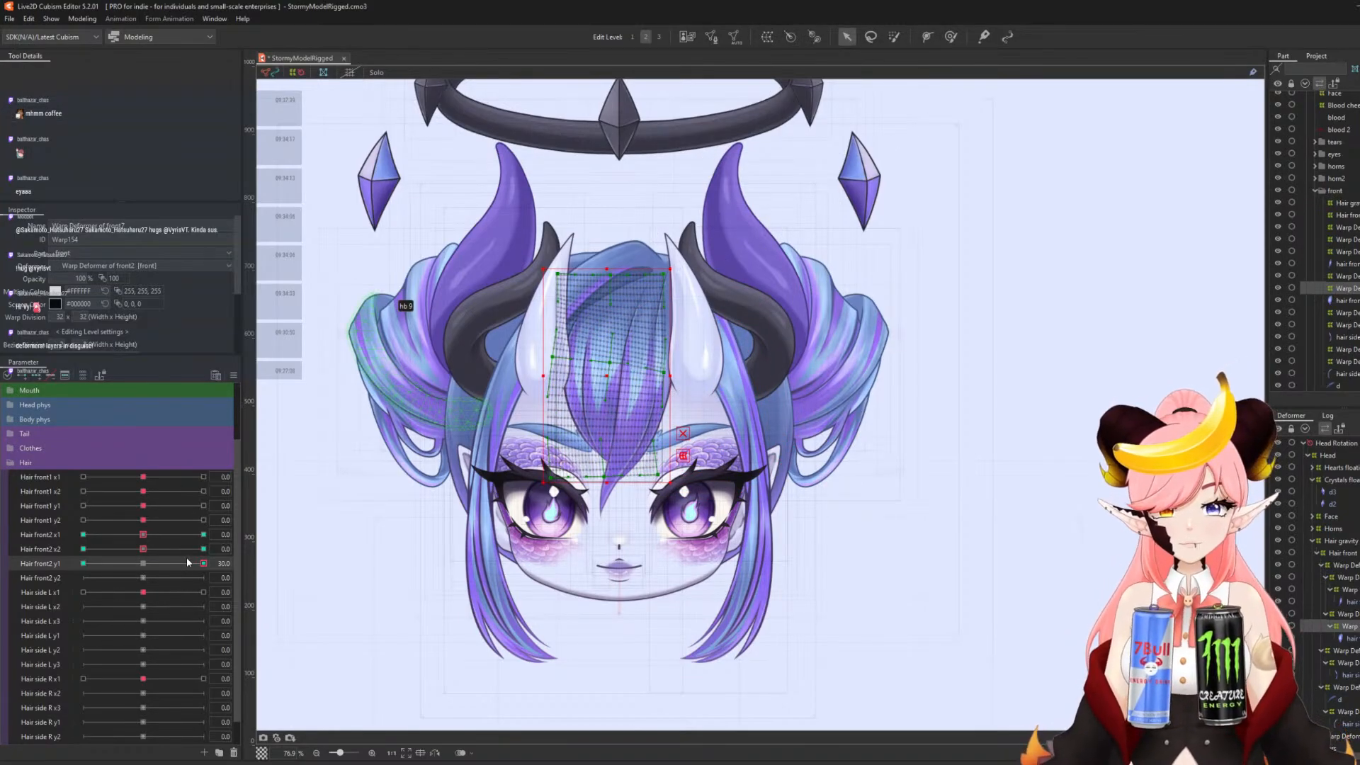
- At Hair front2 y1 value -30, lower the front7 deformer's middle with a four-point temporary deform path
{"action": "left_click", "coordinate": [83, 563]}
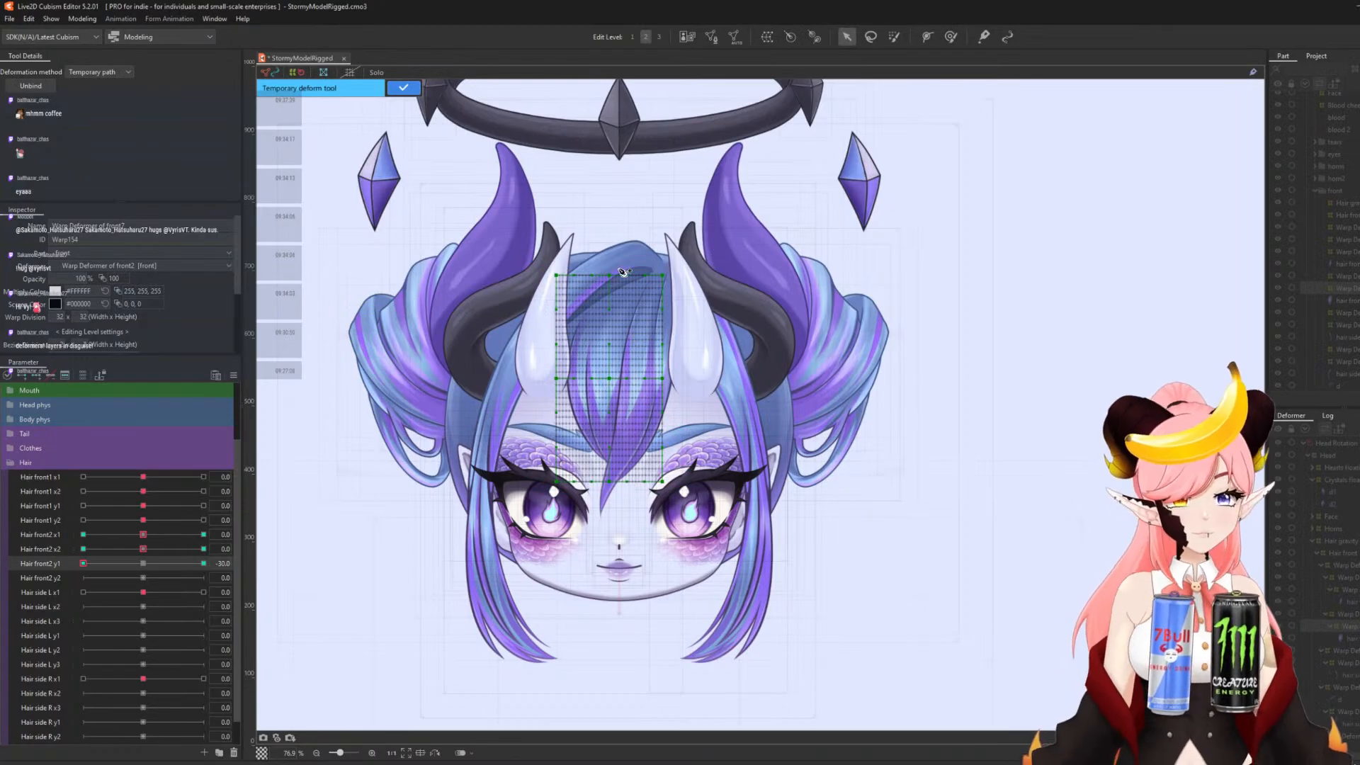
{"action": "left_click", "coordinate": [628, 249]}
{"action": "left_click", "coordinate": [610, 310]}
{"action": "left_click", "coordinate": [600, 374]}
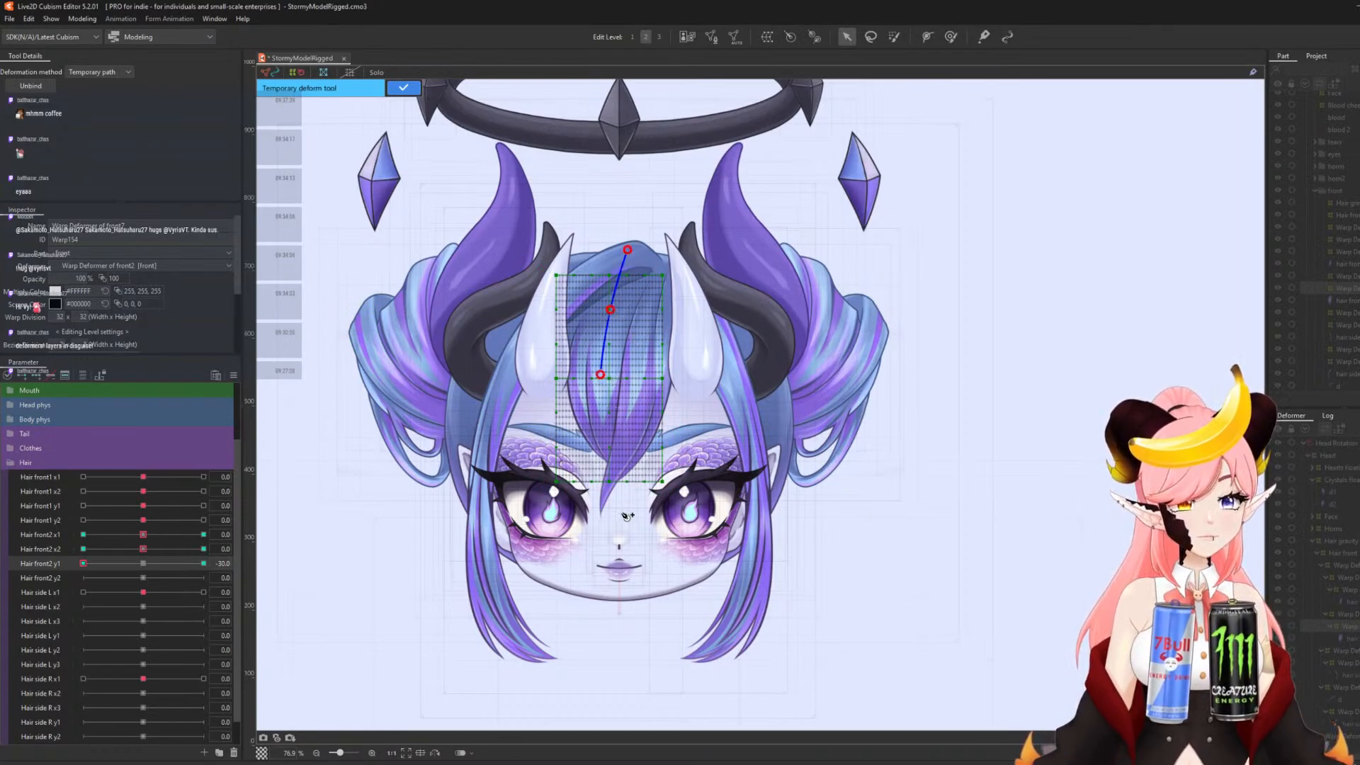
{"action": "left_click", "coordinate": [619, 521]}
{"action": "left_click_drag", "start_coordinate": [601, 375], "coordinate": [607, 396]}
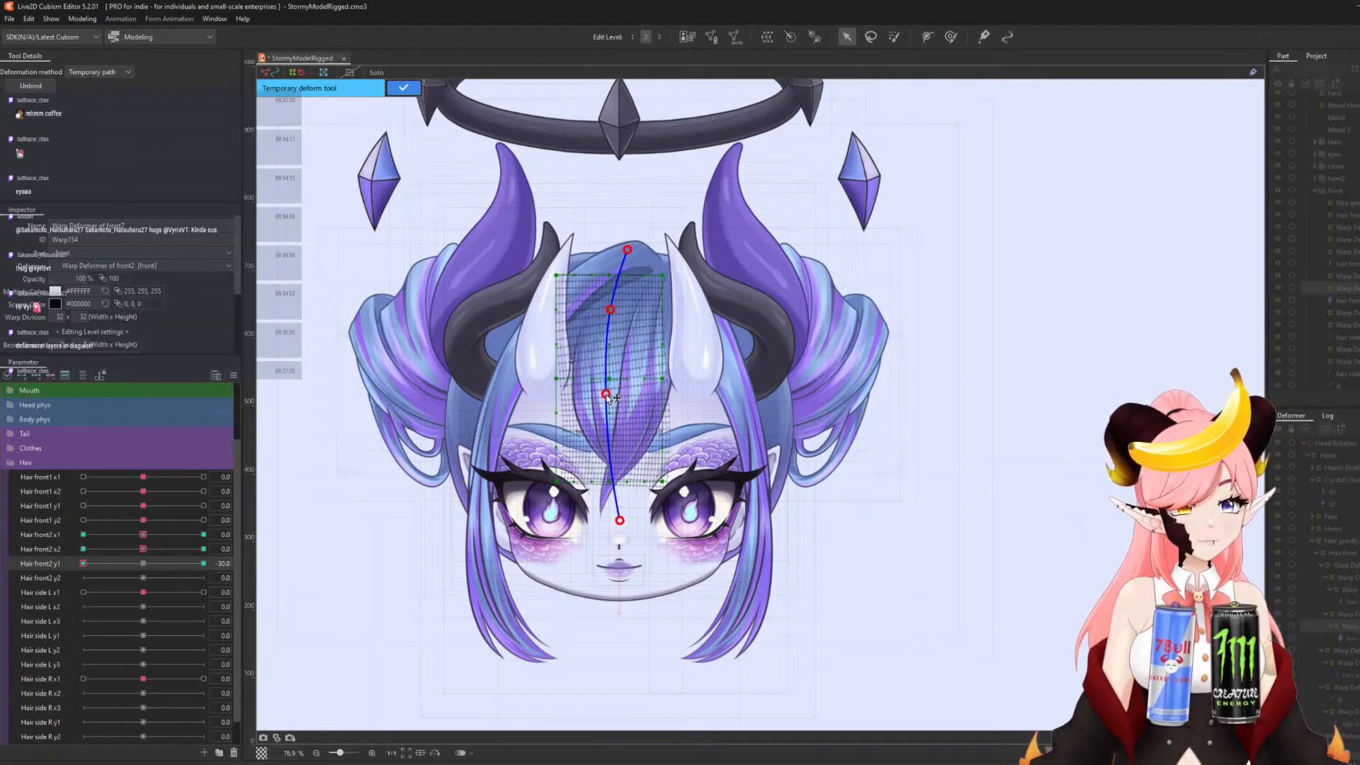
{"action": "left_click", "coordinate": [408, 88]}
- Even out the front7 deformer's left and right edges around the lowered middle with the deform brush
{"action": "left_click", "coordinate": [951, 37]}
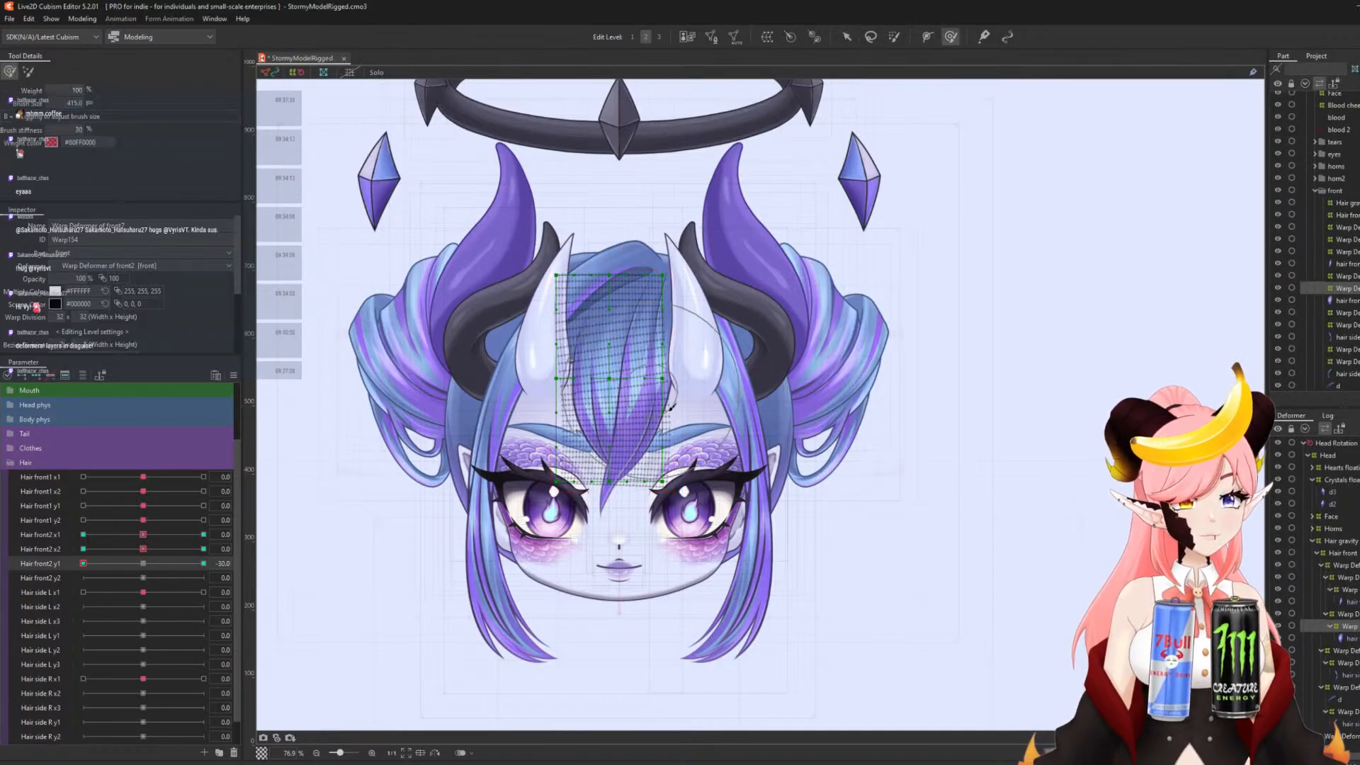
{"action": "left_click_drag", "start_coordinate": [672, 393], "coordinate": [662, 396]}
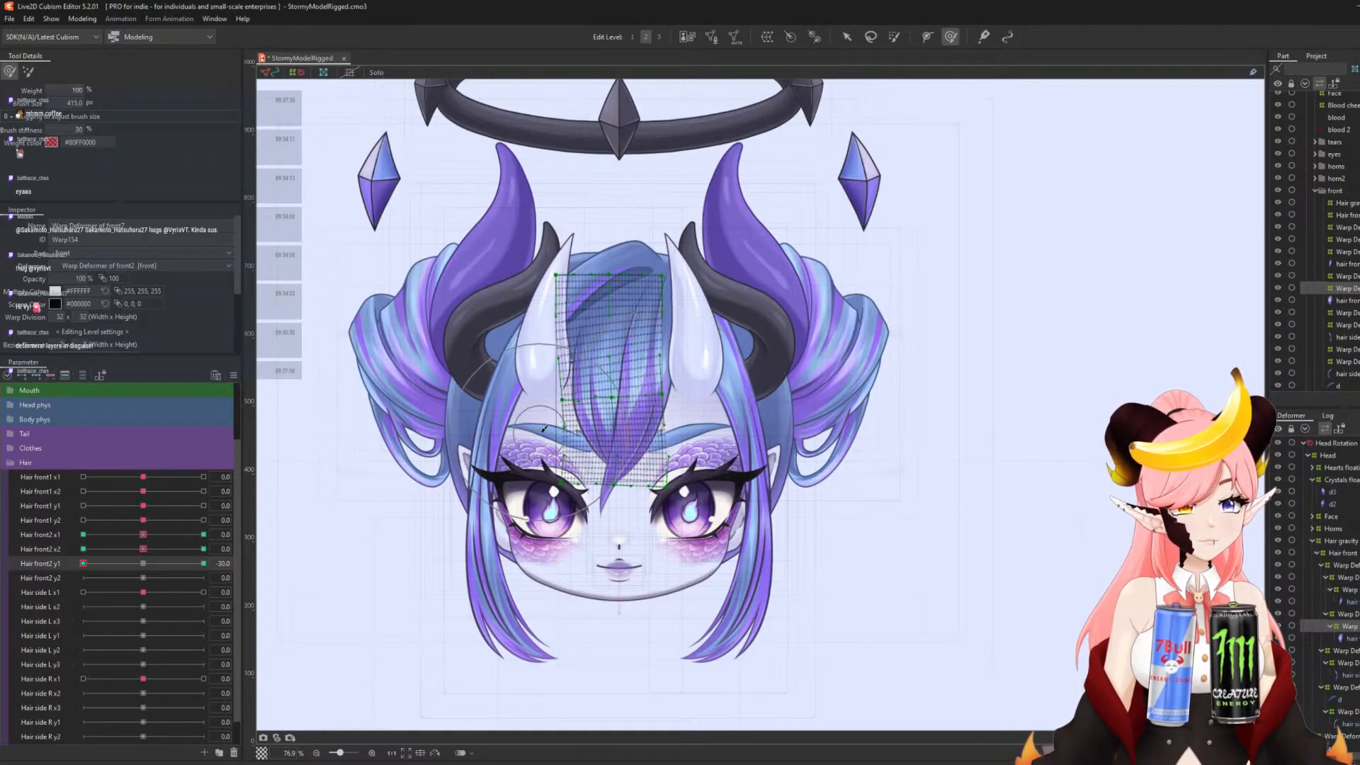
{"action": "left_click_drag", "start_coordinate": [537, 430], "coordinate": [563, 424]}
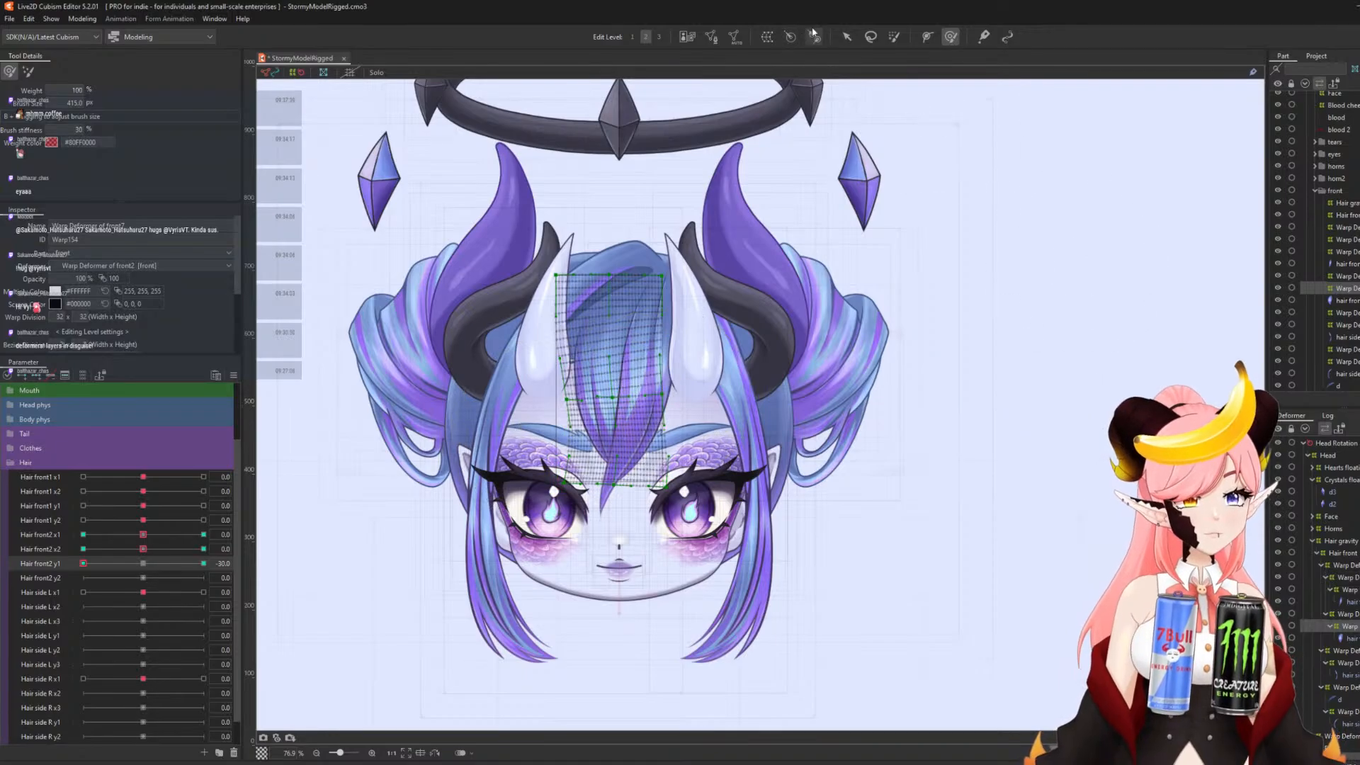
- Key Hair front2 y2 at -30, 0 and 30, and at 30 pull the front7 deformer's tip up and left with a four-point temporary deform path
{"action": "left_click", "coordinate": [843, 39]}
{"action": "left_click", "coordinate": [145, 564]}
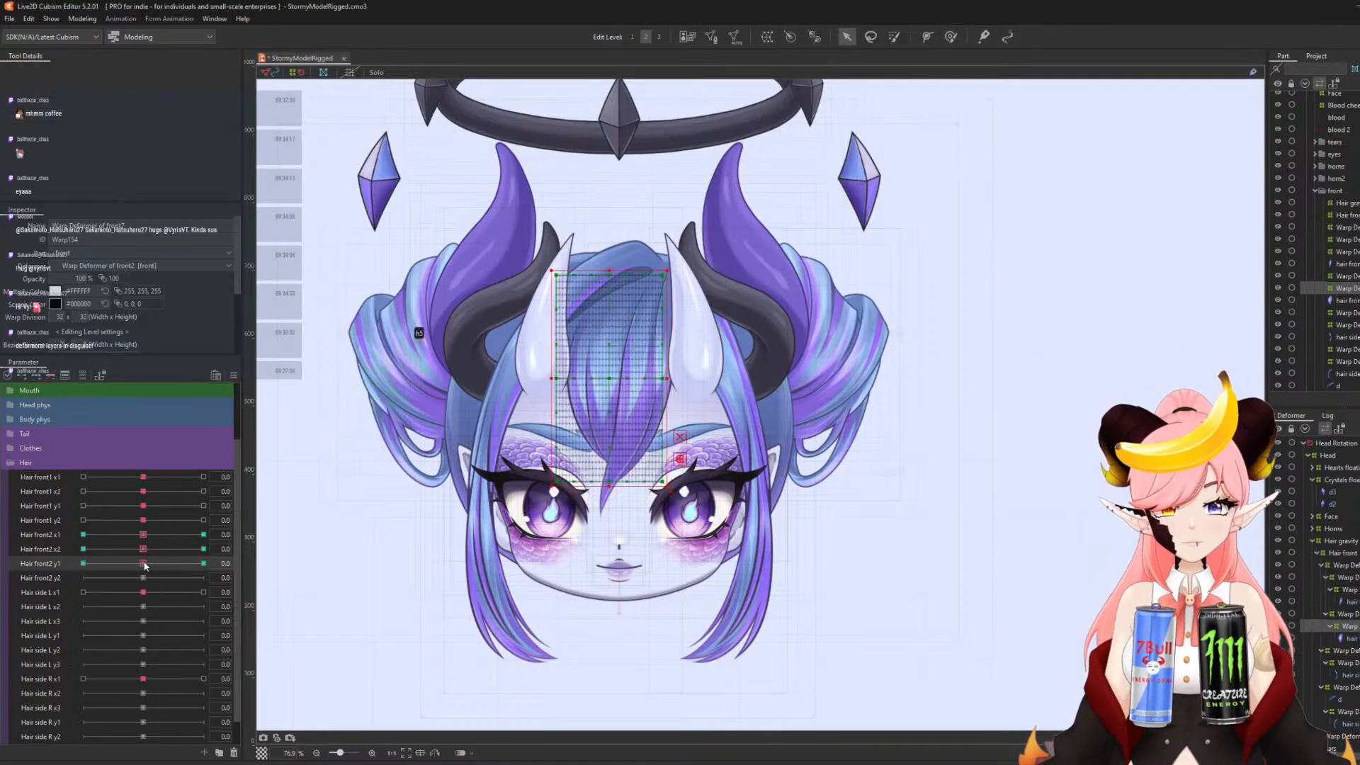
{"action": "left_click", "coordinate": [47, 578]}
{"action": "left_click", "coordinate": [203, 578]}
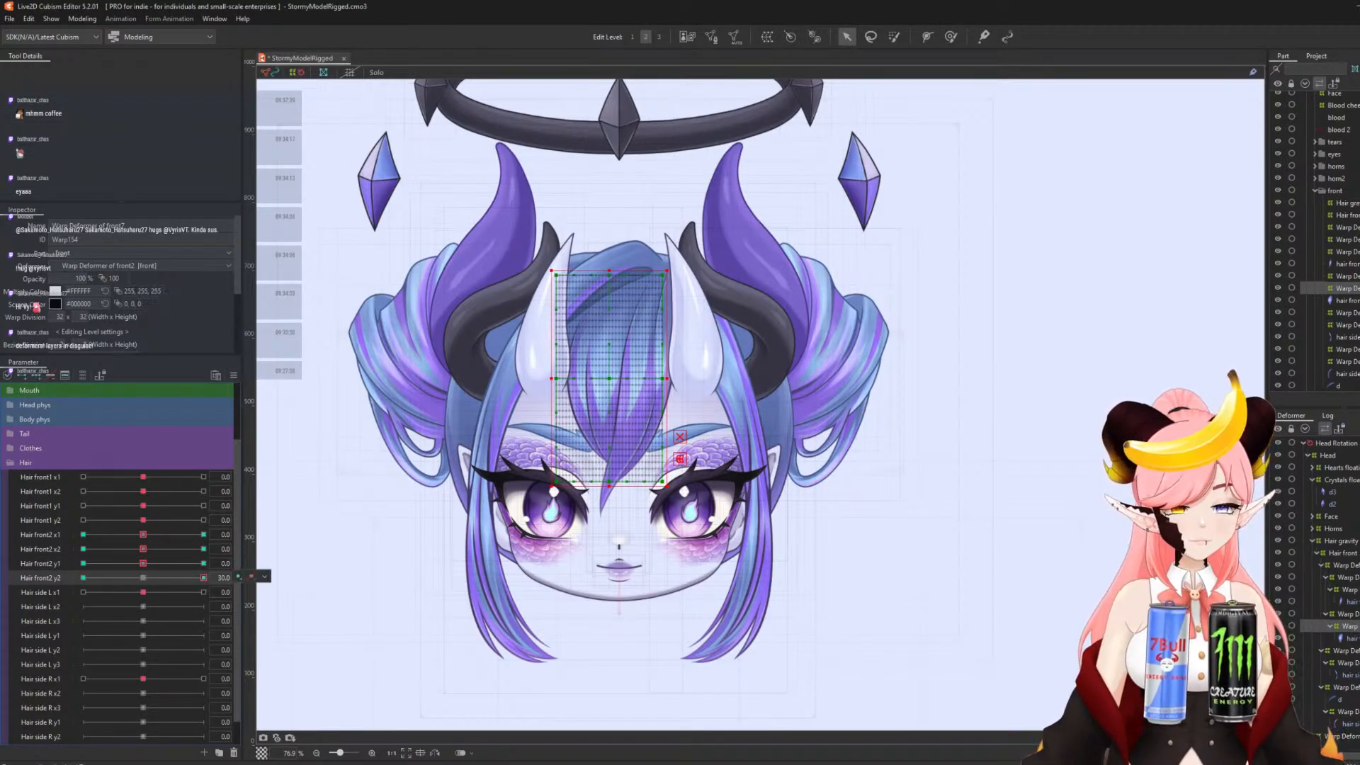
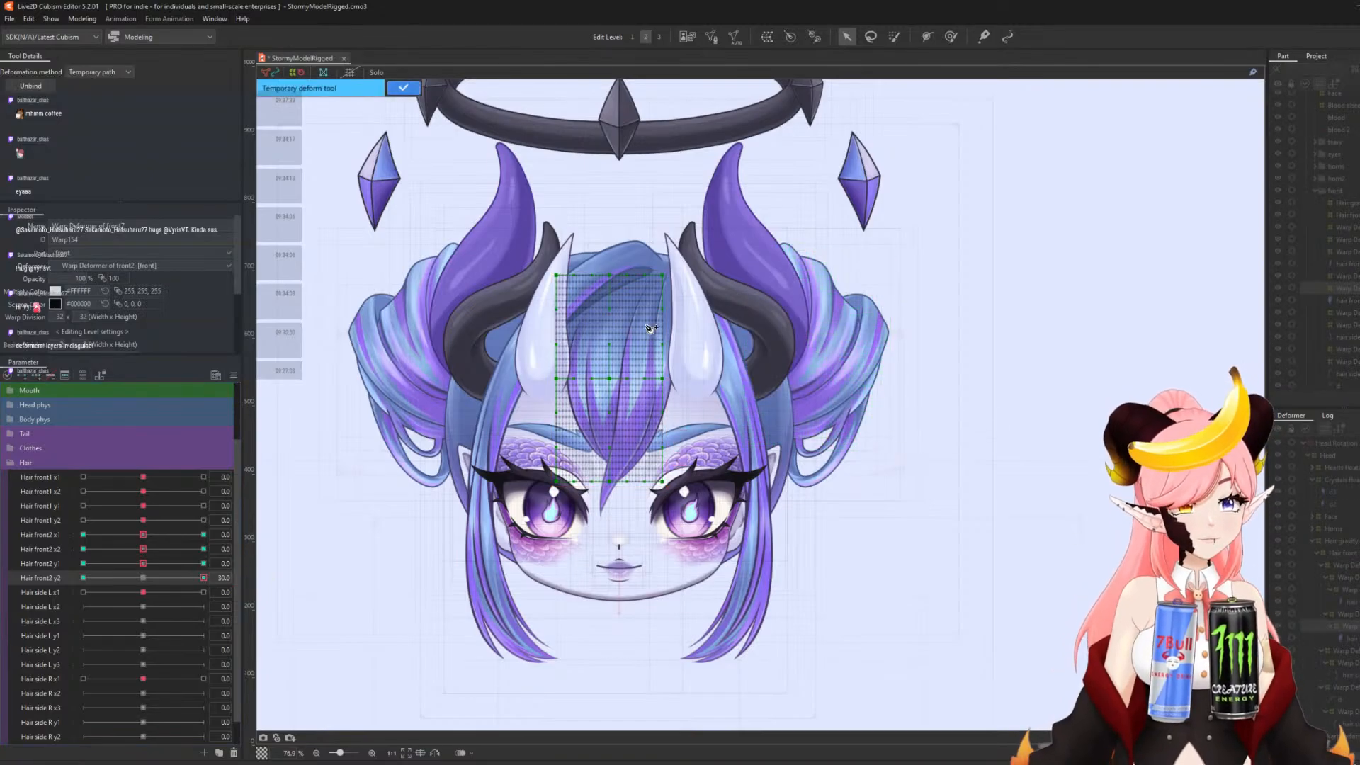
{"action": "left_click", "coordinate": [624, 252]}
{"action": "left_click", "coordinate": [609, 312]}
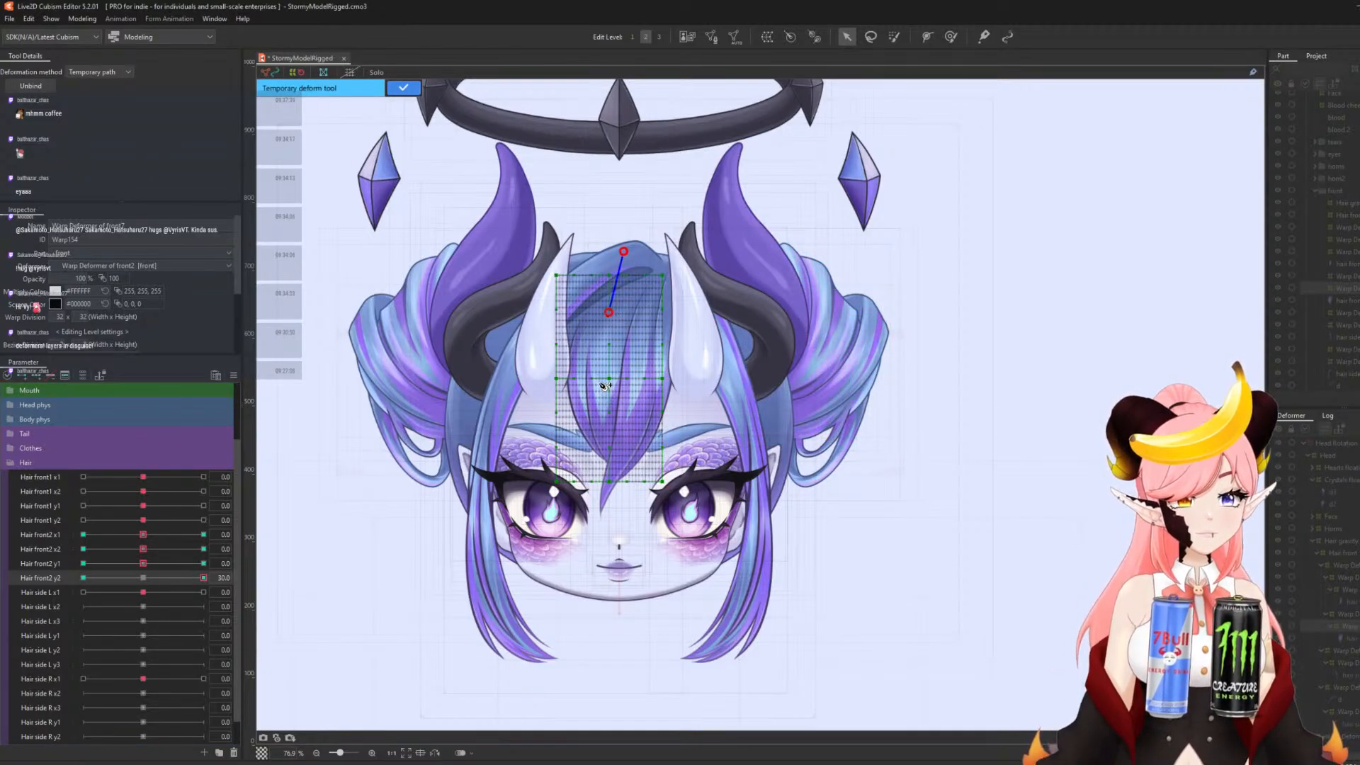
{"action": "left_click", "coordinate": [598, 383]}
{"action": "left_click", "coordinate": [629, 504]}
{"action": "left_click_drag", "start_coordinate": [629, 504], "coordinate": [597, 480]}
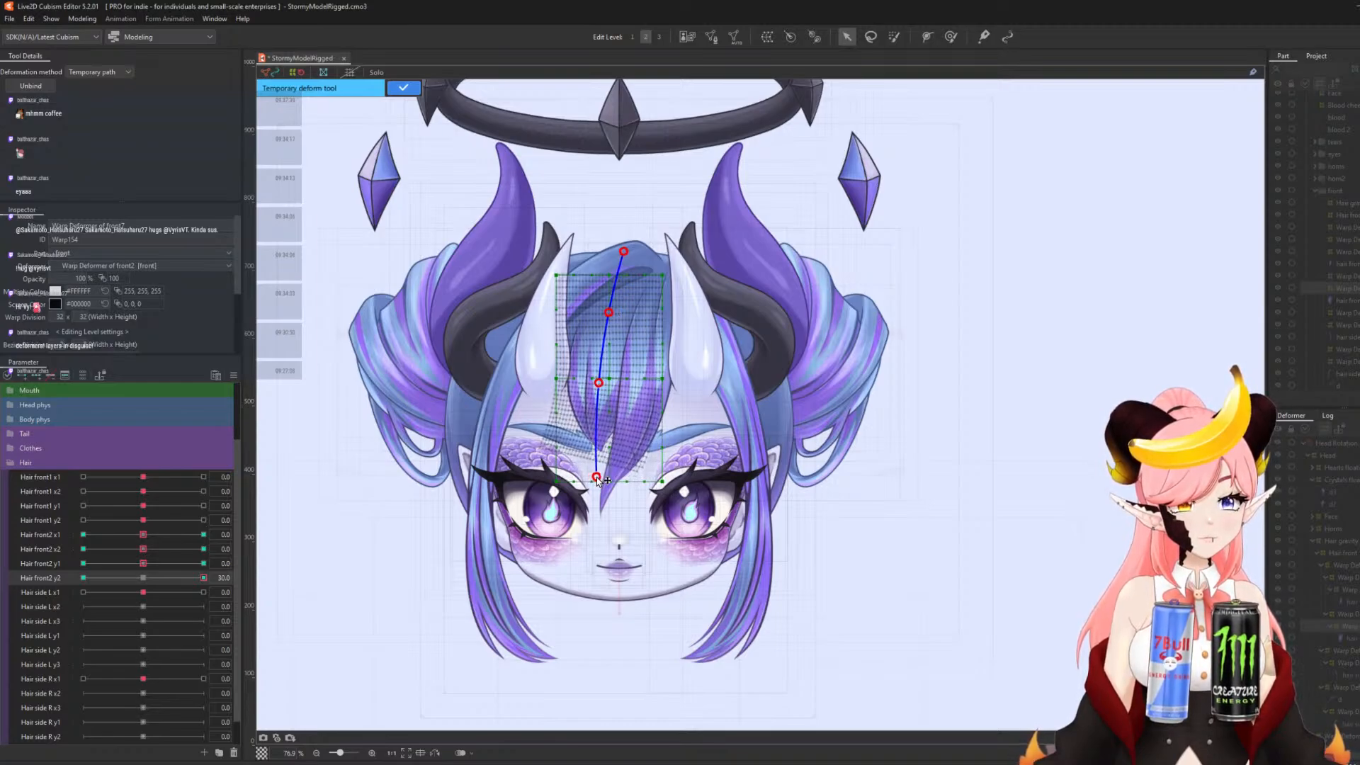
{"action": "left_click", "coordinate": [403, 88]}
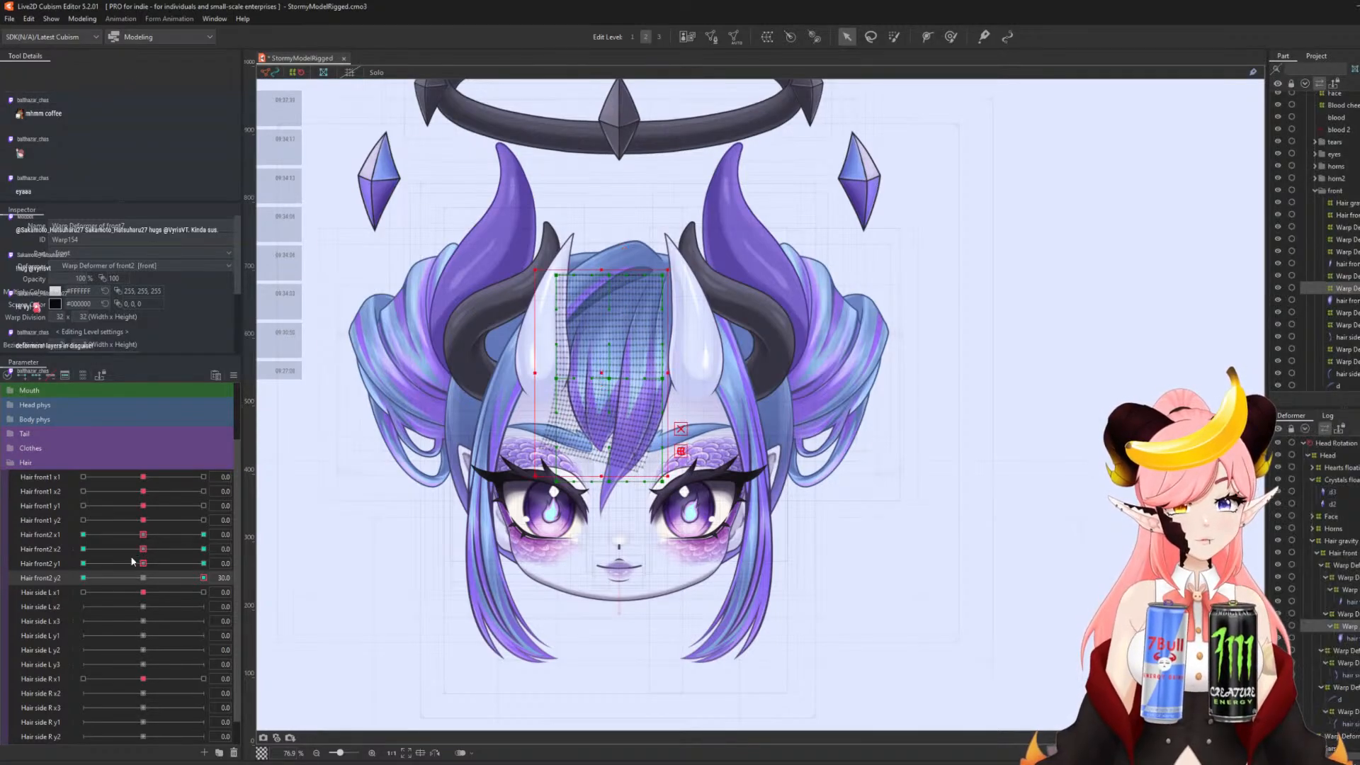
- At Hair front2 y2 value -30, lower the front7 deformer's tip with a four-point temporary deform path and return the parameter to 0
{"action": "left_click", "coordinate": [83, 578]}
{"action": "key", "text": "ctrl+t"}
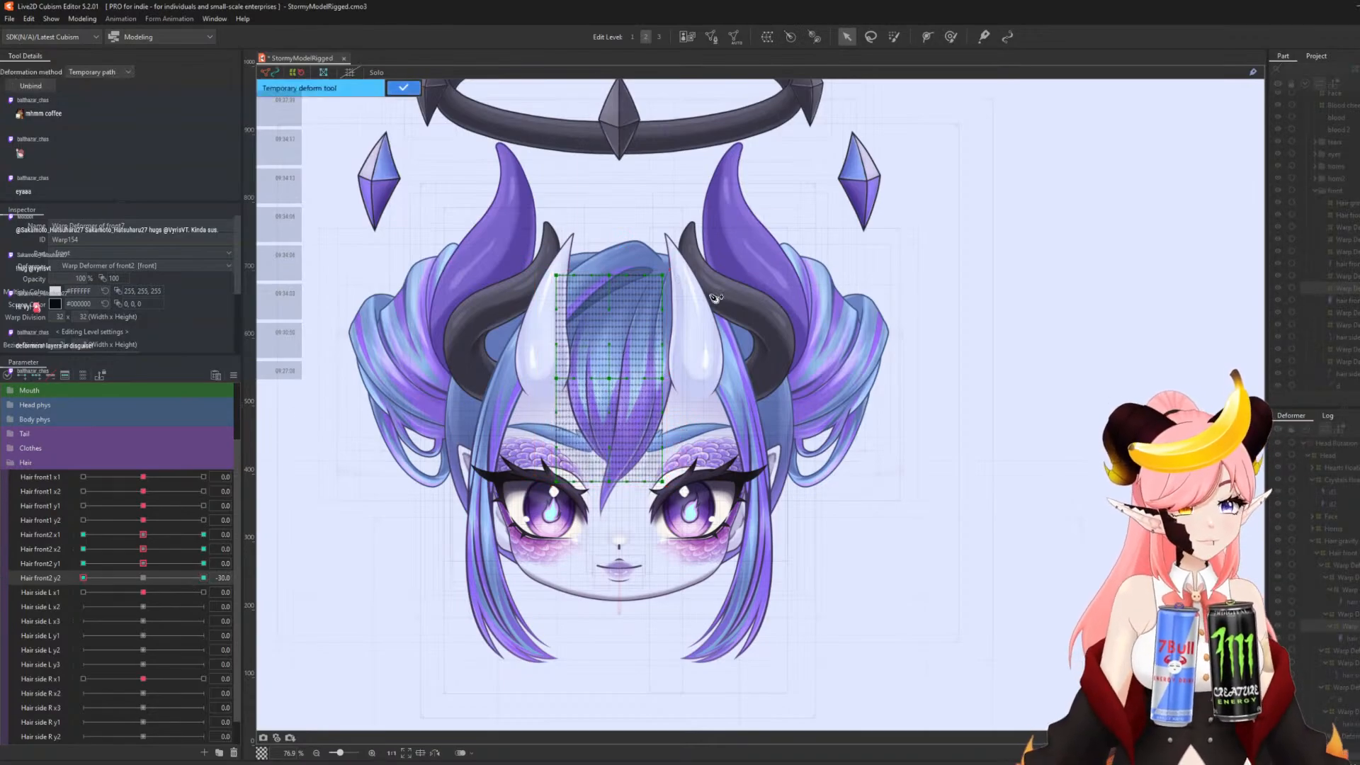
{"action": "left_click", "coordinate": [631, 254]}
{"action": "left_click", "coordinate": [612, 312]}
{"action": "left_click", "coordinate": [606, 376]}
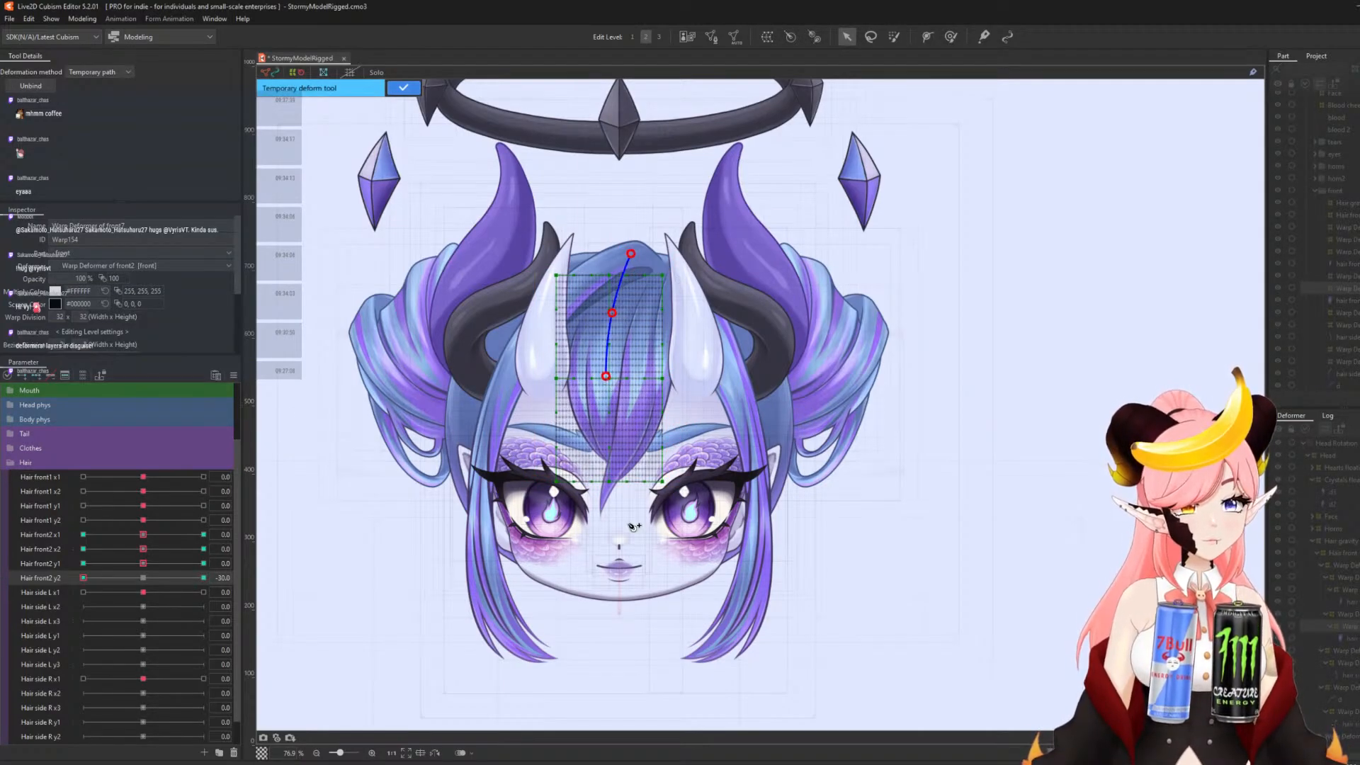
{"action": "left_click", "coordinate": [622, 495]}
{"action": "left_click_drag", "start_coordinate": [623, 498], "coordinate": [633, 518]}
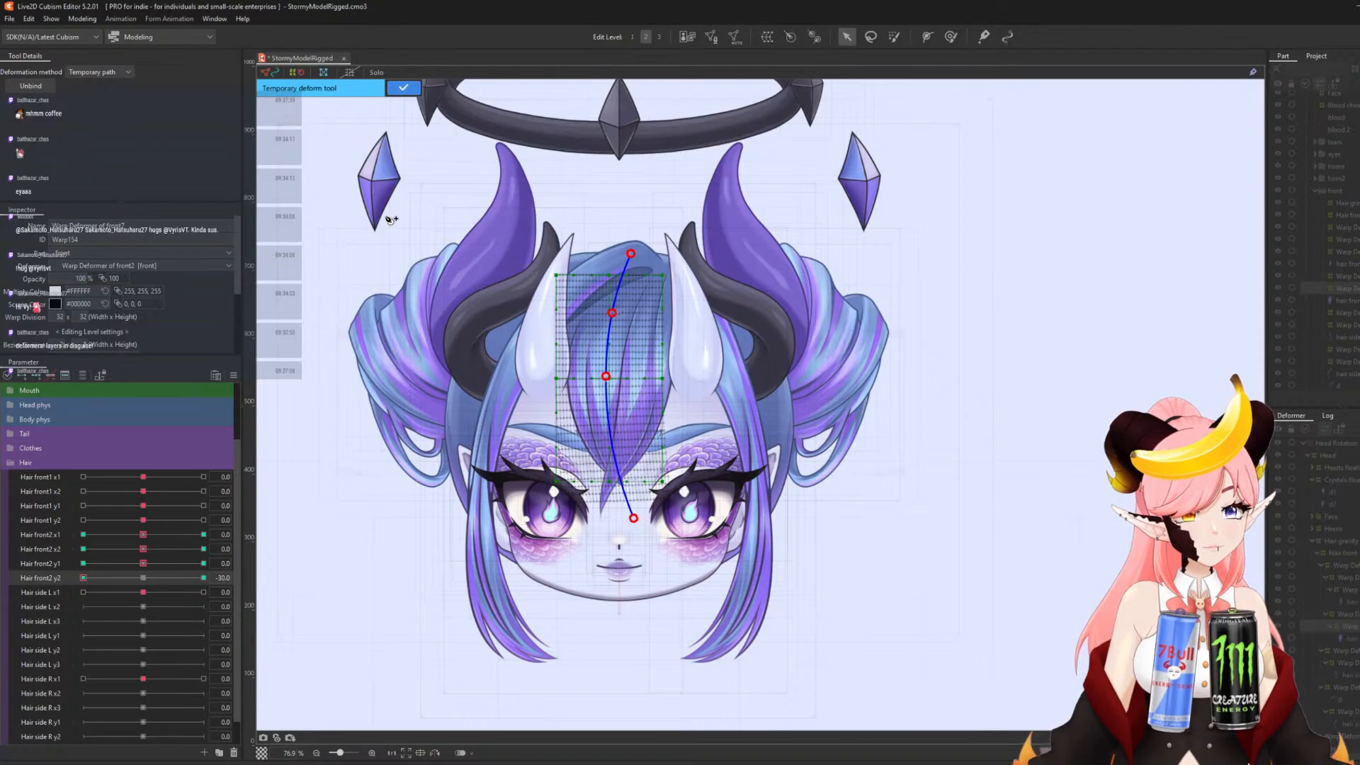
{"action": "left_click", "coordinate": [403, 88]}
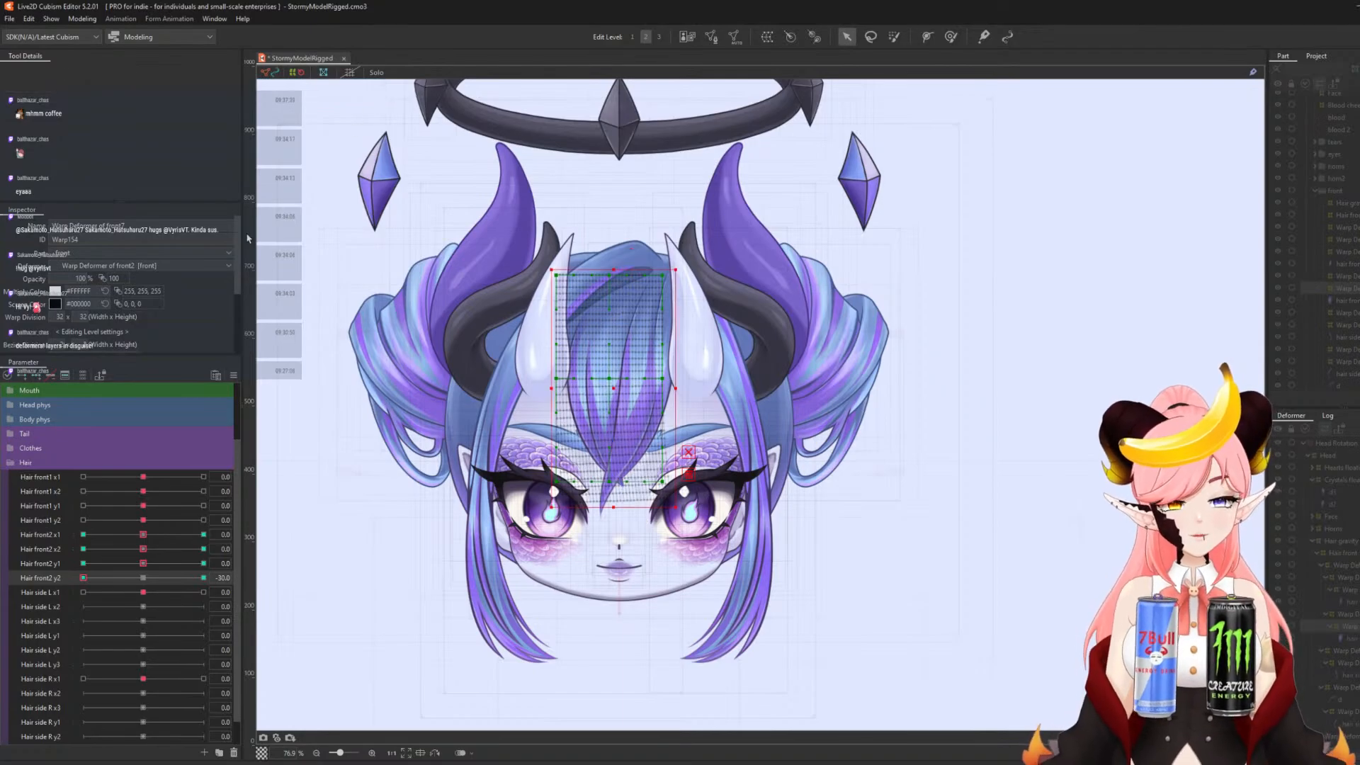
{"action": "left_click", "coordinate": [150, 578]}
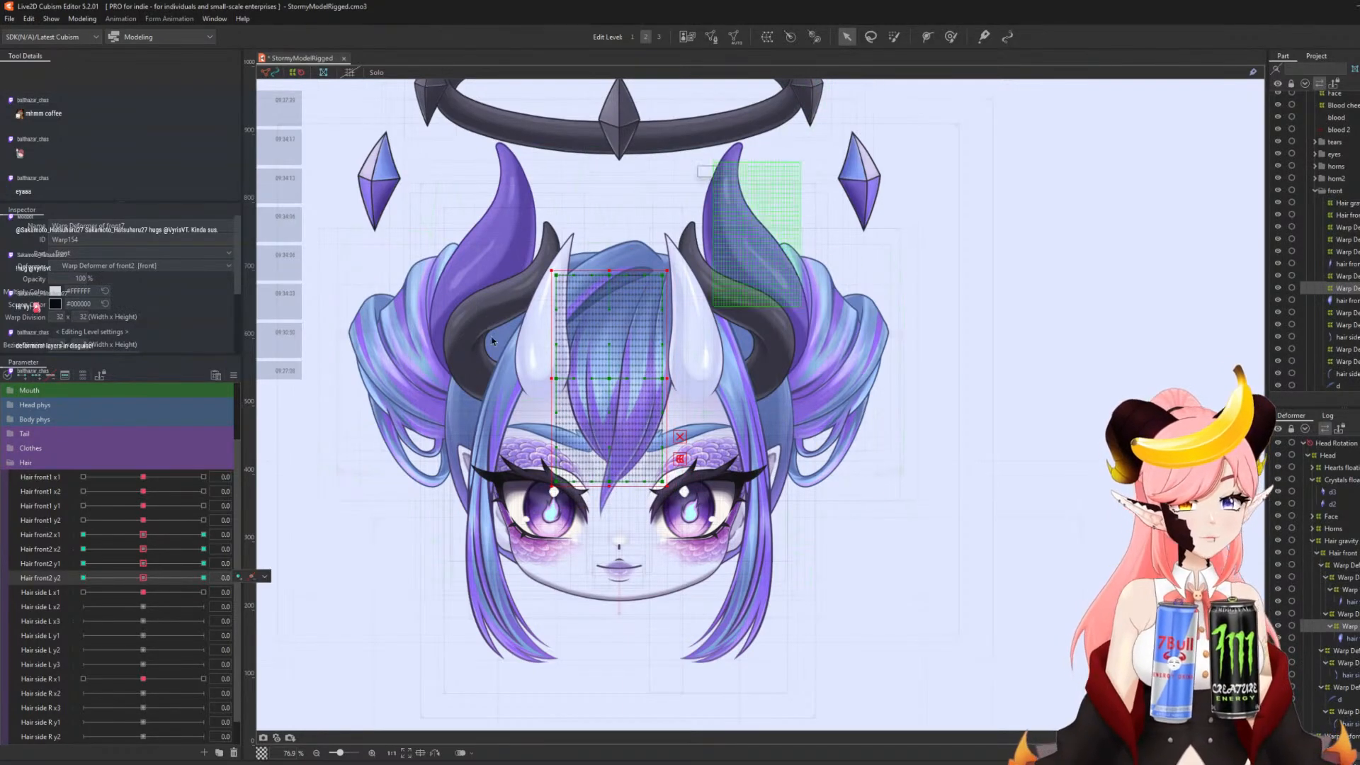
- Set the extended interpolation of Hair front2 x2 to Ellipse interpolation
{"action": "left_click", "coordinate": [143, 550]}
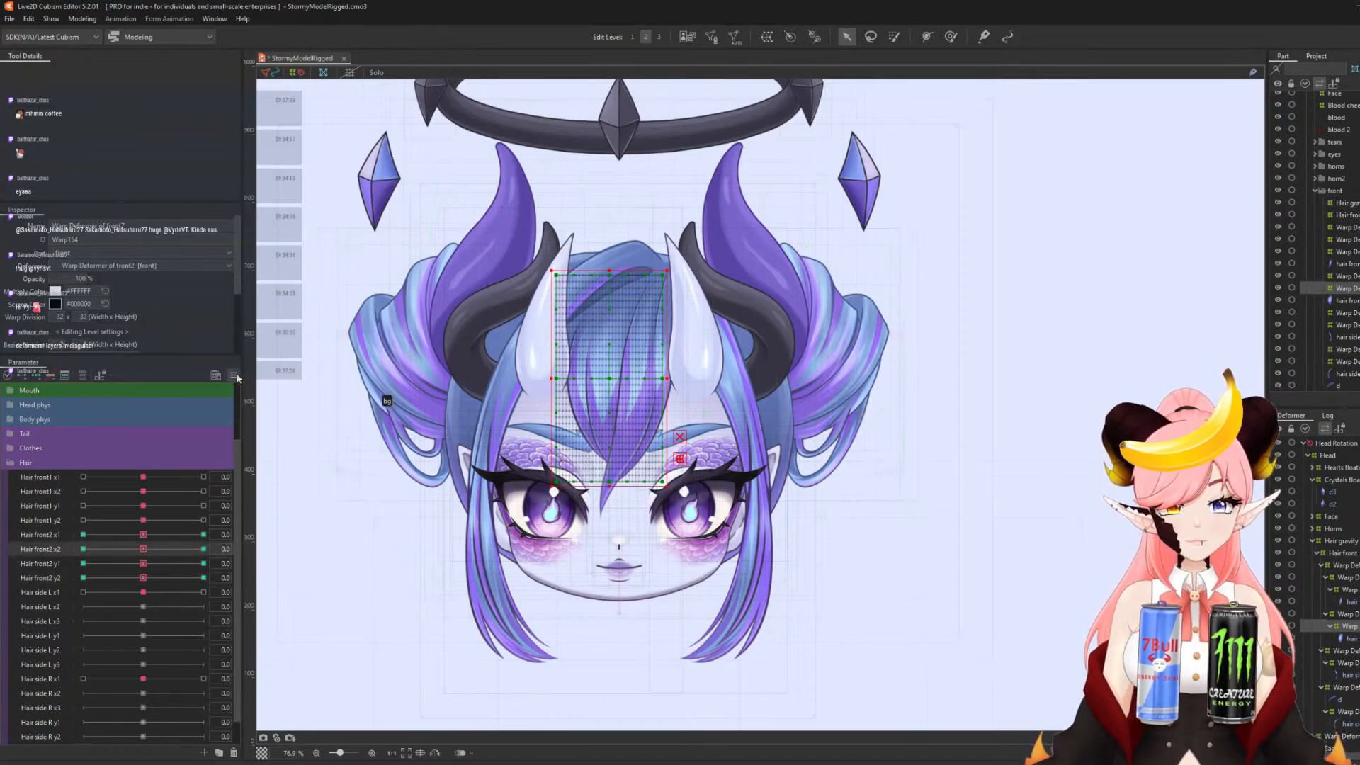
{"action": "left_click", "coordinate": [234, 374]}
{"action": "left_click", "coordinate": [314, 590]}
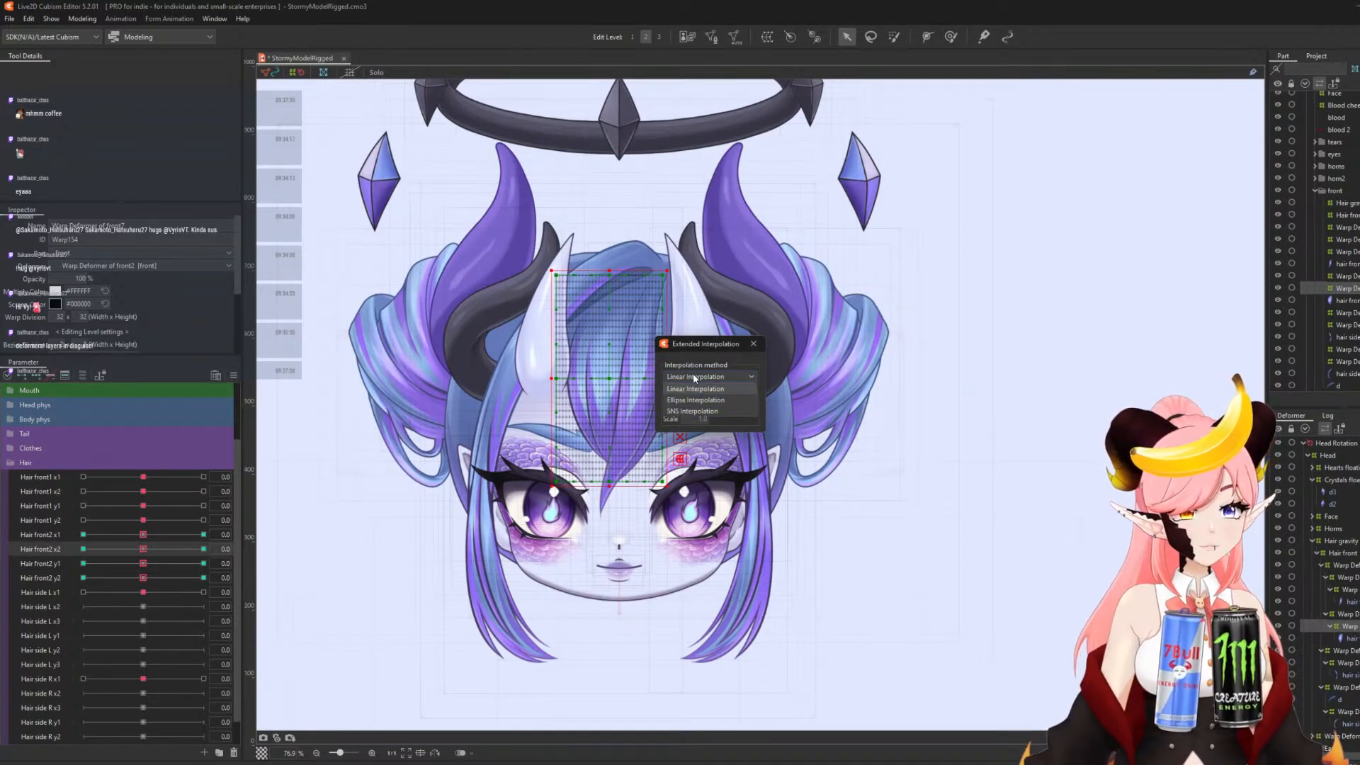
{"action": "left_click", "coordinate": [708, 404]}
{"action": "left_click", "coordinate": [690, 435]}
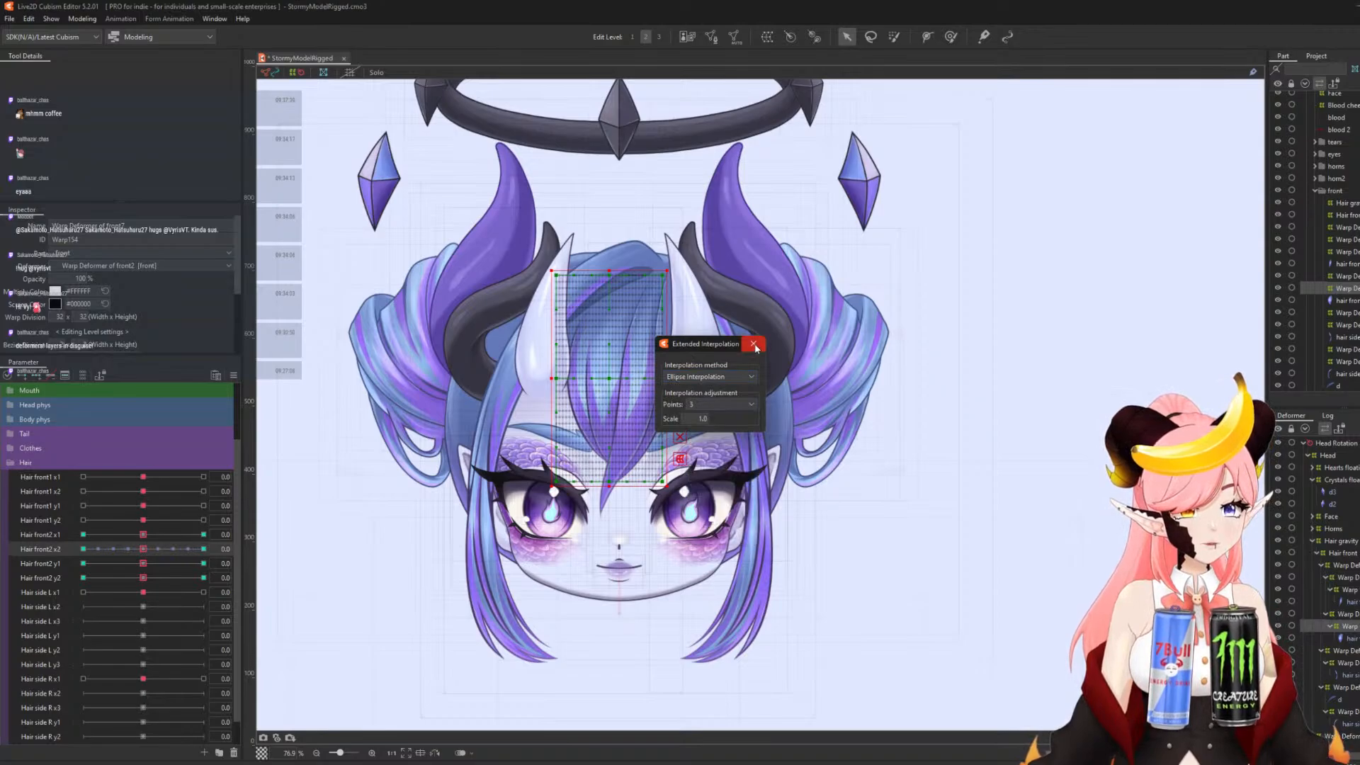
{"action": "left_click", "coordinate": [752, 344]}
- Brush-select the front7 deformer's top rows and reapply their neutral shape at the 30 and -30 keys of Hair front2 x1 and y1
{"action": "left_click", "coordinate": [141, 536]}
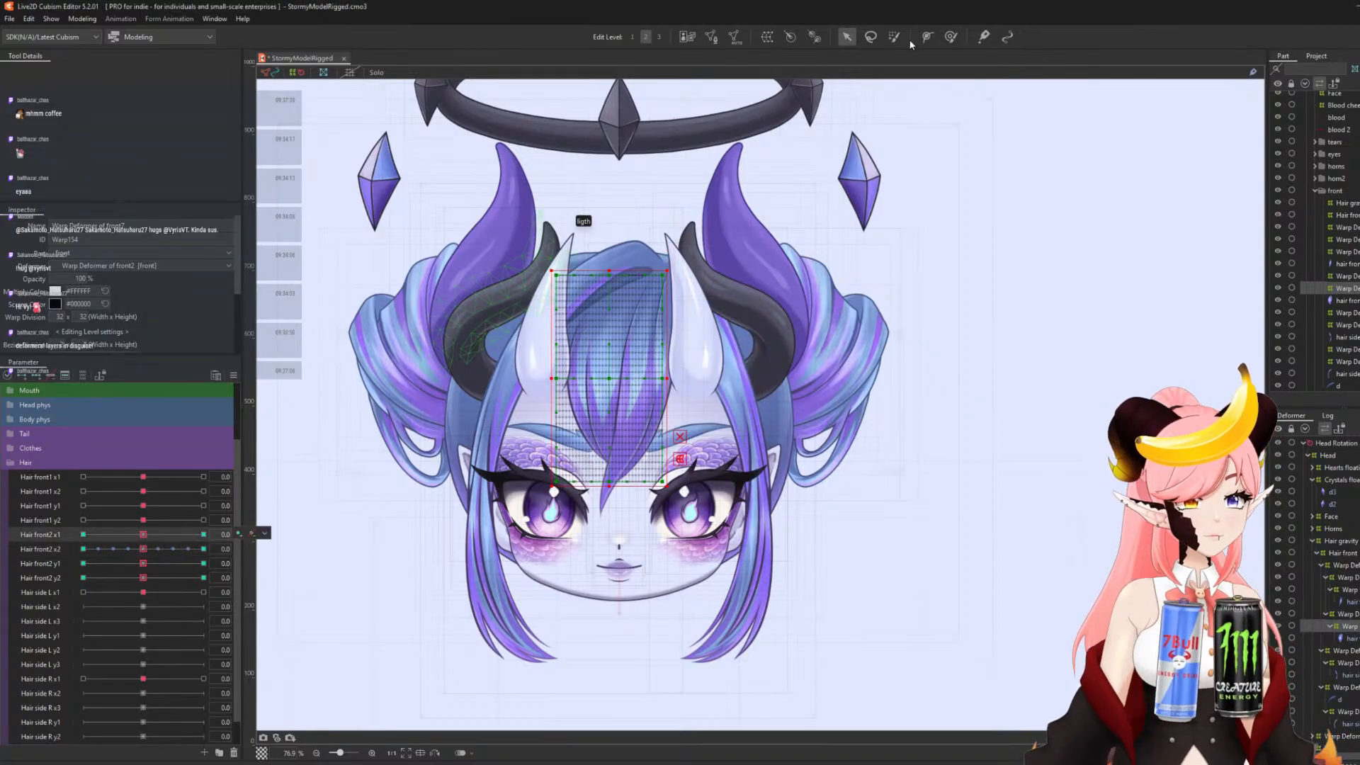
{"action": "left_click", "coordinate": [891, 39]}
{"action": "mouse_move", "coordinate": [726, 214]}
{"action": "left_mouse_down"}
{"action": "mouse_move", "coordinate": [544, 188]}
{"action": "mouse_move", "coordinate": [827, 230]}
{"action": "mouse_move", "coordinate": [480, 243]}
{"action": "mouse_move", "coordinate": [800, 299]}
{"action": "mouse_move", "coordinate": [440, 265]}
{"action": "mouse_move", "coordinate": [744, 252]}
{"action": "mouse_move", "coordinate": [907, 259]}
{"action": "left_mouse_up"}
{"action": "left_click", "coordinate": [202, 535]}
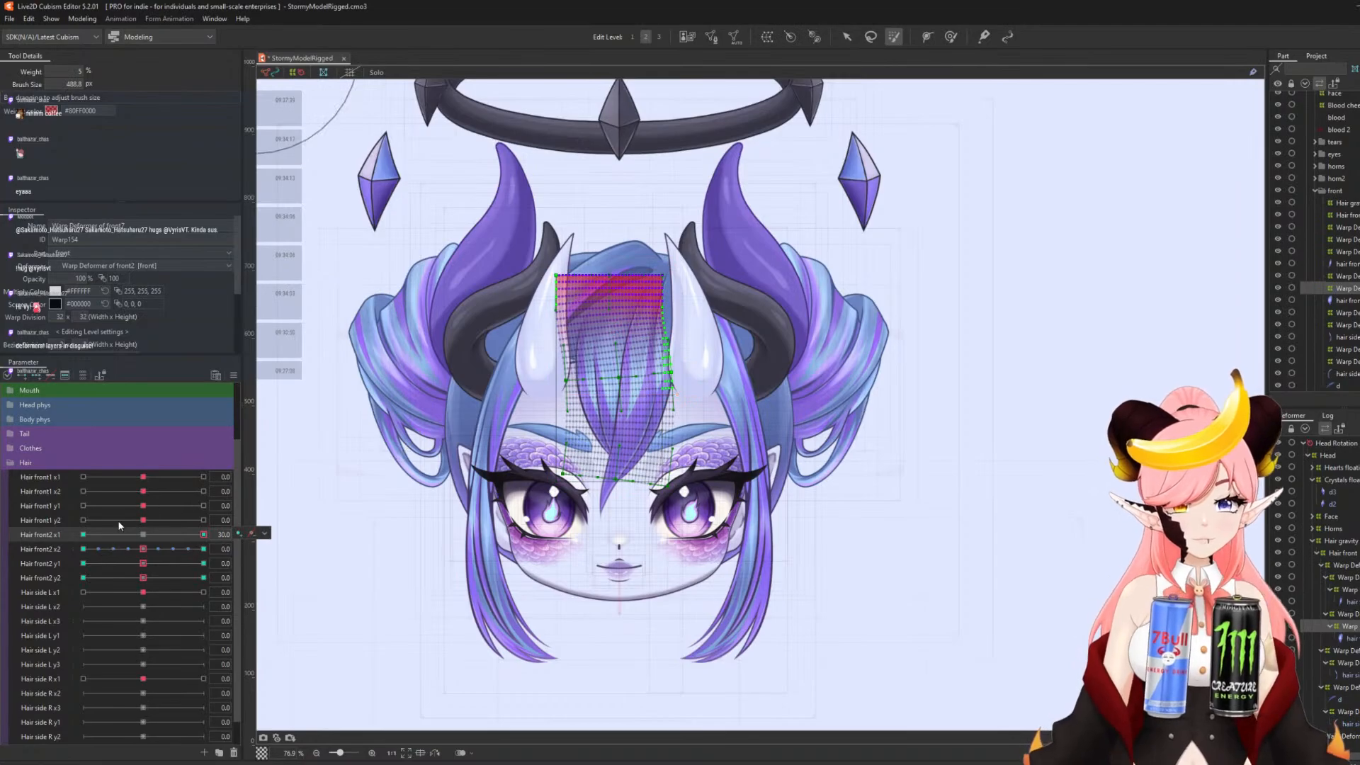
{"action": "left_click", "coordinate": [84, 535]}
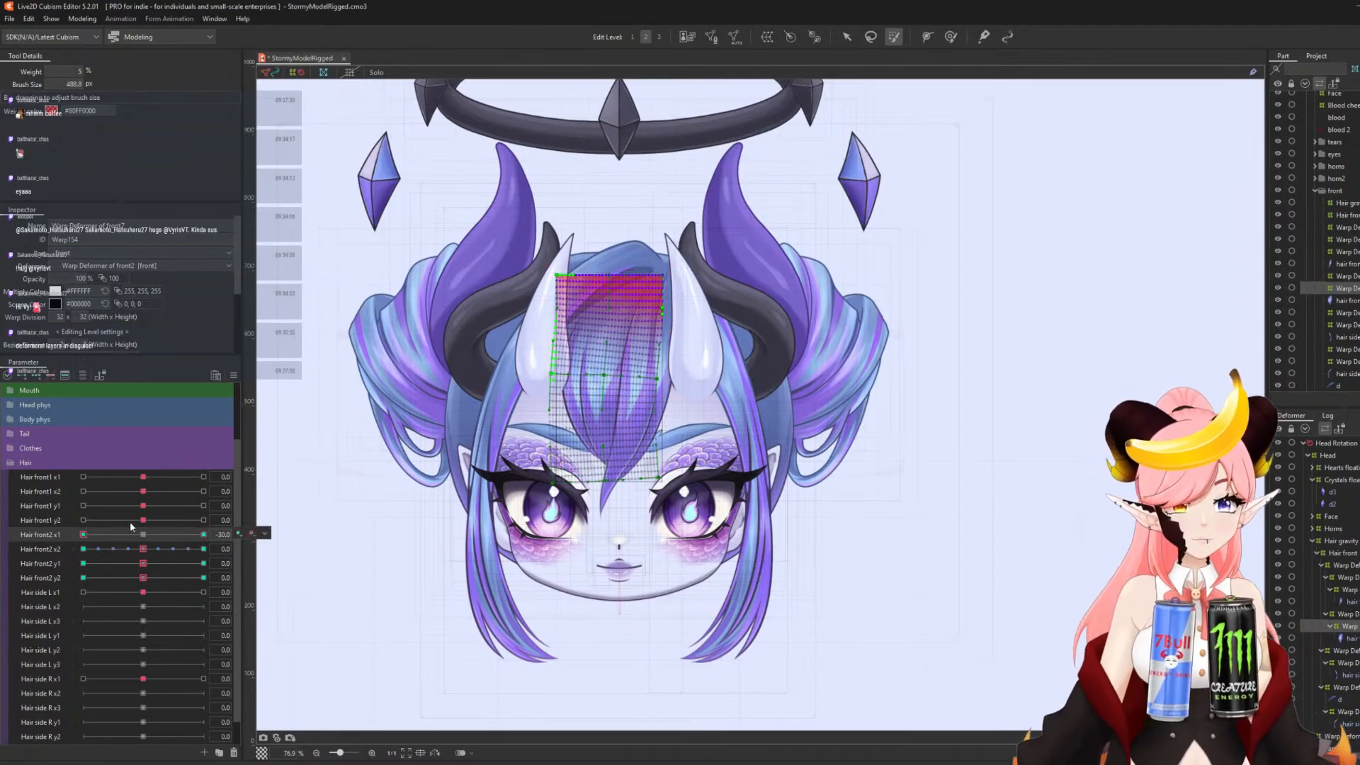
{"action": "left_click", "coordinate": [144, 535]}
{"action": "left_click_drag", "start_coordinate": [146, 562], "coordinate": [297, 565]}
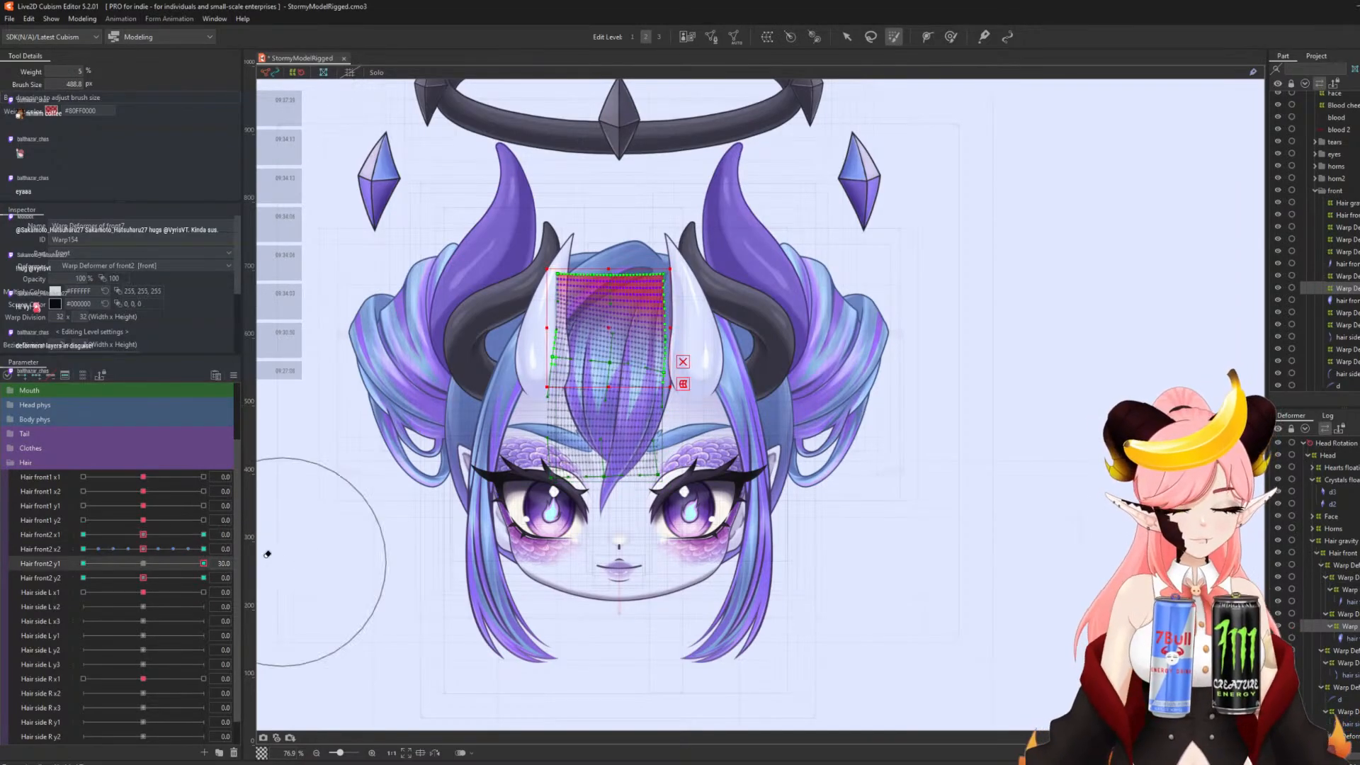
{"action": "left_click", "coordinate": [85, 563]}
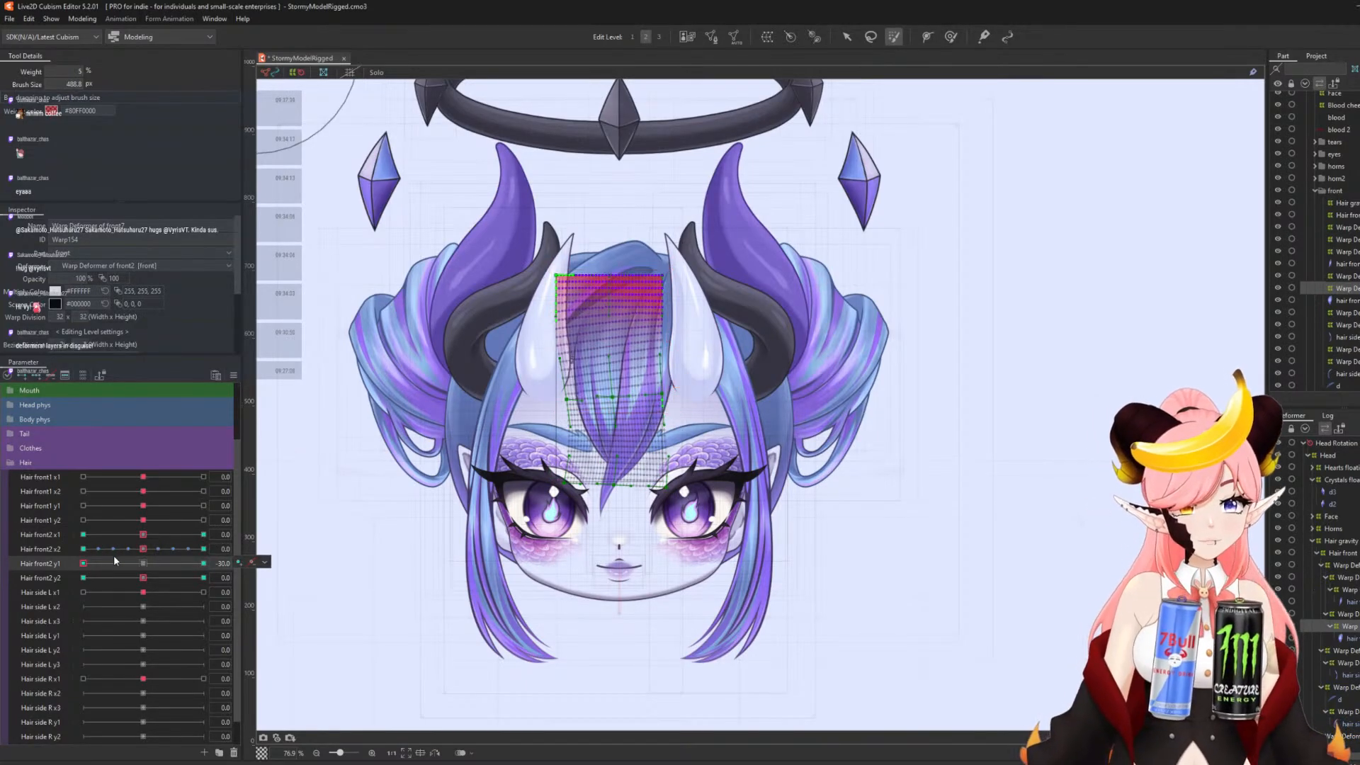
{"action": "left_click", "coordinate": [143, 563]}
- Extend the brush selection to the front7 deformer's middle and paste the neutral shape at the 30 and -30 keys of Hair front2 x2 and y2
{"action": "left_click", "coordinate": [602, 234]}
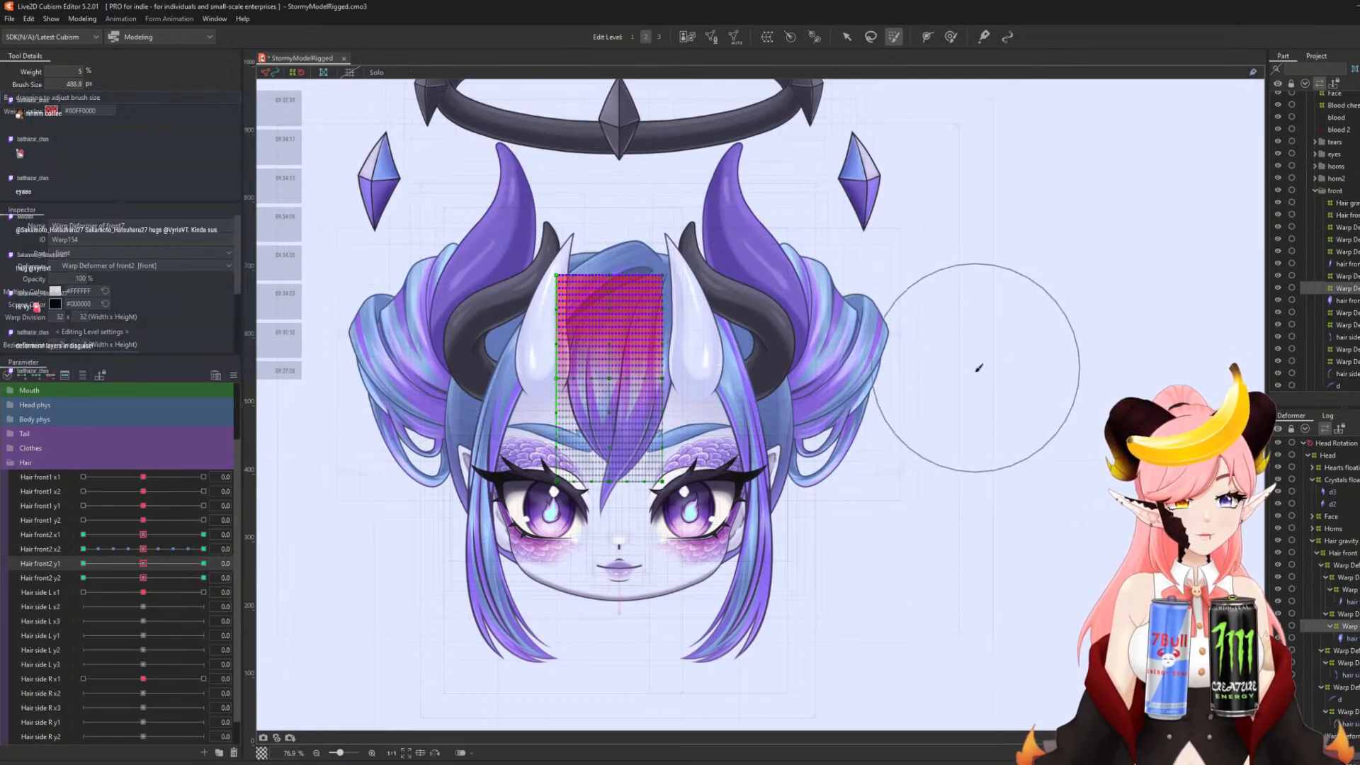
{"action": "left_click", "coordinate": [203, 550]}
{"action": "key", "text": "ctrl+z"}
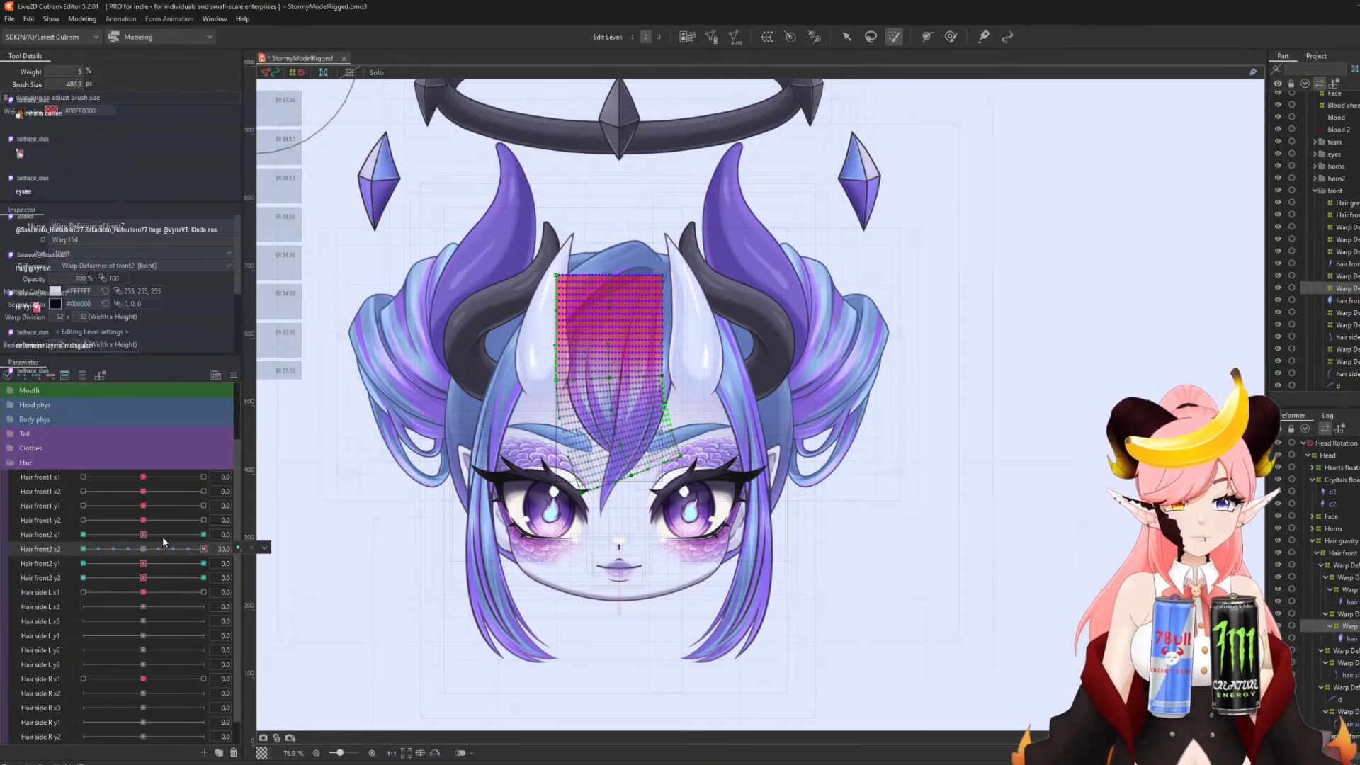
{"action": "left_click", "coordinate": [94, 549]}
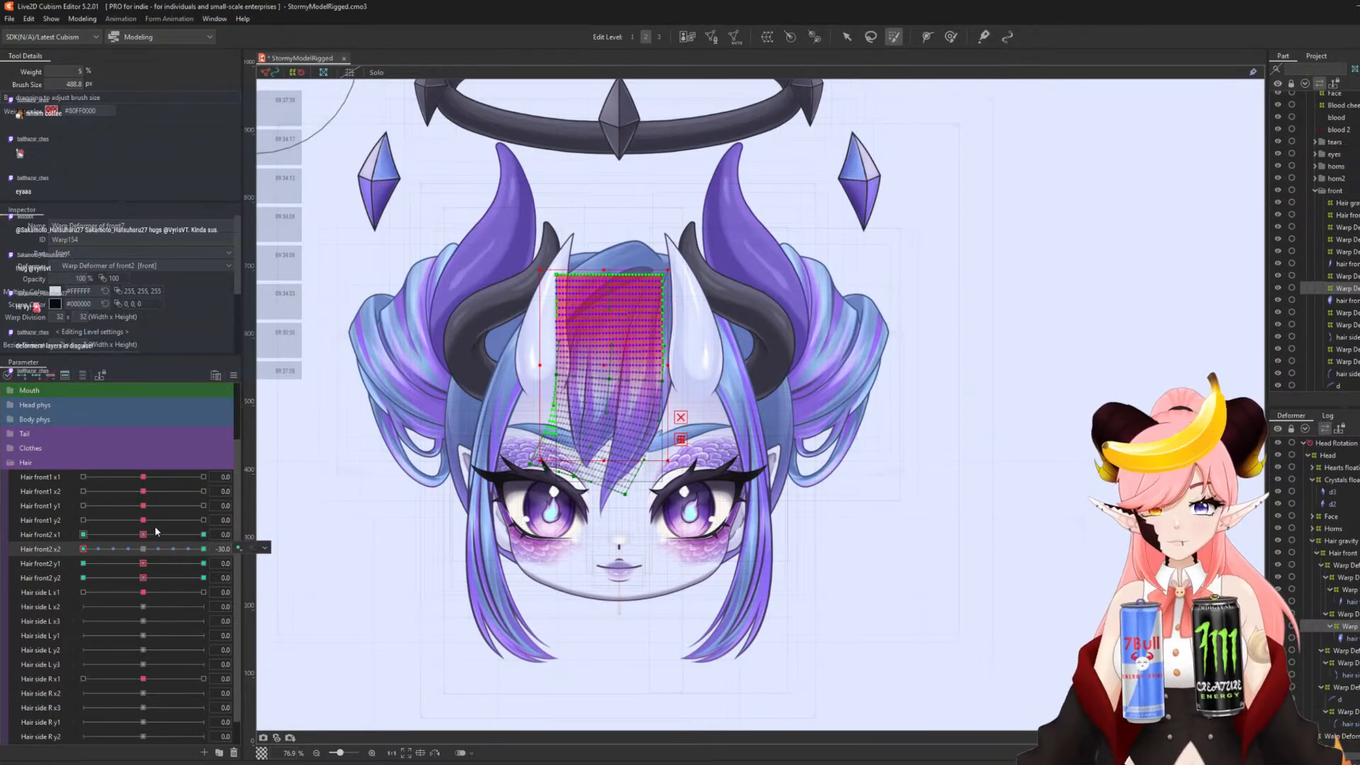
{"action": "key", "text": "ctrl+v"}
{"action": "left_click", "coordinate": [203, 577]}
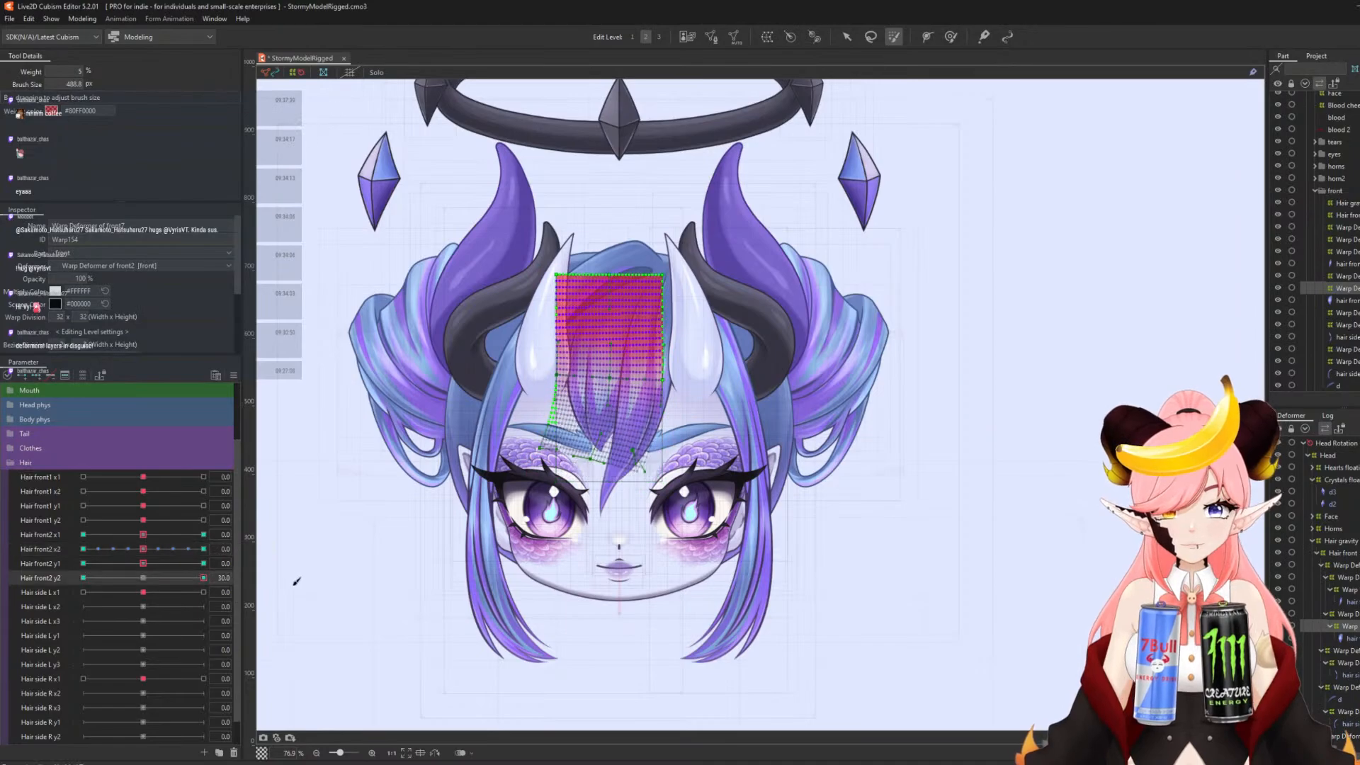
{"action": "key", "text": "ctrl+v"}
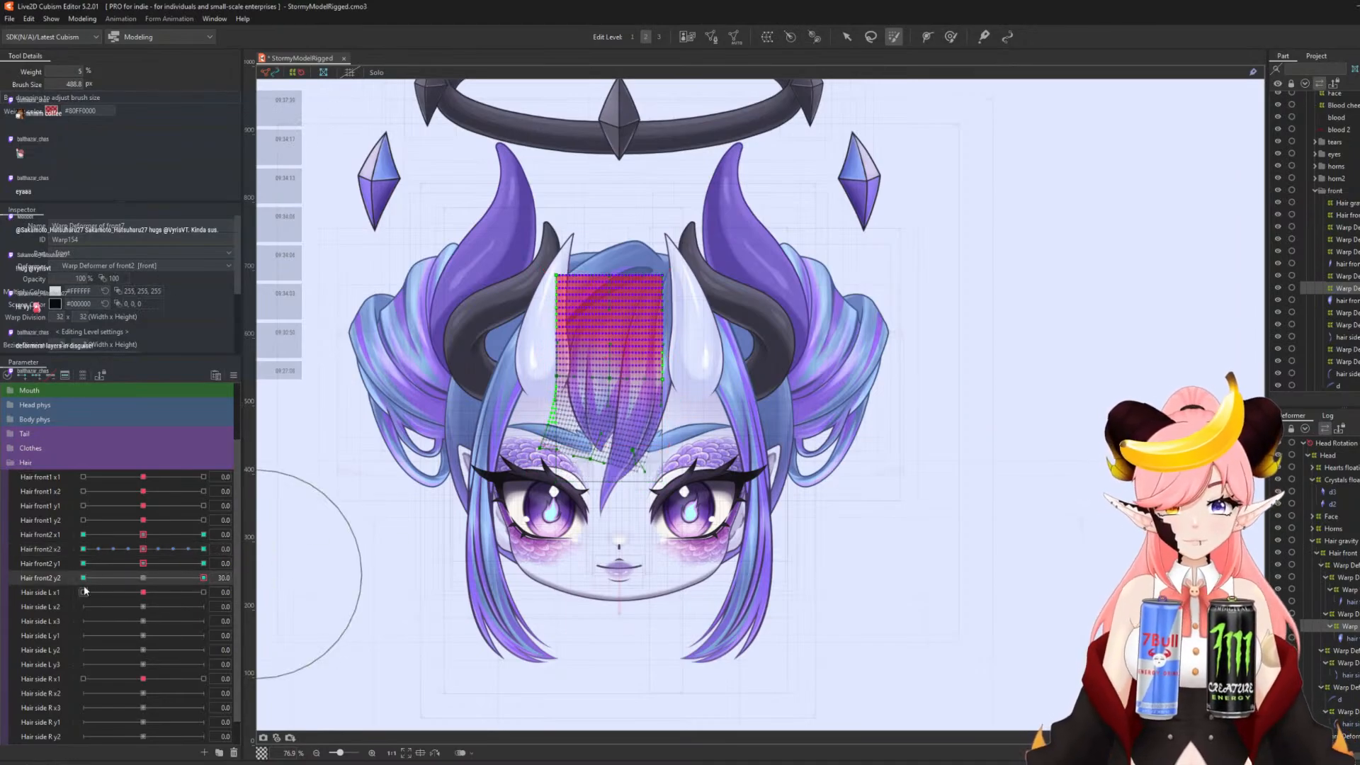
{"action": "left_click", "coordinate": [84, 577]}
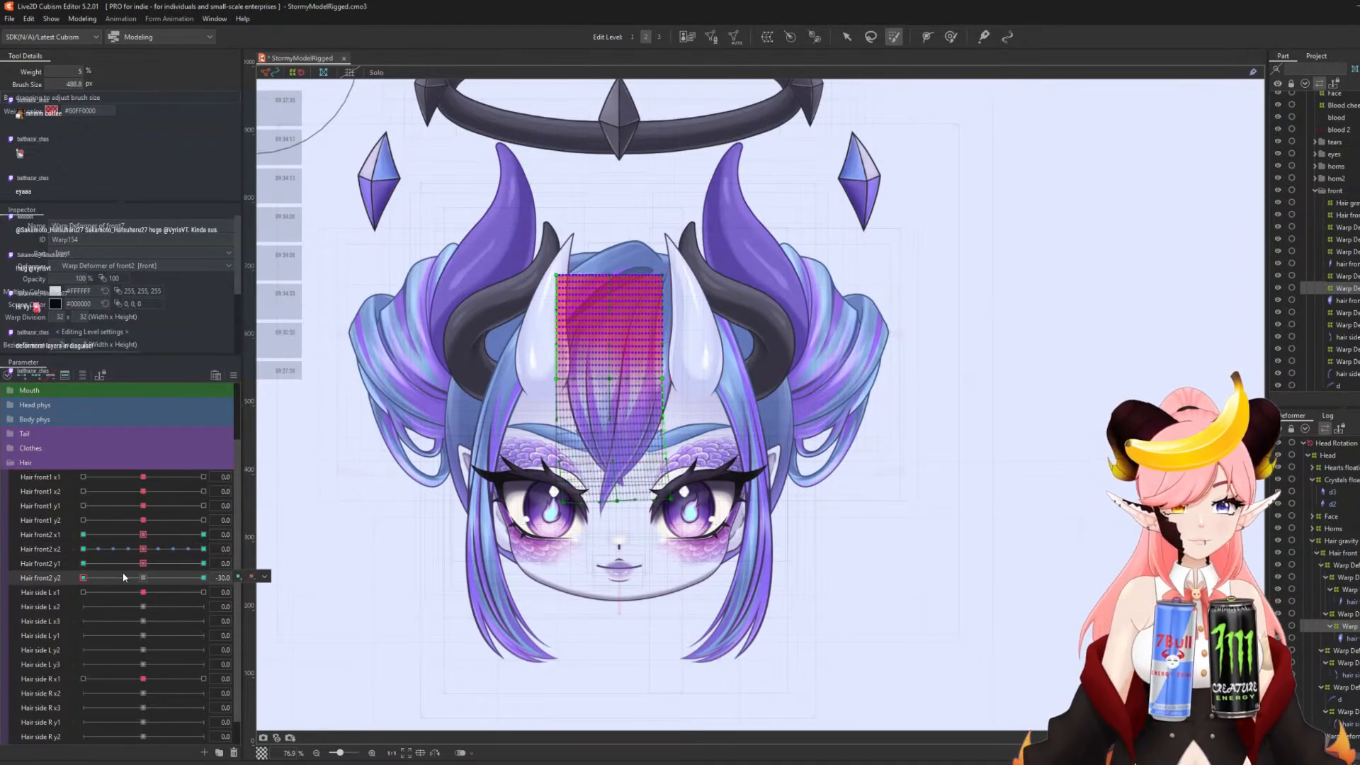
{"action": "left_click", "coordinate": [144, 578]}
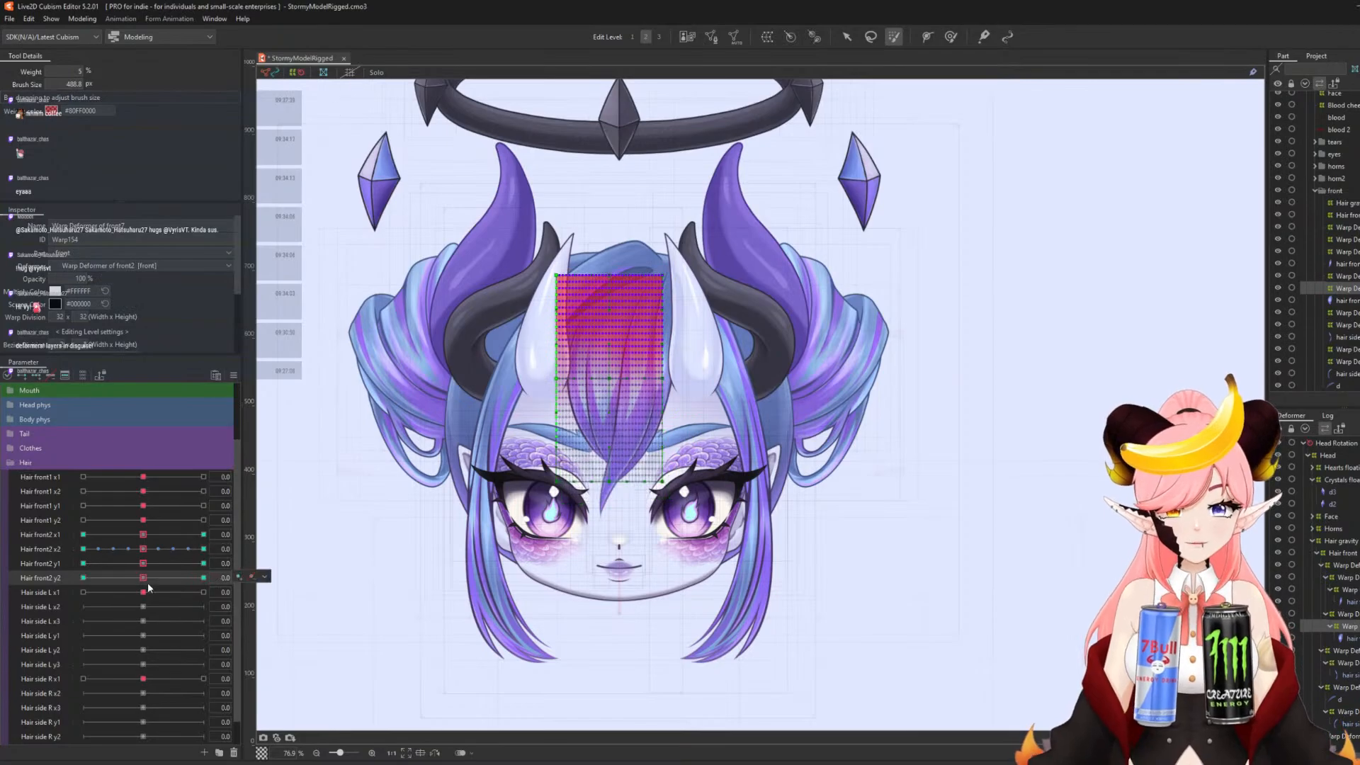
- Select the side hair warp deformer that is keyed on Hair side L x1
{"action": "left_click", "coordinate": [847, 37]}
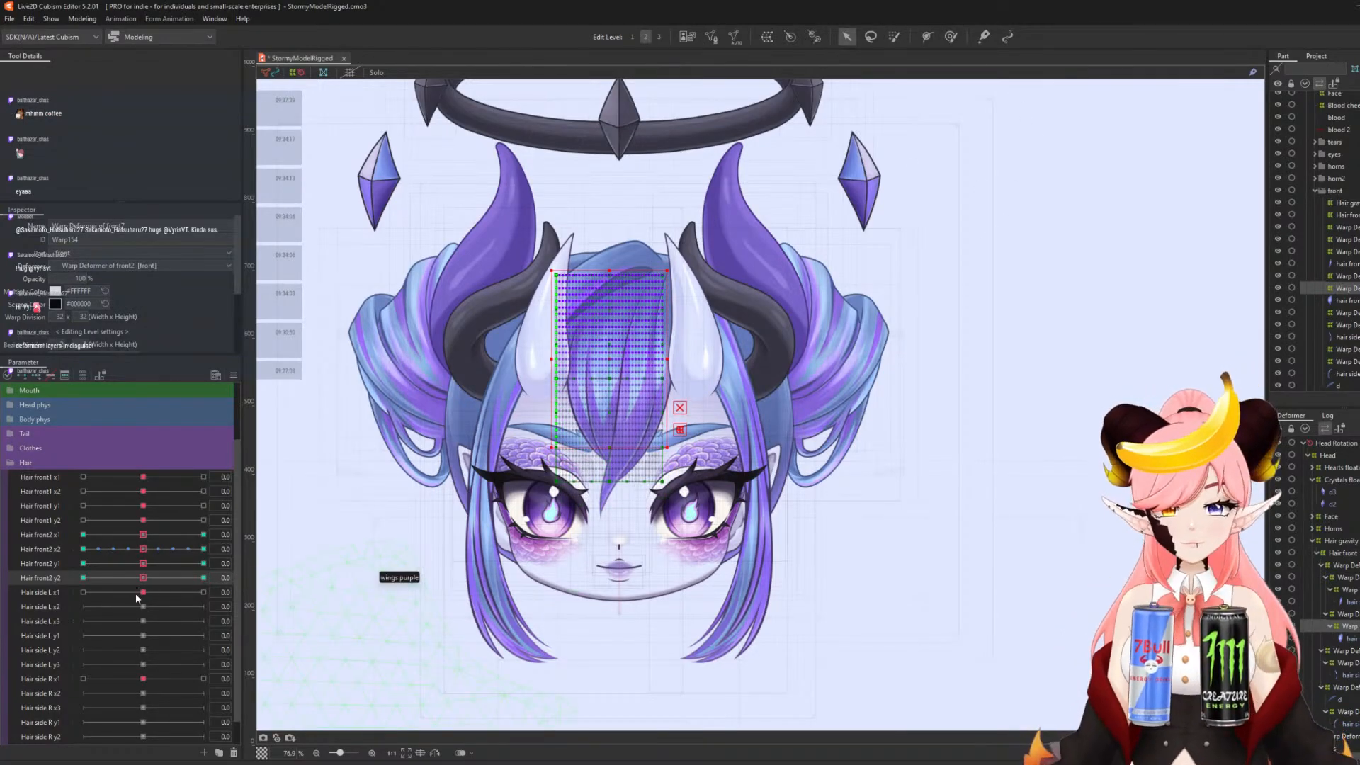
{"action": "mouse_move", "coordinate": [136, 594]}
{"action": "left_click", "coordinate": [267, 589]}
{"action": "left_click", "coordinate": [279, 606]}
{"action": "scroll", "coordinate": [496, 376], "scroll_direction": "down", "scroll_amount": 3}
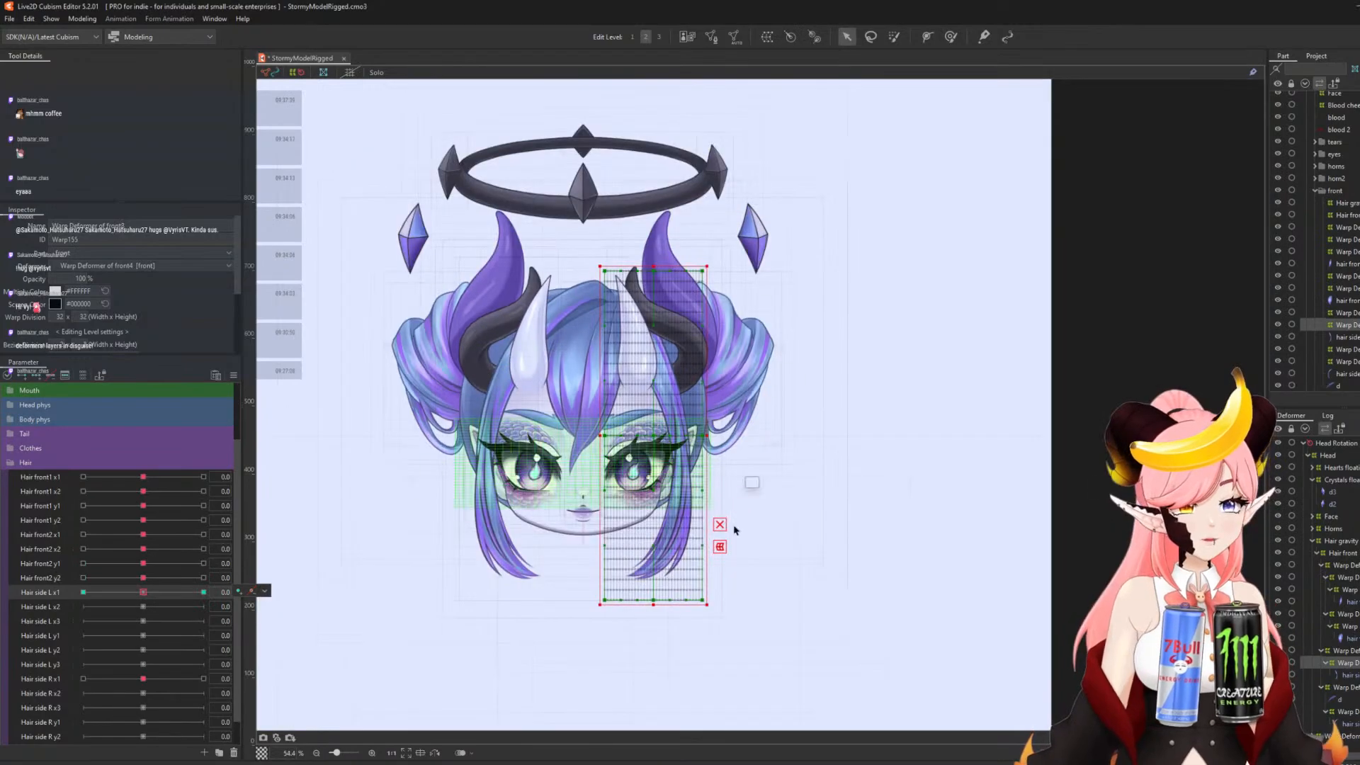
{"action": "scroll", "coordinate": [733, 526], "scroll_direction": "down", "scroll_amount": 2}
{"action": "scroll", "coordinate": [763, 559], "scroll_direction": "up", "scroll_amount": 2}
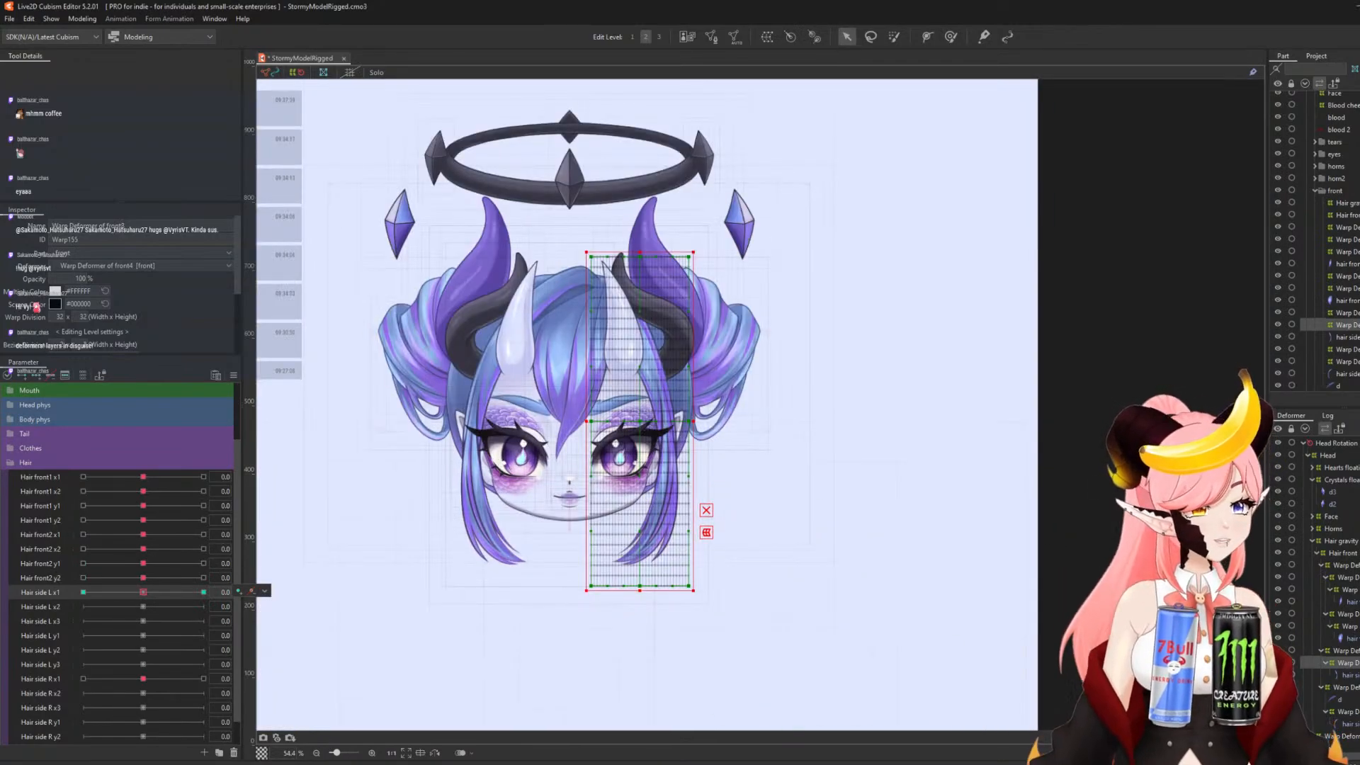
- At Hair side L x1 value 30, bow the side hair deformer's upper middle outward with a five-point temporary deform path
{"action": "left_click", "coordinate": [204, 593]}
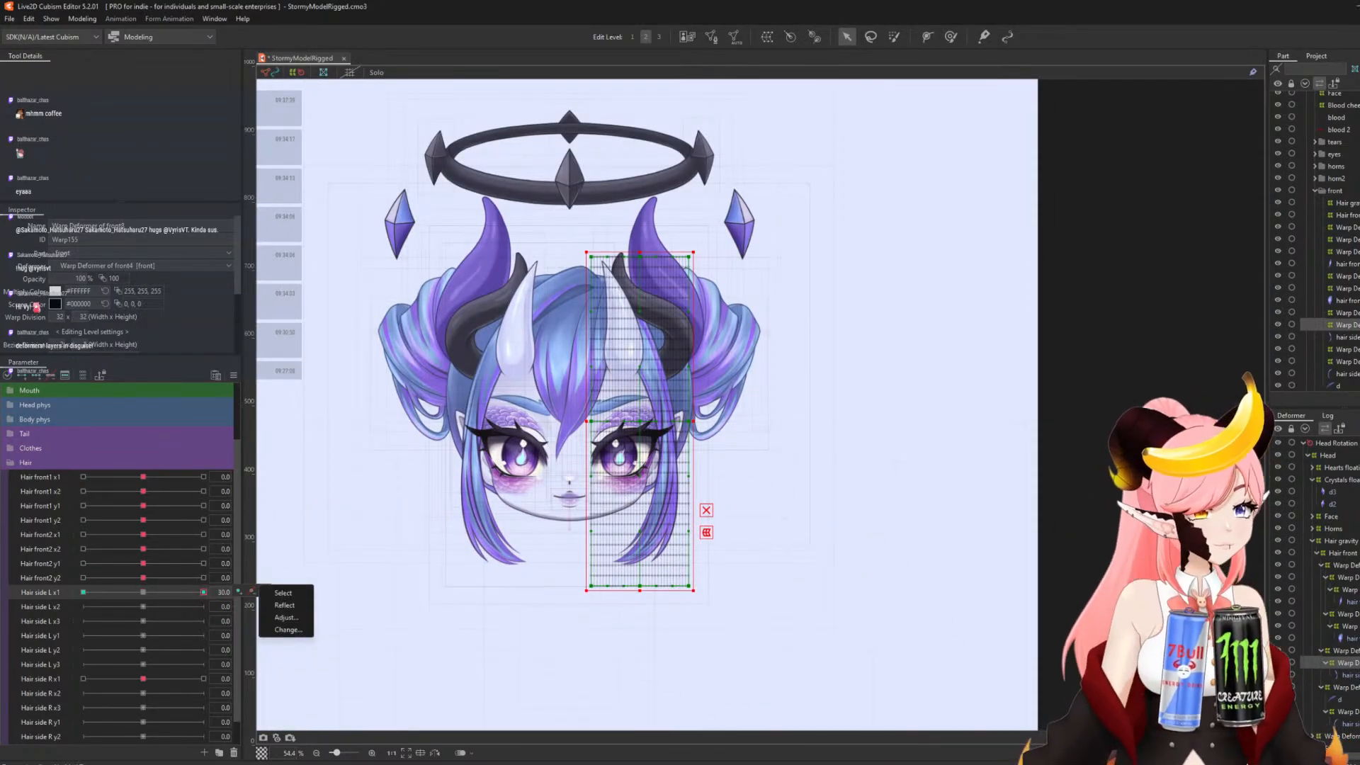
{"action": "key", "text": "ctrl+t"}
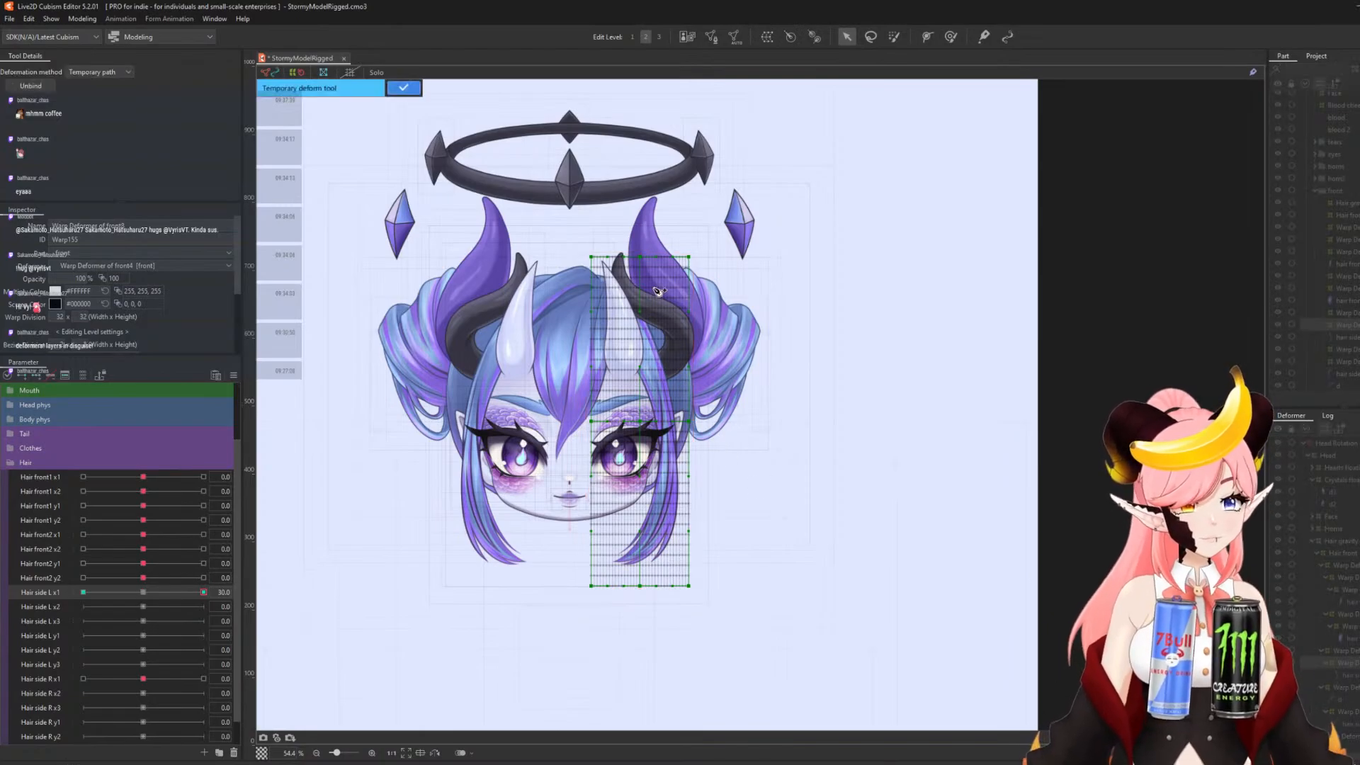
{"action": "left_click", "coordinate": [602, 226]}
{"action": "left_click", "coordinate": [628, 307]}
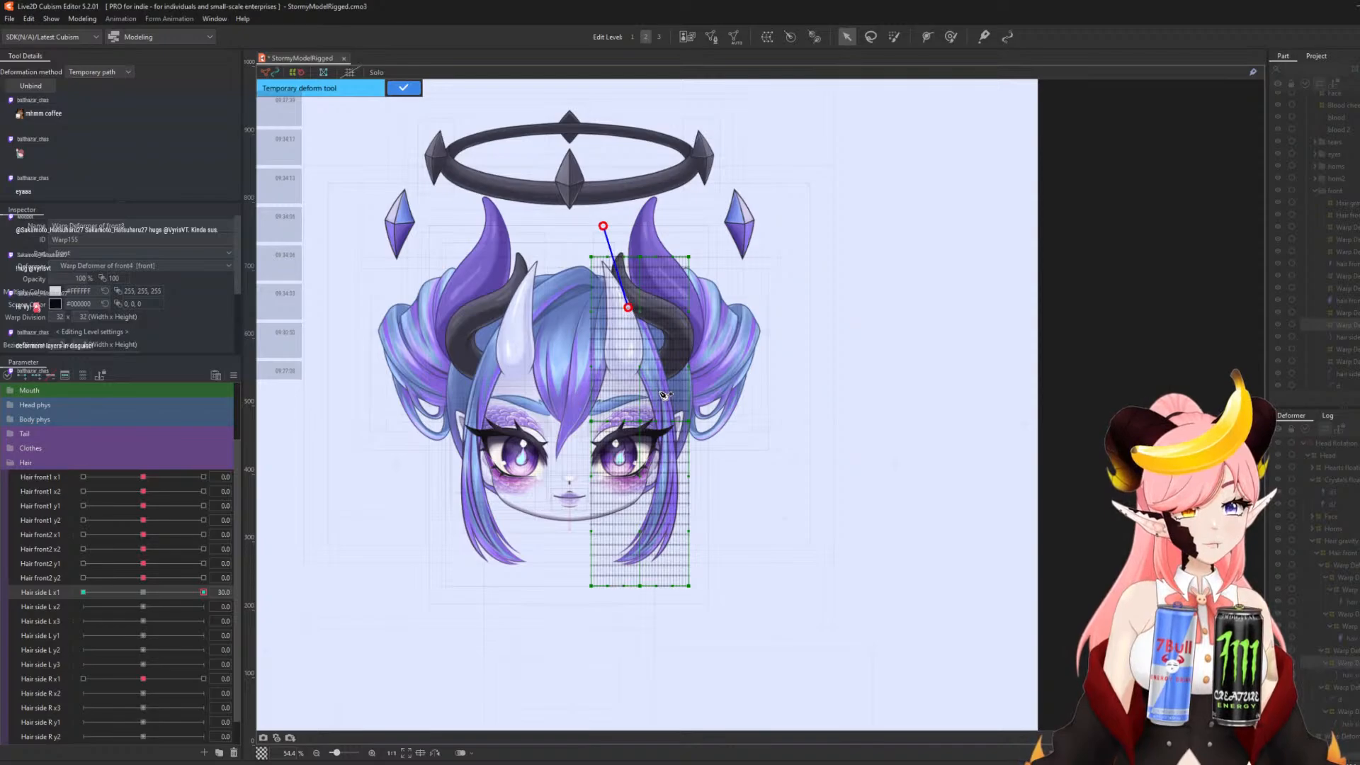
{"action": "left_click", "coordinate": [660, 391]}
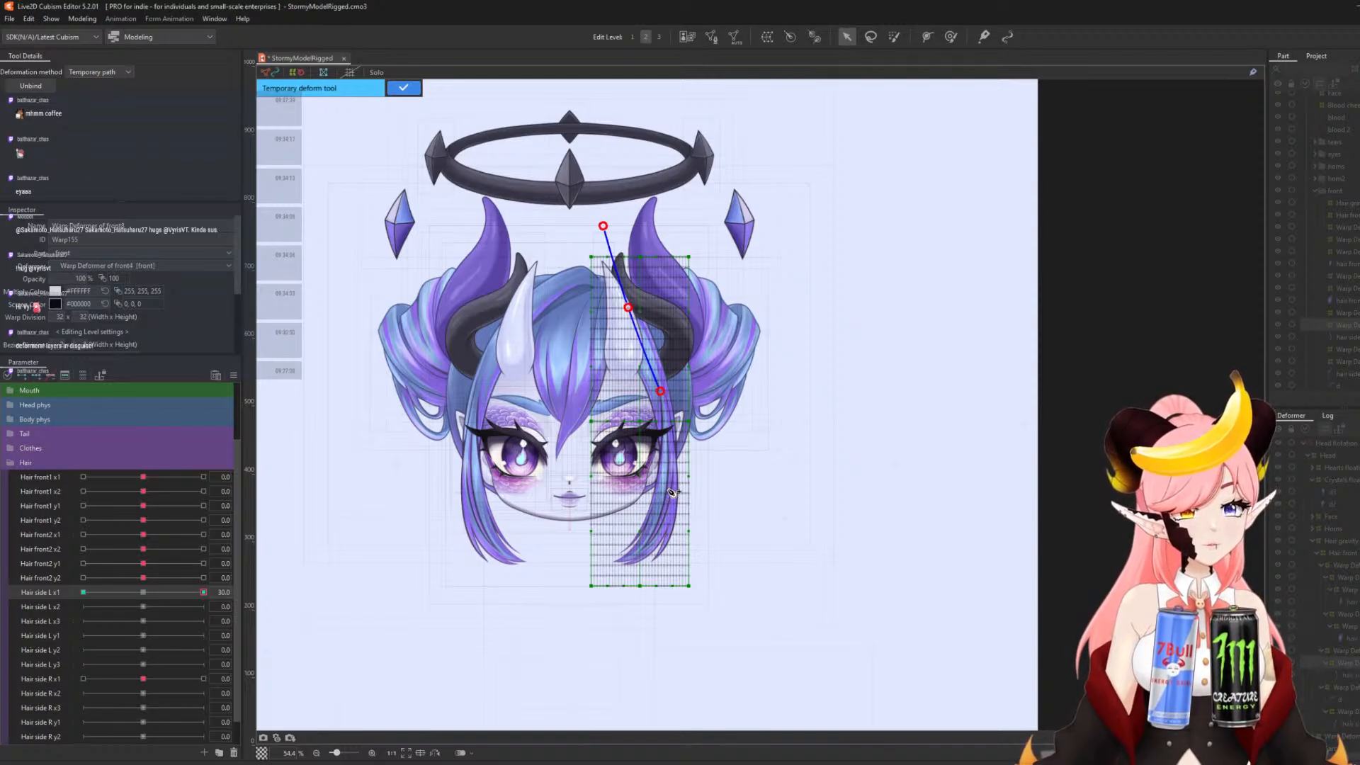
{"action": "left_click", "coordinate": [662, 481]}
{"action": "left_click", "coordinate": [617, 608]}
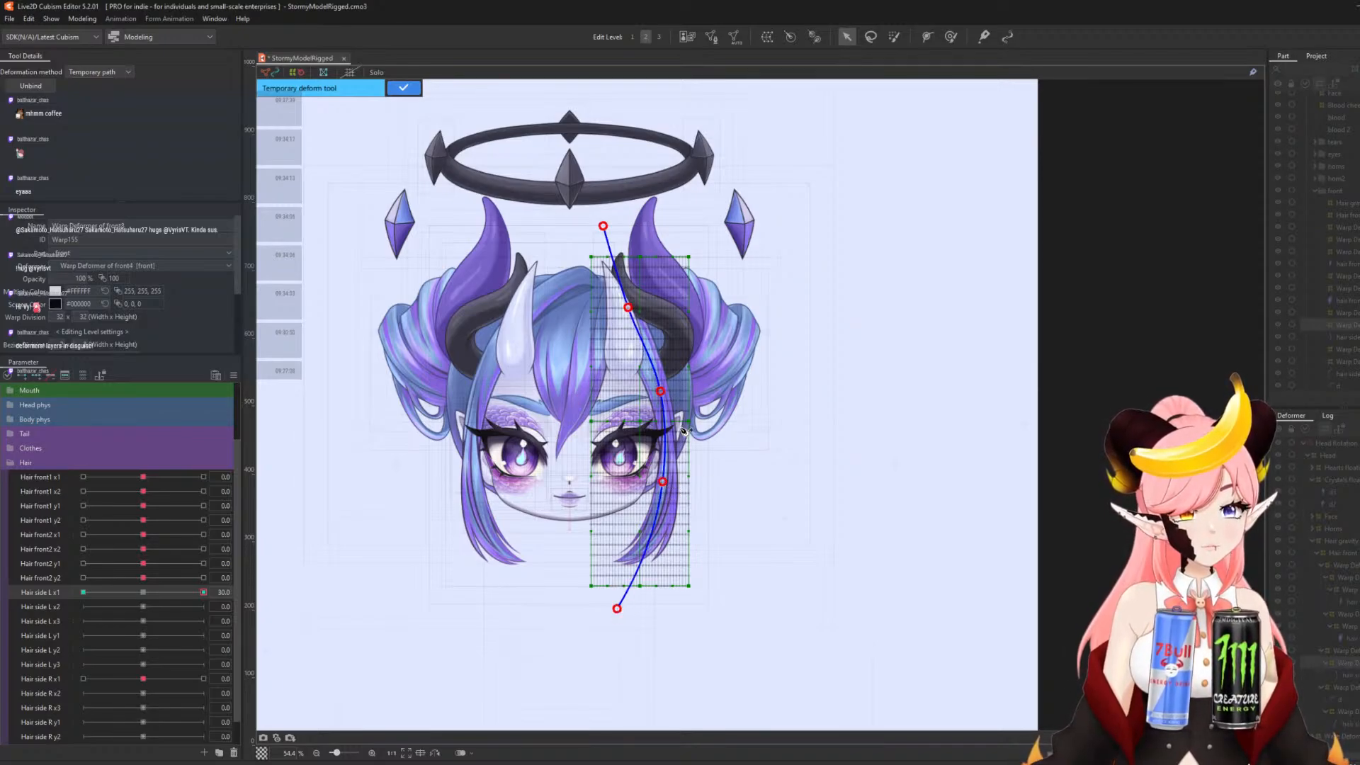
{"action": "left_click_drag", "start_coordinate": [661, 392], "coordinate": [671, 390]}
{"action": "left_click", "coordinate": [403, 87]}
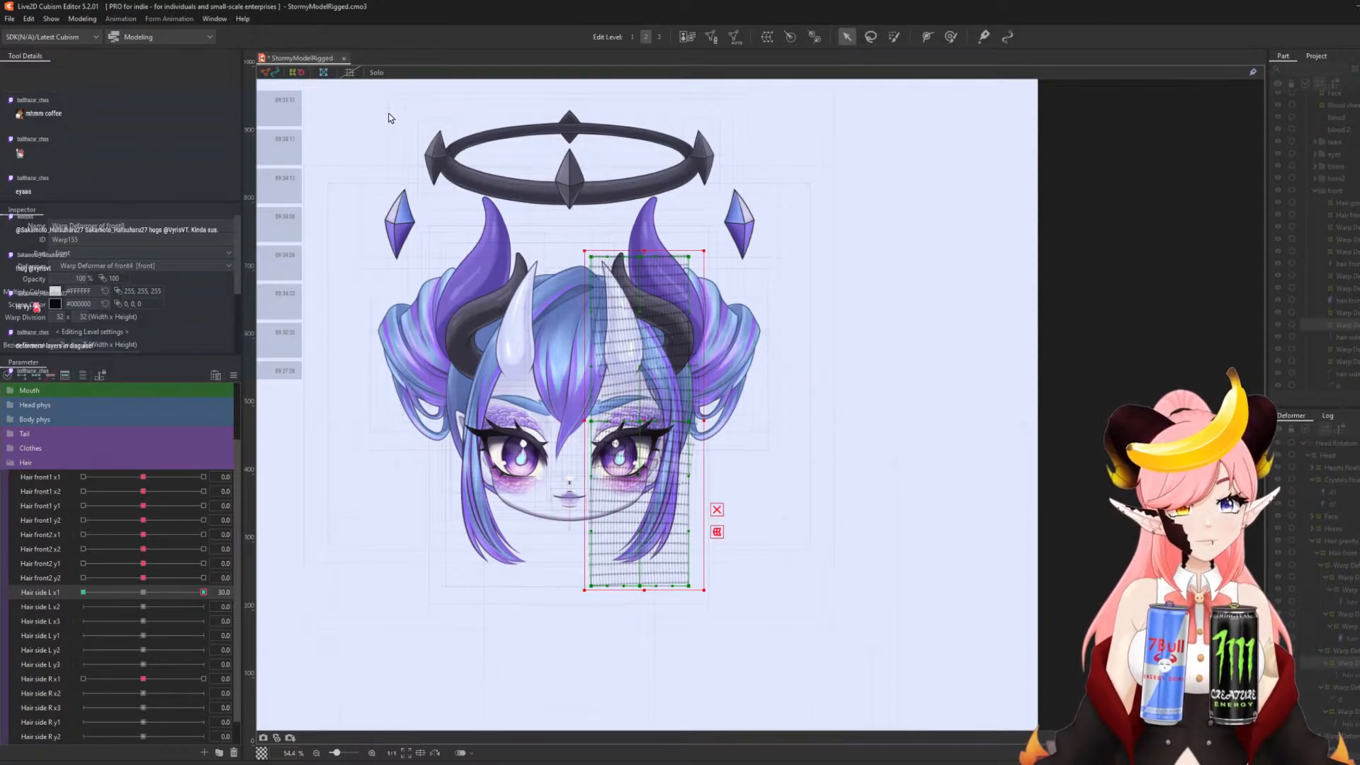
- At Hair side L x1 value -30, bend the side hair deformer's upper middle slightly inward with a five-point temporary deform path, and return the parameter to 0
{"action": "left_click", "coordinate": [84, 593]}
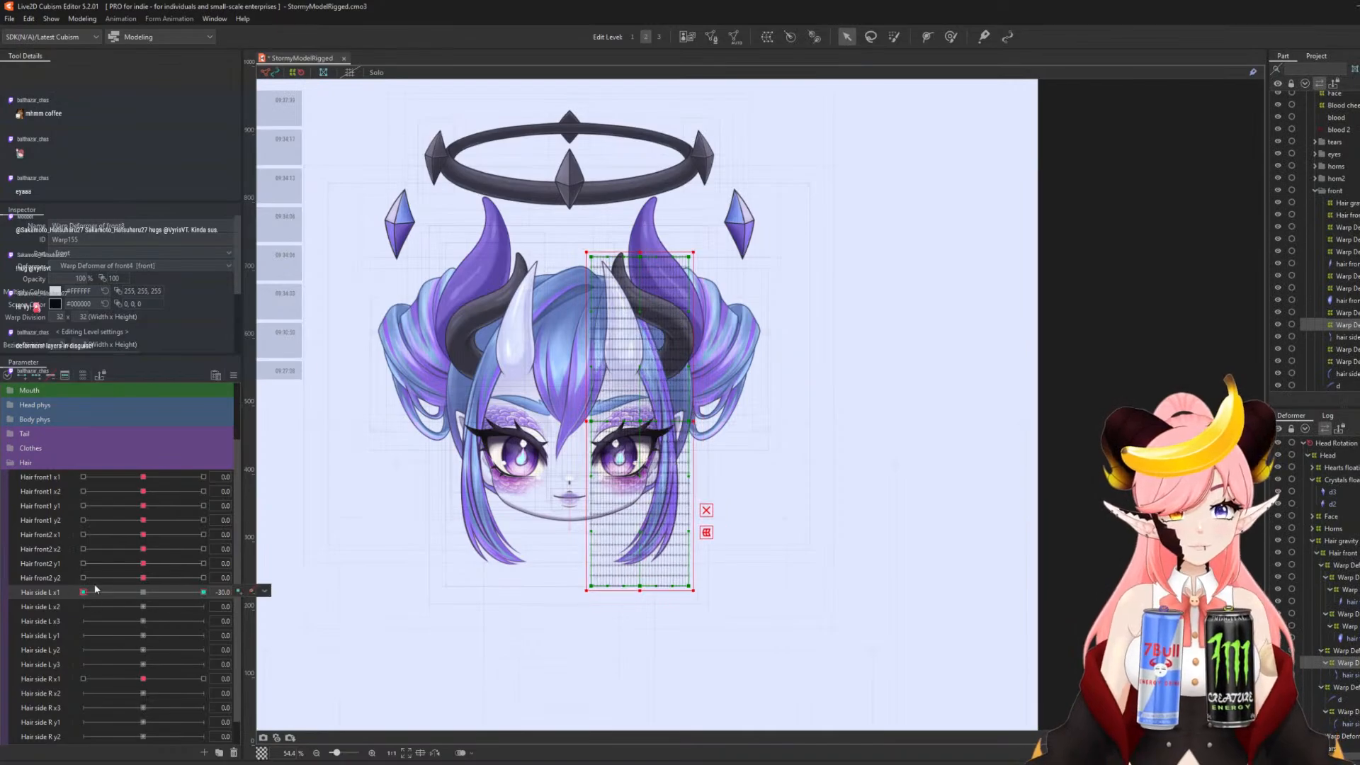
{"action": "key", "text": "t"}
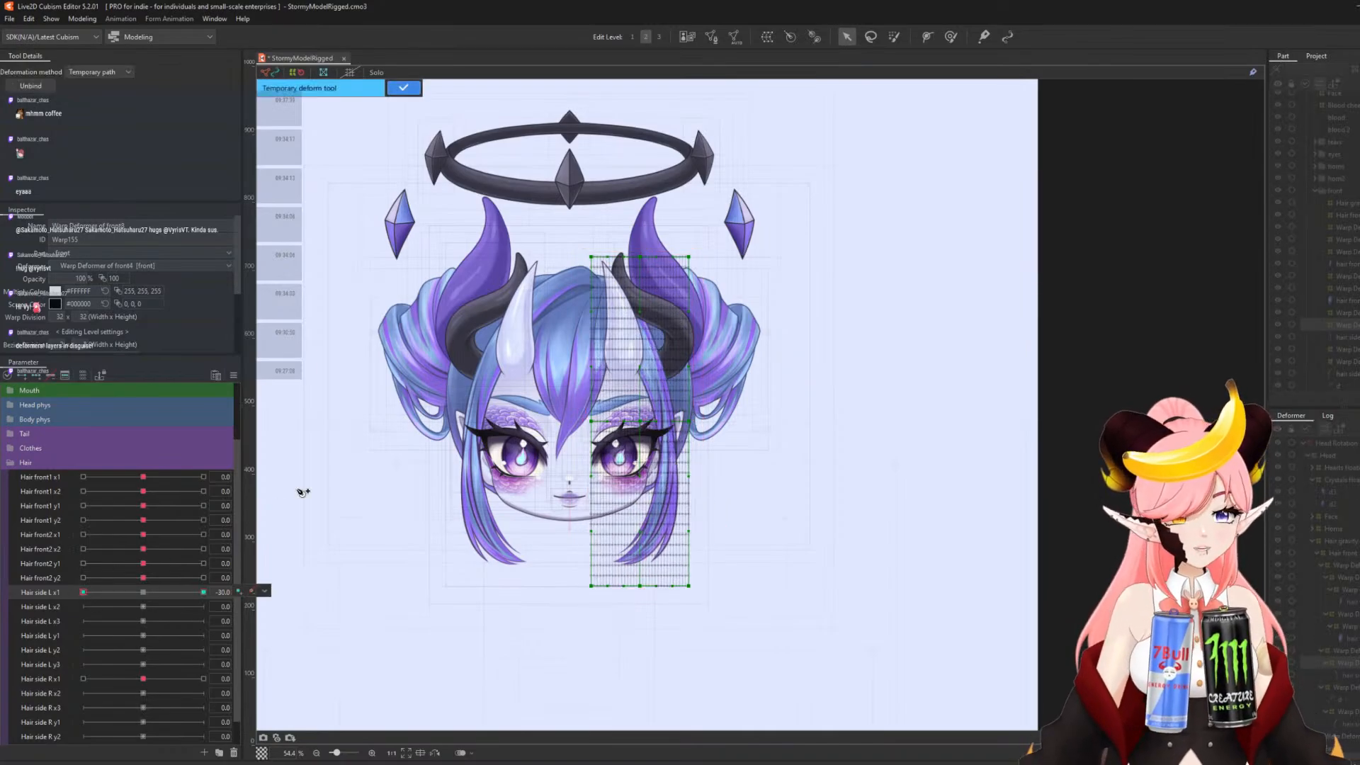
{"action": "left_click", "coordinate": [623, 221]}
{"action": "left_click", "coordinate": [636, 307]}
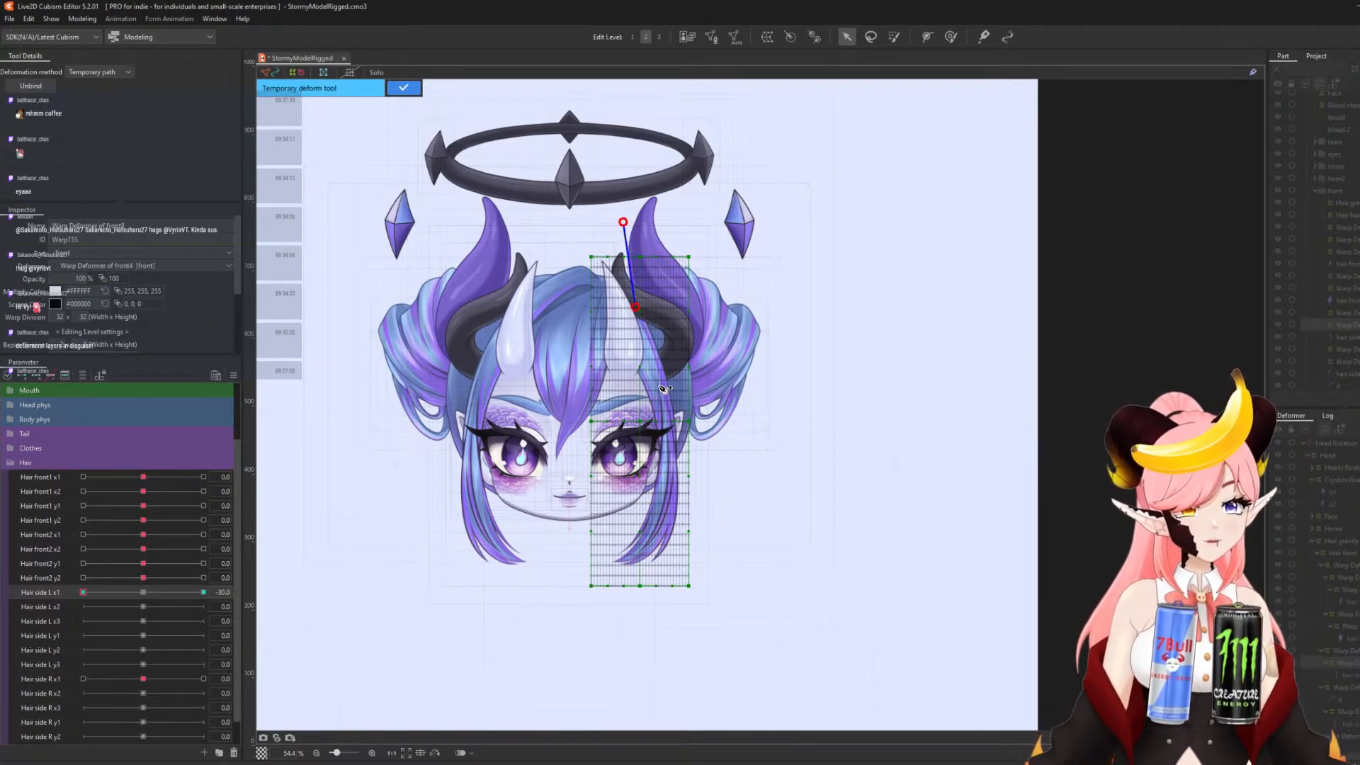
{"action": "left_click", "coordinate": [663, 397]}
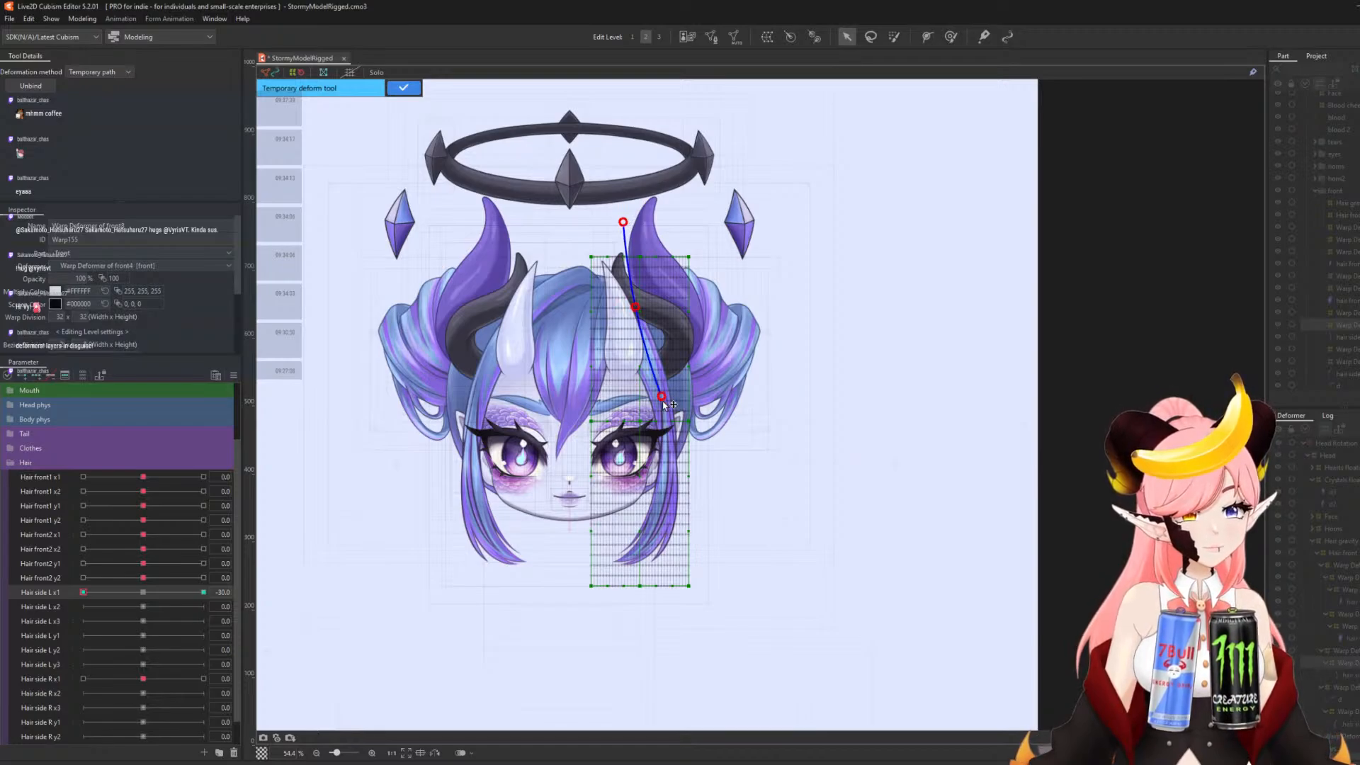
{"action": "left_click", "coordinate": [667, 481]}
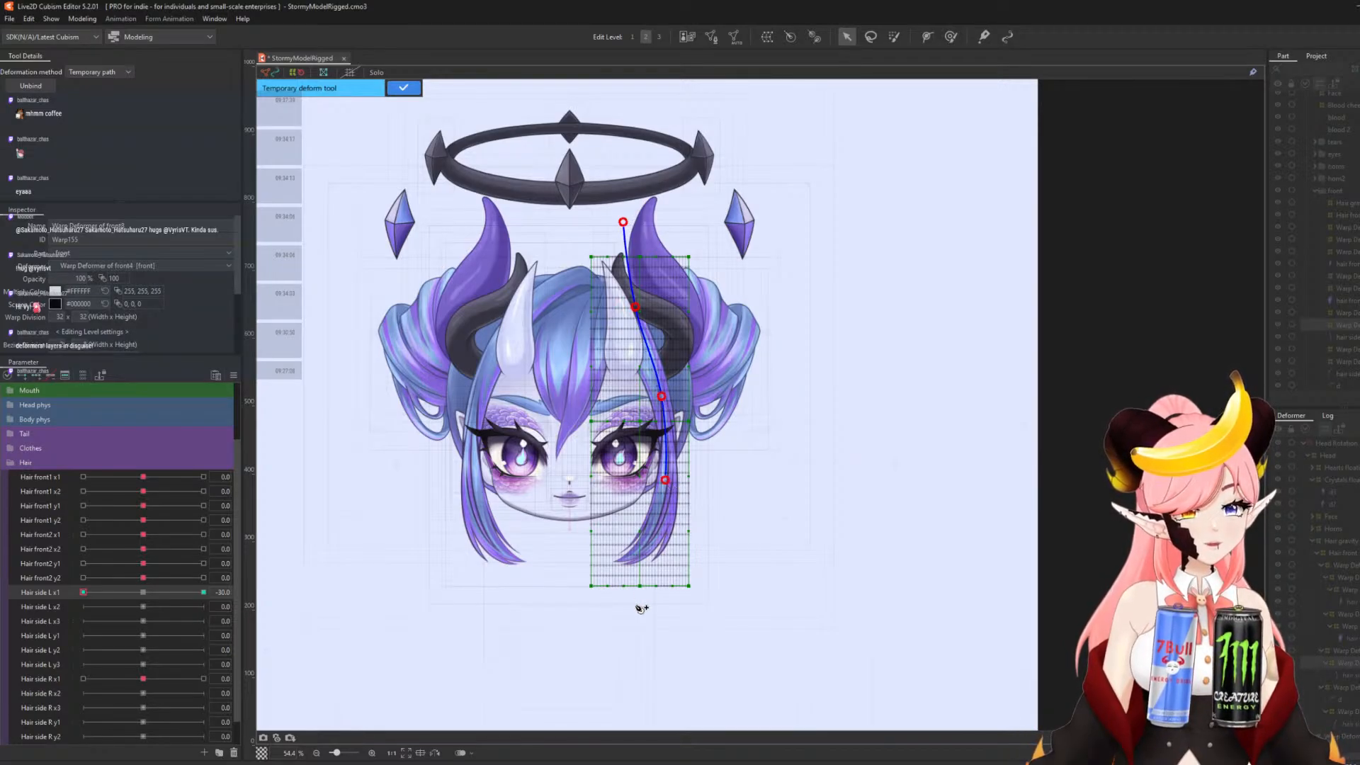
{"action": "left_click", "coordinate": [636, 607]}
{"action": "left_click_drag", "start_coordinate": [663, 399], "coordinate": [657, 400]}
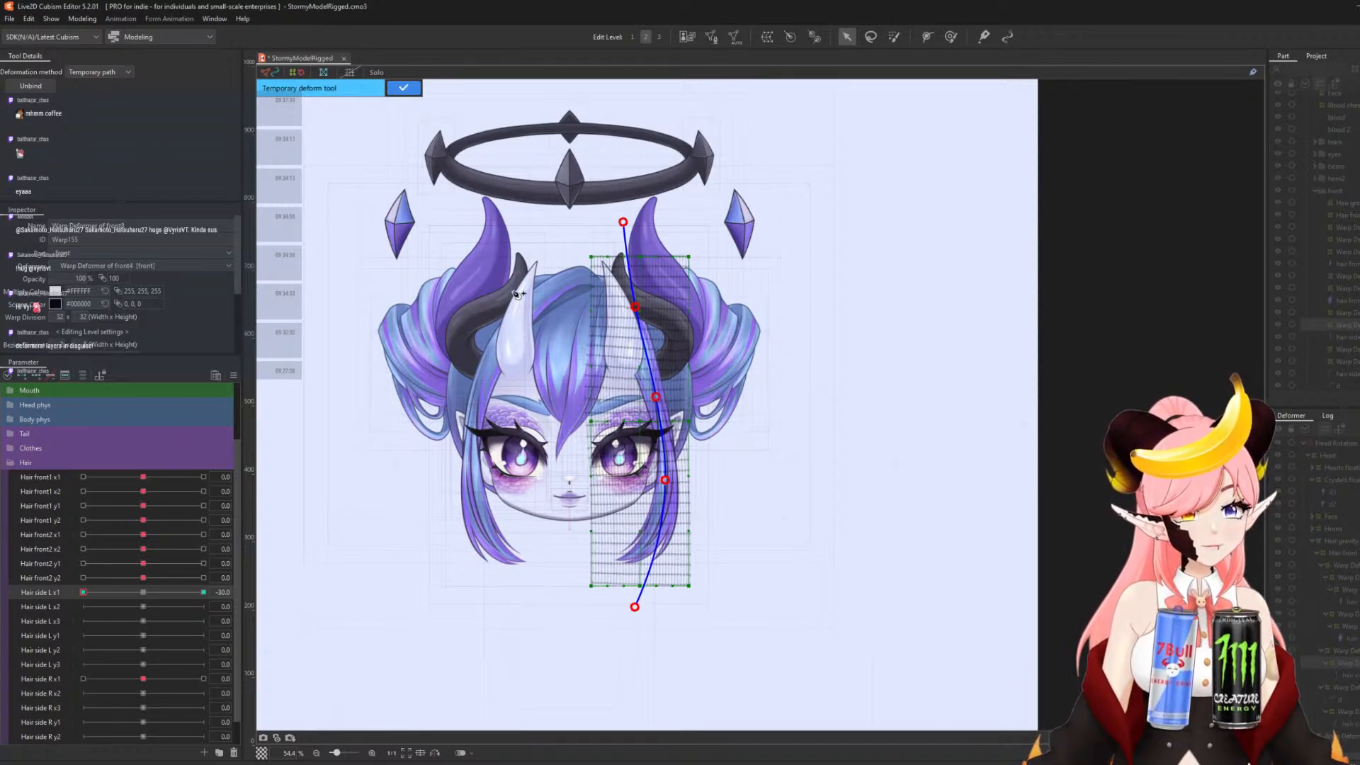
{"action": "left_click", "coordinate": [402, 88]}
{"action": "left_click_drag", "start_coordinate": [101, 593], "coordinate": [186, 603]}
{"action": "left_click", "coordinate": [143, 592]}
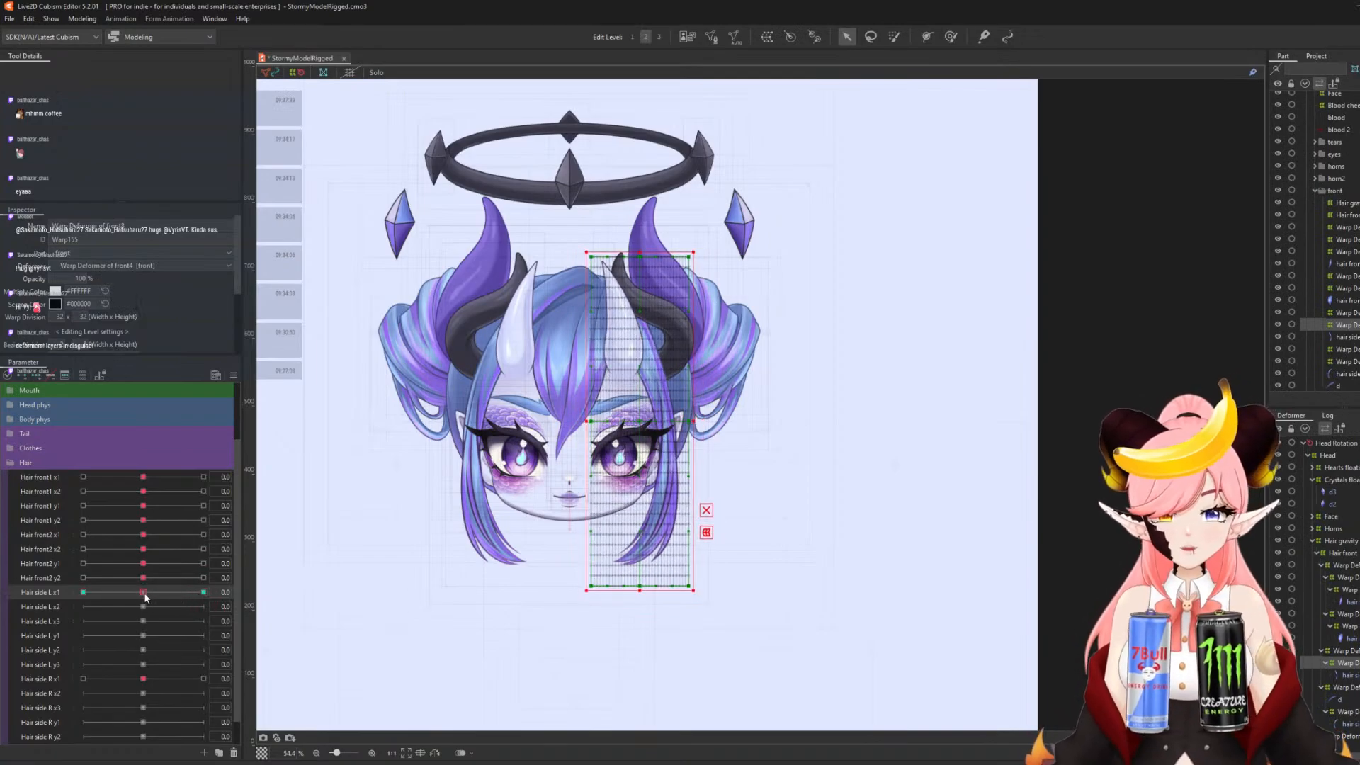
- Add three keys to Hair side L x2 and, at value 30, bow the side hair deformer's lower middle outward with a five-point temporary deform path
{"action": "left_click", "coordinate": [29, 608]}
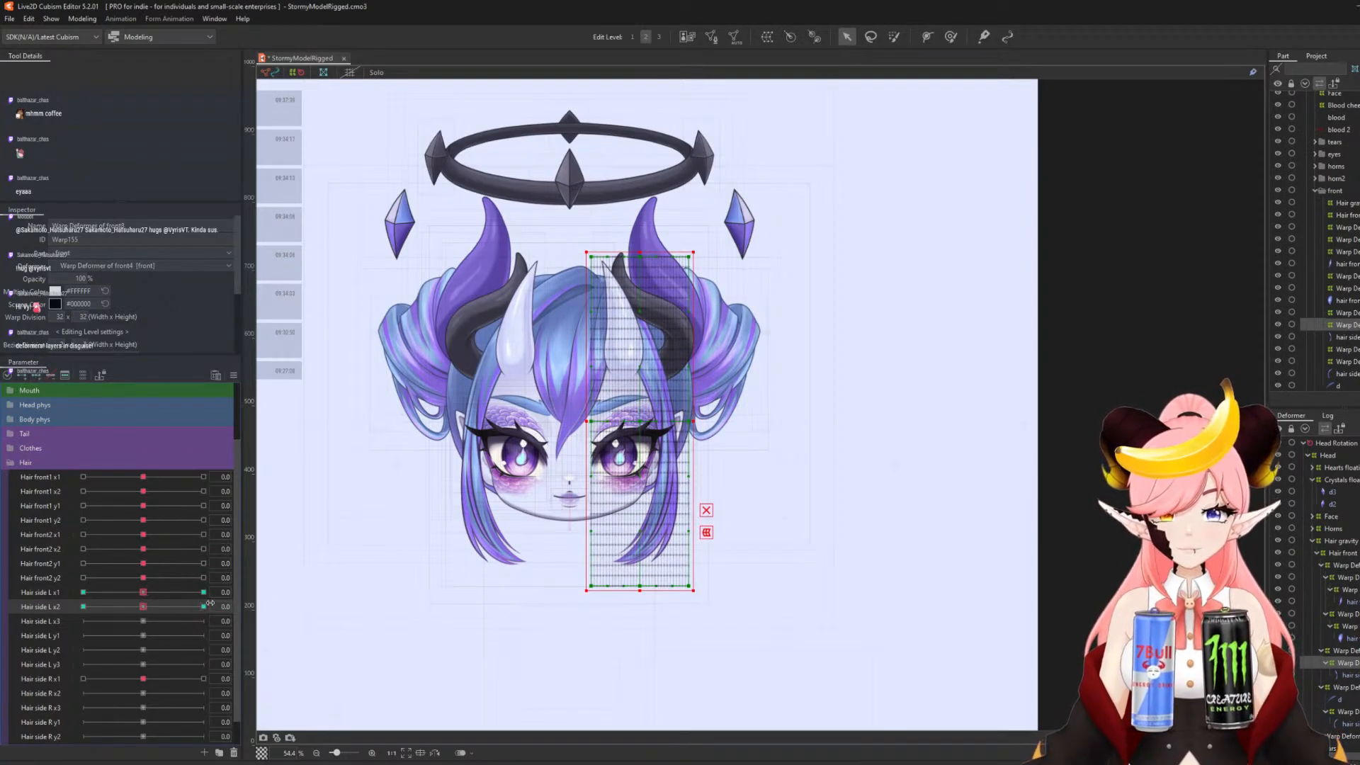
{"action": "left_click", "coordinate": [204, 607]}
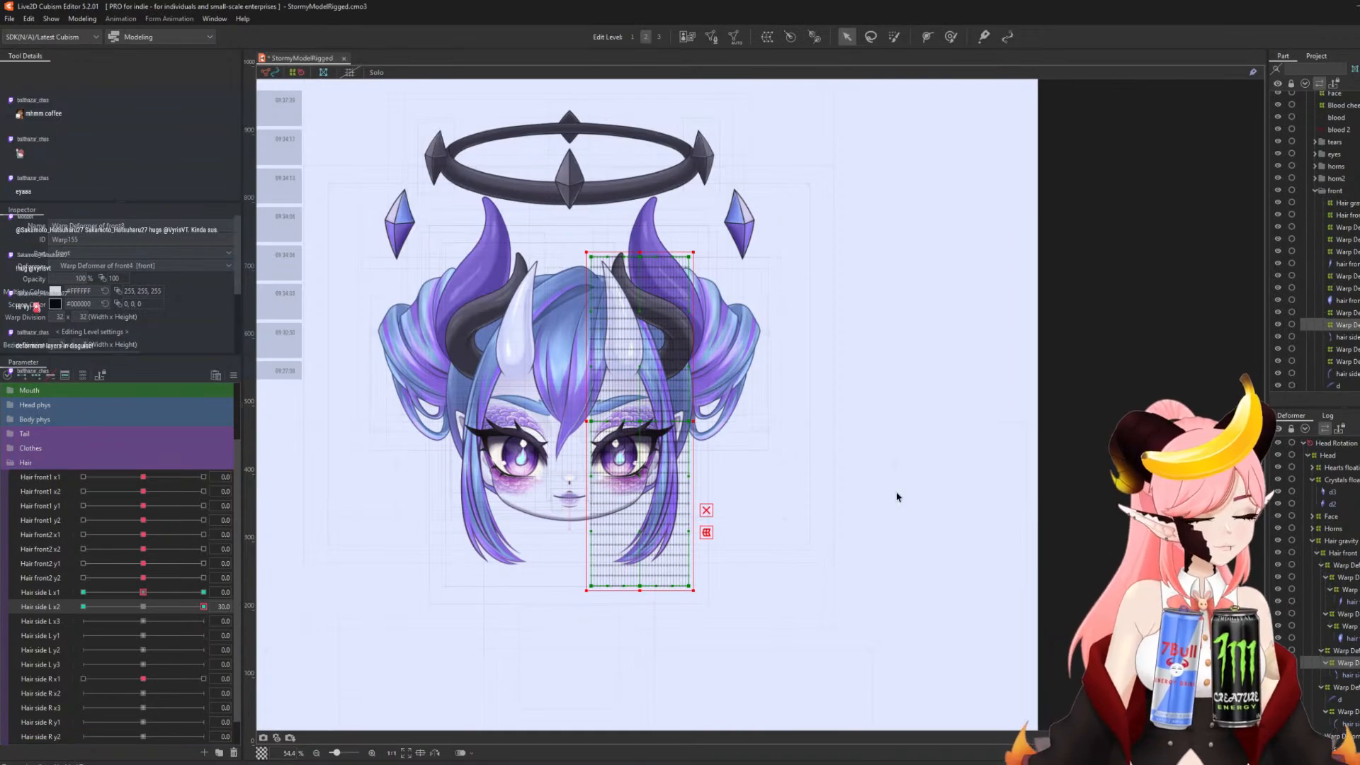
{"action": "key", "text": "ctrl+t"}
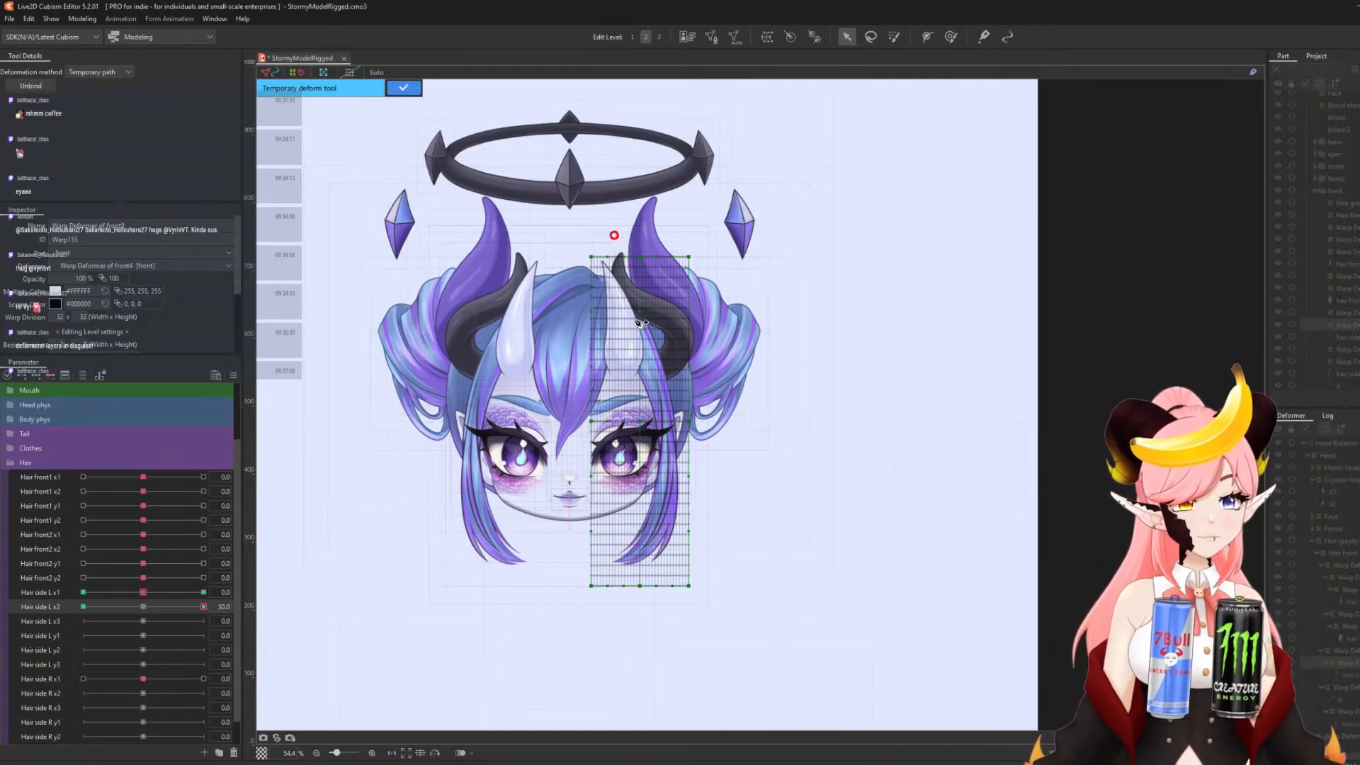
{"action": "left_click", "coordinate": [630, 304]}
{"action": "left_click", "coordinate": [661, 395]}
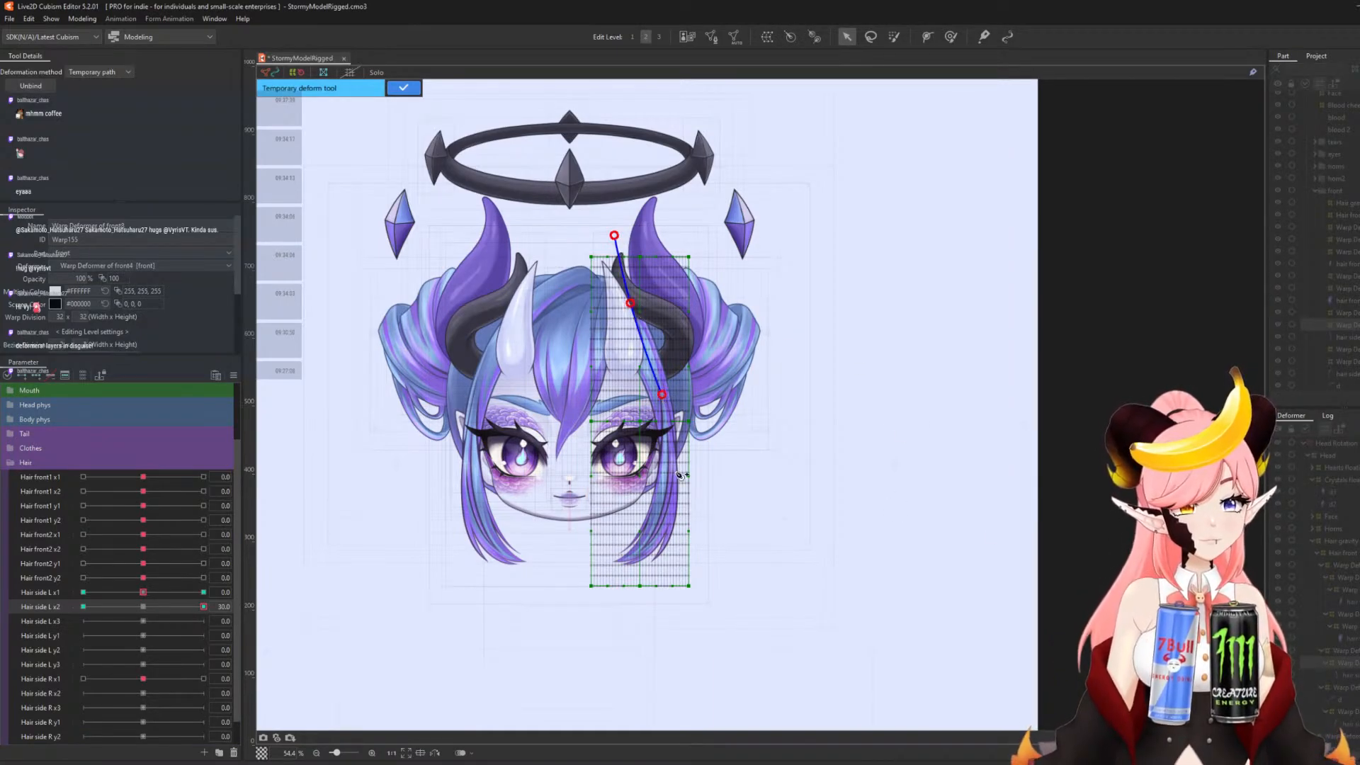
{"action": "left_click", "coordinate": [666, 477]}
{"action": "left_click", "coordinate": [635, 605]}
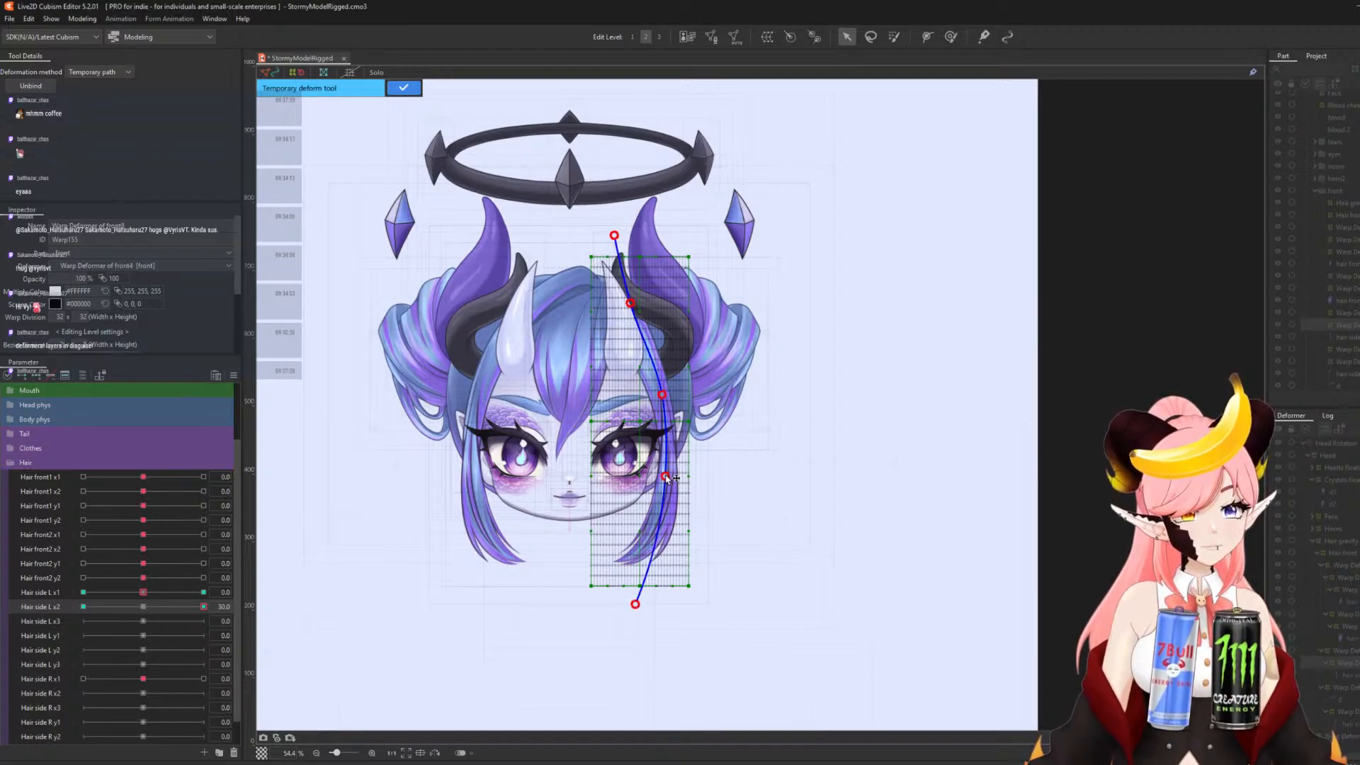
{"action": "left_click_drag", "start_coordinate": [667, 477], "coordinate": [693, 476]}
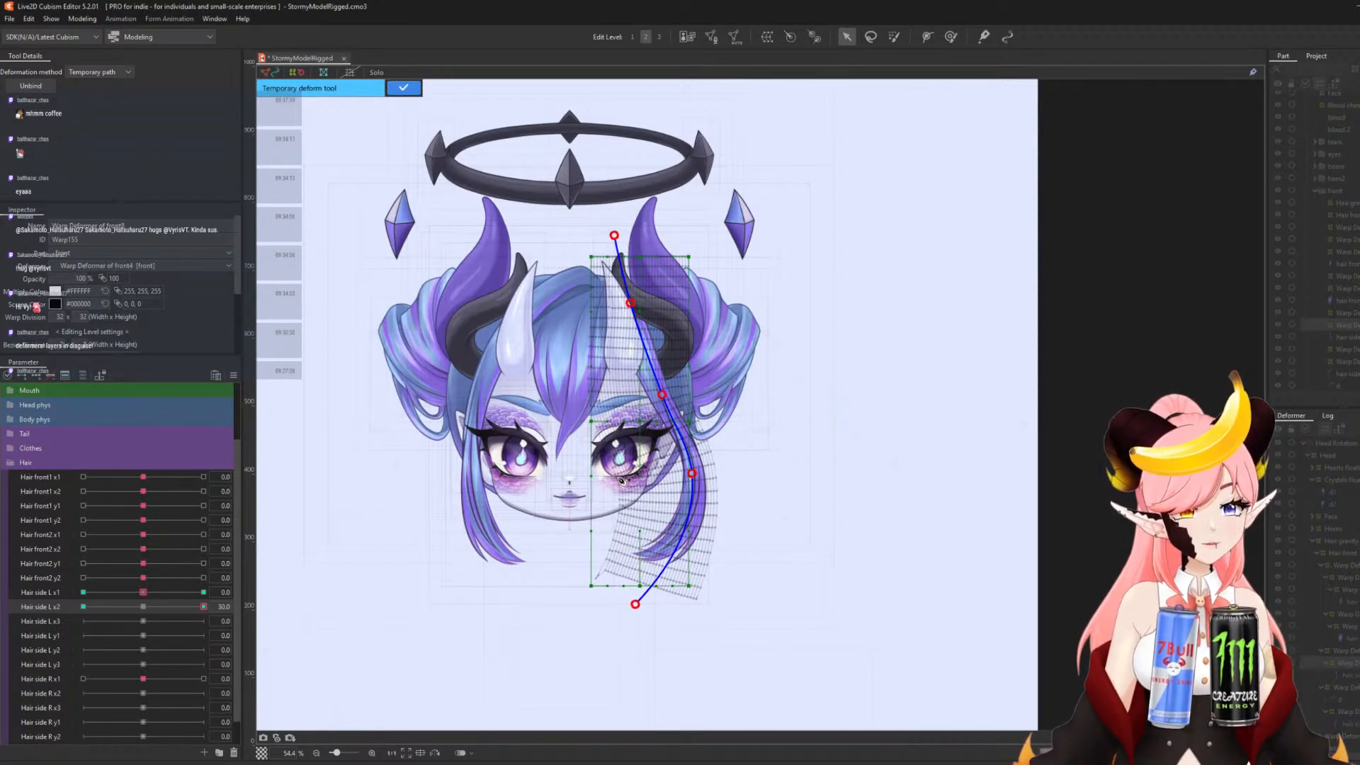
{"action": "left_click", "coordinate": [410, 93]}
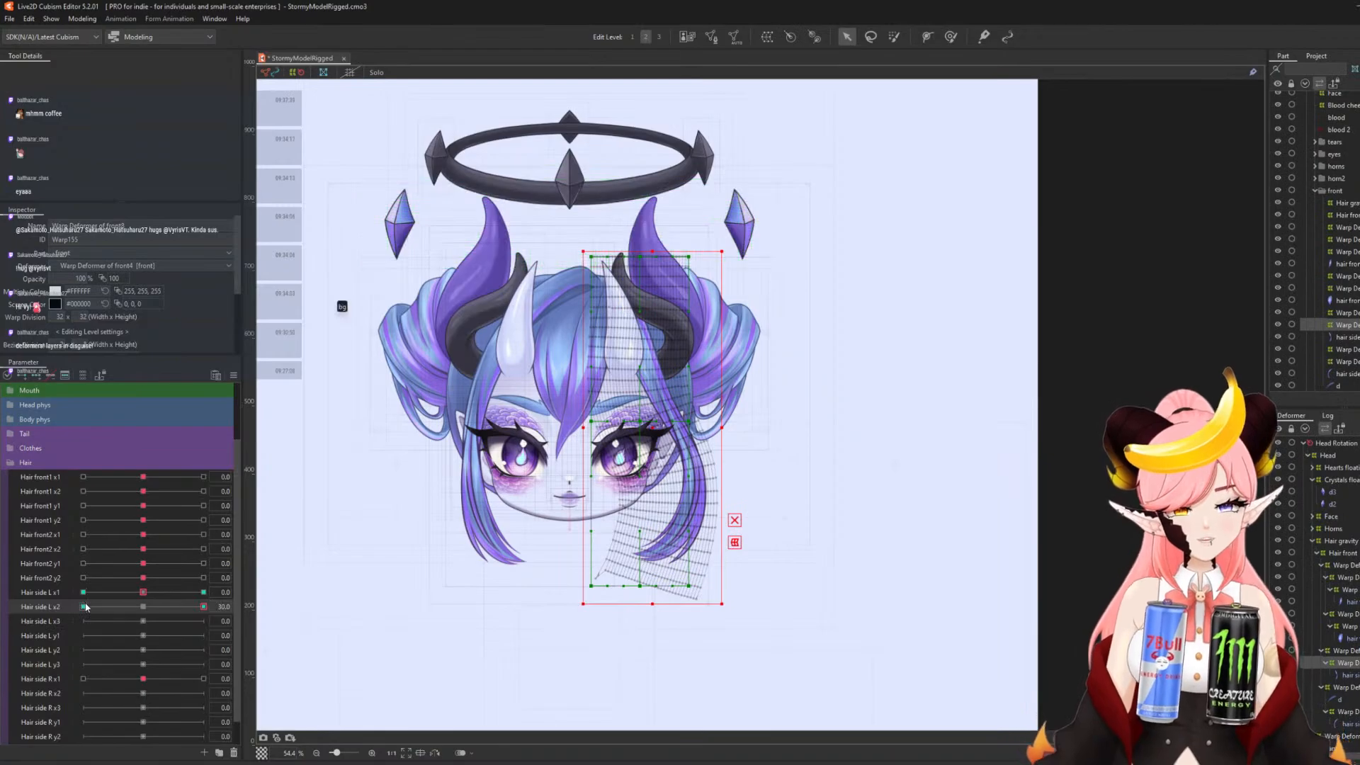
- At Hair side L x2 value -30, bend the side hair deformer's lower middle inward with a temporary deform path, and return the parameter to 0
{"action": "key", "text": "p"}
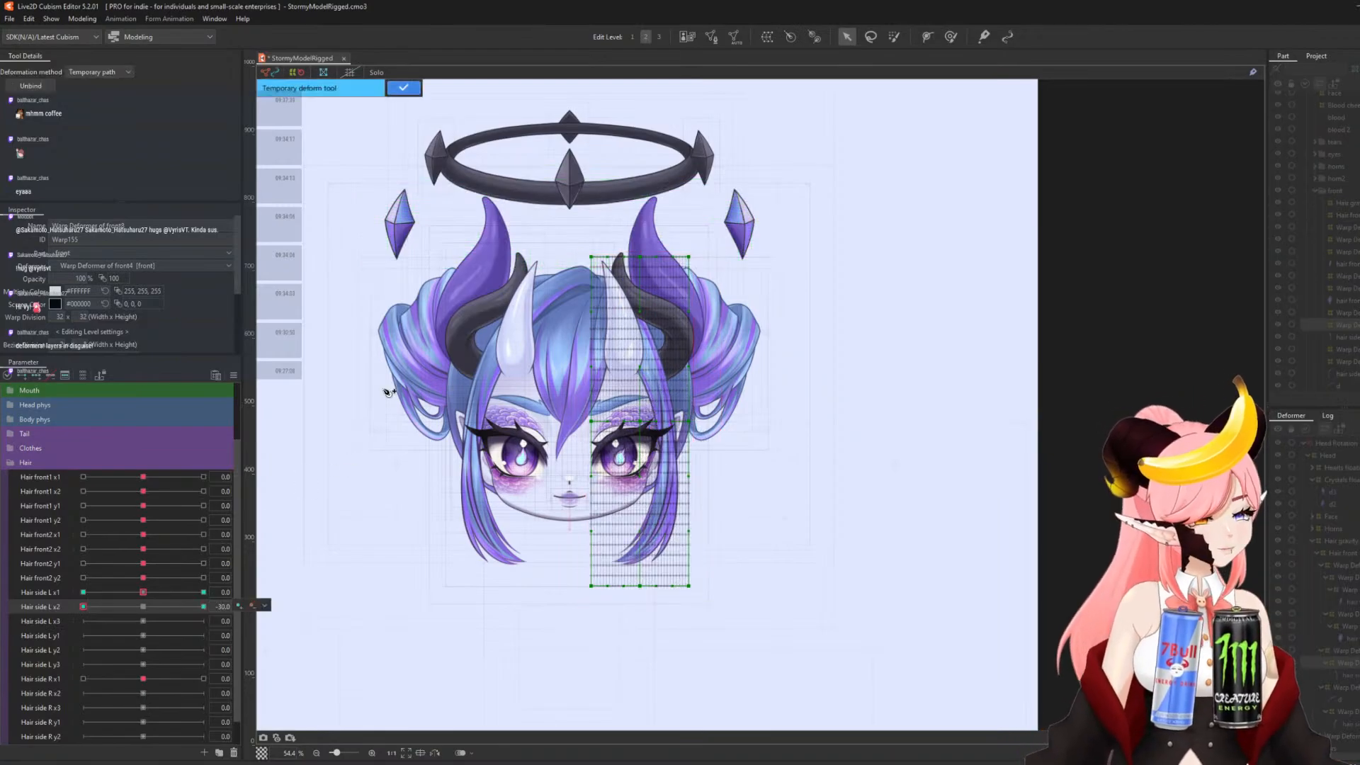
{"action": "left_click", "coordinate": [617, 225]}
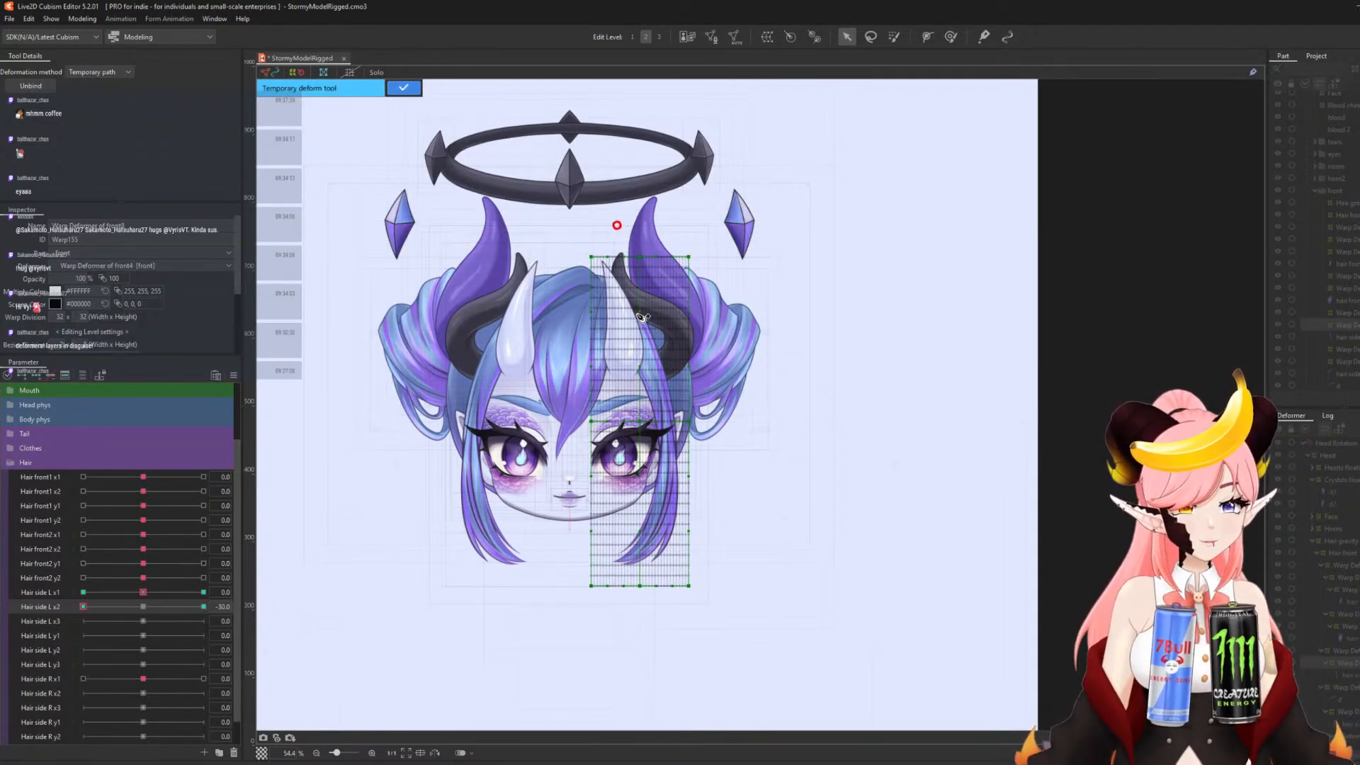
{"action": "left_click", "coordinate": [638, 313]}
{"action": "left_click", "coordinate": [661, 394]}
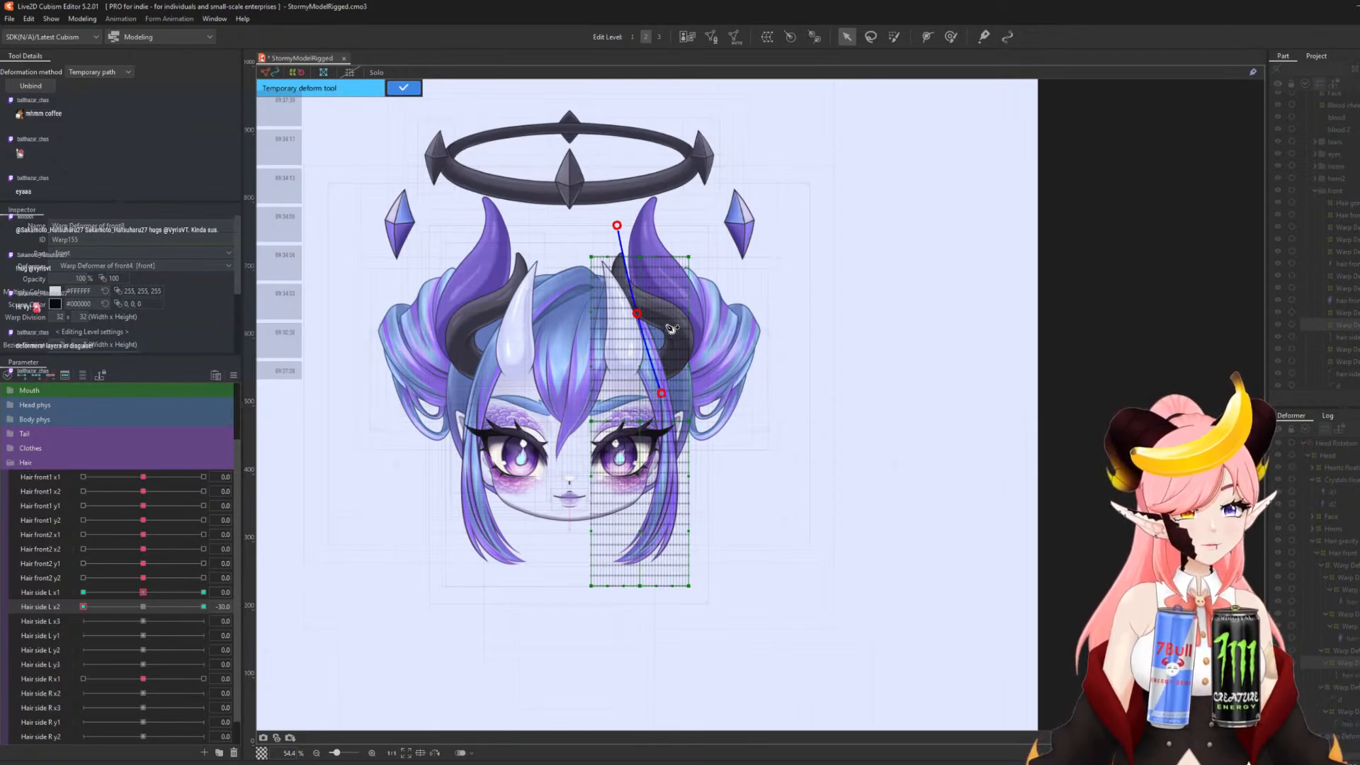
{"action": "left_click", "coordinate": [667, 477]}
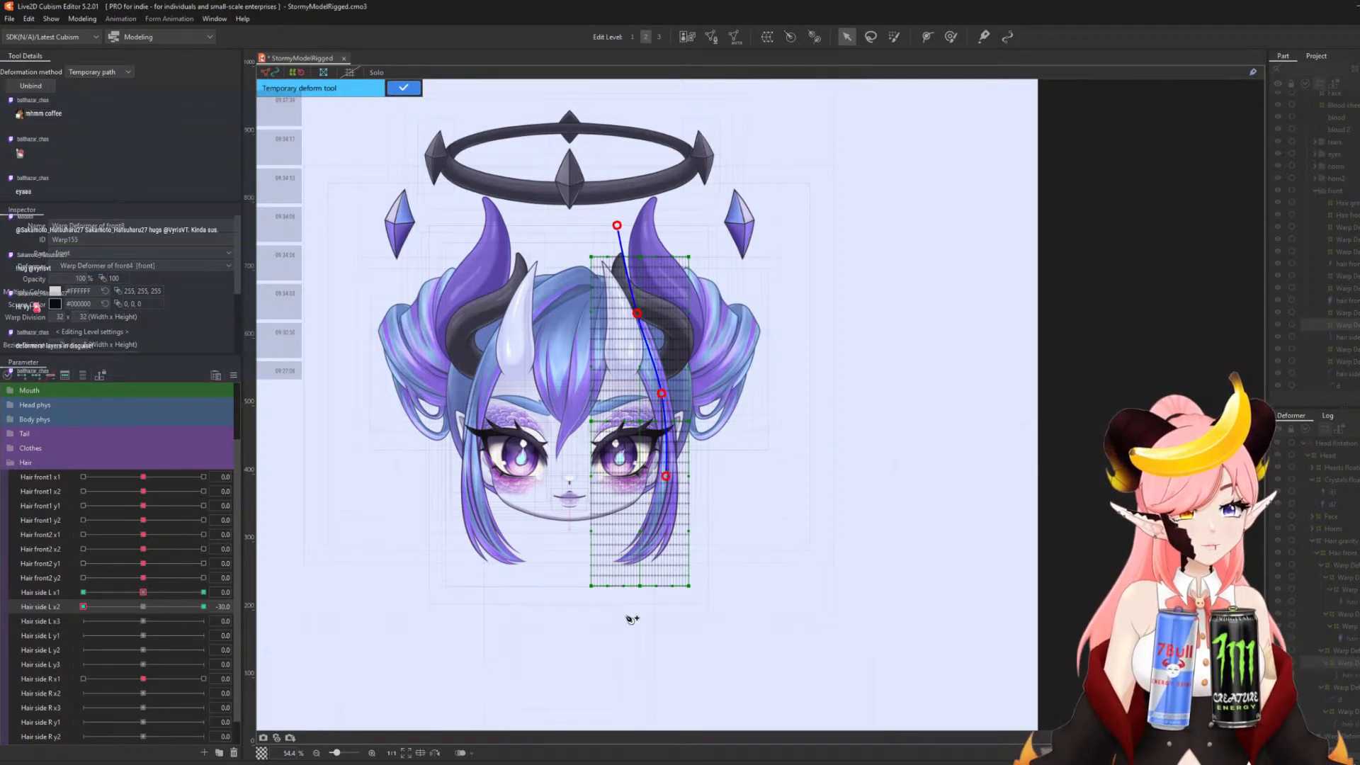
{"action": "left_click", "coordinate": [625, 618]}
{"action": "left_click_drag", "start_coordinate": [666, 478], "coordinate": [652, 481]}
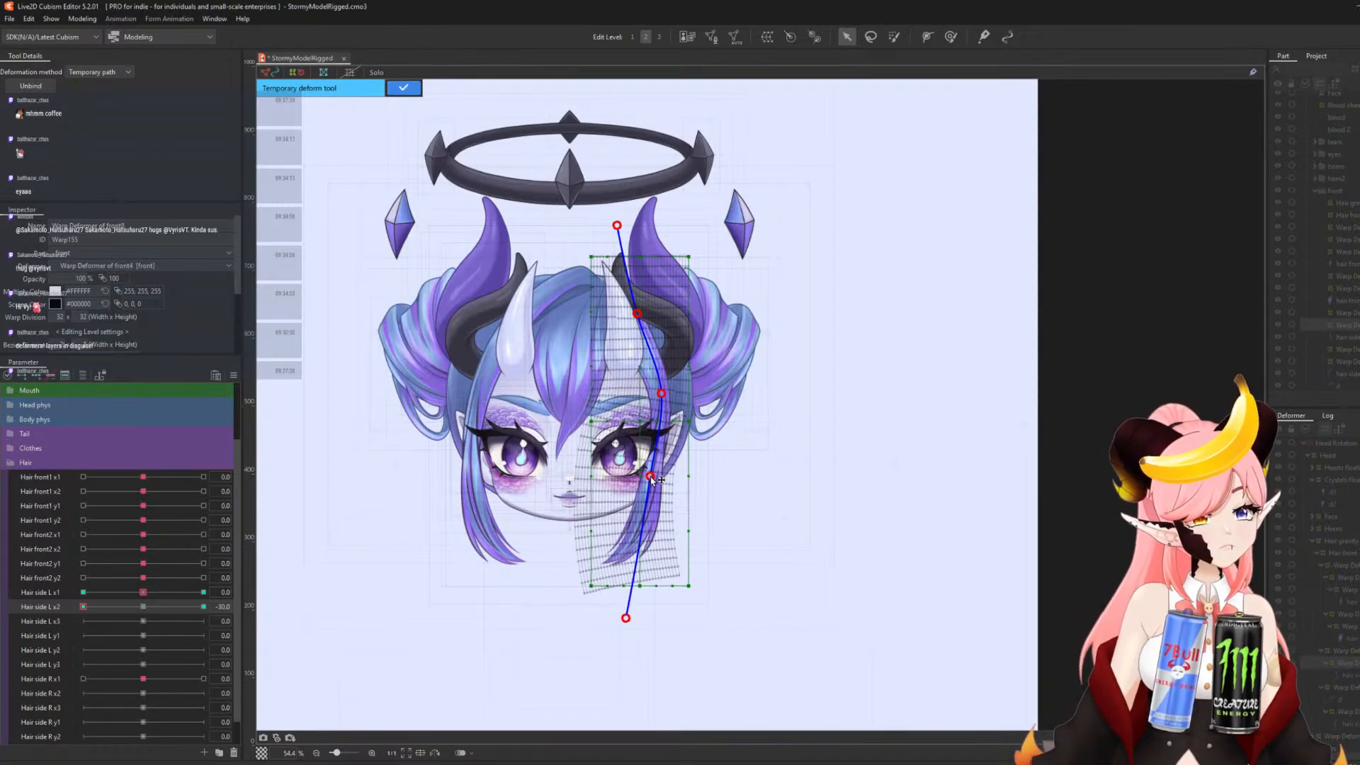
{"action": "left_click", "coordinate": [405, 89]}
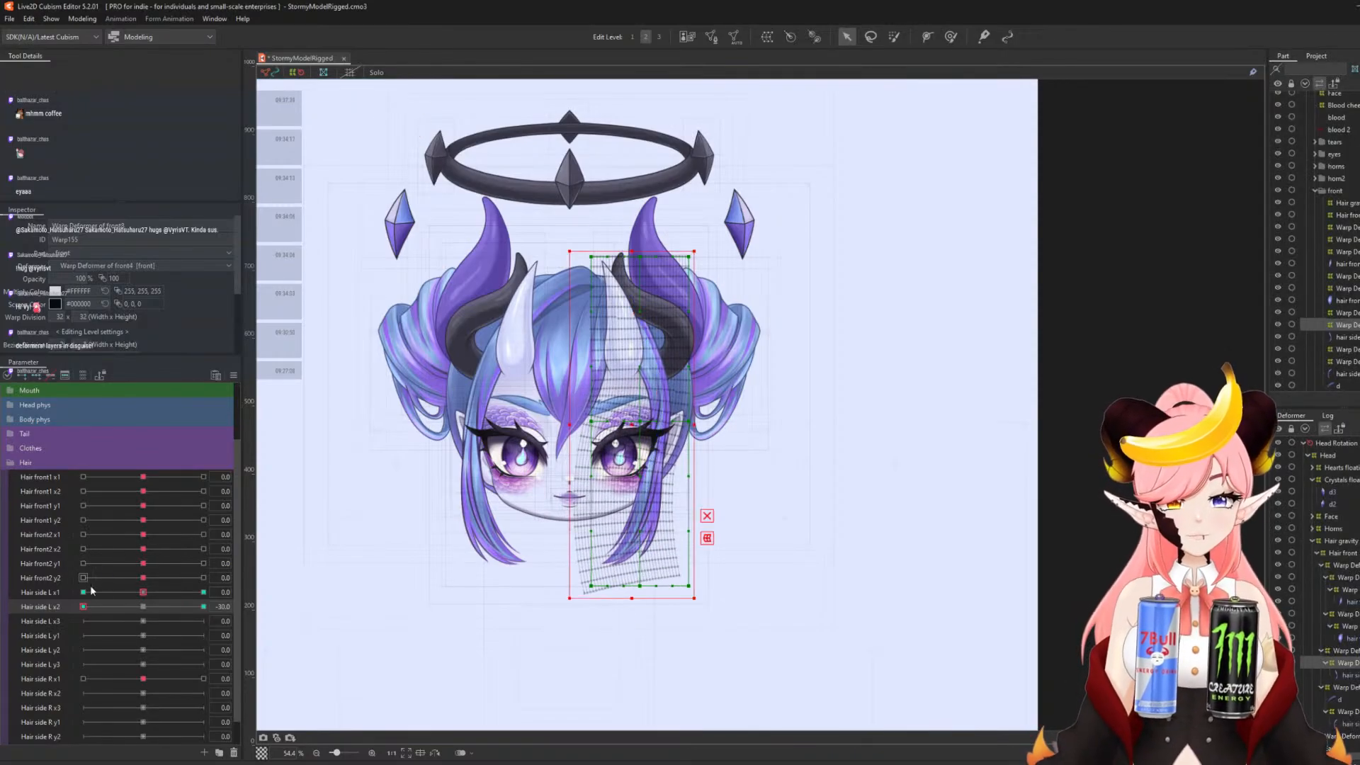
{"action": "mouse_move", "coordinate": [83, 607]}
{"action": "left_mouse_down"}
{"action": "mouse_move", "coordinate": [267, 630]}
{"action": "mouse_move", "coordinate": [20, 606]}
{"action": "mouse_move", "coordinate": [86, 605]}
{"action": "left_mouse_up"}
{"action": "left_click", "coordinate": [143, 607]}
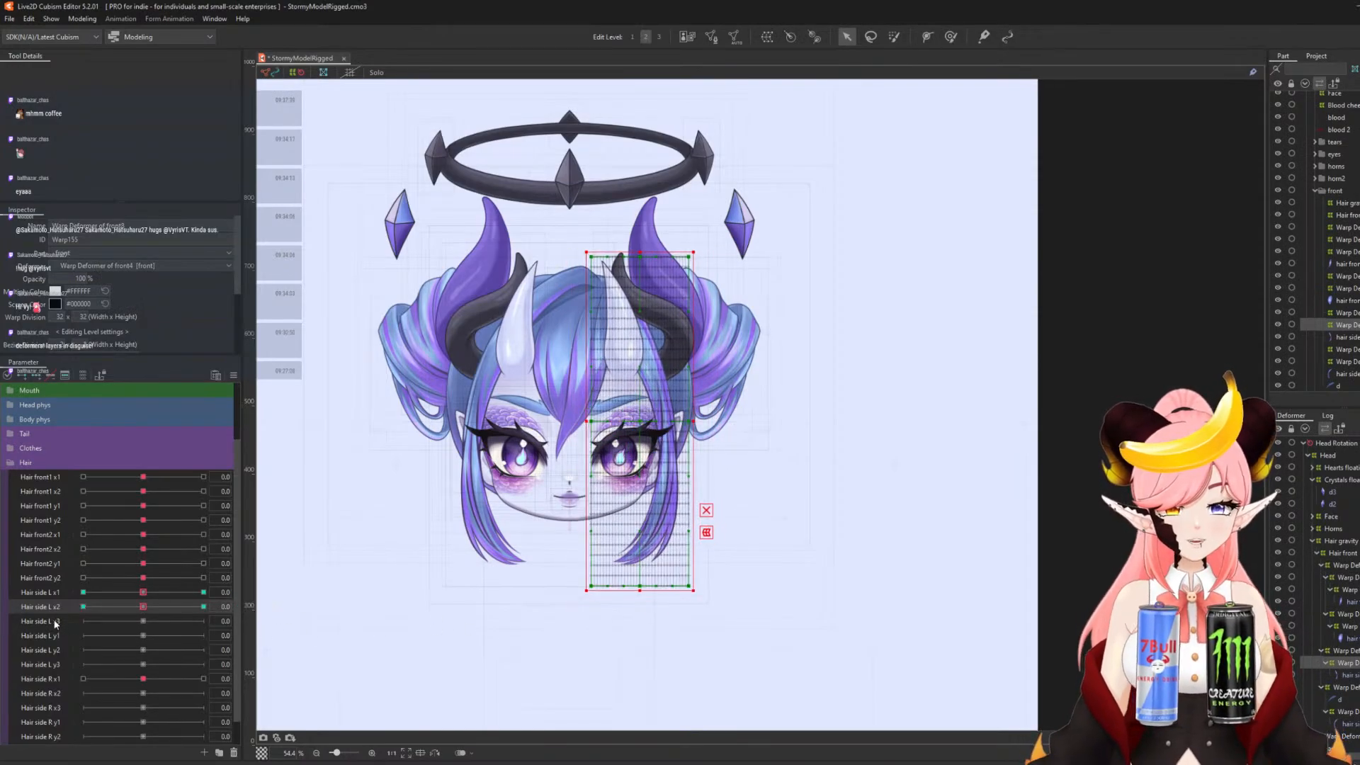
- Add three keys to Hair side L x3 and, at value 30, swing the side strand's tip outward with a five-point temporary deform path
{"action": "left_click", "coordinate": [38, 377]}
{"action": "left_click", "coordinate": [203, 621]}
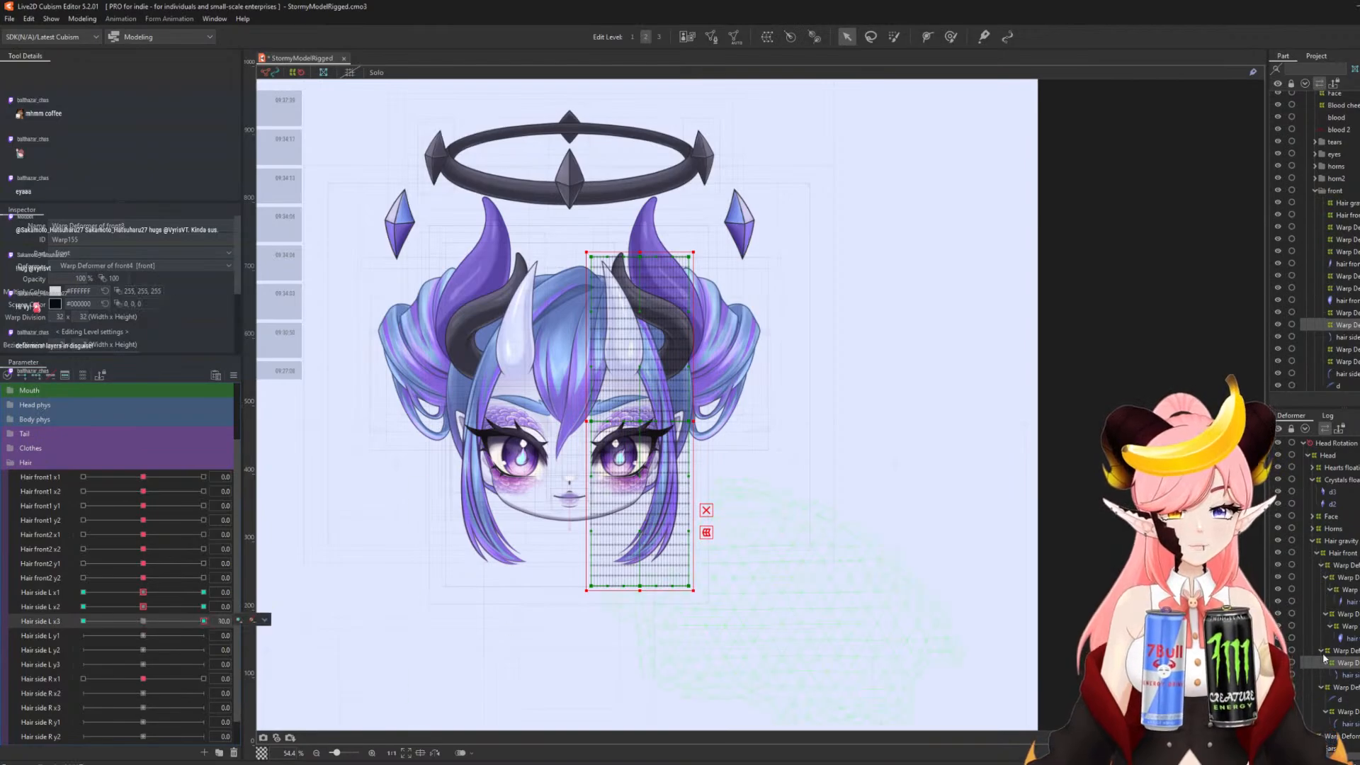
{"action": "left_click", "coordinate": [706, 532]}
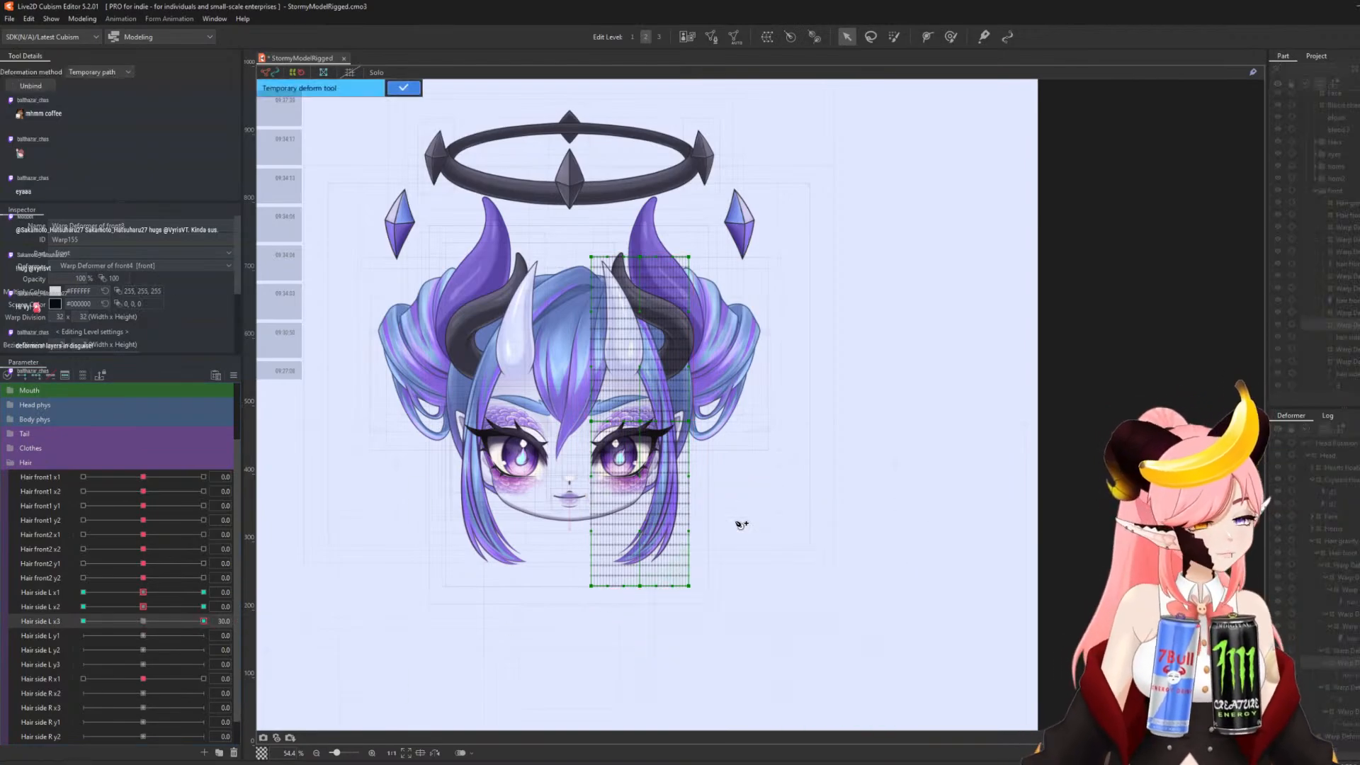
{"action": "left_click", "coordinate": [609, 232]}
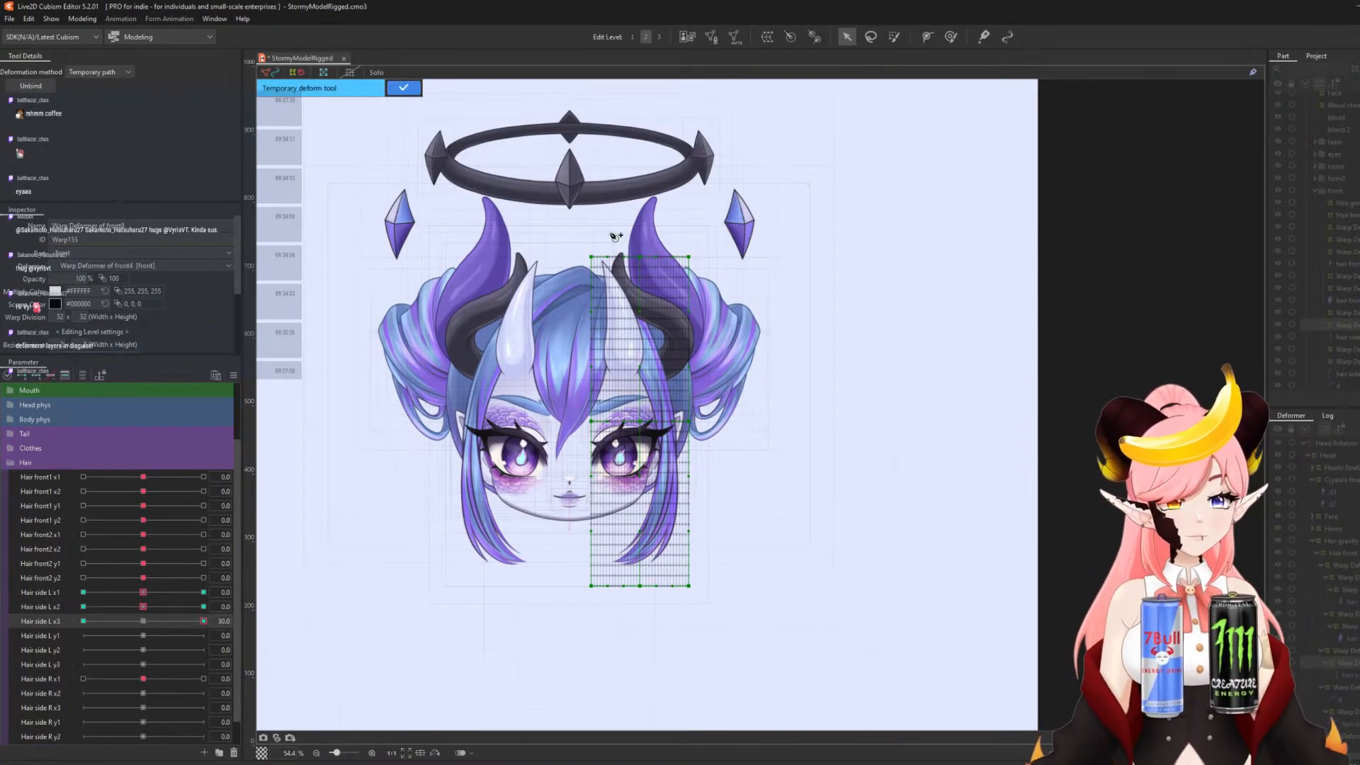
{"action": "left_click", "coordinate": [634, 306]}
{"action": "left_click", "coordinate": [661, 401]}
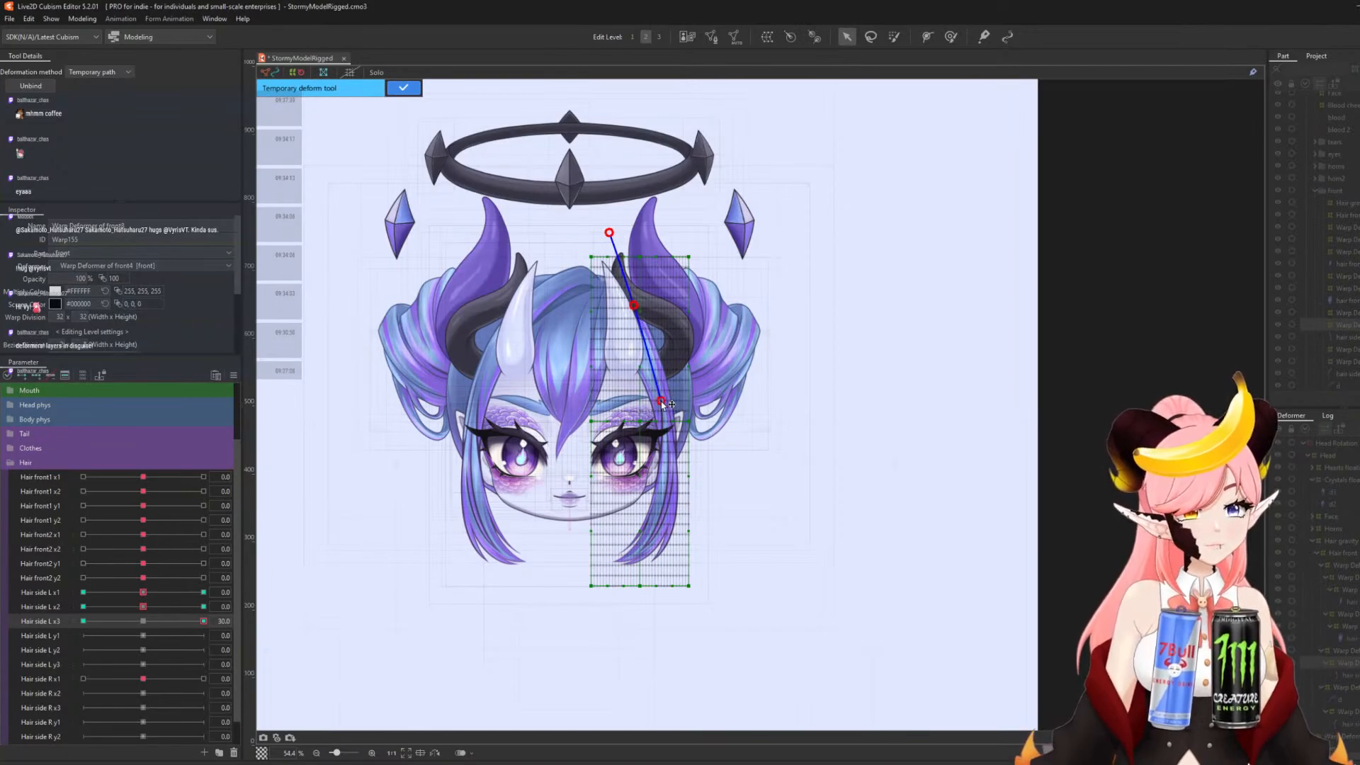
{"action": "left_click", "coordinate": [663, 477]}
{"action": "left_click", "coordinate": [628, 607]}
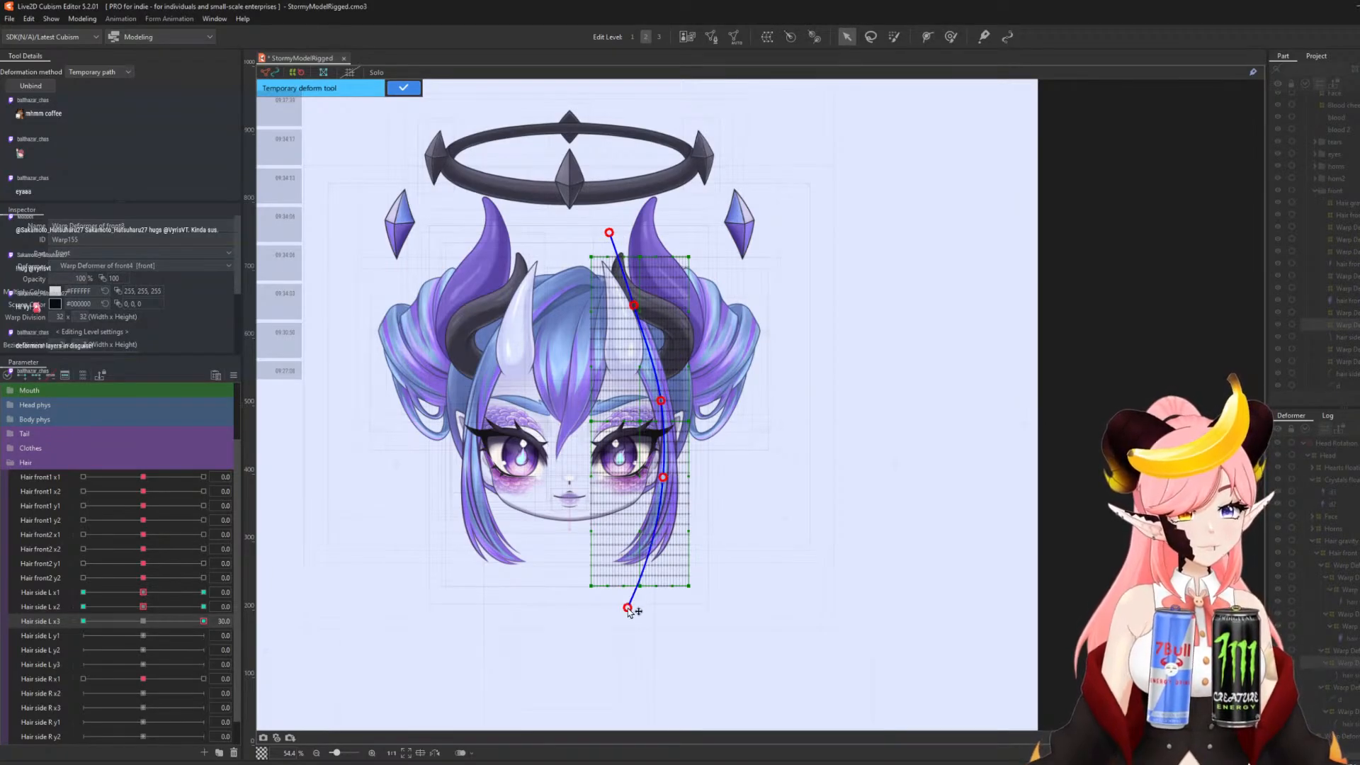
{"action": "left_click_drag", "start_coordinate": [628, 607], "coordinate": [739, 576]}
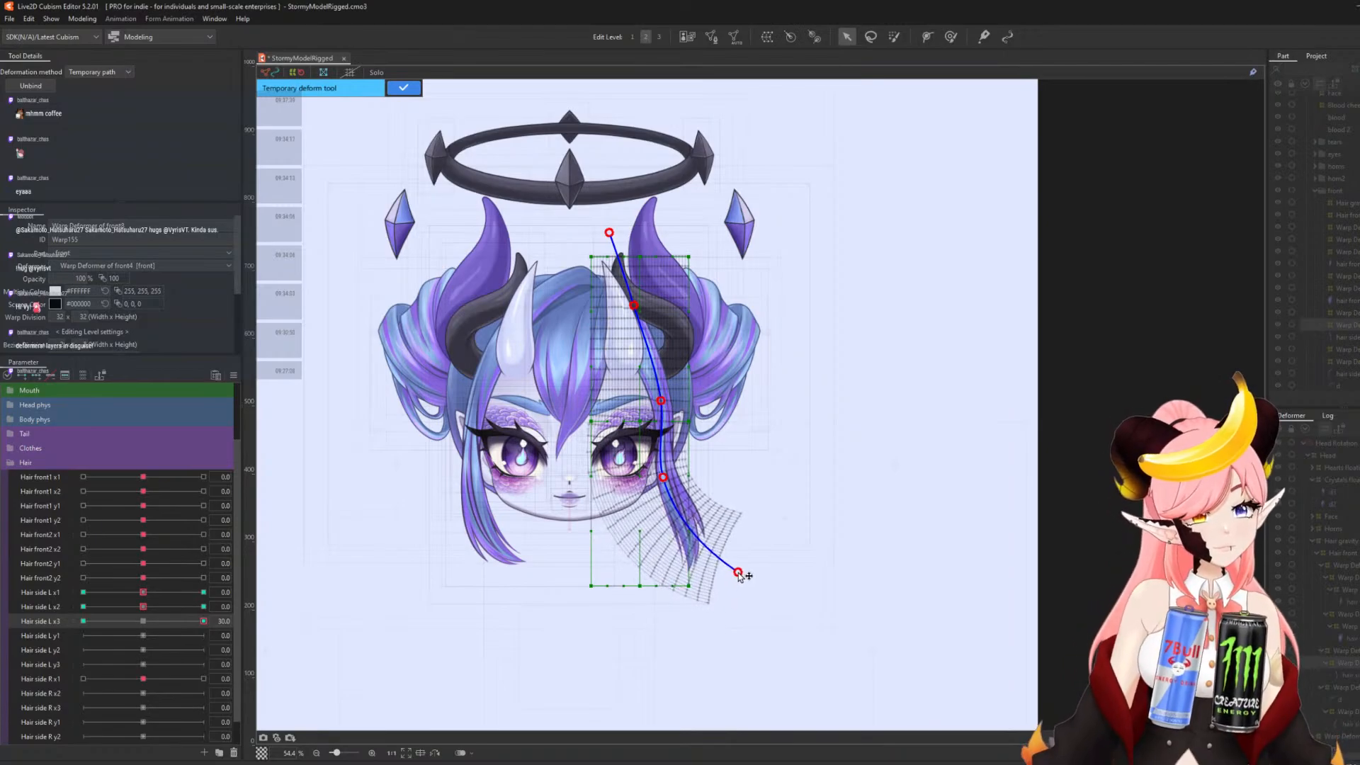
{"action": "left_click", "coordinate": [403, 87]}
- At Hair side L x3 value -30, curl the side strand's tip inward toward the chin with a temporary deform path, and return the parameter to 0
{"action": "left_click_drag", "start_coordinate": [203, 621], "coordinate": [44, 619]}
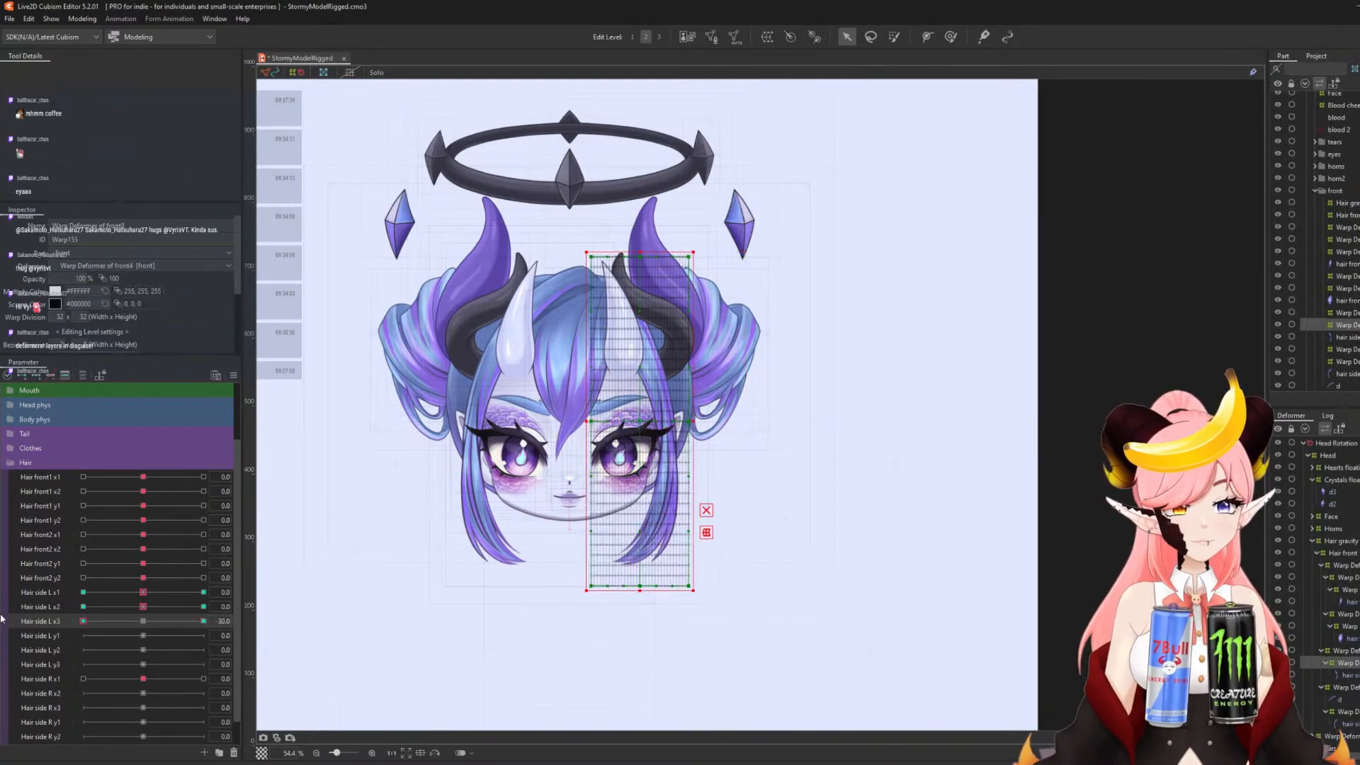
{"action": "key", "text": "ctrl+t"}
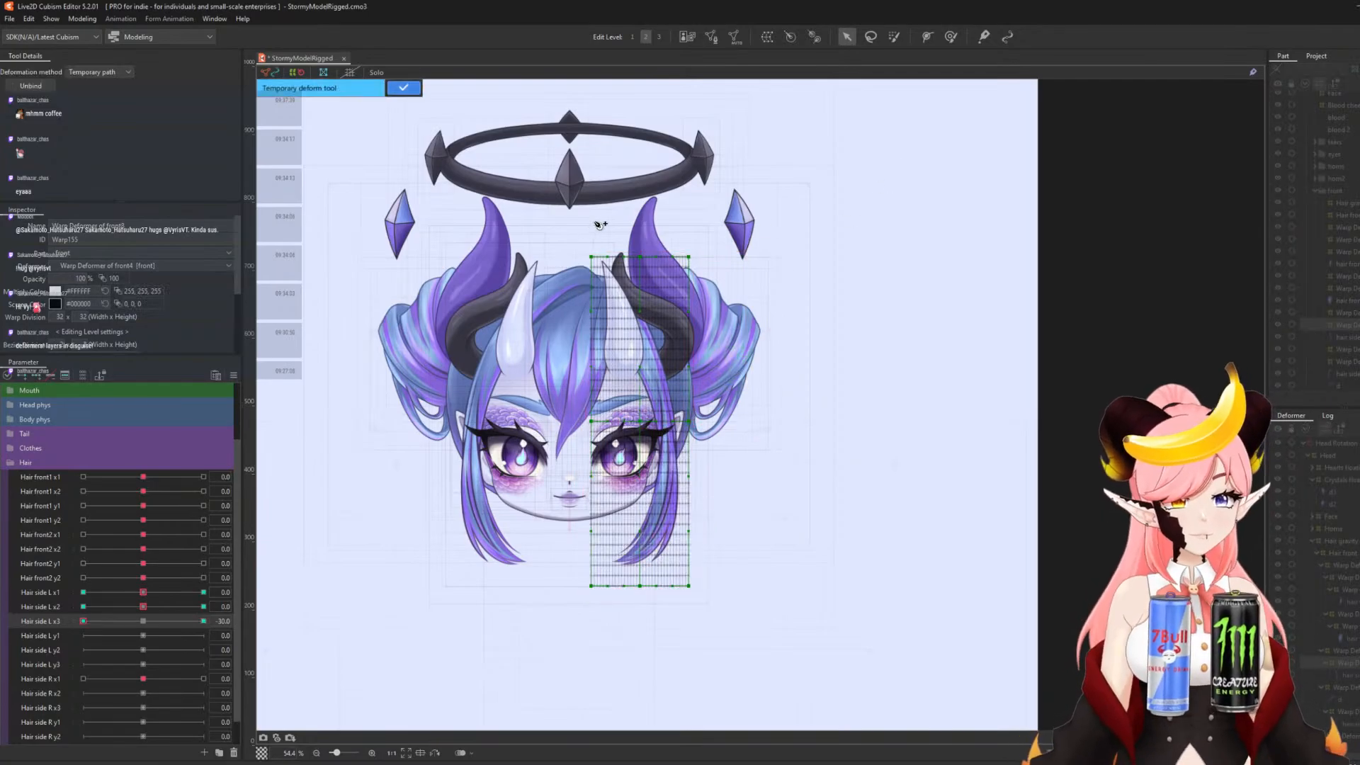
{"action": "left_click", "coordinate": [609, 220]}
{"action": "left_click", "coordinate": [631, 308]}
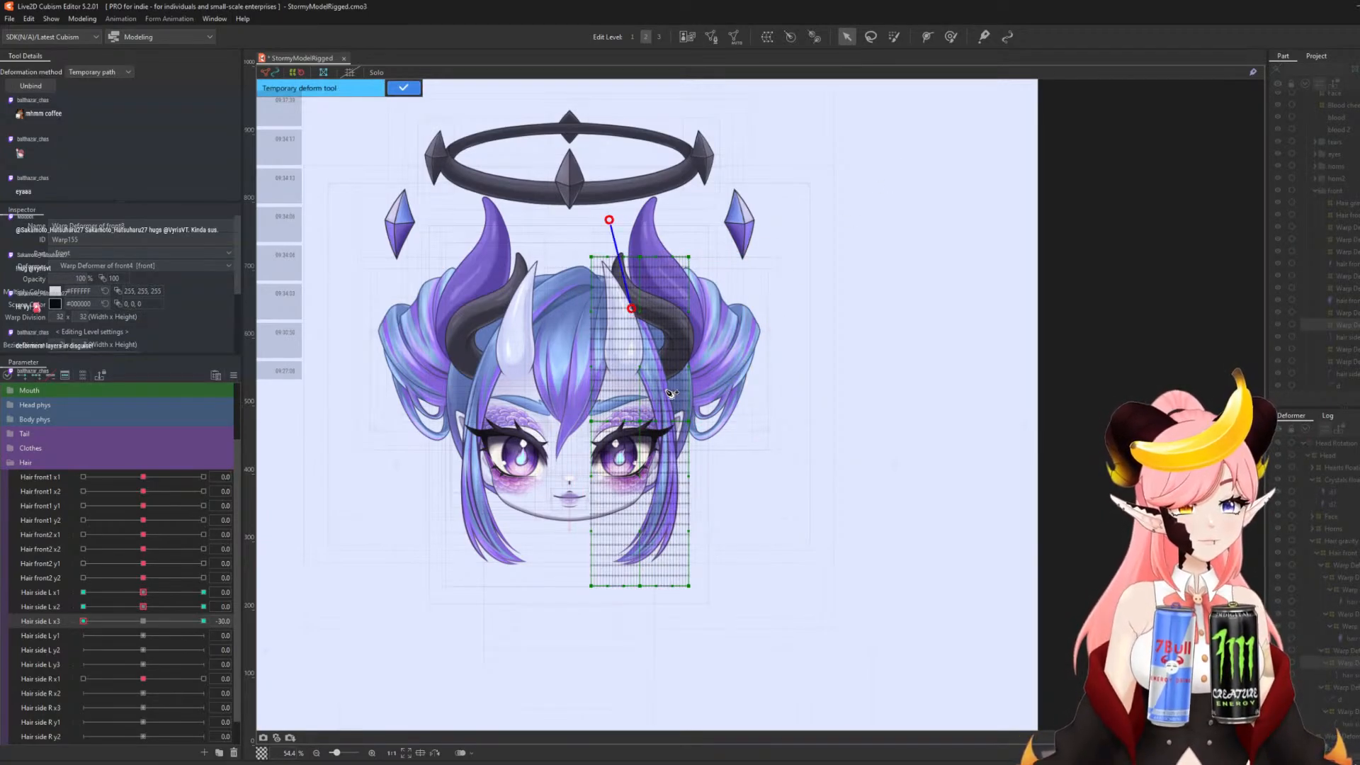
{"action": "left_click", "coordinate": [663, 400]}
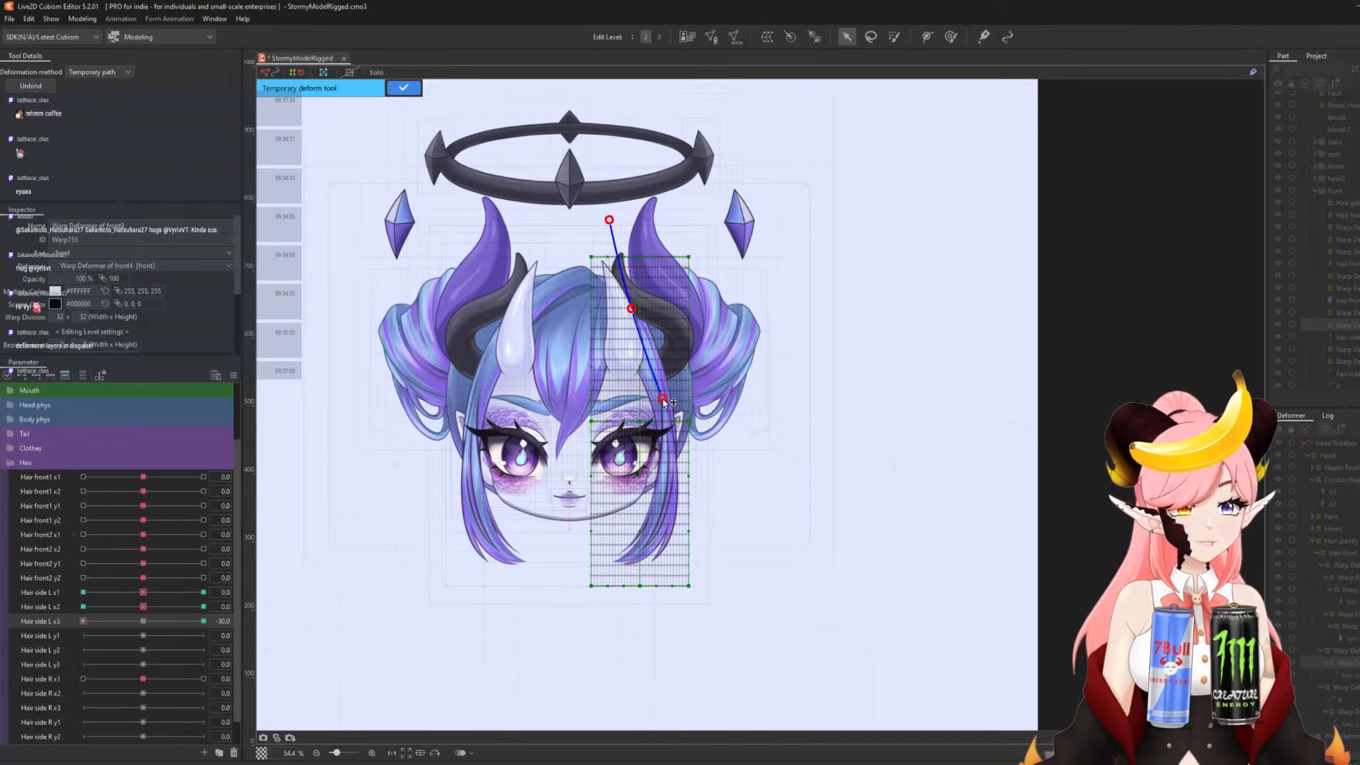
{"action": "left_click", "coordinate": [666, 482]}
{"action": "left_click", "coordinate": [622, 613]}
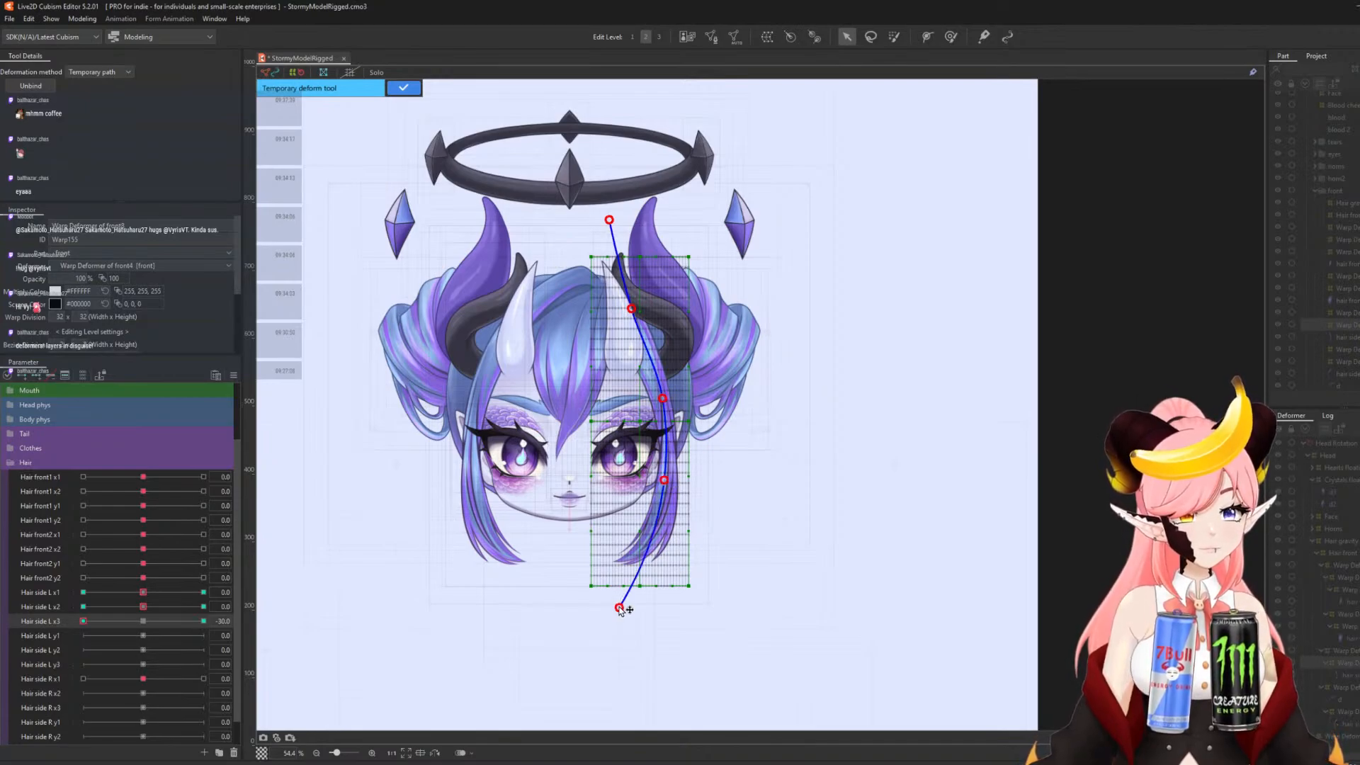
{"action": "left_click_drag", "start_coordinate": [621, 614], "coordinate": [563, 546]}
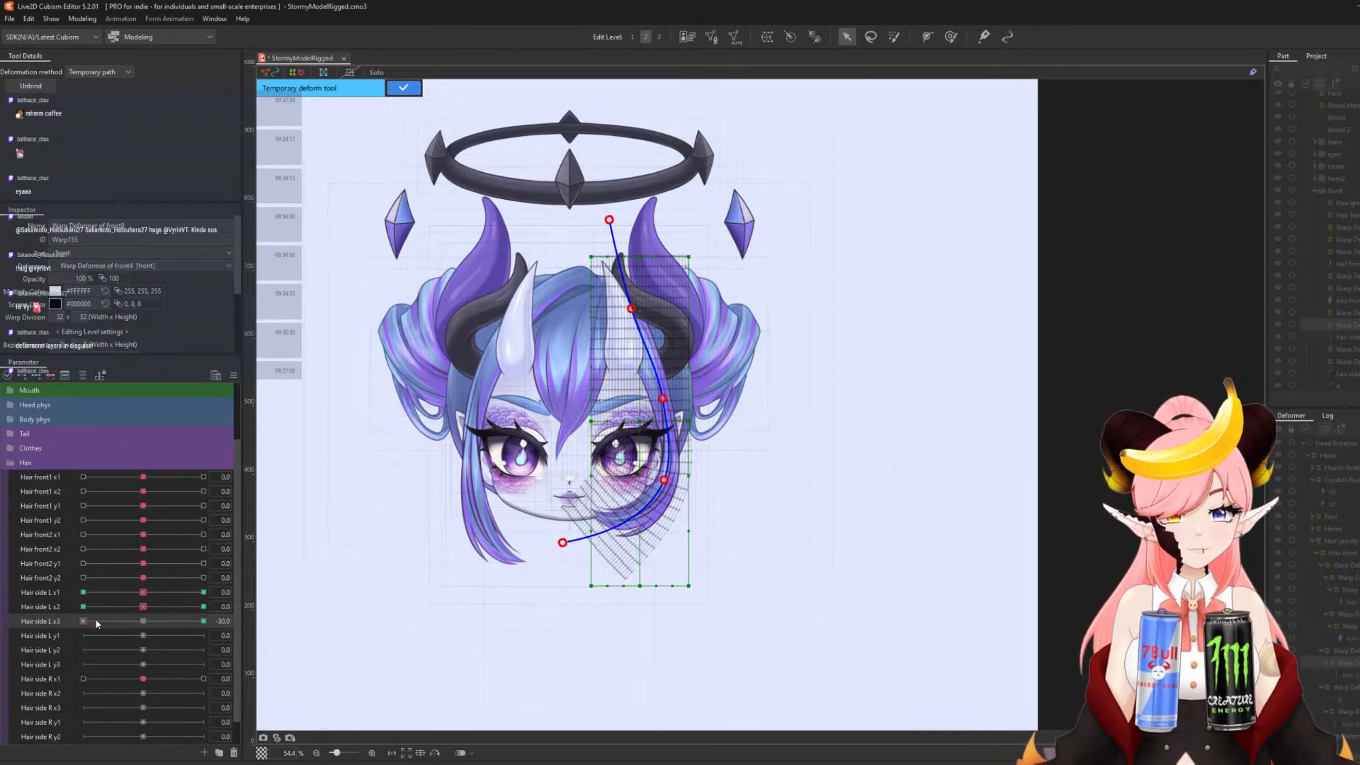
{"action": "left_click", "coordinate": [403, 87]}
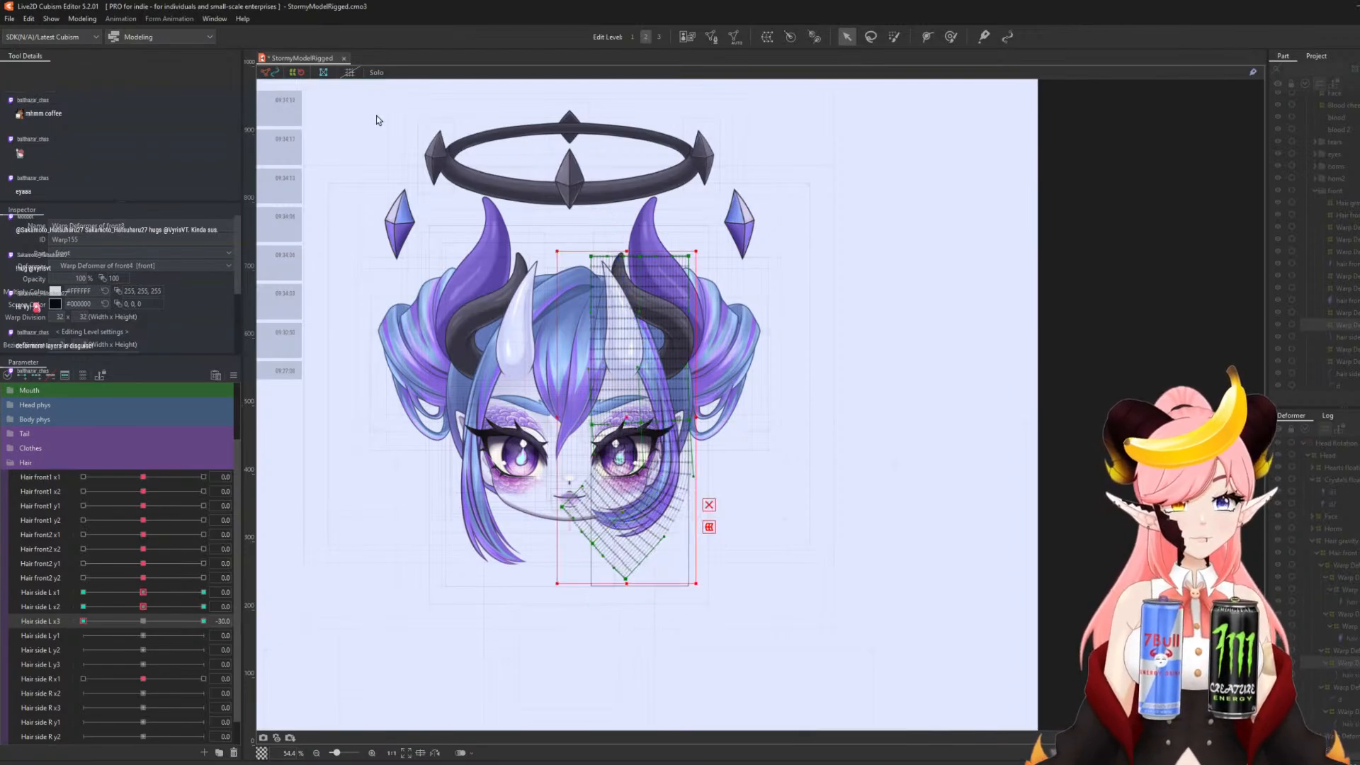
{"action": "left_click", "coordinate": [143, 621]}
- Apply ellipse extended interpolation to Hair side L x3, adjust its number of points, and test the parameter's motion
{"action": "left_click", "coordinate": [233, 375]}
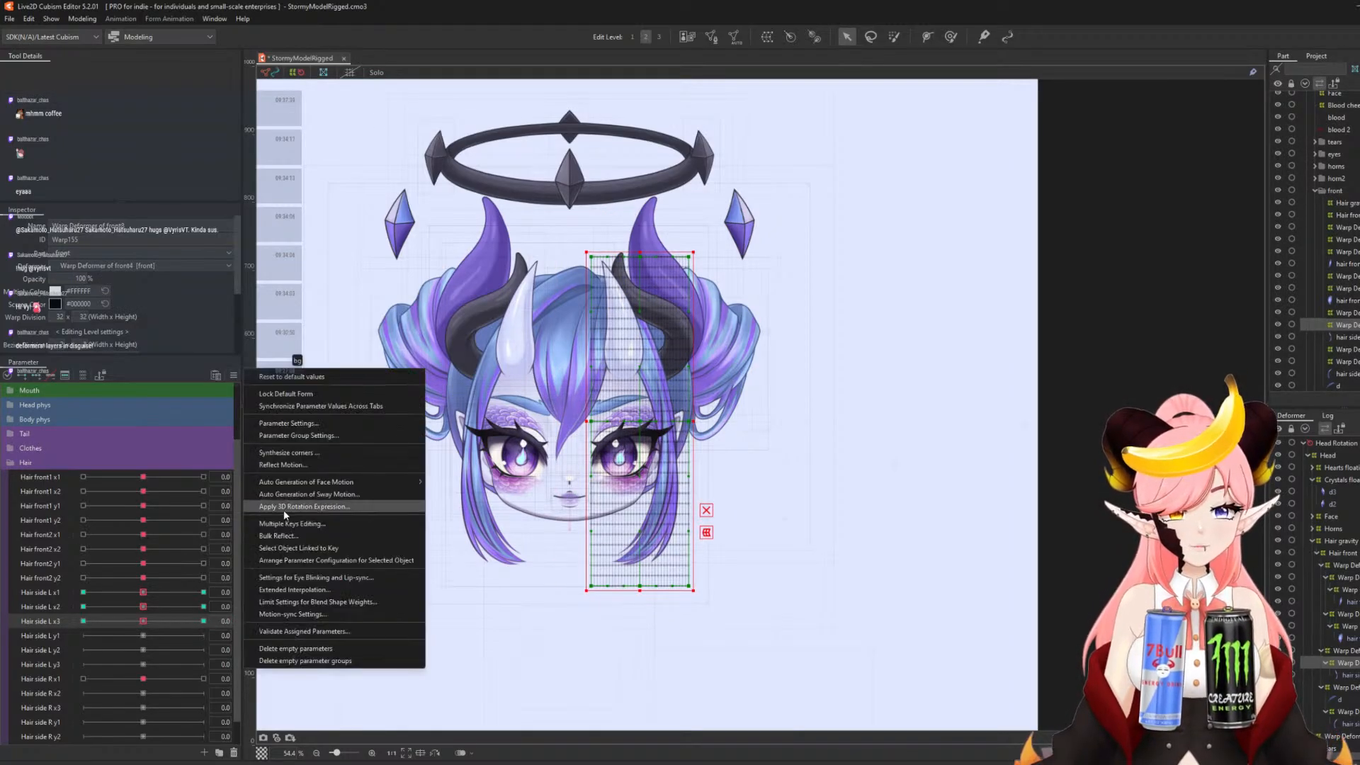
{"action": "left_click", "coordinate": [293, 590]}
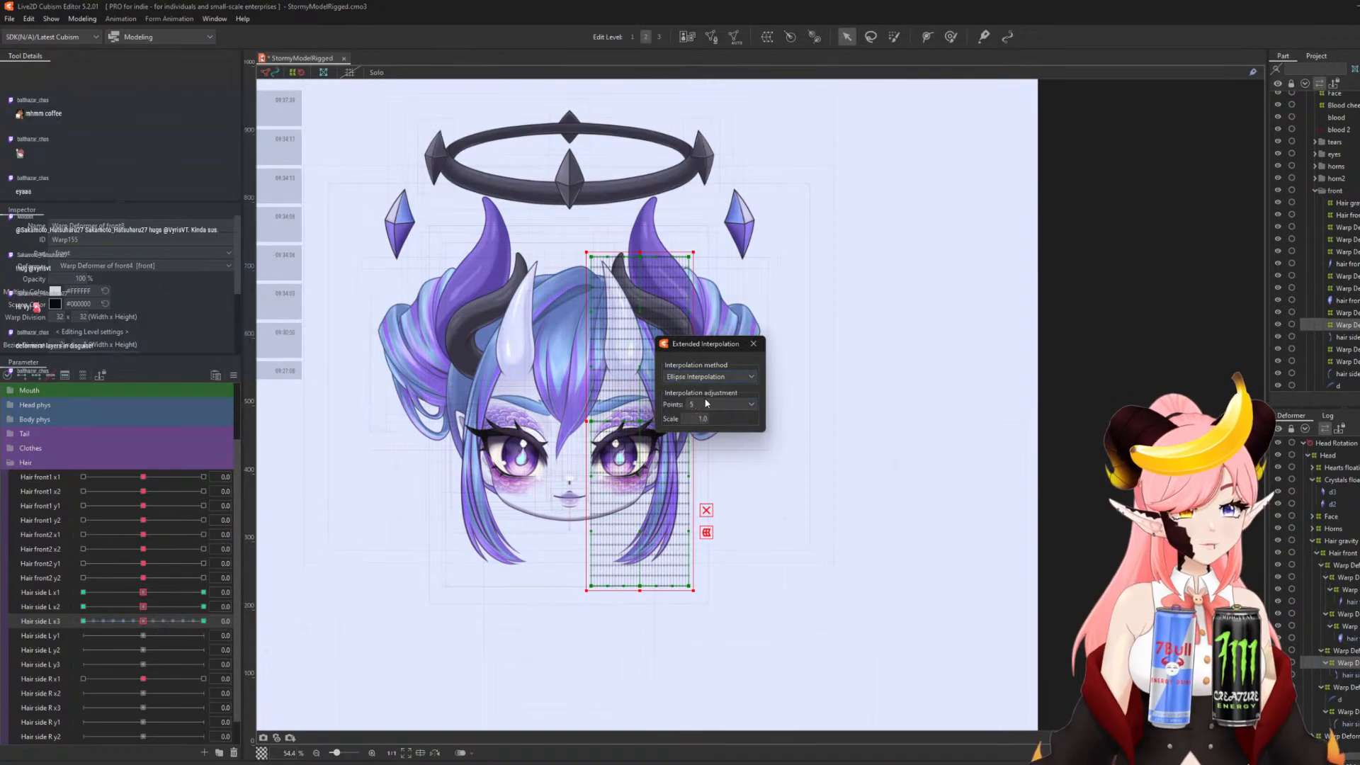
{"action": "left_click", "coordinate": [706, 403]}
{"action": "left_click", "coordinate": [701, 438]}
{"action": "left_click", "coordinate": [754, 345]}
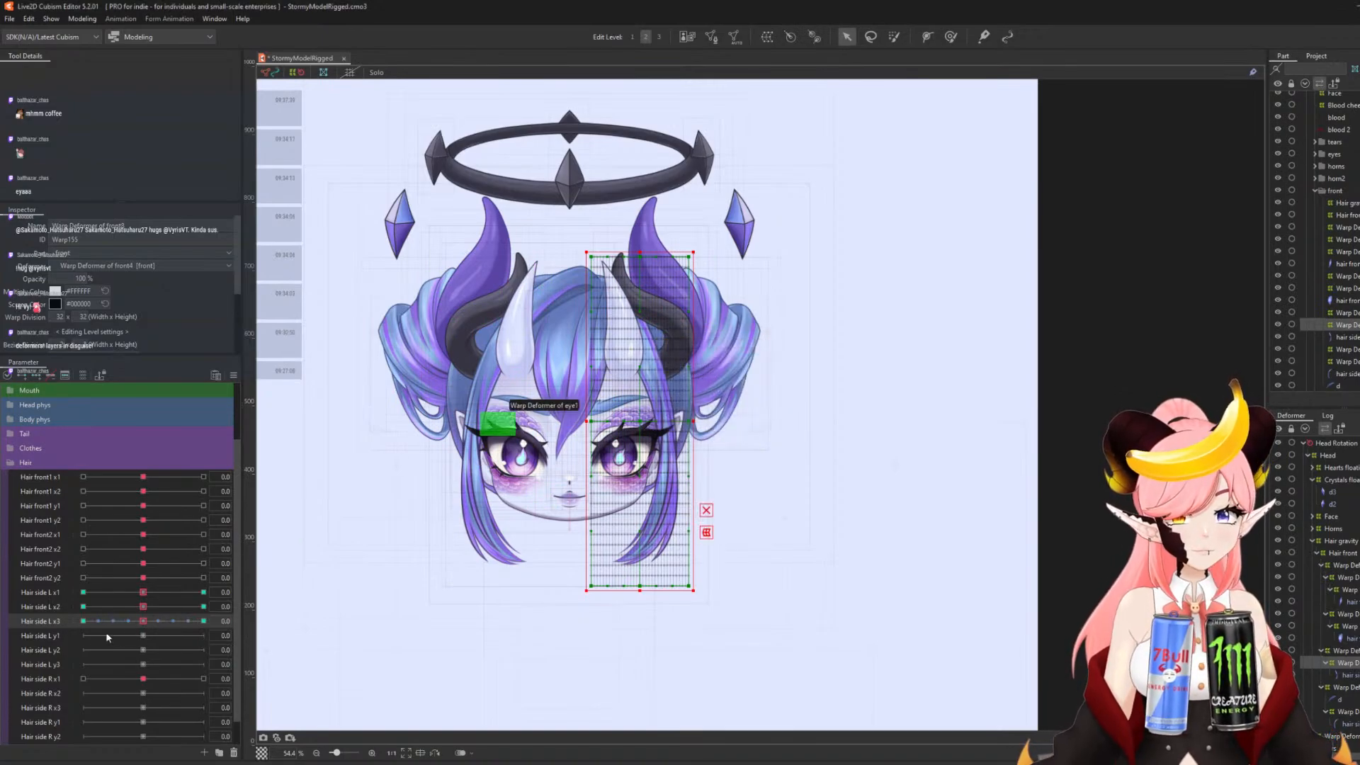
{"action": "left_click_drag", "start_coordinate": [143, 621], "coordinate": [29, 650]}
{"action": "left_click", "coordinate": [146, 622]}
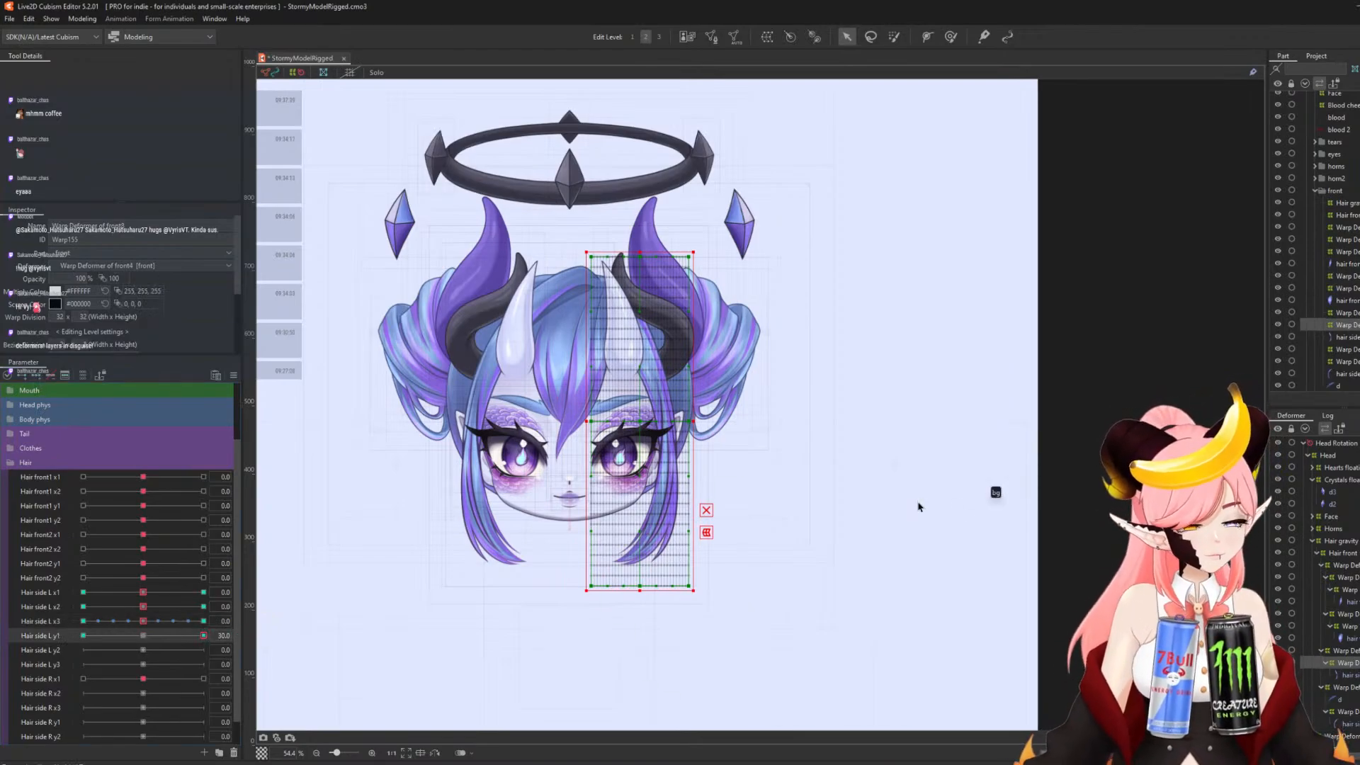
- With three keys on Hair side L y1, at value 30 push the side hair deformer's middle slightly outward and up with a five-point temporary deform path
{"action": "key", "text": "ctrl+t"}
{"action": "left_click", "coordinate": [600, 229]}
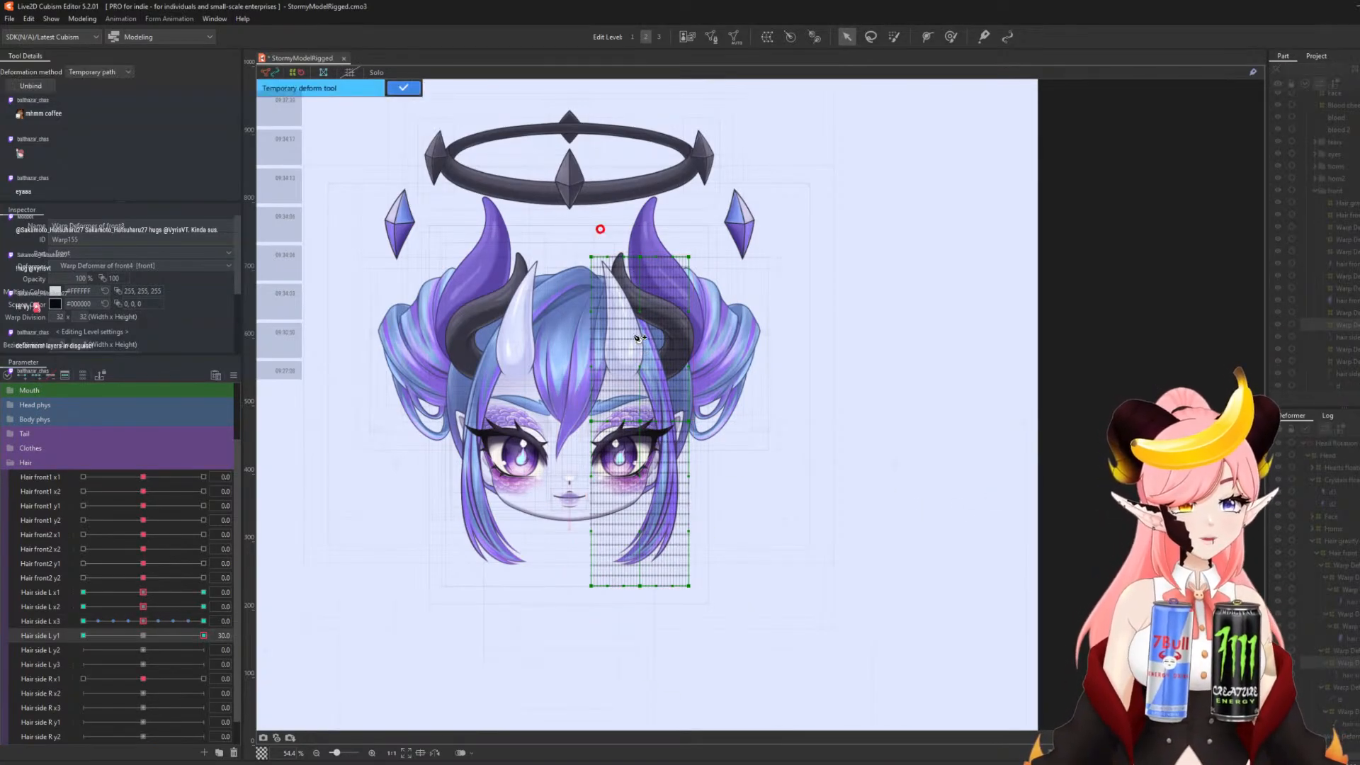
{"action": "left_click", "coordinate": [626, 304]}
{"action": "left_click", "coordinate": [664, 402]}
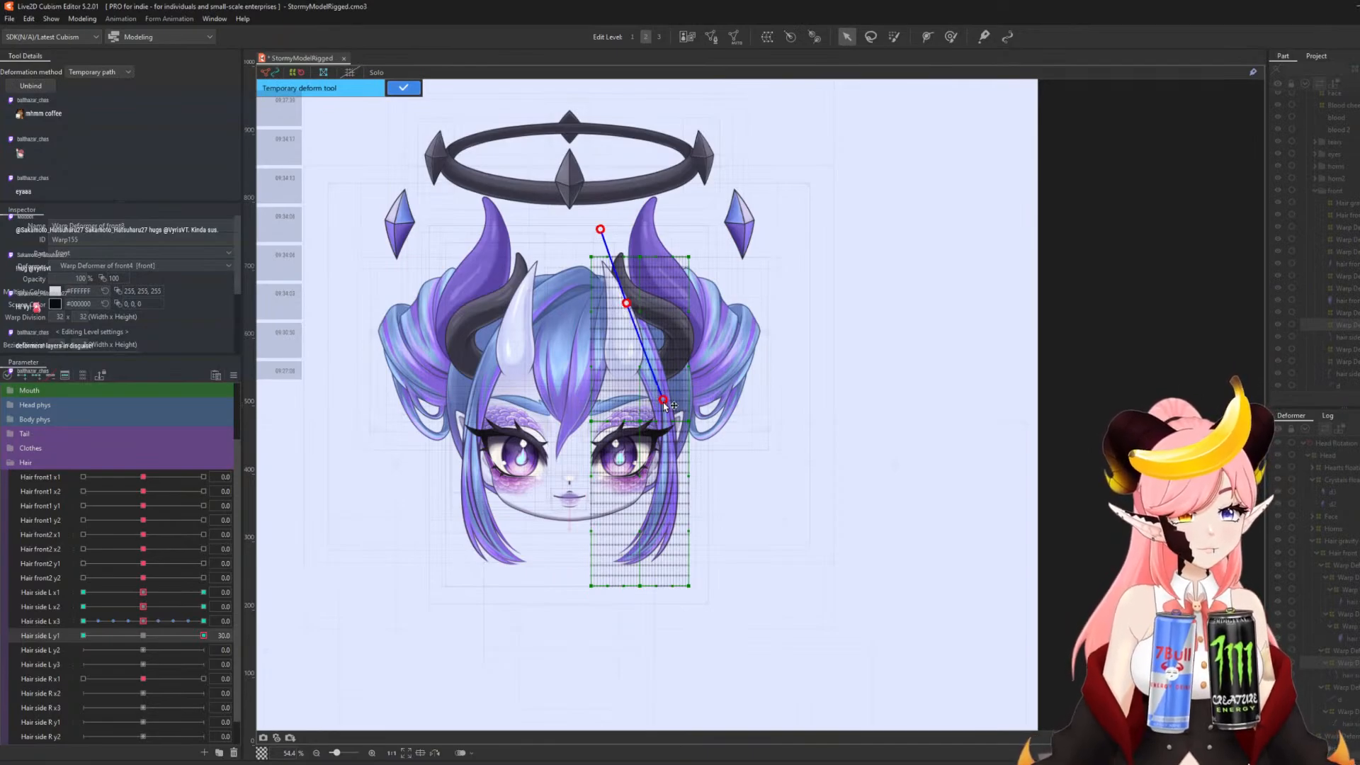
{"action": "left_click", "coordinate": [666, 481]}
{"action": "left_click", "coordinate": [626, 601]}
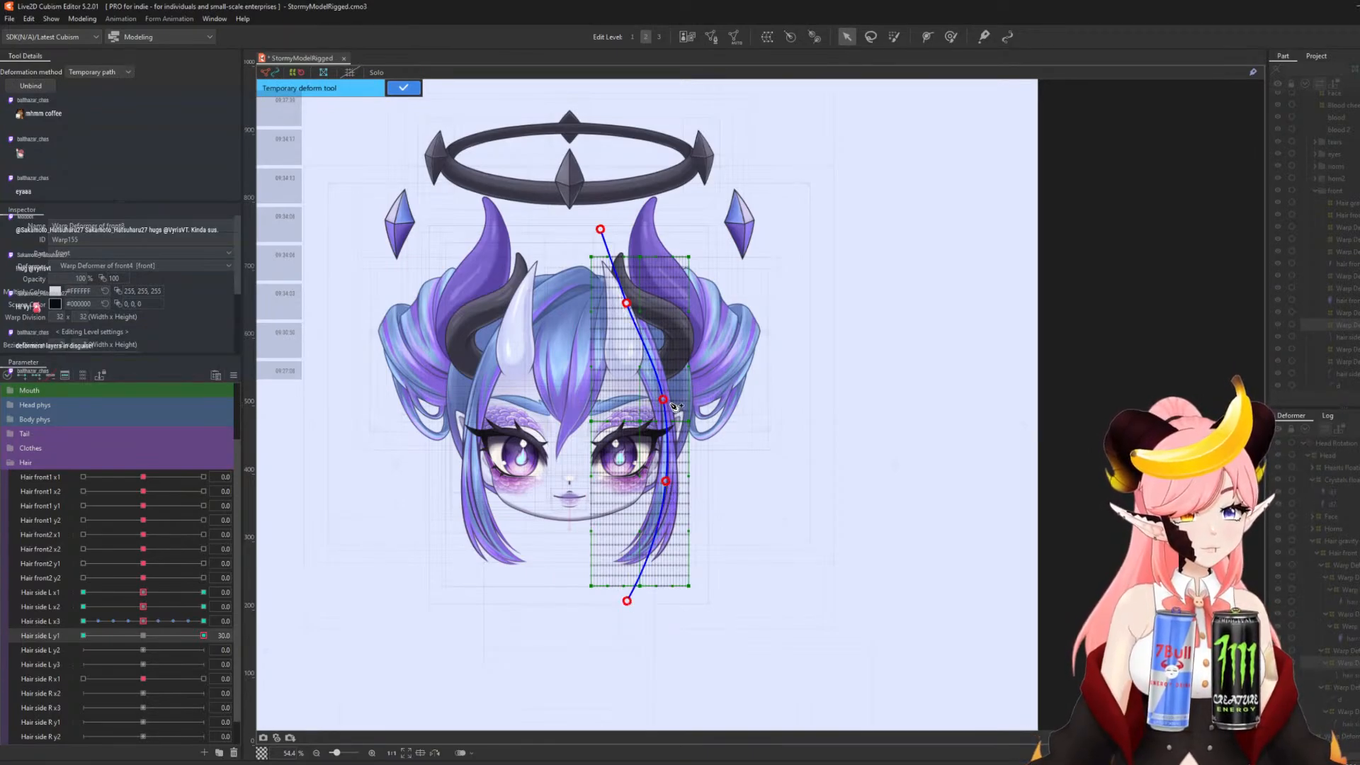
{"action": "left_click_drag", "start_coordinate": [663, 400], "coordinate": [670, 388]}
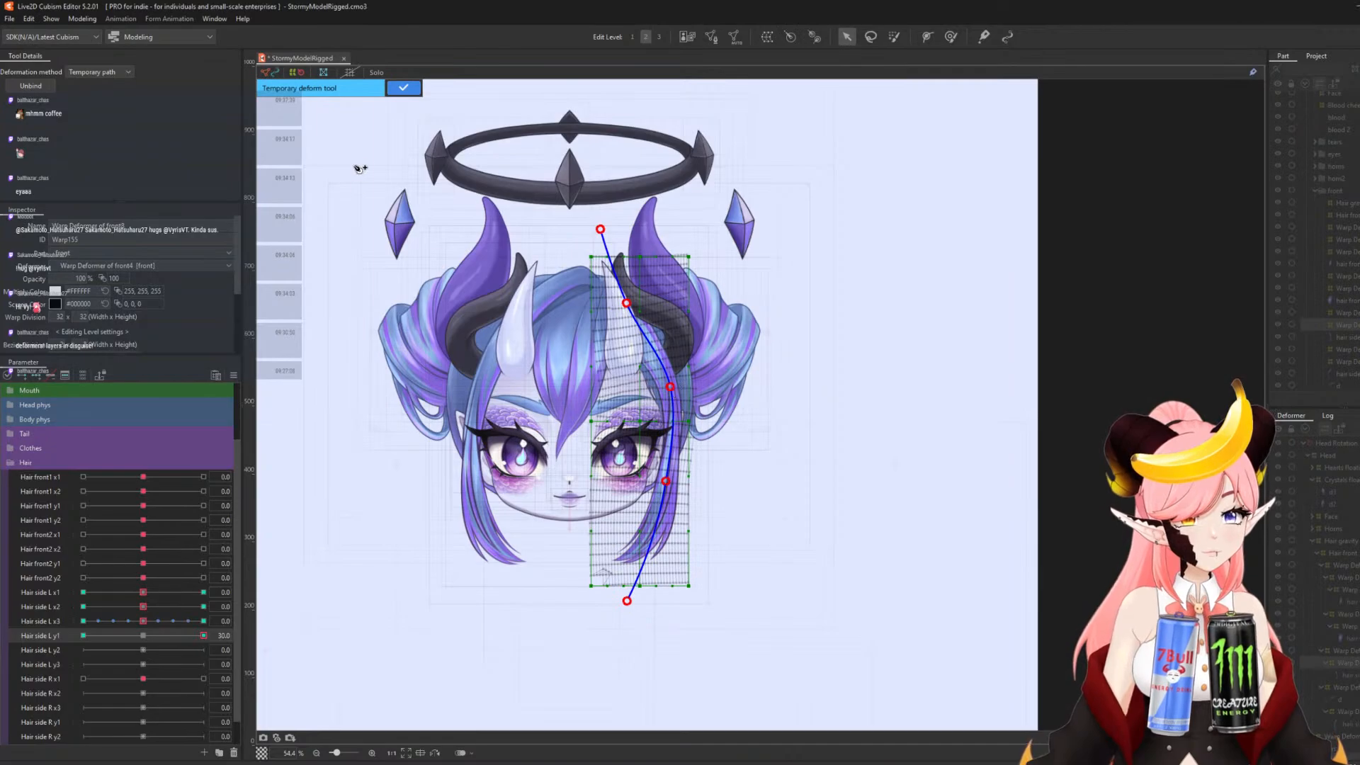
{"action": "left_click", "coordinate": [403, 87]}
- At Hair side L y1 value -30, pull the side hair deformer's middle slightly inward and down with a temporary deform path, and return the parameter to 0
{"action": "left_click", "coordinate": [83, 636]}
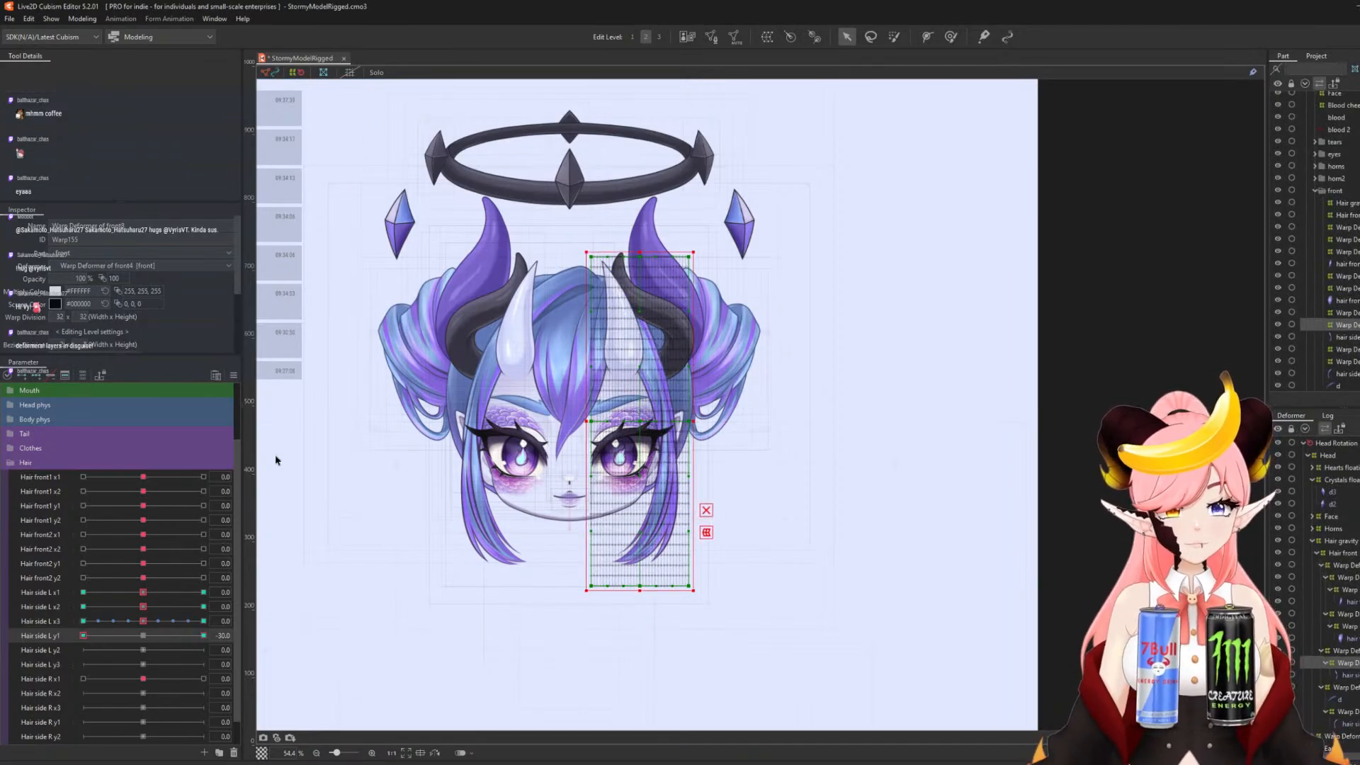
{"action": "key", "text": "t"}
{"action": "left_click", "coordinate": [604, 226]}
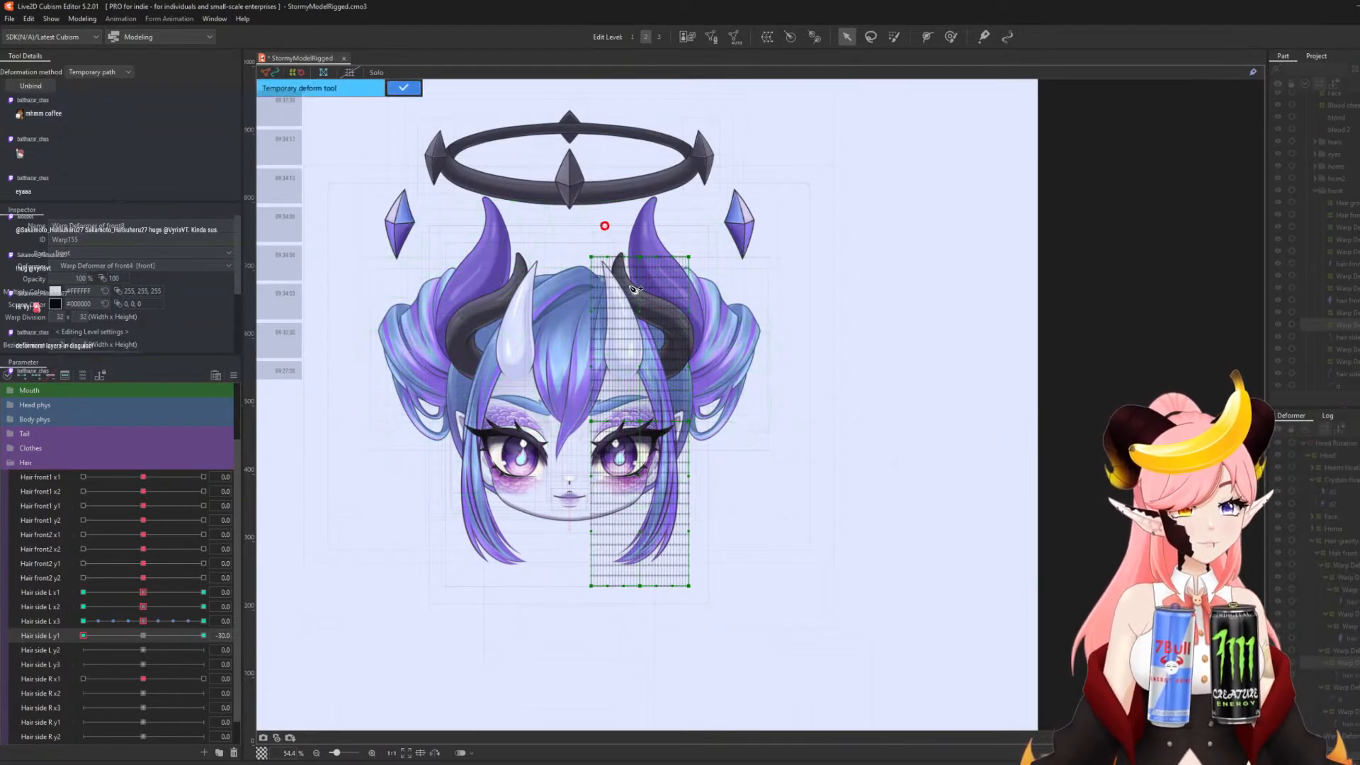
{"action": "left_click", "coordinate": [626, 301]}
{"action": "left_click", "coordinate": [660, 396]}
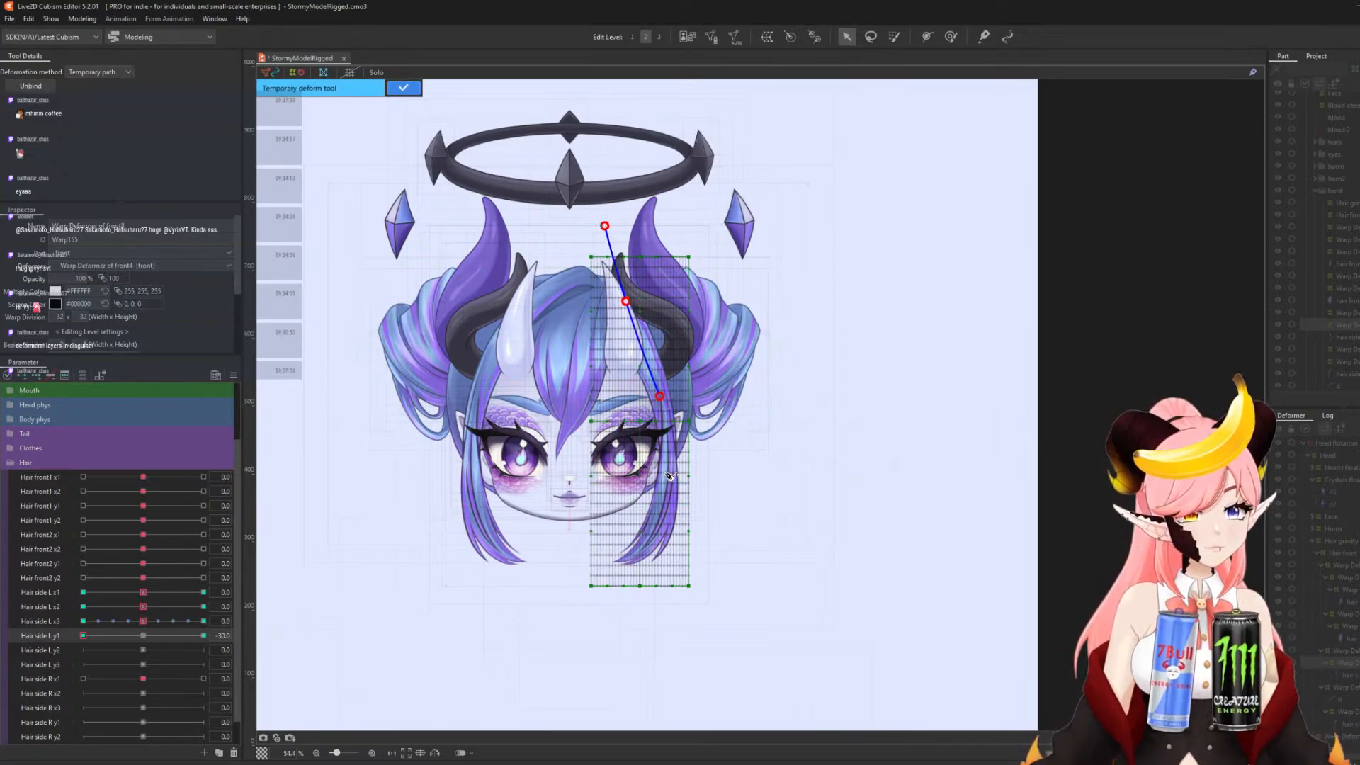
{"action": "left_click", "coordinate": [664, 480]}
{"action": "left_click", "coordinate": [634, 612]}
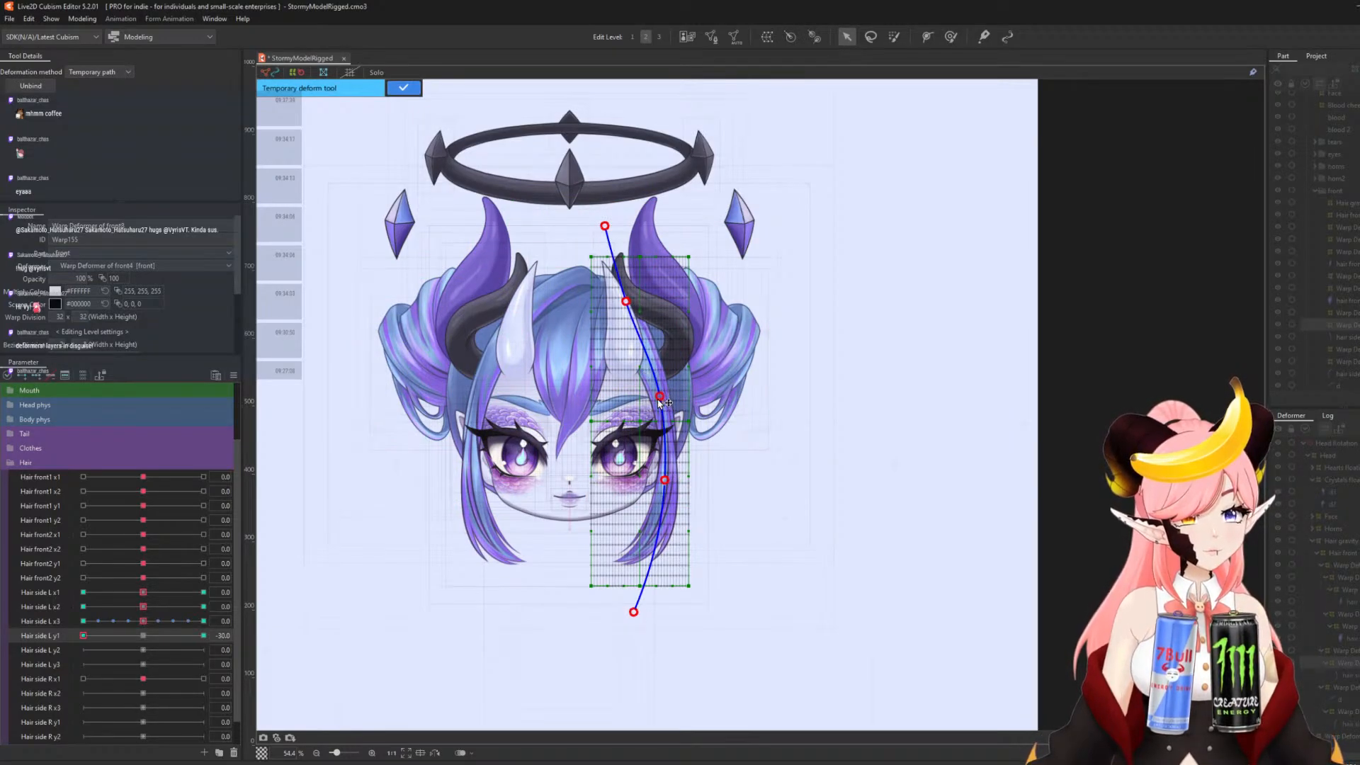
{"action": "left_click_drag", "start_coordinate": [660, 398], "coordinate": [659, 410]}
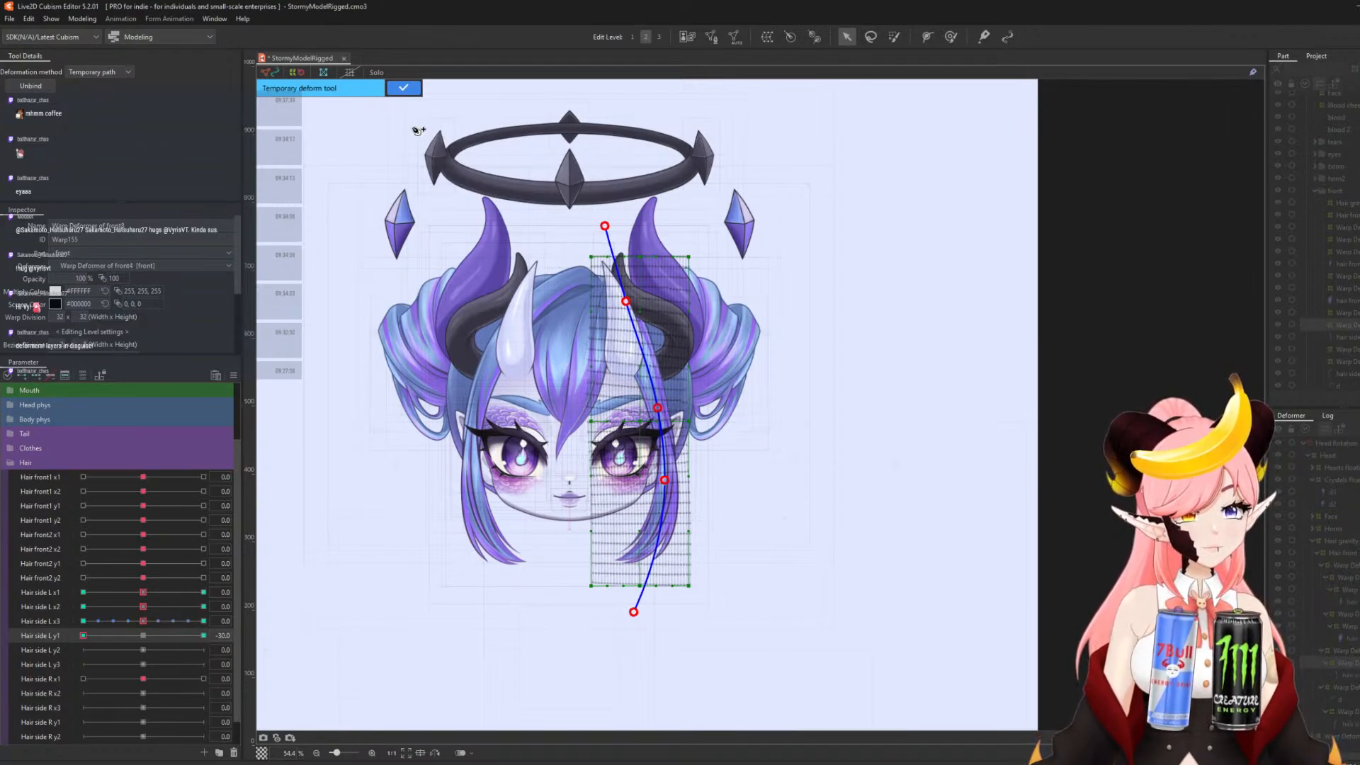
{"action": "left_click", "coordinate": [403, 87]}
{"action": "mouse_move", "coordinate": [95, 635]}
{"action": "left_mouse_down"}
{"action": "mouse_move", "coordinate": [81, 637]}
{"action": "mouse_move", "coordinate": [194, 642]}
{"action": "mouse_move", "coordinate": [76, 642]}
{"action": "left_mouse_up"}
{"action": "left_click", "coordinate": [135, 640]}
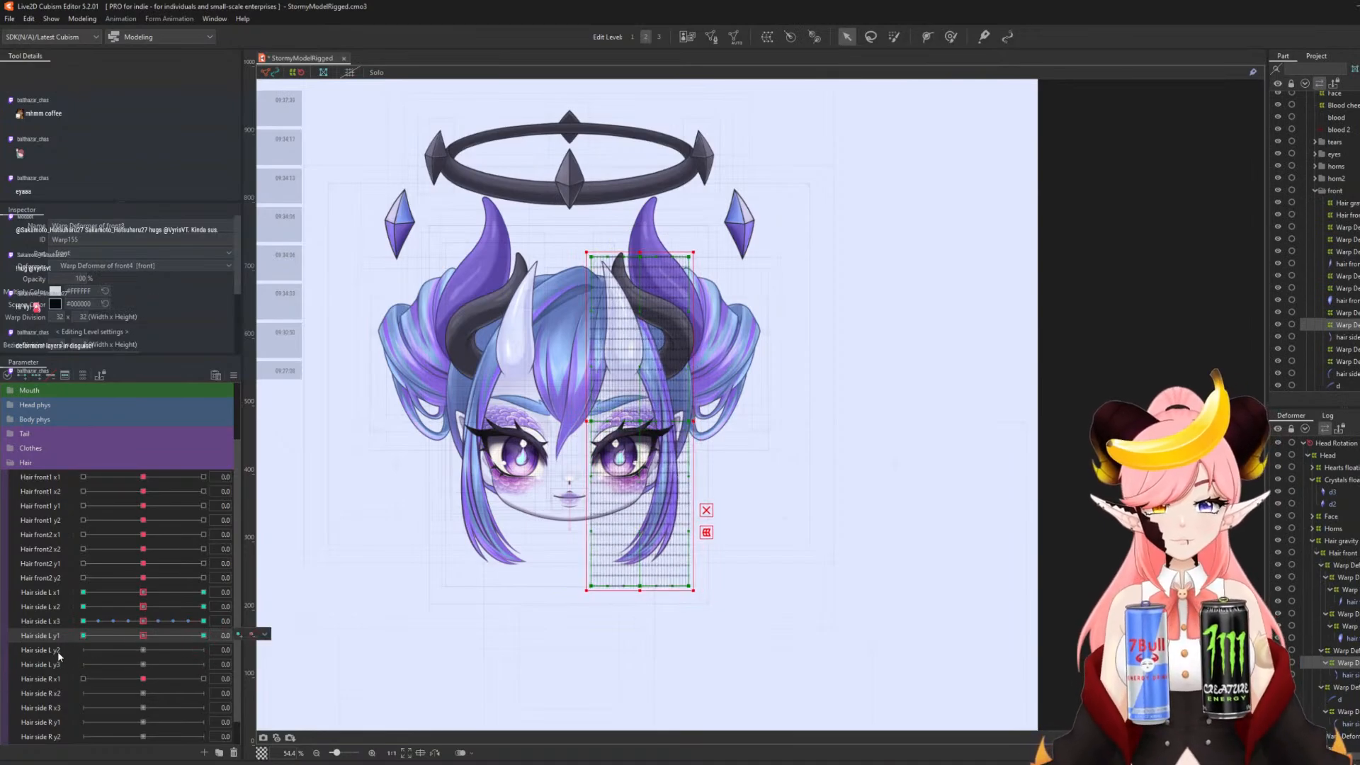
- With three keys on Hair side L y2, at value 30 push the side strand's lower middle outward and up with a five-point temporary deform path
{"action": "left_click", "coordinate": [203, 649]}
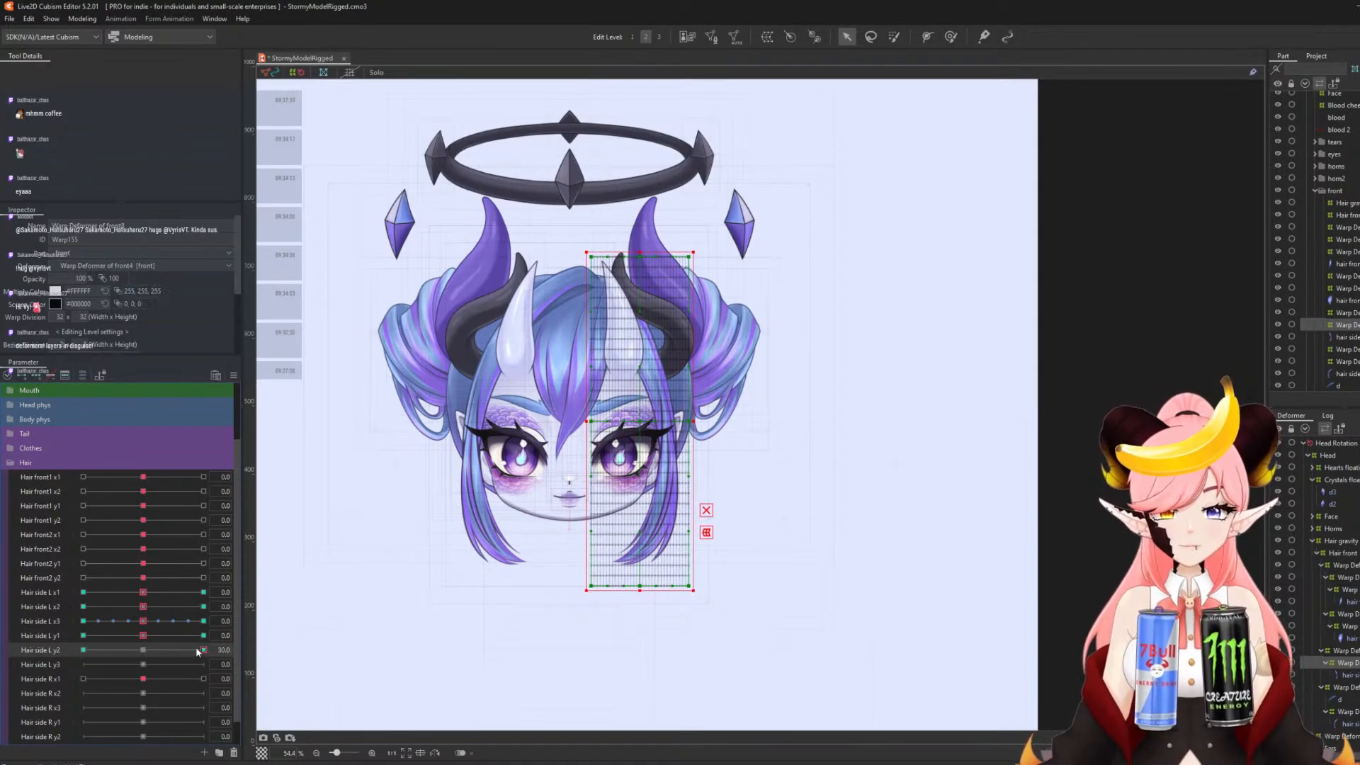
{"action": "key", "text": "ctrl+t"}
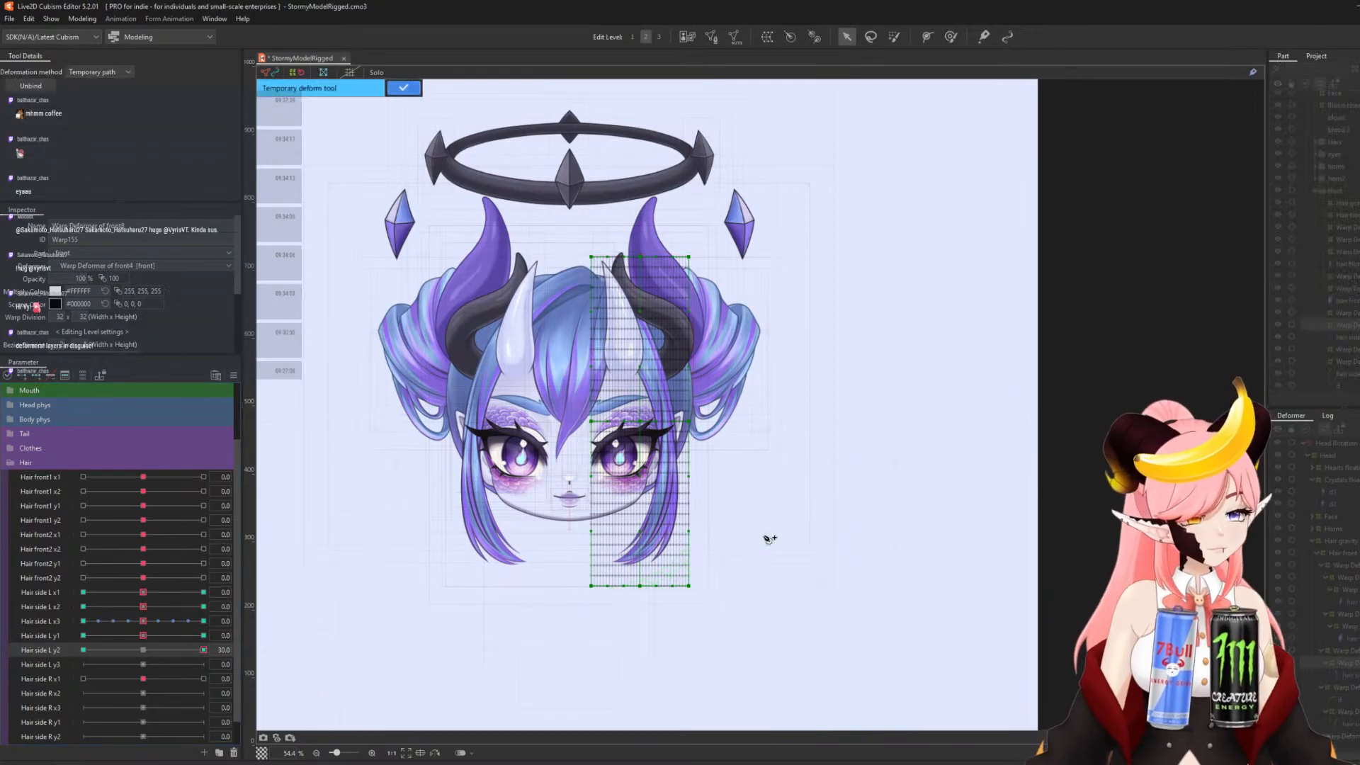
{"action": "left_click", "coordinate": [607, 228]}
{"action": "left_click", "coordinate": [628, 306]}
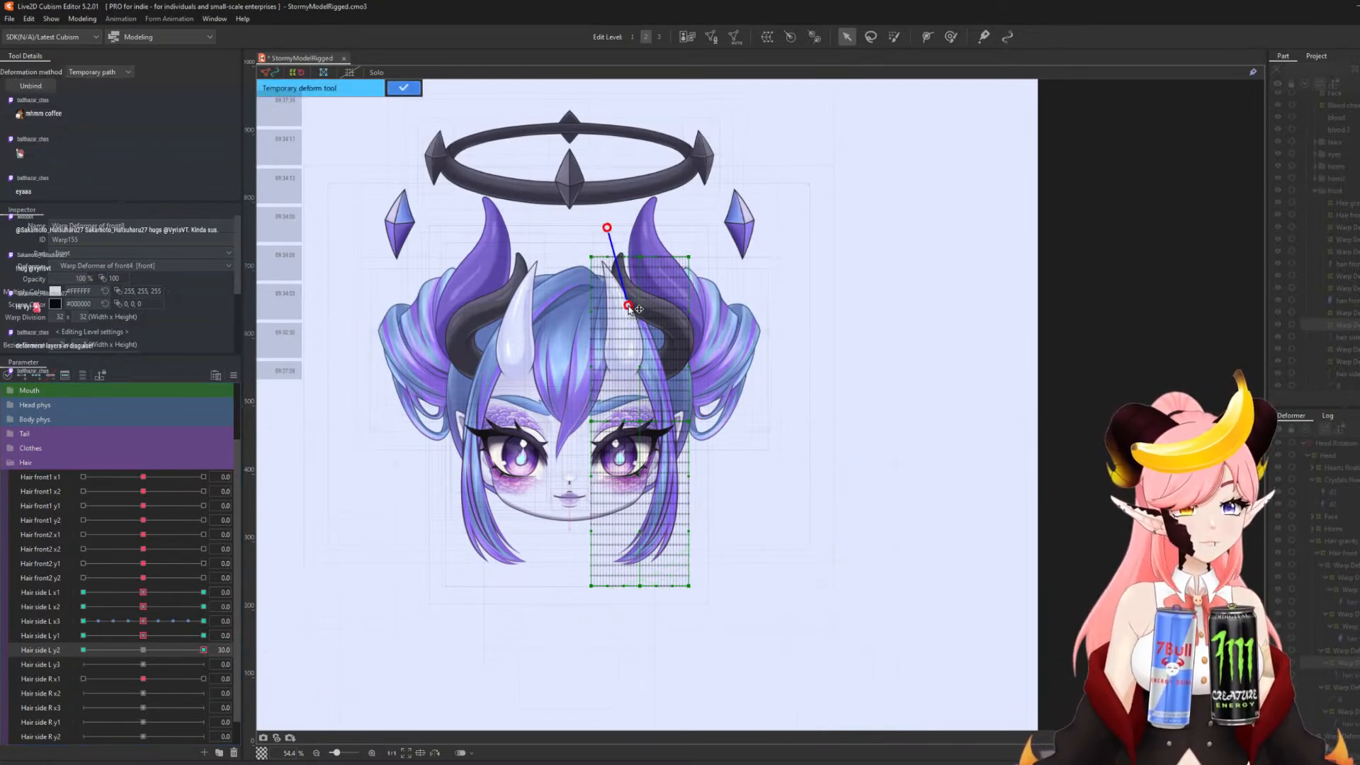
{"action": "left_click", "coordinate": [659, 397]}
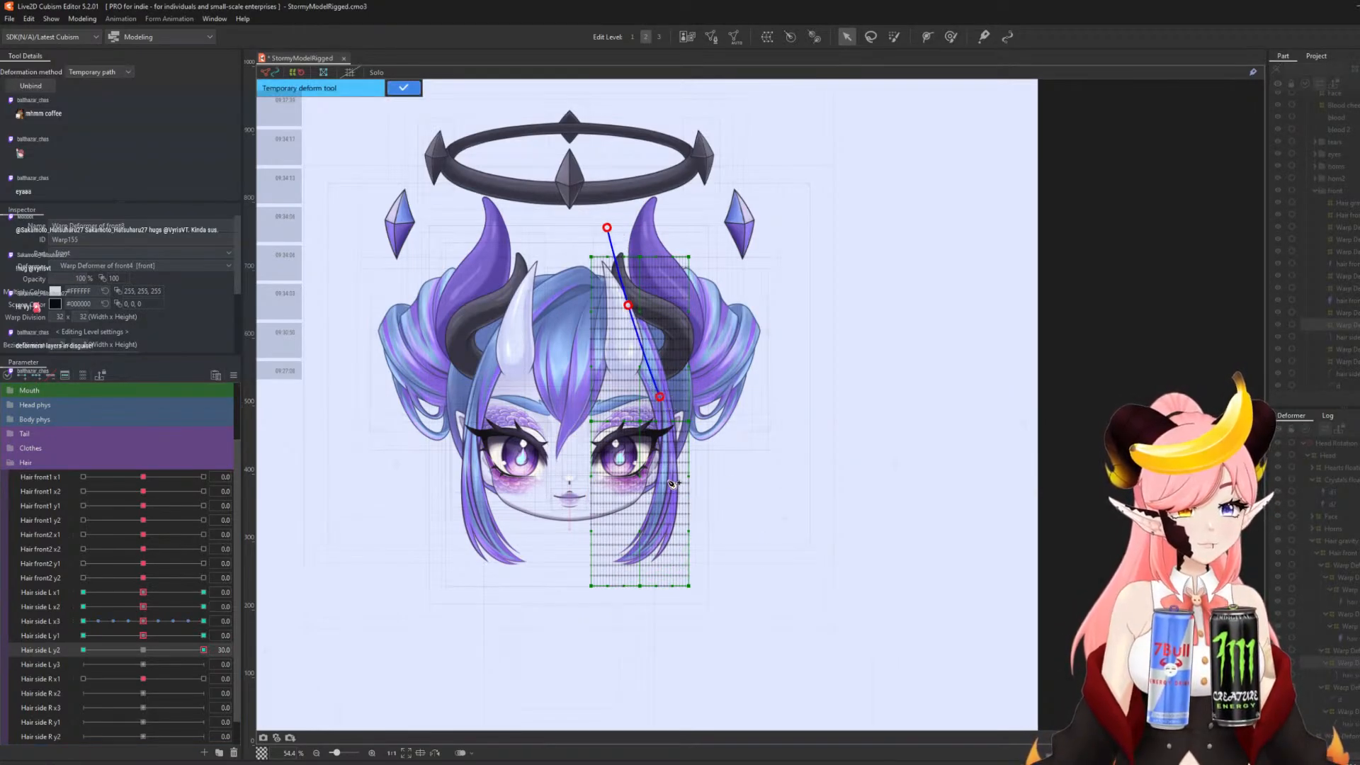
{"action": "left_click", "coordinate": [666, 477]}
{"action": "left_click", "coordinate": [633, 617]}
{"action": "left_click_drag", "start_coordinate": [669, 478], "coordinate": [682, 451]}
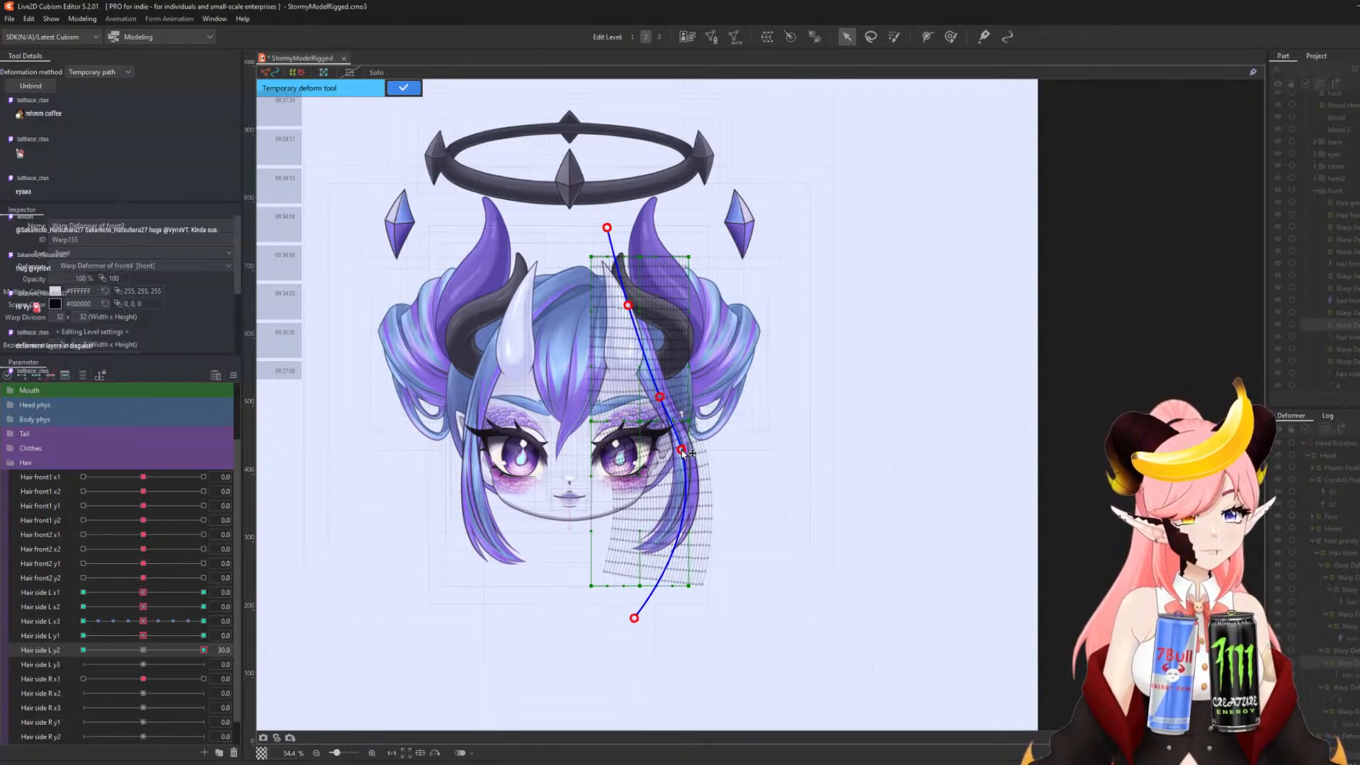
{"action": "left_click", "coordinate": [403, 87]}
- At Hair side L y2 value -30, pull the side strand's lower middle inward and down with a temporary deform path, and return the parameter to 0
{"action": "left_click", "coordinate": [82, 650]}
{"action": "key", "text": "t"}
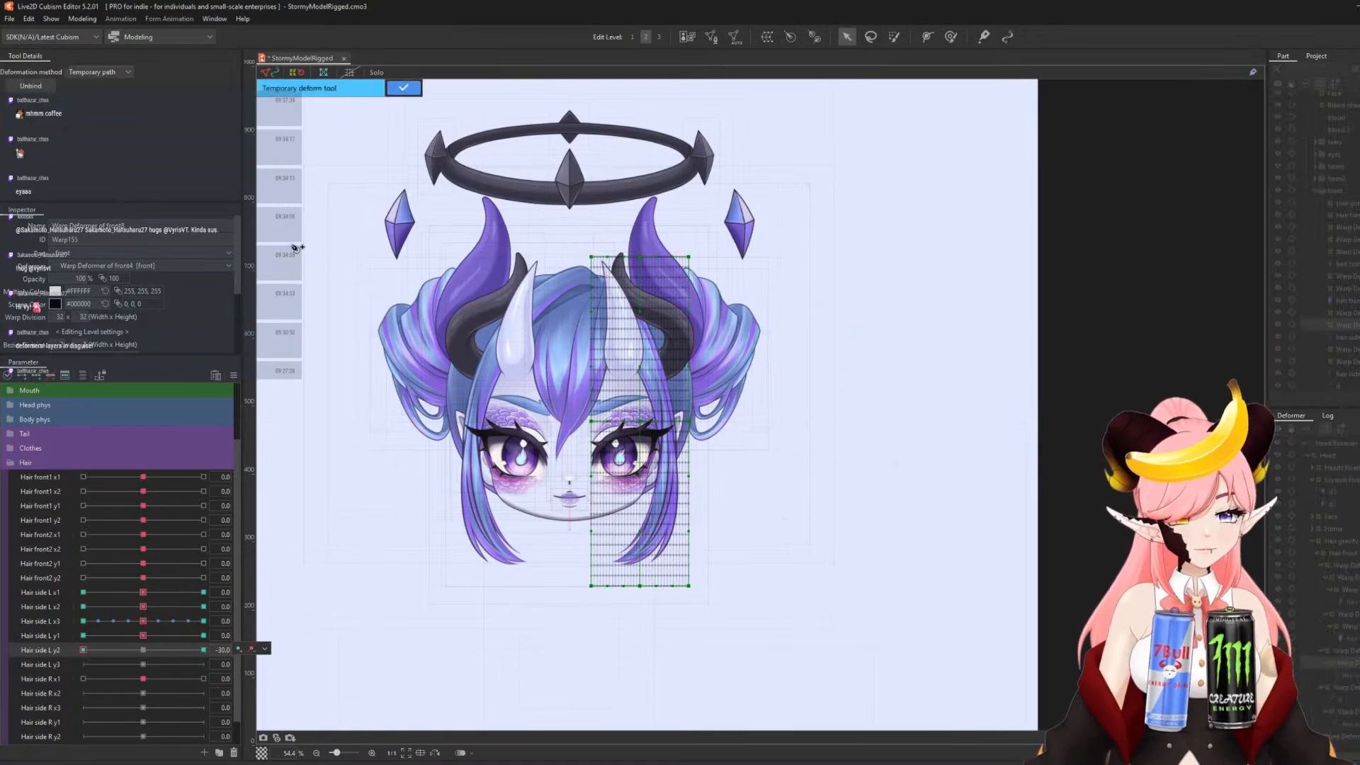
{"action": "left_click", "coordinate": [607, 229]}
{"action": "left_click", "coordinate": [631, 301]}
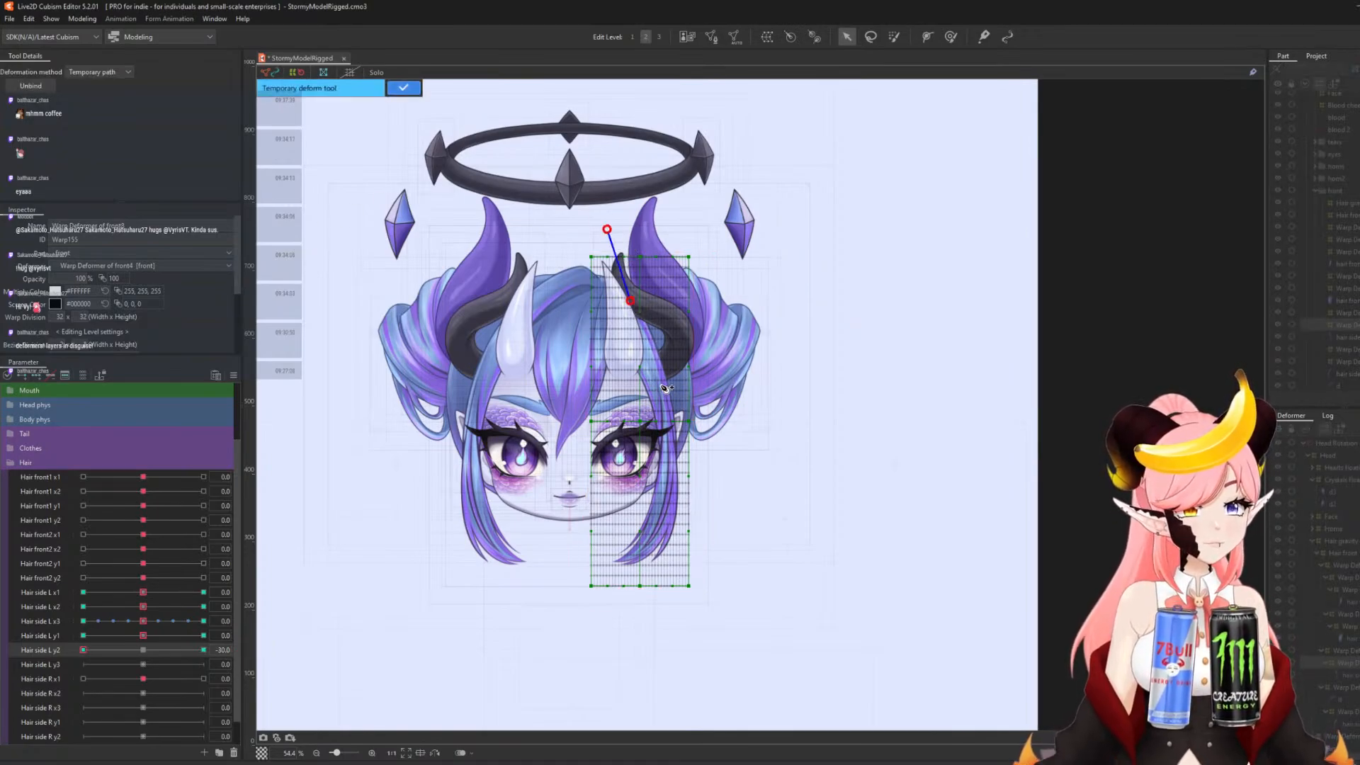
{"action": "left_click", "coordinate": [661, 403]}
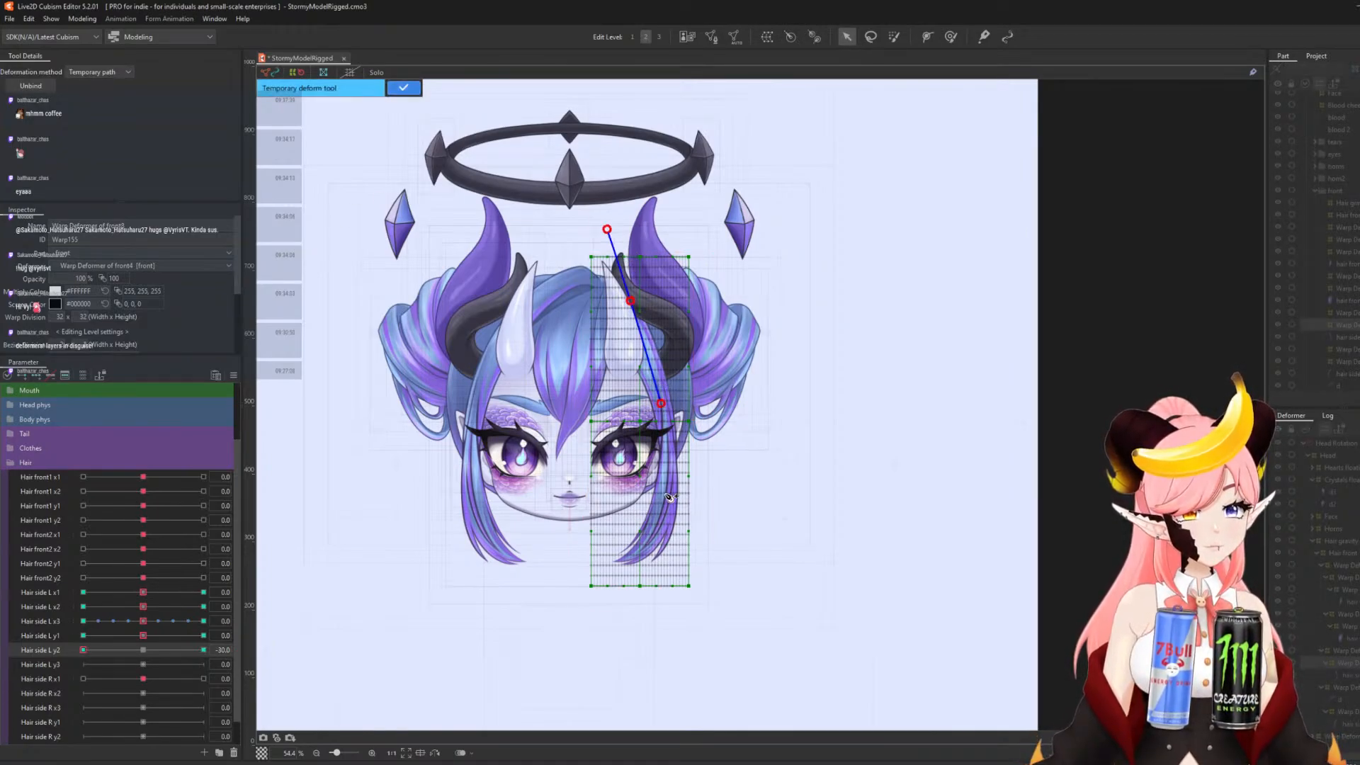
{"action": "left_click", "coordinate": [631, 626]}
{"action": "left_click_drag", "start_coordinate": [669, 494], "coordinate": [649, 505]}
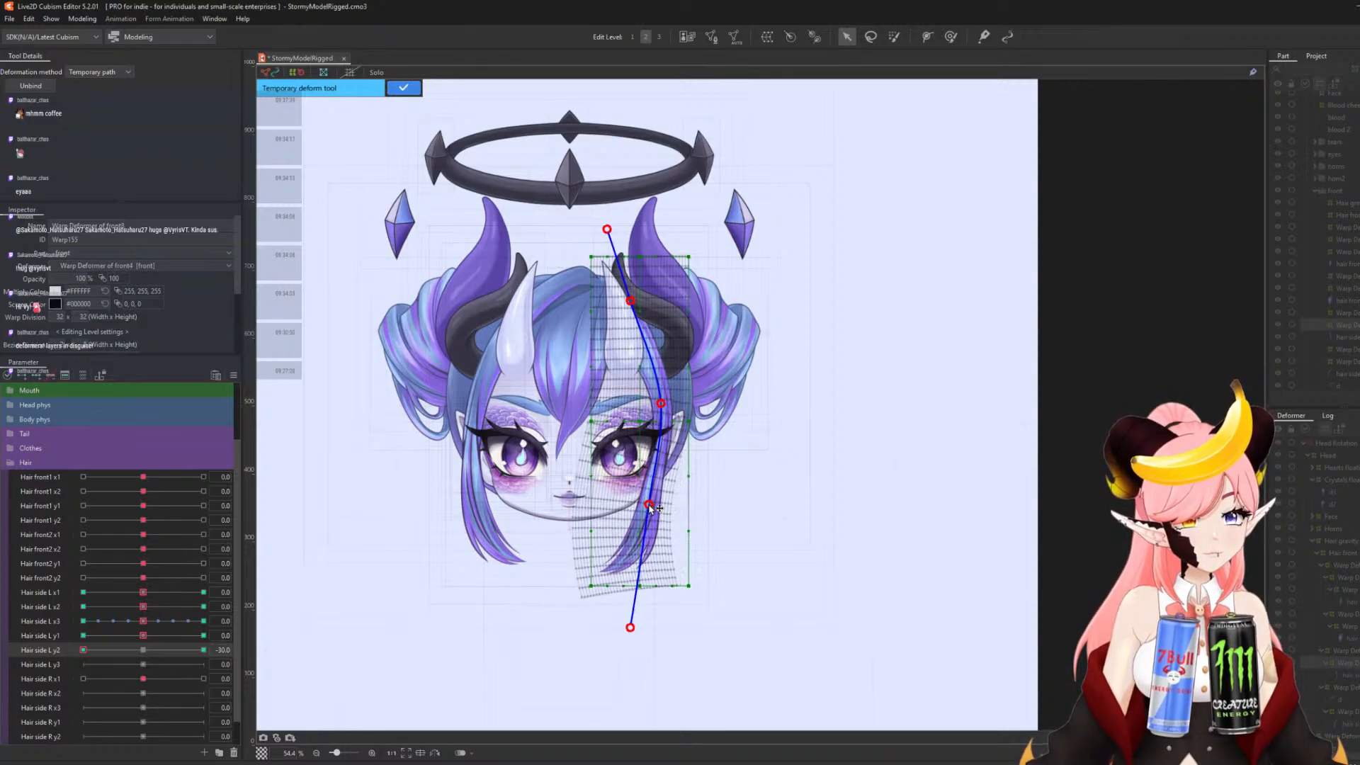
{"action": "left_click", "coordinate": [403, 88]}
{"action": "left_click", "coordinate": [144, 649]}
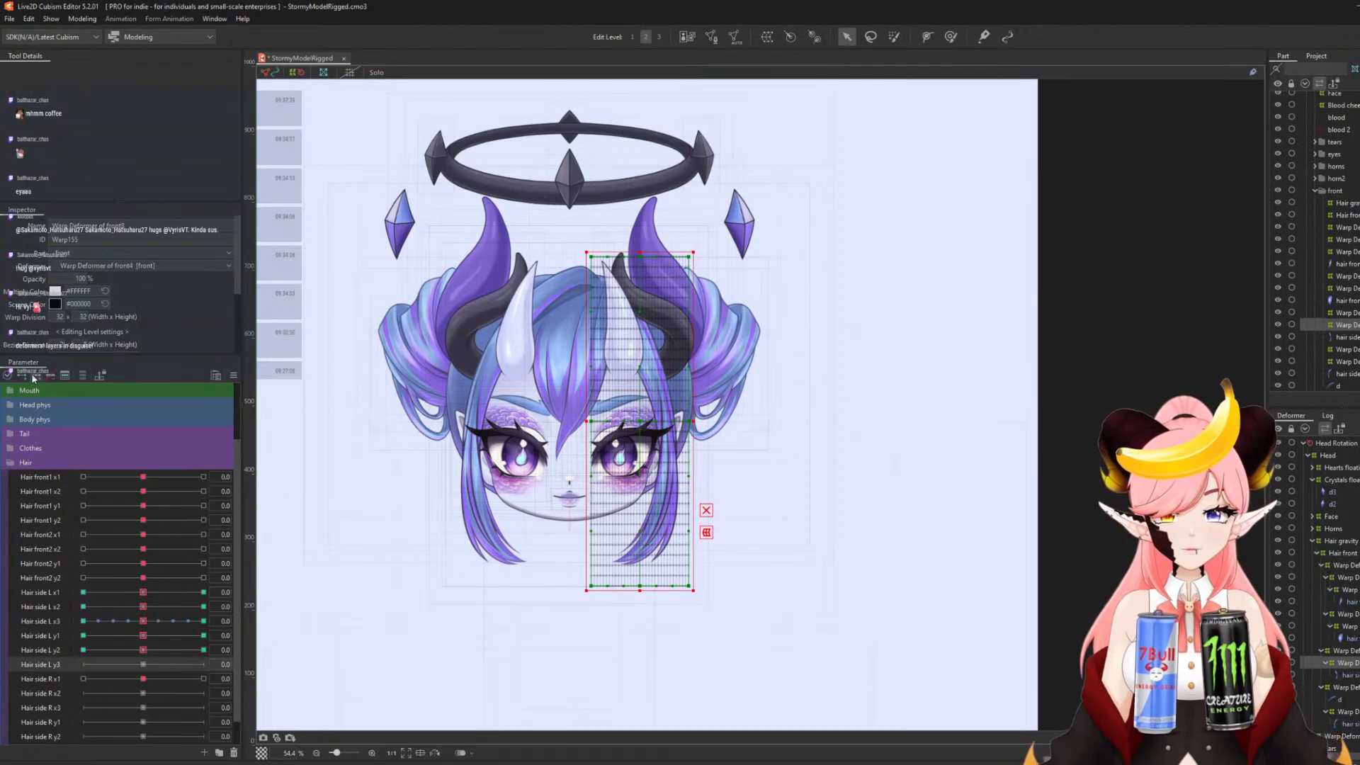
- Add three keys to Hair side L y3 and, at value 30, swing the side strand's tip outward and up with a five-point temporary deform path
{"action": "left_click", "coordinate": [203, 665]}
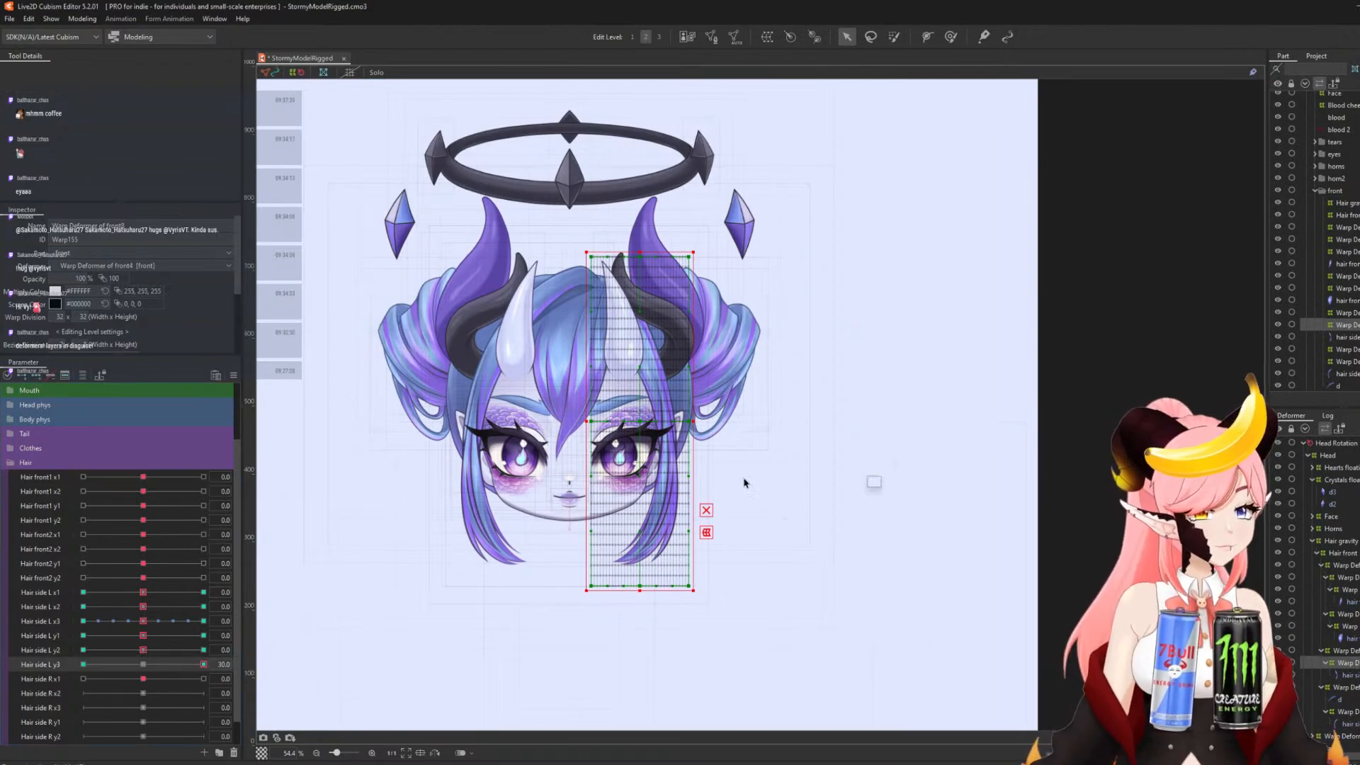
{"action": "key", "text": "ctrl+t"}
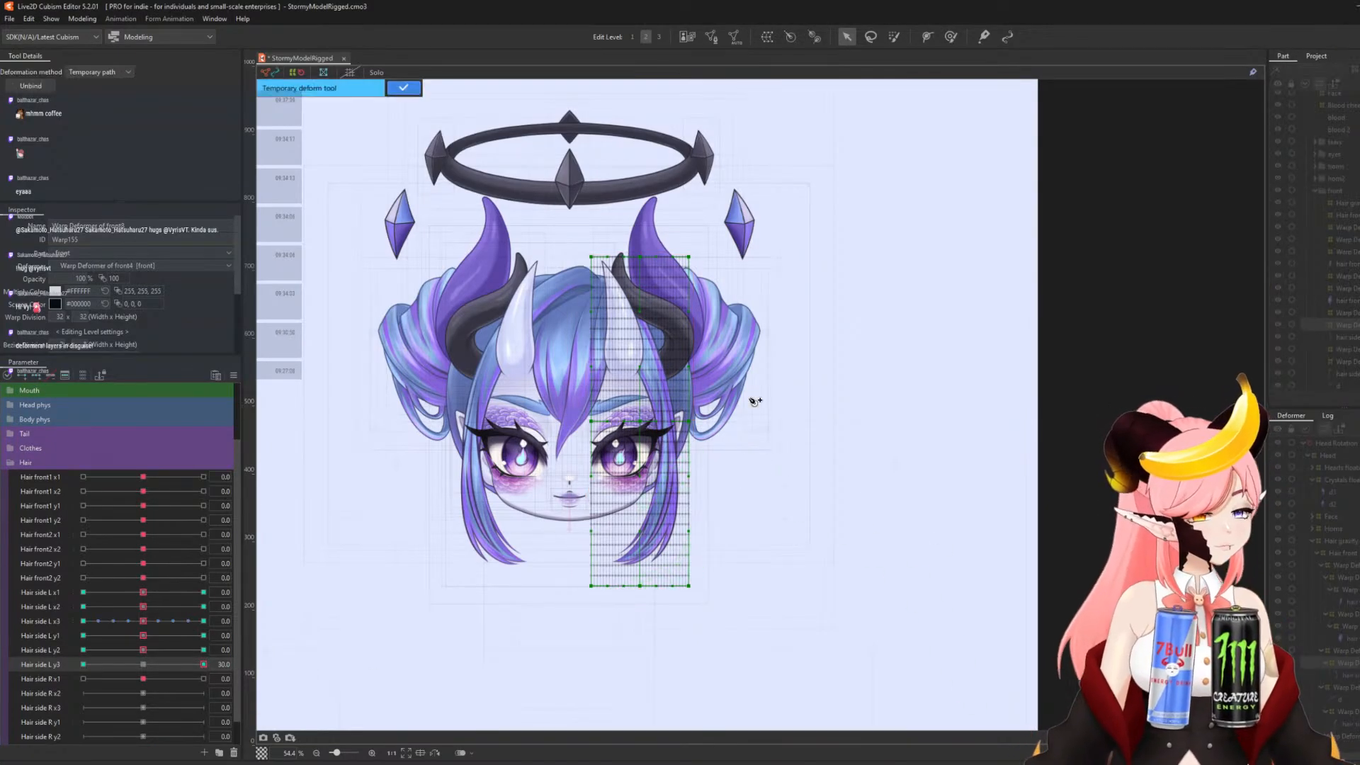
{"action": "left_click", "coordinate": [614, 235]}
{"action": "left_click", "coordinate": [631, 297]}
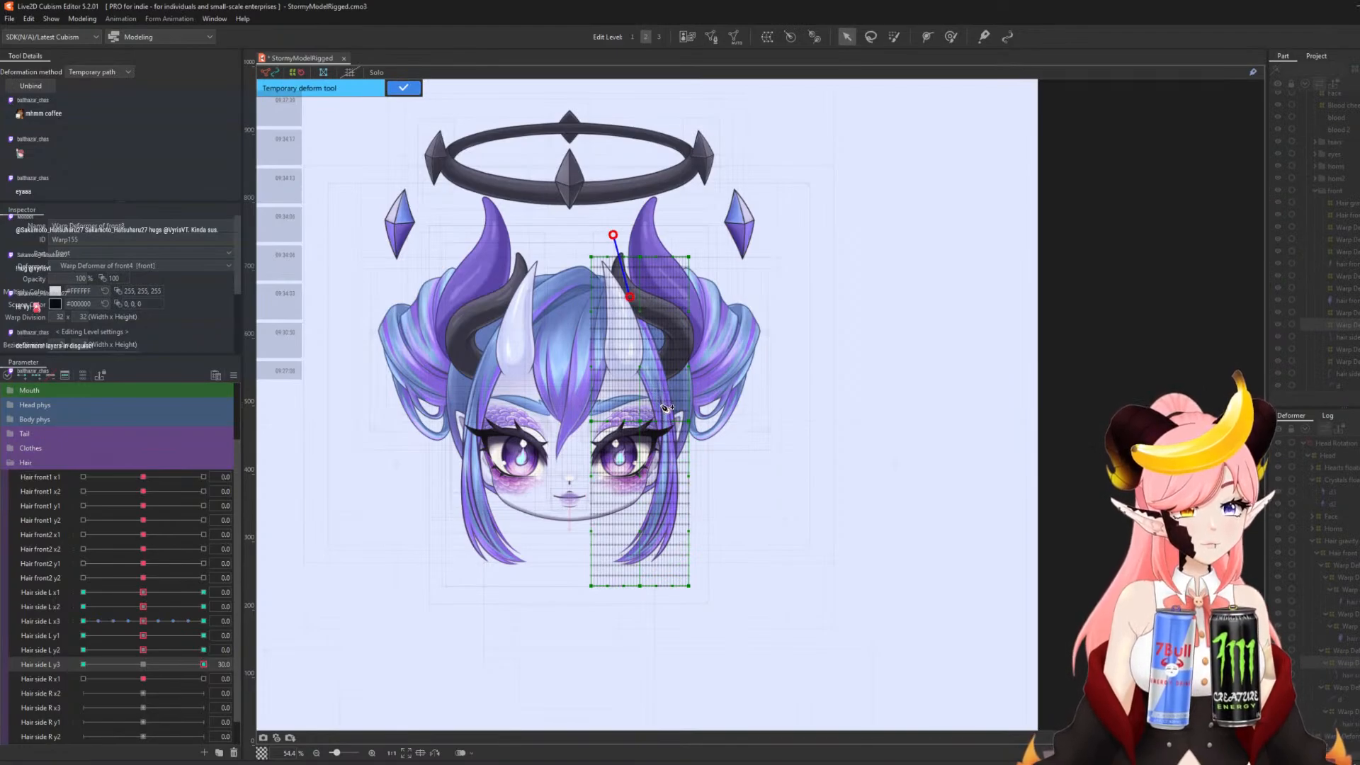
{"action": "left_click", "coordinate": [661, 405]}
{"action": "left_click", "coordinate": [666, 482]}
{"action": "left_click", "coordinate": [640, 598]}
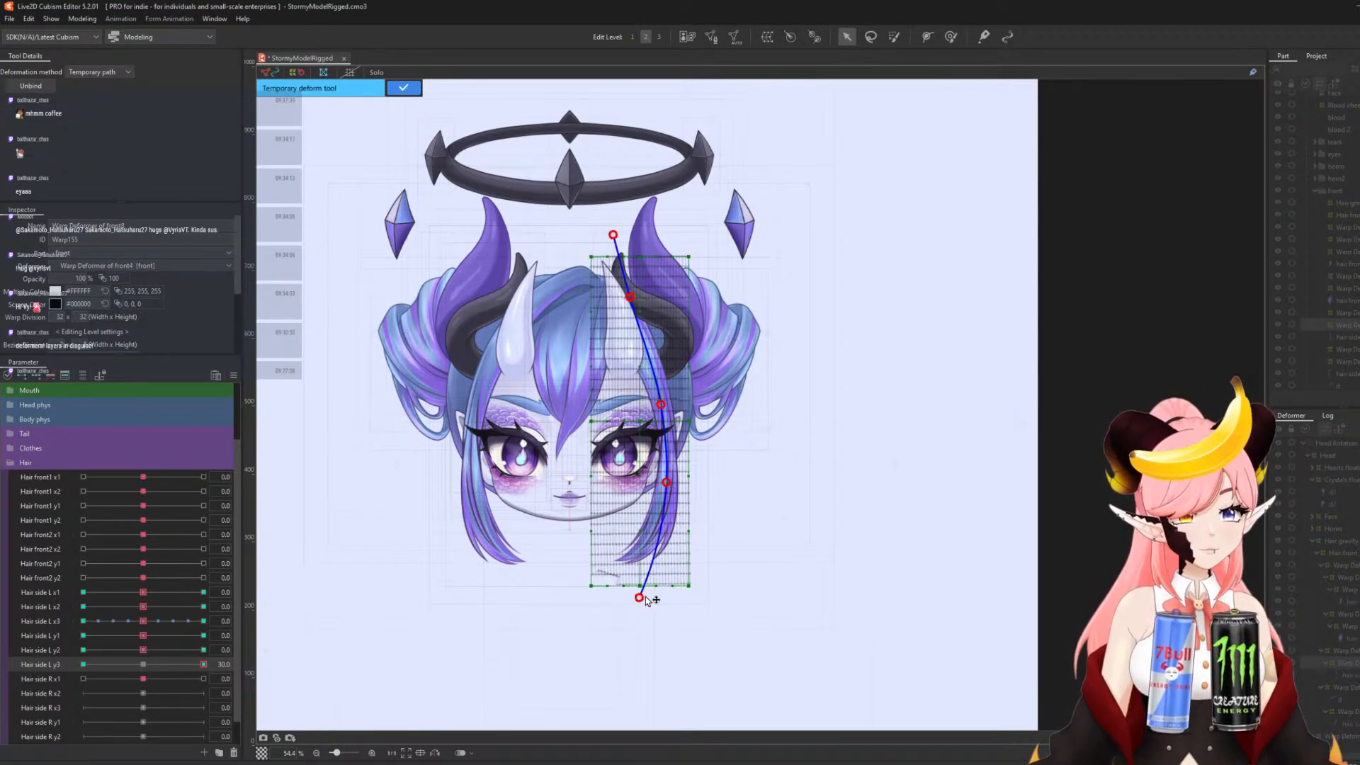
{"action": "left_click_drag", "start_coordinate": [646, 599], "coordinate": [684, 571]}
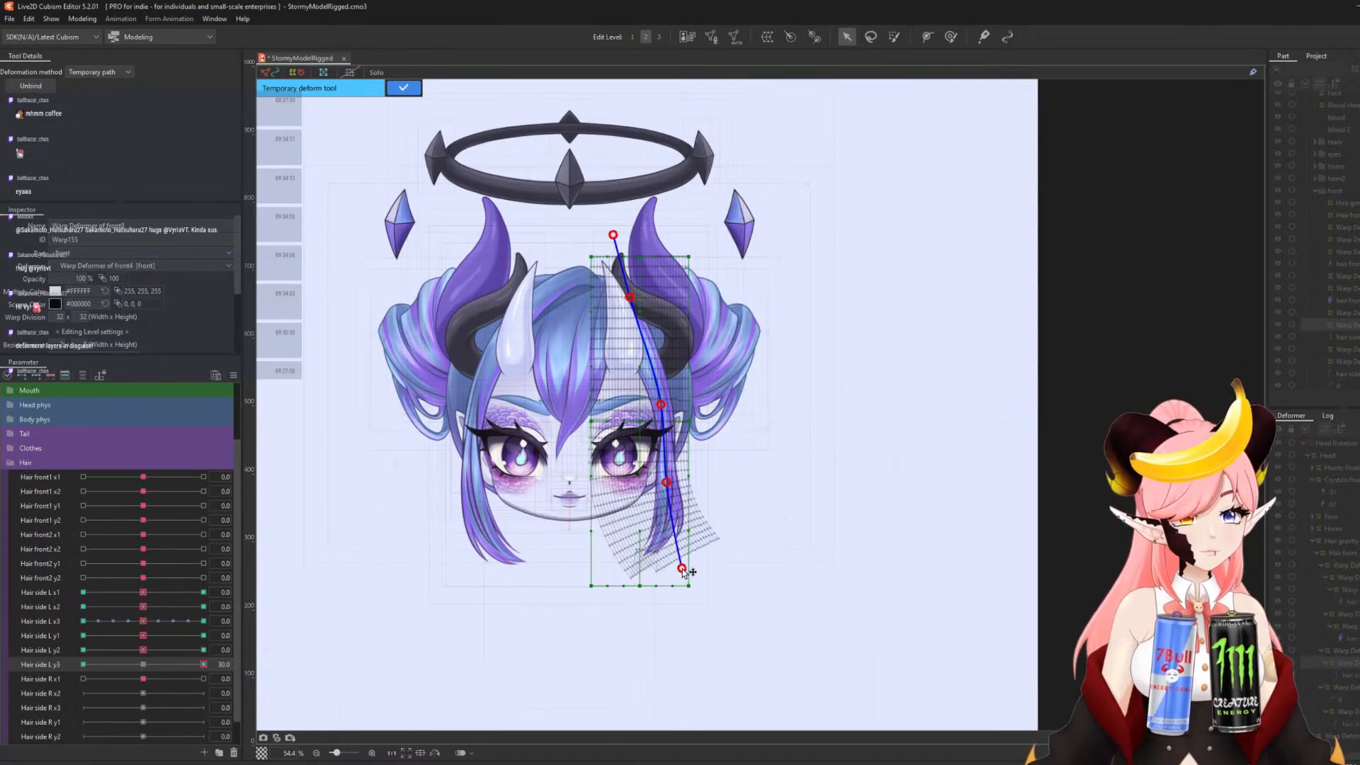
{"action": "left_click", "coordinate": [416, 88]}
- At Hair side L y3 value -30, stretch the side strand's tip inward and down with a temporary deform path, and return the parameter to 0
{"action": "key", "text": "t"}
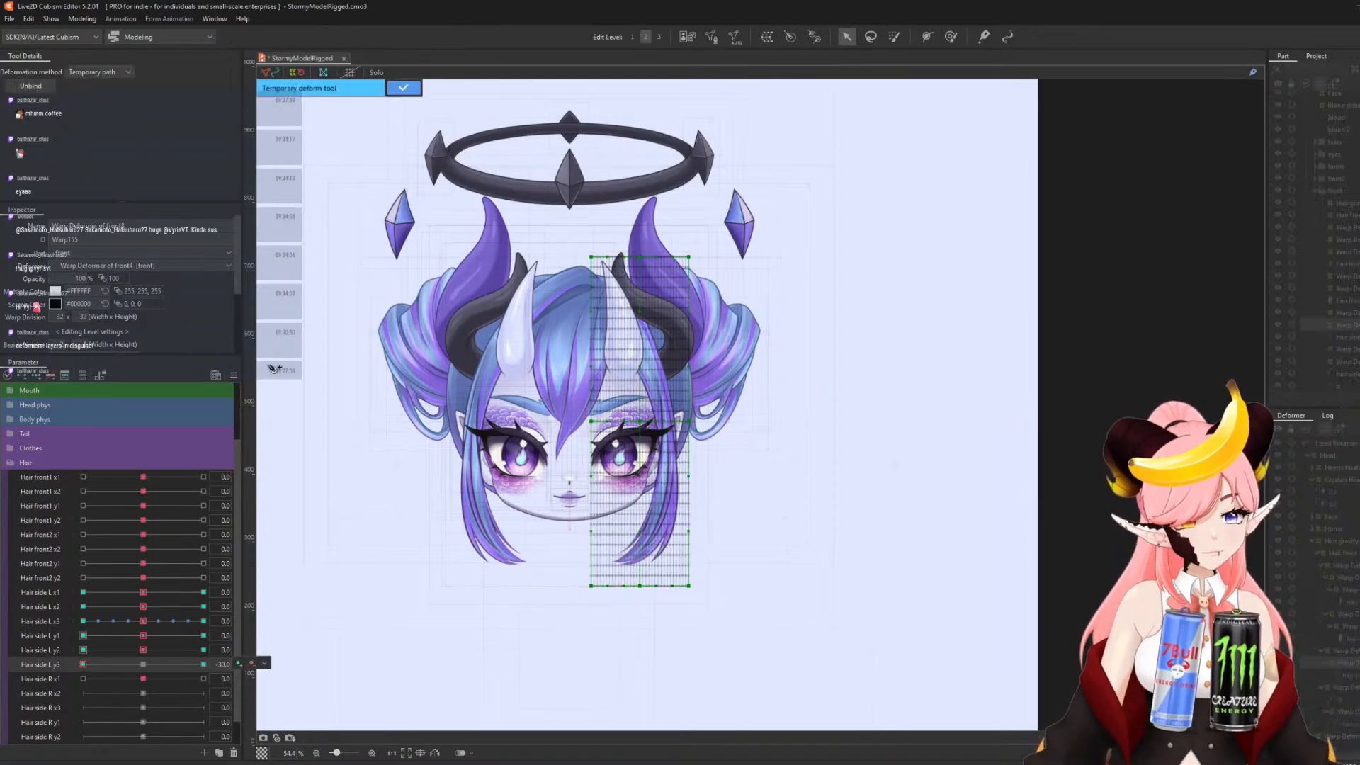
{"action": "left_click", "coordinate": [610, 225]}
{"action": "left_click", "coordinate": [632, 305]}
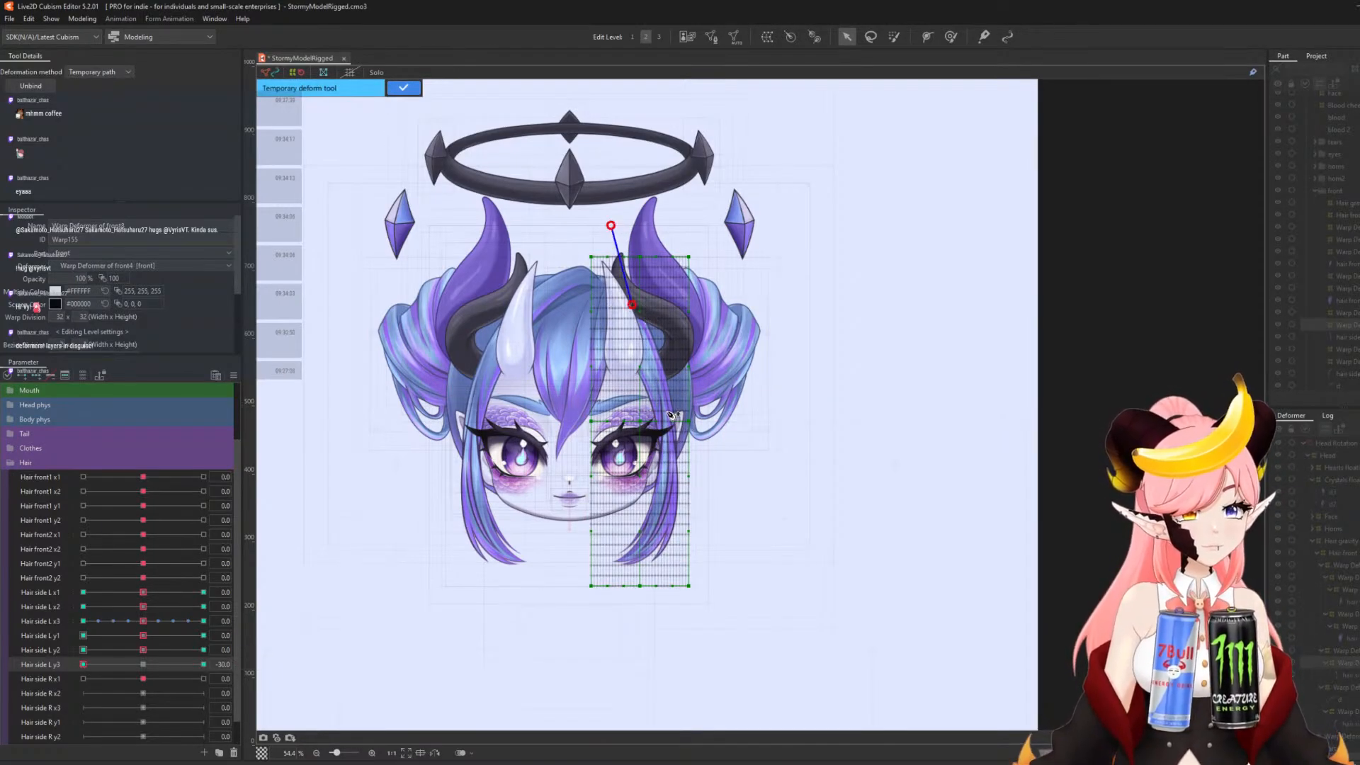
{"action": "left_click", "coordinate": [661, 402]}
{"action": "left_click", "coordinate": [664, 473]}
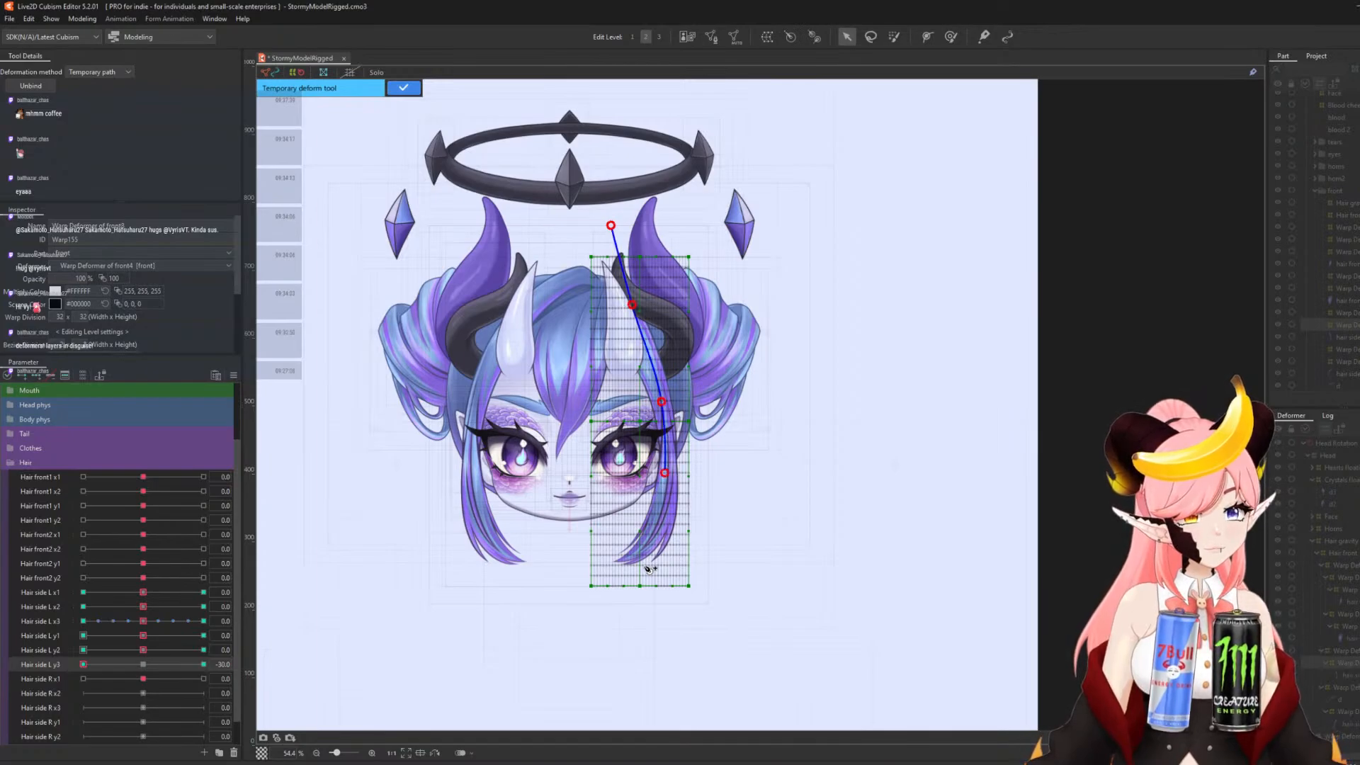
{"action": "left_click_drag", "start_coordinate": [620, 611], "coordinate": [594, 627]}
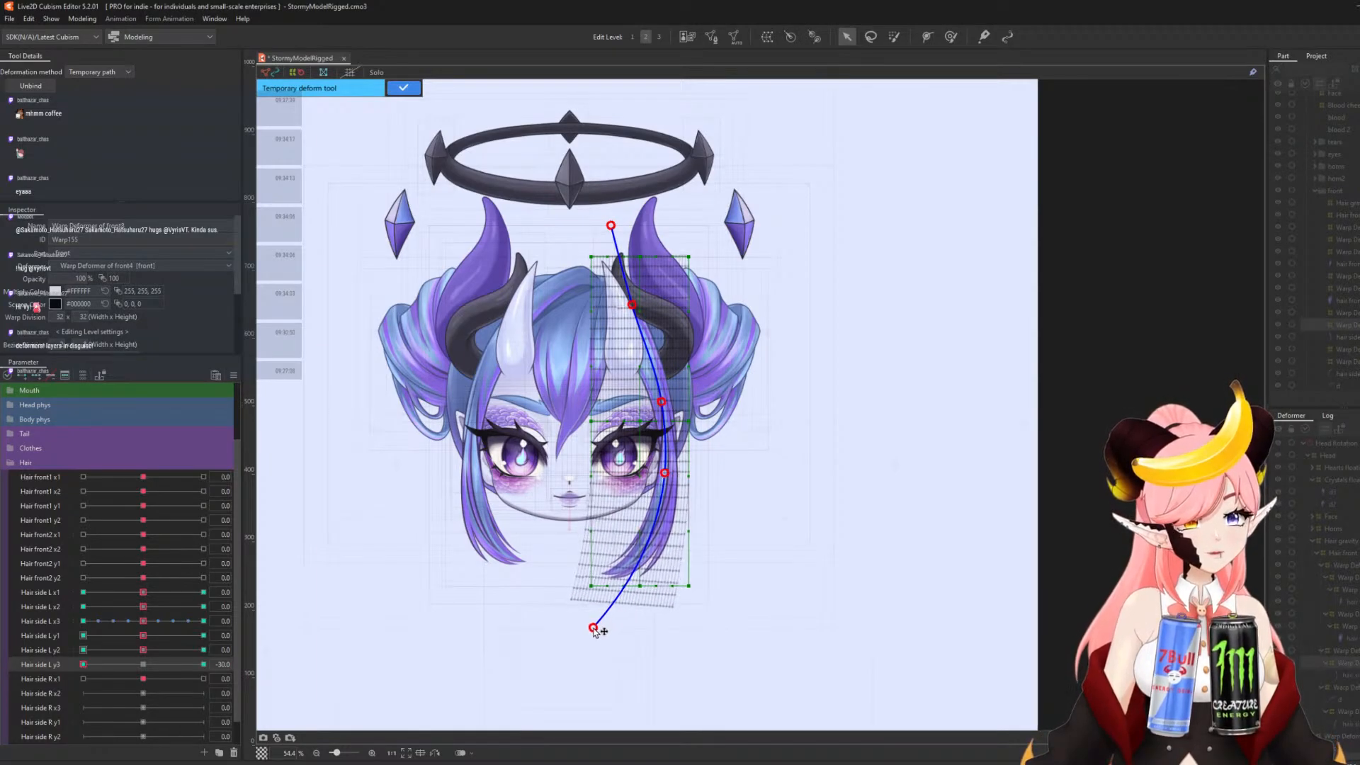
{"action": "left_click", "coordinate": [403, 87]}
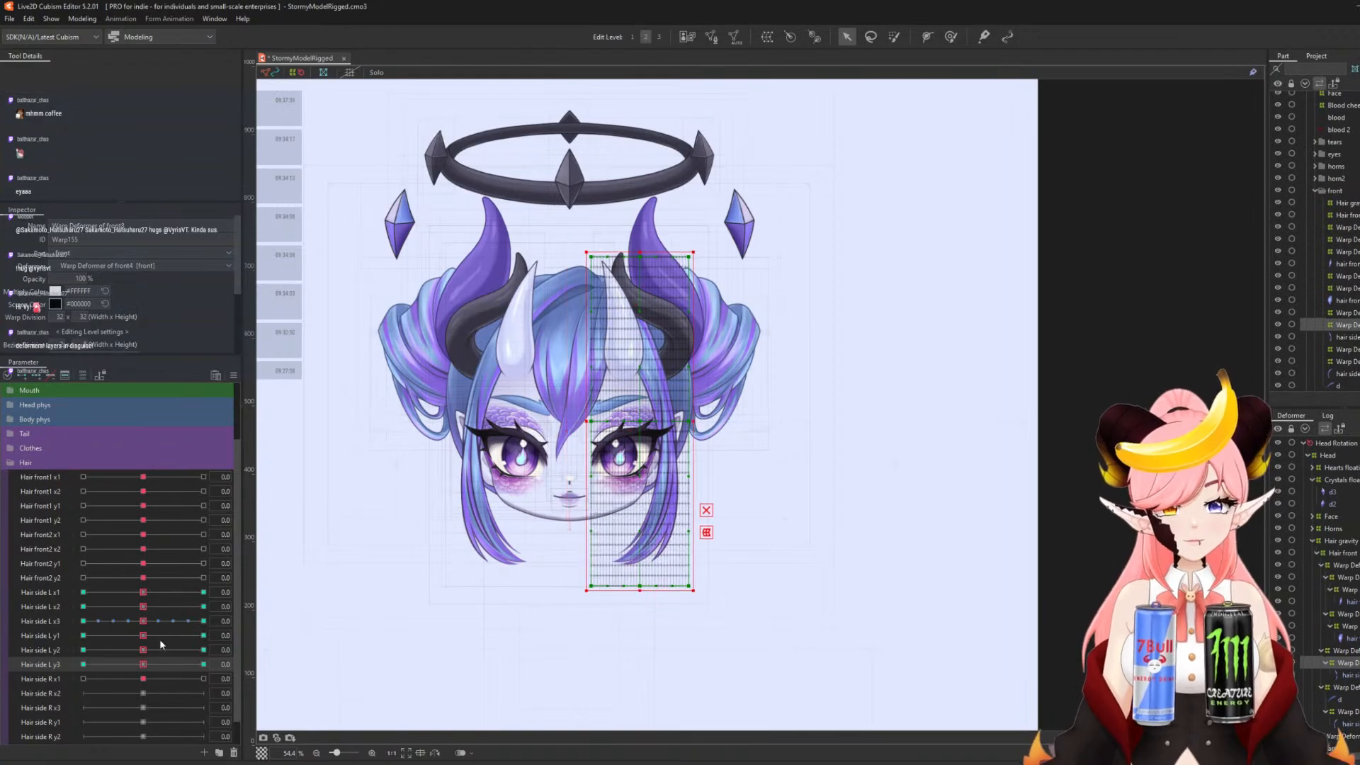
{"action": "left_click", "coordinate": [144, 664]}
- Brush-select the upper section of the left side strand's warp deformer and paste its neutral shape at Hair side L x1 values 30 and -30
{"action": "left_click", "coordinate": [894, 36]}
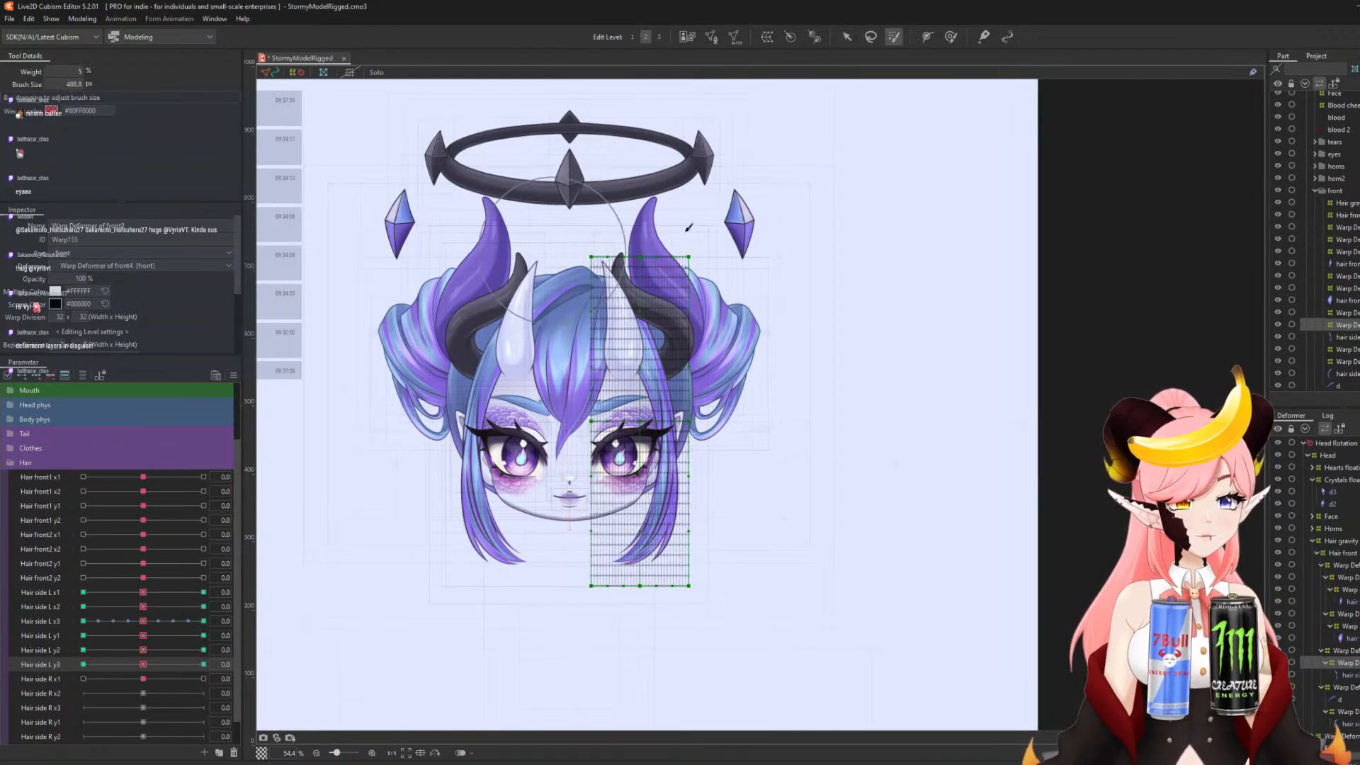
{"action": "mouse_move", "coordinate": [647, 223]}
{"action": "left_mouse_down"}
{"action": "mouse_move", "coordinate": [600, 273]}
{"action": "mouse_move", "coordinate": [700, 231]}
{"action": "mouse_move", "coordinate": [471, 347]}
{"action": "mouse_move", "coordinate": [756, 247]}
{"action": "mouse_move", "coordinate": [413, 365]}
{"action": "mouse_move", "coordinate": [802, 242]}
{"action": "mouse_move", "coordinate": [388, 376]}
{"action": "mouse_move", "coordinate": [818, 272]}
{"action": "mouse_move", "coordinate": [414, 379]}
{"action": "mouse_move", "coordinate": [595, 321]}
{"action": "mouse_move", "coordinate": [764, 288]}
{"action": "mouse_move", "coordinate": [398, 394]}
{"action": "mouse_move", "coordinate": [989, 261]}
{"action": "left_mouse_up"}
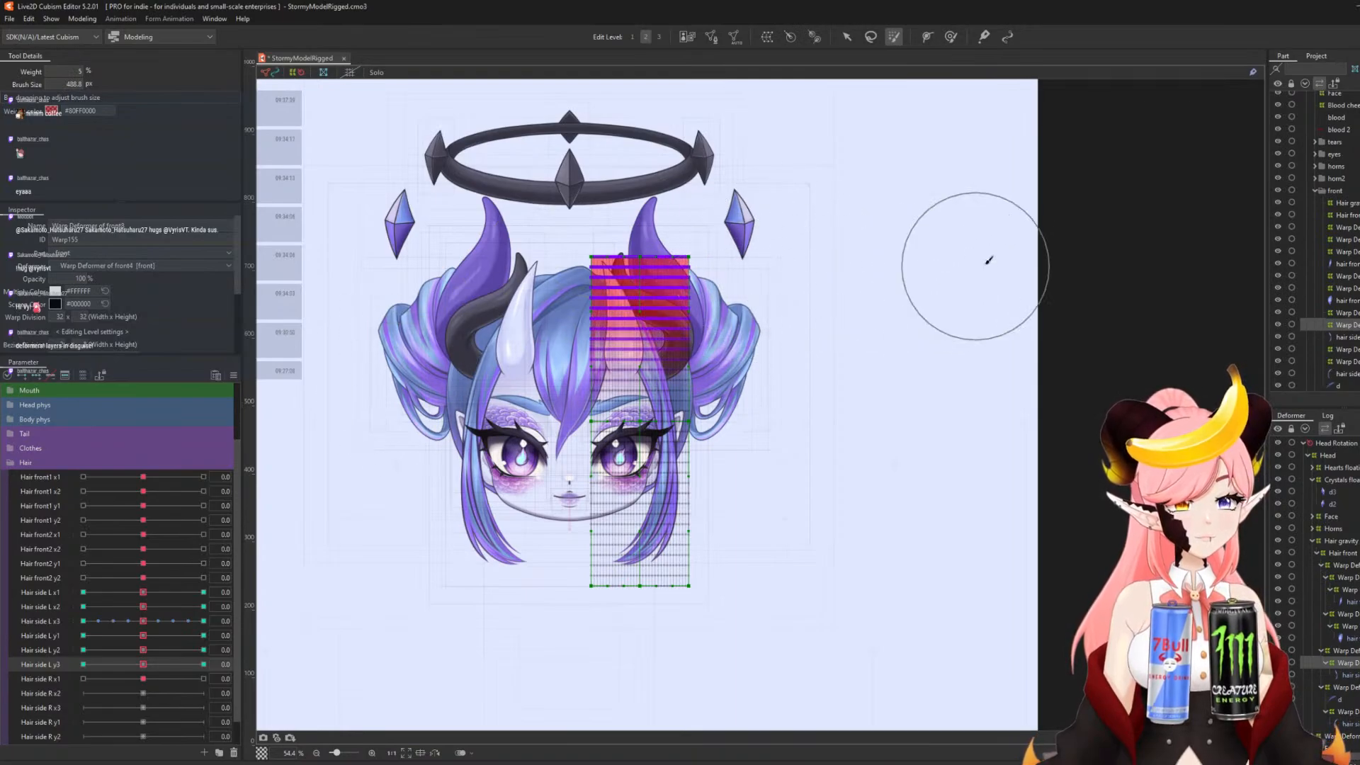
{"action": "left_click", "coordinate": [201, 592]}
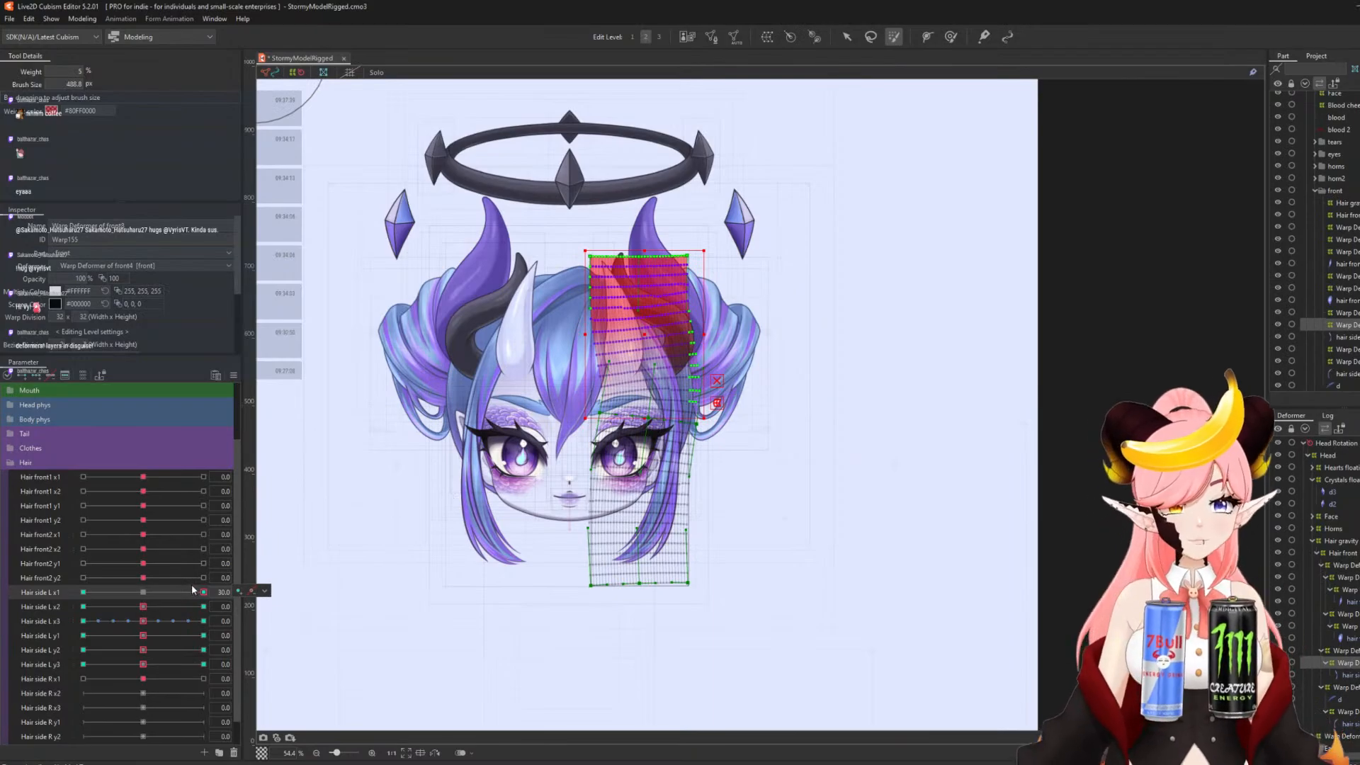
{"action": "left_click", "coordinate": [103, 590]}
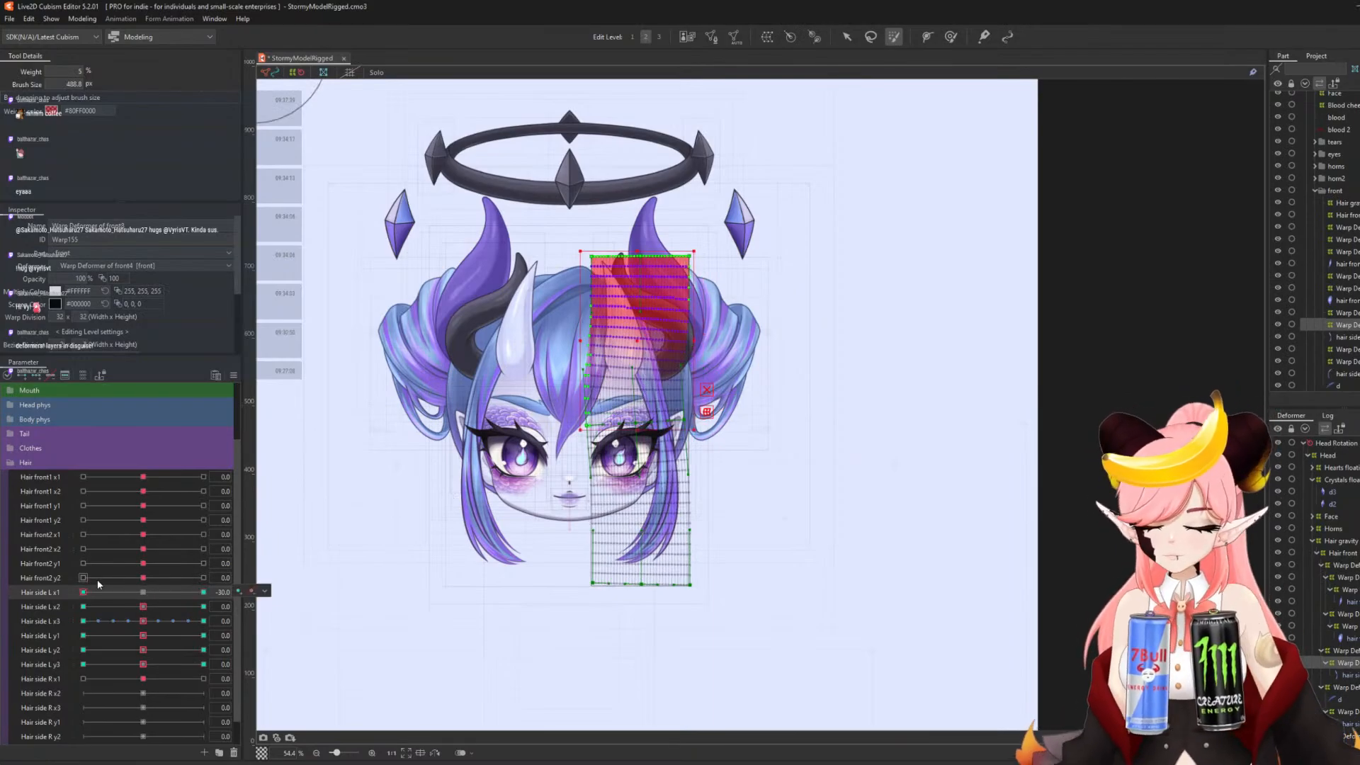
{"action": "left_click", "coordinate": [143, 591]}
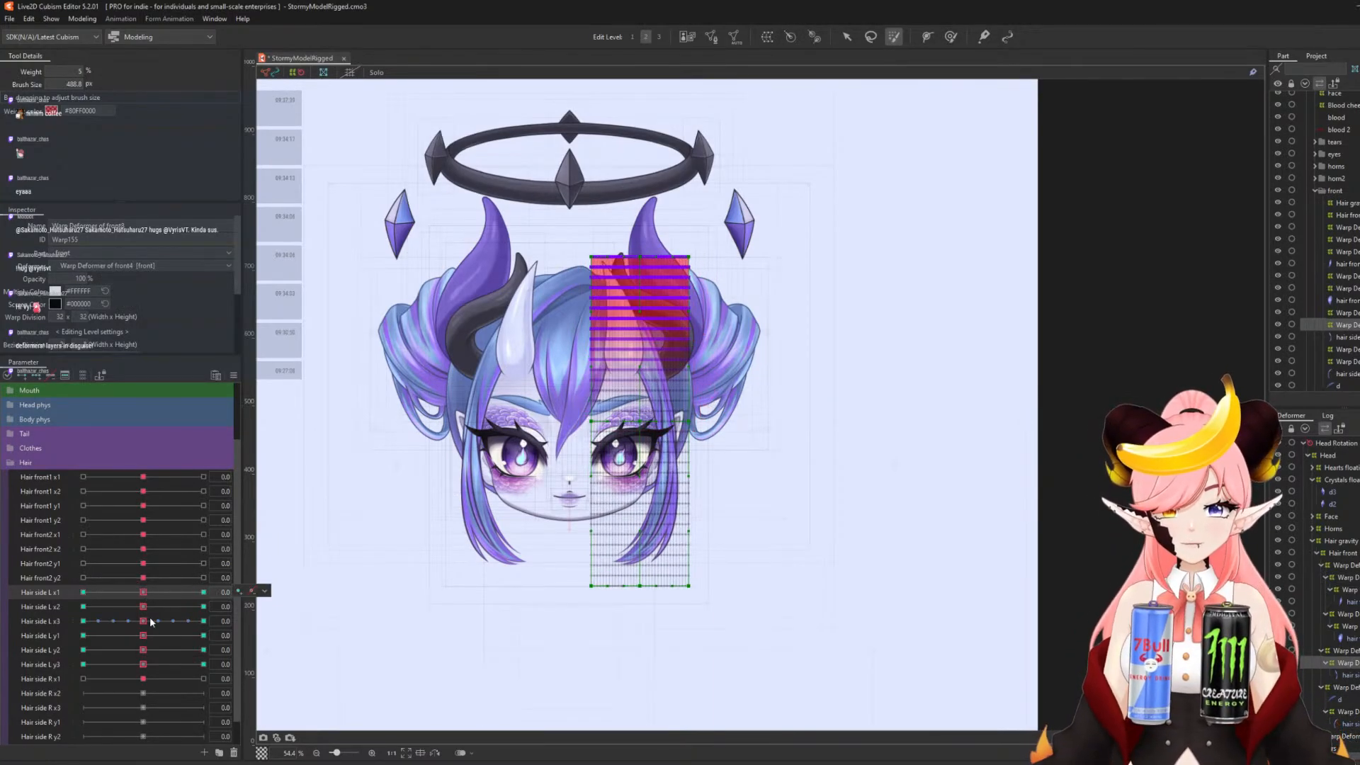
- Restore the brushed root section to its neutral shape at Hair side L y1 values 30 and -30, and return the parameter to 0
{"action": "left_click", "coordinate": [203, 635]}
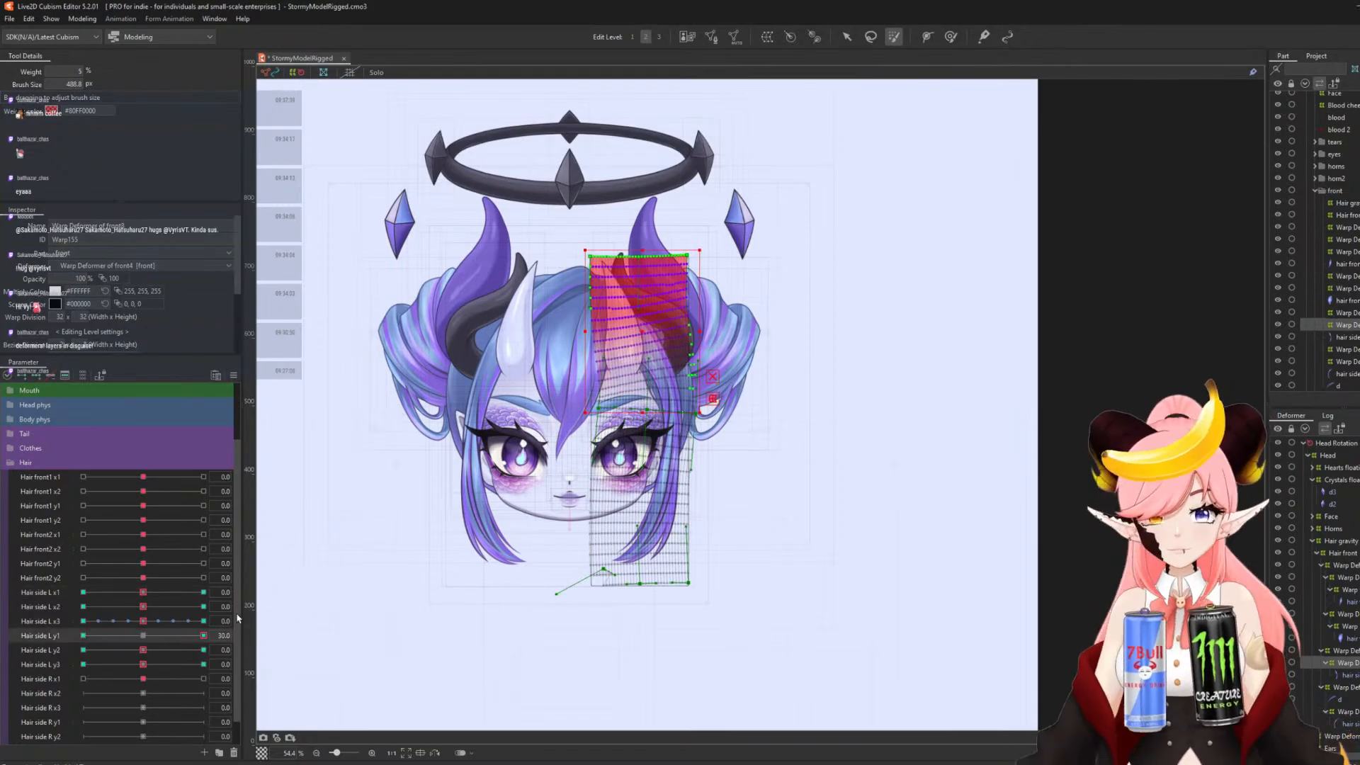
{"action": "left_click", "coordinate": [83, 635]}
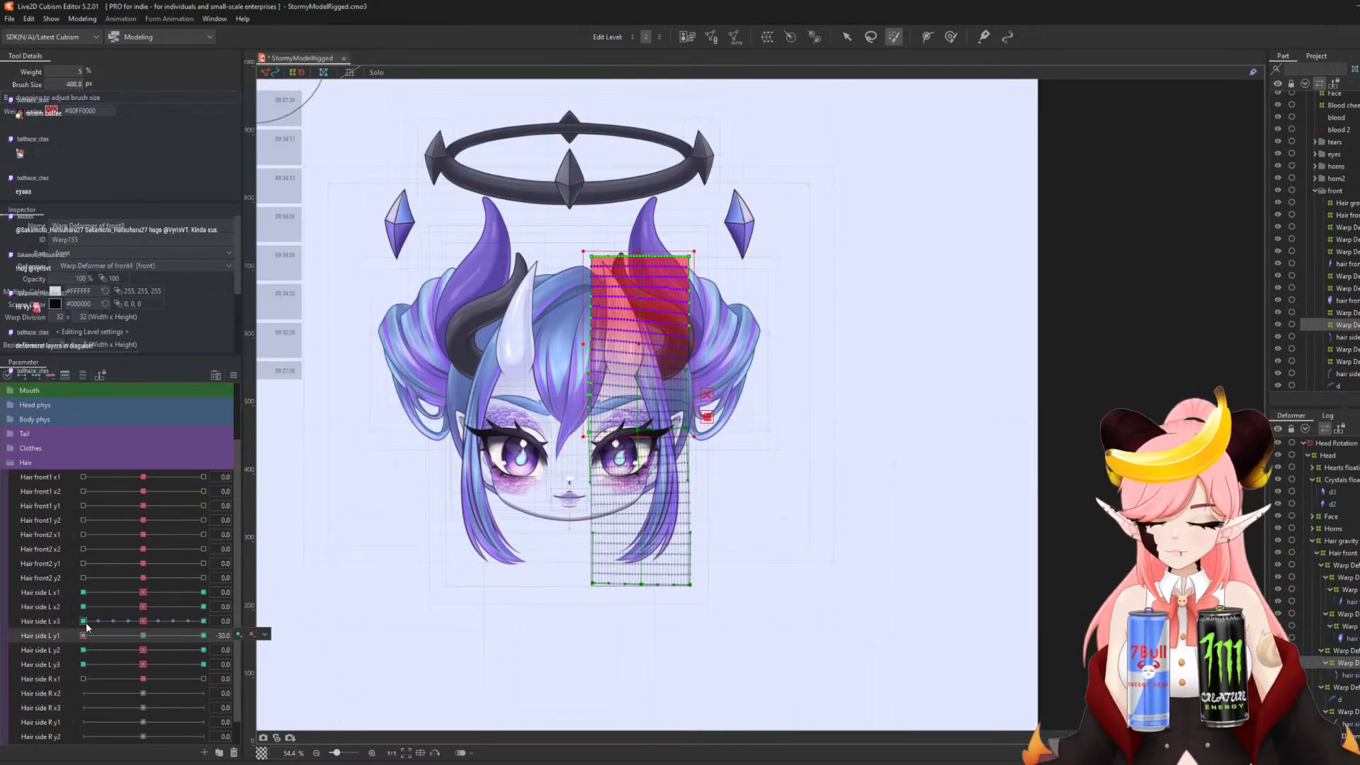
{"action": "left_click", "coordinate": [151, 635]}
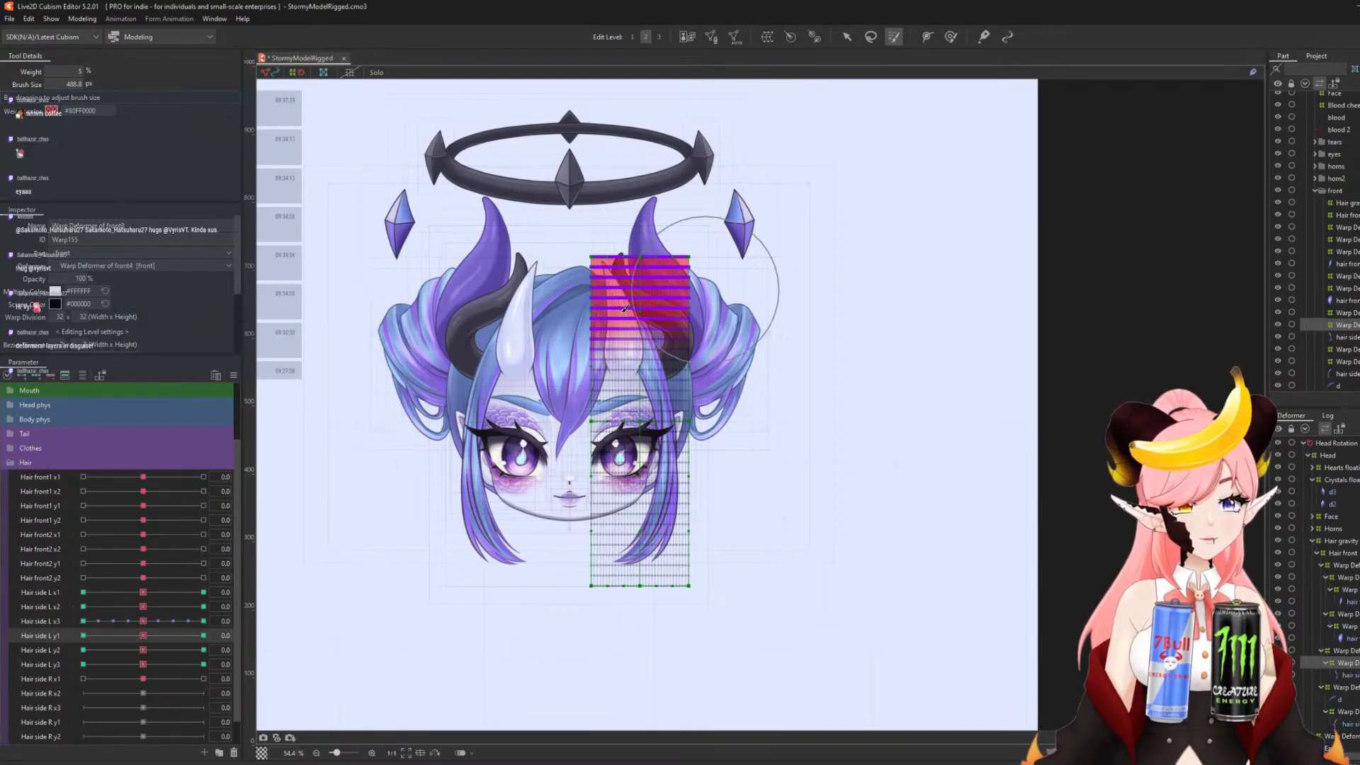
- Extend the brush selection down to eye level and restore that section's neutral shape at Hair side L x2 values 30 and -30
{"action": "mouse_move", "coordinate": [624, 309]}
{"action": "left_mouse_down"}
{"action": "mouse_move", "coordinate": [535, 341]}
{"action": "mouse_move", "coordinate": [677, 331]}
{"action": "mouse_move", "coordinate": [711, 342]}
{"action": "left_mouse_up"}
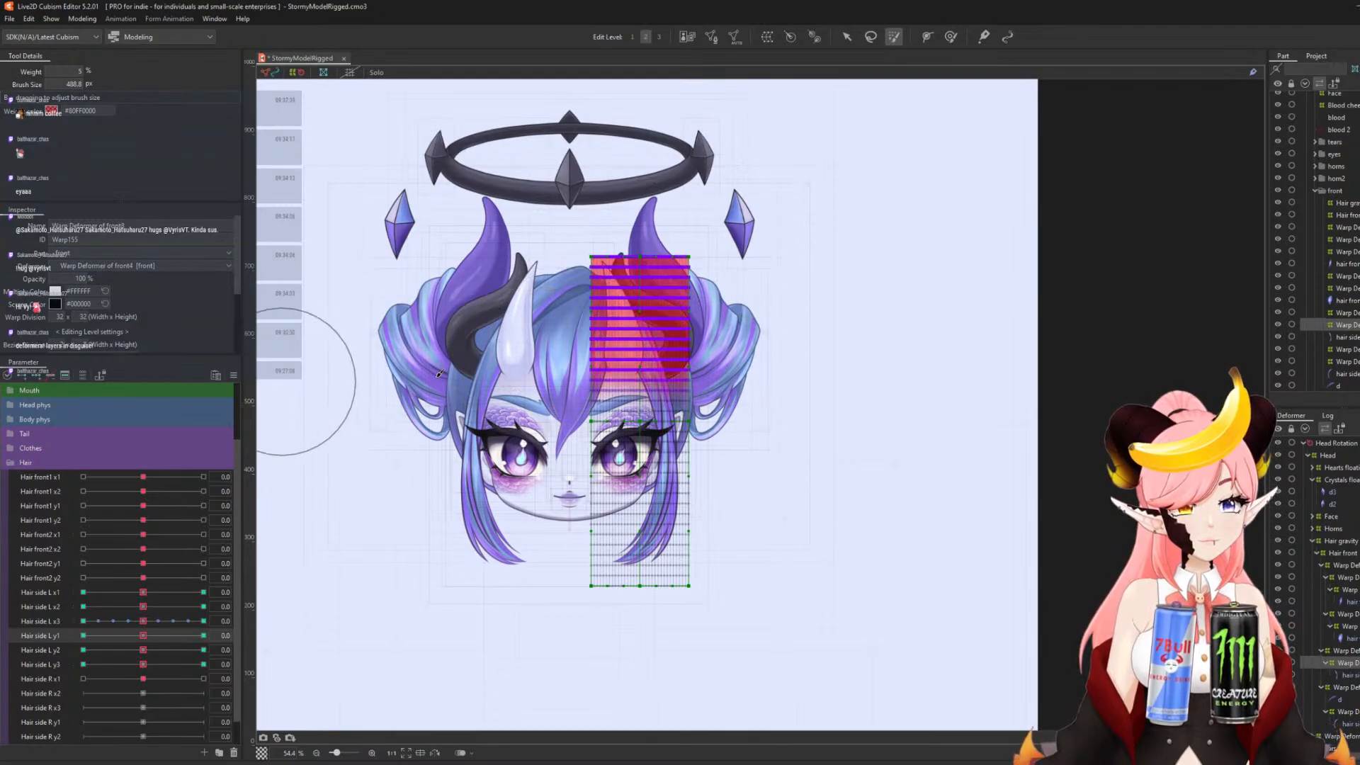
{"action": "mouse_move", "coordinate": [439, 373]}
{"action": "left_mouse_down"}
{"action": "mouse_move", "coordinate": [723, 379]}
{"action": "mouse_move", "coordinate": [423, 410]}
{"action": "mouse_move", "coordinate": [794, 399]}
{"action": "mouse_move", "coordinate": [411, 418]}
{"action": "mouse_move", "coordinate": [798, 419]}
{"action": "mouse_move", "coordinate": [1165, 385]}
{"action": "left_mouse_up"}
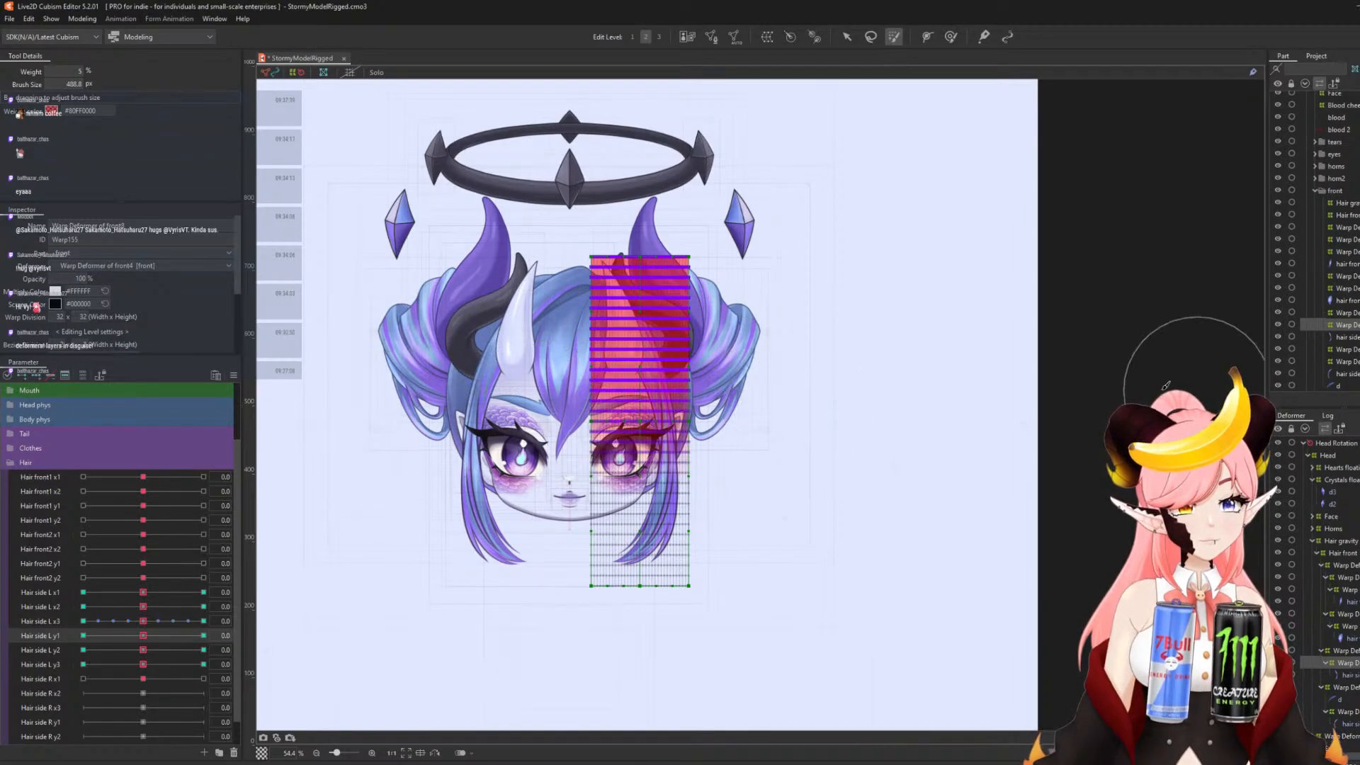
{"action": "mouse_move", "coordinate": [648, 311]}
{"action": "left_mouse_down"}
{"action": "mouse_move", "coordinate": [566, 298]}
{"action": "mouse_move", "coordinate": [594, 260]}
{"action": "mouse_move", "coordinate": [662, 241]}
{"action": "mouse_move", "coordinate": [574, 278]}
{"action": "mouse_move", "coordinate": [628, 275]}
{"action": "mouse_move", "coordinate": [630, 287]}
{"action": "mouse_move", "coordinate": [559, 319]}
{"action": "mouse_move", "coordinate": [638, 368]}
{"action": "mouse_move", "coordinate": [528, 347]}
{"action": "mouse_move", "coordinate": [637, 333]}
{"action": "mouse_move", "coordinate": [484, 389]}
{"action": "mouse_move", "coordinate": [556, 416]}
{"action": "mouse_move", "coordinate": [937, 384]}
{"action": "mouse_move", "coordinate": [703, 413]}
{"action": "left_mouse_up"}
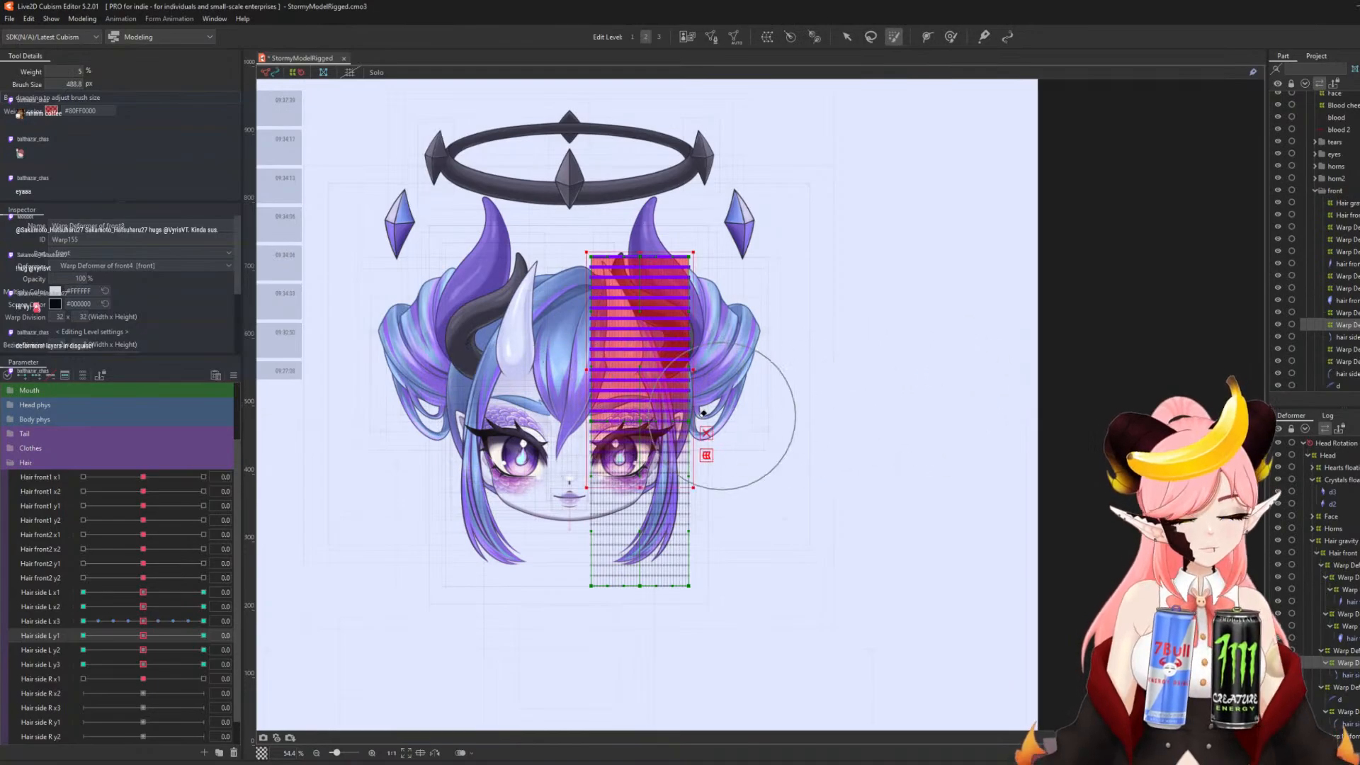
{"action": "left_click", "coordinate": [204, 606]}
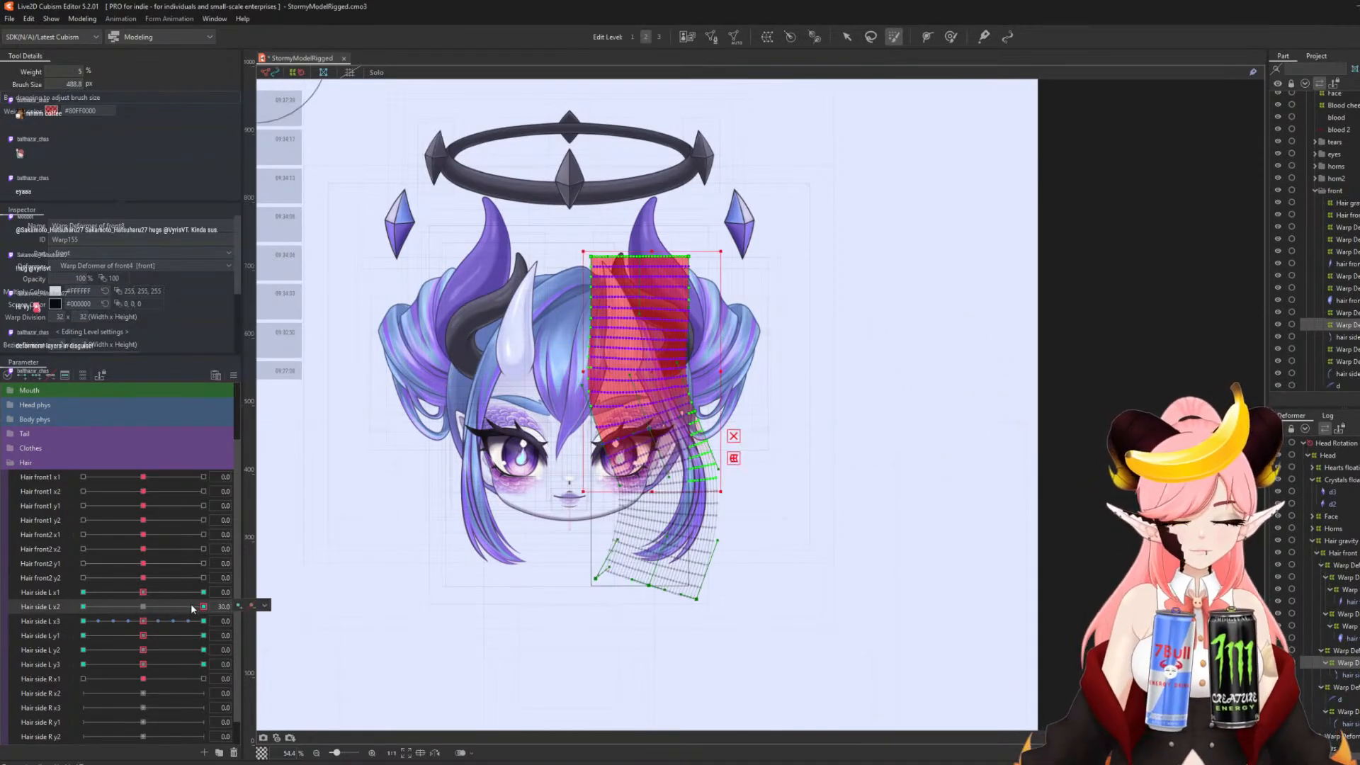
{"action": "left_click", "coordinate": [83, 606]}
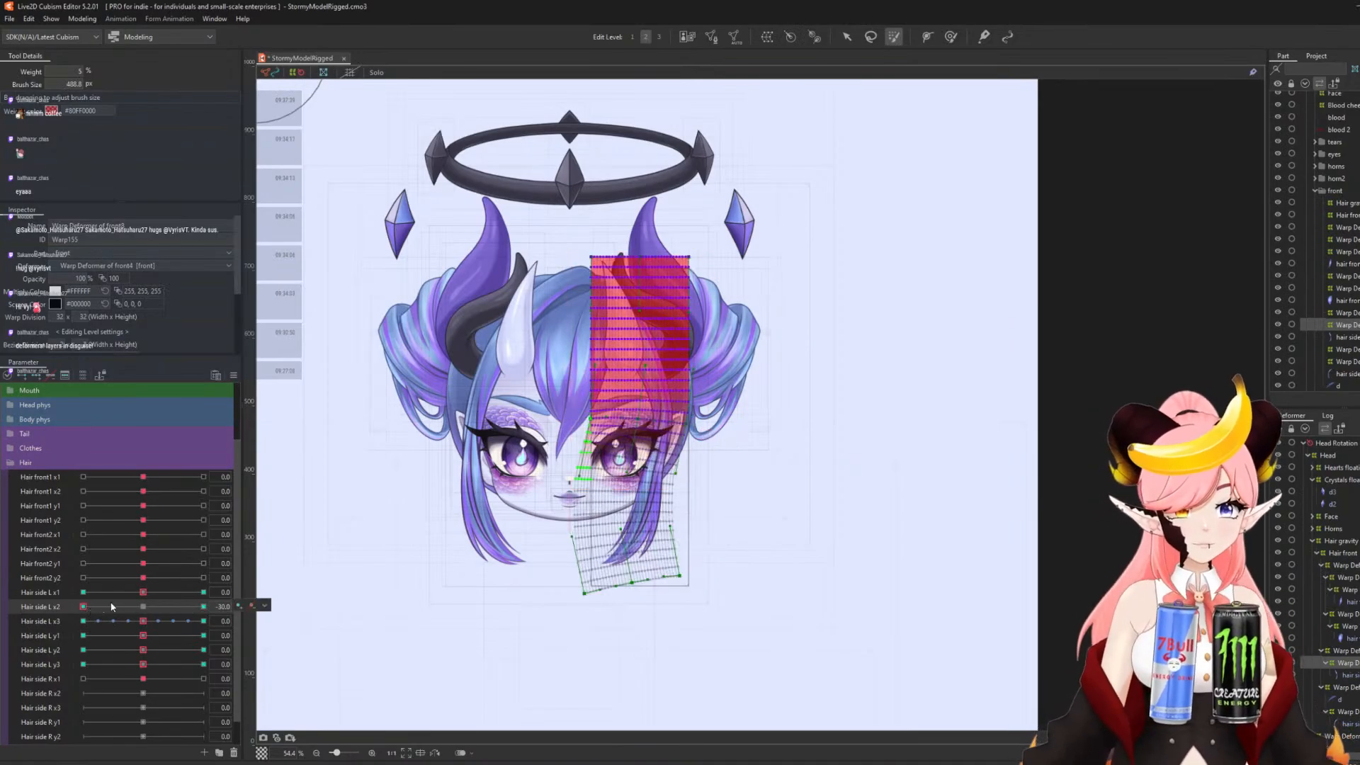
{"action": "left_click", "coordinate": [143, 606]}
- Try pasting the neutral shape onto the brushed section at Hair side L y2 values 30 and -30, and undo the pastes
{"action": "left_click", "coordinate": [203, 649]}
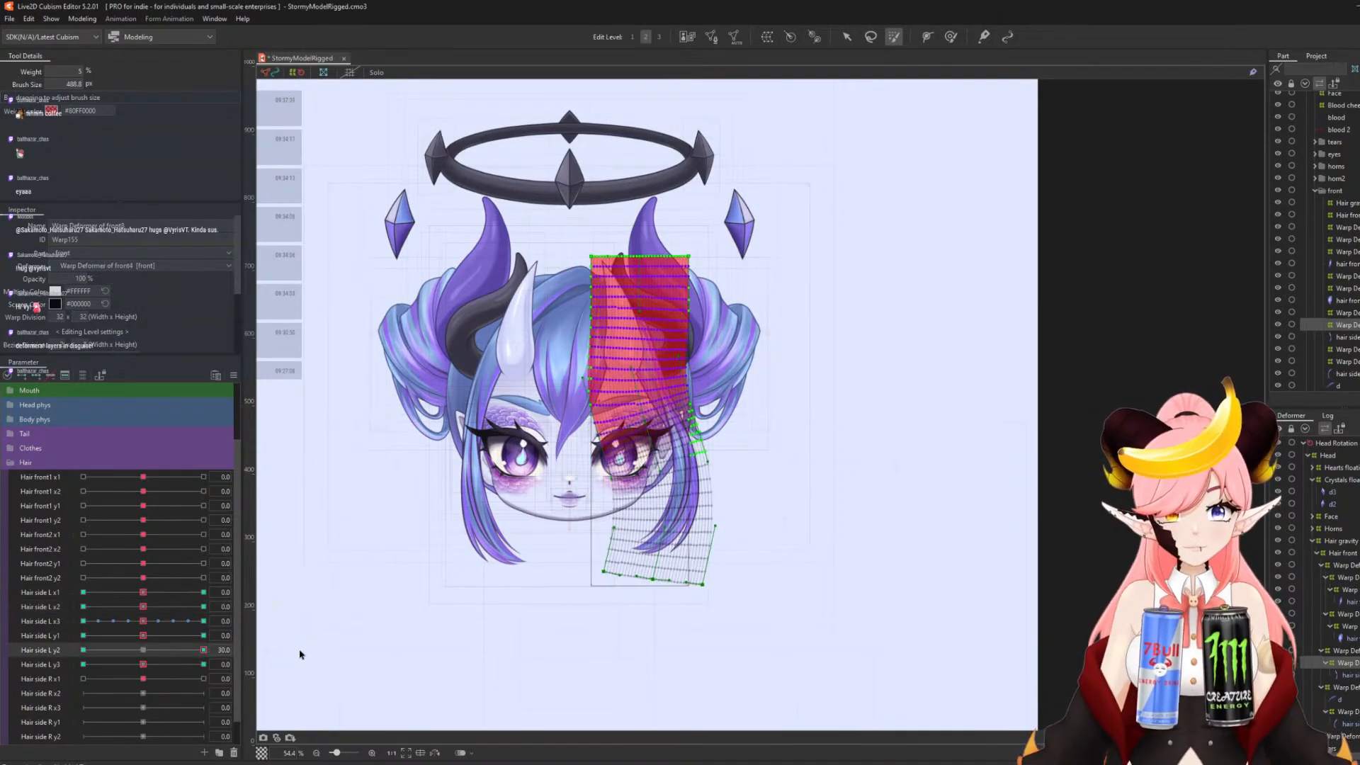
{"action": "key", "text": "ctrl+v"}
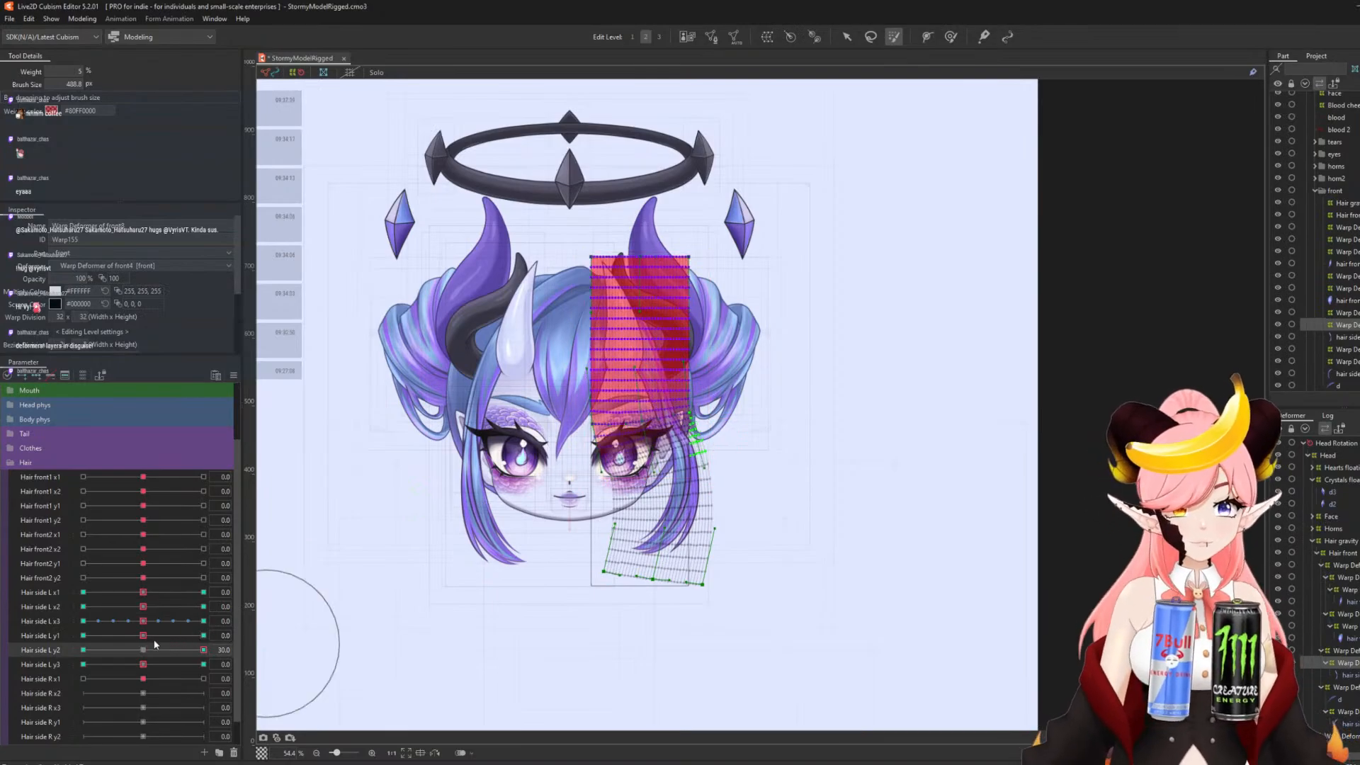
{"action": "left_click", "coordinate": [90, 649]}
{"action": "key", "text": "ctrl+v"}
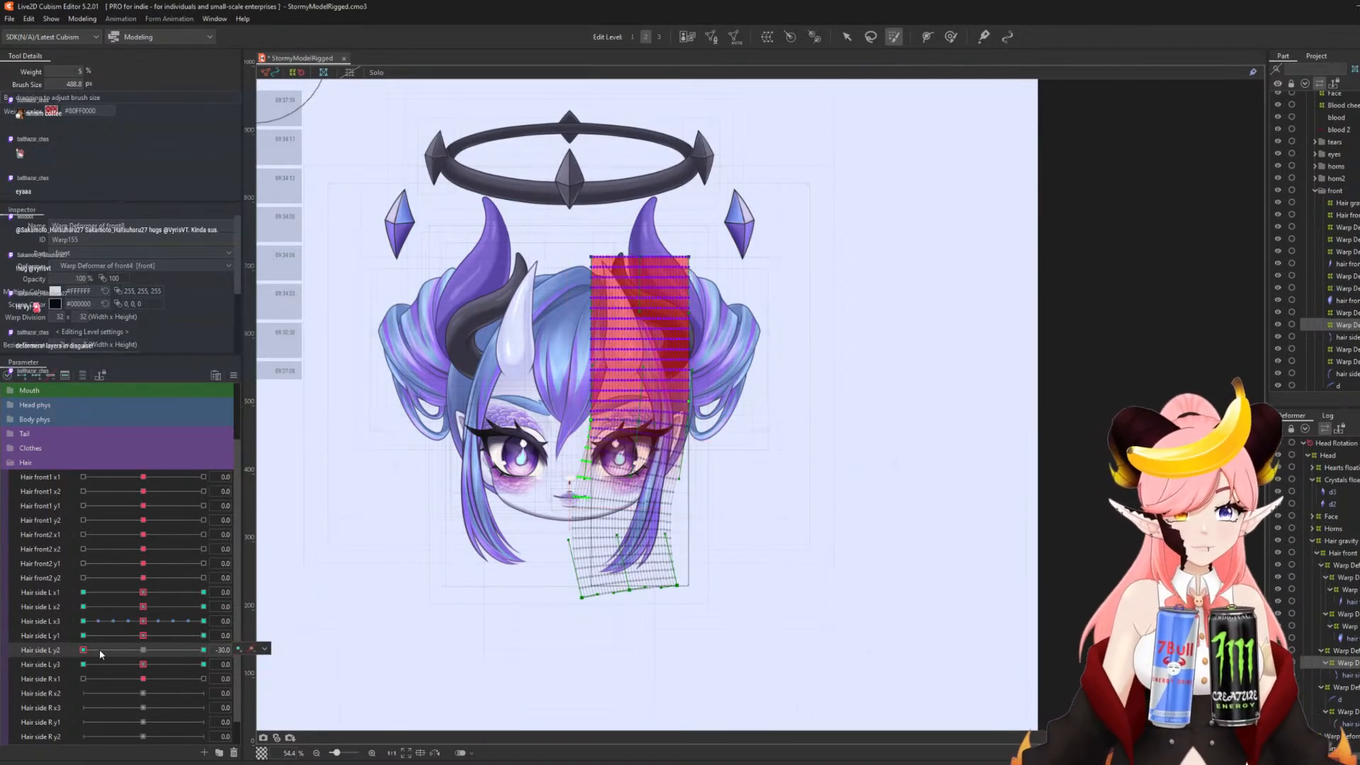
{"action": "left_click_drag", "start_coordinate": [90, 649], "coordinate": [269, 627]}
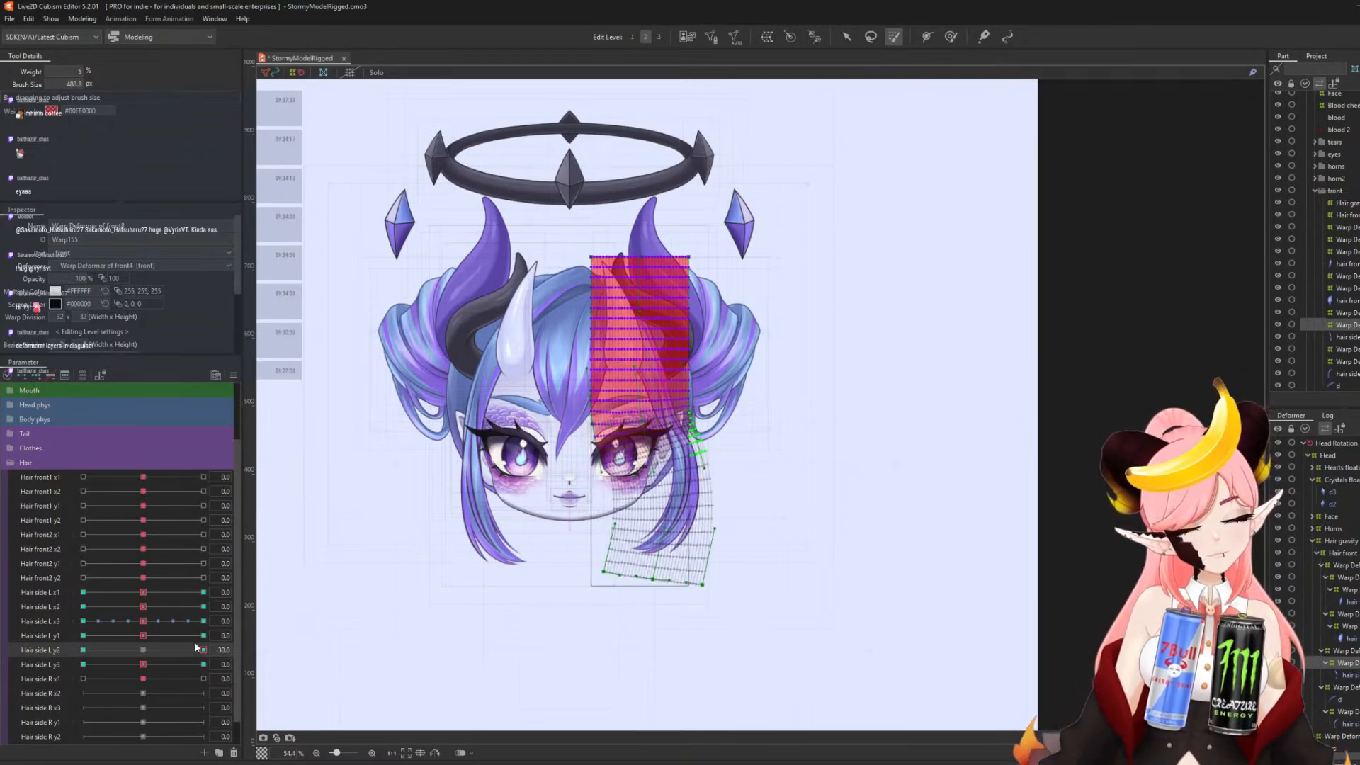
{"action": "key", "text": "ctrl+z"}
{"action": "key", "text": "ctrl+z"}
{"action": "key", "text": "ctrl+z"}
{"action": "key", "text": "ctrl+z"}
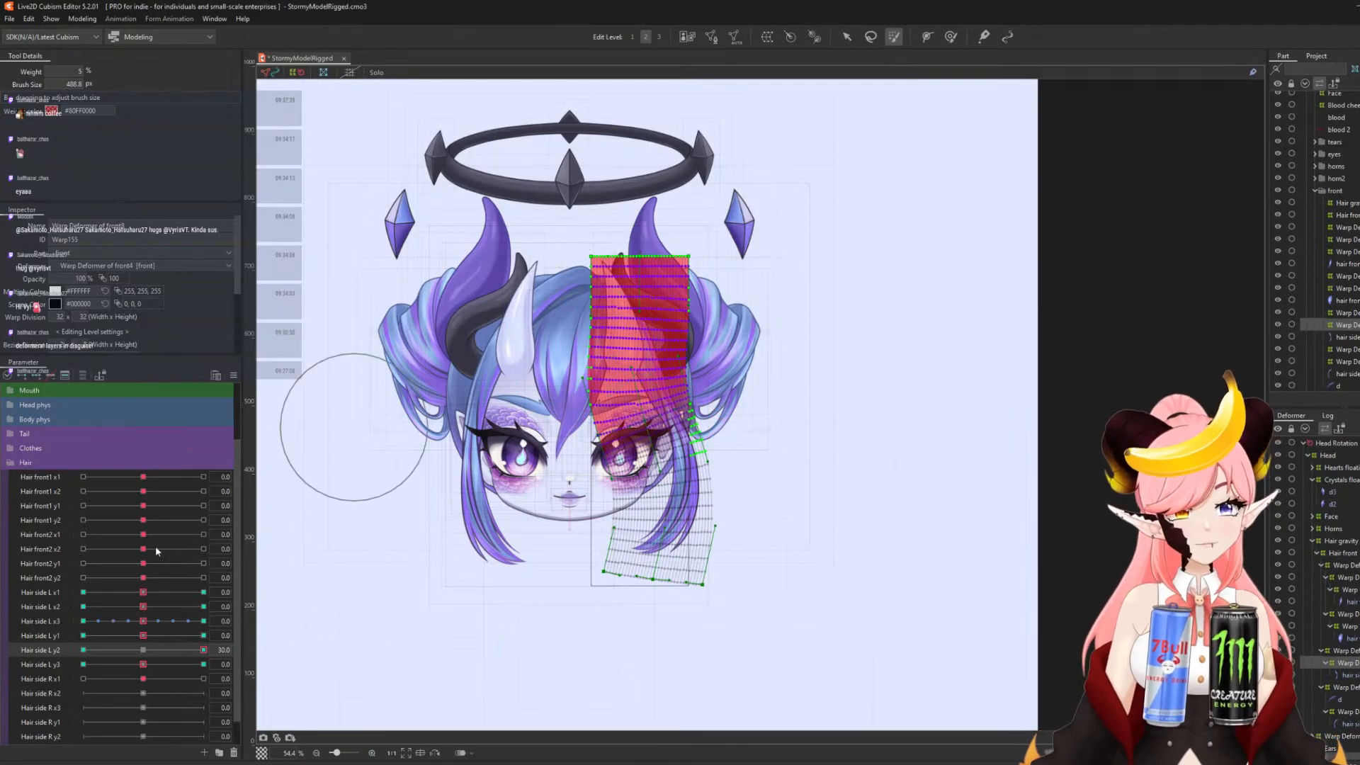
- Repaint the brush selection from the strand's root to eye level and restore its neutral shape at Hair side L y2 values 30 and -30
{"action": "left_click", "coordinate": [150, 650]}
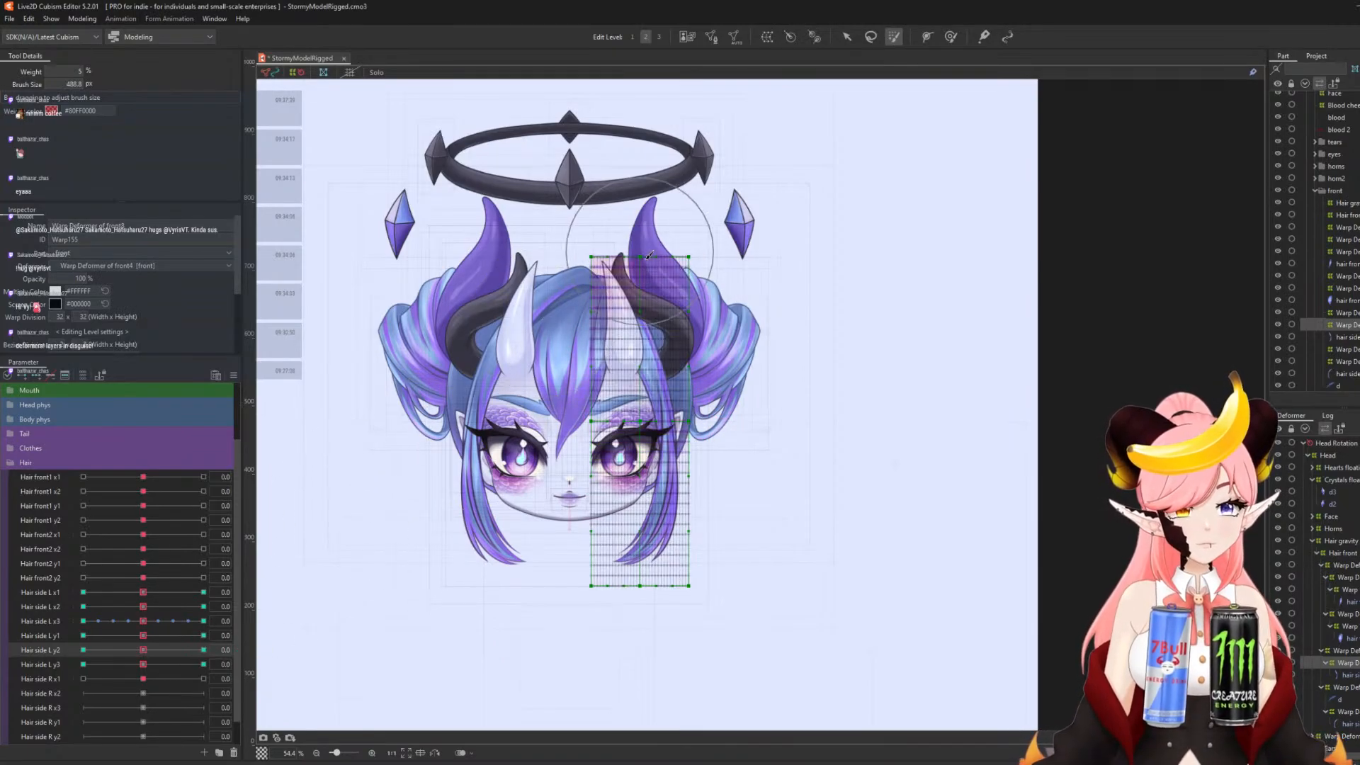
{"action": "mouse_move", "coordinate": [628, 252]}
{"action": "left_mouse_down"}
{"action": "mouse_move", "coordinate": [557, 269]}
{"action": "mouse_move", "coordinate": [705, 262]}
{"action": "mouse_move", "coordinate": [669, 287]}
{"action": "mouse_move", "coordinate": [667, 311]}
{"action": "mouse_move", "coordinate": [651, 310]}
{"action": "mouse_move", "coordinate": [689, 297]}
{"action": "mouse_move", "coordinate": [618, 398]}
{"action": "left_mouse_up"}
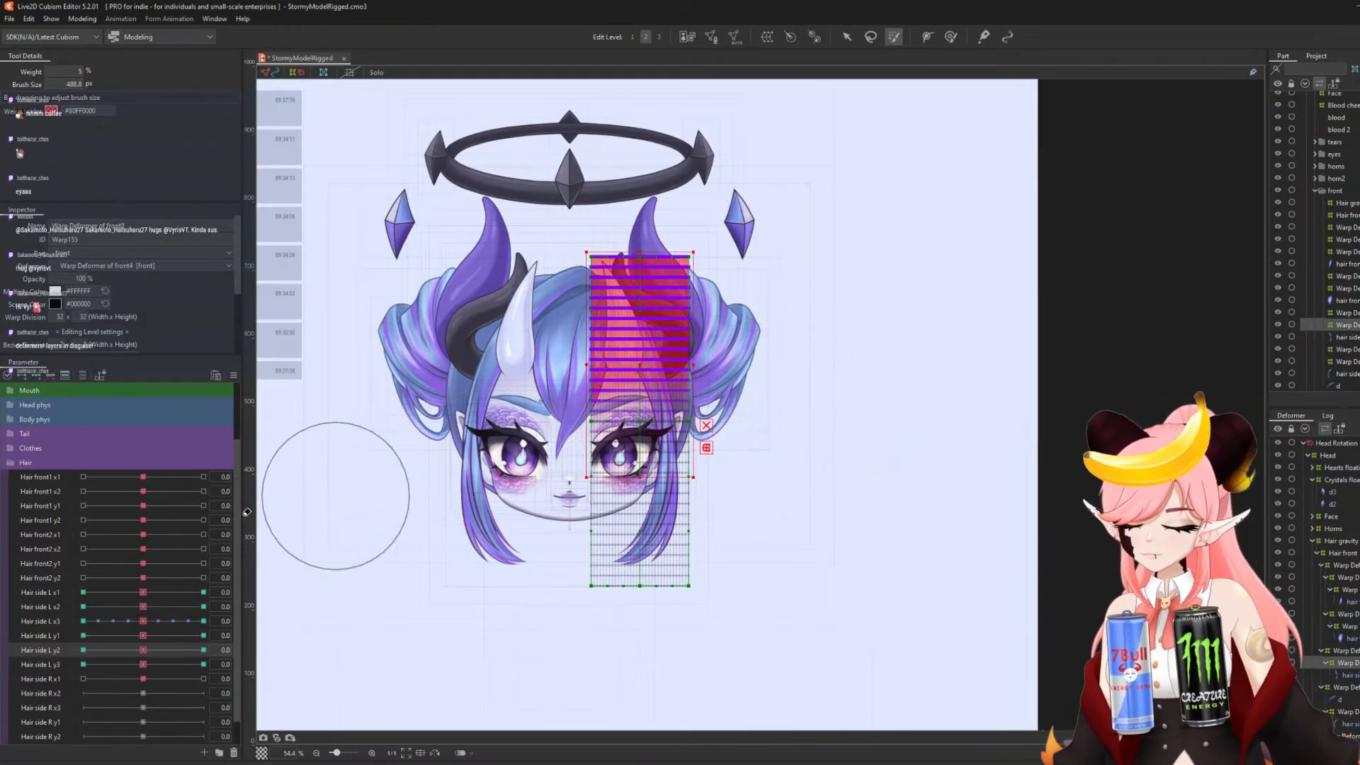
{"action": "left_click", "coordinate": [203, 650]}
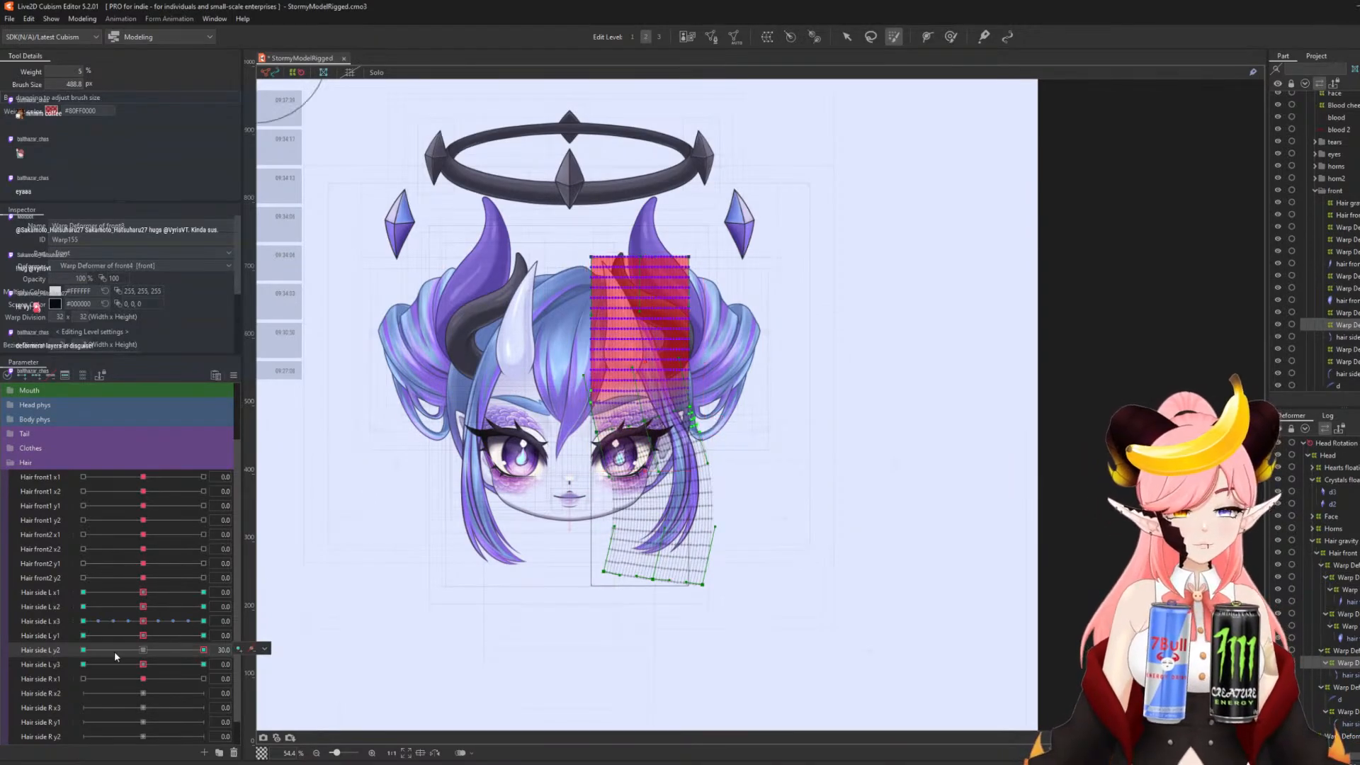
{"action": "left_click", "coordinate": [85, 650]}
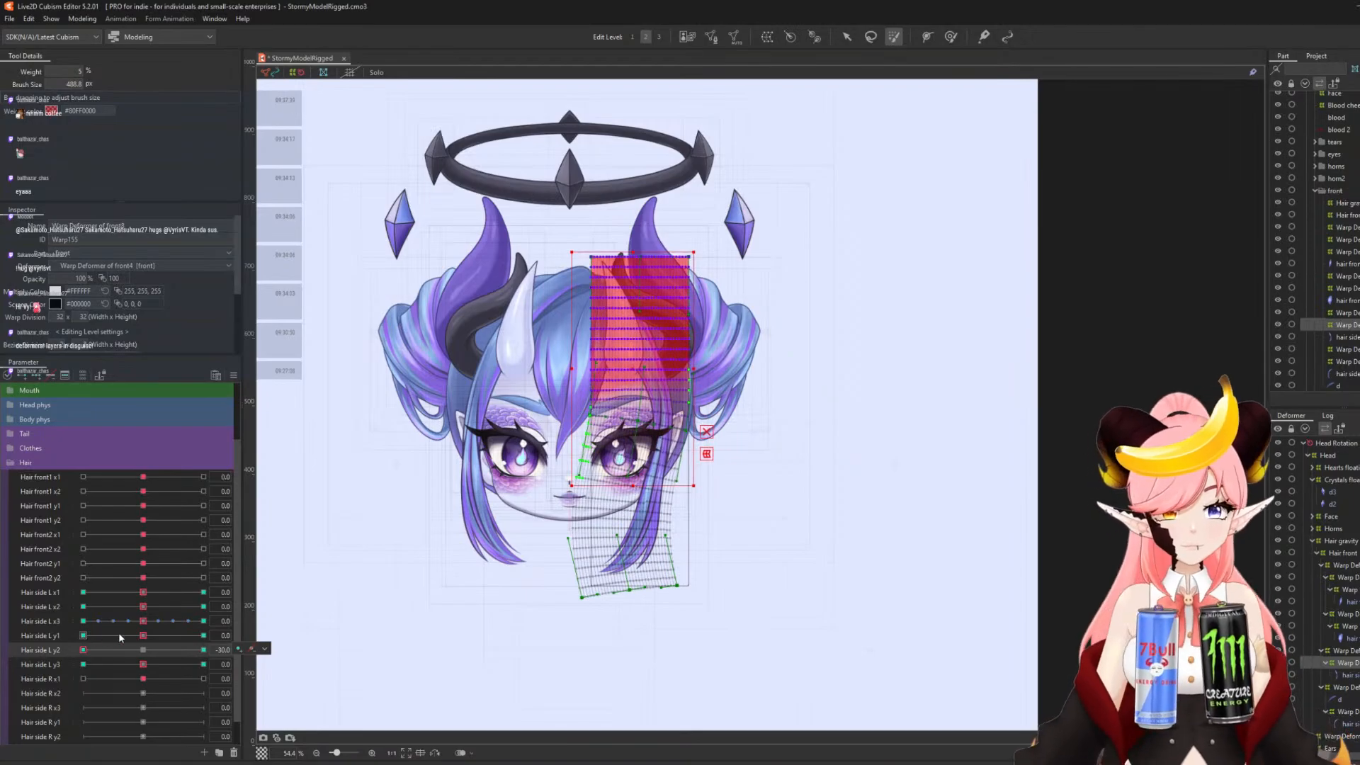
{"action": "left_click", "coordinate": [143, 649]}
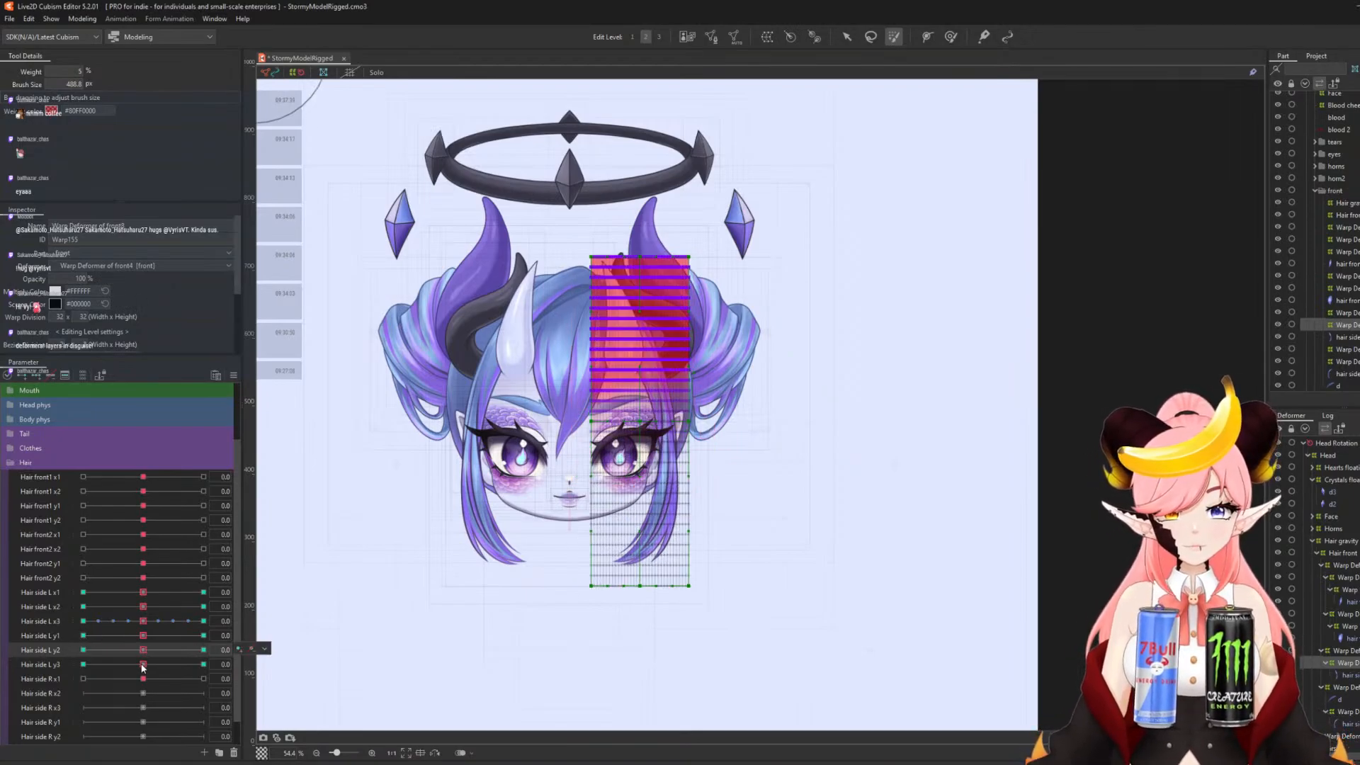
- Extend the brush selection below the eye and restore that section's neutral shape at Hair side L x3 values 30 and -30
{"action": "left_click", "coordinate": [146, 618]}
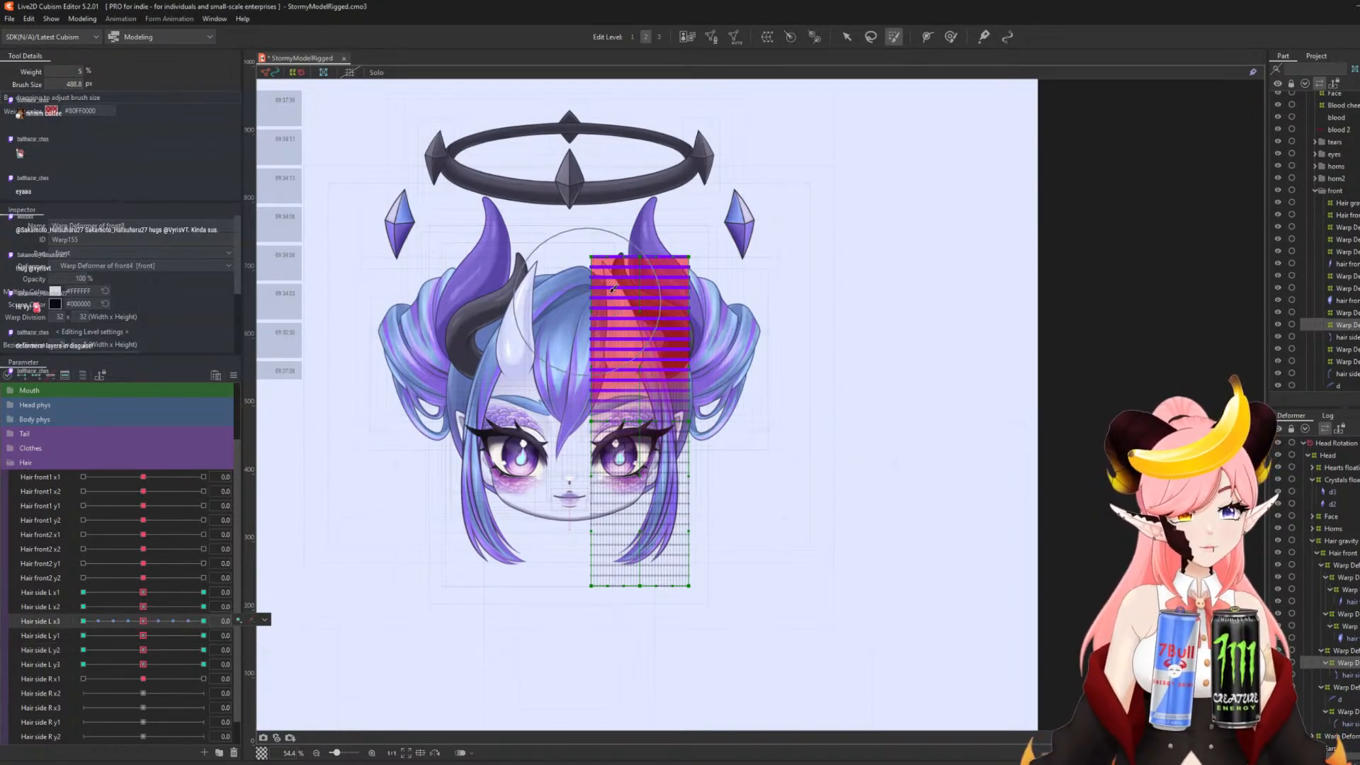
{"action": "mouse_move", "coordinate": [589, 263]}
{"action": "left_mouse_down"}
{"action": "mouse_move", "coordinate": [637, 297]}
{"action": "mouse_move", "coordinate": [623, 340]}
{"action": "mouse_move", "coordinate": [637, 354]}
{"action": "mouse_move", "coordinate": [647, 309]}
{"action": "mouse_move", "coordinate": [634, 382]}
{"action": "mouse_move", "coordinate": [652, 397]}
{"action": "left_mouse_up"}
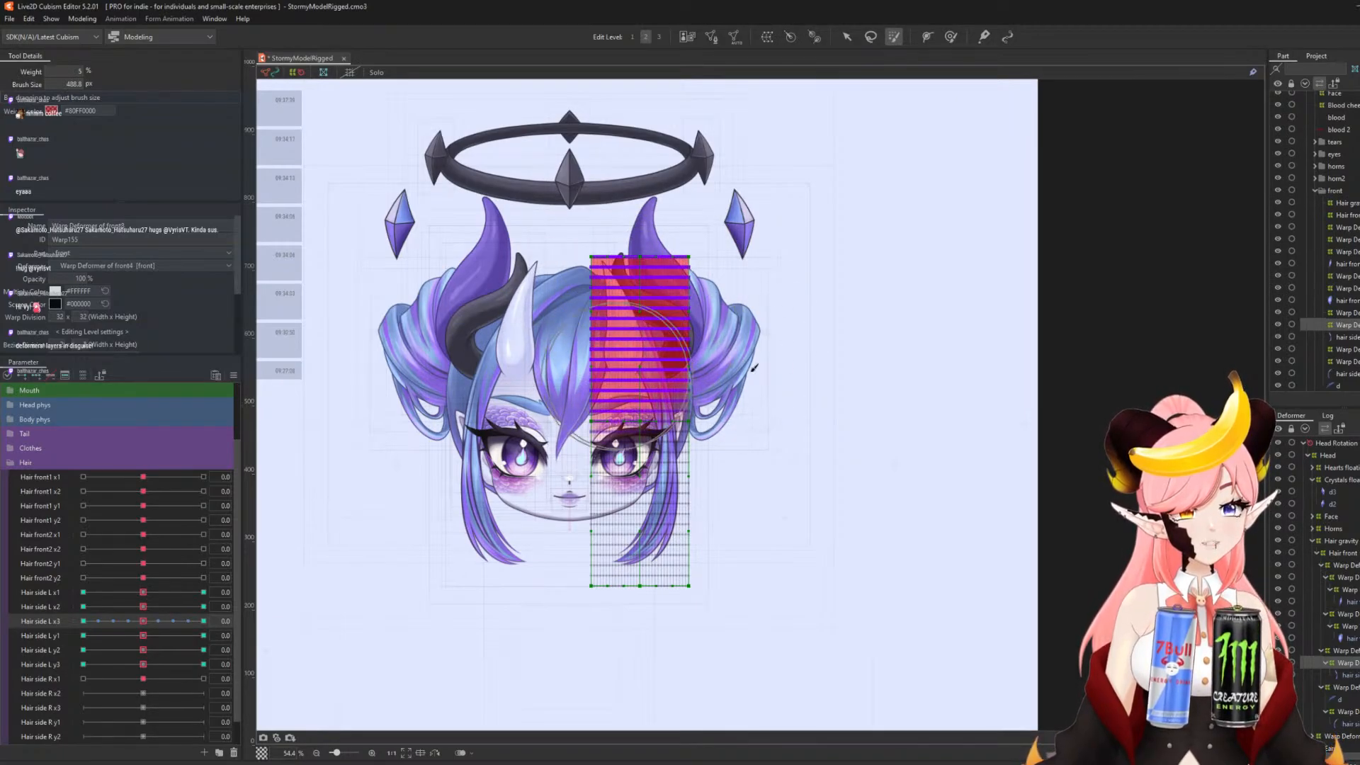
{"action": "mouse_move", "coordinate": [779, 403]}
{"action": "left_mouse_down"}
{"action": "mouse_move", "coordinate": [832, 454]}
{"action": "mouse_move", "coordinate": [354, 453]}
{"action": "mouse_move", "coordinate": [857, 447]}
{"action": "left_mouse_up"}
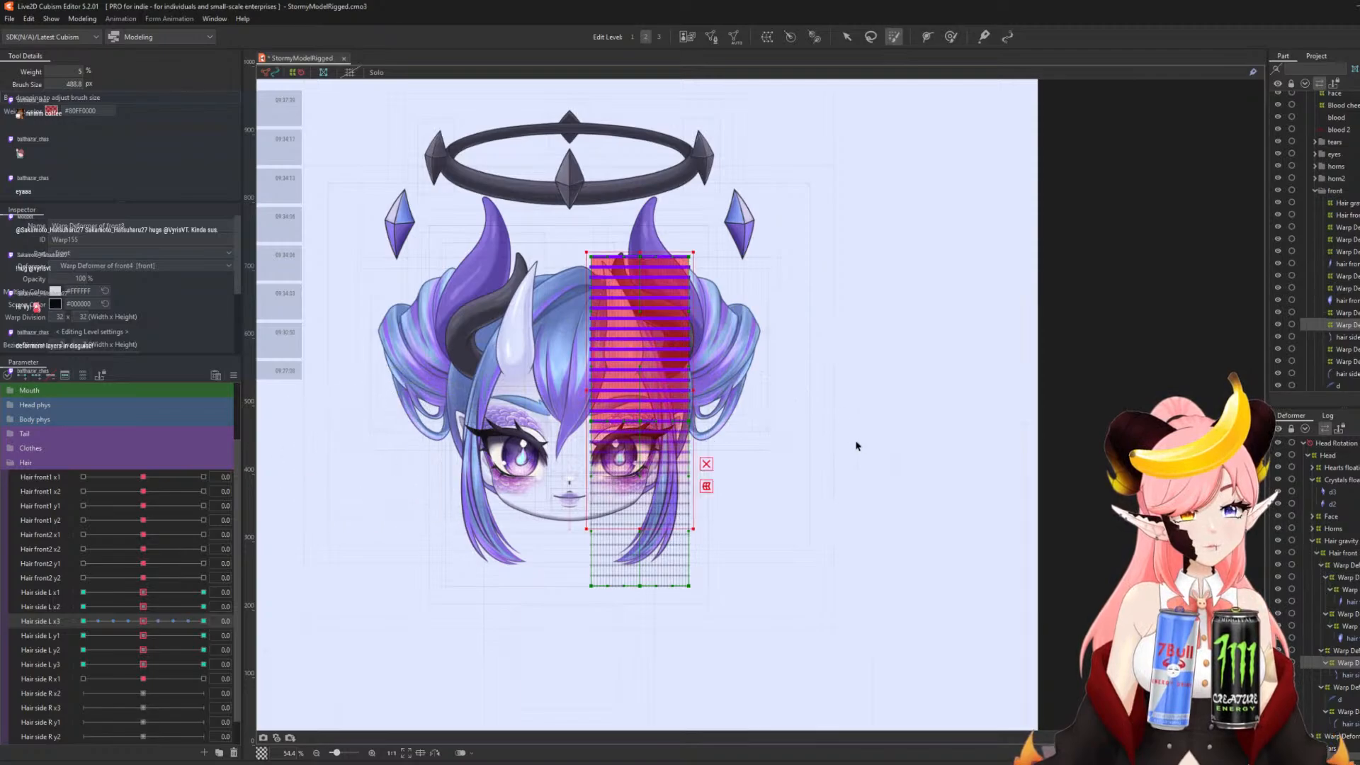
{"action": "left_click", "coordinate": [204, 621]}
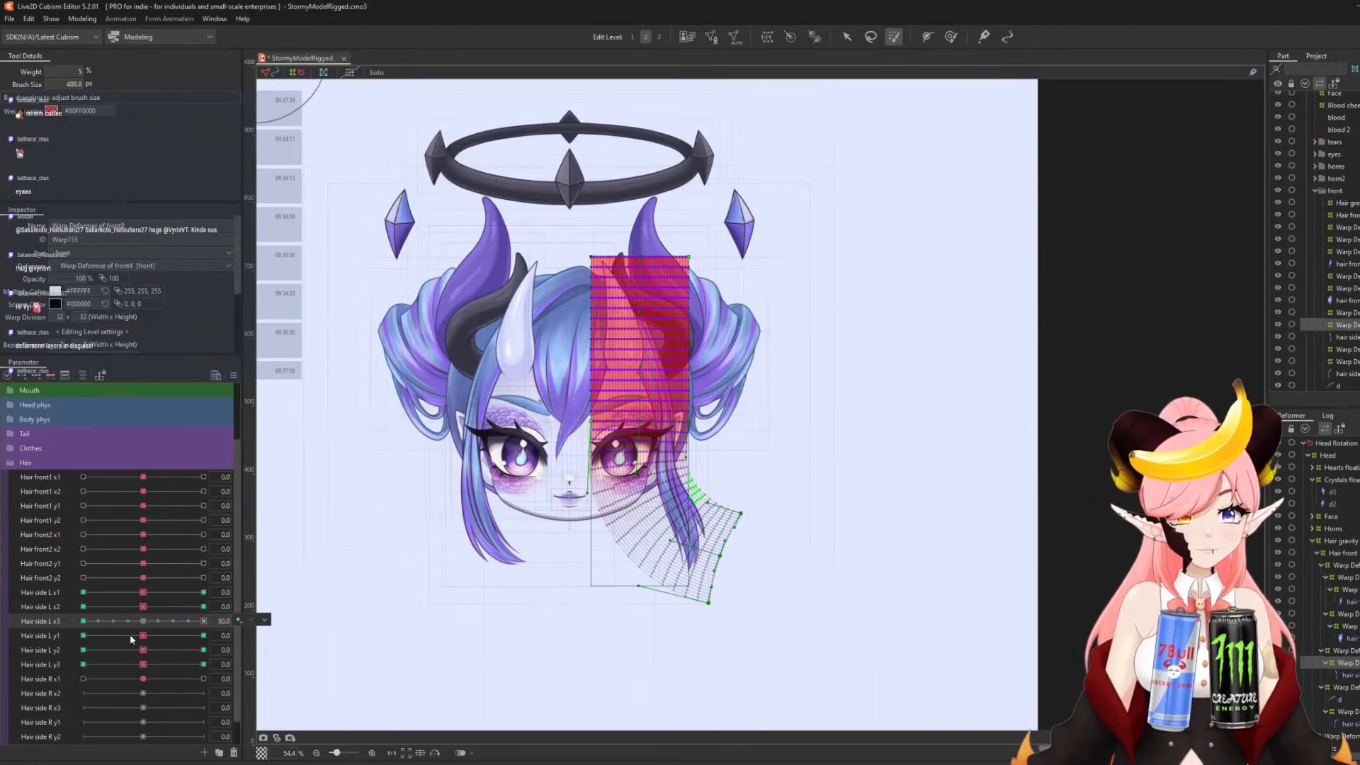
{"action": "left_click", "coordinate": [83, 621]}
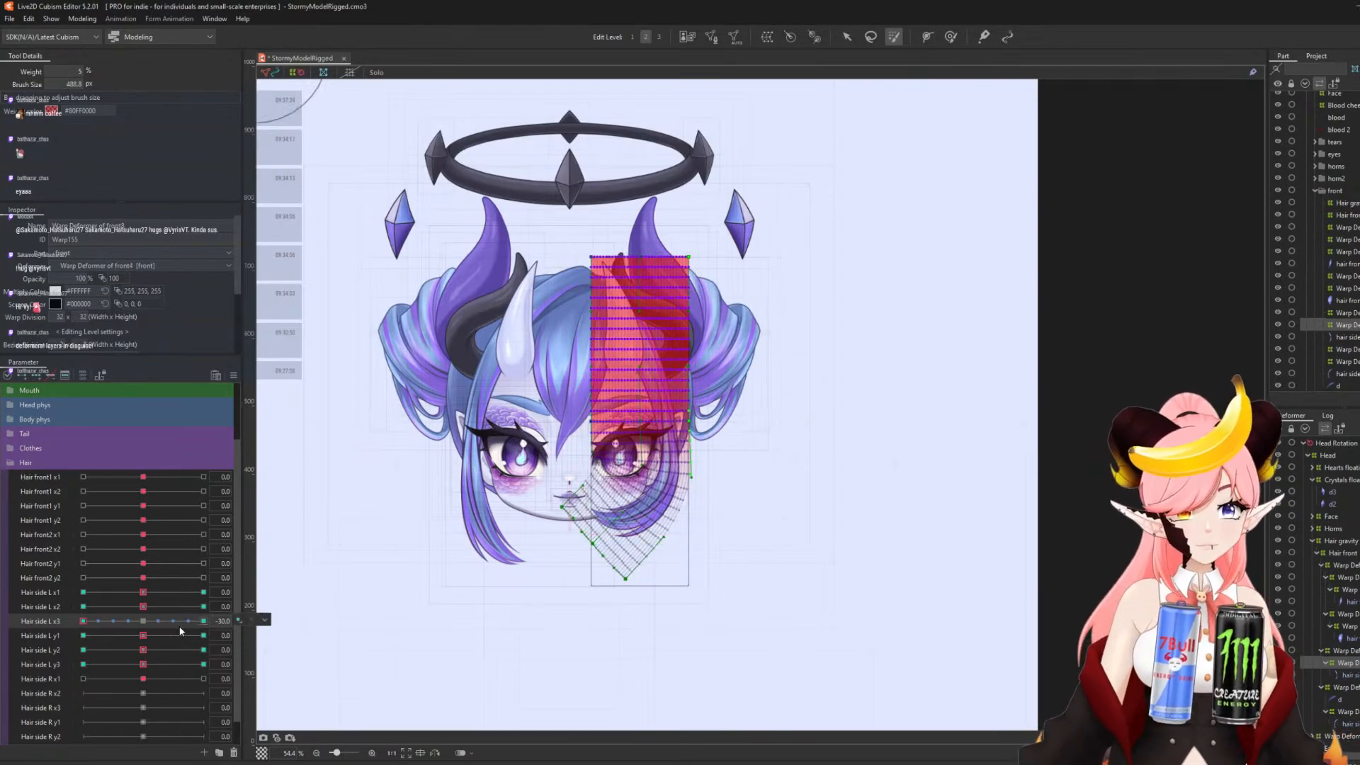
{"action": "left_click", "coordinate": [143, 621]}
- Restore the brushed section's neutral shape at Hair side L y3 values 30 and -30, recheck value 30, and return the parameter to 0
{"action": "left_click_drag", "start_coordinate": [144, 665], "coordinate": [219, 663]}
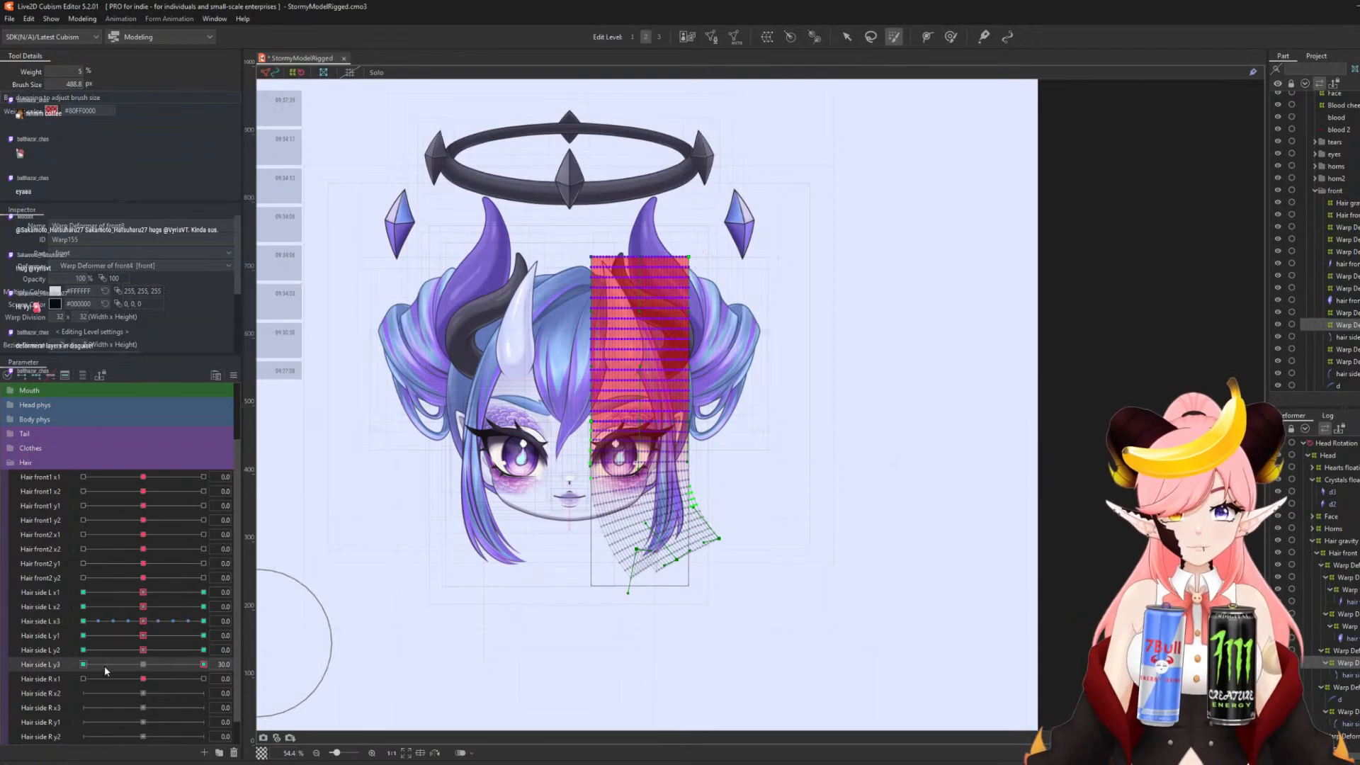
{"action": "left_click", "coordinate": [84, 664]}
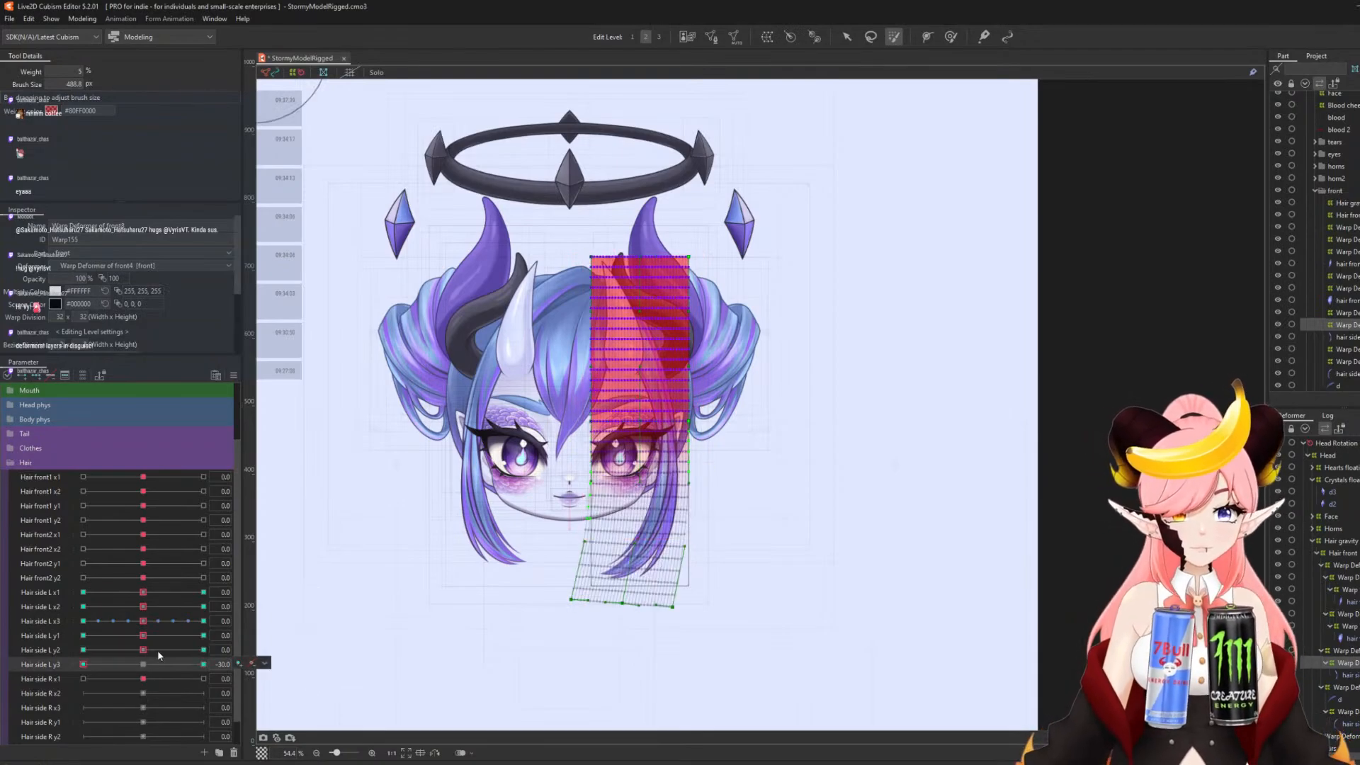
{"action": "left_click", "coordinate": [143, 665]}
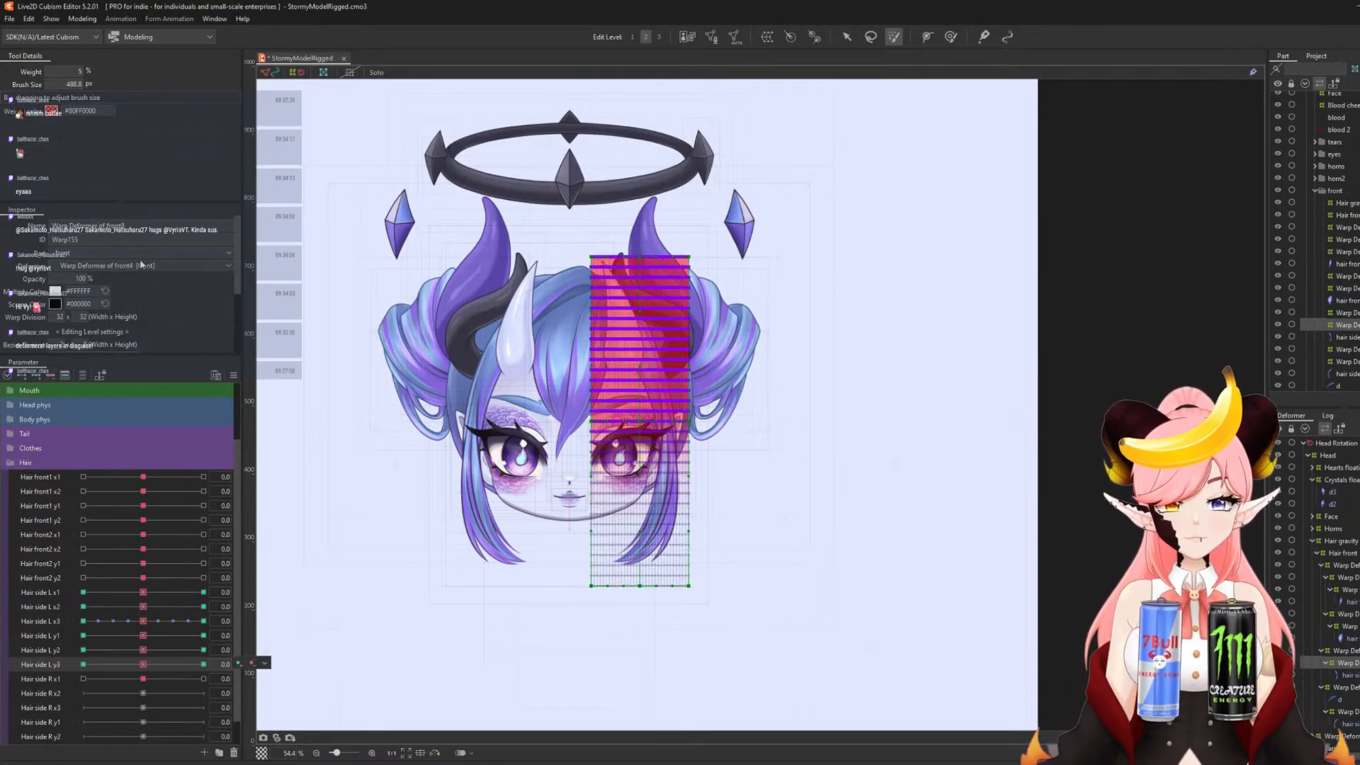
{"action": "left_click_drag", "start_coordinate": [143, 665], "coordinate": [293, 648]}
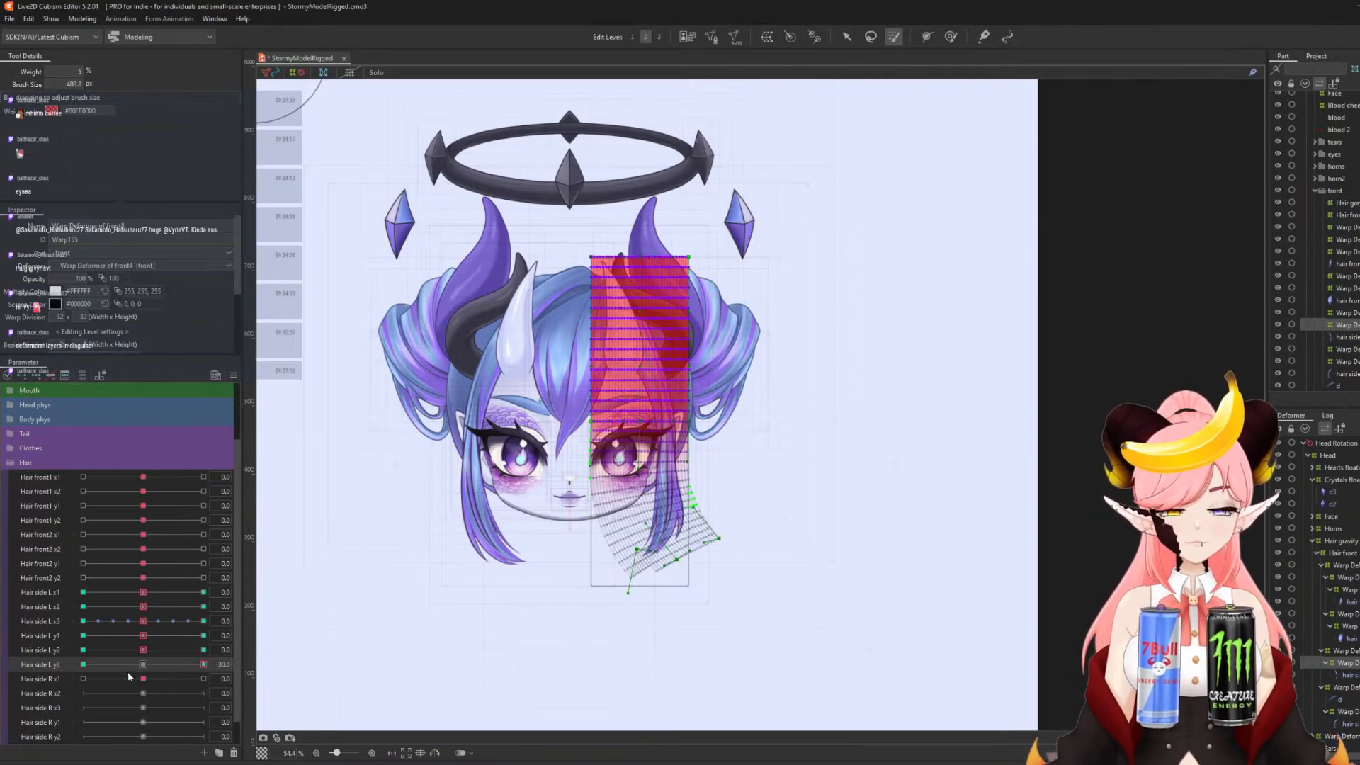
{"action": "left_click", "coordinate": [145, 666]}
- Select the warp deformer linked to the Hair side R x1 parameter and switch from the brush to the Arrow tool
{"action": "left_click", "coordinate": [265, 678]}
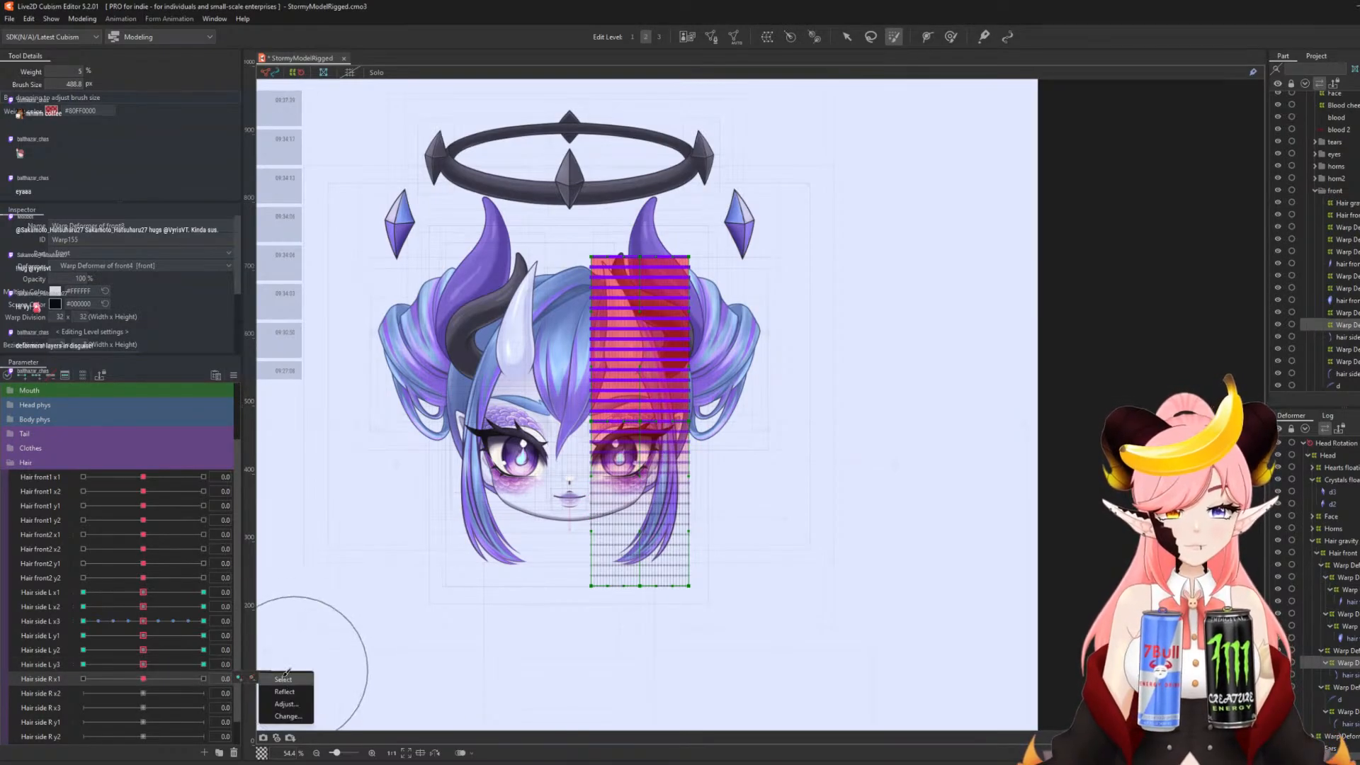
{"action": "left_click", "coordinate": [284, 678]}
{"action": "left_click", "coordinate": [846, 36]}
{"action": "scroll", "coordinate": [162, 696], "scroll_direction": "down", "scroll_amount": 2}
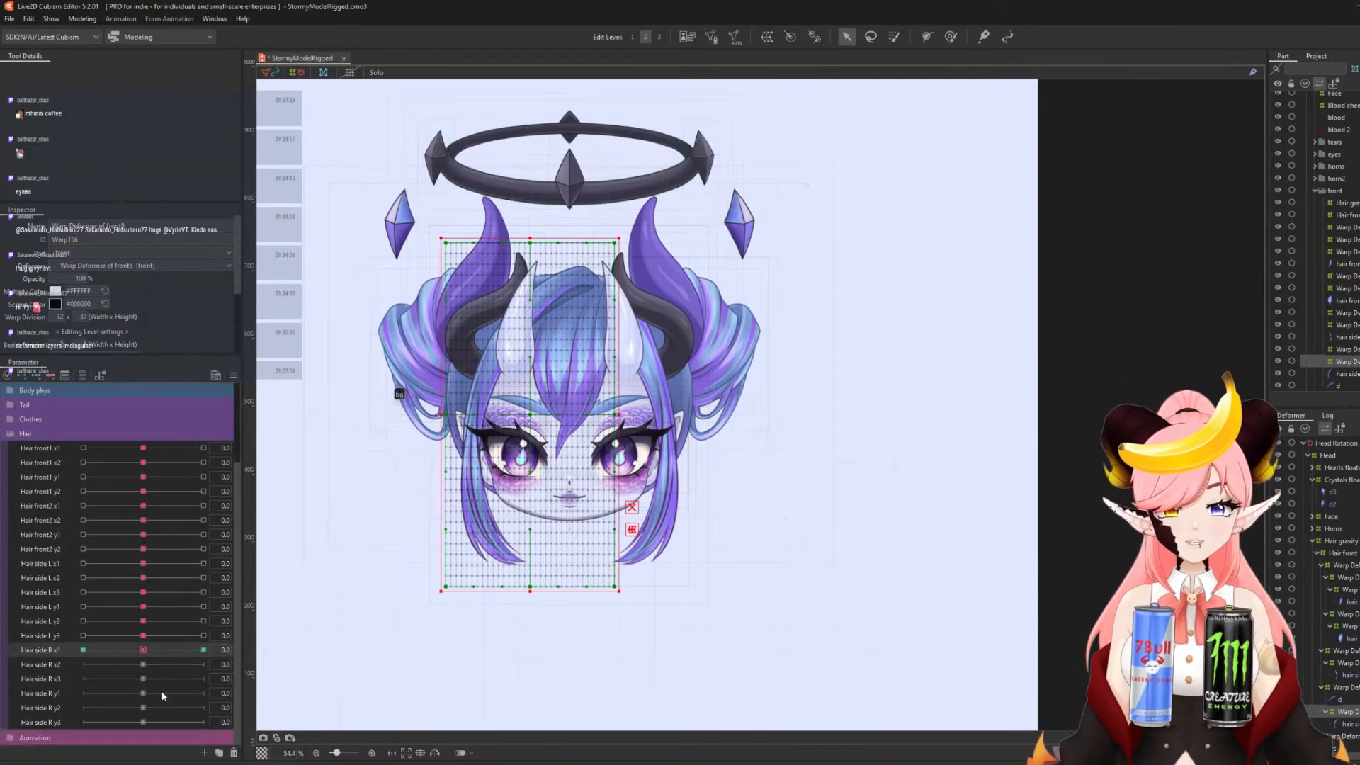
- At Hair side R x1 value 30, lay a five-point temporary deform path along the strand and bend it slightly inward at forehead level
{"action": "left_click", "coordinate": [203, 649]}
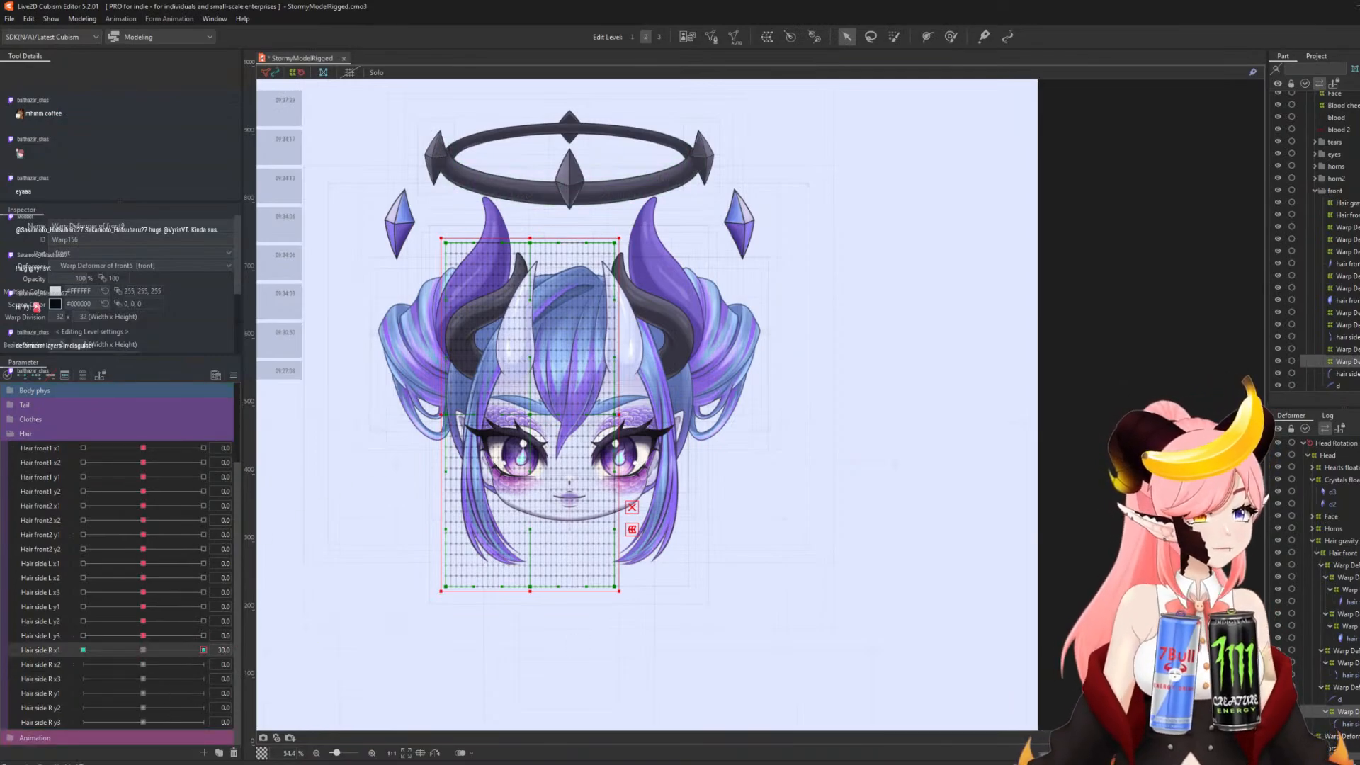
{"action": "key", "text": "t"}
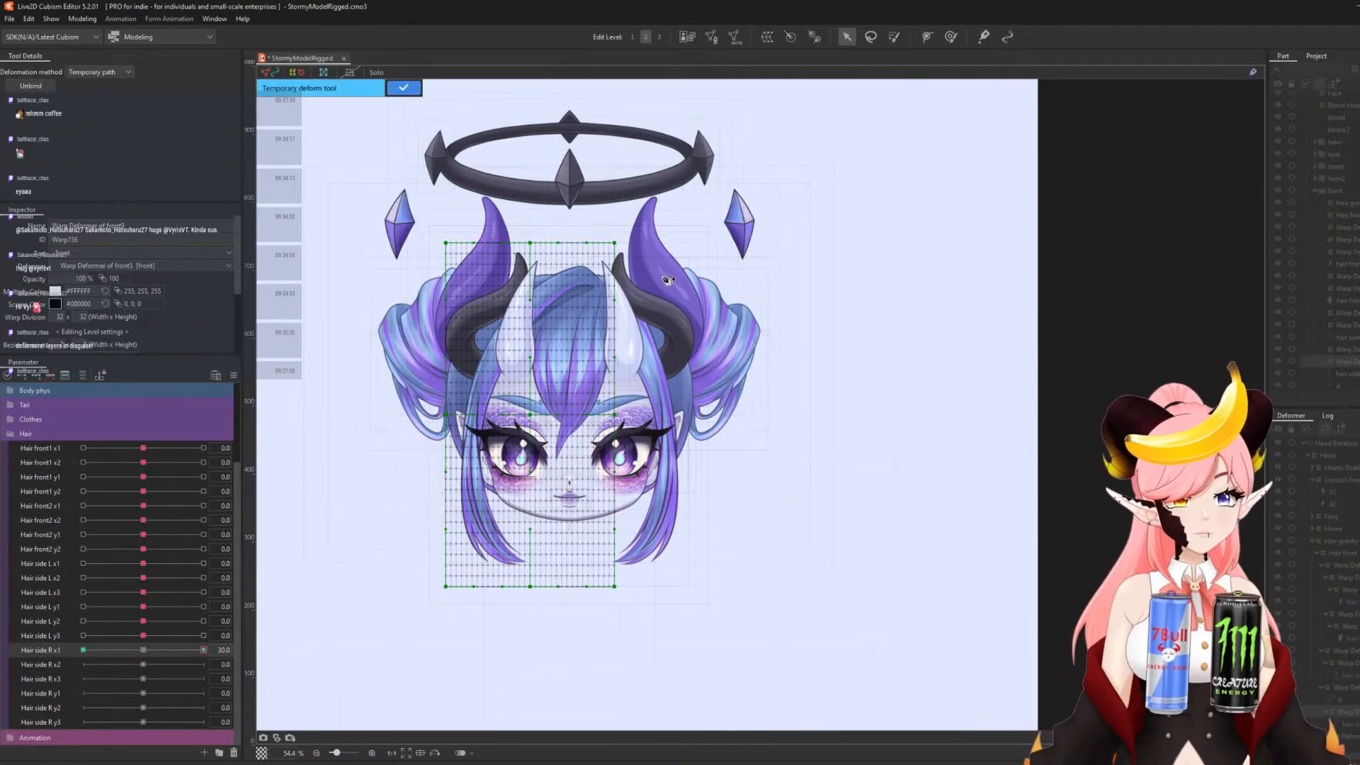
{"action": "left_click", "coordinate": [606, 207]}
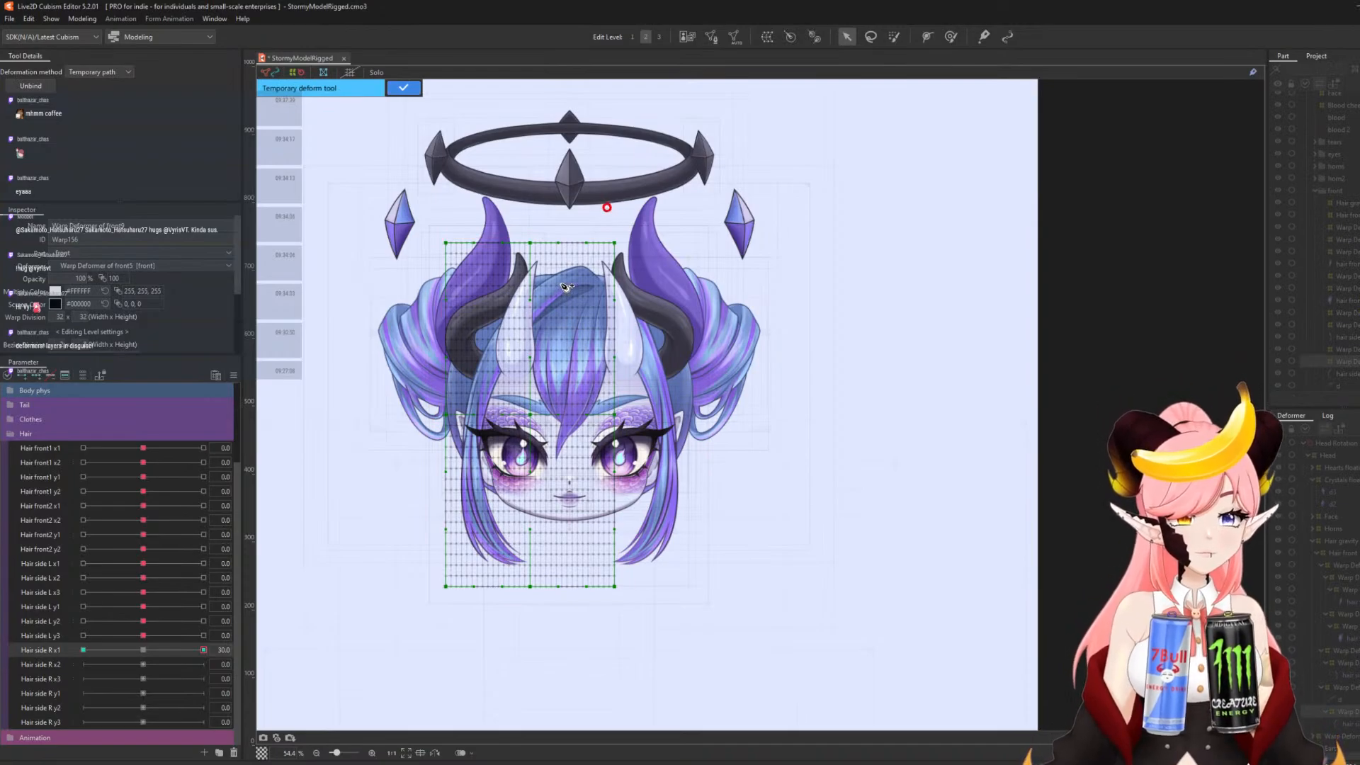
{"action": "left_click", "coordinate": [560, 283]}
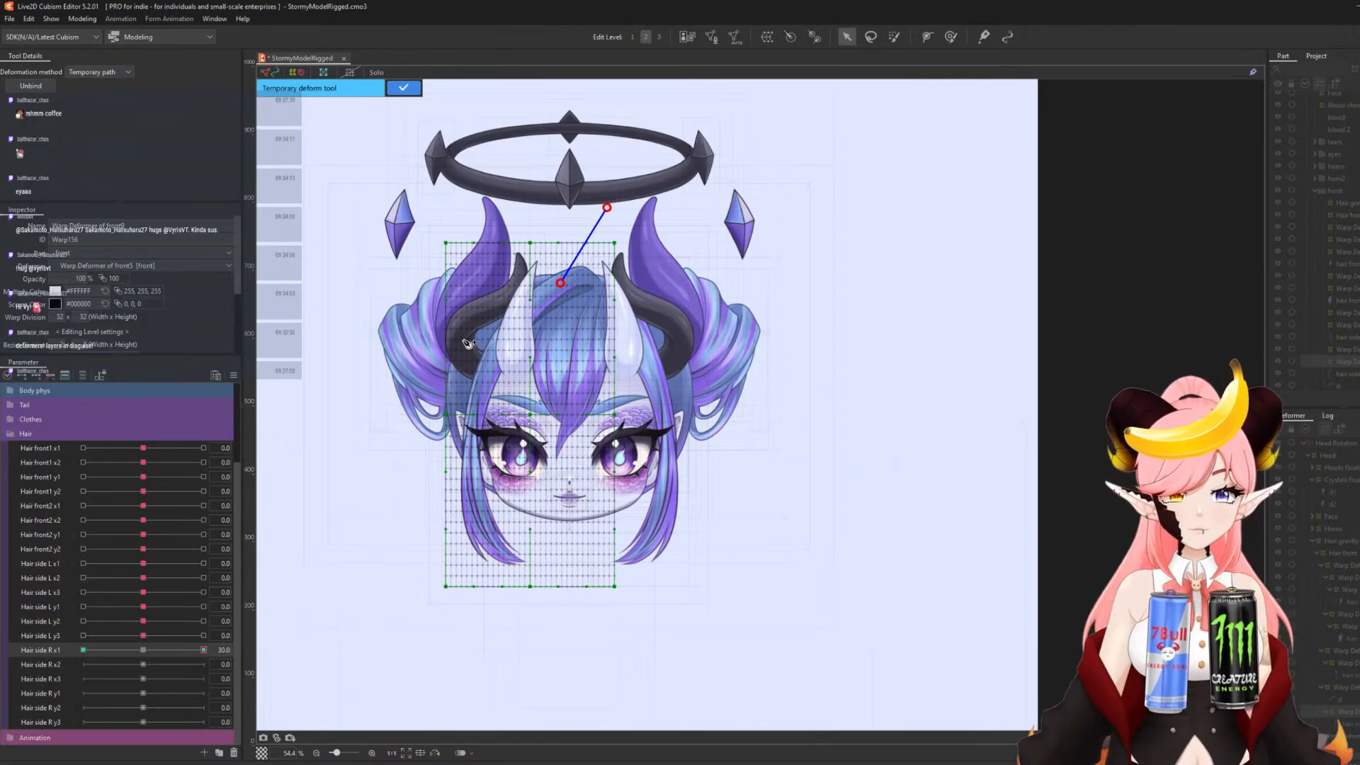
{"action": "left_click", "coordinate": [485, 375]}
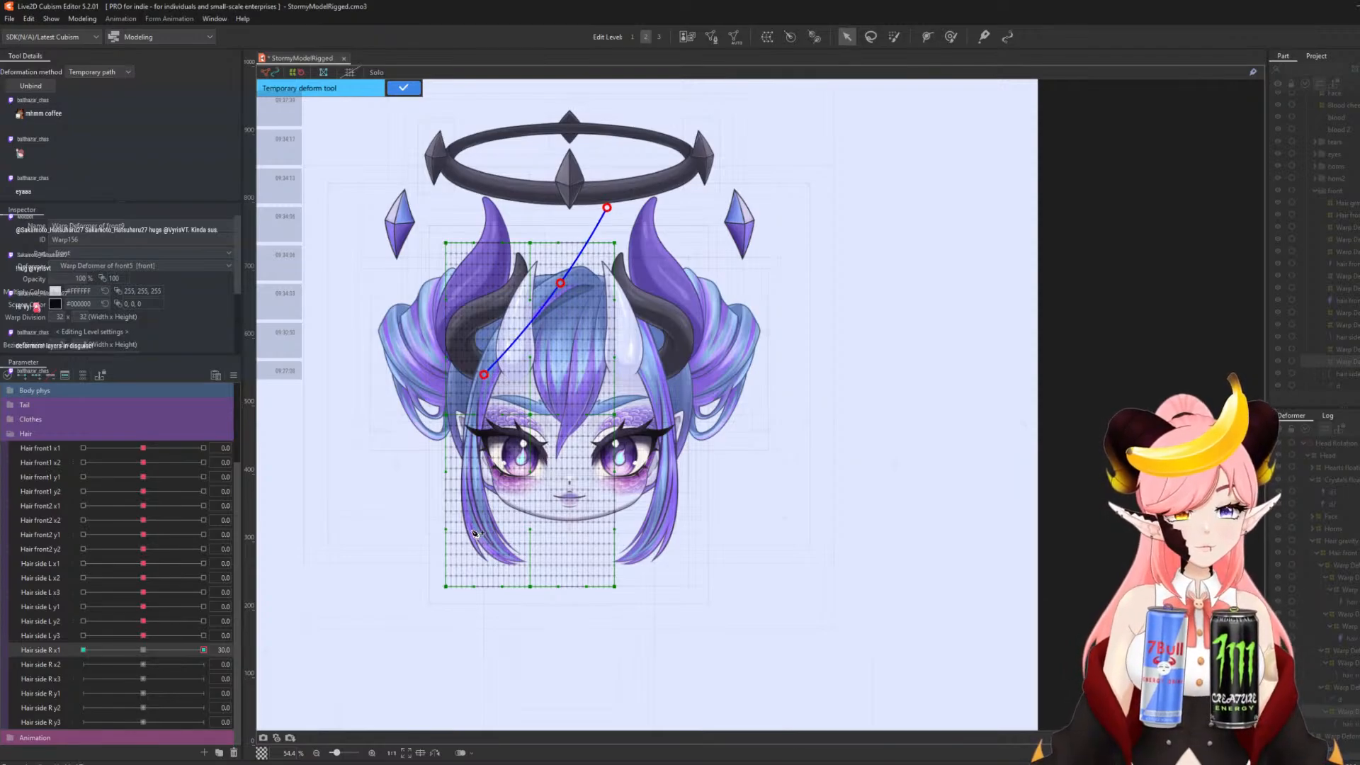
{"action": "left_click", "coordinate": [474, 473]}
{"action": "left_click", "coordinate": [512, 612]}
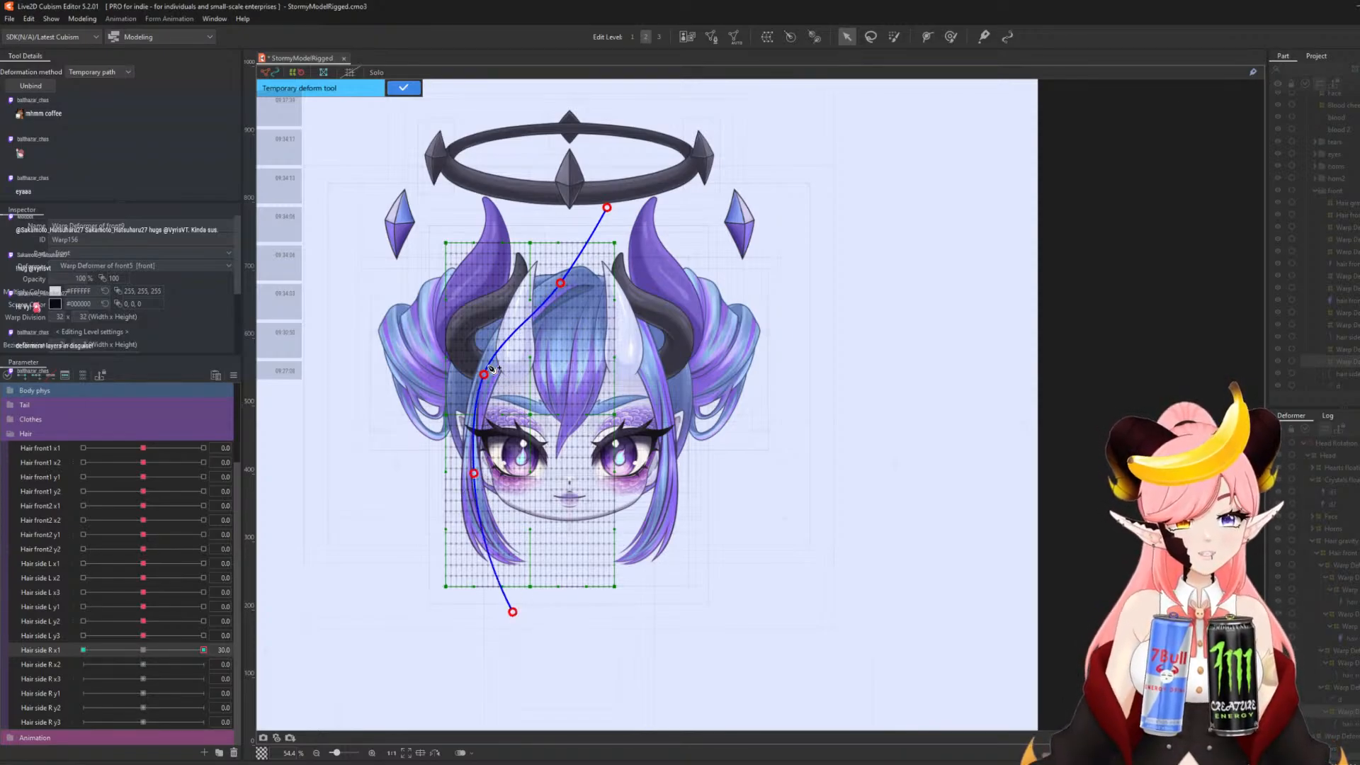
{"action": "left_click_drag", "start_coordinate": [484, 376], "coordinate": [488, 377]}
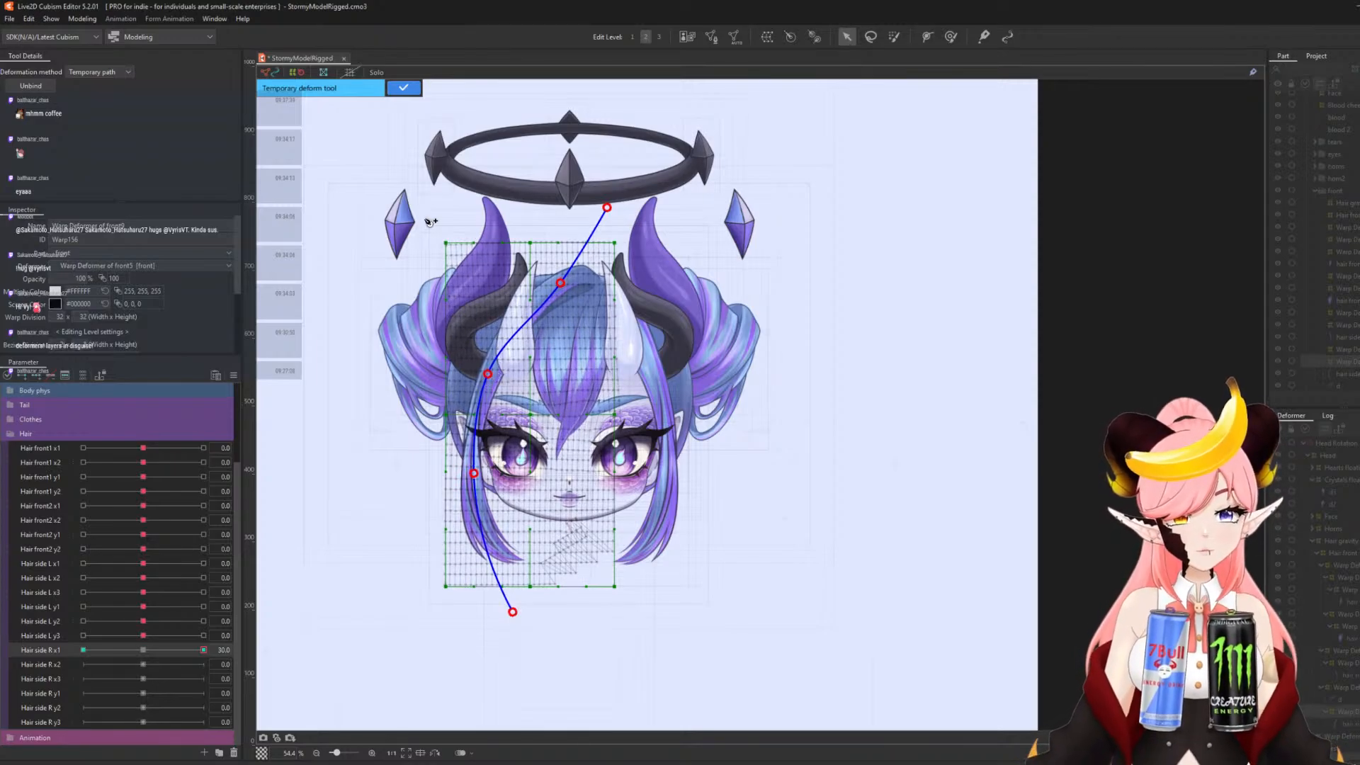
{"action": "left_click_drag", "start_coordinate": [490, 376], "coordinate": [493, 375]}
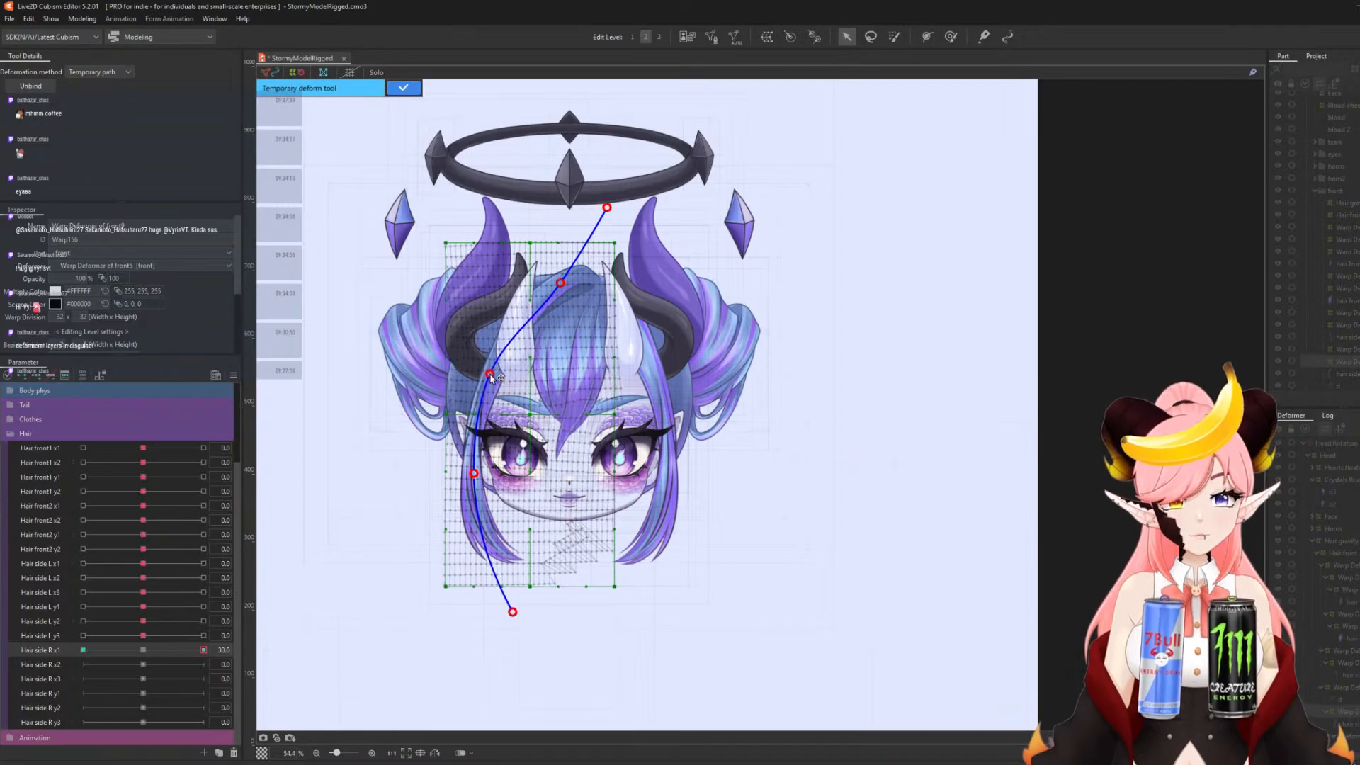
{"action": "left_click", "coordinate": [404, 88]}
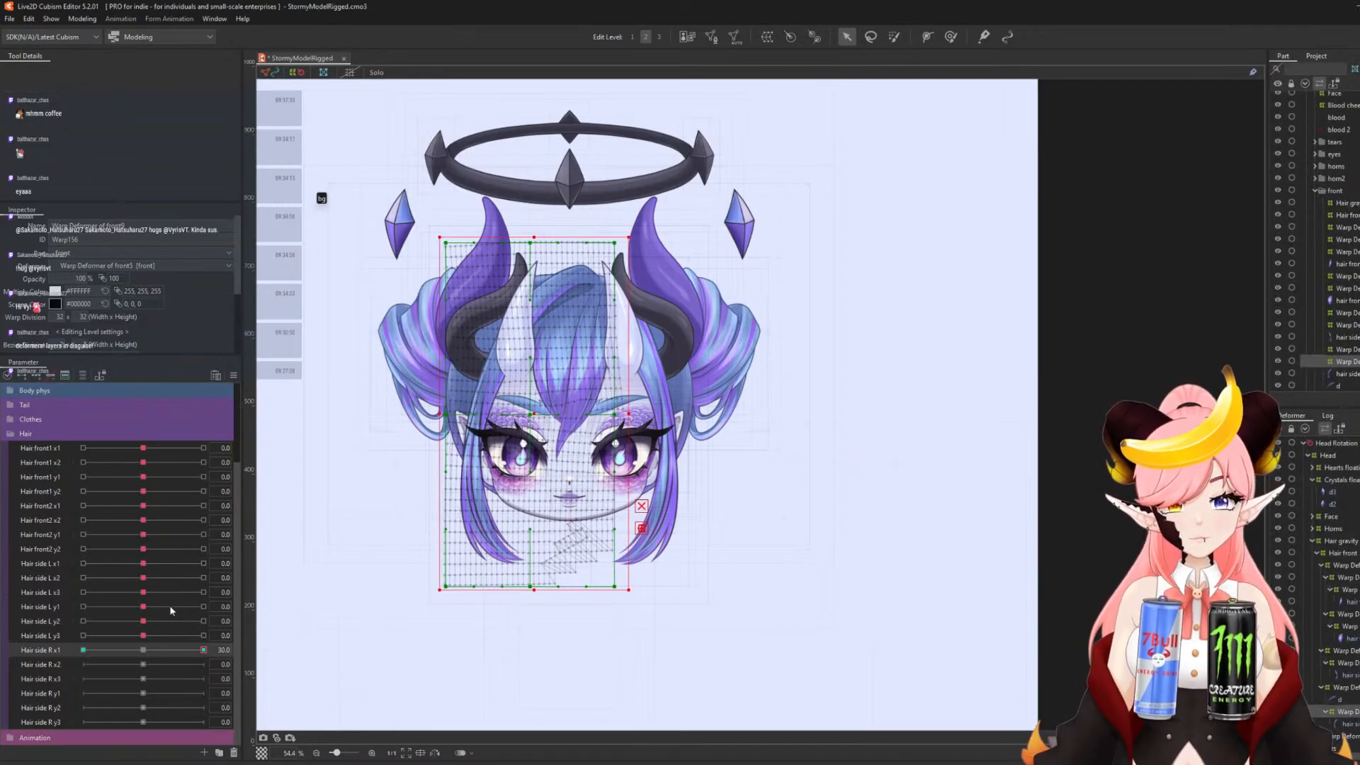
- At Hair side R x1 value -30, bend the strand slightly outward at forehead level with a five-point temporary path, and return the parameter to 0
{"action": "left_click_drag", "start_coordinate": [197, 636], "coordinate": [78, 650]}
{"action": "key", "text": "ctrl+t"}
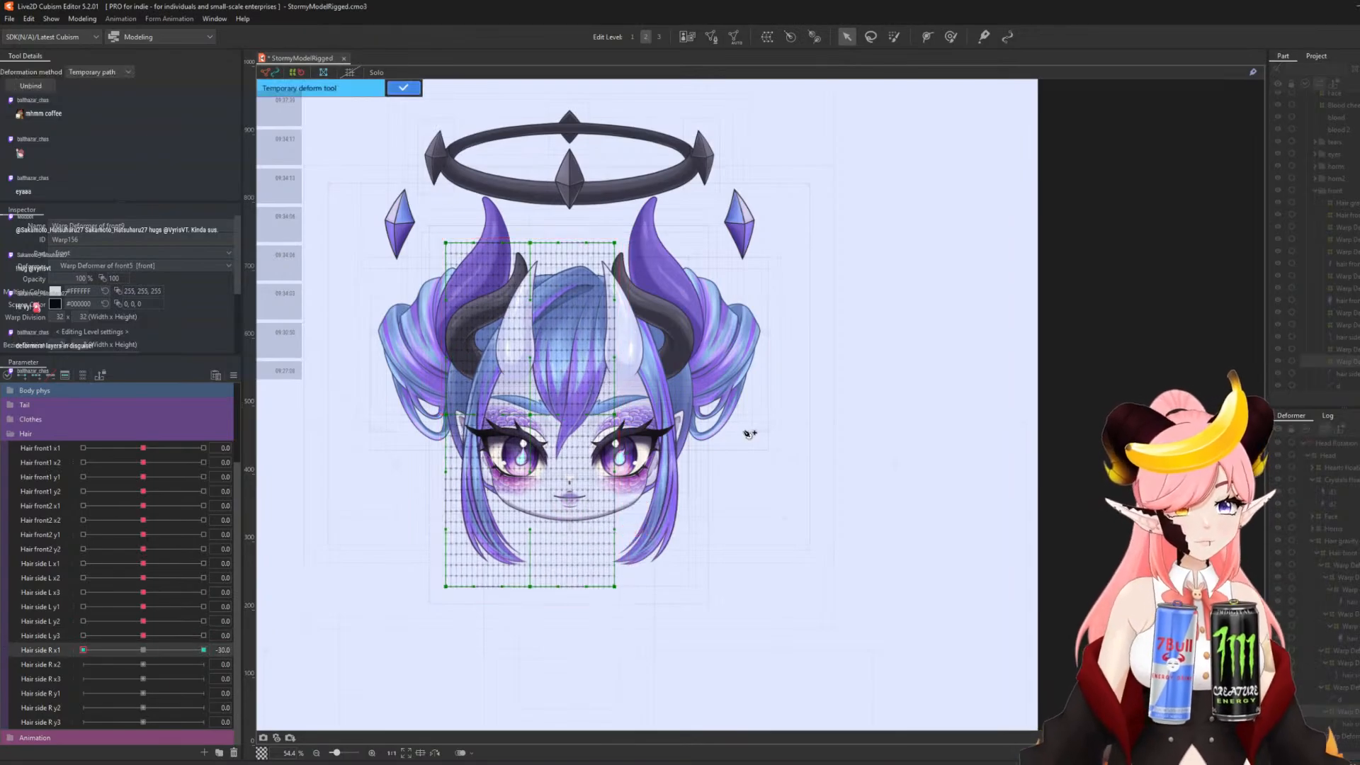
{"action": "left_click", "coordinate": [612, 213]}
{"action": "left_click", "coordinate": [569, 278]}
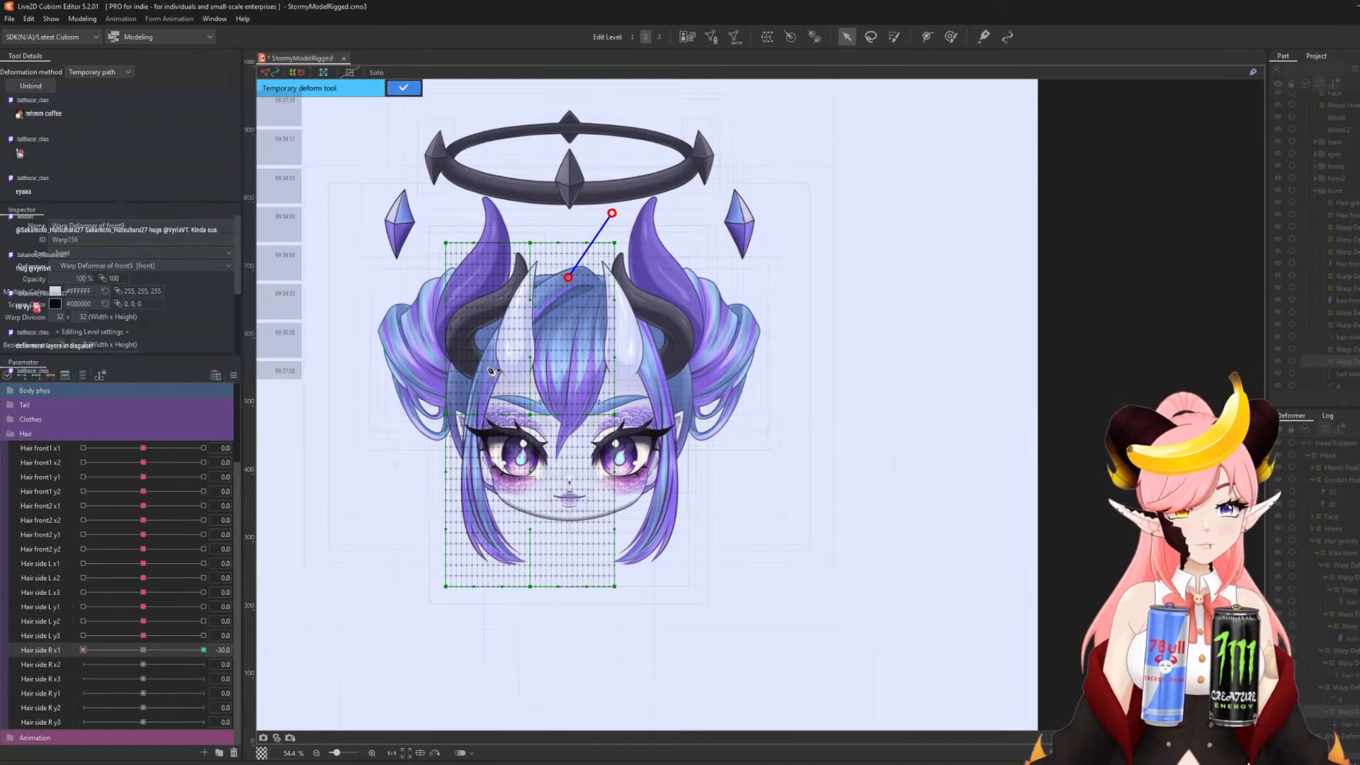
{"action": "left_click", "coordinate": [487, 369]}
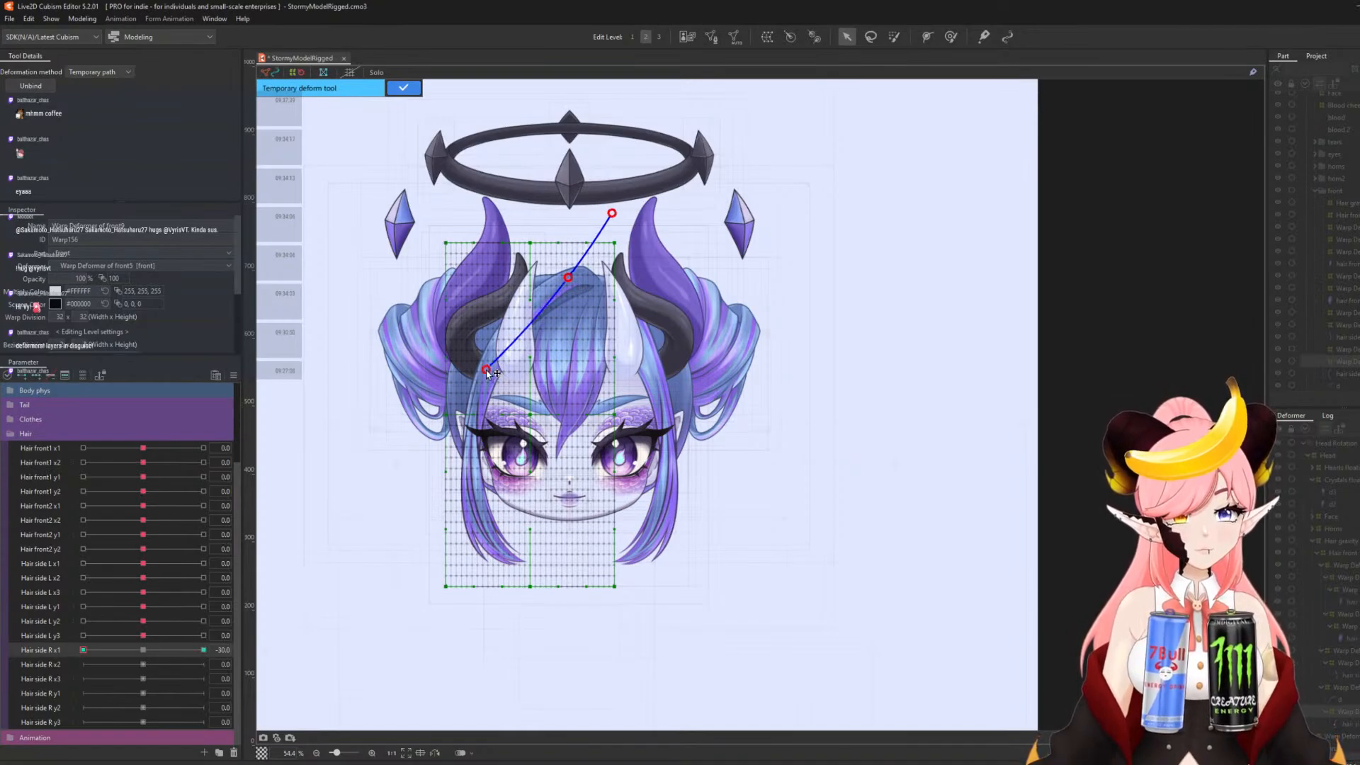
{"action": "left_click", "coordinate": [475, 475]}
{"action": "left_click", "coordinate": [517, 618]}
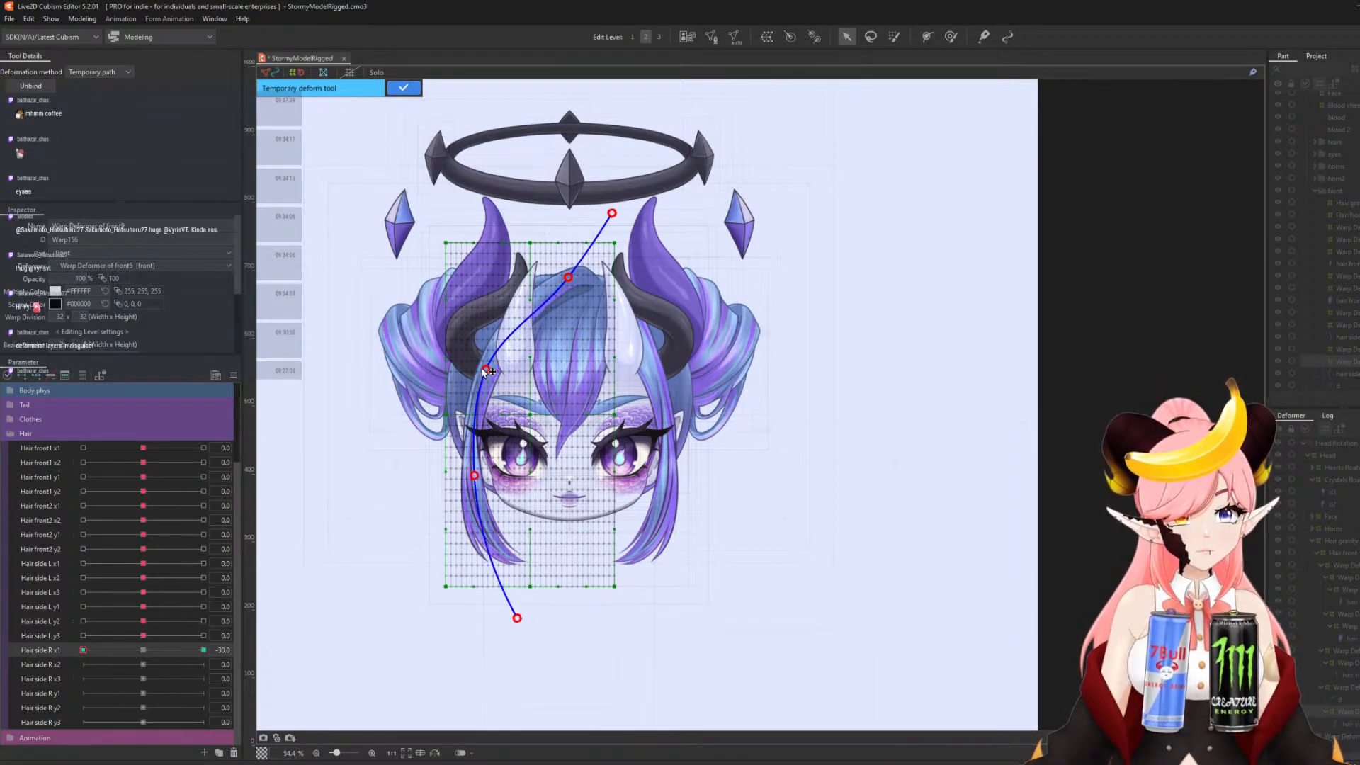
{"action": "left_click_drag", "start_coordinate": [483, 370], "coordinate": [478, 371]}
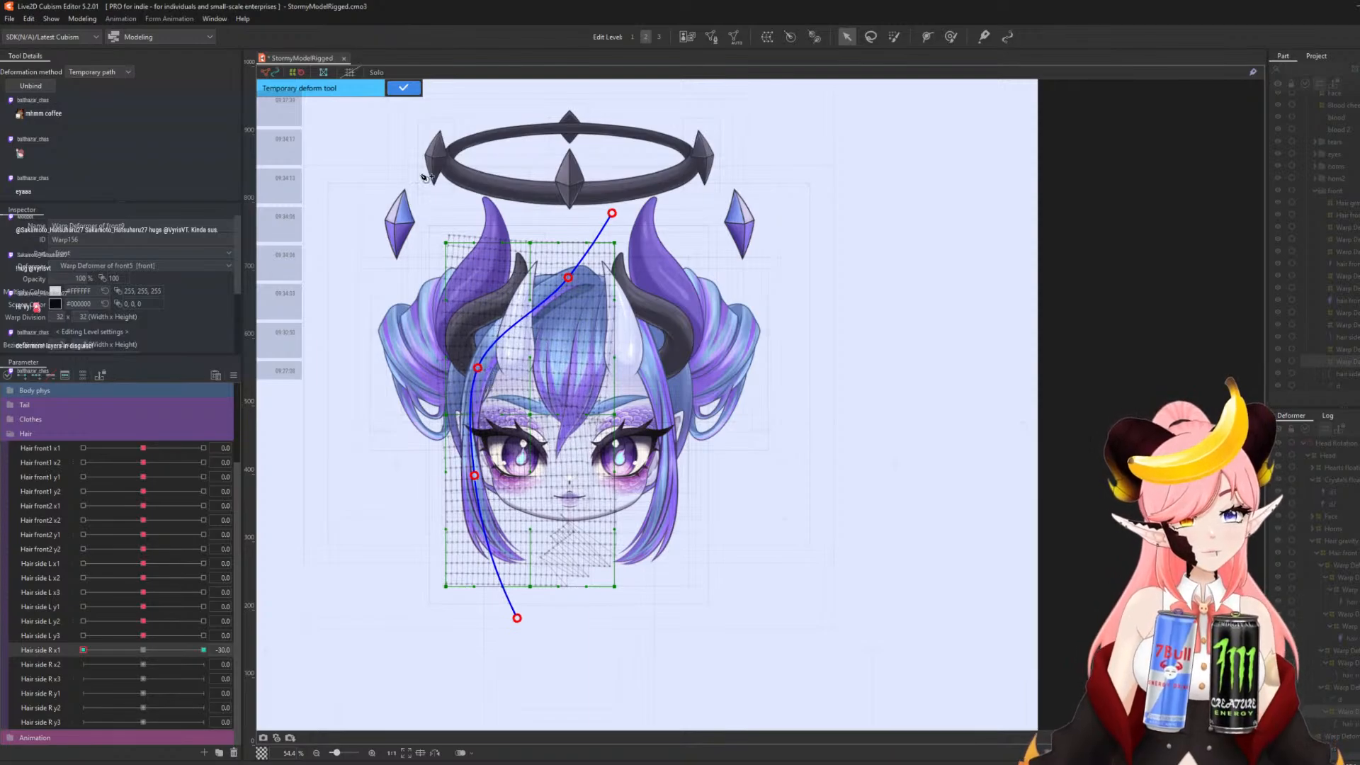
{"action": "left_click", "coordinate": [404, 89]}
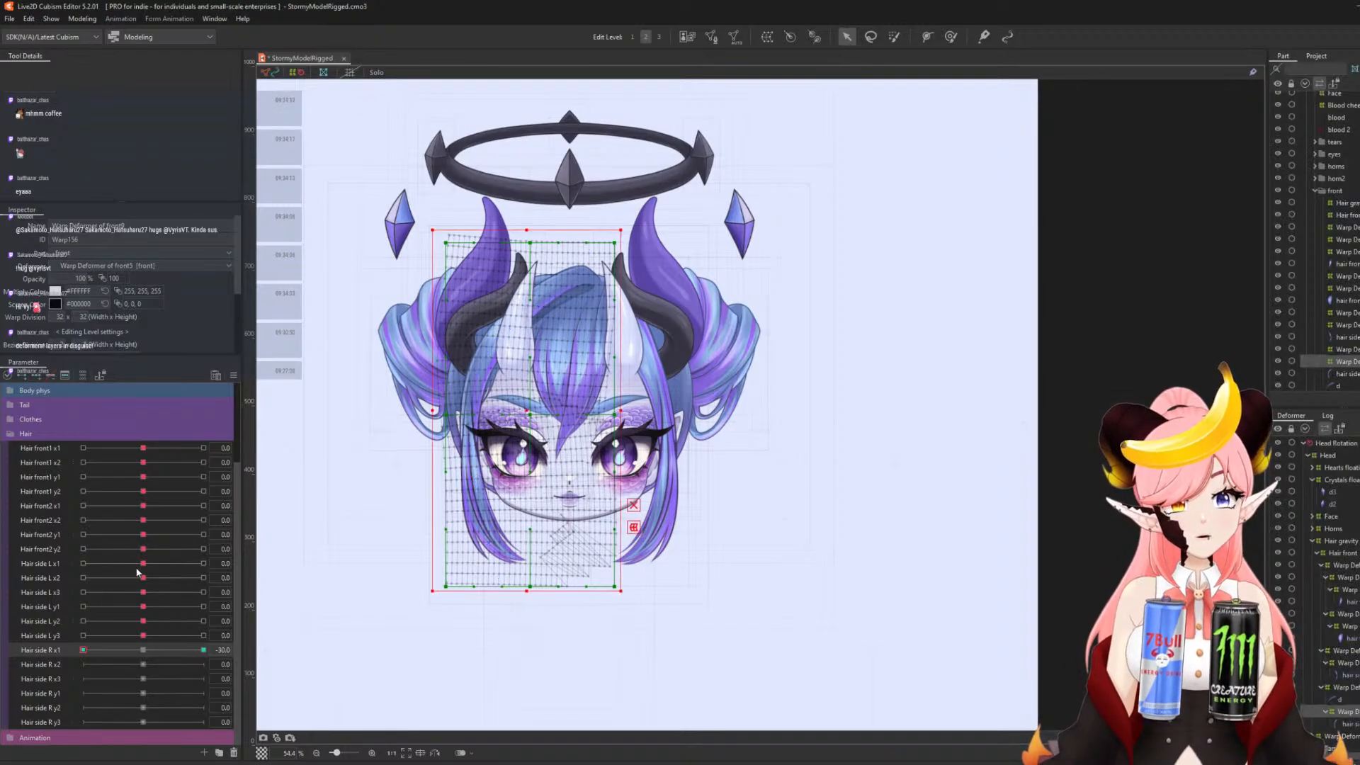
{"action": "left_click_drag", "start_coordinate": [141, 650], "coordinate": [143, 650]}
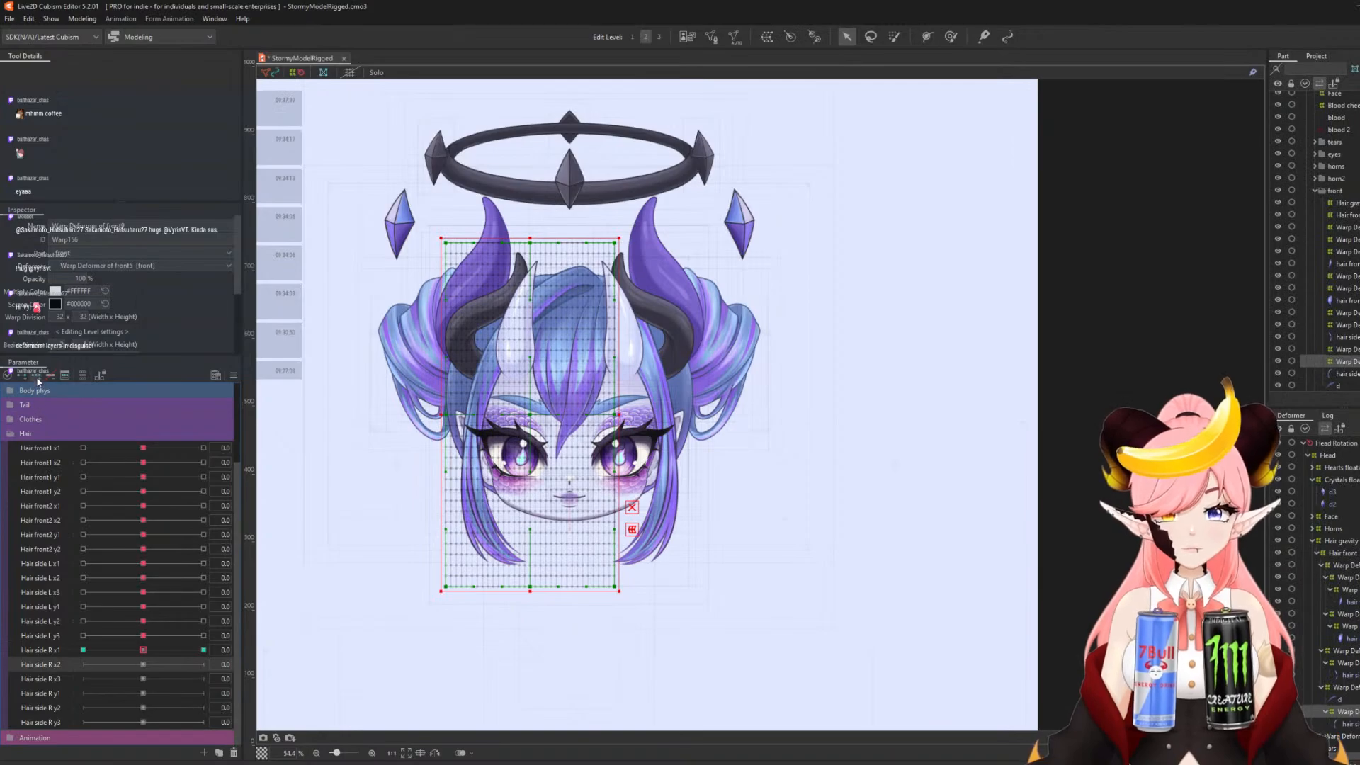
- Add three keys to Hair side R x2 and, at value 30, bend the strand inward just below eye level with a five-point temporary path
{"action": "left_click", "coordinate": [203, 664]}
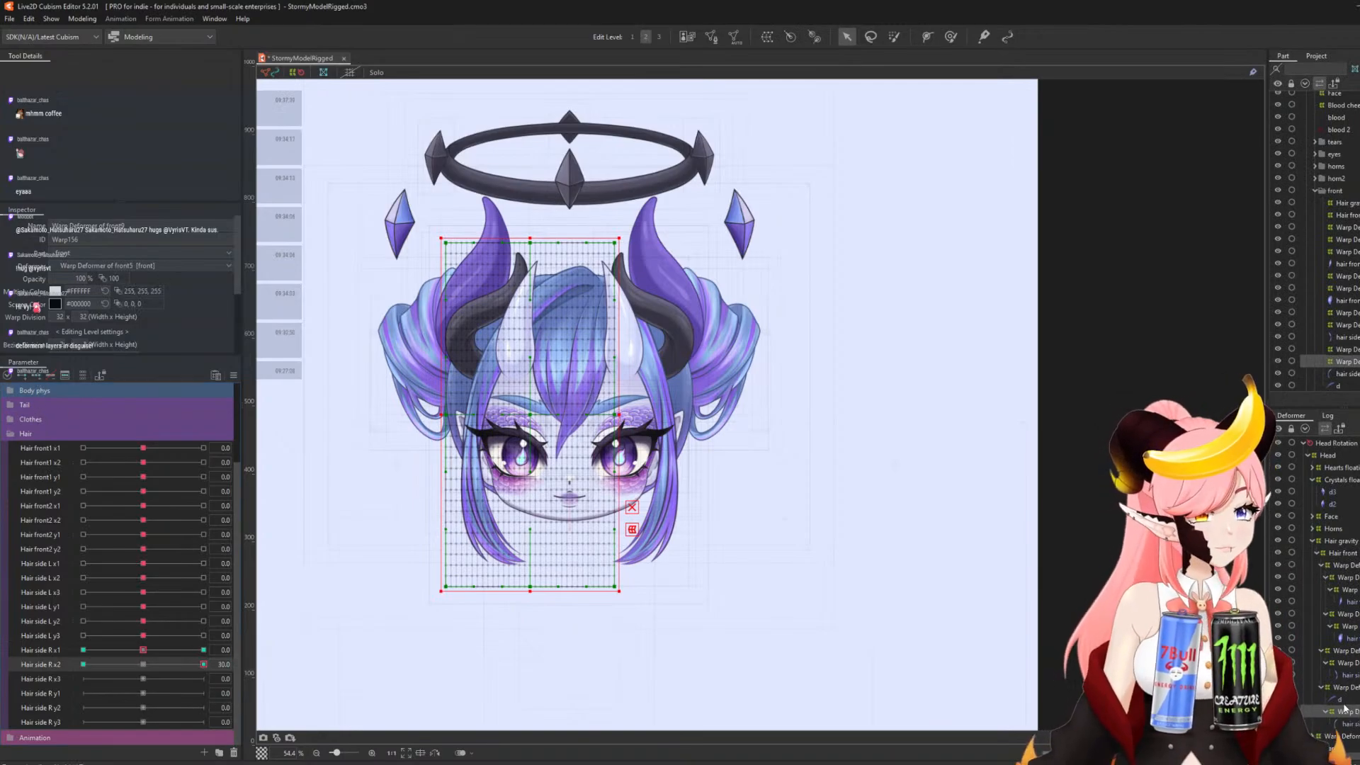
{"action": "key", "text": "ctrl+t"}
{"action": "left_click", "coordinate": [598, 216]}
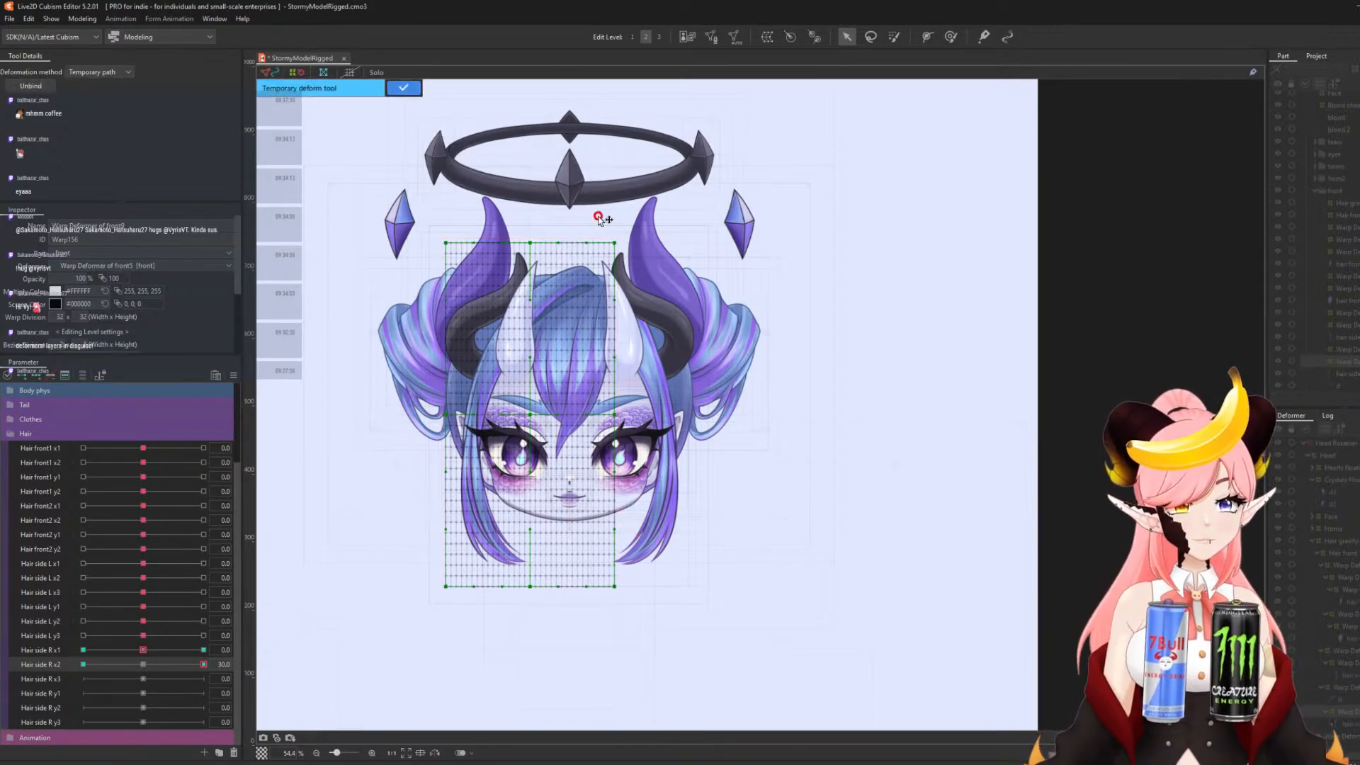
{"action": "left_click", "coordinate": [565, 276]}
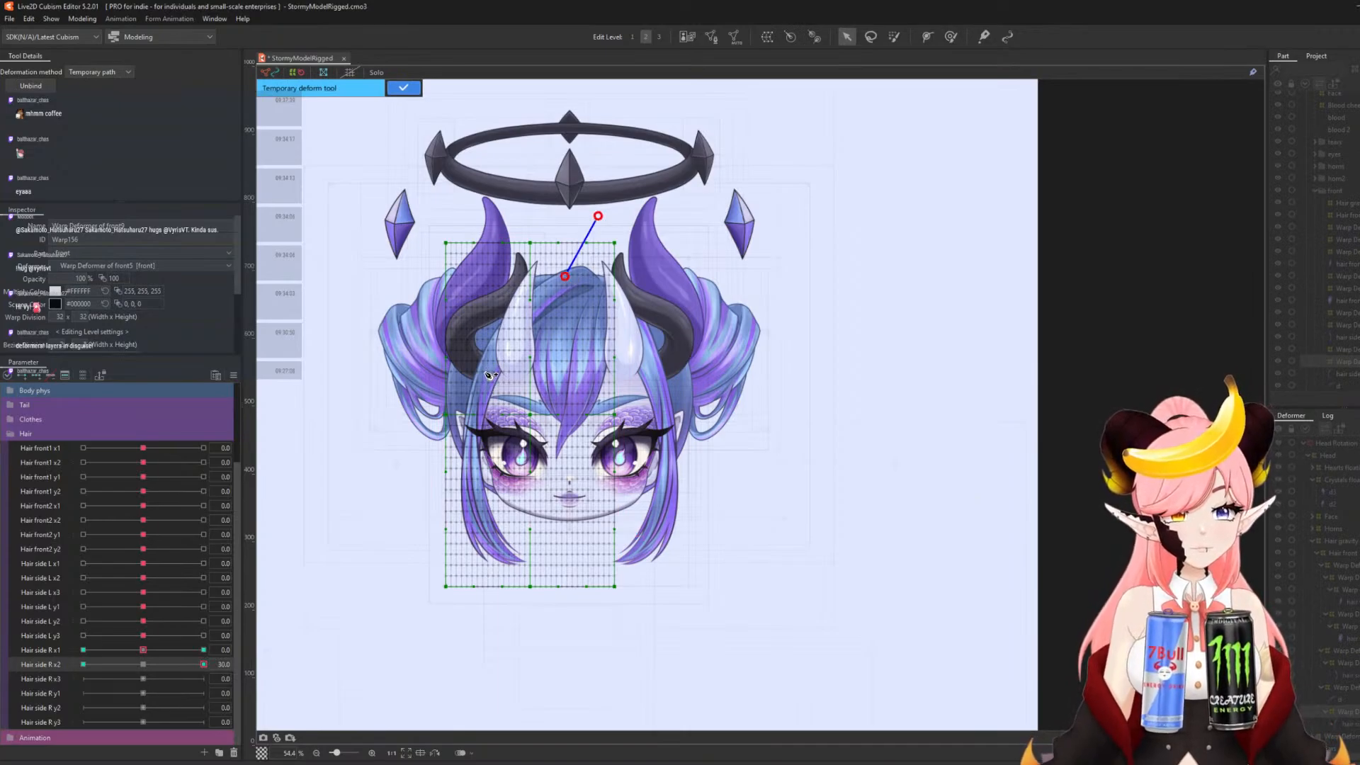
{"action": "left_click", "coordinate": [485, 371]}
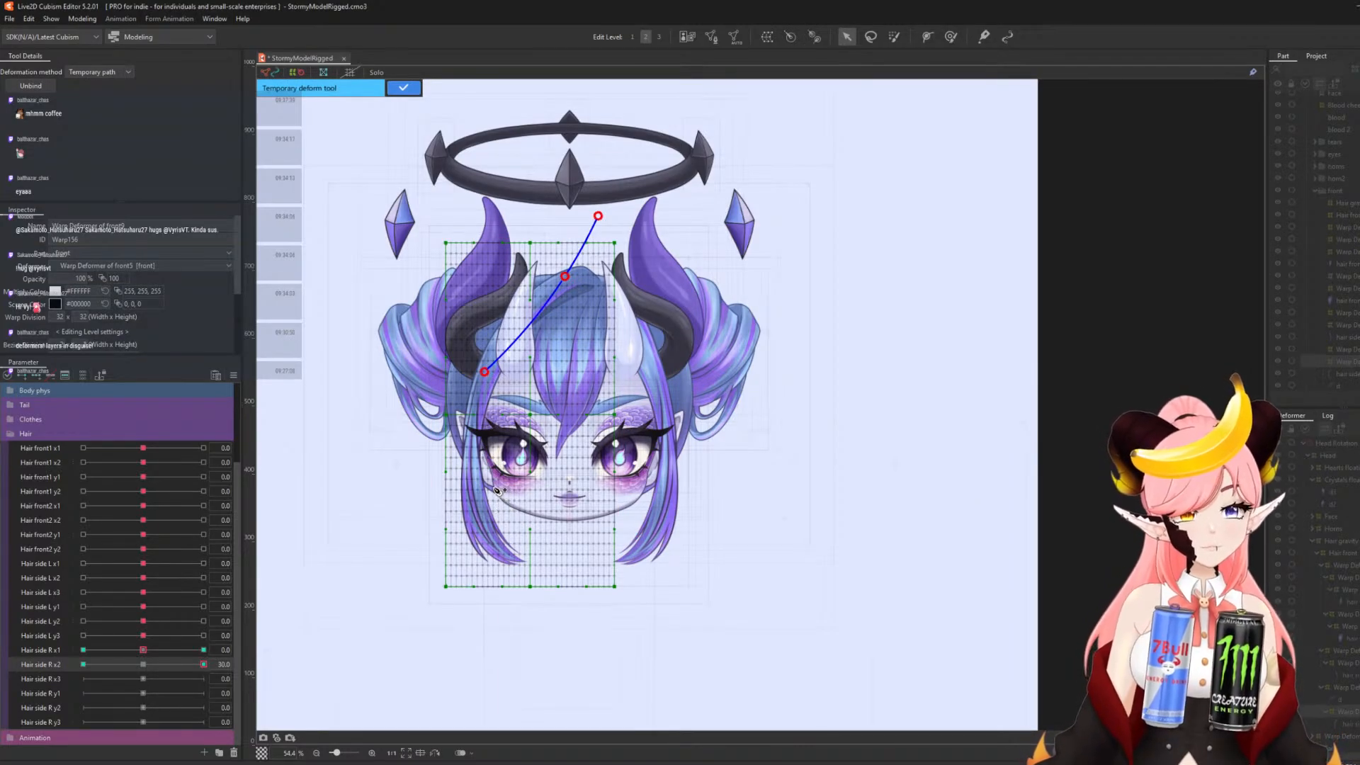
{"action": "left_click", "coordinate": [472, 473]}
{"action": "left_click", "coordinate": [508, 617]}
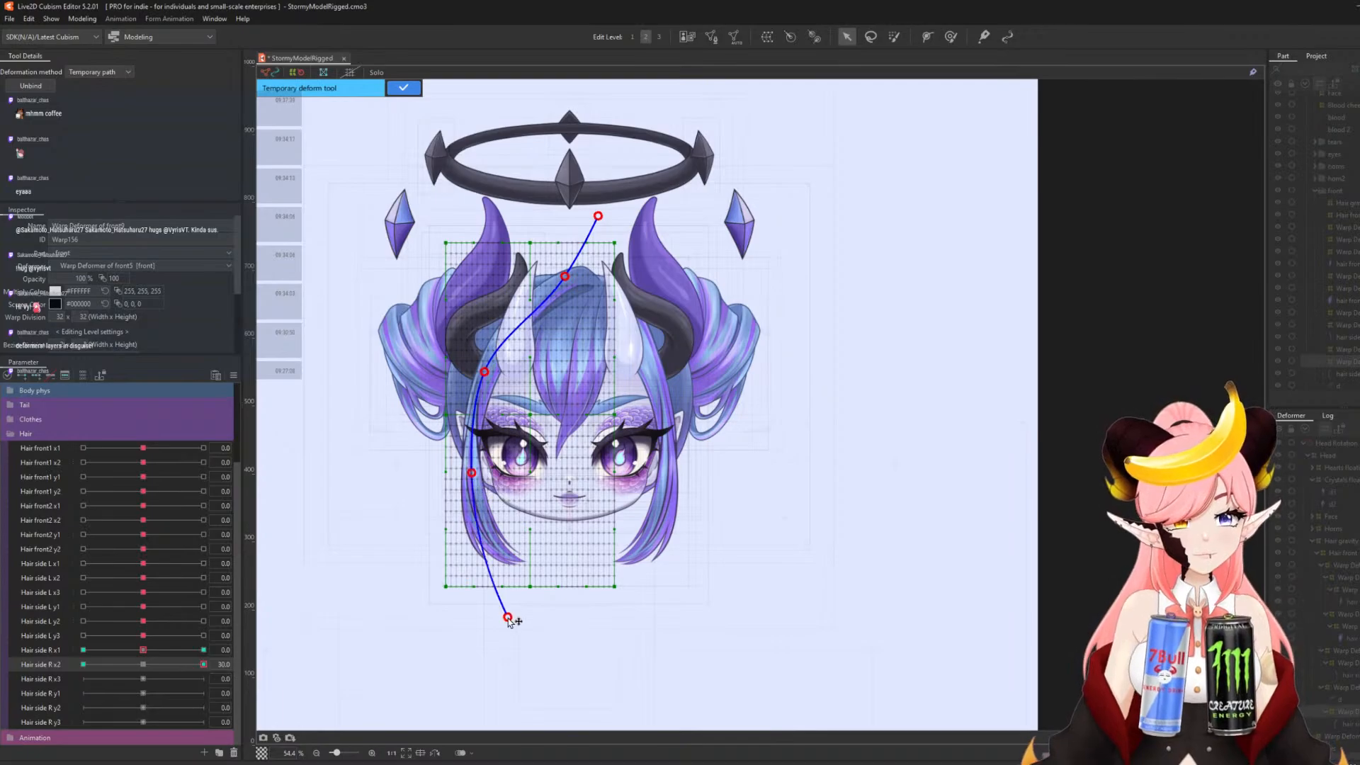
{"action": "left_click_drag", "start_coordinate": [473, 475], "coordinate": [486, 476]}
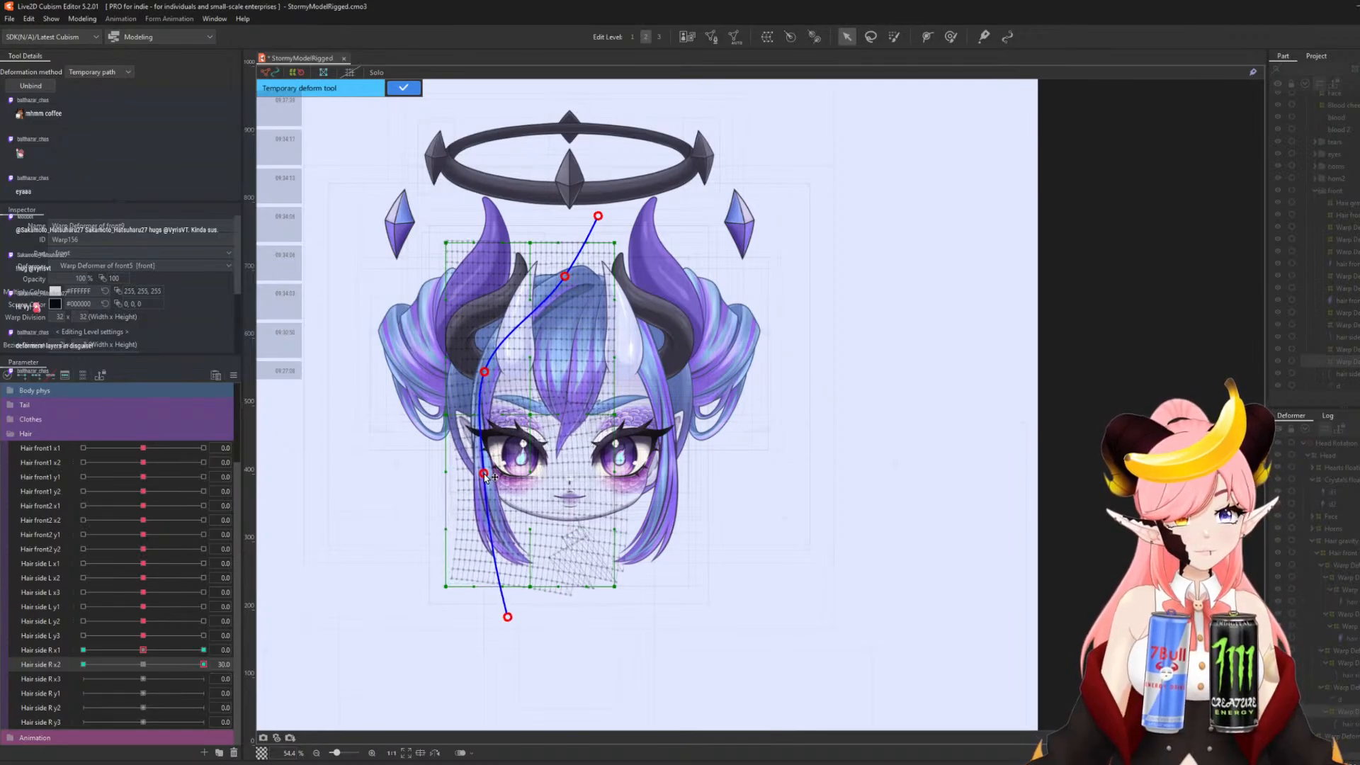
{"action": "left_click", "coordinate": [403, 88]}
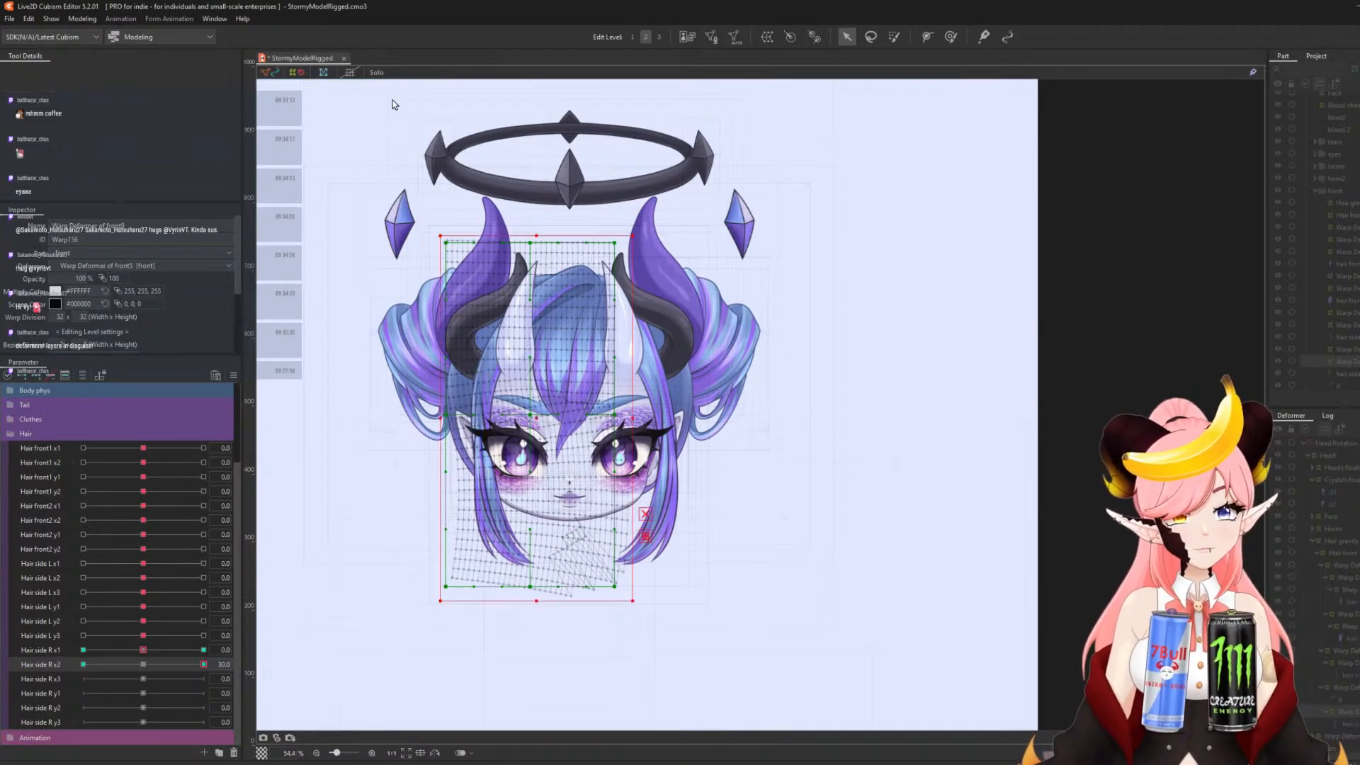
- At Hair side R x2 value -30, bend the strand outward just below eye level with a five-point temporary path, and return the parameter to 0
{"action": "left_click", "coordinate": [83, 664]}
{"action": "left_click", "coordinate": [927, 37]}
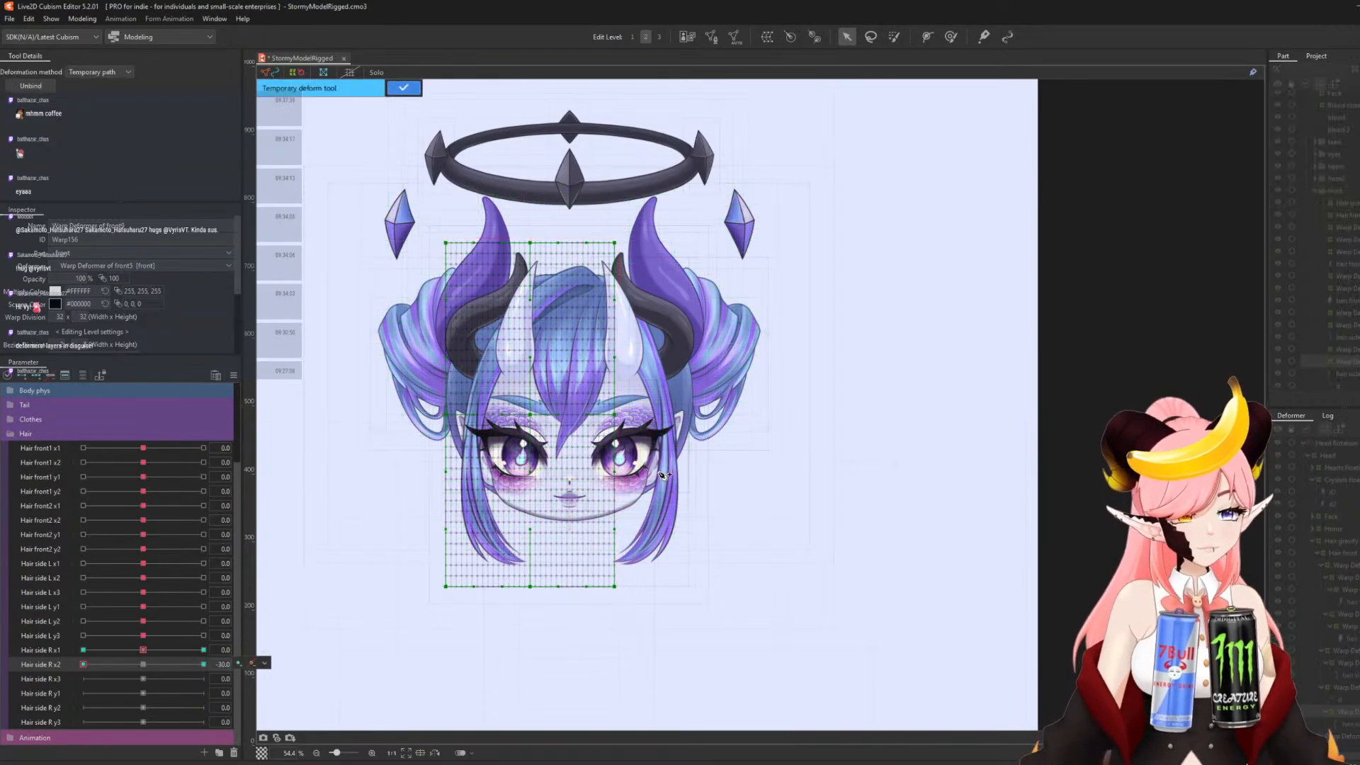
{"action": "left_click", "coordinate": [597, 213]}
{"action": "left_click", "coordinate": [568, 276]}
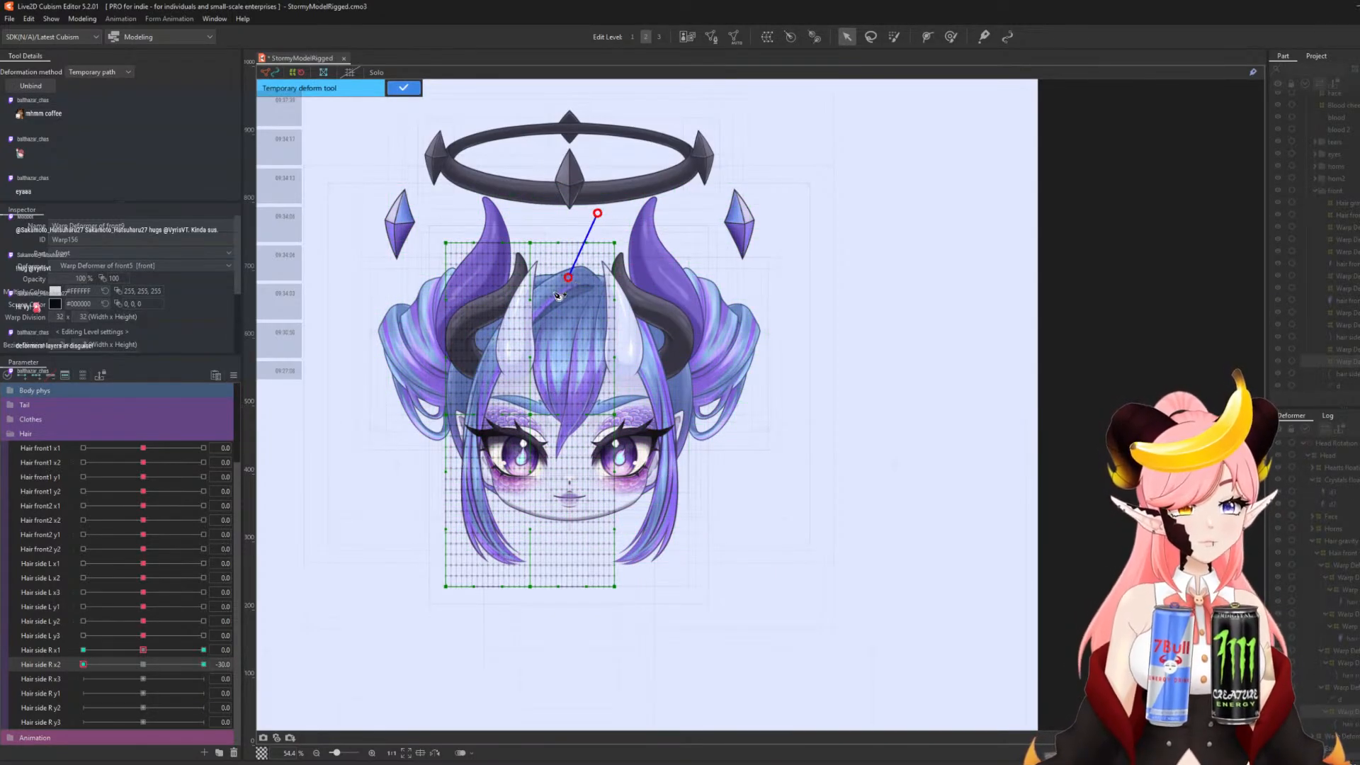
{"action": "left_click", "coordinate": [485, 376]}
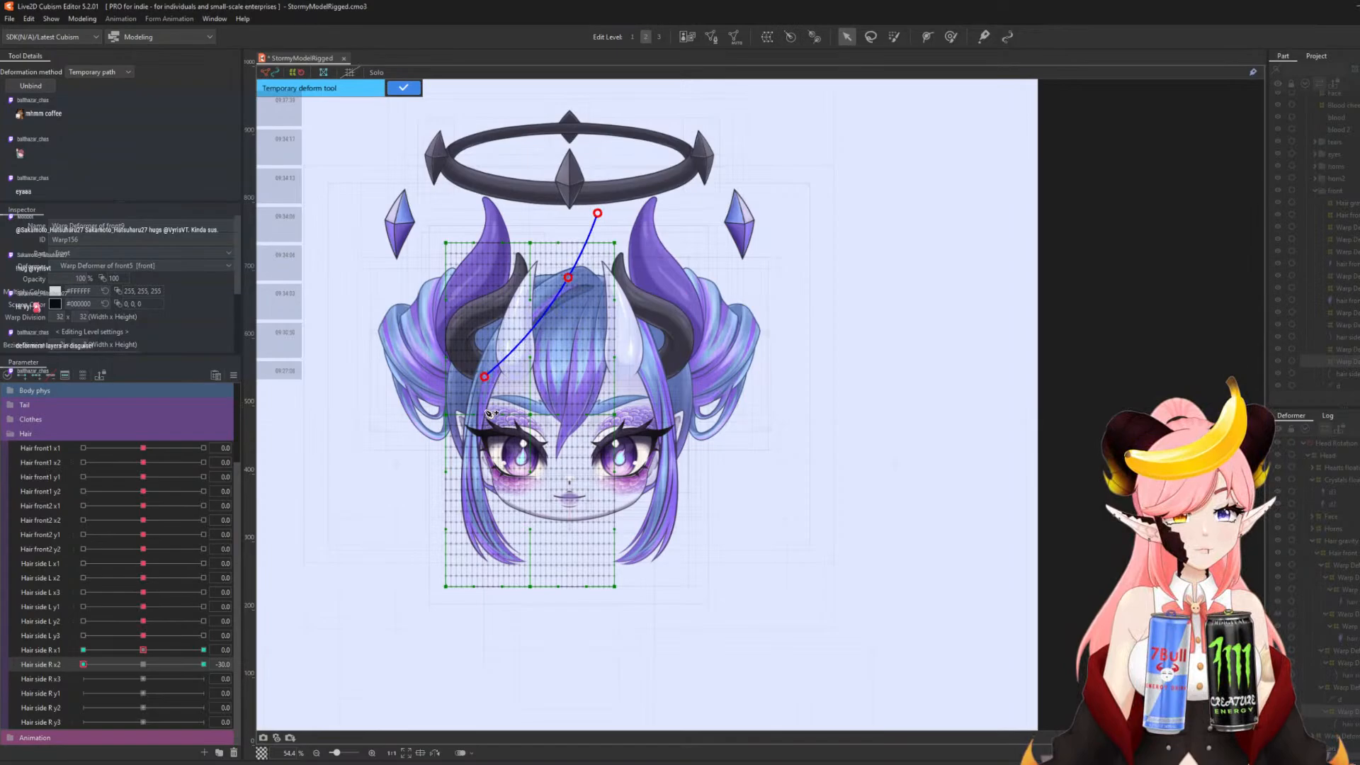
{"action": "left_click", "coordinate": [469, 472]}
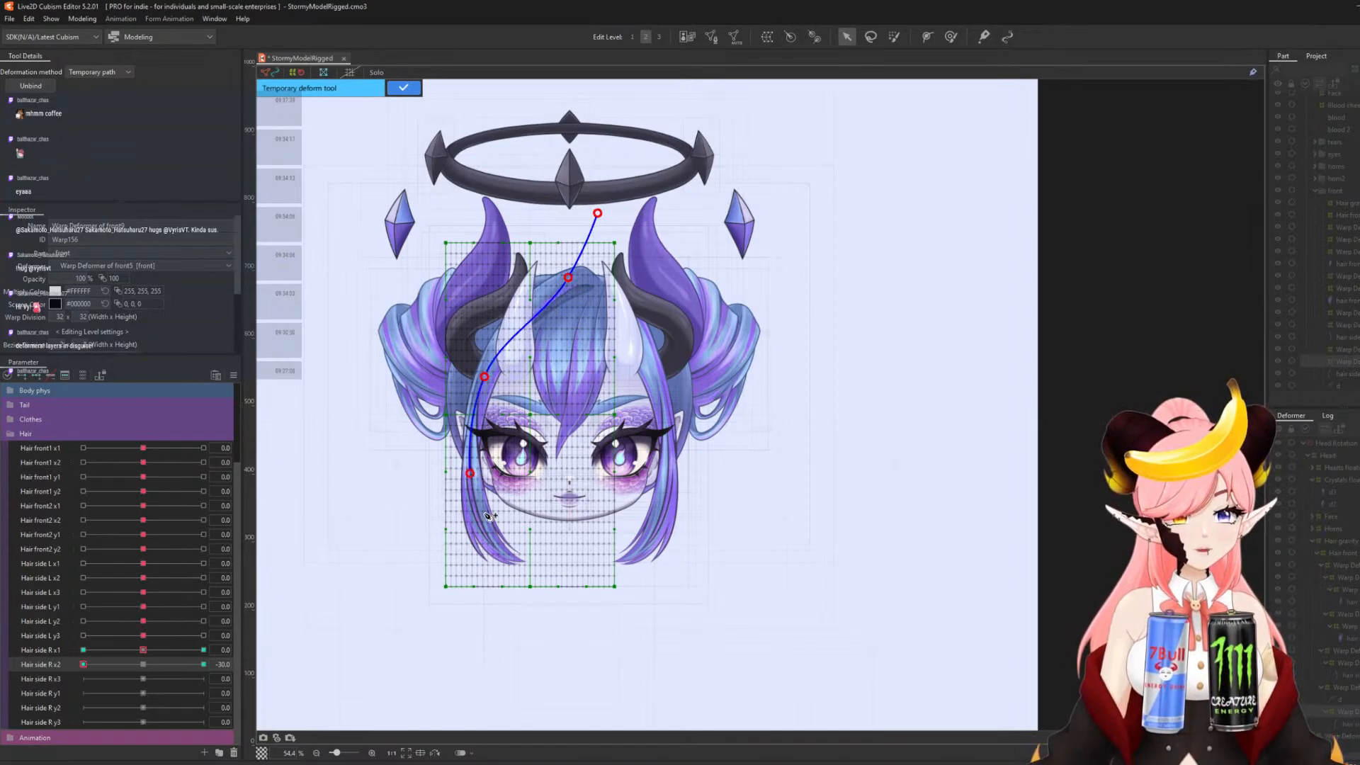
{"action": "left_click", "coordinate": [505, 614]}
{"action": "left_click_drag", "start_coordinate": [467, 472], "coordinate": [451, 471]}
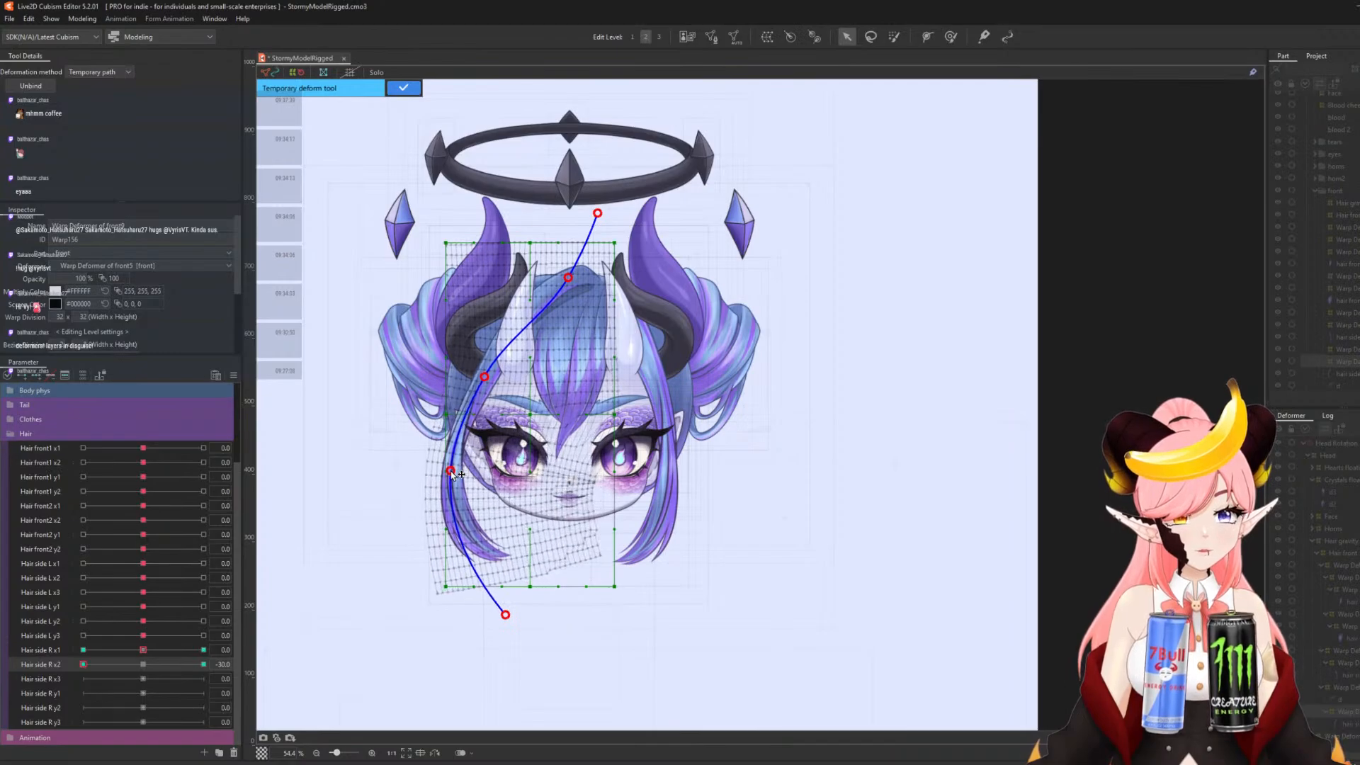
{"action": "left_click", "coordinate": [404, 89]}
{"action": "left_click", "coordinate": [144, 663]}
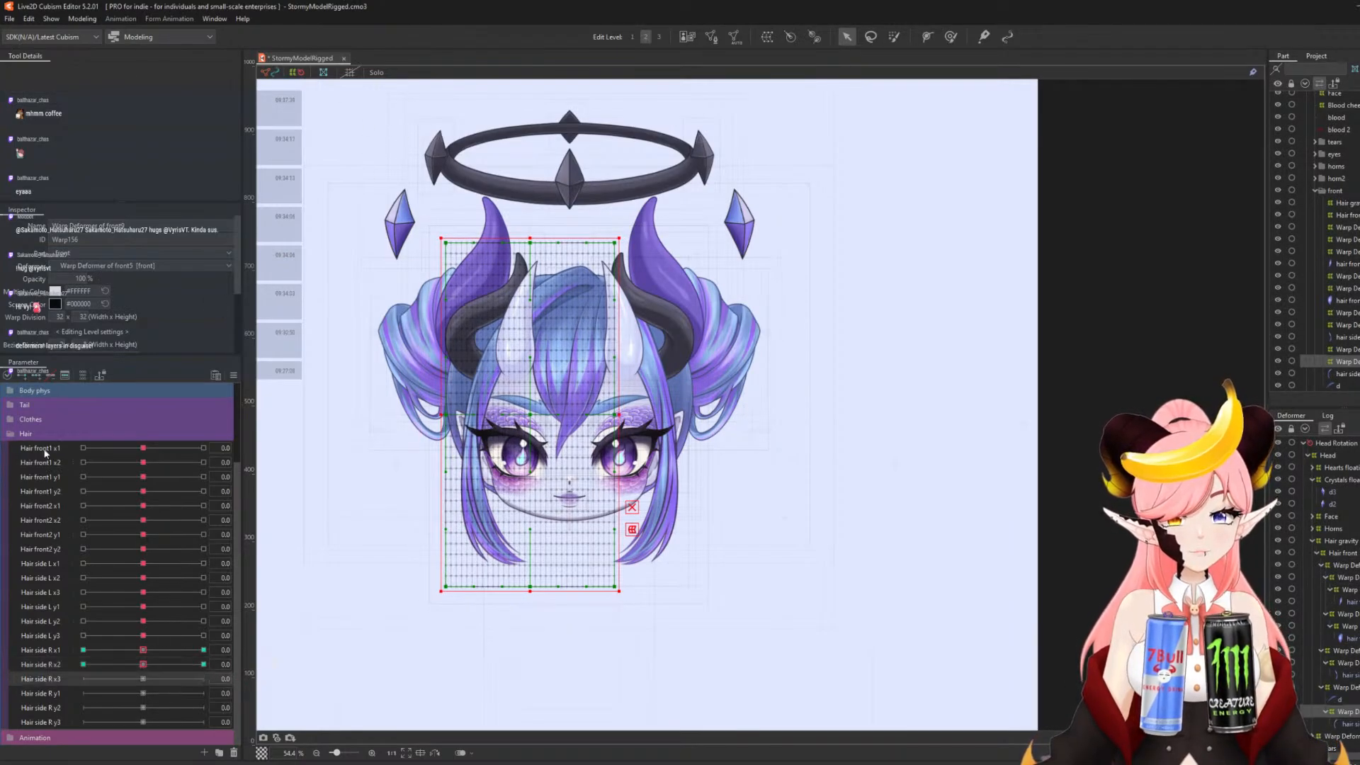
- Add three keys to Hair side R x3 and, at value 30, swing the strand's tip inward with a five-point temporary deform path
{"action": "left_click", "coordinate": [38, 378]}
{"action": "left_click_drag", "start_coordinate": [144, 678], "coordinate": [244, 679]}
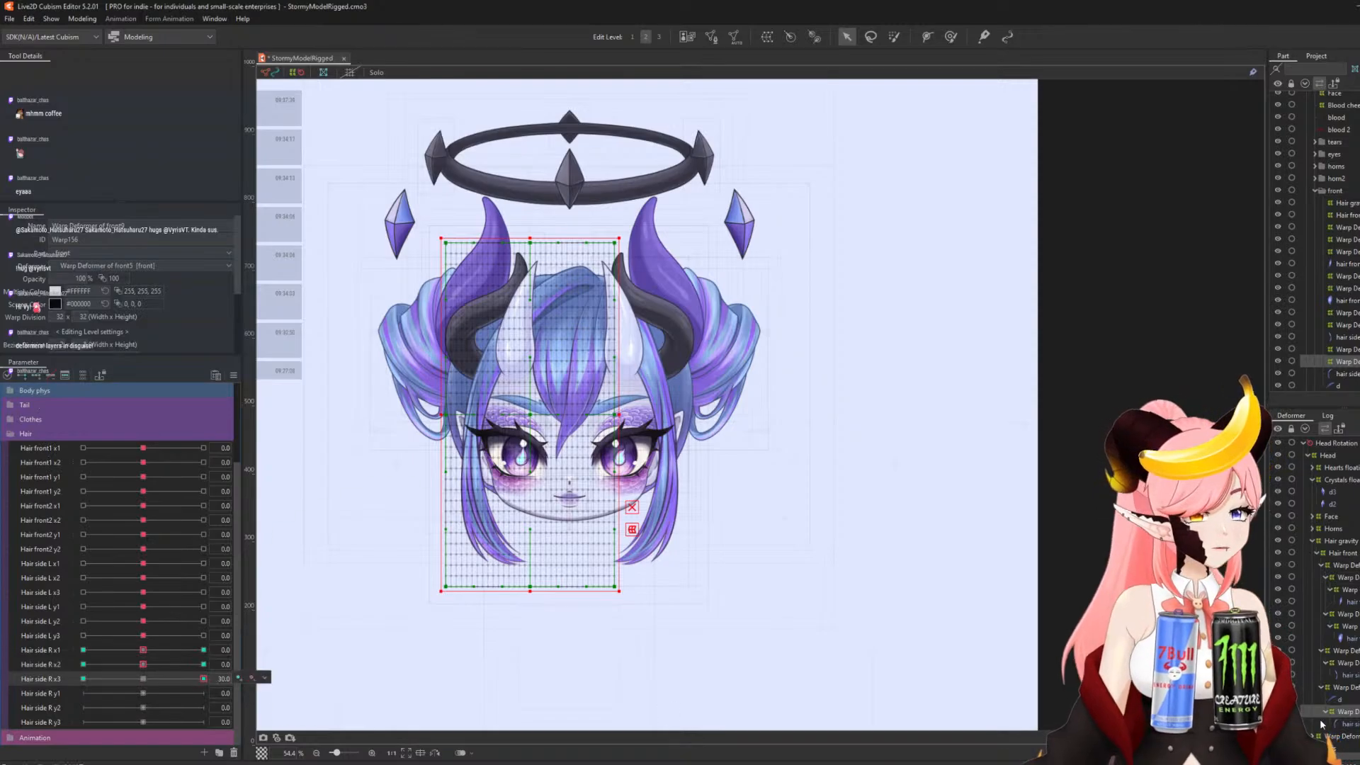
{"action": "key", "text": "t"}
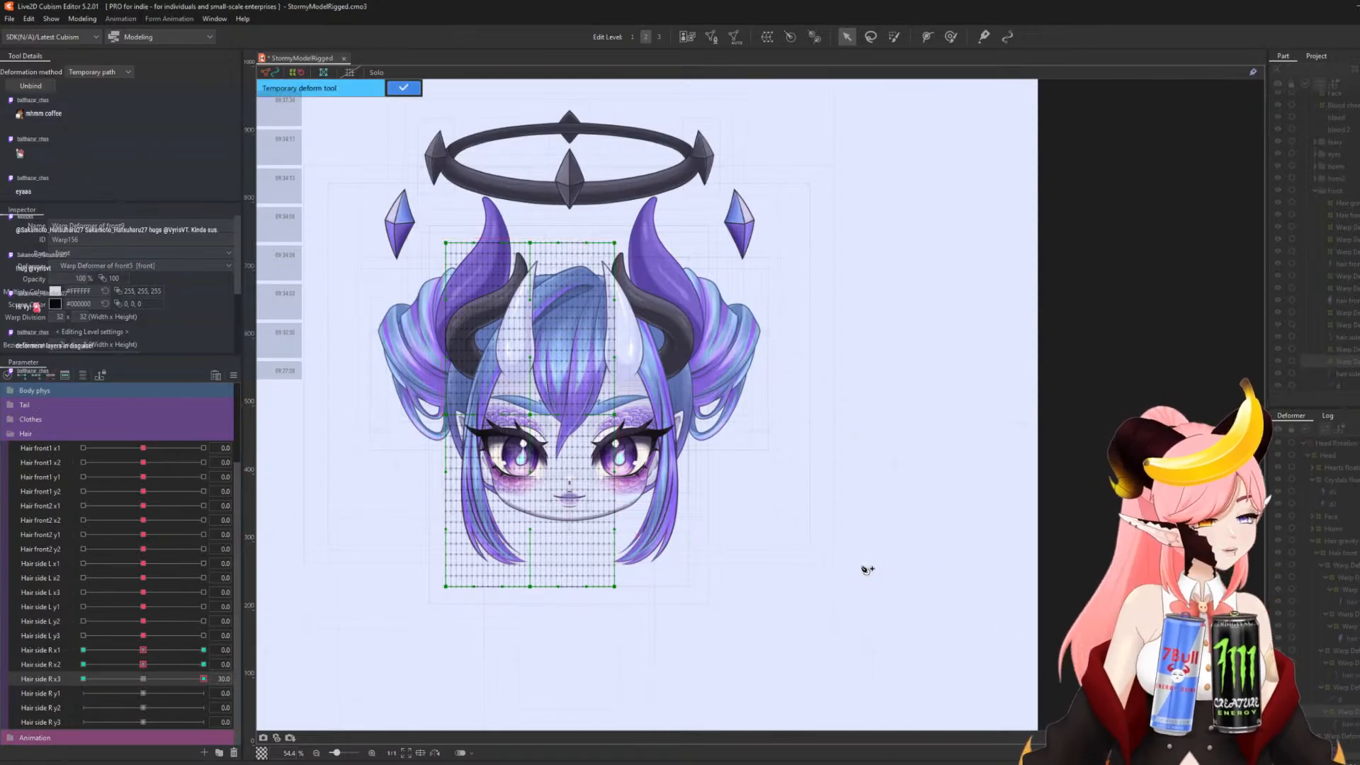
{"action": "left_click", "coordinate": [610, 211]}
{"action": "left_click", "coordinate": [565, 280]}
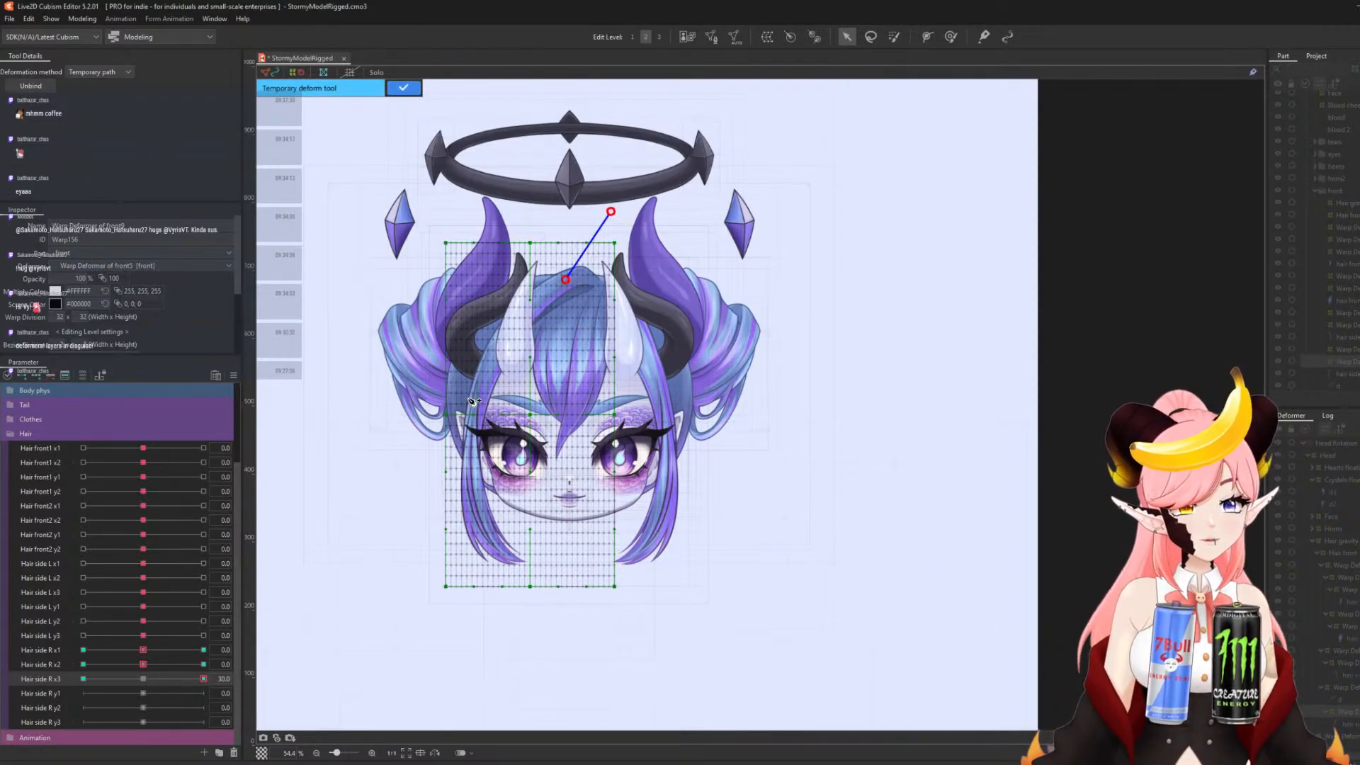
{"action": "left_click", "coordinate": [483, 379]}
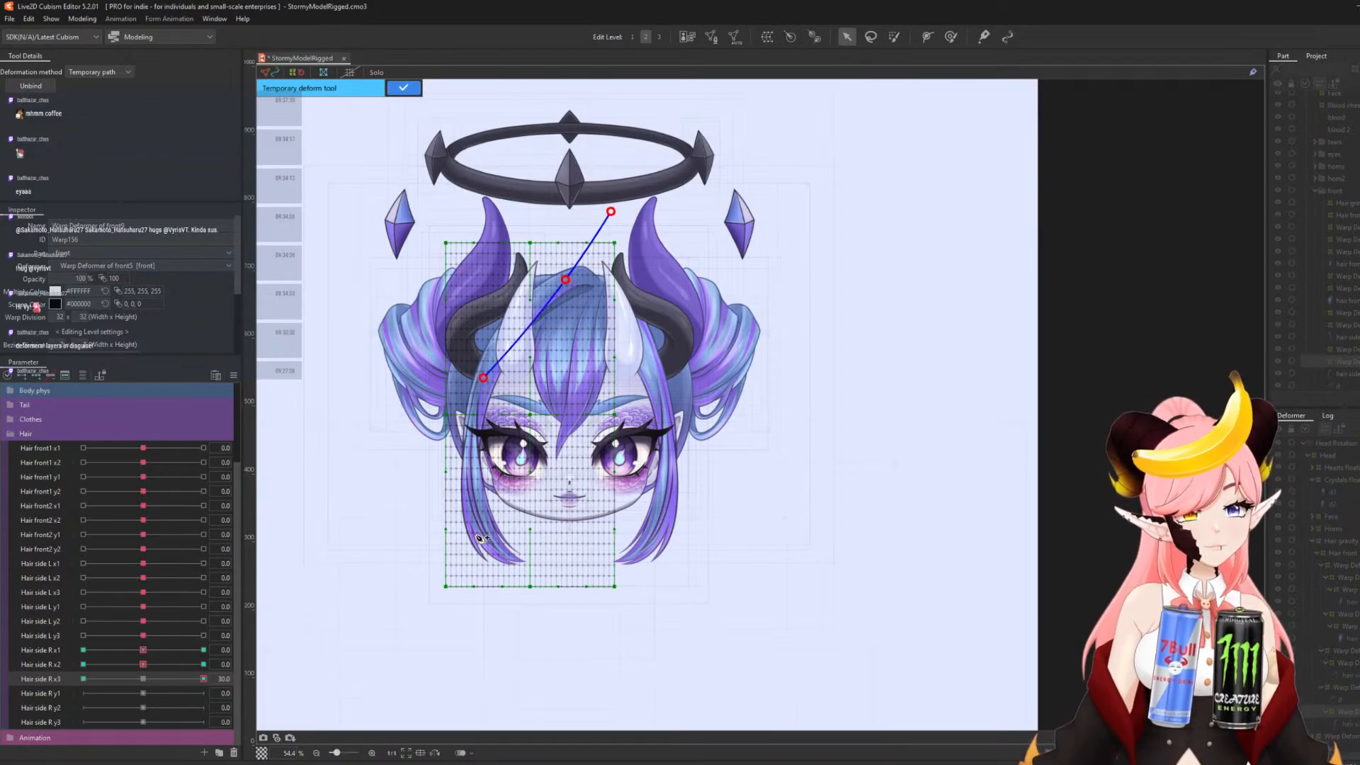
{"action": "left_click", "coordinate": [473, 475]}
{"action": "left_click", "coordinate": [521, 619]}
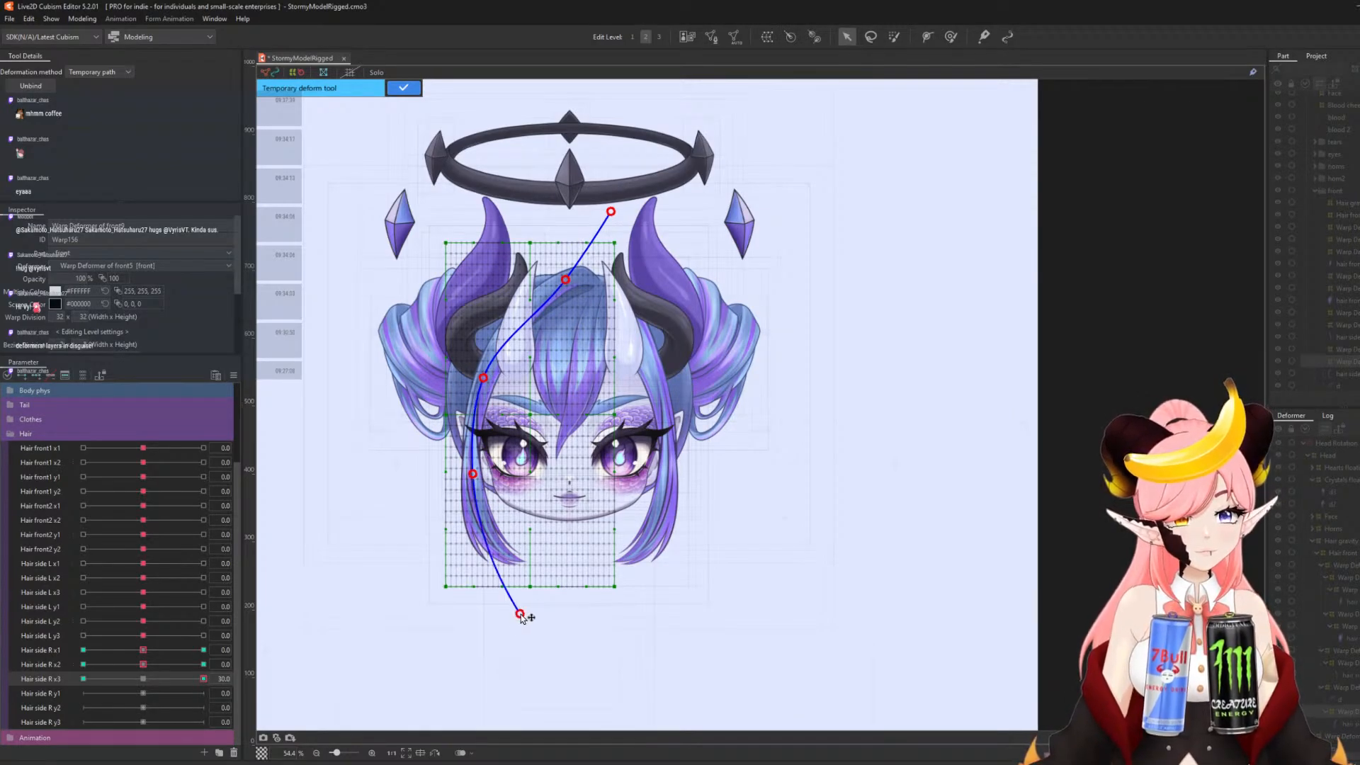
{"action": "left_click_drag", "start_coordinate": [521, 619], "coordinate": [583, 559]}
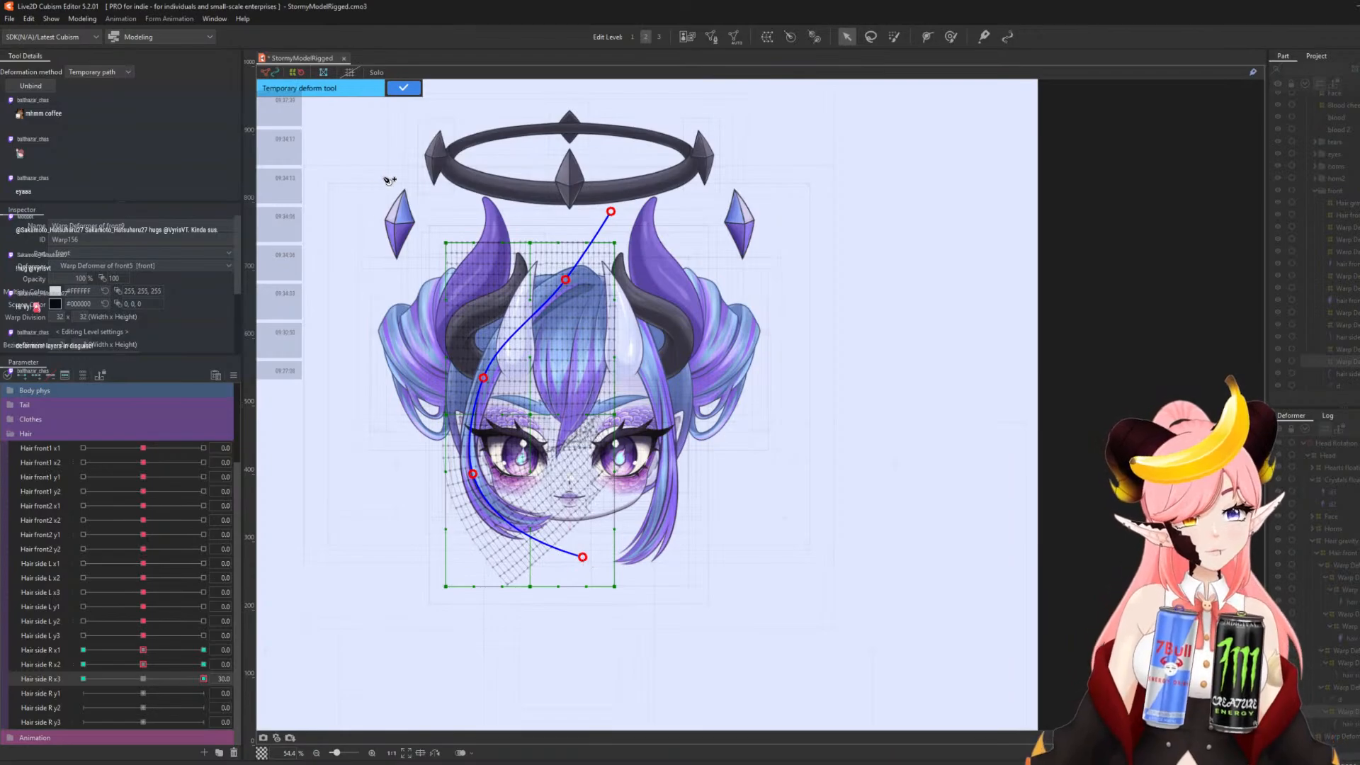
{"action": "left_click", "coordinate": [413, 89]}
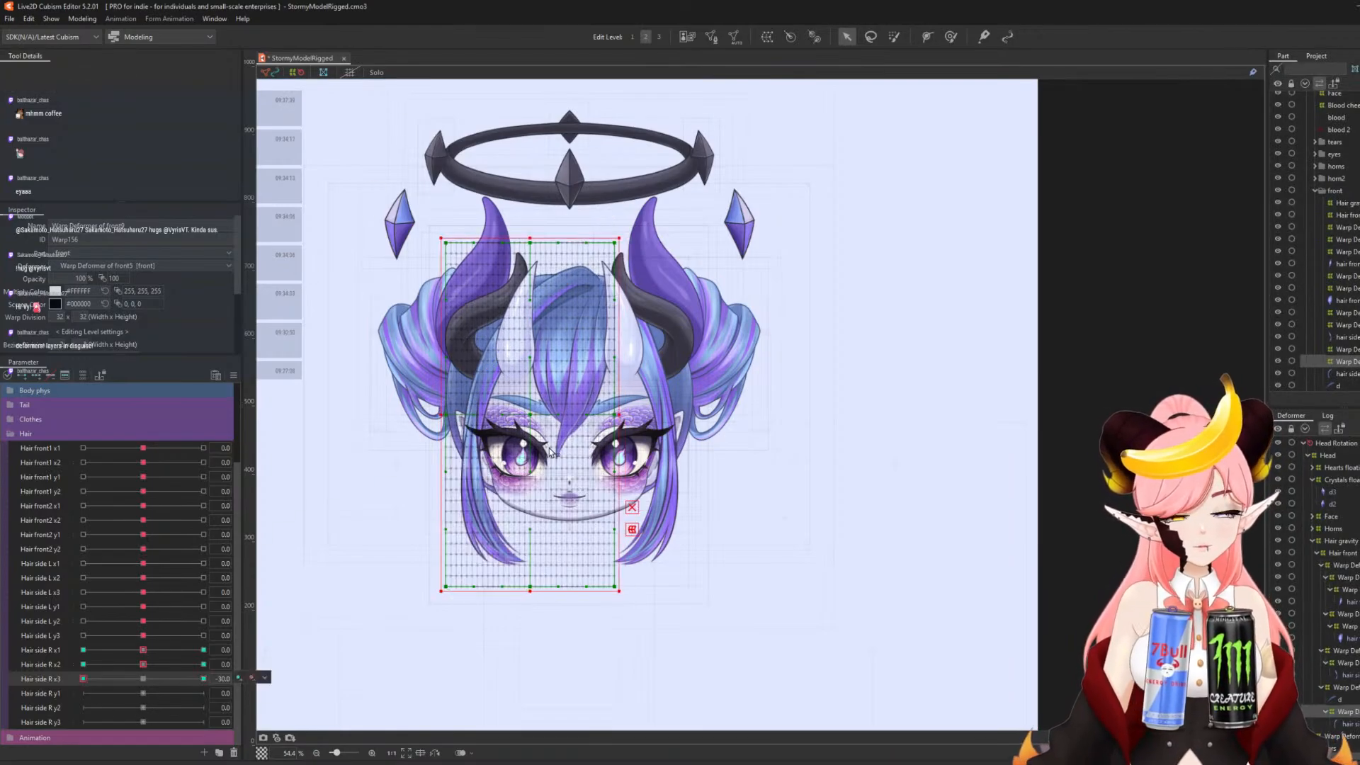
- At Hair side R x3 value -30, swing the strand's tip outward with a five-point temporary path, and return the parameter to 0
{"action": "key", "text": "t"}
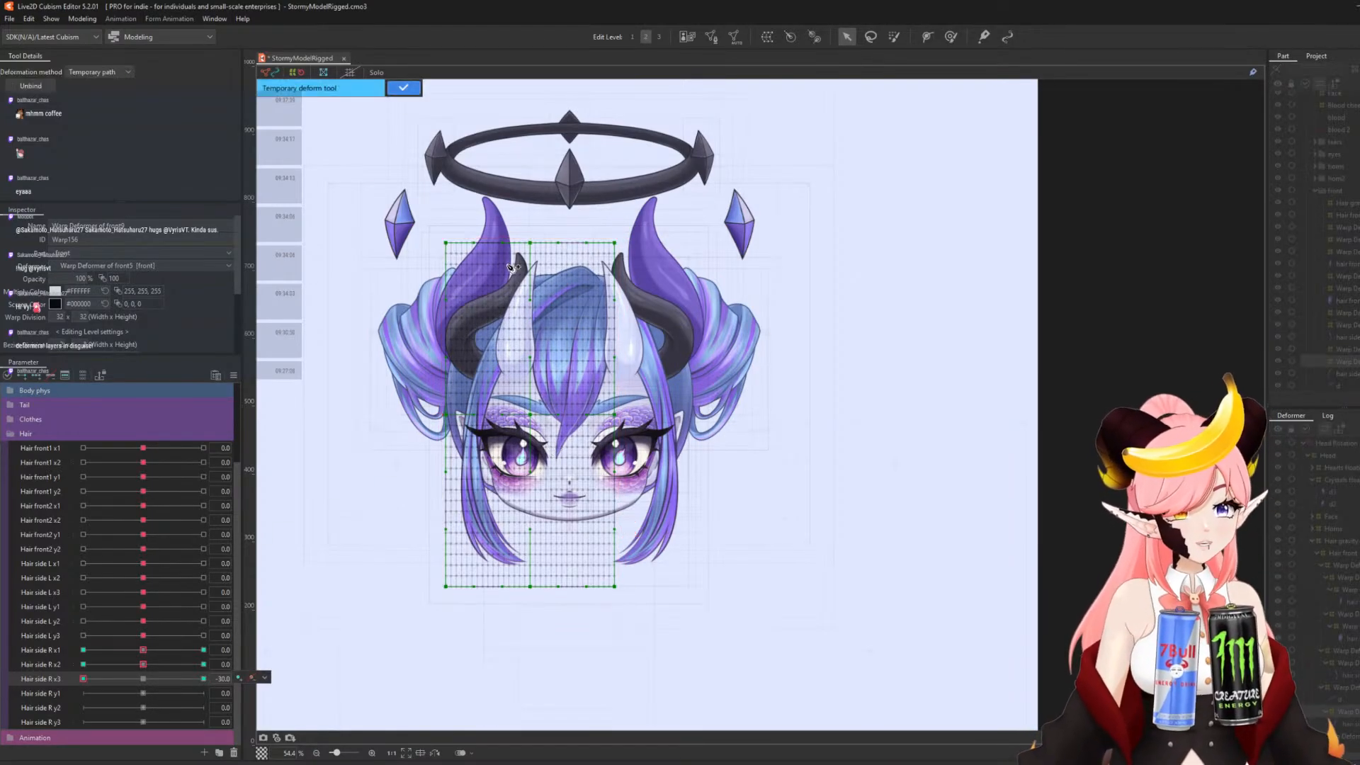
{"action": "left_click", "coordinate": [602, 224]}
{"action": "left_click", "coordinate": [560, 277]}
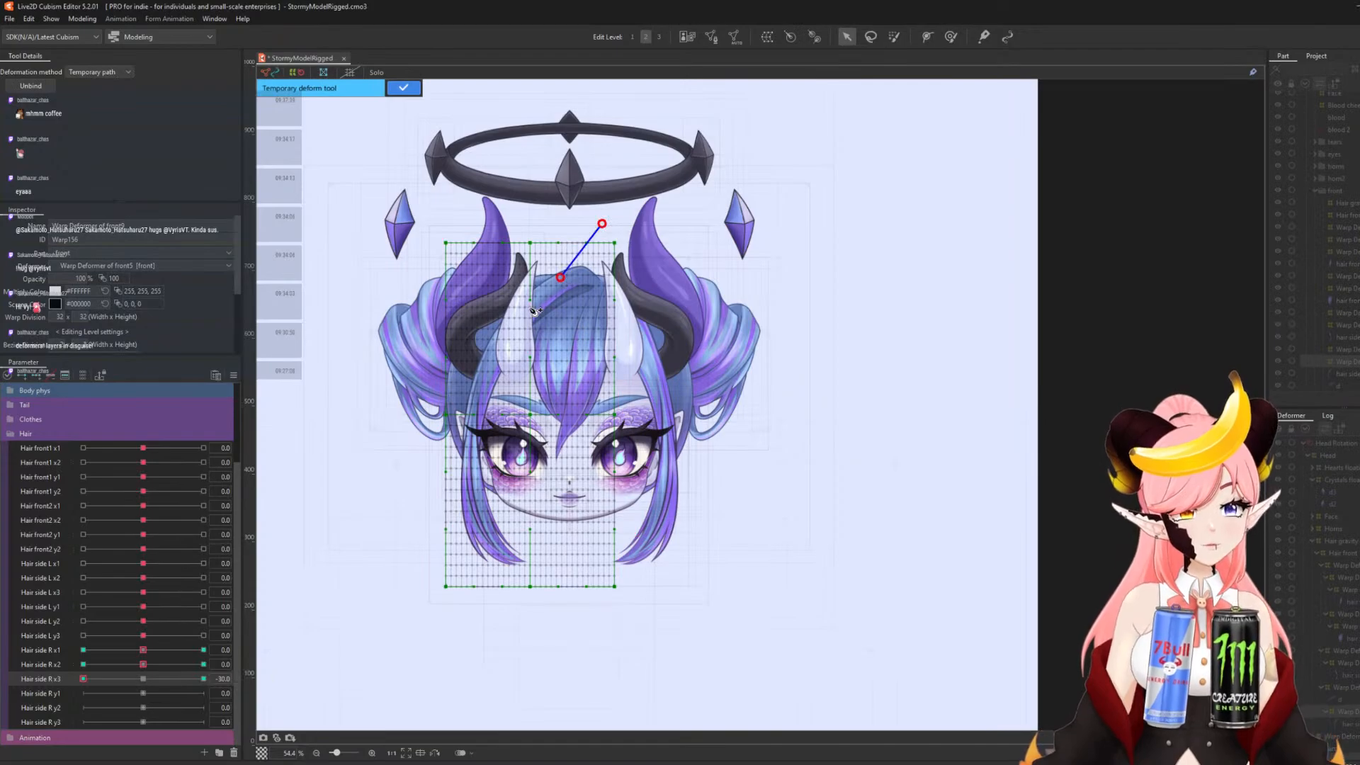
{"action": "left_click", "coordinate": [482, 376]}
{"action": "left_click", "coordinate": [478, 475]}
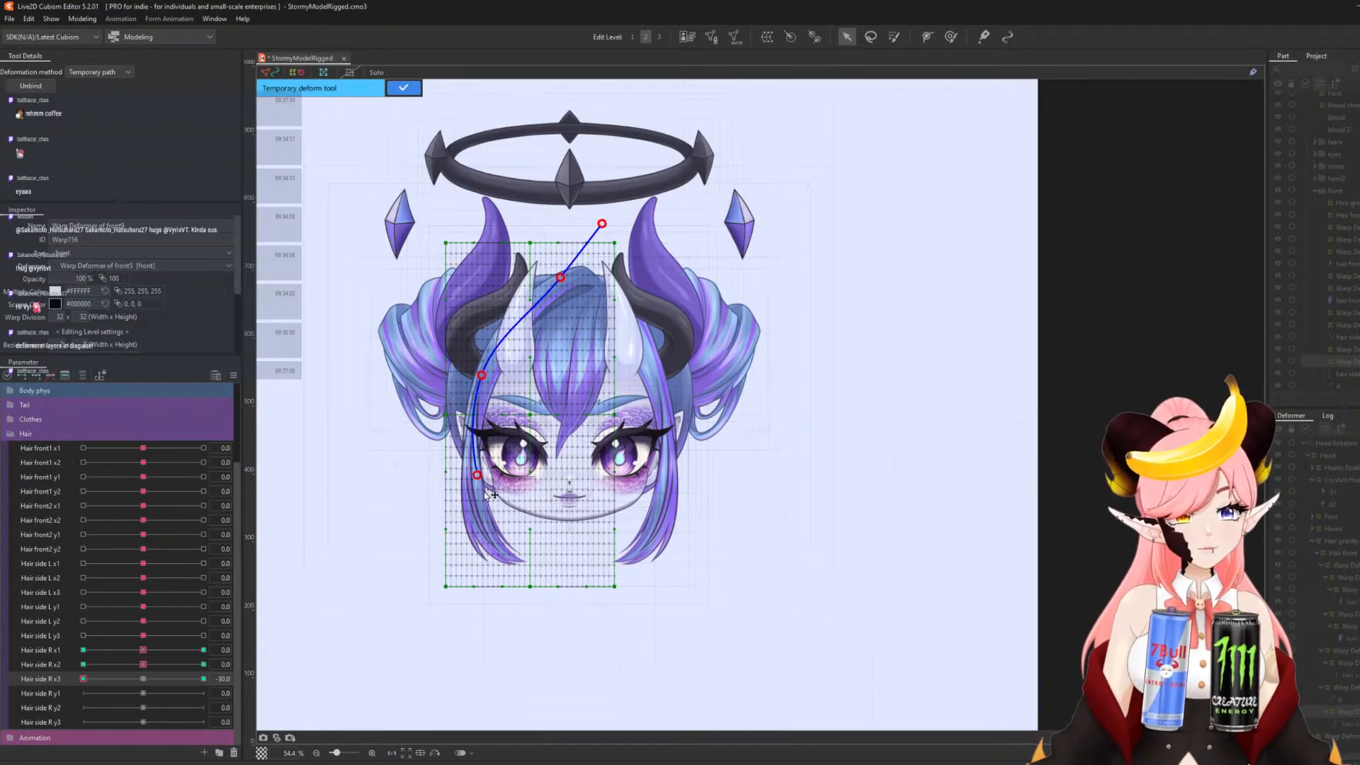
{"action": "left_click_drag", "start_coordinate": [522, 615], "coordinate": [405, 588]}
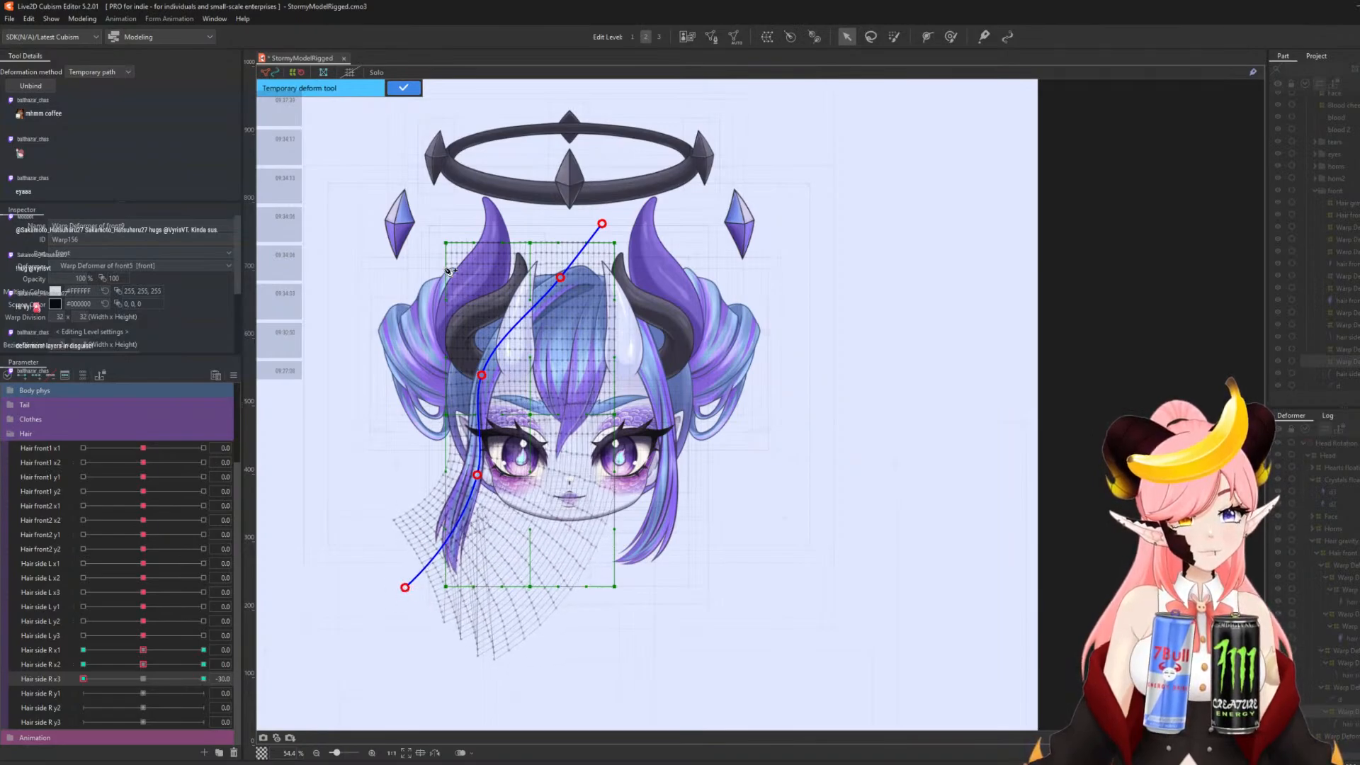
{"action": "left_click", "coordinate": [403, 87]}
{"action": "left_click", "coordinate": [144, 678]}
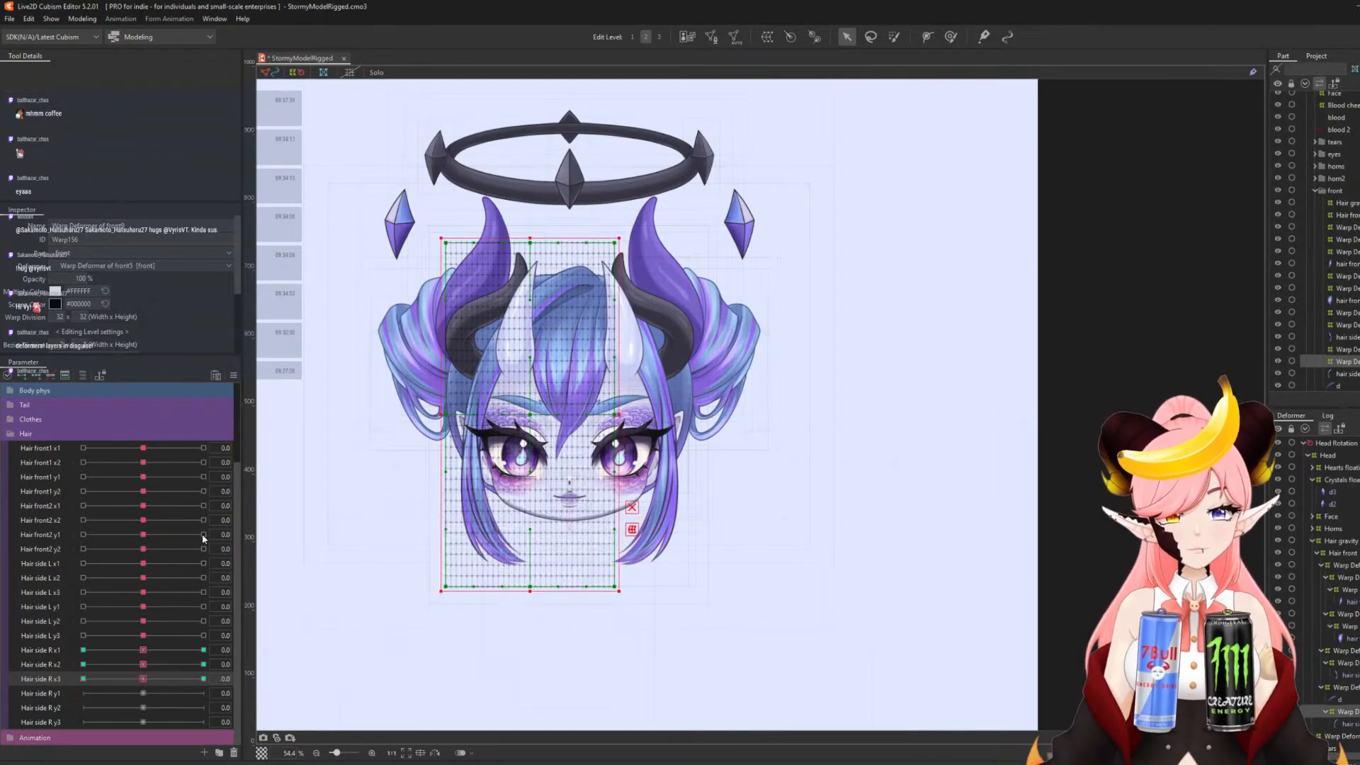
- Apply Ellipse interpolation with 3 points to Hair side R x3, test its swing, and return the parameter to 0
{"action": "left_click", "coordinate": [234, 375]}
{"action": "left_click", "coordinate": [298, 592]}
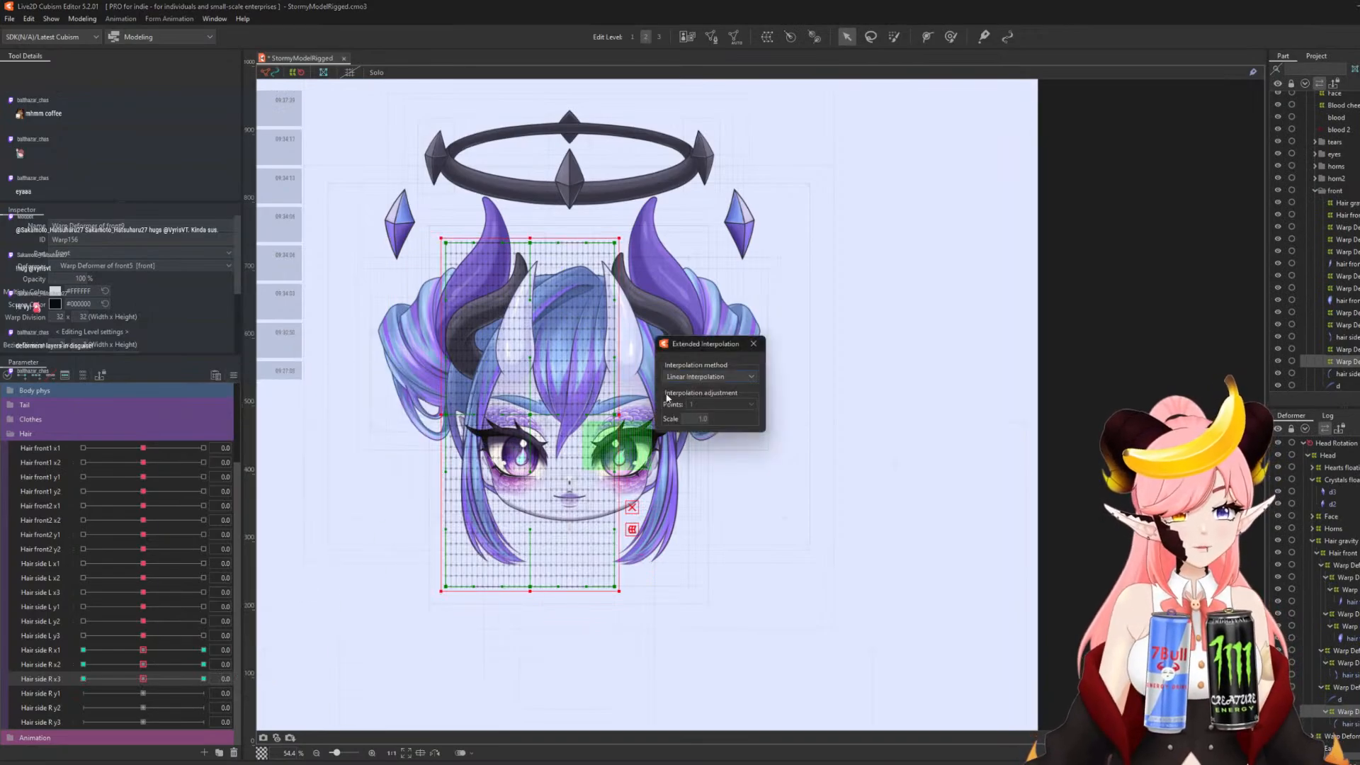
{"action": "left_click", "coordinate": [701, 376]}
{"action": "left_click", "coordinate": [692, 399]}
{"action": "left_click", "coordinate": [753, 343]}
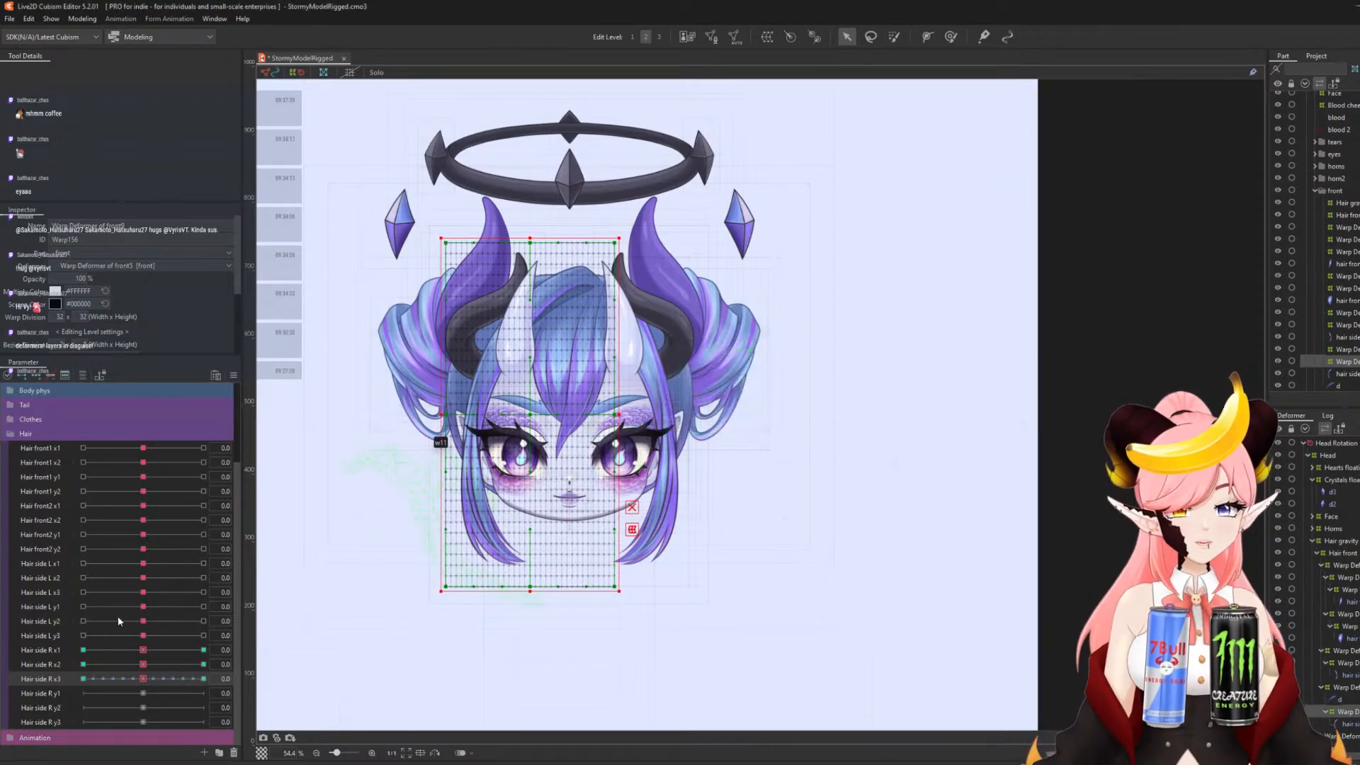
{"action": "left_click", "coordinate": [234, 375]}
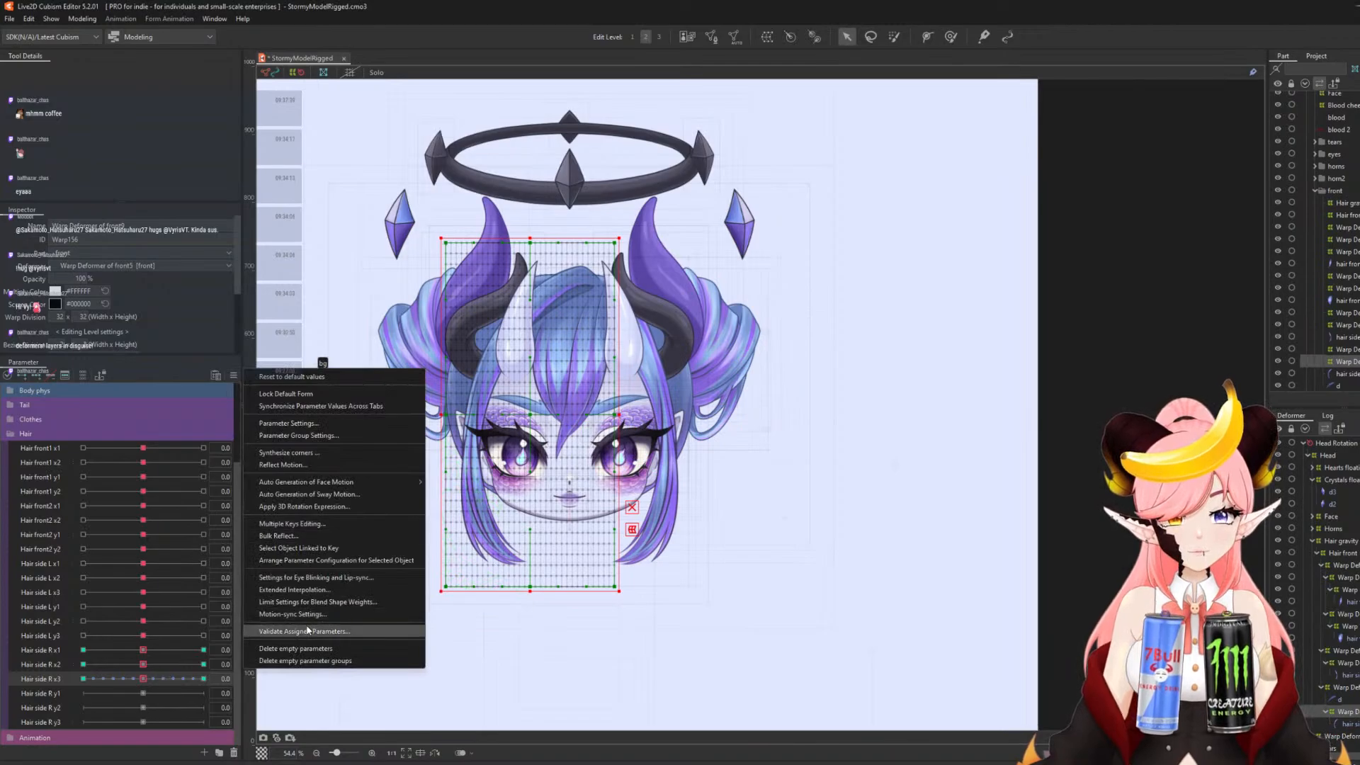
{"action": "left_click", "coordinate": [307, 591]}
{"action": "left_click", "coordinate": [720, 404]}
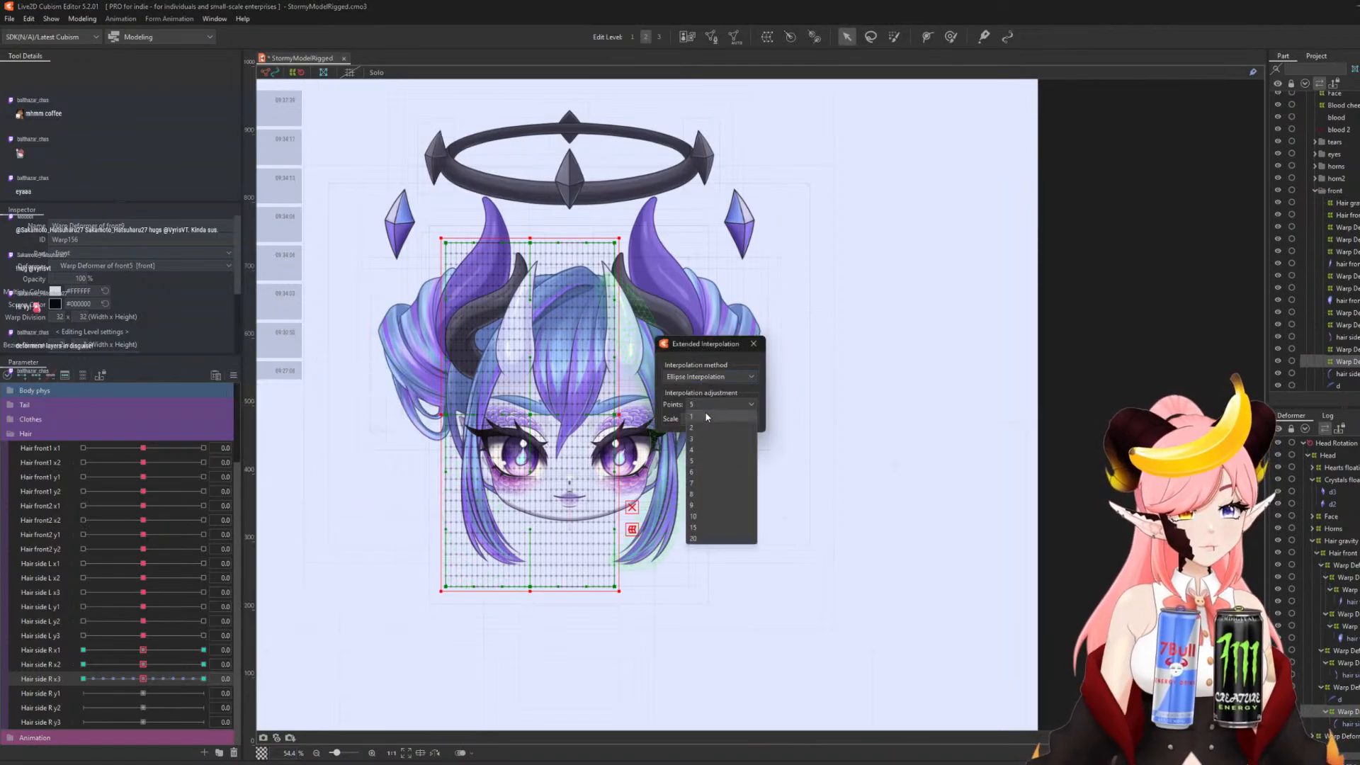
{"action": "left_click", "coordinate": [694, 439]}
{"action": "left_click", "coordinate": [754, 343]}
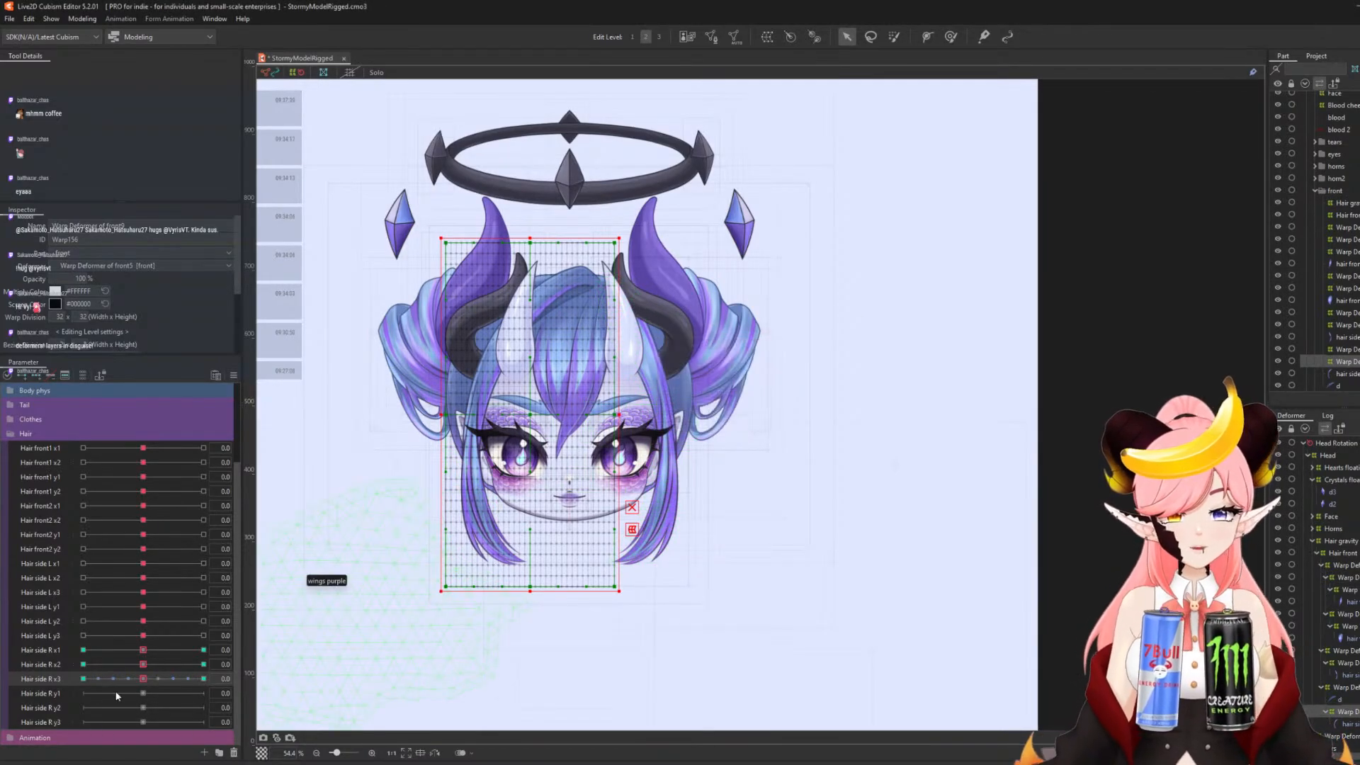
{"action": "left_click_drag", "start_coordinate": [143, 679], "coordinate": [68, 712]}
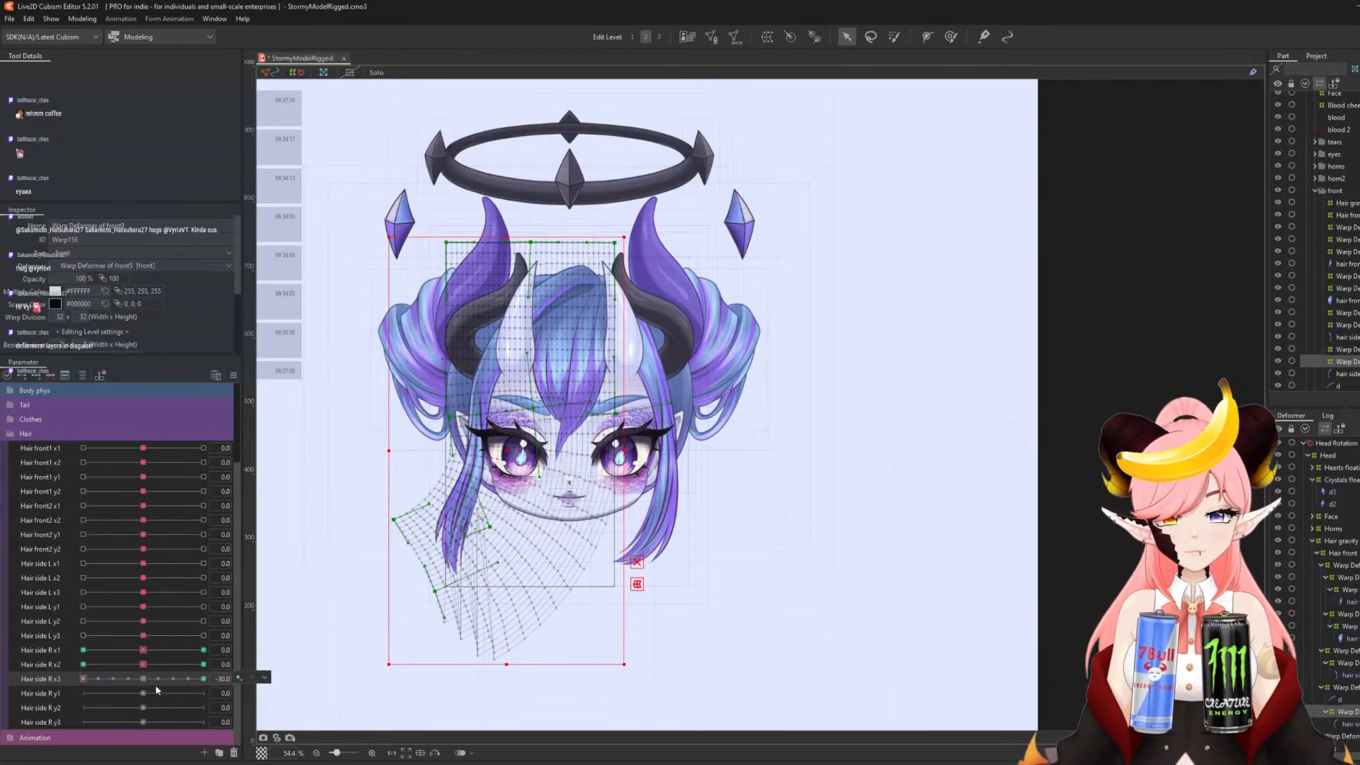
{"action": "left_click", "coordinate": [143, 679]}
- Add three keys to Hair side R y1 and, at value 30, shift the strand slightly up at forehead level with a five-point temporary path
{"action": "left_click", "coordinate": [70, 693]}
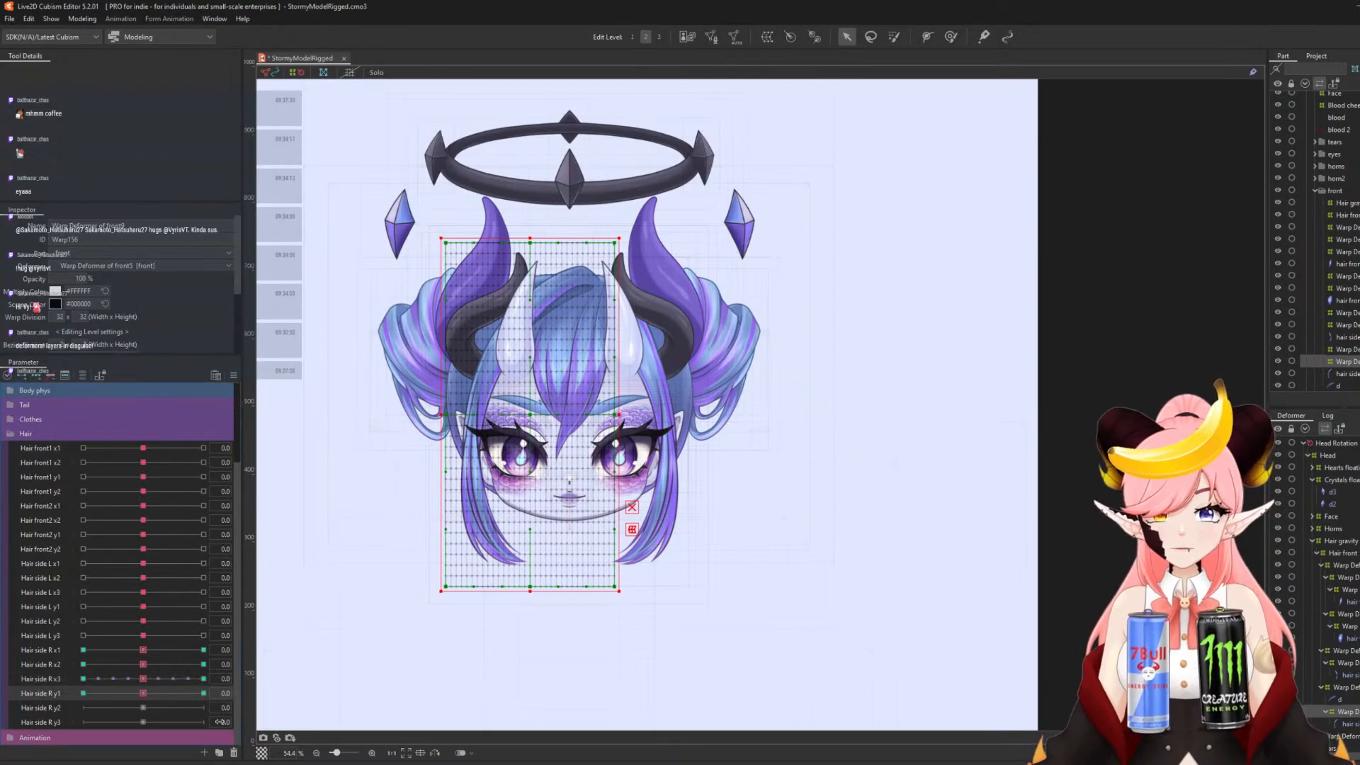
{"action": "left_click", "coordinate": [204, 693]}
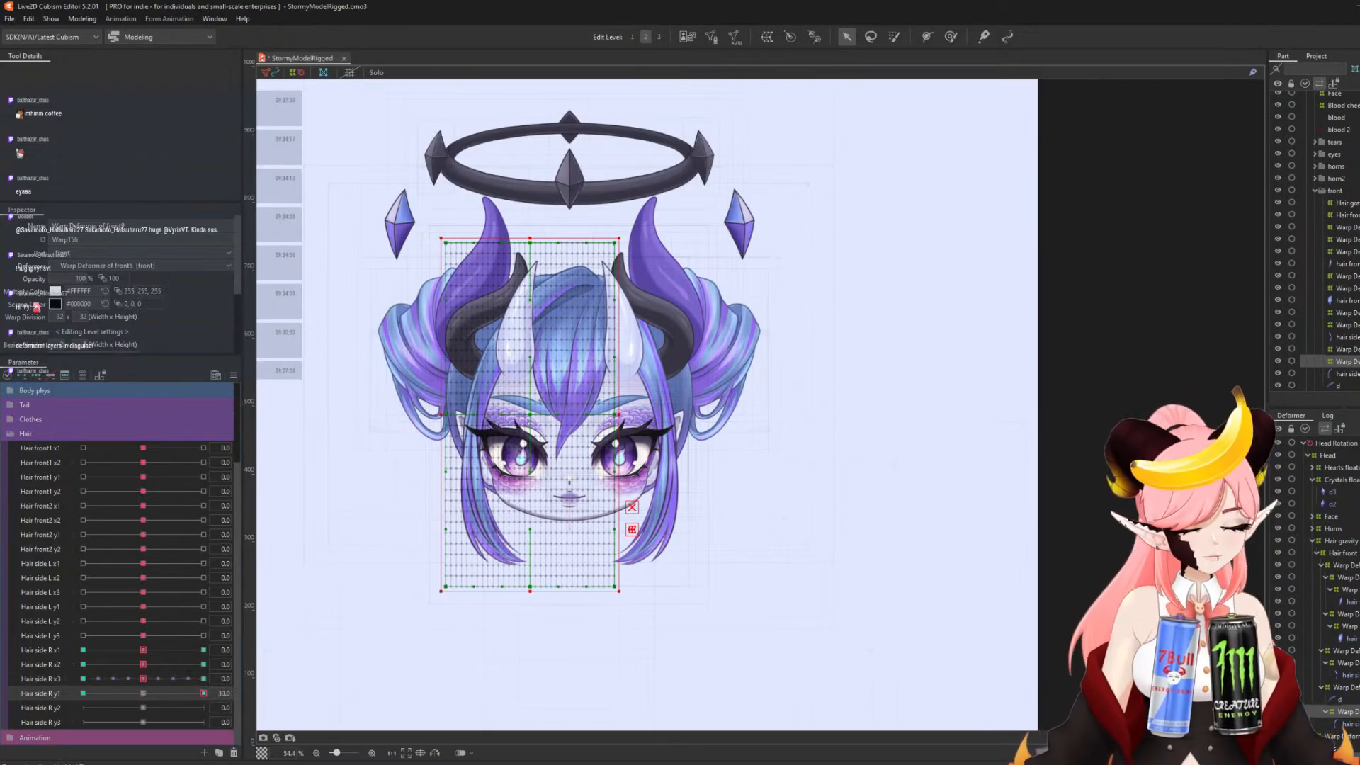
{"action": "key", "text": "ctrl+t"}
{"action": "left_click", "coordinate": [597, 219]}
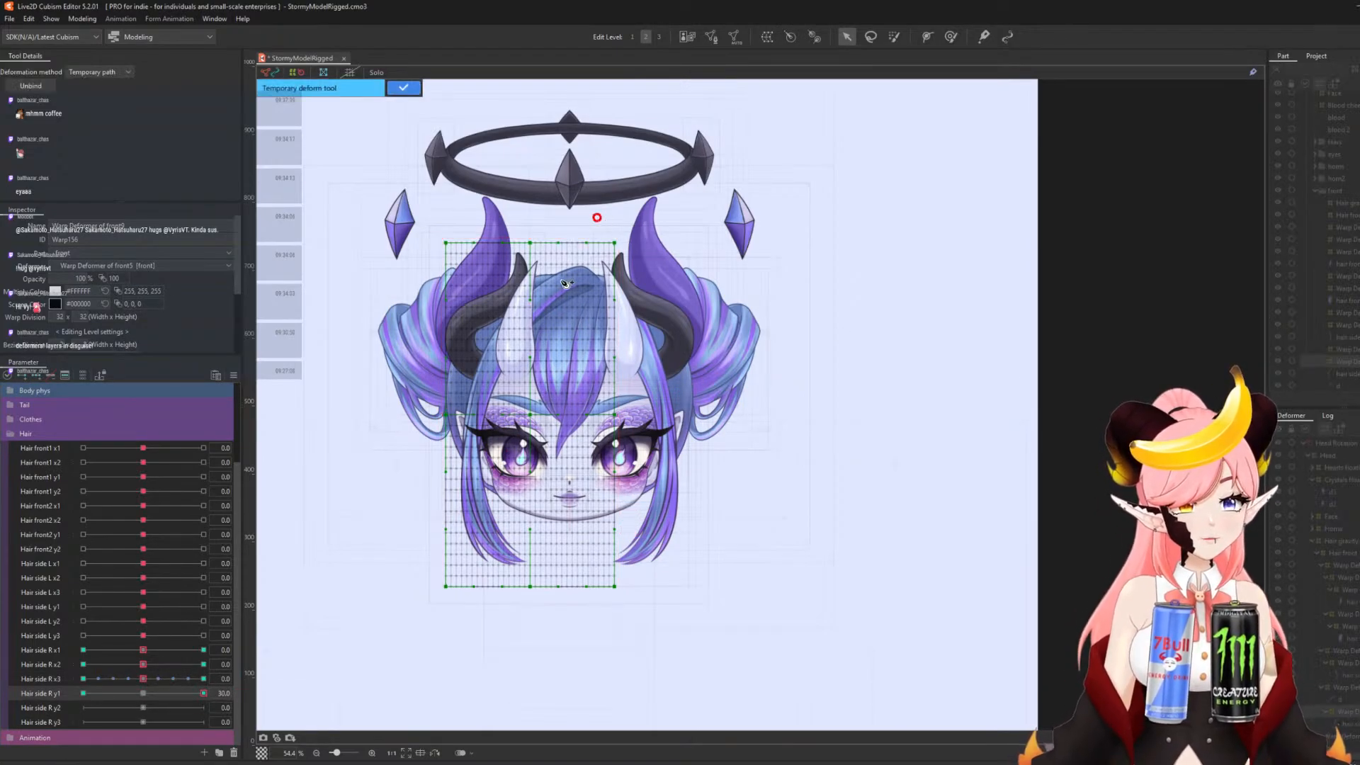
{"action": "left_click", "coordinate": [566, 277]}
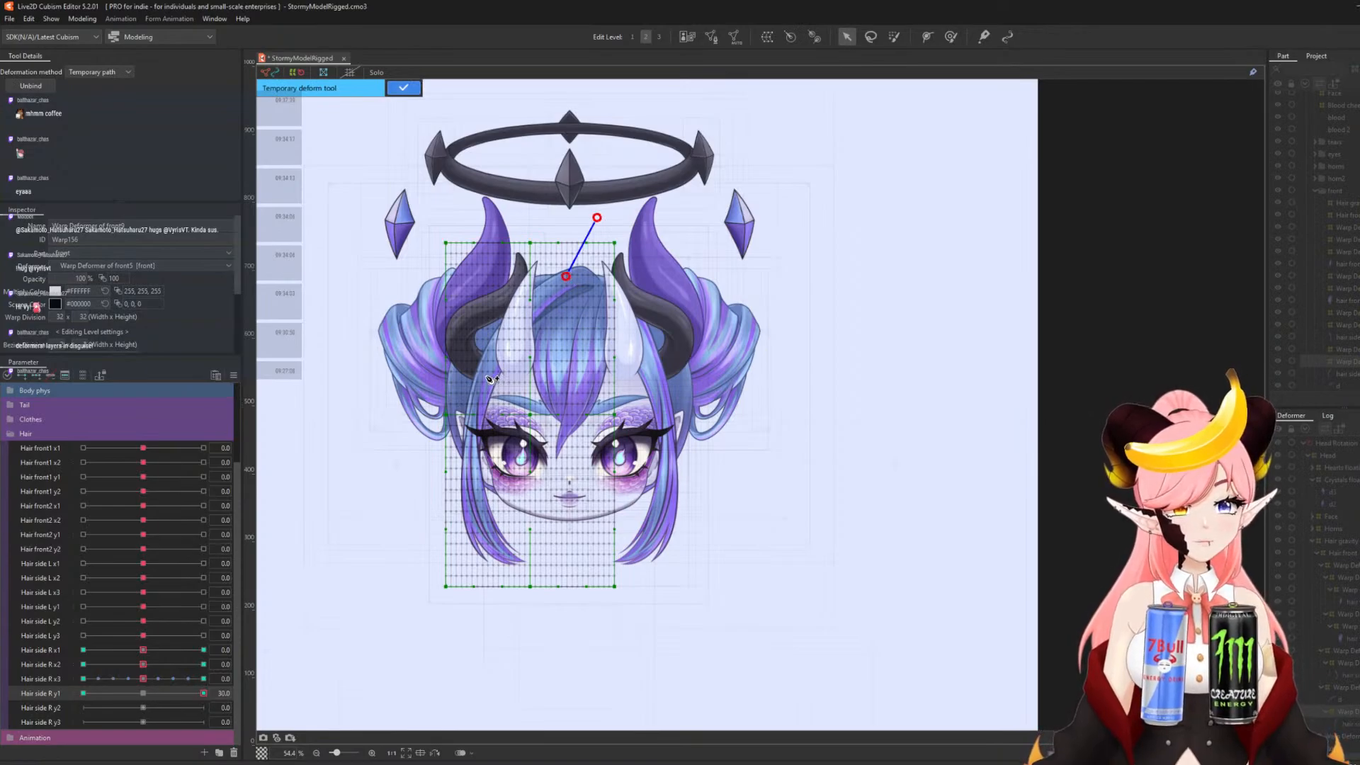
{"action": "left_click", "coordinate": [485, 377]}
{"action": "left_click", "coordinate": [473, 471]}
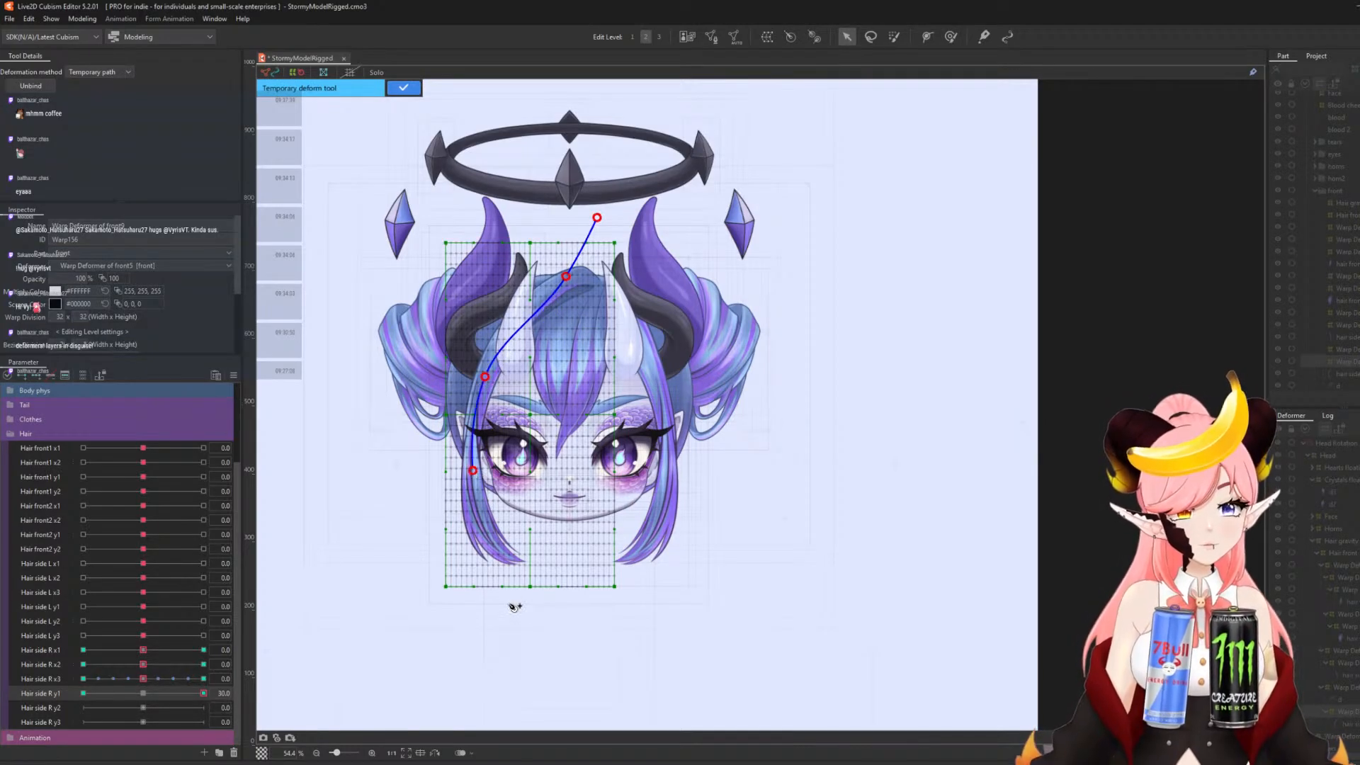
{"action": "left_click", "coordinate": [515, 616]}
{"action": "left_click_drag", "start_coordinate": [486, 379], "coordinate": [484, 361]}
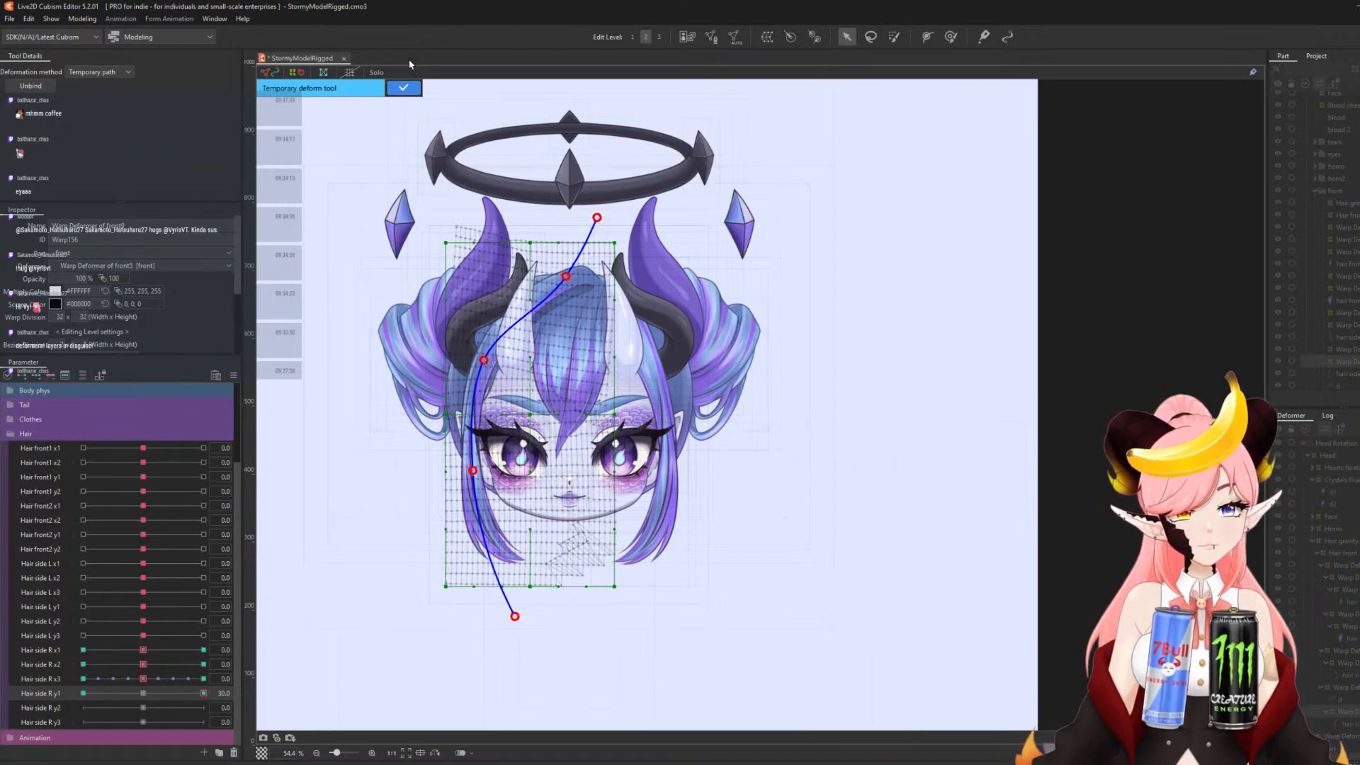
{"action": "left_click", "coordinate": [407, 90]}
- At Hair side R y1 value -30, shift the strand slightly down at forehead level with a five-point temporary path, and return the parameter to 0
{"action": "left_click", "coordinate": [89, 692]}
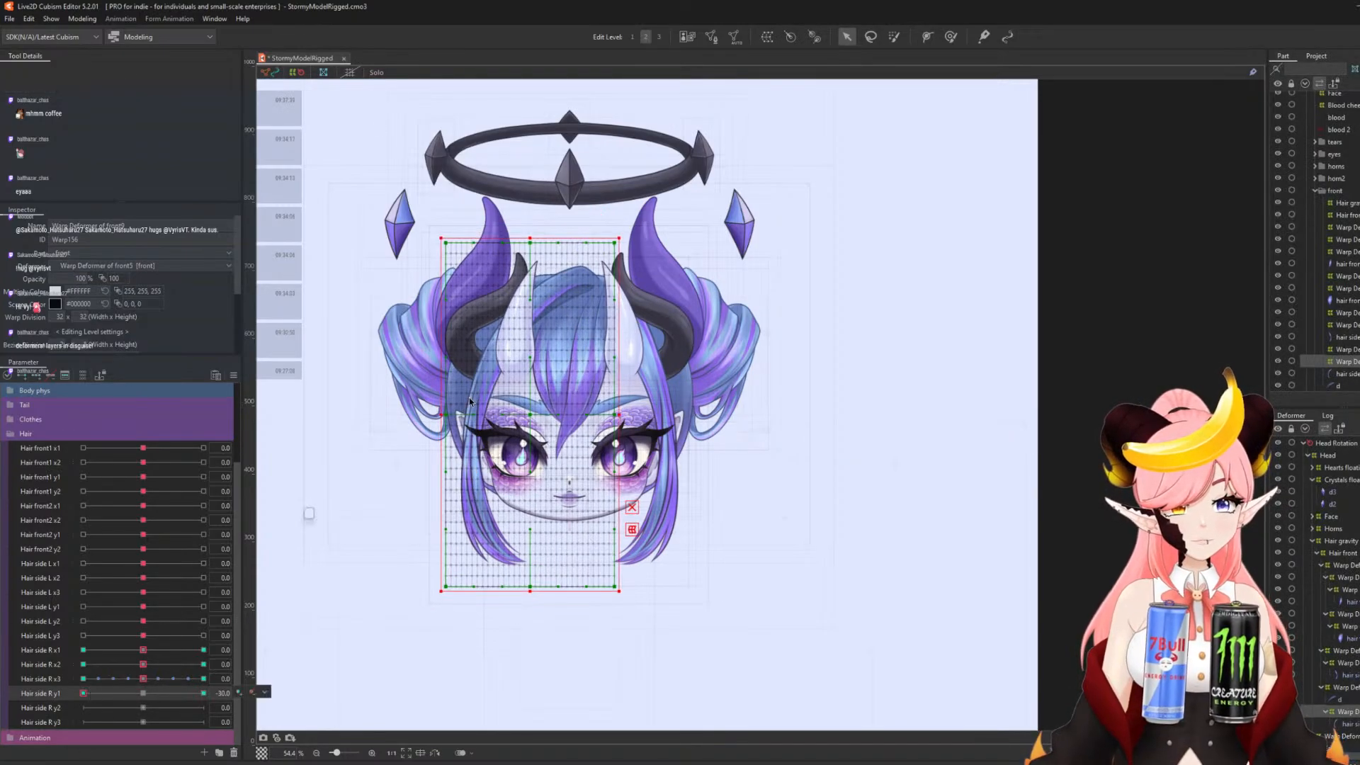
{"action": "key", "text": "ctrl+t"}
{"action": "left_click", "coordinate": [616, 213]}
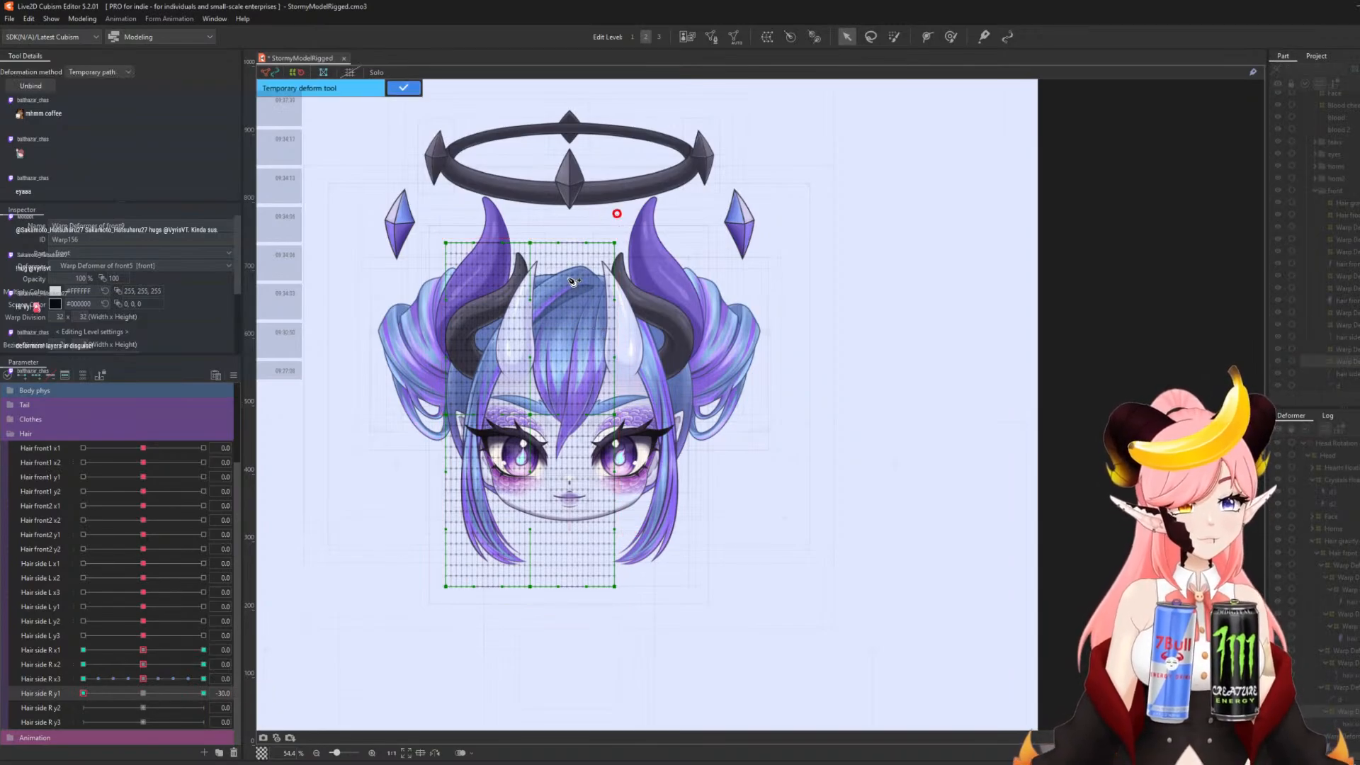
{"action": "left_click", "coordinate": [570, 276]}
{"action": "left_click", "coordinate": [481, 370]}
{"action": "left_click", "coordinate": [470, 464]}
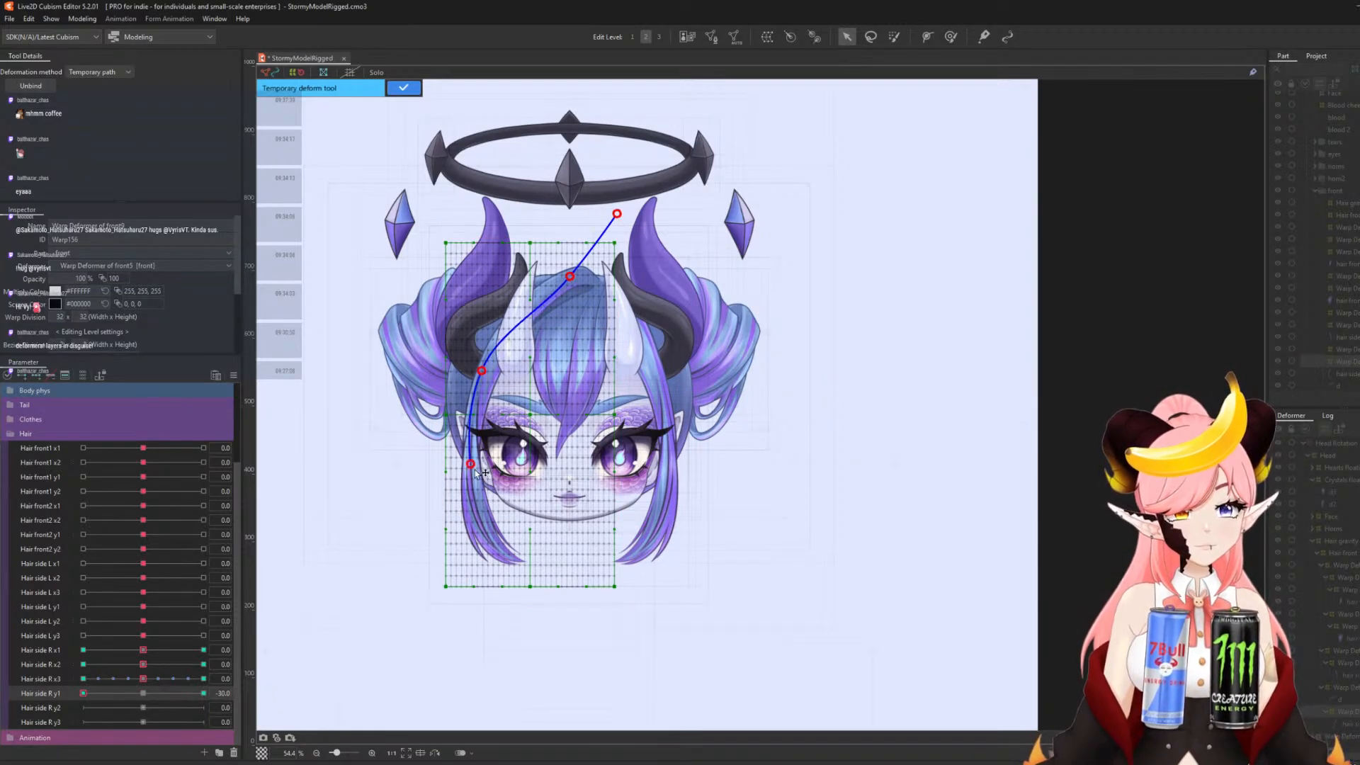
{"action": "left_click", "coordinate": [502, 613]}
{"action": "left_click_drag", "start_coordinate": [483, 372], "coordinate": [483, 389]}
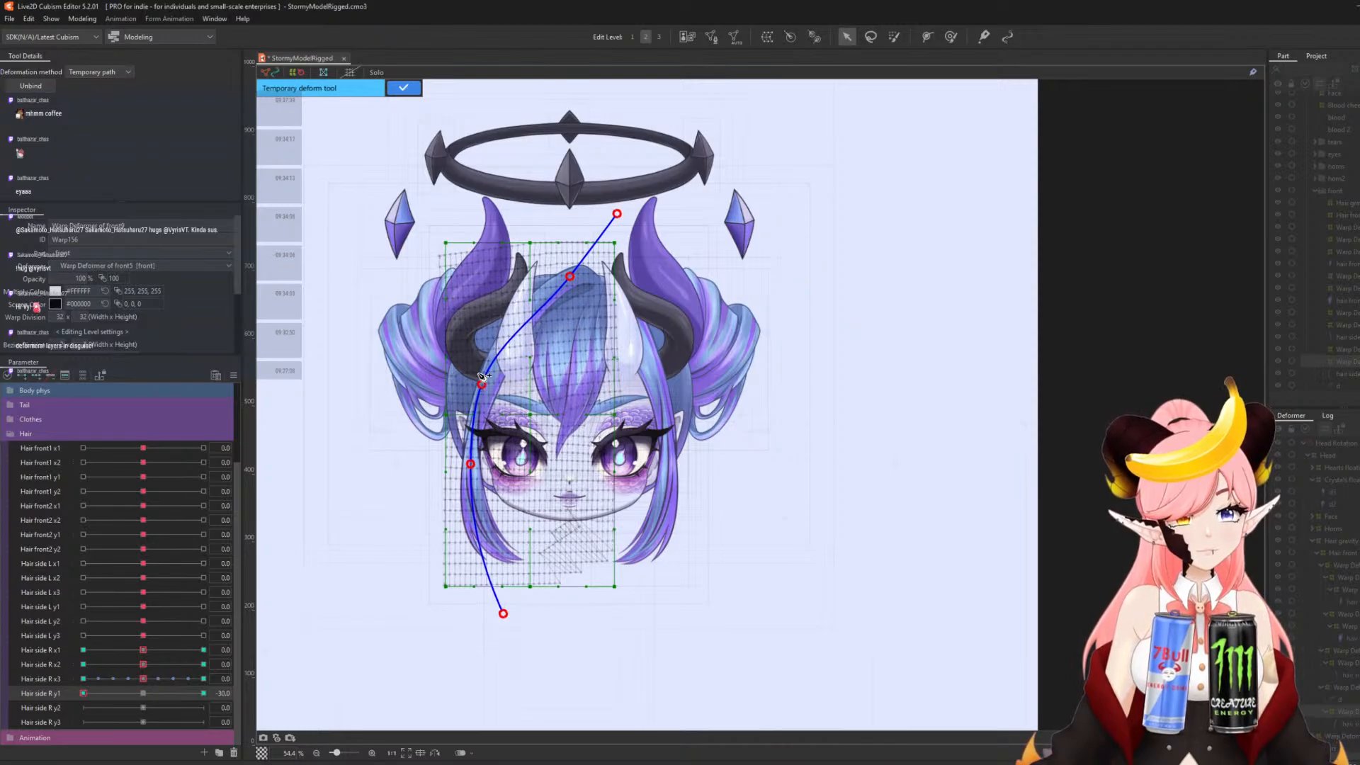
{"action": "left_click", "coordinate": [403, 87]}
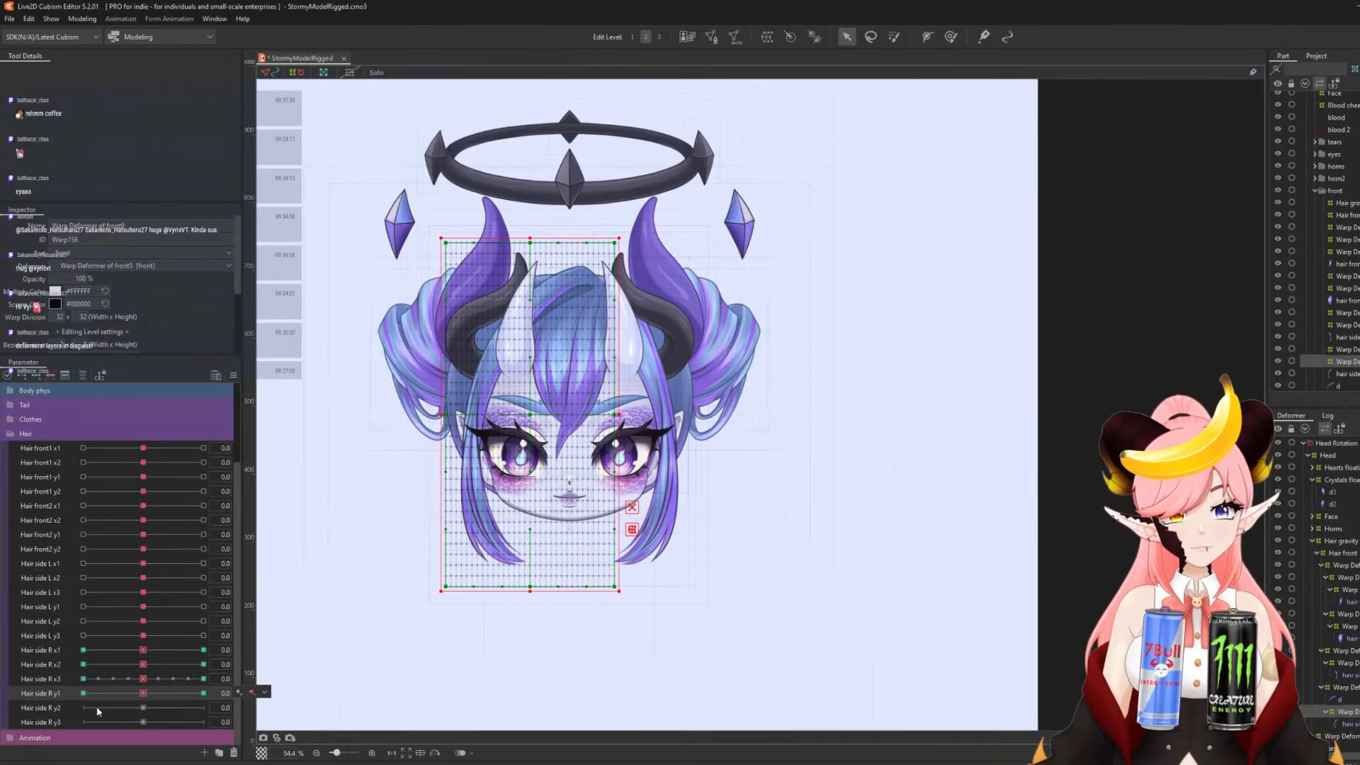
- Add three keys to Hair side R y2 and, at value 30, pull the strand up and outward around eye level with a five-point temporary path
{"action": "left_click", "coordinate": [47, 705]}
{"action": "left_click", "coordinate": [27, 372]}
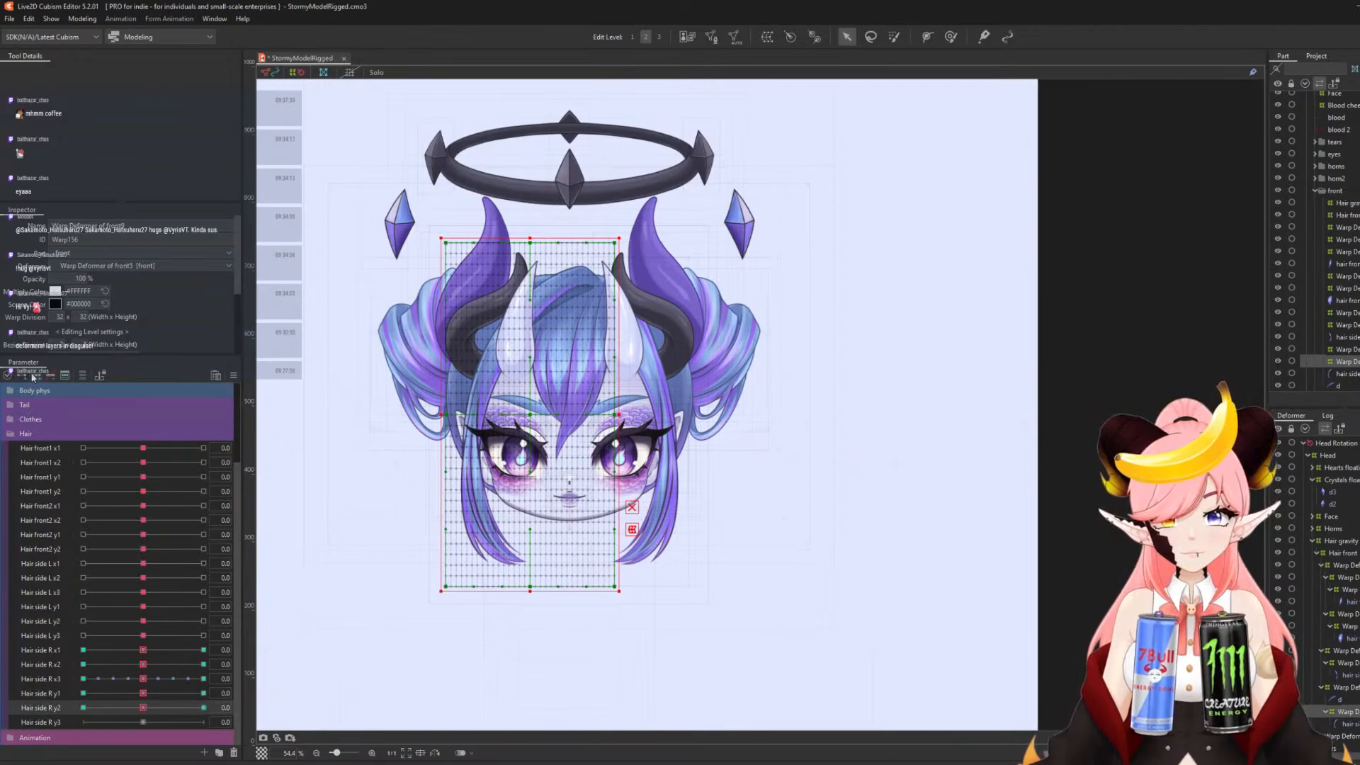
{"action": "left_click", "coordinate": [203, 709]}
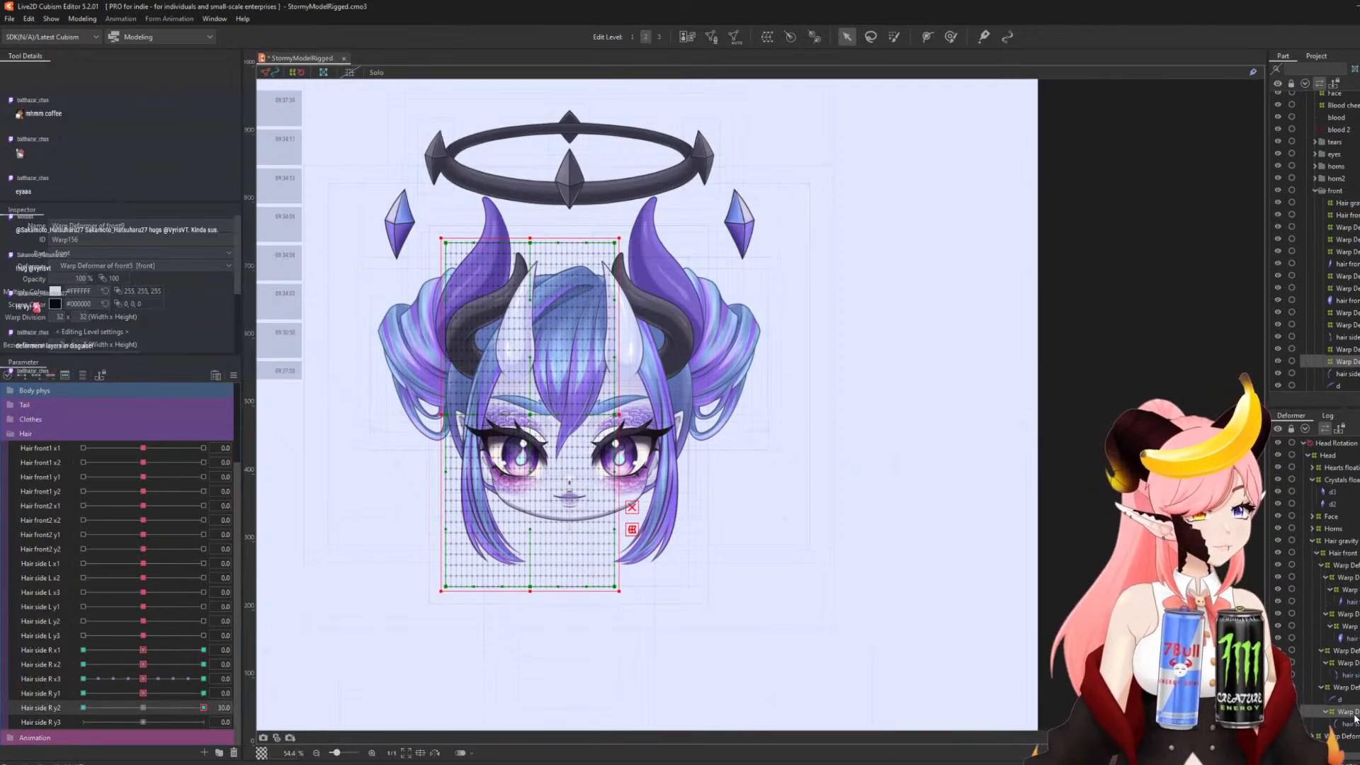
{"action": "key", "text": "ctrl+t"}
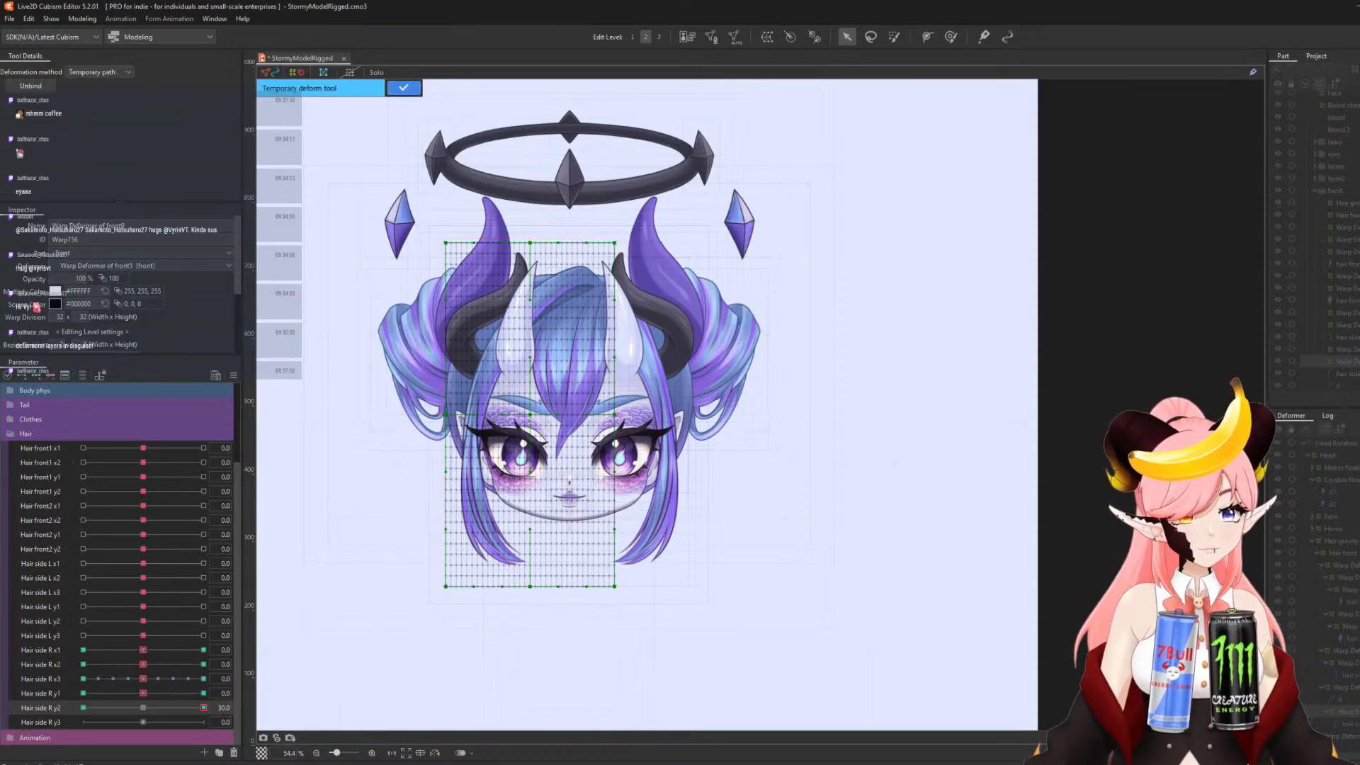
{"action": "left_click", "coordinate": [599, 224]}
{"action": "left_click", "coordinate": [563, 278]}
{"action": "left_click", "coordinate": [482, 375]}
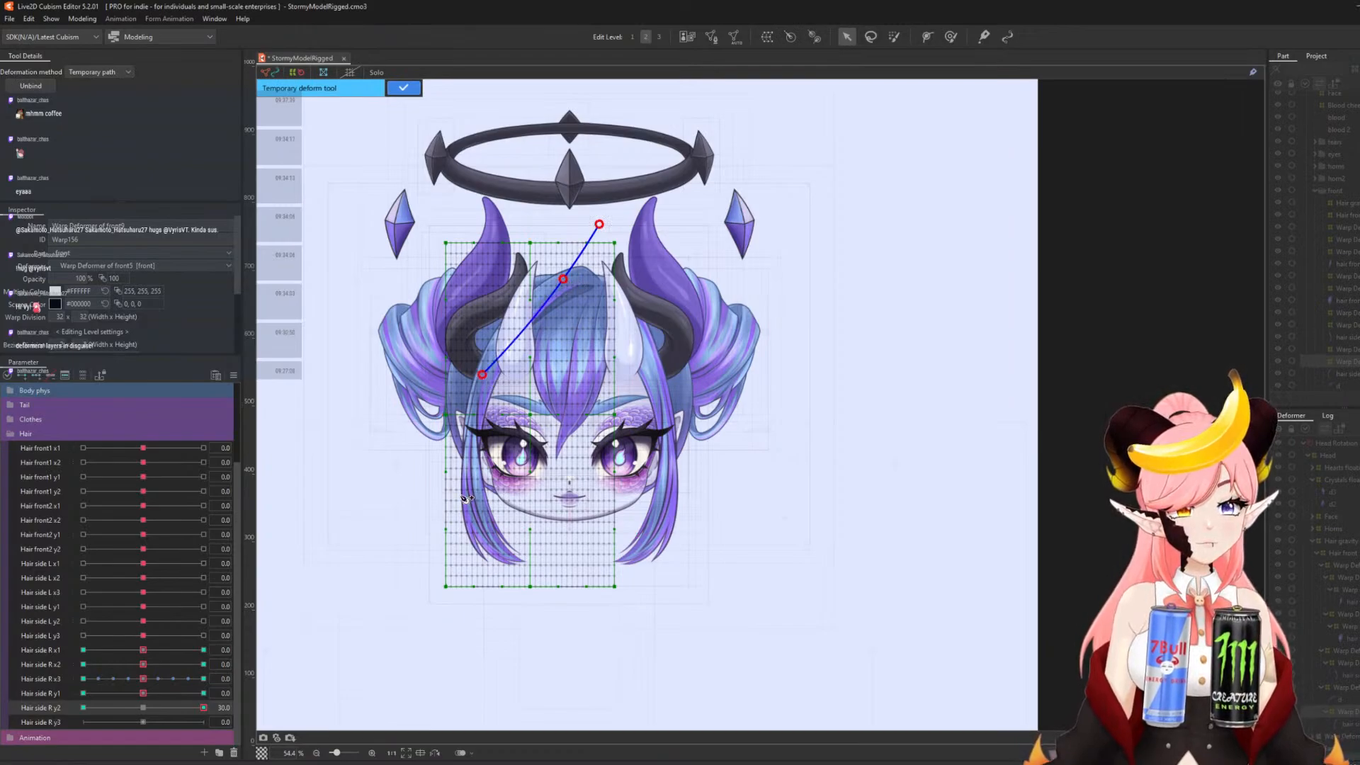
{"action": "left_click", "coordinate": [510, 614]}
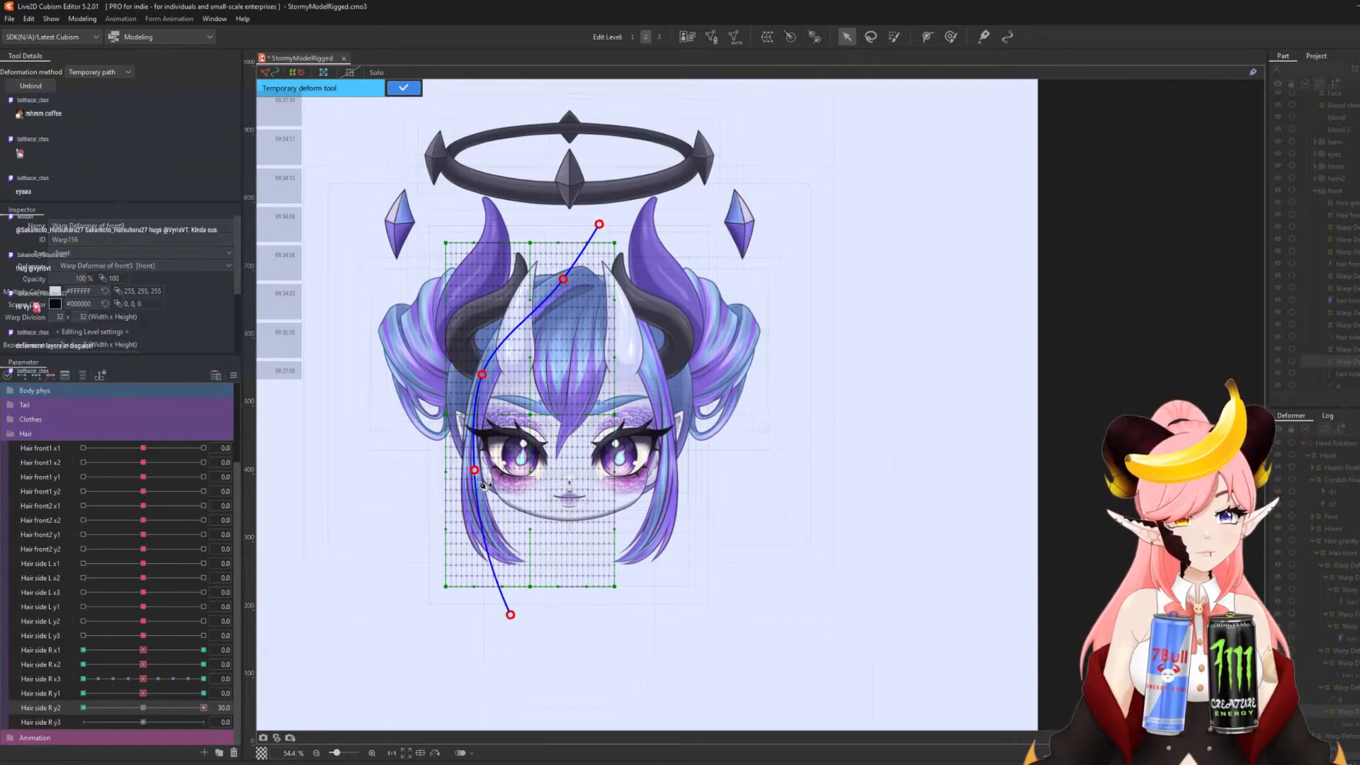
{"action": "left_click_drag", "start_coordinate": [490, 451], "coordinate": [459, 442]}
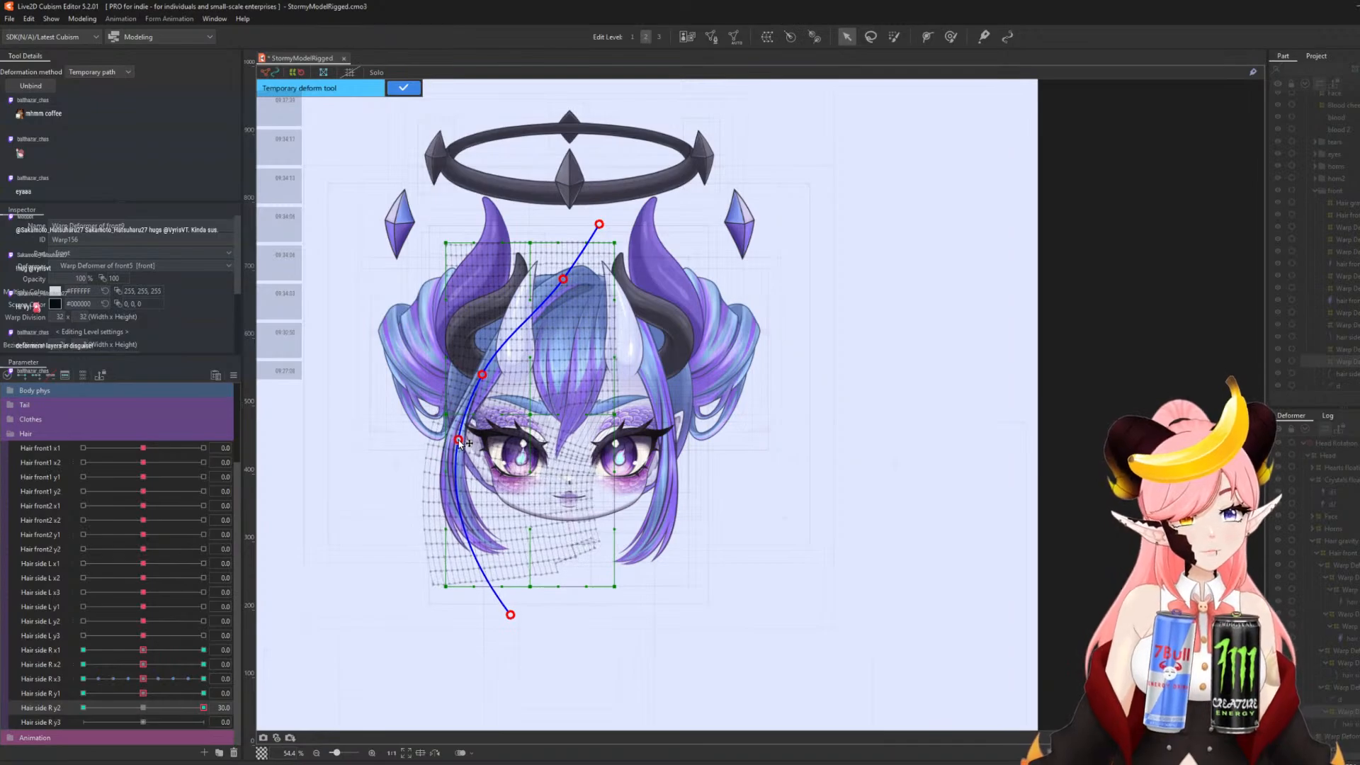
{"action": "left_click", "coordinate": [403, 87]}
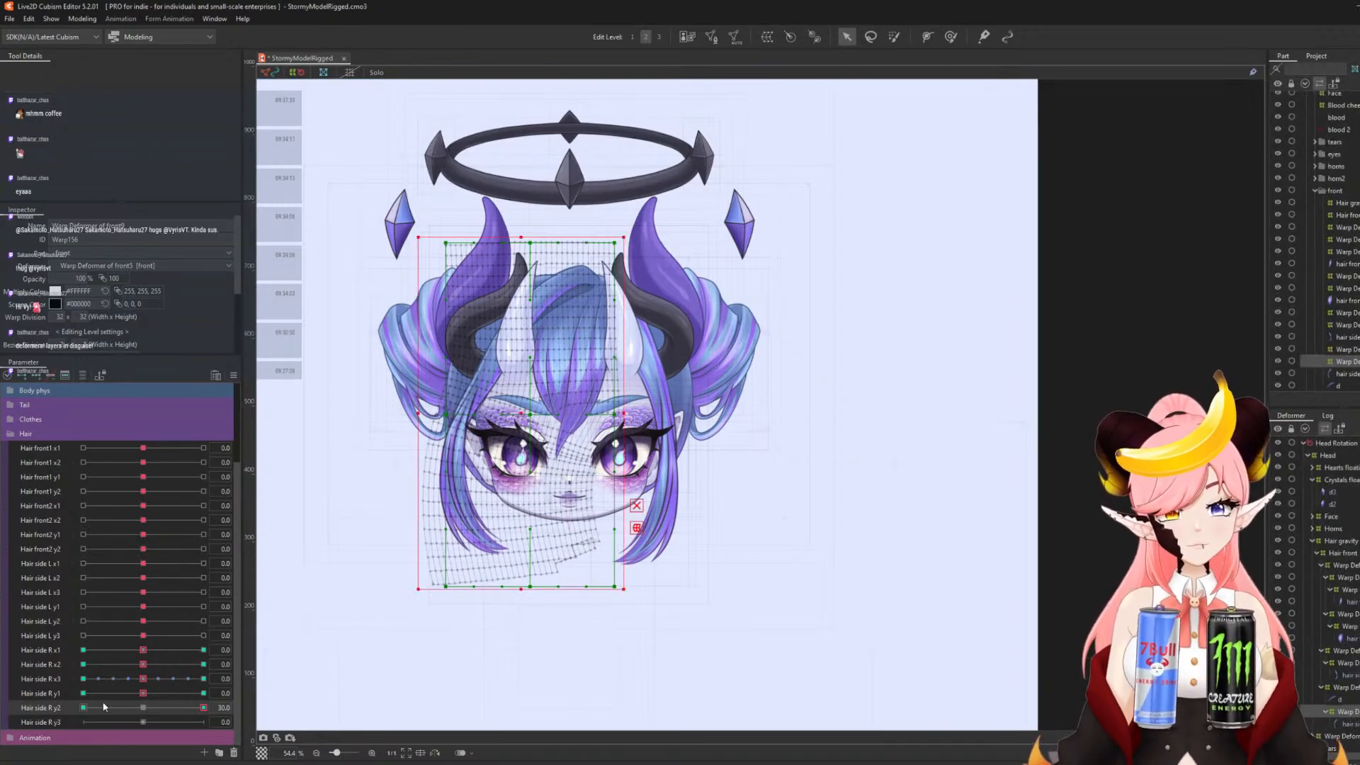
- At Hair side R y2 value -30, start a temporary deform path along the strand from above its root
{"action": "left_click", "coordinate": [85, 707]}
{"action": "key", "text": "ctrl+t"}
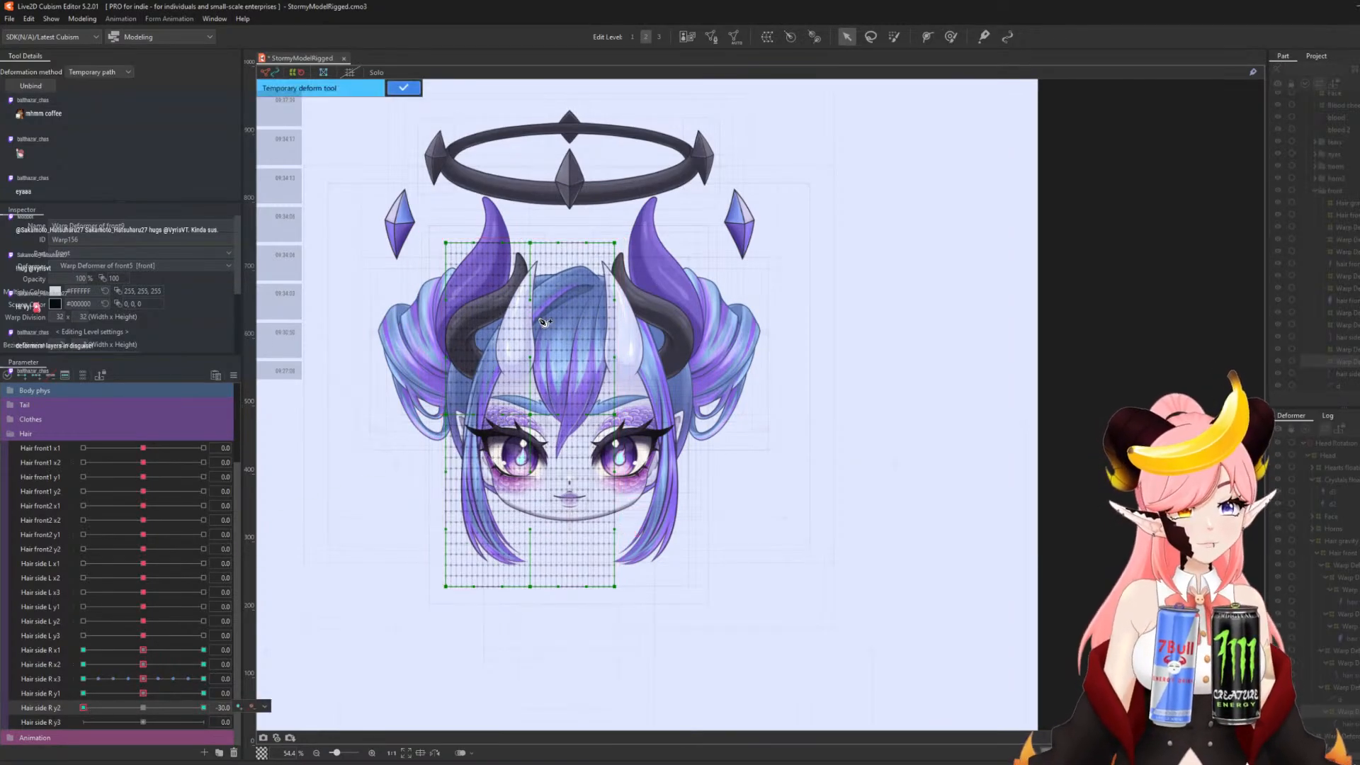
{"action": "left_click", "coordinate": [606, 221]}
{"action": "left_click", "coordinate": [565, 274]}
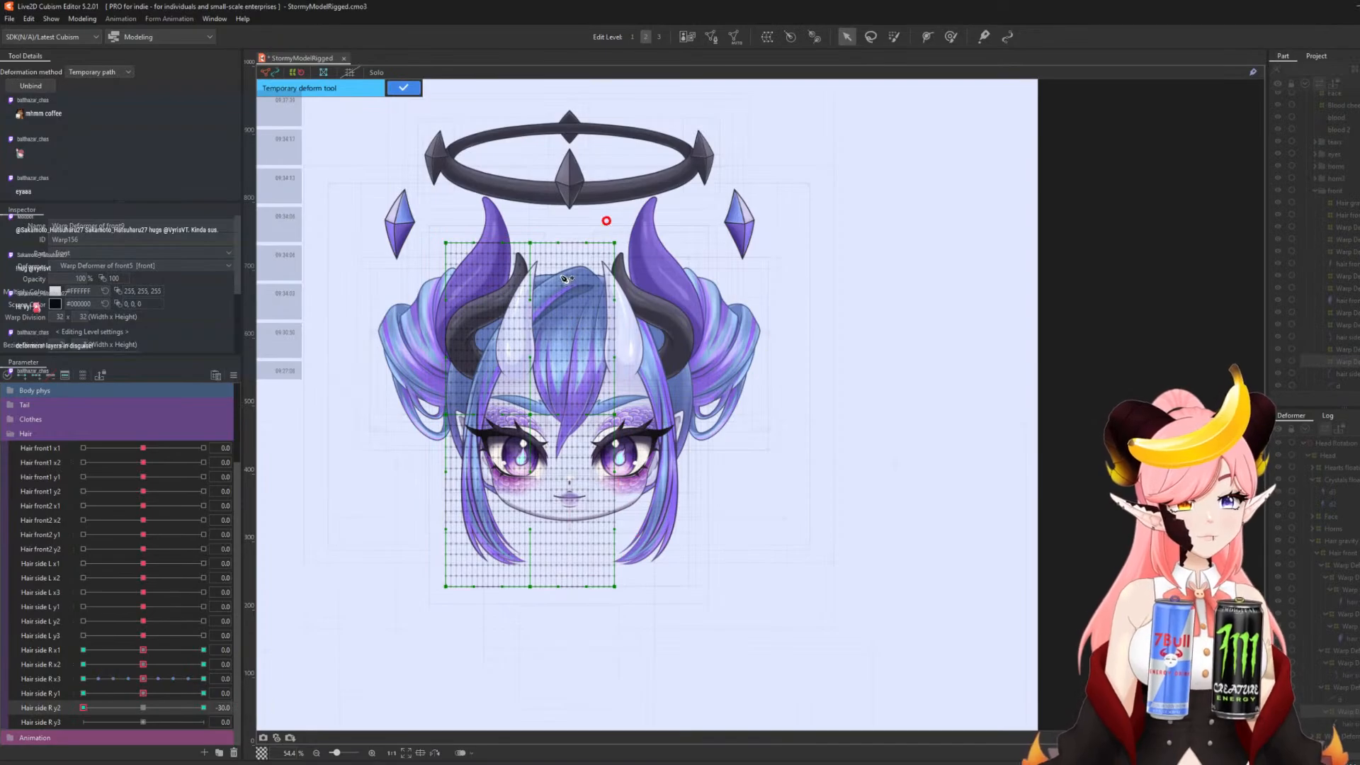
- Bend the lower side lock inward and down with a temporary path deform at Hair side R y2 -30, and reset the parameter to 0
{"action": "left_click", "coordinate": [483, 373]}
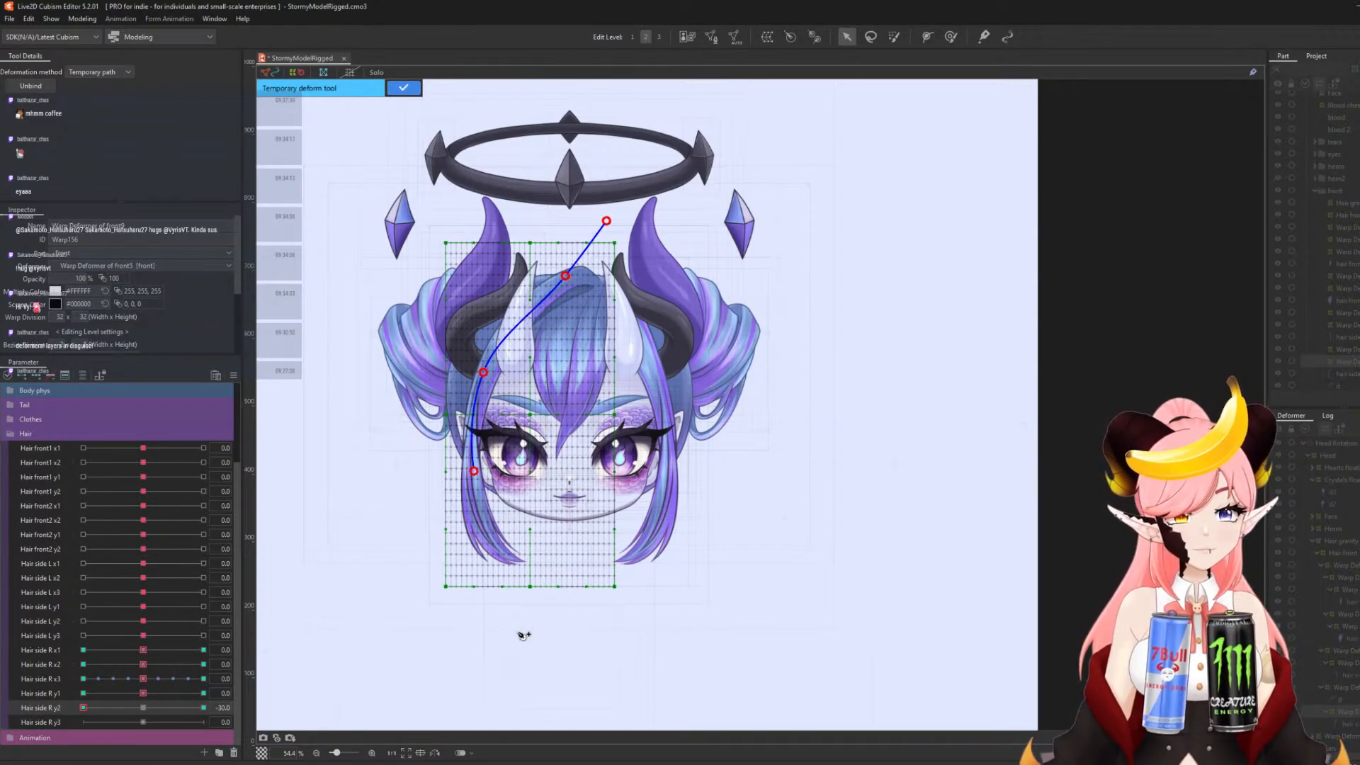
{"action": "left_click", "coordinate": [517, 631]}
{"action": "left_click_drag", "start_coordinate": [481, 473], "coordinate": [494, 501]}
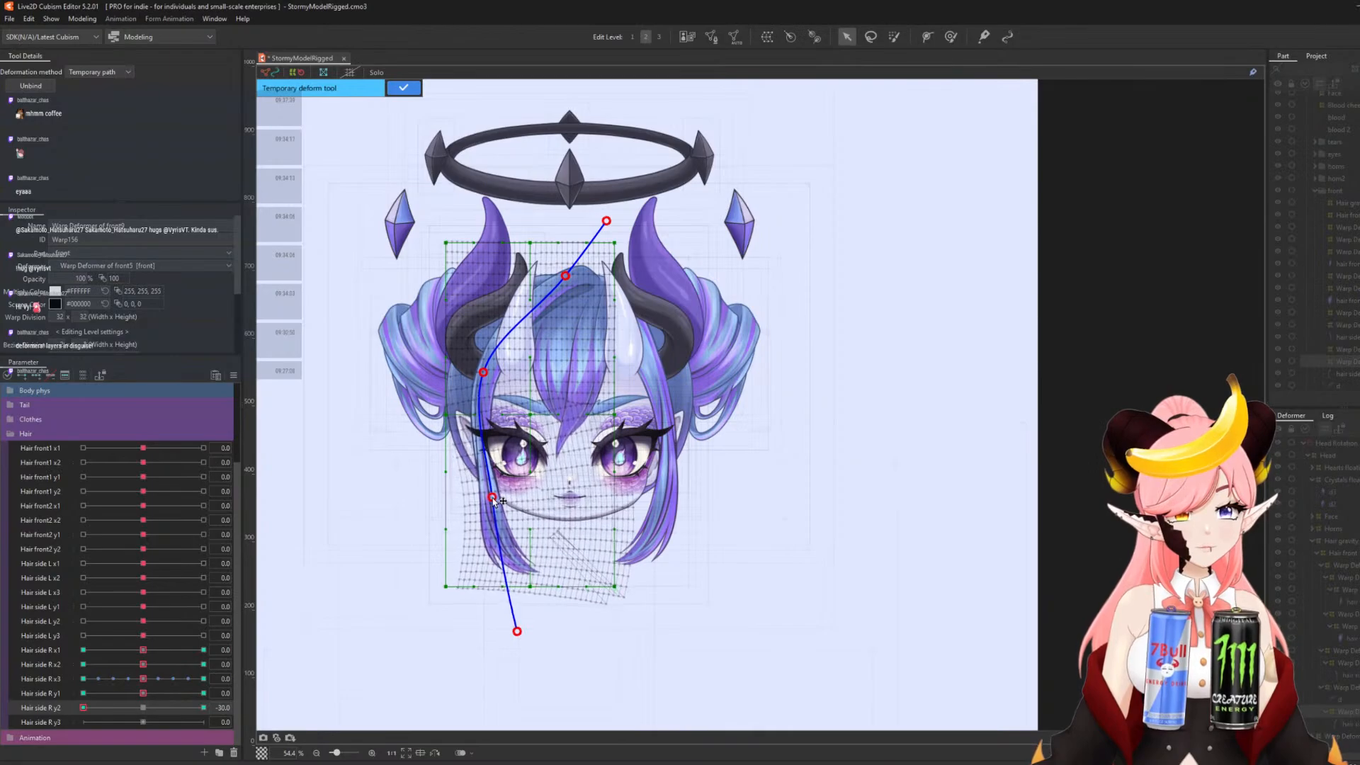
{"action": "left_click", "coordinate": [403, 91]}
{"action": "left_click", "coordinate": [83, 693]}
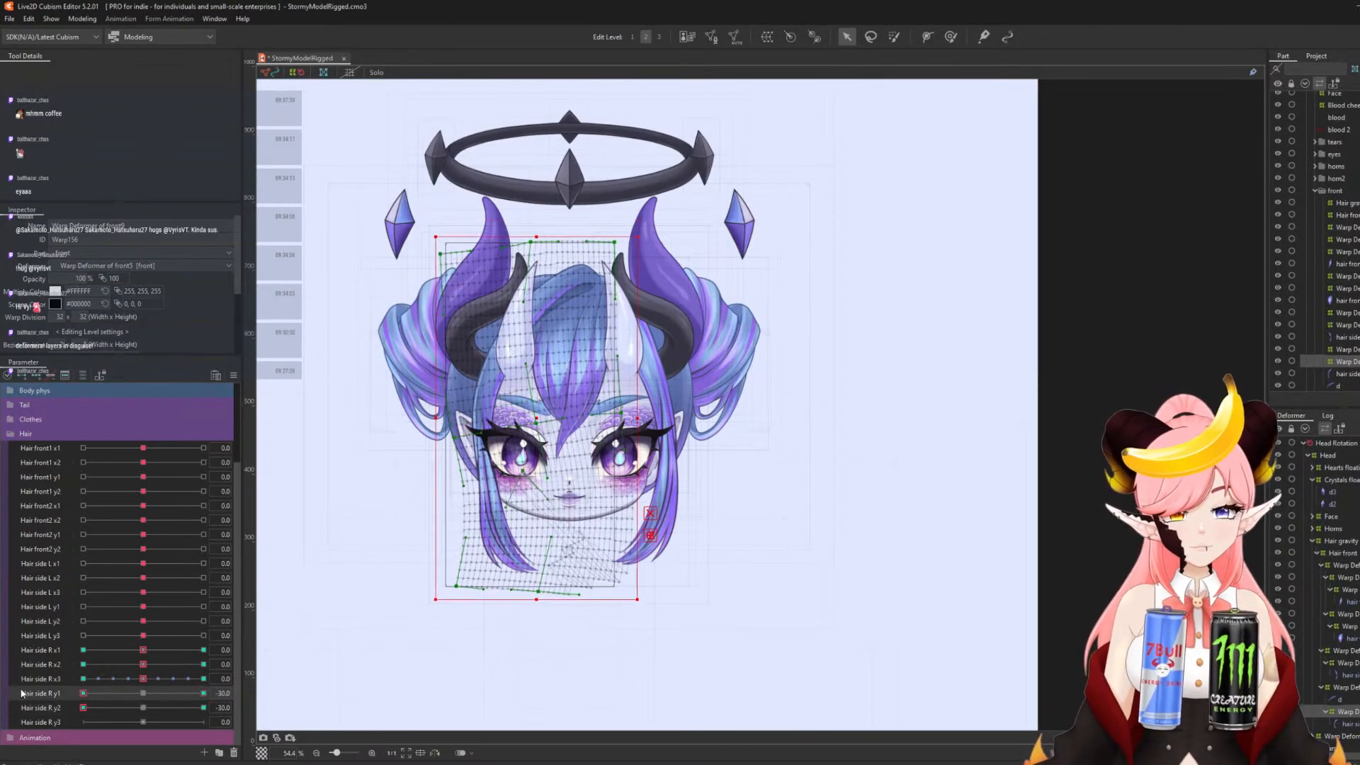
{"action": "left_click_drag", "start_coordinate": [138, 707], "coordinate": [3, 707]}
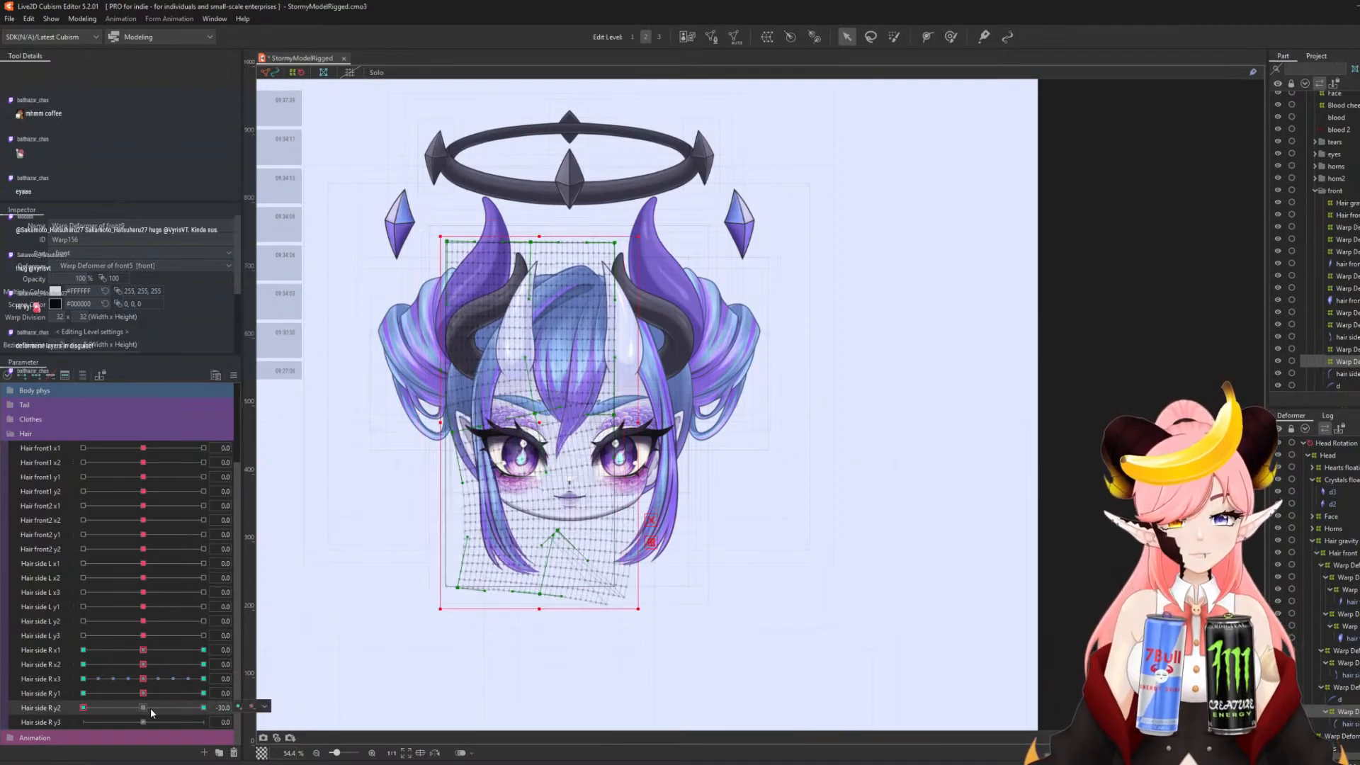
{"action": "left_click", "coordinate": [146, 707]}
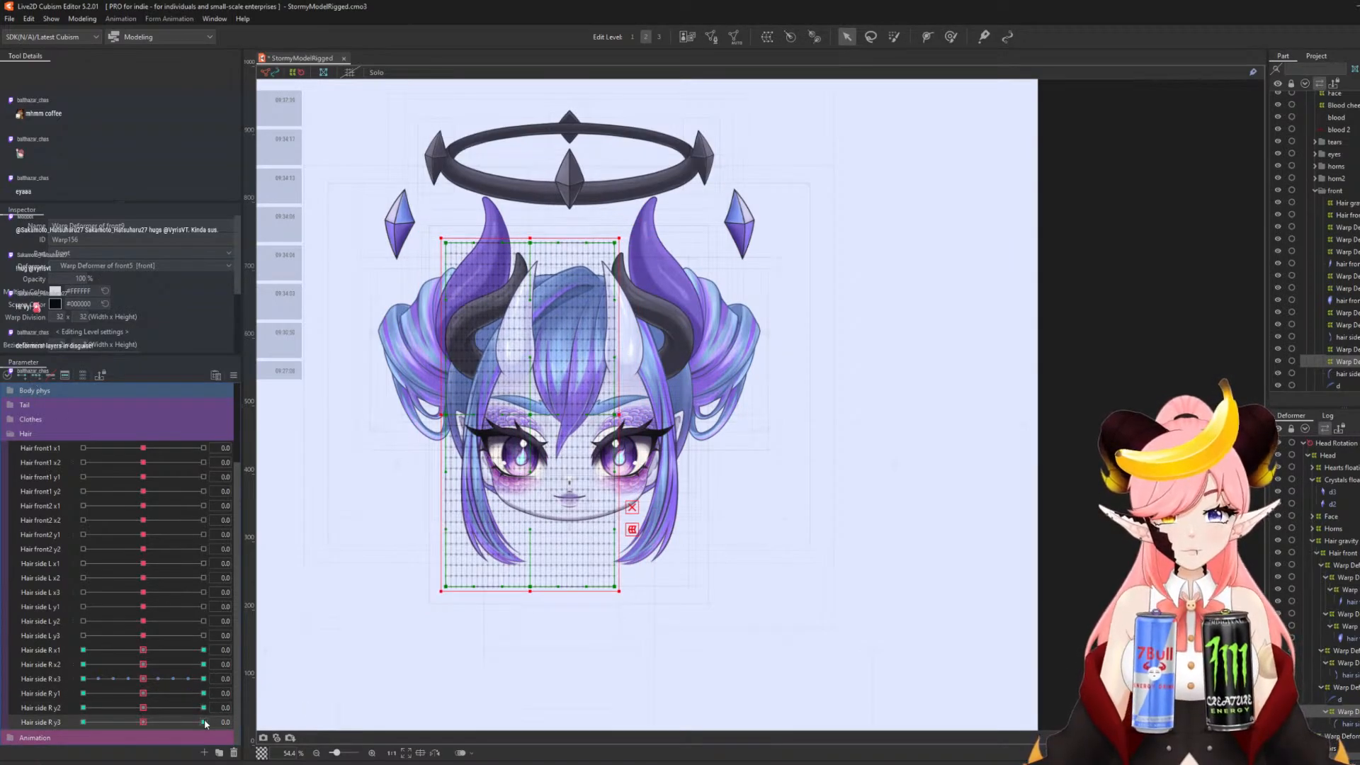
- At Hair side R y3 30, bend the side lock's tip outward and up with a five-point temporary path deform
{"action": "left_click", "coordinate": [204, 722]}
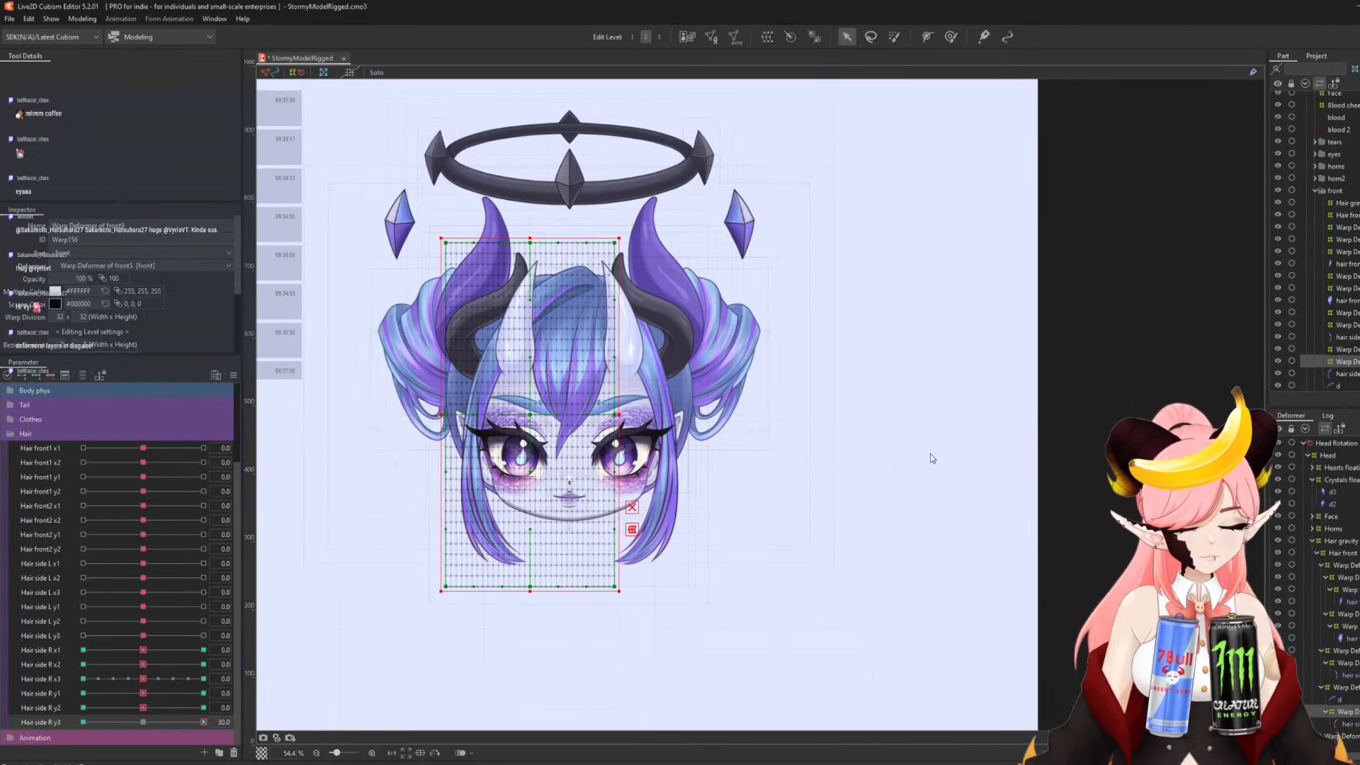
{"action": "key", "text": "ctrl+t"}
{"action": "left_click", "coordinate": [605, 221]}
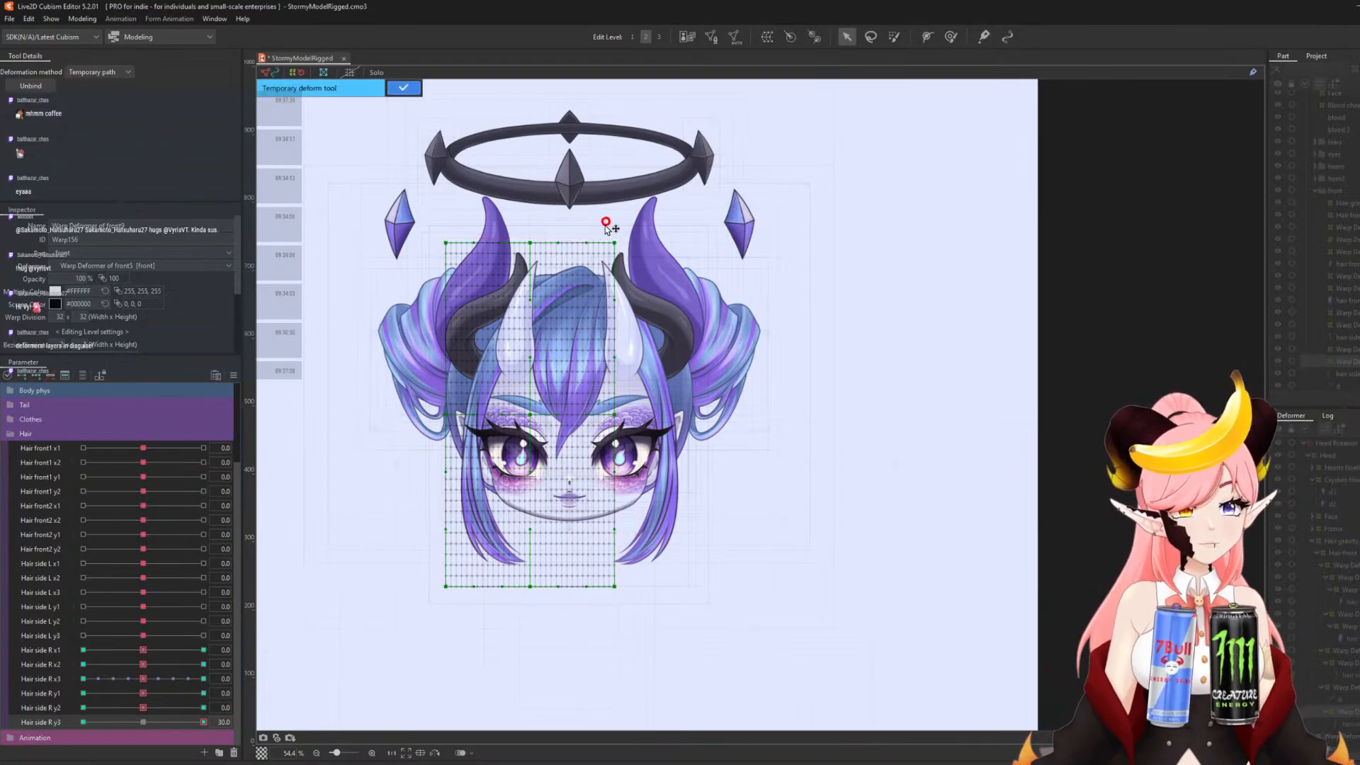
{"action": "left_click", "coordinate": [569, 276]}
{"action": "left_click", "coordinate": [485, 377]}
{"action": "left_click", "coordinate": [473, 477]}
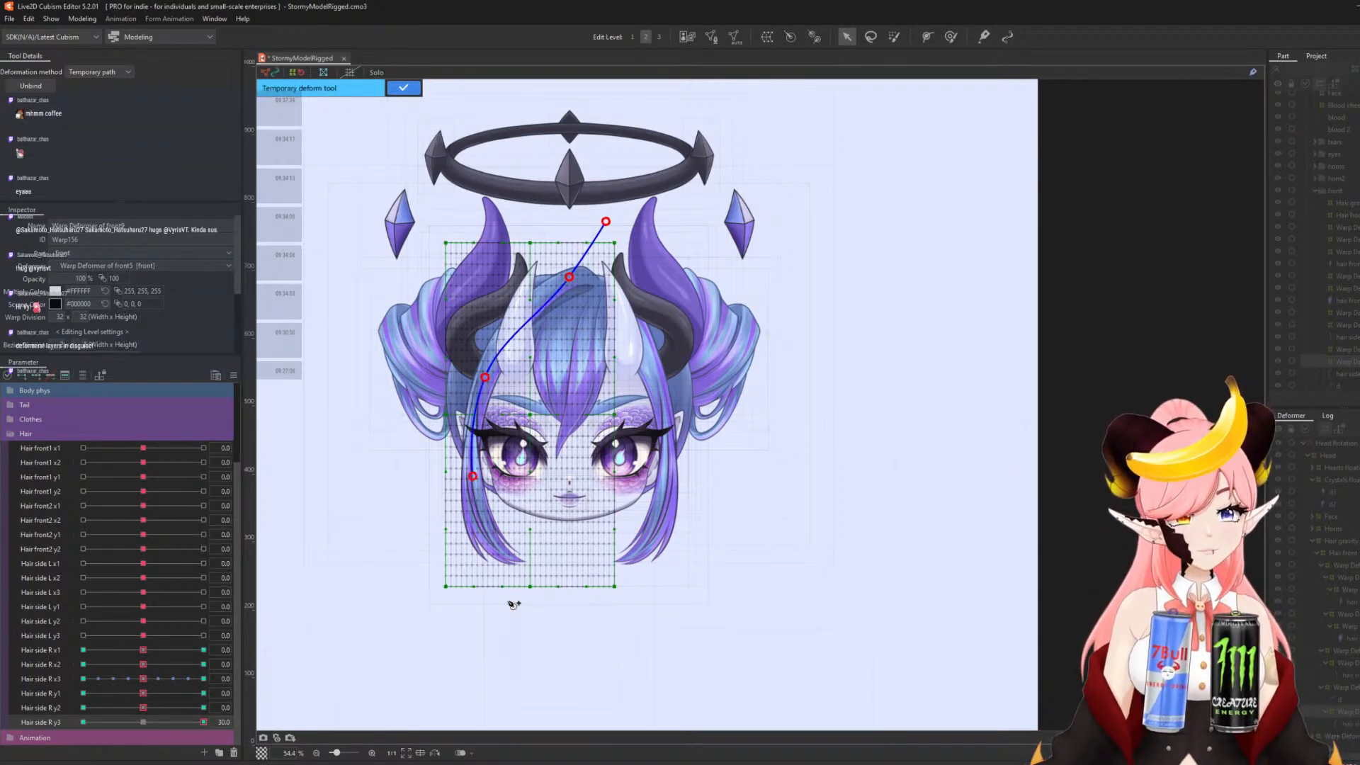
{"action": "left_click", "coordinate": [521, 620]}
{"action": "left_click_drag", "start_coordinate": [520, 619], "coordinate": [466, 588]}
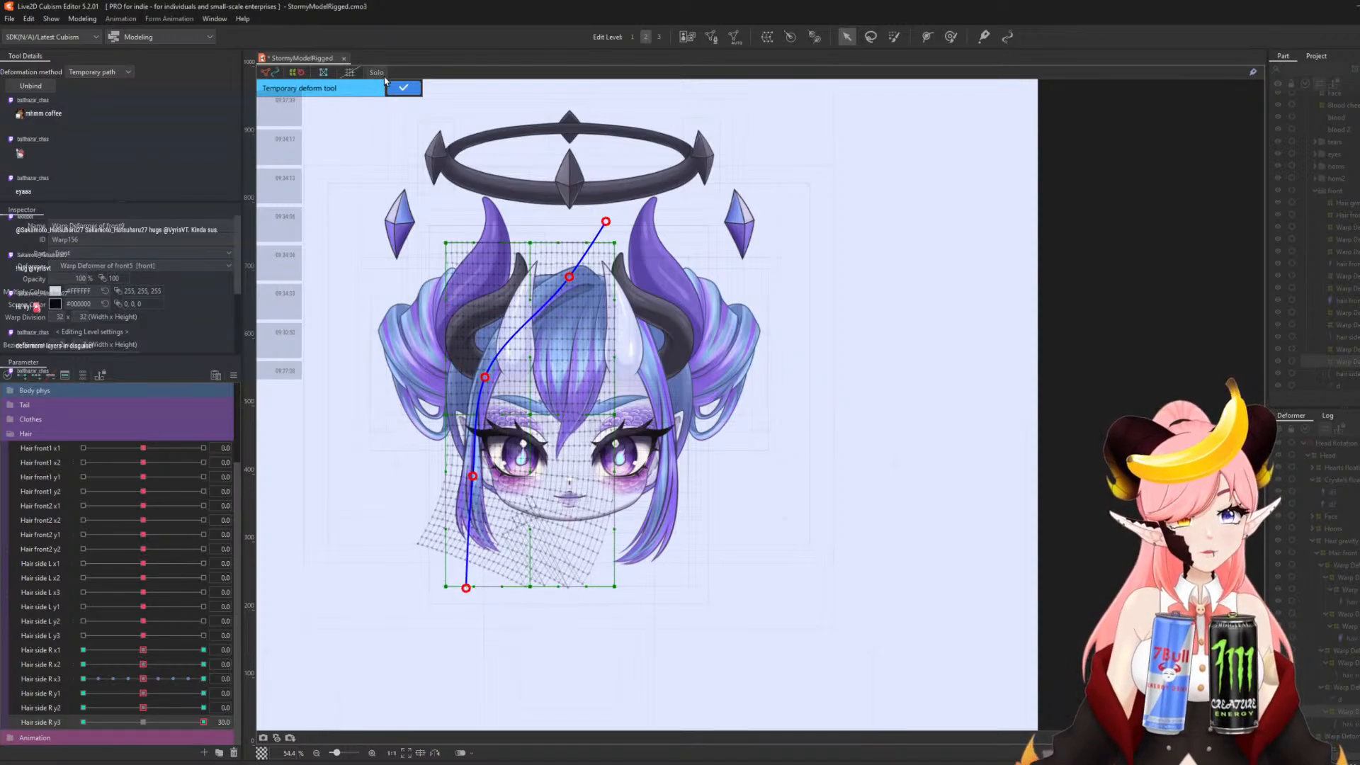
{"action": "left_click", "coordinate": [402, 88]}
- At Hair side R y3 -30, bend the side lock's tip inward and down with a temporary path deform, and reset the parameter to 0
{"action": "left_click", "coordinate": [84, 722]}
{"action": "key", "text": "ctrl+t"}
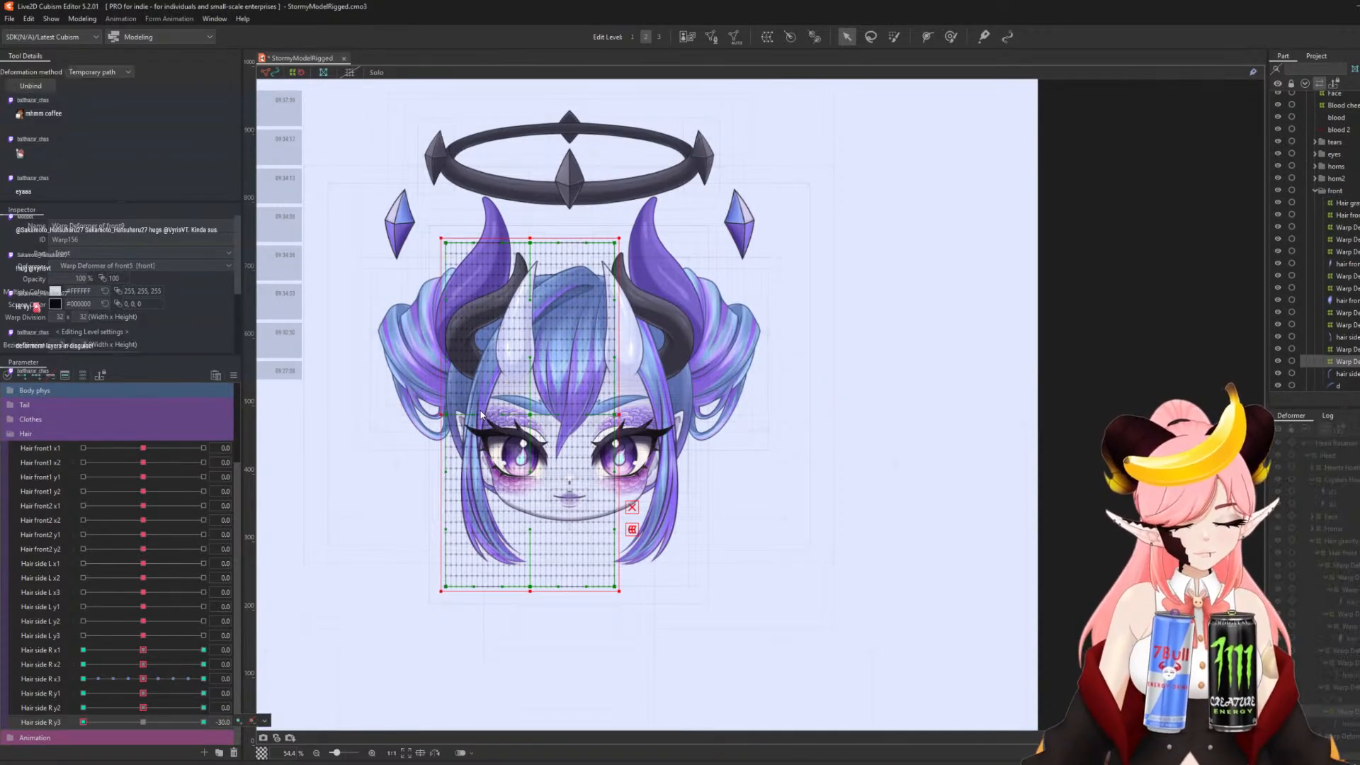
{"action": "left_click", "coordinate": [614, 222]}
{"action": "left_click", "coordinate": [566, 275]}
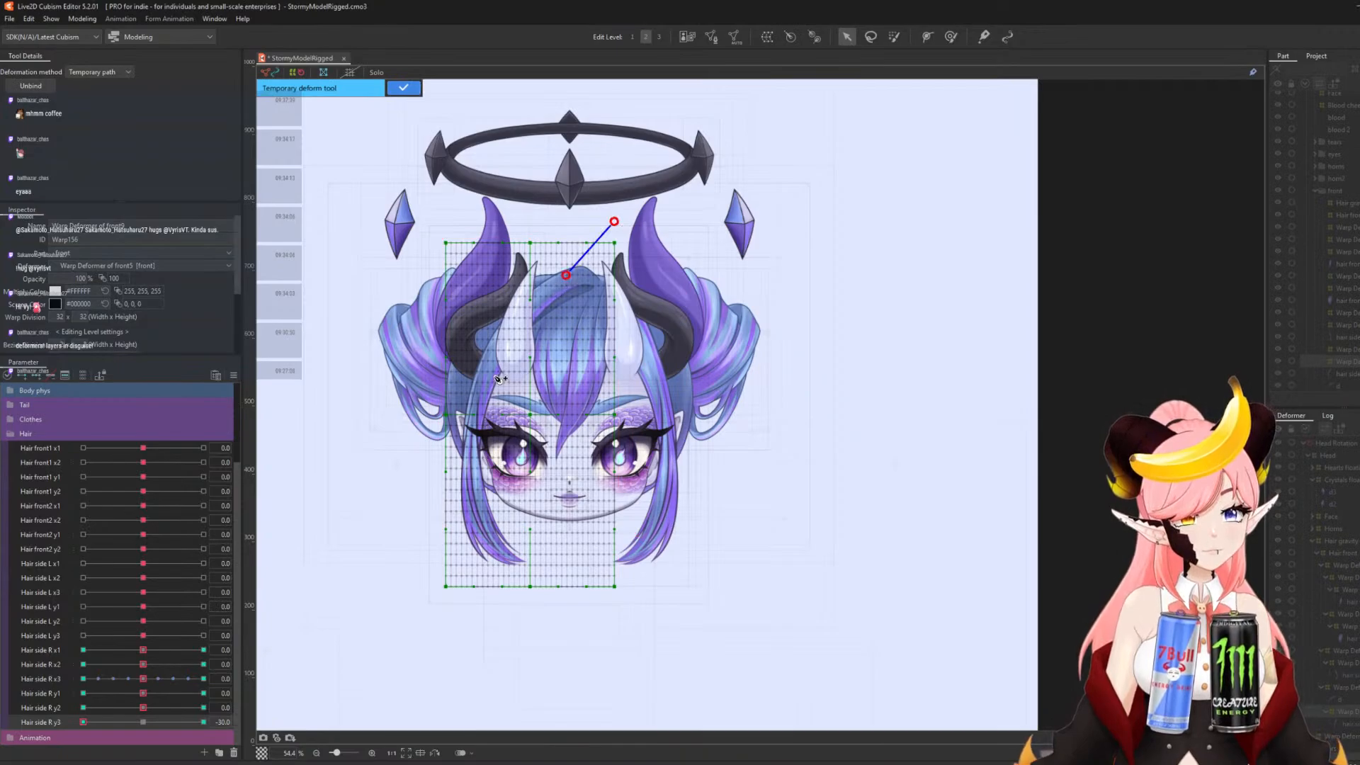
{"action": "left_click", "coordinate": [487, 372]}
{"action": "left_click", "coordinate": [477, 478]}
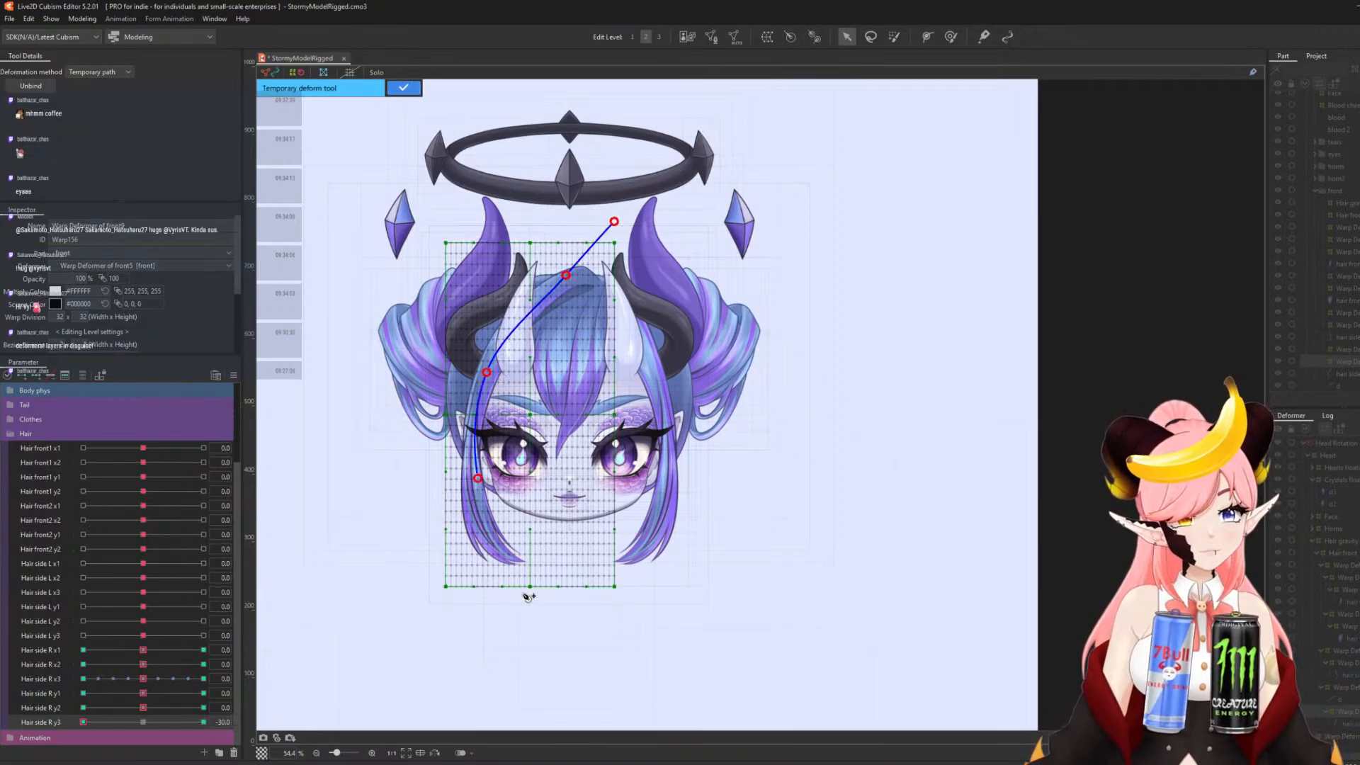
{"action": "left_click", "coordinate": [524, 604]}
{"action": "left_click_drag", "start_coordinate": [524, 605], "coordinate": [548, 621]}
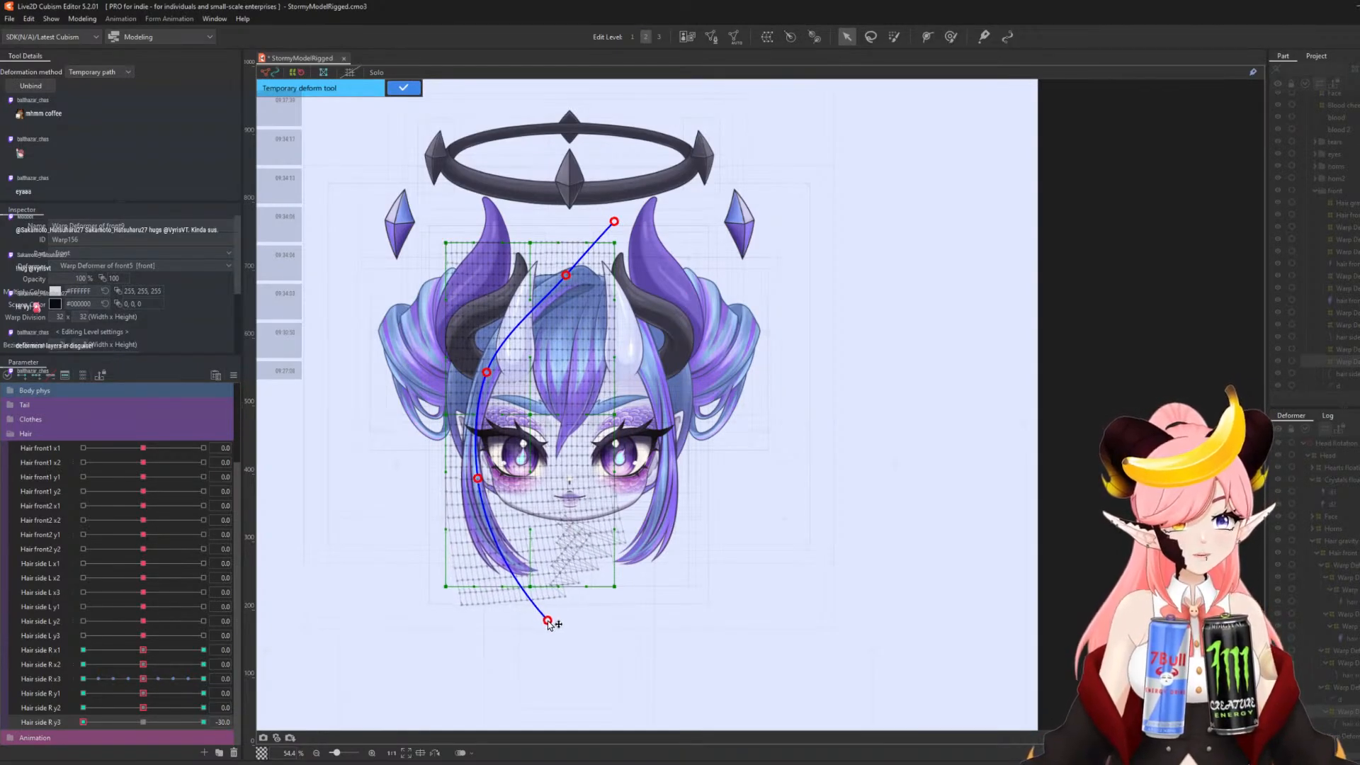
{"action": "left_click", "coordinate": [403, 88]}
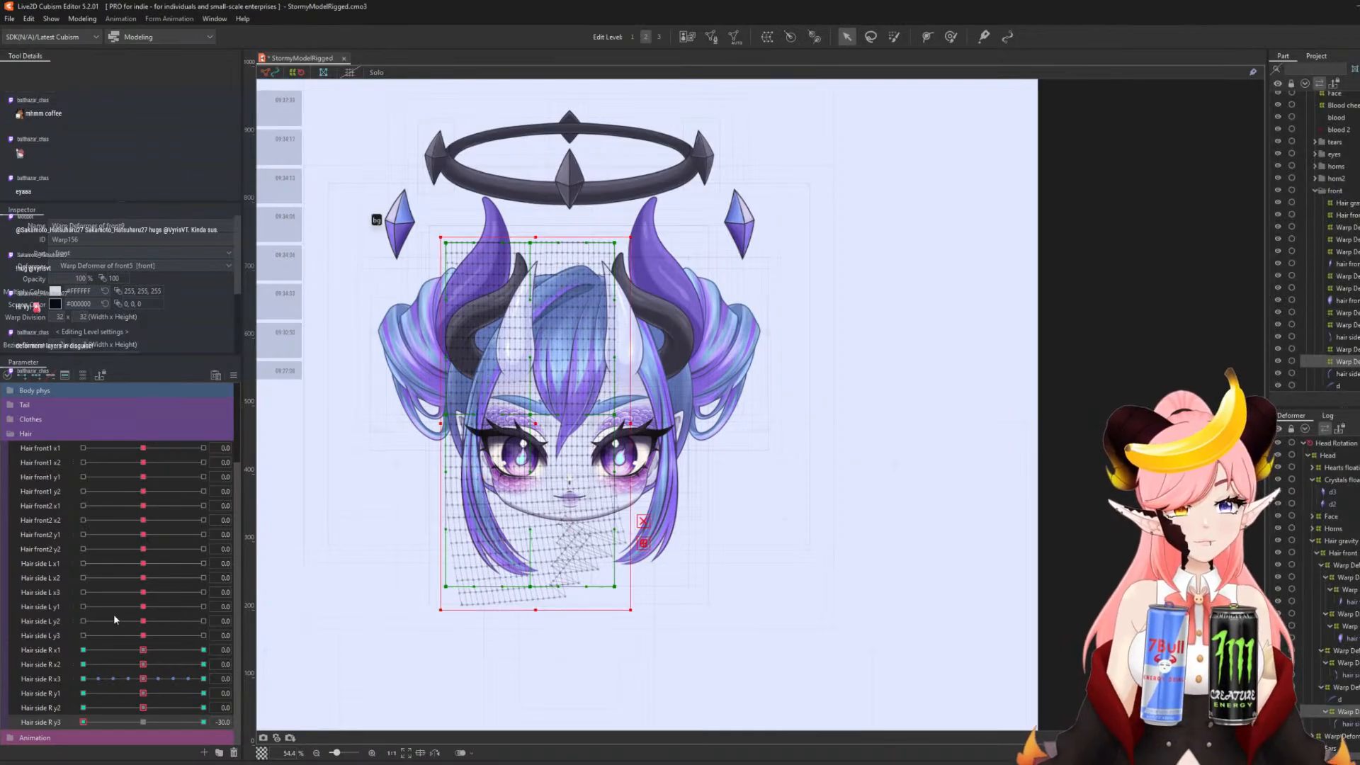
{"action": "left_click", "coordinate": [143, 720]}
- Brush-select the top rows of the side lock's warp deformer and paste the neutral form onto them at Hair side R x1 30 and -30
{"action": "left_click", "coordinate": [895, 37]}
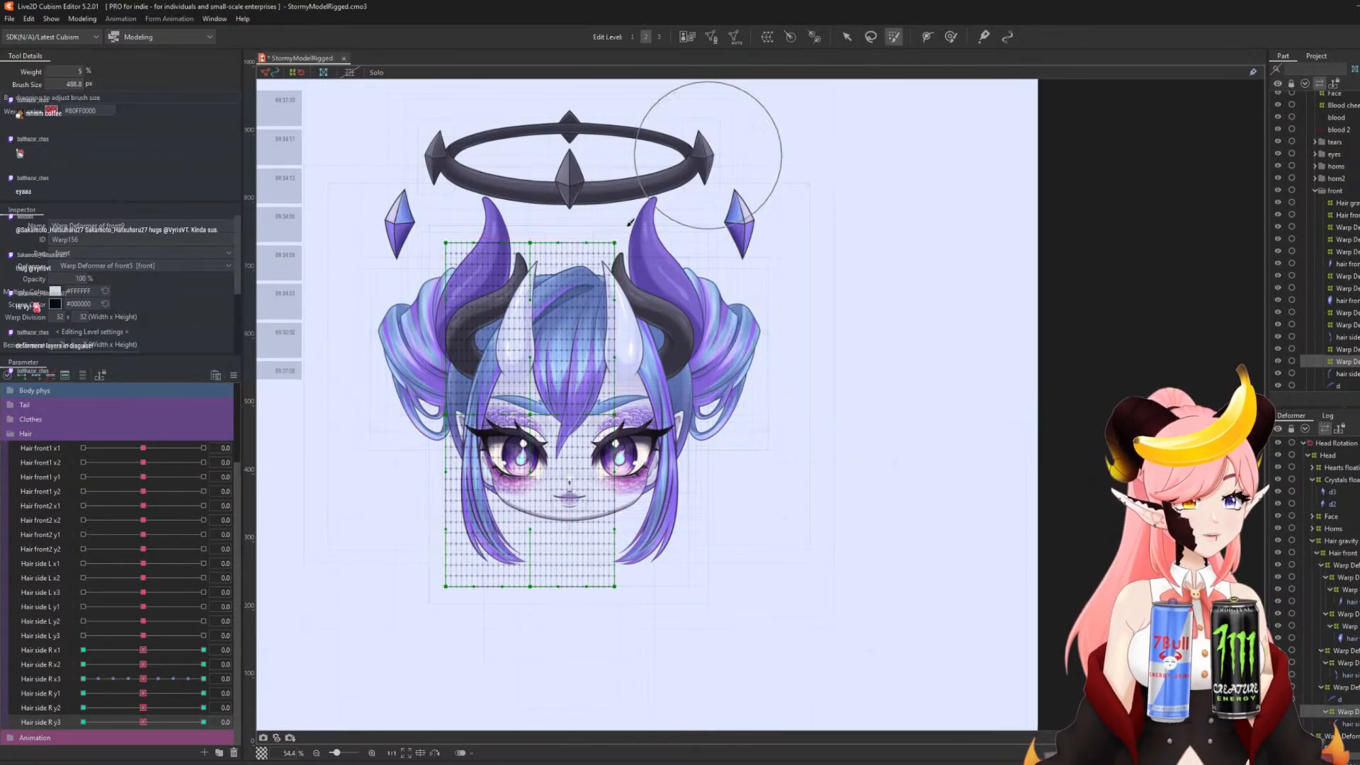
{"action": "mouse_move", "coordinate": [645, 270]}
{"action": "left_mouse_down"}
{"action": "mouse_move", "coordinate": [639, 214]}
{"action": "mouse_move", "coordinate": [530, 176]}
{"action": "mouse_move", "coordinate": [752, 271]}
{"action": "mouse_move", "coordinate": [430, 204]}
{"action": "mouse_move", "coordinate": [743, 328]}
{"action": "mouse_move", "coordinate": [633, 269]}
{"action": "left_mouse_up"}
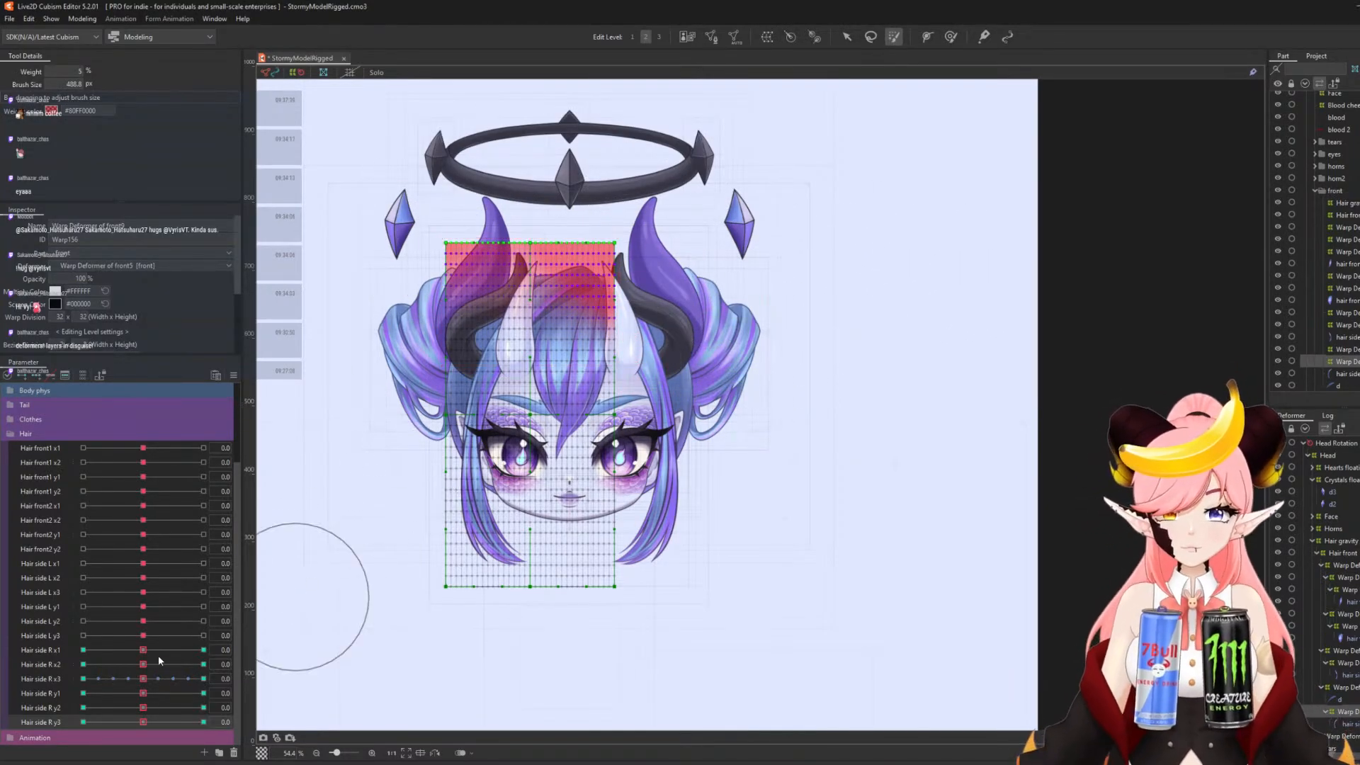
{"action": "left_click", "coordinate": [188, 644]}
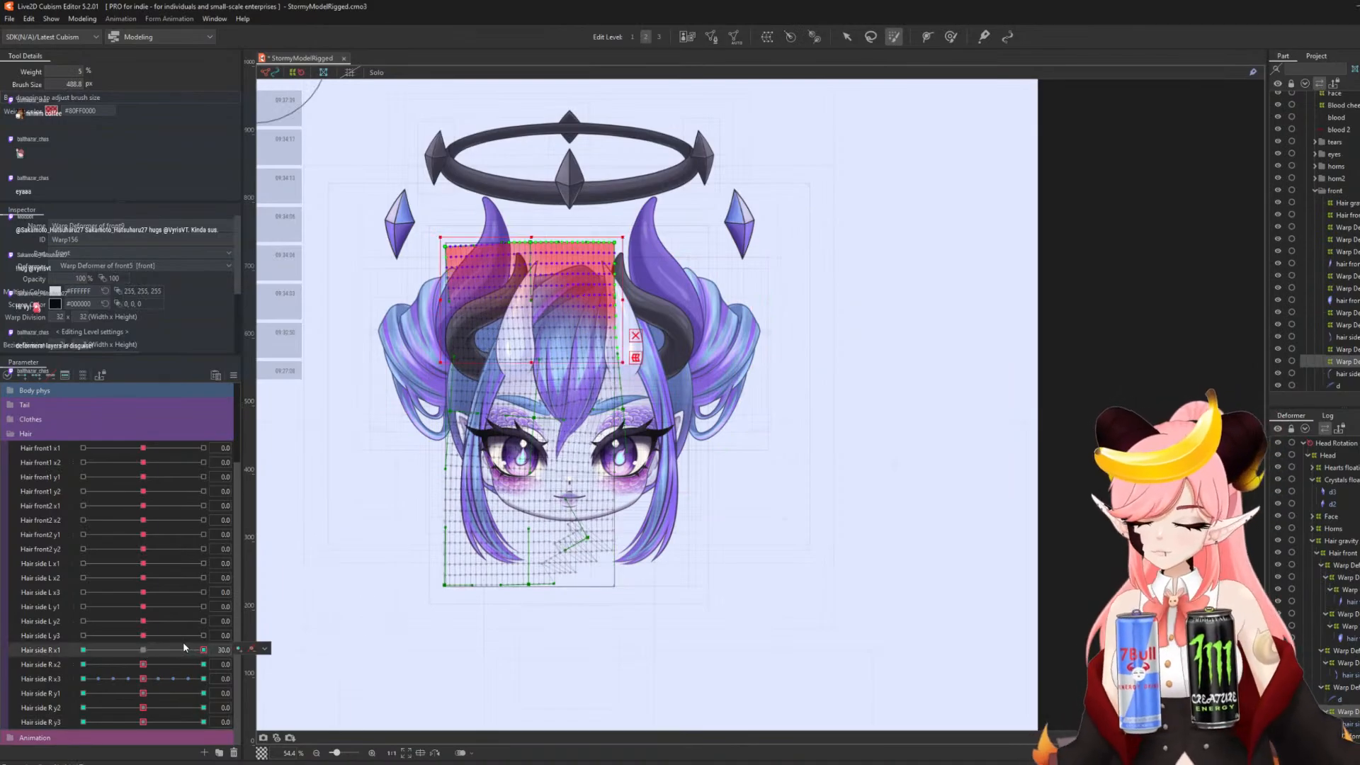
{"action": "key", "text": "ctrl+v"}
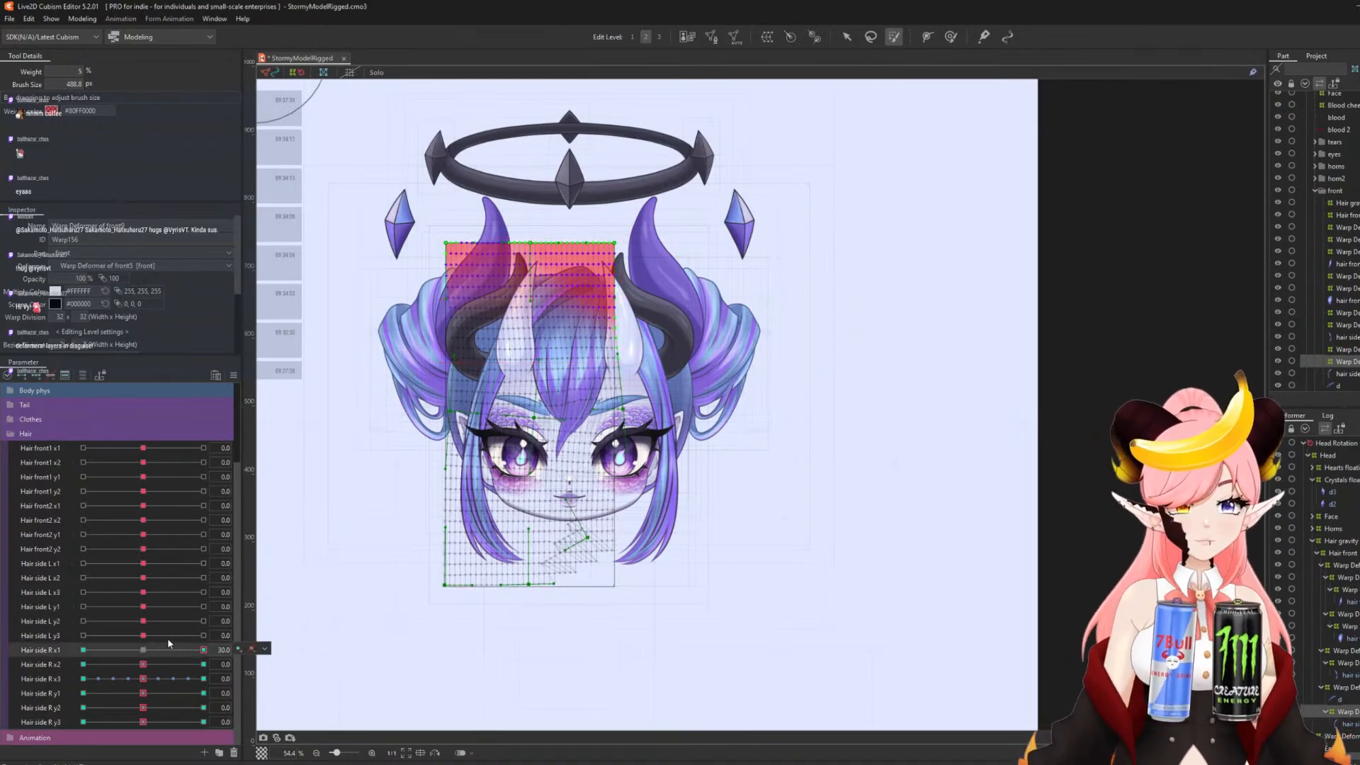
{"action": "left_click", "coordinate": [87, 648]}
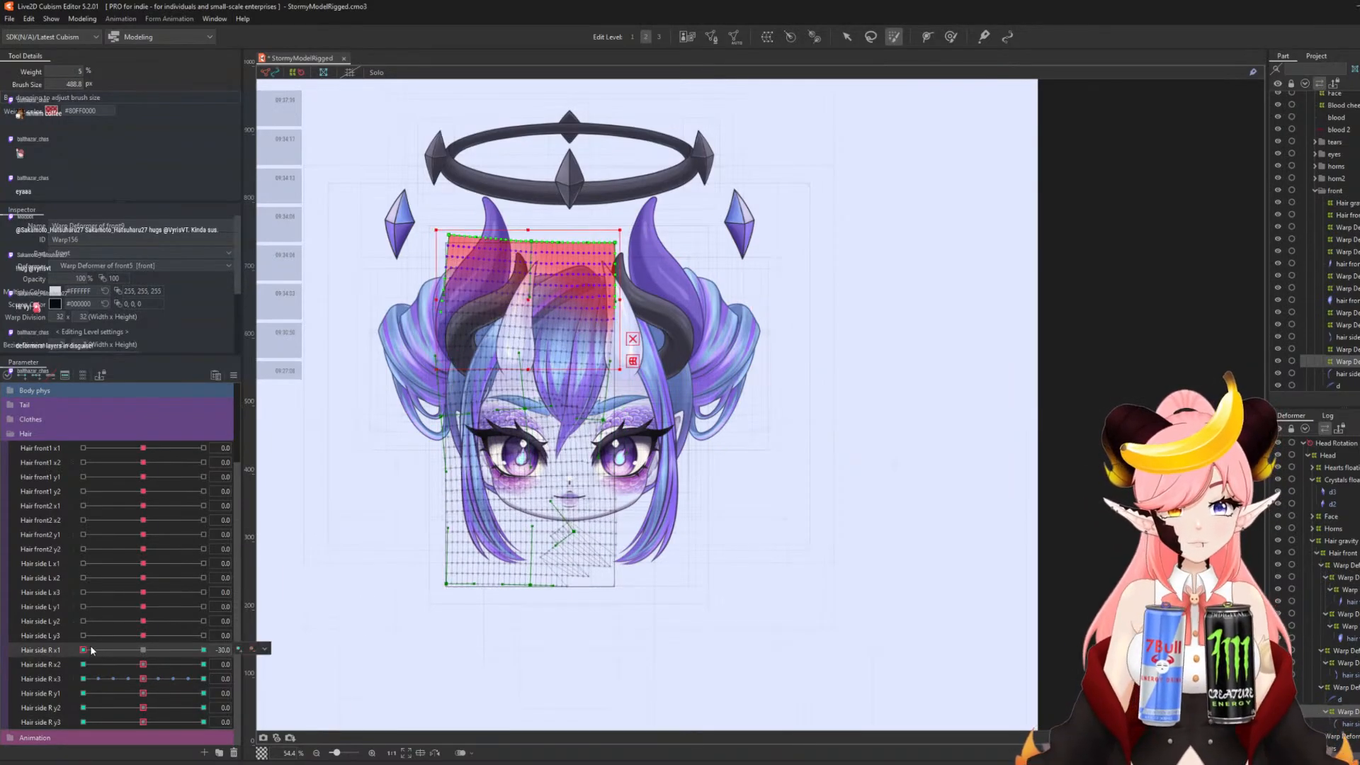
{"action": "left_click", "coordinate": [143, 649]}
- Paste the neutral form onto the selected top rows at Hair side R y1 30 and -30, and reset the parameter to 0
{"action": "left_click", "coordinate": [203, 693]}
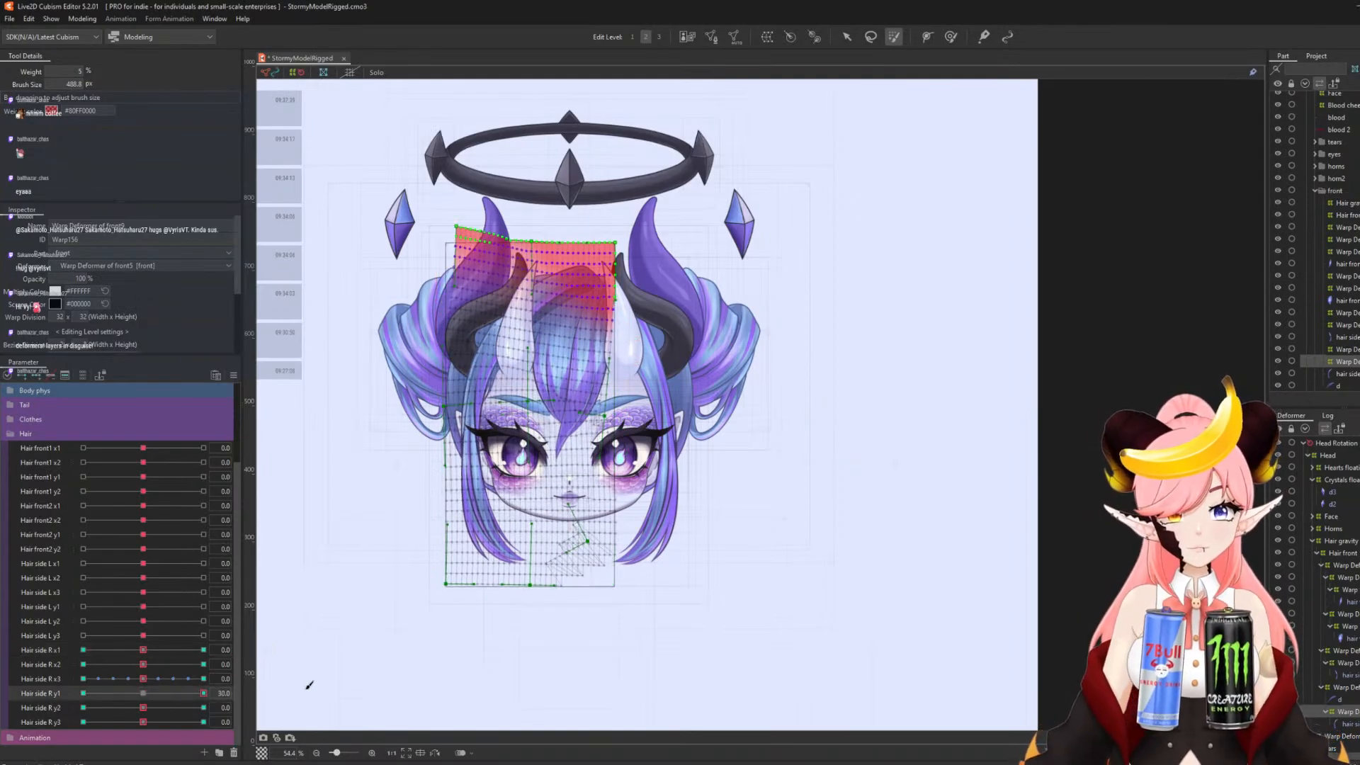
{"action": "key", "text": "ctrl+v"}
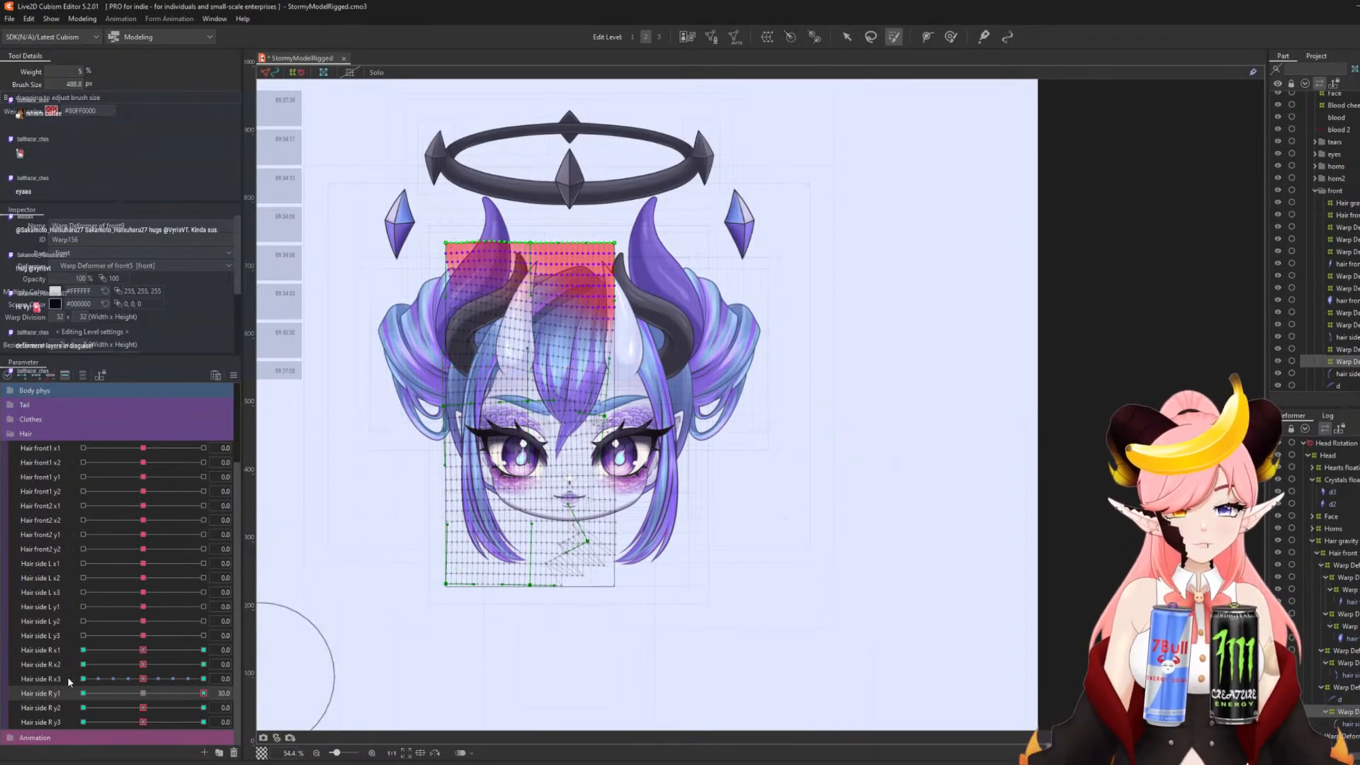
{"action": "left_click", "coordinate": [83, 692]}
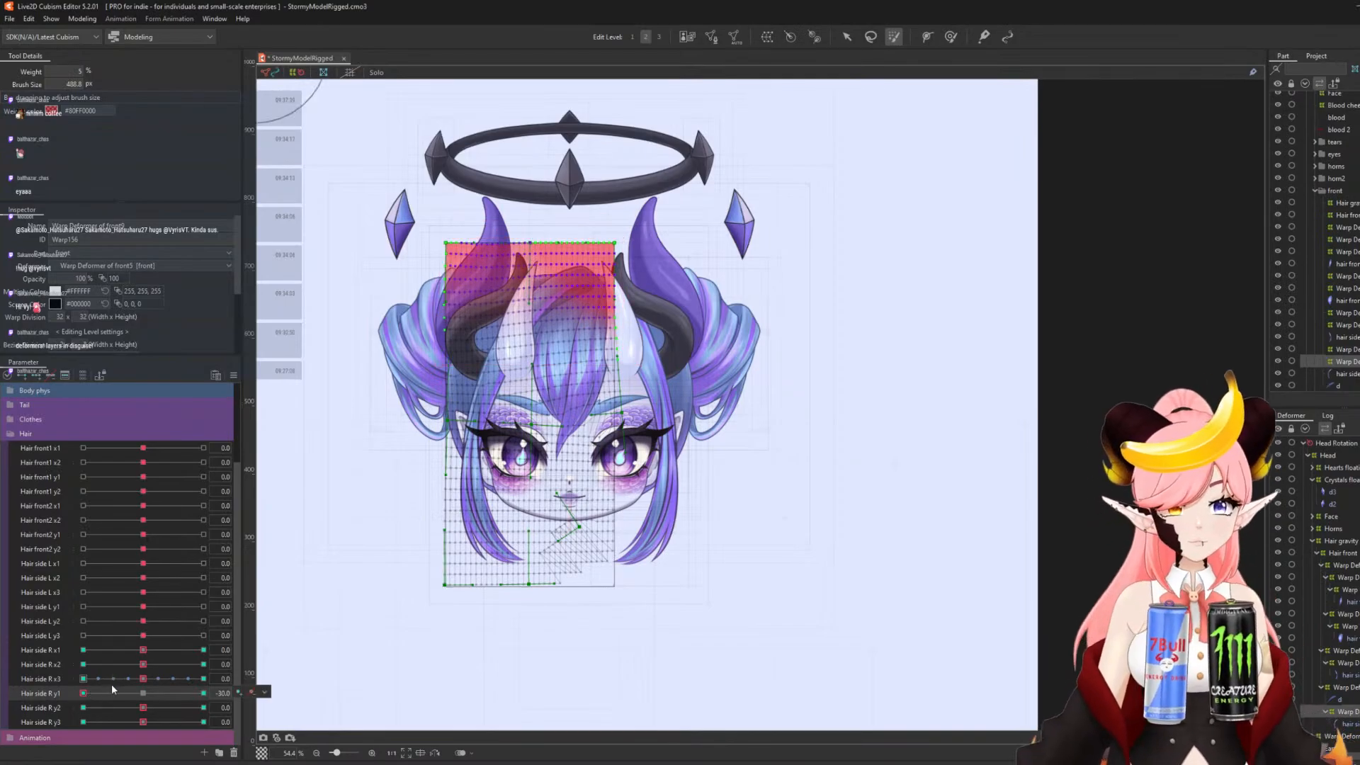
{"action": "left_click", "coordinate": [143, 693]}
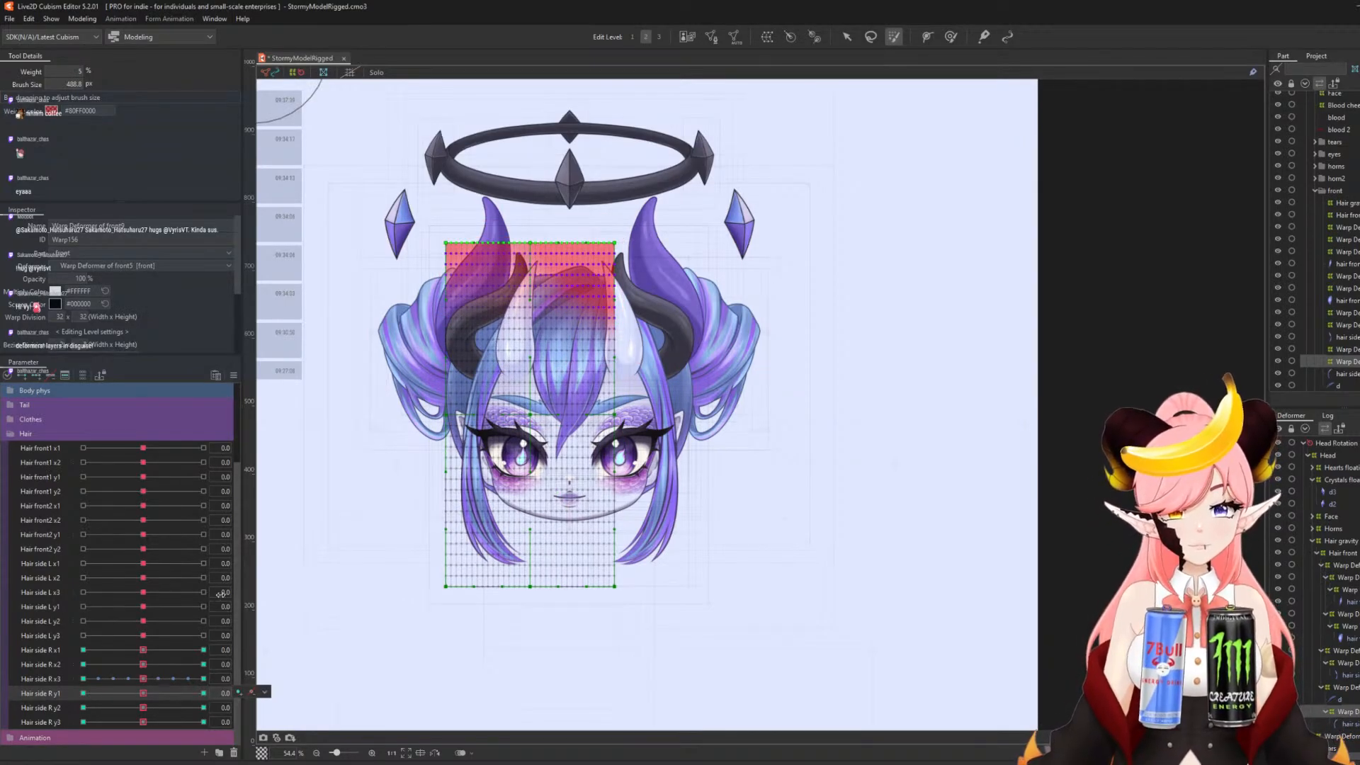
- Enlarge the selection brush to 847.5 px and brush-select the warp deformer's points from its top edge down to the forehead
{"action": "left_click_drag", "start_coordinate": [635, 307], "coordinate": [685, 304]}
{"action": "left_click", "coordinate": [512, 333]}
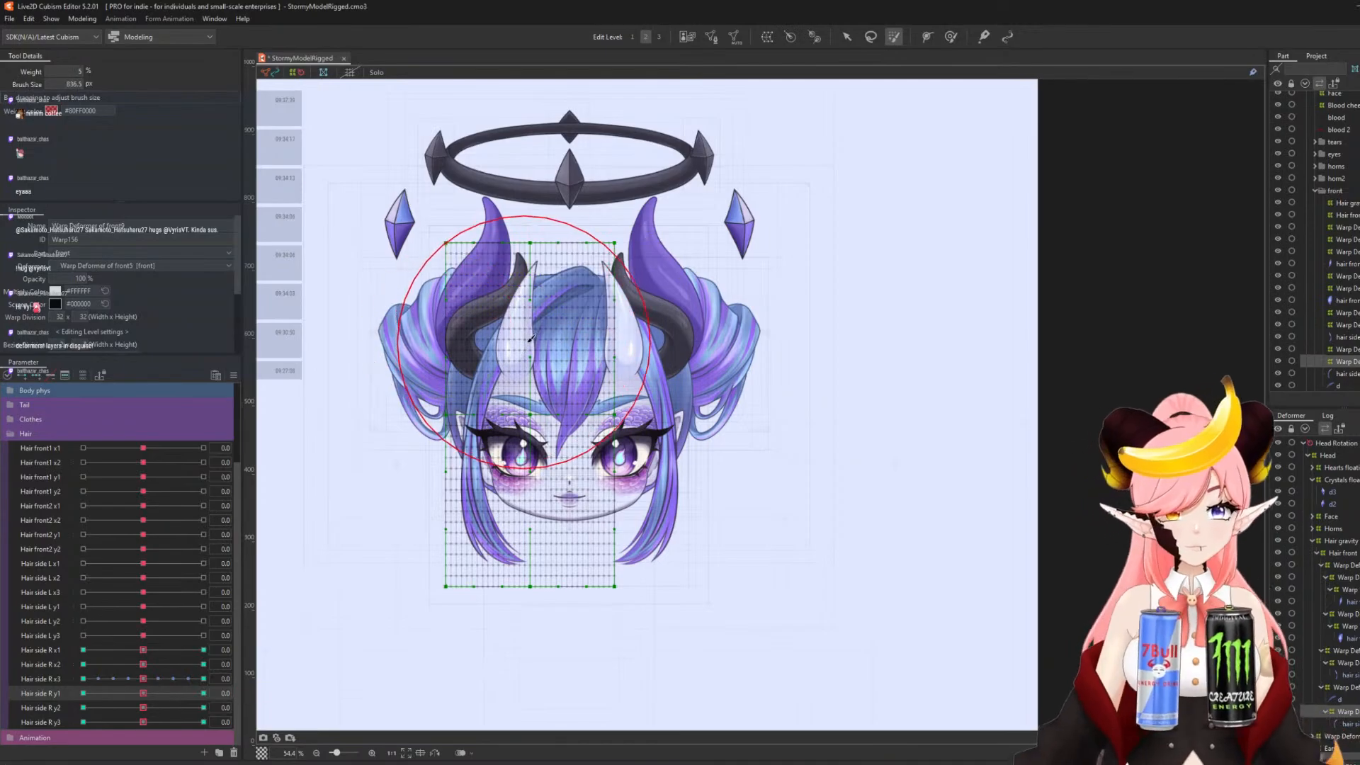
{"action": "left_click_drag", "start_coordinate": [530, 340], "coordinate": [531, 227]}
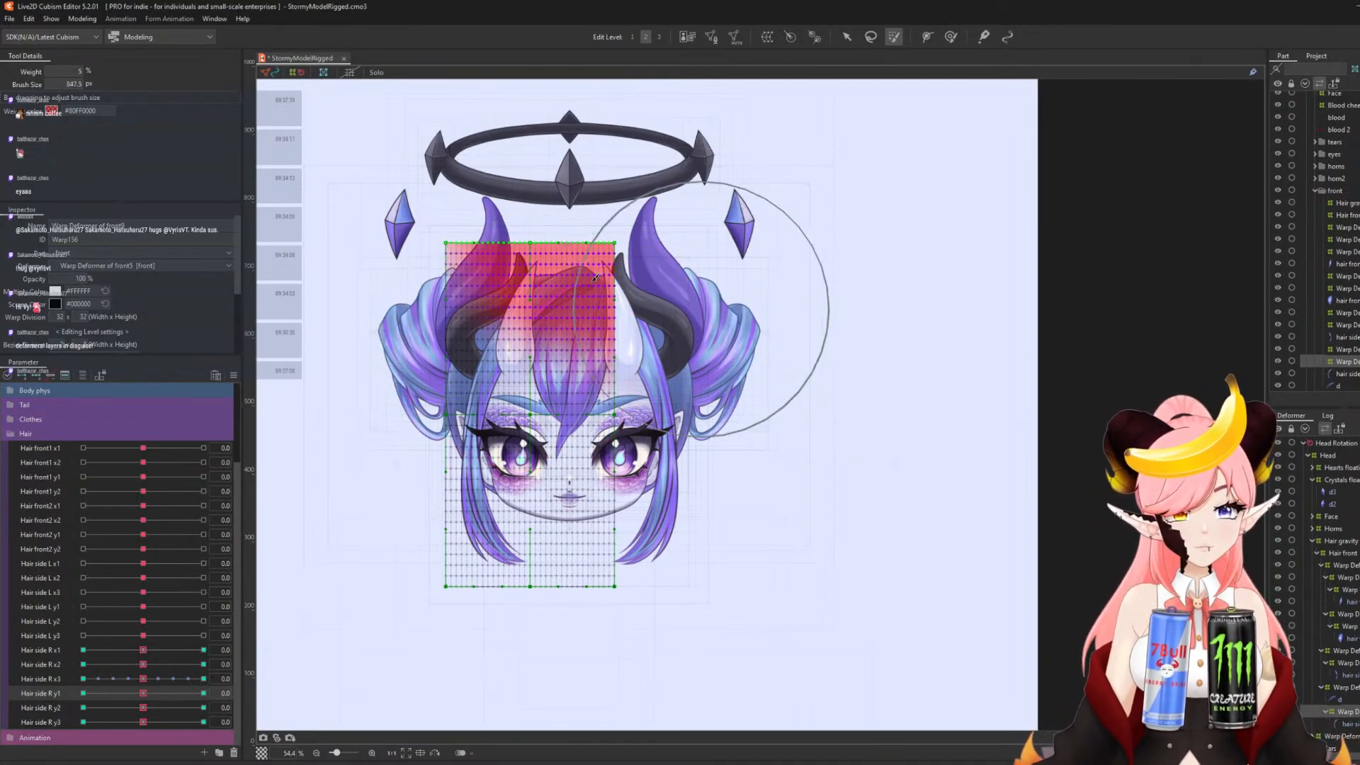
{"action": "left_click_drag", "start_coordinate": [510, 344], "coordinate": [548, 351]}
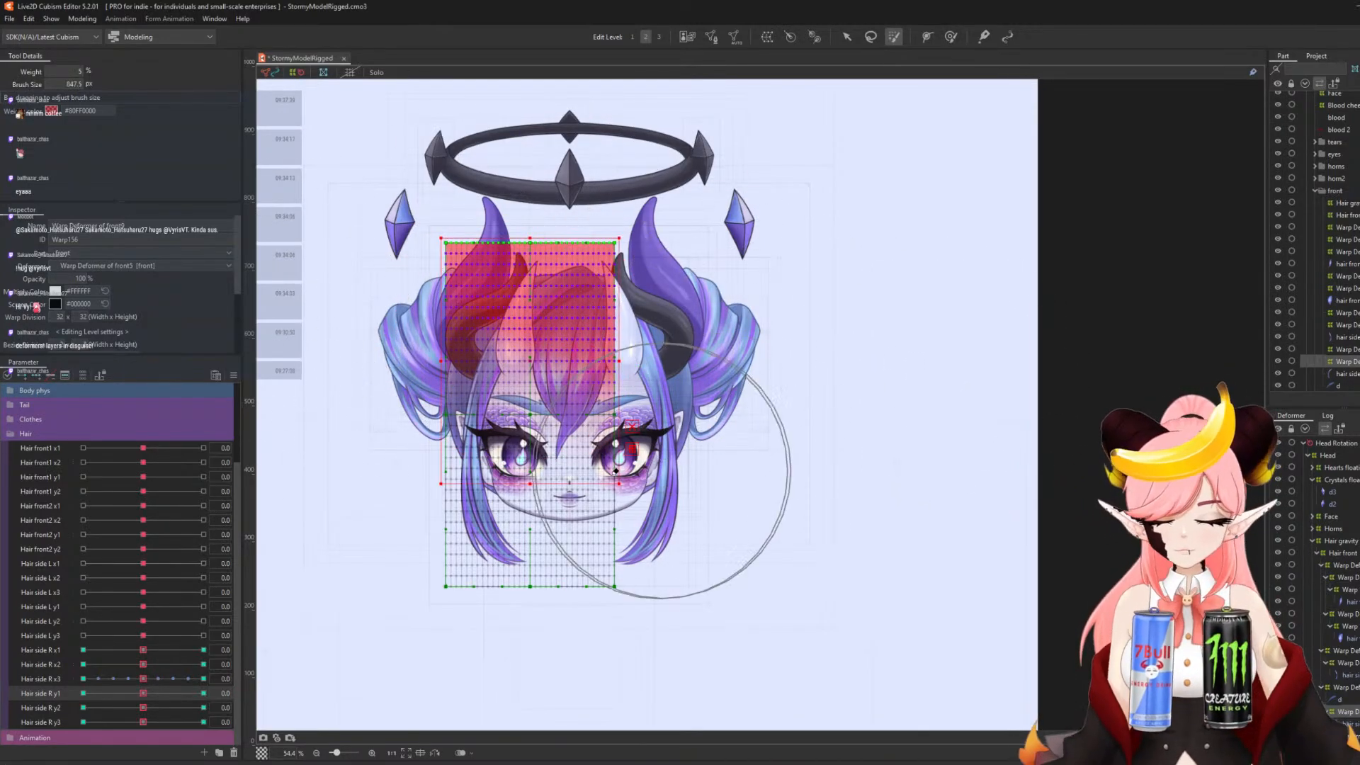
- Paste the neutral form onto the selected upper points at 30 and -30 of Hair side R x2 and y2, resetting both parameters to 0
{"action": "left_click", "coordinate": [203, 664]}
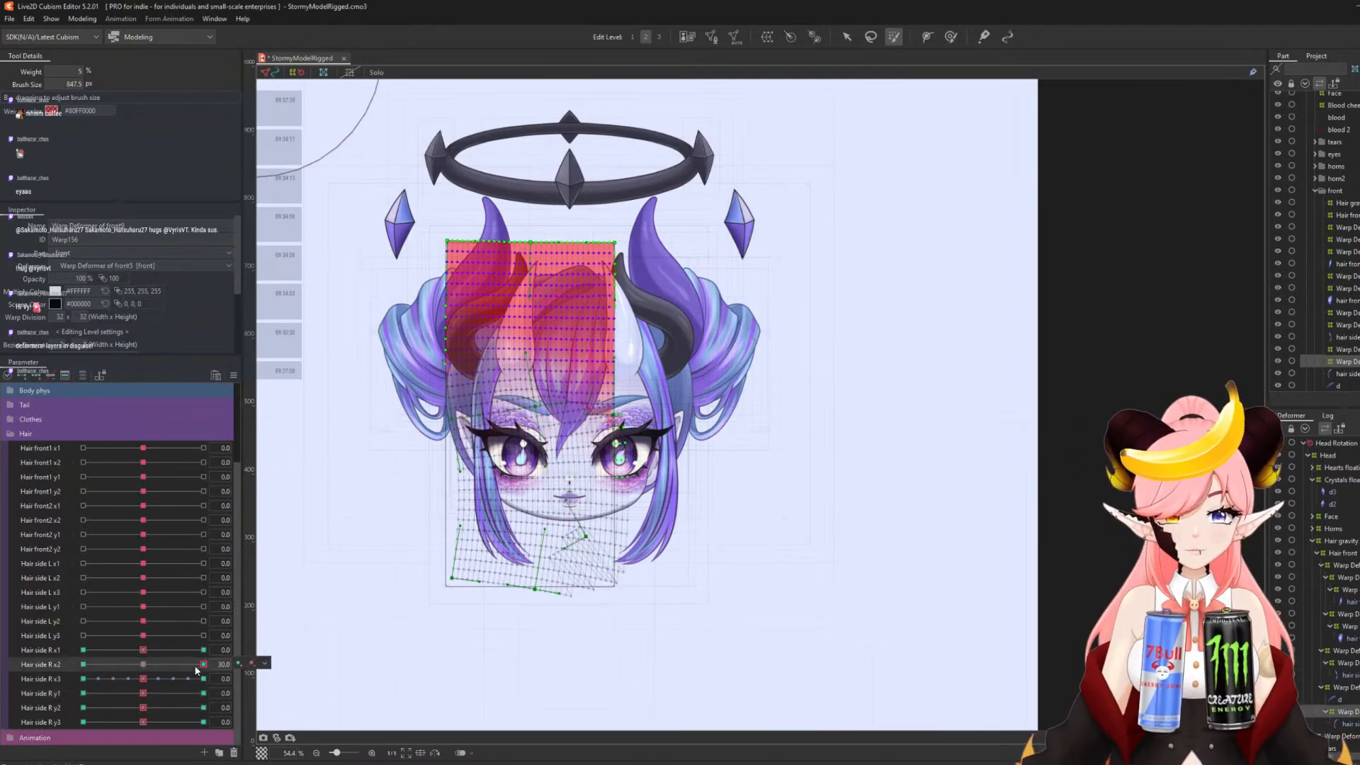
{"action": "left_click", "coordinate": [83, 664]}
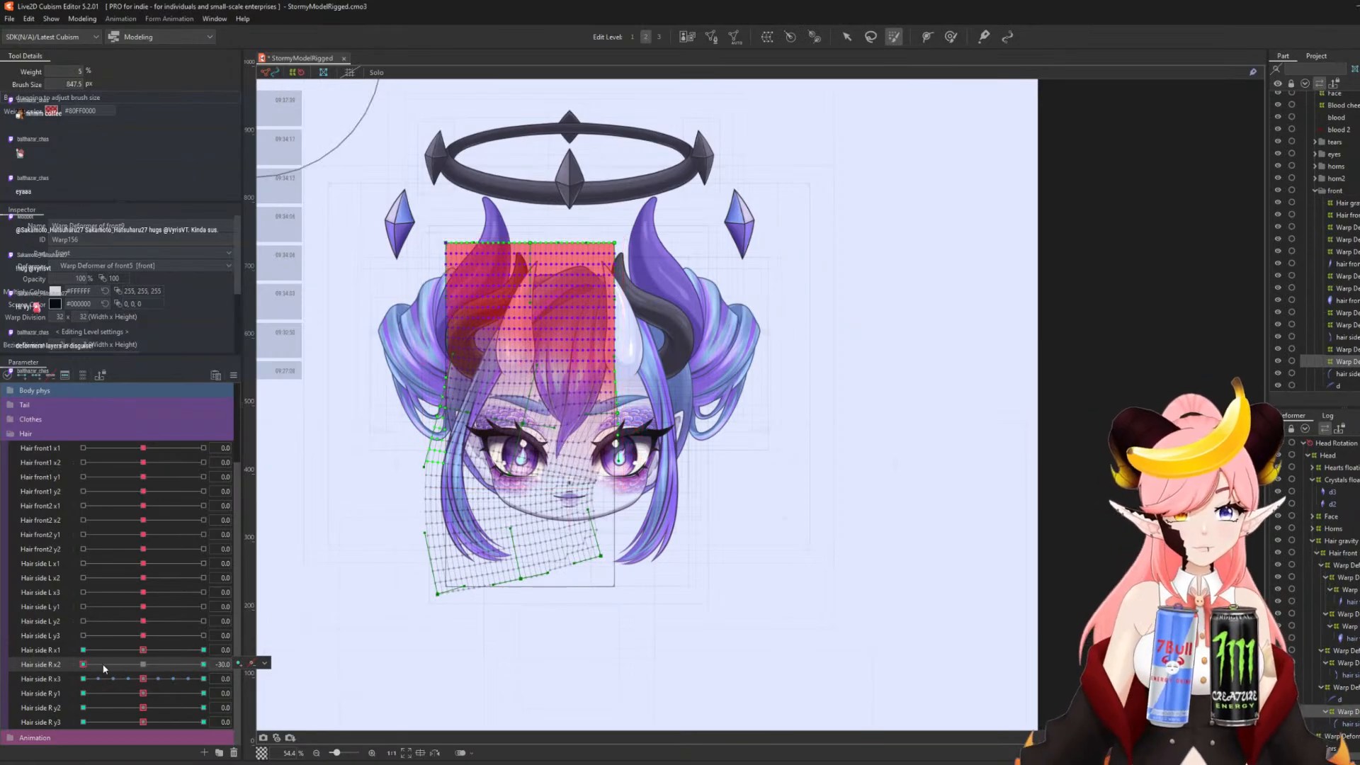
{"action": "left_click", "coordinate": [143, 664]}
{"action": "left_click", "coordinate": [203, 707]}
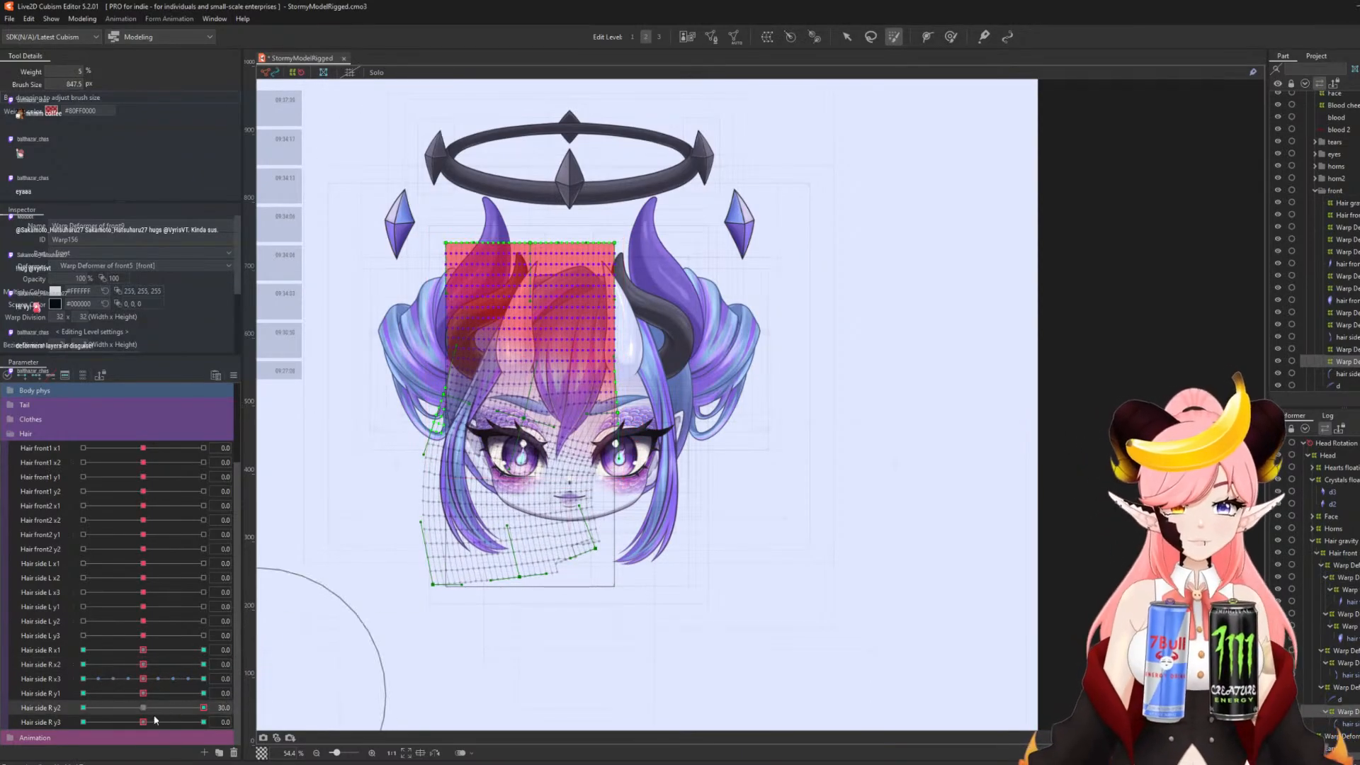
{"action": "left_click", "coordinate": [97, 707]}
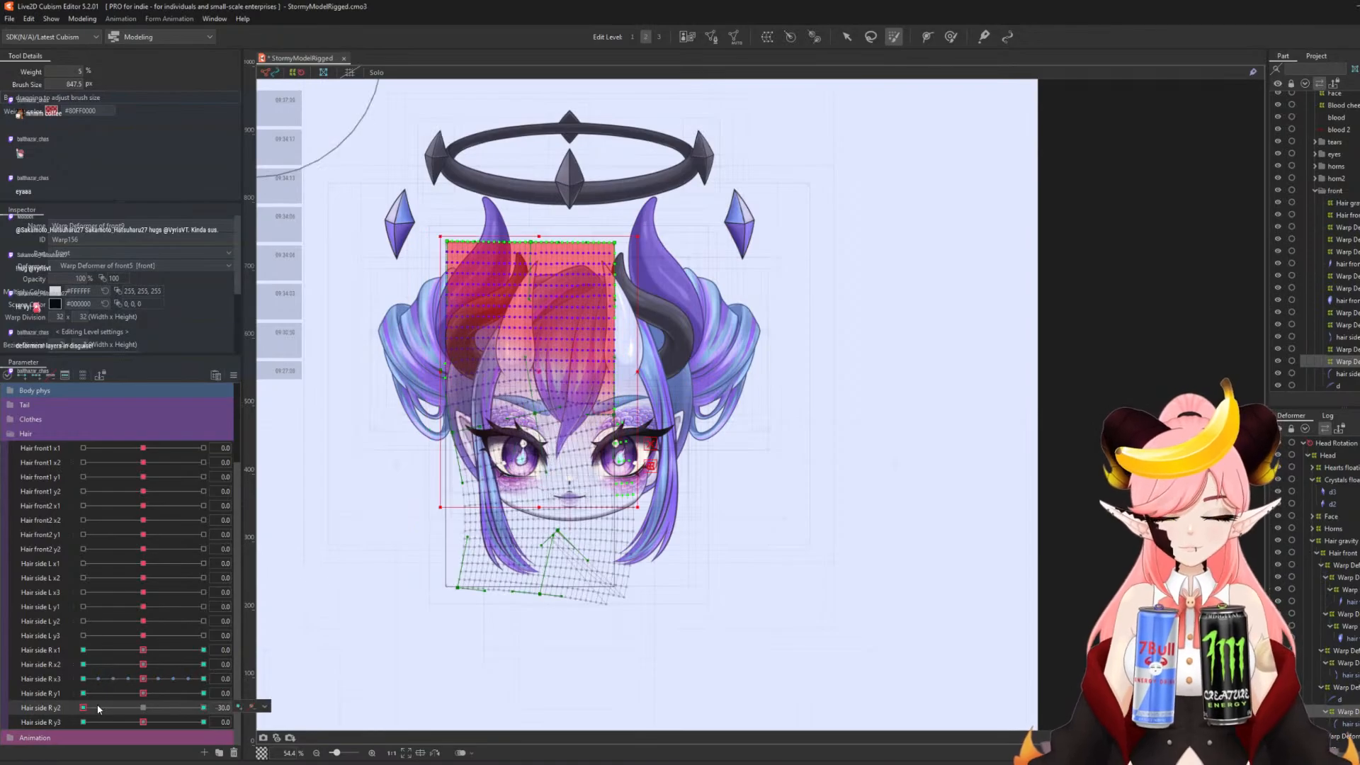
{"action": "left_click", "coordinate": [143, 707]}
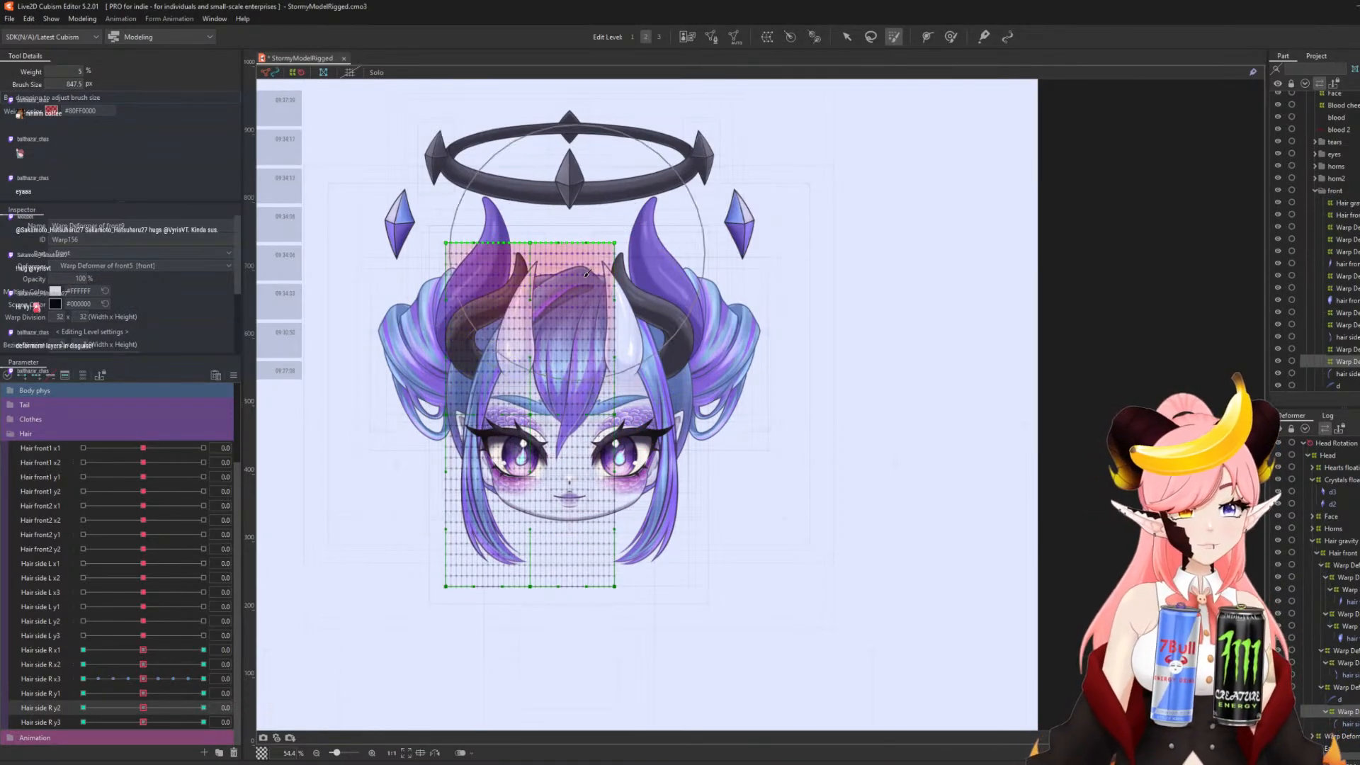
- Brush-select the warp deformer's points down to the lower face and paste the neutral form at 30 and -30 of Hair side R x3 and y3, resetting both to 0
{"action": "mouse_move", "coordinate": [446, 326]}
{"action": "left_mouse_down"}
{"action": "mouse_move", "coordinate": [494, 346]}
{"action": "mouse_move", "coordinate": [558, 305]}
{"action": "mouse_move", "coordinate": [346, 423]}
{"action": "mouse_move", "coordinate": [784, 400]}
{"action": "left_mouse_up"}
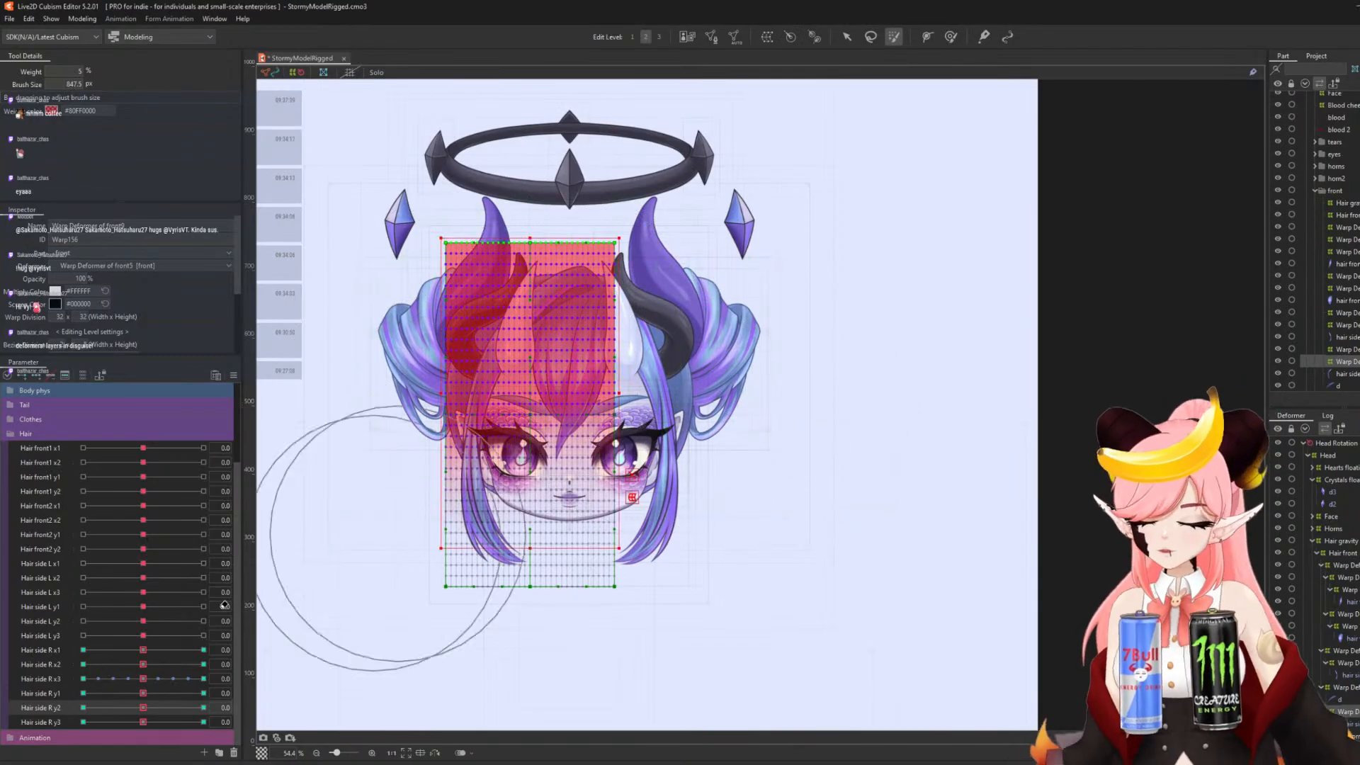
{"action": "left_click", "coordinate": [197, 676]}
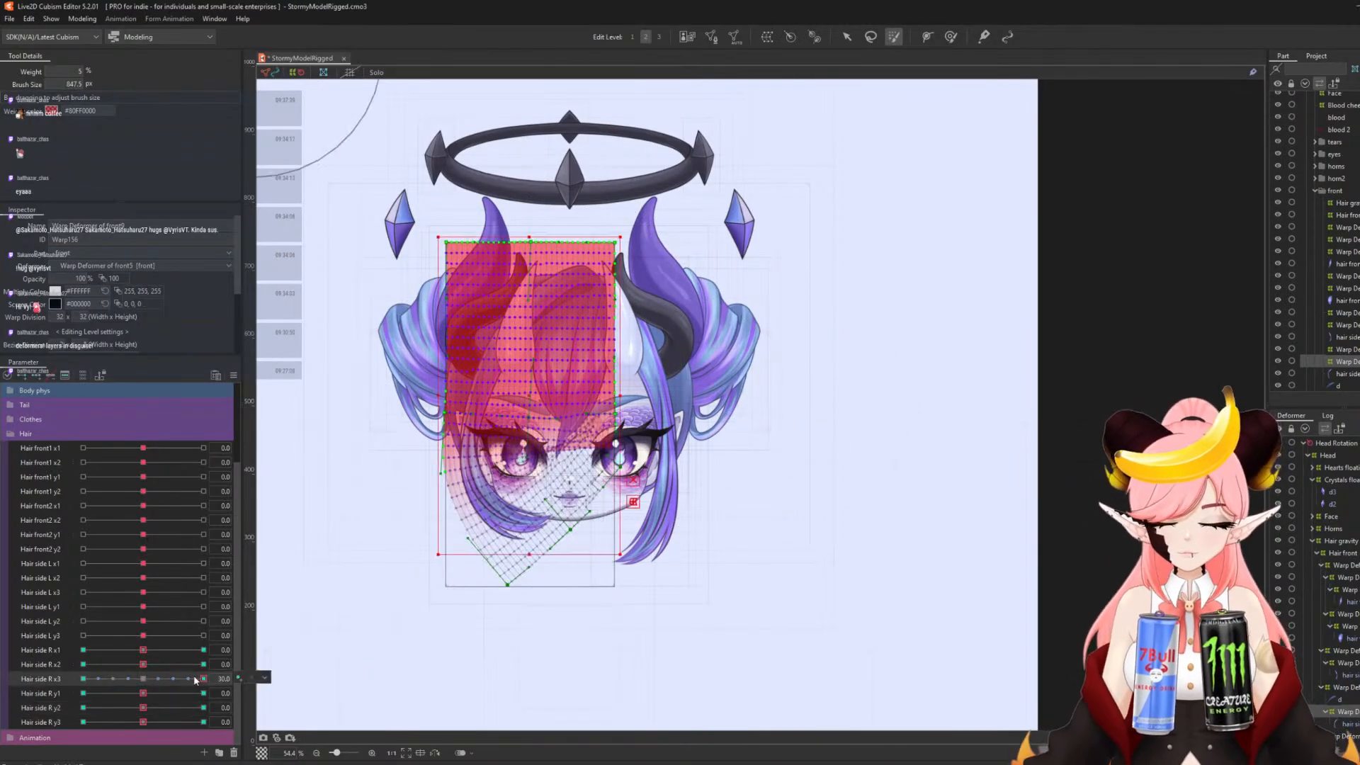
{"action": "left_click", "coordinate": [85, 678]}
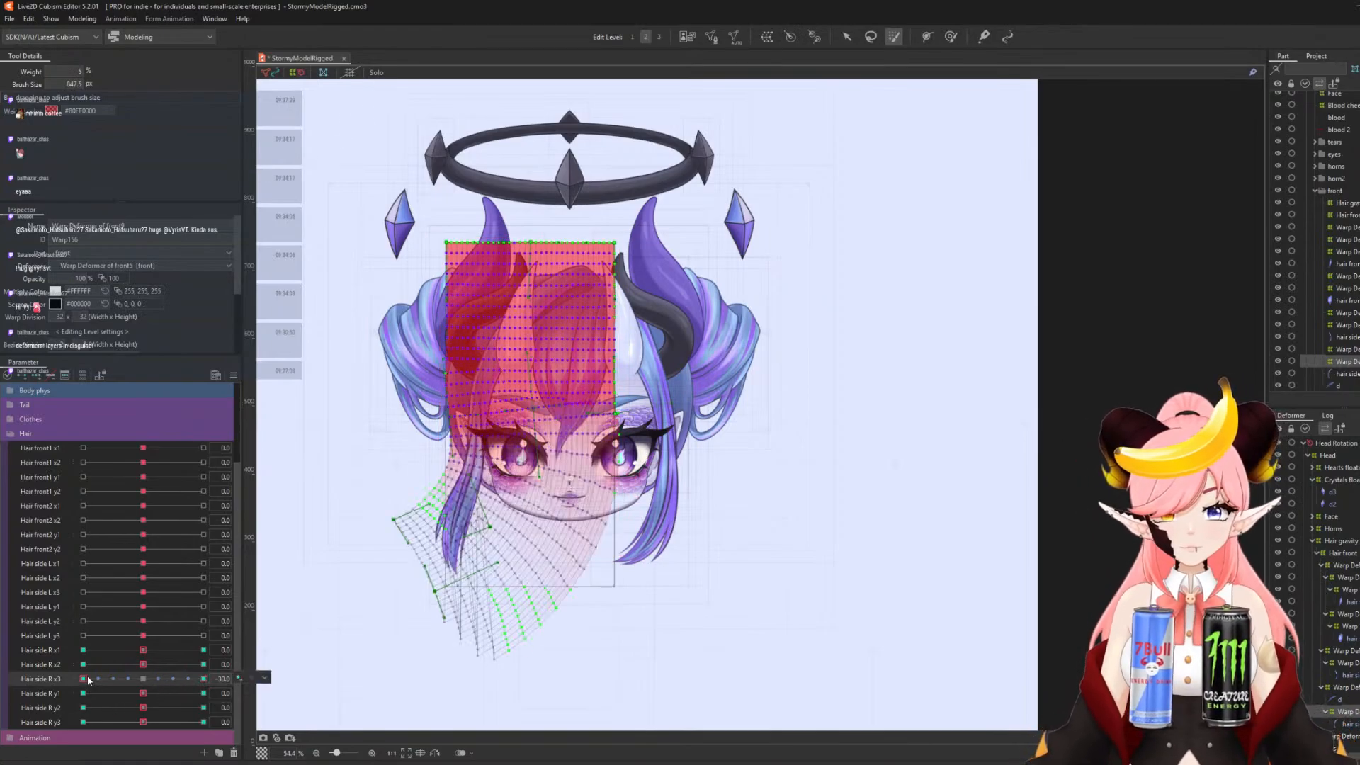
{"action": "left_click", "coordinate": [144, 679]}
{"action": "left_click", "coordinate": [203, 722]}
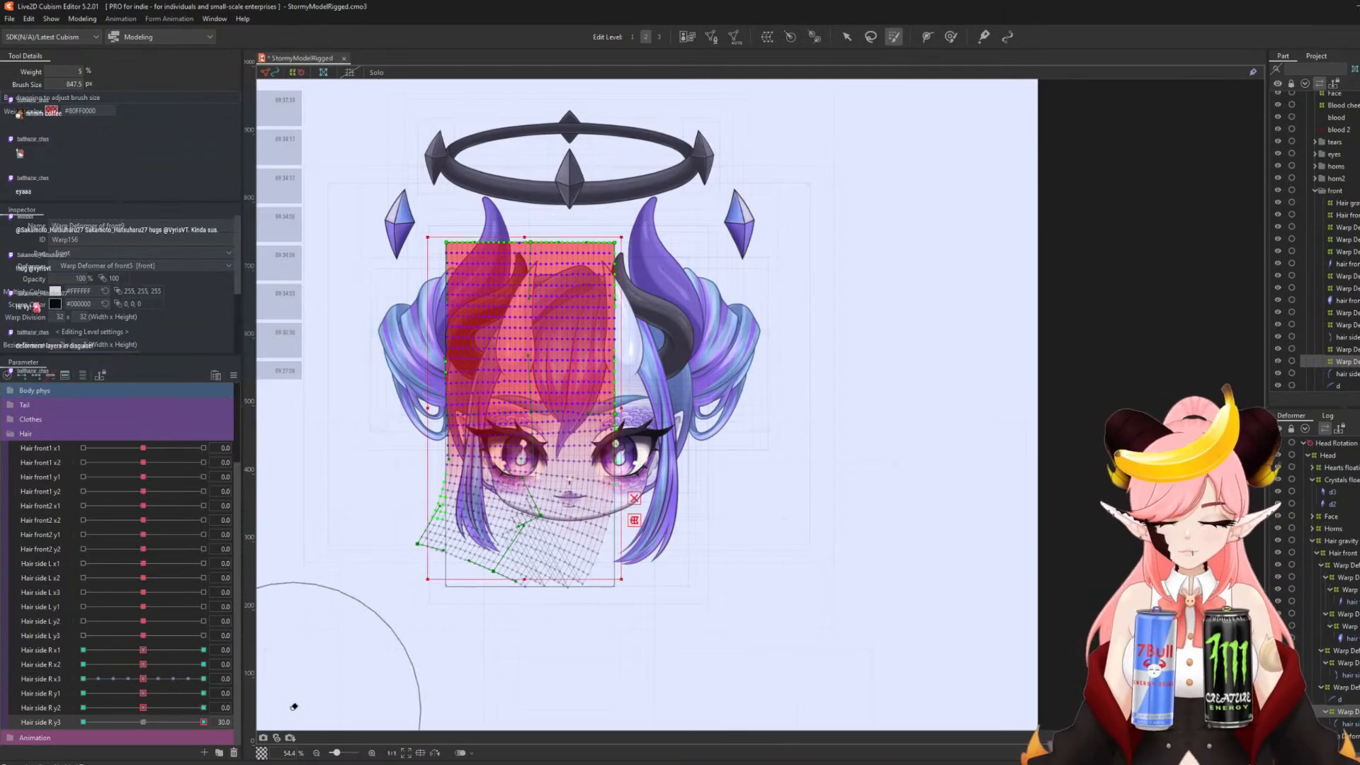
{"action": "left_click", "coordinate": [96, 722]}
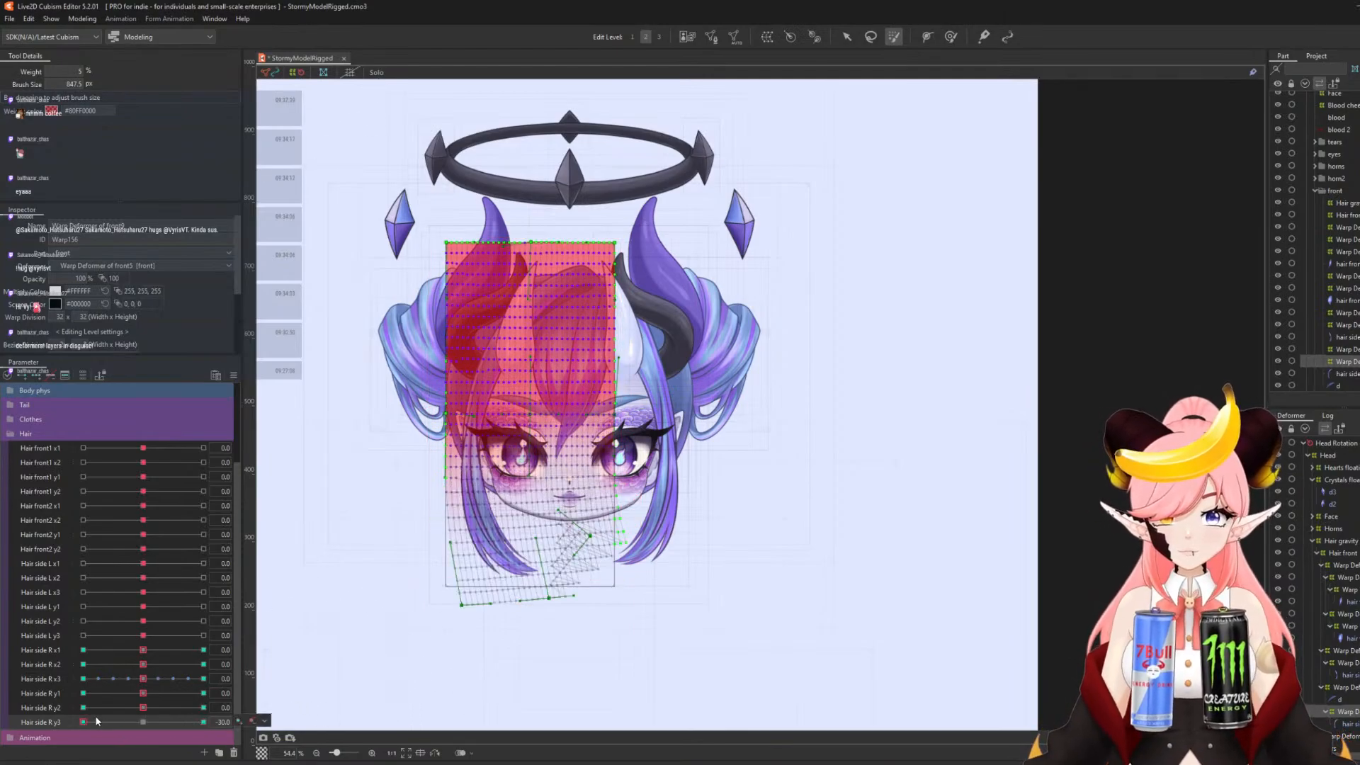
{"action": "left_click", "coordinate": [143, 722]}
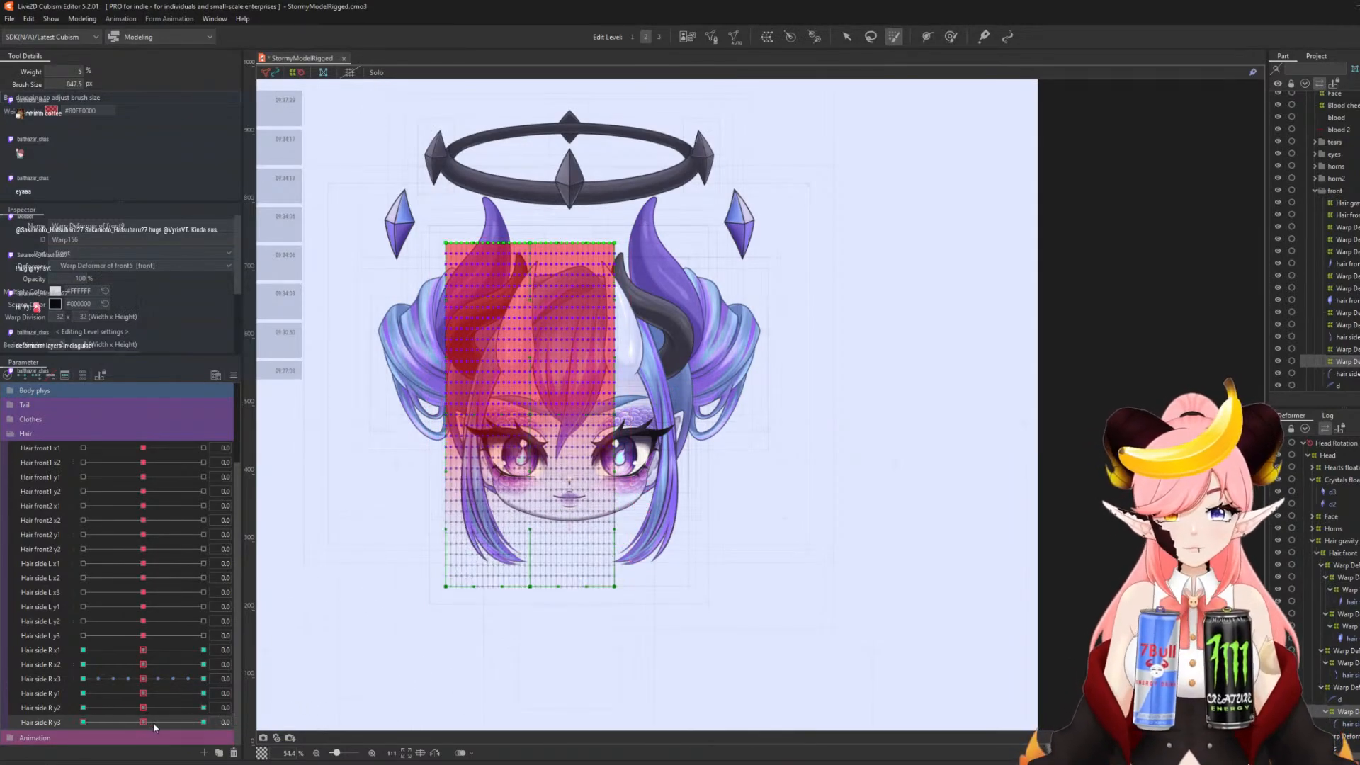
- Switch back to the arrow selection tool, leaving the warp deformer deselected, and save the model file
{"action": "left_click", "coordinate": [848, 37]}
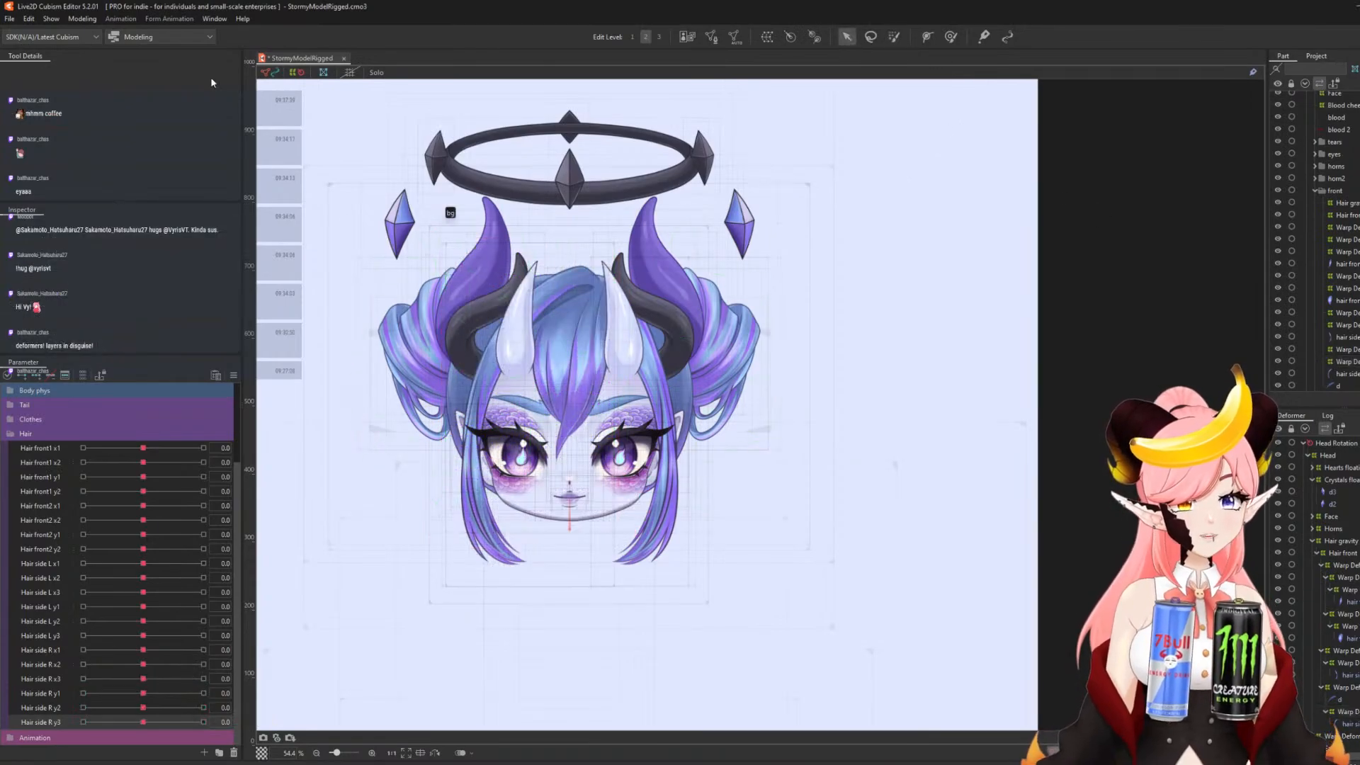
{"action": "left_click", "coordinate": [10, 18]}
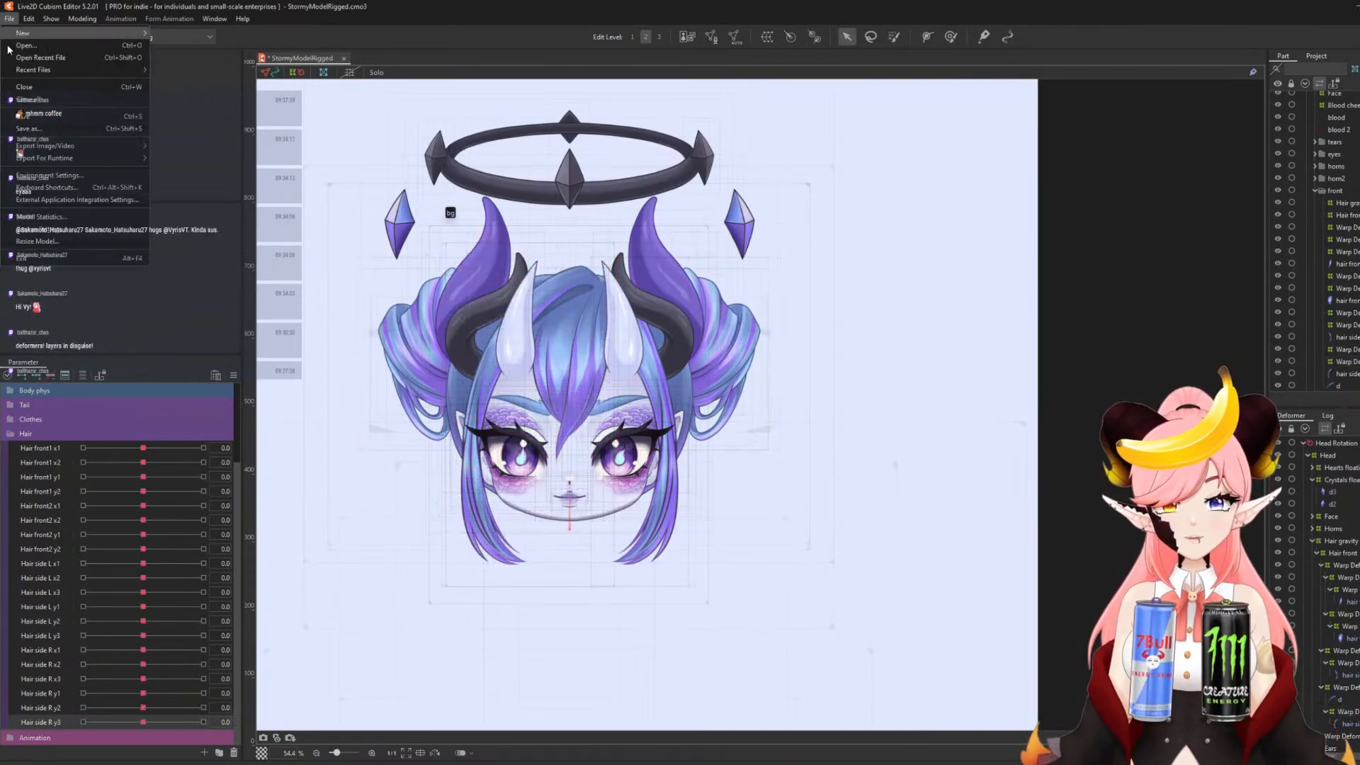
{"action": "left_click", "coordinate": [28, 116]}
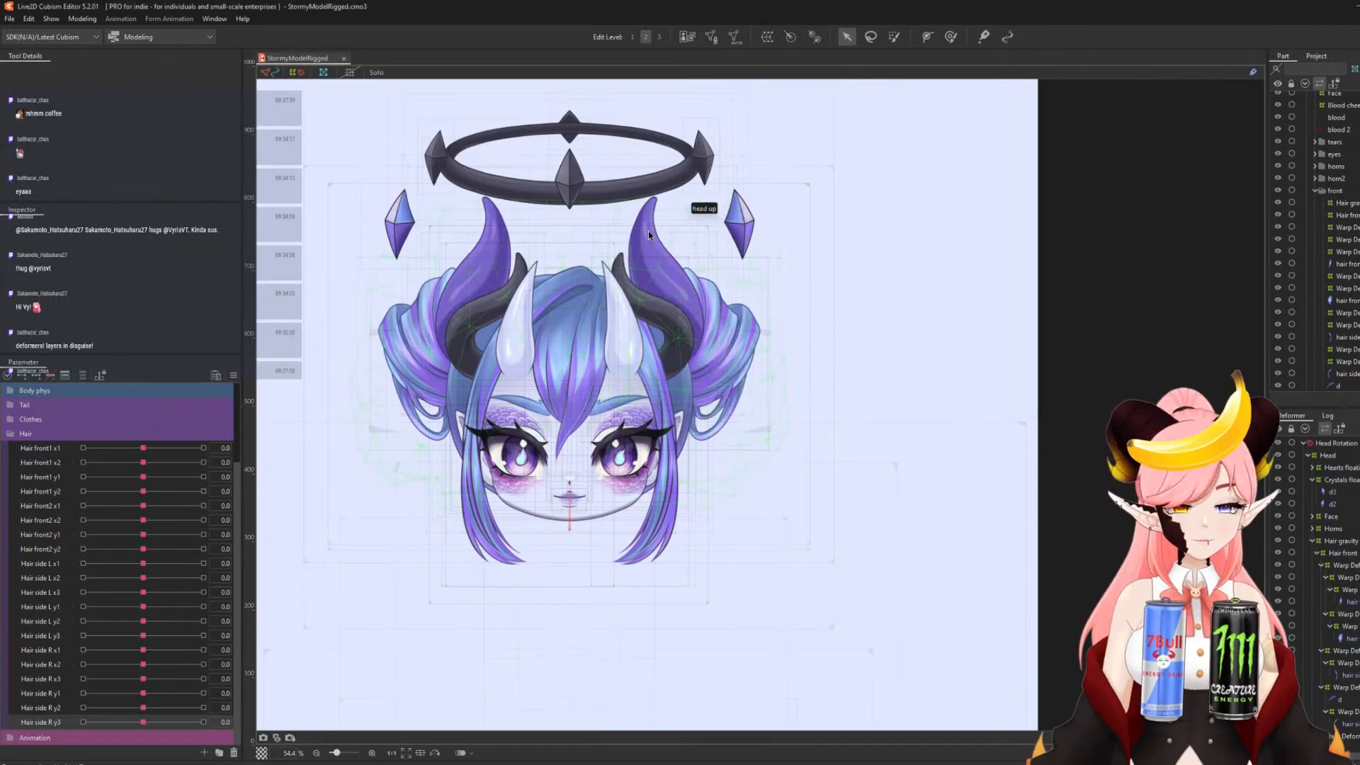
- Open the physics settings and add a group named Hair x with the Head input preset and the Hair custom physics model preset
{"action": "left_click", "coordinate": [82, 19]}
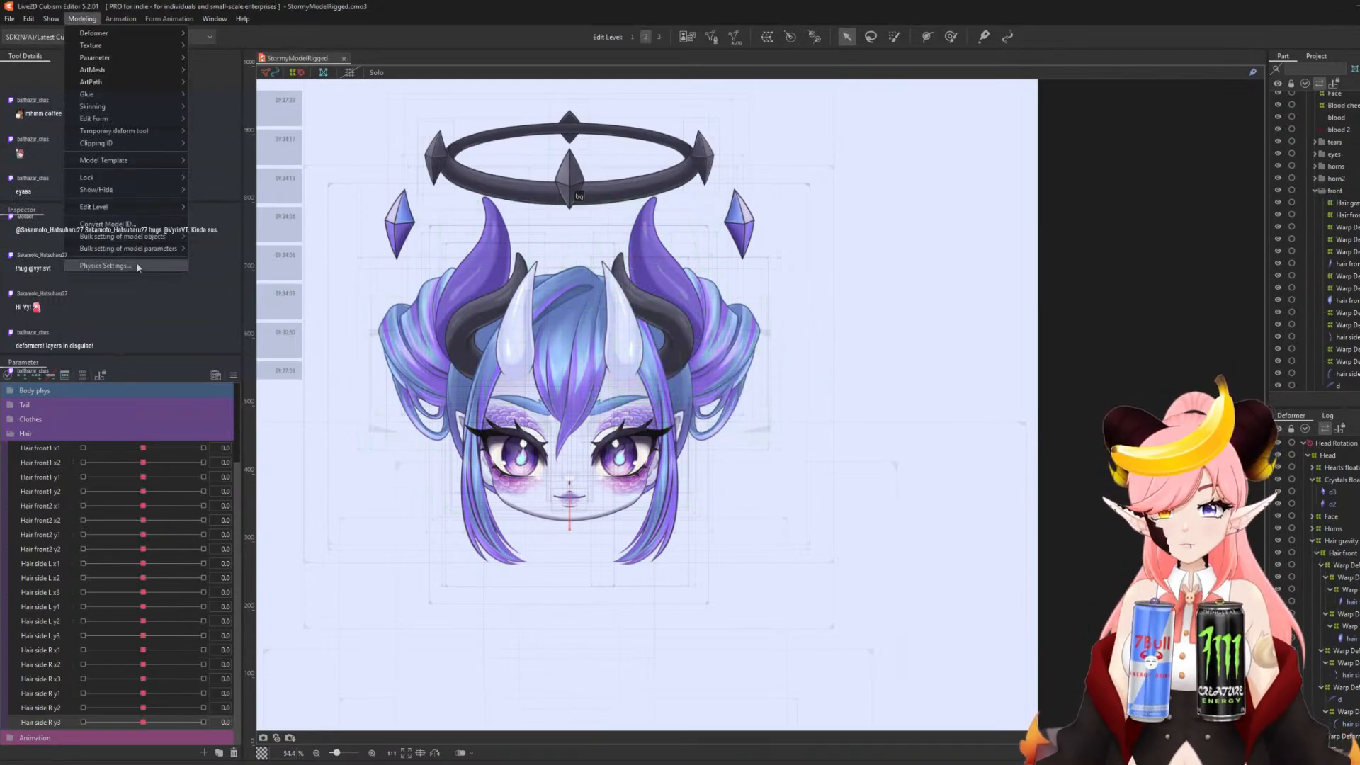
{"action": "left_click", "coordinate": [106, 266]}
{"action": "scroll", "coordinate": [1002, 245], "scroll_direction": "up", "scroll_amount": 2}
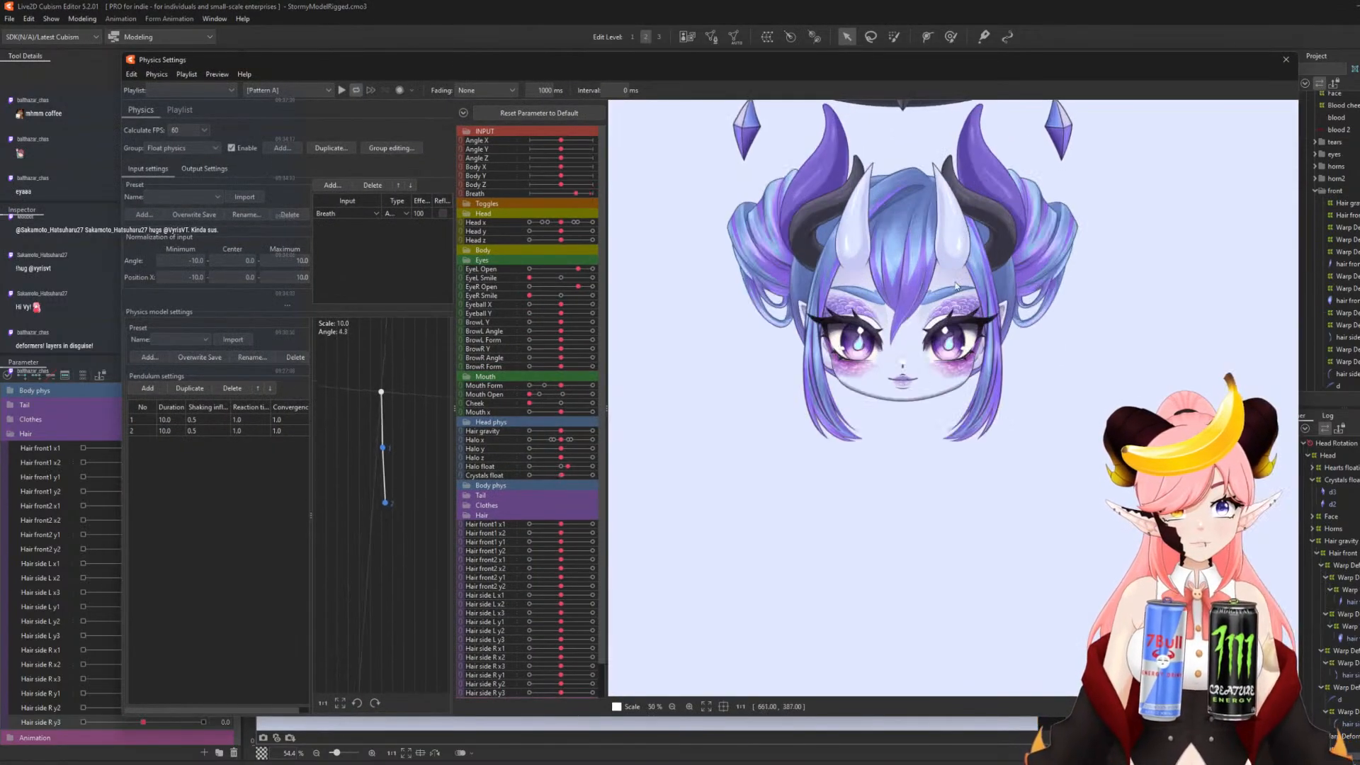
{"action": "left_click", "coordinate": [282, 149]}
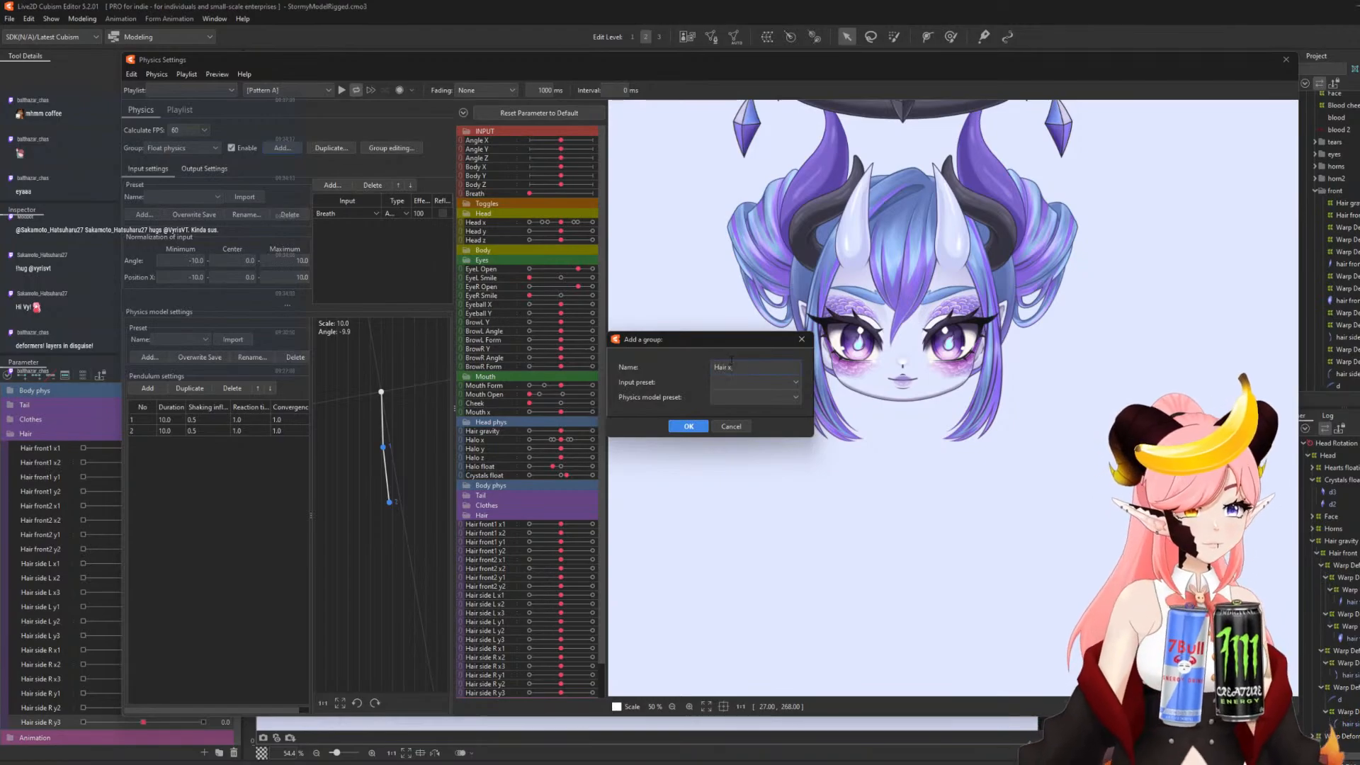
{"action": "left_click", "coordinate": [731, 382]}
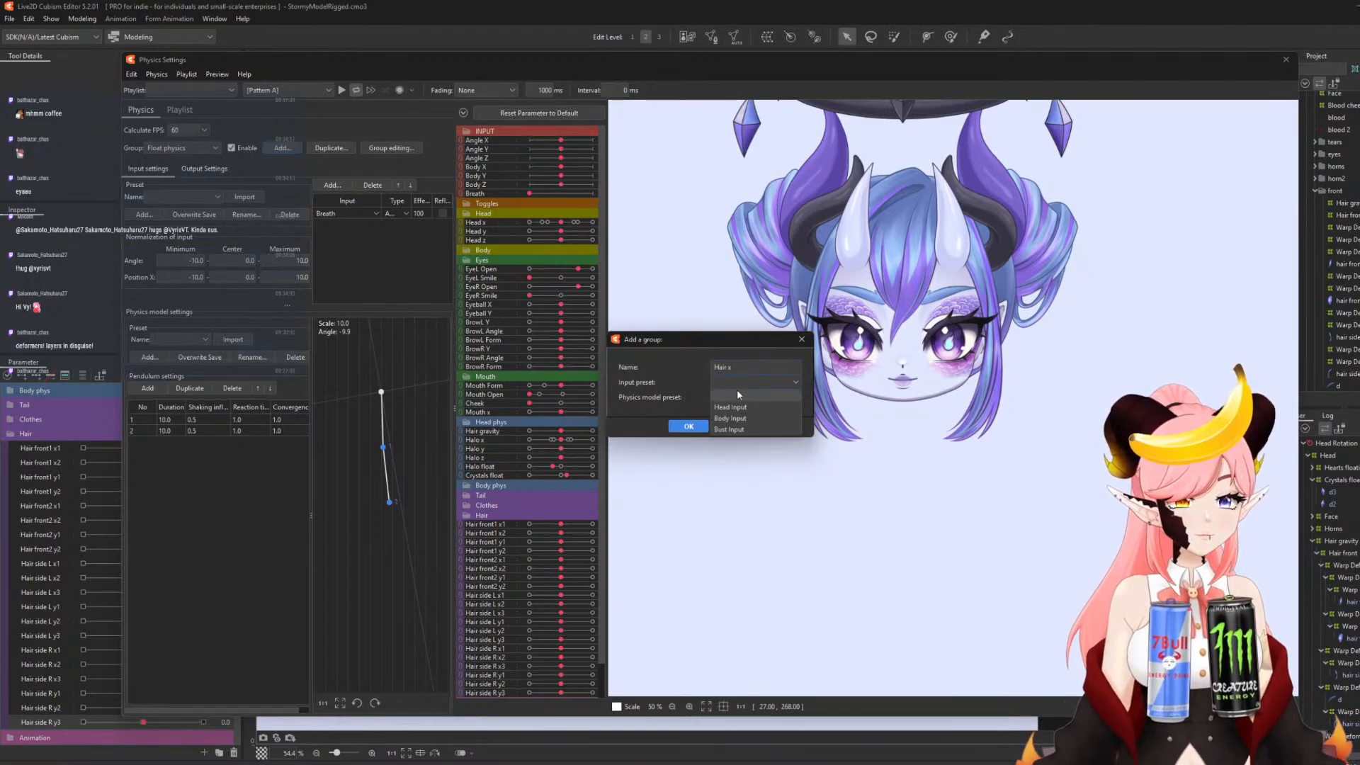
{"action": "left_click", "coordinate": [734, 405]}
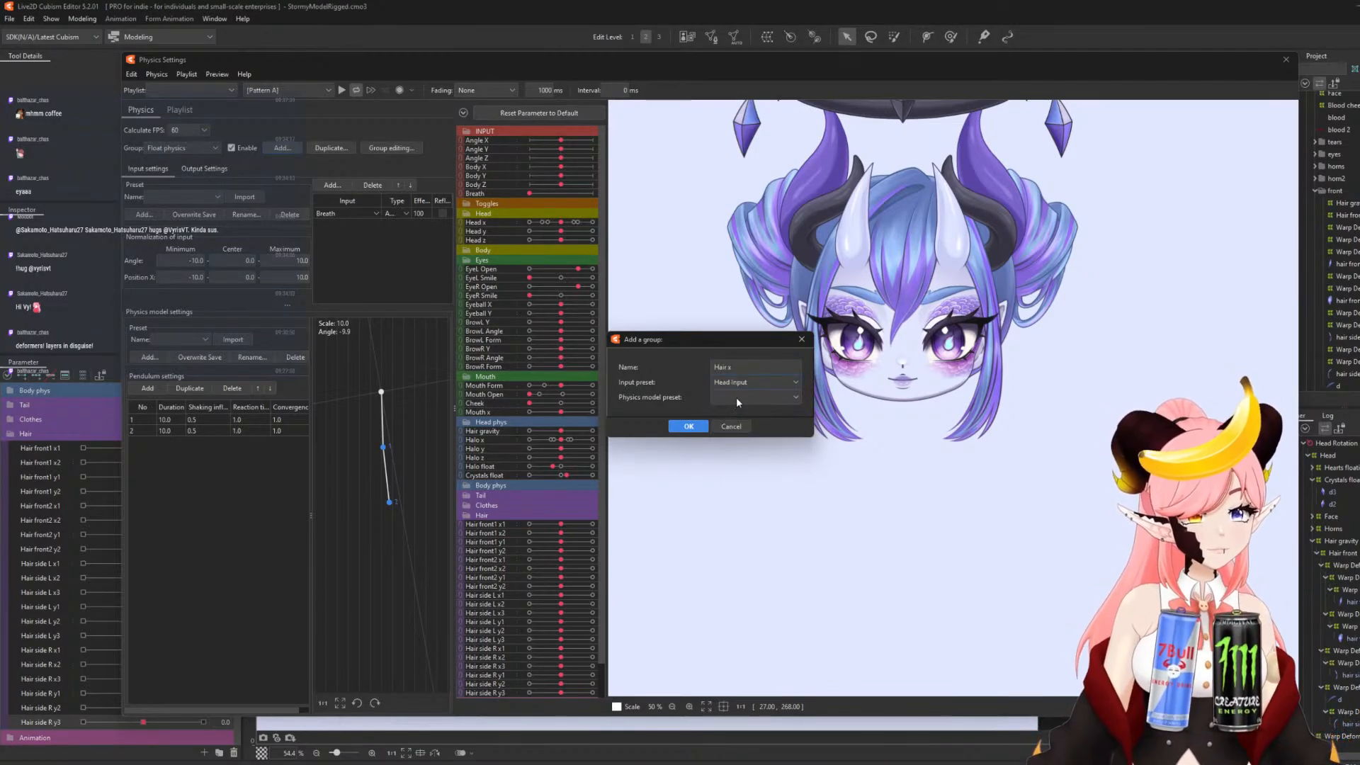
{"action": "left_click", "coordinate": [737, 398]}
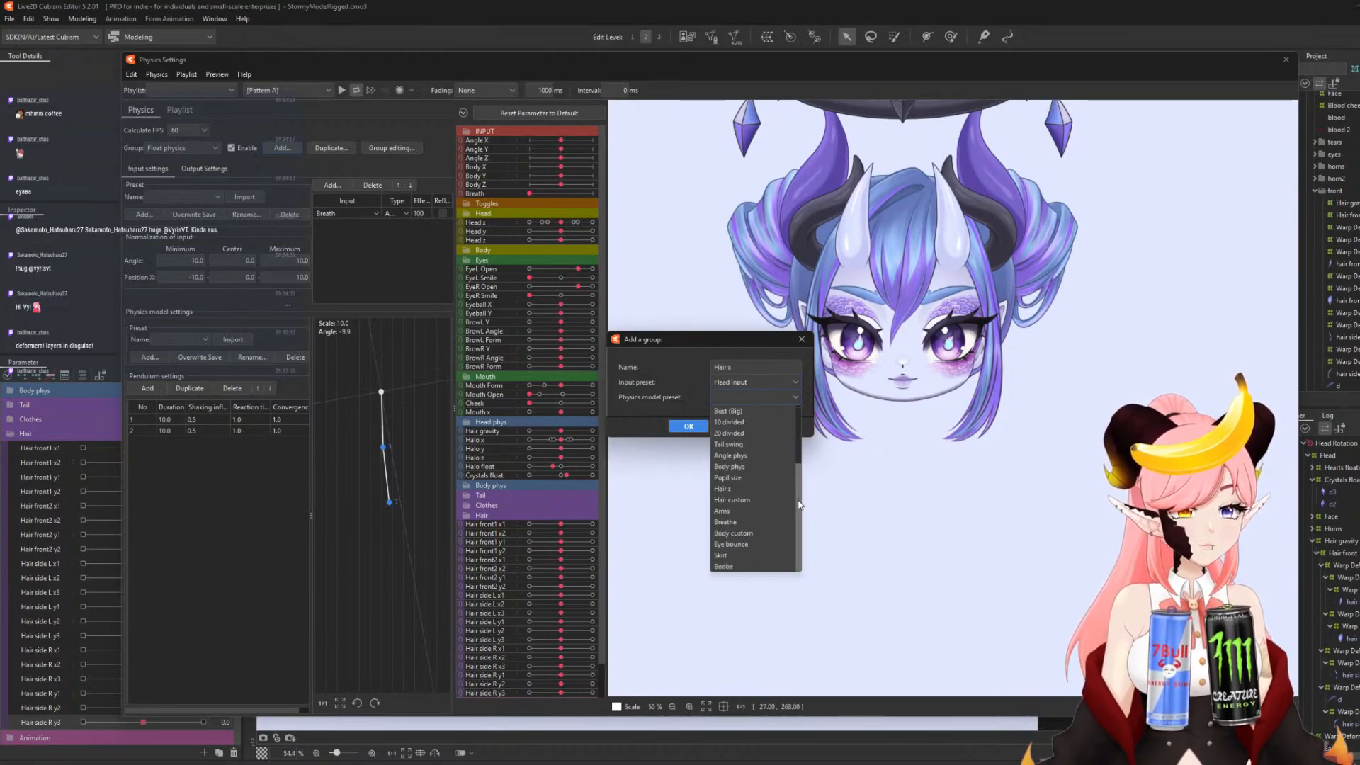
{"action": "left_click", "coordinate": [750, 499]}
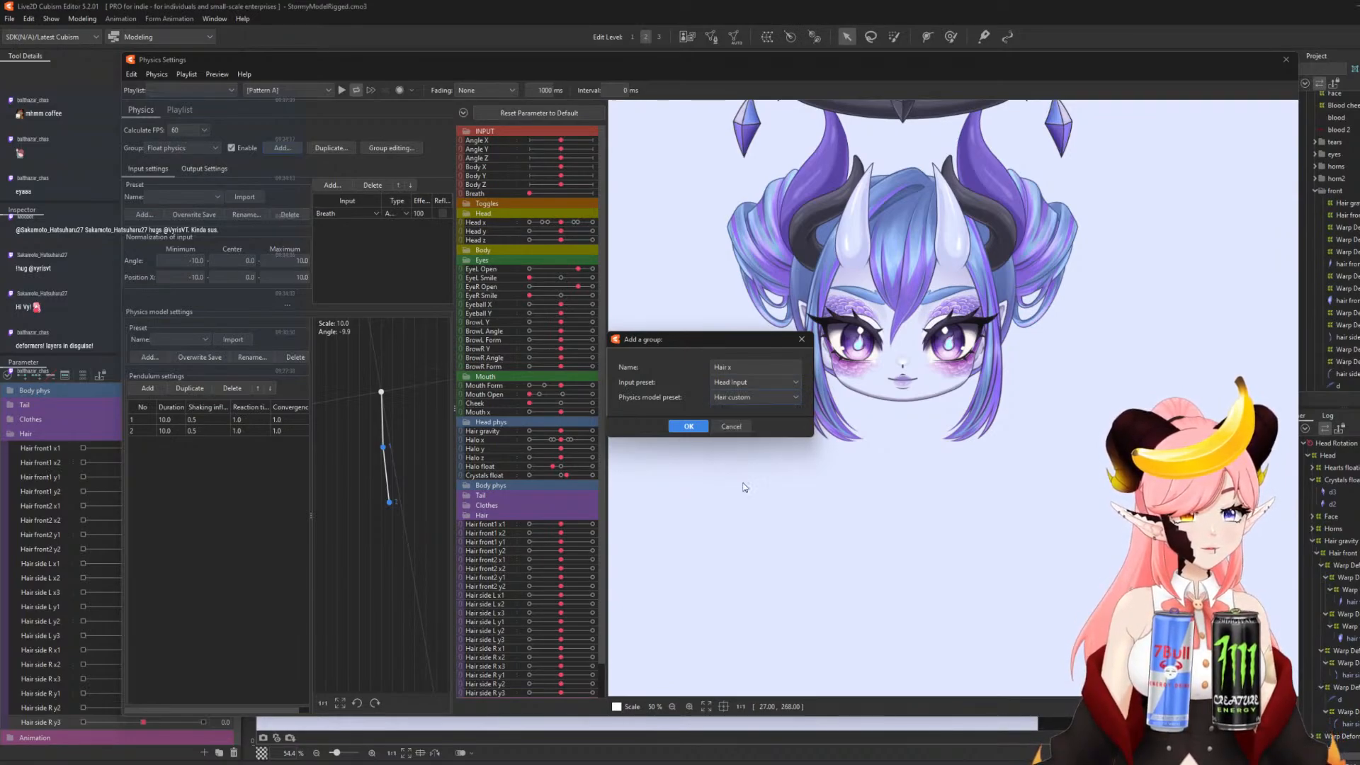
{"action": "left_click", "coordinate": [689, 426]}
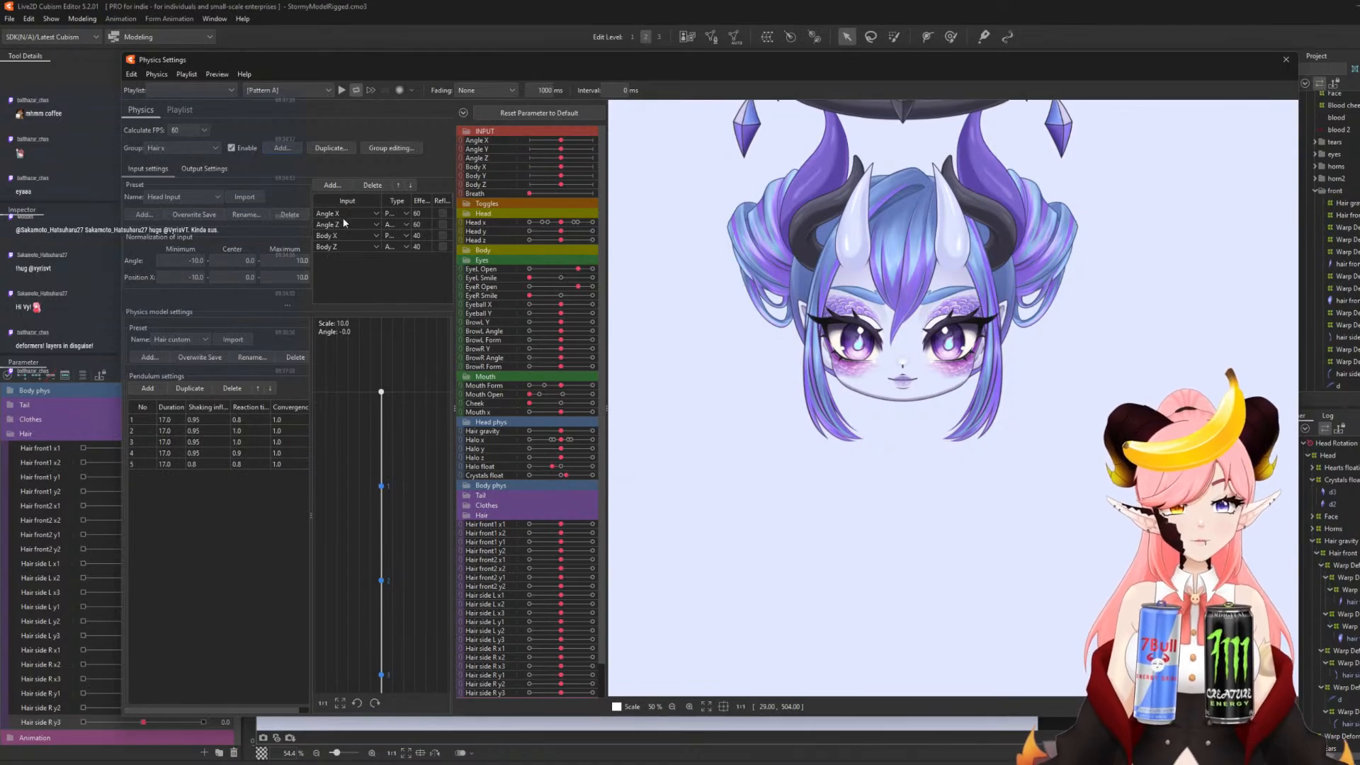
- Delete the Body X and Body Z inputs from the Hair x group and set the effectiveness of Angle X and Angle Z to 100
{"action": "left_click", "coordinate": [343, 246]}
{"action": "left_click", "coordinate": [371, 185]}
{"action": "left_click", "coordinate": [371, 186]}
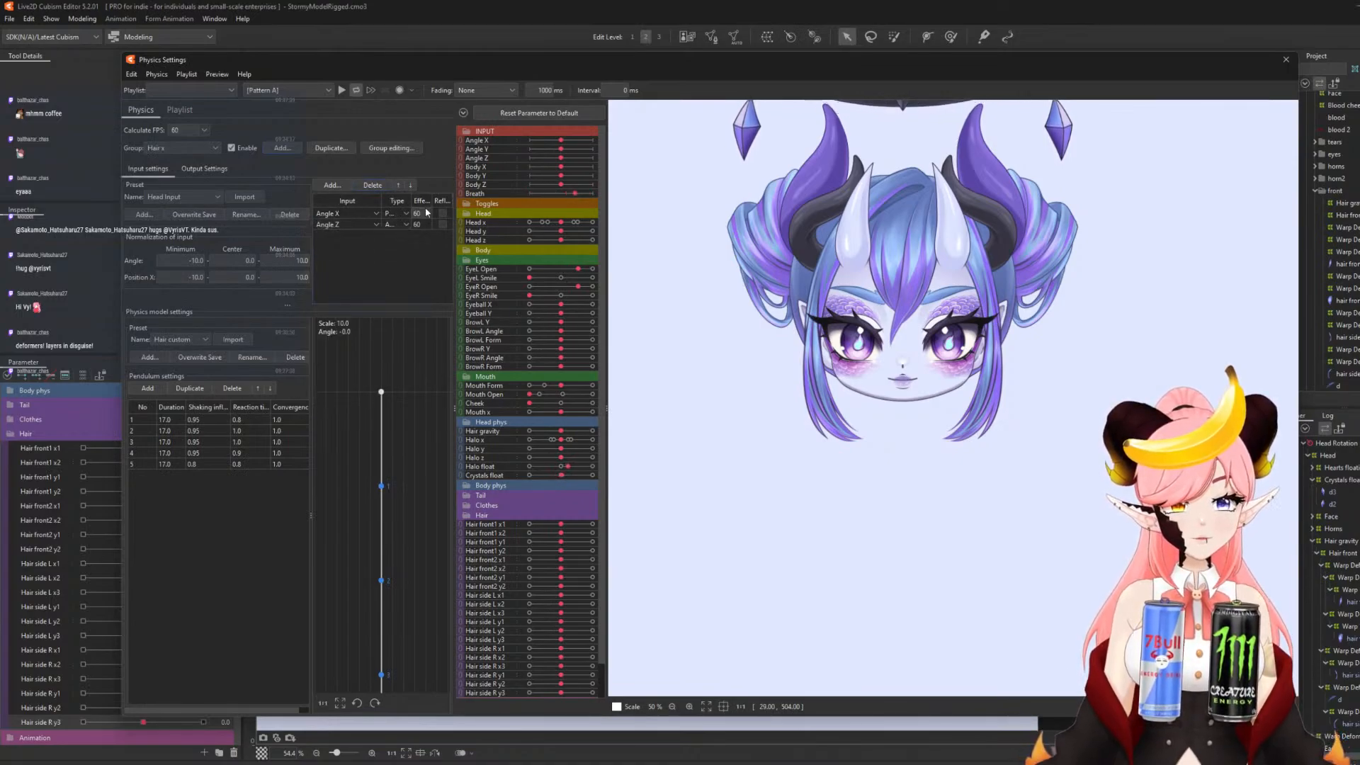
{"action": "left_click", "coordinate": [425, 212]}
{"action": "type", "text": "100"}
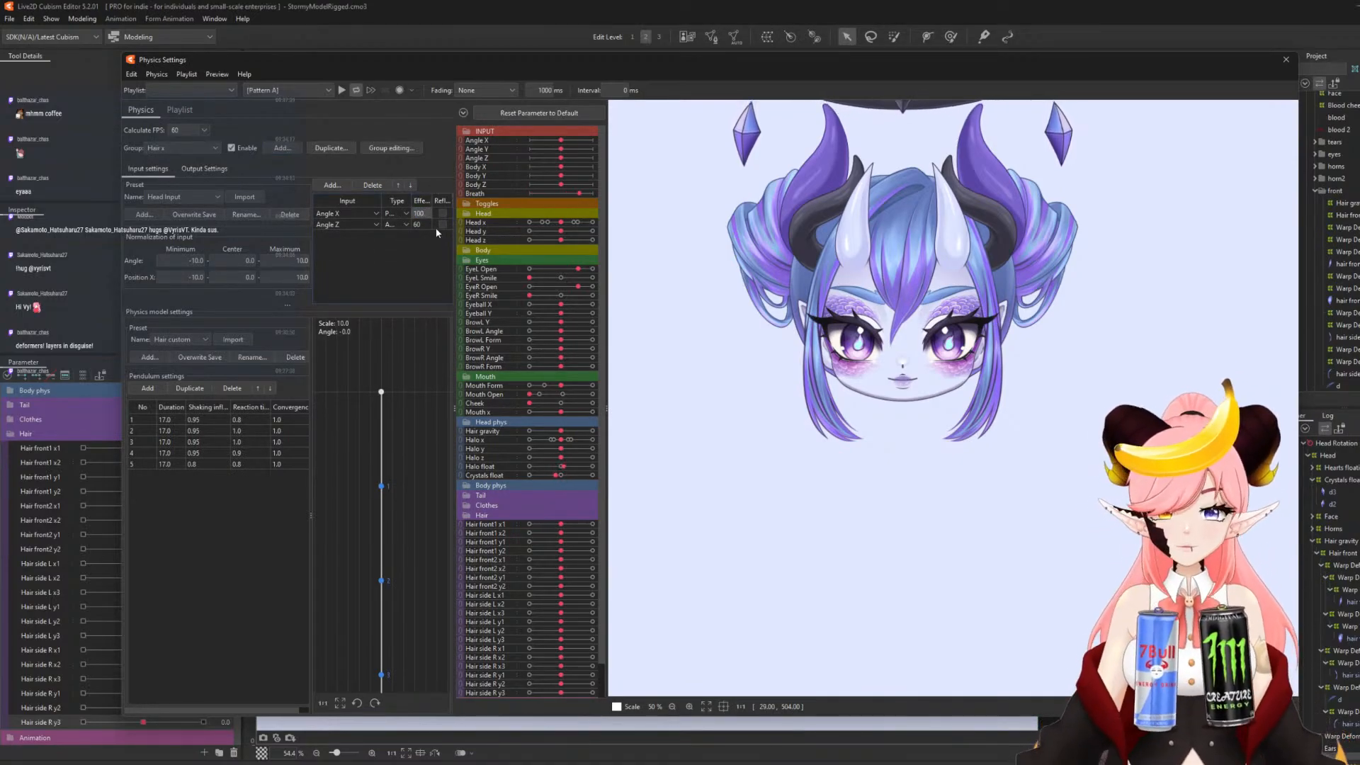
{"action": "double_click", "coordinate": [428, 224]}
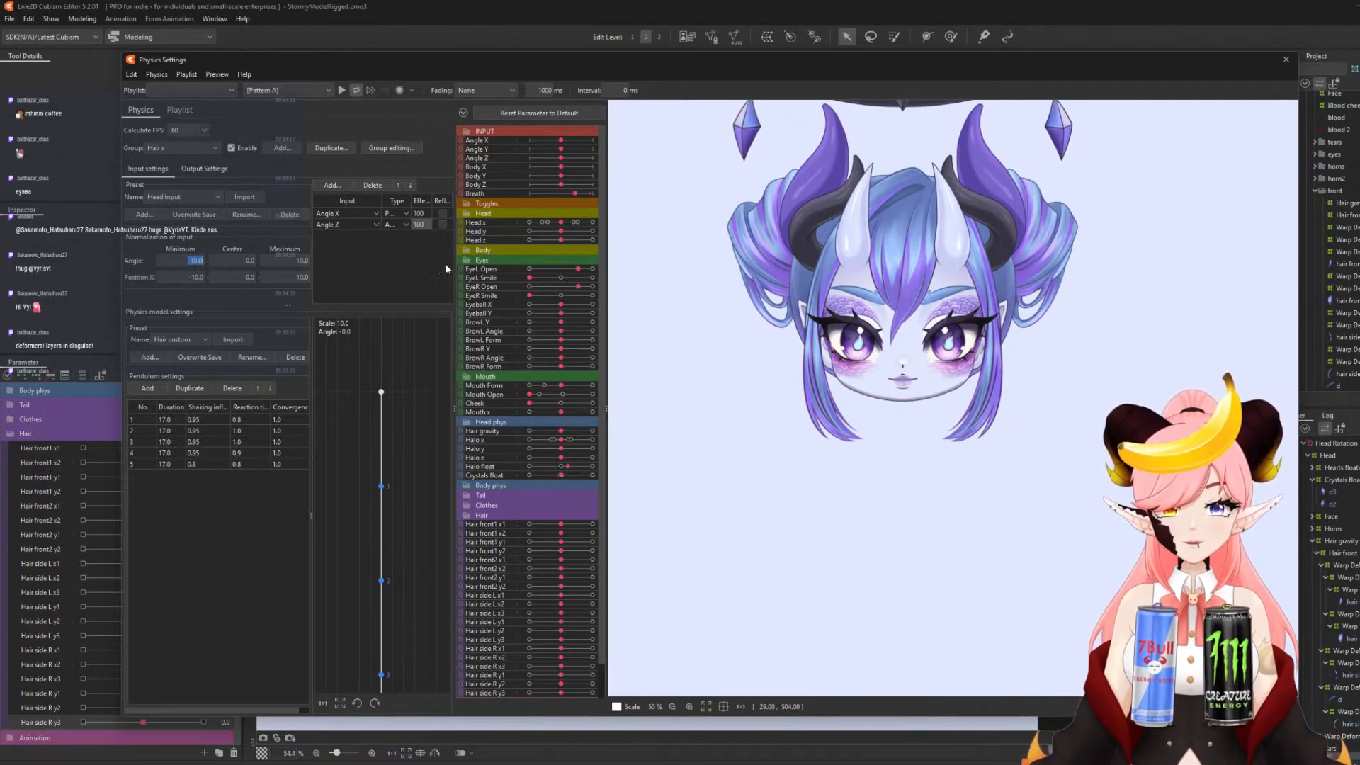
- Add the x1 and x2 parameters of Hair front1 and front2 and x1 to x3 of Hair side L and R as the group's outputs
{"action": "left_click", "coordinate": [204, 170]}
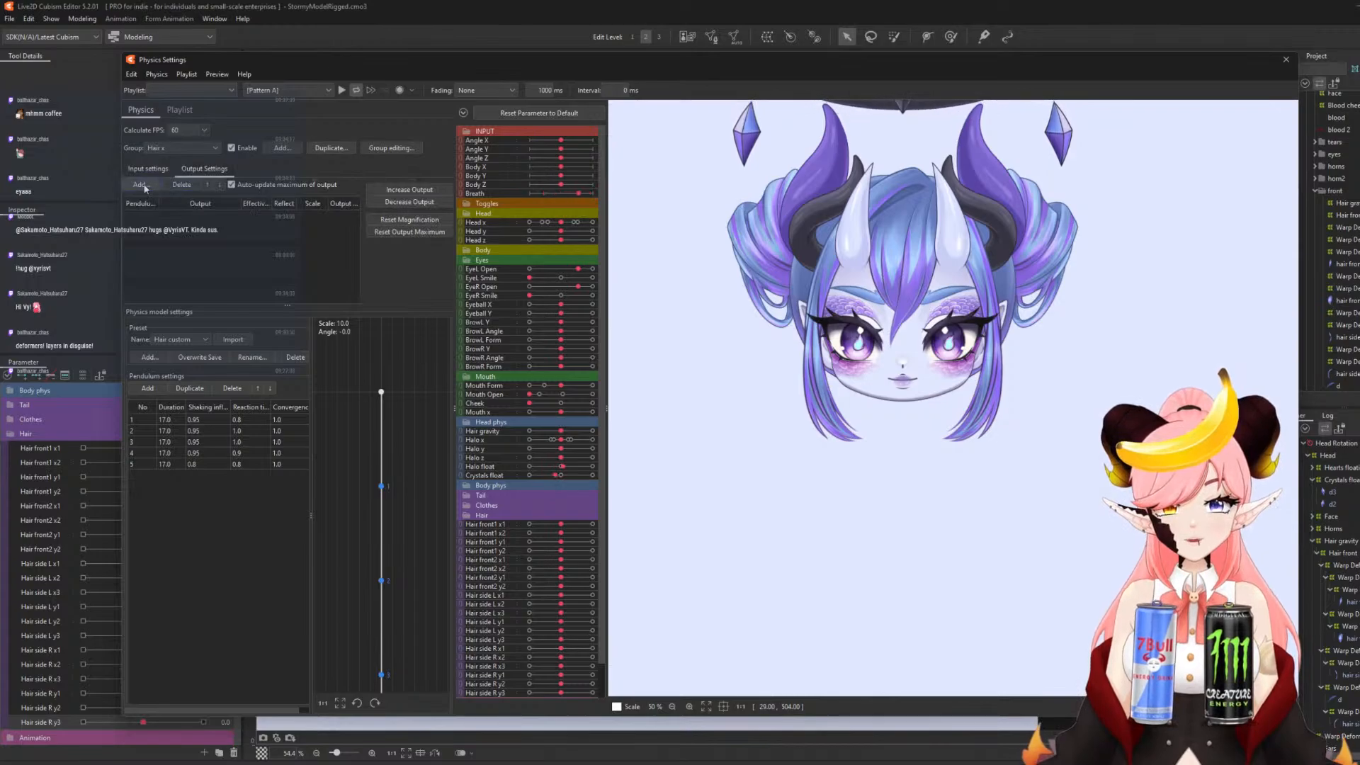
{"action": "left_click", "coordinate": [140, 185]}
{"action": "left_click_drag", "start_coordinate": [808, 296], "coordinate": [777, 436]}
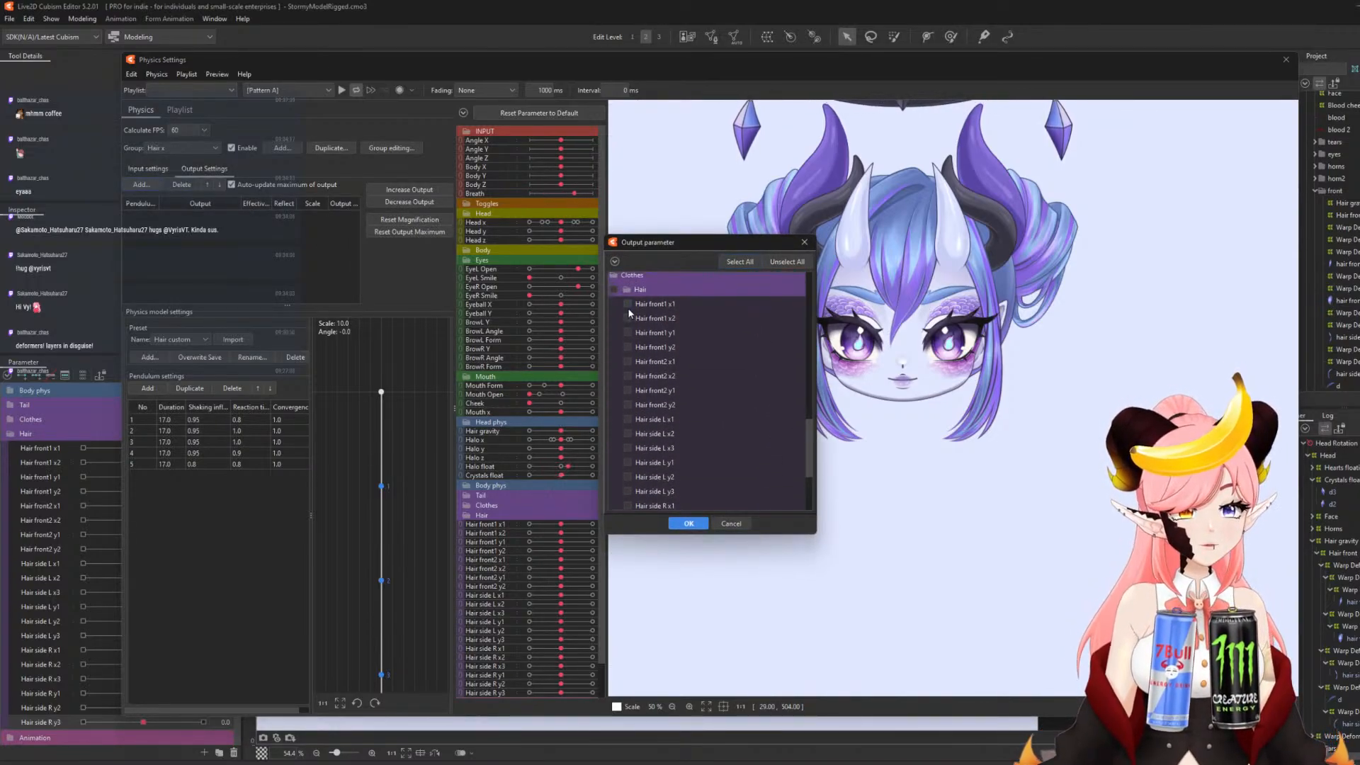
{"action": "left_click", "coordinate": [627, 361]}
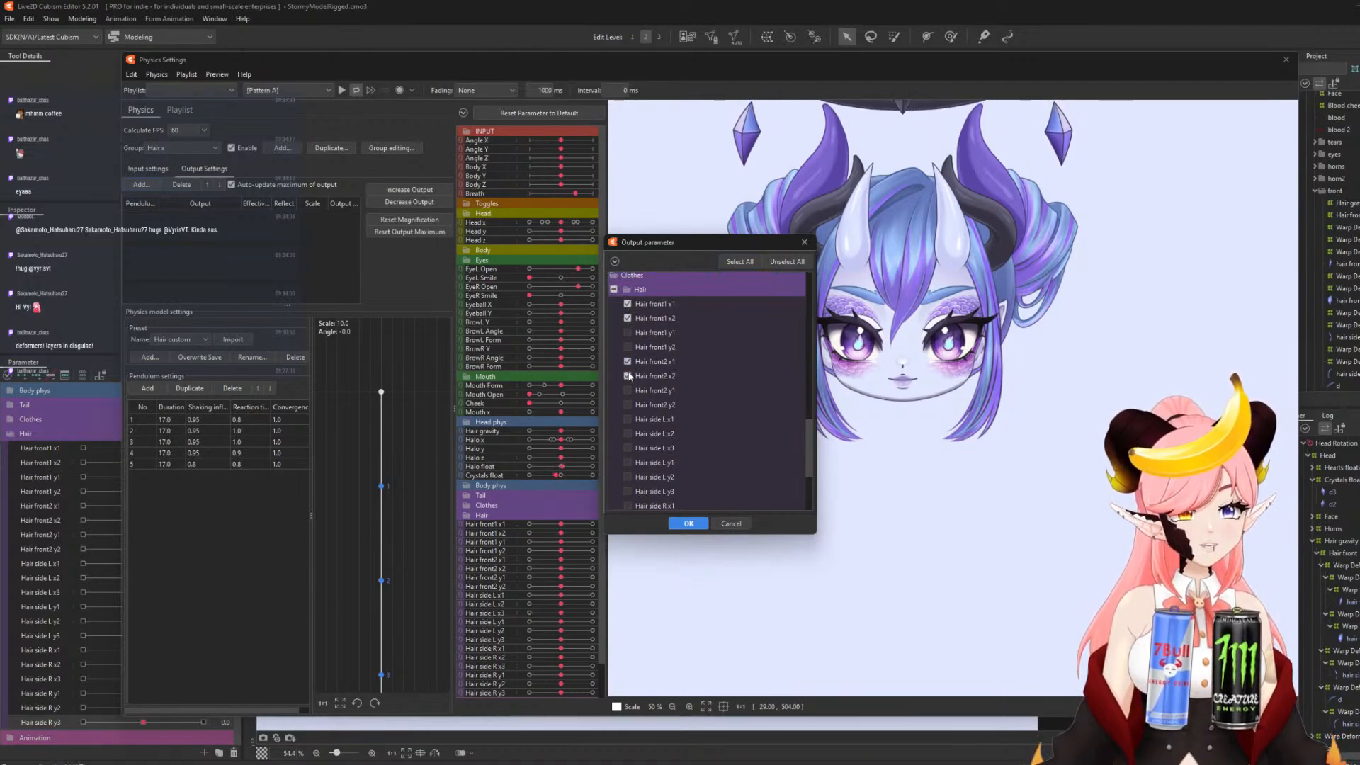
{"action": "scroll", "coordinate": [671, 379], "scroll_direction": "down", "scroll_amount": 1}
{"action": "left_click", "coordinate": [627, 374]}
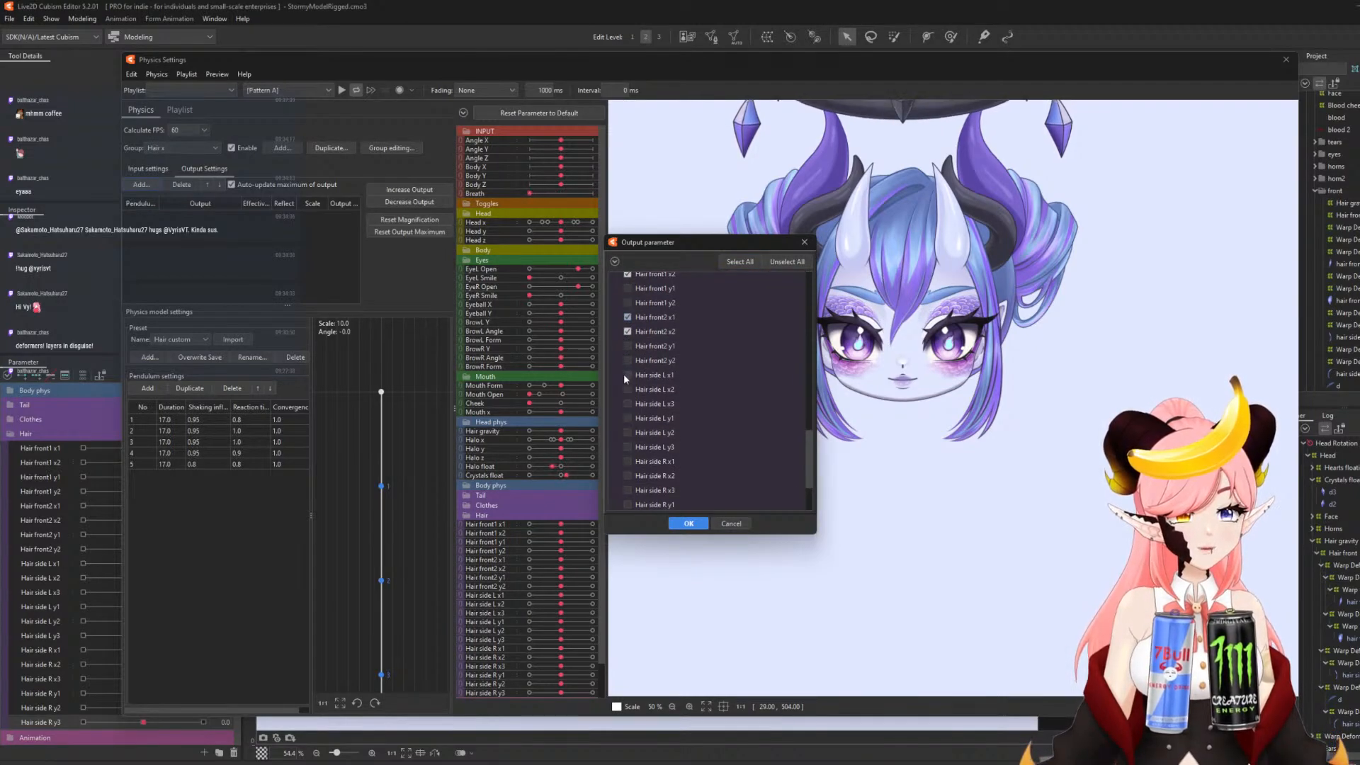
{"action": "left_click", "coordinate": [627, 390]}
{"action": "scroll", "coordinate": [697, 411], "scroll_direction": "down", "scroll_amount": 1}
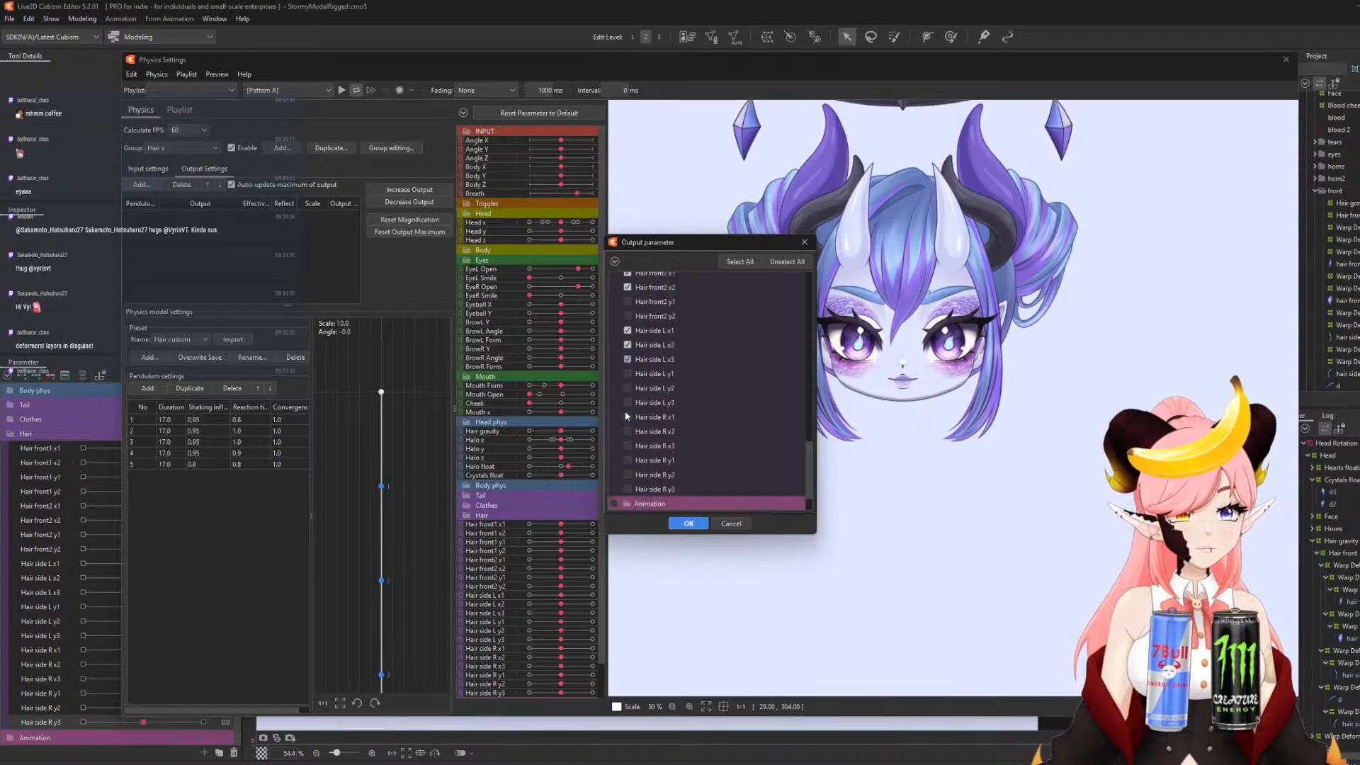
{"action": "left_click", "coordinate": [627, 417]}
{"action": "left_click", "coordinate": [627, 431]}
{"action": "left_click", "coordinate": [627, 446]}
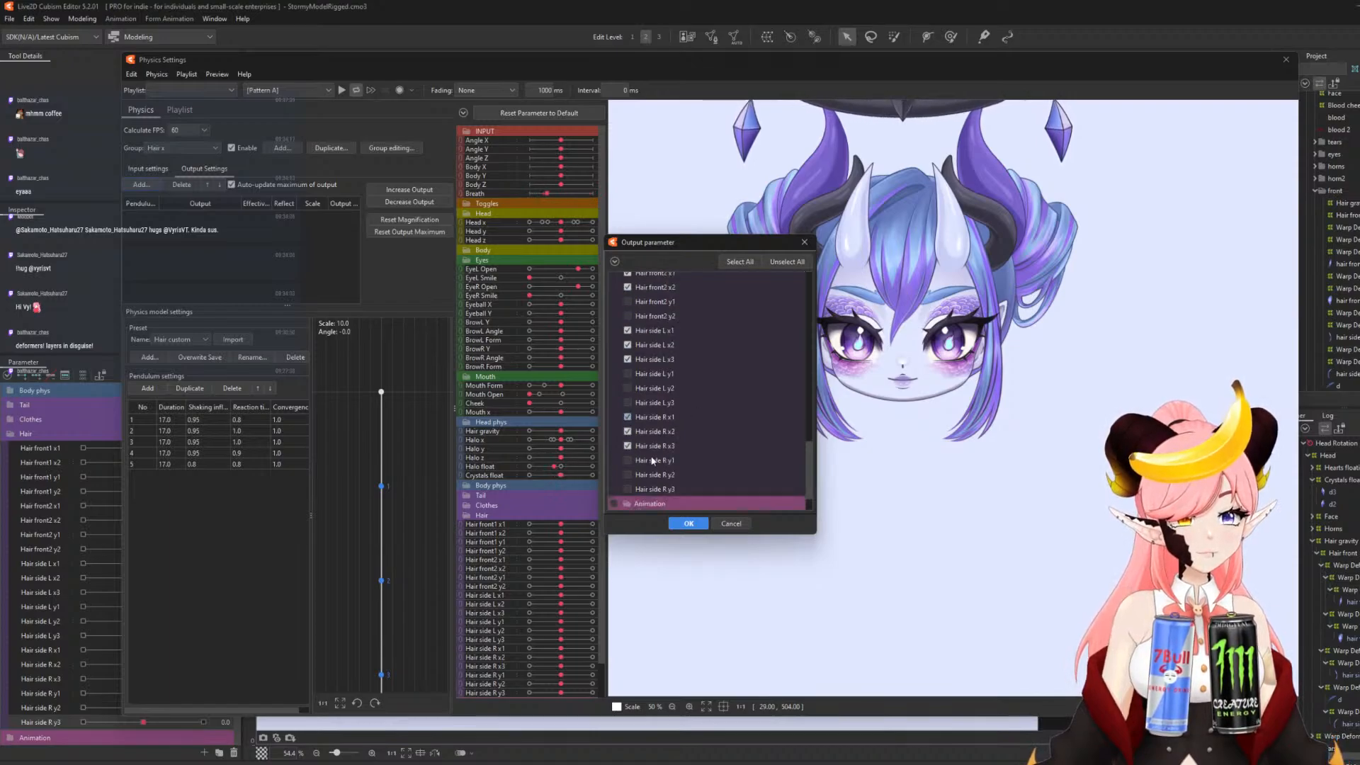
{"action": "left_click", "coordinate": [689, 524]}
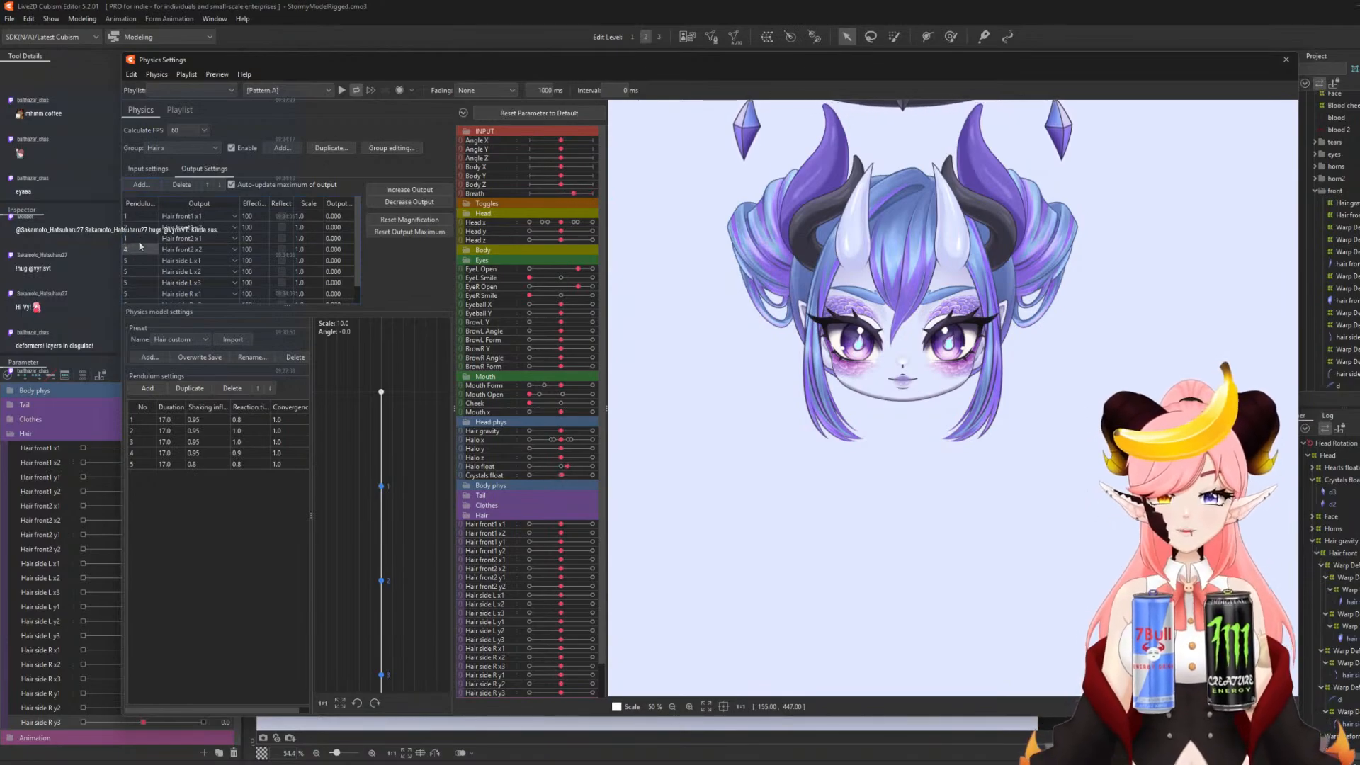
- Assign the Hair x outputs to pendulums by their suffix: 1 for x1, 2 for x2 and 3 for x3 parameters
{"action": "key", "text": "Return"}
{"action": "type", "text": "3"}
{"action": "key", "text": "Return"}
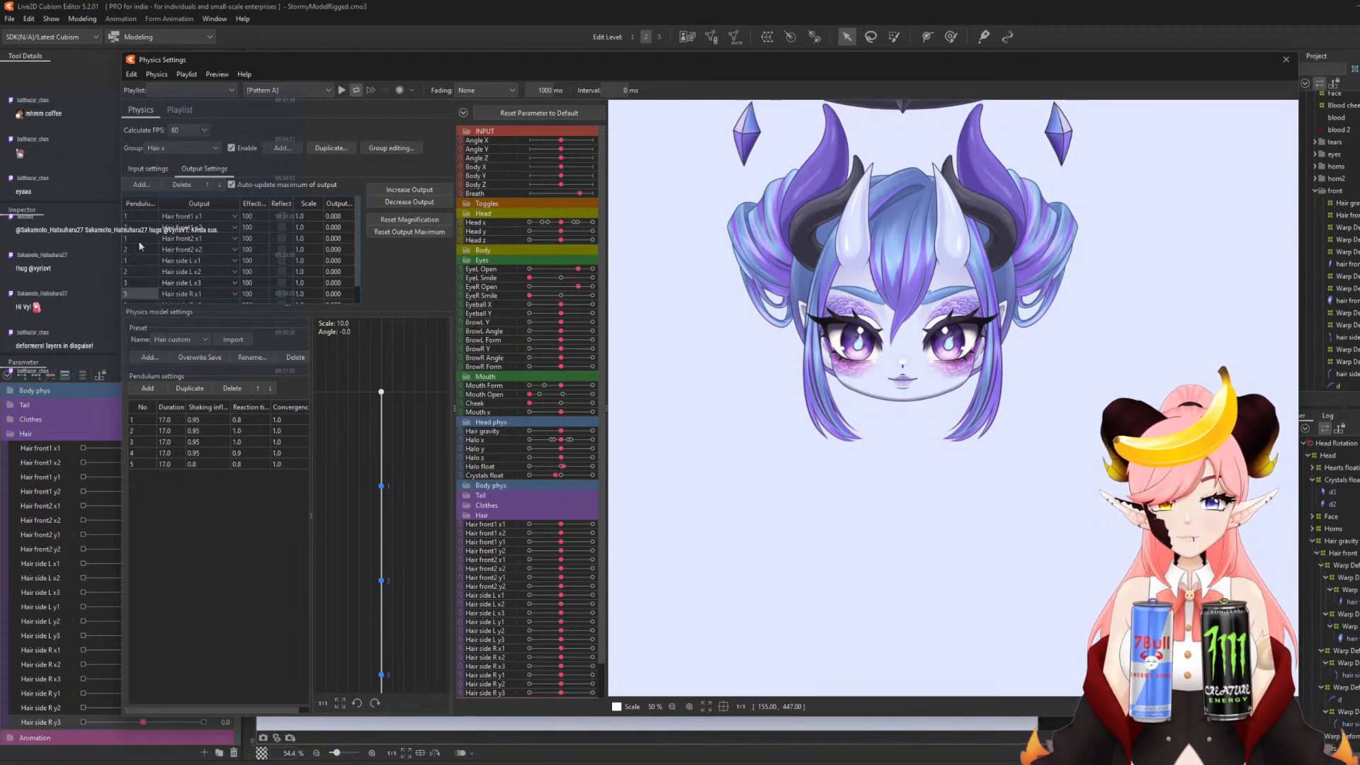
{"action": "type", "text": "1"}
{"action": "key", "text": "Return"}
{"action": "type", "text": "2"}
{"action": "key", "text": "Return"}
{"action": "type", "text": "3"}
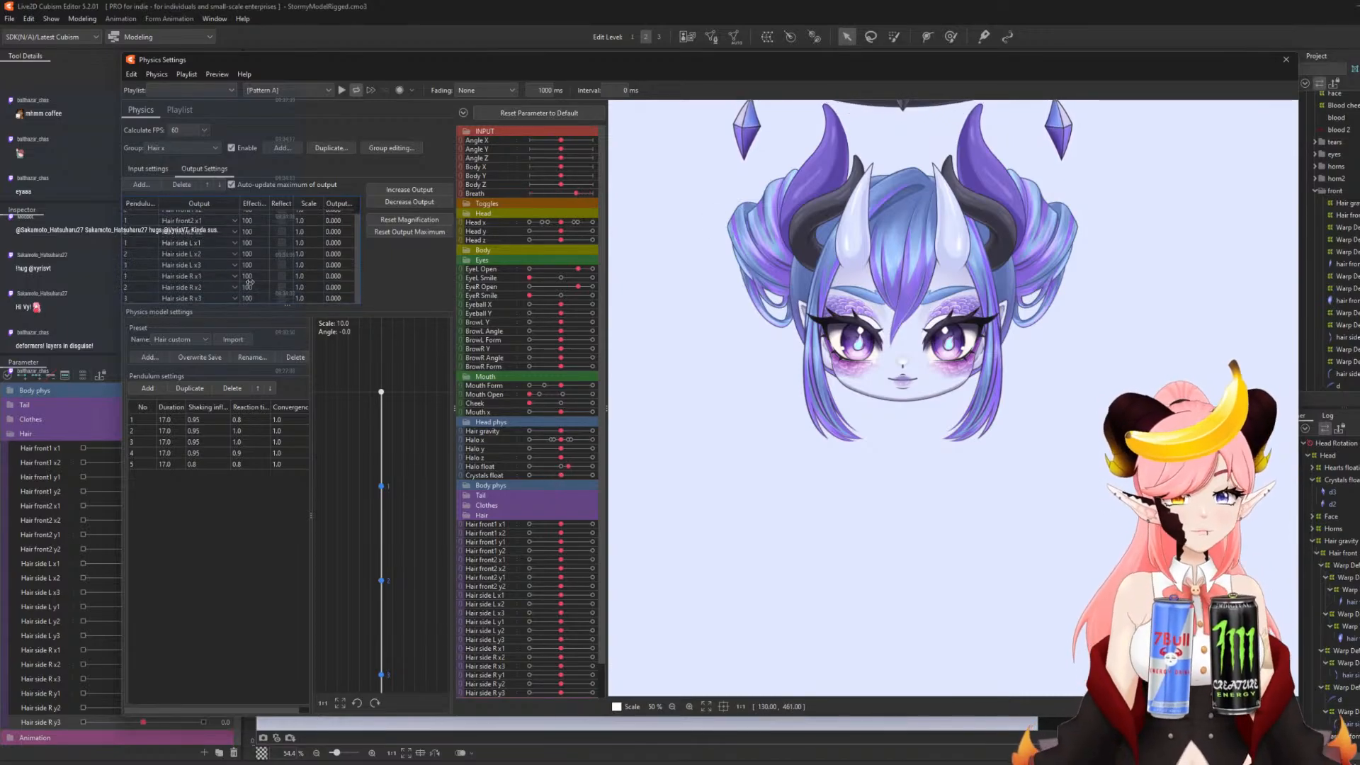
- Swing the preview model's head in several directions to drive the hair physics, and apply Increase Output to the Hair x outputs
{"action": "scroll", "coordinate": [997, 318], "scroll_direction": "down", "scroll_amount": 3}
{"action": "left_click_drag", "start_coordinate": [997, 317], "coordinate": [916, 119]}
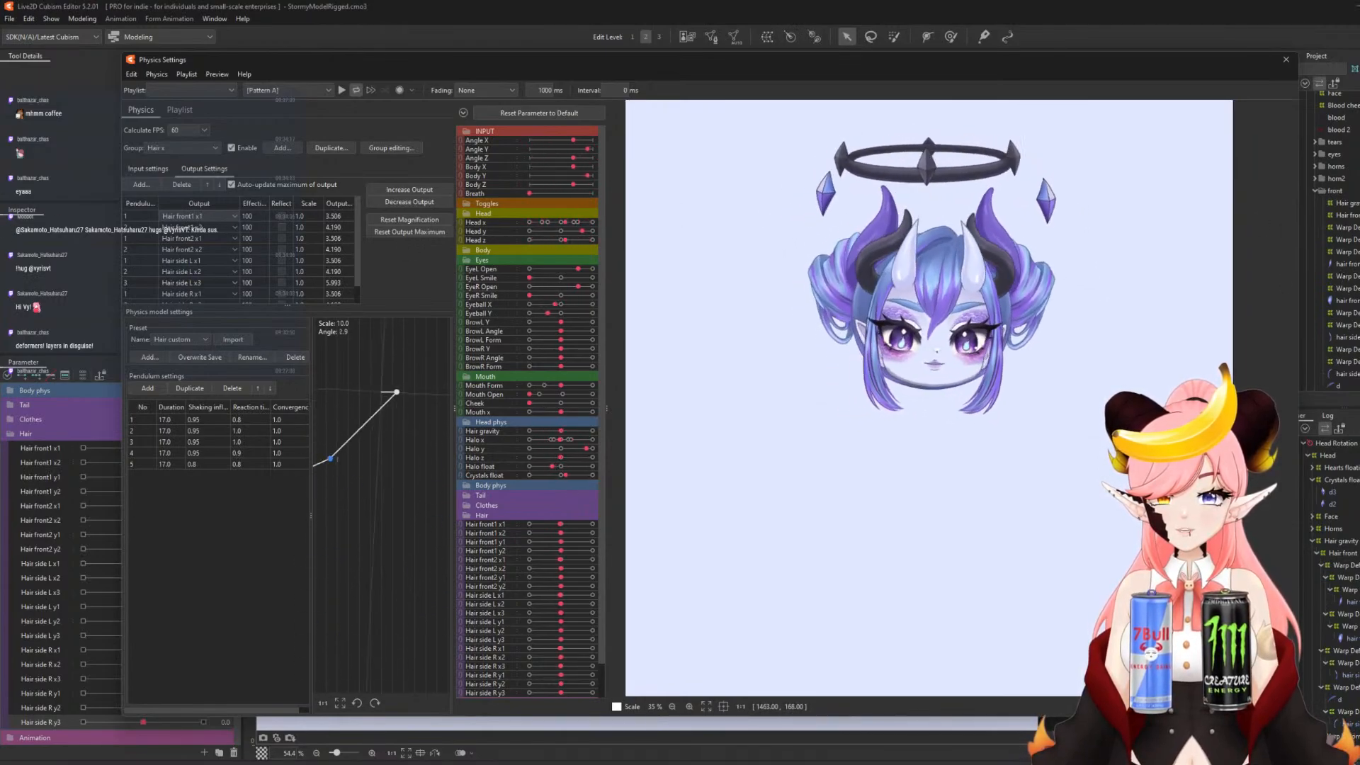
{"action": "left_click_drag", "start_coordinate": [779, 152], "coordinate": [510, 141]}
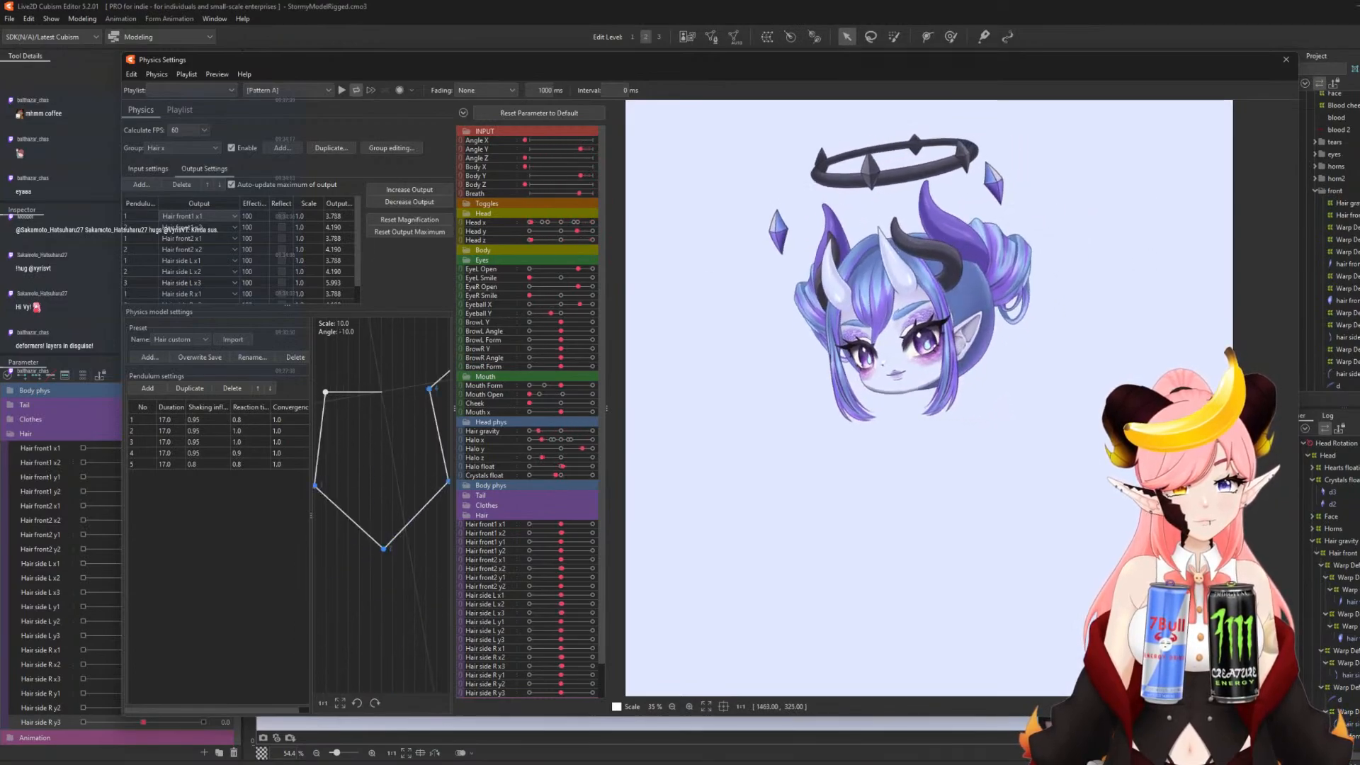
{"action": "left_click_drag", "start_coordinate": [624, 150], "coordinate": [680, 171]}
{"action": "left_click", "coordinate": [407, 189]}
{"action": "left_click", "coordinate": [746, 401]}
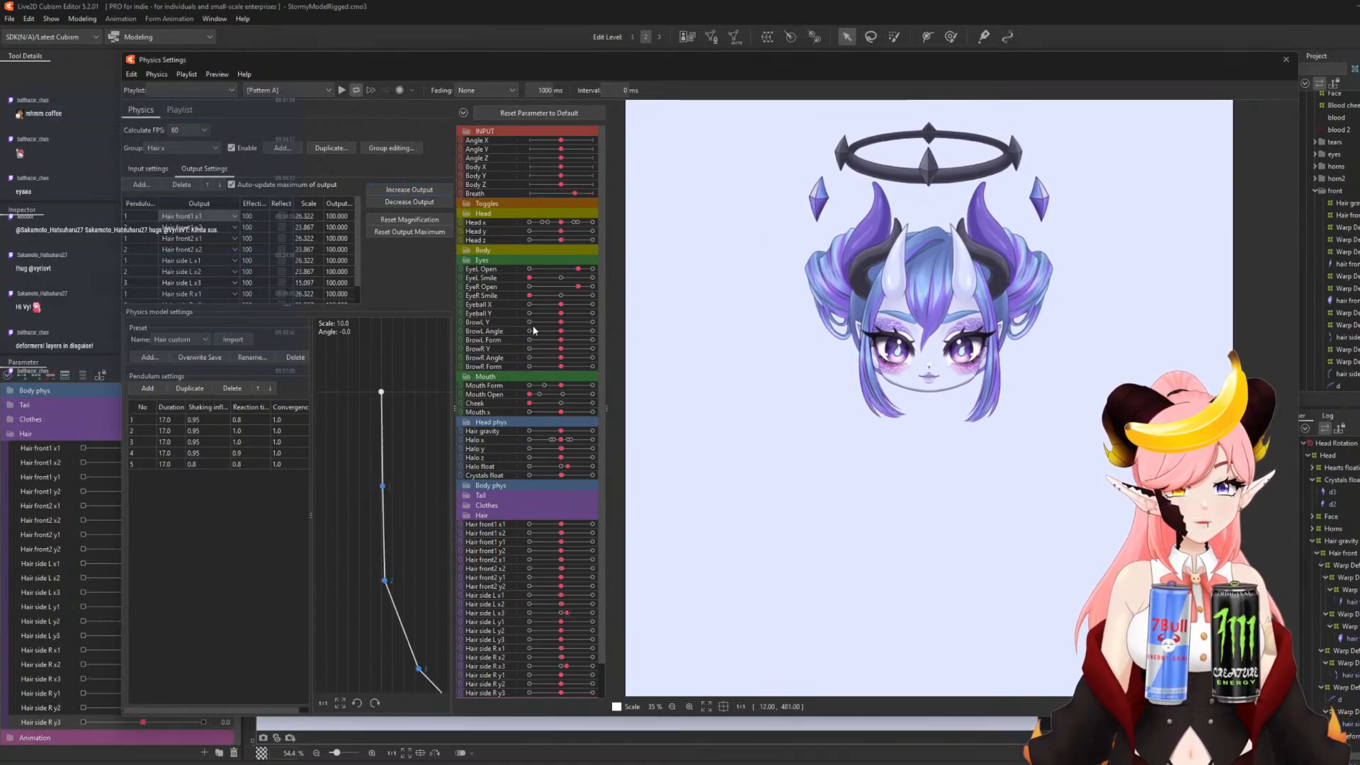
- Set the output scale of Hair front1 x1 and front2 x1 to 25, and of Hair front1 x2 and front2 x2 to 22
{"action": "double_click", "coordinate": [305, 216]}
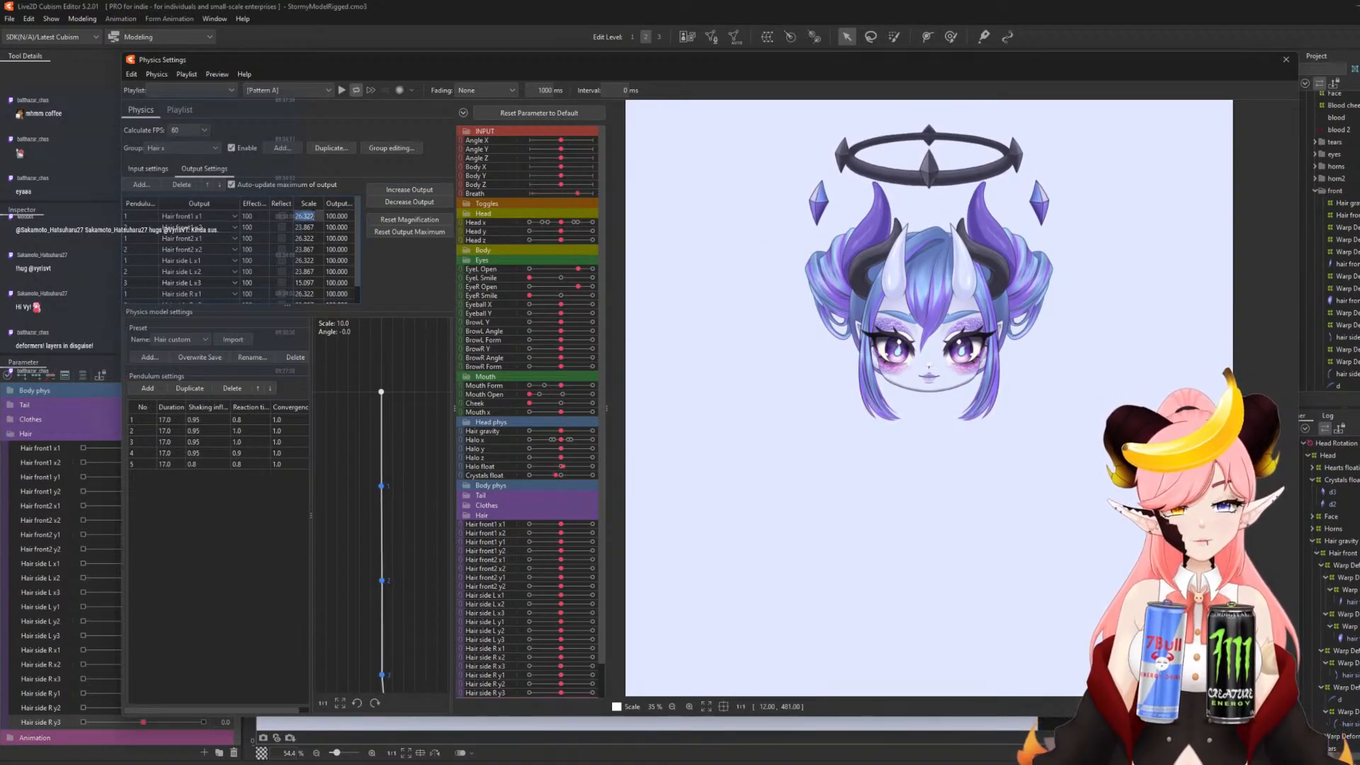
{"action": "type", "text": "25.0"}
{"action": "key", "text": "Return"}
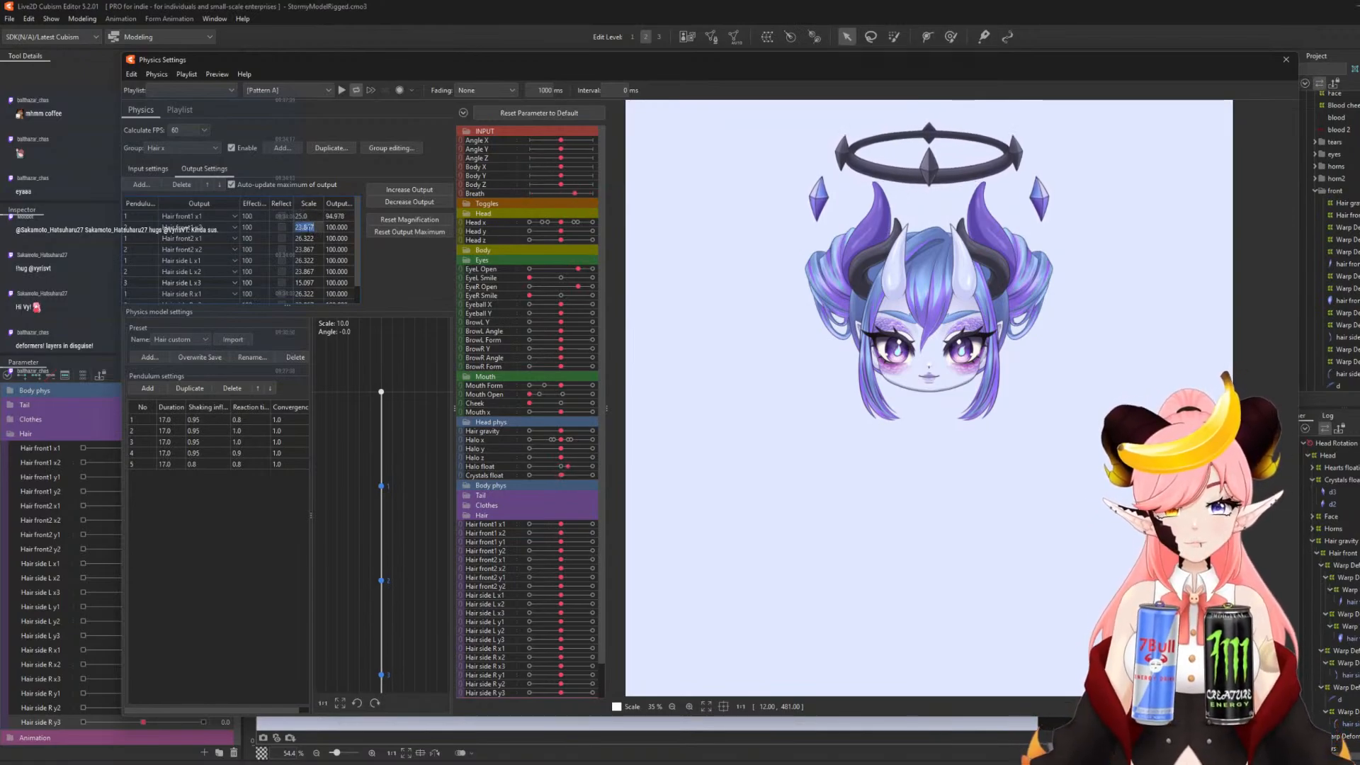
{"action": "double_click", "coordinate": [304, 238]}
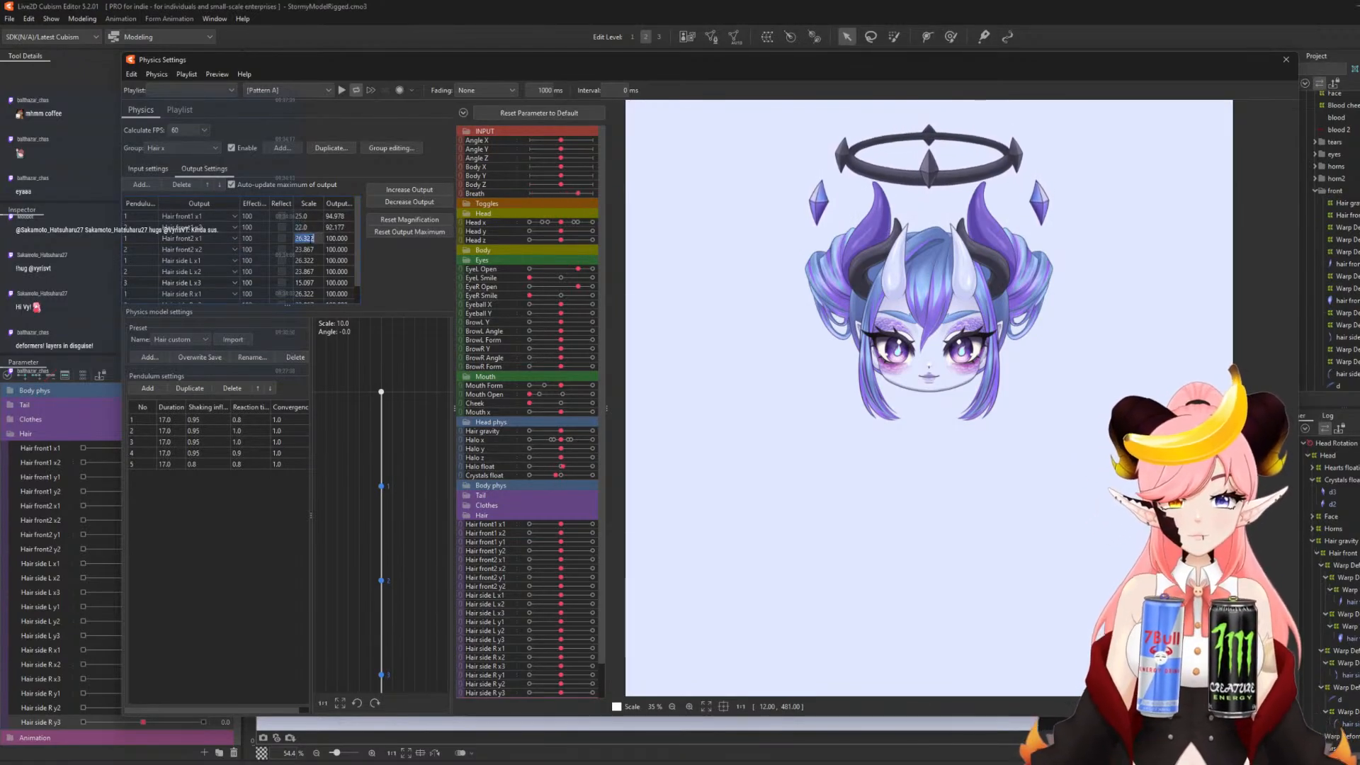
{"action": "type", "text": "25.0"}
{"action": "key", "text": "Return"}
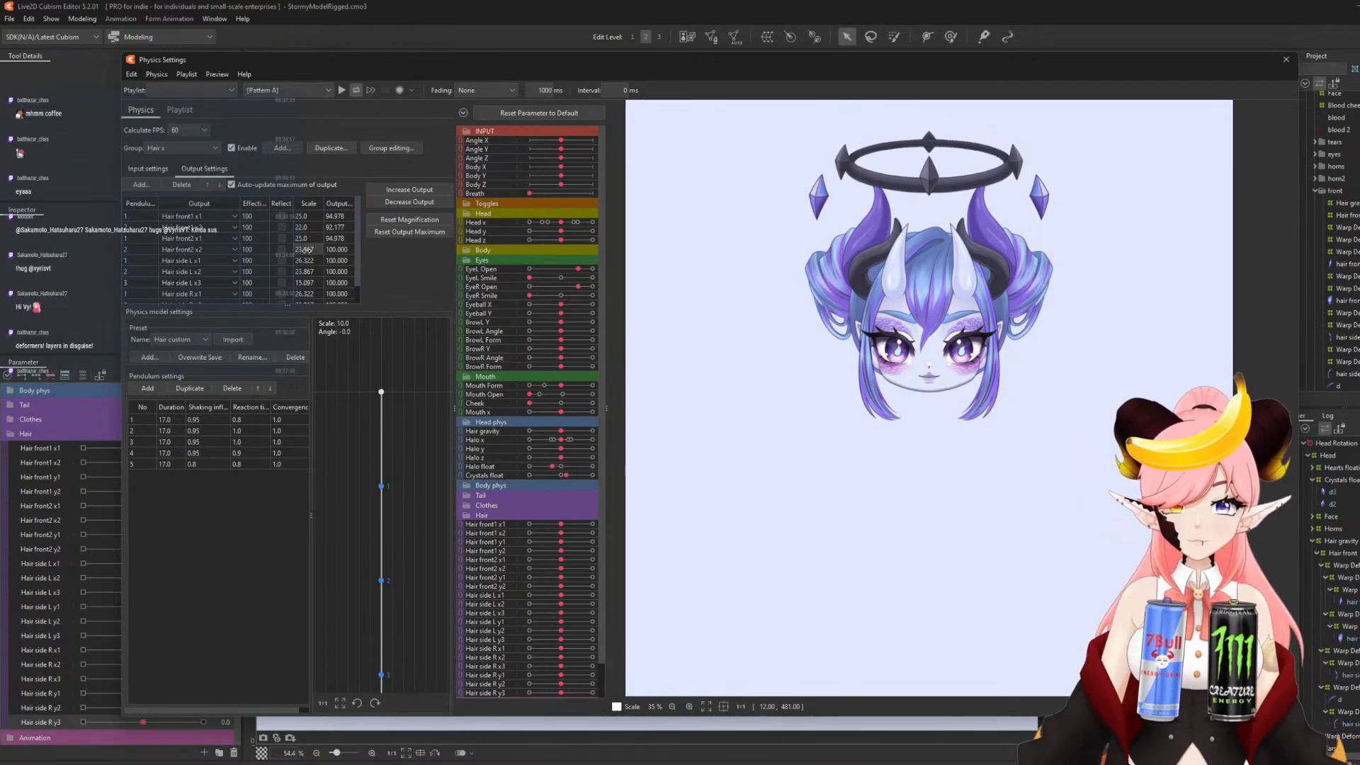
{"action": "type", "text": "22"}
{"action": "key", "text": "Return"}
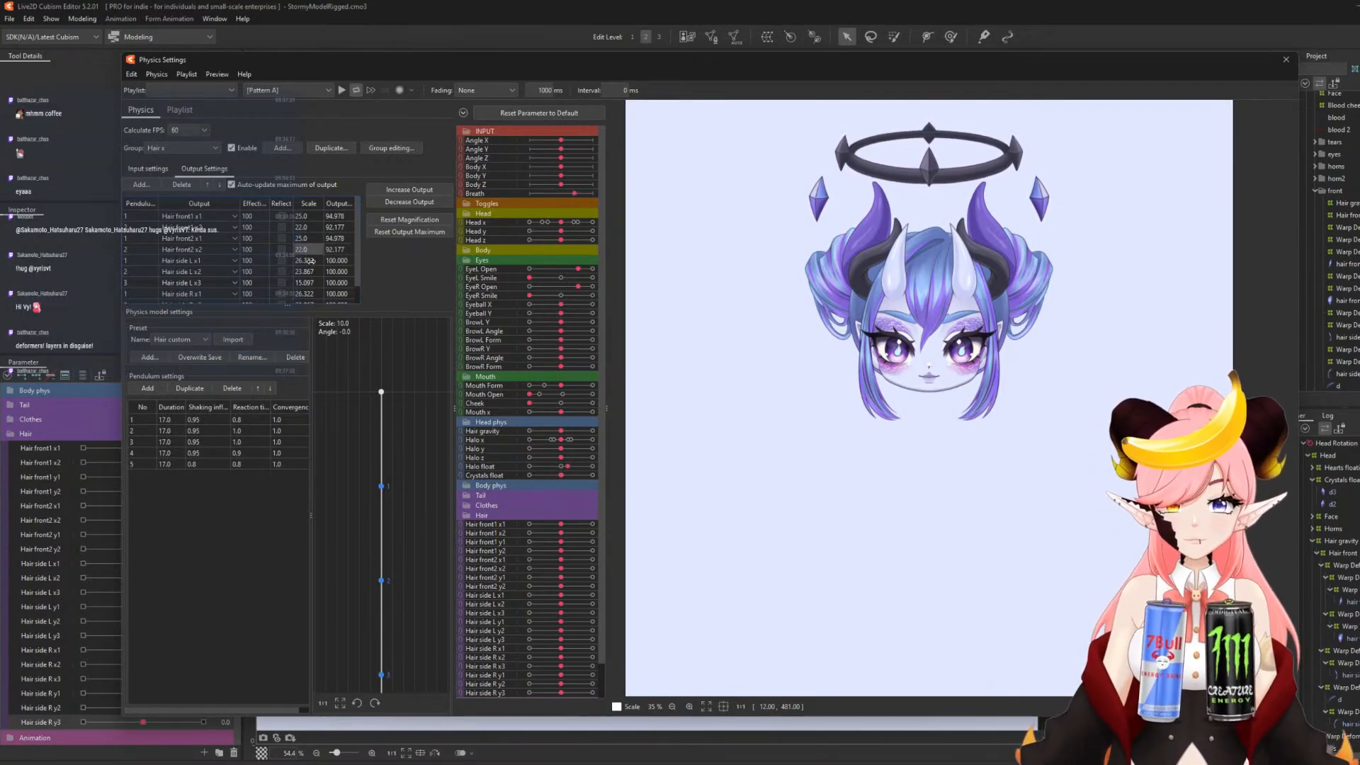
- Set the output scales of both Hair side L and Hair side R to 25 for x1, 22 for x2 and 14 for x3
{"action": "double_click", "coordinate": [310, 261]}
{"action": "type", "text": "25"}
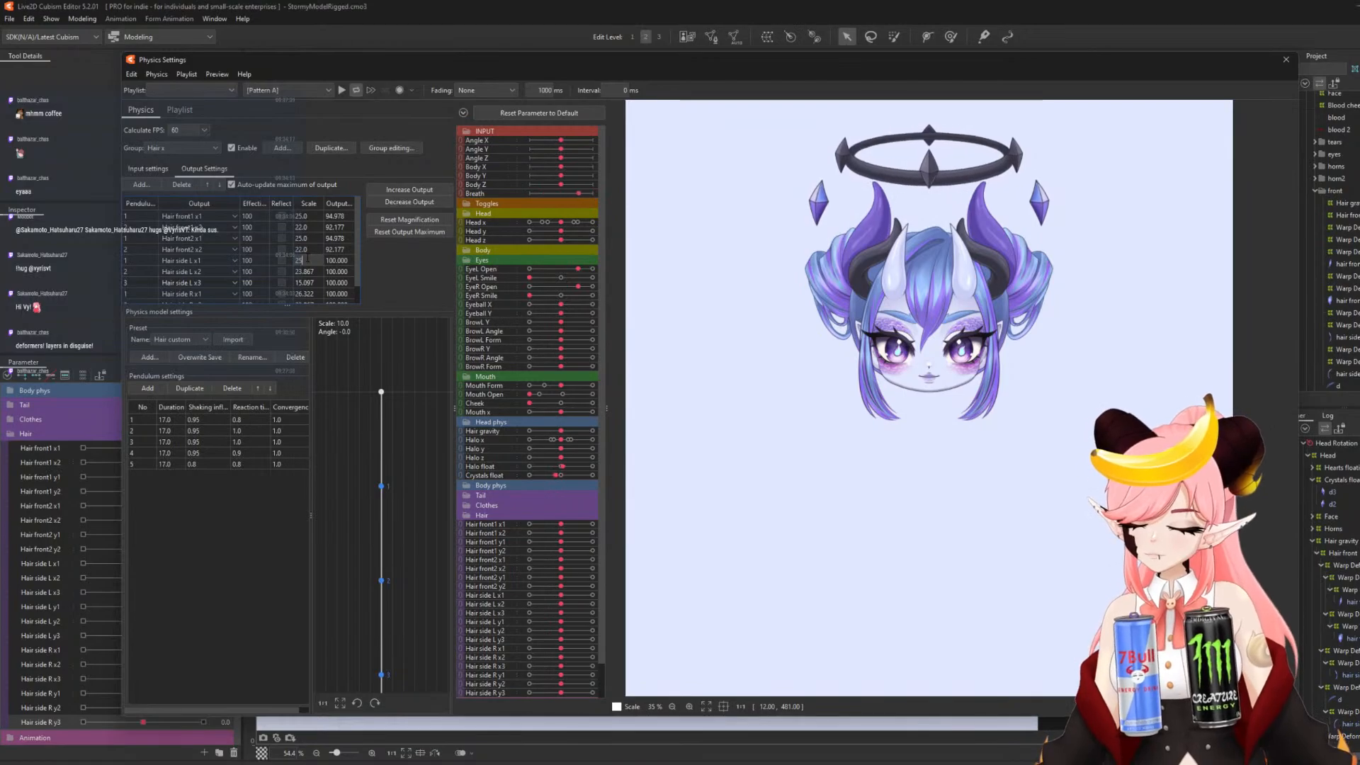
{"action": "key", "text": "Return"}
{"action": "double_click", "coordinate": [310, 272]}
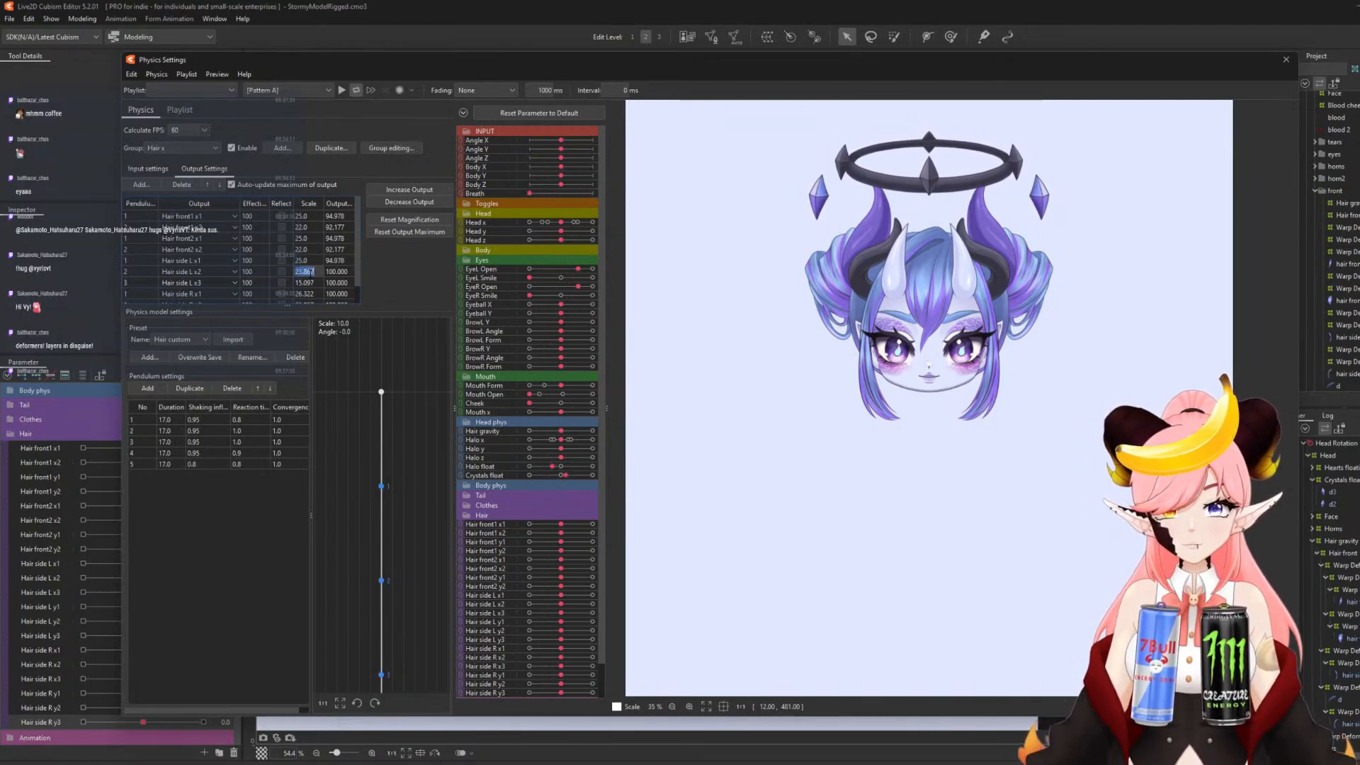
{"action": "type", "text": "22.0"}
{"action": "scroll", "coordinate": [303, 263], "scroll_direction": "down", "scroll_amount": 1}
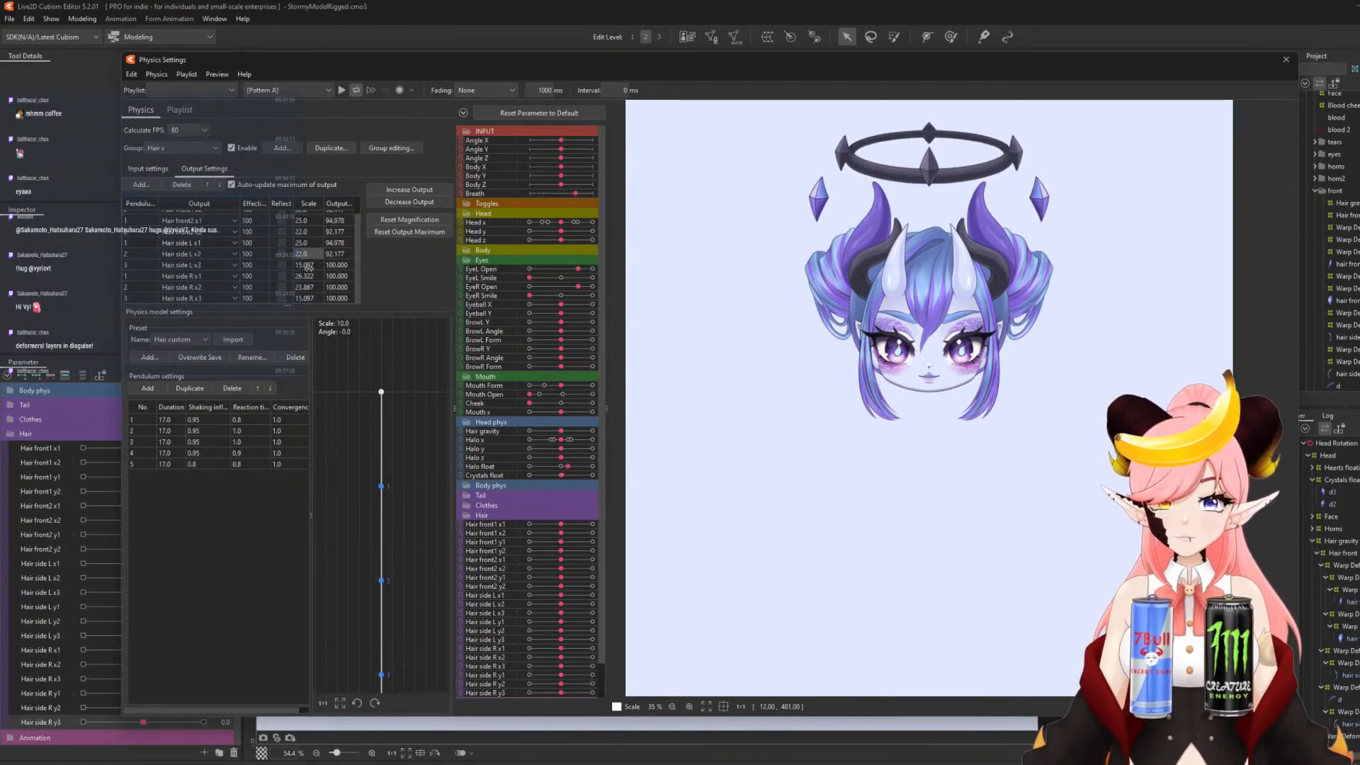
{"action": "double_click", "coordinate": [305, 265]}
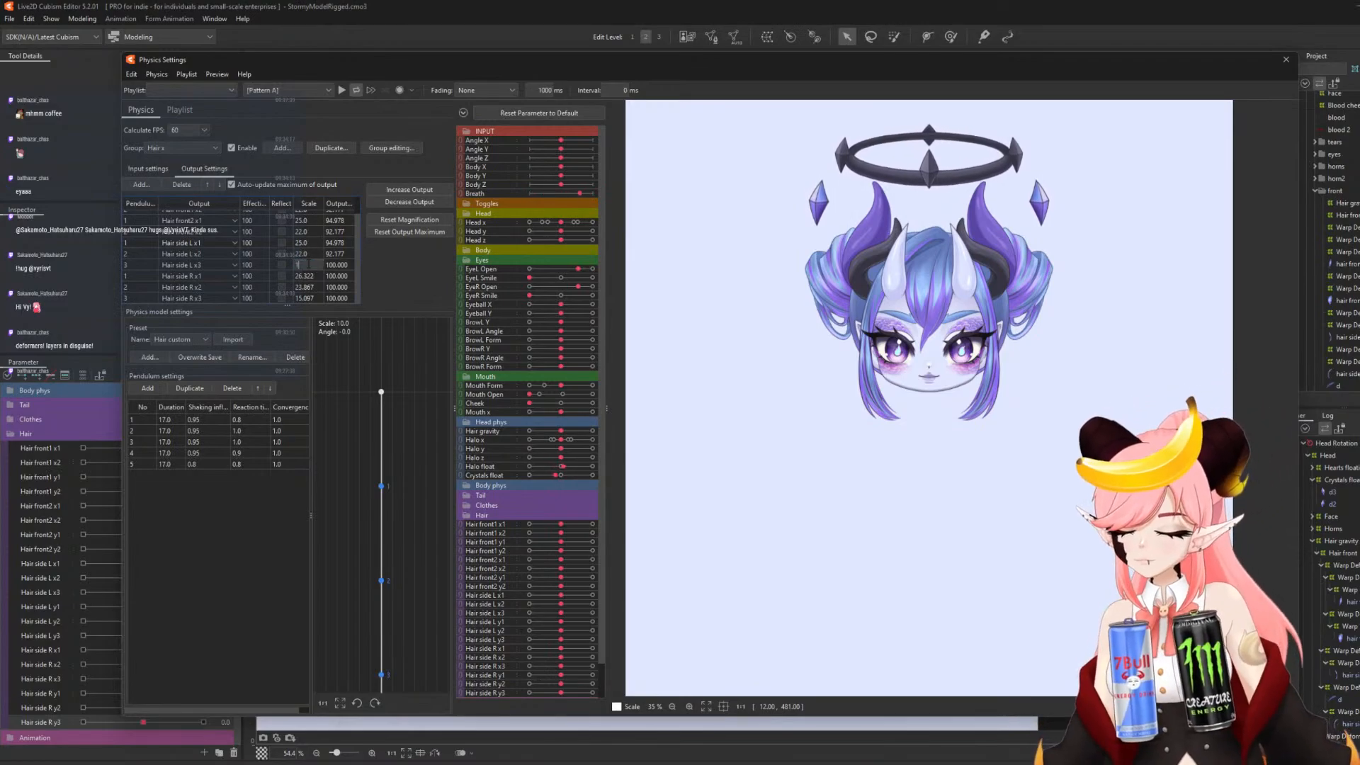
{"action": "type", "text": "14"}
{"action": "double_click", "coordinate": [304, 276]}
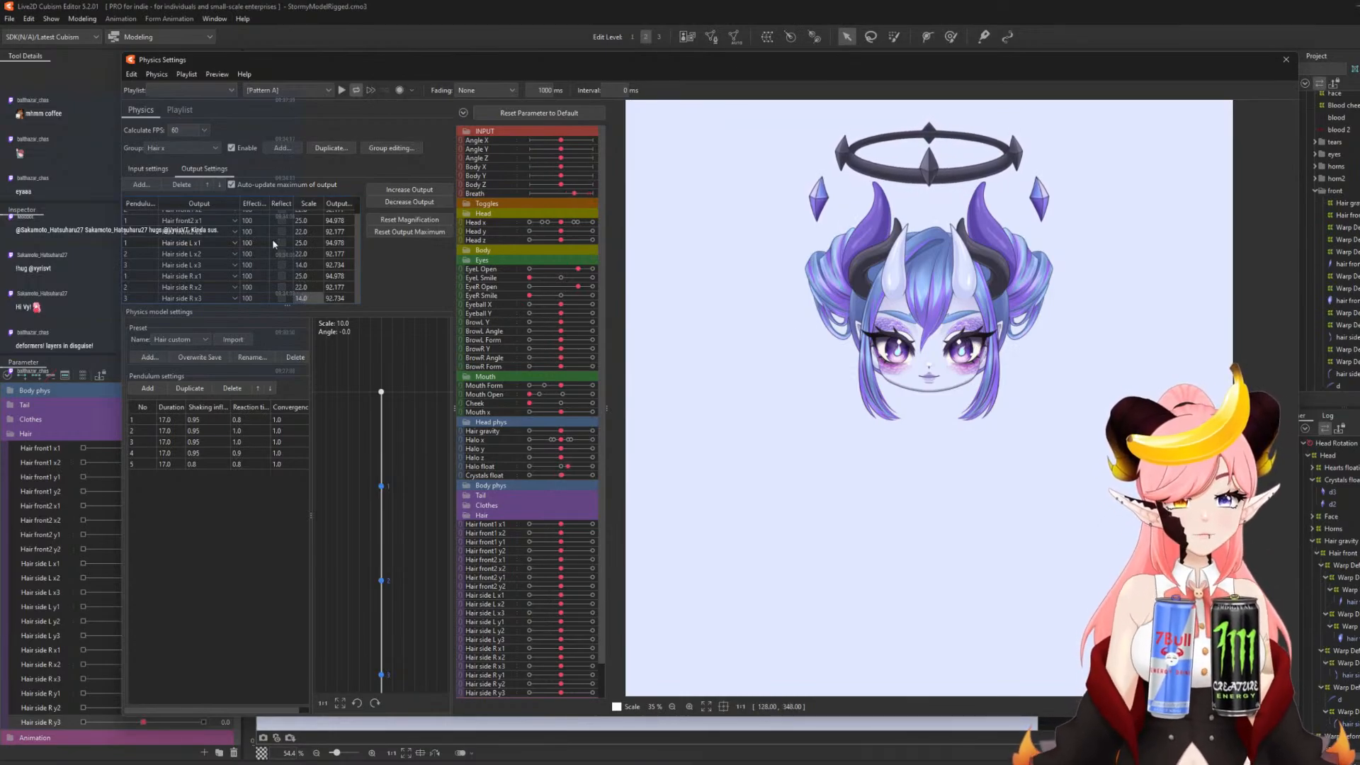
- Swing the preview model's head from side to side to check the hair sway with the adjusted output scales
{"action": "scroll", "coordinate": [276, 245], "scroll_direction": "up", "scroll_amount": 3}
{"action": "left_click_drag", "start_coordinate": [991, 297], "coordinate": [1302, 330]}
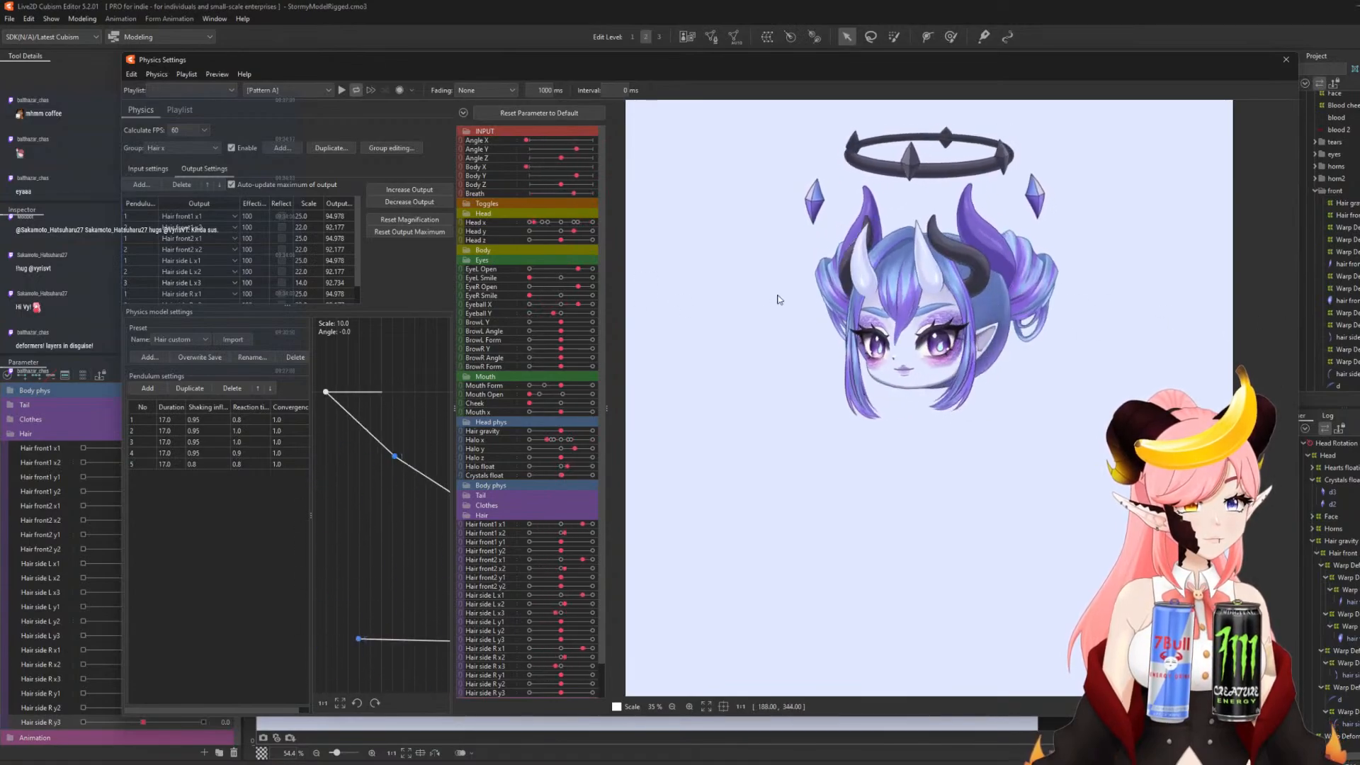
{"action": "left_click_drag", "start_coordinate": [1018, 306], "coordinate": [1274, 297]}
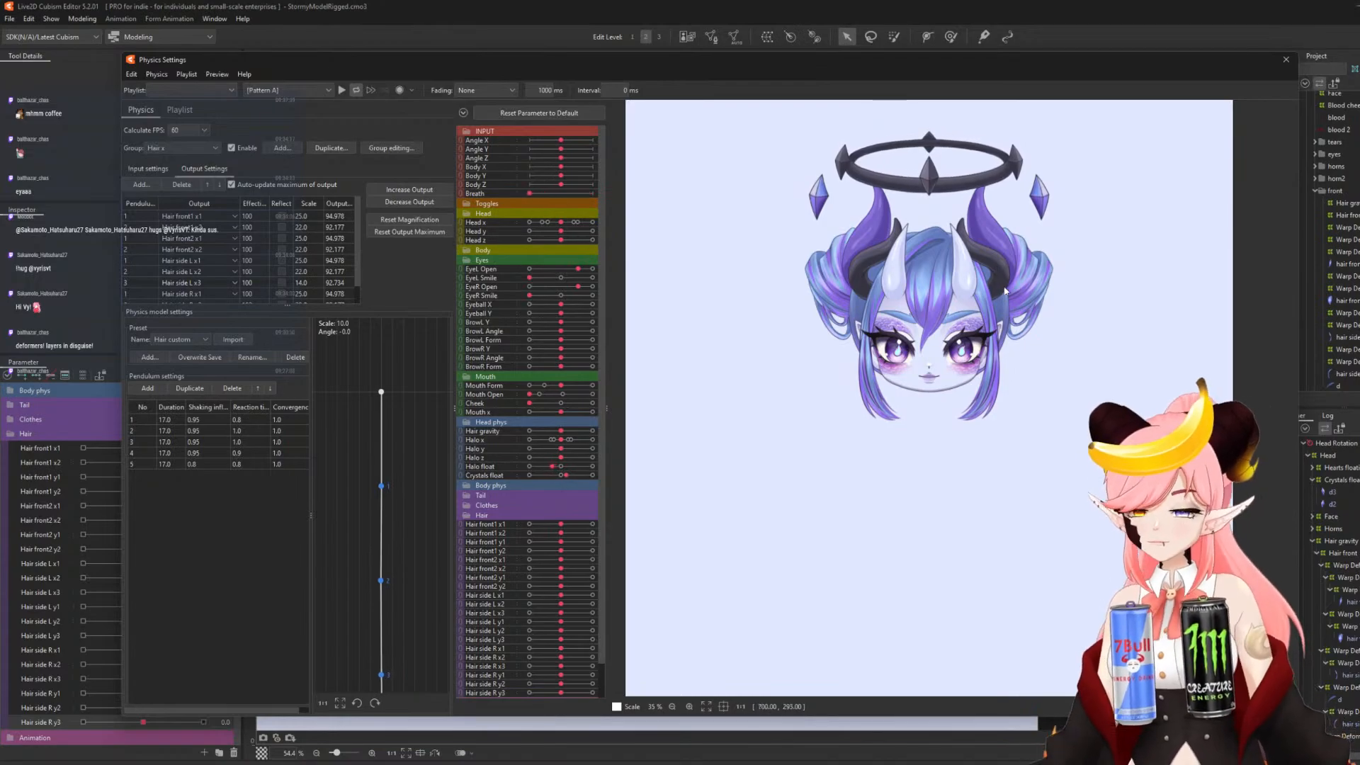
{"action": "left_click_drag", "start_coordinate": [1005, 290], "coordinate": [1159, 359]}
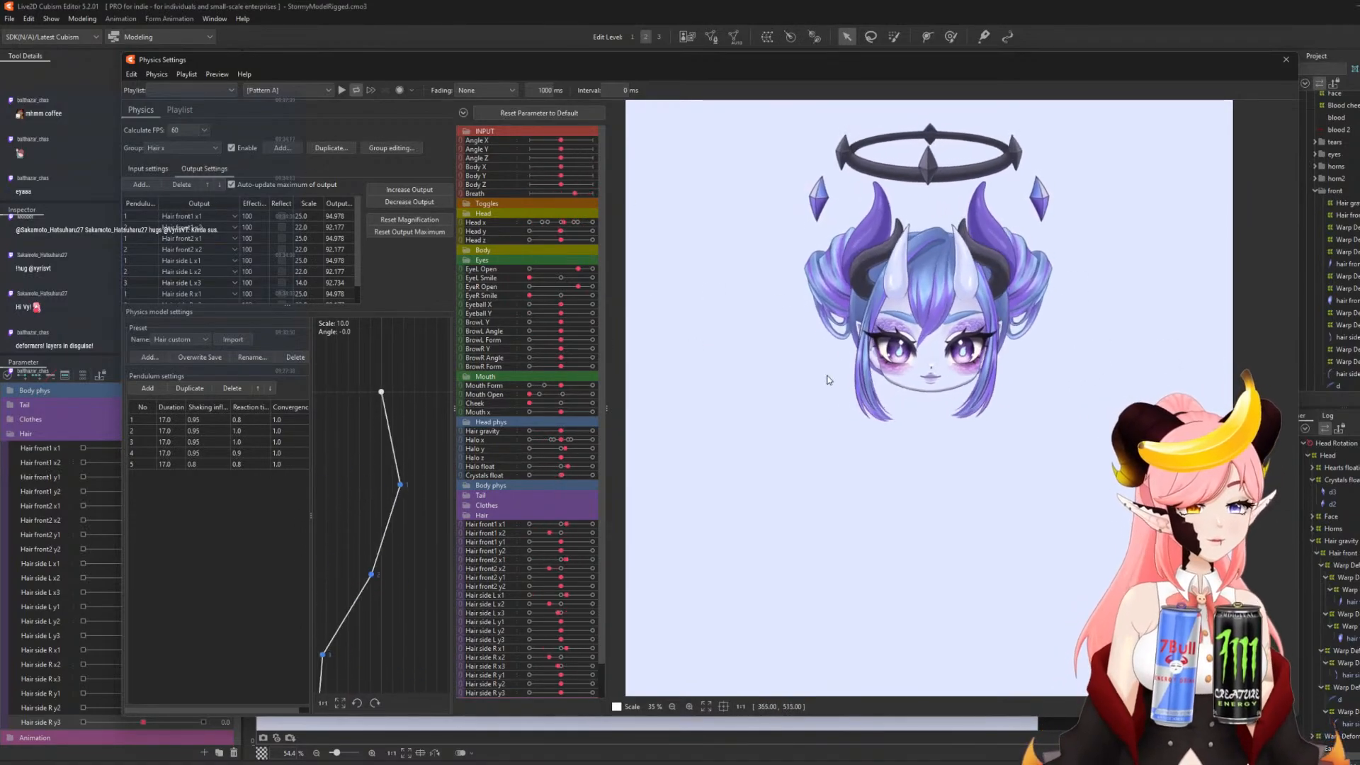
{"action": "left_click_drag", "start_coordinate": [828, 380], "coordinate": [1090, 314]}
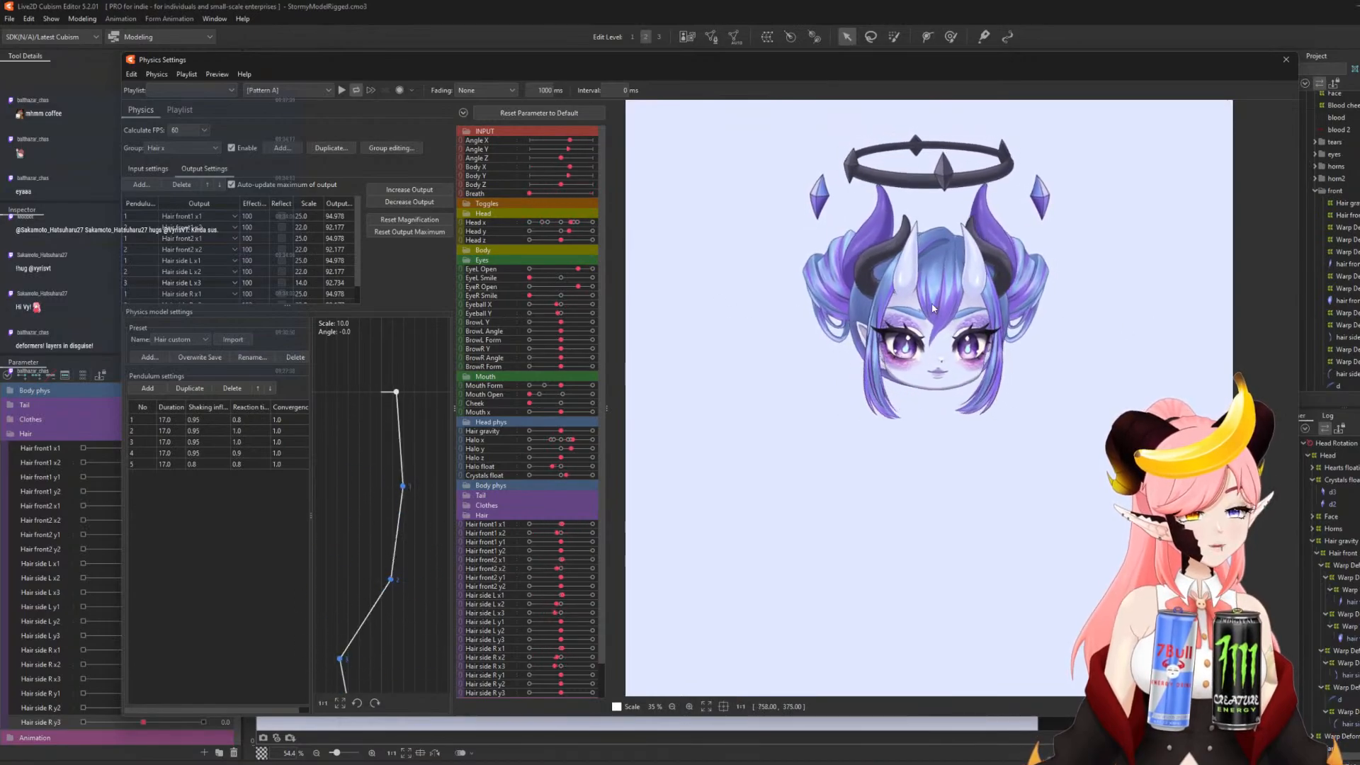
- Duplicate the Hair x group as Hair y, change its Angle X input to Angle Y and delete the other angle input
{"action": "left_click", "coordinate": [330, 148]}
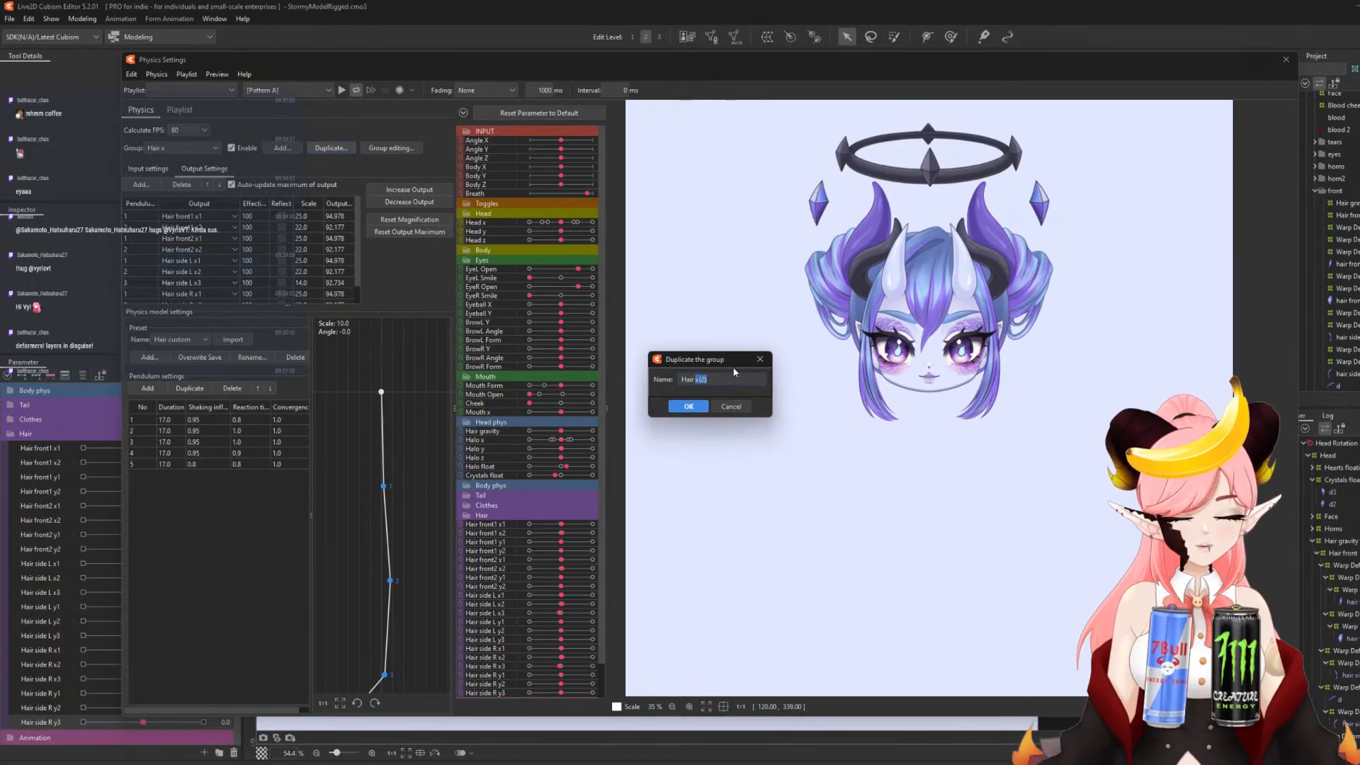
{"action": "left_click", "coordinate": [689, 407]}
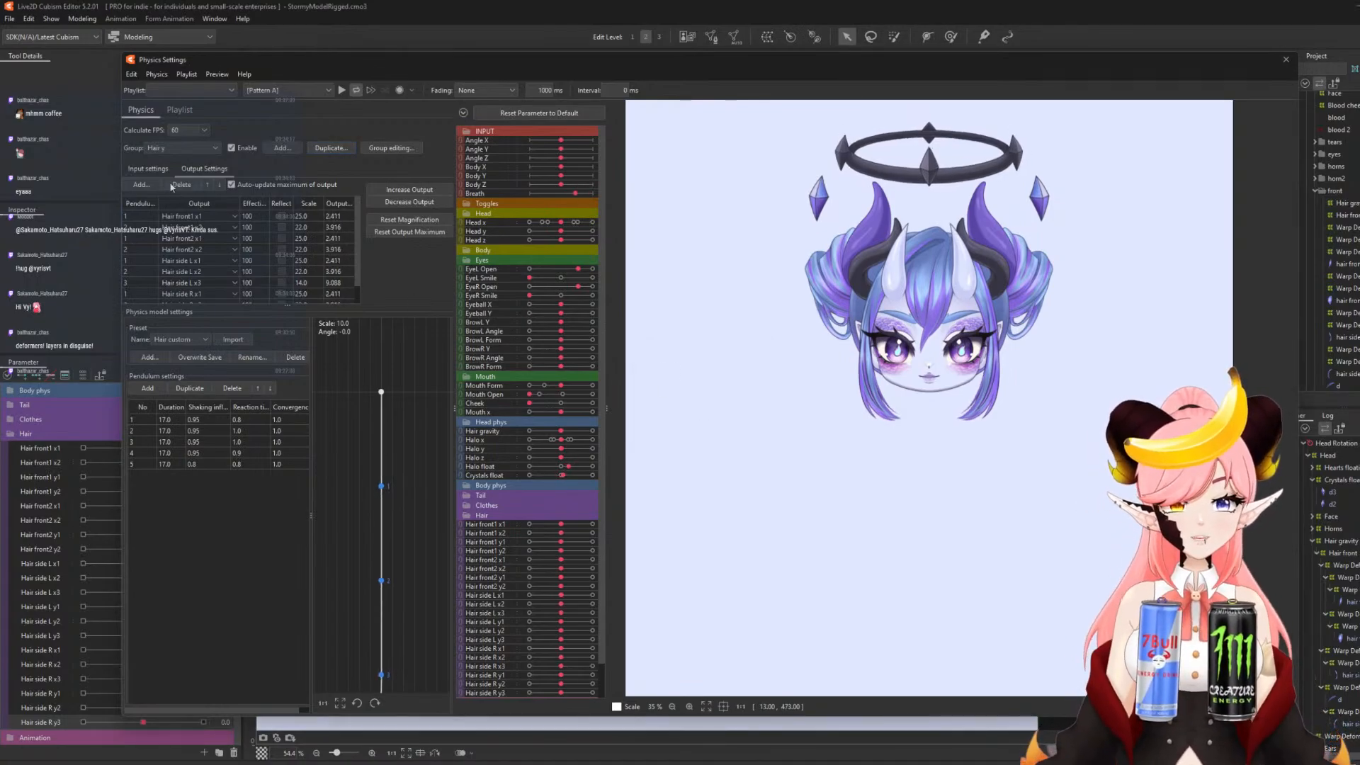
{"action": "left_click", "coordinate": [155, 171]}
{"action": "left_click", "coordinate": [347, 211]}
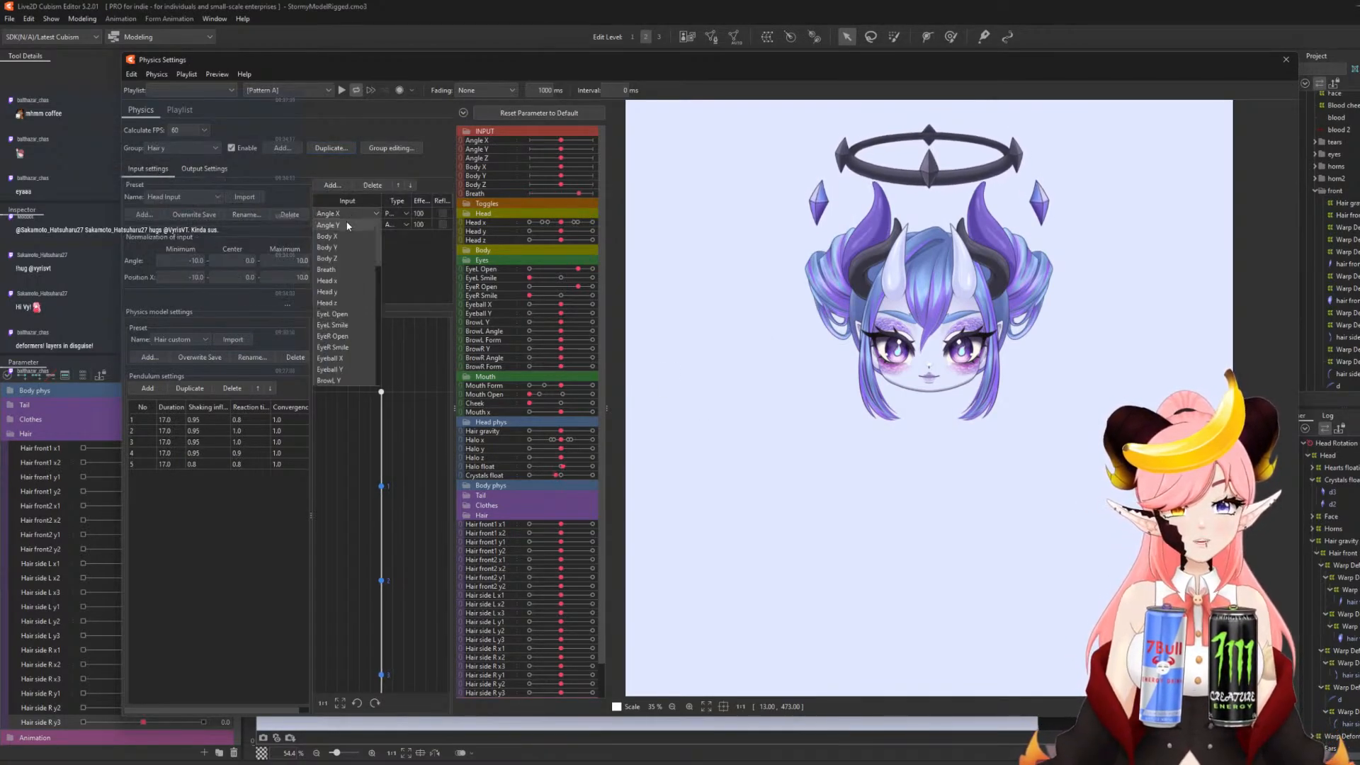
{"action": "left_click", "coordinate": [347, 225]}
{"action": "left_click", "coordinate": [347, 224]}
{"action": "left_click", "coordinate": [370, 185]}
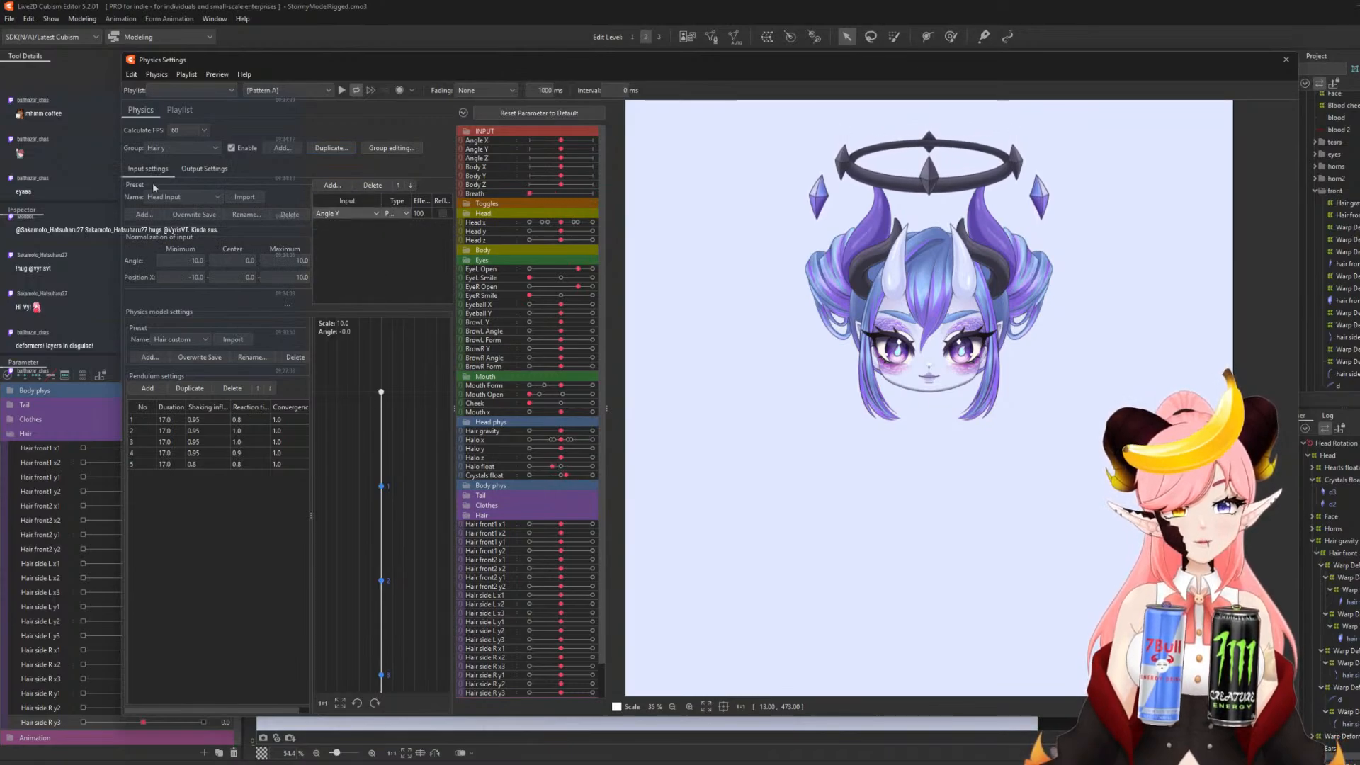
- Change the Hair y group's first output to Hair front1 y1 and apply the similar x-to-y changes to the remaining outputs
{"action": "left_click", "coordinate": [206, 170]}
{"action": "left_click", "coordinate": [197, 217]}
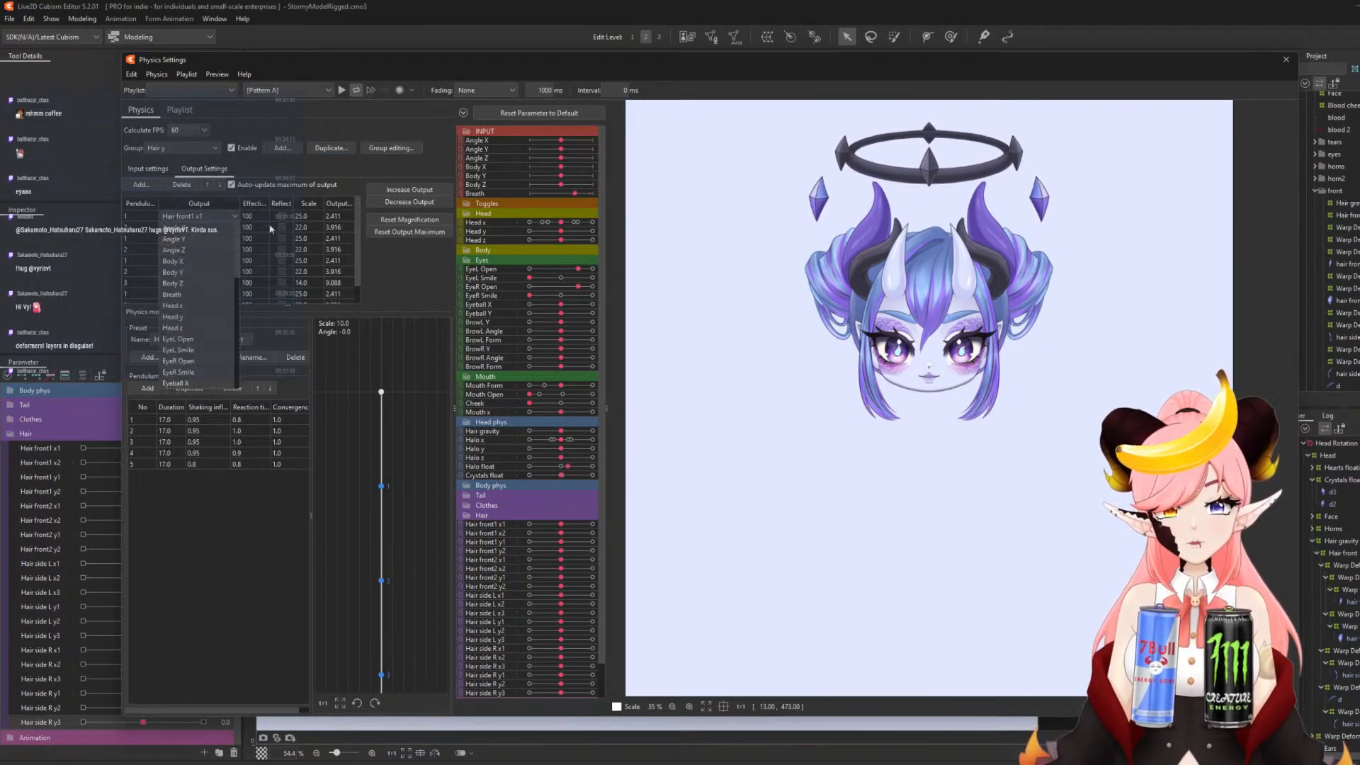
{"action": "left_click_drag", "start_coordinate": [239, 238], "coordinate": [234, 275]}
{"action": "scroll", "coordinate": [215, 322], "scroll_direction": "down", "scroll_amount": 1}
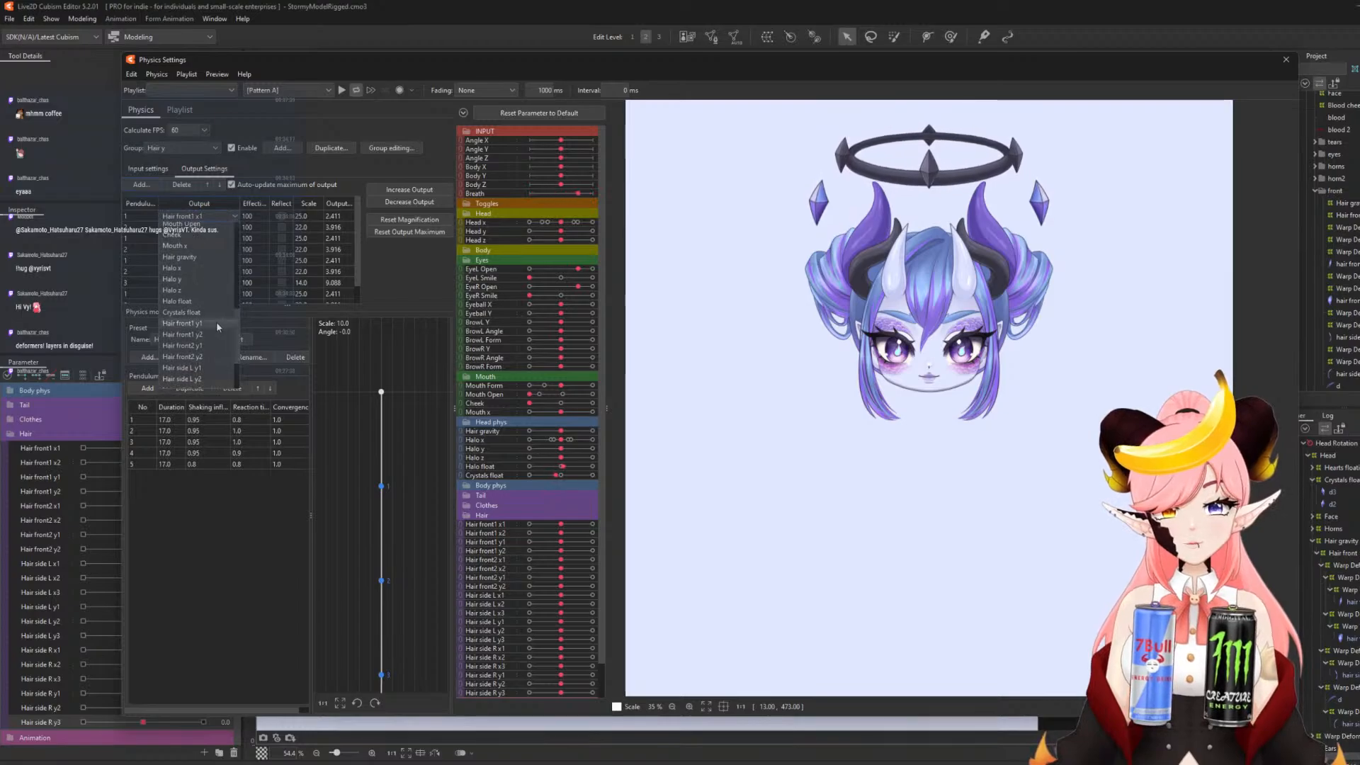
{"action": "left_click", "coordinate": [214, 321]}
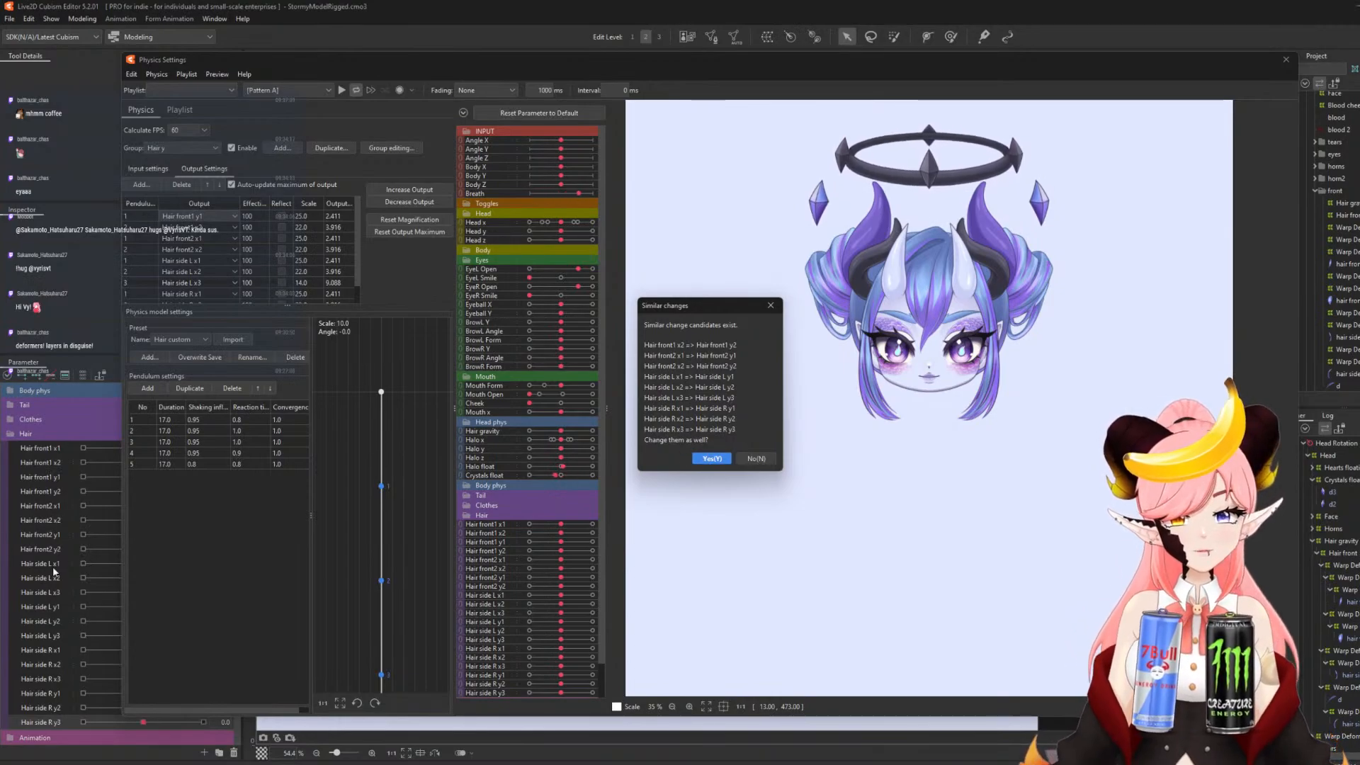
{"action": "left_click", "coordinate": [712, 459]}
- Move the preview model's head vertically to check the Hair y physics on the front and side locks
{"action": "left_click_drag", "start_coordinate": [889, 450], "coordinate": [925, 669]}
{"action": "scroll", "coordinate": [970, 396], "scroll_direction": "up", "scroll_amount": 1}
{"action": "scroll", "coordinate": [924, 335], "scroll_direction": "down", "scroll_amount": 1}
{"action": "scroll", "coordinate": [925, 335], "scroll_direction": "up", "scroll_amount": 1}
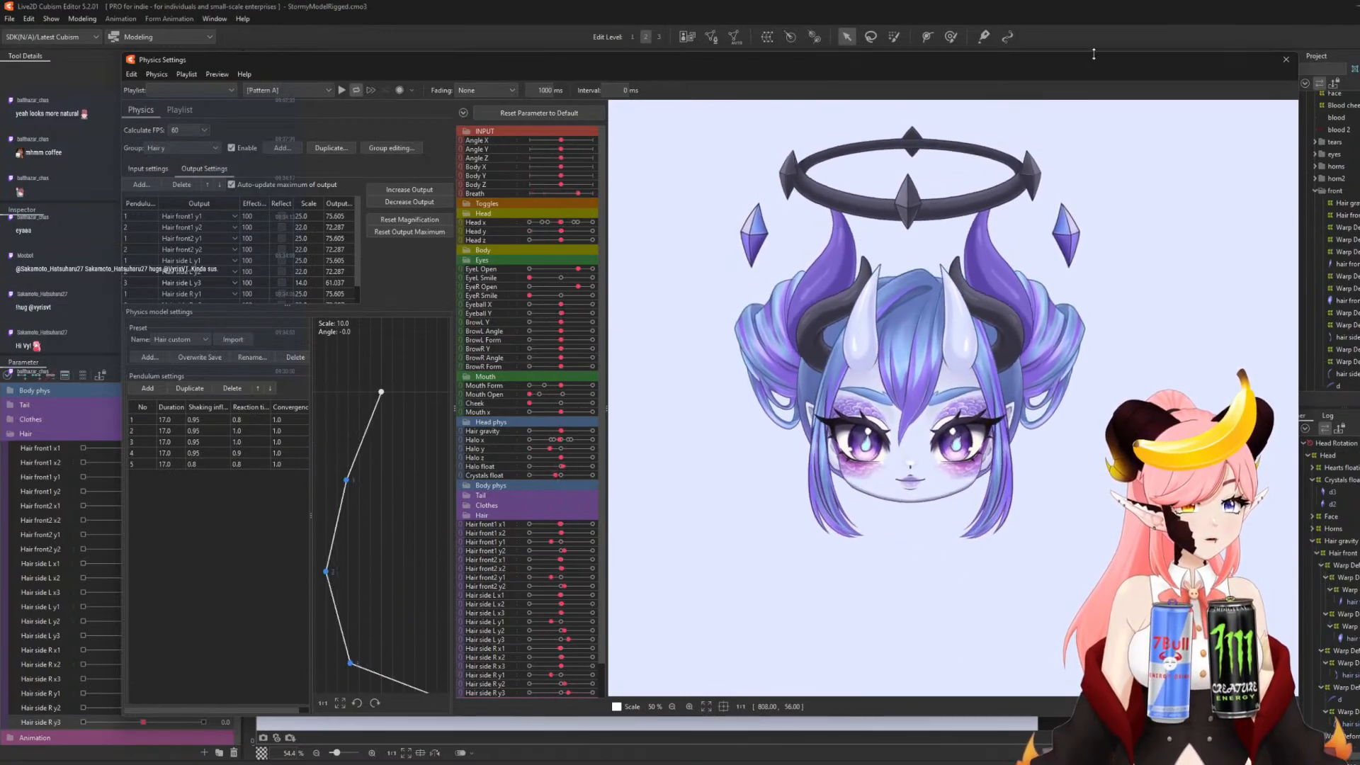
- Close the physics settings and save the model file
{"action": "left_click", "coordinate": [1292, 64]}
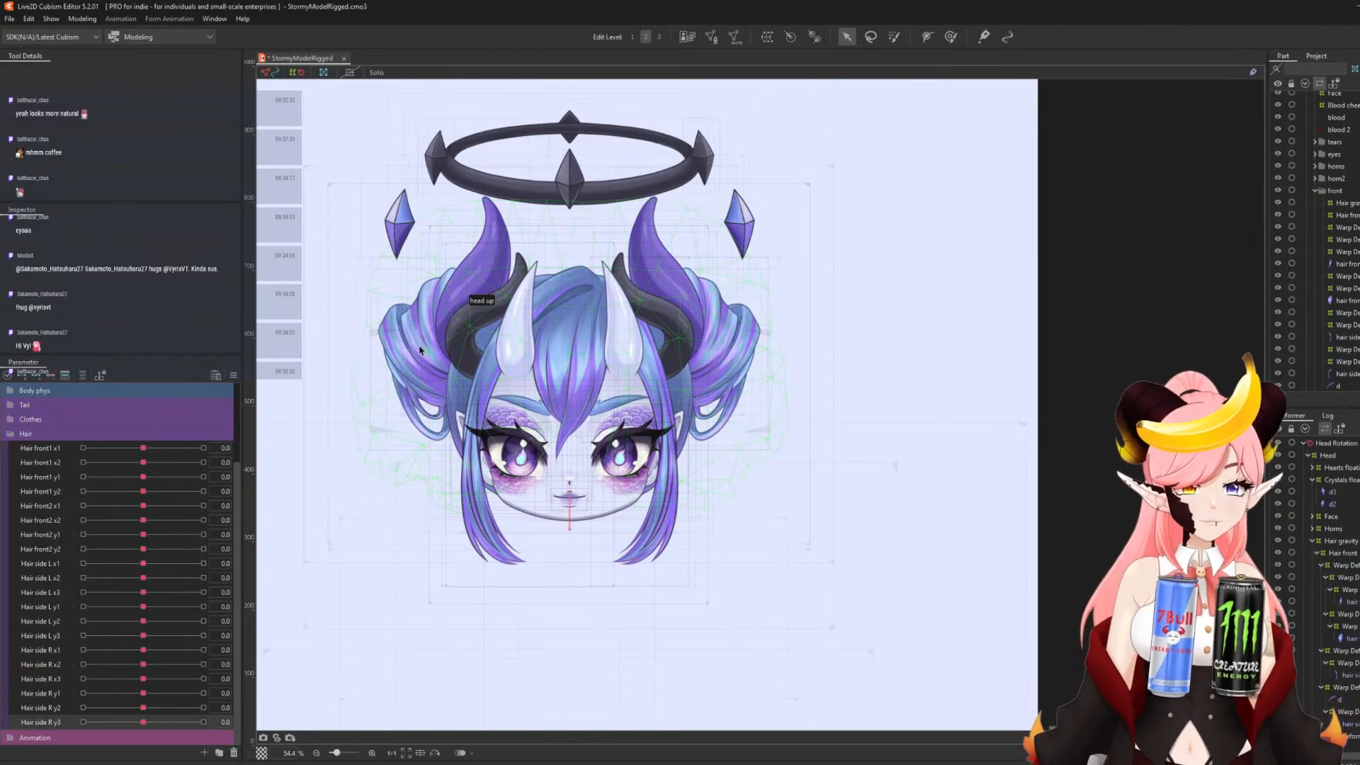
{"action": "left_click", "coordinate": [27, 19]}
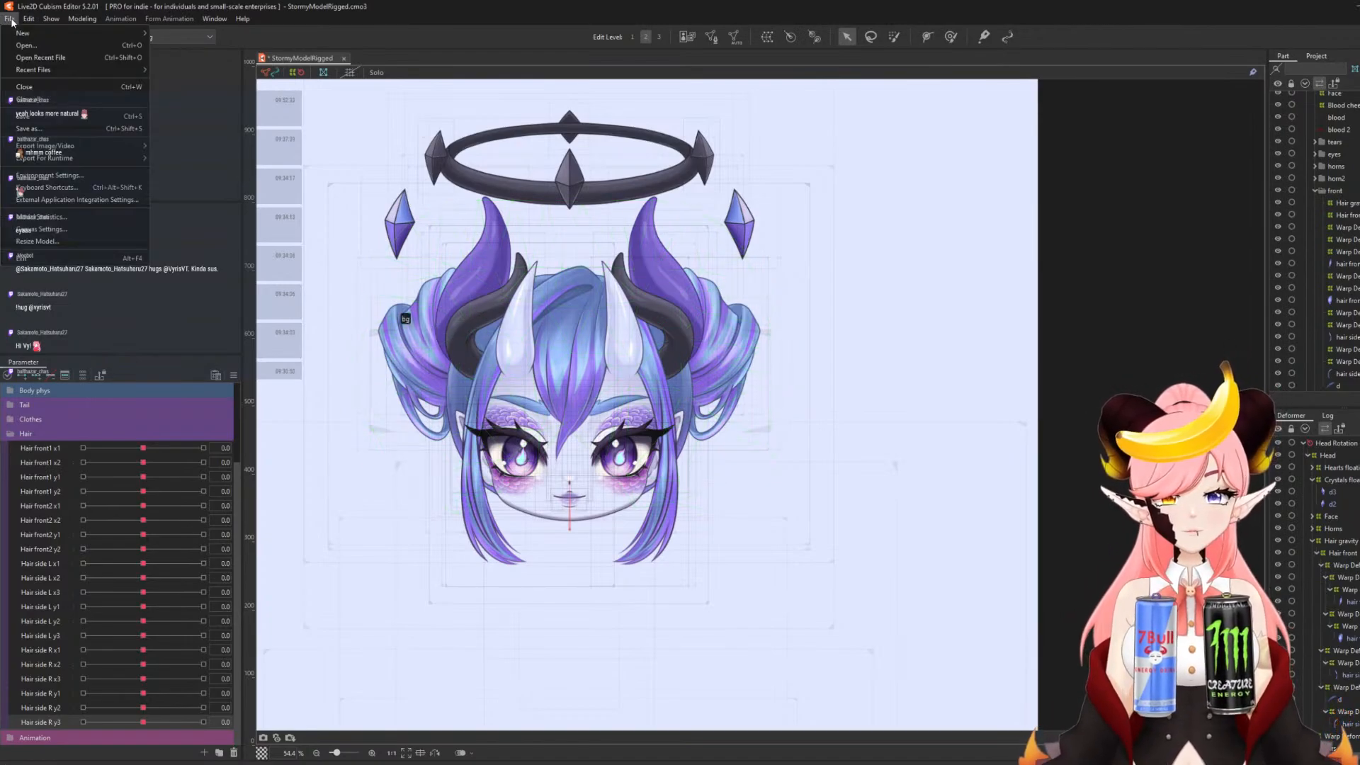
{"action": "left_click", "coordinate": [51, 115]}
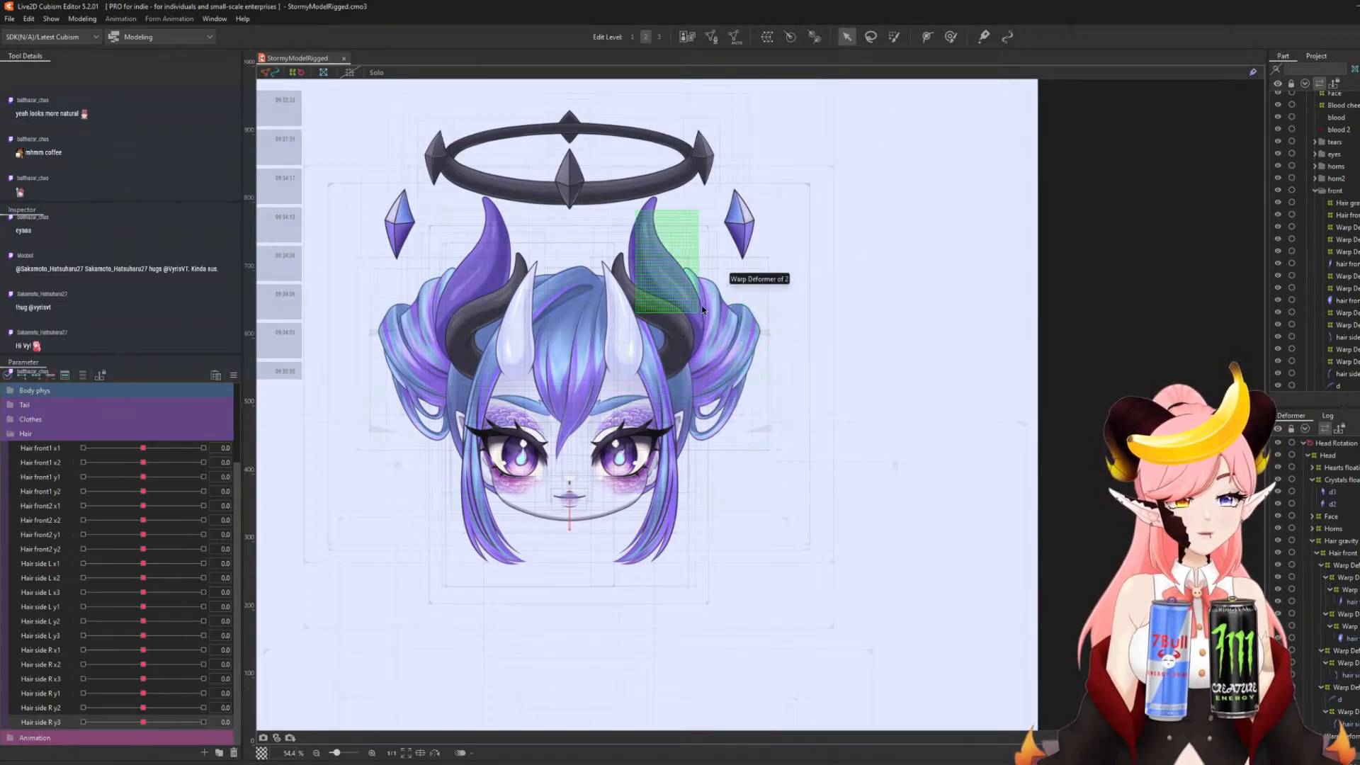
- Select the hb 9 bun mesh and examine its deformation across Head x and Head y, returning both to 0 and deselecting the mesh
{"action": "left_click", "coordinate": [754, 327]}
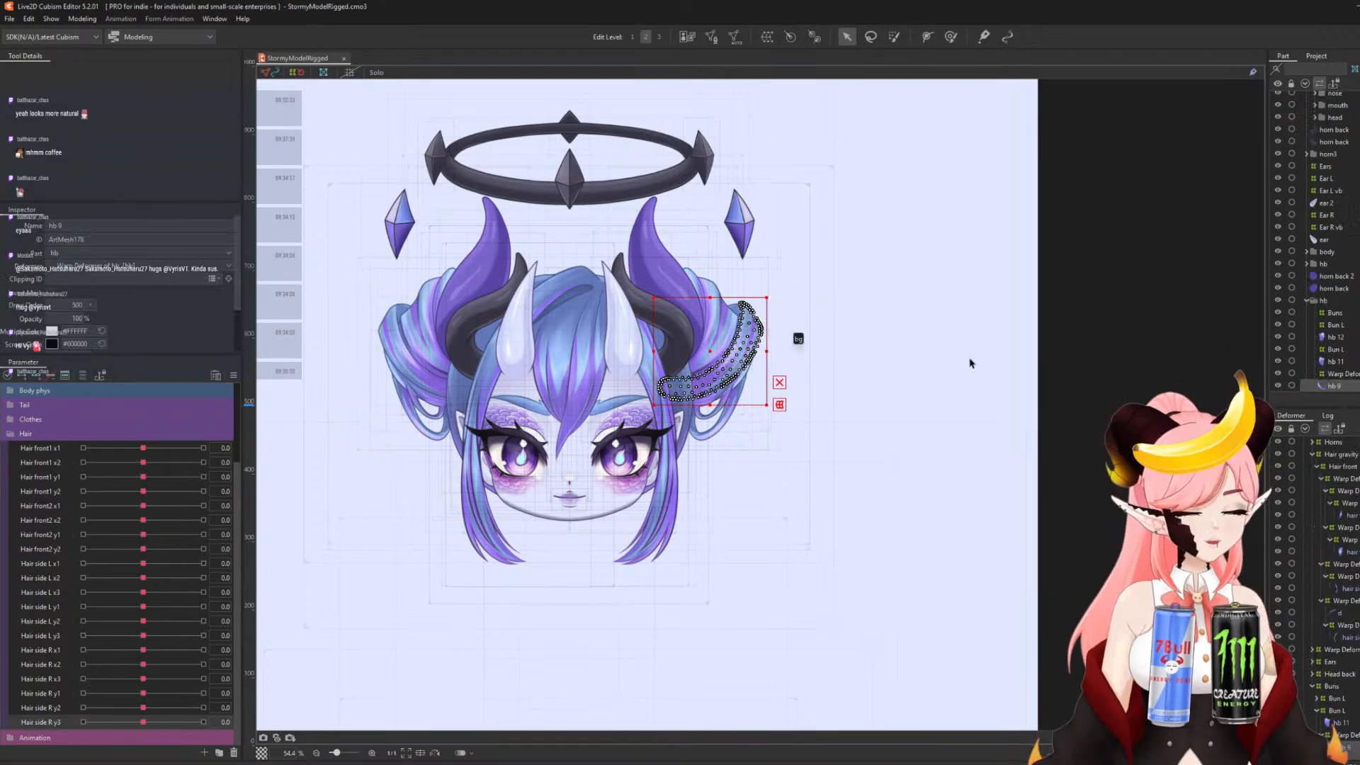
{"action": "scroll", "coordinate": [952, 347], "scroll_direction": "down", "scroll_amount": 3}
{"action": "scroll", "coordinate": [889, 348], "scroll_direction": "up", "scroll_amount": 3}
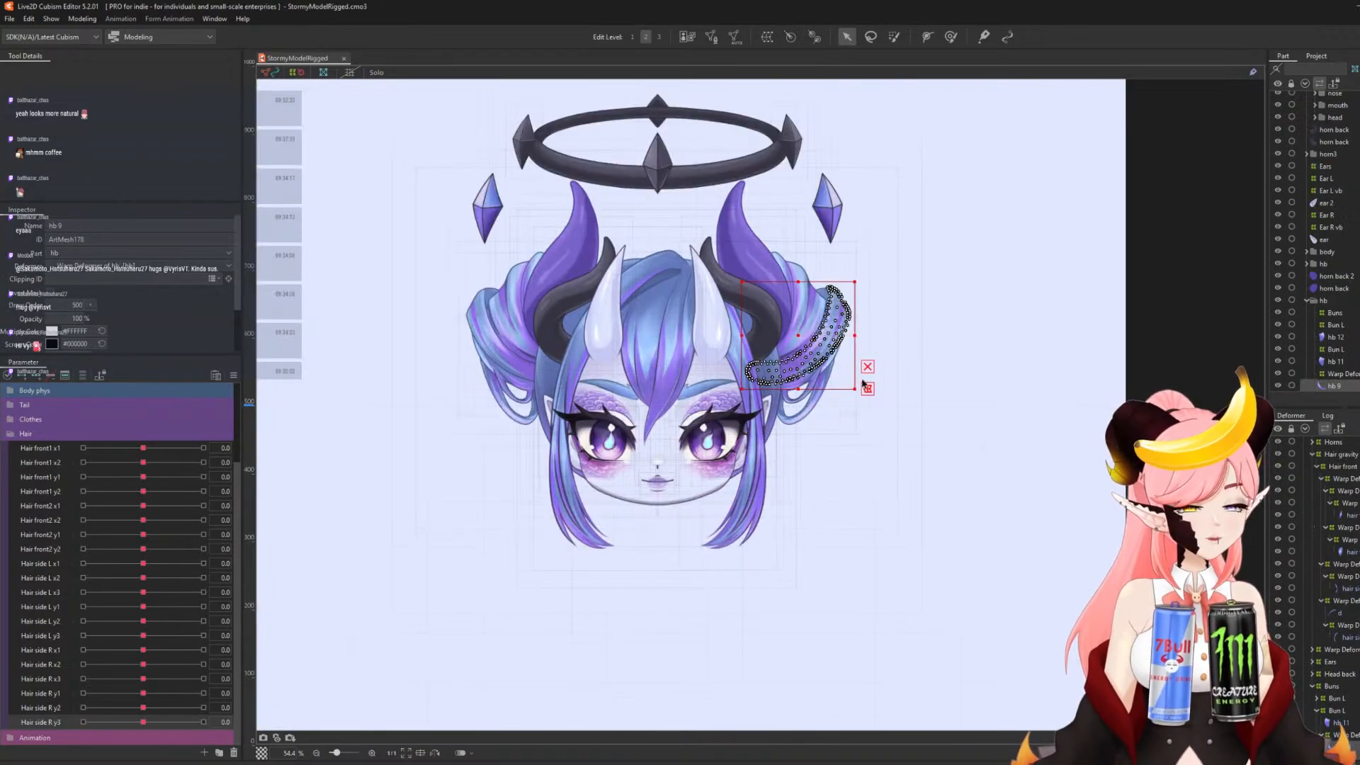
{"action": "scroll", "coordinate": [16, 414], "scroll_direction": "up", "scroll_amount": 5}
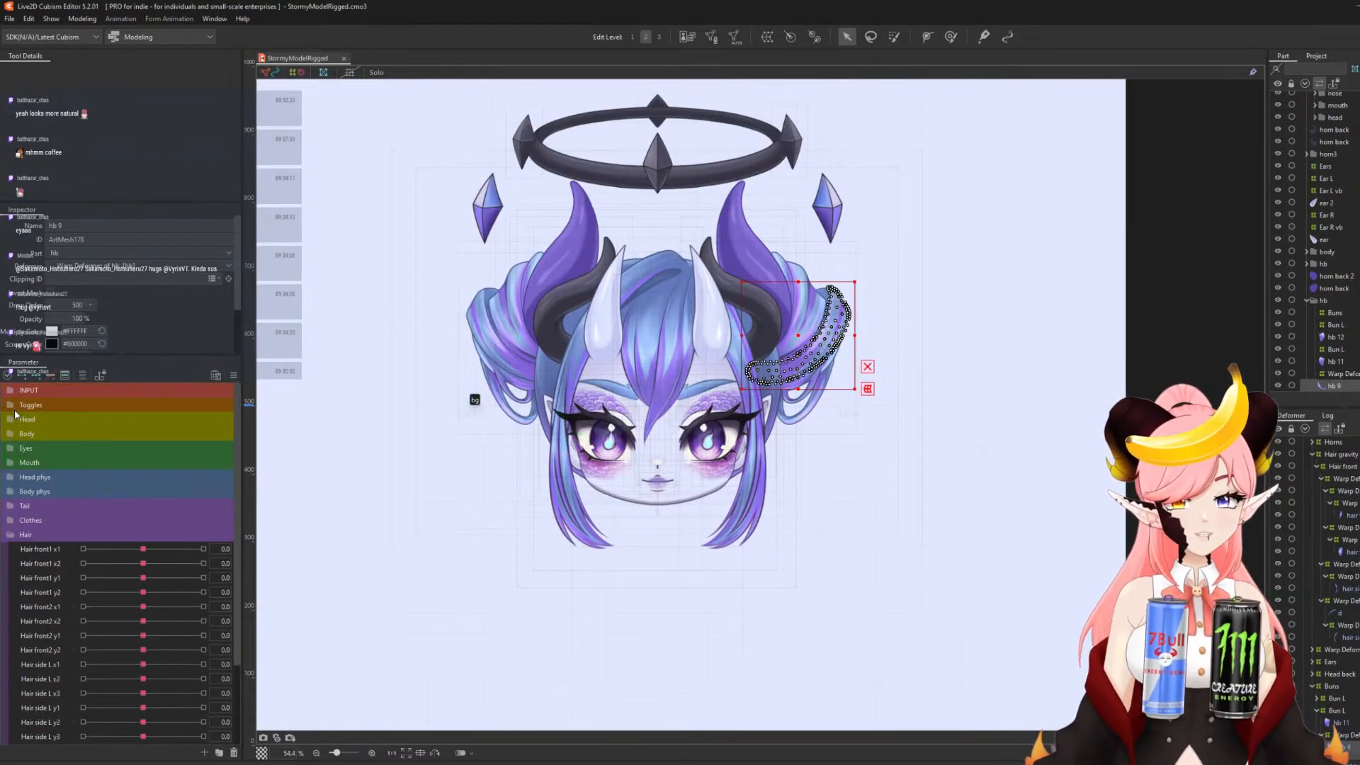
{"action": "left_click", "coordinate": [13, 420]}
{"action": "scroll", "coordinate": [843, 364], "scroll_direction": "up", "scroll_amount": 3}
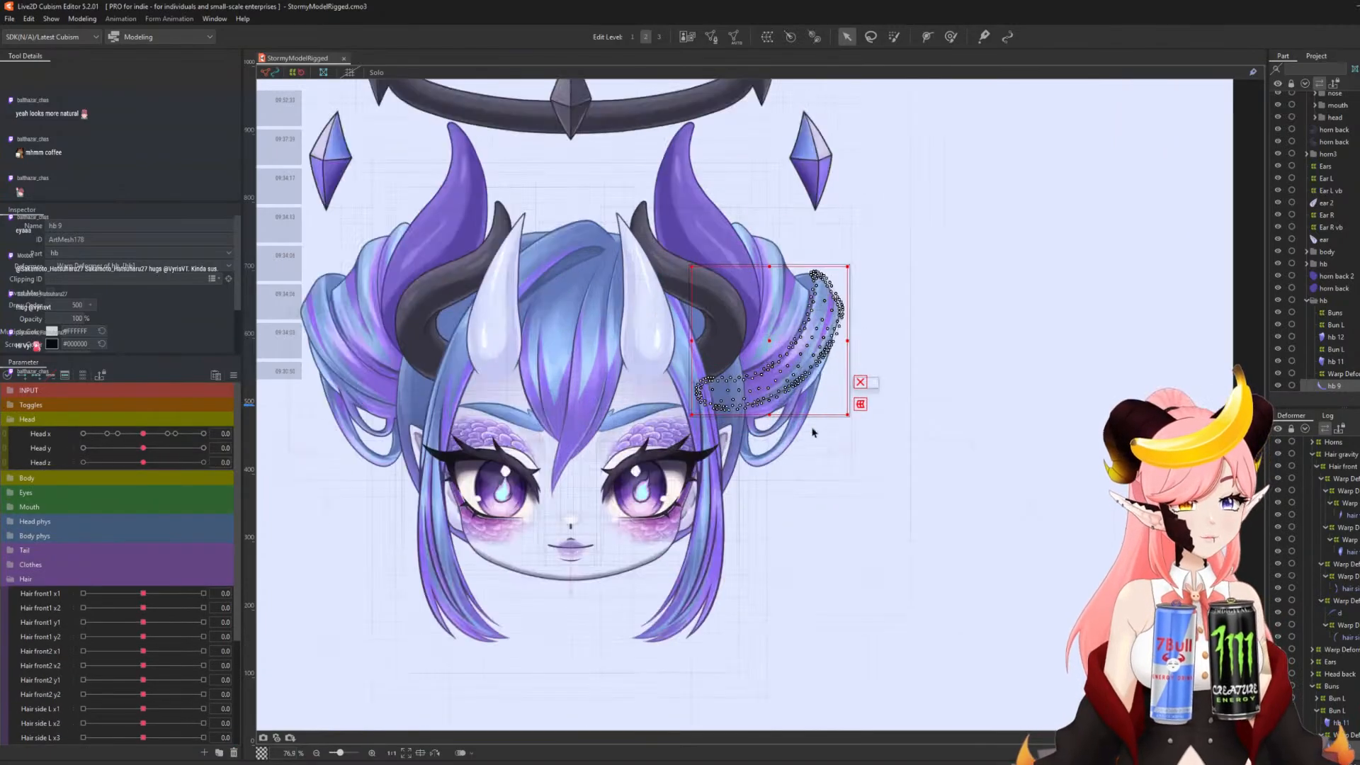
{"action": "left_click_drag", "start_coordinate": [144, 434], "coordinate": [174, 495]}
{"action": "left_click", "coordinate": [143, 434]}
{"action": "left_click_drag", "start_coordinate": [148, 448], "coordinate": [67, 461]}
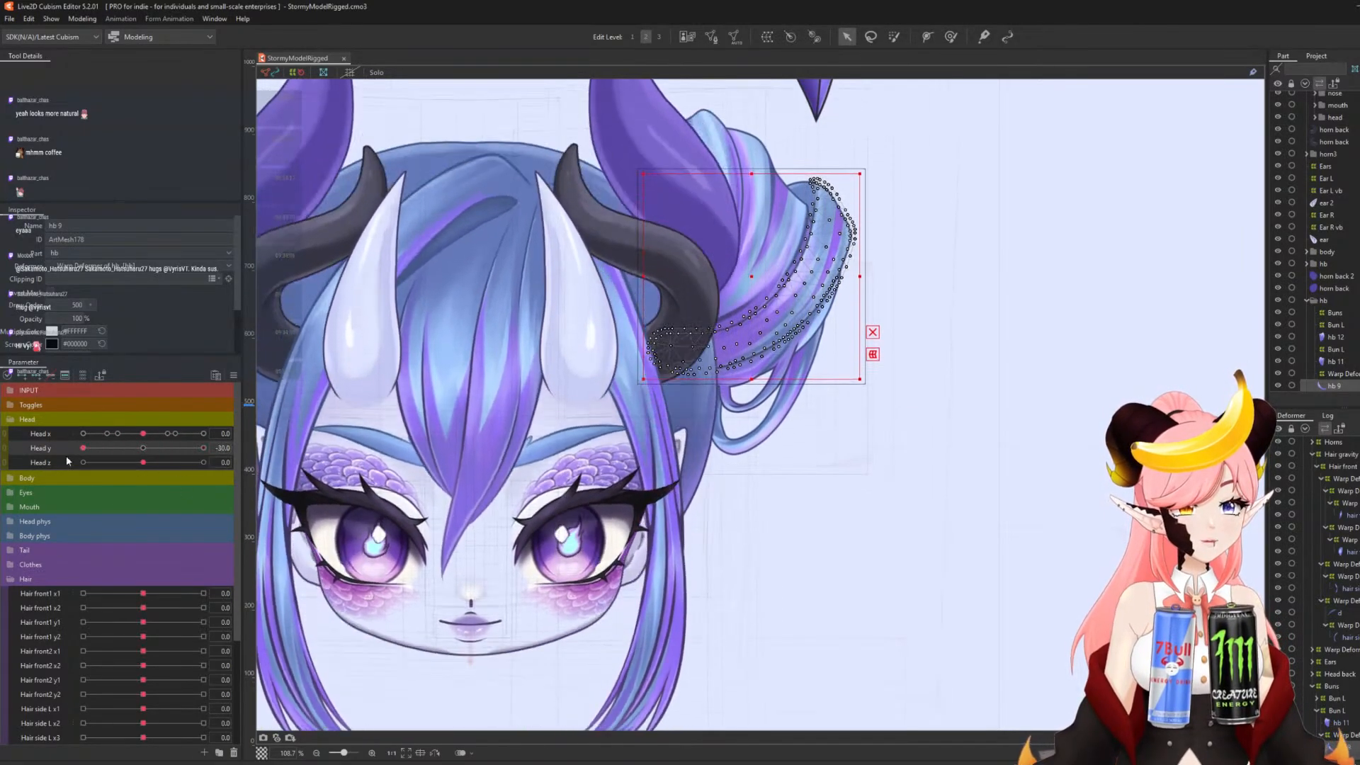
{"action": "left_click", "coordinate": [143, 449]}
{"action": "scroll", "coordinate": [748, 394], "scroll_direction": "down", "scroll_amount": 4}
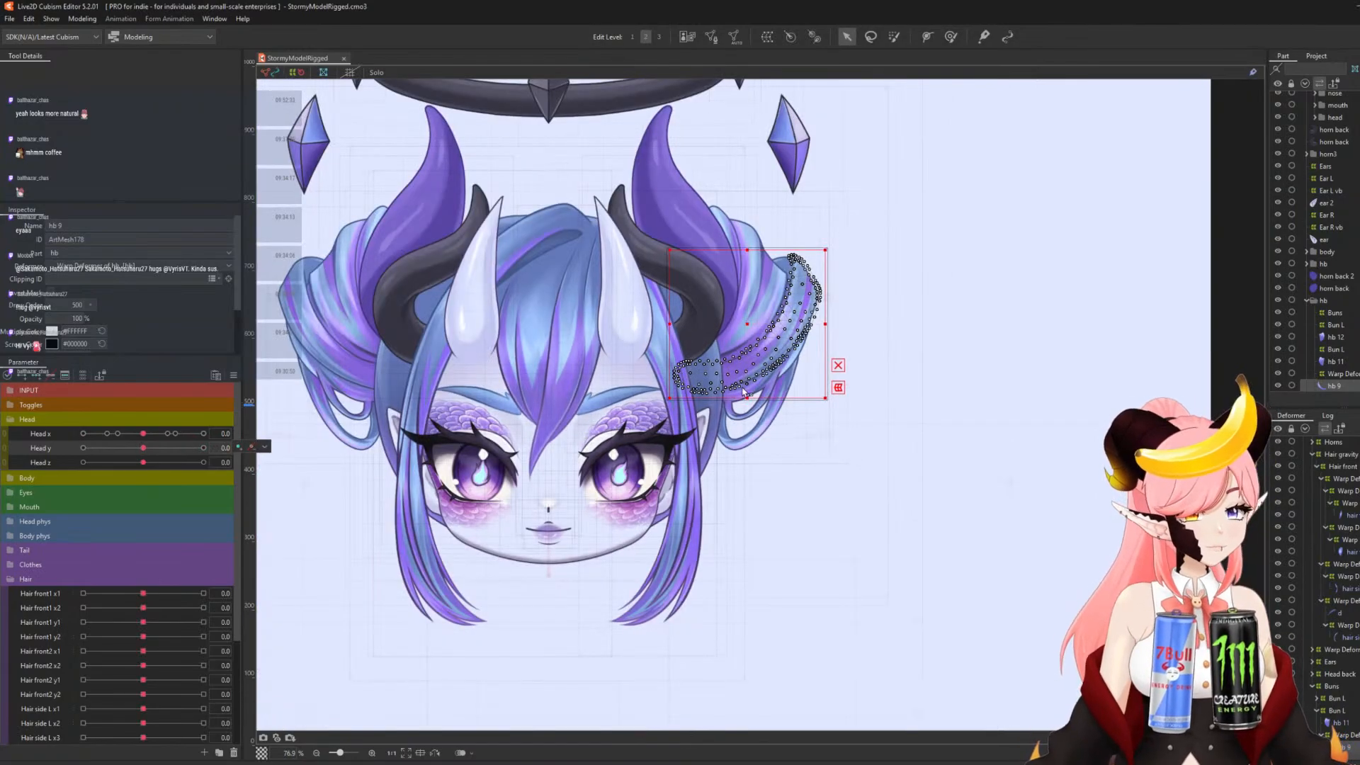
{"action": "left_click", "coordinate": [842, 453]}
- Preview the whole head turning along Head x and return the parameter to 0
{"action": "scroll", "coordinate": [694, 436], "scroll_direction": "down", "scroll_amount": 1}
{"action": "scroll", "coordinate": [633, 451], "scroll_direction": "up", "scroll_amount": 1}
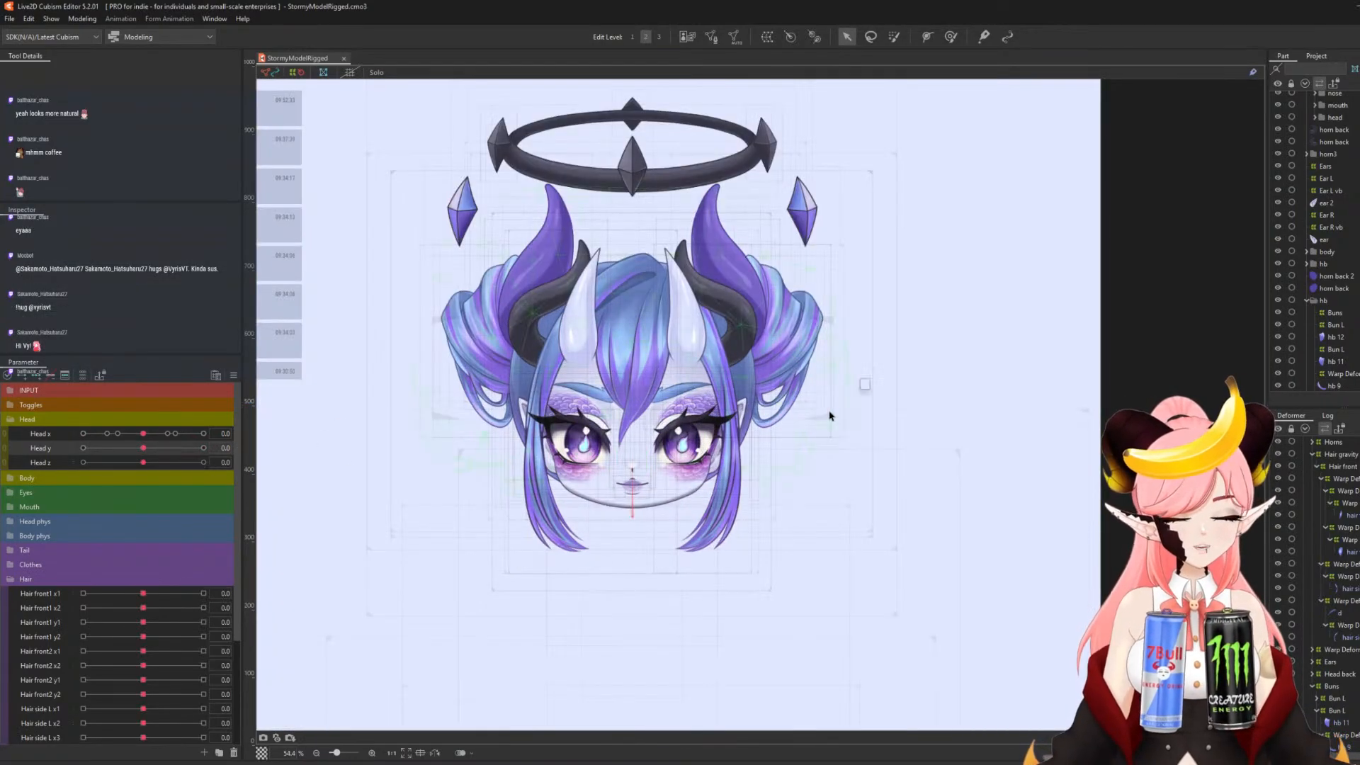
{"action": "scroll", "coordinate": [826, 401], "scroll_direction": "down", "scroll_amount": 1}
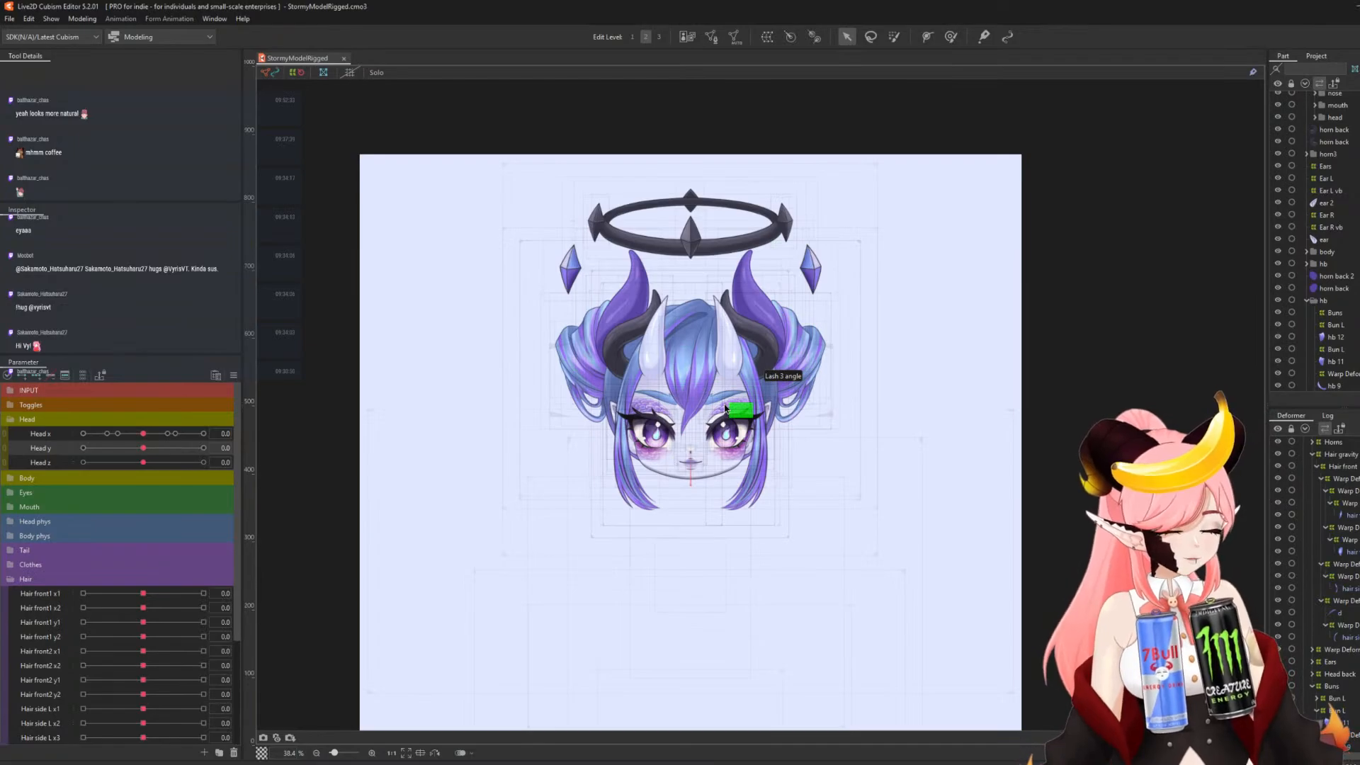
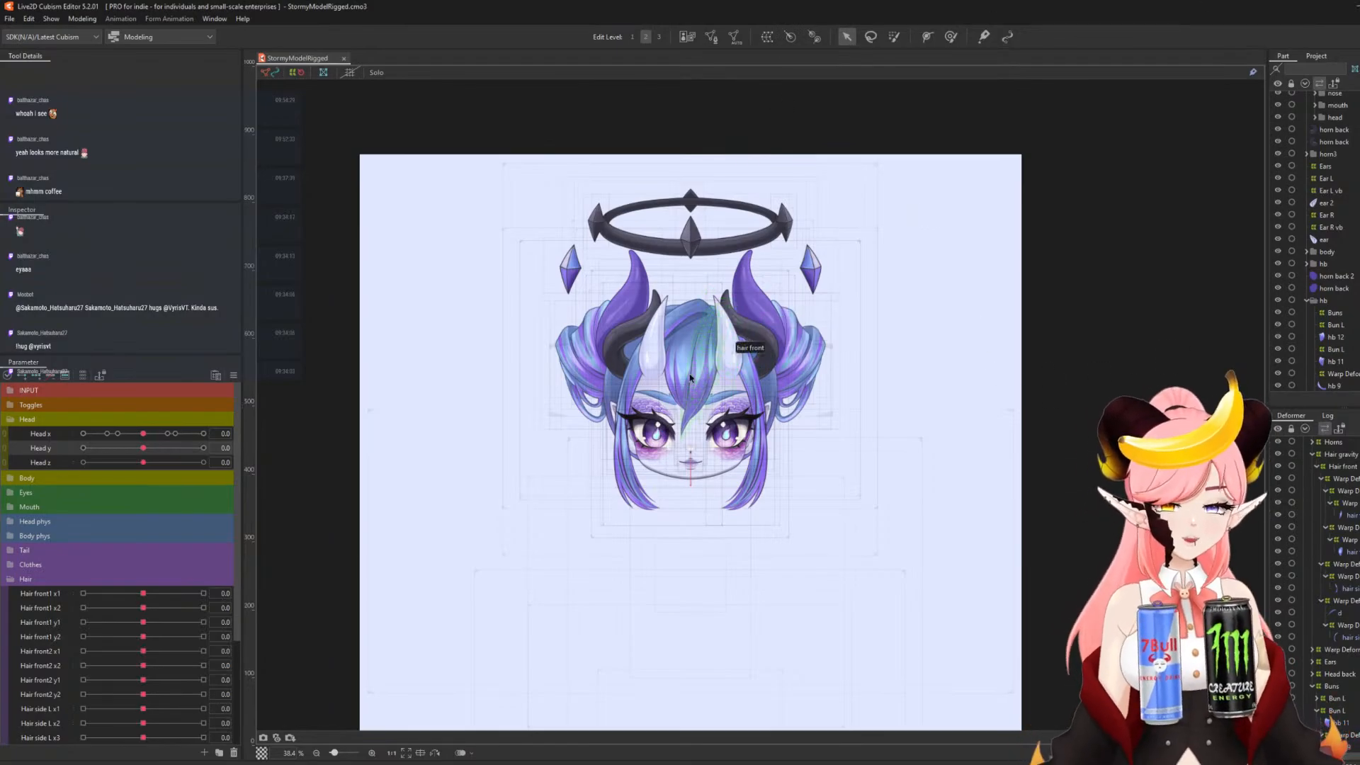
{"action": "mouse_move", "coordinate": [158, 433]}
{"action": "left_mouse_down"}
{"action": "mouse_move", "coordinate": [202, 442]}
{"action": "mouse_move", "coordinate": [14, 428]}
{"action": "mouse_move", "coordinate": [185, 449]}
{"action": "mouse_move", "coordinate": [42, 449]}
{"action": "mouse_move", "coordinate": [212, 464]}
{"action": "mouse_move", "coordinate": [84, 462]}
{"action": "mouse_move", "coordinate": [143, 448]}
{"action": "left_mouse_up"}
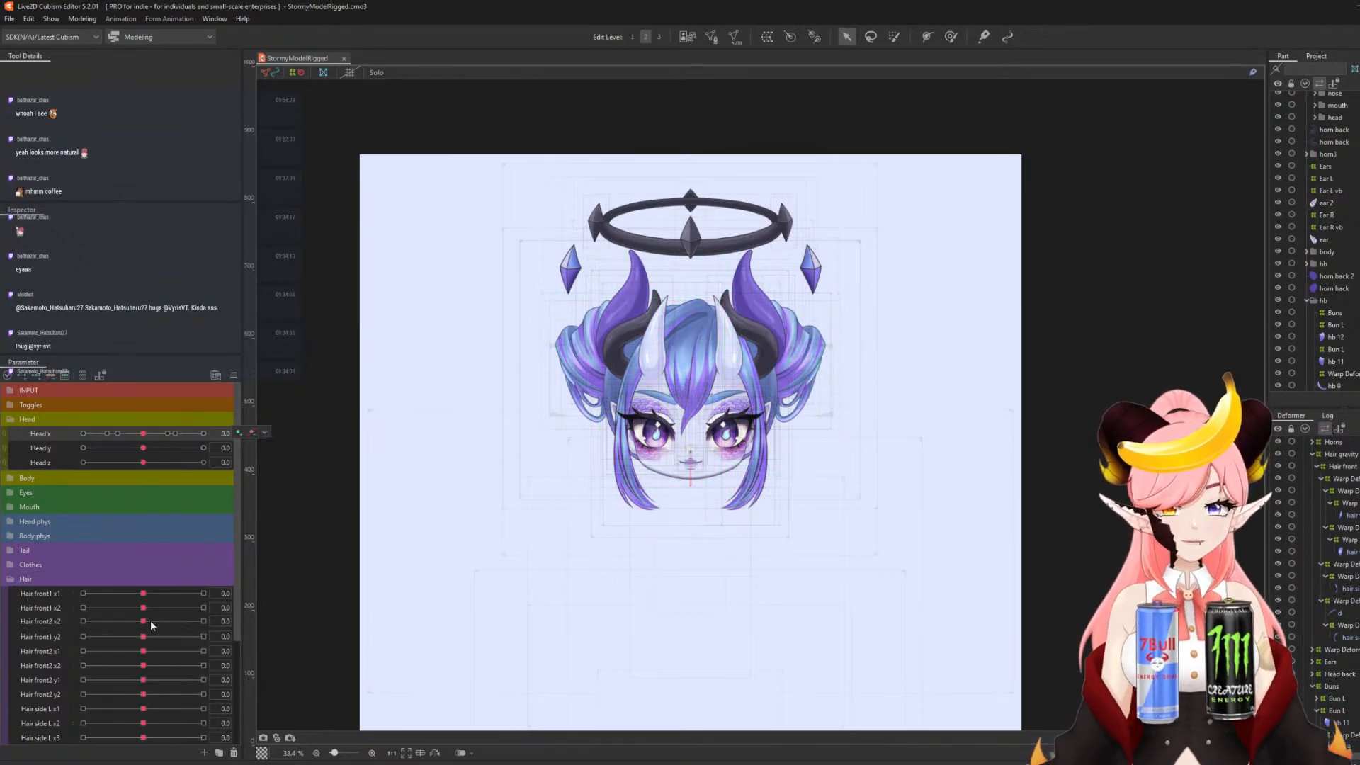
- Collapse the Head parameter group and select the Hair side R y3 parameter at the end of the Hair group
{"action": "left_click", "coordinate": [15, 422]}
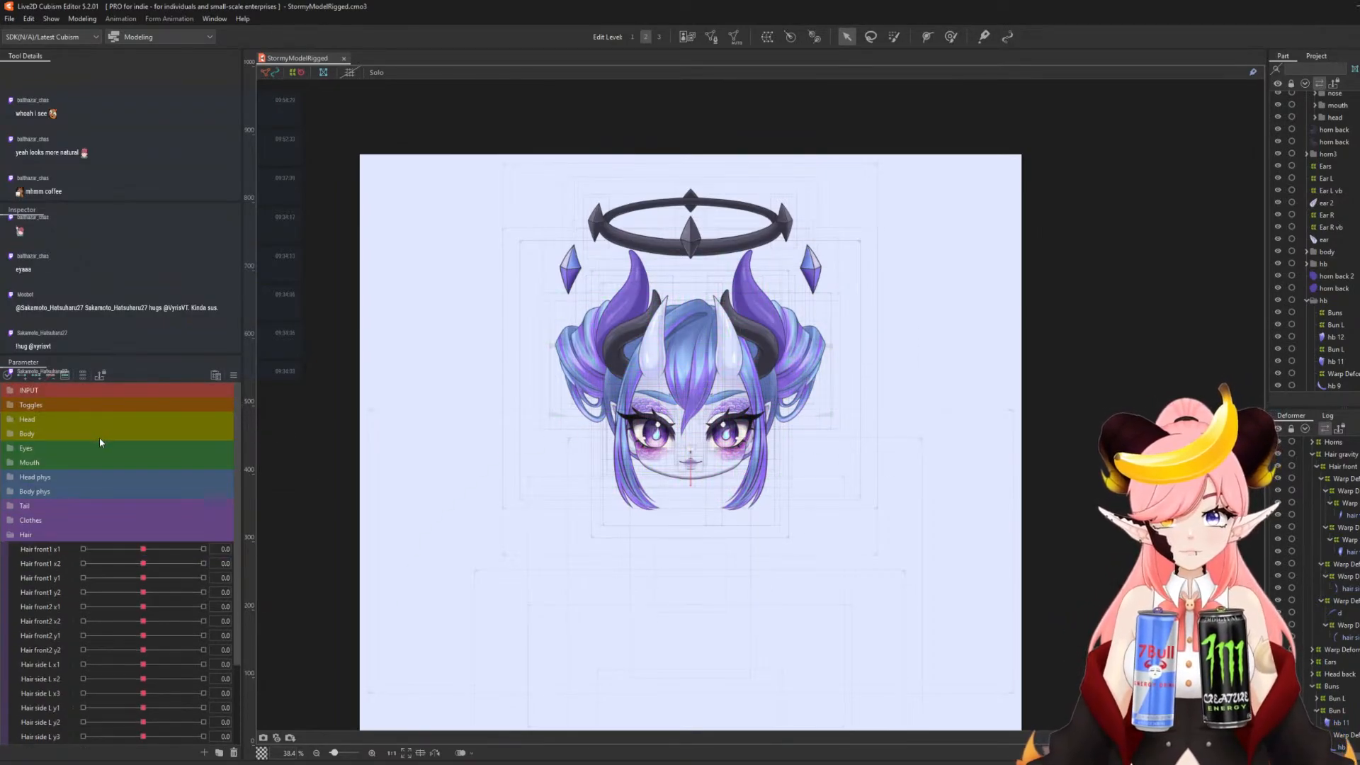
{"action": "scroll", "coordinate": [121, 566], "scroll_direction": "down", "scroll_amount": 1}
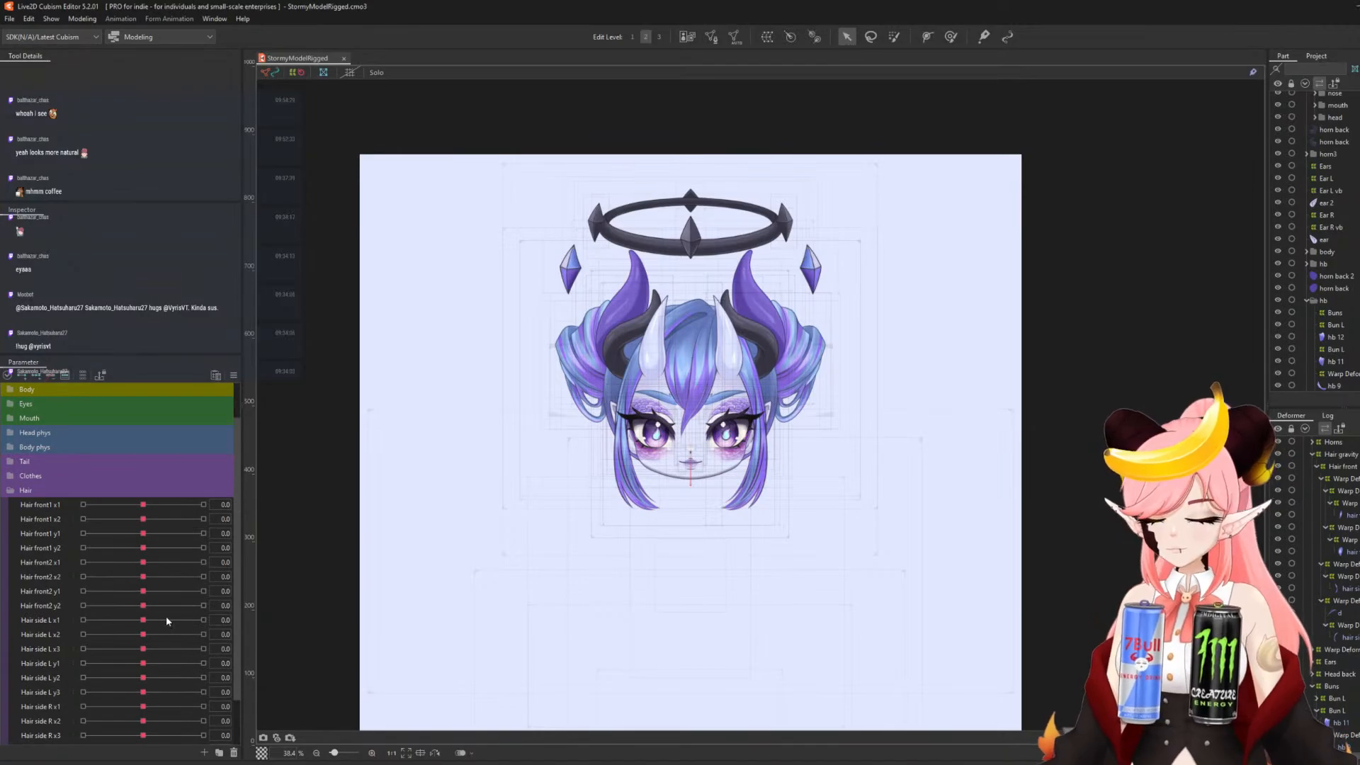
{"action": "scroll", "coordinate": [168, 637], "scroll_direction": "down", "scroll_amount": 1}
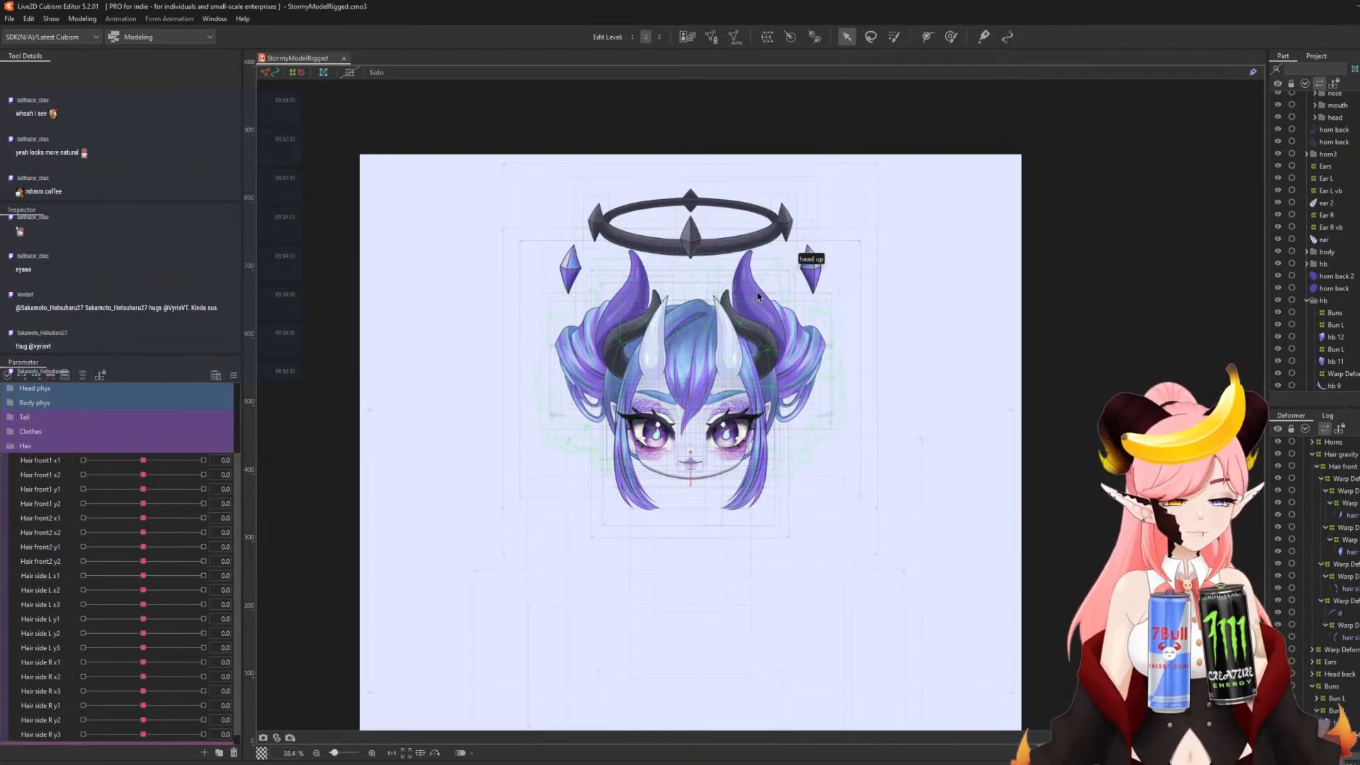
{"action": "scroll", "coordinate": [744, 286], "scroll_direction": "up", "scroll_amount": 2}
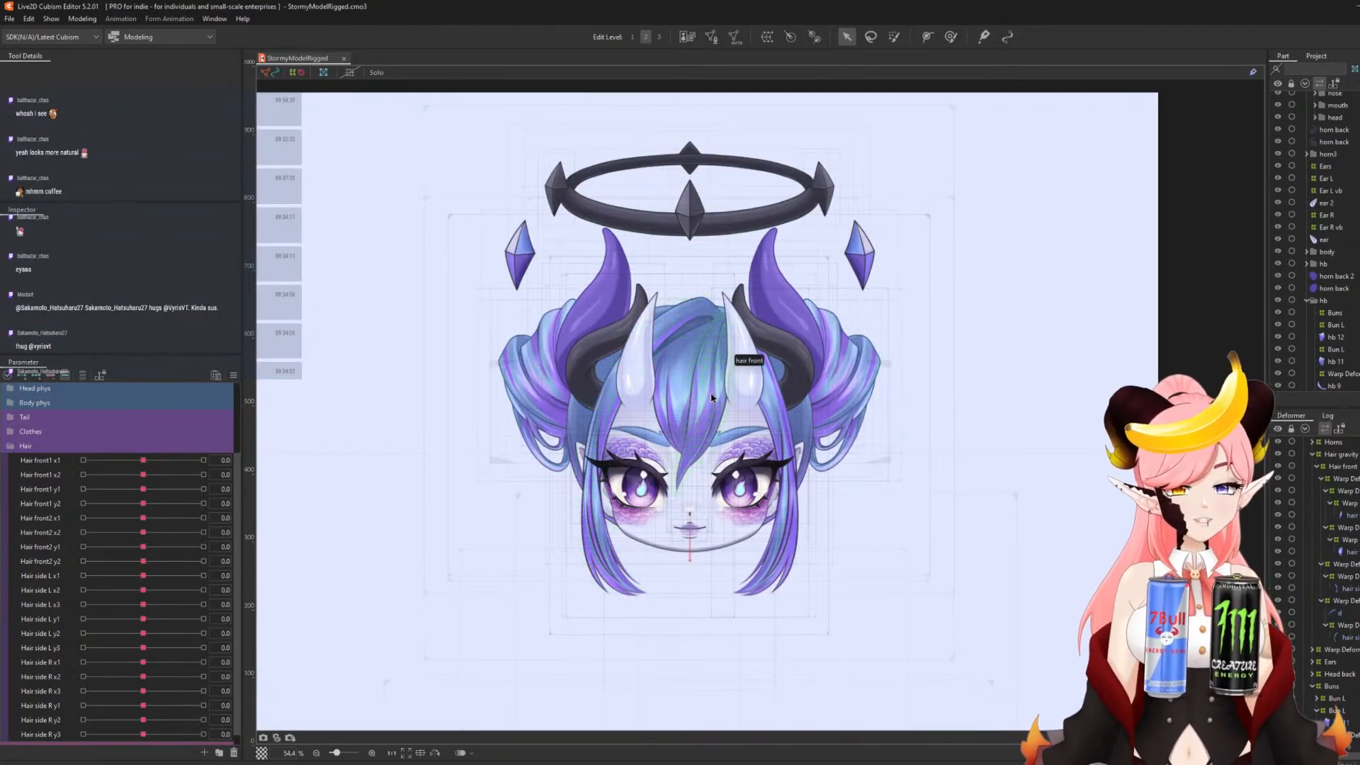
{"action": "scroll", "coordinate": [139, 471], "scroll_direction": "down", "scroll_amount": 1}
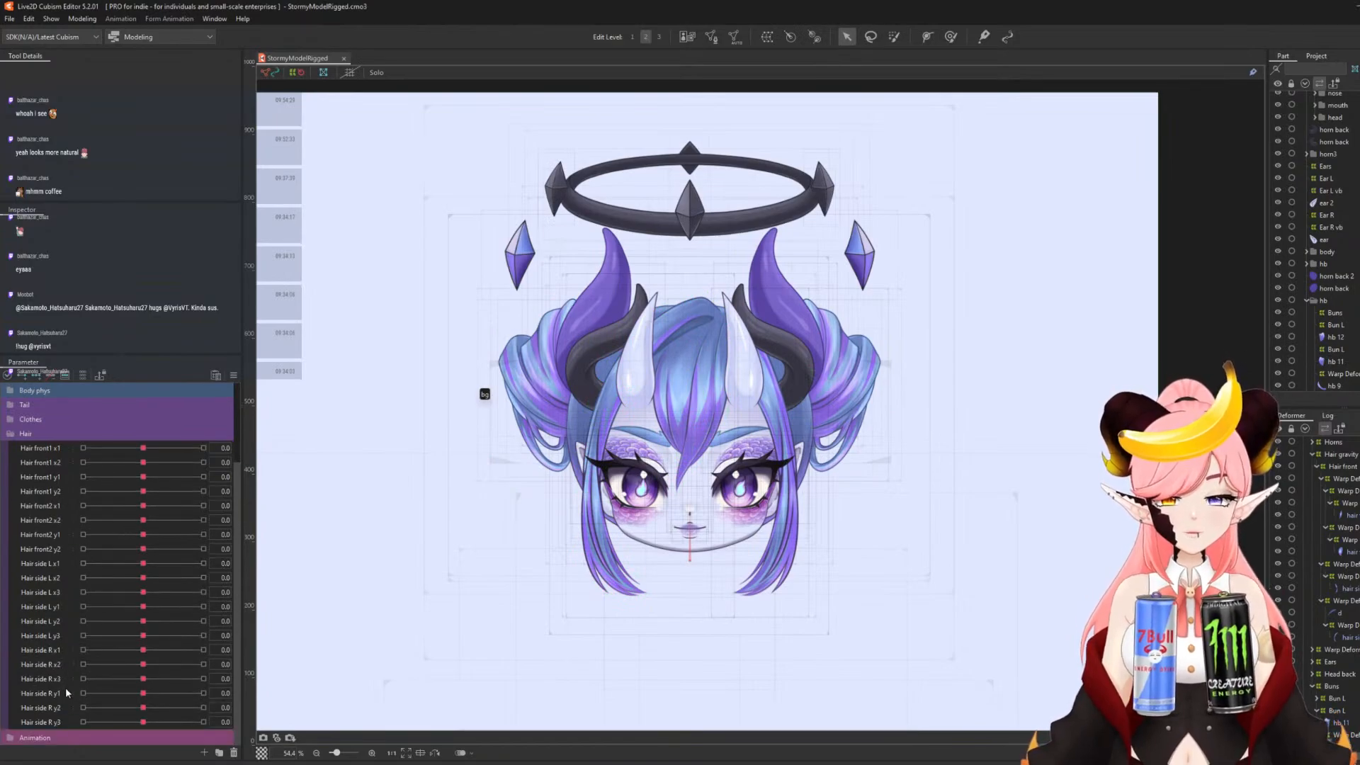
{"action": "left_click", "coordinate": [48, 723]}
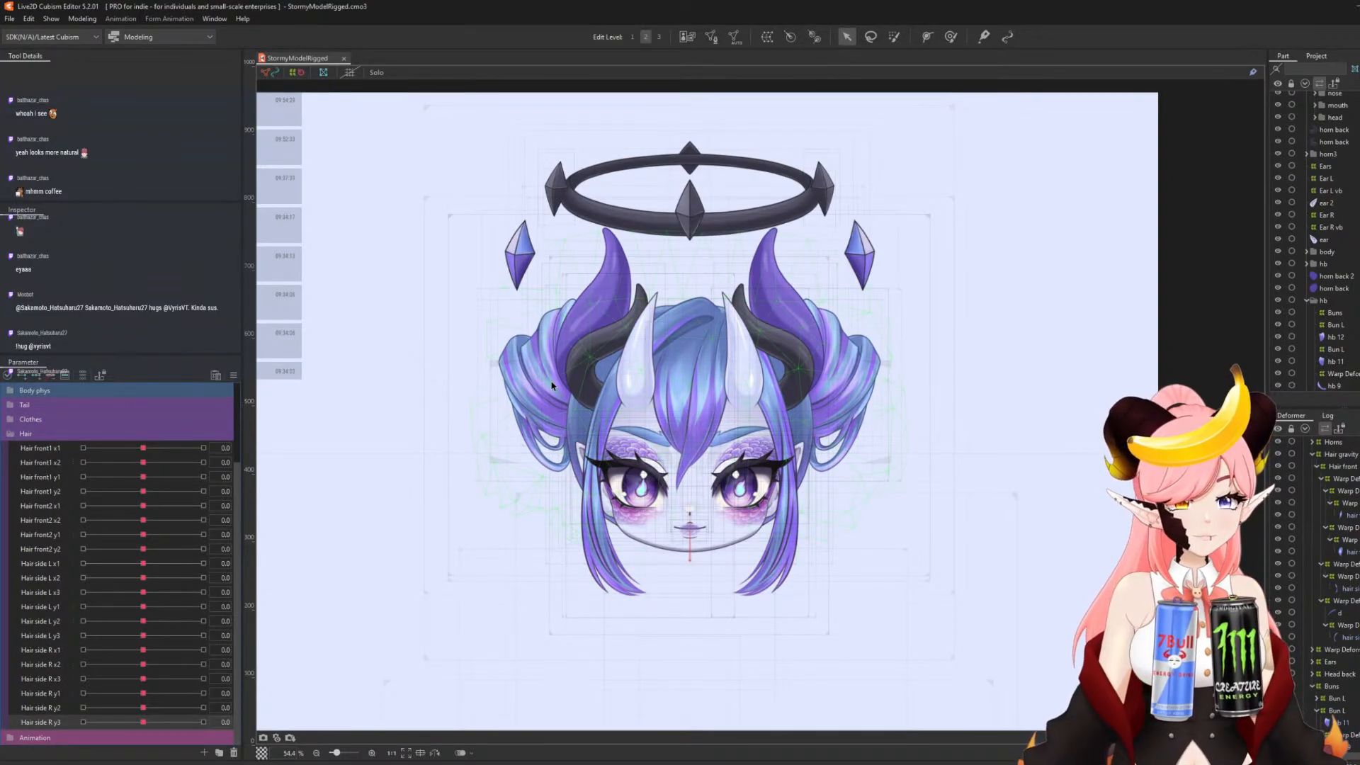
- Collapse the Hair gravity branch and the expanded Bun L branch in the deformer hierarchy
{"action": "left_click", "coordinate": [1317, 466]}
{"action": "left_click", "coordinate": [1314, 456]}
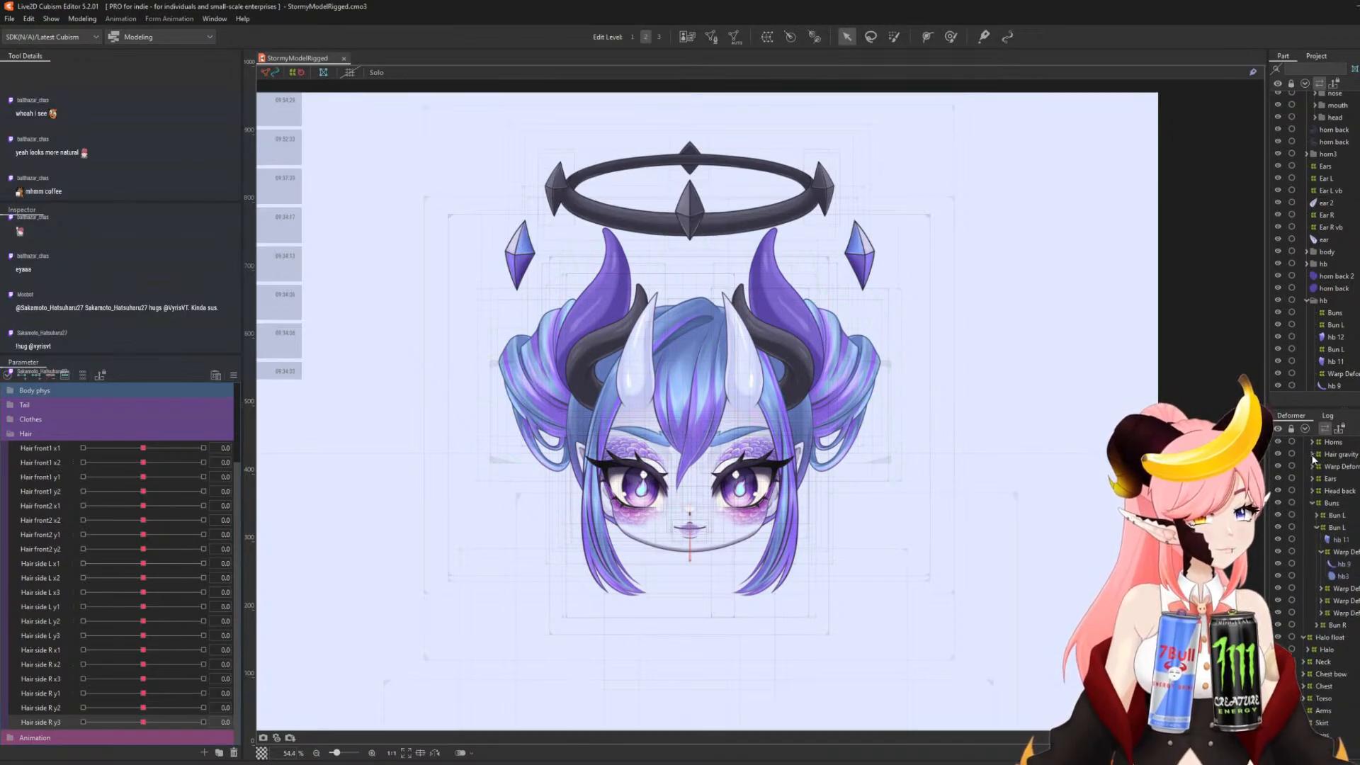
{"action": "left_click", "coordinate": [1318, 529]}
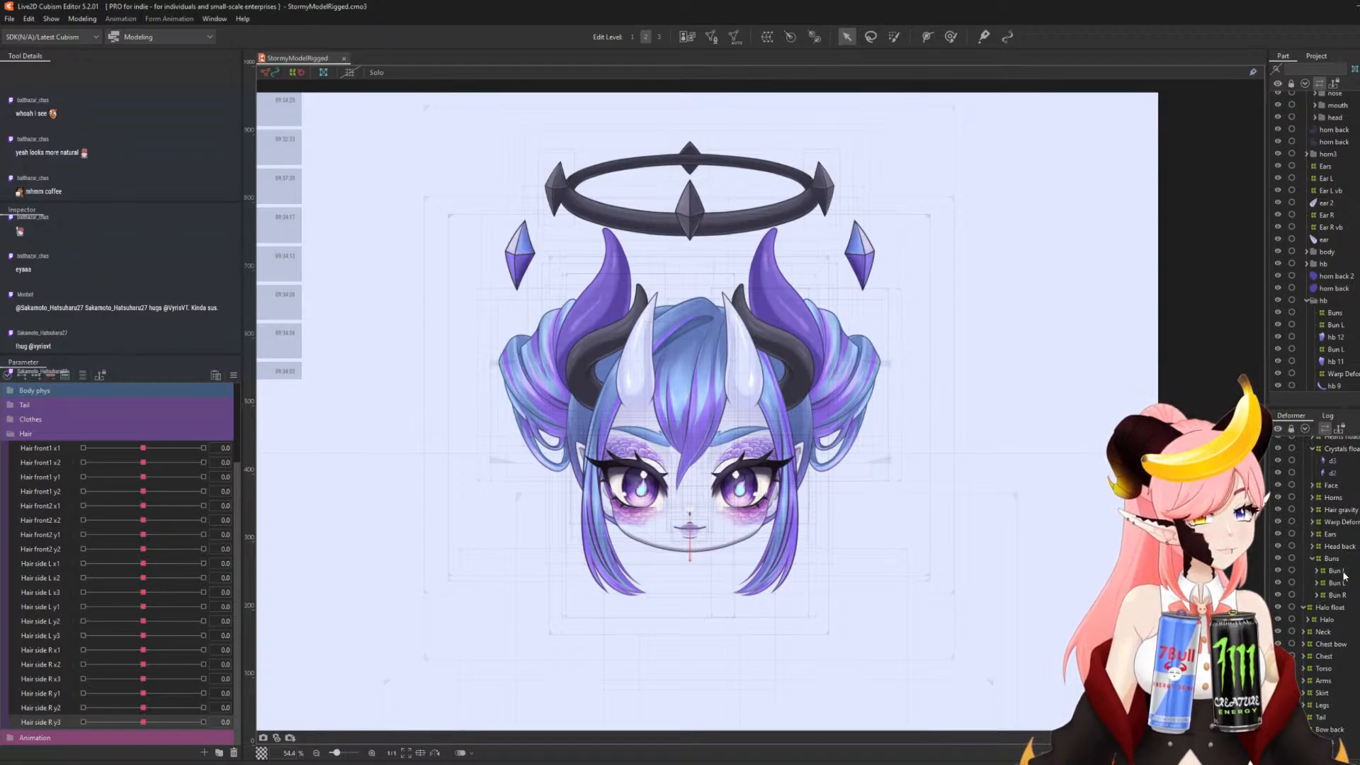
- Compare the Bun R and Bun L deformers and rename the Bun L deformer with 0% opacity as Bun L TEMP
{"action": "left_click", "coordinate": [1334, 596]}
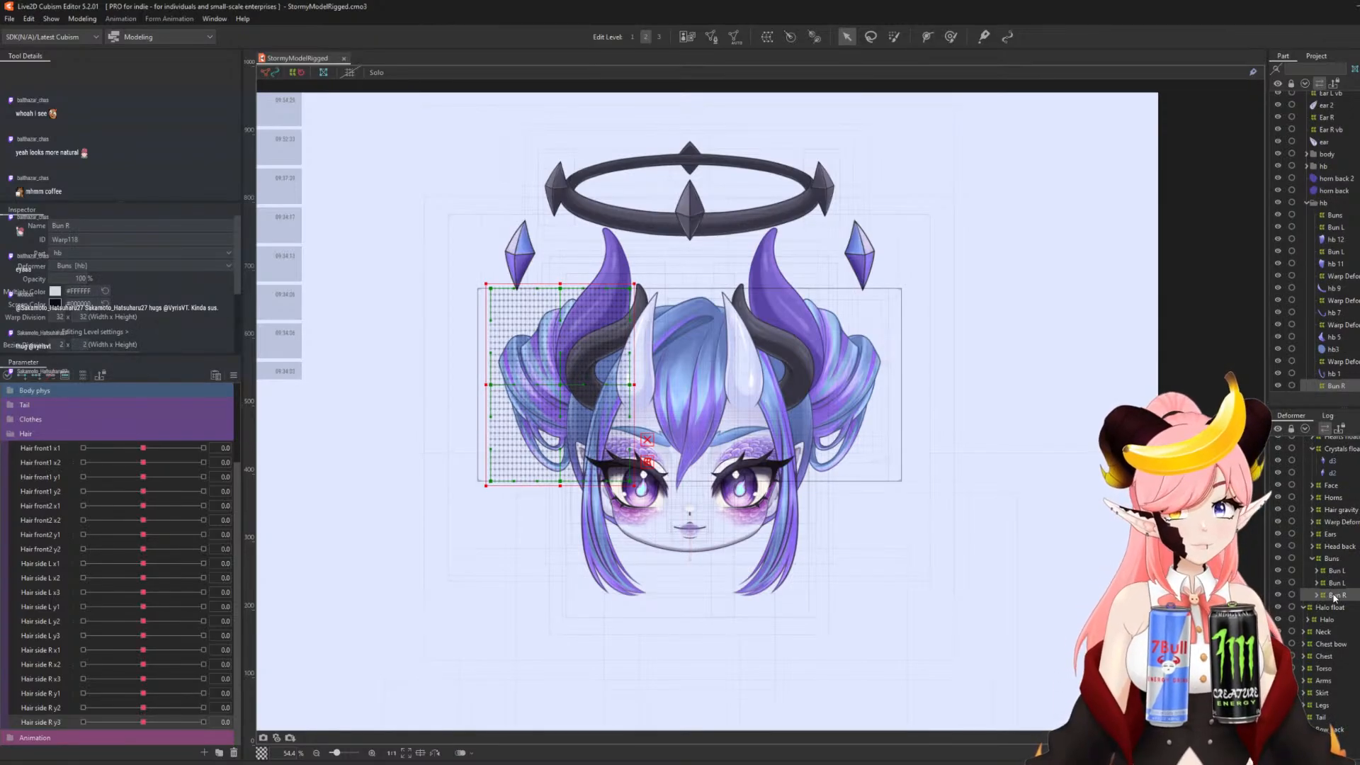
{"action": "left_click", "coordinate": [1335, 571]}
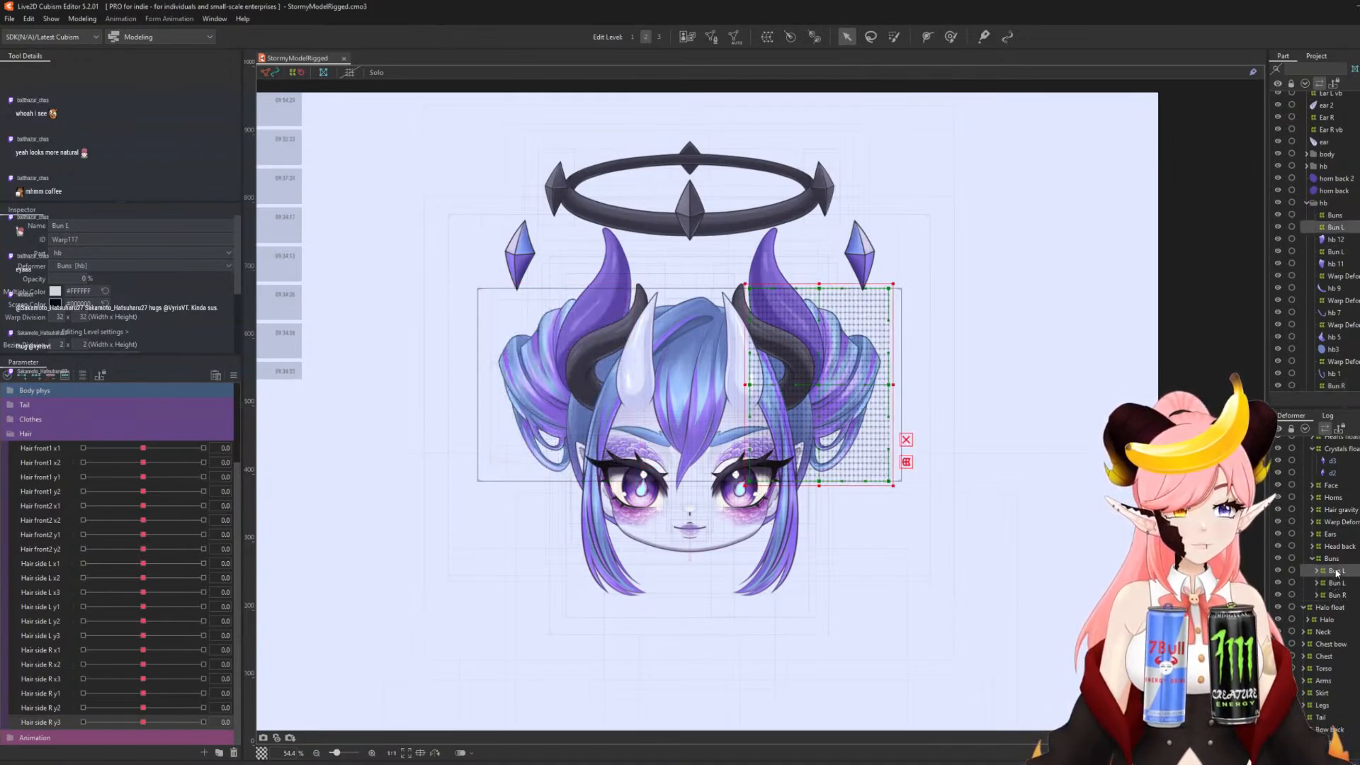
{"action": "left_click", "coordinate": [1336, 582]}
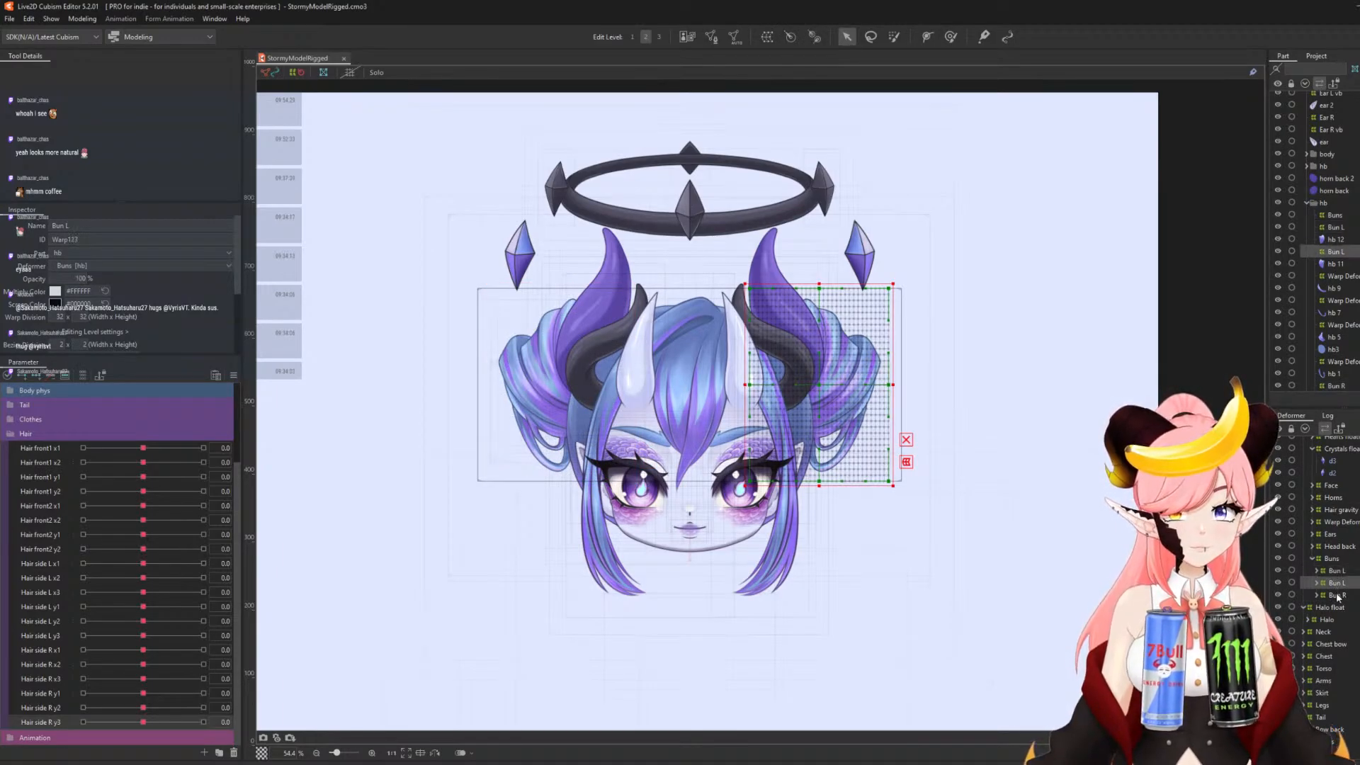
{"action": "left_click", "coordinate": [1336, 572]}
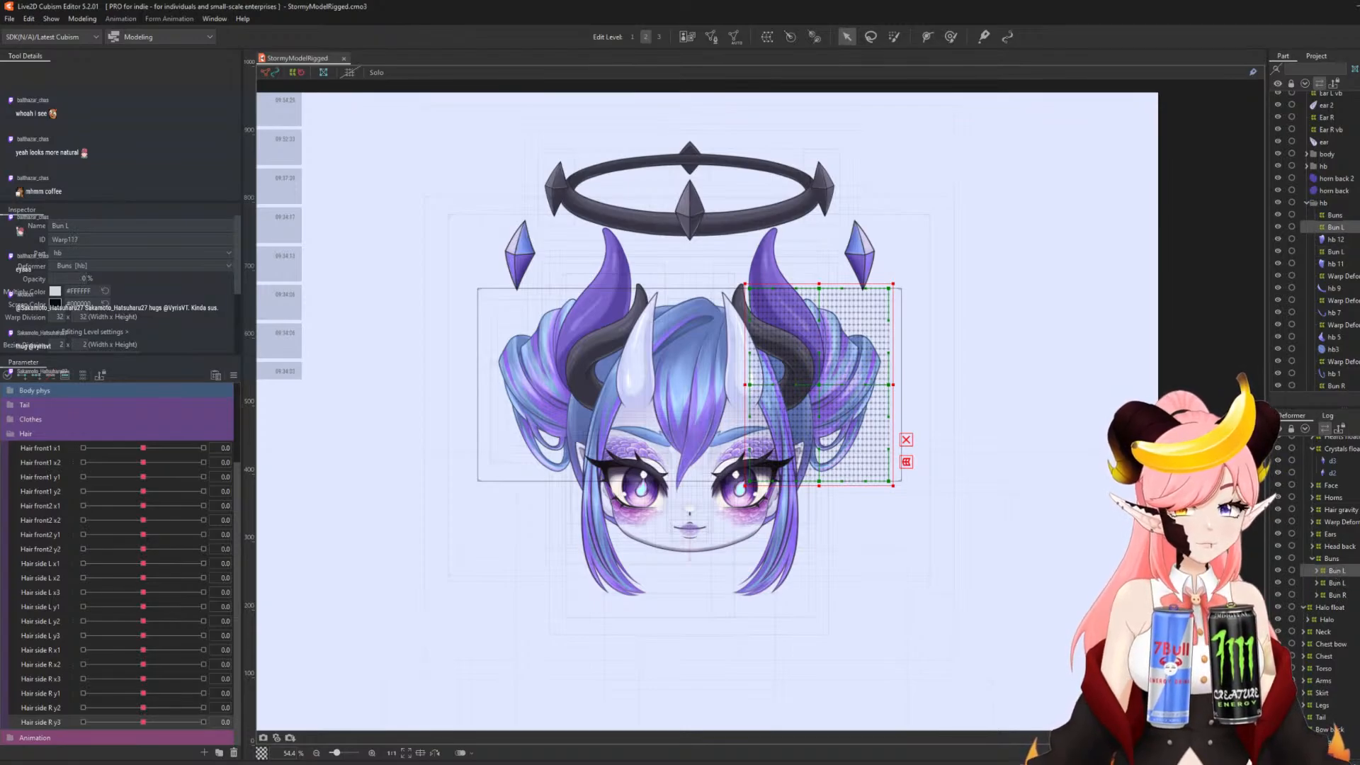
{"action": "left_click", "coordinate": [81, 224]}
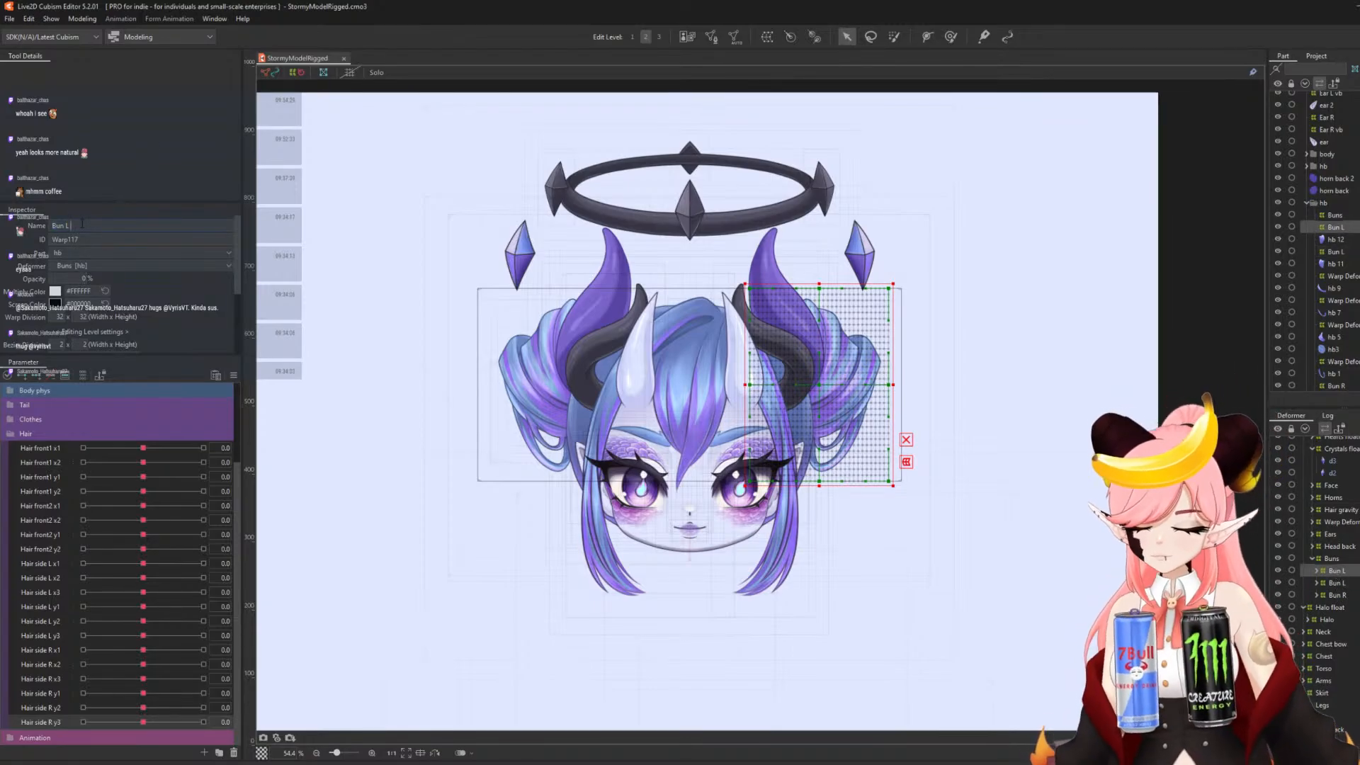
{"action": "type", "text": "TEMP"}
{"action": "key", "text": "Return"}
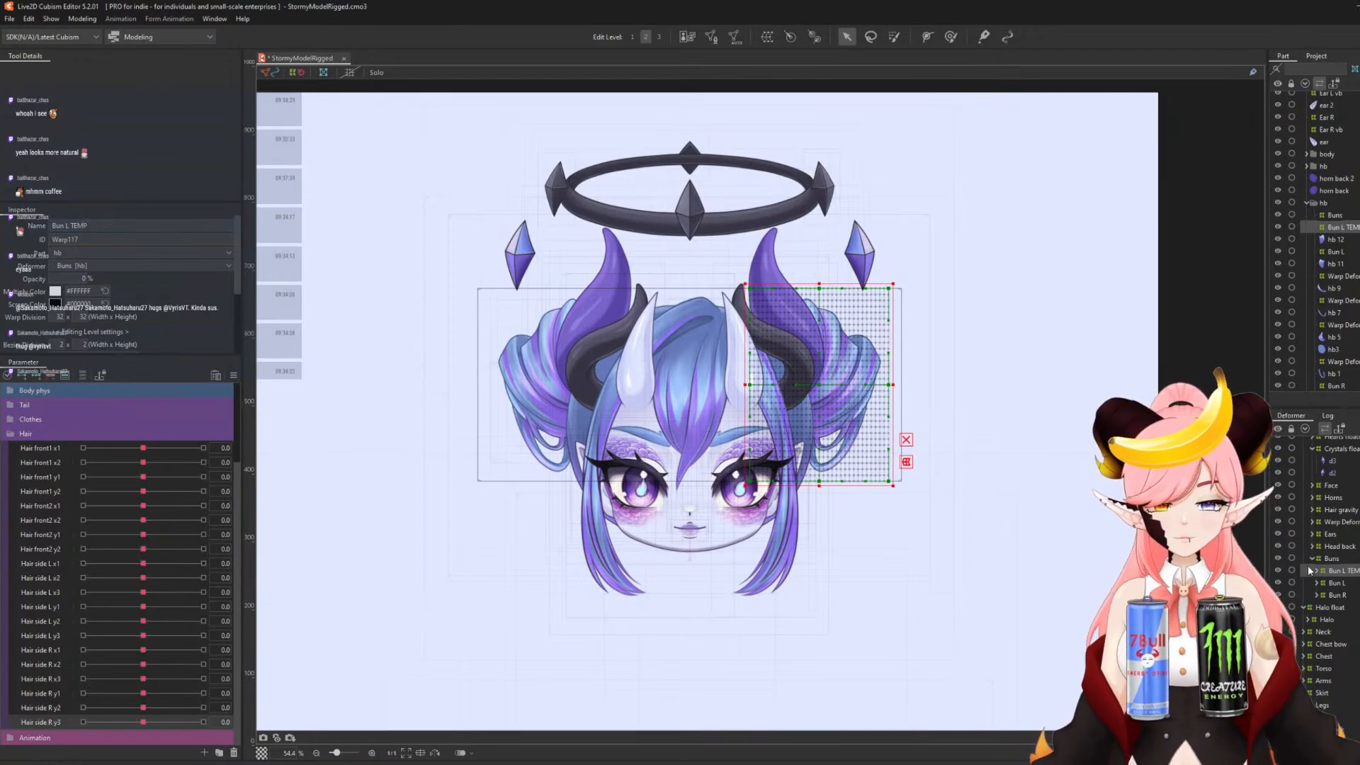
- Select the remaining Bun L deformer and expand it and its child warp deformers to expose their meshes
{"action": "left_click", "coordinate": [1335, 587]}
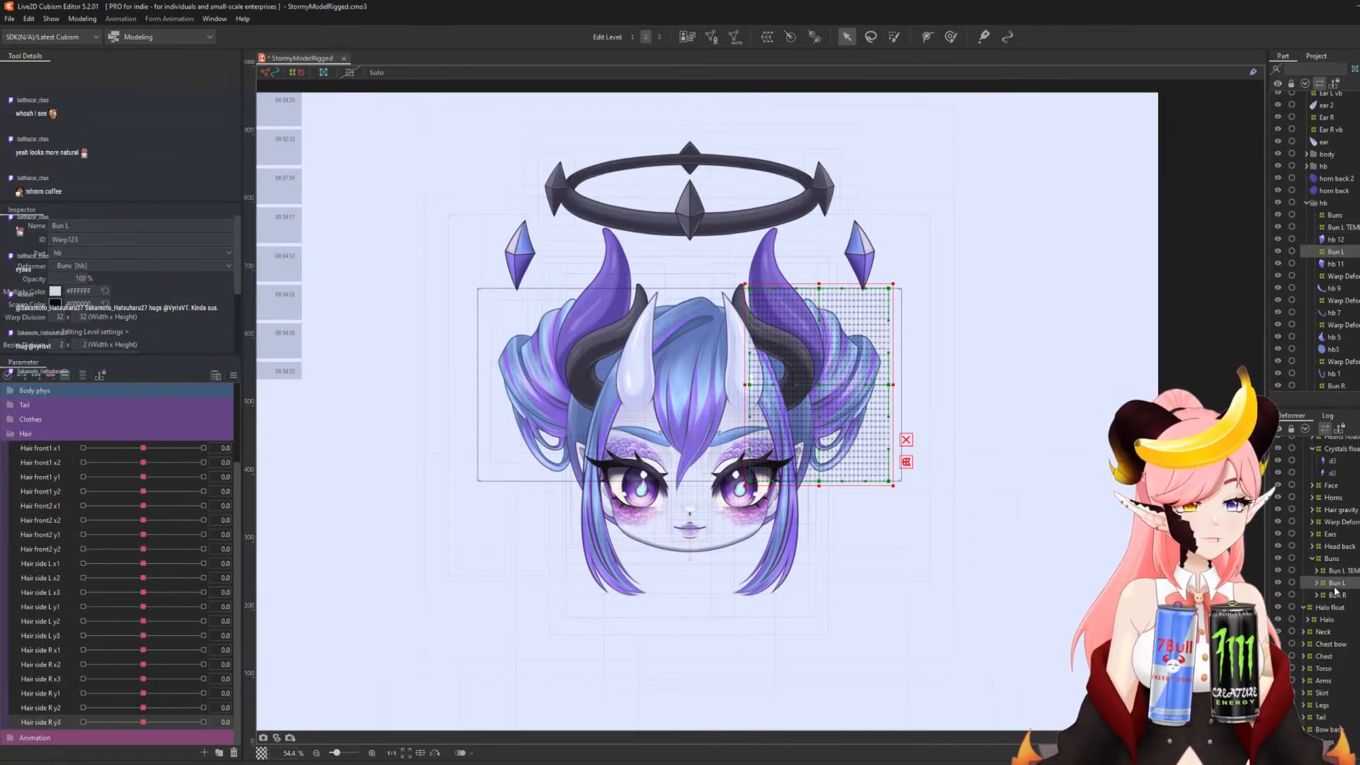
{"action": "left_click", "coordinate": [1316, 583]}
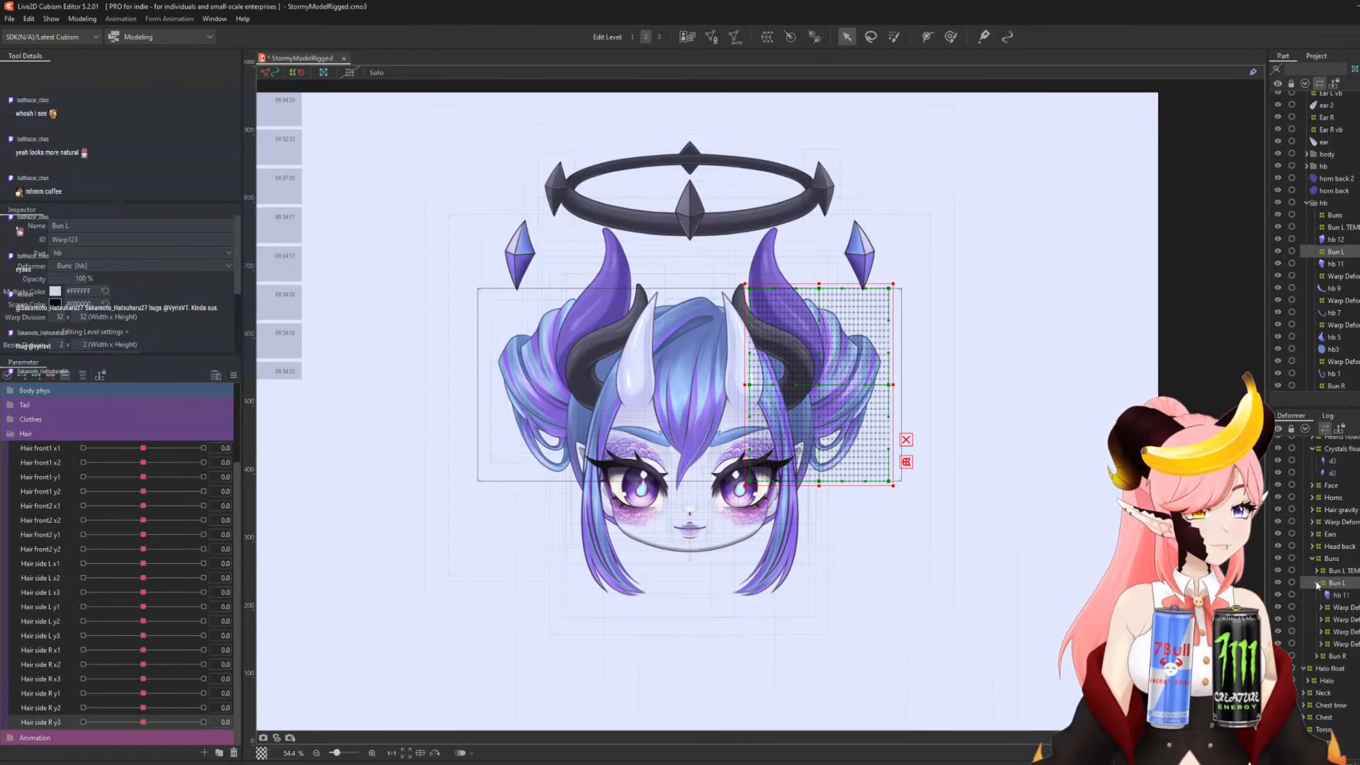
{"action": "left_click", "coordinate": [1322, 608]}
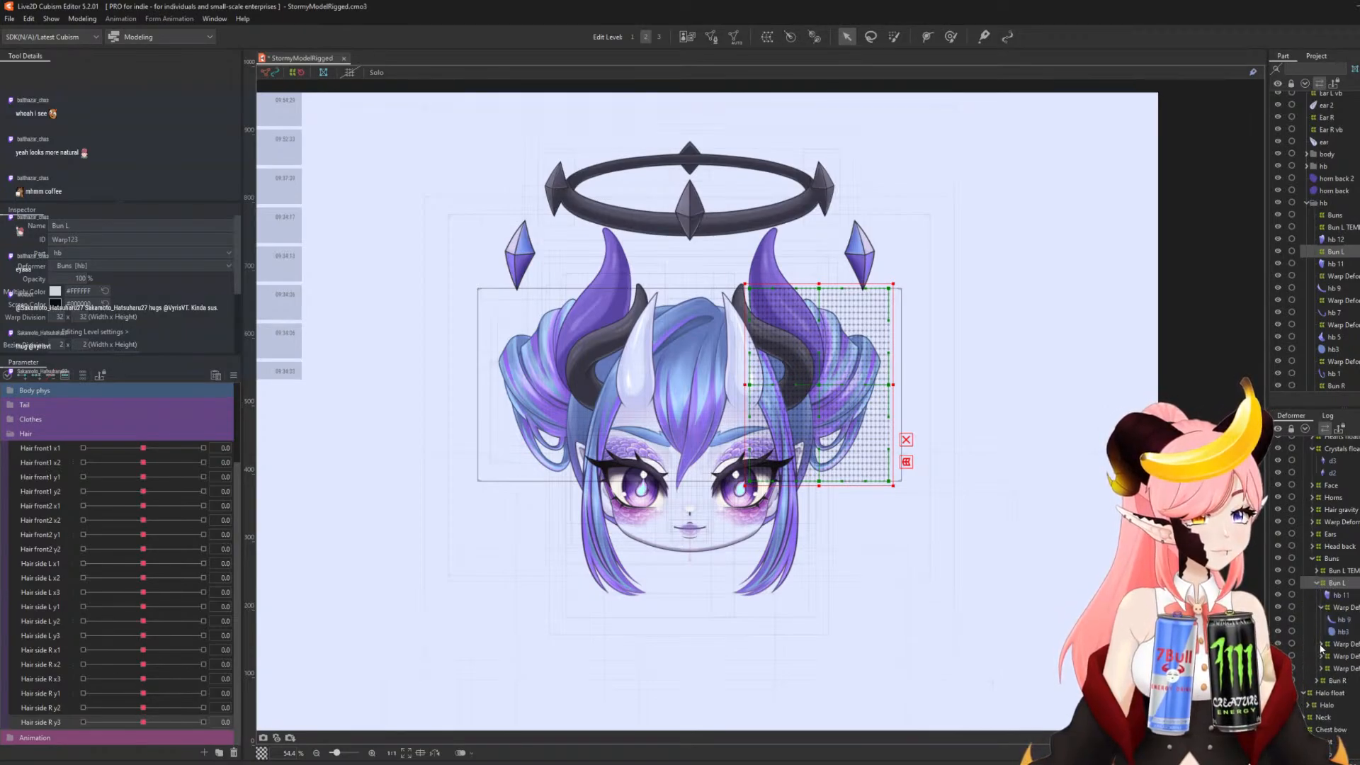
{"action": "left_click", "coordinate": [1320, 645]}
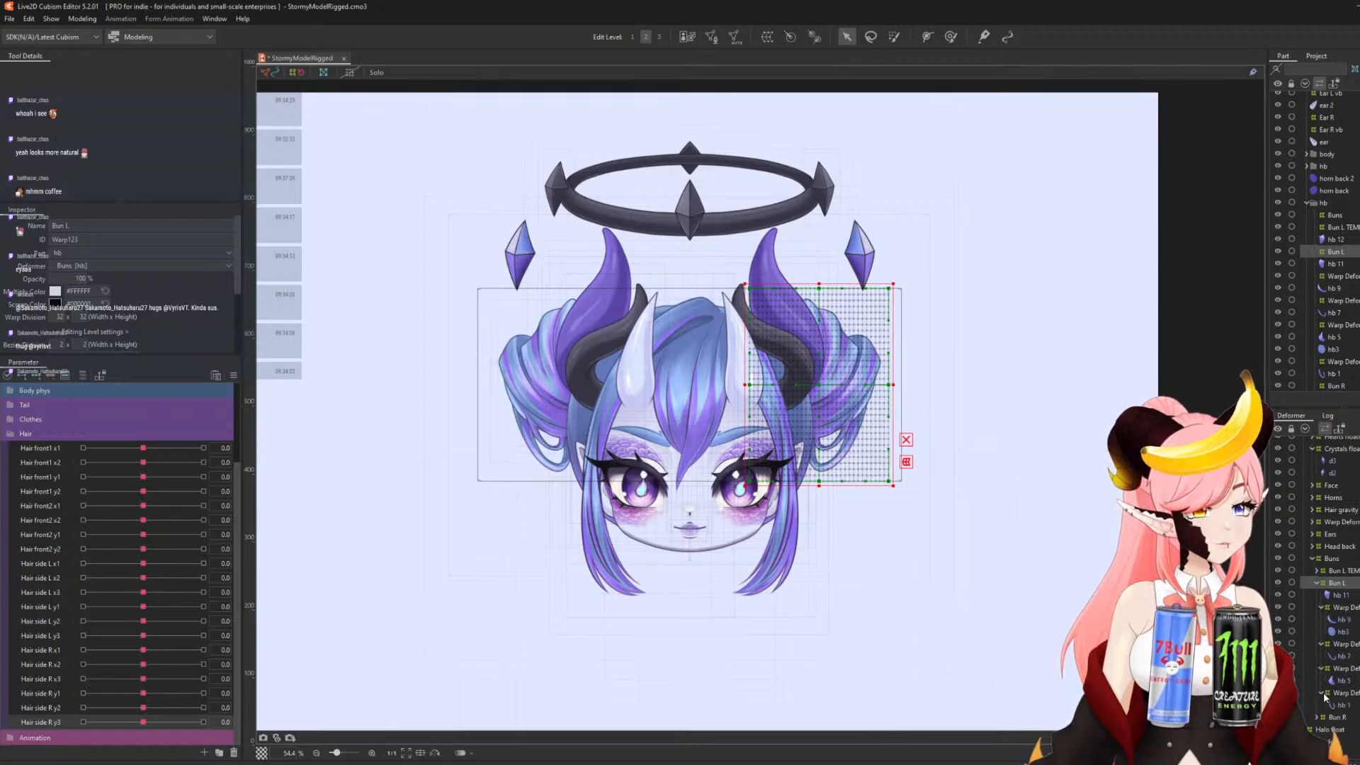
{"action": "scroll", "coordinate": [916, 577], "scroll_direction": "down", "scroll_amount": 3}
{"action": "scroll", "coordinate": [754, 425], "scroll_direction": "up", "scroll_amount": 5}
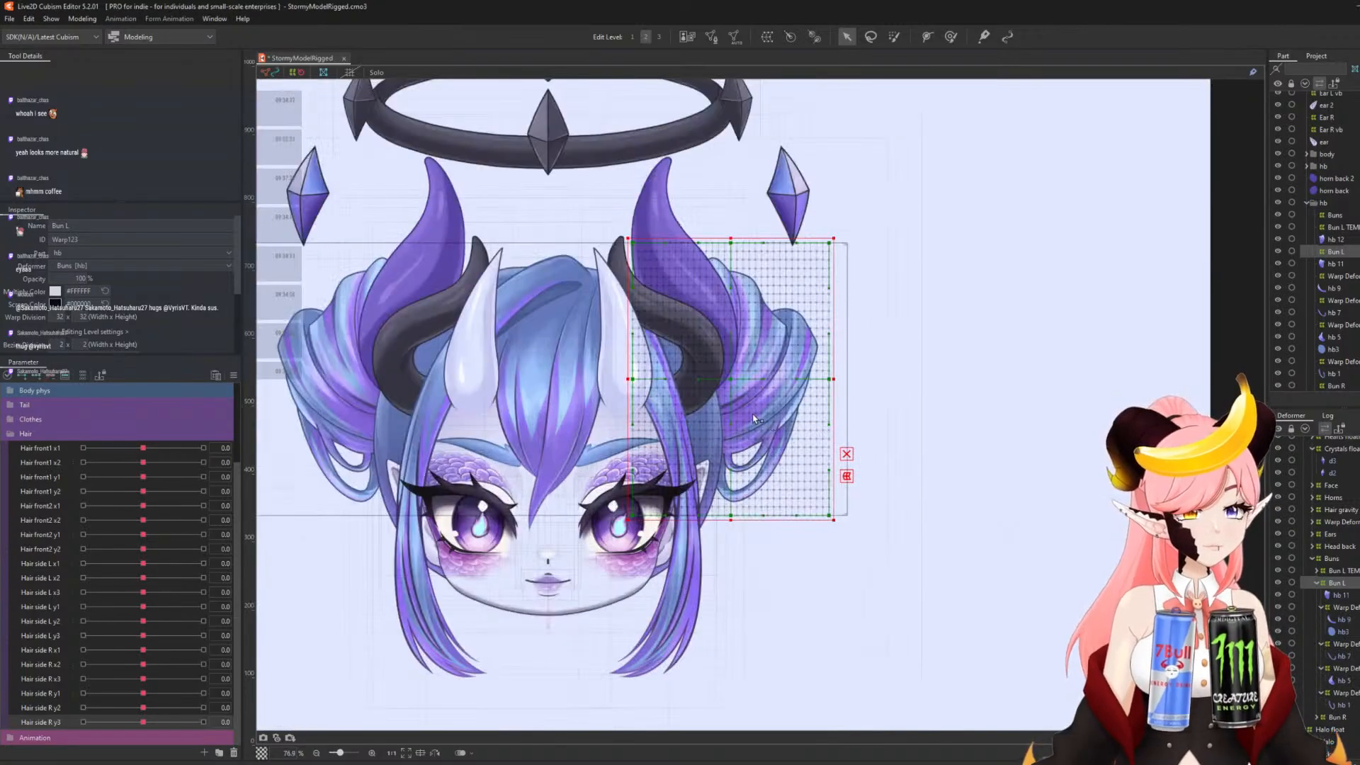
- Examine the individual Bun L hair meshes in turn, including hb3, hb 5 and hb 1, ending with hb 11 selected
{"action": "left_click", "coordinate": [1337, 596]}
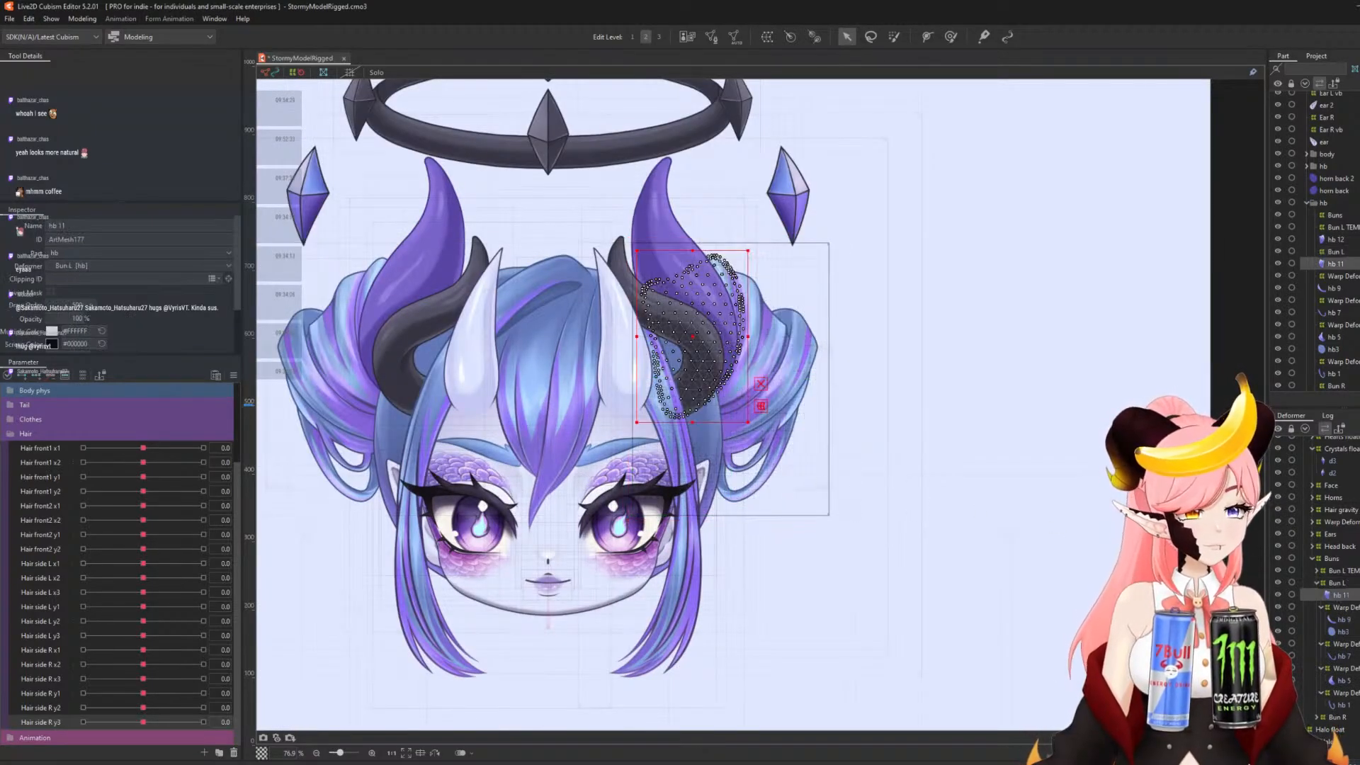
{"action": "left_click", "coordinate": [1342, 622]}
{"action": "left_click", "coordinate": [1341, 630]}
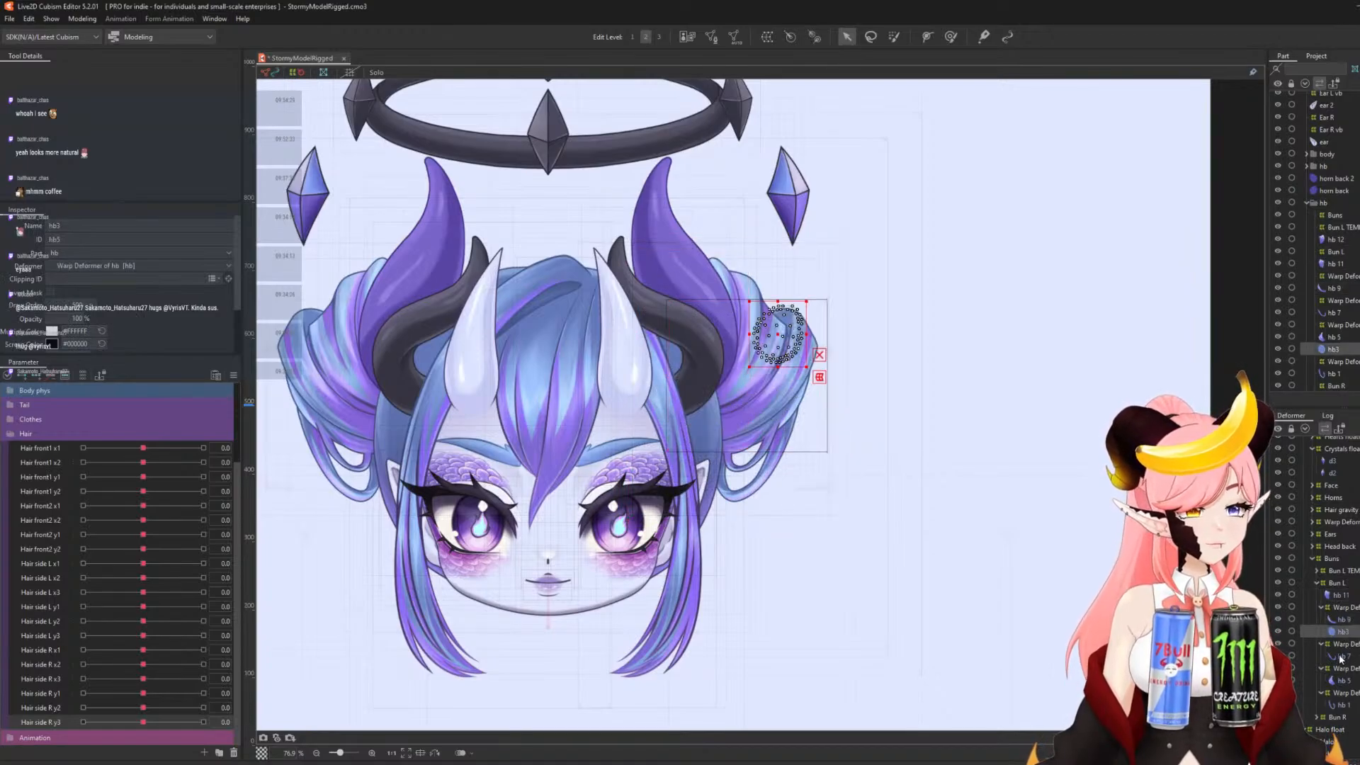
{"action": "left_click", "coordinate": [1342, 656]}
{"action": "left_click", "coordinate": [1342, 679]}
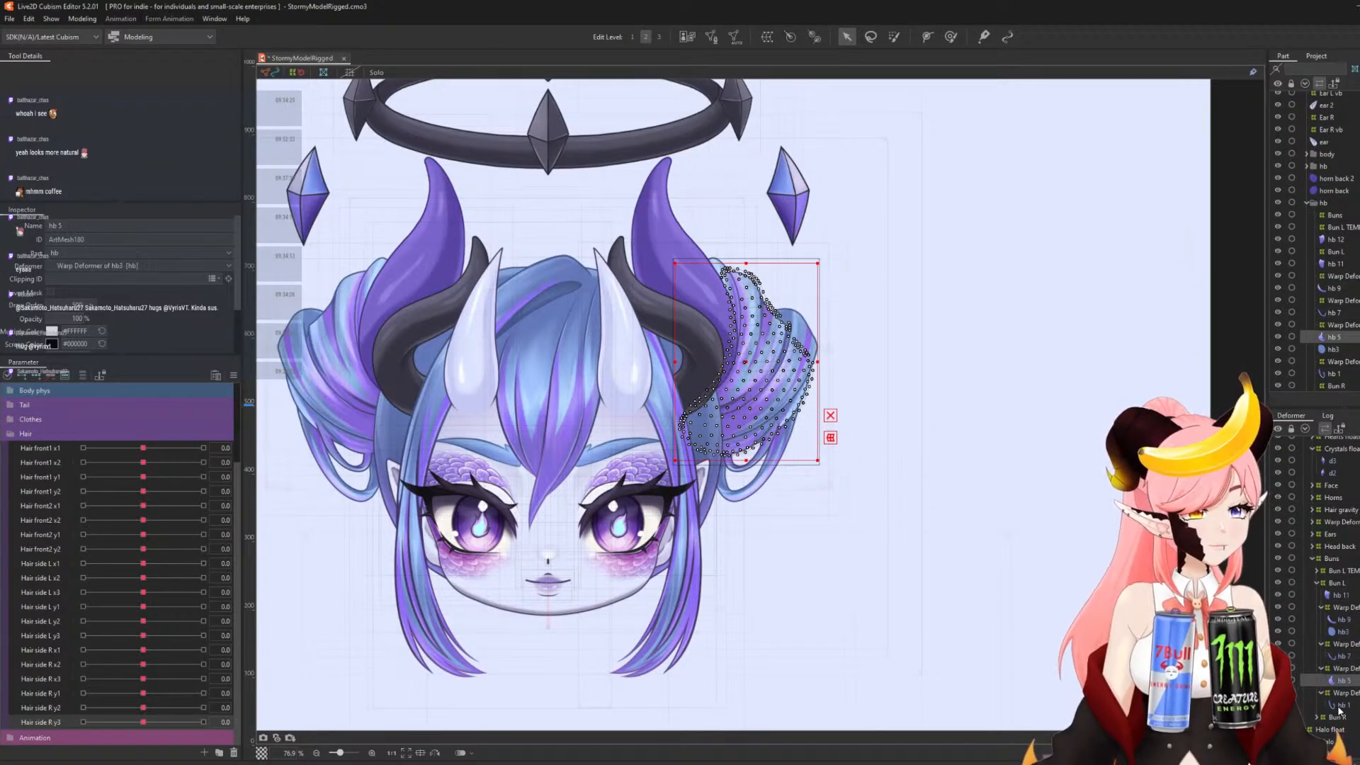
{"action": "left_click", "coordinate": [1339, 706]}
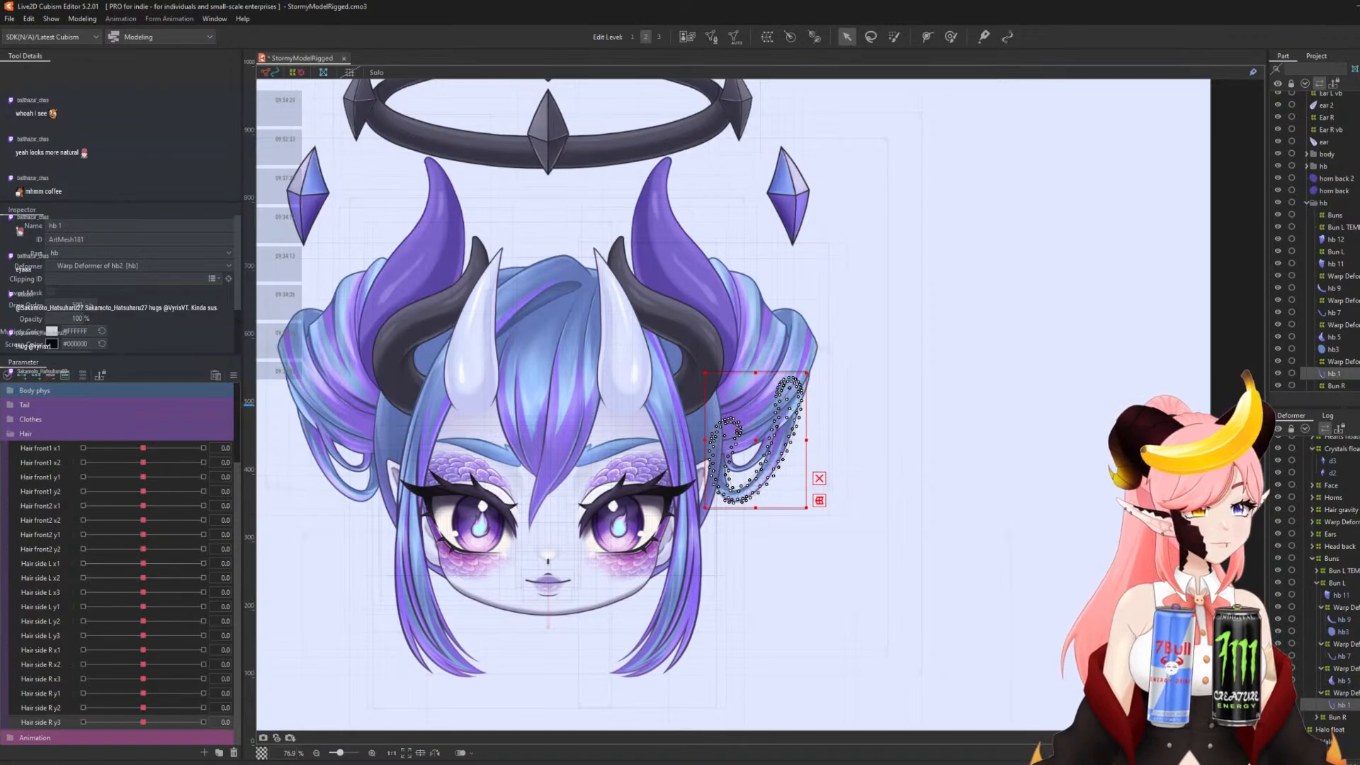
{"action": "left_click", "coordinate": [1340, 595]}
{"action": "scroll", "coordinate": [726, 296], "scroll_direction": "up", "scroll_amount": 2}
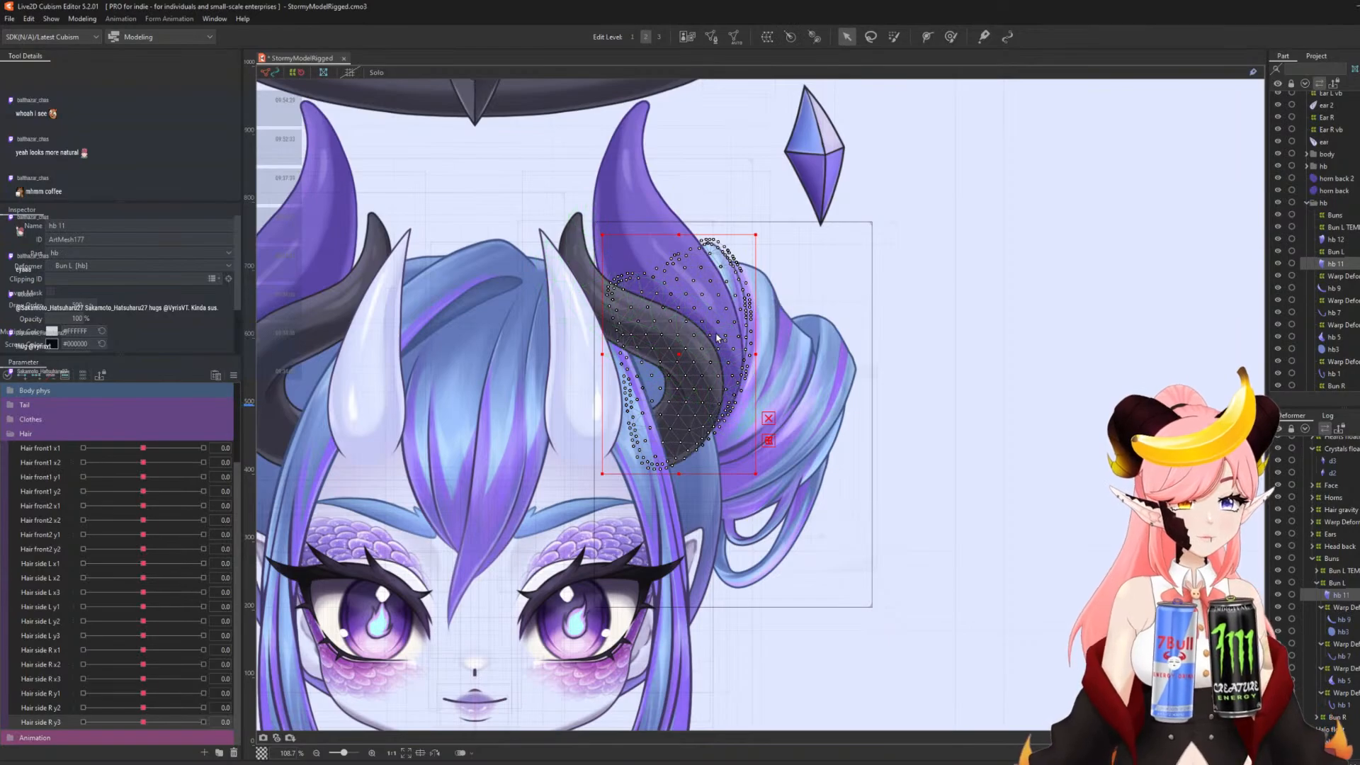
{"action": "scroll", "coordinate": [887, 379], "scroll_direction": "down", "scroll_amount": 2}
{"action": "scroll", "coordinate": [832, 349], "scroll_direction": "up", "scroll_amount": 2}
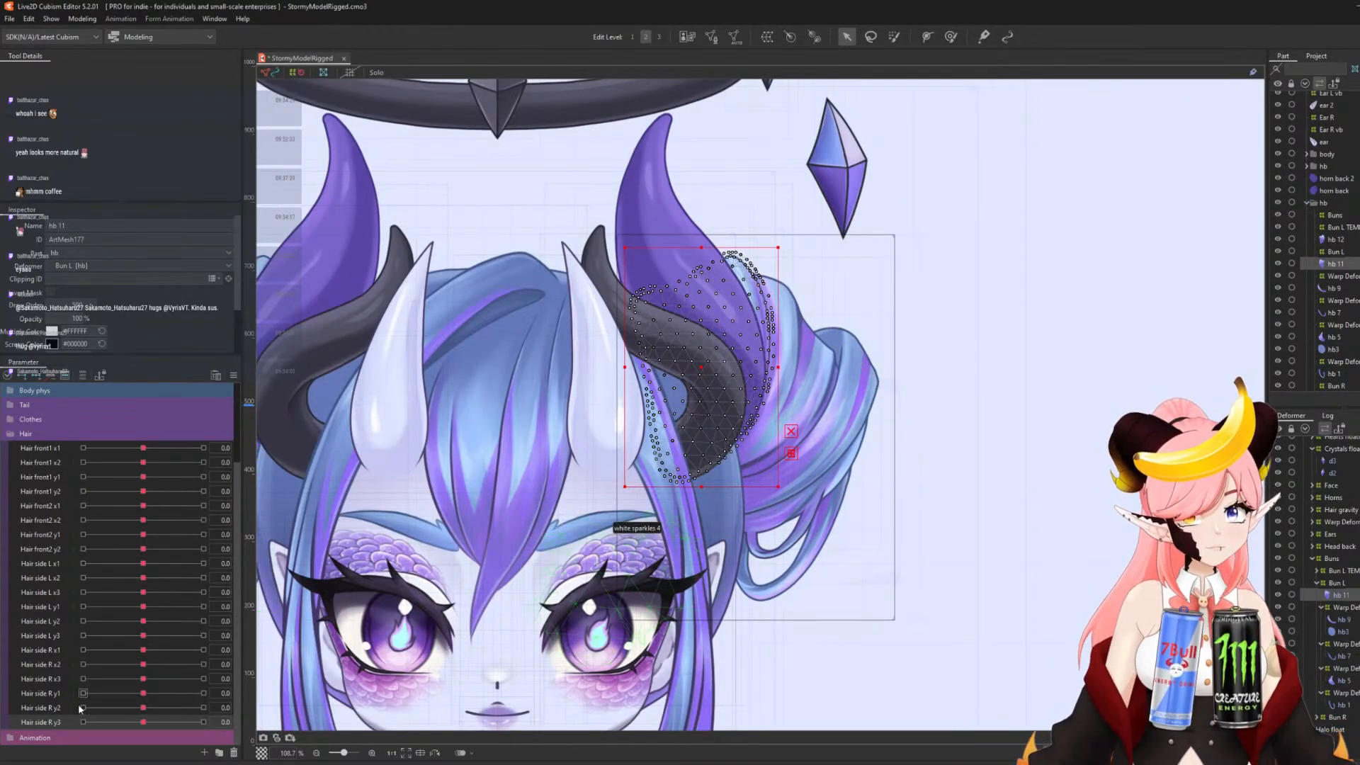
- Create a parameter named Bun L1 x1 with the ID PhysBunL1X1 at the end of the Hair group
{"action": "left_click", "coordinate": [204, 753]}
{"action": "type", "text": "Bun"}
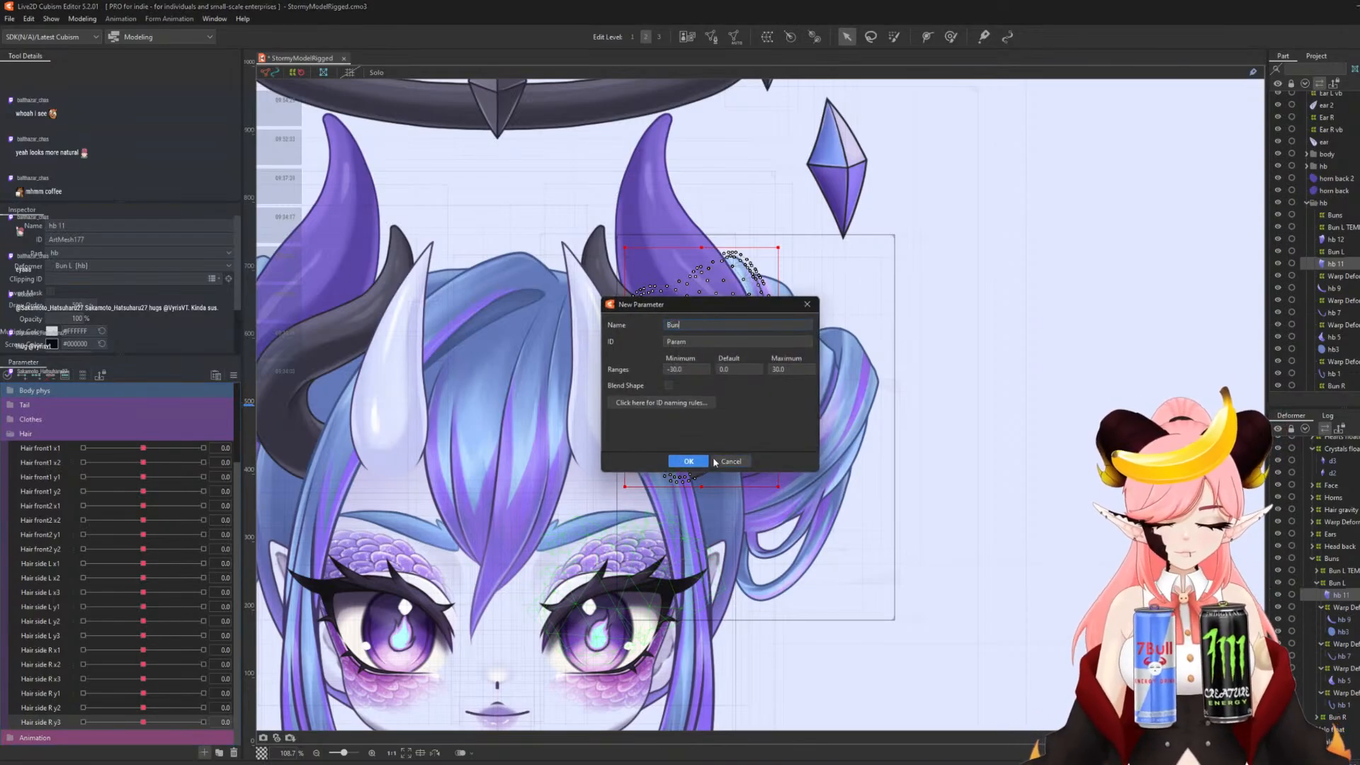
{"action": "type", "text": " L"}
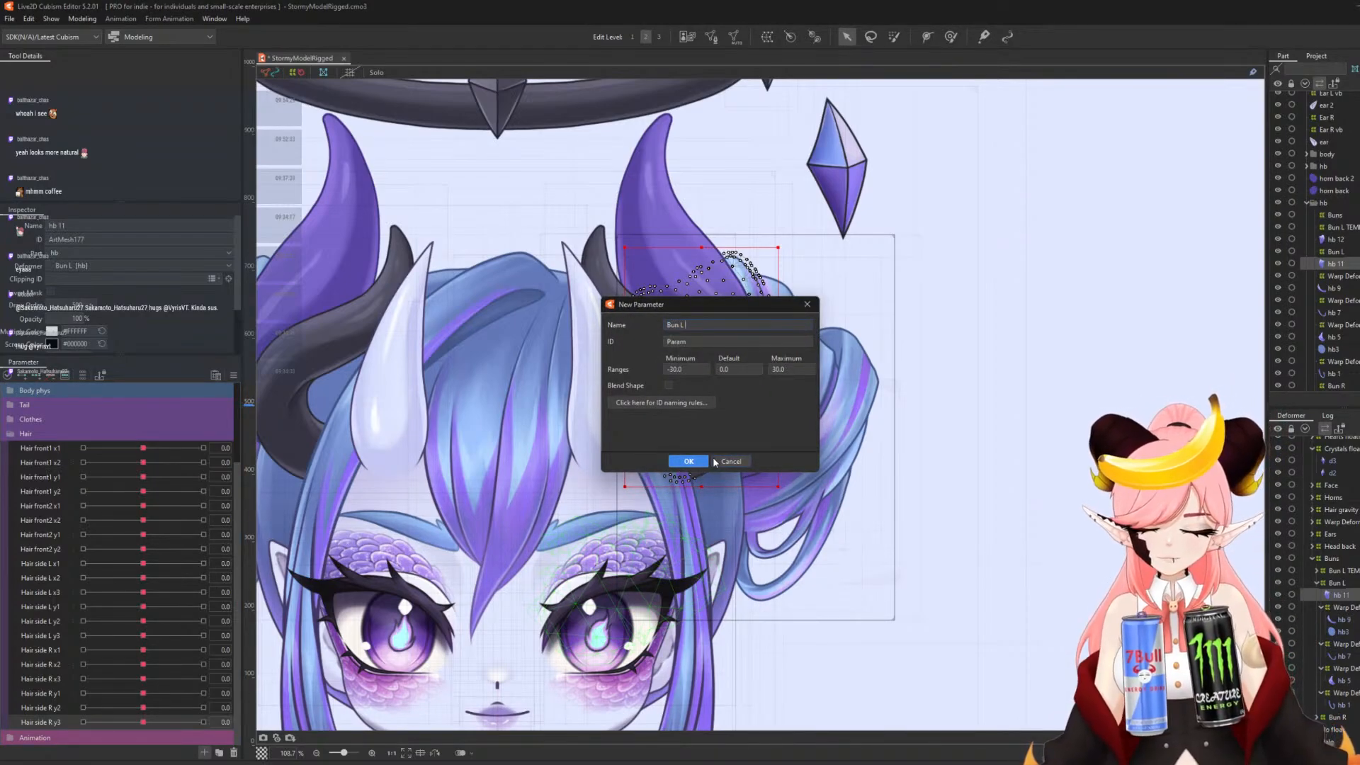
{"action": "type", "text": "1 x"}
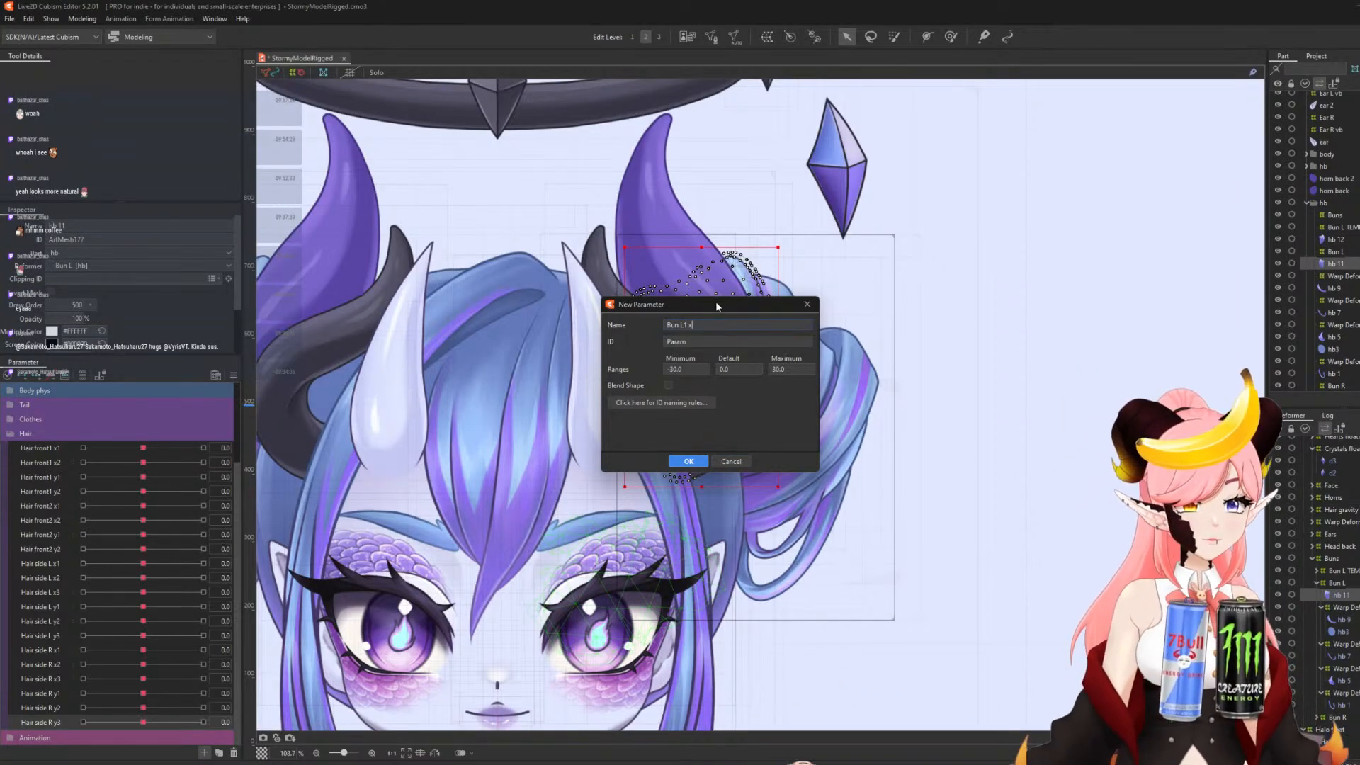
{"action": "left_click_drag", "start_coordinate": [716, 306], "coordinate": [991, 320]}
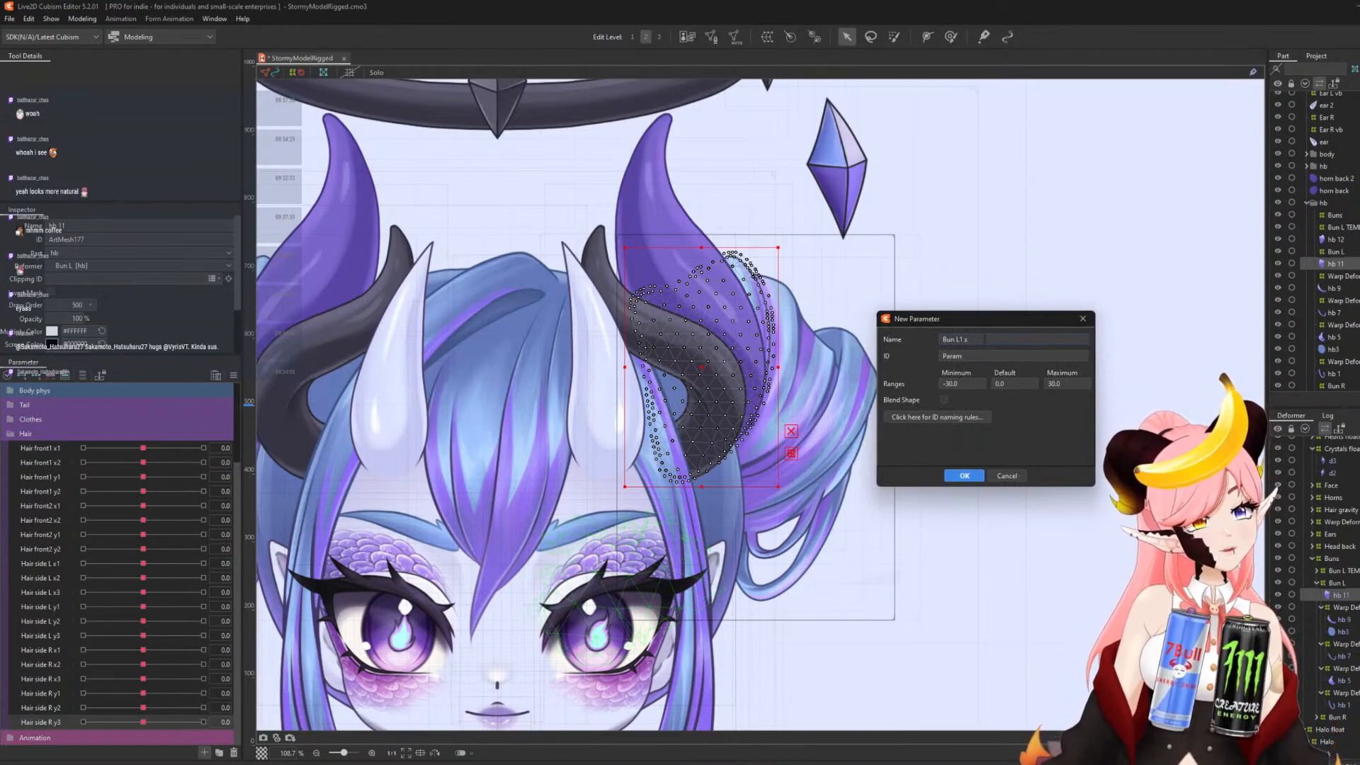
{"action": "double_click", "coordinate": [988, 357]}
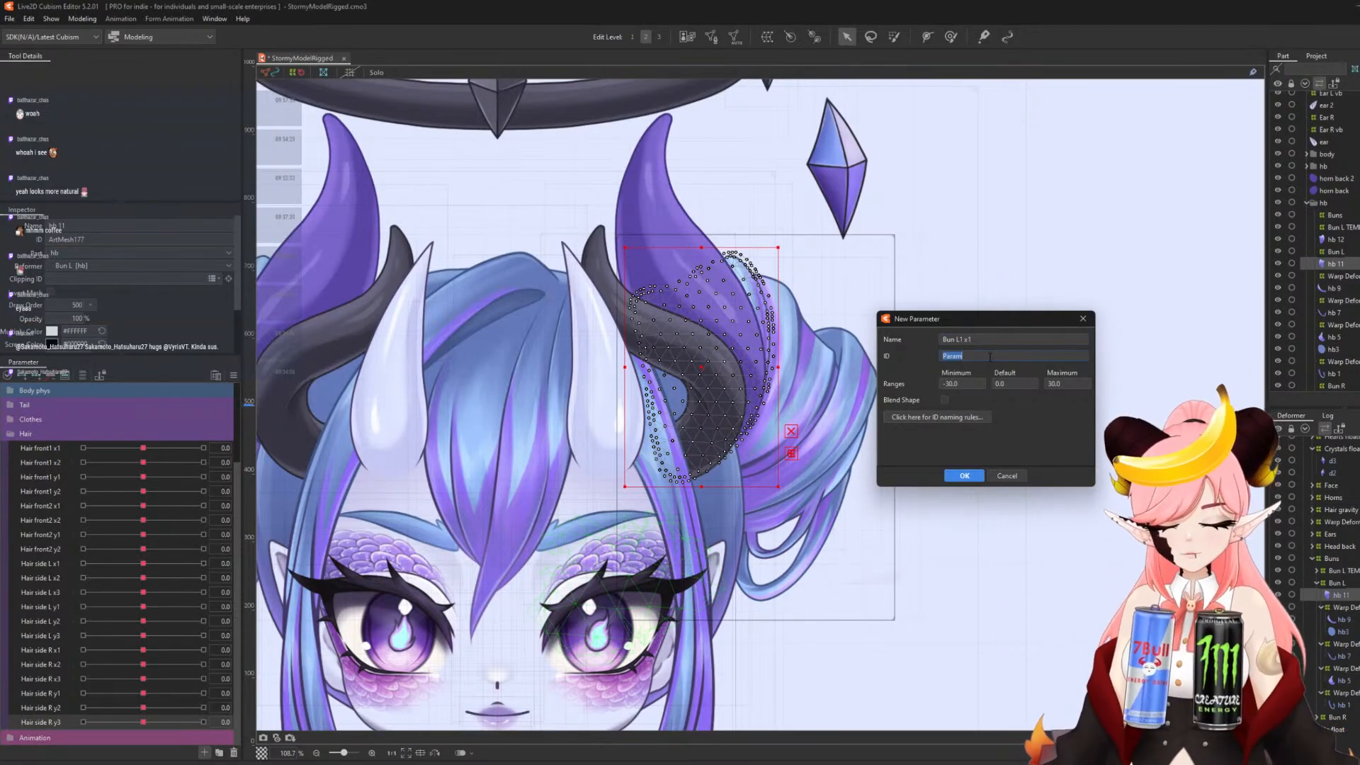
{"action": "type", "text": "PhysB"}
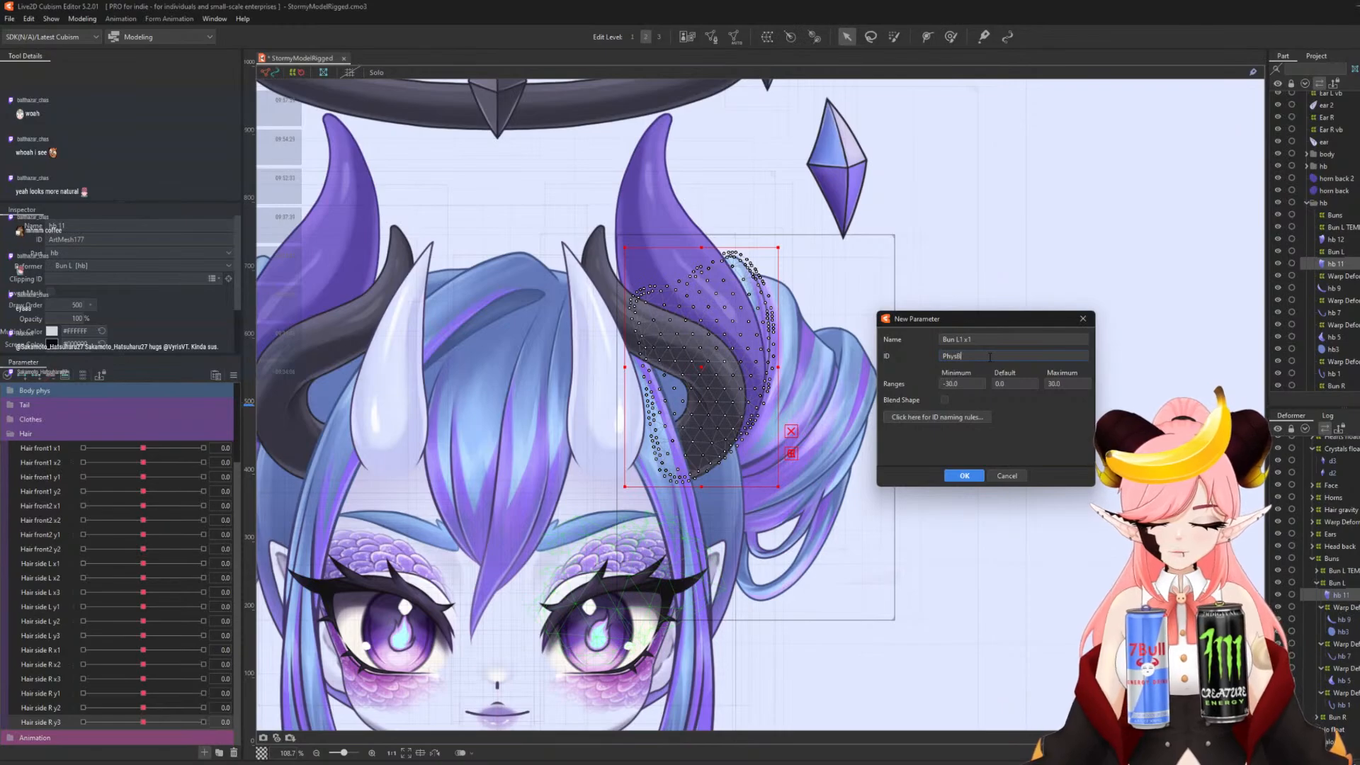
{"action": "type", "text": "unL1X1"}
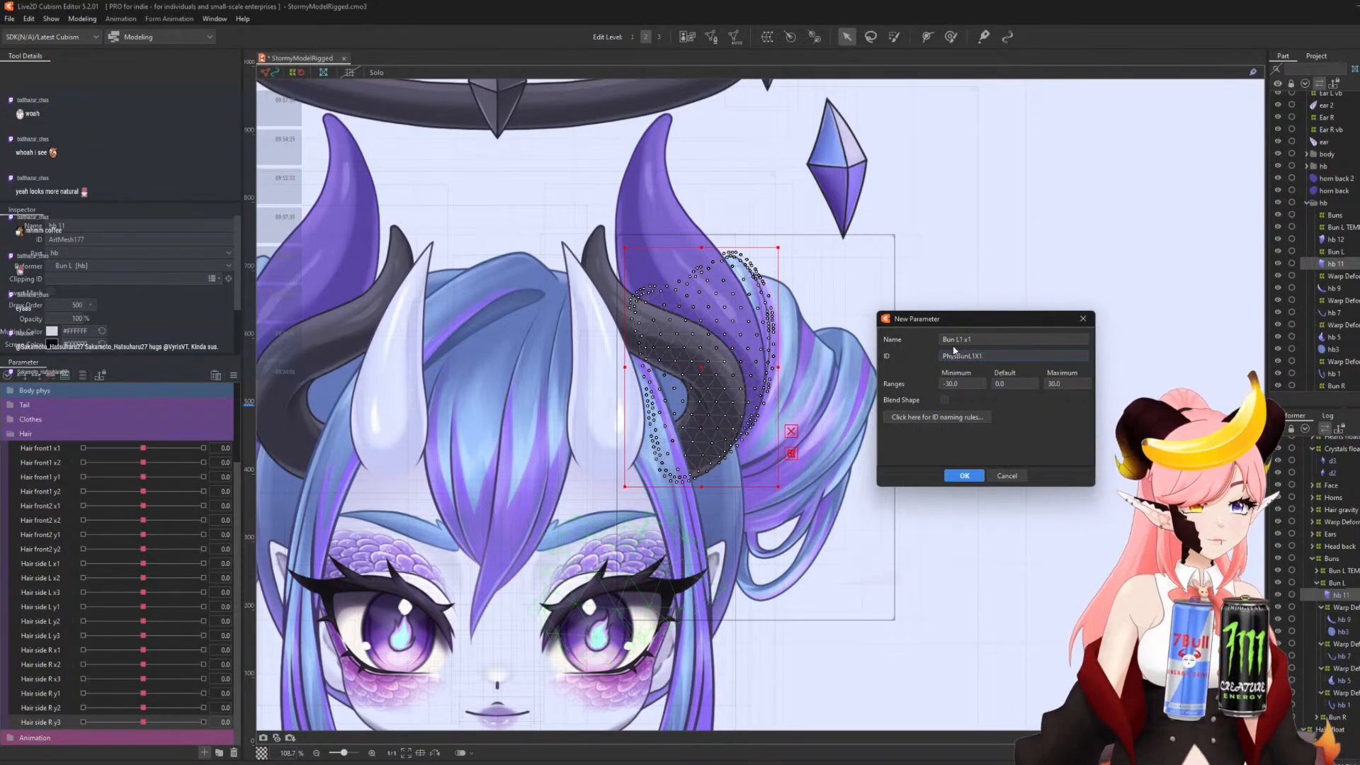
{"action": "left_click", "coordinate": [965, 477]}
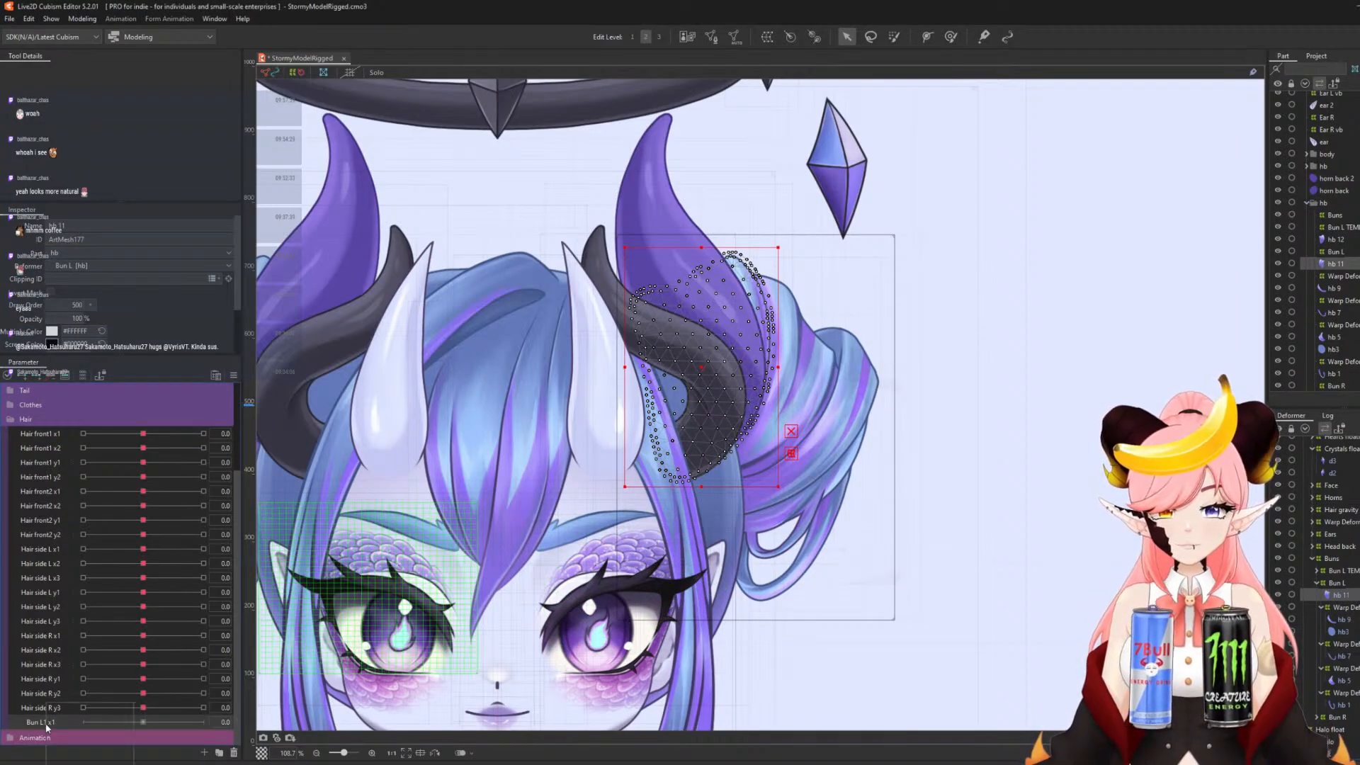
- Create a warp deformer as parent of the hb 11 mesh with 32 × 32 warp and 2 × 2 bezier divisions
{"action": "left_click", "coordinate": [764, 38]}
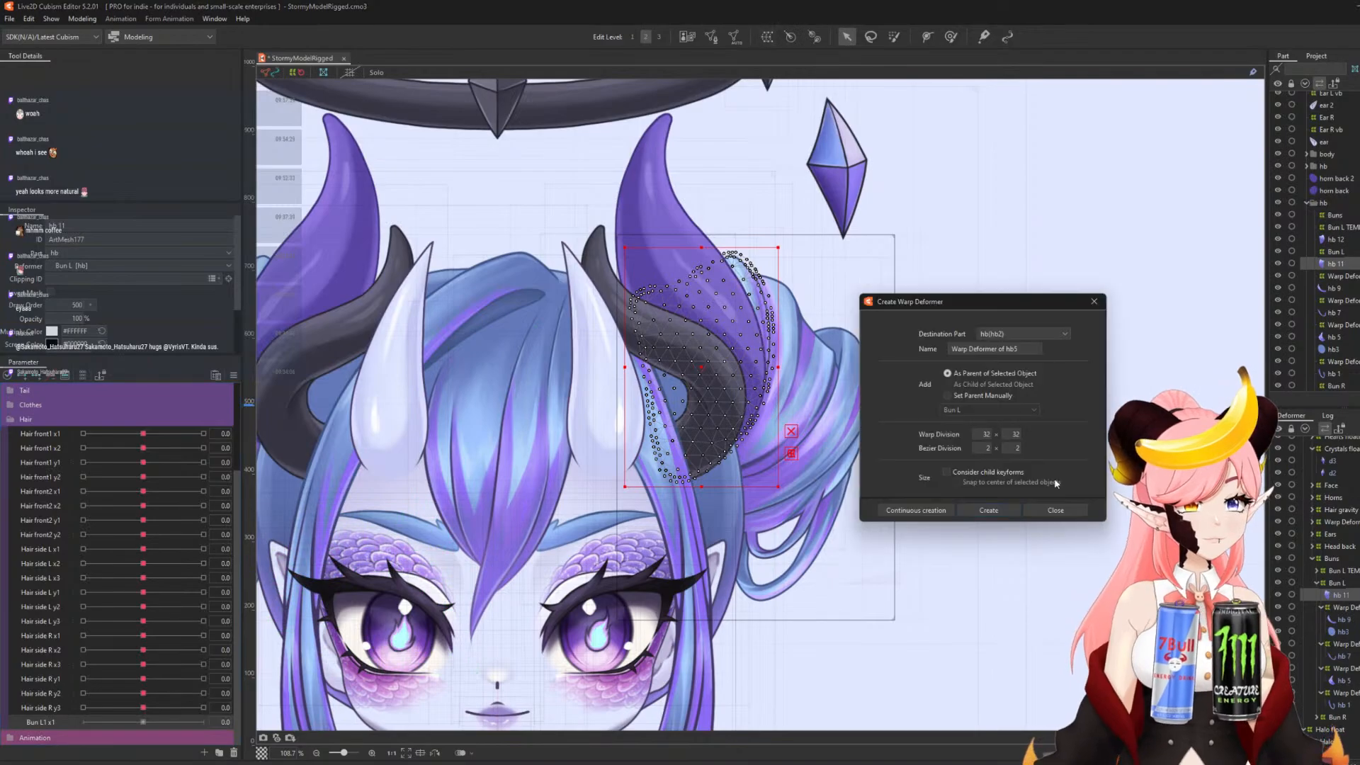
{"action": "left_click", "coordinate": [989, 511]}
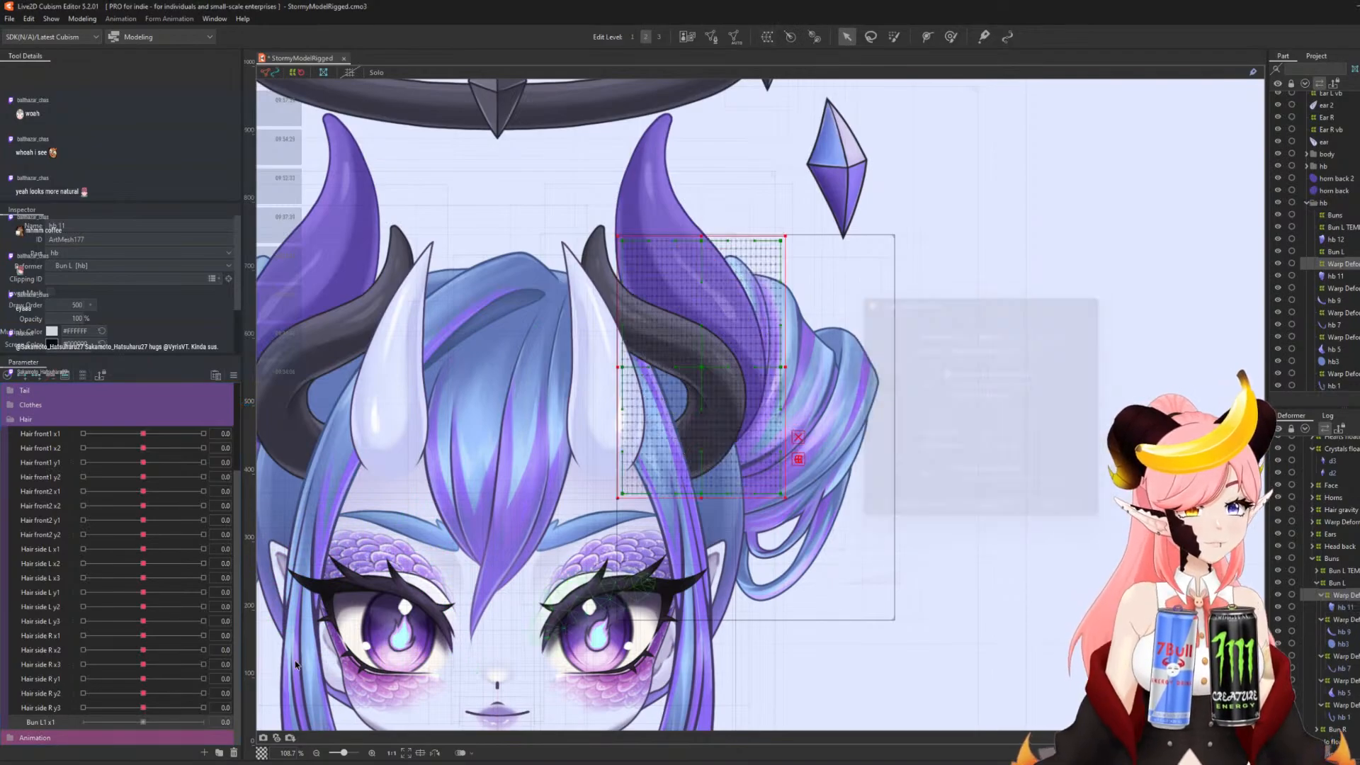
- Replicate the Bun L1 x1 parameter and name the copy Bun L1 x2
{"action": "right_click", "coordinate": [35, 721]}
{"action": "left_click", "coordinate": [86, 738]}
{"action": "right_click", "coordinate": [41, 738]}
{"action": "left_click", "coordinate": [79, 711]}
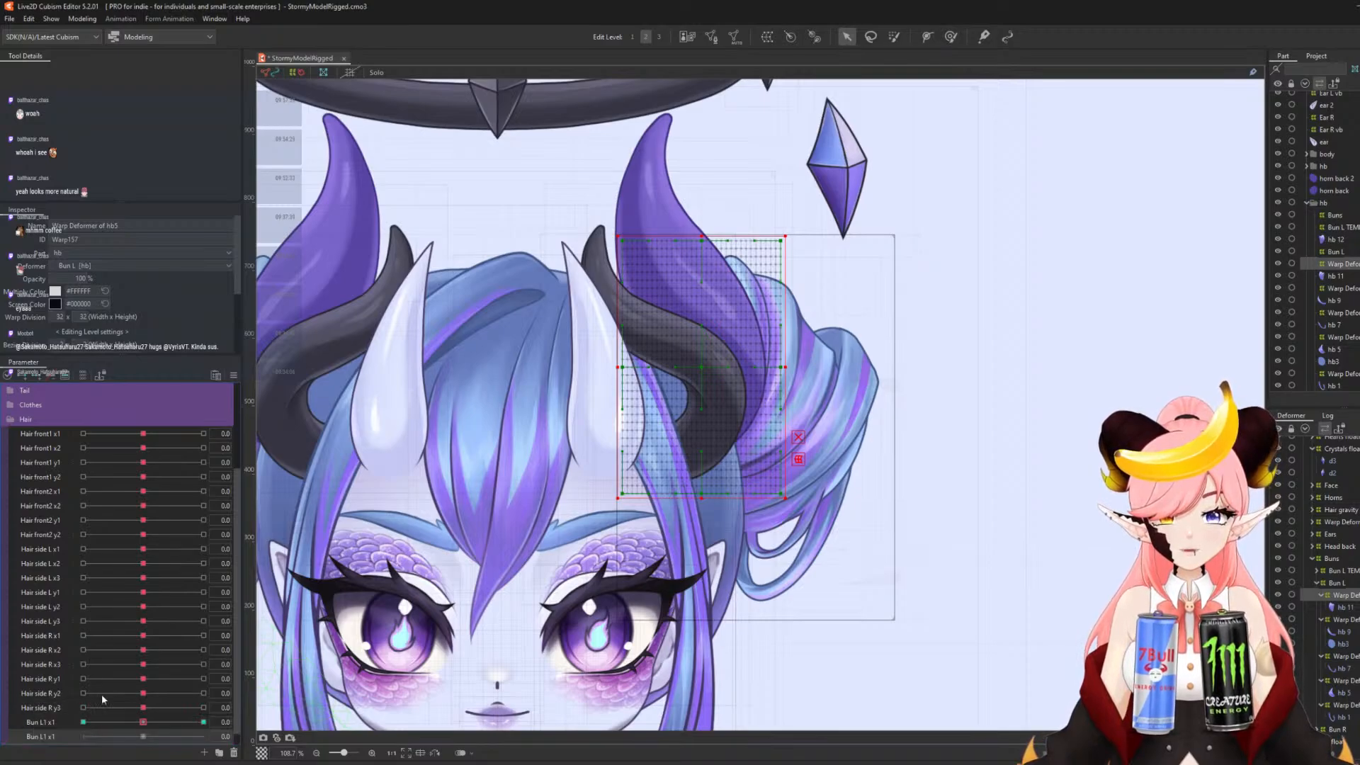
{"action": "left_click", "coordinate": [716, 328]}
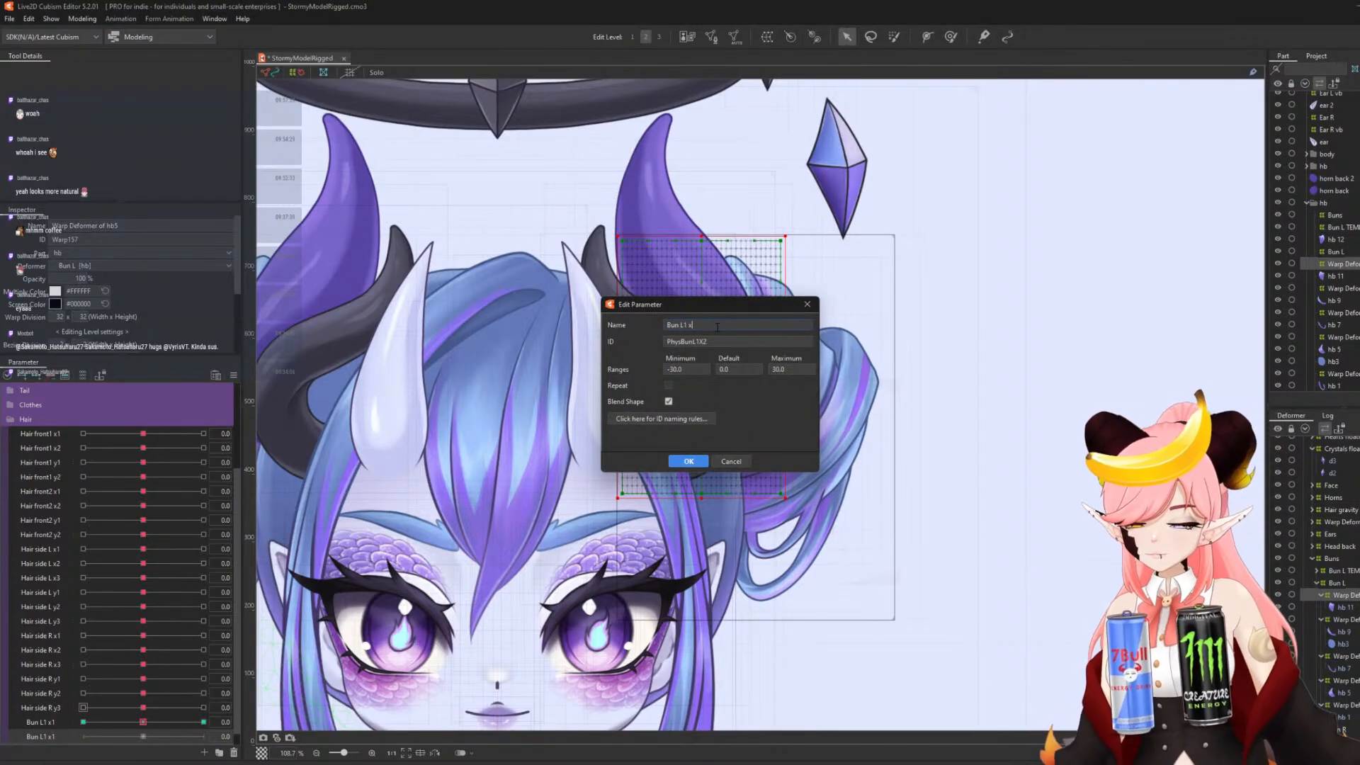
{"action": "left_click", "coordinate": [697, 461]}
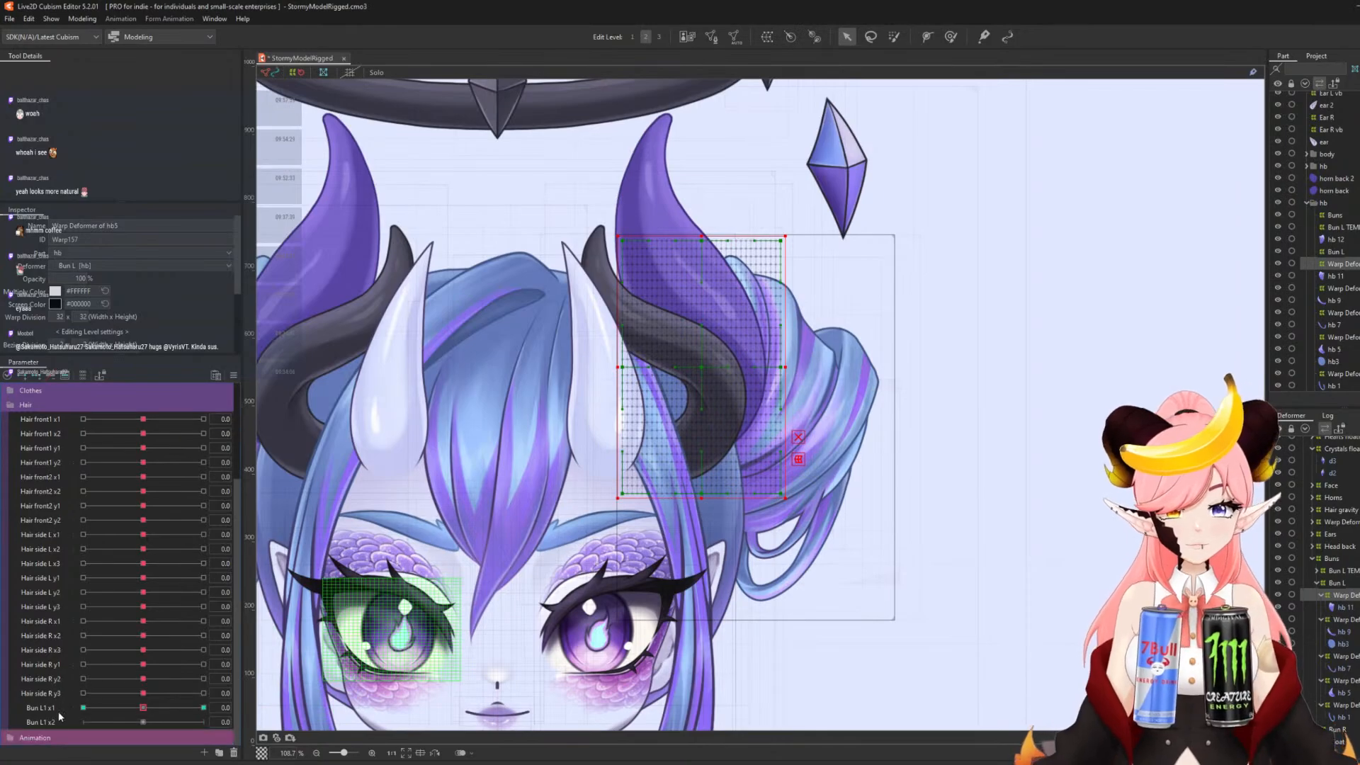
- Replicate the Bun L1 x1 parameter again, naming the copy Bun L1 y1 with the ID PhysBunL1Y1
{"action": "right_click", "coordinate": [58, 708]}
{"action": "left_click", "coordinate": [89, 737]}
{"action": "right_click", "coordinate": [42, 736]}
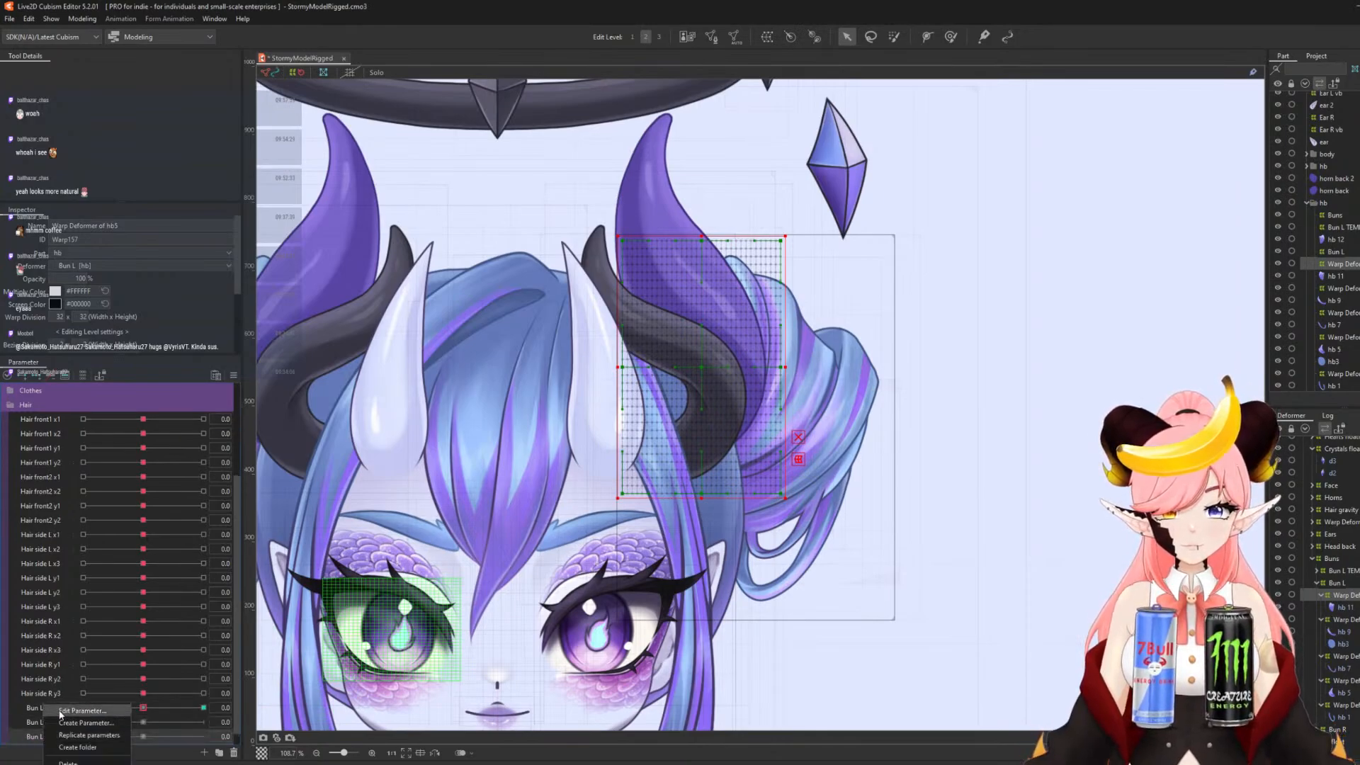
{"action": "left_click", "coordinate": [80, 710]}
{"action": "left_click", "coordinate": [731, 324]}
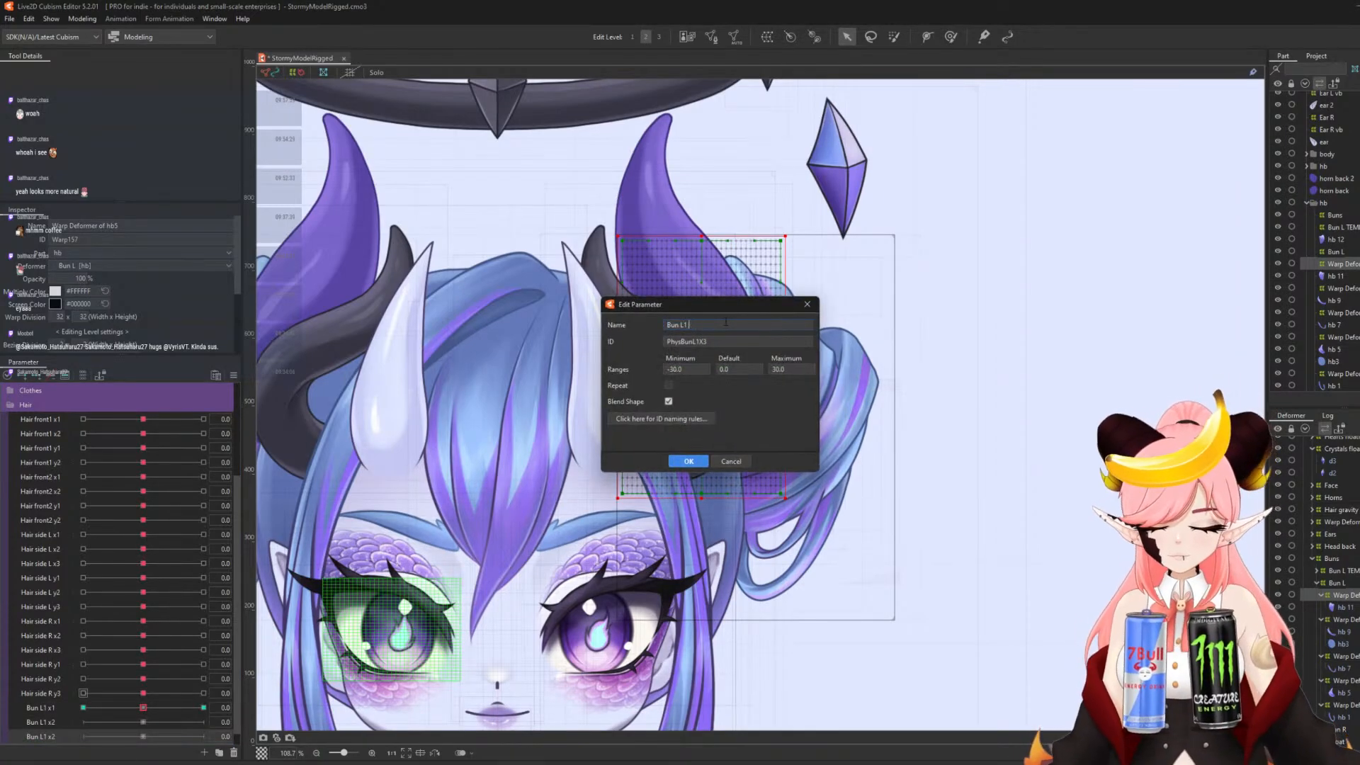
{"action": "left_click", "coordinate": [709, 340]}
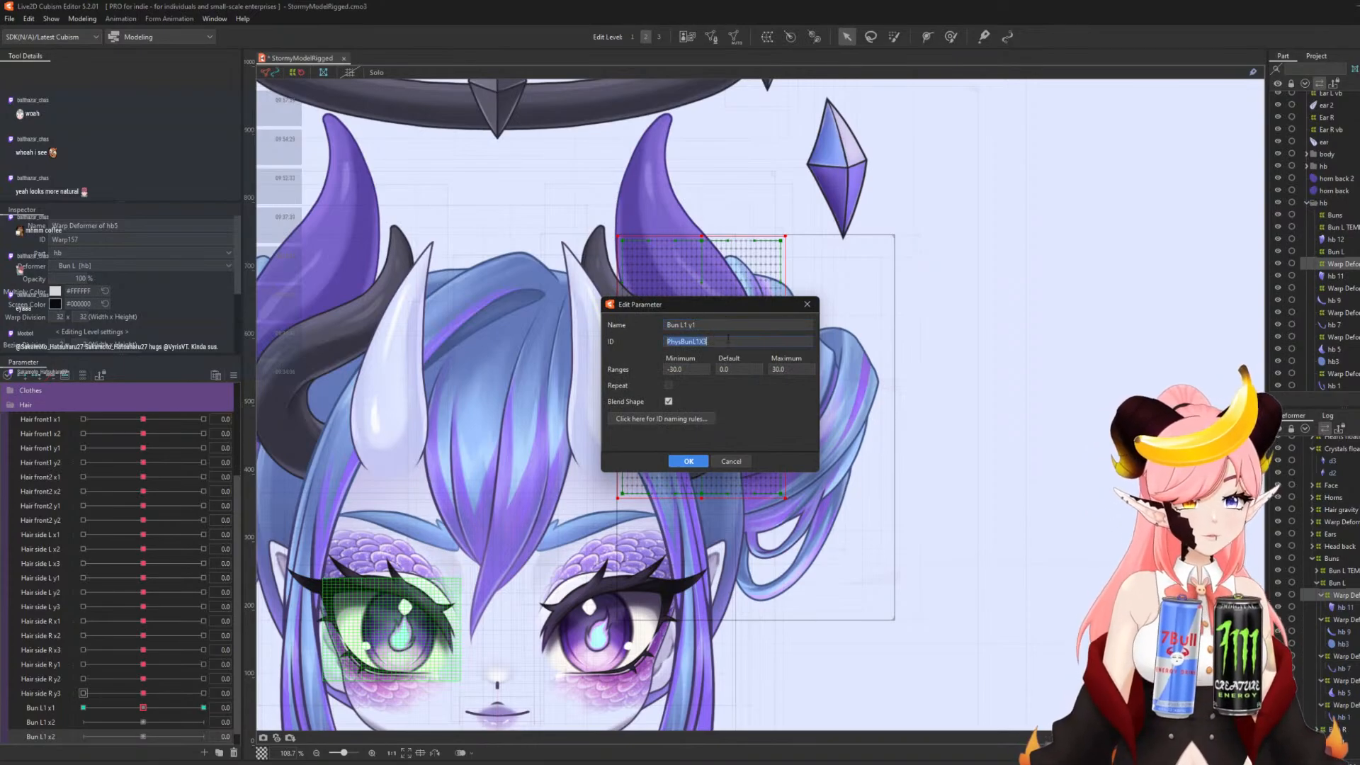
{"action": "left_click", "coordinate": [727, 341]}
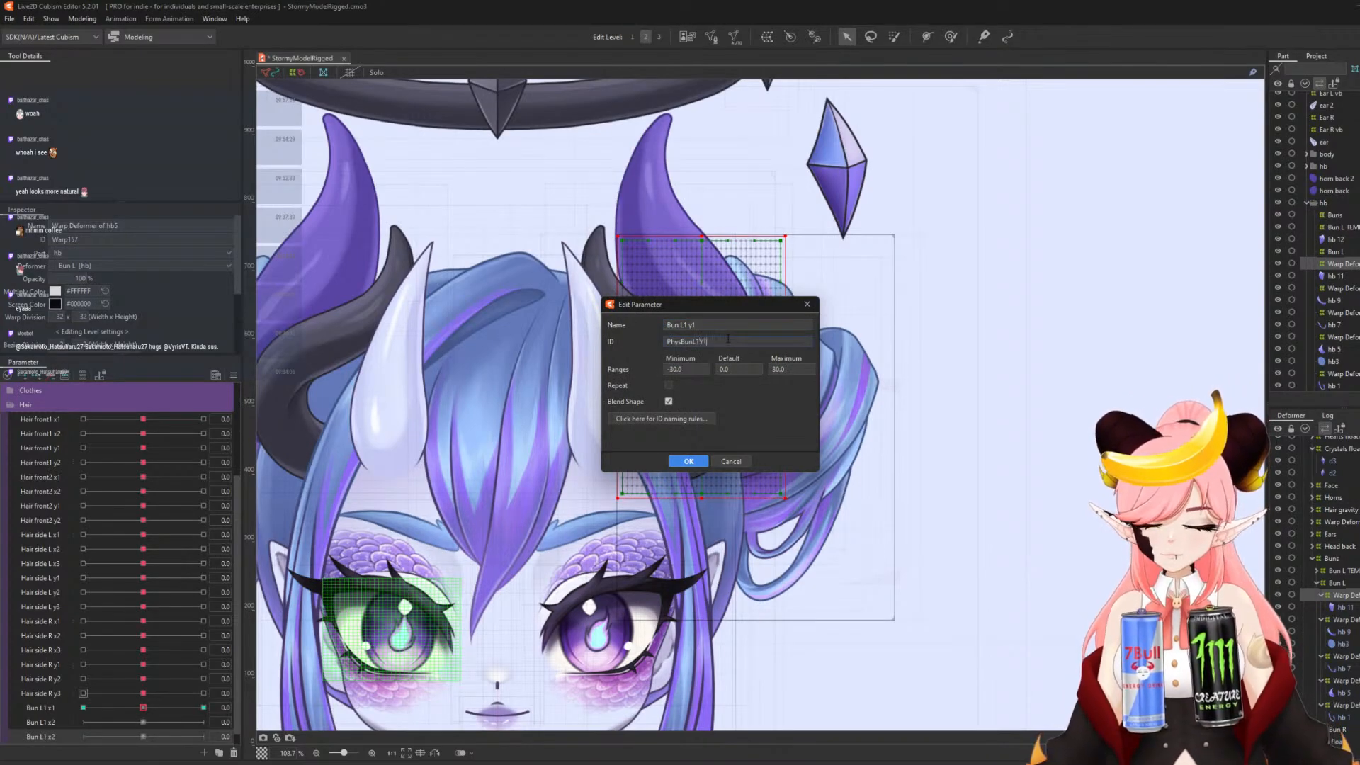
{"action": "left_click", "coordinate": [688, 461]}
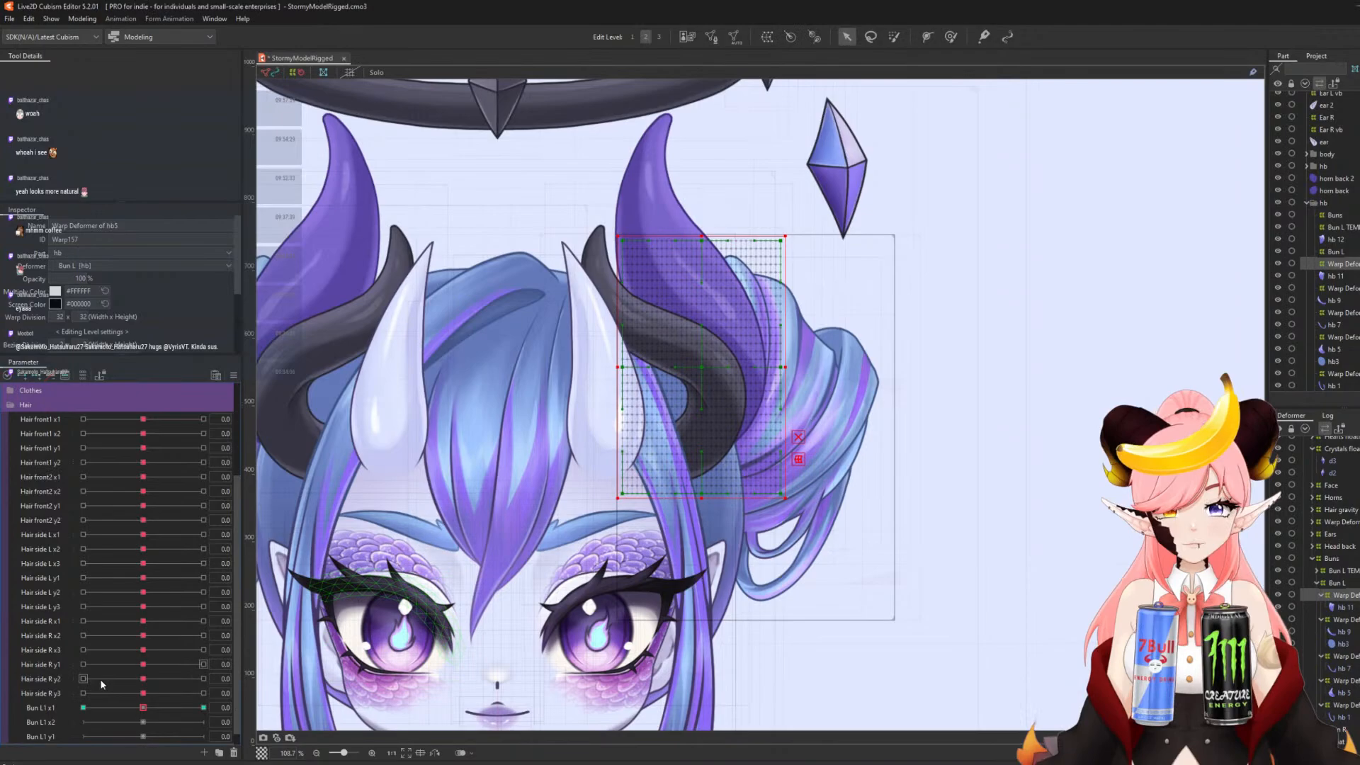
- Replicate the Bun L1 y1 parameter and name the copy Bun L1 y2
{"action": "right_click", "coordinate": [37, 736]}
{"action": "left_click", "coordinate": [71, 735]}
{"action": "right_click", "coordinate": [52, 722]}
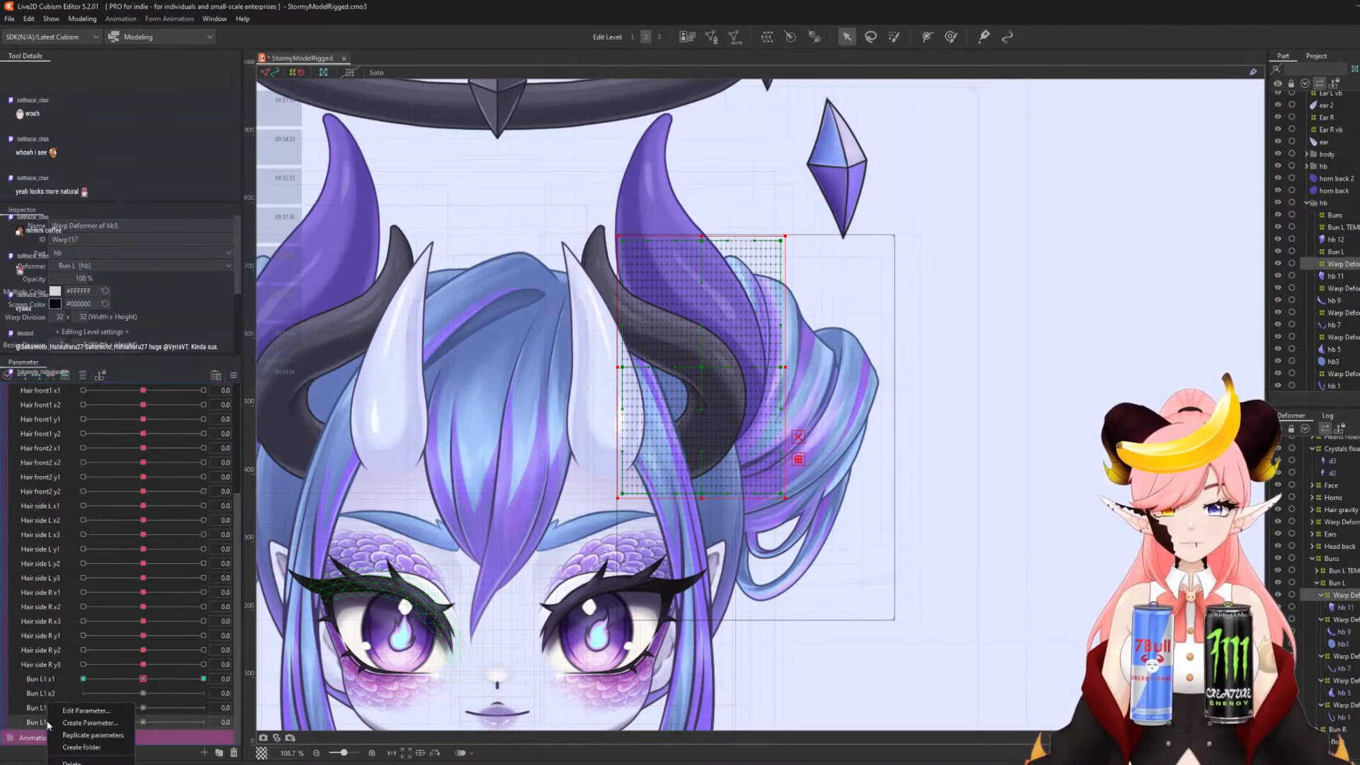
{"action": "left_click", "coordinate": [82, 711]}
{"action": "left_click", "coordinate": [717, 324]}
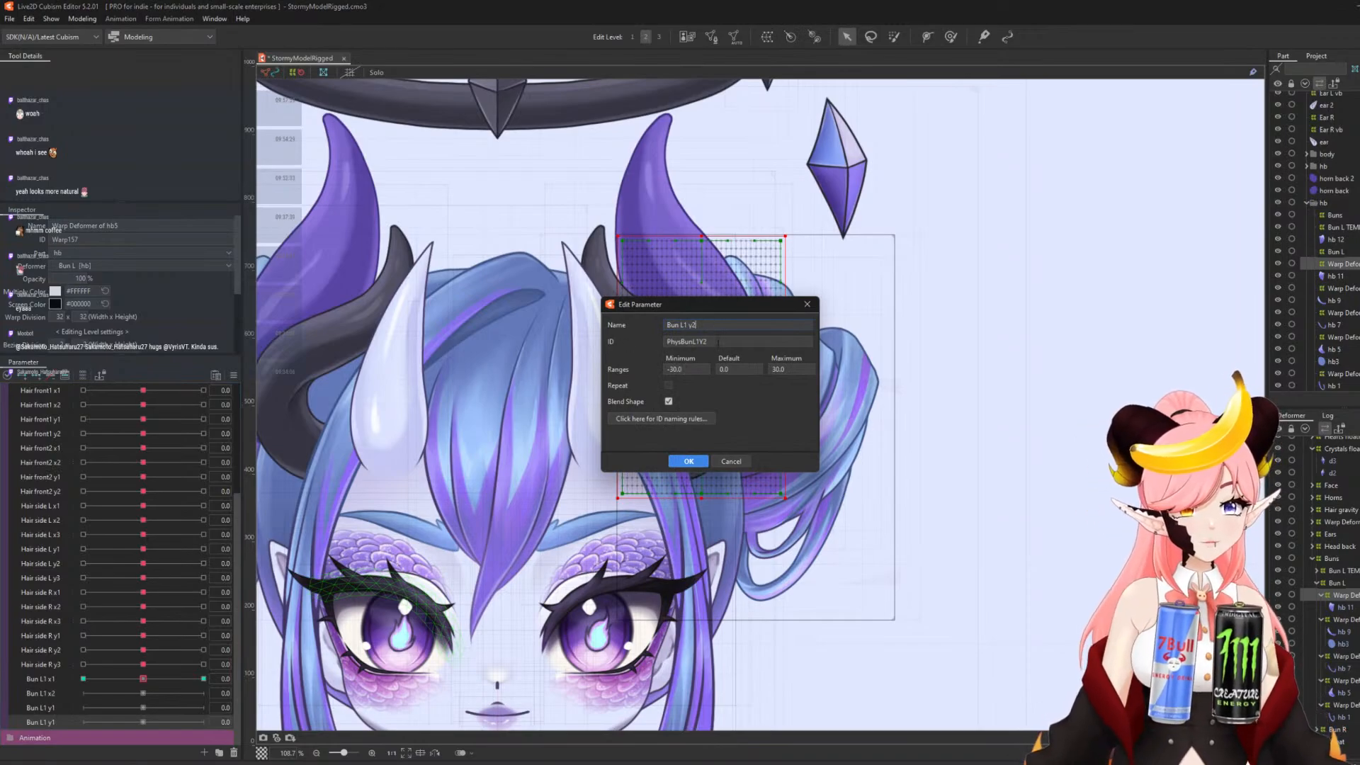
{"action": "double_click", "coordinate": [718, 343]}
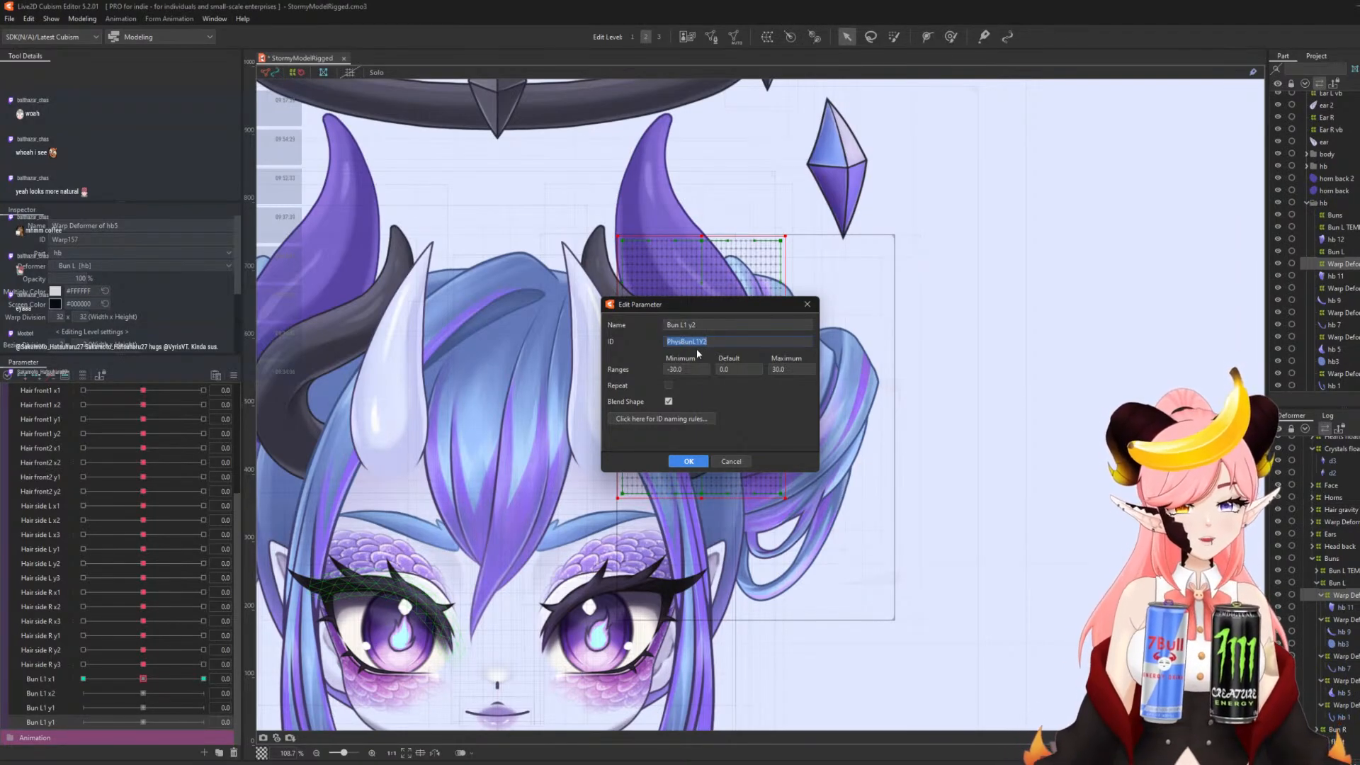
{"action": "left_click", "coordinate": [721, 343]}
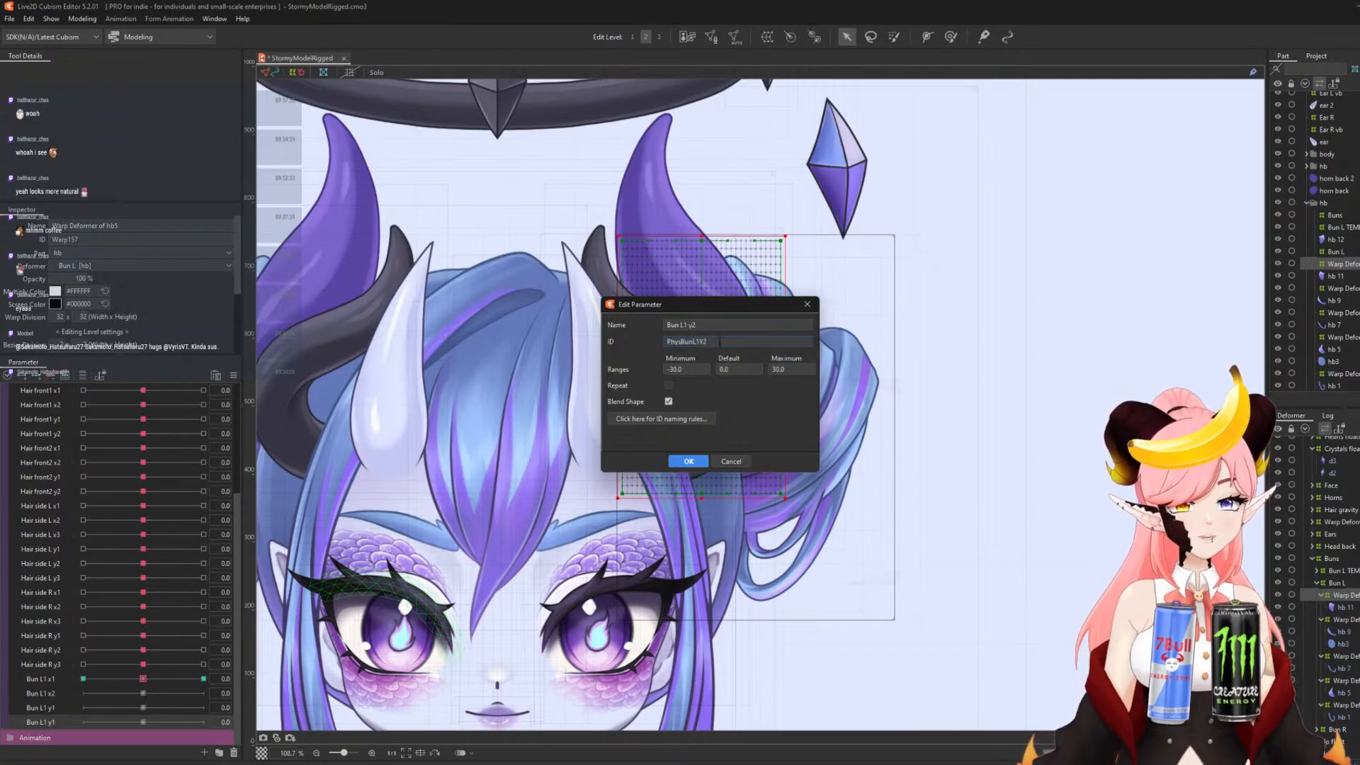
{"action": "left_click", "coordinate": [687, 461]}
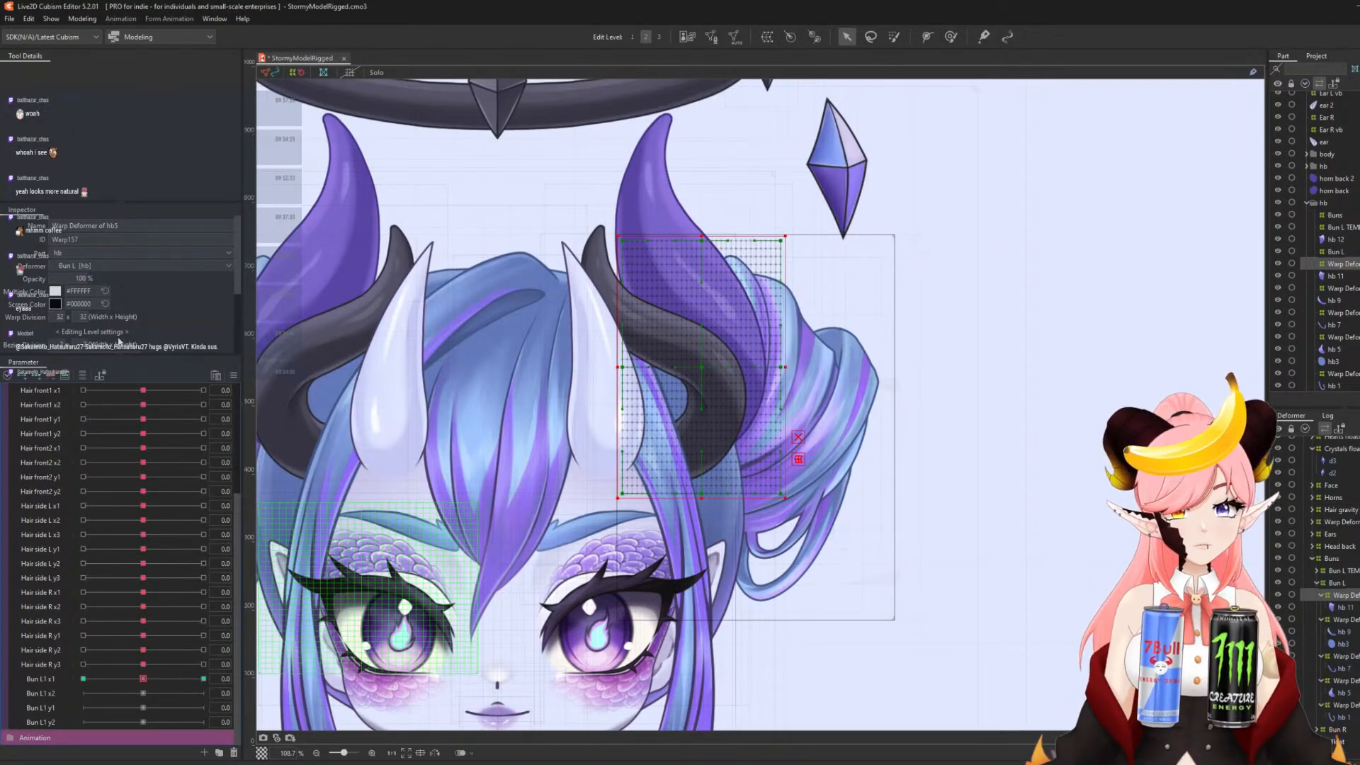
{"action": "left_click", "coordinate": [82, 375]}
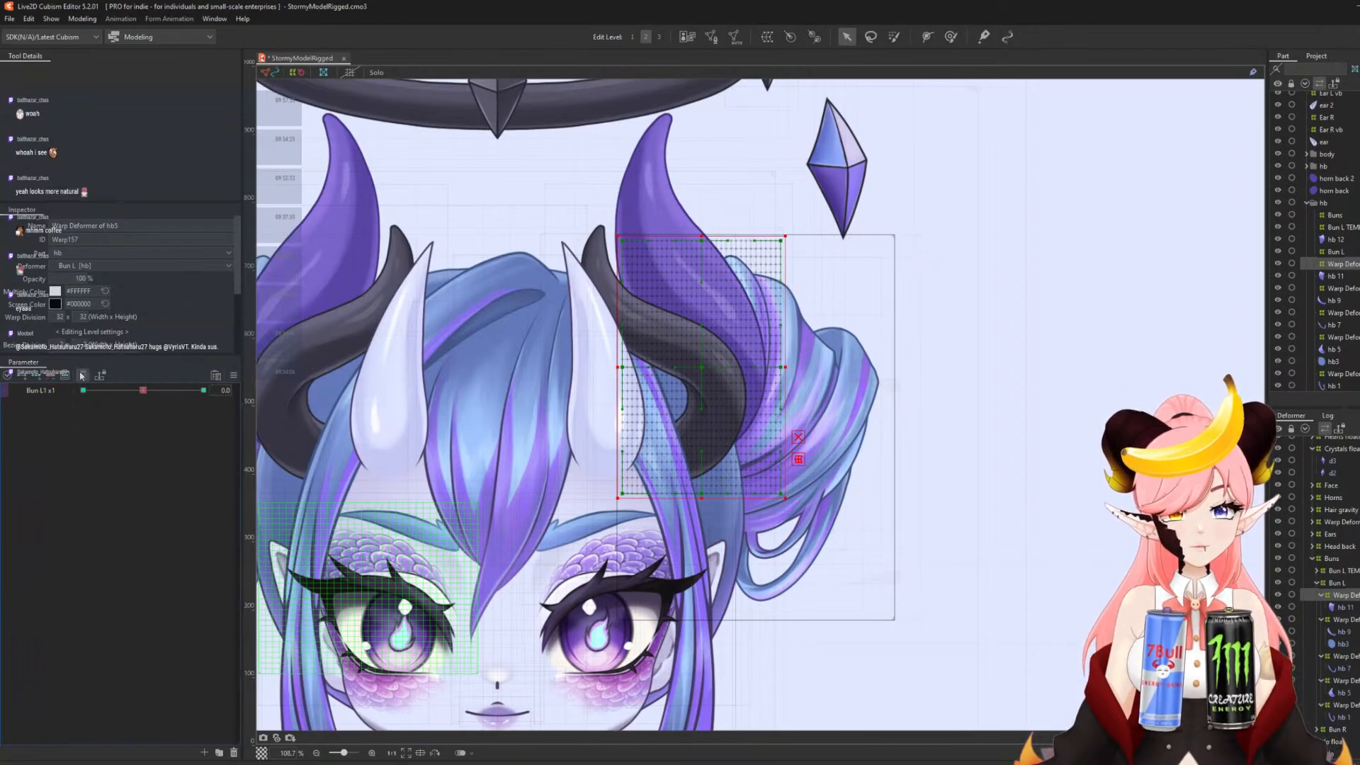
{"action": "left_click", "coordinate": [82, 374]}
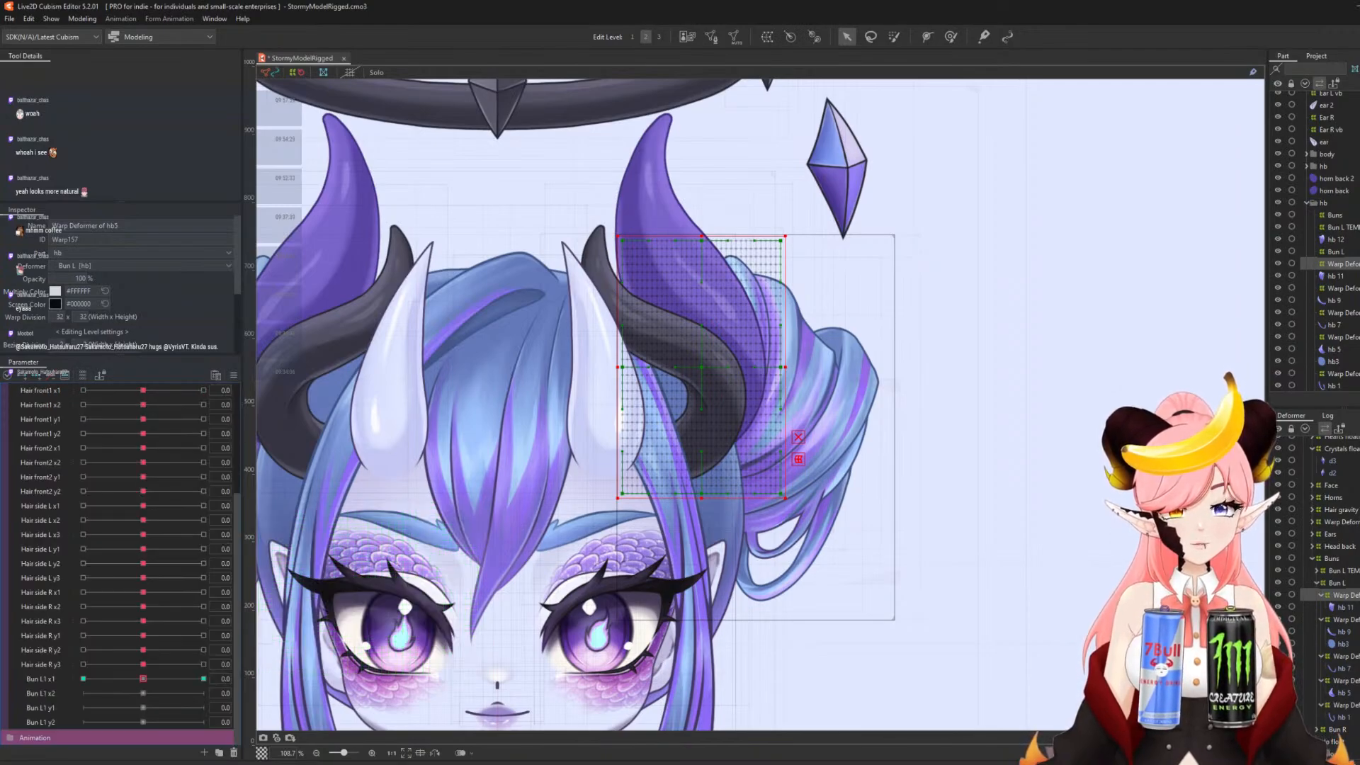
- Create a warp deformer as parent of the Bun L meshes hb 9 and hb3, with 32 × 32 warp and 2 × 2 bezier divisions, and select it
{"action": "left_click", "coordinate": [1342, 633]}
{"action": "left_click", "coordinate": [1343, 644], "text": "ctrl"}
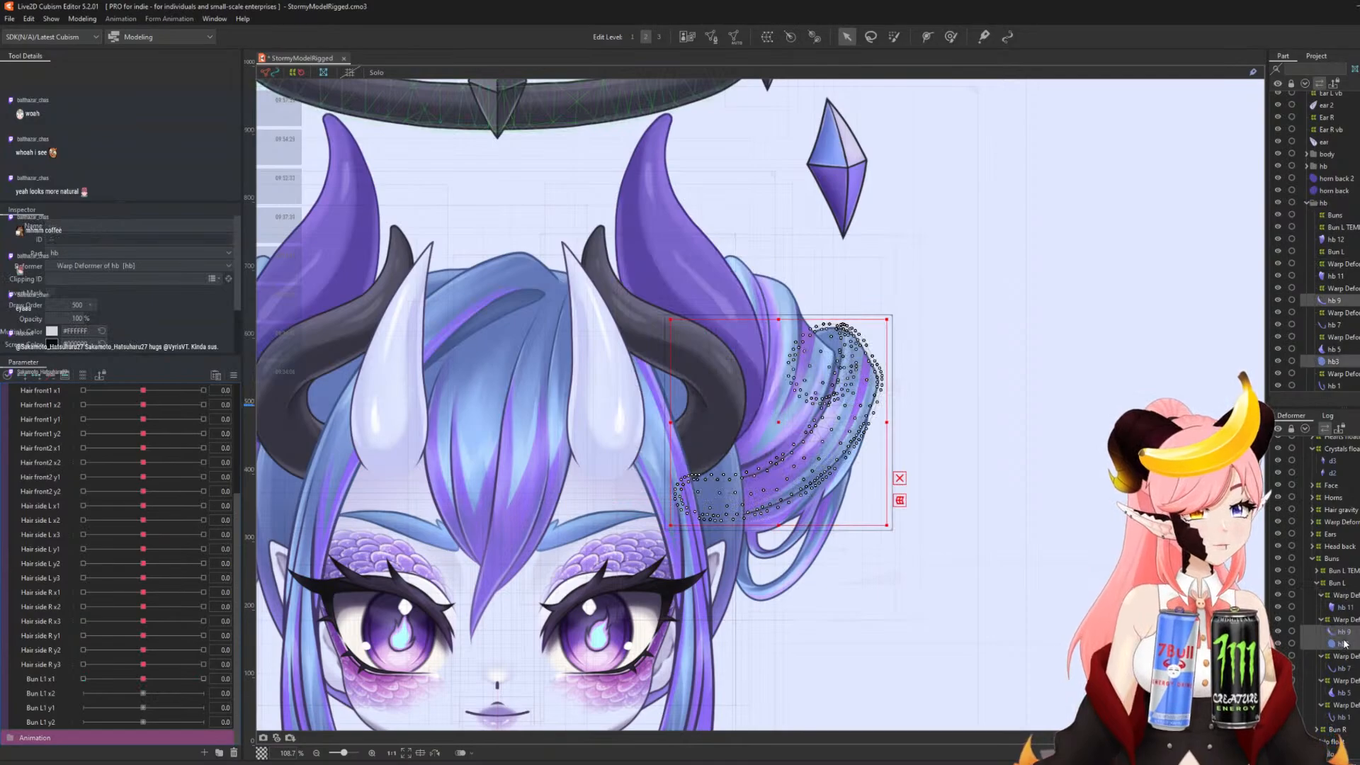
{"action": "left_click", "coordinate": [767, 36]}
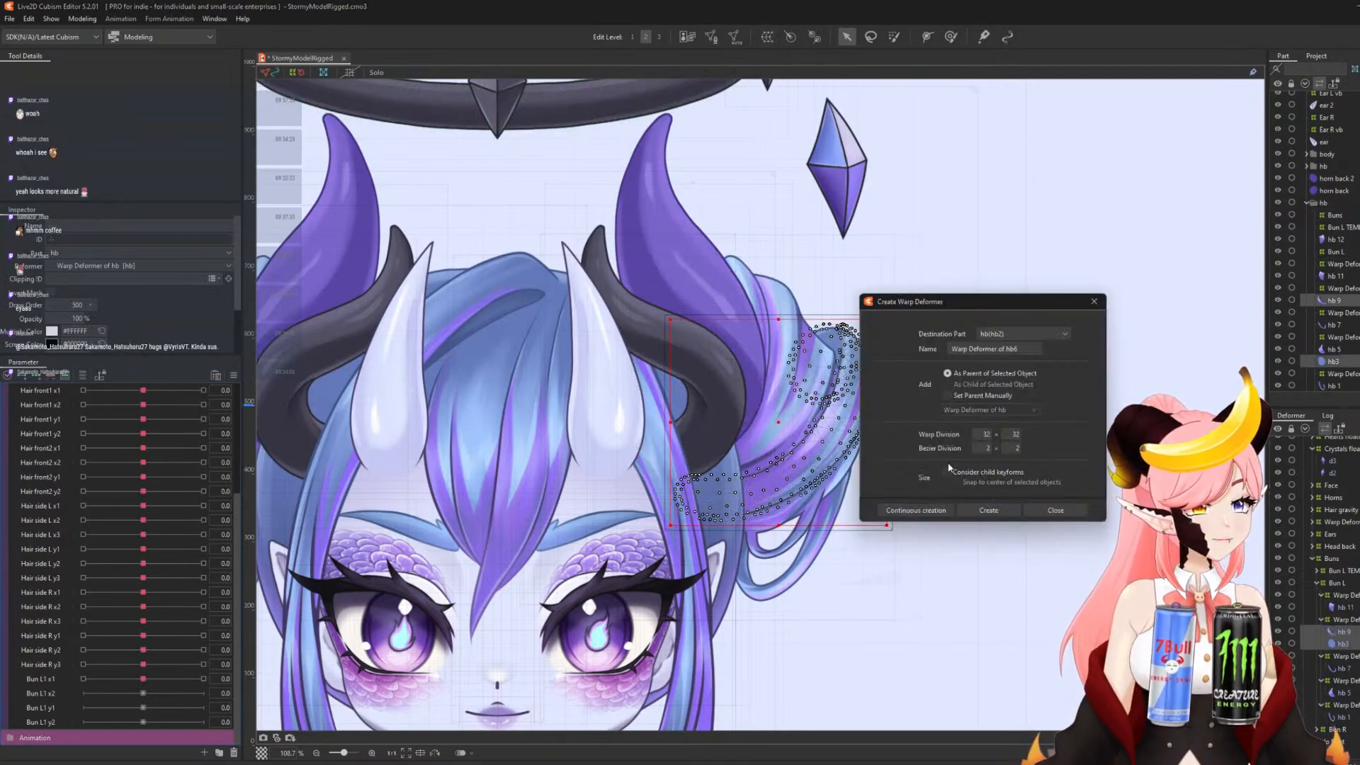
{"action": "left_click", "coordinate": [993, 508]}
{"action": "left_click", "coordinate": [992, 512]}
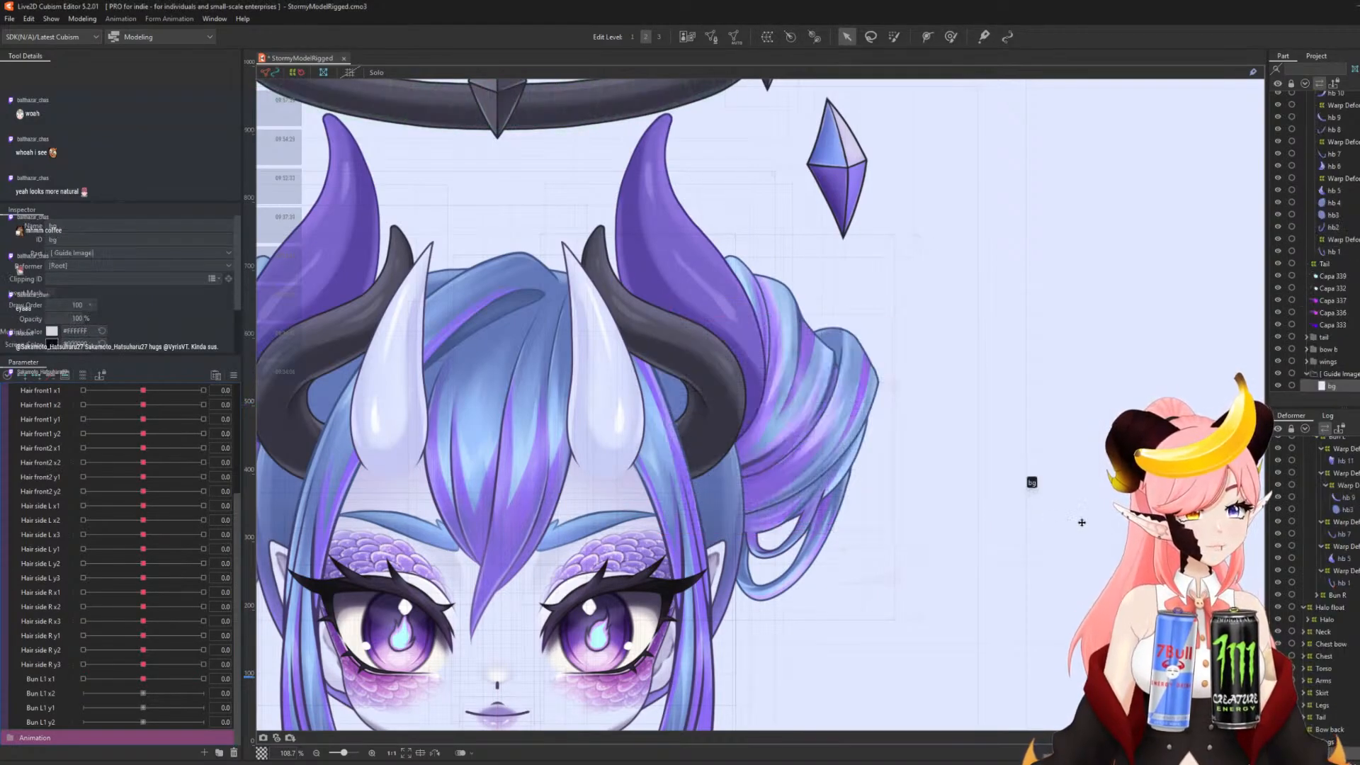
{"action": "left_click", "coordinate": [1342, 485]}
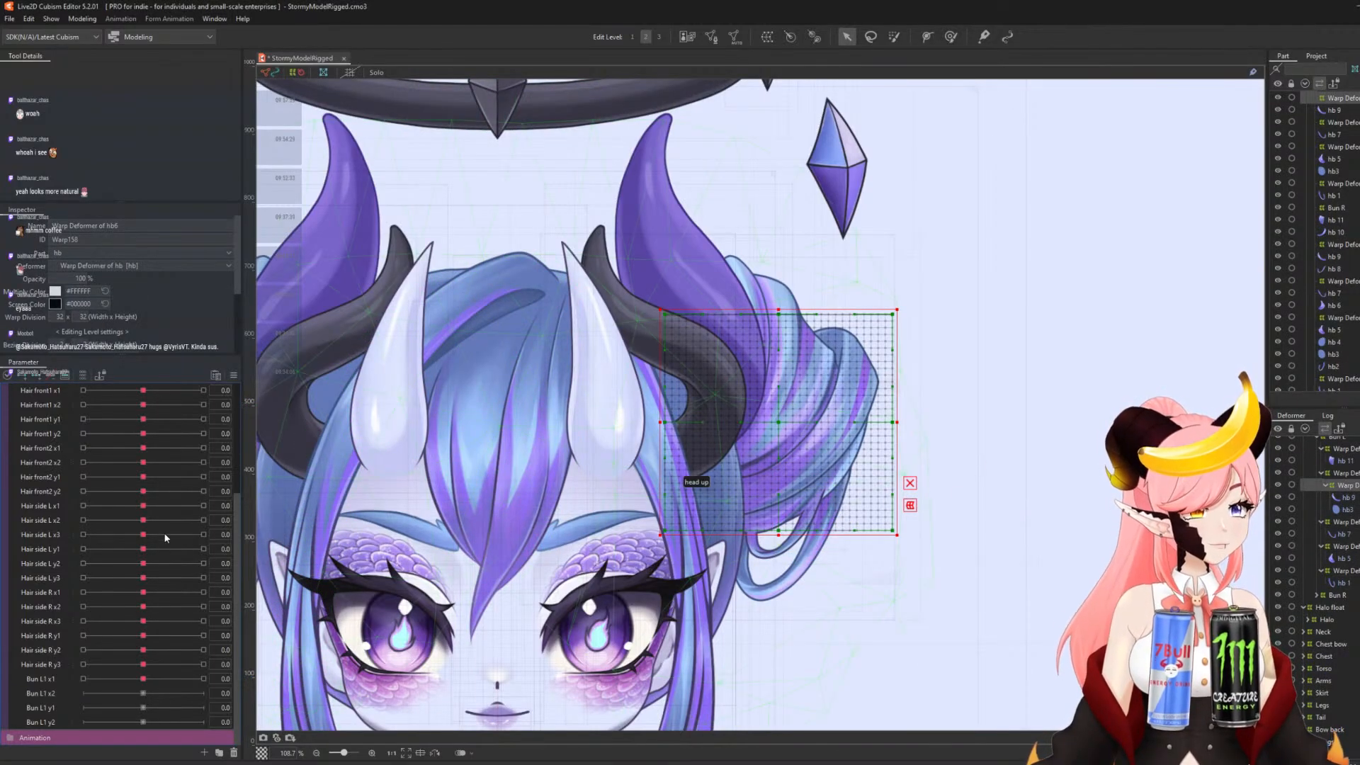
- Replicate Bun L1 y2 as Bun L2 x1 with the ID PhysBunL2X1 and add three keys to it for the selected deformer
{"action": "left_click", "coordinate": [83, 375]}
{"action": "left_click", "coordinate": [83, 377]}
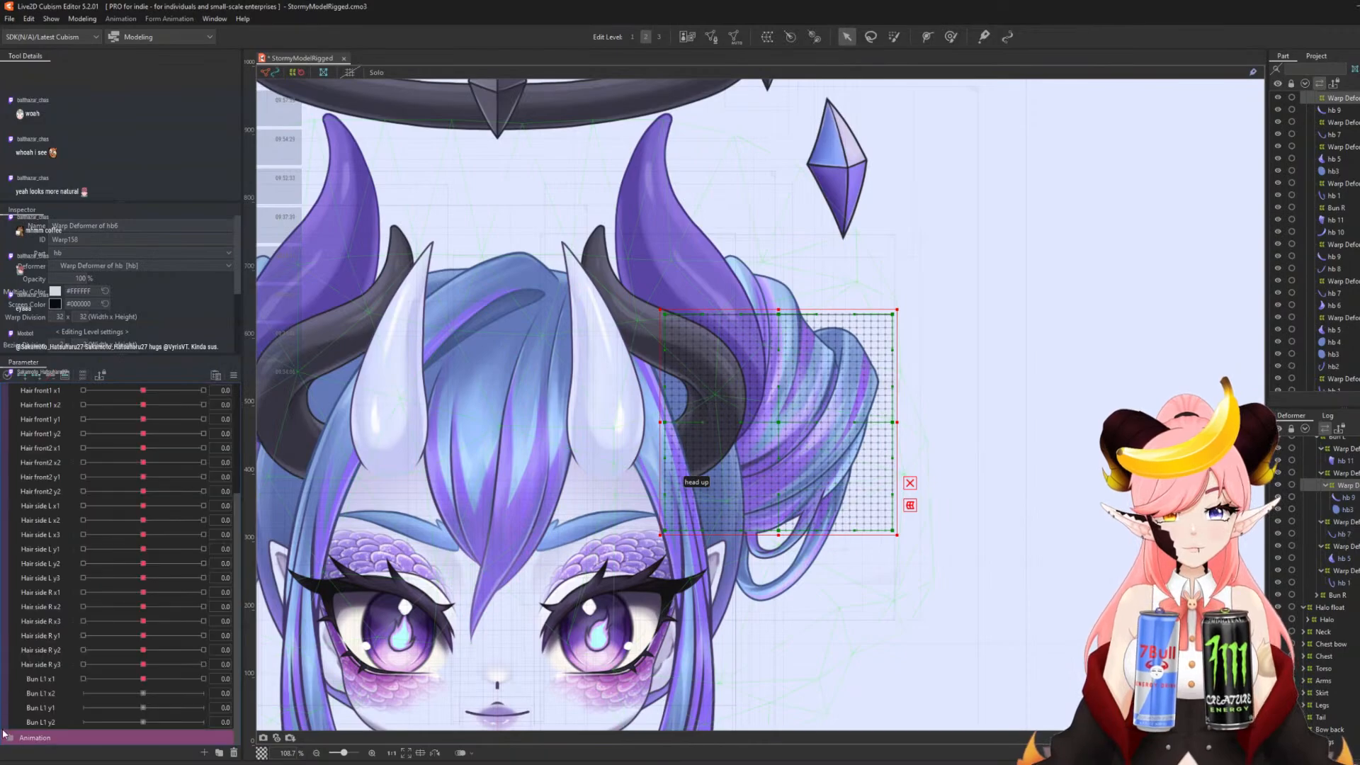
{"action": "scroll", "coordinate": [78, 719], "scroll_direction": "down", "scroll_amount": 1}
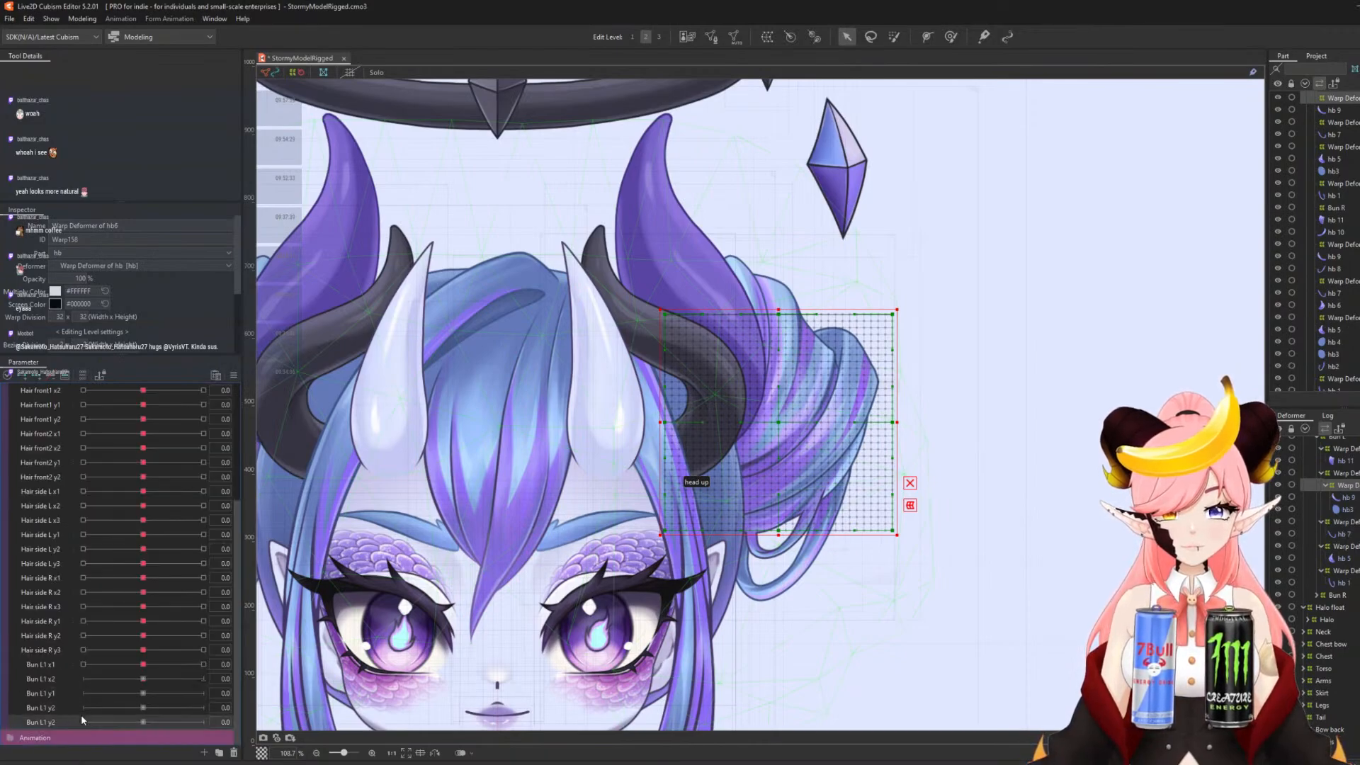
{"action": "double_click", "coordinate": [36, 721]}
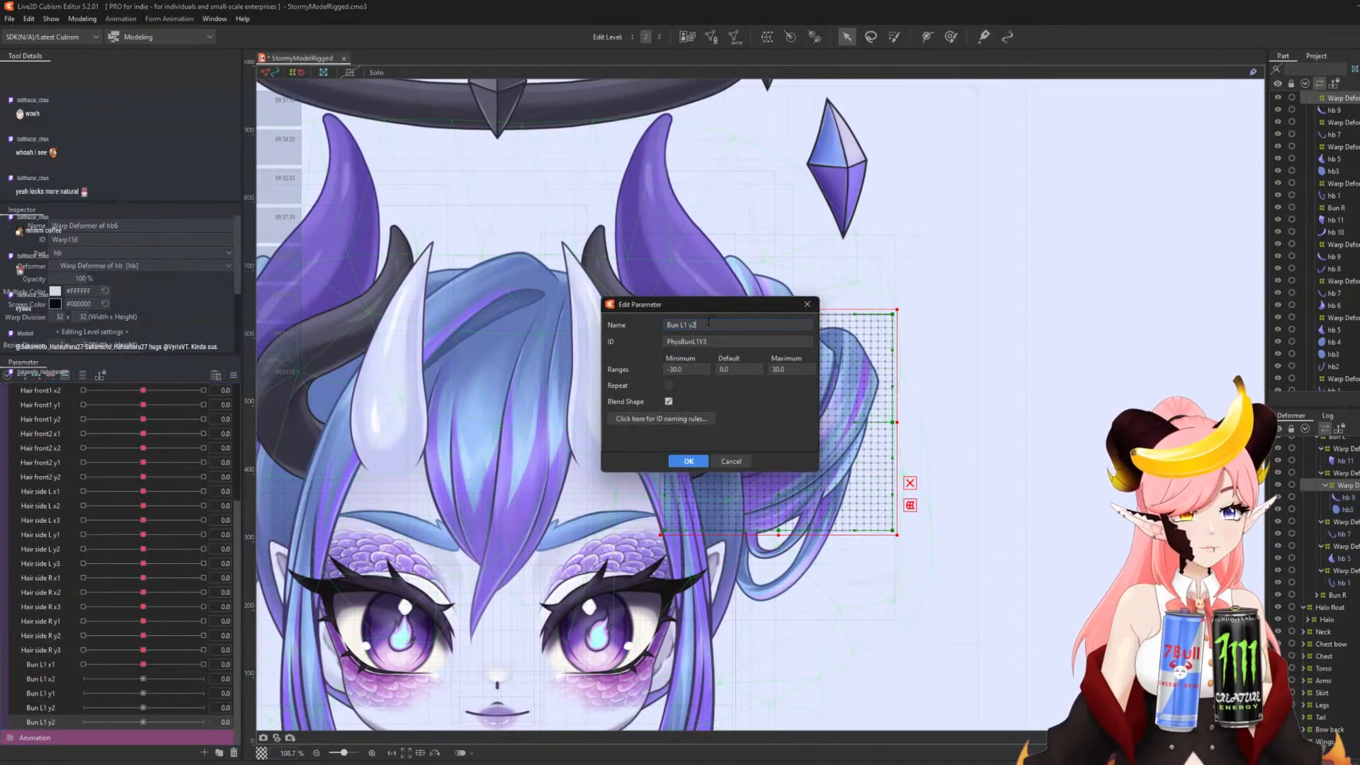
{"action": "left_click_drag", "start_coordinate": [682, 325], "coordinate": [748, 330]}
{"action": "type", "text": "2 x"}
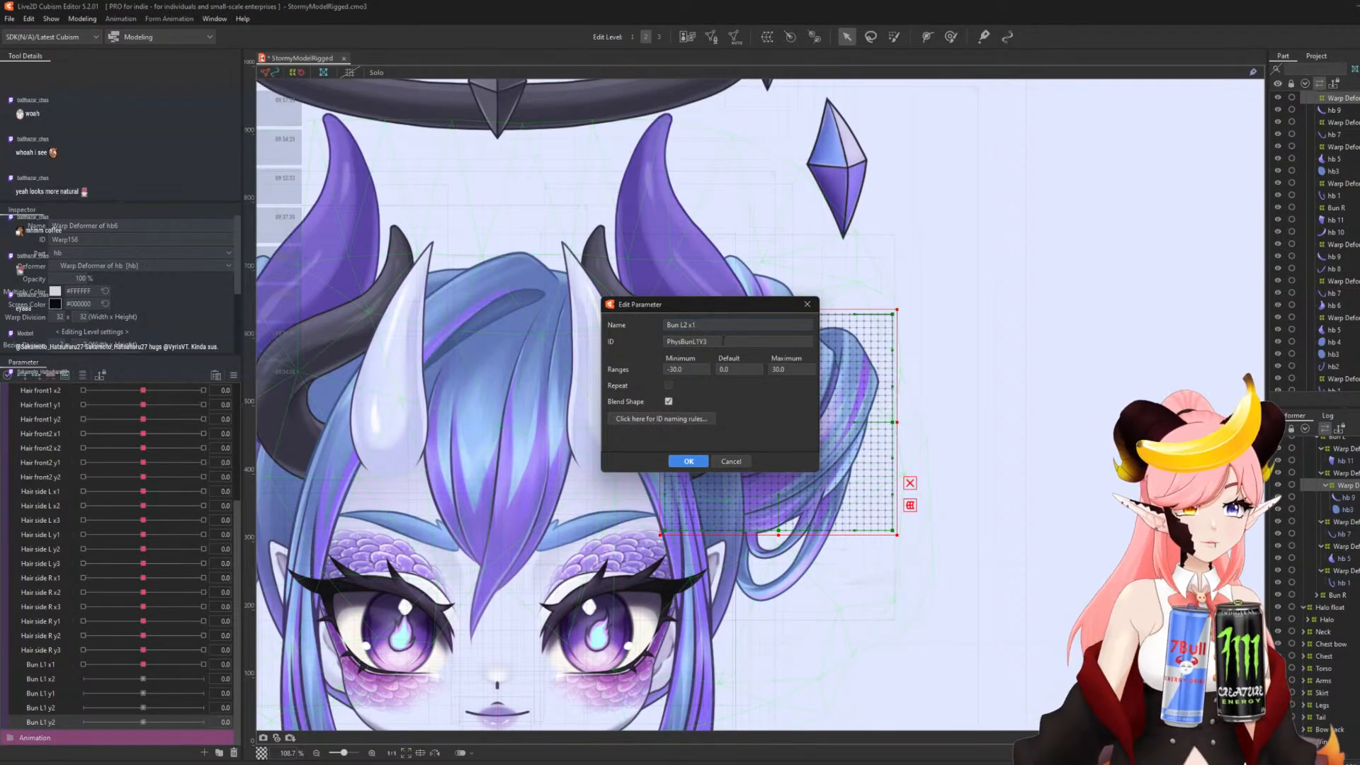
{"action": "double_click", "coordinate": [723, 342]}
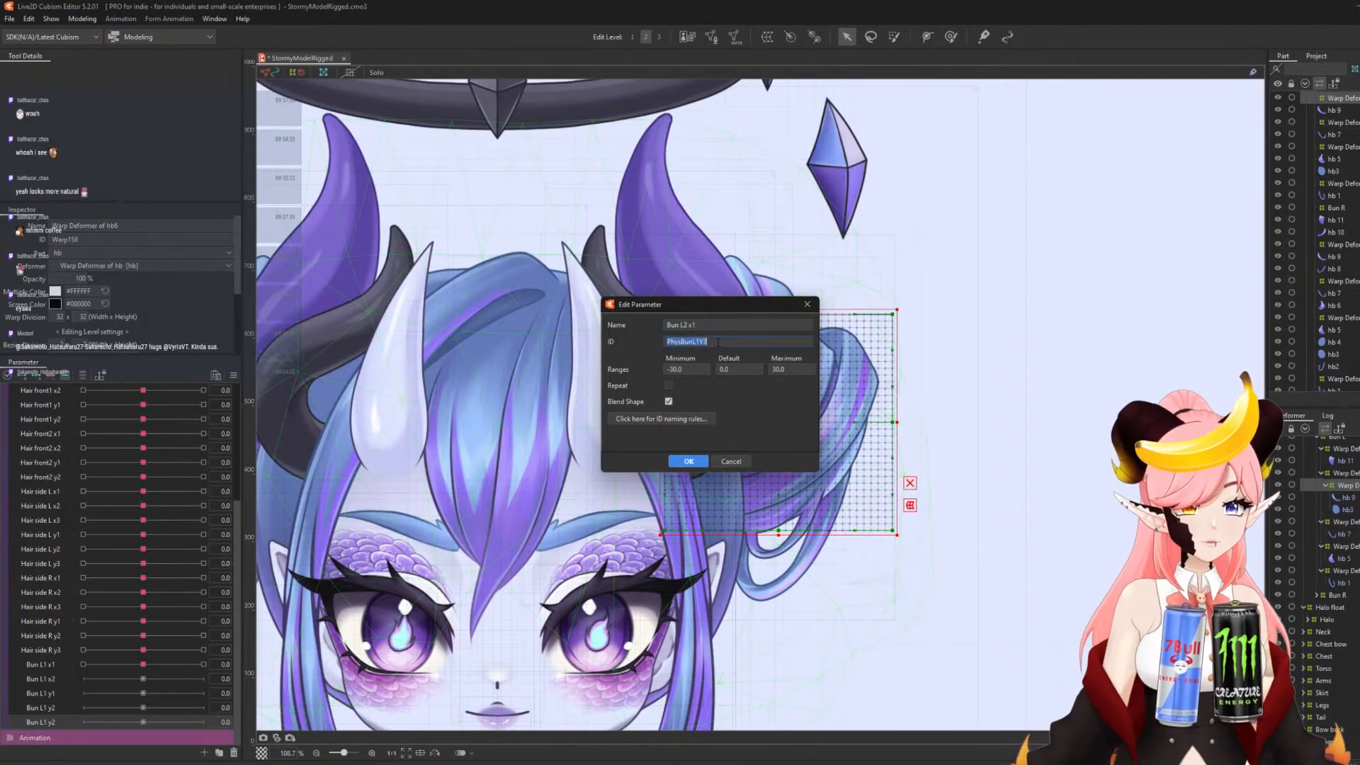
{"action": "left_click_drag", "start_coordinate": [695, 341], "coordinate": [707, 342]}
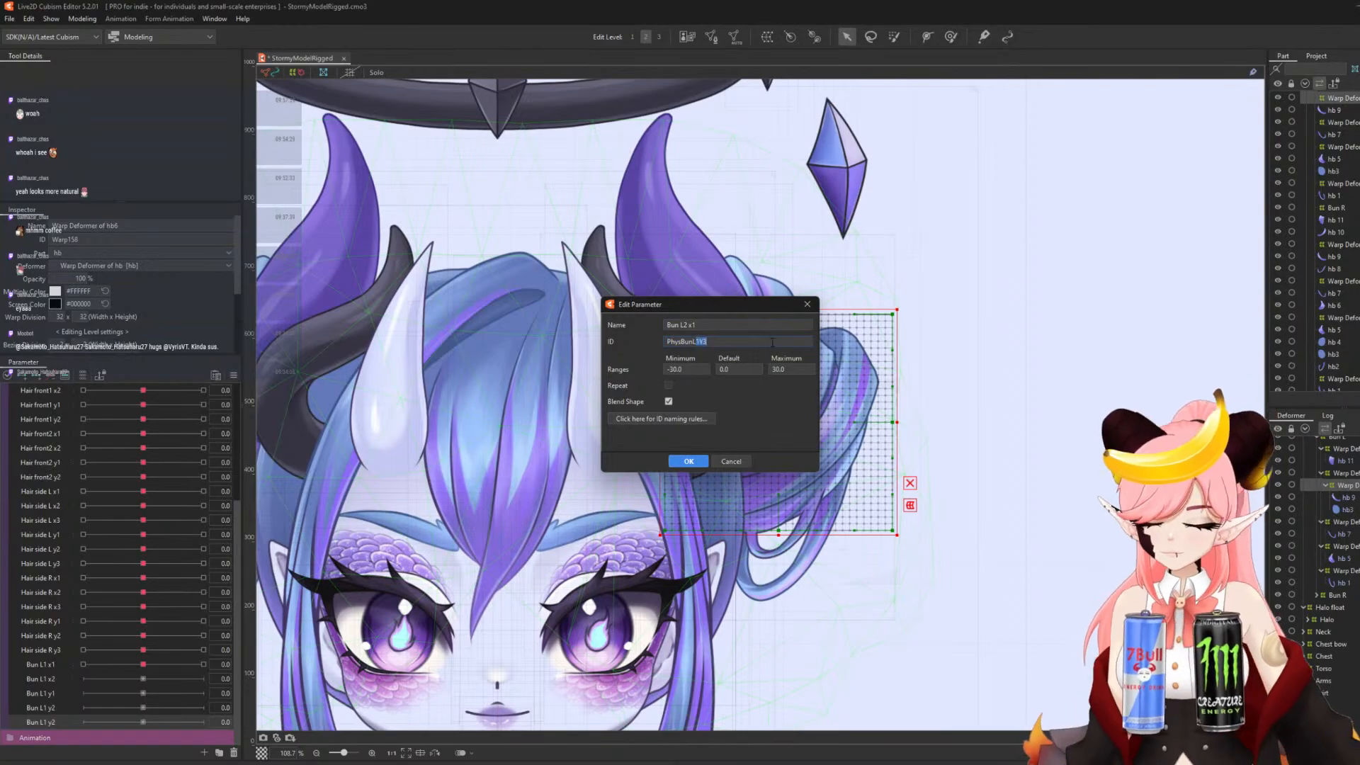
{"action": "type", "text": "2X"}
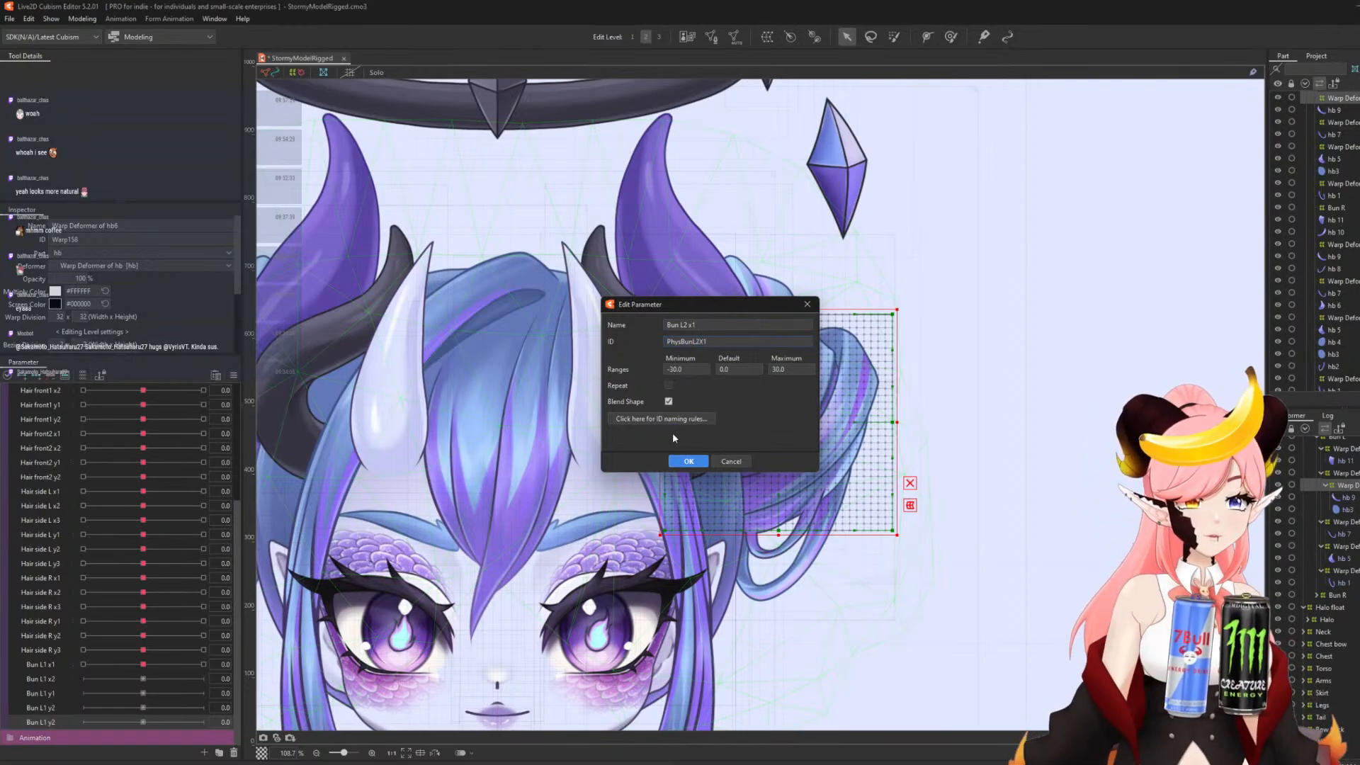
{"action": "left_click", "coordinate": [689, 461]}
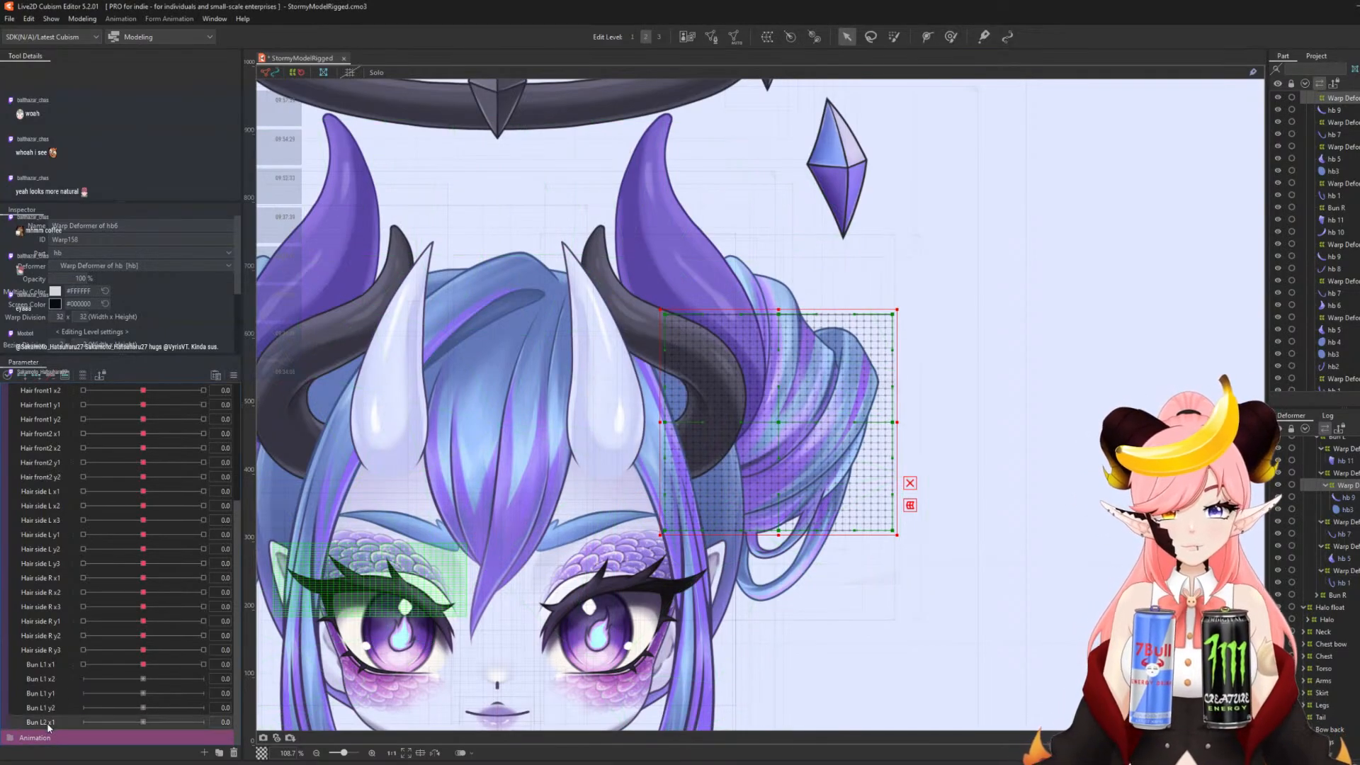
{"action": "left_click", "coordinate": [37, 376]}
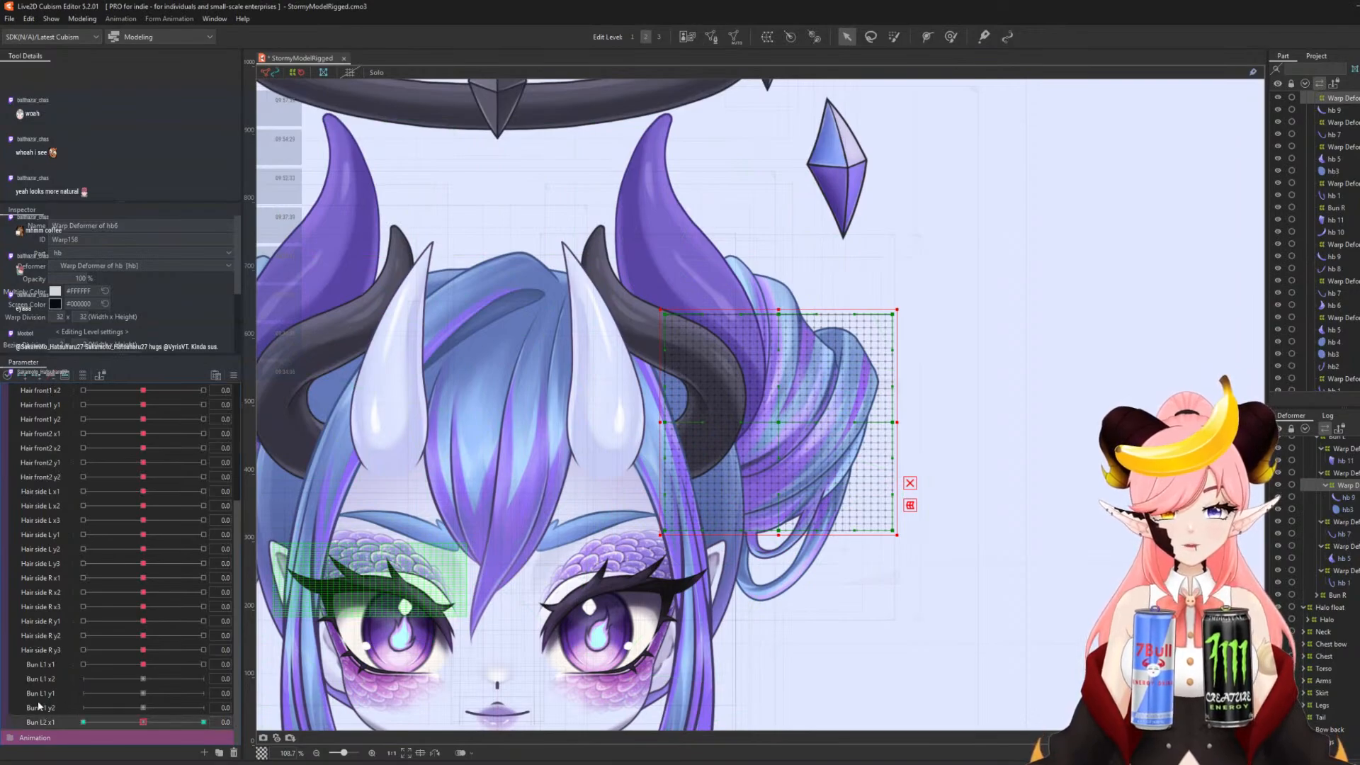
- Replicate the Bun L2 x1 parameter and name the copy Bun L2 x2
{"action": "right_click", "coordinate": [54, 722]}
{"action": "left_click", "coordinate": [88, 736]}
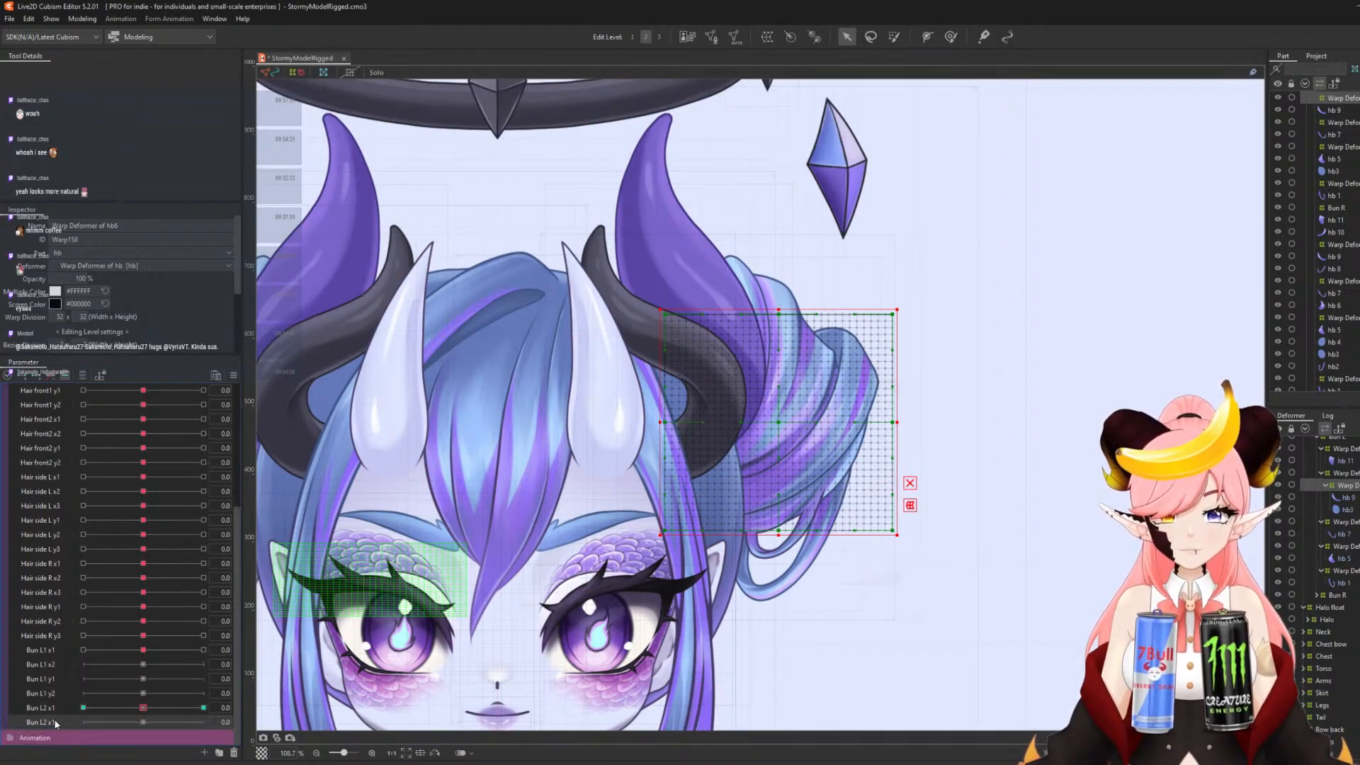
{"action": "right_click", "coordinate": [55, 722]}
{"action": "left_click", "coordinate": [92, 722]}
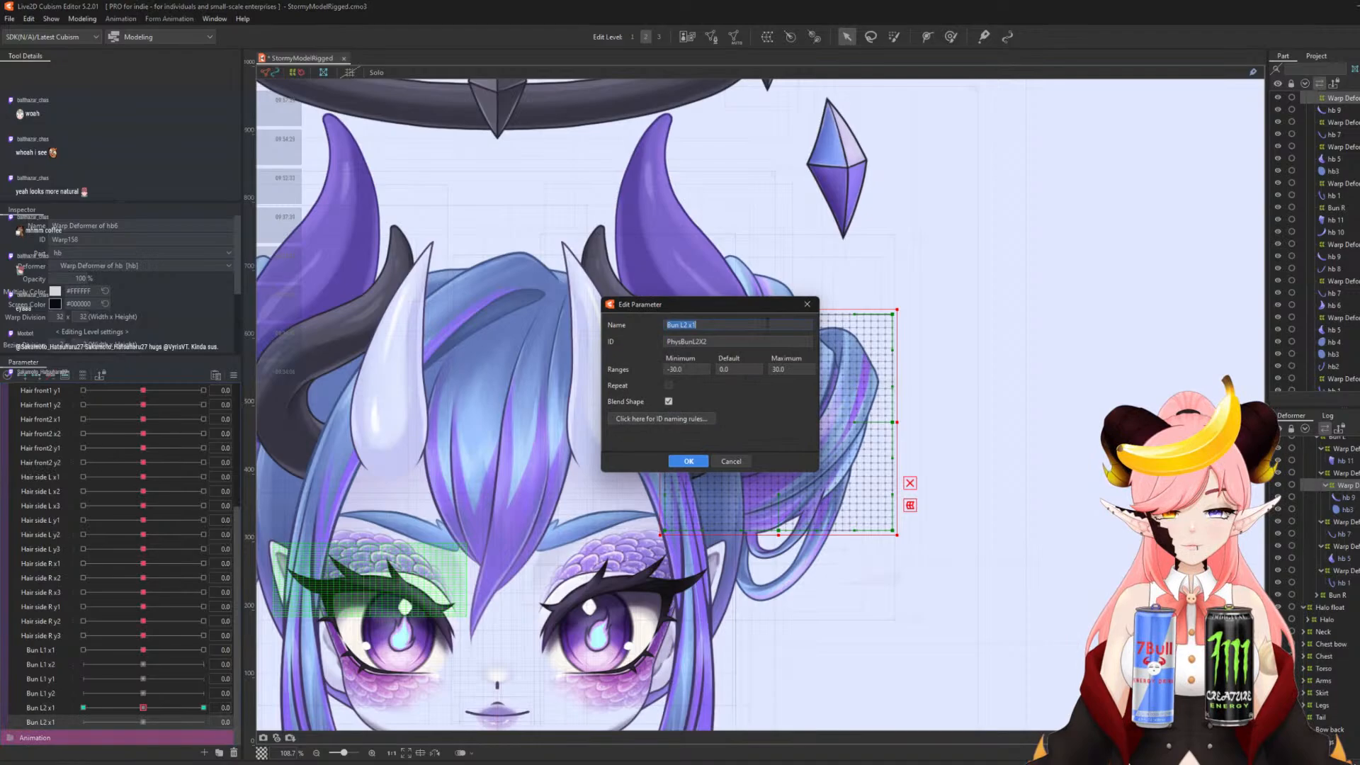
{"action": "left_click", "coordinate": [709, 325]}
{"action": "type", "text": "2"}
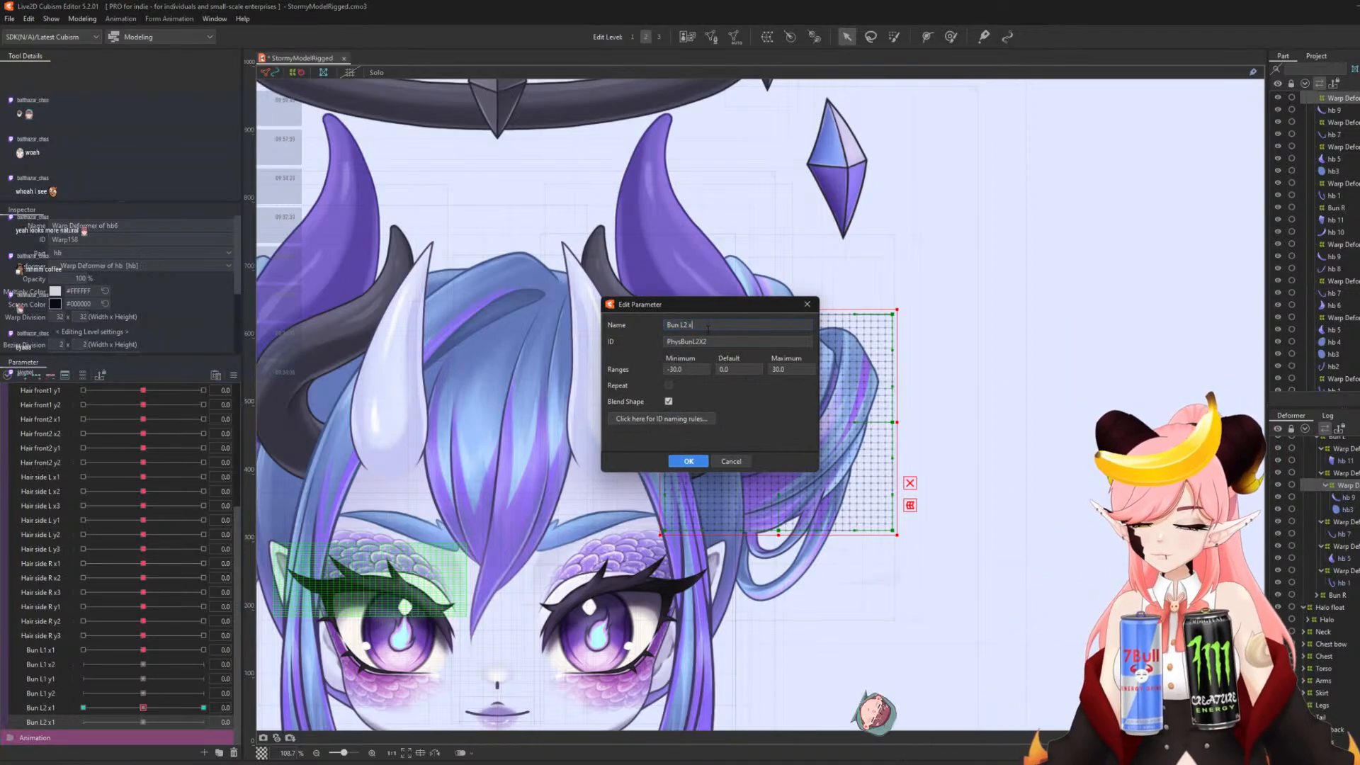
{"action": "left_click", "coordinate": [694, 463]}
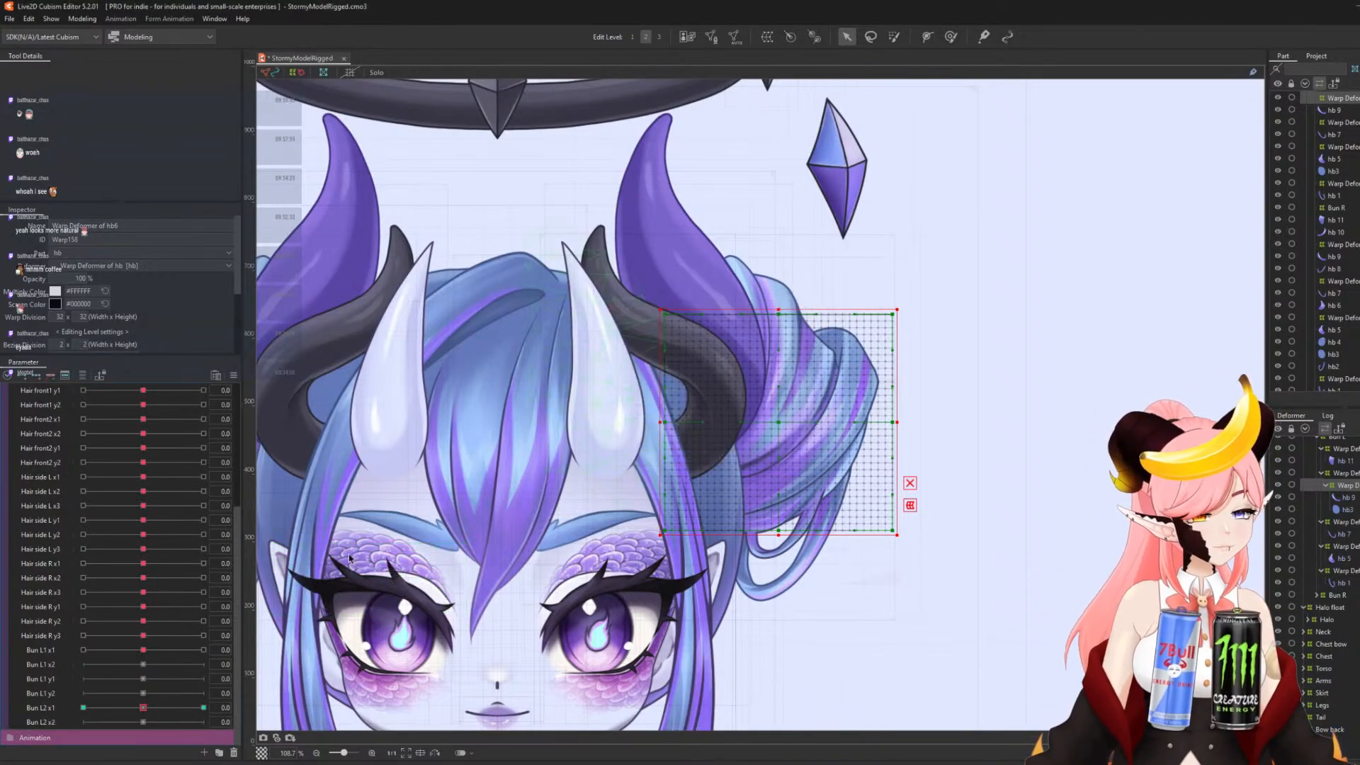
- Replicate the Bun L2 x2 parameter and name the copy Bun L2 y1 with the ID PhysBunL2Y1
{"action": "right_click", "coordinate": [58, 724]}
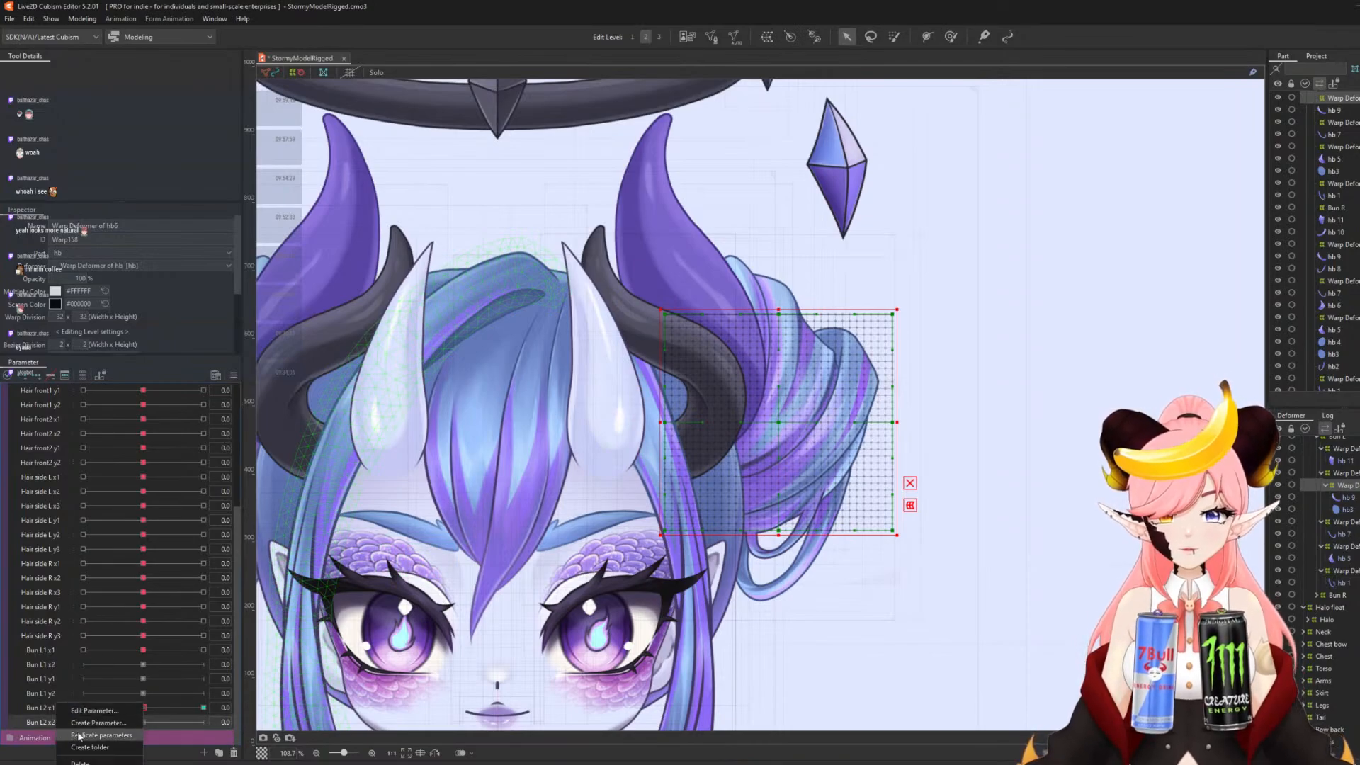
{"action": "left_click", "coordinate": [78, 735]}
{"action": "right_click", "coordinate": [47, 737]}
{"action": "left_click", "coordinate": [83, 711]}
{"action": "left_click", "coordinate": [714, 325]}
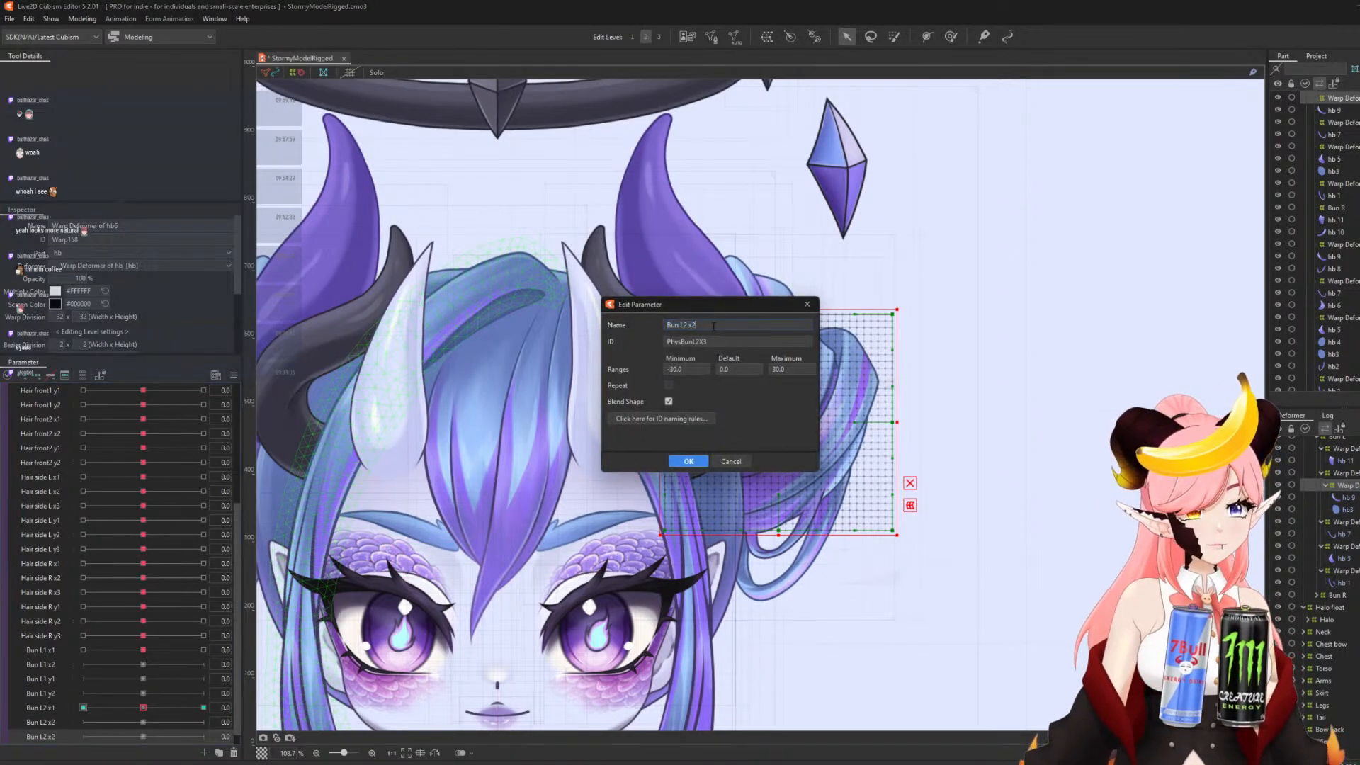
{"action": "type", "text": "y1"}
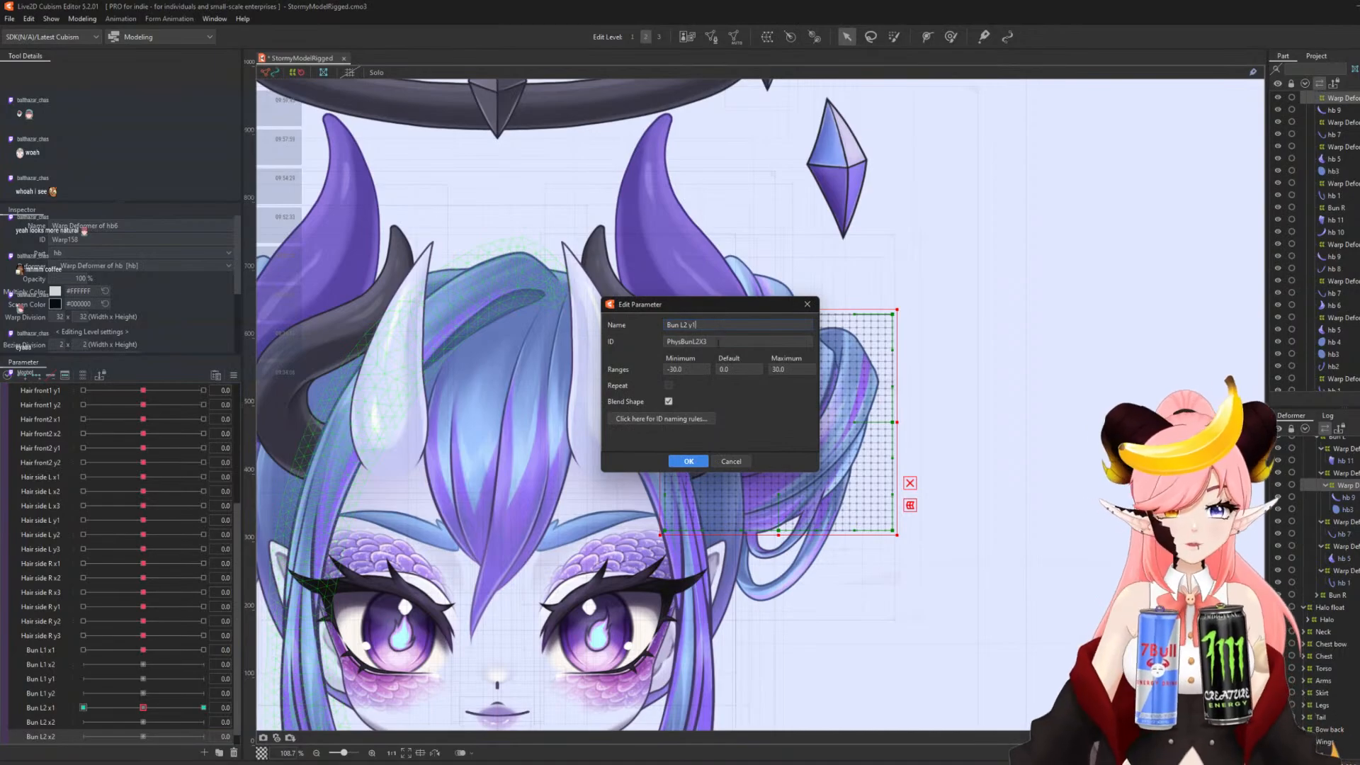
{"action": "double_click", "coordinate": [716, 342]}
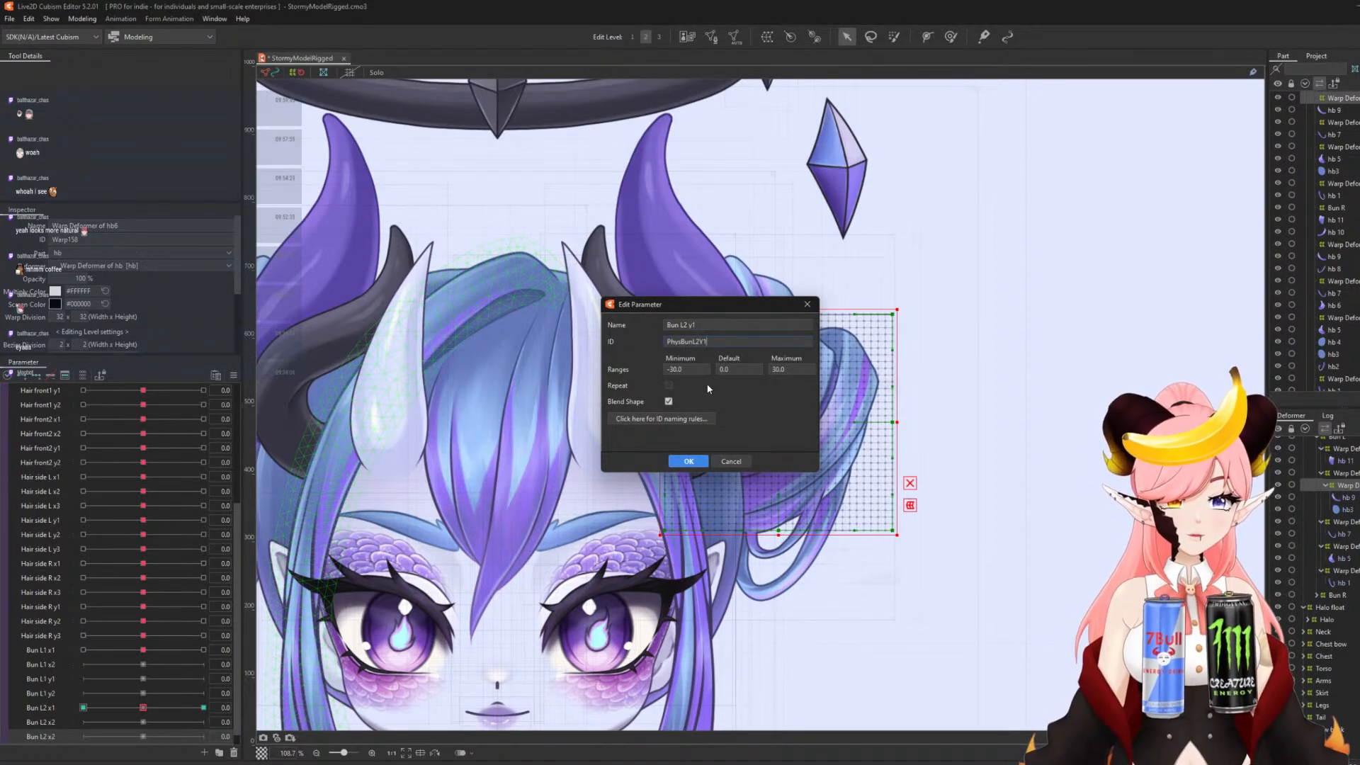
{"action": "left_click", "coordinate": [689, 461]}
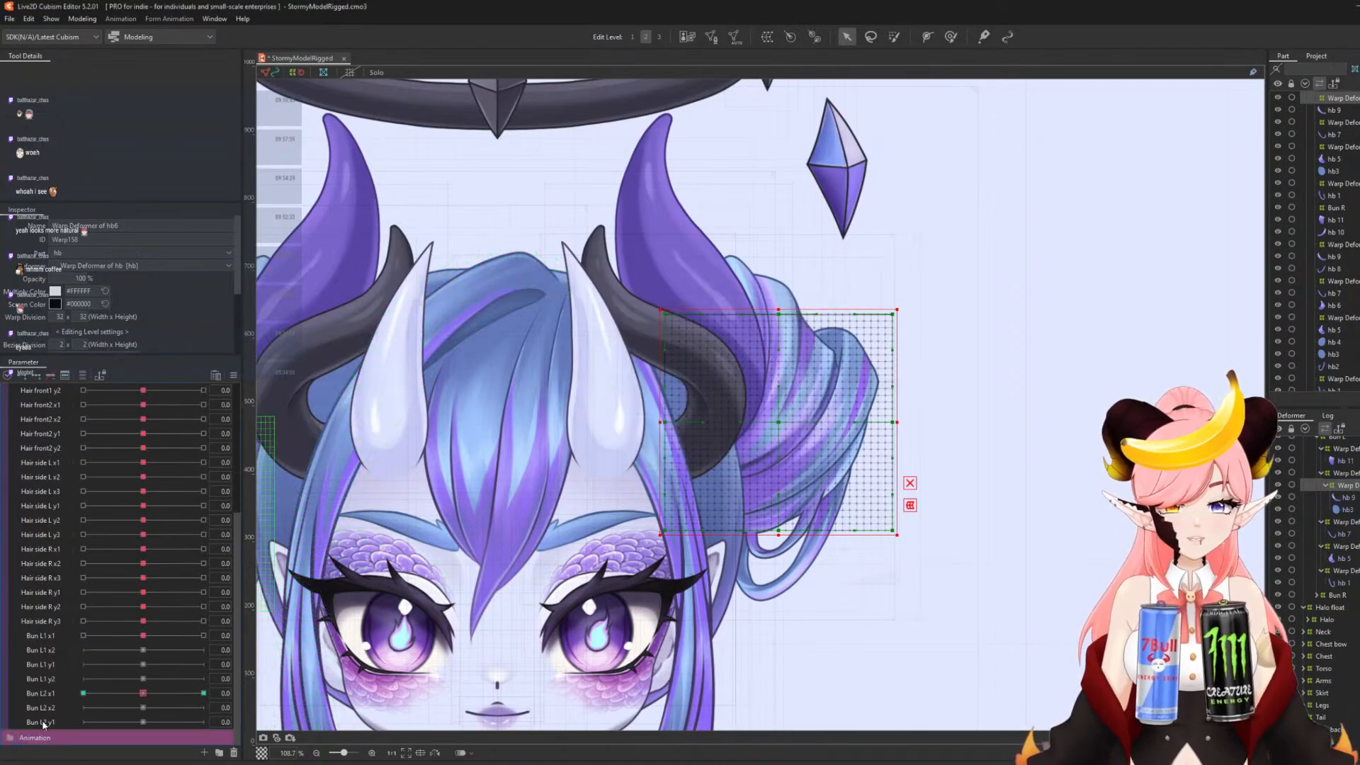
- Replicate the Bun L2 y1 parameter and name the copy Bun L2 y2
{"action": "right_click", "coordinate": [44, 723]}
{"action": "left_click", "coordinate": [78, 734]}
{"action": "scroll", "coordinate": [76, 728], "scroll_direction": "down", "scroll_amount": 1}
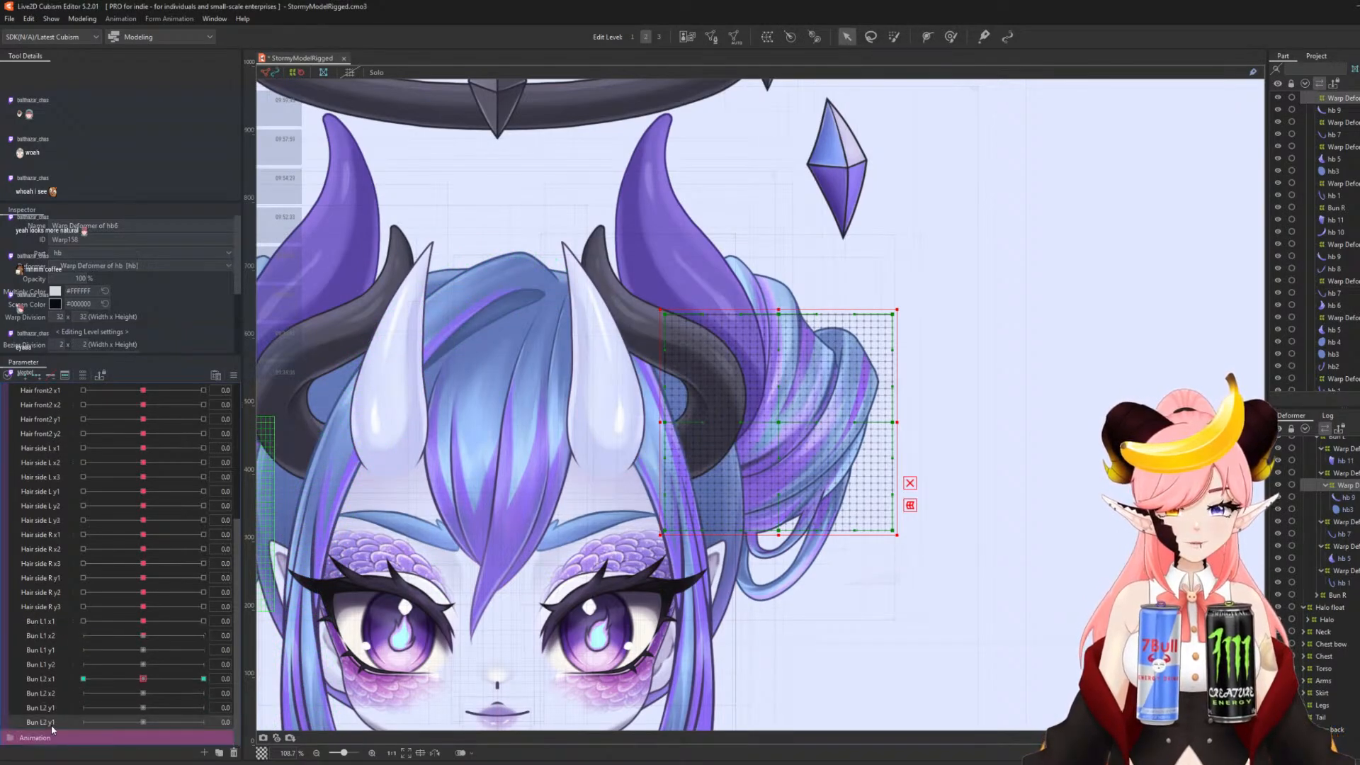
{"action": "right_click", "coordinate": [51, 723]}
{"action": "left_click", "coordinate": [88, 710]}
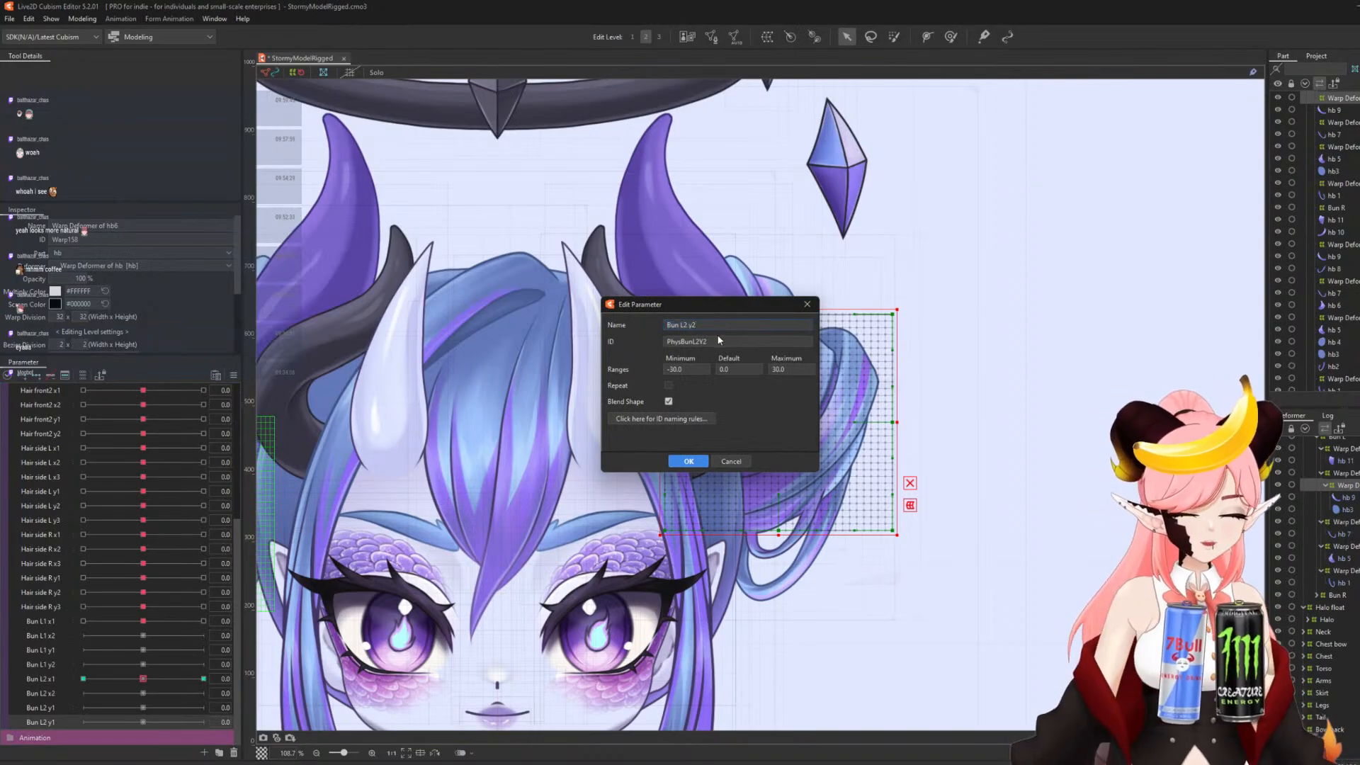
{"action": "left_click", "coordinate": [688, 461]}
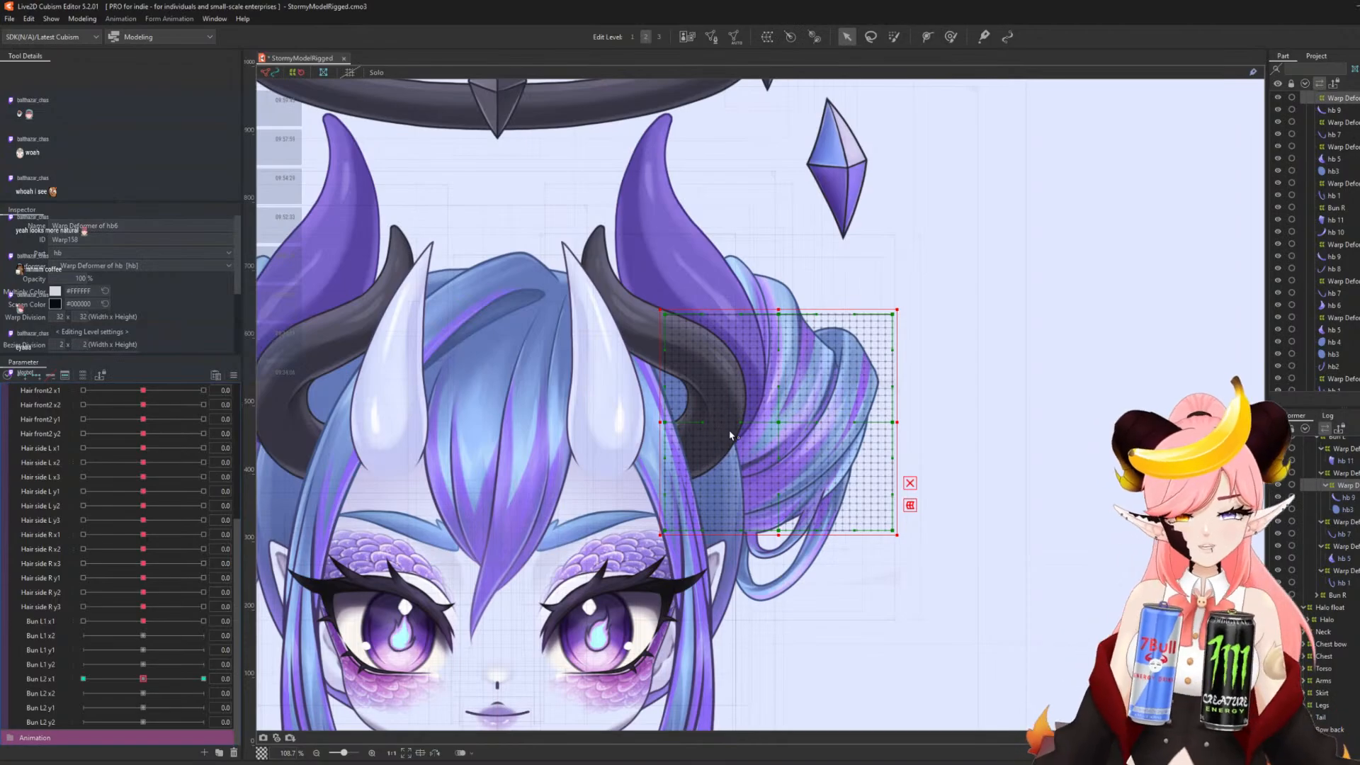
- Create a warp deformer as parent of the deformers holding hb 7 and hb 5, with 32 × 32 warp and 2 × 2 bezier divisions
{"action": "scroll", "coordinate": [843, 372], "scroll_direction": "down", "scroll_amount": 2}
{"action": "scroll", "coordinate": [843, 484], "scroll_direction": "up", "scroll_amount": 2}
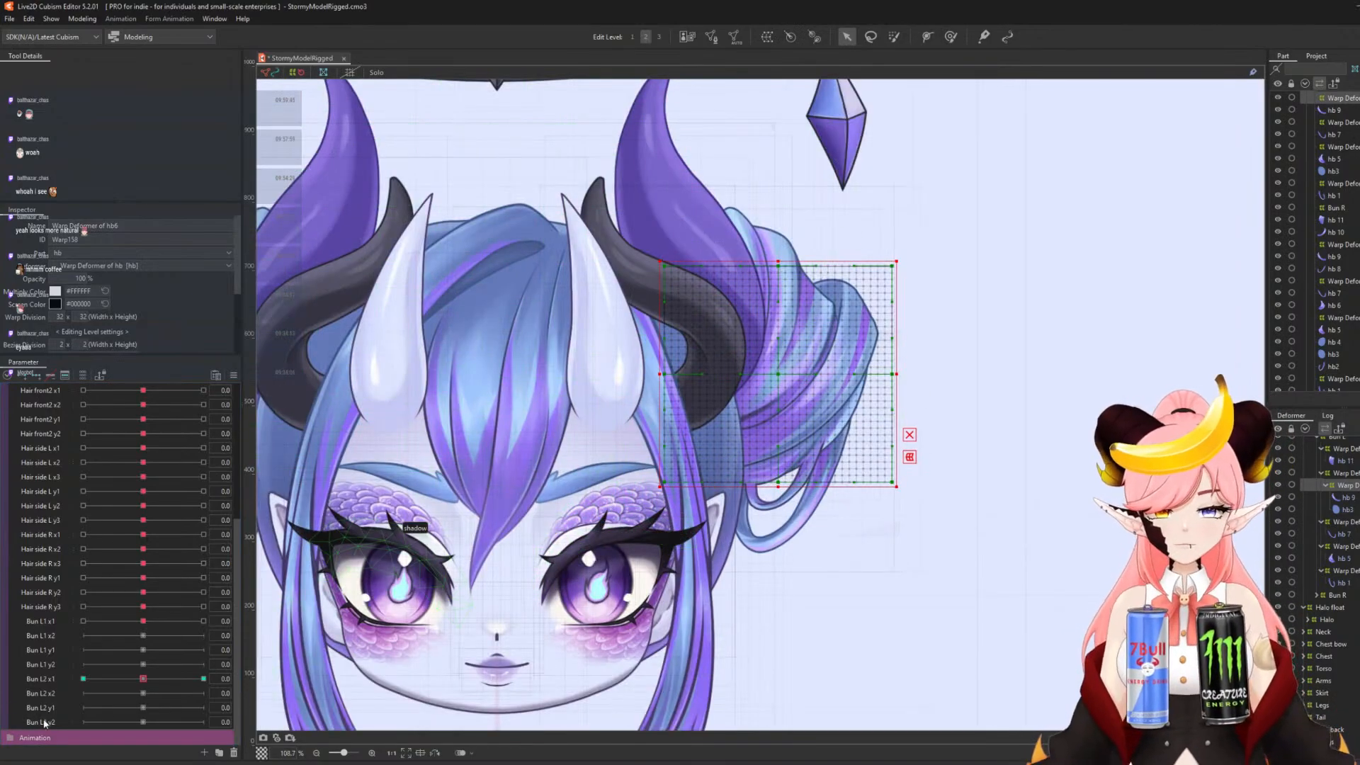
{"action": "left_click", "coordinate": [1344, 533]}
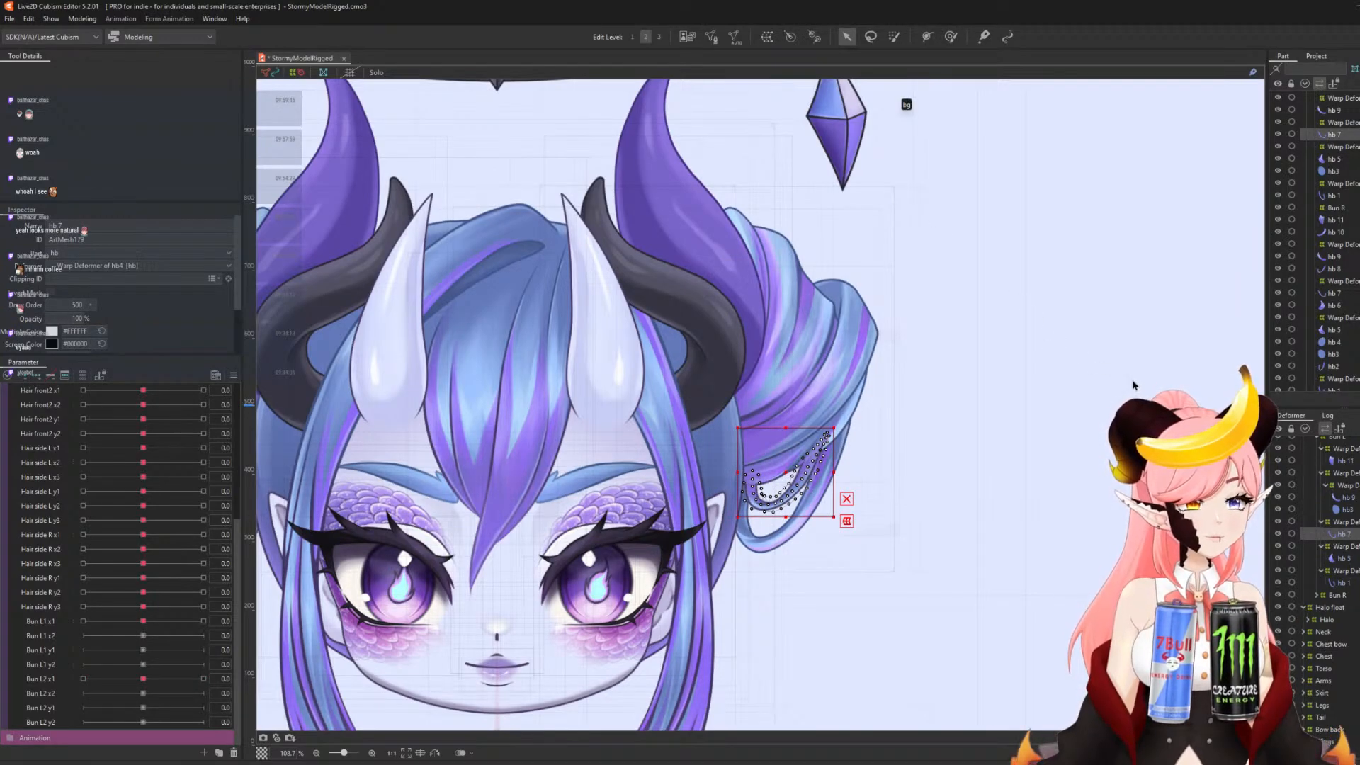
{"action": "left_click", "coordinate": [1349, 547]}
{"action": "left_click", "coordinate": [1353, 525], "text": "ctrl"}
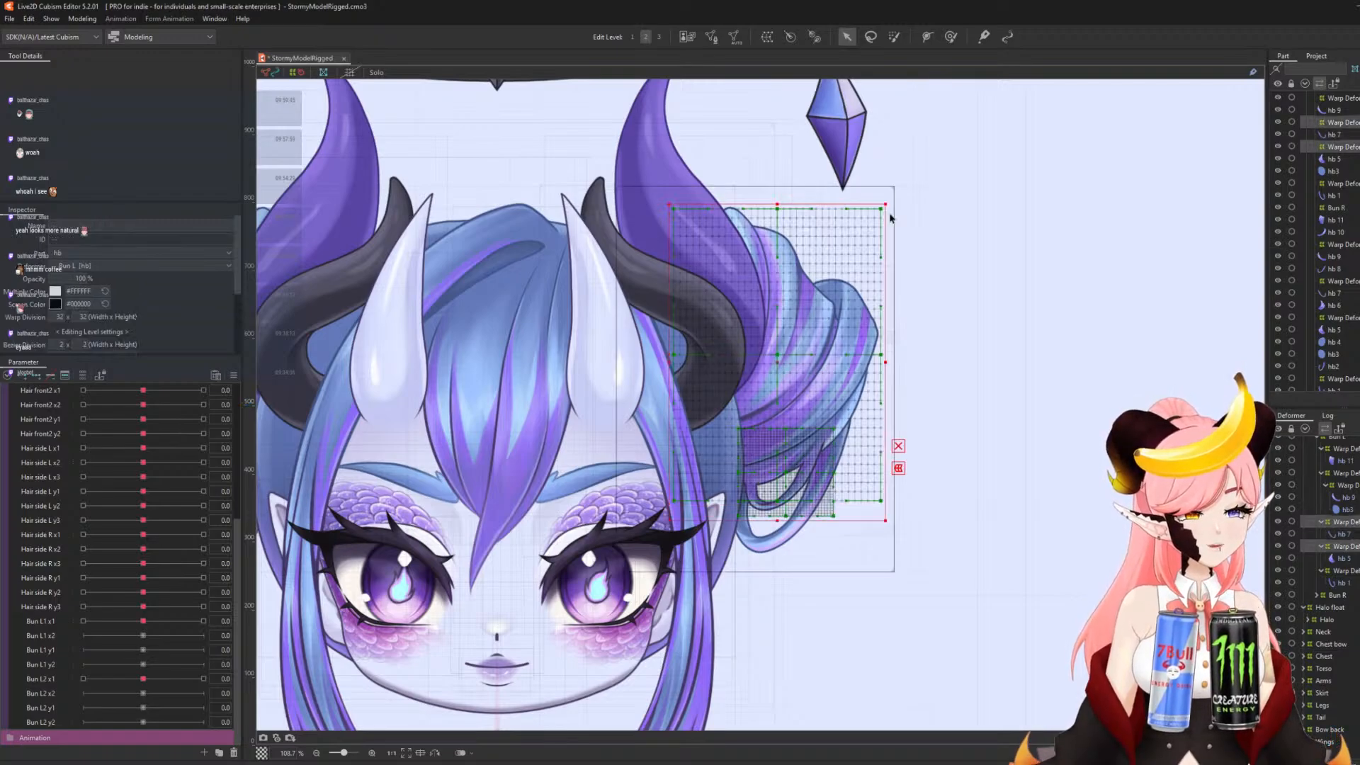
{"action": "left_click", "coordinate": [771, 37]}
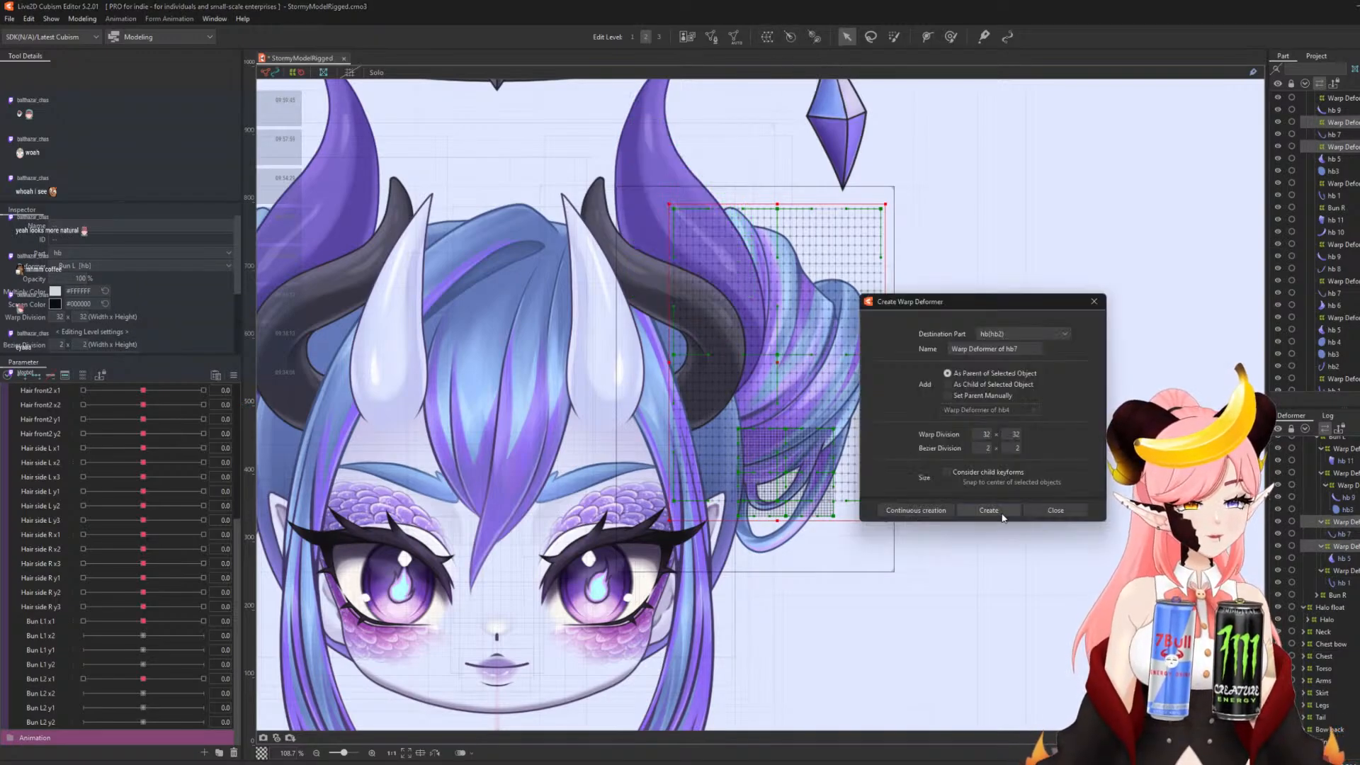
{"action": "left_click", "coordinate": [1002, 515]}
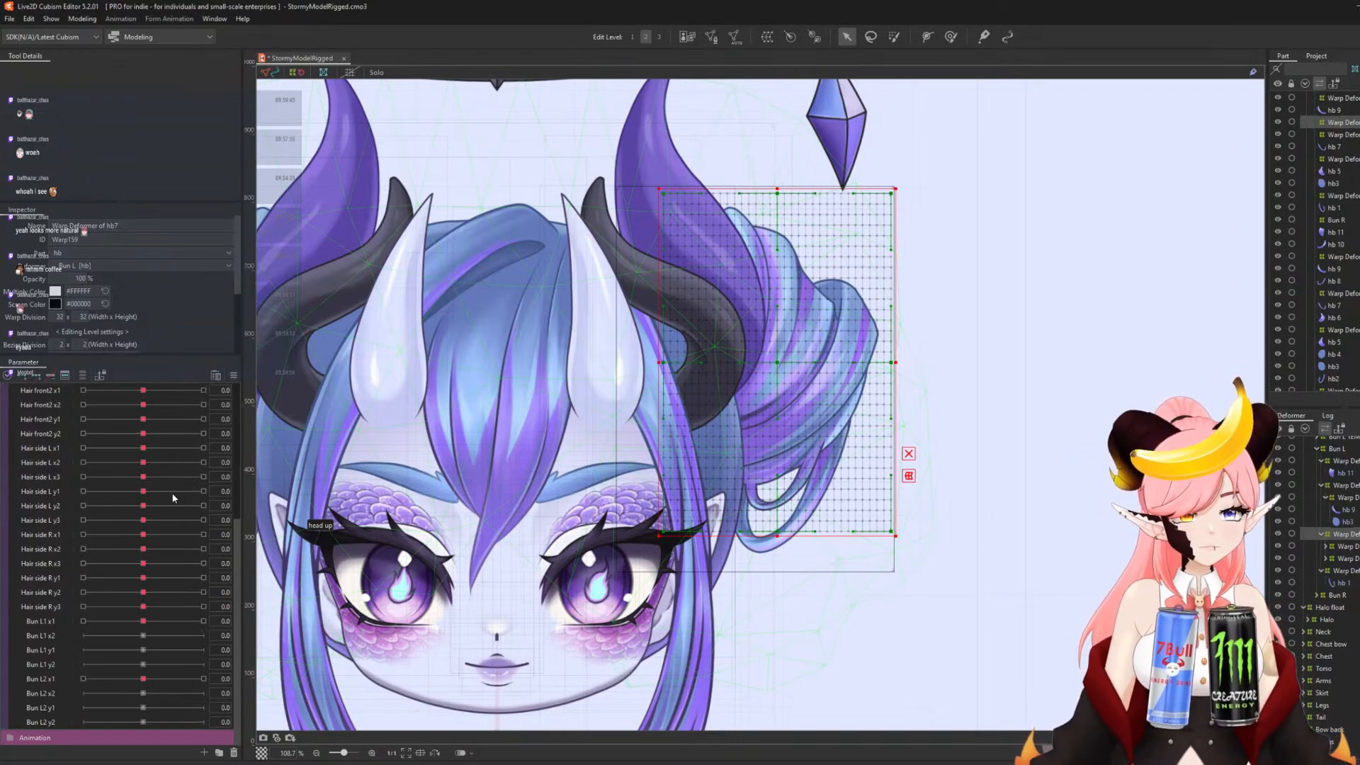
- Replicate Bun L2 y2 as Bun L3 x1 with the ID PhysBunL3X1 and add three keys to it for the selected deformer
{"action": "right_click", "coordinate": [48, 724]}
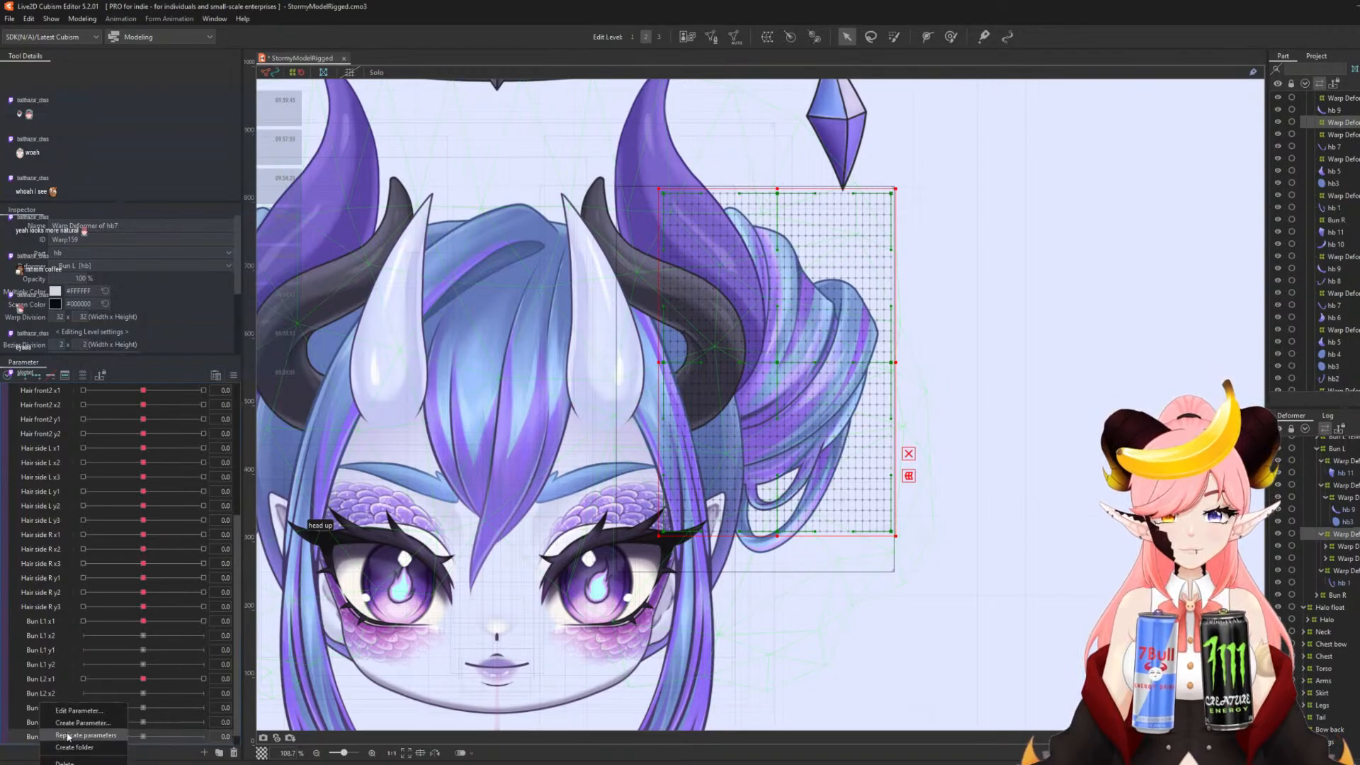
{"action": "left_click", "coordinate": [85, 711]}
{"action": "left_click_drag", "start_coordinate": [683, 325], "coordinate": [760, 323]}
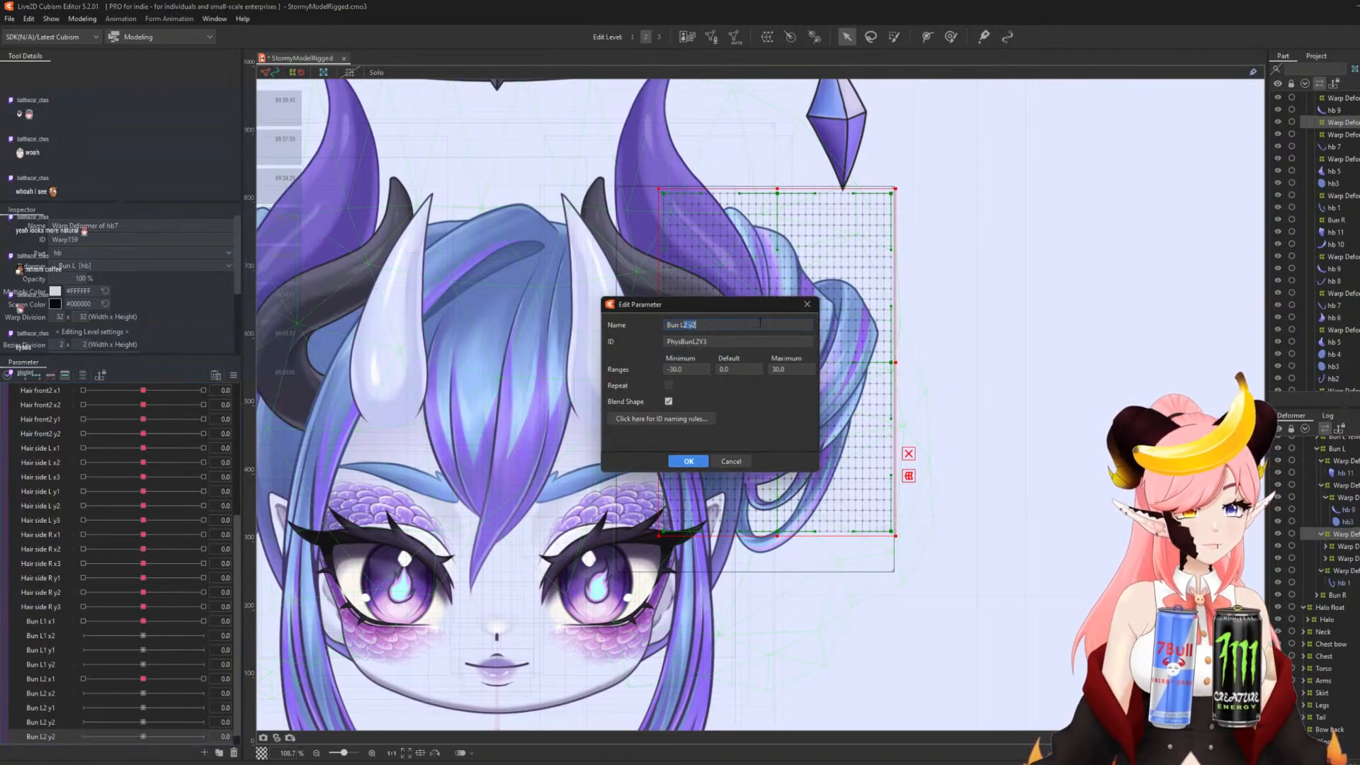
{"action": "type", "text": "3"}
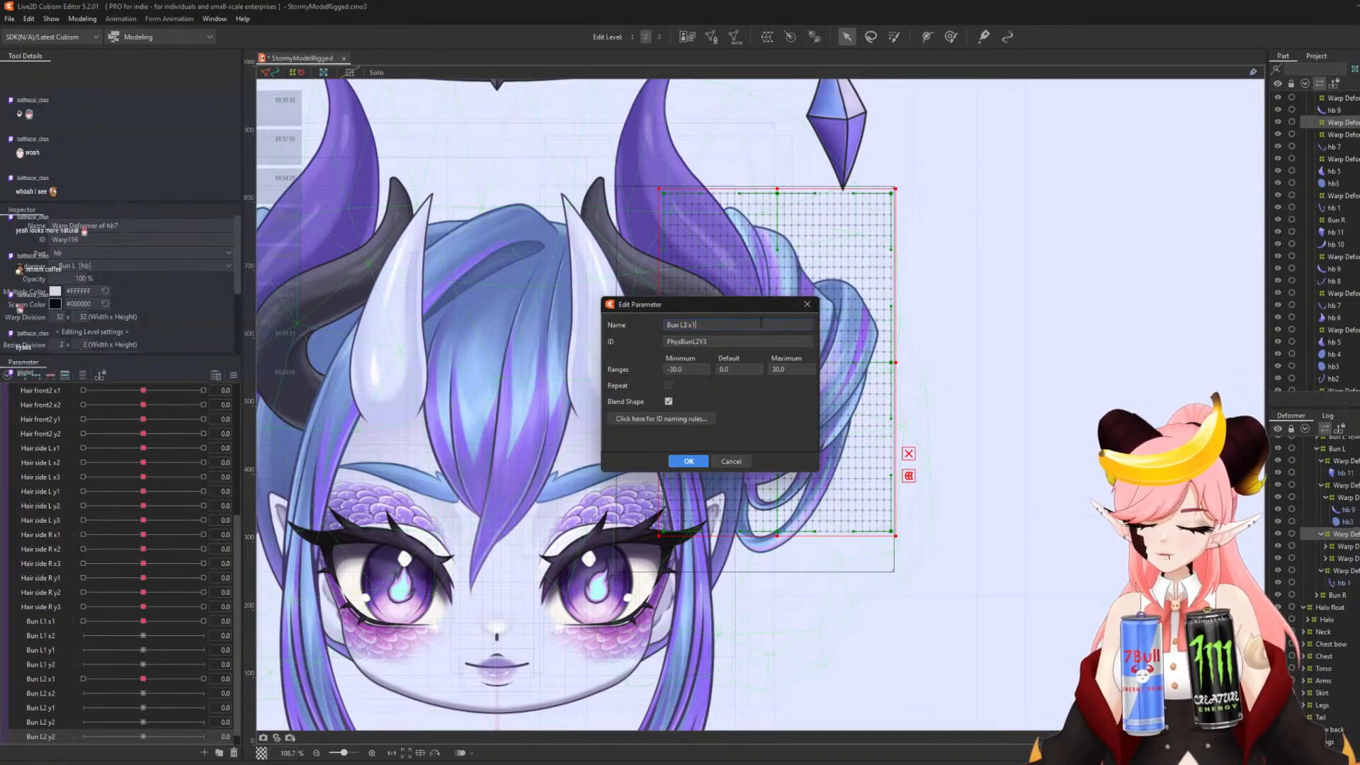
{"action": "left_click", "coordinate": [696, 342]}
{"action": "left_click_drag", "start_coordinate": [696, 341], "coordinate": [738, 341]}
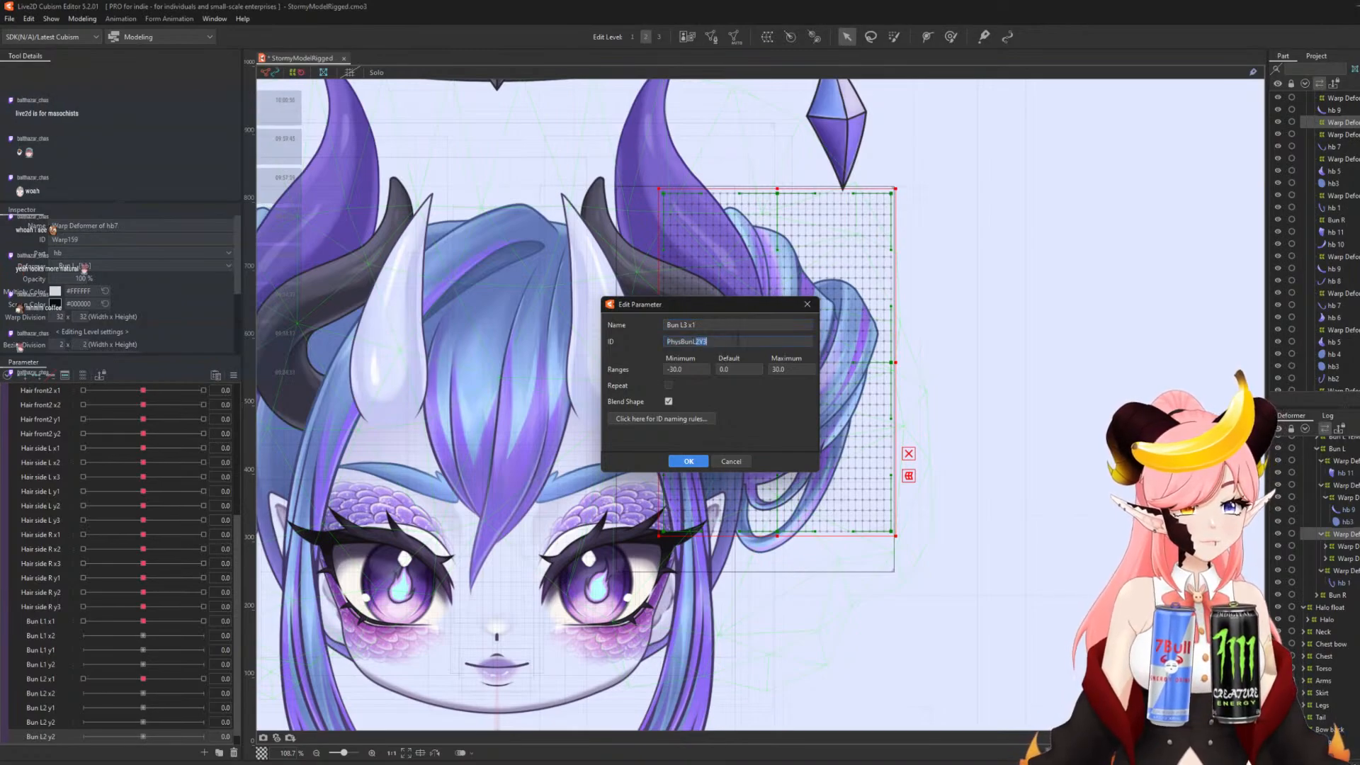
{"action": "type", "text": "3"}
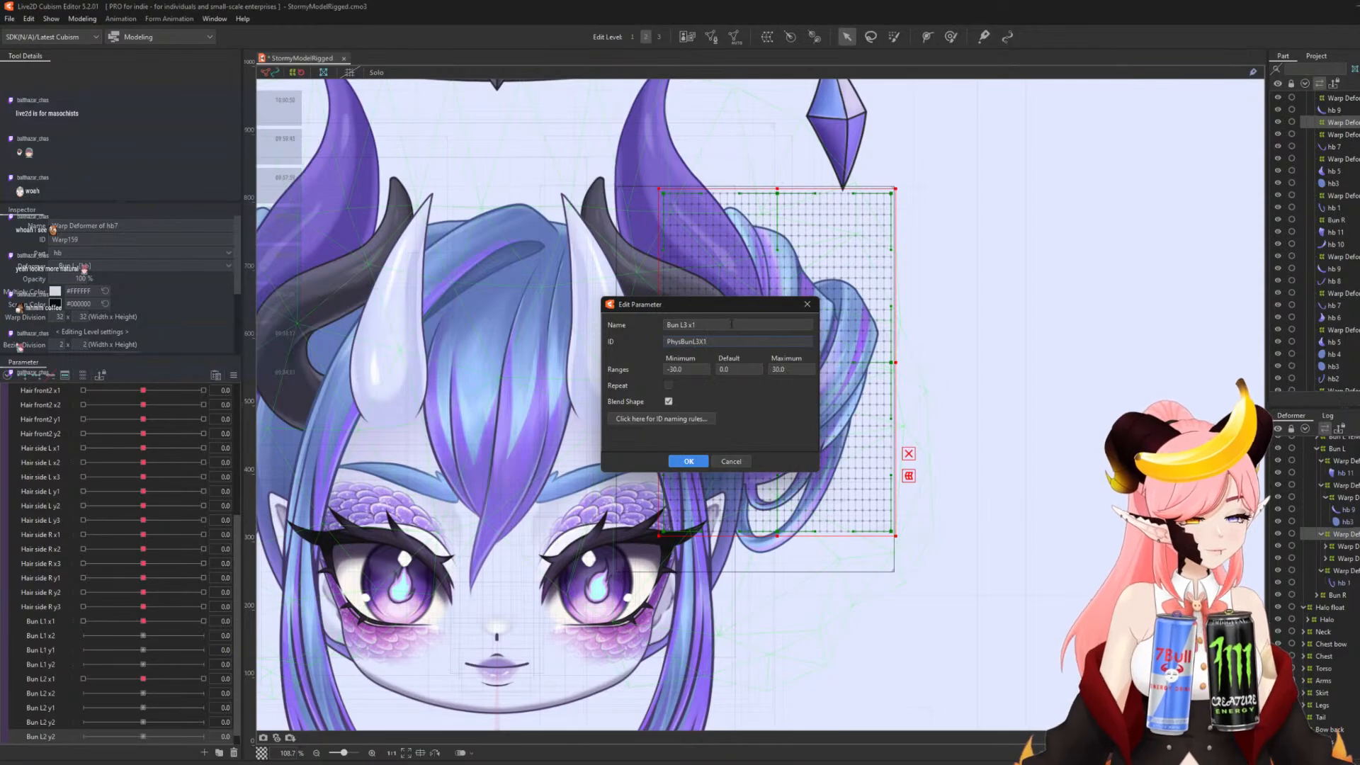
{"action": "left_click", "coordinate": [688, 461]}
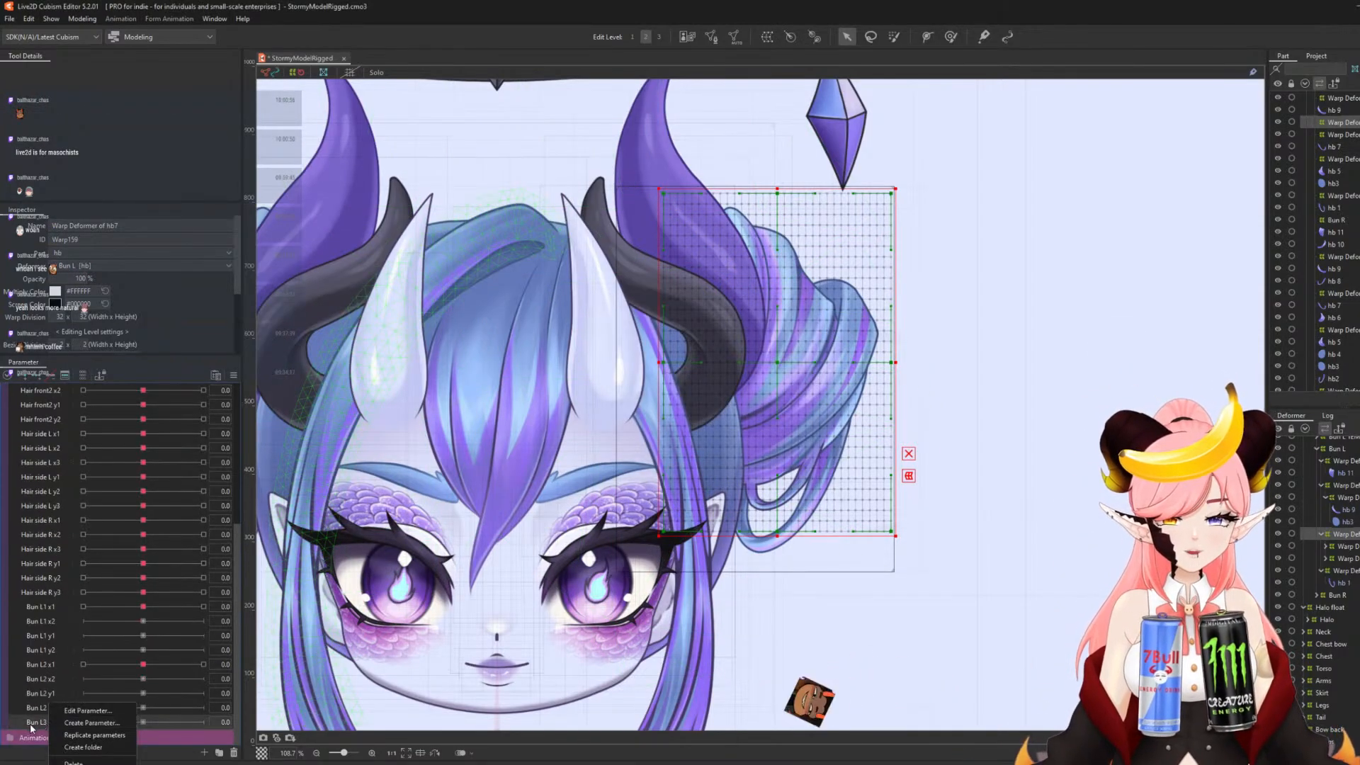
{"action": "left_click", "coordinate": [38, 376]}
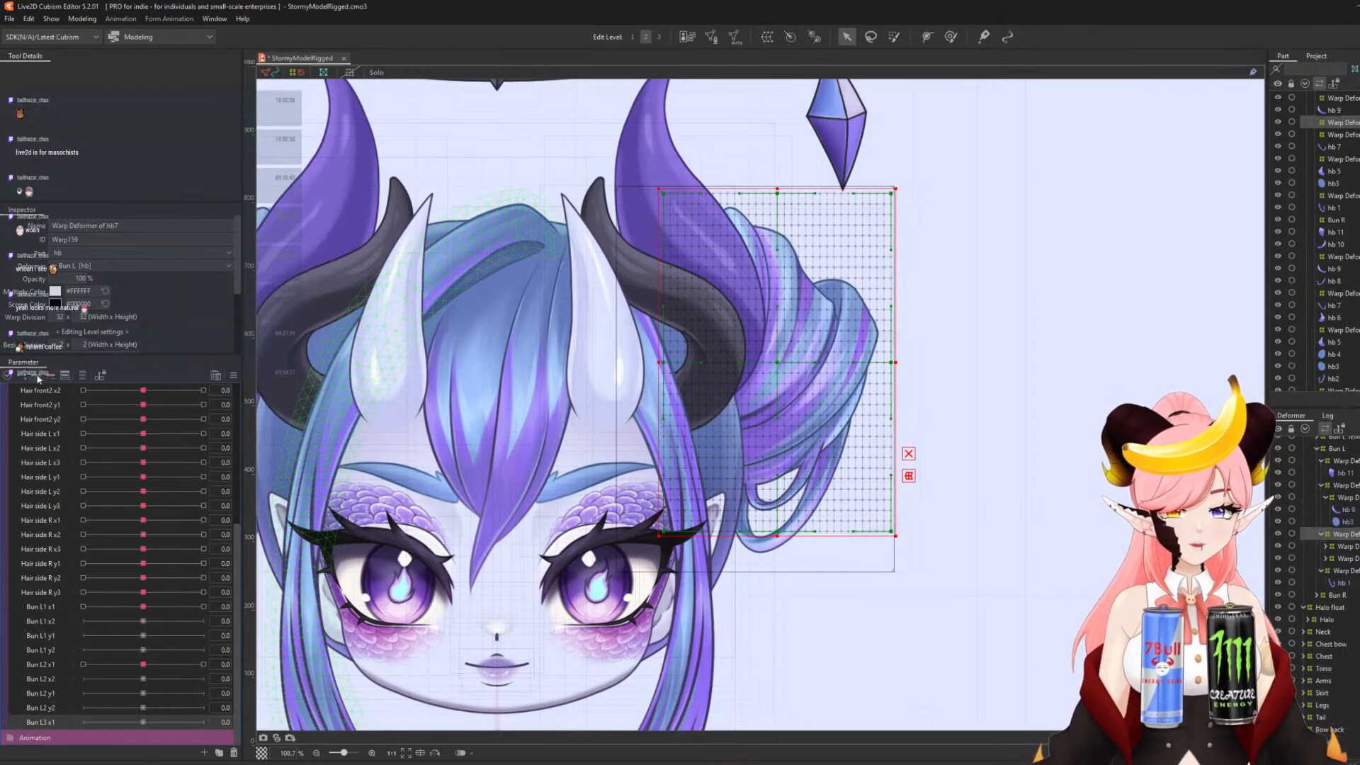
- Replicate the Bun L3 x1 parameter and name the copy Bun L3 x2
{"action": "right_click", "coordinate": [50, 723]}
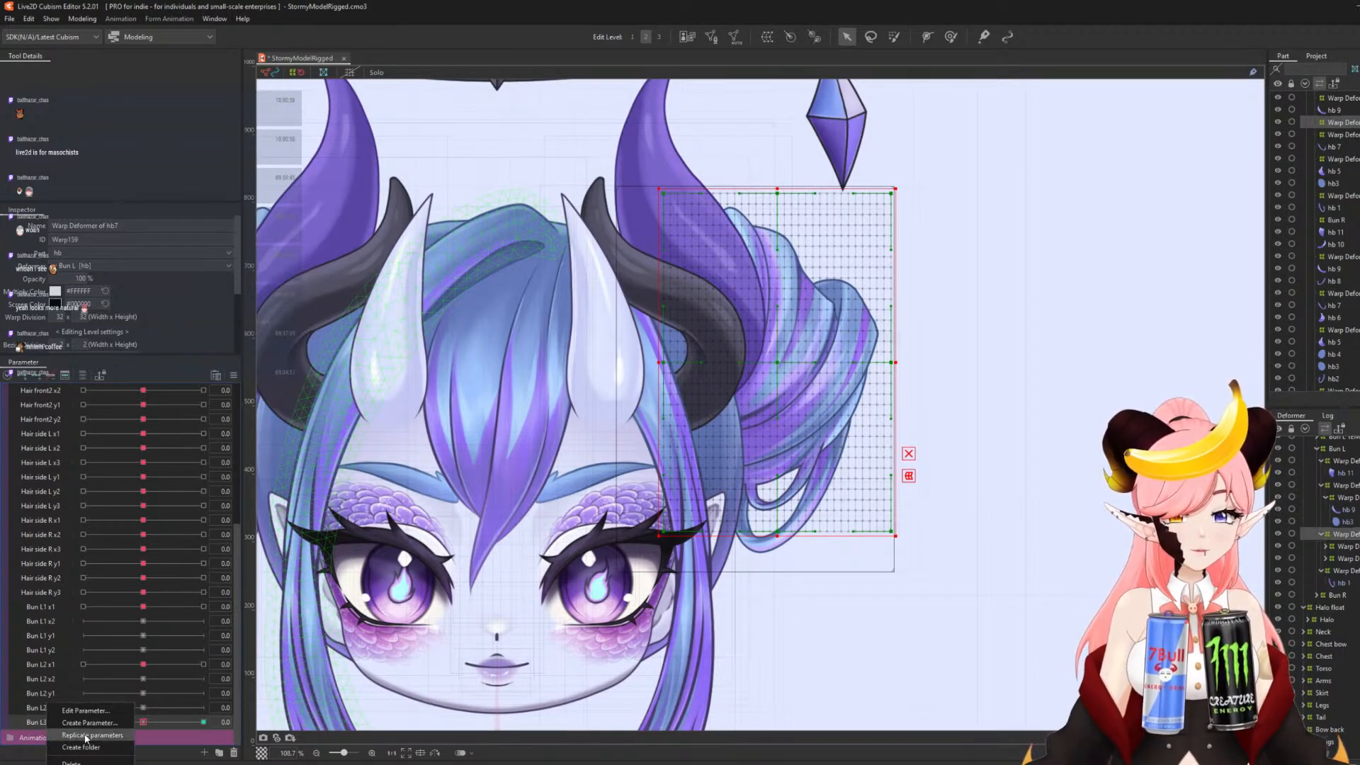
{"action": "left_click", "coordinate": [84, 736]}
{"action": "double_click", "coordinate": [66, 706]}
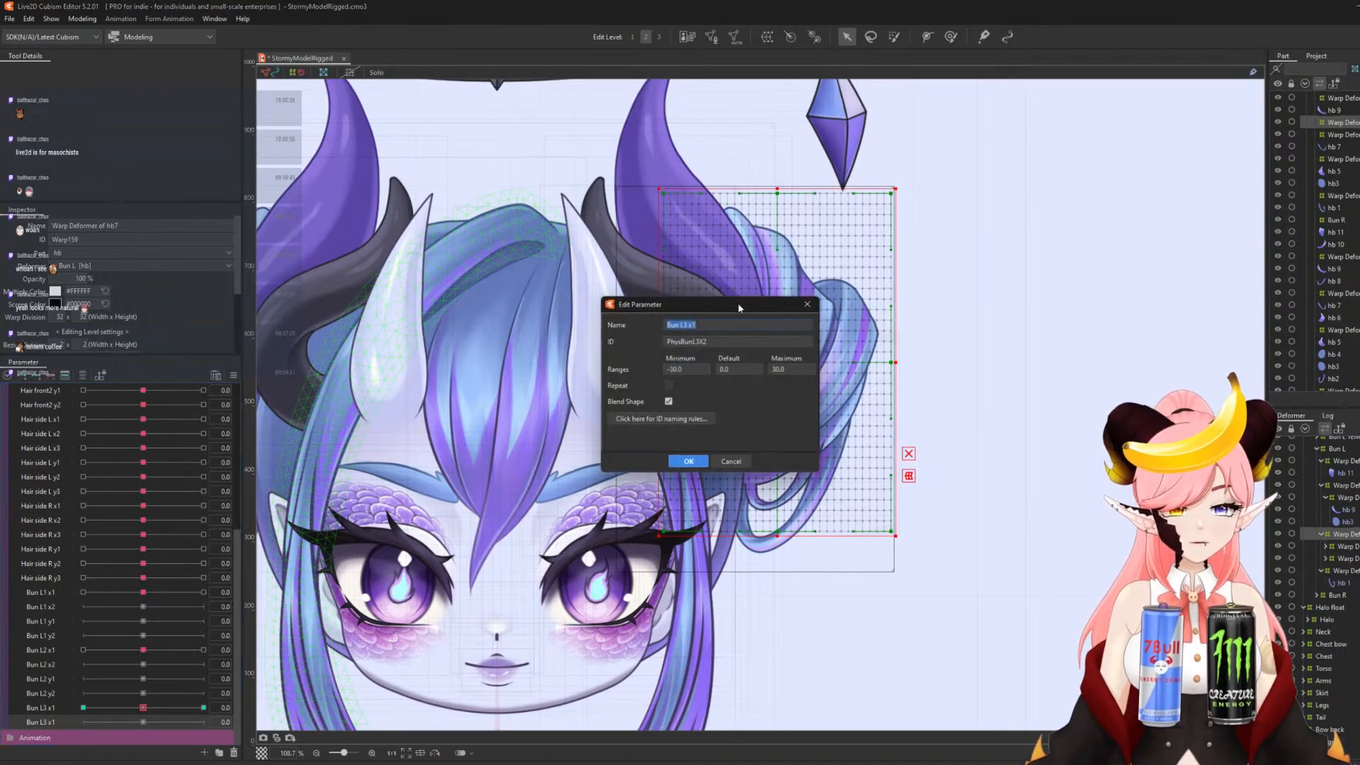
{"action": "left_click", "coordinate": [718, 326]}
{"action": "type", "text": "2"}
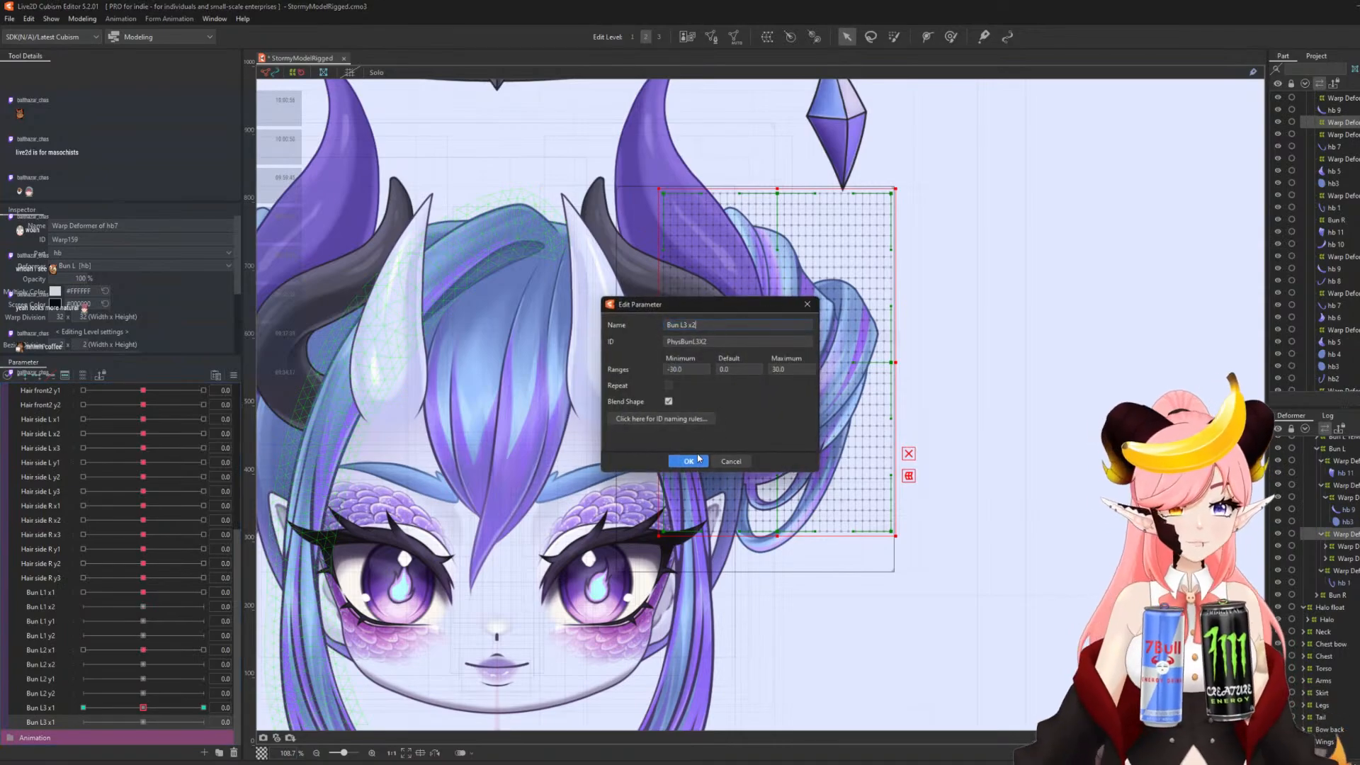
{"action": "left_click", "coordinate": [688, 461]}
- Replicate the Bun L3 x2 parameter and name the copy Bun L3 y1 with the ID PhysBunL3Y1
{"action": "scroll", "coordinate": [41, 723], "scroll_direction": "down", "scroll_amount": 1}
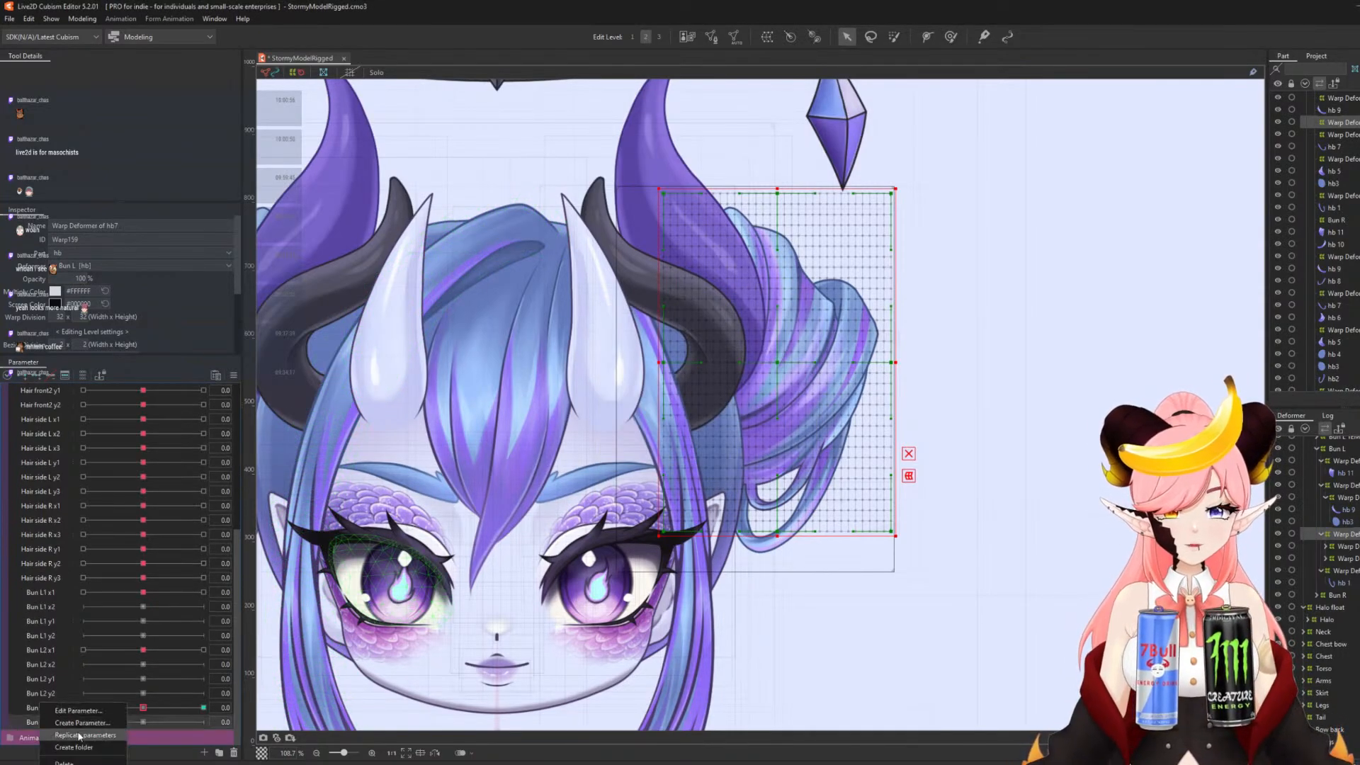
{"action": "right_click", "coordinate": [39, 706]}
{"action": "left_click", "coordinate": [75, 710]}
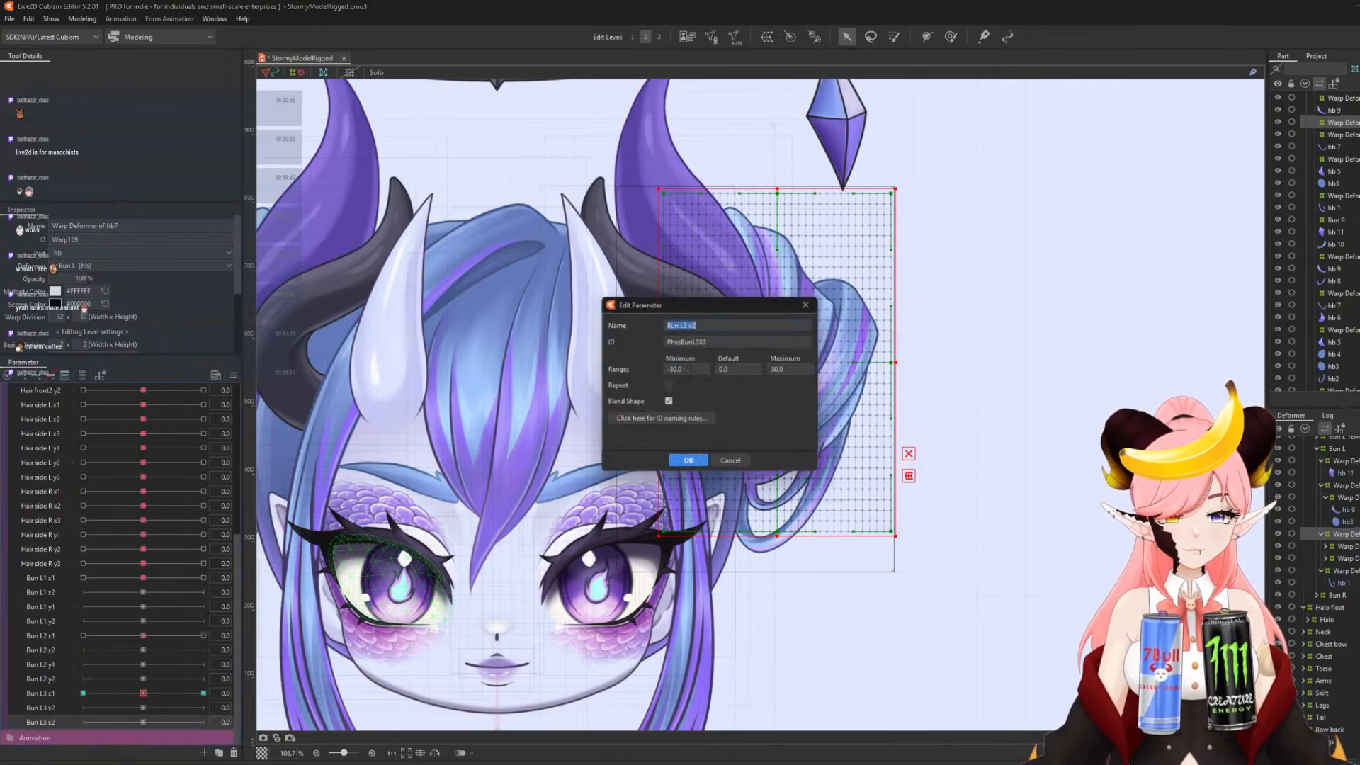
{"action": "left_click", "coordinate": [706, 327]}
{"action": "key", "text": "BackSpace"}
{"action": "key", "text": "BackSpace"}
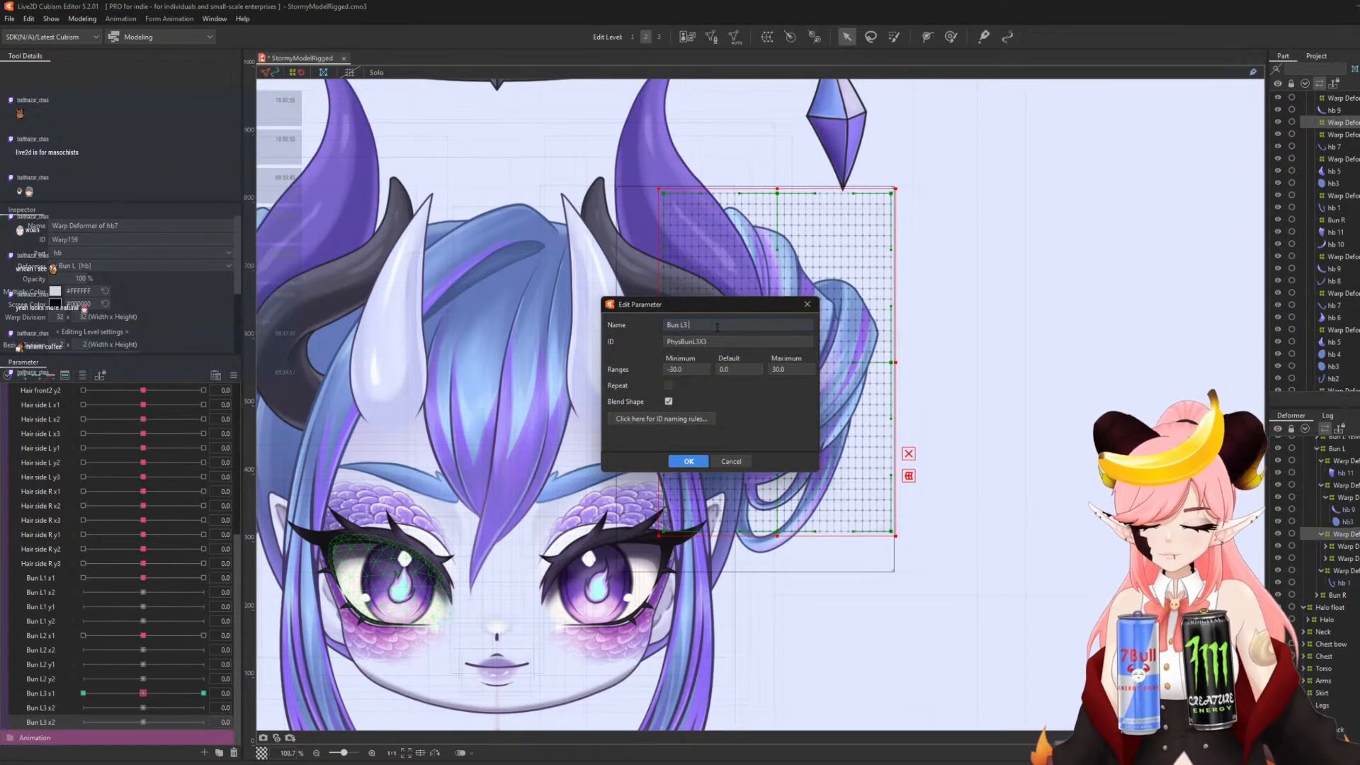
{"action": "double_click", "coordinate": [714, 342]}
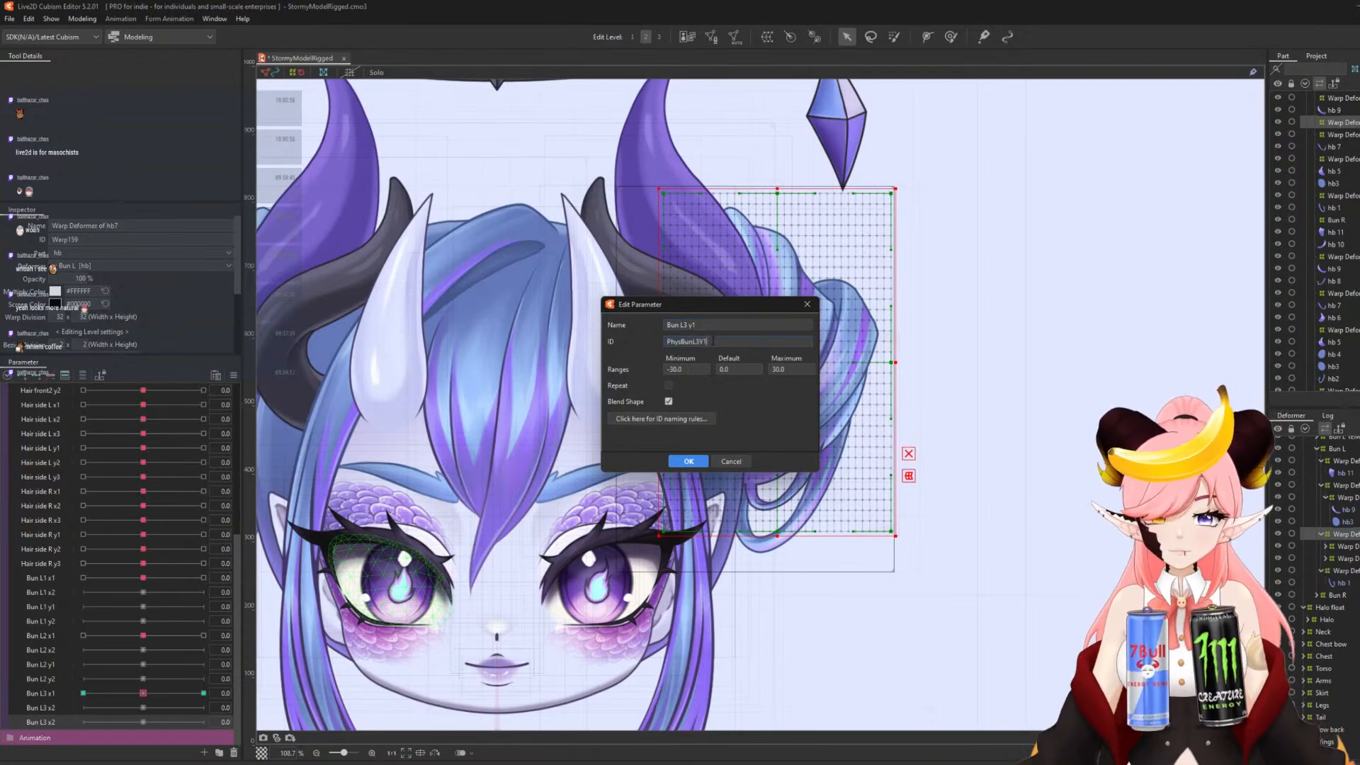
{"action": "left_click", "coordinate": [688, 462]}
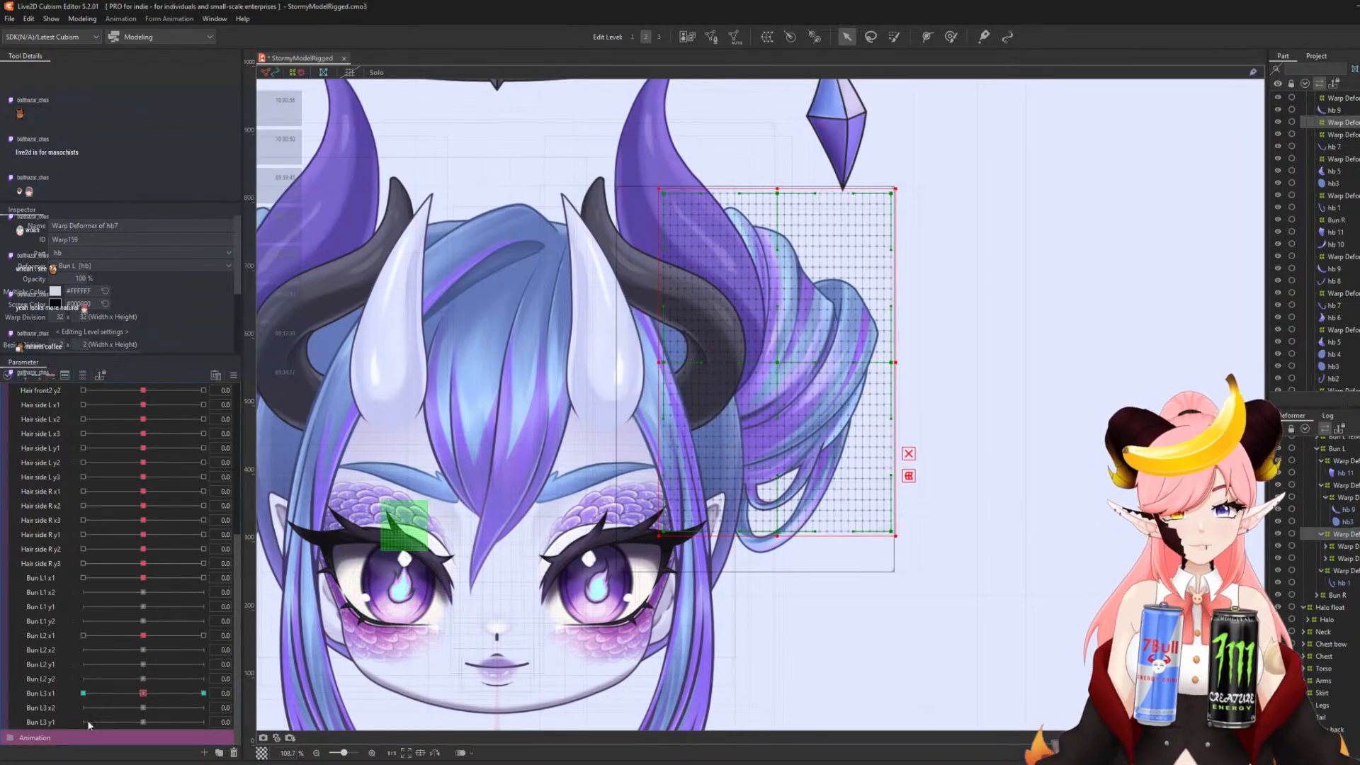
- Replicate the Bun L3 y1 parameter and name the copy Bun L3 y2
{"action": "right_click", "coordinate": [40, 726]}
{"action": "left_click", "coordinate": [50, 735]}
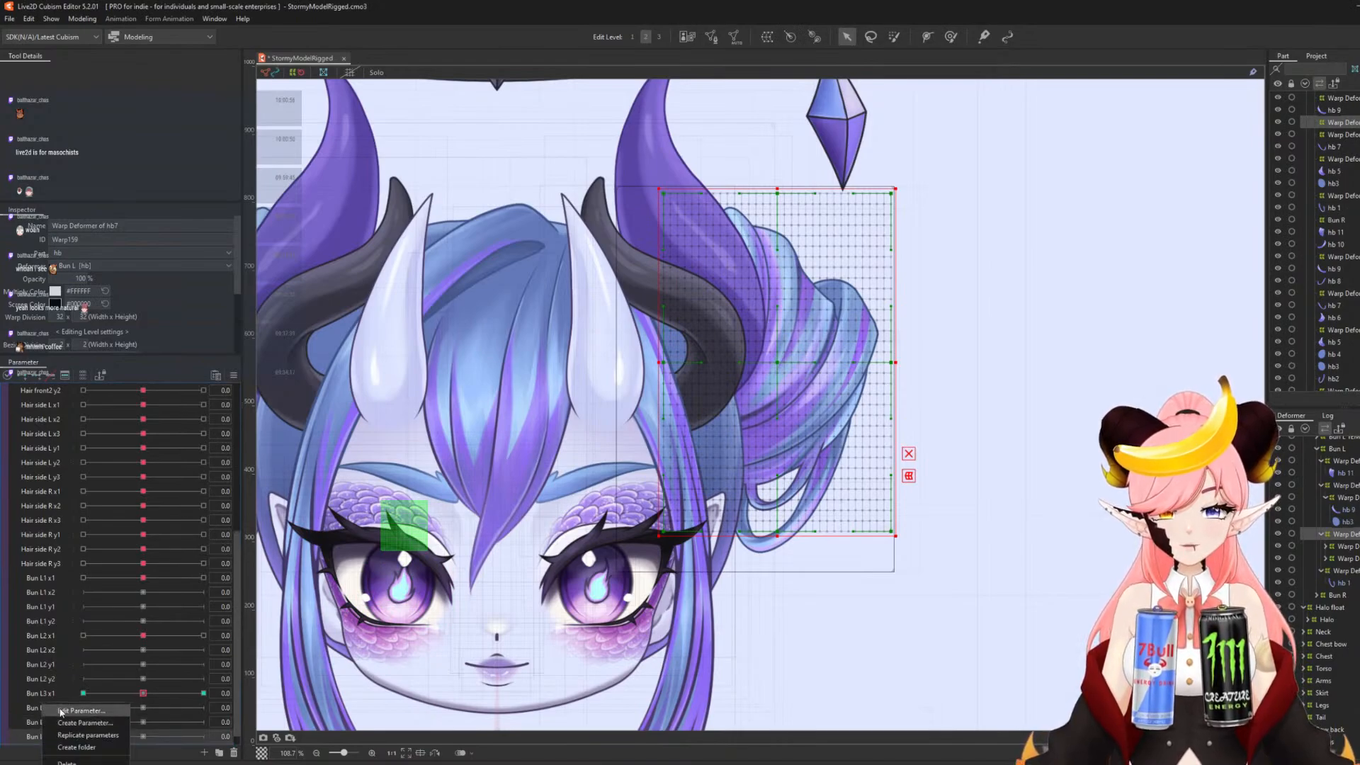
{"action": "left_click", "coordinate": [694, 325]}
{"action": "key", "text": "BackSpace"}
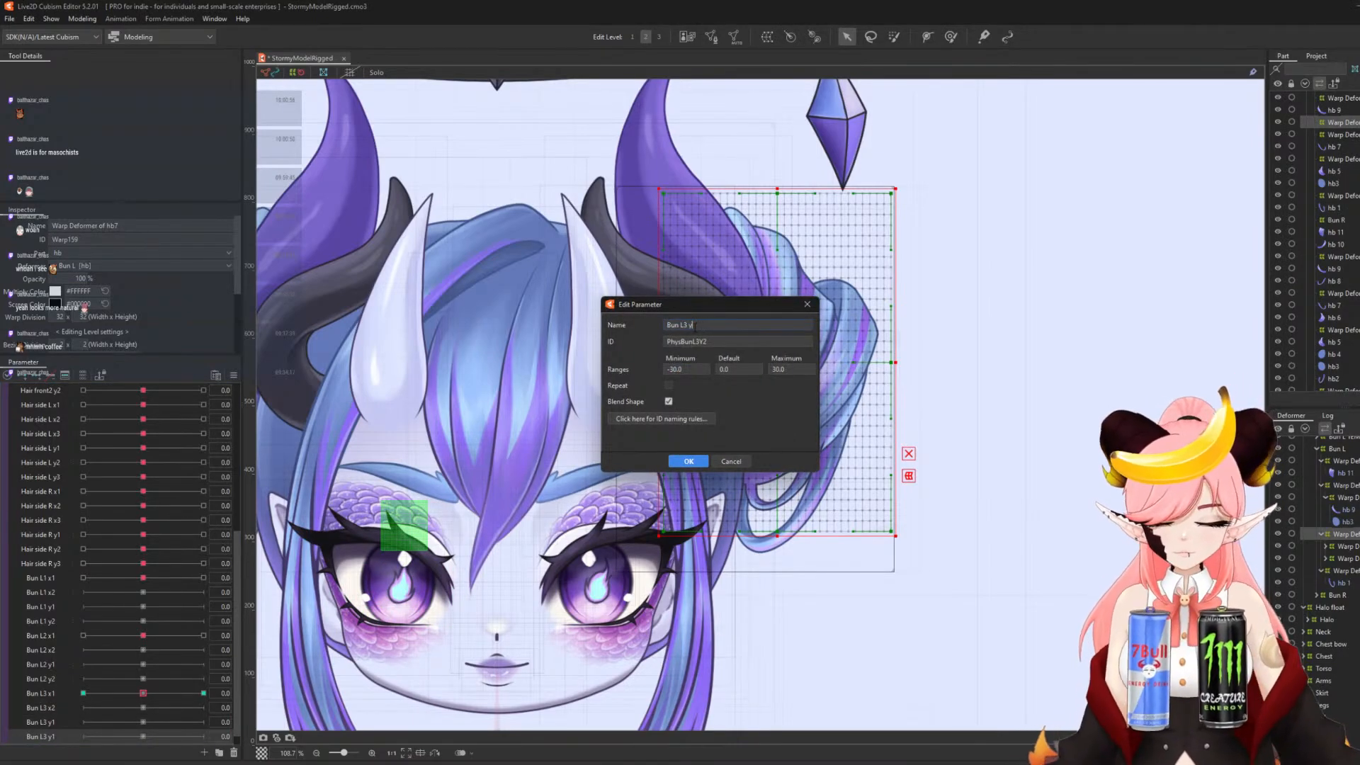
{"action": "type", "text": "2"}
{"action": "left_click", "coordinate": [688, 461]}
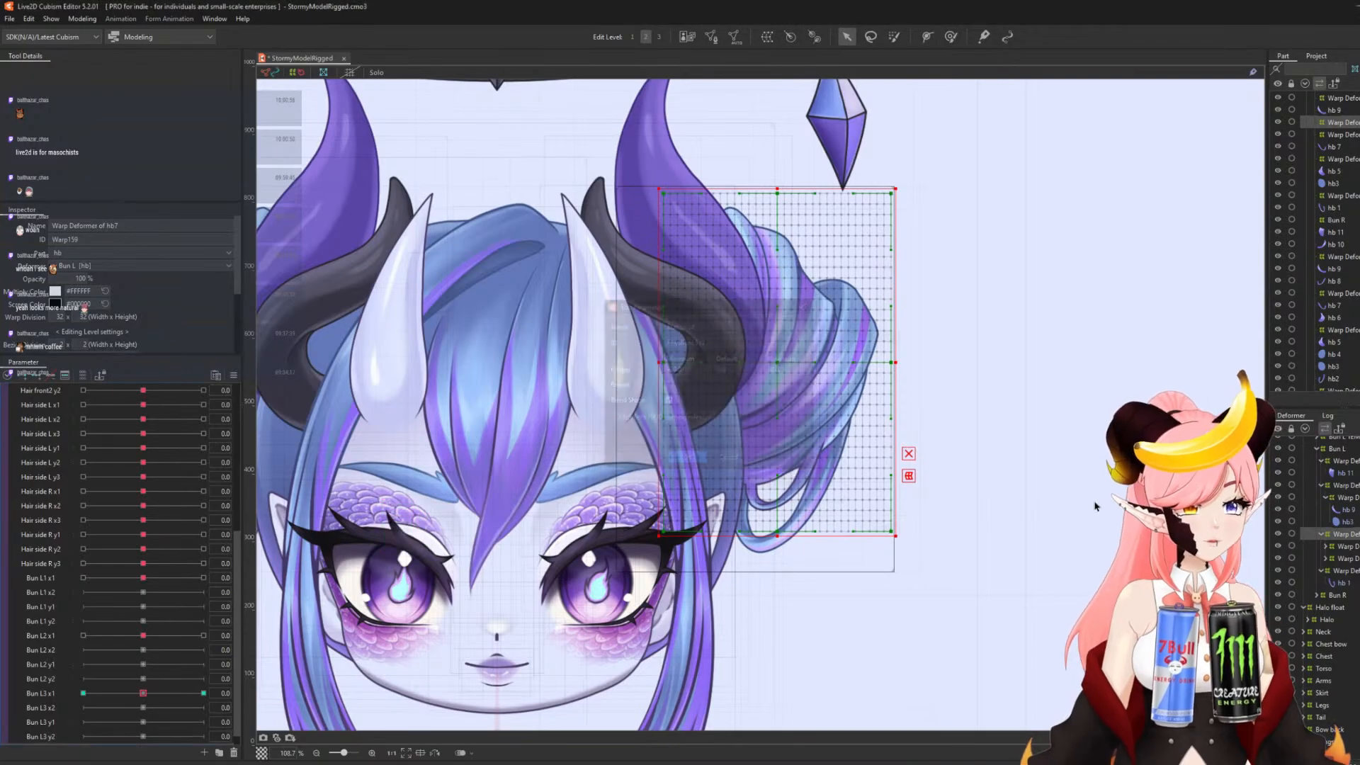
- Create a 32 × 32 warp deformer with 2 × 2 bezier divisions as parent of the hb 7 mesh and select the Bun L3 x2 parameter
{"action": "left_click", "coordinate": [1325, 559]}
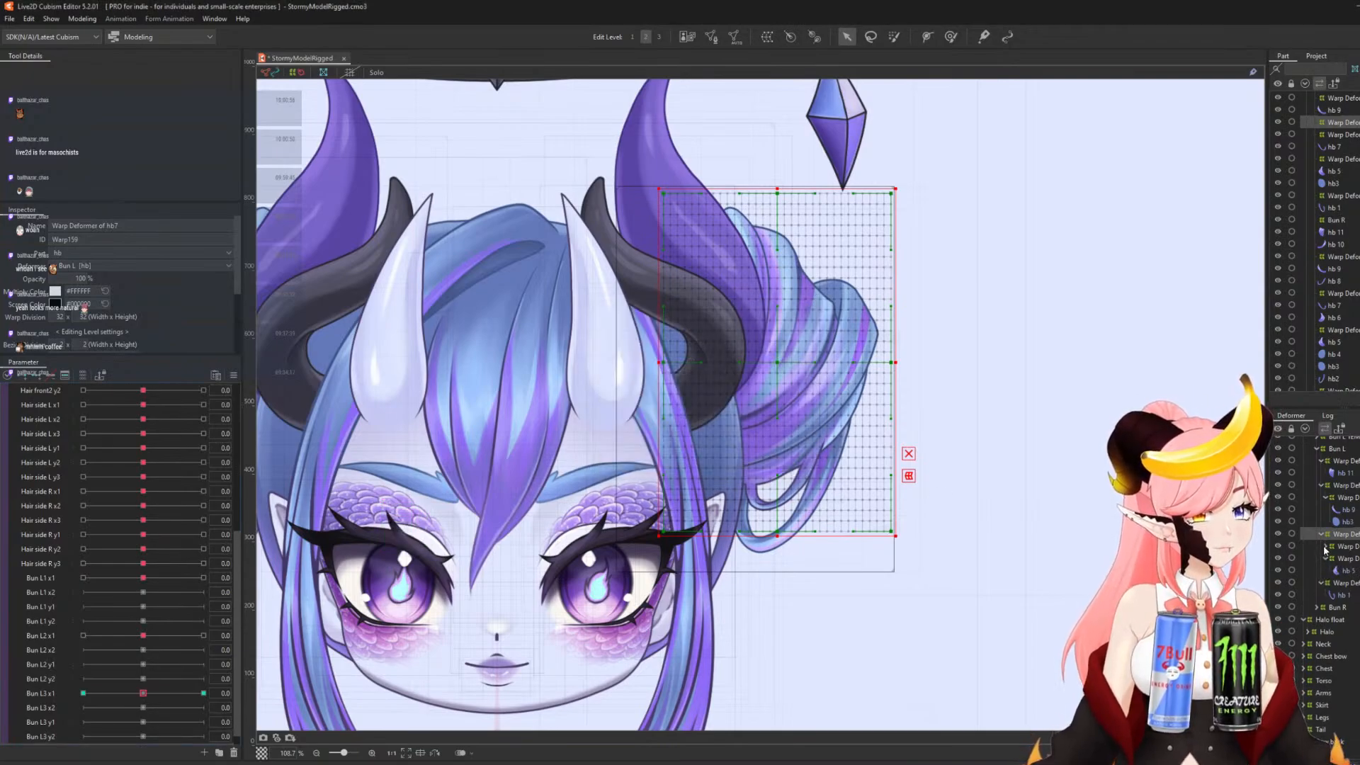
{"action": "left_click", "coordinate": [1325, 546]}
{"action": "left_click", "coordinate": [1343, 558]}
{"action": "left_click", "coordinate": [767, 36]}
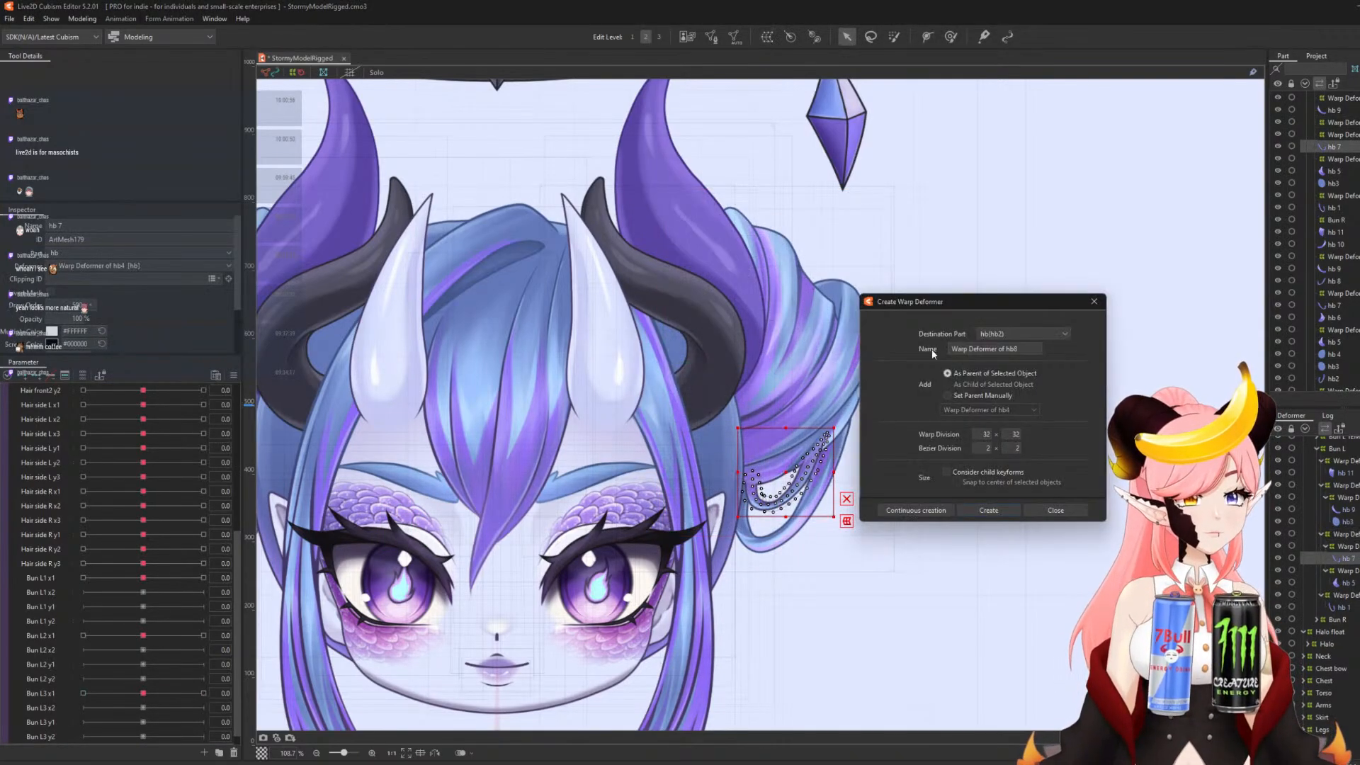
{"action": "left_click", "coordinate": [989, 510]}
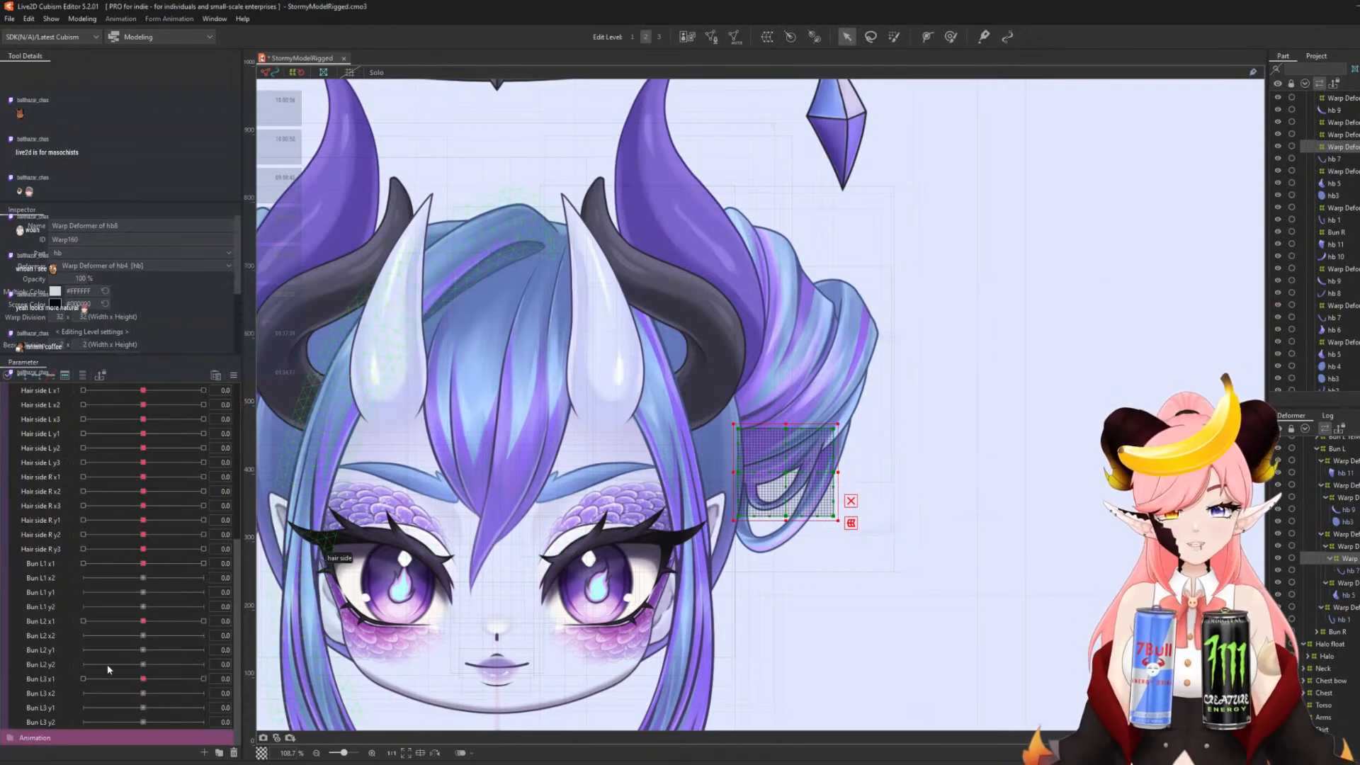
{"action": "left_click", "coordinate": [41, 694]}
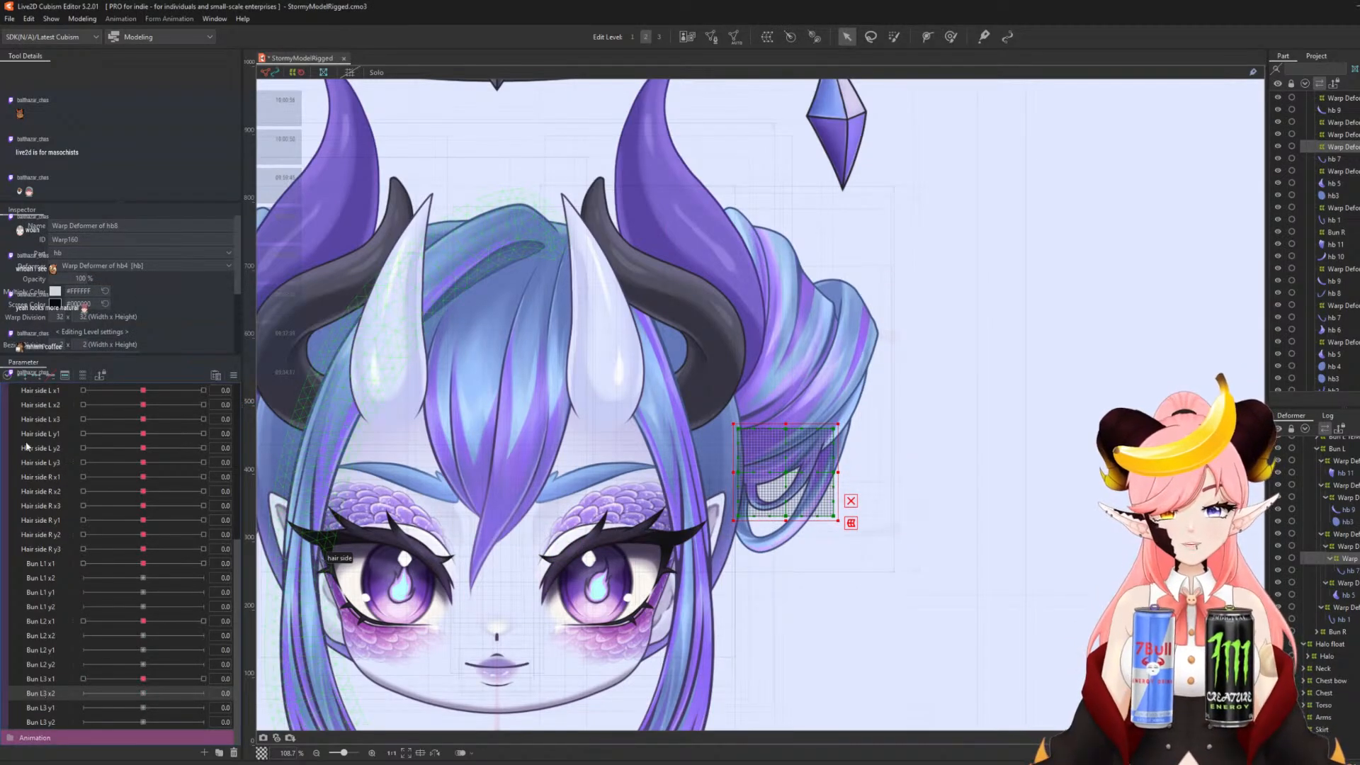
- Add three keys to the Bun L3 x2 parameter for the hb 7 mesh's warp deformer
{"action": "left_click", "coordinate": [37, 374]}
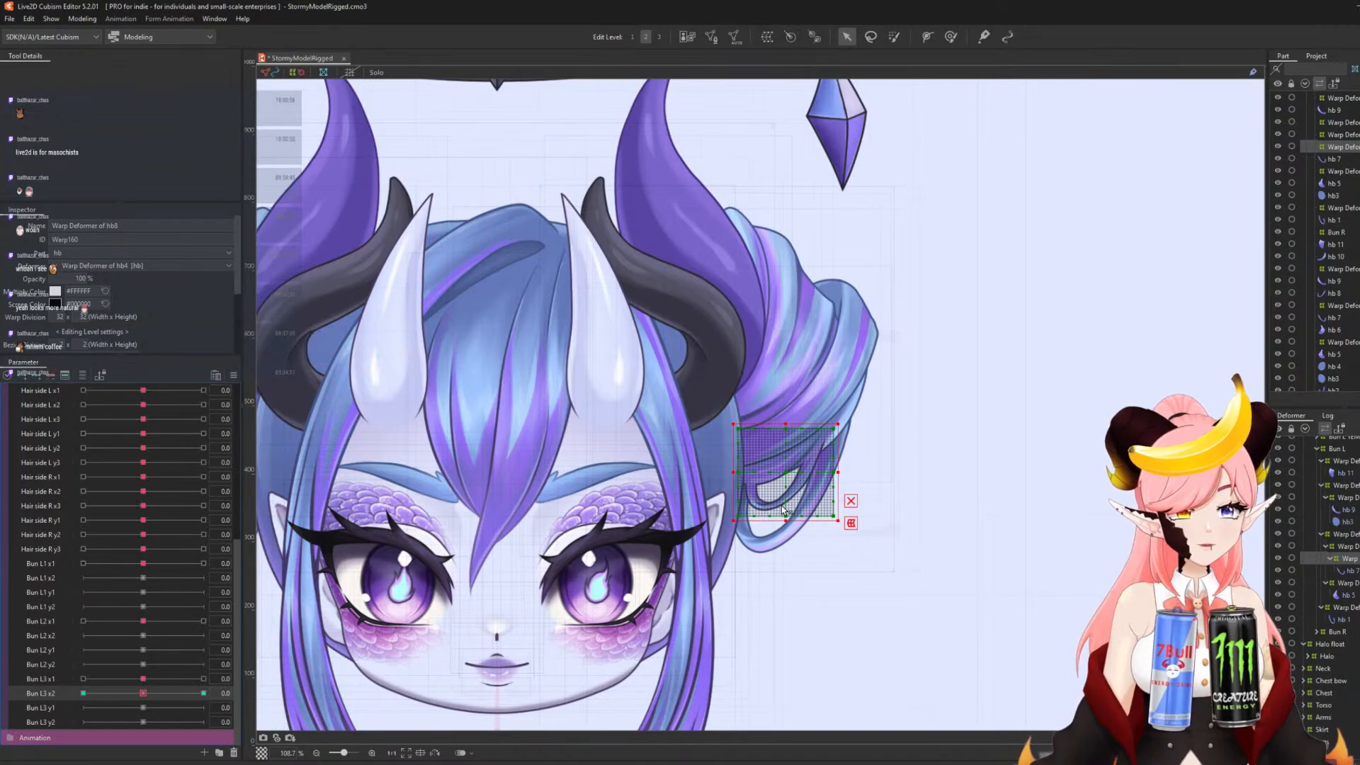
{"action": "left_click", "coordinate": [34, 723]}
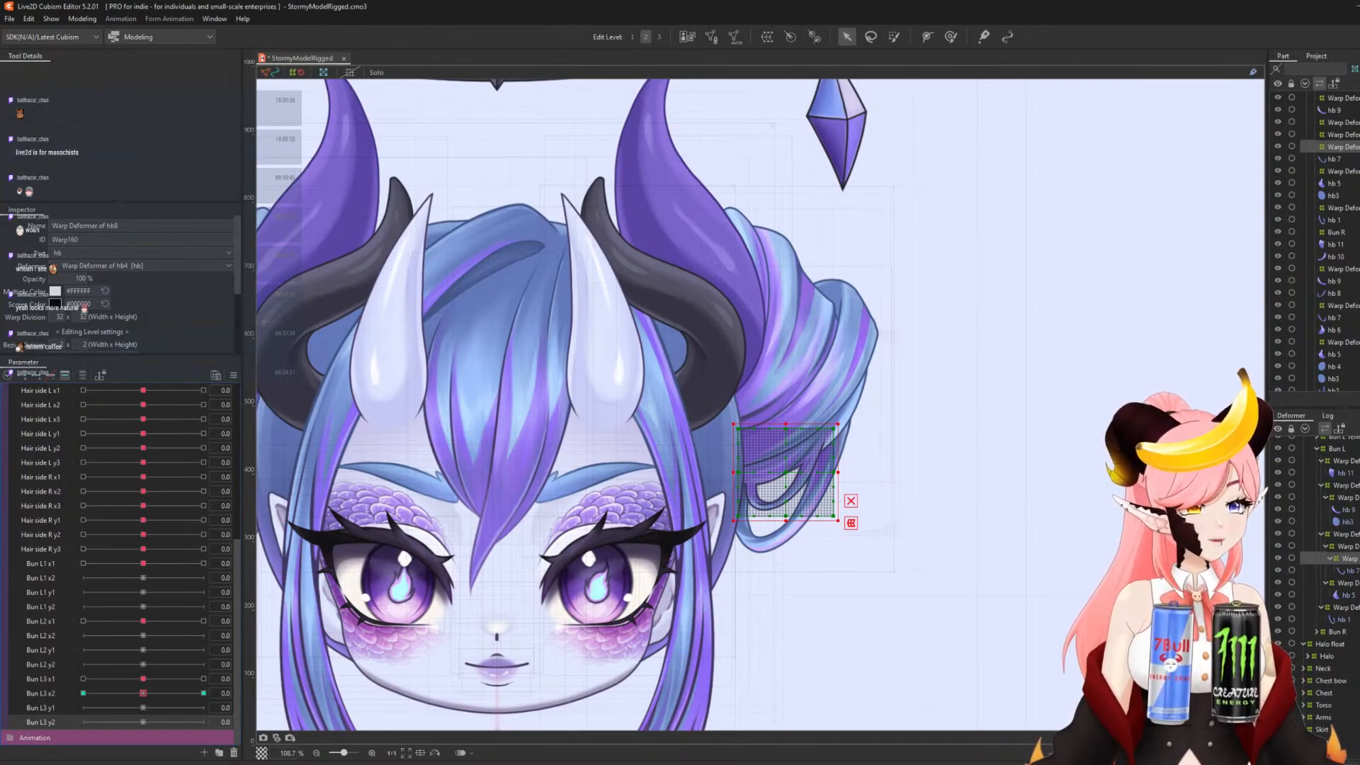
- Create a warp deformer as parent of the hb 1 mesh in the Bun L group
{"action": "left_click", "coordinate": [1345, 596]}
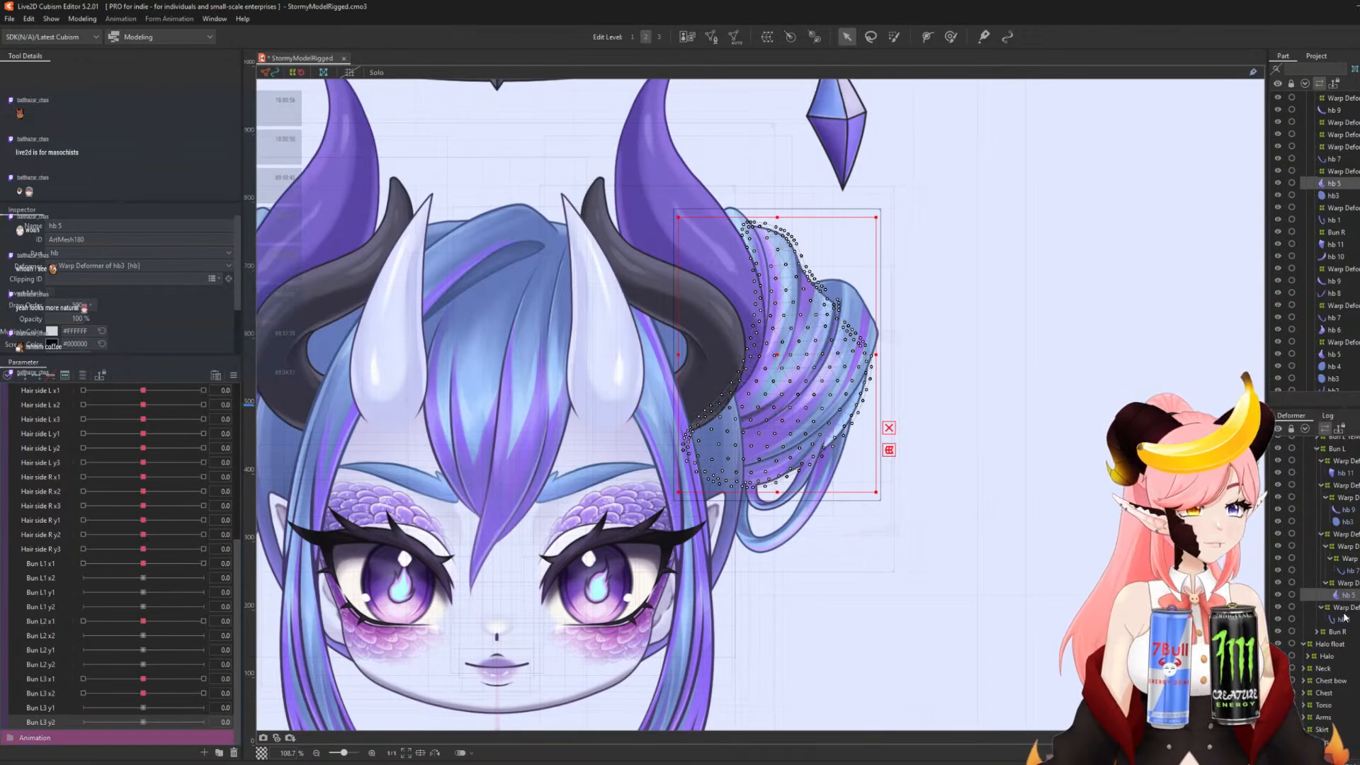
{"action": "left_click", "coordinate": [1344, 620]}
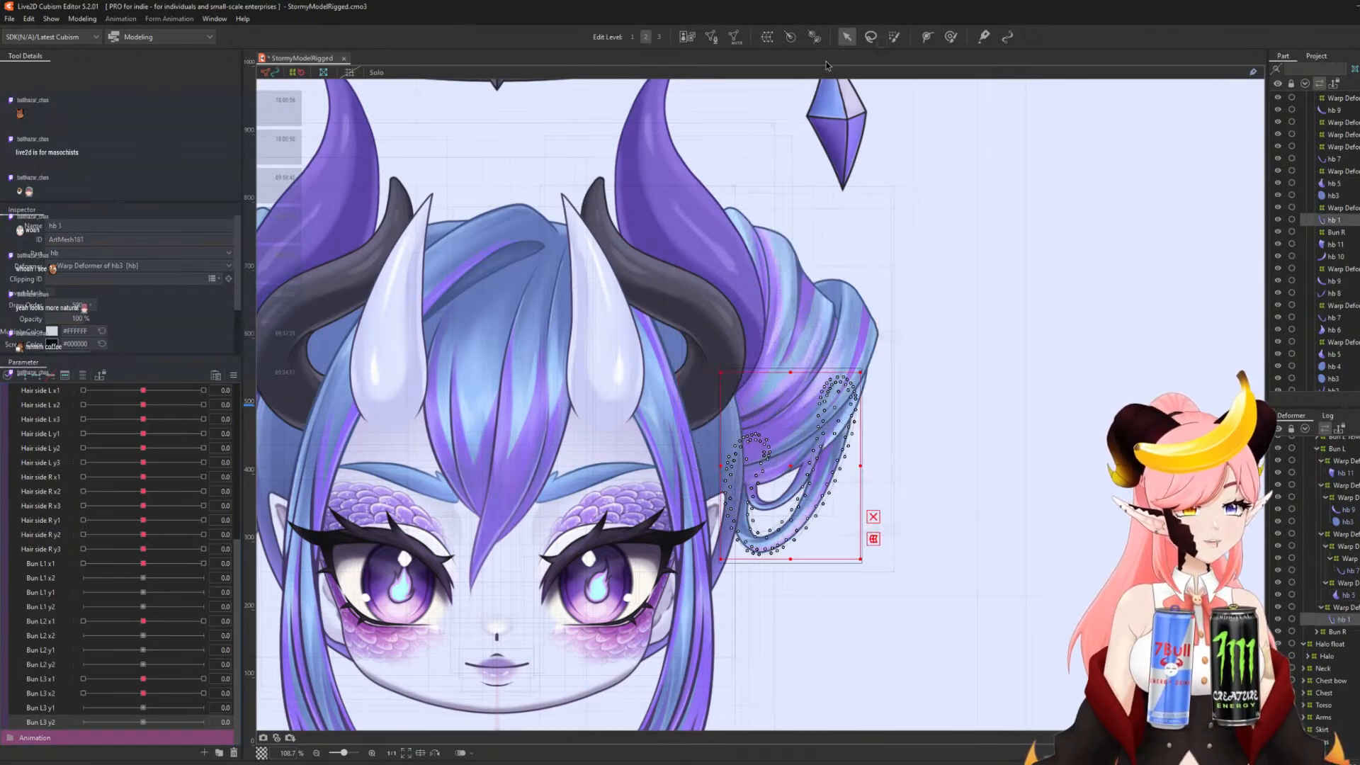
{"action": "left_click", "coordinate": [767, 36]}
{"action": "left_click", "coordinate": [991, 515]}
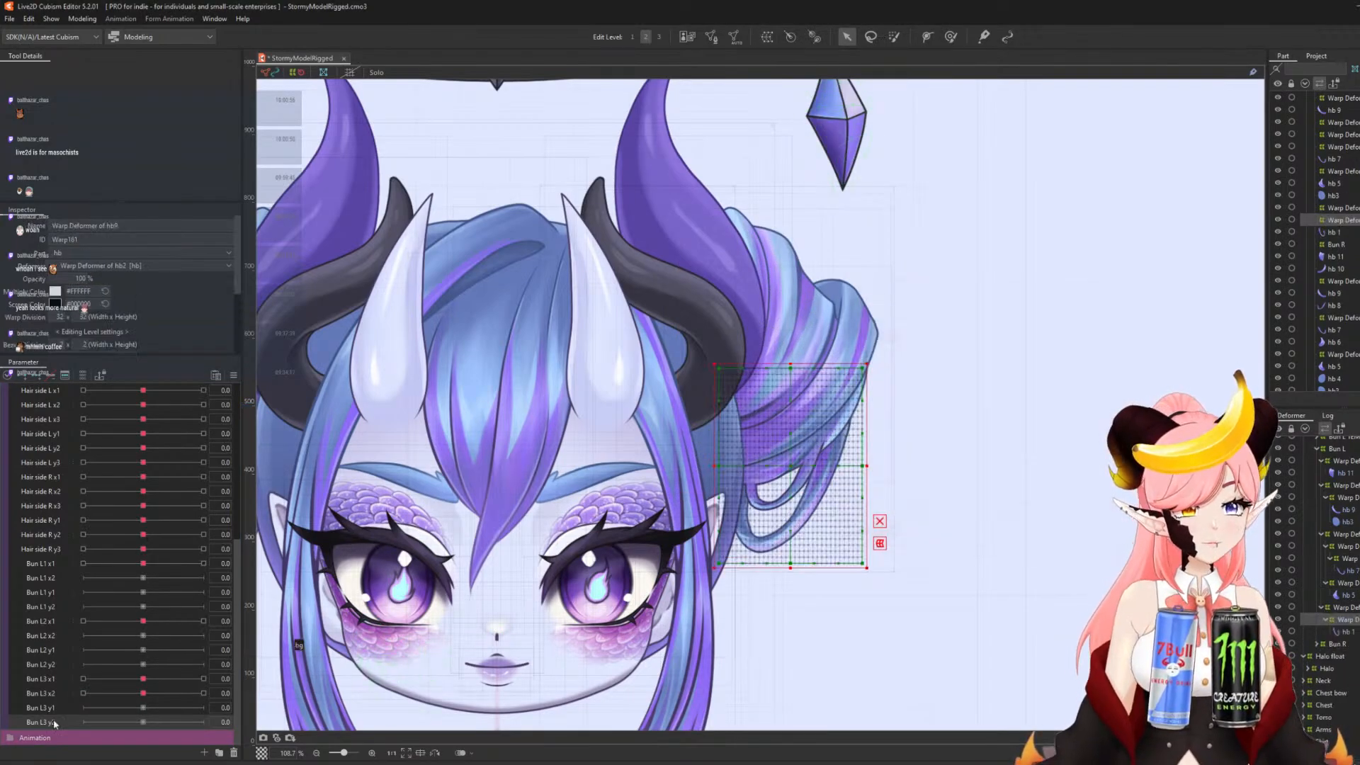
- Replicate the Bun L3 y2 parameter and name the copy Bun L4 x1 with the ID PhysBunL4X1
{"action": "scroll", "coordinate": [83, 711], "scroll_direction": "down", "scroll_amount": 1}
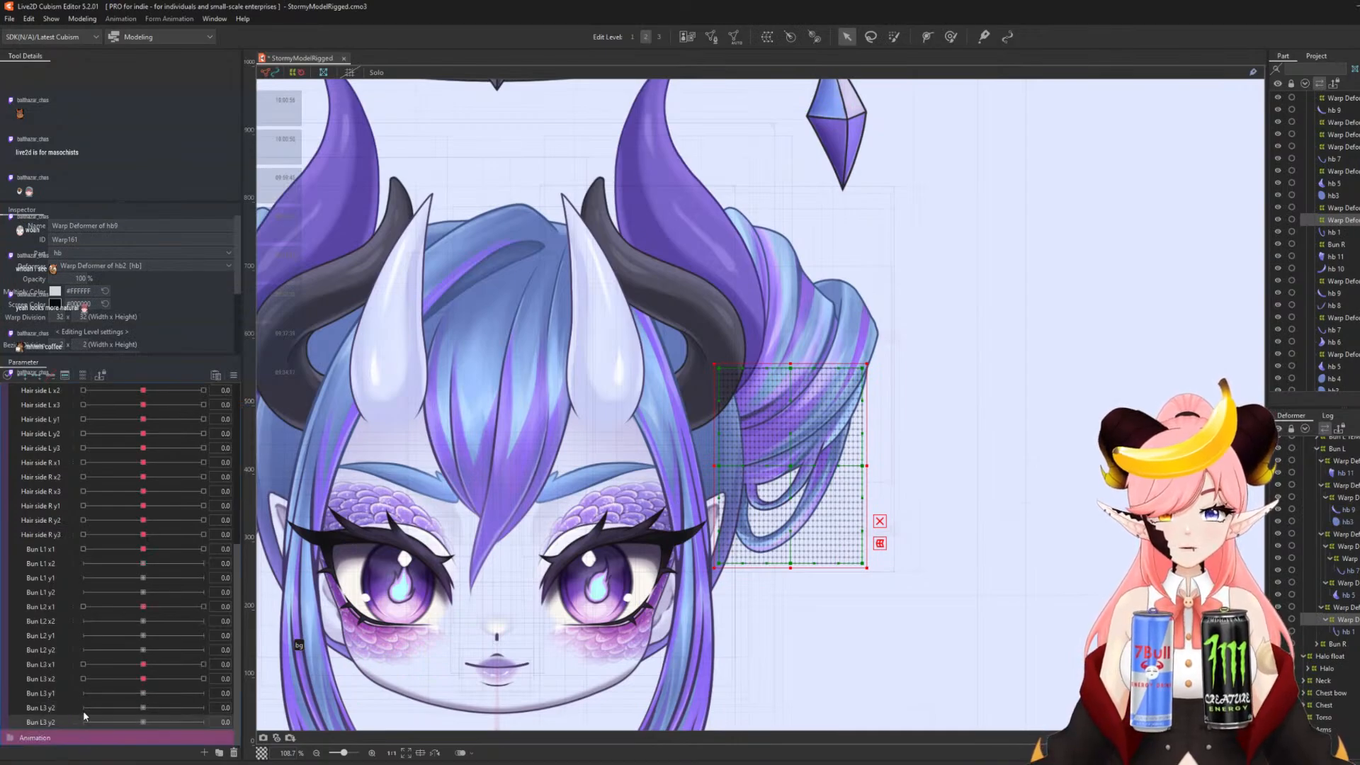
{"action": "double_click", "coordinate": [42, 721]}
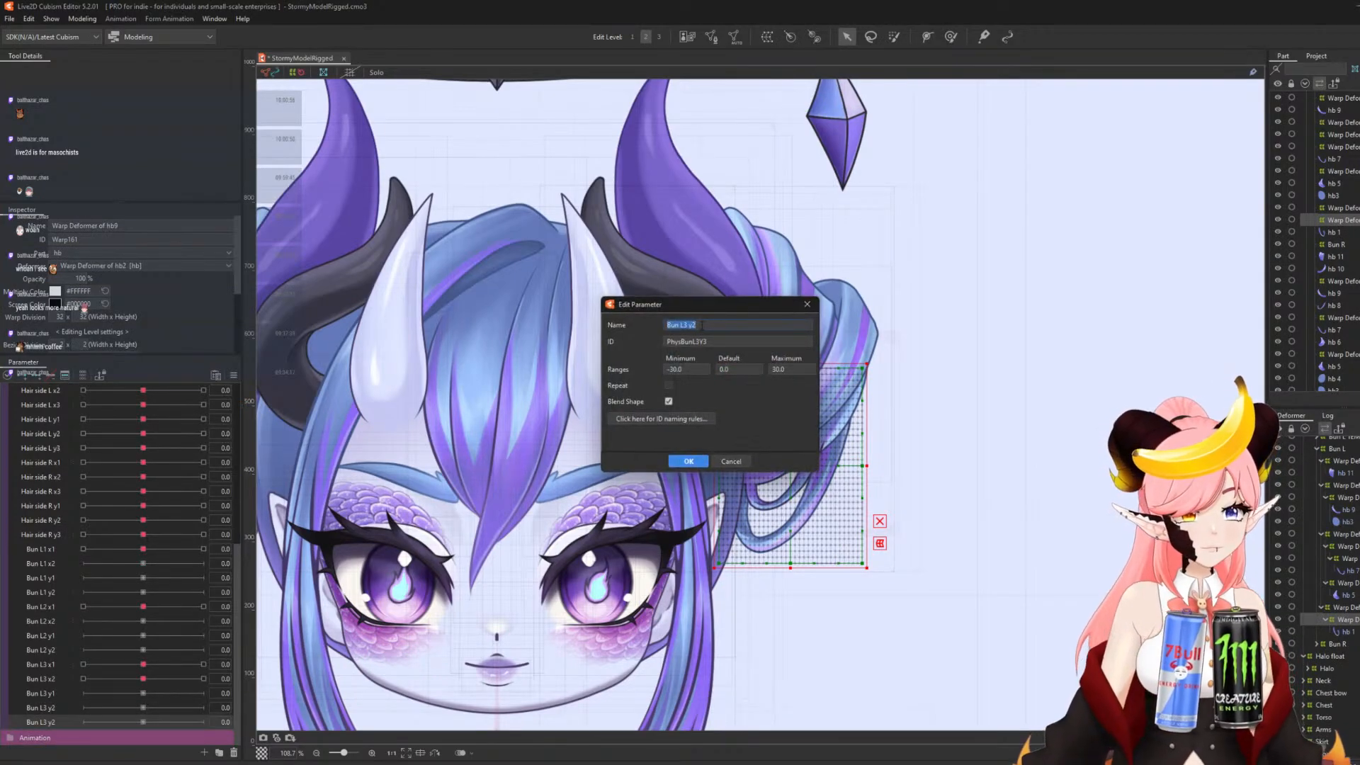
{"action": "left_click", "coordinate": [702, 325]}
{"action": "left_click_drag", "start_coordinate": [683, 325], "coordinate": [750, 324]}
{"action": "type", "text": "4"}
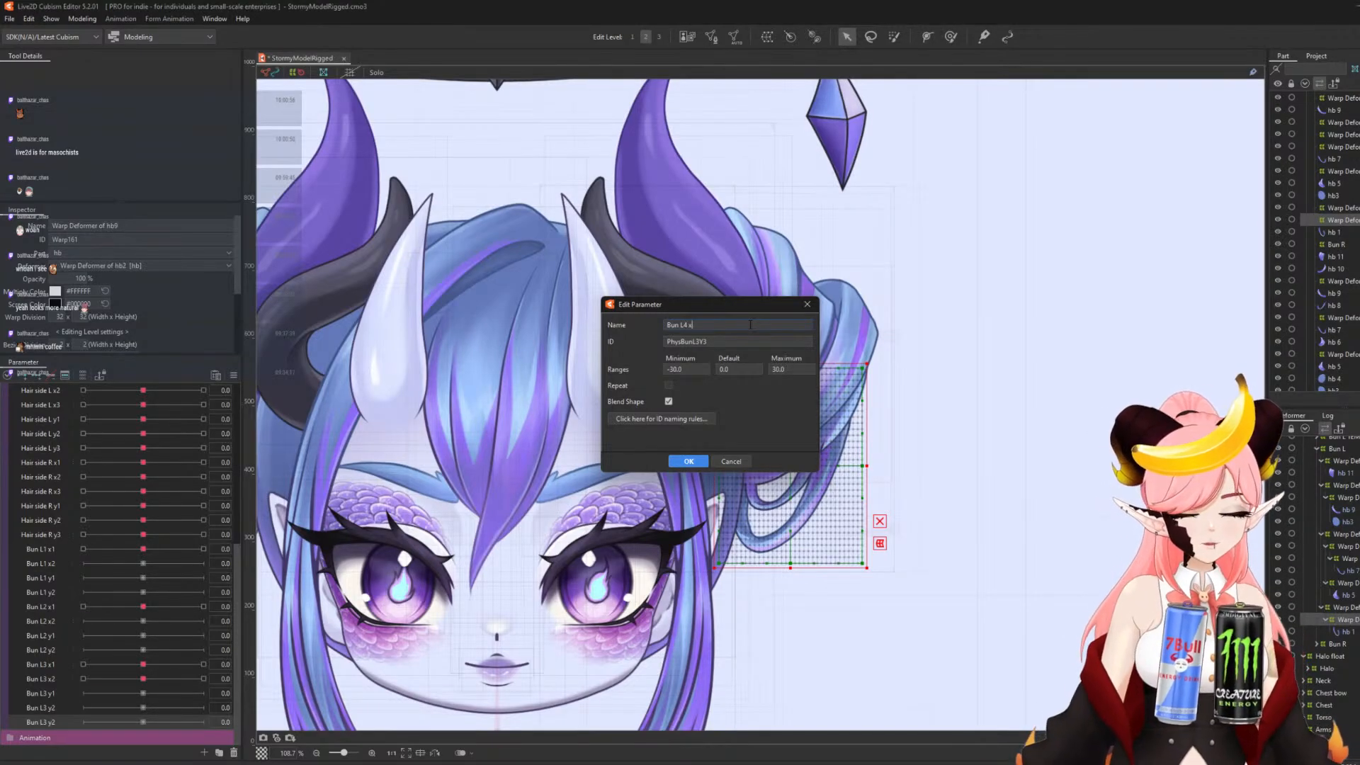
{"action": "double_click", "coordinate": [754, 339]}
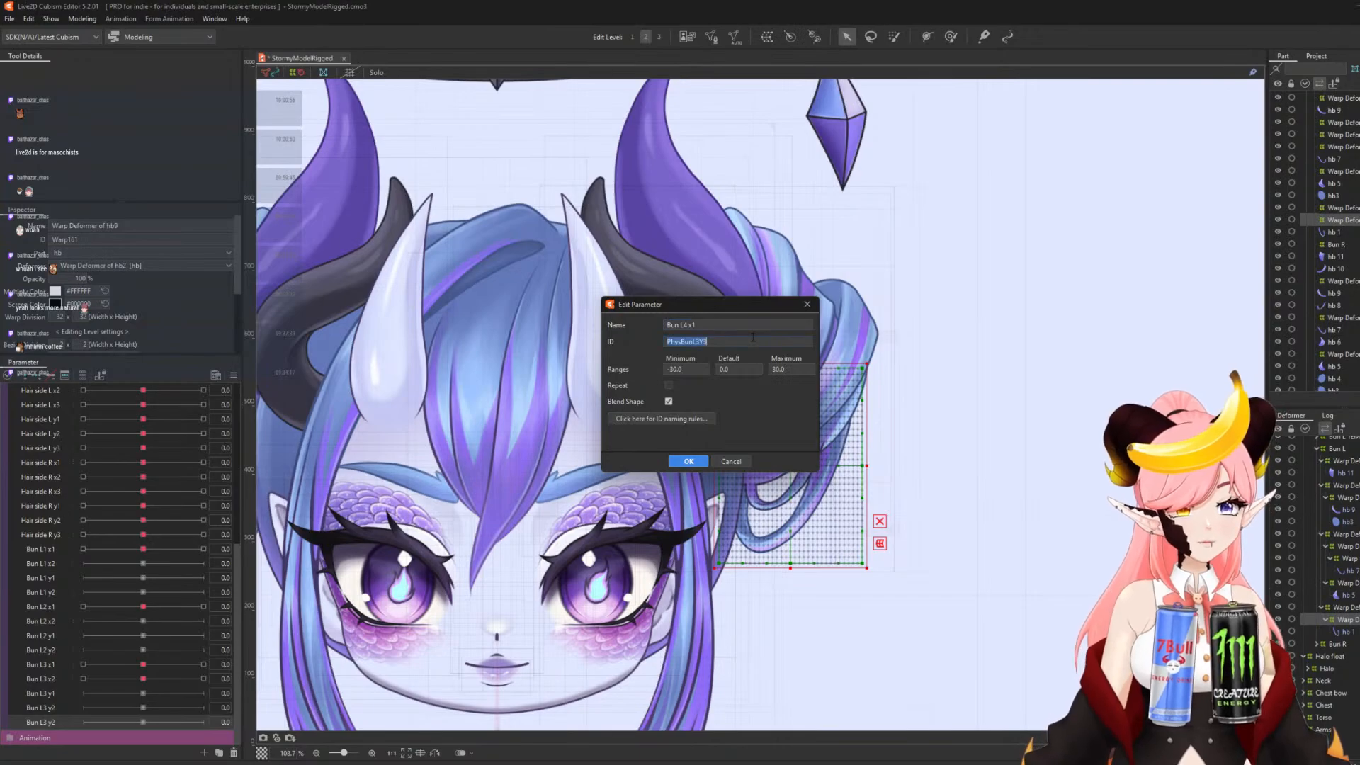
{"action": "left_click_drag", "start_coordinate": [696, 341], "coordinate": [766, 347]}
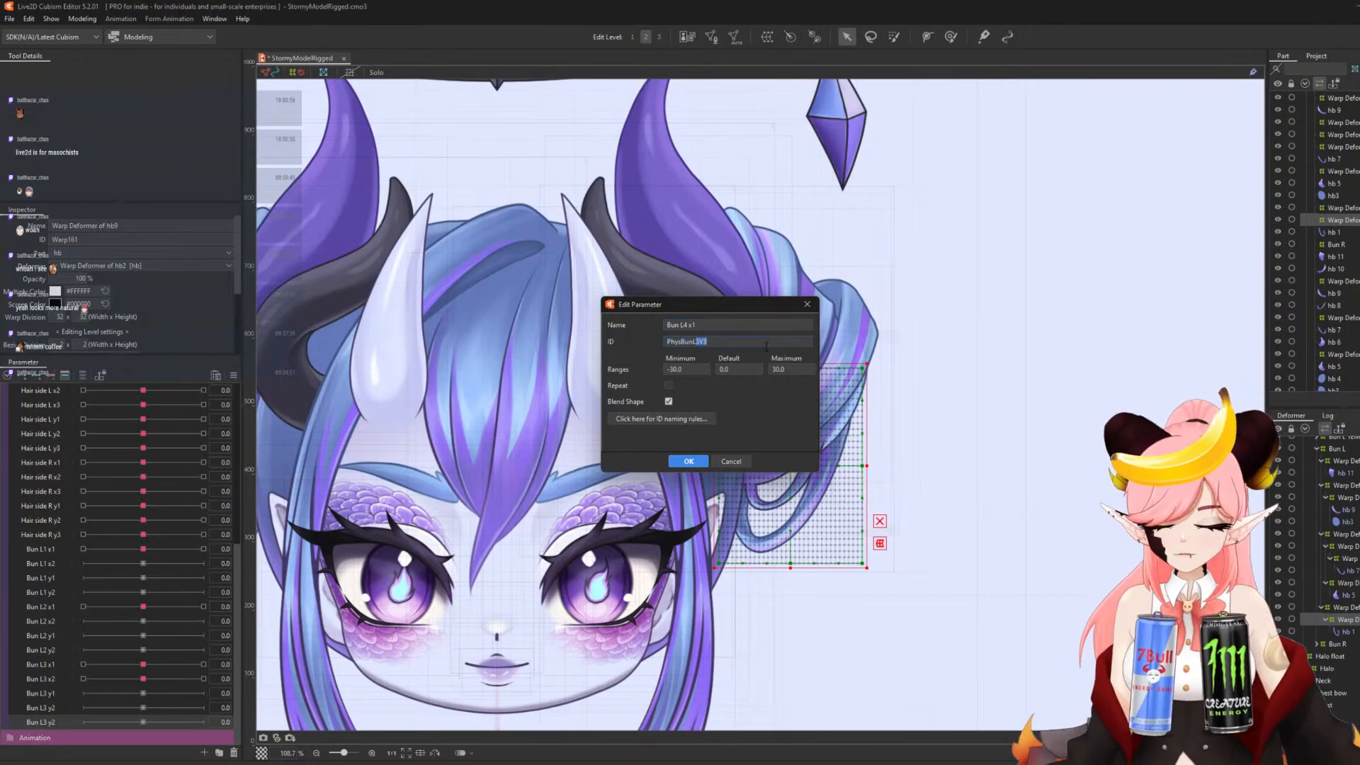
{"action": "type", "text": "4X1"}
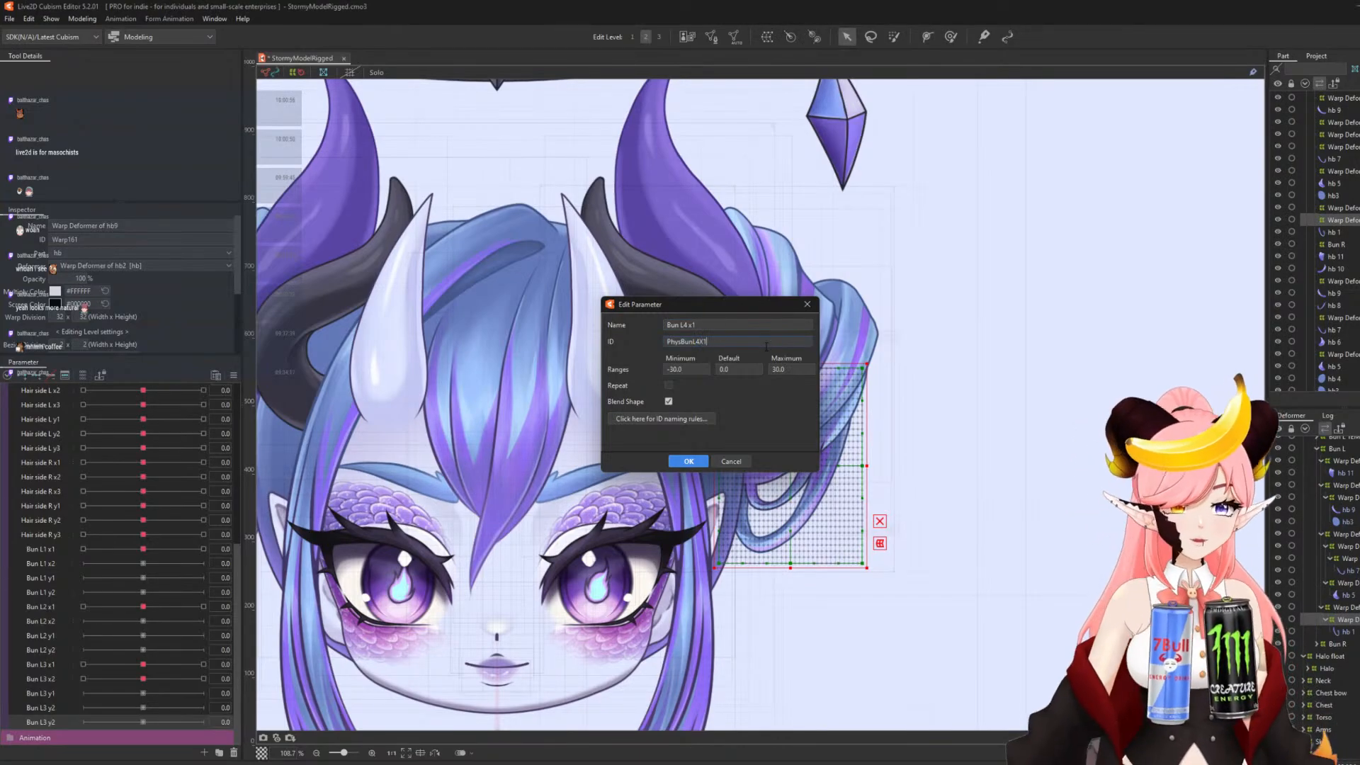
{"action": "left_click", "coordinate": [688, 461]}
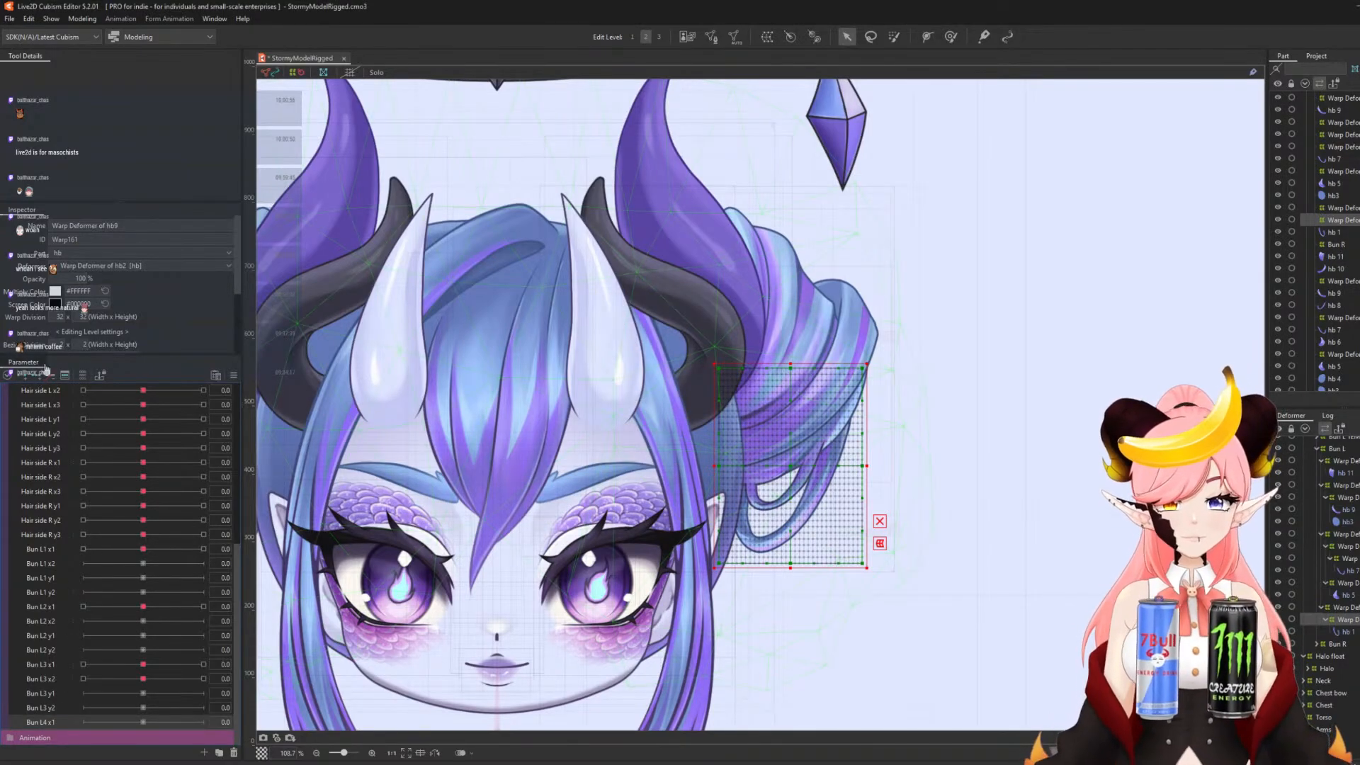
- Add three keys to the Bun L4 x1 parameter for the hb 1 mesh's warp deformer
{"action": "left_click", "coordinate": [82, 376]}
{"action": "left_click", "coordinate": [82, 376]}
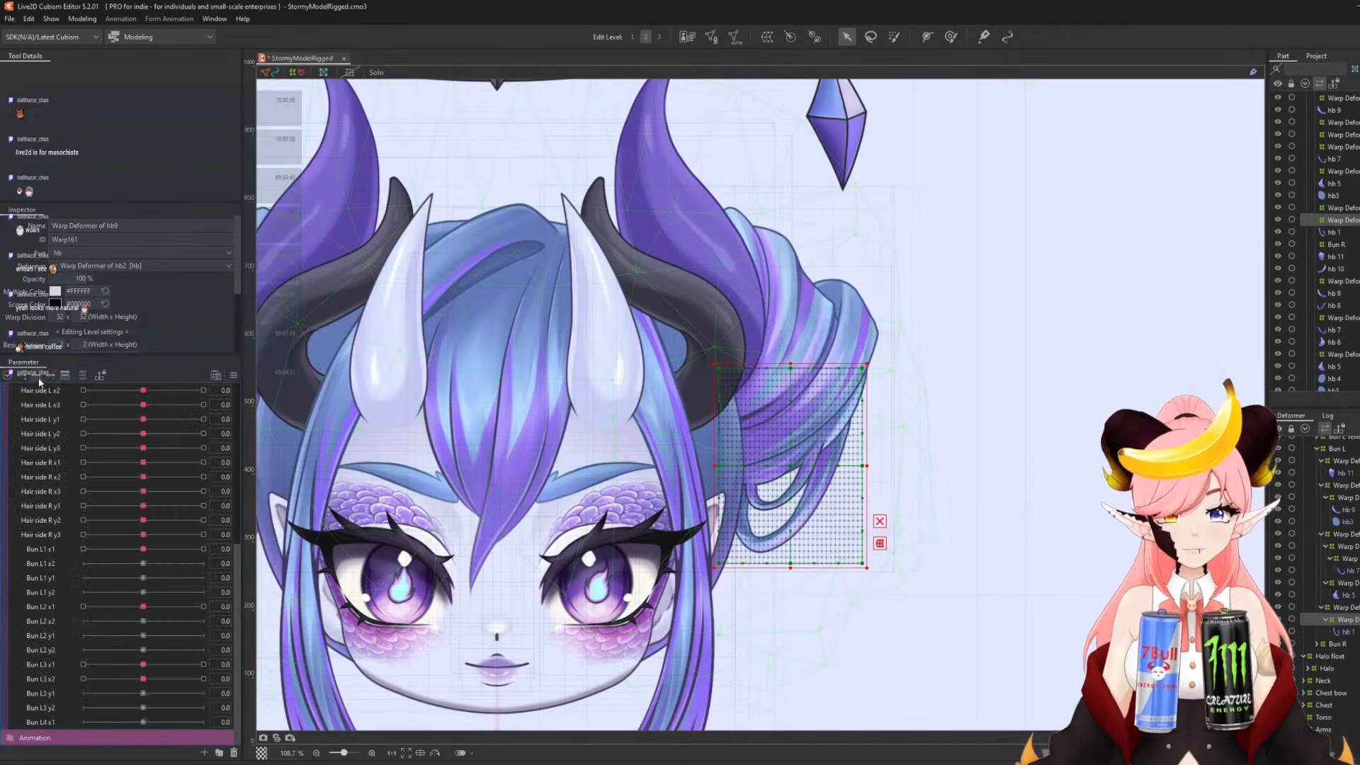
{"action": "left_click", "coordinate": [35, 719]}
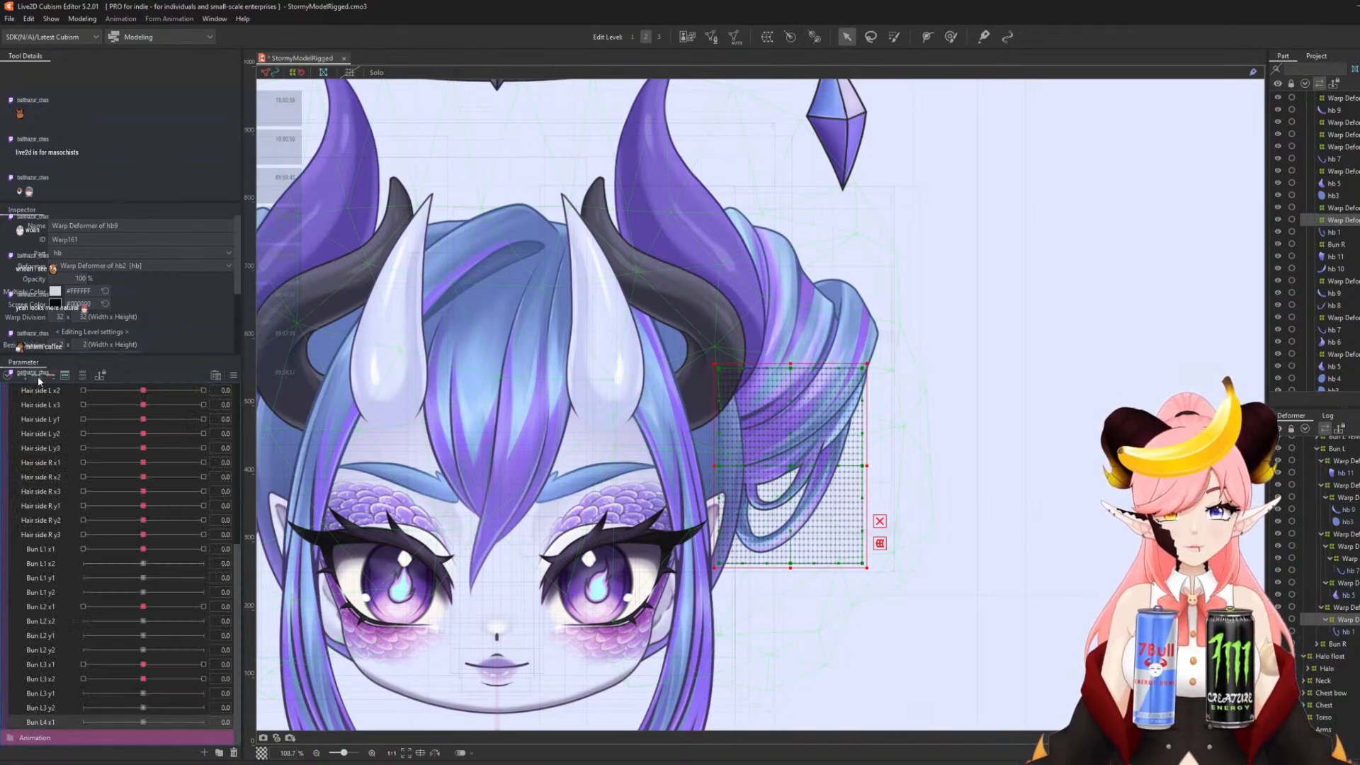
- Replicate the Bun L4 x1 parameter and name the copy Bun L4 x2
{"action": "right_click", "coordinate": [39, 723]}
{"action": "left_click", "coordinate": [78, 733]}
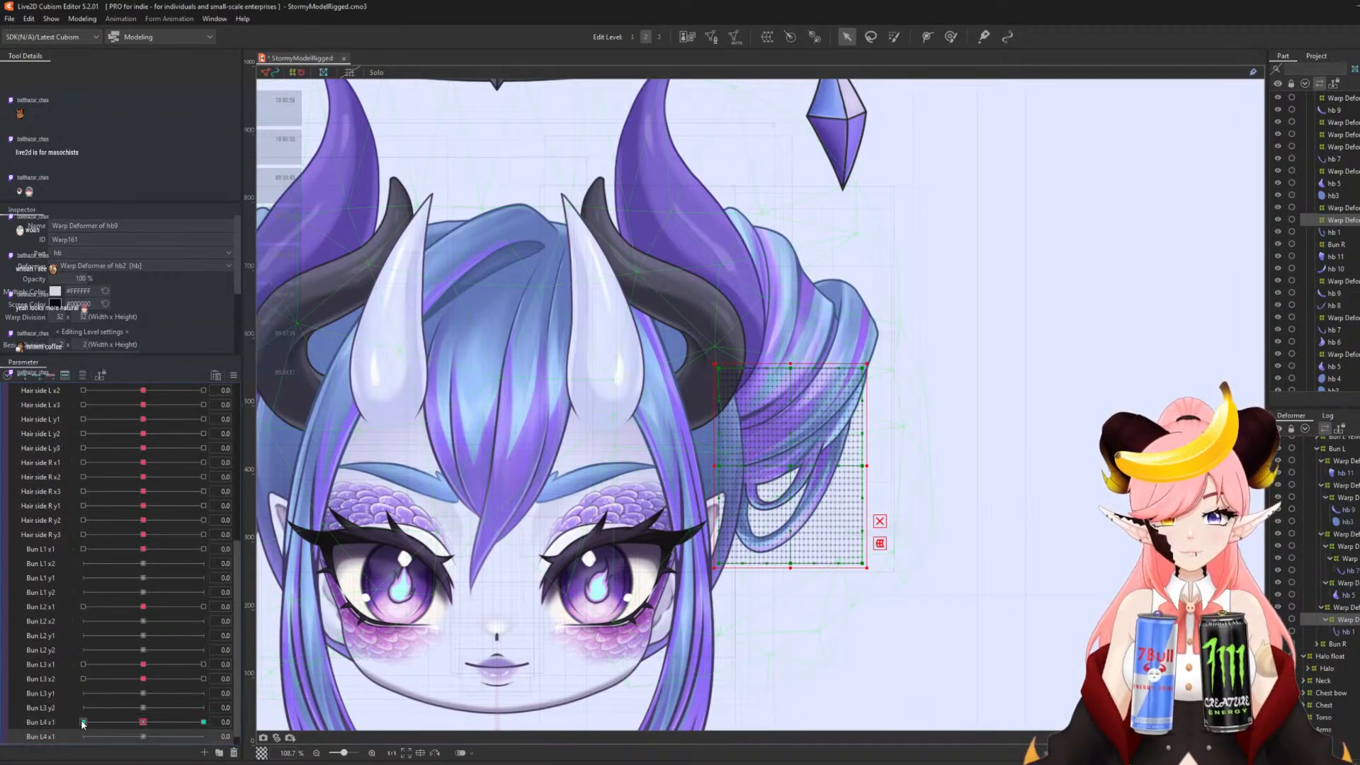
{"action": "right_click", "coordinate": [47, 736]}
{"action": "left_click", "coordinate": [85, 710]}
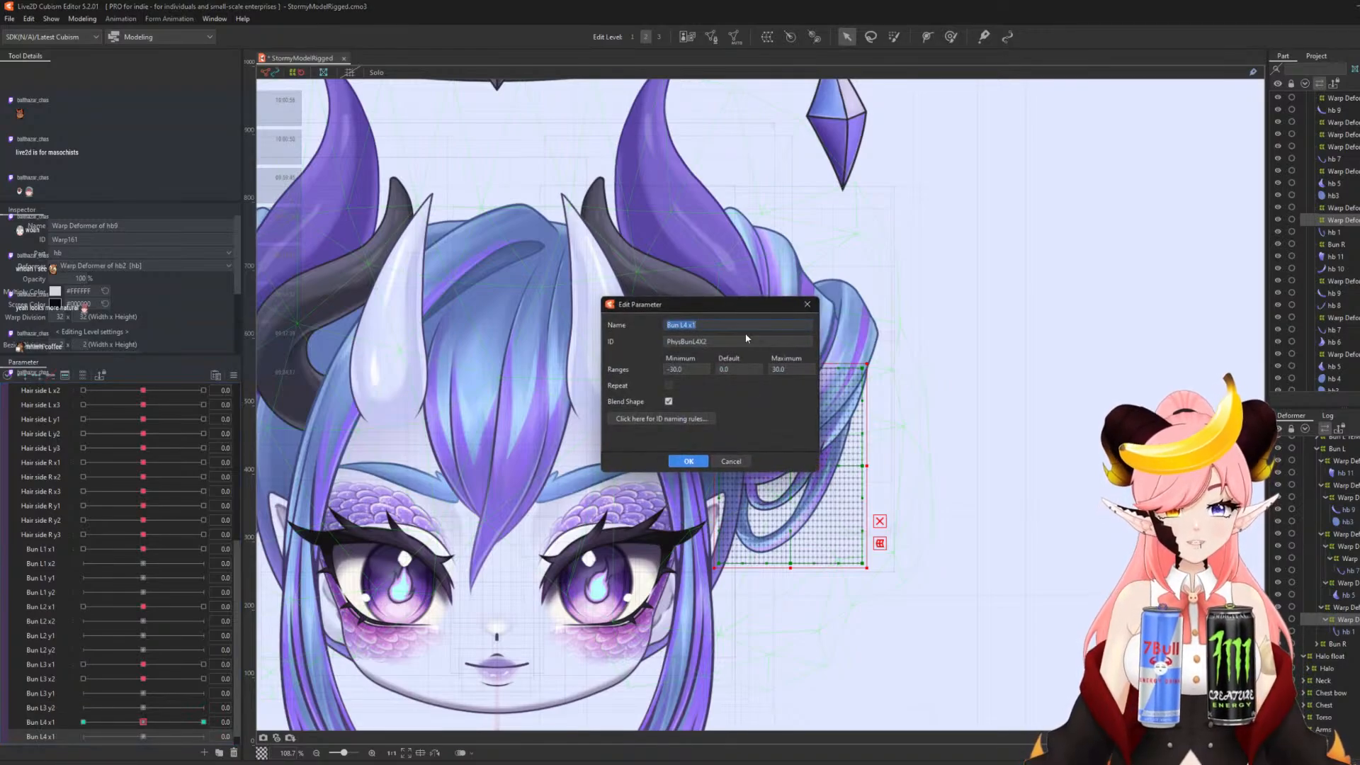
{"action": "left_click", "coordinate": [723, 324]}
{"action": "key", "text": "BackSpace"}
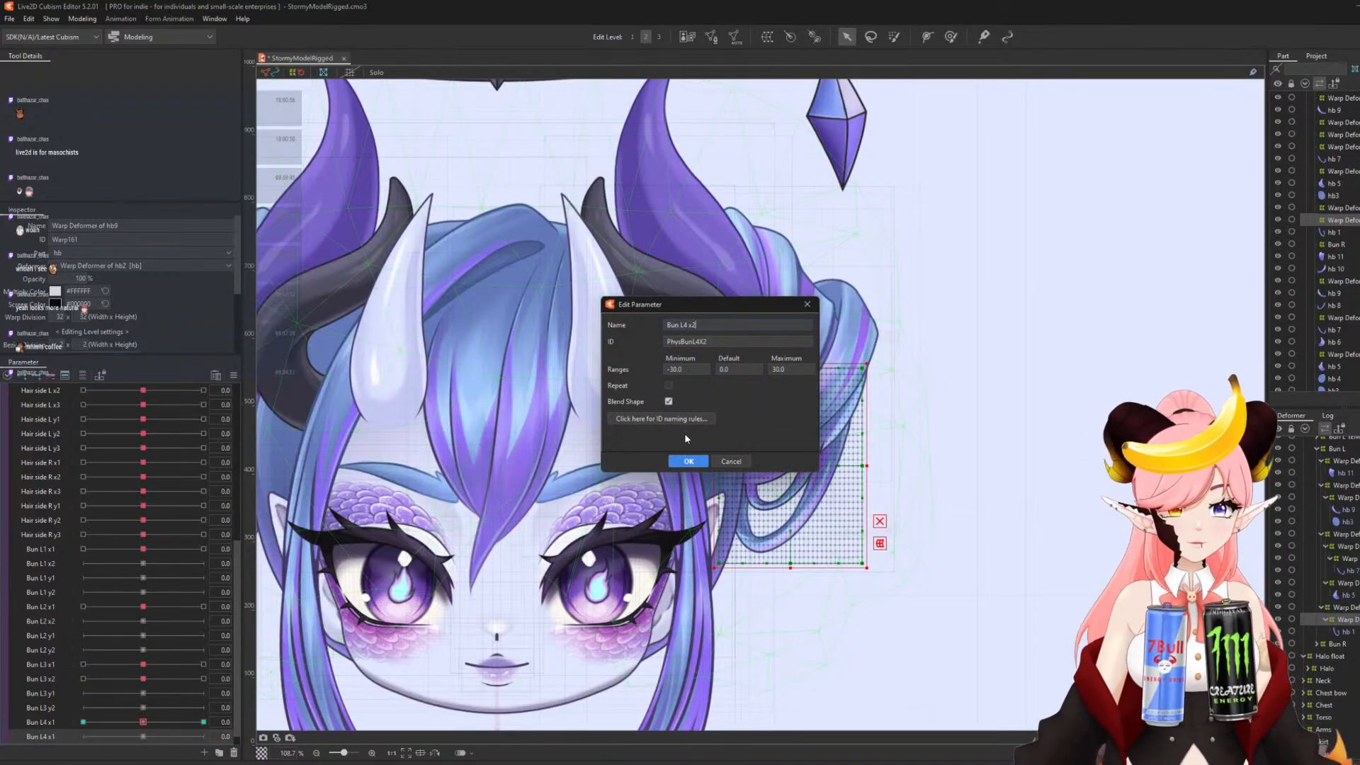
{"action": "left_click", "coordinate": [685, 460]}
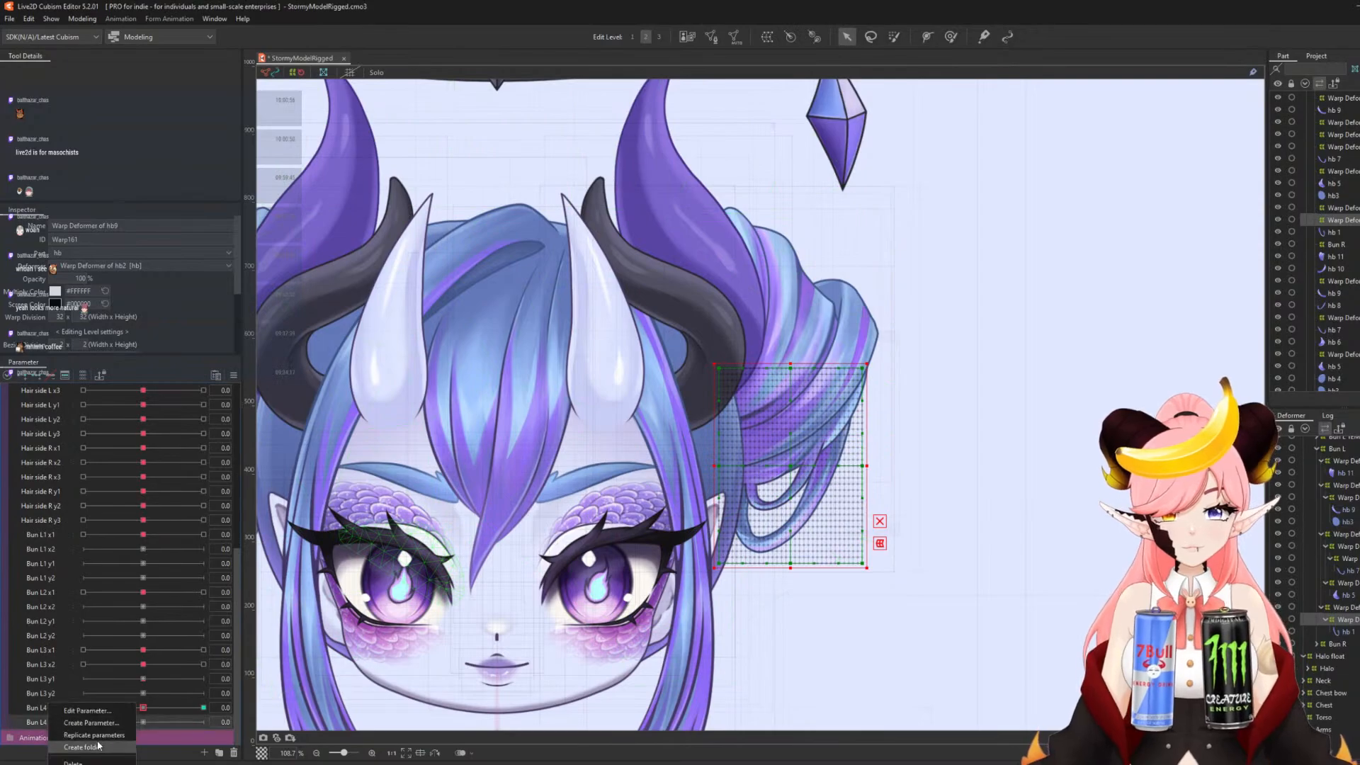
- Replicate the Bun L4 x2 parameter and name the copy Bun L4 y1 with the ID PhysBunL4Y1
{"action": "scroll", "coordinate": [48, 721], "scroll_direction": "down", "scroll_amount": 1}
{"action": "right_click", "coordinate": [46, 720]}
{"action": "left_click", "coordinate": [86, 711]}
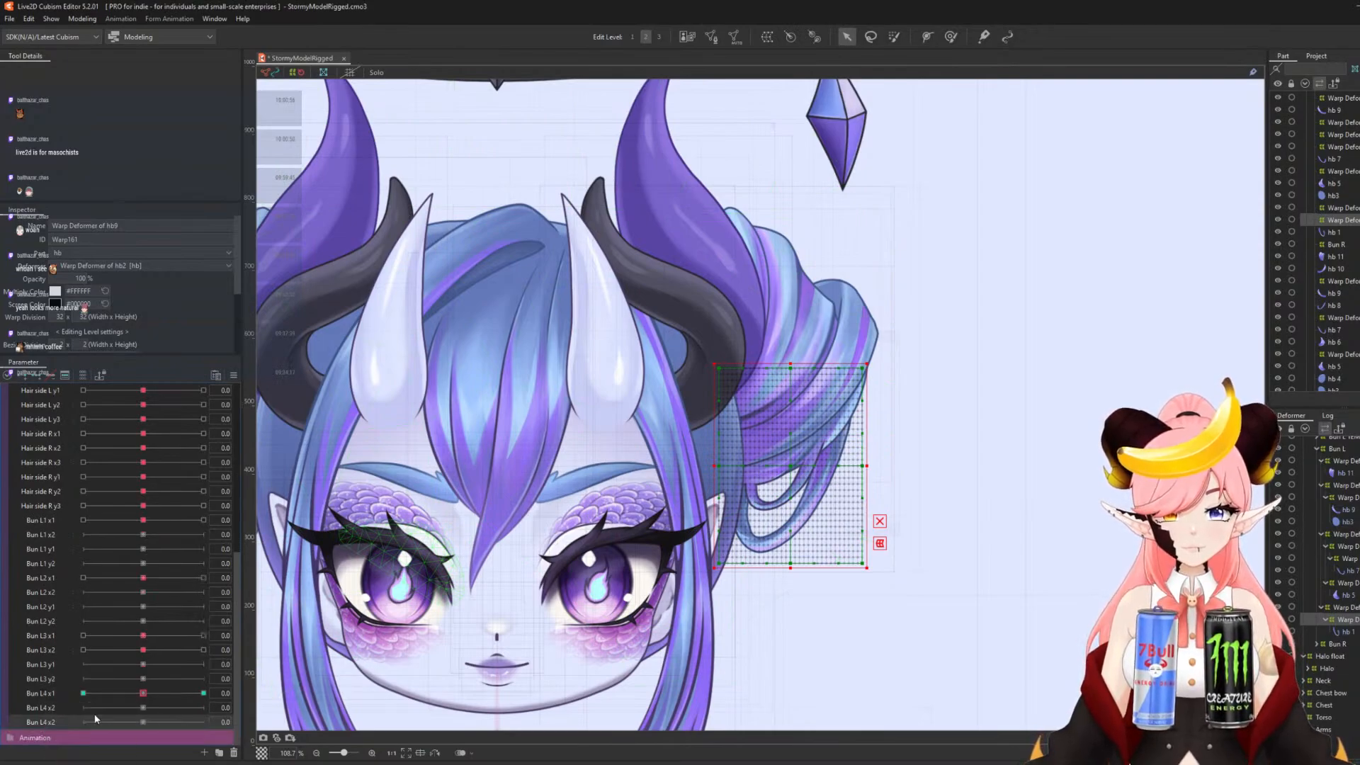
{"action": "left_click", "coordinate": [709, 324]}
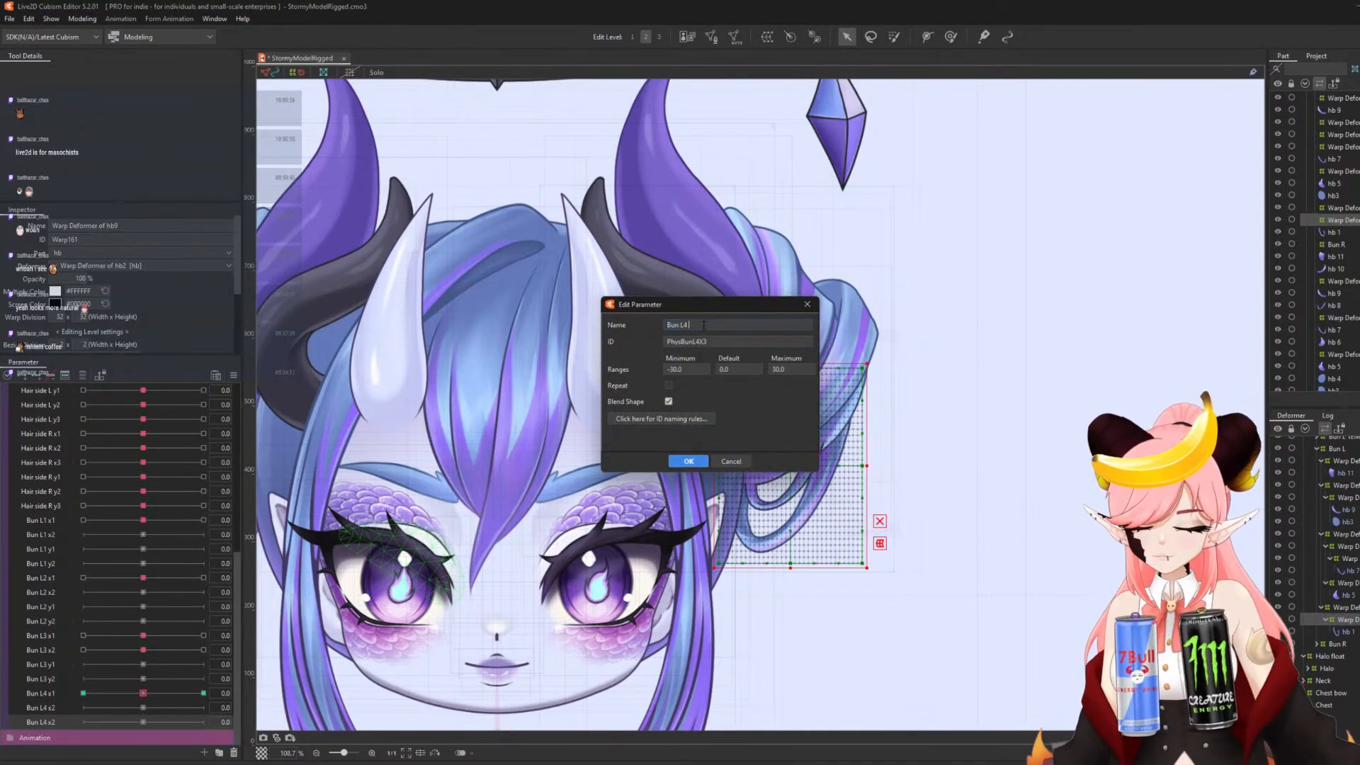
{"action": "type", "text": "y1"}
{"action": "left_click", "coordinate": [716, 341]}
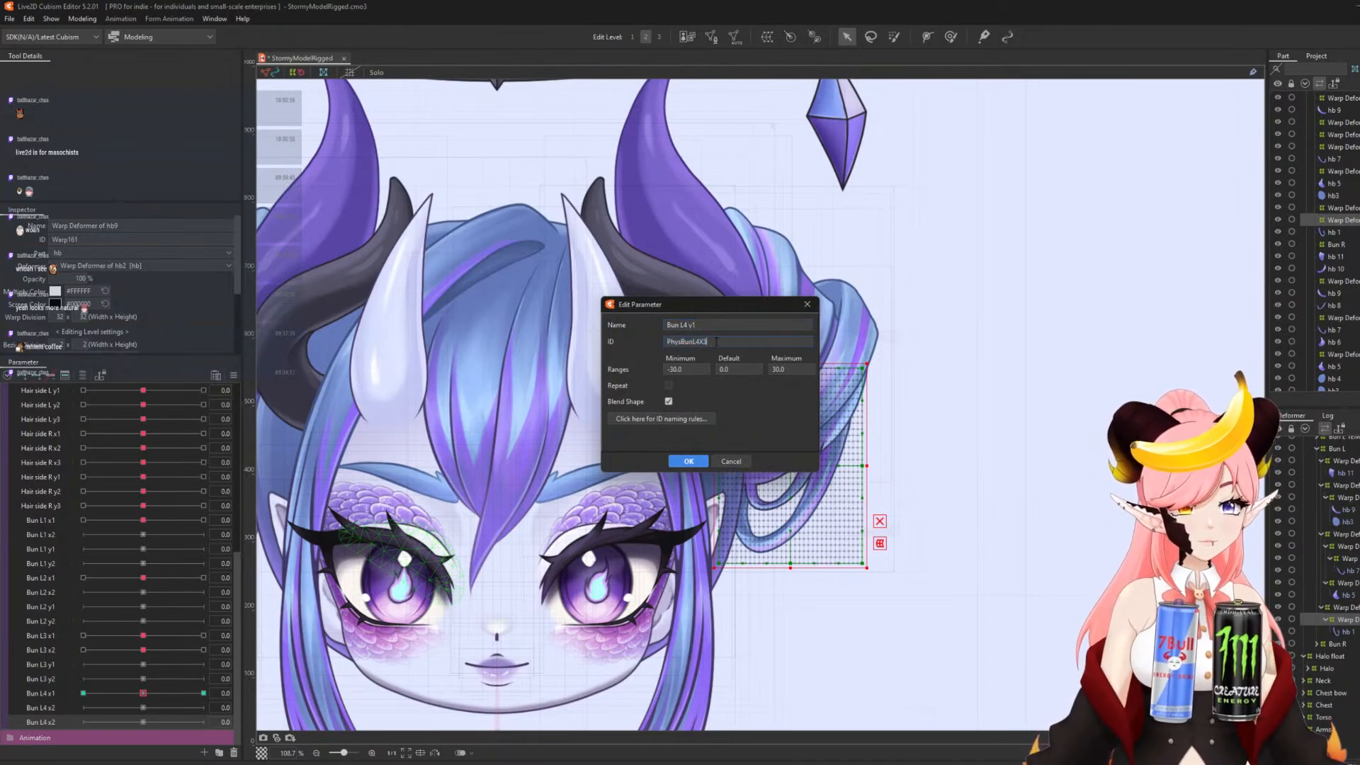
{"action": "type", "text": "Y1"}
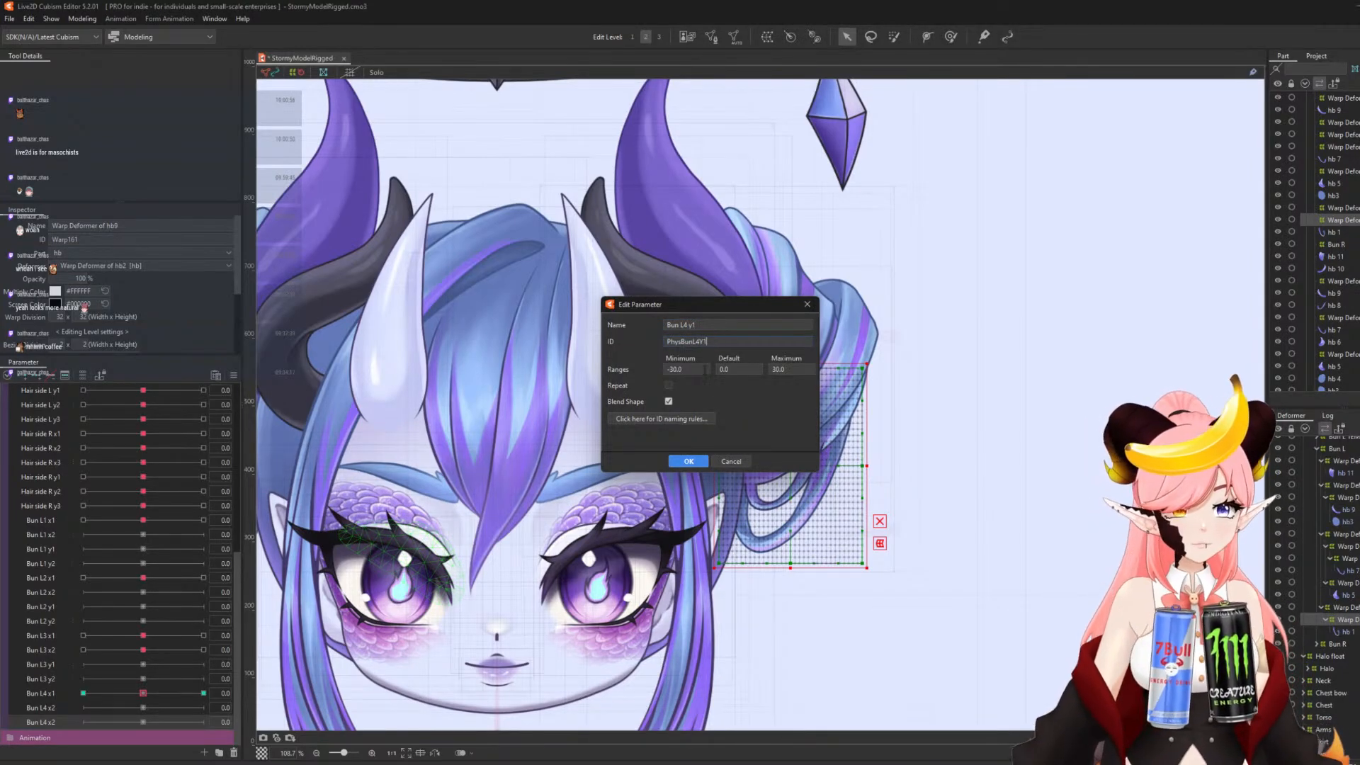
{"action": "left_click", "coordinate": [687, 461]}
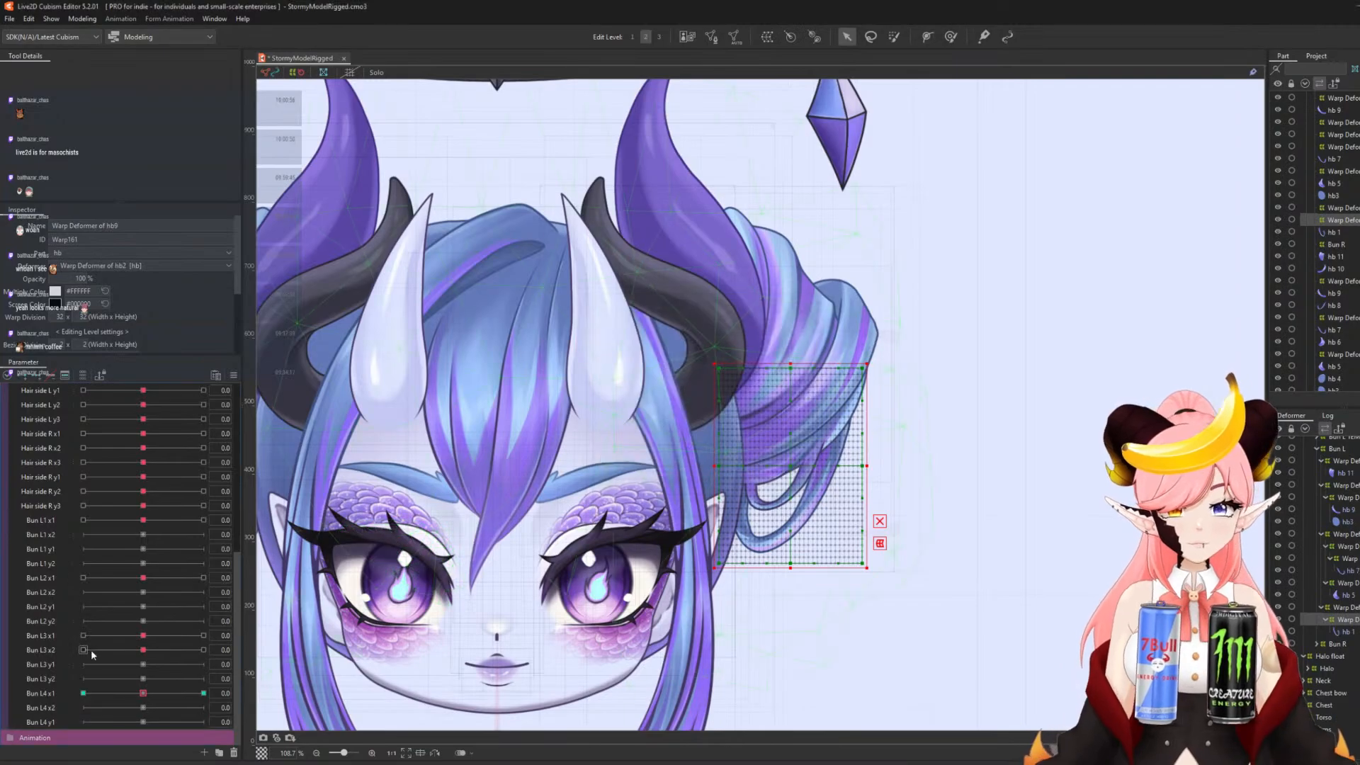
- Replicate the Bun L4 y1 parameter and name the copy Bun L4 y2
{"action": "right_click", "coordinate": [48, 725]}
{"action": "left_click", "coordinate": [77, 738]}
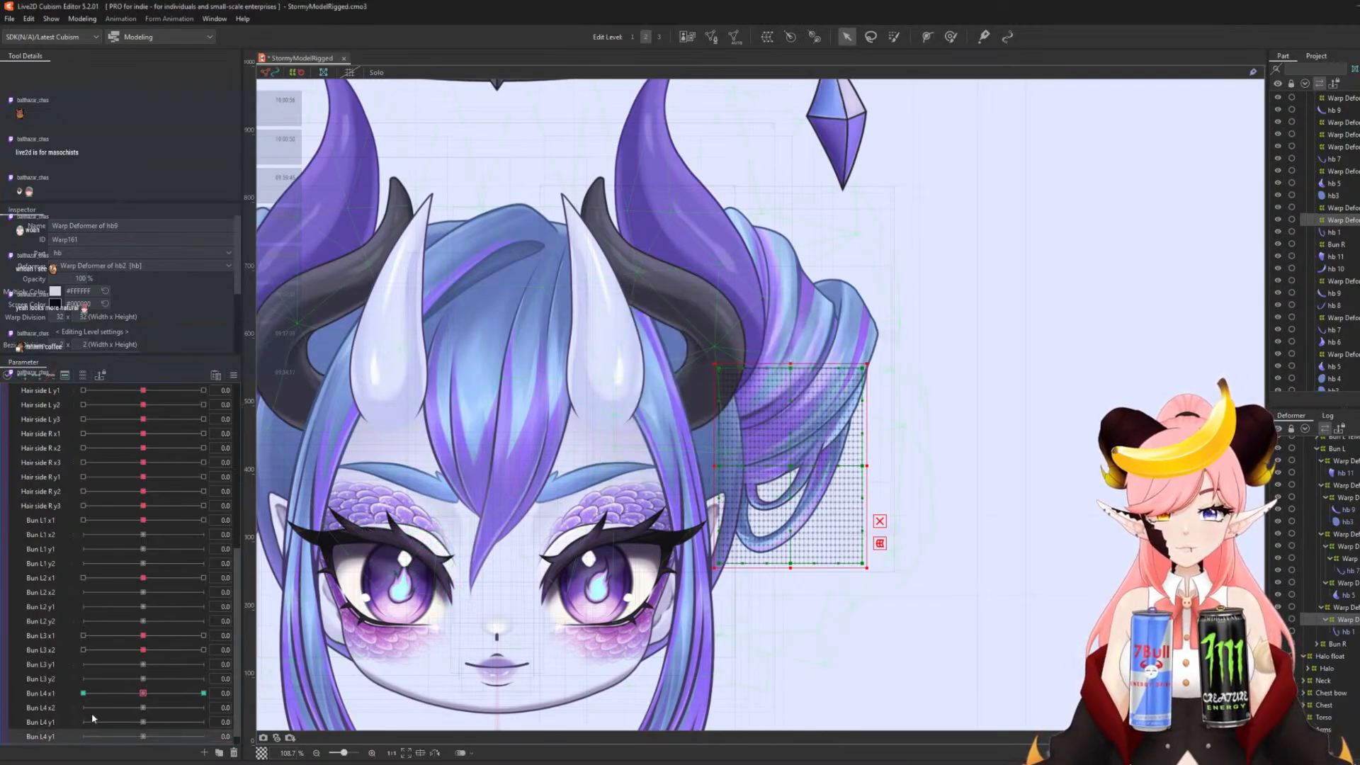
{"action": "double_click", "coordinate": [44, 737]}
{"action": "left_click", "coordinate": [736, 322]}
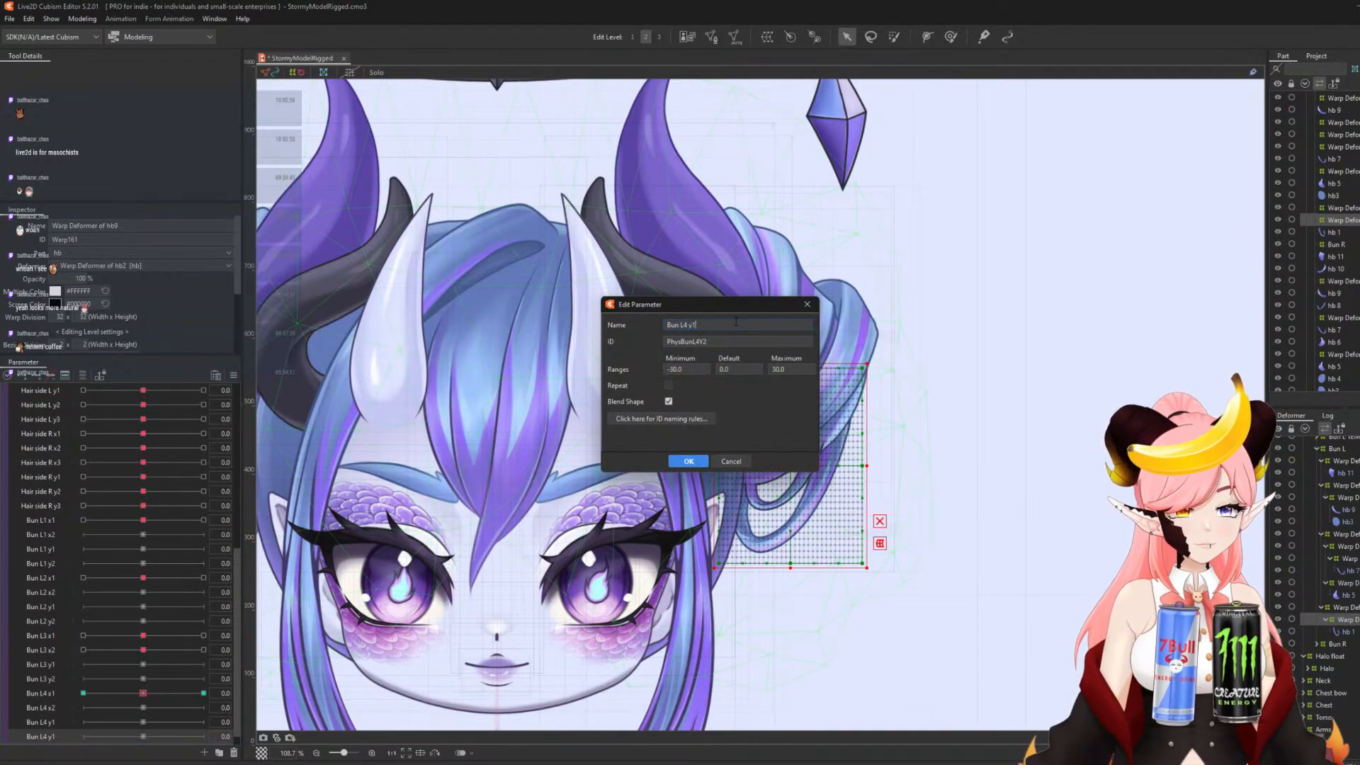
{"action": "left_click", "coordinate": [688, 461]}
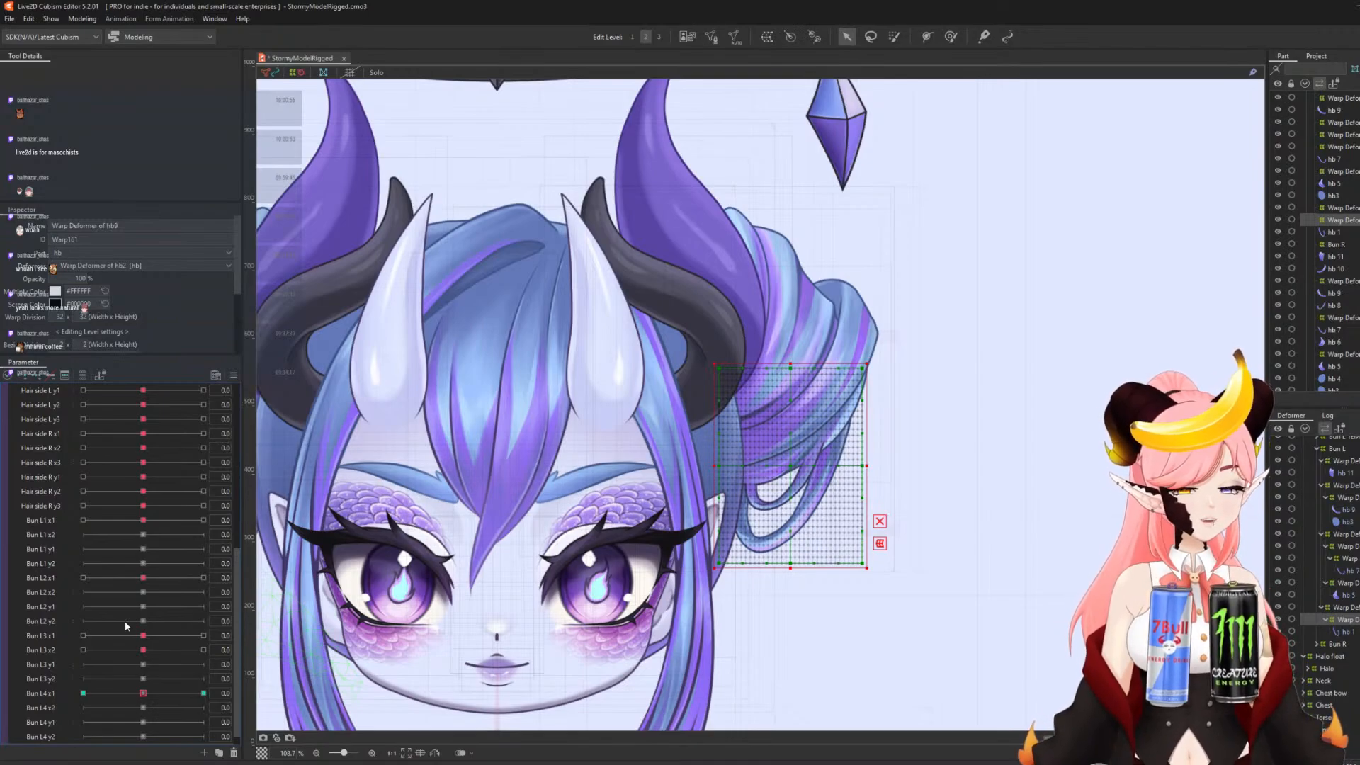
- Expand the Bun R deformer in the hierarchy and select its hb 11 mesh
{"action": "scroll", "coordinate": [129, 605], "scroll_direction": "down", "scroll_amount": 1}
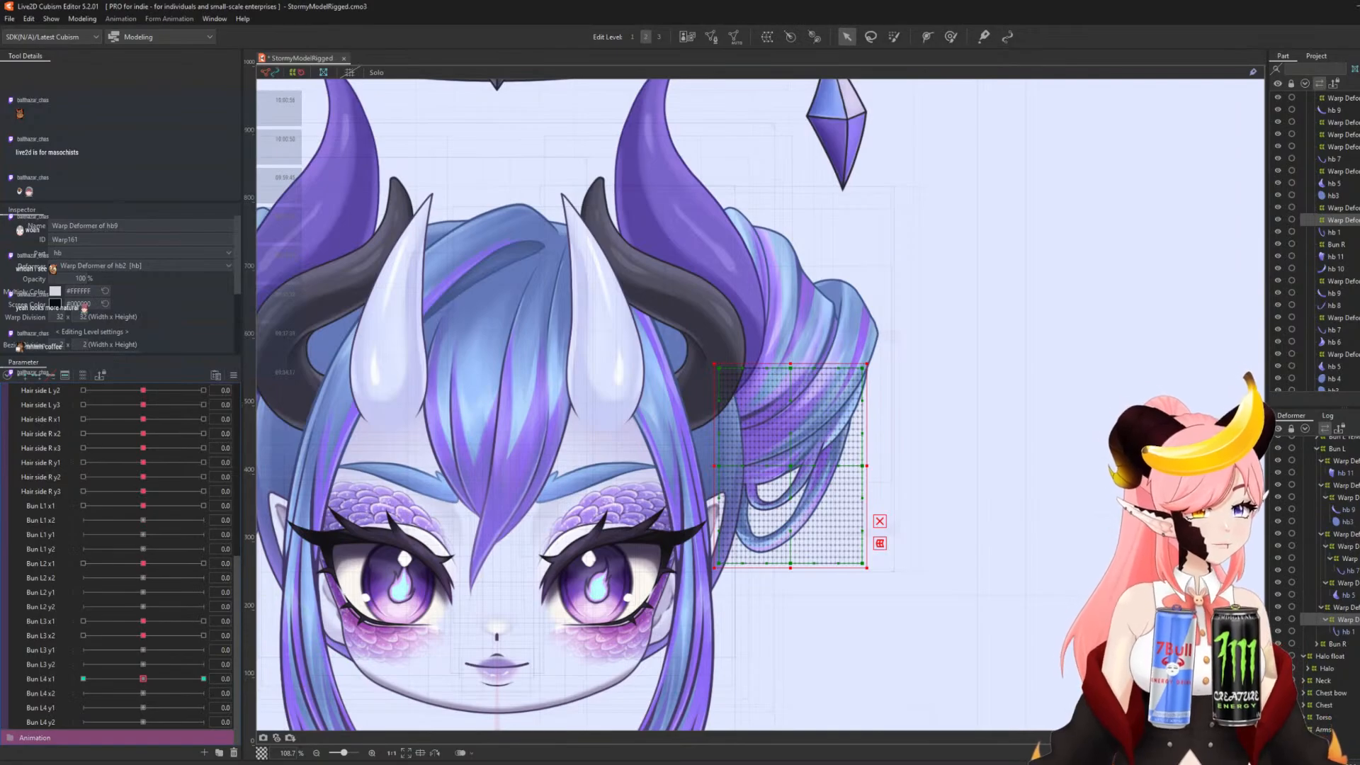
{"action": "left_click", "coordinate": [1317, 645]}
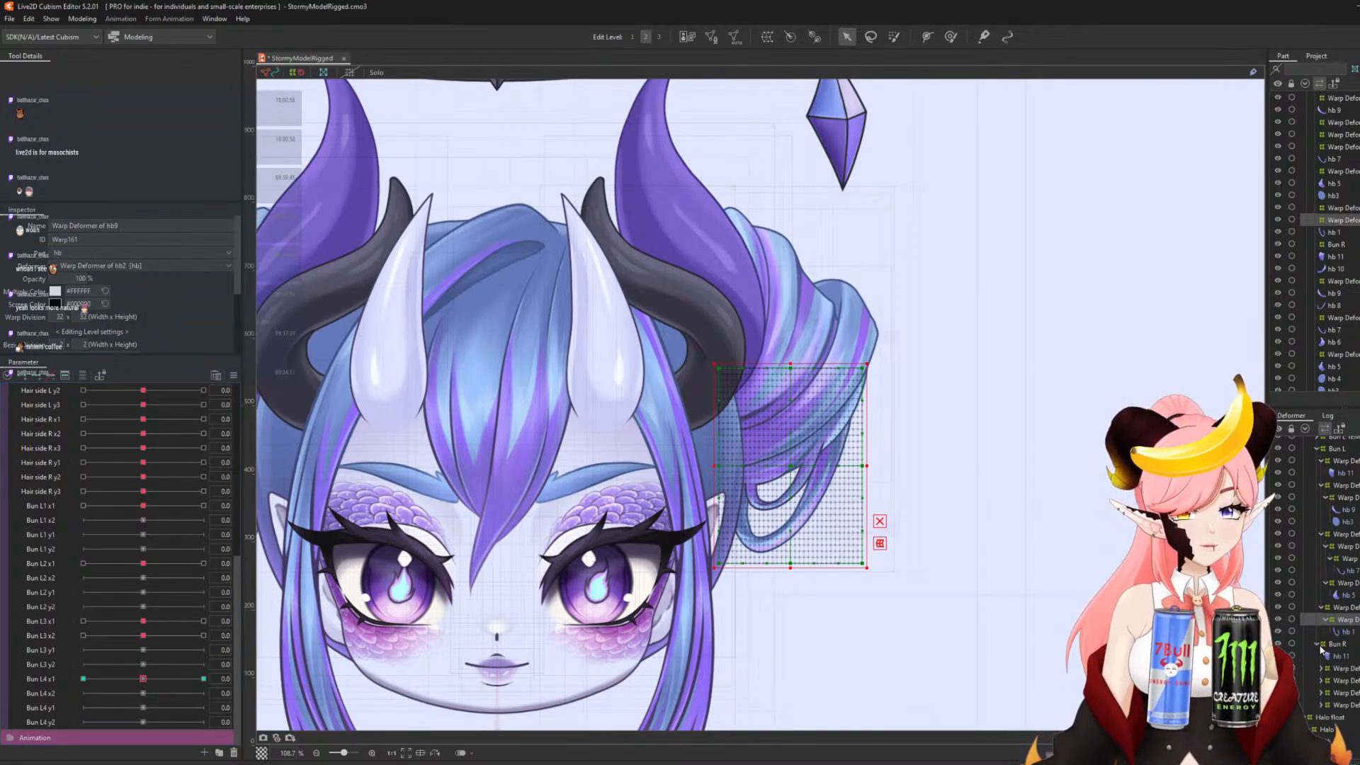
{"action": "left_click", "coordinate": [1335, 656]}
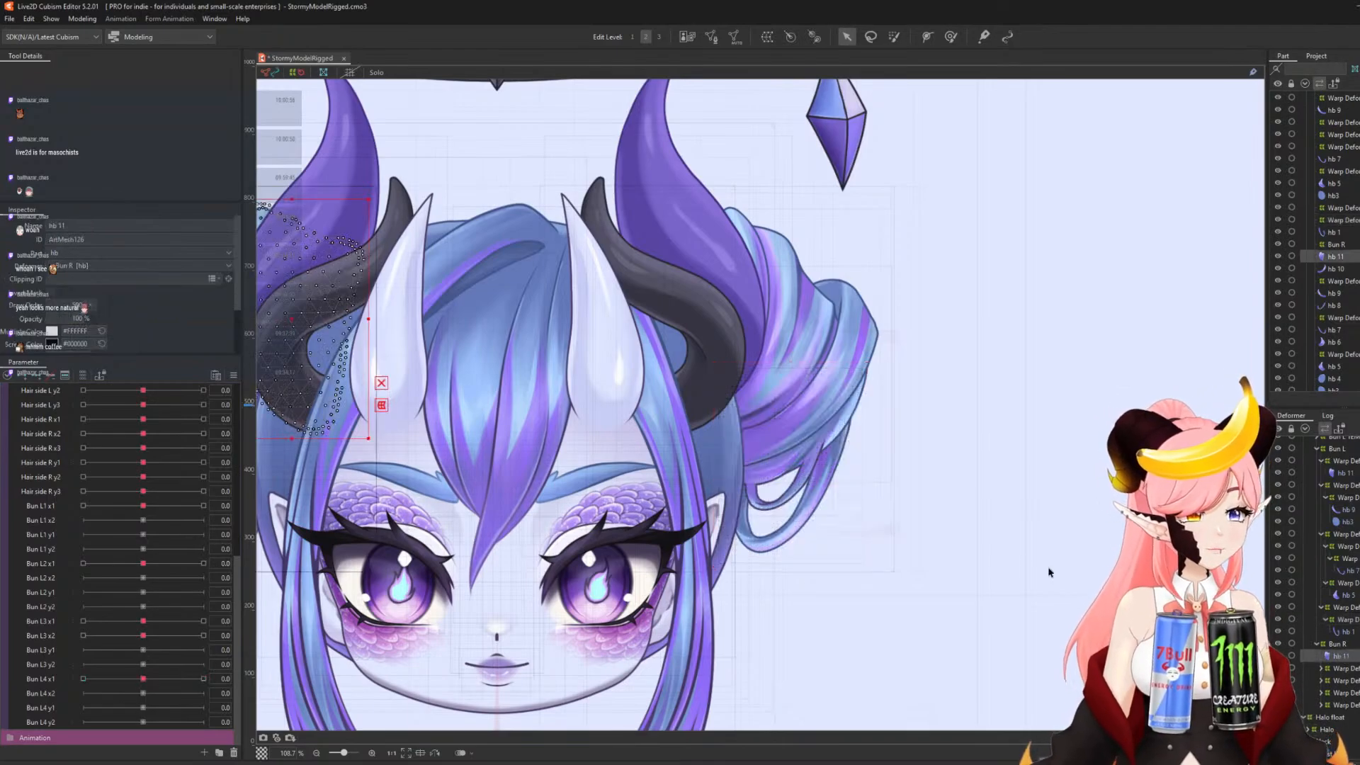
{"action": "scroll", "coordinate": [1049, 572], "scroll_direction": "down", "scroll_amount": 3}
{"action": "scroll", "coordinate": [829, 455], "scroll_direction": "up", "scroll_amount": 1}
{"action": "scroll", "coordinate": [779, 496], "scroll_direction": "up", "scroll_amount": 2}
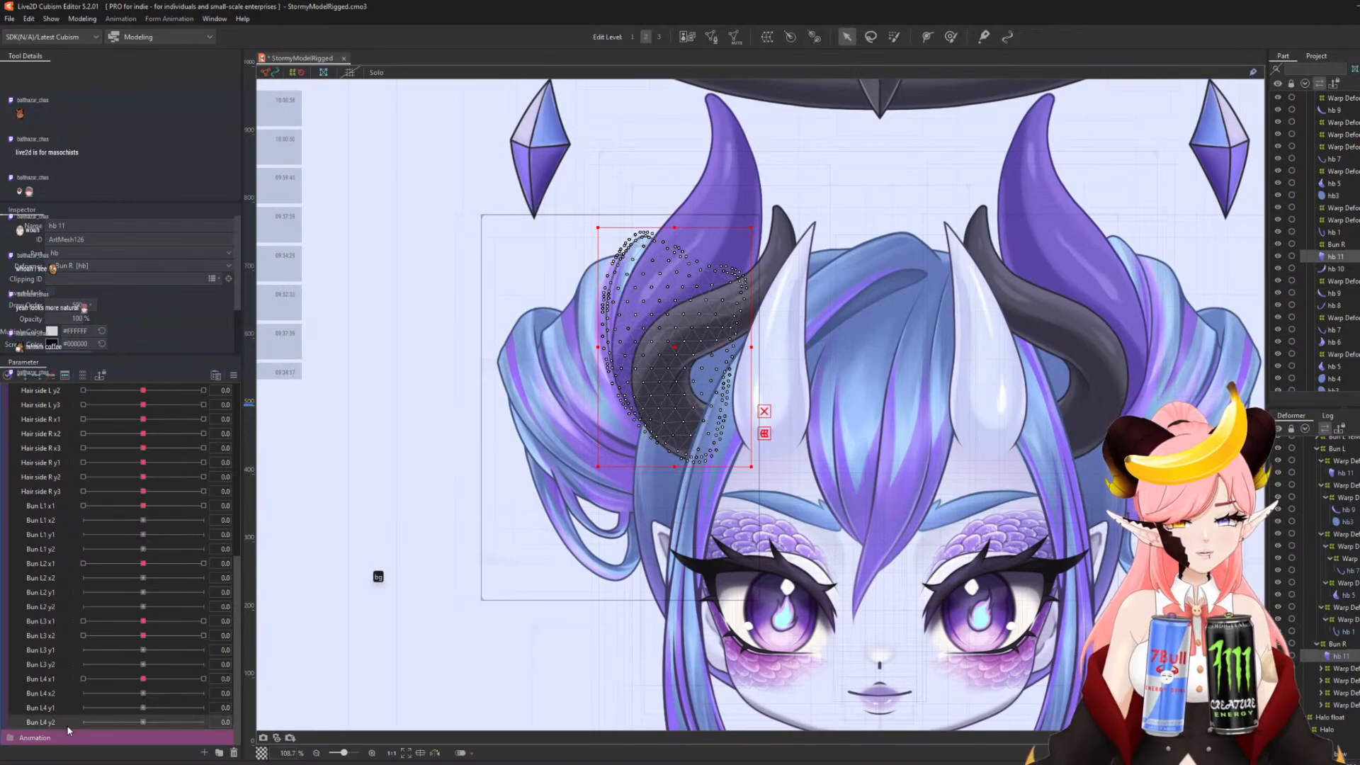
{"action": "left_click", "coordinate": [204, 752]}
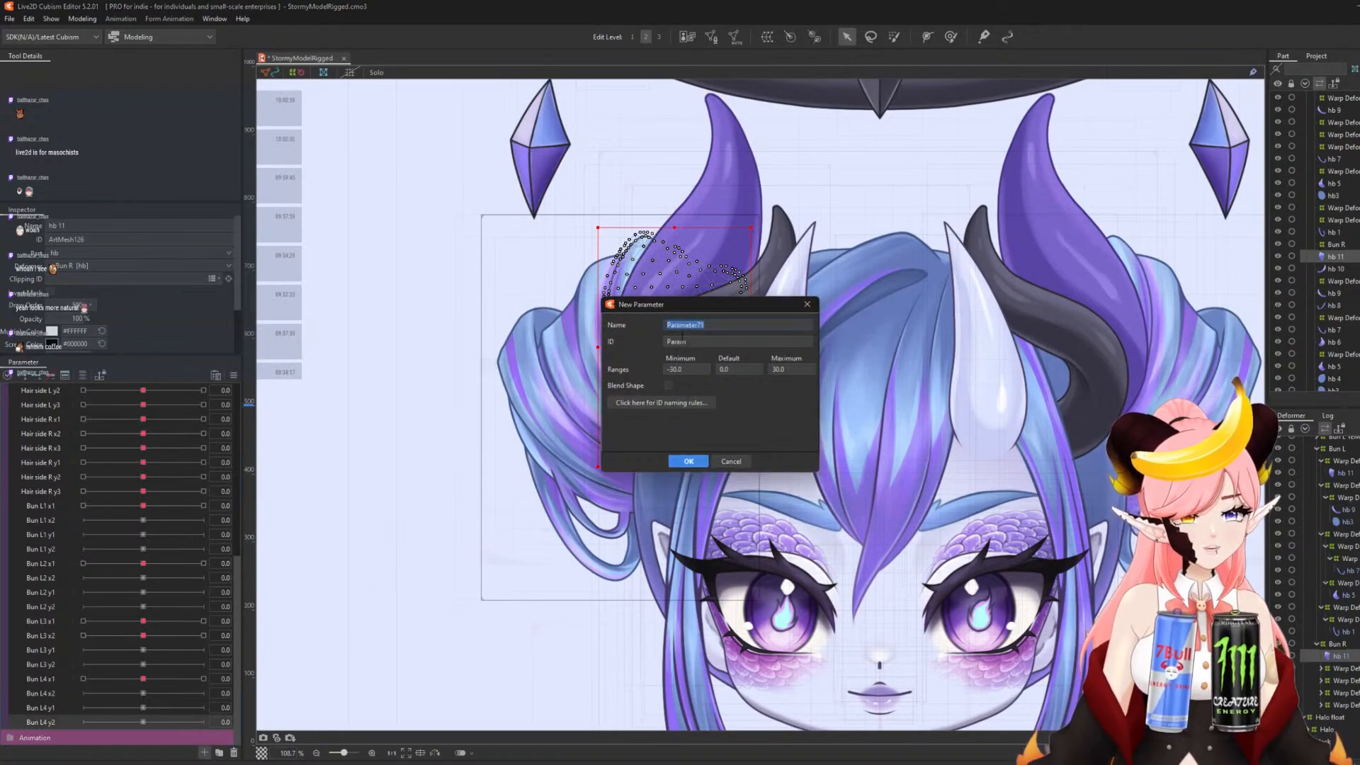
{"action": "left_click", "coordinate": [731, 461]}
{"action": "right_click", "coordinate": [31, 707]}
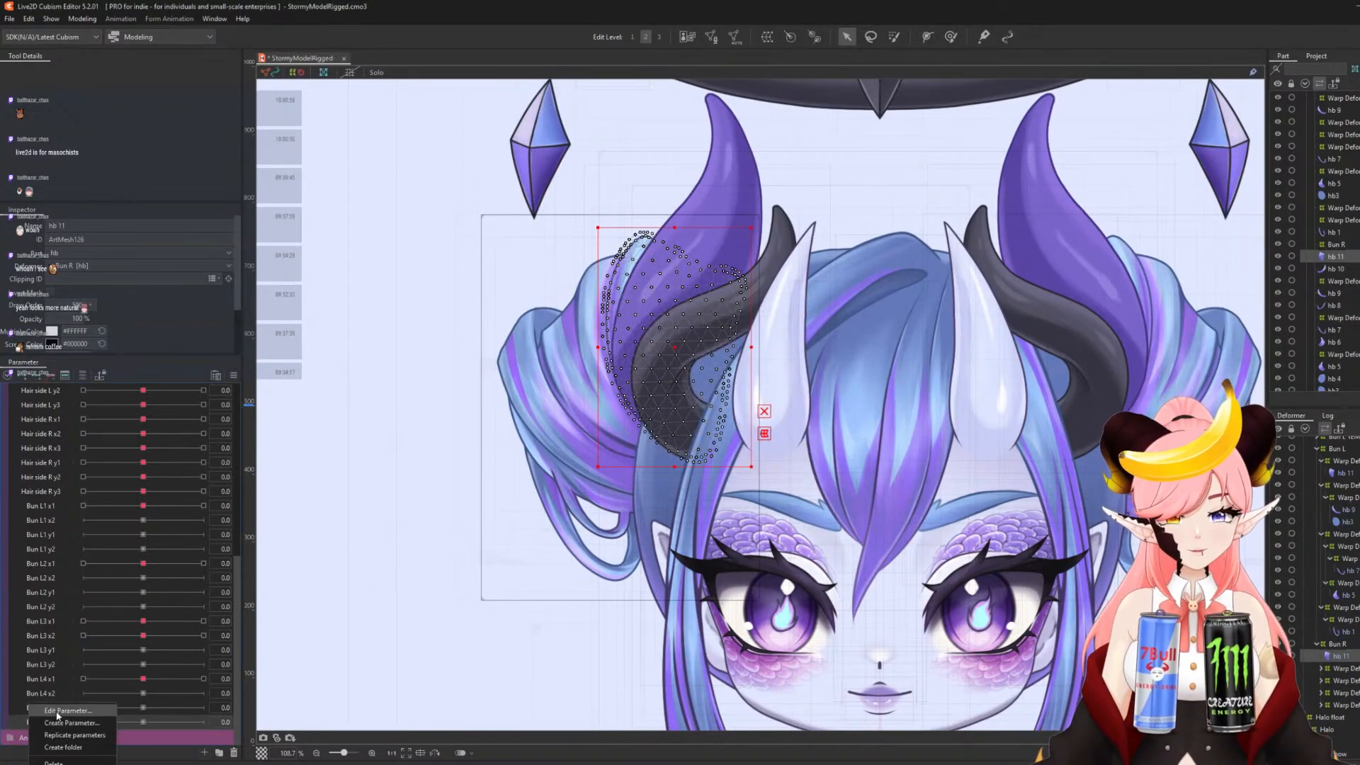
{"action": "left_click", "coordinate": [64, 710]}
{"action": "left_click", "coordinate": [803, 306]}
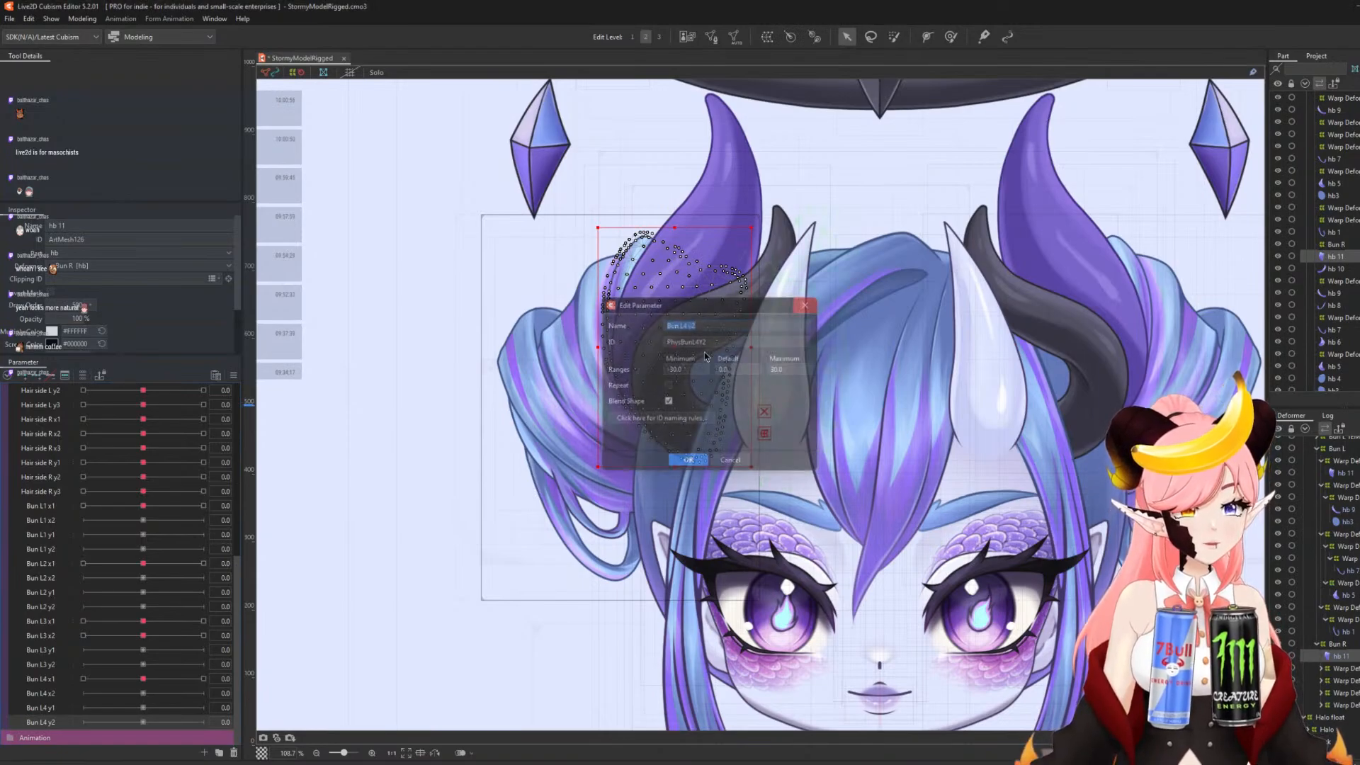
- Replicate the Bun L4 y2 parameter and name the copy Bun R1 x1 with the ID PhysBunR1X1
{"action": "right_click", "coordinate": [41, 721]}
{"action": "left_click", "coordinate": [85, 741]}
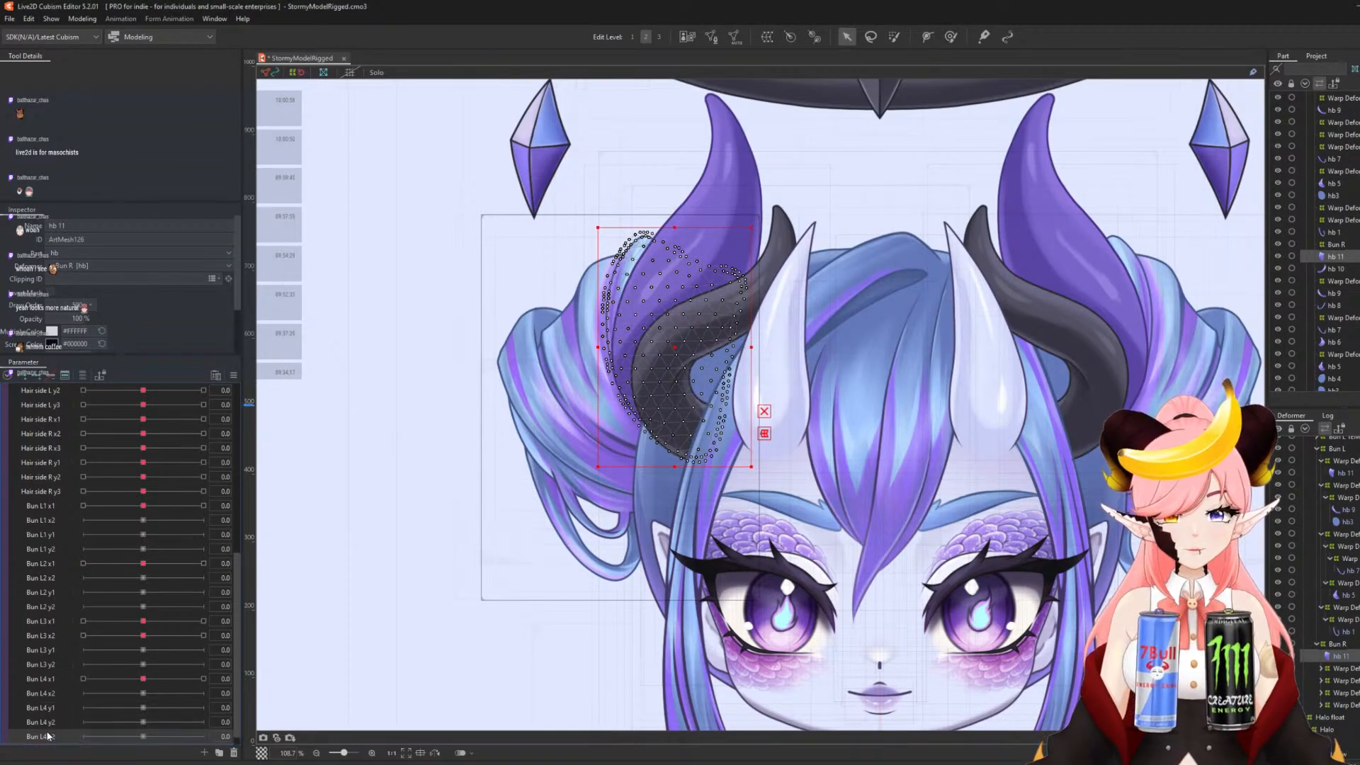
{"action": "right_click", "coordinate": [51, 737]}
{"action": "left_click", "coordinate": [82, 711]}
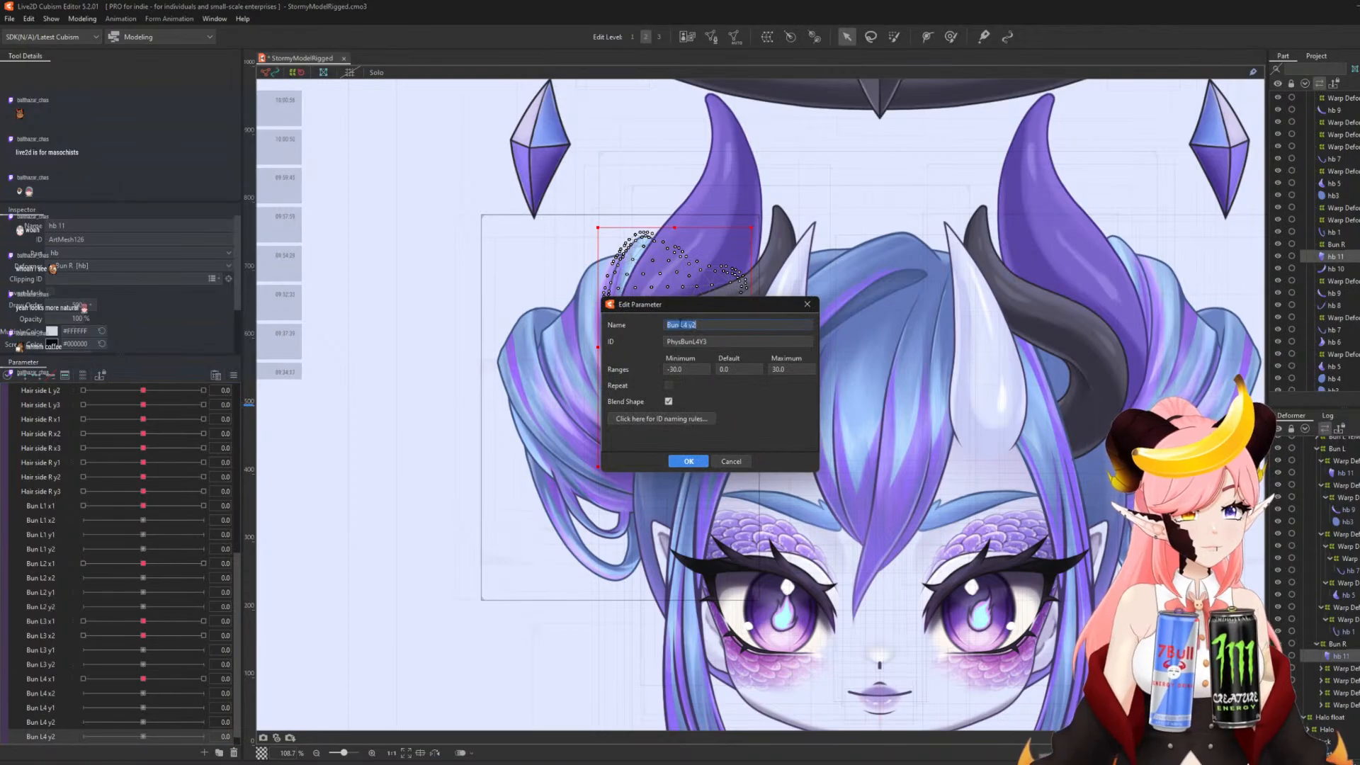
{"action": "type", "text": "Bun R"}
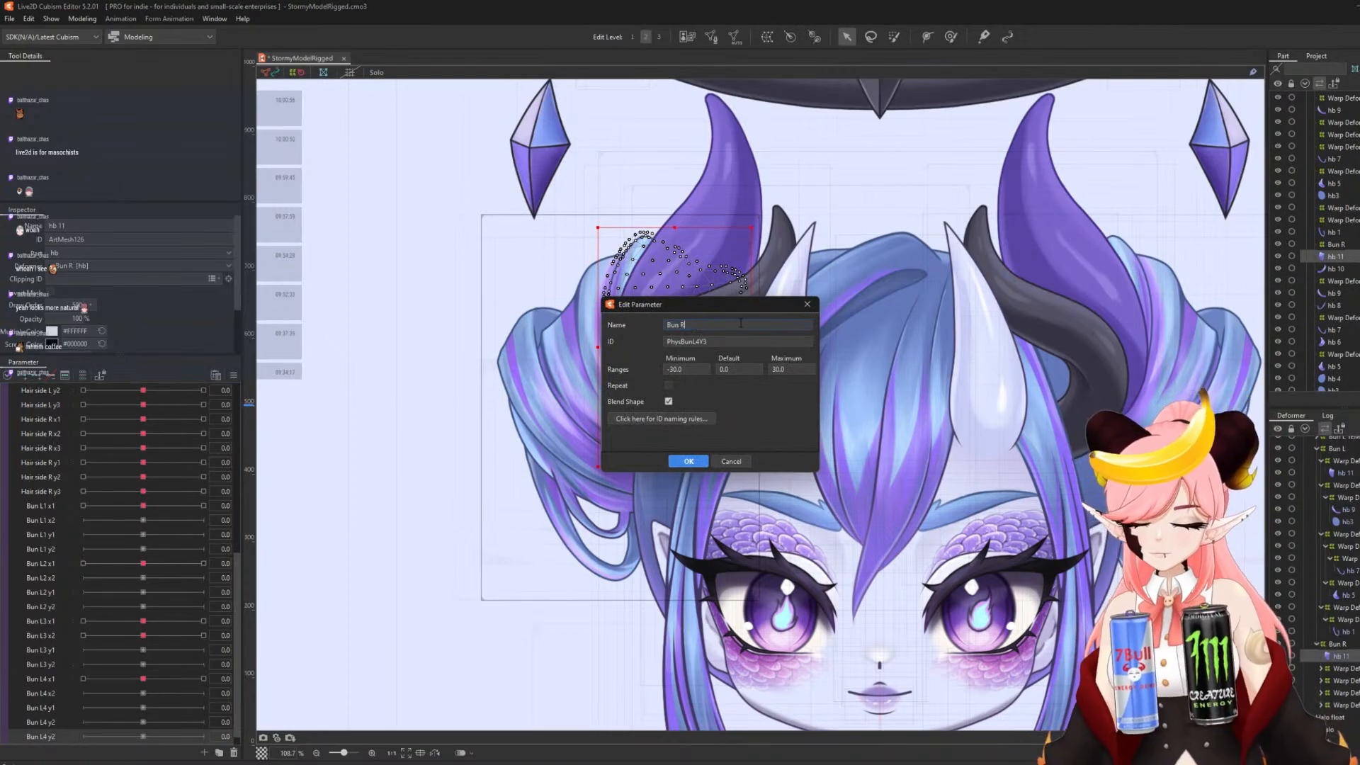
{"action": "type", "text": "1 x"}
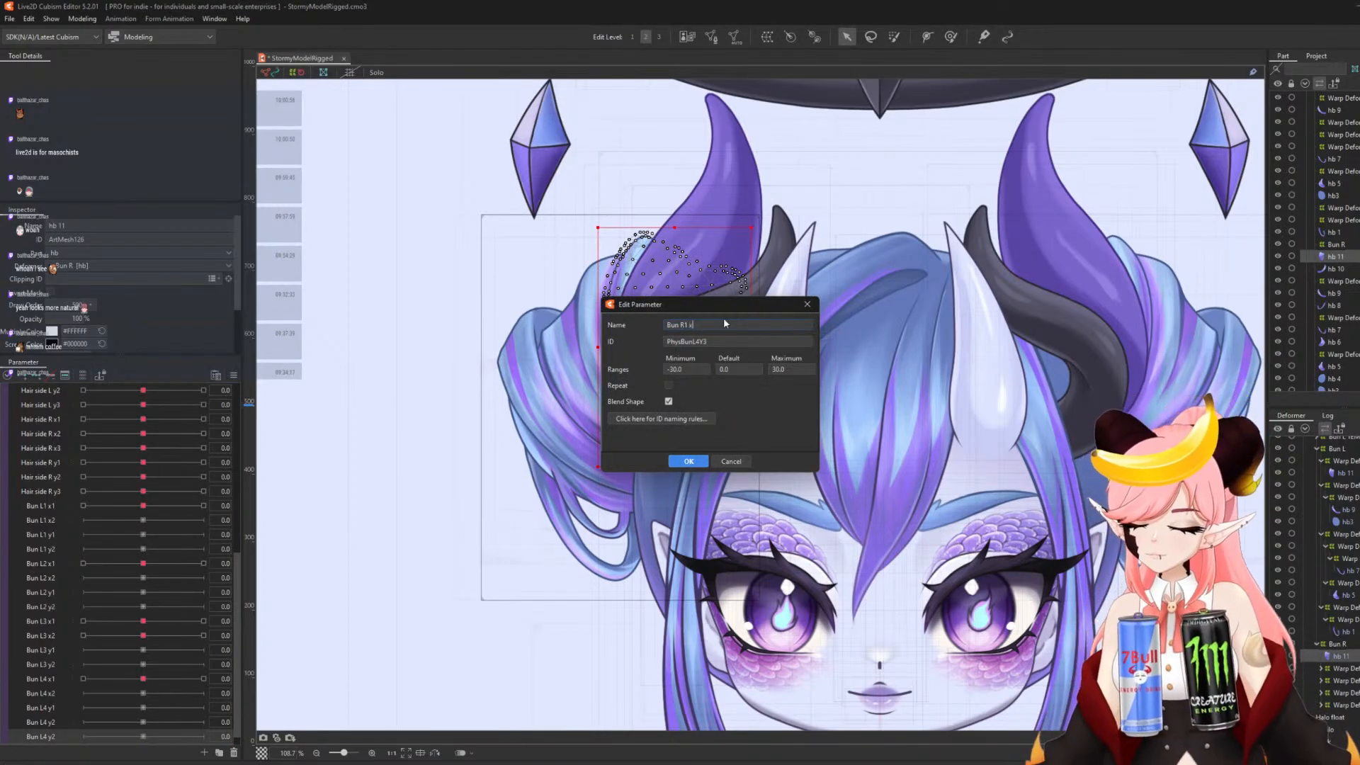
{"action": "type", "text": "1"}
{"action": "key", "text": "Tab"}
{"action": "left_click_drag", "start_coordinate": [707, 342], "coordinate": [695, 343]}
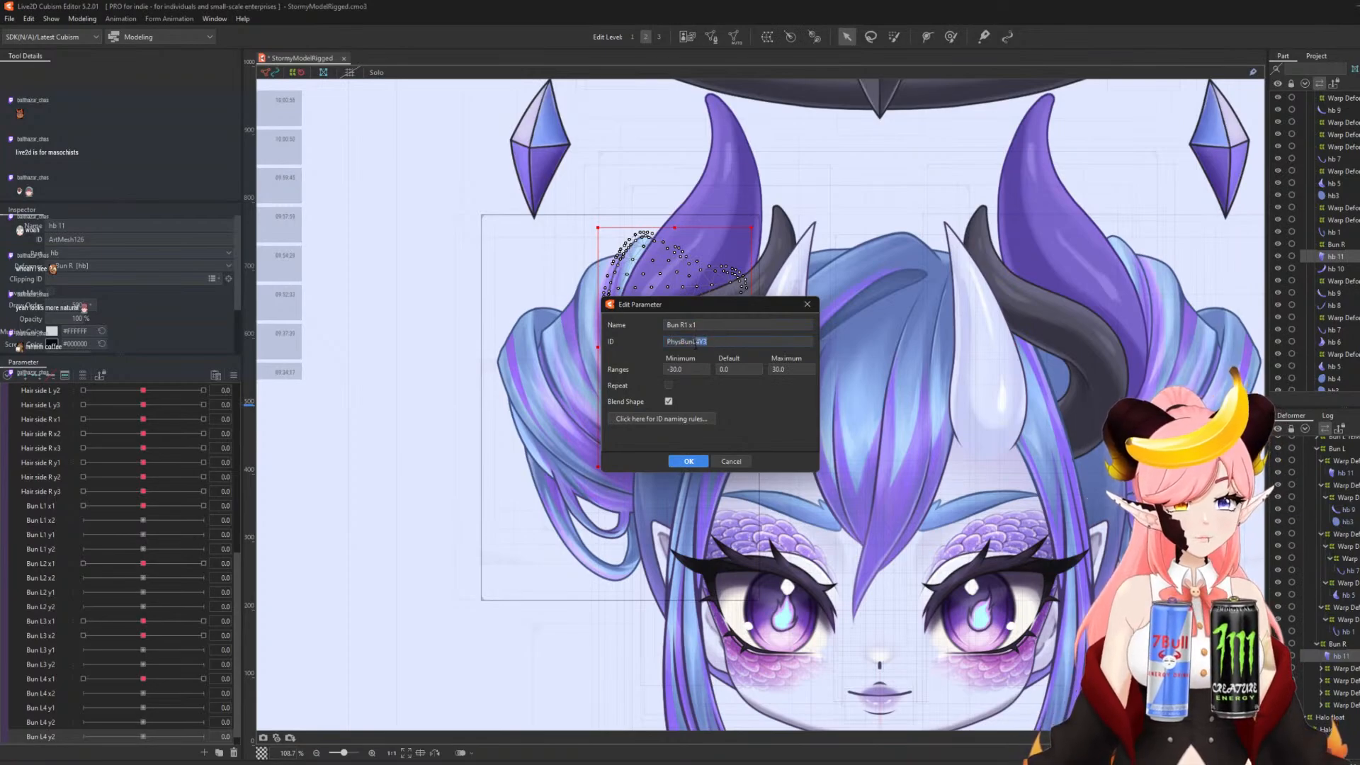
{"action": "key", "text": "BackSpace"}
{"action": "key", "text": "BackSpace"}
{"action": "type", "text": "R"}
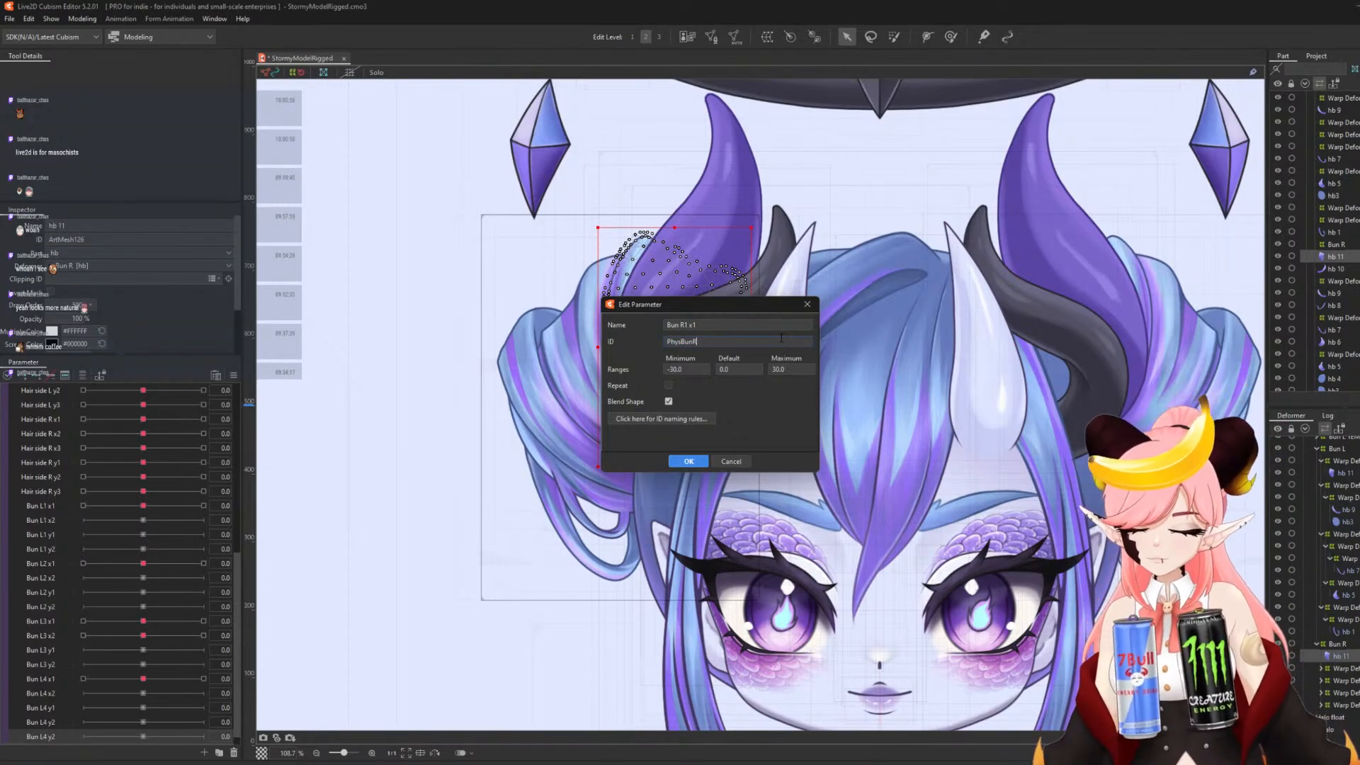
{"action": "type", "text": "1X1"}
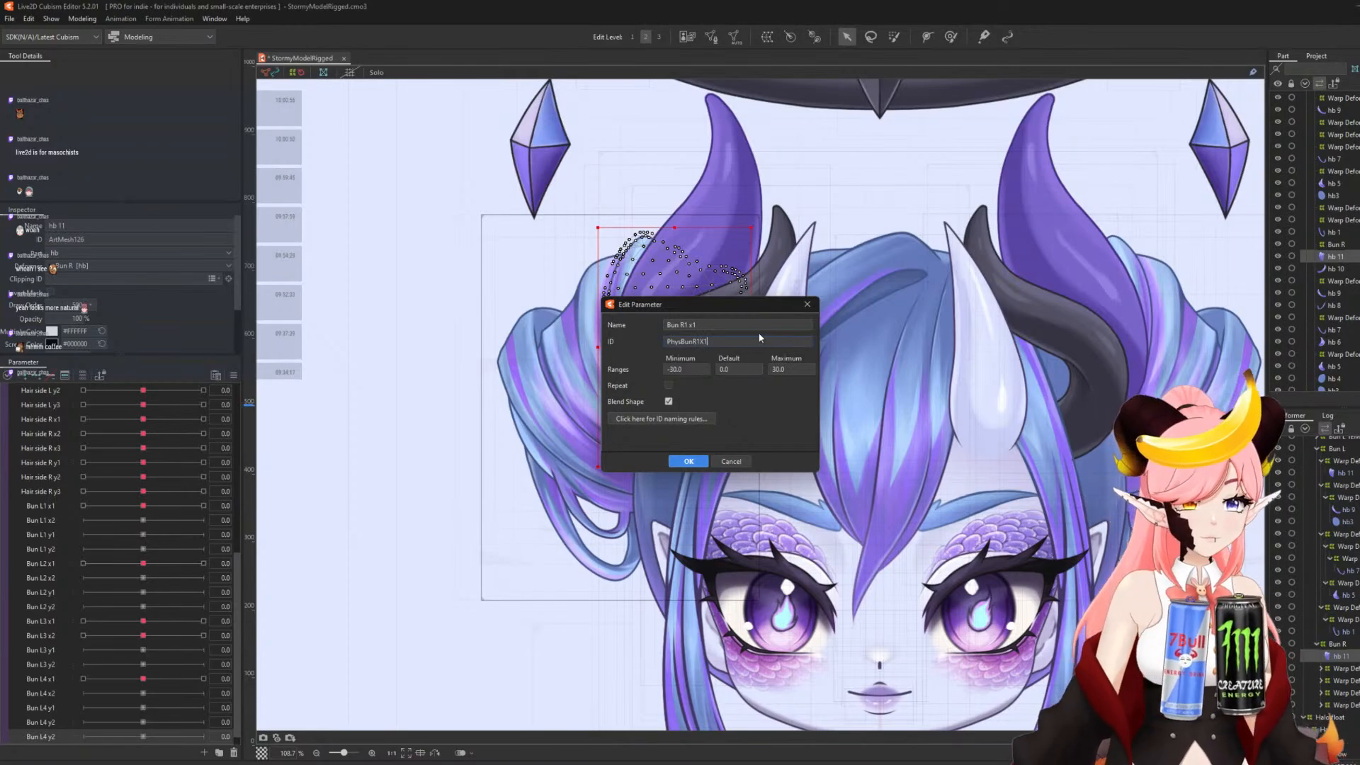
{"action": "left_click", "coordinate": [684, 461]}
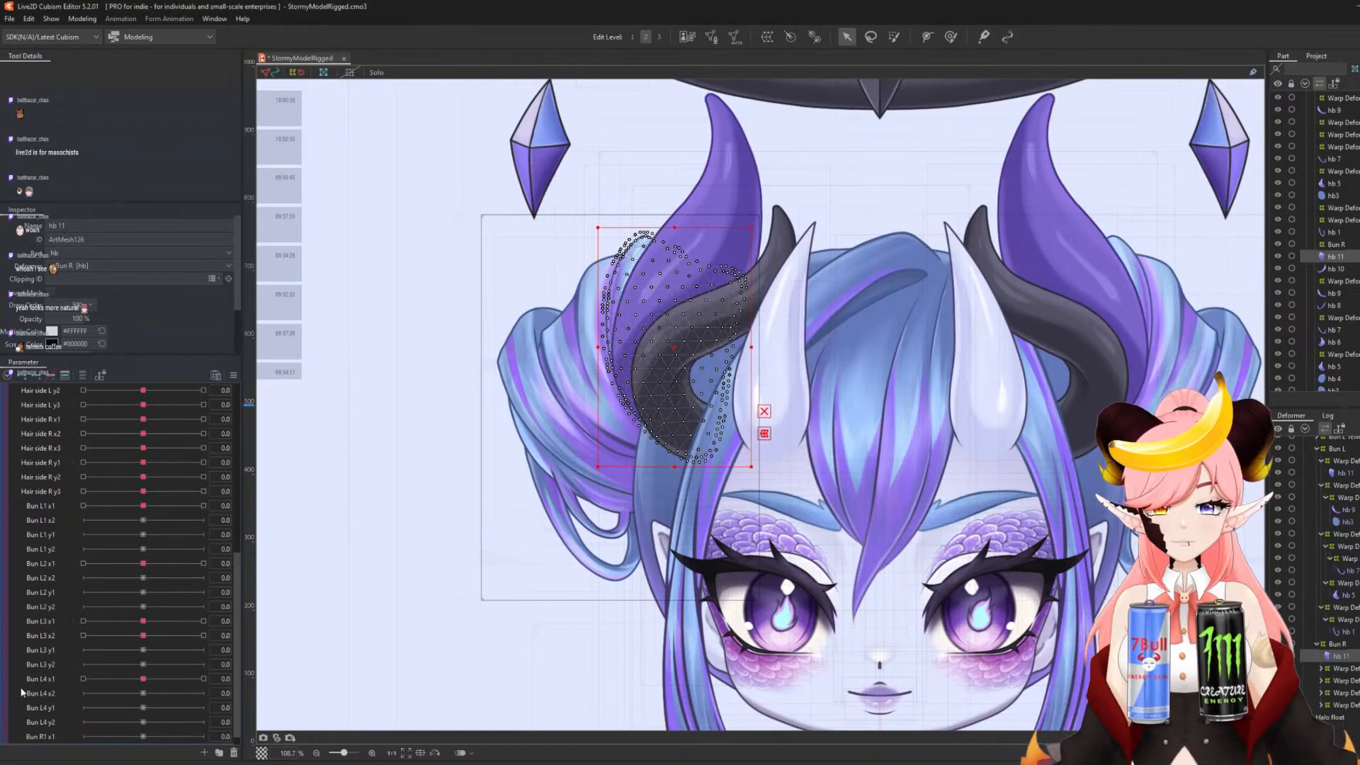
- Create a parent warp deformer for the hb 11 mesh and add three keys to it on the Bun R1 x1 parameter
{"action": "left_click", "coordinate": [768, 36]}
{"action": "left_click", "coordinate": [981, 548]}
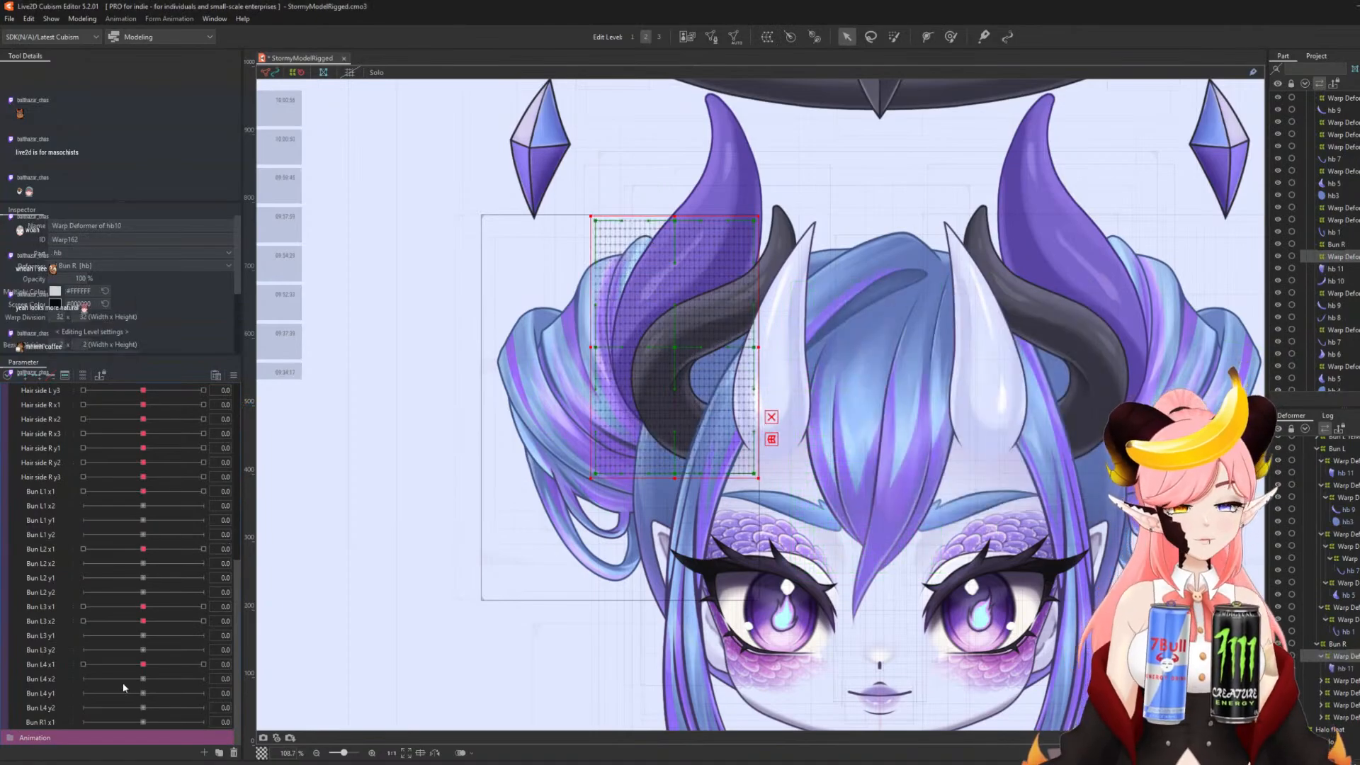
{"action": "left_click", "coordinate": [37, 722]}
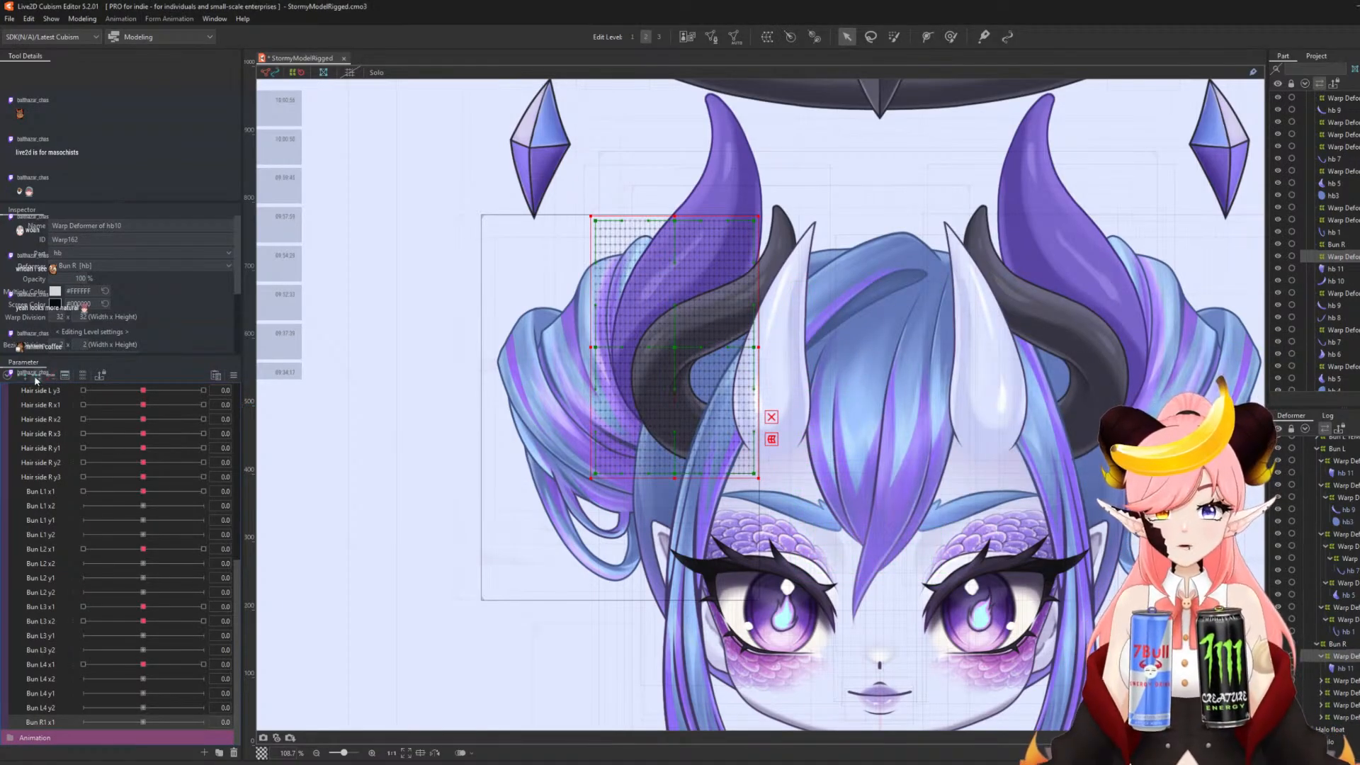
- Replicate the Bun R1 x1 parameter and name the copy Bun R1 x2
{"action": "right_click", "coordinate": [42, 705]}
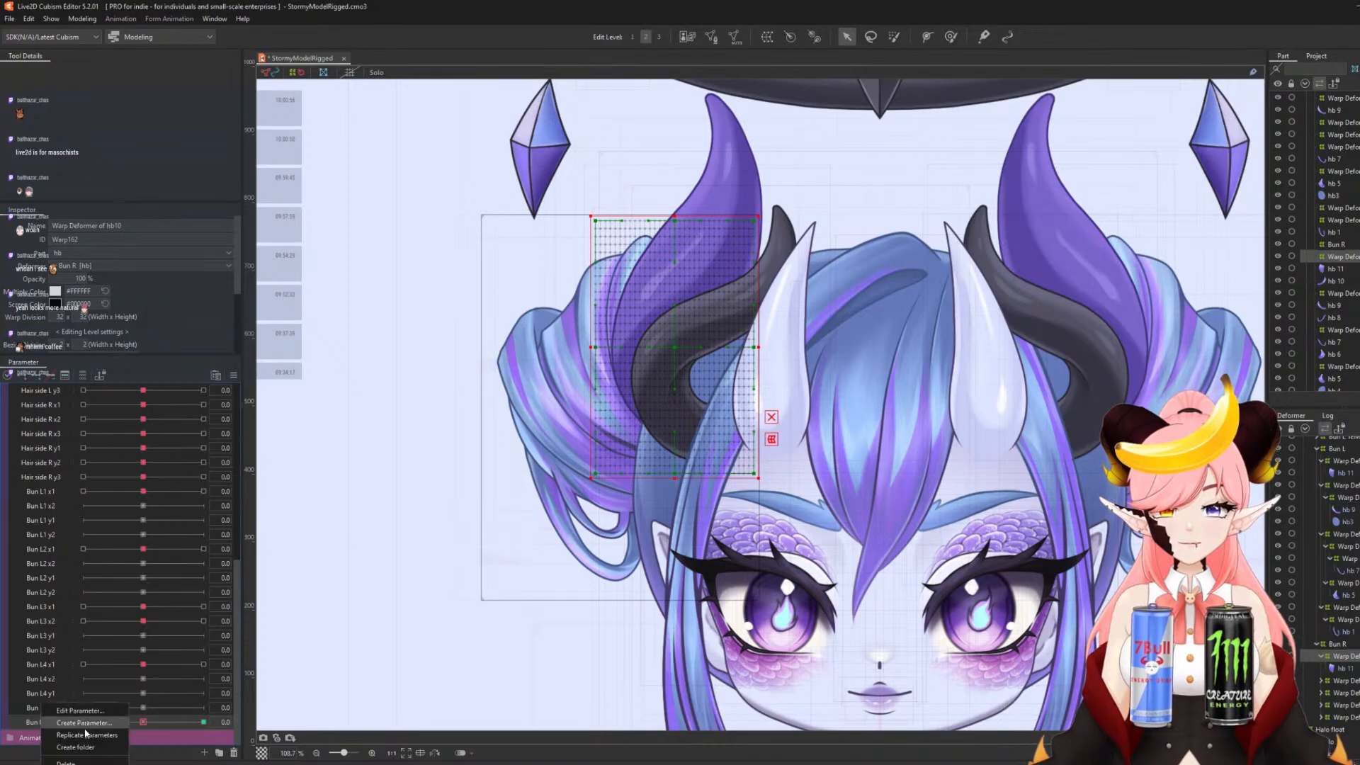
{"action": "left_click", "coordinate": [86, 735]}
{"action": "scroll", "coordinate": [94, 717], "scroll_direction": "down", "scroll_amount": 1}
{"action": "right_click", "coordinate": [36, 724]}
{"action": "left_click", "coordinate": [79, 711]}
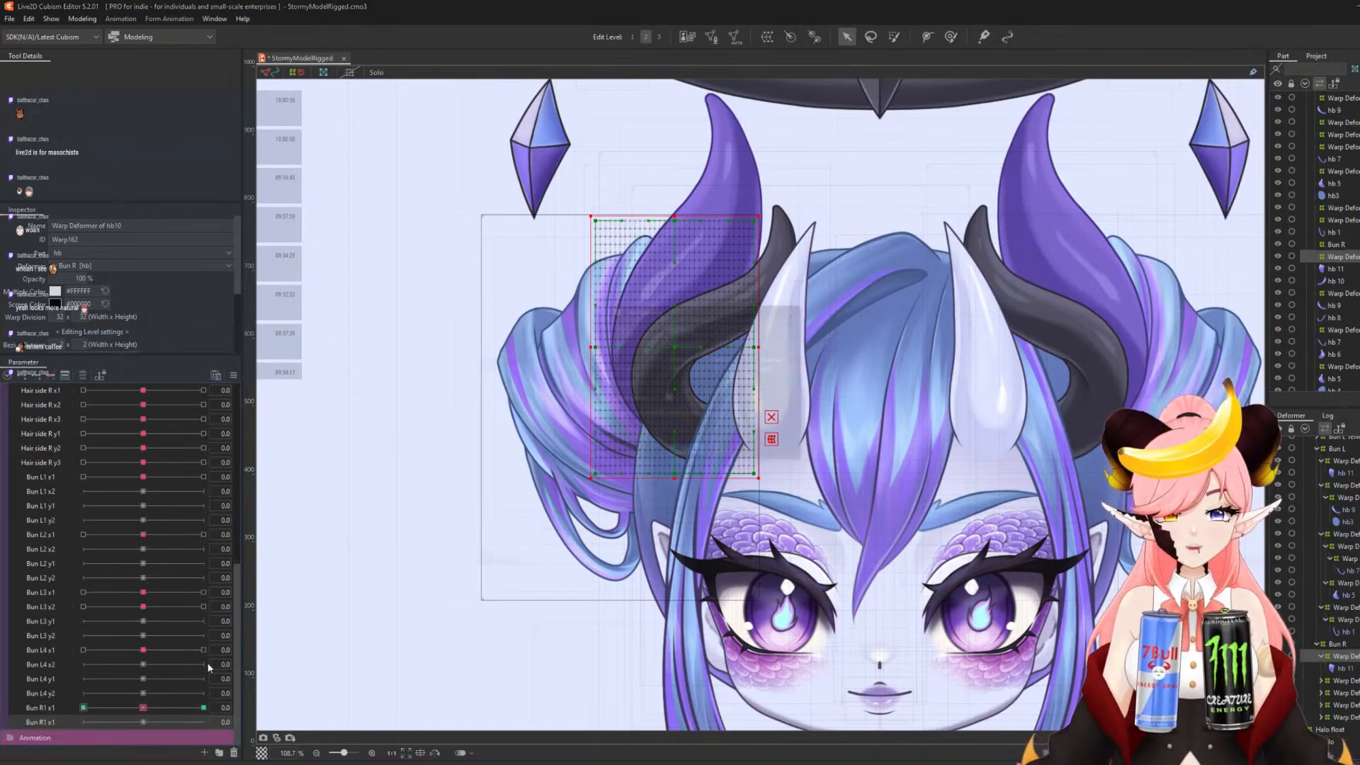
{"action": "left_click", "coordinate": [734, 324]}
{"action": "key", "text": "BackSpace"}
{"action": "type", "text": "2"}
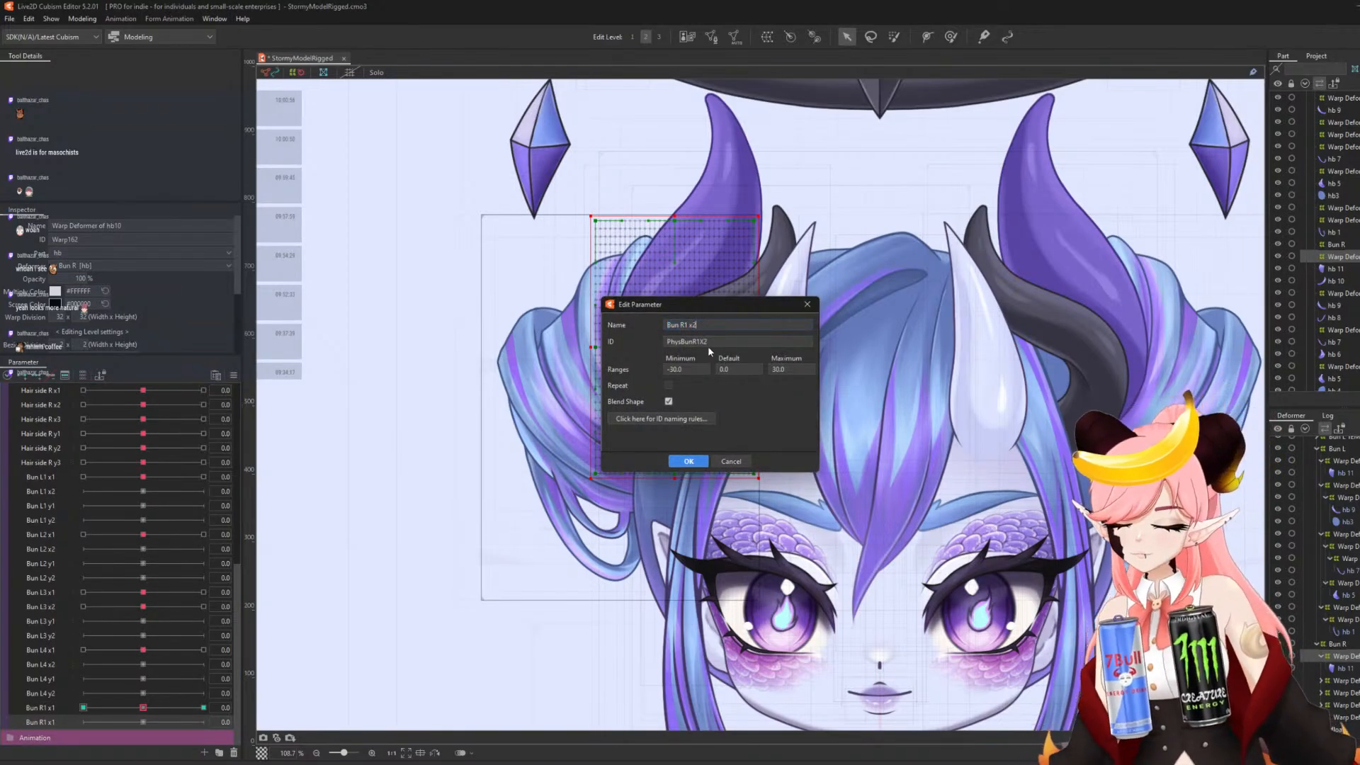
{"action": "left_click", "coordinate": [689, 461]}
- Replicate the Bun R1 x2 parameter and name the copy Bun R1 y1 with the ID PhysBunR1Y1
{"action": "right_click", "coordinate": [37, 716]}
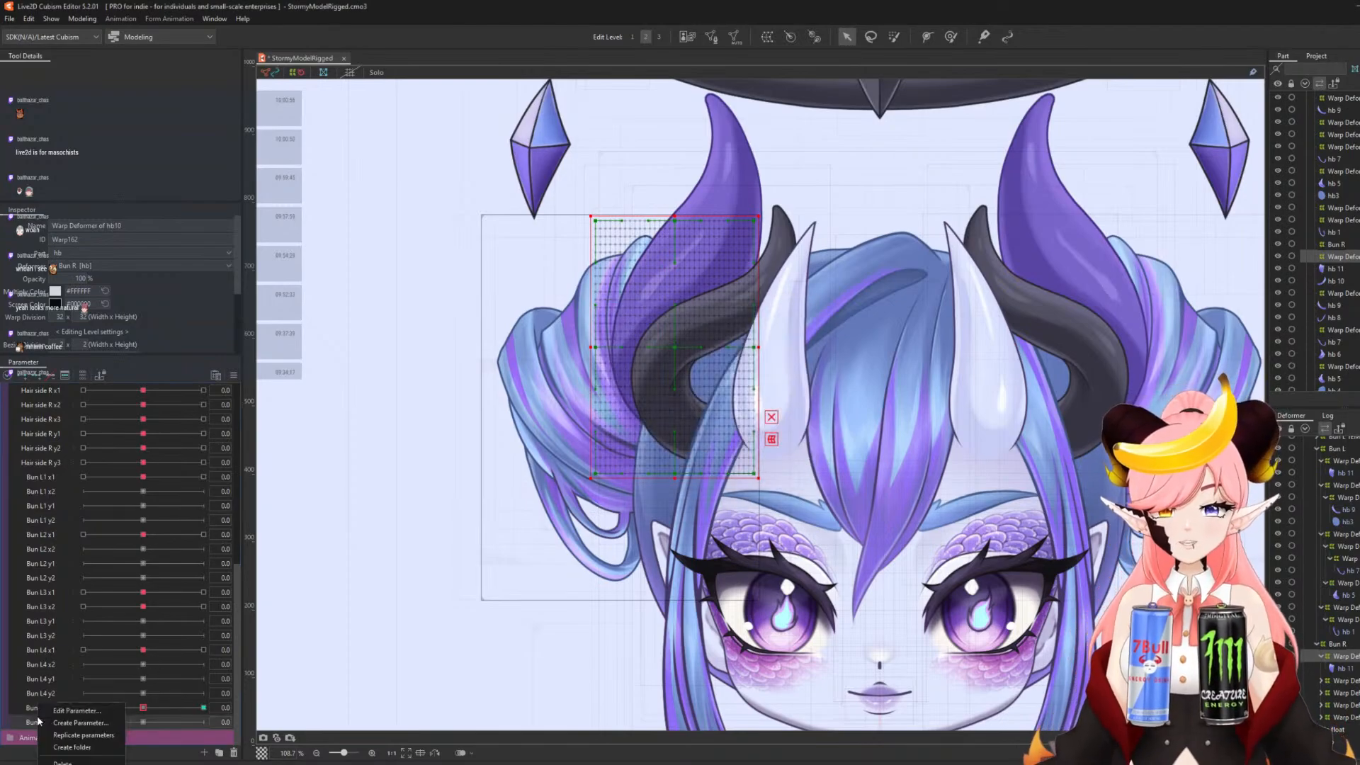
{"action": "left_click", "coordinate": [72, 736]}
{"action": "right_click", "coordinate": [36, 737]}
{"action": "left_click", "coordinate": [73, 711]}
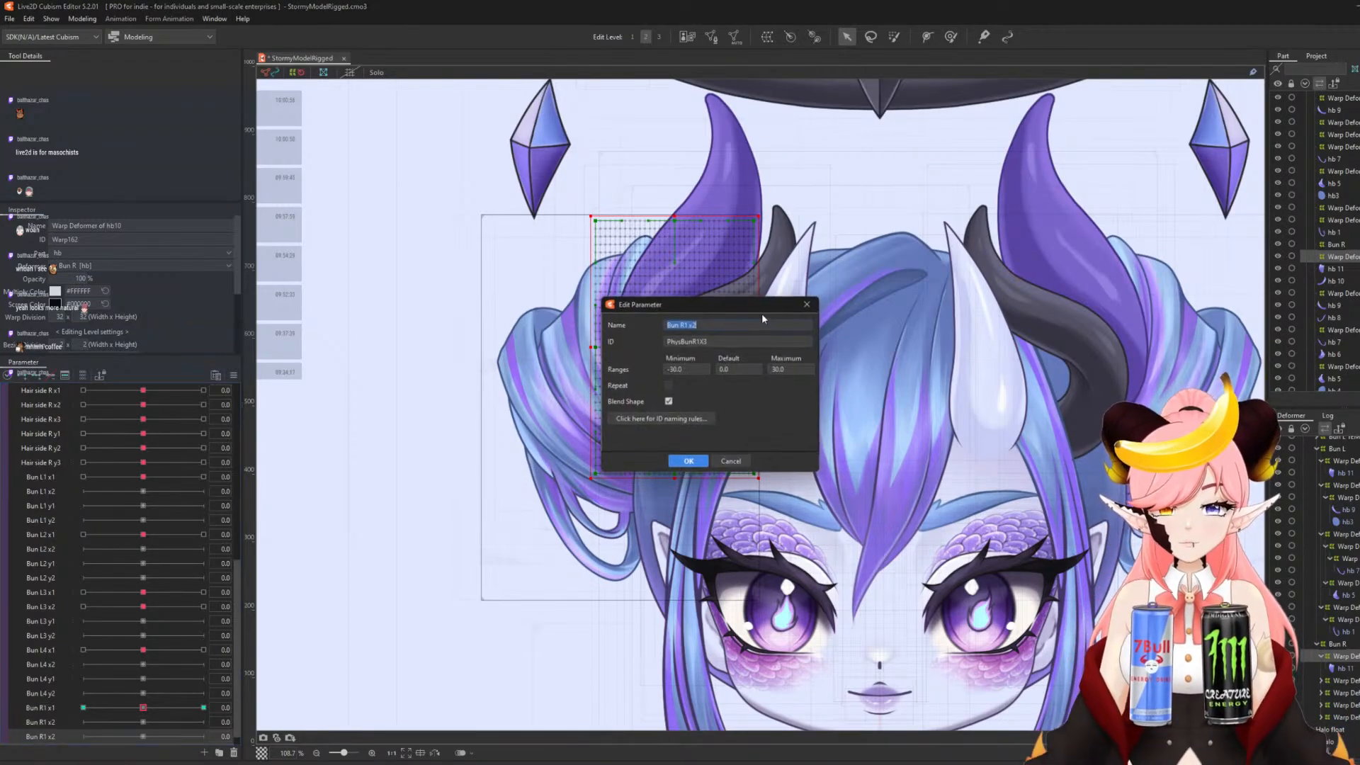
{"action": "left_click", "coordinate": [711, 325]}
{"action": "key", "text": "BackSpace"}
{"action": "key", "text": "BackSpace"}
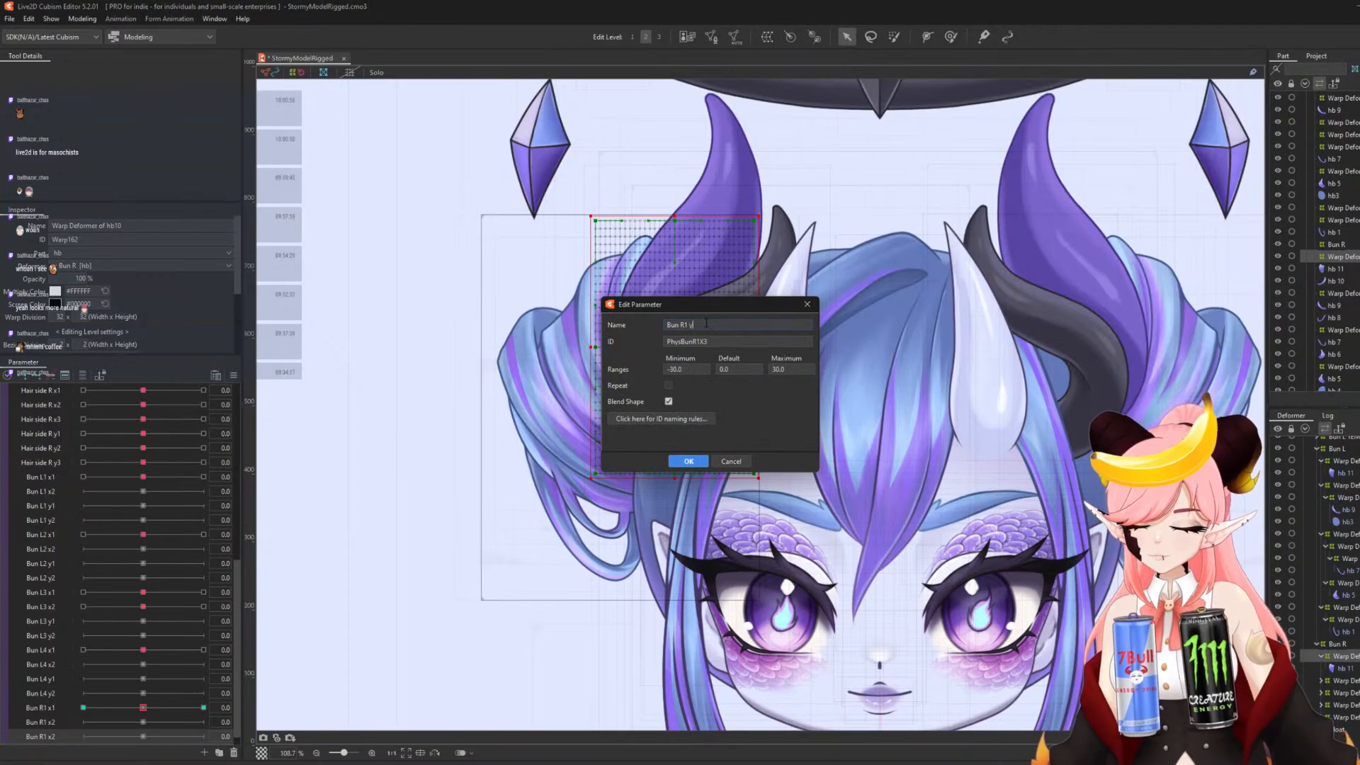
{"action": "double_click", "coordinate": [721, 341]}
{"action": "left_click", "coordinate": [714, 343]}
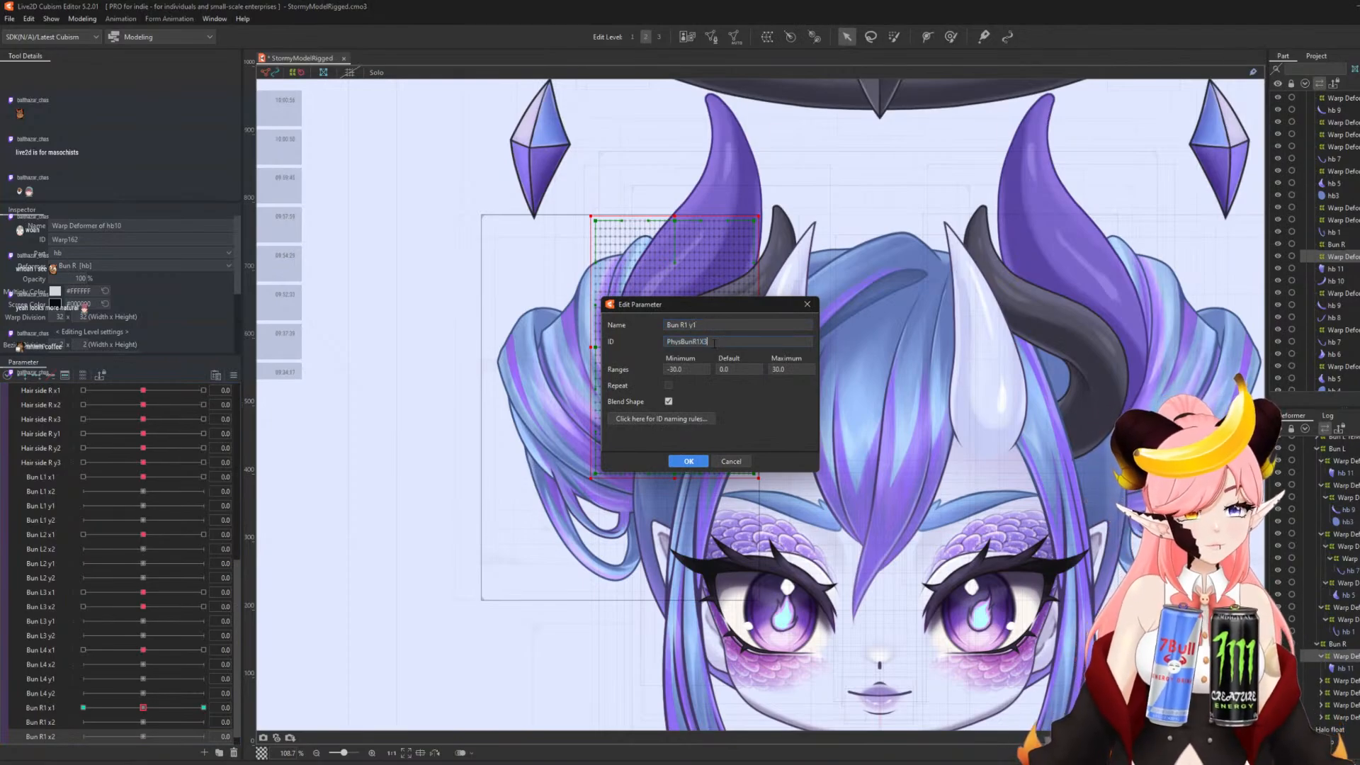
{"action": "type", "text": "Y1"}
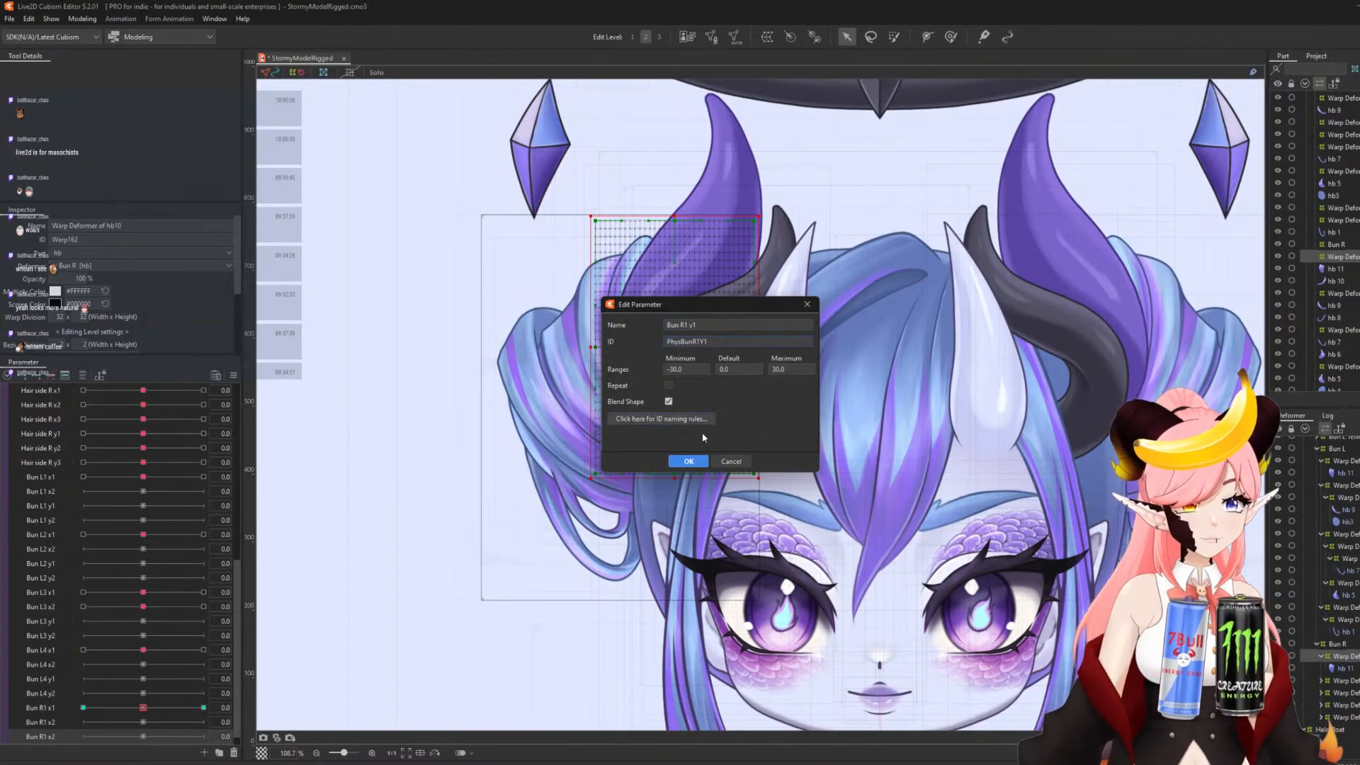
{"action": "left_click", "coordinate": [687, 461]}
- Replicate the Bun R1 y1 parameter and name the copy Bun R1 y2
{"action": "right_click", "coordinate": [43, 716]}
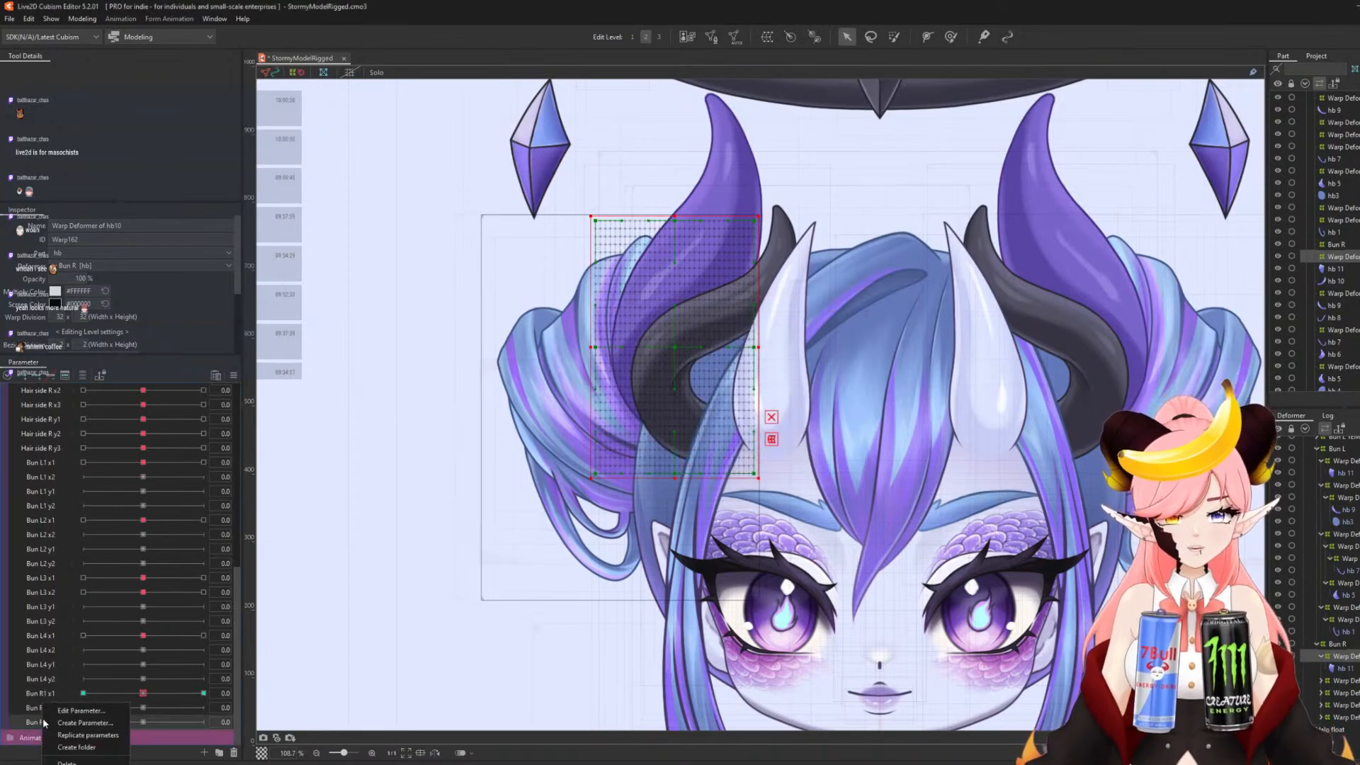
{"action": "left_click", "coordinate": [68, 736]}
{"action": "scroll", "coordinate": [80, 711], "scroll_direction": "down", "scroll_amount": 2}
{"action": "right_click", "coordinate": [50, 721]}
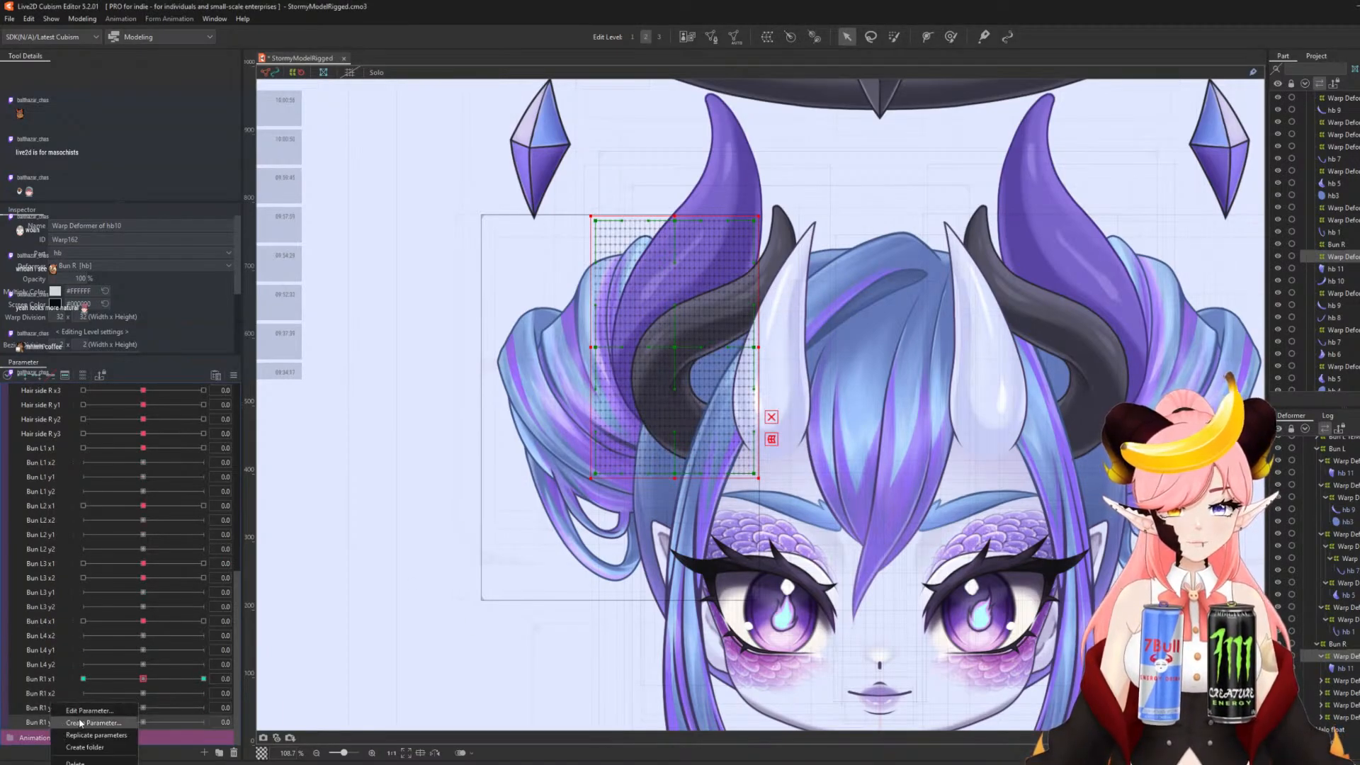
{"action": "left_click", "coordinate": [81, 710]}
{"action": "left_click", "coordinate": [708, 325]}
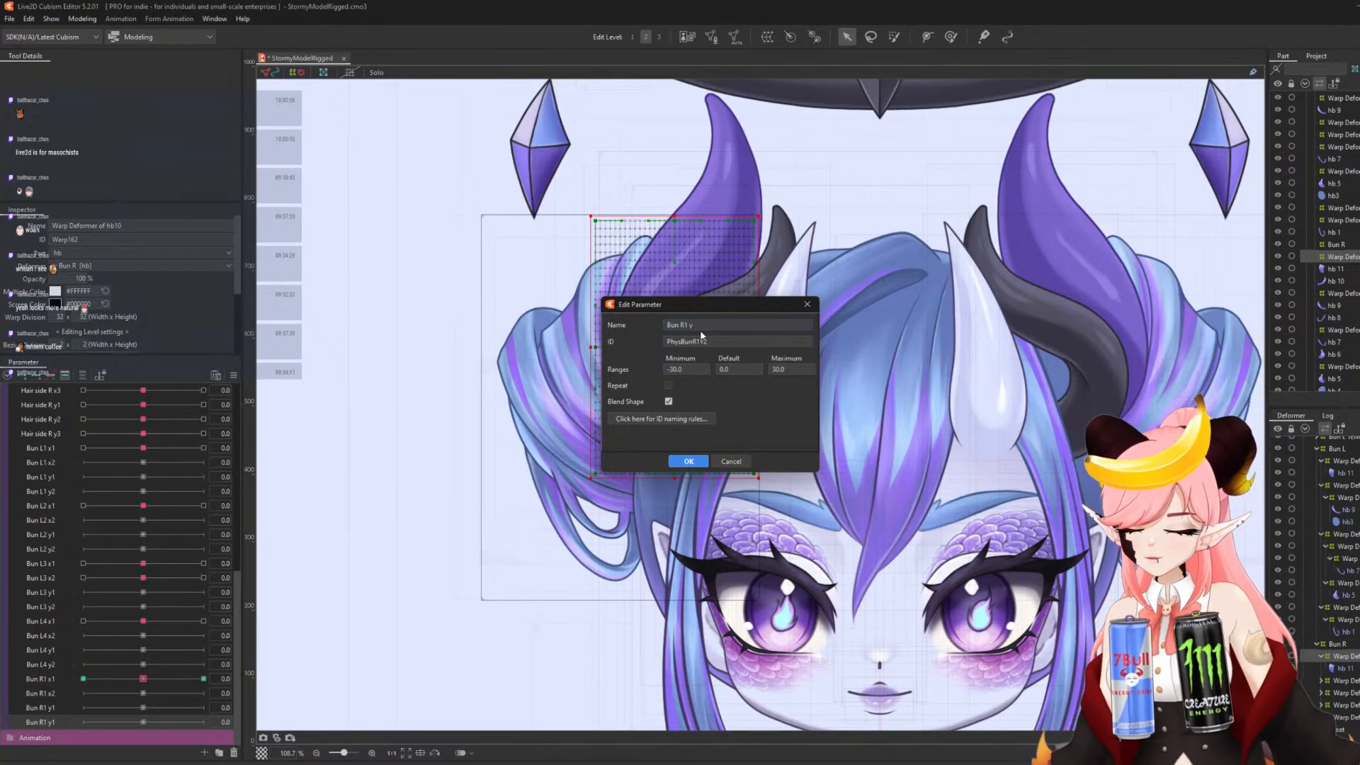
{"action": "left_click", "coordinate": [688, 461]}
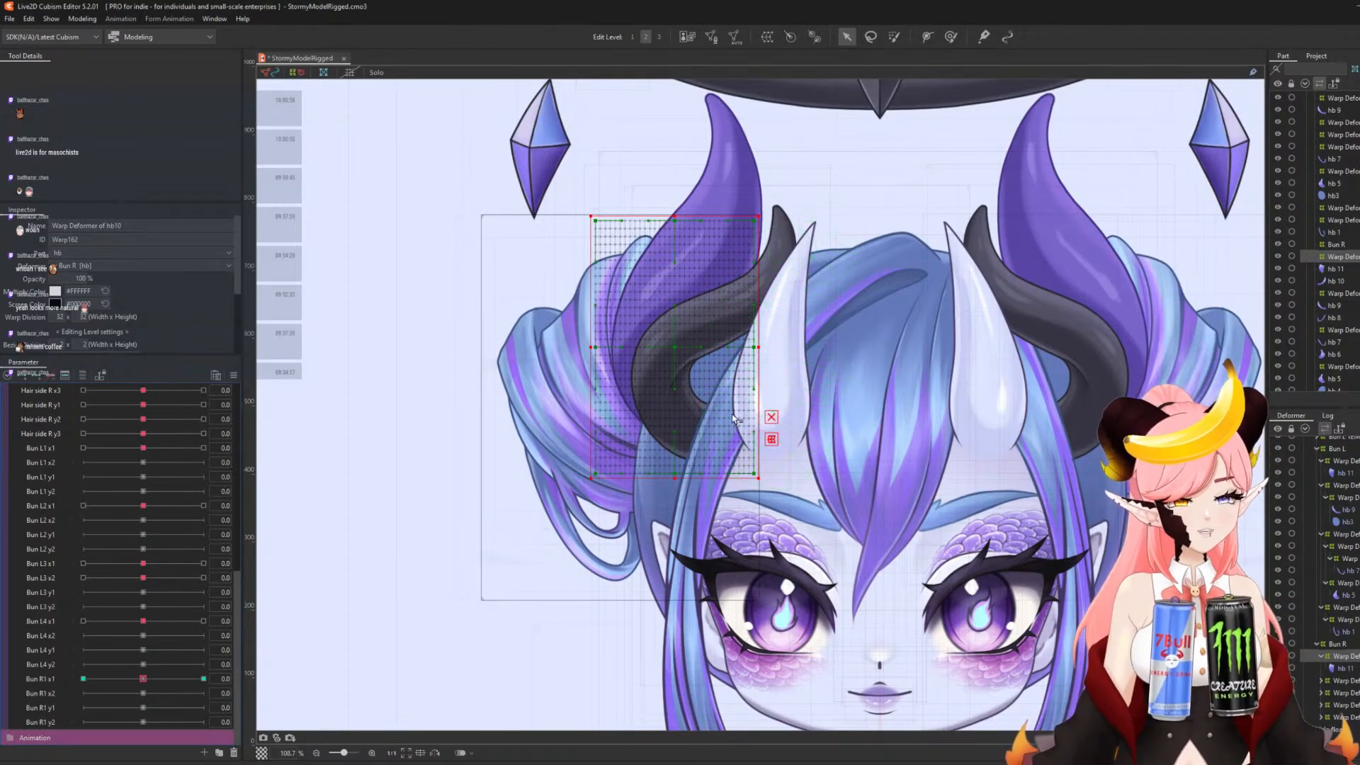
- Select the hb 9 and hb3 meshes under Bun R and create a parent warp deformer with 32 × 32 warp divisions for them
{"action": "scroll", "coordinate": [743, 386], "scroll_direction": "down", "scroll_amount": 2}
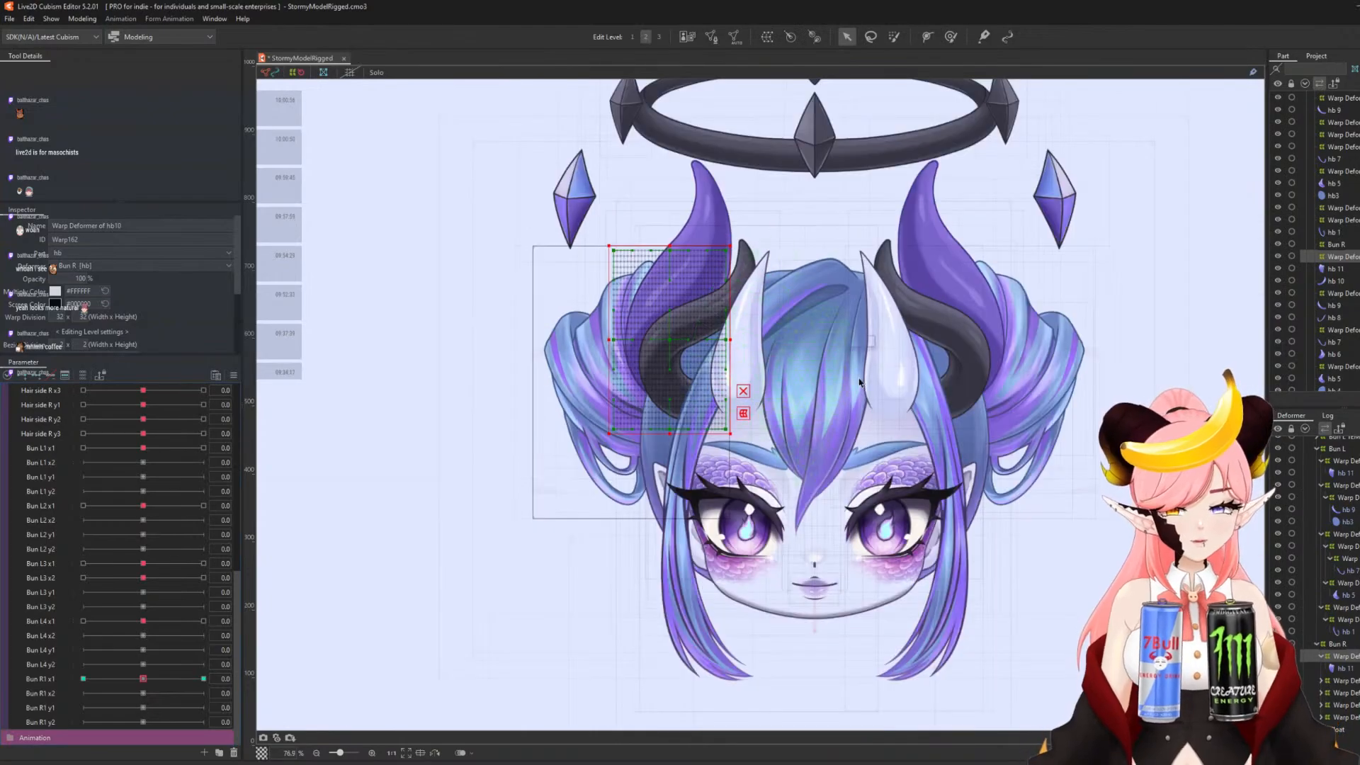
{"action": "scroll", "coordinate": [753, 406], "scroll_direction": "up", "scroll_amount": 2}
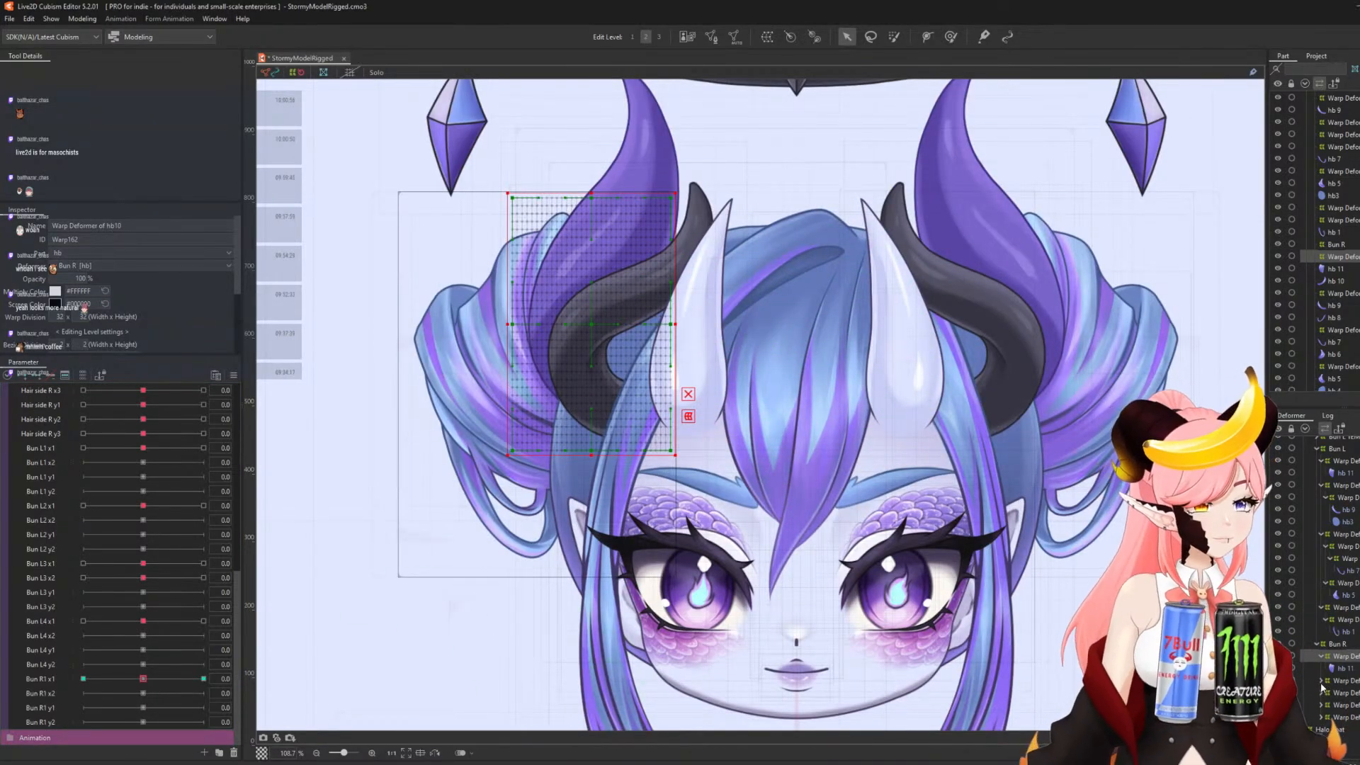
{"action": "left_click", "coordinate": [1344, 692]}
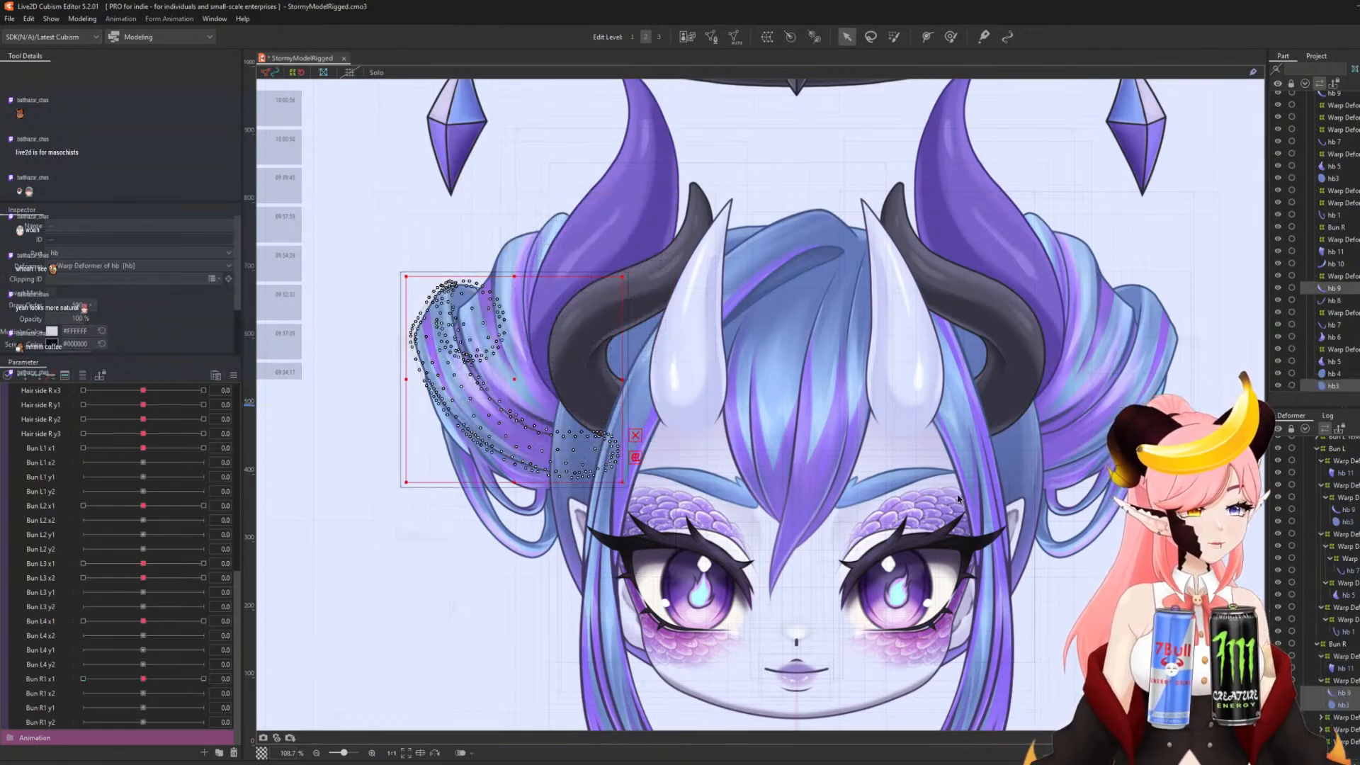
{"action": "left_click", "coordinate": [762, 41]}
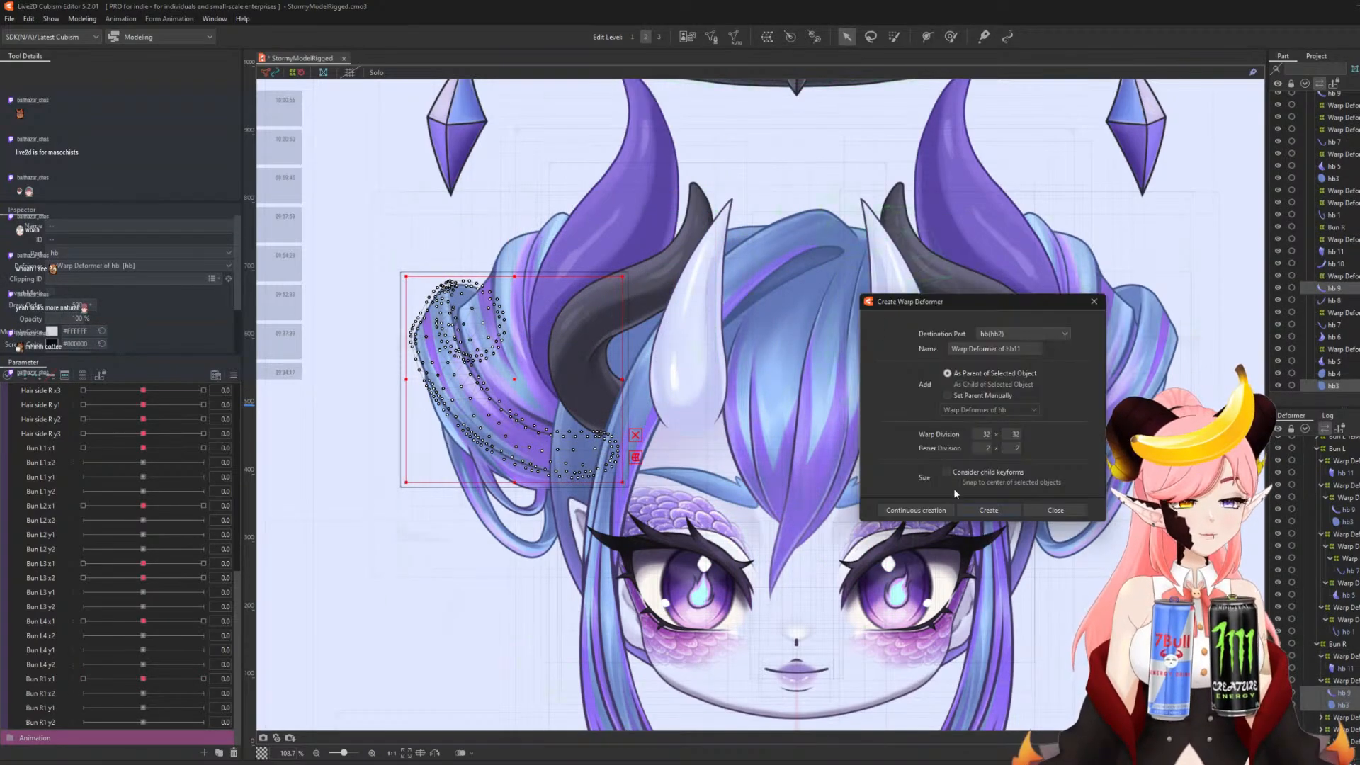
{"action": "left_click", "coordinate": [1002, 511]}
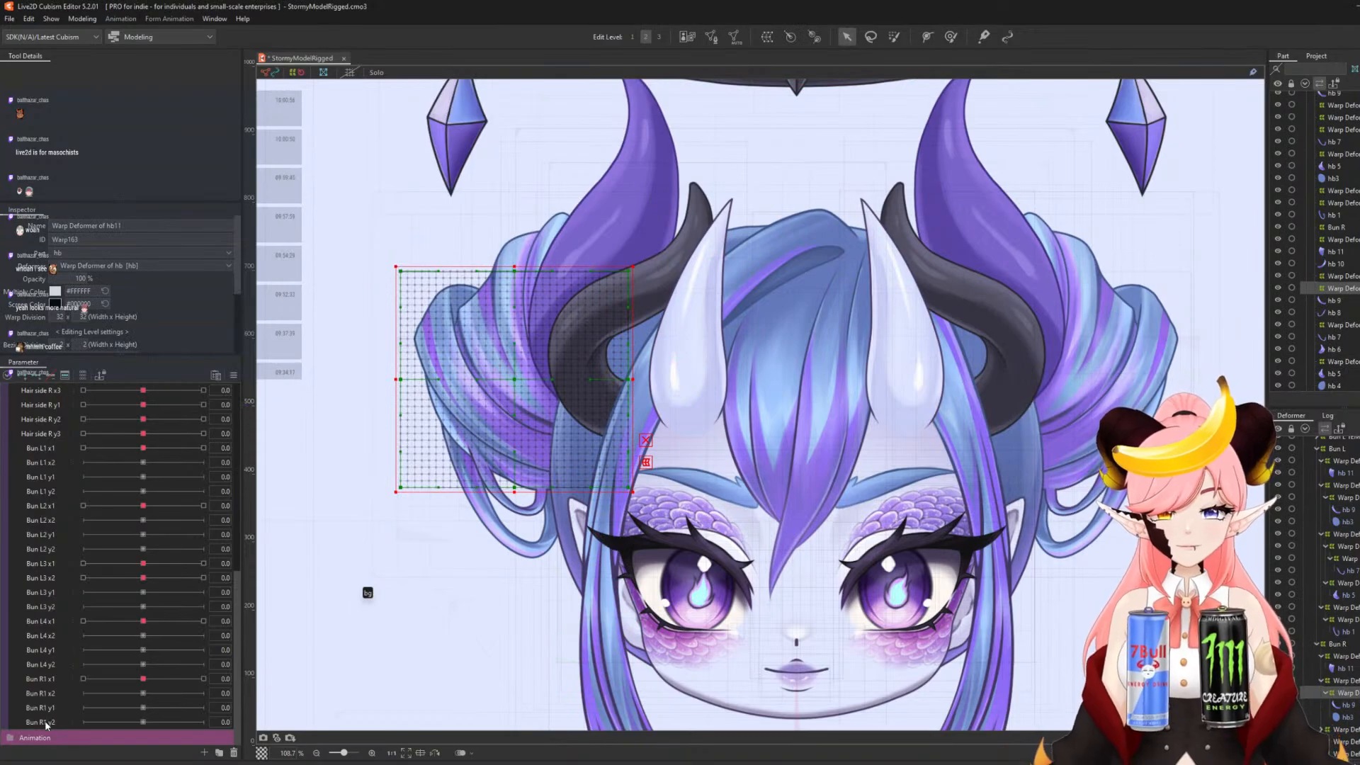
- Replicate the Bun R1 y2 parameter and name the copy Bun R2 x1 with the ID PhysBunR2X1
{"action": "right_click", "coordinate": [44, 721]}
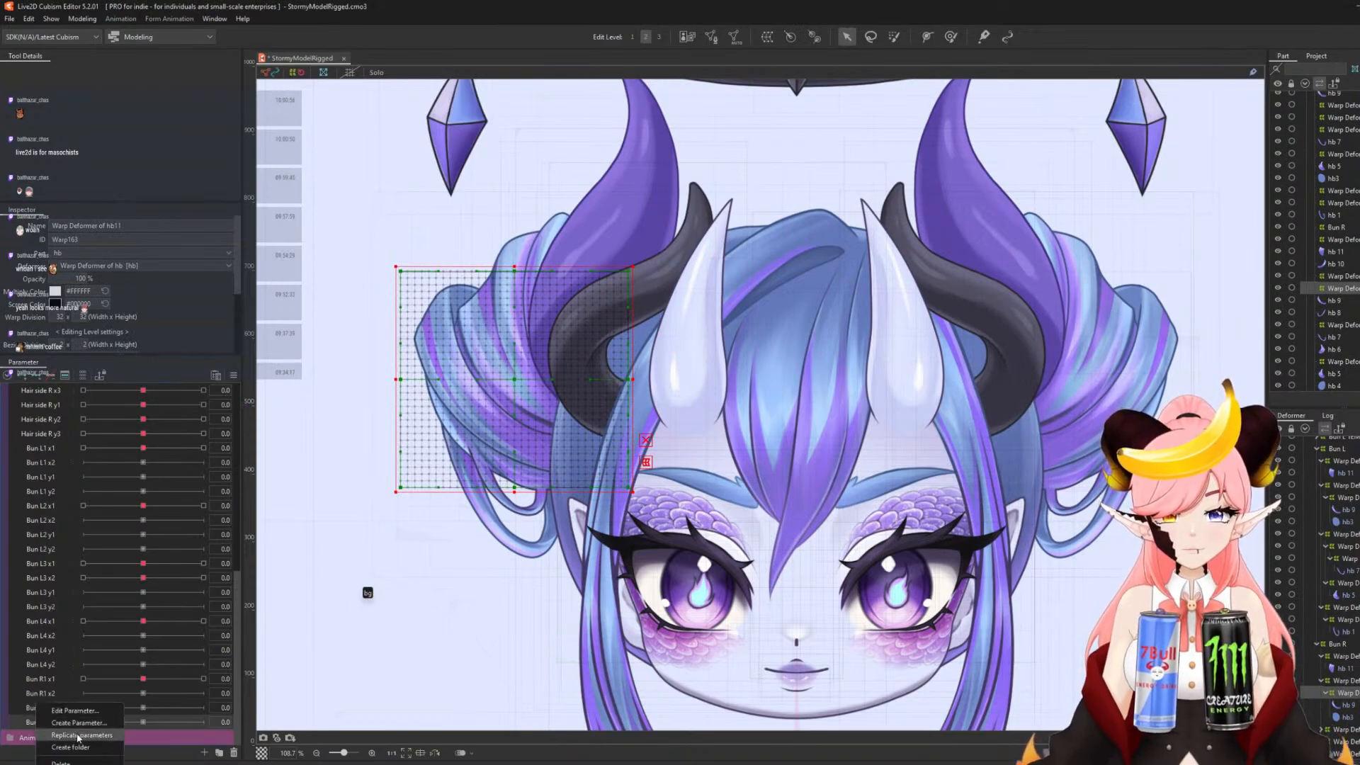
{"action": "left_click", "coordinate": [77, 737]}
{"action": "right_click", "coordinate": [38, 736]}
{"action": "left_click", "coordinate": [74, 710]}
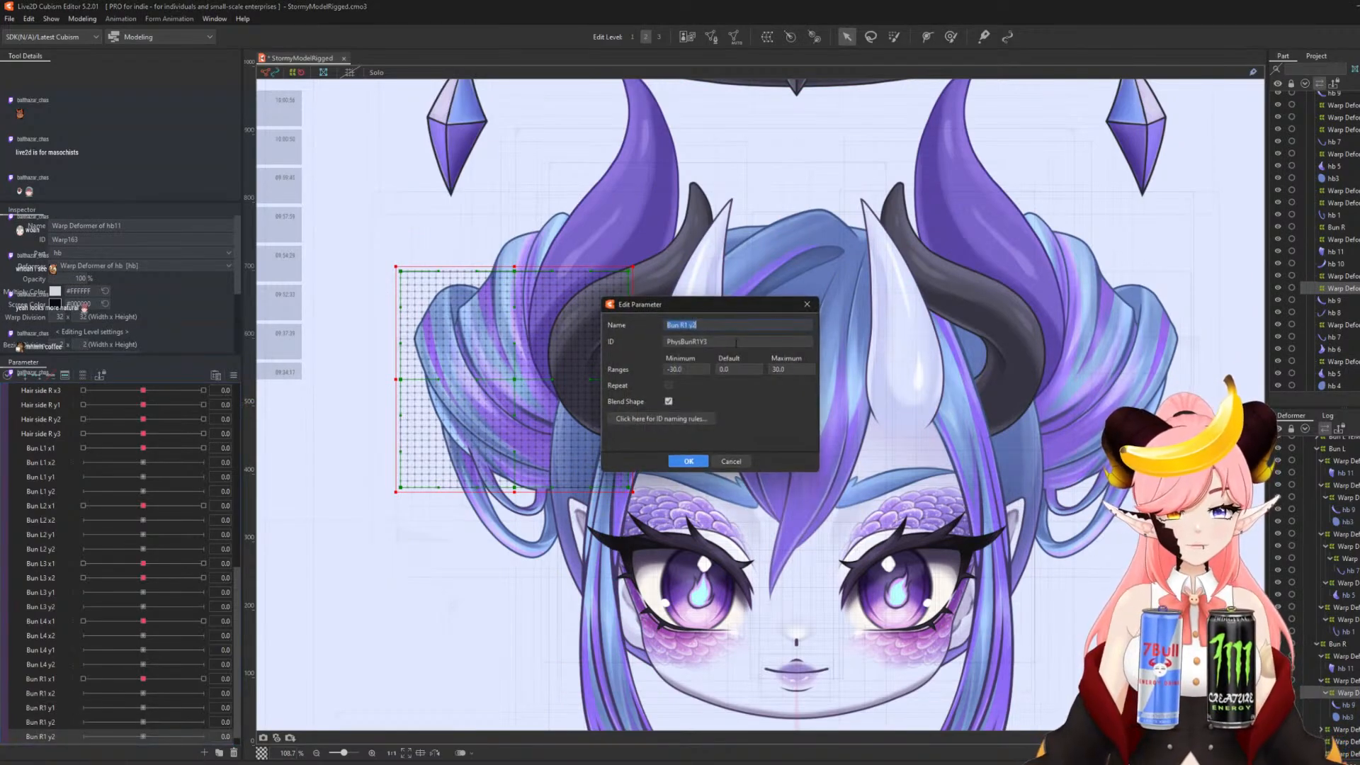
{"action": "left_click", "coordinate": [736, 327]}
{"action": "key", "text": "shift+Left"}
{"action": "key", "text": "shift+Left"}
{"action": "key", "text": "shift+Left"}
{"action": "key", "text": "shift+Left"}
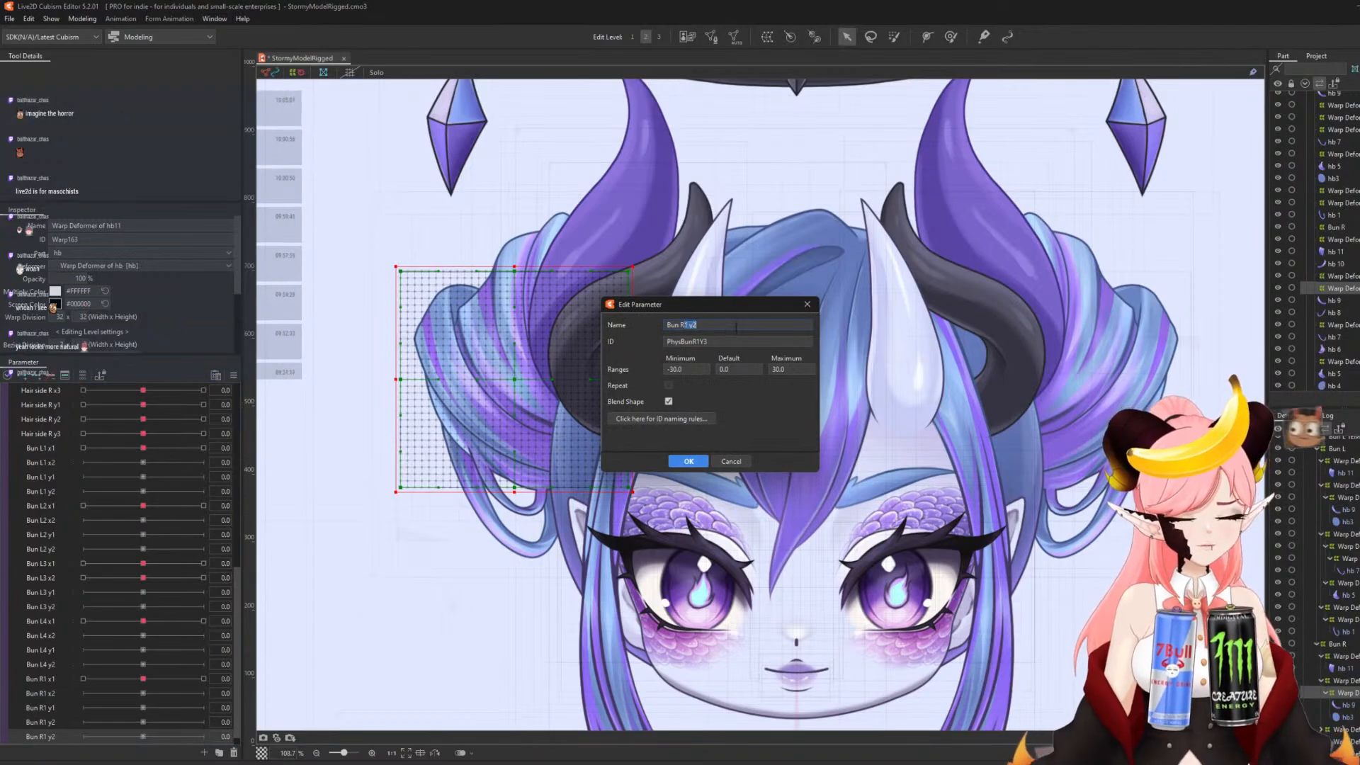
{"action": "type", "text": "2 x"}
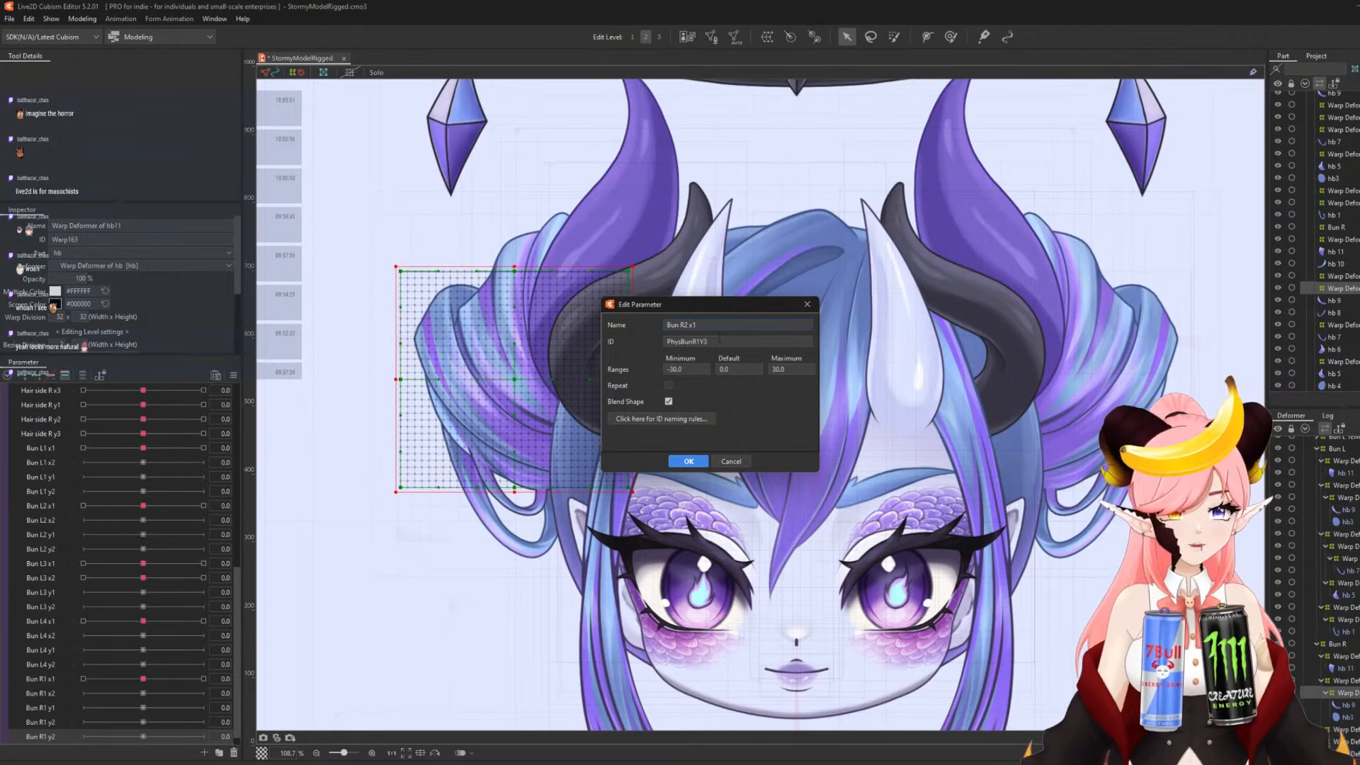
{"action": "double_click", "coordinate": [719, 342]}
{"action": "left_click", "coordinate": [719, 342]}
{"action": "key", "text": "shift+Left"}
{"action": "key", "text": "shift+Left"}
{"action": "key", "text": "shift+Left"}
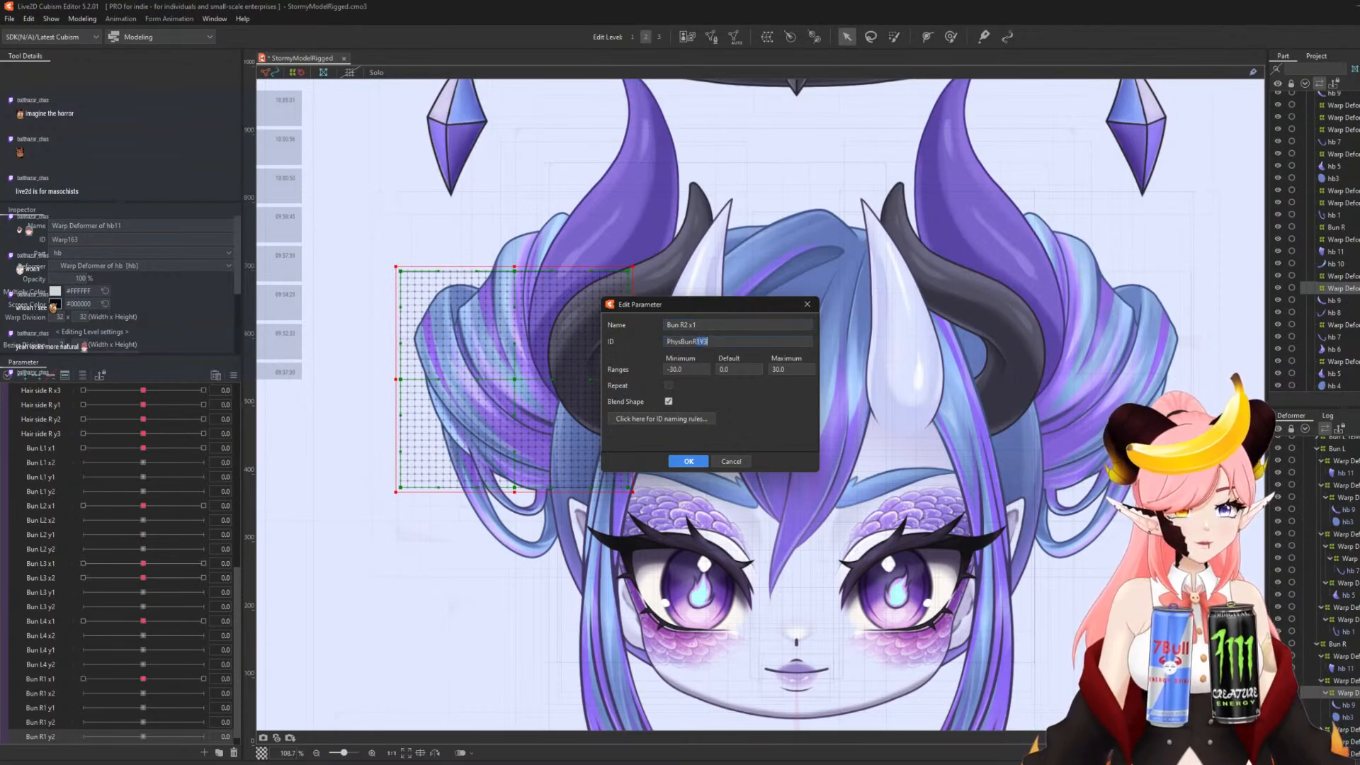
{"action": "type", "text": "2X"}
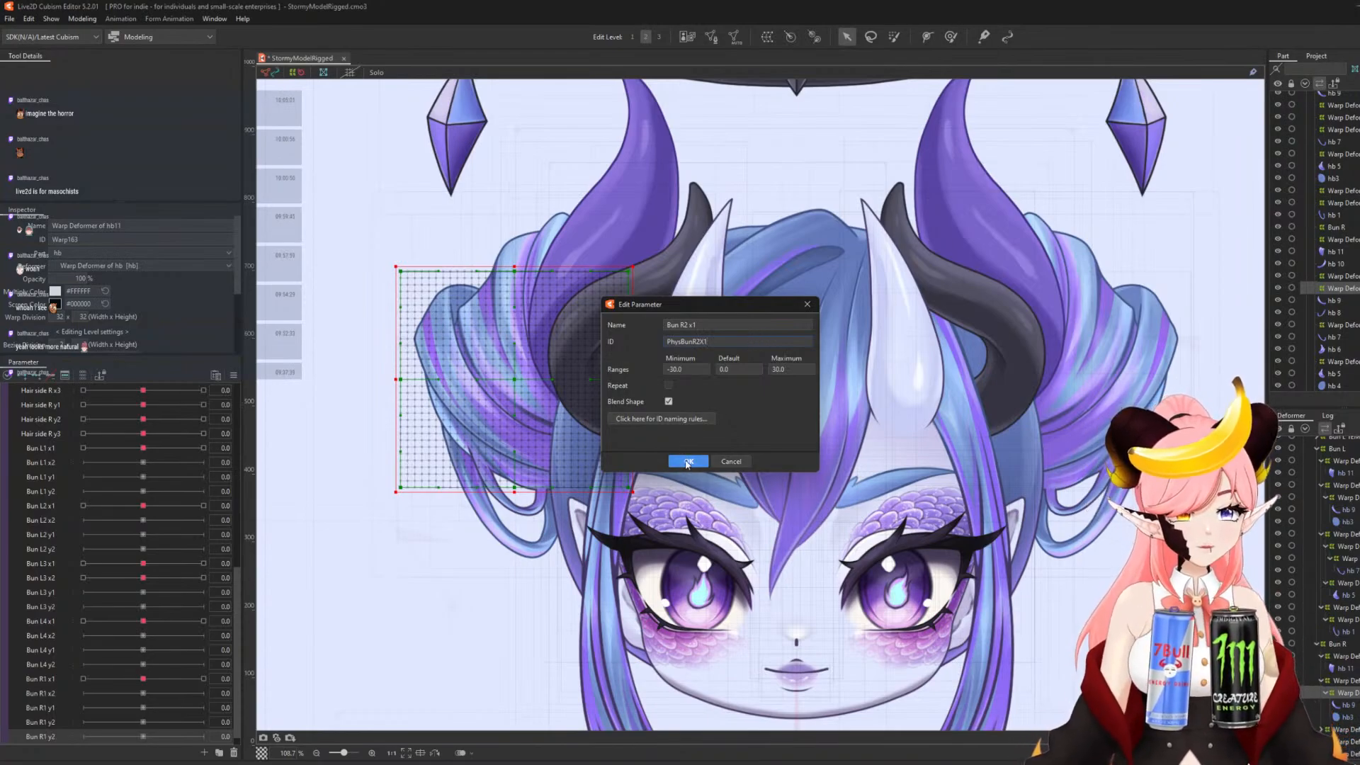
{"action": "left_click", "coordinate": [688, 461]}
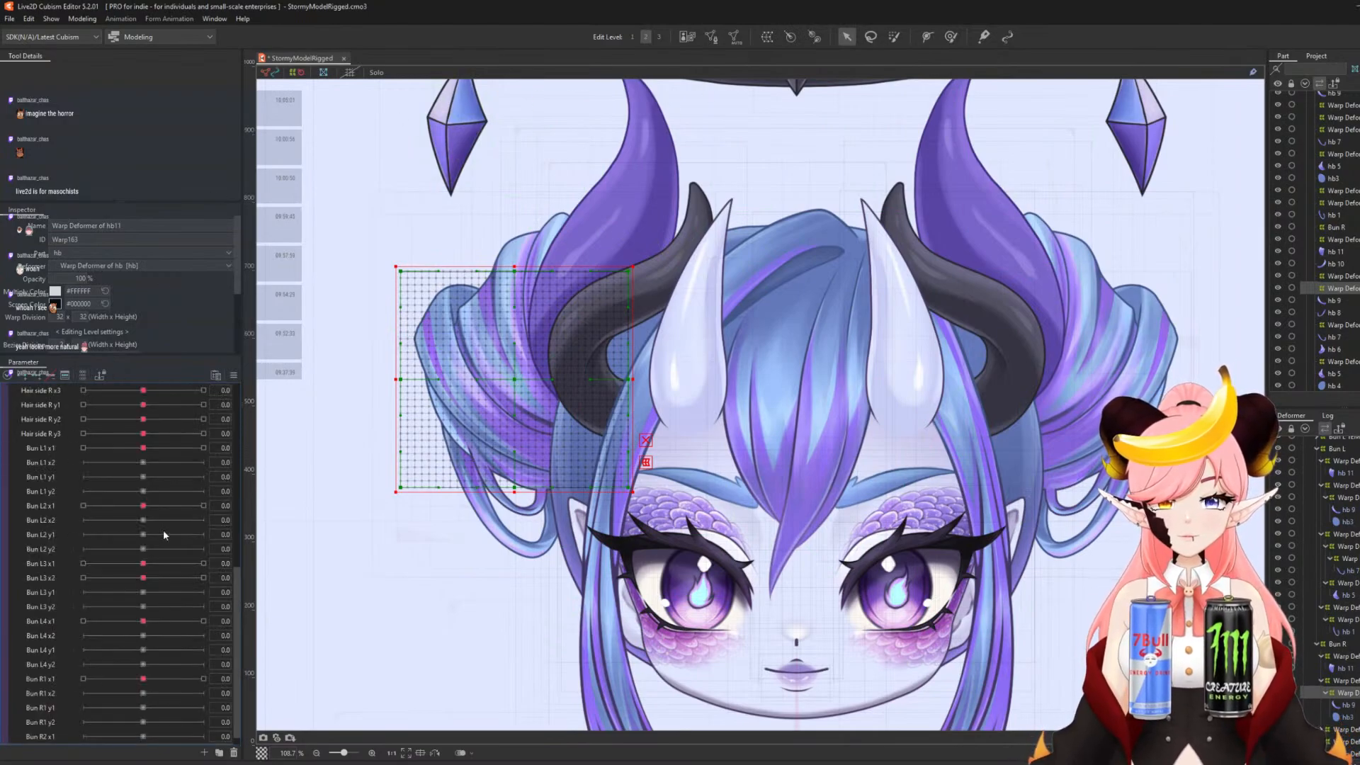
{"action": "scroll", "coordinate": [163, 530], "scroll_direction": "down", "scroll_amount": 1}
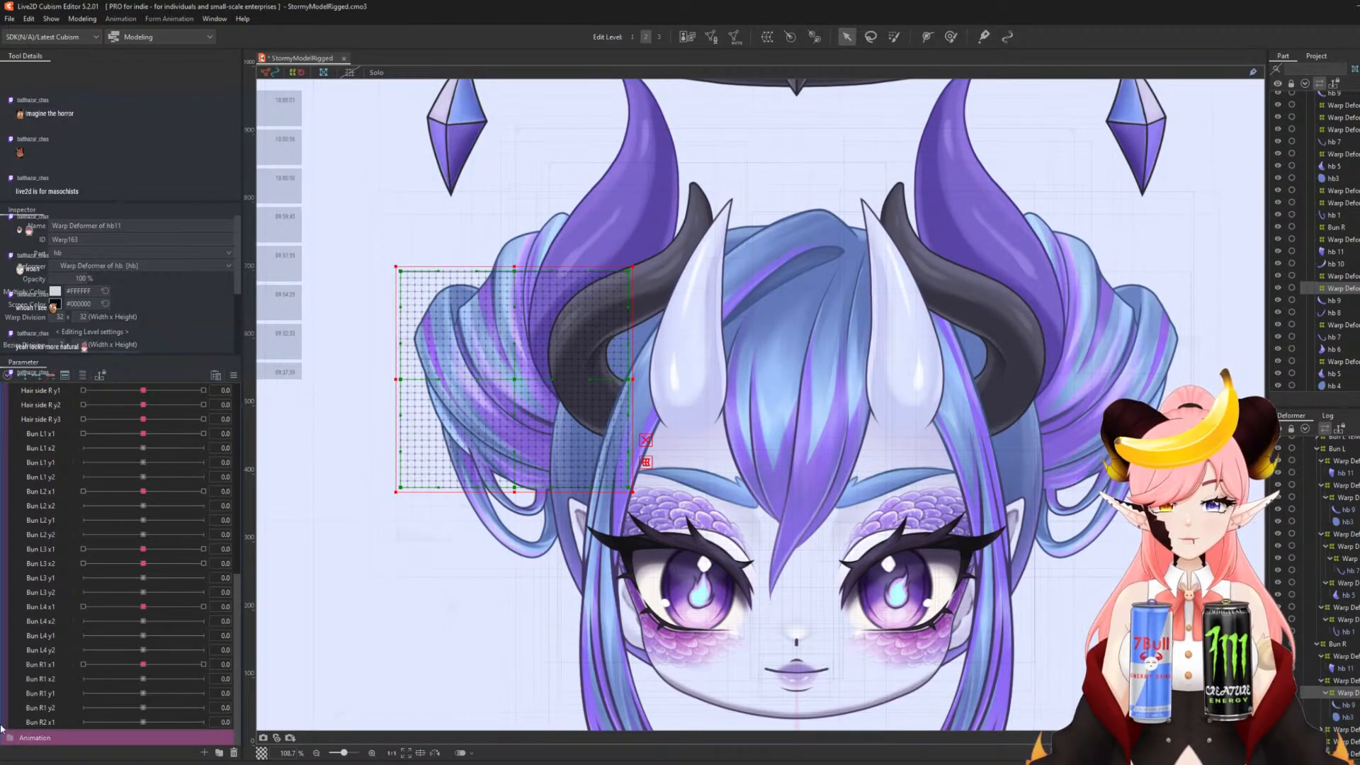
- Add three keys on Bun R2 x1 for the selected warp deformer, then replicate that parameter as Bun R2 x2
{"action": "left_click", "coordinate": [38, 376]}
{"action": "right_click", "coordinate": [43, 719]}
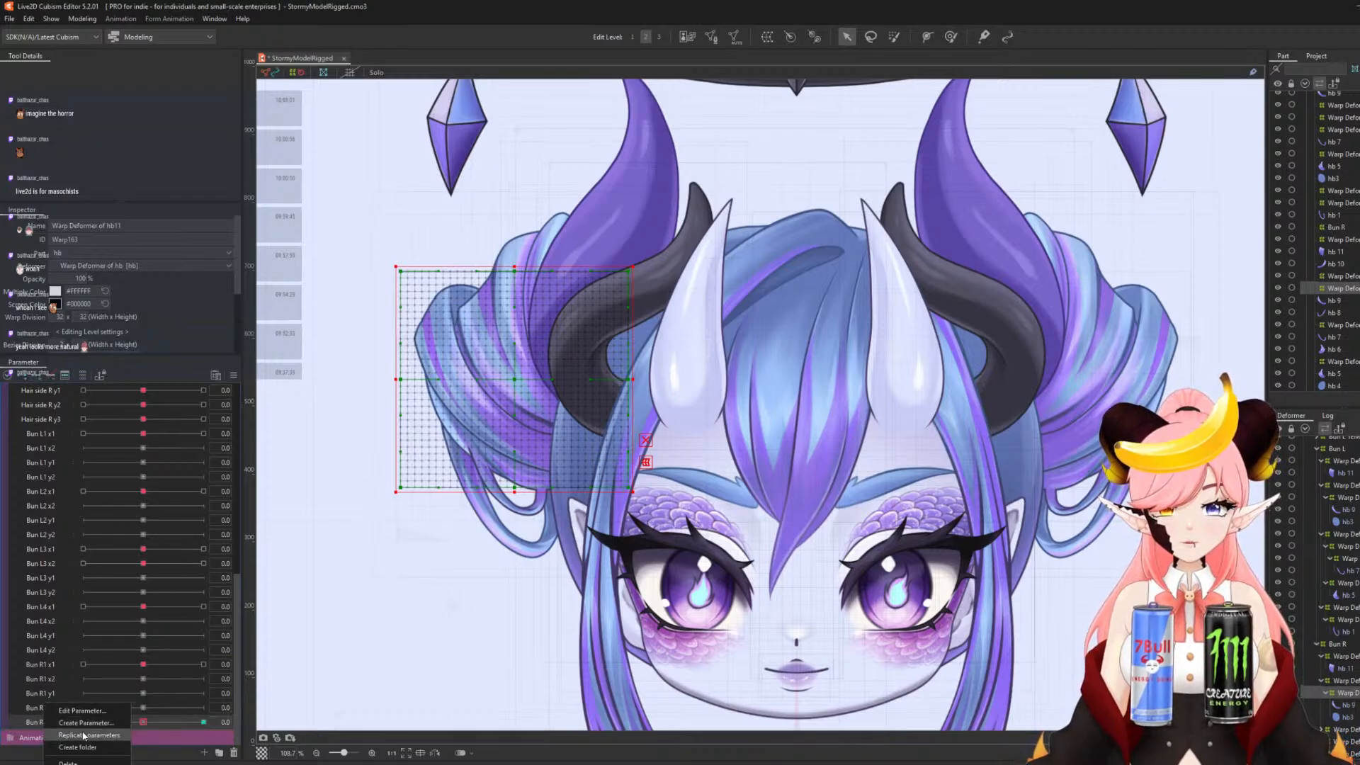
{"action": "left_click", "coordinate": [78, 710]}
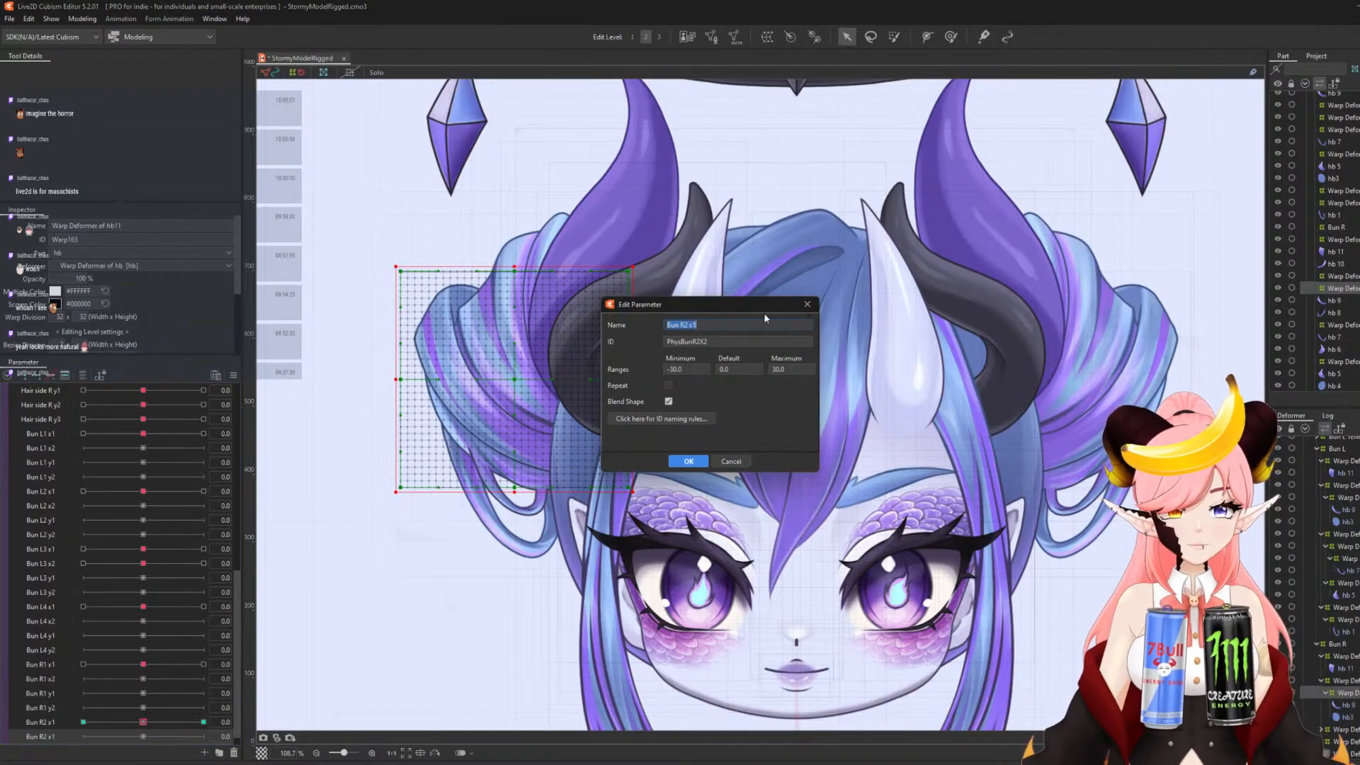
{"action": "left_click", "coordinate": [688, 461]}
- Replicate the Bun R2 x2 parameter and name the copy Bun R2 y1 with the ID PhysBunR2Y1
{"action": "right_click", "coordinate": [53, 722]}
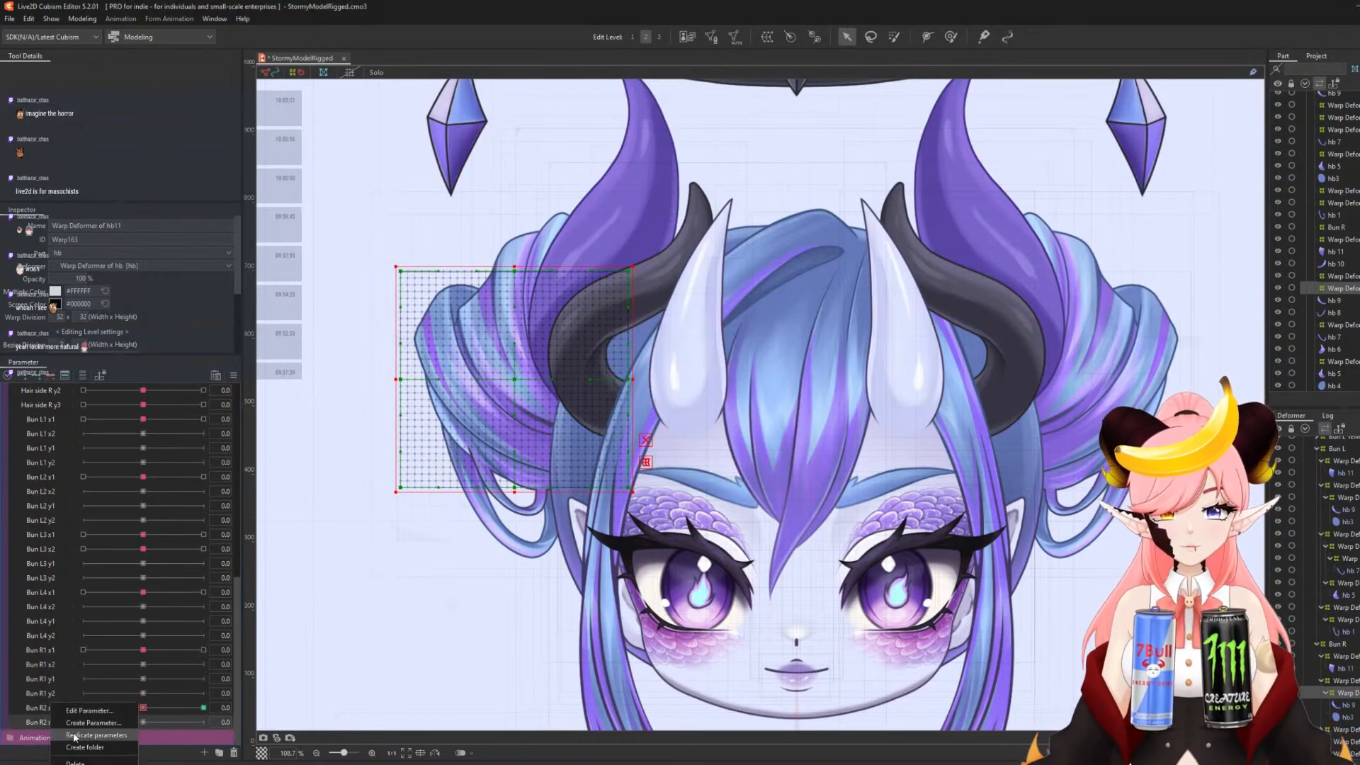
{"action": "left_click", "coordinate": [75, 735]}
{"action": "right_click", "coordinate": [46, 727]}
{"action": "left_click", "coordinate": [80, 710]}
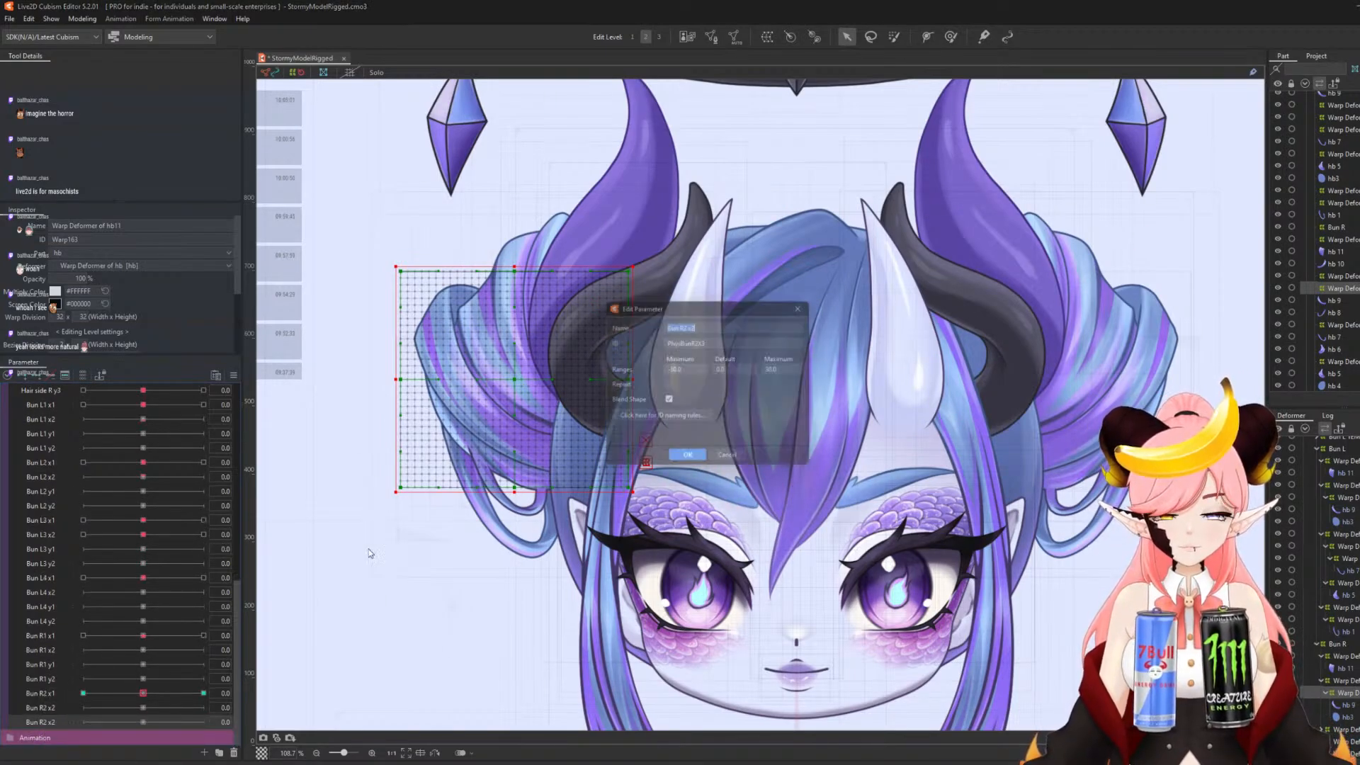
{"action": "left_click", "coordinate": [707, 326]}
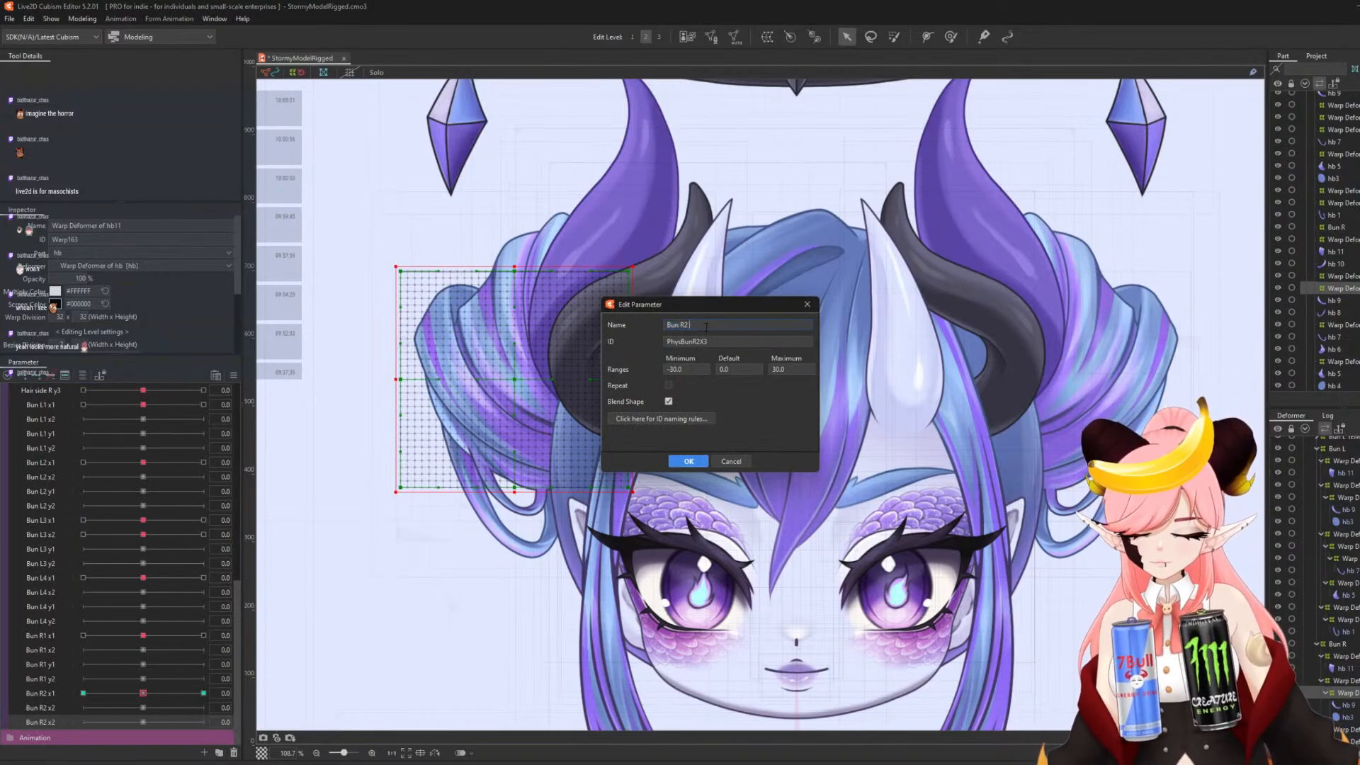
{"action": "key", "text": "Tab"}
{"action": "left_click", "coordinate": [709, 342]}
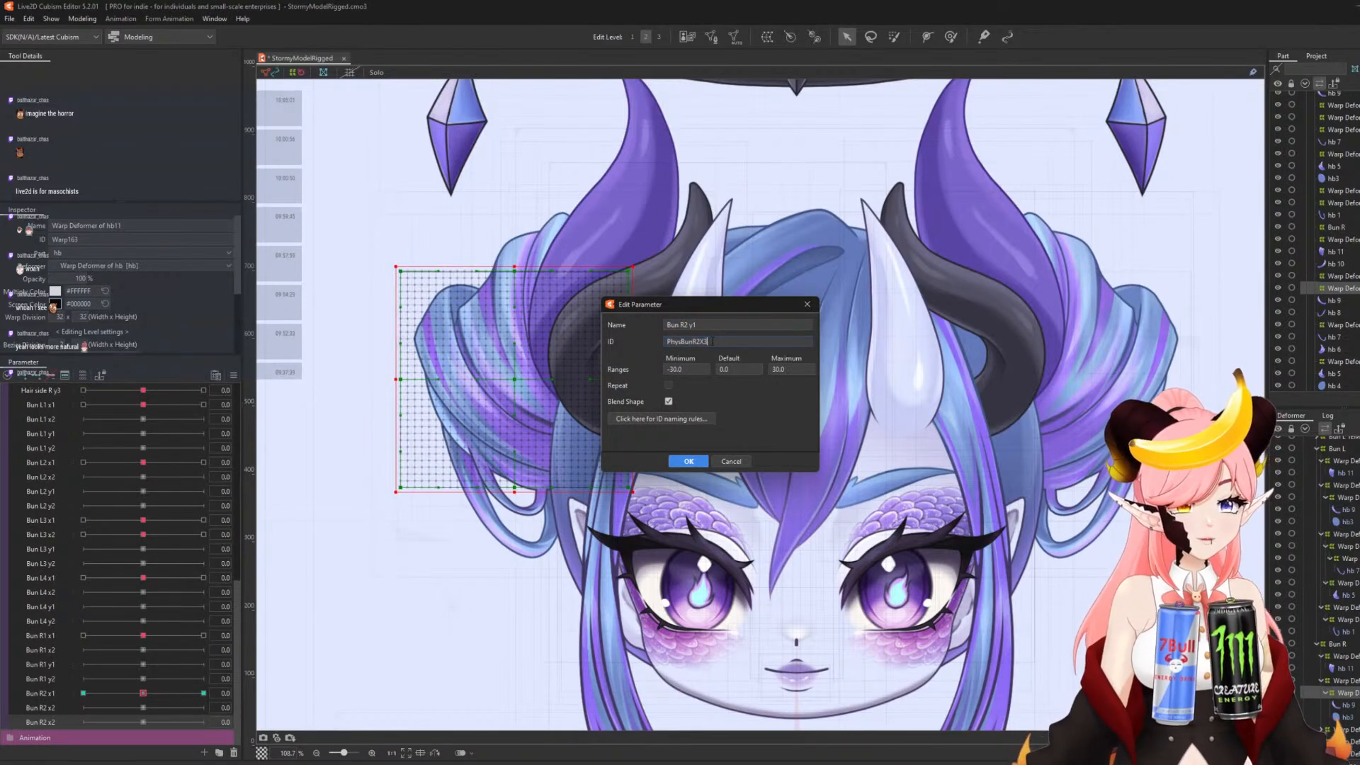
{"action": "key", "text": "BackSpace"}
{"action": "key", "text": "BackSpace"}
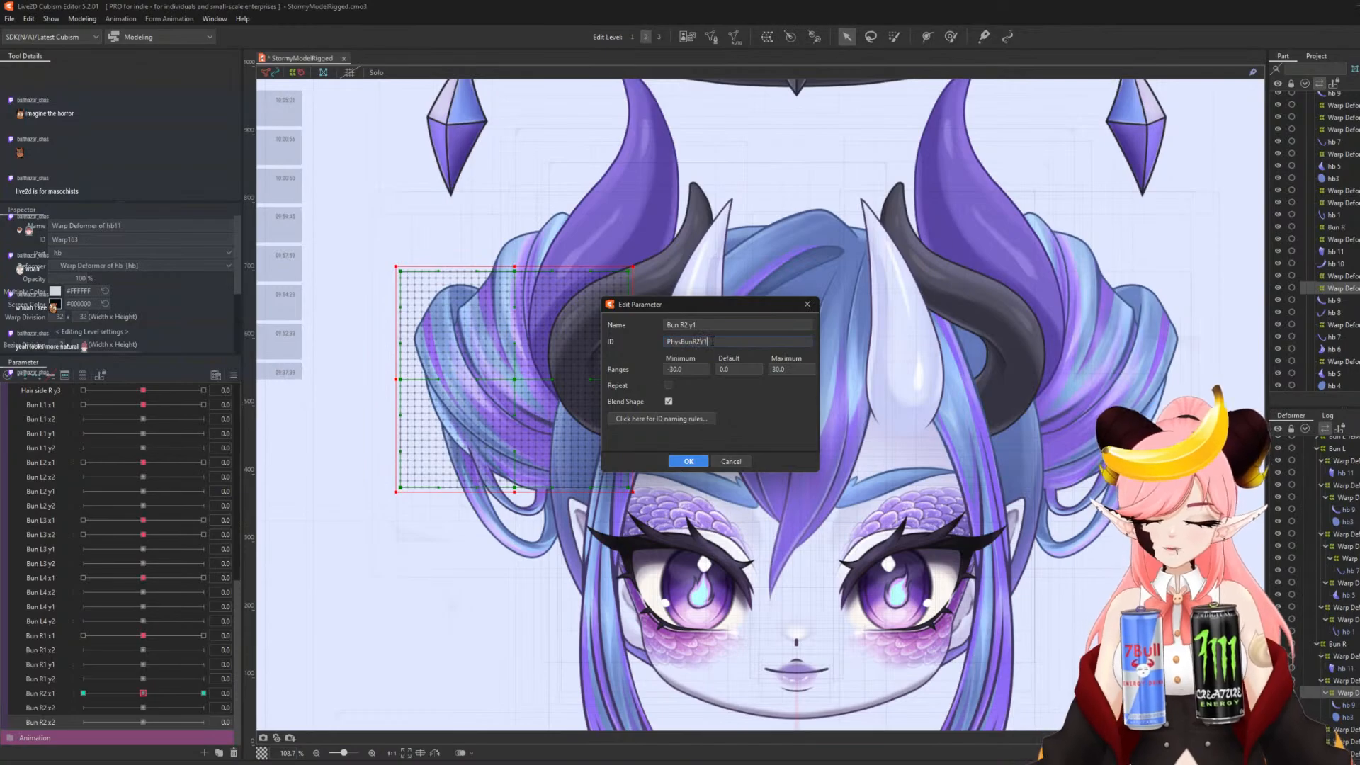
{"action": "left_click", "coordinate": [687, 461]}
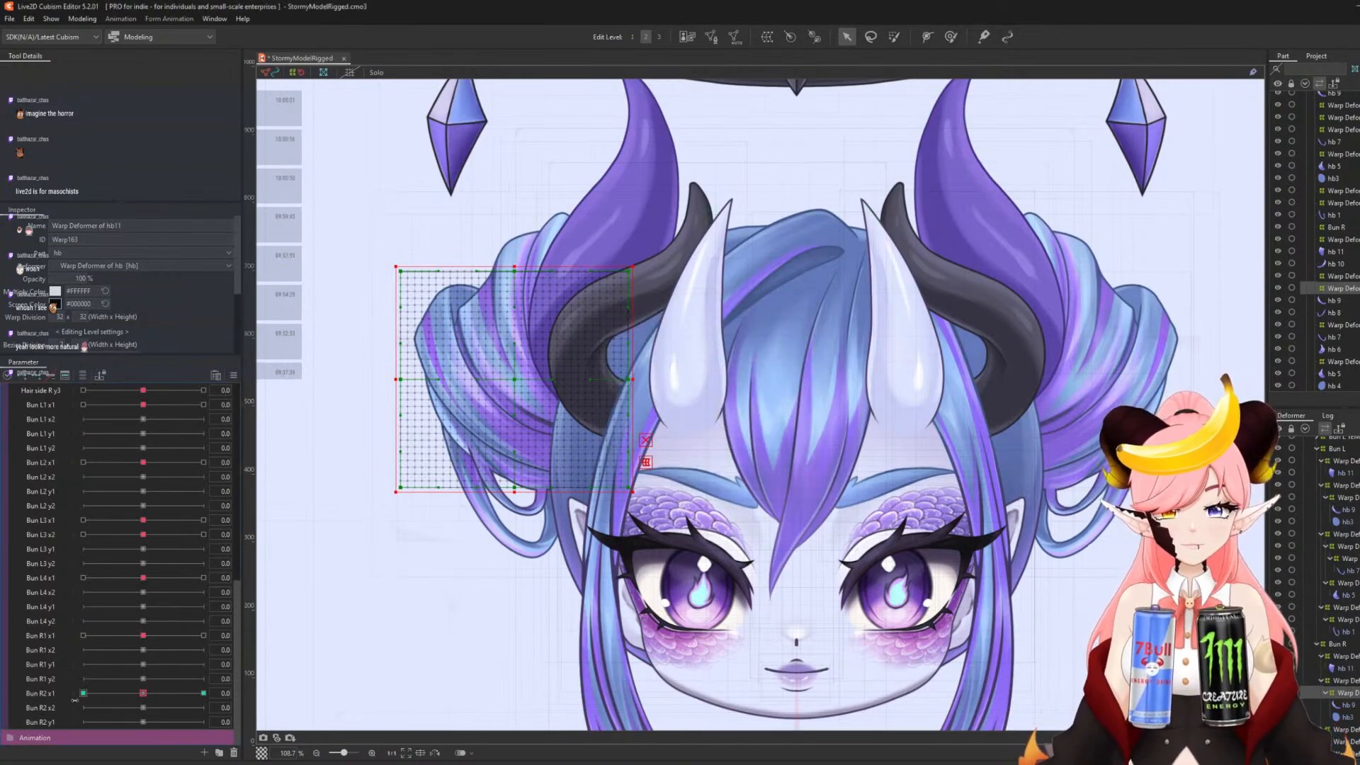
- Replicate the Bun R2 y1 parameter and name the copy Bun R2 y2
{"action": "right_click", "coordinate": [48, 724]}
{"action": "left_click", "coordinate": [74, 735]}
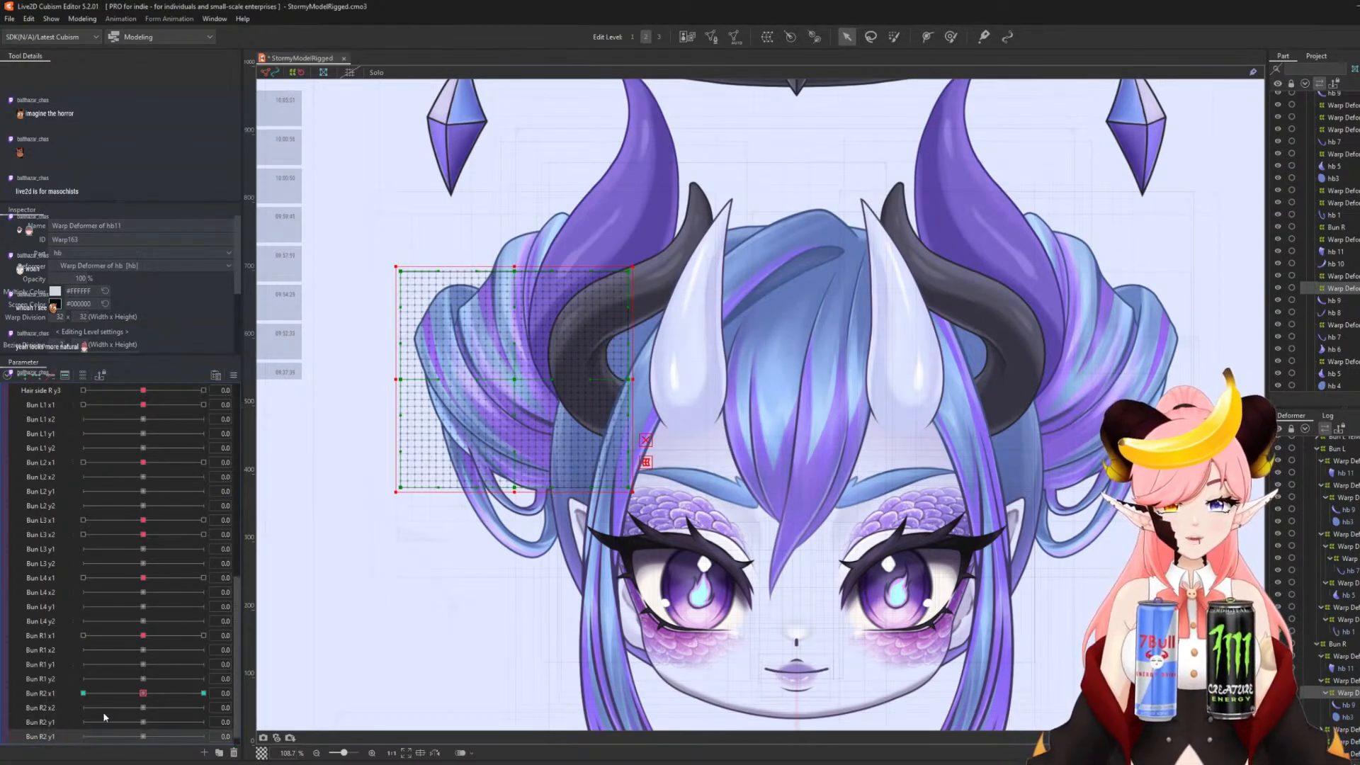
{"action": "double_click", "coordinate": [42, 737]}
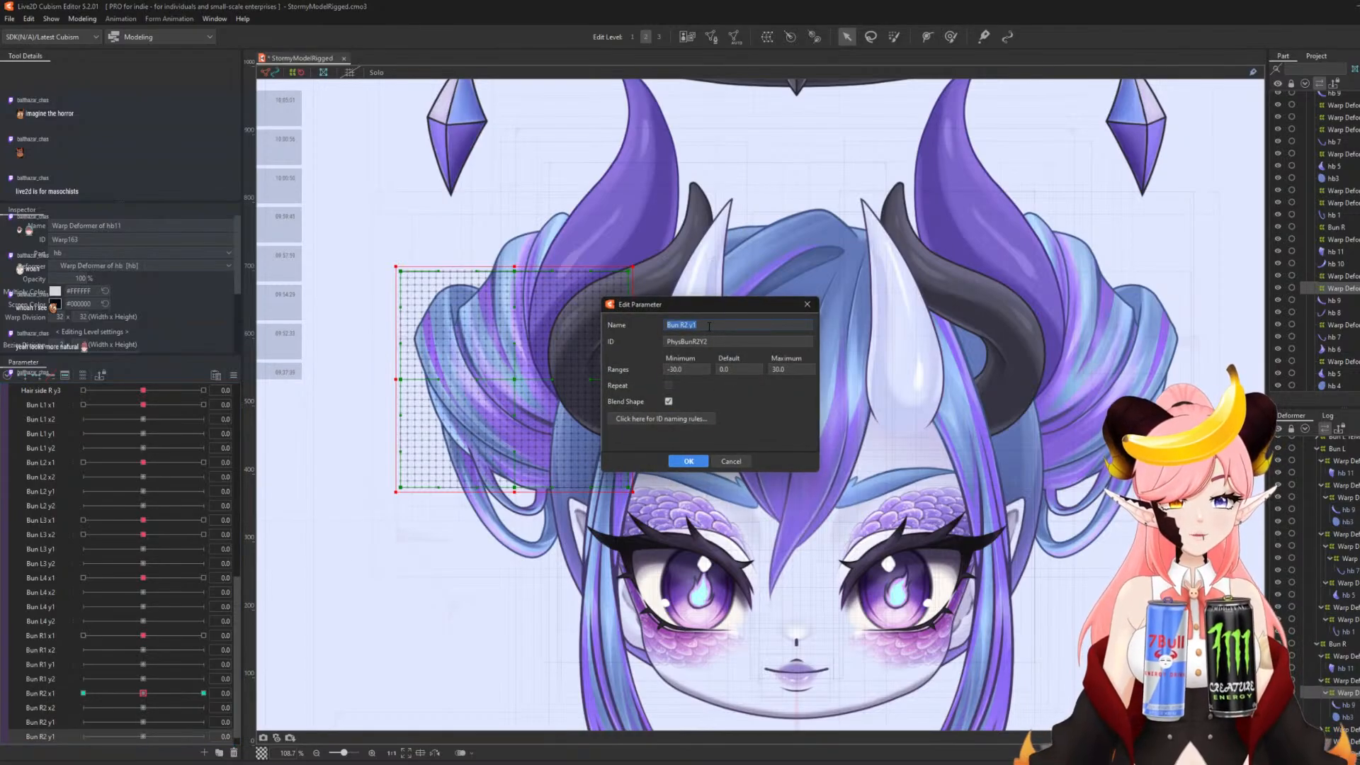
{"action": "left_click", "coordinate": [708, 325]}
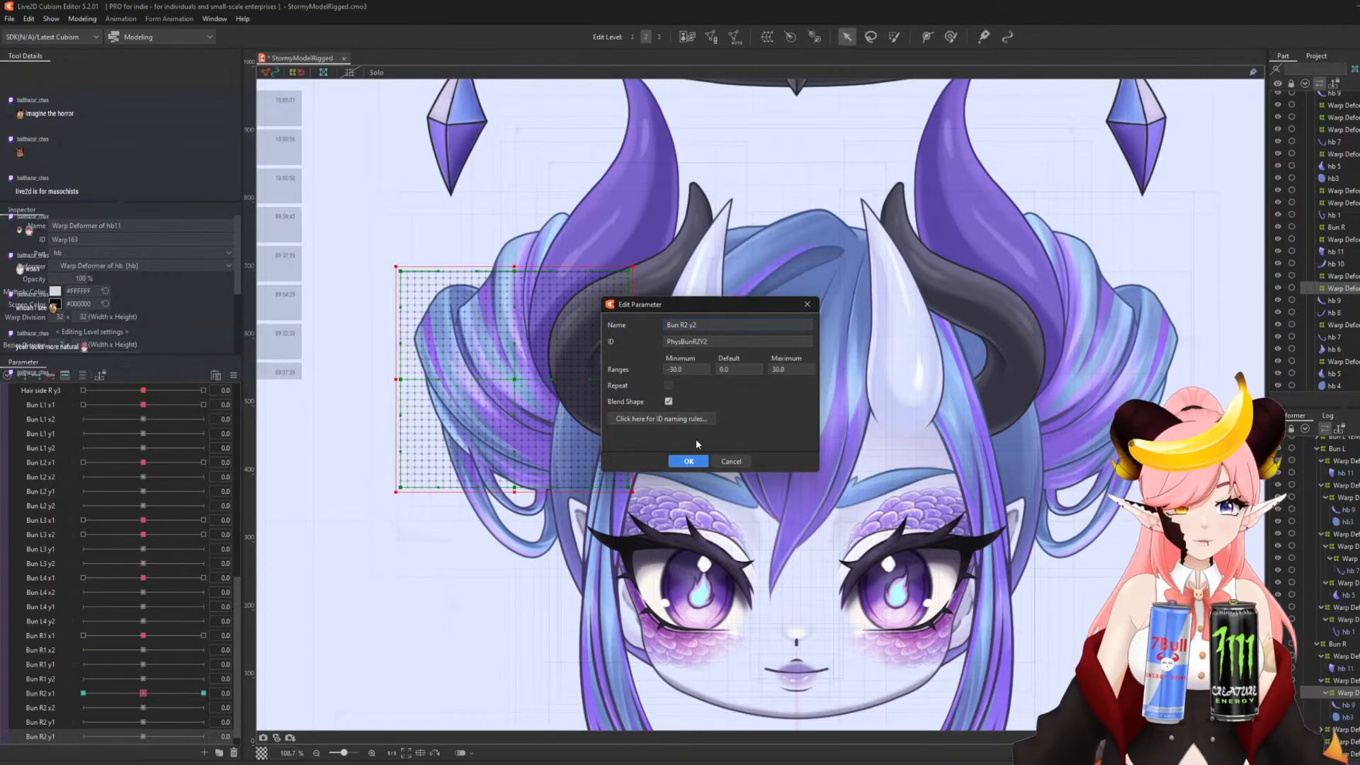
{"action": "left_click", "coordinate": [687, 462]}
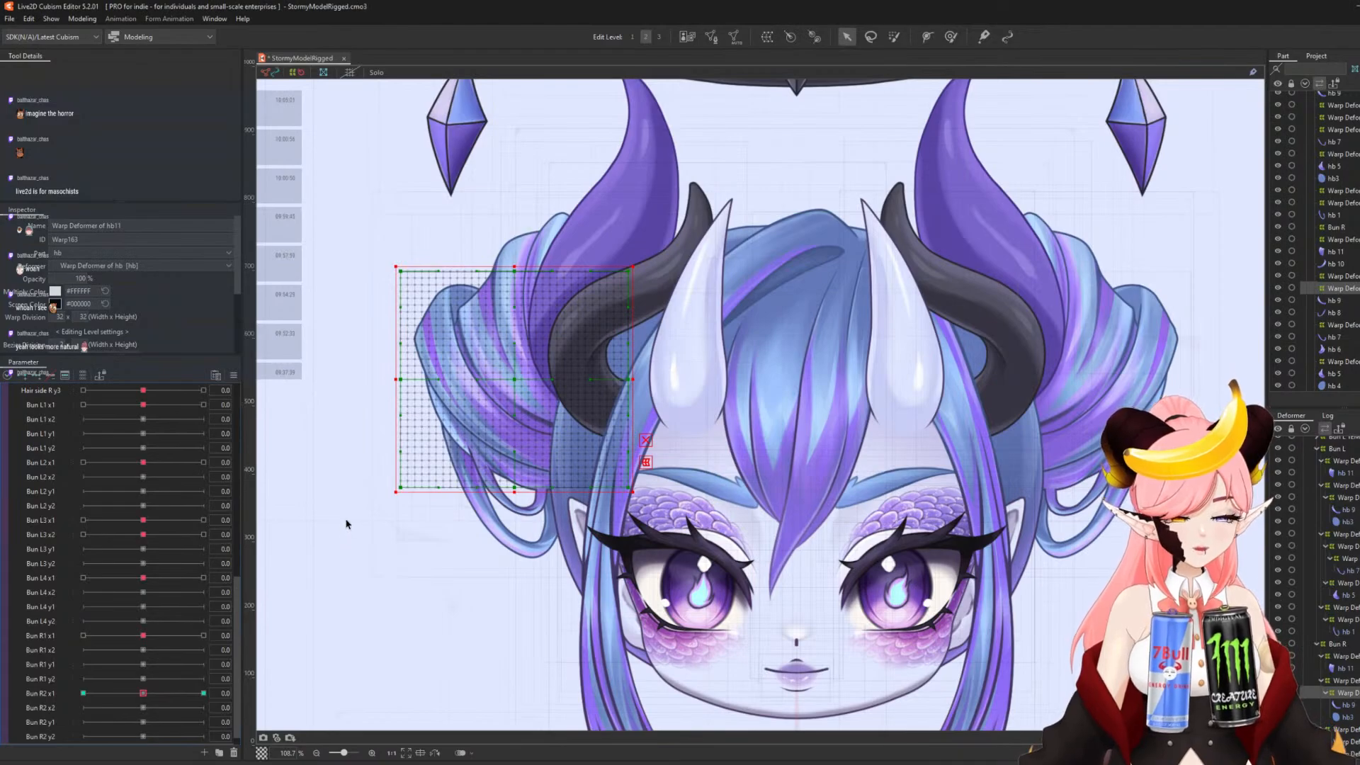
- Select the two warp deformers holding hb 7 and hb 5 under Bun R and create a parent warp deformer for them
{"action": "scroll", "coordinate": [108, 601], "scroll_direction": "down", "scroll_amount": 1}
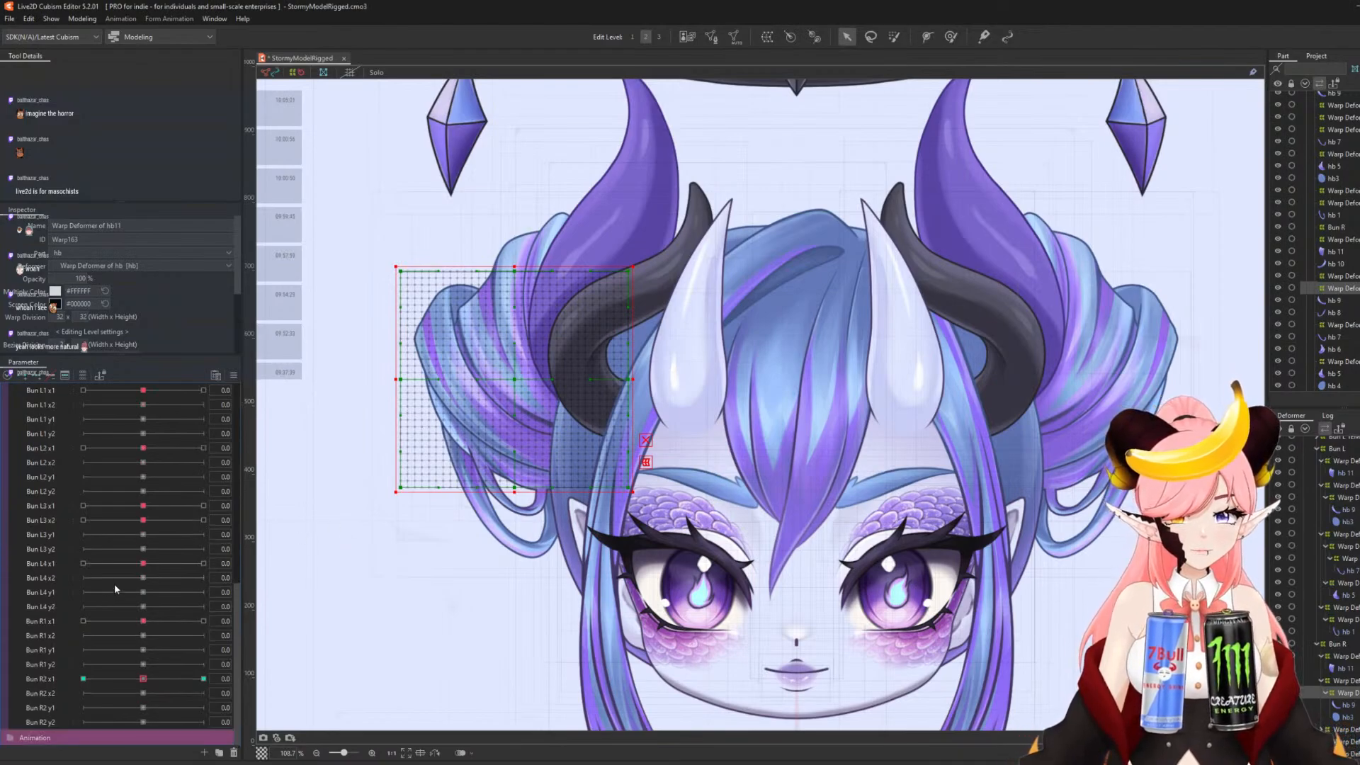
{"action": "scroll", "coordinate": [1340, 718], "scroll_direction": "down", "scroll_amount": 3}
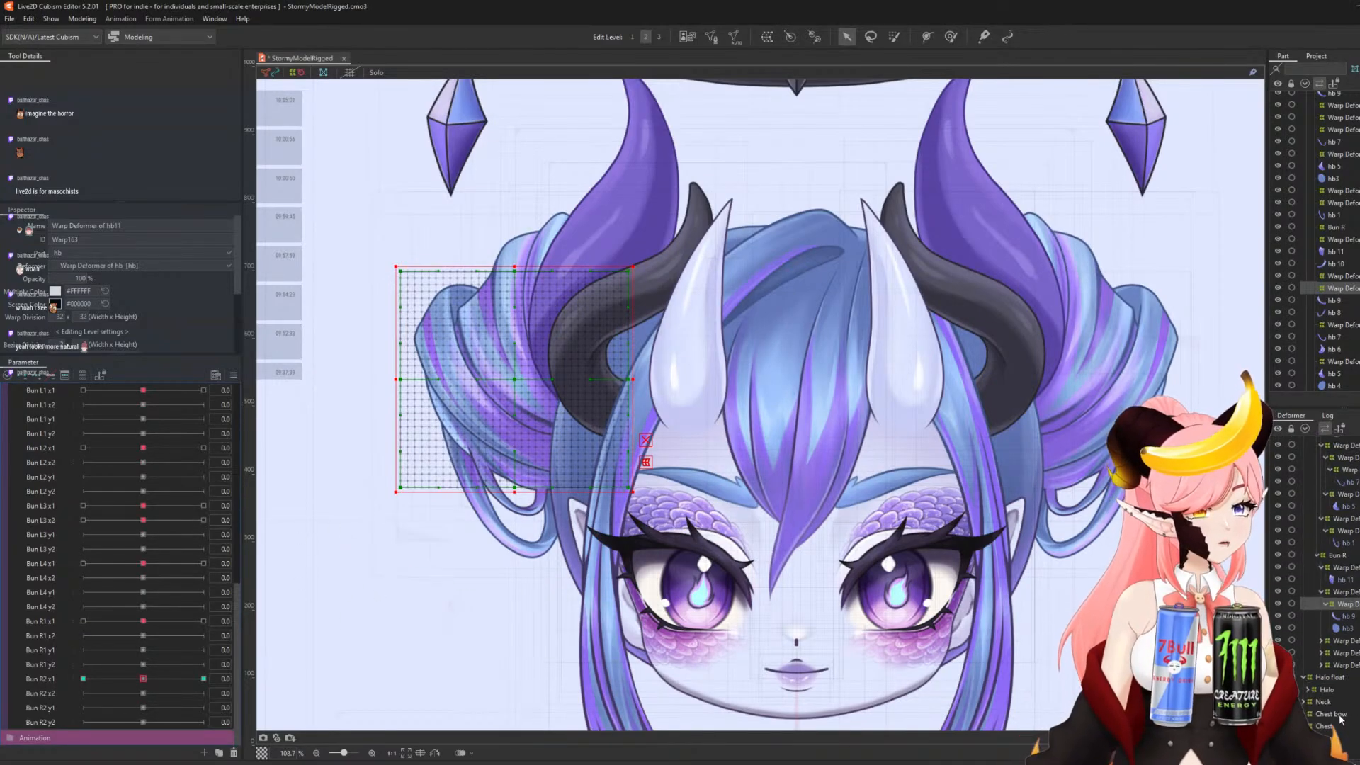
{"action": "left_click", "coordinate": [1321, 641]}
{"action": "left_click", "coordinate": [1320, 665]}
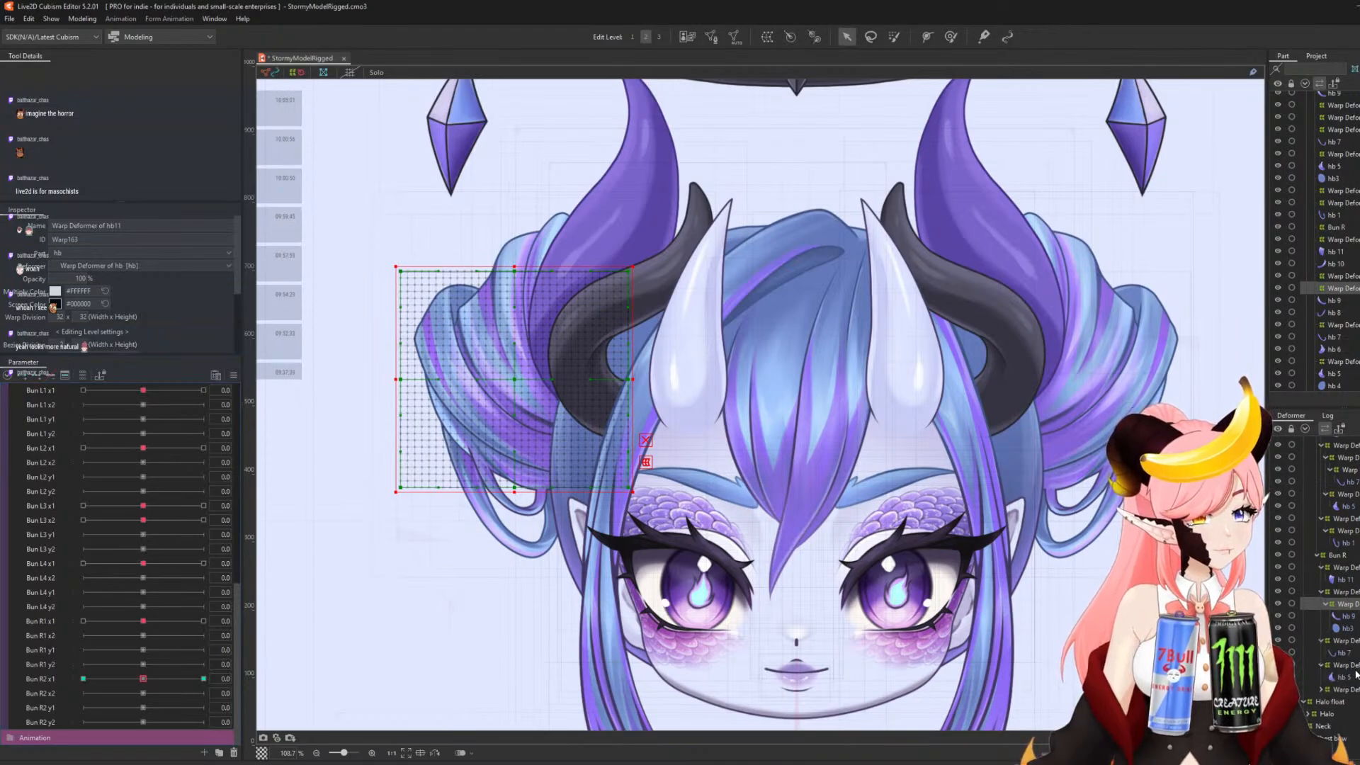
{"action": "left_click", "coordinate": [1343, 665]}
{"action": "left_click", "coordinate": [1343, 640], "text": "ctrl"}
{"action": "left_click", "coordinate": [767, 37]}
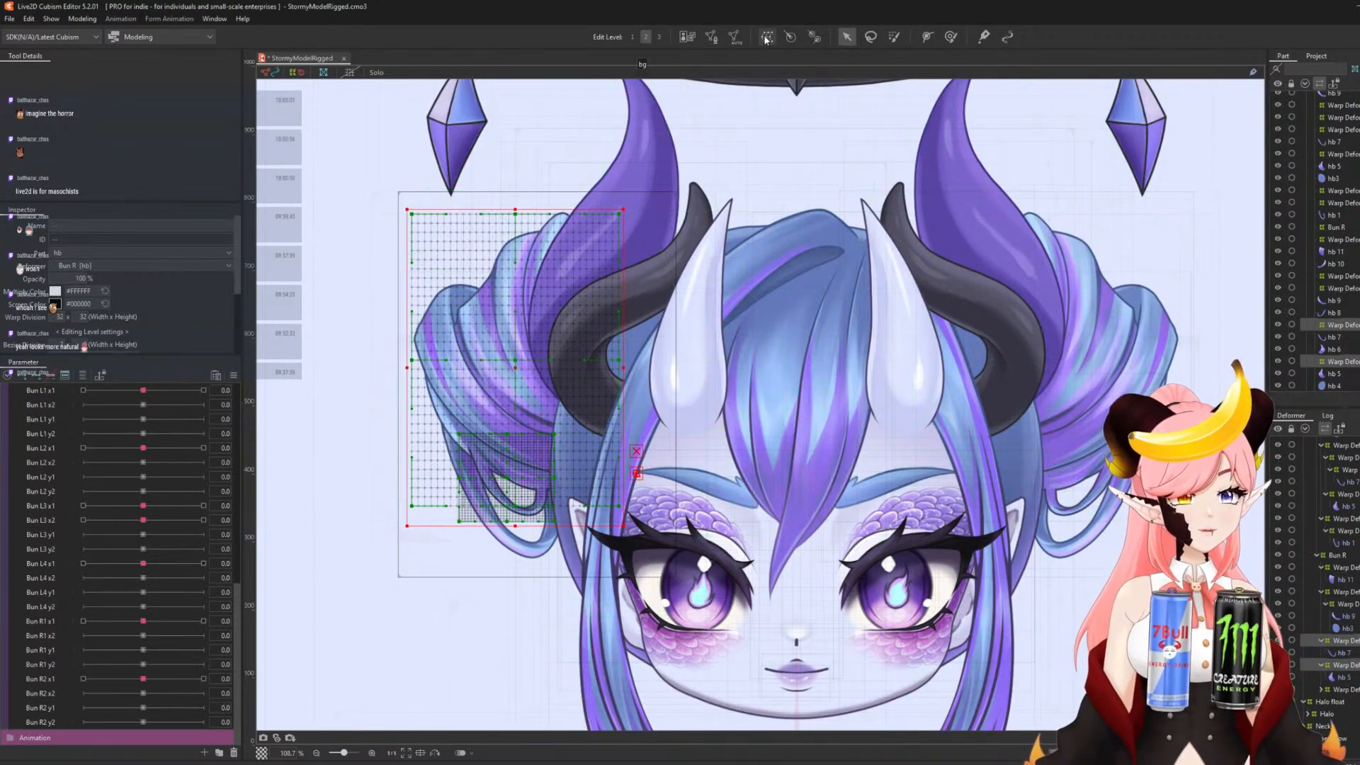
{"action": "left_click", "coordinate": [993, 510]}
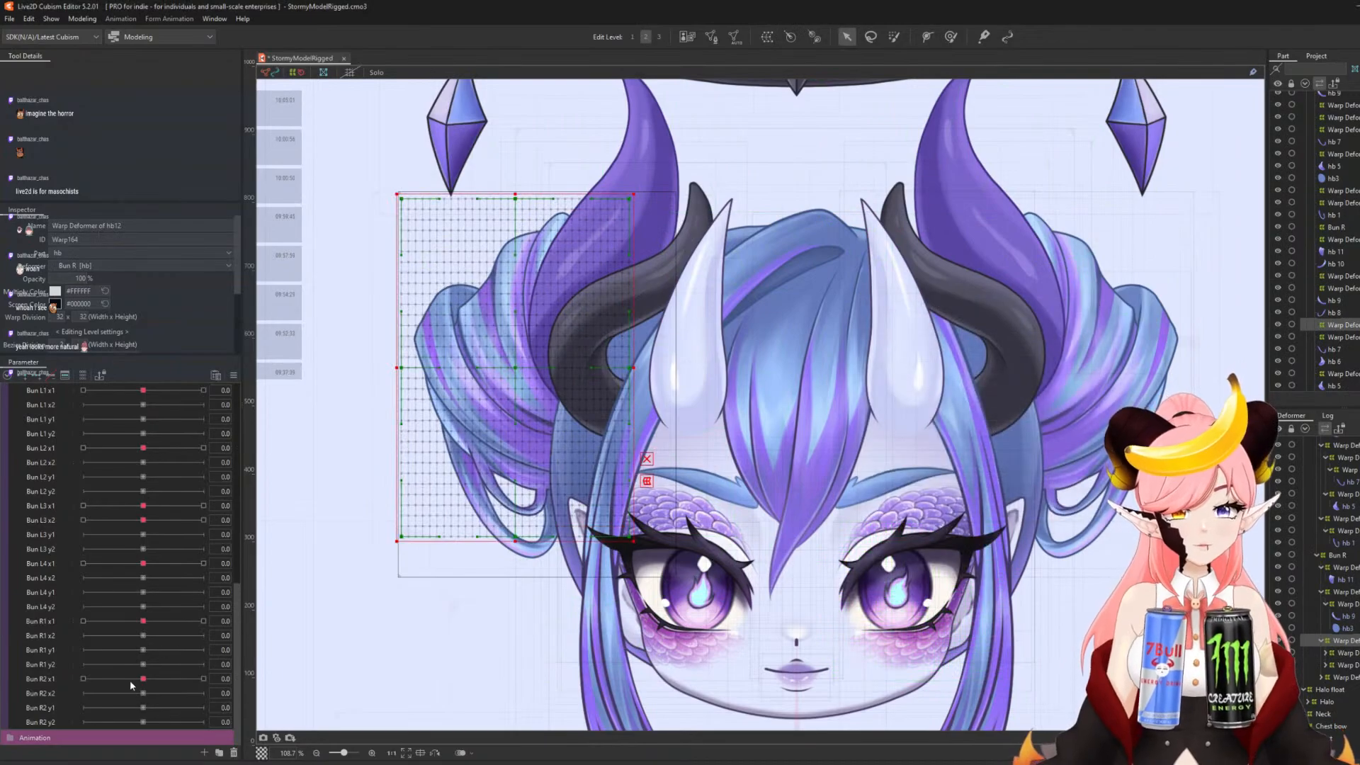
- Replicate Bun R2 y2 as Bun R3 x1 with the ID PhysBunR3X1 and add three keys on it for the new warp deformer
{"action": "right_click", "coordinate": [42, 720]}
{"action": "left_click", "coordinate": [96, 738]}
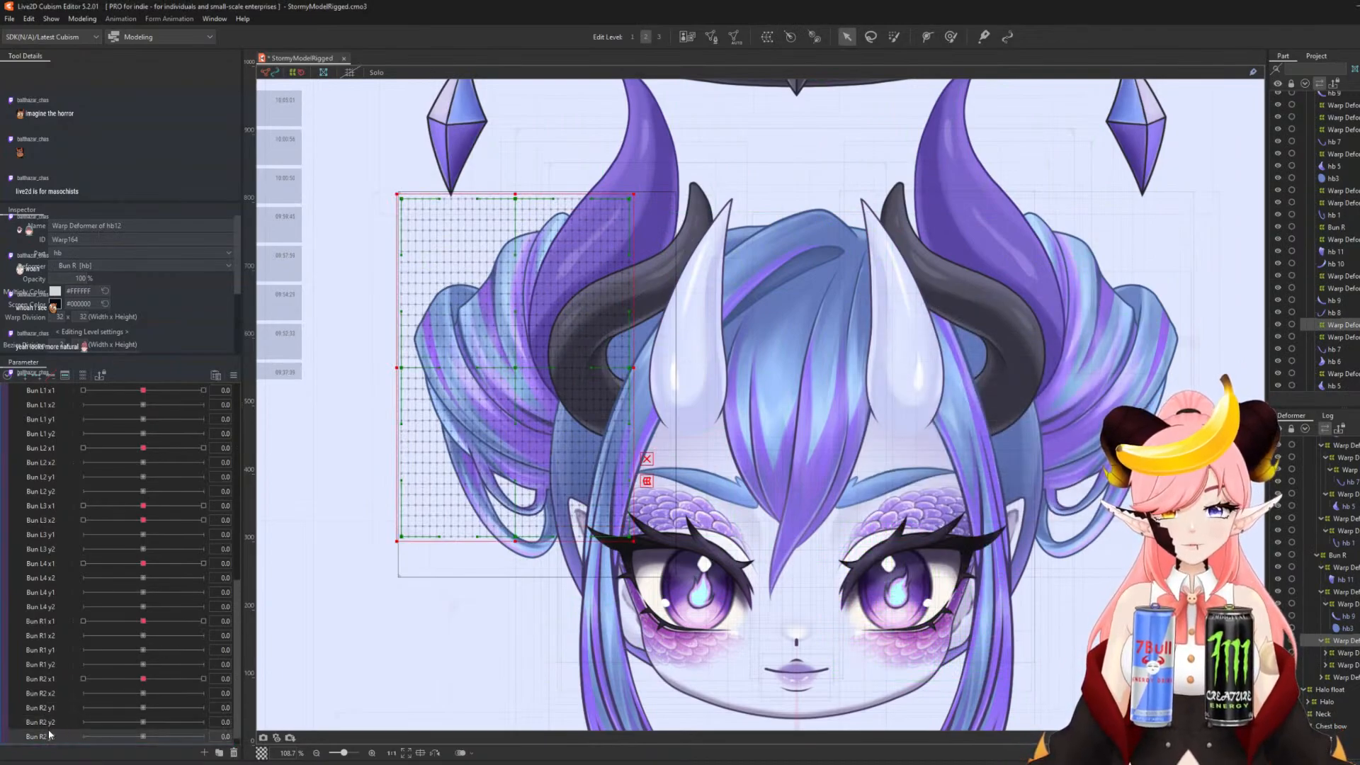
{"action": "right_click", "coordinate": [50, 736]}
{"action": "left_click", "coordinate": [74, 711]}
{"action": "left_click", "coordinate": [690, 326]}
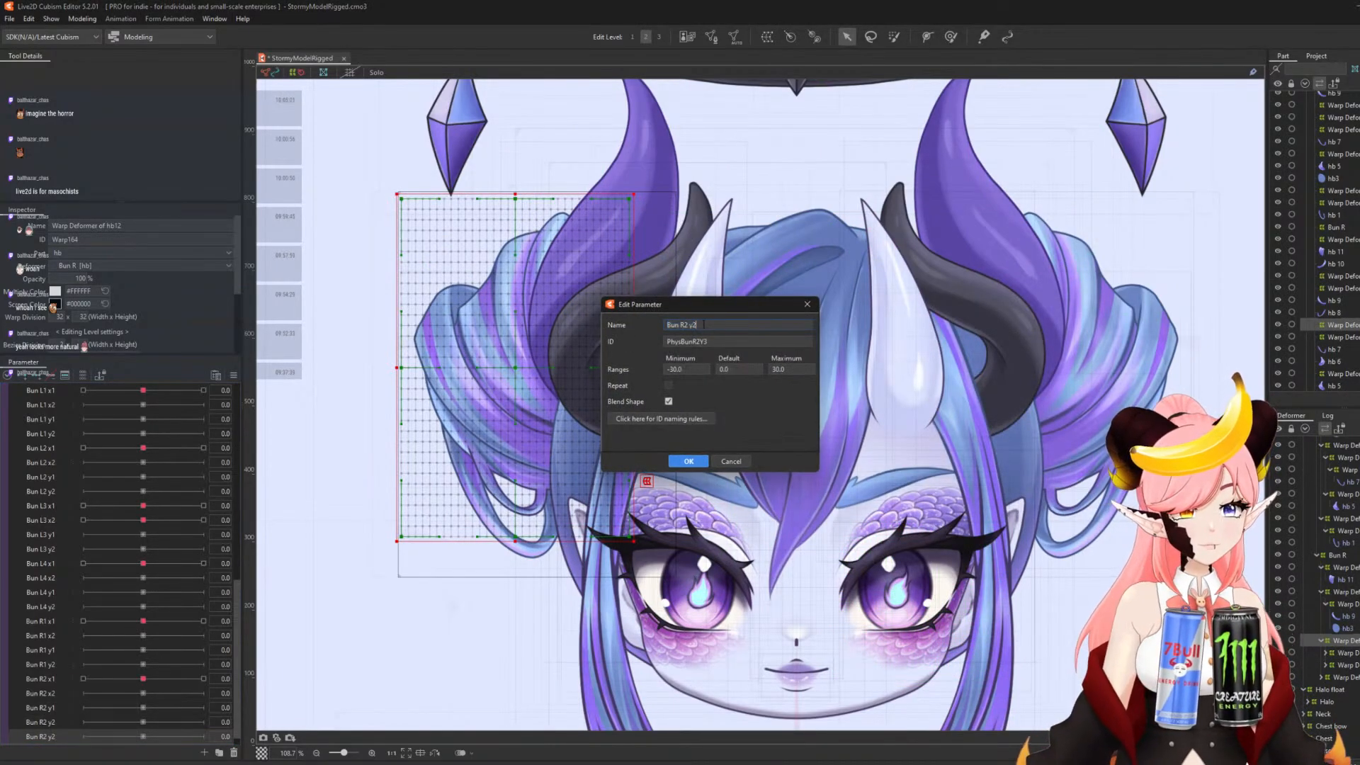
{"action": "left_click_drag", "start_coordinate": [688, 326], "coordinate": [752, 327]}
{"action": "key", "text": "BackSpace"}
{"action": "key", "text": "BackSpace"}
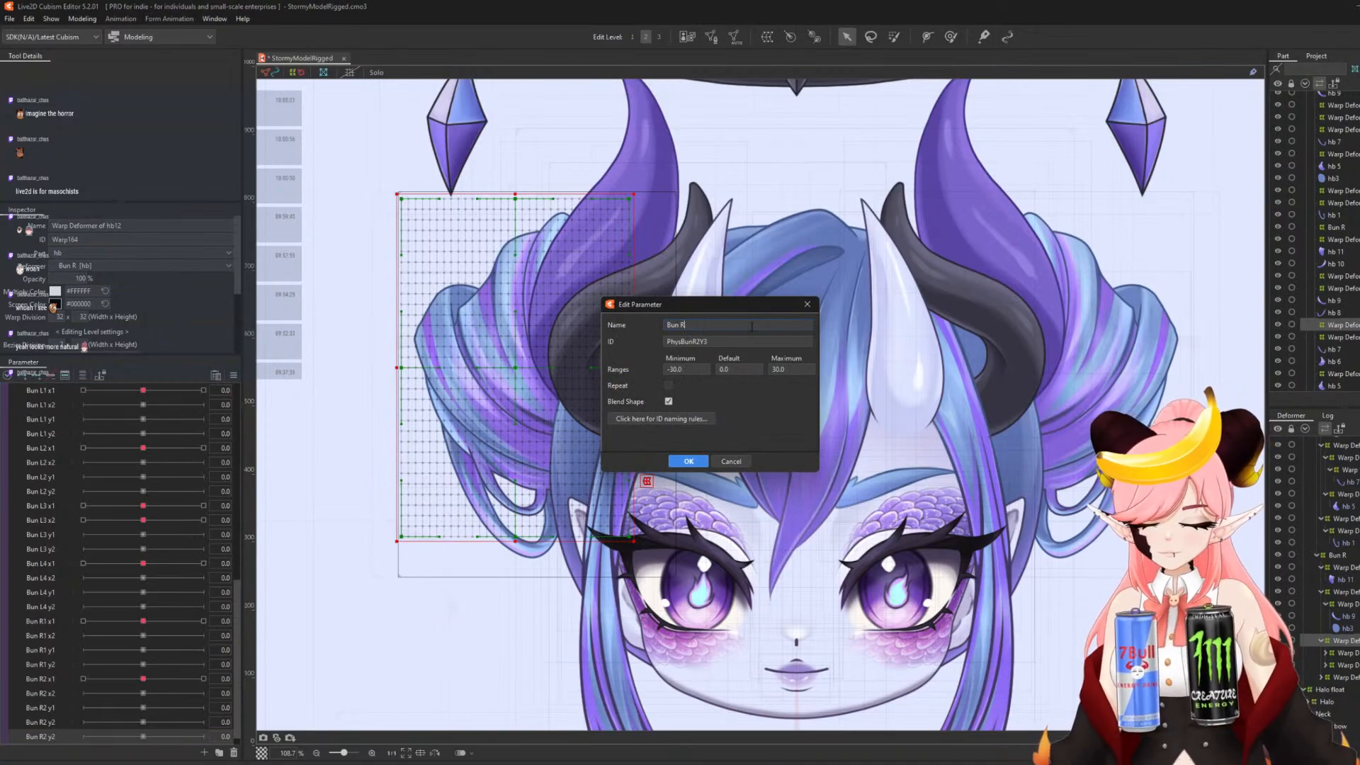
{"action": "type", "text": "3 x1"}
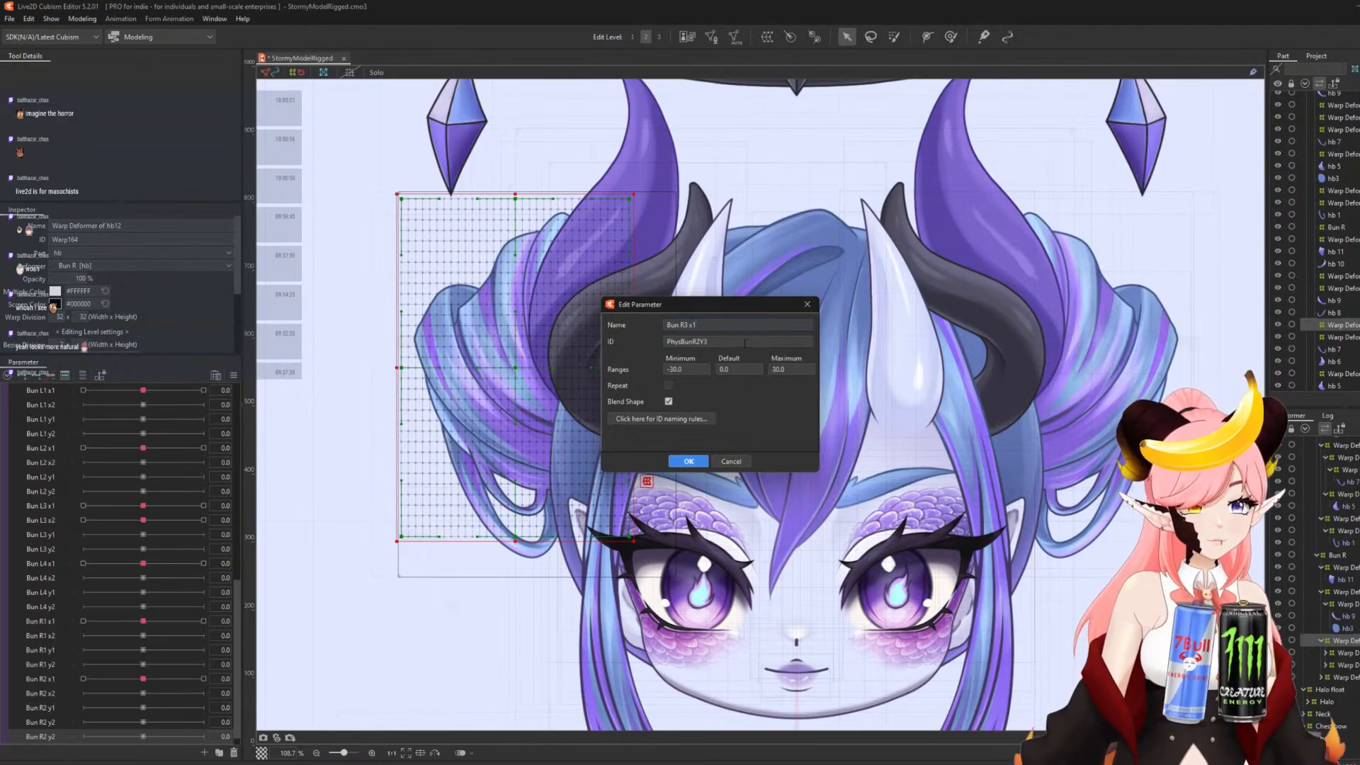
{"action": "left_click", "coordinate": [728, 343]}
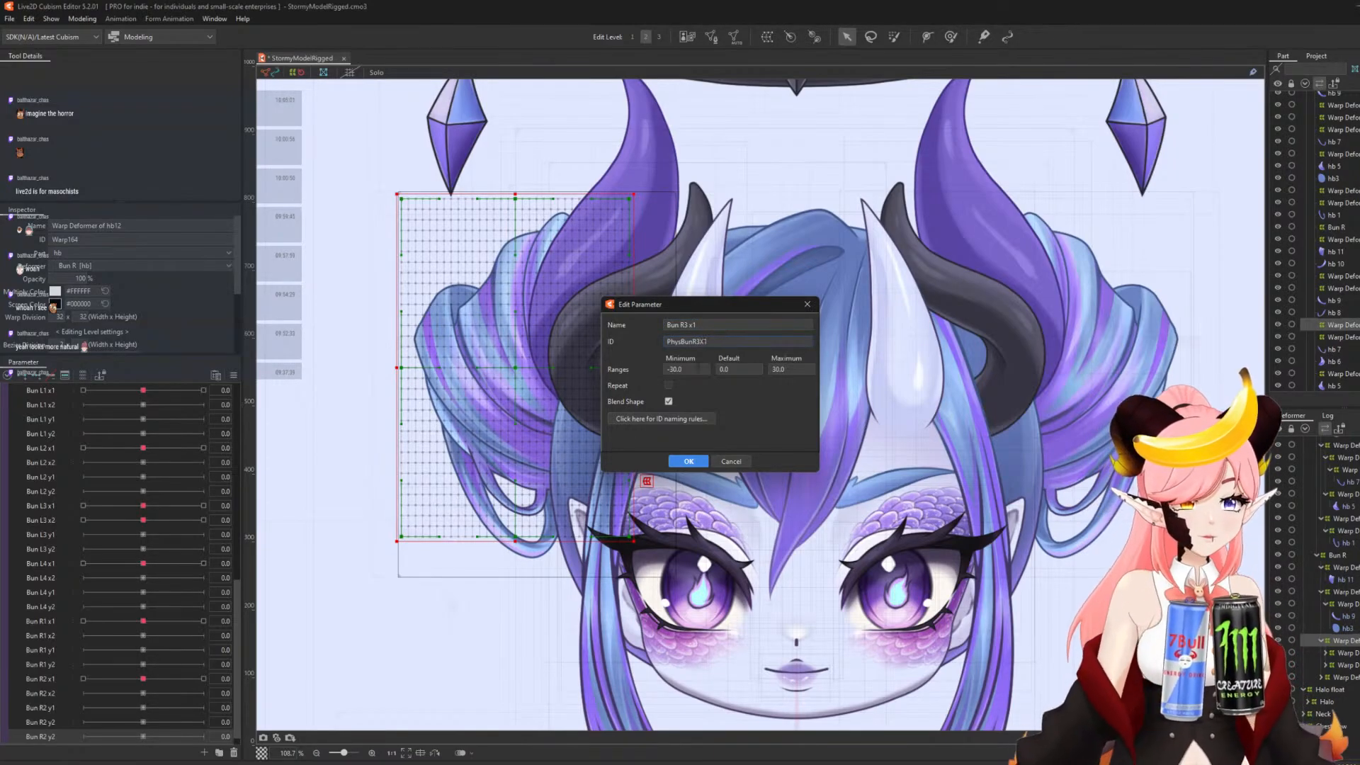
{"action": "left_click", "coordinate": [682, 461]}
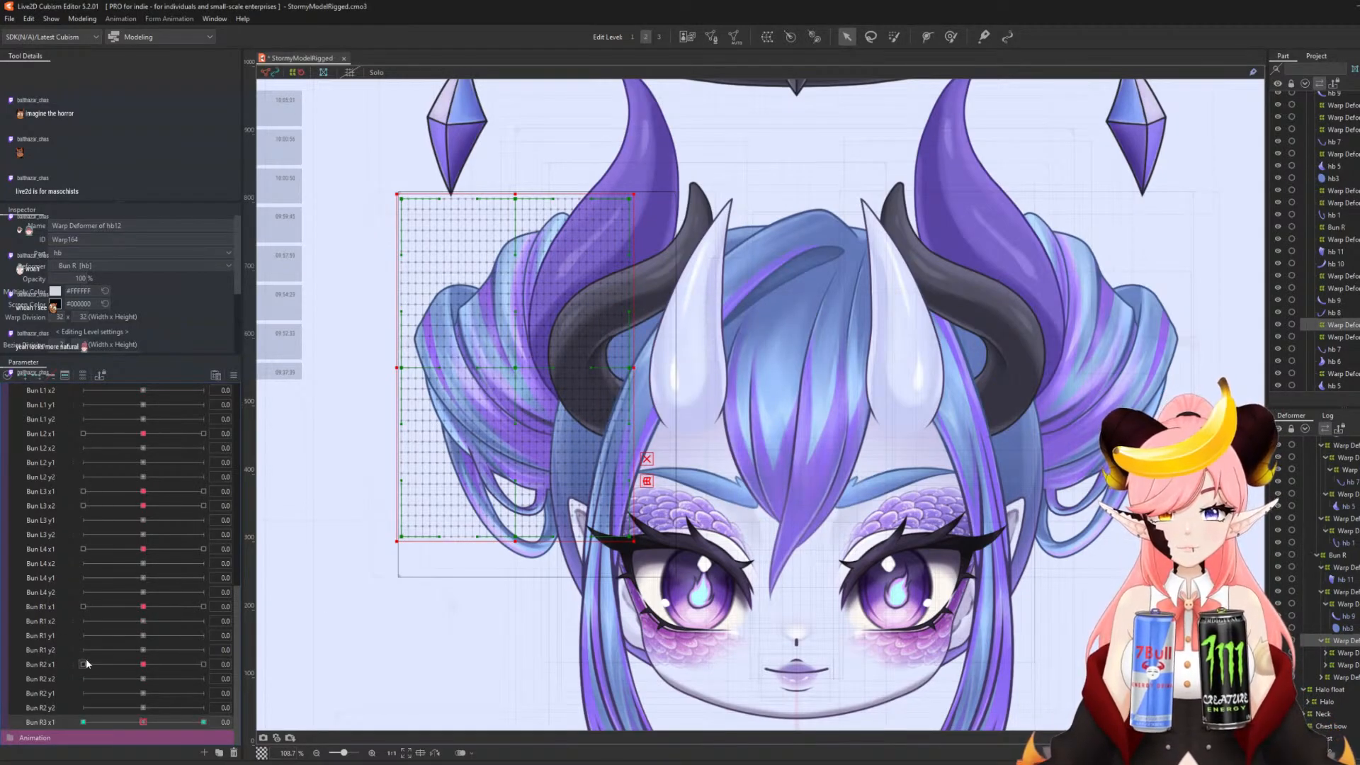
- Replicate the Bun R3 x1 parameter and name the copy Bun R3 x2
{"action": "scroll", "coordinate": [48, 724], "scroll_direction": "down", "scroll_amount": 1}
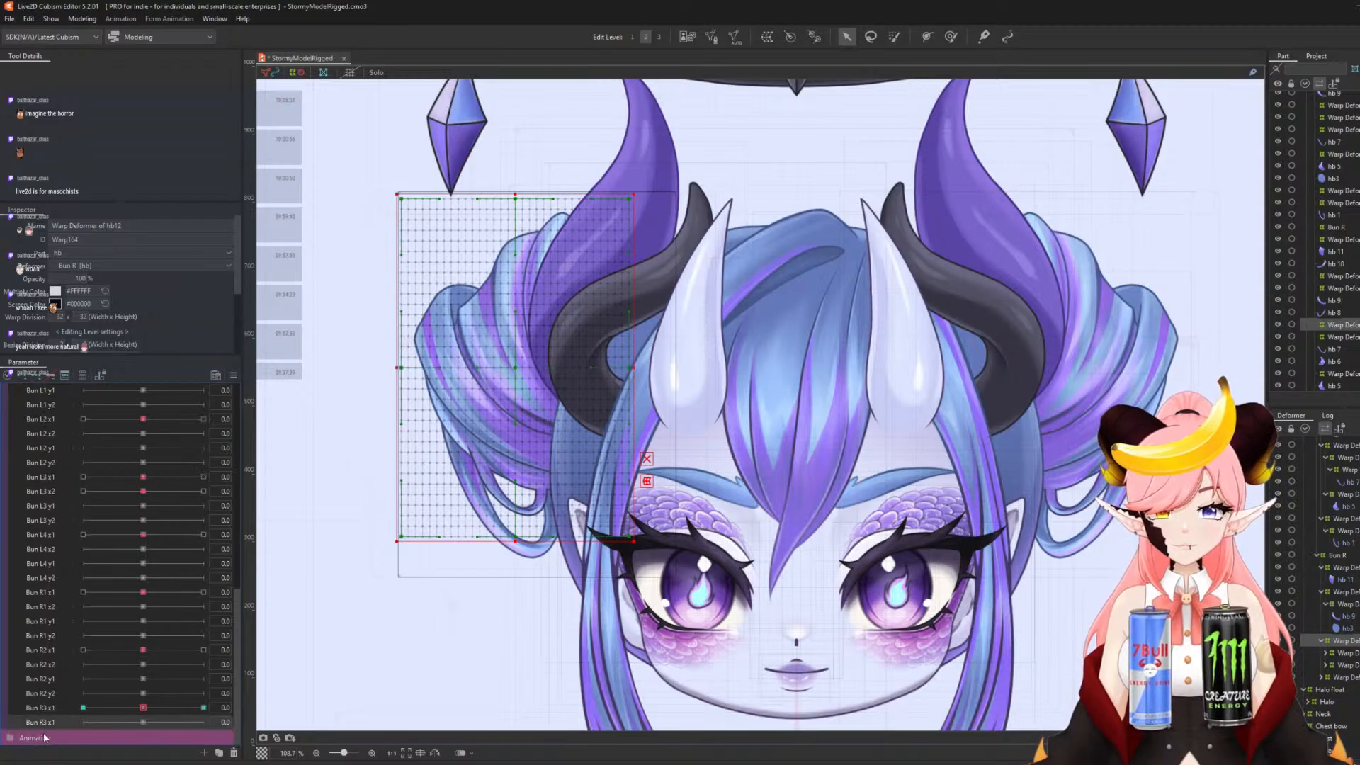
{"action": "right_click", "coordinate": [49, 722]}
{"action": "left_click", "coordinate": [62, 710]}
{"action": "left_click", "coordinate": [710, 323]}
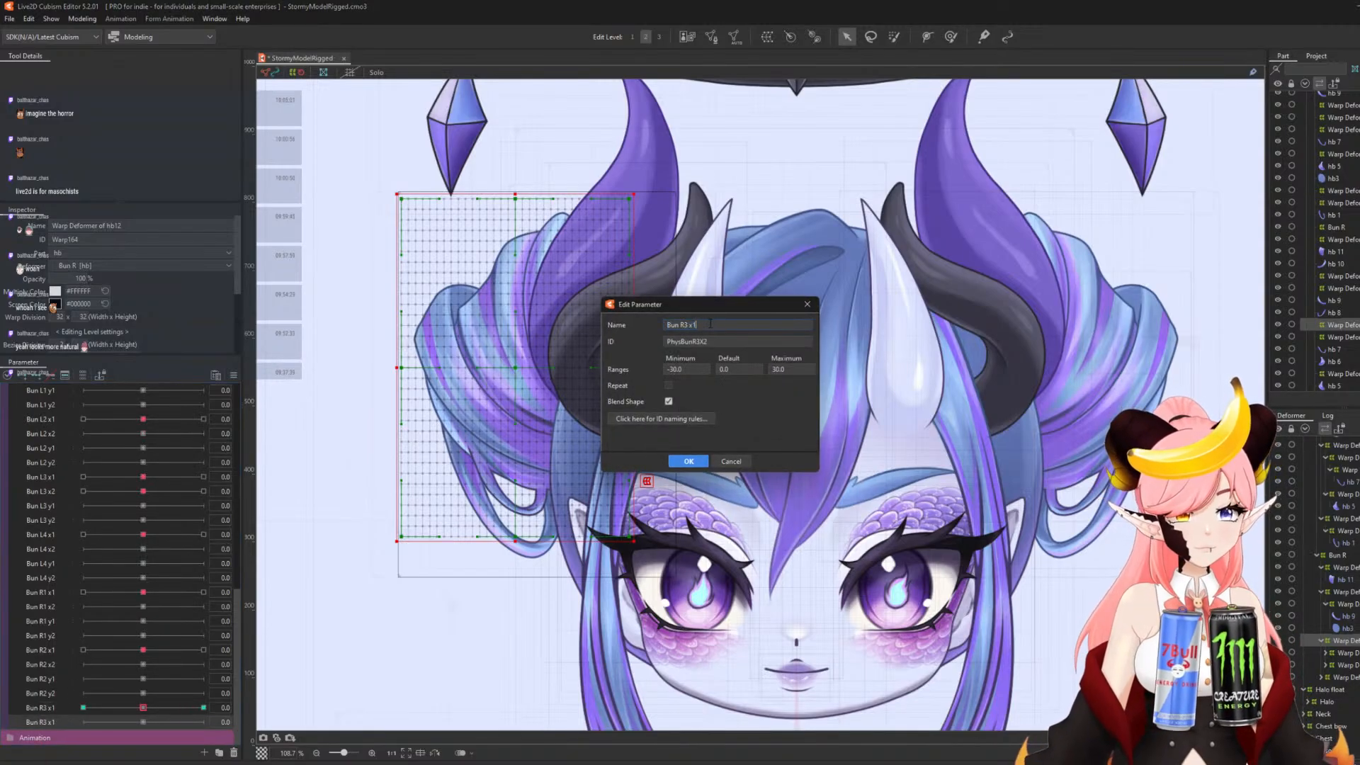
{"action": "type", "text": "2"}
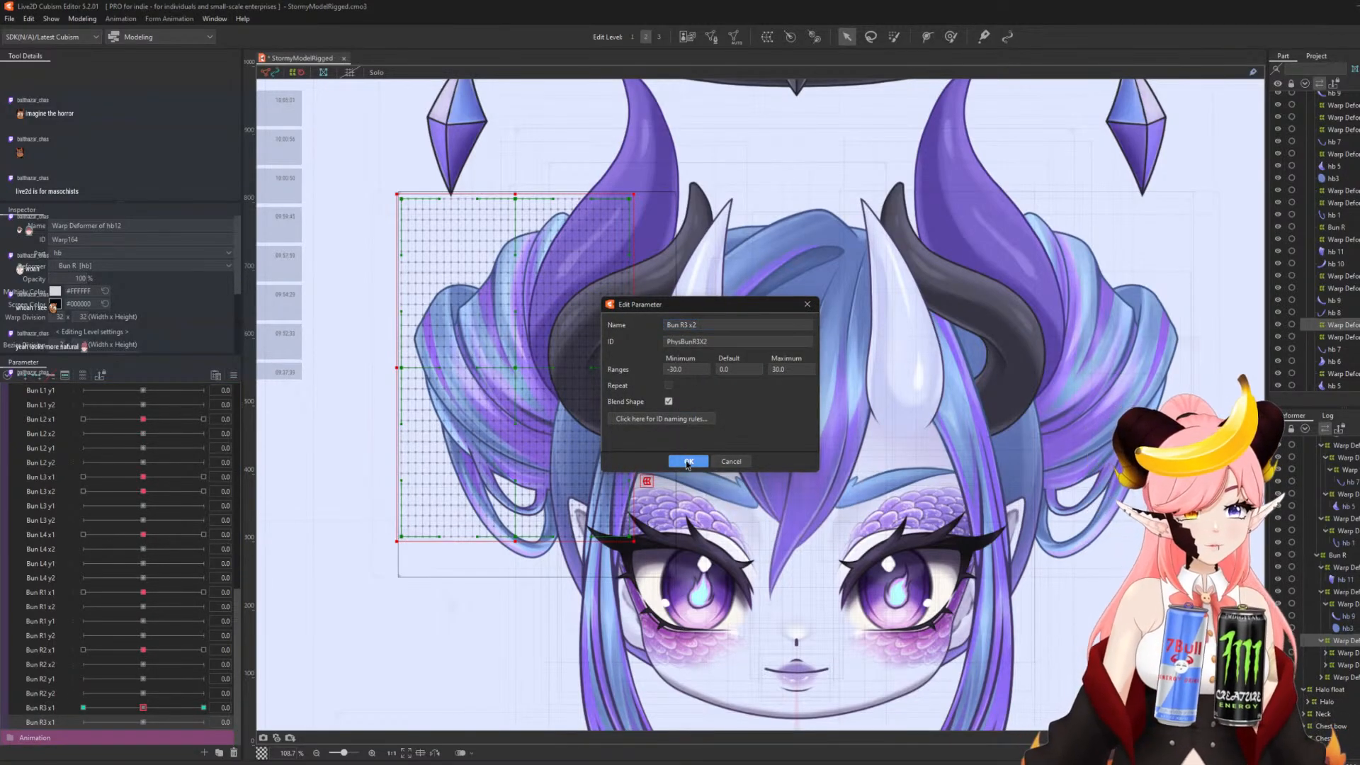
{"action": "left_click", "coordinate": [688, 461]}
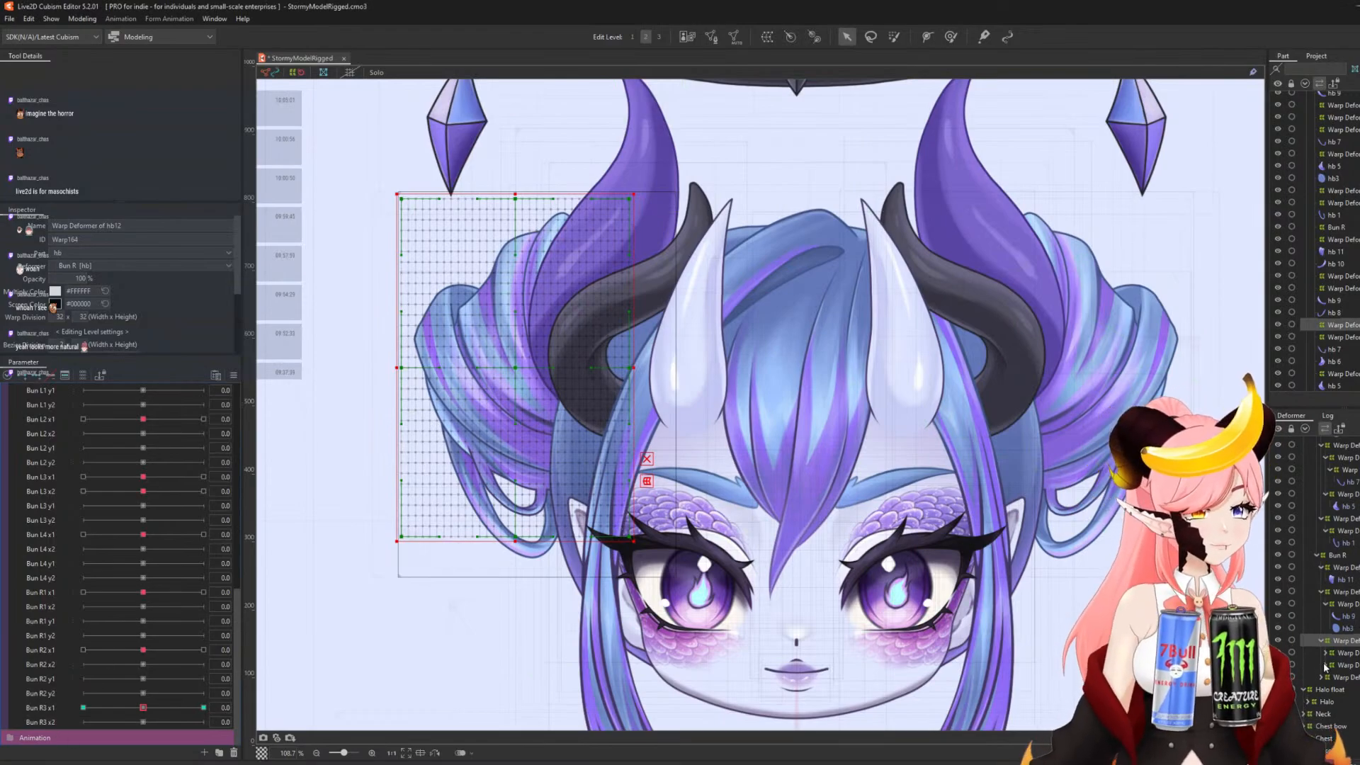
- Create a parent warp deformer for the hb 7 mesh under Bun R and add three keys for it on Bun R3 x2
{"action": "left_click", "coordinate": [1352, 677]}
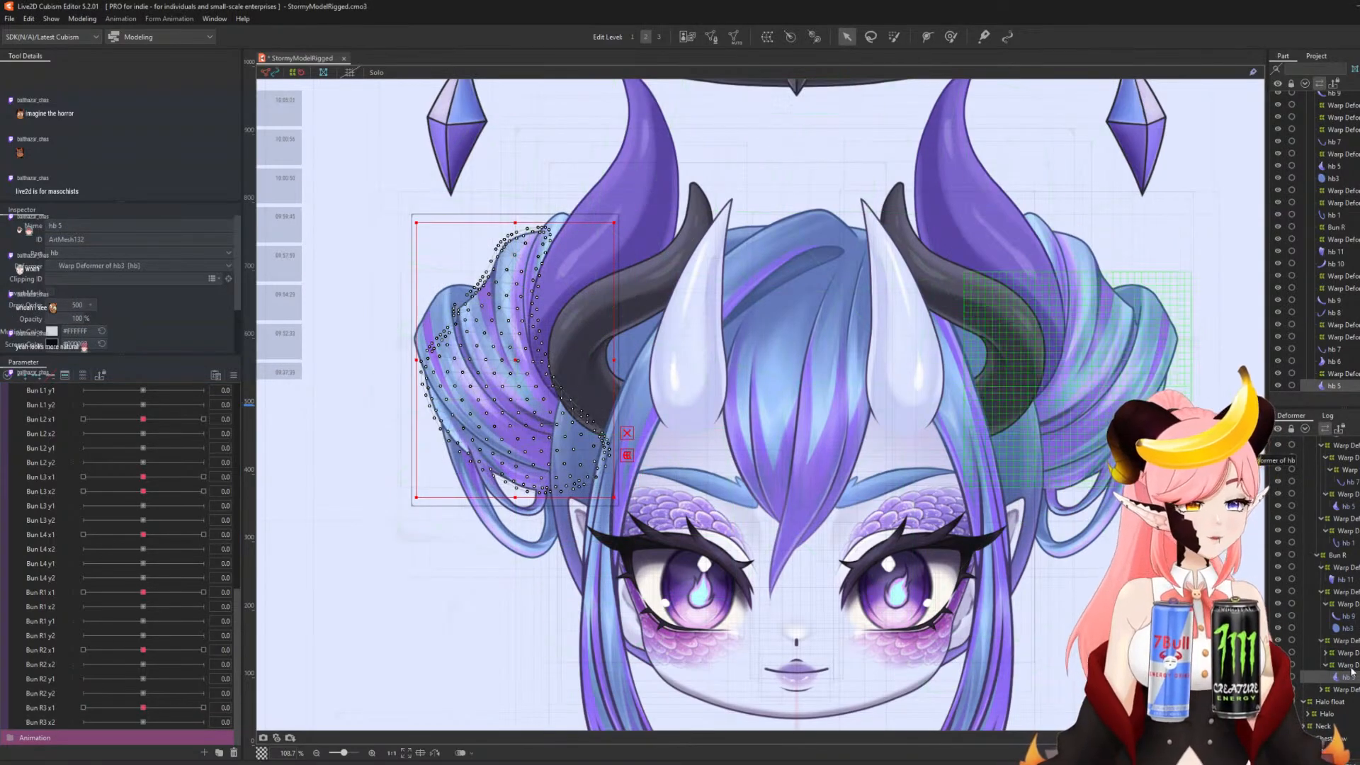
{"action": "left_click", "coordinate": [1325, 652]}
{"action": "left_click", "coordinate": [1346, 665]}
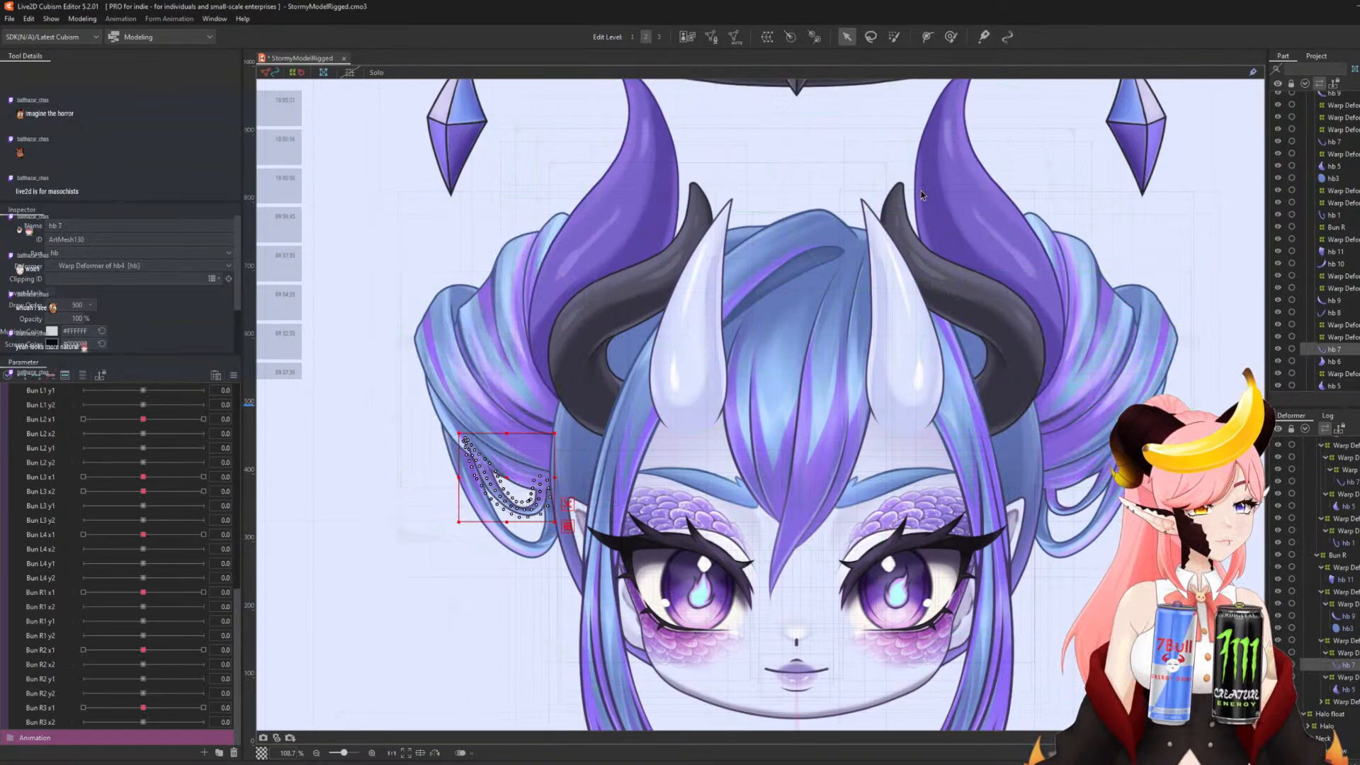
{"action": "left_click", "coordinate": [767, 37]}
{"action": "left_click", "coordinate": [990, 509]}
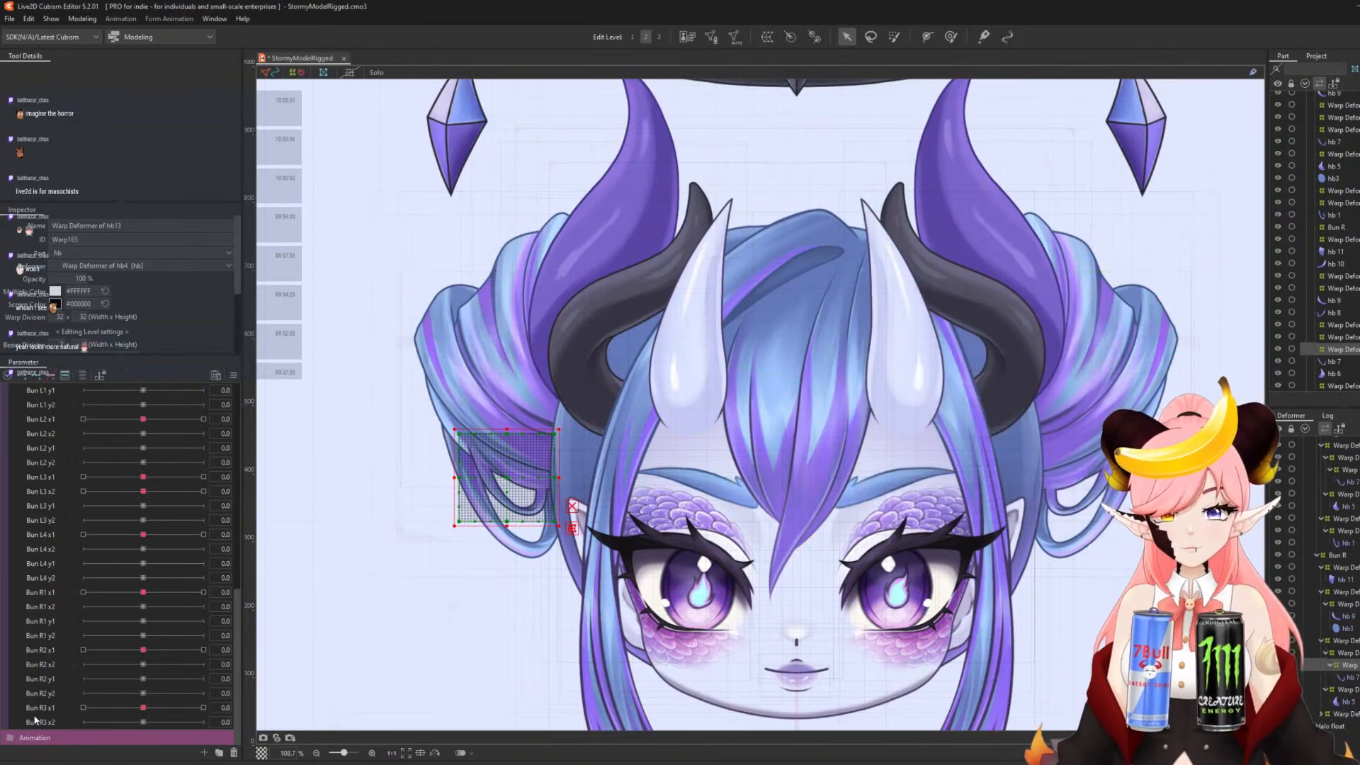
{"action": "left_click", "coordinate": [39, 722]}
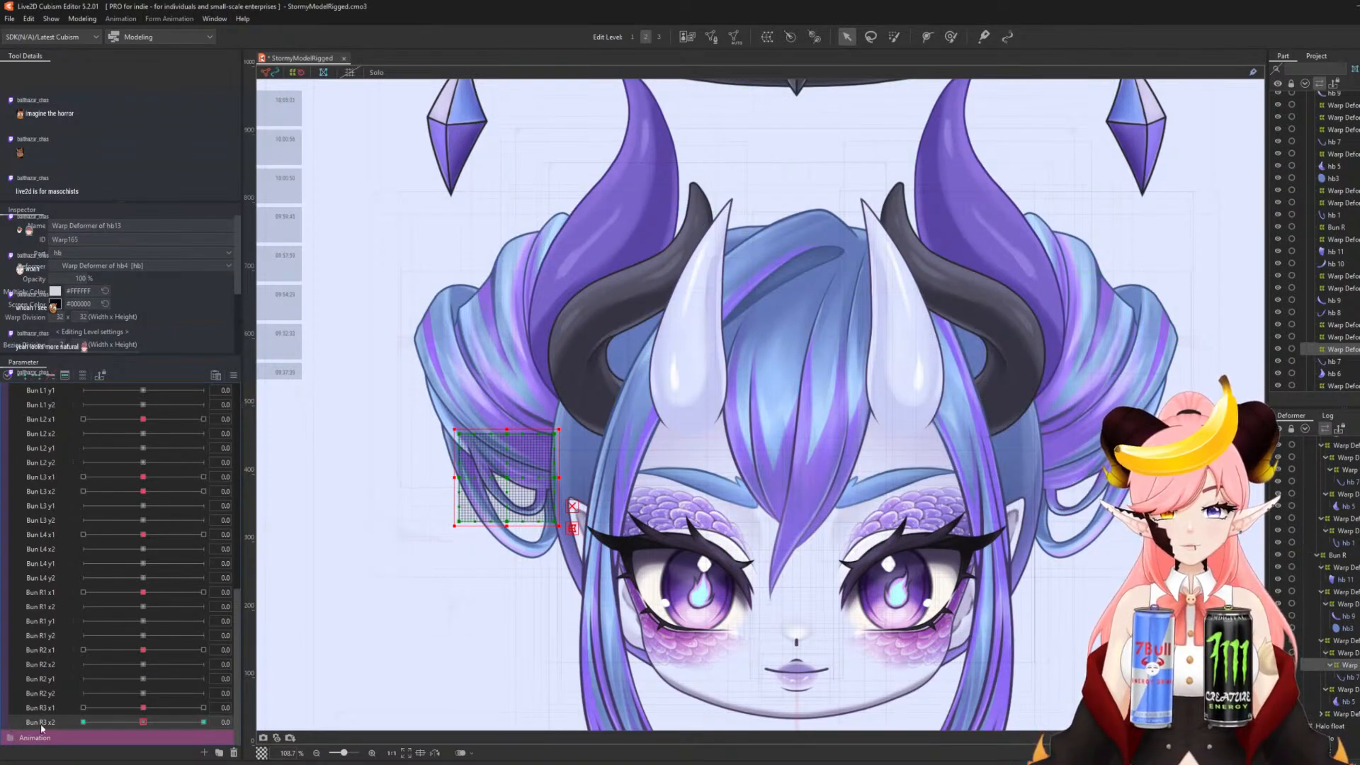
- Replicate the Bun R3 x2 parameter, name the copy Bun R3 y1 and change its ID to match
{"action": "right_click", "coordinate": [43, 726]}
{"action": "left_click", "coordinate": [71, 736]}
{"action": "right_click", "coordinate": [39, 723]}
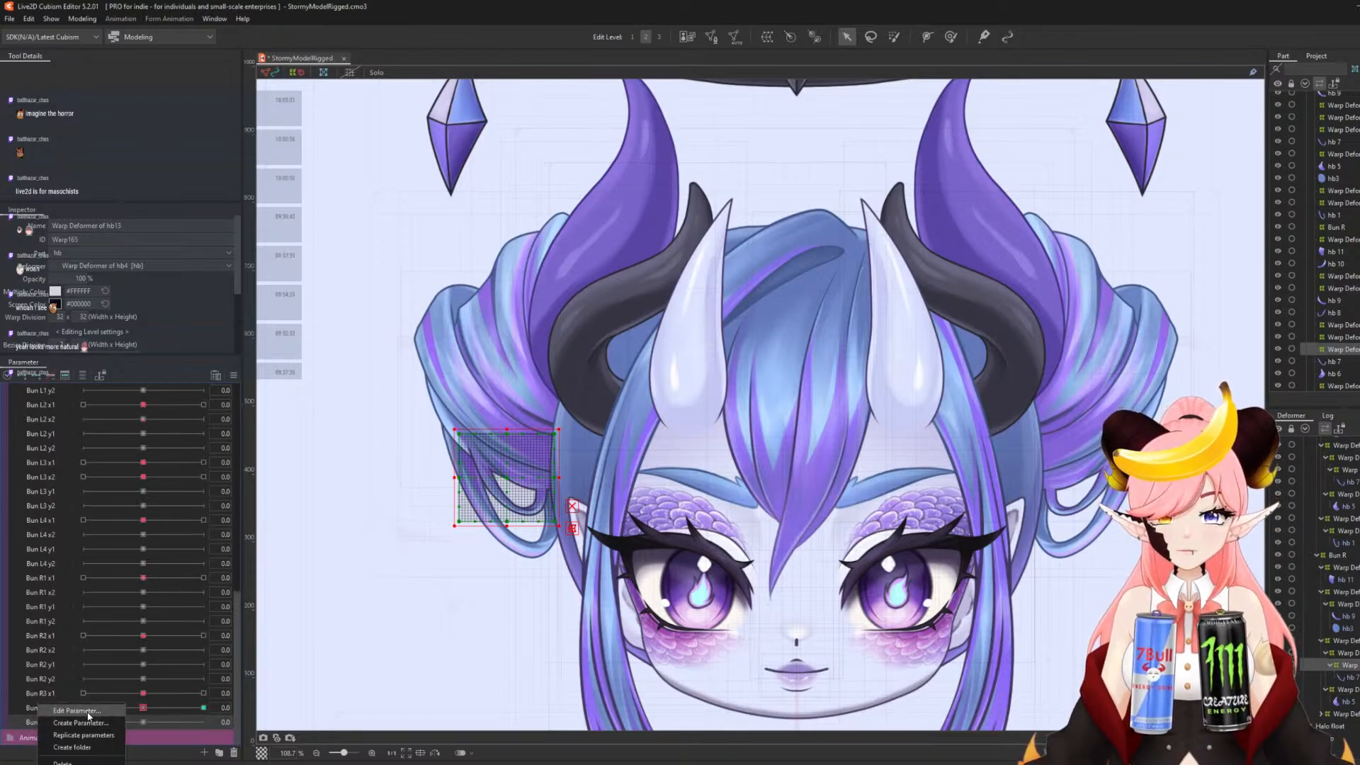
{"action": "left_click", "coordinate": [78, 710]}
{"action": "left_click", "coordinate": [694, 324]}
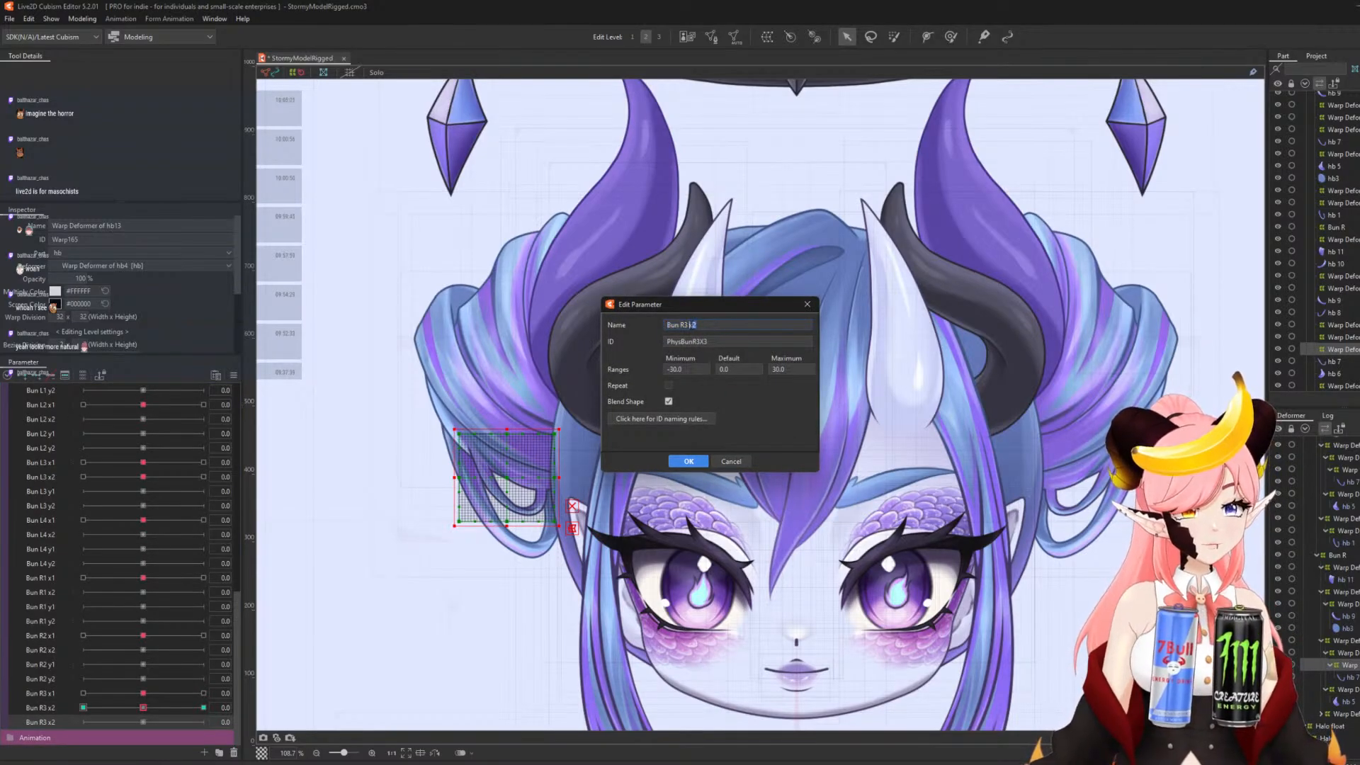
{"action": "type", "text": "y1"}
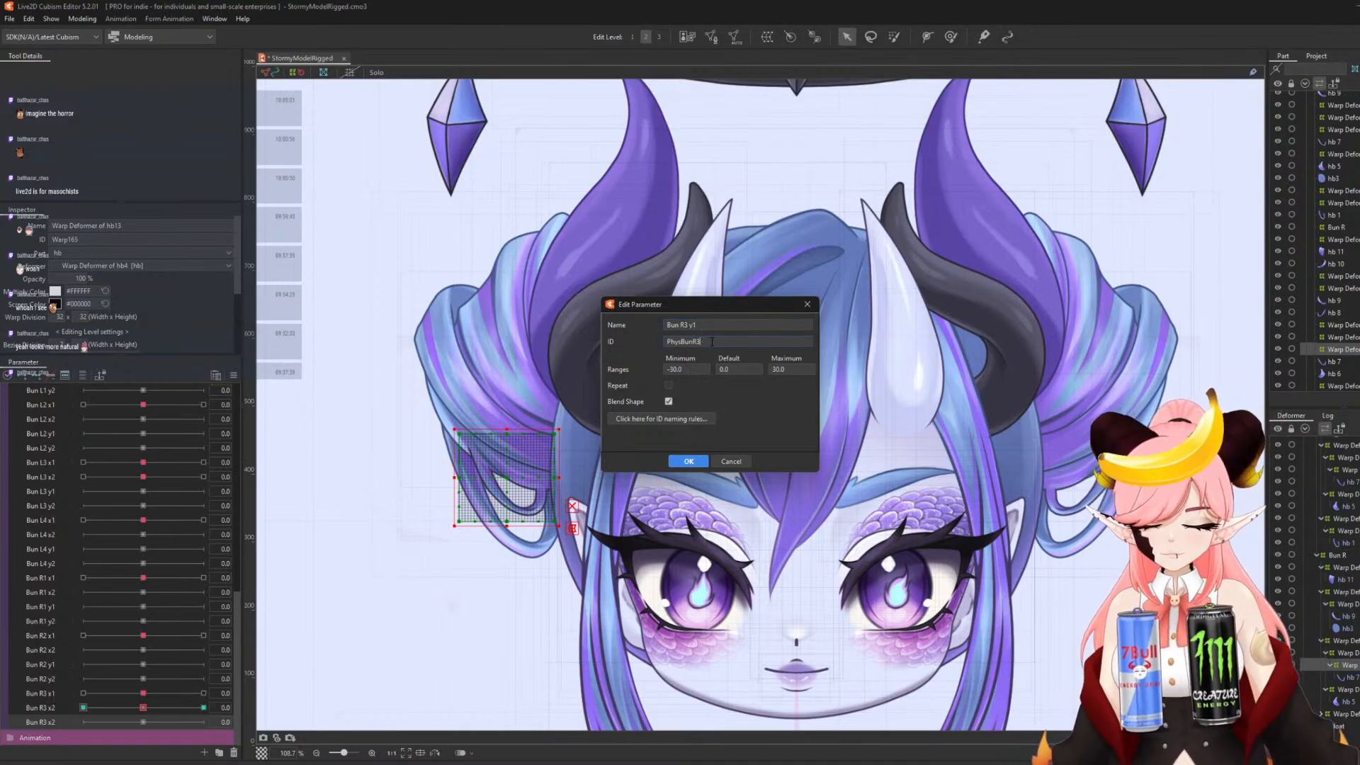
{"action": "left_click", "coordinate": [689, 461]}
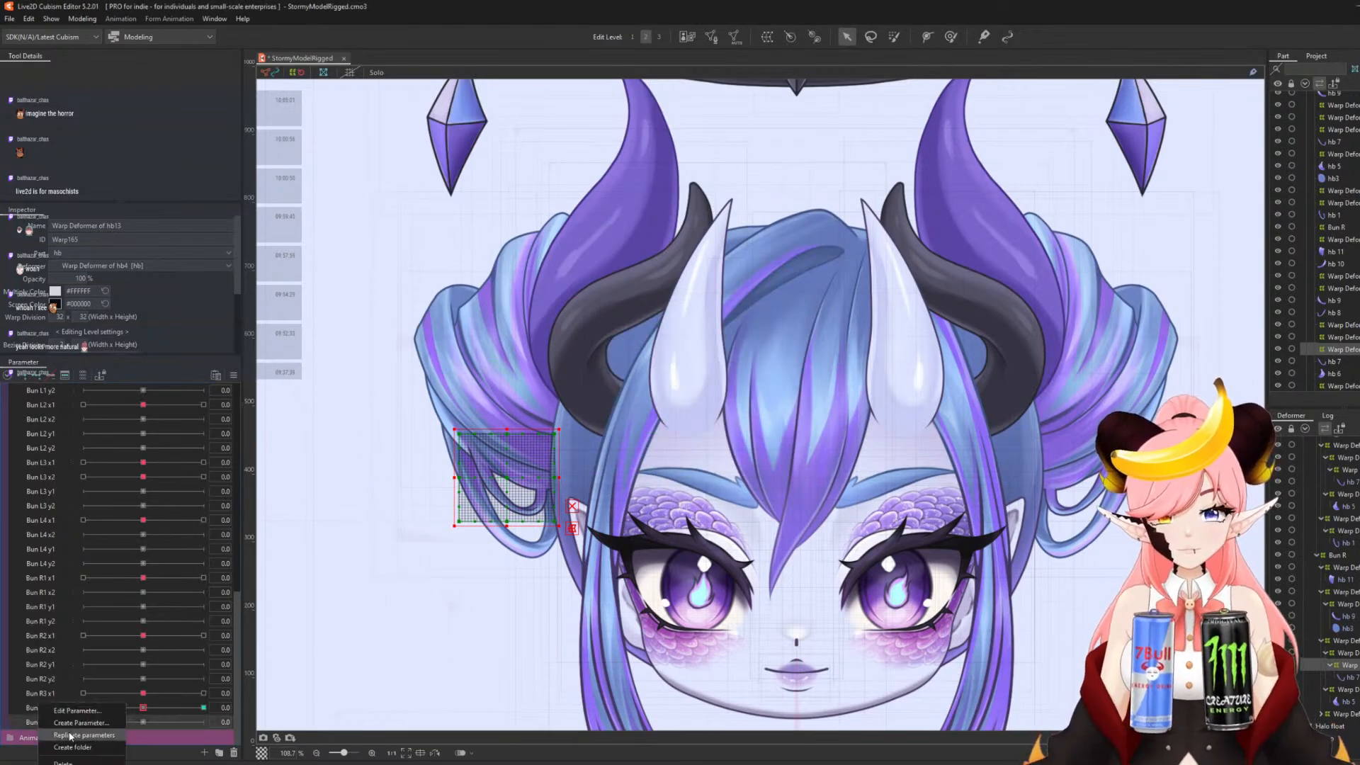
- Replicate the Bun R3 y1 parameter and name the copy Bun R3 y2
{"action": "scroll", "coordinate": [106, 717], "scroll_direction": "up", "scroll_amount": 1}
{"action": "scroll", "coordinate": [53, 720], "scroll_direction": "down", "scroll_amount": 1}
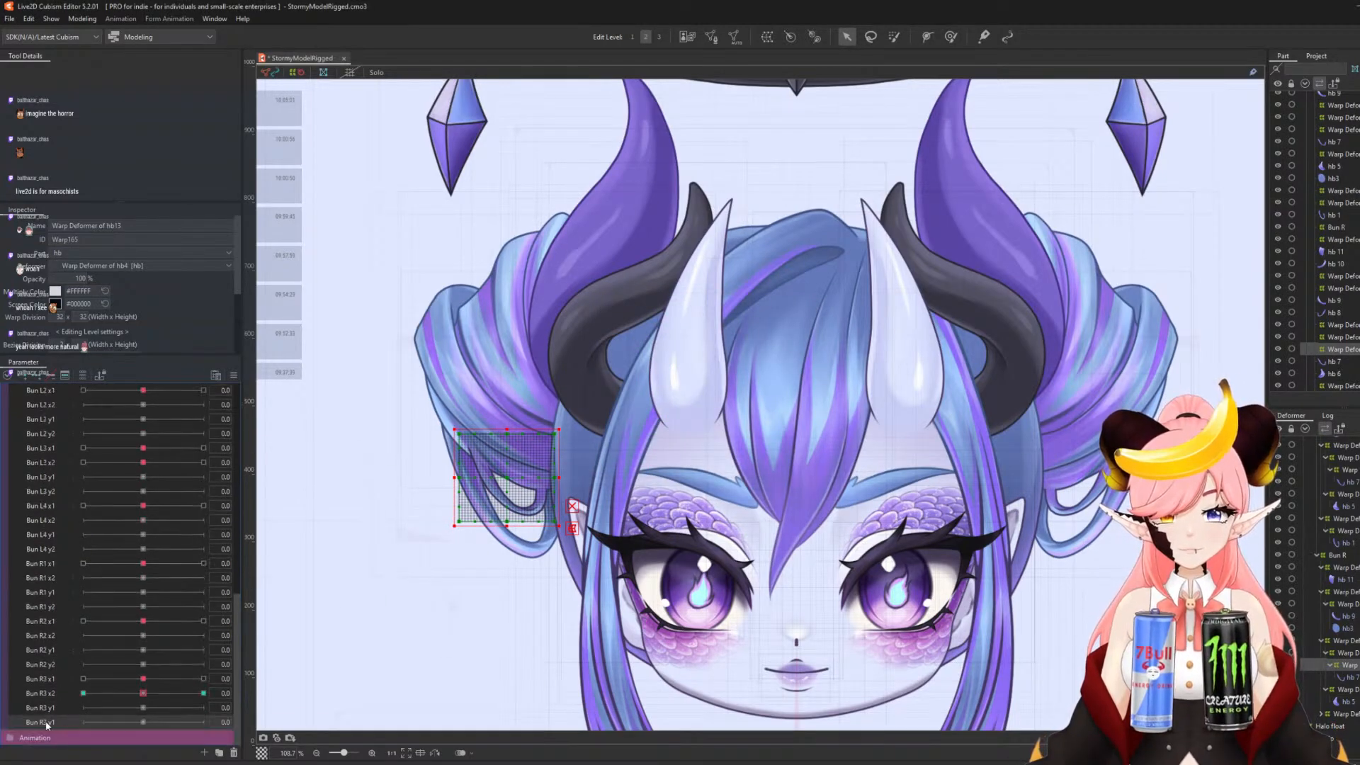
{"action": "double_click", "coordinate": [40, 722]}
{"action": "left_click", "coordinate": [713, 326]}
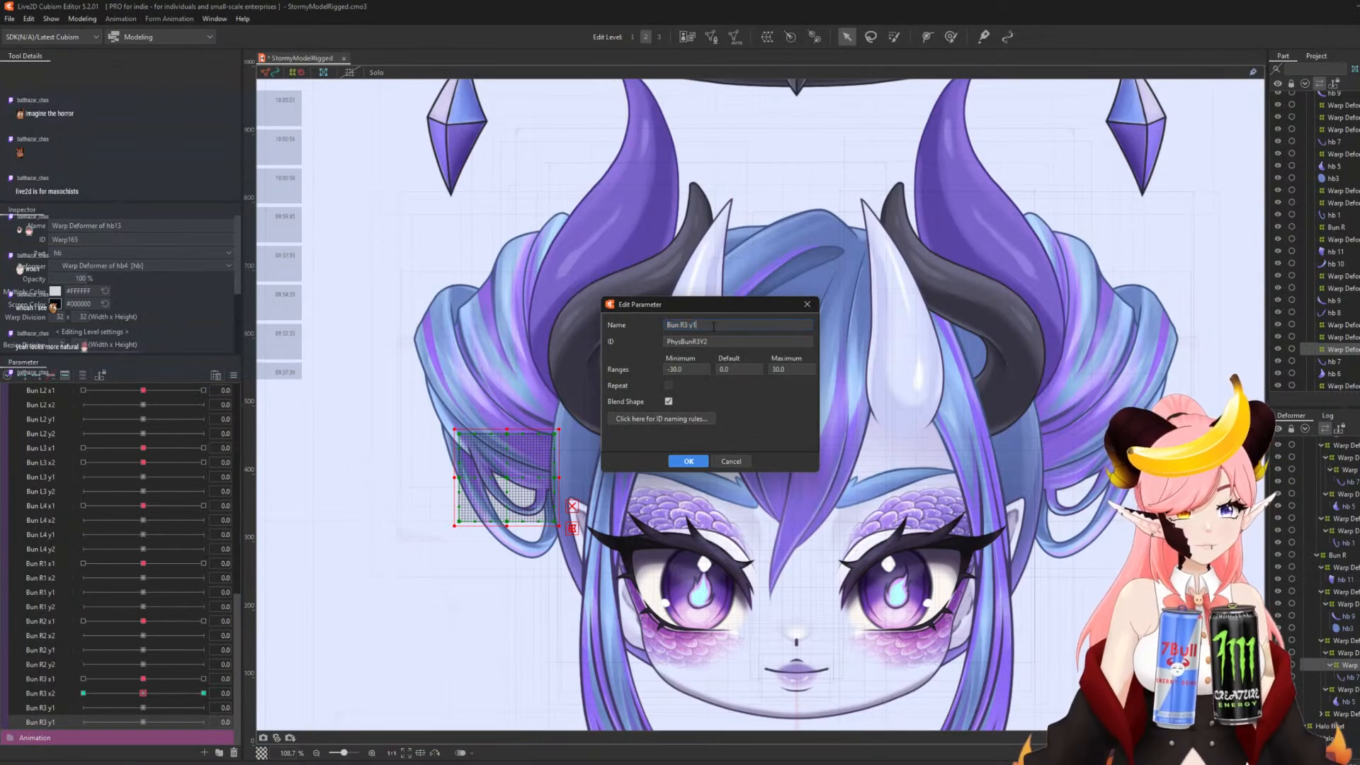
{"action": "type", "text": "2"}
{"action": "left_click", "coordinate": [688, 461]}
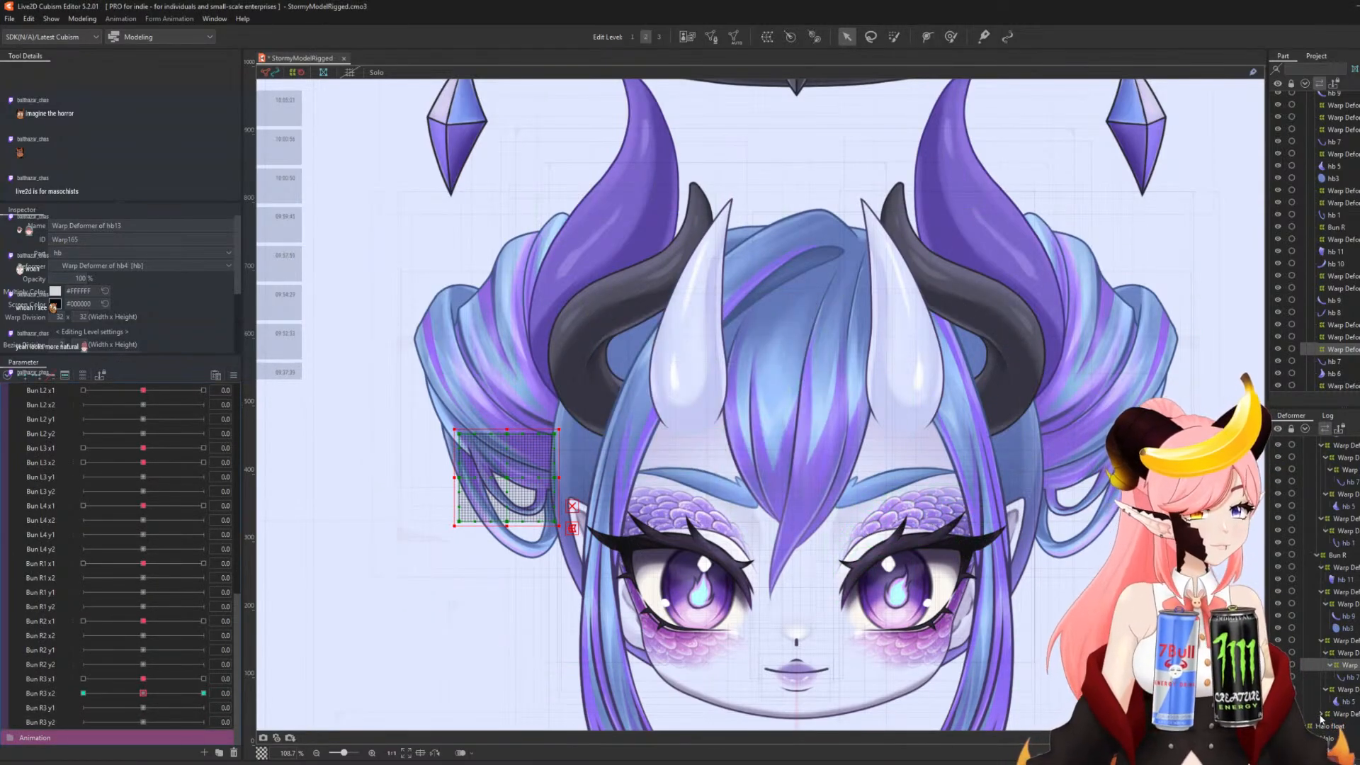
- Create a parent warp deformer for the hb 1 mesh under Bun R
{"action": "left_click", "coordinate": [1345, 728]}
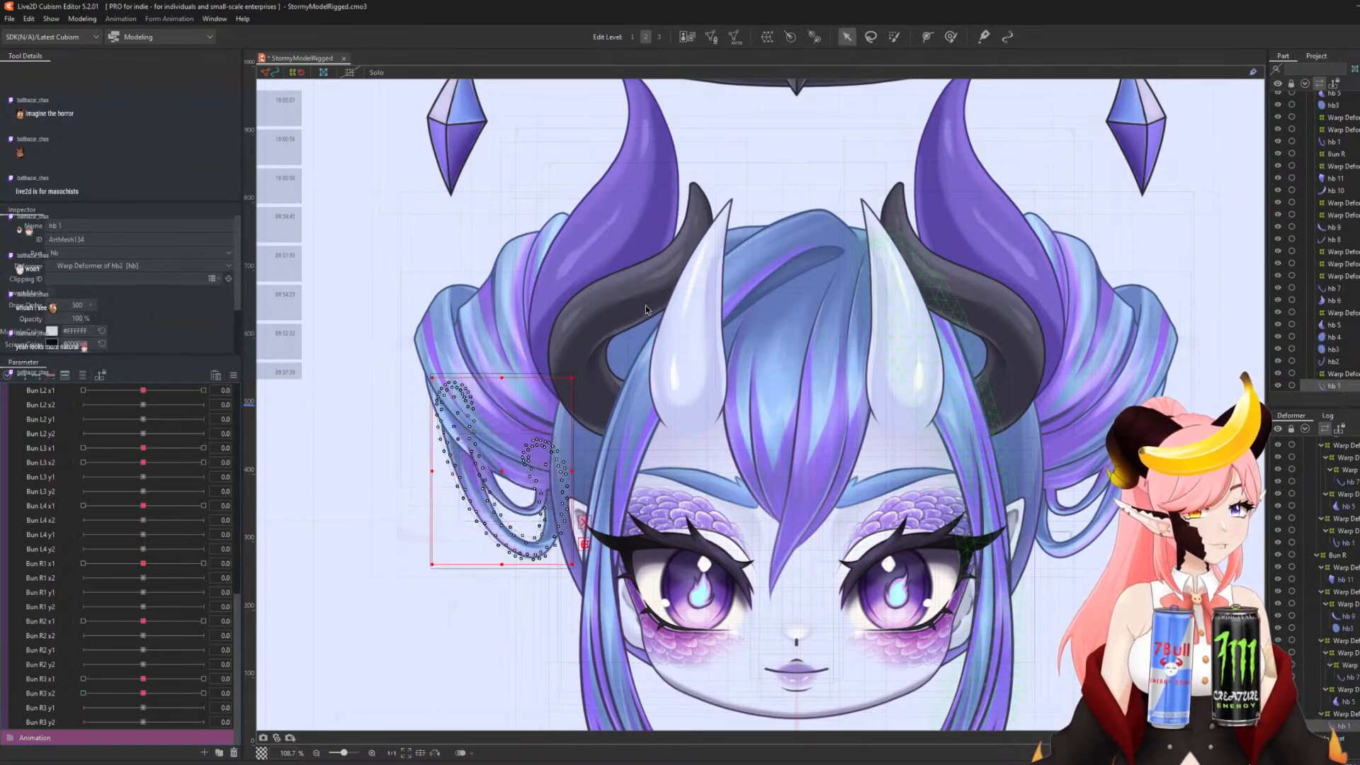
{"action": "left_click", "coordinate": [767, 36]}
{"action": "left_click", "coordinate": [990, 508]}
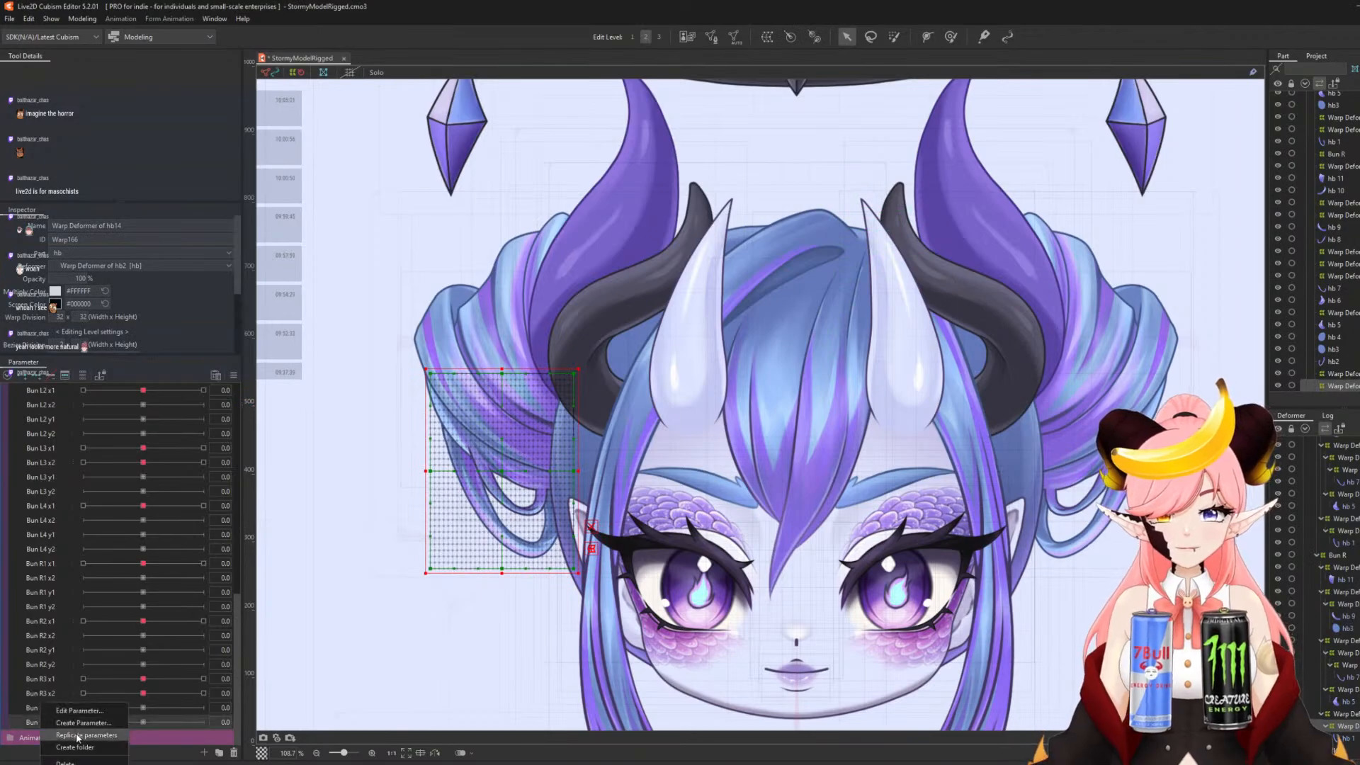
- Replicate the Bun R3 y2 parameter, name the copy Bun R4 x1 and set its ID to PhysBunR4X1
{"action": "scroll", "coordinate": [41, 718], "scroll_direction": "down", "scroll_amount": 1}
{"action": "right_click", "coordinate": [40, 718]}
{"action": "left_click", "coordinate": [77, 710]}
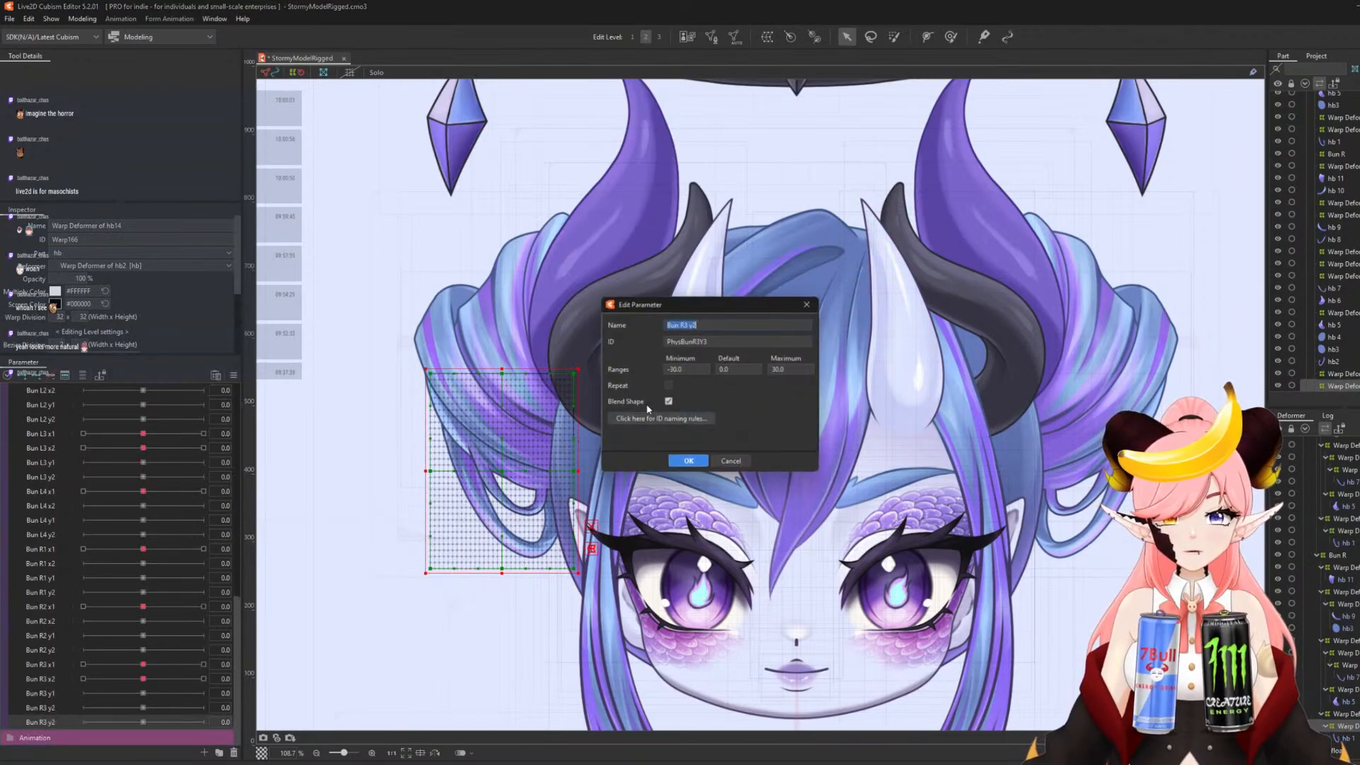
{"action": "left_click", "coordinate": [705, 327]}
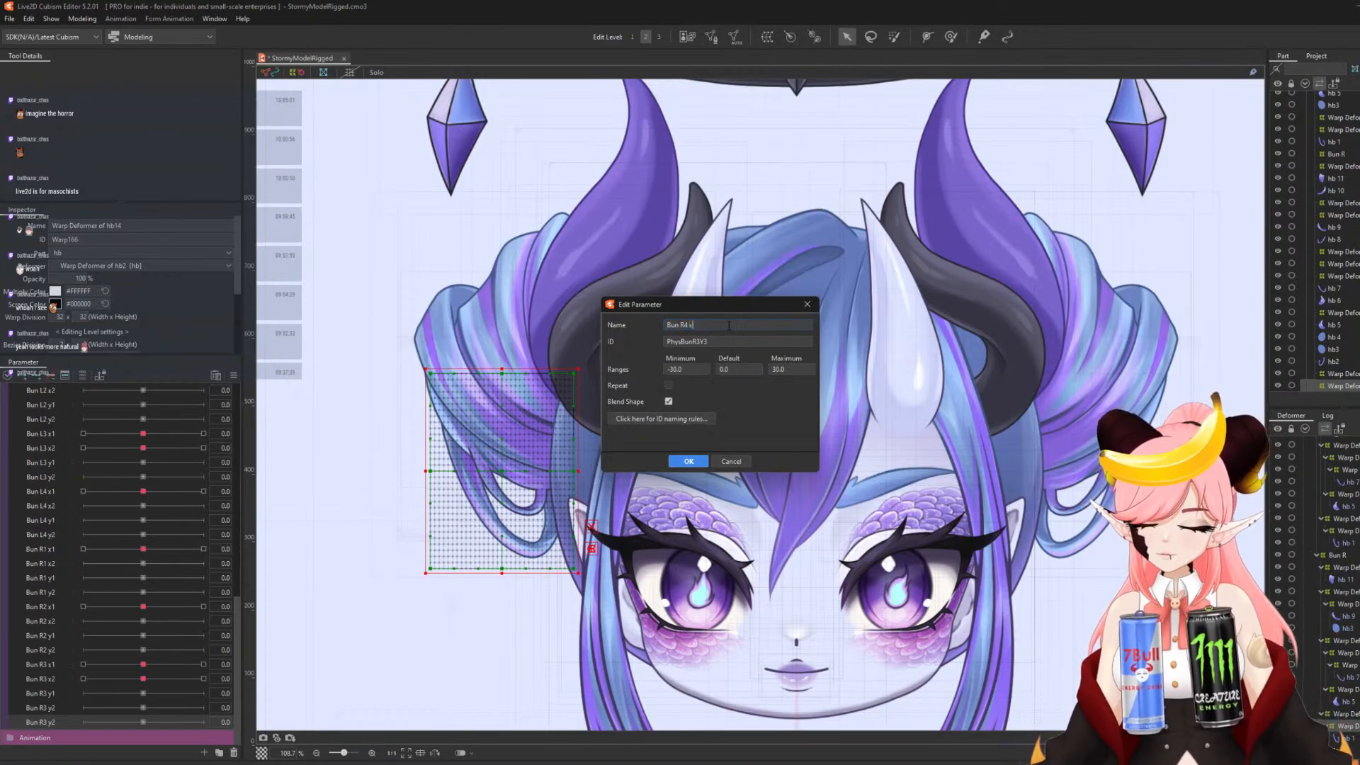
{"action": "key", "text": "Tab"}
{"action": "left_click_drag", "start_coordinate": [695, 341], "coordinate": [761, 341]}
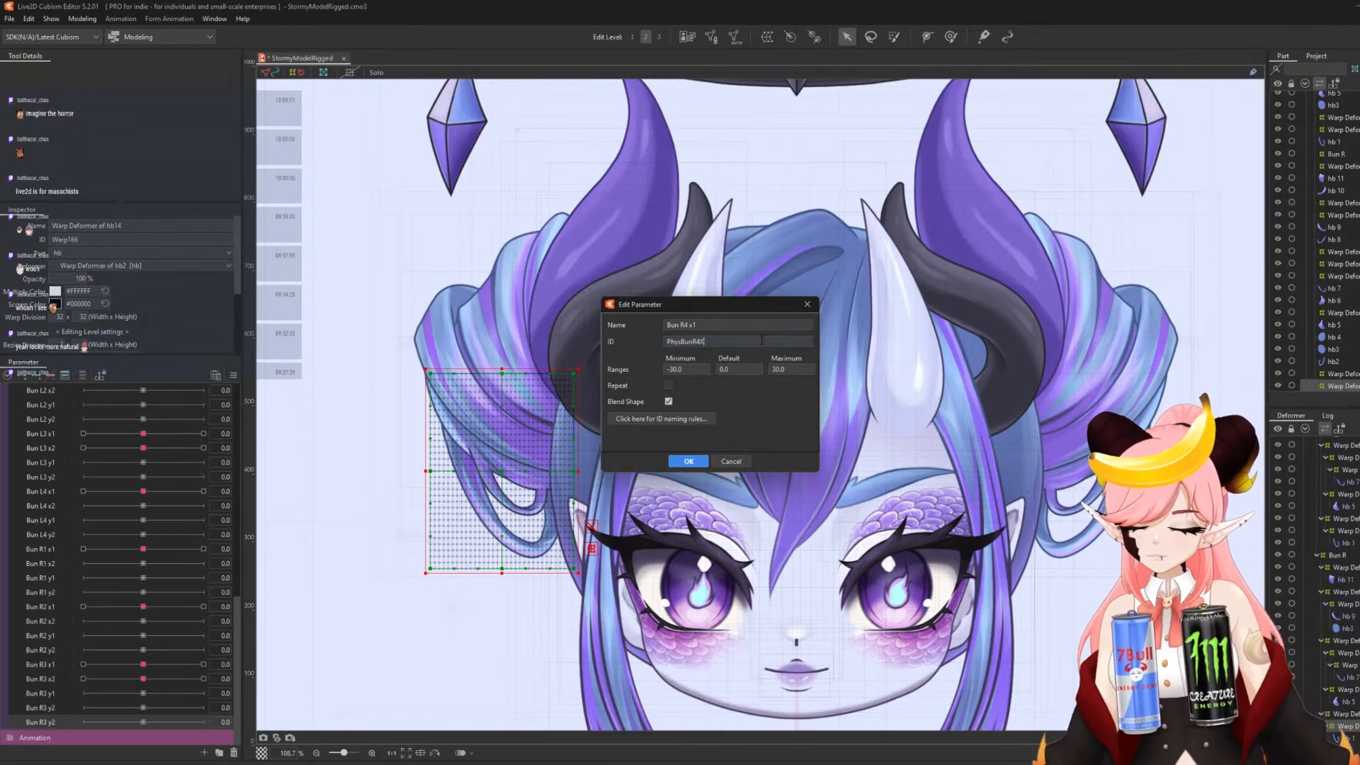
{"action": "left_click", "coordinate": [688, 462]}
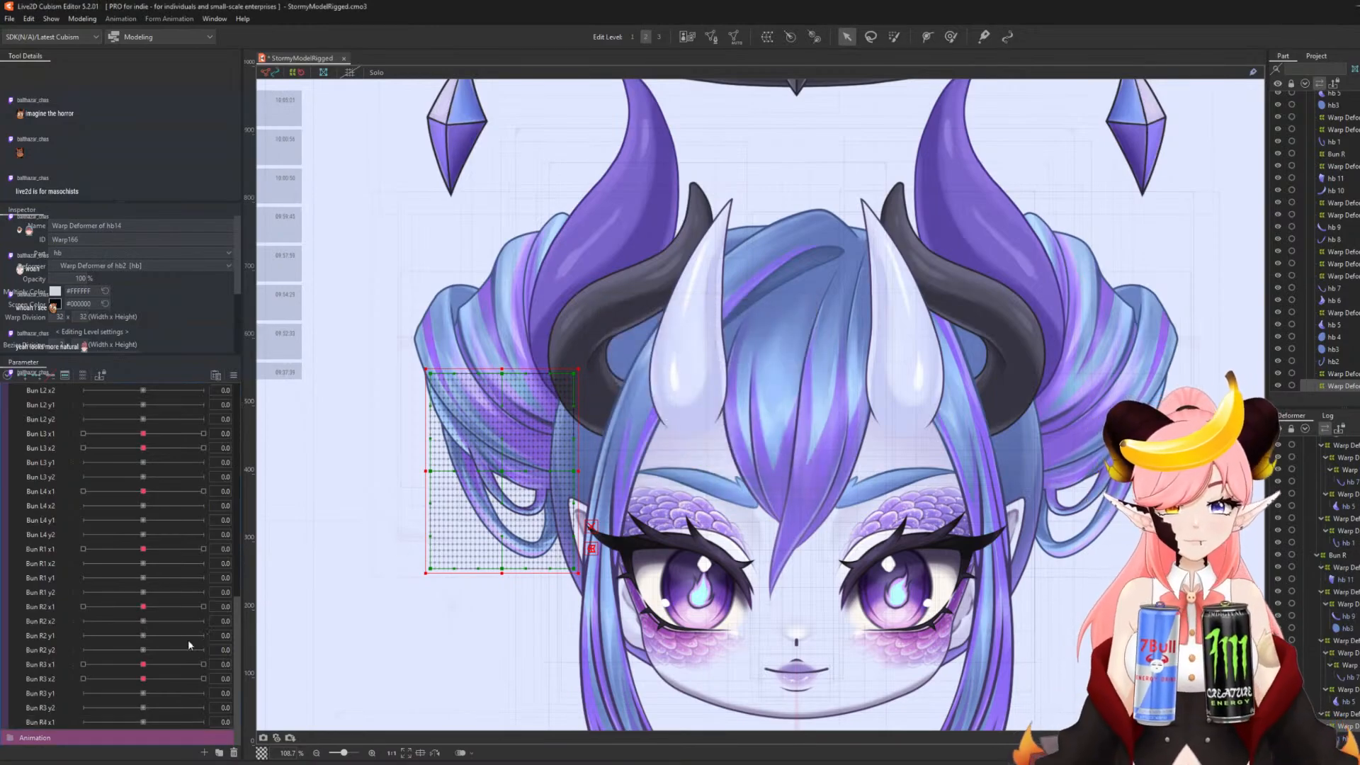
- Replicate the Bun R4 x1 parameter and name the copy Bun R4 x2
{"action": "scroll", "coordinate": [50, 721], "scroll_direction": "down", "scroll_amount": 1}
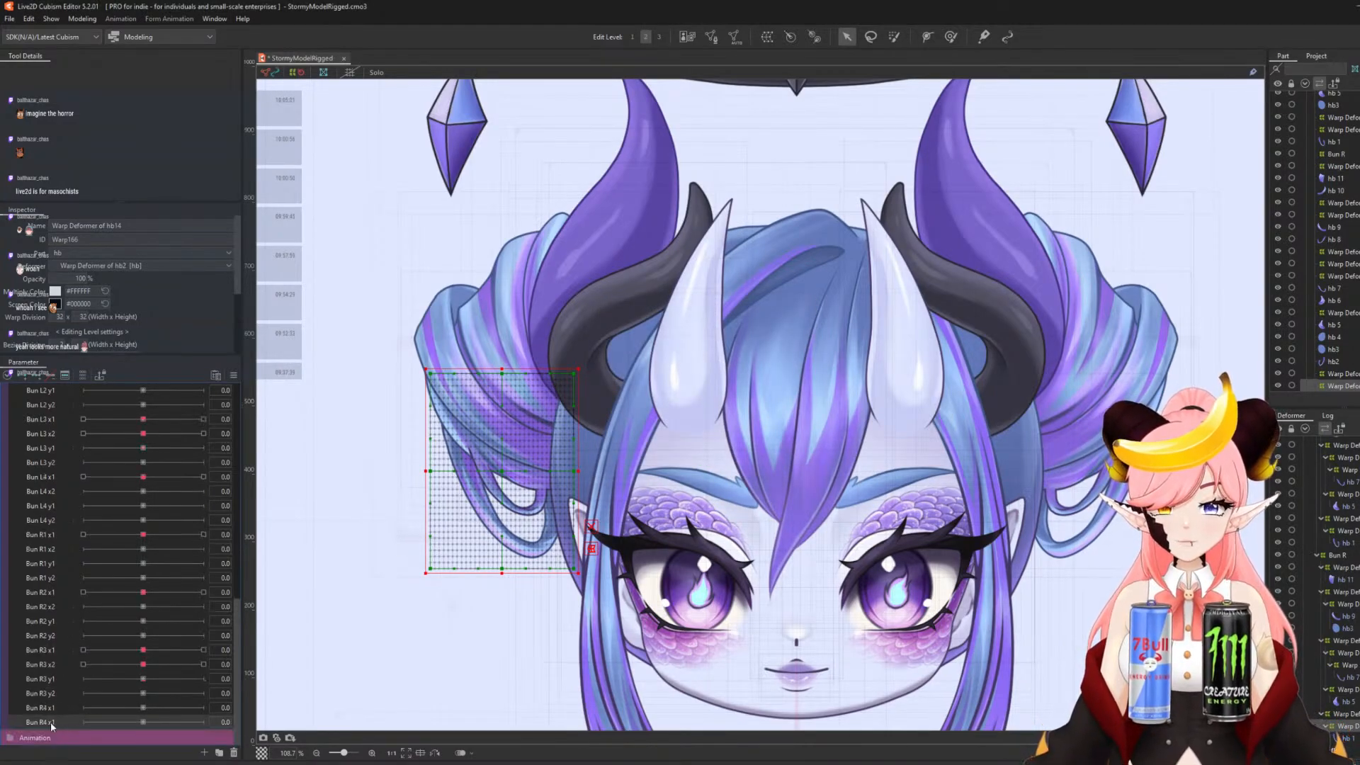
{"action": "right_click", "coordinate": [48, 721]}
{"action": "left_click", "coordinate": [85, 710]}
{"action": "left_click", "coordinate": [706, 323]}
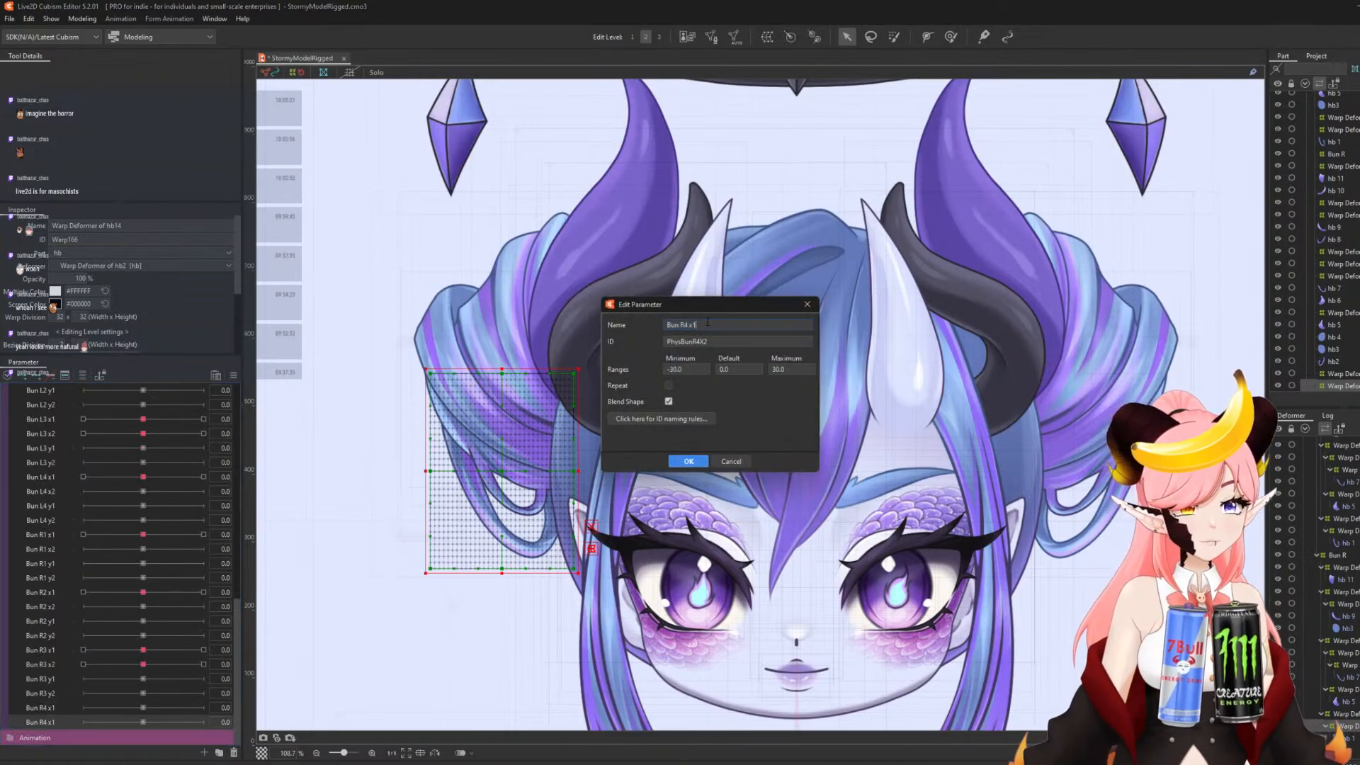
{"action": "type", "text": "2"}
{"action": "left_click", "coordinate": [678, 461]}
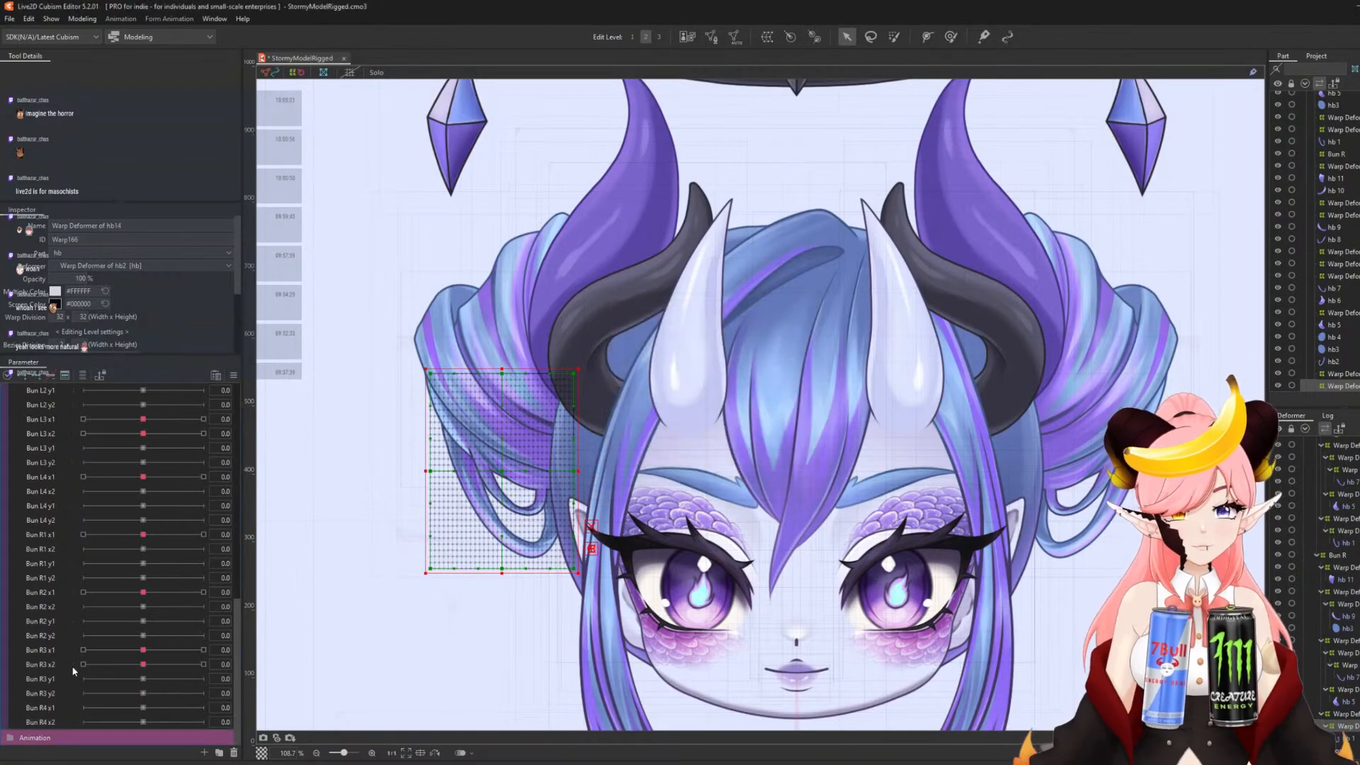
- Replicate the Bun R4 x2 parameter, name the copy Bun R4 y1 and set its ID to PhysBunR4Y1
{"action": "right_click", "coordinate": [39, 725]}
{"action": "left_click", "coordinate": [68, 738]}
{"action": "right_click", "coordinate": [48, 736]}
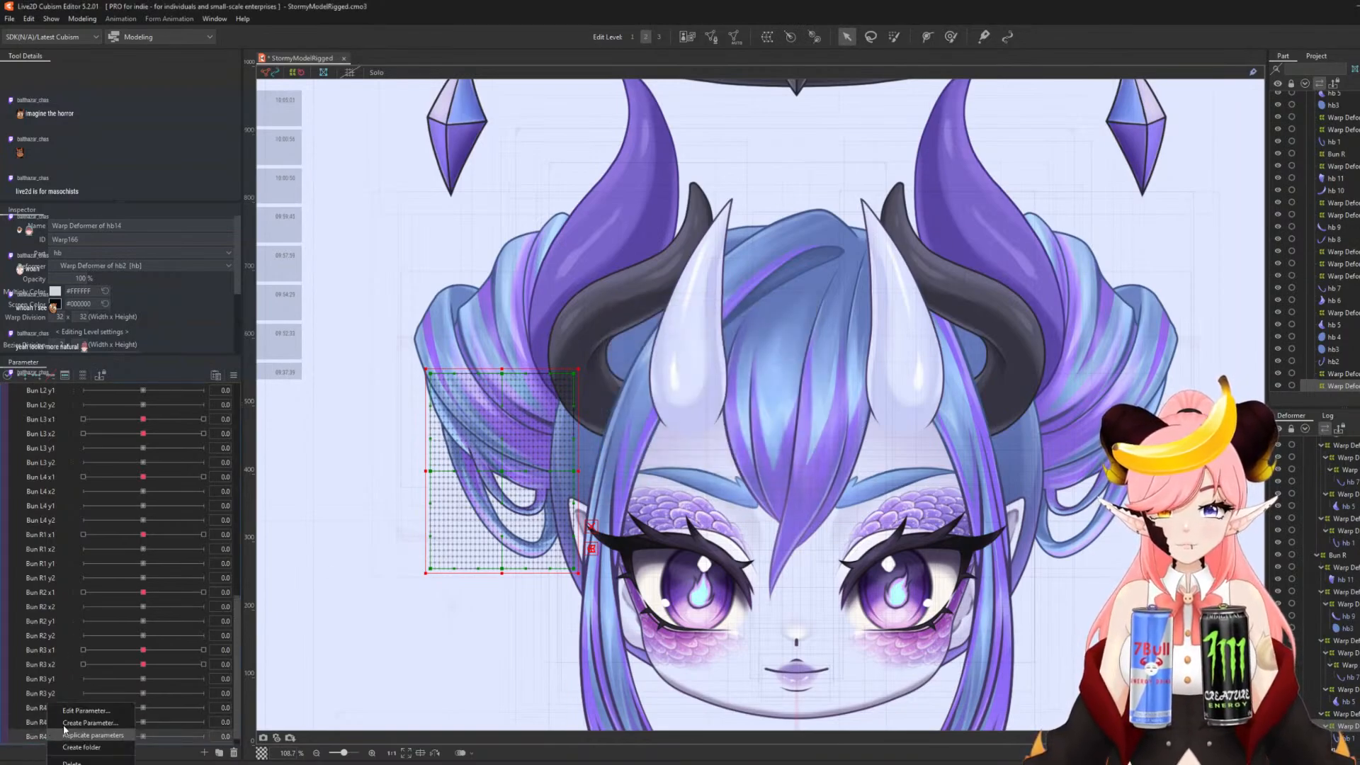
{"action": "left_click", "coordinate": [82, 712]}
{"action": "left_click", "coordinate": [721, 324]}
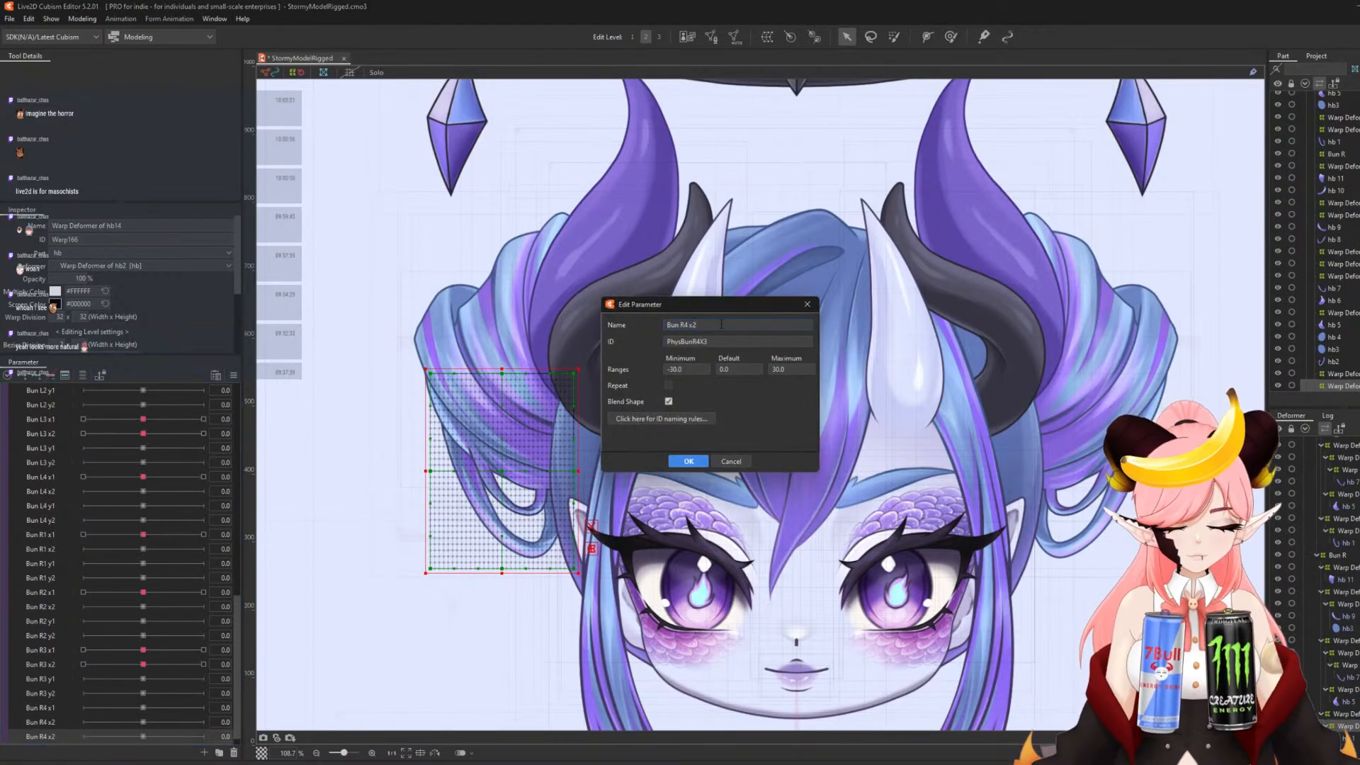
{"action": "type", "text": "y1"}
{"action": "left_click", "coordinate": [718, 343]}
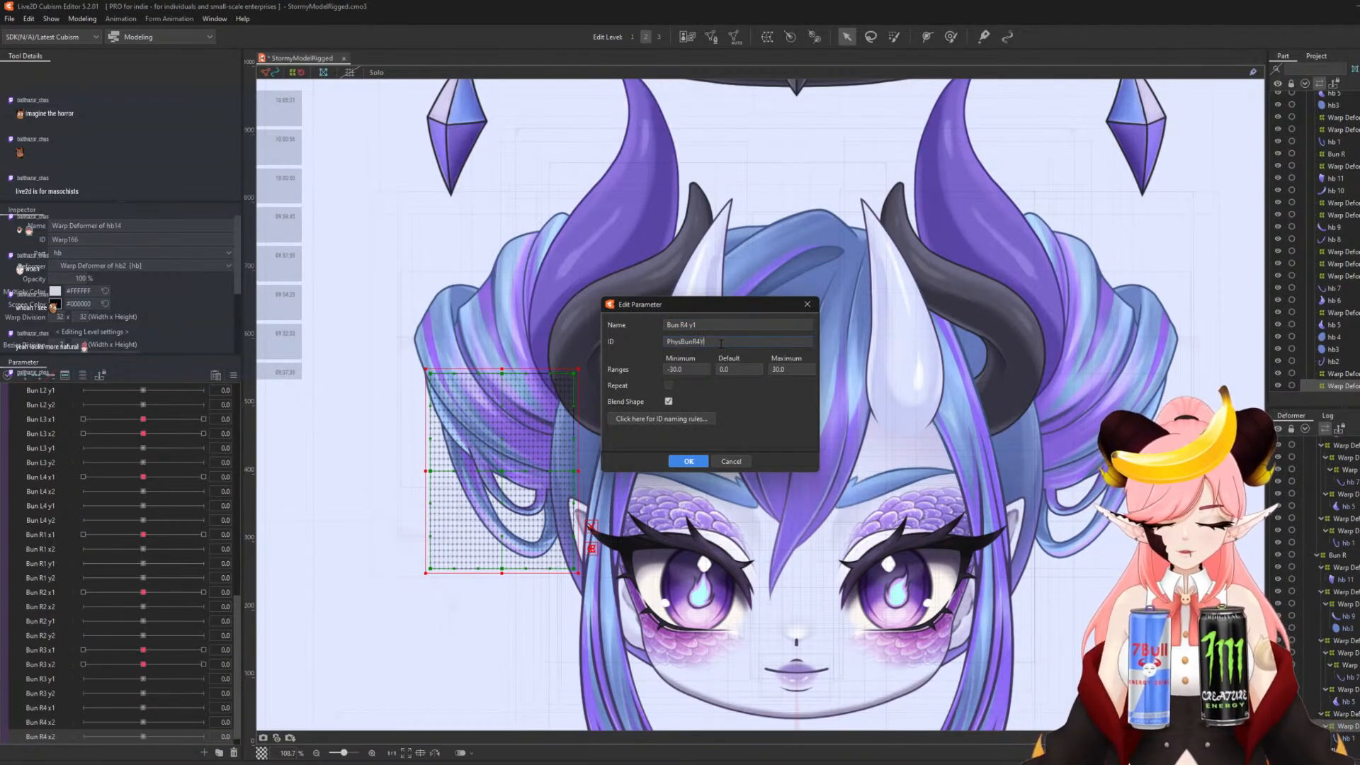
{"action": "left_click", "coordinate": [688, 461]}
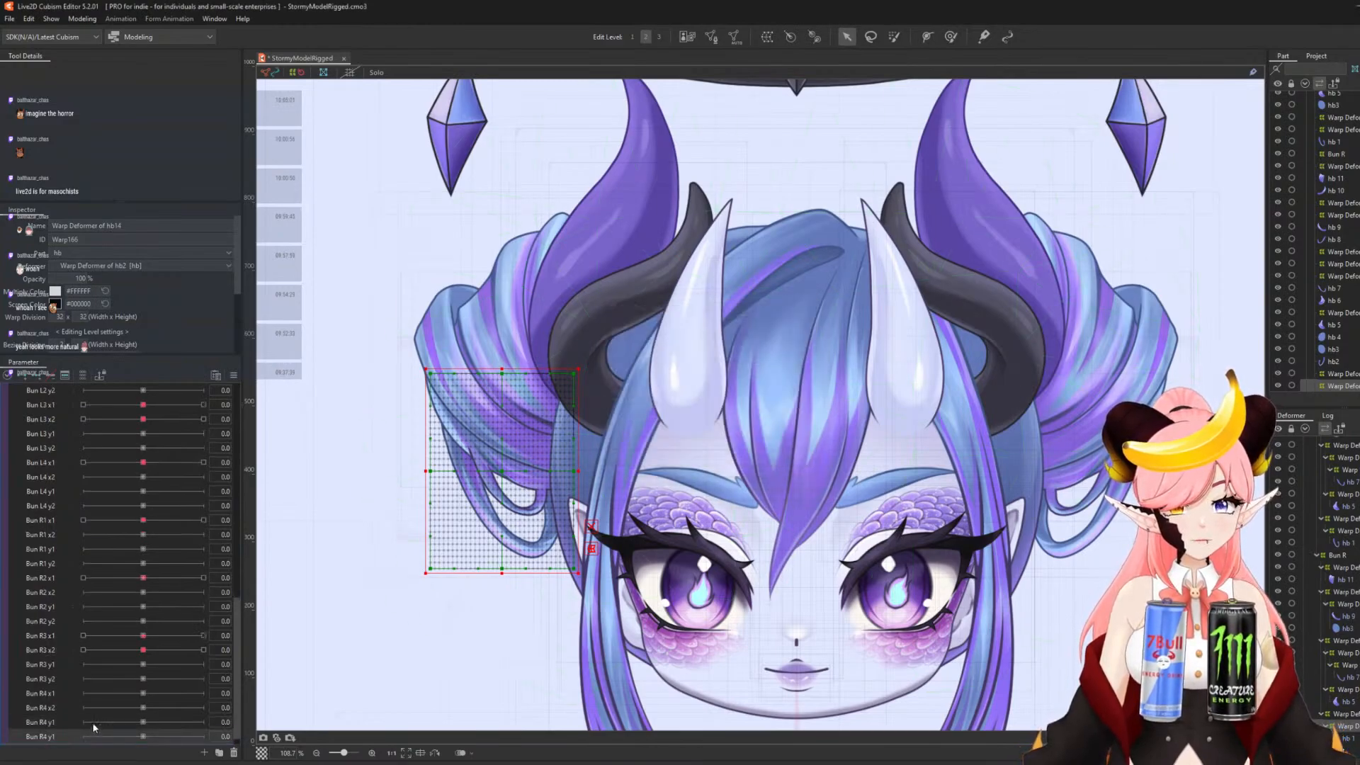
- Replicate Bun R4 y1 as Bun R4 y2 and add three keys on Bun R4 x1 for the hb 1 mesh's warp deformer
{"action": "scroll", "coordinate": [48, 726], "scroll_direction": "down", "scroll_amount": 1}
{"action": "right_click", "coordinate": [49, 706]}
{"action": "left_click", "coordinate": [86, 710]}
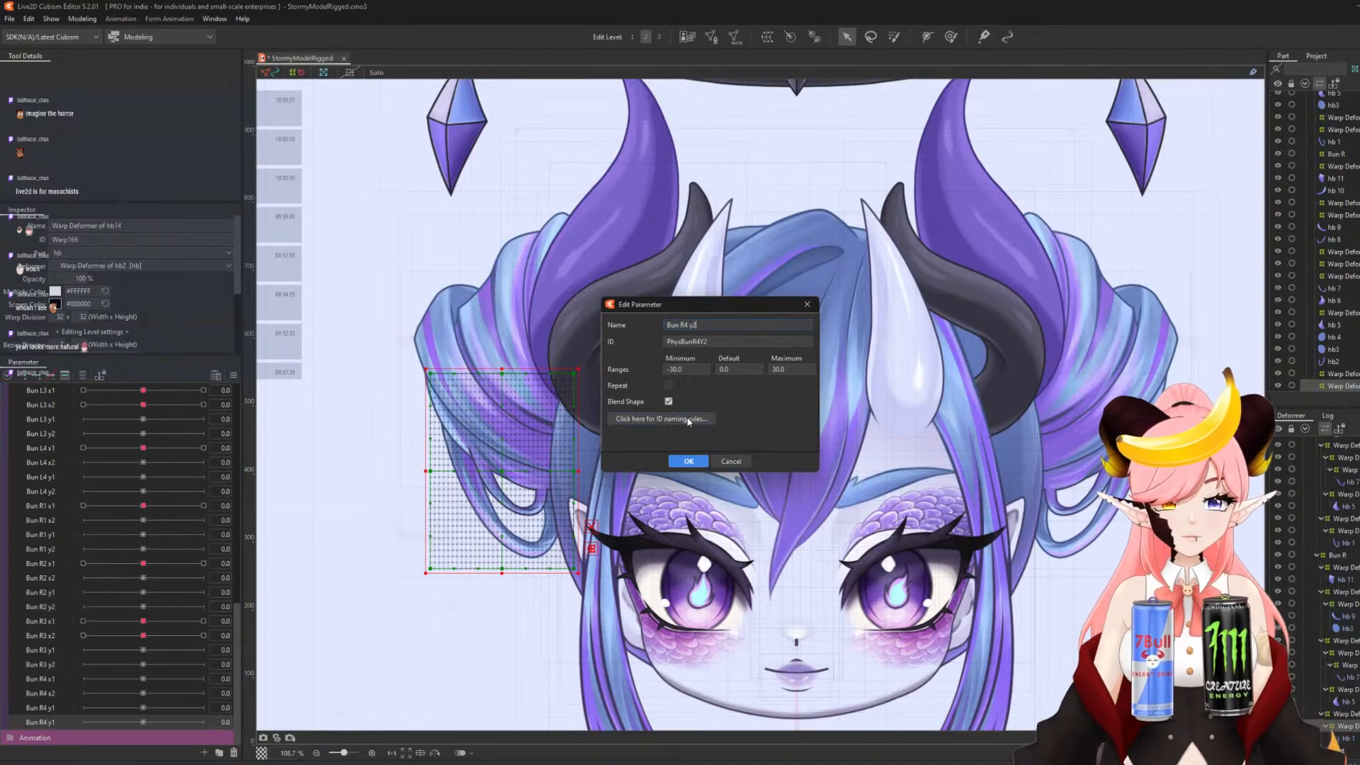
{"action": "left_click", "coordinate": [681, 462]}
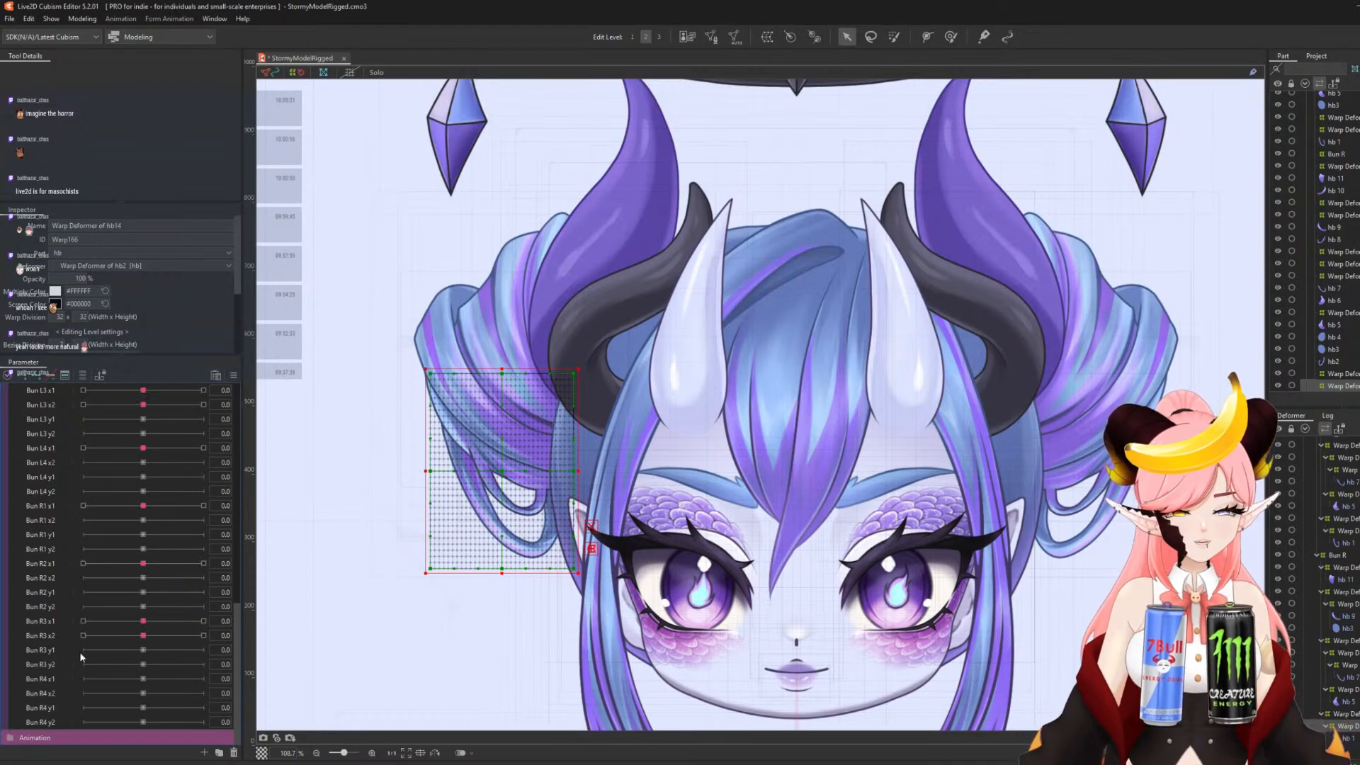
{"action": "left_click", "coordinate": [41, 679]}
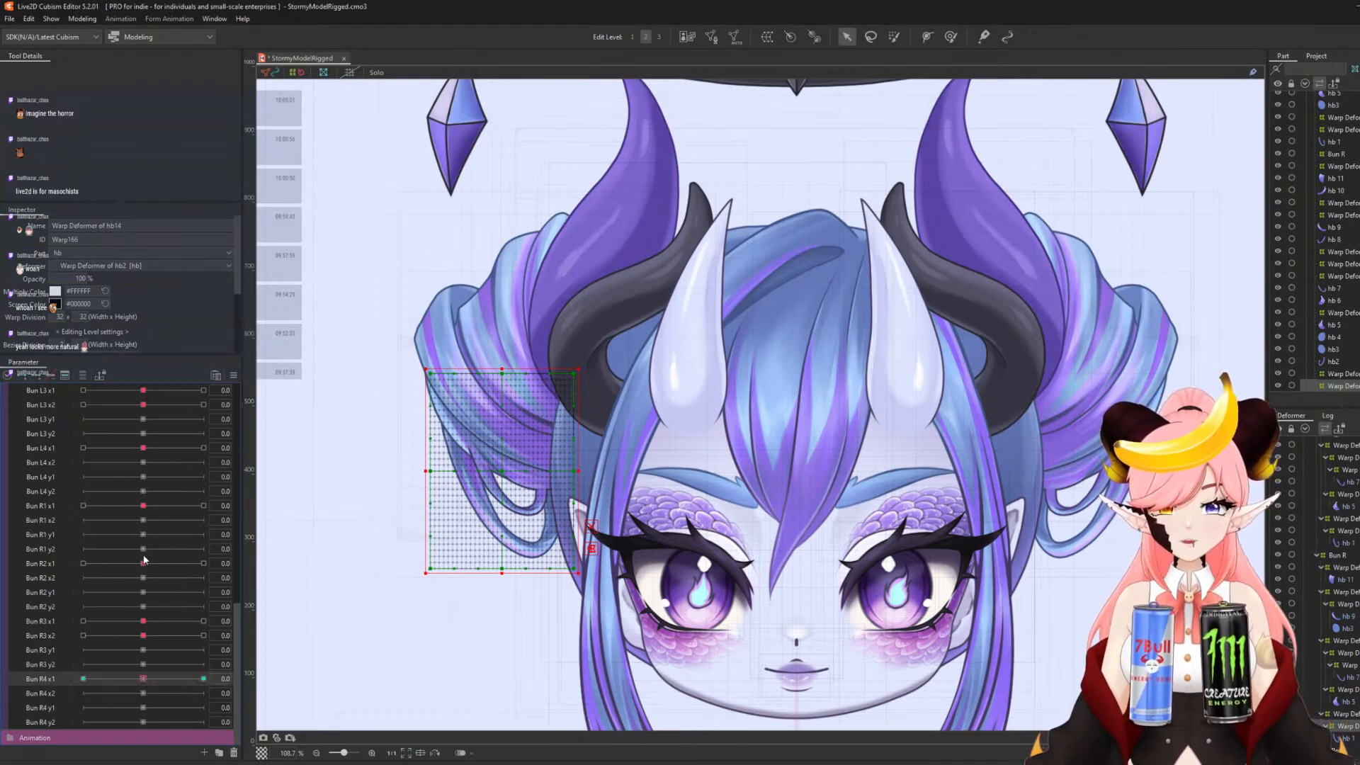
- Select the warp deformer that is keyed on the Bun L1 x1 parameter
{"action": "scroll", "coordinate": [142, 592], "scroll_direction": "up", "scroll_amount": 5}
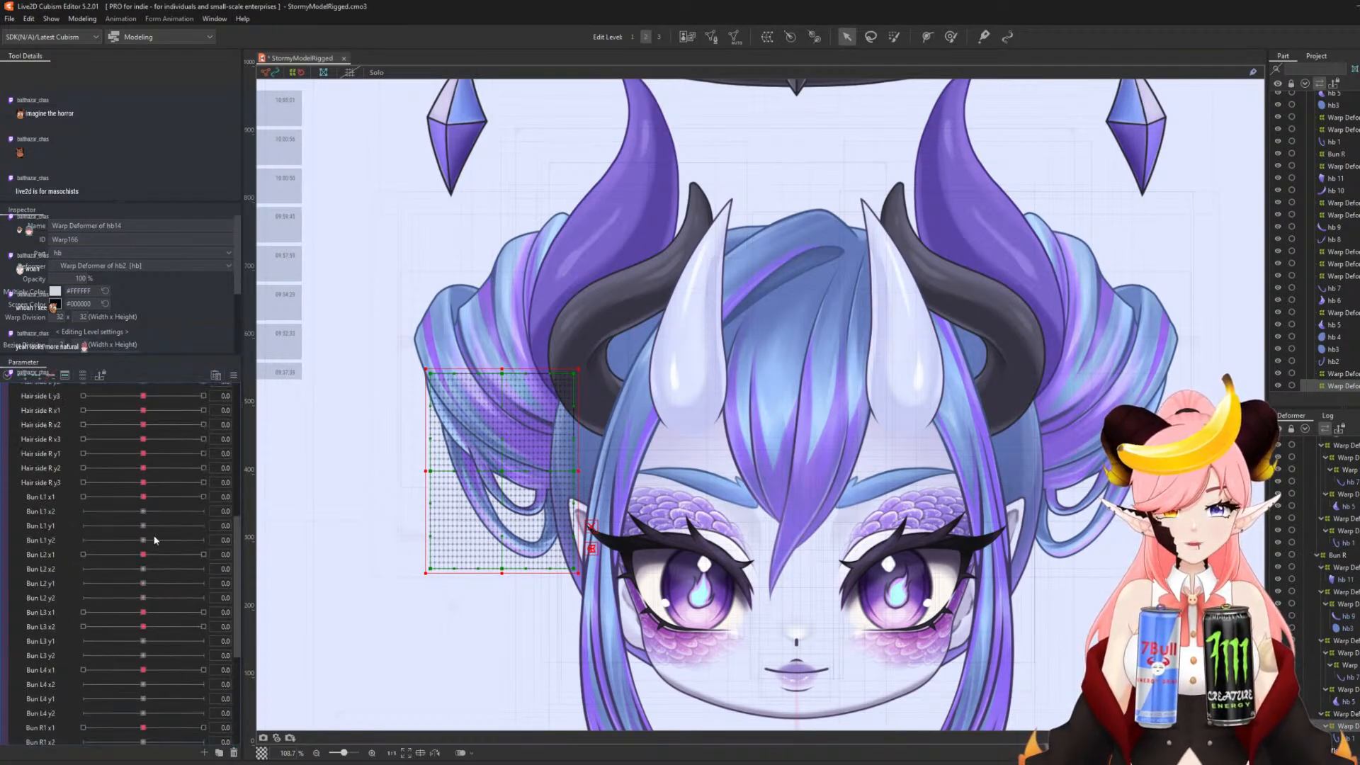
{"action": "left_click", "coordinate": [142, 499]}
{"action": "left_click", "coordinate": [265, 496]}
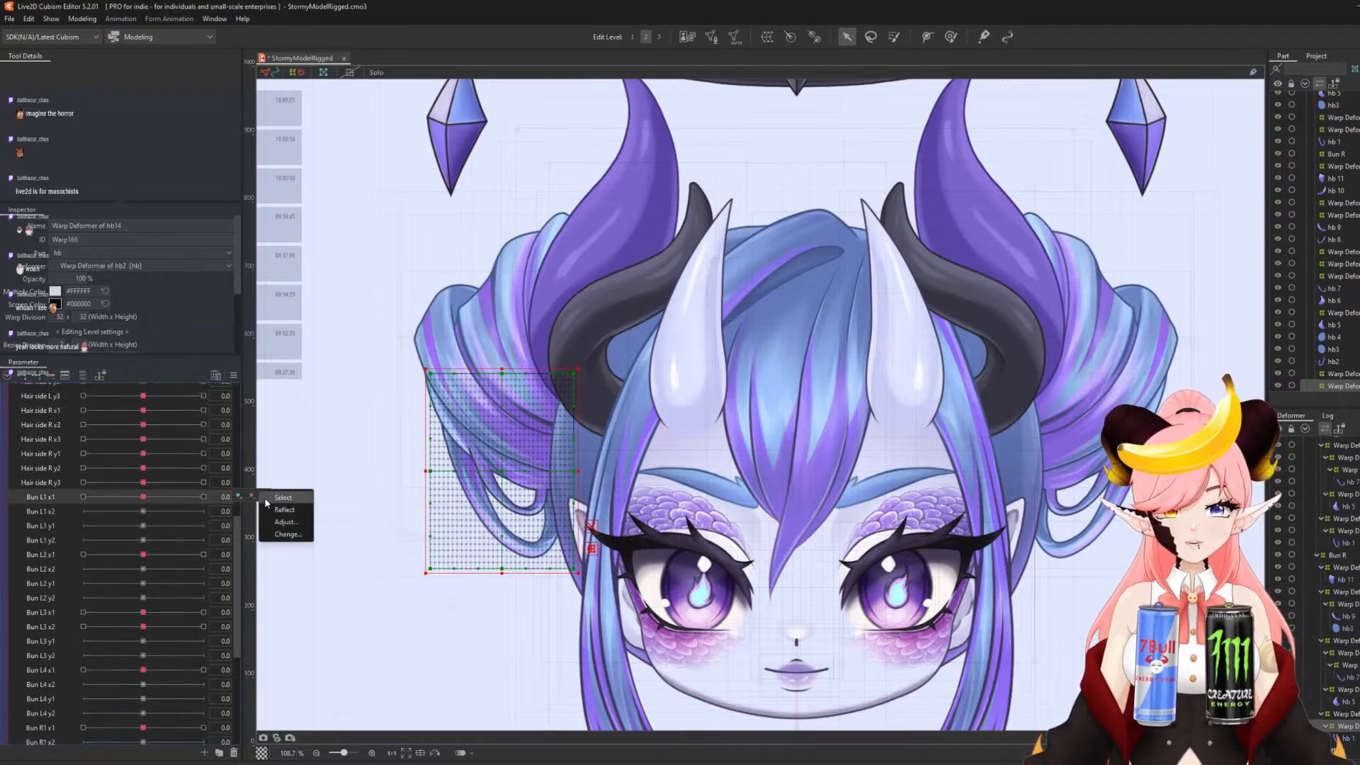
{"action": "left_click", "coordinate": [270, 498]}
{"action": "scroll", "coordinate": [605, 446], "scroll_direction": "up", "scroll_amount": 2}
{"action": "scroll", "coordinate": [740, 462], "scroll_direction": "down", "scroll_amount": 4}
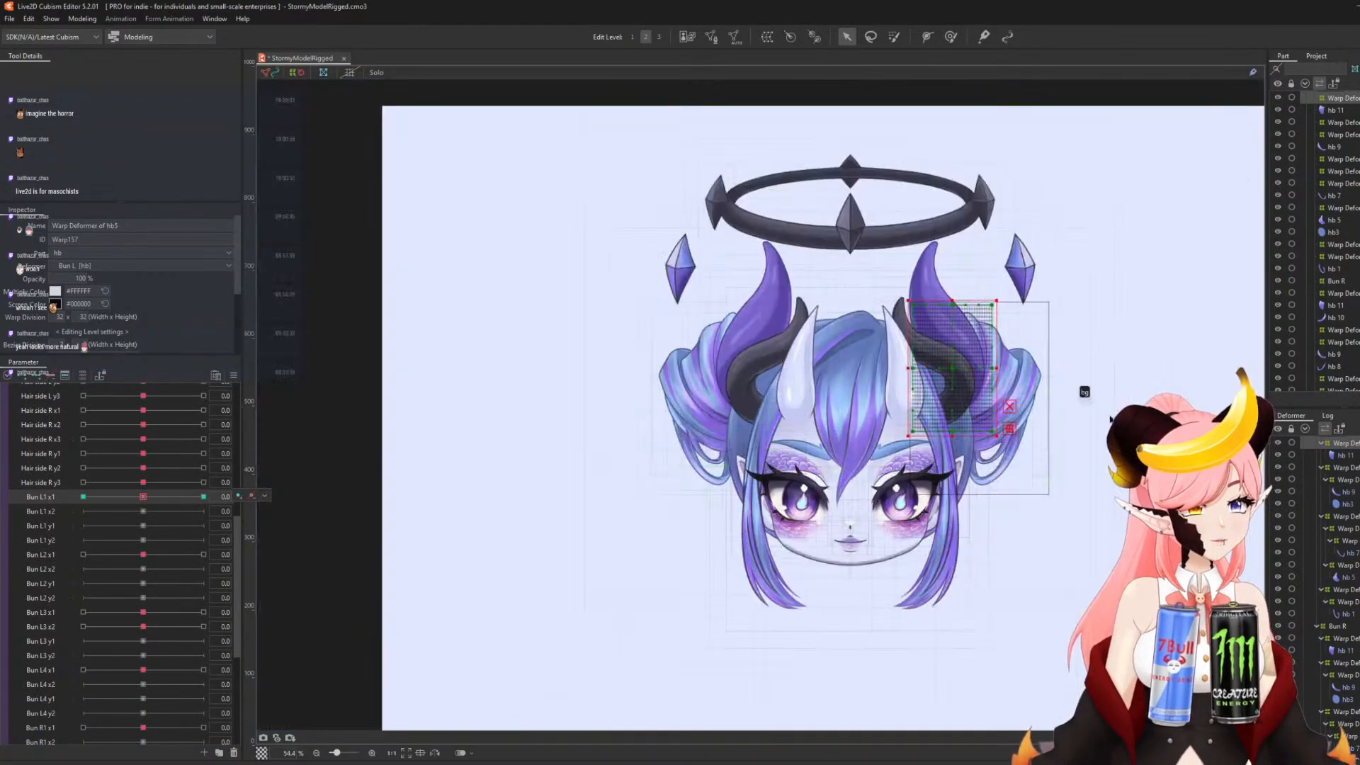
{"action": "scroll", "coordinate": [1083, 397], "scroll_direction": "up", "scroll_amount": 3}
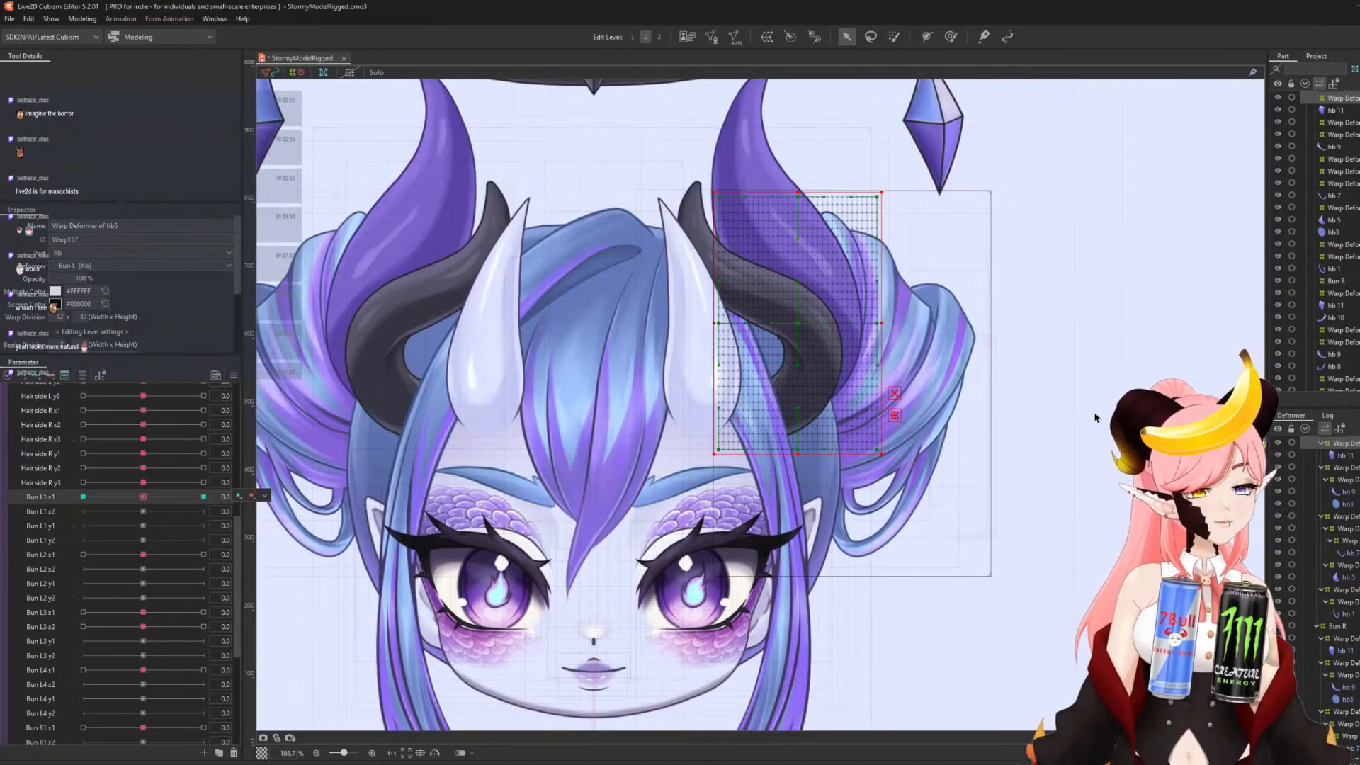
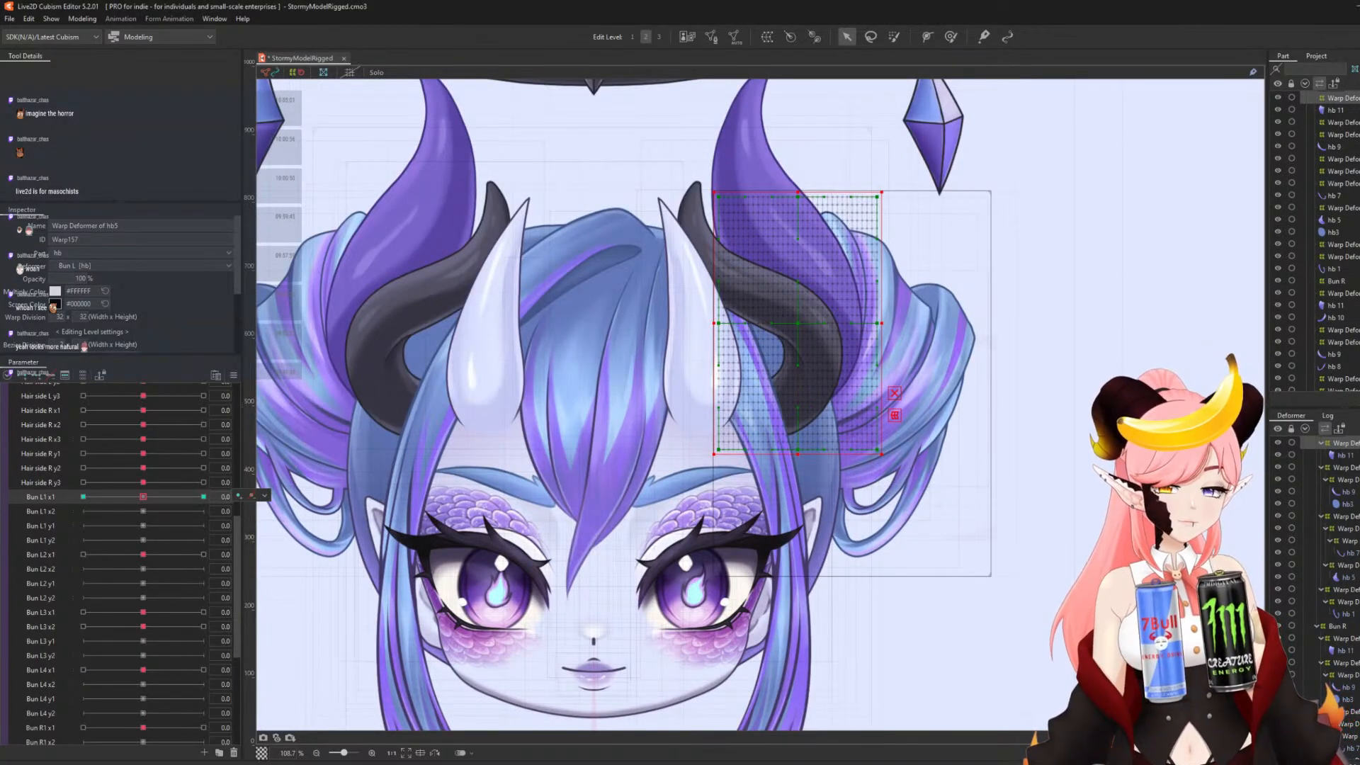
- With Bun L1 x1 at 30, bend the warp deformer slightly outward using a four-point temporary deform path
{"action": "left_click", "coordinate": [203, 496]}
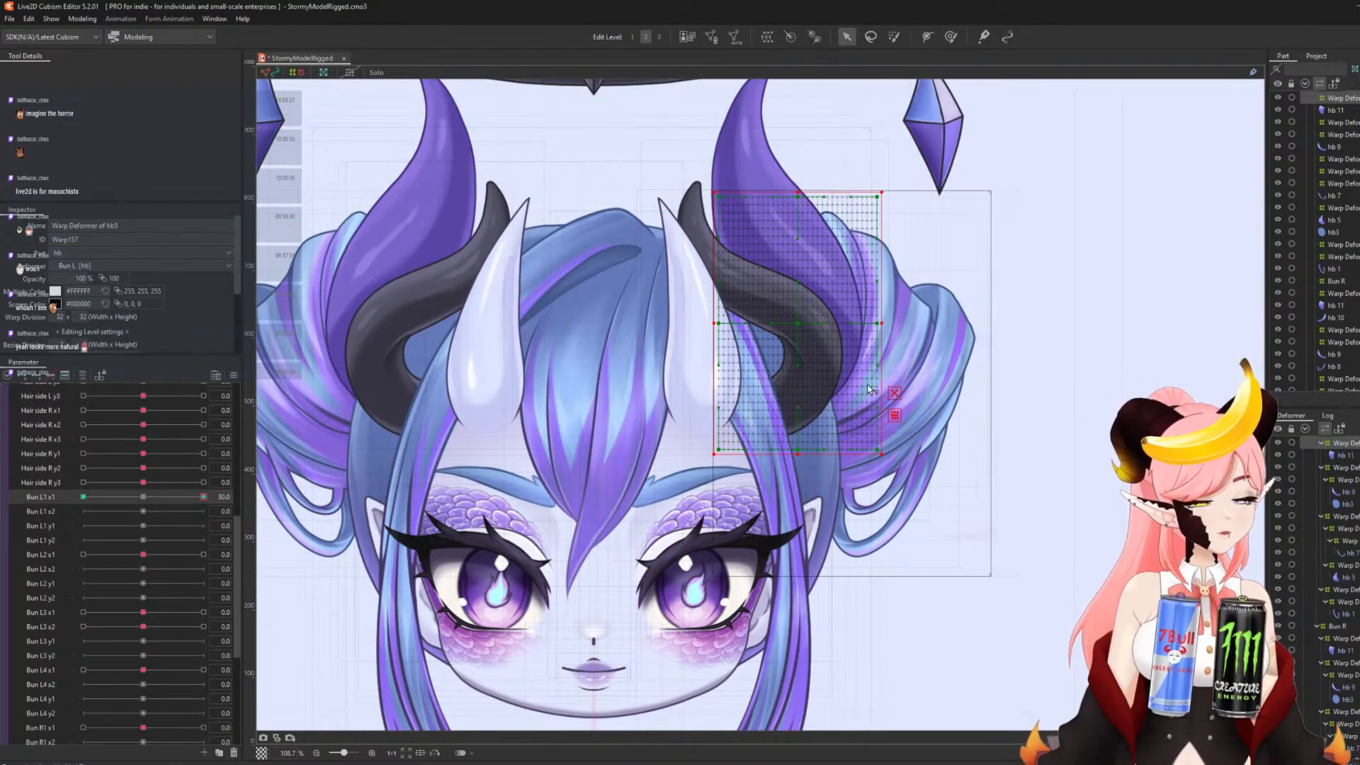
{"action": "key", "text": "t"}
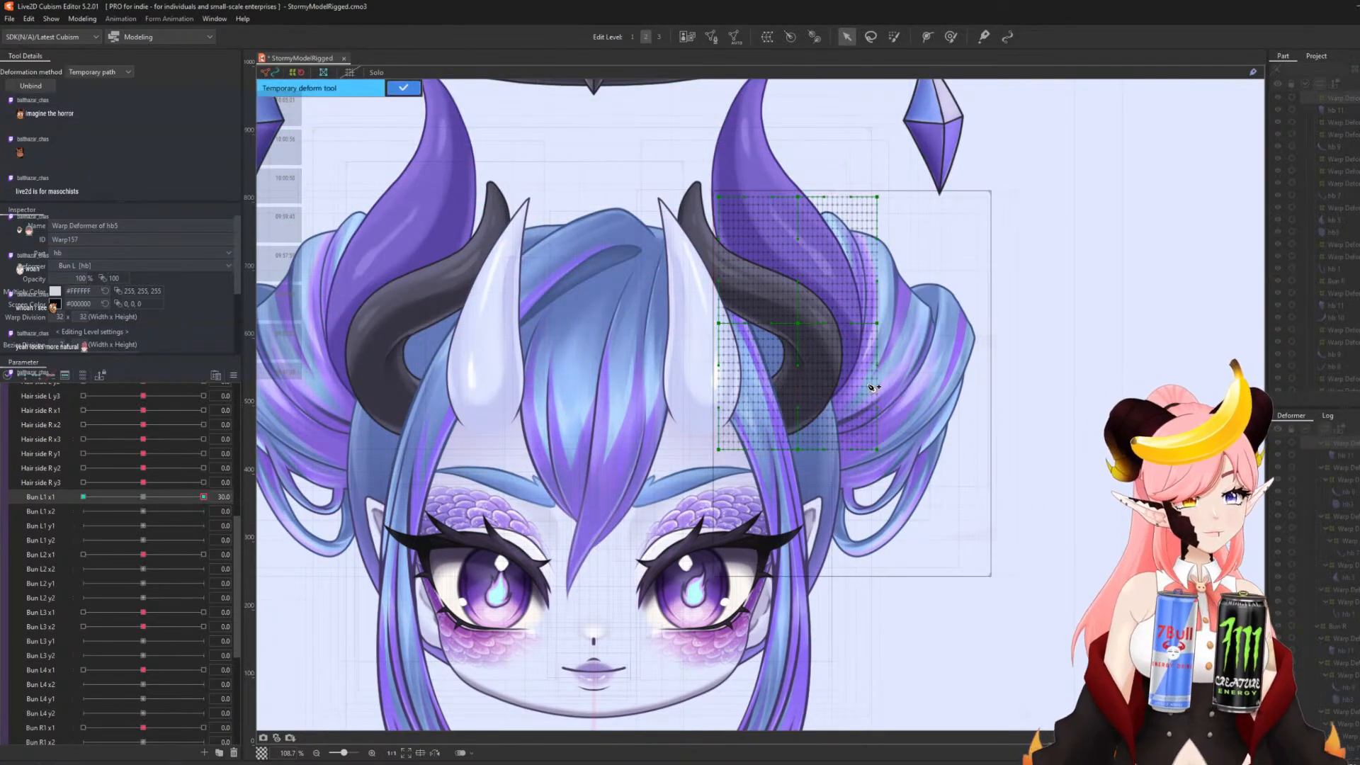
{"action": "left_click", "coordinate": [692, 442]}
{"action": "left_click", "coordinate": [767, 392]}
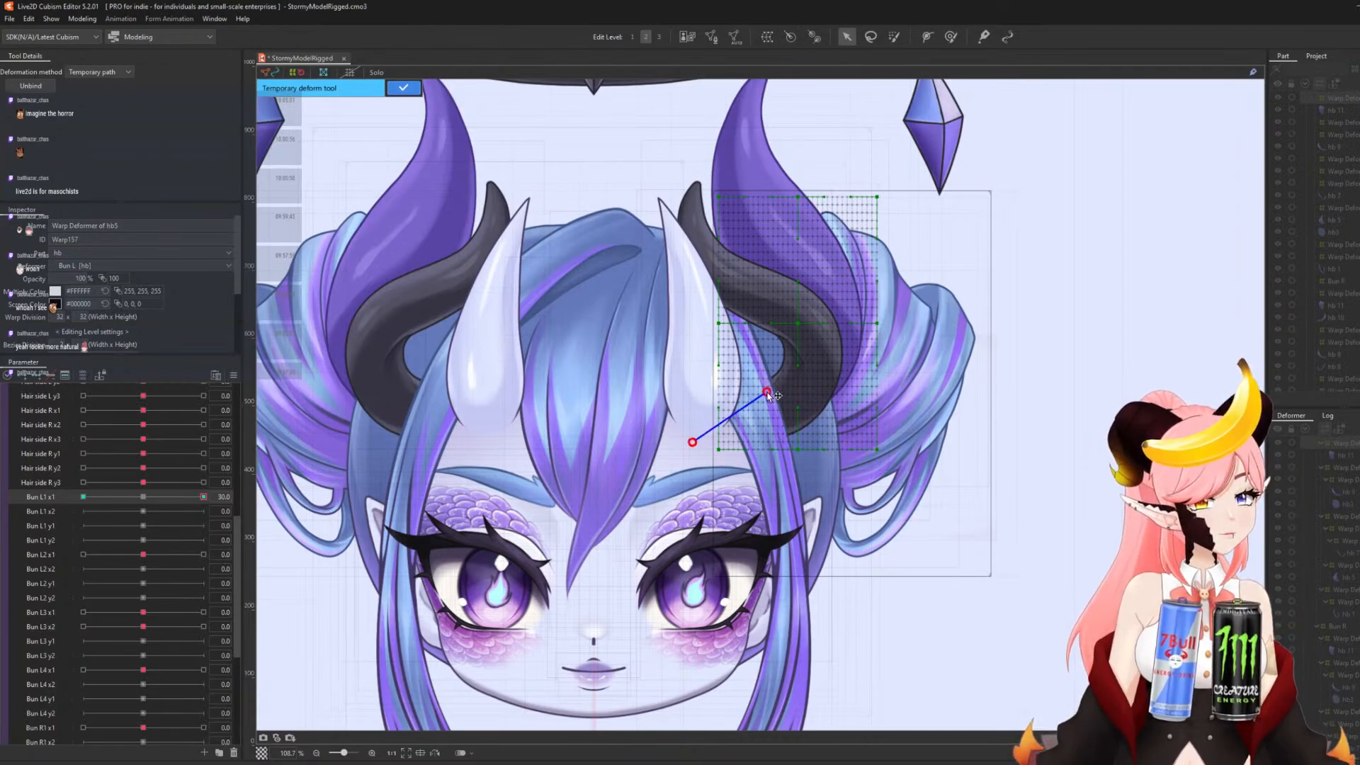
{"action": "left_click", "coordinate": [821, 309]}
{"action": "left_click", "coordinate": [882, 173]}
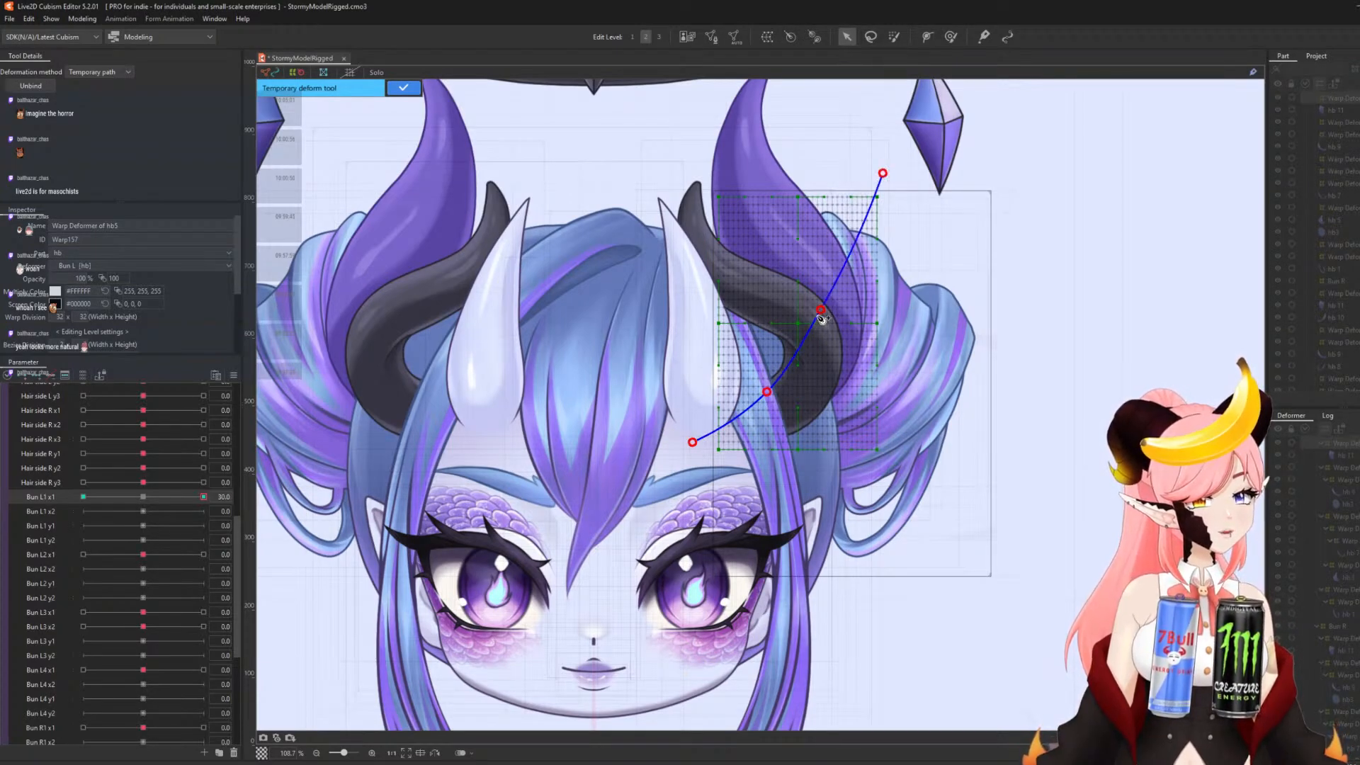
{"action": "left_click_drag", "start_coordinate": [821, 310], "coordinate": [833, 303]}
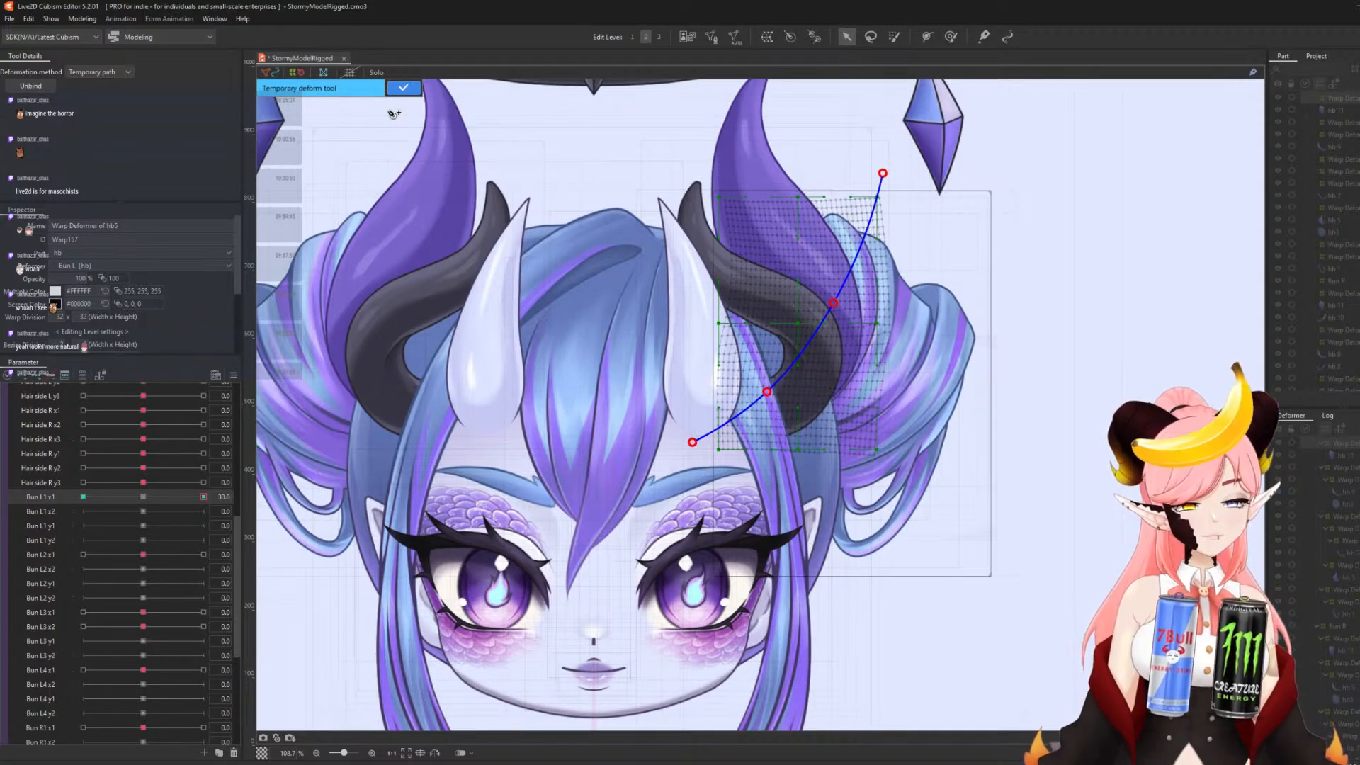
{"action": "left_click", "coordinate": [403, 87]}
- With Bun L1 x1 at -30, bend the warp deformer slightly inward toward the head using a four-point temporary deform path
{"action": "left_click", "coordinate": [84, 496]}
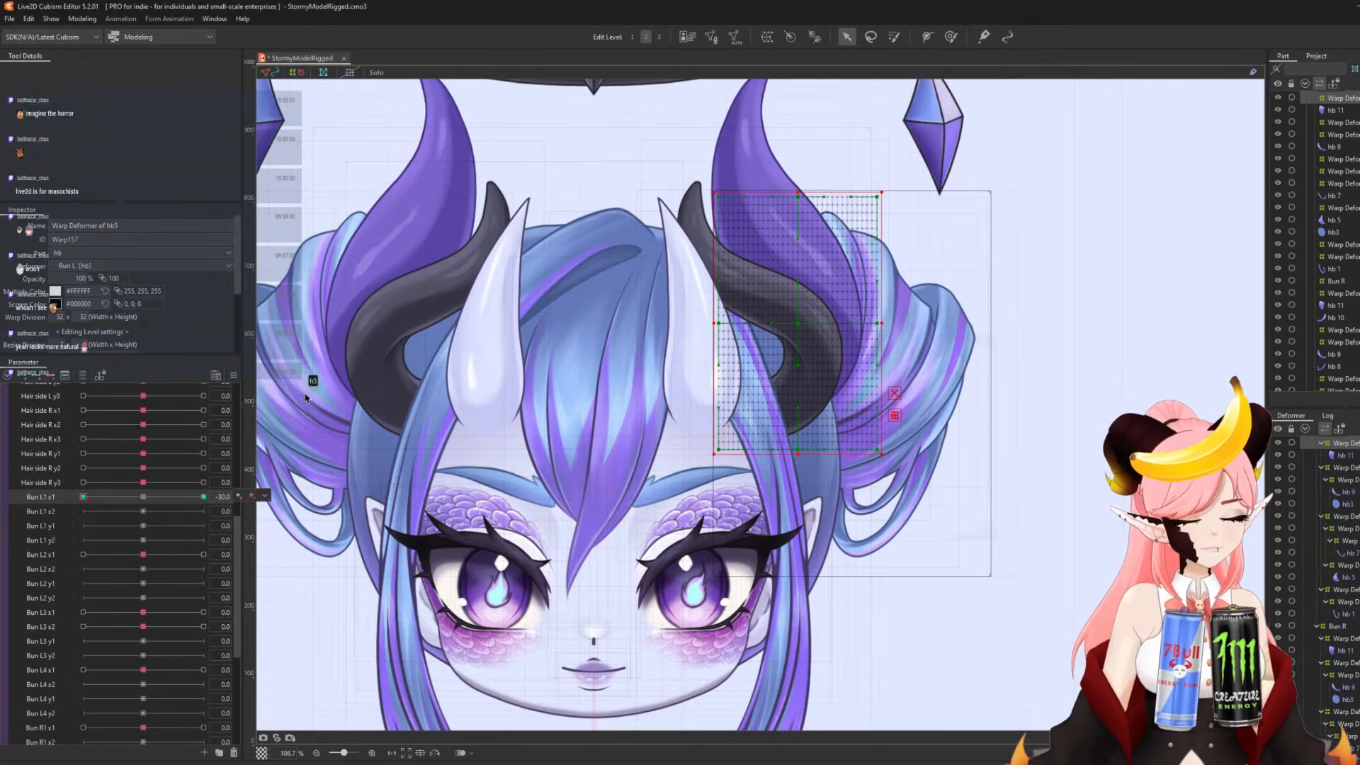
{"action": "key", "text": "t"}
{"action": "left_click", "coordinate": [689, 483]}
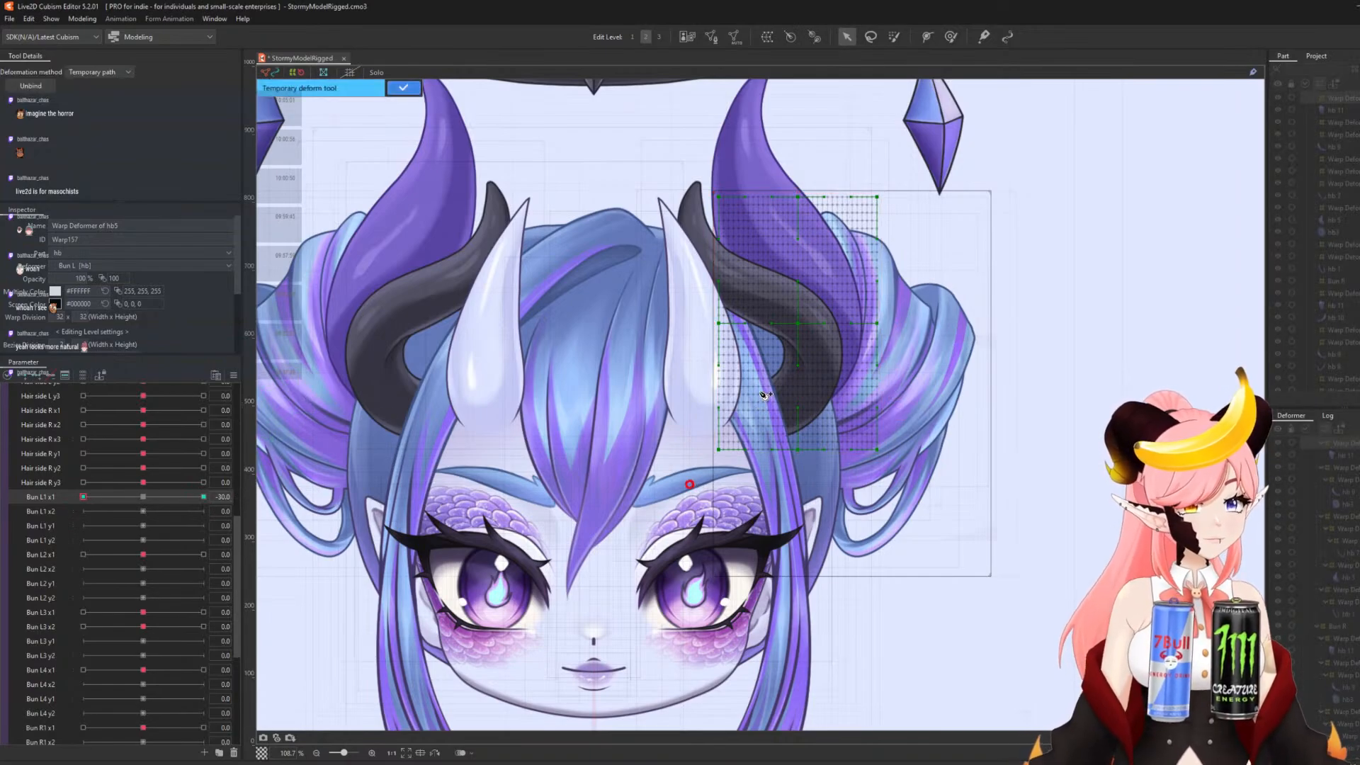
{"action": "left_click", "coordinate": [758, 391]}
{"action": "left_click", "coordinate": [825, 313]}
{"action": "left_click", "coordinate": [890, 177]}
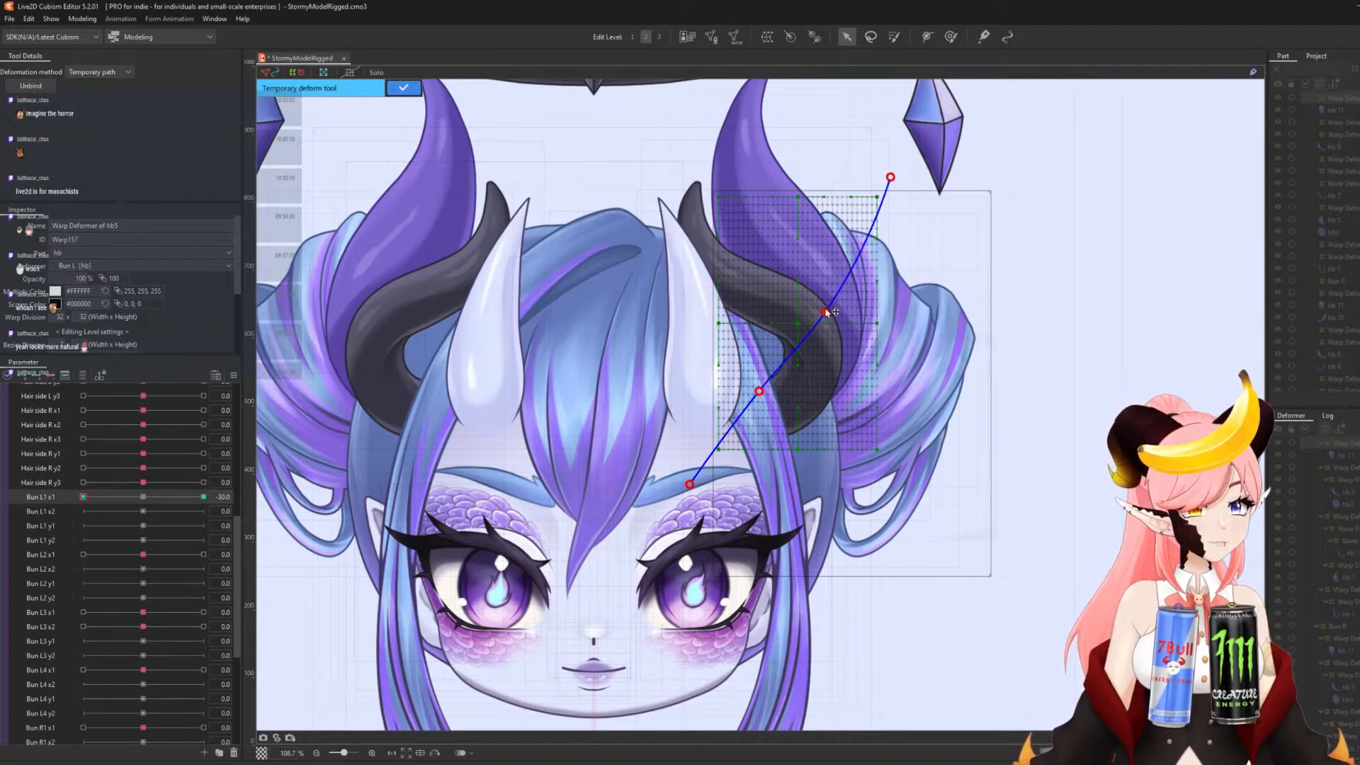
{"action": "left_click_drag", "start_coordinate": [825, 312], "coordinate": [813, 317]}
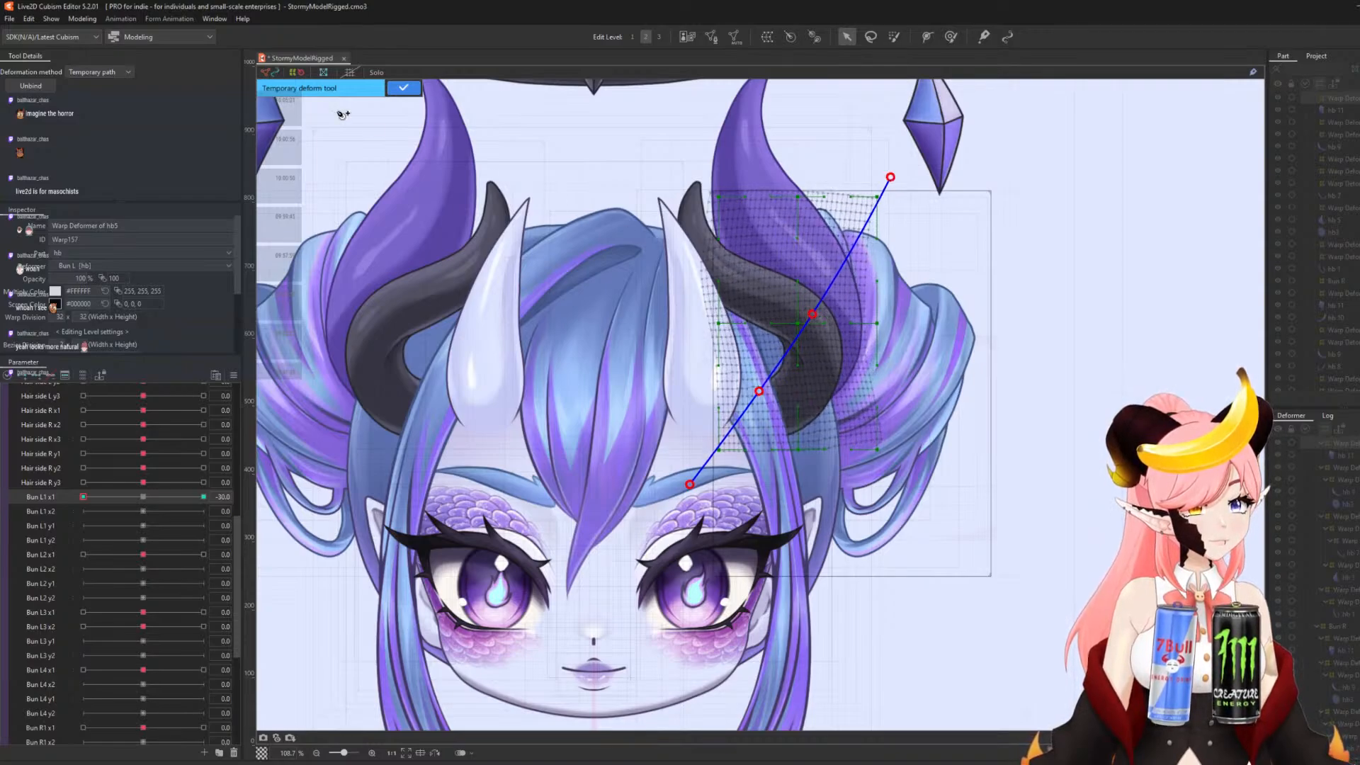
{"action": "left_click", "coordinate": [403, 87]}
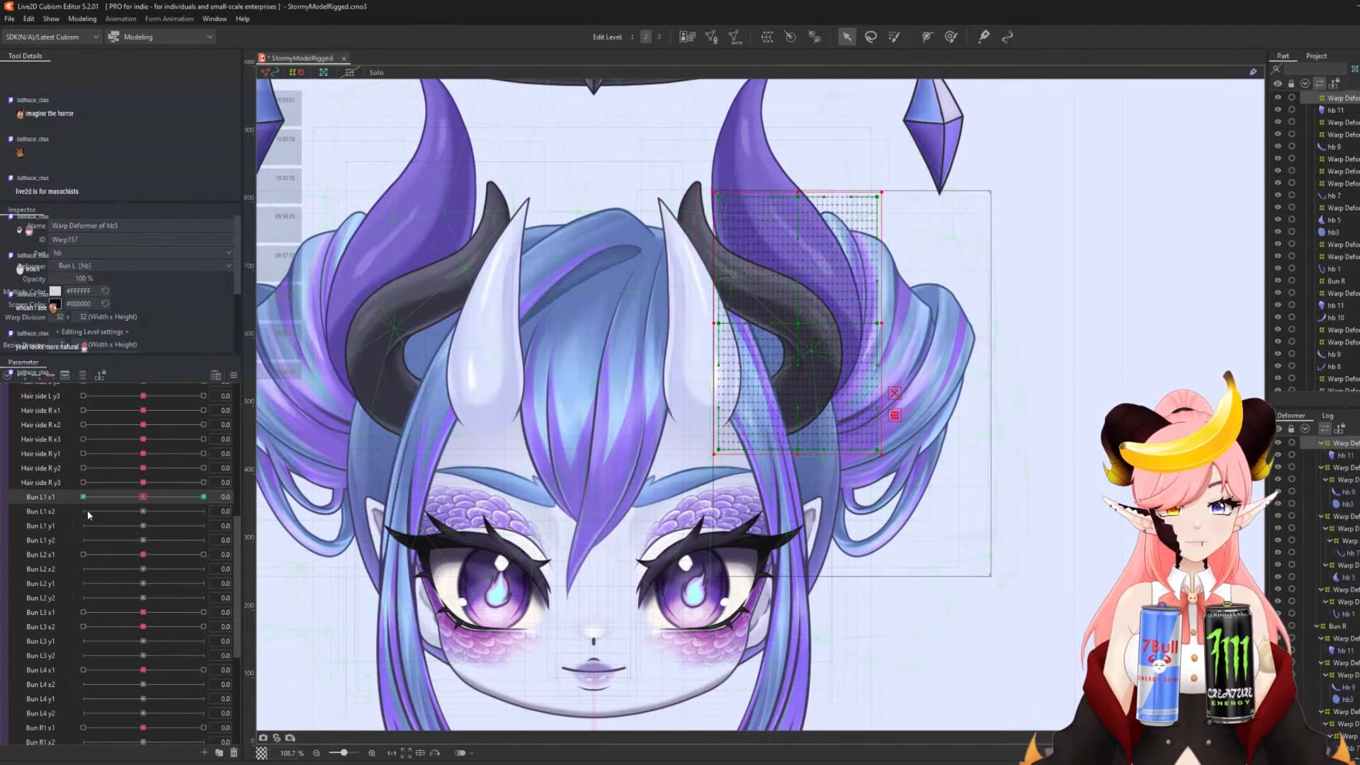
- With Bun L1 x2 at 30, bend the upper end of the hb5 warp deformer outward using a four-point temporary deform path
{"action": "left_click", "coordinate": [203, 511]}
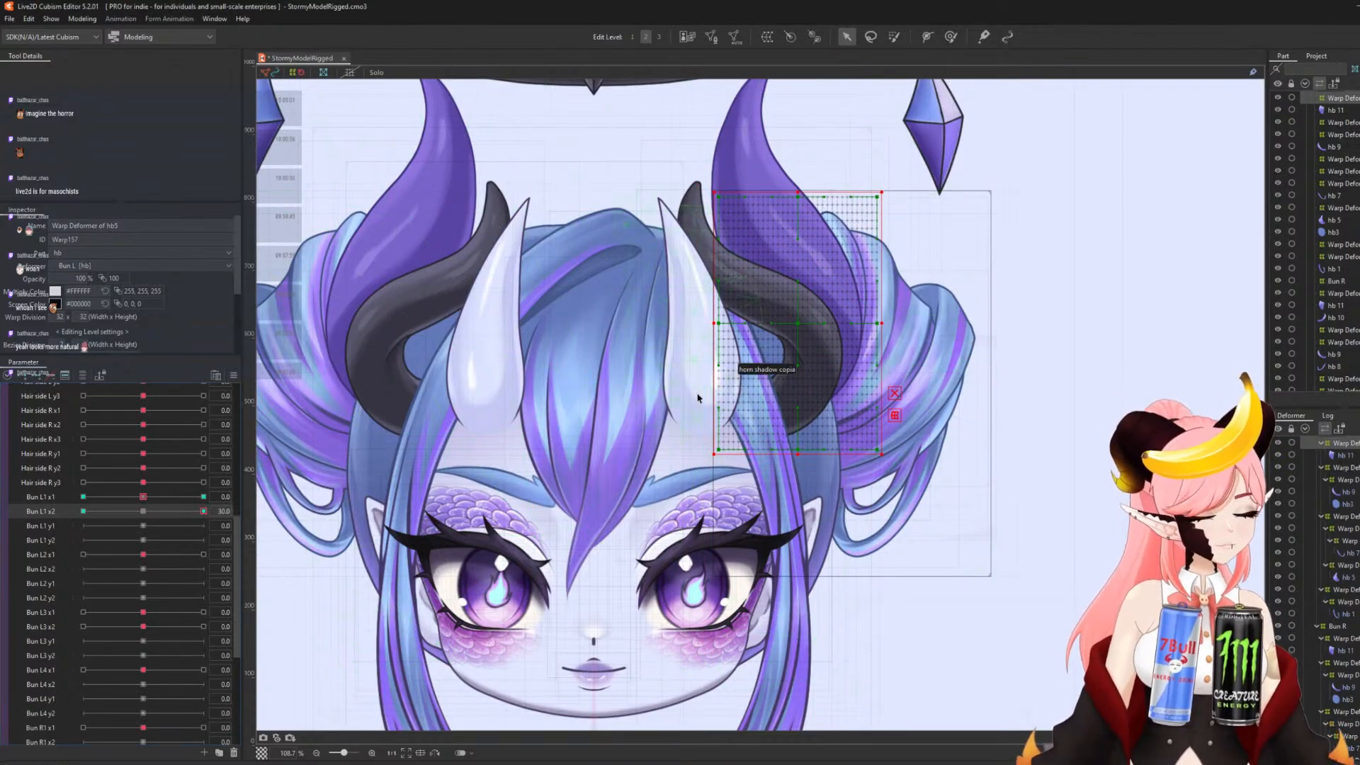
{"action": "key", "text": "t"}
{"action": "left_click", "coordinate": [688, 481]}
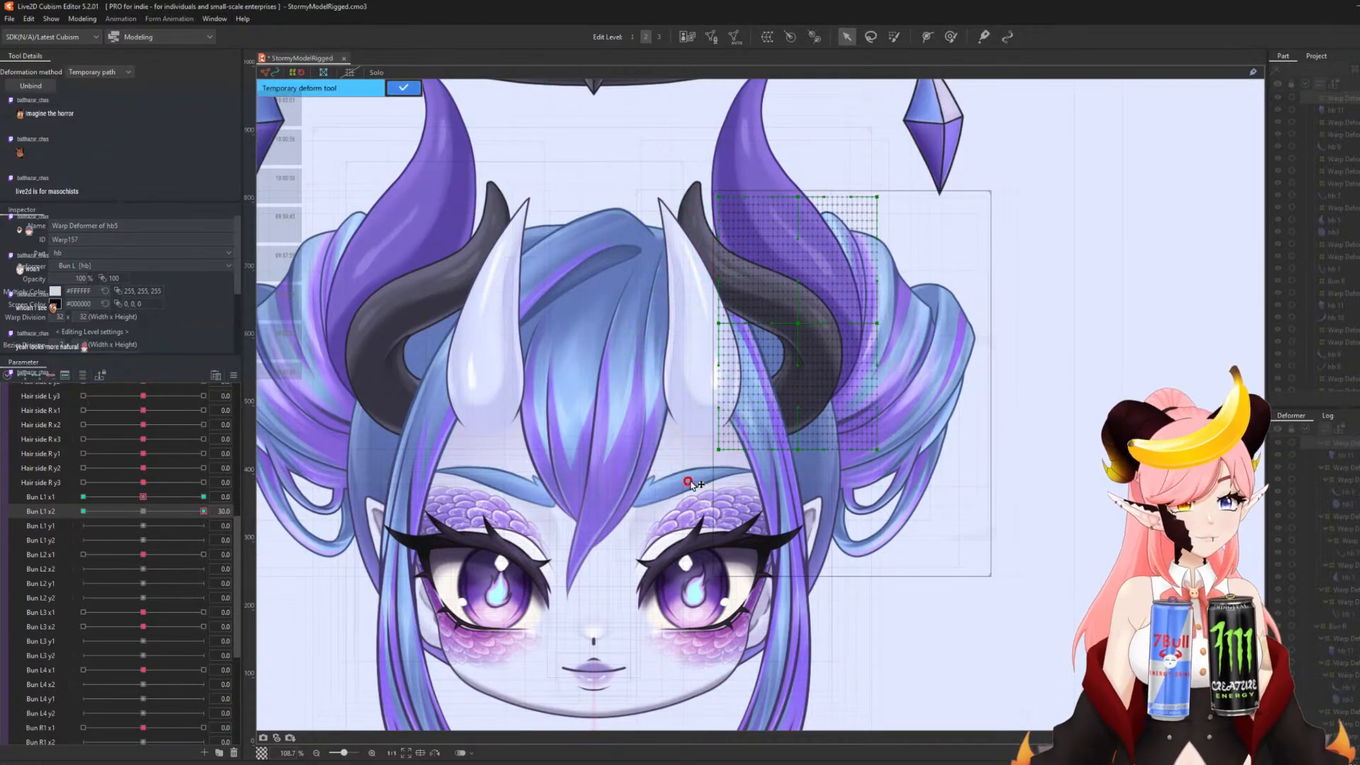
{"action": "left_click", "coordinate": [753, 390]}
{"action": "left_click", "coordinate": [818, 299]}
{"action": "left_click", "coordinate": [893, 184]}
{"action": "left_click_drag", "start_coordinate": [893, 184], "coordinate": [926, 178]}
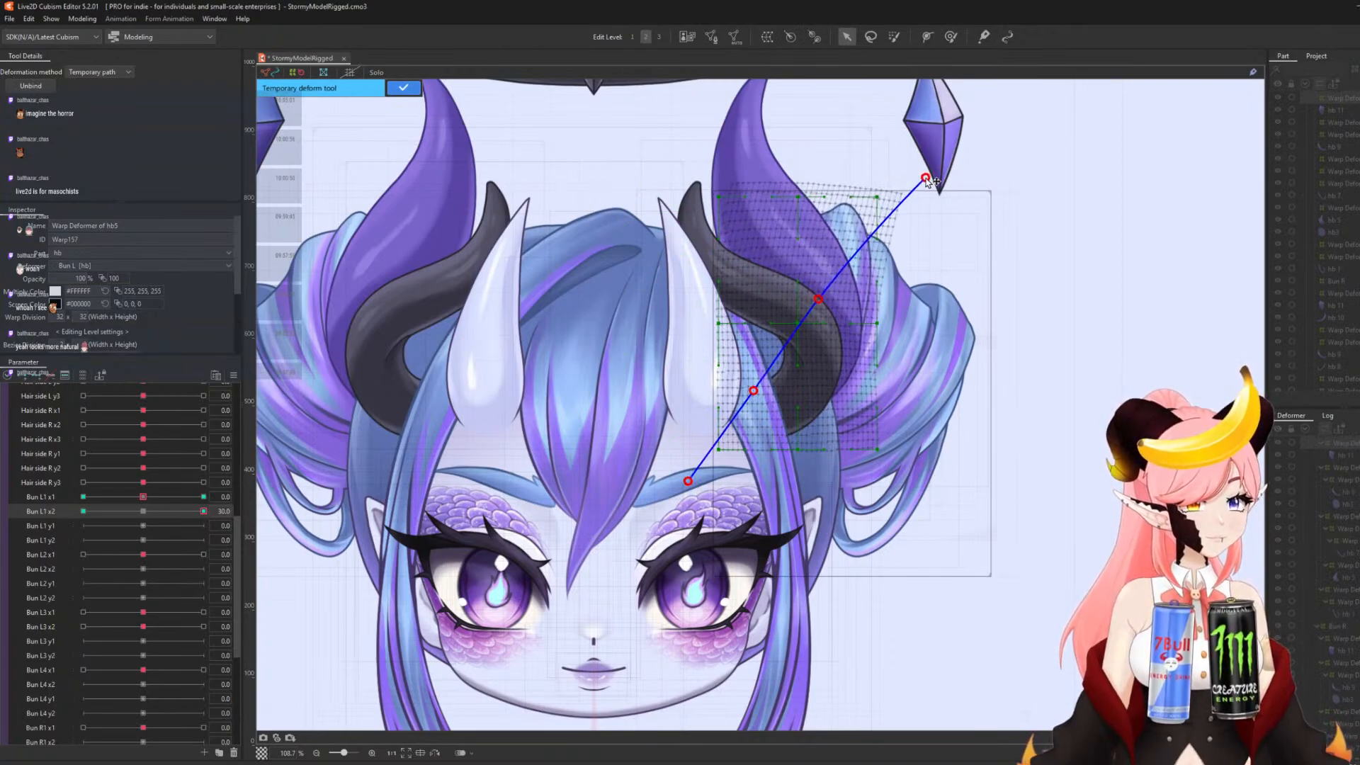
{"action": "left_click", "coordinate": [403, 87]}
- With Bun L1 x2 at -30, bend the deformer's upper end inward with a four-point temporary deform path, then return the parameter to 0
{"action": "left_click", "coordinate": [83, 511]}
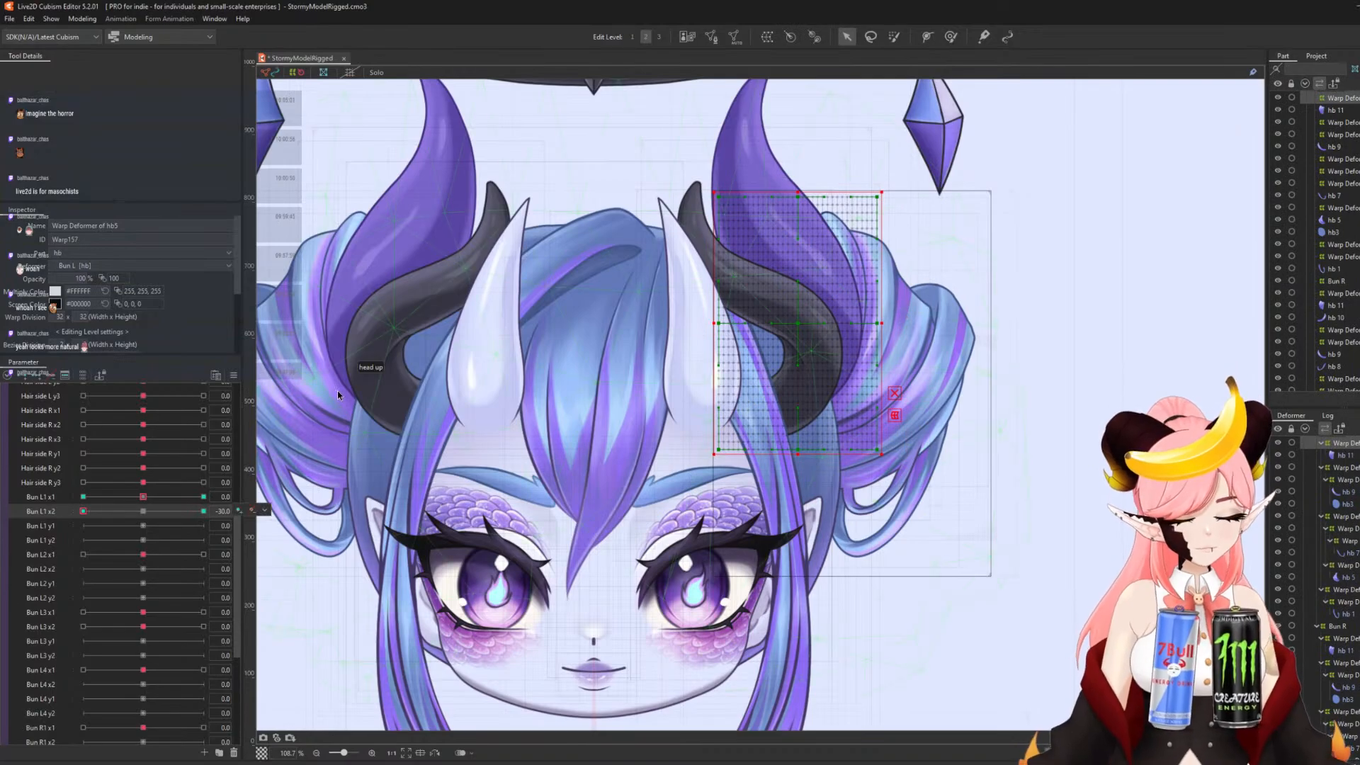
{"action": "key", "text": "ctrl+t"}
{"action": "left_click", "coordinate": [707, 468]}
{"action": "left_click", "coordinate": [776, 389]}
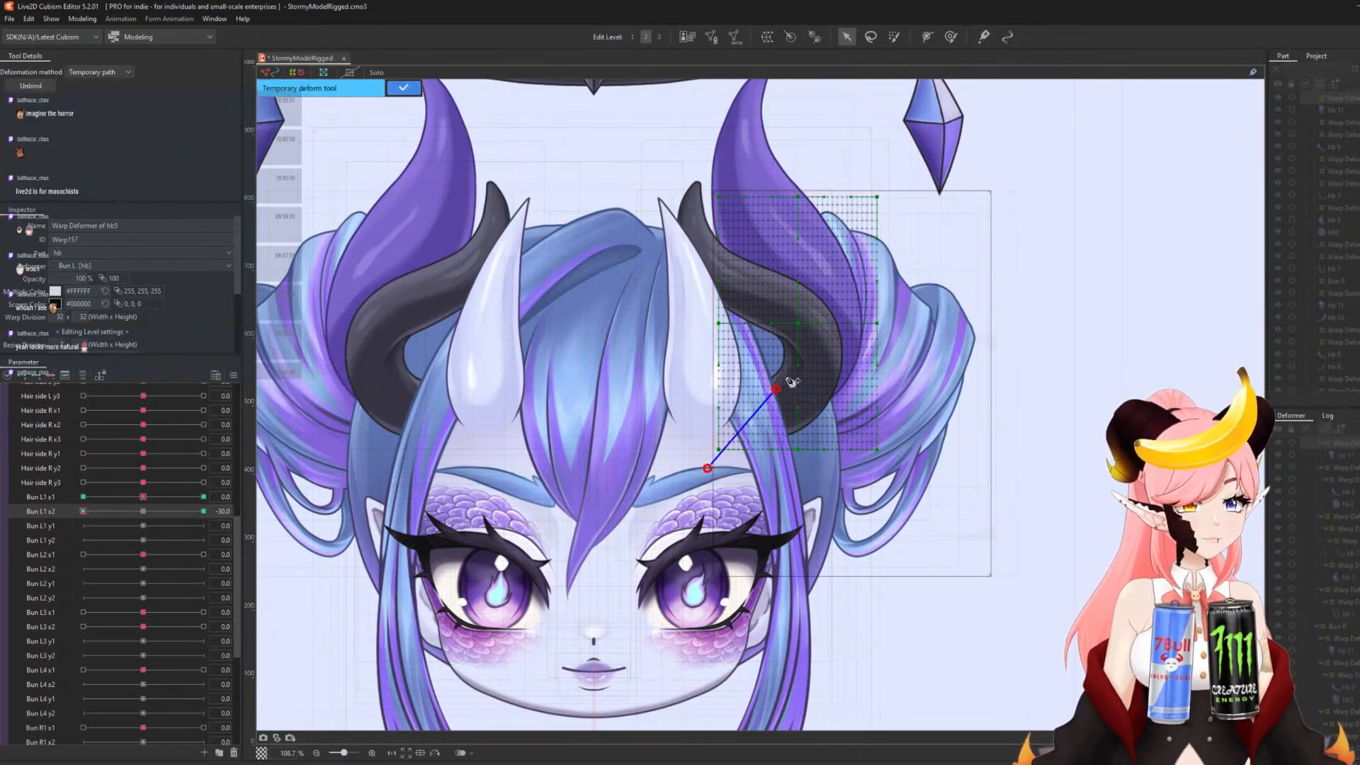
{"action": "left_click", "coordinate": [816, 323]}
{"action": "left_click", "coordinate": [879, 172]}
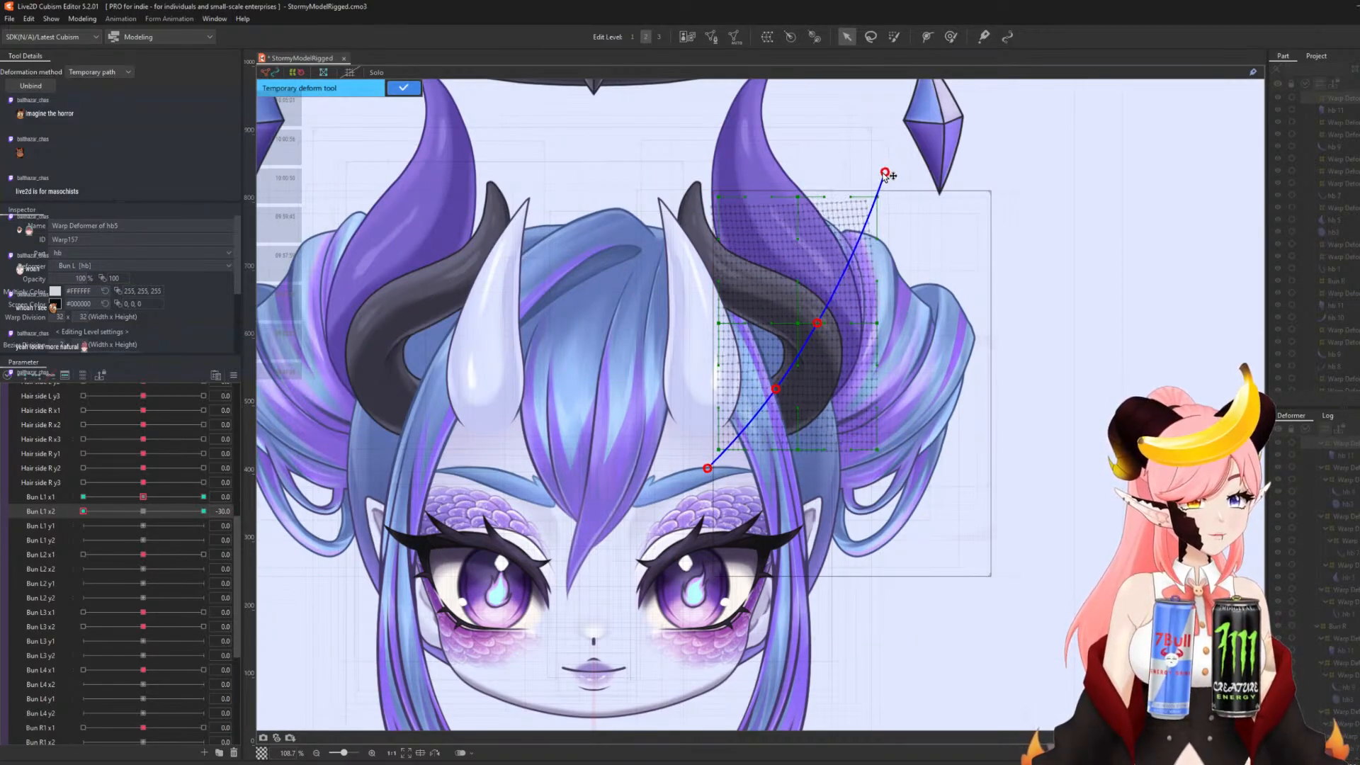
{"action": "left_click", "coordinate": [403, 87]}
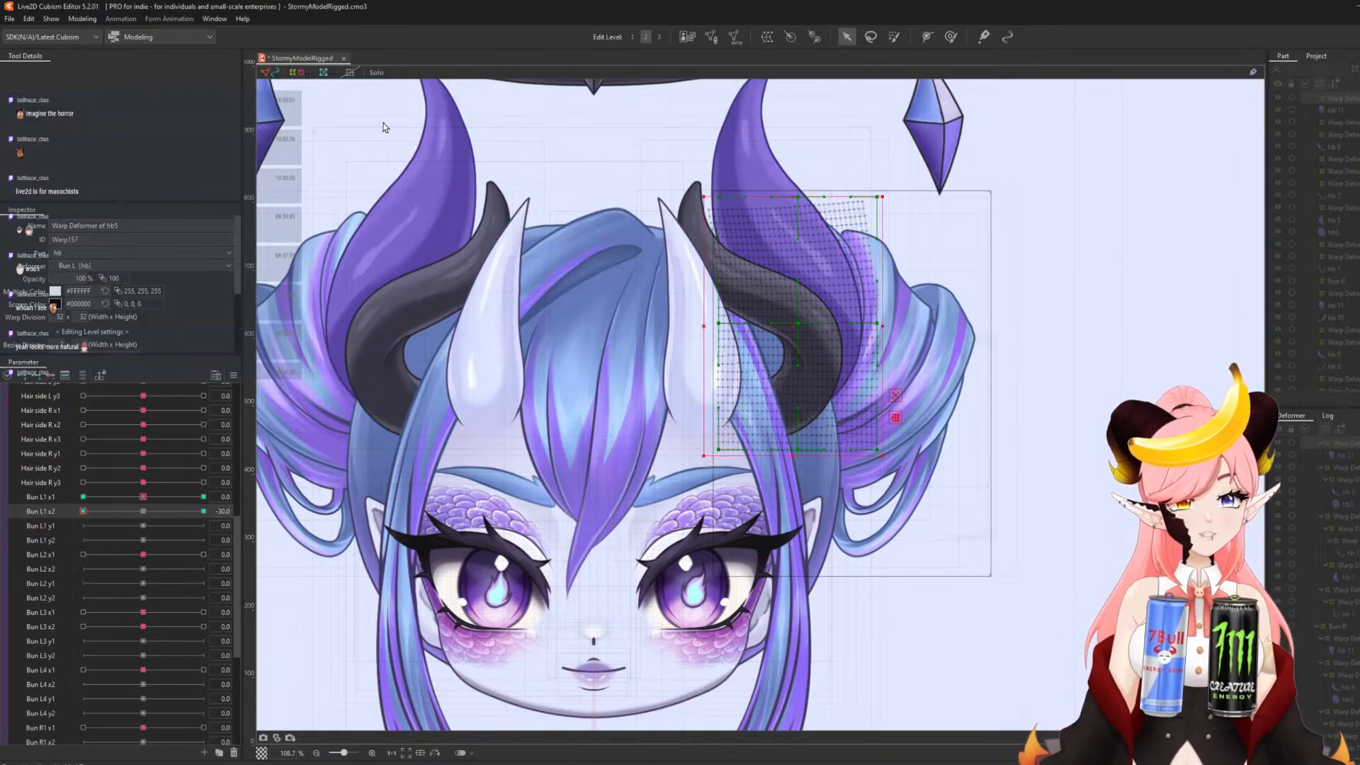
{"action": "left_click_drag", "start_coordinate": [1, 526], "coordinate": [104, 512]}
{"action": "left_click", "coordinate": [143, 515]}
- Add three keys on Bun L1 y1 and, at 30, push the hb5 warp deformer upward with a four-point temporary deform path
{"action": "left_click", "coordinate": [53, 528]}
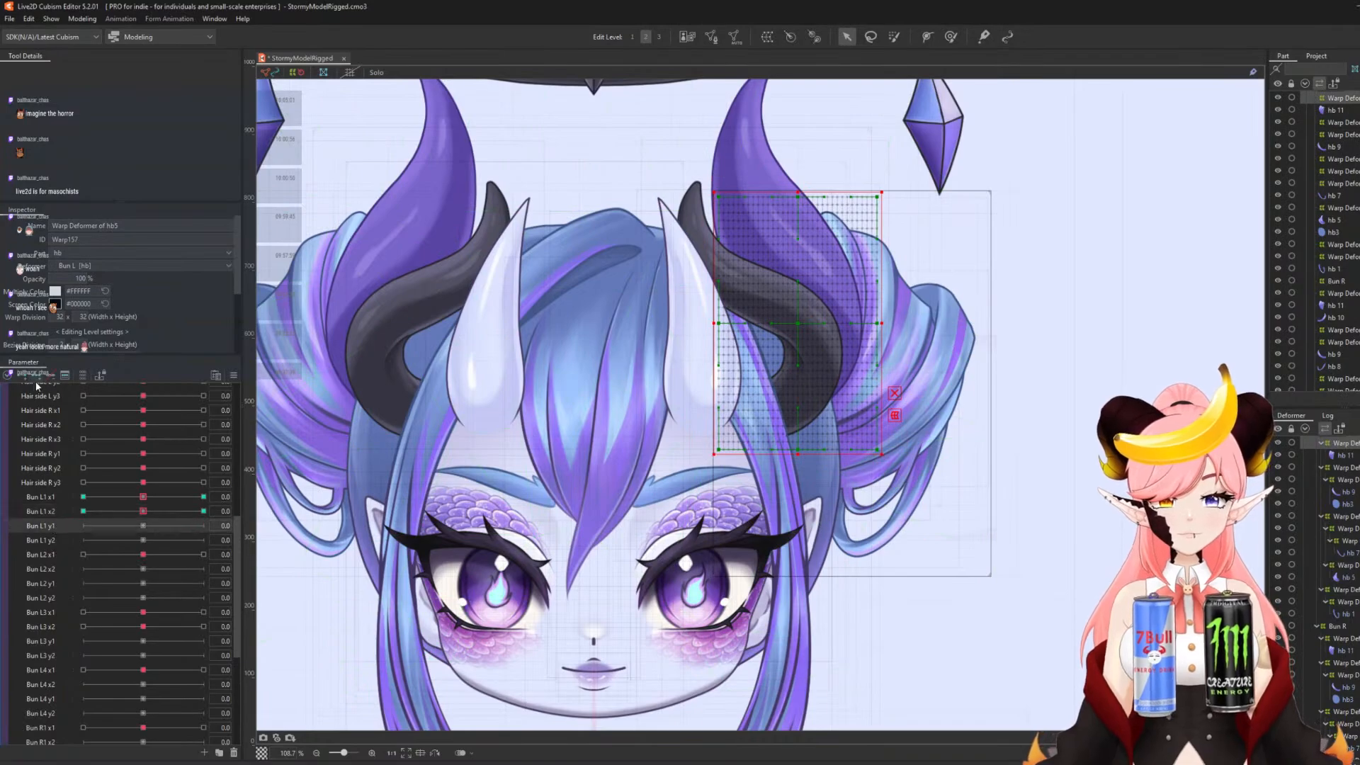
{"action": "left_click", "coordinate": [203, 527]}
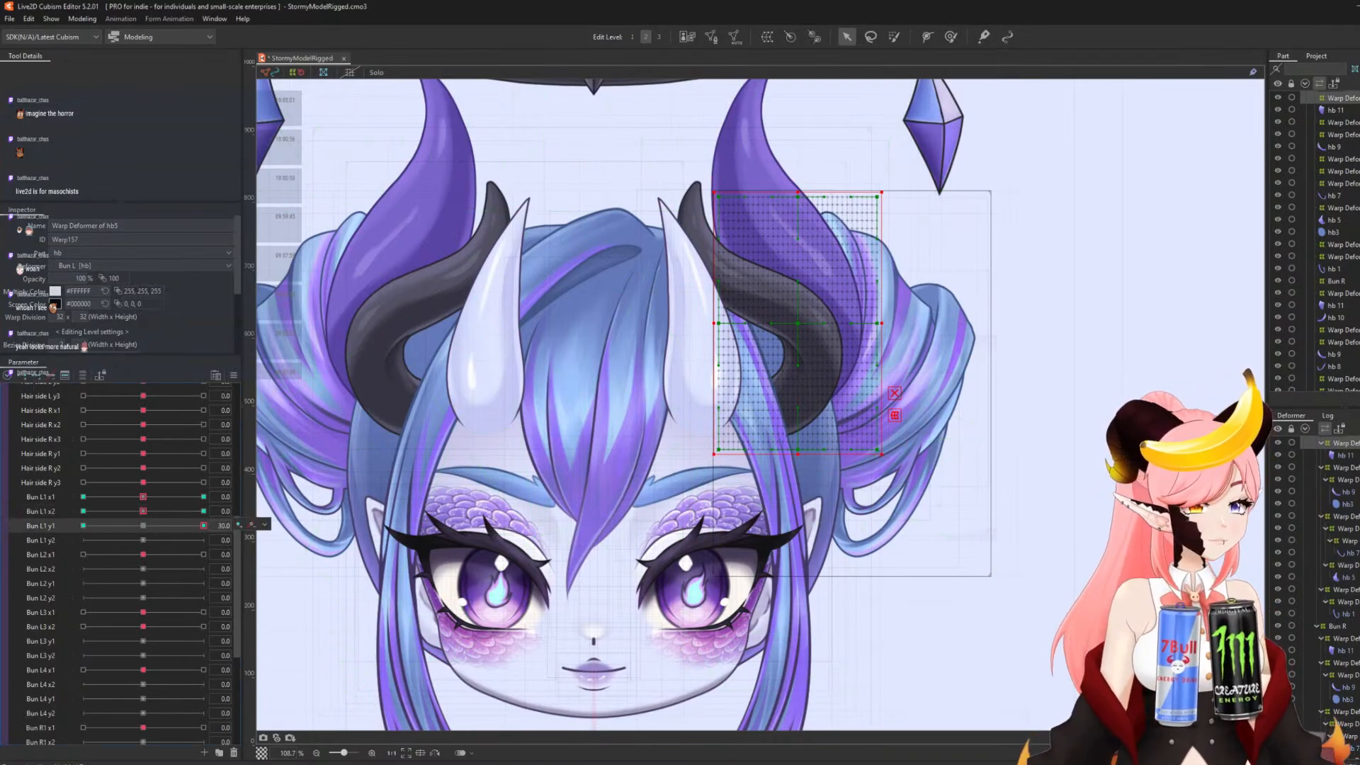
{"action": "key", "text": "ctrl+t"}
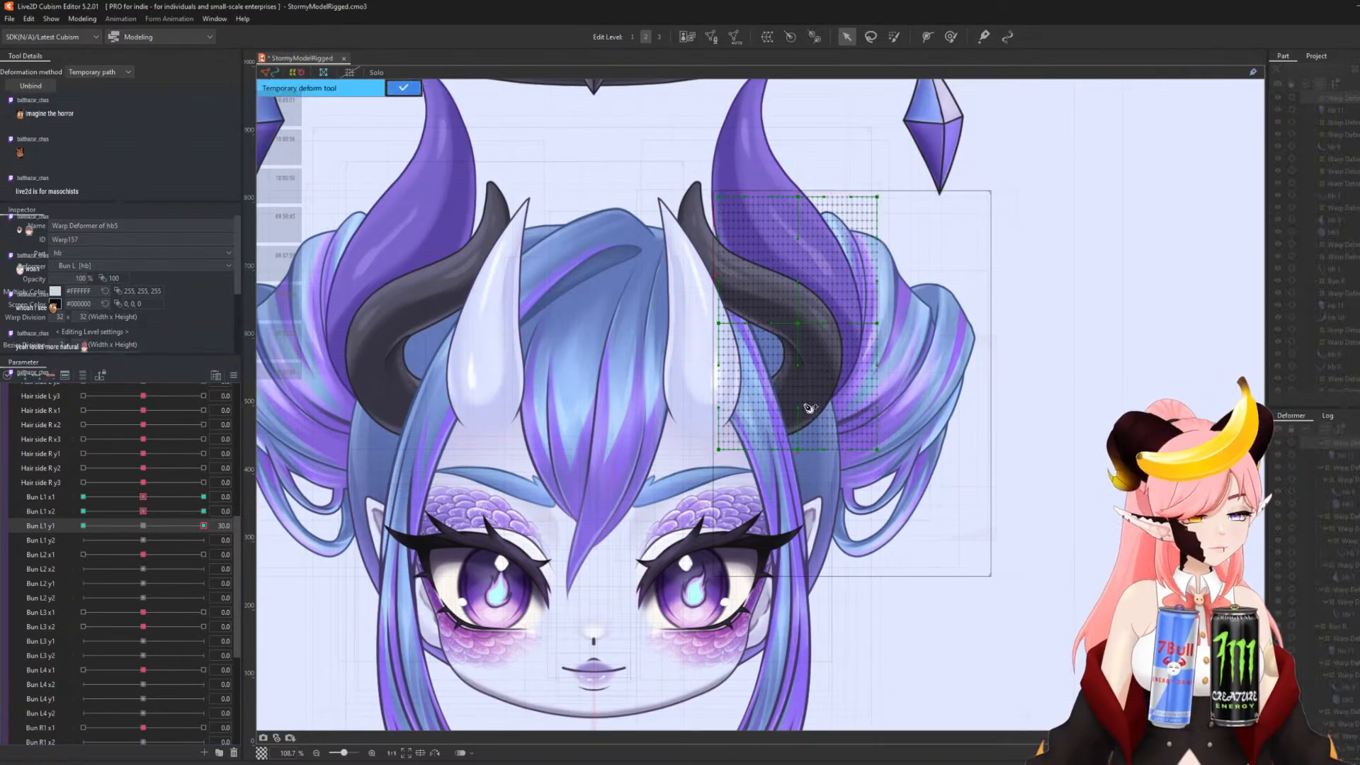
{"action": "left_click", "coordinate": [686, 437]}
{"action": "left_click", "coordinate": [766, 380]}
{"action": "left_click", "coordinate": [822, 307]}
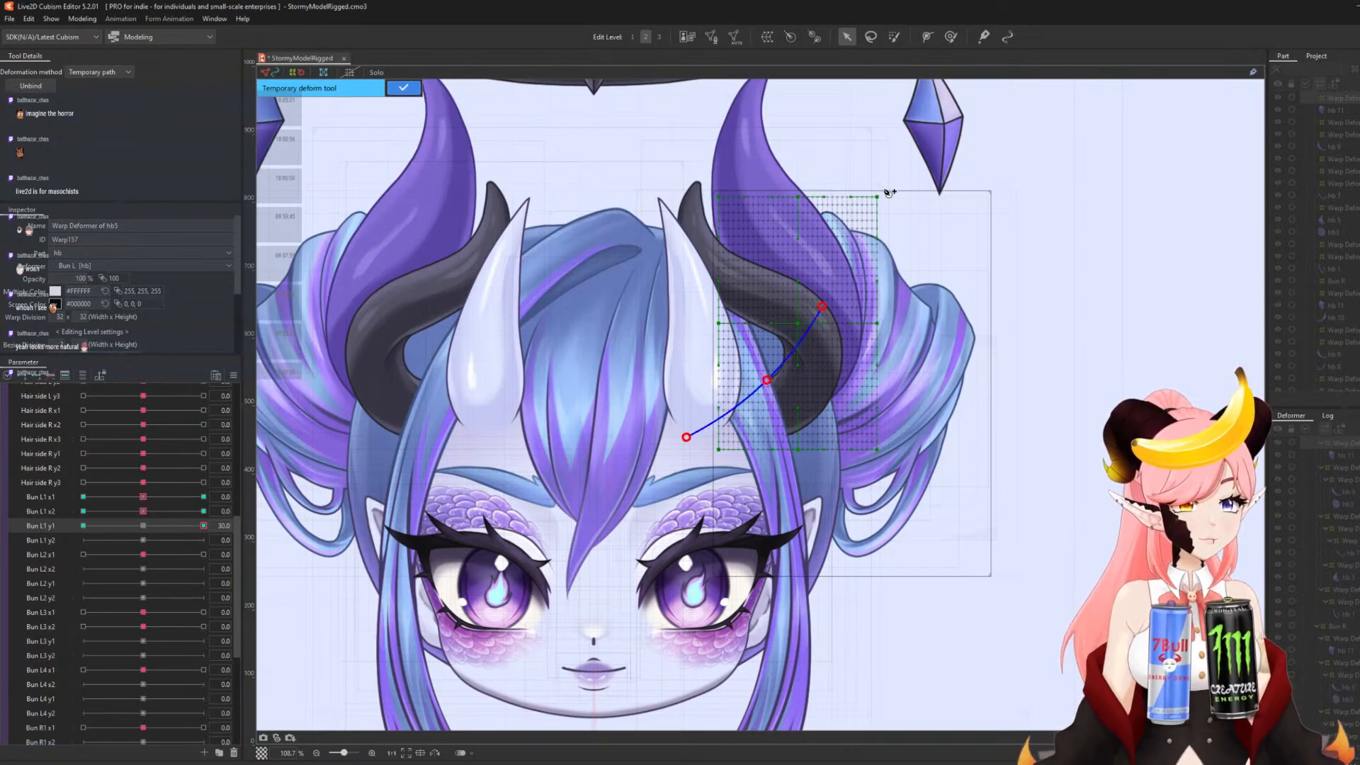
{"action": "left_click", "coordinate": [918, 191]}
{"action": "left_click_drag", "start_coordinate": [821, 307], "coordinate": [817, 286]}
{"action": "left_click", "coordinate": [401, 91]}
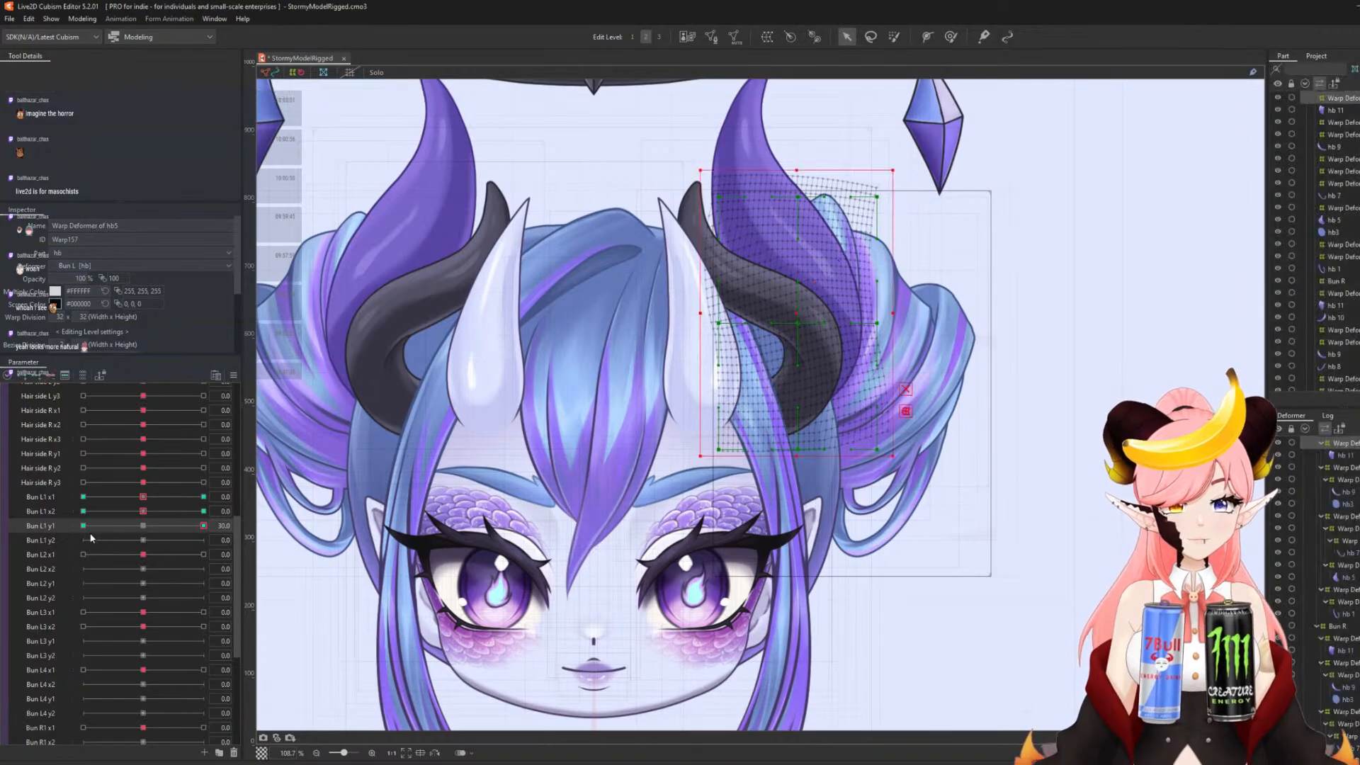
- With Bun L1 y1 at -30, pull the deformer downward using a four-point temporary deform path, then return the parameter to 0
{"action": "left_click", "coordinate": [84, 526]}
{"action": "key", "text": "ctrl+t"}
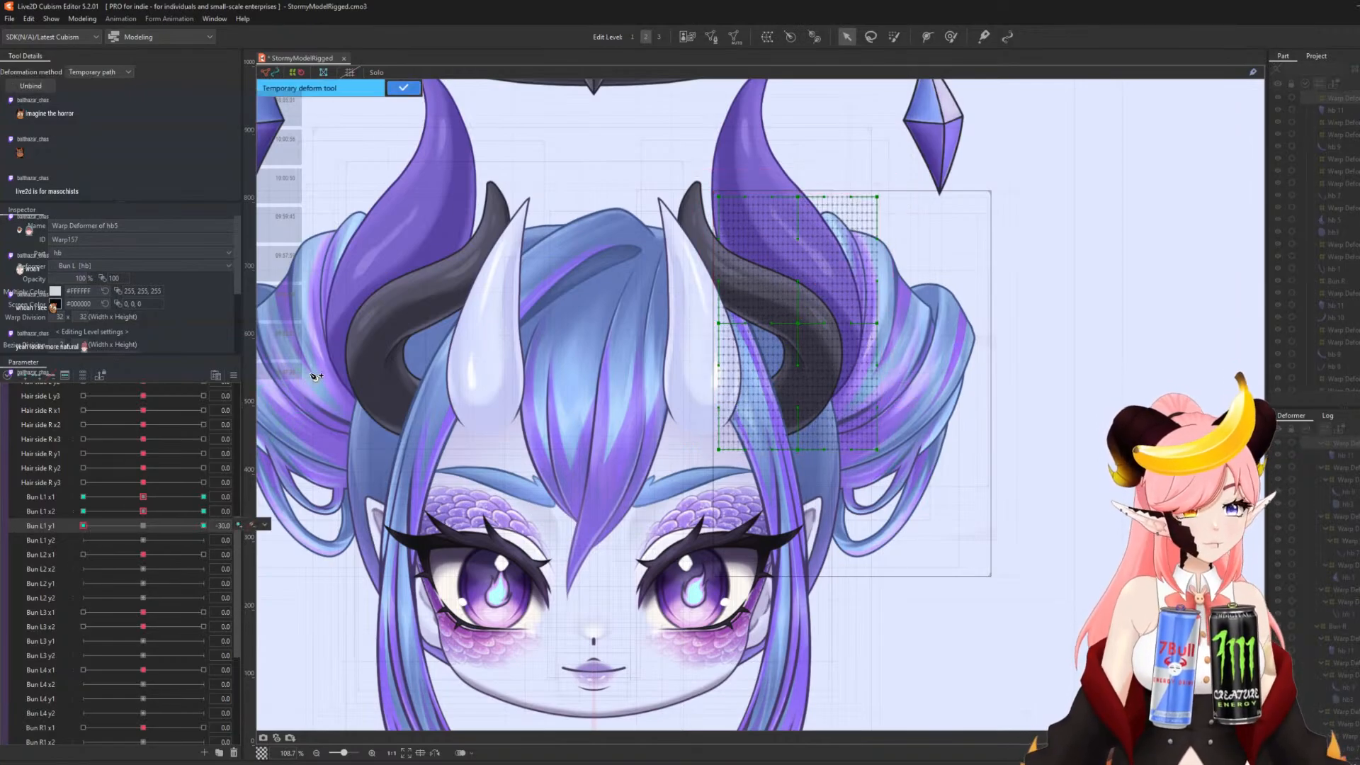
{"action": "left_click", "coordinate": [709, 456]}
{"action": "left_click", "coordinate": [764, 389]}
{"action": "left_click", "coordinate": [810, 314]}
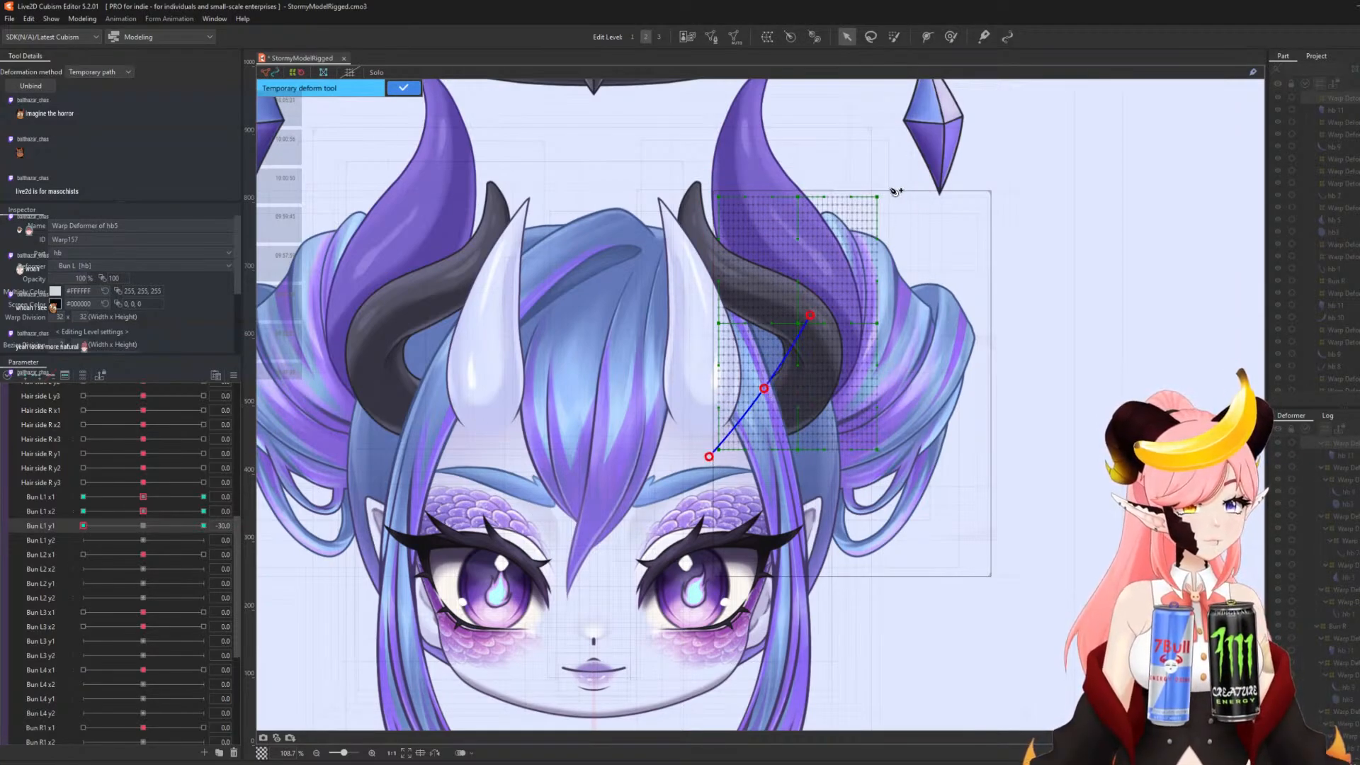
{"action": "left_click", "coordinate": [904, 169]}
{"action": "left_click_drag", "start_coordinate": [809, 316], "coordinate": [813, 340]}
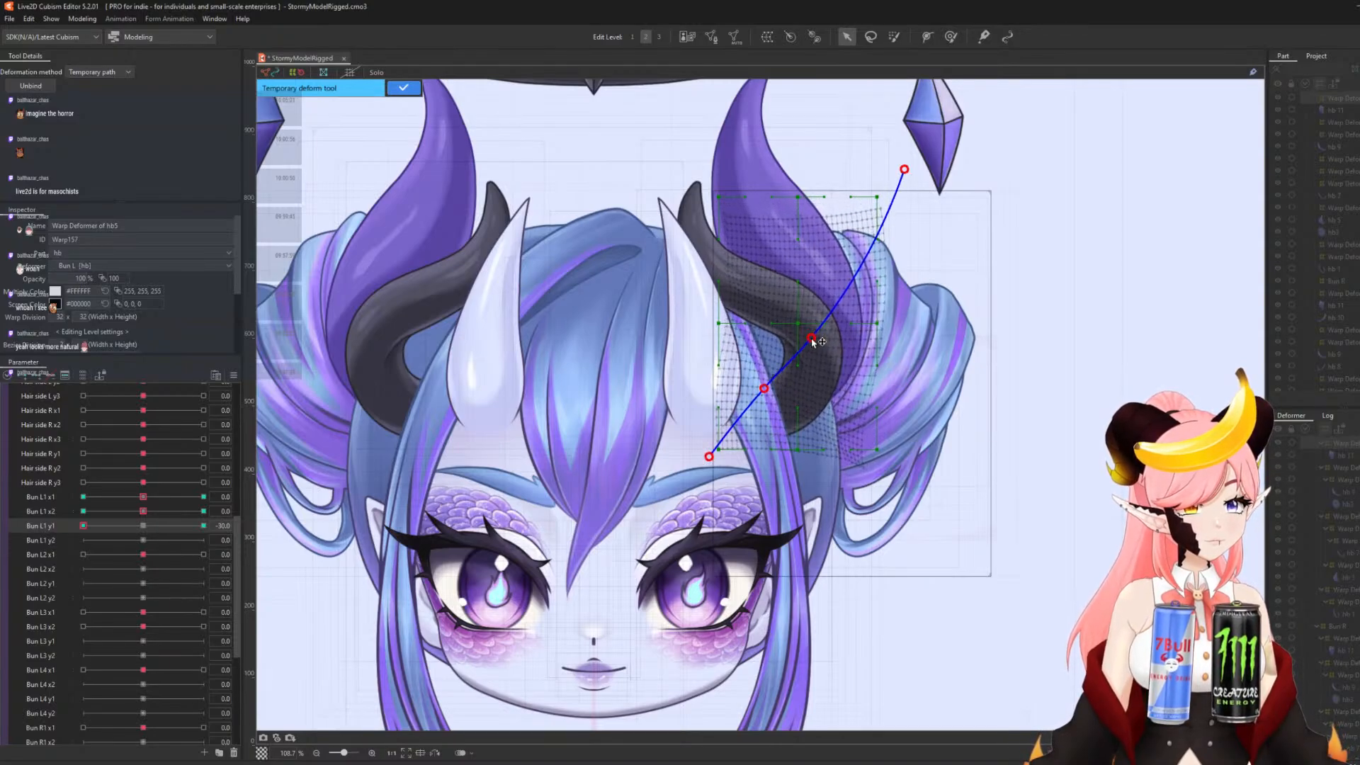
{"action": "left_click", "coordinate": [403, 87]}
{"action": "left_click_drag", "start_coordinate": [83, 526], "coordinate": [3, 544]}
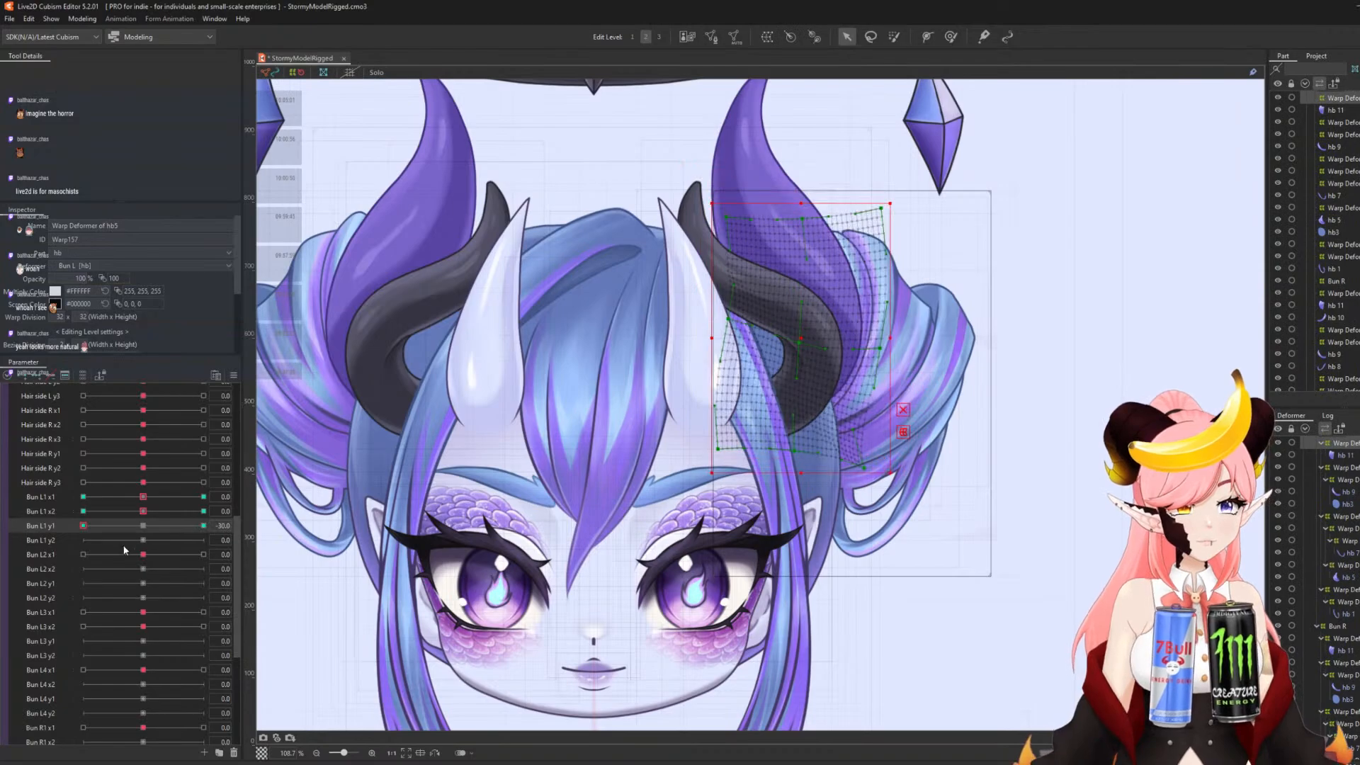
{"action": "left_click", "coordinate": [143, 526]}
- Add three keys on Bun L1 y2 and, at 30, raise the deformer's upper outer end with a four-point temporary deform path
{"action": "left_click", "coordinate": [40, 540]}
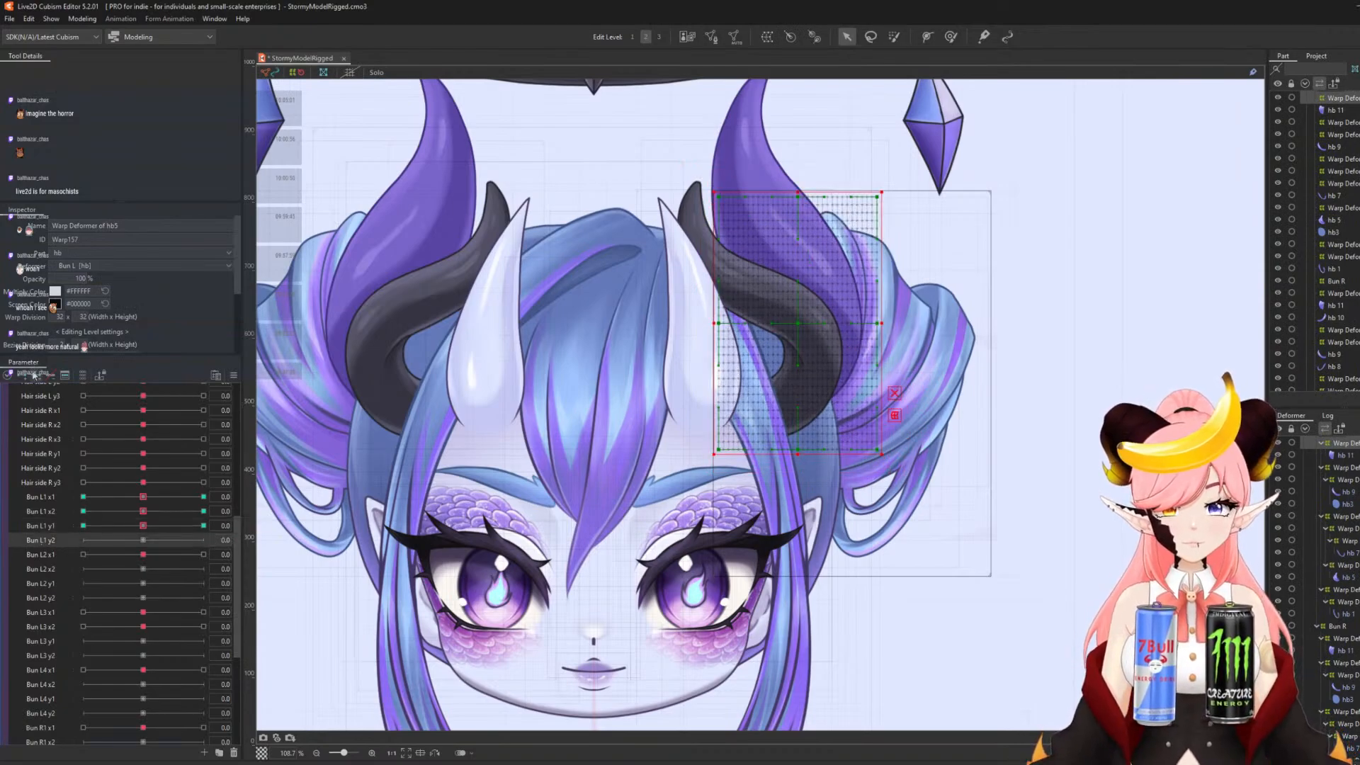
{"action": "left_click", "coordinate": [35, 375]}
{"action": "left_click", "coordinate": [202, 540]}
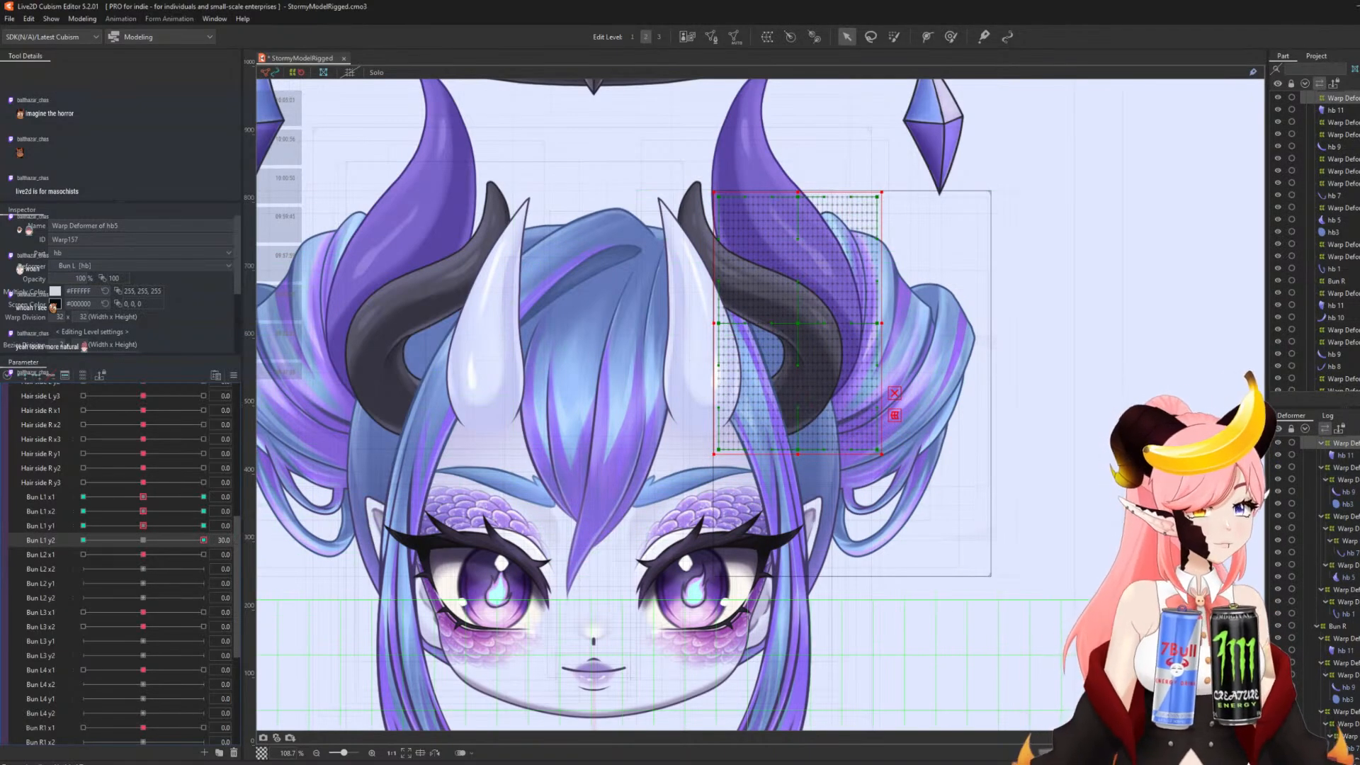
{"action": "key", "text": "ctrl+t"}
{"action": "left_click", "coordinate": [681, 444]}
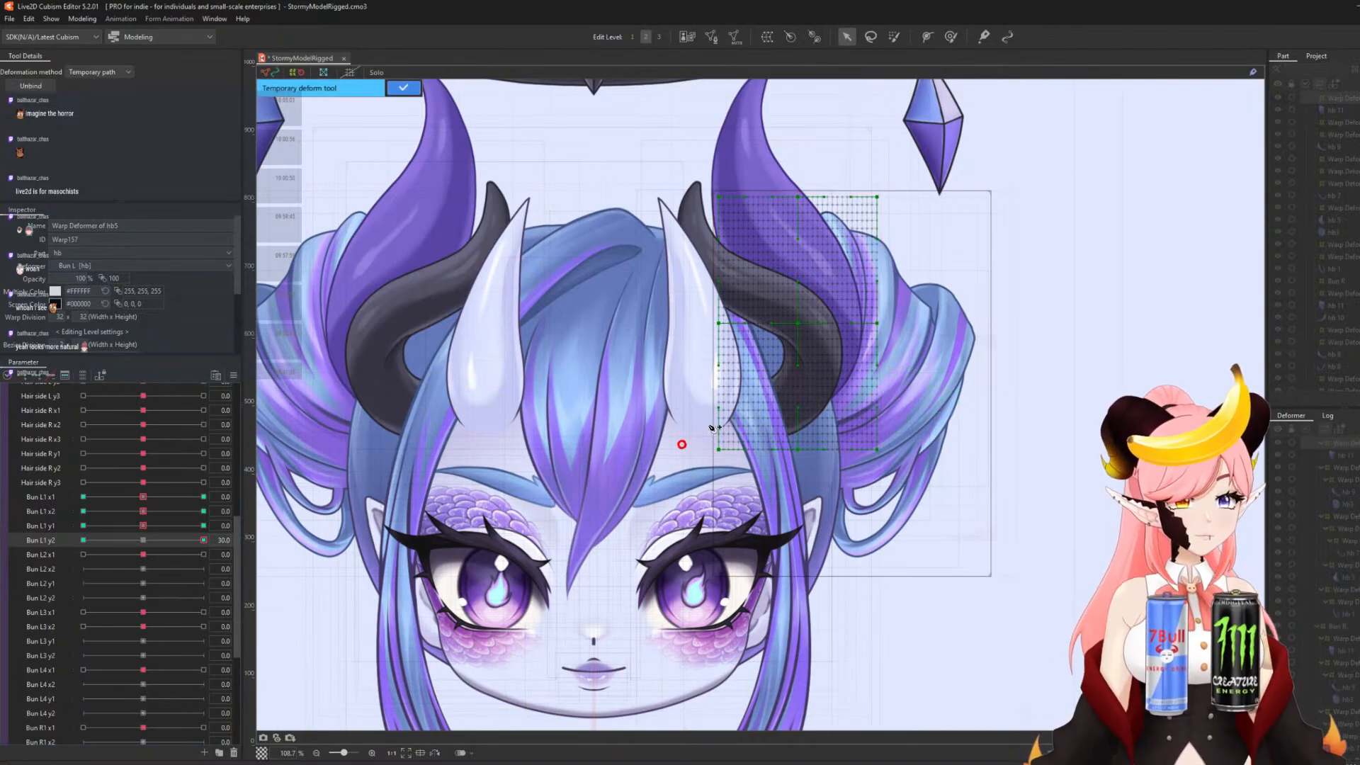
{"action": "left_click", "coordinate": [761, 377]}
{"action": "left_click", "coordinate": [812, 308]}
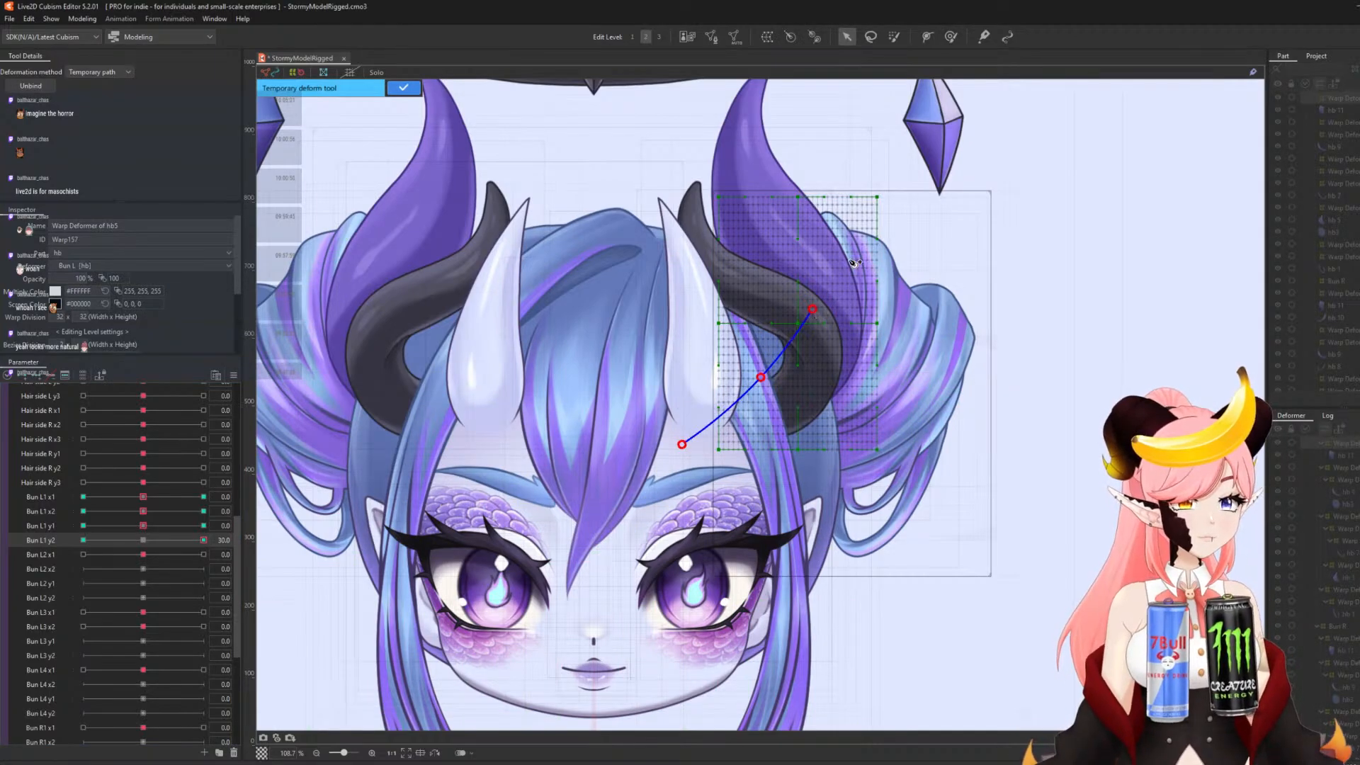
{"action": "left_click", "coordinate": [889, 186]}
{"action": "left_click_drag", "start_coordinate": [888, 186], "coordinate": [878, 158]}
{"action": "left_click_drag", "start_coordinate": [875, 151], "coordinate": [887, 155]}
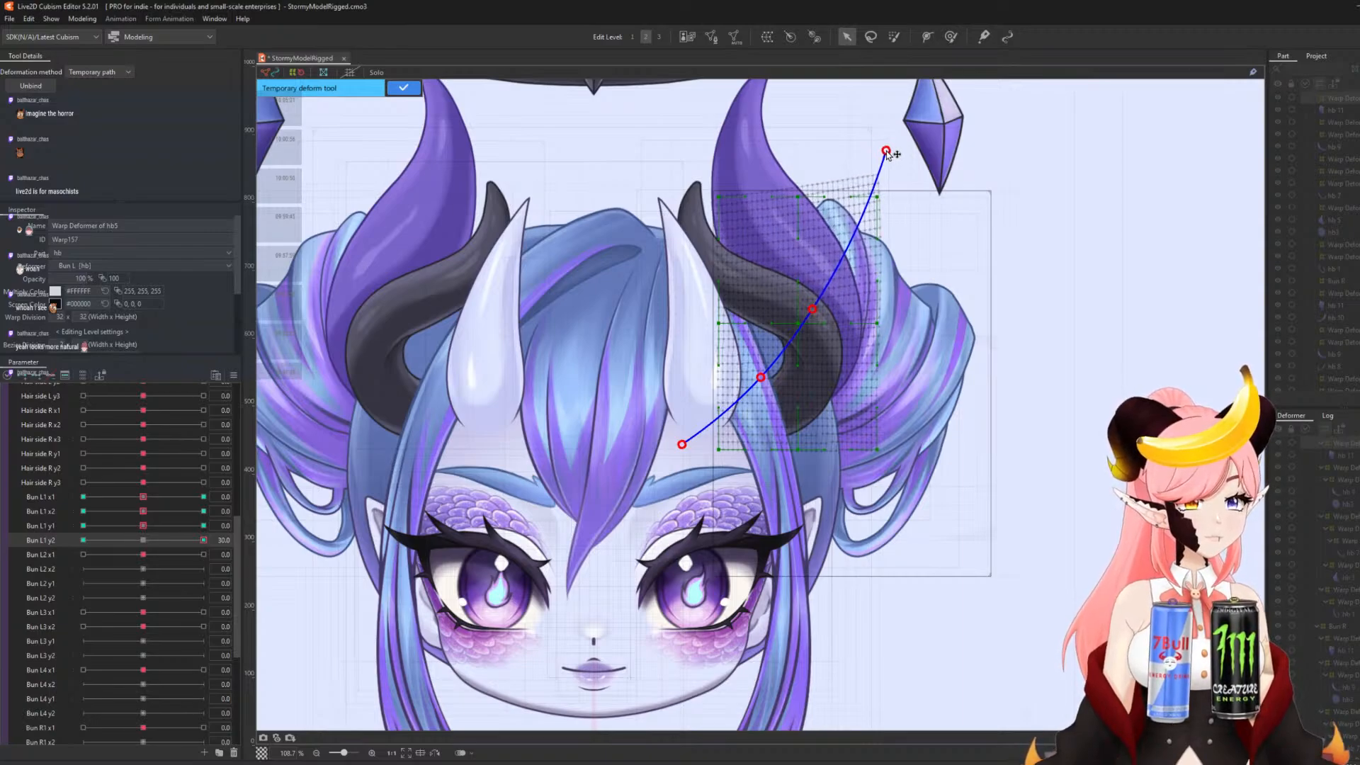
{"action": "left_click", "coordinate": [399, 92]}
- With Bun L1 y2 at -30, lower the deformer's upper outer end using a four-point temporary deform path, then return the parameter to 0
{"action": "left_click_drag", "start_coordinate": [184, 542], "coordinate": [17, 530]}
{"action": "key", "text": "t"}
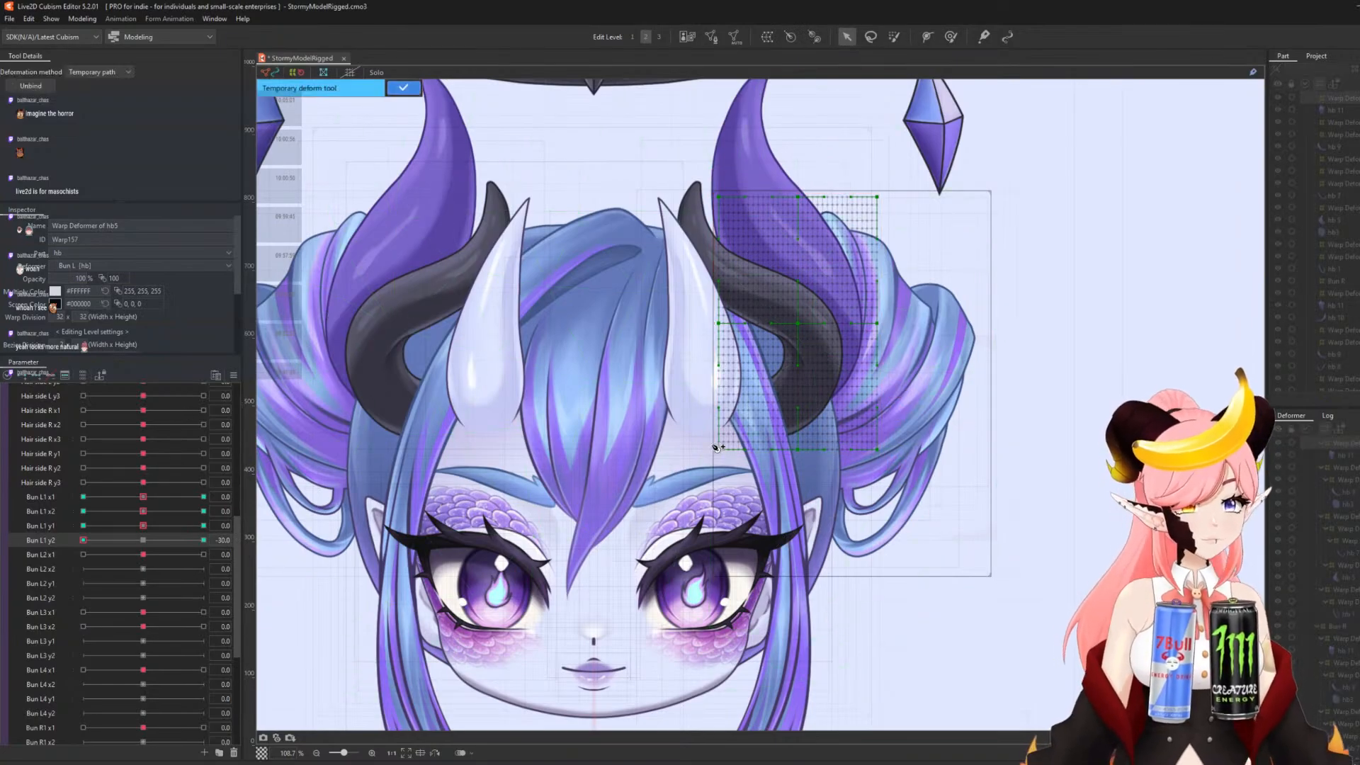
{"action": "left_click", "coordinate": [772, 379]}
{"action": "left_click", "coordinate": [815, 311]}
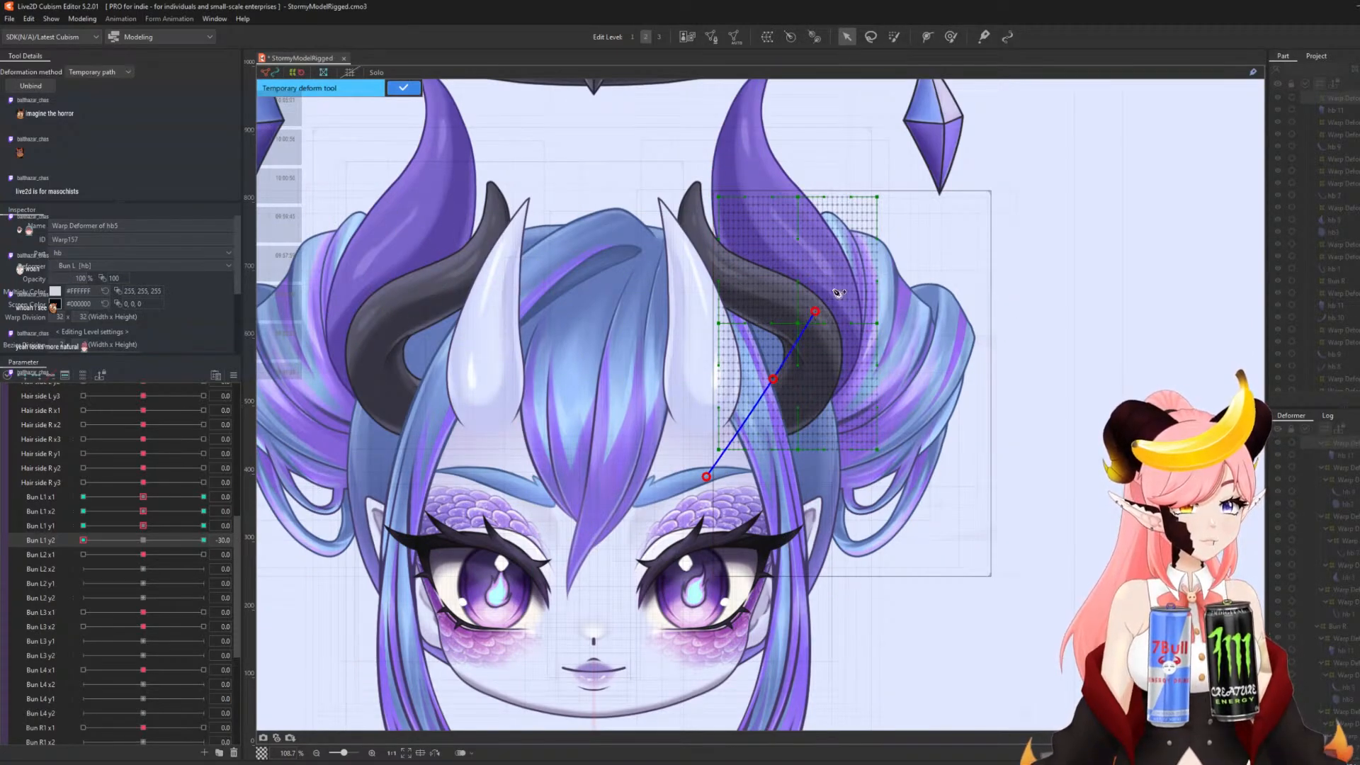
{"action": "left_click", "coordinate": [874, 178]}
{"action": "left_click_drag", "start_coordinate": [874, 178], "coordinate": [887, 199]}
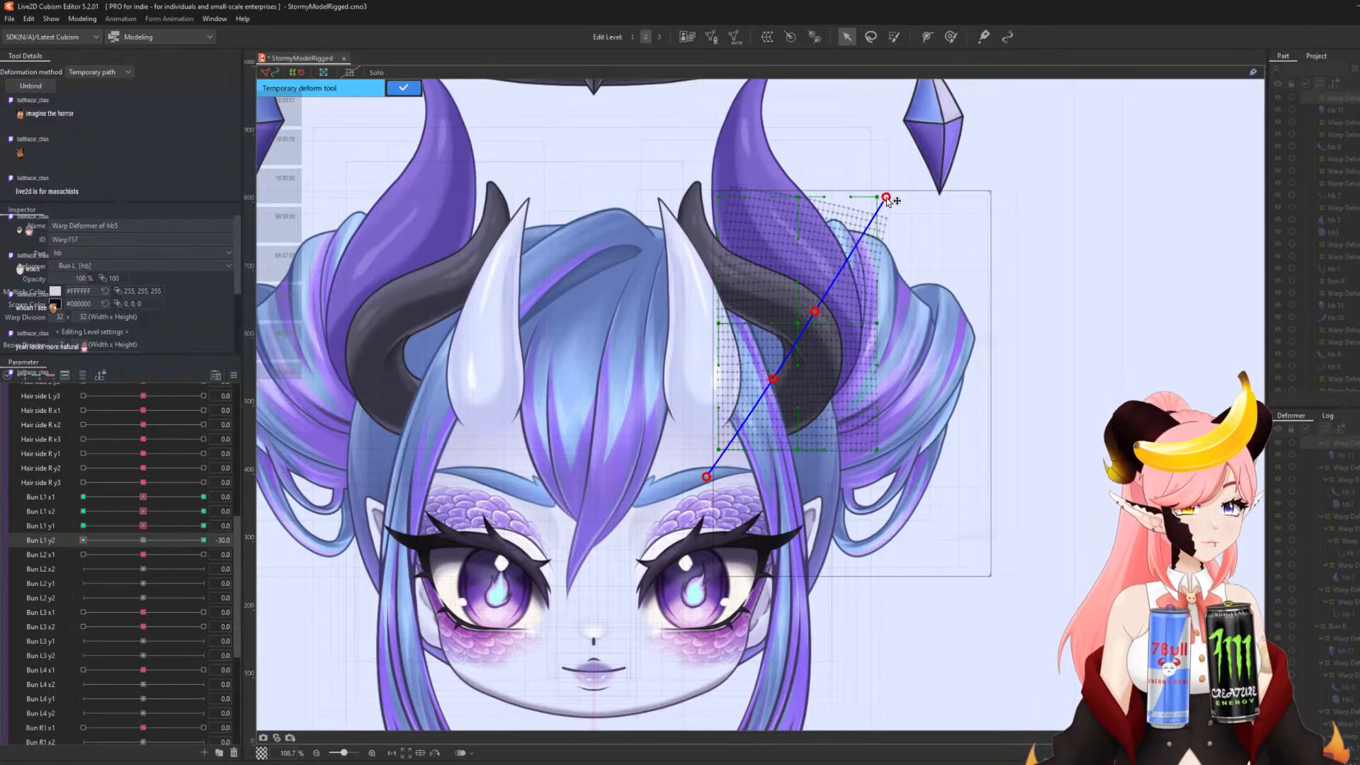
{"action": "left_click", "coordinate": [403, 88]}
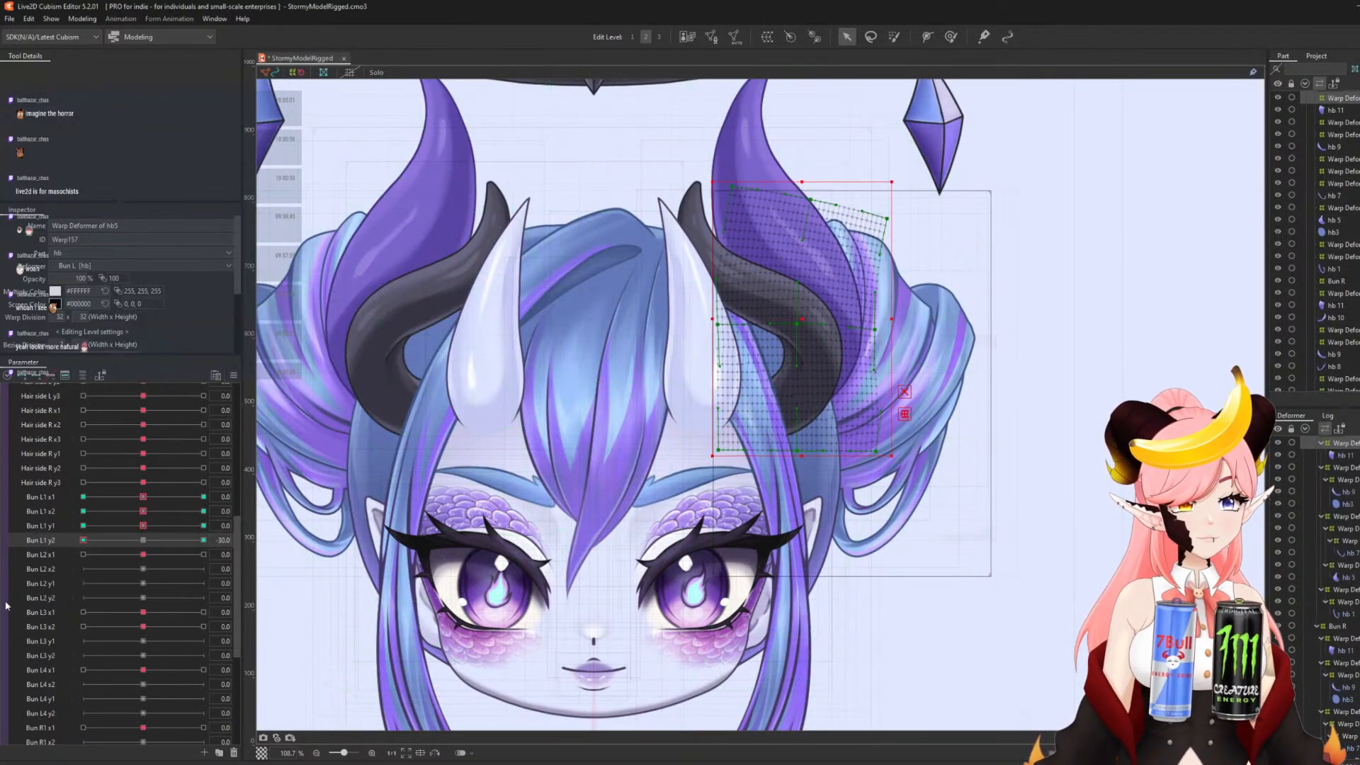
{"action": "left_click", "coordinate": [143, 540]}
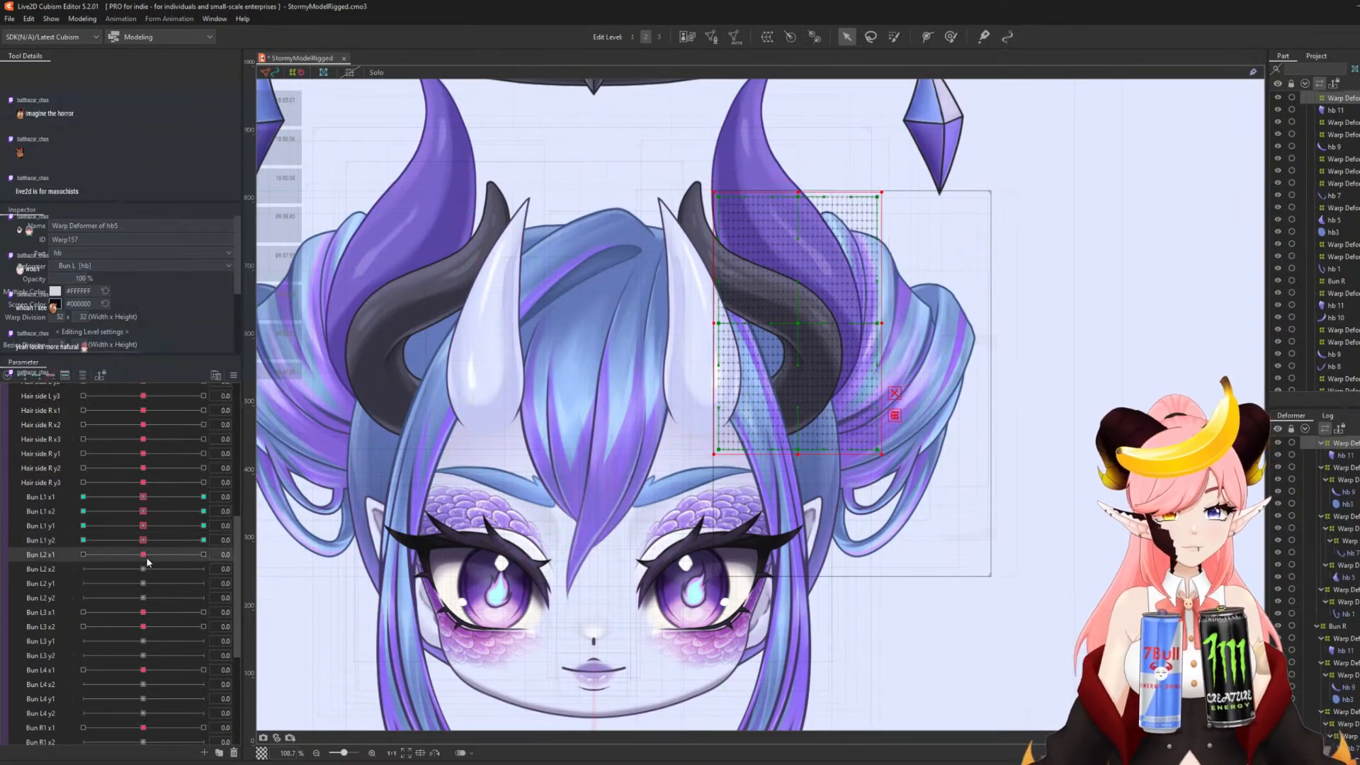
- Select the warp deformer keyed on Bun L2 x1 and start a temporary path deformation with that parameter at 30
{"action": "left_click", "coordinate": [265, 558]}
{"action": "left_click", "coordinate": [282, 555]}
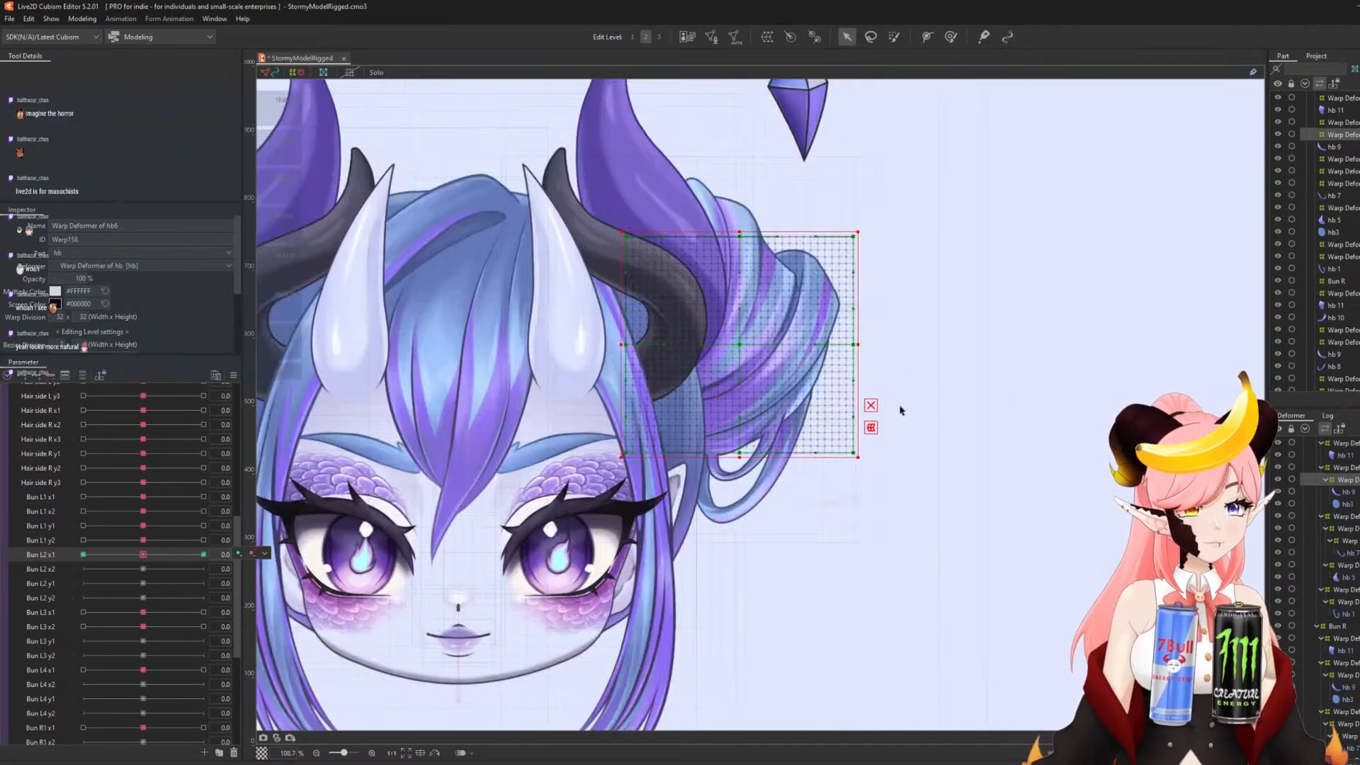
{"action": "left_click", "coordinate": [204, 554]}
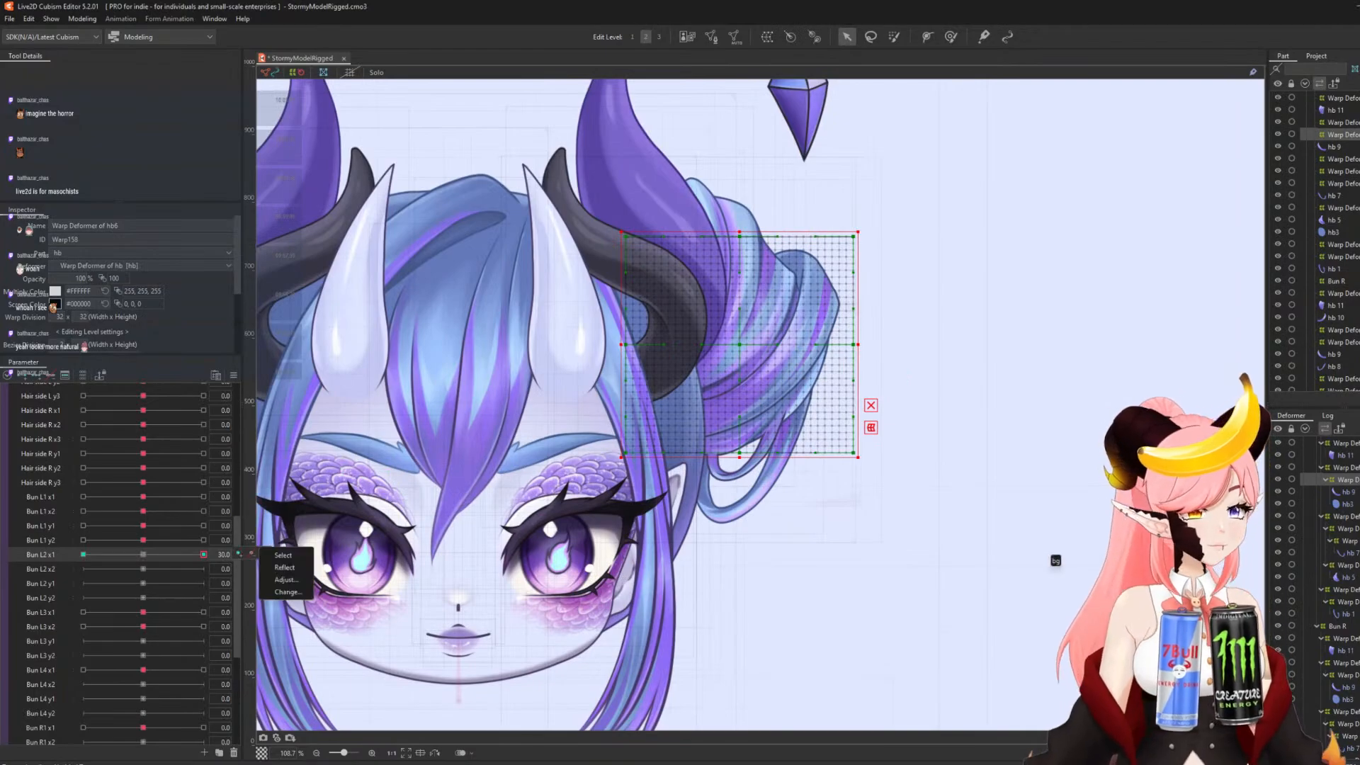
{"action": "key", "text": "t"}
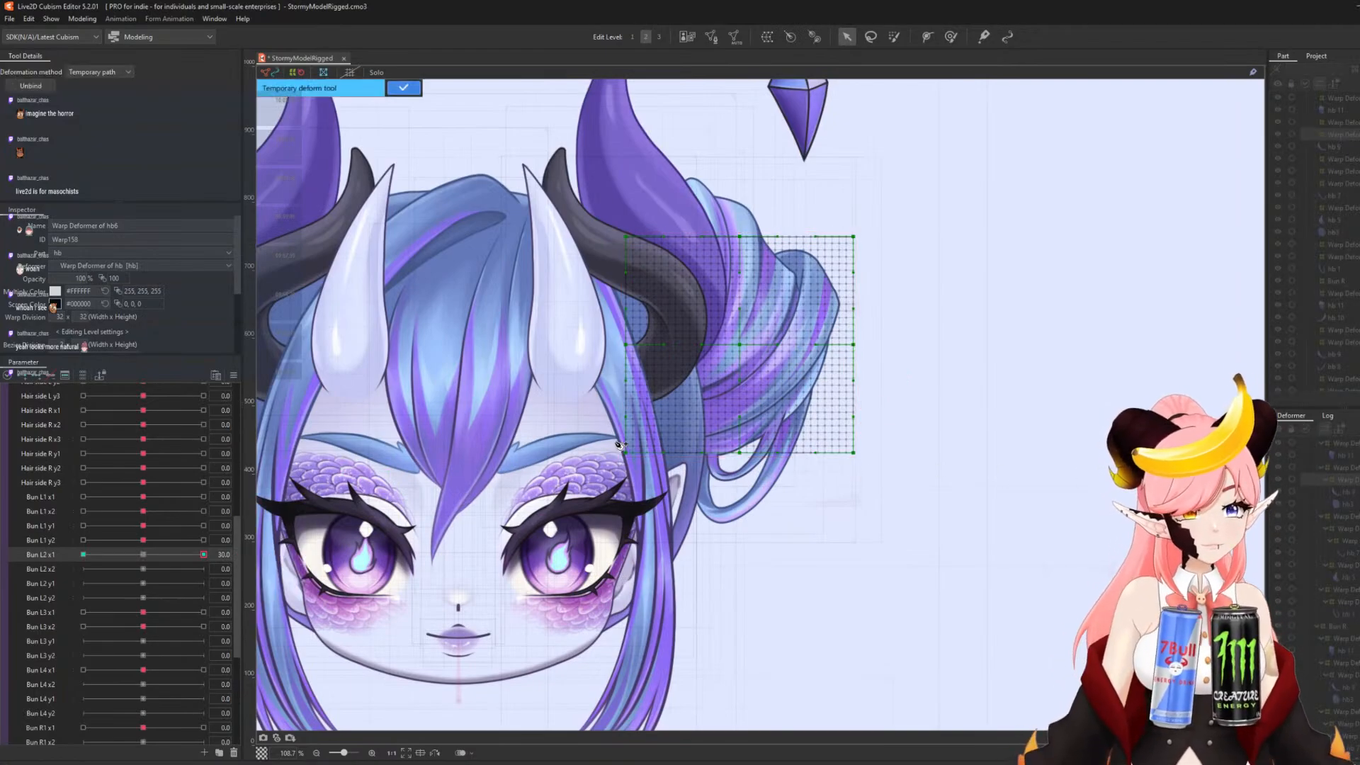
- With Bun L2 x1 at 30, push the middle of the hb6 warp outward along a four-point temporary deform path
{"action": "left_click", "coordinate": [595, 440]}
{"action": "left_click", "coordinate": [694, 415]}
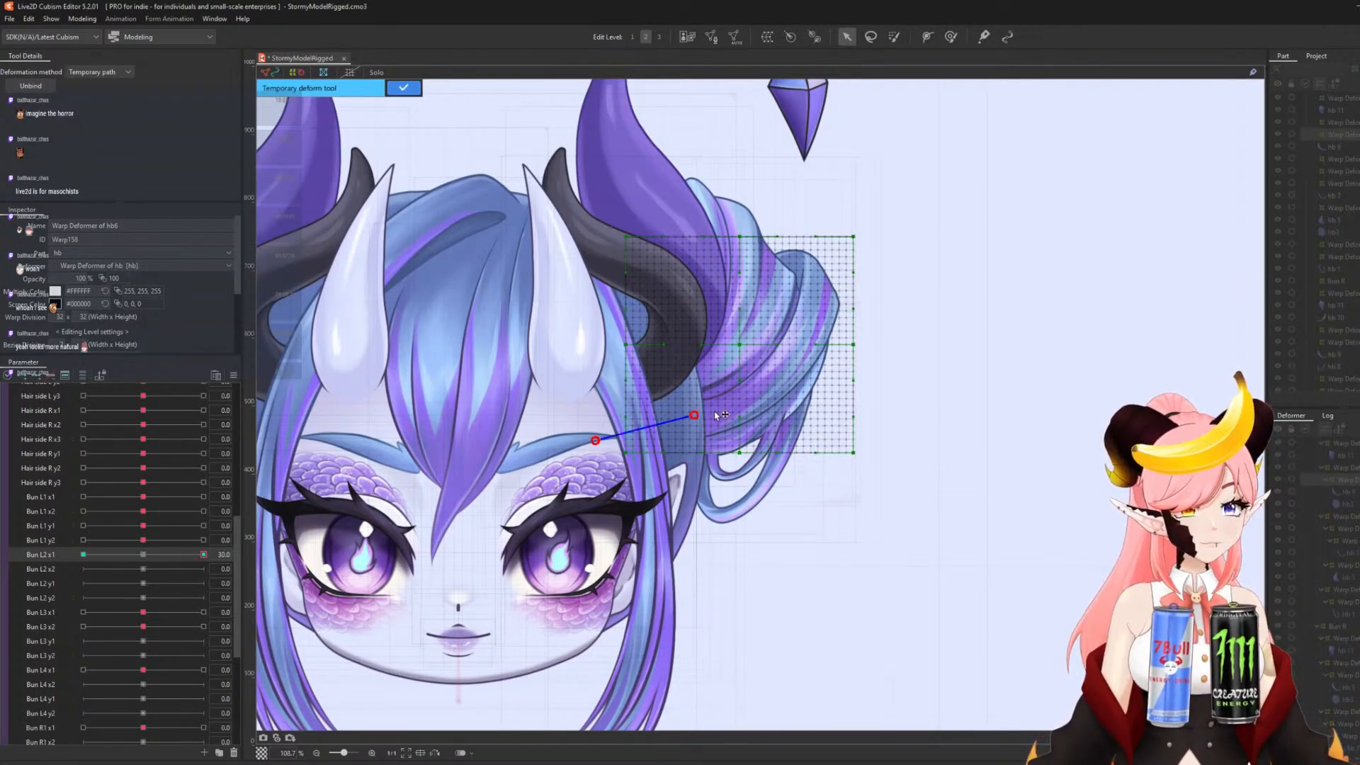
{"action": "left_click", "coordinate": [785, 356]}
{"action": "left_click", "coordinate": [888, 256]}
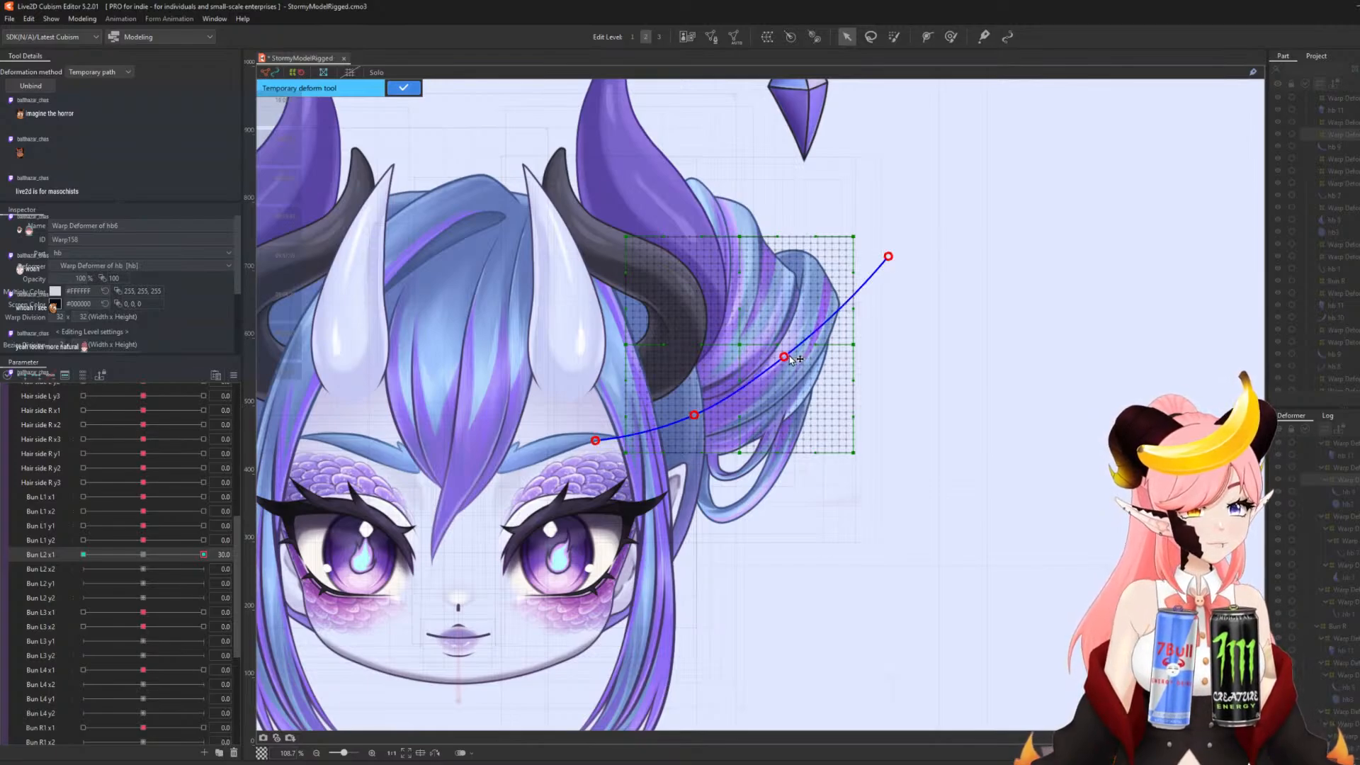
{"action": "left_click_drag", "start_coordinate": [785, 358], "coordinate": [804, 354]}
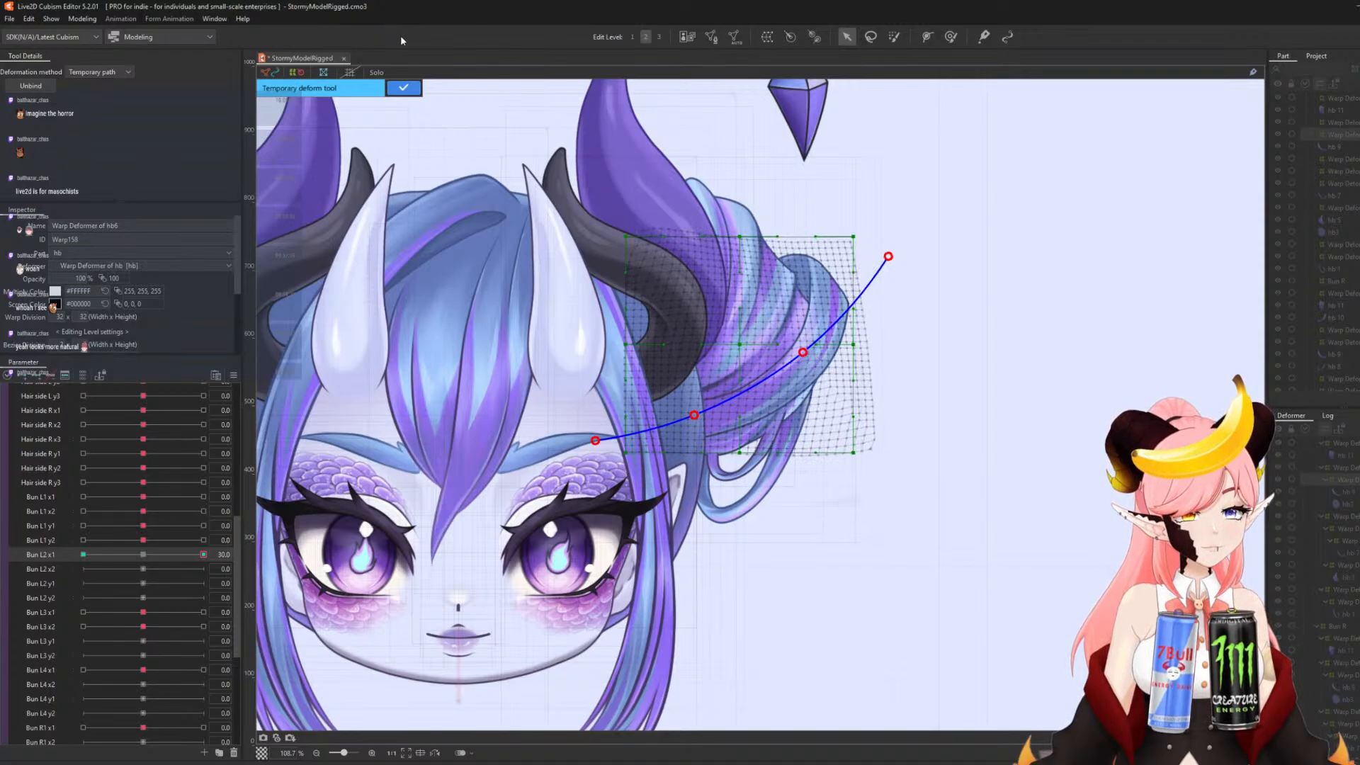
{"action": "left_click", "coordinate": [403, 87]}
- With Bun L2 x1 at -30, pull the middle of the hb6 warp inward along a temporary path, and return the parameter to 0
{"action": "left_click", "coordinate": [83, 554]}
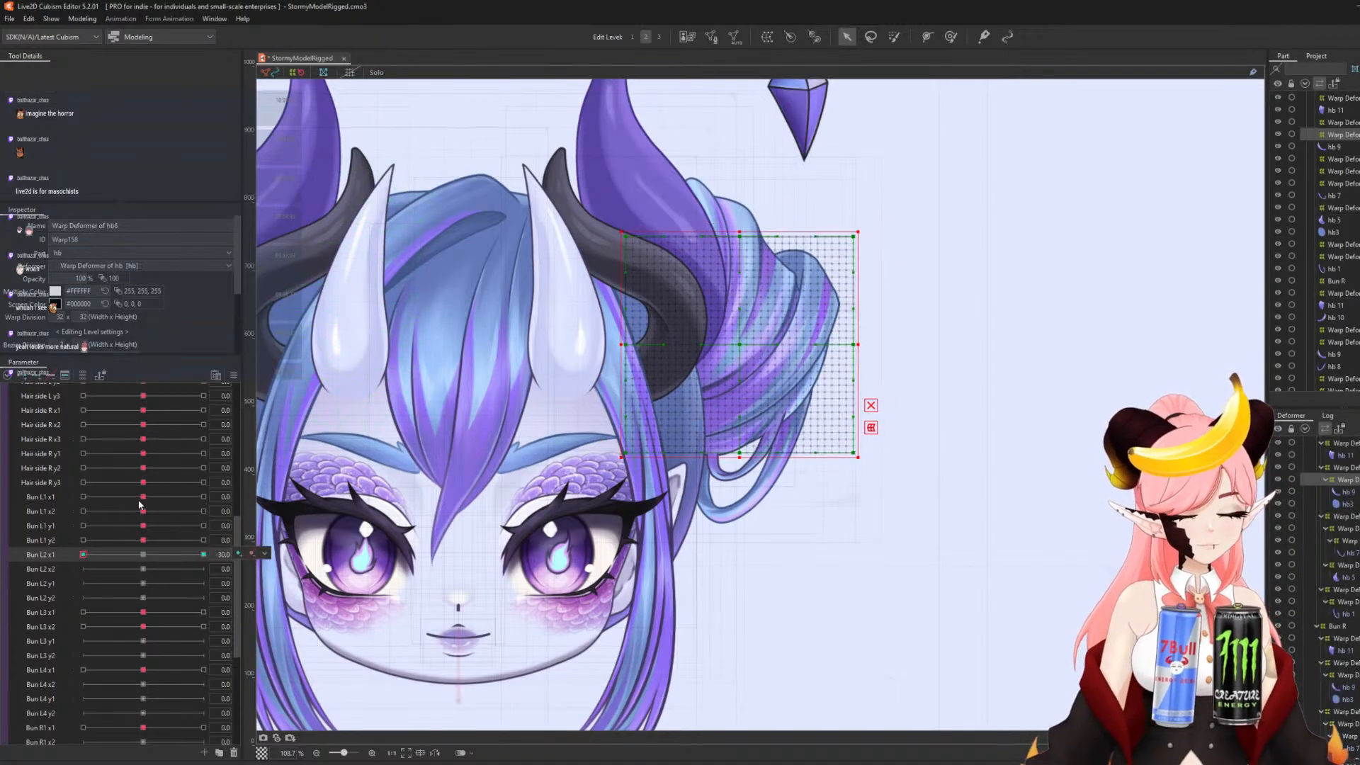
{"action": "key", "text": "ctrl+t"}
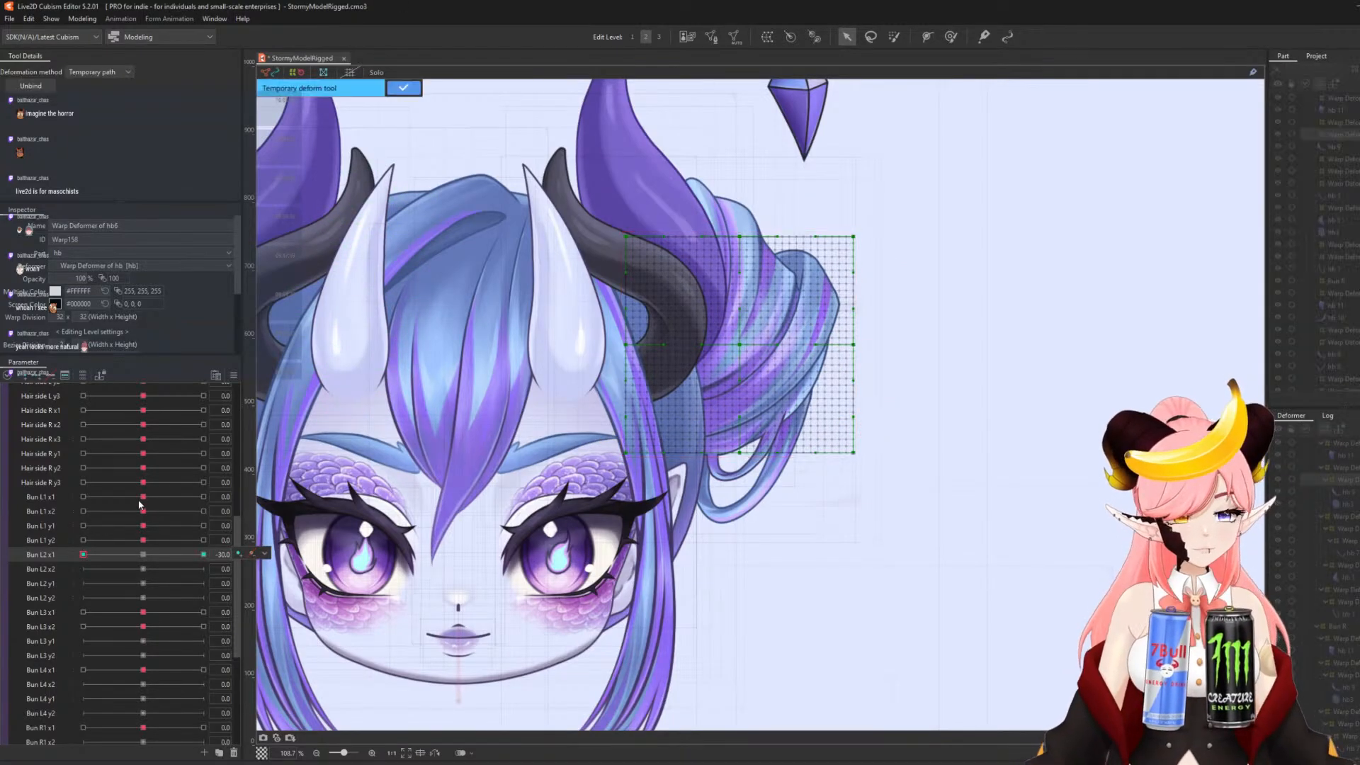
{"action": "left_click", "coordinate": [685, 416]}
{"action": "left_click", "coordinate": [771, 370]}
{"action": "left_click", "coordinate": [904, 241]}
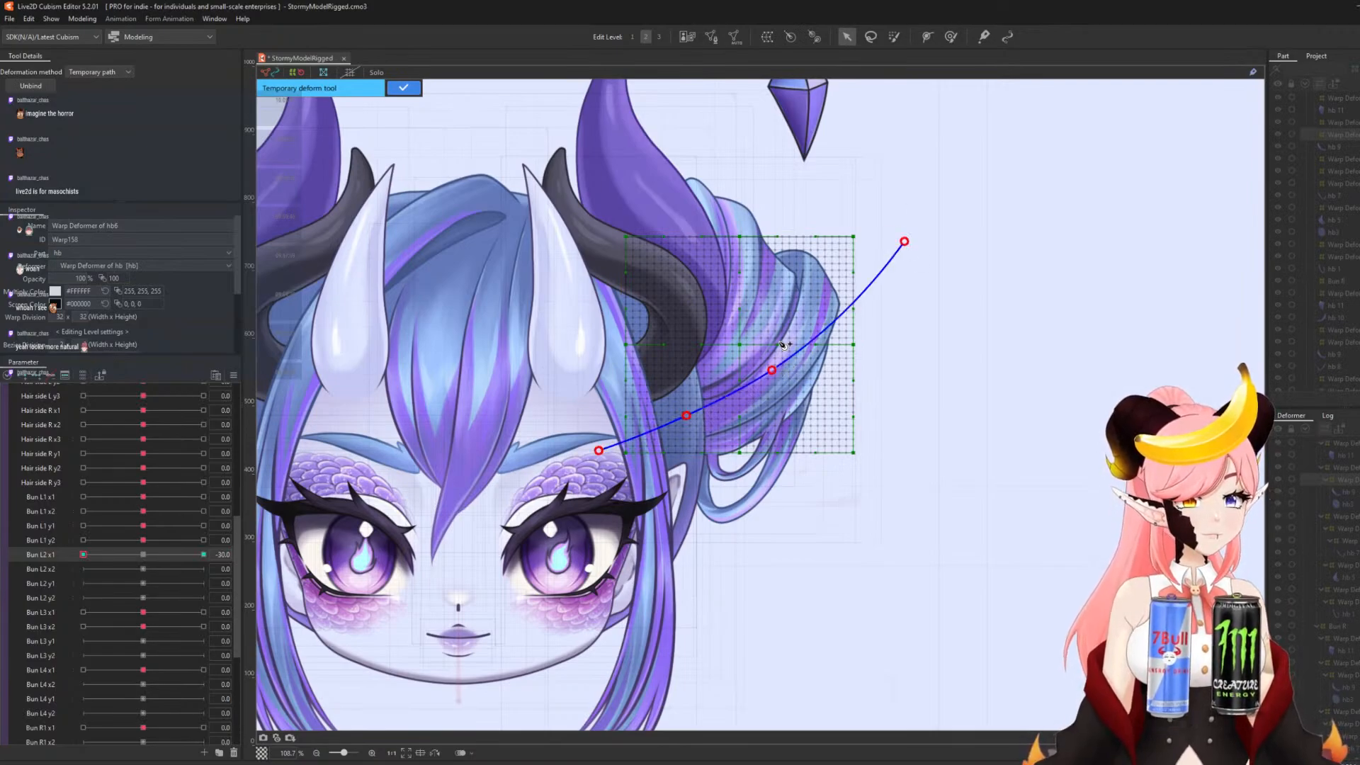
{"action": "left_click_drag", "start_coordinate": [773, 375], "coordinate": [756, 380]}
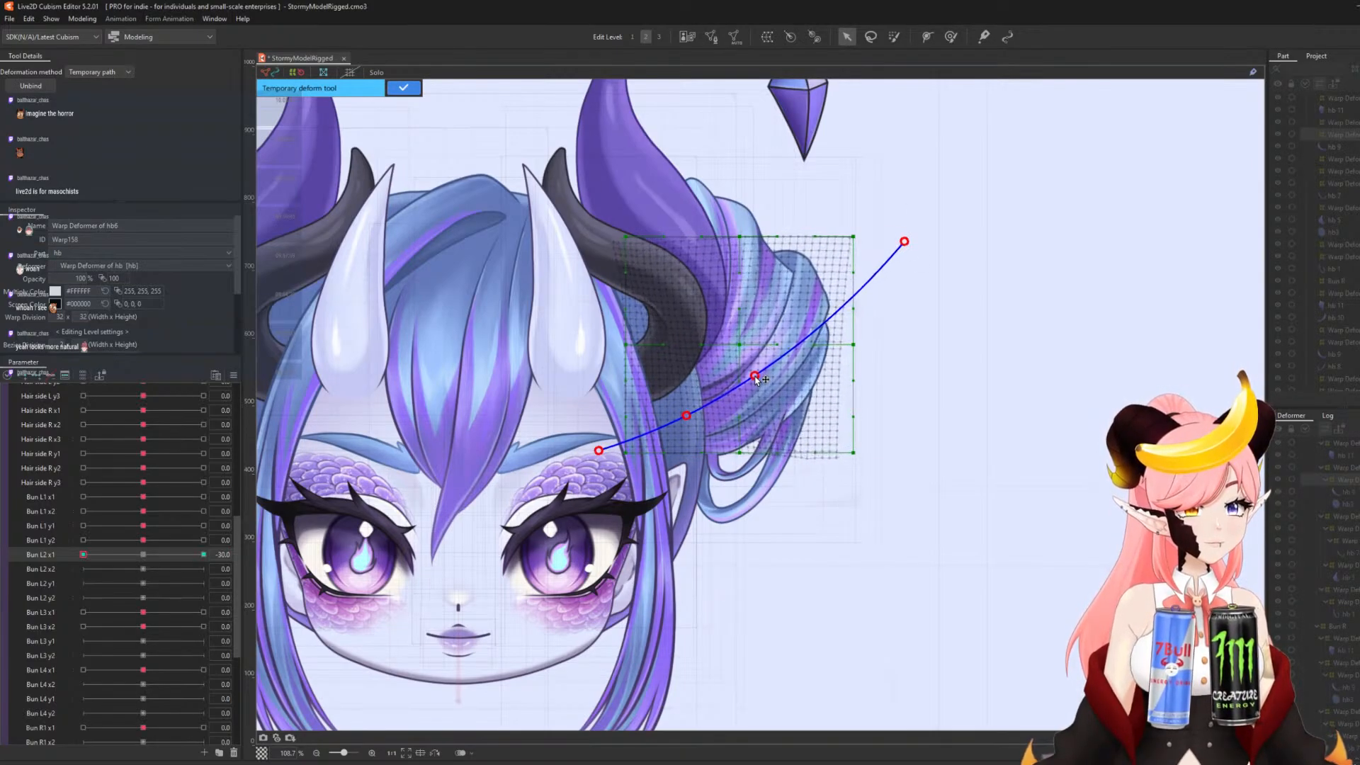
{"action": "left_click", "coordinate": [403, 87]}
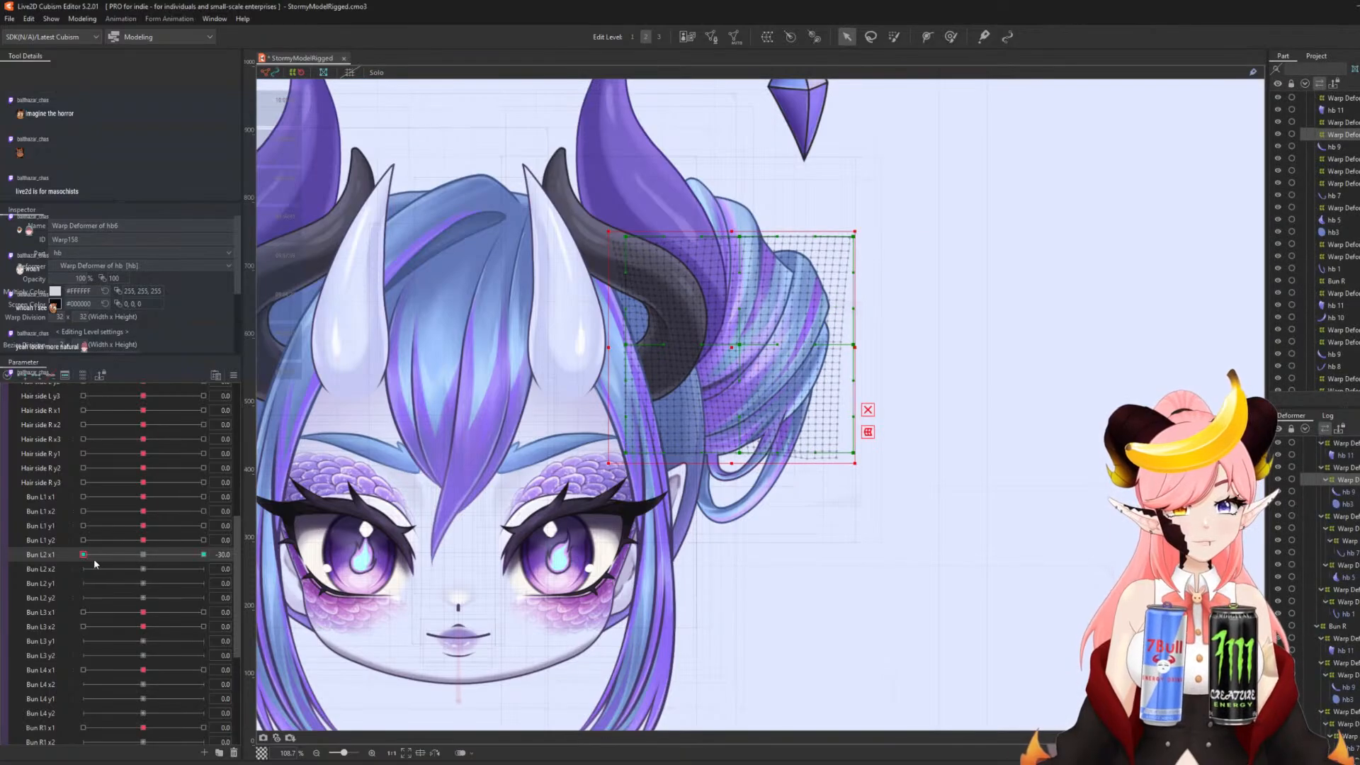
{"action": "left_click_drag", "start_coordinate": [1, 569], "coordinate": [46, 559]}
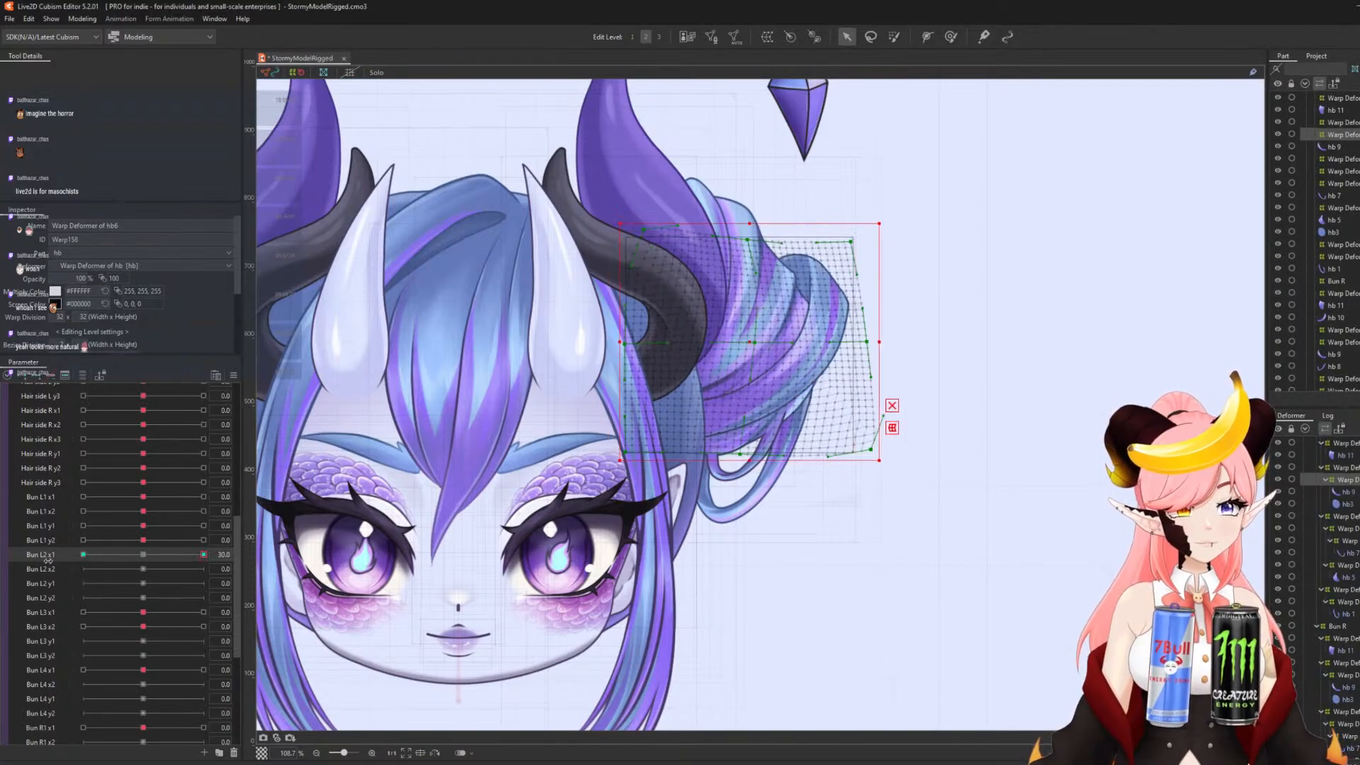
{"action": "left_click", "coordinate": [143, 555]}
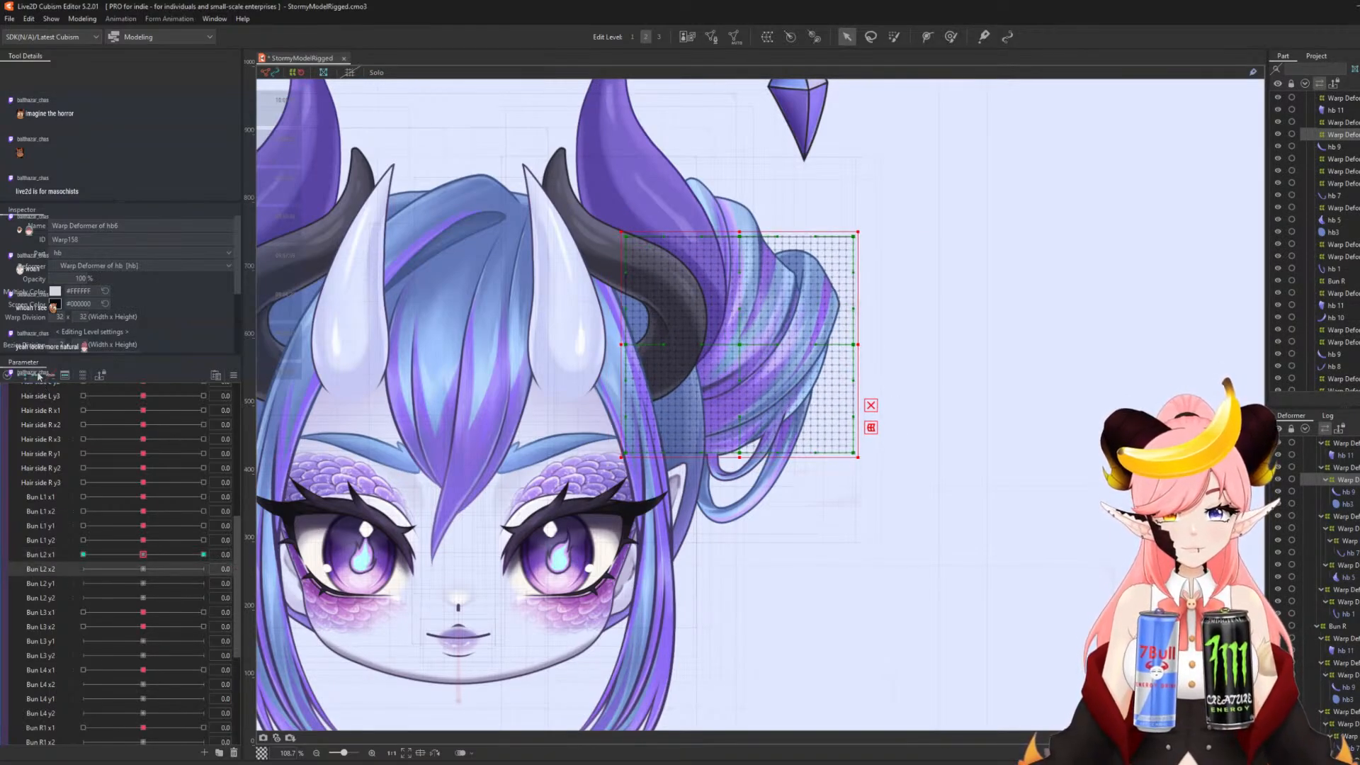
- Key Bun L2 x2 and, at 30, stretch the hb6 warp's tip outward and slightly up with a four-point temporary path
{"action": "left_click", "coordinate": [203, 569]}
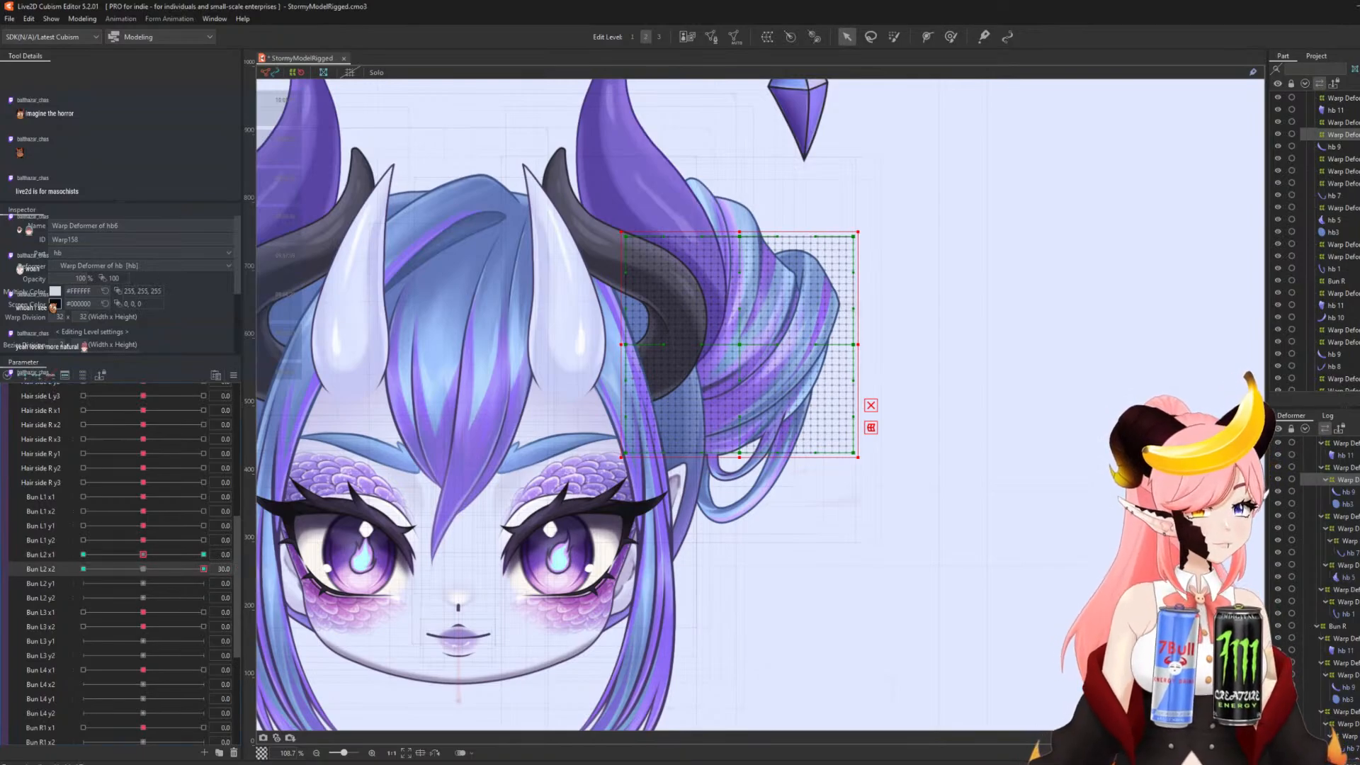
{"action": "key", "text": "t"}
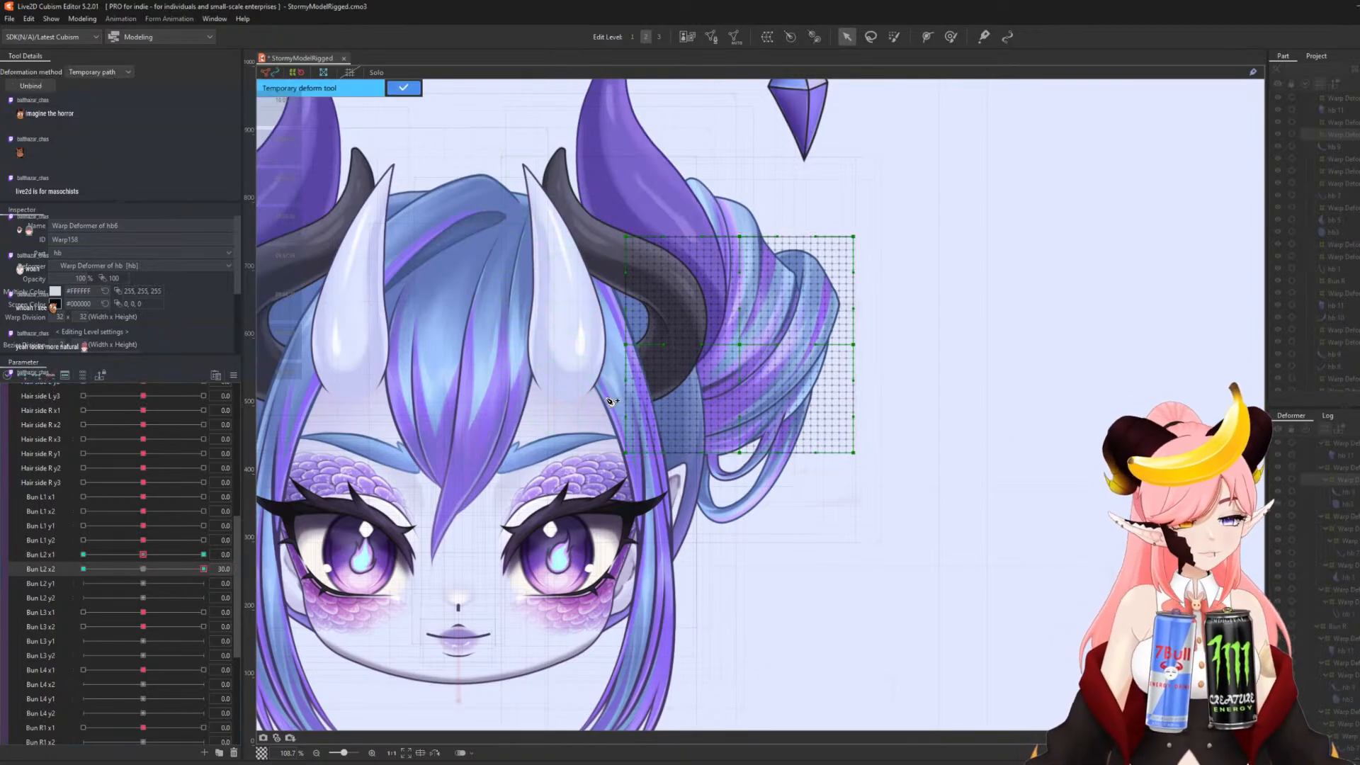
{"action": "left_click", "coordinate": [597, 451]}
{"action": "left_click", "coordinate": [690, 416]}
{"action": "left_click", "coordinate": [780, 367]}
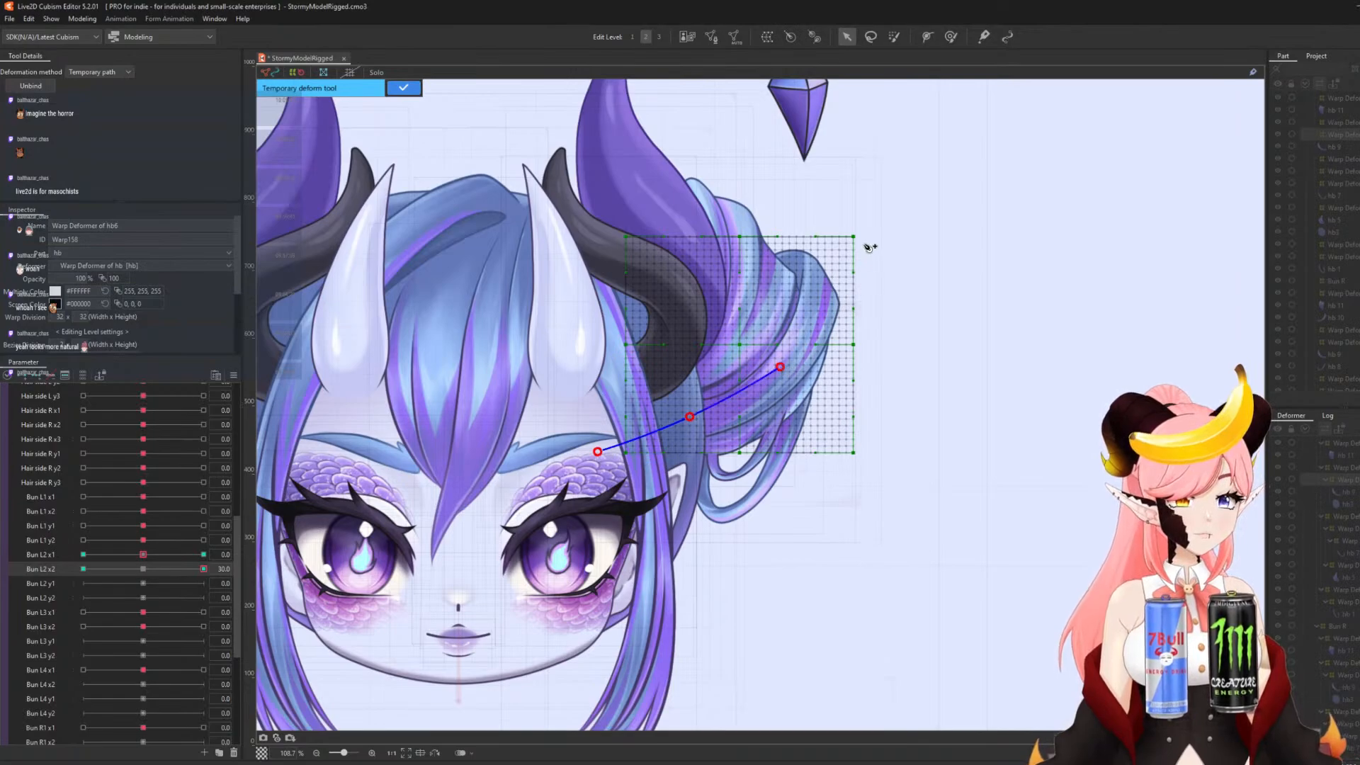
{"action": "left_click", "coordinate": [865, 251]}
{"action": "left_click_drag", "start_coordinate": [866, 251], "coordinate": [881, 241]}
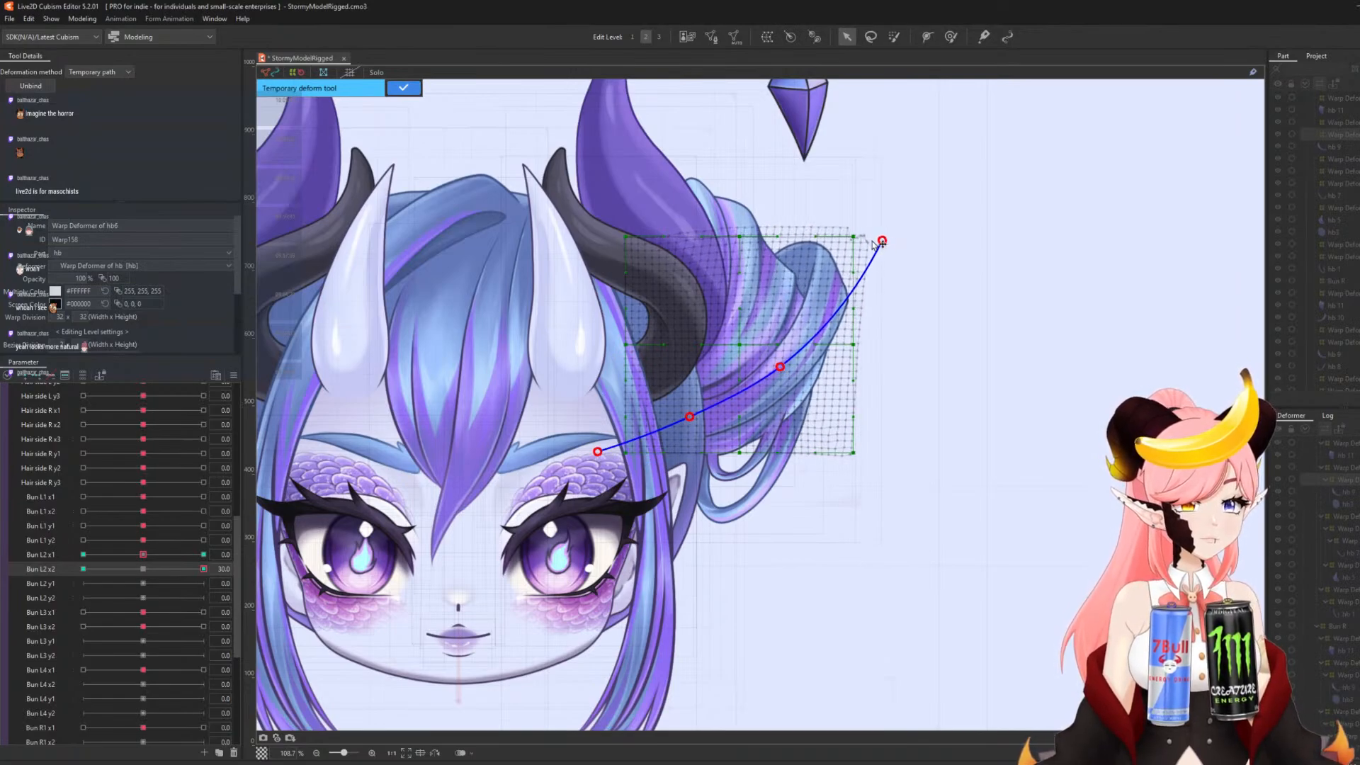
{"action": "left_click", "coordinate": [402, 87]}
- With Bun L2 x2 at -30, deform the hb6 warp along a four-point temporary path, and return the parameter to 0
{"action": "left_click", "coordinate": [84, 569]}
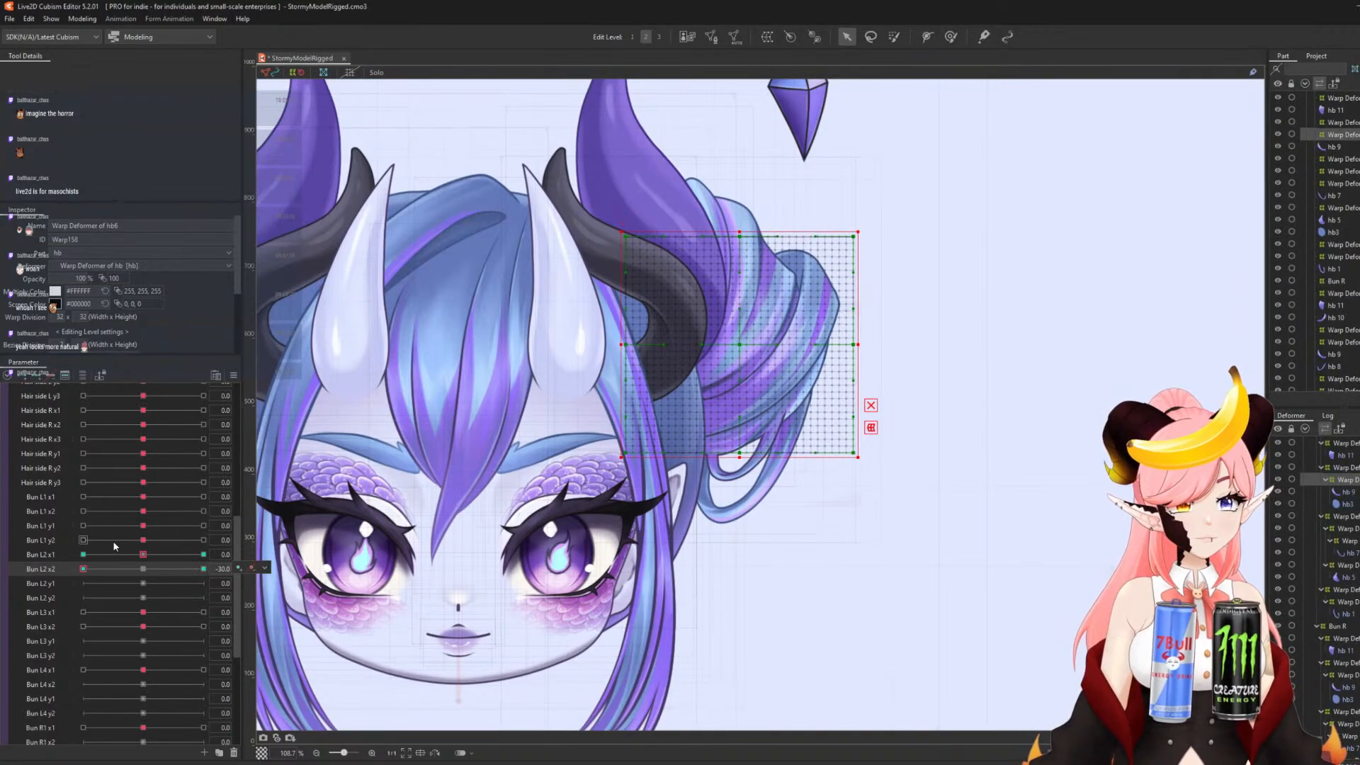
{"action": "key", "text": "t"}
{"action": "left_click", "coordinate": [602, 437]}
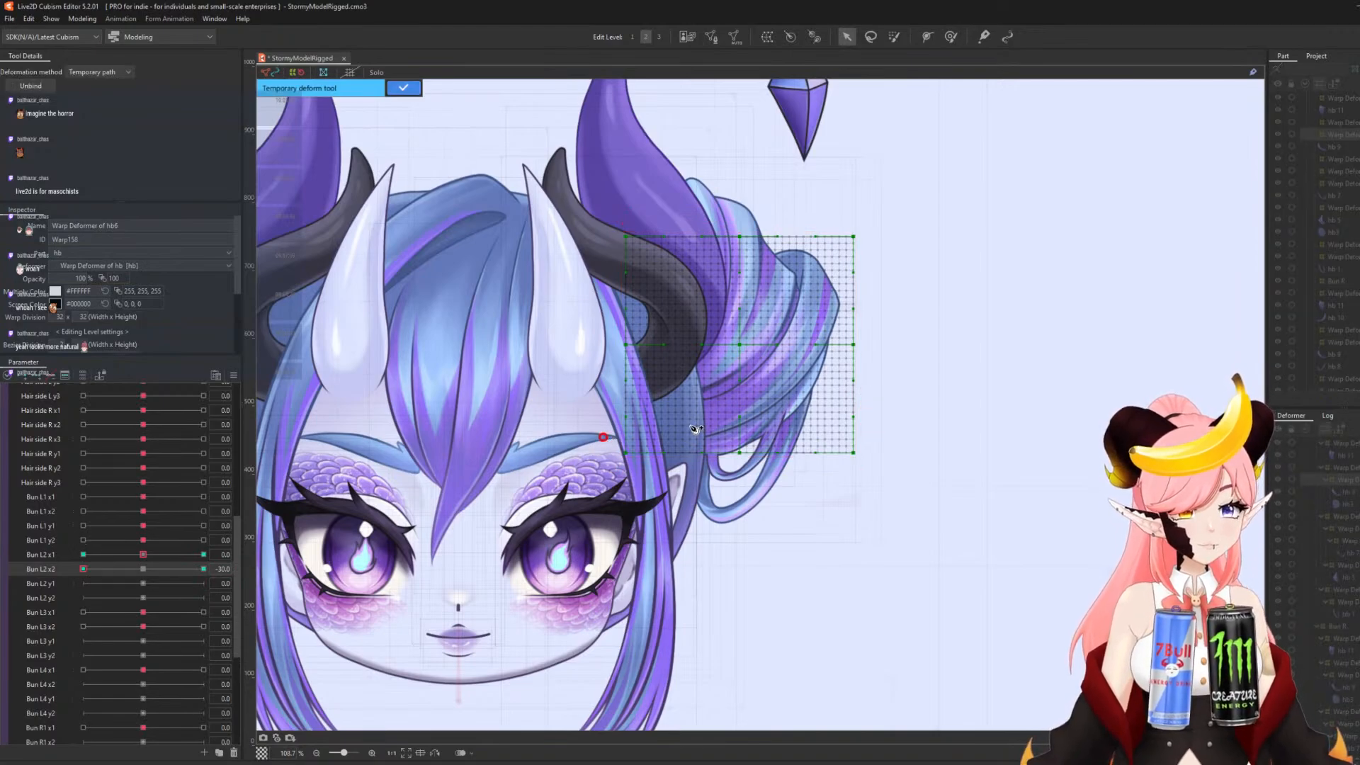
{"action": "left_click", "coordinate": [692, 422]}
{"action": "left_click", "coordinate": [782, 370]}
{"action": "left_click", "coordinate": [872, 250]}
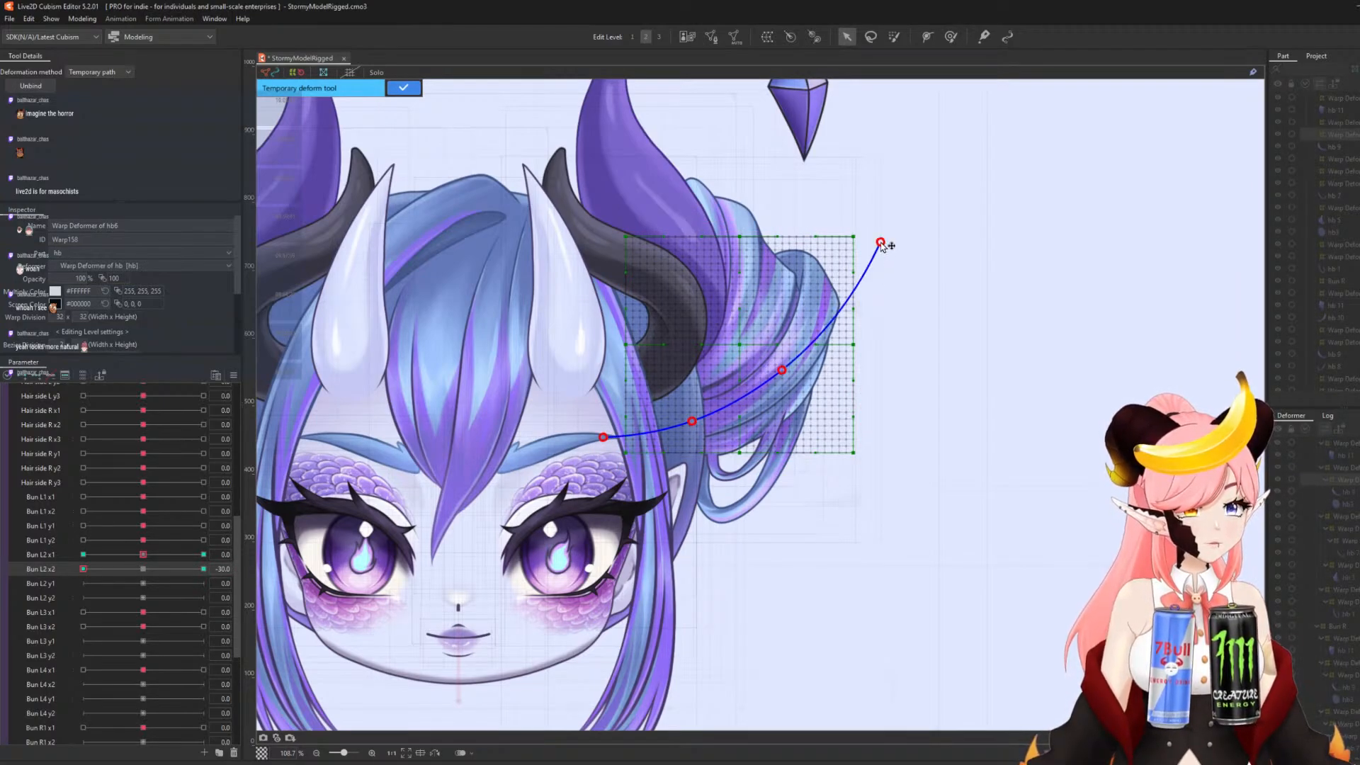
{"action": "left_click", "coordinate": [403, 87]}
{"action": "mouse_move", "coordinate": [105, 573]}
{"action": "left_mouse_down"}
{"action": "mouse_move", "coordinate": [204, 576]}
{"action": "mouse_move", "coordinate": [83, 575]}
{"action": "left_mouse_up"}
{"action": "left_click", "coordinate": [143, 569]}
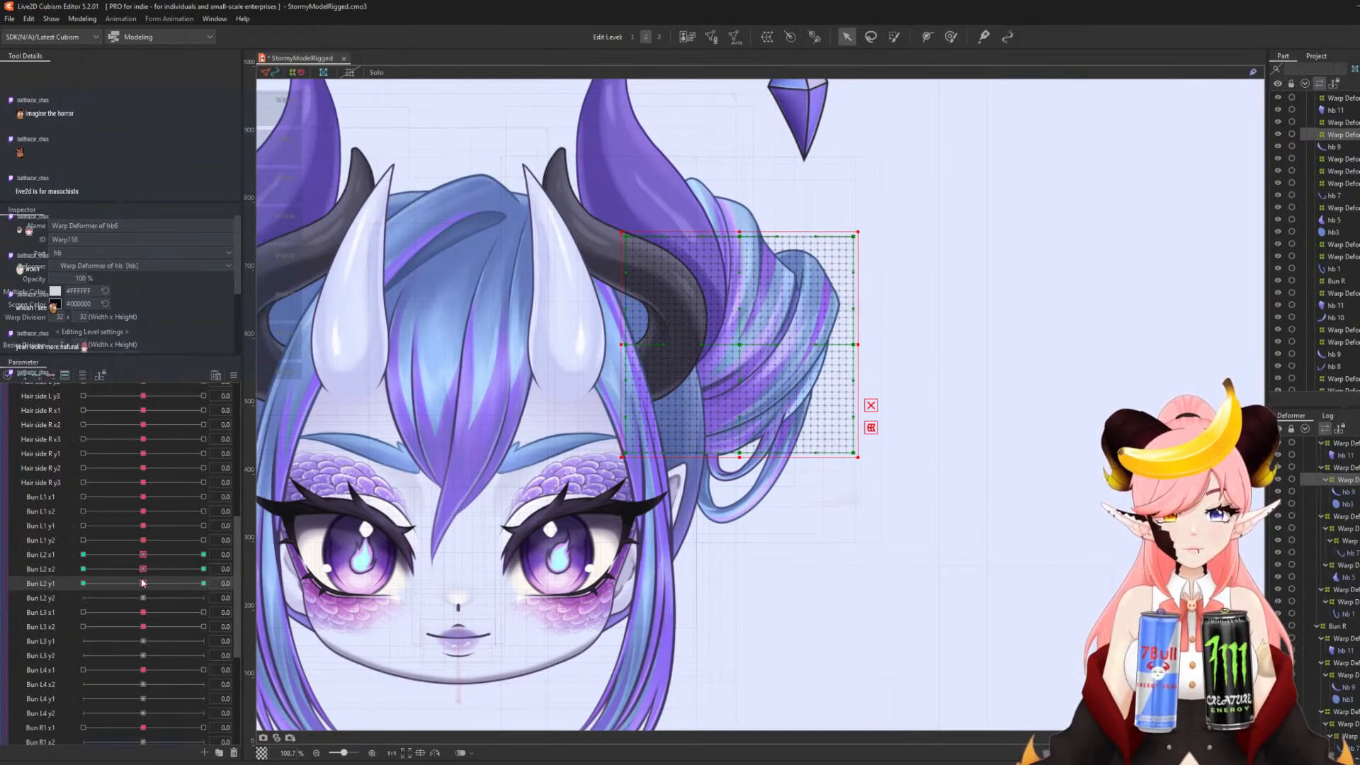
- With Bun L2 y1 at 30, bend the middle of the hb6 warp upward along a four-point temporary path
{"action": "left_click", "coordinate": [252, 583]}
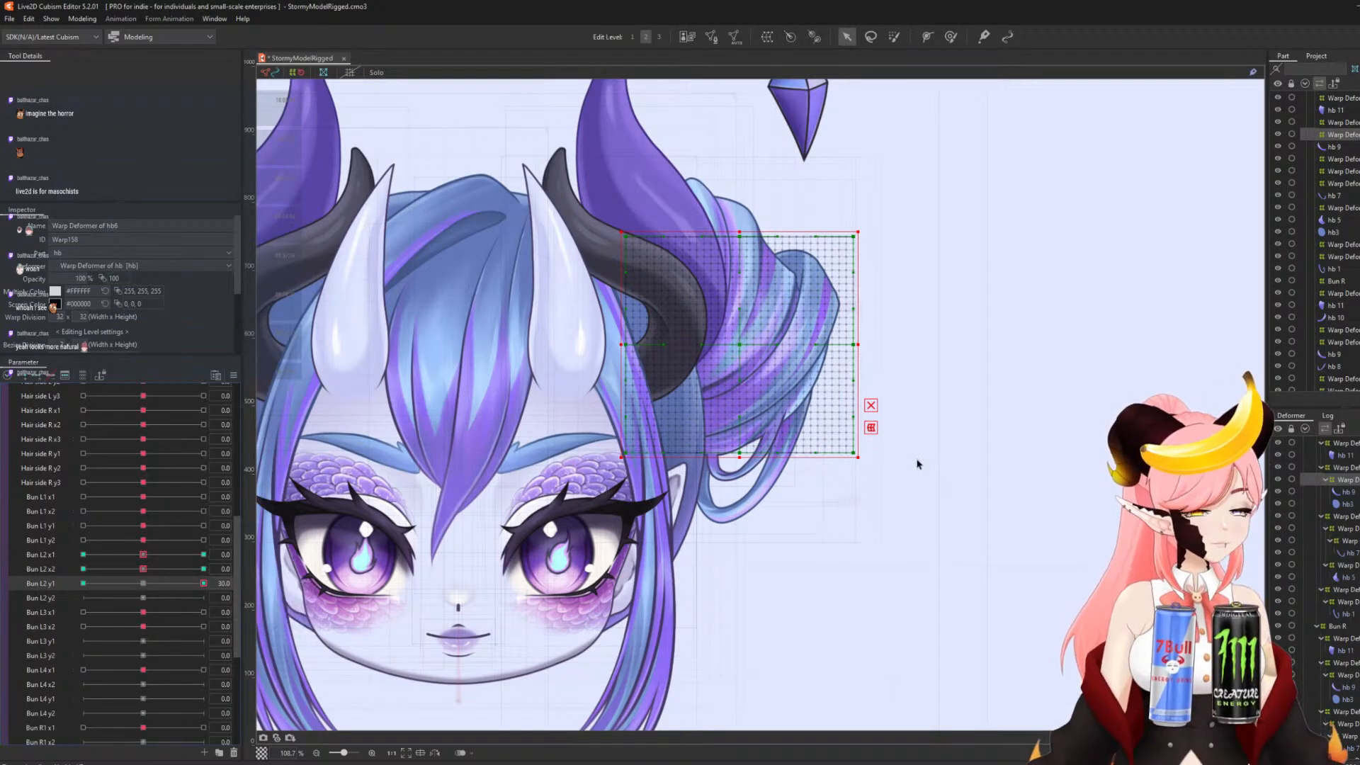
{"action": "key", "text": "ctrl+t"}
{"action": "left_click", "coordinate": [606, 432]}
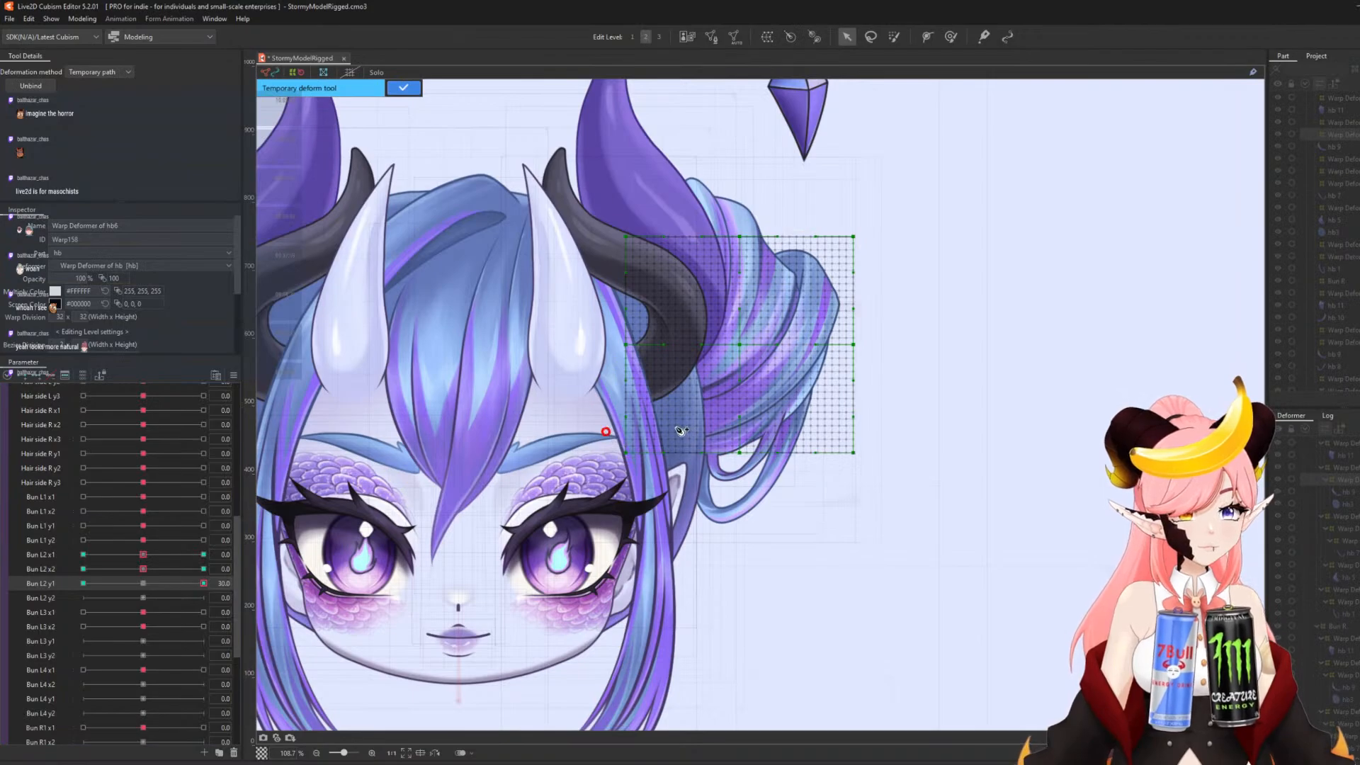
{"action": "left_click", "coordinate": [675, 427]}
{"action": "left_click", "coordinate": [777, 373]}
{"action": "left_click", "coordinate": [876, 246]}
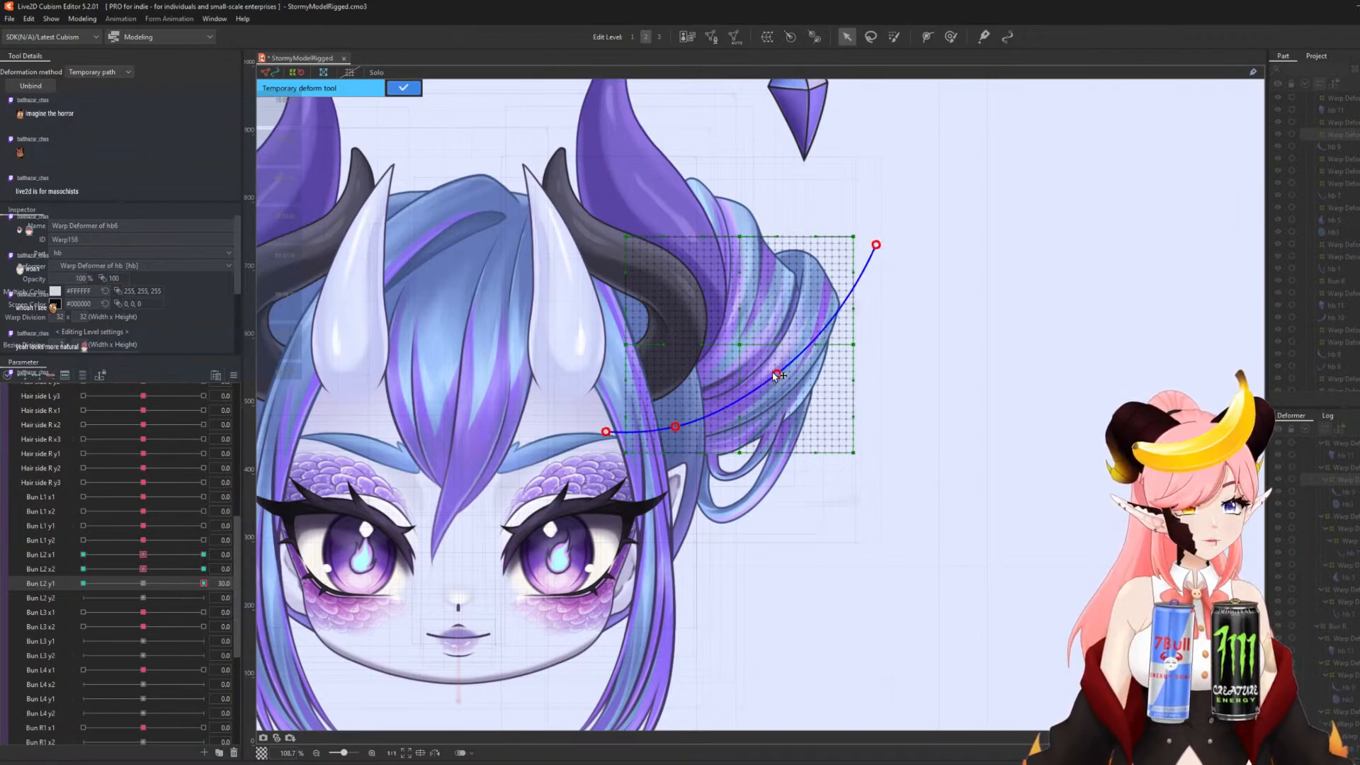
{"action": "left_click_drag", "start_coordinate": [777, 375], "coordinate": [769, 359]}
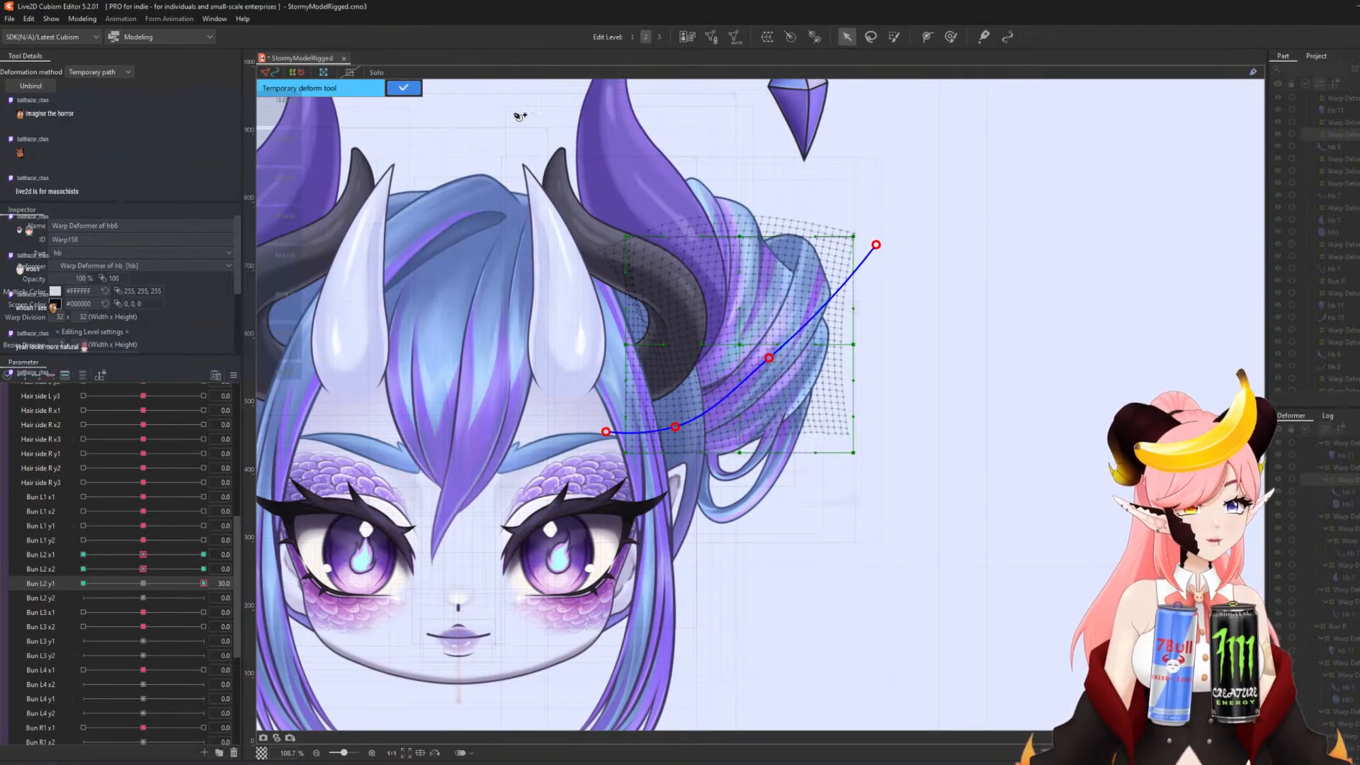
{"action": "left_click", "coordinate": [403, 88]}
- With Bun L2 y1 at -30, bend the middle of the hb6 warp downward along a temporary path, and reset the parameter to 0
{"action": "left_click", "coordinate": [84, 583]}
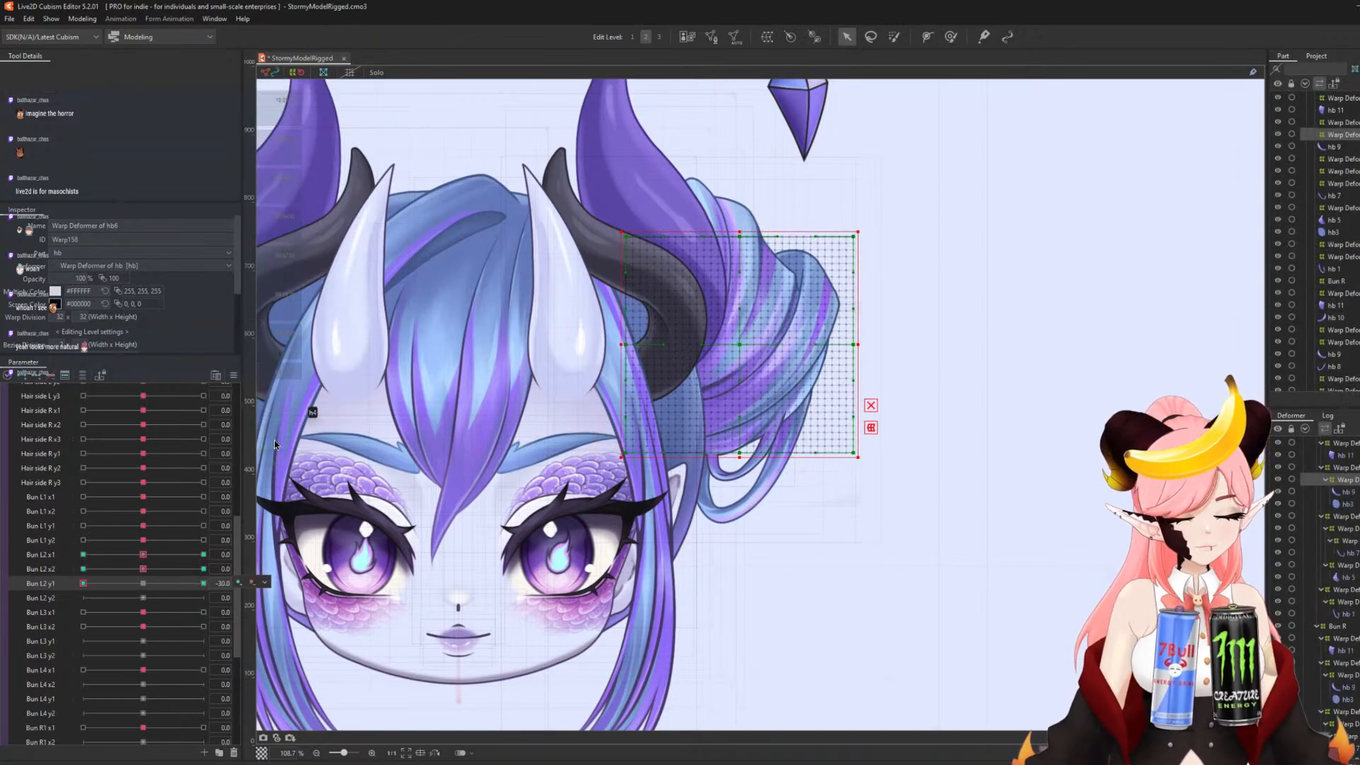
{"action": "left_click", "coordinate": [603, 423]}
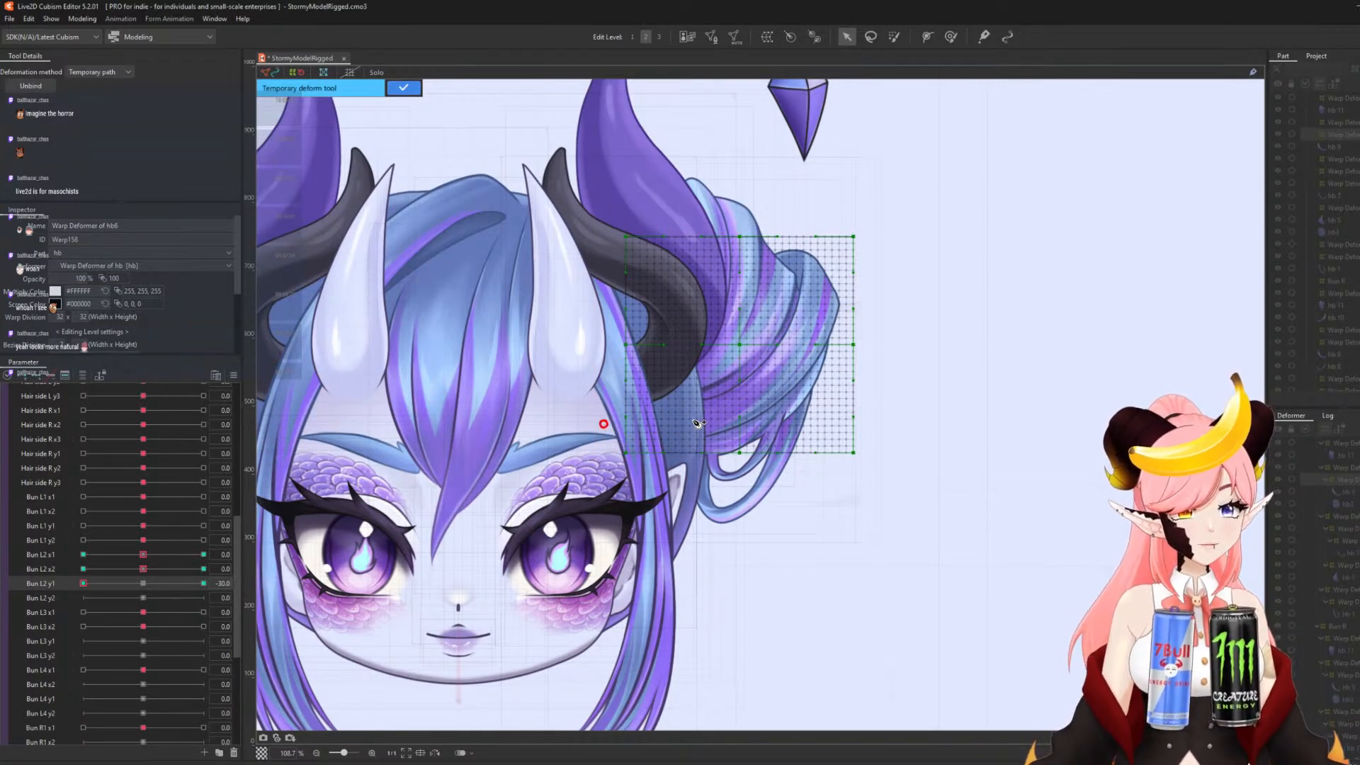
{"action": "left_click", "coordinate": [693, 418]}
{"action": "left_click", "coordinate": [783, 368]}
{"action": "left_click", "coordinate": [898, 258]}
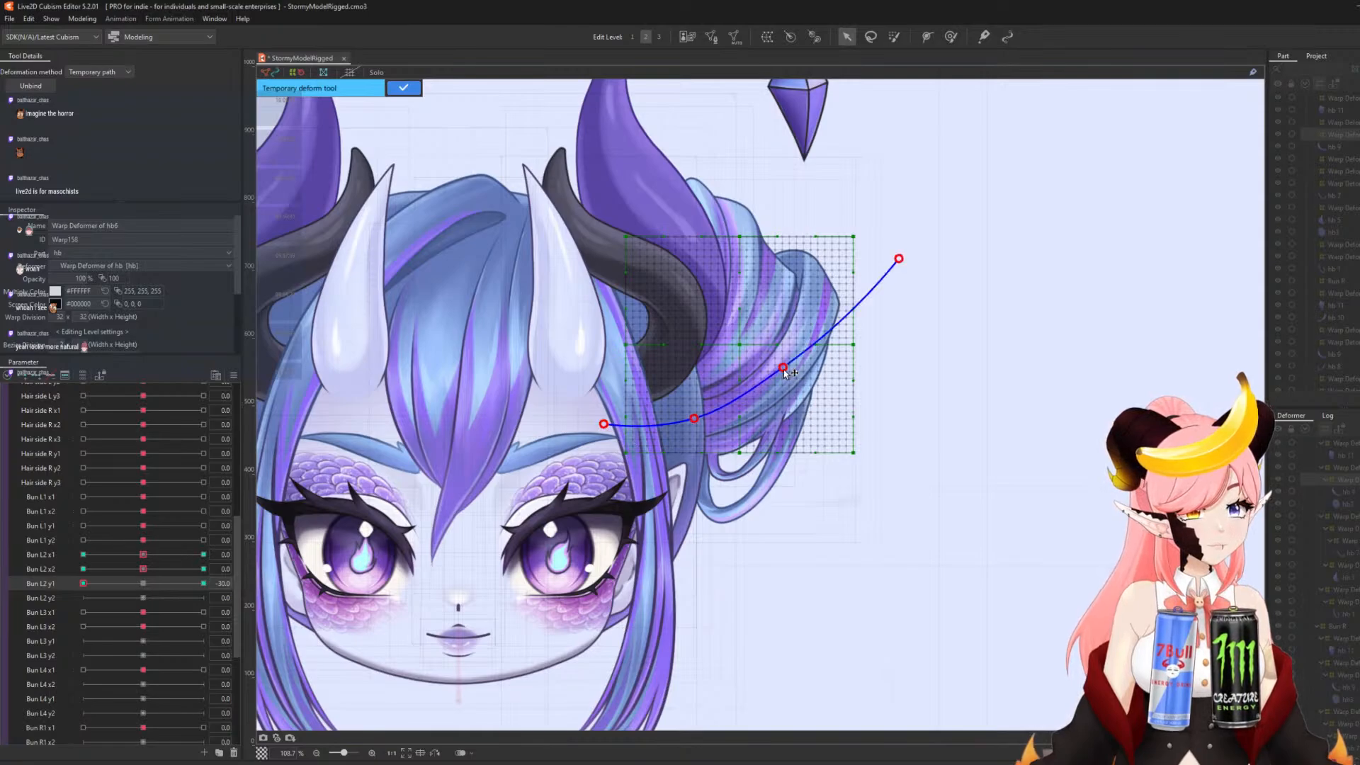
{"action": "left_click_drag", "start_coordinate": [783, 367], "coordinate": [785, 390]}
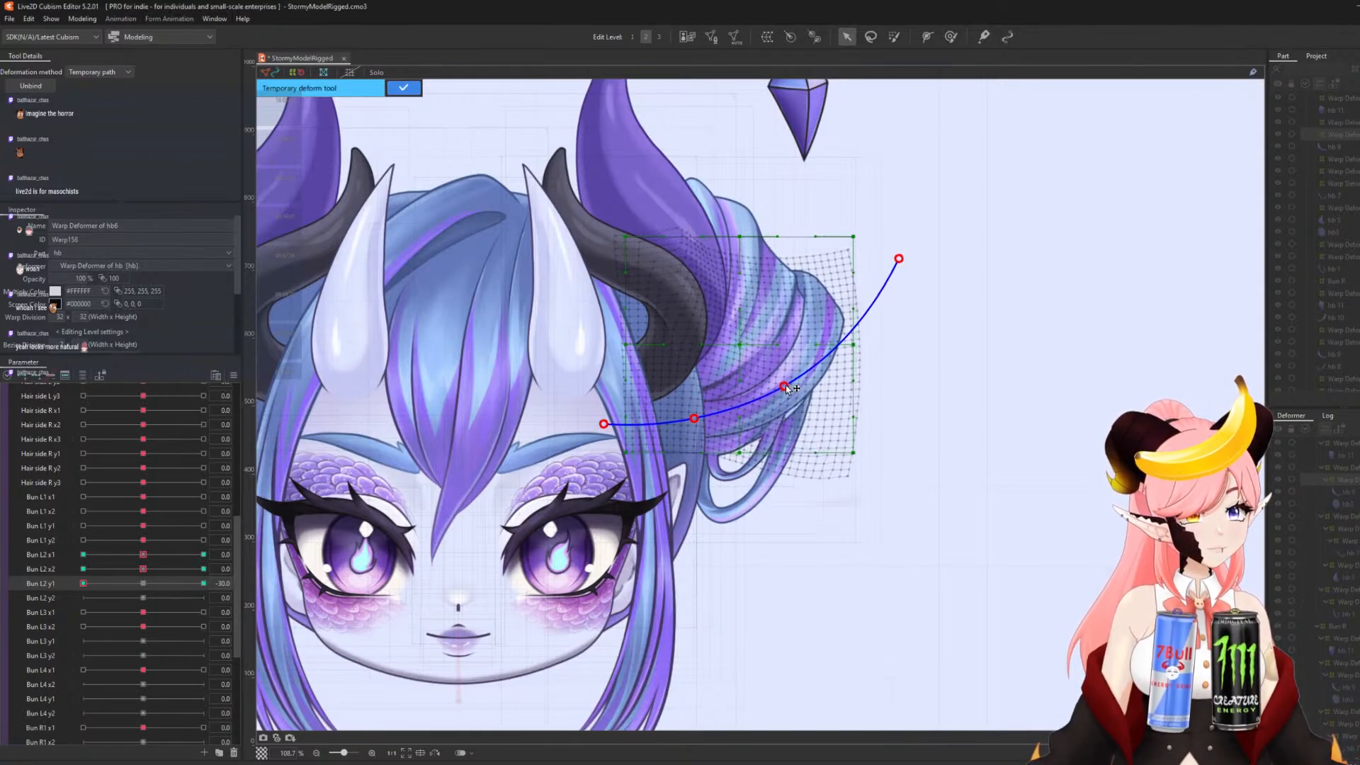
{"action": "left_click", "coordinate": [405, 88]}
{"action": "left_click_drag", "start_coordinate": [103, 577], "coordinate": [154, 582]}
- Key Bun L2 y2 and, at 30, bend the hb6 warp's outer tip up and inward with a four-point temporary path
{"action": "left_click", "coordinate": [41, 603]}
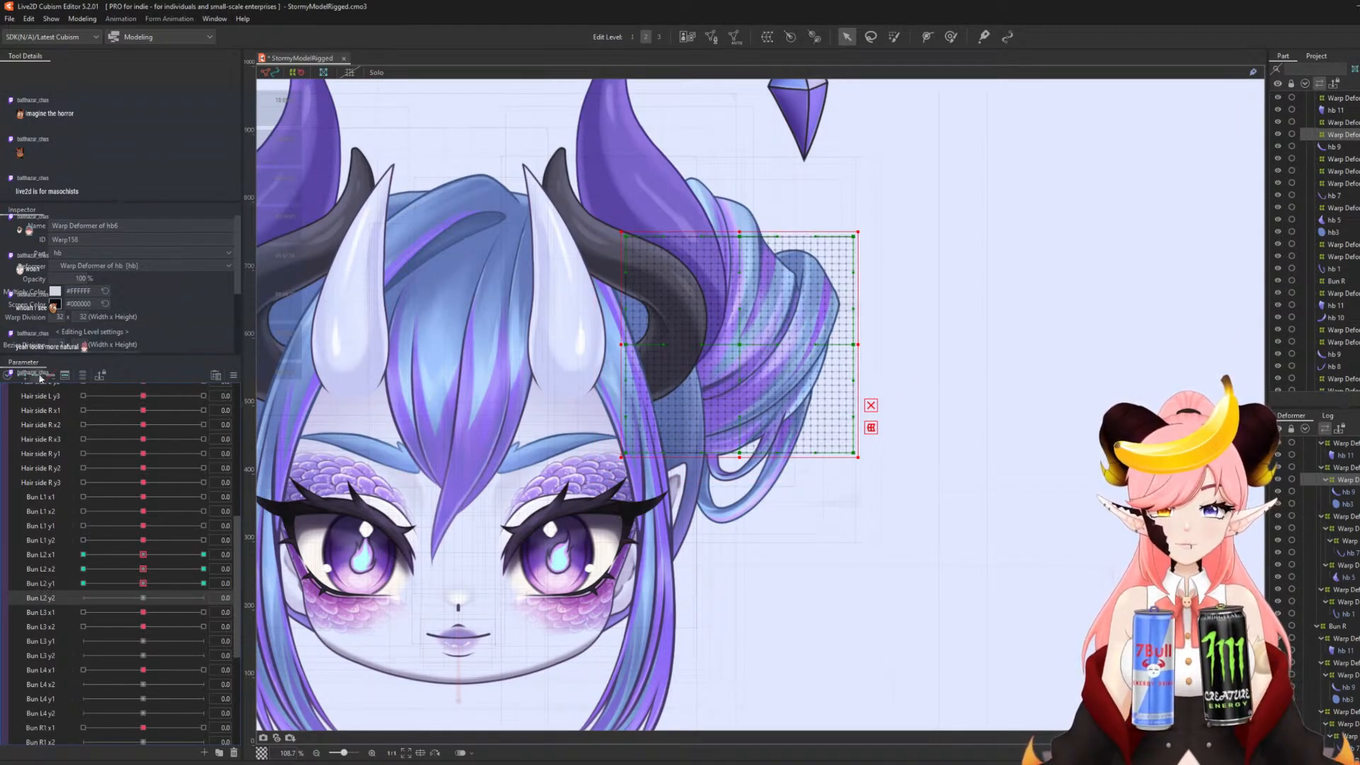
{"action": "right_click", "coordinate": [203, 598]}
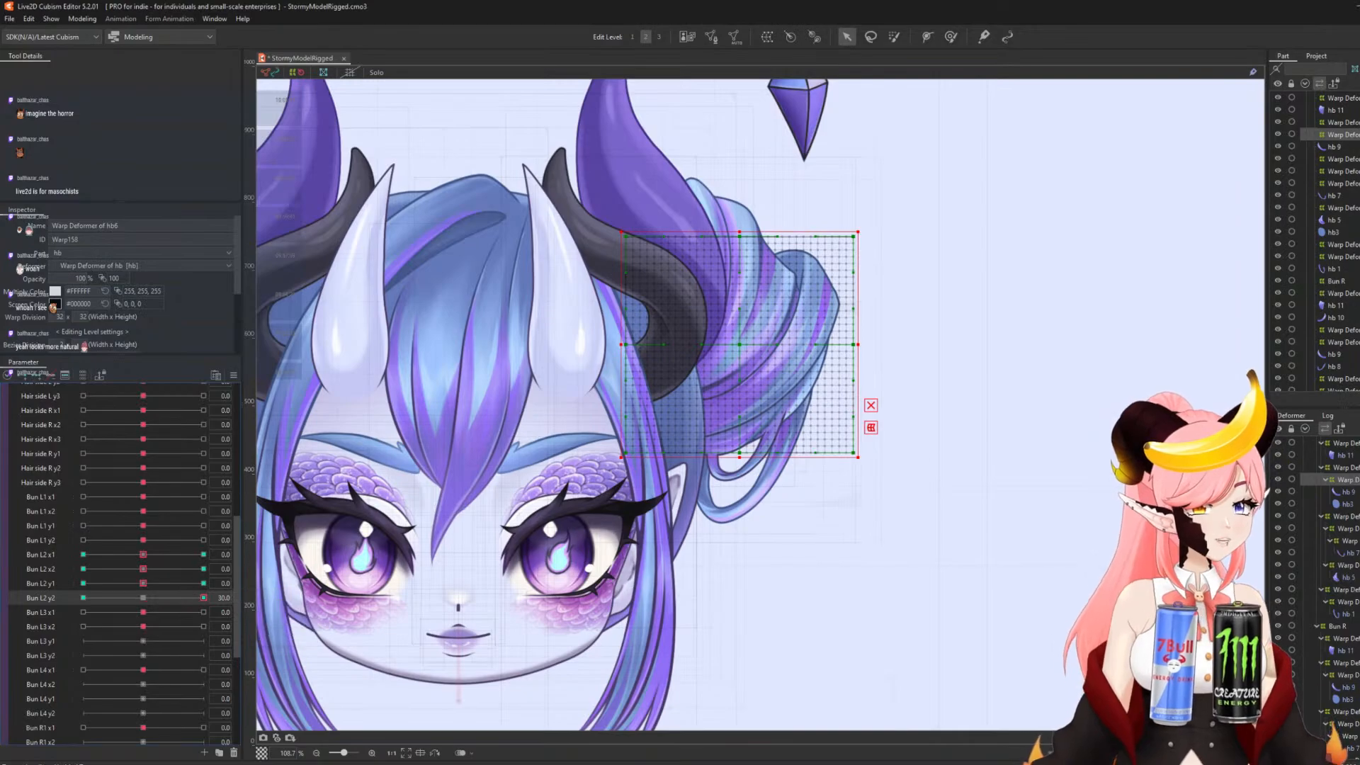
{"action": "key", "text": "ctrl+t"}
{"action": "left_click", "coordinate": [605, 432]}
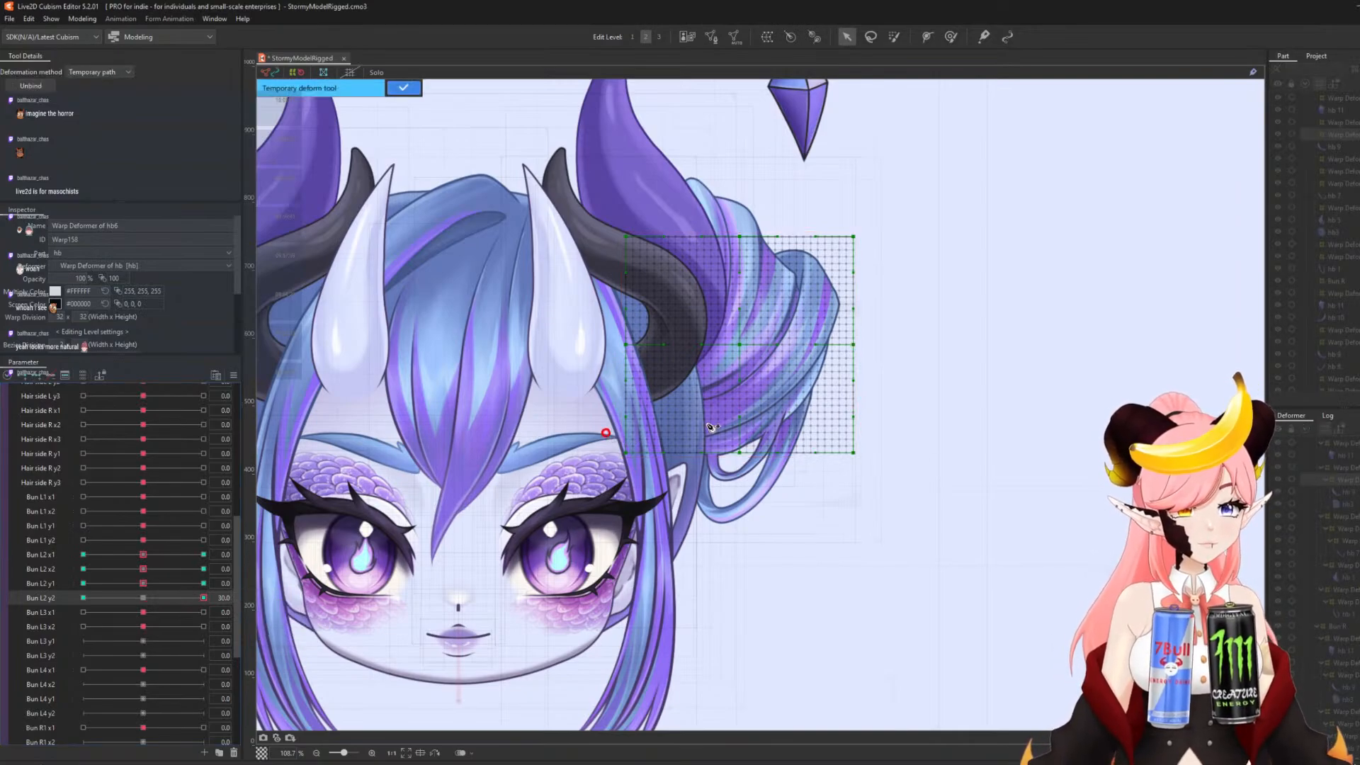
{"action": "left_click", "coordinate": [692, 419]}
{"action": "left_click", "coordinate": [769, 370]}
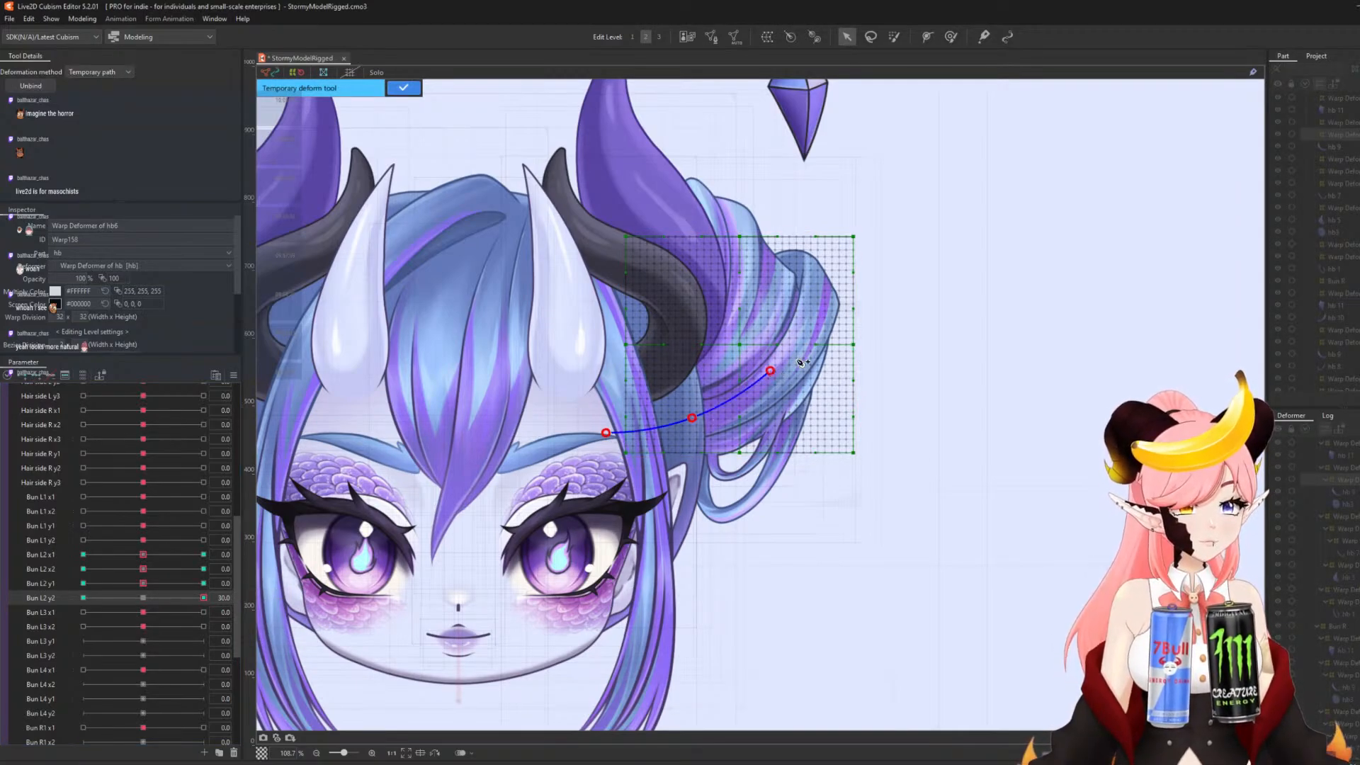
{"action": "left_click", "coordinate": [878, 259]}
{"action": "left_click_drag", "start_coordinate": [878, 258], "coordinate": [857, 219]}
{"action": "left_click", "coordinate": [407, 88]}
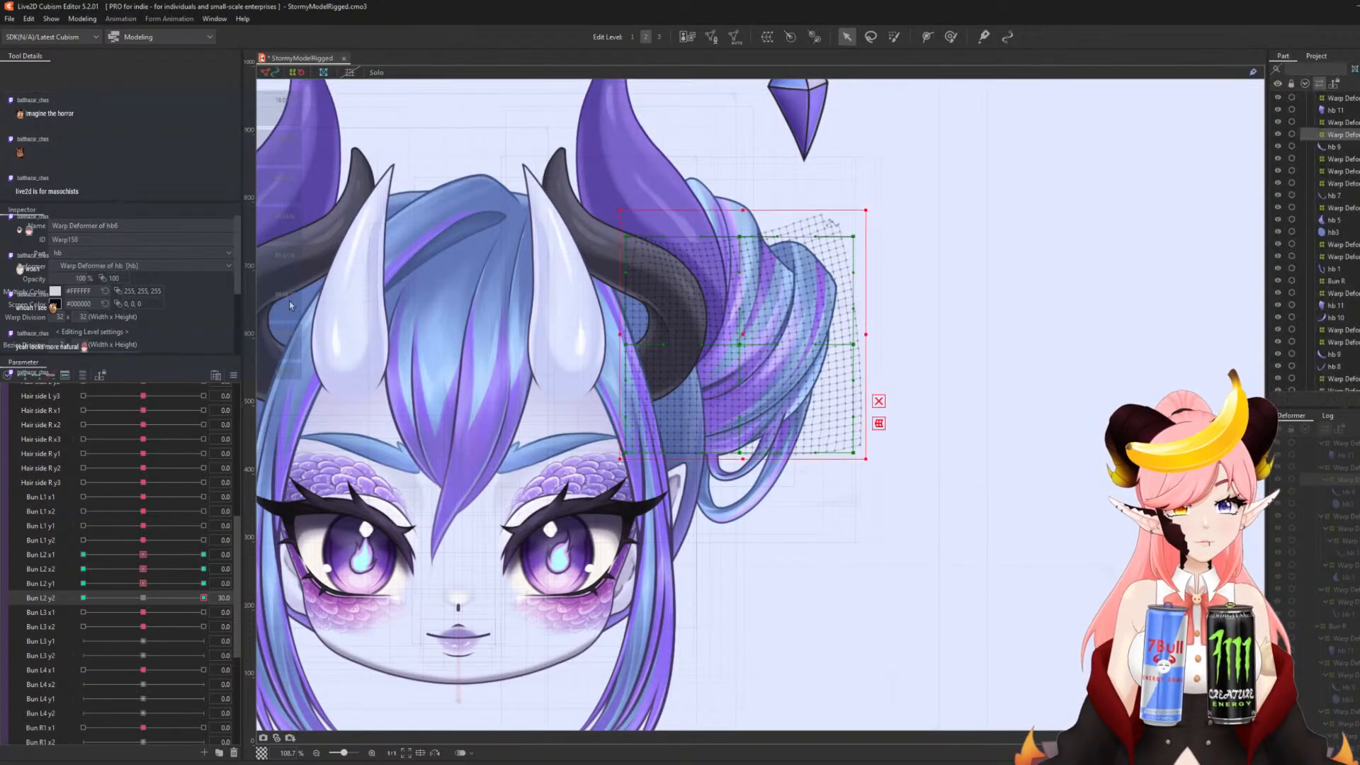
- With Bun L2 y2 at -30, bend the hb6 warp's outer tip downward along a four-point temporary path
{"action": "left_click", "coordinate": [83, 598]}
{"action": "key", "text": "t"}
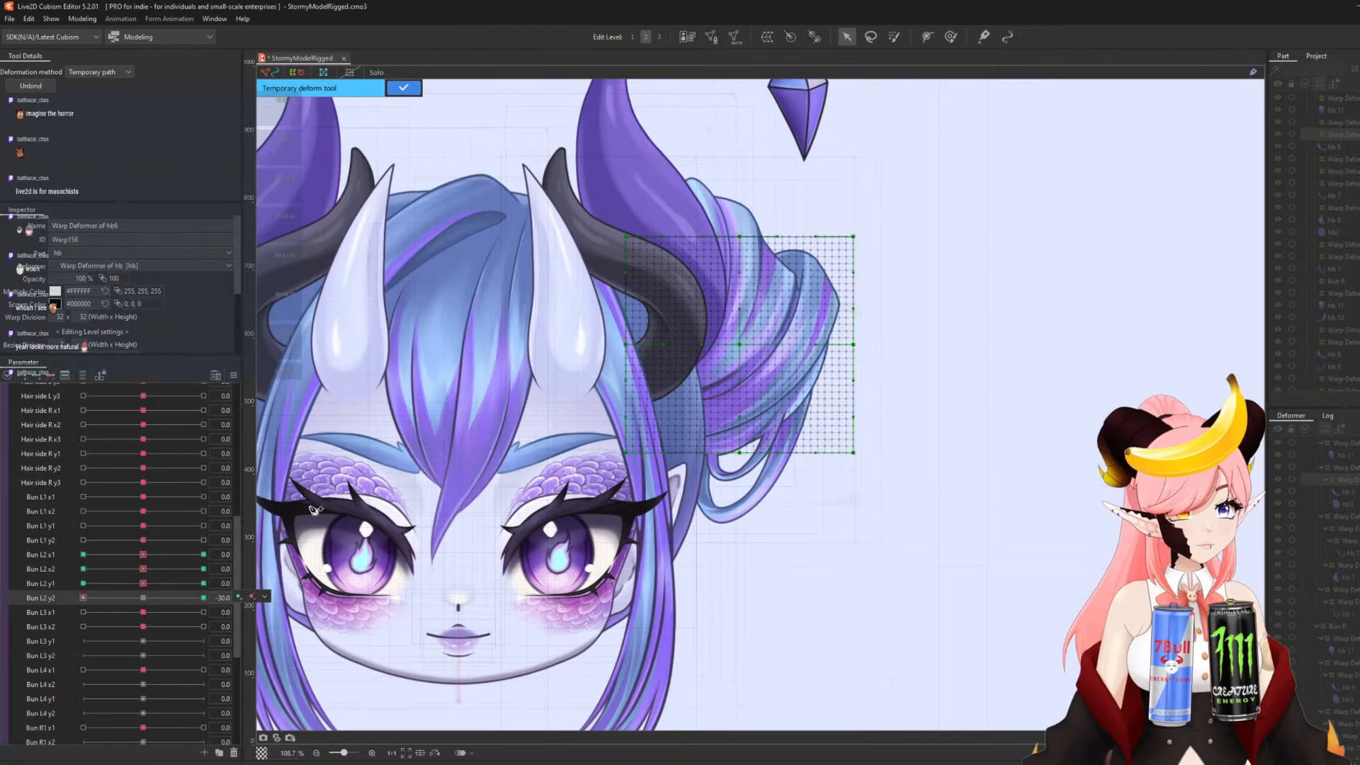
{"action": "left_click", "coordinate": [602, 430]}
{"action": "left_click", "coordinate": [683, 418]}
{"action": "left_click", "coordinate": [770, 374]}
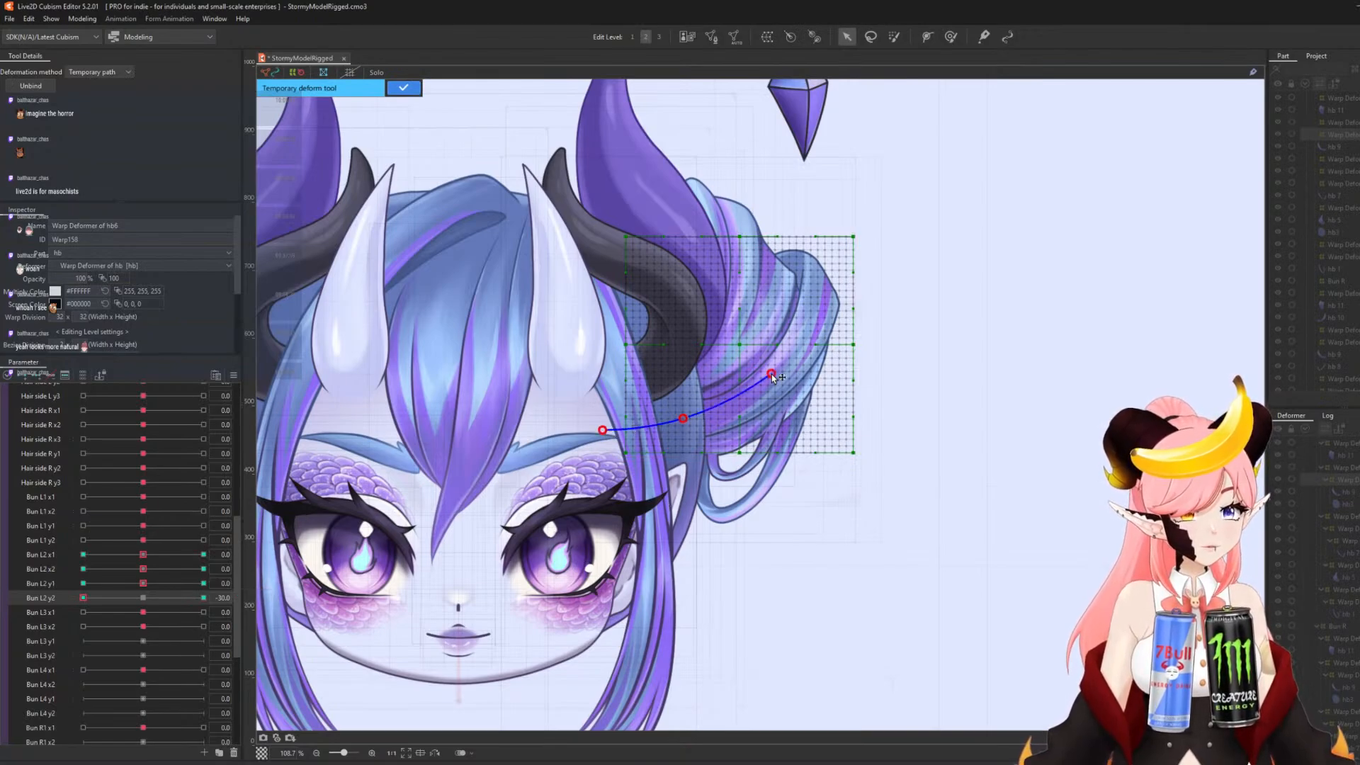
{"action": "left_click", "coordinate": [877, 258]}
{"action": "left_click_drag", "start_coordinate": [877, 258], "coordinate": [884, 286]}
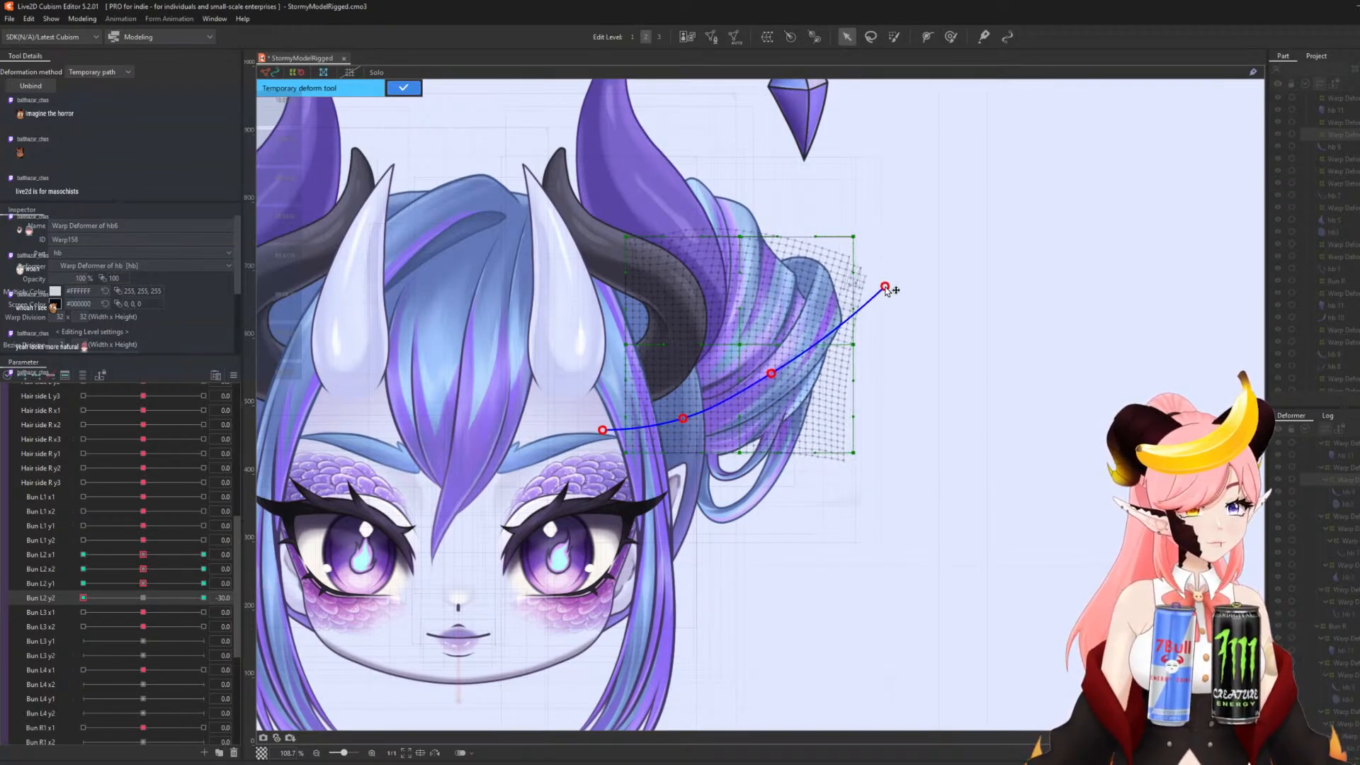
{"action": "left_click", "coordinate": [403, 88]}
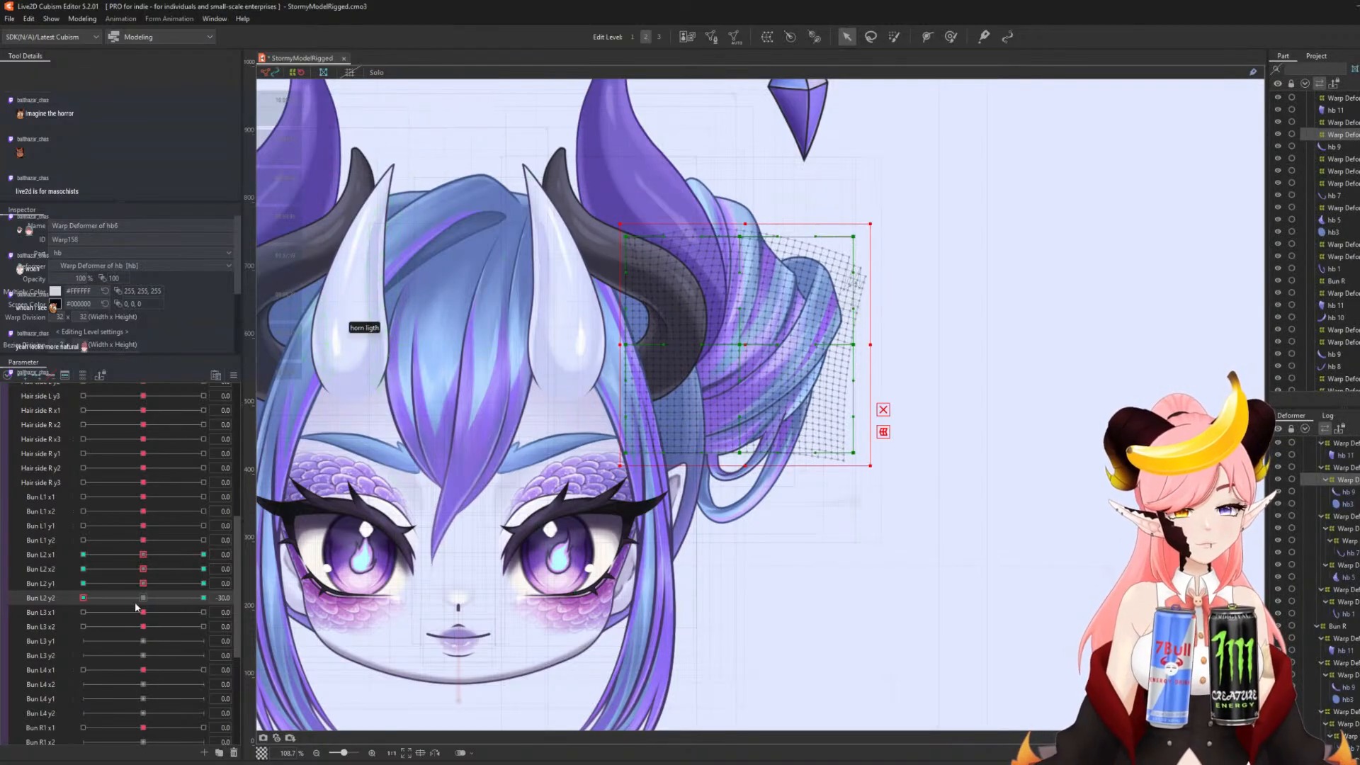
- Reset Bun L2 y2 to 0 and select the objects keyed to Bun L3 x1, picking the hb7 warp deformer
{"action": "mouse_move", "coordinate": [83, 597]}
{"action": "left_mouse_down"}
{"action": "mouse_move", "coordinate": [104, 598]}
{"action": "mouse_move", "coordinate": [83, 600]}
{"action": "left_mouse_up"}
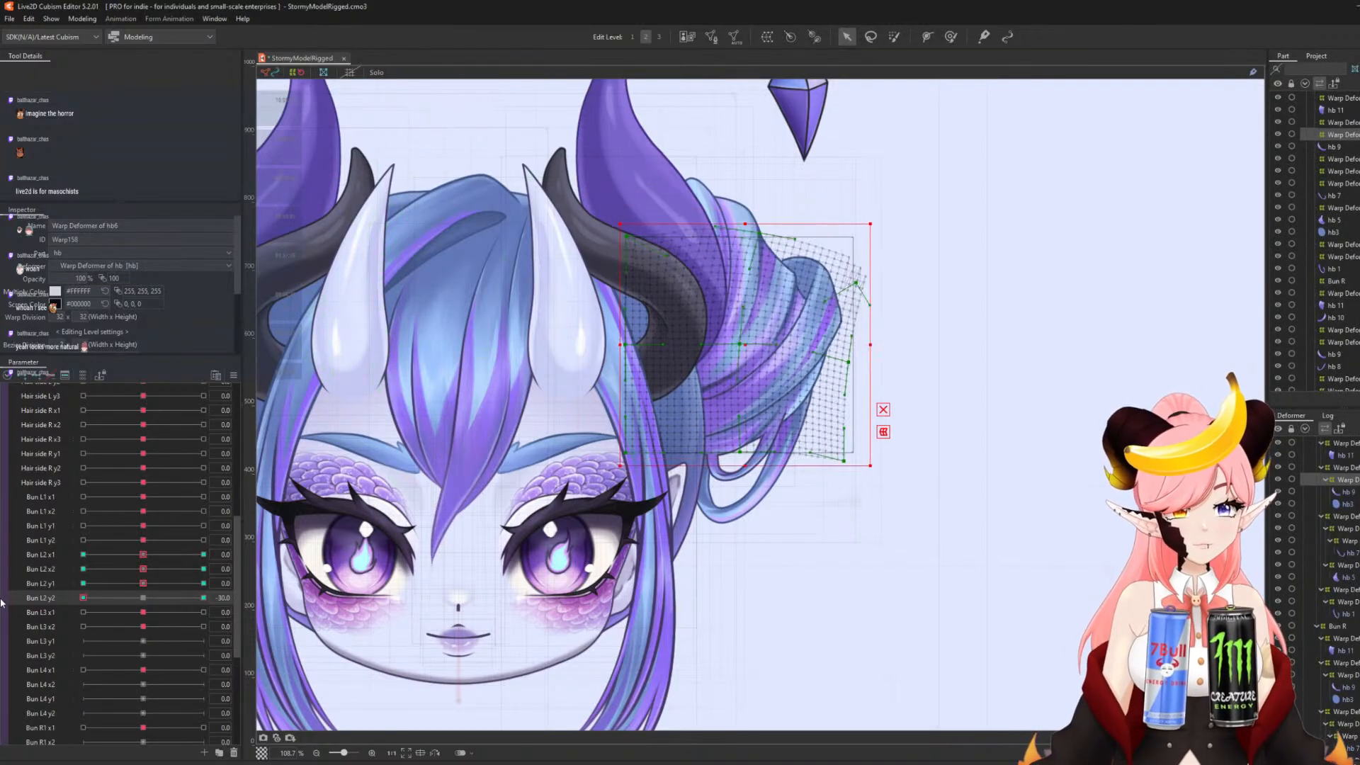
{"action": "left_click", "coordinate": [131, 601]}
{"action": "left_click", "coordinate": [135, 614]}
{"action": "left_click", "coordinate": [263, 612]}
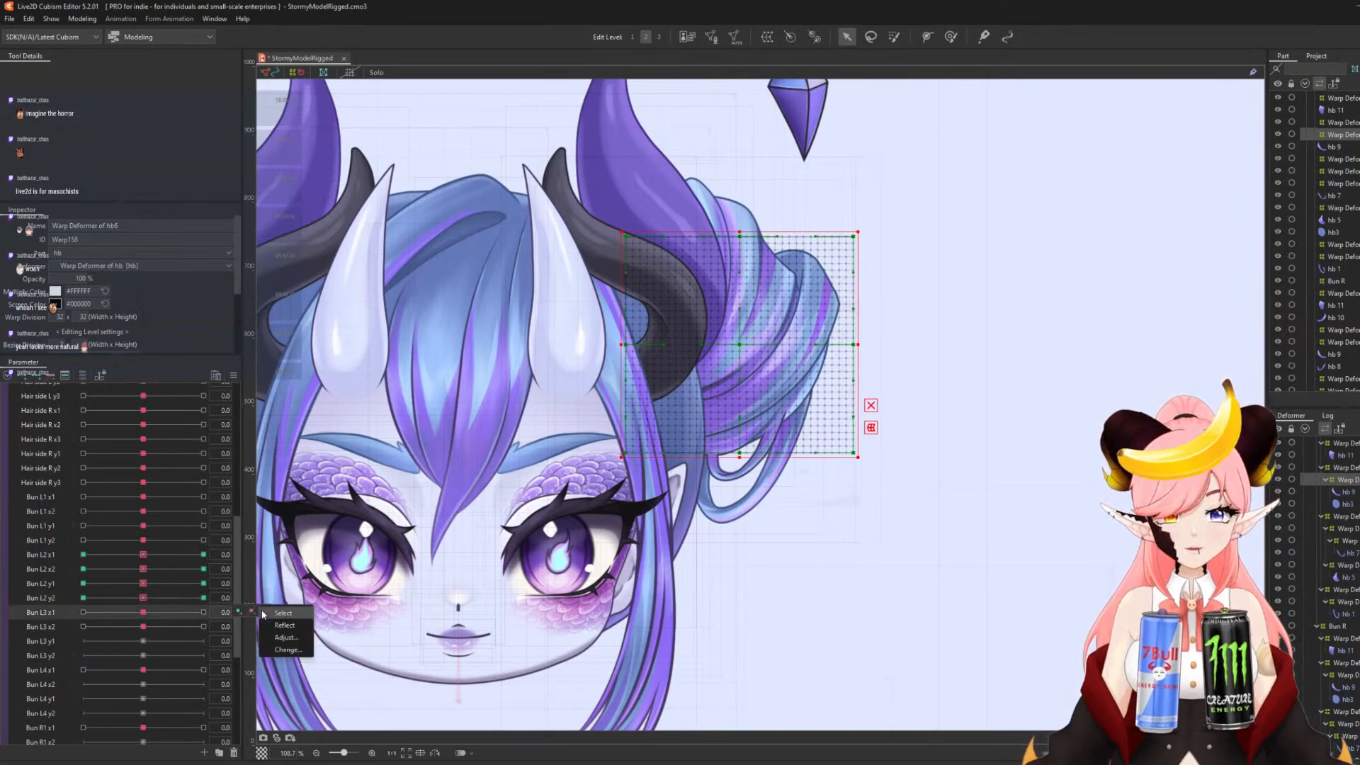
{"action": "left_click", "coordinate": [278, 613]}
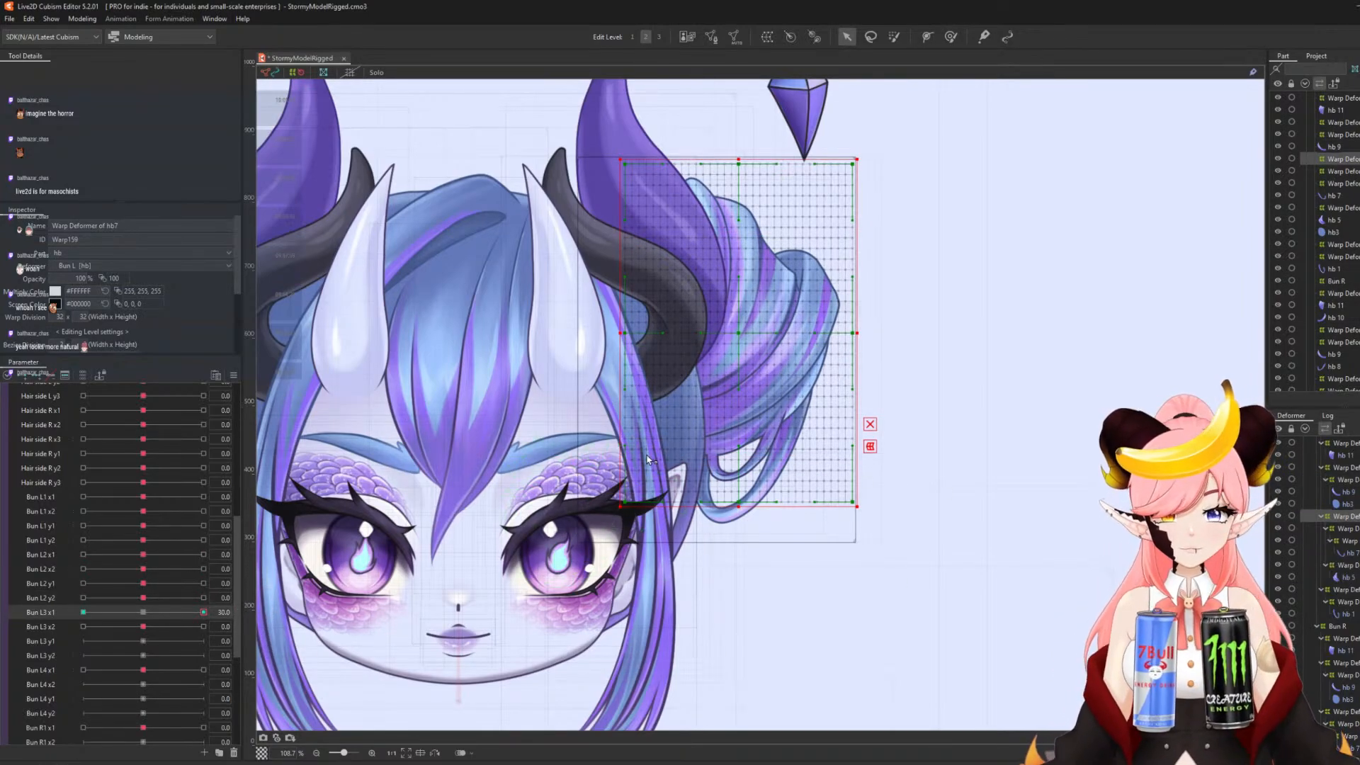
- With Bun L3 x1 at 30, bend the middle of the hb7 warp outward along a four-point temporary path
{"action": "key", "text": "t"}
{"action": "left_click", "coordinate": [590, 420]}
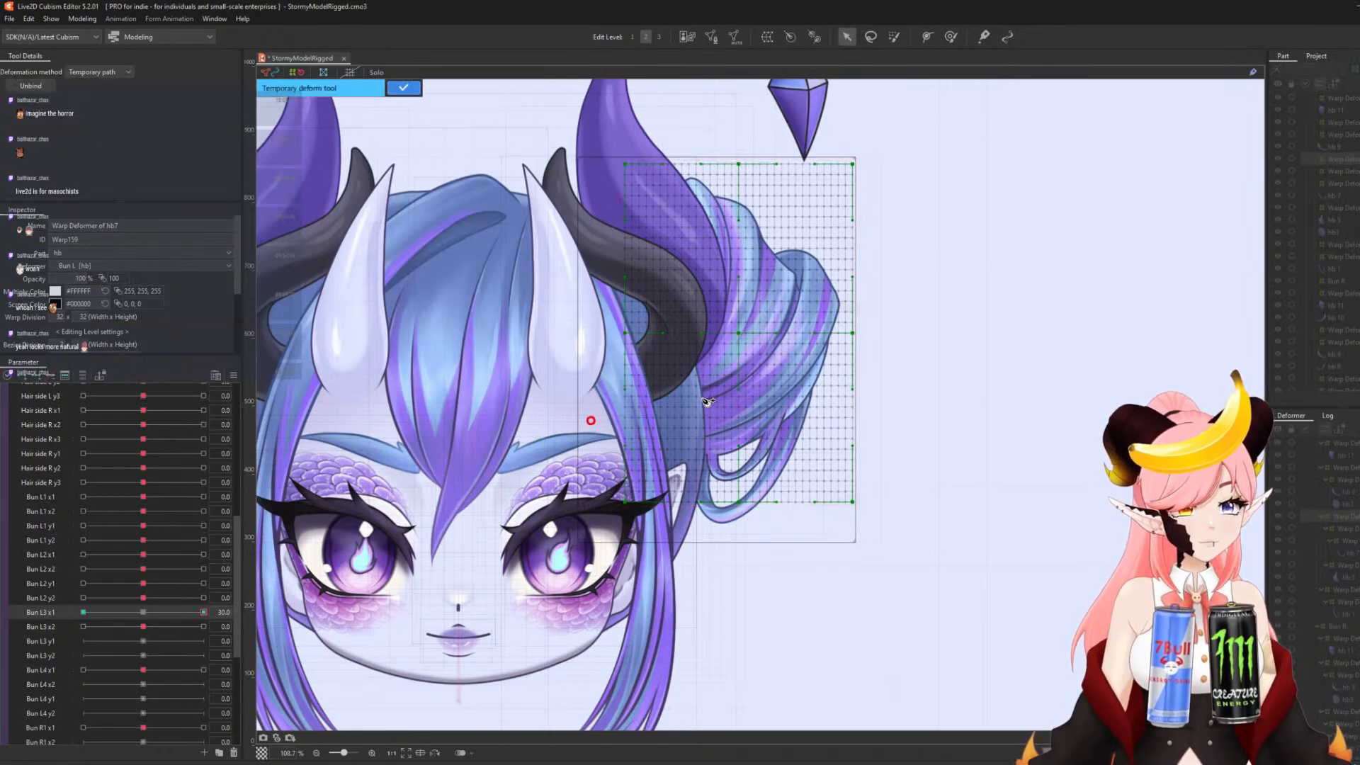
{"action": "left_click", "coordinate": [674, 404]}
{"action": "left_click", "coordinate": [751, 346]}
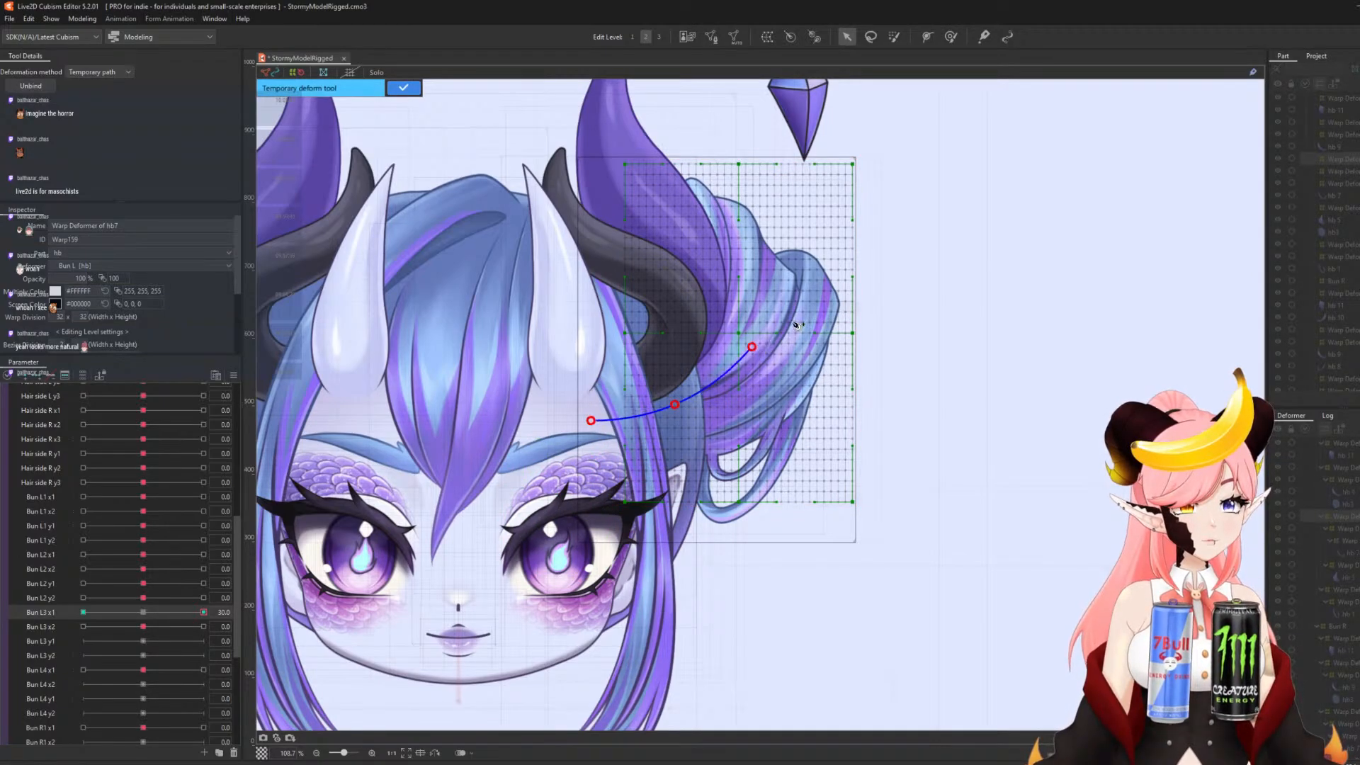
{"action": "left_click", "coordinate": [887, 223]}
{"action": "left_click_drag", "start_coordinate": [751, 346], "coordinate": [767, 347]}
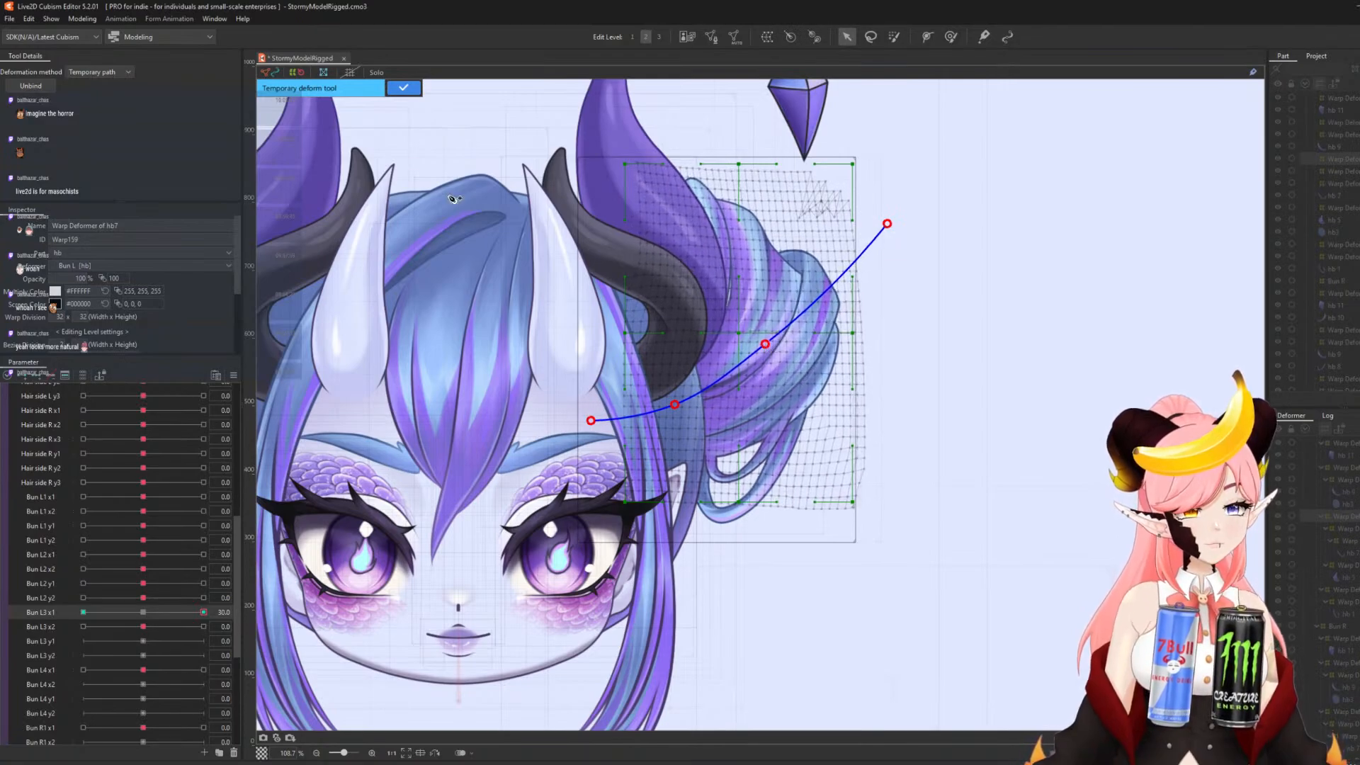
{"action": "left_click", "coordinate": [412, 87]}
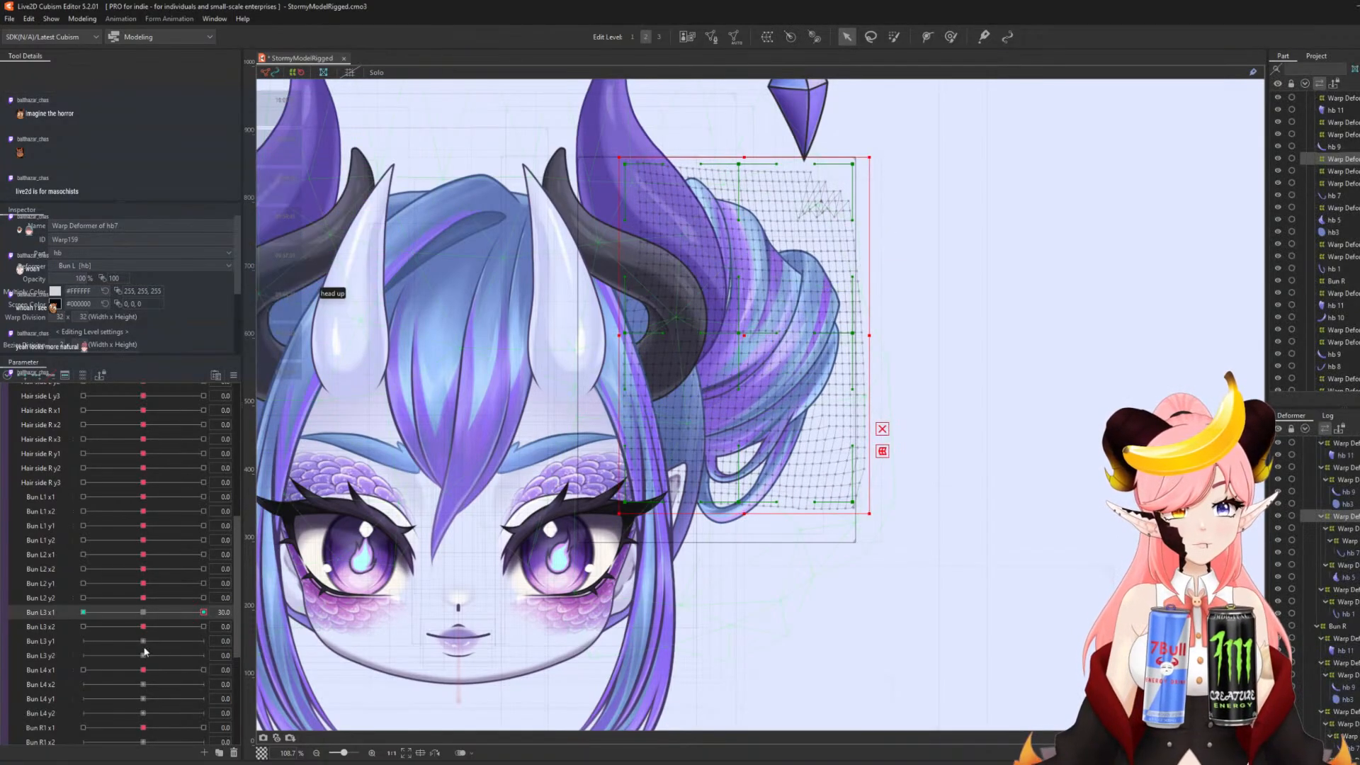
- Touch up the bent hb7 warp's mesh near the horn with the deform brush at a size of about 248 px
{"action": "left_click", "coordinate": [951, 36]}
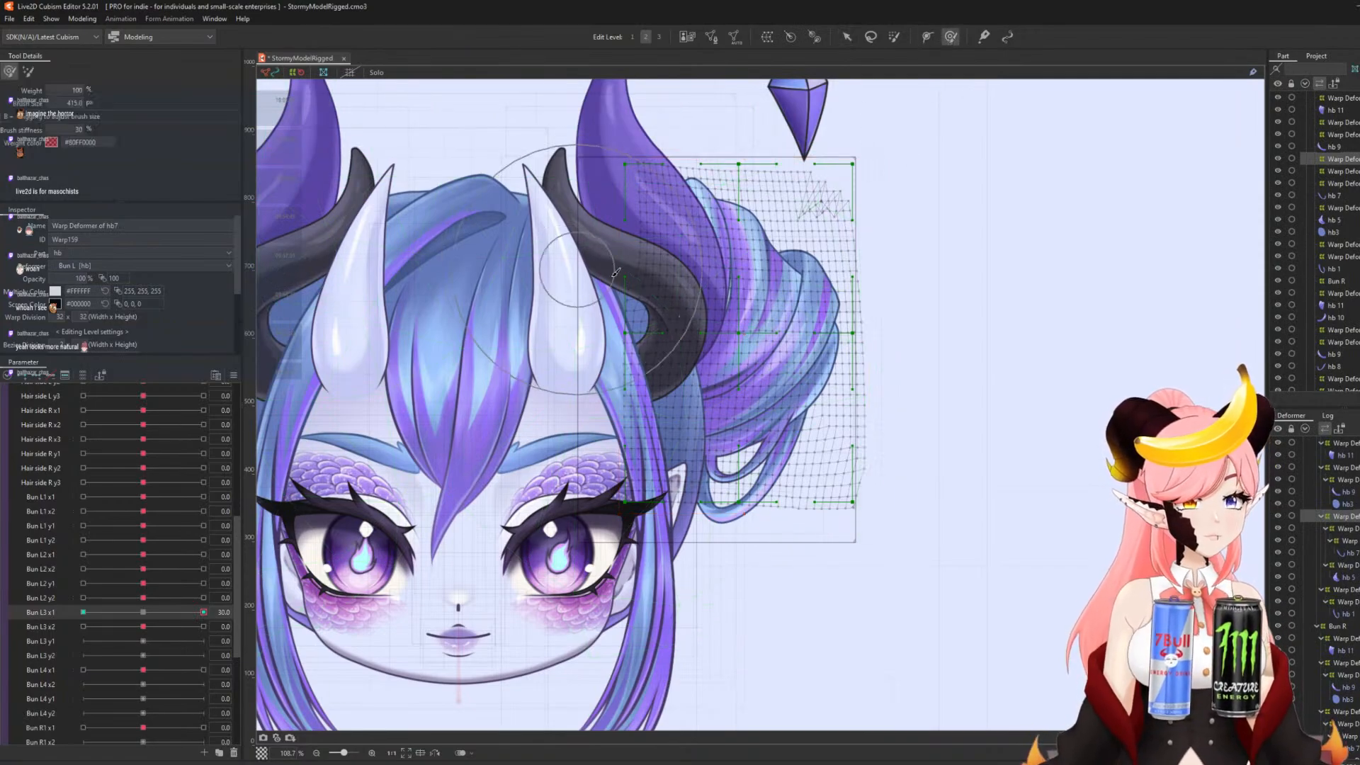
{"action": "key", "text": "b"}
{"action": "mouse_move", "coordinate": [708, 276]}
{"action": "left_mouse_down"}
{"action": "mouse_move", "coordinate": [669, 278]}
{"action": "mouse_move", "coordinate": [697, 287]}
{"action": "left_mouse_up"}
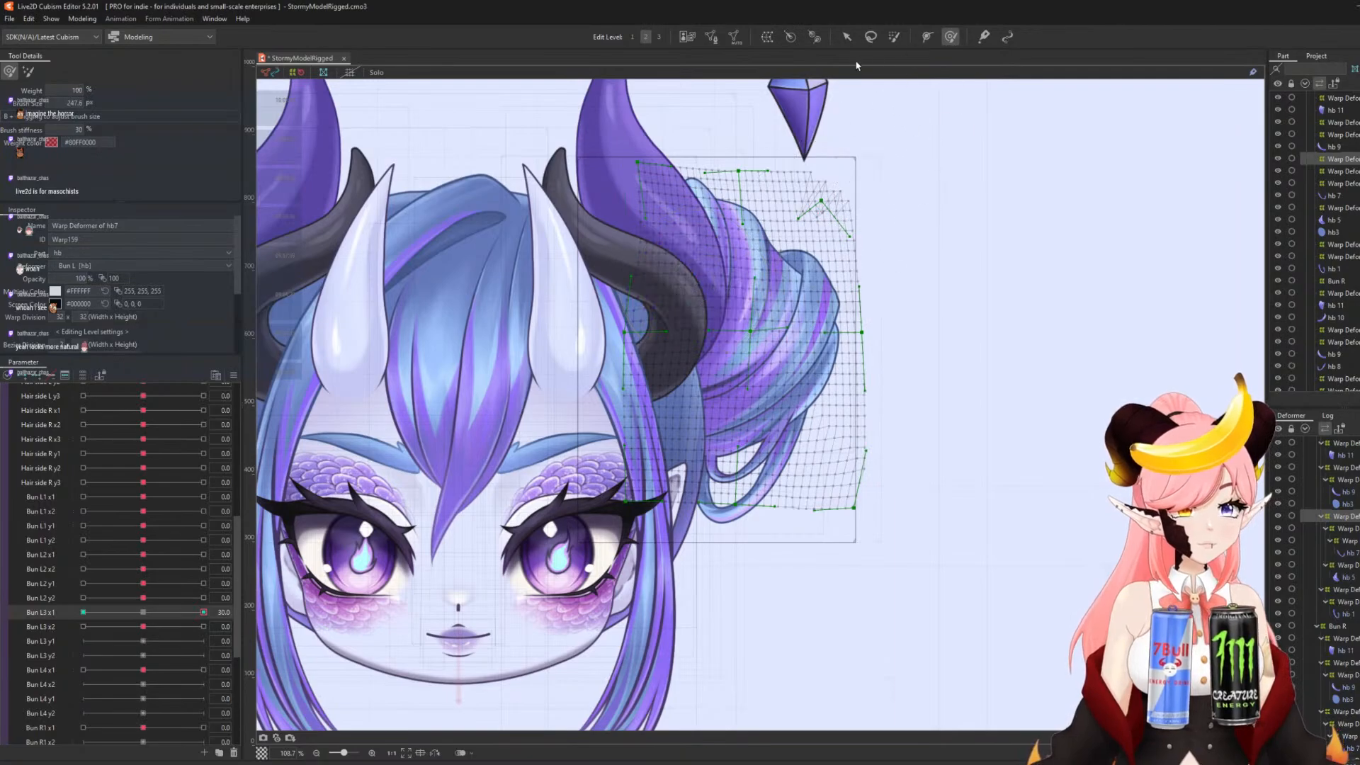
{"action": "left_click", "coordinate": [847, 38]}
- With Bun L3 x1 at -30, bend the middle of the hb7 warp inward along a four-point temporary path, and reset the parameter to 0
{"action": "left_click_drag", "start_coordinate": [203, 612], "coordinate": [3, 633]}
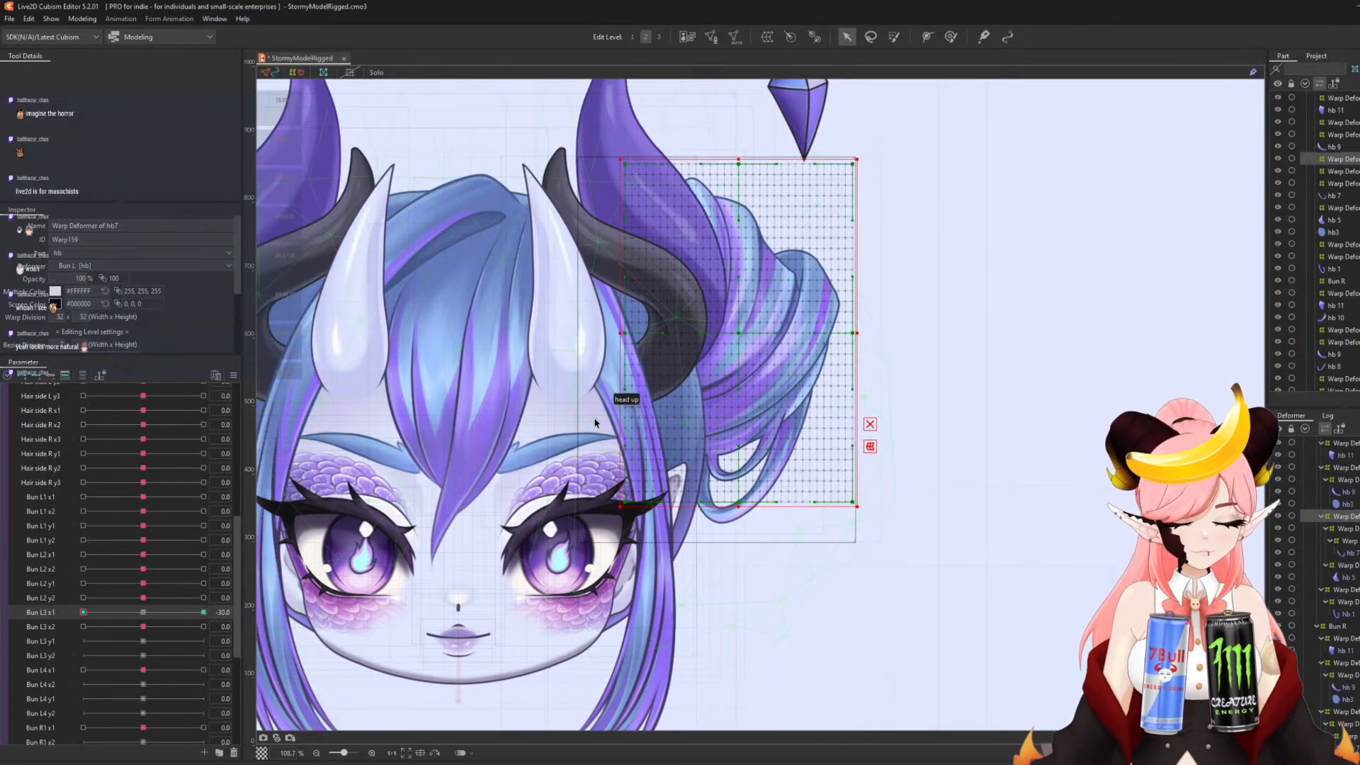
{"action": "key", "text": "t"}
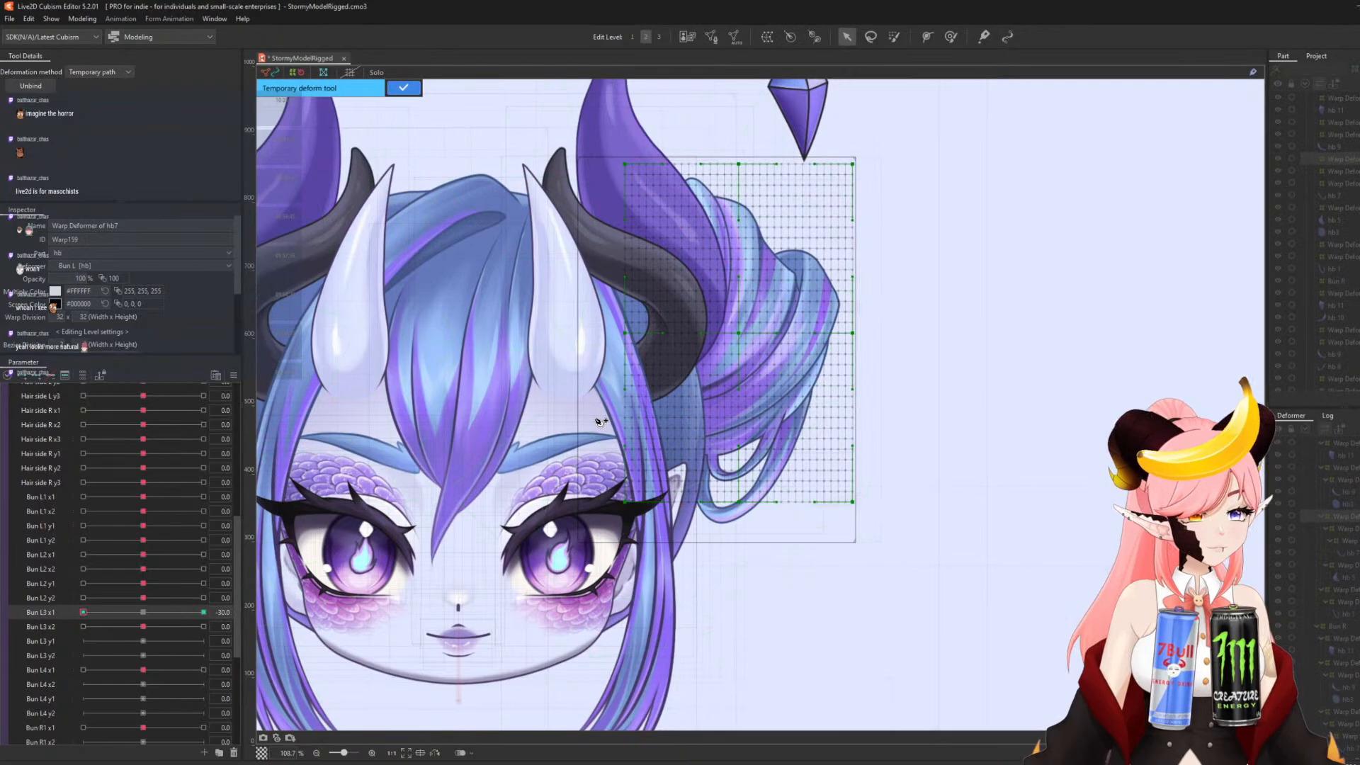
{"action": "left_click", "coordinate": [673, 423]}
{"action": "left_click", "coordinate": [754, 341]}
{"action": "left_click", "coordinate": [888, 223]}
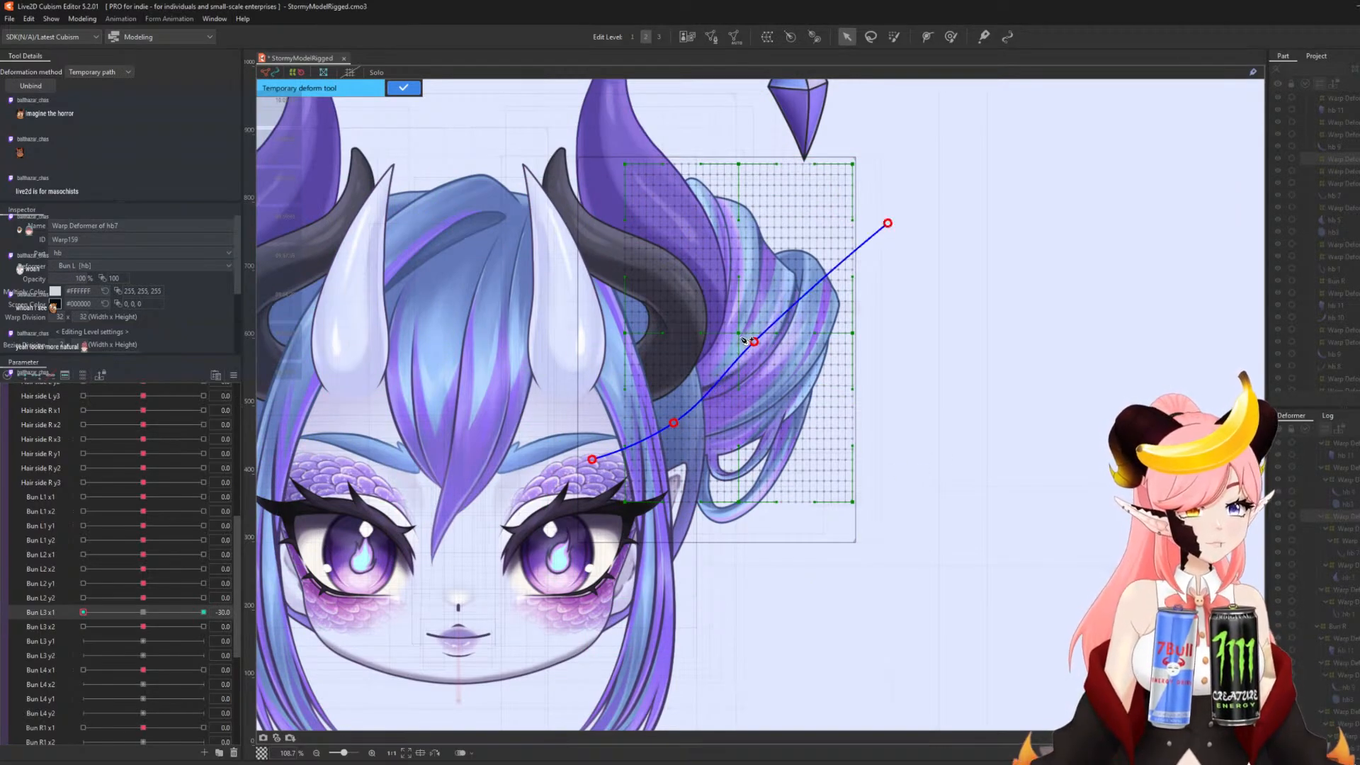
{"action": "left_click_drag", "start_coordinate": [754, 344], "coordinate": [743, 347]}
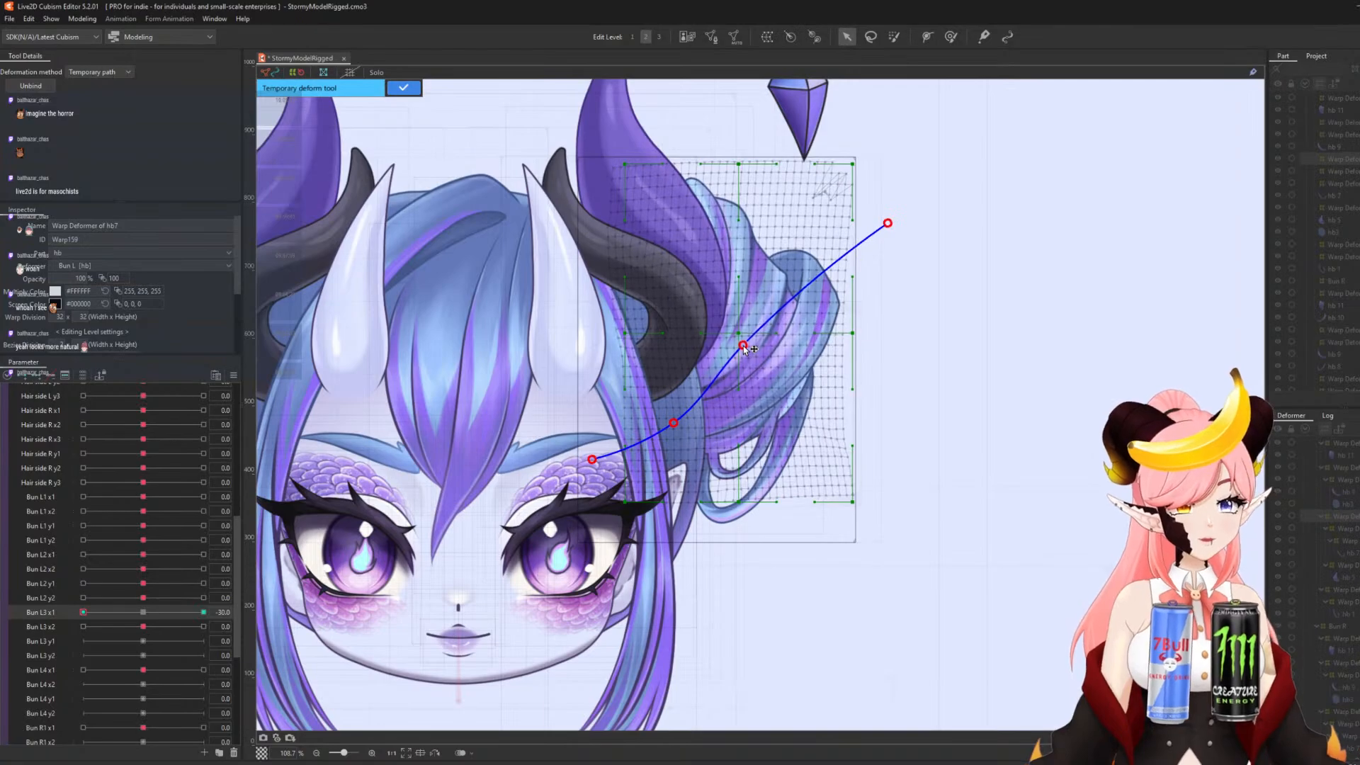
{"action": "left_click", "coordinate": [418, 87]}
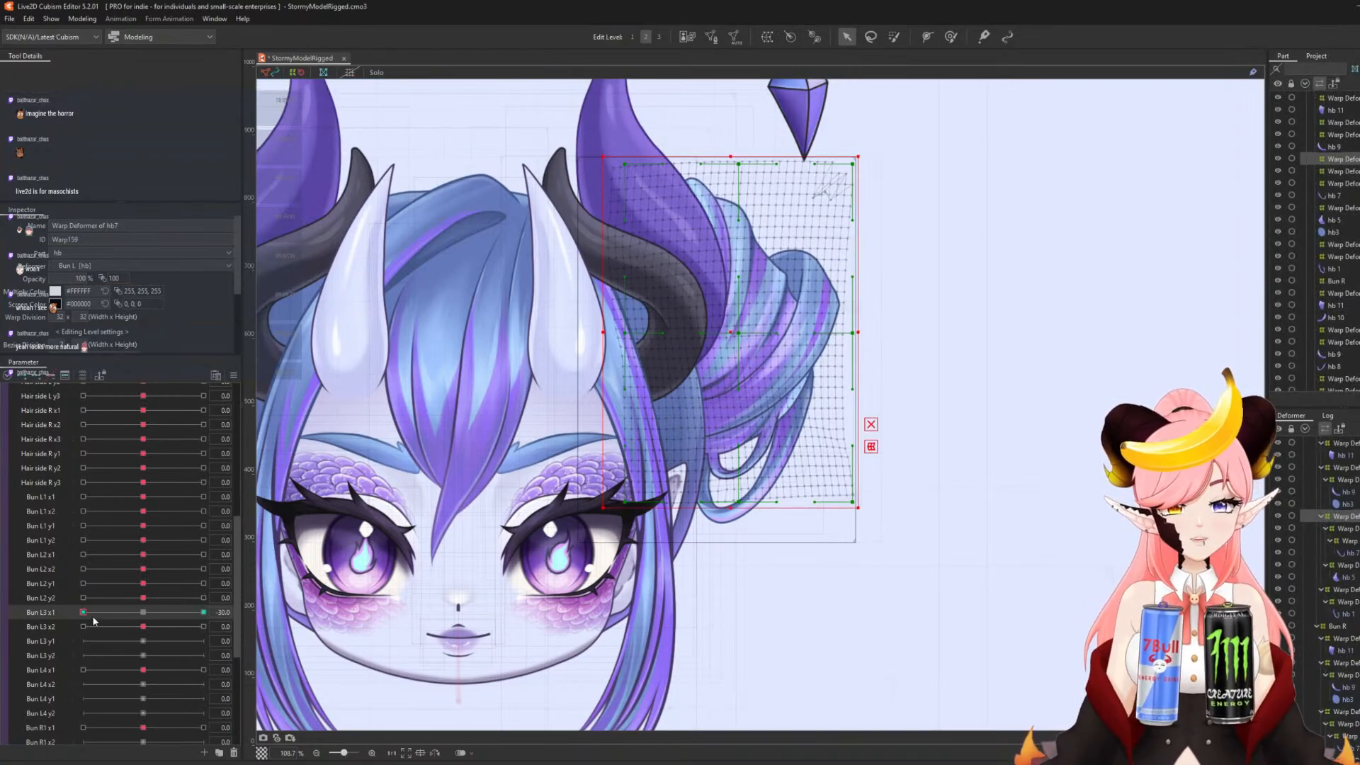
{"action": "left_click_drag", "start_coordinate": [90, 614], "coordinate": [17, 614]}
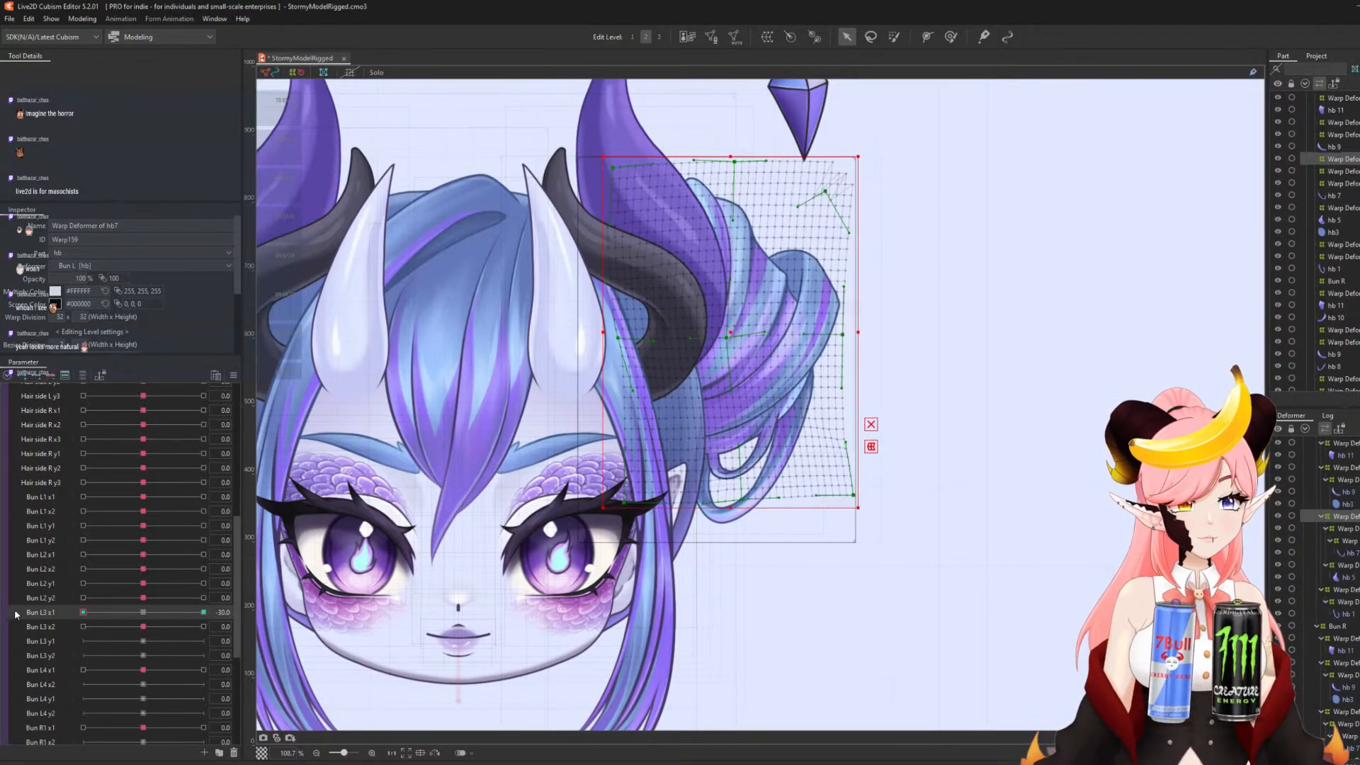
{"action": "left_click", "coordinate": [142, 615]}
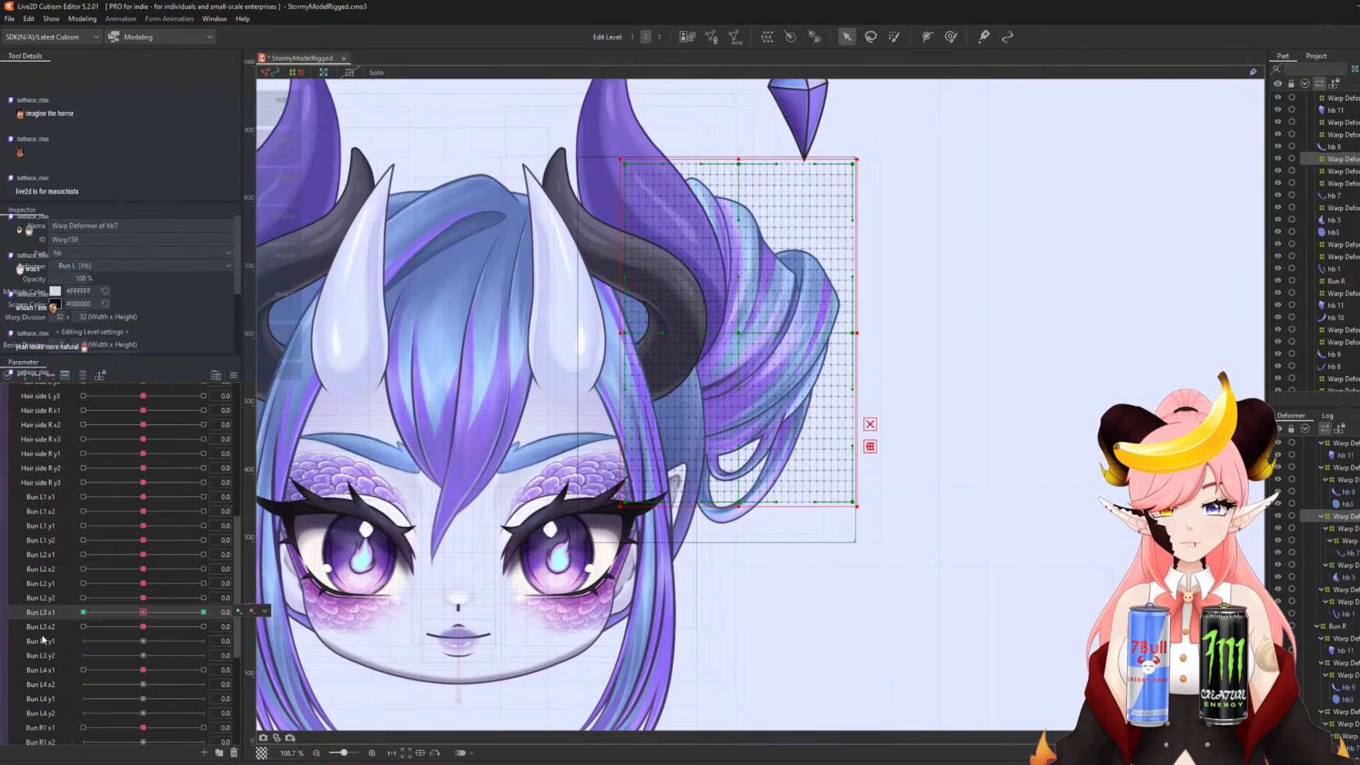
- With Bun L3 x2 at 30, bend the hb7 warp's outer tip up and outward with a four-point temporary path
{"action": "left_click", "coordinate": [203, 626]}
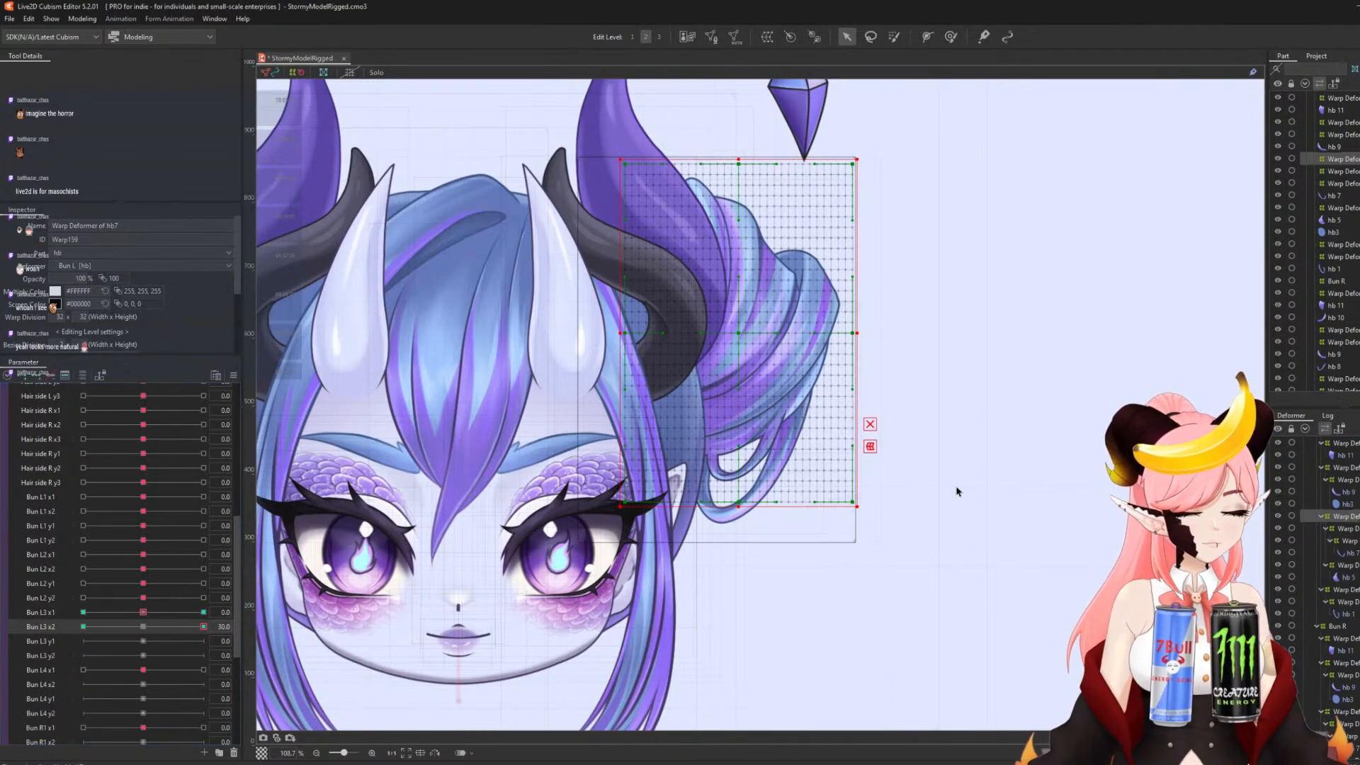
{"action": "key", "text": "ctrl+t"}
{"action": "left_click", "coordinate": [591, 454]}
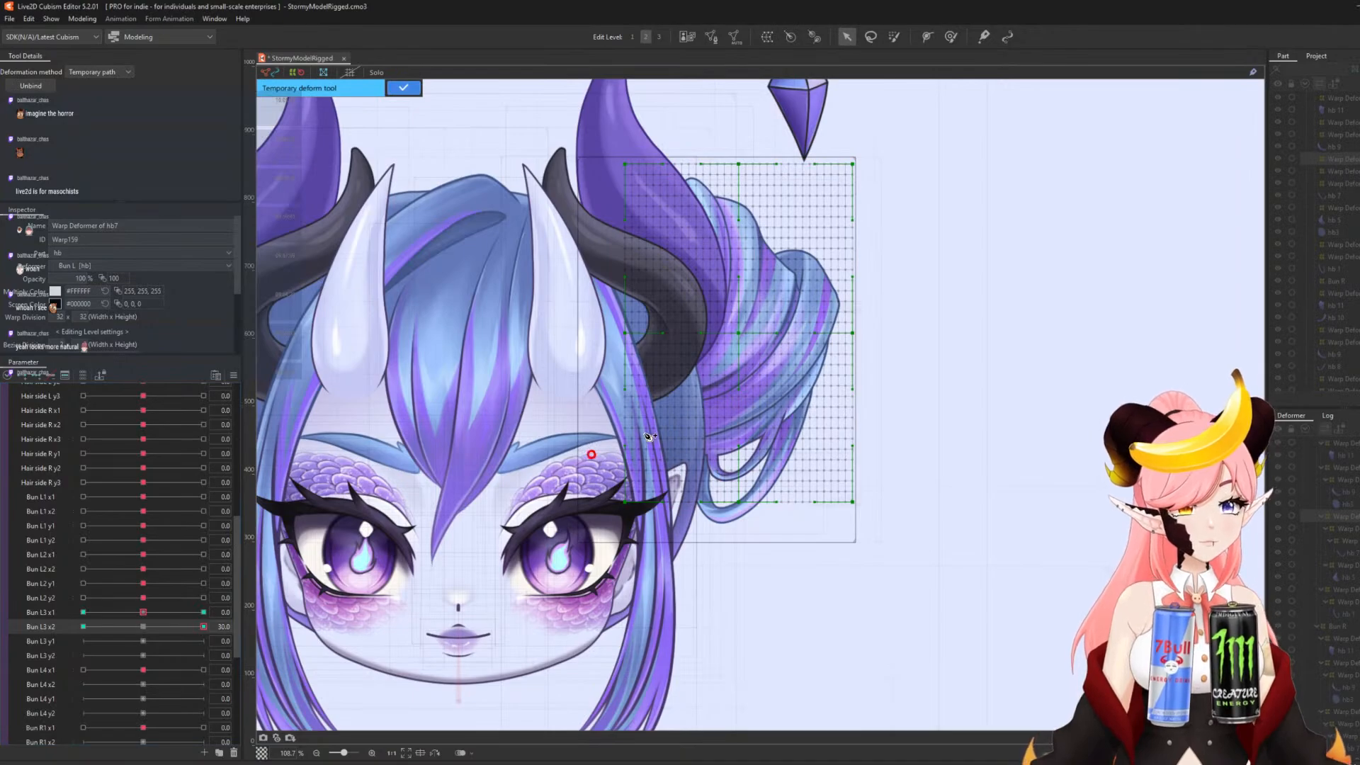
{"action": "left_click", "coordinate": [684, 420]}
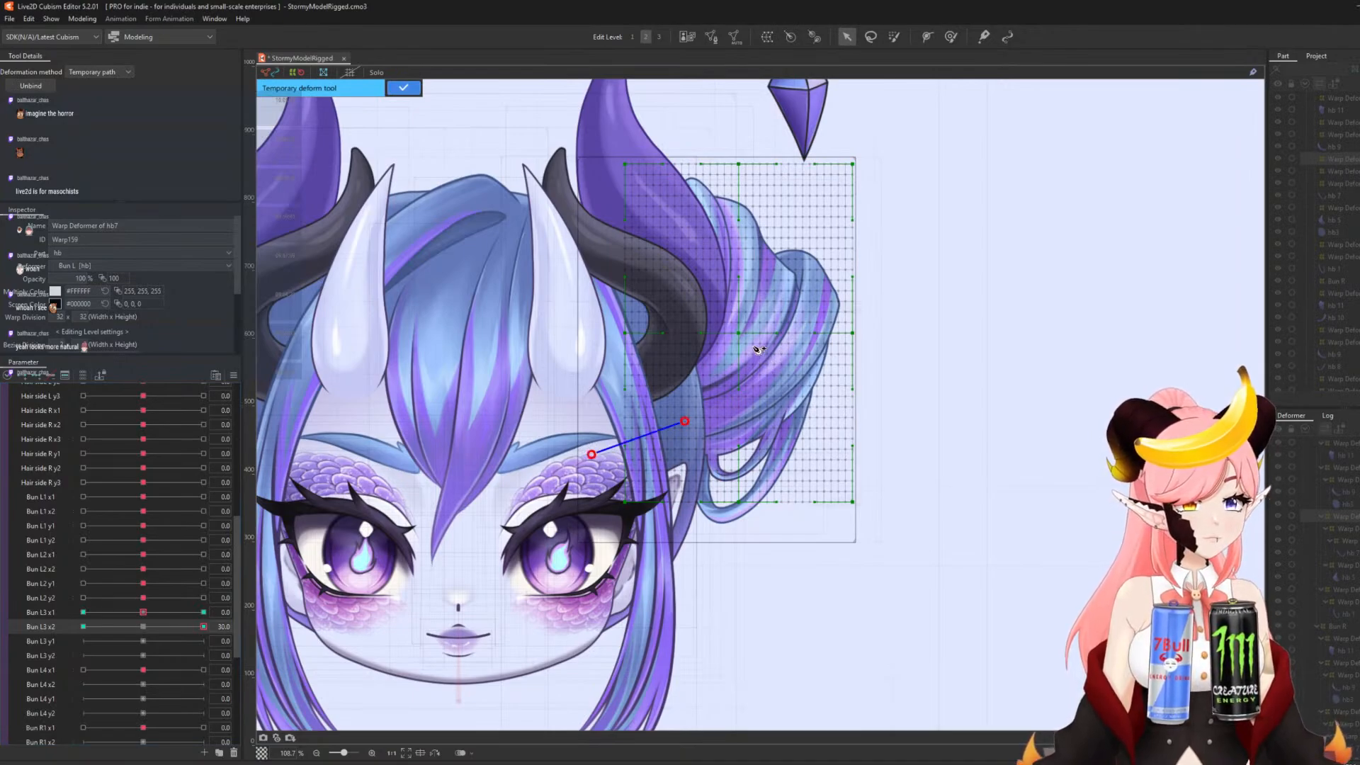
{"action": "left_click", "coordinate": [753, 346]}
{"action": "left_click", "coordinate": [875, 207]}
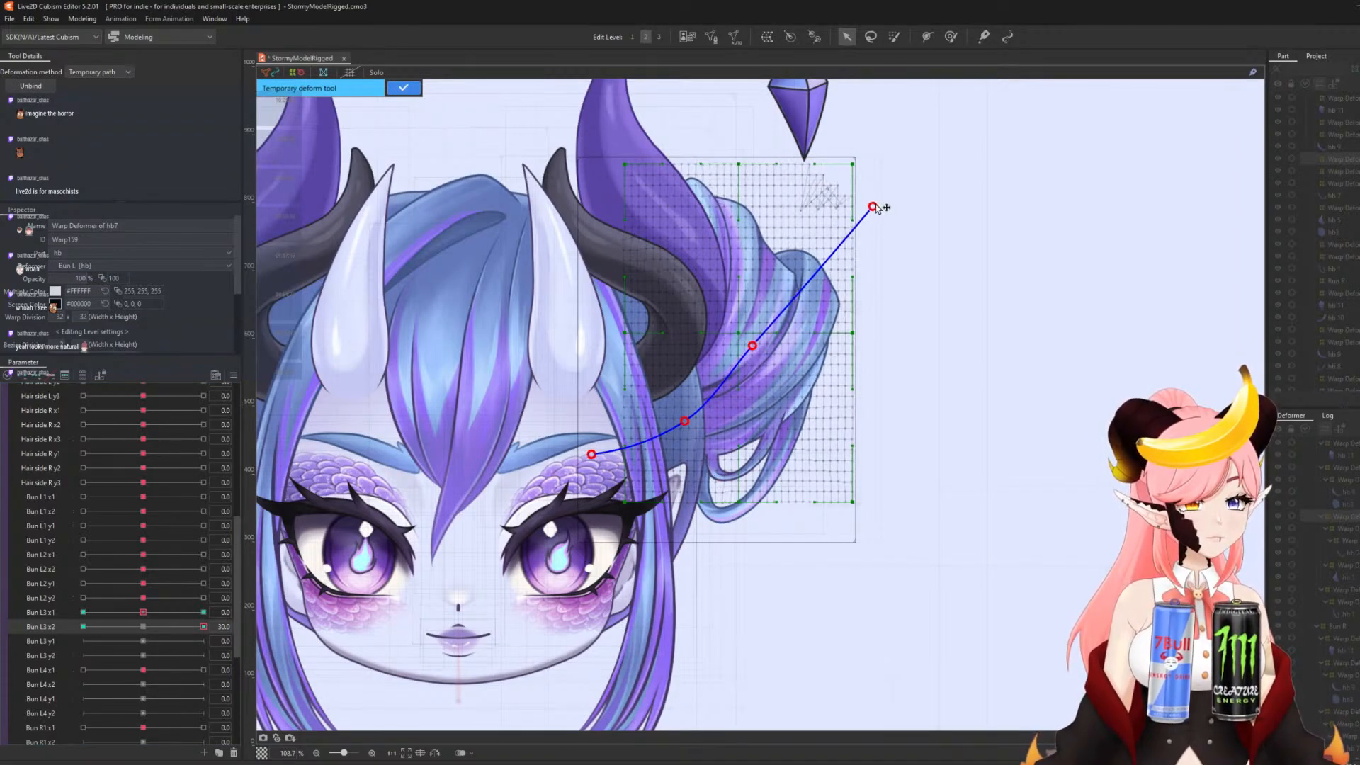
{"action": "left_click_drag", "start_coordinate": [875, 208], "coordinate": [887, 198]}
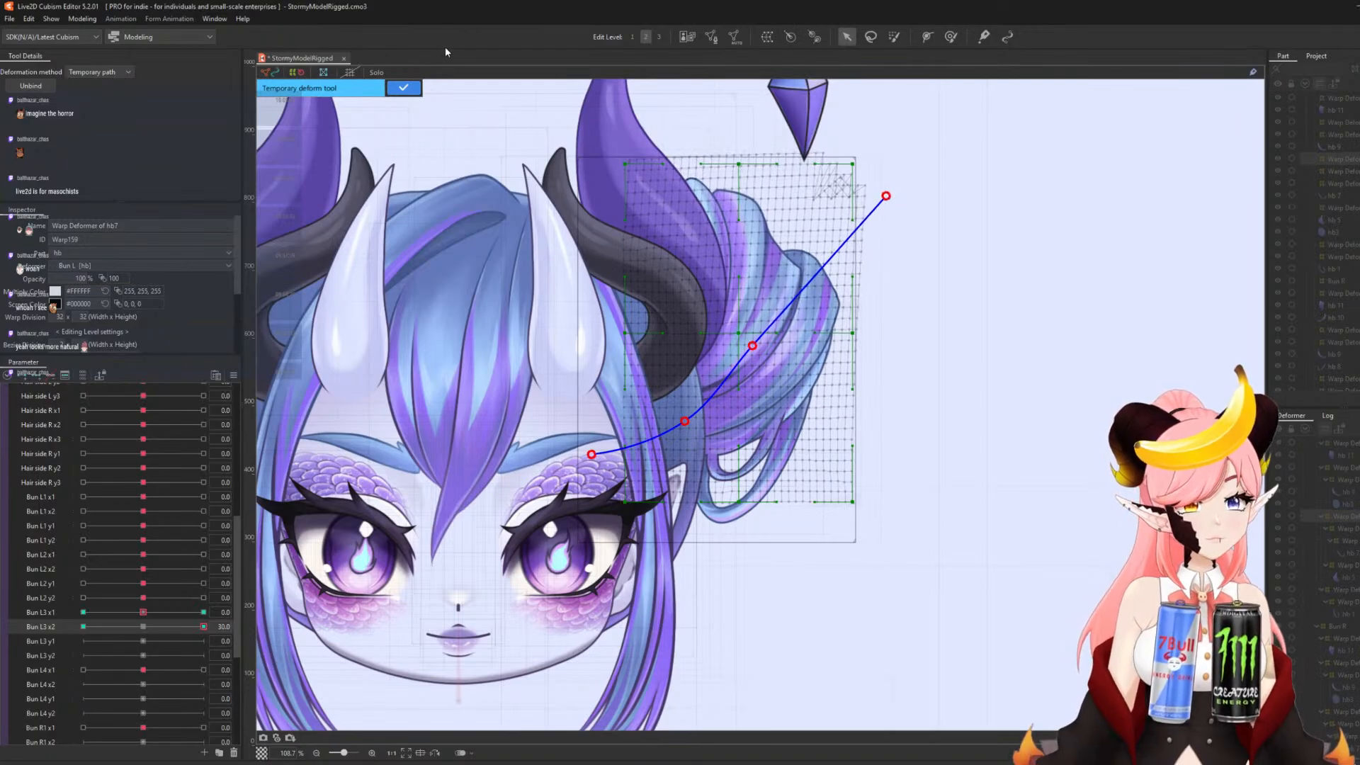
{"action": "left_click", "coordinate": [403, 87]}
- With Bun L3 x2 at -30, pull the hb7 warp's outer tip down and inward along a temporary path, and reset the parameter to 0
{"action": "left_click", "coordinate": [82, 626]}
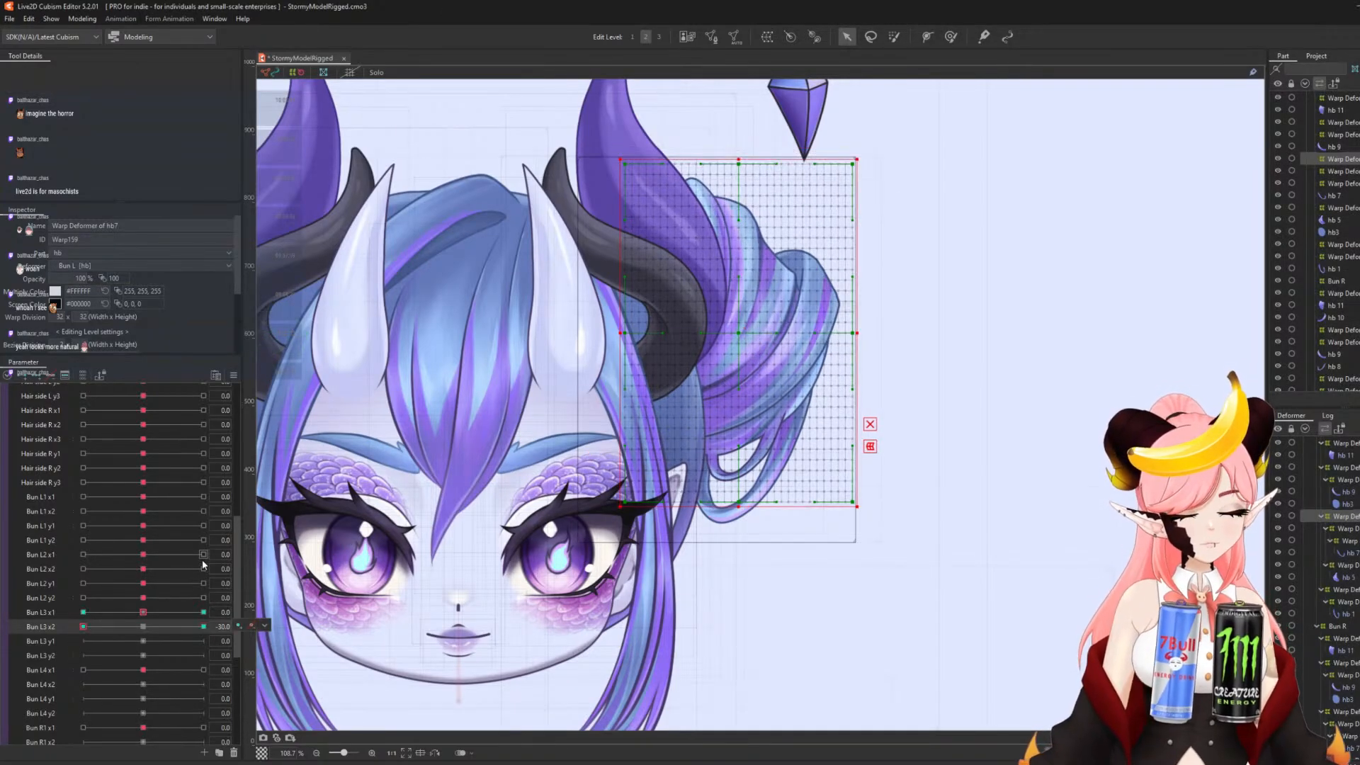
{"action": "key", "text": "ctrl+t"}
{"action": "left_click", "coordinate": [575, 444]}
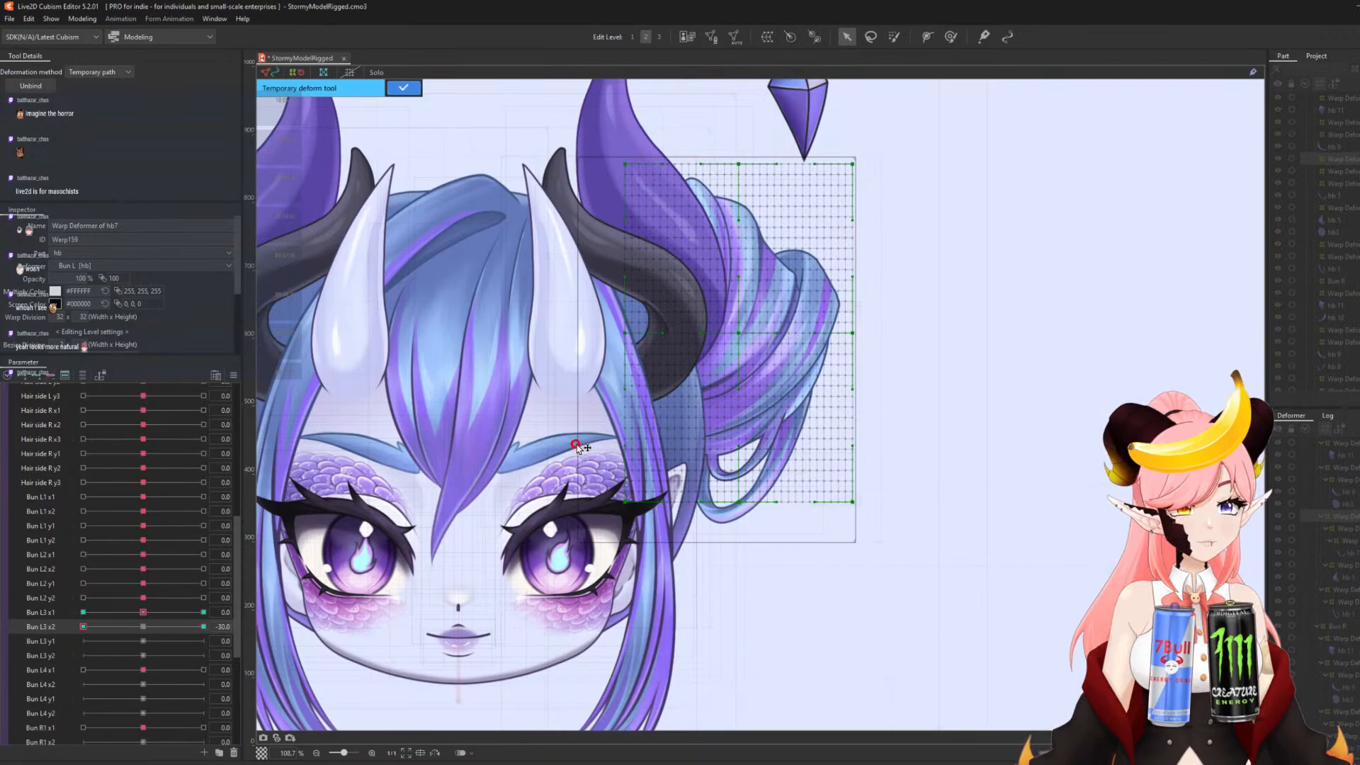
{"action": "left_click", "coordinate": [669, 424]}
{"action": "left_click", "coordinate": [759, 348]}
{"action": "left_click", "coordinate": [890, 237]}
{"action": "left_click_drag", "start_coordinate": [890, 238], "coordinate": [875, 250]}
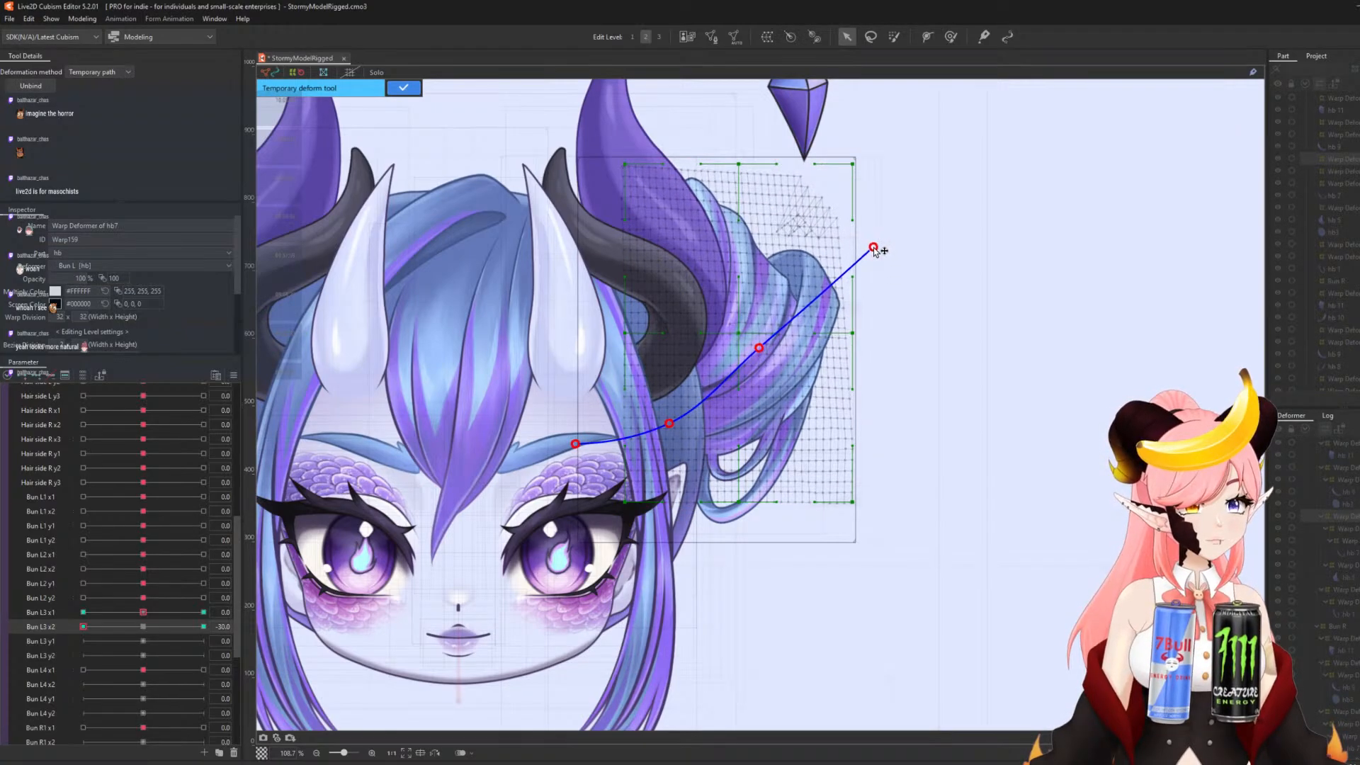
{"action": "left_click", "coordinate": [403, 87]}
{"action": "left_click", "coordinate": [142, 627]}
- Select the hb8 warp deformer of the bun's lower loop and set Bun L3 x2 to 30
{"action": "left_click", "coordinate": [251, 626]}
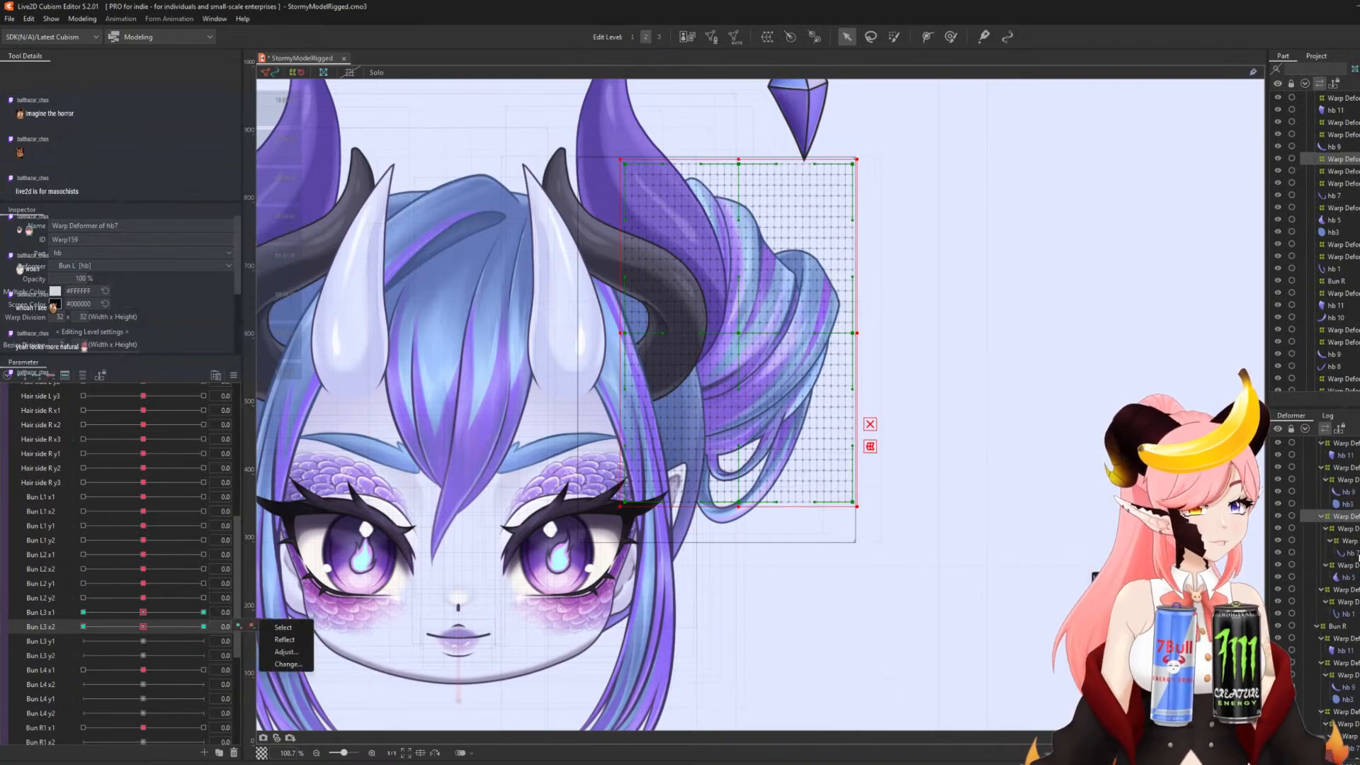
{"action": "left_click", "coordinate": [1358, 543]}
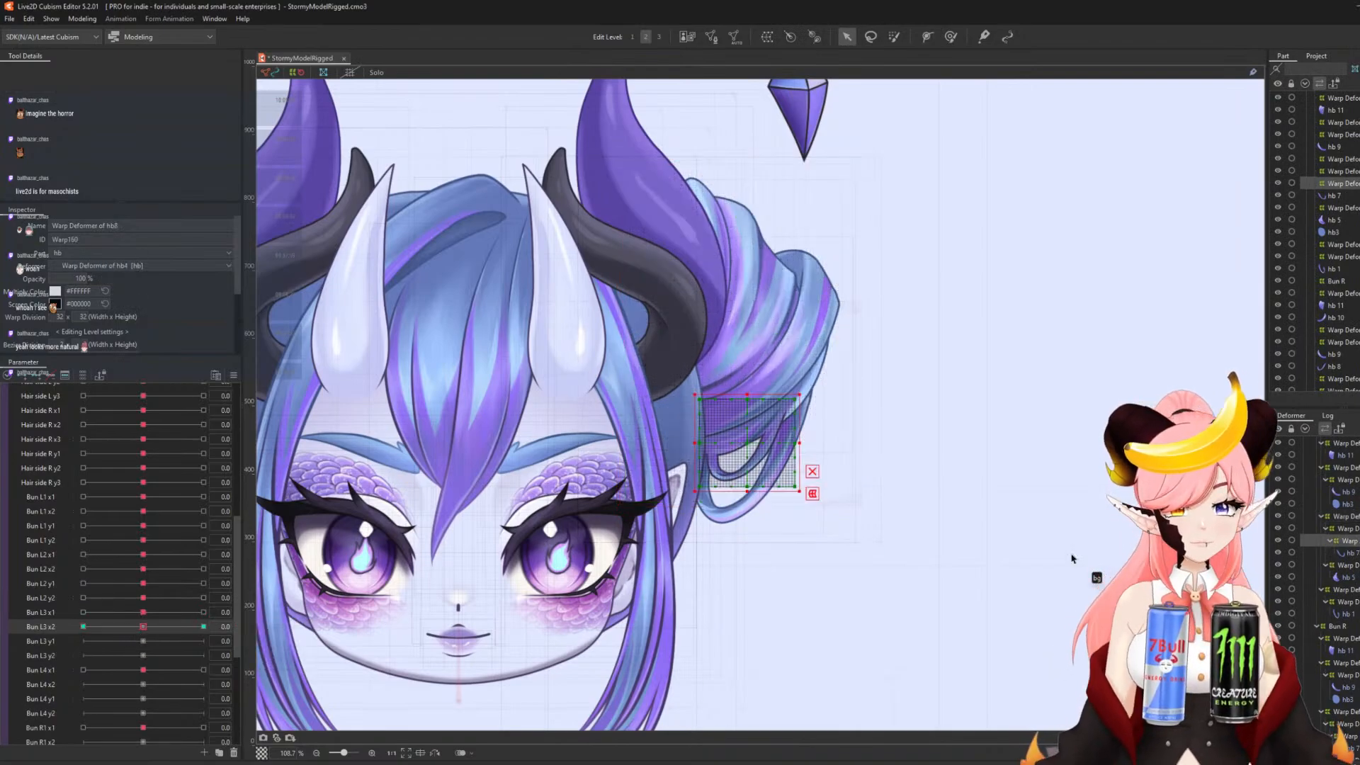
{"action": "left_click", "coordinate": [203, 627]}
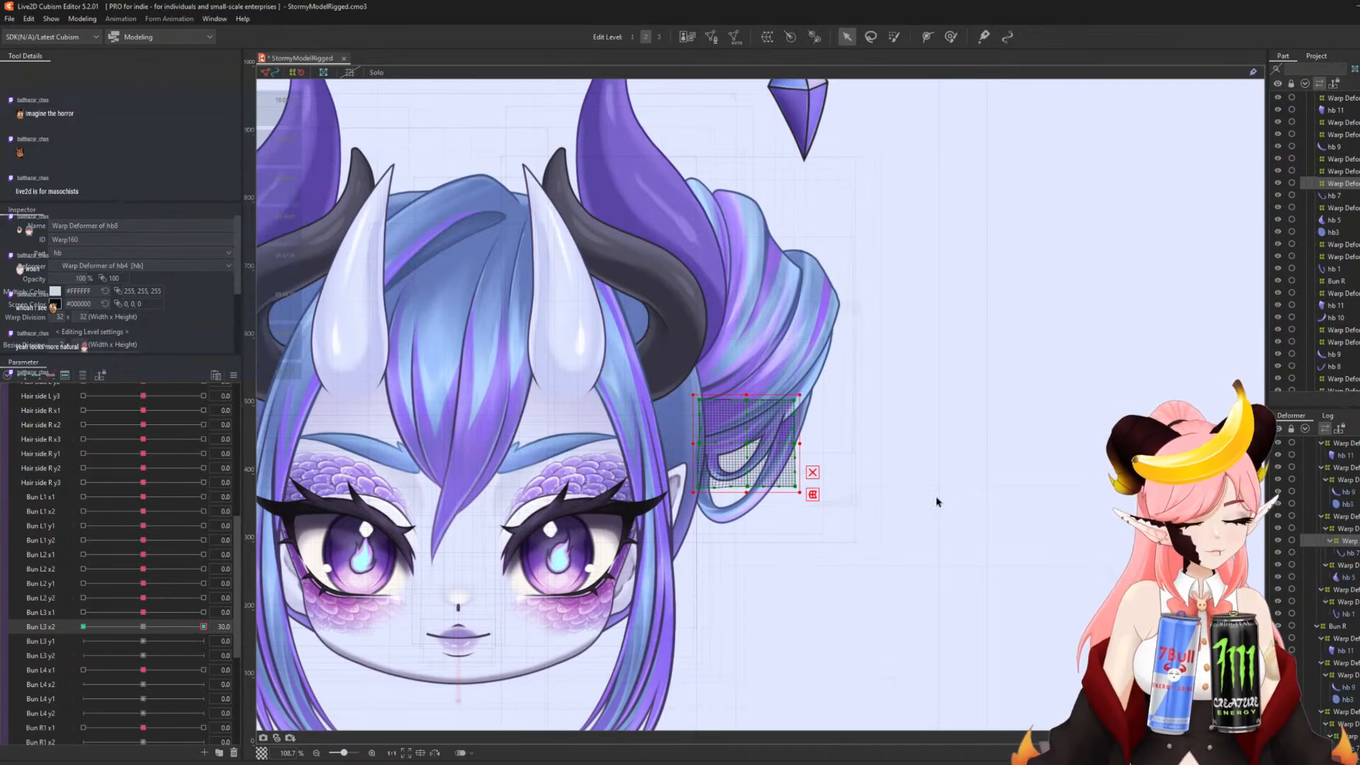
{"action": "key", "text": "ctrl+t"}
{"action": "left_click", "coordinate": [671, 454]}
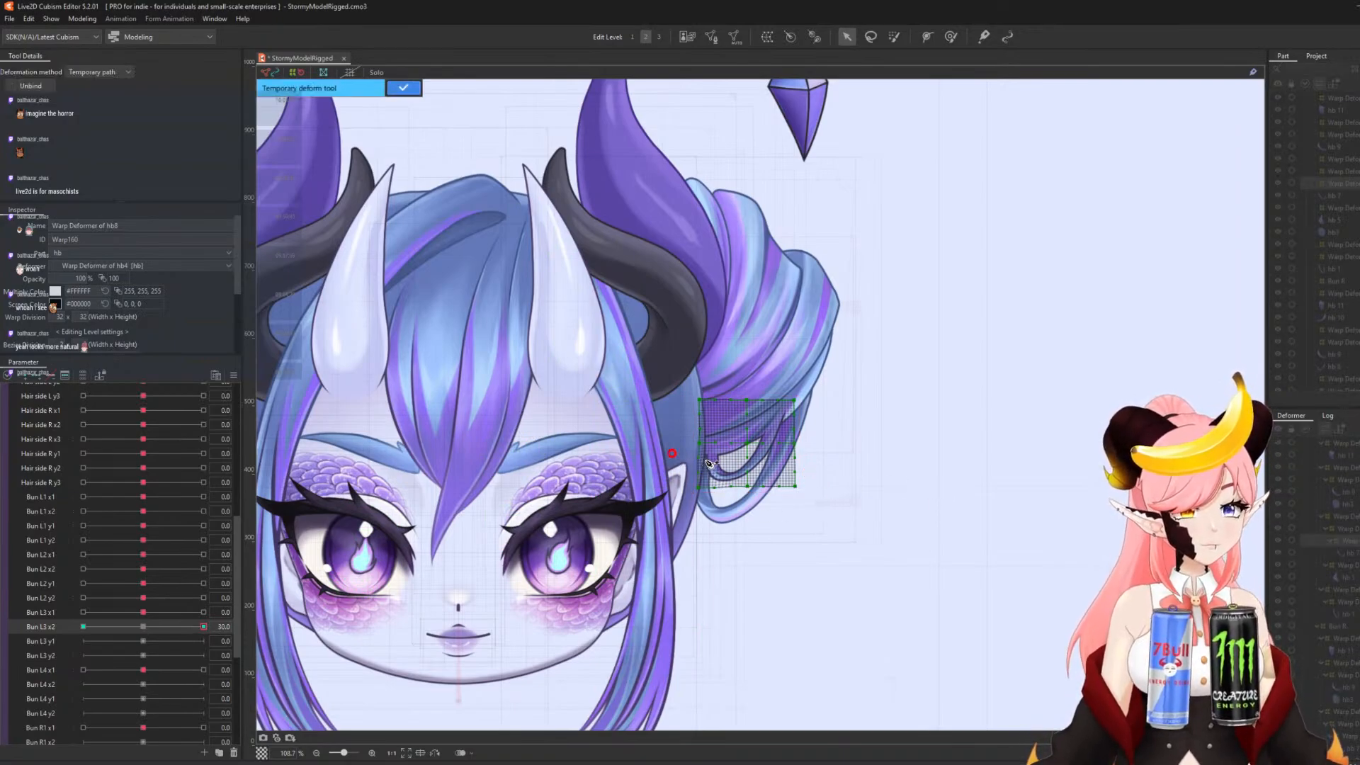
{"action": "left_click", "coordinate": [403, 87]}
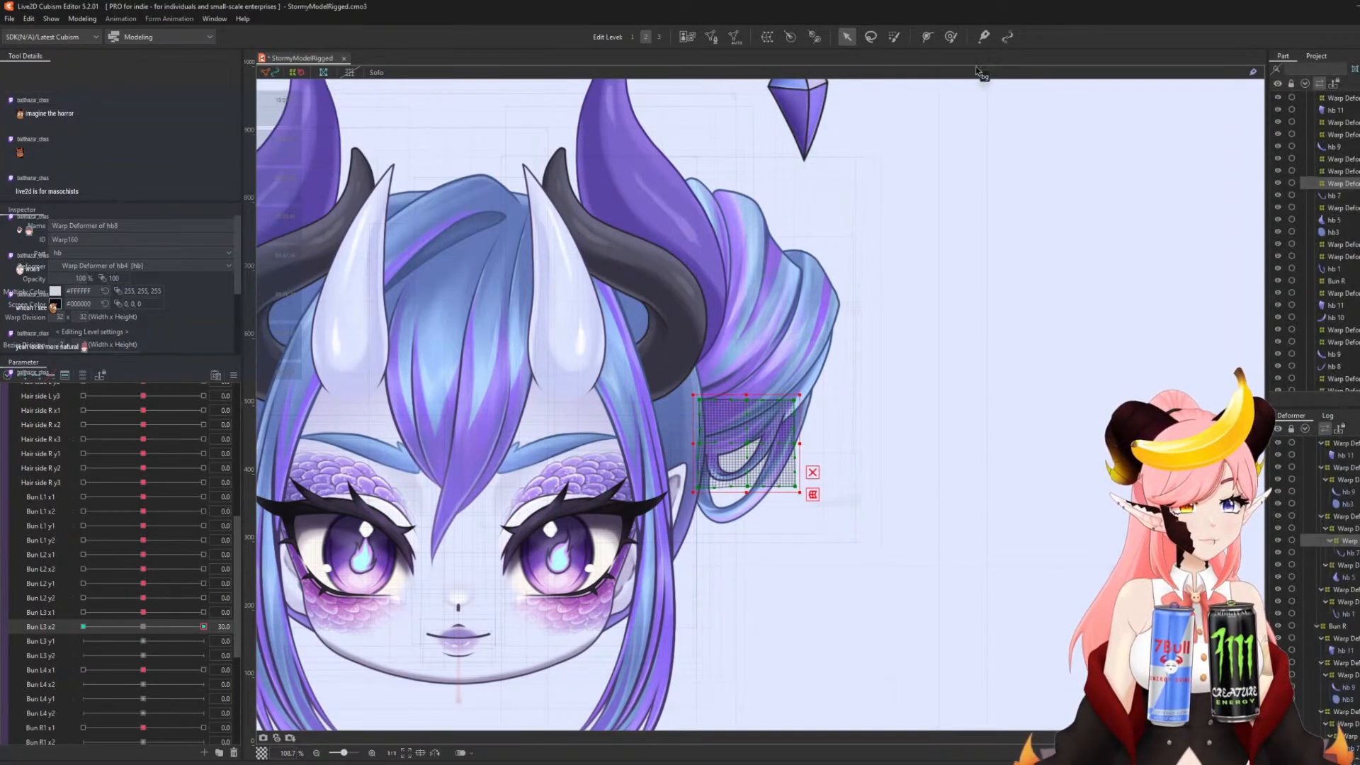
- Reshape the lower part of the hb8 warp at Bun L3 x2 30 with a deform brush of about 279 px
{"action": "left_click", "coordinate": [951, 36]}
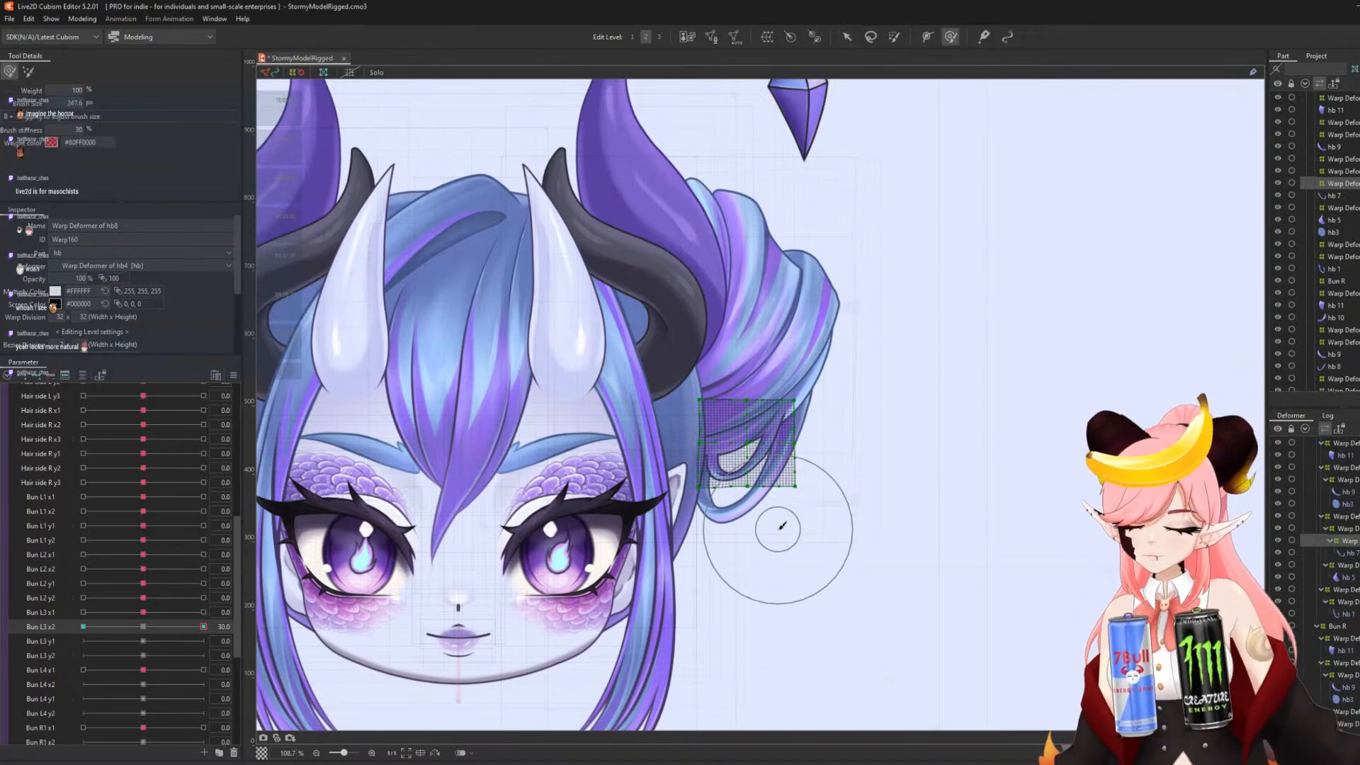
{"action": "key", "text": "b"}
{"action": "mouse_move", "coordinate": [749, 525]}
{"action": "left_mouse_down"}
{"action": "mouse_move", "coordinate": [748, 500]}
{"action": "mouse_move", "coordinate": [763, 495]}
{"action": "left_mouse_up"}
- With Bun L3 x2 at -30, brush the lower part of the hb8 warp inward toward the head, and reset the parameter to 0
{"action": "mouse_move", "coordinate": [197, 626]}
{"action": "left_mouse_down"}
{"action": "mouse_move", "coordinate": [113, 639]}
{"action": "mouse_move", "coordinate": [228, 616]}
{"action": "mouse_move", "coordinate": [81, 626]}
{"action": "left_mouse_up"}
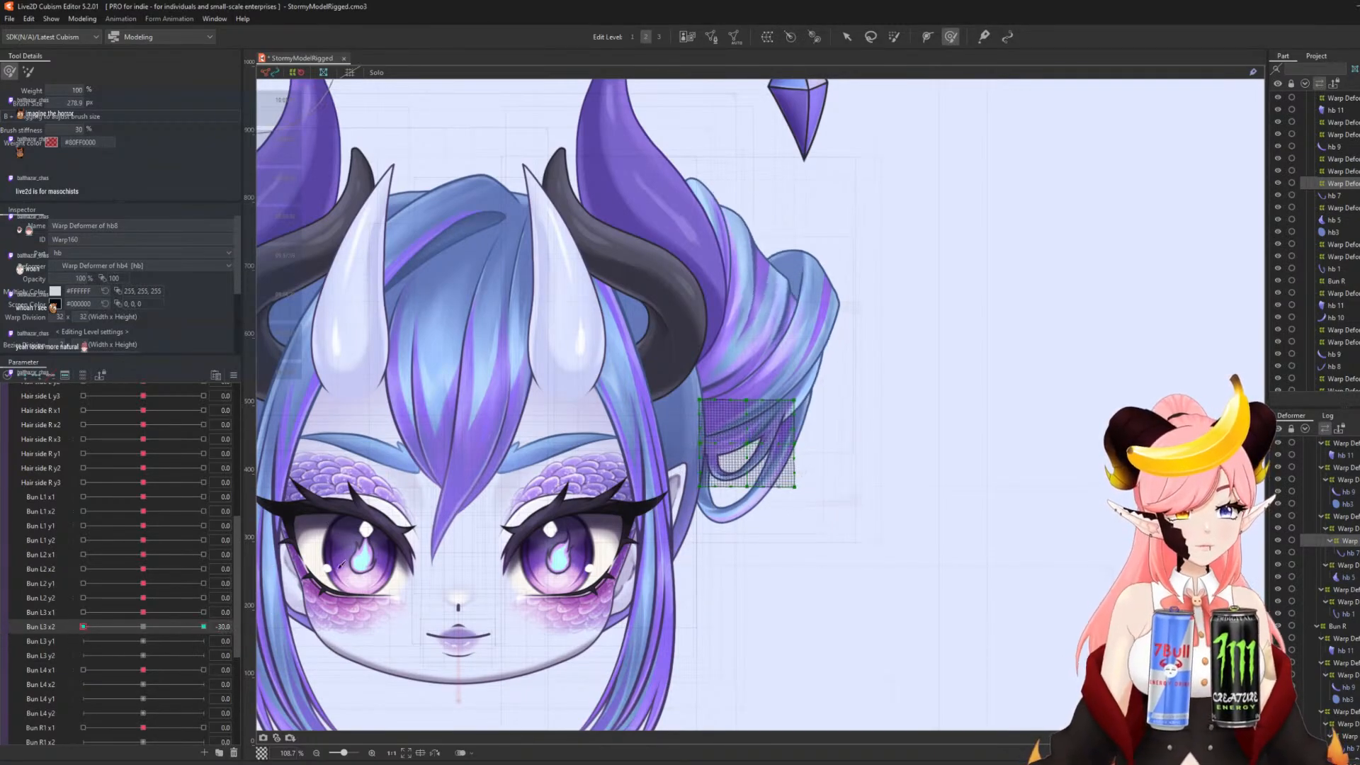
{"action": "left_click_drag", "start_coordinate": [737, 508], "coordinate": [727, 505]}
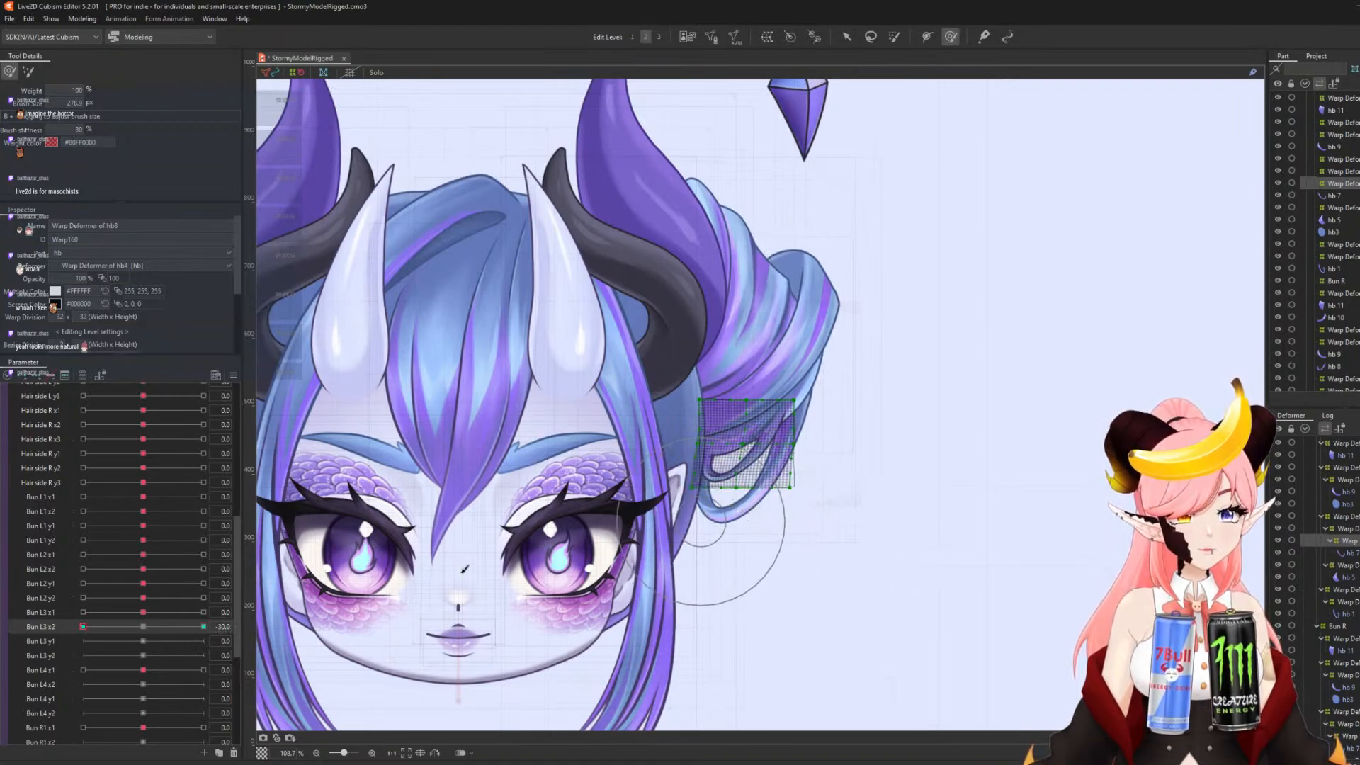
{"action": "mouse_move", "coordinate": [116, 626]}
{"action": "left_mouse_down"}
{"action": "mouse_move", "coordinate": [83, 639]}
{"action": "mouse_move", "coordinate": [155, 627]}
{"action": "left_mouse_up"}
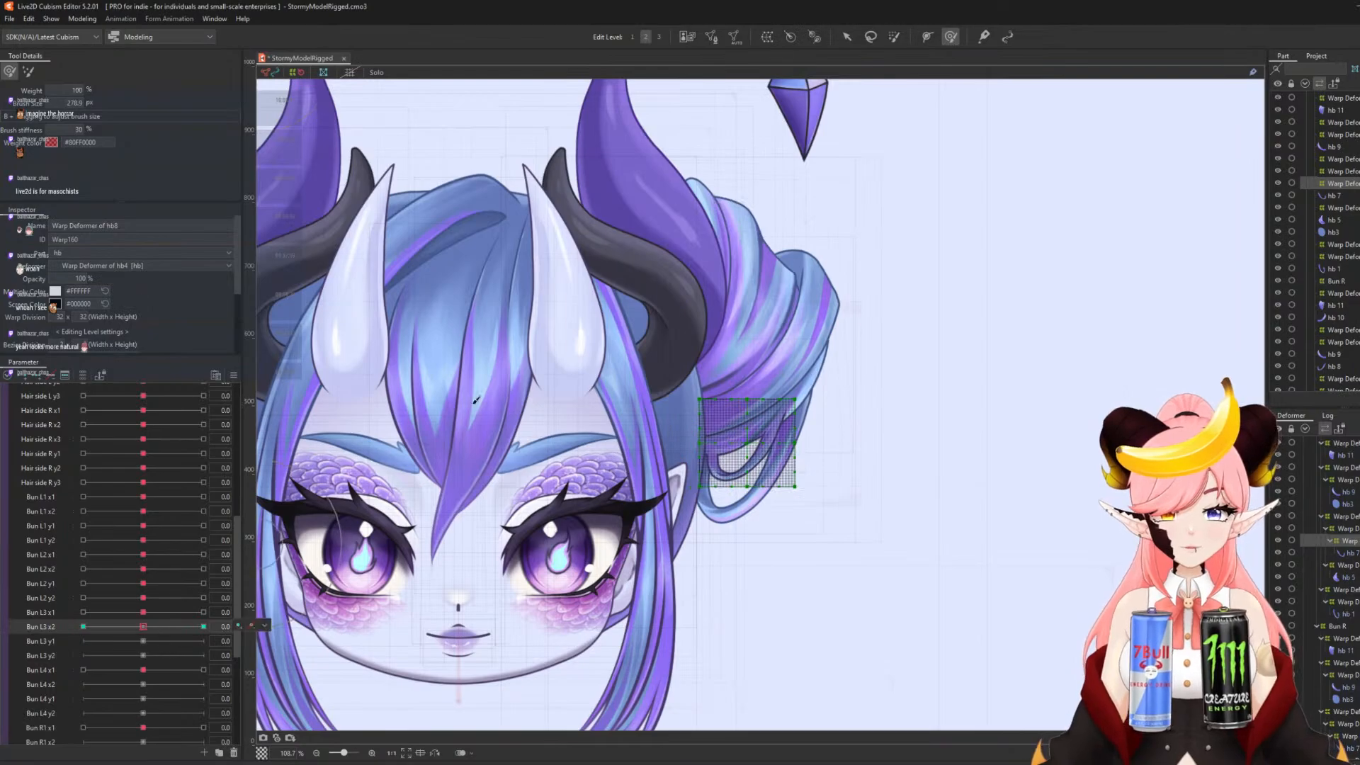
- Select the hb7 warp deformer, add three key points to Bun L3 y1, and set that parameter to 30
{"action": "left_click", "coordinate": [847, 36]}
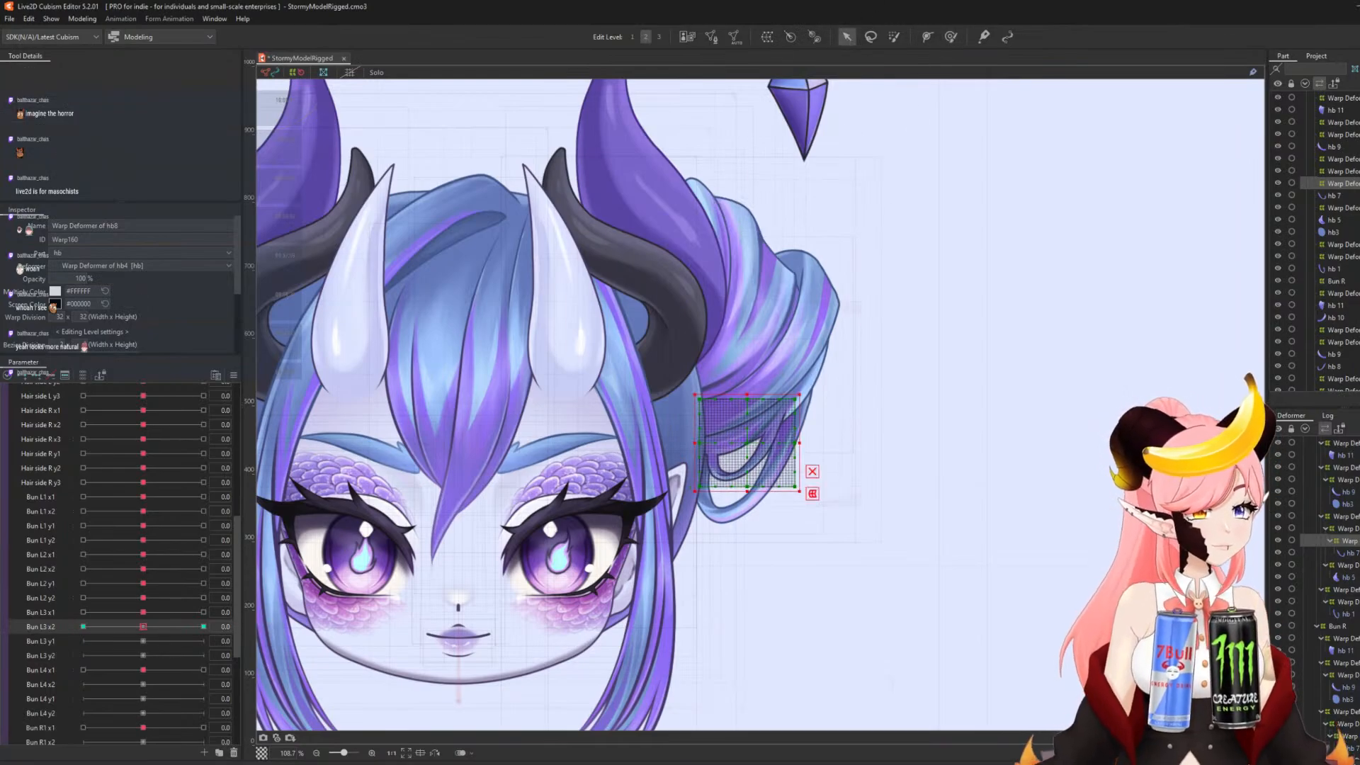
{"action": "left_click", "coordinate": [1344, 517]}
{"action": "left_click", "coordinate": [44, 642]}
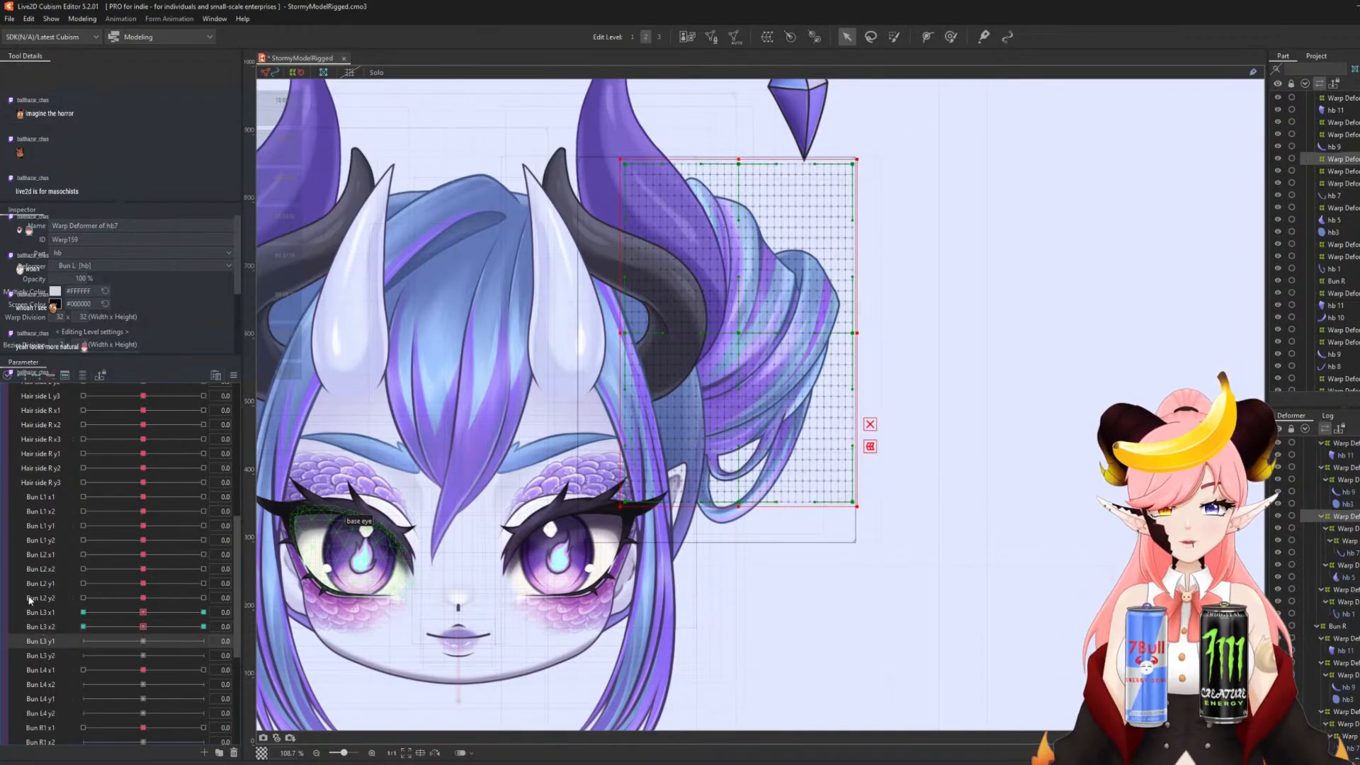
{"action": "left_click", "coordinate": [36, 376]}
{"action": "left_click", "coordinate": [203, 641]}
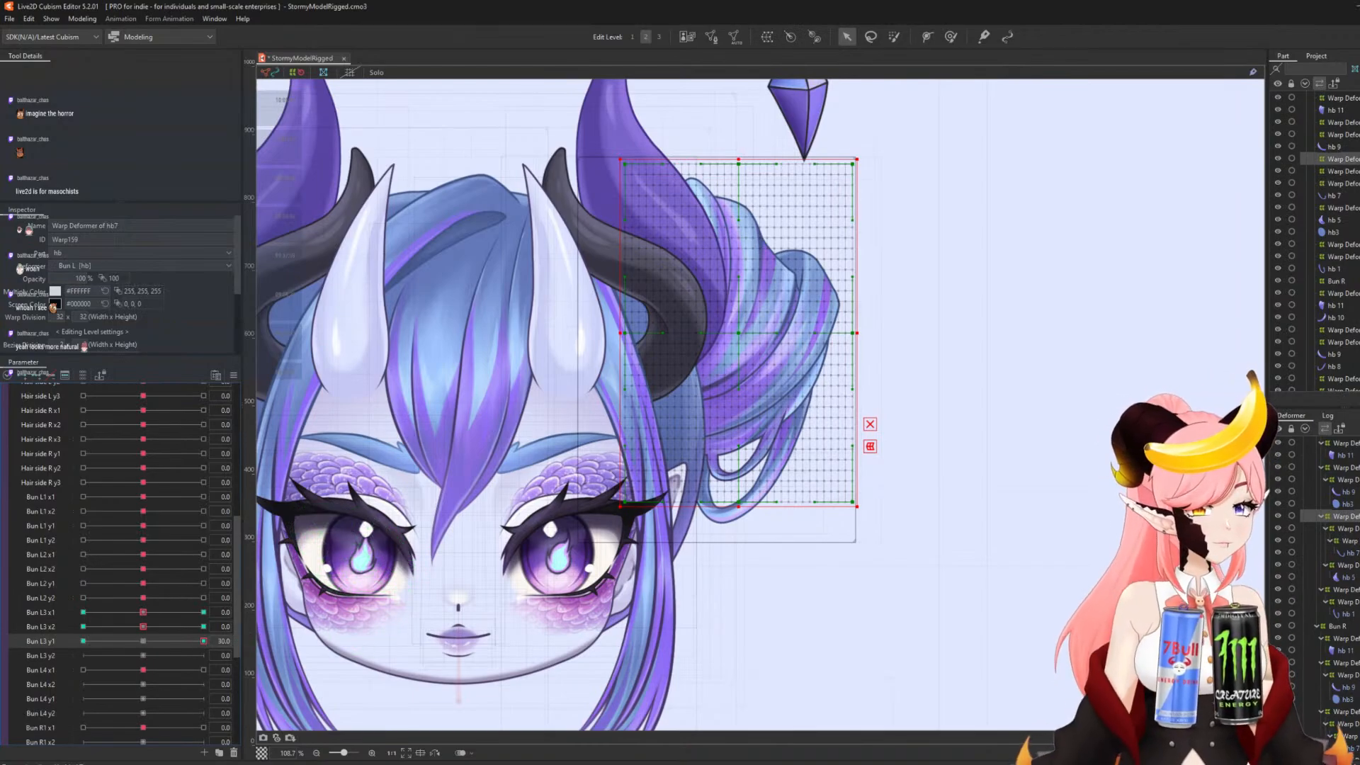
- Lay a temporary deform path diagonally across the hb7 warp and bend its middle slightly upward for Bun L3 y1 at 30
{"action": "key", "text": "t"}
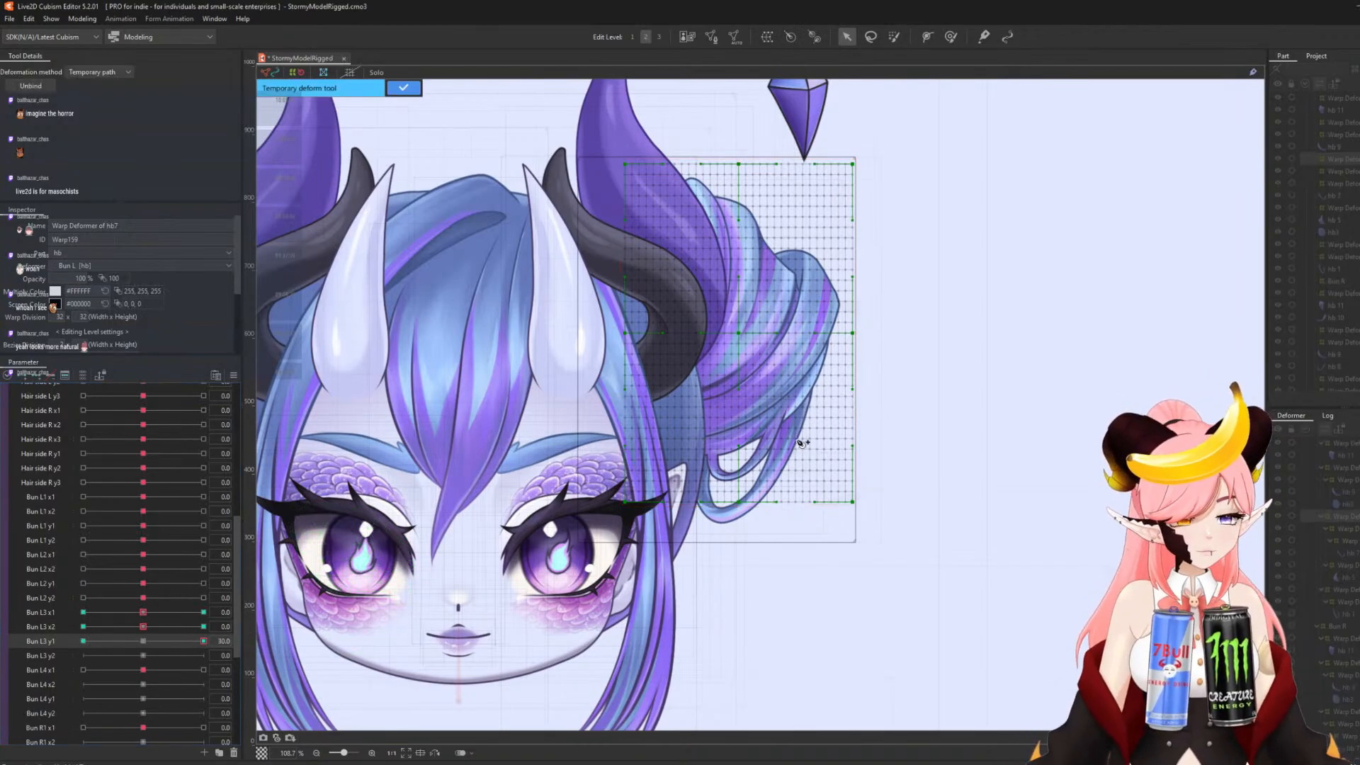
{"action": "left_click", "coordinate": [594, 448]}
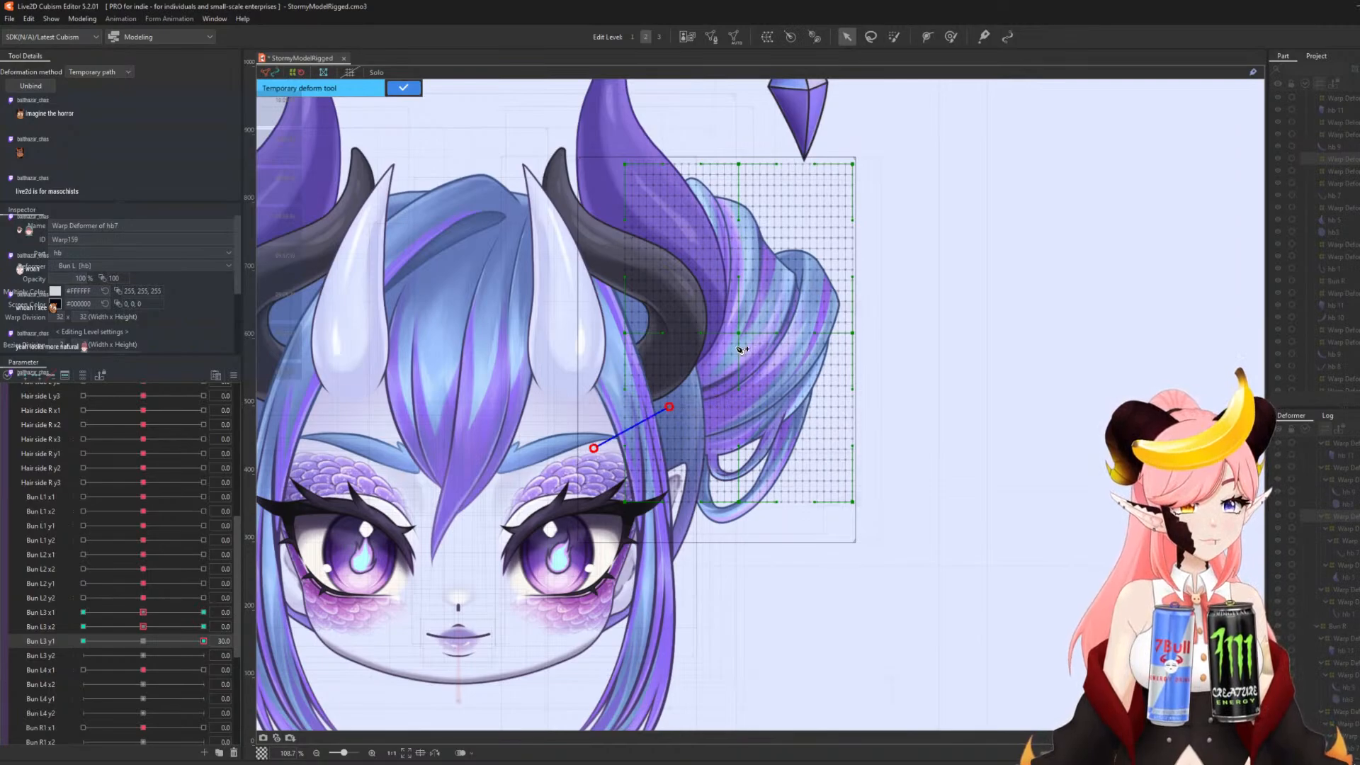
{"action": "left_click", "coordinate": [883, 197]}
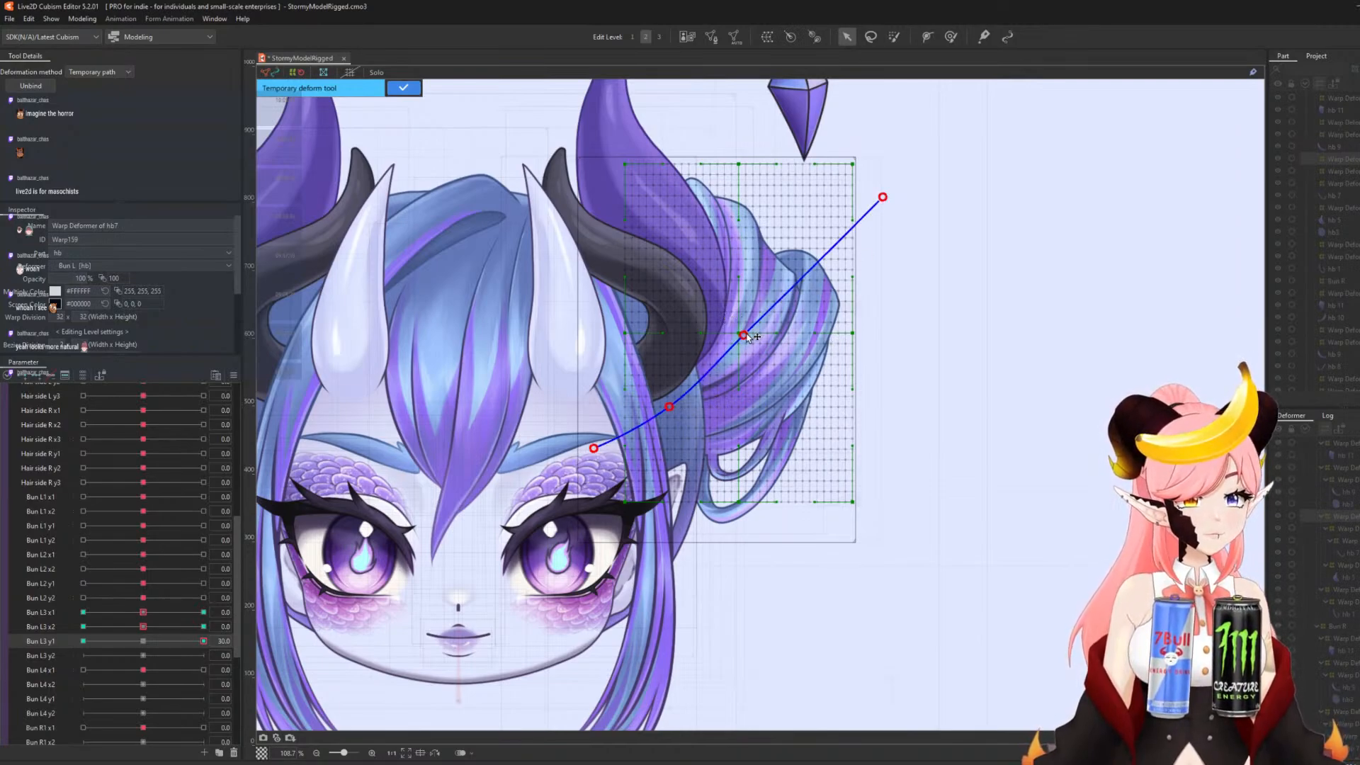
{"action": "left_click_drag", "start_coordinate": [743, 335], "coordinate": [739, 324]}
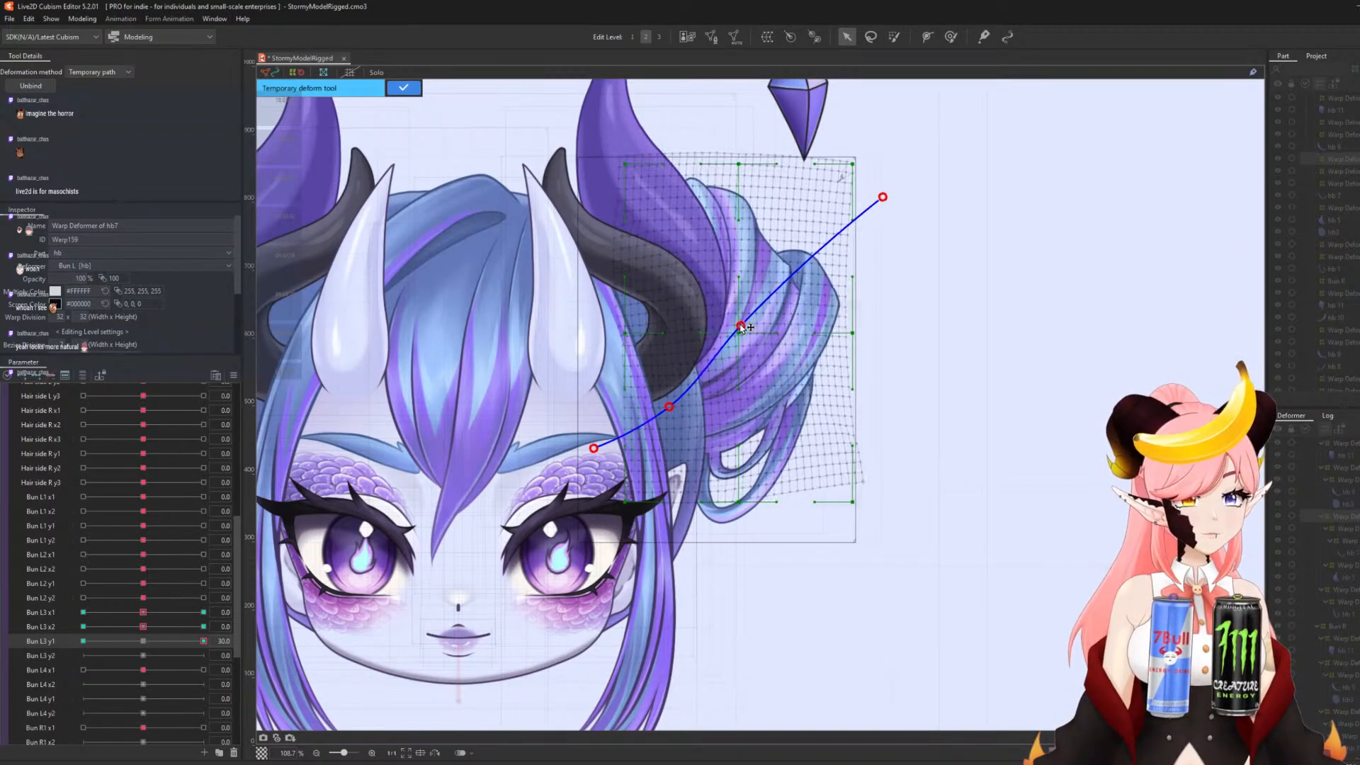
{"action": "left_click", "coordinate": [402, 90]}
- With Bun L3 y1 at -30, bend the middle of the hb7 warp slightly downward along a temporary path, and reset the parameter to 0
{"action": "left_click", "coordinate": [85, 642]}
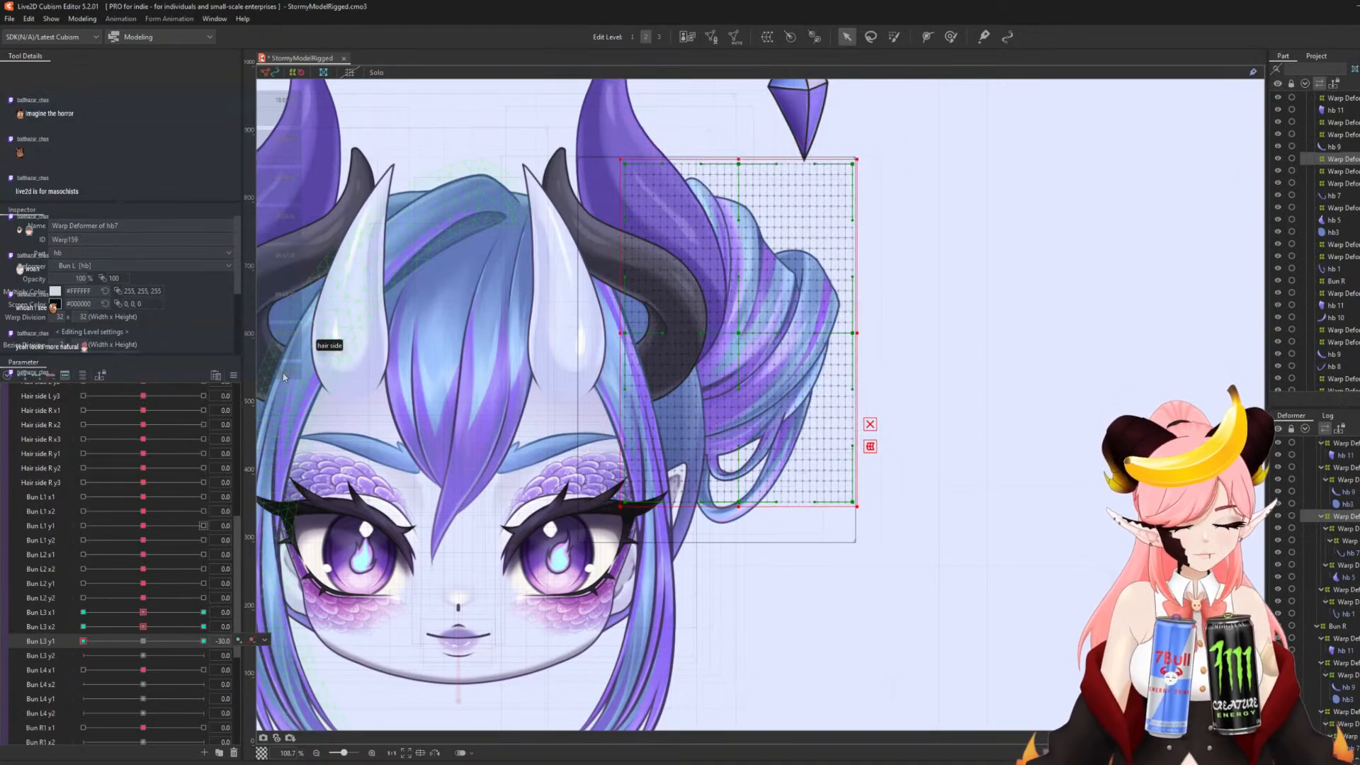
{"action": "key", "text": "ctrl+t"}
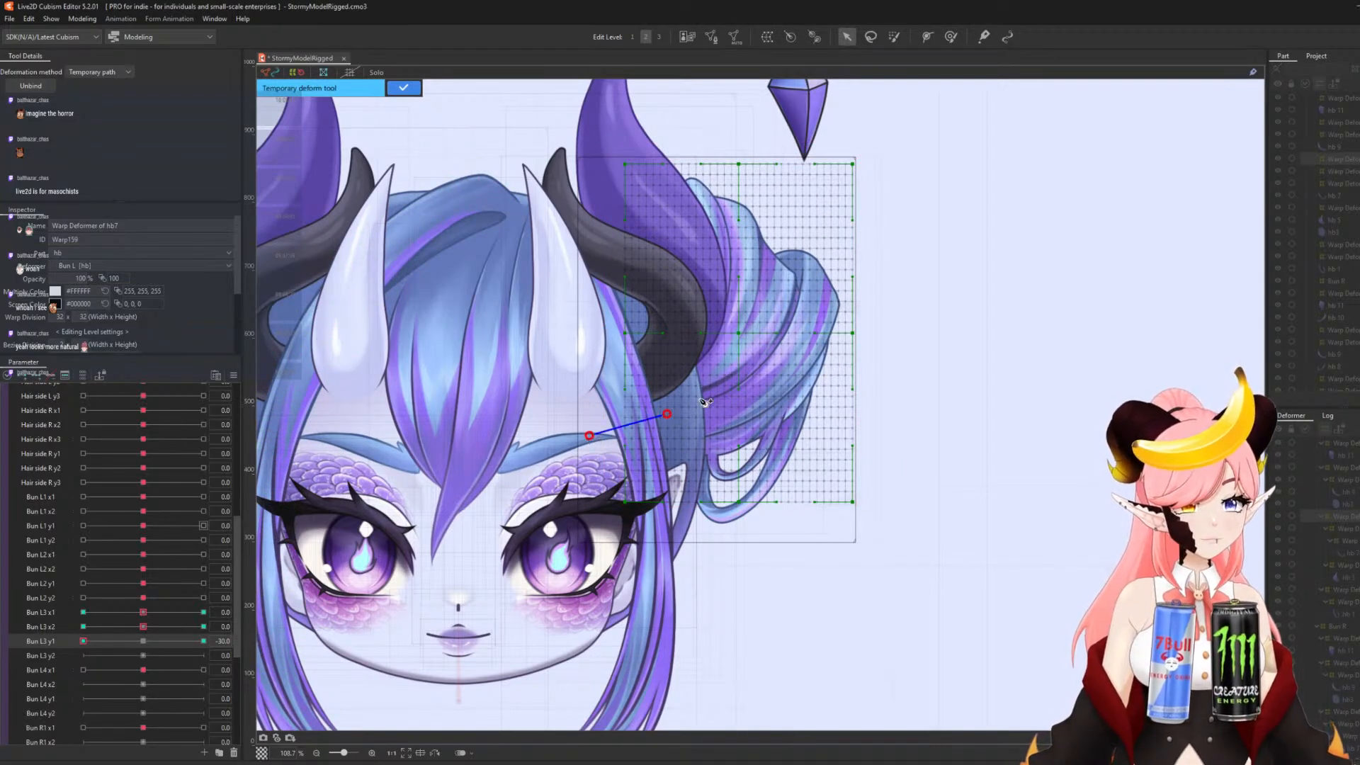
{"action": "left_click", "coordinate": [883, 208]}
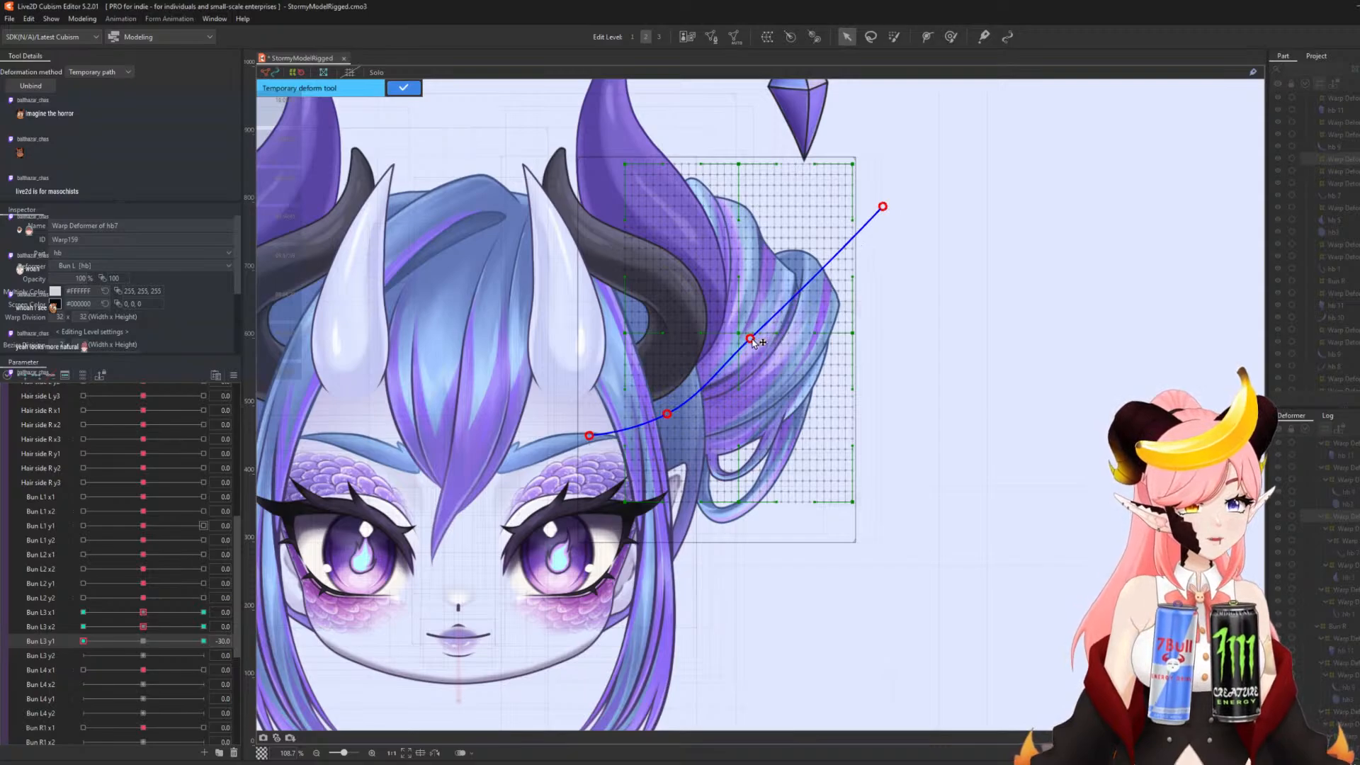
{"action": "left_click_drag", "start_coordinate": [752, 341], "coordinate": [757, 350]}
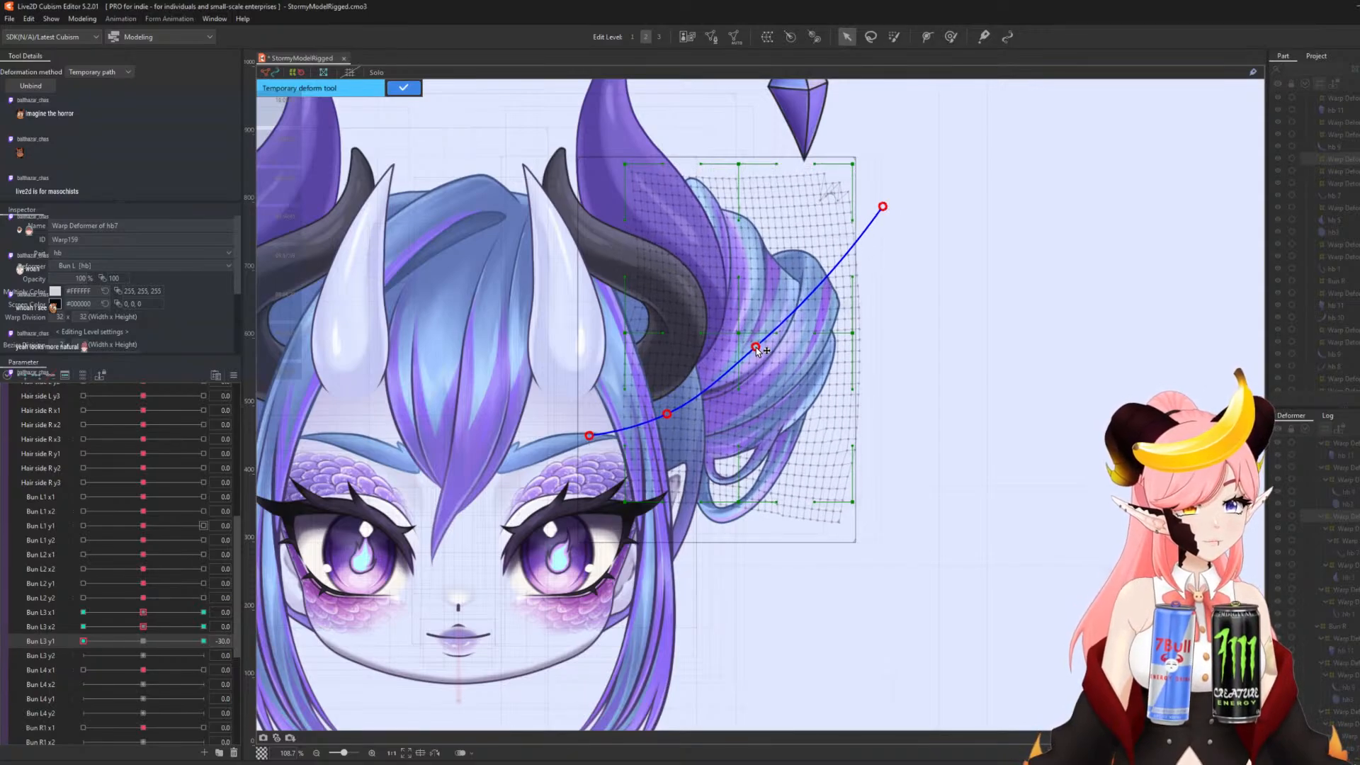
{"action": "left_click", "coordinate": [403, 89]}
{"action": "left_click", "coordinate": [143, 641]}
- Add three key points to Bun L3 y2 and, at 30, pull the hb7 warp's outer tip upward along a temporary path
{"action": "left_click", "coordinate": [30, 657]}
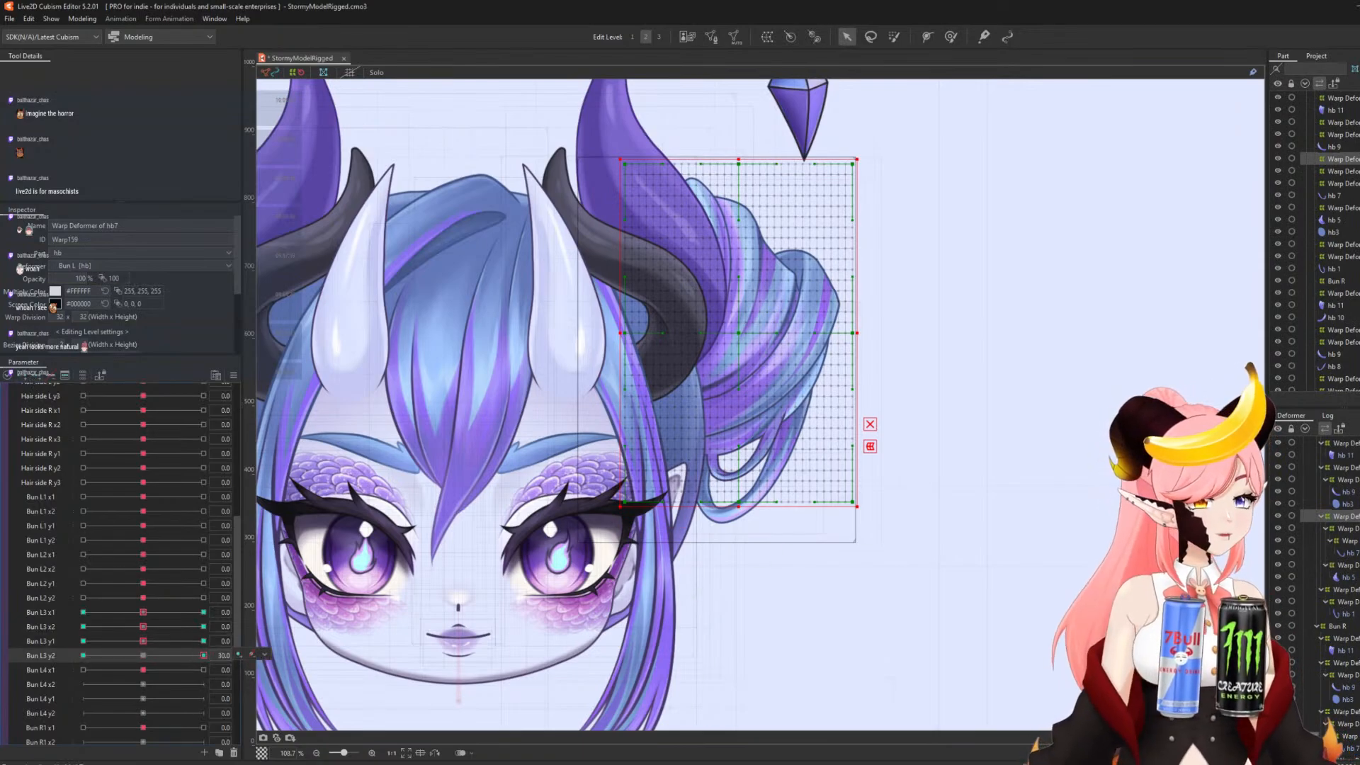
{"action": "key", "text": "p"}
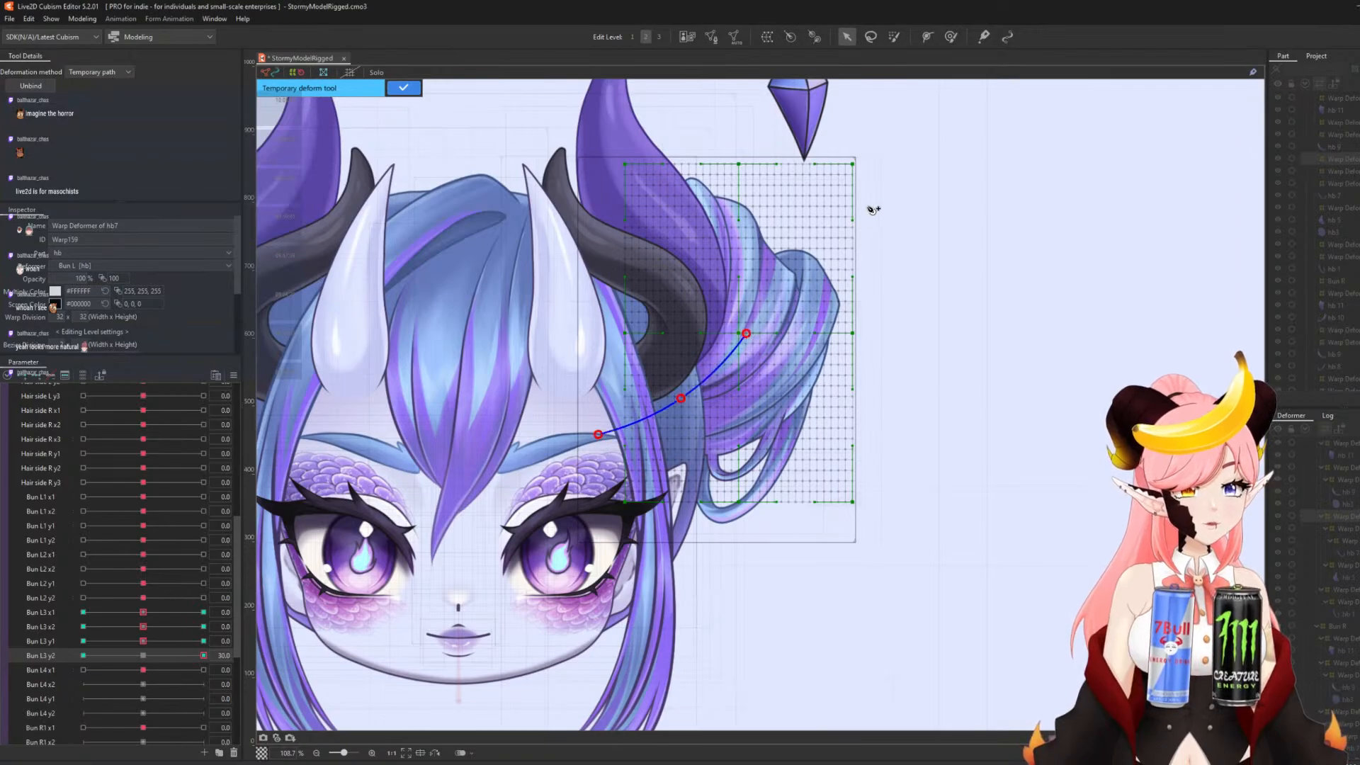
{"action": "left_click_drag", "start_coordinate": [876, 201], "coordinate": [860, 162]}
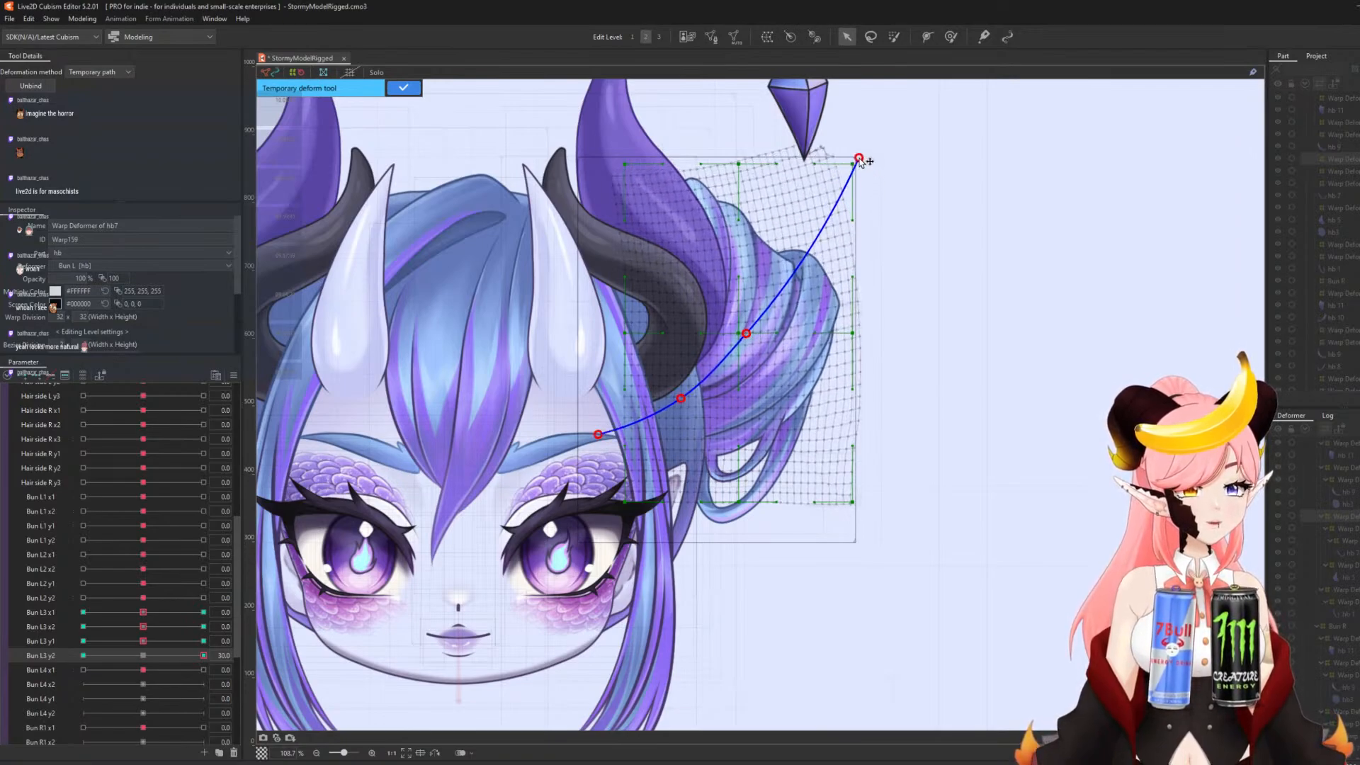
{"action": "left_click", "coordinate": [403, 88]}
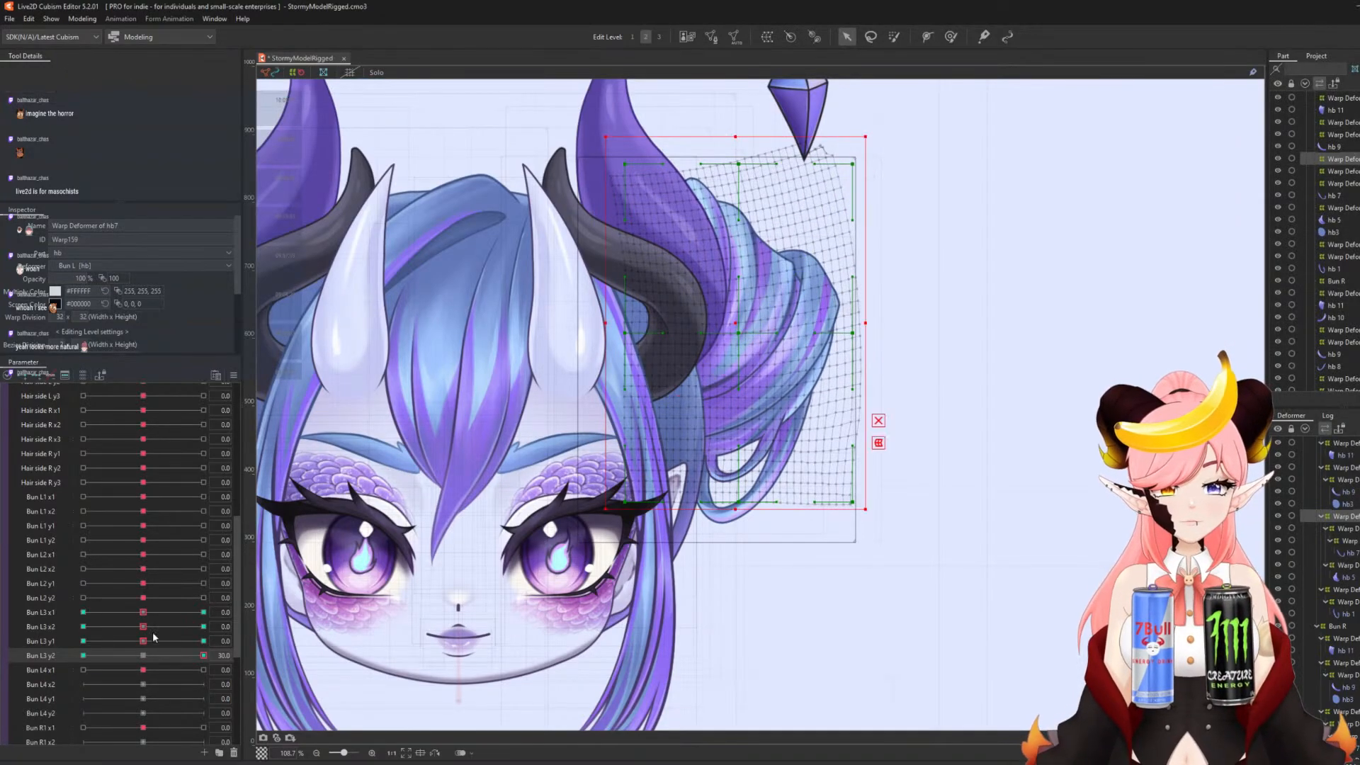
- With Bun L3 y2 at -30, pull the hb7 warp's outer tip down and outward along a temporary path, and reset the parameter to 0
{"action": "left_click_drag", "start_coordinate": [188, 656], "coordinate": [1, 663]}
{"action": "key", "text": "ctrl+t"}
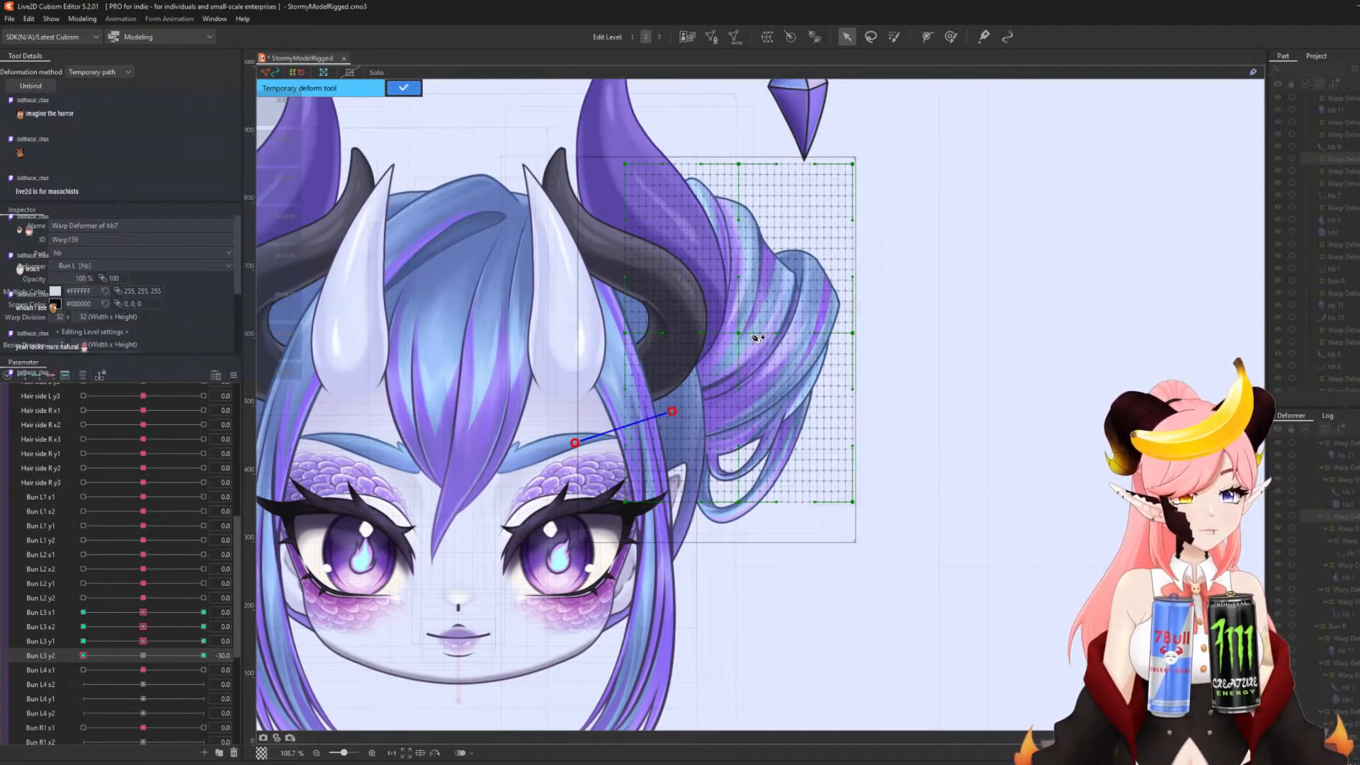
{"action": "left_click_drag", "start_coordinate": [874, 180], "coordinate": [885, 196]}
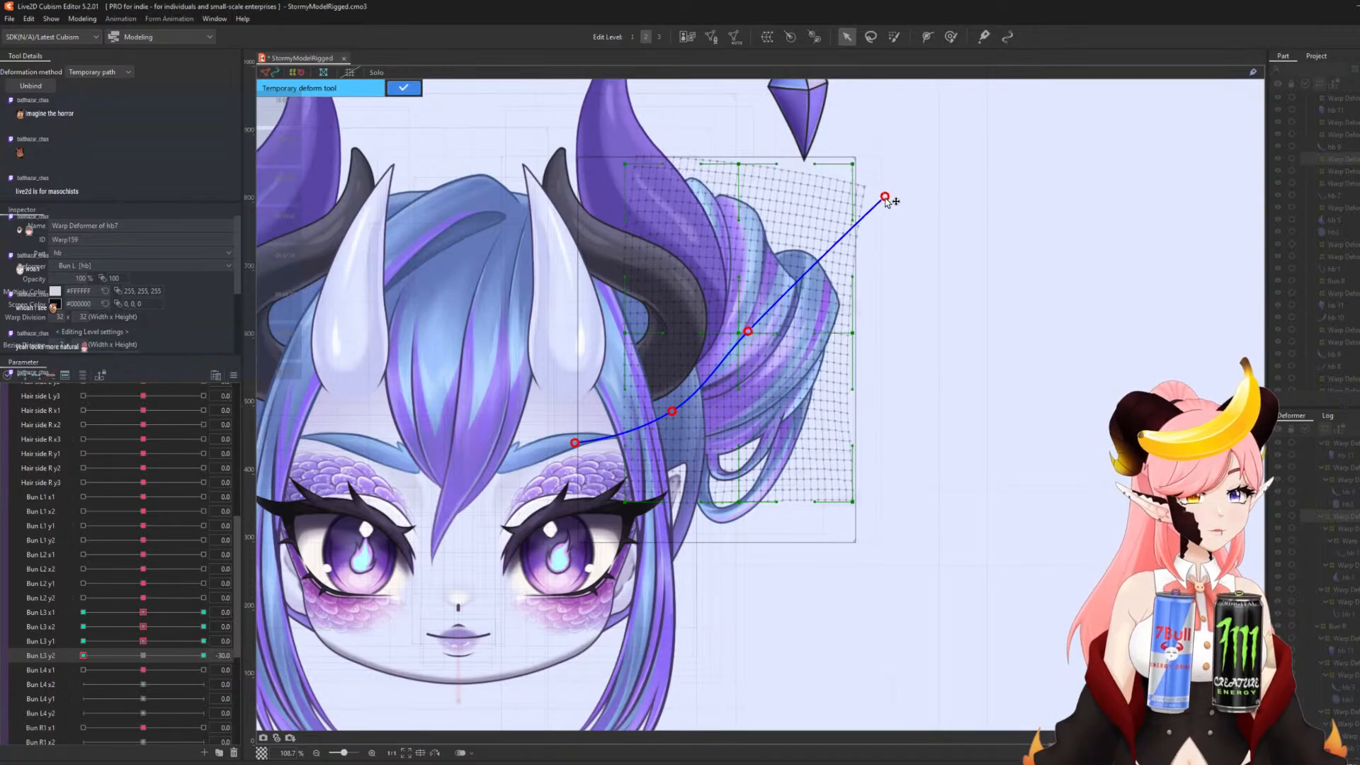
{"action": "left_click", "coordinate": [403, 89]}
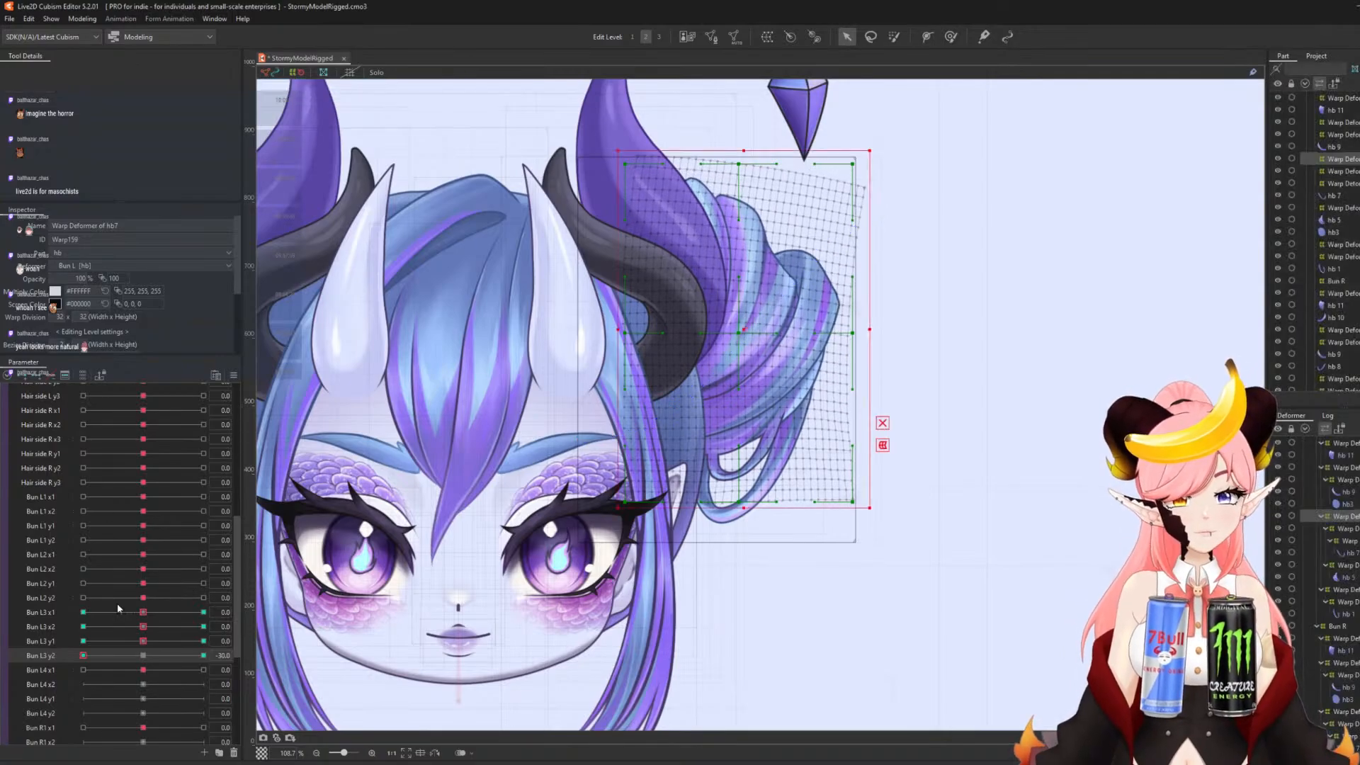
{"action": "left_click_drag", "start_coordinate": [101, 653], "coordinate": [1, 660]}
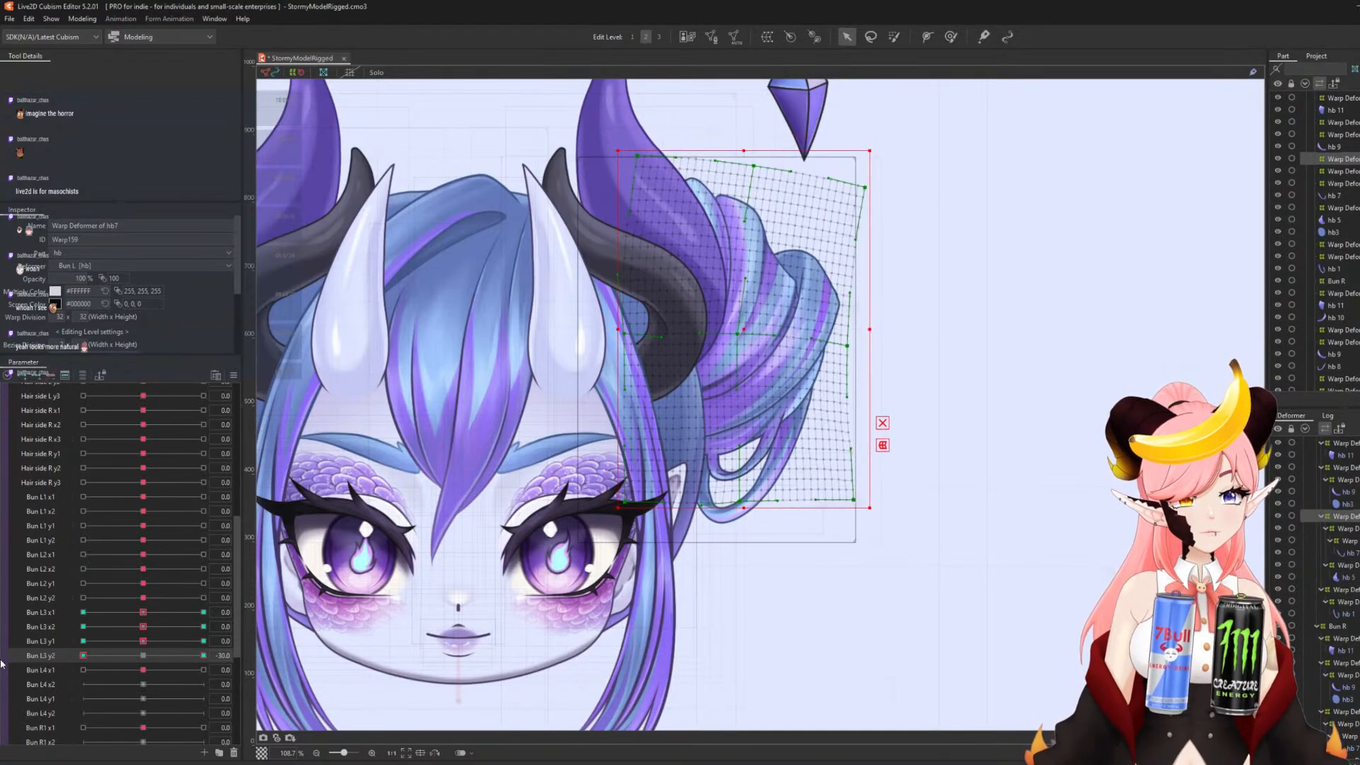
{"action": "left_click", "coordinate": [143, 656]}
- Select the hb9 warp deformer linked to Bun L4 x1, set the parameter to 30, and brush the warp outward from the head
{"action": "left_click", "coordinate": [62, 672]}
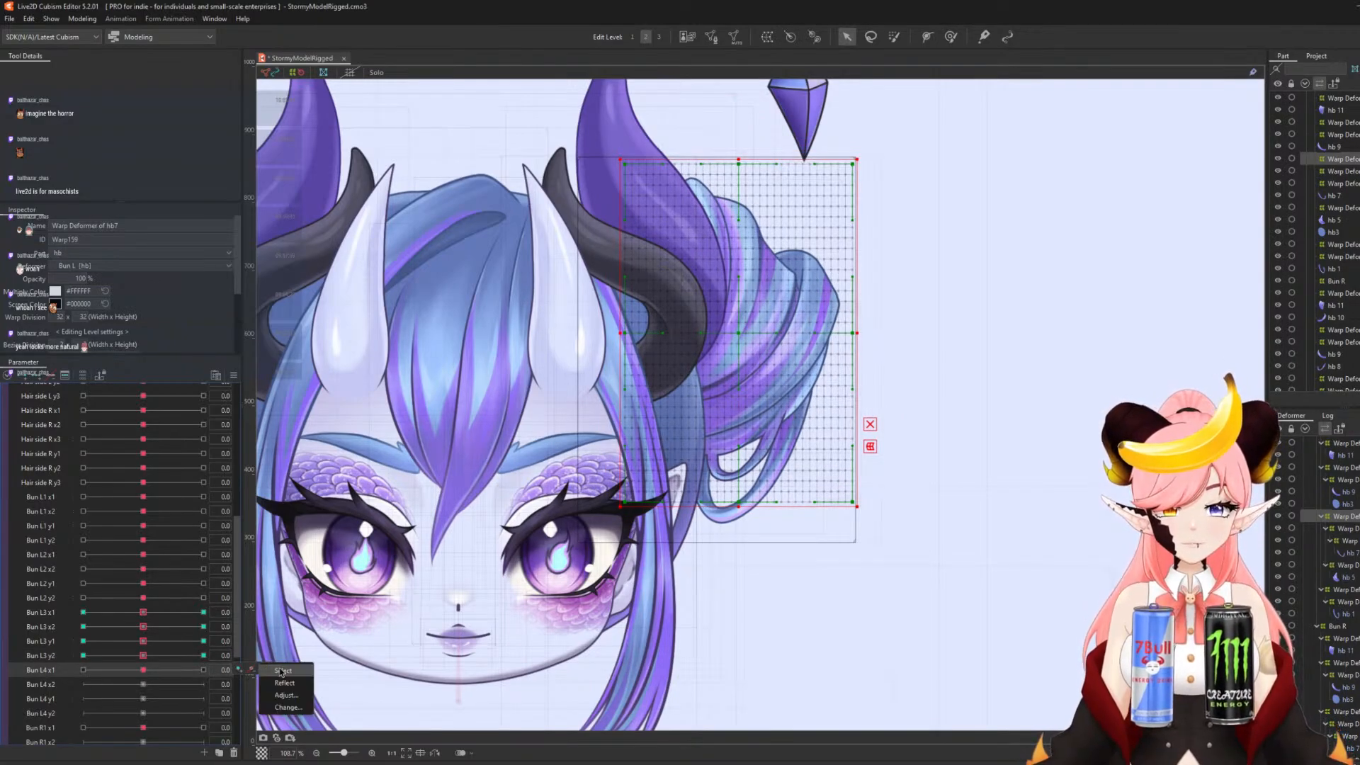
{"action": "left_click", "coordinate": [279, 669]}
{"action": "left_click", "coordinate": [204, 670]}
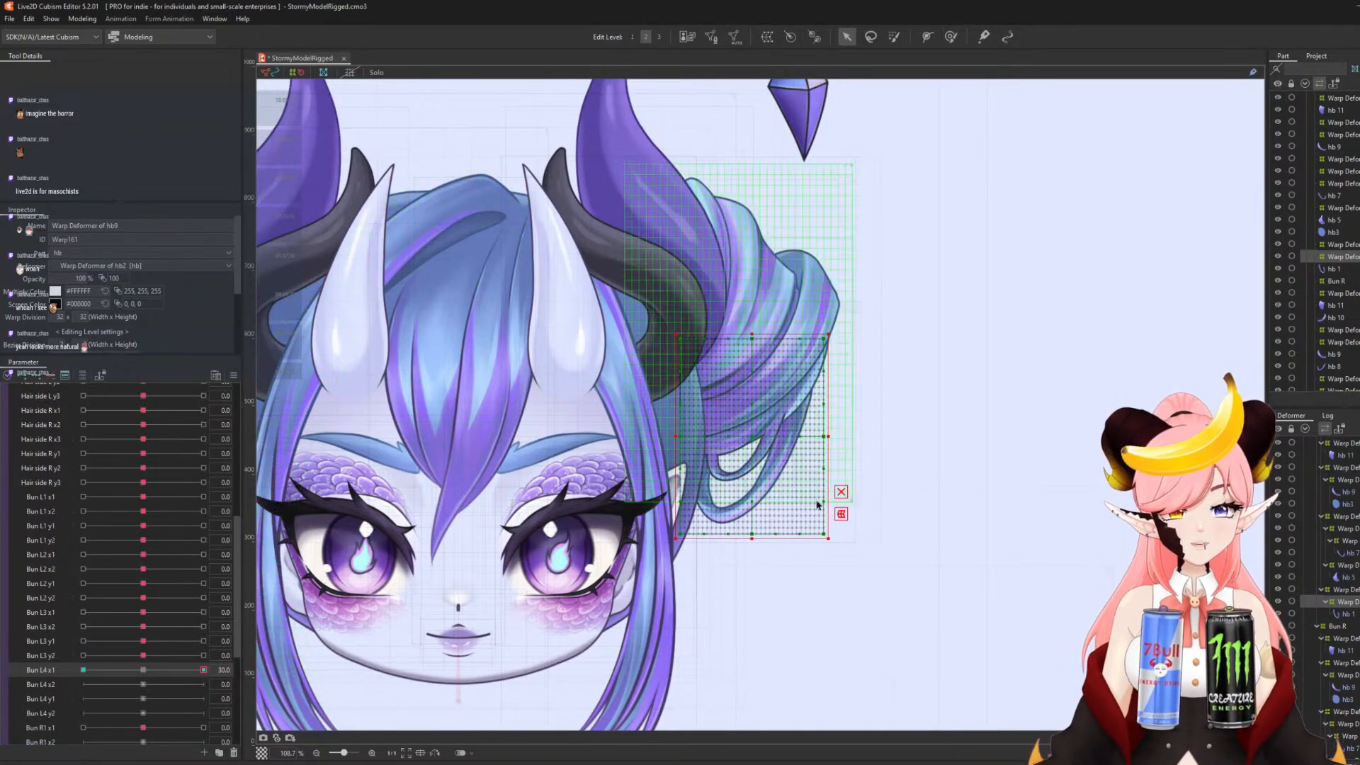
{"action": "left_click", "coordinate": [950, 36]}
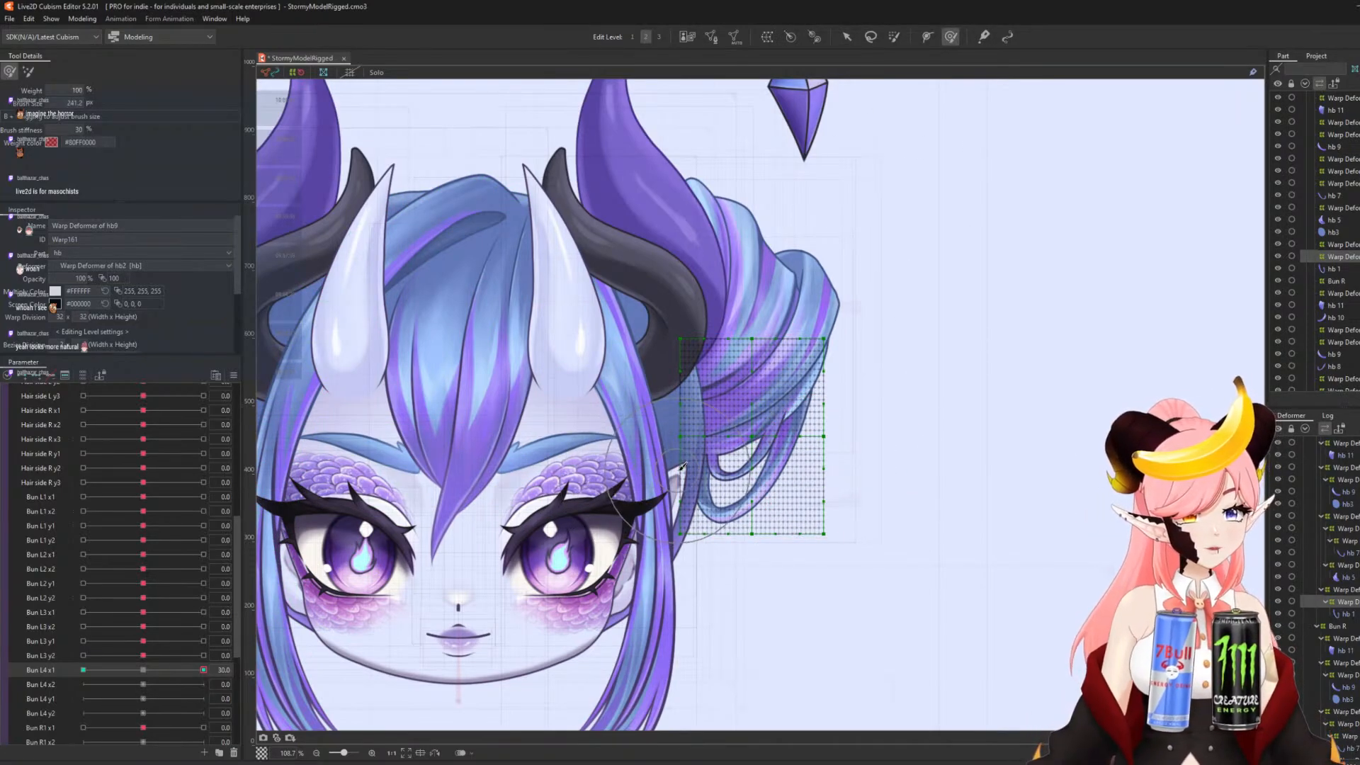
{"action": "mouse_move", "coordinate": [681, 470]}
{"action": "left_mouse_down"}
{"action": "mouse_move", "coordinate": [766, 493]}
{"action": "mouse_move", "coordinate": [735, 491]}
{"action": "mouse_move", "coordinate": [771, 473]}
{"action": "left_mouse_up"}
{"action": "key", "text": "b"}
- With Bun L4 x1 at -30, brush the hb9 warp slightly inward toward the head, and reset the parameter to 0
{"action": "left_click_drag", "start_coordinate": [199, 671], "coordinate": [83, 670]}
{"action": "left_click_drag", "start_coordinate": [694, 459], "coordinate": [686, 459]}
{"action": "left_click_drag", "start_coordinate": [769, 455], "coordinate": [763, 458]}
{"action": "left_click_drag", "start_coordinate": [750, 511], "coordinate": [742, 515]}
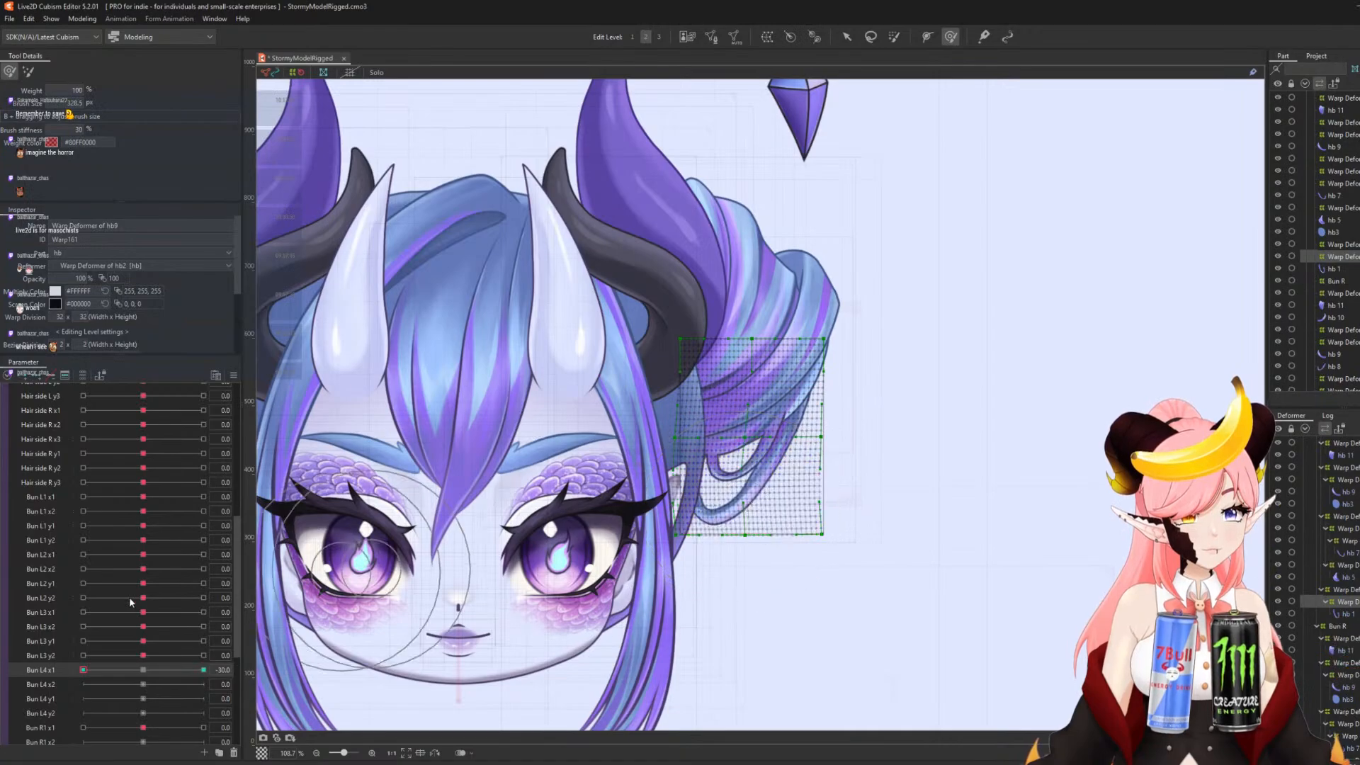
{"action": "left_click_drag", "start_coordinate": [97, 674], "coordinate": [152, 676]}
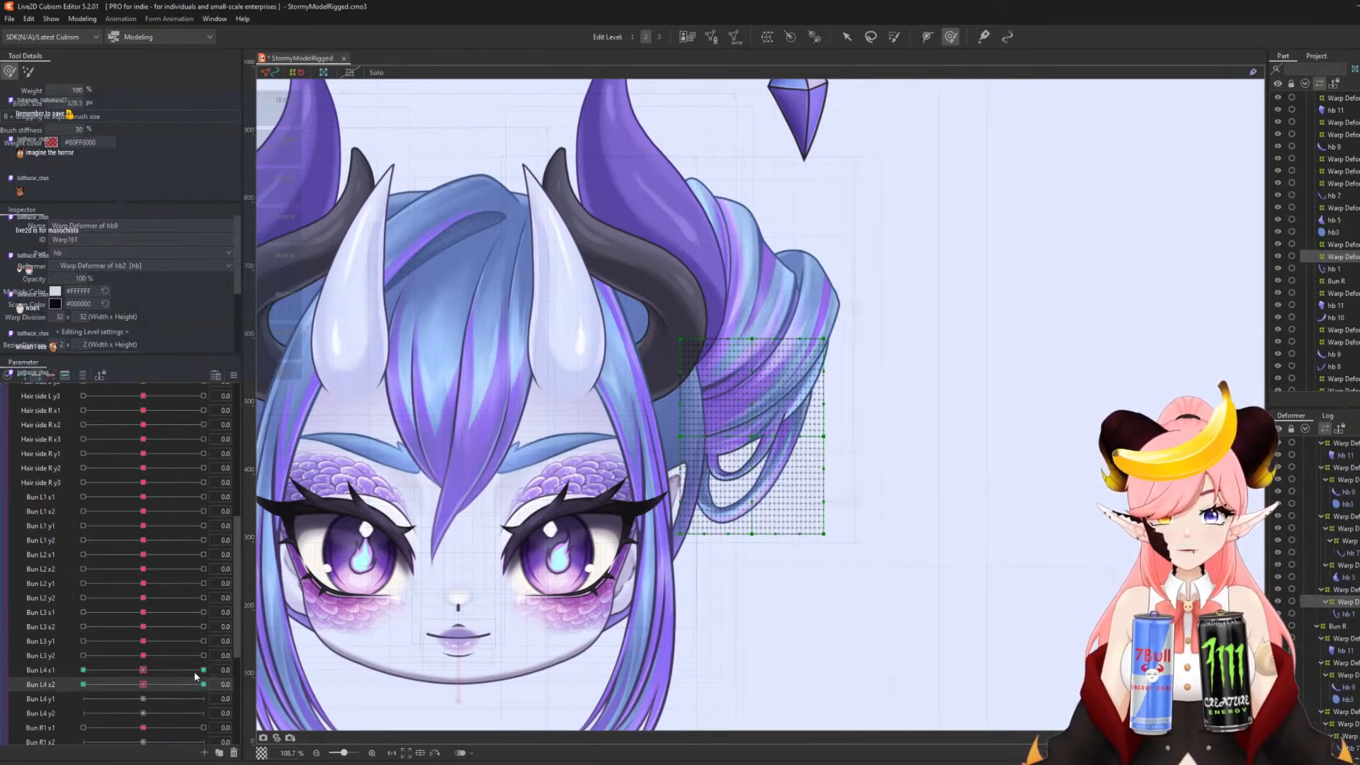
- Shape the lower part of the hb9 warp outward at Bun L4 x2 30 and inward at -30, and reset the parameter to 0
{"action": "left_click_drag", "start_coordinate": [767, 516], "coordinate": [751, 530]}
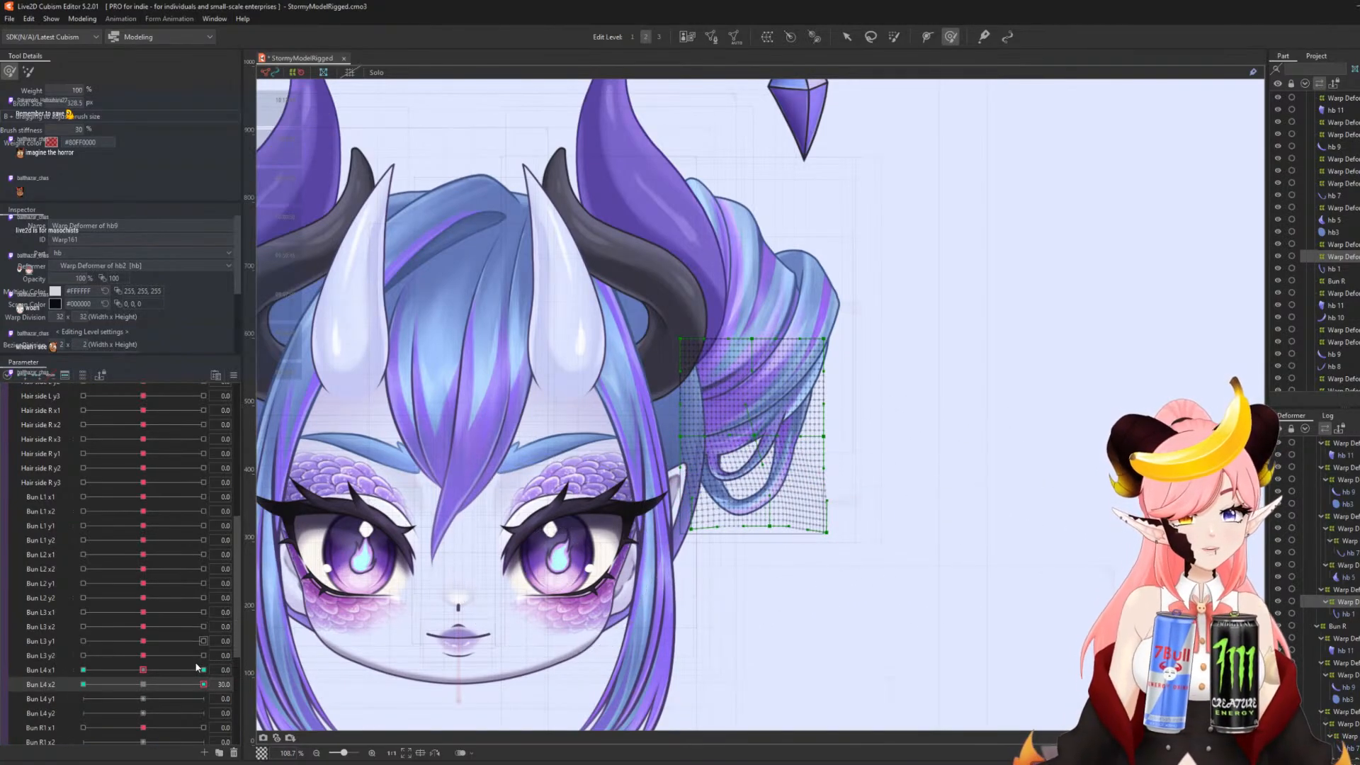
{"action": "left_click_drag", "start_coordinate": [203, 684], "coordinate": [83, 684]}
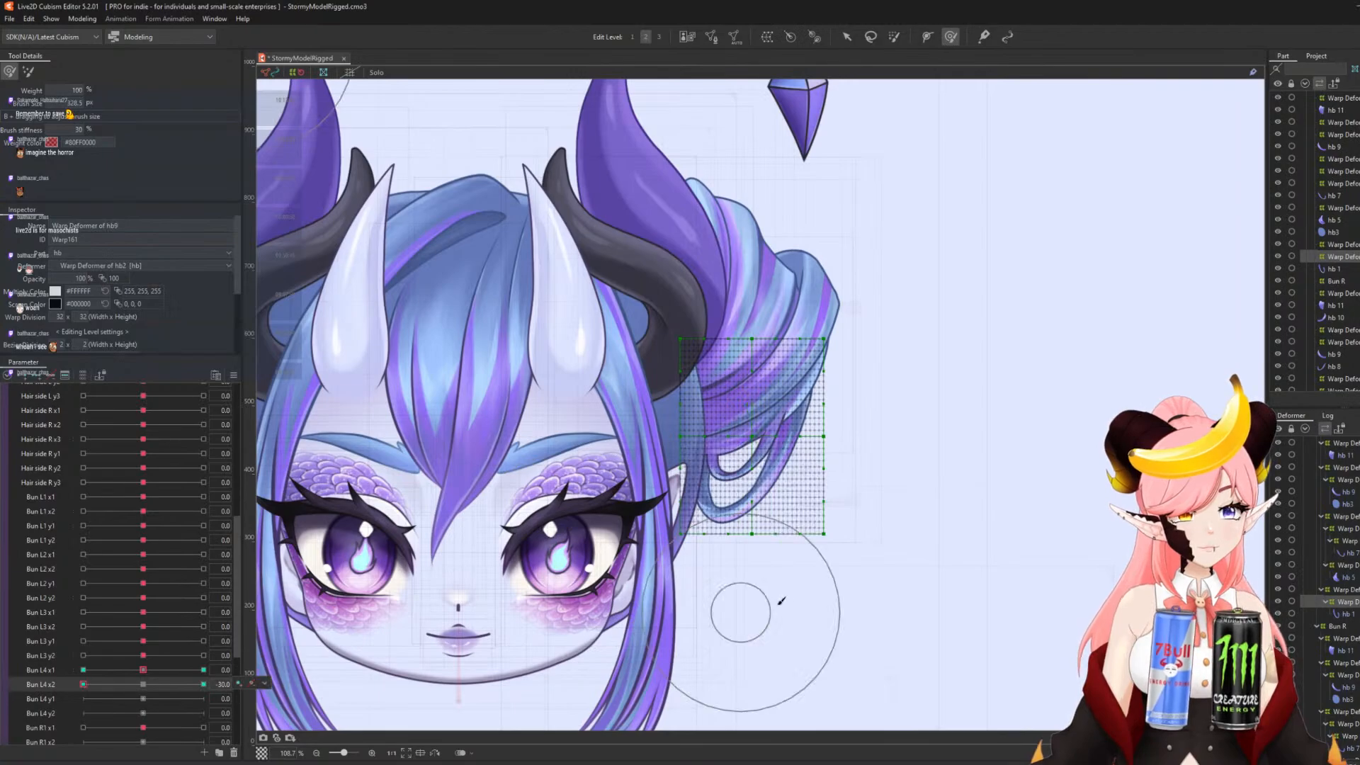
{"action": "left_click_drag", "start_coordinate": [731, 539], "coordinate": [670, 550]}
{"action": "left_click_drag", "start_coordinate": [83, 684], "coordinate": [145, 688]}
- Key Bun L4 y1 on the hb9 warp, brushing it upward at 30 and downward at -30, and reset the parameter to 0
{"action": "left_click_drag", "start_coordinate": [245, 700], "coordinate": [143, 693]}
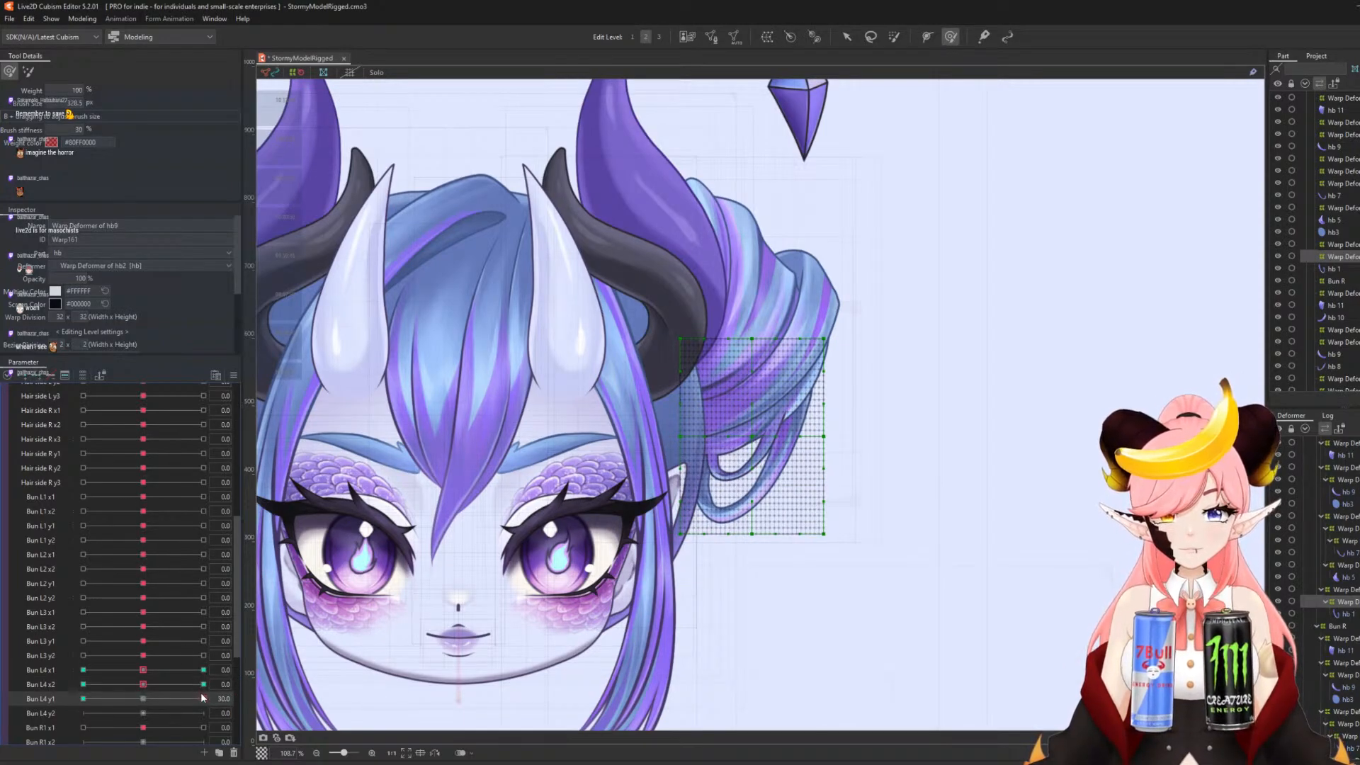
{"action": "key", "text": "b"}
{"action": "mouse_move", "coordinate": [741, 575]}
{"action": "left_mouse_down"}
{"action": "mouse_move", "coordinate": [732, 505]}
{"action": "mouse_move", "coordinate": [729, 524]}
{"action": "left_mouse_up"}
{"action": "left_click", "coordinate": [83, 699]}
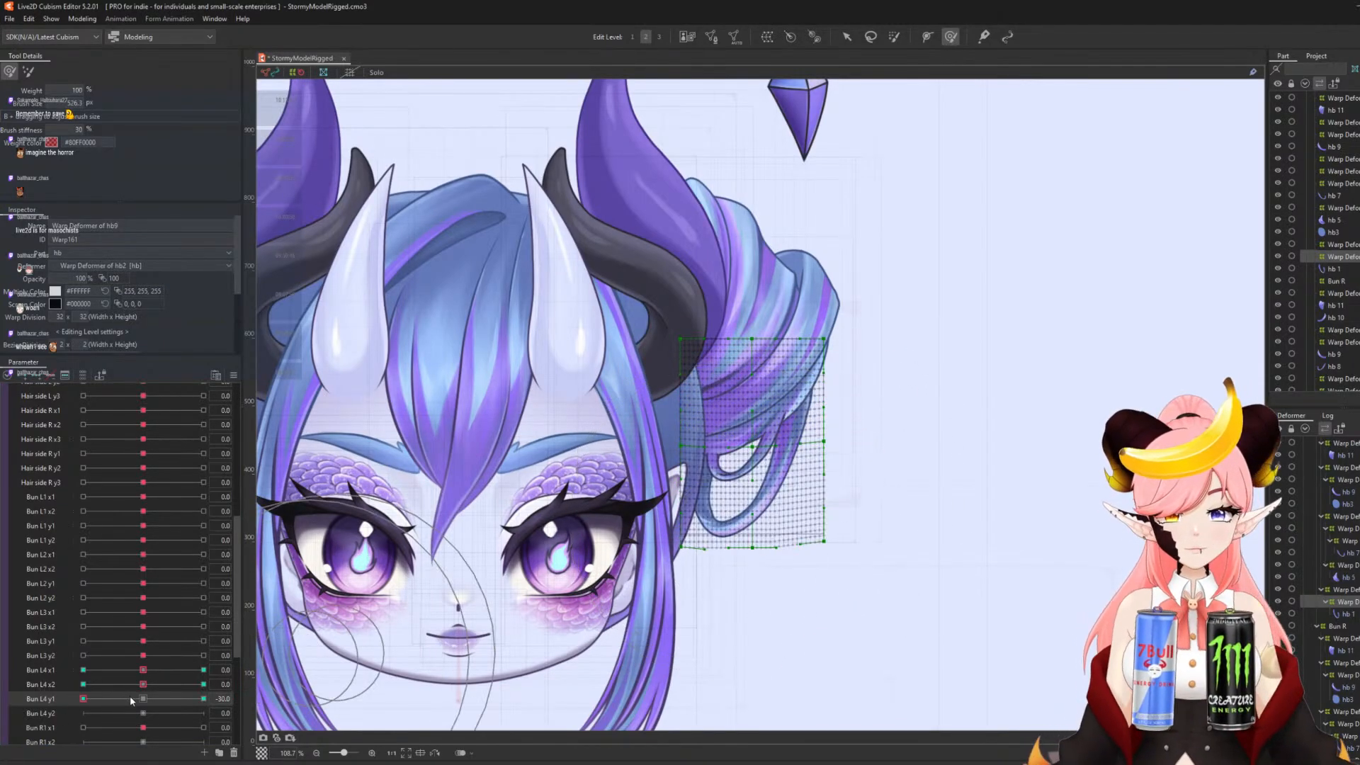
{"action": "left_click", "coordinate": [133, 699]}
- Add three key points to Bun L4 y2 and, at 30, brush the hb9 warp's lower edge upward with a smaller deform brush
{"action": "left_click", "coordinate": [44, 715]}
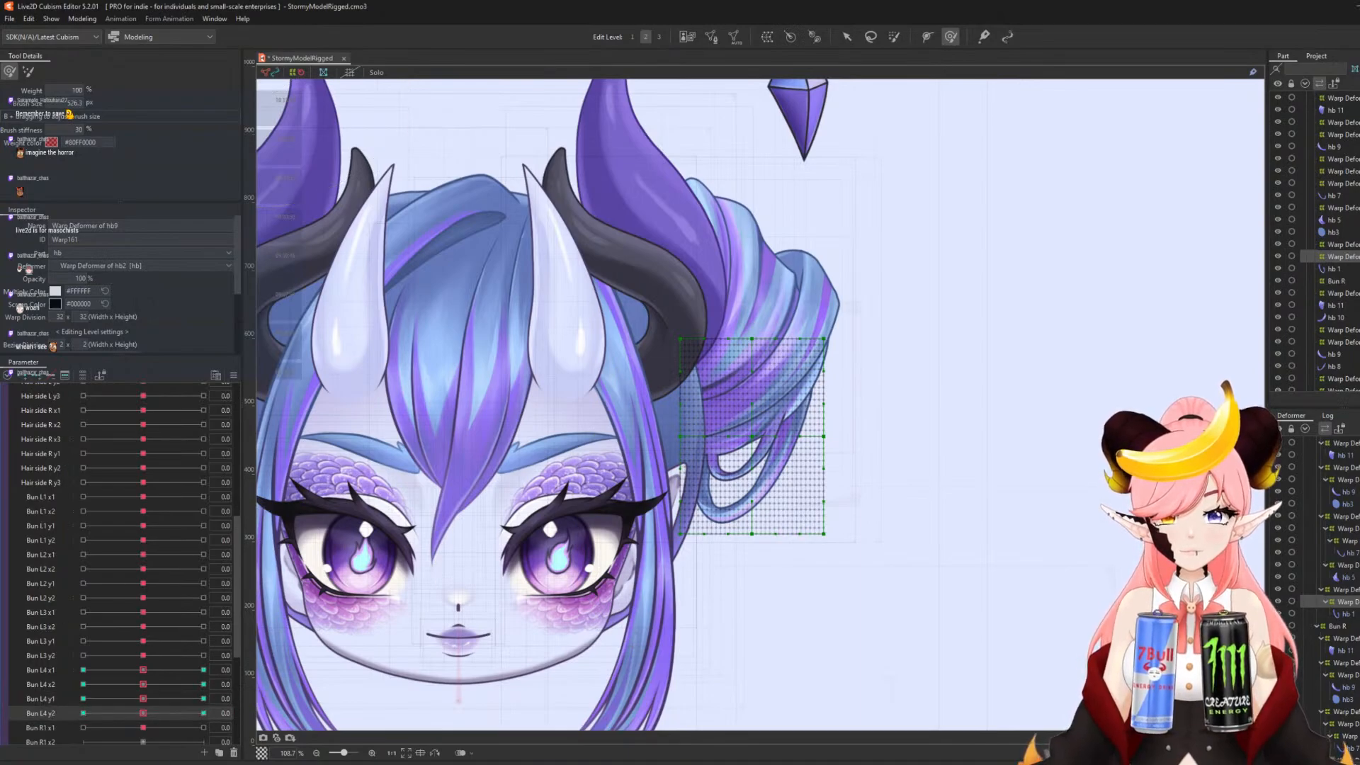
{"action": "key", "text": "b"}
{"action": "left_click_drag", "start_coordinate": [772, 572], "coordinate": [637, 578]}
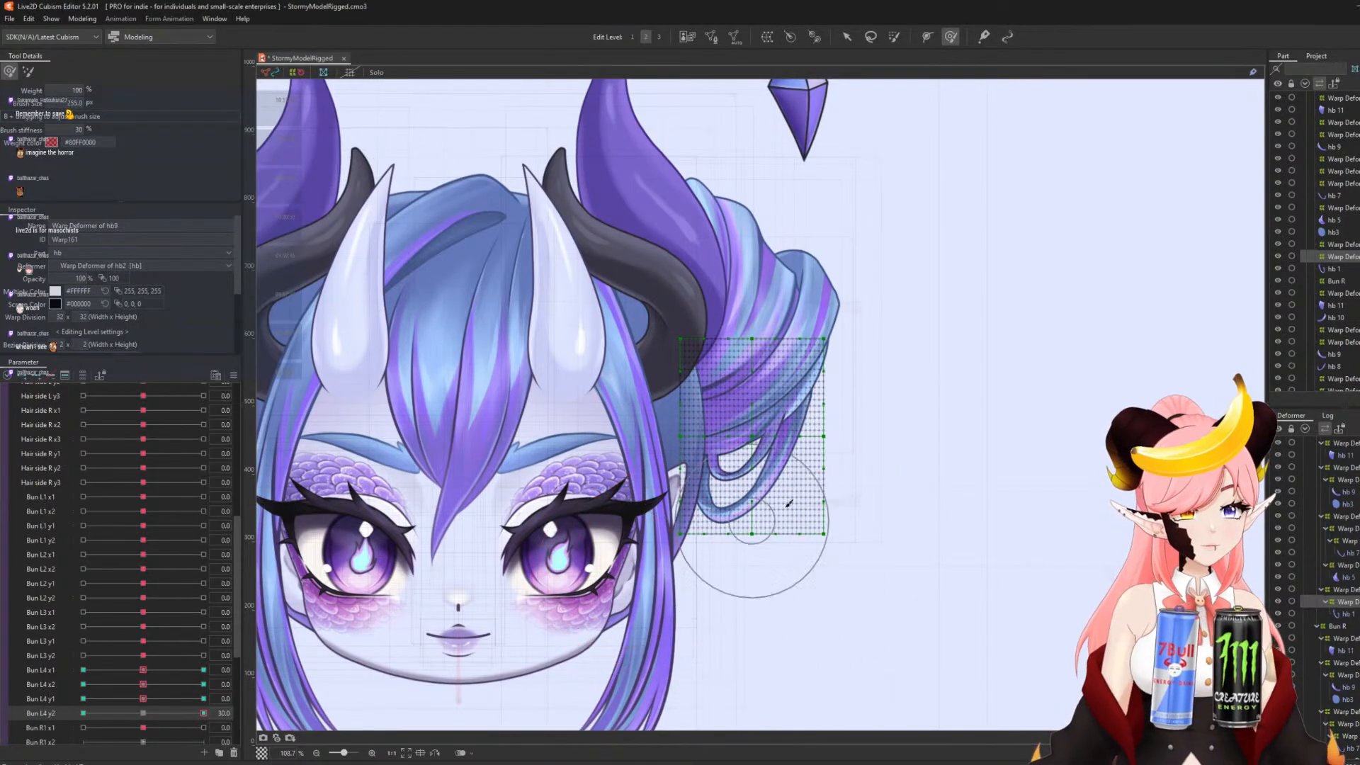
{"action": "key", "text": "b"}
{"action": "left_click_drag", "start_coordinate": [741, 517], "coordinate": [740, 499]}
- With Bun L4 y2 at -30, brush the hb9 warp's lower edge downward, and reset the parameter to 0
{"action": "left_click", "coordinate": [84, 714]}
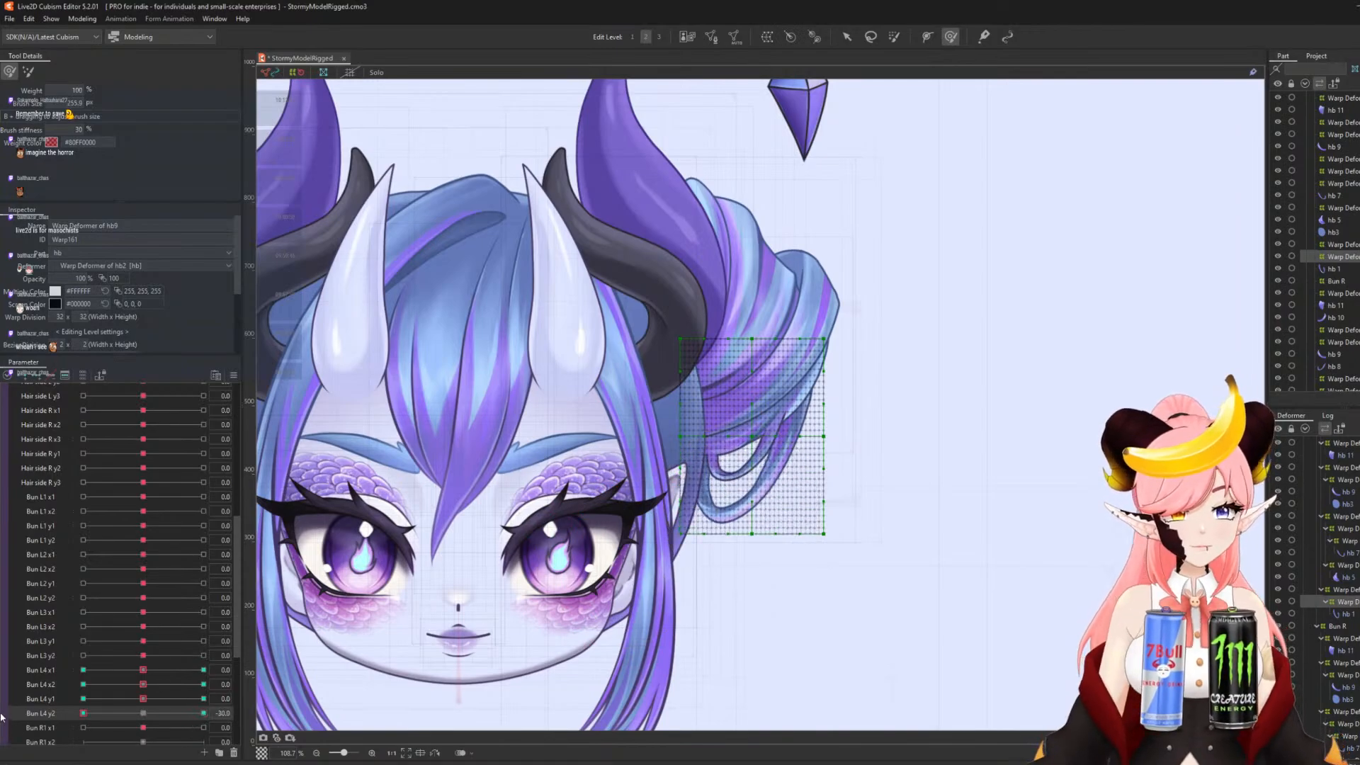
{"action": "left_click_drag", "start_coordinate": [738, 515], "coordinate": [734, 530]}
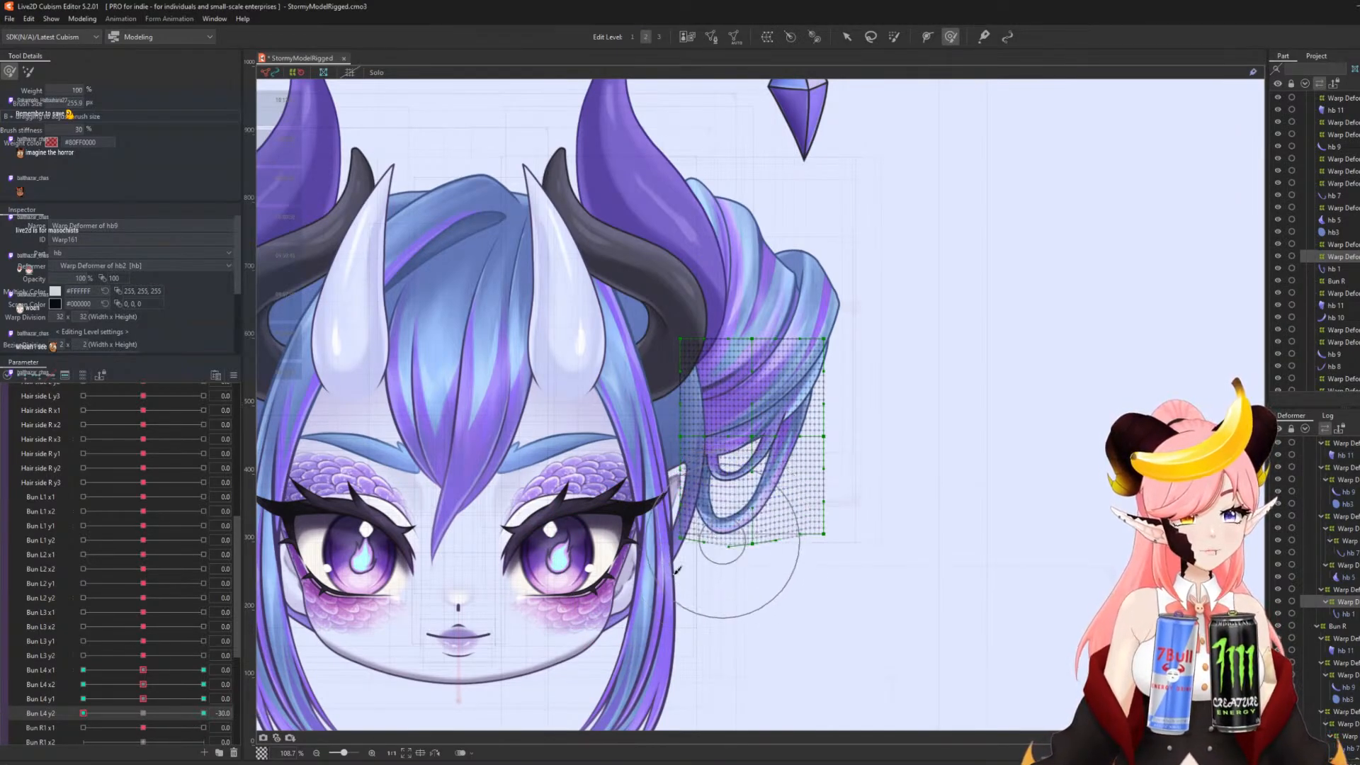
{"action": "left_click", "coordinate": [143, 714]}
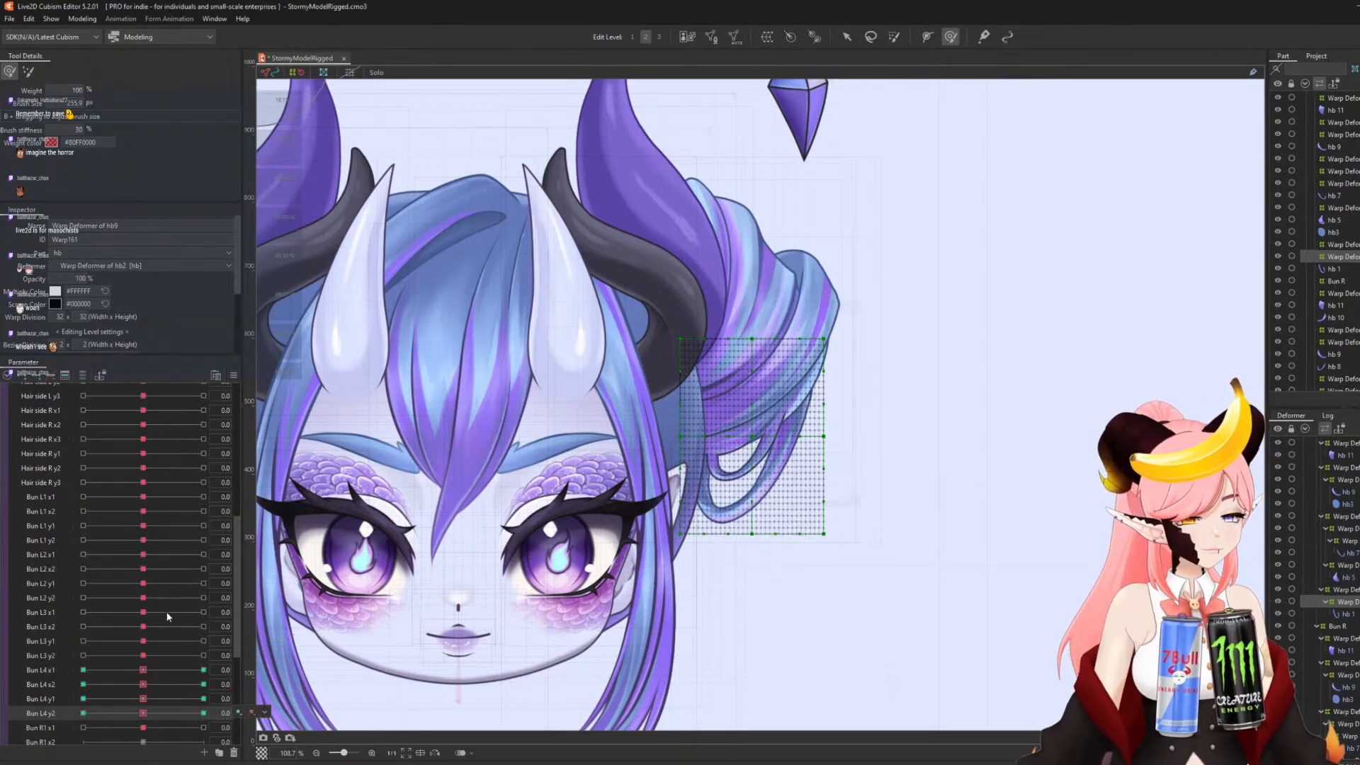
- Save the model file StormyModelRigged.cmo3
{"action": "left_click", "coordinate": [9, 19]}
{"action": "left_click", "coordinate": [44, 121]}
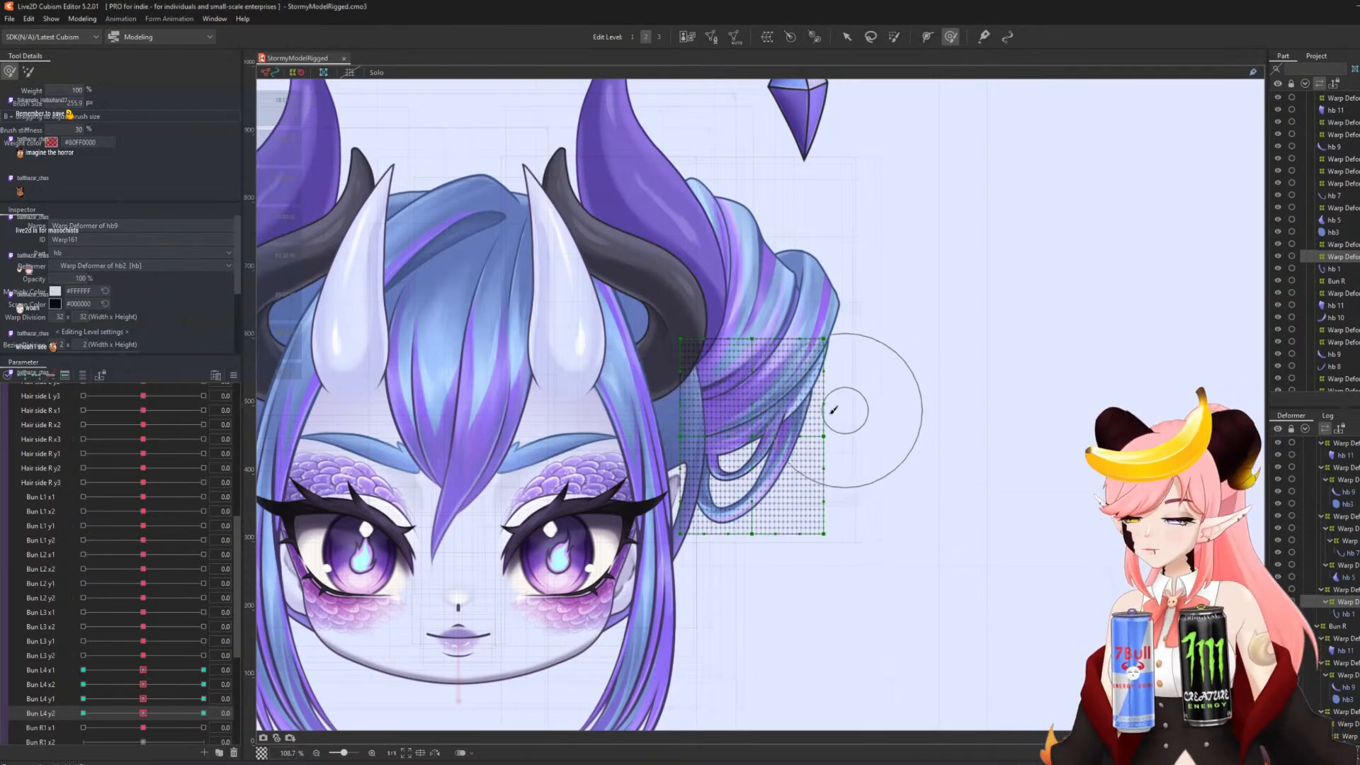
{"action": "scroll", "coordinate": [890, 425], "scroll_direction": "down", "scroll_amount": 2}
{"action": "scroll", "coordinate": [785, 534], "scroll_direction": "up", "scroll_amount": 2}
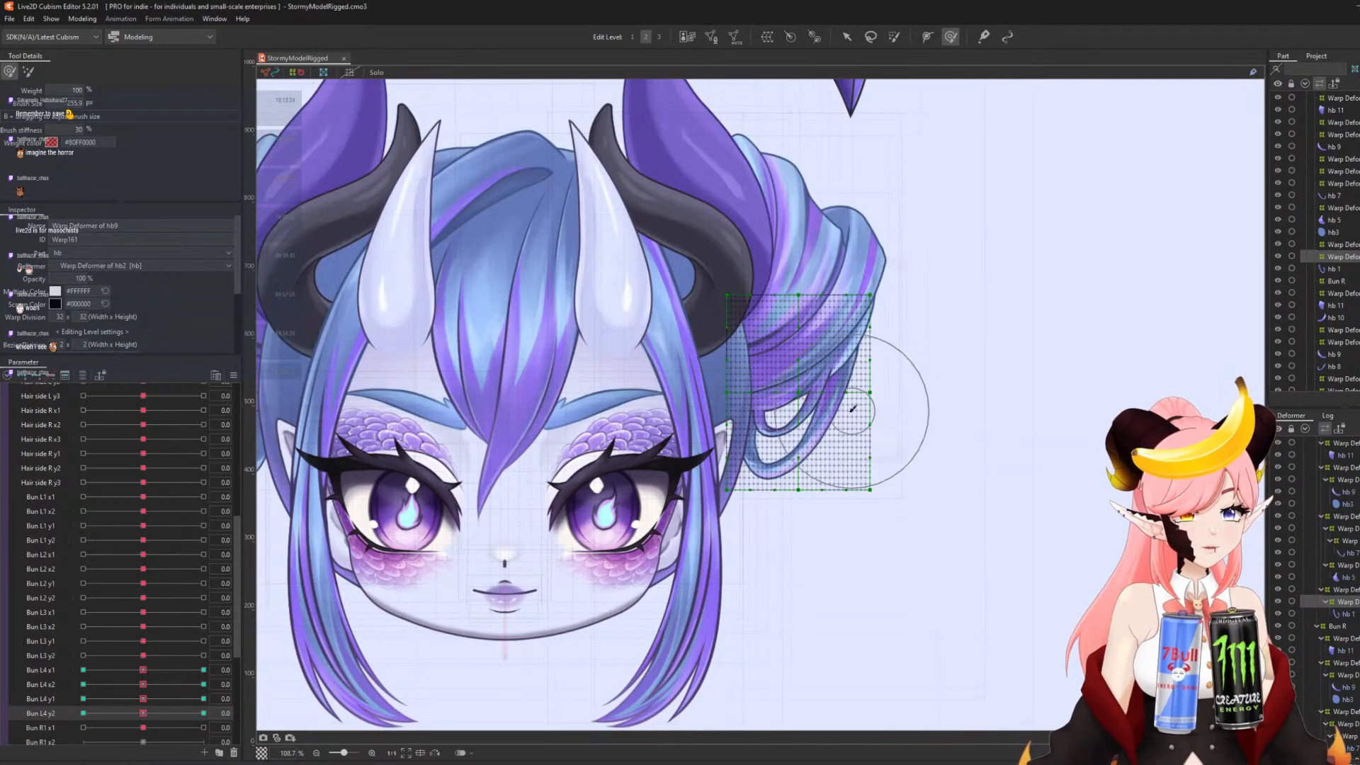
- Select the hb5 warp keyed to Bun L1 and brush-select its lower points at 5% weight with a 594.5 px brush
{"action": "scroll", "coordinate": [111, 691], "scroll_direction": "down", "scroll_amount": 1}
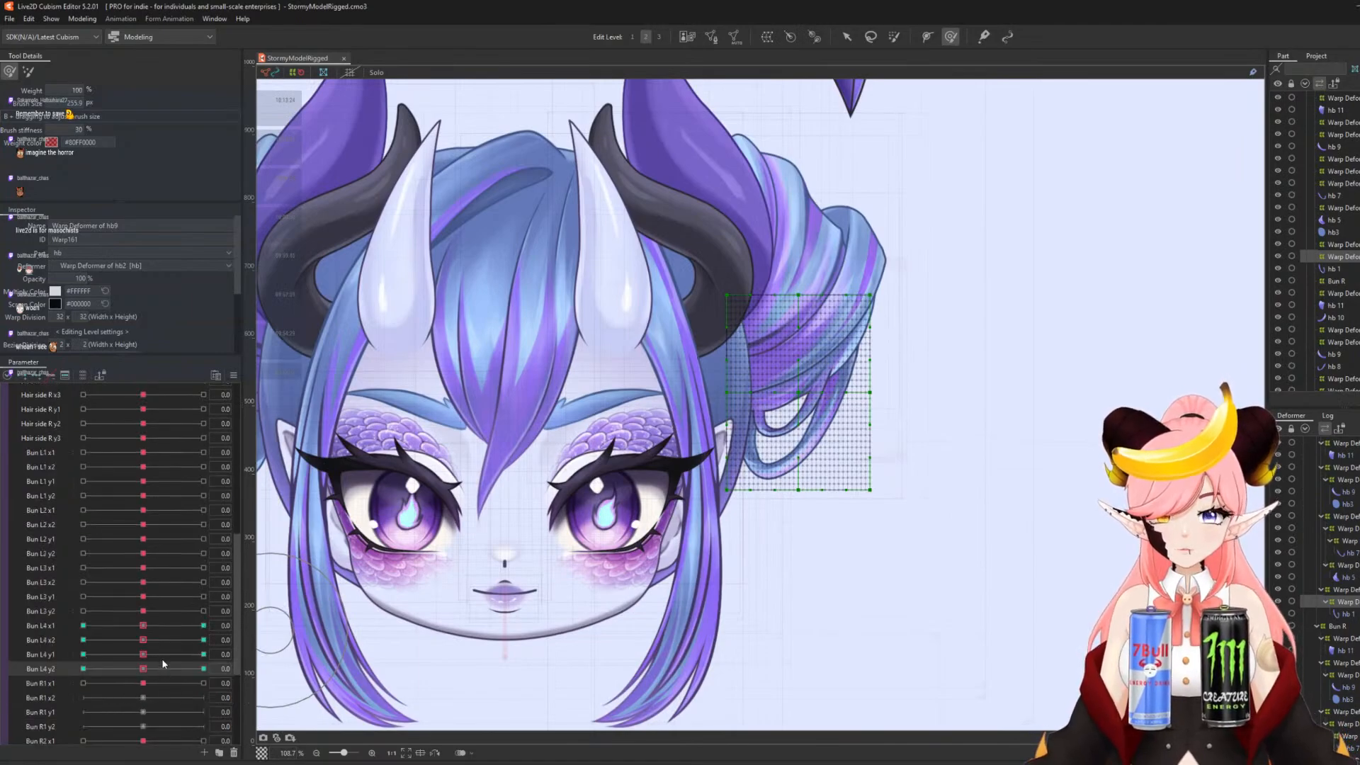
{"action": "left_click", "coordinate": [146, 455]}
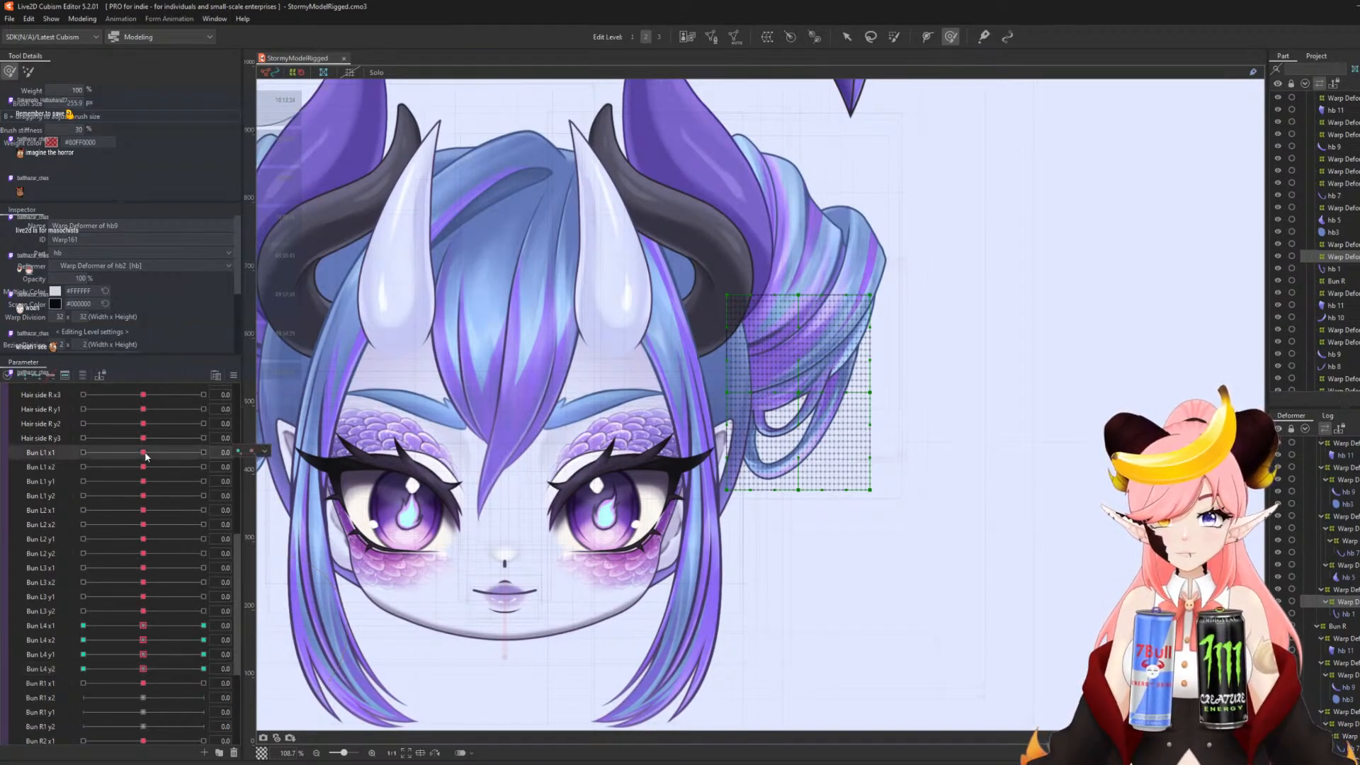
{"action": "left_click", "coordinate": [267, 452]}
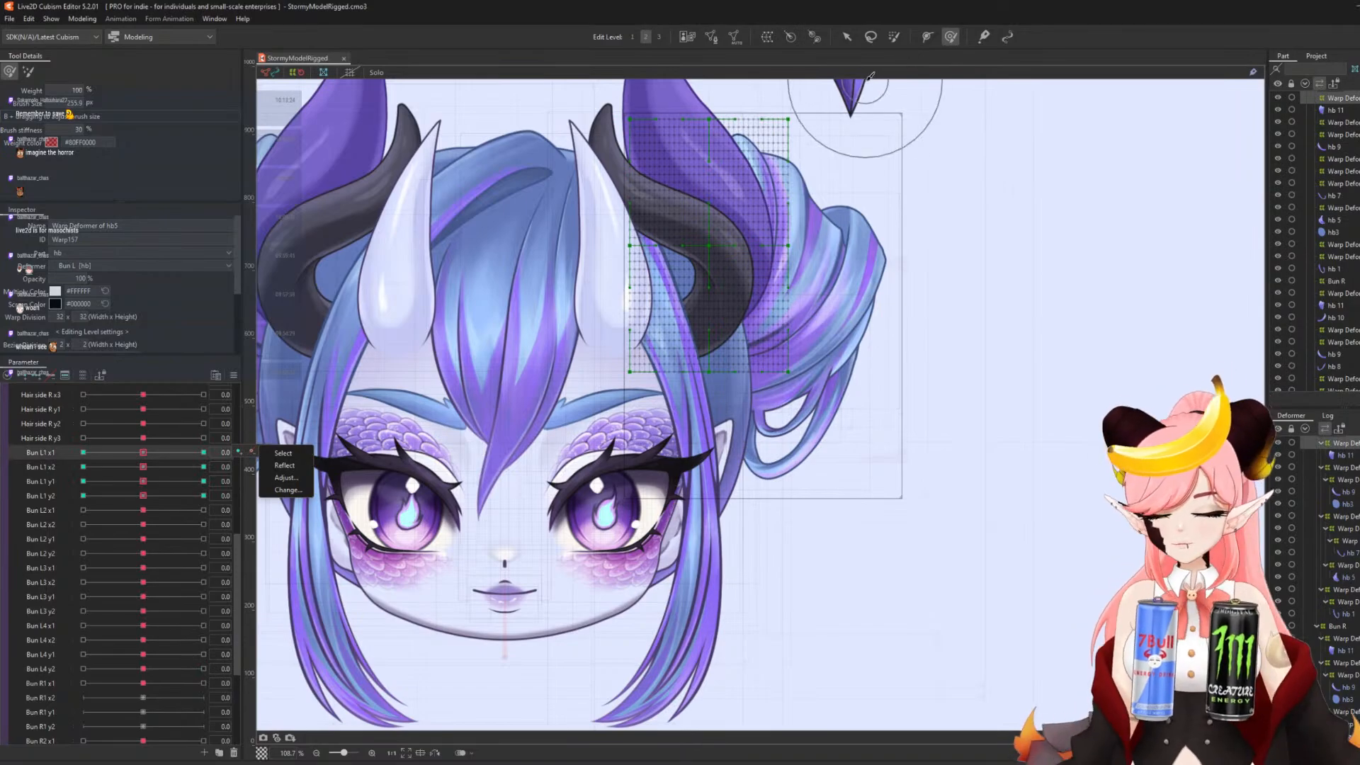
{"action": "left_click", "coordinate": [895, 37]}
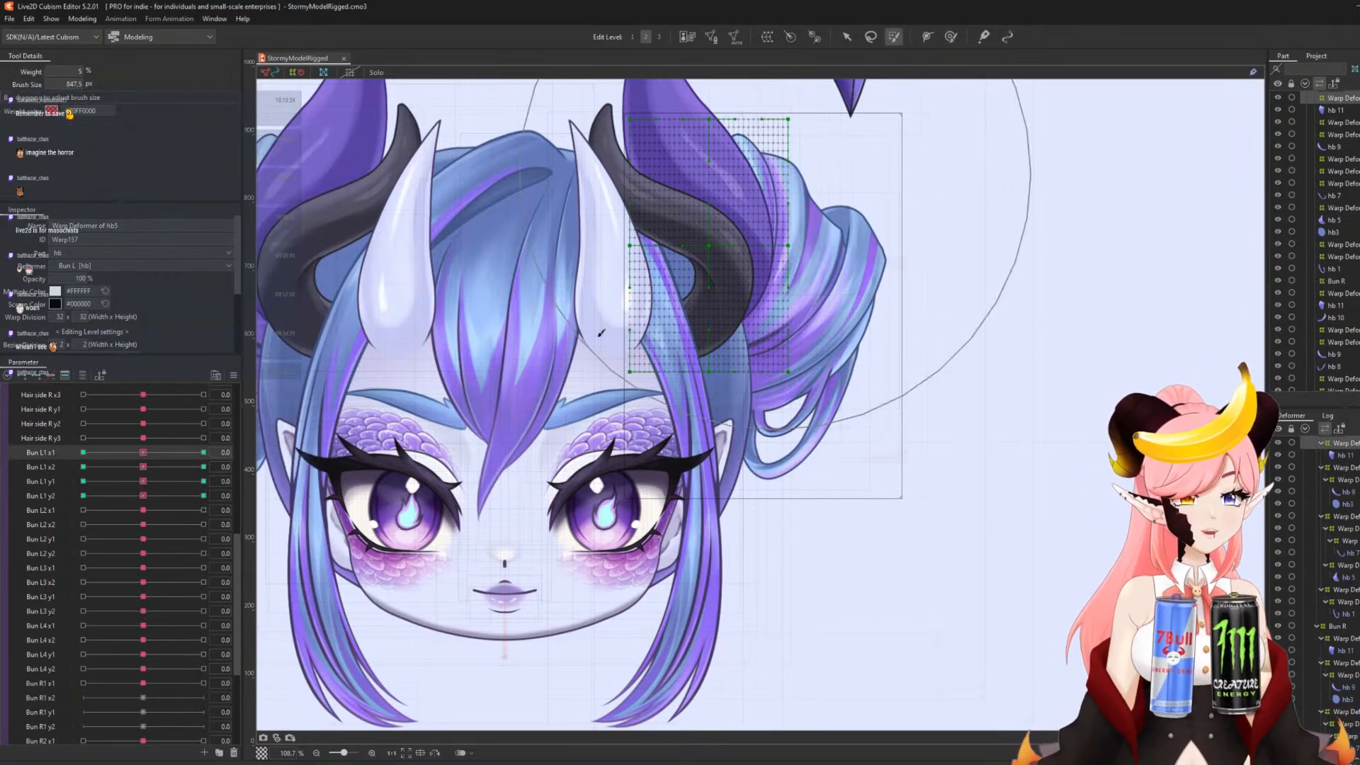
{"action": "mouse_move", "coordinate": [738, 337]}
{"action": "left_mouse_down"}
{"action": "mouse_move", "coordinate": [614, 350]}
{"action": "mouse_move", "coordinate": [619, 274]}
{"action": "mouse_move", "coordinate": [602, 328]}
{"action": "left_mouse_up"}
{"action": "mouse_move", "coordinate": [600, 375]}
{"action": "left_mouse_down"}
{"action": "mouse_move", "coordinate": [615, 361]}
{"action": "mouse_move", "coordinate": [445, 334]}
{"action": "mouse_move", "coordinate": [591, 412]}
{"action": "mouse_move", "coordinate": [520, 434]}
{"action": "left_mouse_up"}
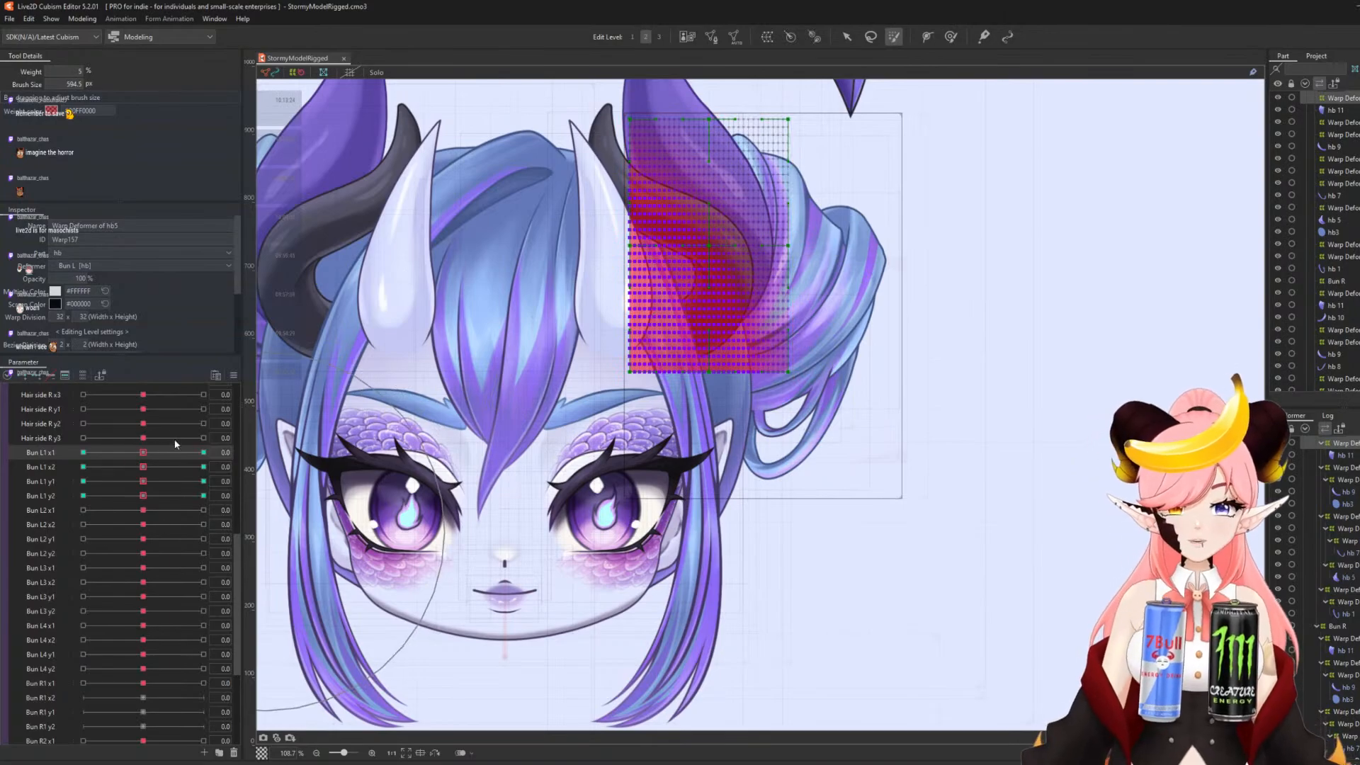
{"action": "mouse_move", "coordinate": [629, 367]}
{"action": "left_mouse_down"}
{"action": "mouse_move", "coordinate": [698, 430]}
{"action": "mouse_move", "coordinate": [527, 325]}
{"action": "mouse_move", "coordinate": [710, 431]}
{"action": "mouse_move", "coordinate": [500, 344]}
{"action": "mouse_move", "coordinate": [768, 405]}
{"action": "mouse_move", "coordinate": [778, 490]}
{"action": "mouse_move", "coordinate": [814, 483]}
{"action": "left_mouse_up"}
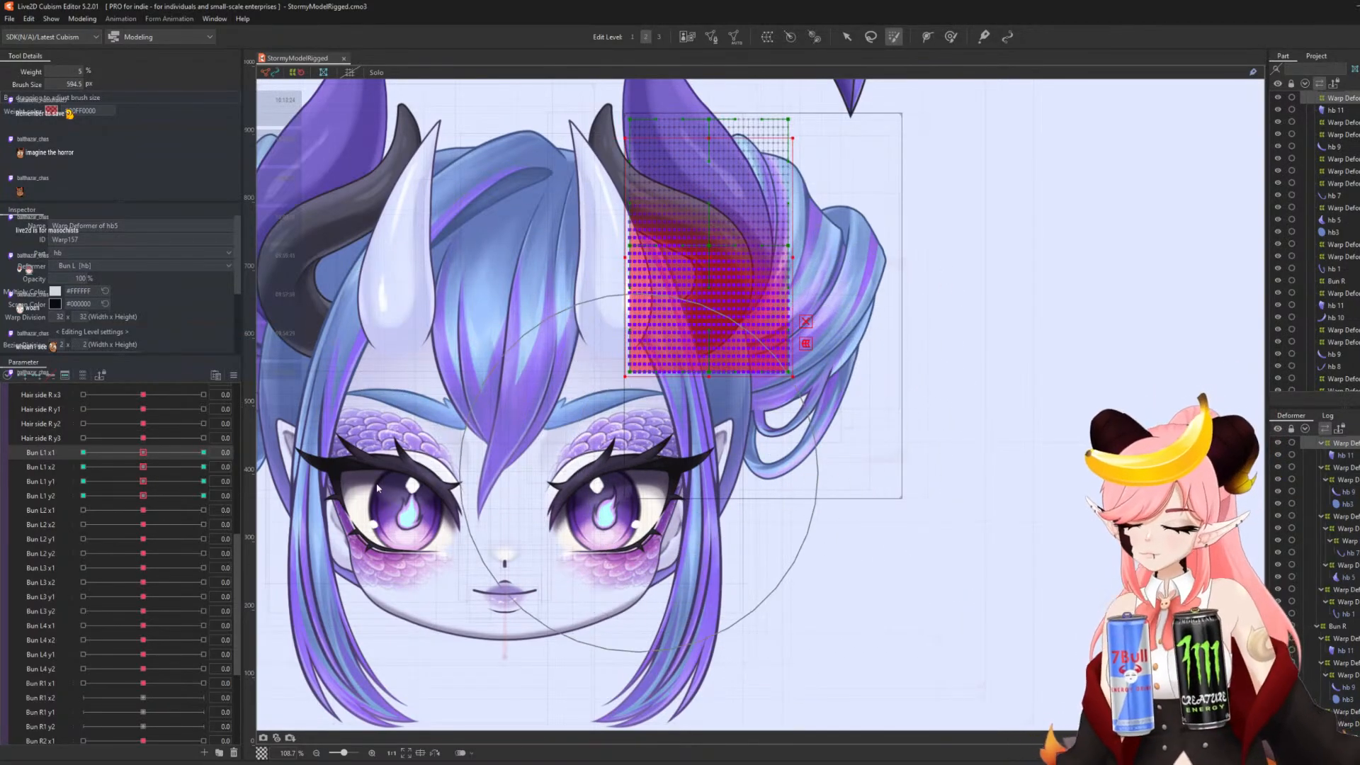
- Paste the rest shape onto the hb5 warp's selected lower points at Bun L1 x1 30 and -30, and reset the parameter to 0
{"action": "left_click", "coordinate": [205, 454]}
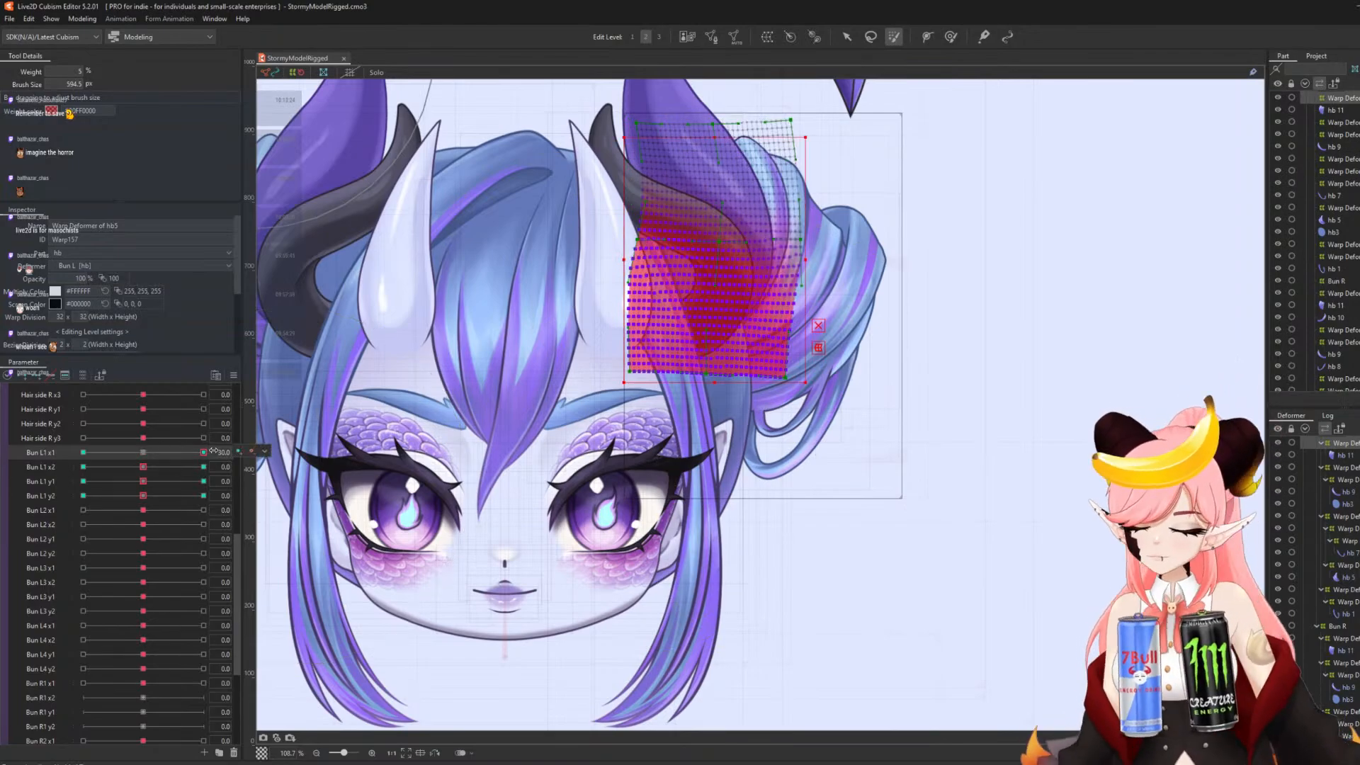
{"action": "key", "text": "ctrl+v"}
{"action": "left_click", "coordinate": [93, 457]}
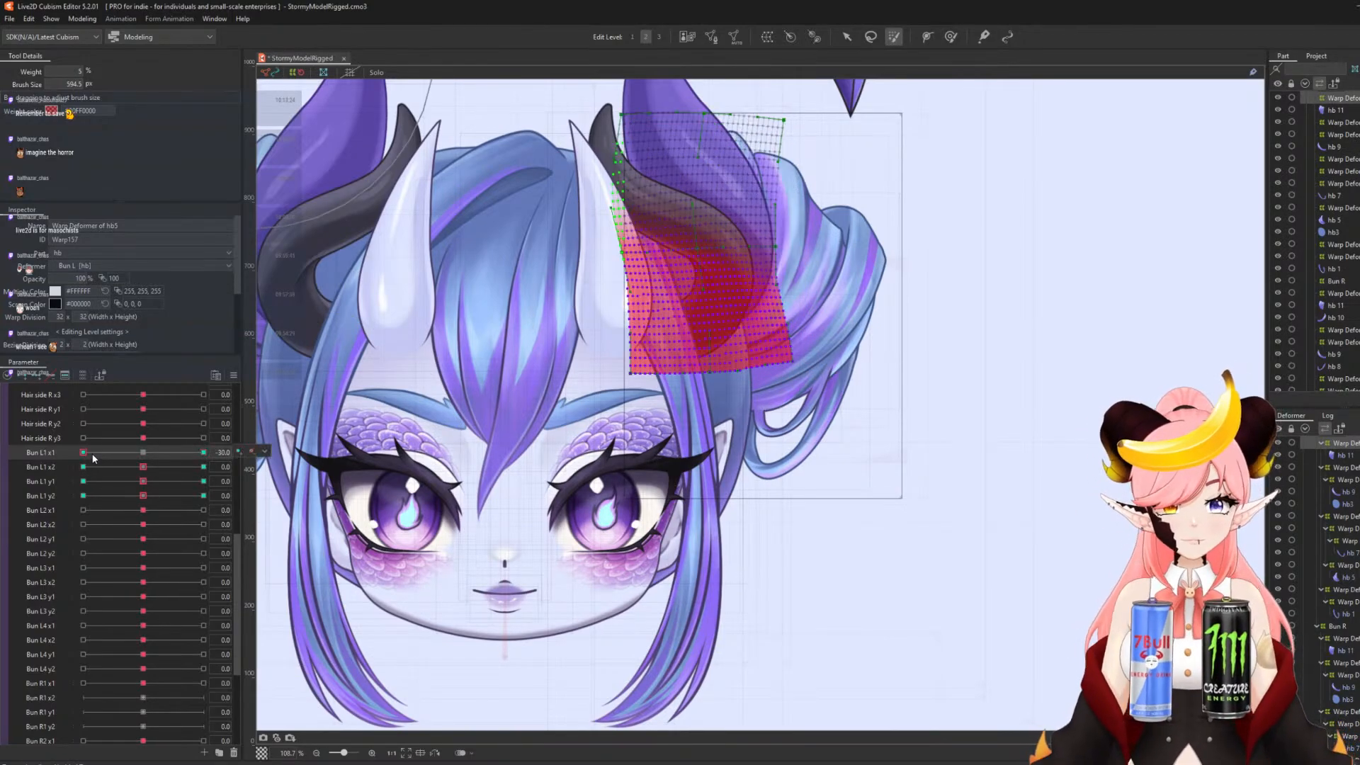
{"action": "key", "text": "ctrl+v"}
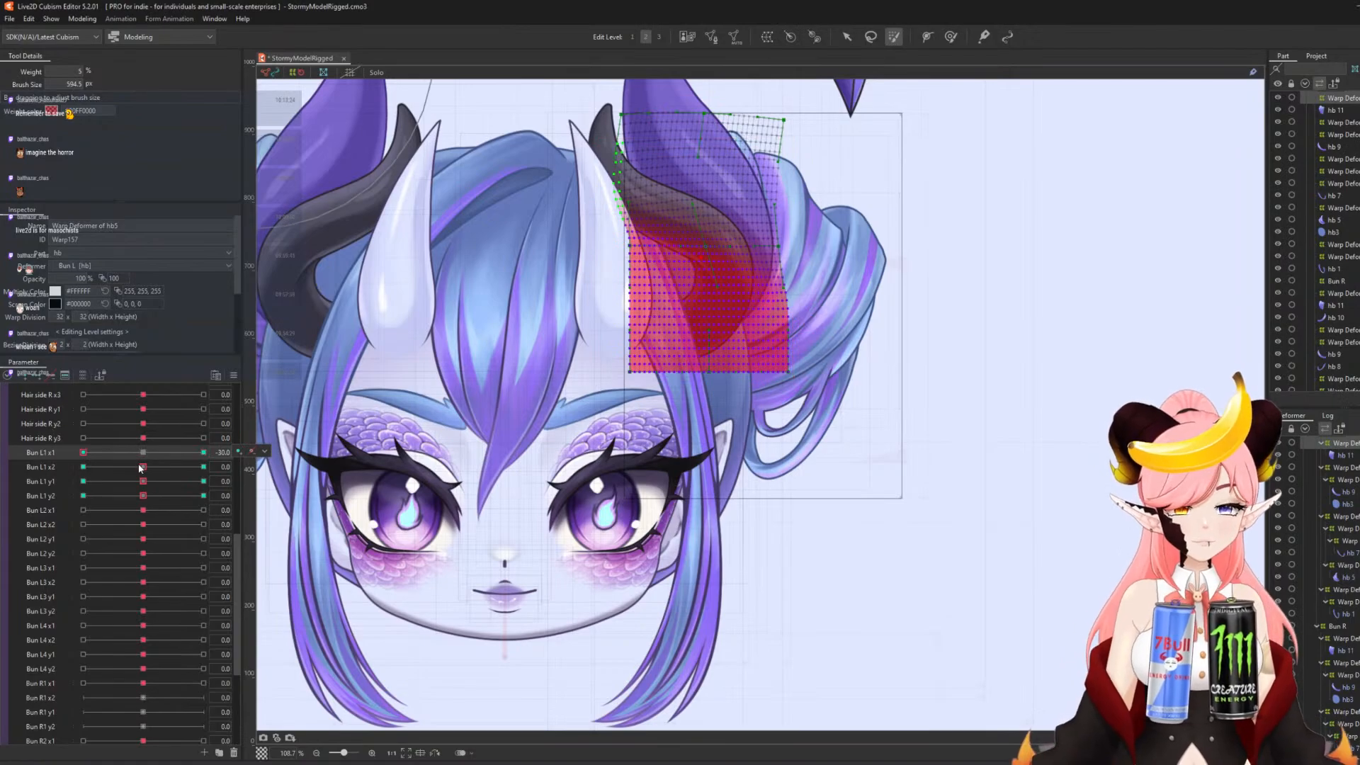
{"action": "left_click", "coordinate": [143, 453]}
- Restore the hb5 warp's selected lower points to their rest shape at Bun L1 x2 -30, and reset the parameter to 0
{"action": "left_click_drag", "start_coordinate": [143, 466], "coordinate": [96, 467]}
{"action": "key", "text": "ctrl+v"}
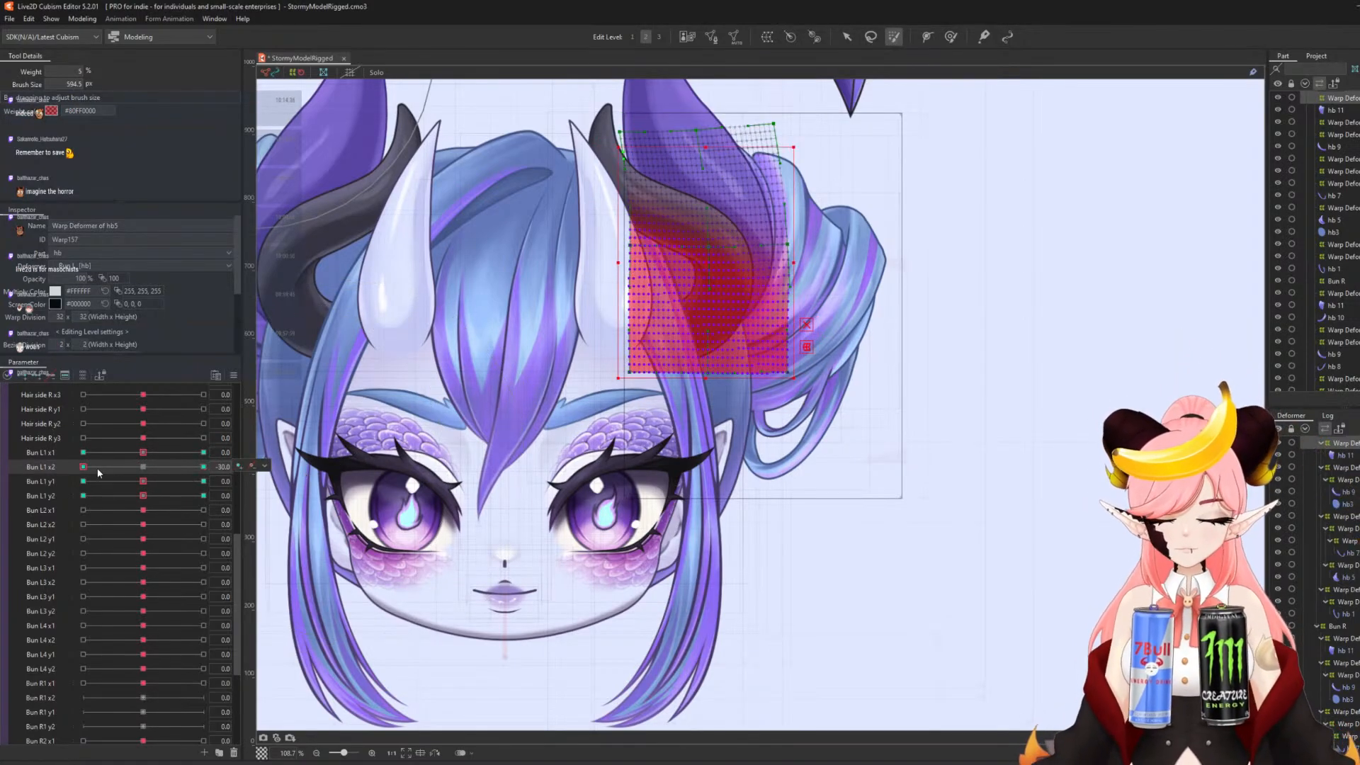
{"action": "key", "text": "ctrl+v"}
{"action": "left_click", "coordinate": [143, 468]}
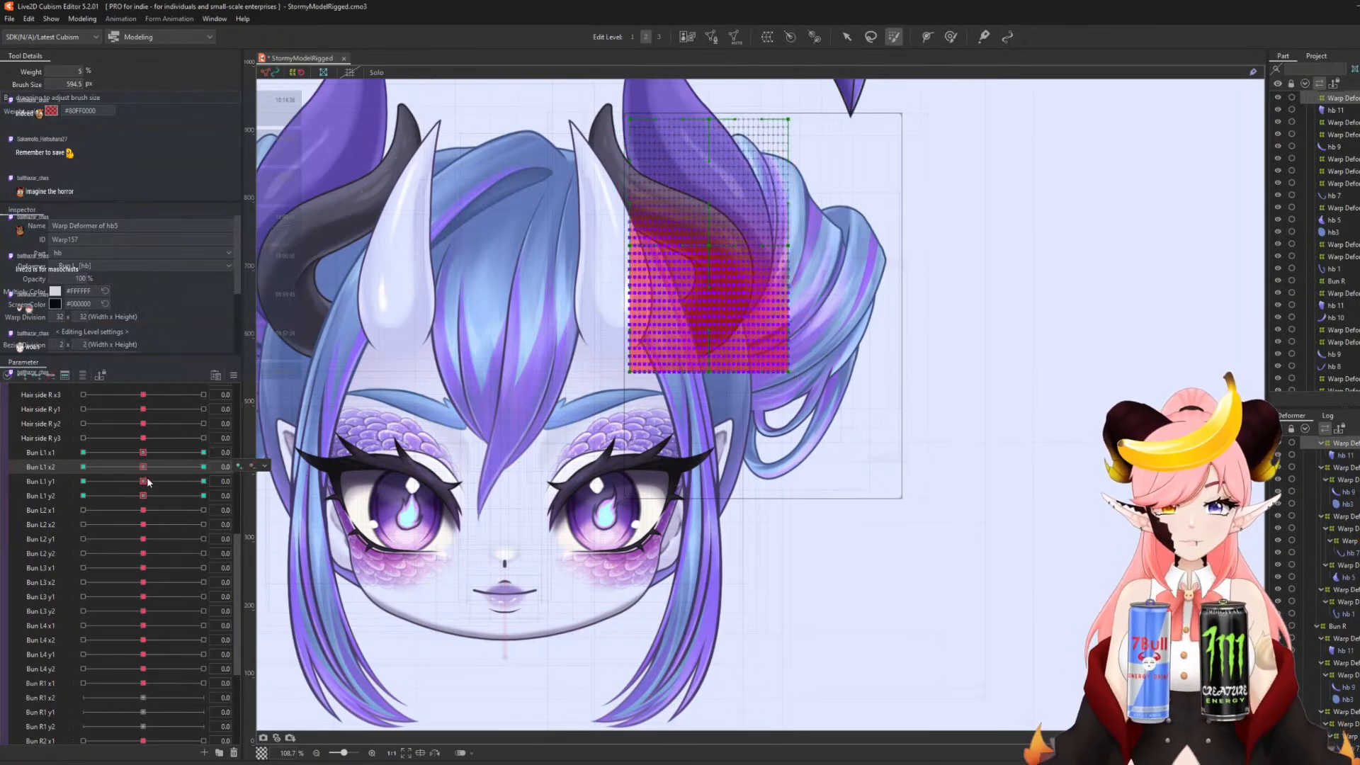
- Pin the hb5 warp's lower points by pasting their rest shape at Bun L1 y1 30 and -30, and reset the parameter to 0
{"action": "left_click_drag", "start_coordinate": [144, 480], "coordinate": [204, 480]}
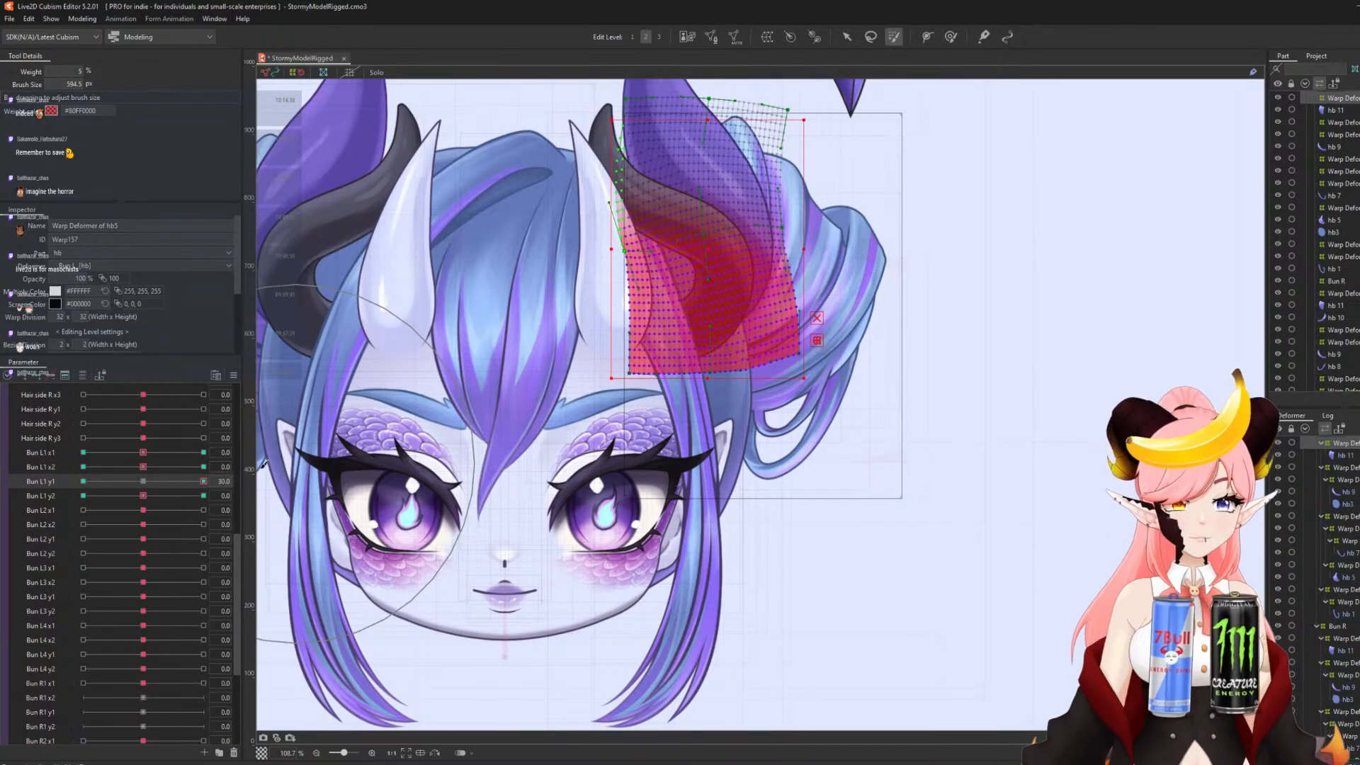
{"action": "key", "text": "ctrl+v"}
{"action": "left_click", "coordinate": [94, 481]}
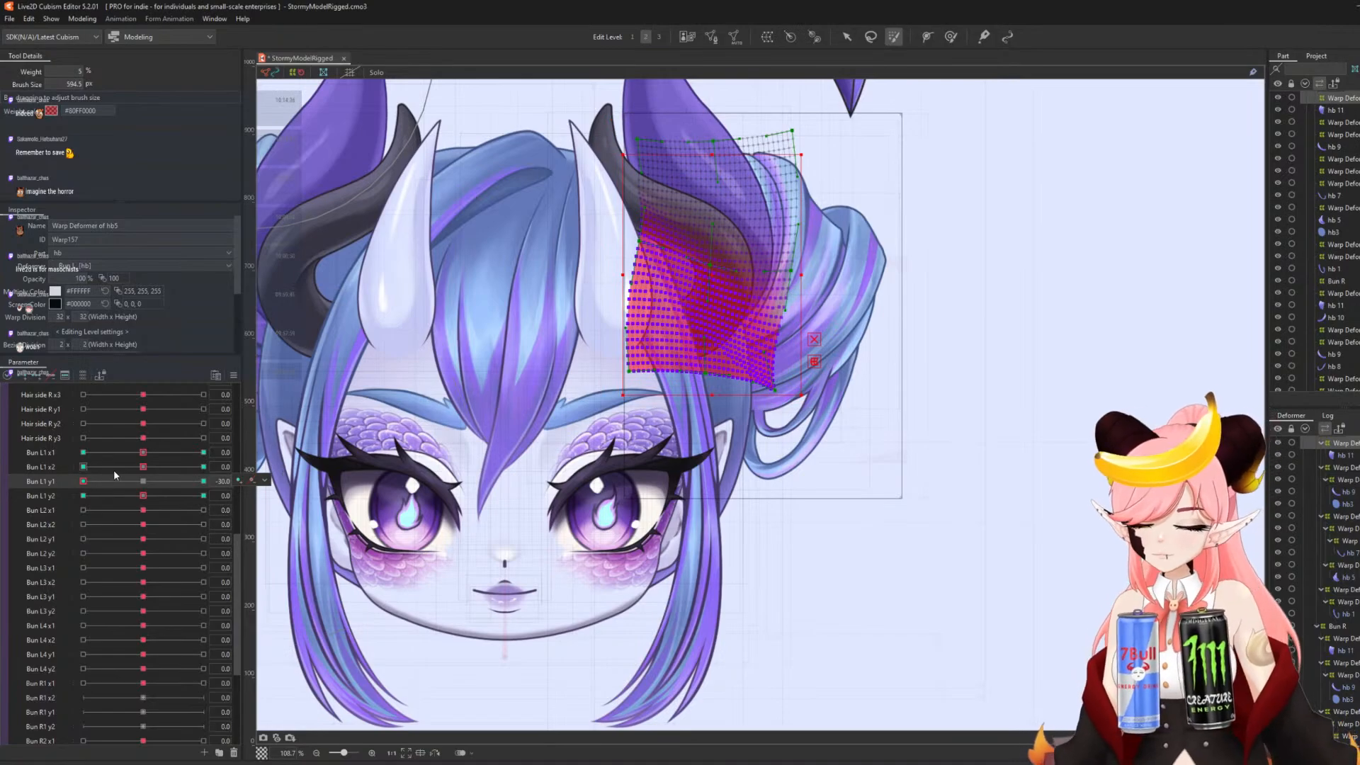
{"action": "key", "text": "ctrl+v"}
{"action": "left_click", "coordinate": [142, 480]}
- Paste the rest shape onto the hb5 warp's lower points at Bun L1 y2 30 and -30, and reset the parameter to 0
{"action": "left_click_drag", "start_coordinate": [144, 497], "coordinate": [204, 496]}
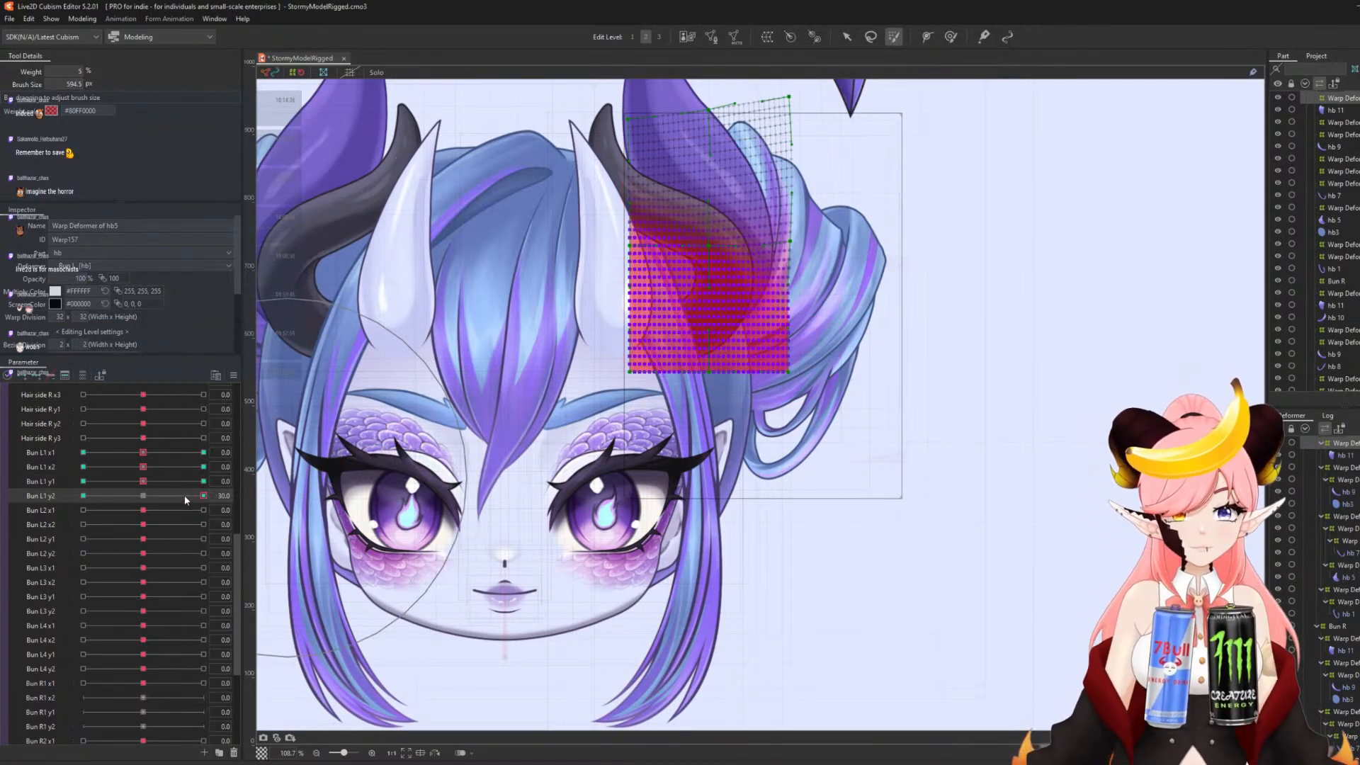
{"action": "left_click", "coordinate": [94, 495]}
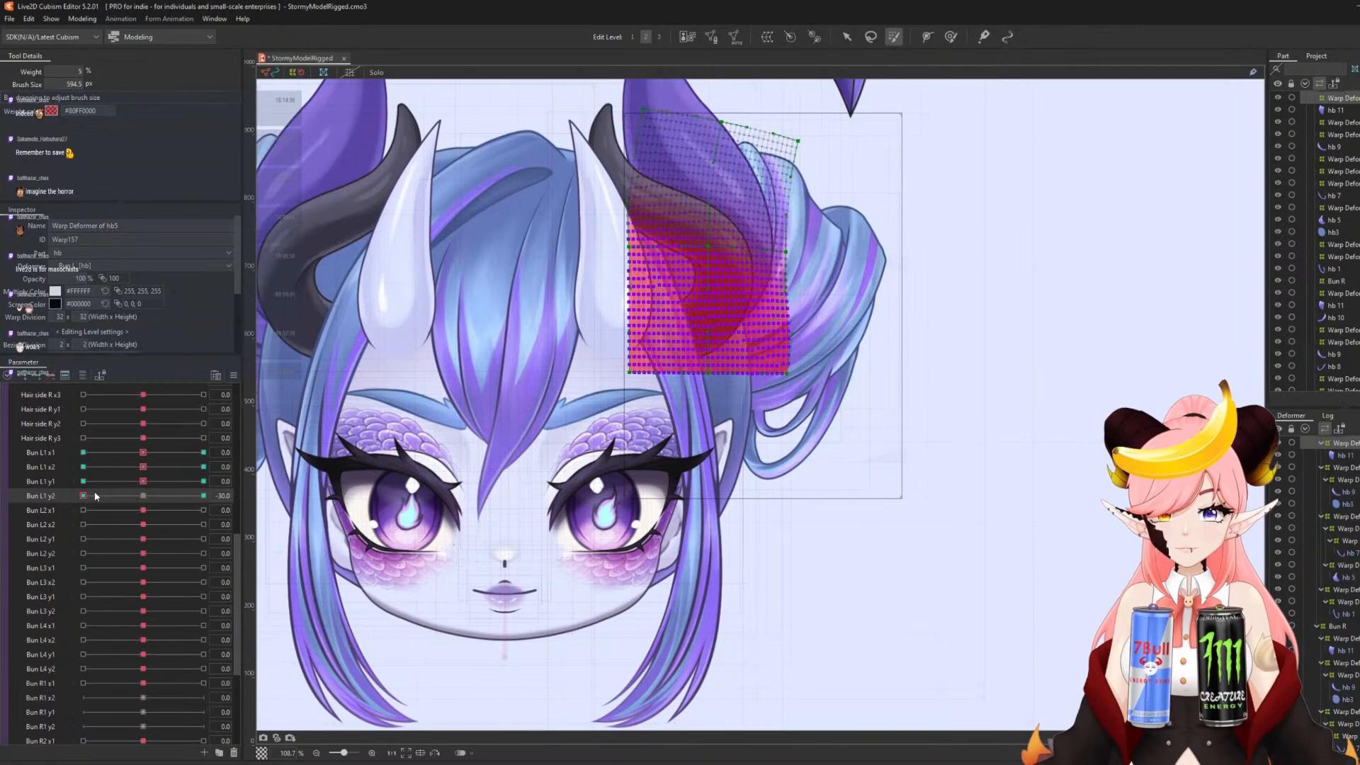
{"action": "left_click", "coordinate": [143, 496]}
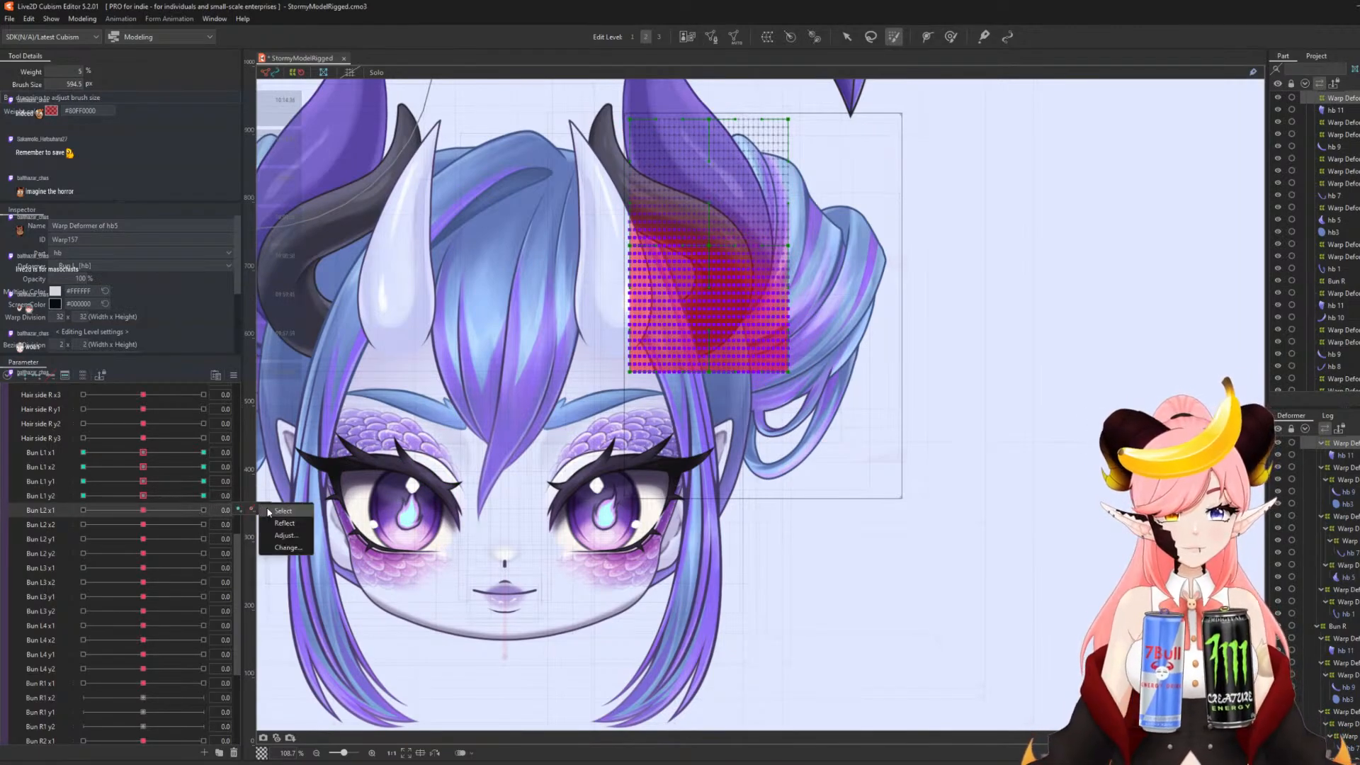
- Brush-select the lower inner corner of the hb6 warp keyed to Bun L2 and paste its rest shape at Bun L2 x1 30 and -30
{"action": "left_click", "coordinate": [284, 510]}
{"action": "mouse_move", "coordinate": [572, 418]}
{"action": "left_mouse_down"}
{"action": "mouse_move", "coordinate": [626, 449]}
{"action": "mouse_move", "coordinate": [603, 441]}
{"action": "mouse_move", "coordinate": [580, 359]}
{"action": "mouse_move", "coordinate": [707, 443]}
{"action": "left_mouse_up"}
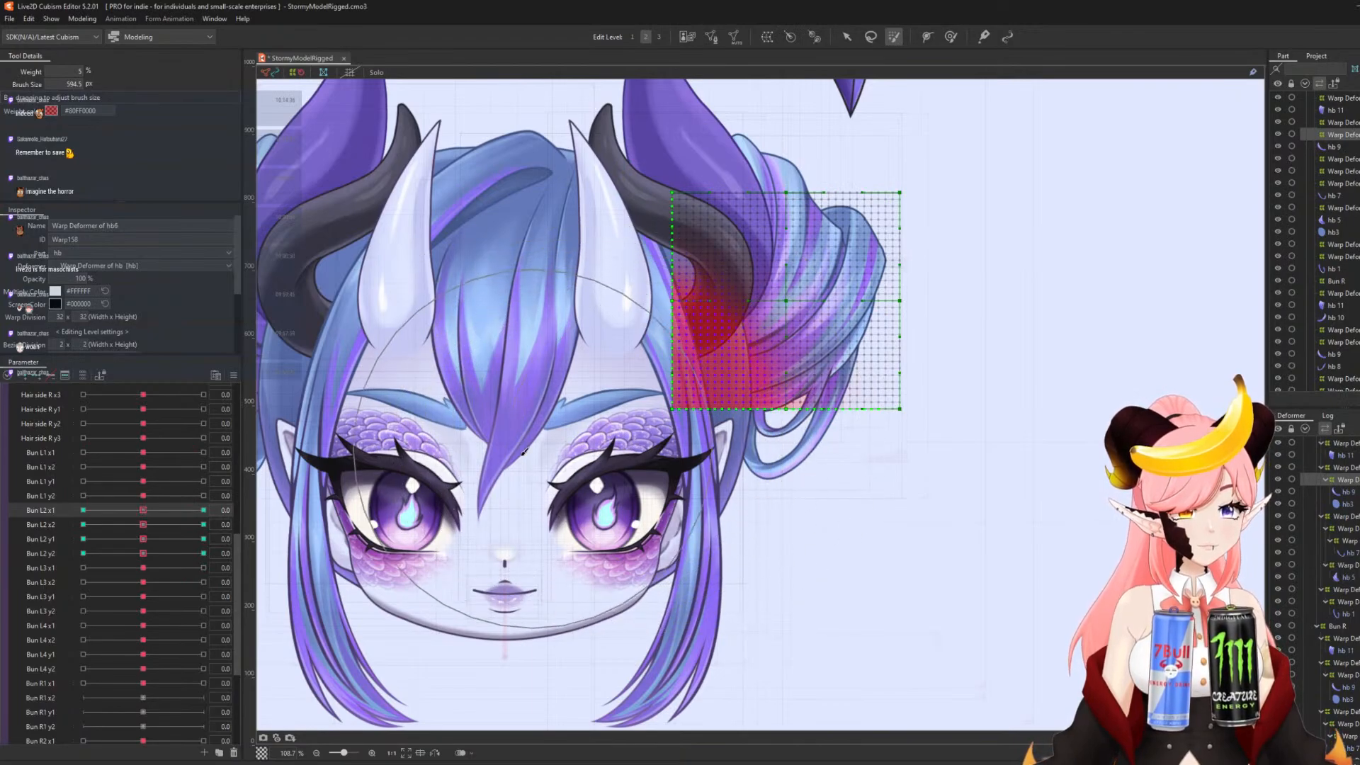
{"action": "left_click", "coordinate": [202, 510]}
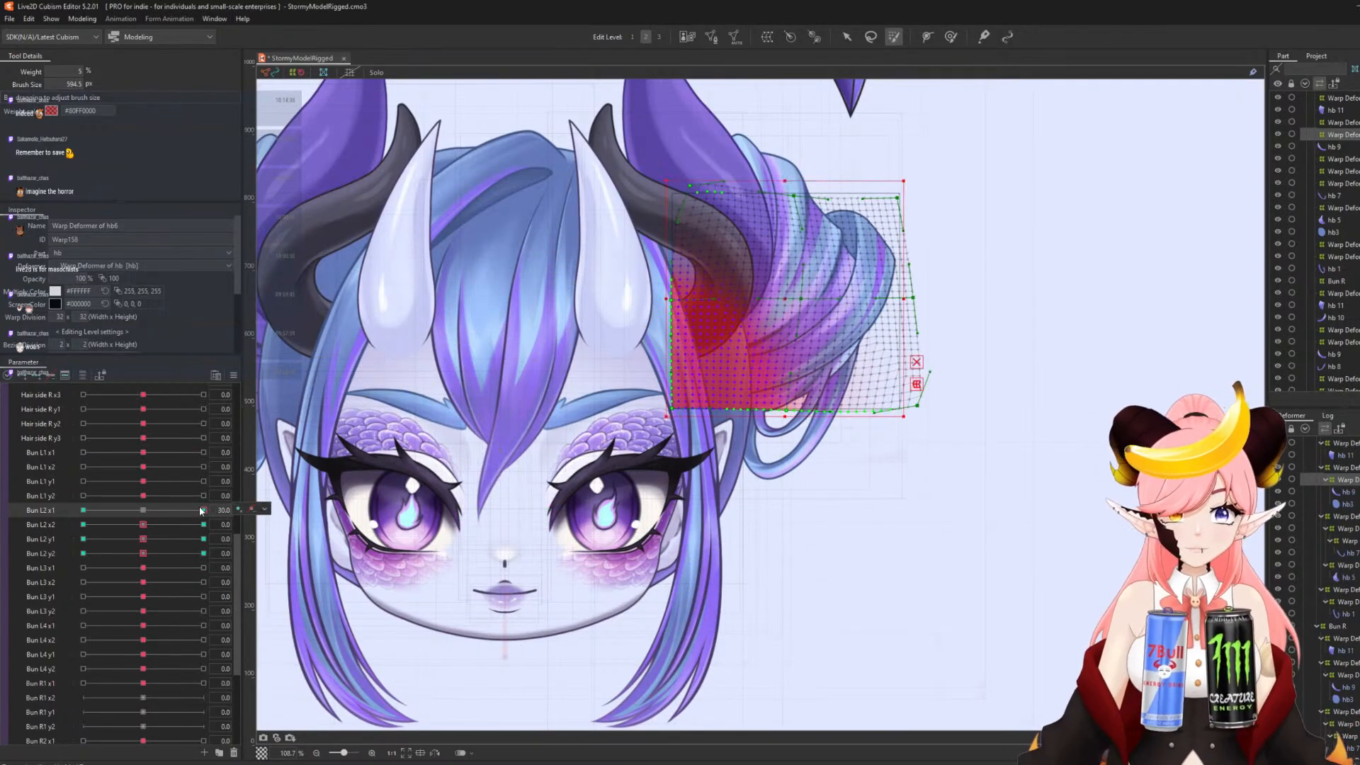
{"action": "key", "text": "Right"}
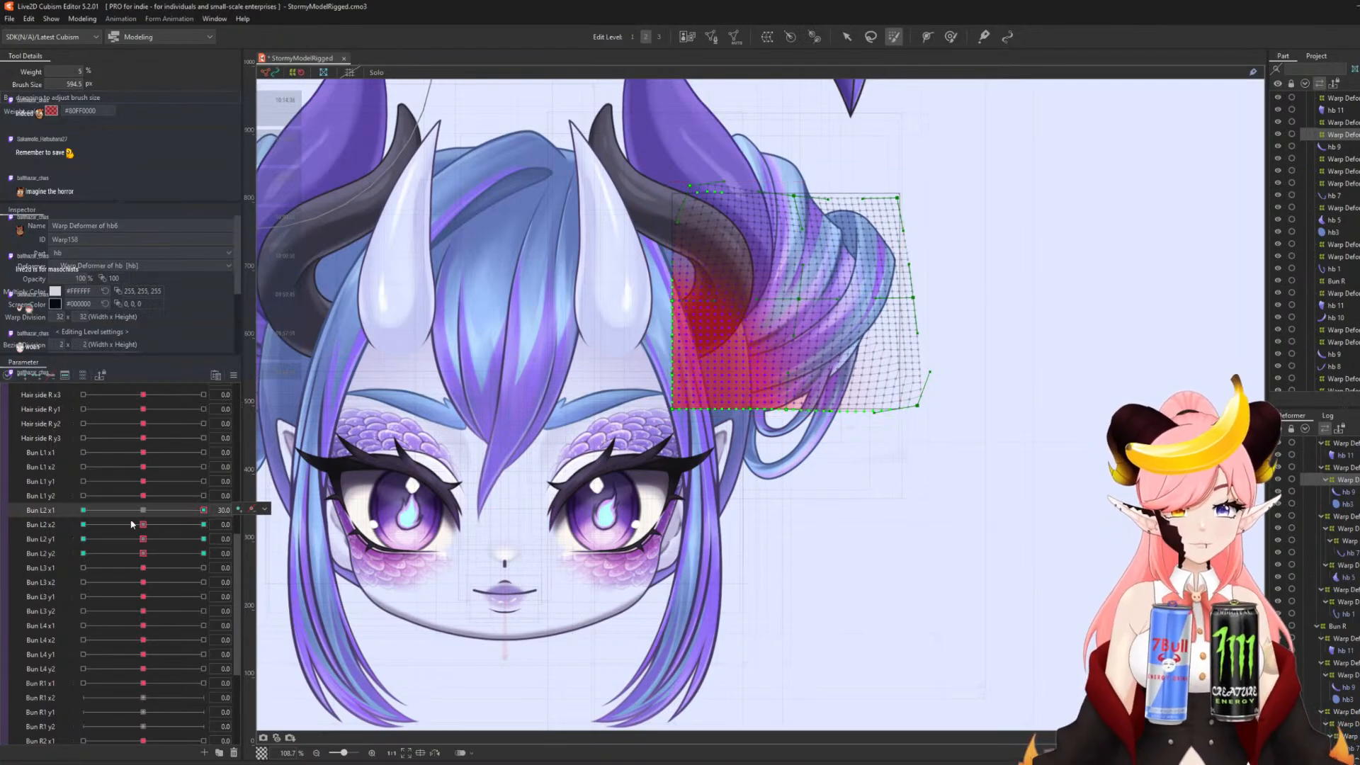
{"action": "left_click", "coordinate": [90, 510]}
{"action": "key", "text": "Right"}
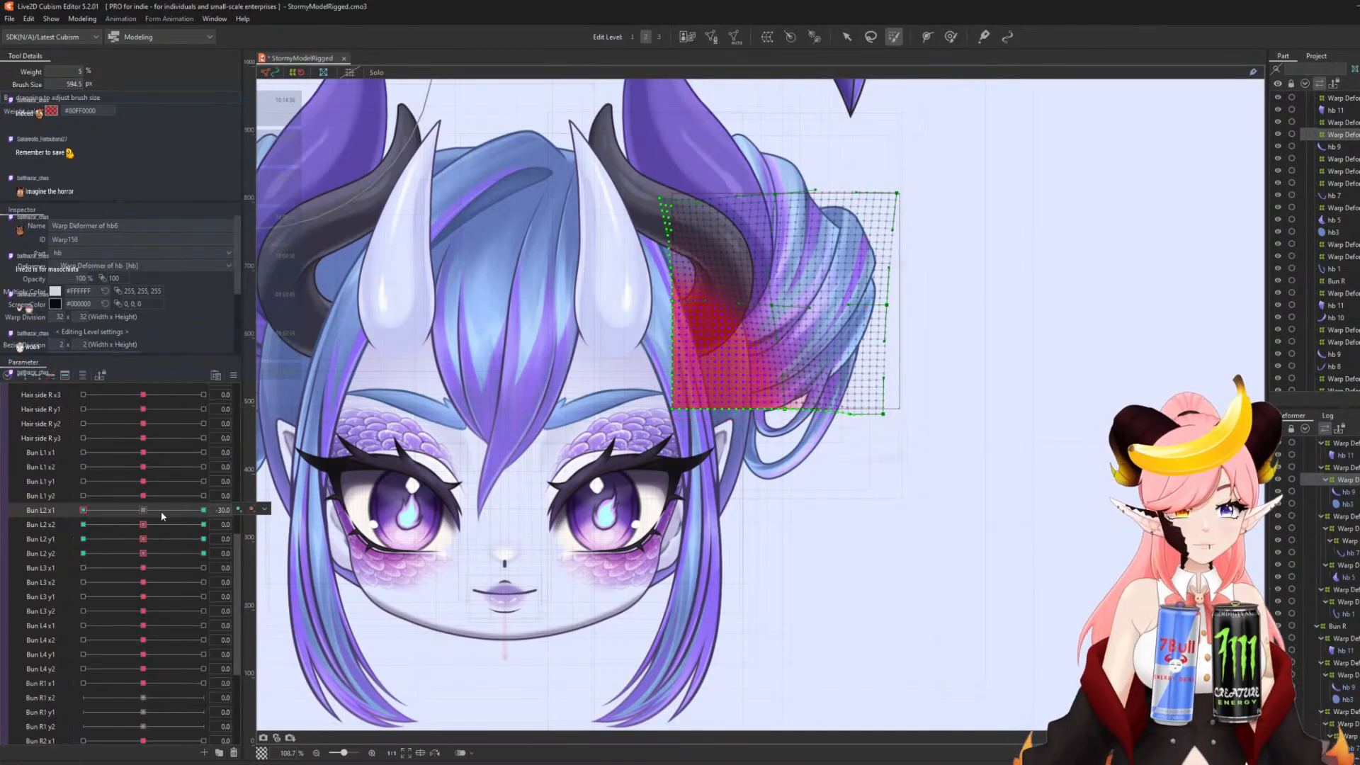
{"action": "left_click", "coordinate": [143, 510]}
- Paste the rest shape onto the hb6 warp's selected inner points at Bun L2 x2 30 and -30, and reset the parameter to 0
{"action": "left_click", "coordinate": [204, 524]}
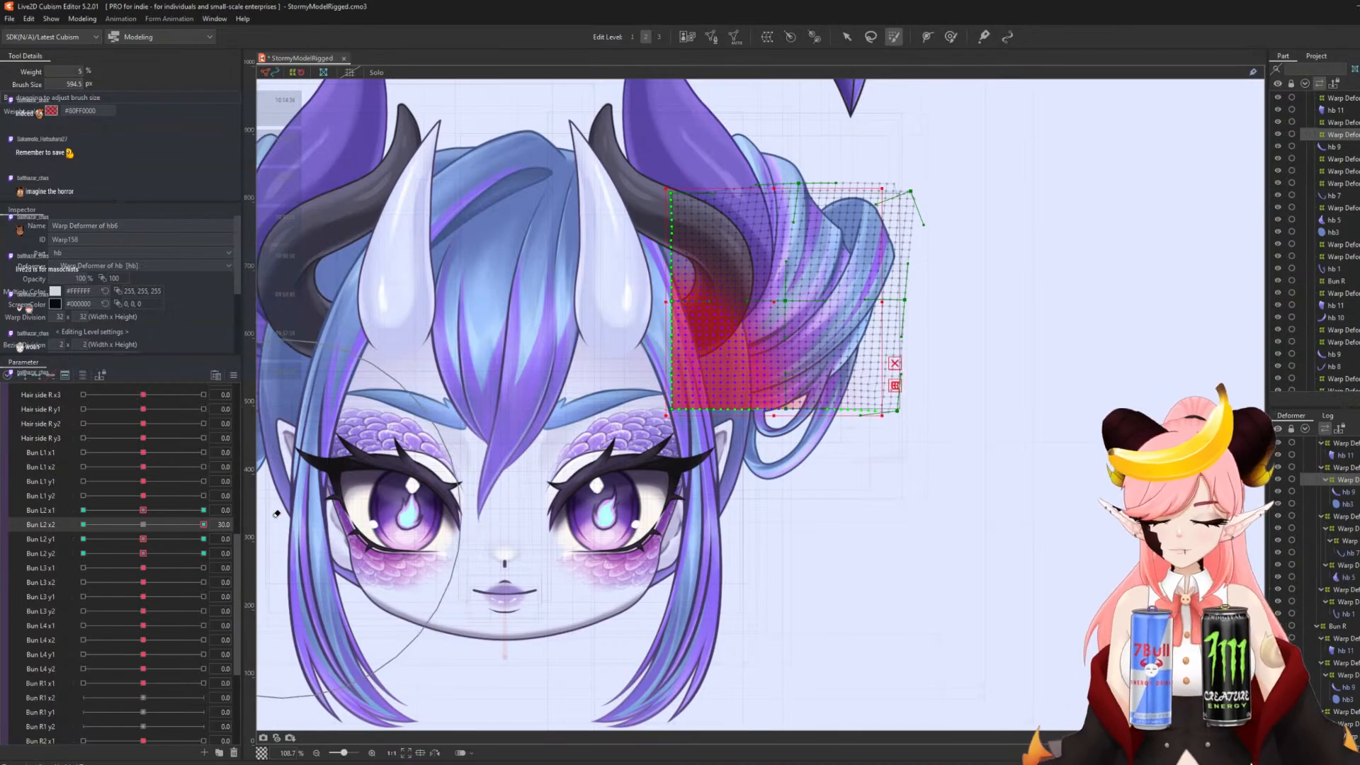
{"action": "key", "text": "Left"}
{"action": "left_click", "coordinate": [84, 524]}
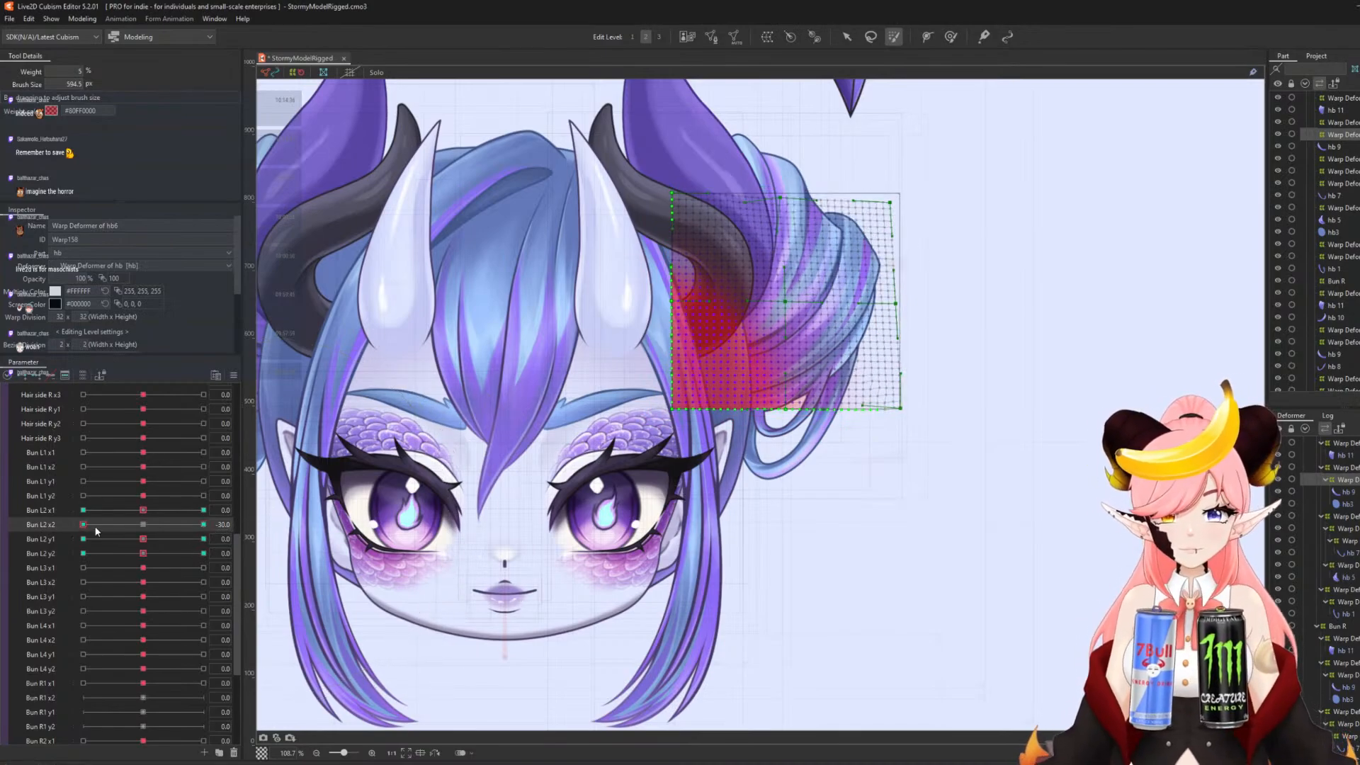
{"action": "left_click", "coordinate": [143, 524]}
- Restore the hb6 warp's selected inner points to their rest shape at Bun L2 y1 30 and -30, and reset the parameter to 0
{"action": "left_click", "coordinate": [203, 539]}
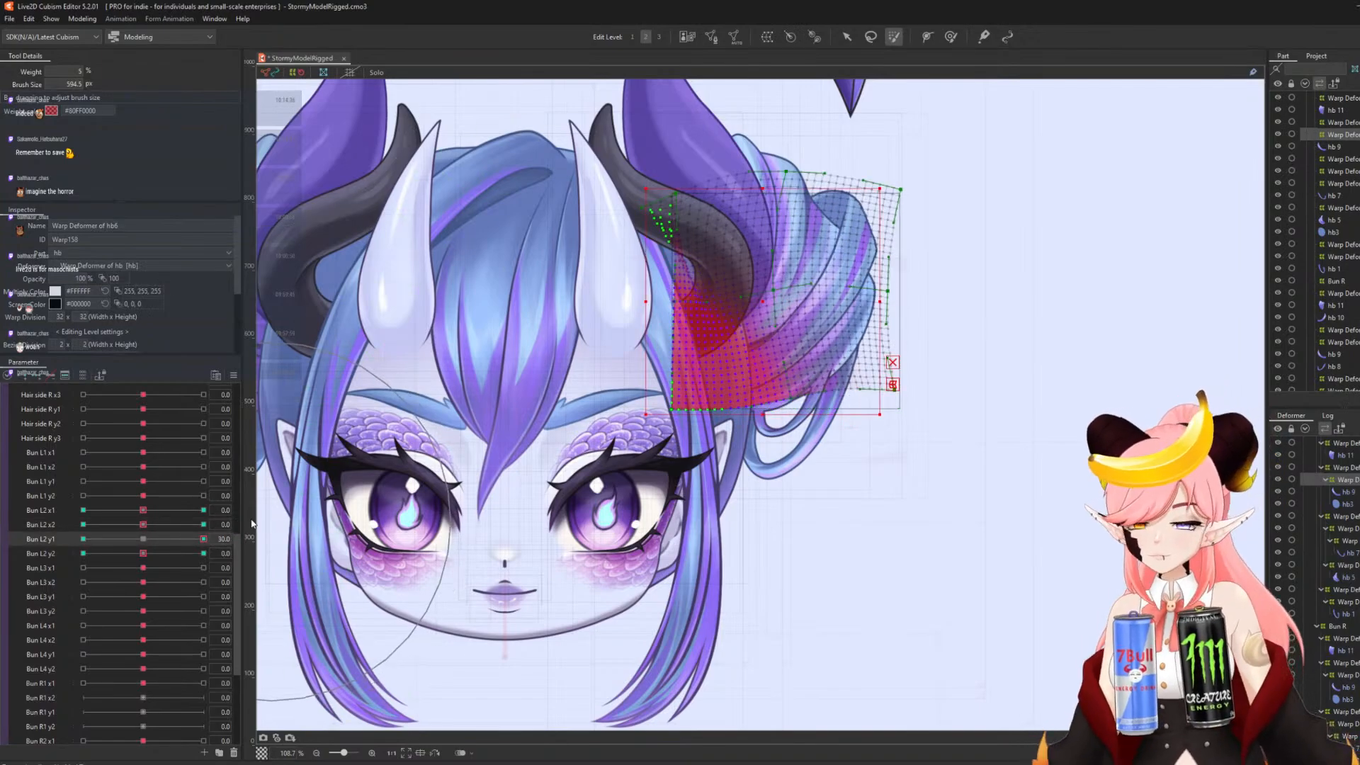
{"action": "key", "text": "ctrl+v"}
{"action": "left_click", "coordinate": [98, 538]}
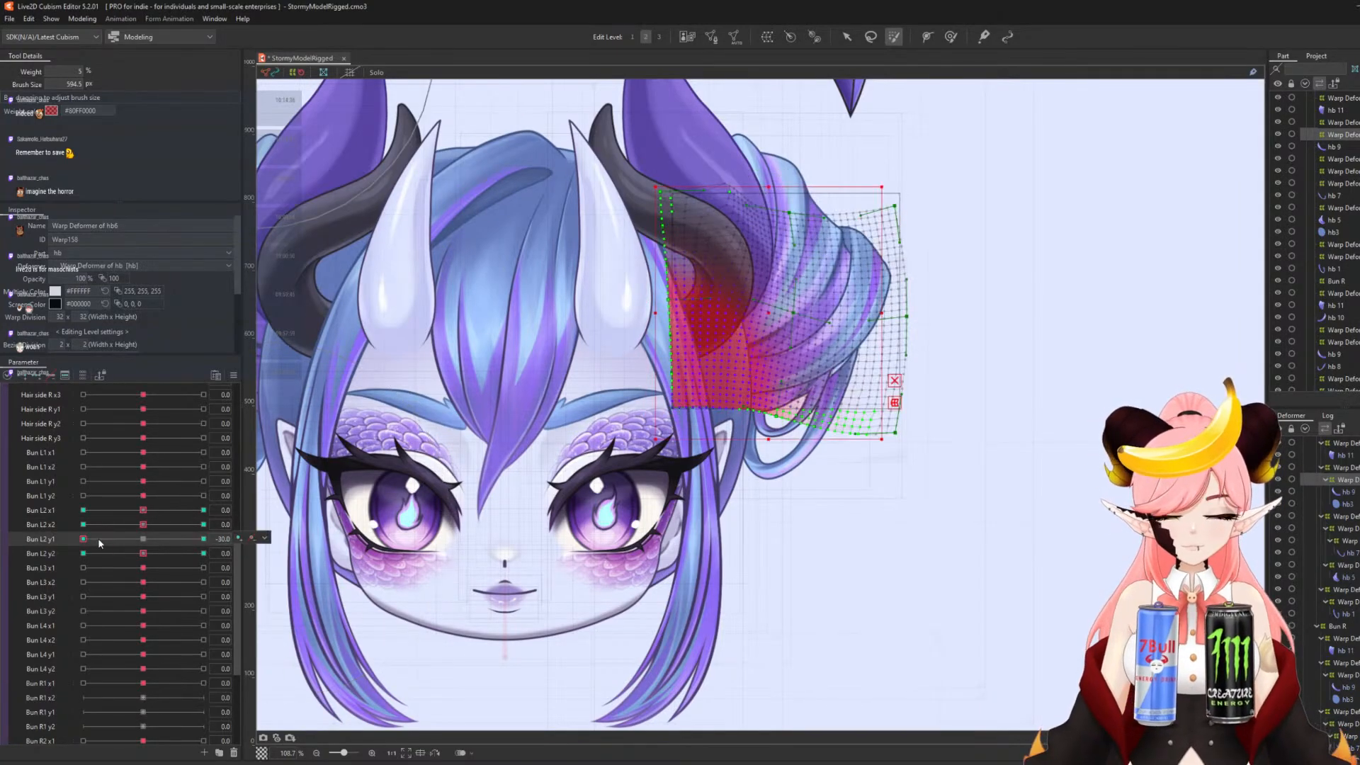
{"action": "left_click", "coordinate": [143, 539]}
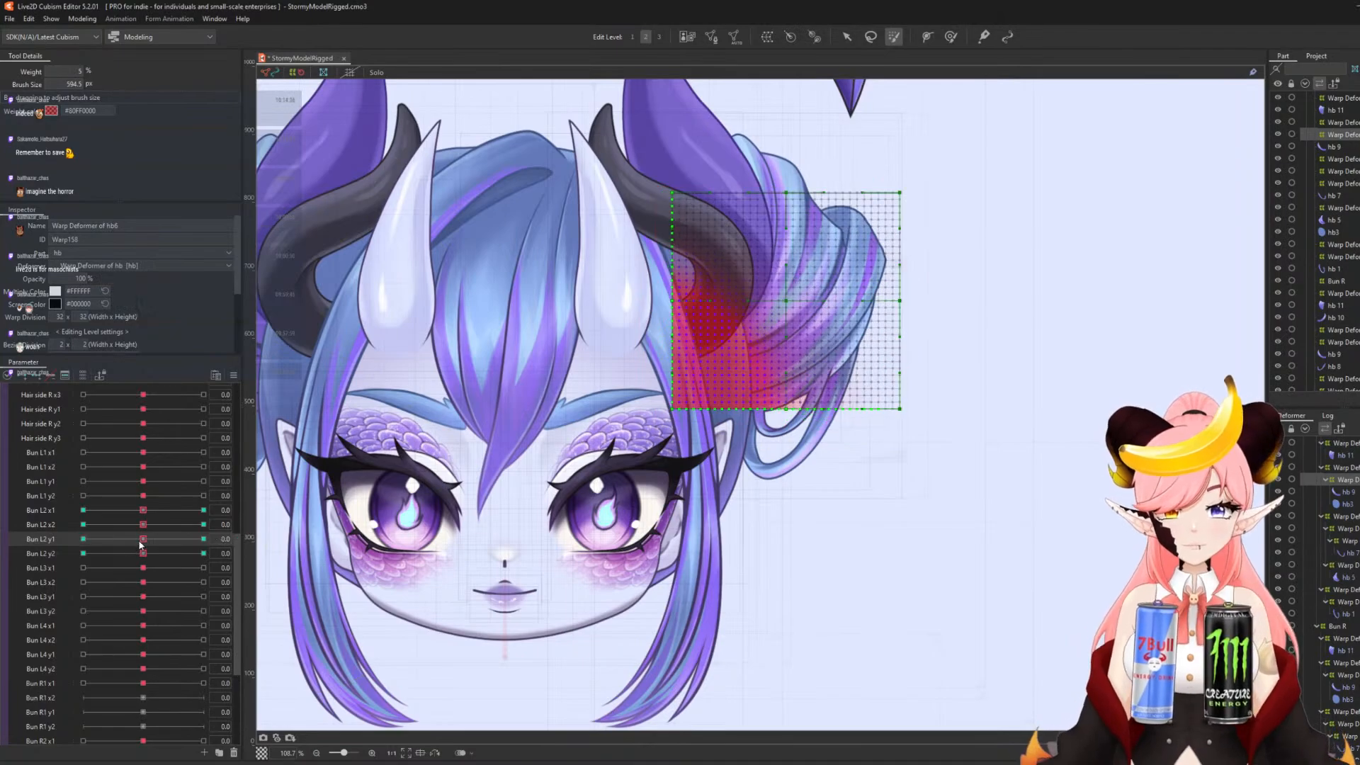
- Pin the hb6 warp's selected inner points by pasting their rest shape at Bun L2 y2 30 and -30, and reset the parameter to 0
{"action": "left_click", "coordinate": [203, 553]}
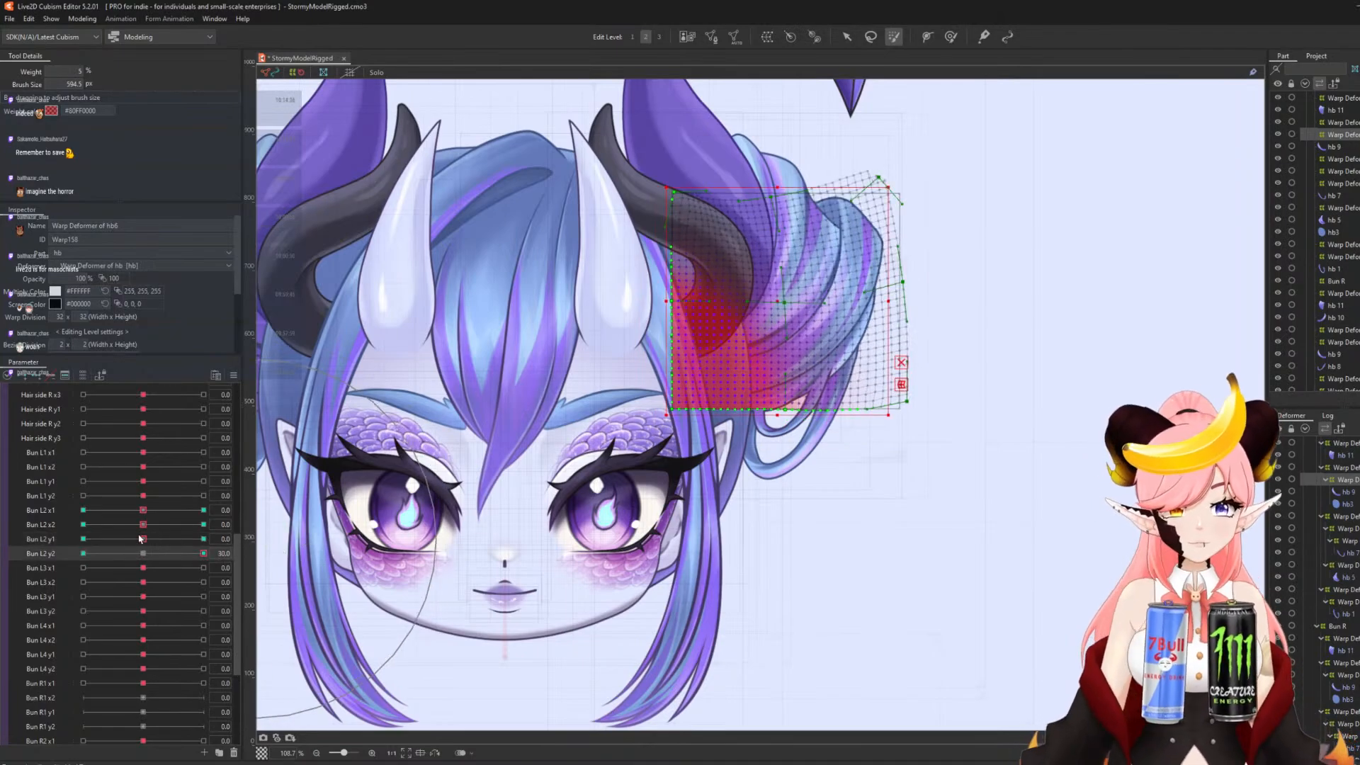
{"action": "left_click_drag", "start_coordinate": [140, 538], "coordinate": [135, 537]}
{"action": "left_click", "coordinate": [94, 554]}
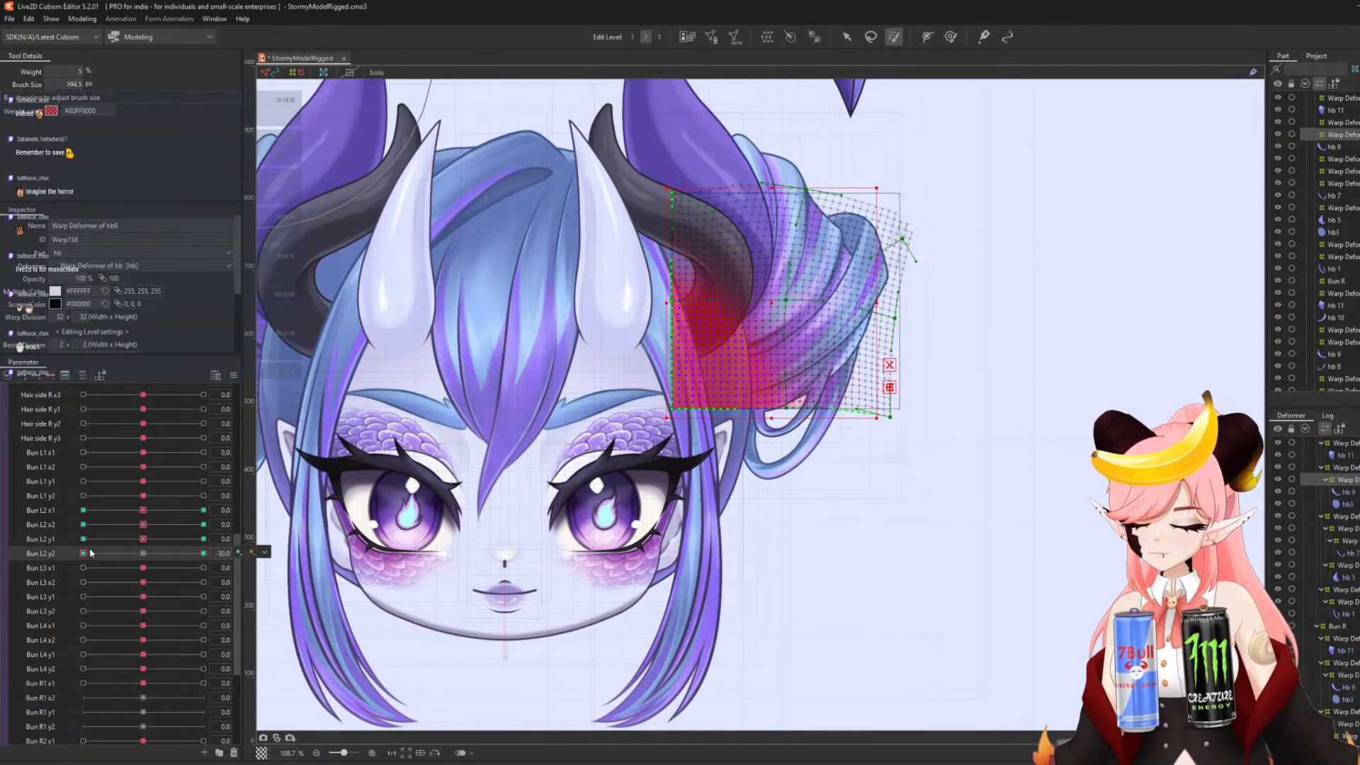
{"action": "left_click", "coordinate": [110, 544]}
{"action": "left_click", "coordinate": [146, 556]}
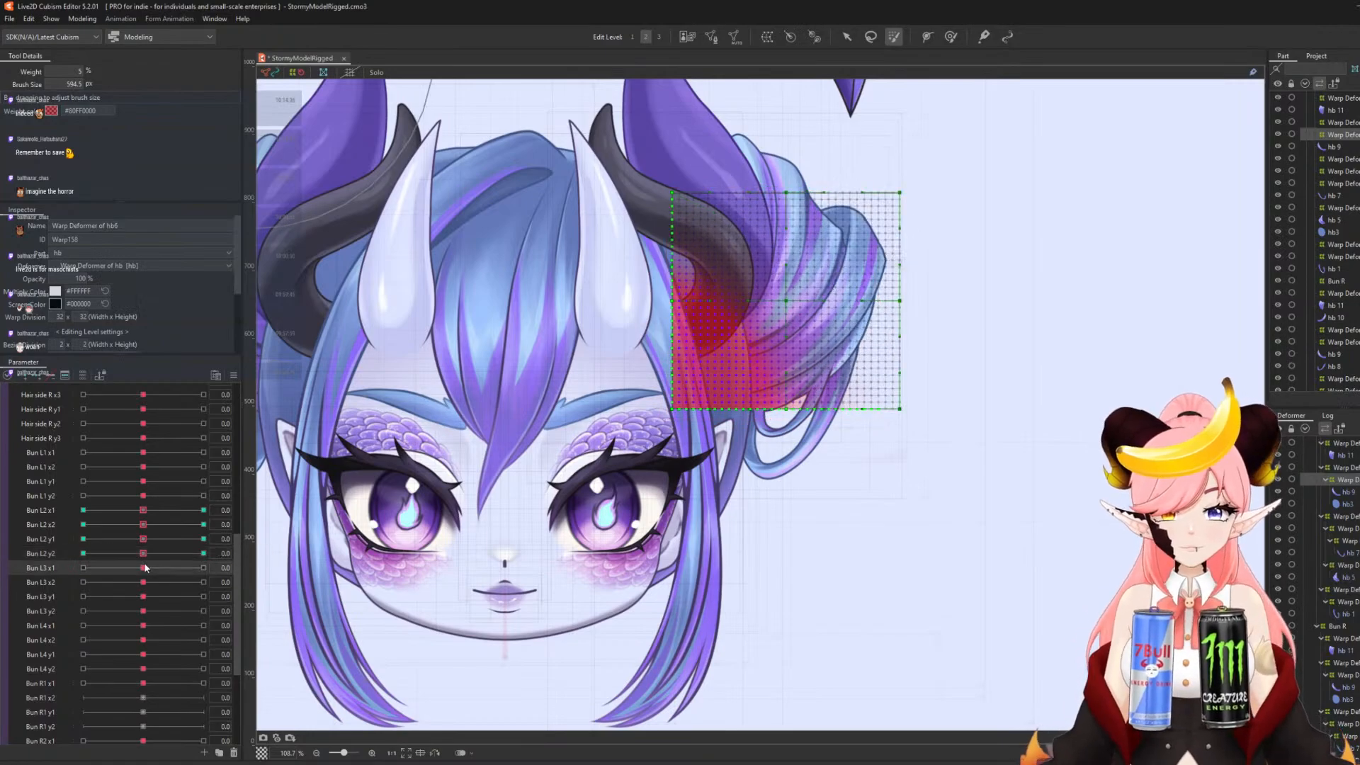
- Brush-select the lower inner area of the hb7 warp keyed to Bun L3 and paste its rest shape at Bun L3 x1 30 and -30
{"action": "left_click", "coordinate": [279, 573]}
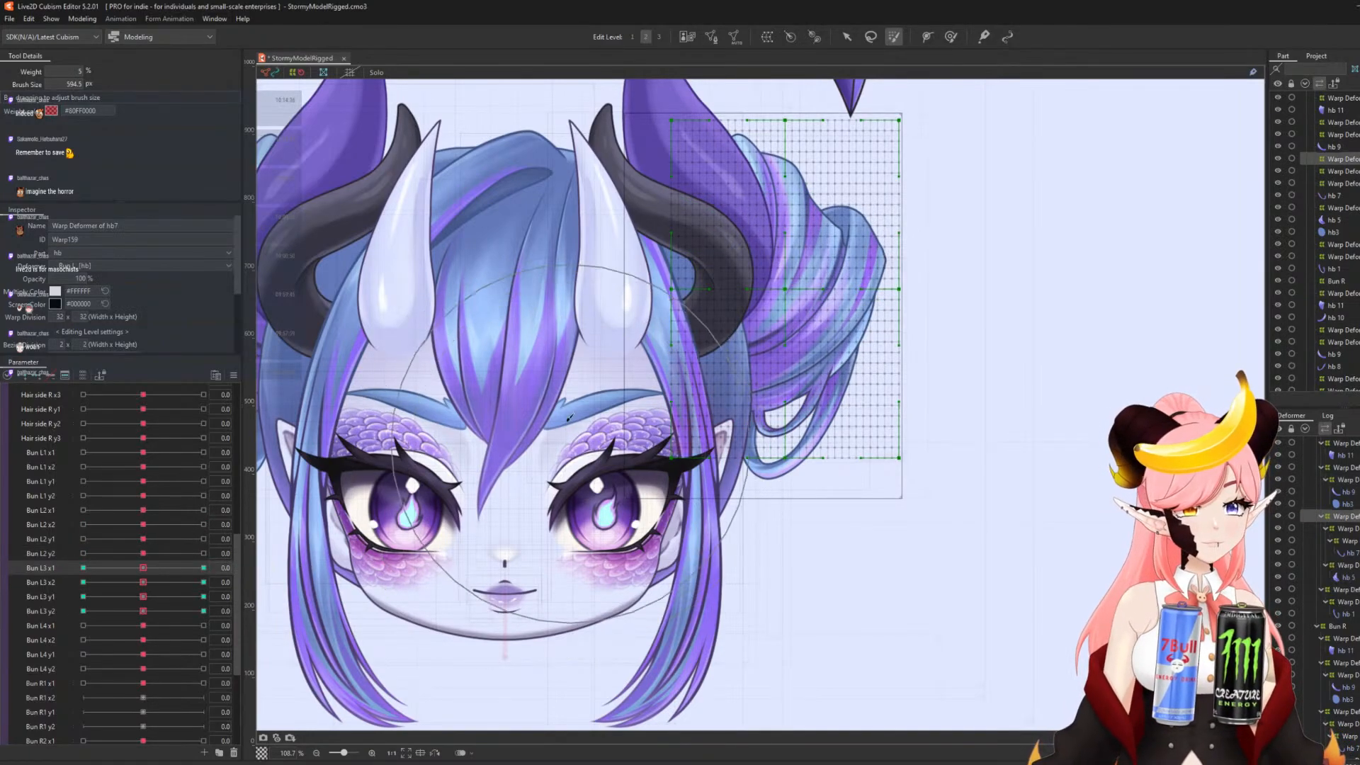
{"action": "mouse_move", "coordinate": [594, 445]}
{"action": "left_mouse_down"}
{"action": "mouse_move", "coordinate": [632, 356]}
{"action": "mouse_move", "coordinate": [548, 348]}
{"action": "mouse_move", "coordinate": [569, 394]}
{"action": "mouse_move", "coordinate": [569, 452]}
{"action": "mouse_move", "coordinate": [617, 406]}
{"action": "mouse_move", "coordinate": [585, 384]}
{"action": "mouse_move", "coordinate": [587, 420]}
{"action": "mouse_move", "coordinate": [630, 463]}
{"action": "mouse_move", "coordinate": [676, 474]}
{"action": "mouse_move", "coordinate": [670, 405]}
{"action": "mouse_move", "coordinate": [619, 559]}
{"action": "mouse_move", "coordinate": [591, 548]}
{"action": "left_mouse_up"}
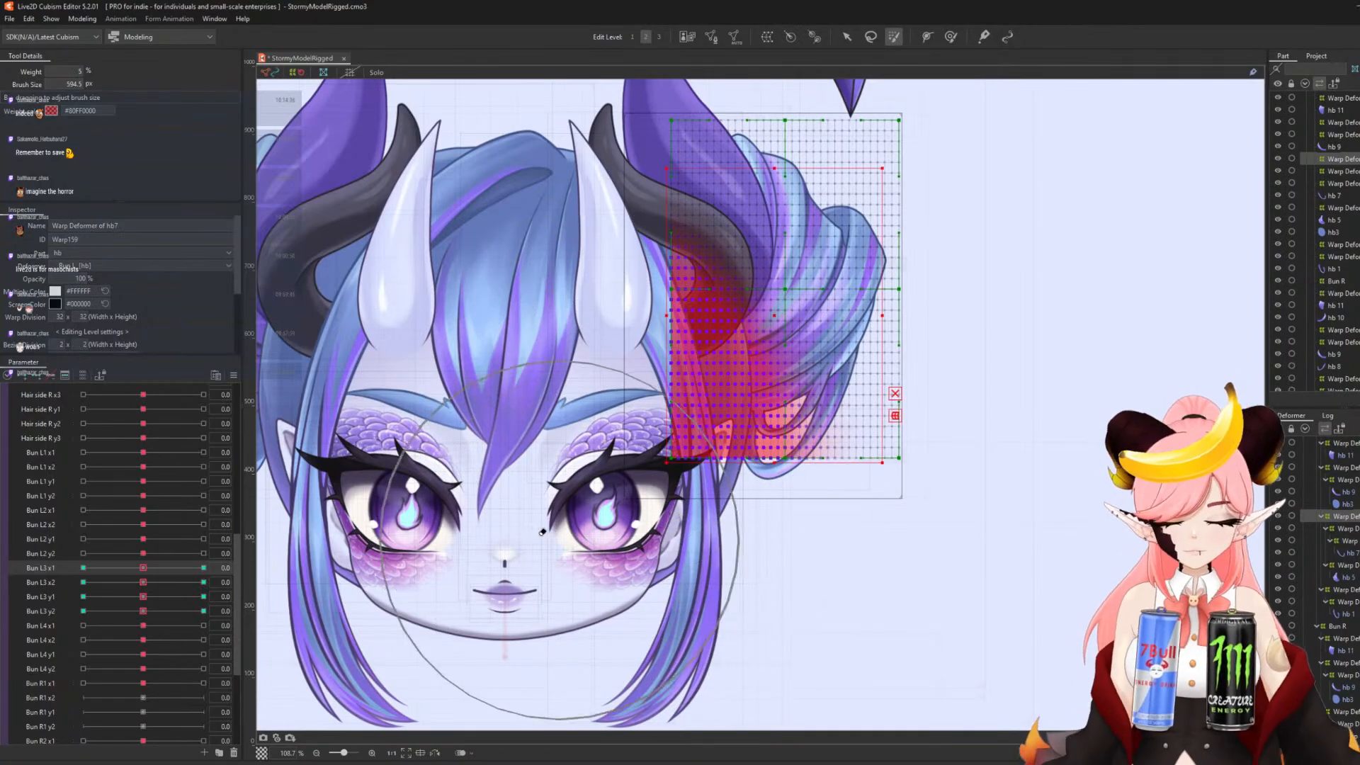
{"action": "left_click", "coordinate": [200, 566]}
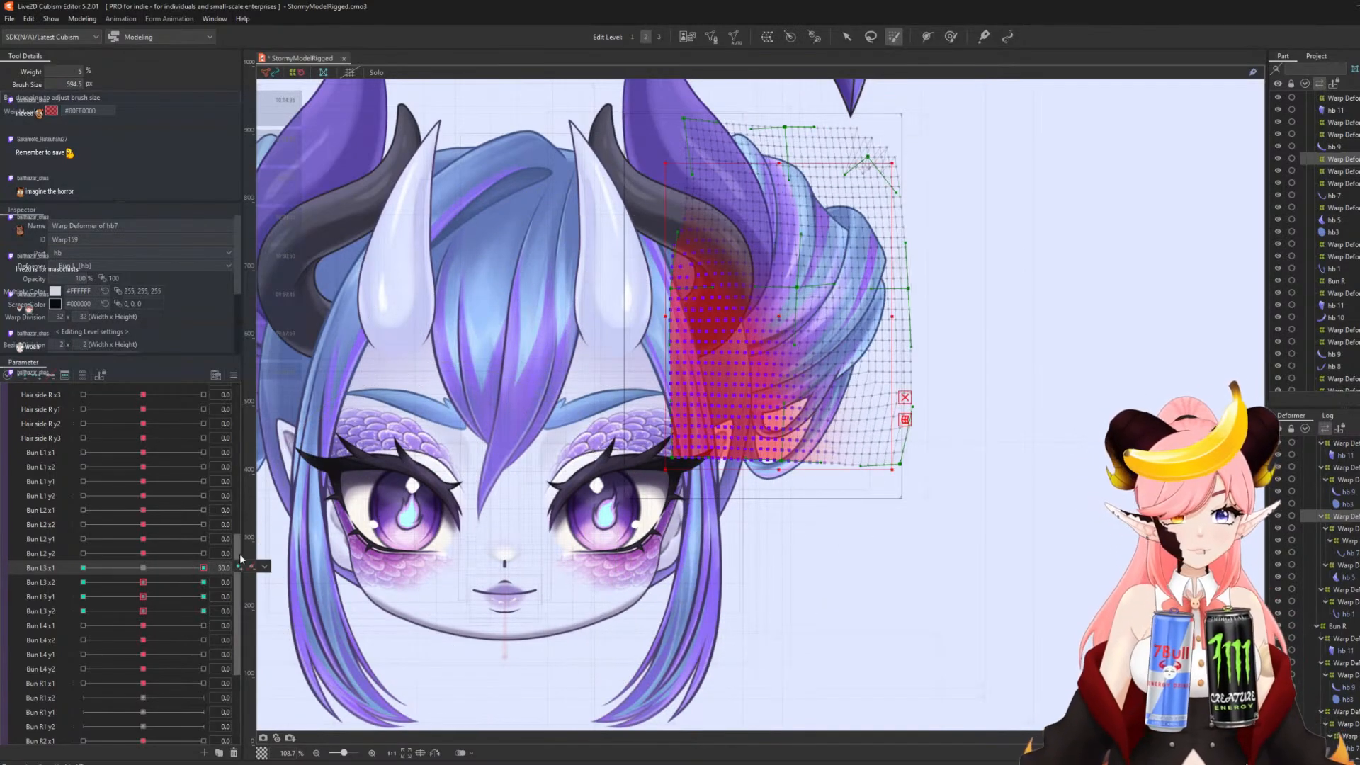
{"action": "left_click_drag", "start_coordinate": [201, 566], "coordinate": [187, 567]}
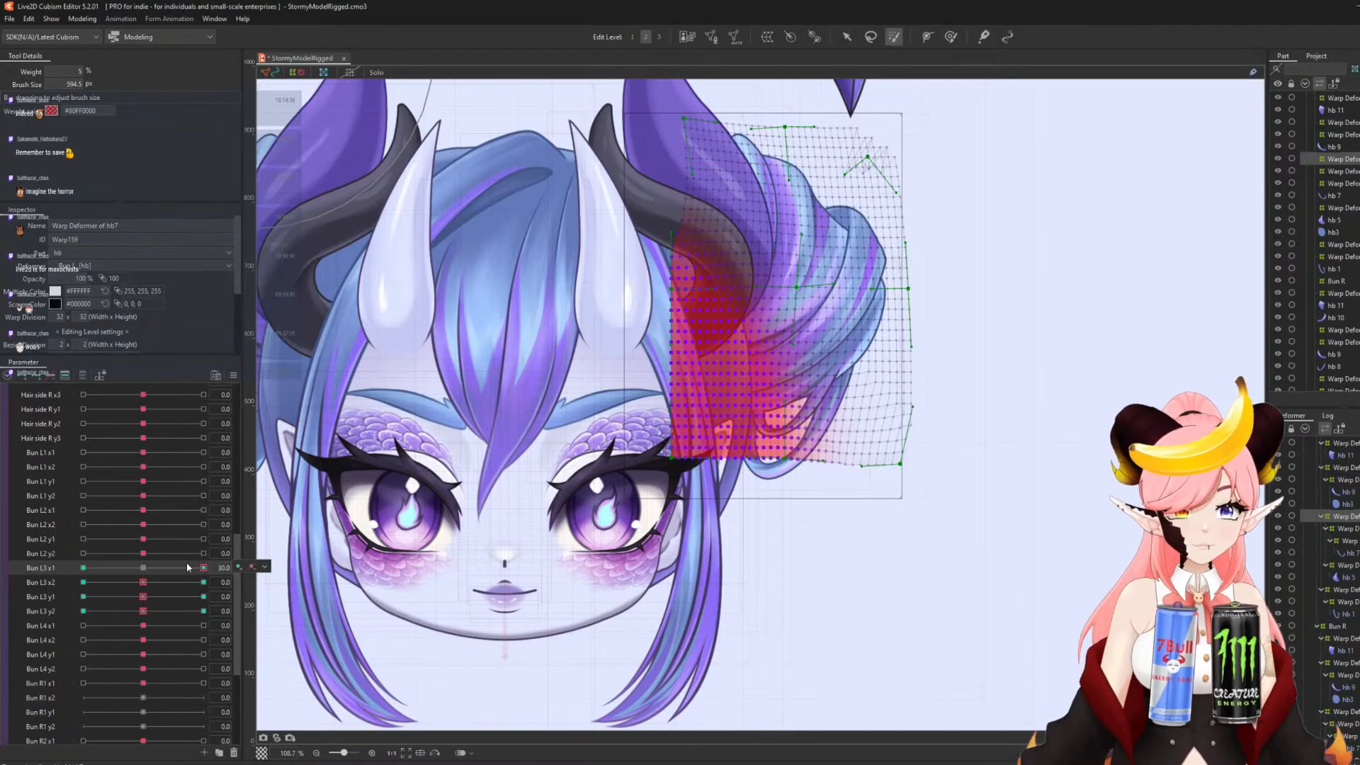
{"action": "left_click", "coordinate": [101, 567]}
{"action": "key", "text": "ctrl+v"}
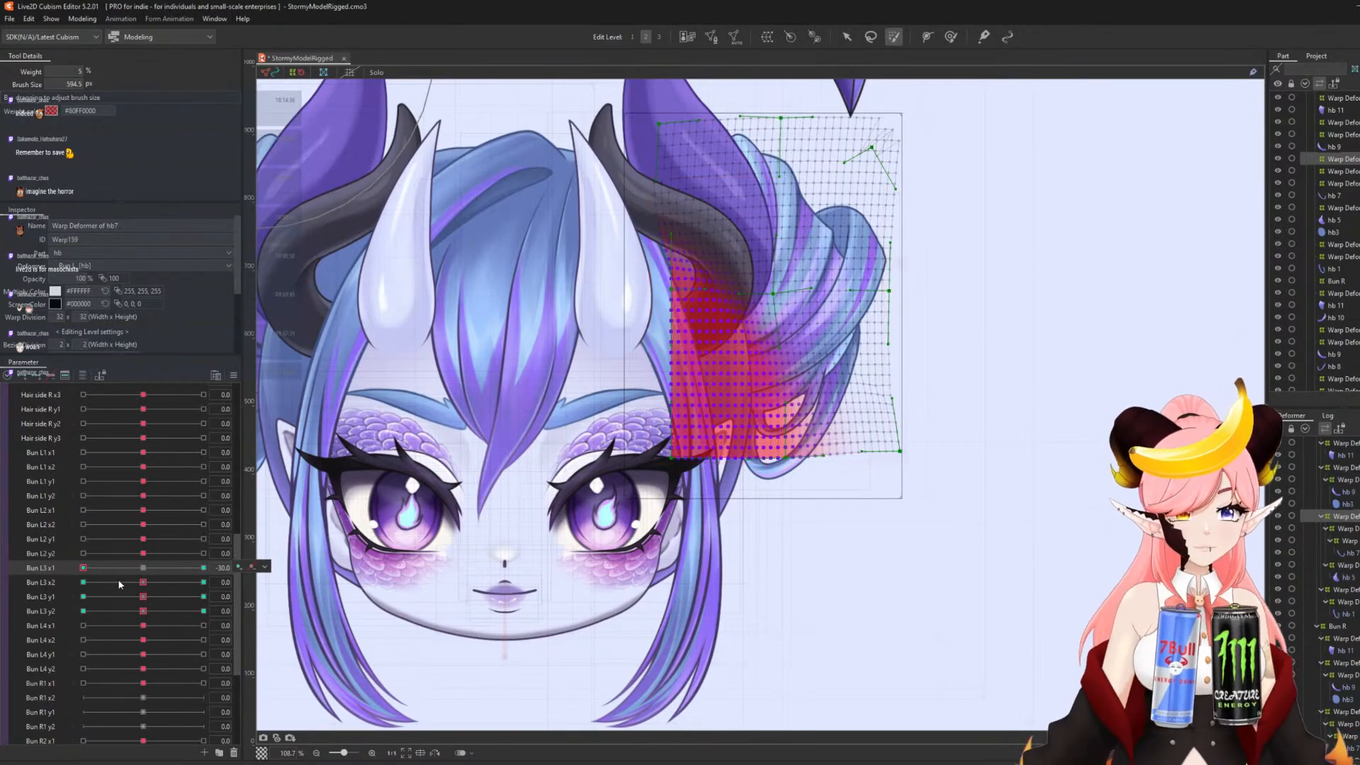
{"action": "left_click", "coordinate": [143, 567]}
- Paste the rest shape onto the hb7 warp's selected inner points at Bun L3 x2 30 and -30
{"action": "left_click", "coordinate": [203, 582]}
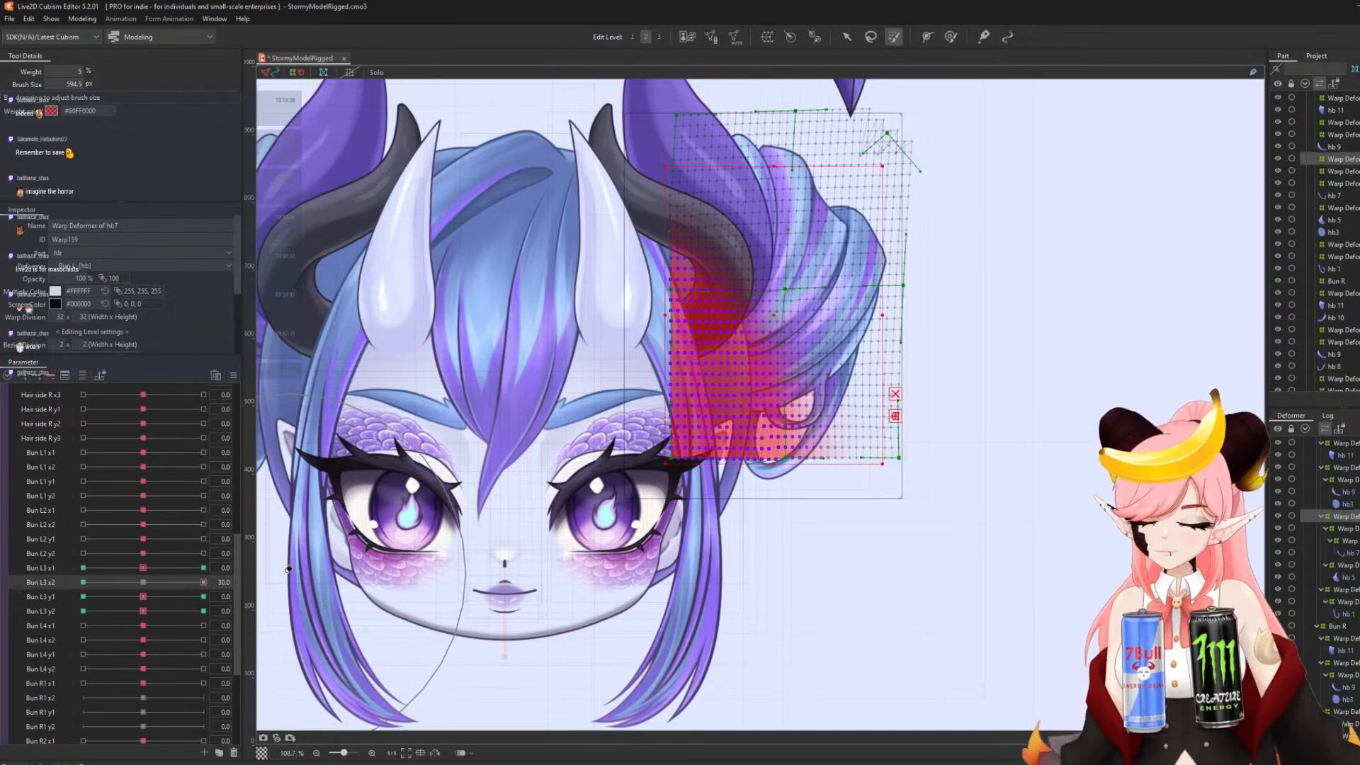
{"action": "key", "text": "ctrl+v"}
{"action": "left_click", "coordinate": [83, 582]}
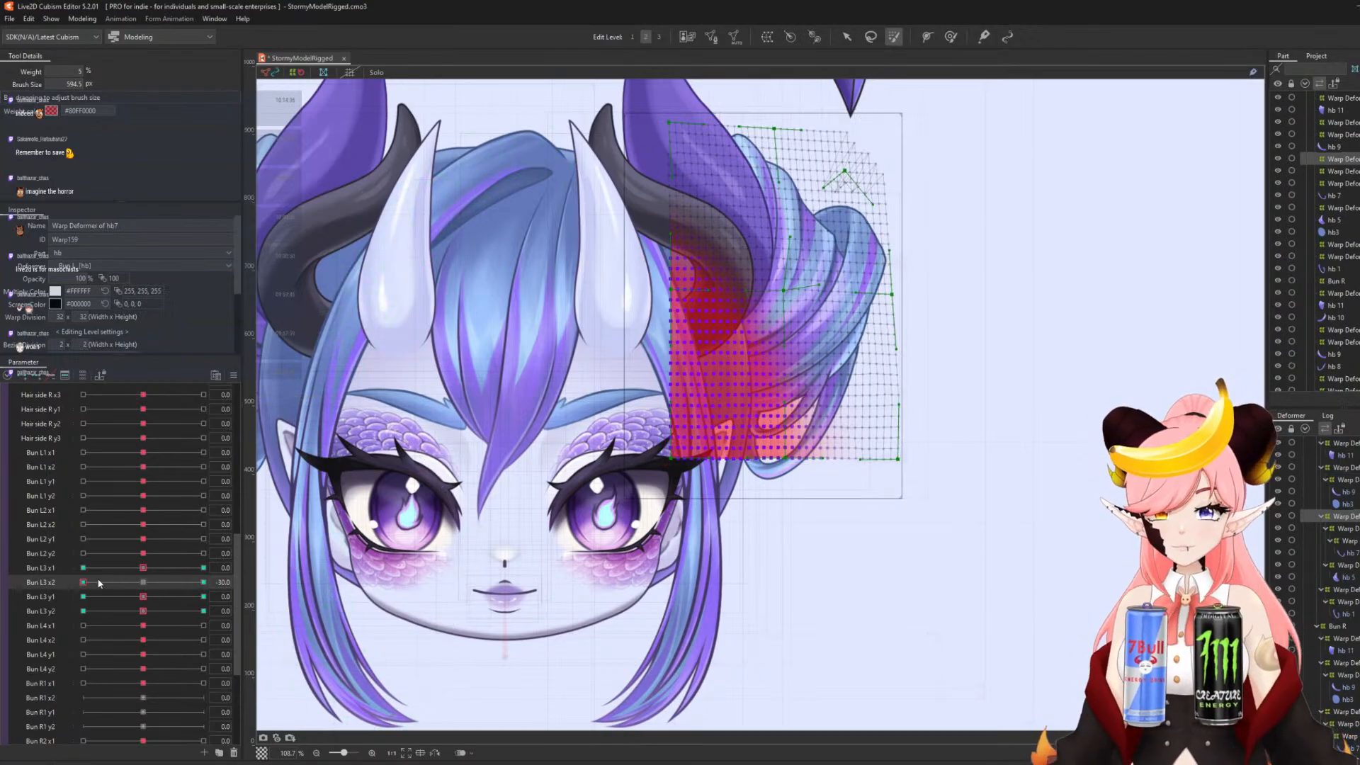
- Paste the rest shape onto the hb7 warp's selected inner points at Bun L3 y1 30 and -30 and at Bun L3 y2 -30
{"action": "left_click", "coordinate": [143, 582]}
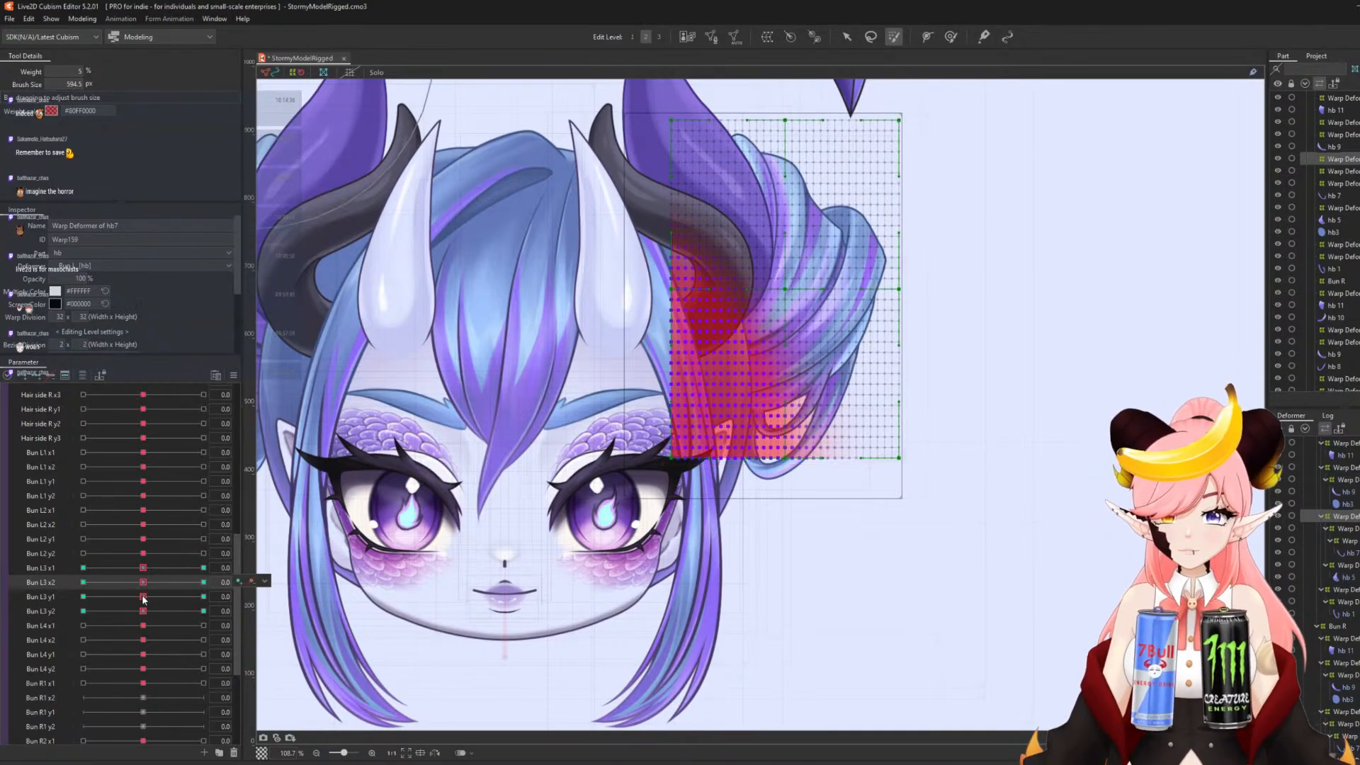
{"action": "left_click", "coordinate": [203, 596]}
{"action": "left_click", "coordinate": [143, 596]}
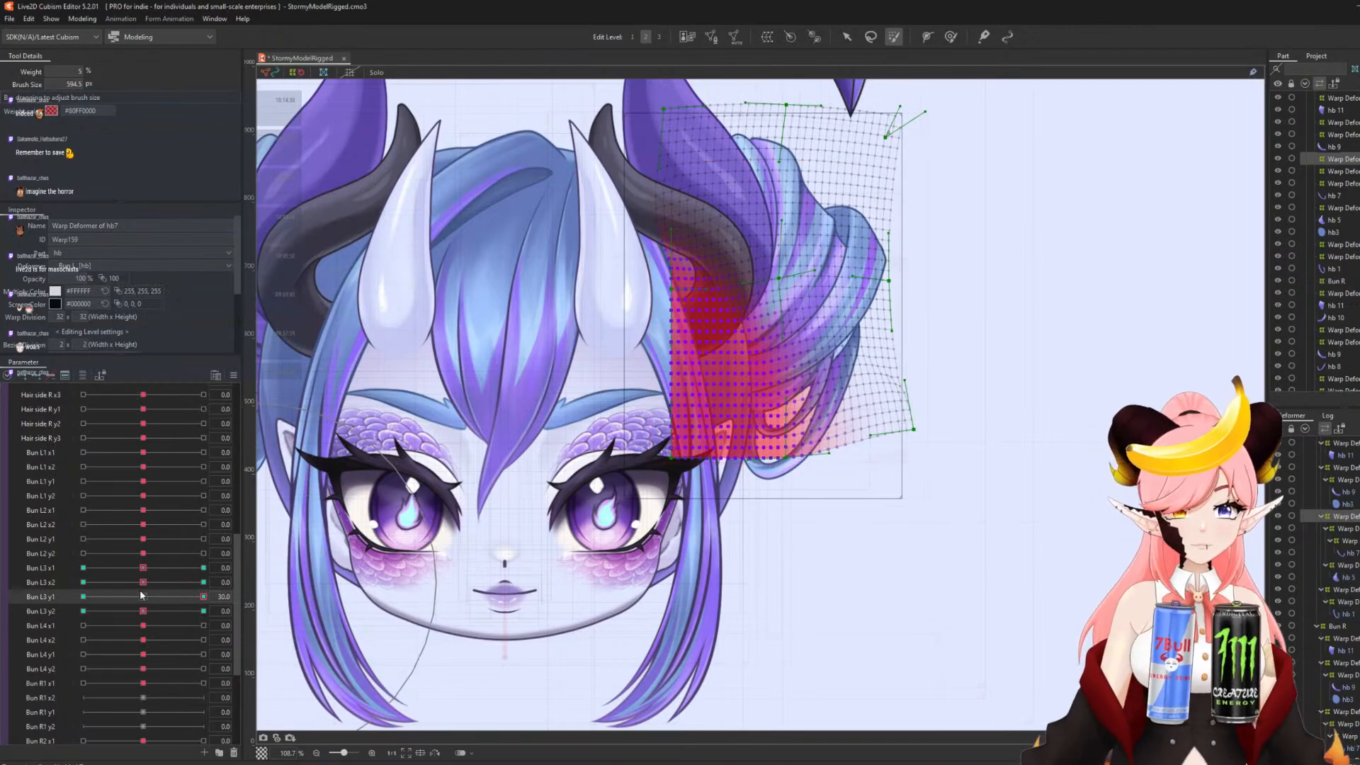
{"action": "left_click", "coordinate": [97, 595]}
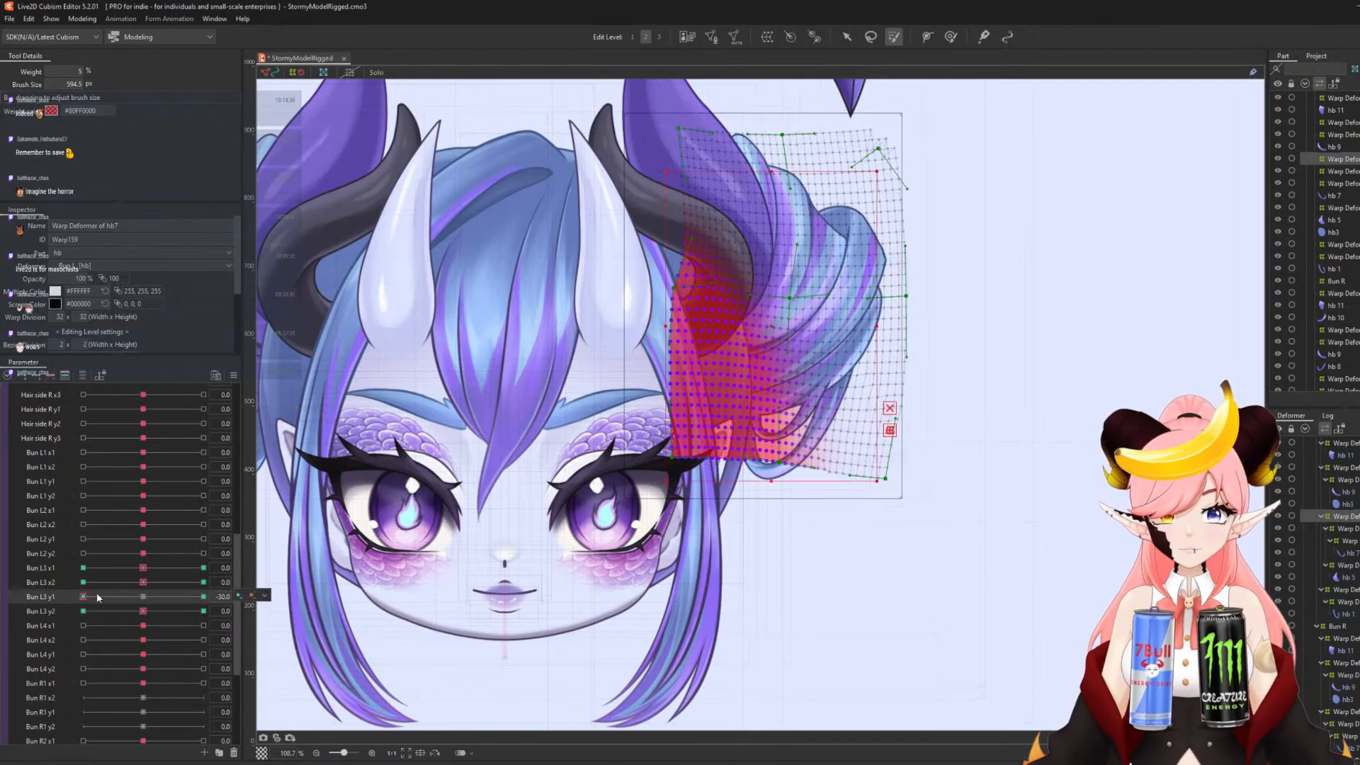
{"action": "left_click", "coordinate": [141, 597]}
{"action": "left_click_drag", "start_coordinate": [145, 611], "coordinate": [97, 609]}
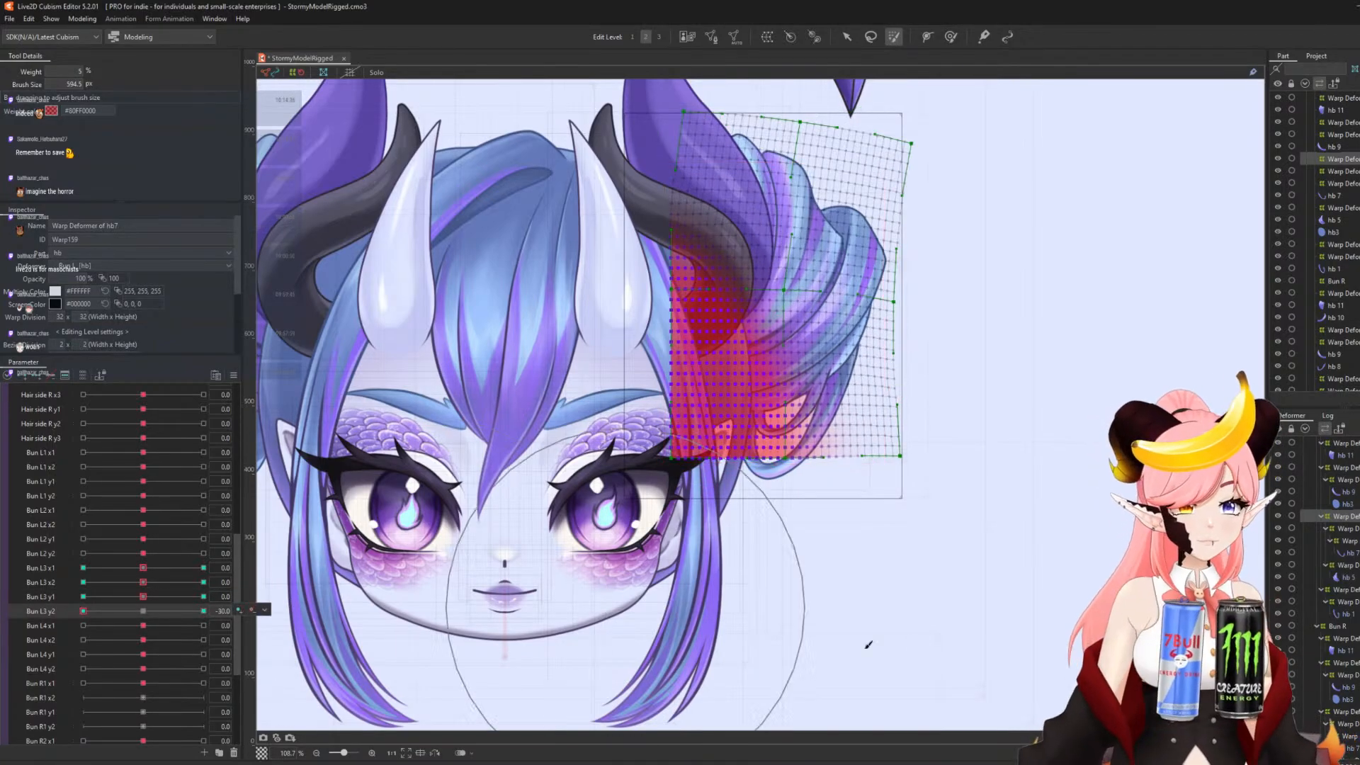
- Select the hb8 warp, add three keys for it on Bun L3 y2, and activate the Deform Brush
{"action": "left_click", "coordinate": [1348, 542]}
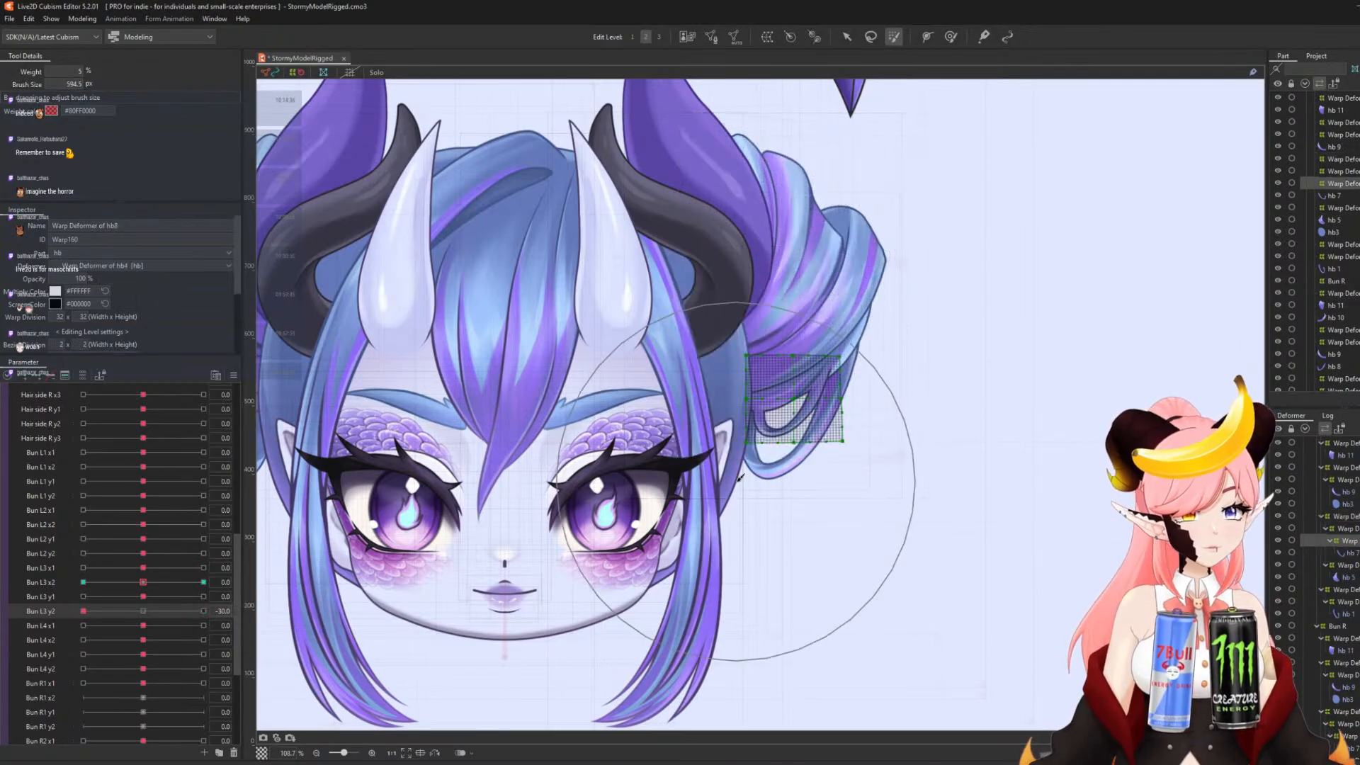
{"action": "left_click", "coordinate": [950, 36]}
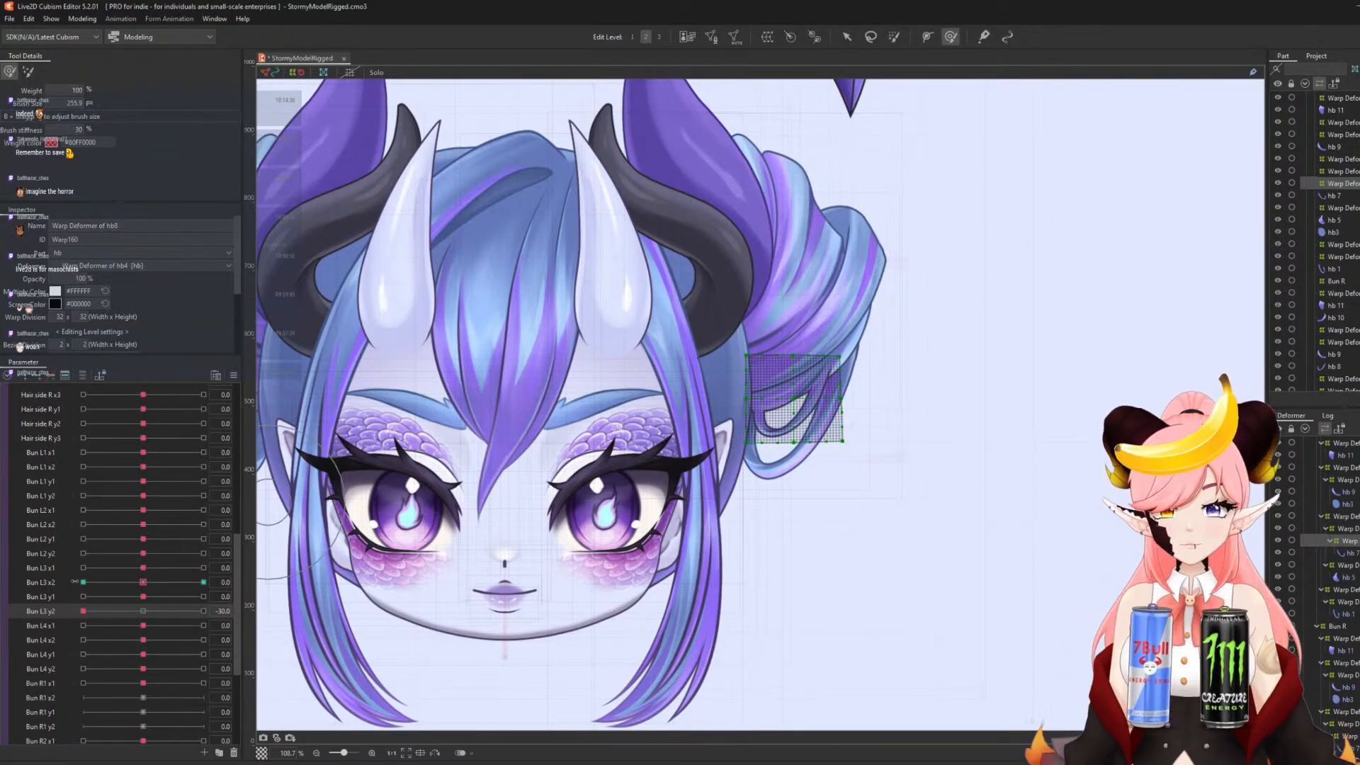
{"action": "left_click", "coordinate": [36, 375]}
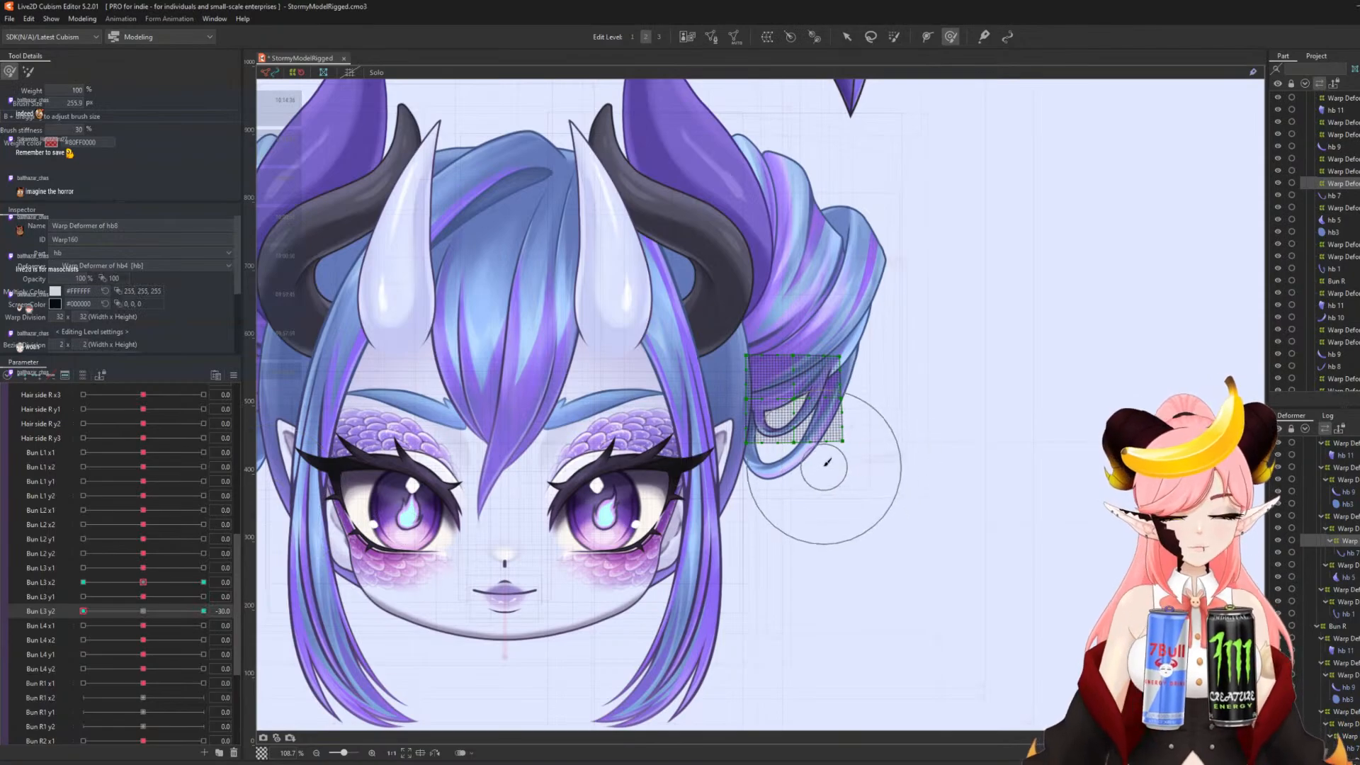
- Shrink the Deform Brush and reshape the hb8 warp's lower edge at Bun L3 y2 -30 and 30, and reset the parameter to 0
{"action": "key", "text": "b"}
{"action": "left_click_drag", "start_coordinate": [842, 426], "coordinate": [786, 433]}
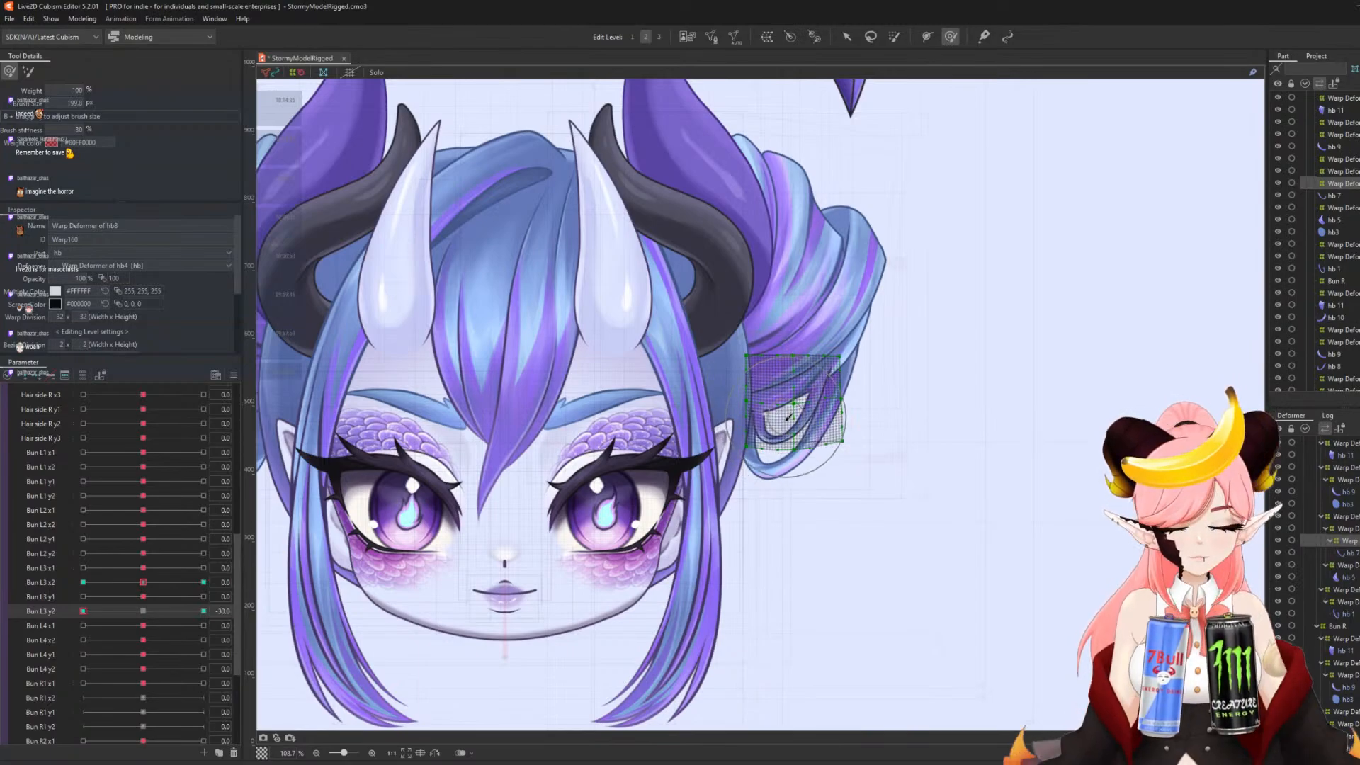
{"action": "key", "text": "ctrl+z"}
{"action": "scroll", "coordinate": [799, 446], "scroll_direction": "up", "scroll_amount": 5}
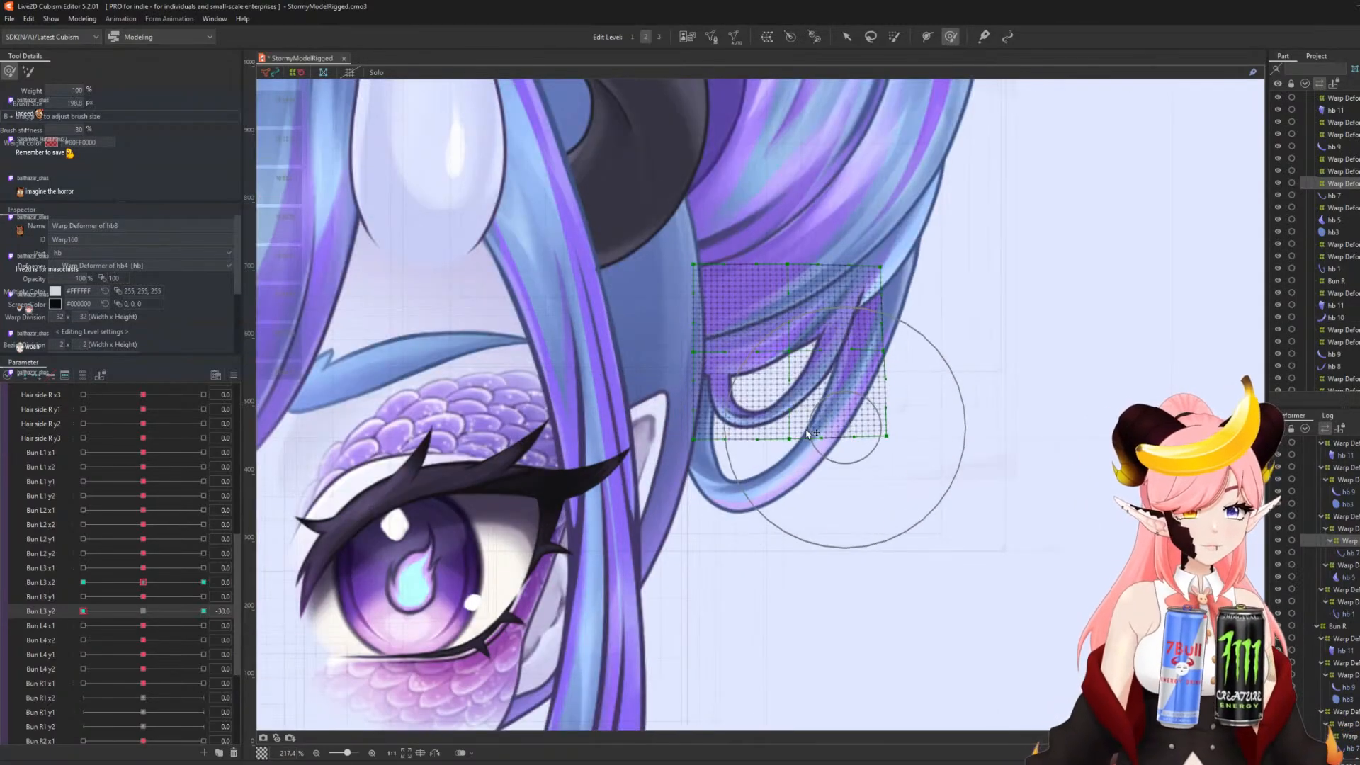
{"action": "mouse_move", "coordinate": [819, 432]}
{"action": "left_mouse_down"}
{"action": "mouse_move", "coordinate": [781, 429]}
{"action": "mouse_move", "coordinate": [785, 447]}
{"action": "mouse_move", "coordinate": [772, 425]}
{"action": "left_mouse_up"}
{"action": "left_click", "coordinate": [203, 610]}
{"action": "scroll", "coordinate": [732, 478], "scroll_direction": "down", "scroll_amount": 3}
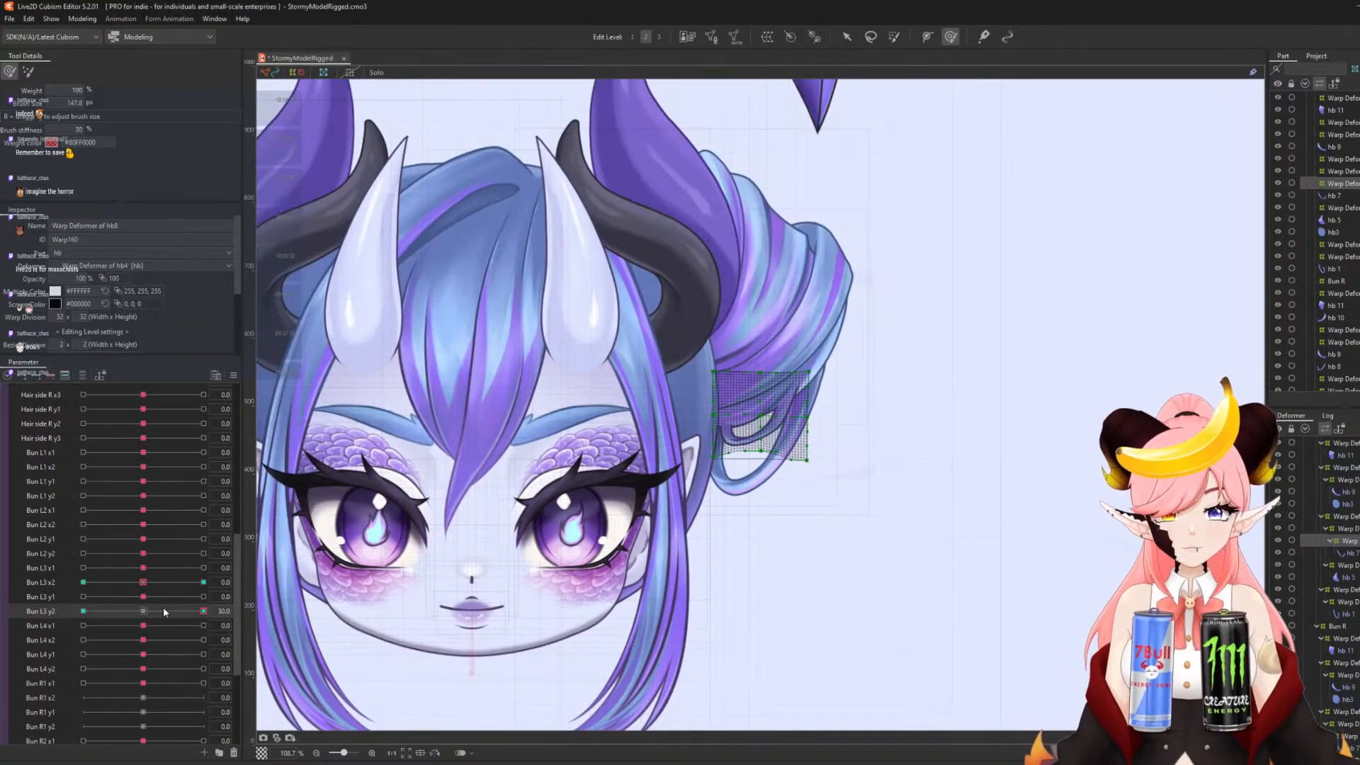
{"action": "left_click", "coordinate": [144, 611]}
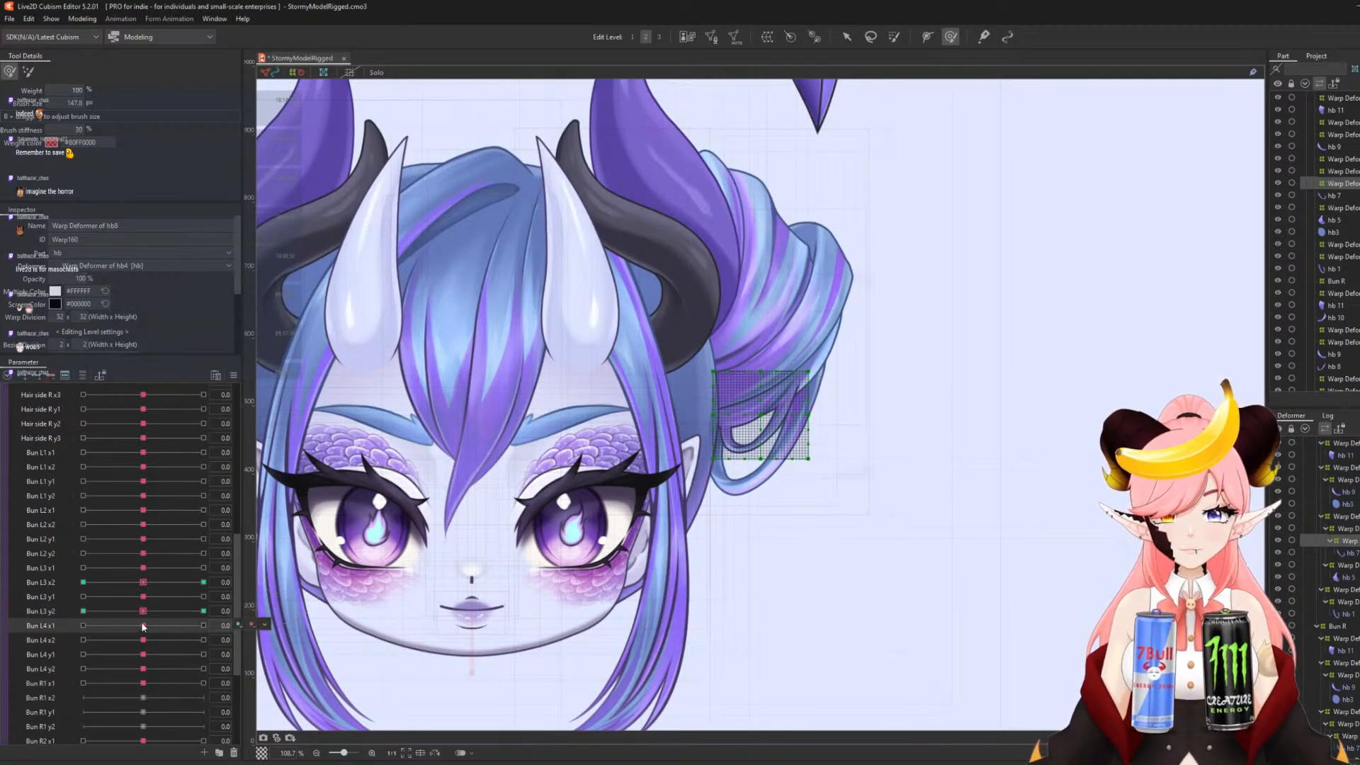
- Check the hb9 warp keyed to Bun L4 x1, and select the hb10 warp keyed to Bun R1 x1
{"action": "left_click", "coordinate": [265, 625]}
{"action": "left_click", "coordinate": [283, 627]}
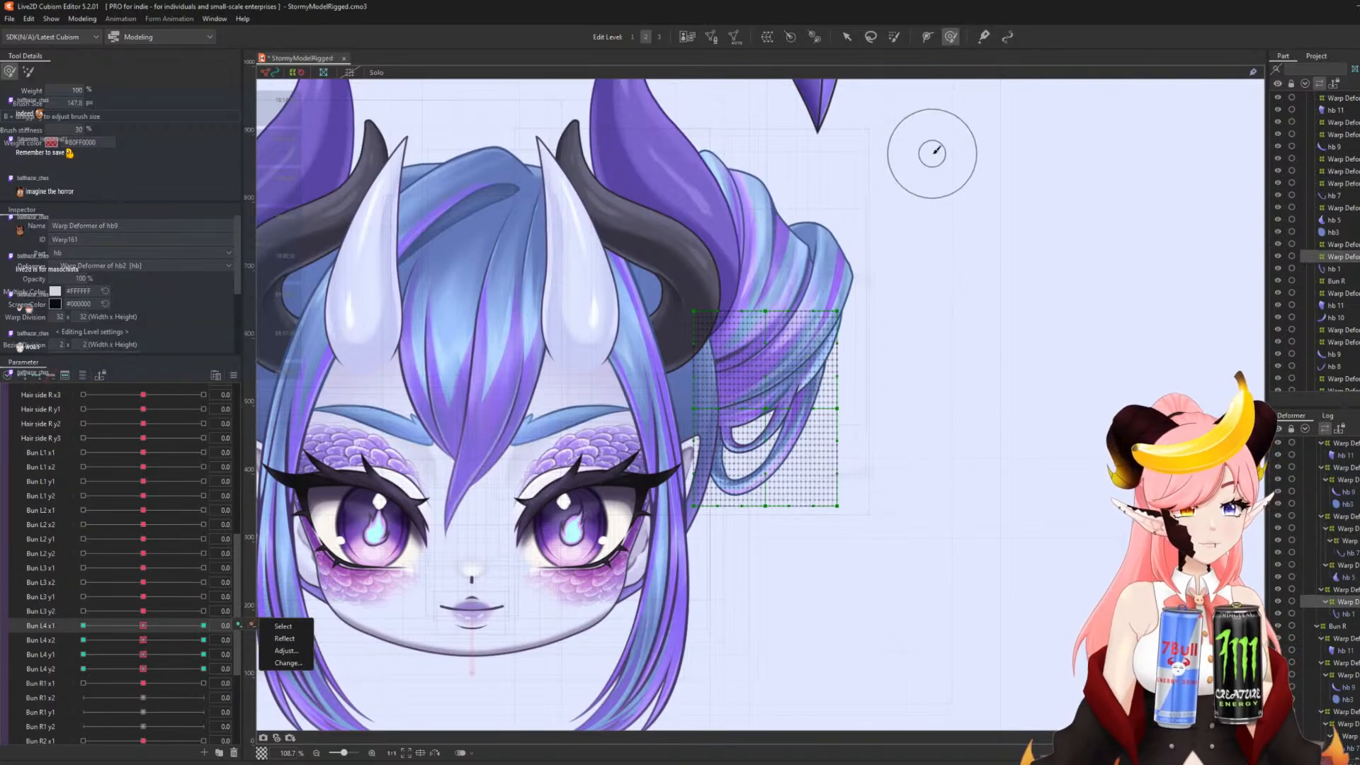
{"action": "scroll", "coordinate": [137, 679], "scroll_direction": "down", "scroll_amount": 1}
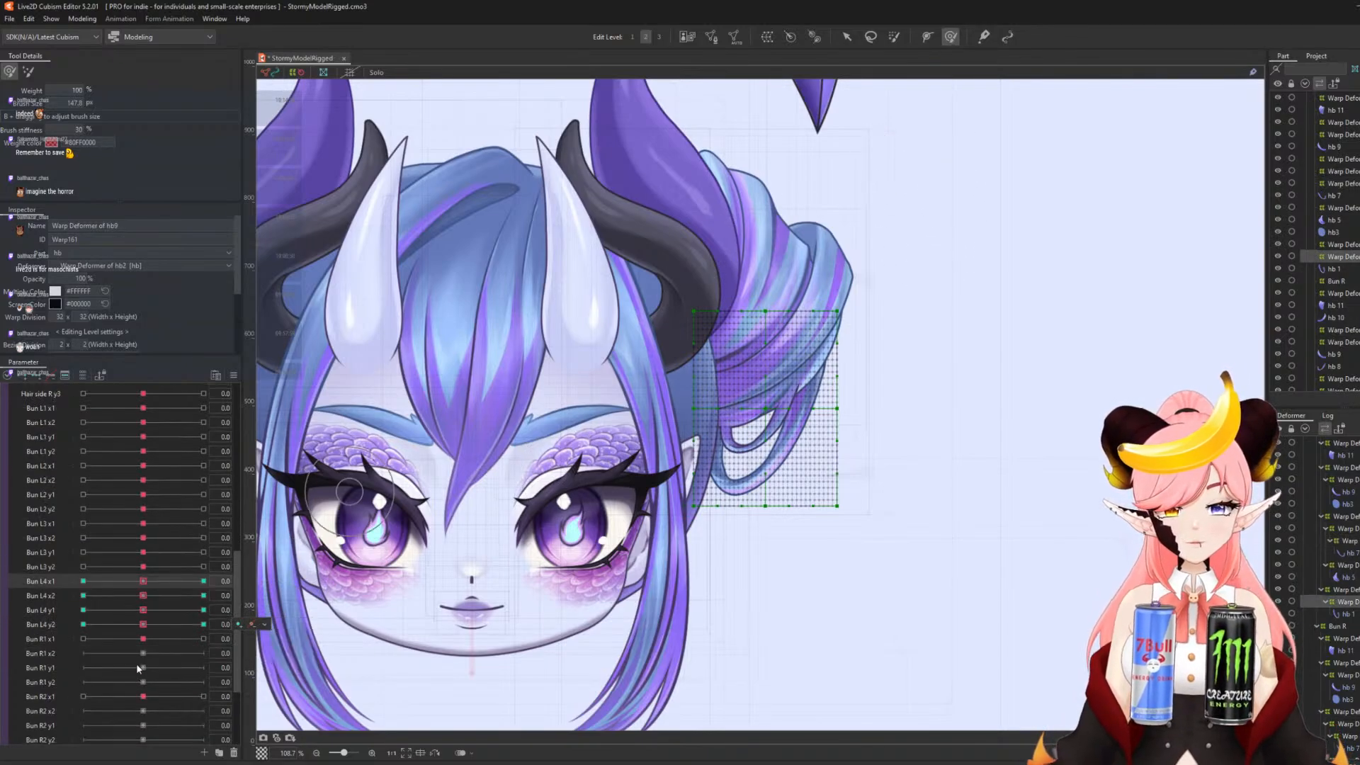
{"action": "left_click", "coordinate": [142, 641]}
{"action": "left_click", "coordinate": [265, 637]}
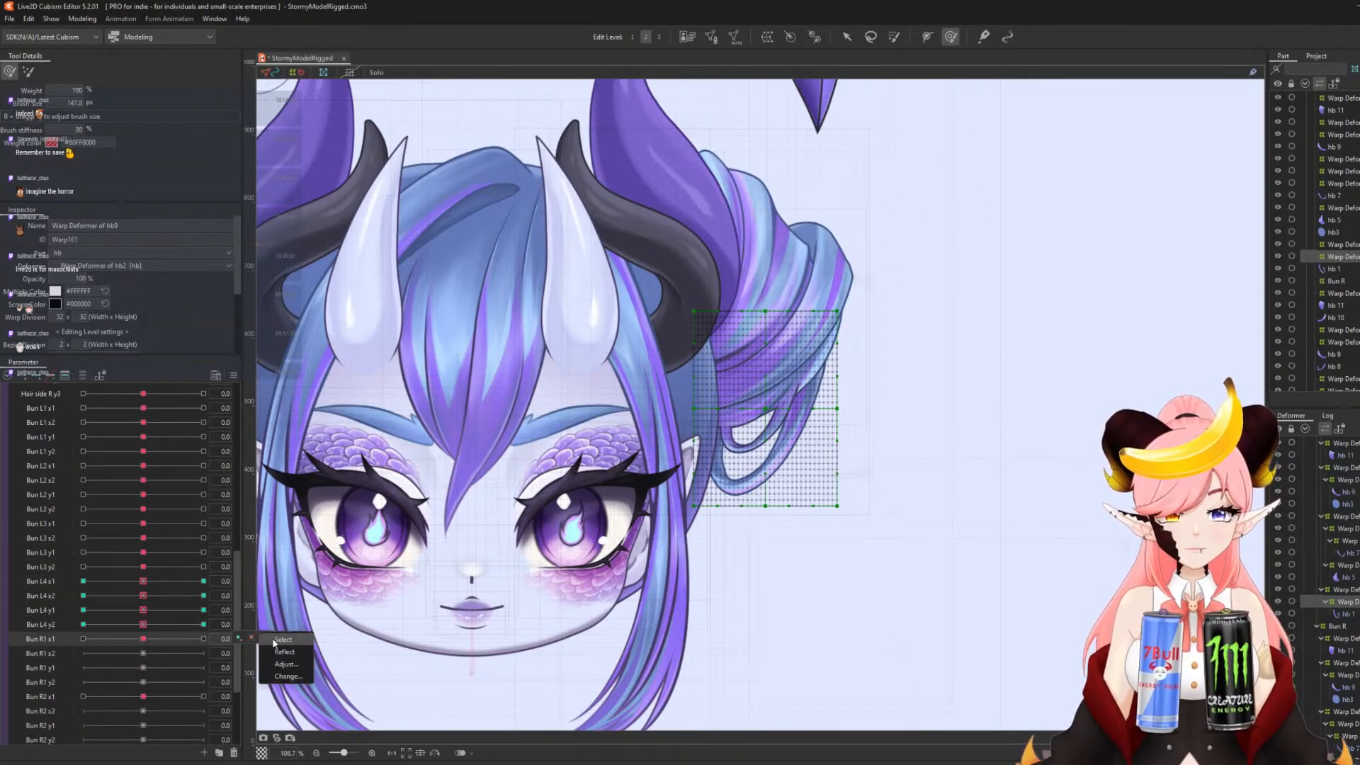
{"action": "left_click", "coordinate": [276, 639]}
{"action": "scroll", "coordinate": [606, 460], "scroll_direction": "down", "scroll_amount": 4}
{"action": "scroll", "coordinate": [746, 287], "scroll_direction": "up", "scroll_amount": 2}
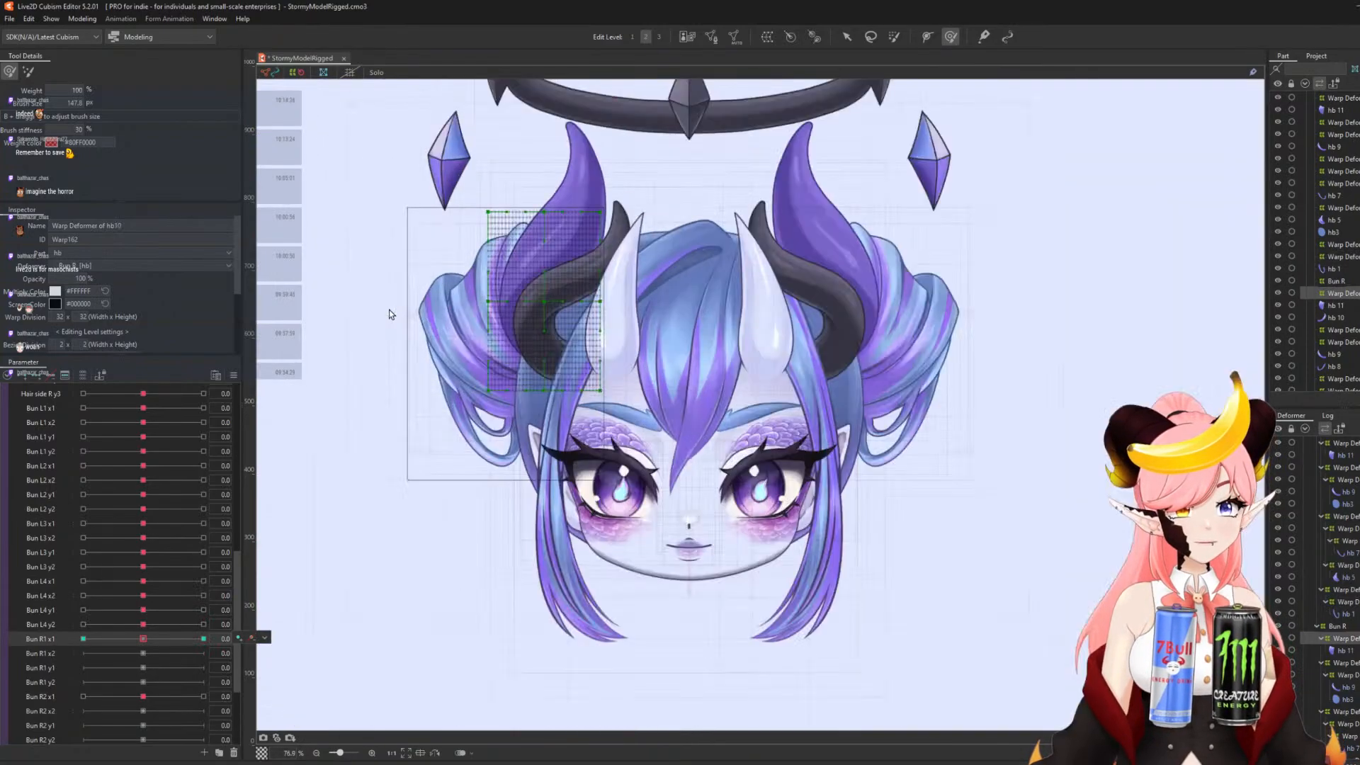
{"action": "scroll", "coordinate": [746, 287], "scroll_direction": "up", "scroll_amount": 2}
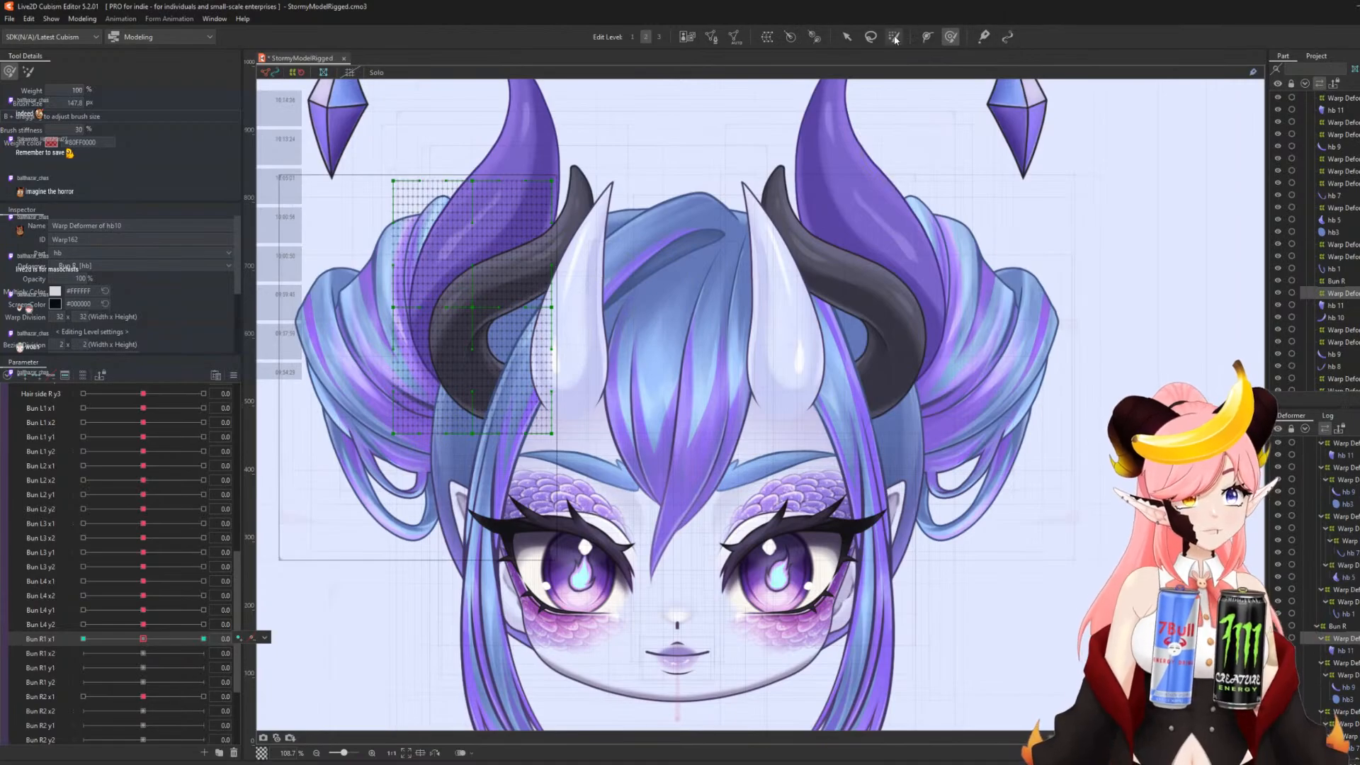
- Bend the middle of the hb10 warp toward the head at Bun R1 x1 30 using a four-point temporary deform path
{"action": "left_click", "coordinate": [848, 36]}
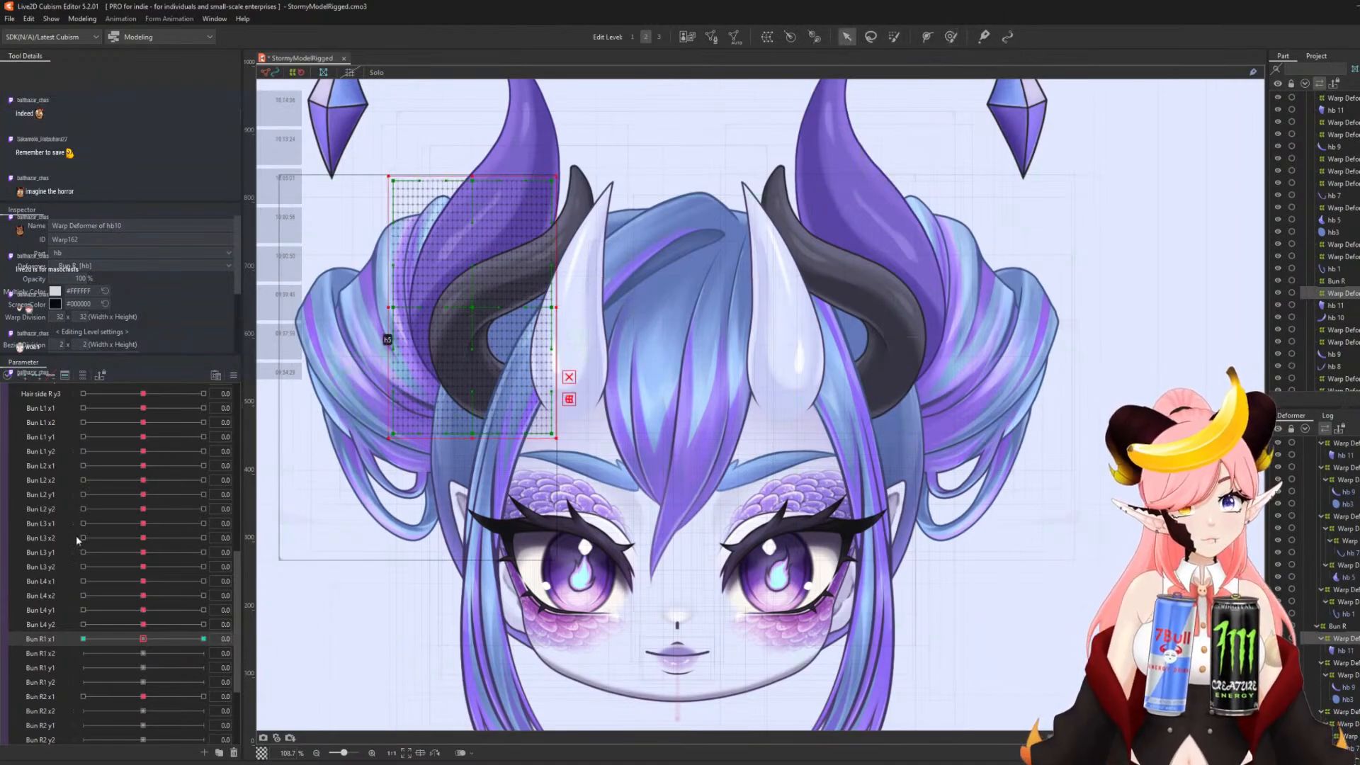
{"action": "left_click", "coordinate": [203, 639]}
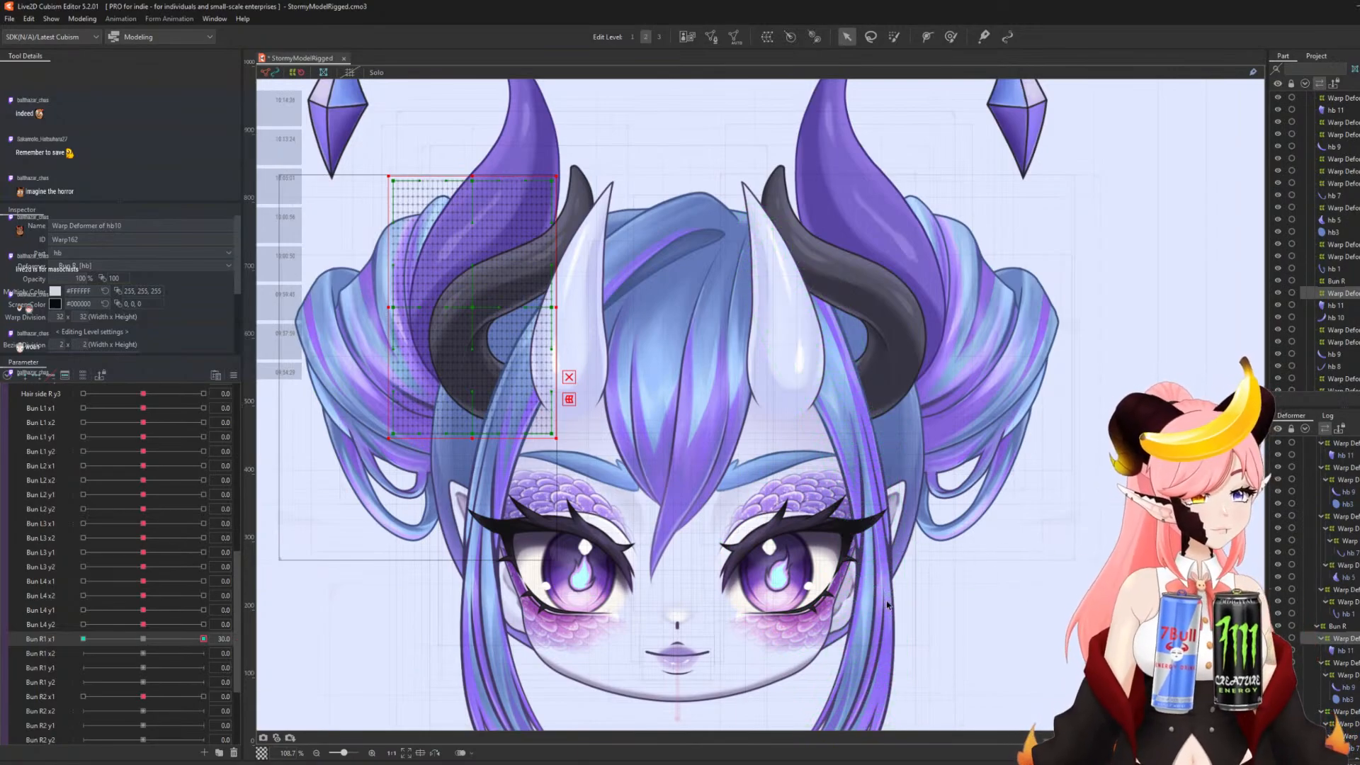
{"action": "key", "text": "ctrl+t"}
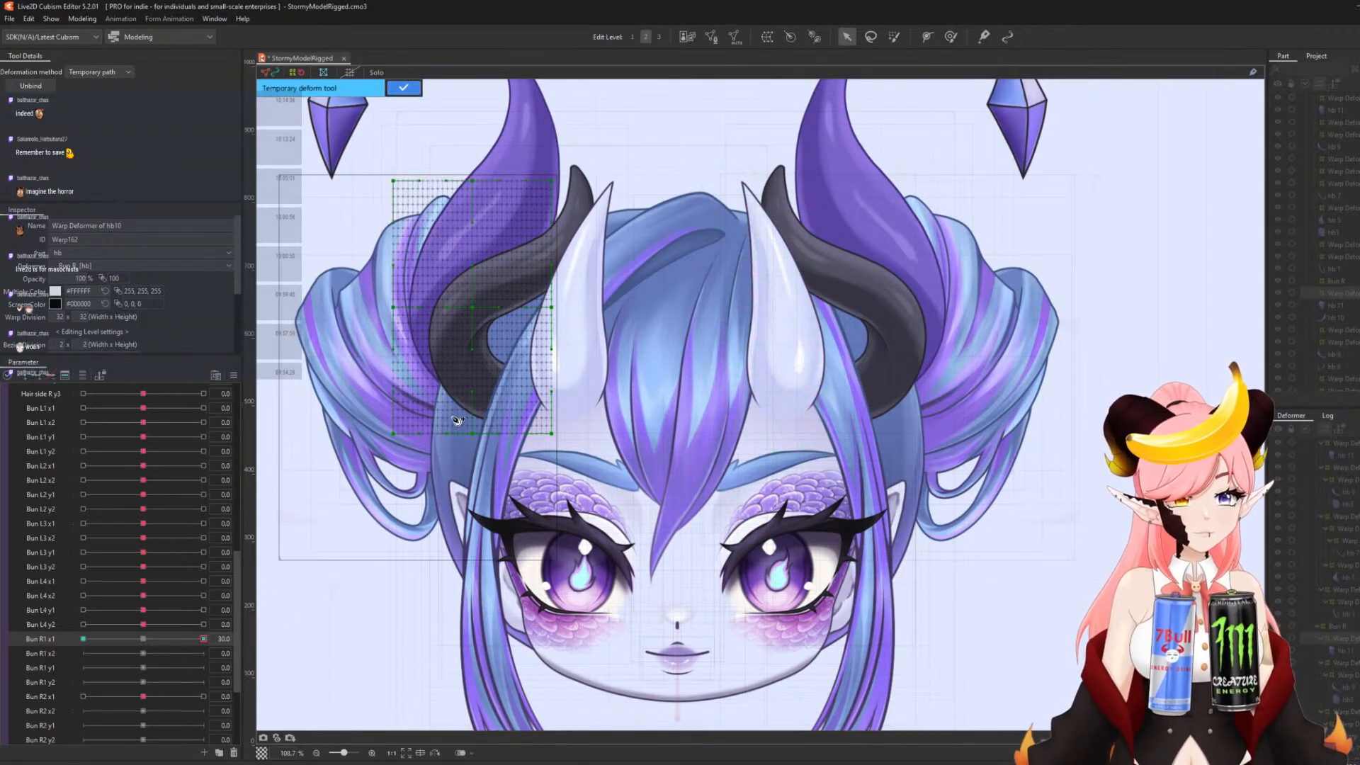
{"action": "left_click", "coordinate": [571, 454]}
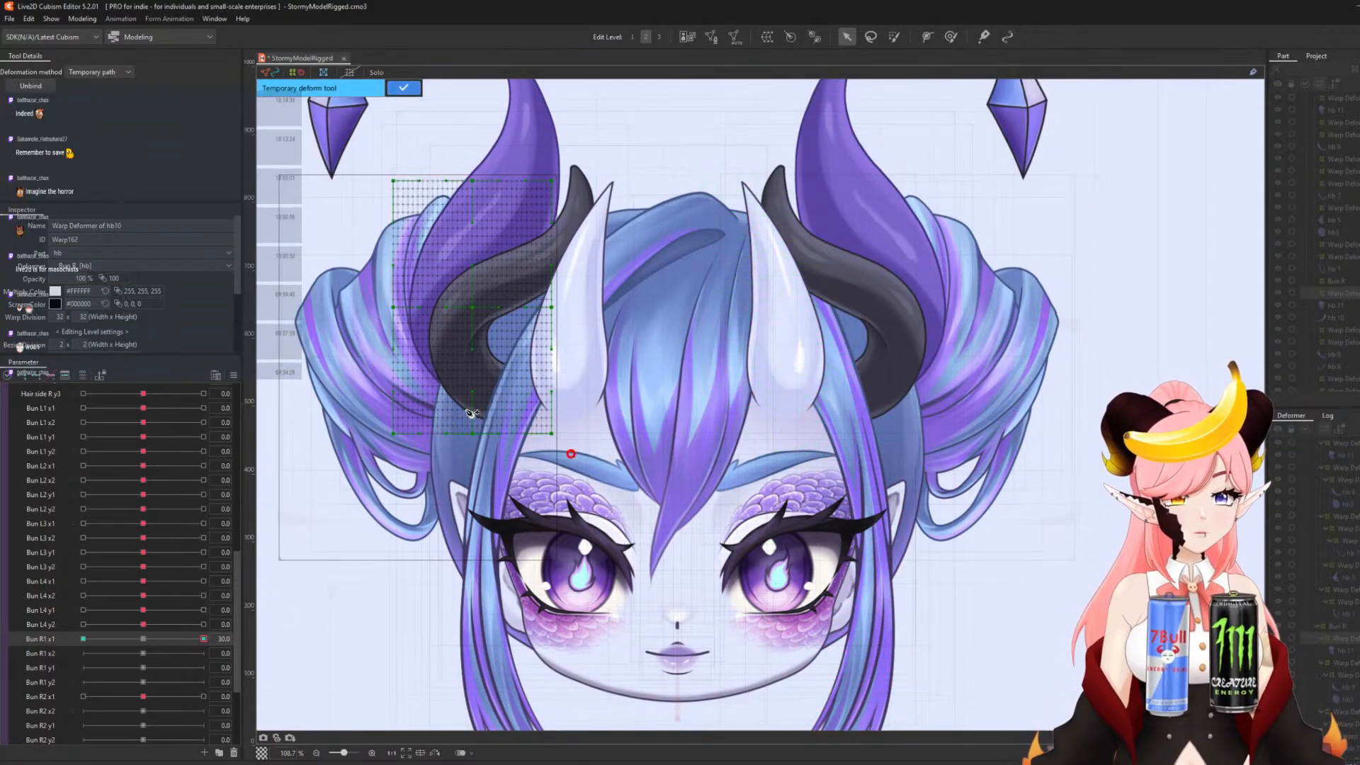
{"action": "left_click", "coordinate": [460, 360]}
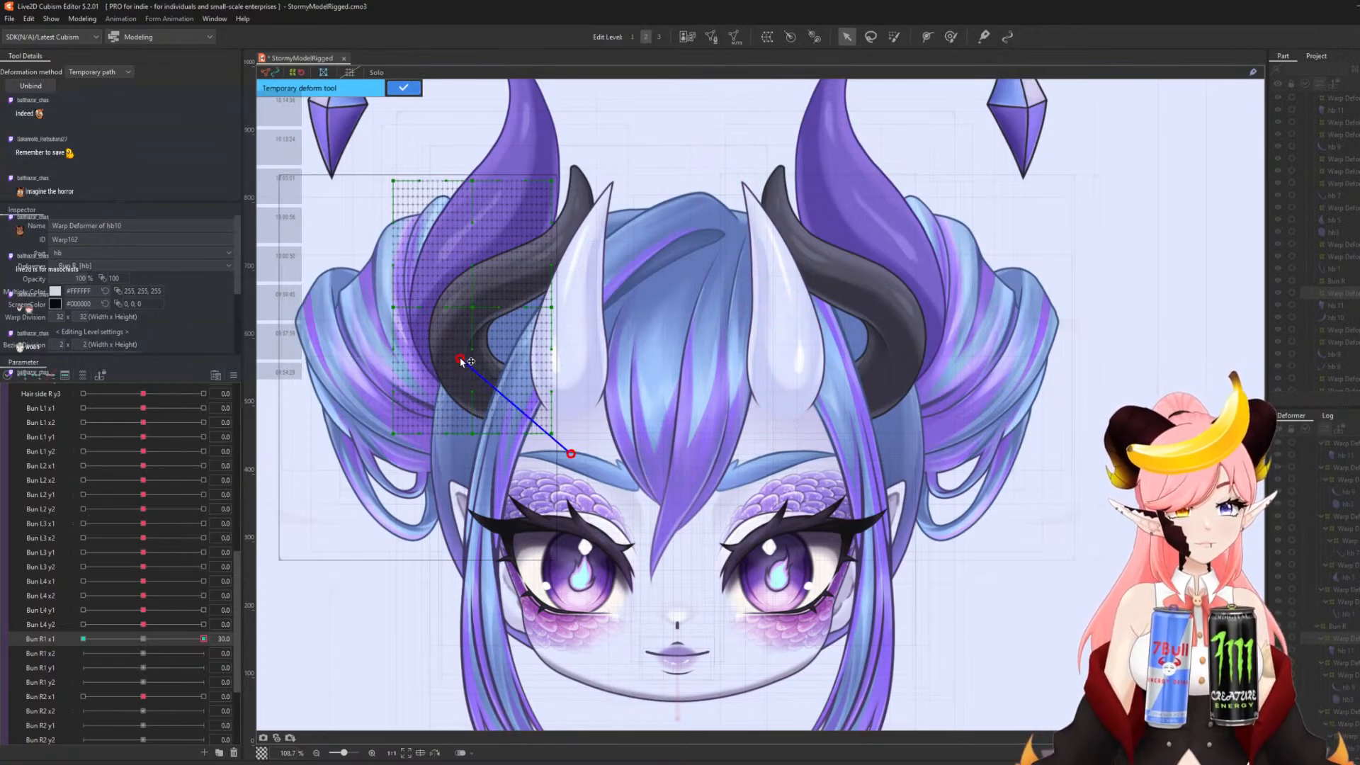
{"action": "left_click", "coordinate": [431, 294]}
{"action": "left_click", "coordinate": [449, 152]}
{"action": "left_click_drag", "start_coordinate": [431, 295], "coordinate": [442, 291]}
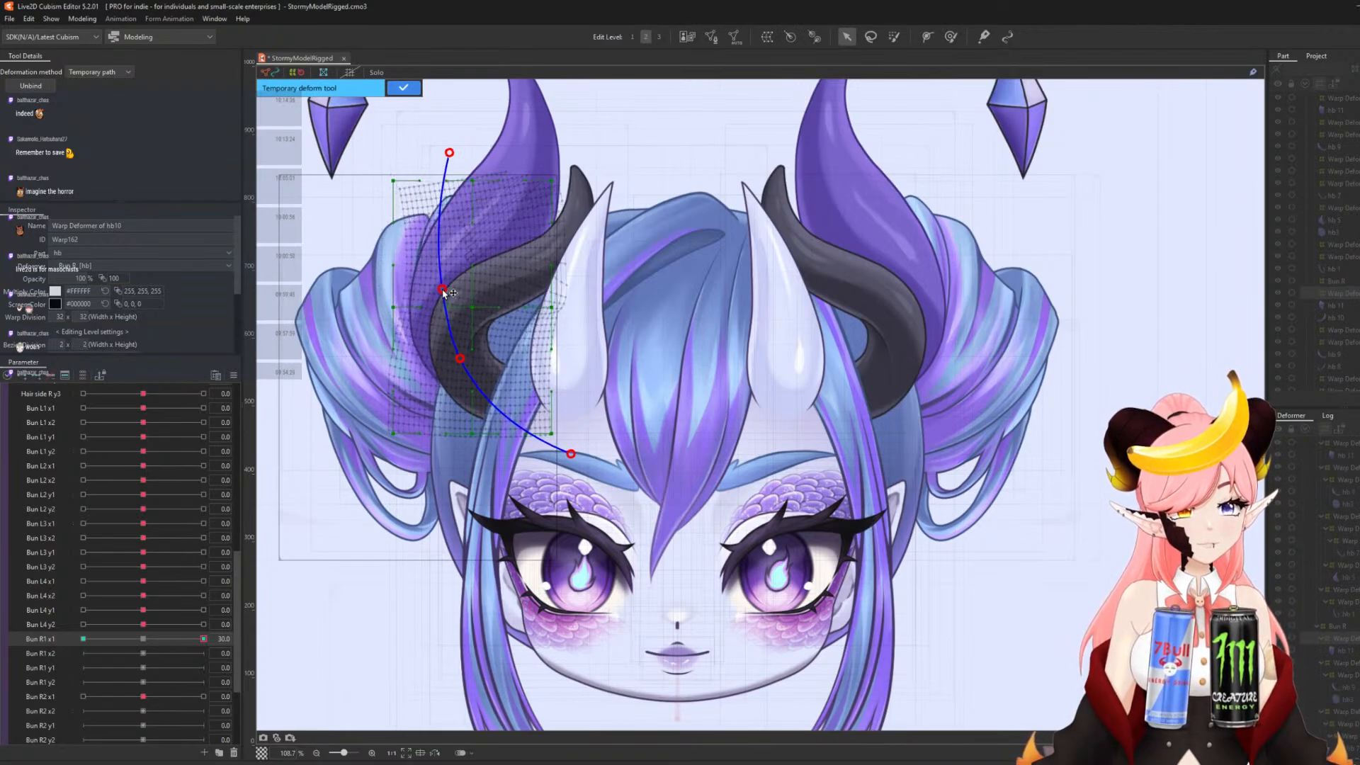
{"action": "left_click", "coordinate": [406, 90]}
- Bend the middle of the hb10 warp away from the head at Bun R1 x1 -30 with a temporary deform path, and reset the parameter to 0
{"action": "left_click", "coordinate": [87, 640]}
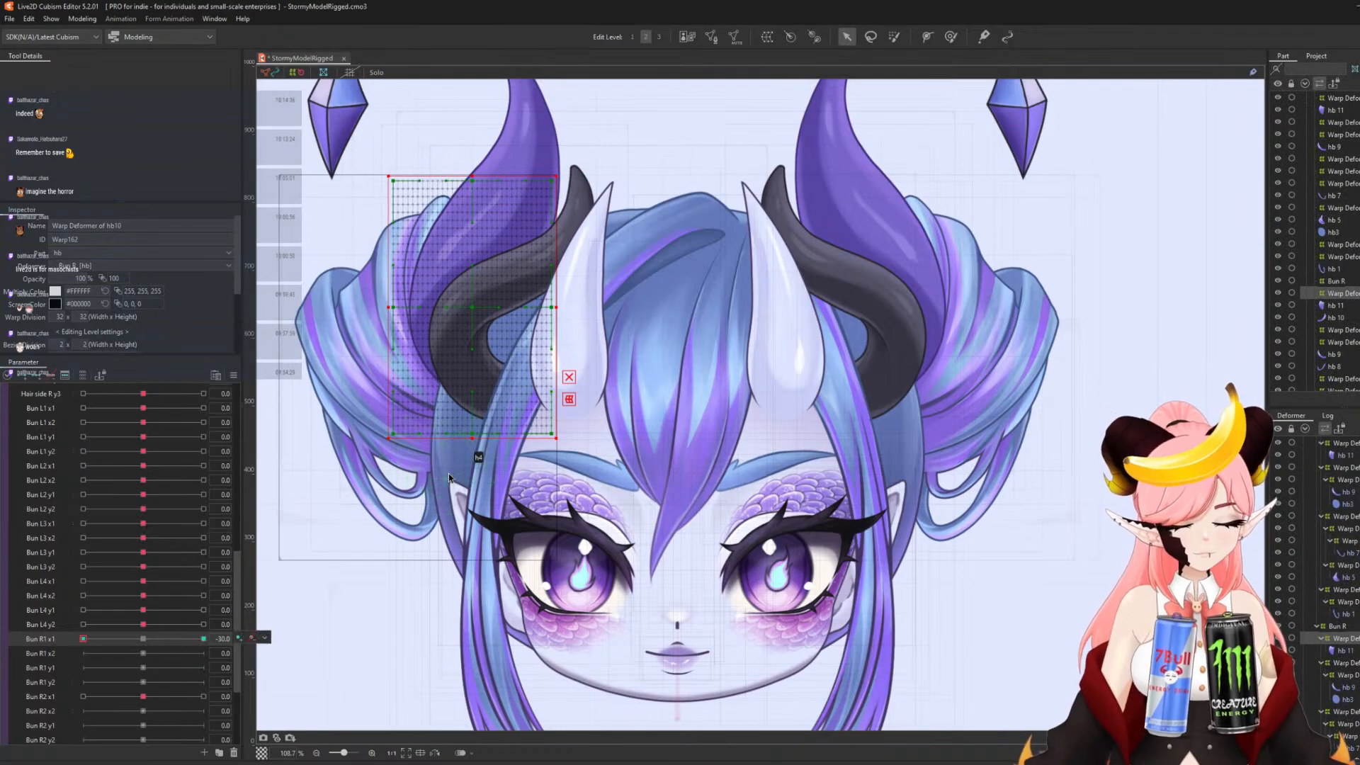
{"action": "key", "text": "p"}
{"action": "left_click", "coordinate": [566, 439]}
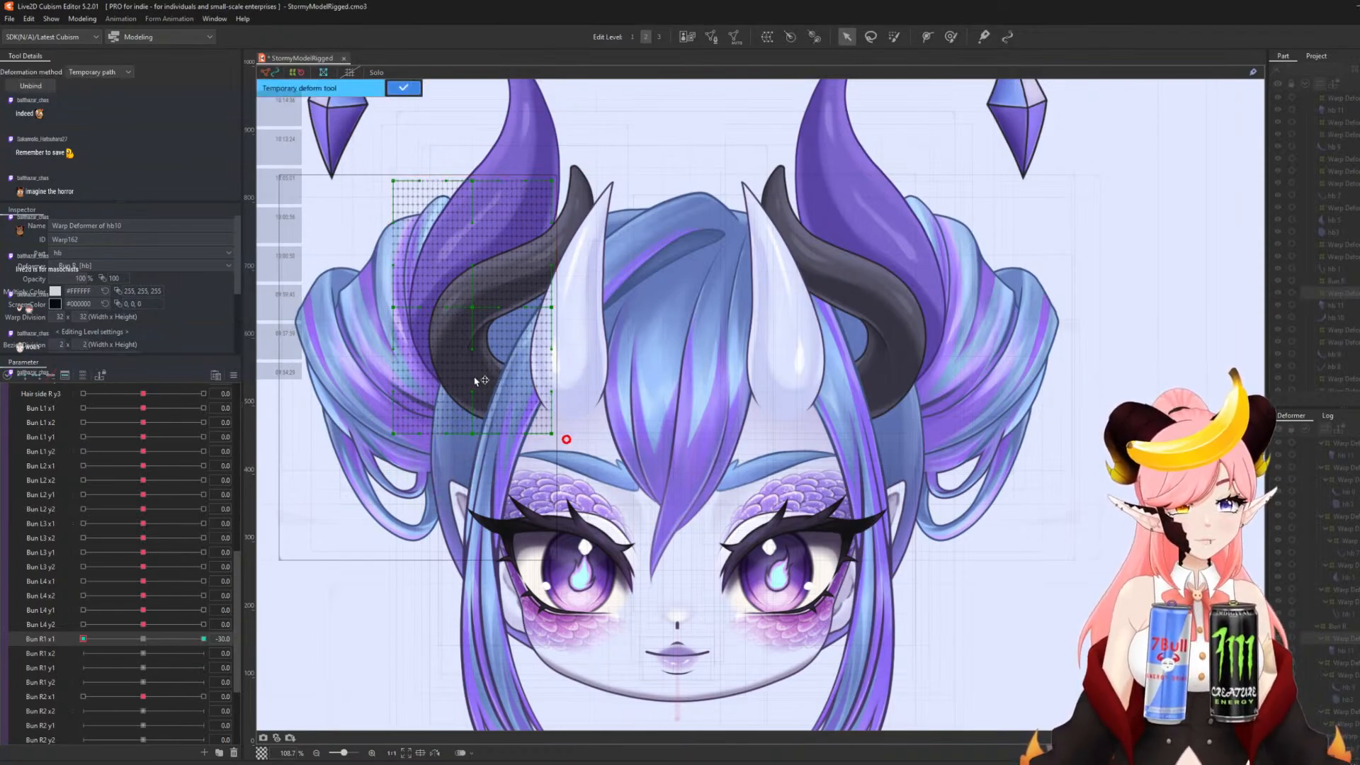
{"action": "left_click", "coordinate": [474, 376]}
{"action": "left_click", "coordinate": [425, 306]}
{"action": "left_click", "coordinate": [445, 158]}
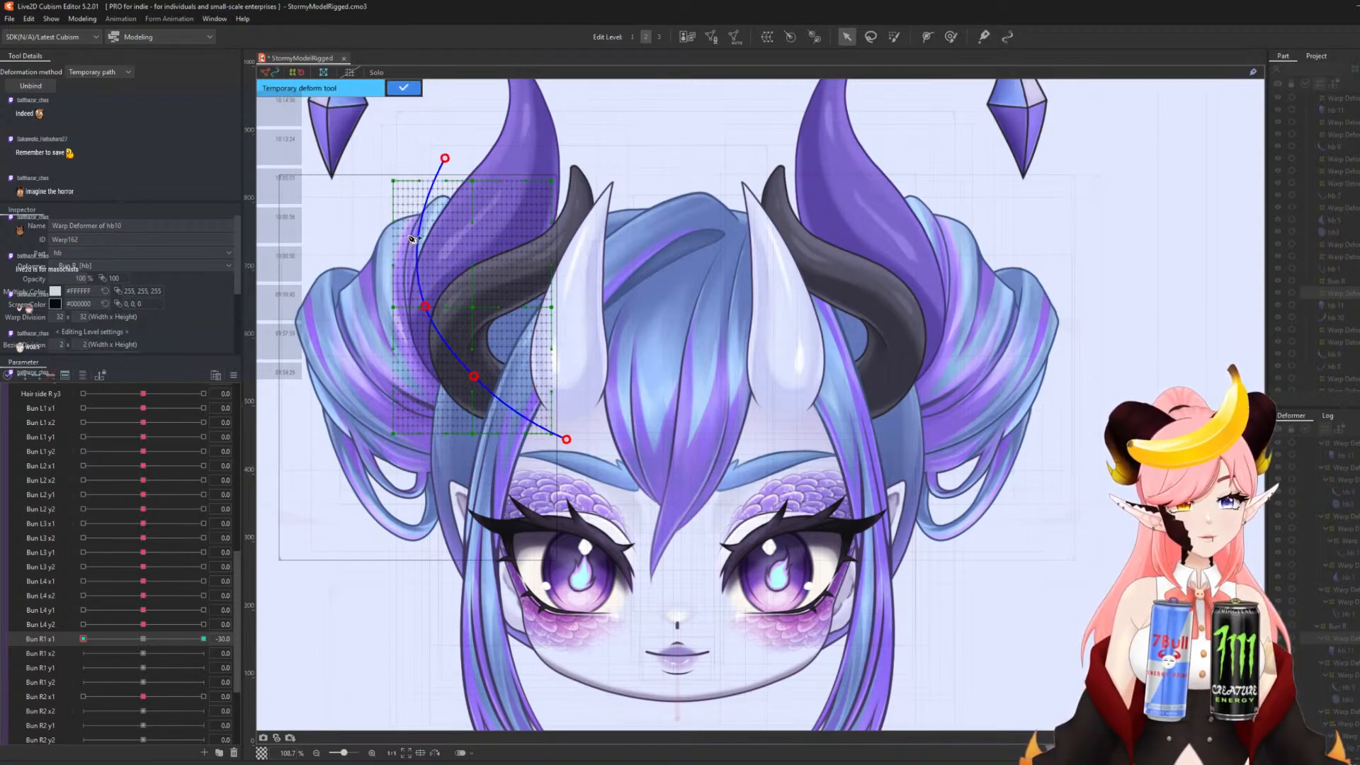
{"action": "left_click_drag", "start_coordinate": [425, 308], "coordinate": [413, 310]}
{"action": "left_click", "coordinate": [404, 87]}
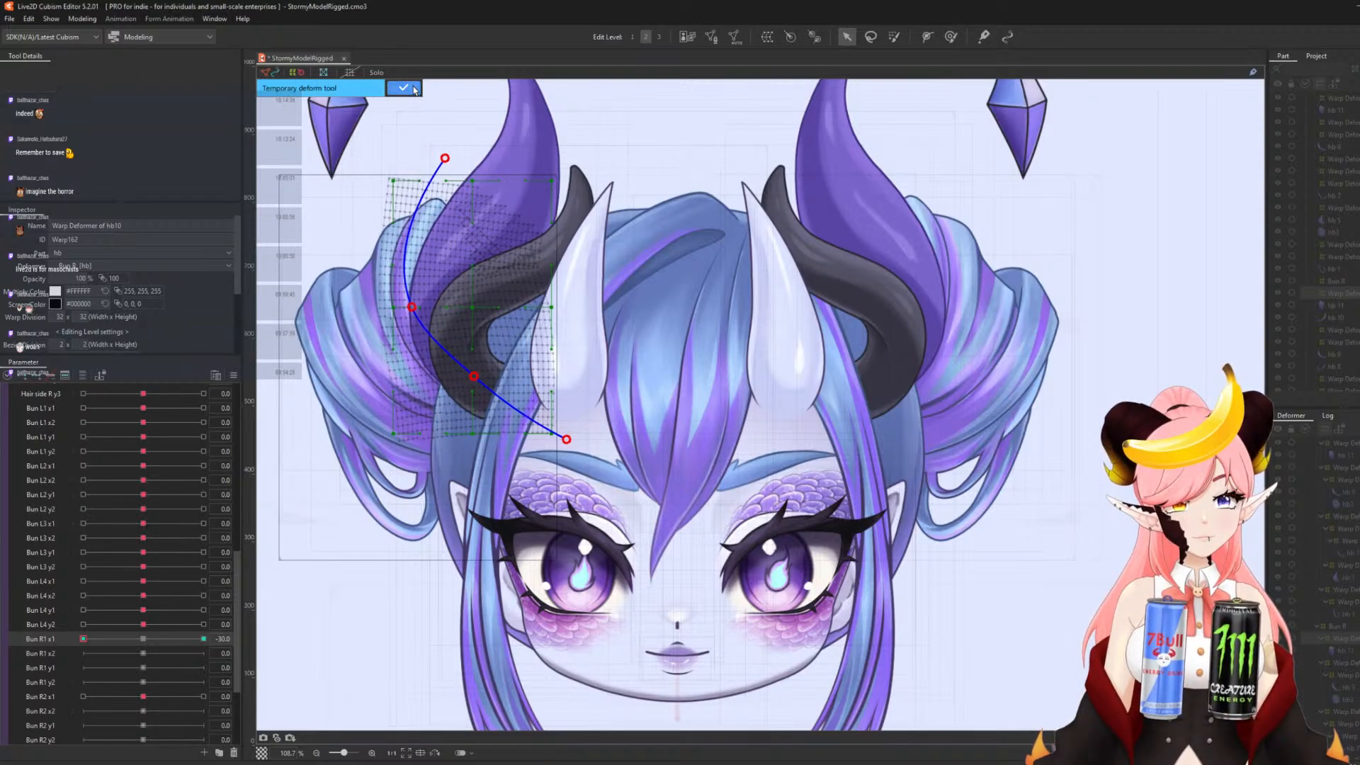
{"action": "left_click", "coordinate": [142, 639]}
- Add three keys on Bun R1 x2 for the hb10 warp and bend its upper end toward the head at 30 with a temporary deform path
{"action": "left_click", "coordinate": [38, 374]}
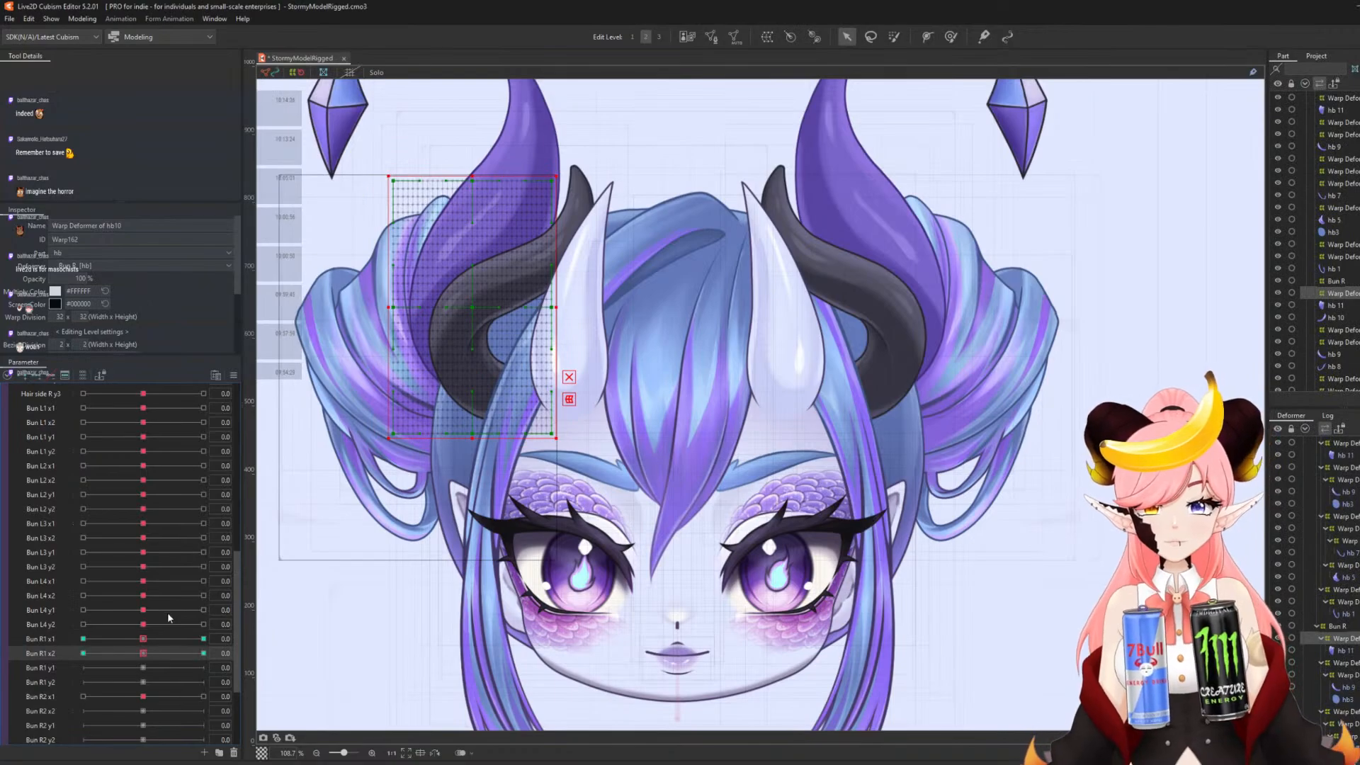
{"action": "left_click_drag", "start_coordinate": [144, 653], "coordinate": [238, 650]}
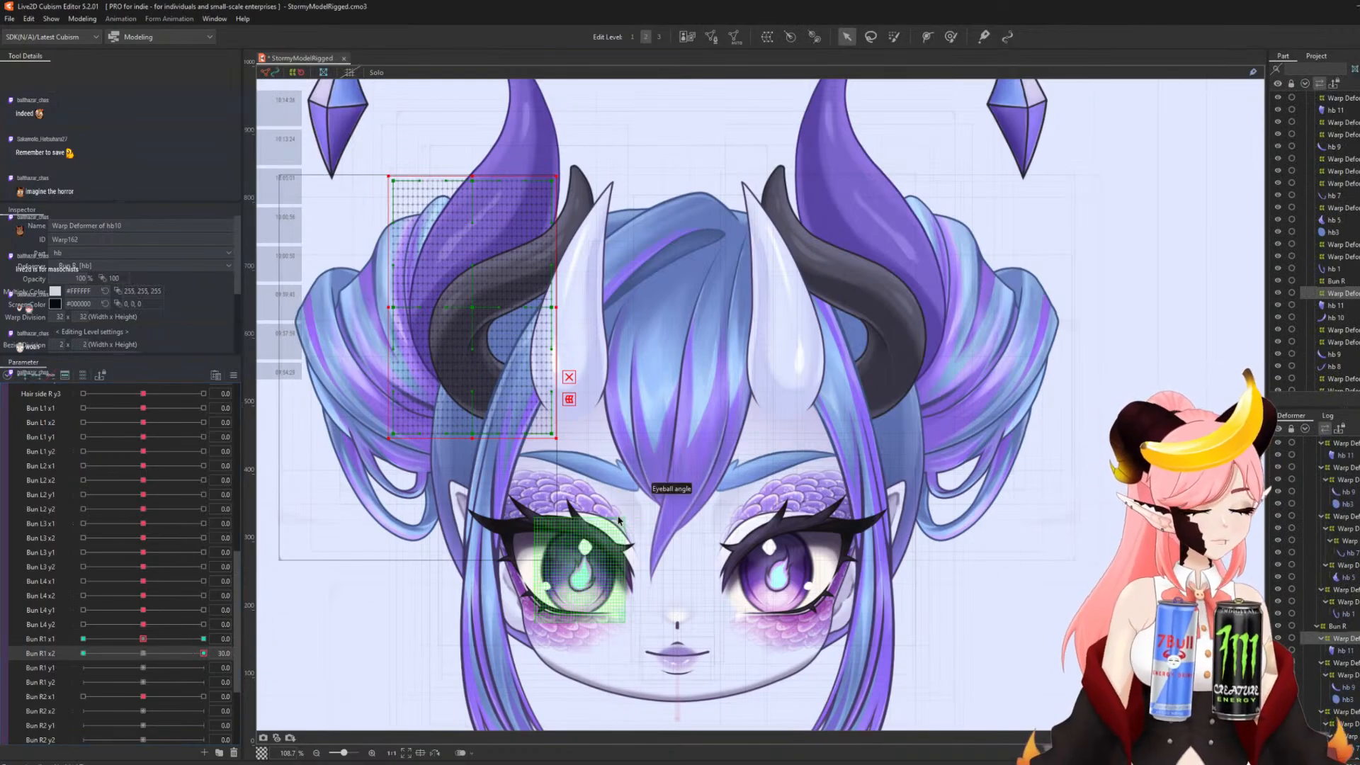
{"action": "key", "text": "ctrl+t"}
{"action": "left_click", "coordinate": [576, 420]}
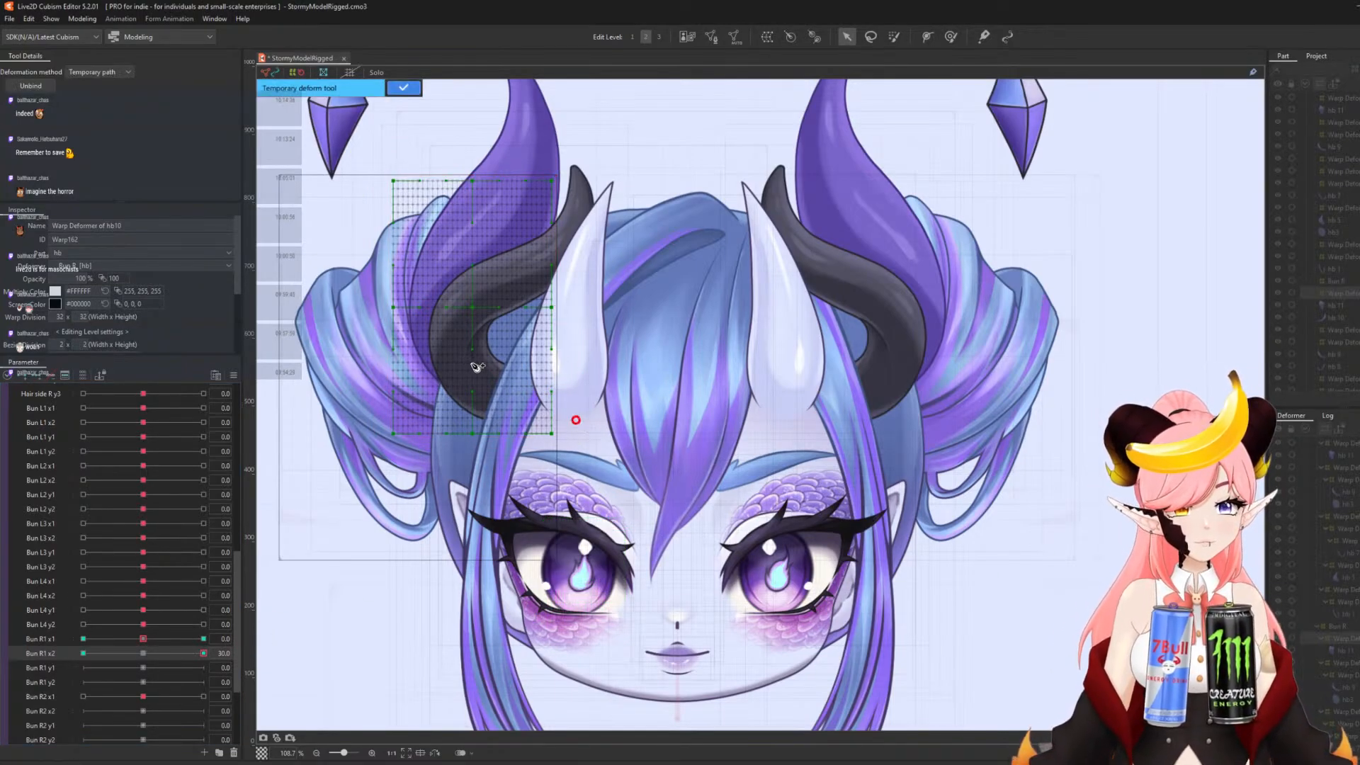
{"action": "left_click", "coordinate": [471, 363]}
{"action": "left_click", "coordinate": [436, 305]}
{"action": "left_click", "coordinate": [447, 158]}
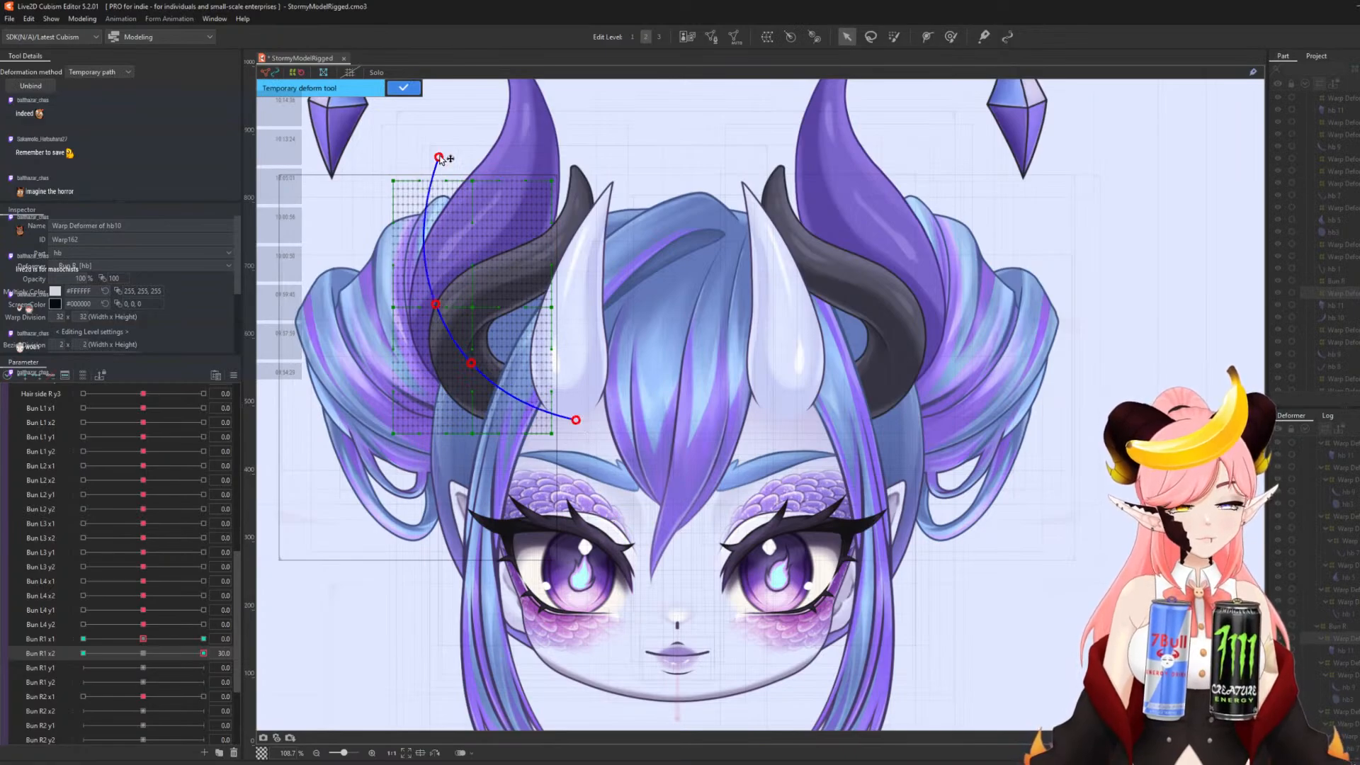
{"action": "left_click_drag", "start_coordinate": [446, 158], "coordinate": [463, 155]}
{"action": "left_click", "coordinate": [403, 88]}
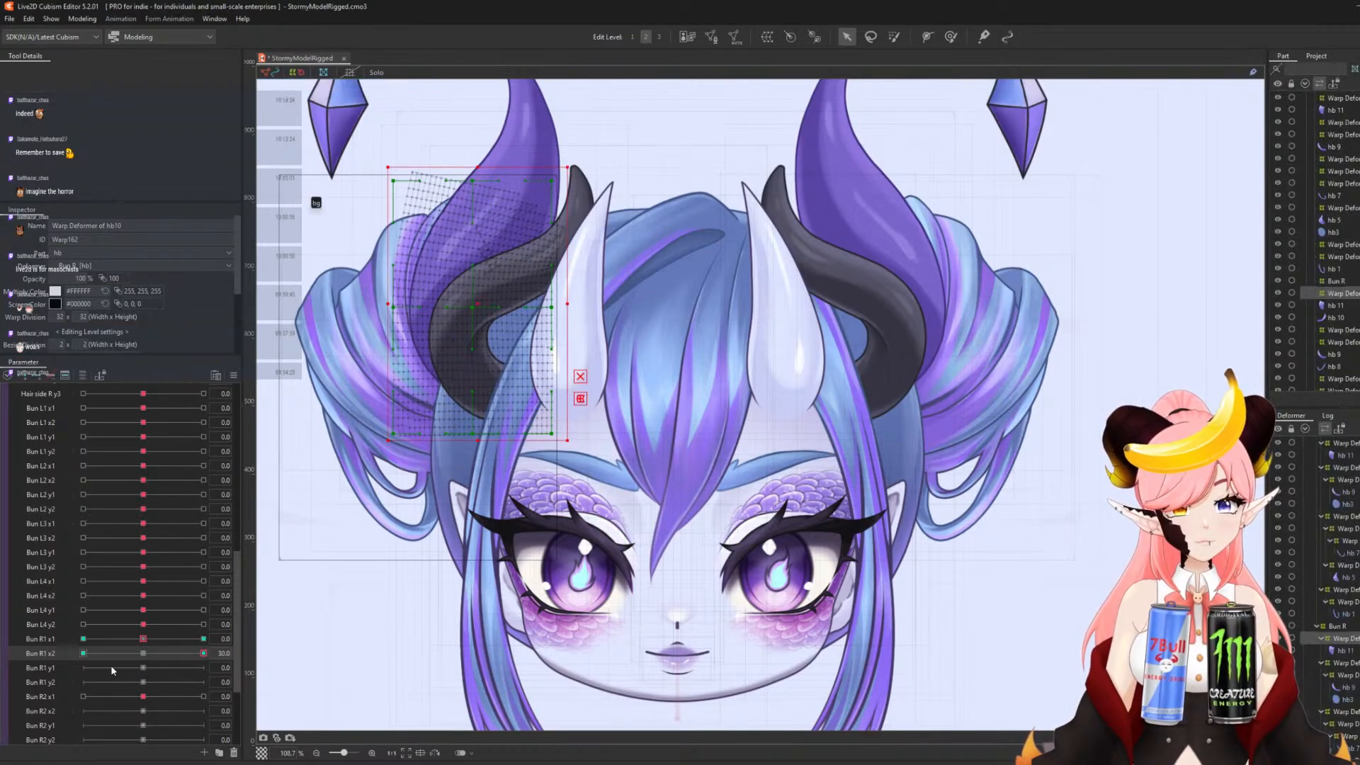
- Bend the upper end of the hb10 warp away from the head at Bun R1 x2 -30 with a temporary deform path, and reset the parameter to 0
{"action": "left_click", "coordinate": [83, 653]}
{"action": "key", "text": "ctrl+t"}
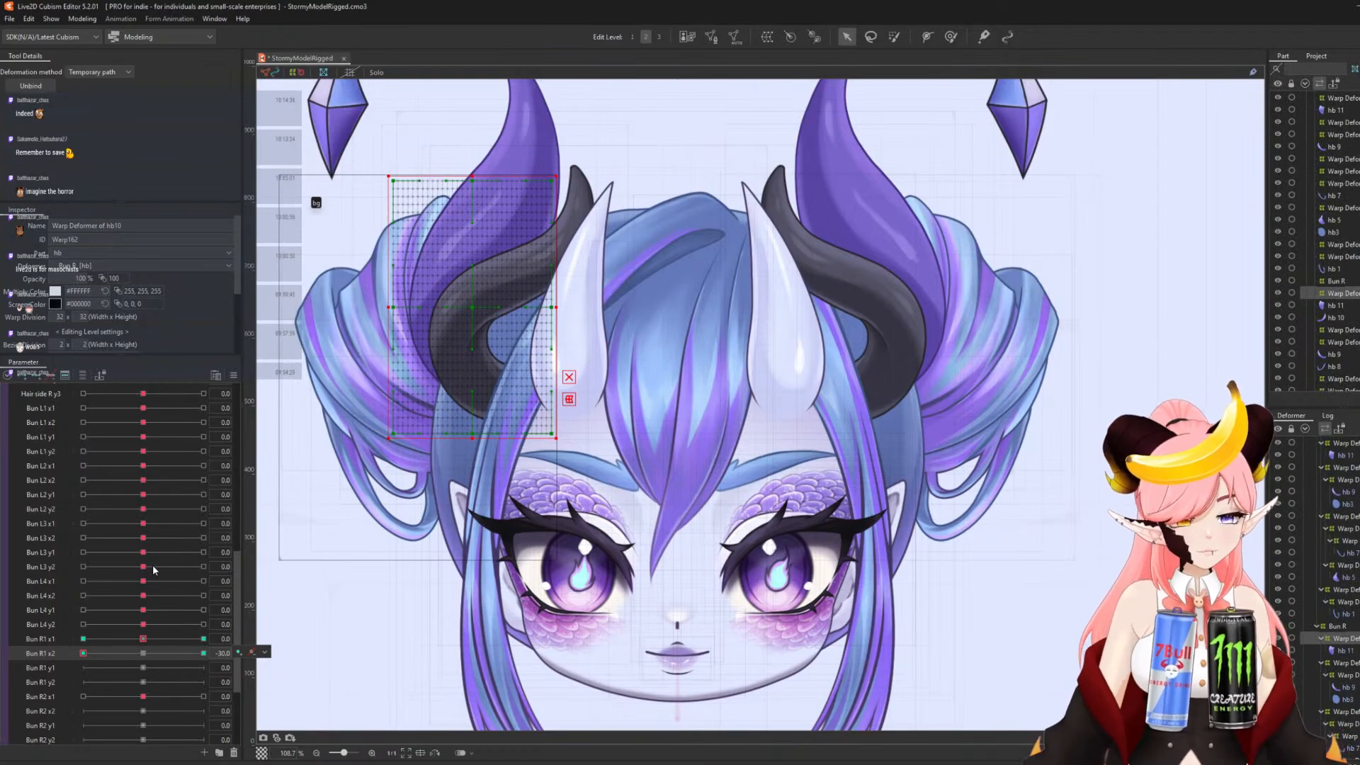
{"action": "left_click", "coordinate": [551, 451]}
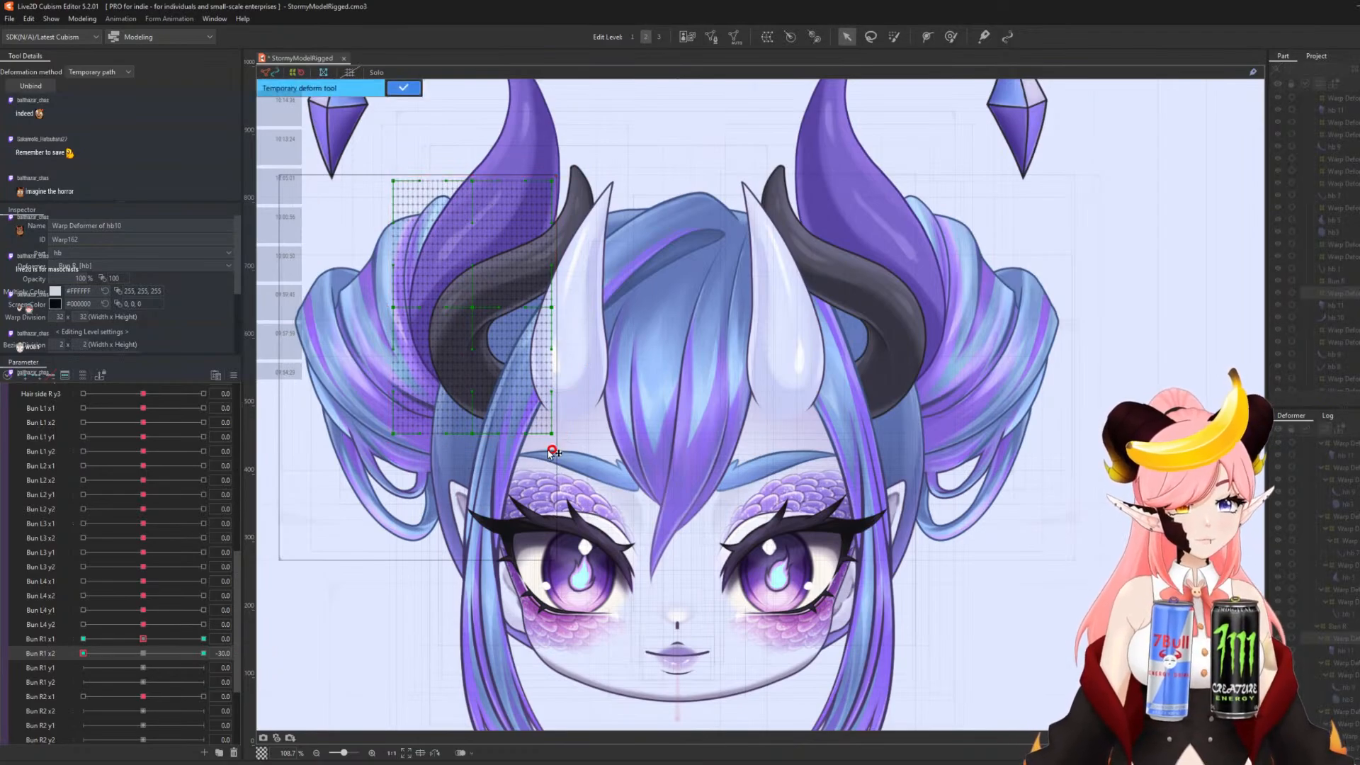
{"action": "left_click", "coordinate": [471, 378]}
{"action": "left_click", "coordinate": [433, 302]}
{"action": "left_click", "coordinate": [440, 165]}
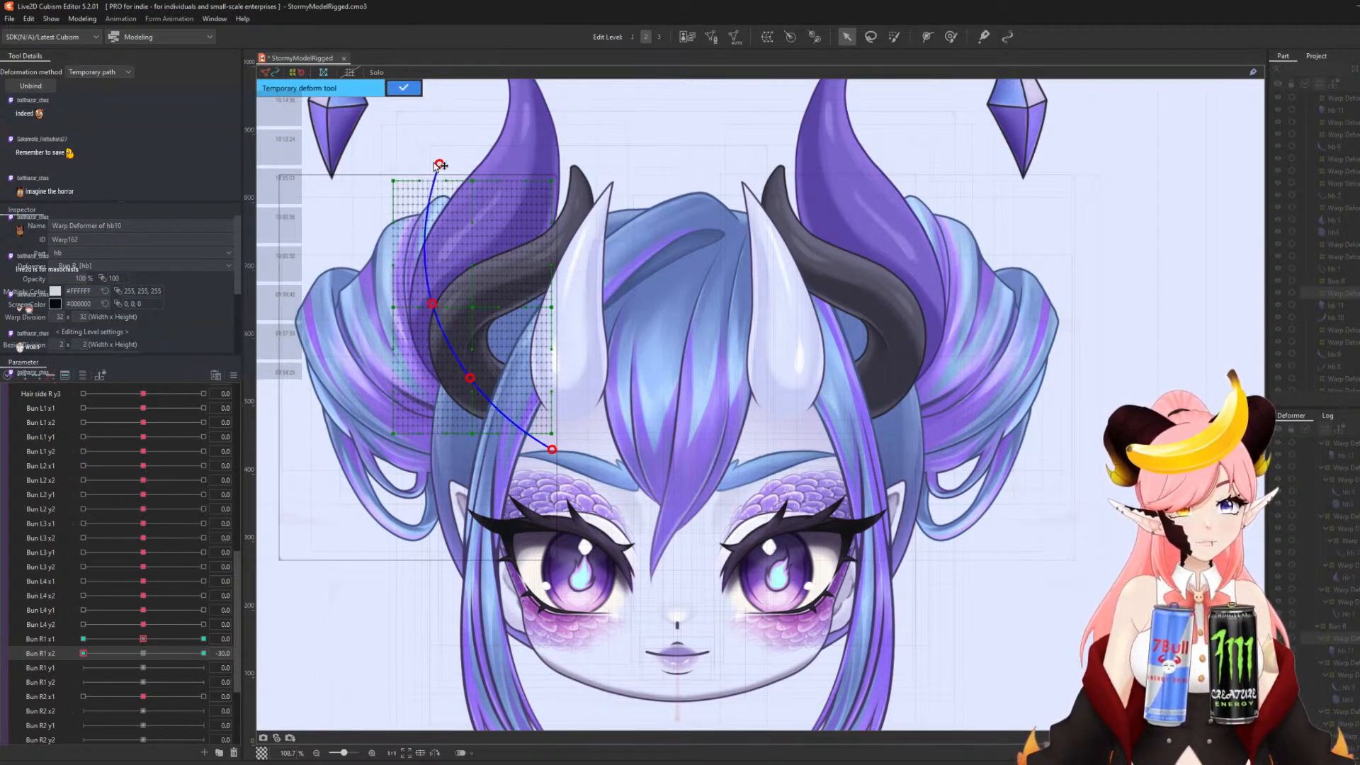
{"action": "left_click_drag", "start_coordinate": [440, 164], "coordinate": [409, 168]}
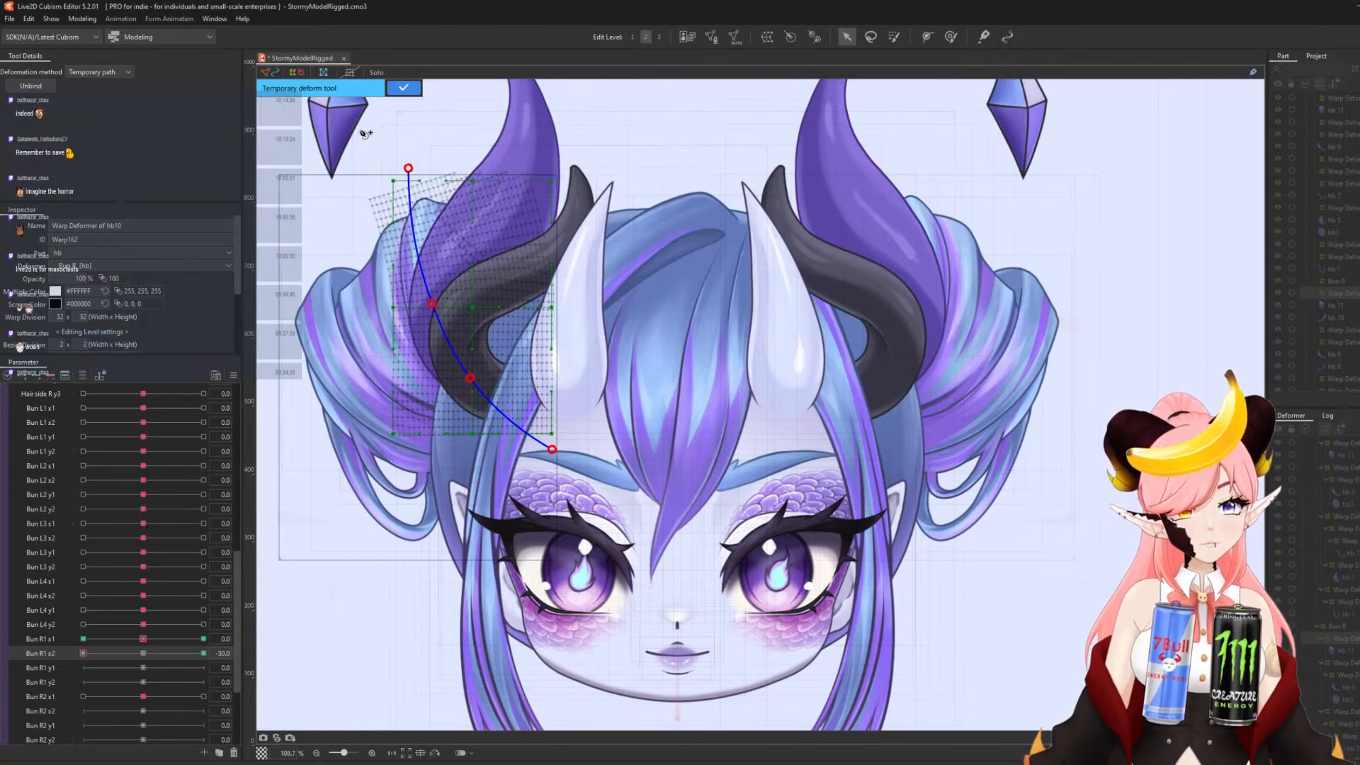
{"action": "left_click", "coordinate": [404, 89]}
{"action": "mouse_move", "coordinate": [95, 659]}
{"action": "left_mouse_down"}
{"action": "mouse_move", "coordinate": [309, 671]}
{"action": "mouse_move", "coordinate": [80, 654]}
{"action": "left_mouse_up"}
{"action": "left_click", "coordinate": [143, 653]}
- Add three keys on Bun R1 y1 for the hb10 warp and push its middle up and outward at 30 with a temporary deform path
{"action": "left_click", "coordinate": [37, 669]}
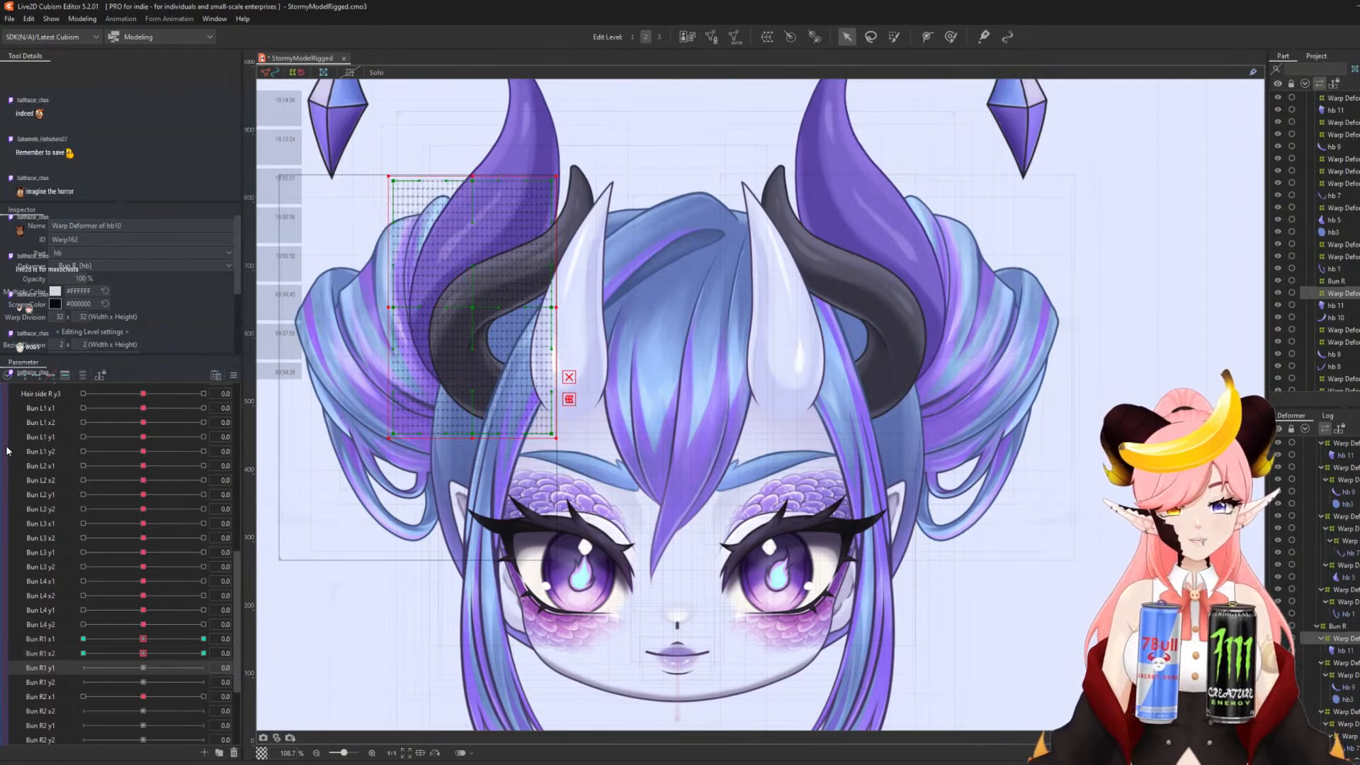
{"action": "left_click", "coordinate": [40, 375]}
{"action": "left_click", "coordinate": [204, 668]}
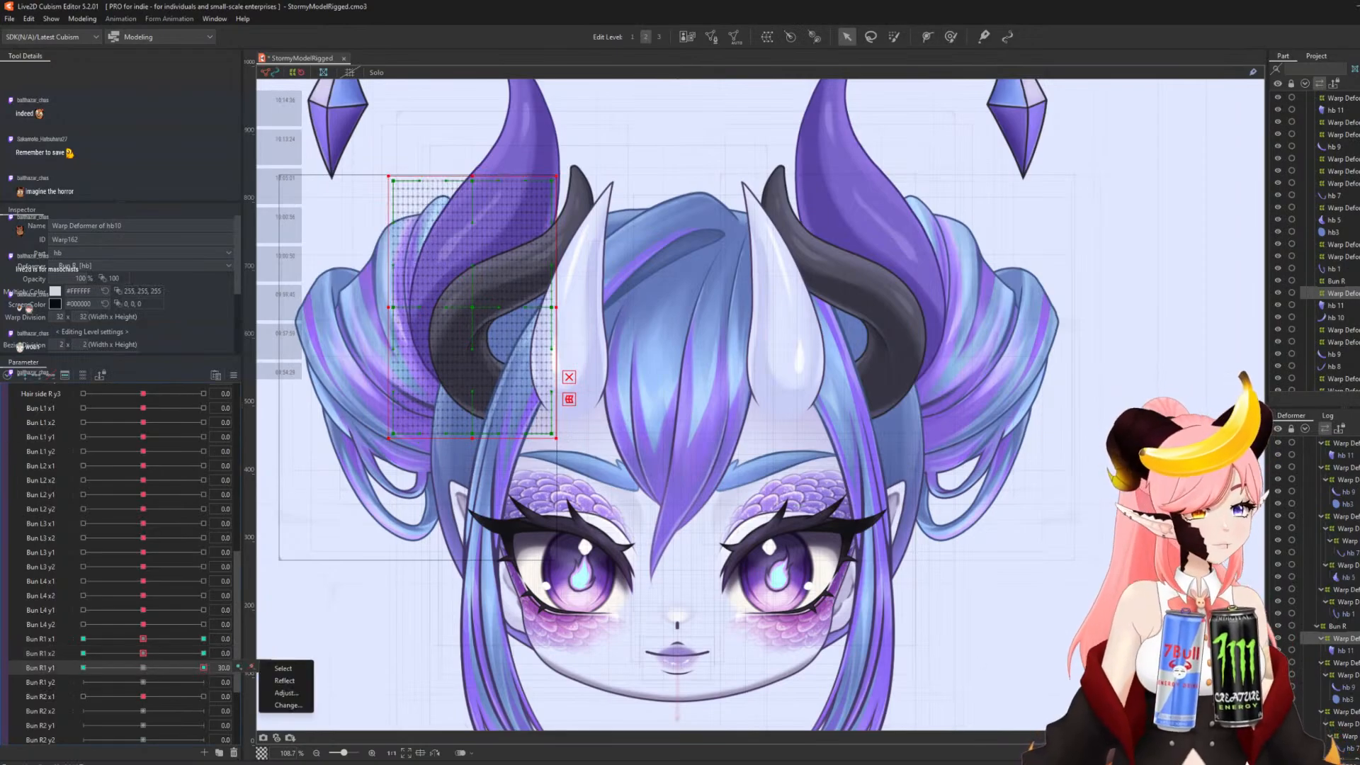
{"action": "key", "text": "t"}
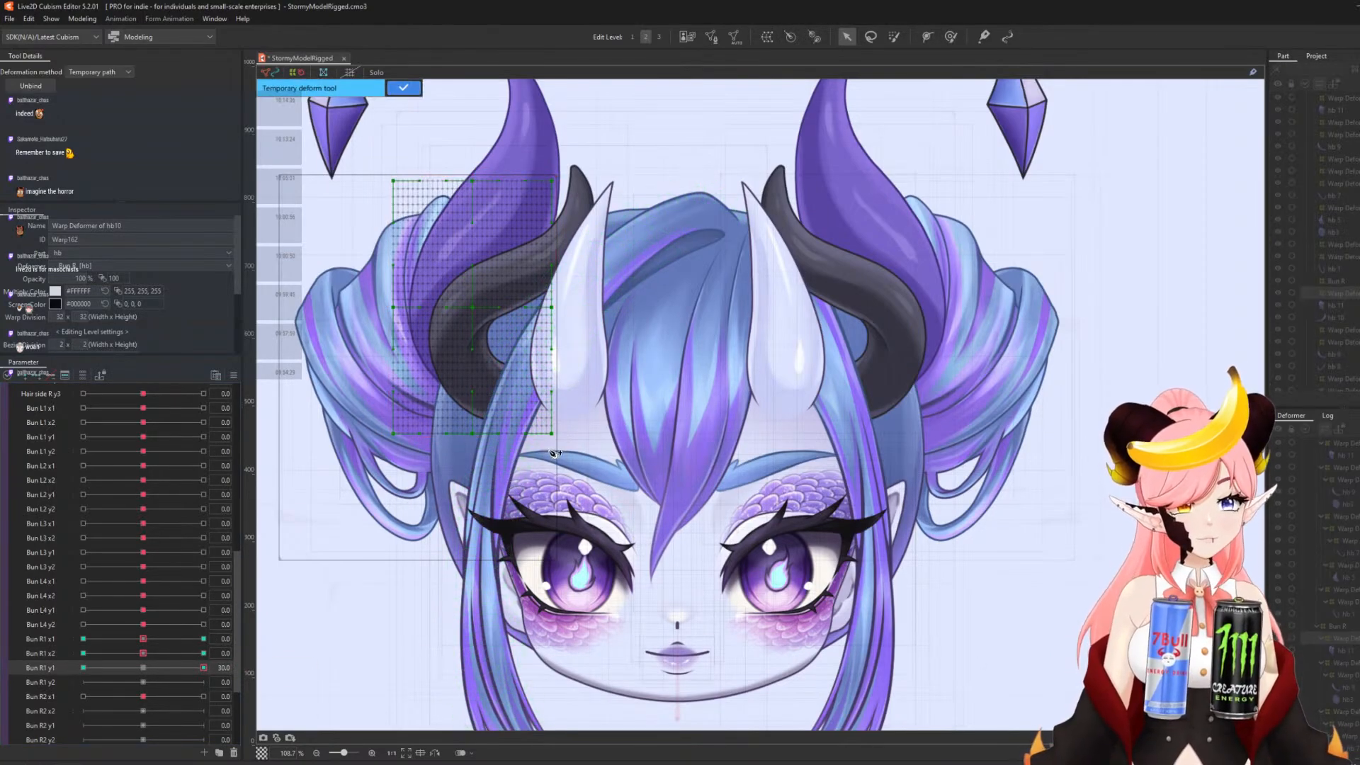
{"action": "left_click", "coordinate": [462, 373]}
{"action": "left_click", "coordinate": [424, 309]}
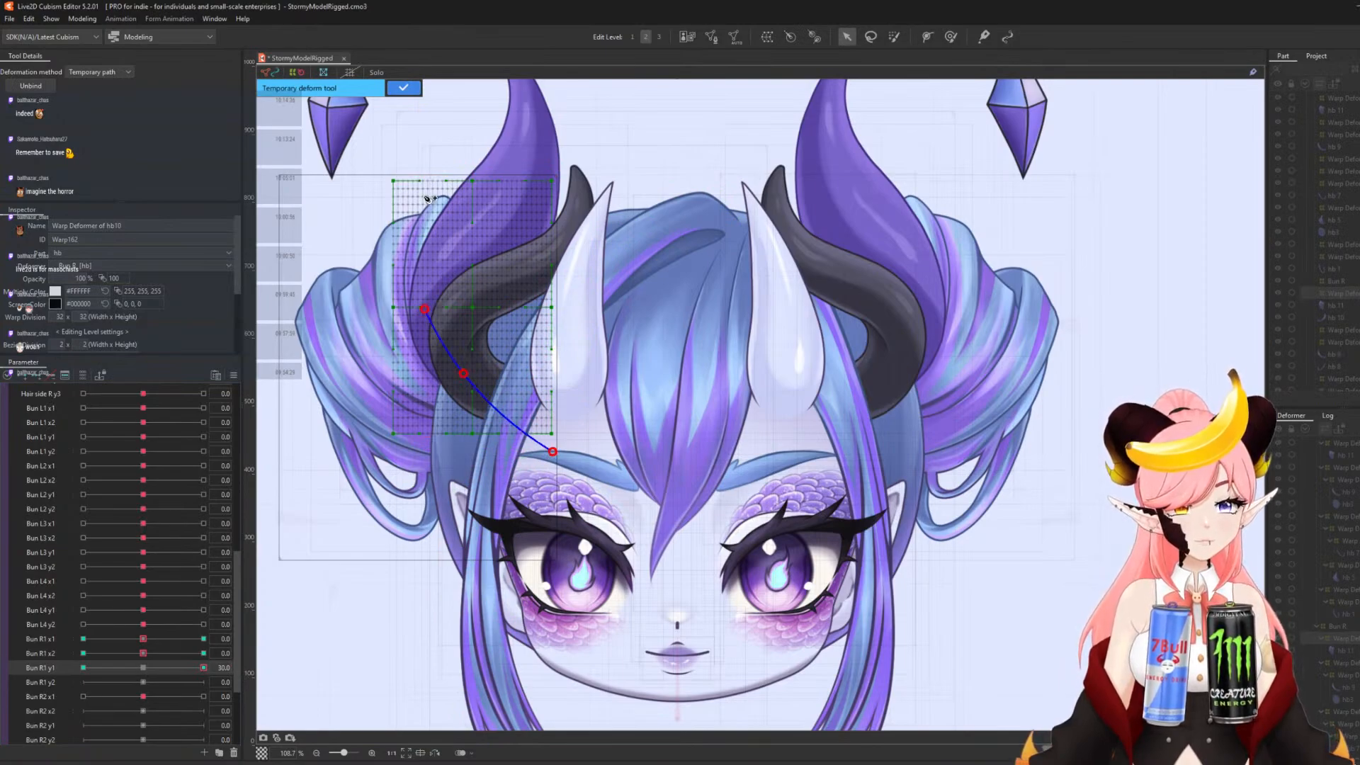
{"action": "left_click", "coordinate": [435, 152]}
{"action": "left_click_drag", "start_coordinate": [423, 309], "coordinate": [409, 291]}
{"action": "left_click", "coordinate": [408, 89]}
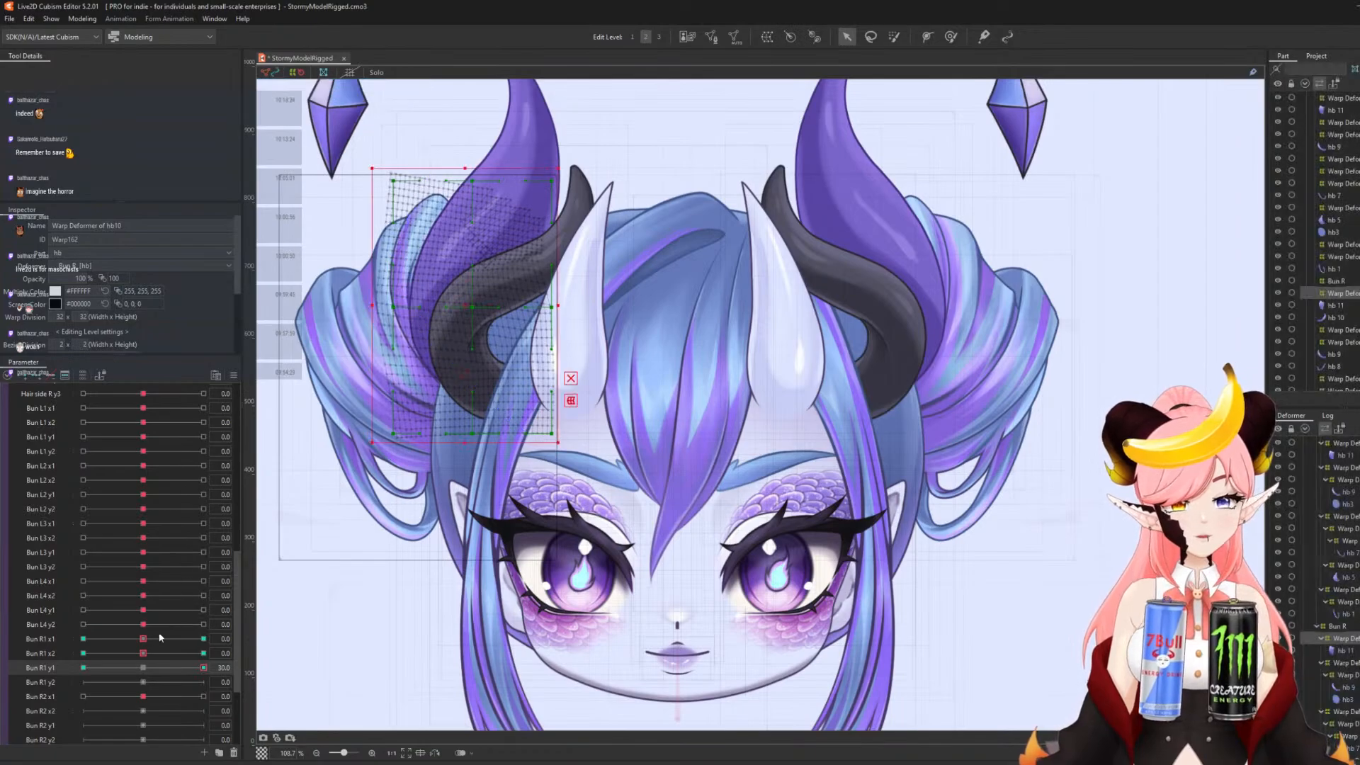
- Push the middle of the hb10 warp down and inward at Bun R1 y1 -30 with a temporary deform path, and reset the parameter to 0
{"action": "left_click", "coordinate": [83, 667]}
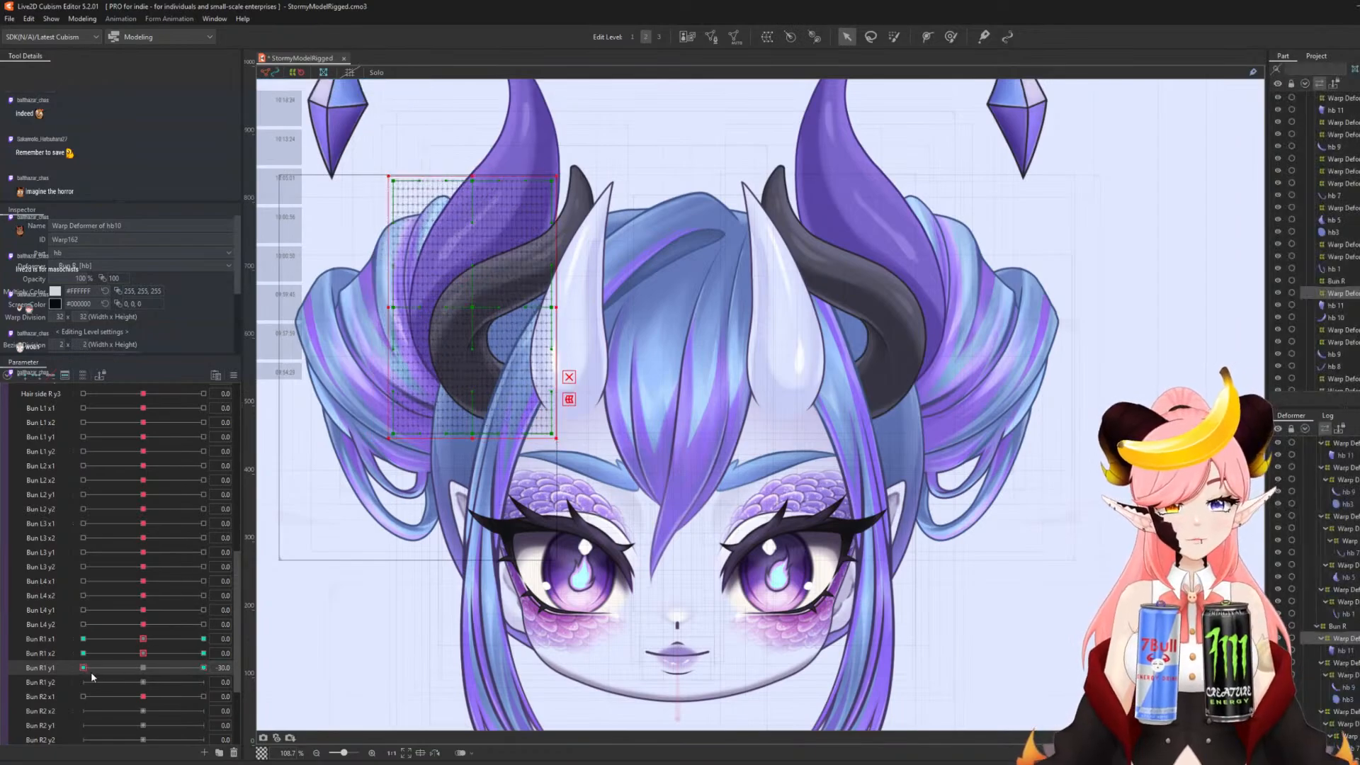
{"action": "left_click", "coordinate": [571, 449]}
{"action": "left_click", "coordinate": [475, 369]}
{"action": "left_click", "coordinate": [435, 309]}
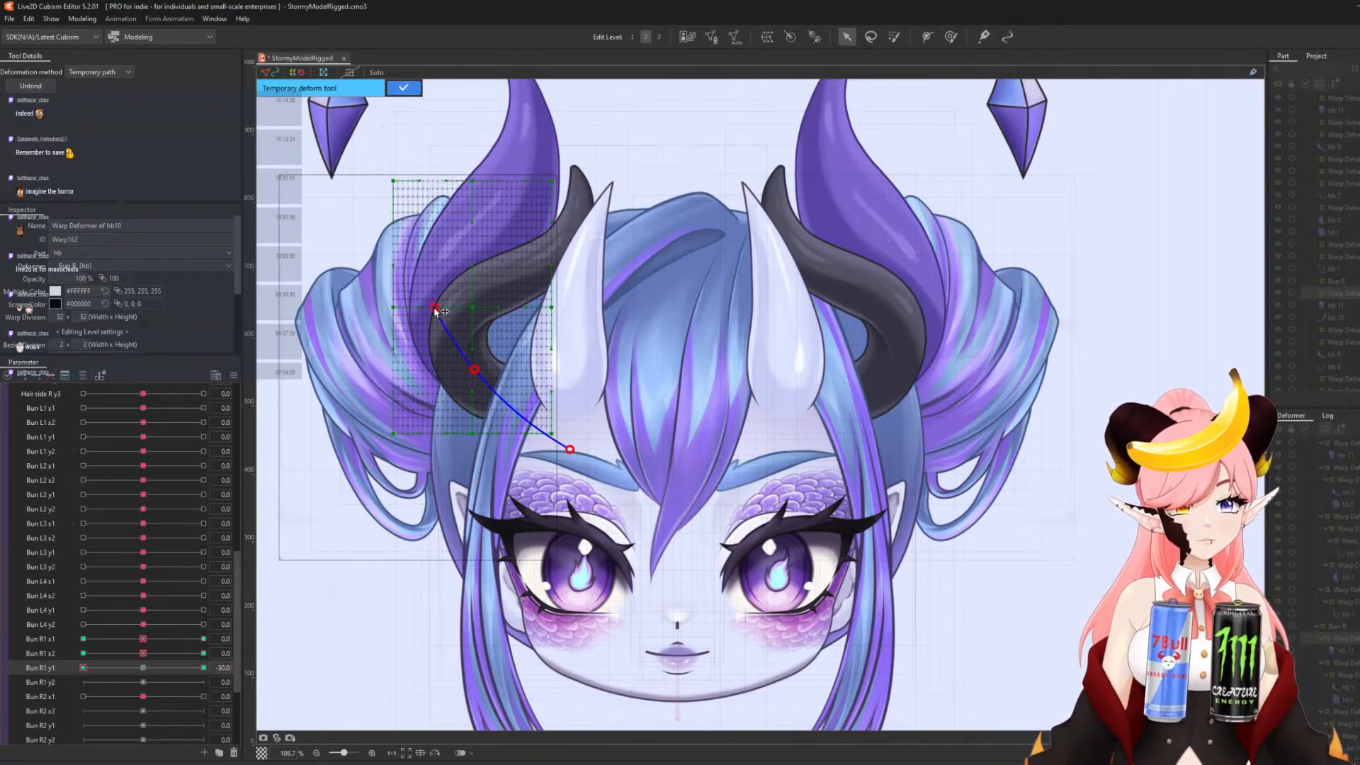
{"action": "left_click", "coordinate": [432, 157]}
{"action": "left_click_drag", "start_coordinate": [434, 309], "coordinate": [447, 318]}
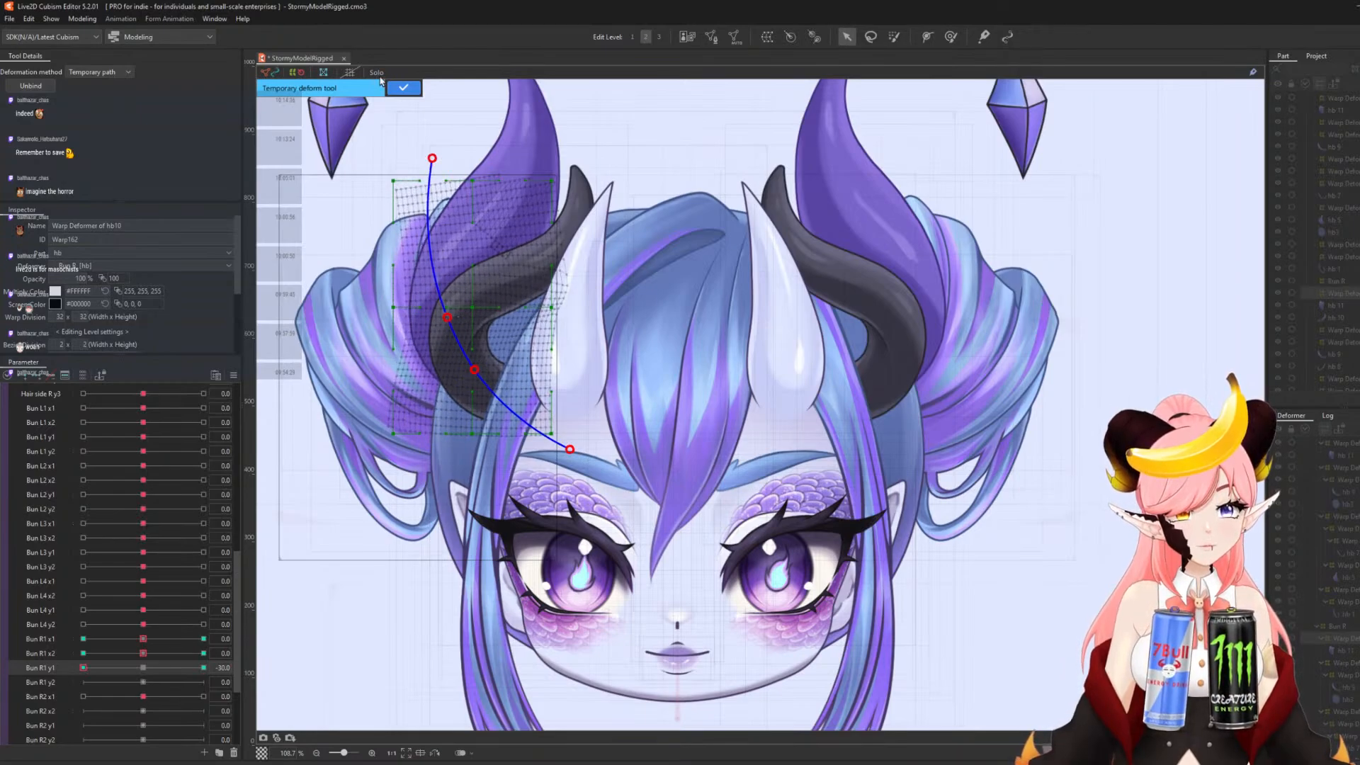
{"action": "left_click", "coordinate": [403, 90]}
{"action": "left_click", "coordinate": [144, 668]}
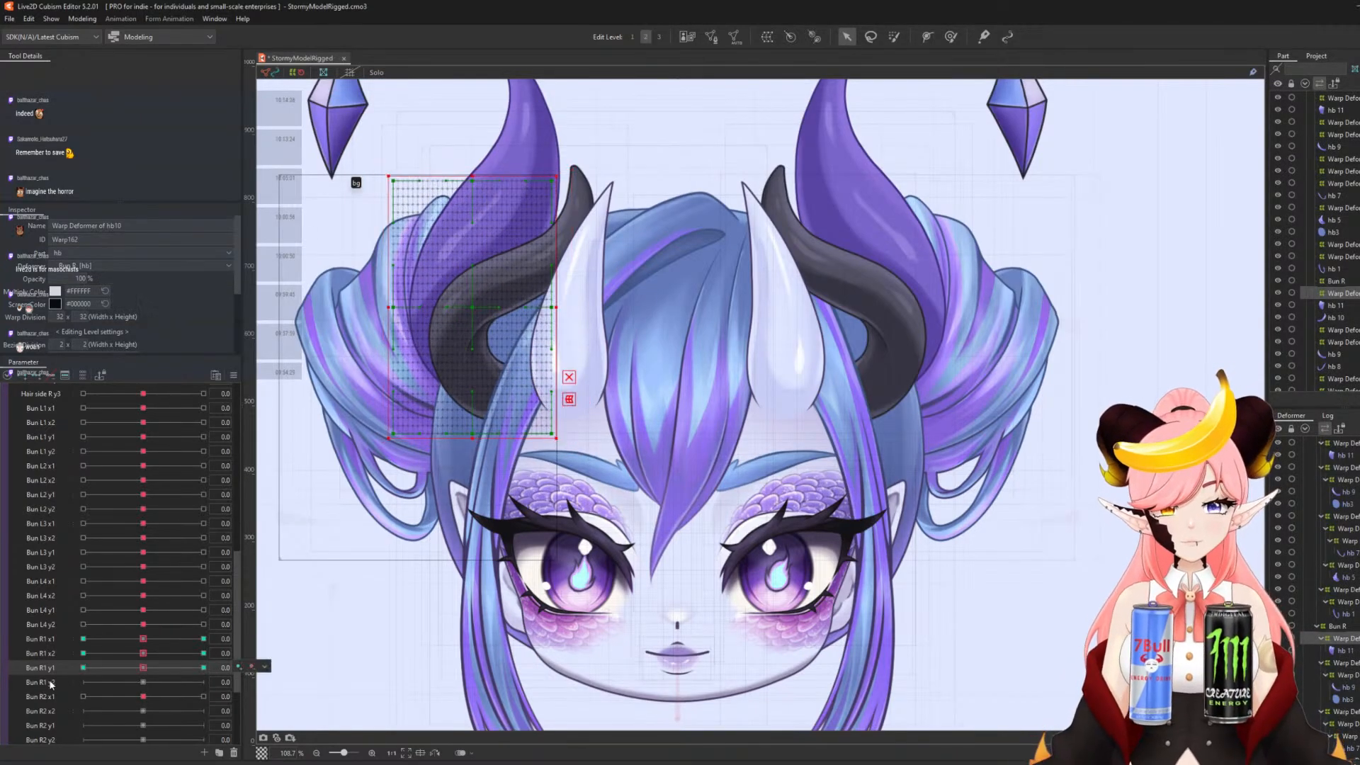
- Add three keys on Bun R1 y2 for the hb10 warp and stretch its upper end upward at 30 with a temporary deform path
{"action": "left_click", "coordinate": [48, 682]}
{"action": "left_click", "coordinate": [38, 376]}
{"action": "left_click", "coordinate": [203, 682]}
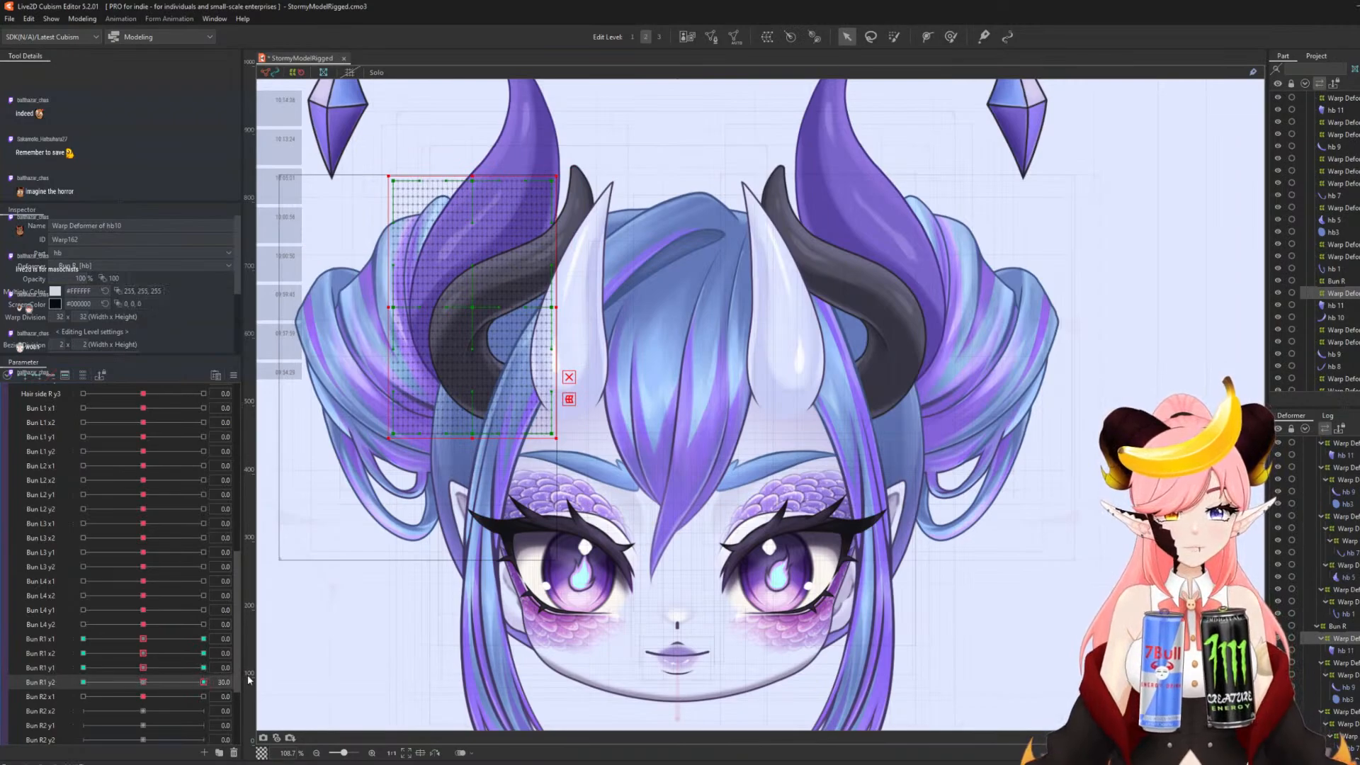
{"action": "key", "text": "ctrl+t"}
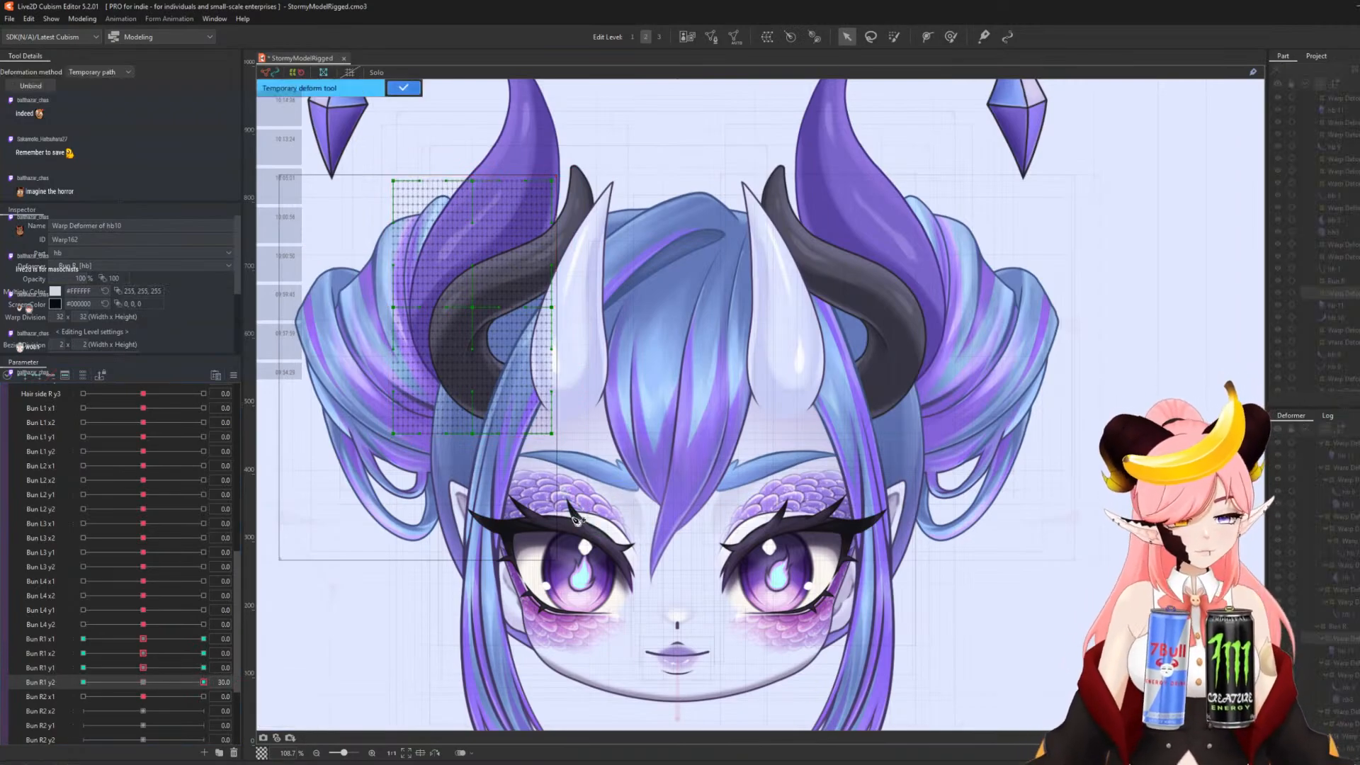
{"action": "left_click", "coordinate": [539, 451]}
{"action": "left_click", "coordinate": [462, 374]}
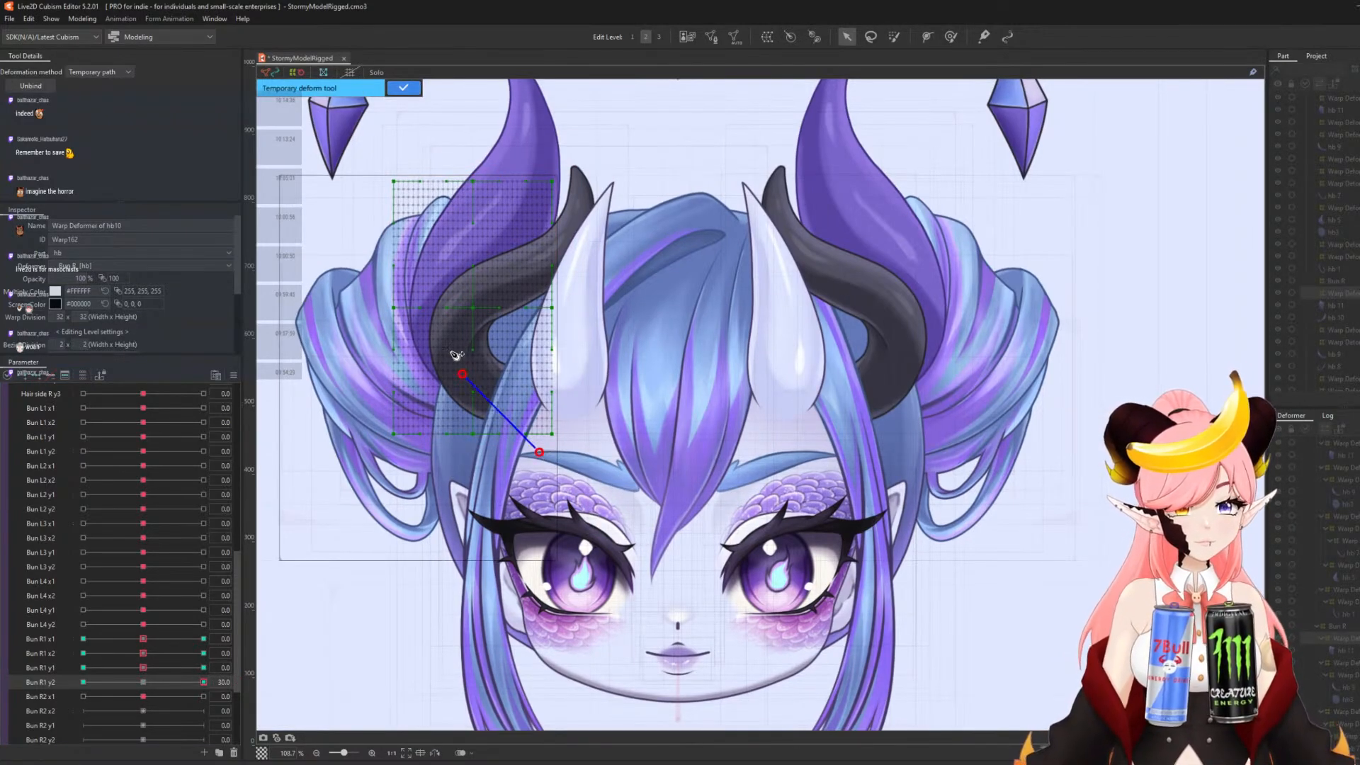
{"action": "left_click", "coordinate": [423, 308]}
{"action": "left_click", "coordinate": [434, 154]}
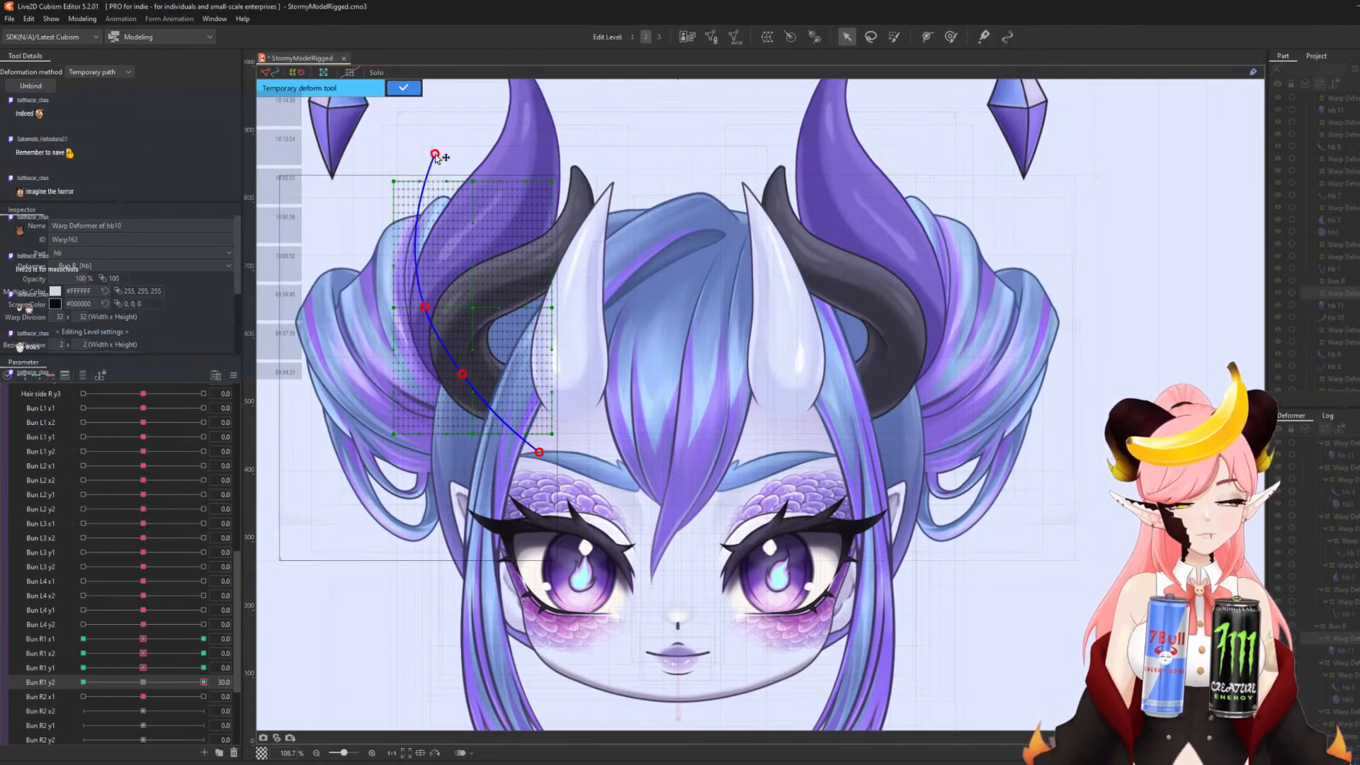
{"action": "left_click_drag", "start_coordinate": [435, 154], "coordinate": [450, 135]}
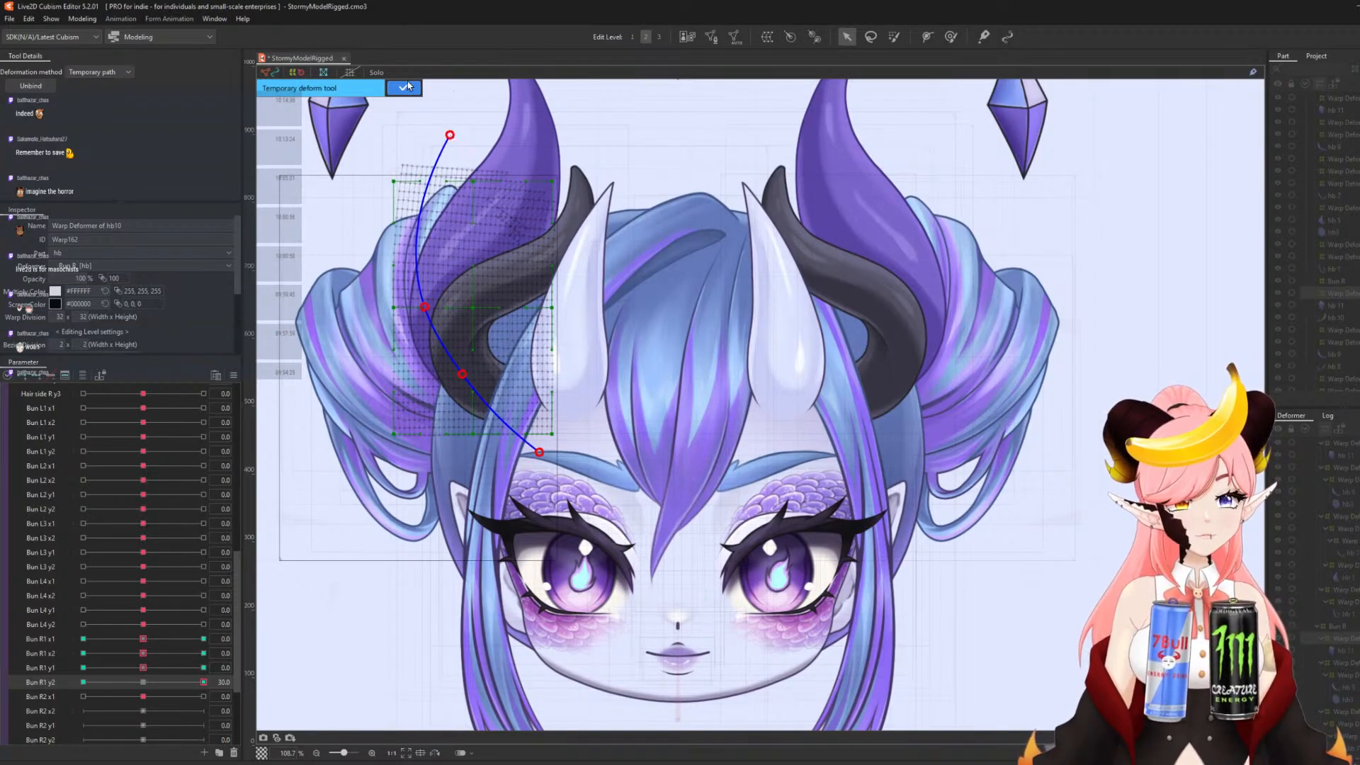
{"action": "left_click", "coordinate": [408, 86]}
- Pull the upper end of the hb10 warp down and outward at Bun R1 y2 -30 with a temporary deform path, and reset the parameter to 0
{"action": "left_click", "coordinate": [82, 682]}
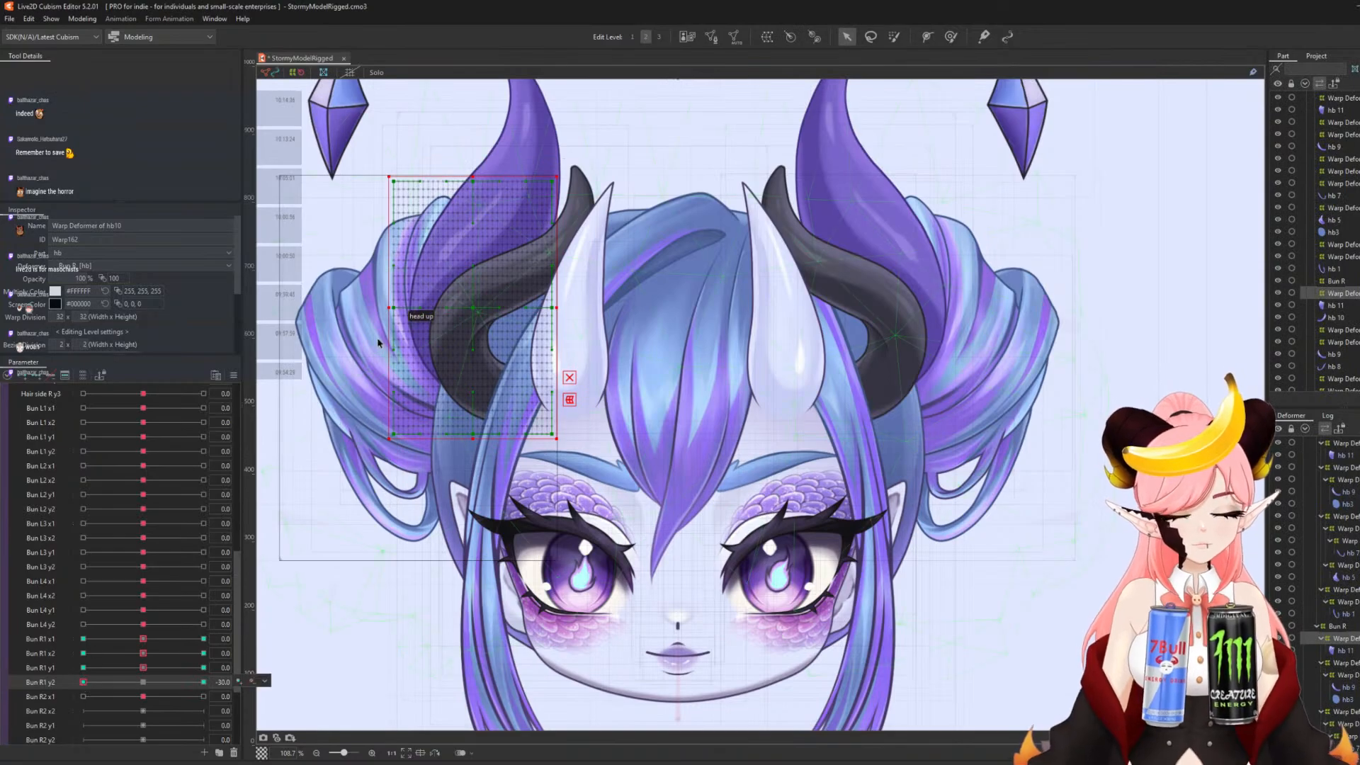
{"action": "key", "text": "t"}
{"action": "left_click", "coordinate": [553, 452]}
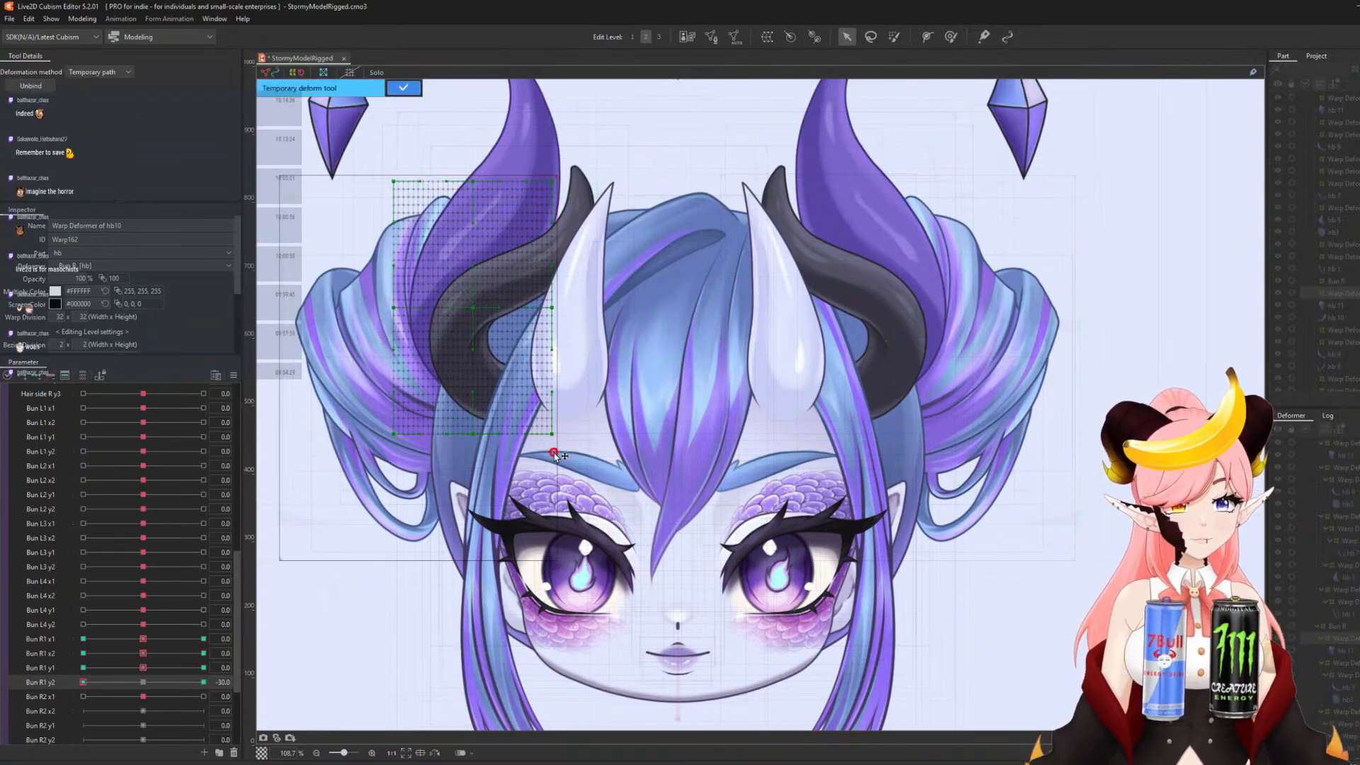
{"action": "left_click", "coordinate": [462, 369]}
{"action": "left_click", "coordinate": [429, 312]}
{"action": "left_click_drag", "start_coordinate": [447, 155], "coordinate": [433, 165]}
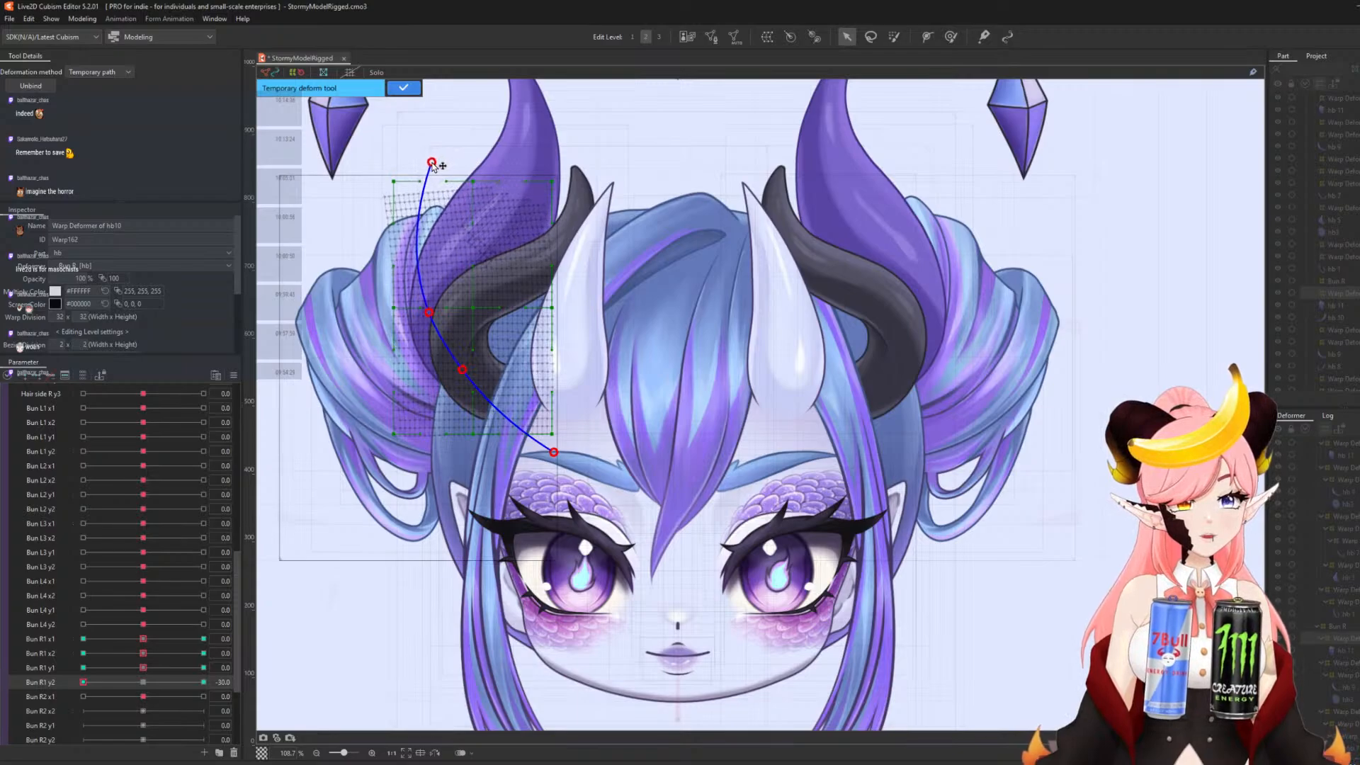
{"action": "left_click", "coordinate": [405, 89]}
{"action": "left_click", "coordinate": [142, 682]}
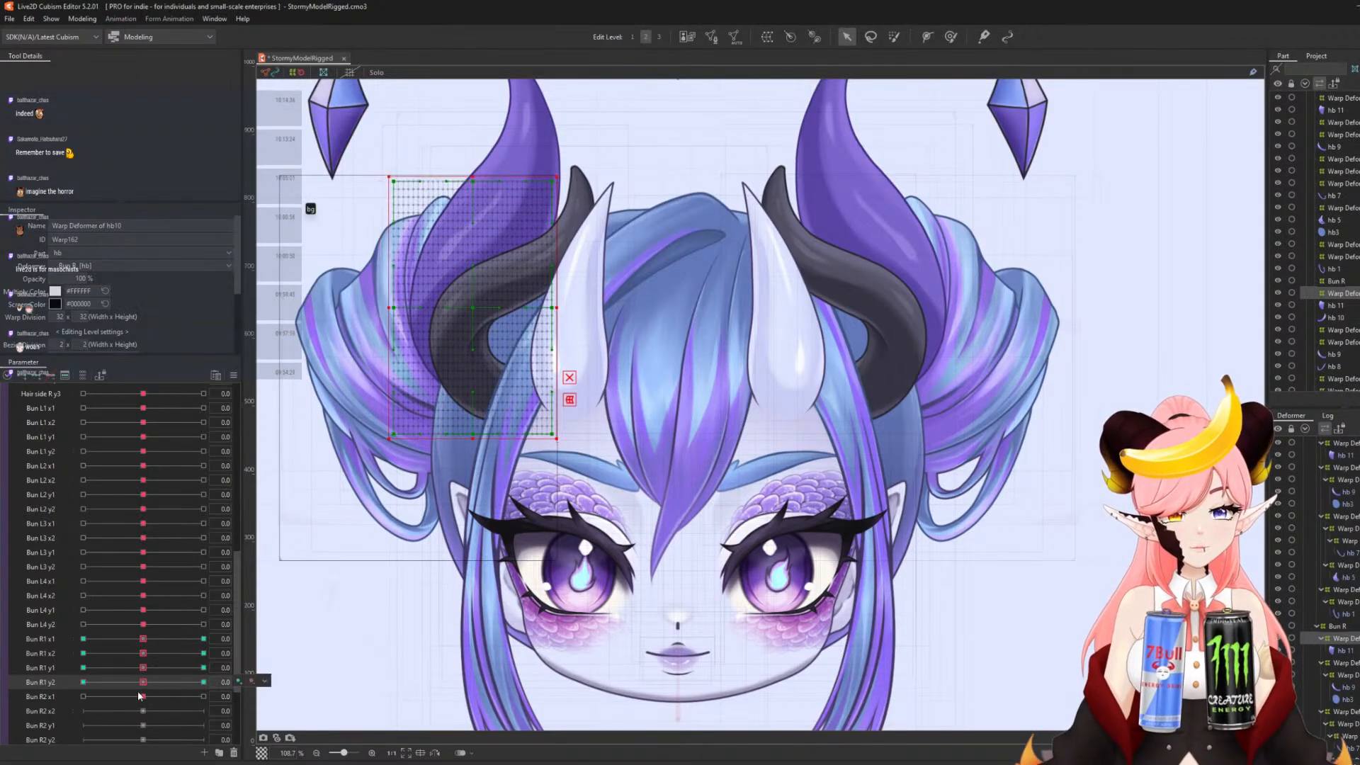
- Select the hb11 warp keyed to Bun R2 x1 and bend its middle toward the head at 30 with a four-point temporary deform path
{"action": "left_click", "coordinate": [265, 695]}
{"action": "left_click", "coordinate": [284, 699]}
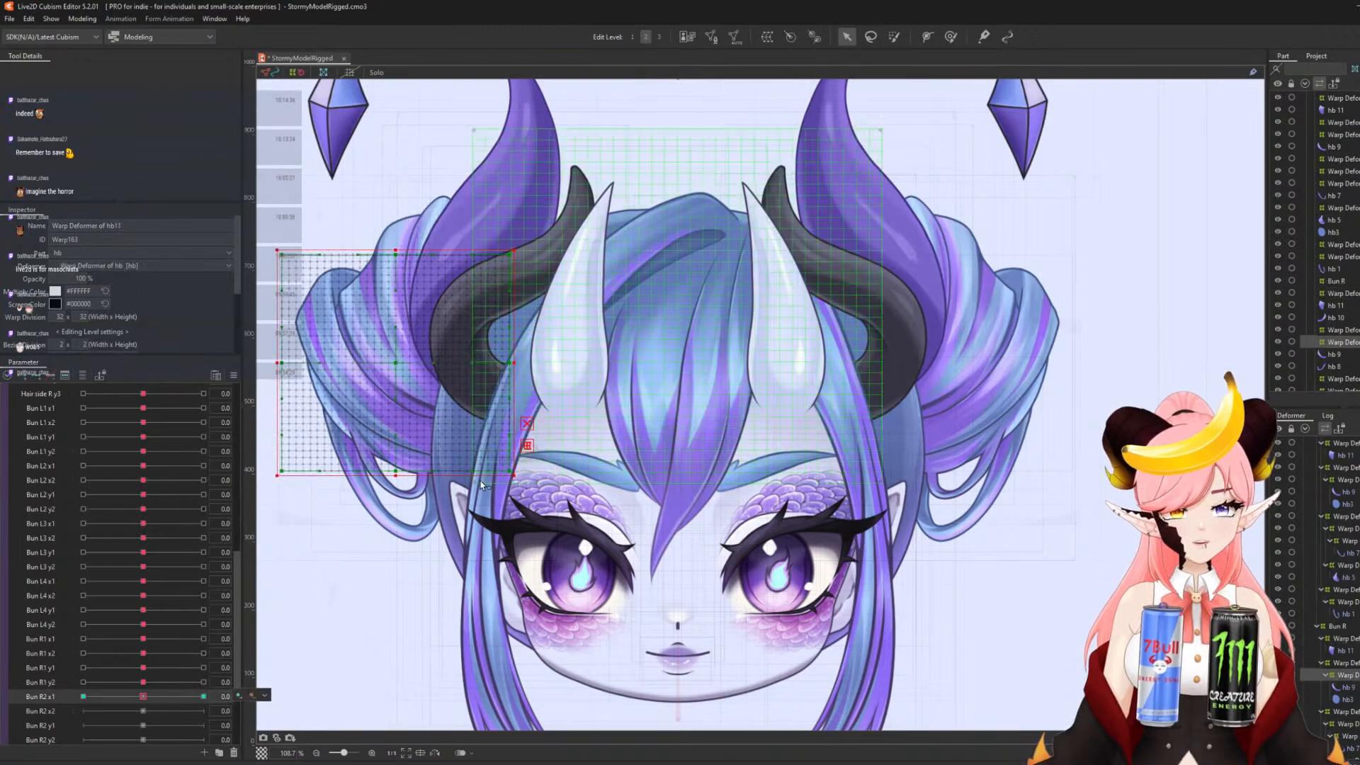
{"action": "scroll", "coordinate": [664, 392], "scroll_direction": "down", "scroll_amount": 3}
{"action": "left_click", "coordinate": [204, 696]}
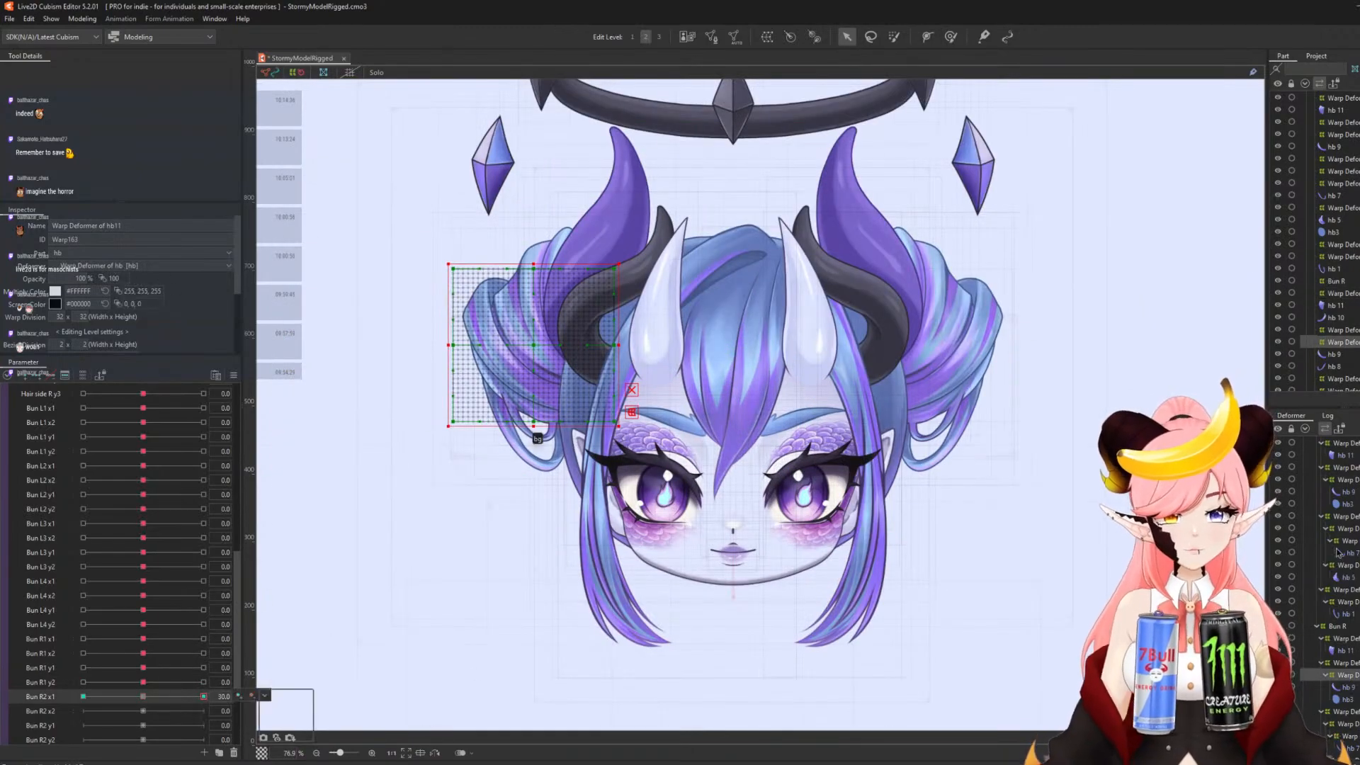
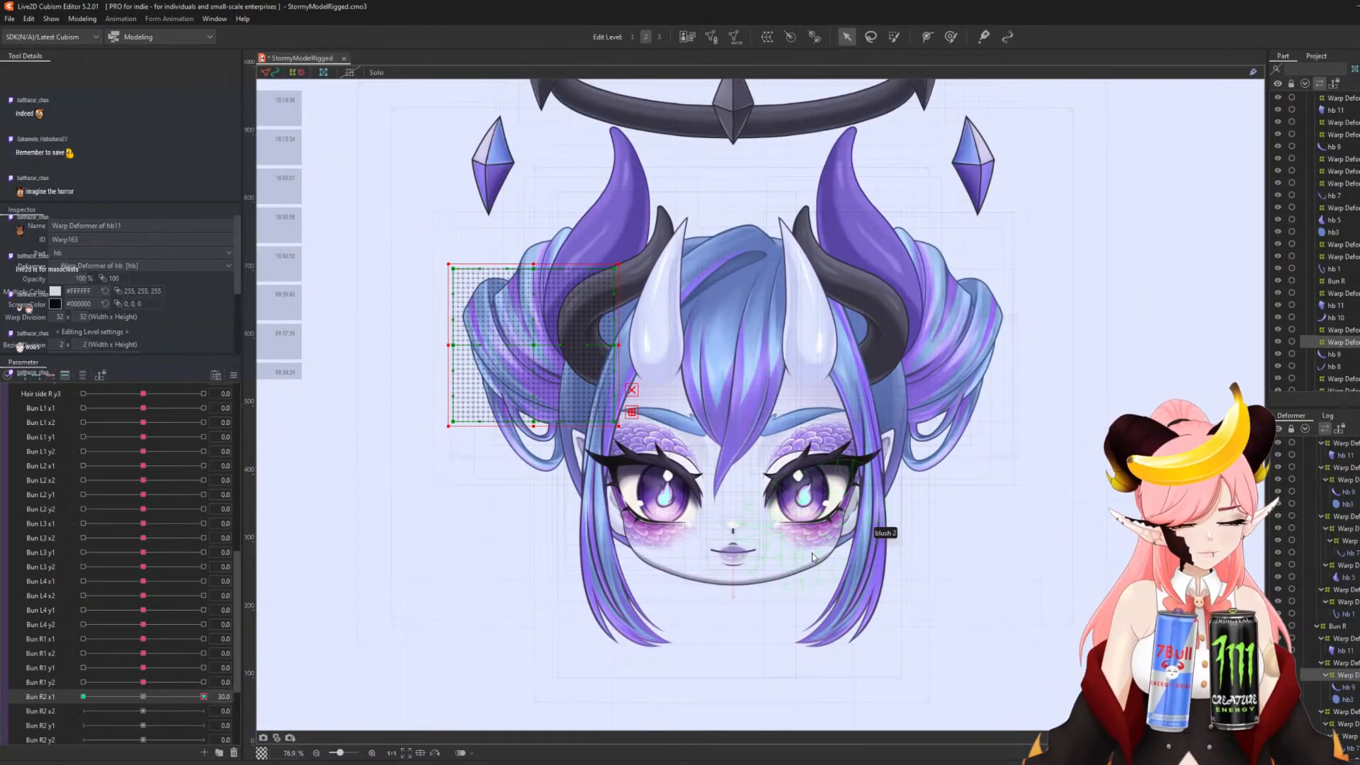
{"action": "key", "text": "ctrl+t"}
{"action": "left_click", "coordinate": [631, 414]}
{"action": "left_click", "coordinate": [566, 398]}
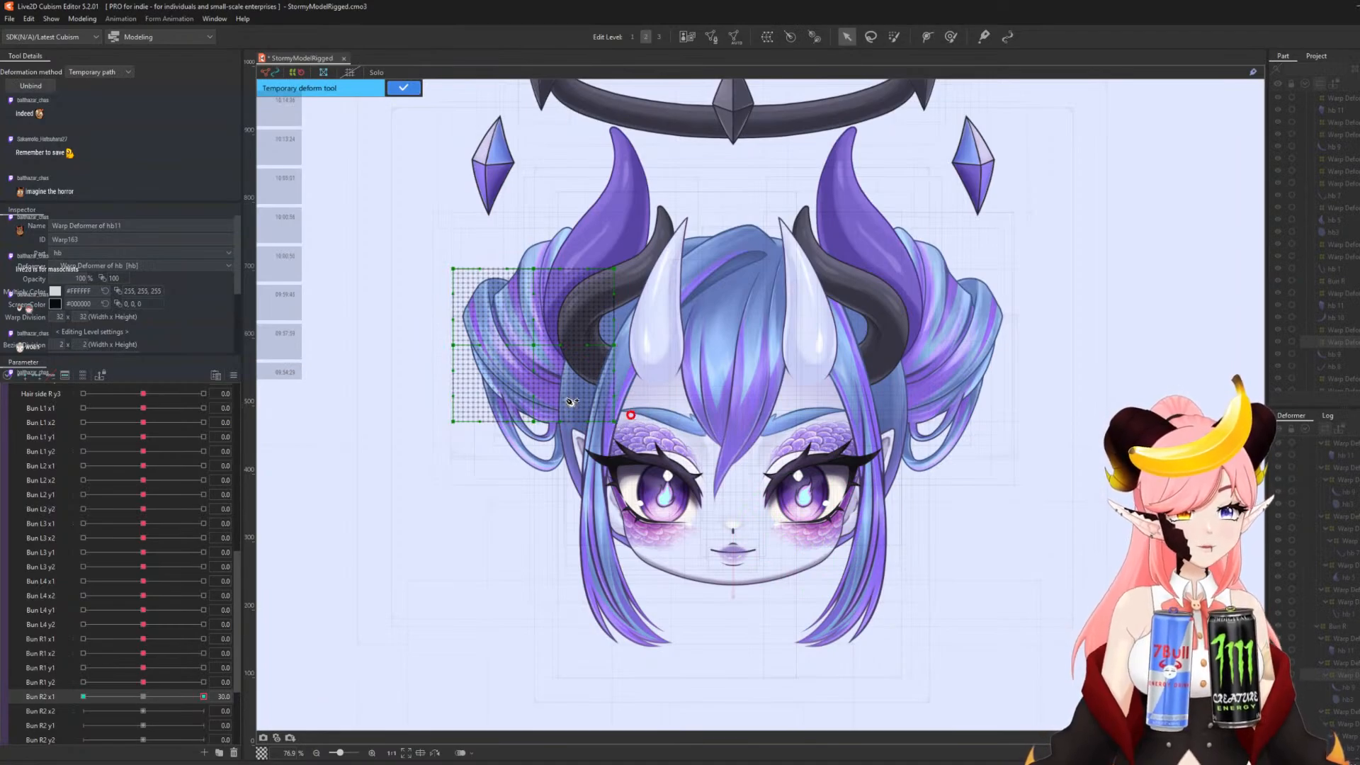
{"action": "left_click", "coordinate": [507, 369]}
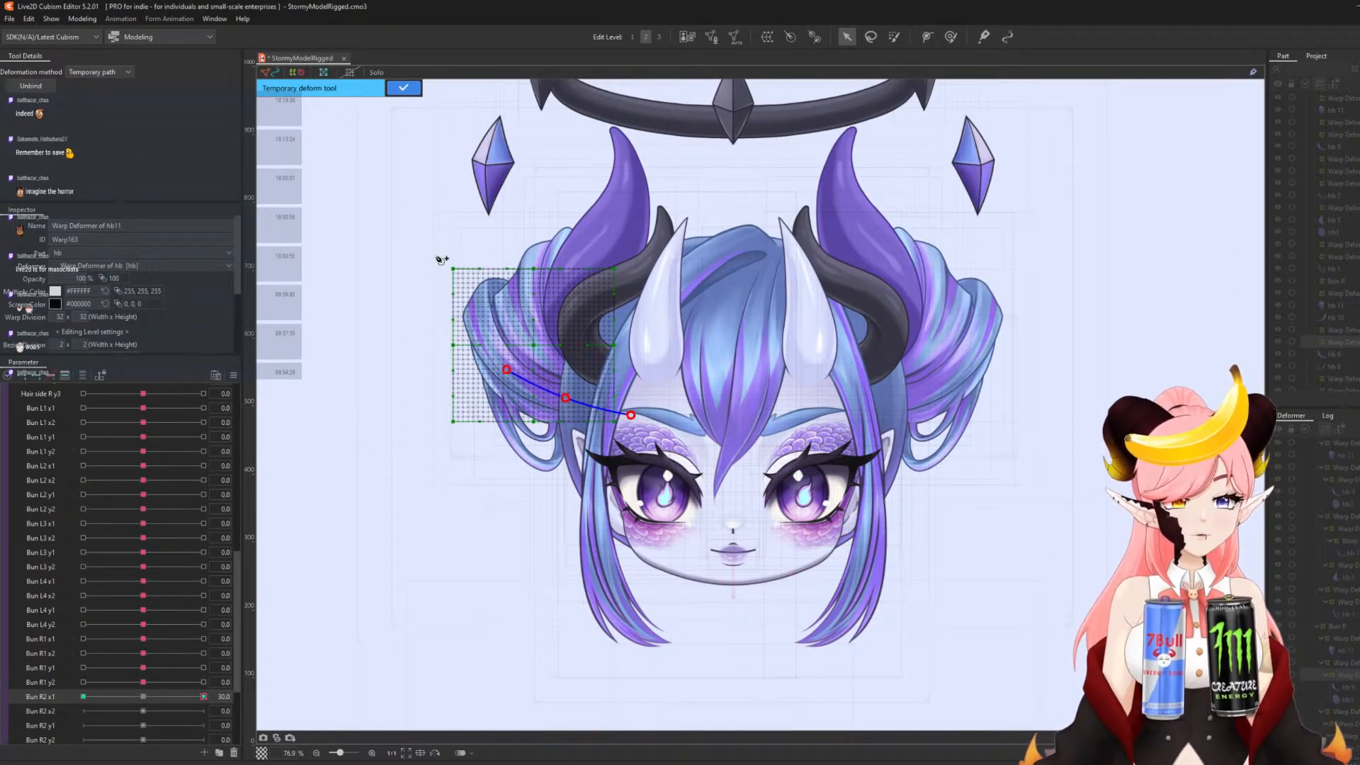
{"action": "left_click", "coordinate": [446, 255]}
{"action": "mouse_move", "coordinate": [507, 371]}
{"action": "left_mouse_down"}
{"action": "mouse_move", "coordinate": [494, 369]}
{"action": "mouse_move", "coordinate": [521, 369]}
{"action": "left_mouse_up"}
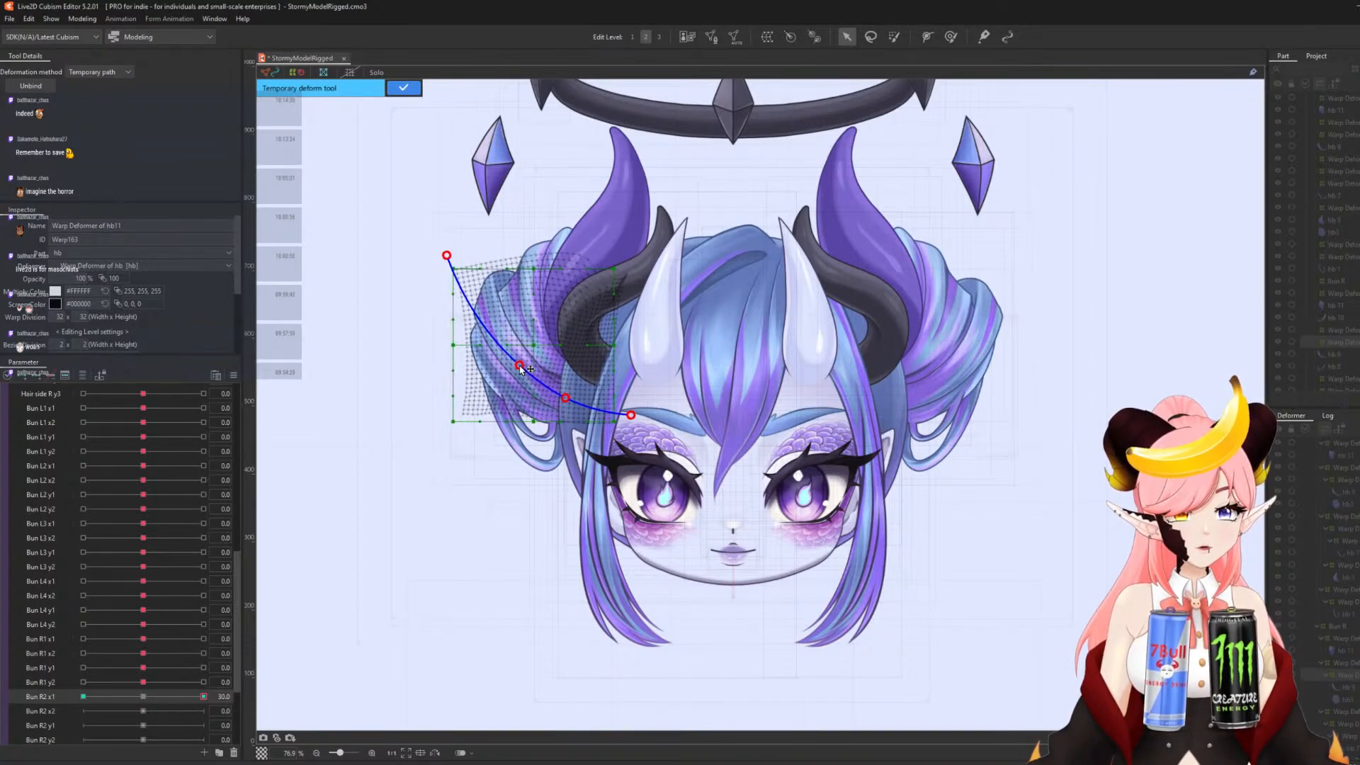
{"action": "left_click", "coordinate": [404, 87]}
- Bend the middle of the hb11 warp away from the head at Bun R2 x1 -30 with a temporary deform path, and reset the parameter to 0
{"action": "left_click", "coordinate": [83, 696]}
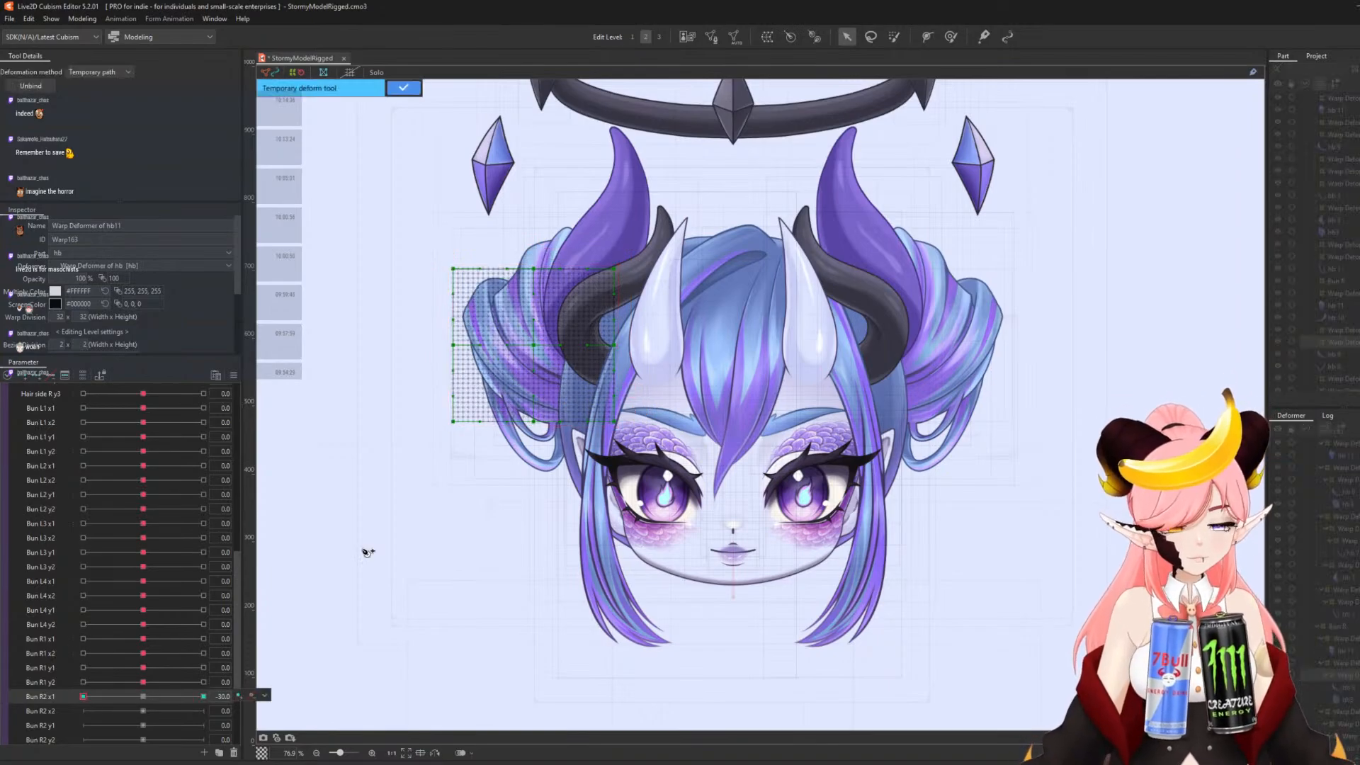
{"action": "left_click", "coordinate": [644, 413]}
{"action": "left_click", "coordinate": [558, 397]}
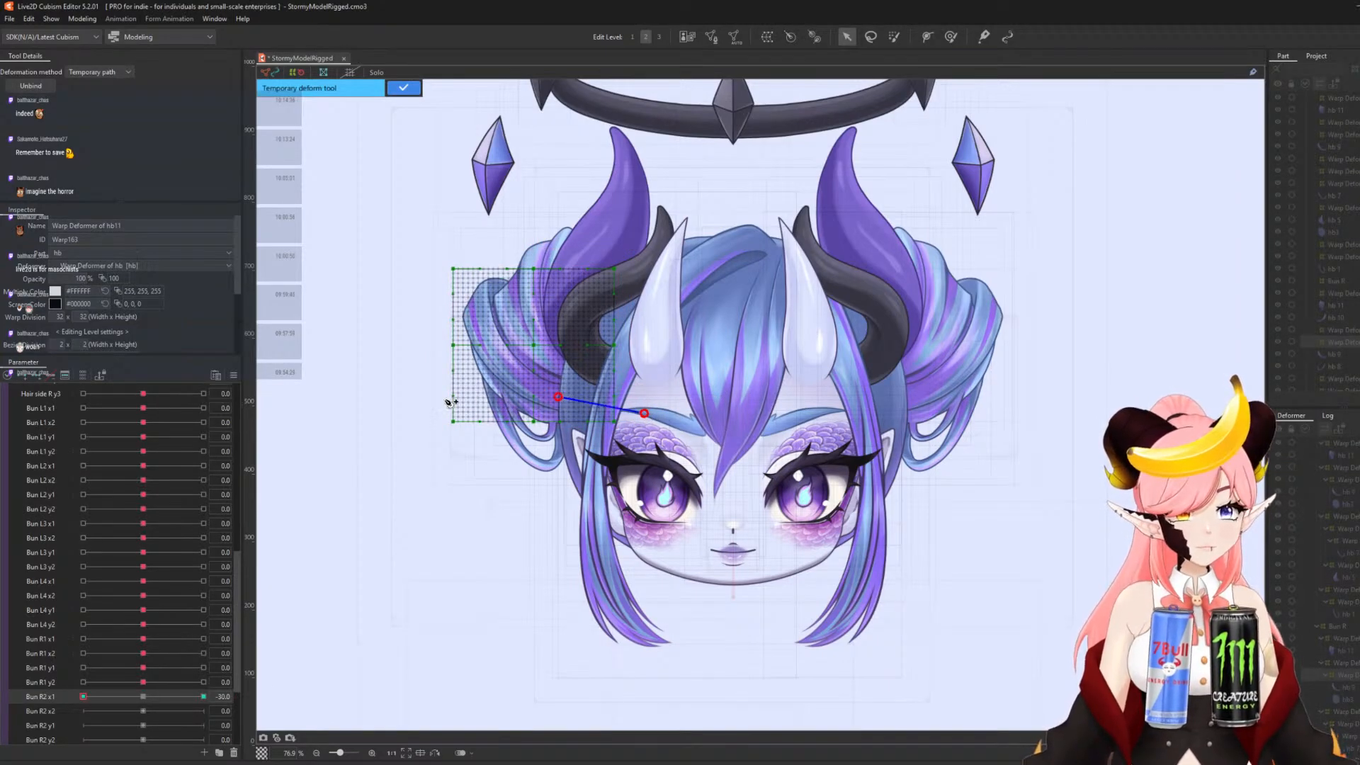
{"action": "left_click", "coordinate": [502, 359]}
{"action": "left_click", "coordinate": [459, 249]}
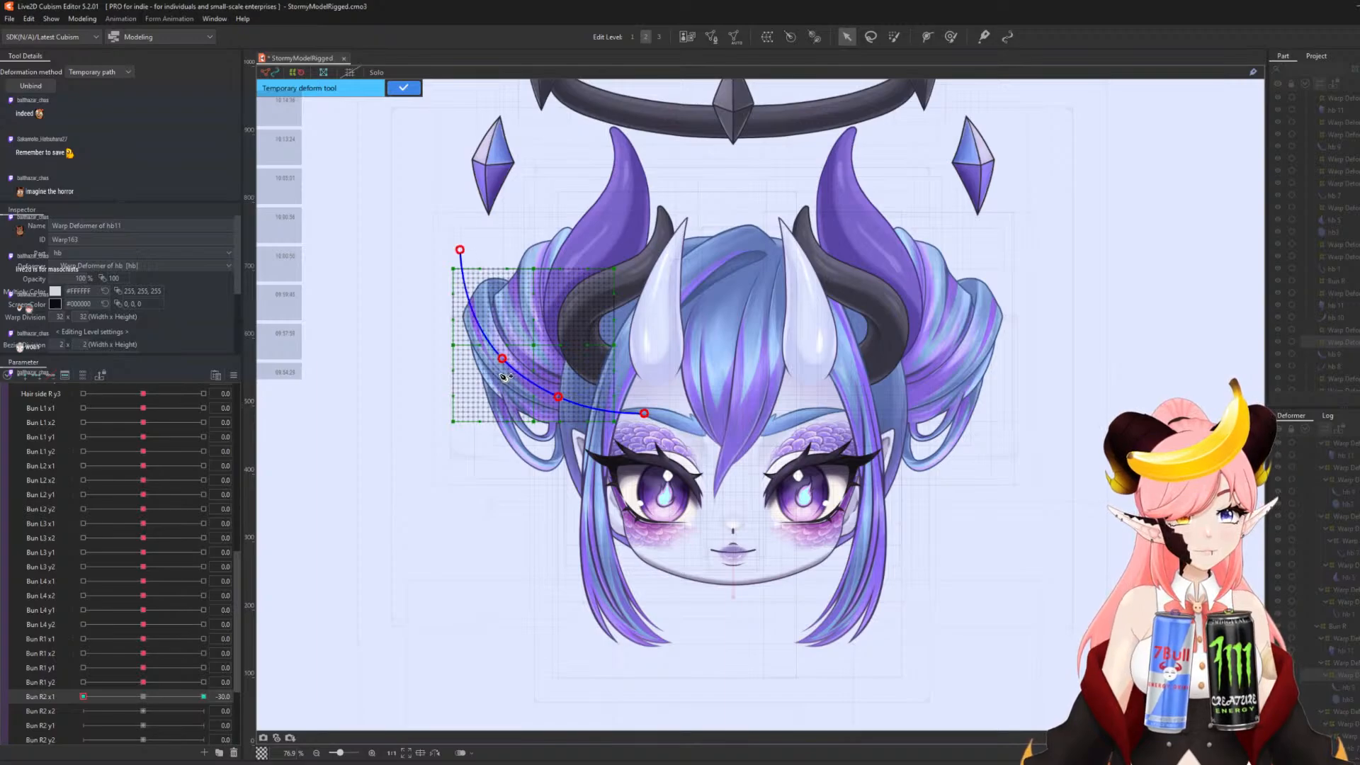
{"action": "left_click_drag", "start_coordinate": [503, 362], "coordinate": [486, 361]}
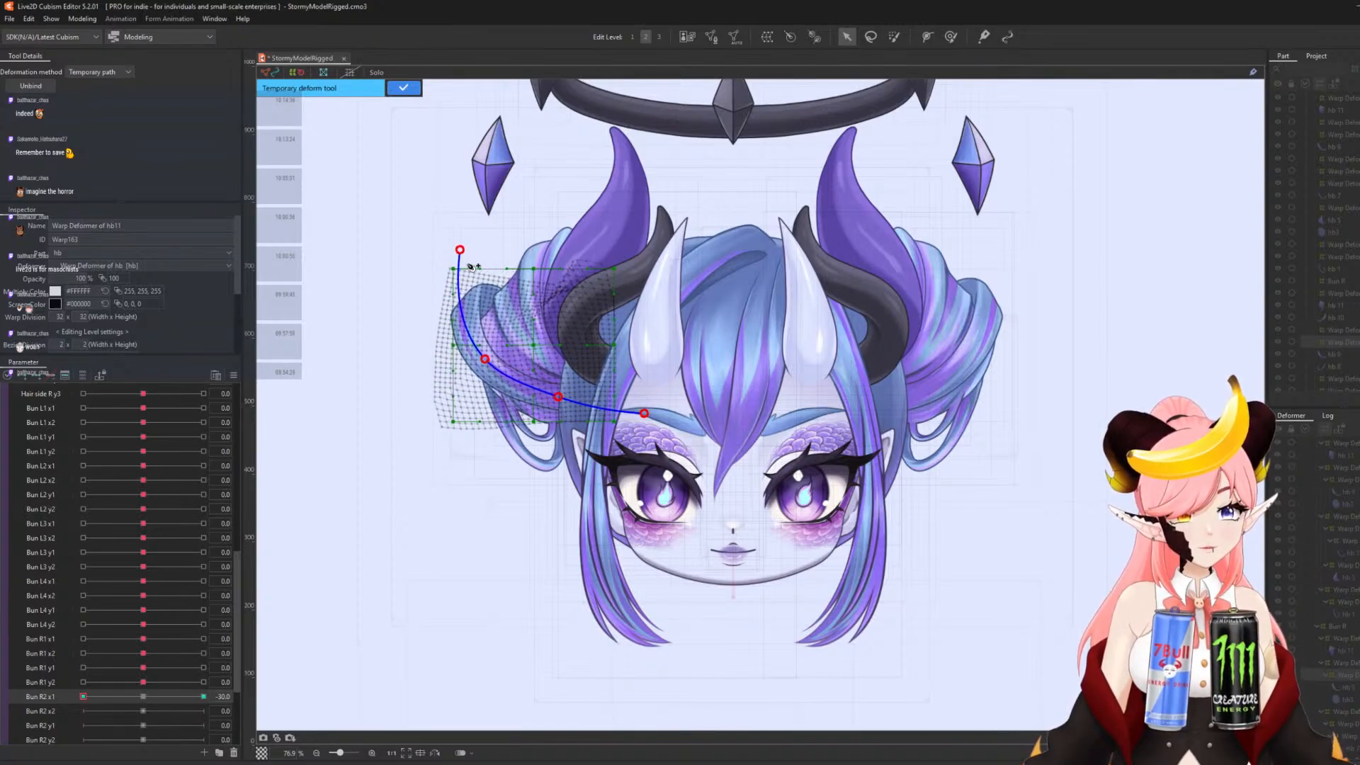
{"action": "left_click", "coordinate": [412, 89]}
{"action": "left_click", "coordinate": [150, 698]}
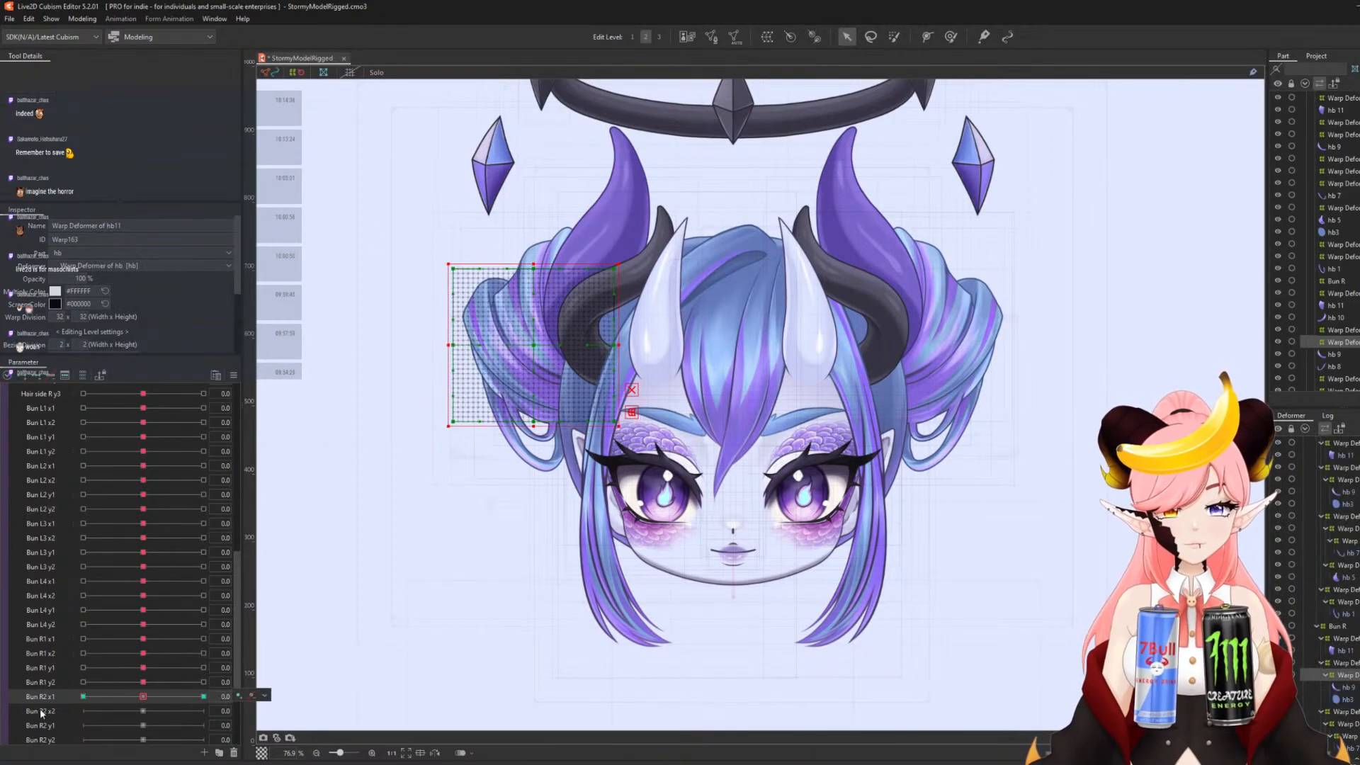
- Add three keys on Bun R2 x2 for the hb11 warp and pull its upper end toward the head at 30 with a temporary deform path
{"action": "left_click", "coordinate": [203, 710]}
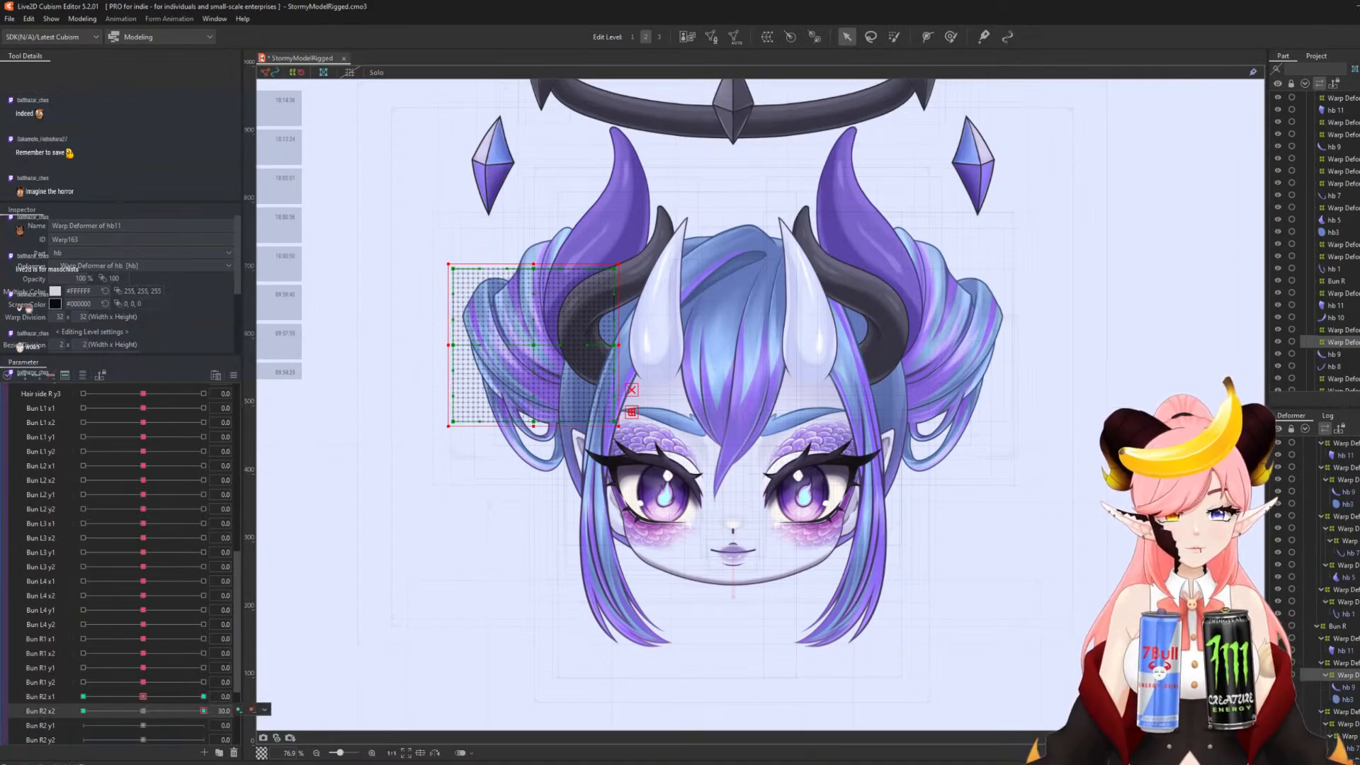
{"action": "key", "text": "t"}
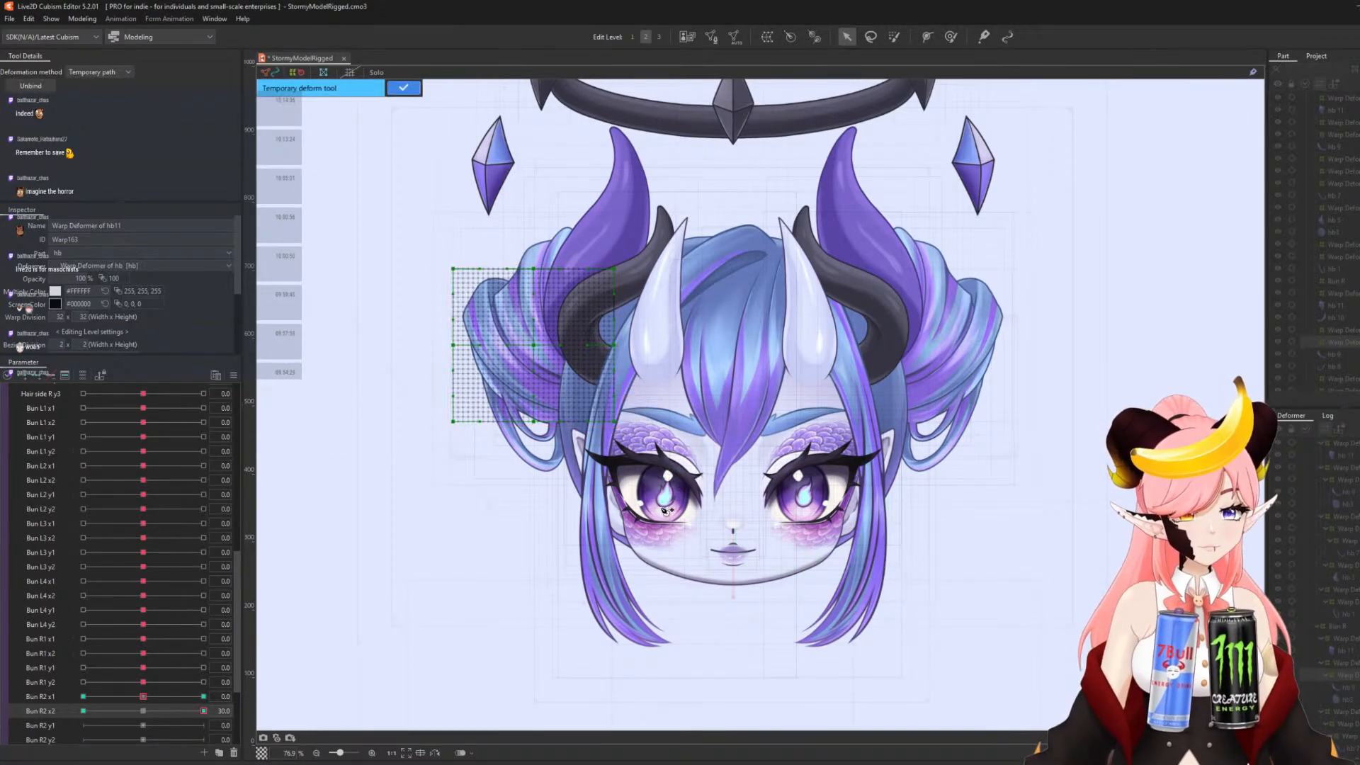
{"action": "left_click", "coordinate": [551, 393]}
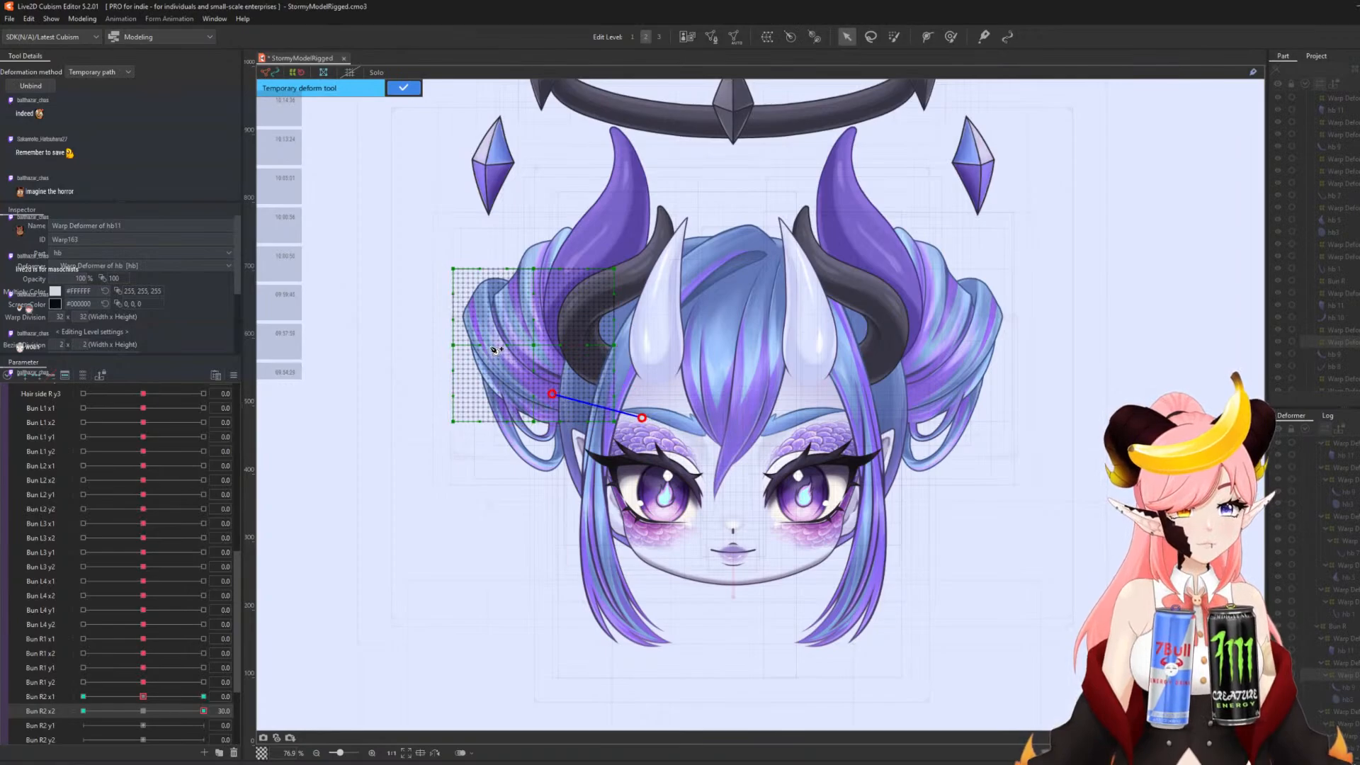
{"action": "left_click", "coordinate": [490, 345]}
{"action": "left_click", "coordinate": [448, 248]}
{"action": "left_click_drag", "start_coordinate": [448, 248], "coordinate": [468, 245]}
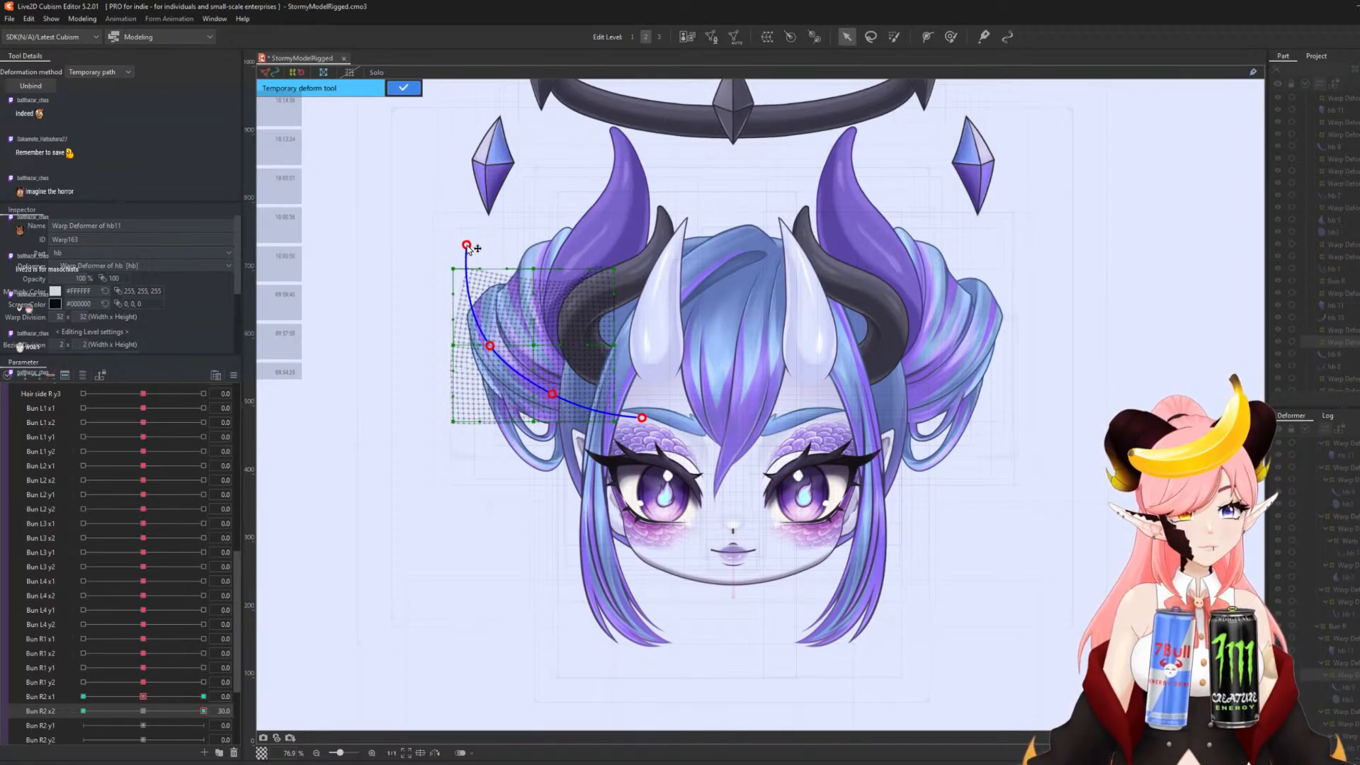
{"action": "left_click", "coordinate": [402, 90]}
- Pull the upper end of the hb11 warp away from the head at Bun R2 x2 -30 with a four-point temporary deform path
{"action": "left_click", "coordinate": [84, 711]}
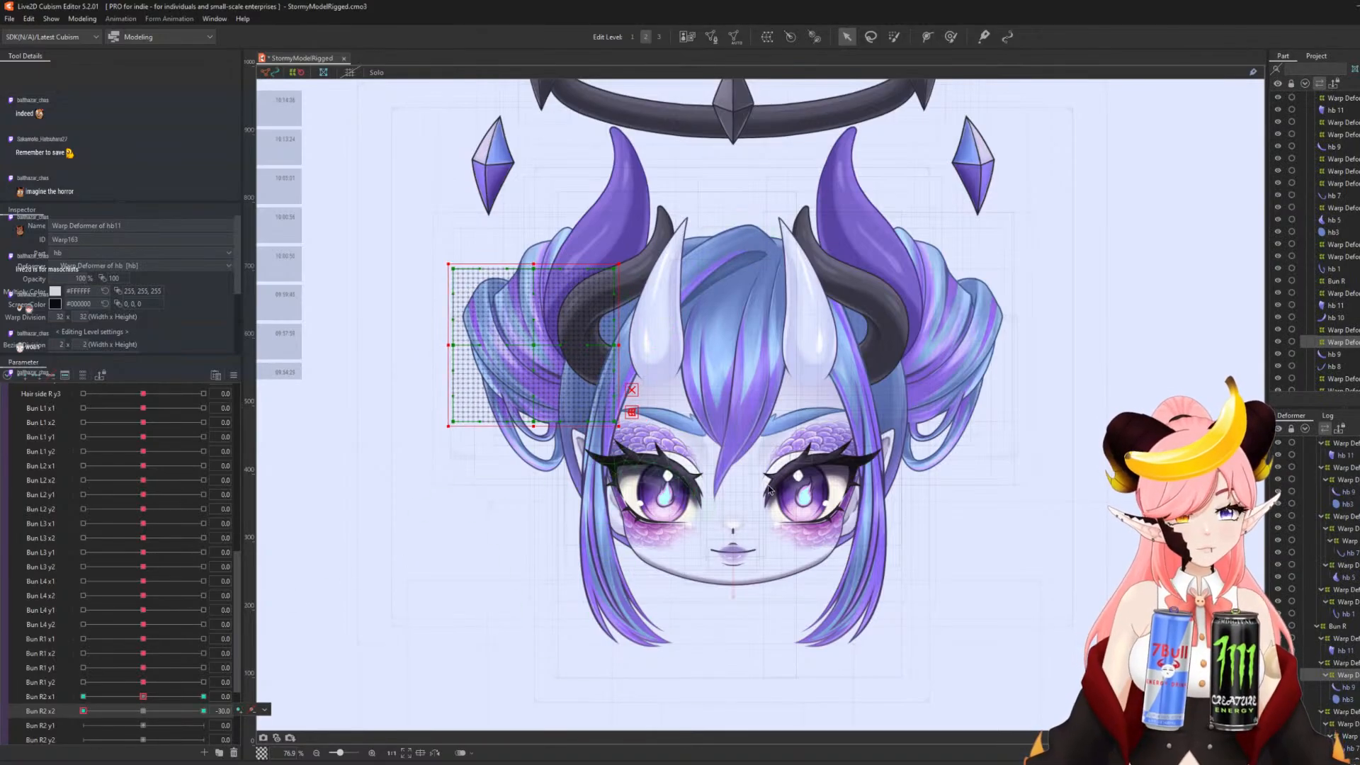
{"action": "left_click", "coordinate": [628, 411]}
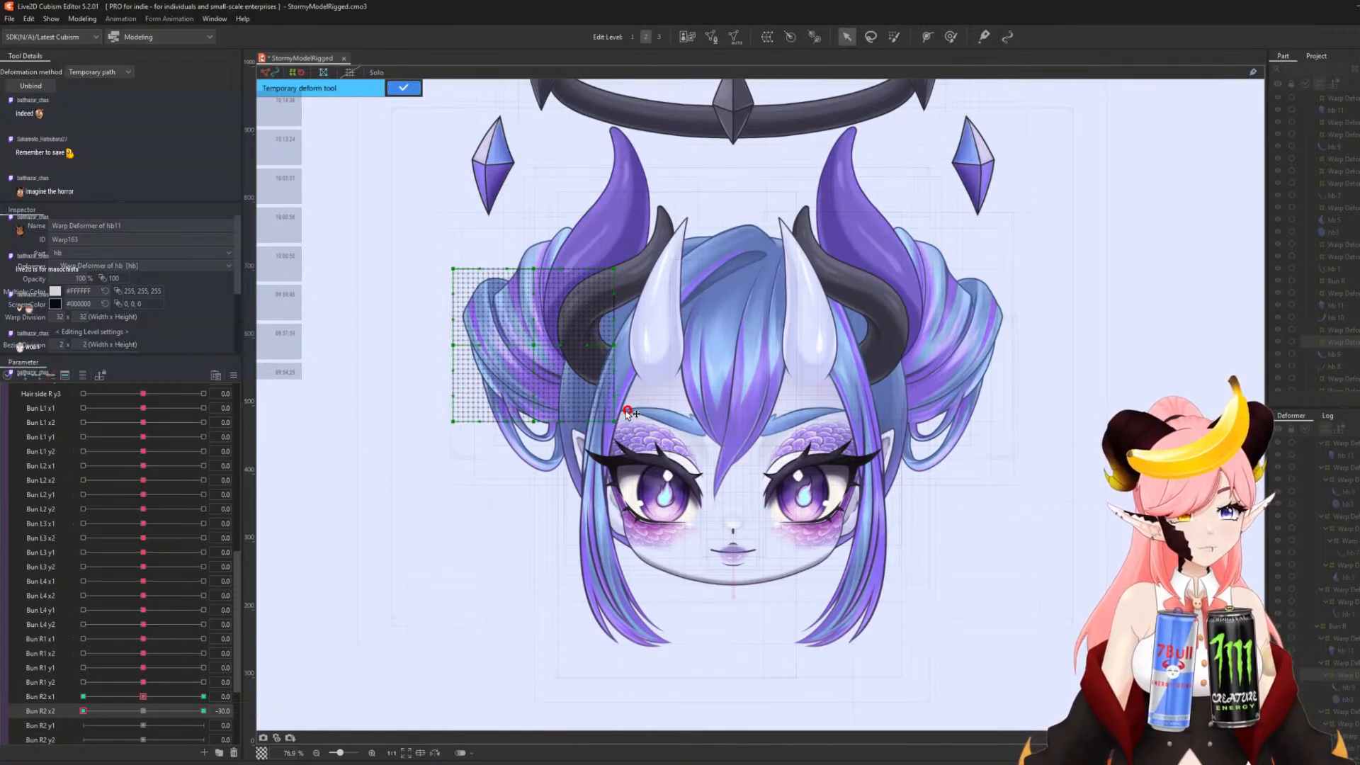
{"action": "left_click", "coordinate": [556, 397]}
{"action": "left_click", "coordinate": [499, 362]}
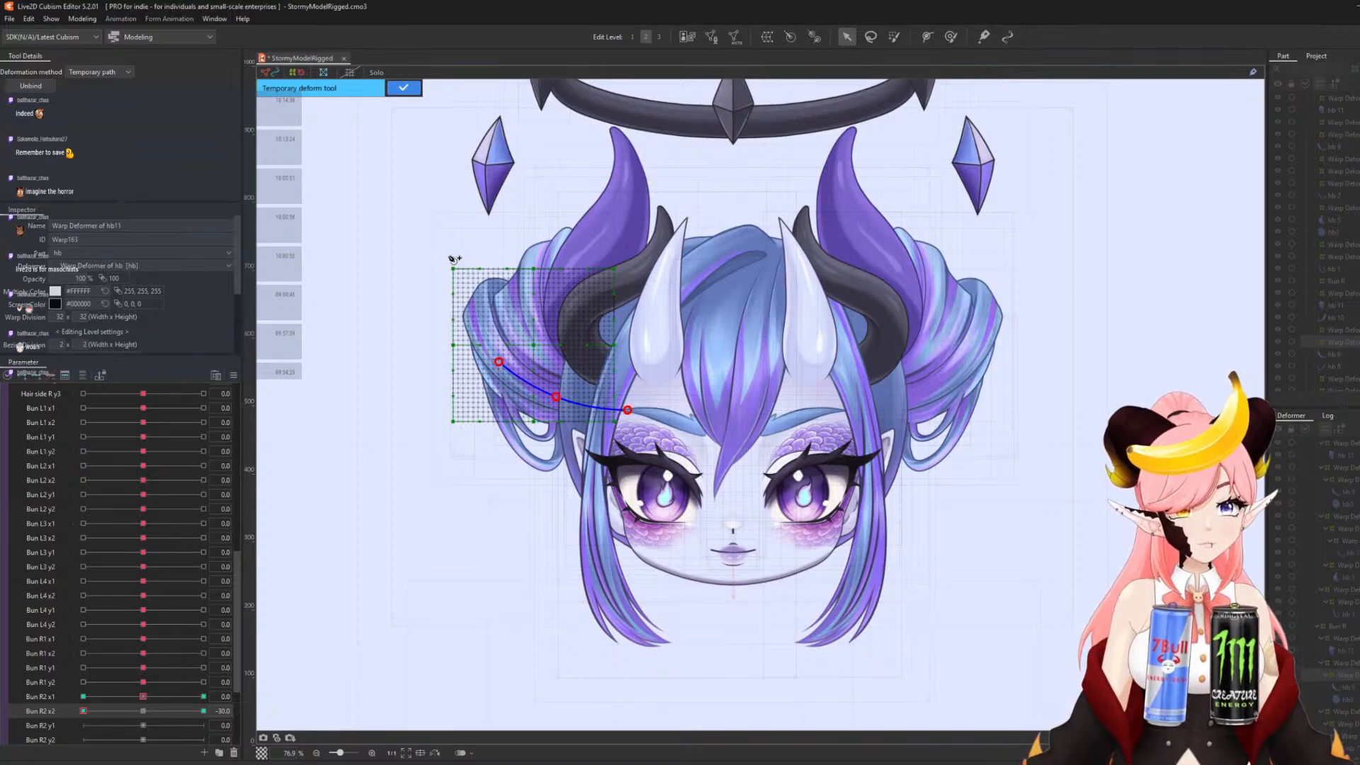
{"action": "left_click_drag", "start_coordinate": [452, 259], "coordinate": [430, 259]}
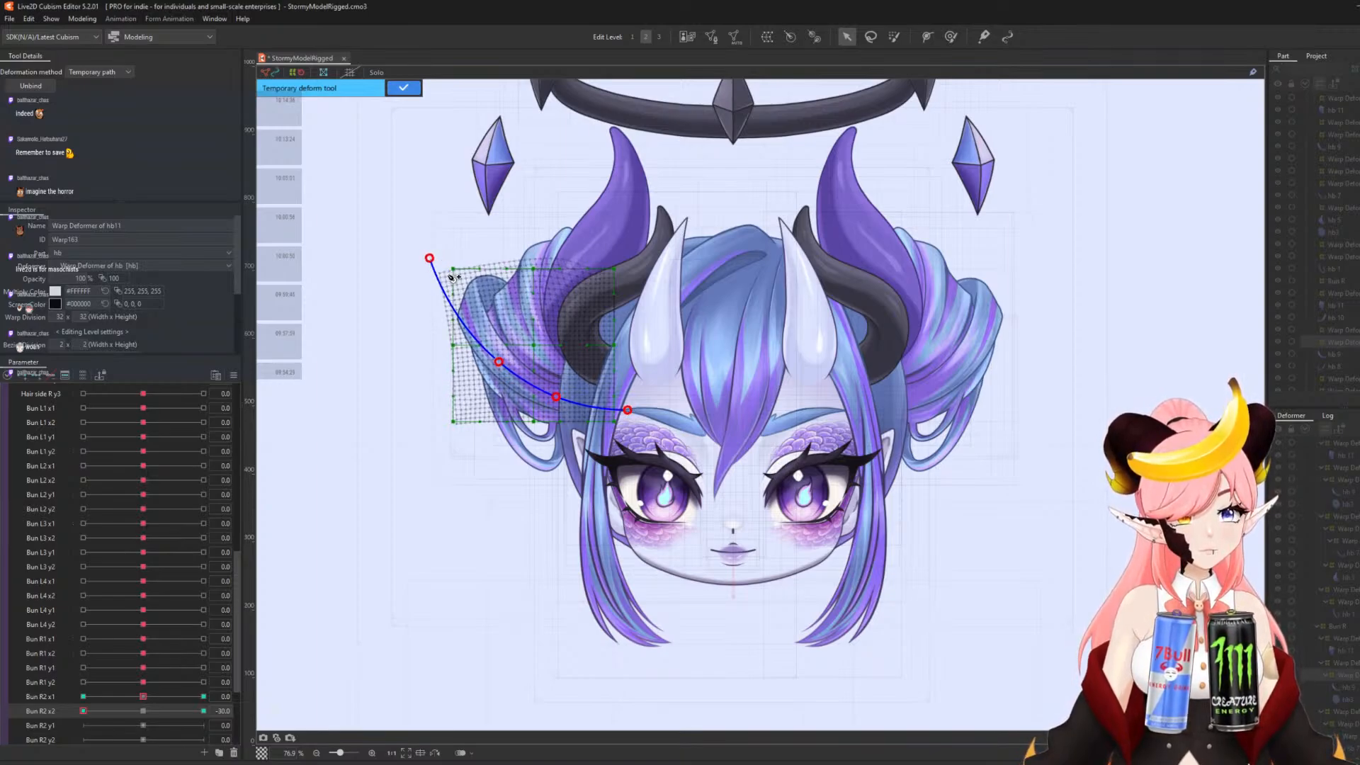
{"action": "left_click", "coordinate": [403, 87]}
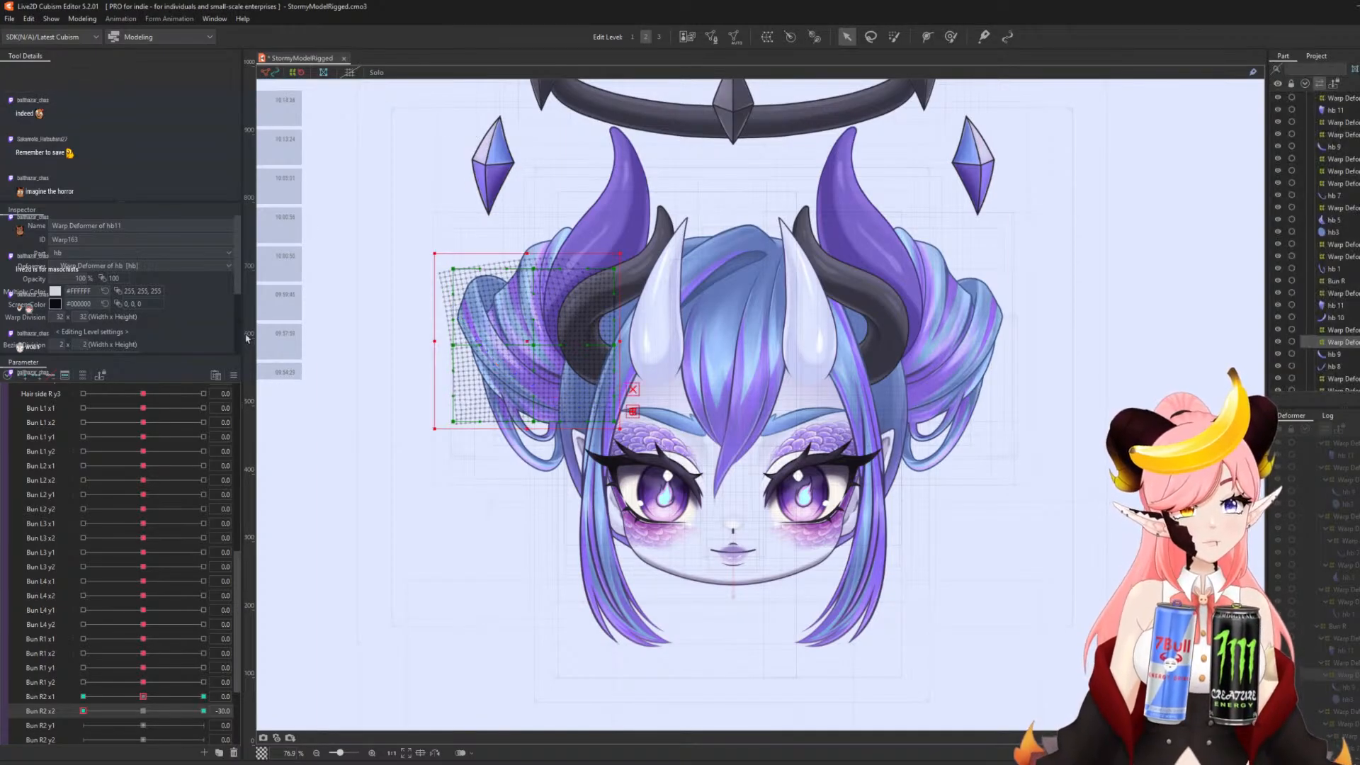
- Add three keys on Bun R2 y1 for the hb11 warp and bend its middle up and inward at 30 with a temporary deform path
{"action": "left_click", "coordinate": [37, 722]}
{"action": "left_click", "coordinate": [202, 725]}
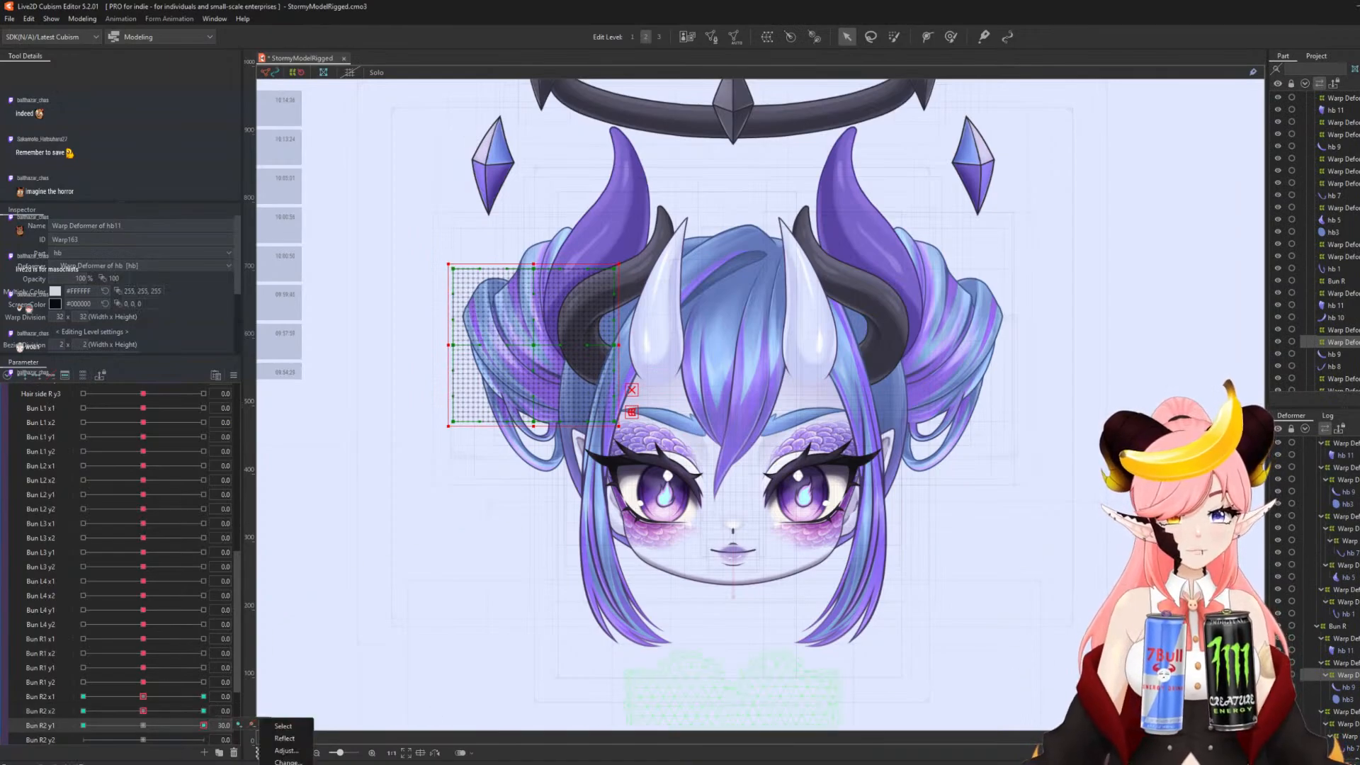
{"action": "key", "text": "t"}
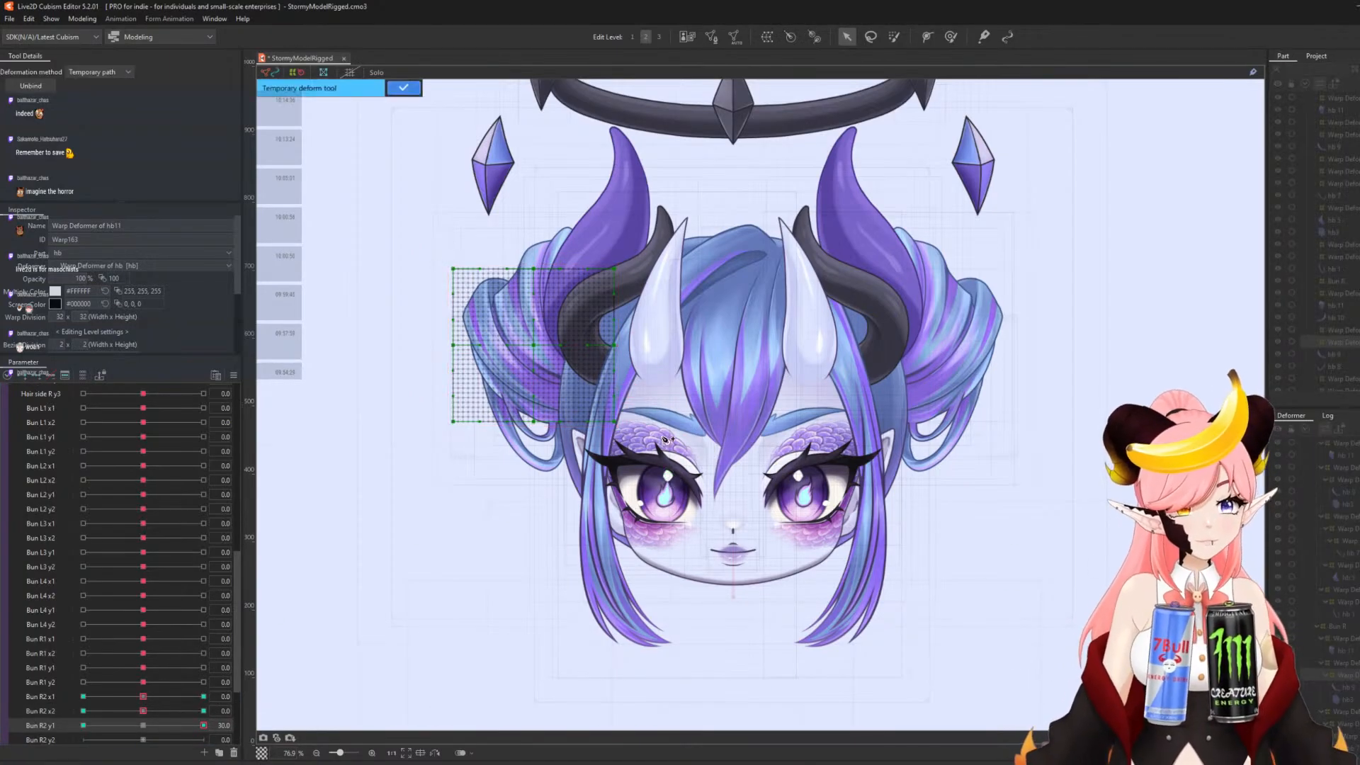
{"action": "left_click", "coordinate": [628, 407]}
{"action": "left_click", "coordinate": [558, 396]}
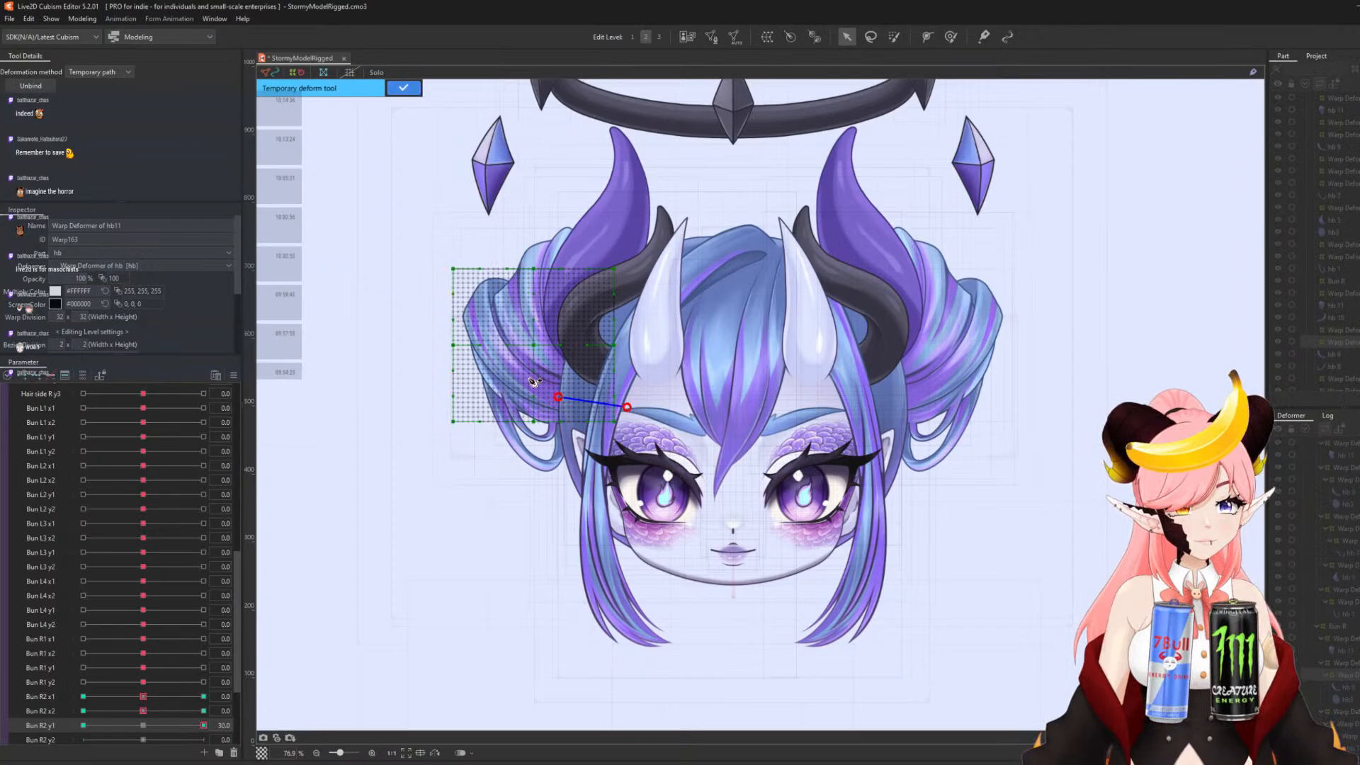
{"action": "left_click", "coordinate": [500, 358]}
{"action": "left_click", "coordinate": [438, 221]}
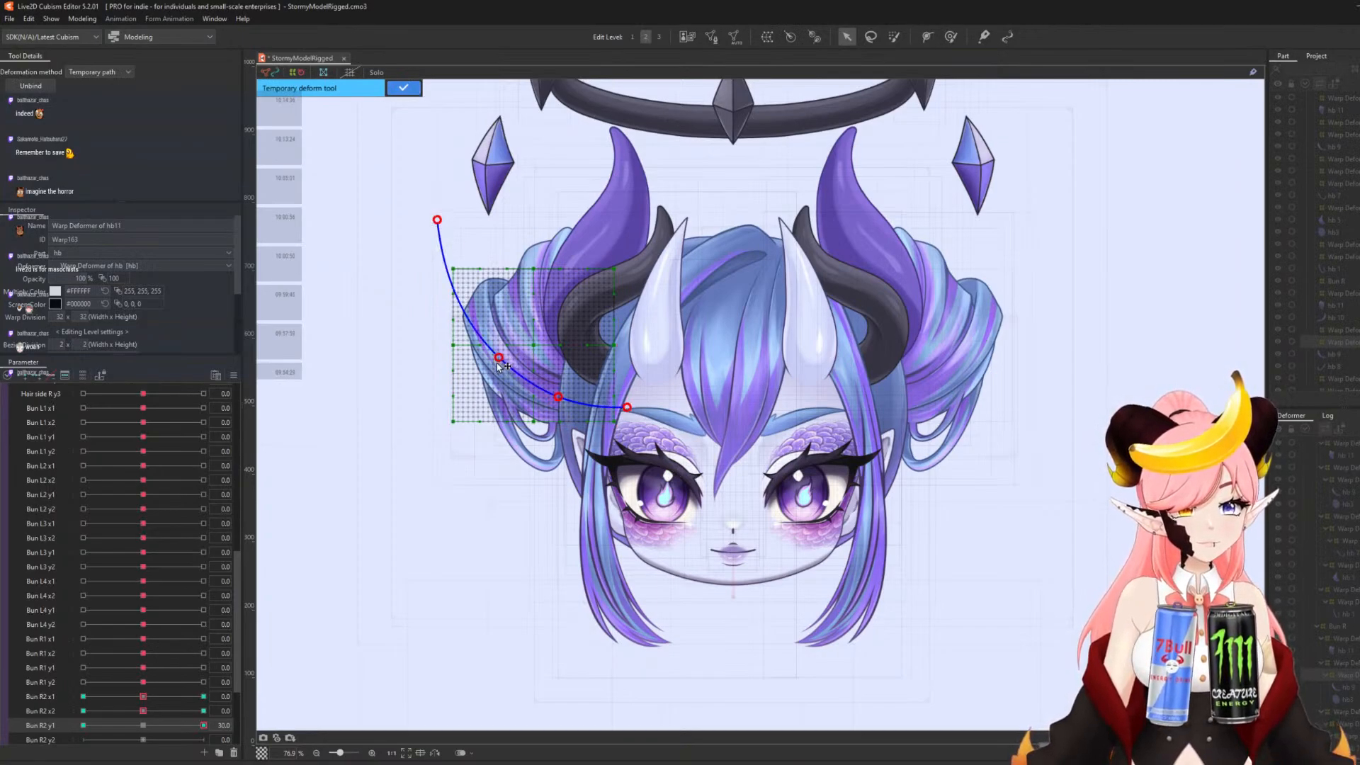
{"action": "mouse_move", "coordinate": [501, 361]}
{"action": "left_mouse_down"}
{"action": "mouse_move", "coordinate": [531, 287]}
{"action": "mouse_move", "coordinate": [509, 347]}
{"action": "left_mouse_up"}
{"action": "left_click", "coordinate": [403, 88]}
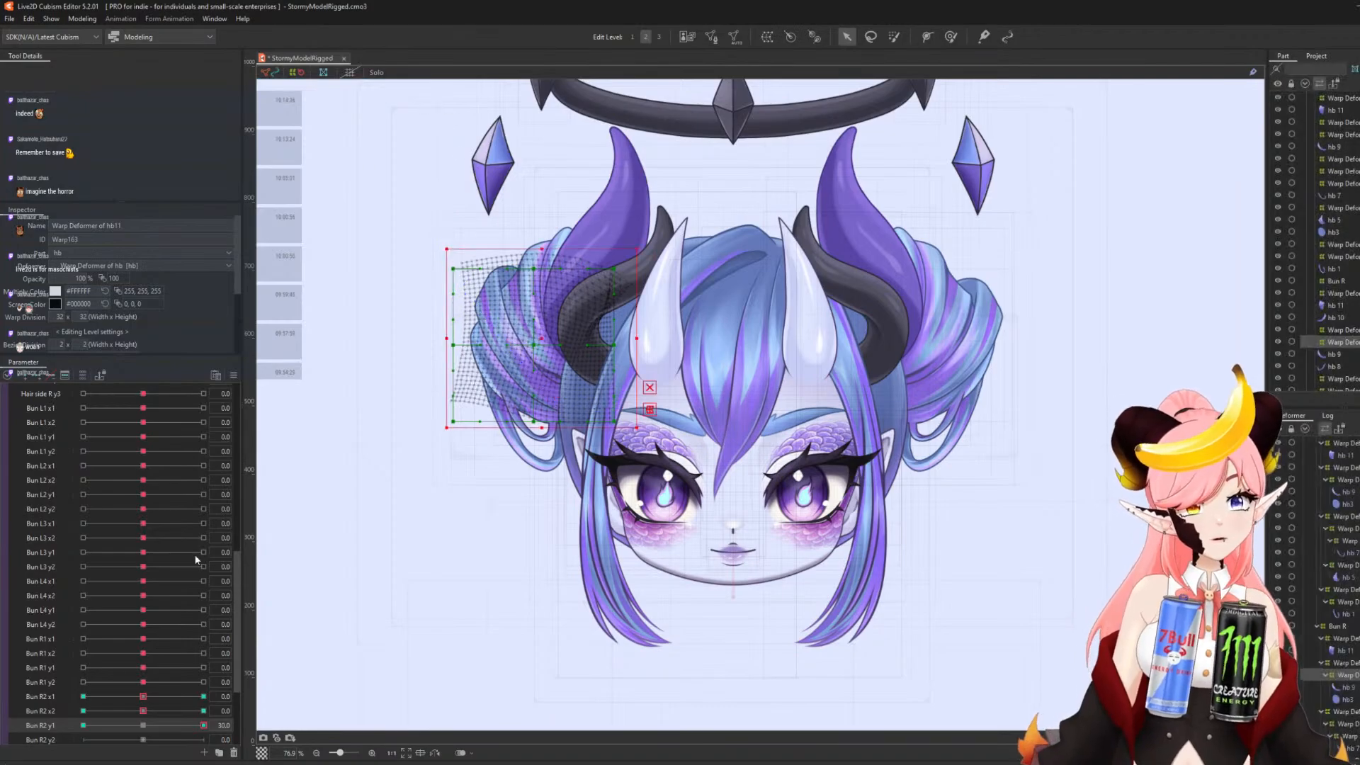
- Bend the middle of the hb11 warp down and outward at Bun R2 y1 -30 with a temporary deform path, and reset the parameter to 0
{"action": "left_click", "coordinate": [84, 725]}
{"action": "key", "text": "t"}
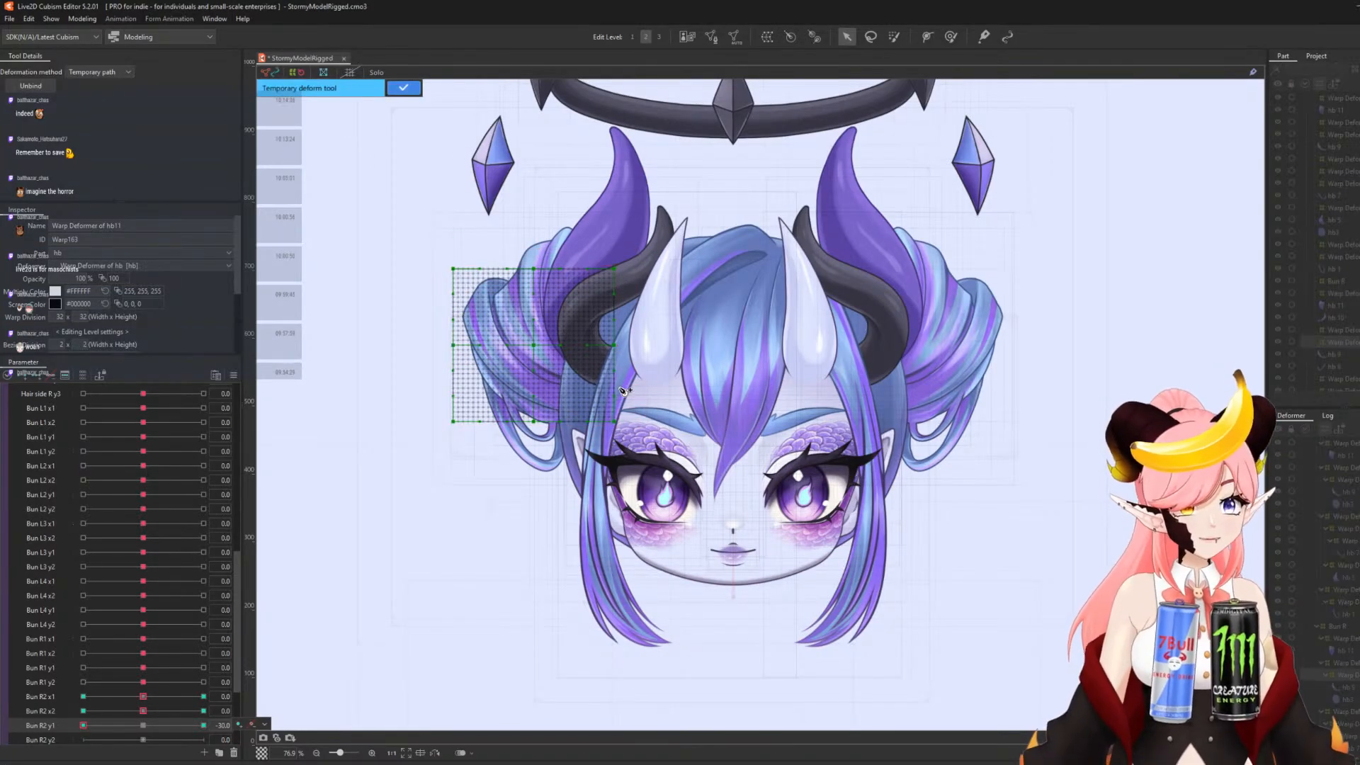
{"action": "left_click", "coordinate": [563, 398]}
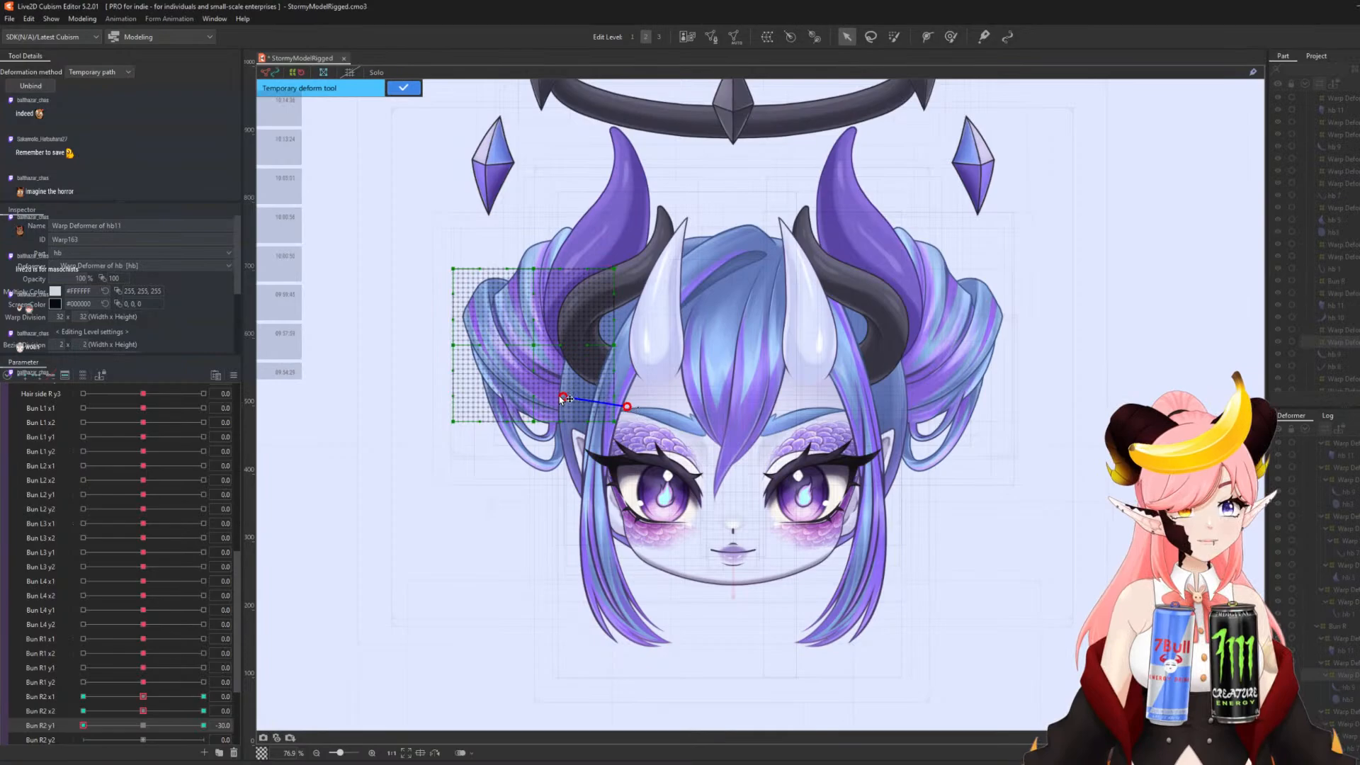
{"action": "left_click", "coordinate": [497, 357]}
{"action": "left_click", "coordinate": [441, 242]}
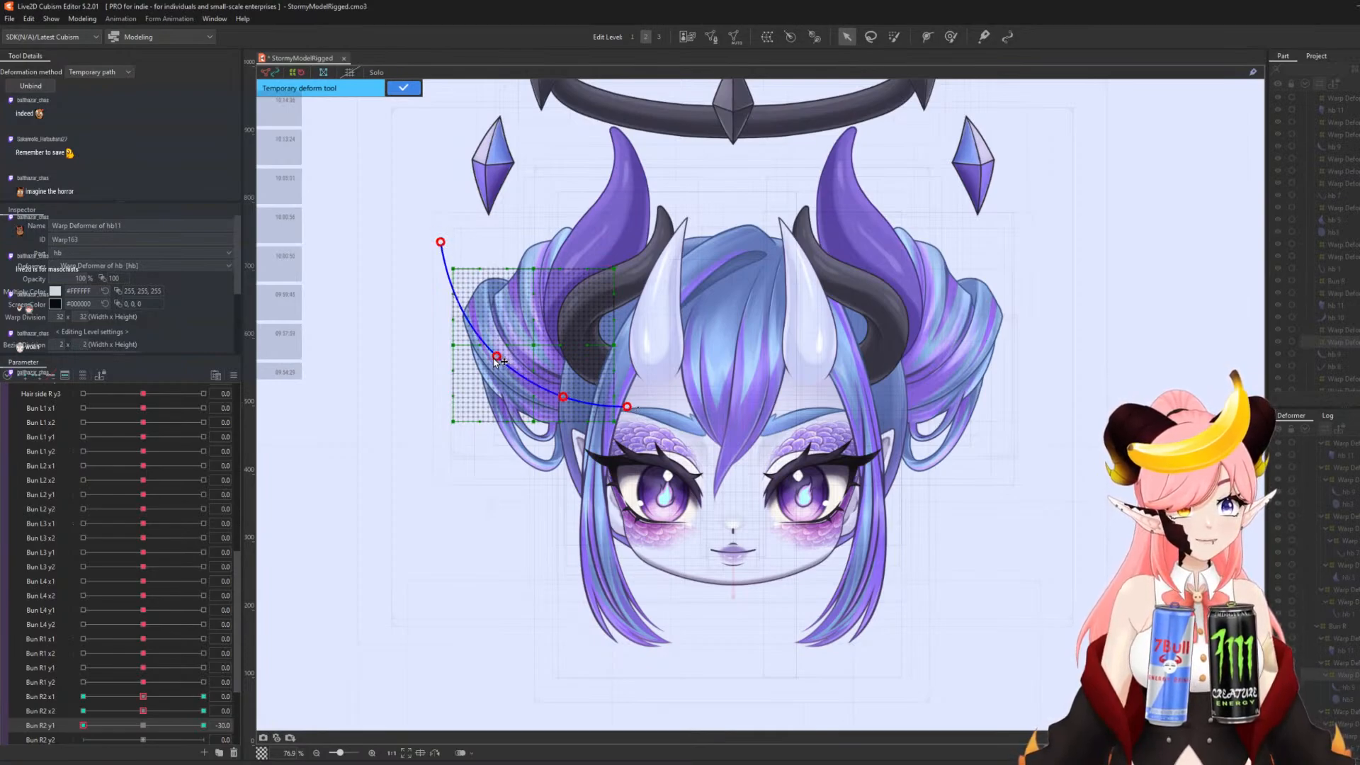
{"action": "left_click_drag", "start_coordinate": [496, 358], "coordinate": [489, 367]}
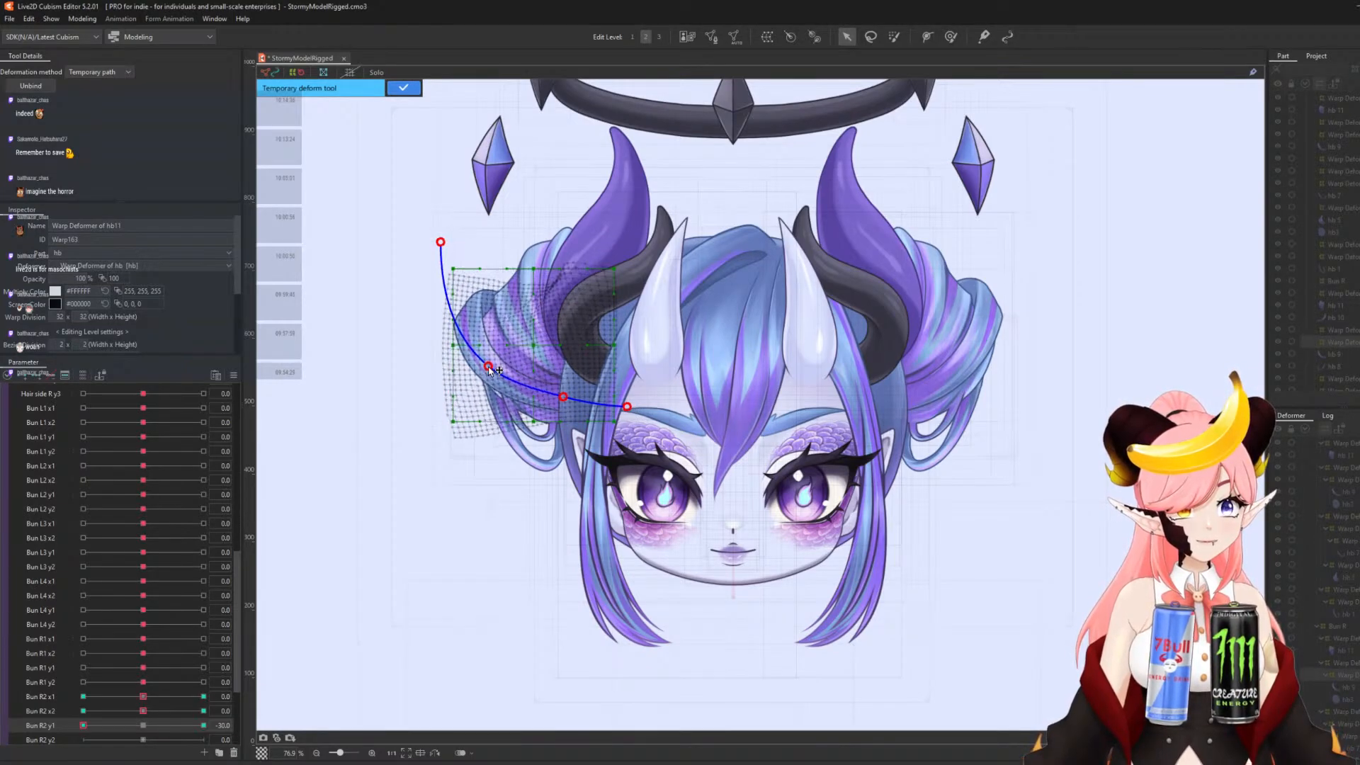
{"action": "left_click", "coordinate": [418, 93]}
{"action": "left_click", "coordinate": [144, 726]}
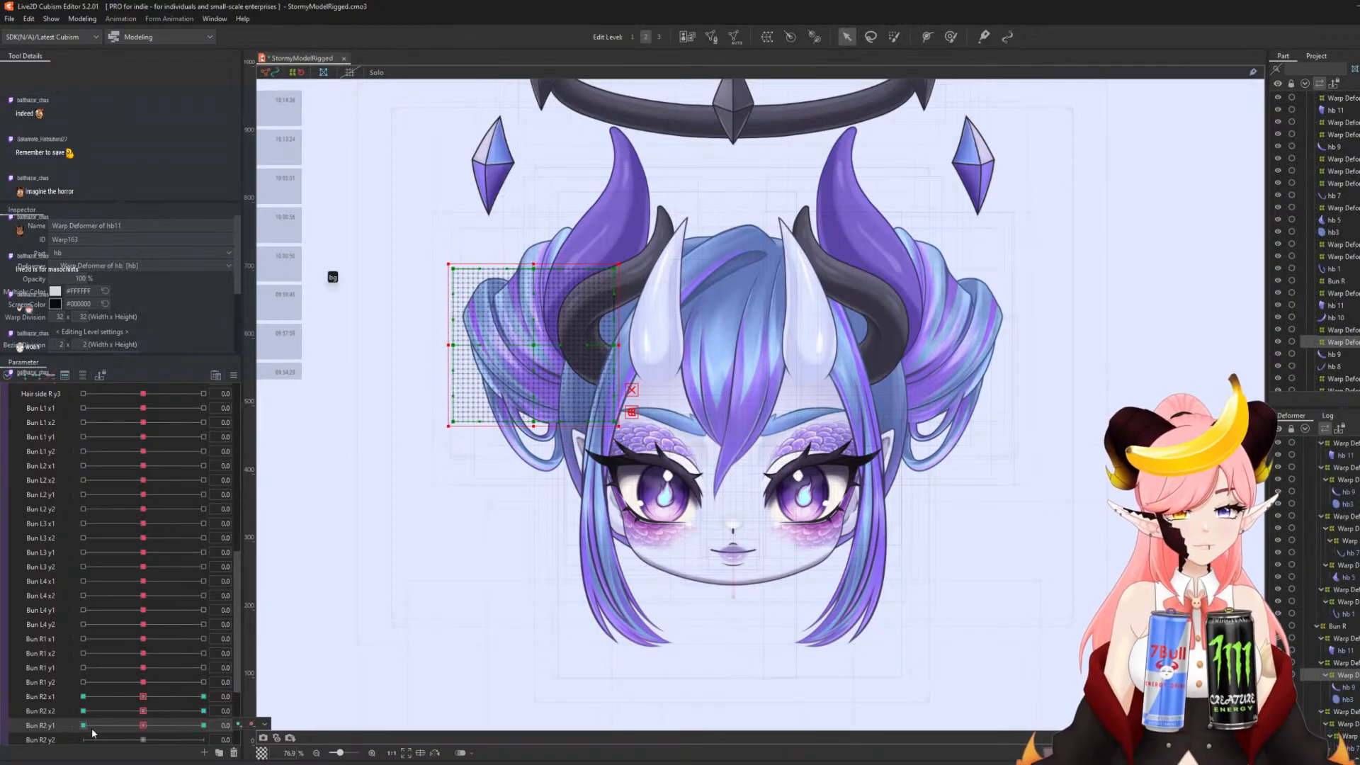
- Add three keys on Bun R2 y2 for the hb11 warp and pull its upper end up and inward at 30 with a temporary deform path
{"action": "scroll", "coordinate": [92, 732], "scroll_direction": "down", "scroll_amount": 2}
{"action": "left_click", "coordinate": [51, 654]}
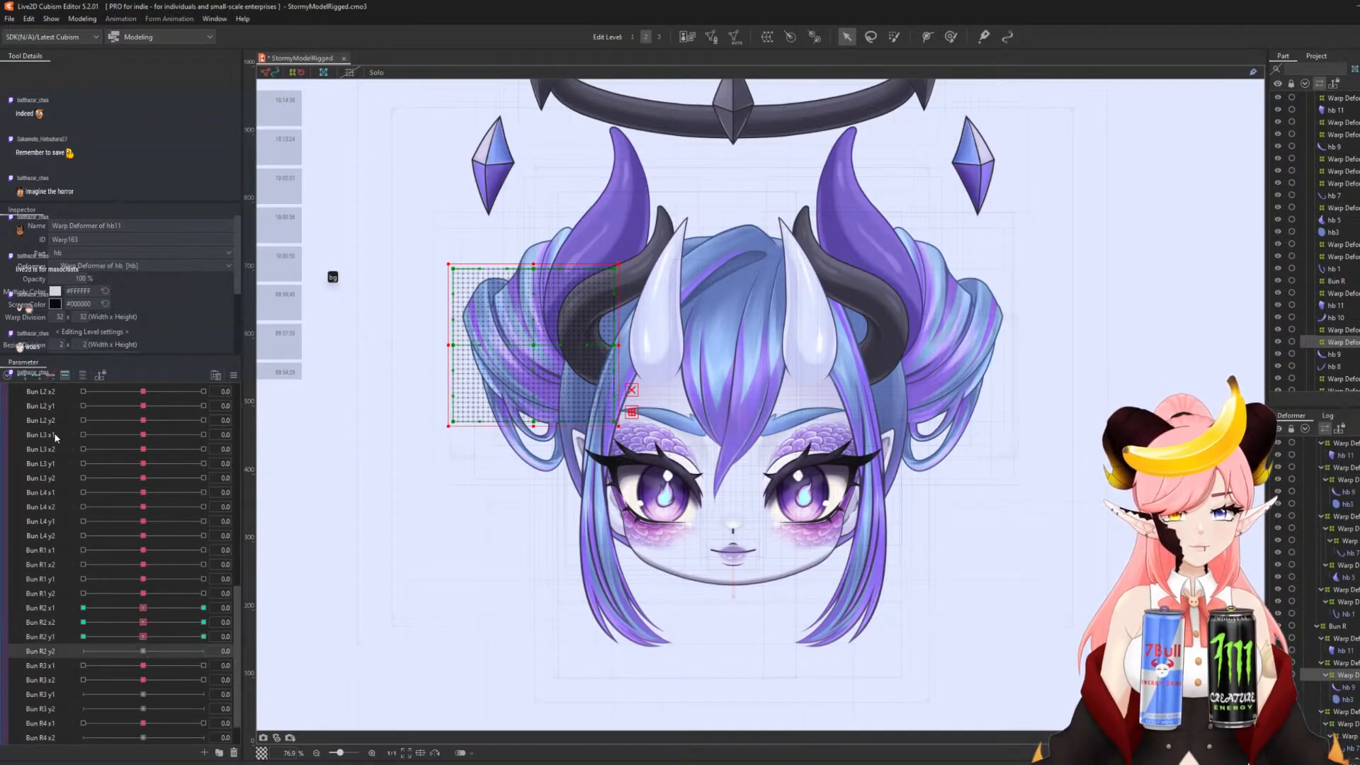
{"action": "left_click", "coordinate": [40, 376]}
{"action": "right_click", "coordinate": [203, 651]}
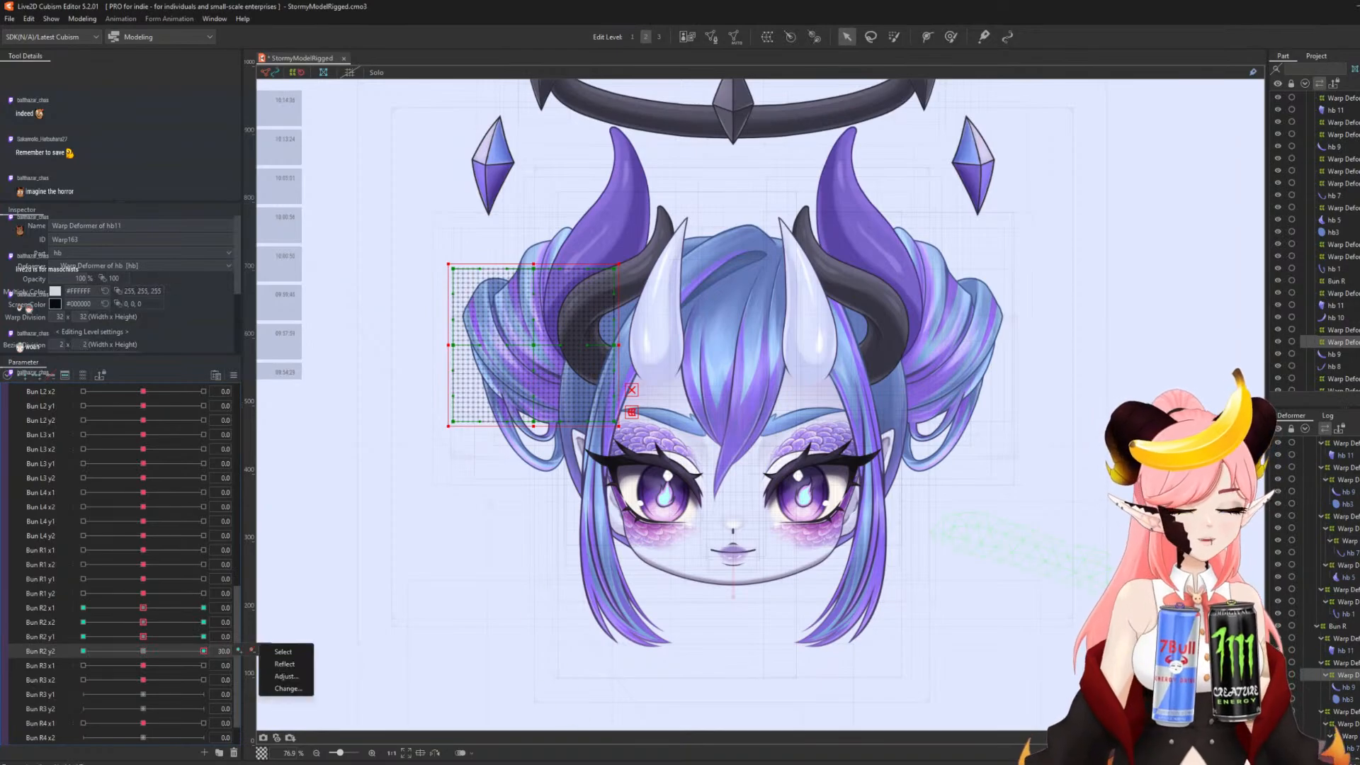
{"action": "left_click", "coordinate": [633, 412]}
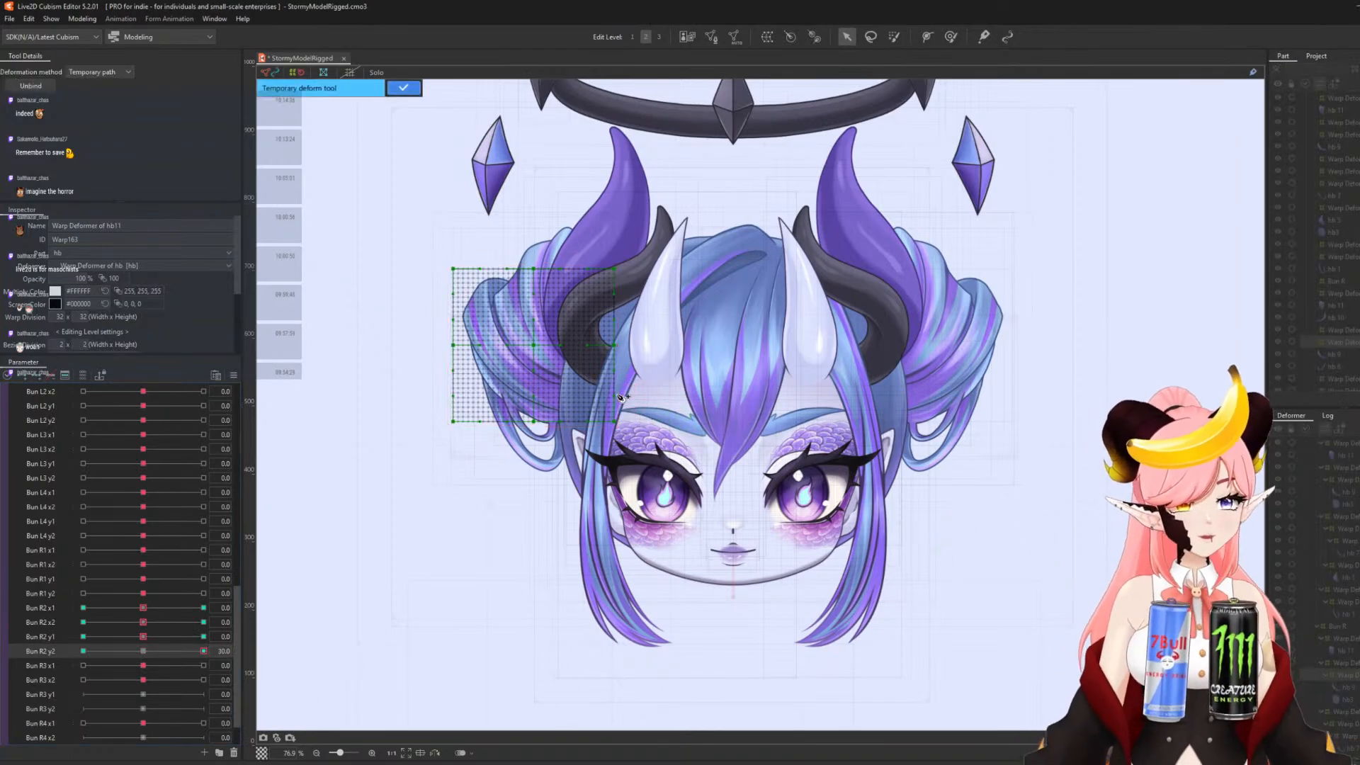
{"action": "left_click", "coordinate": [558, 399]}
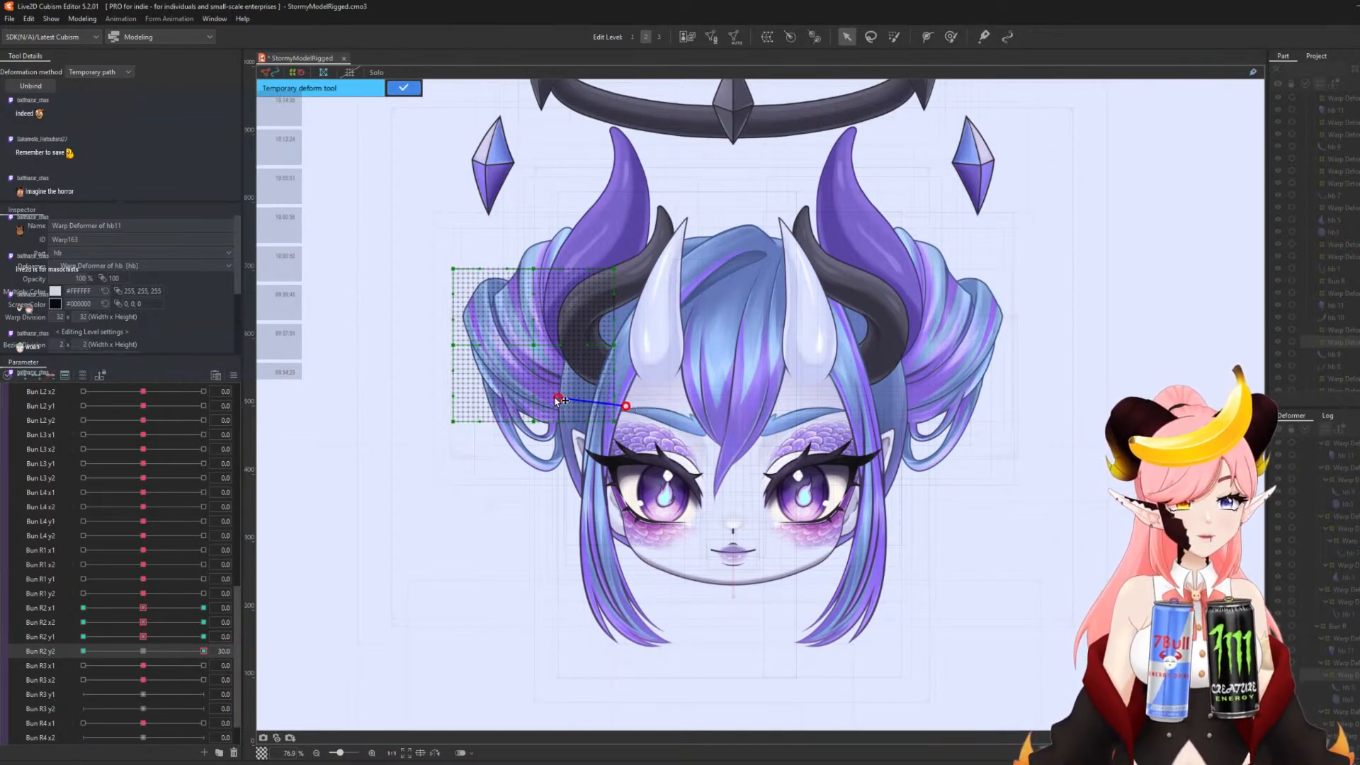
{"action": "left_click", "coordinate": [505, 363]}
{"action": "left_click", "coordinate": [439, 259]}
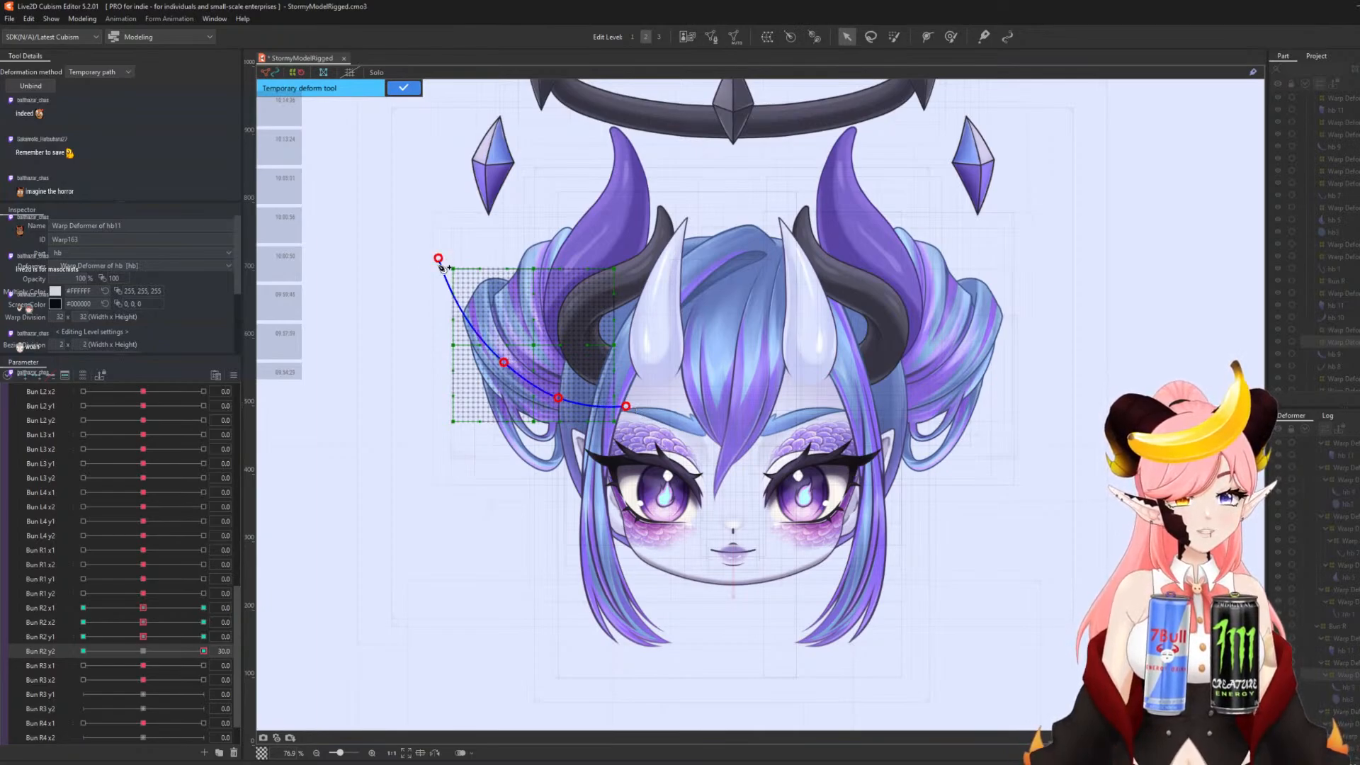
{"action": "left_click_drag", "start_coordinate": [438, 259], "coordinate": [459, 237]}
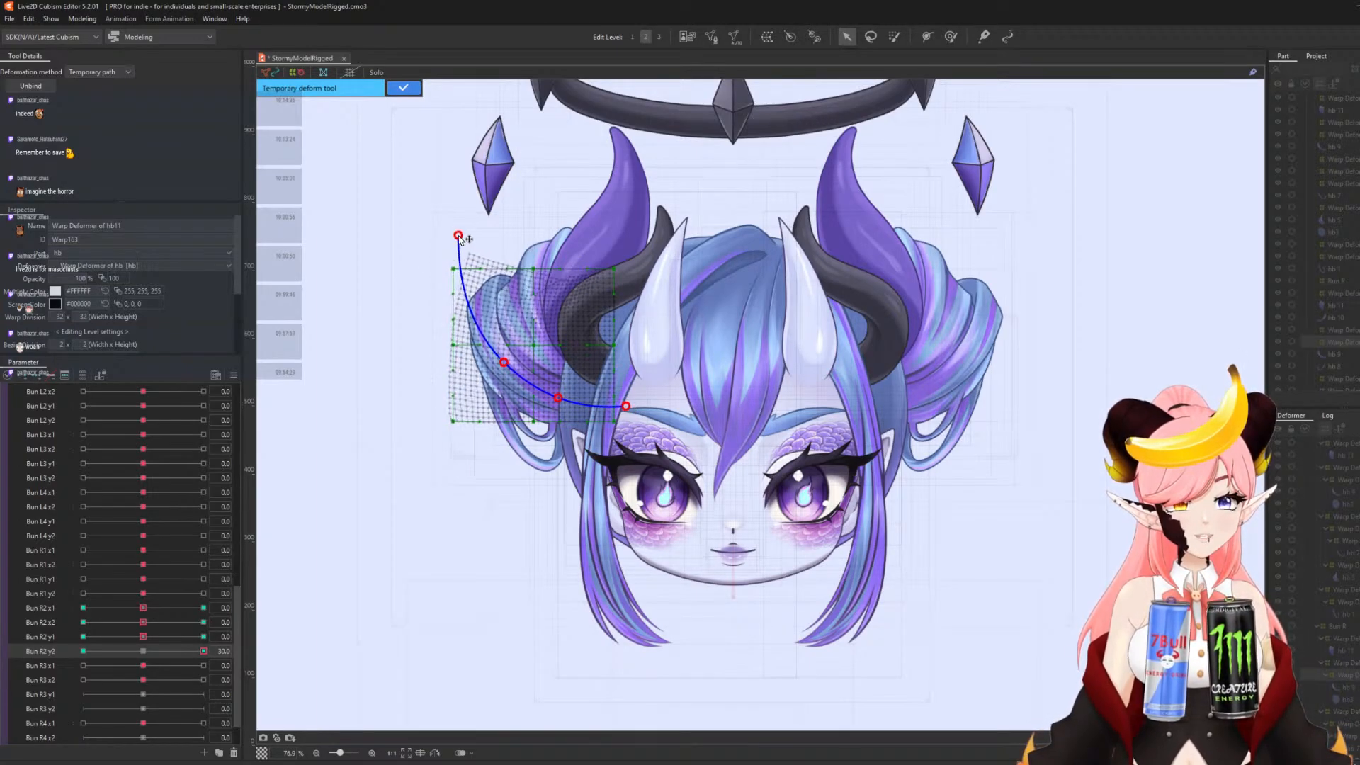
{"action": "left_click", "coordinate": [403, 87]}
- Pull the upper end of the hb11 warp down and outward at Bun R2 y2 -30 with a temporary deform path, and reset the parameter to 0
{"action": "left_click", "coordinate": [83, 651]}
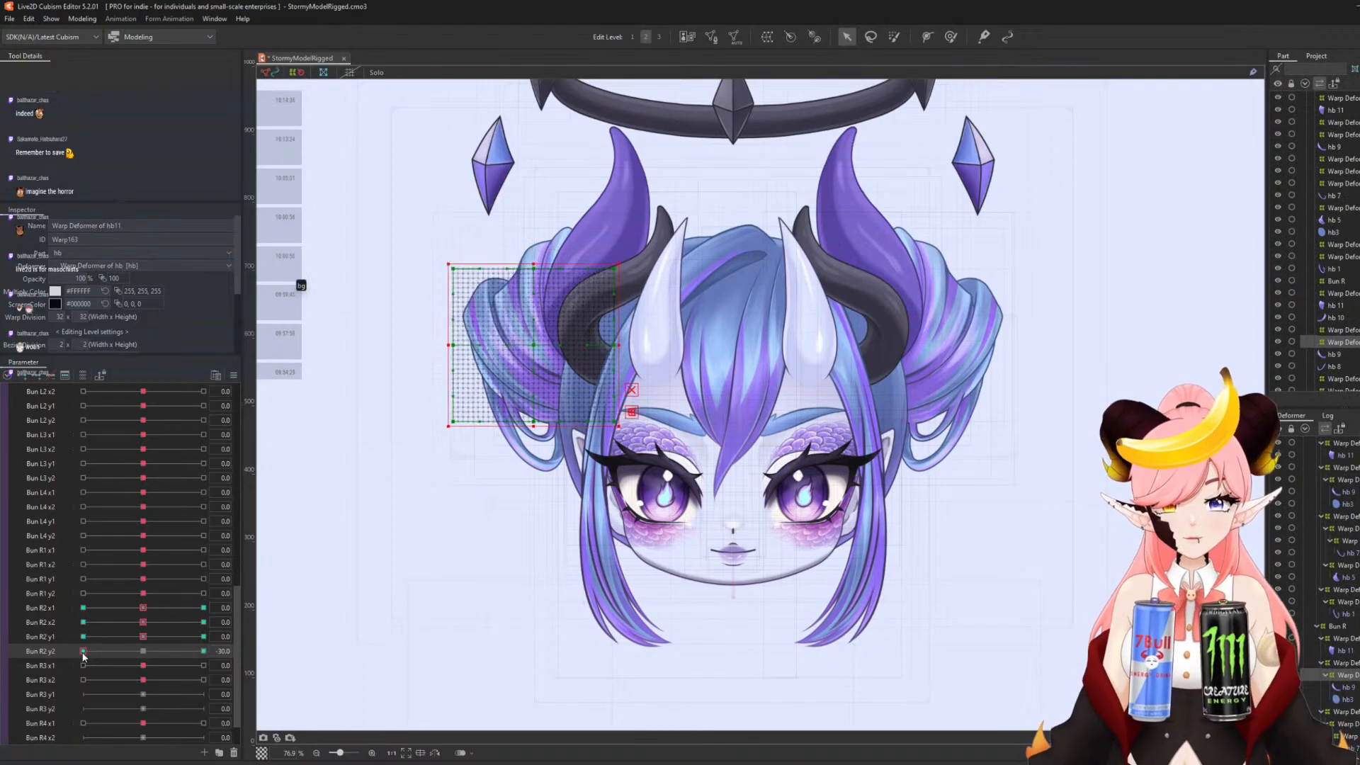
{"action": "key", "text": "t"}
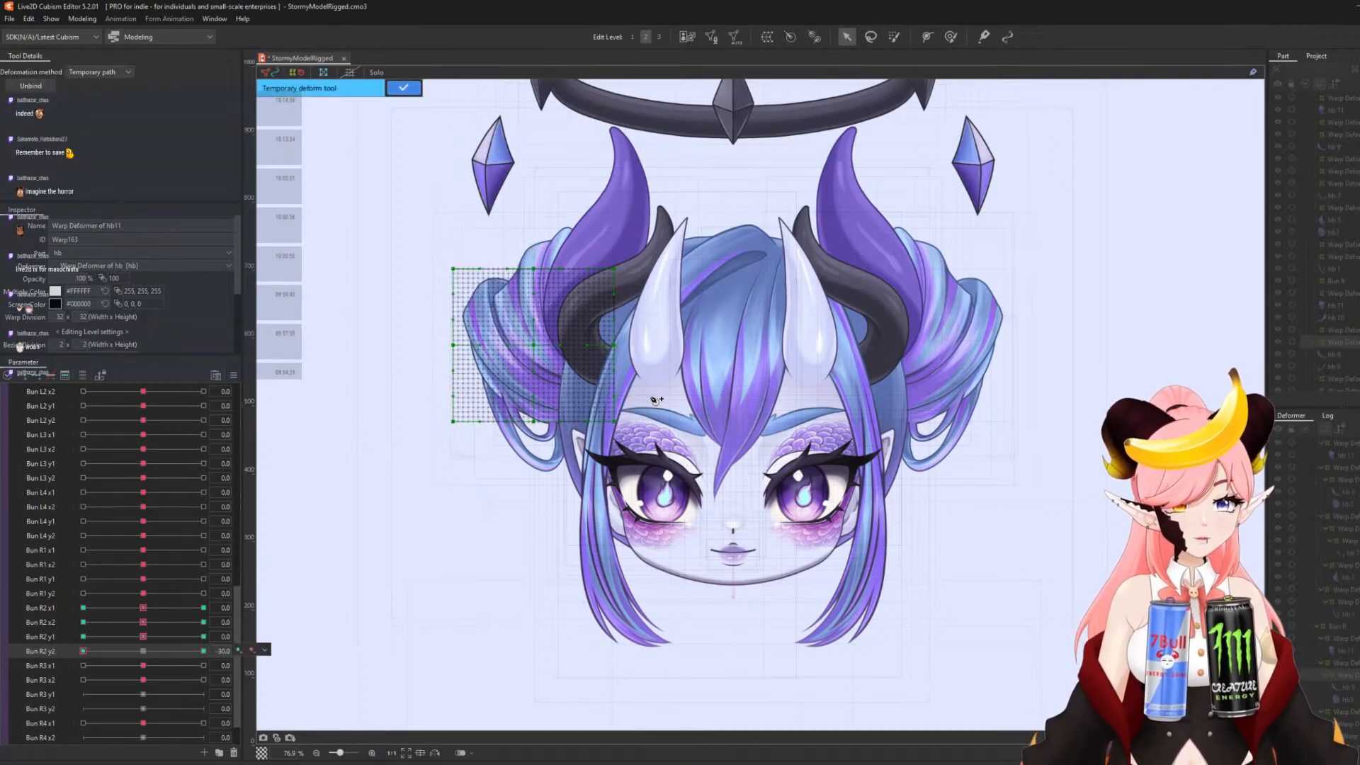
{"action": "left_click", "coordinate": [633, 403]}
{"action": "left_click", "coordinate": [560, 399]}
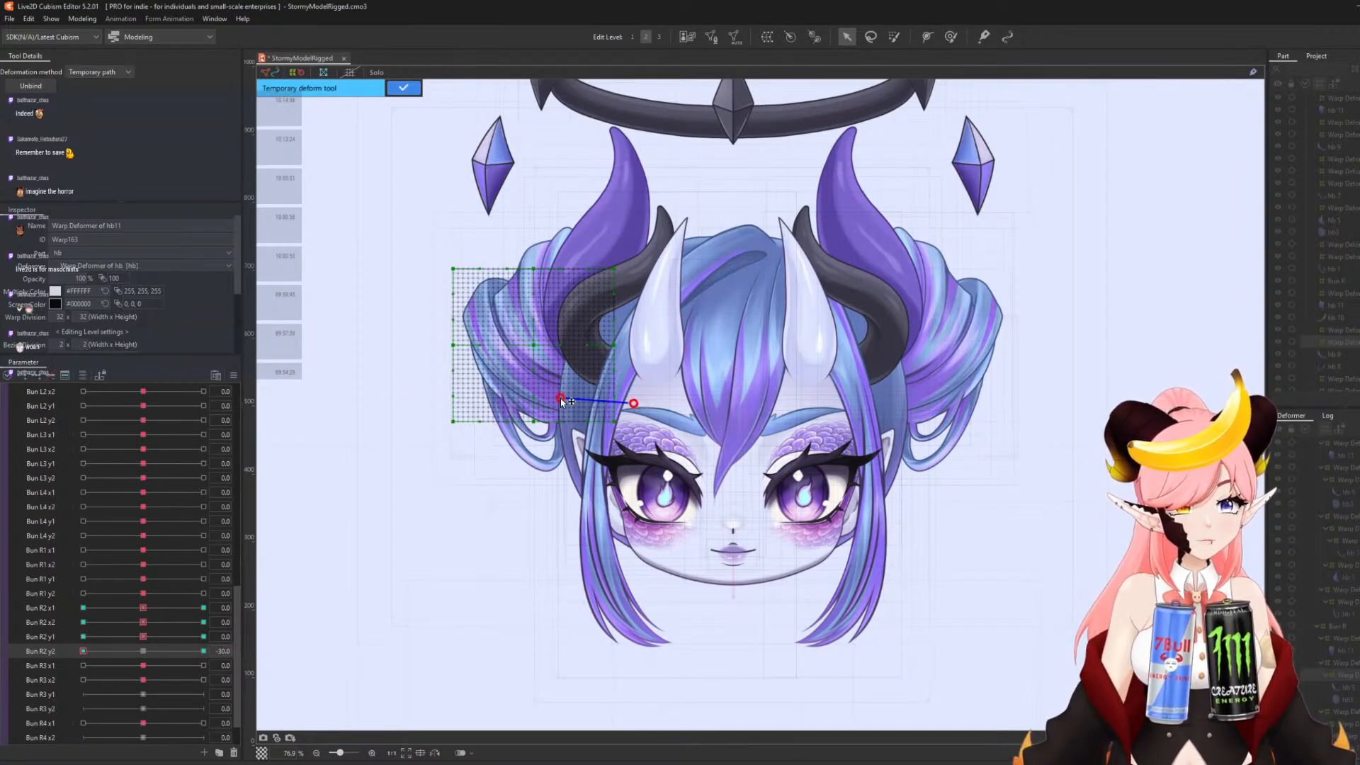
{"action": "left_click", "coordinate": [500, 357]}
{"action": "left_click", "coordinate": [444, 253]}
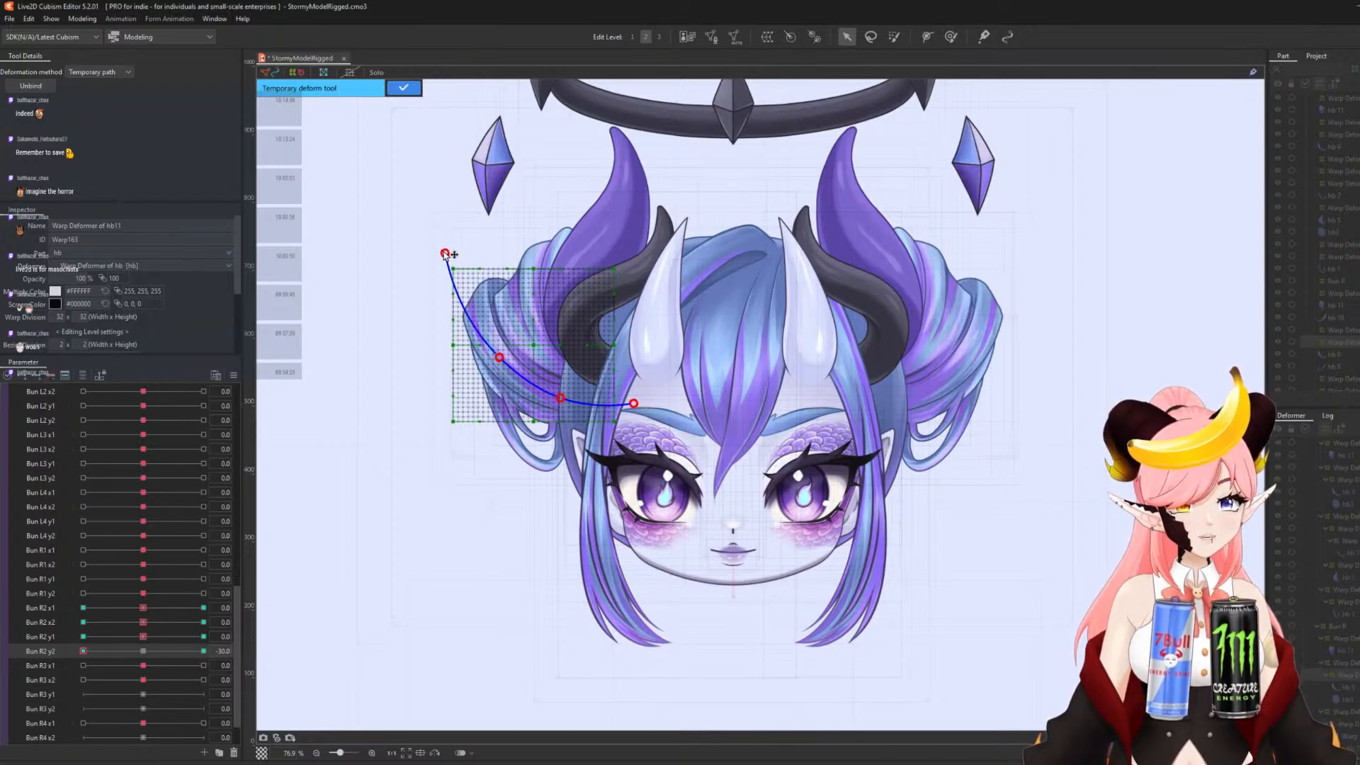
{"action": "left_click_drag", "start_coordinate": [445, 252], "coordinate": [427, 282]}
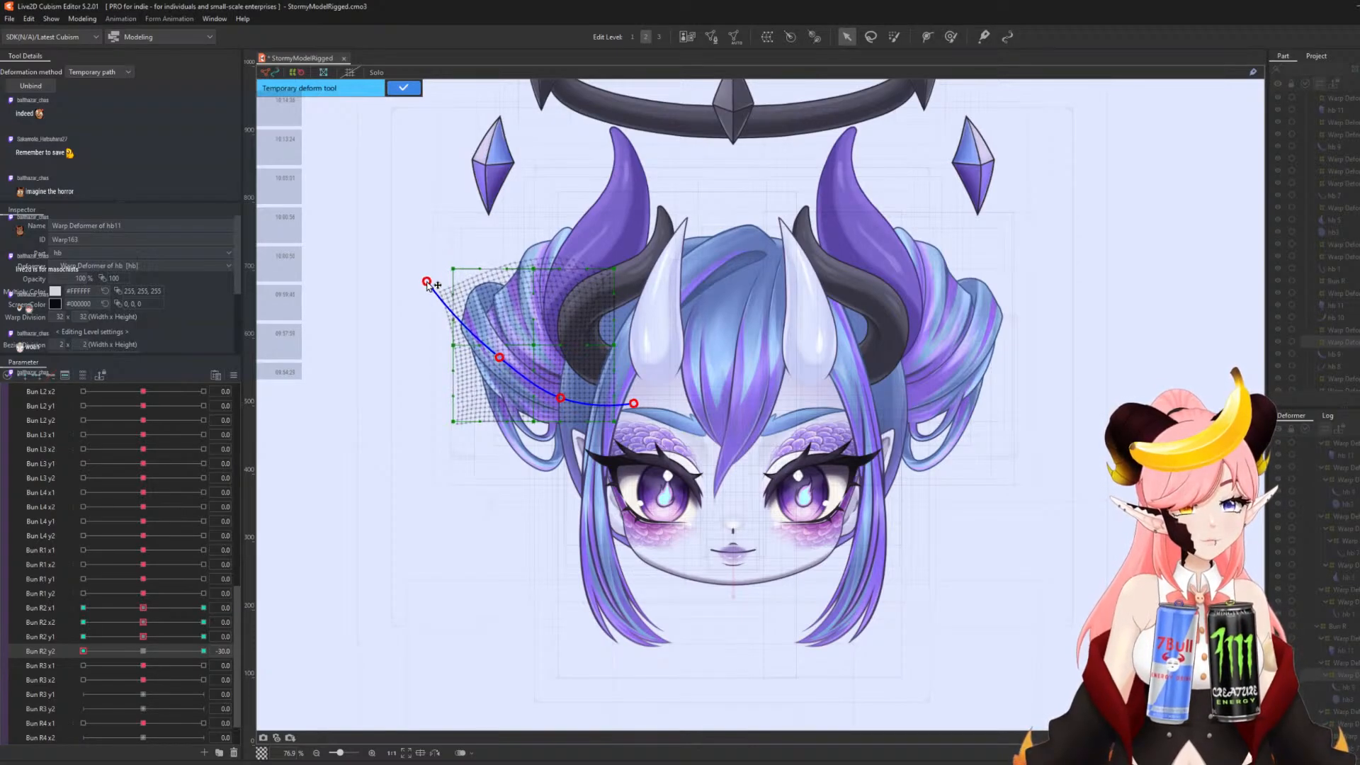
{"action": "left_click", "coordinate": [404, 89]}
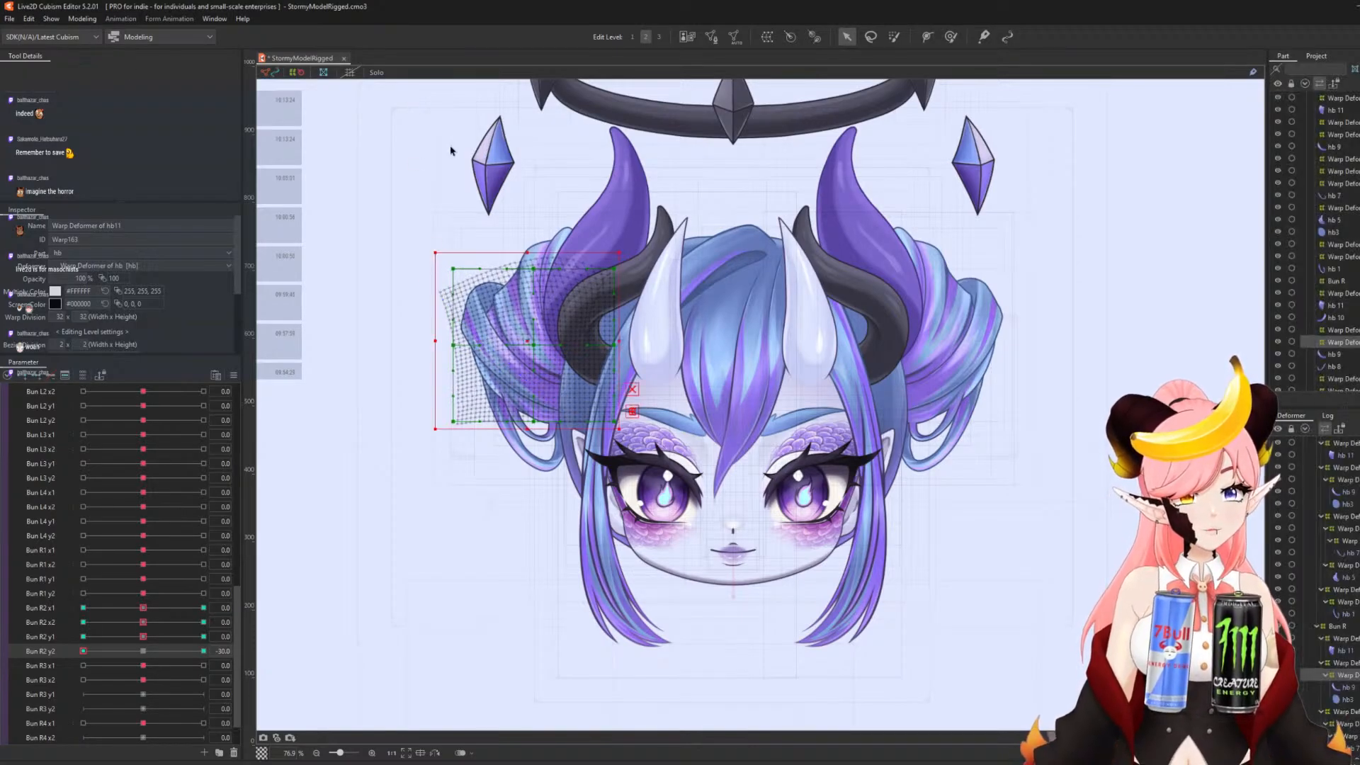
{"action": "left_click", "coordinate": [153, 650]}
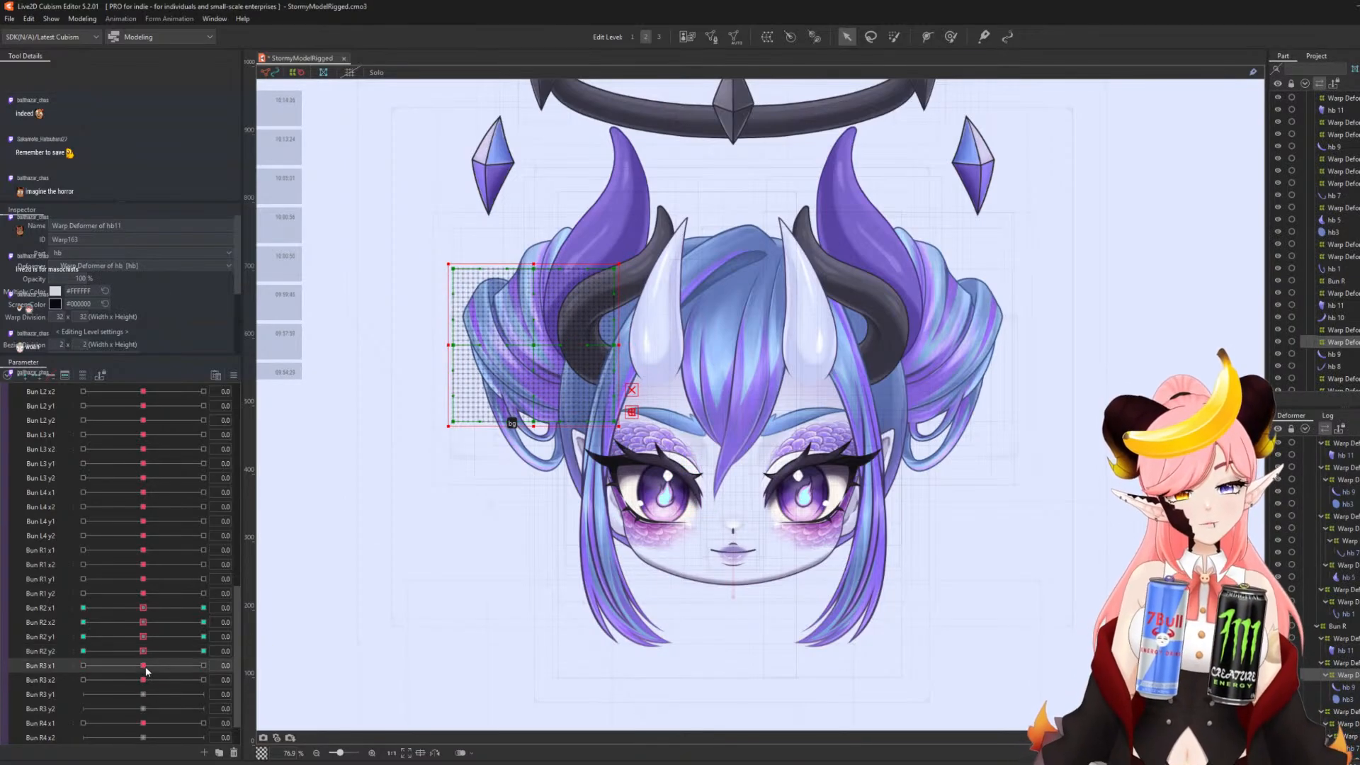
- Select the hb12 warp keyed on Bun R3 x1 and bend its middle inward at 30 with a temporary deform path
{"action": "left_click", "coordinate": [265, 665]}
{"action": "left_click", "coordinate": [284, 666]}
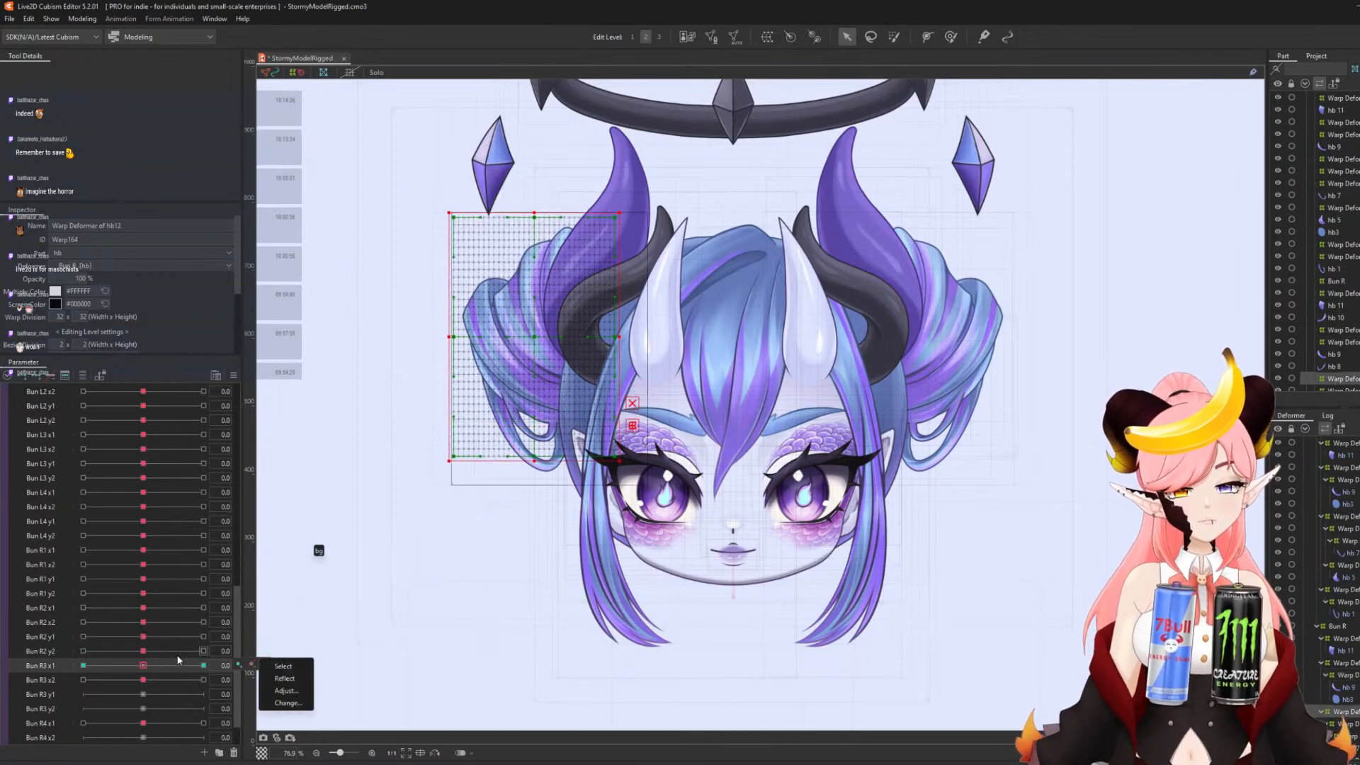
{"action": "left_click", "coordinate": [199, 665]}
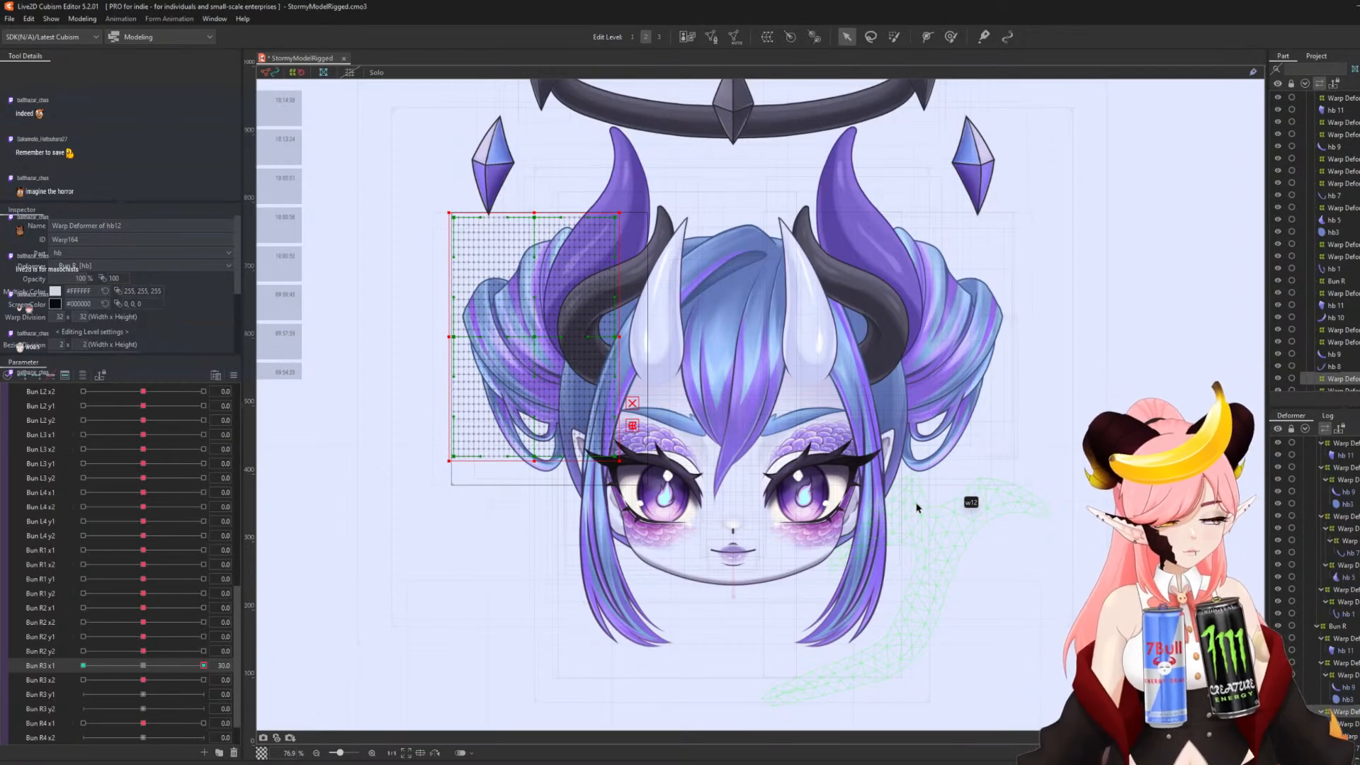
{"action": "key", "text": "ctrl+t"}
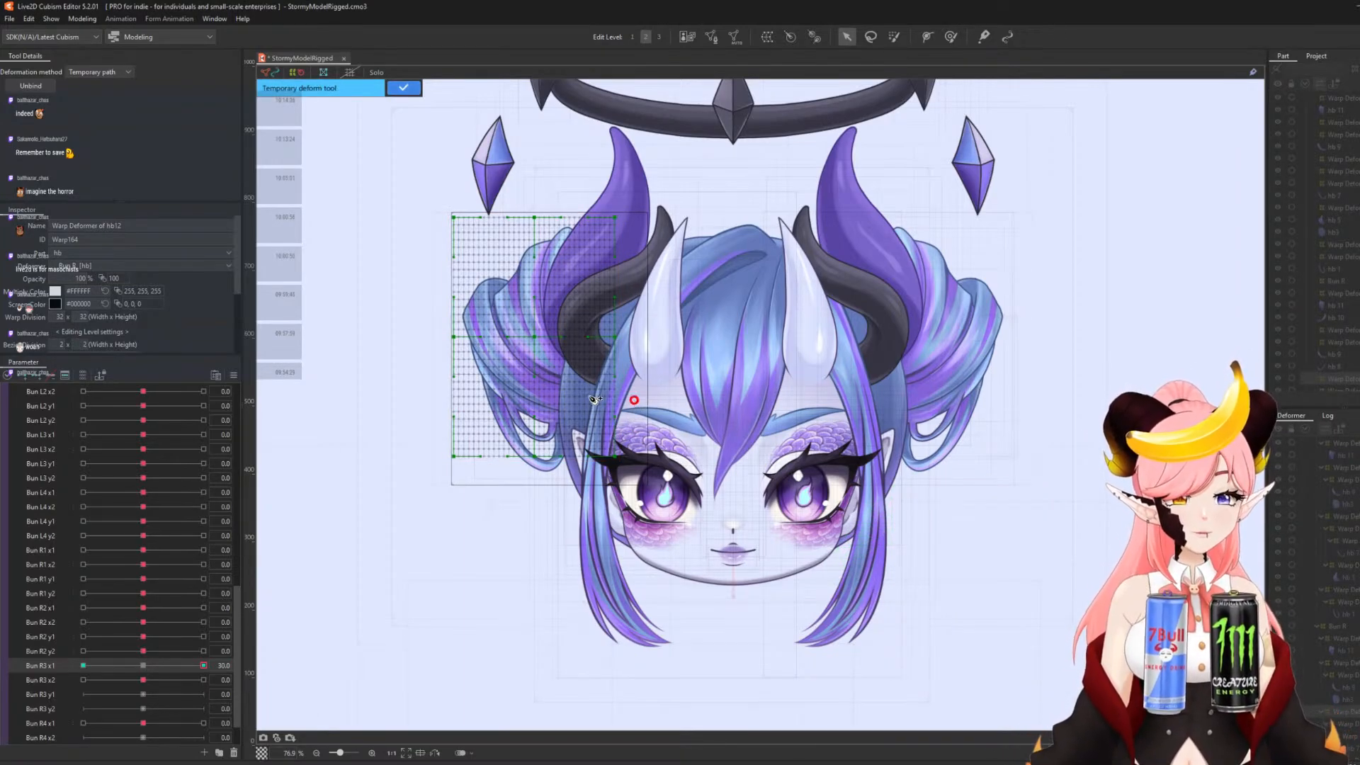
{"action": "left_click", "coordinate": [566, 385]}
{"action": "left_click", "coordinate": [522, 339]}
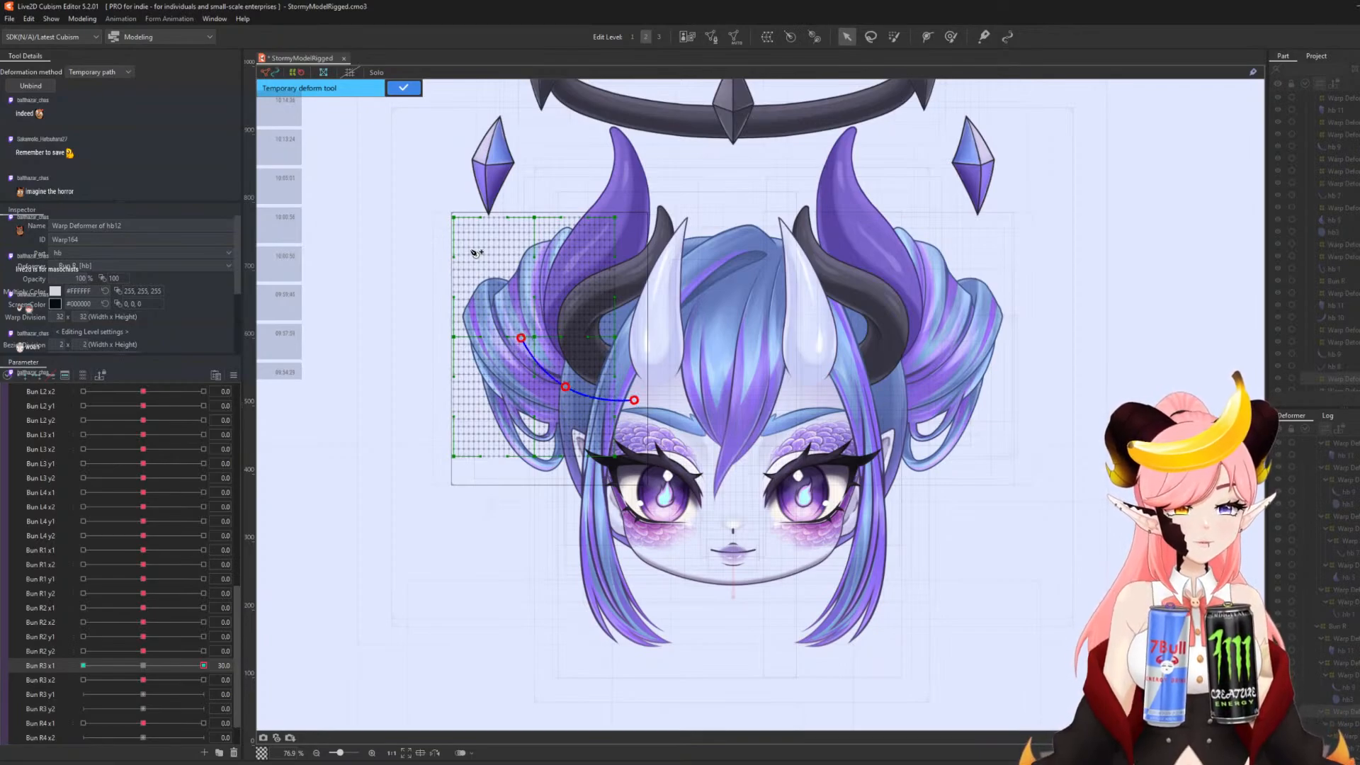
{"action": "left_click", "coordinate": [448, 195]}
{"action": "left_click_drag", "start_coordinate": [522, 341], "coordinate": [531, 343]}
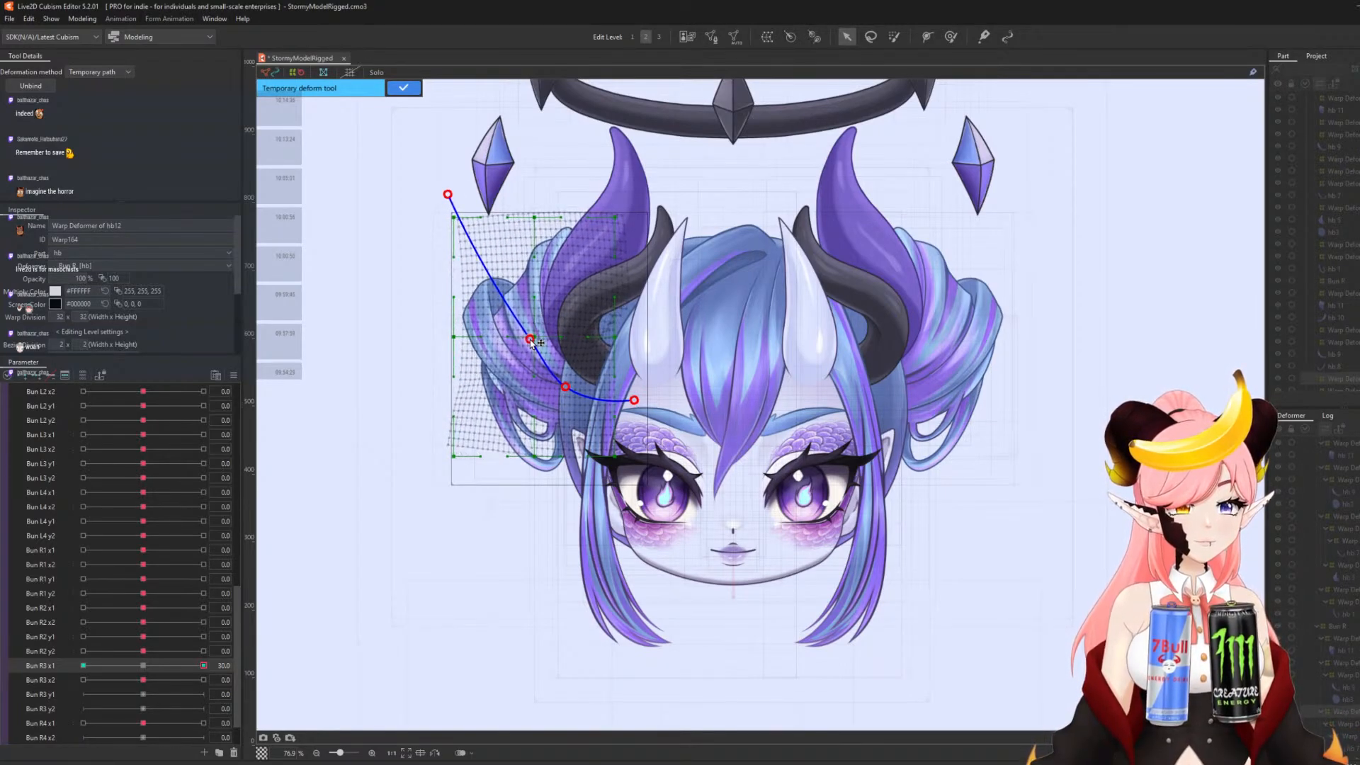
{"action": "left_click", "coordinate": [400, 89]}
- Bend the middle of the hb12 warp outward at Bun R3 x1 -30 with a temporary deform path
{"action": "left_click", "coordinate": [84, 665]}
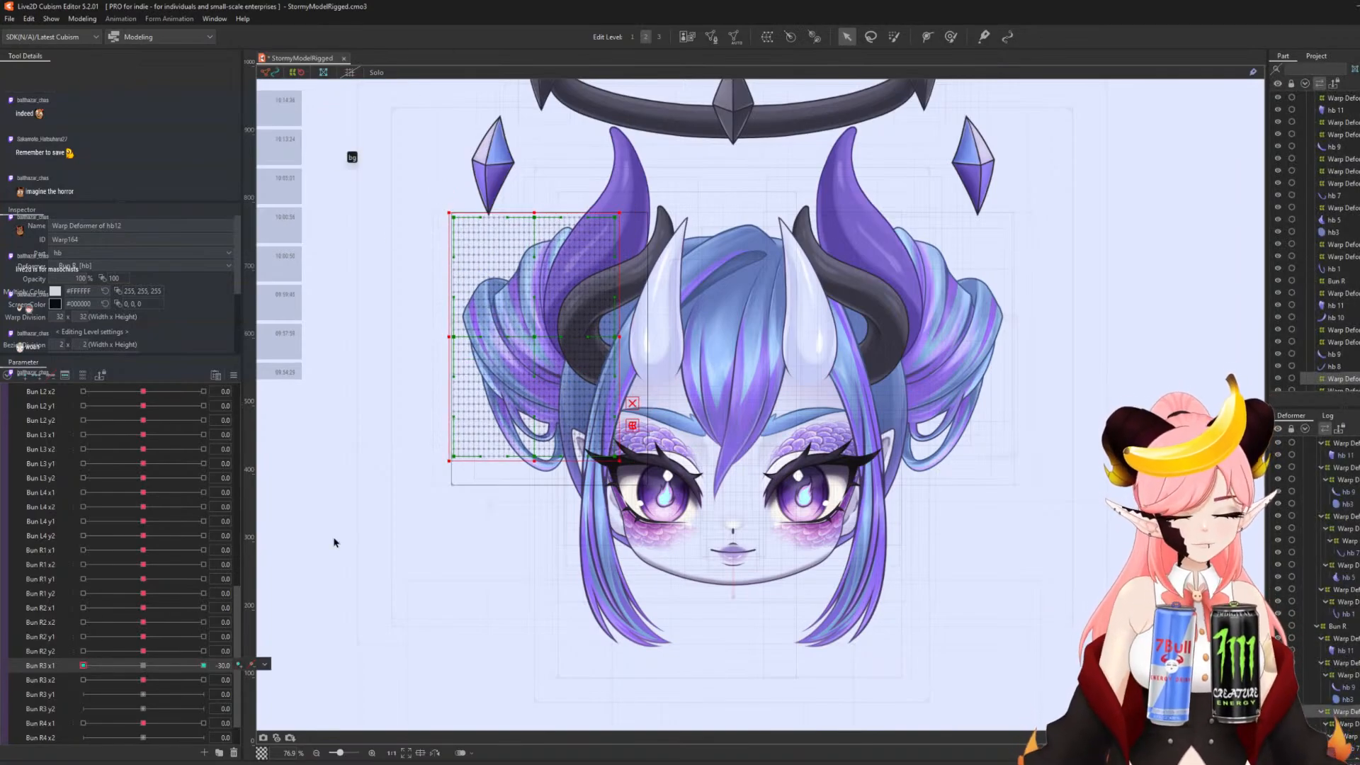
{"action": "key", "text": "ctrl+t"}
{"action": "left_click", "coordinate": [630, 418]}
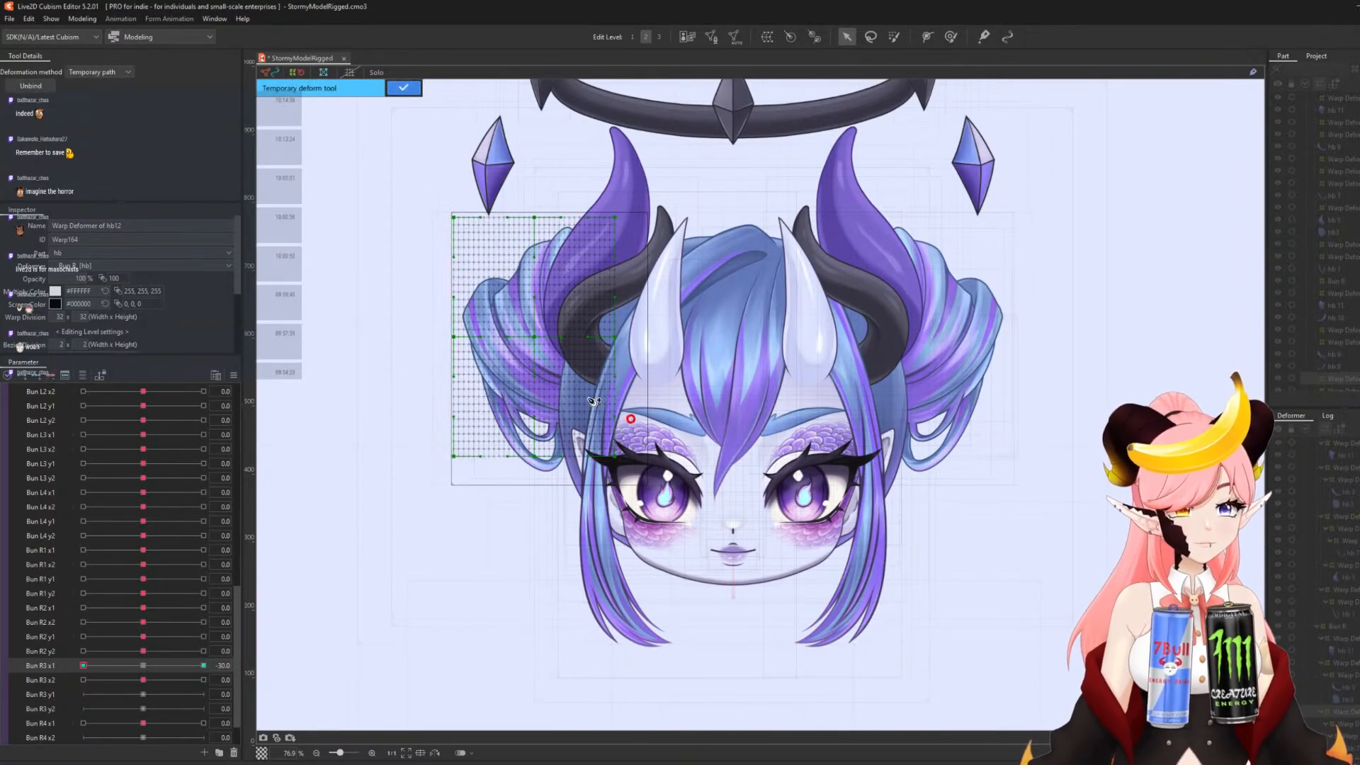
{"action": "left_click", "coordinate": [559, 387]}
{"action": "left_click", "coordinate": [525, 339]}
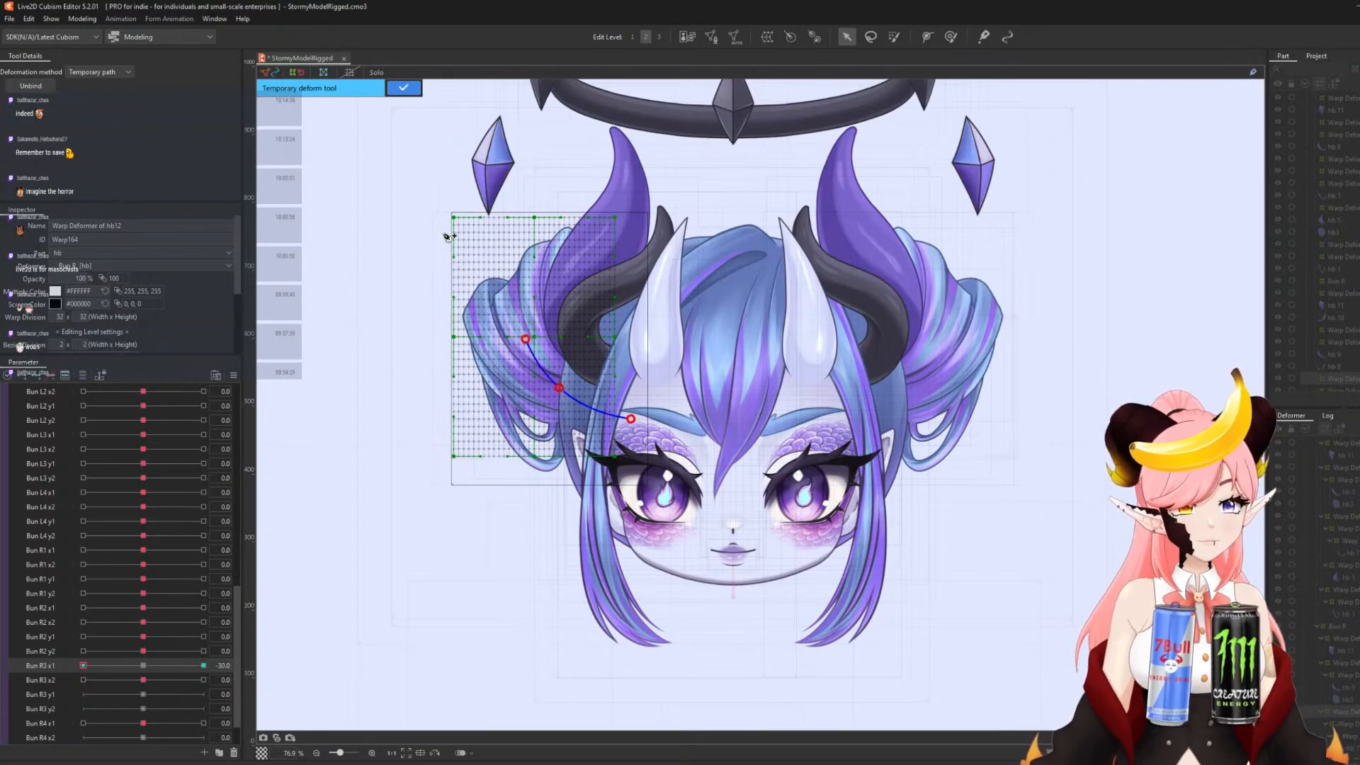
{"action": "left_click", "coordinate": [440, 188]}
{"action": "left_click_drag", "start_coordinate": [526, 342], "coordinate": [517, 340]}
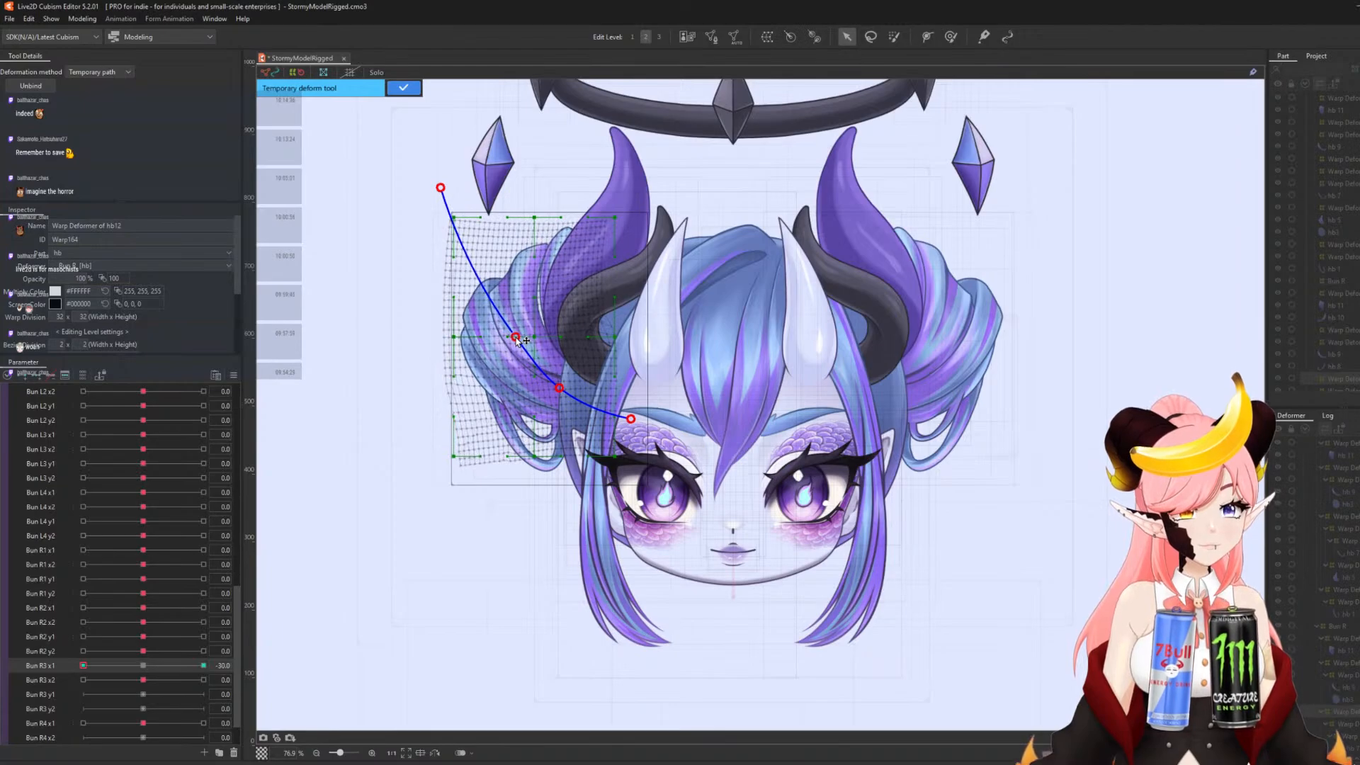
{"action": "left_click", "coordinate": [403, 87]}
- Touch up the hb12 warp at Bun R3 x1 -30 with an enlarged deform brush, and reset the parameter to 0
{"action": "left_click", "coordinate": [950, 36]}
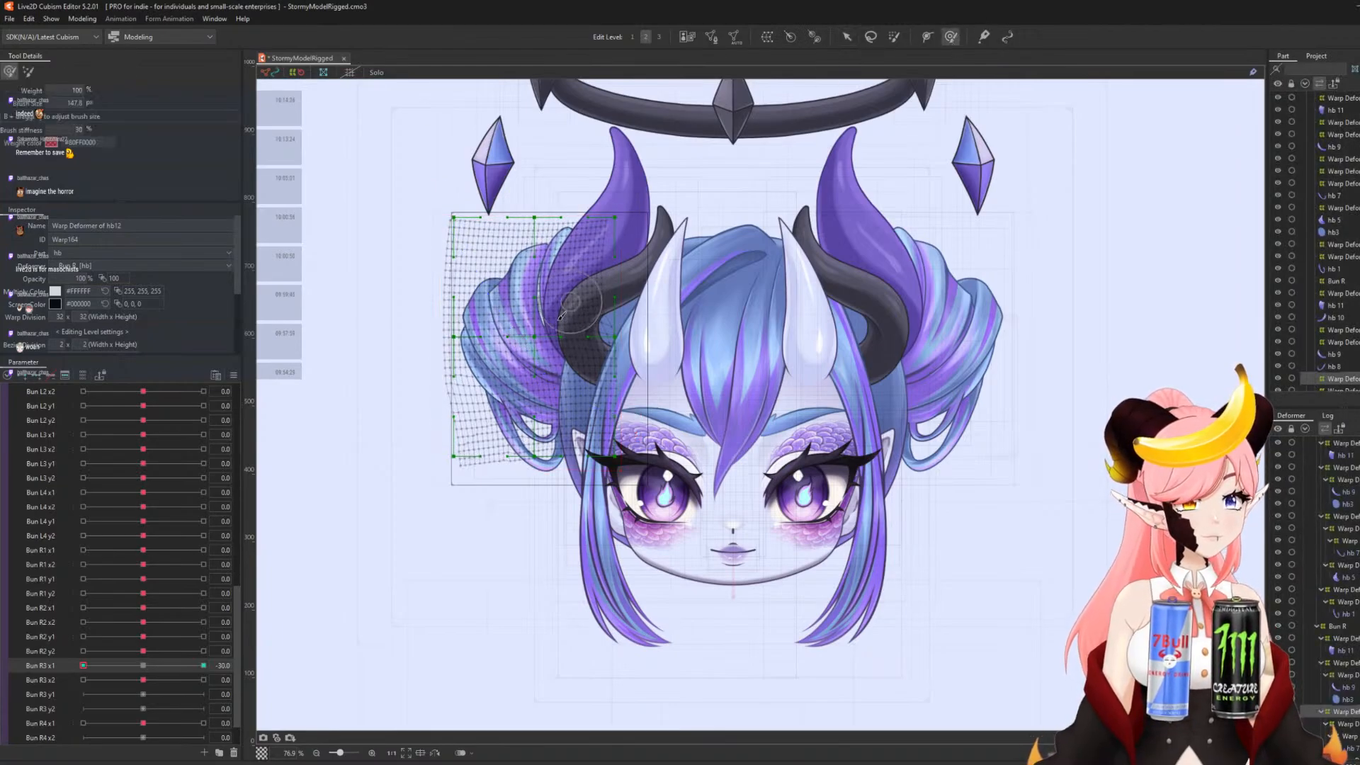
{"action": "key", "text": "b"}
{"action": "left_click_drag", "start_coordinate": [477, 304], "coordinate": [575, 303]}
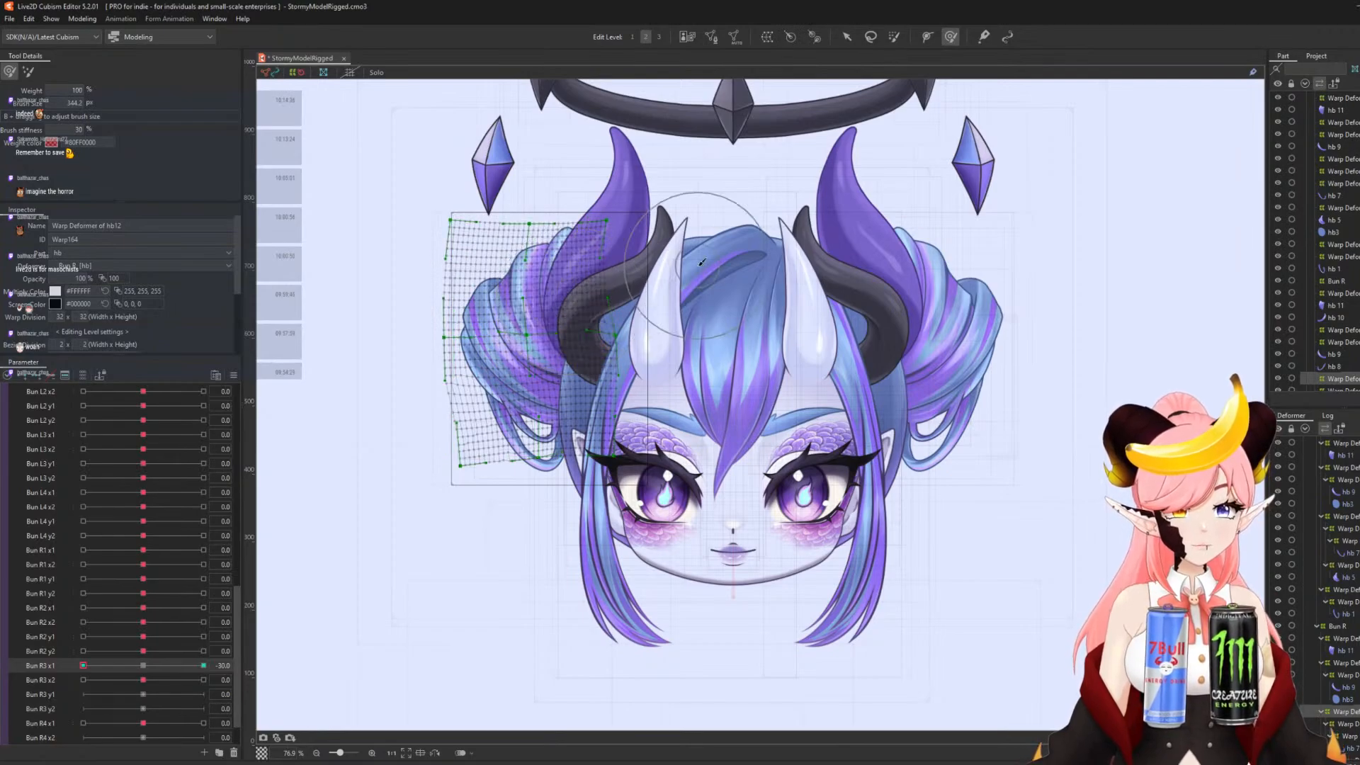
{"action": "left_click", "coordinate": [848, 37]}
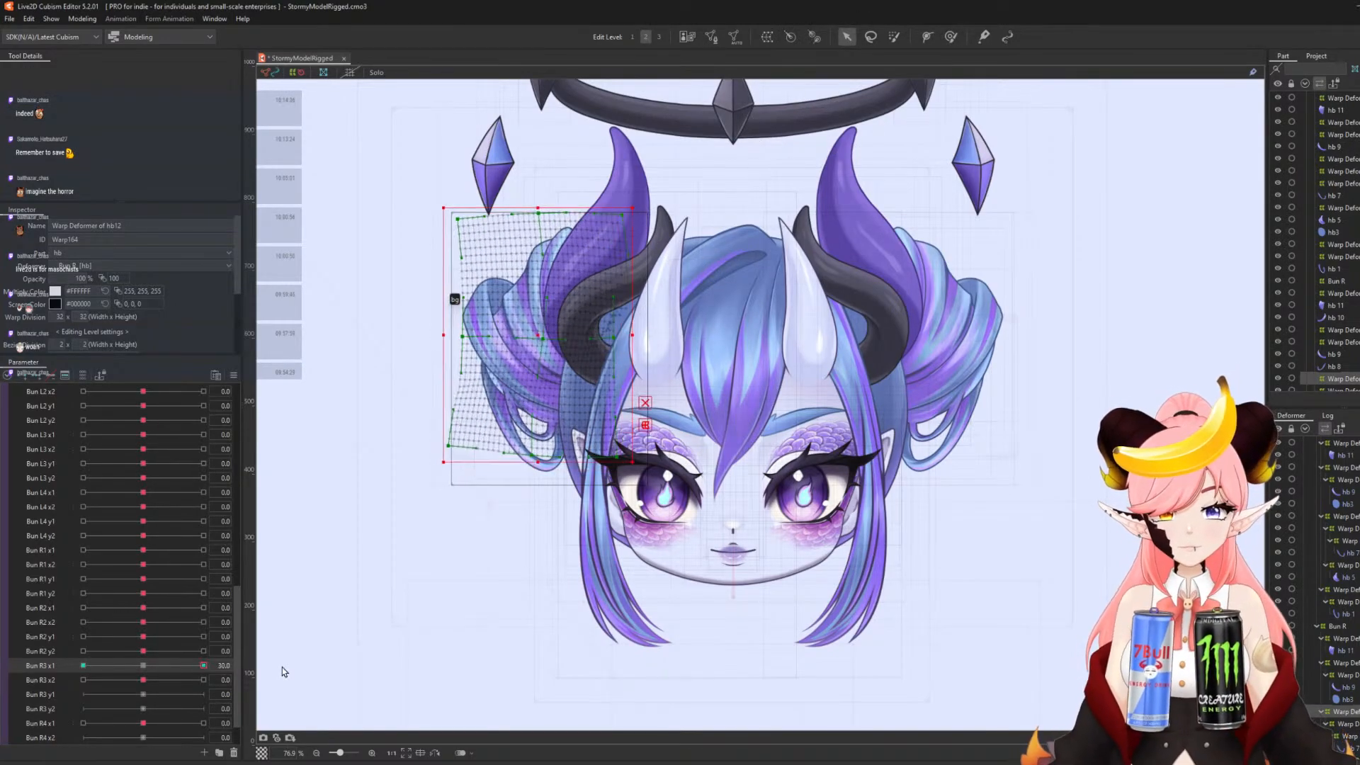
{"action": "left_click_drag", "start_coordinate": [24, 667], "coordinate": [14, 667]}
{"action": "left_click", "coordinate": [143, 666]}
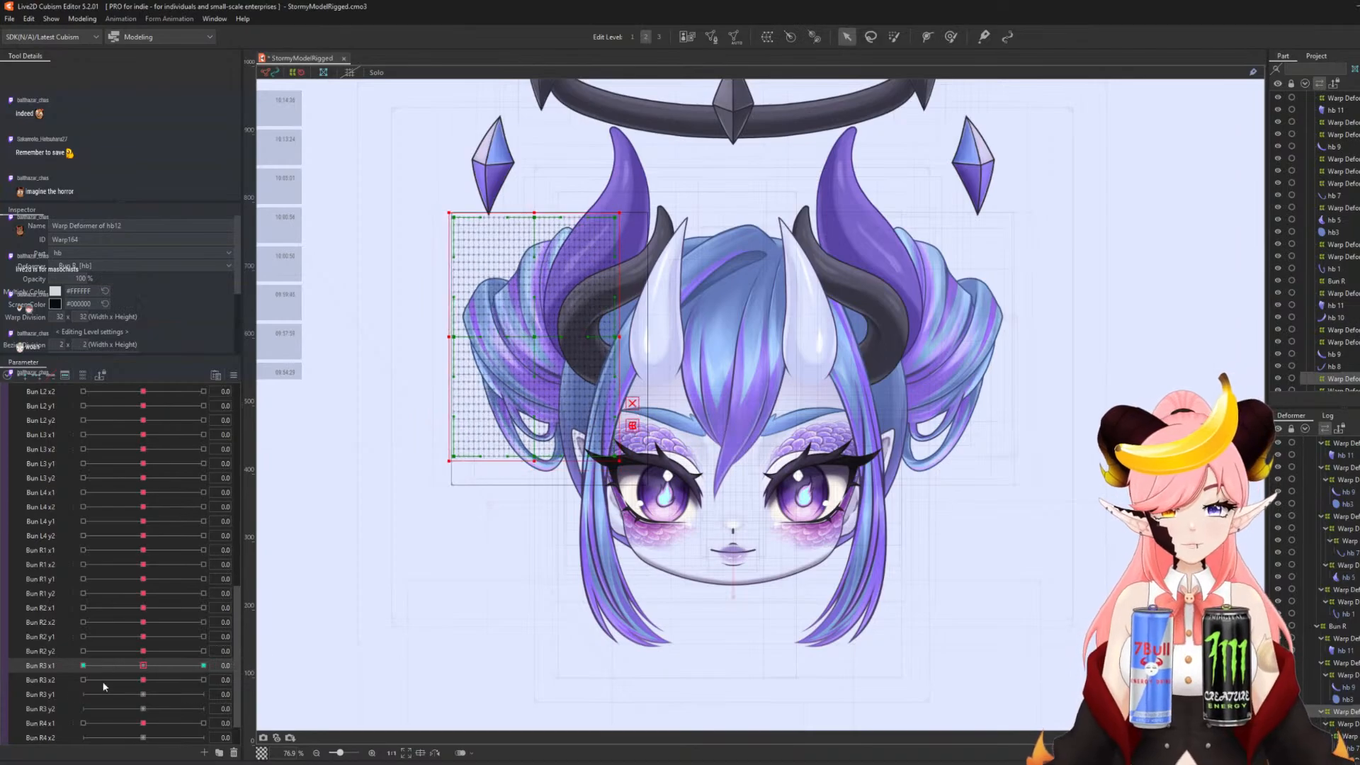
- Add three keys on Bun R3 x2 for the hb12 warp and pull its upper end inward at 30 with a temporary deform path
{"action": "left_click", "coordinate": [202, 679]}
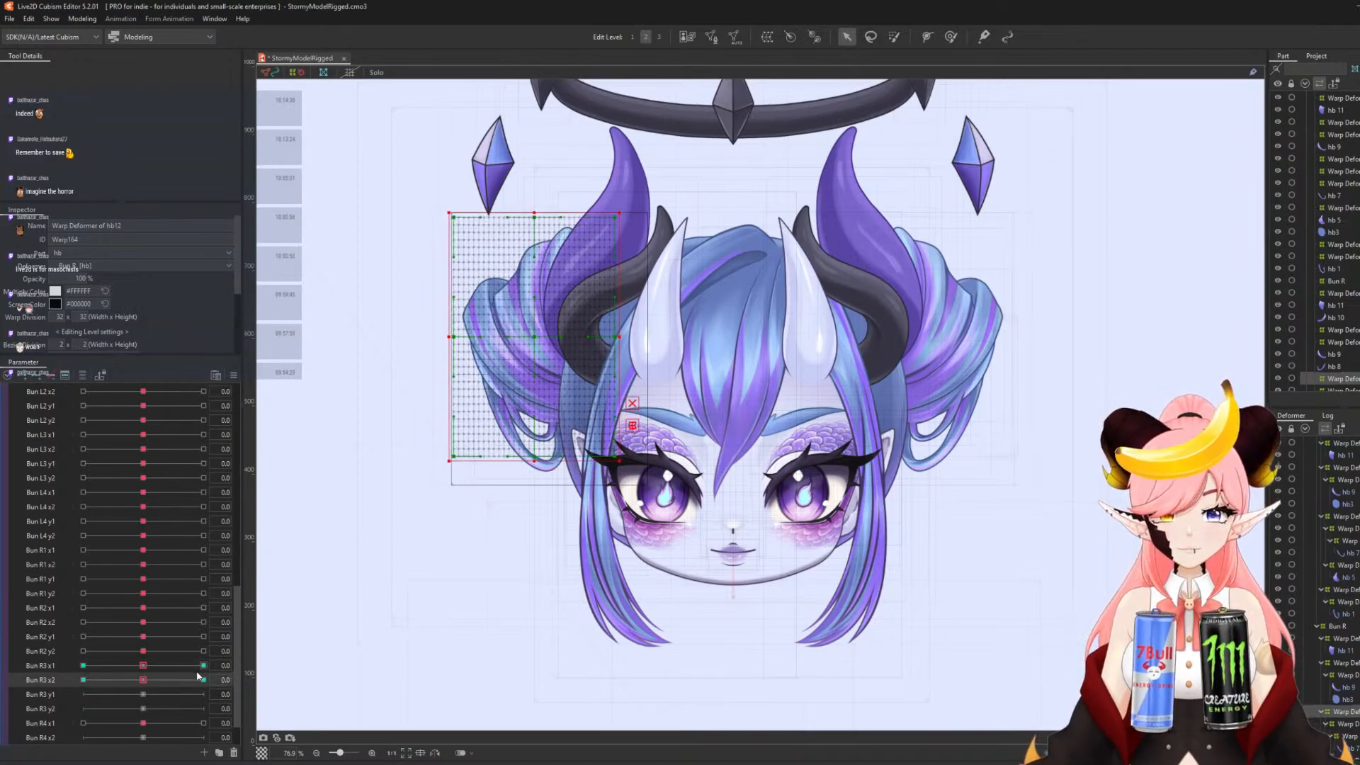
{"action": "left_click", "coordinate": [202, 680]}
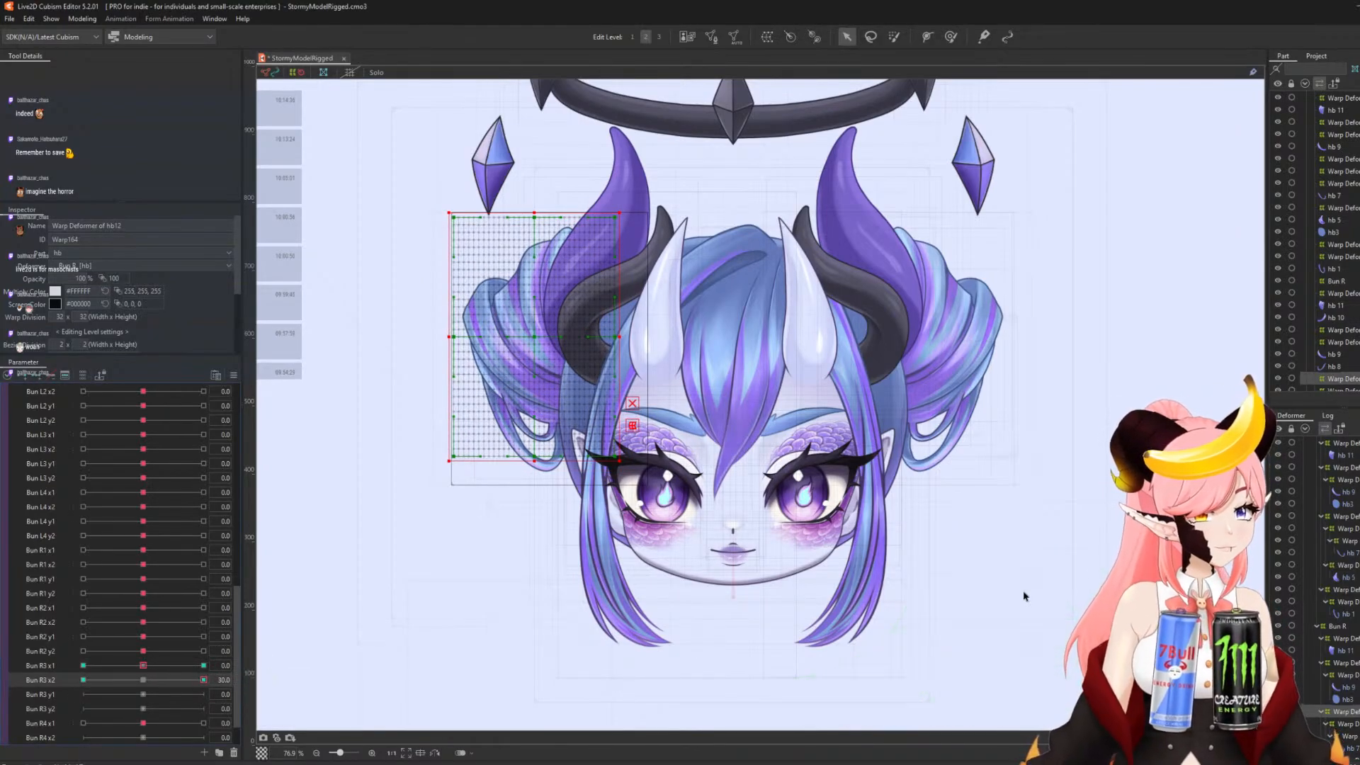
{"action": "key", "text": "ctrl+t"}
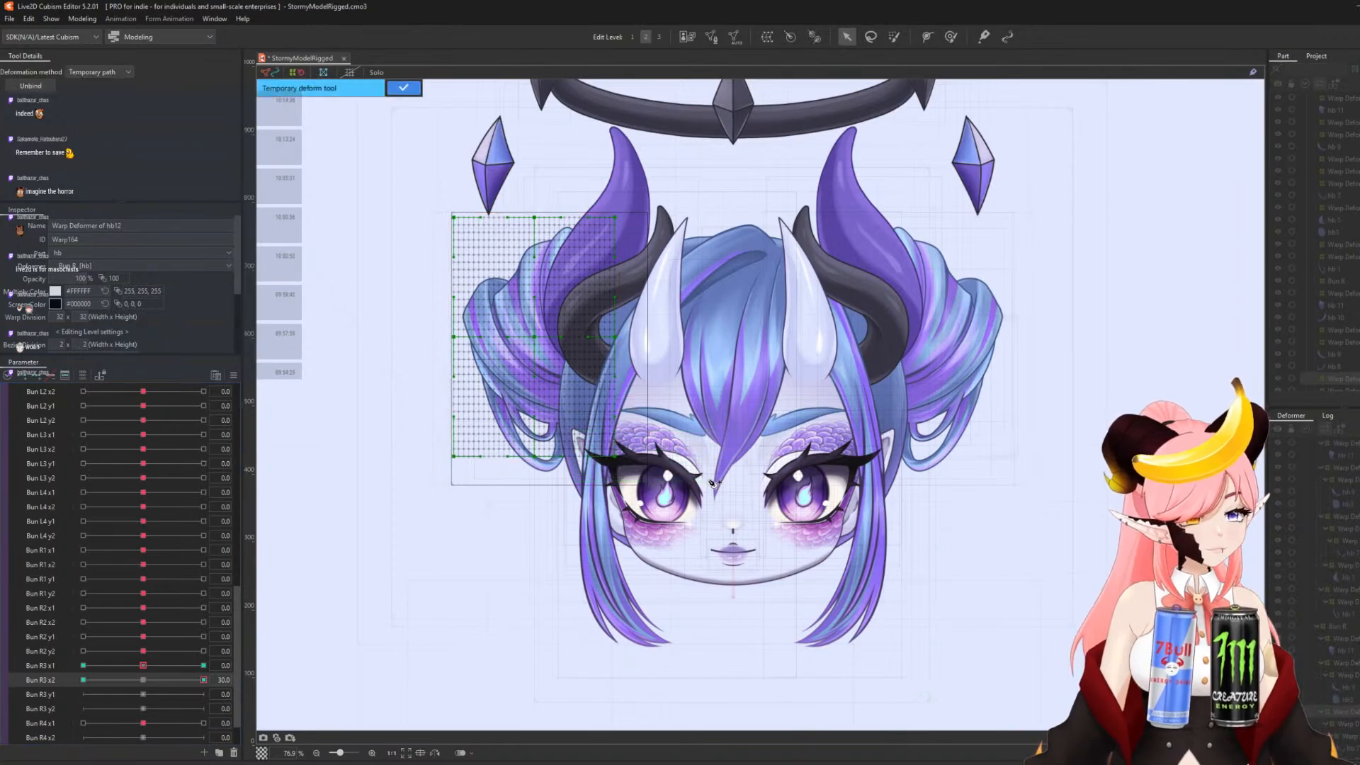
{"action": "left_click", "coordinate": [627, 417]}
{"action": "left_click", "coordinate": [559, 398]}
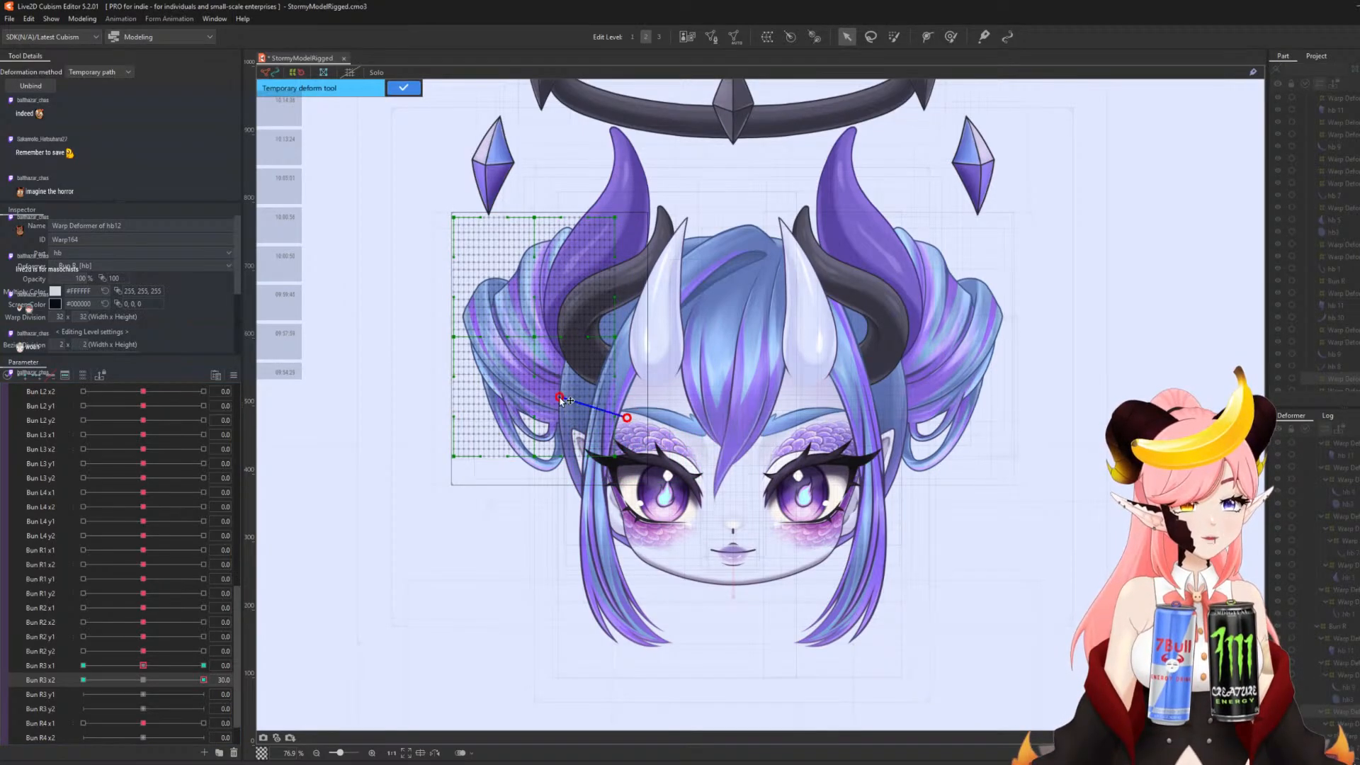
{"action": "left_click", "coordinate": [523, 338]}
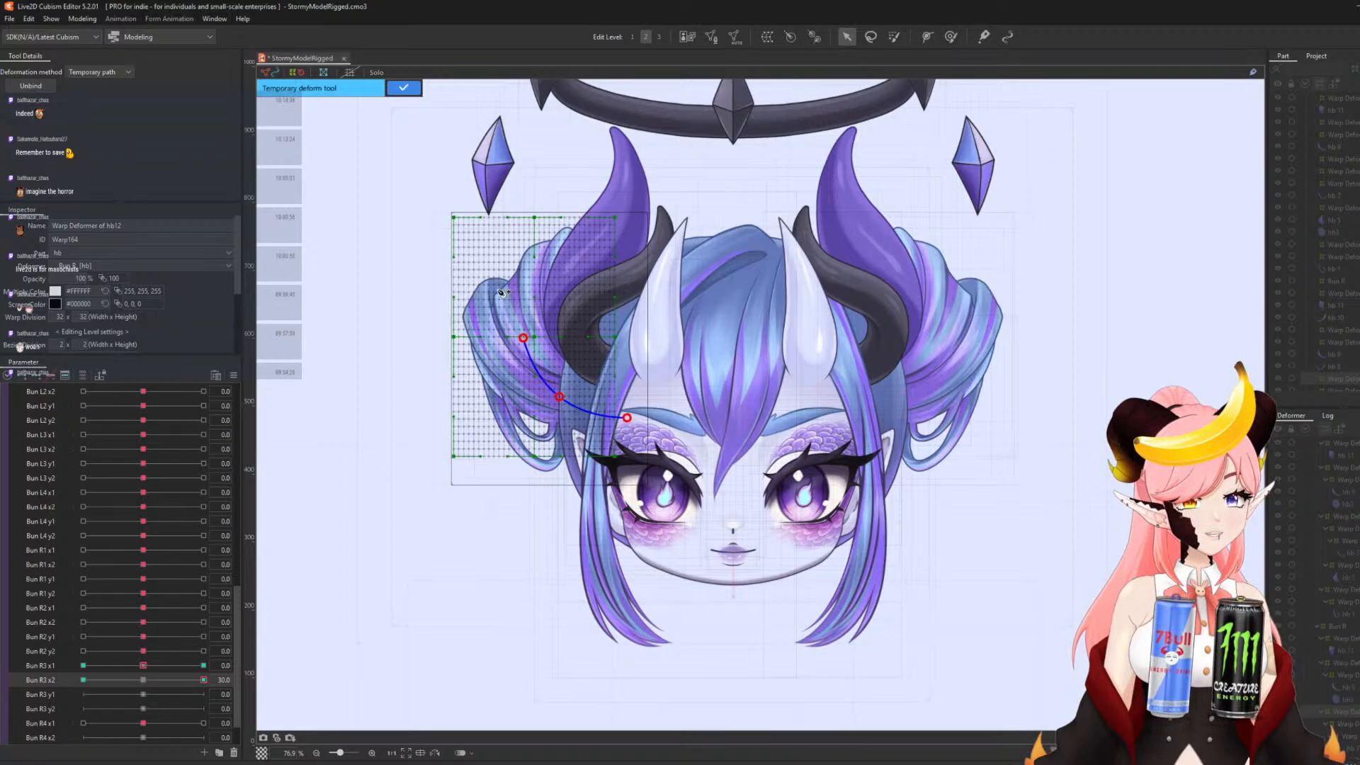
{"action": "left_click", "coordinate": [437, 211]}
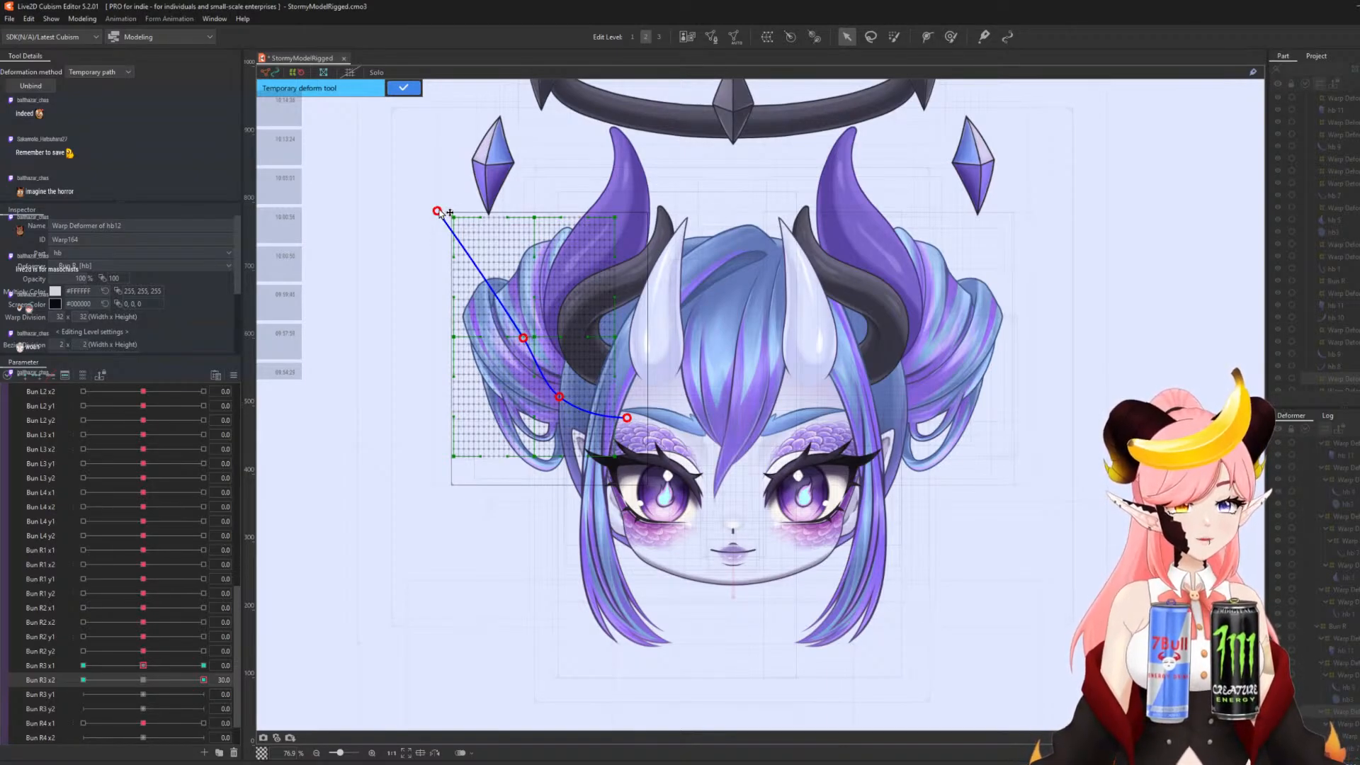
{"action": "left_click_drag", "start_coordinate": [437, 211], "coordinate": [454, 213]}
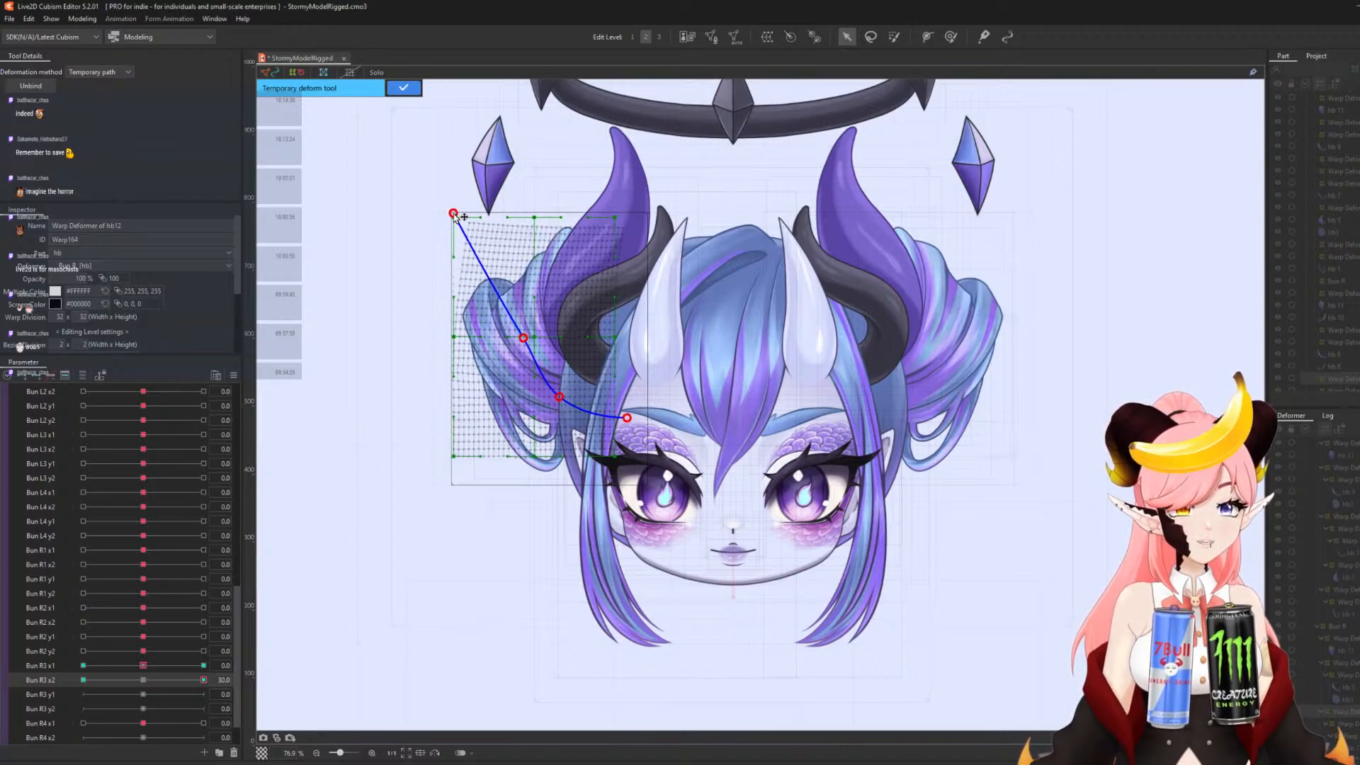
{"action": "left_click", "coordinate": [399, 88]}
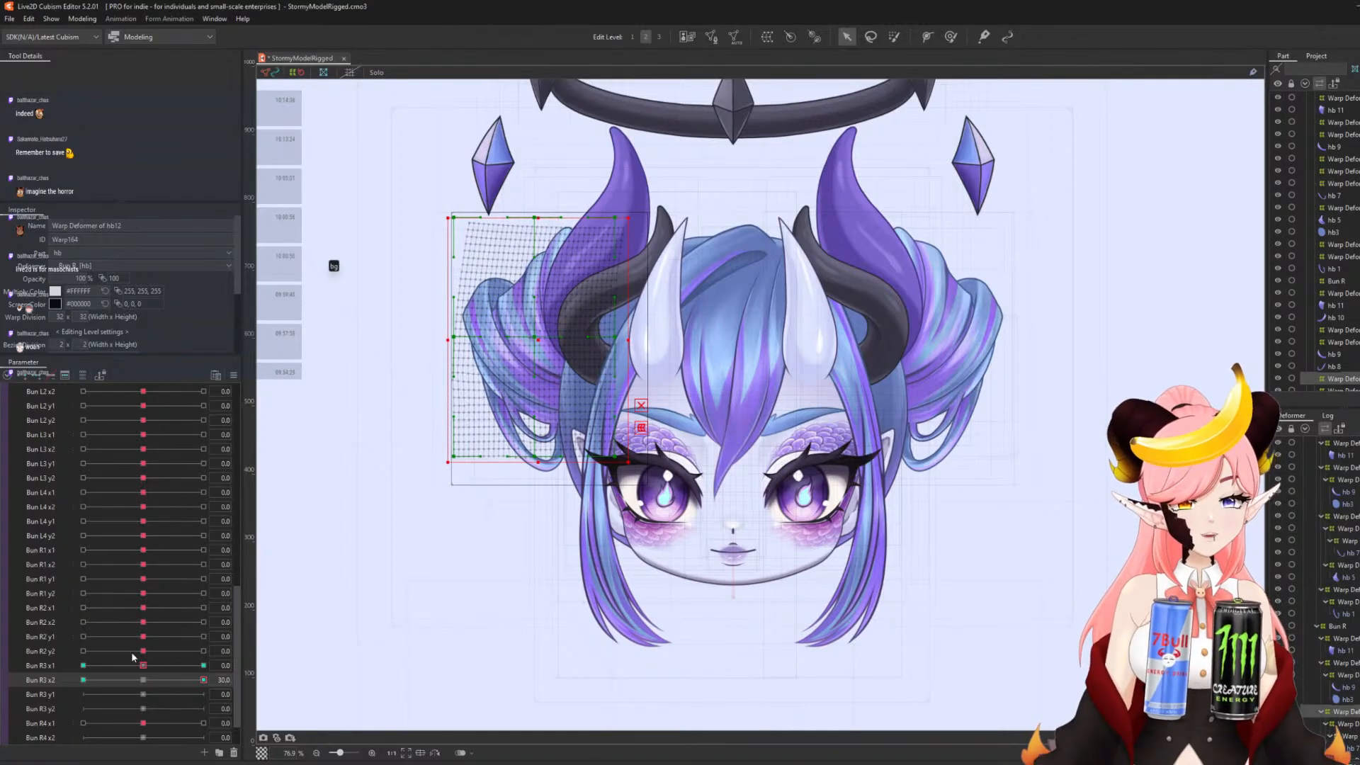
- Pull the upper end of the hb12 warp outward at Bun R3 x2 -30 with a temporary deform path, and reset the parameter to 0
{"action": "left_click", "coordinate": [89, 680]}
{"action": "key", "text": "t"}
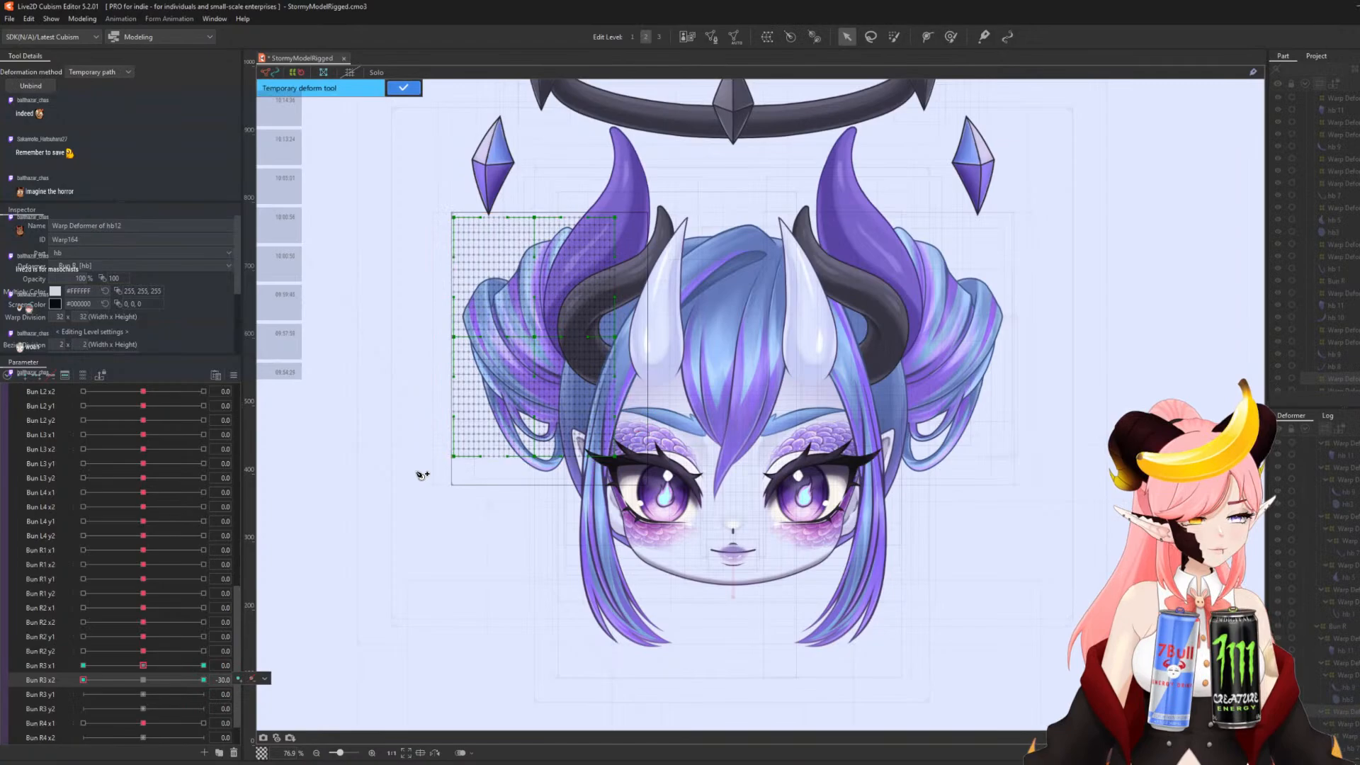
{"action": "left_click", "coordinate": [631, 414]}
{"action": "left_click", "coordinate": [561, 381]}
{"action": "left_click", "coordinate": [530, 337]}
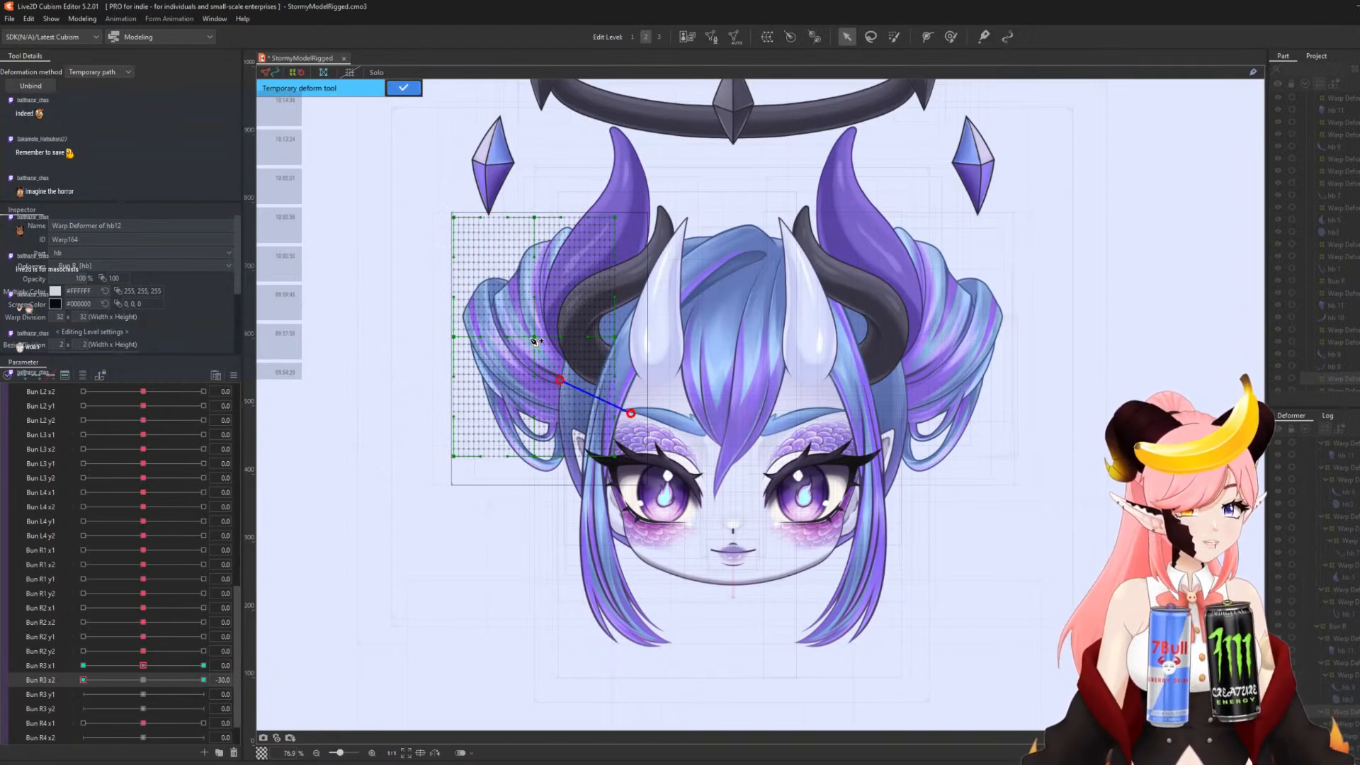
{"action": "left_click", "coordinate": [456, 200]}
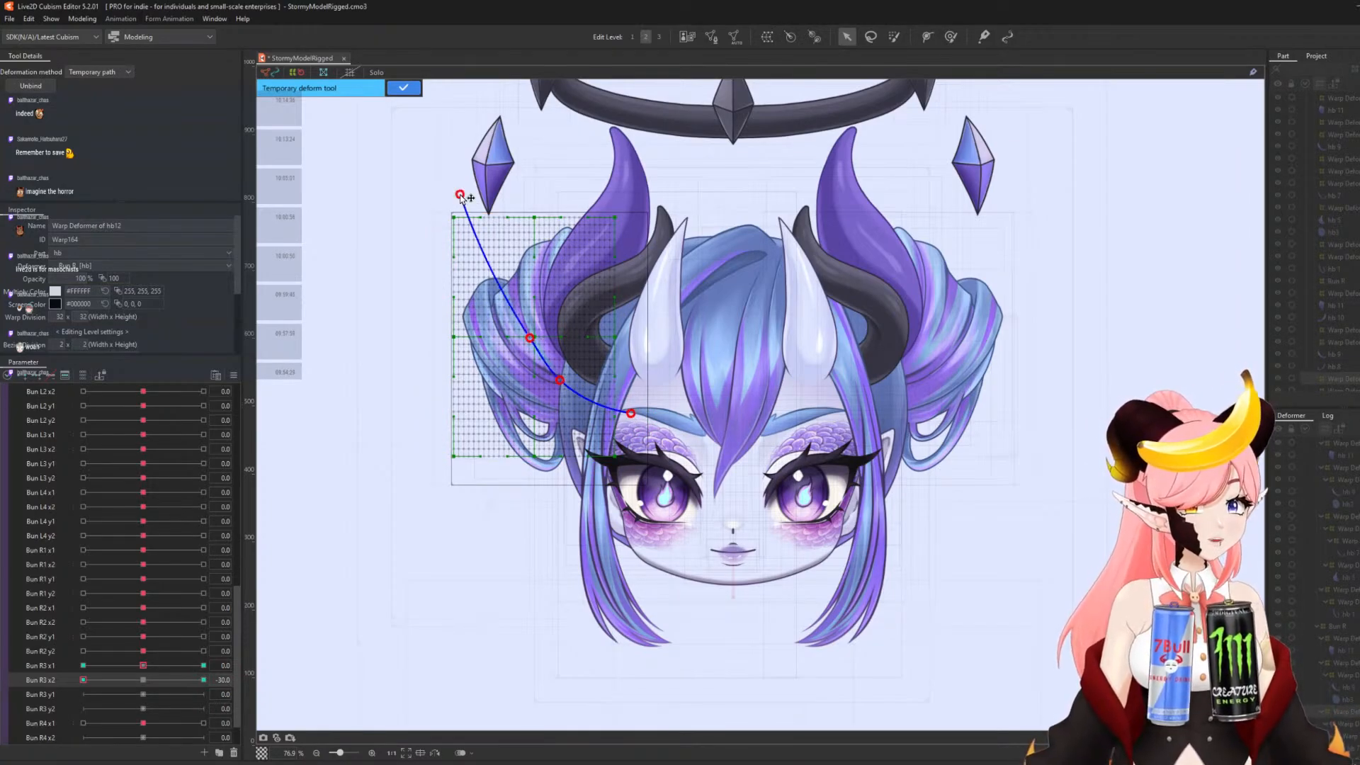
{"action": "left_click_drag", "start_coordinate": [456, 200], "coordinate": [445, 188]}
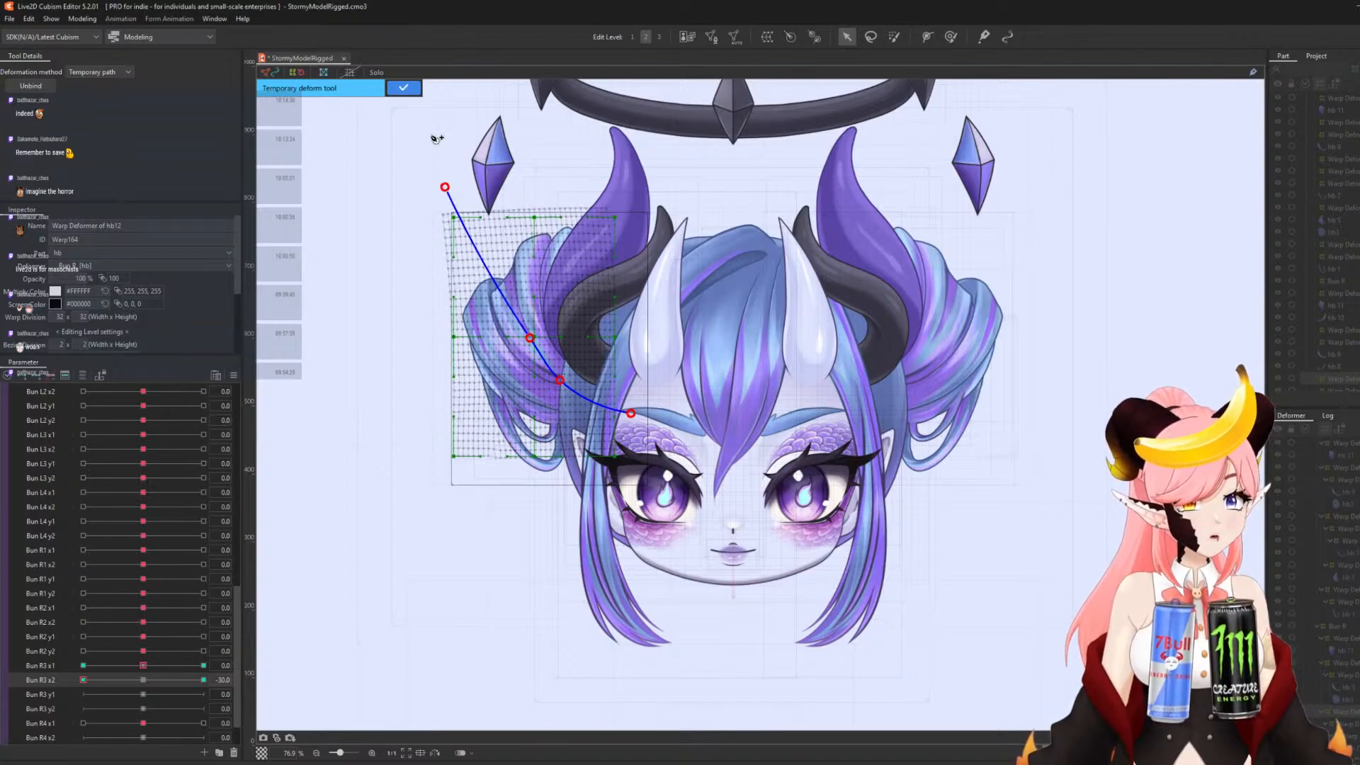
{"action": "left_click", "coordinate": [414, 87]}
{"action": "mouse_move", "coordinate": [103, 683]}
{"action": "left_mouse_down"}
{"action": "mouse_move", "coordinate": [72, 681]}
{"action": "mouse_move", "coordinate": [273, 687]}
{"action": "mouse_move", "coordinate": [80, 683]}
{"action": "left_mouse_up"}
{"action": "left_click", "coordinate": [143, 682]}
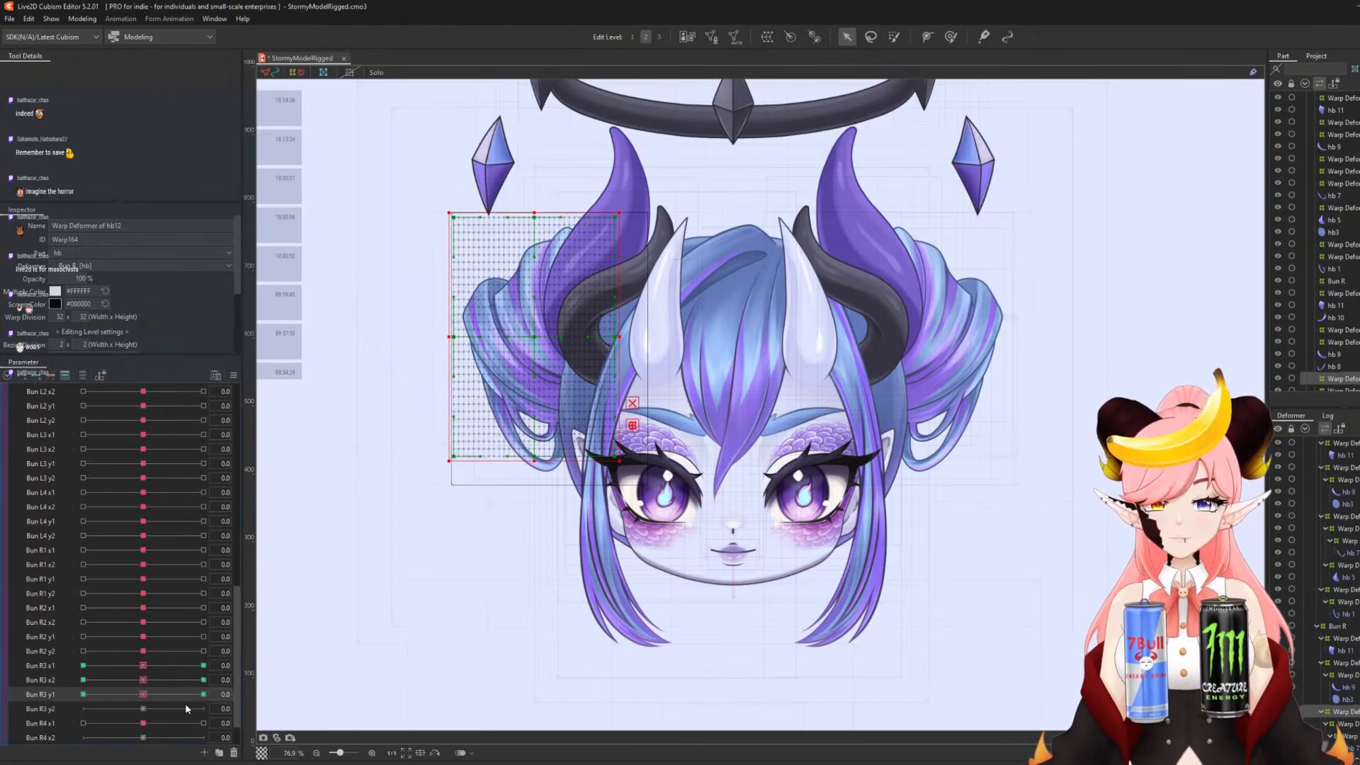
- Add three keys on Bun R3 y1 for the hb12 warp and bend its middle up and inward at 30 with a temporary deform path
{"action": "left_click", "coordinate": [204, 694]}
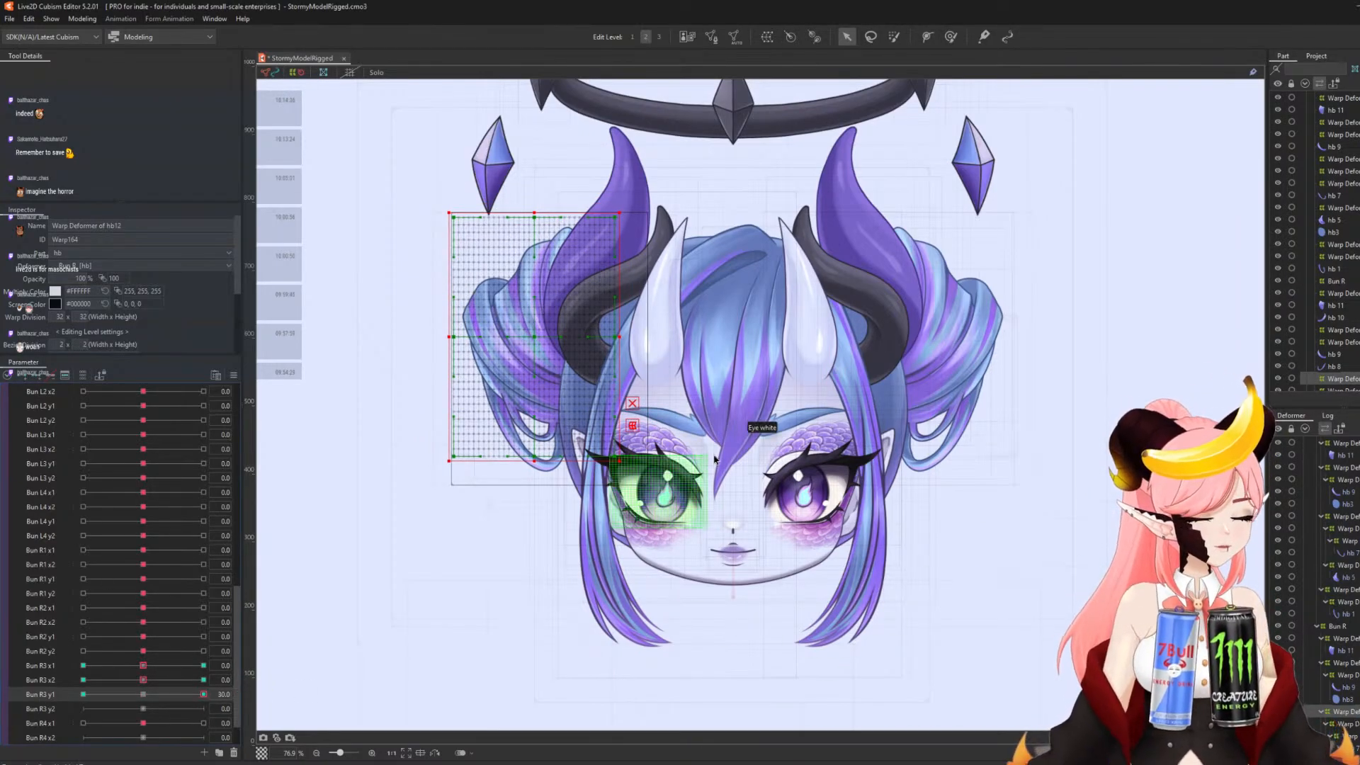
{"action": "key", "text": "t"}
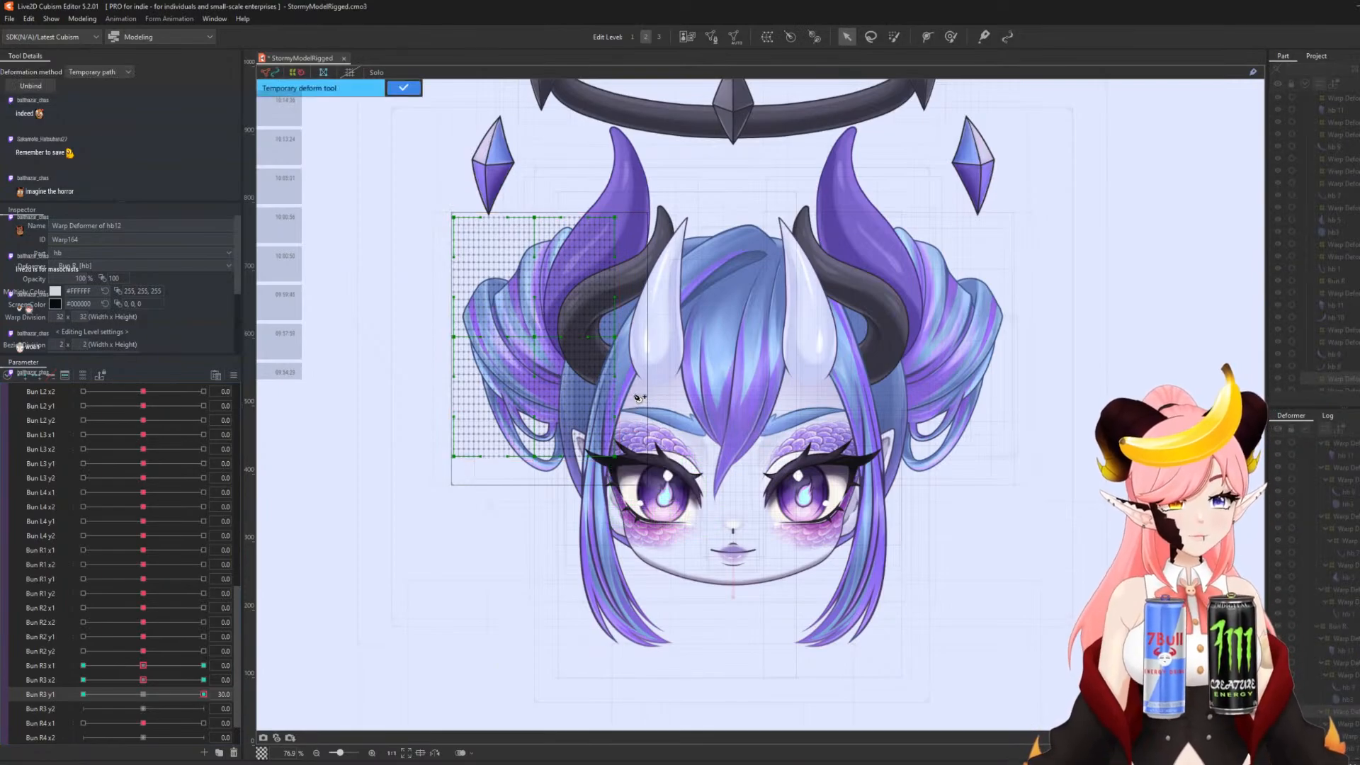
{"action": "left_click", "coordinate": [630, 389]}
{"action": "left_click", "coordinate": [561, 380]}
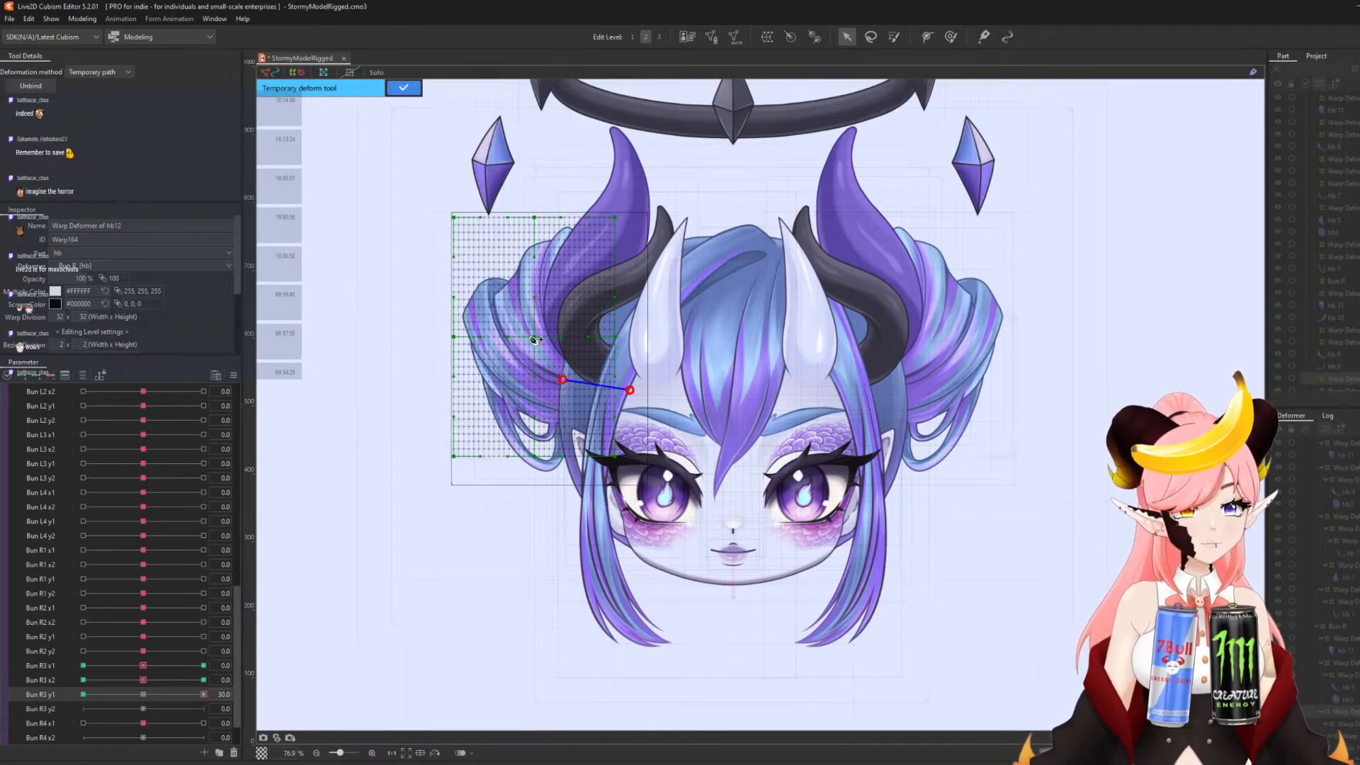
{"action": "left_click", "coordinate": [530, 336]}
{"action": "left_click", "coordinate": [452, 197]}
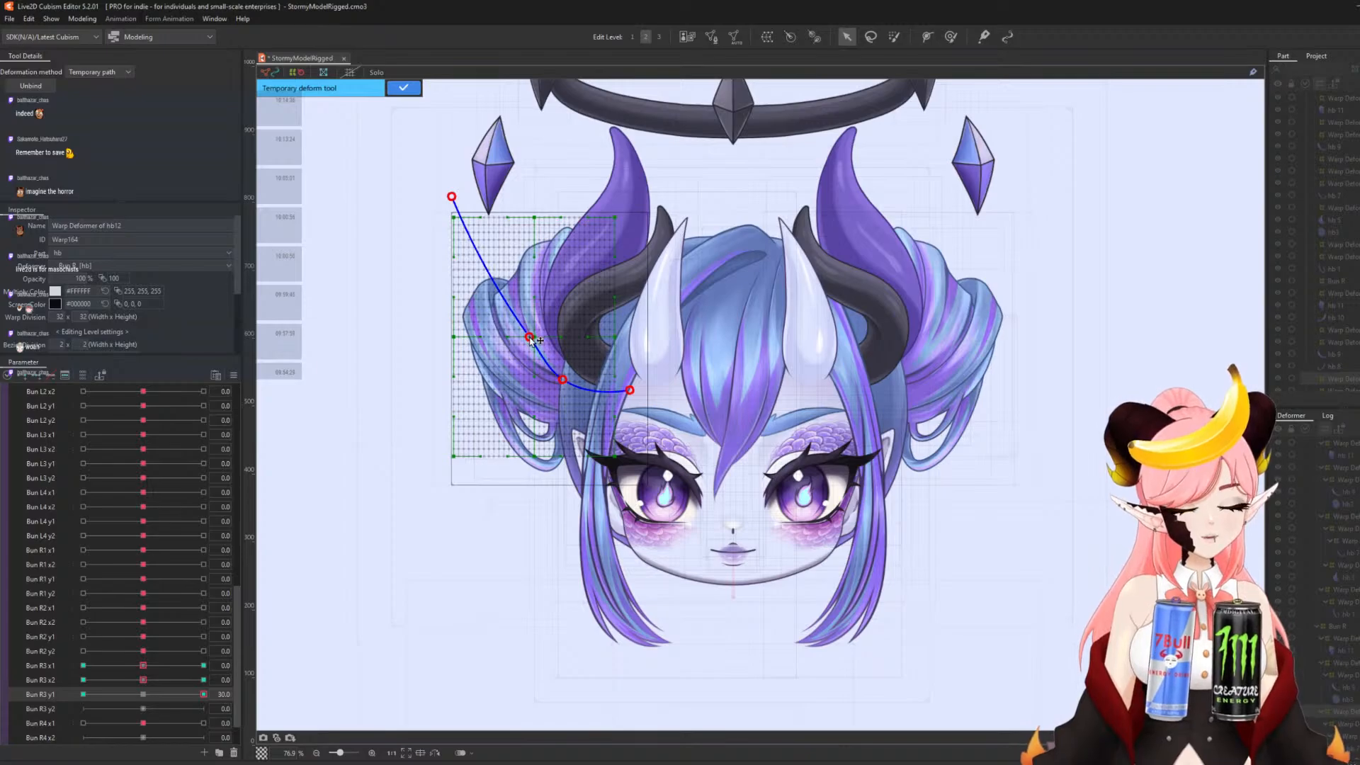
{"action": "left_click_drag", "start_coordinate": [529, 337], "coordinate": [534, 329]}
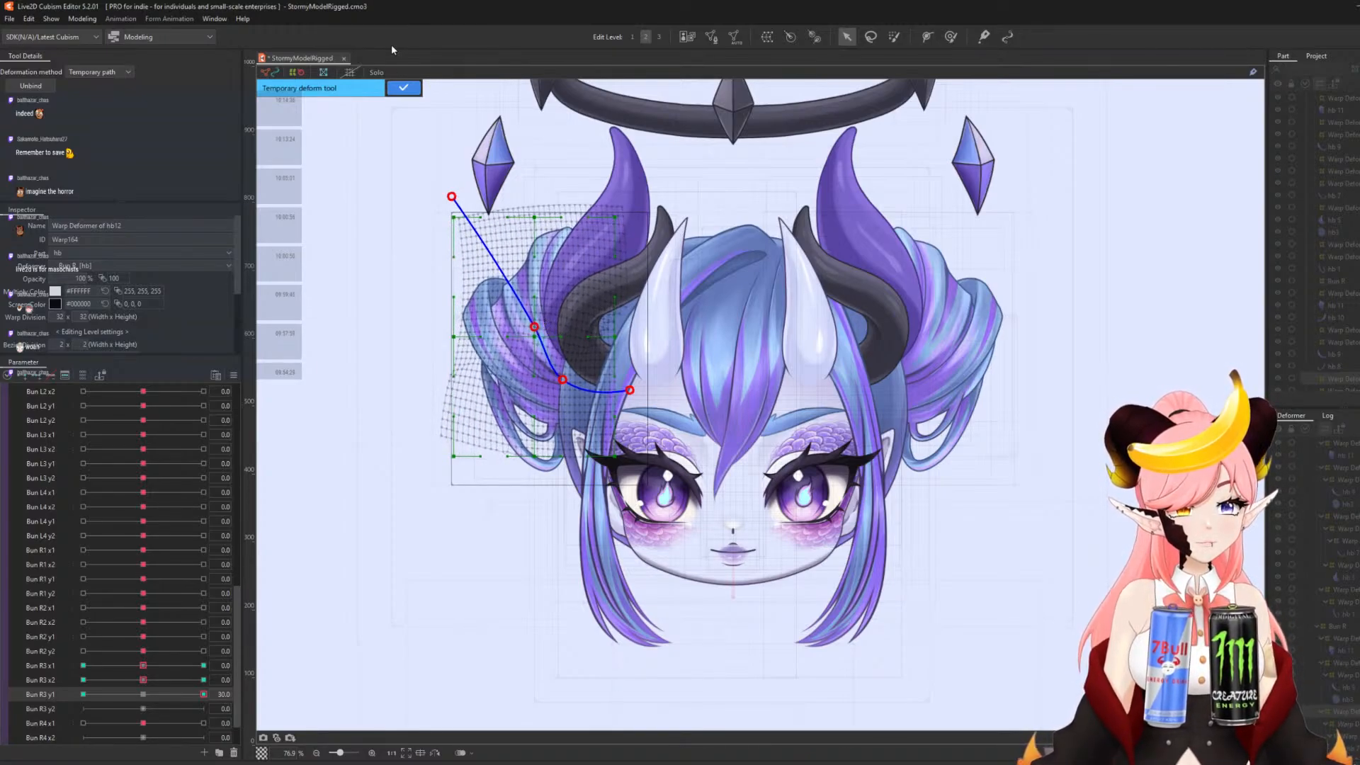
{"action": "left_click", "coordinate": [407, 88]}
- Bend the middle of the hb12 warp down and outward at Bun R3 y1 -30 with a temporary deform path, and reset the parameter to 0
{"action": "left_click", "coordinate": [83, 694]}
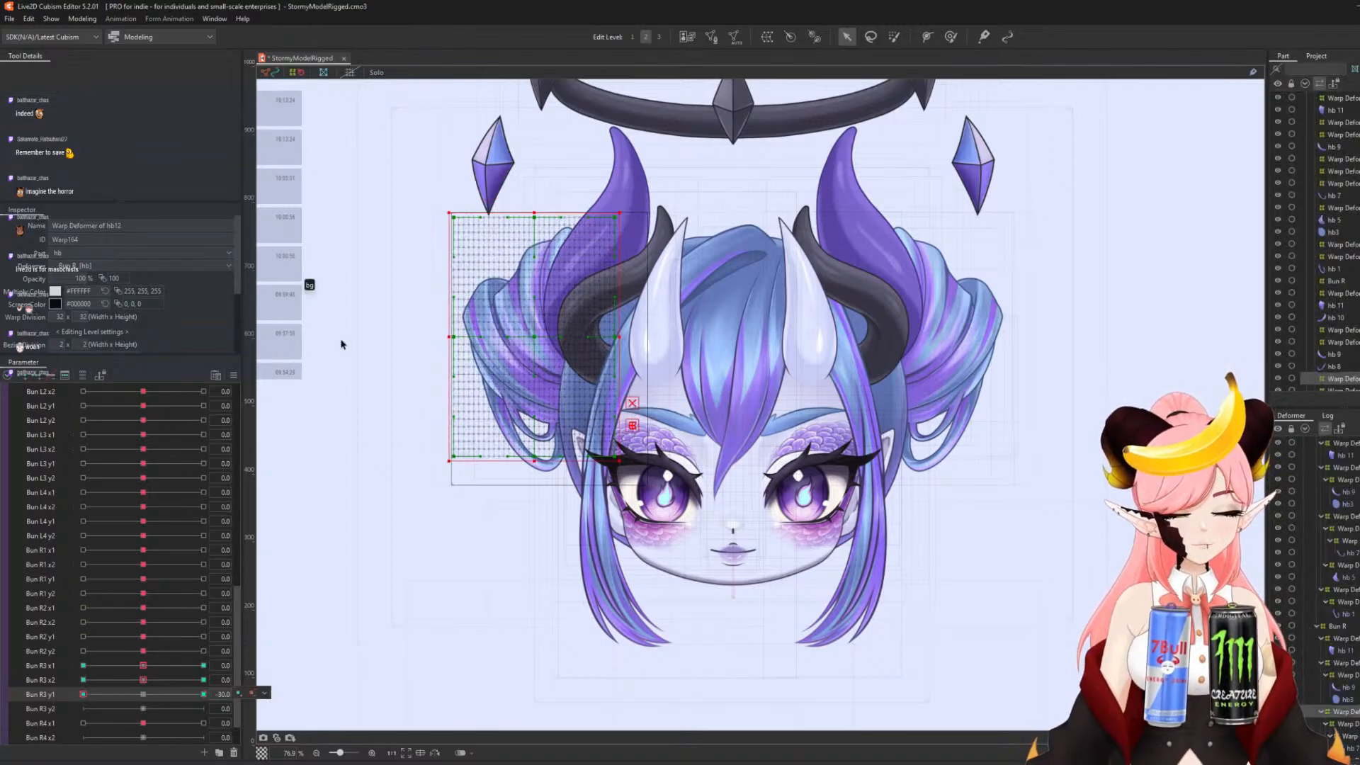
{"action": "key", "text": "ctrl+t"}
{"action": "left_click_drag", "start_coordinate": [639, 408], "coordinate": [568, 391]}
{"action": "left_click", "coordinate": [526, 341]}
{"action": "left_click", "coordinate": [452, 200]}
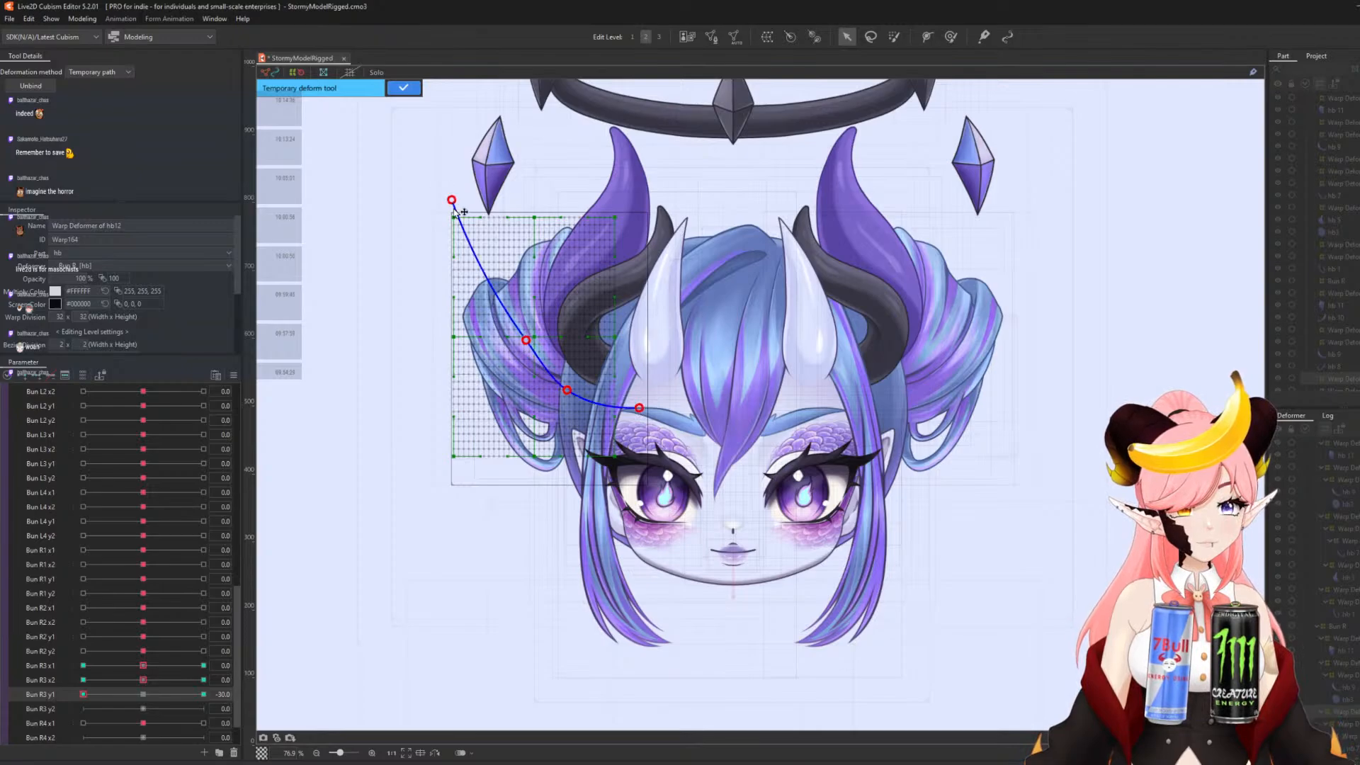
{"action": "left_click_drag", "start_coordinate": [528, 344], "coordinate": [523, 352]}
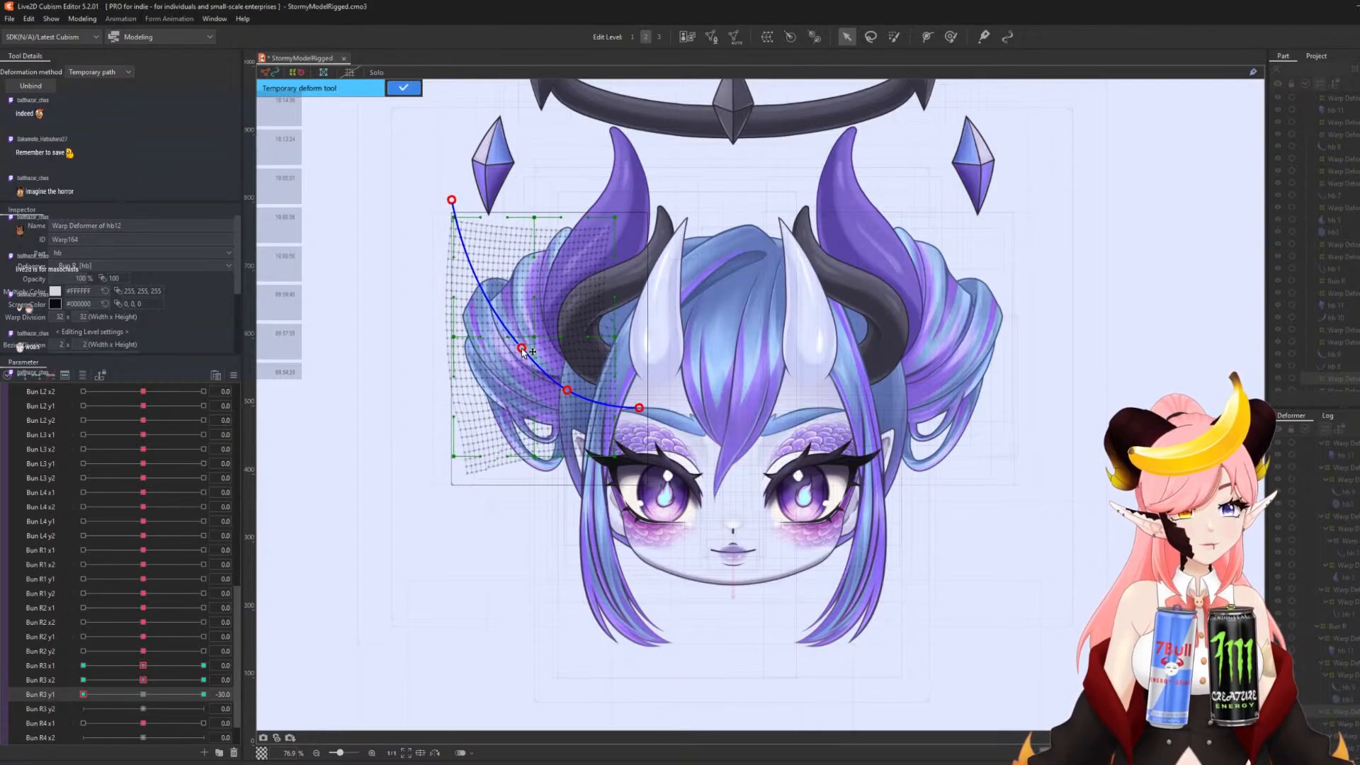
{"action": "left_click", "coordinate": [404, 88]}
{"action": "left_click", "coordinate": [145, 694]}
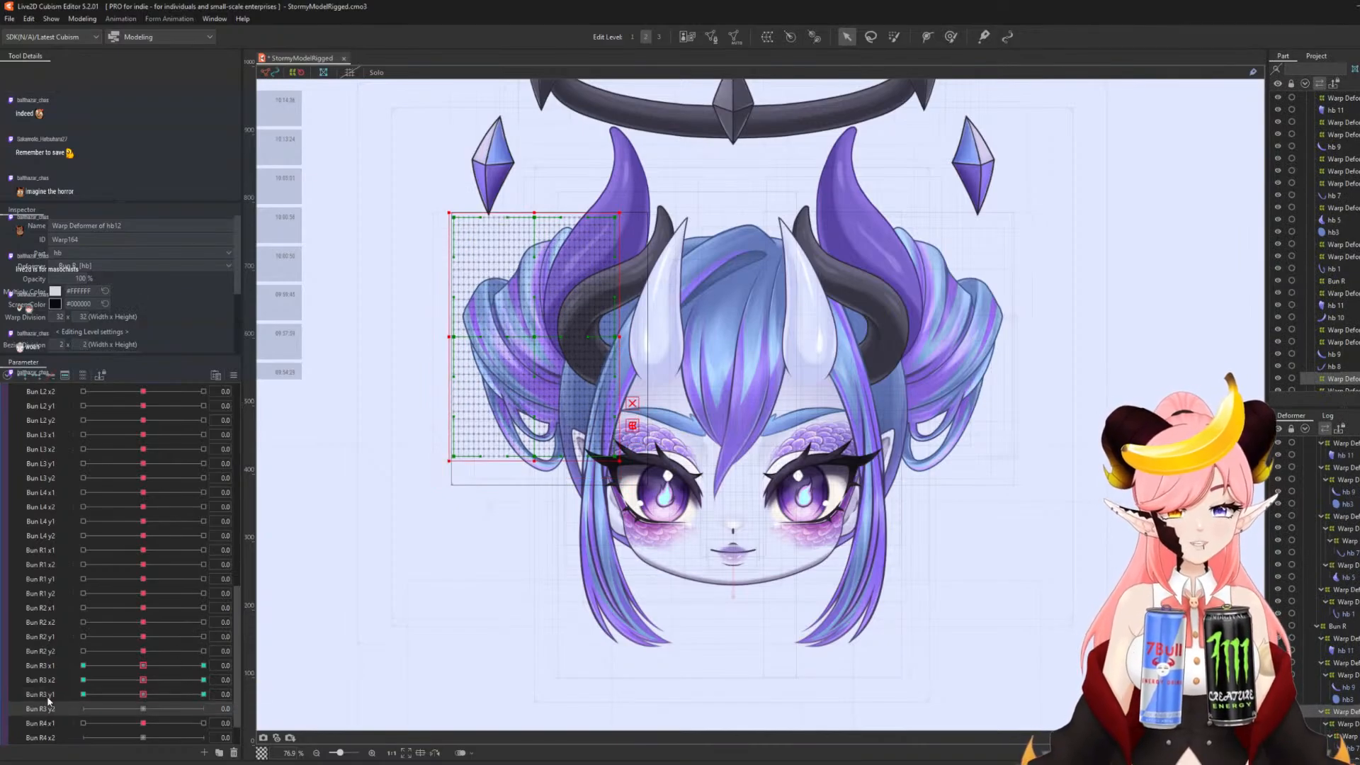
- Add three keys on Bun R3 y2 for the hb12 warp and pull its upper end up and inward at 30 with a temporary deform path
{"action": "left_click", "coordinate": [252, 707]}
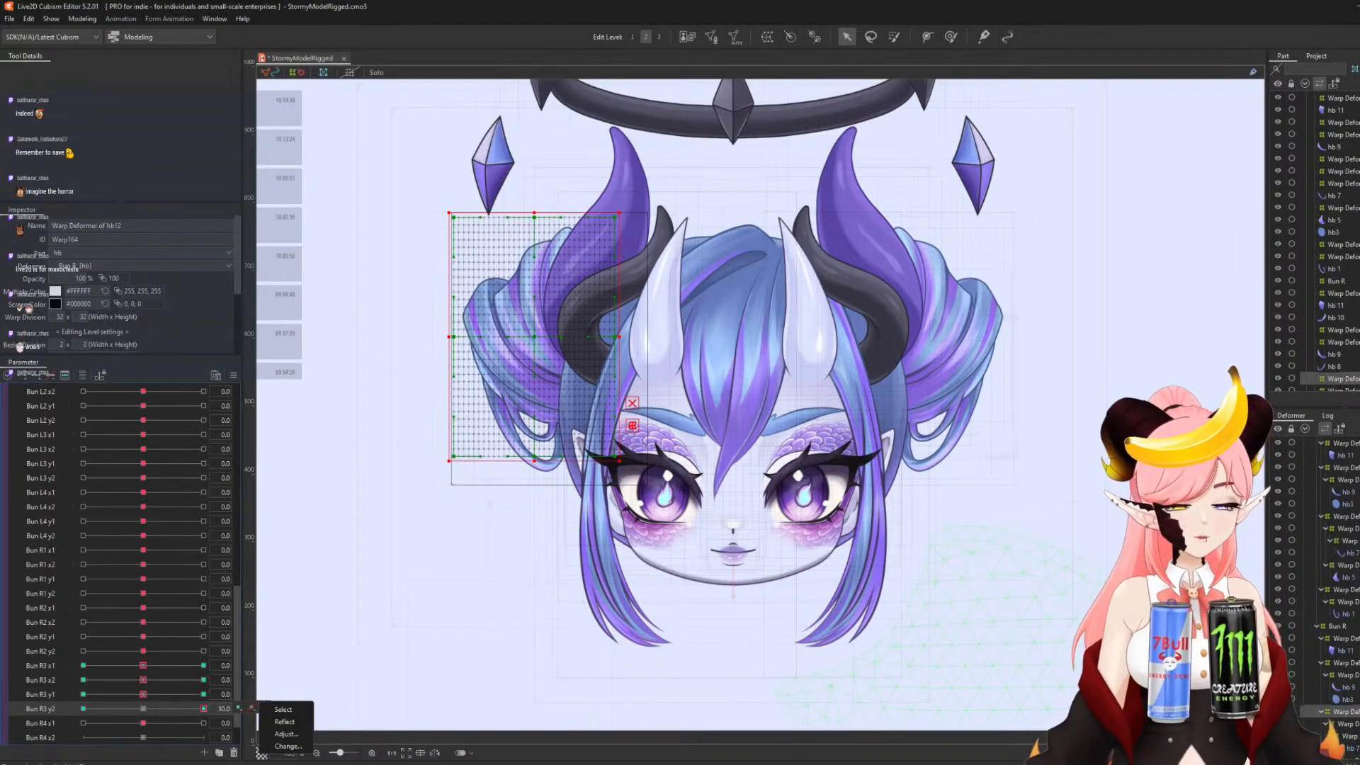
{"action": "left_click", "coordinate": [285, 722]}
{"action": "key", "text": "ctrl+t"}
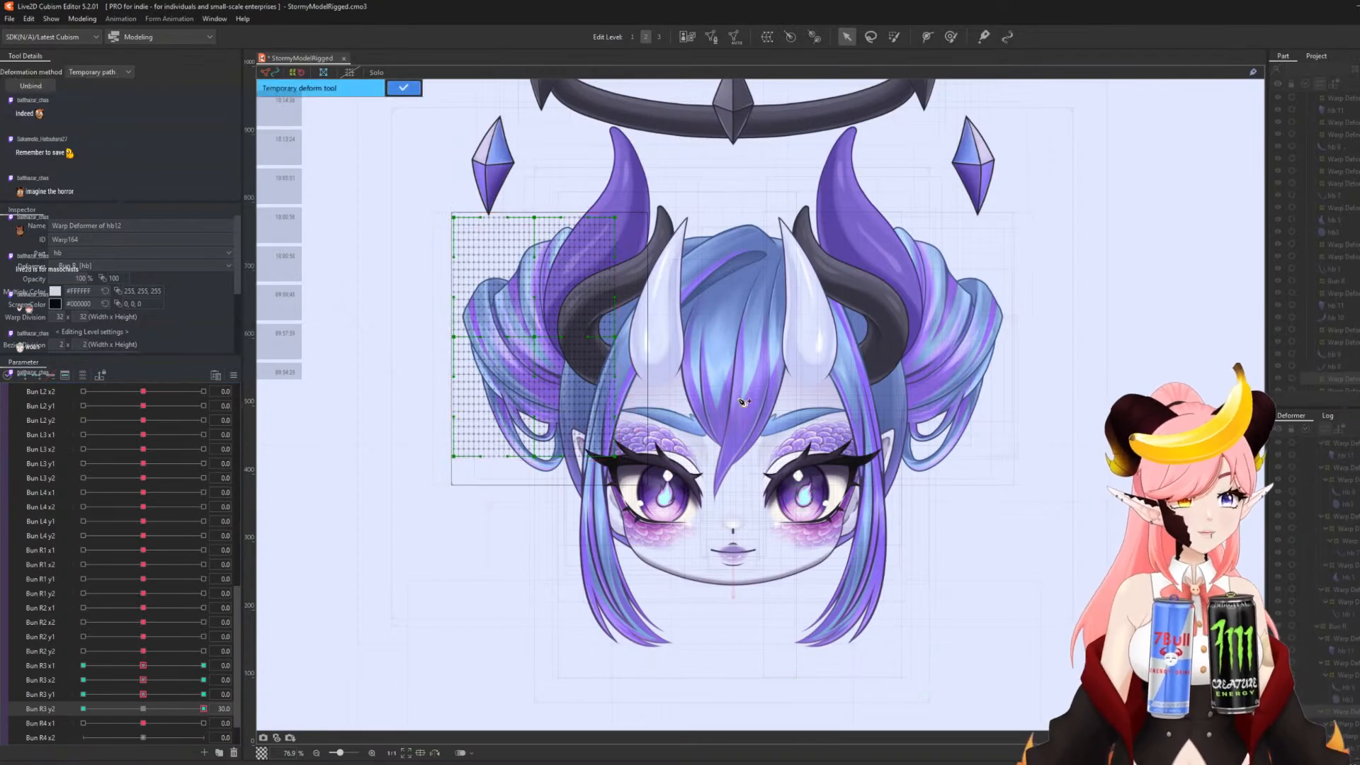
{"action": "left_click", "coordinate": [630, 412]}
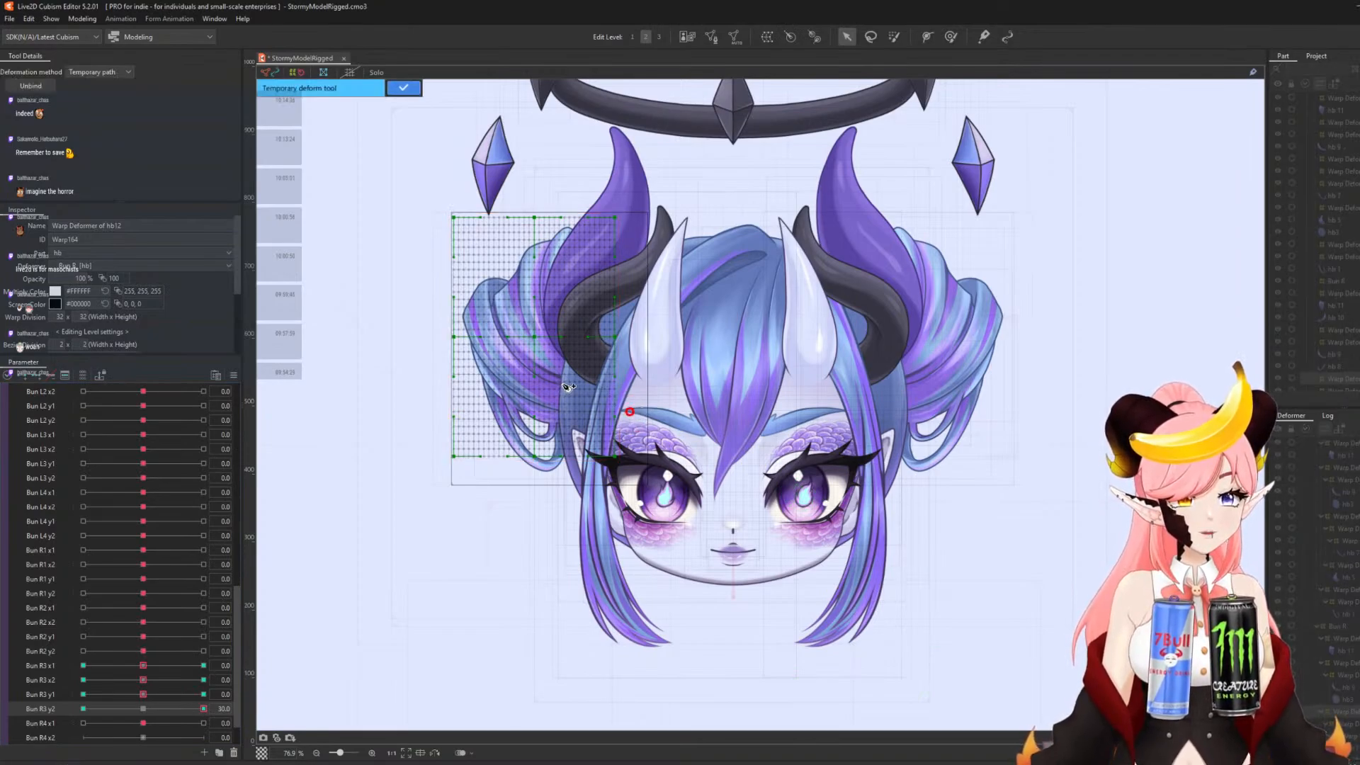
{"action": "left_click", "coordinate": [562, 383]}
{"action": "left_click", "coordinate": [529, 337]}
{"action": "left_click", "coordinate": [489, 199]}
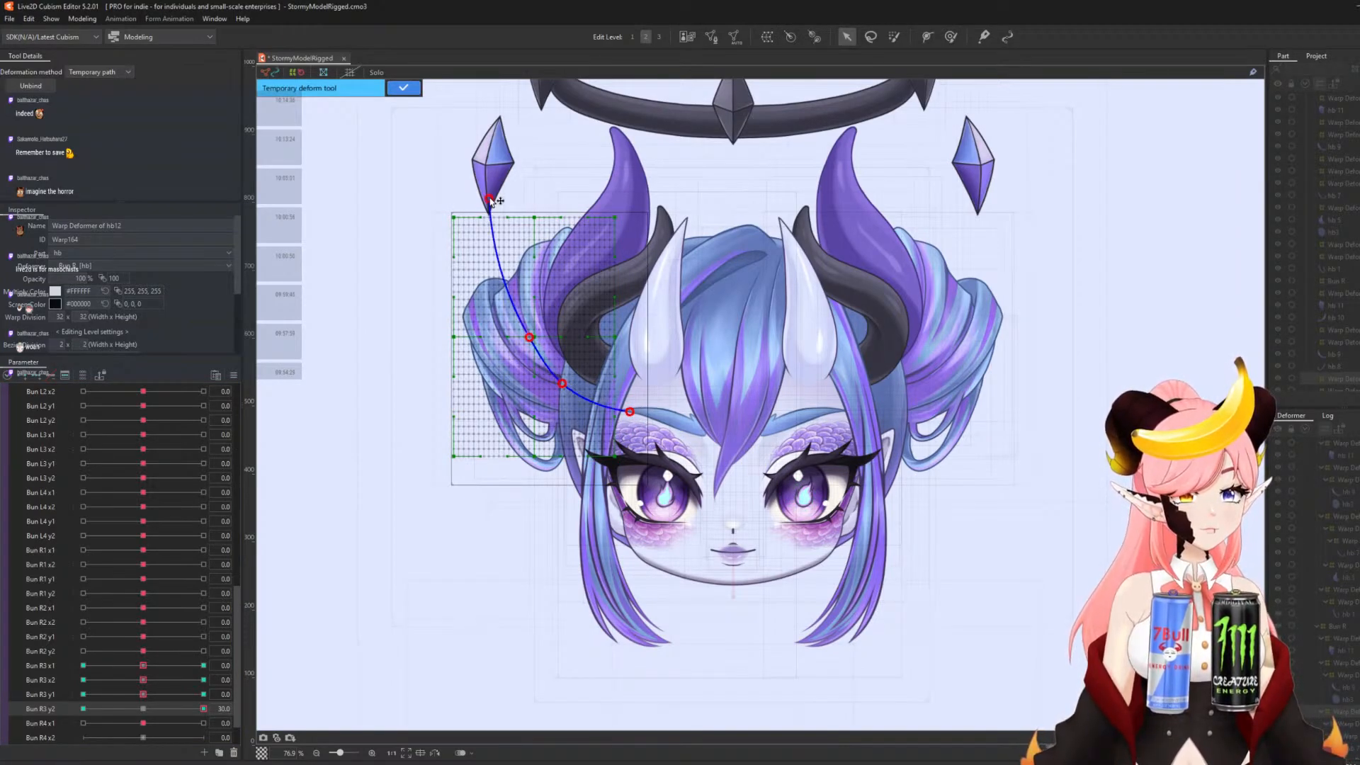
{"action": "left_click_drag", "start_coordinate": [491, 200], "coordinate": [515, 164]}
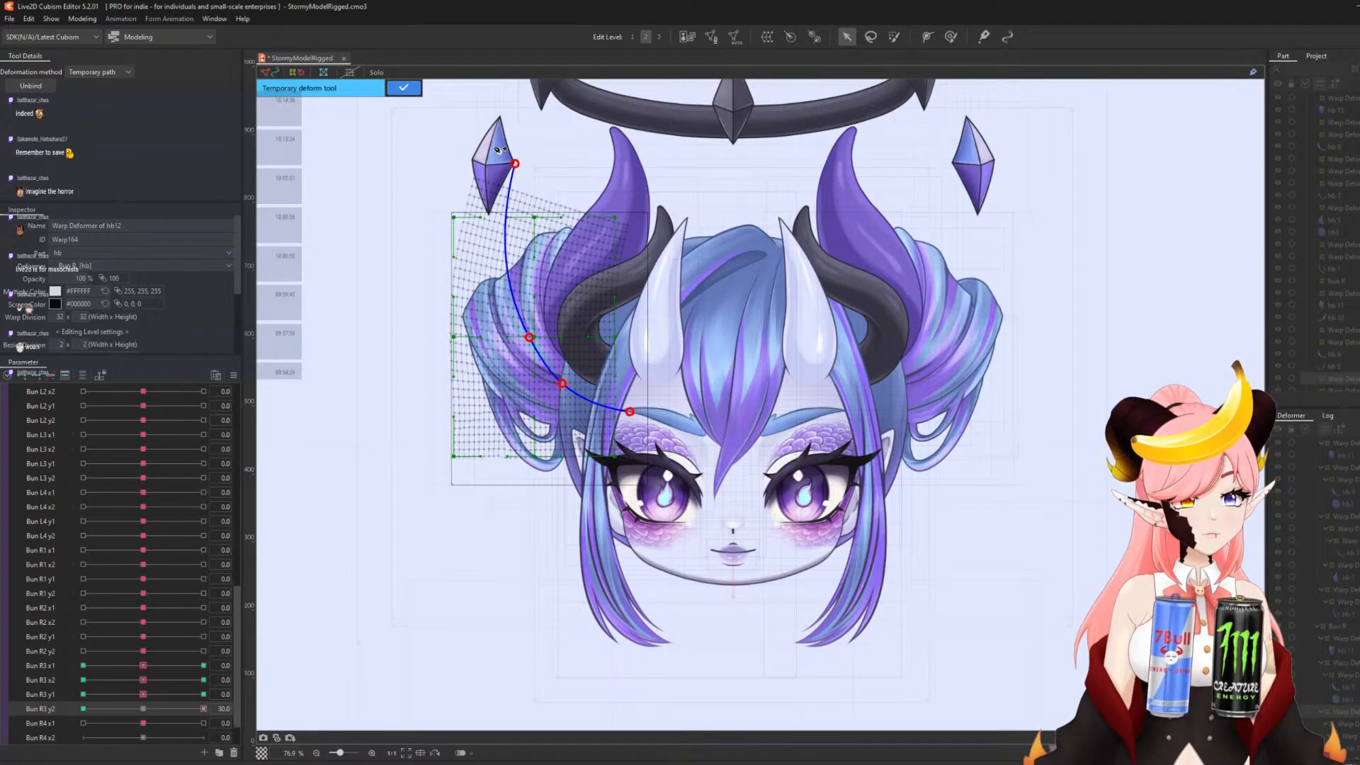
{"action": "left_click", "coordinate": [416, 91]}
- Pull the upper end of the hb12 warp down and outward at Bun R3 y2 -30 with a temporary deform path, and reset the parameter to 0
{"action": "key", "text": "ctrl+t"}
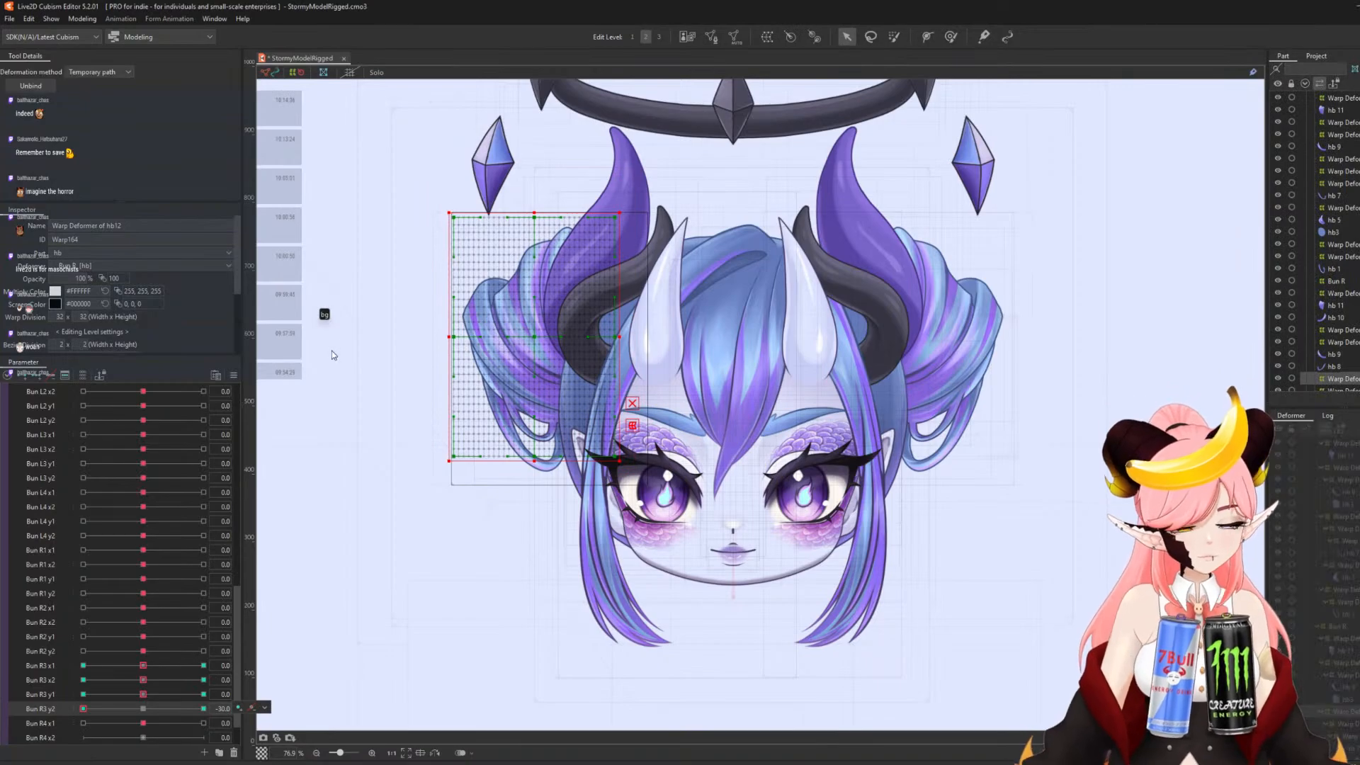
{"action": "left_click", "coordinate": [639, 420]}
{"action": "left_click", "coordinate": [565, 386]}
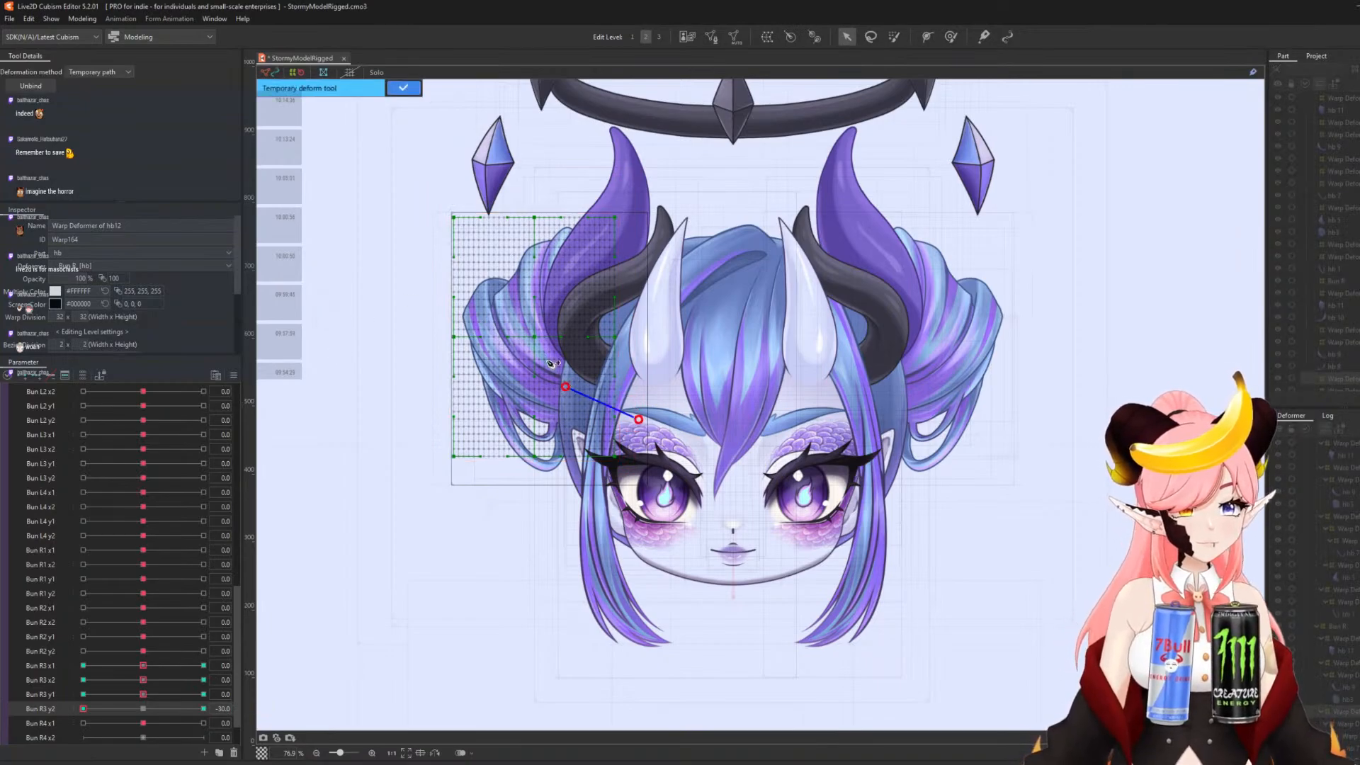
{"action": "left_click", "coordinate": [525, 338]}
{"action": "left_click", "coordinate": [481, 199]}
{"action": "left_click_drag", "start_coordinate": [481, 199], "coordinate": [460, 229]}
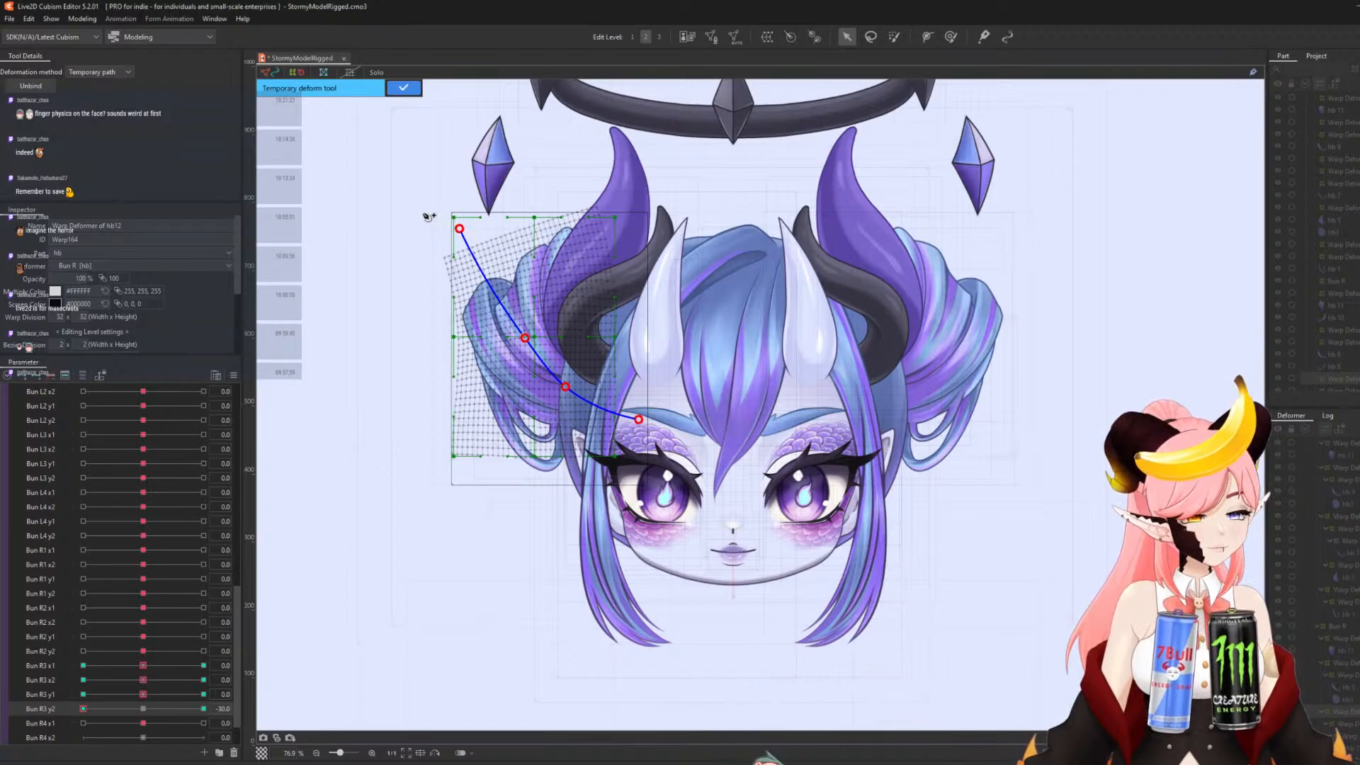
{"action": "left_click", "coordinate": [402, 87]}
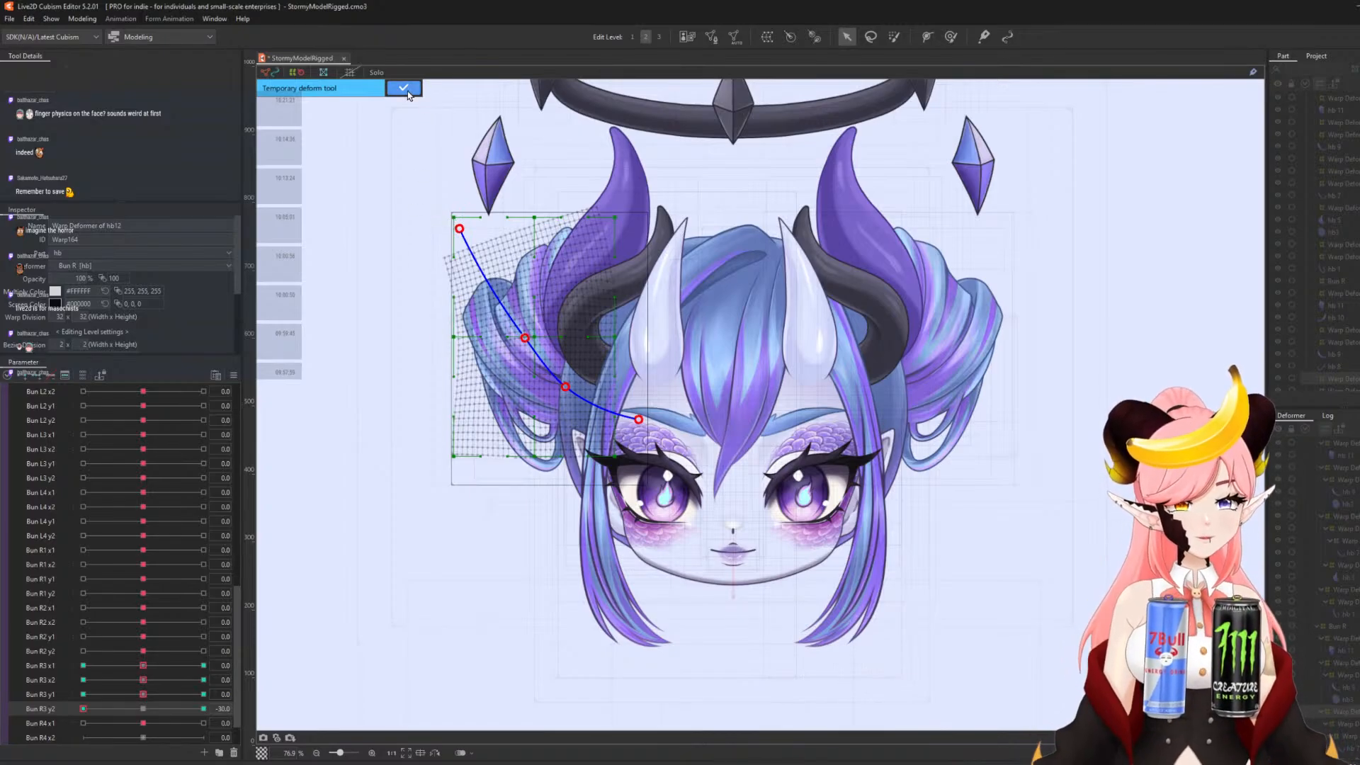
{"action": "mouse_move", "coordinate": [96, 711]}
{"action": "left_mouse_down"}
{"action": "mouse_move", "coordinate": [393, 679]}
{"action": "mouse_move", "coordinate": [85, 711]}
{"action": "left_mouse_up"}
{"action": "left_click", "coordinate": [143, 710]}
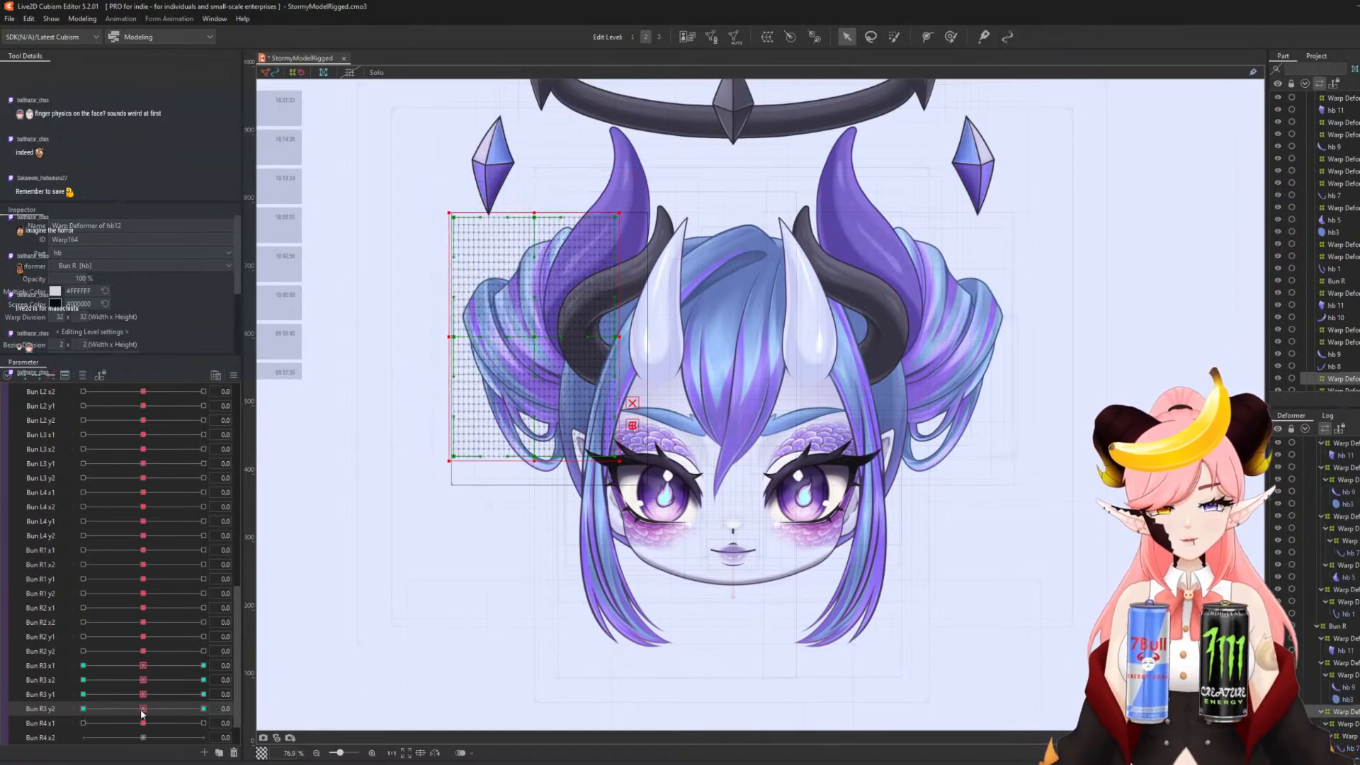
- Select the hb13 warp bound to Bun R3 x2 and nudge its lower part inward at 30 with a smaller deform brush
{"action": "left_click", "coordinate": [143, 680]}
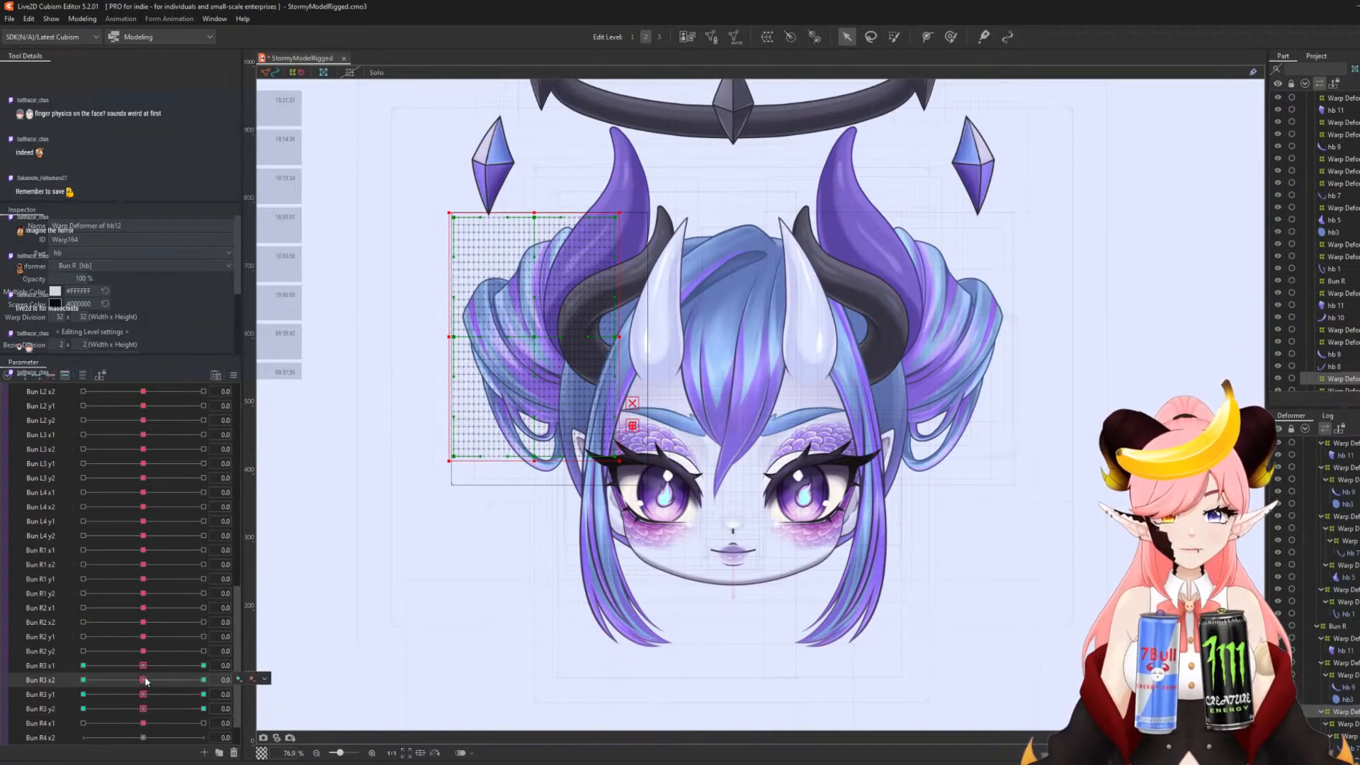
{"action": "left_click", "coordinate": [265, 679]}
{"action": "left_click", "coordinate": [1347, 736]}
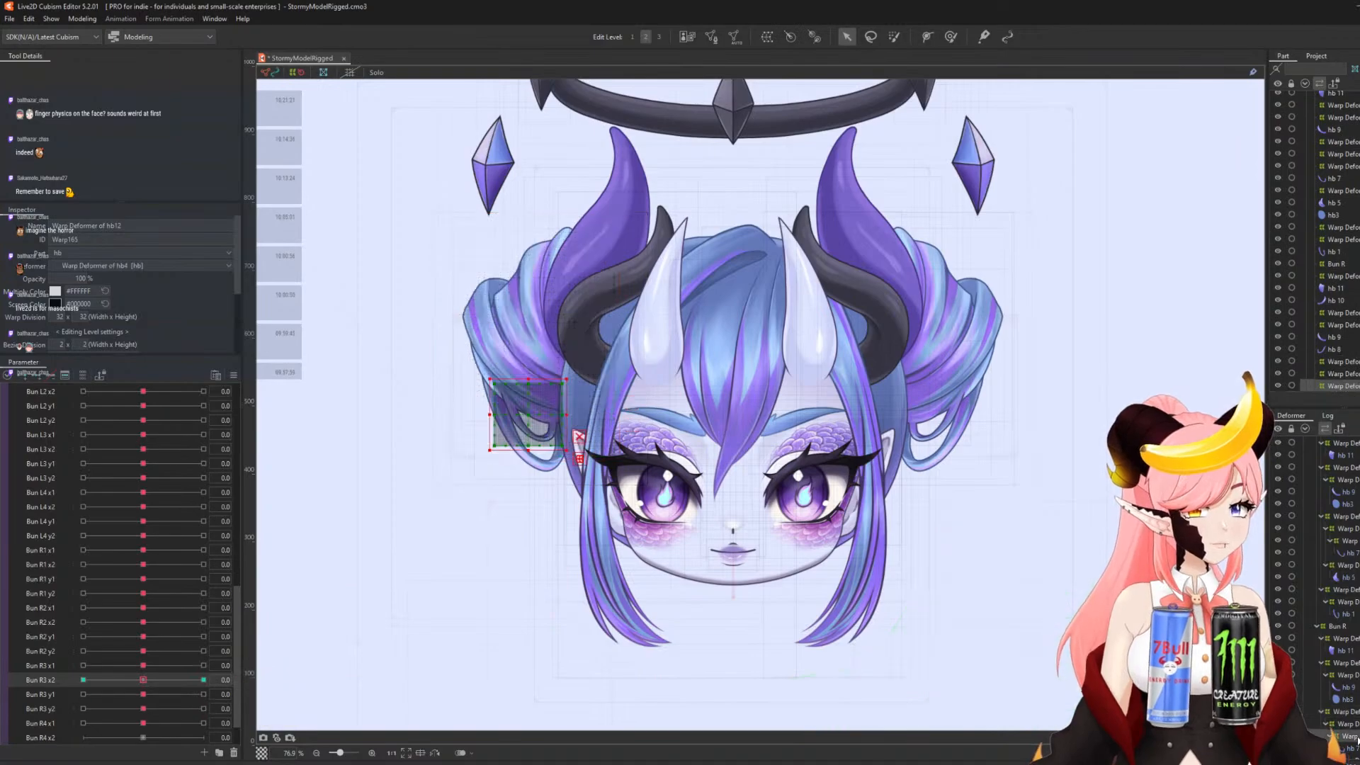
{"action": "scroll", "coordinate": [533, 465], "scroll_direction": "up", "scroll_amount": 6}
{"action": "left_click", "coordinate": [951, 38]}
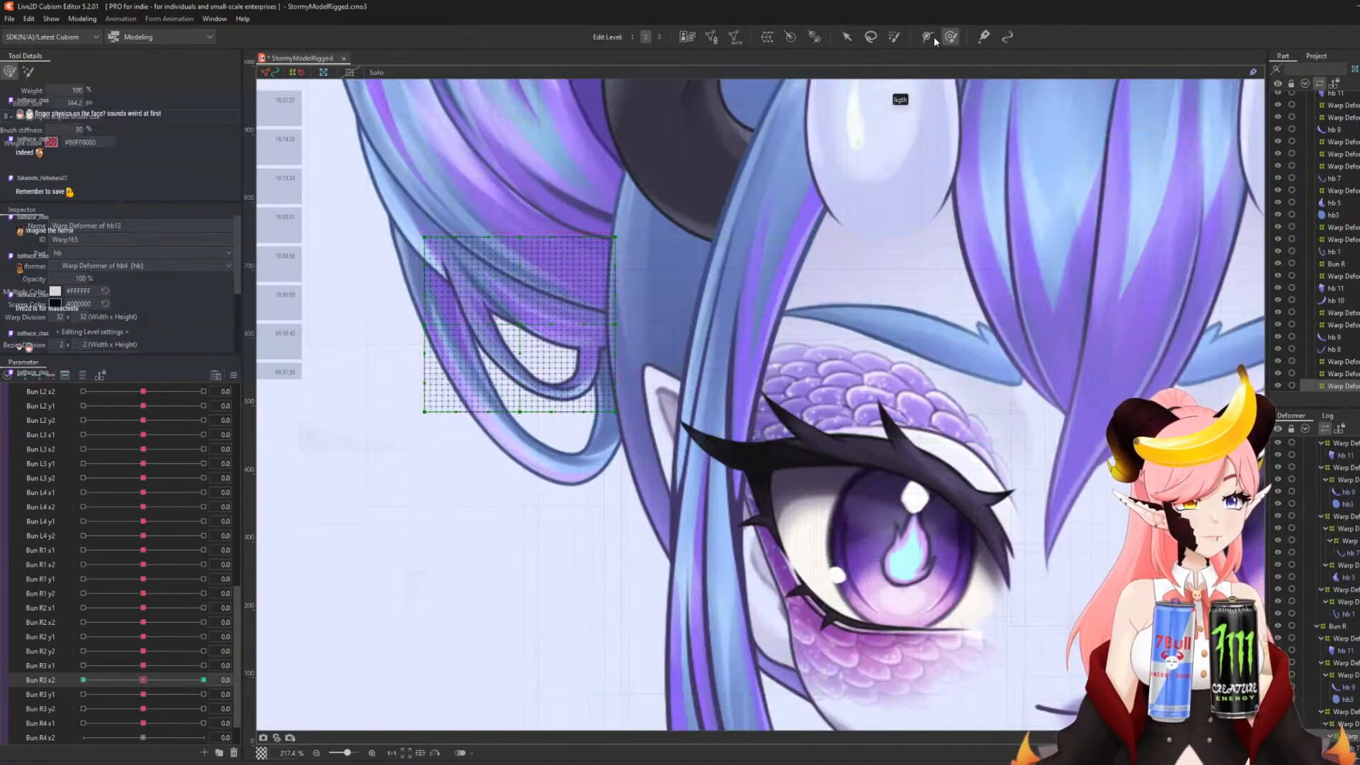
{"action": "left_click", "coordinate": [203, 680]}
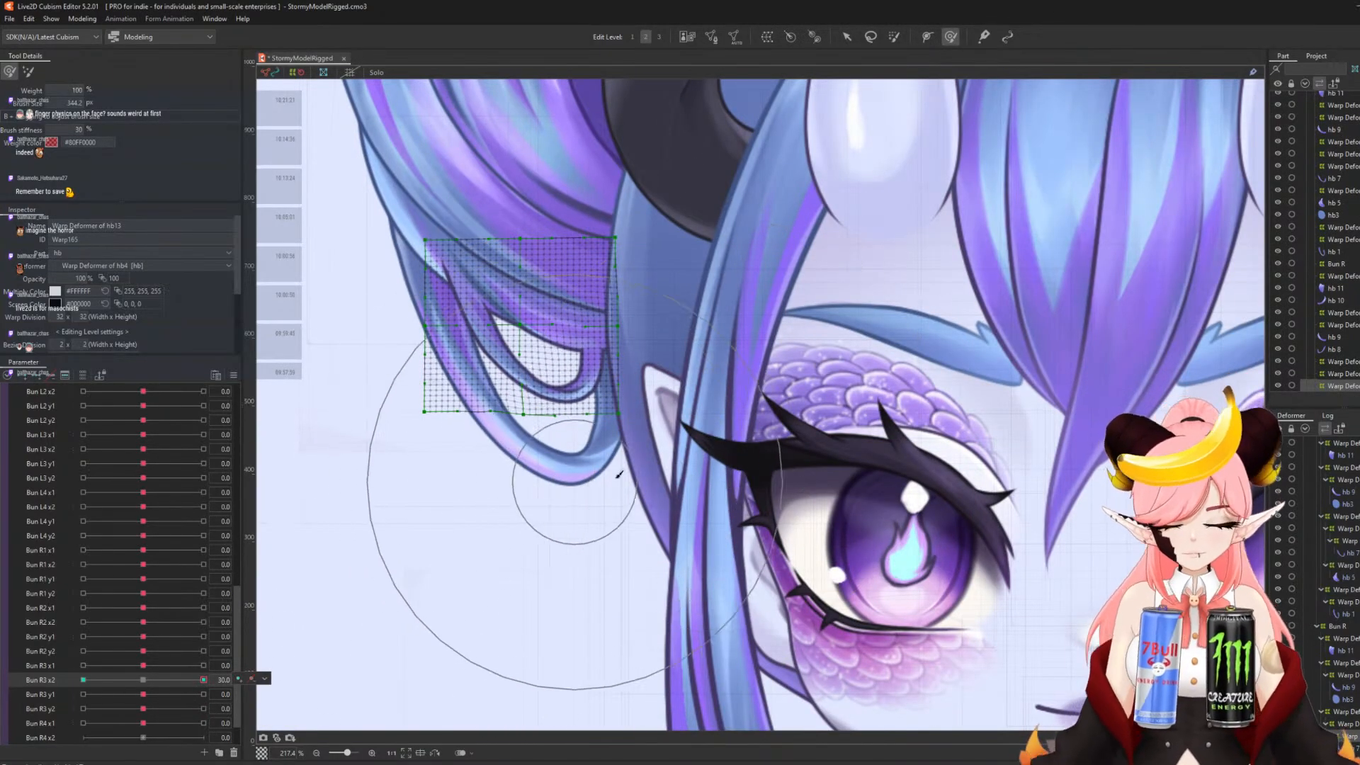
{"action": "key", "text": "b"}
{"action": "mouse_move", "coordinate": [689, 468]}
{"action": "left_mouse_down"}
{"action": "mouse_move", "coordinate": [536, 462]}
{"action": "mouse_move", "coordinate": [547, 465]}
{"action": "mouse_move", "coordinate": [538, 433]}
{"action": "left_mouse_up"}
- Brush the lower part of the hb13 warp outward at Bun R3 x2 -30 and reset the parameter to 0
{"action": "left_click_drag", "start_coordinate": [202, 680], "coordinate": [83, 680]}
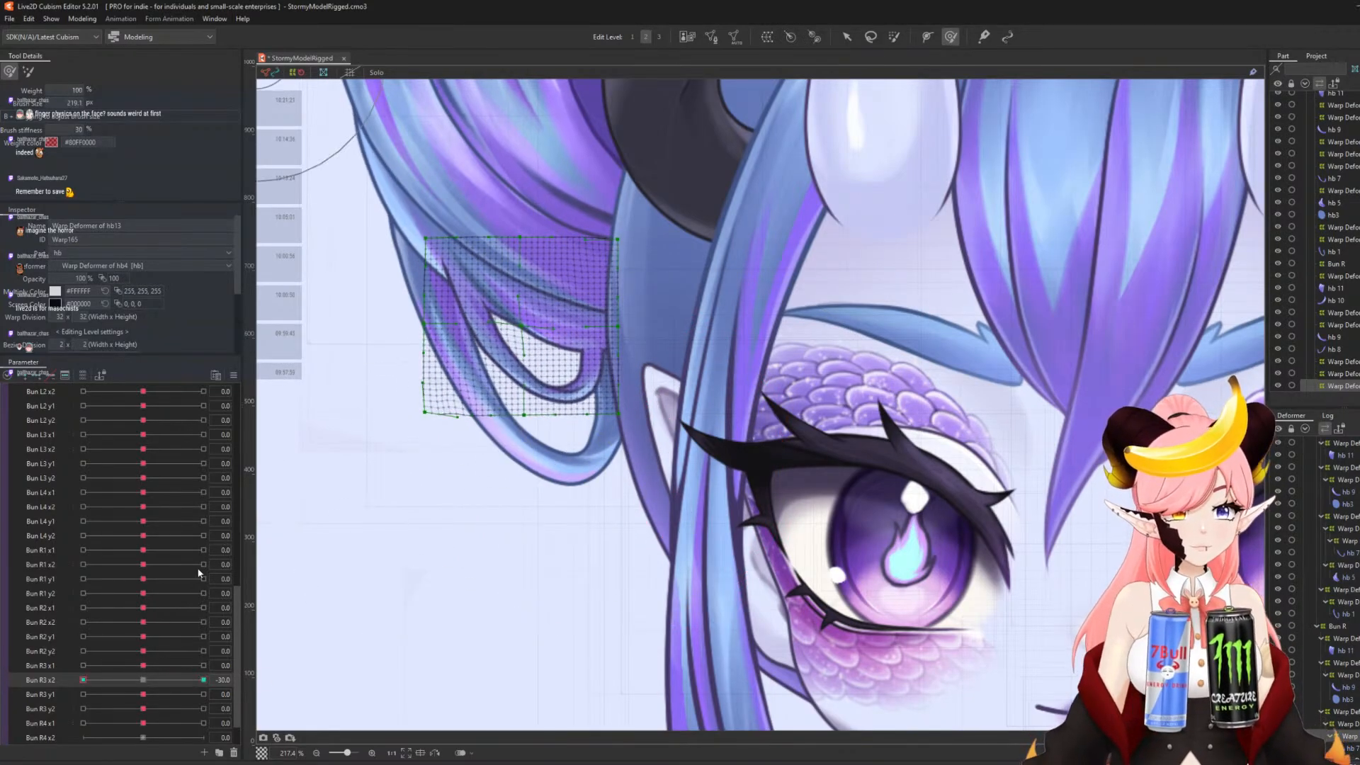
{"action": "mouse_move", "coordinate": [542, 430]}
{"action": "left_mouse_down"}
{"action": "mouse_move", "coordinate": [480, 394]}
{"action": "mouse_move", "coordinate": [470, 425]}
{"action": "left_mouse_up"}
{"action": "left_click", "coordinate": [144, 681]}
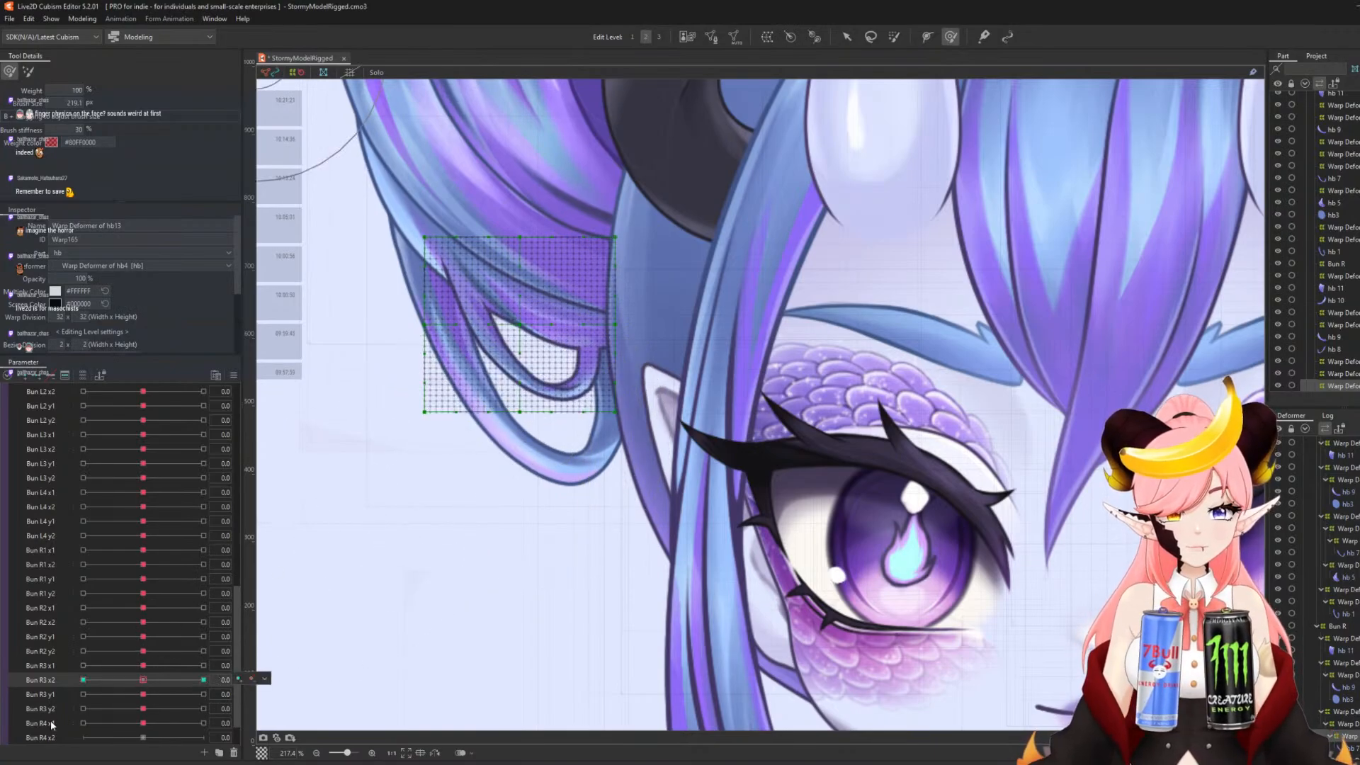
- Add three keys on Bun R3 y2 for the hb13 warp and push its lower middle up at 30 with the deform brush
{"action": "left_click", "coordinate": [50, 711]}
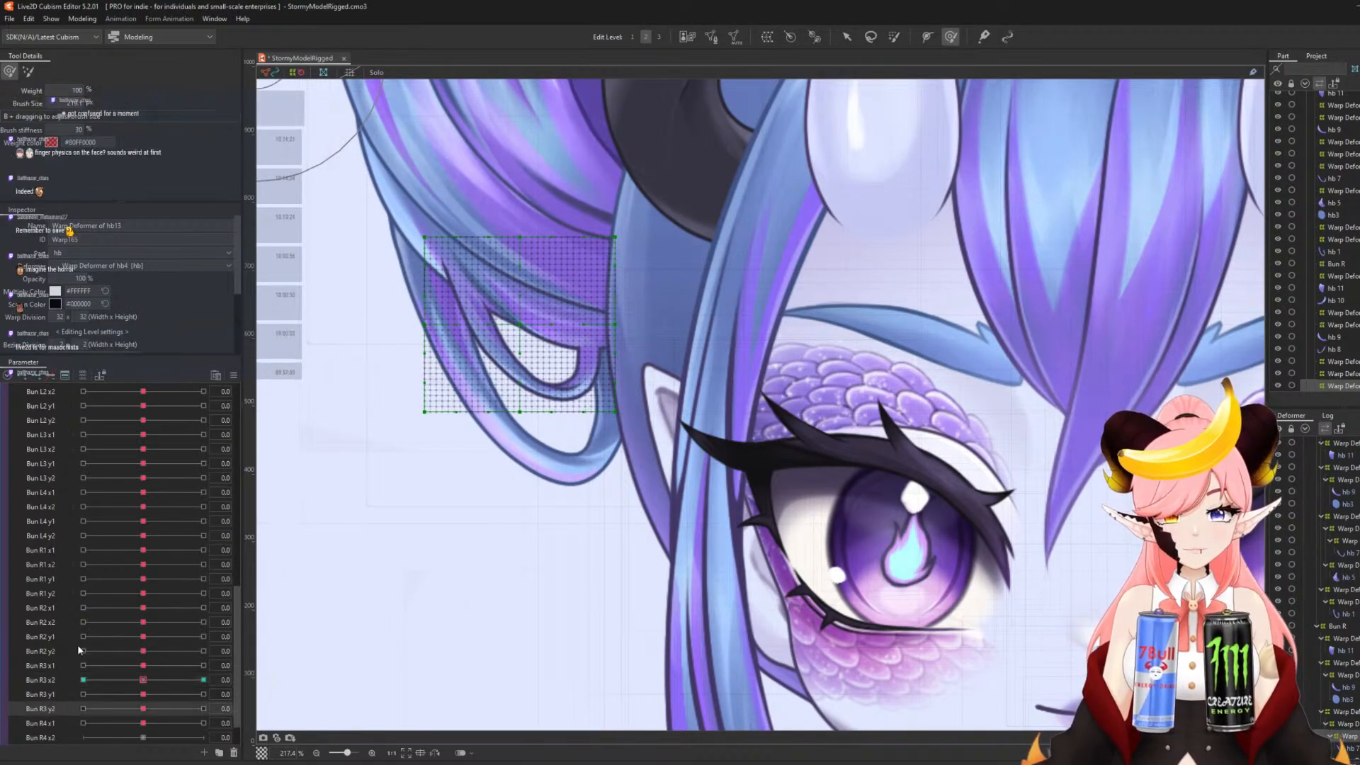
{"action": "left_click", "coordinate": [203, 708]}
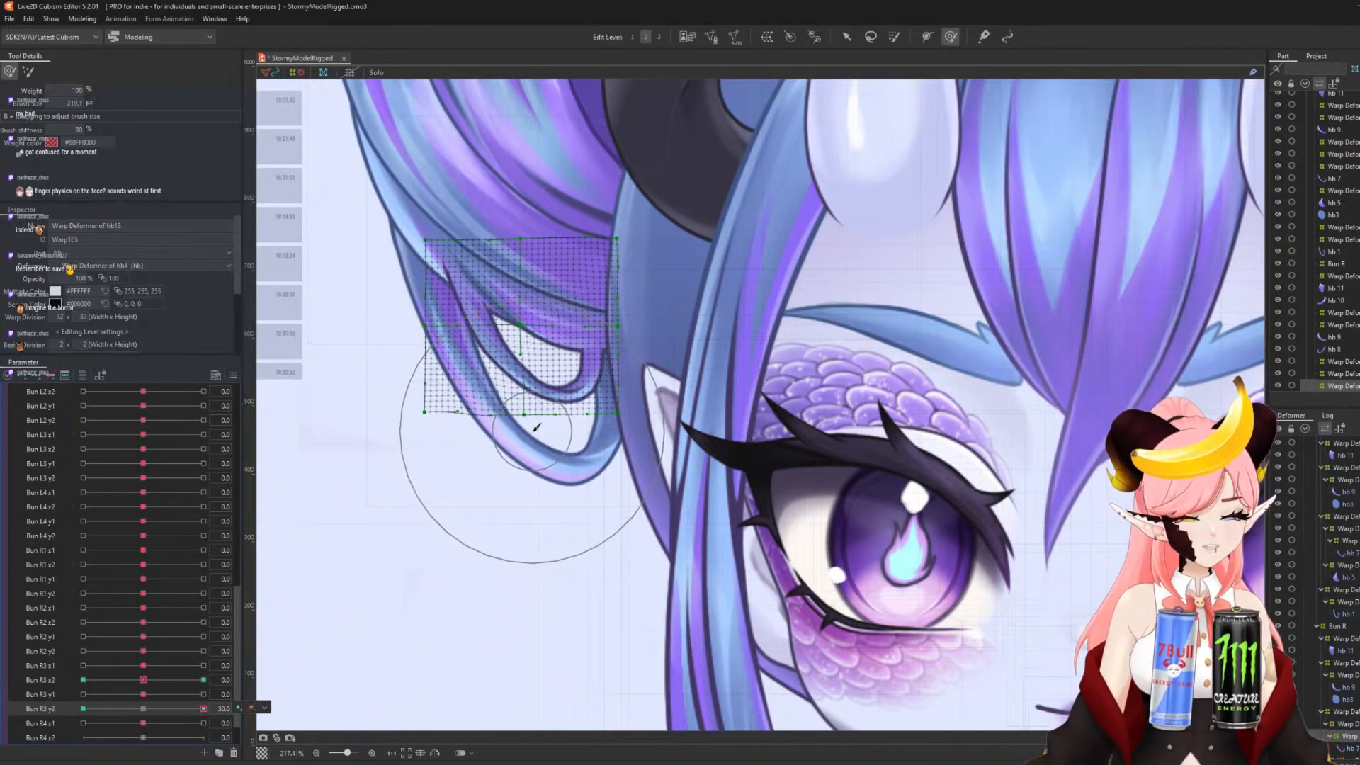
{"action": "left_click_drag", "start_coordinate": [533, 425], "coordinate": [533, 410]}
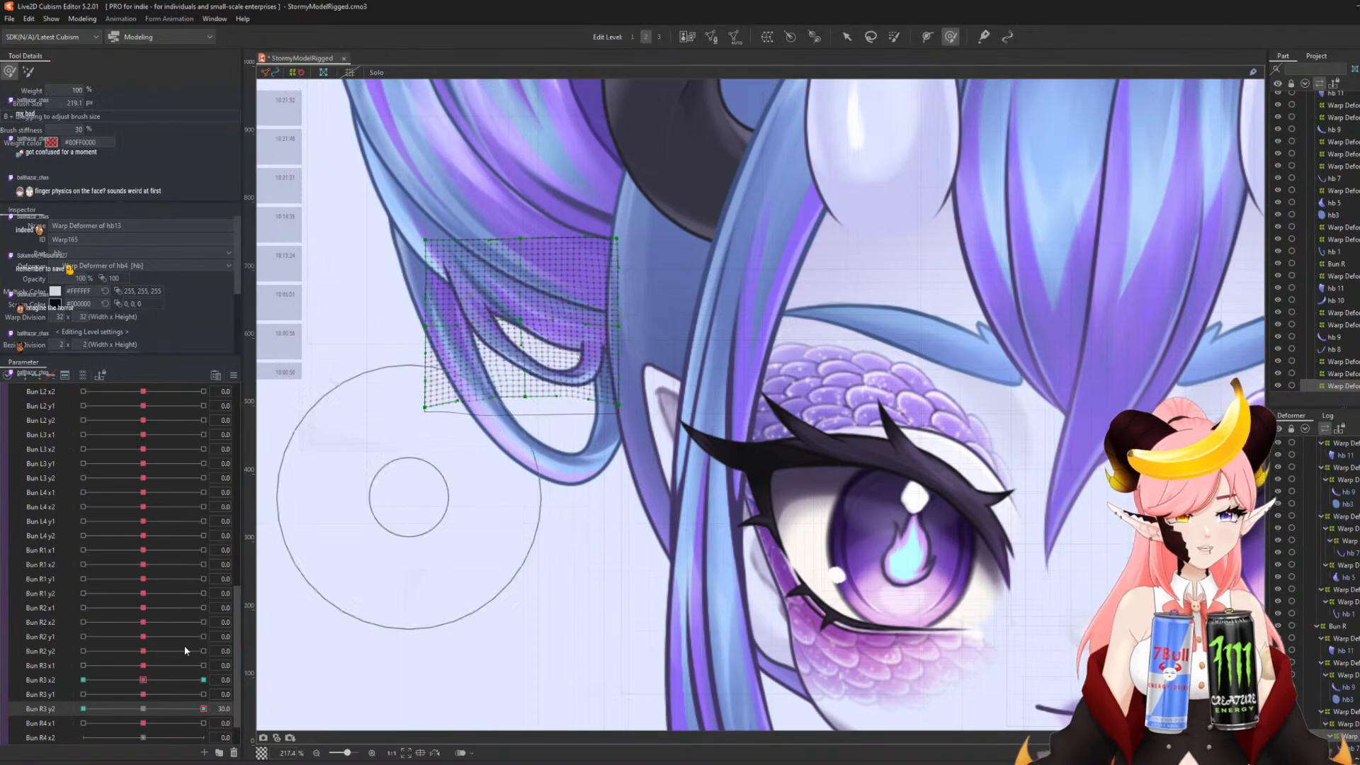
- Brush the lower part of the hb13 warp downward at Bun R3 y2 -30 and reset the parameter to 0
{"action": "left_click", "coordinate": [83, 708]}
{"action": "left_click_drag", "start_coordinate": [457, 457], "coordinate": [507, 467]}
{"action": "scroll", "coordinate": [425, 418], "scroll_direction": "down", "scroll_amount": 5}
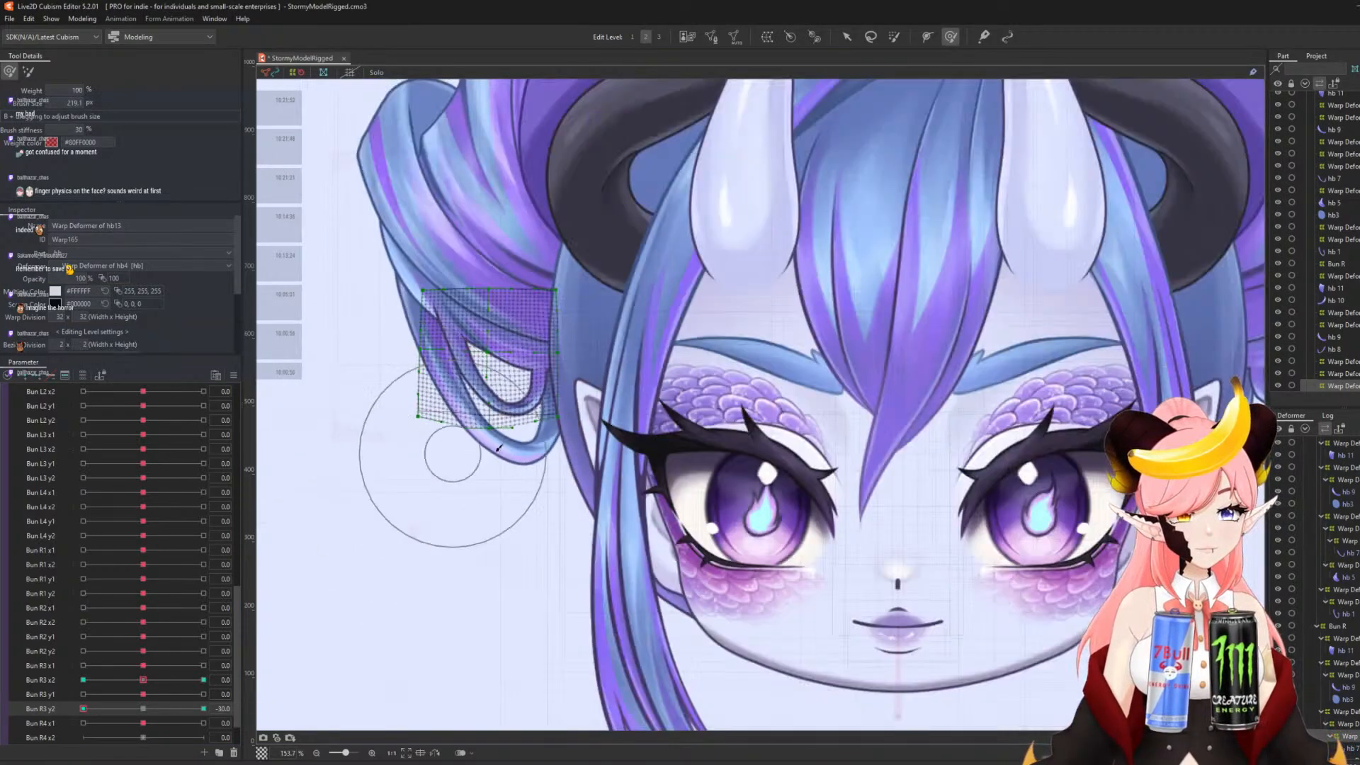
{"action": "left_click", "coordinate": [143, 709]}
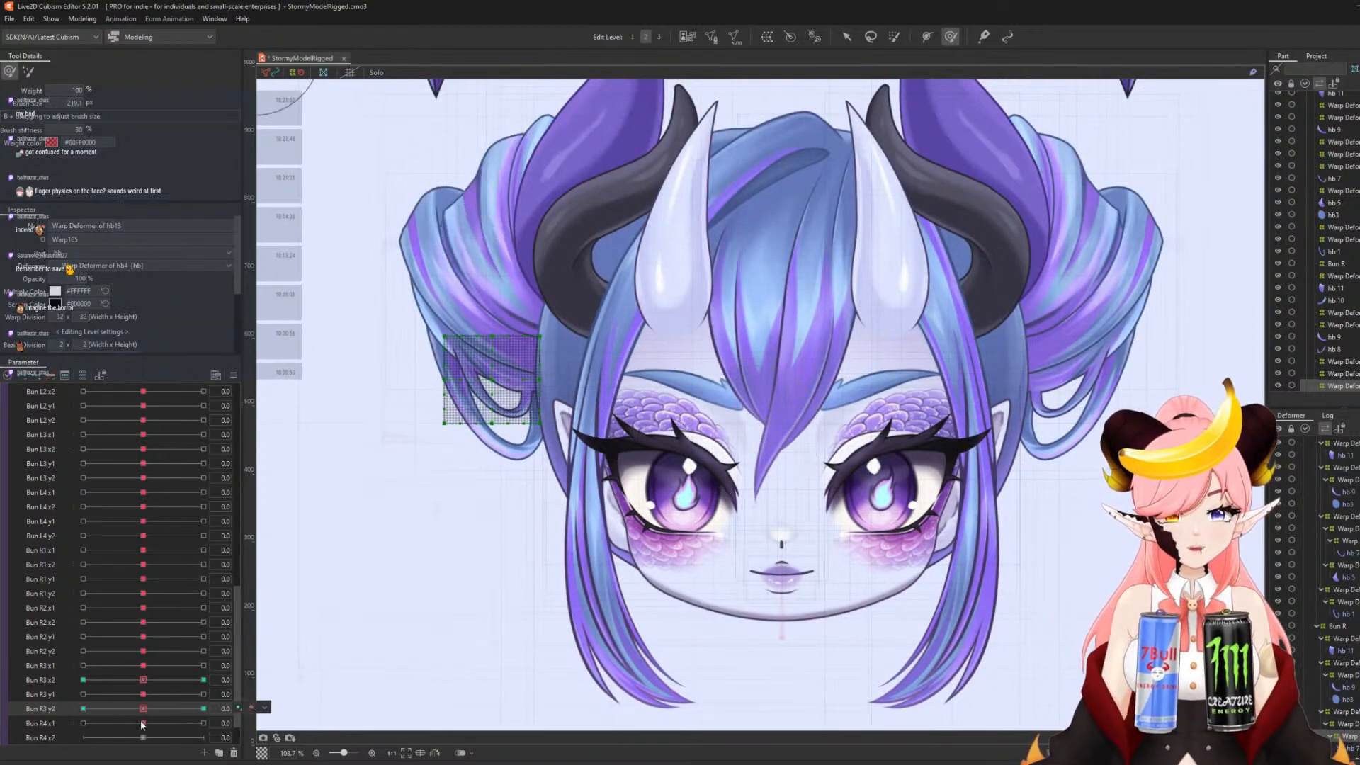
- Select the hb14 warp bound to Bun R4 x1 and push its lower part inward at 30 with a larger deform brush
{"action": "scroll", "coordinate": [142, 717], "scroll_direction": "down", "scroll_amount": 1}
{"action": "left_click", "coordinate": [143, 679]}
{"action": "left_click", "coordinate": [264, 678]}
{"action": "left_click", "coordinate": [273, 680]}
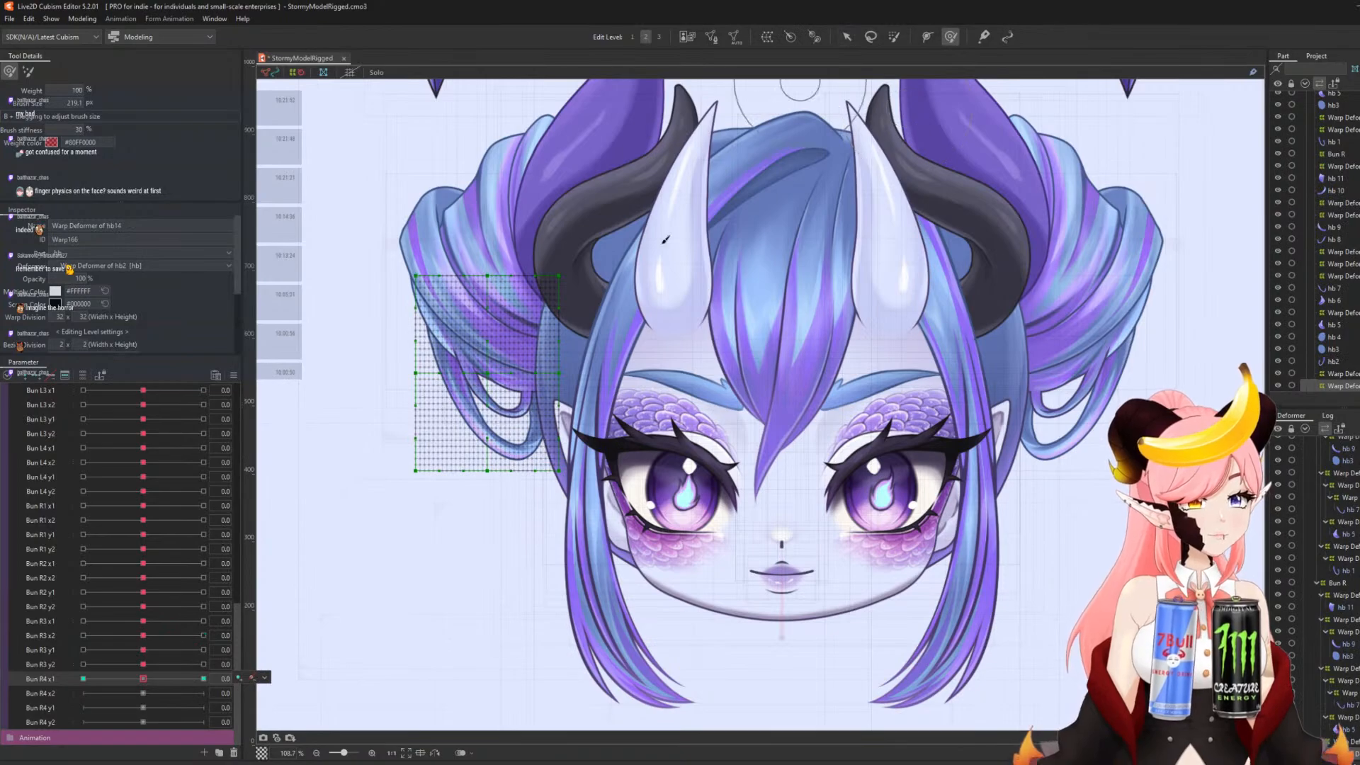
{"action": "left_click", "coordinate": [203, 679]}
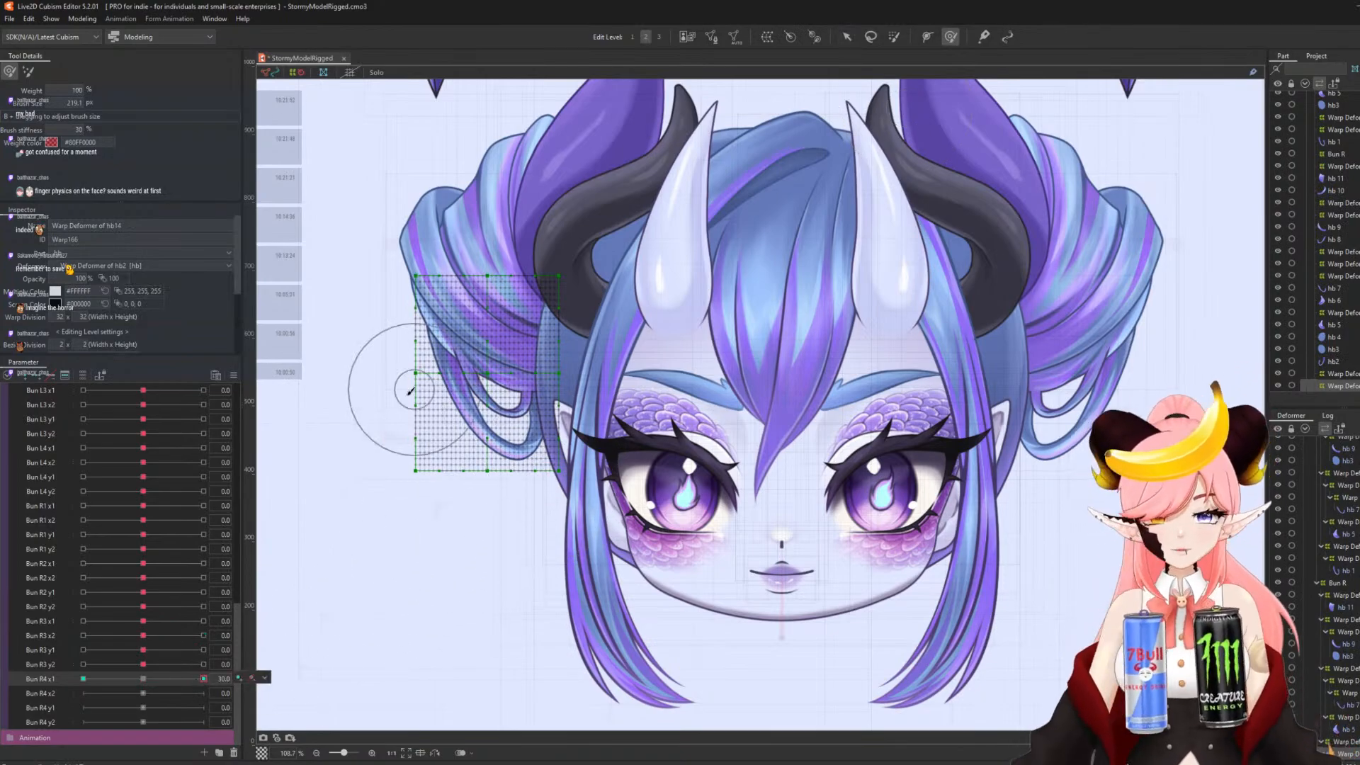
{"action": "mouse_move", "coordinate": [410, 389]}
{"action": "left_mouse_down"}
{"action": "mouse_move", "coordinate": [526, 435]}
{"action": "mouse_move", "coordinate": [489, 481]}
{"action": "left_mouse_up"}
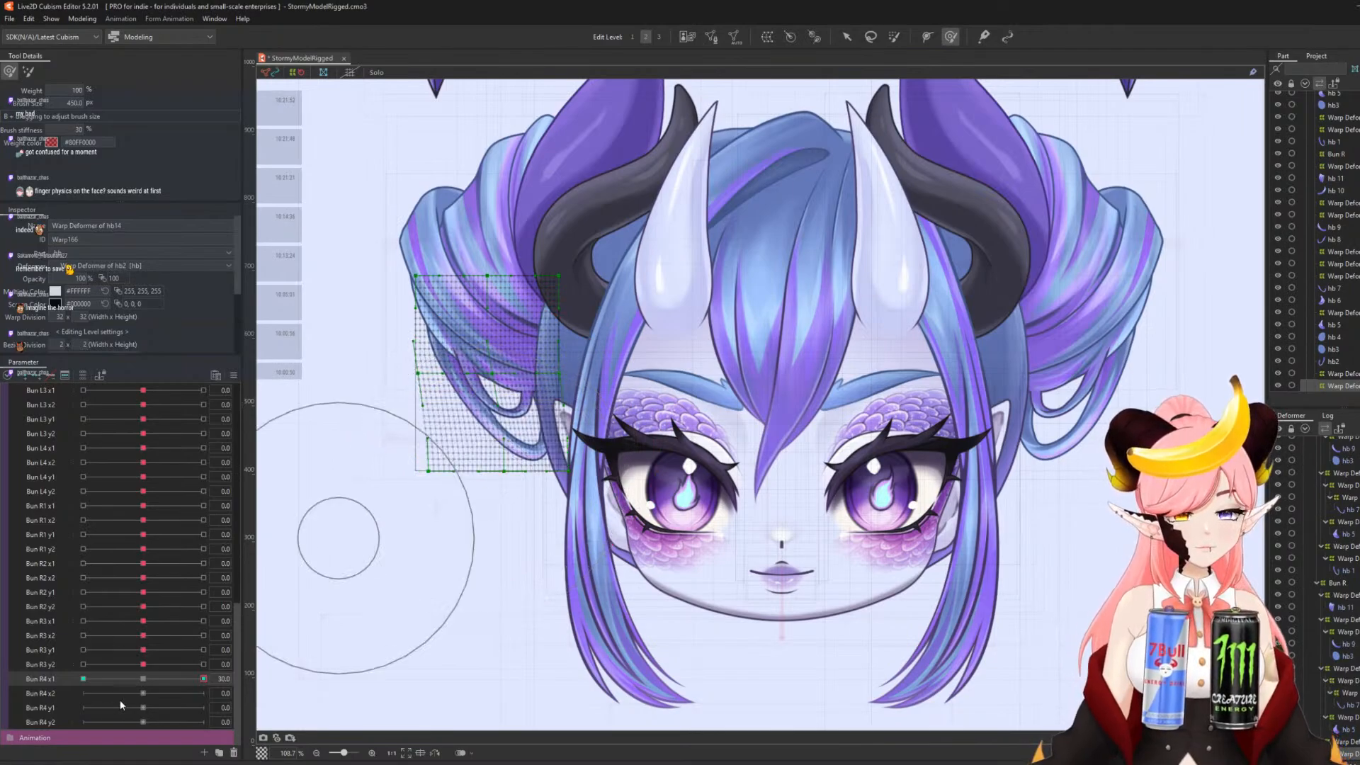
- Brush the lower part of the hb14 warp outward at Bun R4 x1 -30 and reset the parameter to 0
{"action": "left_click", "coordinate": [83, 678]}
{"action": "left_click_drag", "start_coordinate": [482, 478], "coordinate": [460, 492]}
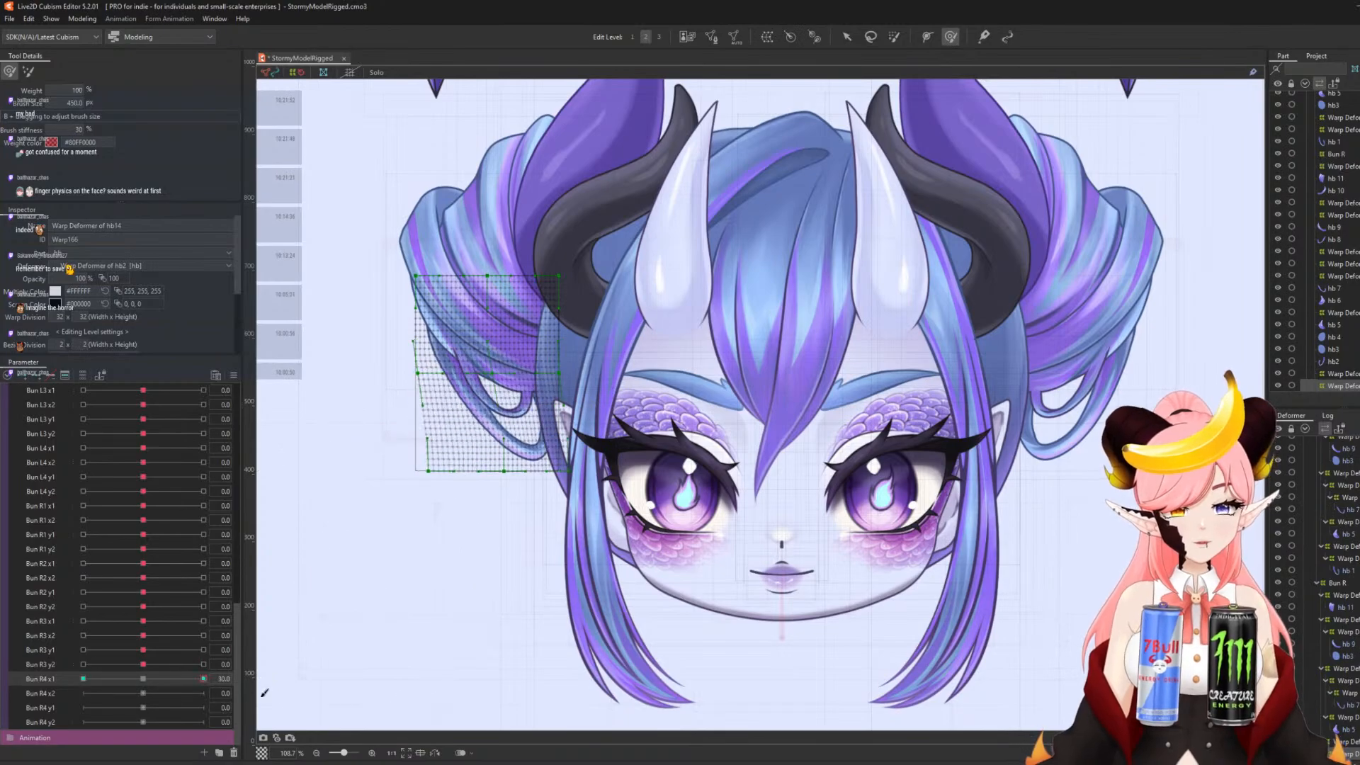
{"action": "left_click", "coordinate": [145, 680]}
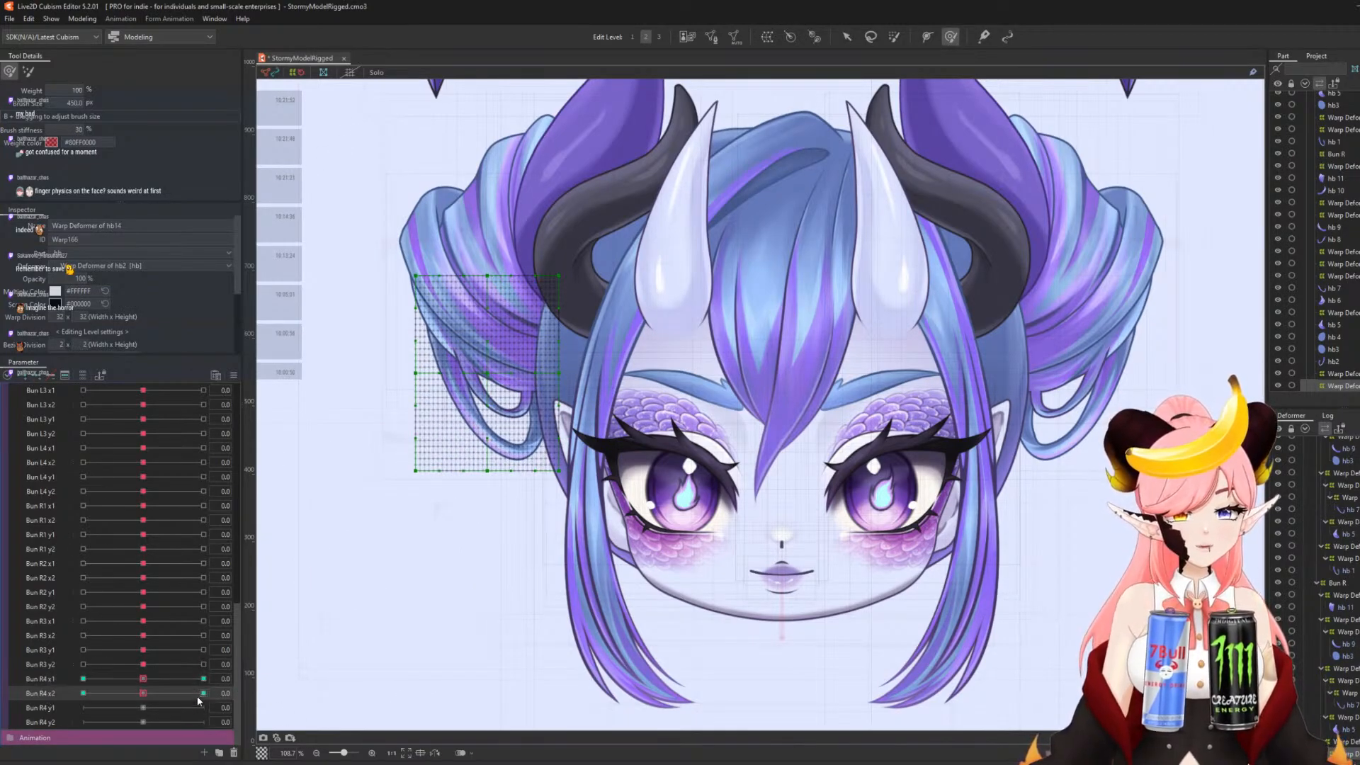
- Add three keys on Bun R4 x2 for the hb14 warp and push its lower edge inward at 30 with a smaller deform brush
{"action": "left_click", "coordinate": [202, 694]}
{"action": "key", "text": "b"}
{"action": "mouse_move", "coordinate": [594, 468]}
{"action": "left_mouse_down"}
{"action": "mouse_move", "coordinate": [468, 475]}
{"action": "mouse_move", "coordinate": [526, 476]}
{"action": "left_mouse_up"}
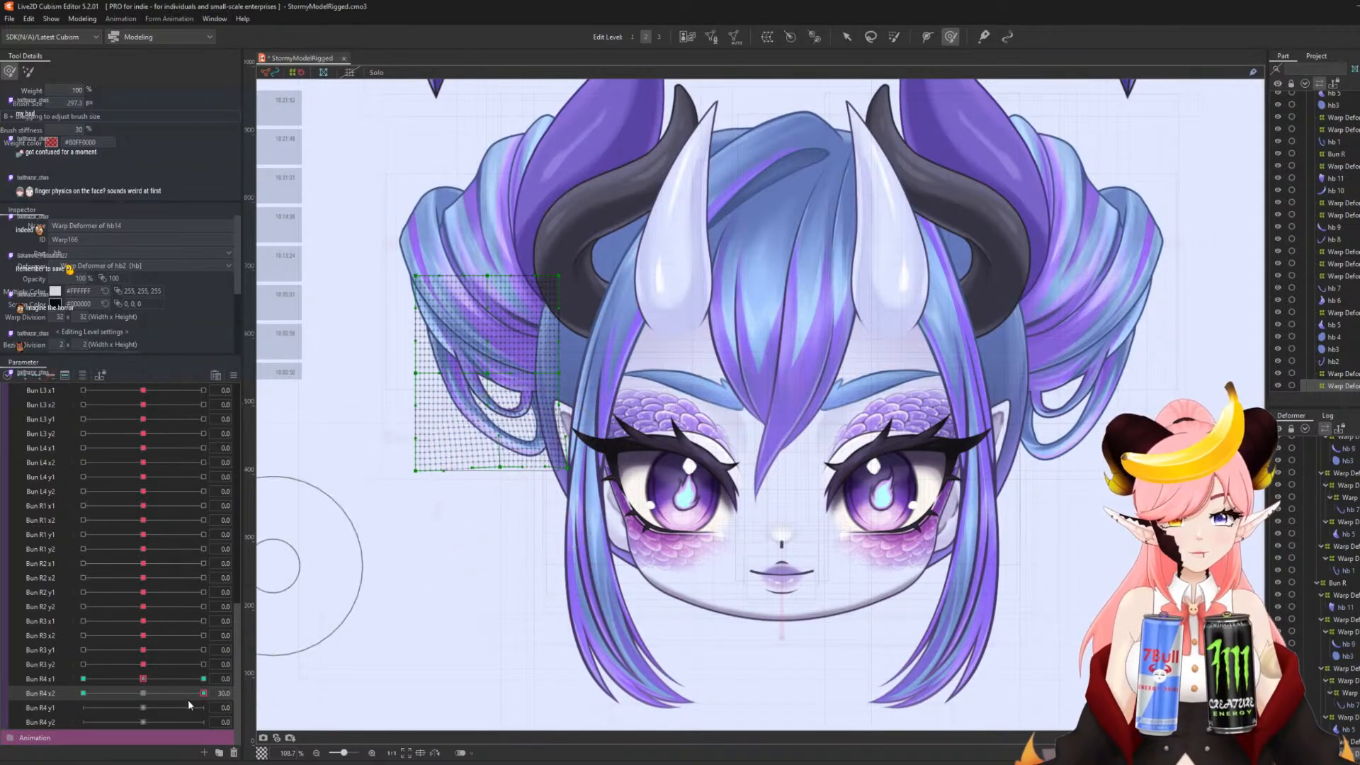
- Brush the lower edge of the hb14 warp outward at Bun R4 x2 -30 and reset the parameter to 0
{"action": "left_click", "coordinate": [83, 693]}
{"action": "left_click_drag", "start_coordinate": [509, 479], "coordinate": [508, 479]}
{"action": "mouse_move", "coordinate": [83, 693]}
{"action": "left_mouse_down"}
{"action": "mouse_move", "coordinate": [155, 701]}
{"action": "mouse_move", "coordinate": [109, 698]}
{"action": "mouse_move", "coordinate": [143, 695]}
{"action": "left_mouse_up"}
- Add three keys on Bun R4 y1 for the hb14 warp, shape its 30 and -30 keys with a larger deform brush, and reset the parameter to 0
{"action": "left_click", "coordinate": [42, 710]}
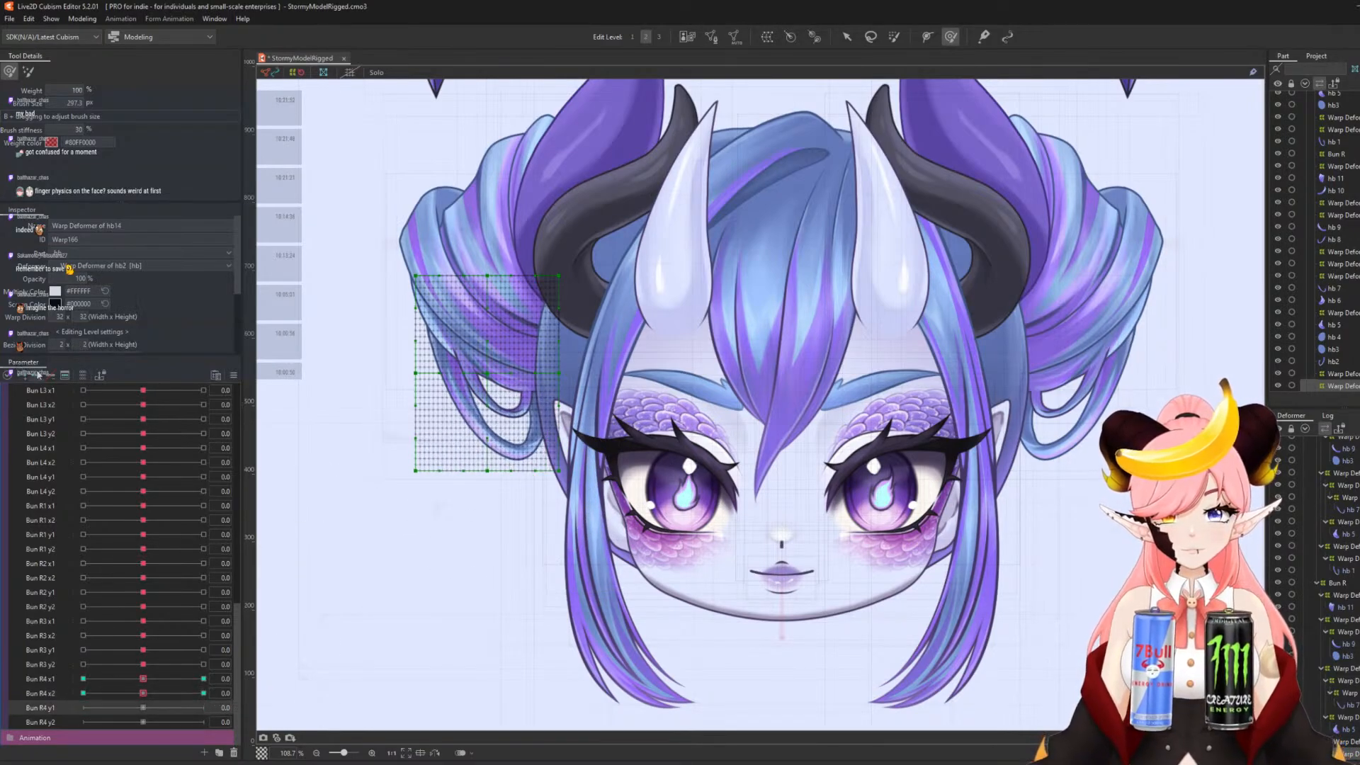
{"action": "left_click", "coordinate": [204, 708]}
{"action": "key", "text": "b"}
{"action": "mouse_move", "coordinate": [371, 490]}
{"action": "left_mouse_down"}
{"action": "mouse_move", "coordinate": [476, 533]}
{"action": "mouse_move", "coordinate": [465, 524]}
{"action": "mouse_move", "coordinate": [480, 487]}
{"action": "mouse_move", "coordinate": [470, 518]}
{"action": "mouse_move", "coordinate": [328, 630]}
{"action": "left_mouse_up"}
{"action": "left_click", "coordinate": [83, 707]}
{"action": "left_click", "coordinate": [143, 707]}
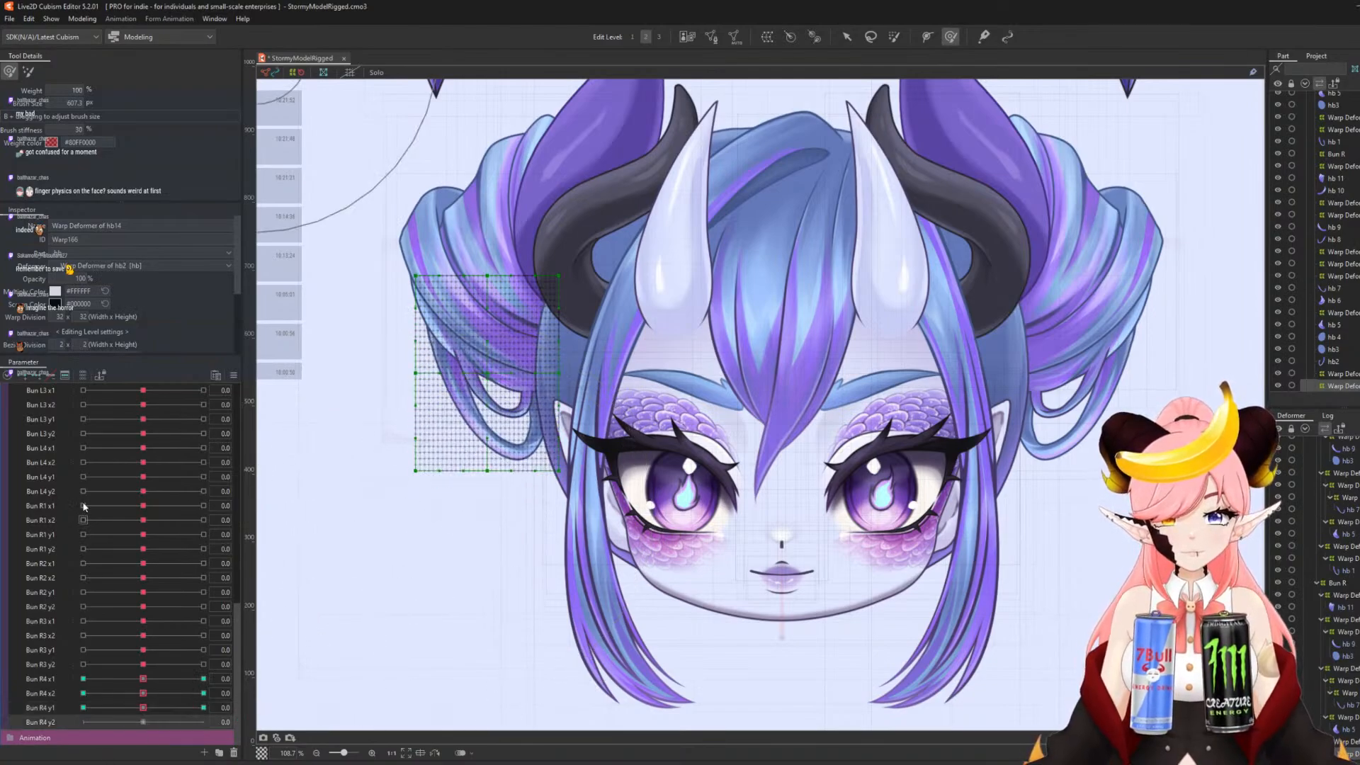
- Add three keys on Bun R4 y2 for the hb14 warp, brush its lower edge at 30 and downward at -30, and reset the parameter to 0
{"action": "left_click", "coordinate": [203, 722]}
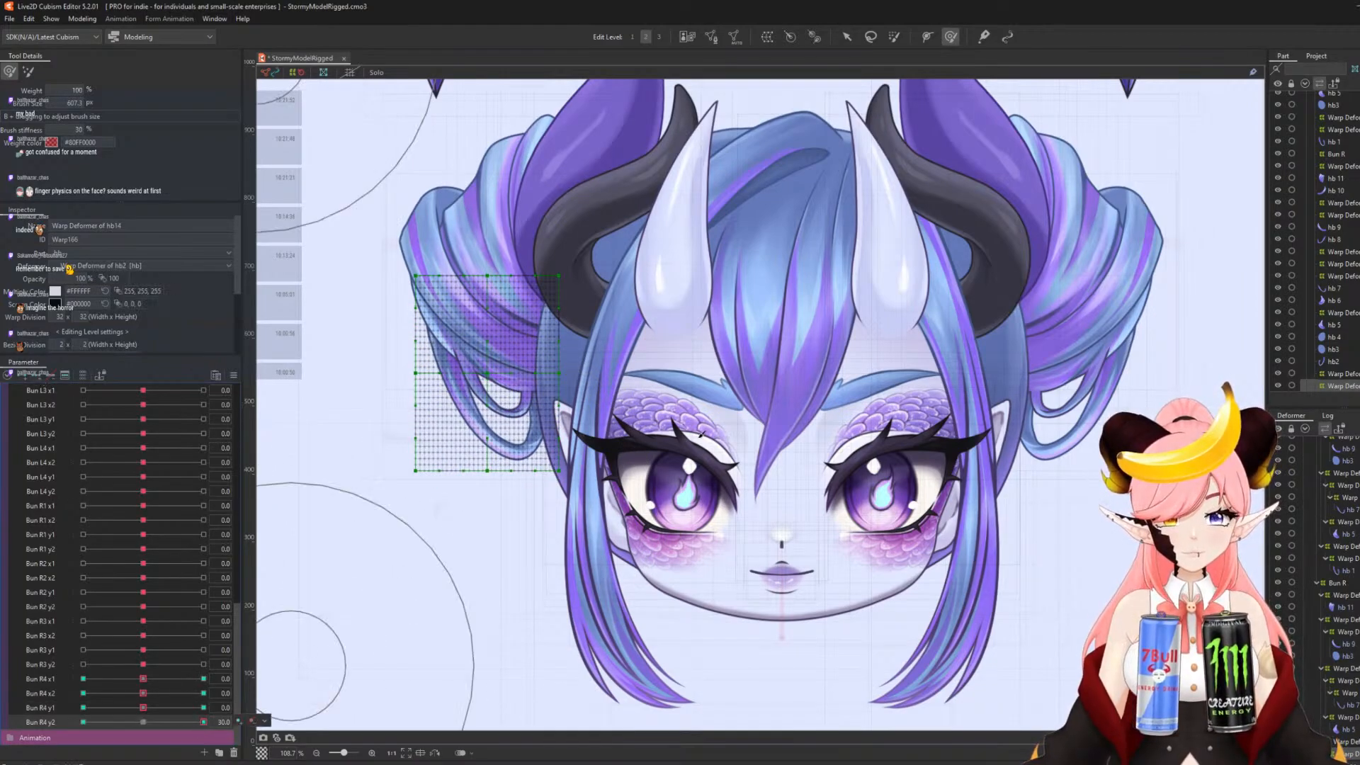
{"action": "key", "text": "b"}
{"action": "mouse_move", "coordinate": [591, 411]}
{"action": "left_mouse_down"}
{"action": "mouse_move", "coordinate": [470, 441]}
{"action": "mouse_move", "coordinate": [502, 459]}
{"action": "mouse_move", "coordinate": [495, 476]}
{"action": "left_mouse_up"}
{"action": "key", "text": "b"}
{"action": "left_click", "coordinate": [83, 722]}
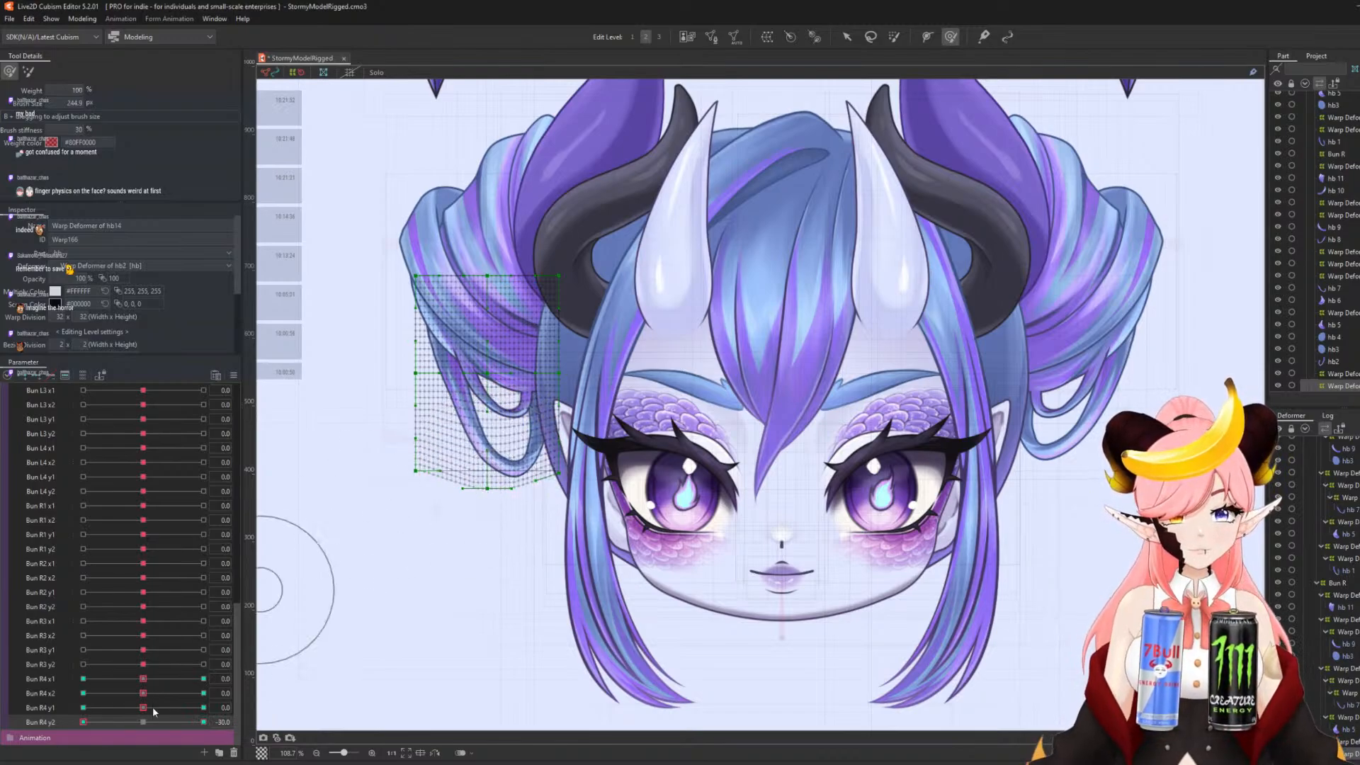
{"action": "left_click", "coordinate": [143, 722]}
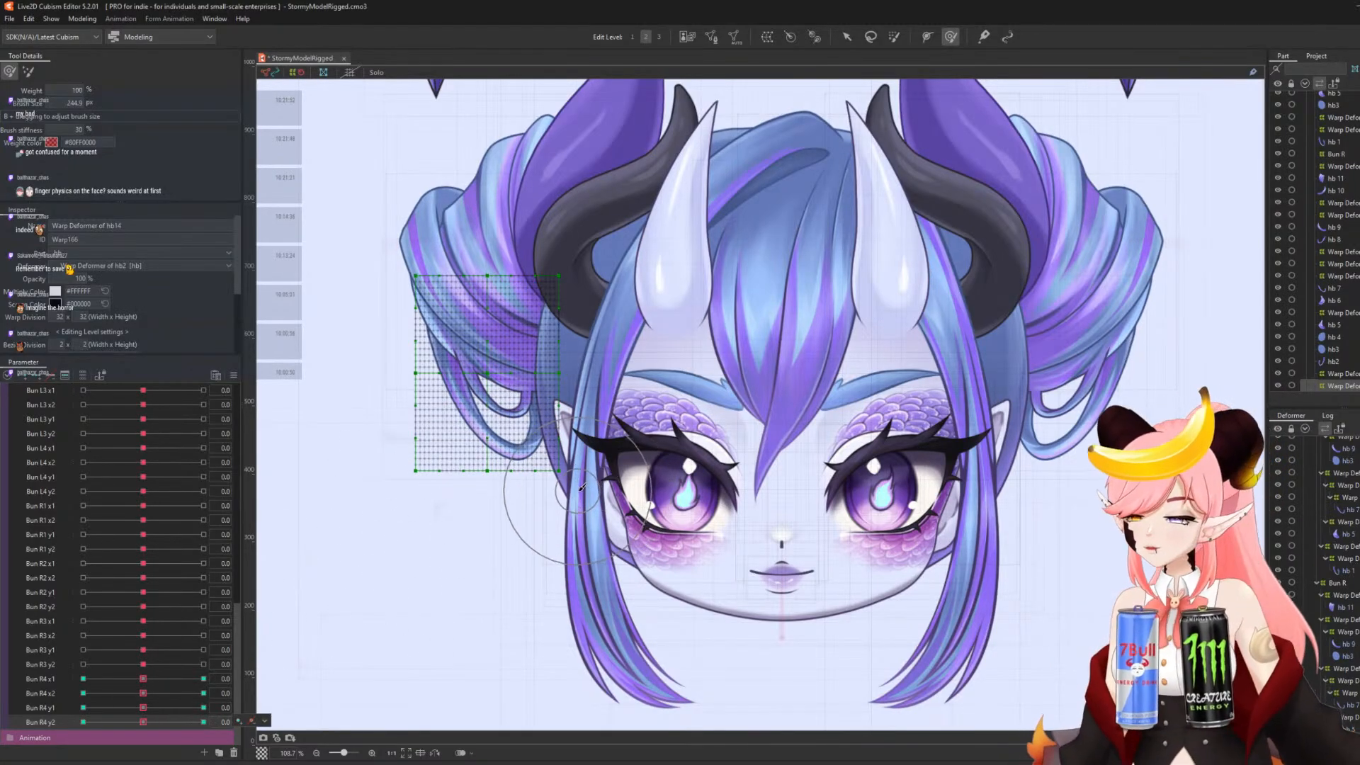
- Switch to the brush selection tool and select the hb10 warp deformer bound to Bun R1 x1
{"action": "scroll", "coordinate": [582, 486], "scroll_direction": "down", "scroll_amount": 3}
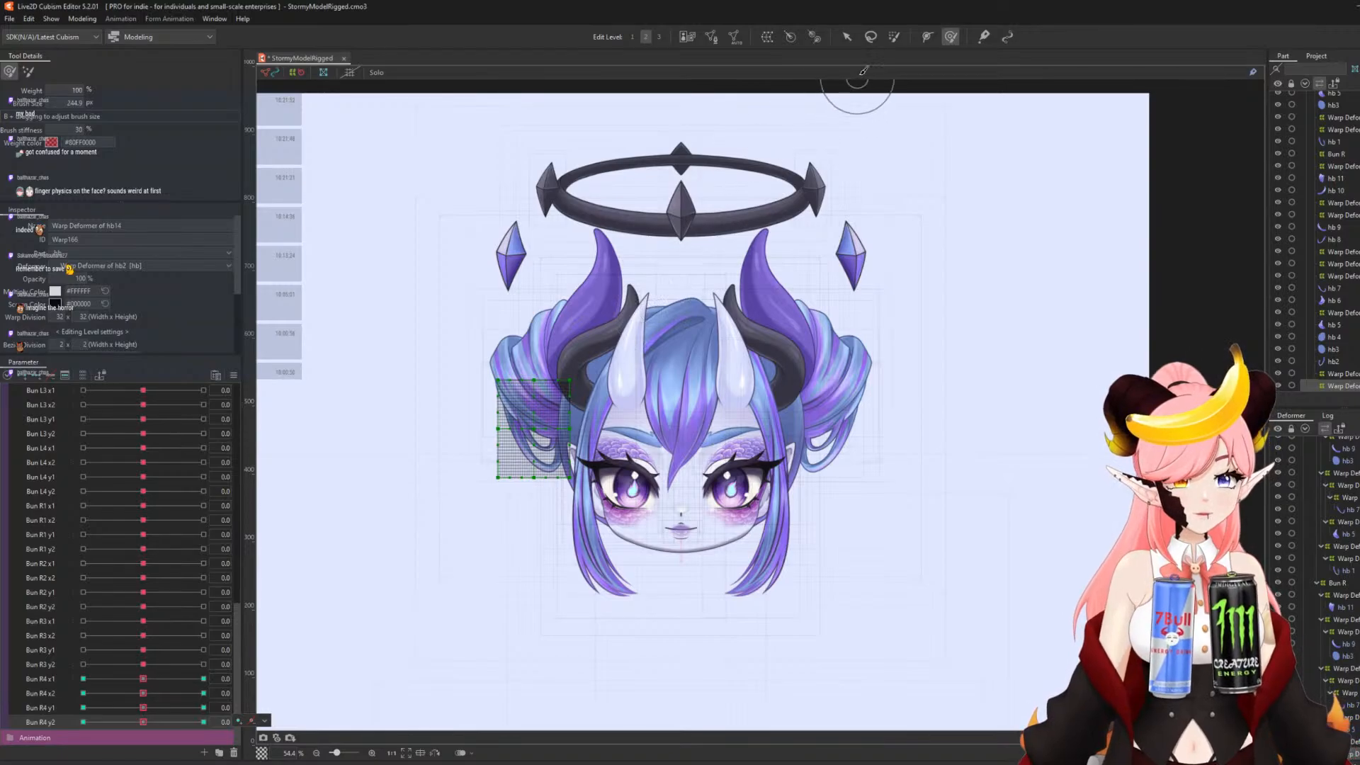
{"action": "left_click", "coordinate": [894, 36]}
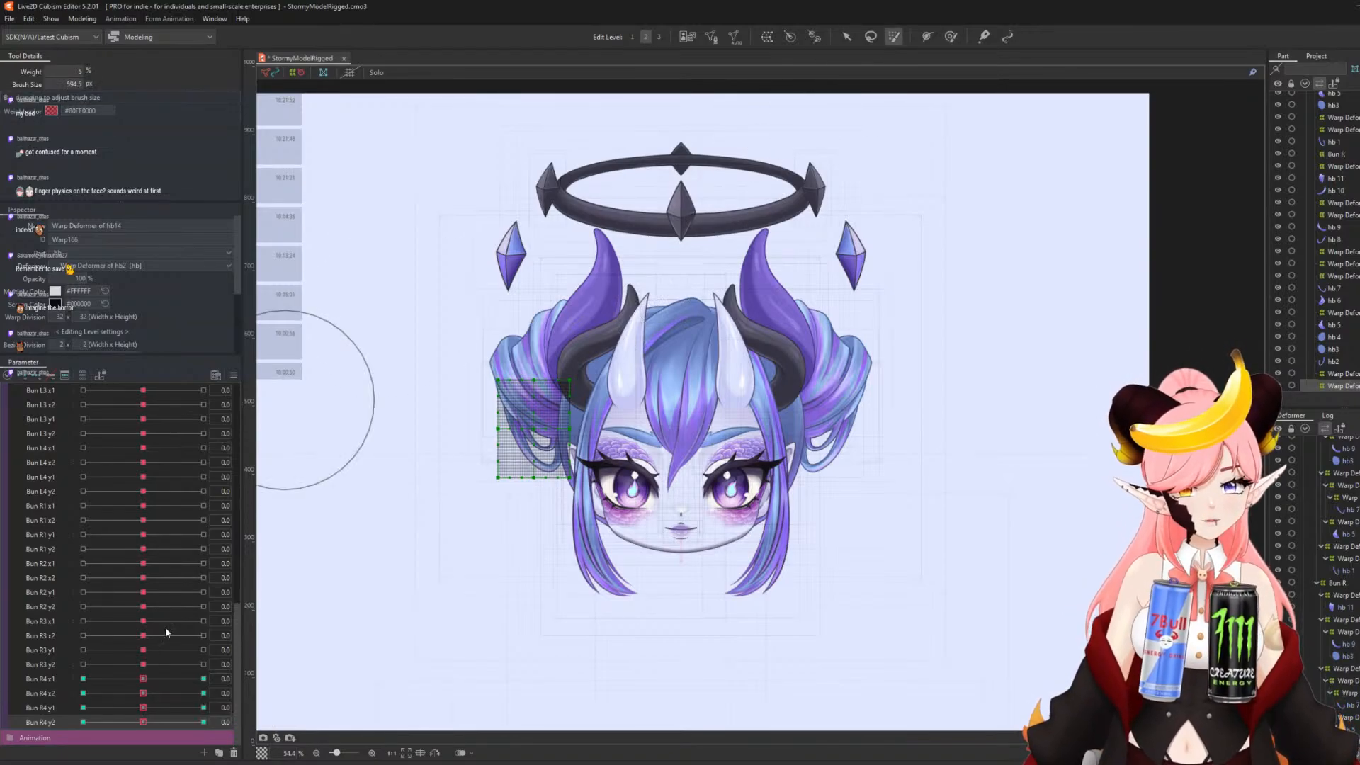
{"action": "left_click", "coordinate": [143, 506]}
{"action": "left_click", "coordinate": [283, 507]}
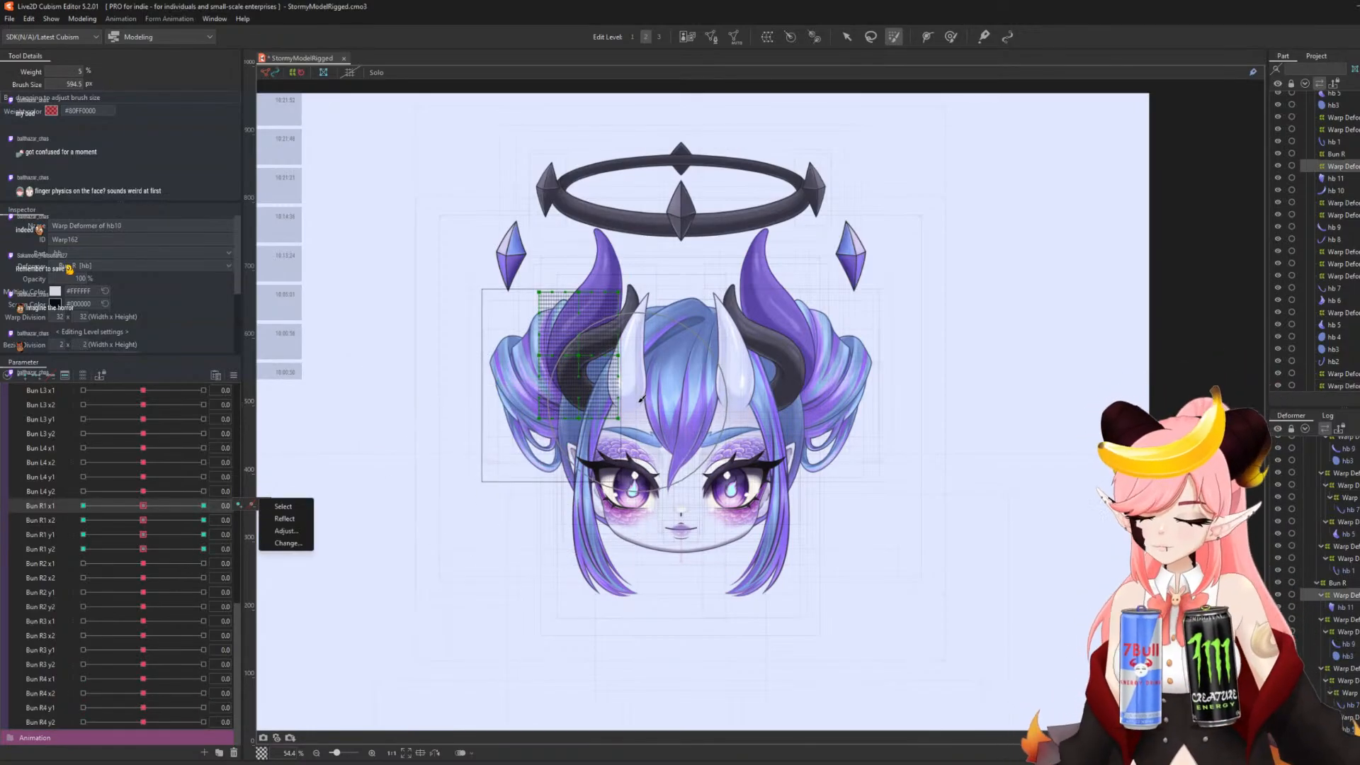
- Brush-select the lower inner points of the hb10 warp, where the bun meets the head
{"action": "scroll", "coordinate": [551, 385], "scroll_direction": "up", "scroll_amount": 4}
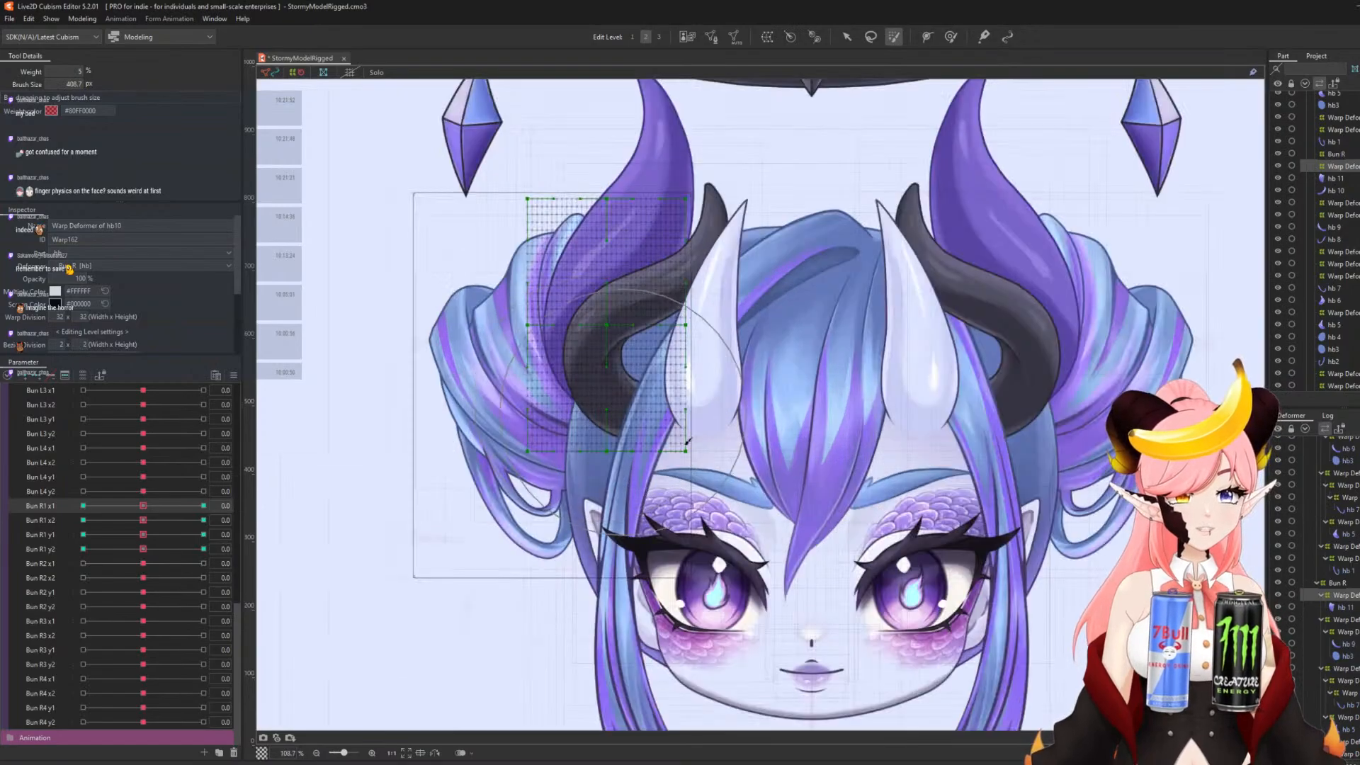
{"action": "mouse_move", "coordinate": [743, 452]}
{"action": "left_mouse_down"}
{"action": "mouse_move", "coordinate": [689, 429]}
{"action": "mouse_move", "coordinate": [622, 446]}
{"action": "mouse_move", "coordinate": [752, 414]}
{"action": "mouse_move", "coordinate": [627, 420]}
{"action": "mouse_move", "coordinate": [820, 442]}
{"action": "left_mouse_up"}
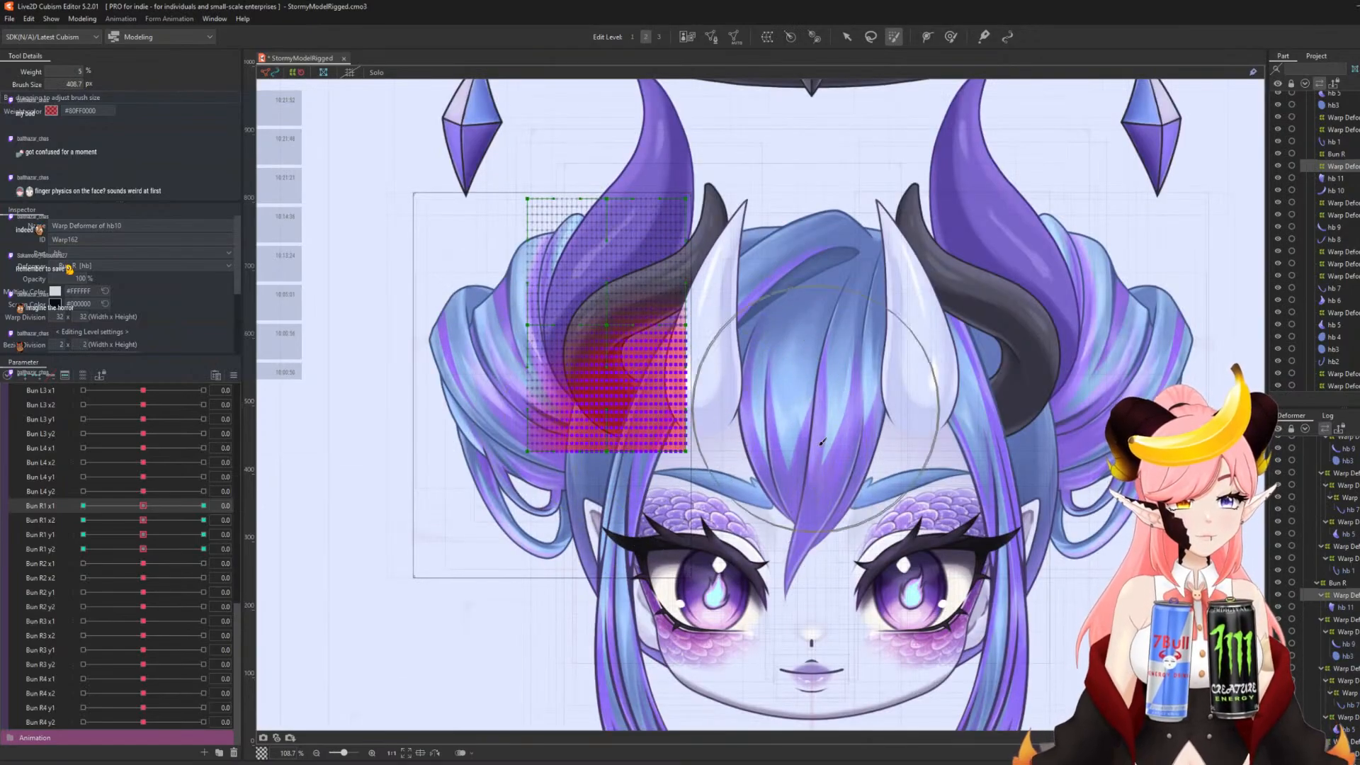
{"action": "left_click_drag", "start_coordinate": [556, 354], "coordinate": [579, 471]}
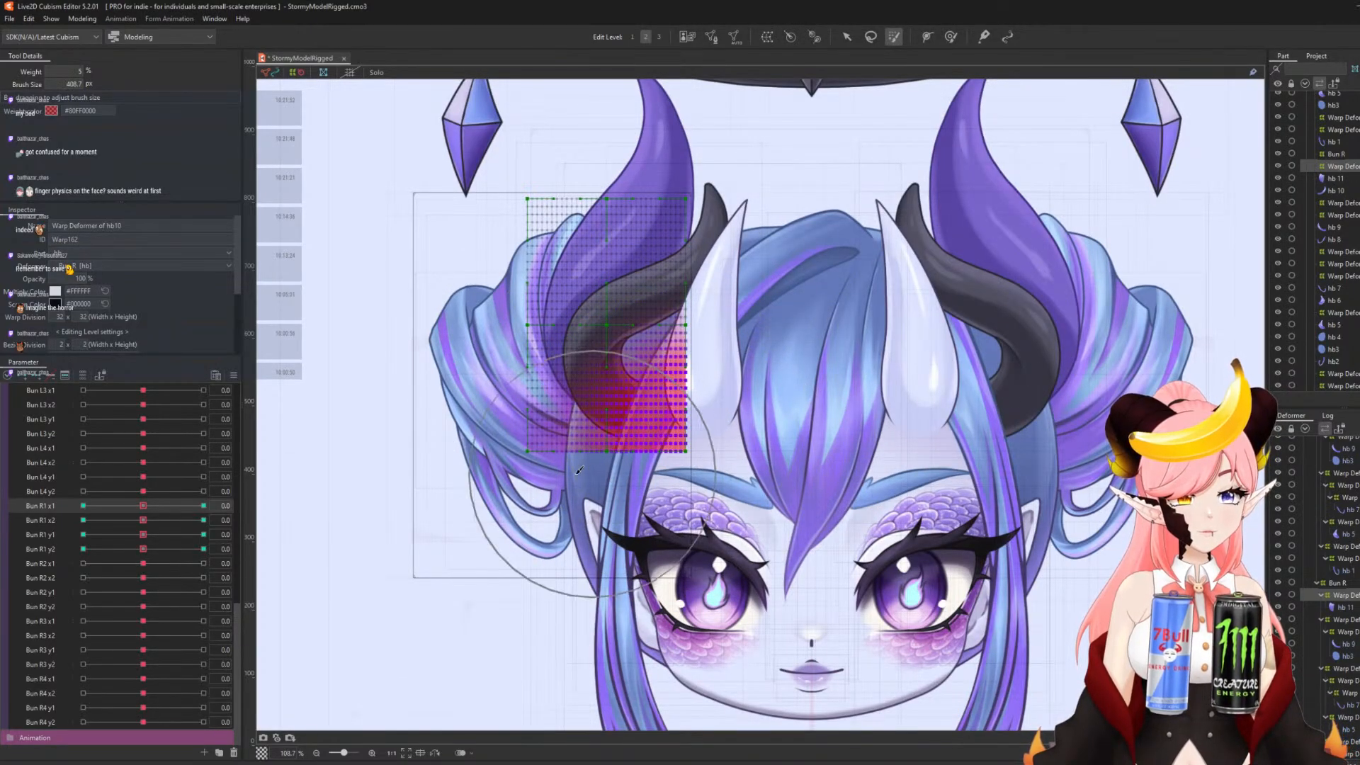
- Restore the selected hb10 points to their neutral position at the 30 and -30 keys of Bun R1 x1 and x2, resetting both parameters to 0
{"action": "left_click", "coordinate": [202, 506]}
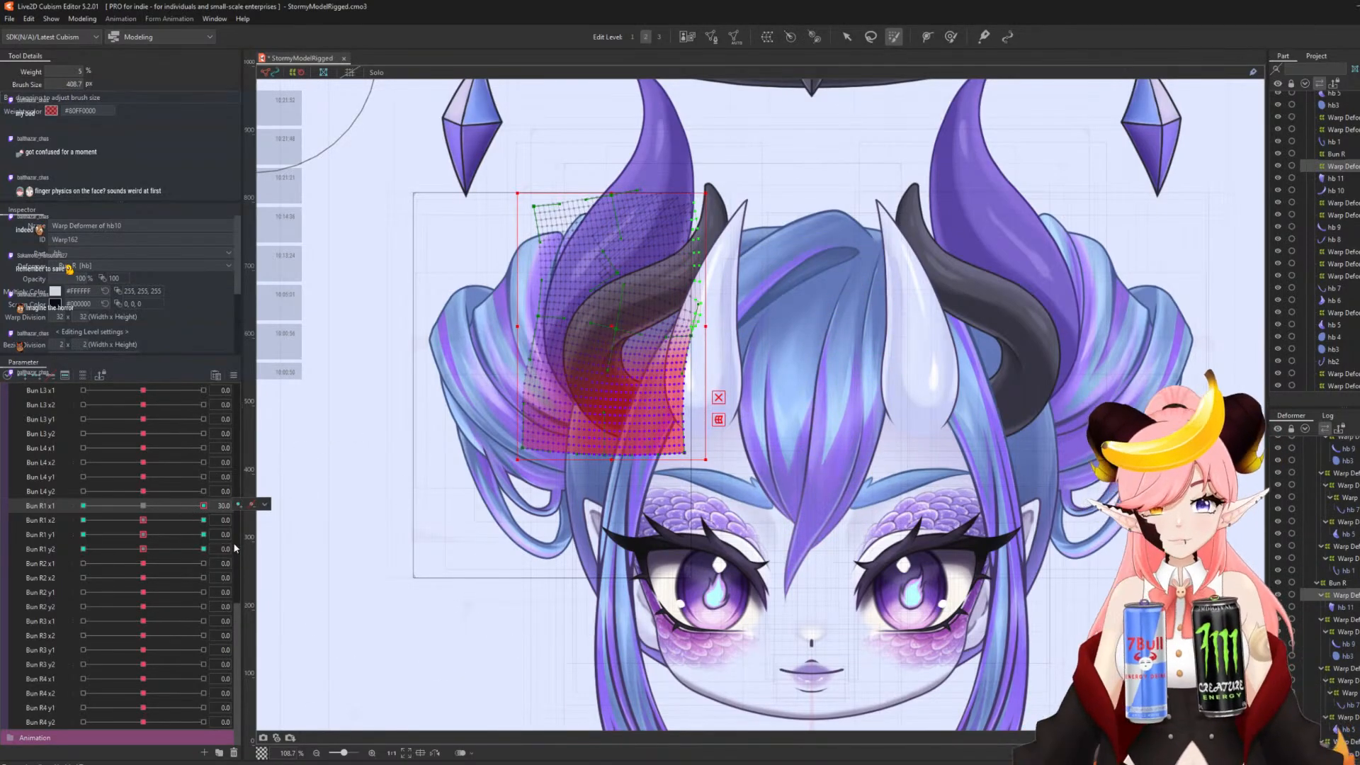
{"action": "left_click", "coordinate": [142, 535]}
{"action": "left_click", "coordinate": [85, 507]}
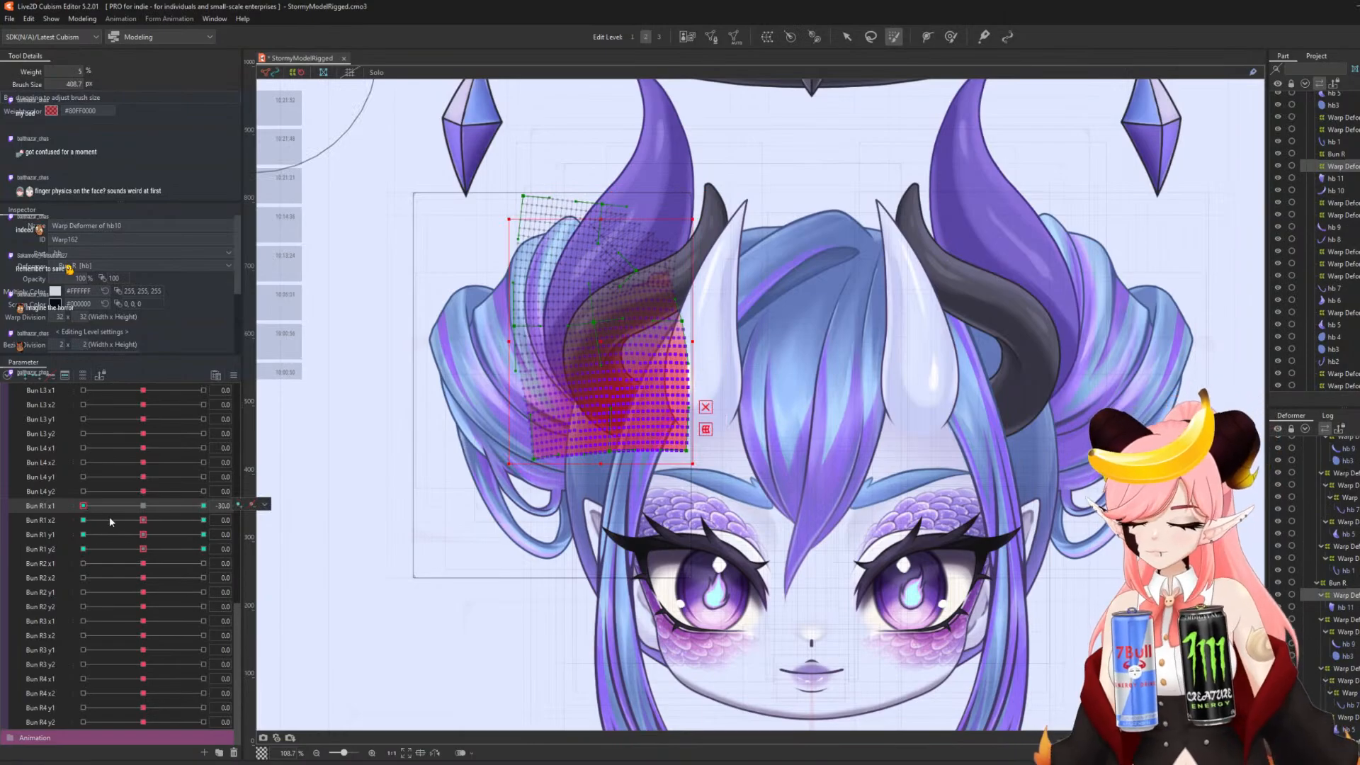
{"action": "left_click_drag", "start_coordinate": [83, 507], "coordinate": [316, 523]}
{"action": "left_click", "coordinate": [95, 535]}
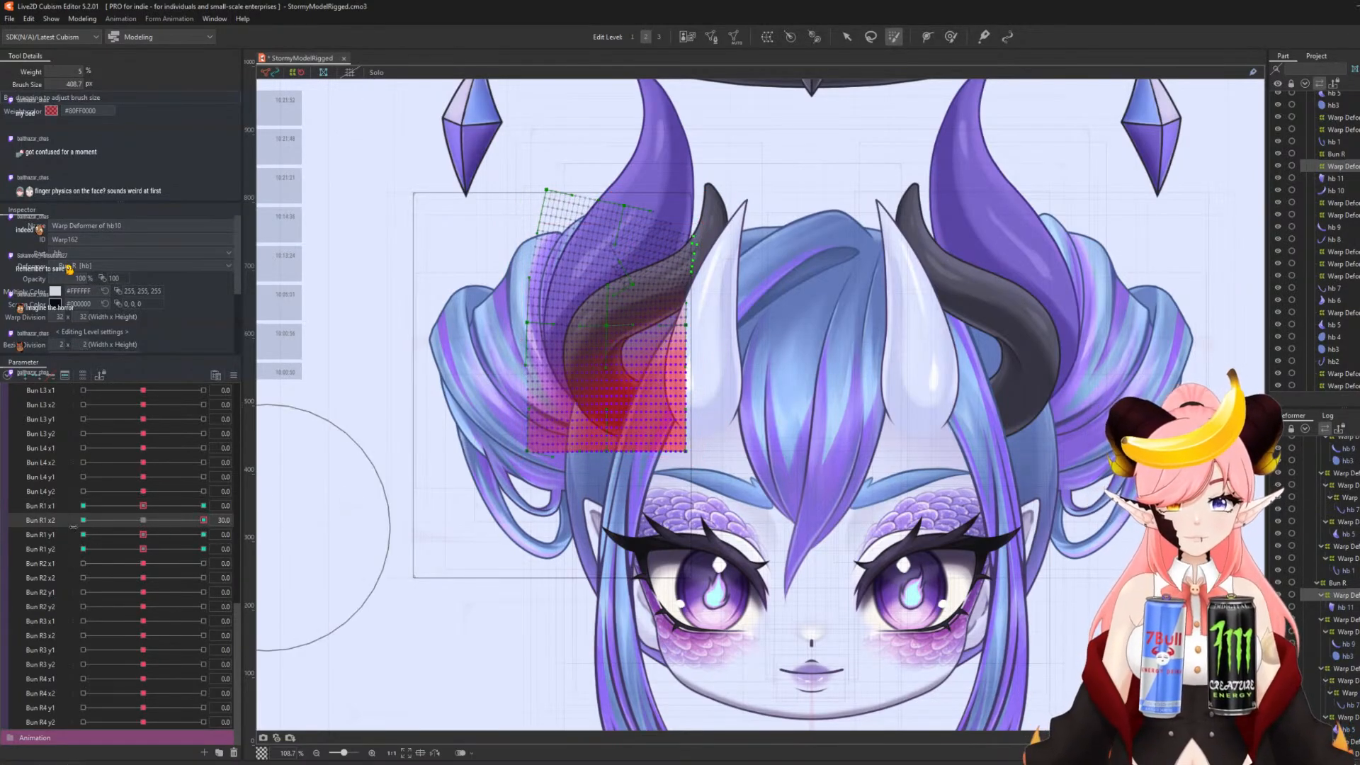
{"action": "left_click", "coordinate": [85, 520]}
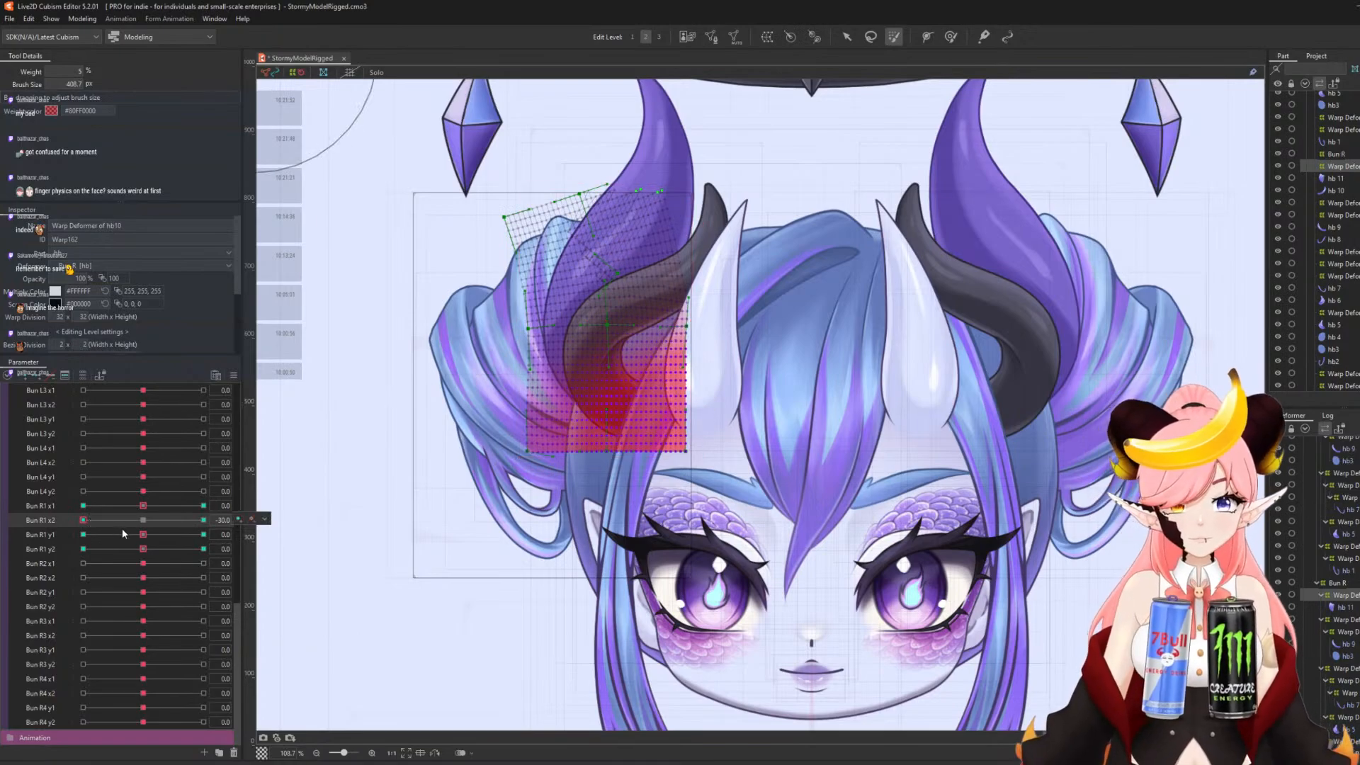
{"action": "left_click", "coordinate": [143, 521]}
- Restore the selected hb10 points to their neutral position at 30 and -30 on Bun R1 y1 and y2, and reset both to 0
{"action": "left_click_drag", "start_coordinate": [143, 535], "coordinate": [302, 533]}
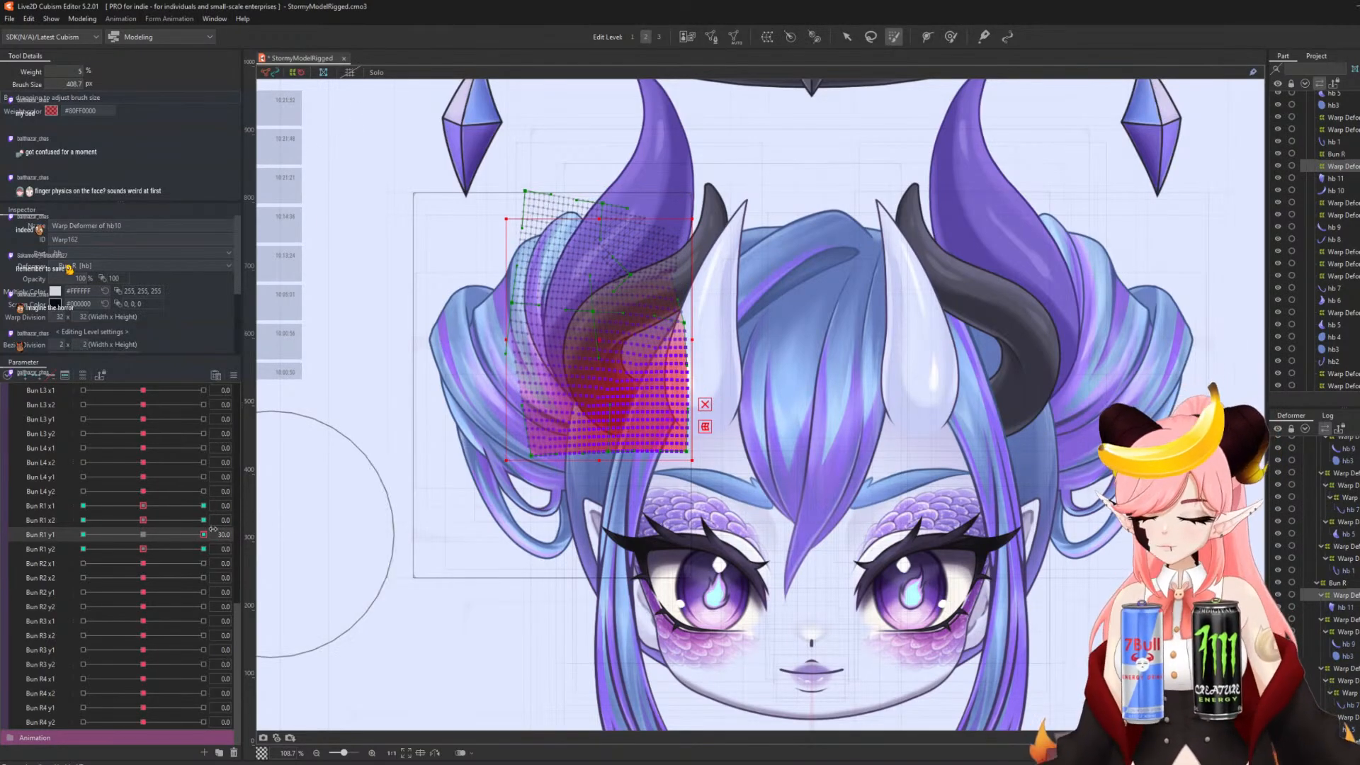
{"action": "left_click", "coordinate": [84, 535]}
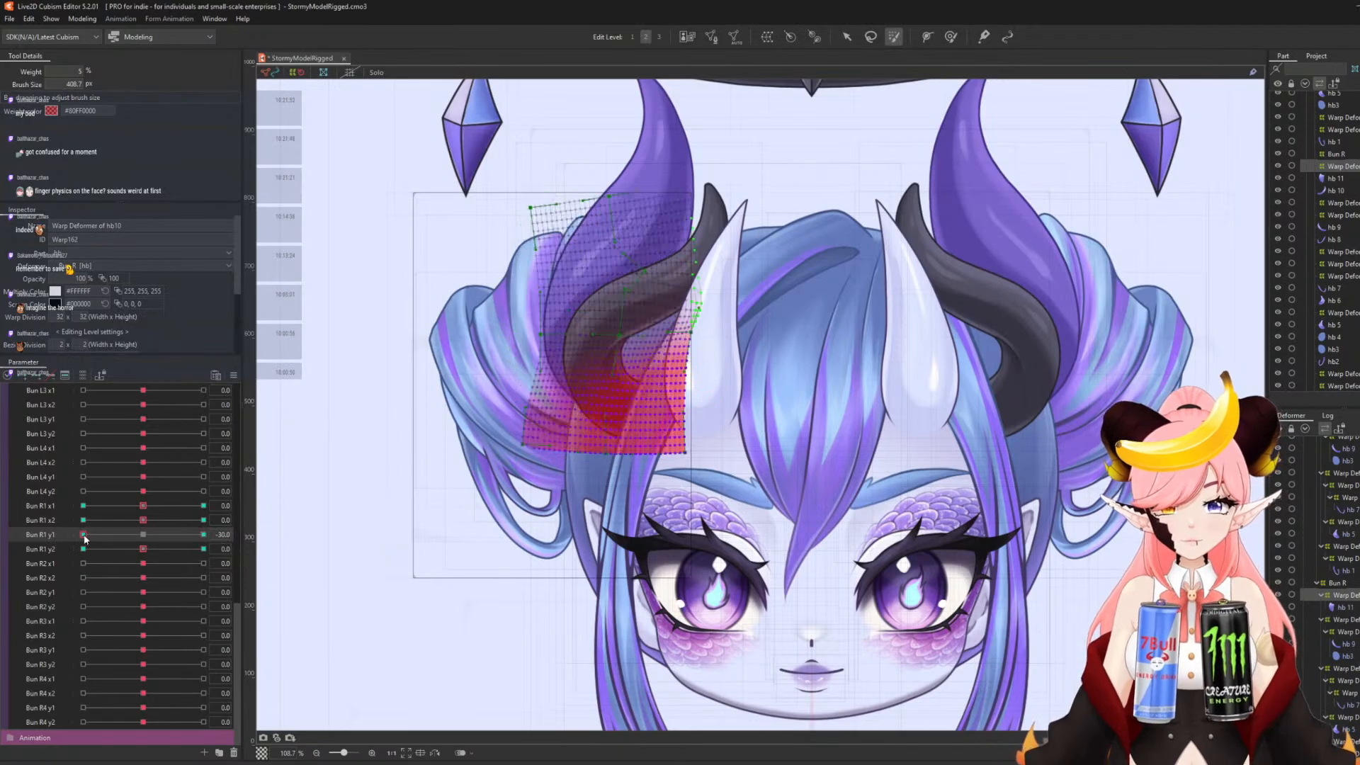
{"action": "left_click", "coordinate": [110, 546]}
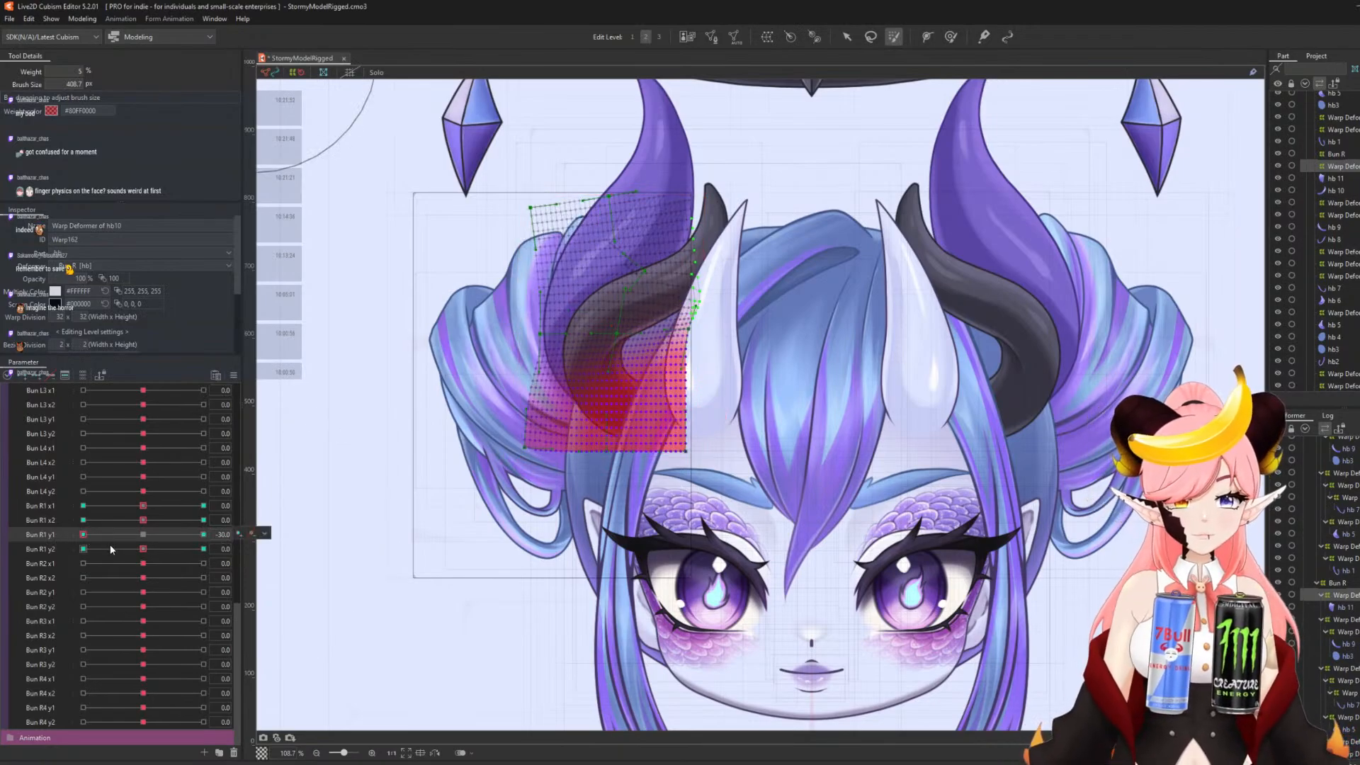
{"action": "left_click", "coordinate": [139, 537]}
{"action": "left_click_drag", "start_coordinate": [145, 549], "coordinate": [323, 548]}
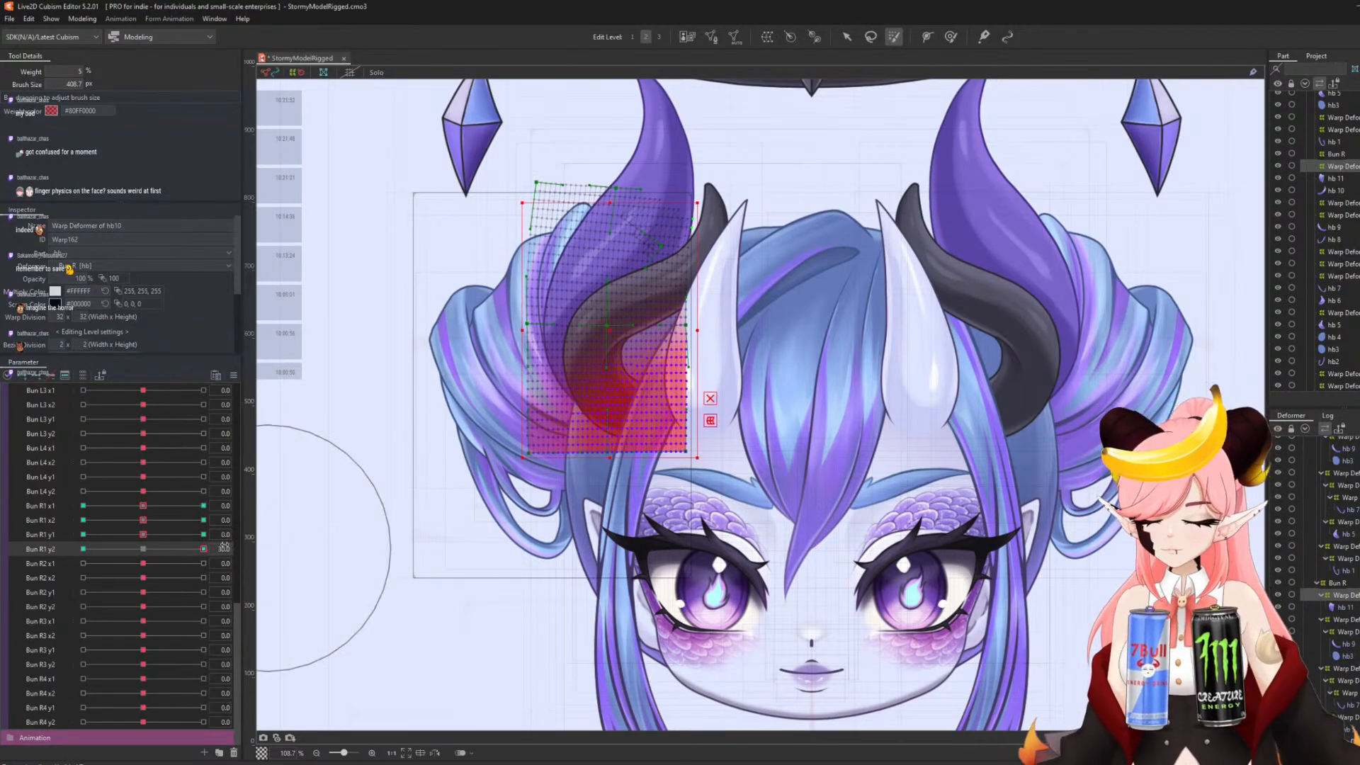
{"action": "left_click", "coordinate": [90, 550]}
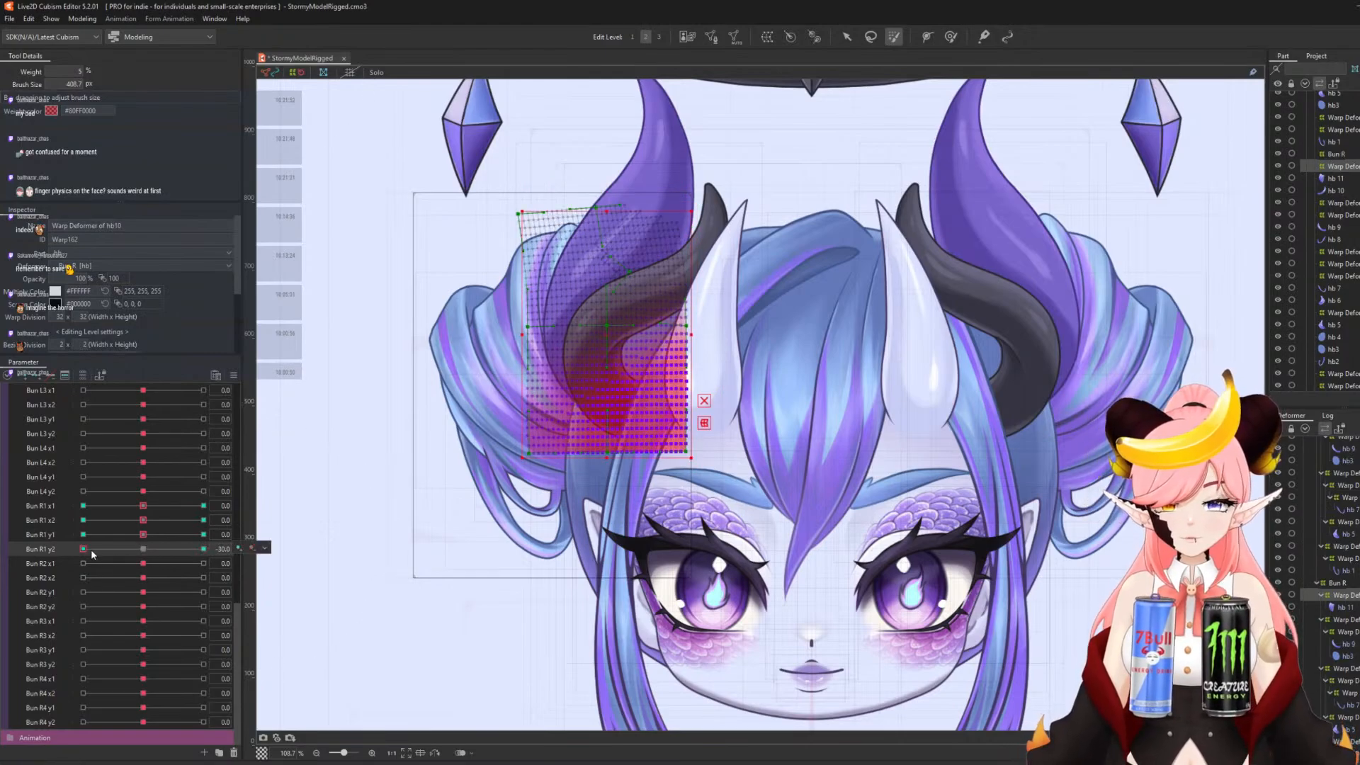
{"action": "left_click", "coordinate": [138, 545]}
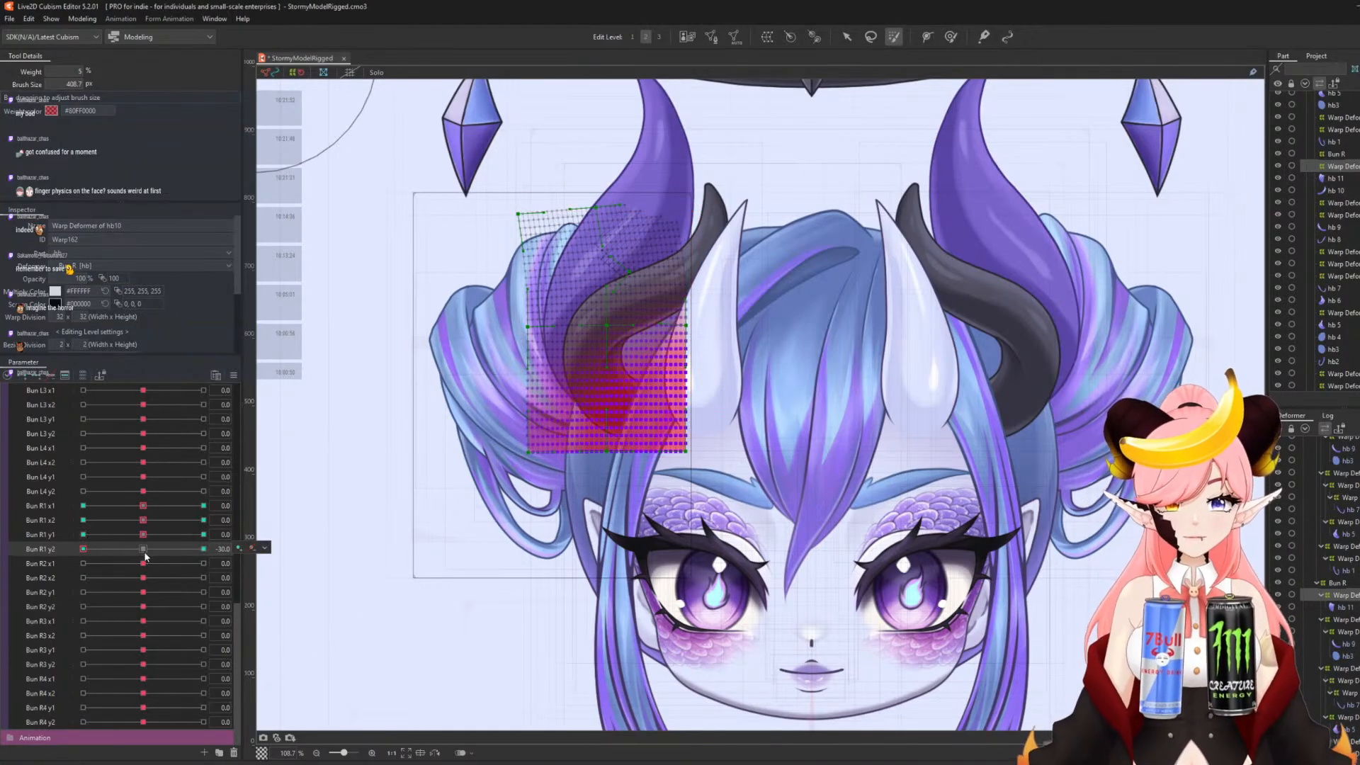
{"action": "left_click", "coordinate": [144, 550]}
- Select the hb11 warp deformer bound to Bun R2 x1 and brush-select its lower inner points near the head
{"action": "left_click", "coordinate": [265, 563]}
{"action": "left_click", "coordinate": [281, 564]}
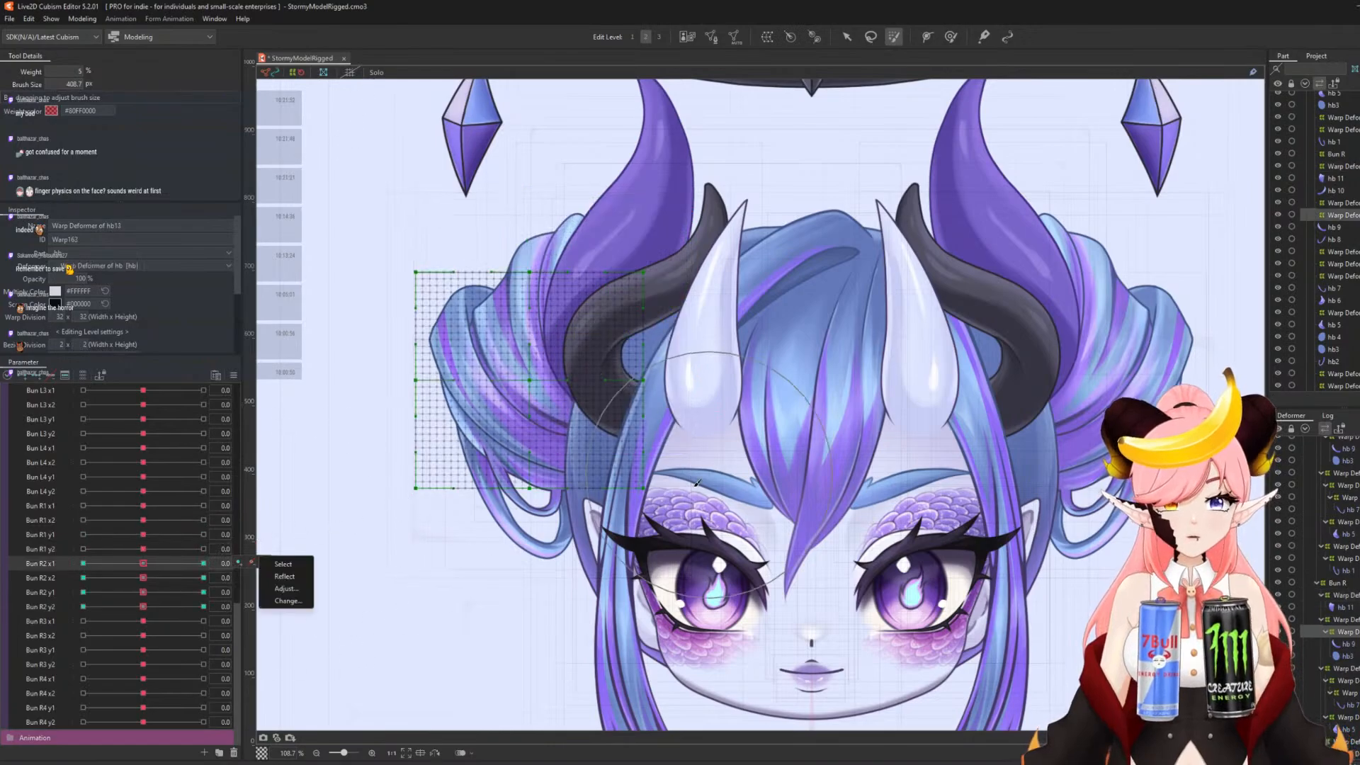
{"action": "mouse_move", "coordinate": [682, 491]}
{"action": "left_mouse_down"}
{"action": "mouse_move", "coordinate": [627, 502]}
{"action": "mouse_move", "coordinate": [628, 514]}
{"action": "mouse_move", "coordinate": [736, 488]}
{"action": "mouse_move", "coordinate": [677, 471]}
{"action": "mouse_move", "coordinate": [588, 487]}
{"action": "mouse_move", "coordinate": [662, 457]}
{"action": "mouse_move", "coordinate": [664, 489]}
{"action": "left_mouse_up"}
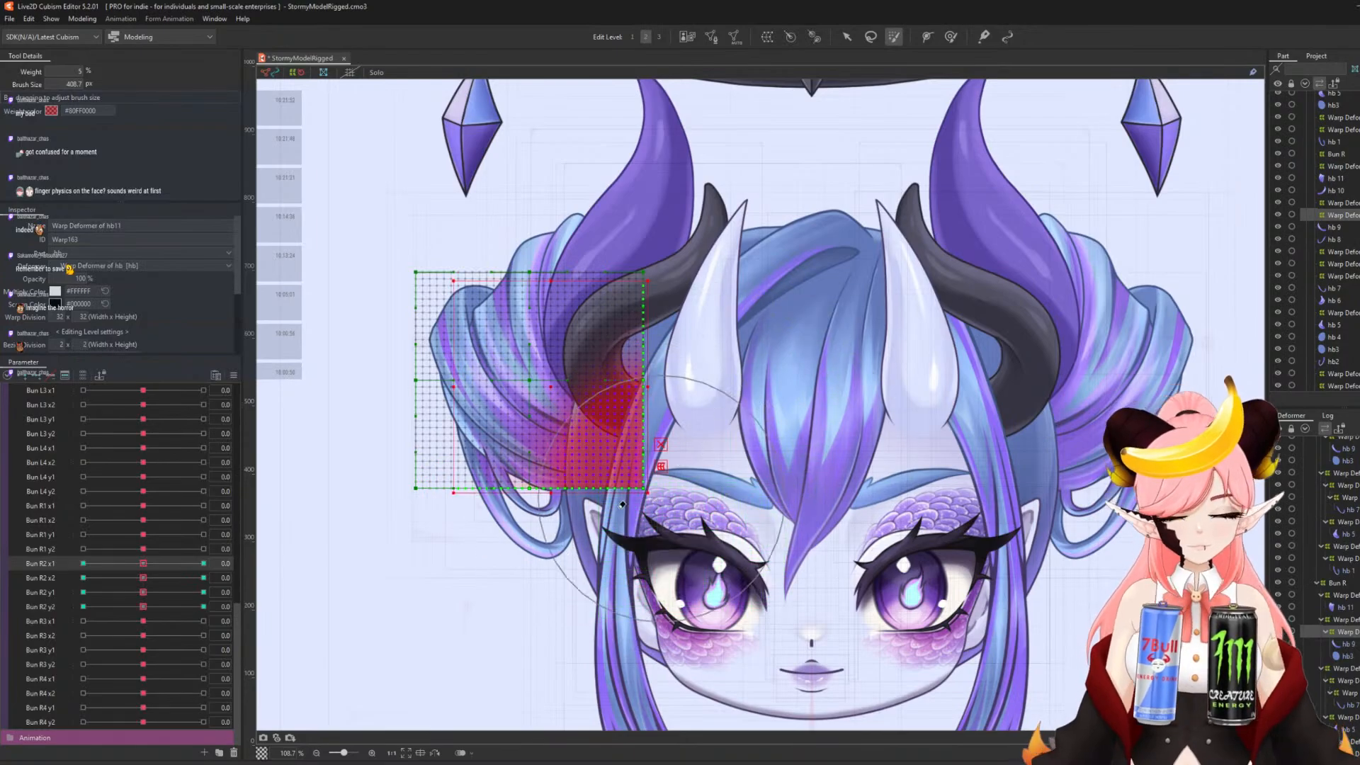
- Restore the selected hb11 points to their neutral position at 30 and -30 on Bun R2 x1 and x2, and reset both to 0
{"action": "left_click", "coordinate": [202, 563]}
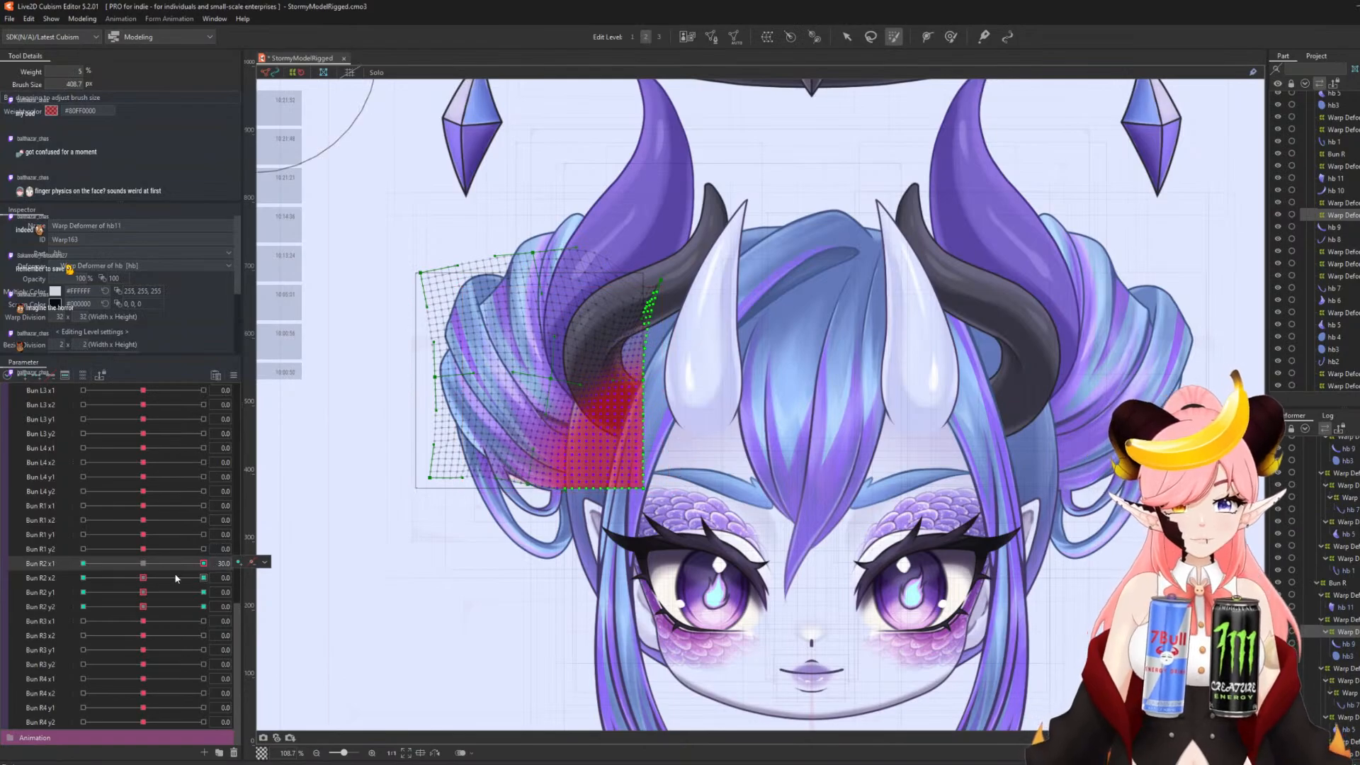
{"action": "left_click", "coordinate": [96, 563]}
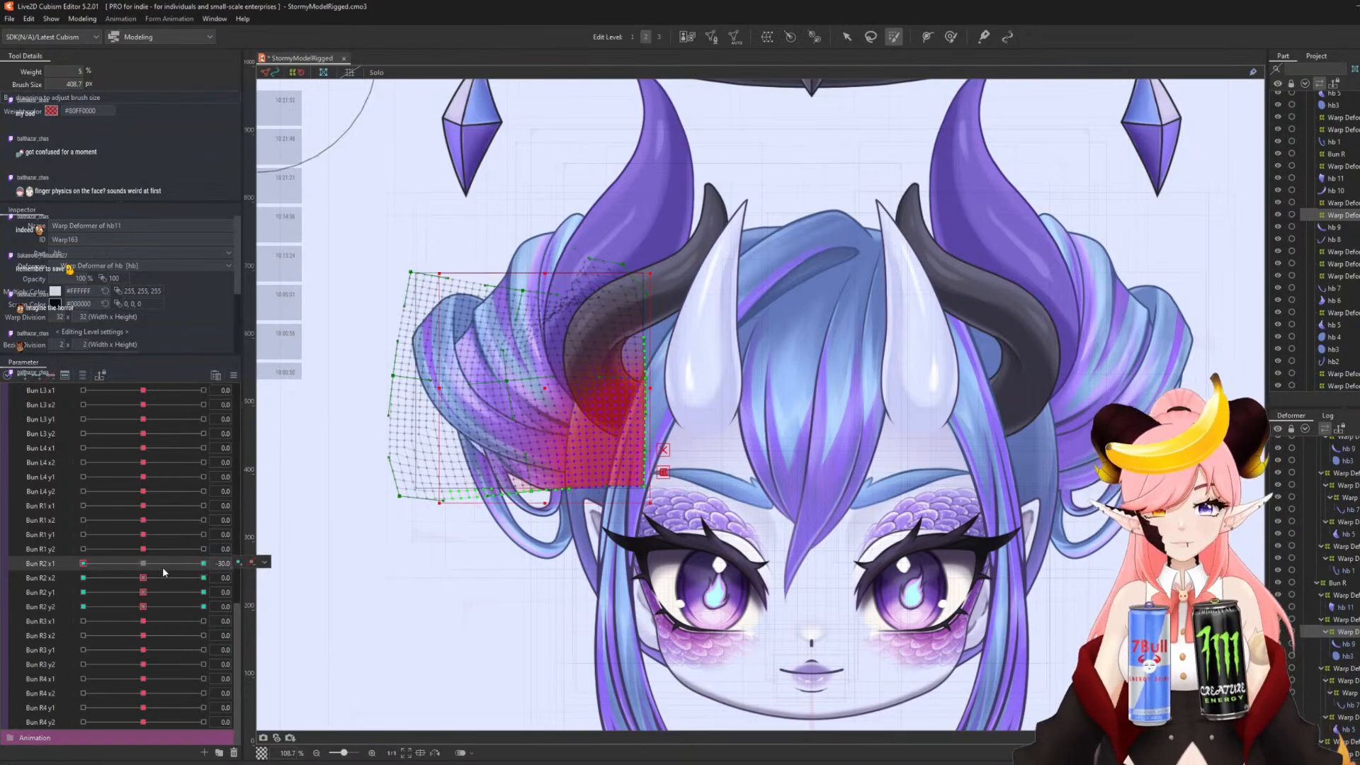
{"action": "left_click", "coordinate": [143, 563]}
{"action": "left_click", "coordinate": [204, 578]}
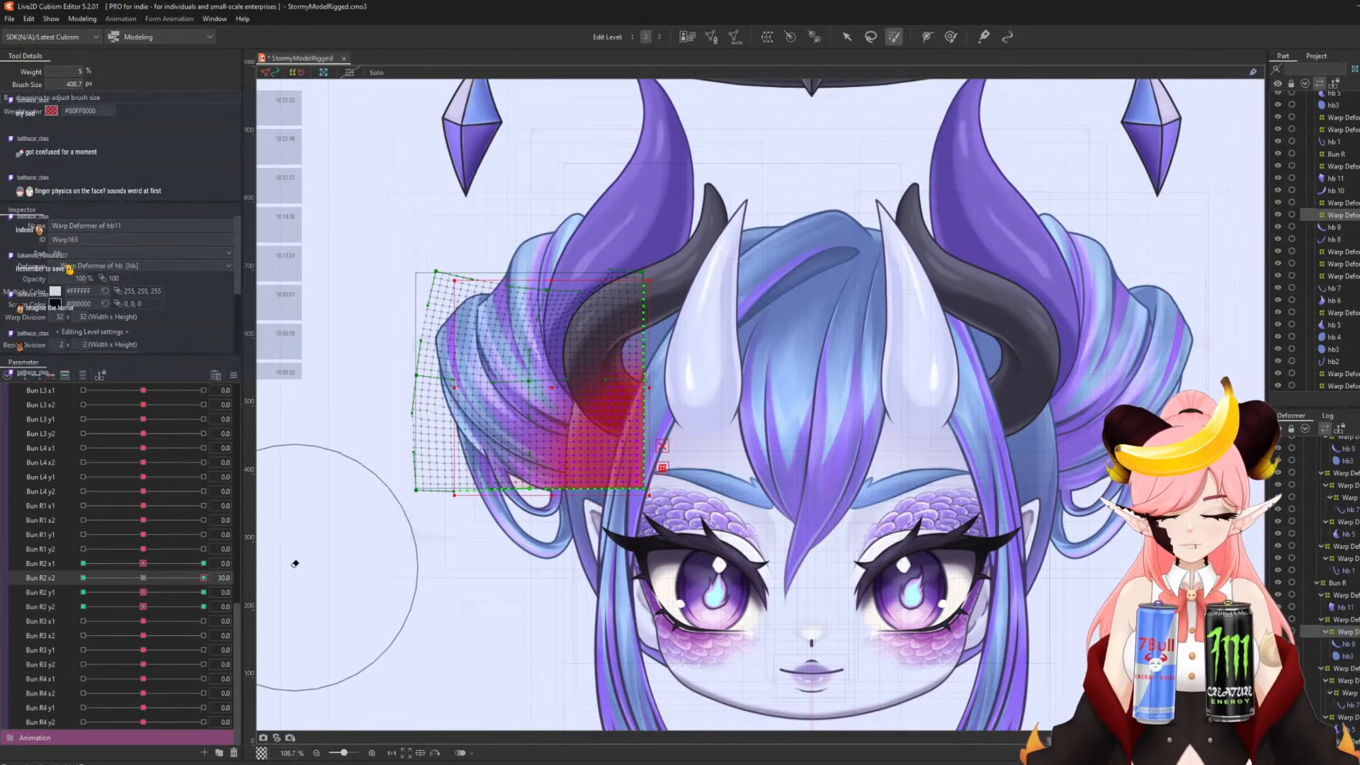
{"action": "left_click", "coordinate": [96, 578]}
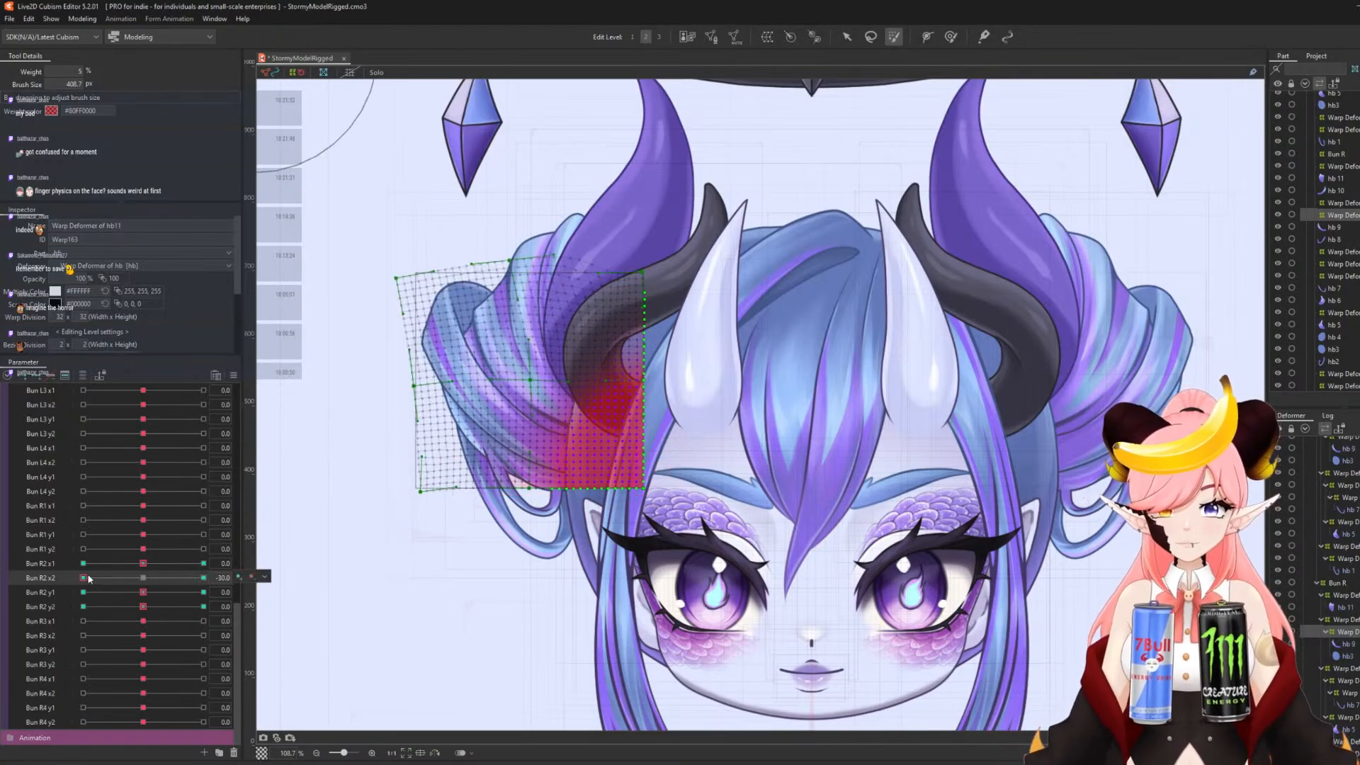
{"action": "left_click", "coordinate": [142, 578]}
- Restore the selected hb11 points to their neutral position at 30 and -30 on Bun R2 y1 and y2, and reset both to 0
{"action": "left_click", "coordinate": [202, 592]}
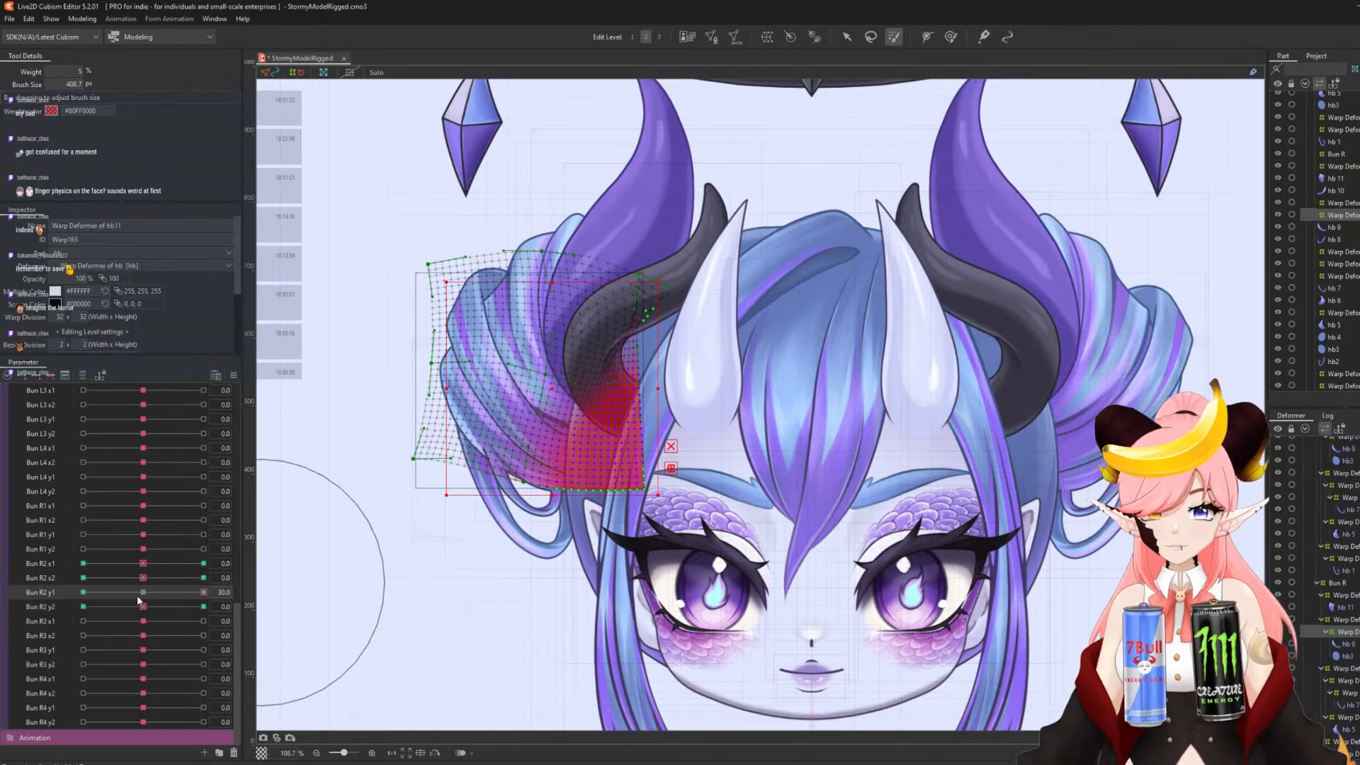
{"action": "left_click", "coordinate": [99, 599]}
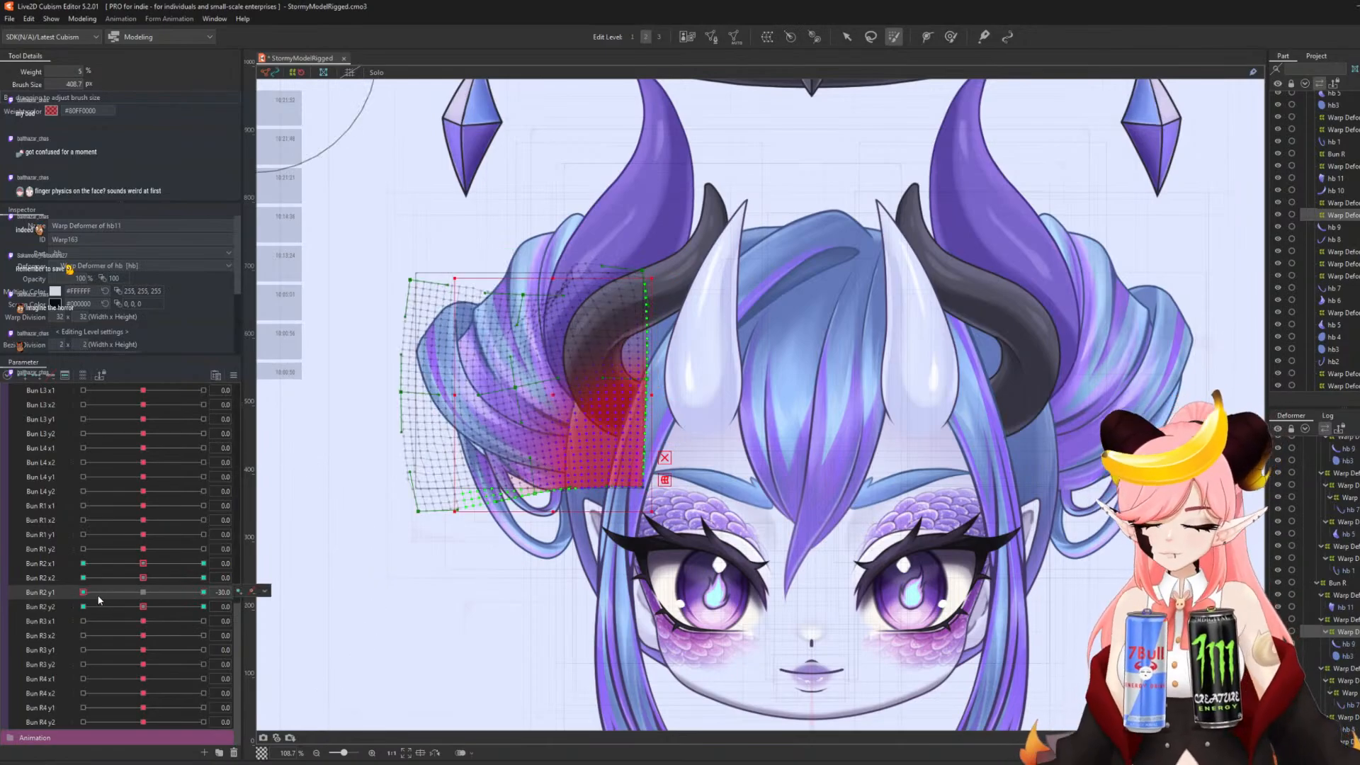
{"action": "left_click", "coordinate": [145, 595]}
{"action": "left_click_drag", "start_coordinate": [148, 607], "coordinate": [325, 594]}
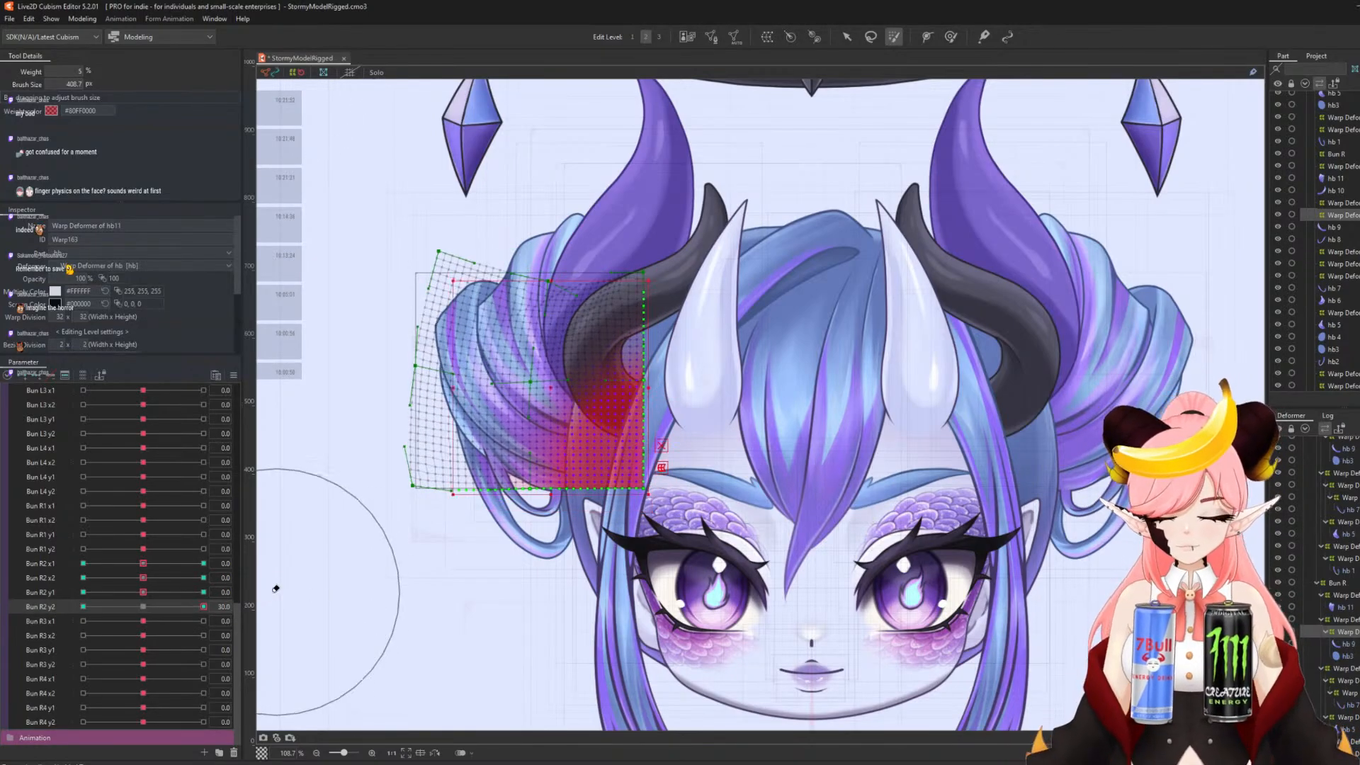
{"action": "left_click", "coordinate": [84, 607]}
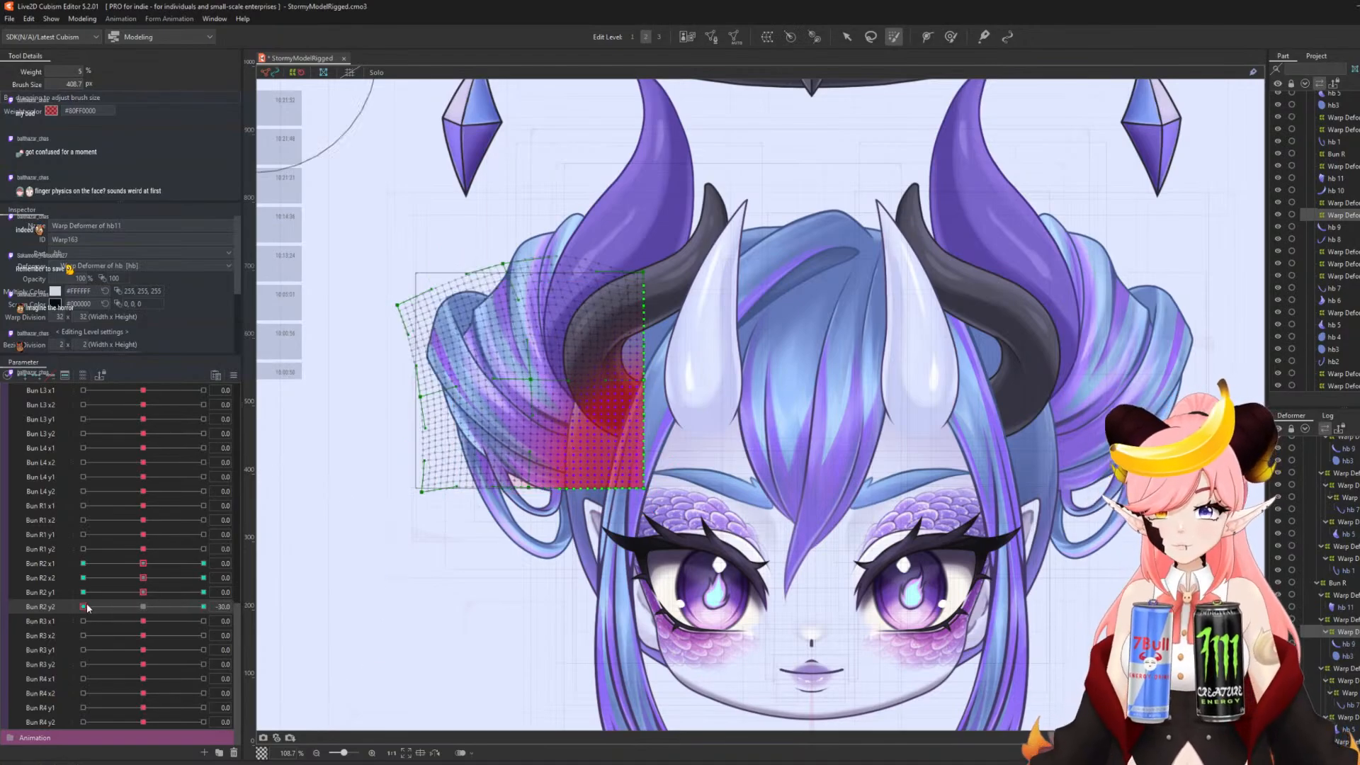
{"action": "left_click", "coordinate": [143, 607]}
- Select the hb12 warp deformer bound to Bun R3 x1 and brush-select its lower inner points beside the head
{"action": "left_click", "coordinate": [265, 620]}
{"action": "left_click", "coordinate": [281, 622]}
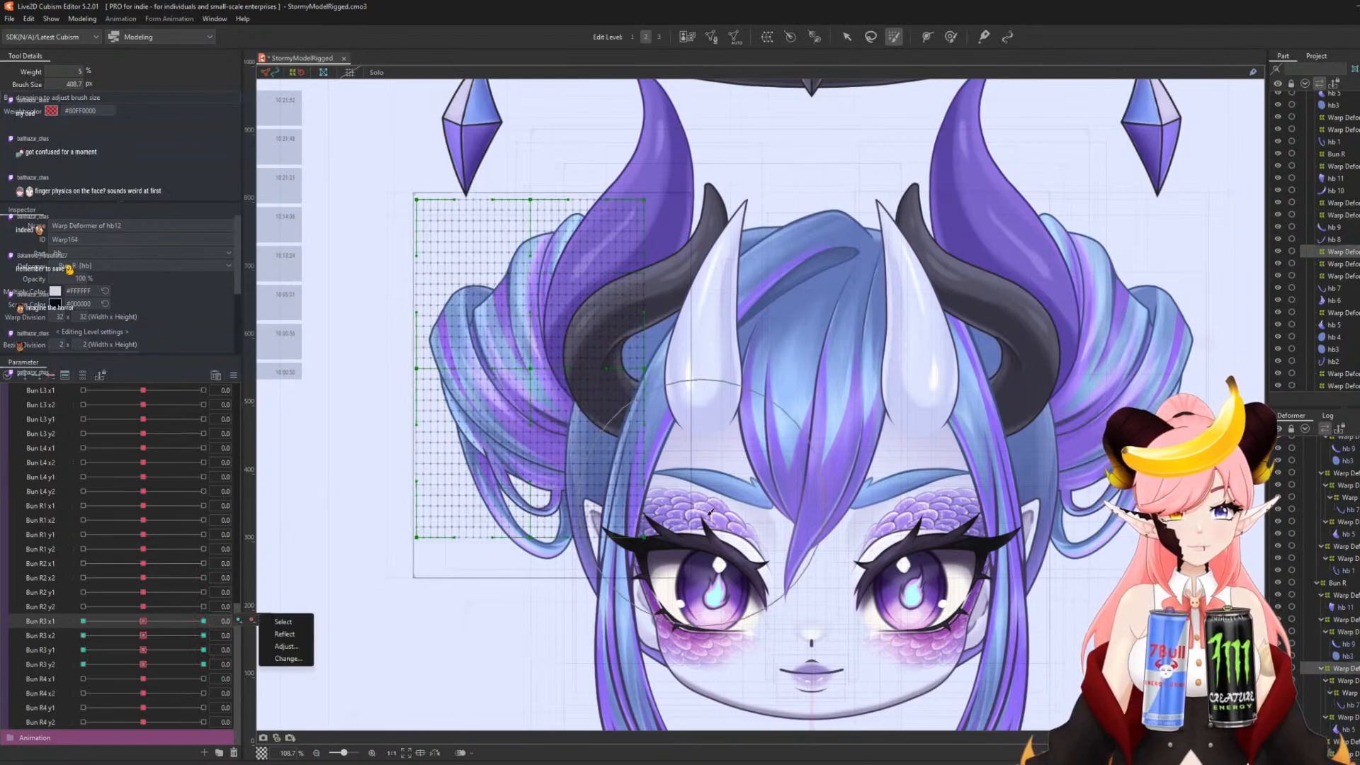
{"action": "mouse_move", "coordinate": [694, 499]}
{"action": "left_mouse_down"}
{"action": "mouse_move", "coordinate": [678, 460]}
{"action": "mouse_move", "coordinate": [652, 453]}
{"action": "mouse_move", "coordinate": [592, 509]}
{"action": "mouse_move", "coordinate": [680, 339]}
{"action": "left_mouse_up"}
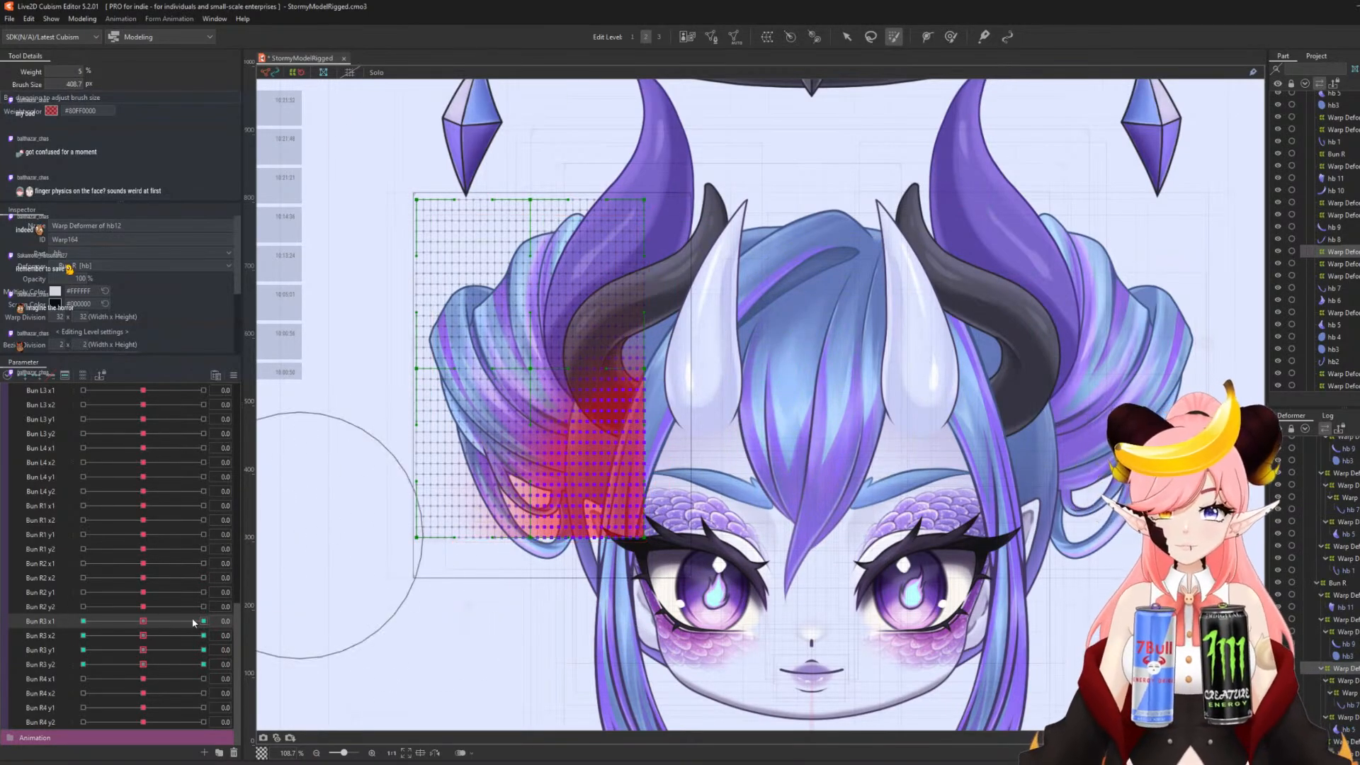
- Restore the selected hb12 points to their neutral position at 30 and -30 on Bun R3 x1 and x2, and reset both to 0
{"action": "left_click_drag", "start_coordinate": [193, 622], "coordinate": [248, 600]}
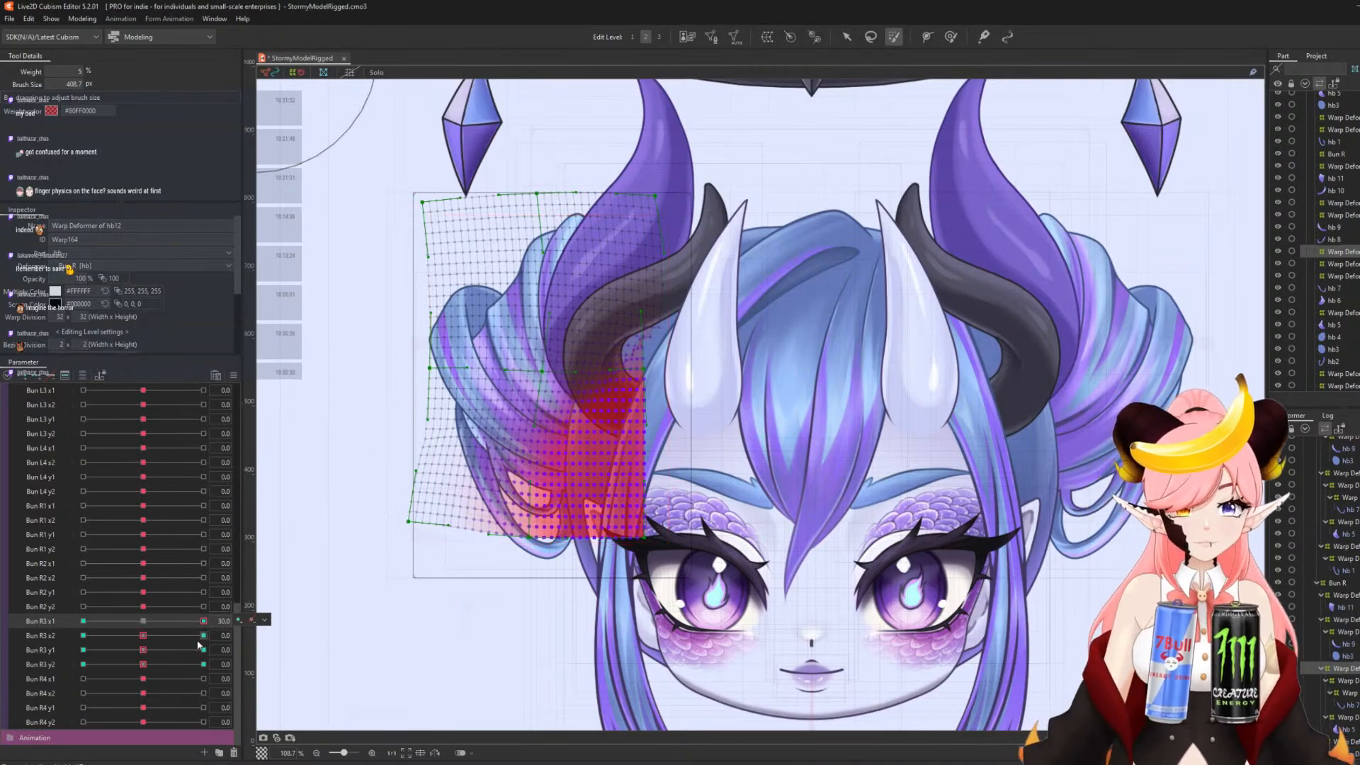
{"action": "left_click", "coordinate": [103, 624]}
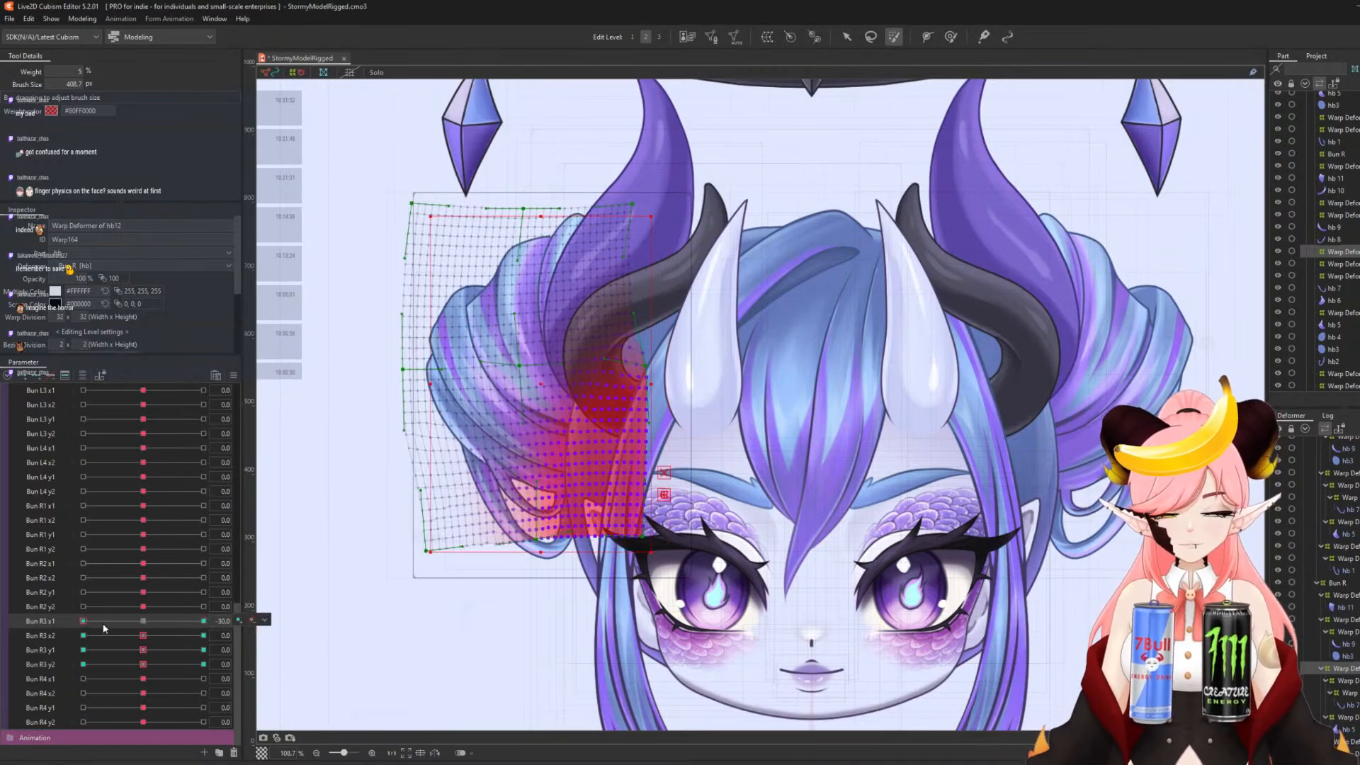
{"action": "left_click", "coordinate": [143, 620]}
{"action": "left_click", "coordinate": [203, 636]}
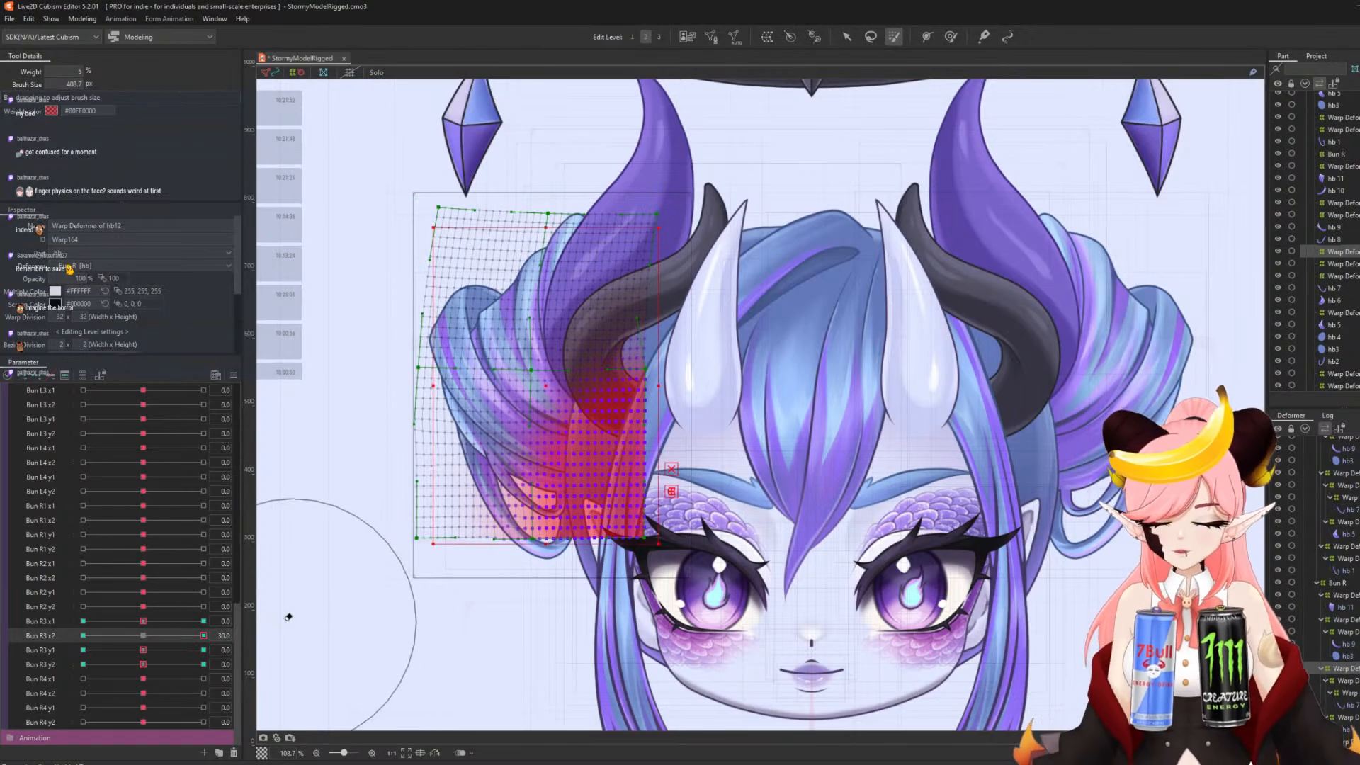
{"action": "left_click", "coordinate": [107, 636]}
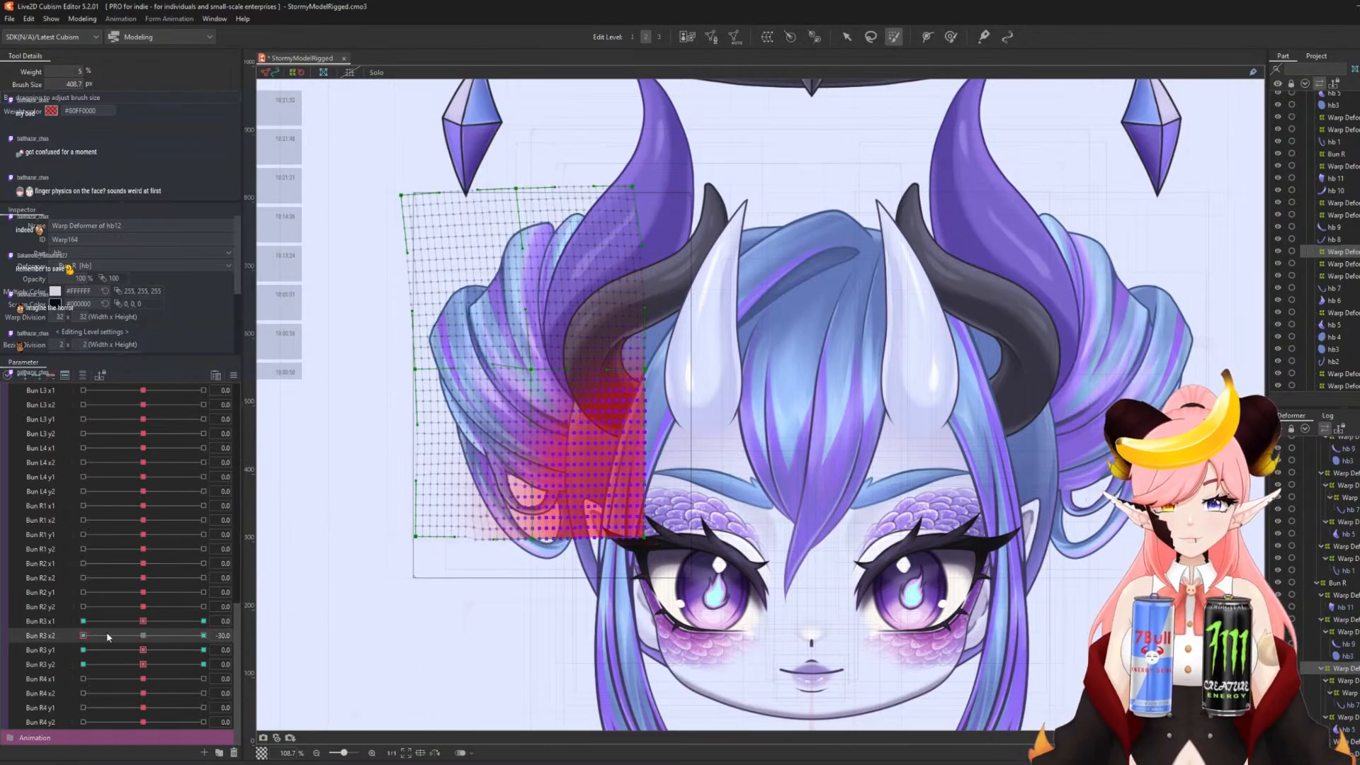
{"action": "left_click", "coordinate": [145, 636]}
- Restore the selected hb12 points to their neutral position at 30 and -30 on Bun R3 y1 and y2, and reset both to 0
{"action": "left_click_drag", "start_coordinate": [145, 648], "coordinate": [287, 644]}
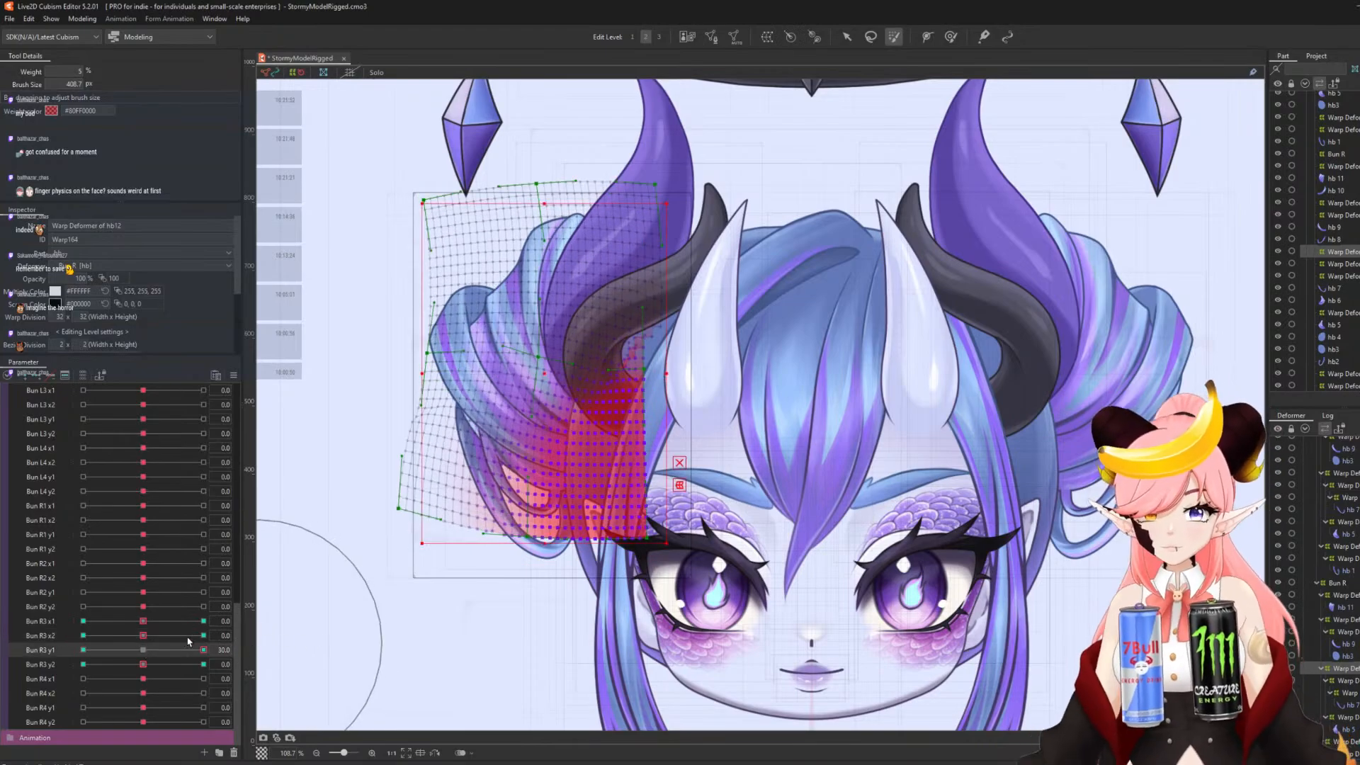
{"action": "left_click", "coordinate": [88, 649]}
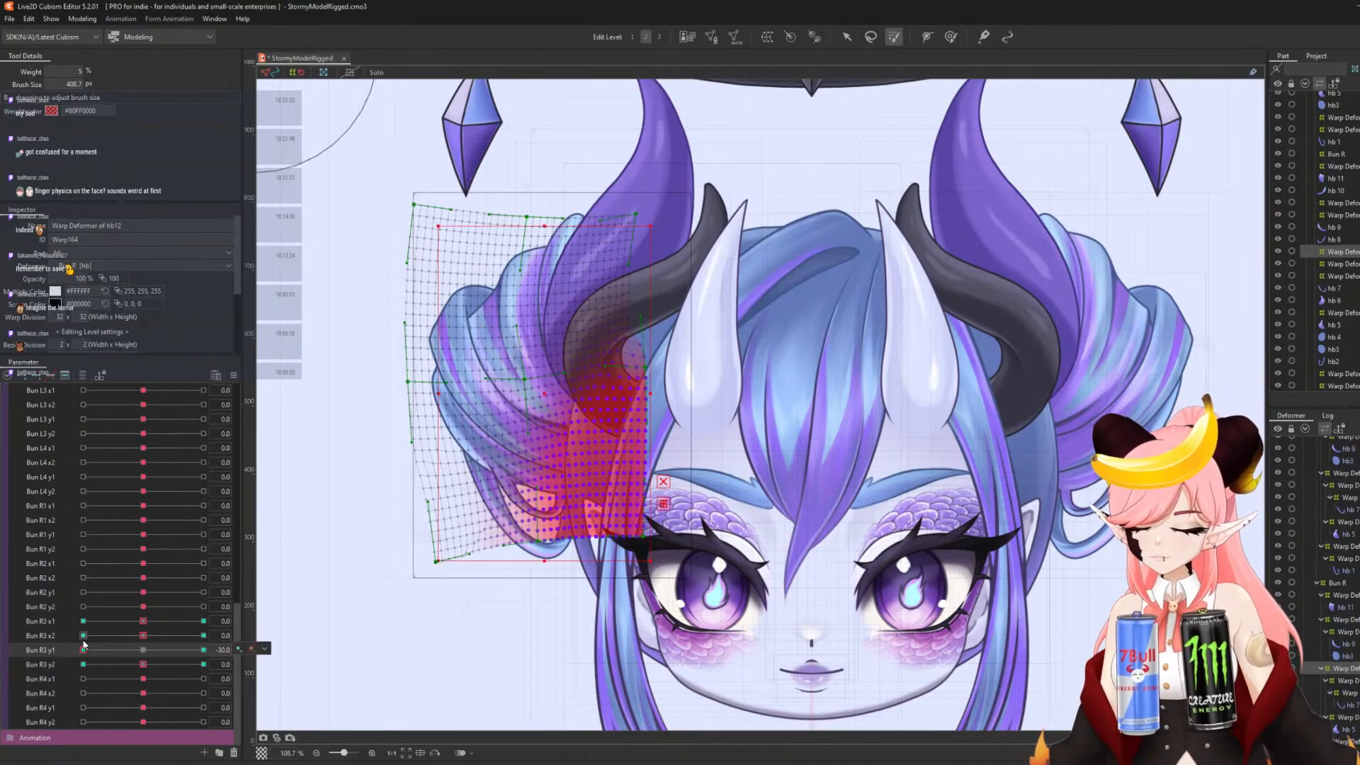
{"action": "left_click", "coordinate": [143, 650]}
{"action": "left_click_drag", "start_coordinate": [145, 663], "coordinate": [250, 660]}
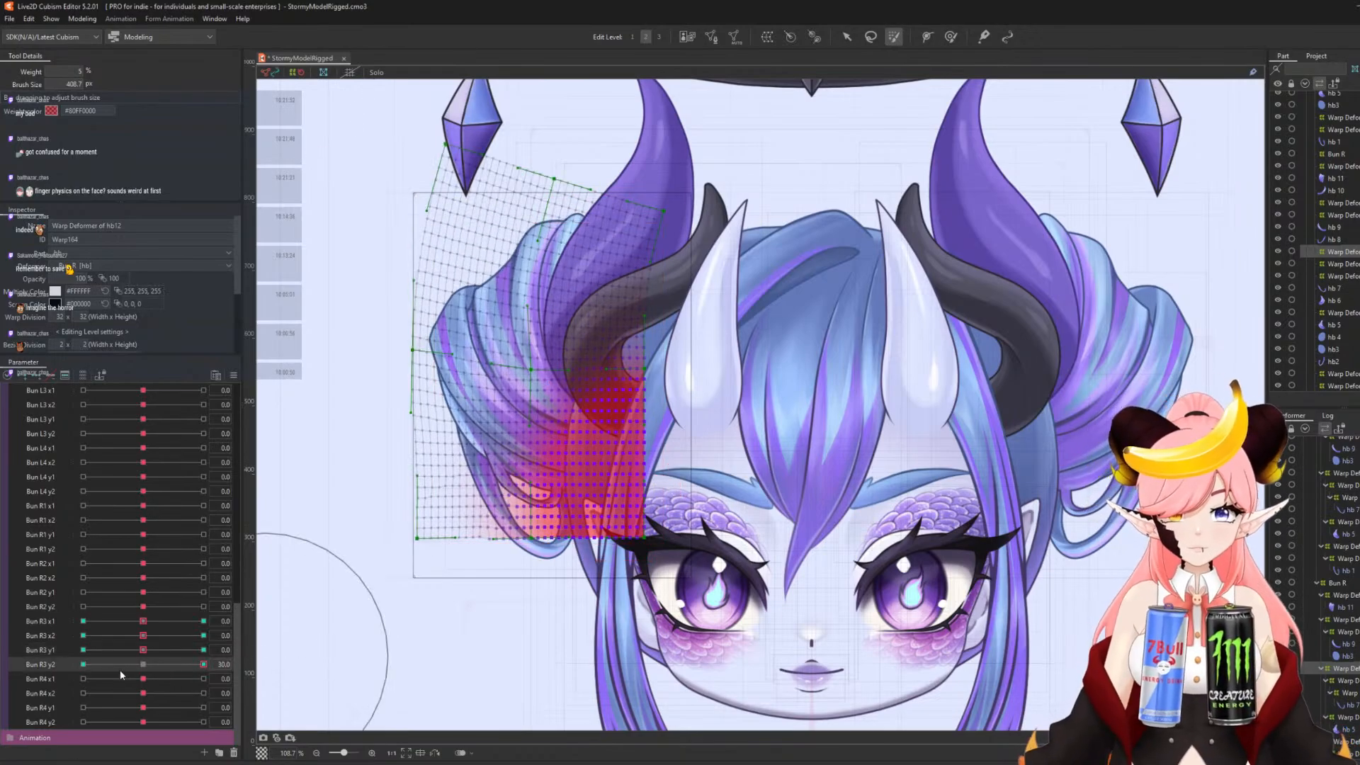
{"action": "left_click_drag", "start_coordinate": [120, 669], "coordinate": [100, 663]}
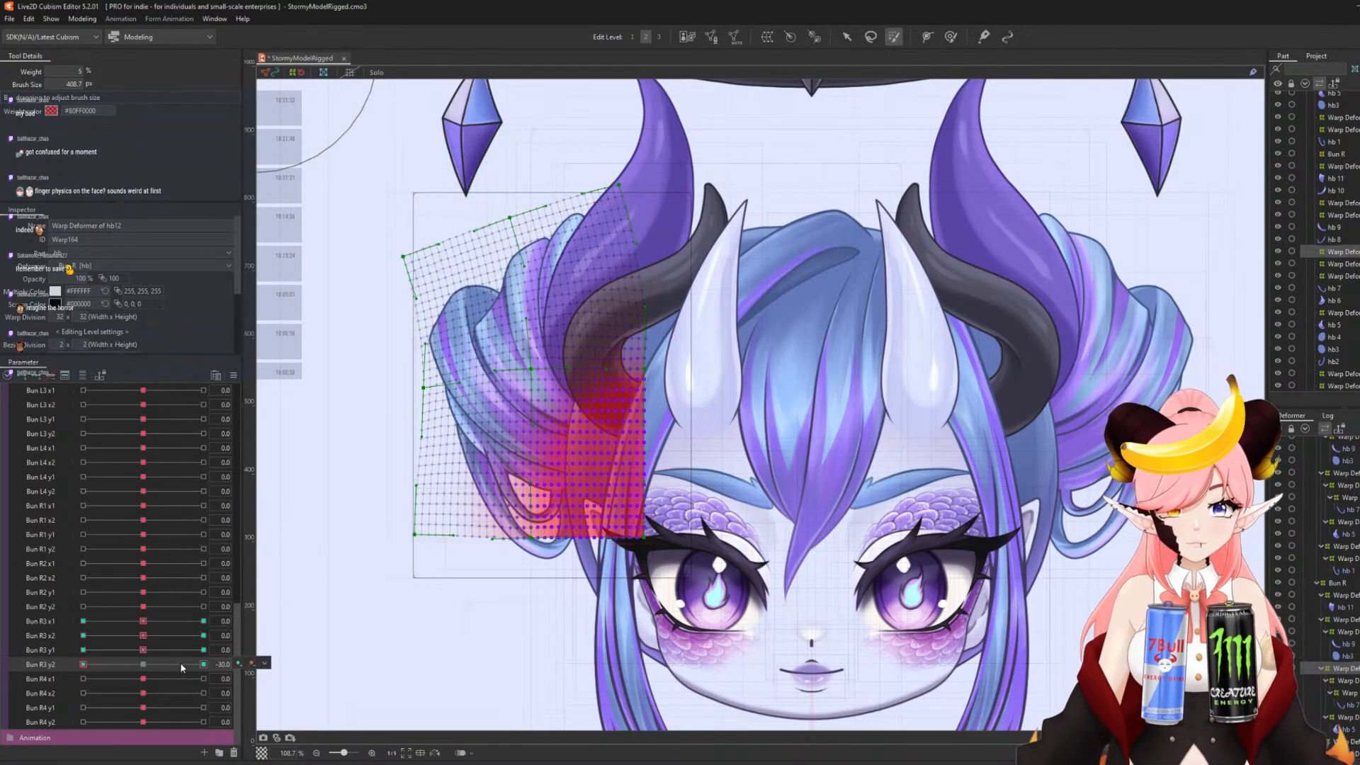
{"action": "left_click", "coordinate": [144, 666]}
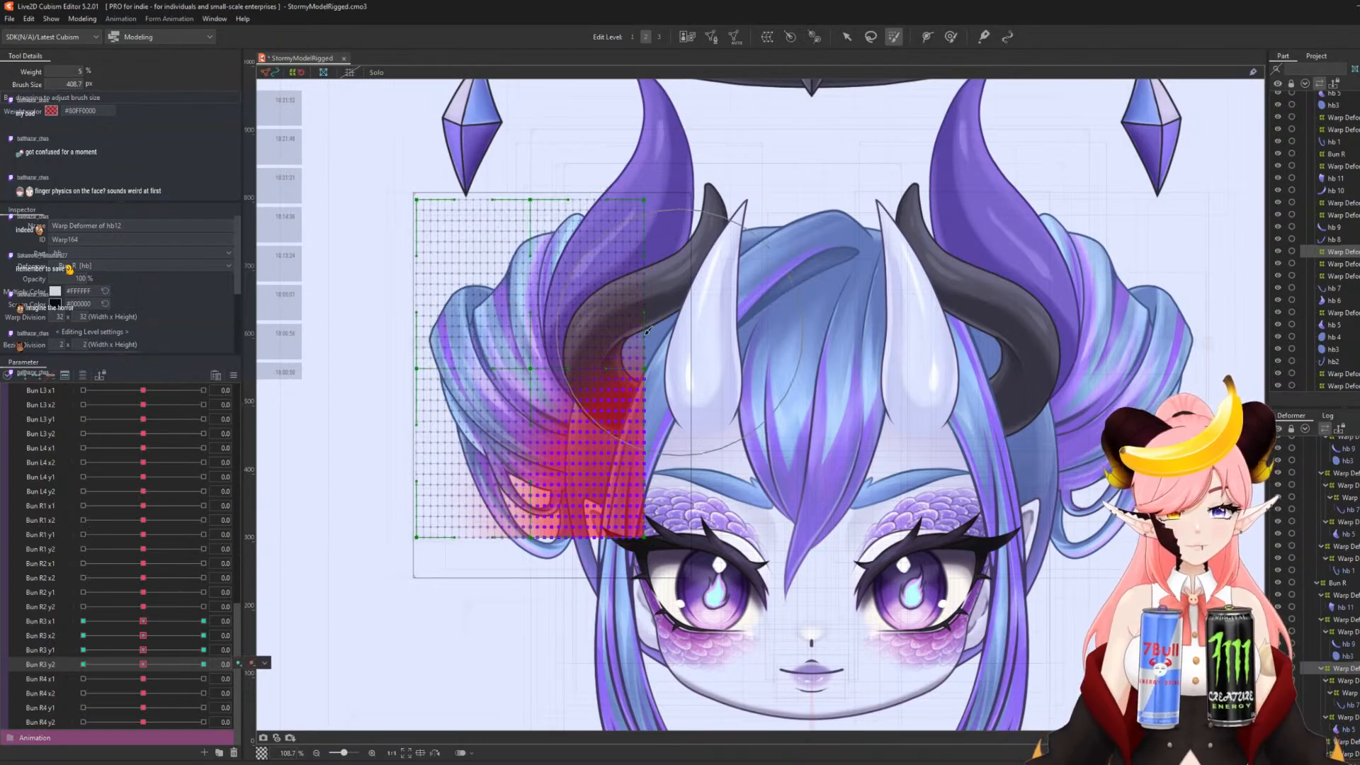
- Switch to the arrow selection tool and move the selection from the hb12 warp to the bg guide image
{"action": "scroll", "coordinate": [538, 336], "scroll_direction": "down", "scroll_amount": 2}
{"action": "left_click", "coordinate": [846, 36]}
{"action": "left_click", "coordinate": [615, 335]}
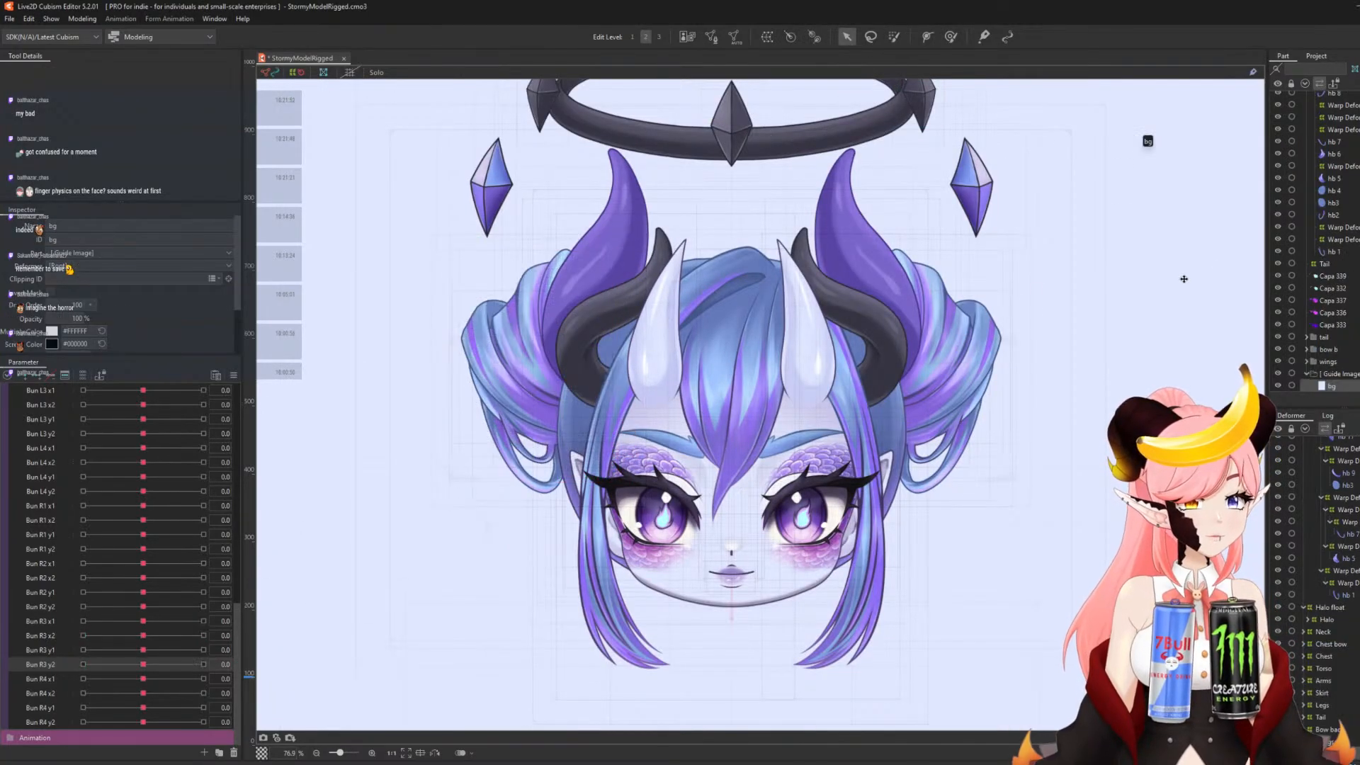
- Save the model file and open the physics settings with the model's head in view
{"action": "scroll", "coordinate": [615, 336], "scroll_direction": "down", "scroll_amount": 2}
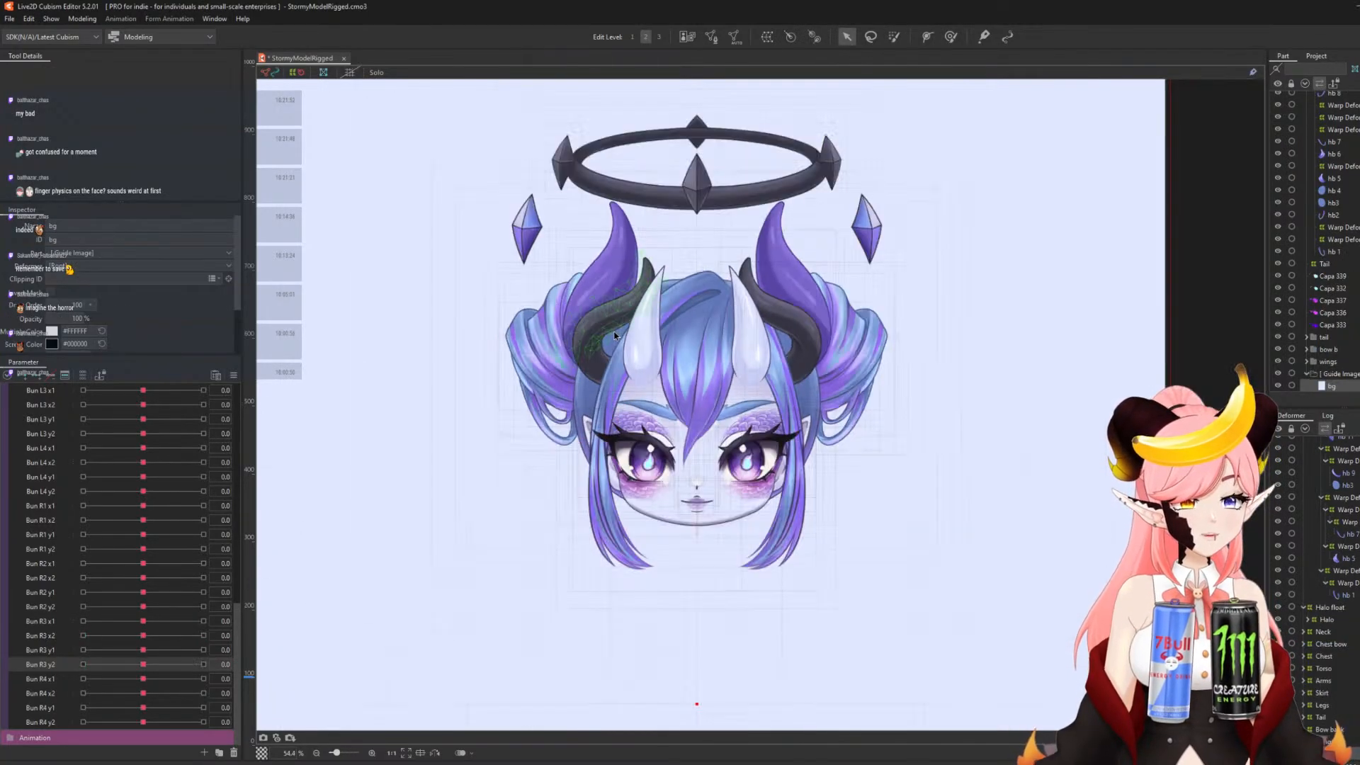
{"action": "left_click", "coordinate": [9, 19]}
{"action": "left_click", "coordinate": [42, 117]}
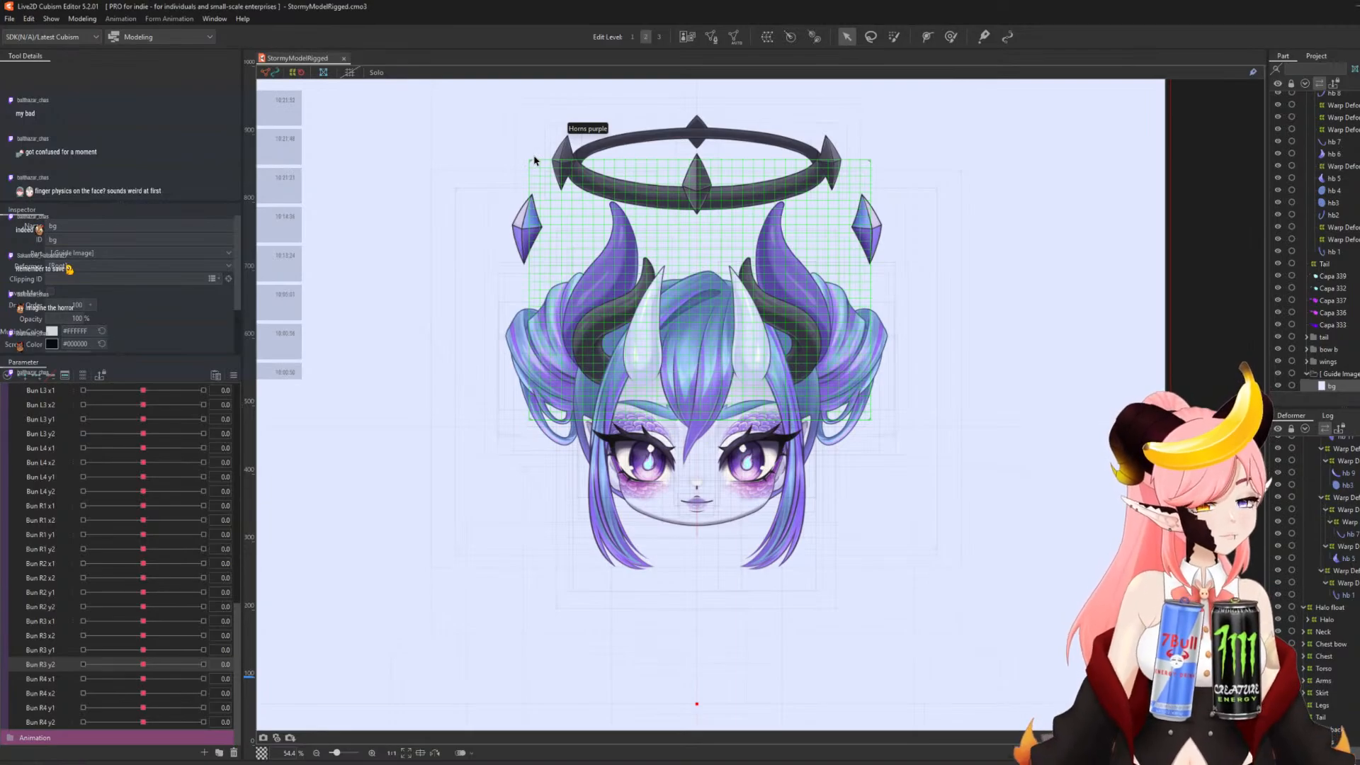
{"action": "left_click", "coordinate": [83, 18]}
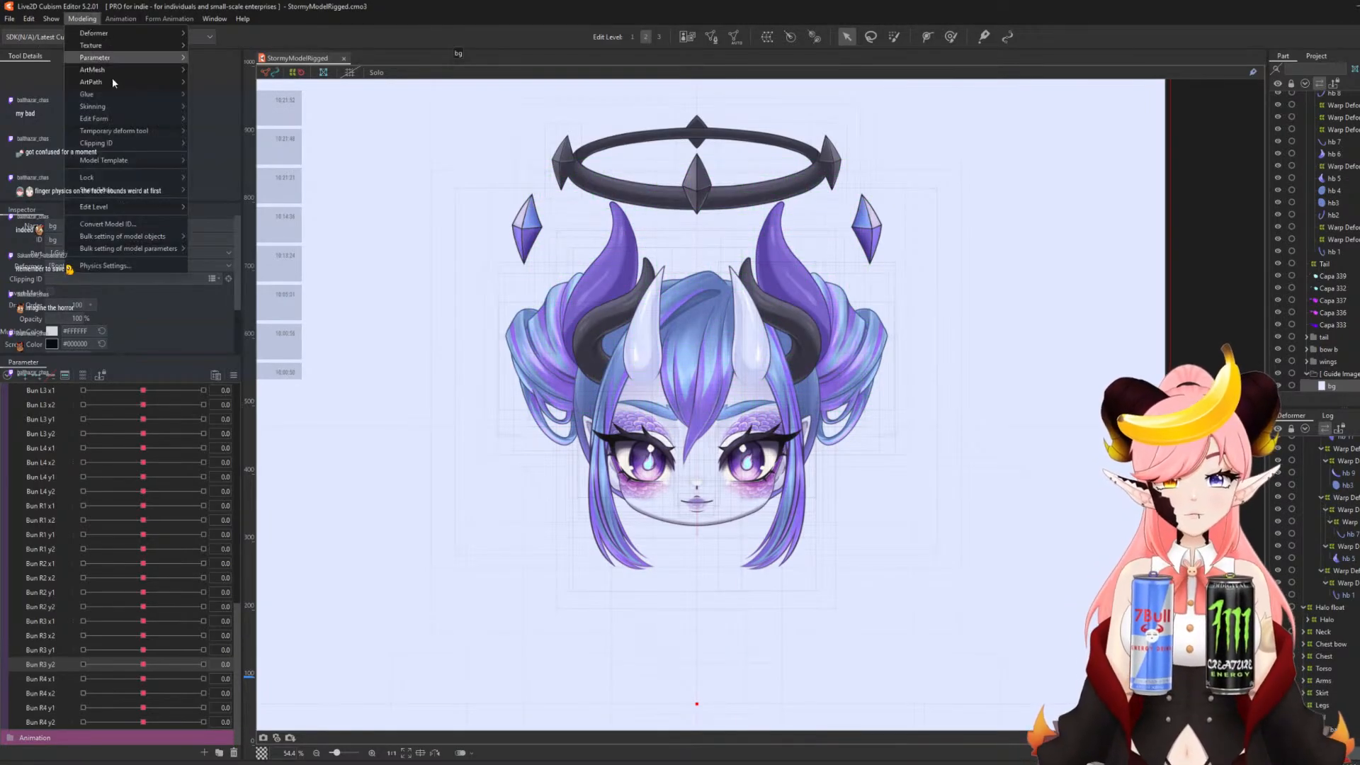
{"action": "left_click", "coordinate": [113, 259]}
{"action": "scroll", "coordinate": [833, 281], "scroll_direction": "up", "scroll_amount": 4}
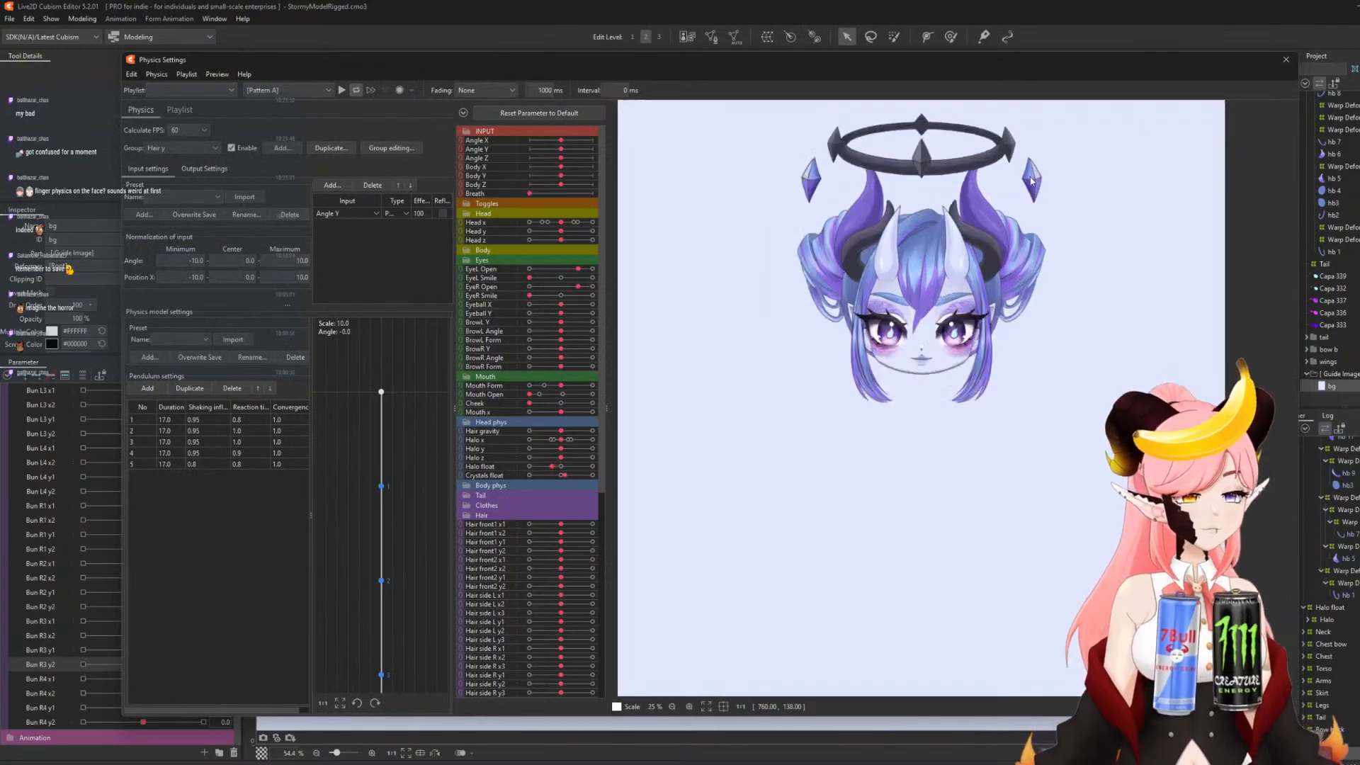
{"action": "scroll", "coordinate": [833, 281], "scroll_direction": "down", "scroll_amount": 3}
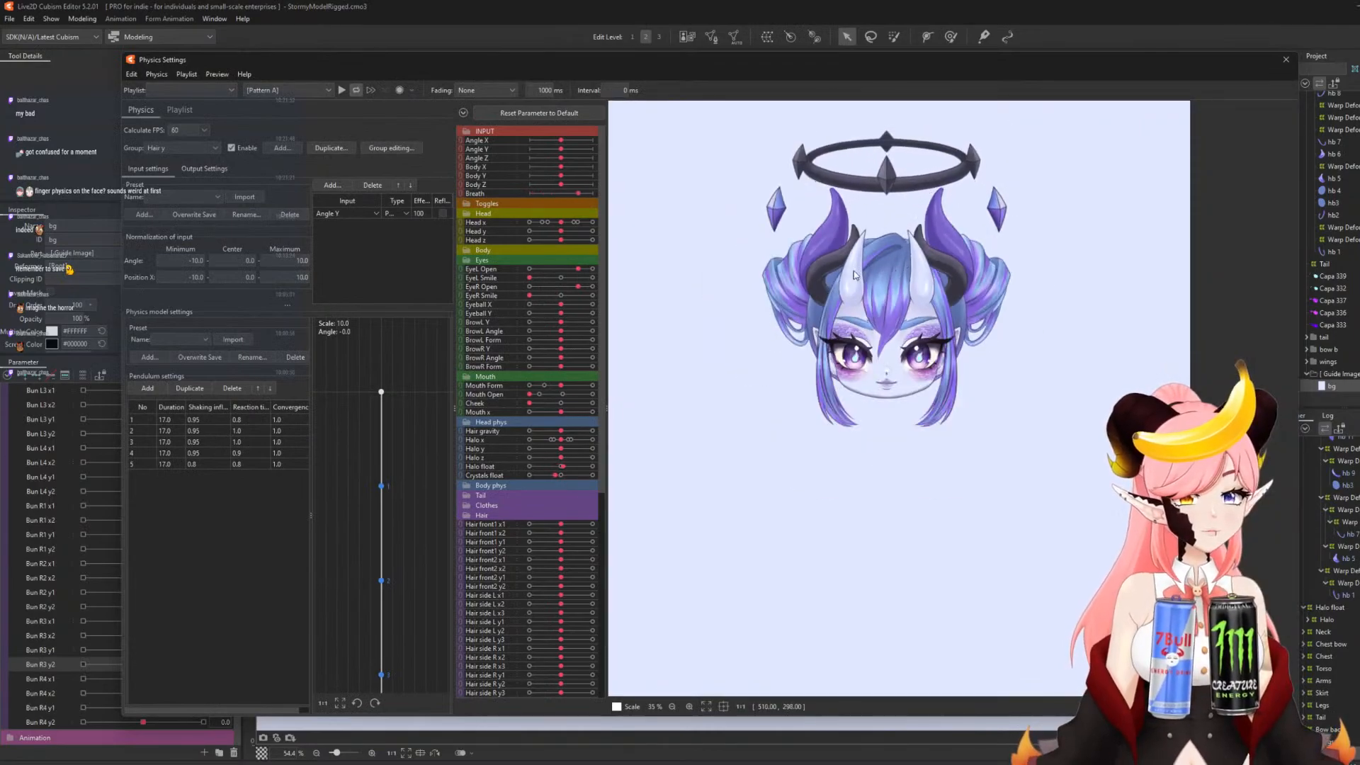
- Add a physics group named Buns x with the Head Input preset and the Hair custom physics model preset
{"action": "left_click", "coordinate": [278, 150]}
{"action": "type", "text": "Buns x"}
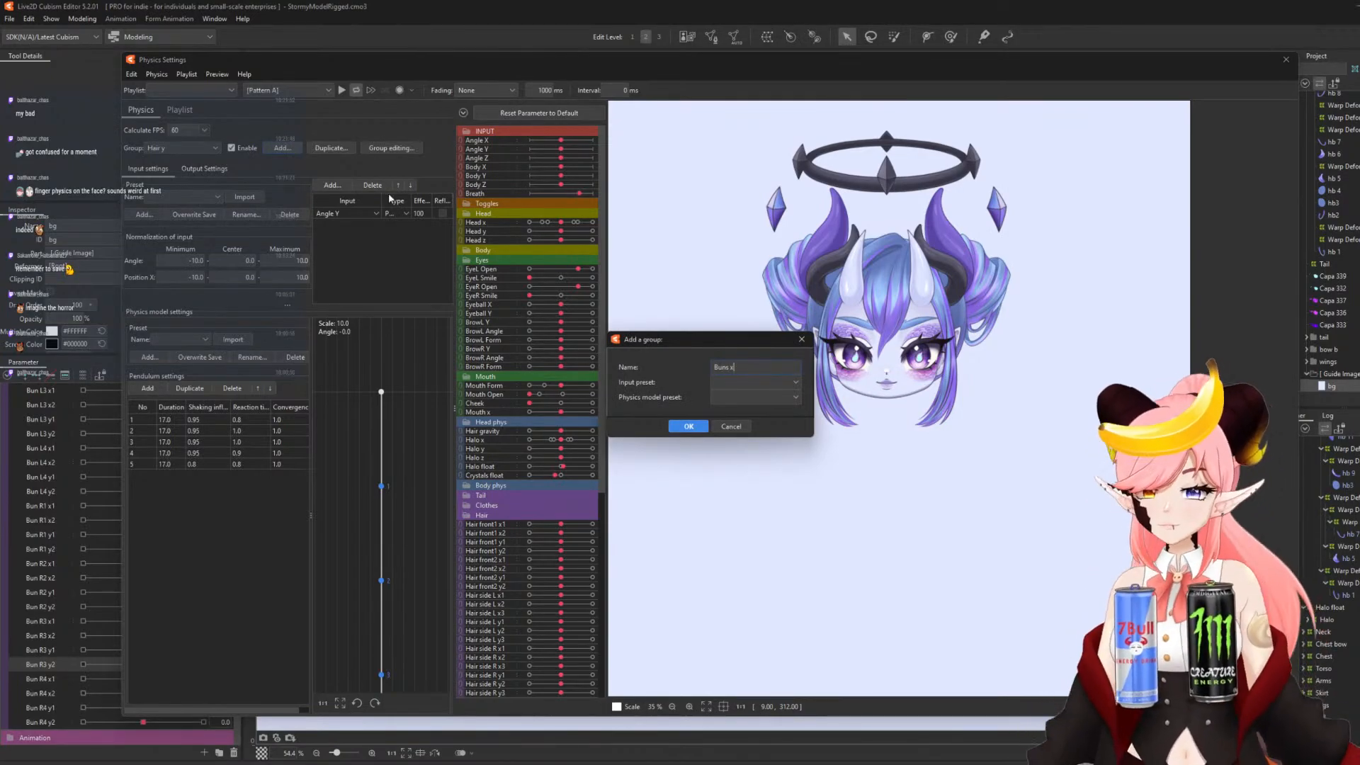
{"action": "left_click", "coordinate": [752, 383]}
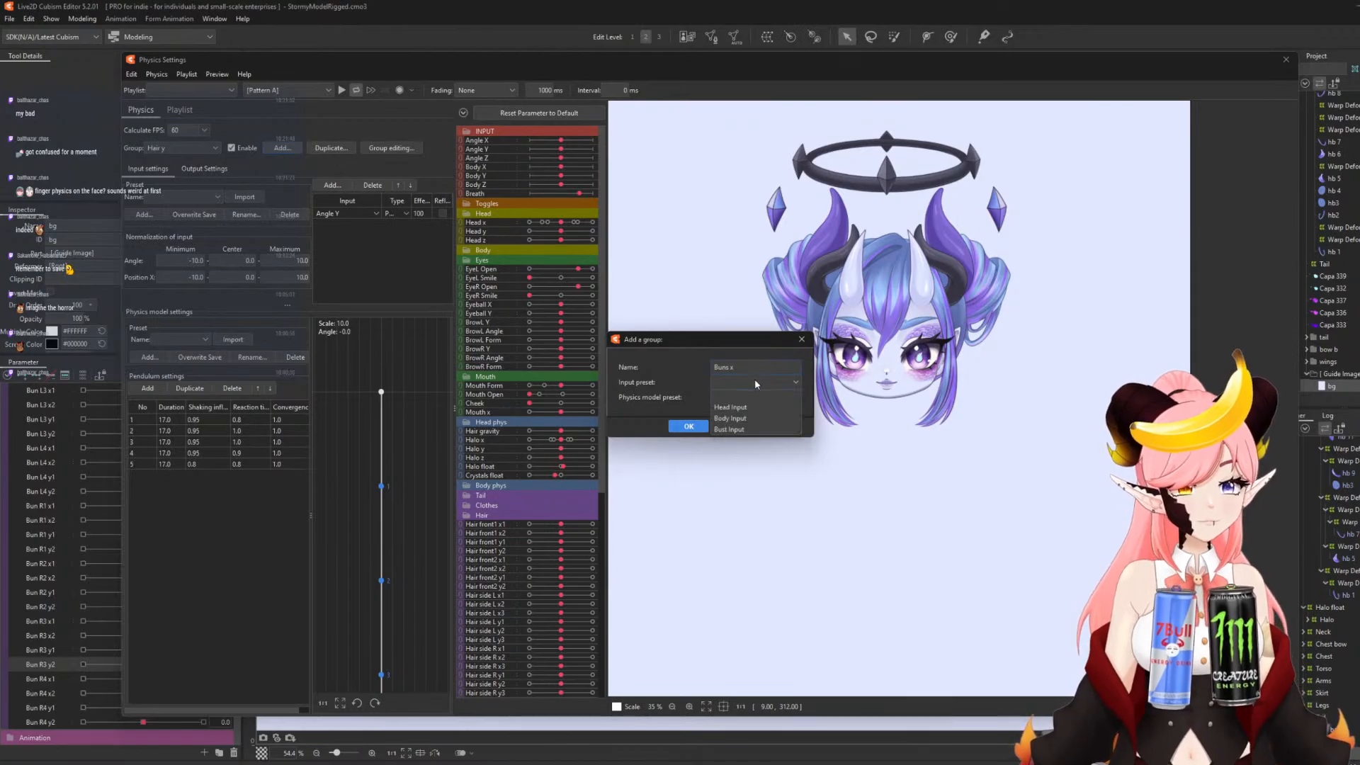
{"action": "left_click", "coordinate": [742, 405]}
{"action": "left_click", "coordinate": [740, 400]}
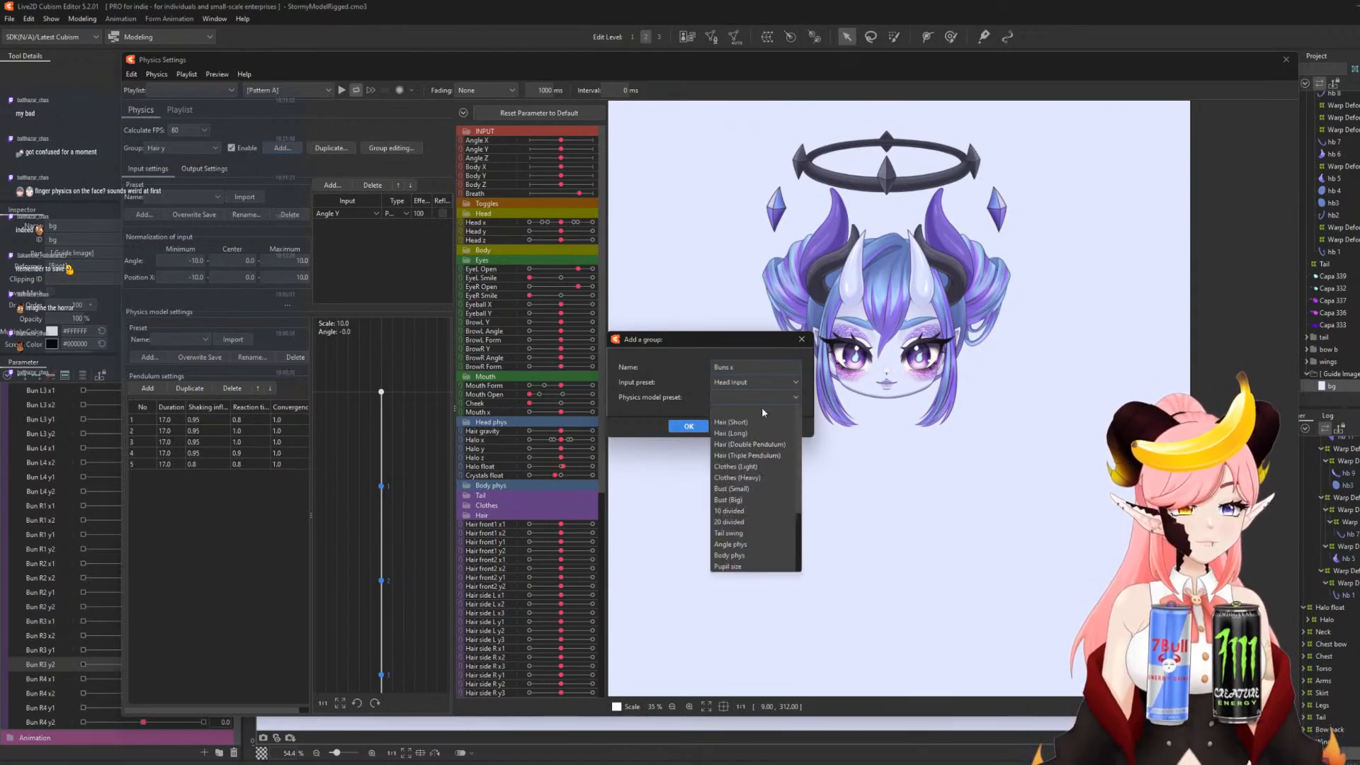
{"action": "scroll", "coordinate": [796, 425], "scroll_direction": "down", "scroll_amount": 3}
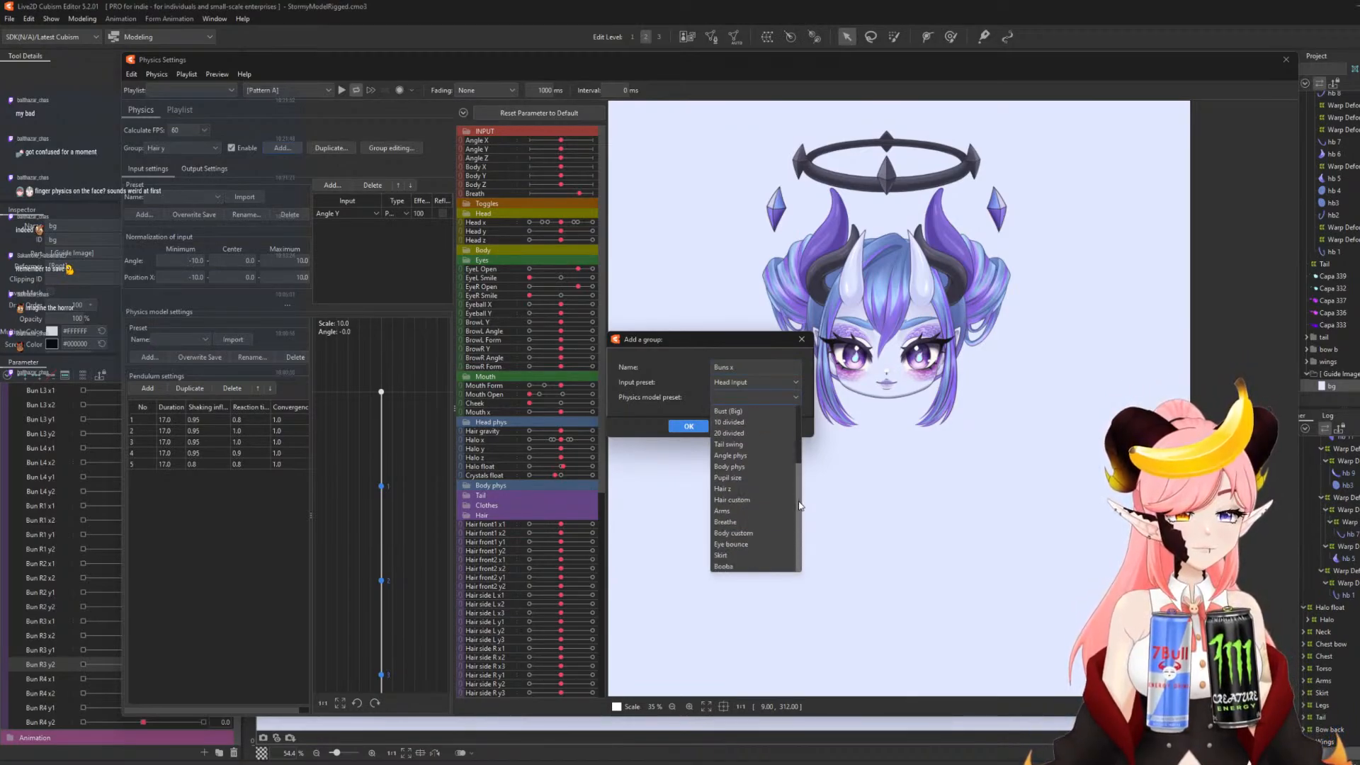
{"action": "left_click", "coordinate": [733, 500]}
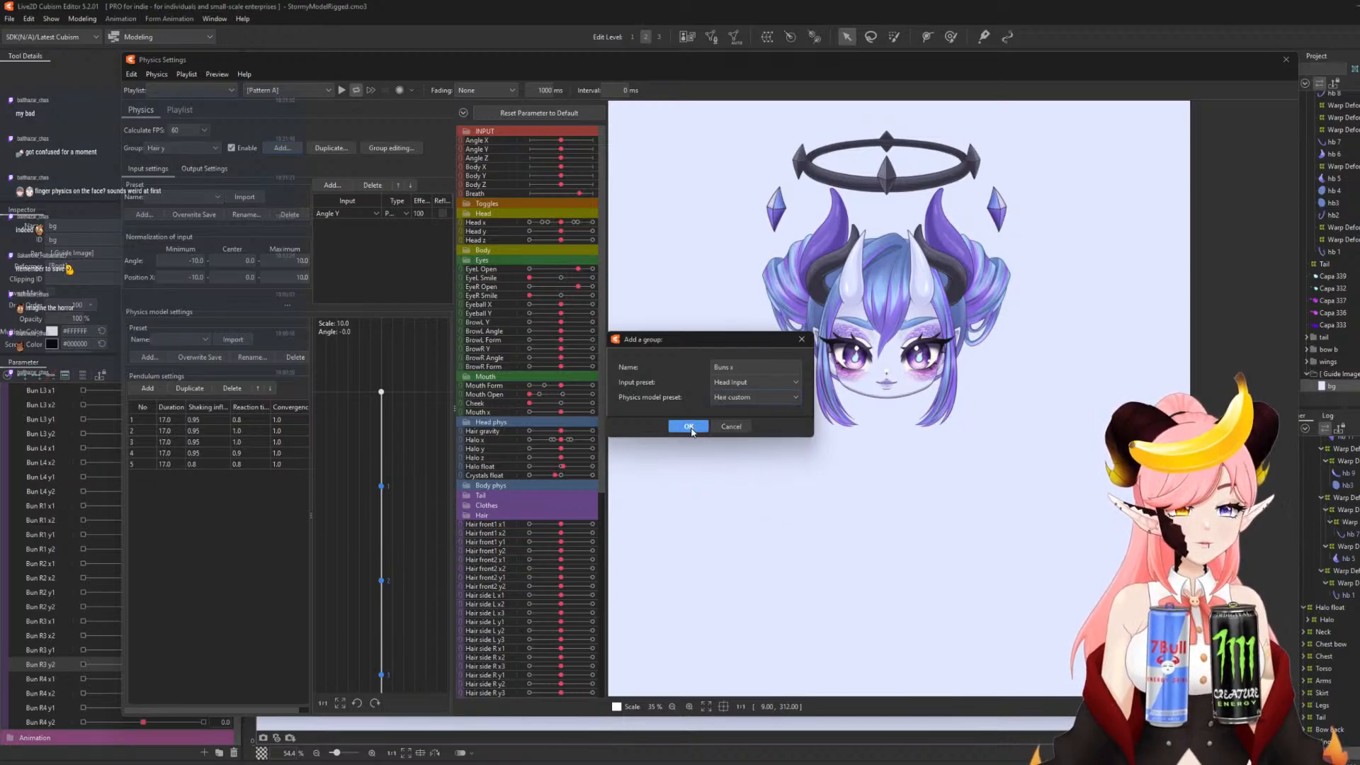
{"action": "left_click", "coordinate": [688, 427]}
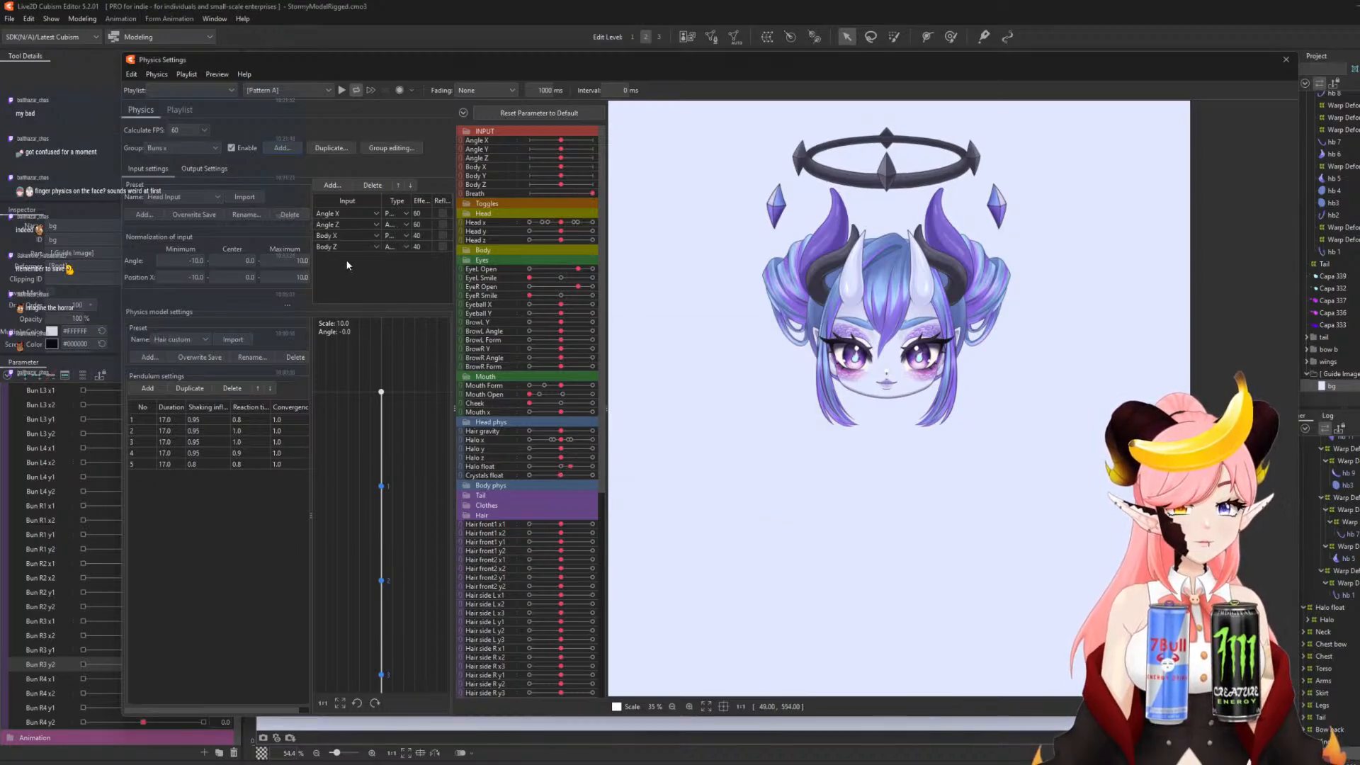
- Delete the Body X and Body Z inputs from the Buns x group and set Angle X's effectiveness to 100
{"action": "left_click", "coordinate": [372, 185]}
{"action": "left_click", "coordinate": [367, 187]}
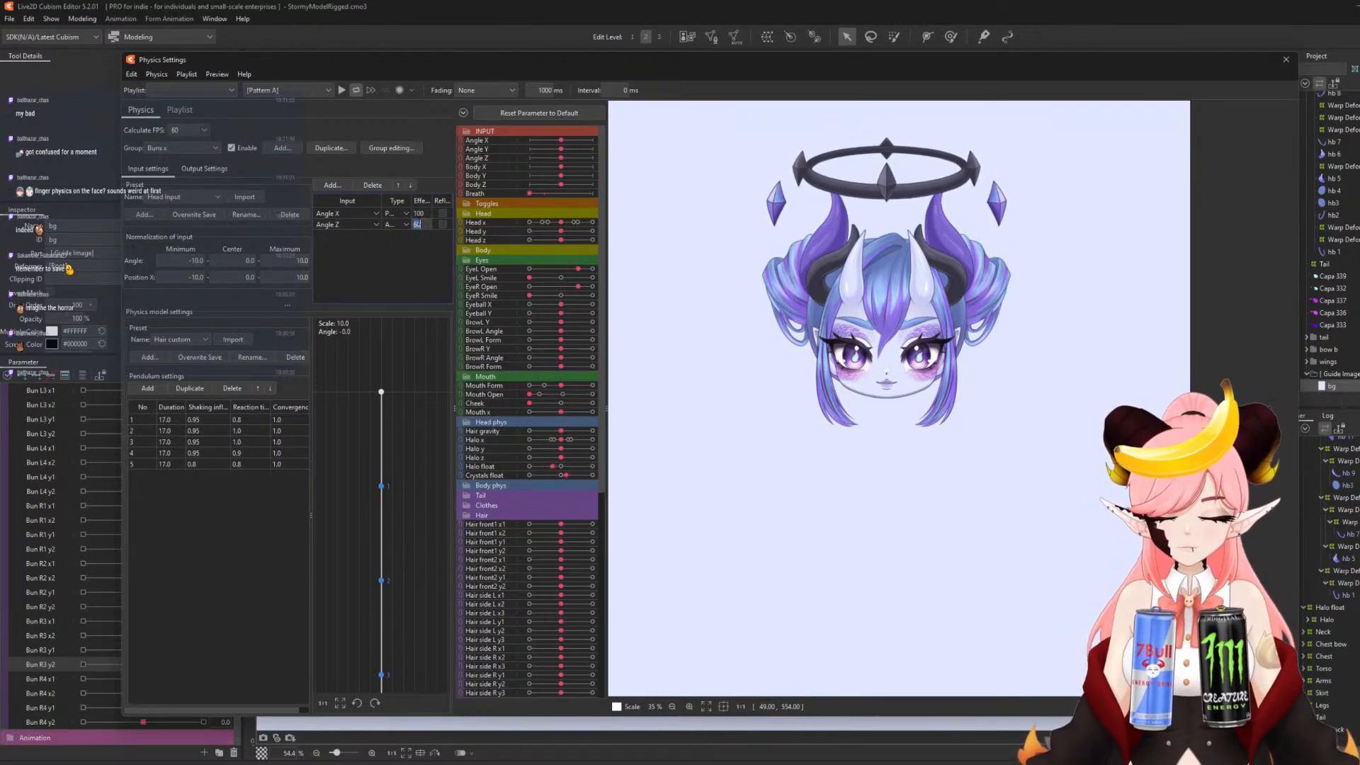
- Start adding output parameters to the Buns x group and check x1 and x2 of Bun L1 through Bun L4
{"action": "left_click", "coordinate": [204, 168]}
{"action": "left_click", "coordinate": [141, 185]}
{"action": "left_click_drag", "start_coordinate": [810, 291], "coordinate": [794, 435]}
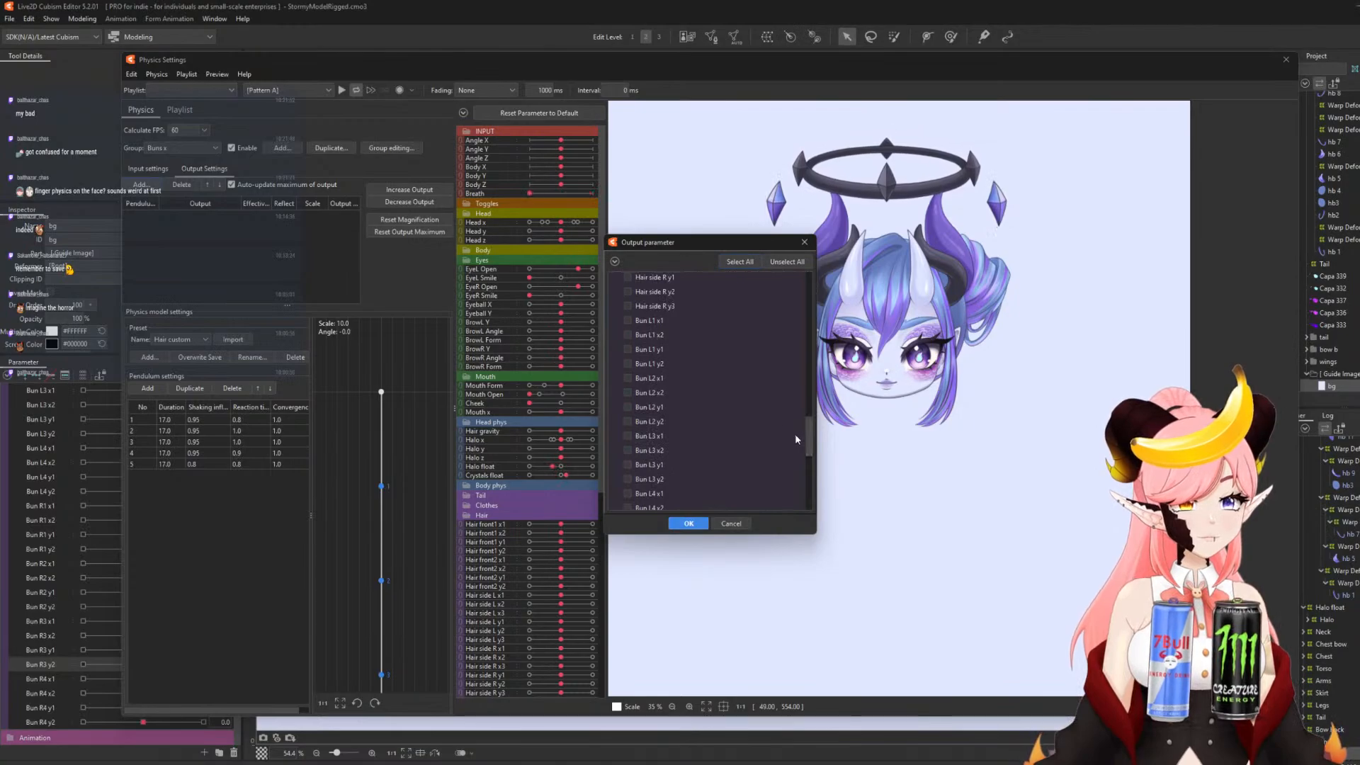
{"action": "left_click", "coordinate": [627, 320]}
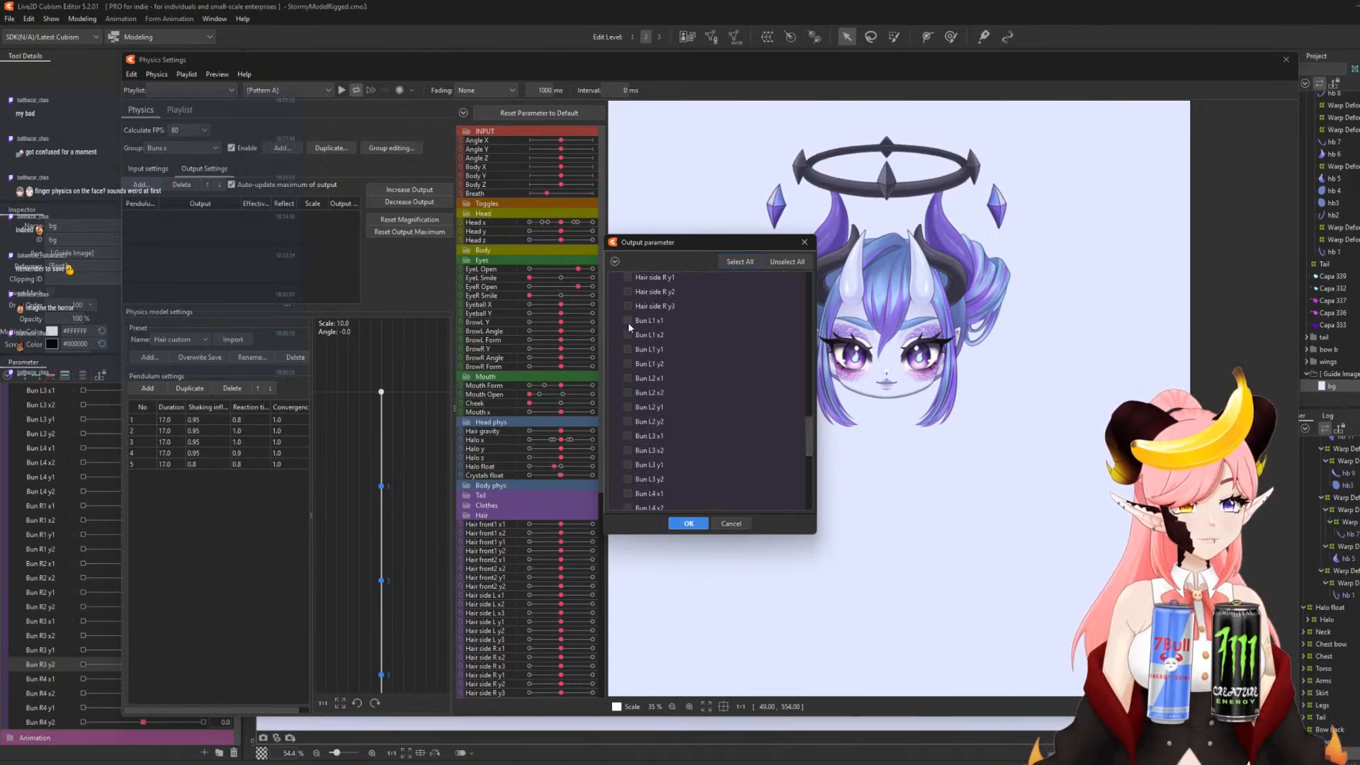
{"action": "left_click", "coordinate": [627, 378]}
{"action": "left_click", "coordinate": [628, 393]}
{"action": "scroll", "coordinate": [647, 412], "scroll_direction": "down", "scroll_amount": 1}
{"action": "left_click", "coordinate": [627, 391]}
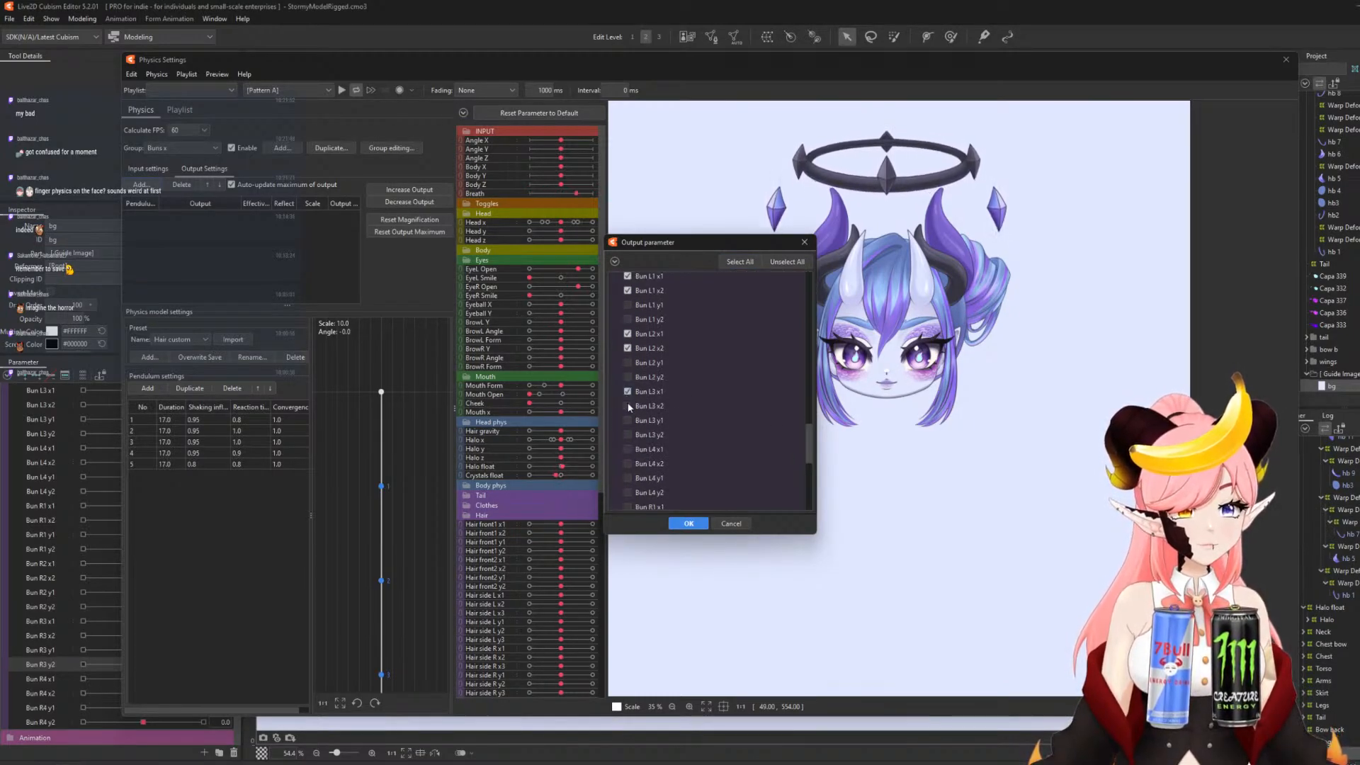
{"action": "scroll", "coordinate": [662, 428], "scroll_direction": "down", "scroll_amount": 1}
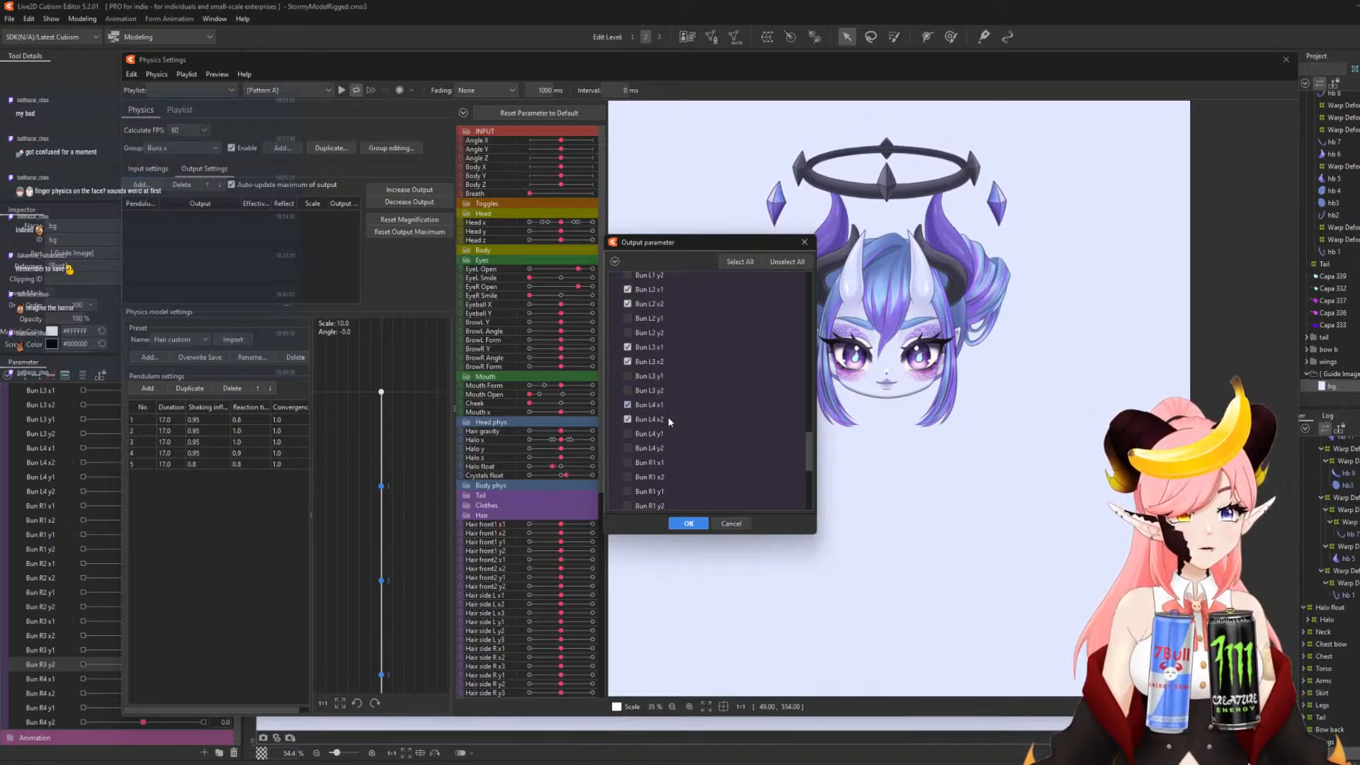
- Check x1 and x2 of Bun R1 through Bun R4 as well and add all the checked parameters as outputs
{"action": "scroll", "coordinate": [668, 421], "scroll_direction": "down", "scroll_amount": 1}
{"action": "left_click", "coordinate": [627, 419]}
{"action": "left_click", "coordinate": [628, 432]}
{"action": "scroll", "coordinate": [664, 433], "scroll_direction": "down", "scroll_amount": 1}
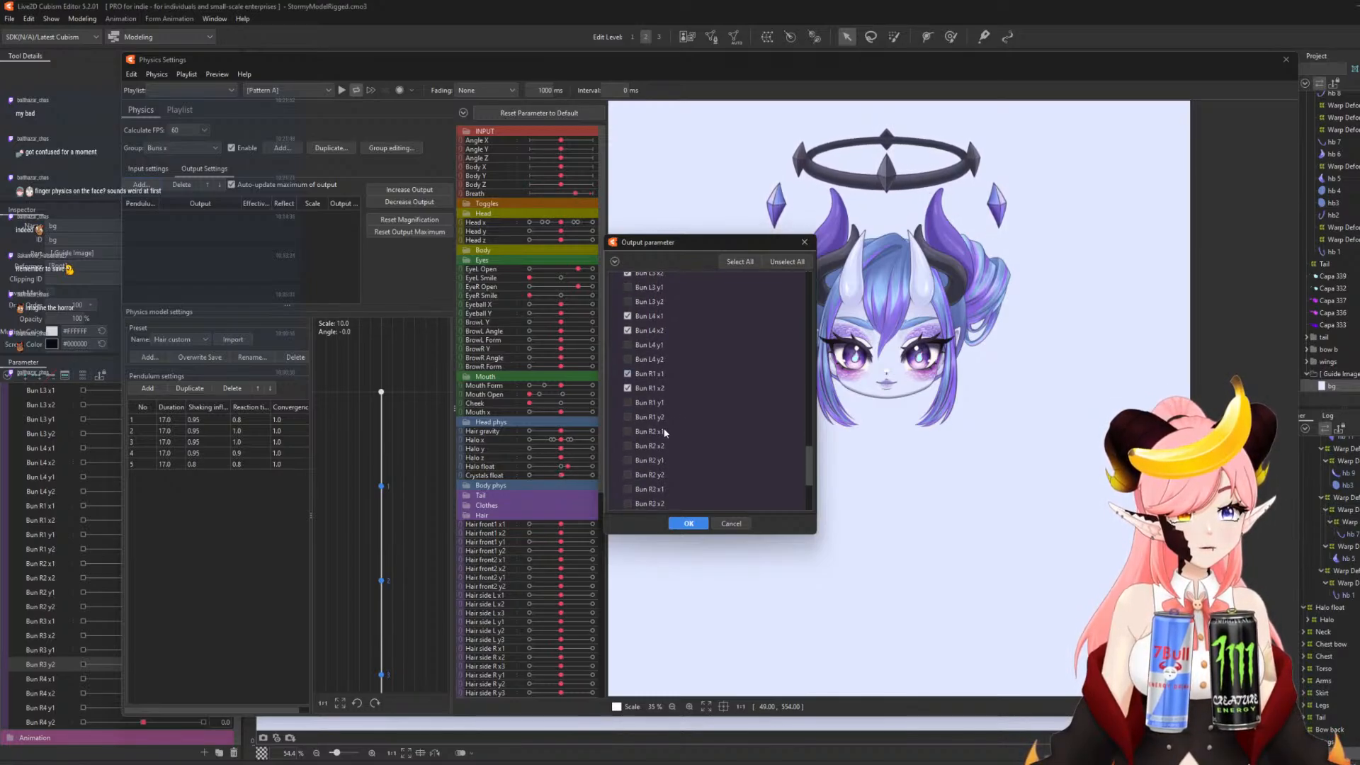
{"action": "left_click", "coordinate": [626, 432]}
{"action": "left_click", "coordinate": [626, 446]}
{"action": "scroll", "coordinate": [642, 427], "scroll_direction": "down", "scroll_amount": 3}
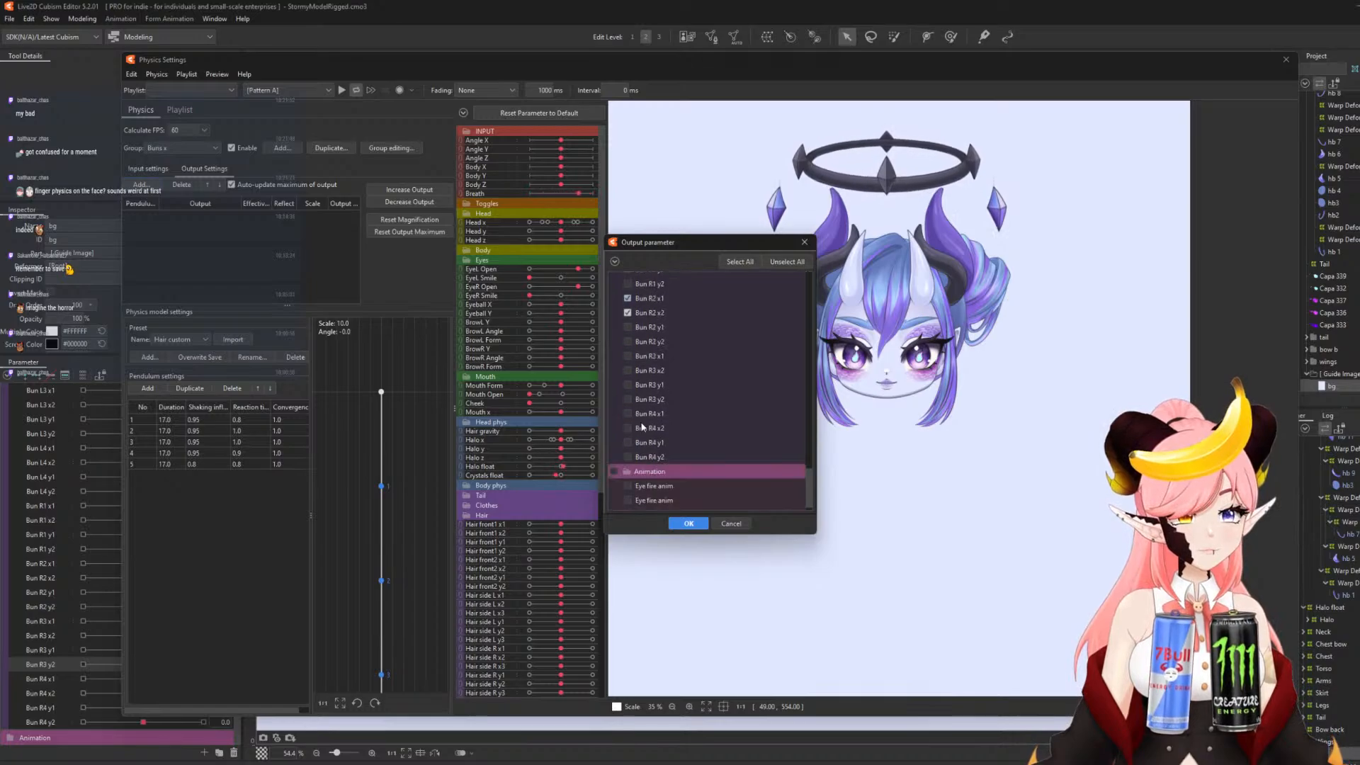
{"action": "left_click", "coordinate": [627, 355]}
{"action": "left_click", "coordinate": [627, 370]}
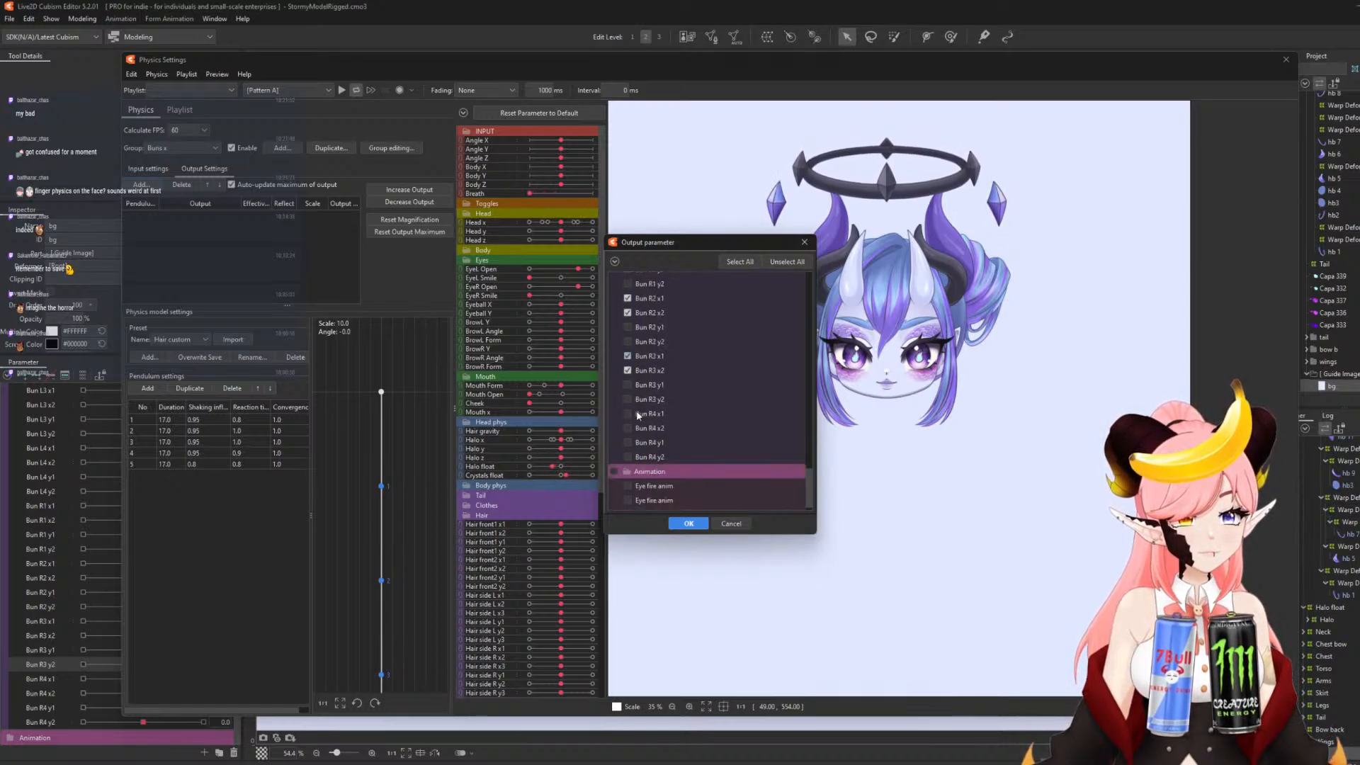
{"action": "scroll", "coordinate": [711, 389], "scroll_direction": "up", "scroll_amount": 5}
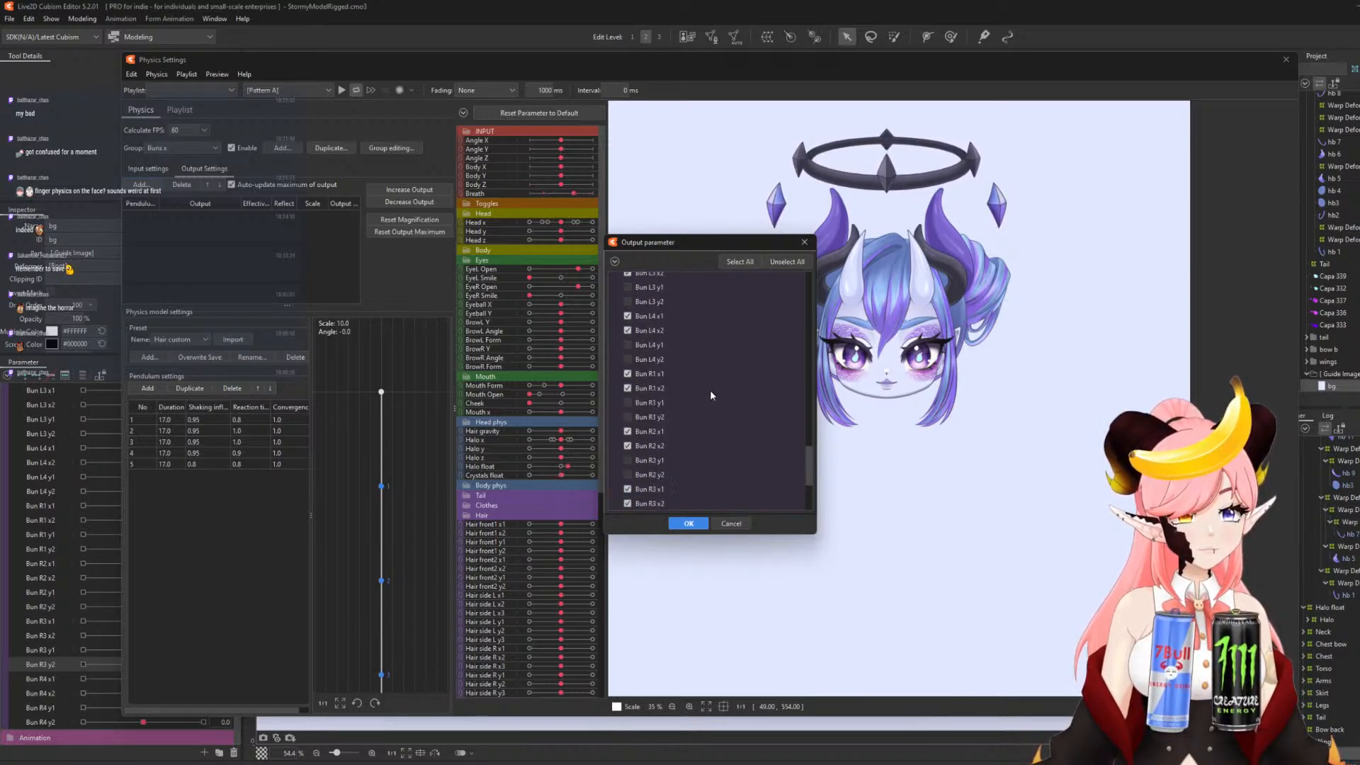
{"action": "scroll", "coordinate": [697, 418], "scroll_direction": "up", "scroll_amount": 2}
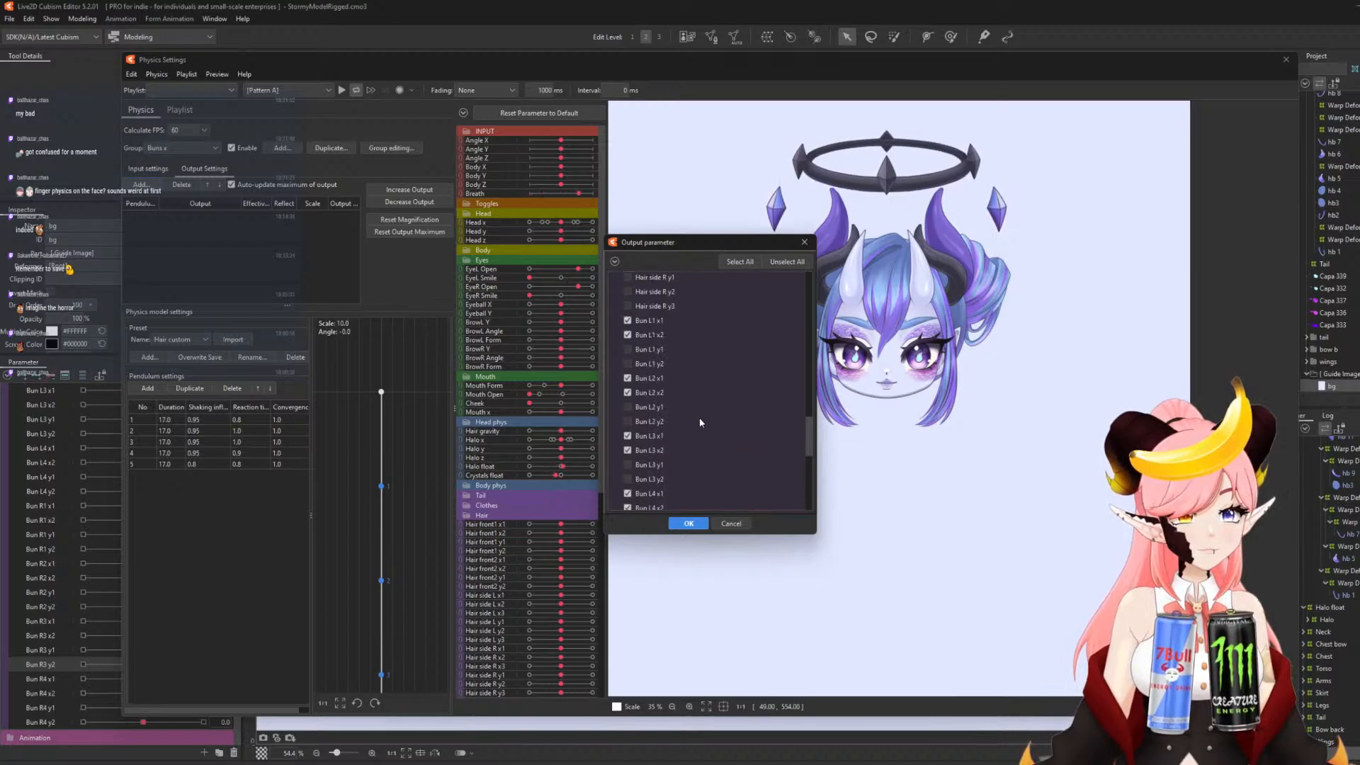
{"action": "left_click", "coordinate": [688, 524]}
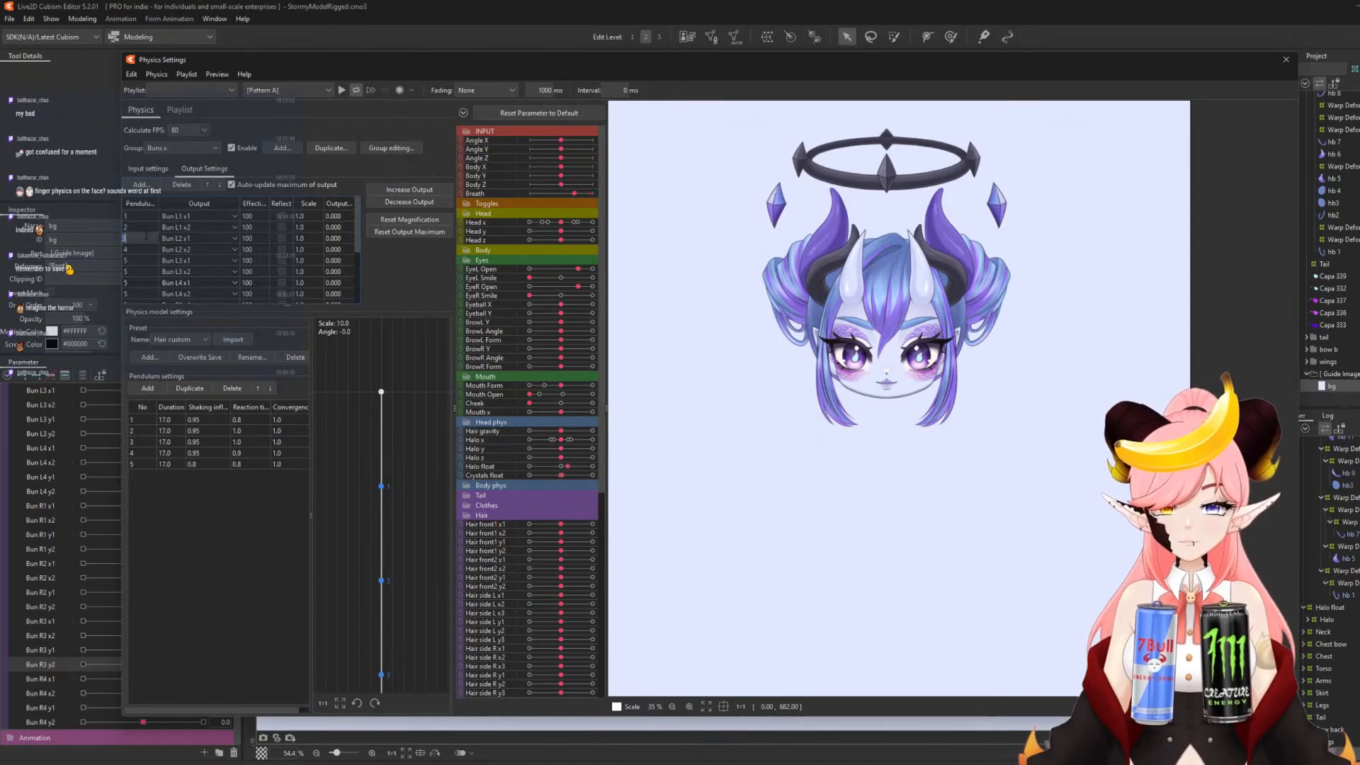
- Assign pendulum 1 to the x1 outputs and pendulum 2 to the x2 outputs of Bun L2 through Bun R4
{"action": "type", "text": "11"}
{"action": "key", "text": "Return"}
{"action": "type", "text": "2"}
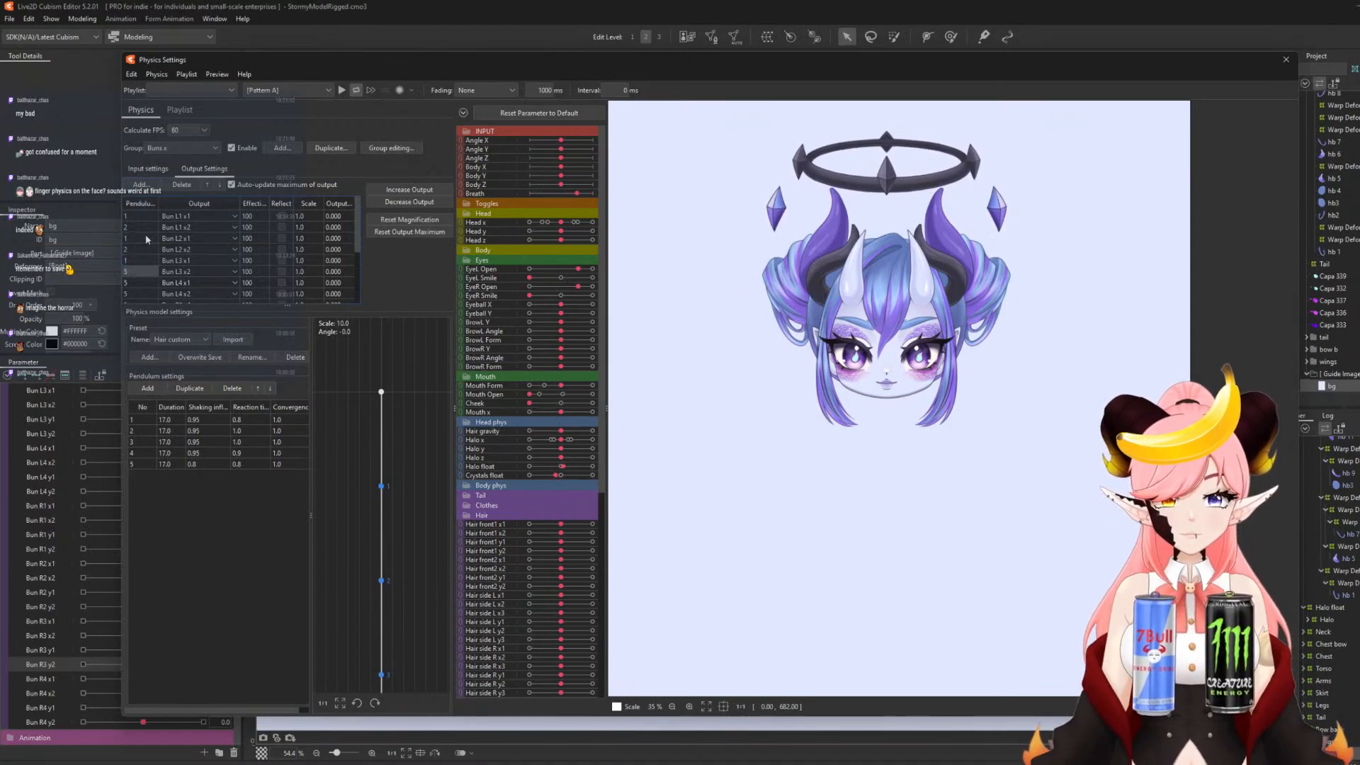
{"action": "key", "text": "Return"}
{"action": "type", "text": "1"}
{"action": "key", "text": "Return"}
{"action": "type", "text": "2"}
{"action": "key", "text": "Return"}
{"action": "type", "text": "2"}
{"action": "key", "text": "Return"}
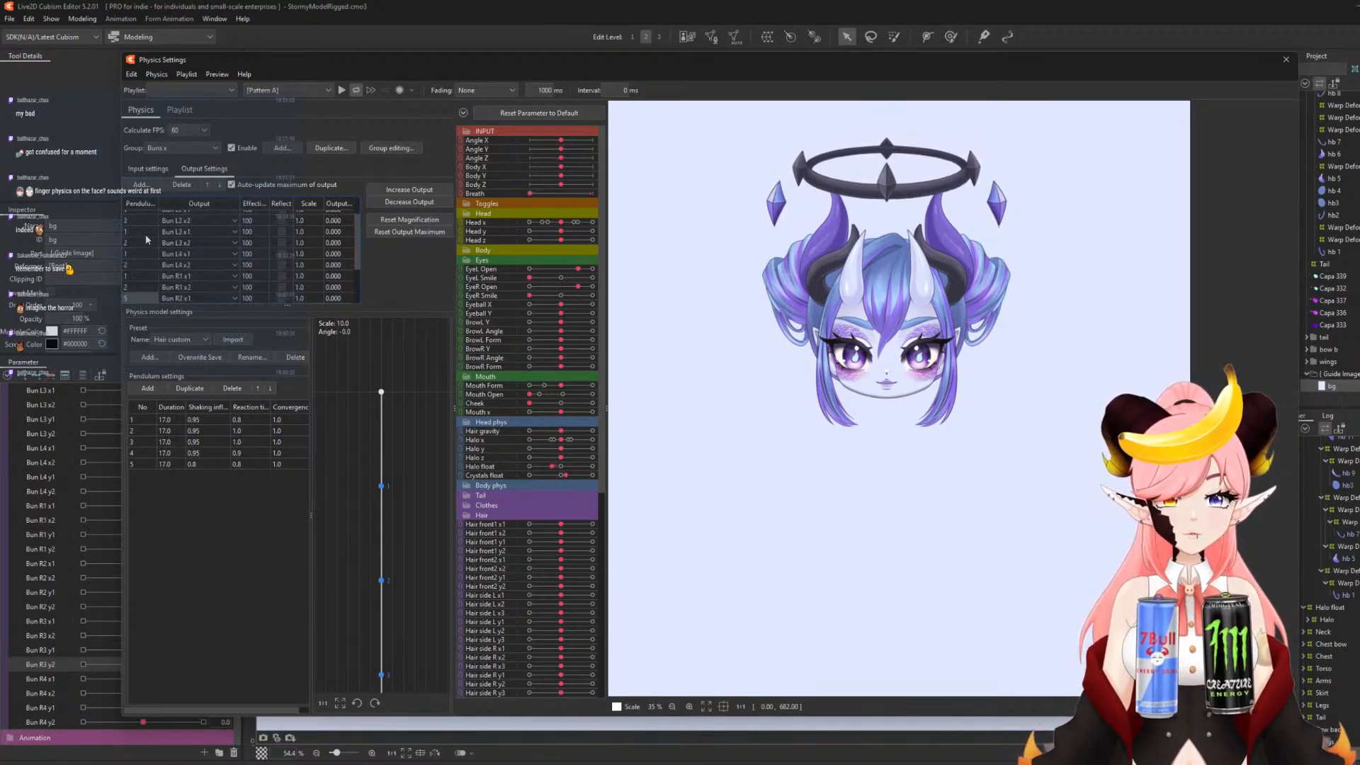
{"action": "type", "text": "1"}
{"action": "key", "text": "Return"}
{"action": "type", "text": "2"}
{"action": "key", "text": "Return"}
{"action": "type", "text": "1"}
{"action": "key", "text": "Return"}
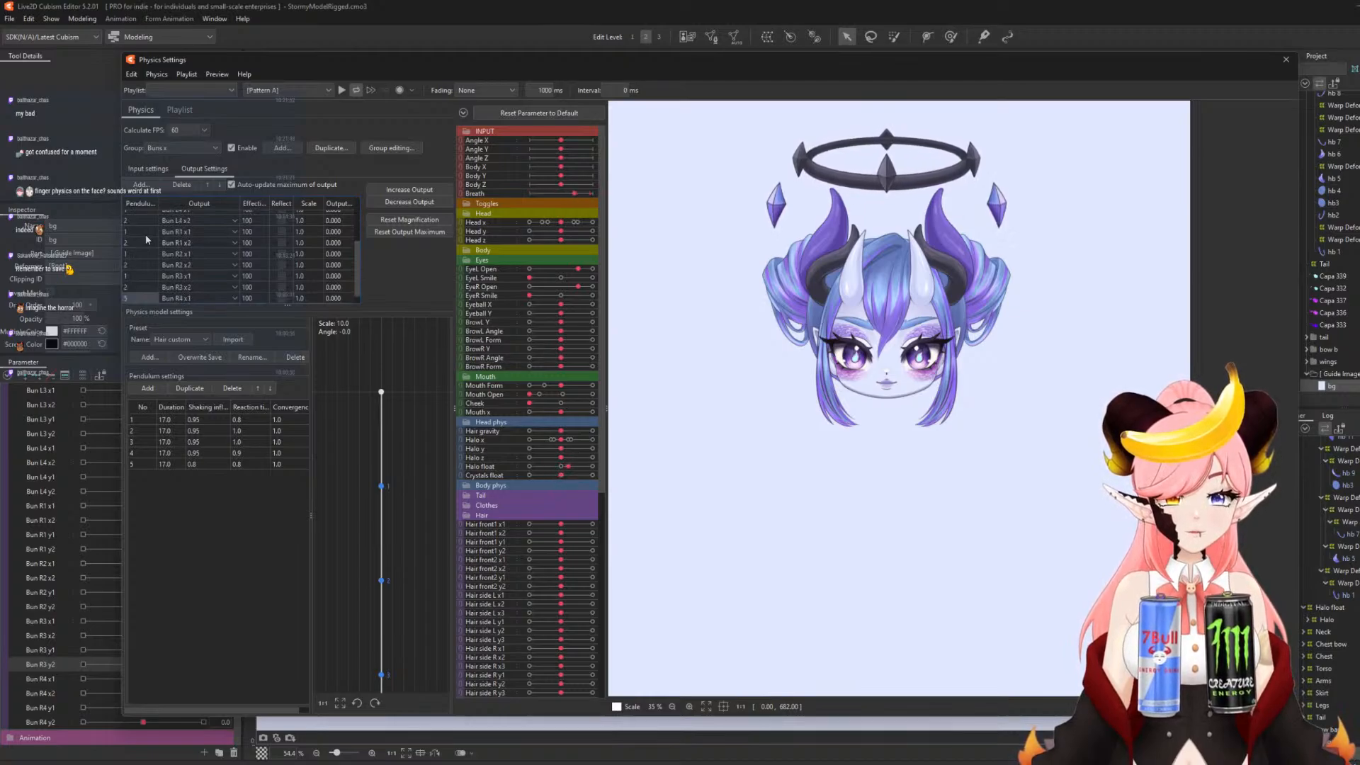
{"action": "type", "text": "2"}
{"action": "key", "text": "Return"}
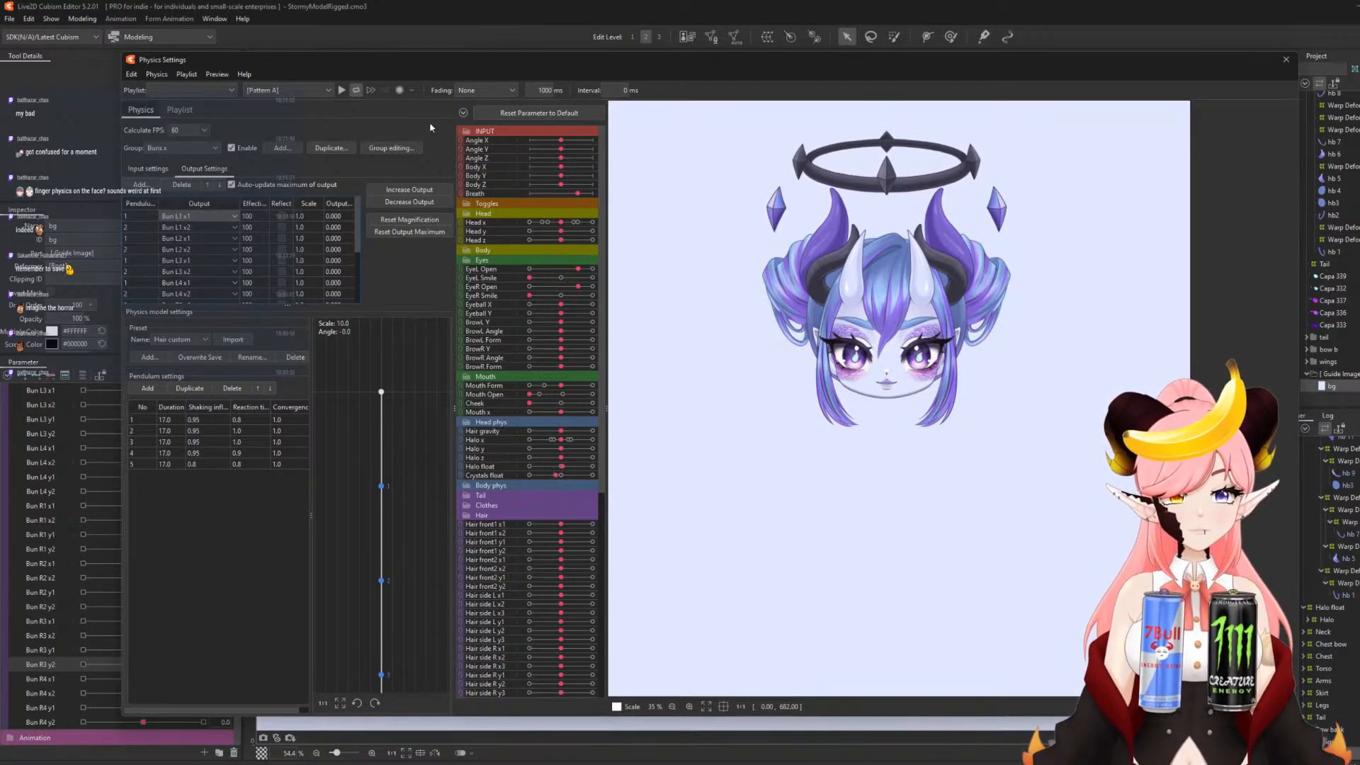
- Swing the model's head around in the preview to test the Buns x physics
{"action": "left_click_drag", "start_coordinate": [914, 338], "coordinate": [714, 312]}
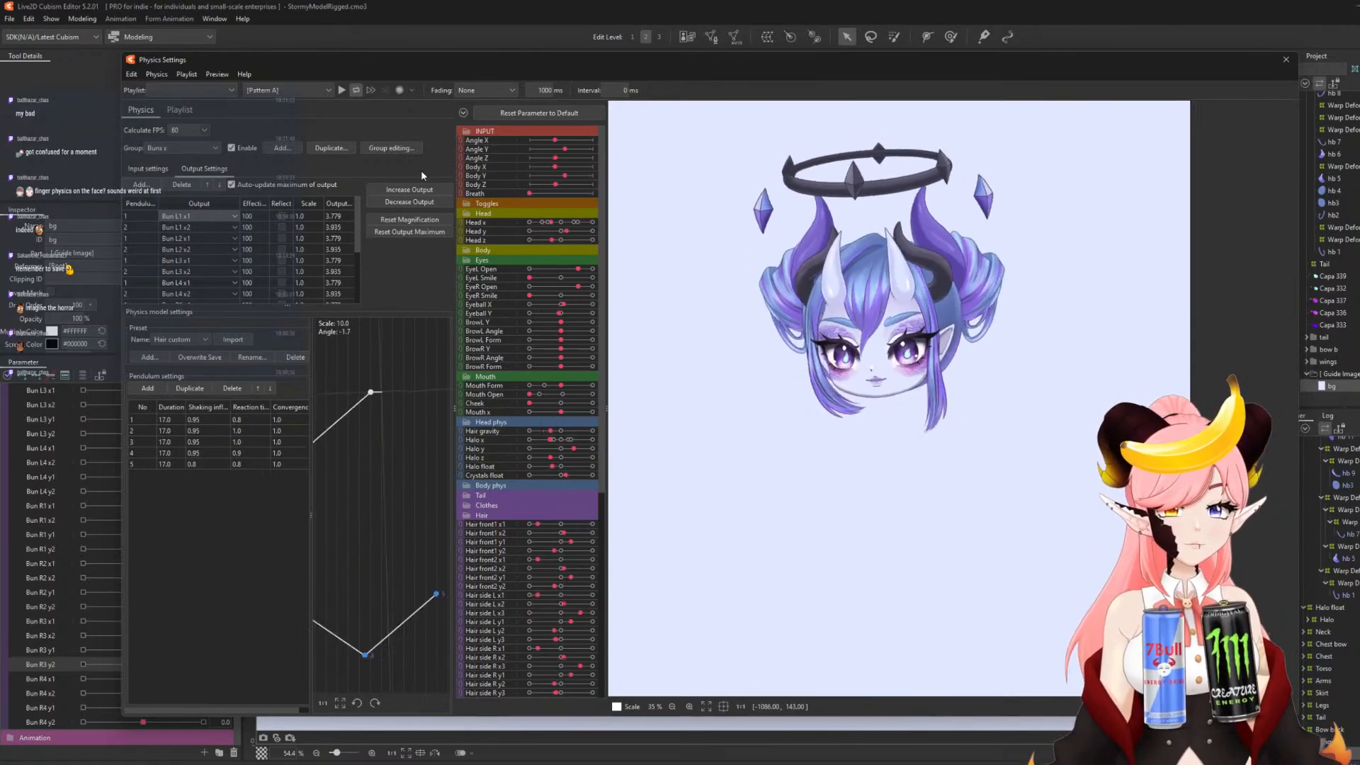
- Set the output scale to 25 for Bun L1 x1 and L2 x1, and to 22 for Bun L1 x2 and L2 x2
{"action": "left_click", "coordinate": [749, 407]}
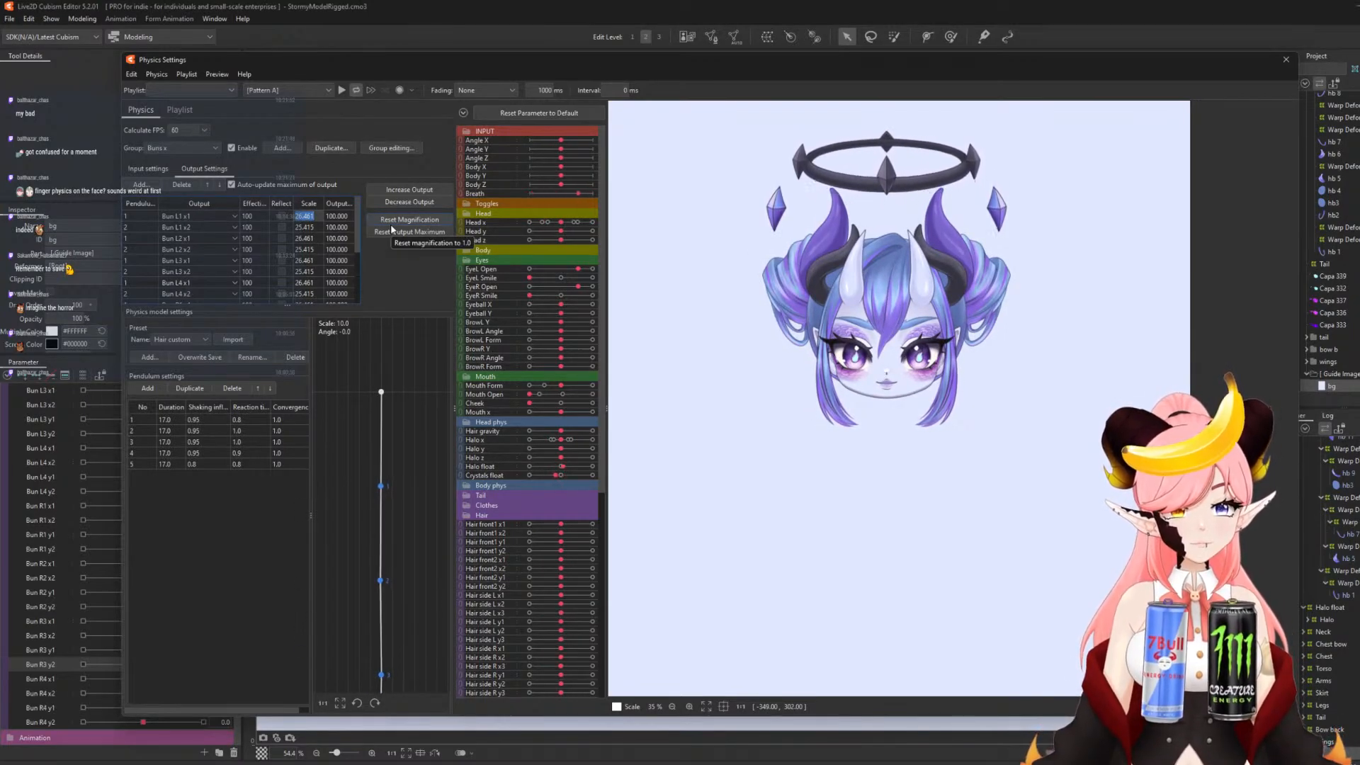
{"action": "type", "text": "25"}
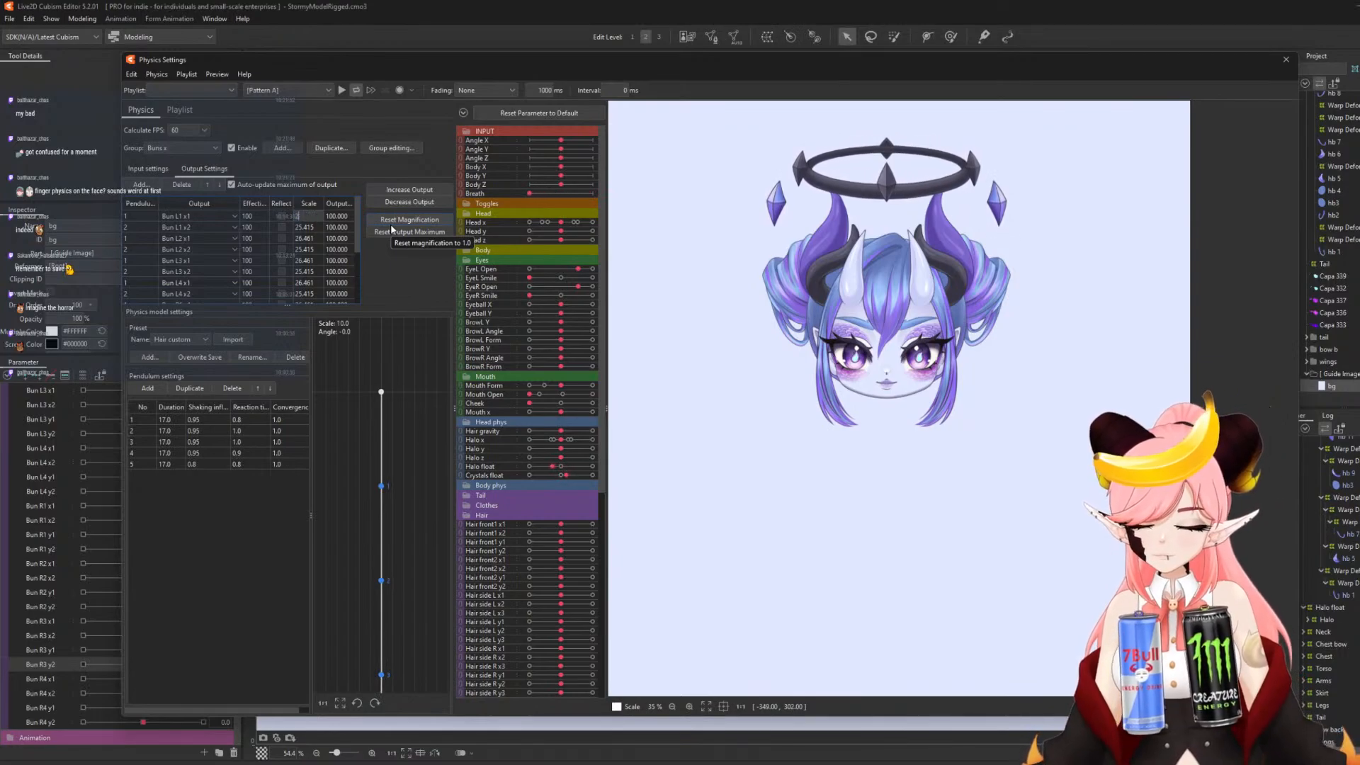
{"action": "key", "text": "Return"}
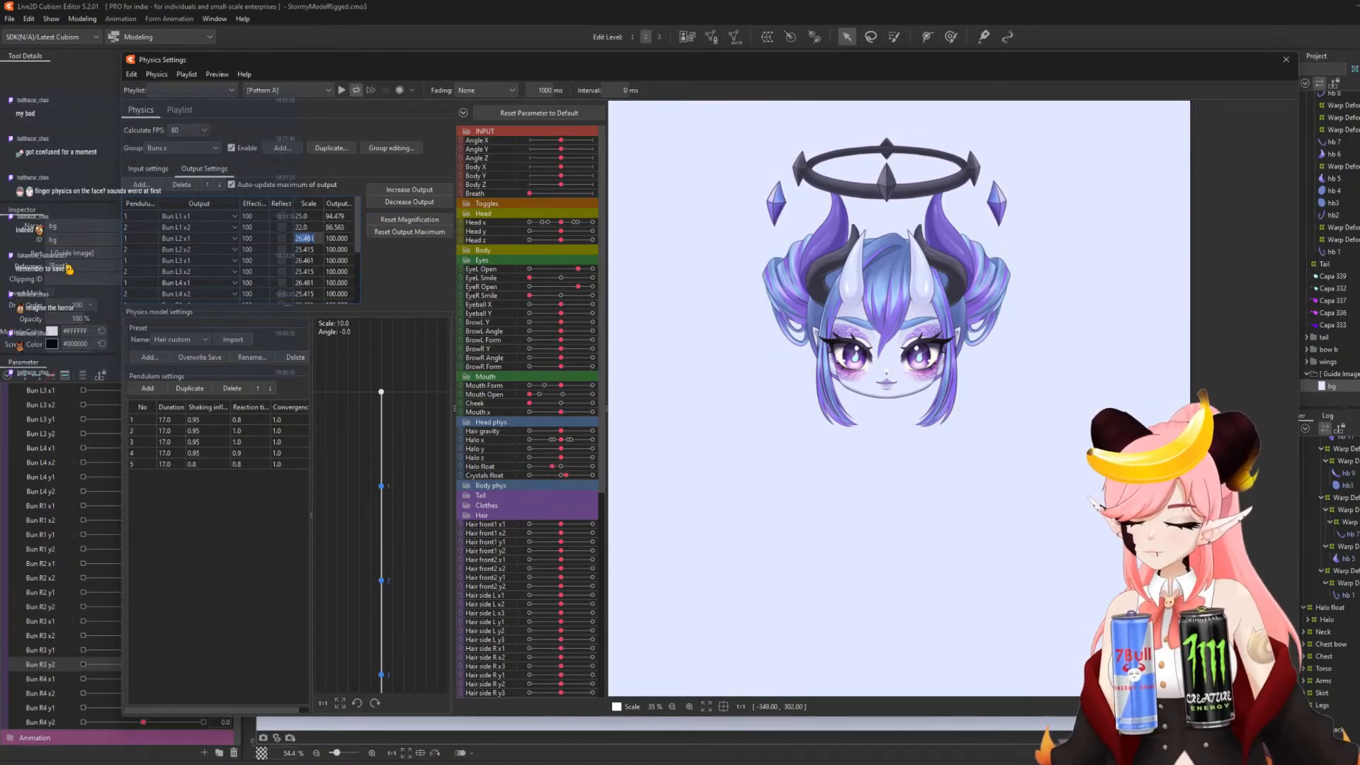
{"action": "type", "text": "25.0"}
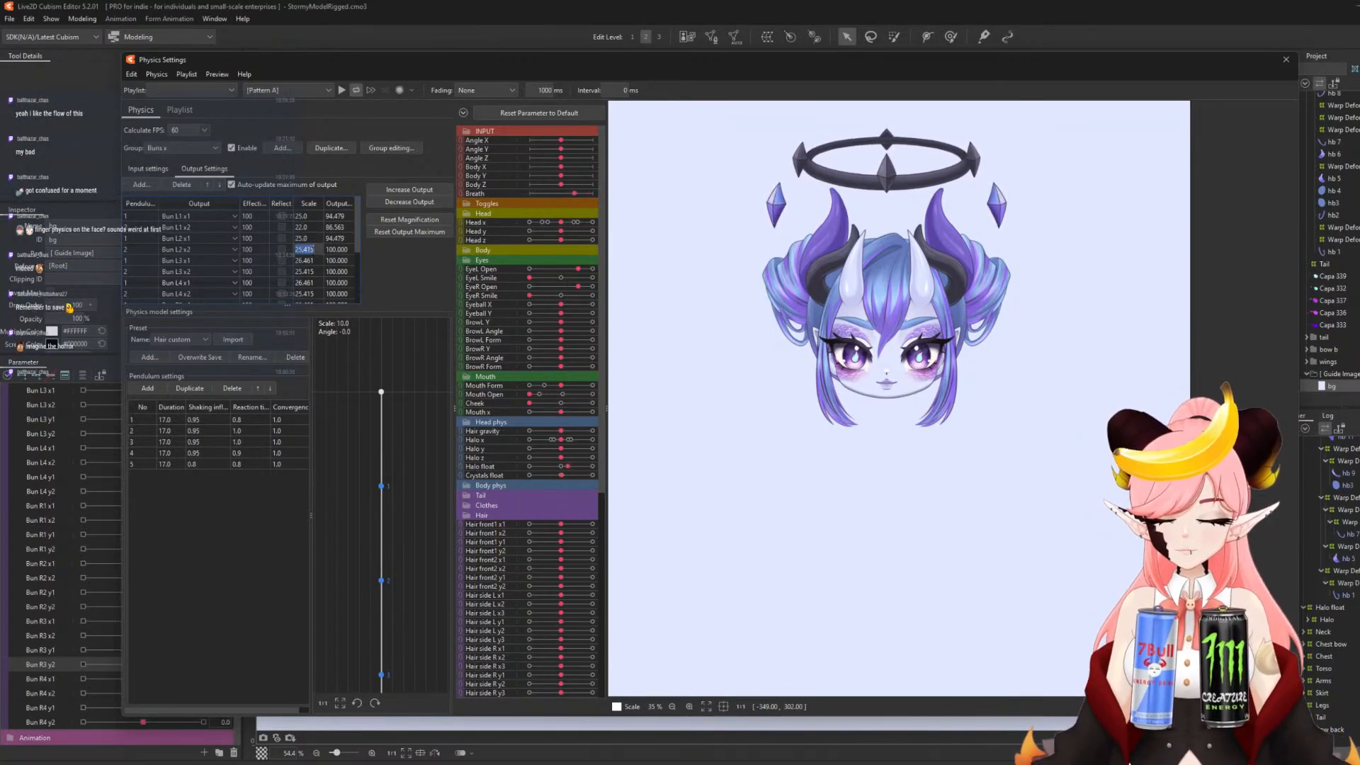
{"action": "left_click", "coordinate": [195, 221]}
{"action": "double_click", "coordinate": [303, 216]}
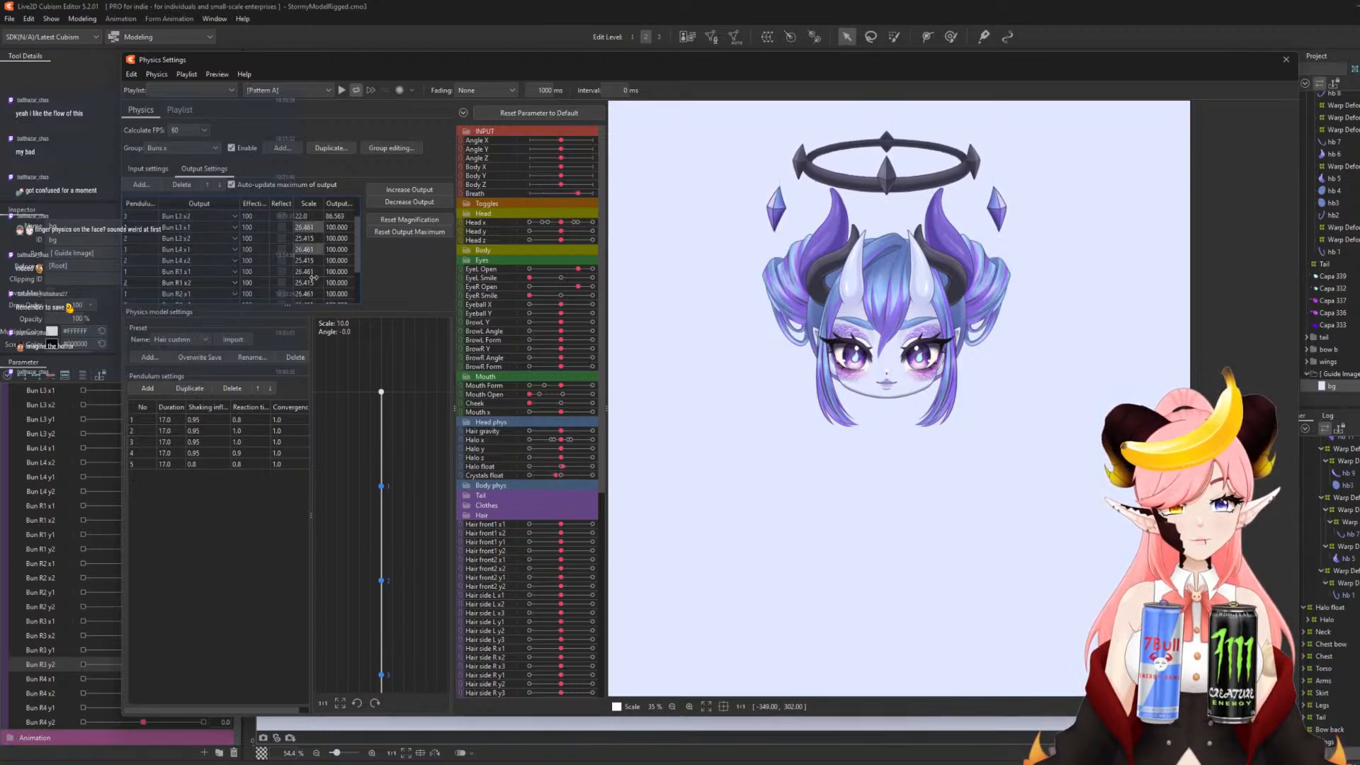
- Set the scale of all outputs in the Buns x group to 25 in one batch
{"action": "scroll", "coordinate": [313, 277], "scroll_direction": "down", "scroll_amount": 2}
{"action": "scroll", "coordinate": [310, 249], "scroll_direction": "up", "scroll_amount": 1}
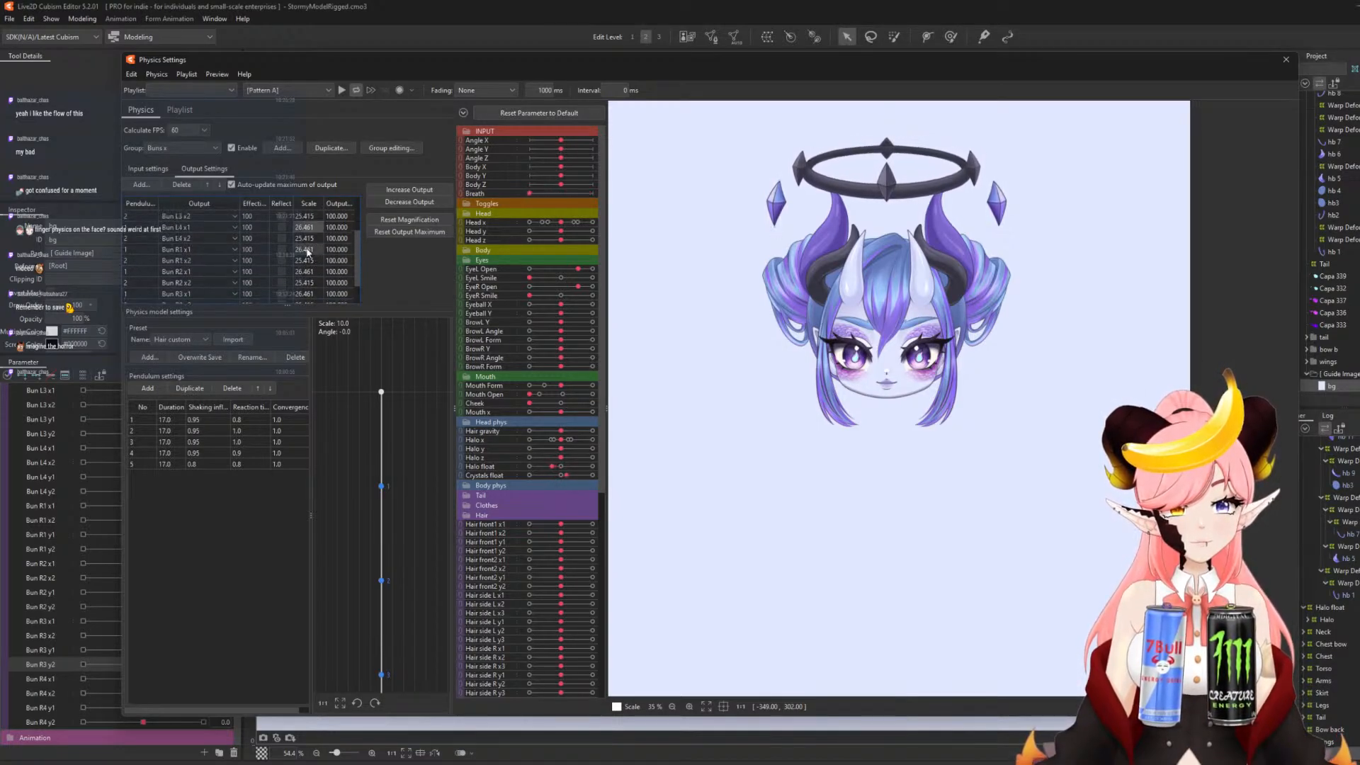
{"action": "scroll", "coordinate": [325, 276], "scroll_direction": "down", "scroll_amount": 2}
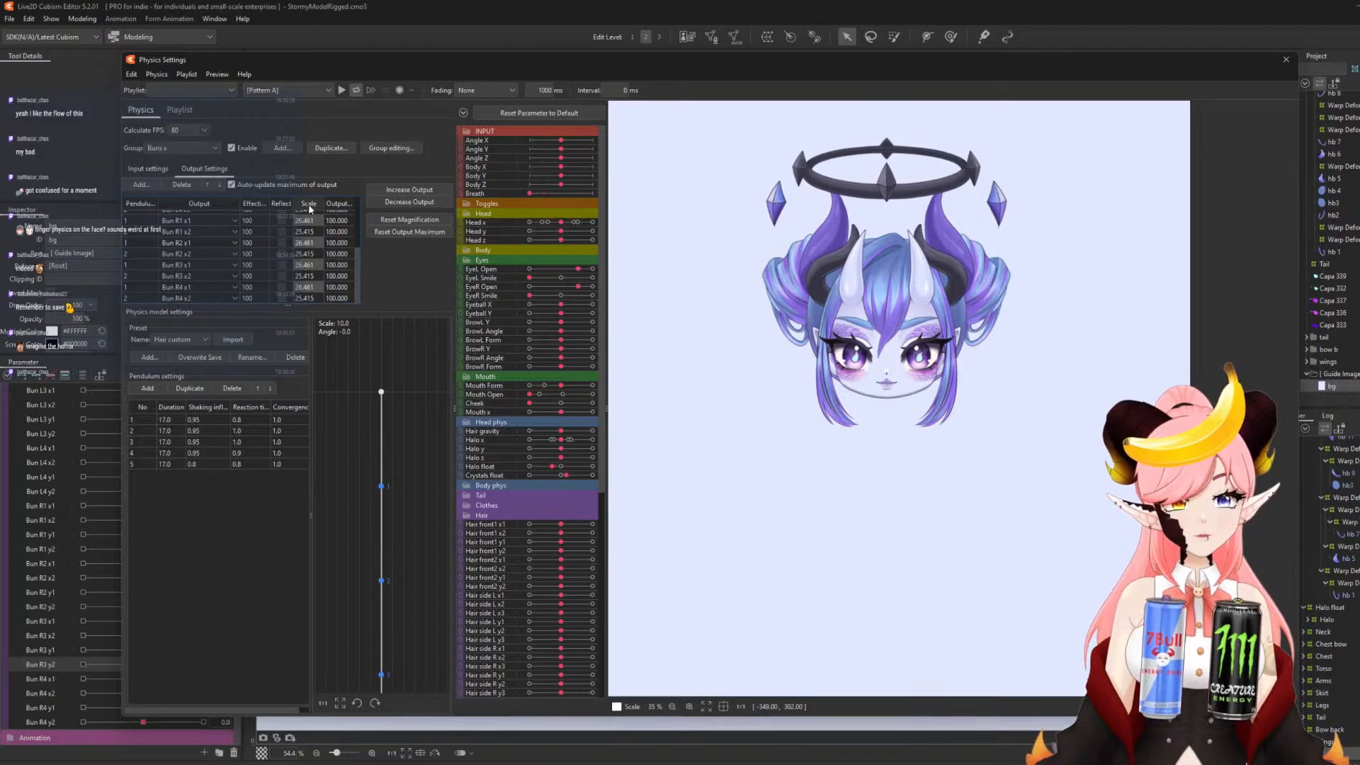
{"action": "scroll", "coordinate": [309, 224], "scroll_direction": "up", "scroll_amount": 3}
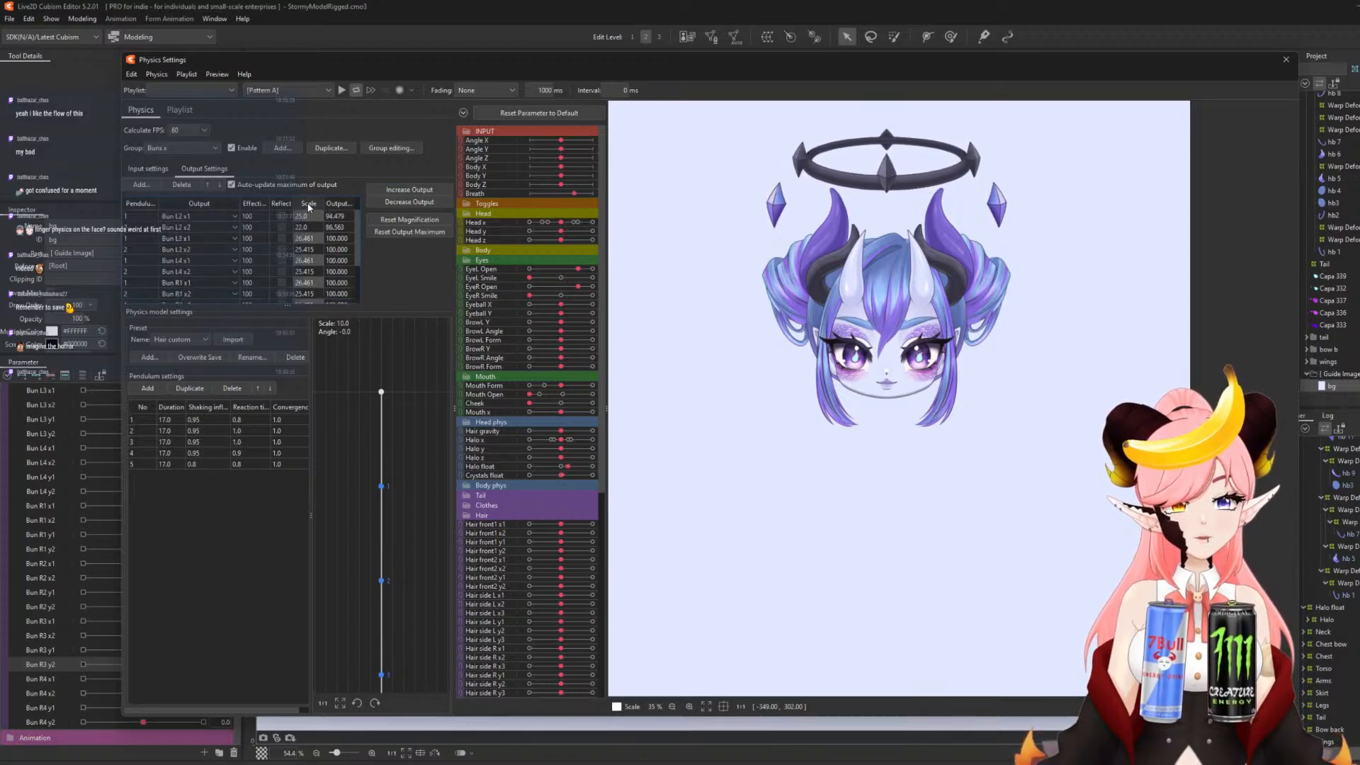
{"action": "left_click", "coordinate": [336, 213]}
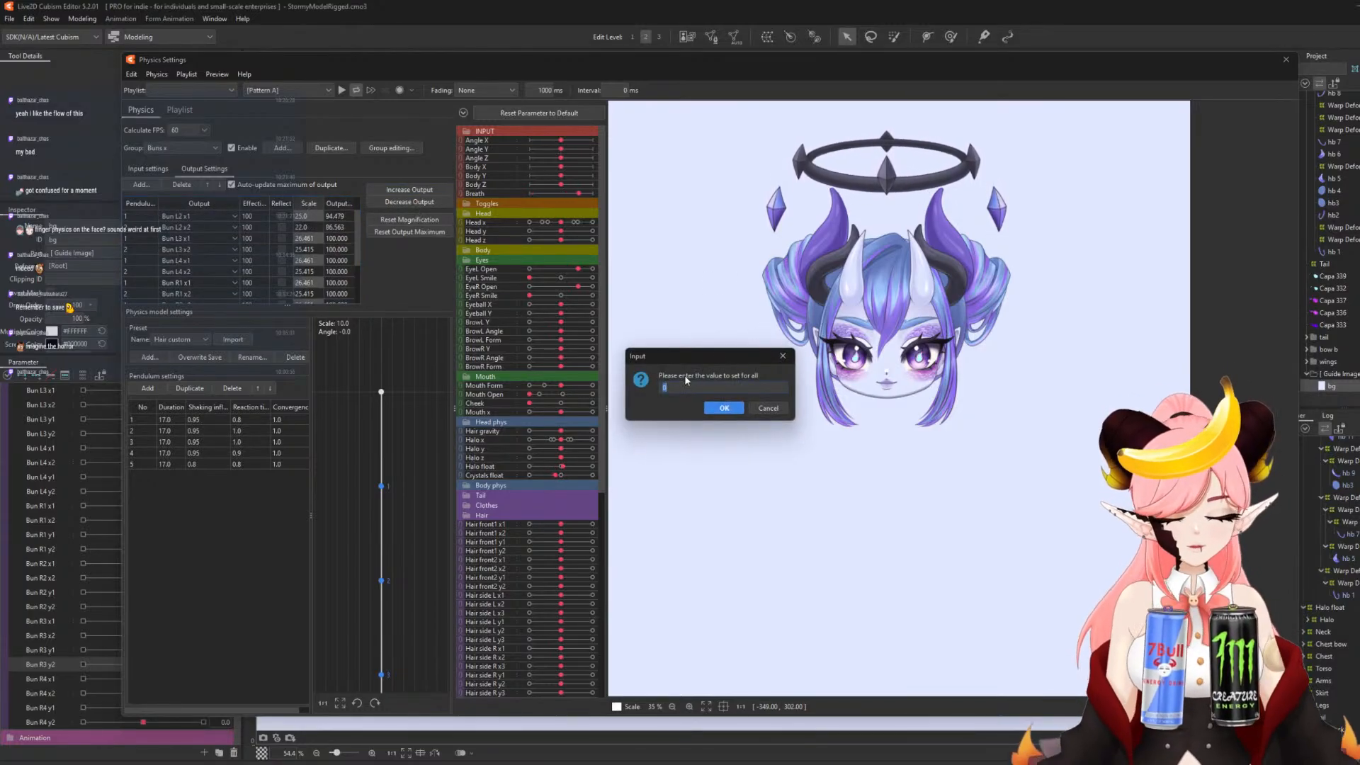
{"action": "type", "text": "25"}
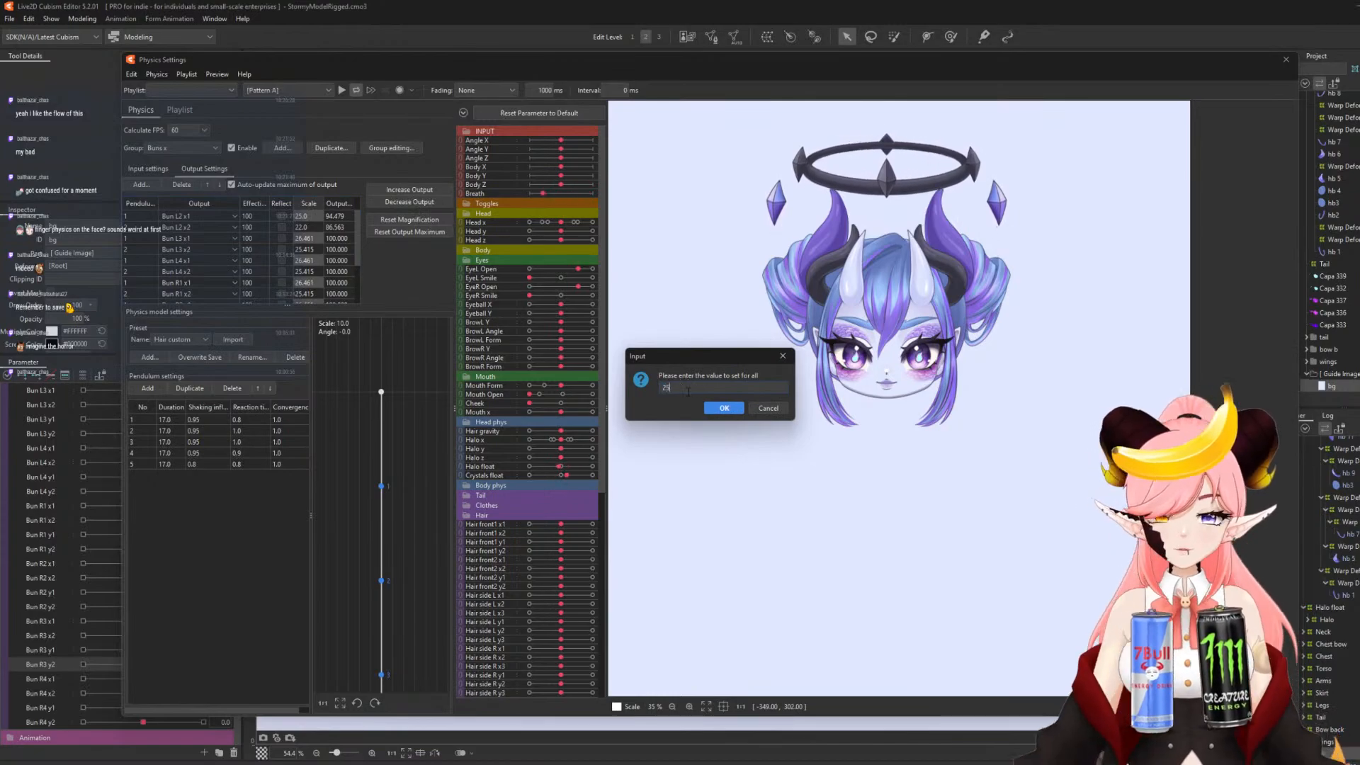
{"action": "left_click", "coordinate": [724, 407]}
- Set the scale of the x2 bun outputs through Bun R4 x2 to 22, and test the bun sway in the preview
{"action": "scroll", "coordinate": [311, 270], "scroll_direction": "up", "scroll_amount": 4}
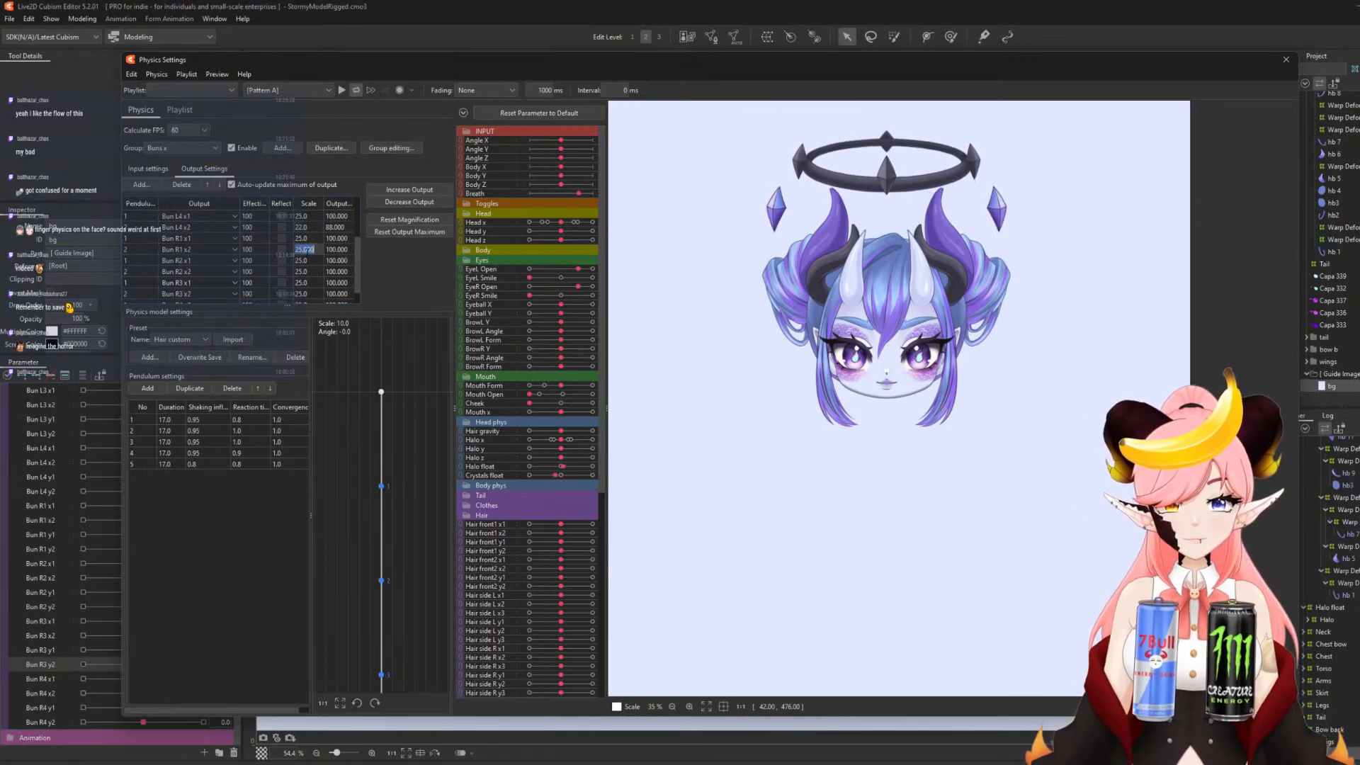
{"action": "type", "text": "22"}
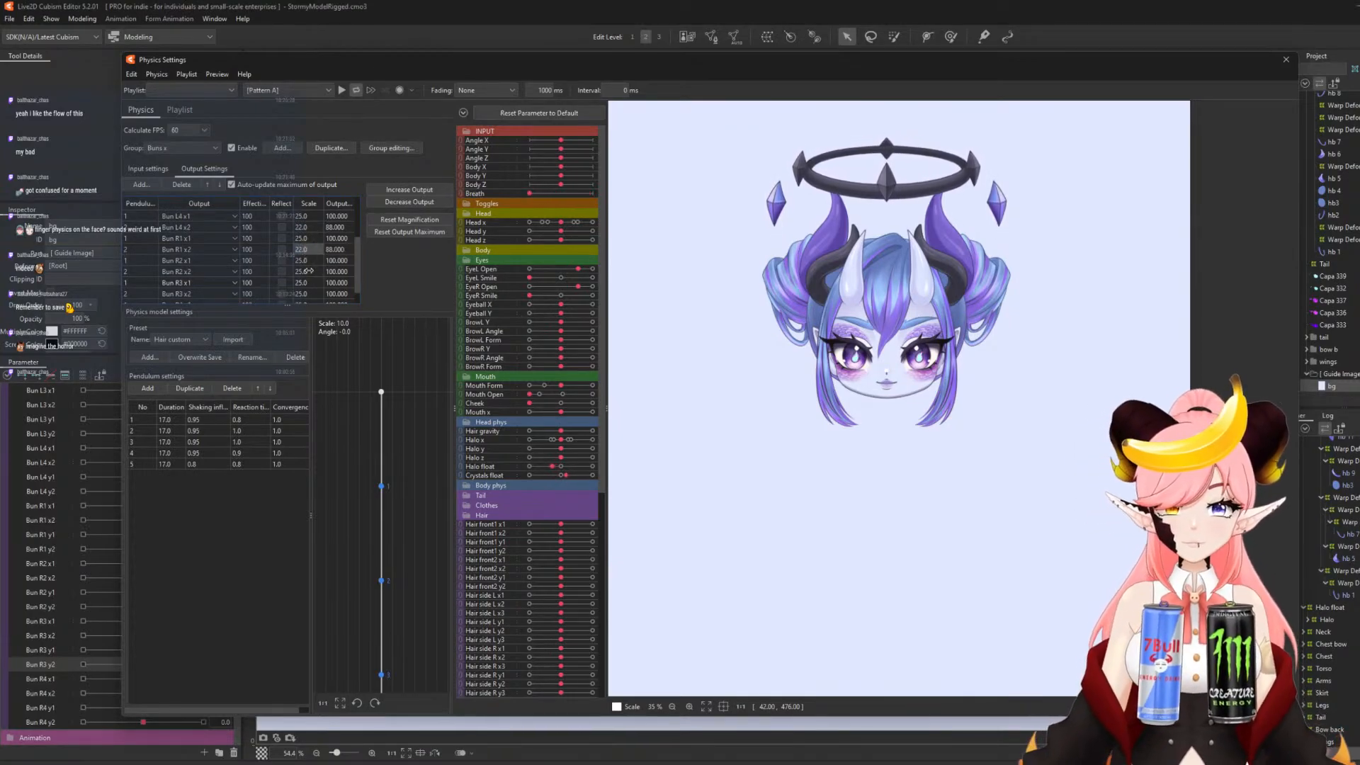
{"action": "type", "text": "22"}
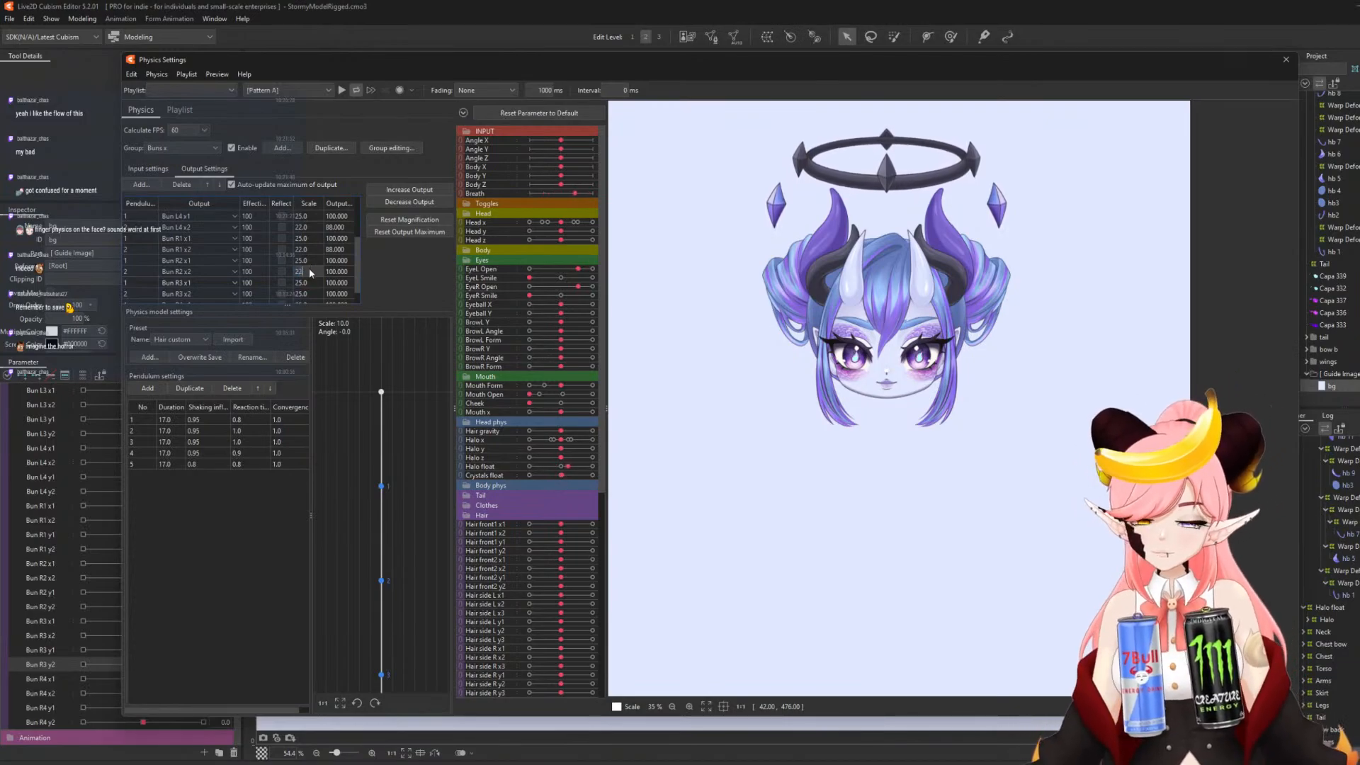
{"action": "key", "text": "Return"}
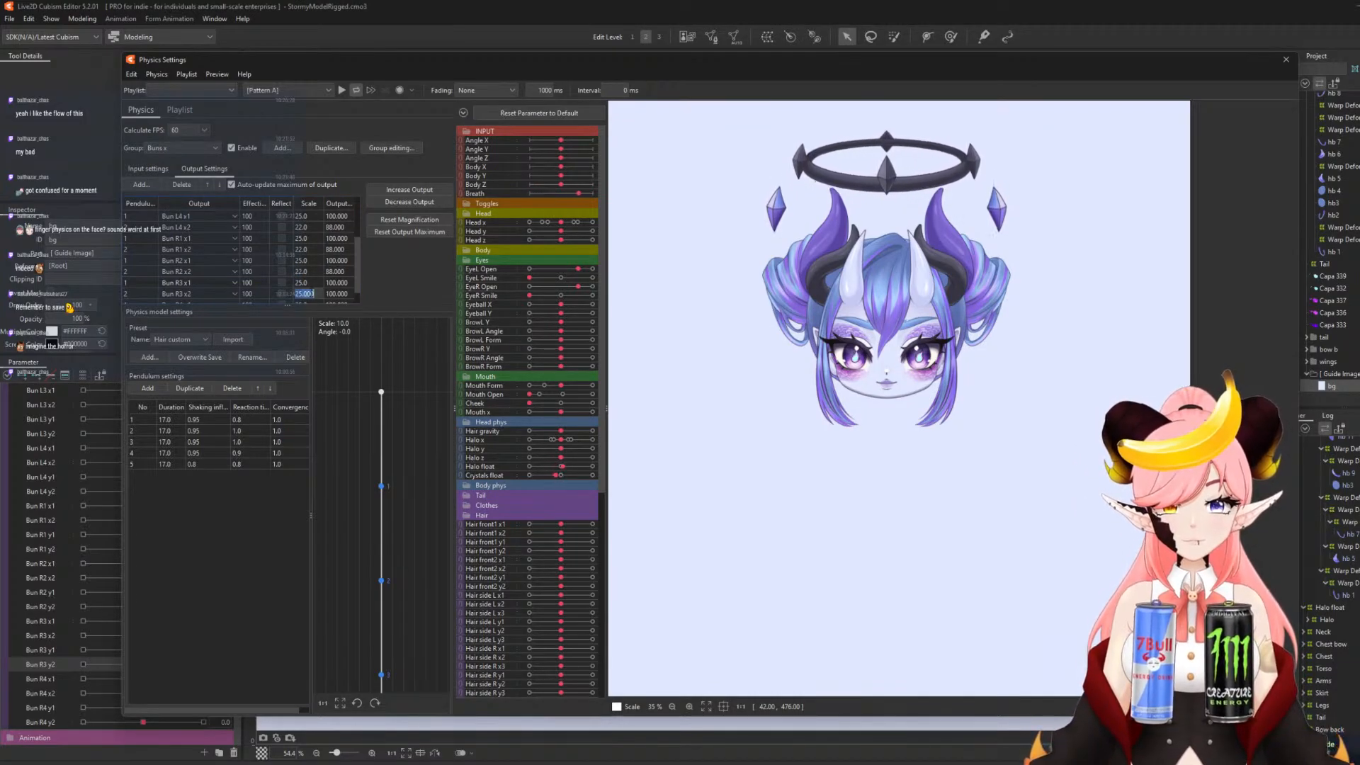
{"action": "type", "text": "22"}
{"action": "key", "text": "Return"}
{"action": "scroll", "coordinate": [309, 286], "scroll_direction": "down", "scroll_amount": 1}
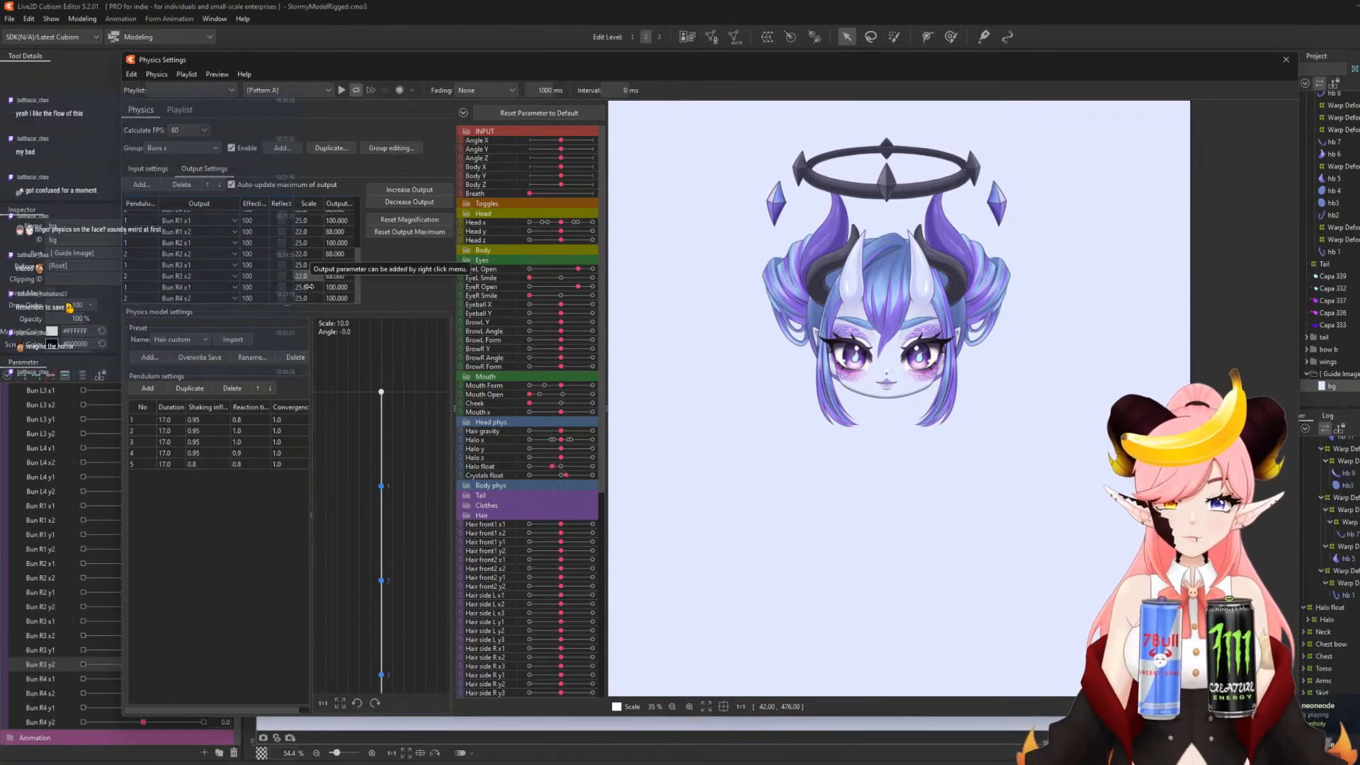
{"action": "double_click", "coordinate": [305, 298]}
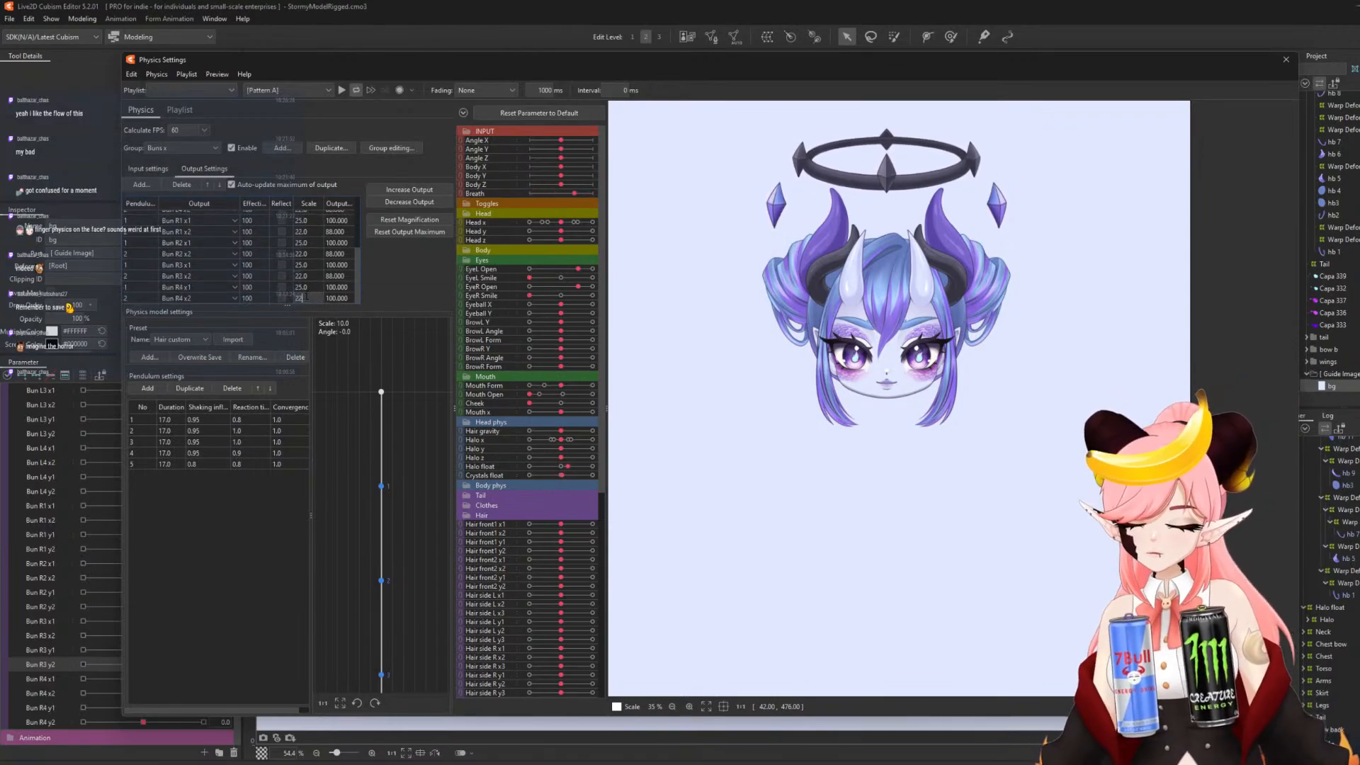
{"action": "key", "text": "Return"}
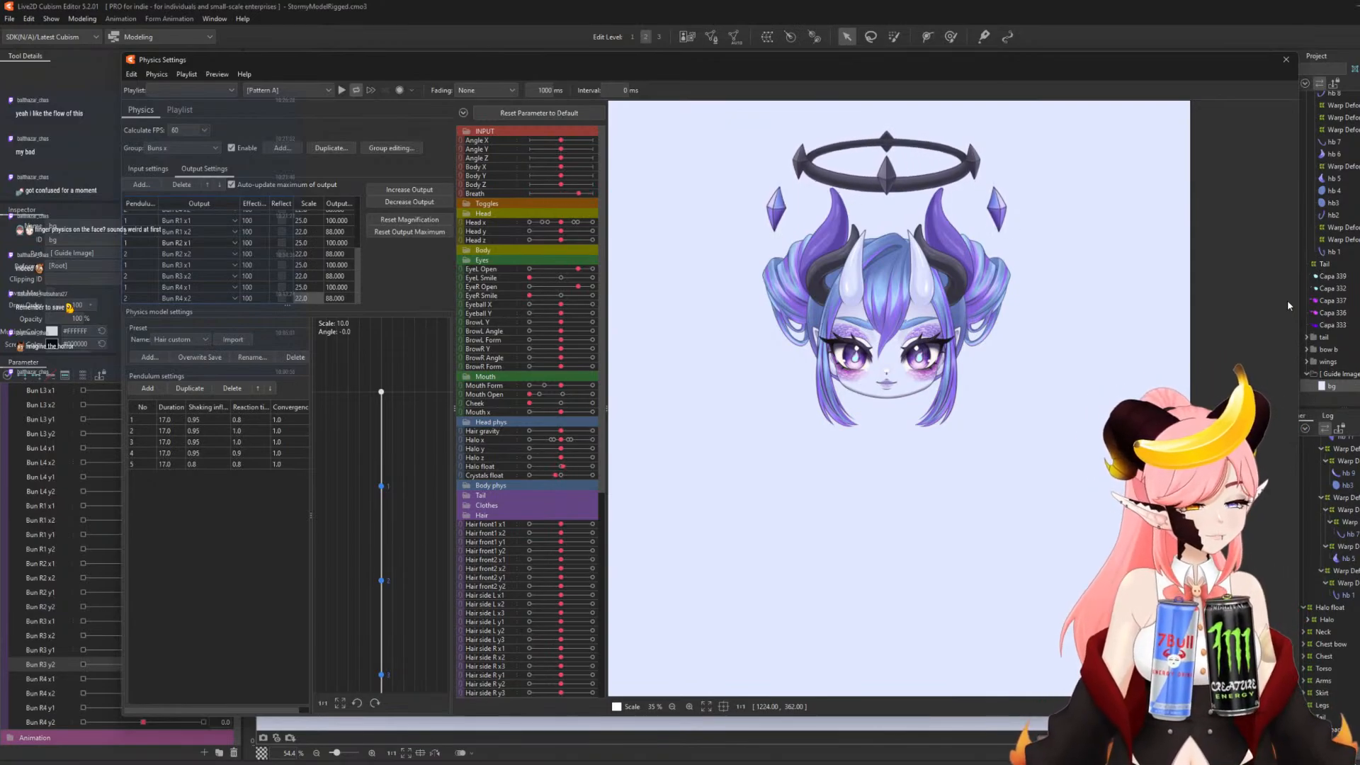
{"action": "left_click_drag", "start_coordinate": [888, 343], "coordinate": [1147, 342]}
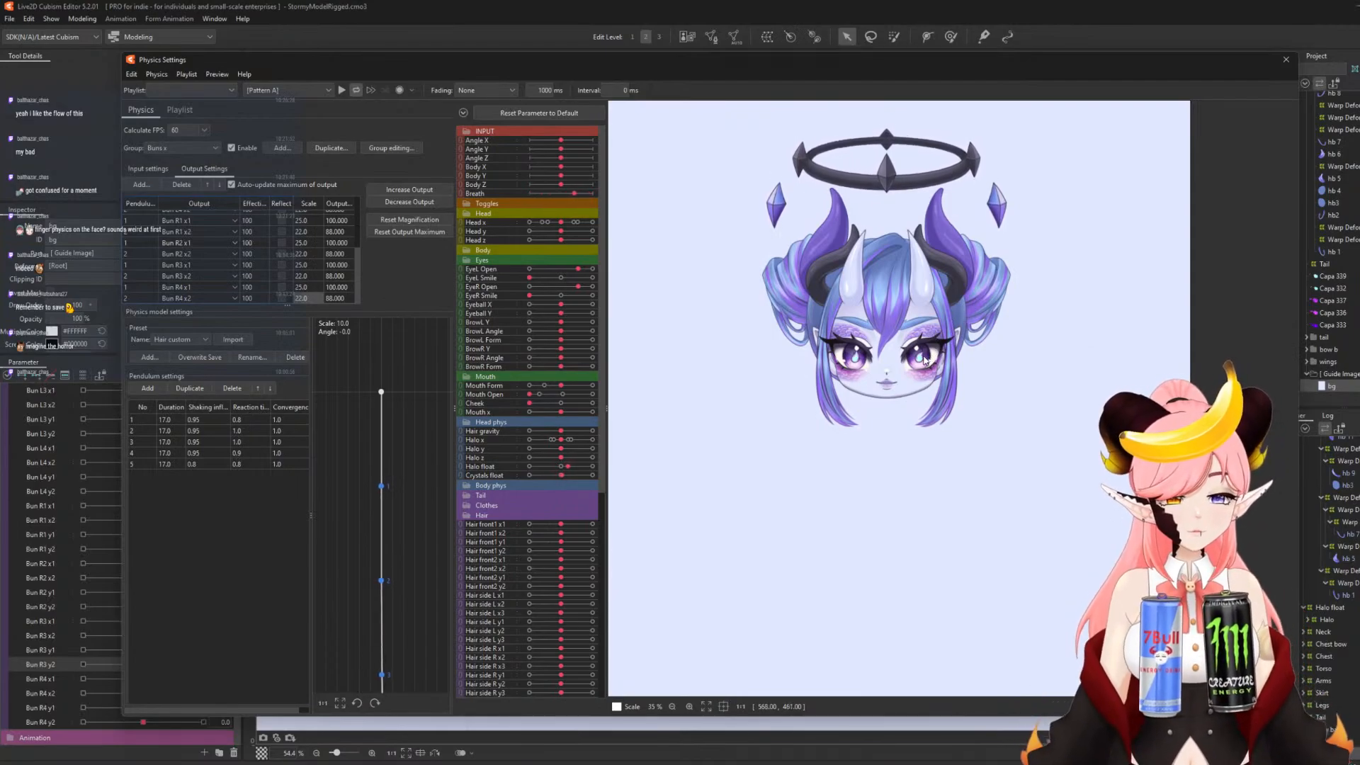
{"action": "left_click_drag", "start_coordinate": [924, 361], "coordinate": [1150, 346]}
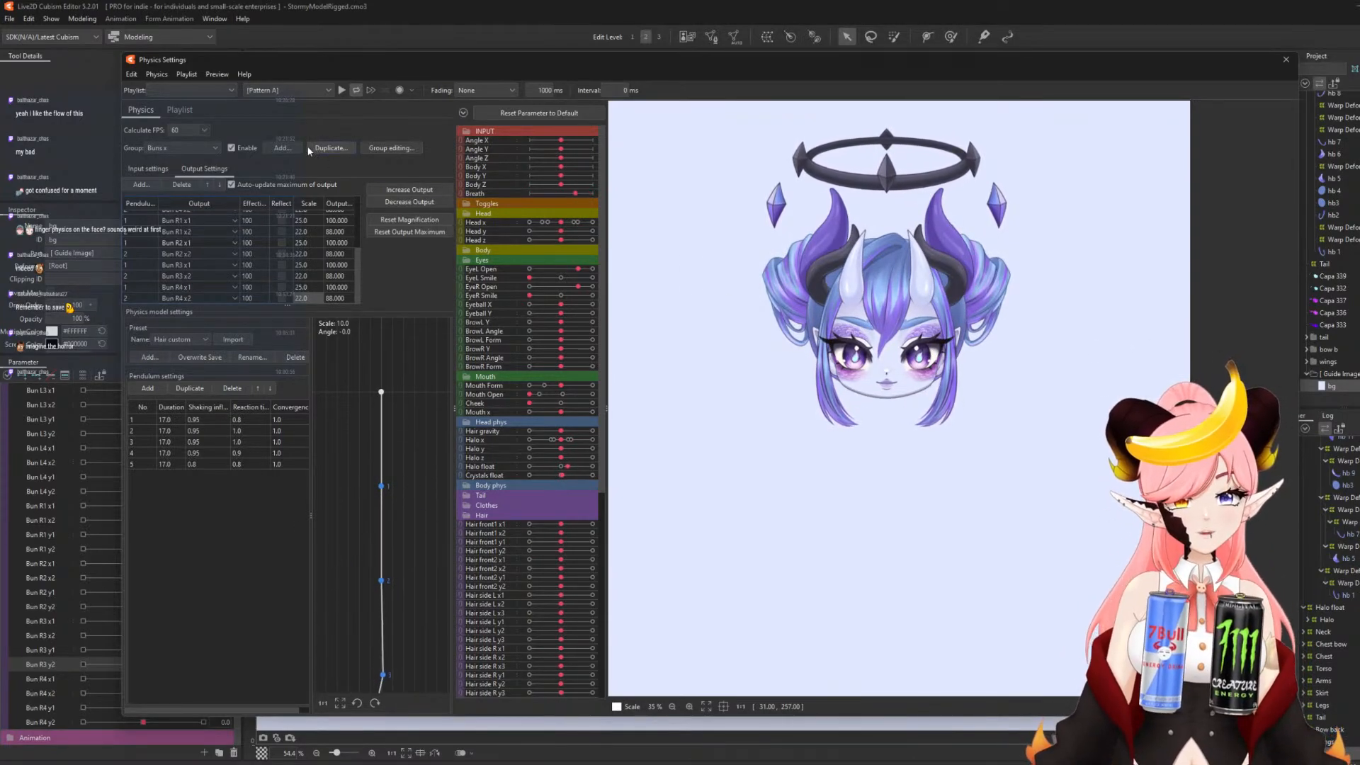
- Duplicate the Buns x physics group as "Buns y" and make Angle Y its input
{"action": "left_click", "coordinate": [330, 148]}
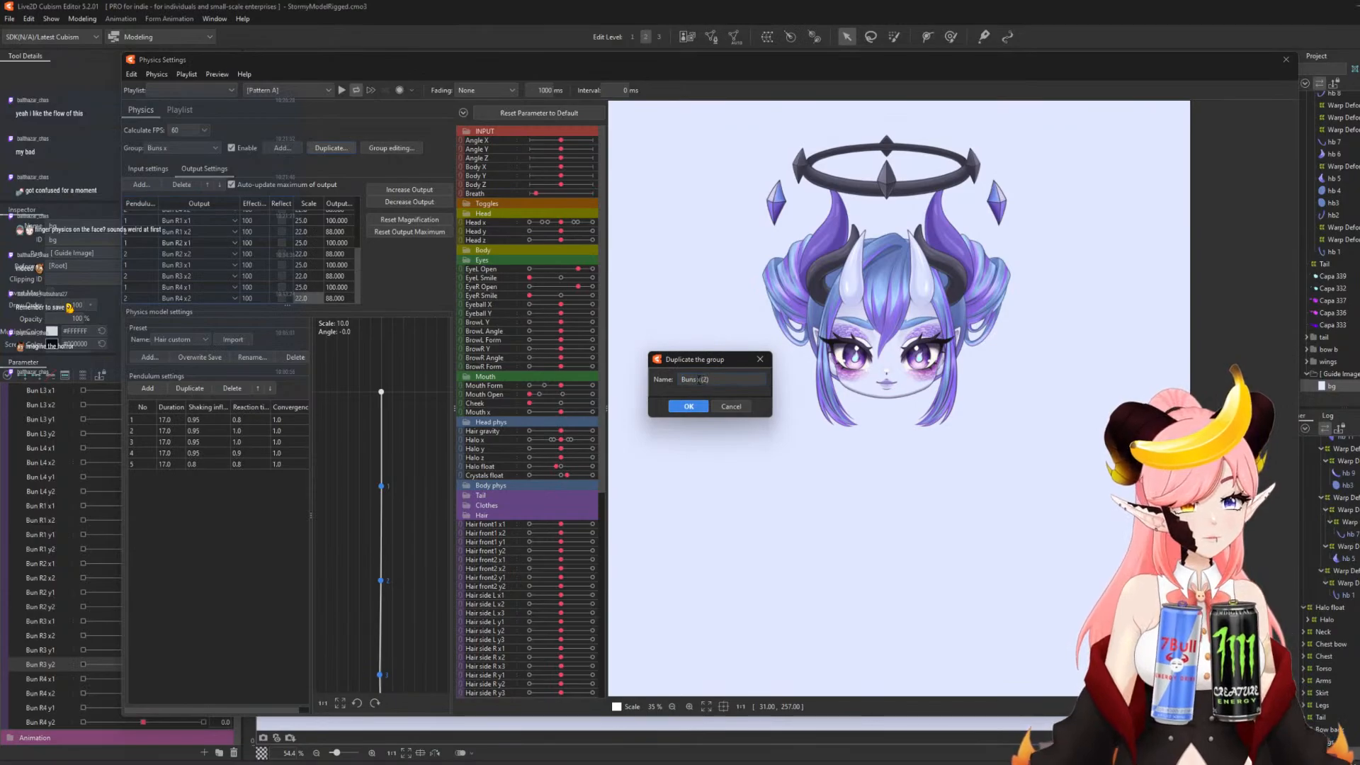
{"action": "type", "text": "y"}
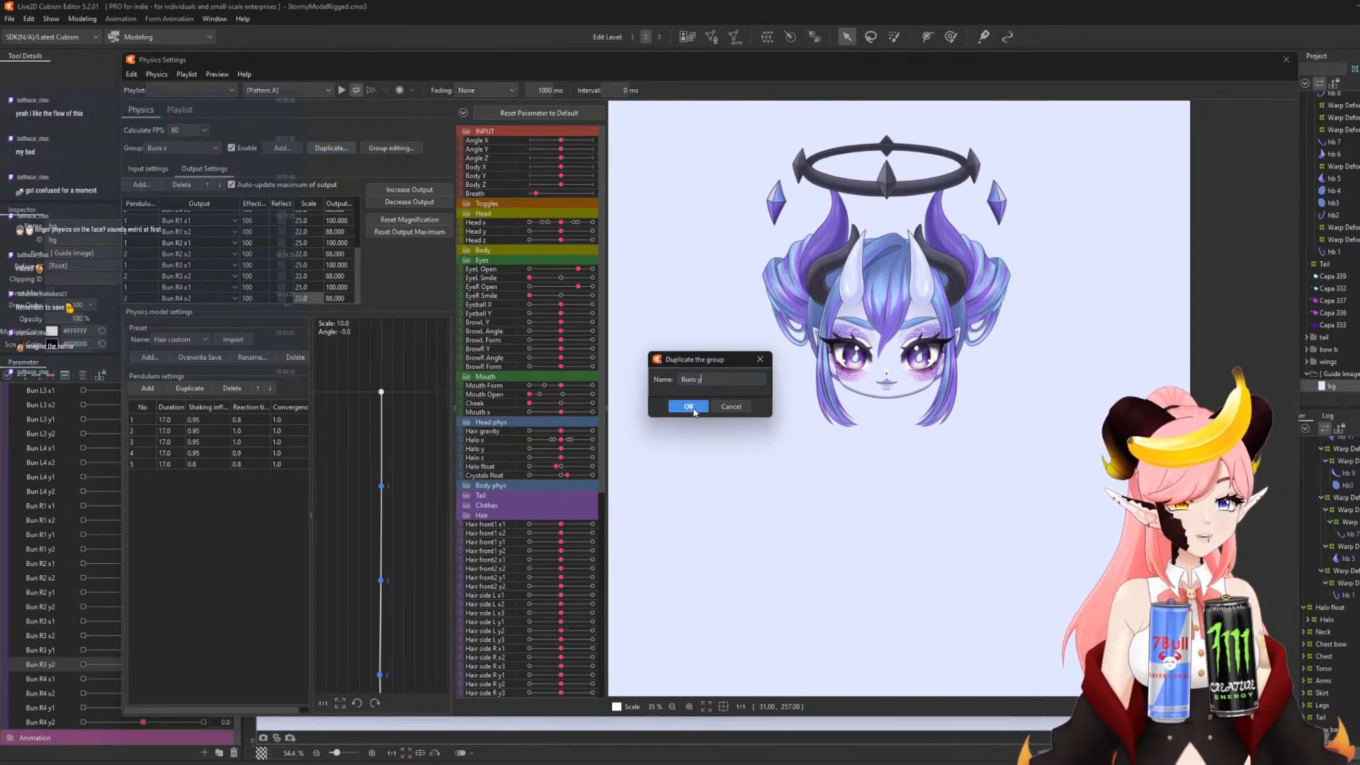
{"action": "left_click", "coordinate": [688, 407]}
{"action": "left_click", "coordinate": [160, 171]}
{"action": "left_click", "coordinate": [333, 214]}
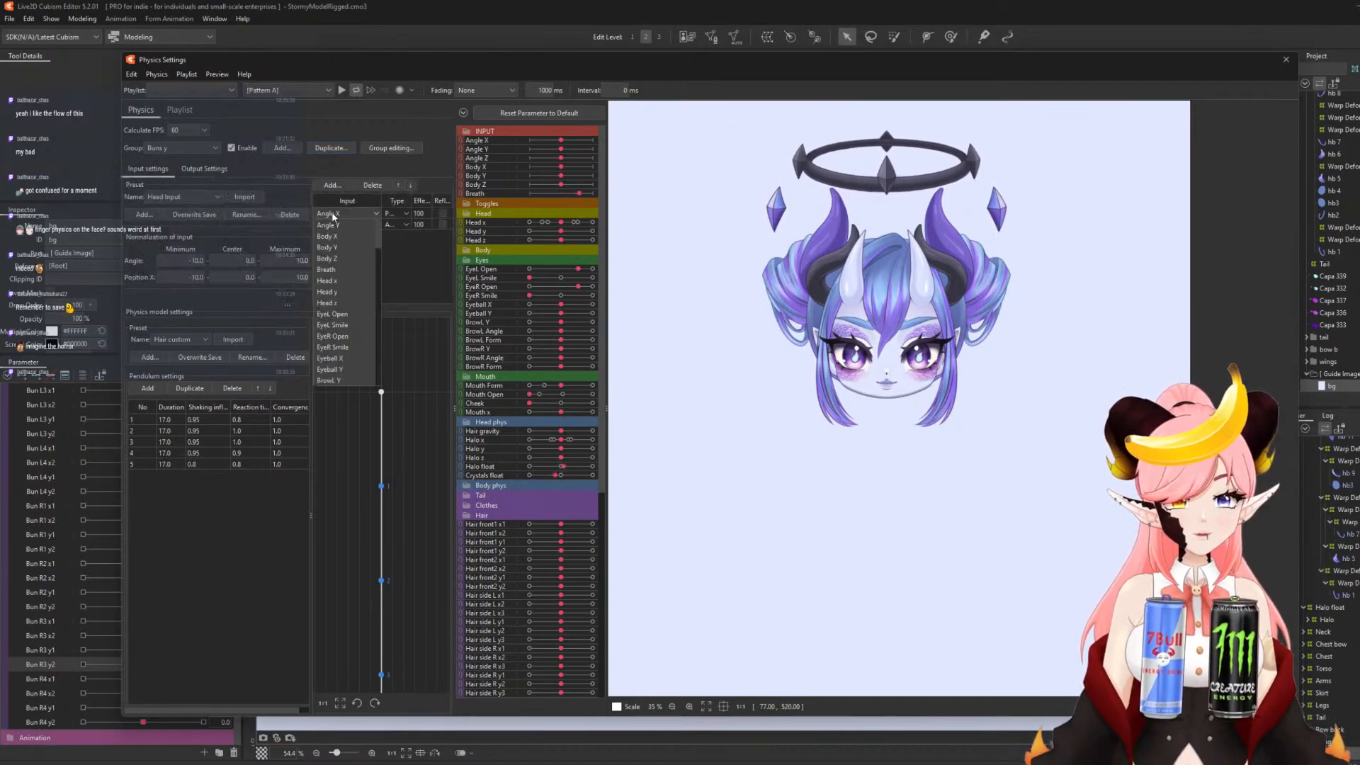
{"action": "left_click", "coordinate": [334, 225]}
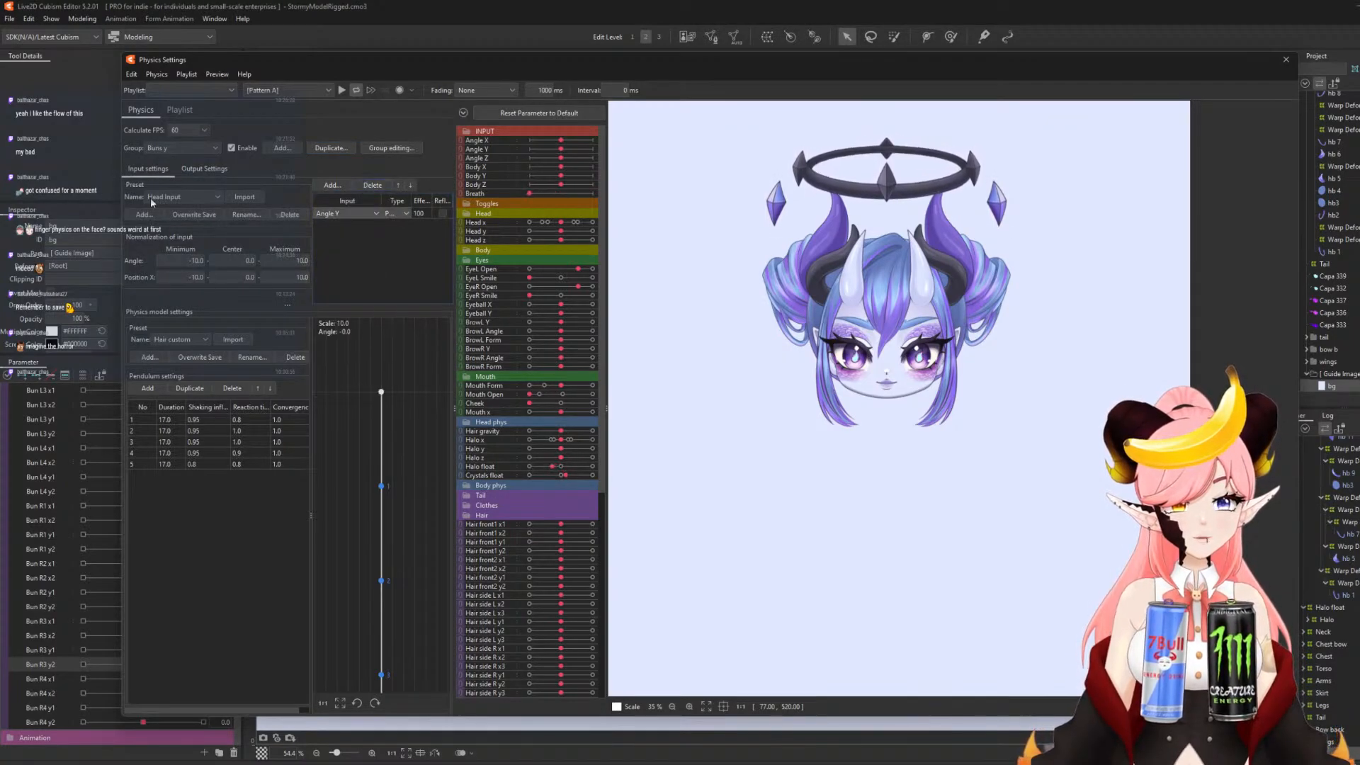
- Switch the Buns y outputs from the x to the matching y parameters, starting with Bun L1 y1, and test the vertical motion
{"action": "left_click", "coordinate": [194, 170]}
{"action": "left_click_drag", "start_coordinate": [358, 253], "coordinate": [359, 211]}
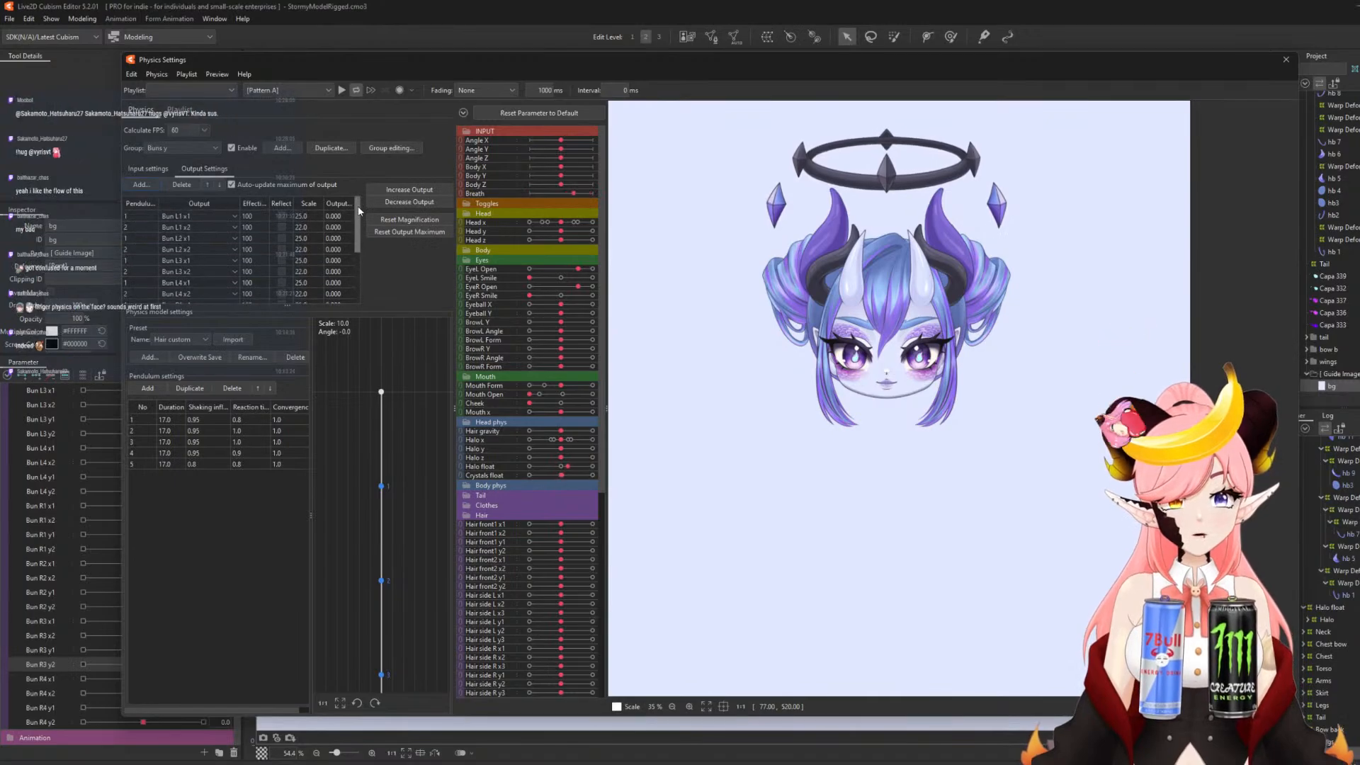
{"action": "left_click", "coordinate": [220, 219]}
{"action": "left_click_drag", "start_coordinate": [237, 241], "coordinate": [235, 338]}
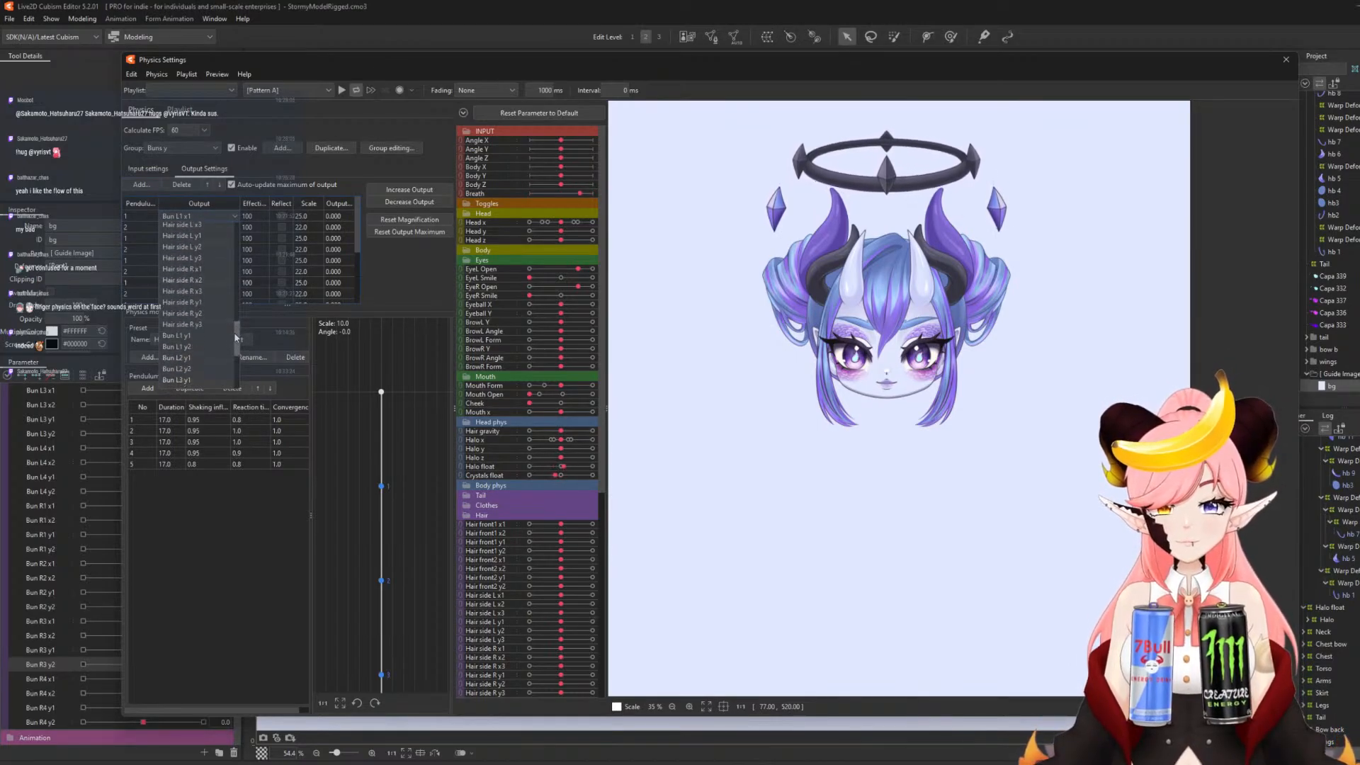
{"action": "left_click", "coordinate": [177, 335]}
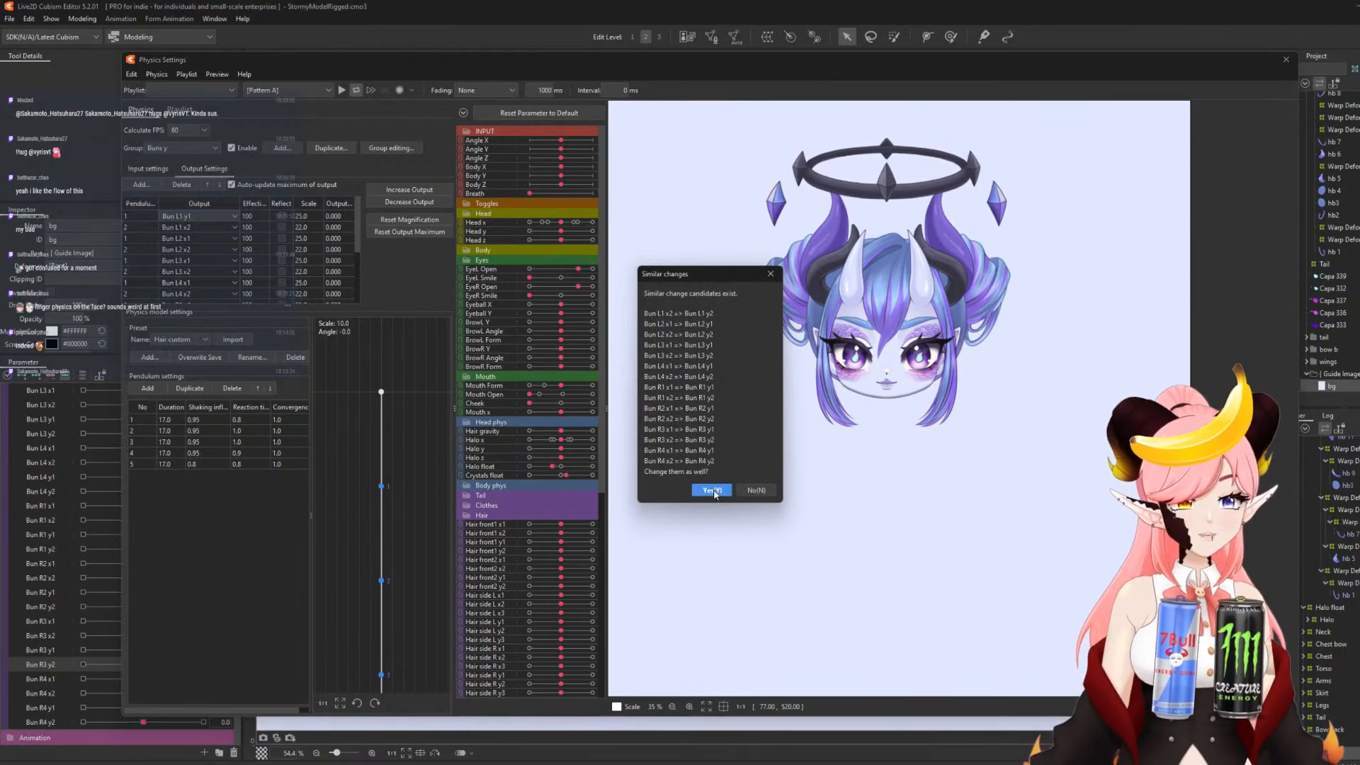
{"action": "left_click", "coordinate": [712, 490]}
{"action": "left_click_drag", "start_coordinate": [942, 410], "coordinate": [944, 670]}
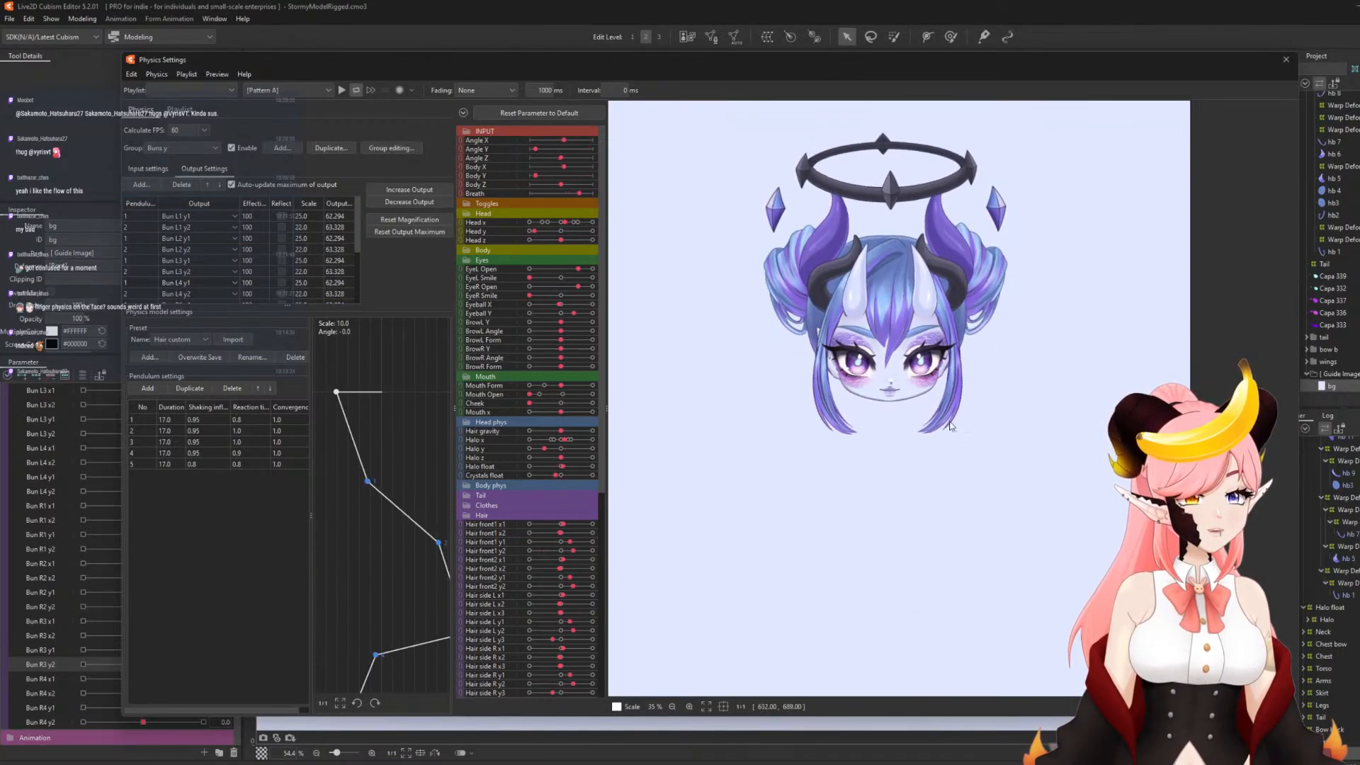
{"action": "left_click_drag", "start_coordinate": [969, 155], "coordinate": [909, 374]}
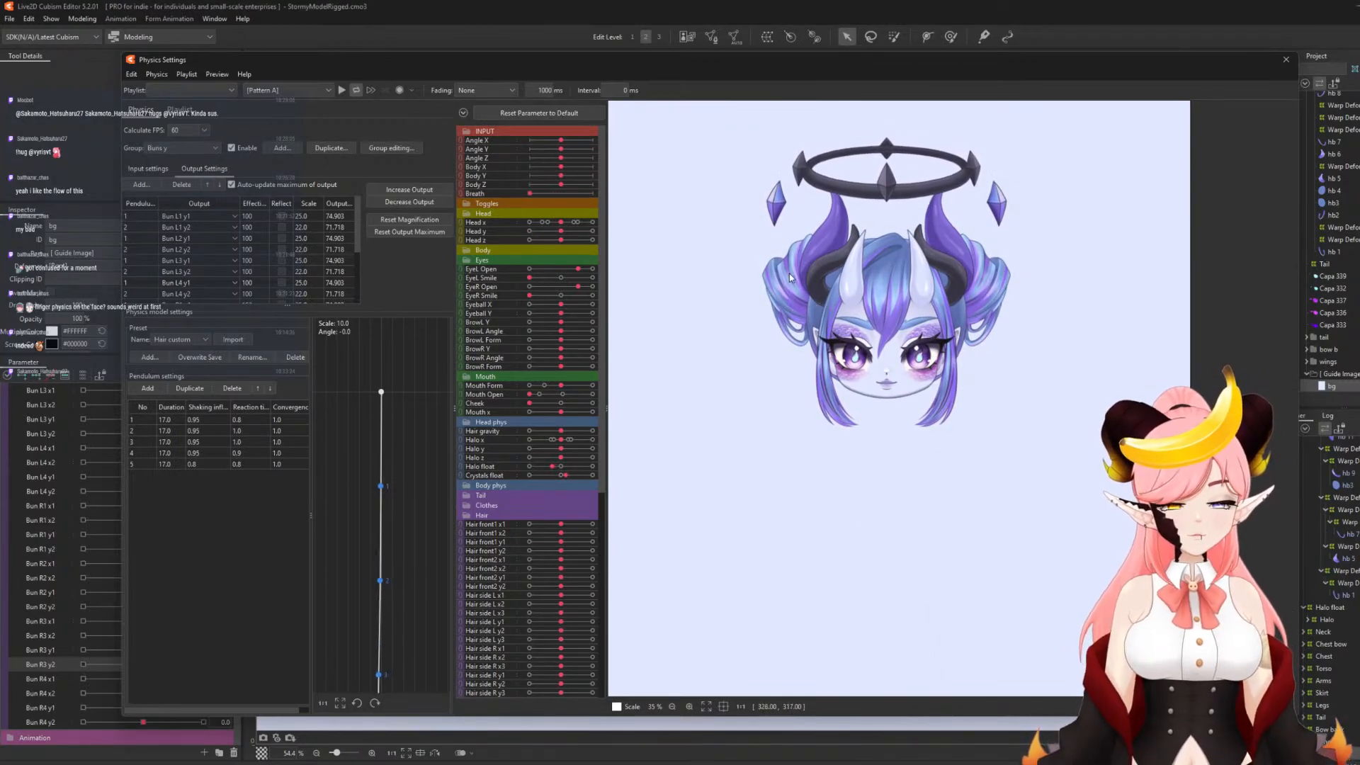
- Allow VTube Studio in the external application integration settings to preview the physics with live tracking
{"action": "left_click", "coordinate": [217, 74]}
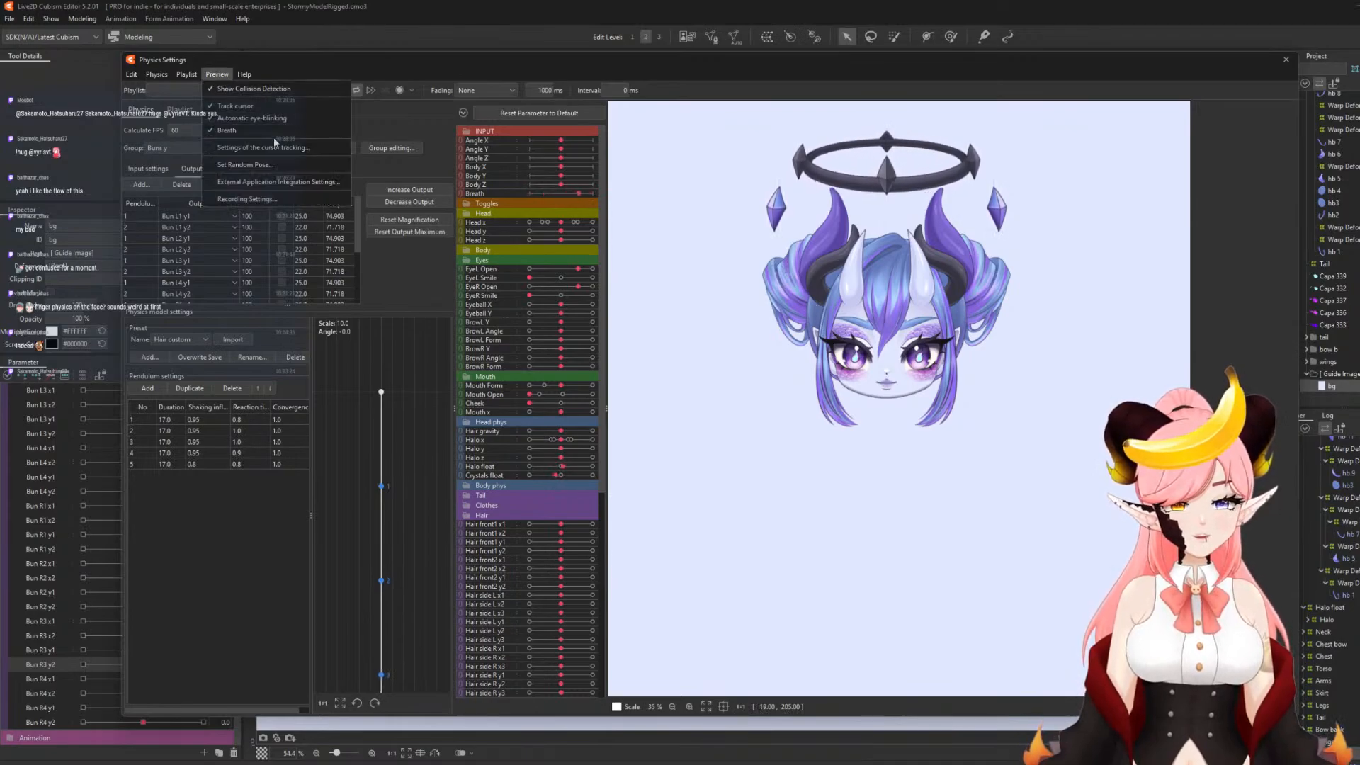
{"action": "left_click", "coordinate": [270, 184]}
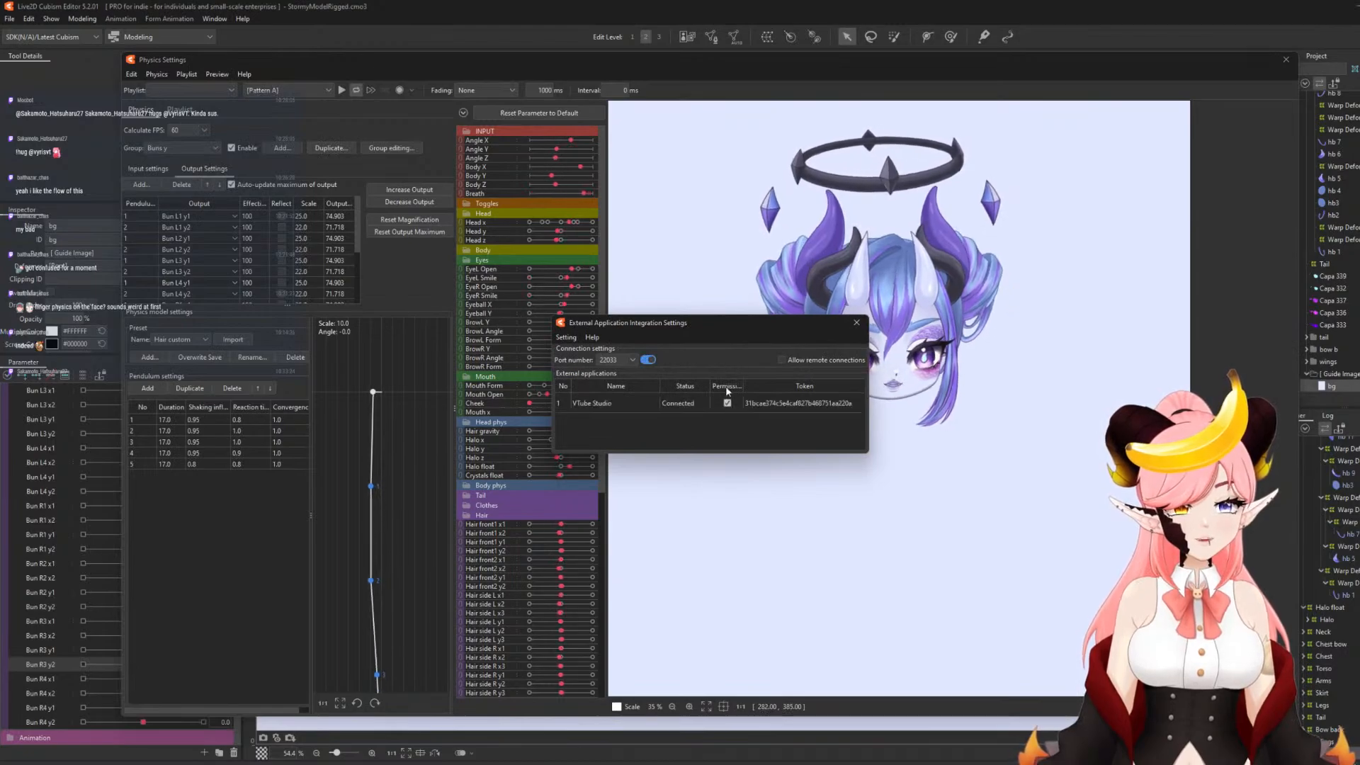
{"action": "left_click", "coordinate": [727, 403]}
{"action": "left_click", "coordinate": [856, 326]}
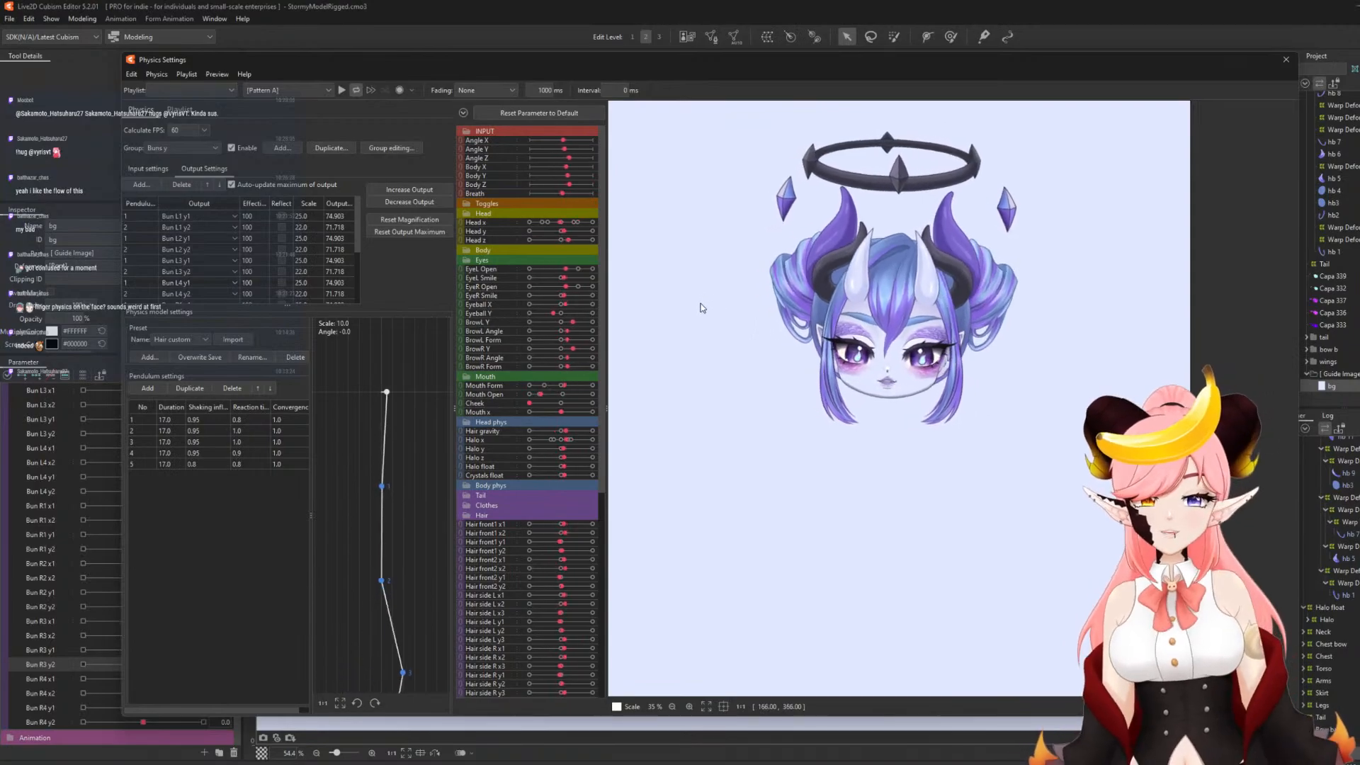
- Turn off VTube Studio's permission in the external application integration settings and close the physics settings
{"action": "left_click", "coordinate": [216, 74]}
{"action": "left_click", "coordinate": [279, 181]}
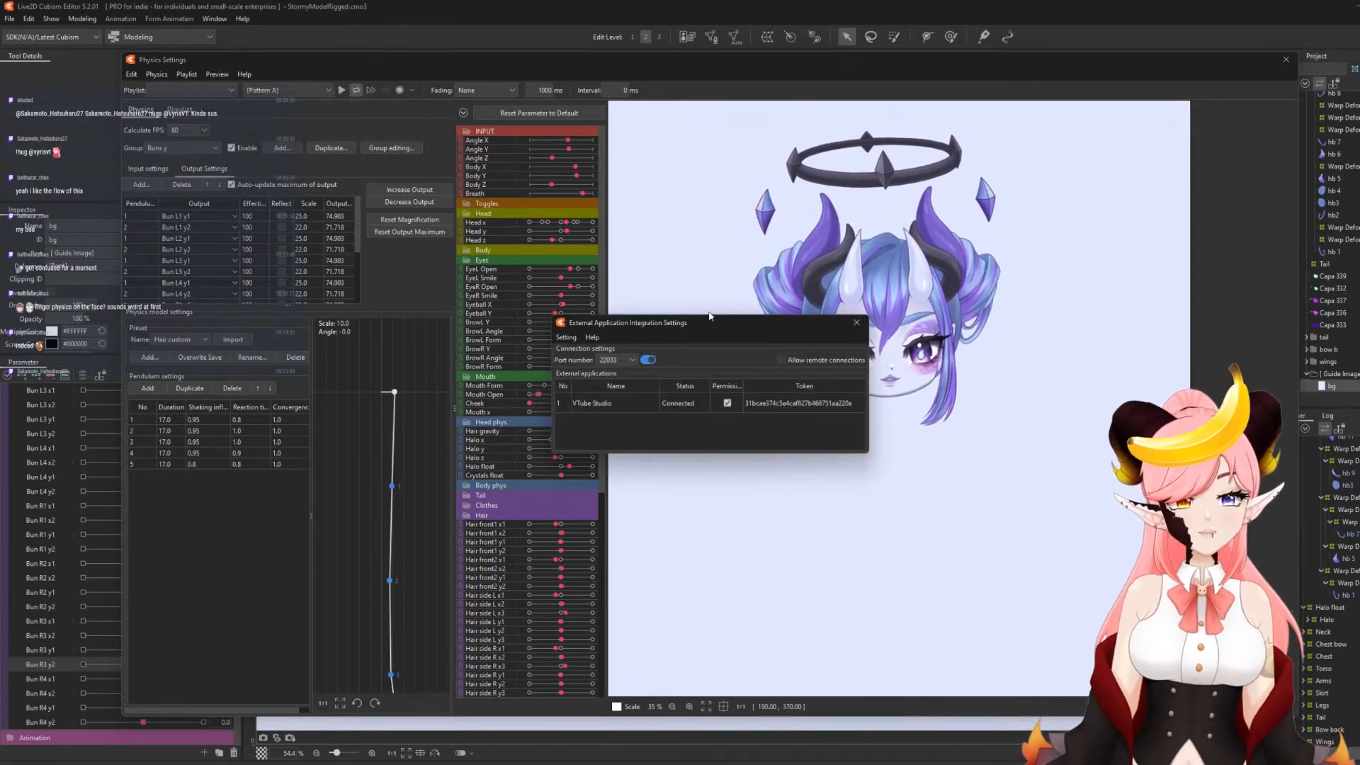
{"action": "left_click", "coordinate": [857, 322]}
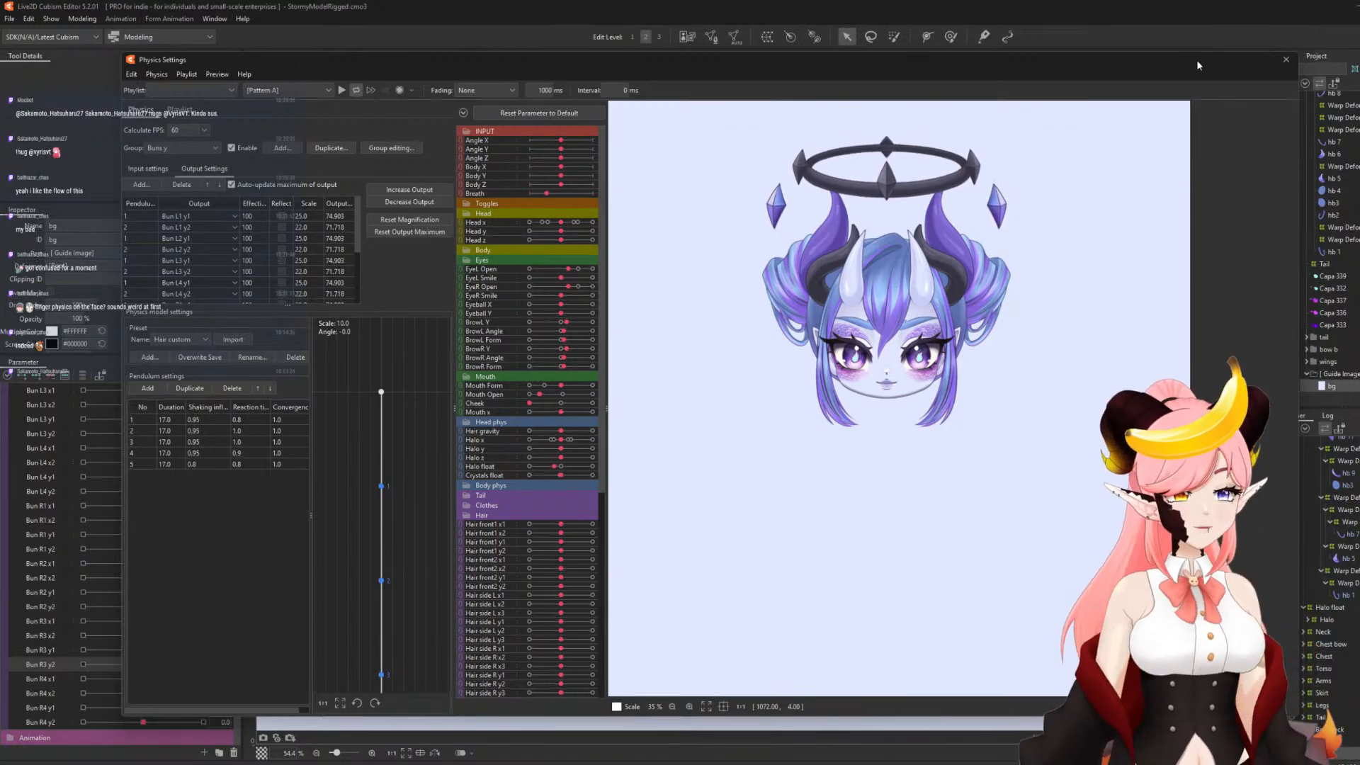
{"action": "left_click", "coordinate": [1286, 59]}
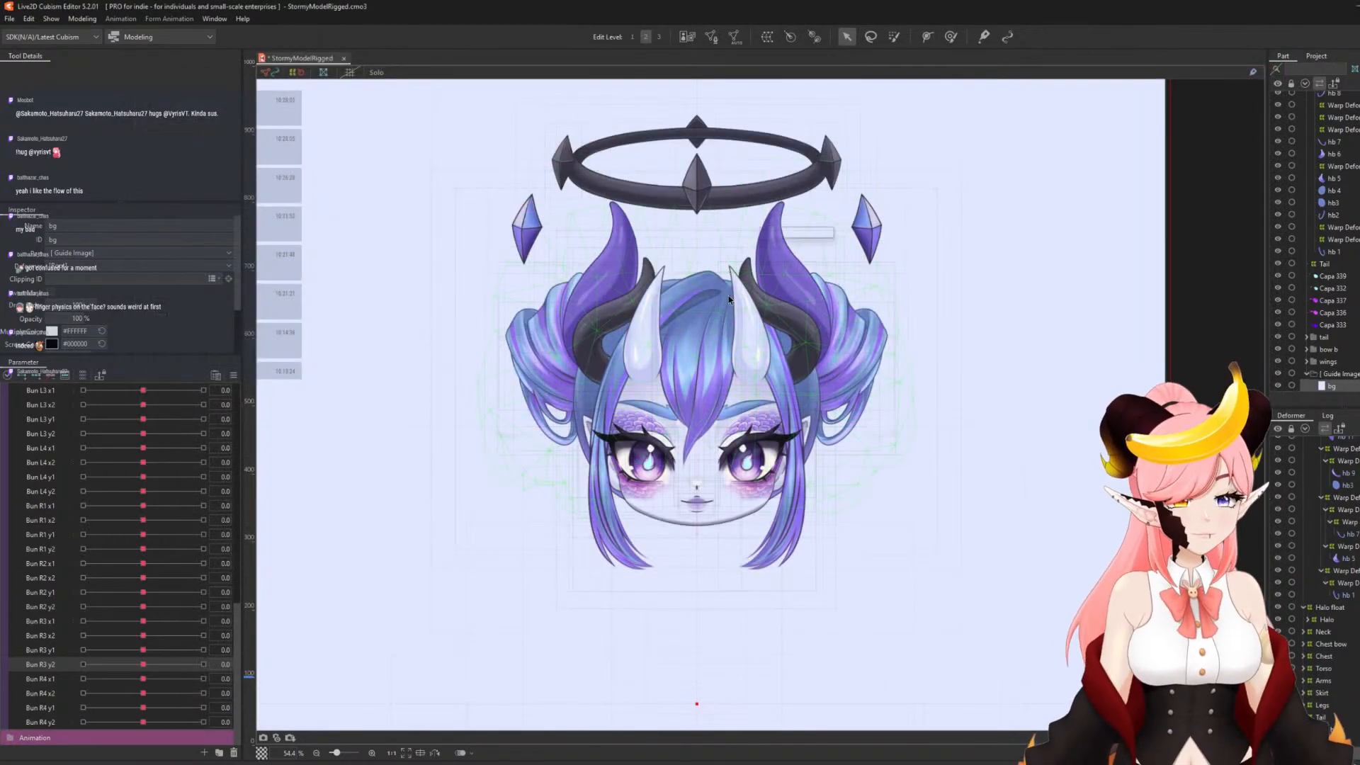
{"action": "scroll", "coordinate": [708, 481], "scroll_direction": "down", "scroll_amount": 2}
{"action": "scroll", "coordinate": [674, 389], "scroll_direction": "up", "scroll_amount": 4}
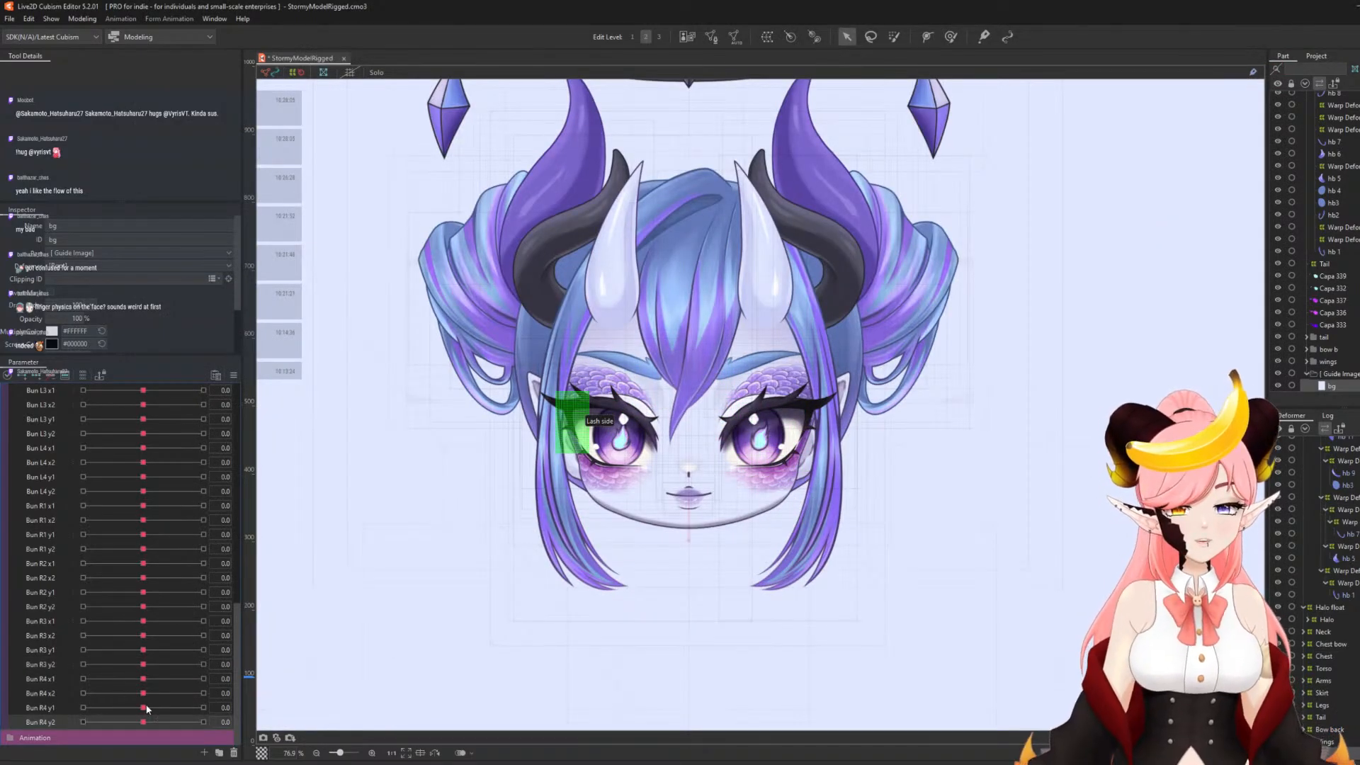
- Create a blend shape parameter named "Bun L x1" with the ID PhysBunLX1
{"action": "left_click", "coordinate": [204, 752]}
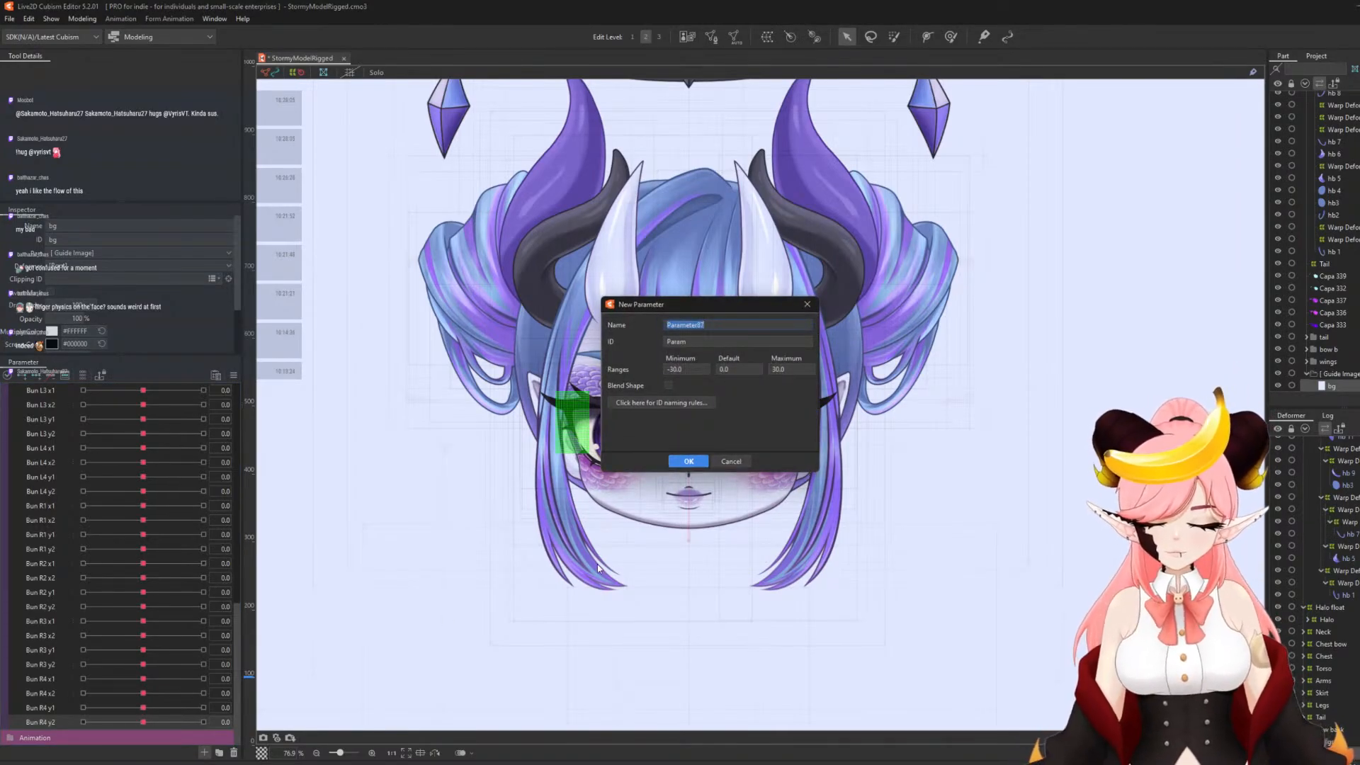
{"action": "type", "text": "B"}
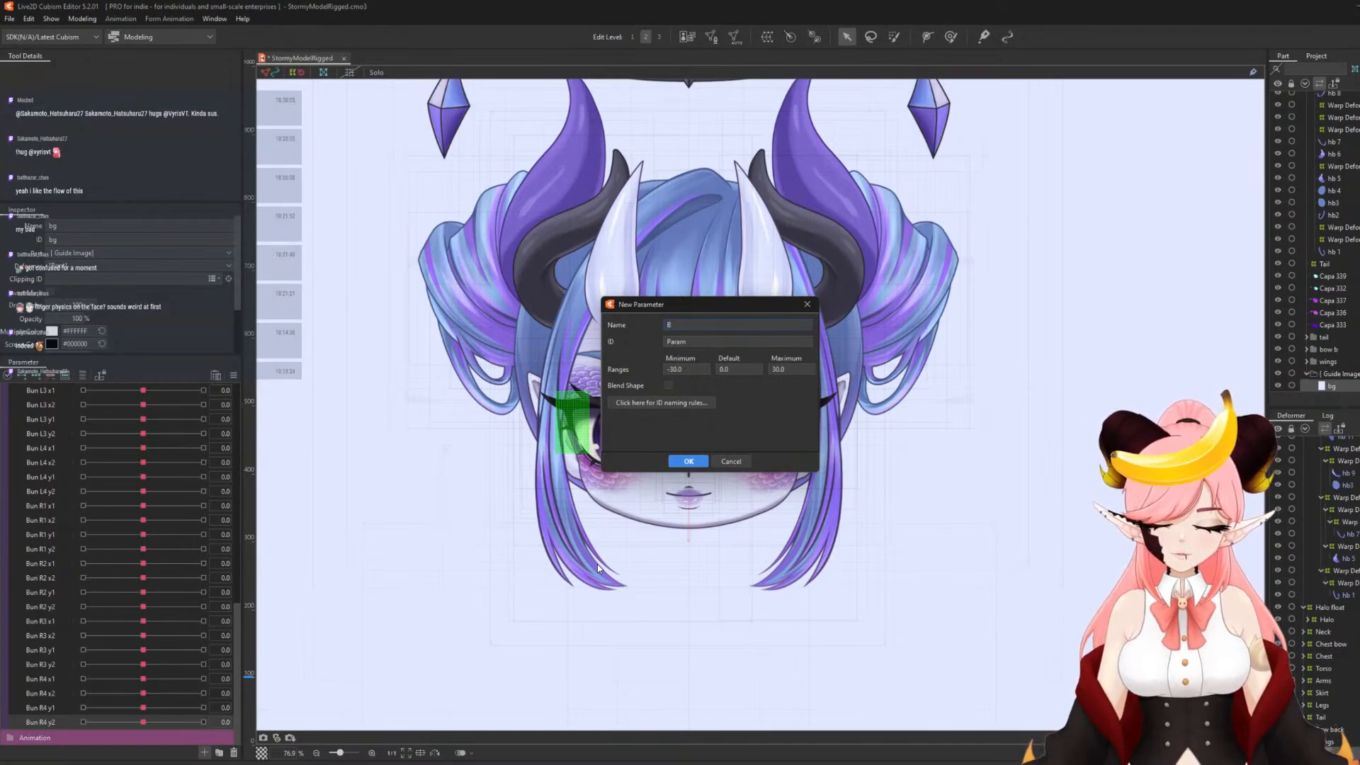
{"action": "type", "text": "un L x"}
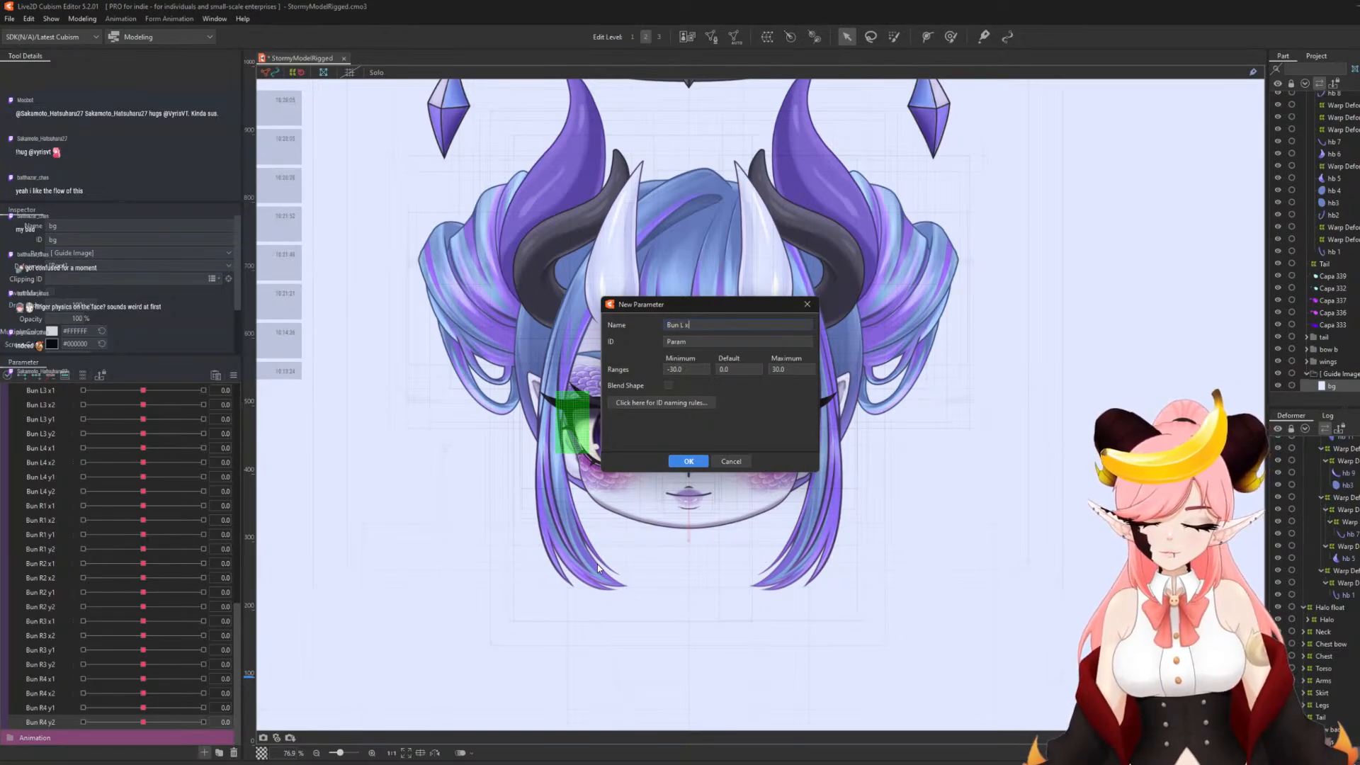
{"action": "type", "text": "1"}
{"action": "key", "text": "Tab"}
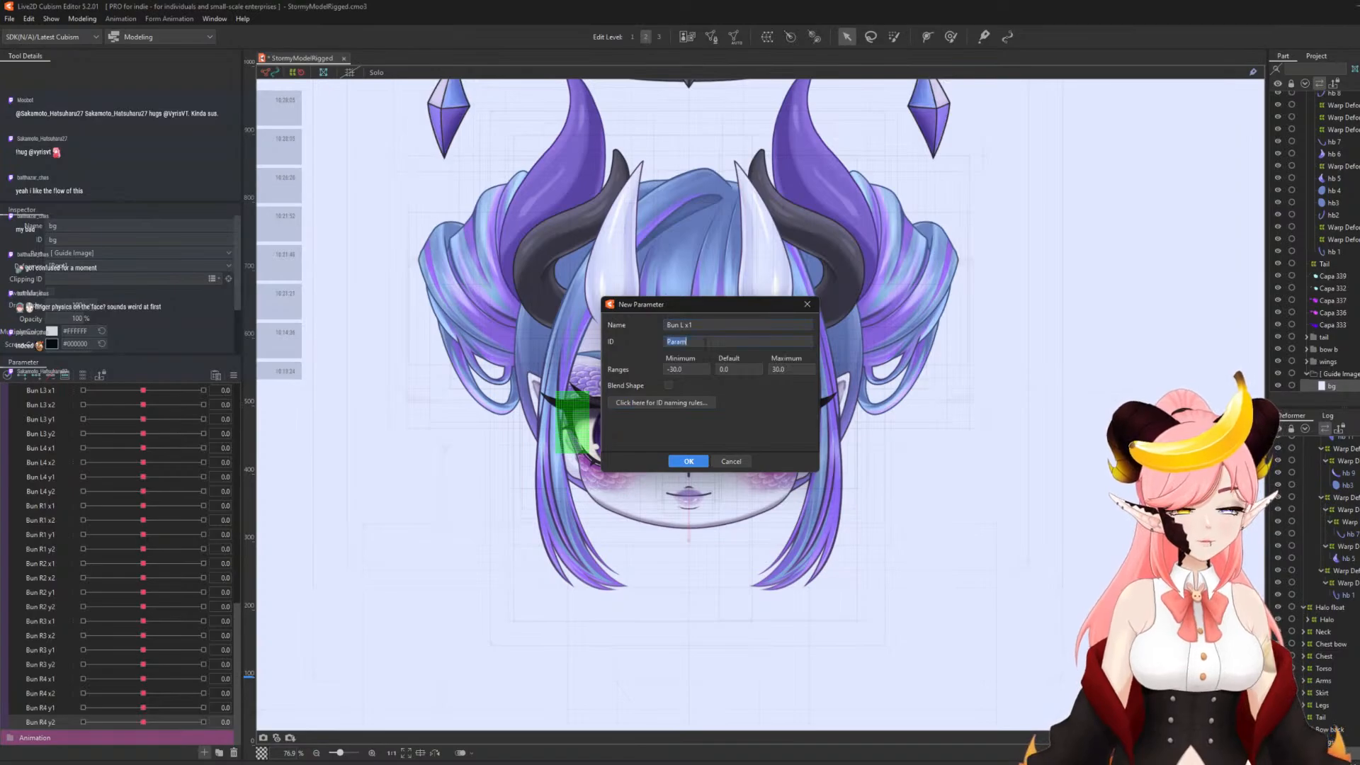
{"action": "type", "text": "PhysBunLX1"}
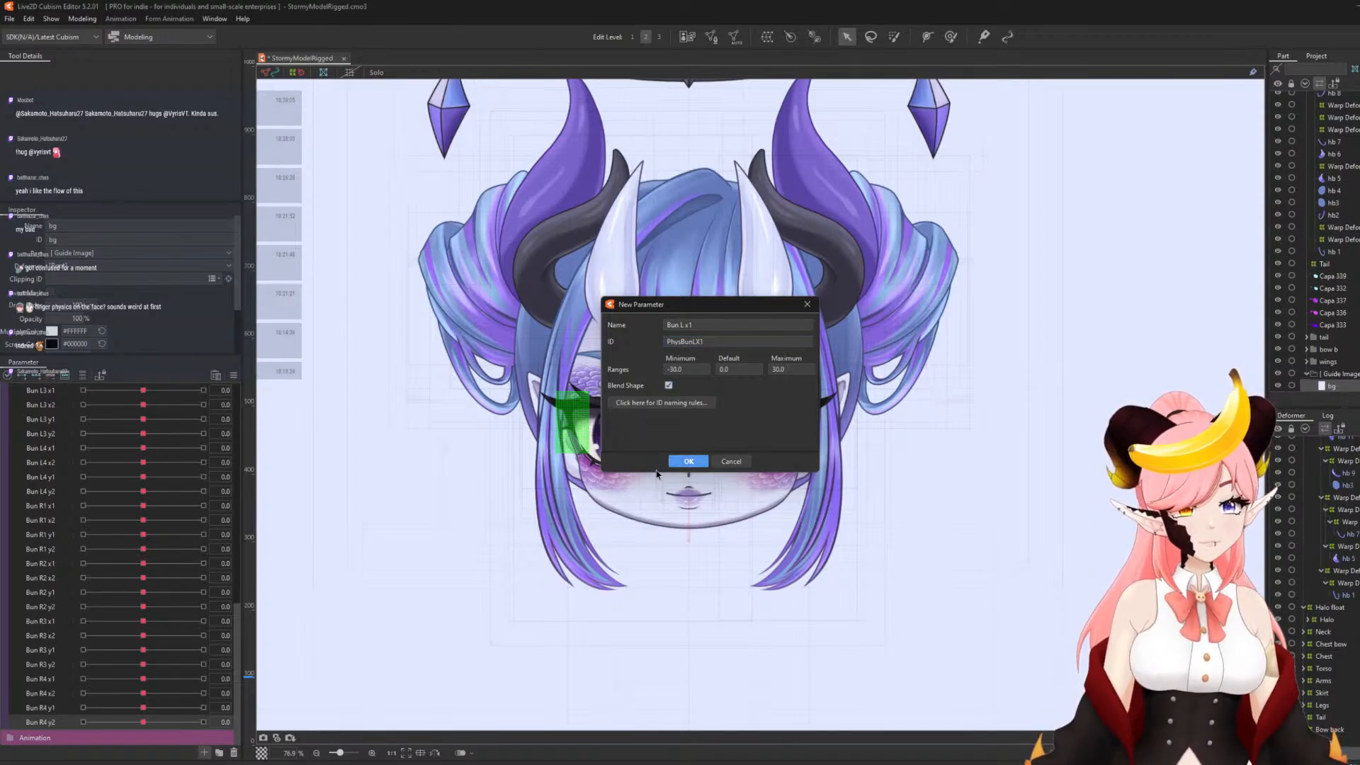
{"action": "left_click", "coordinate": [687, 461]}
- Replicate the Bun L x1 parameter and rename the copy "Bun L x2"
{"action": "right_click", "coordinate": [50, 723]}
{"action": "left_click", "coordinate": [93, 739]}
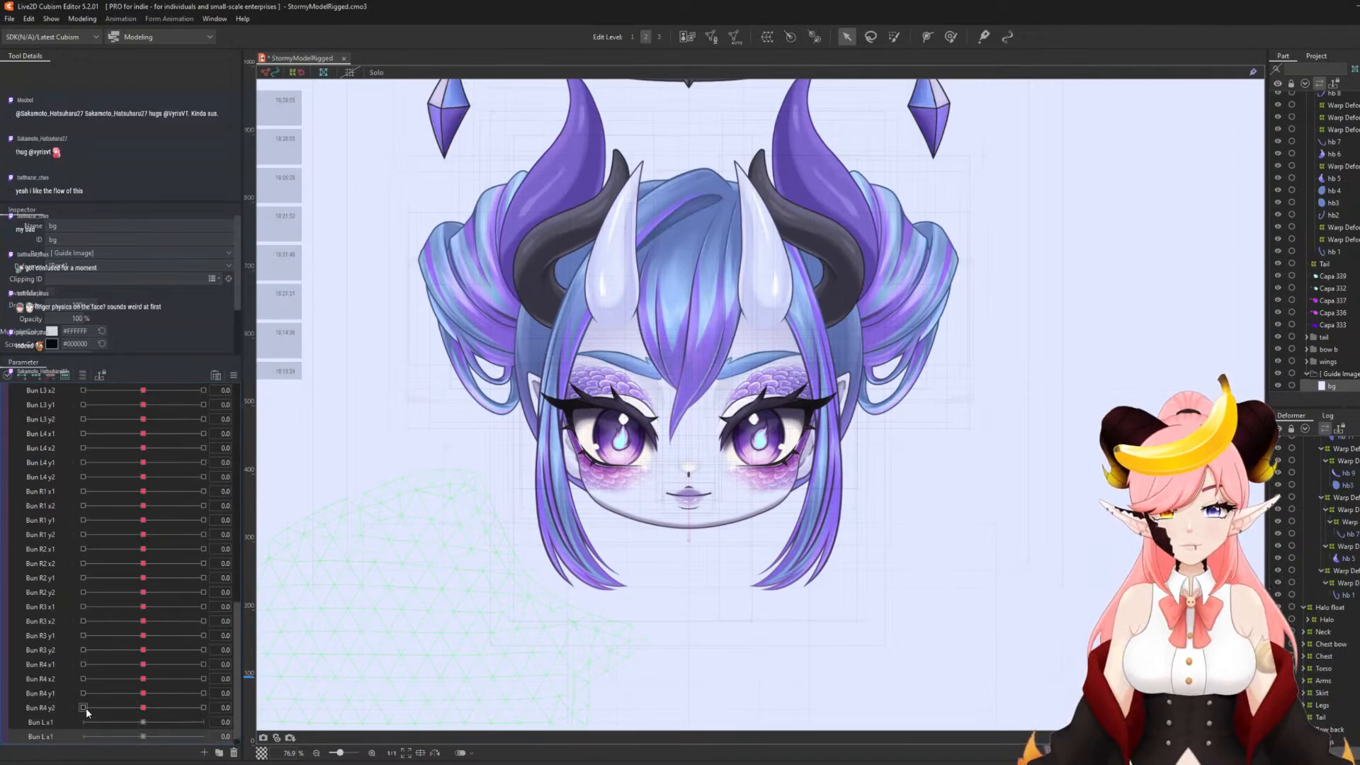
{"action": "scroll", "coordinate": [73, 728], "scroll_direction": "down", "scroll_amount": 1}
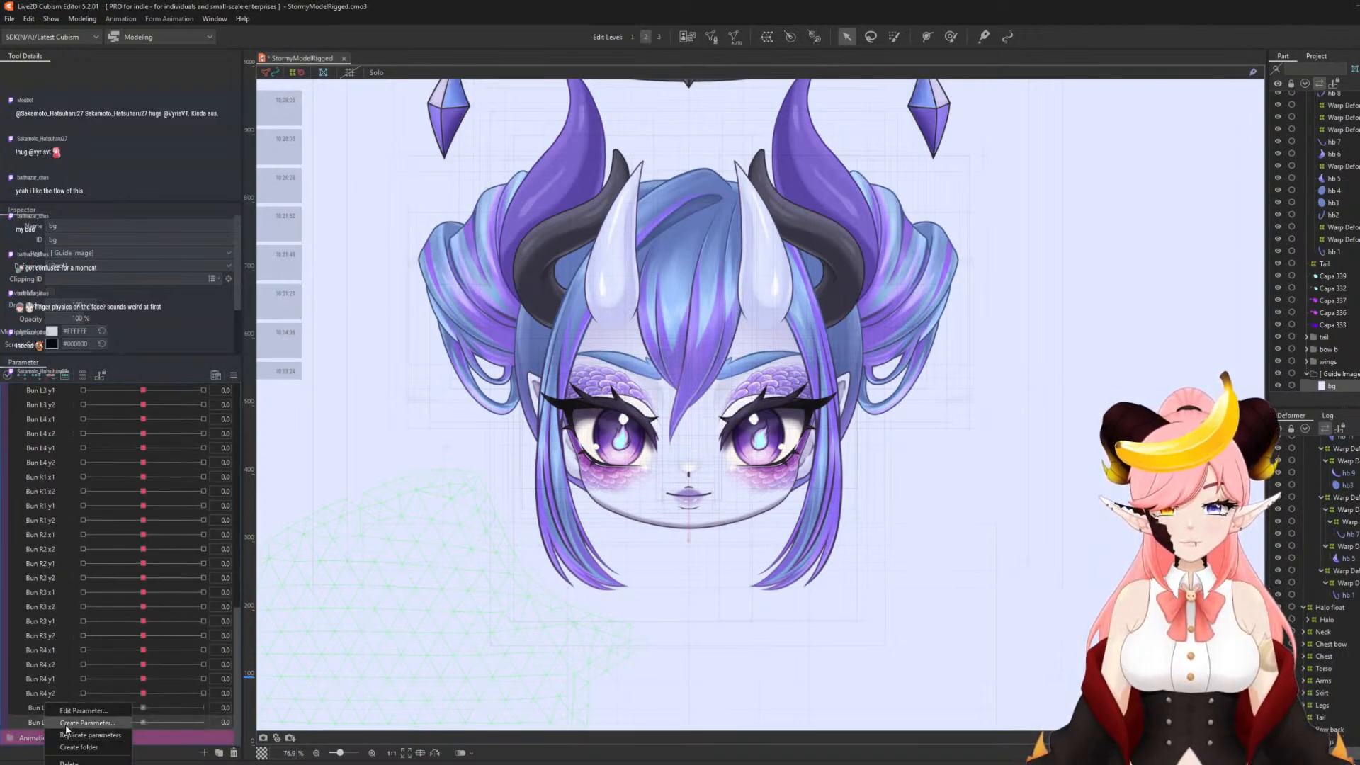
{"action": "double_click", "coordinate": [42, 722]}
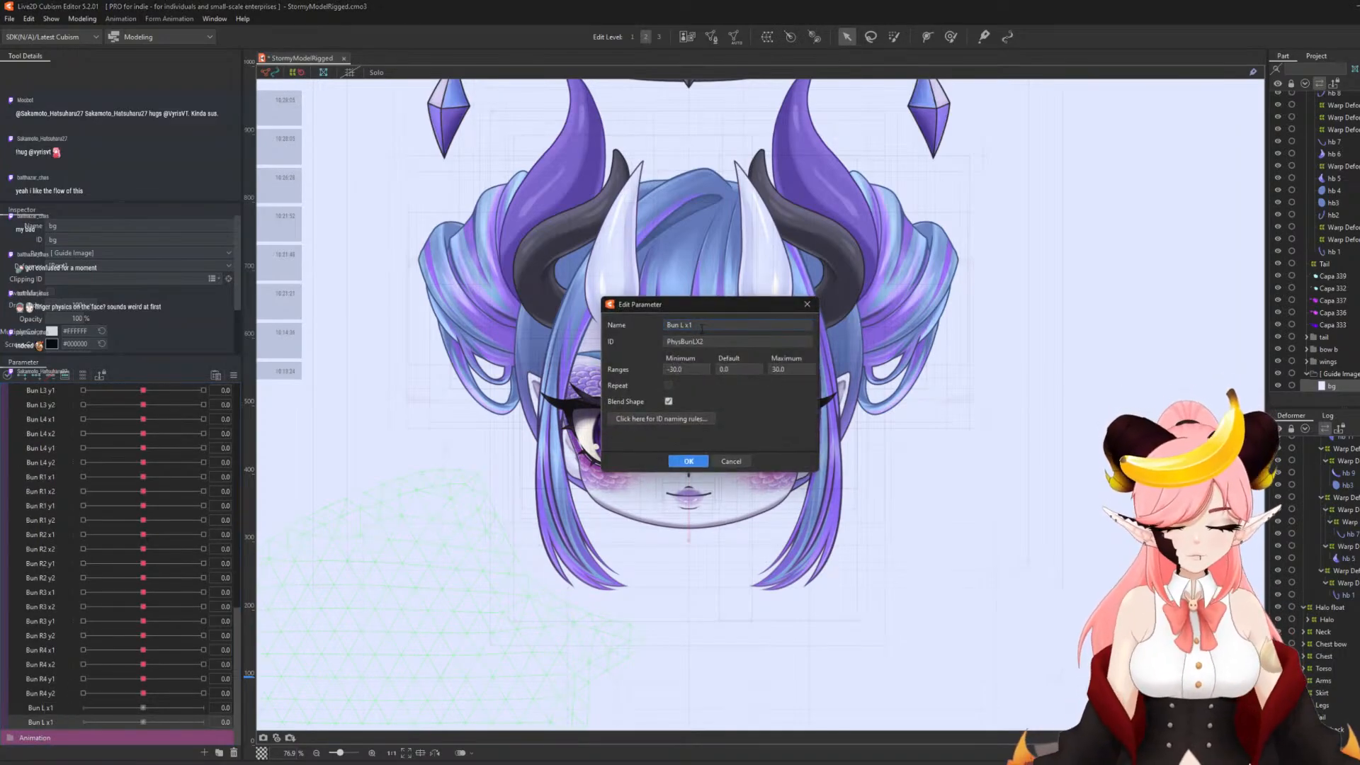
{"action": "left_click", "coordinate": [688, 461]}
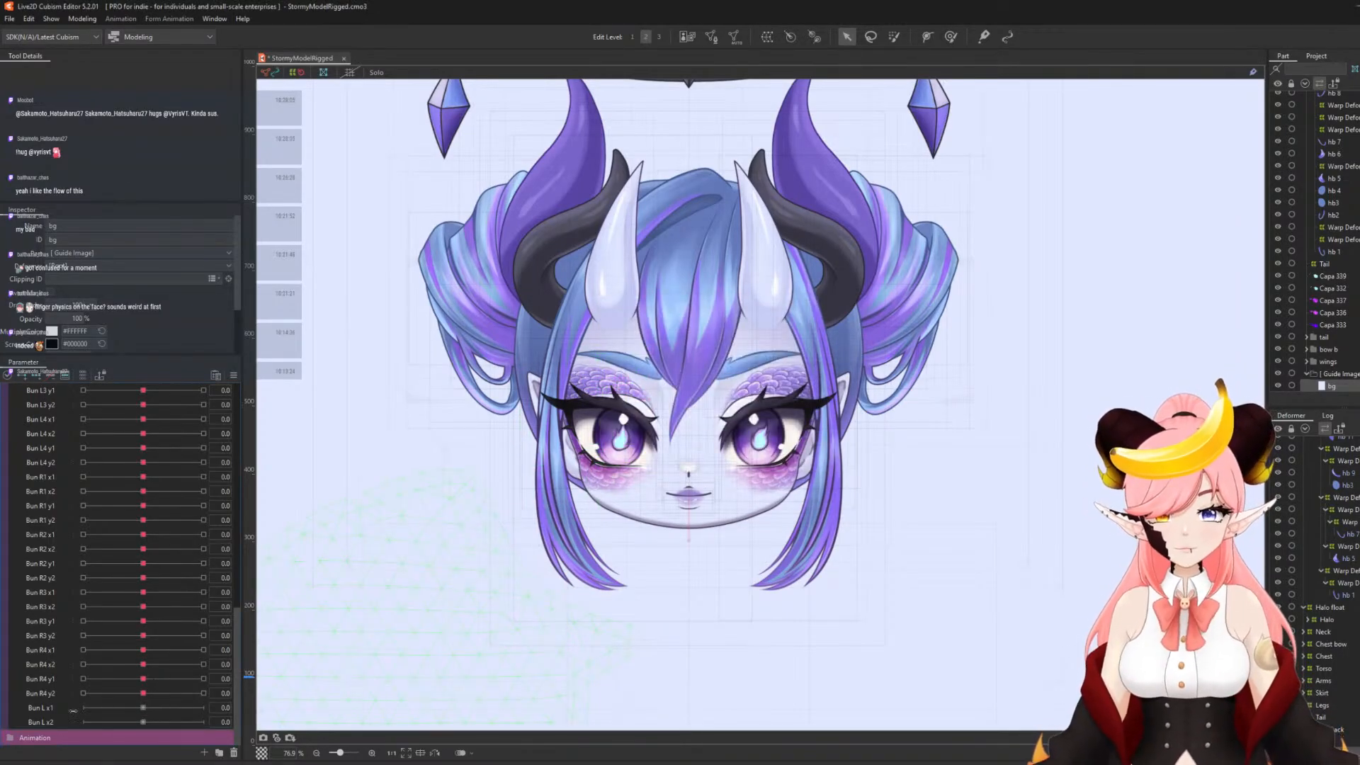
- Replicate Bun L x2, rename the copy "Bun L y1" and set its ID to PhysBunLY1
{"action": "right_click", "coordinate": [50, 722]}
{"action": "left_click", "coordinate": [78, 736]}
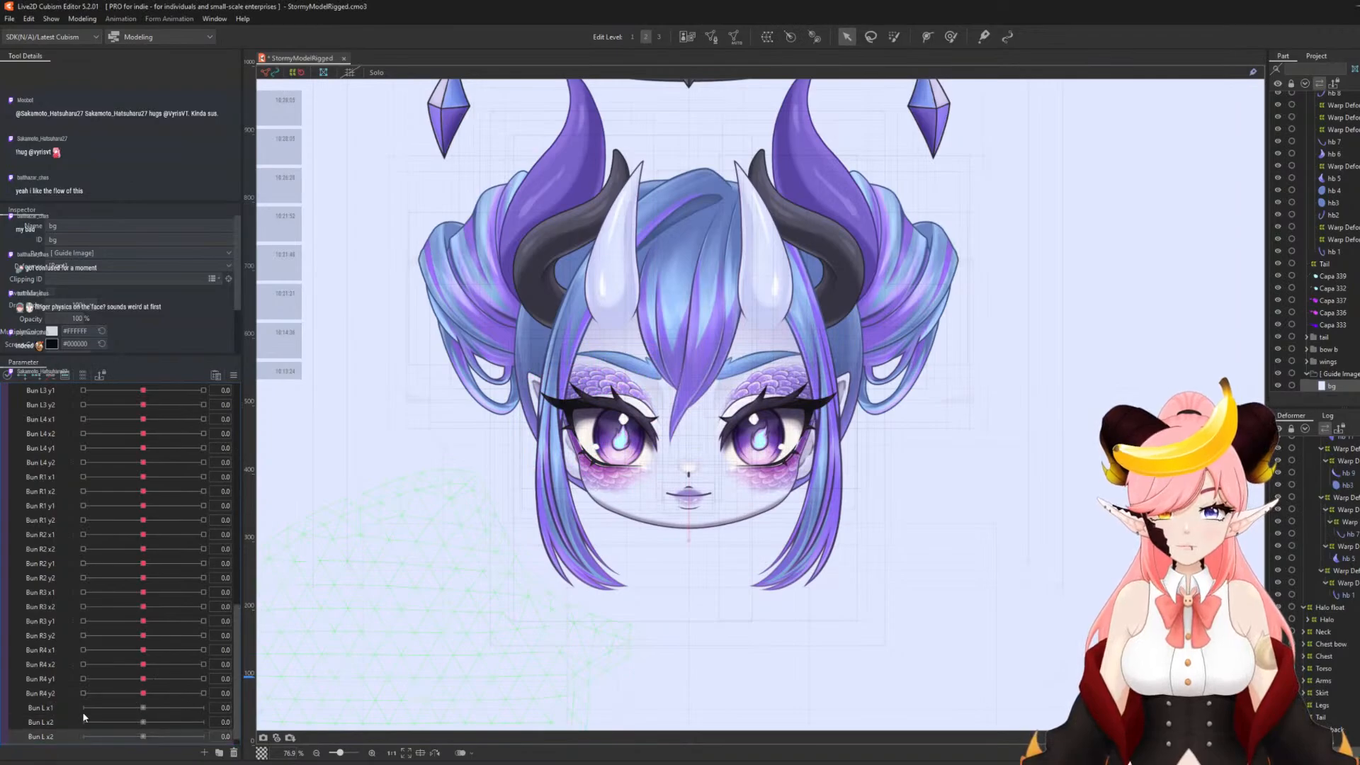
{"action": "scroll", "coordinate": [82, 711], "scroll_direction": "down", "scroll_amount": 1}
{"action": "right_click", "coordinate": [49, 723]}
{"action": "left_click", "coordinate": [82, 711]}
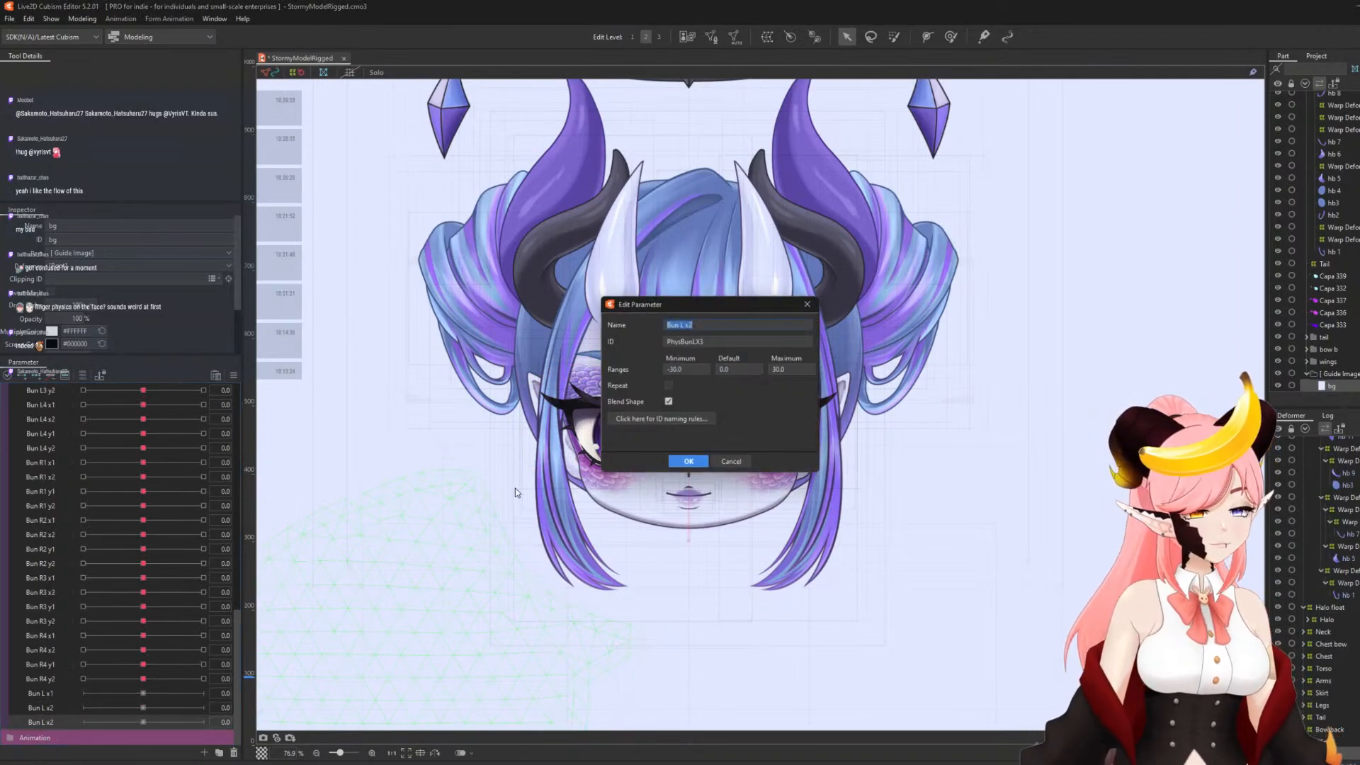
{"action": "left_click", "coordinate": [715, 325]}
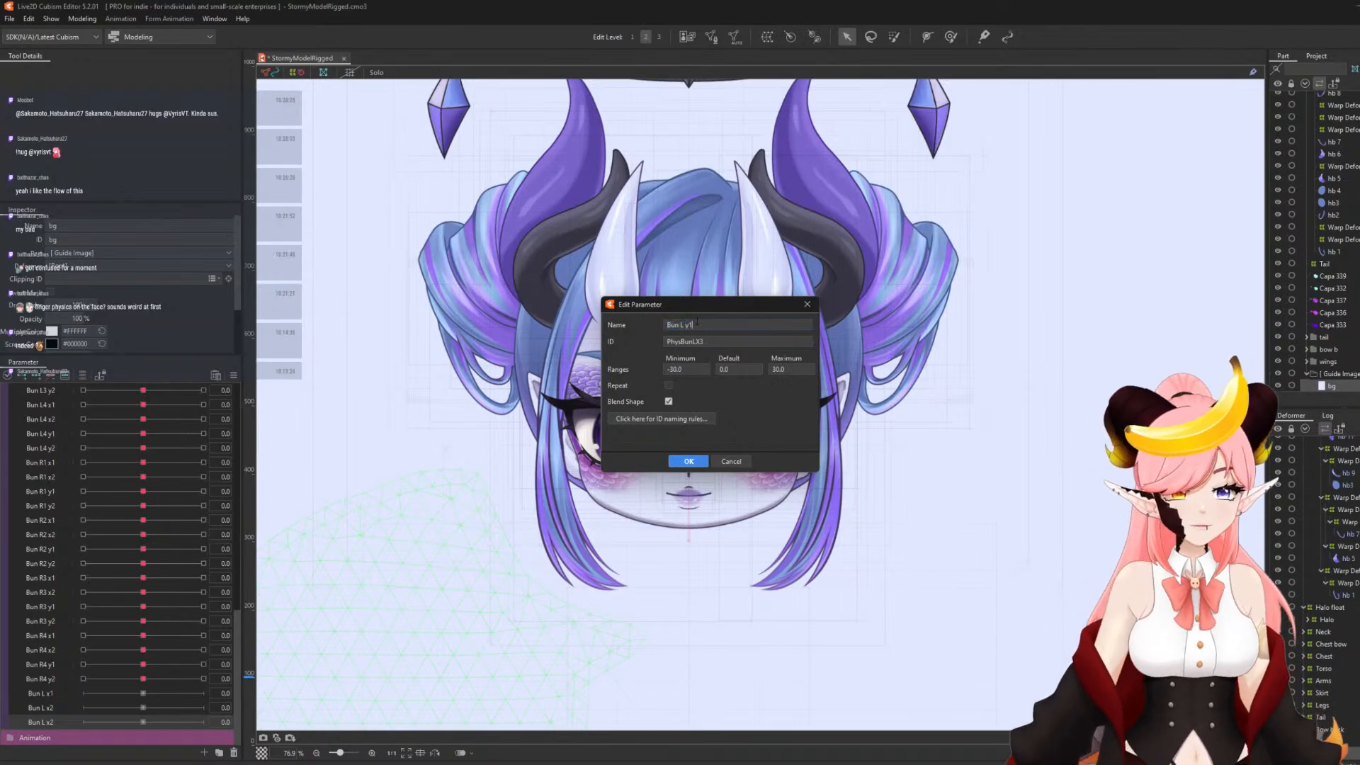
{"action": "left_click", "coordinate": [716, 344]}
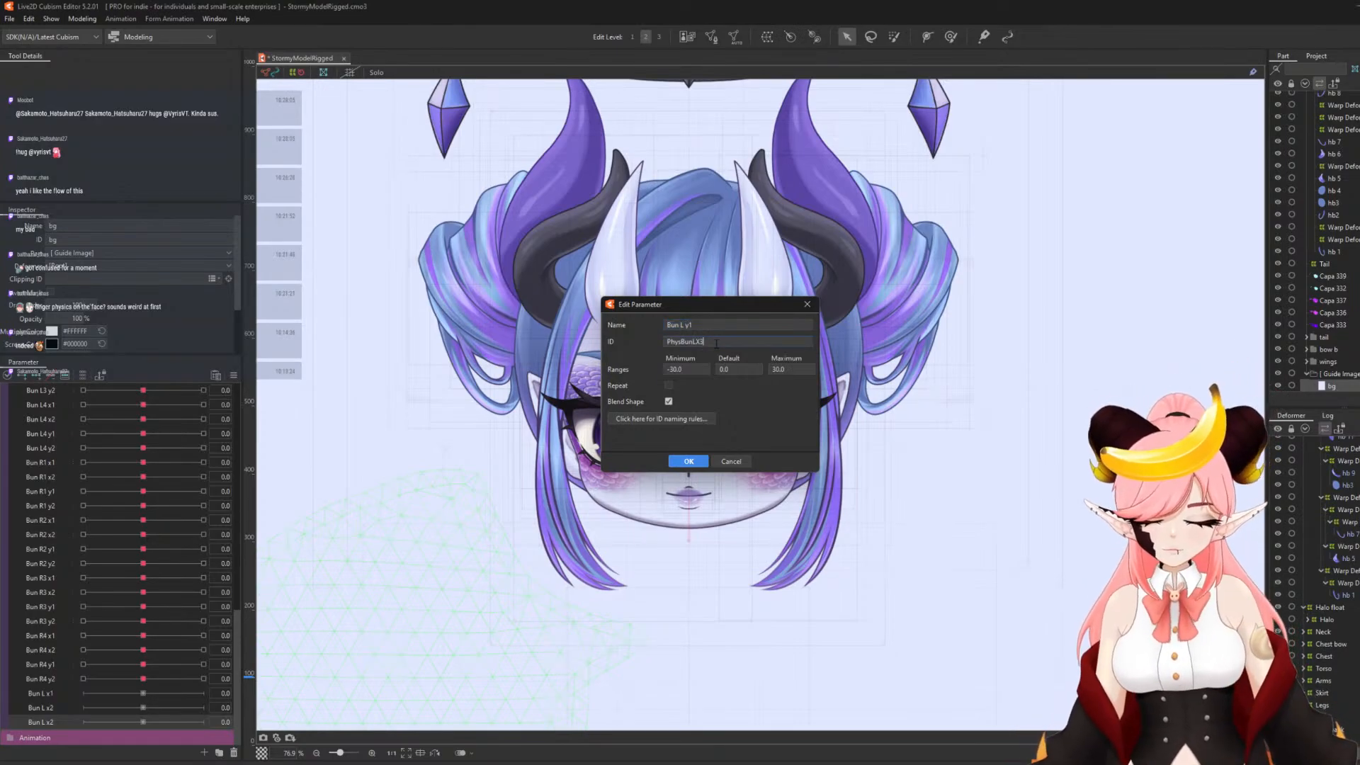
{"action": "key", "text": "BackSpace"}
{"action": "key", "text": "BackSpace"}
{"action": "type", "text": "Y1"}
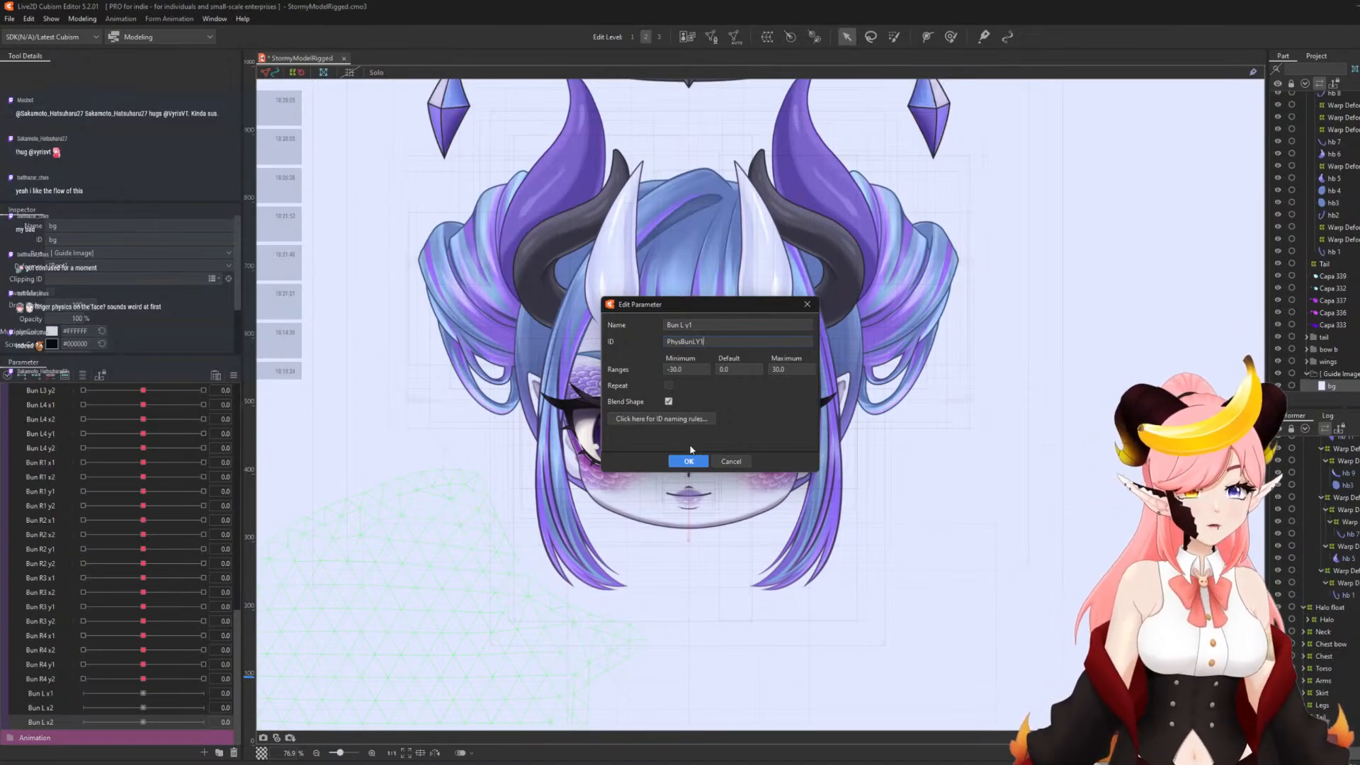
{"action": "left_click", "coordinate": [688, 461]}
- Replicate the Bun L y1 parameter and rename the copy "Bun L y2"
{"action": "right_click", "coordinate": [32, 706]}
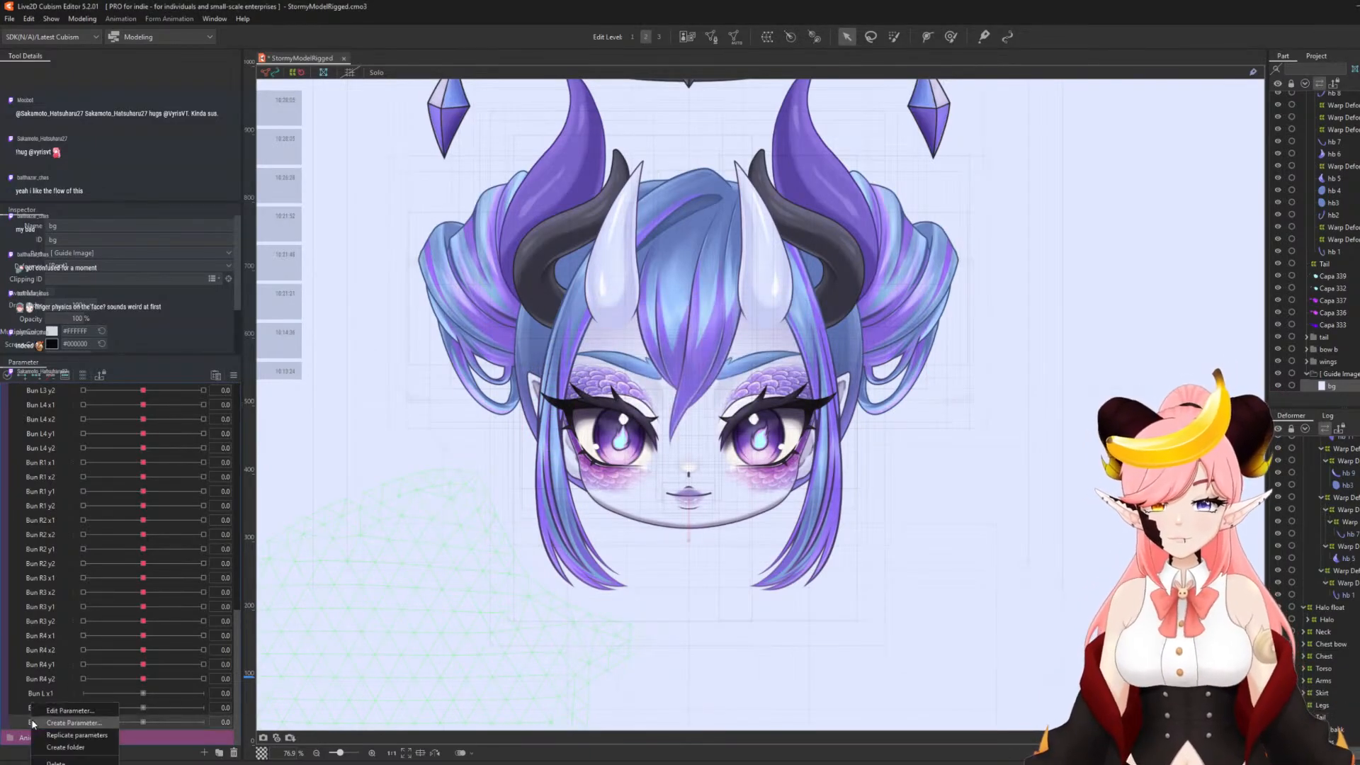
{"action": "left_click", "coordinate": [67, 734]}
{"action": "scroll", "coordinate": [65, 730], "scroll_direction": "down", "scroll_amount": 1}
{"action": "right_click", "coordinate": [45, 722]}
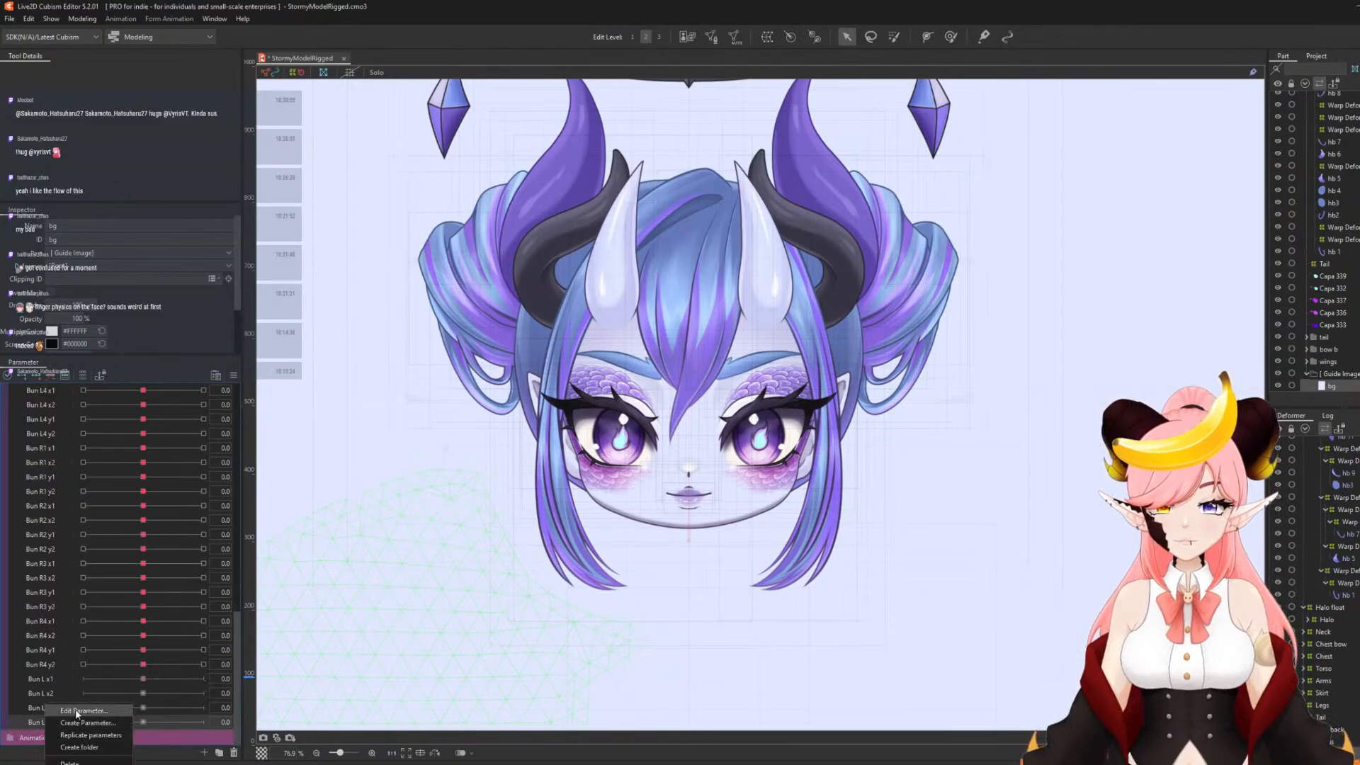
{"action": "left_click", "coordinate": [76, 711]}
{"action": "left_click", "coordinate": [700, 325]}
{"action": "key", "text": "BackSpace"}
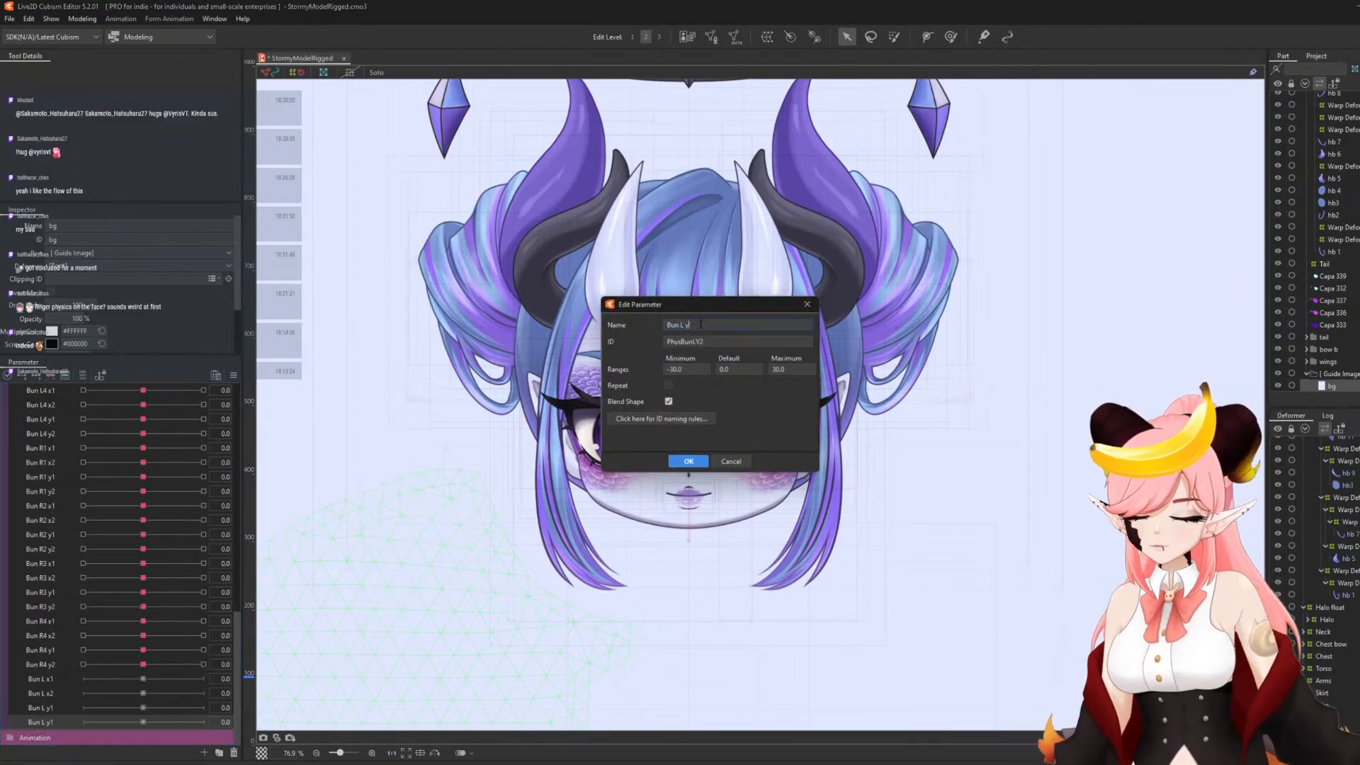
{"action": "type", "text": "2"}
{"action": "left_click", "coordinate": [688, 461]}
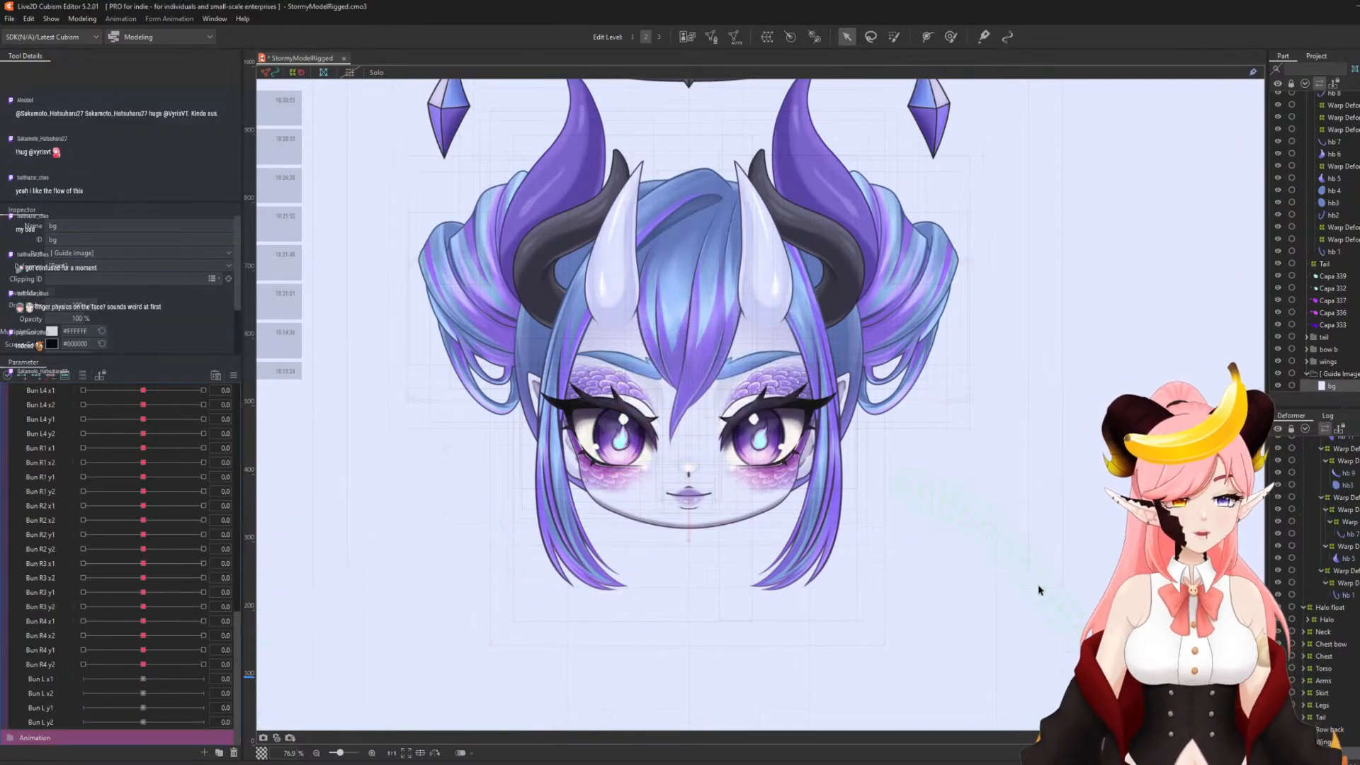
- Wrap the four warp deformers directly under Bun L in a new parent warp deformer
{"action": "scroll", "coordinate": [1357, 568], "scroll_direction": "up", "scroll_amount": 5}
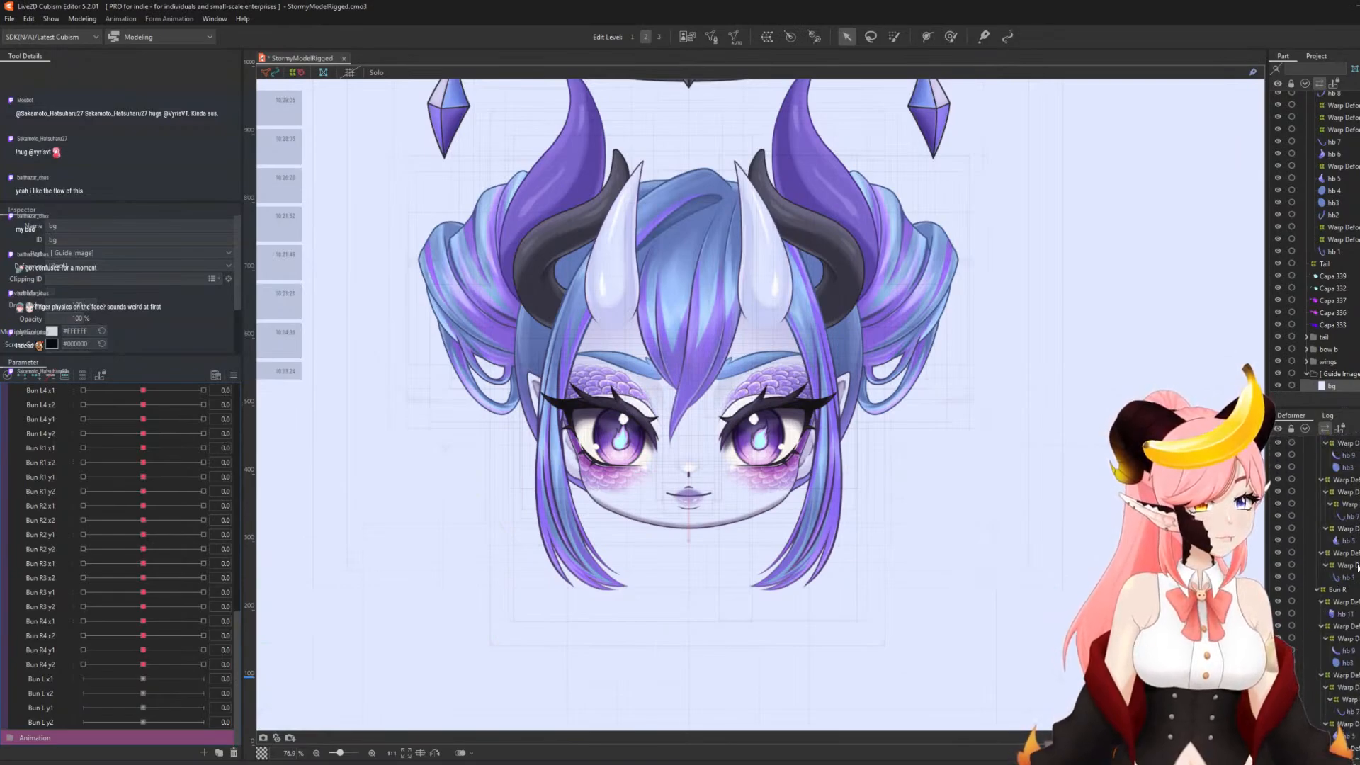
{"action": "scroll", "coordinate": [1342, 538], "scroll_direction": "up", "scroll_amount": 2}
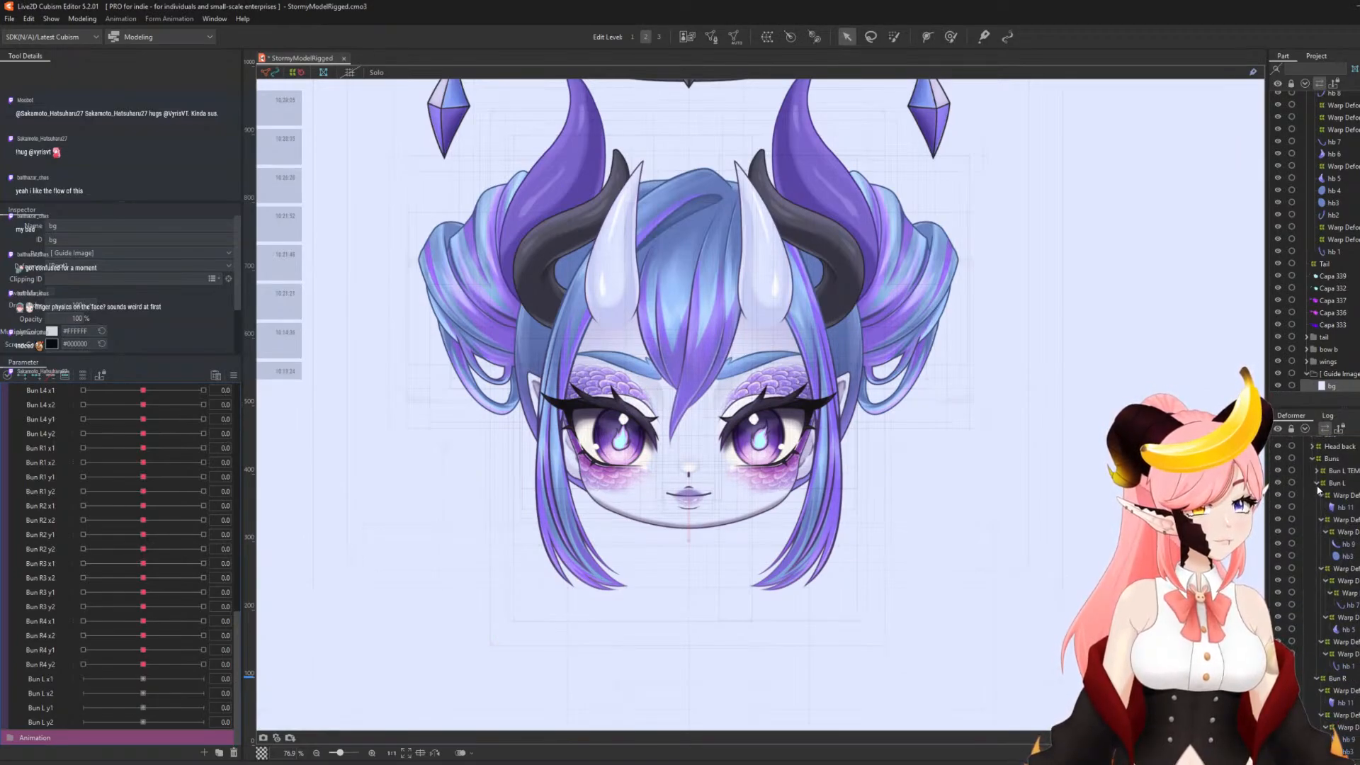
{"action": "left_click", "coordinate": [1321, 495]}
{"action": "left_click", "coordinate": [1321, 507]}
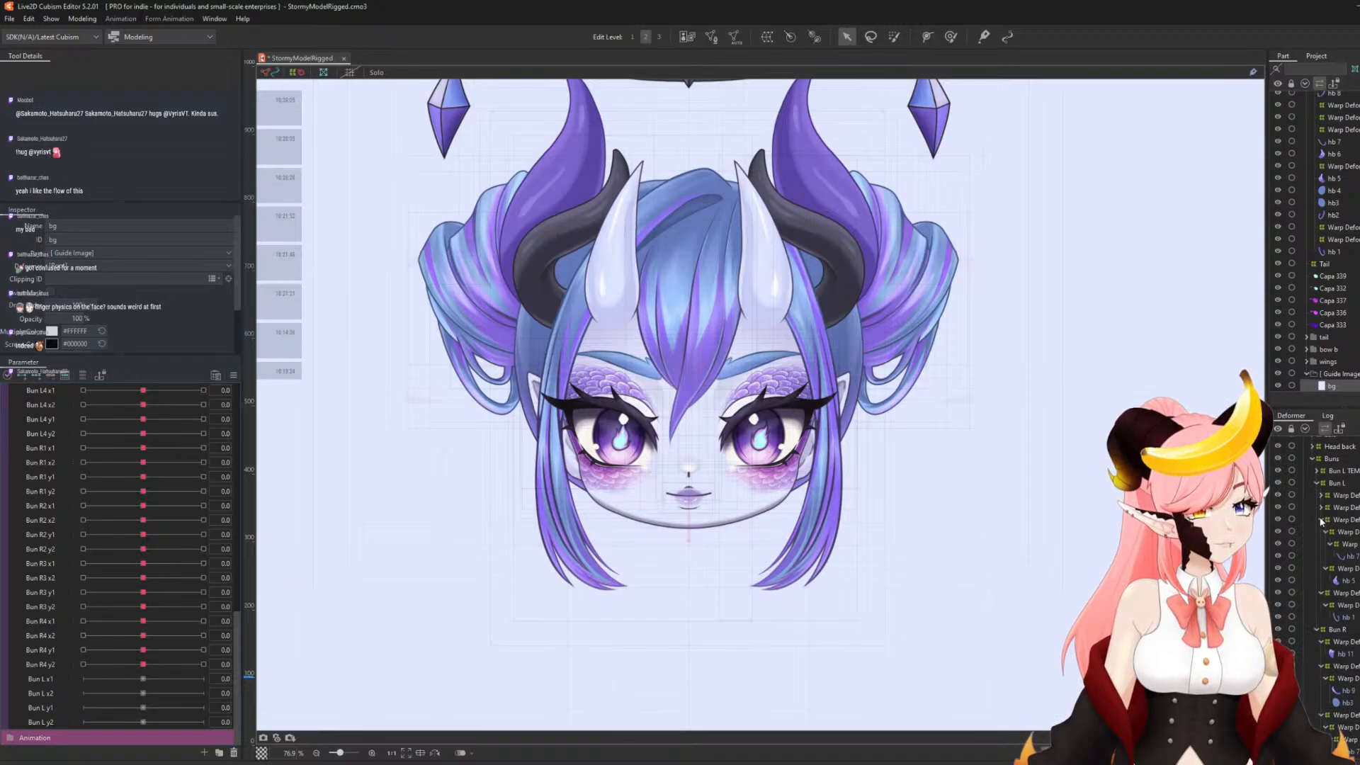
{"action": "left_click", "coordinate": [1322, 521]}
{"action": "left_click", "coordinate": [1344, 521]}
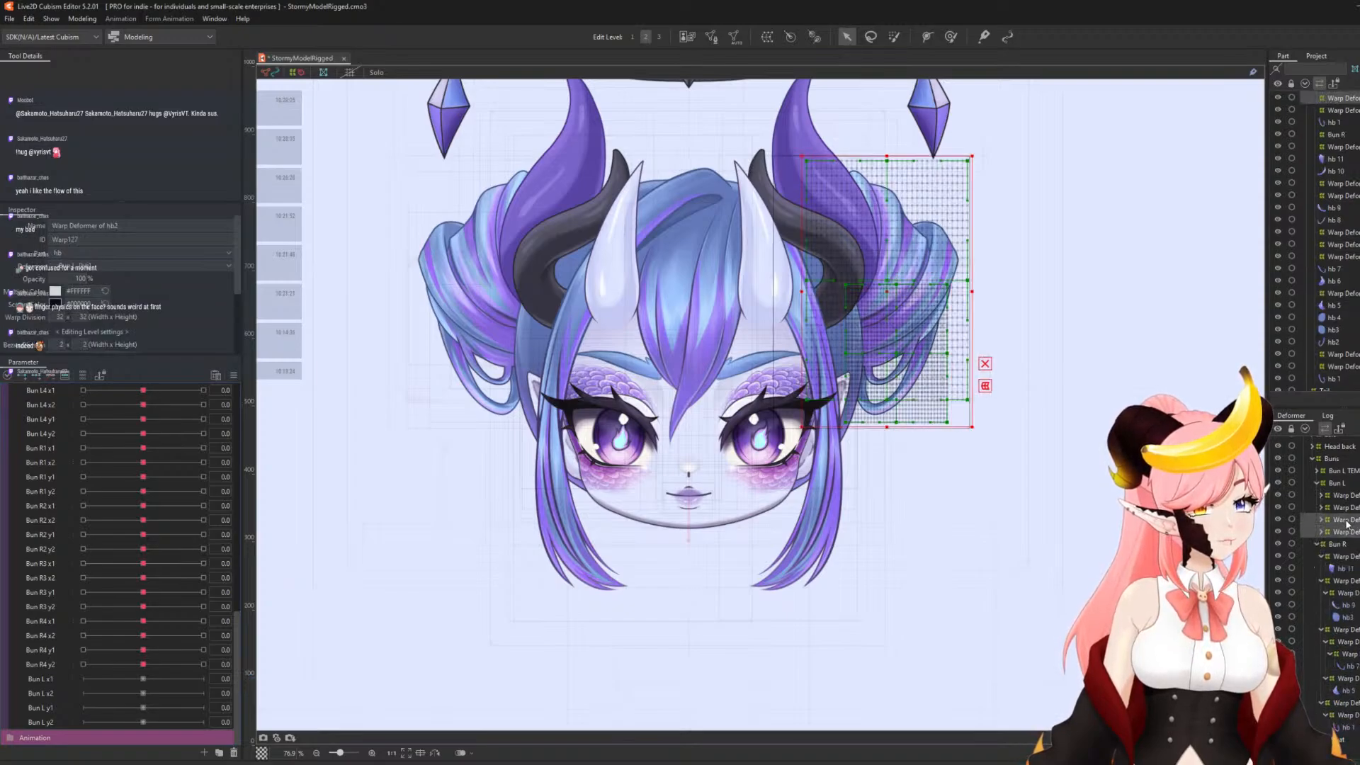
{"action": "left_click", "coordinate": [1345, 508], "text": "ctrl"}
{"action": "left_click", "coordinate": [1349, 496], "text": "ctrl"}
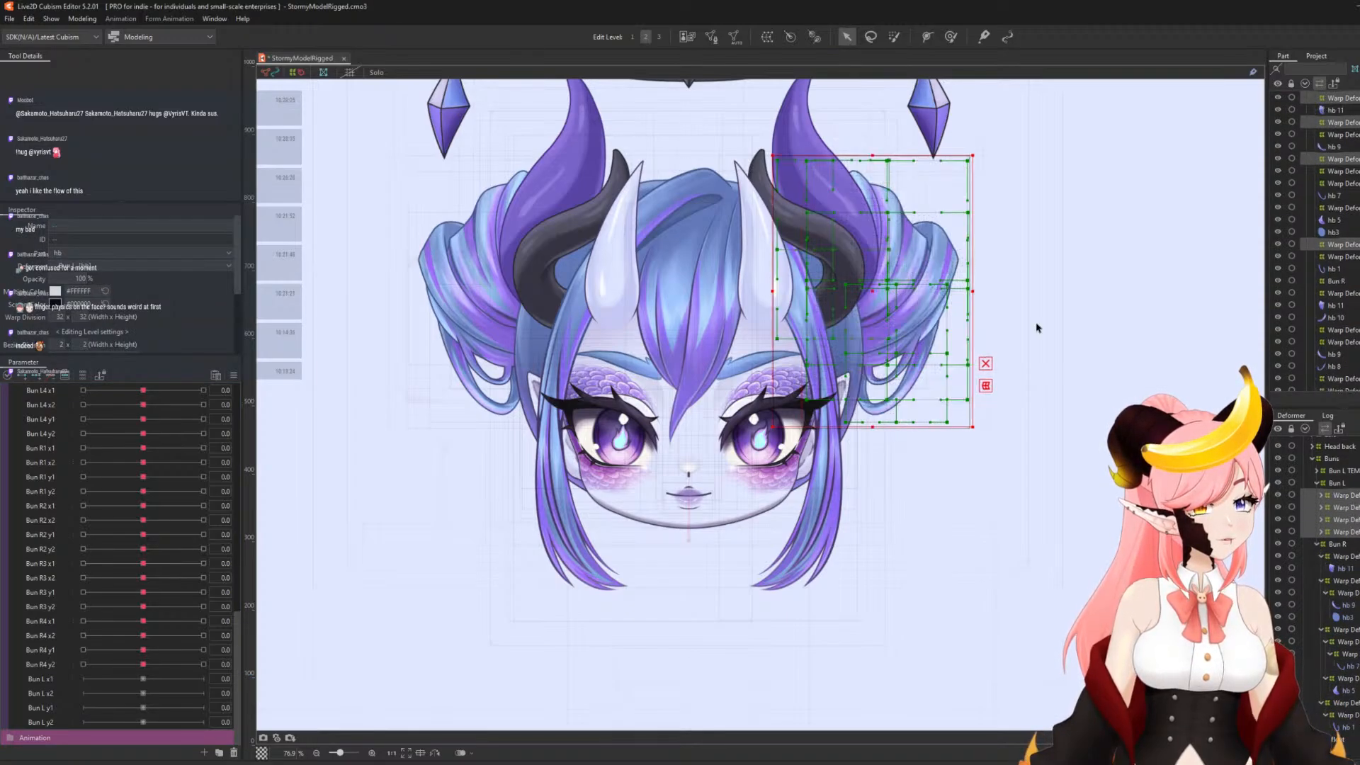
{"action": "left_click", "coordinate": [769, 39]}
{"action": "key", "text": "Return"}
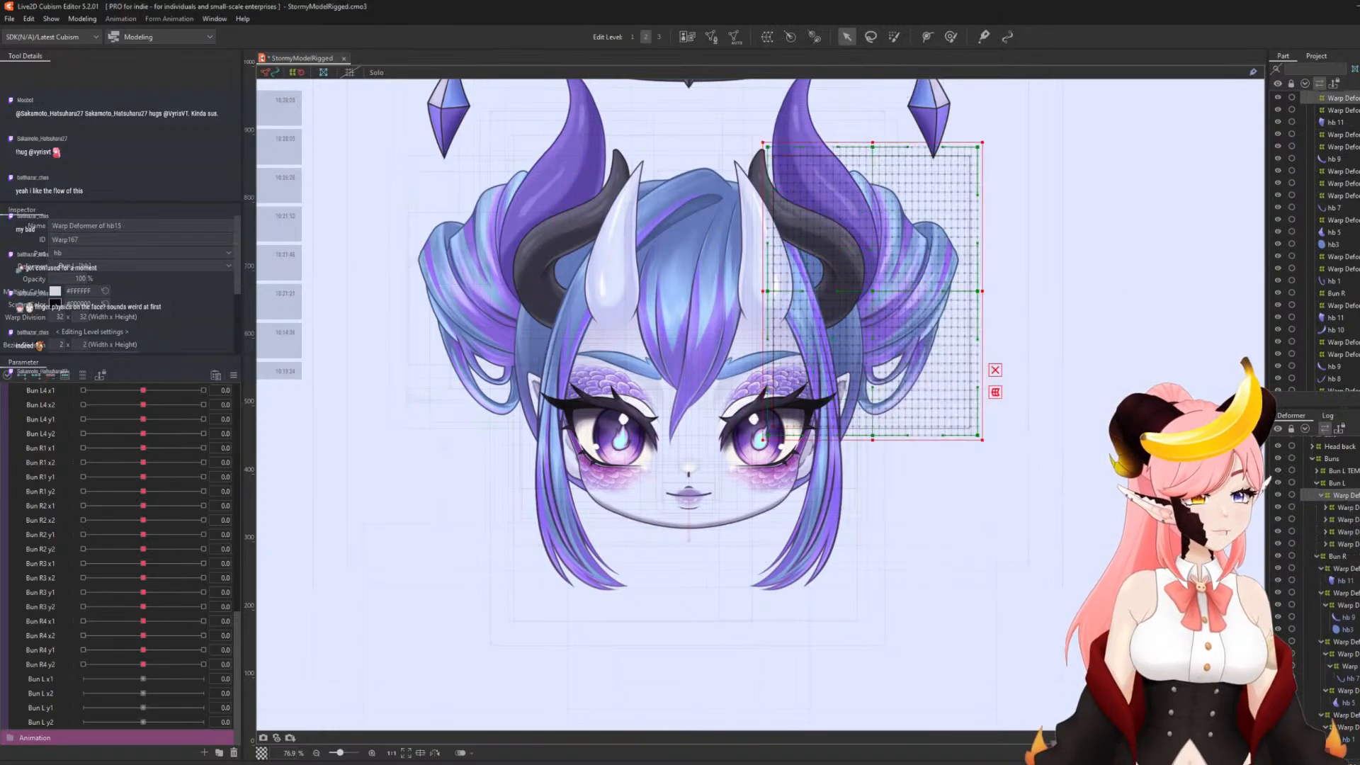
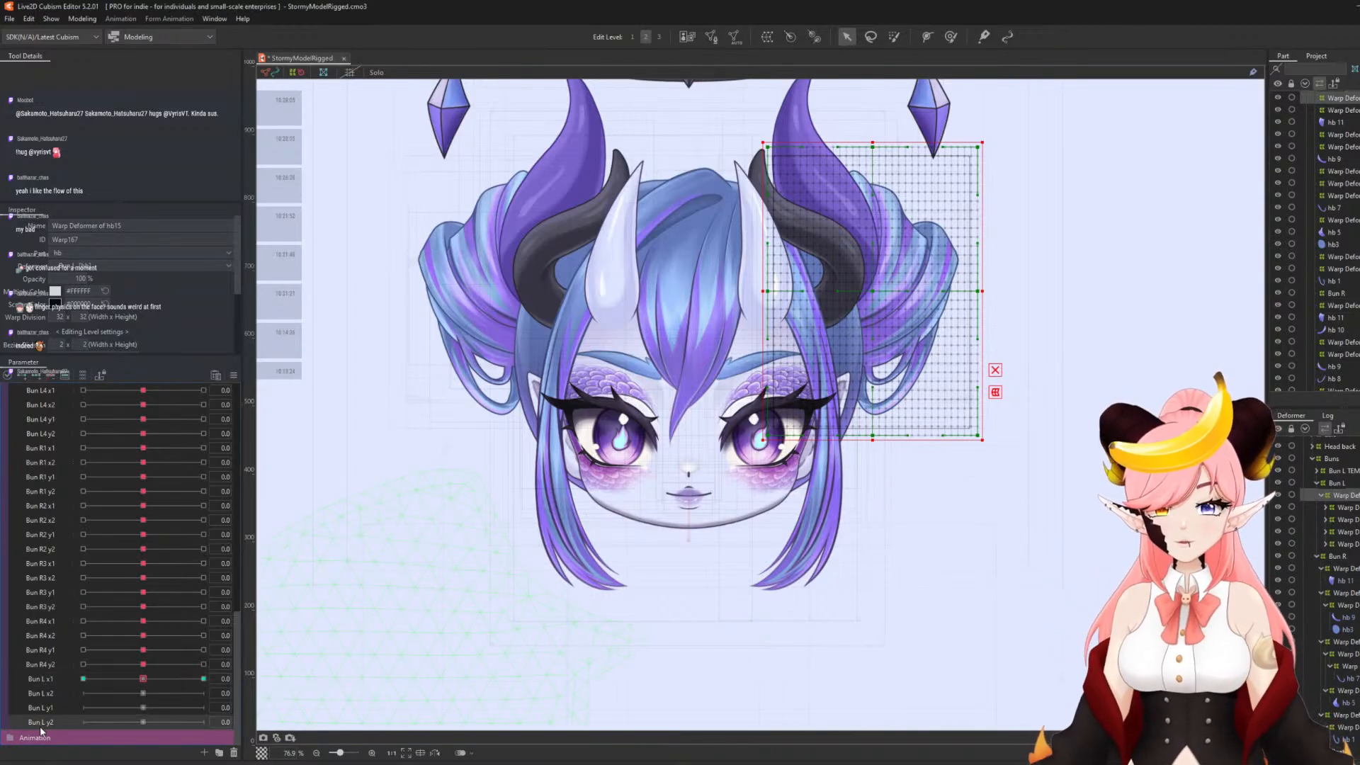
- Rename the duplicate of Bun L y2 as "Bun R x1" and set its ID to PhysBunRX1
{"action": "scroll", "coordinate": [41, 731], "scroll_direction": "down", "scroll_amount": 1}
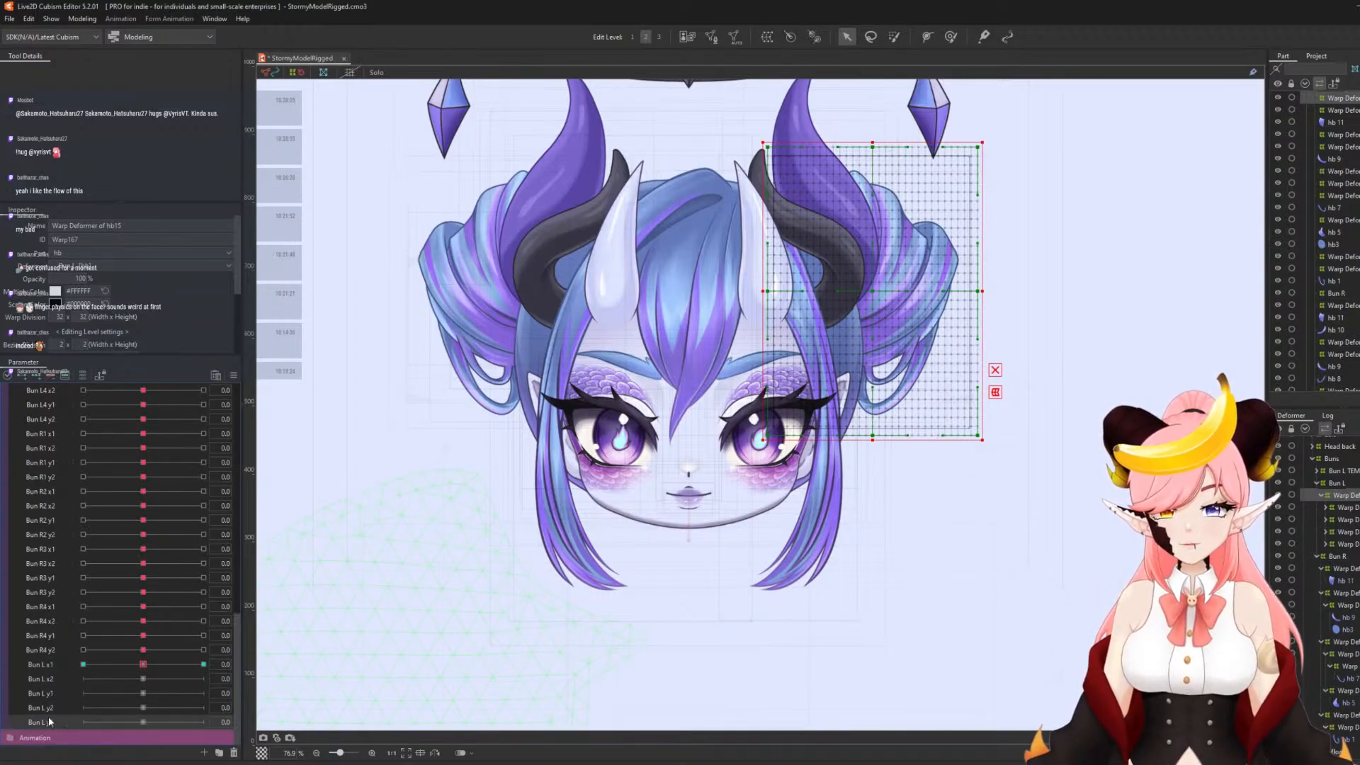
{"action": "double_click", "coordinate": [48, 721]}
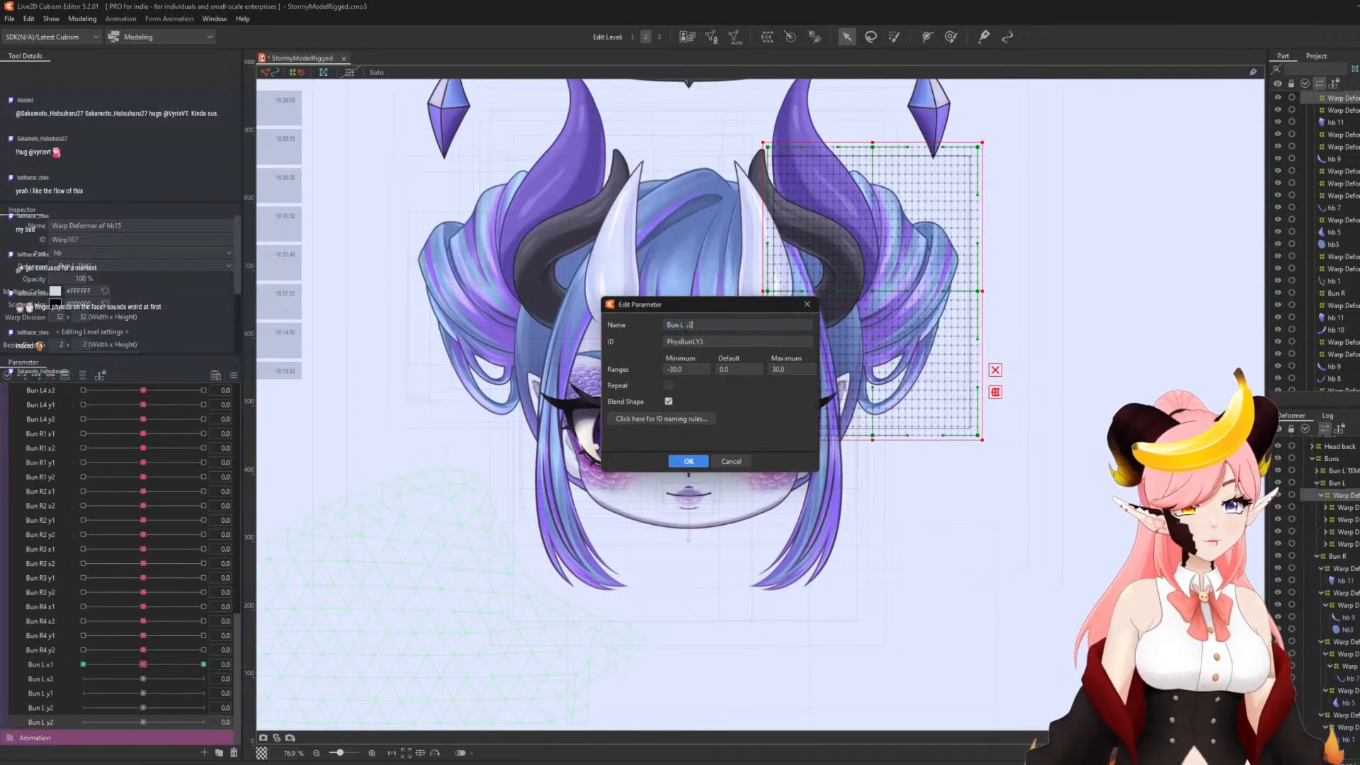
{"action": "left_click_drag", "start_coordinate": [687, 326], "coordinate": [679, 325]}
{"action": "type", "text": "R"}
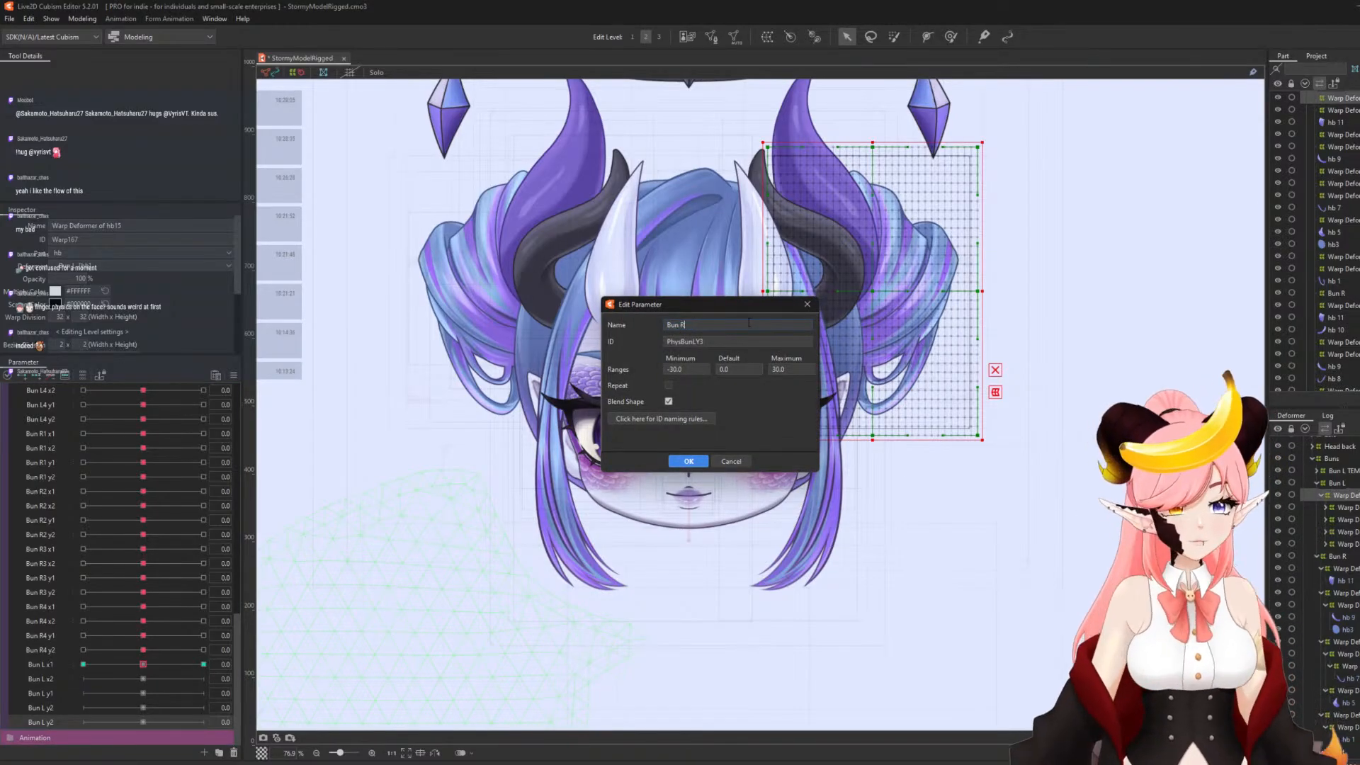
{"action": "type", "text": " x1"}
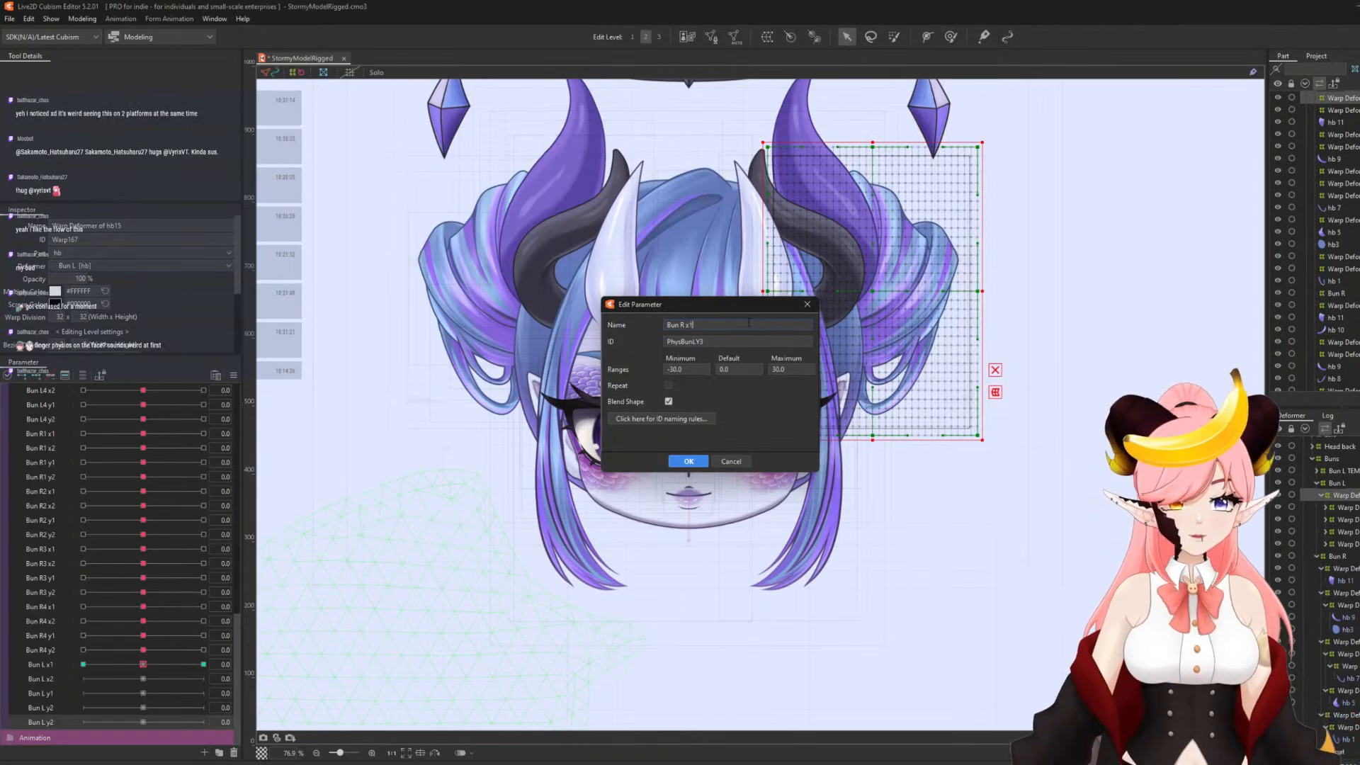
{"action": "key", "text": "Tab"}
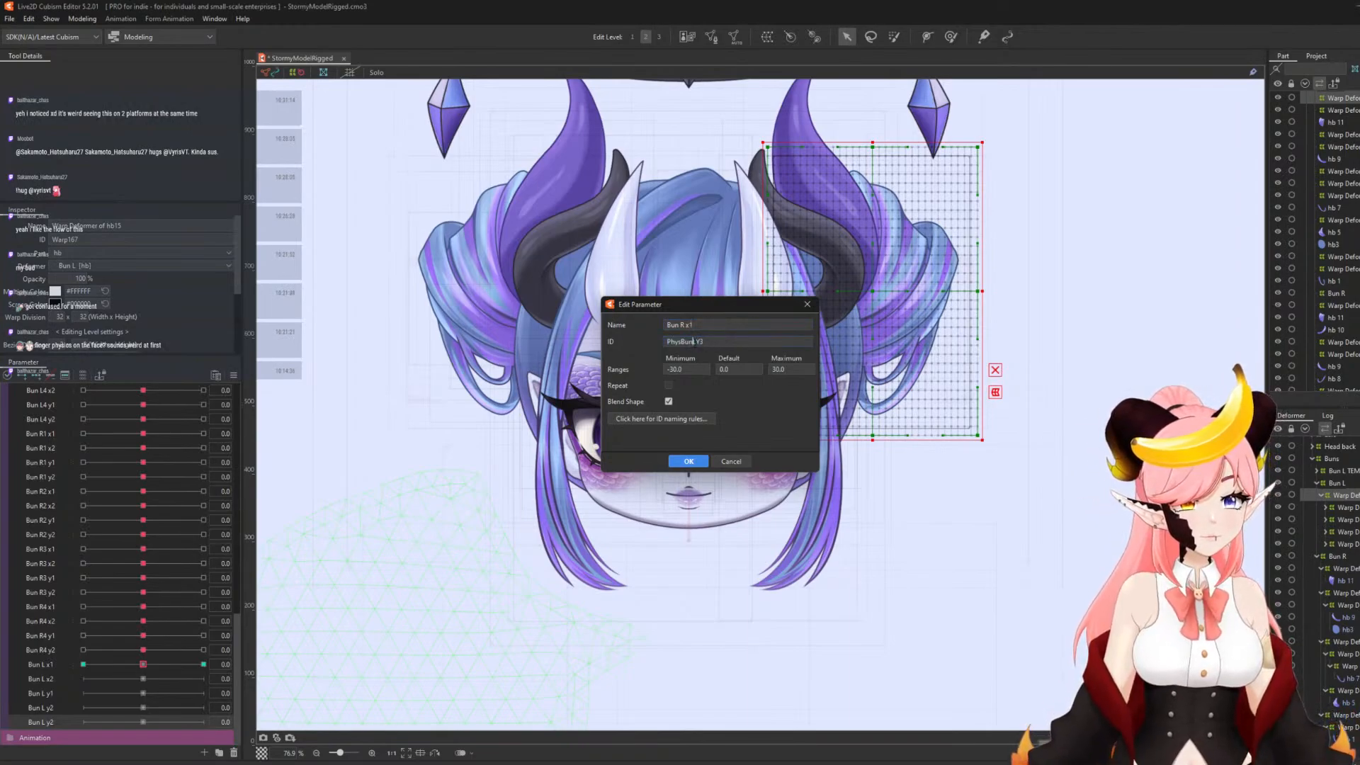
{"action": "left_click_drag", "start_coordinate": [693, 342], "coordinate": [759, 341]}
{"action": "type", "text": "RX1"}
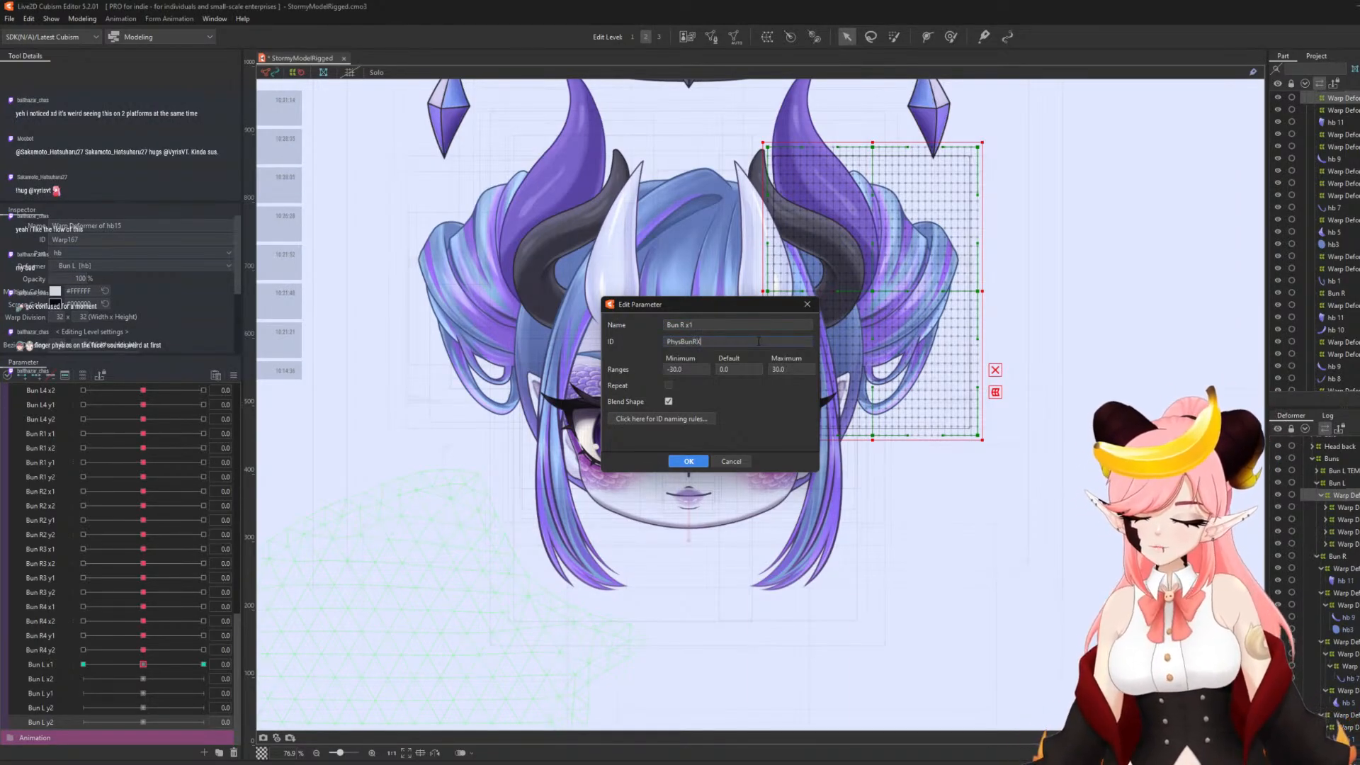
{"action": "left_click", "coordinate": [691, 462]}
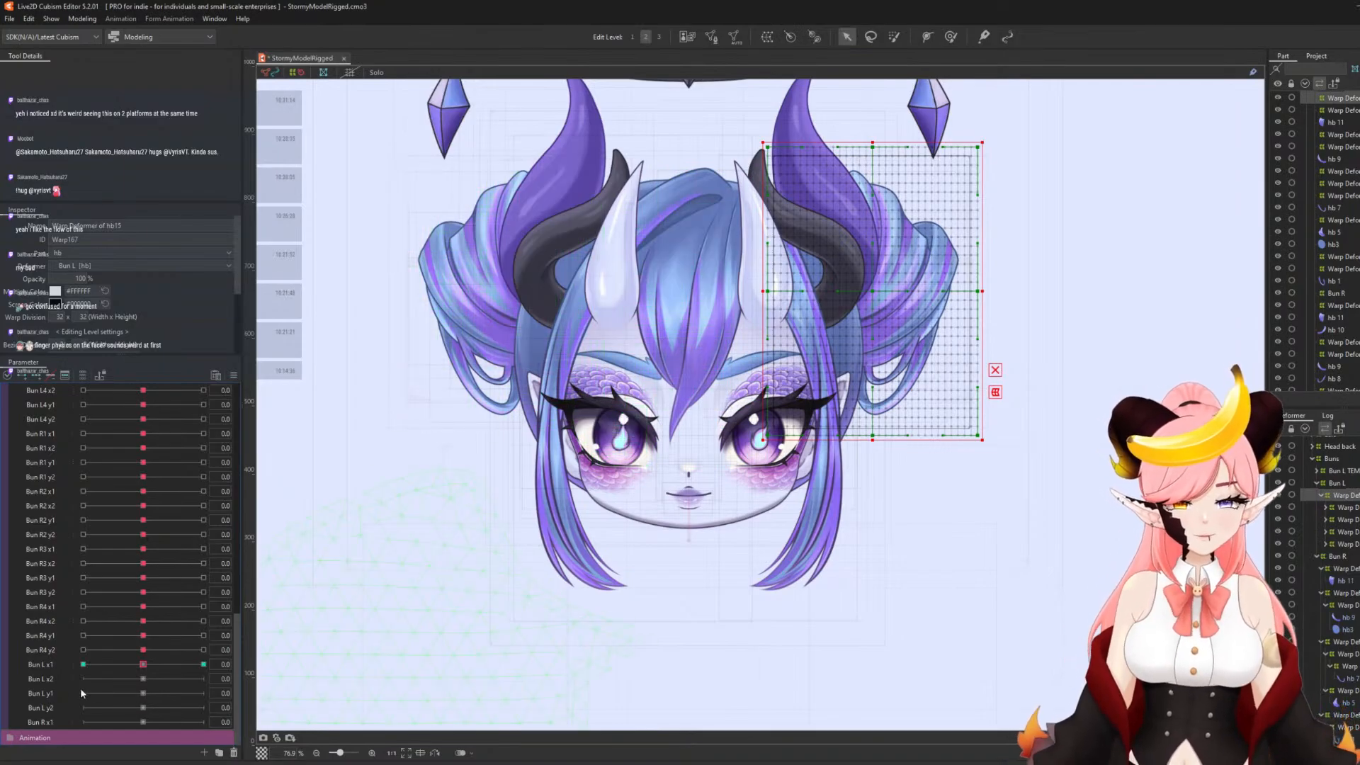
- Replicate the Bun R x1 parameter and rename the copy "Bun R x2", with the ID PhysBunRX2
{"action": "right_click", "coordinate": [46, 725]}
{"action": "left_click", "coordinate": [74, 735]}
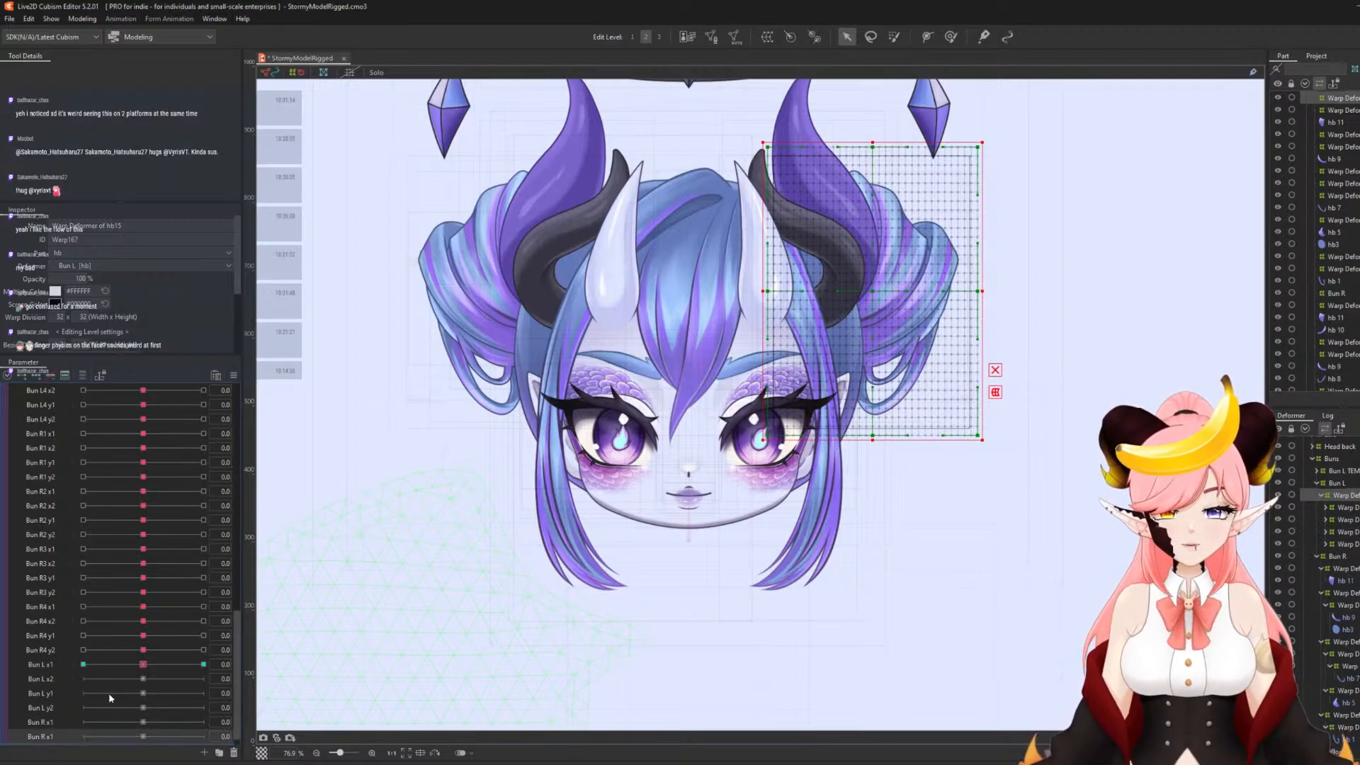
{"action": "scroll", "coordinate": [108, 692], "scroll_direction": "down", "scroll_amount": 1}
{"action": "right_click", "coordinate": [42, 722]}
{"action": "left_click", "coordinate": [81, 715]}
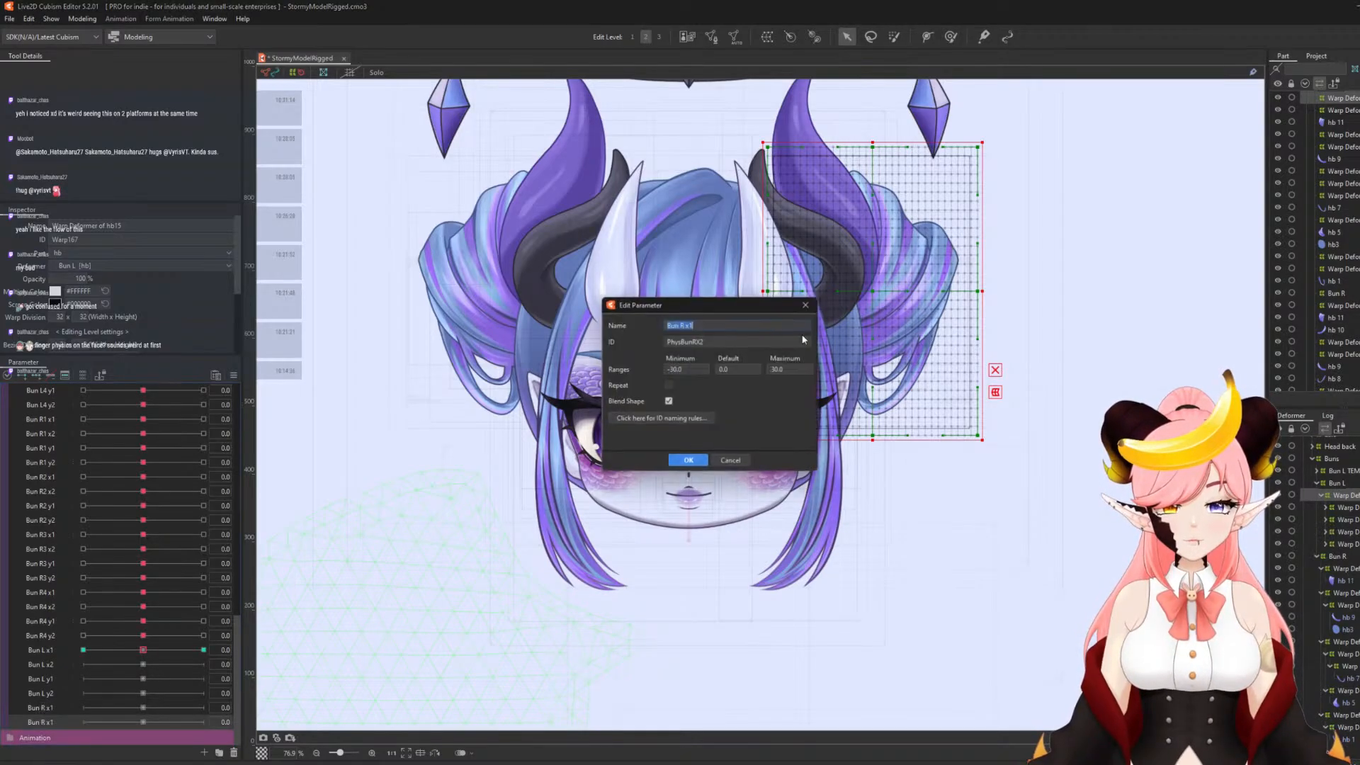
{"action": "left_click", "coordinate": [707, 327]}
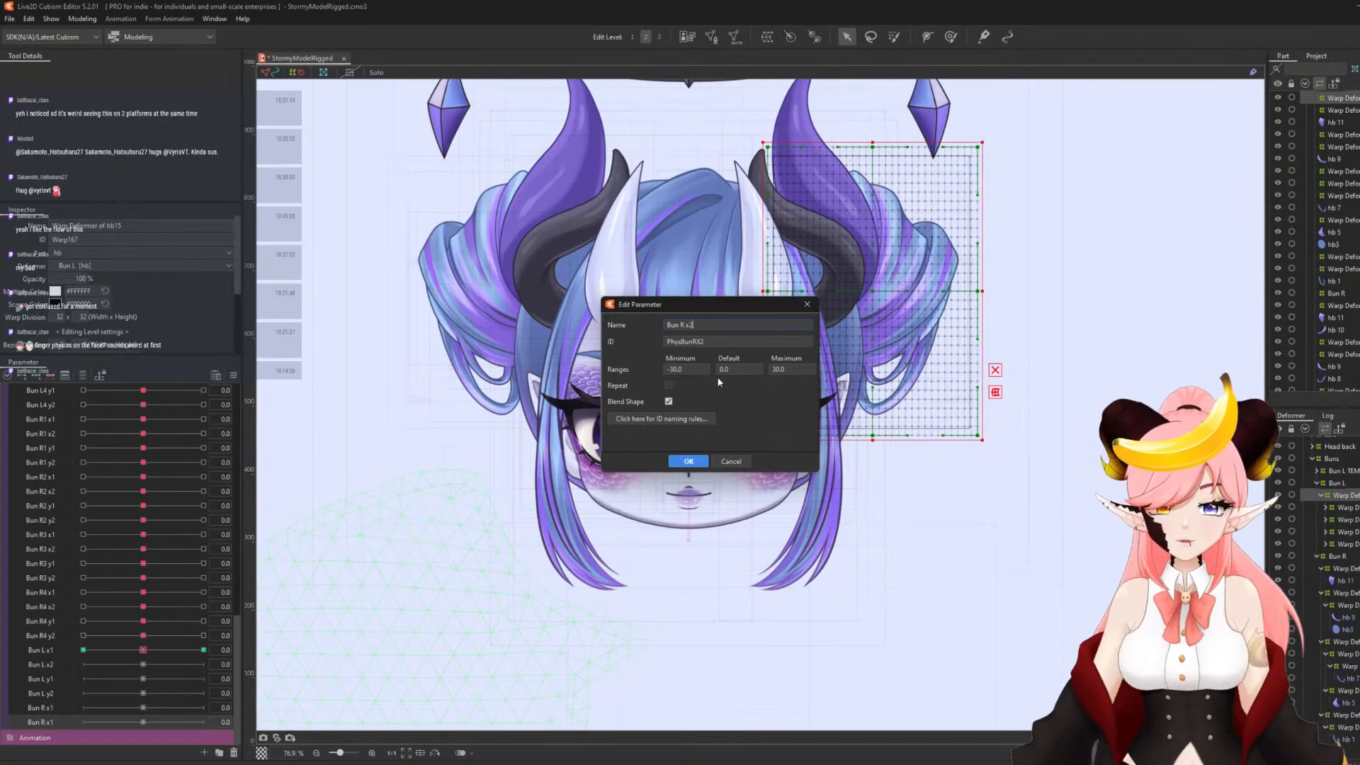
{"action": "type", "text": "2"}
{"action": "left_click", "coordinate": [685, 462]}
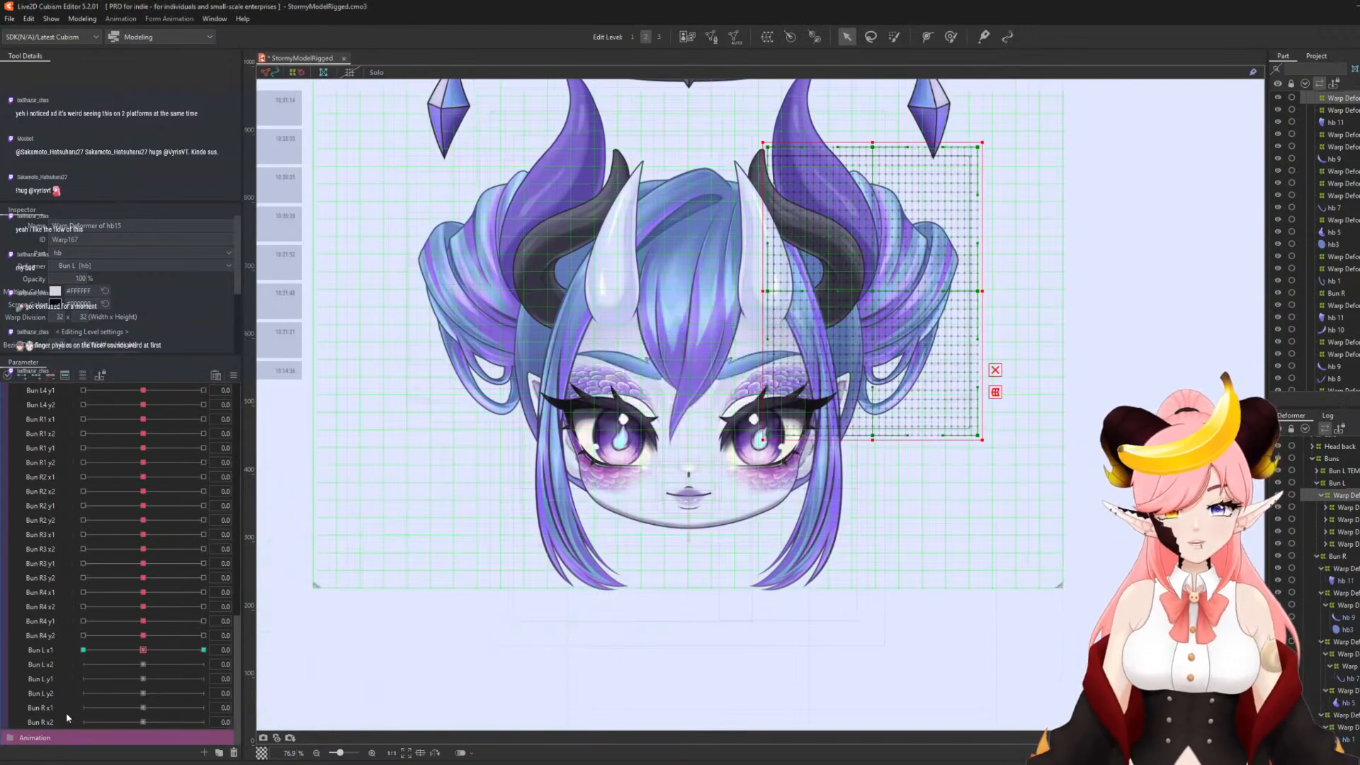
- Replicate Bun R x2, rename the copy "Bun R y1" and set its ID to PhysBunRY1
{"action": "right_click", "coordinate": [40, 722]}
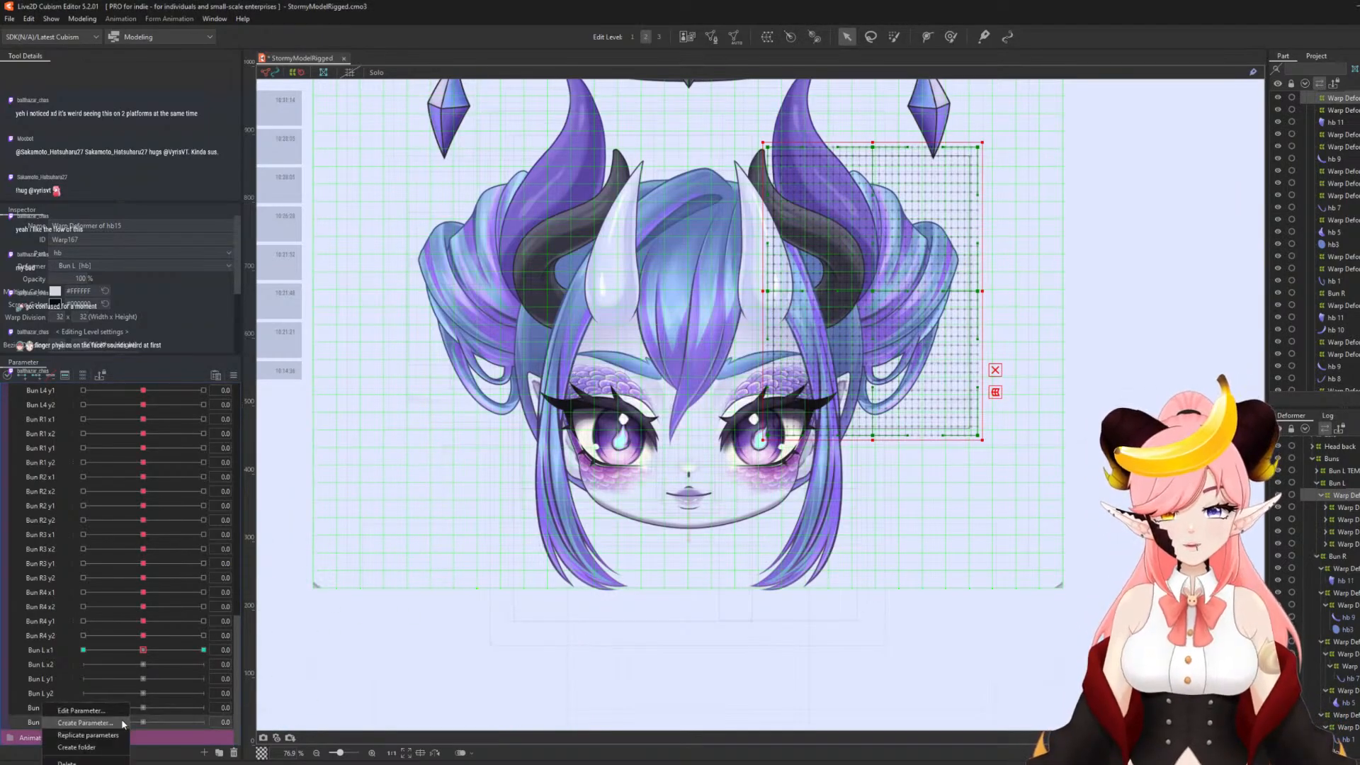
{"action": "left_click", "coordinate": [88, 736]}
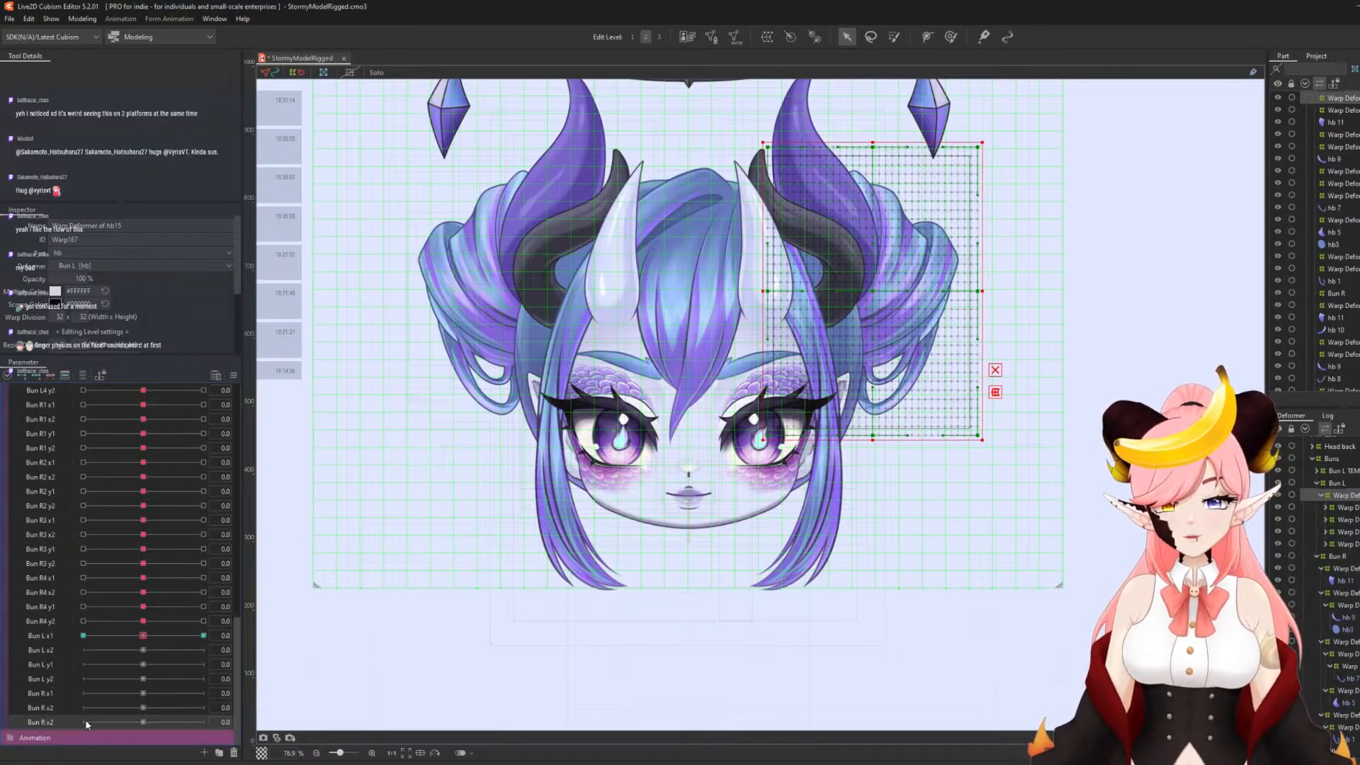
{"action": "right_click", "coordinate": [85, 720]}
{"action": "left_click", "coordinate": [67, 706]}
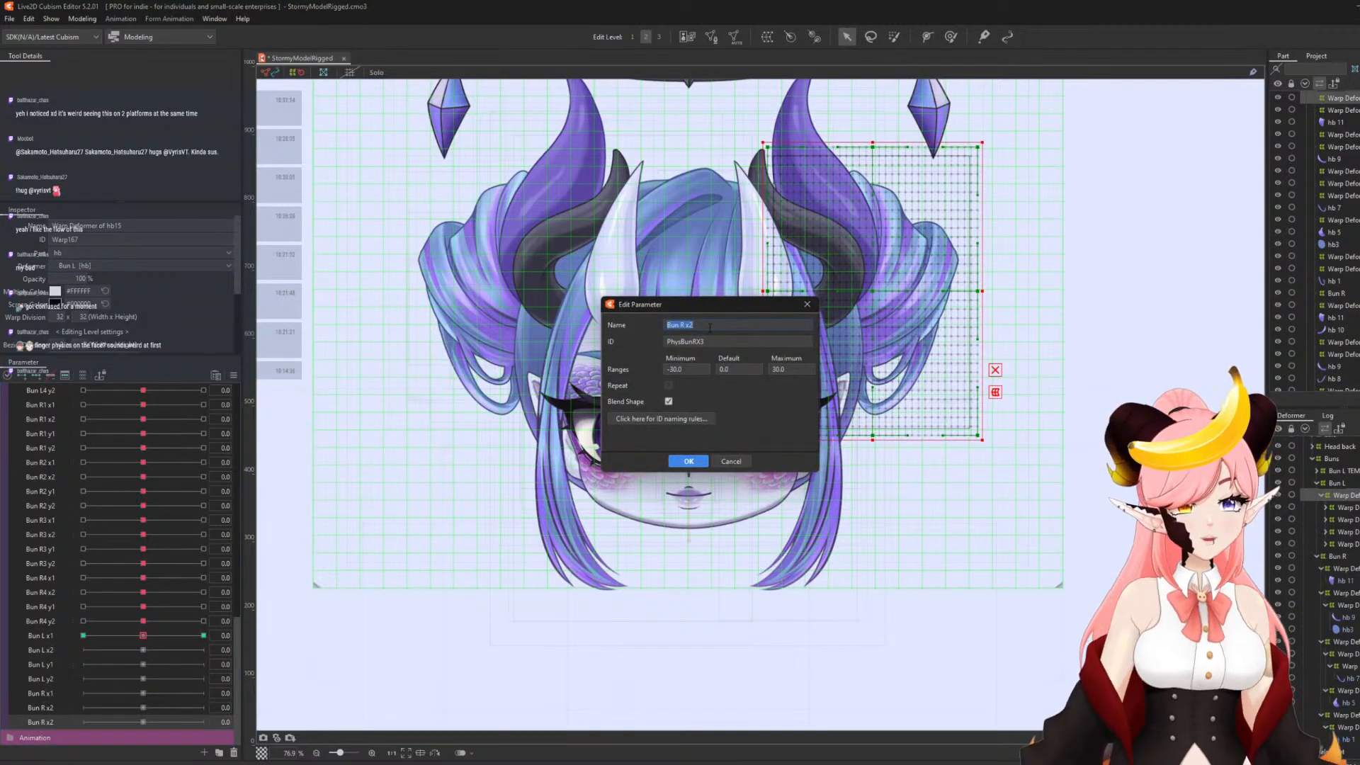
{"action": "left_click", "coordinate": [711, 326]}
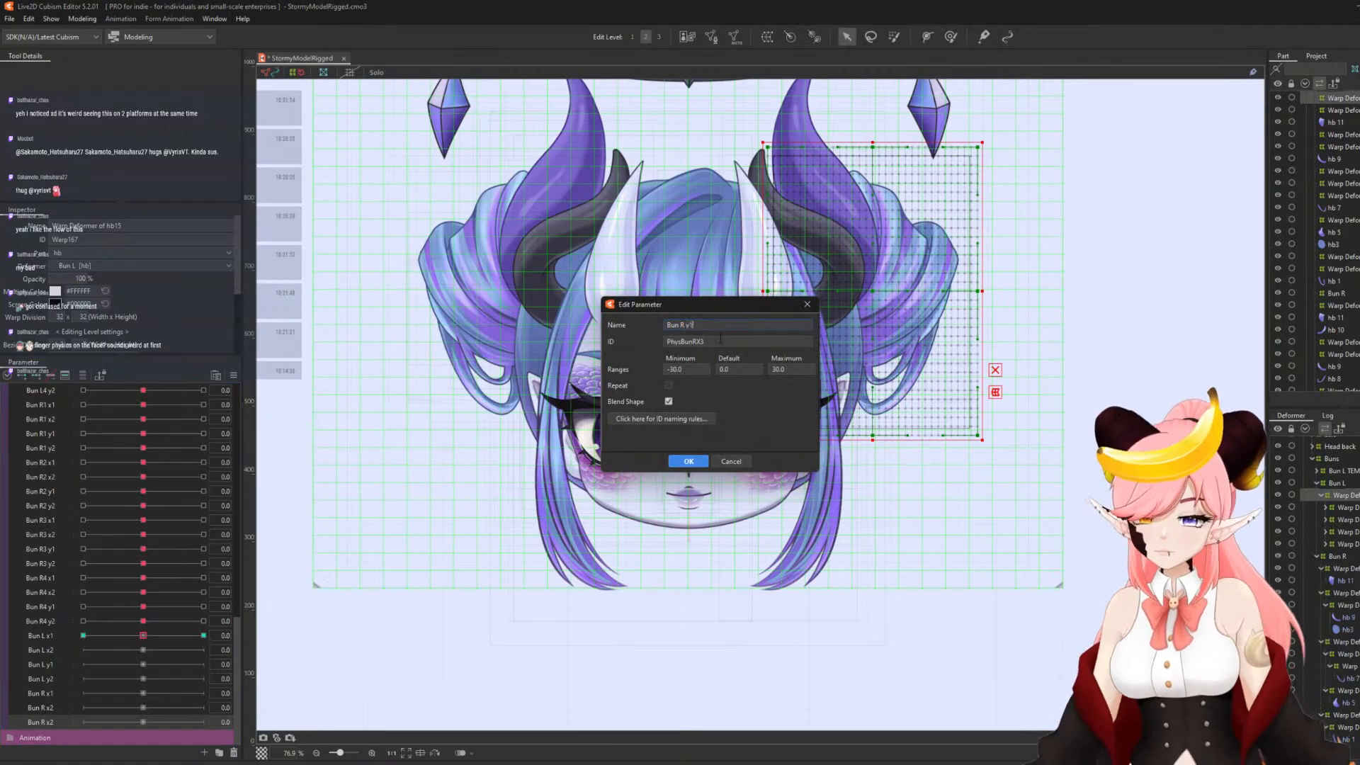
{"action": "left_click", "coordinate": [720, 339]}
{"action": "left_click", "coordinate": [715, 341]}
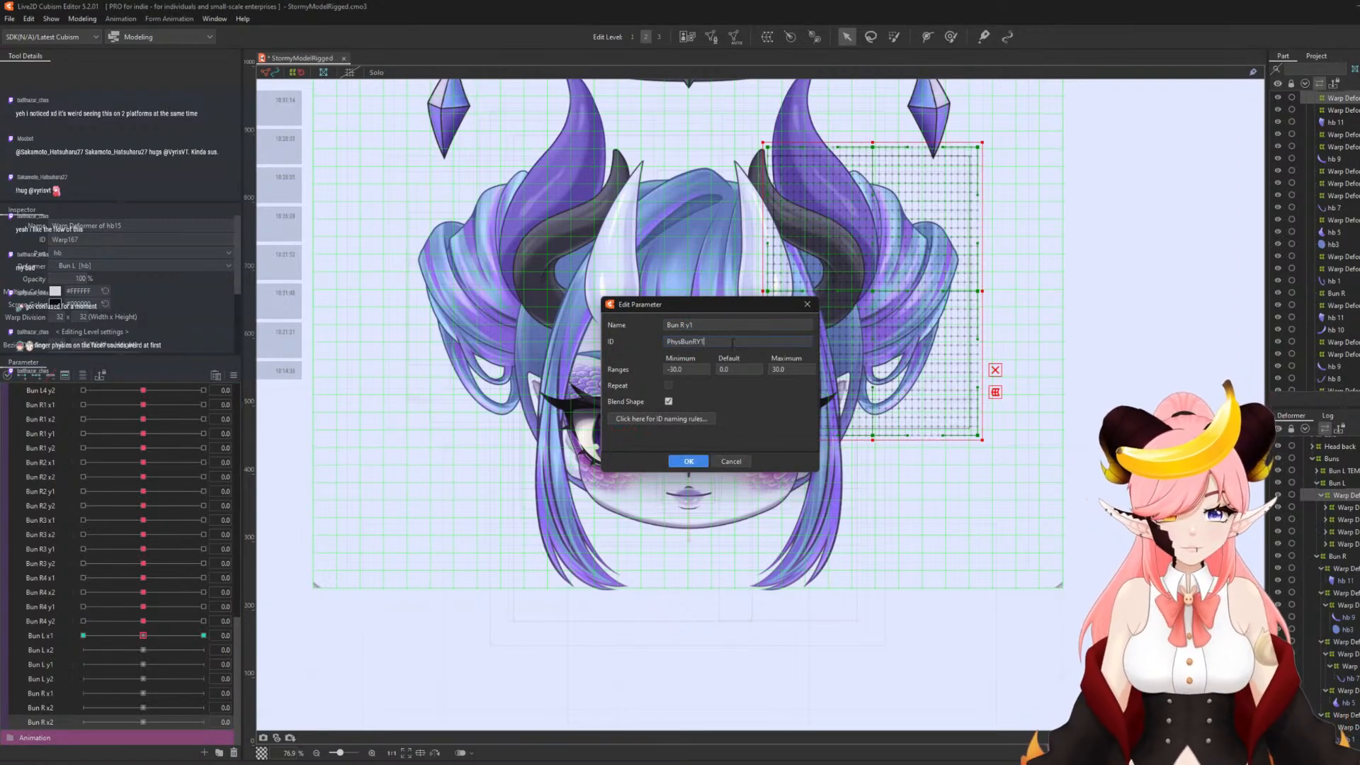
{"action": "left_click", "coordinate": [687, 462]}
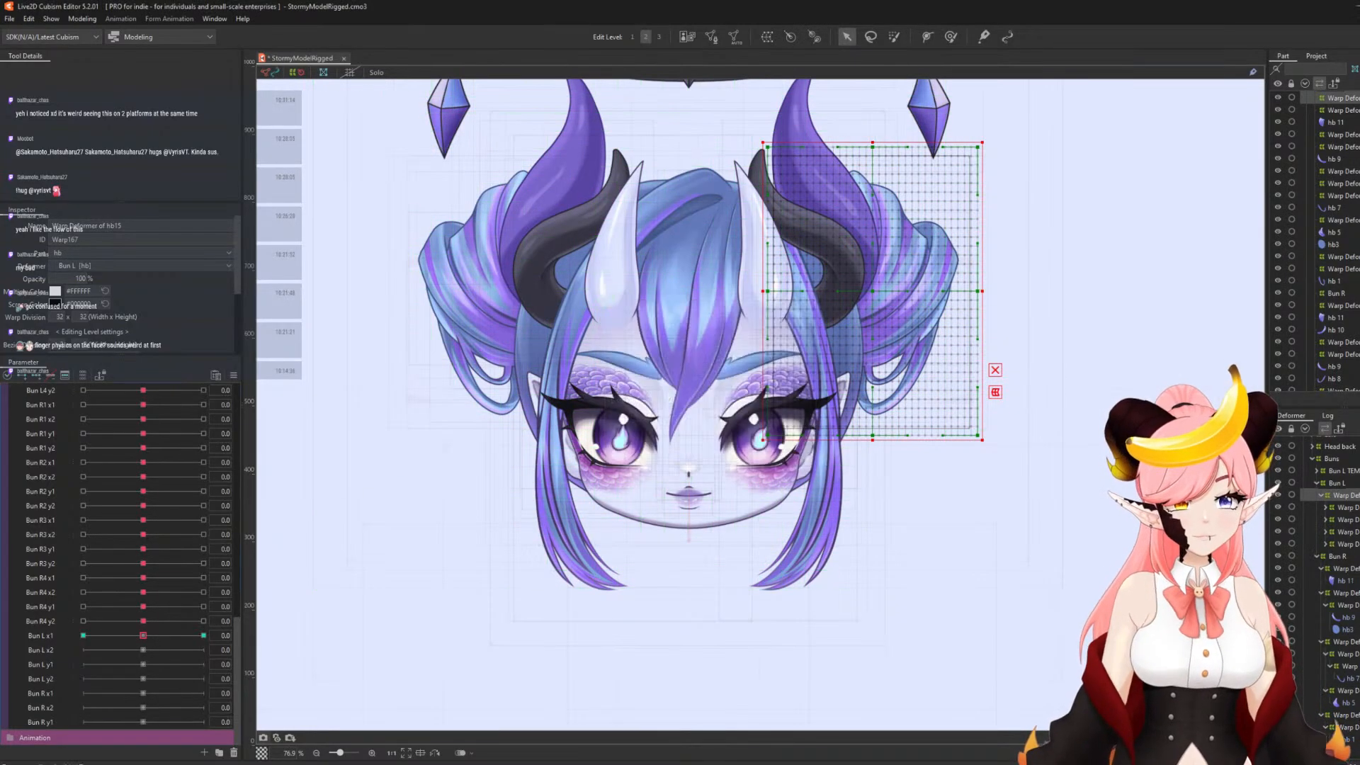
- Replicate the Bun R y1 parameter and rename the copy "Bun R y2"
{"action": "right_click", "coordinate": [32, 717]}
{"action": "left_click", "coordinate": [70, 737]}
{"action": "scroll", "coordinate": [81, 717], "scroll_direction": "down", "scroll_amount": 1}
{"action": "right_click", "coordinate": [46, 723]}
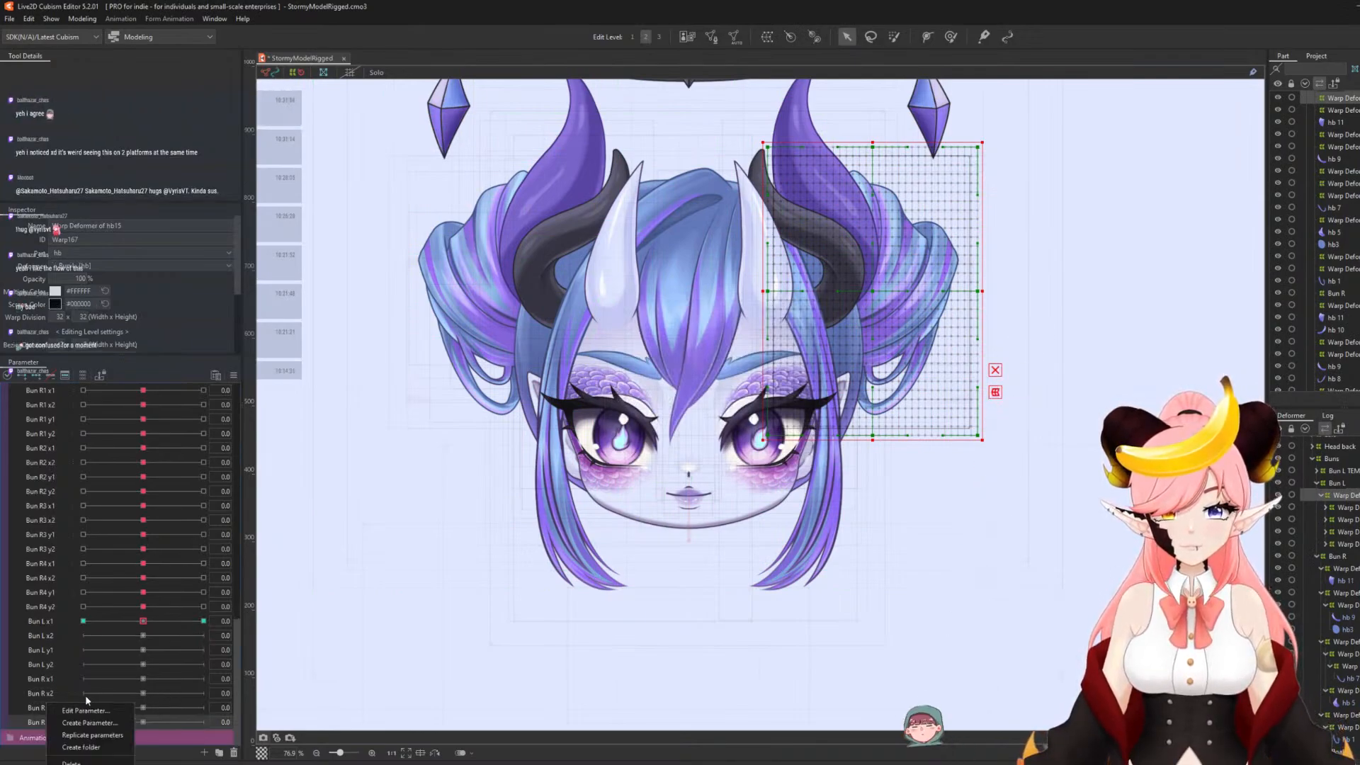
{"action": "left_click", "coordinate": [85, 709]}
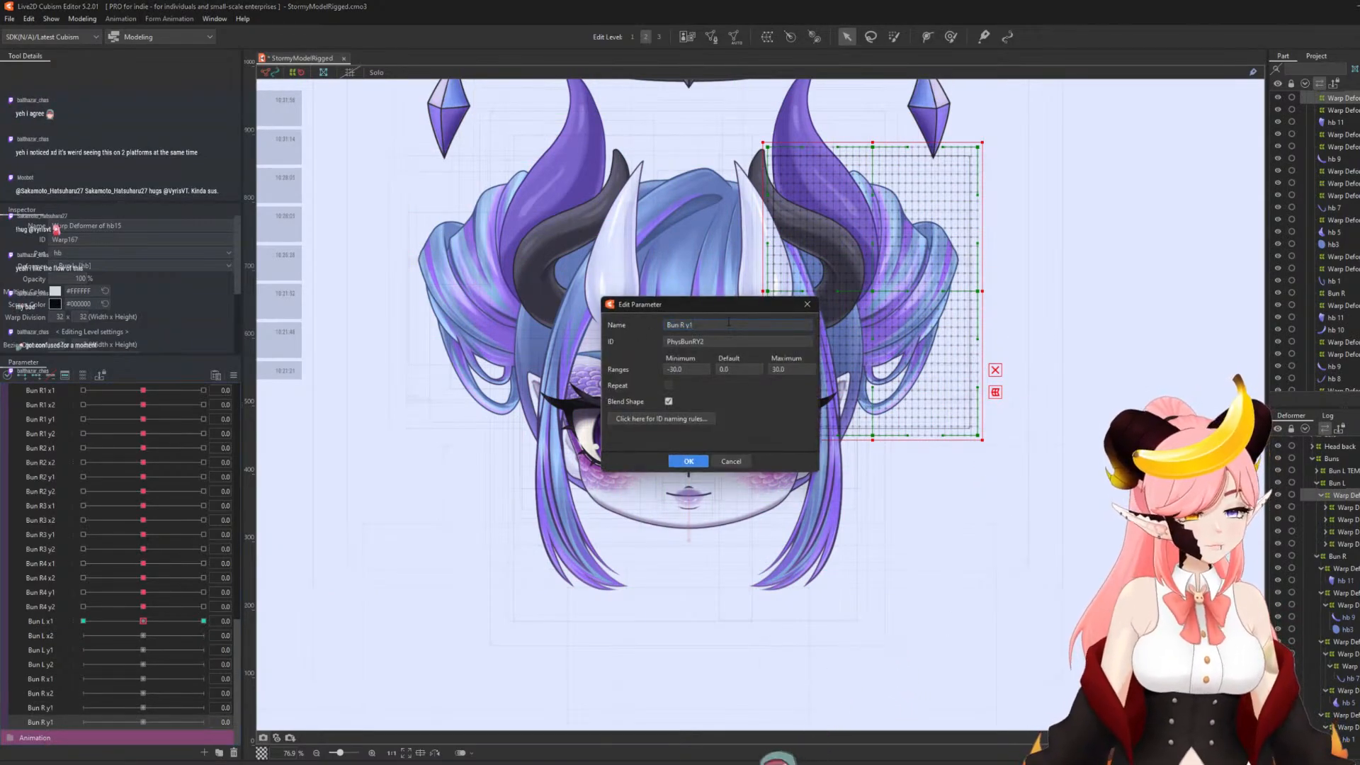
{"action": "key", "text": "BackSpace"}
{"action": "type", "text": "2"}
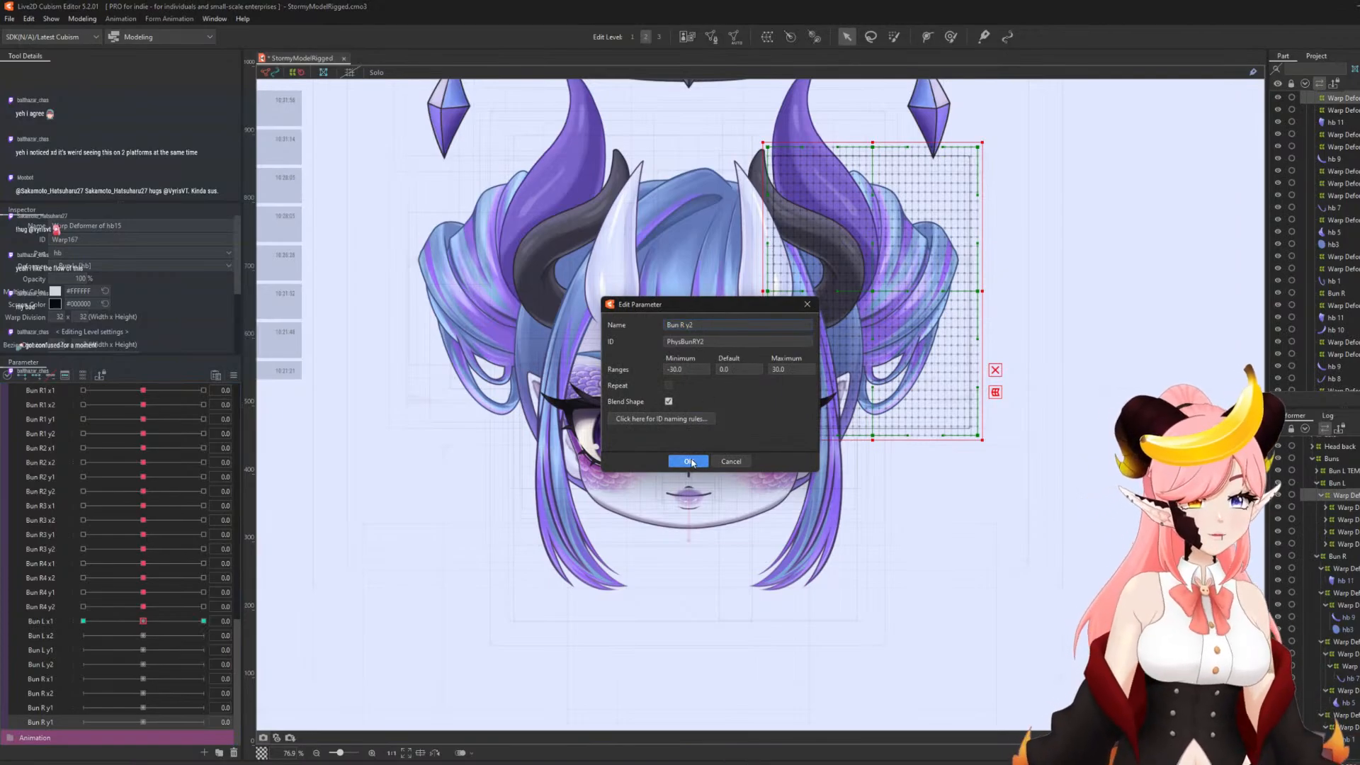
{"action": "left_click", "coordinate": [688, 461]}
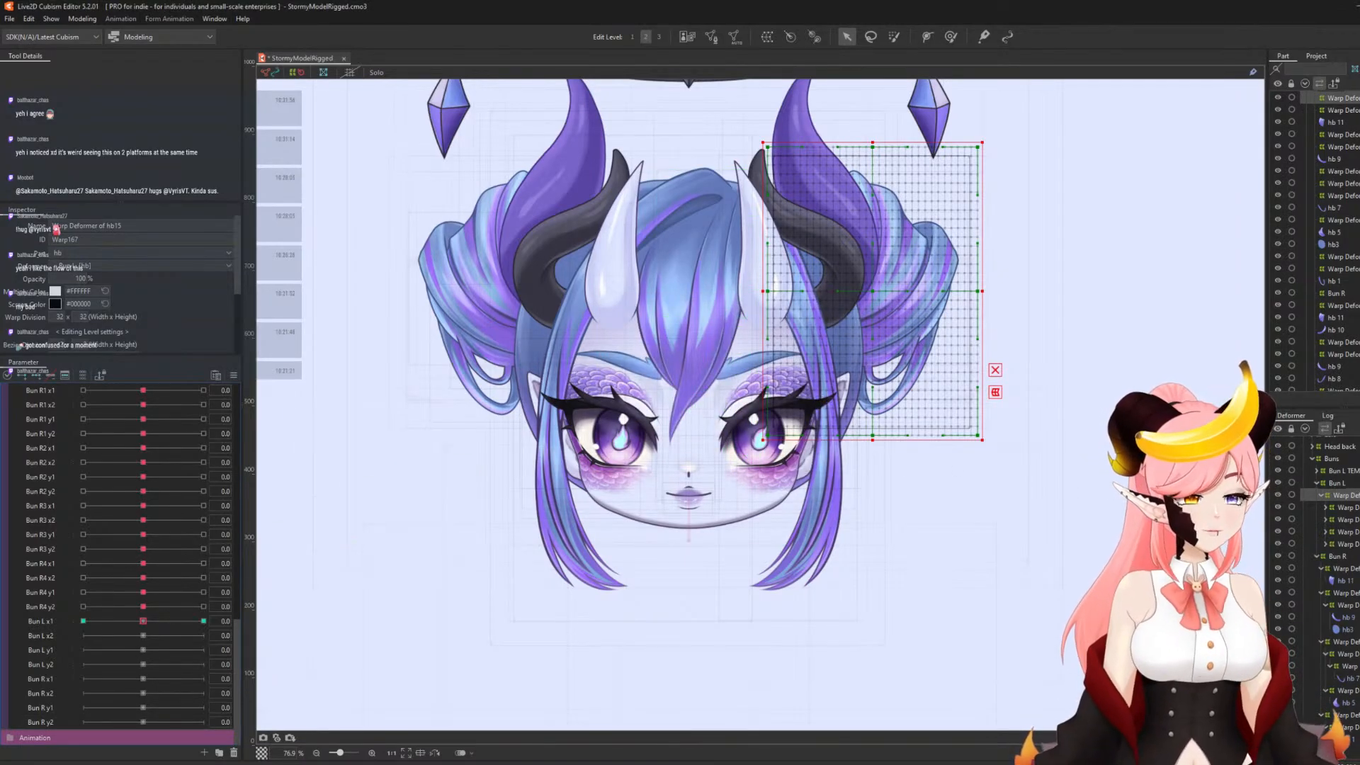
- Wrap the four warp deformers directly under Bun R in a new parent warp deformer and give it three keys on Bun R x1
{"action": "left_click", "coordinate": [1319, 568]}
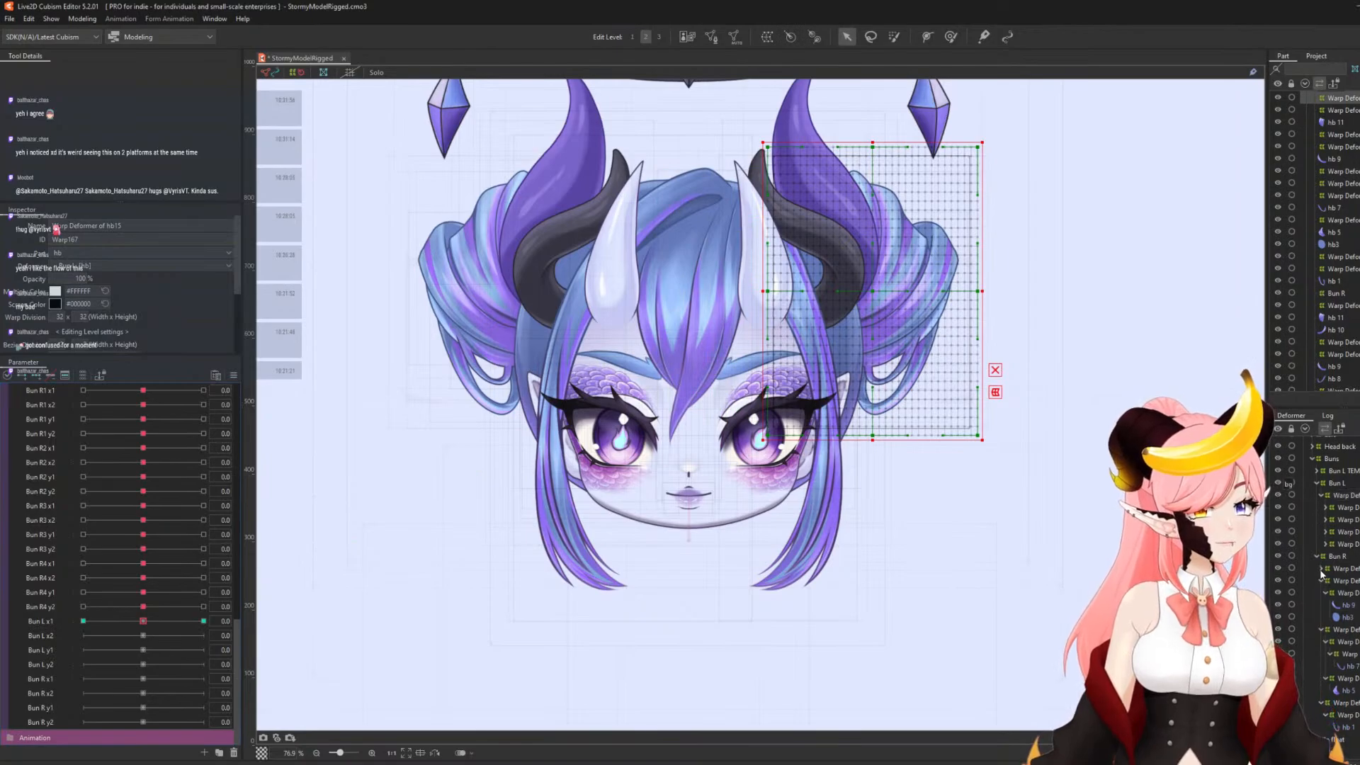
{"action": "left_click", "coordinate": [1320, 579]}
{"action": "left_click", "coordinate": [1321, 592]}
{"action": "left_click", "coordinate": [1321, 604]}
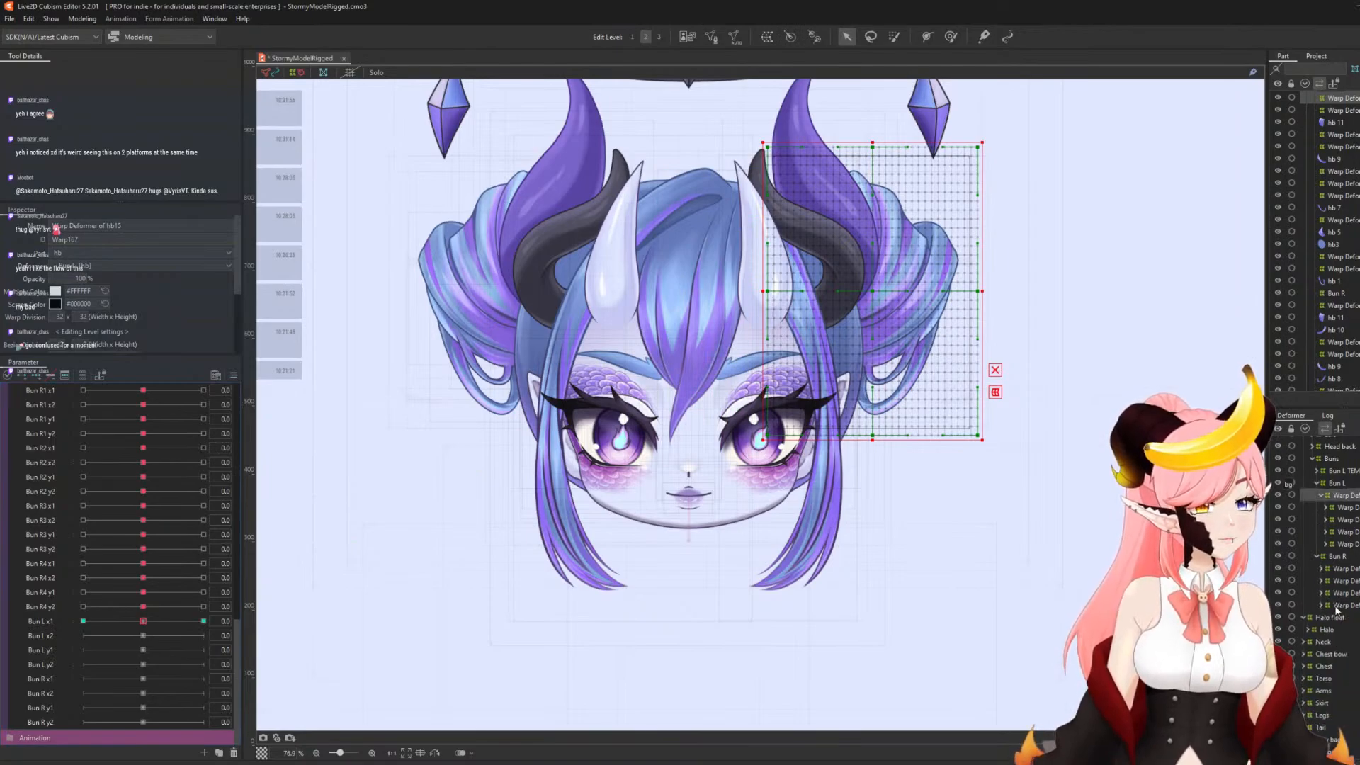
{"action": "left_click", "coordinate": [1337, 606]}
{"action": "left_click", "coordinate": [1337, 568], "text": "shift"}
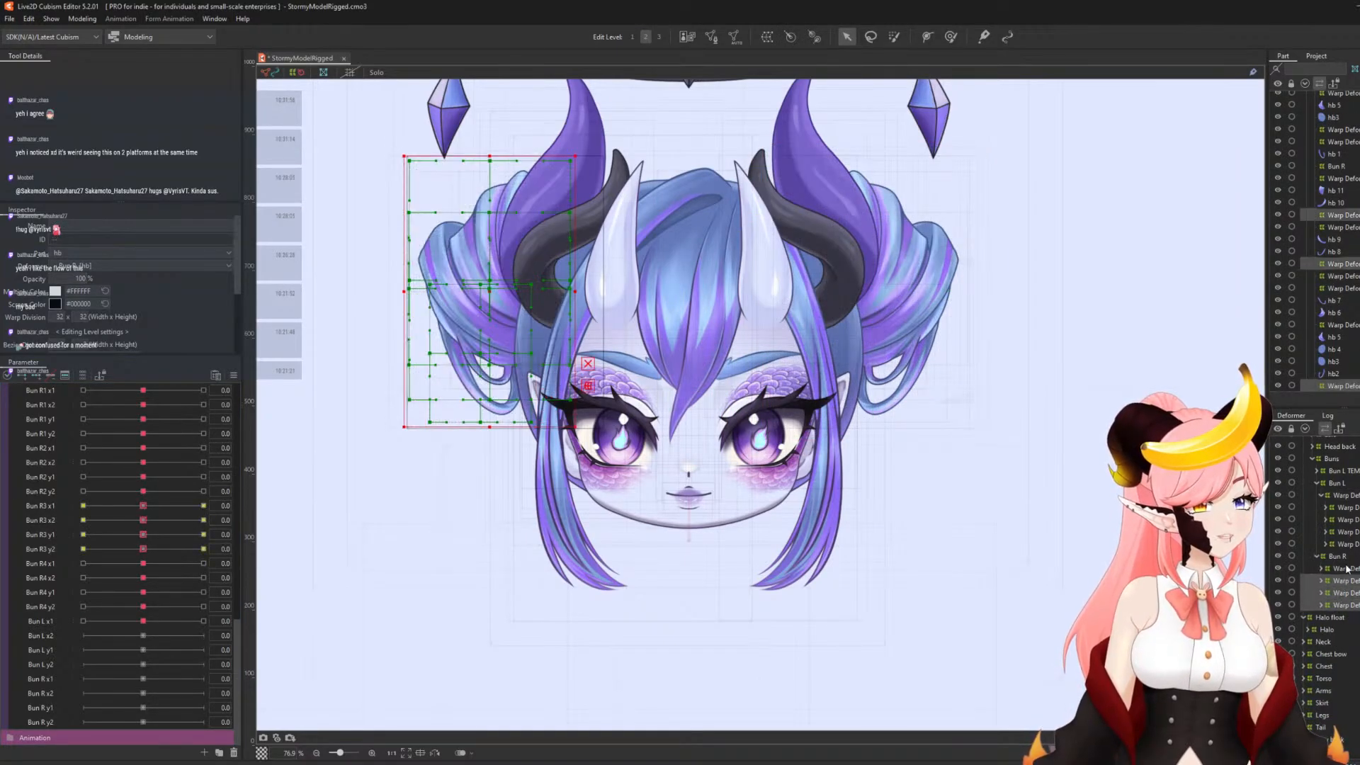
{"action": "left_click", "coordinate": [768, 37]}
{"action": "left_click", "coordinate": [1015, 509]}
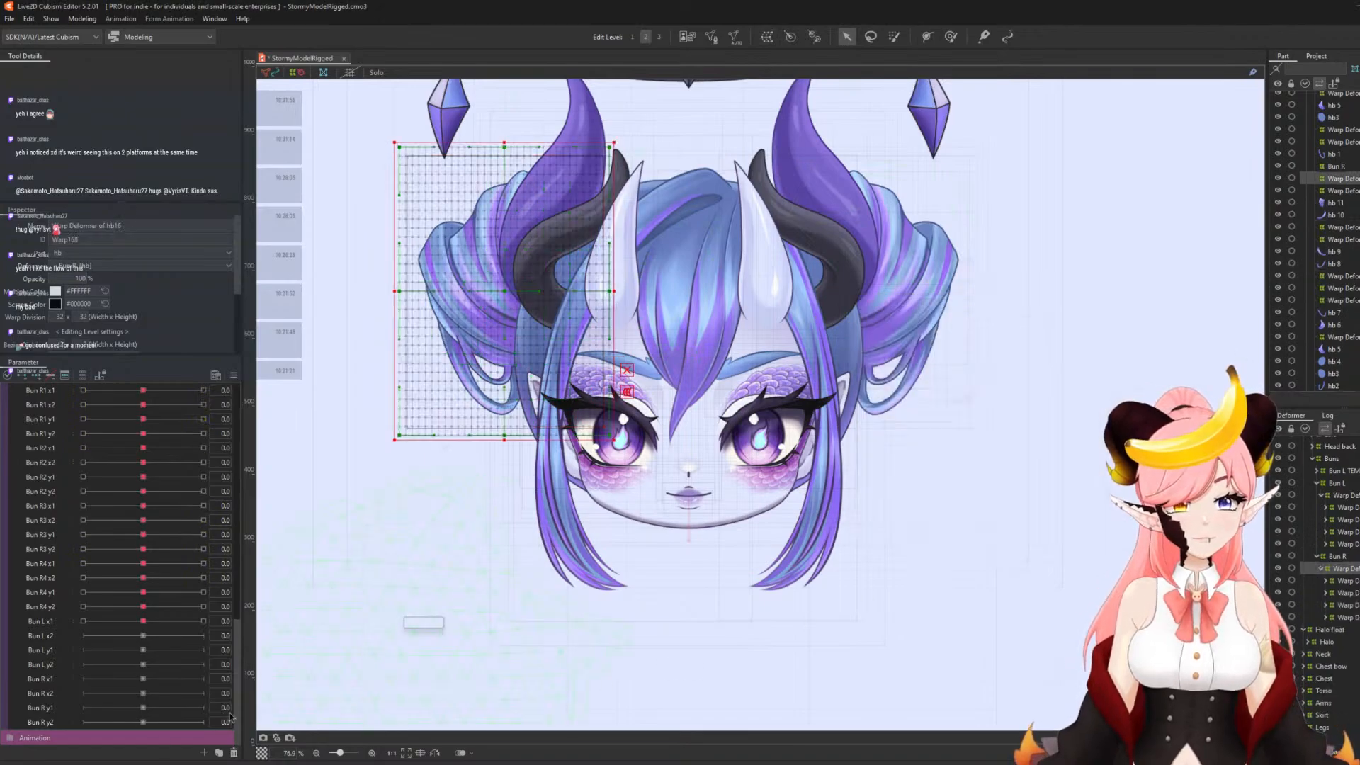
{"action": "left_click", "coordinate": [52, 678]}
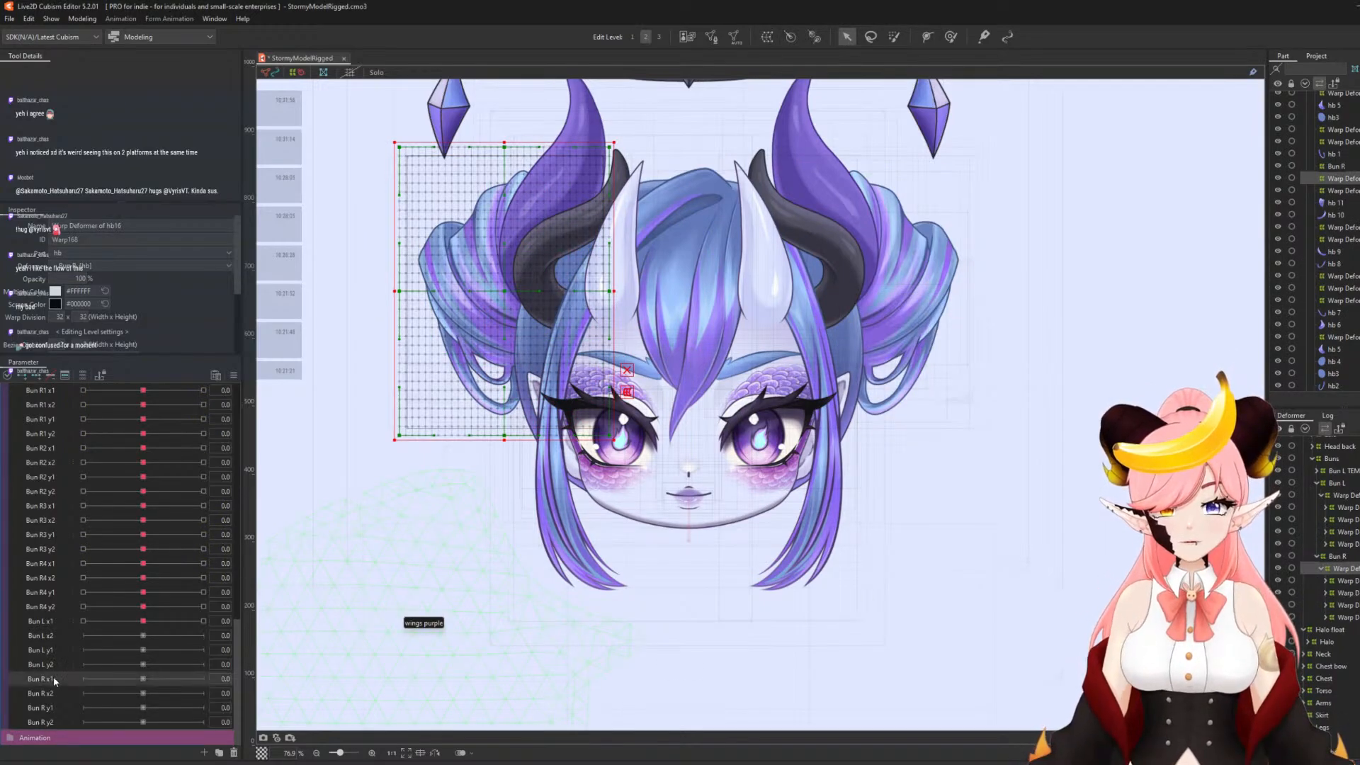
{"action": "left_click", "coordinate": [36, 375]}
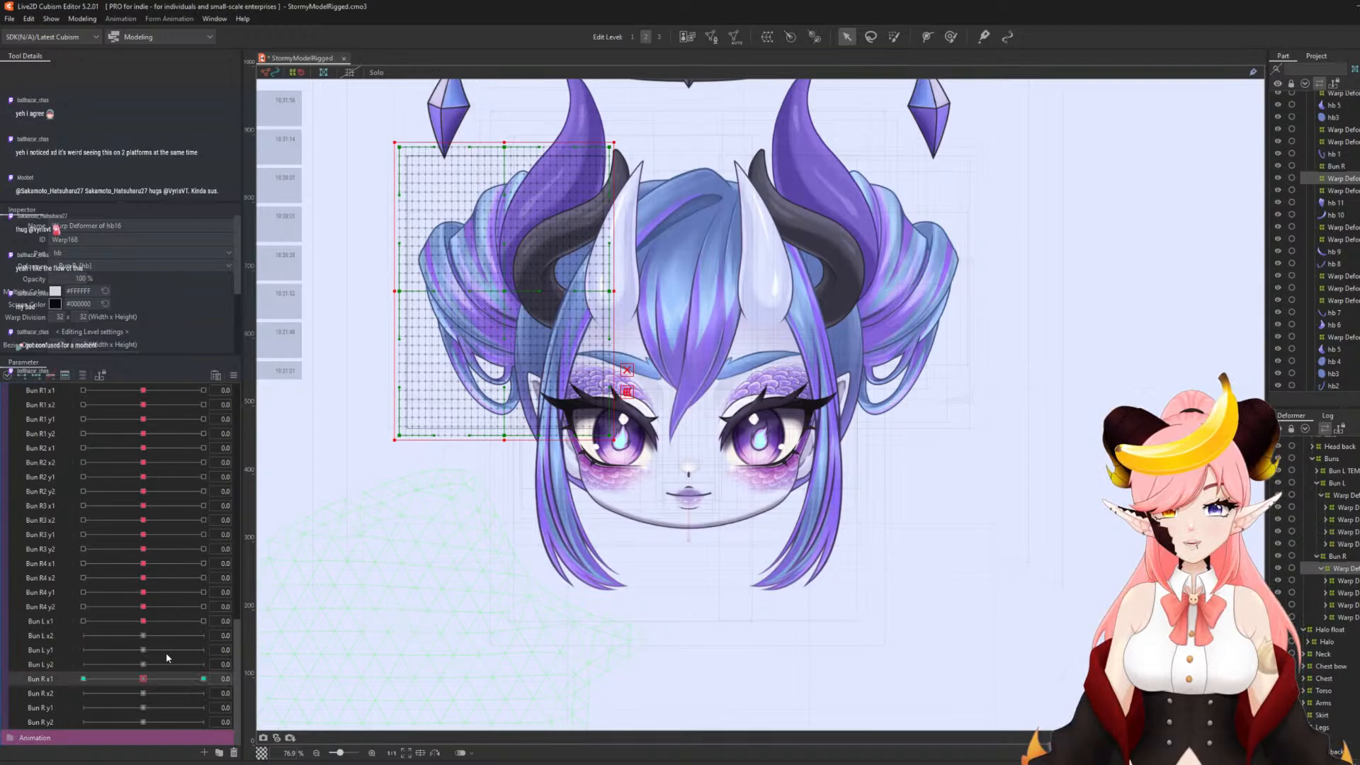
- Select the warp deformer keyed on Bun L x1 and set that parameter to 30
{"action": "left_click", "coordinate": [144, 621]}
{"action": "left_click", "coordinate": [264, 620]}
{"action": "left_click", "coordinate": [272, 625]}
{"action": "scroll", "coordinate": [736, 477], "scroll_direction": "down", "scroll_amount": 2}
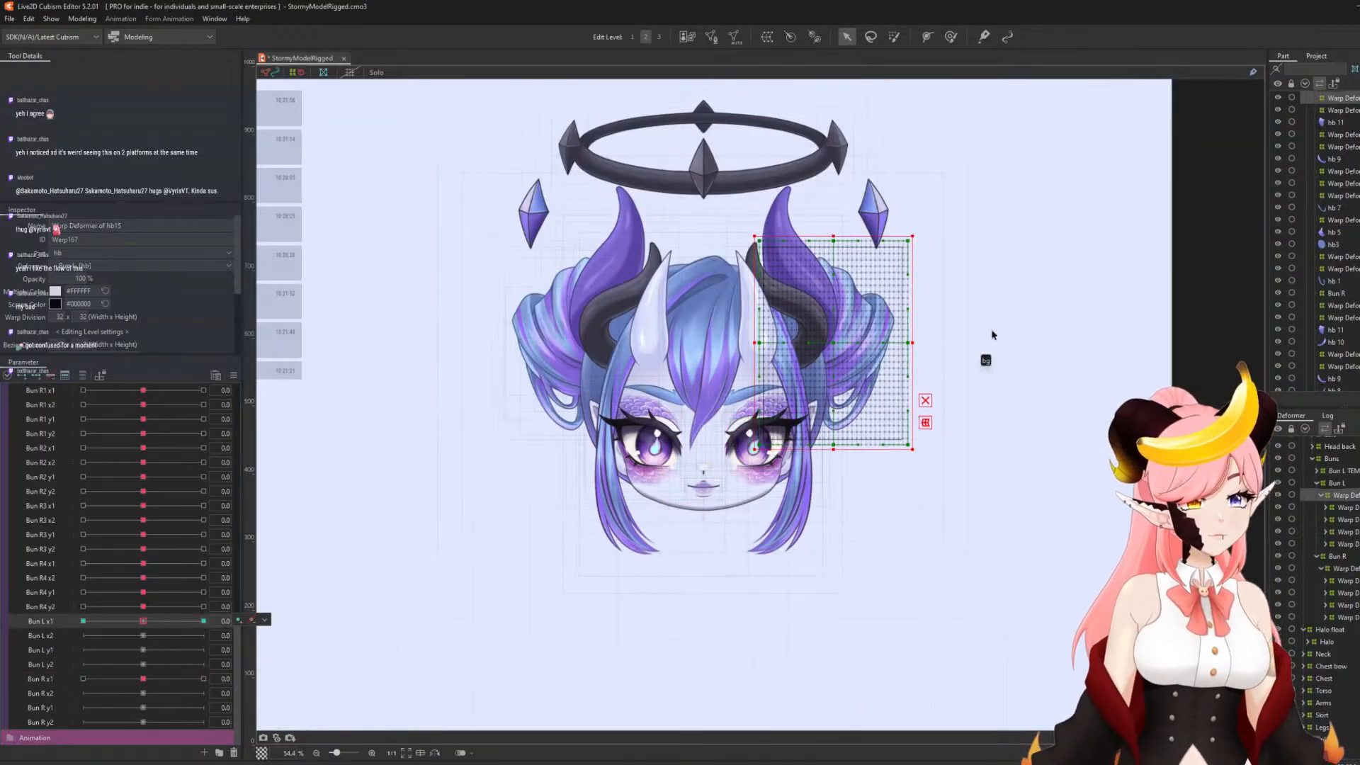
{"action": "scroll", "coordinate": [992, 331], "scroll_direction": "up", "scroll_amount": 2}
{"action": "left_click", "coordinate": [203, 621]}
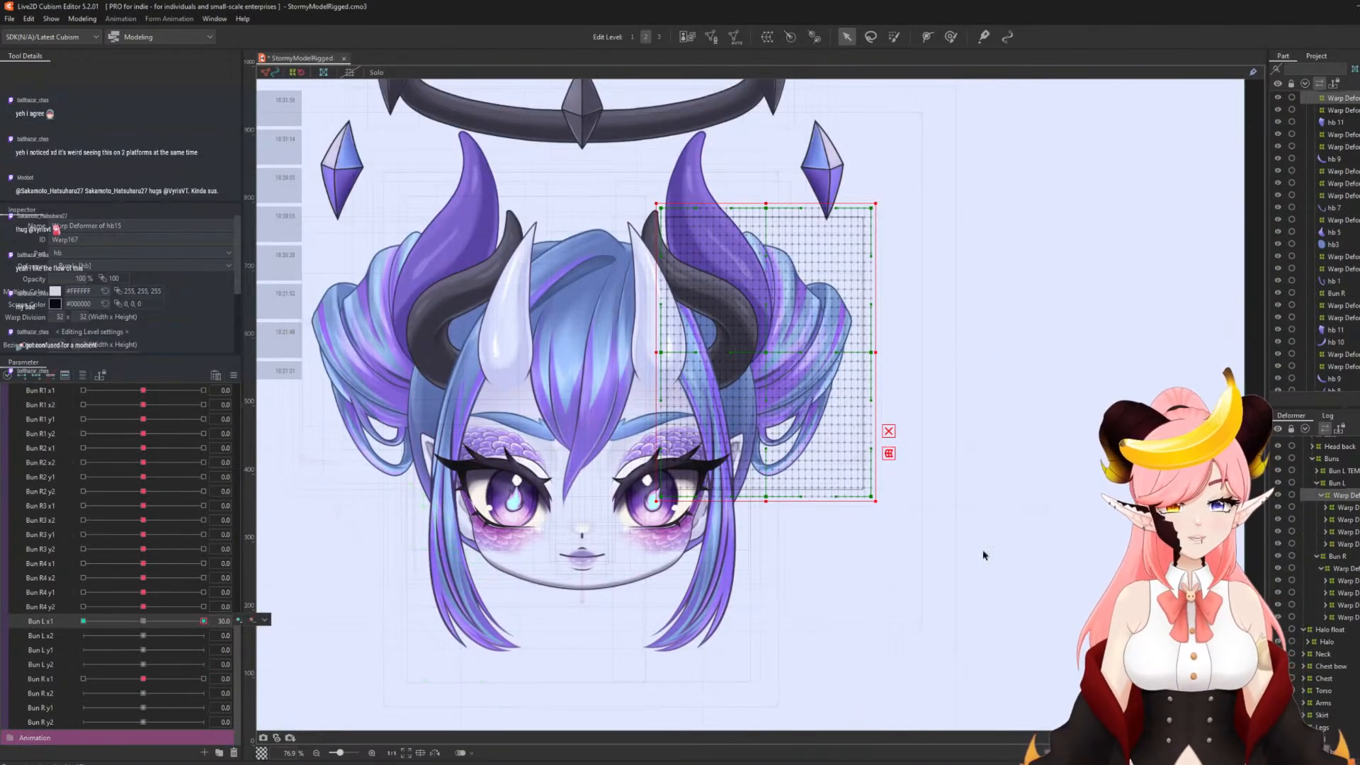
{"action": "left_click", "coordinate": [265, 619]}
{"action": "left_click", "coordinate": [276, 622]}
- Draw a four-point temporary deform path diagonally across the Bun L deformer, move its third point slightly outward from the head and apply the deformation
{"action": "key", "text": "t"}
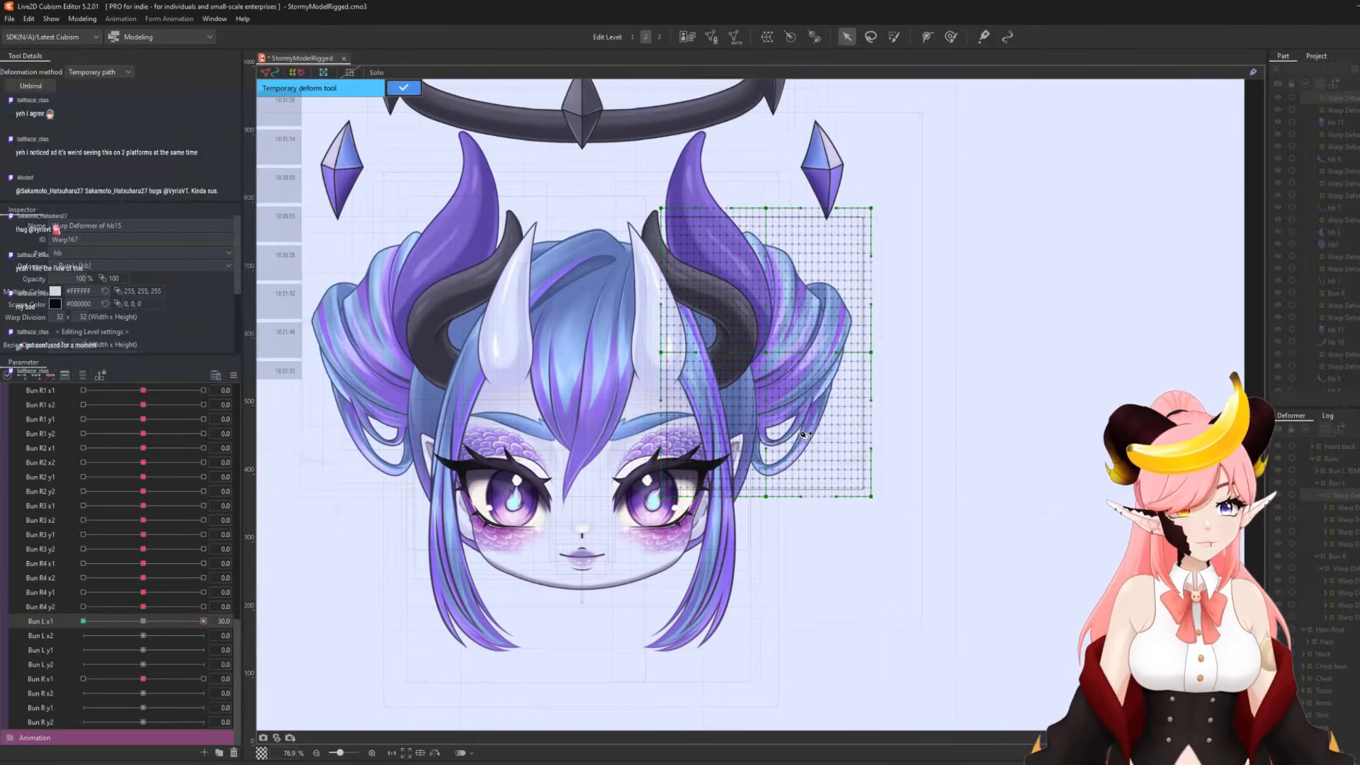
{"action": "left_click", "coordinate": [634, 452]}
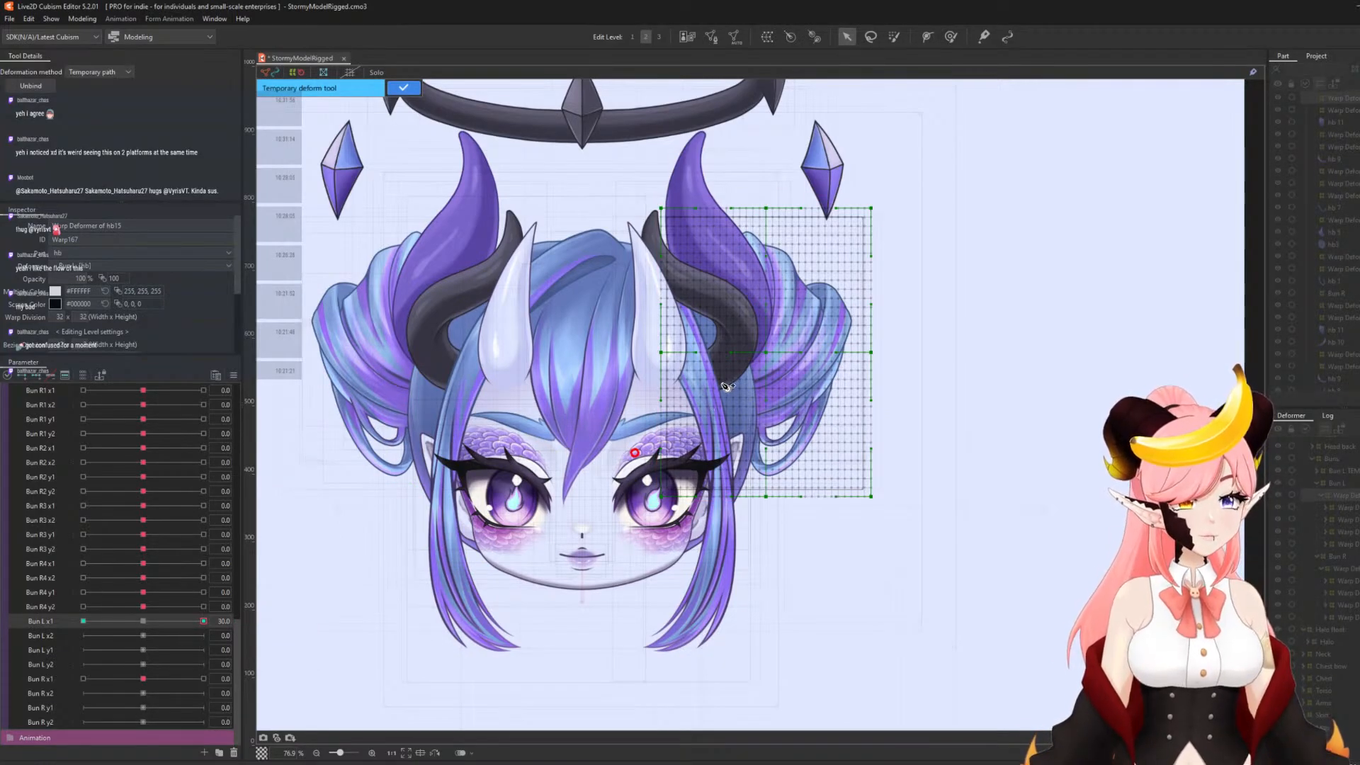
{"action": "left_click", "coordinate": [721, 383]}
{"action": "key", "text": "ctrl+z"}
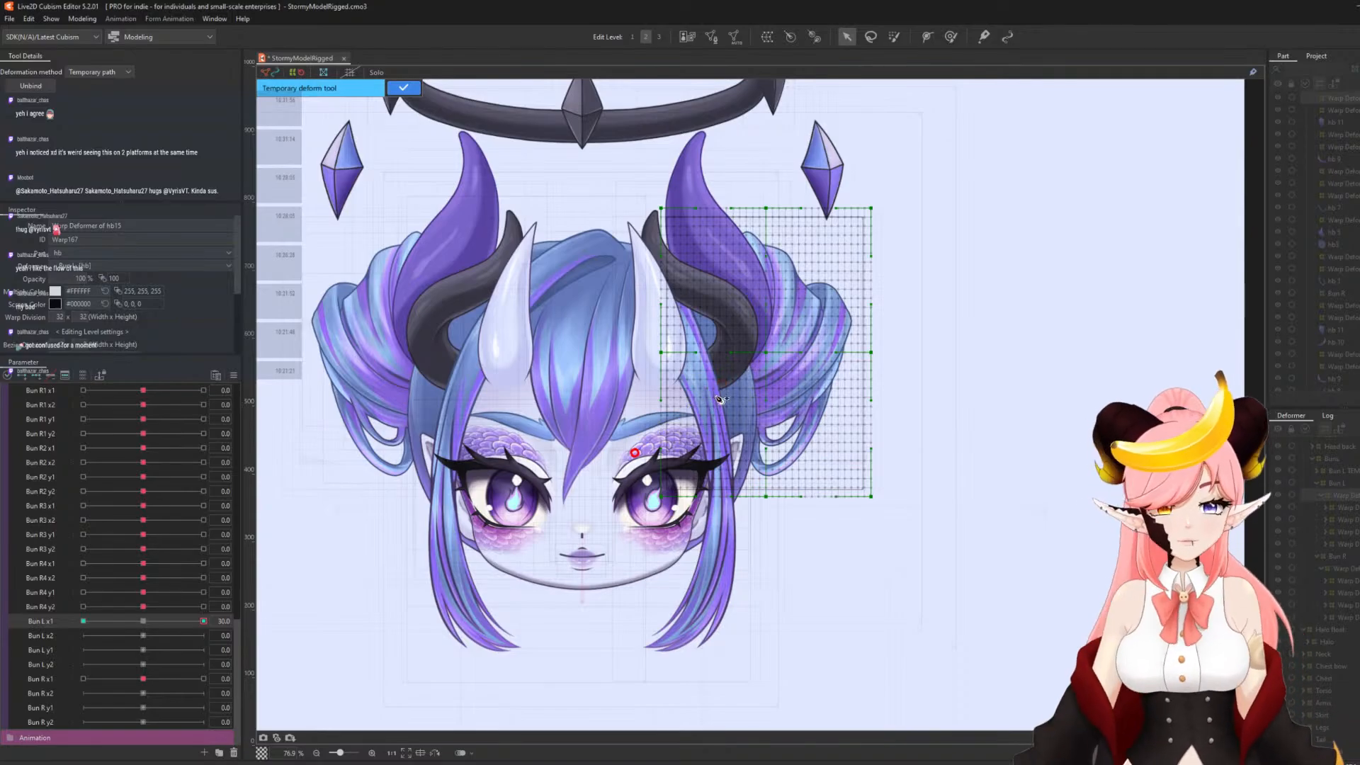
{"action": "left_click", "coordinate": [717, 390]}
{"action": "left_click", "coordinate": [771, 350]}
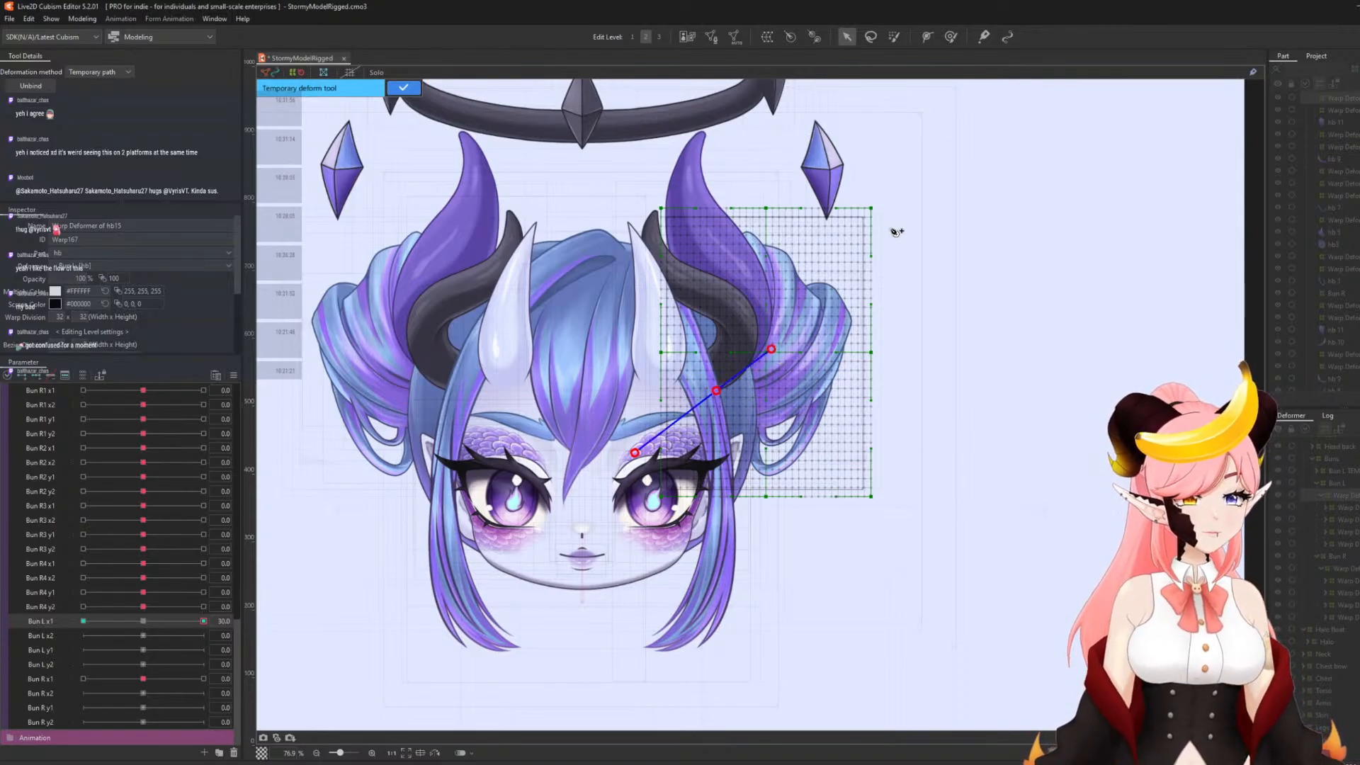
{"action": "left_click", "coordinate": [889, 199]}
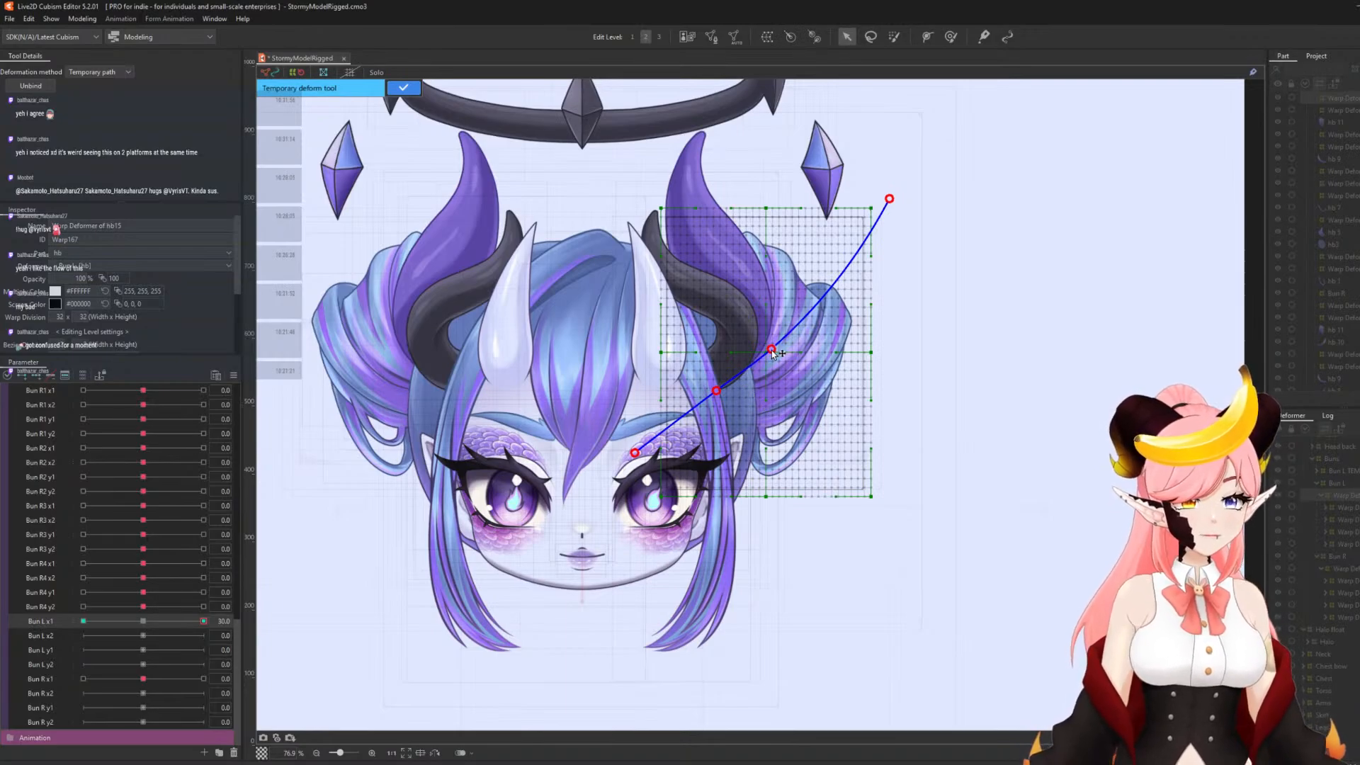
{"action": "mouse_move", "coordinate": [772, 351]}
{"action": "left_mouse_down"}
{"action": "mouse_move", "coordinate": [785, 363]}
{"action": "mouse_move", "coordinate": [771, 352]}
{"action": "mouse_move", "coordinate": [788, 340]}
{"action": "left_mouse_up"}
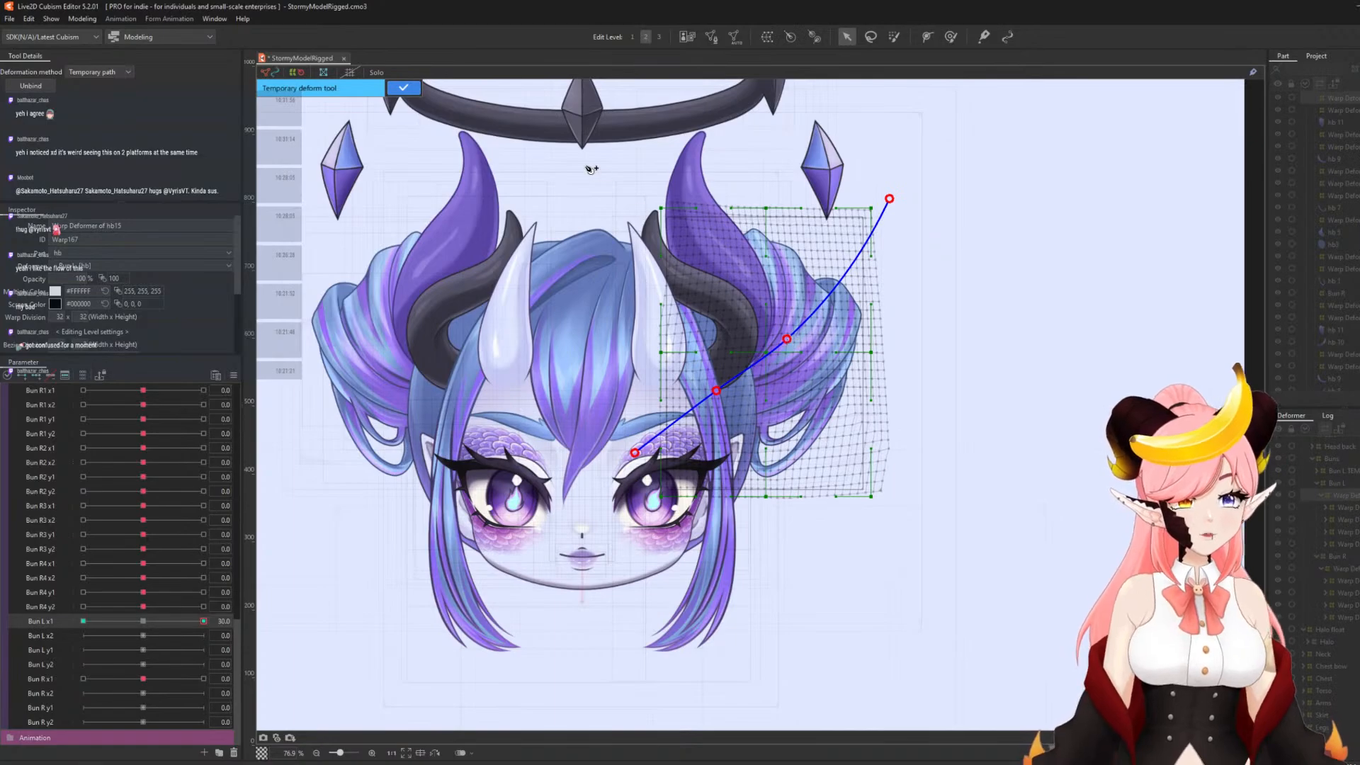
{"action": "left_click", "coordinate": [403, 87]}
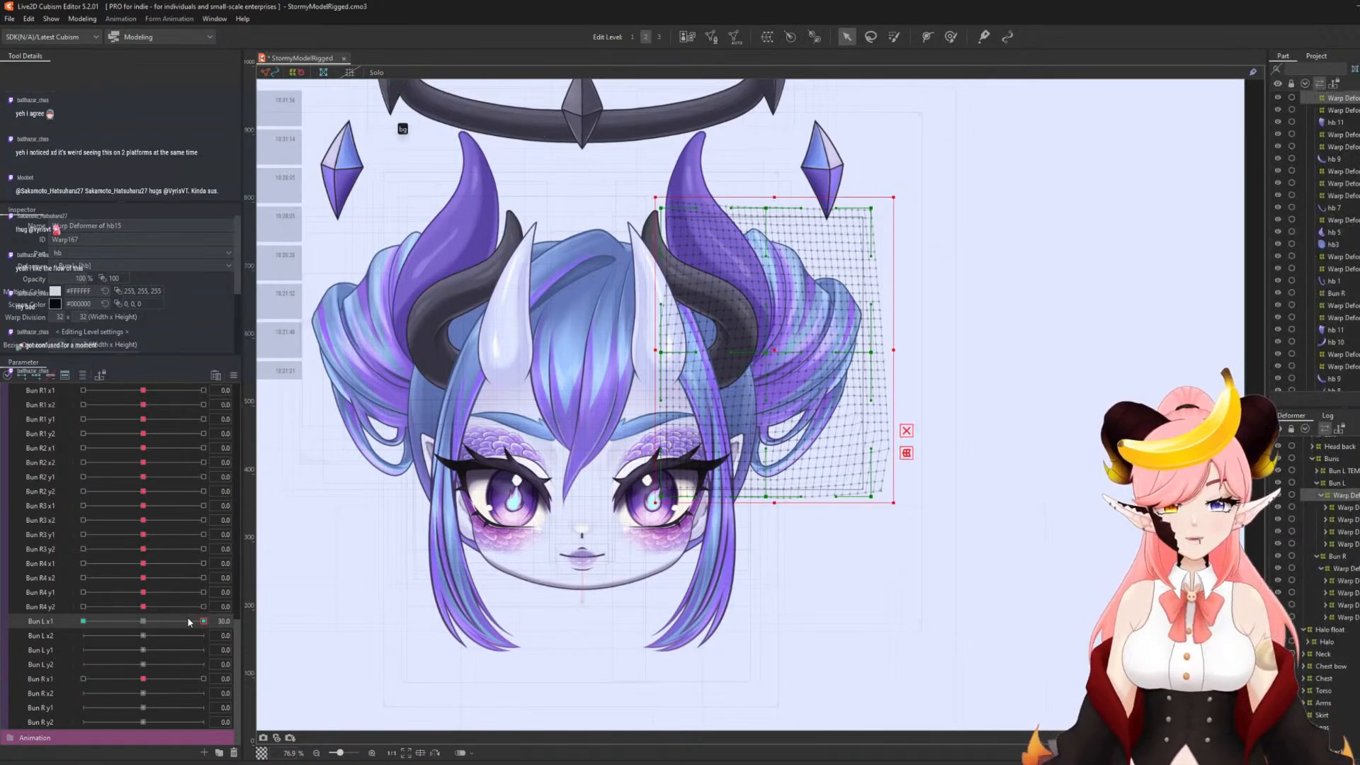
- At Bun L x1 = -30, bend the bun slightly toward the head with a four-point temporary deform path, then reset the parameter to 0
{"action": "left_click_drag", "start_coordinate": [189, 622], "coordinate": [80, 622]}
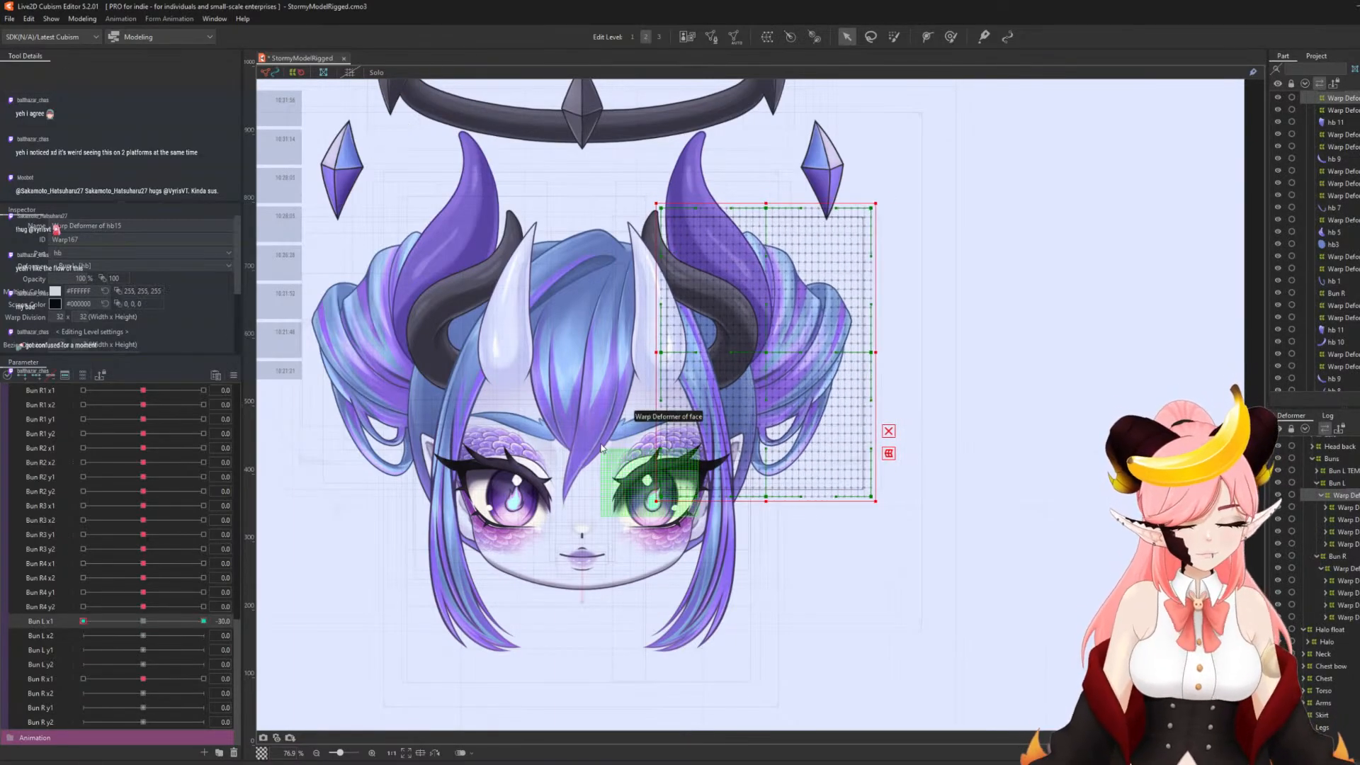
{"action": "key", "text": "ctrl+t"}
{"action": "left_click", "coordinate": [633, 439]}
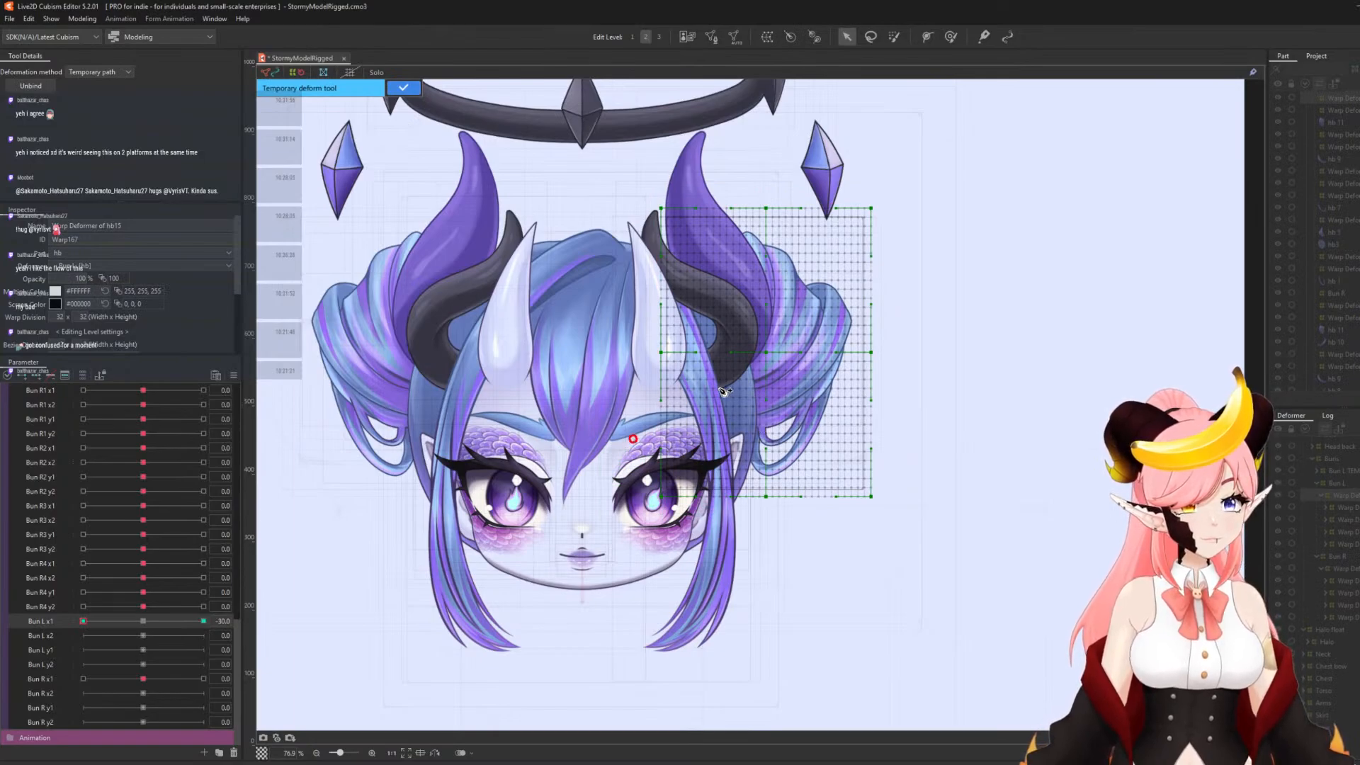
{"action": "left_click", "coordinate": [722, 386]}
{"action": "left_click", "coordinate": [779, 345]}
{"action": "left_click", "coordinate": [911, 225]}
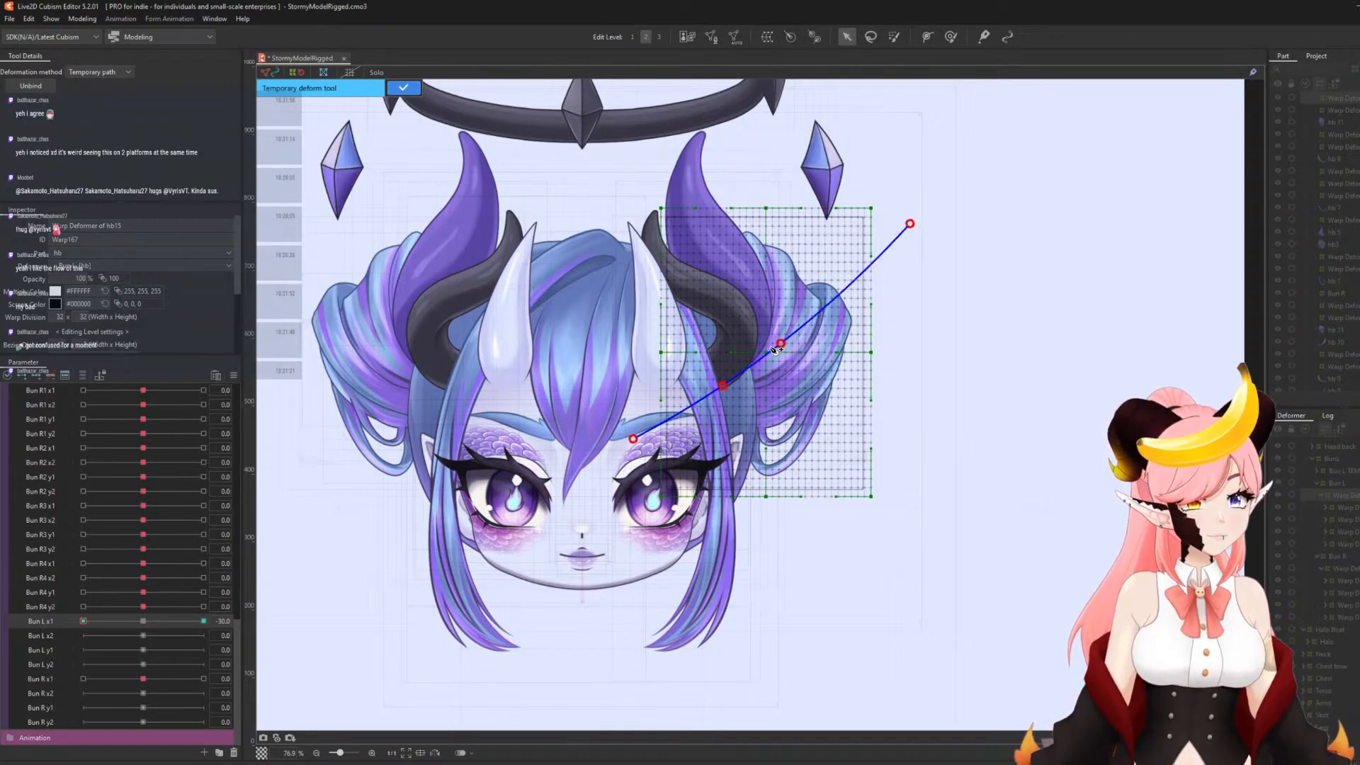
{"action": "left_click_drag", "start_coordinate": [780, 346], "coordinate": [765, 352]}
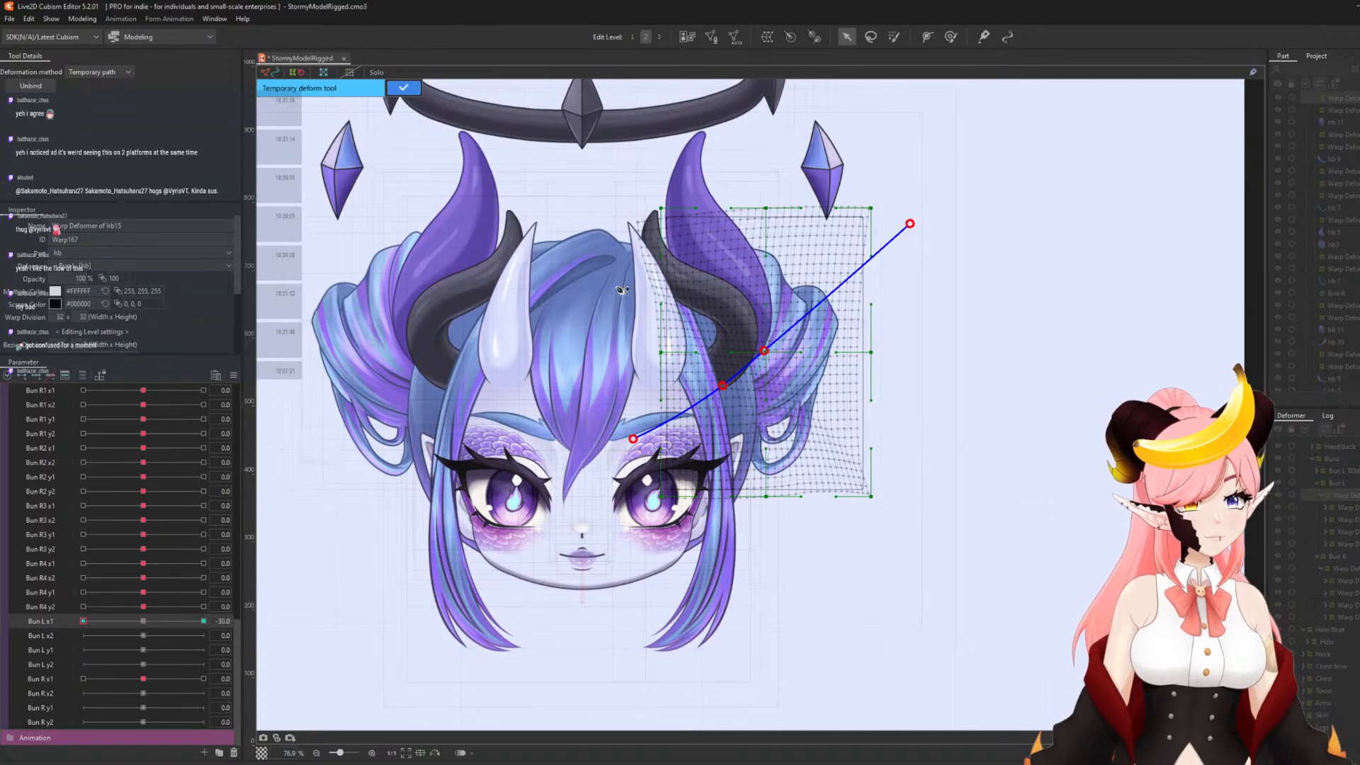
{"action": "left_click", "coordinate": [403, 87]}
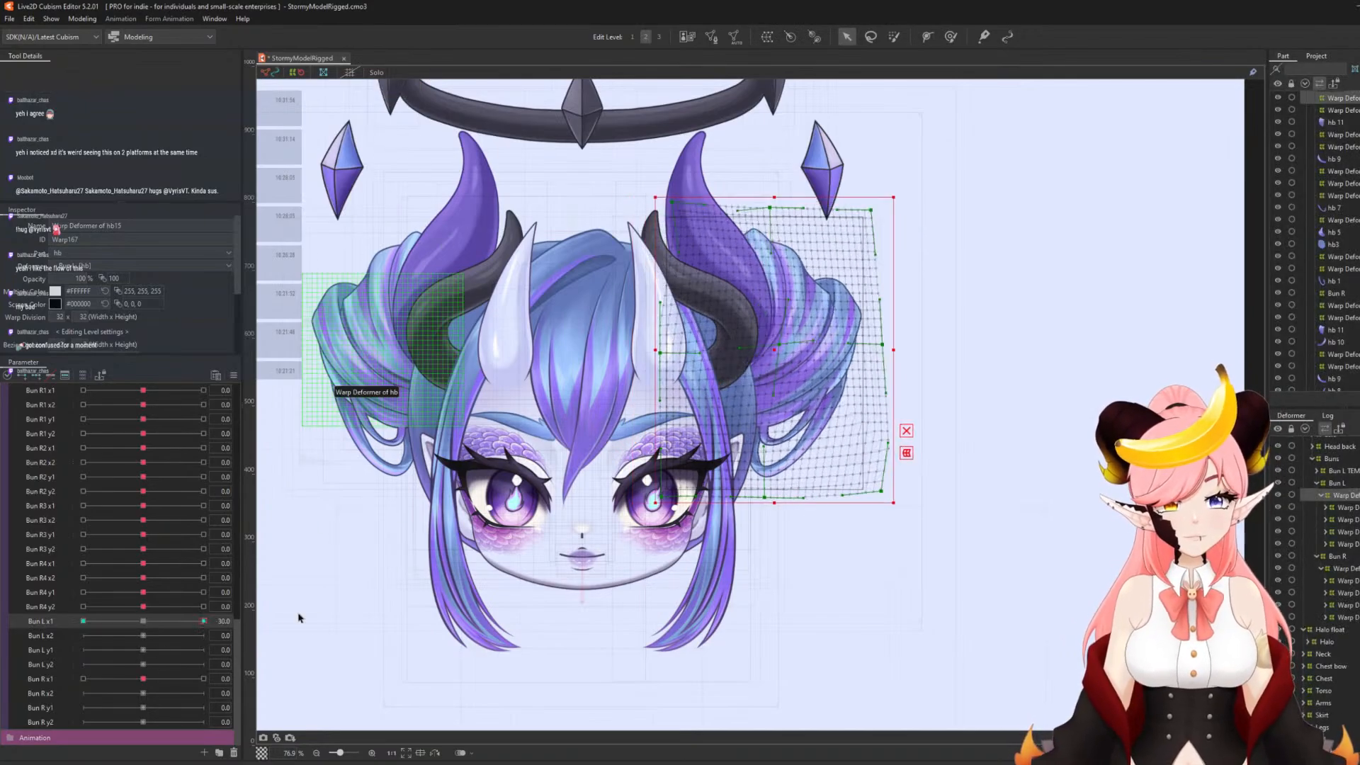
{"action": "left_click_drag", "start_coordinate": [204, 621], "coordinate": [0, 631]}
{"action": "left_click", "coordinate": [143, 622]}
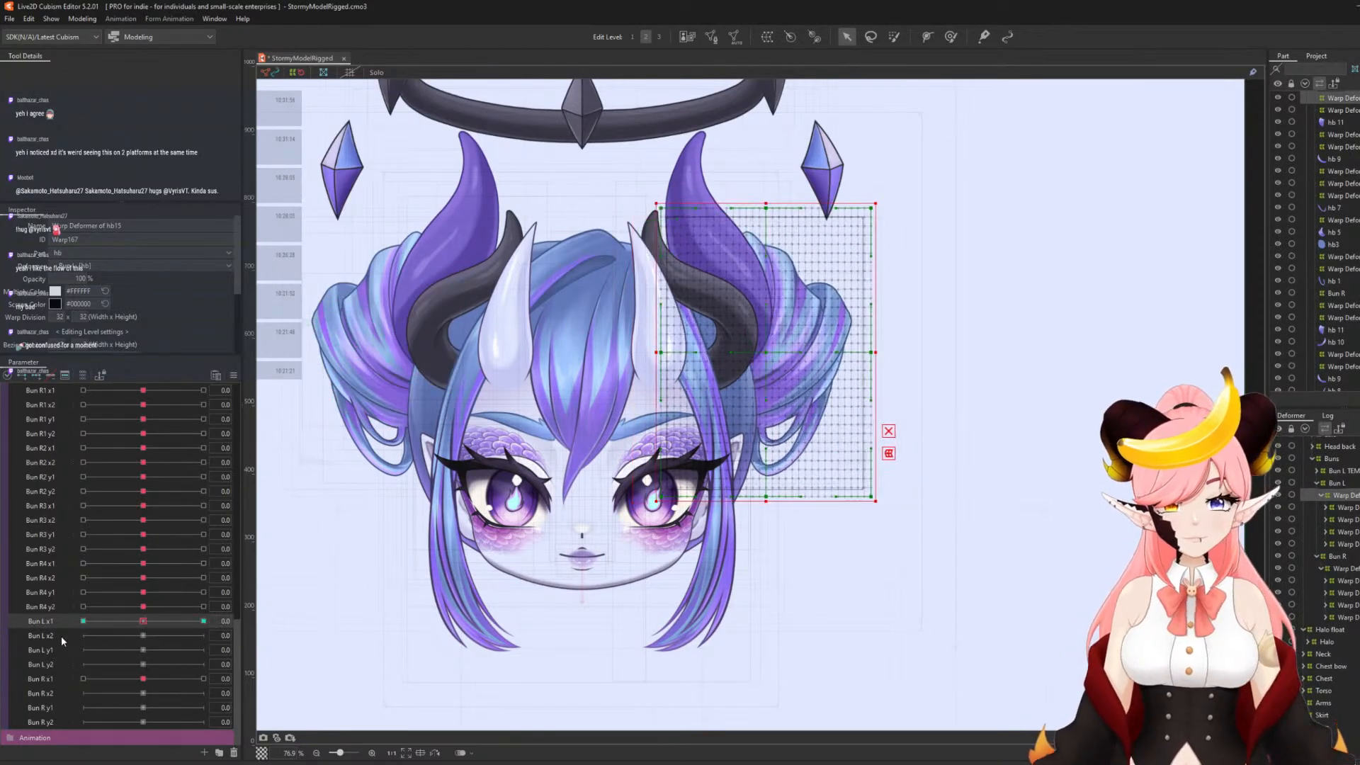
- Add three keys on Bun L x2 and, at 30, pull the end of a four-point temporary deform path outward, then apply the deformation
{"action": "left_click", "coordinate": [61, 635]}
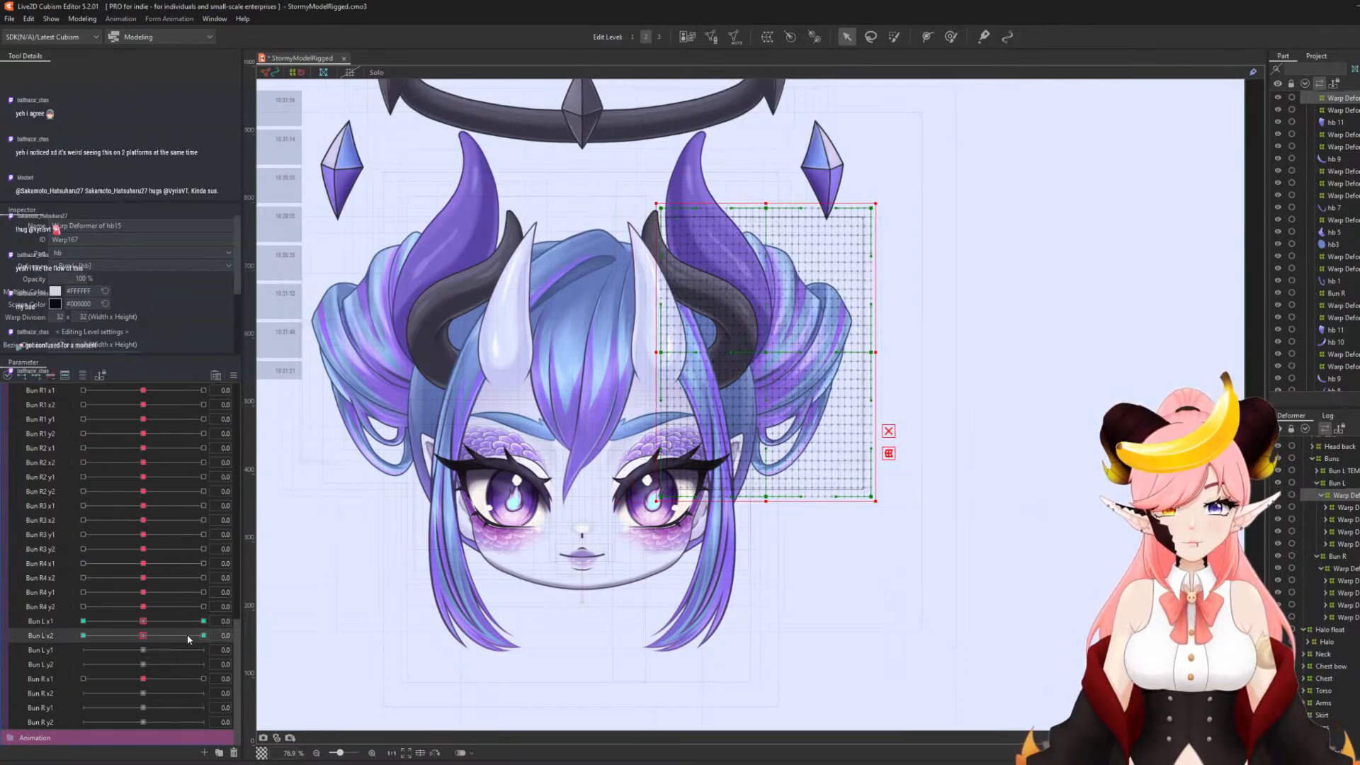
{"action": "left_click", "coordinate": [203, 635]}
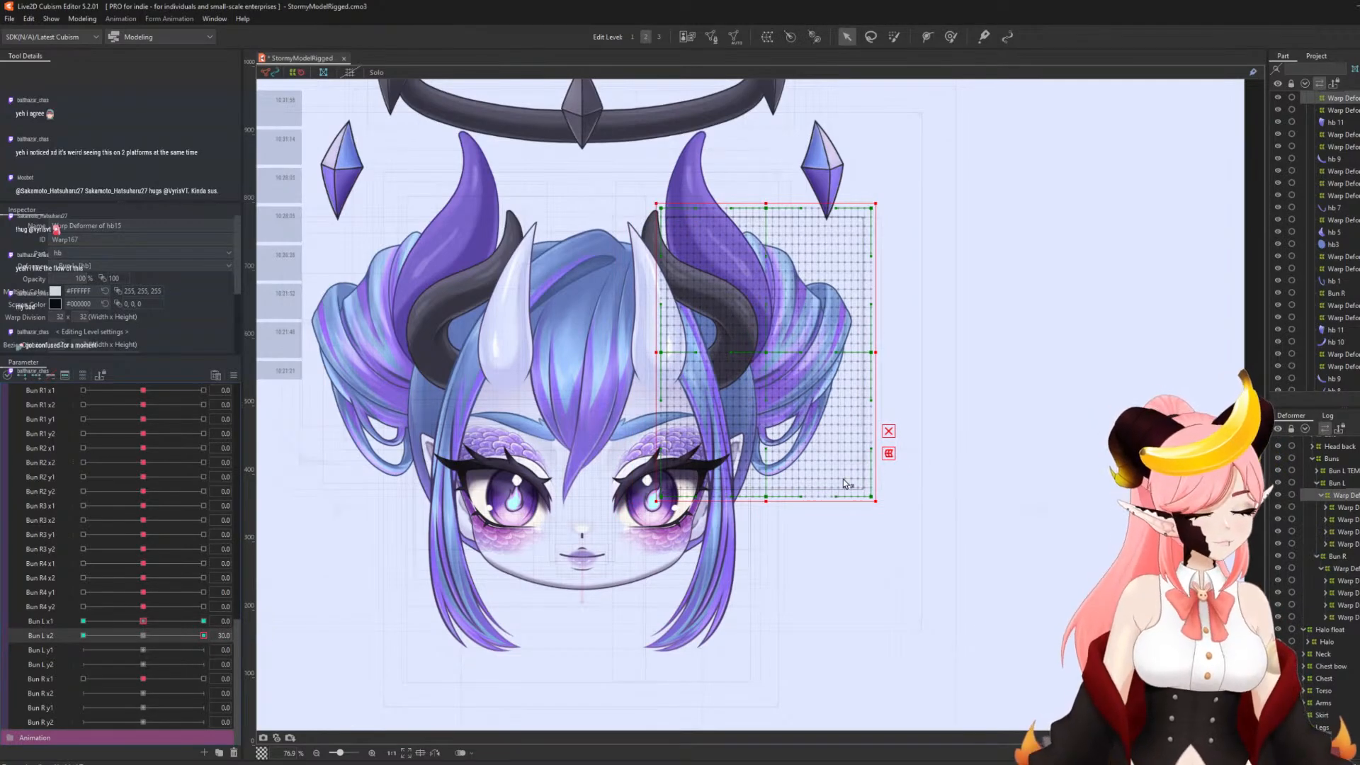
{"action": "key", "text": "ctrl+t"}
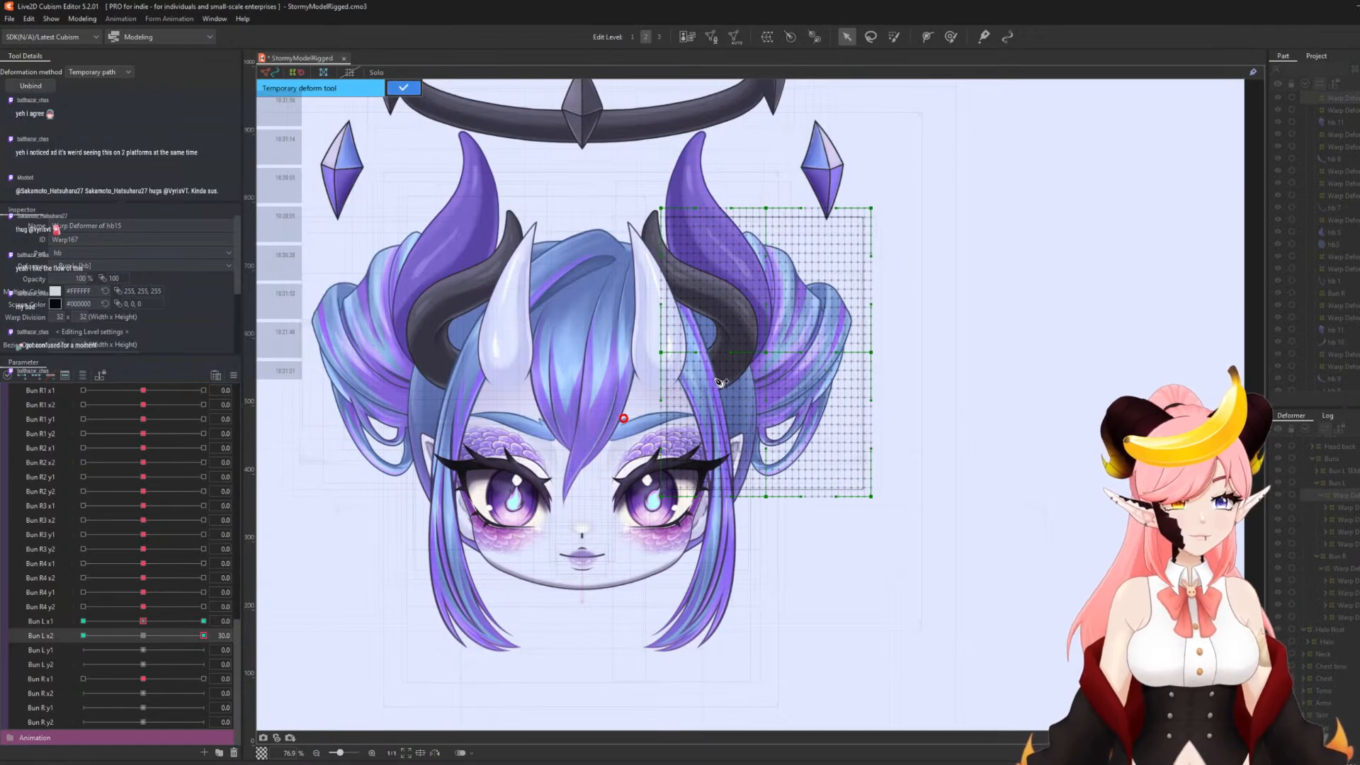
{"action": "left_click", "coordinate": [715, 379]}
{"action": "left_click", "coordinate": [783, 334]}
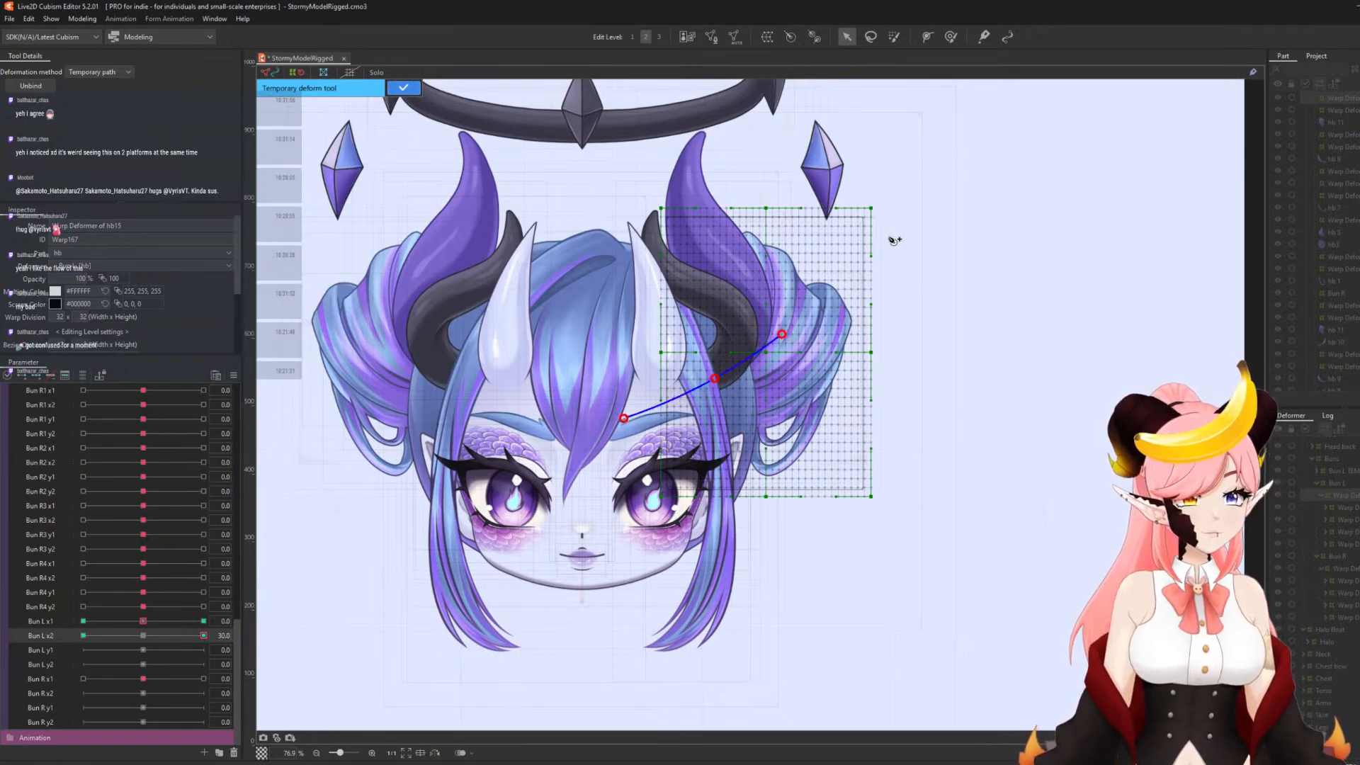
{"action": "left_click", "coordinate": [885, 235]}
{"action": "left_click_drag", "start_coordinate": [885, 235], "coordinate": [921, 225]}
{"action": "left_click", "coordinate": [403, 87]}
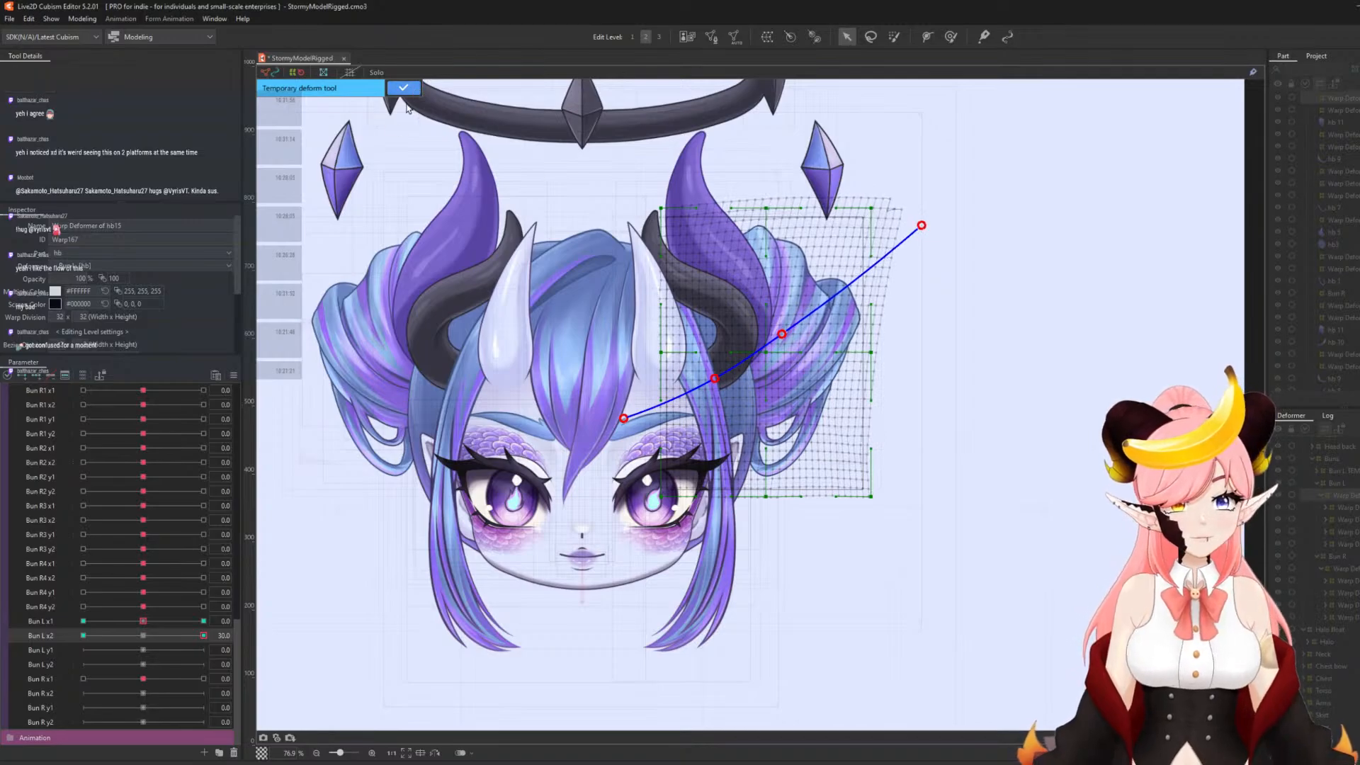
- At Bun L x2 = -30, pull the outer end of a four-point temporary deform path slightly inward, apply it and reset the parameter to 0
{"action": "left_click", "coordinate": [84, 636]}
{"action": "key", "text": "t"}
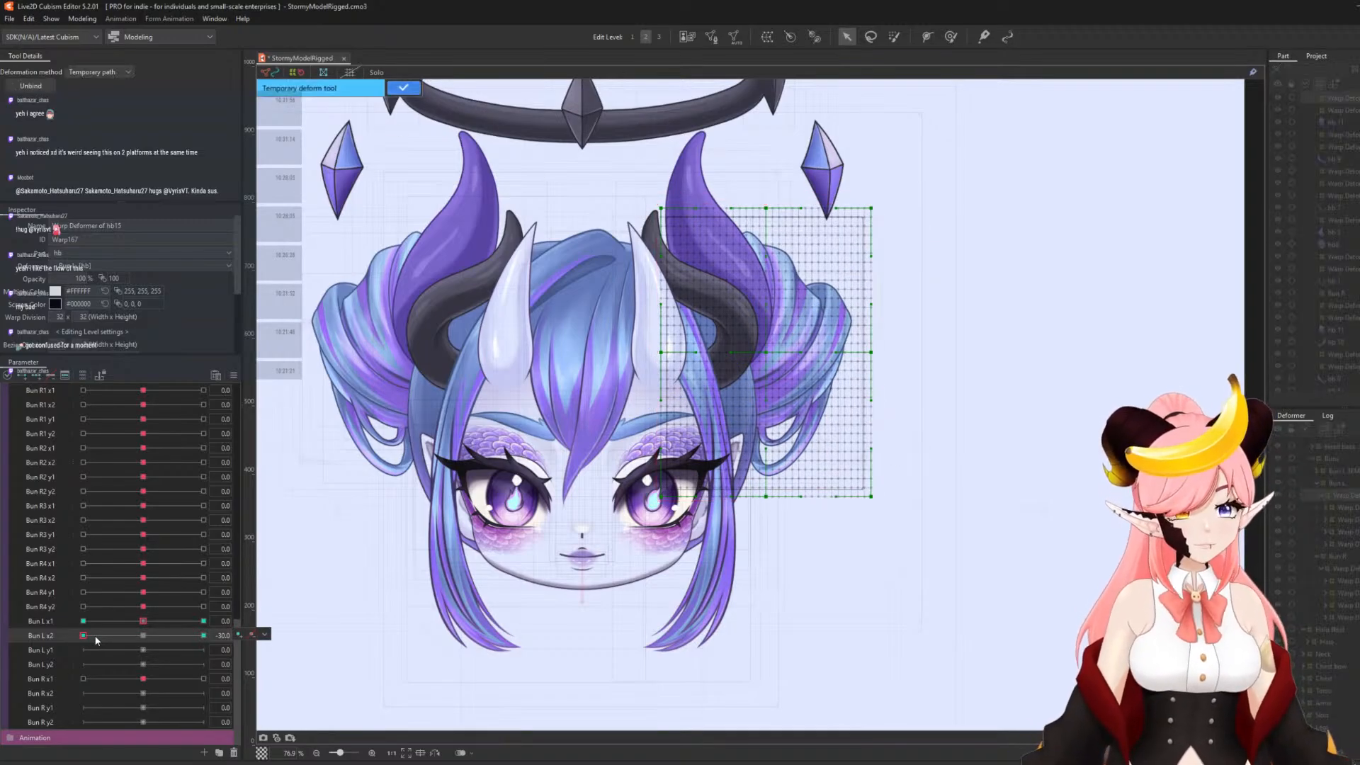
{"action": "left_click", "coordinate": [642, 408]}
{"action": "left_click", "coordinate": [715, 369]}
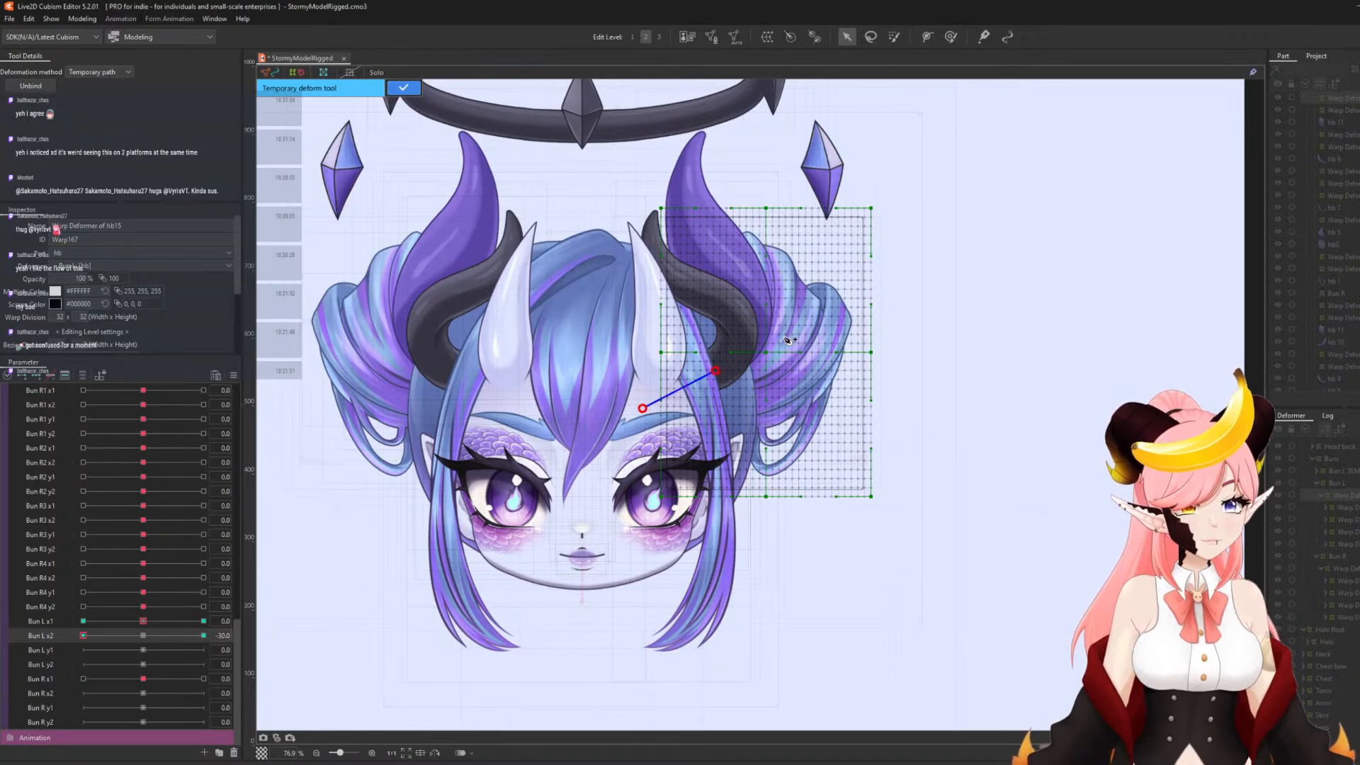
{"action": "left_click", "coordinate": [783, 337]}
{"action": "left_click", "coordinate": [906, 242]}
{"action": "left_click_drag", "start_coordinate": [906, 243], "coordinate": [897, 250]}
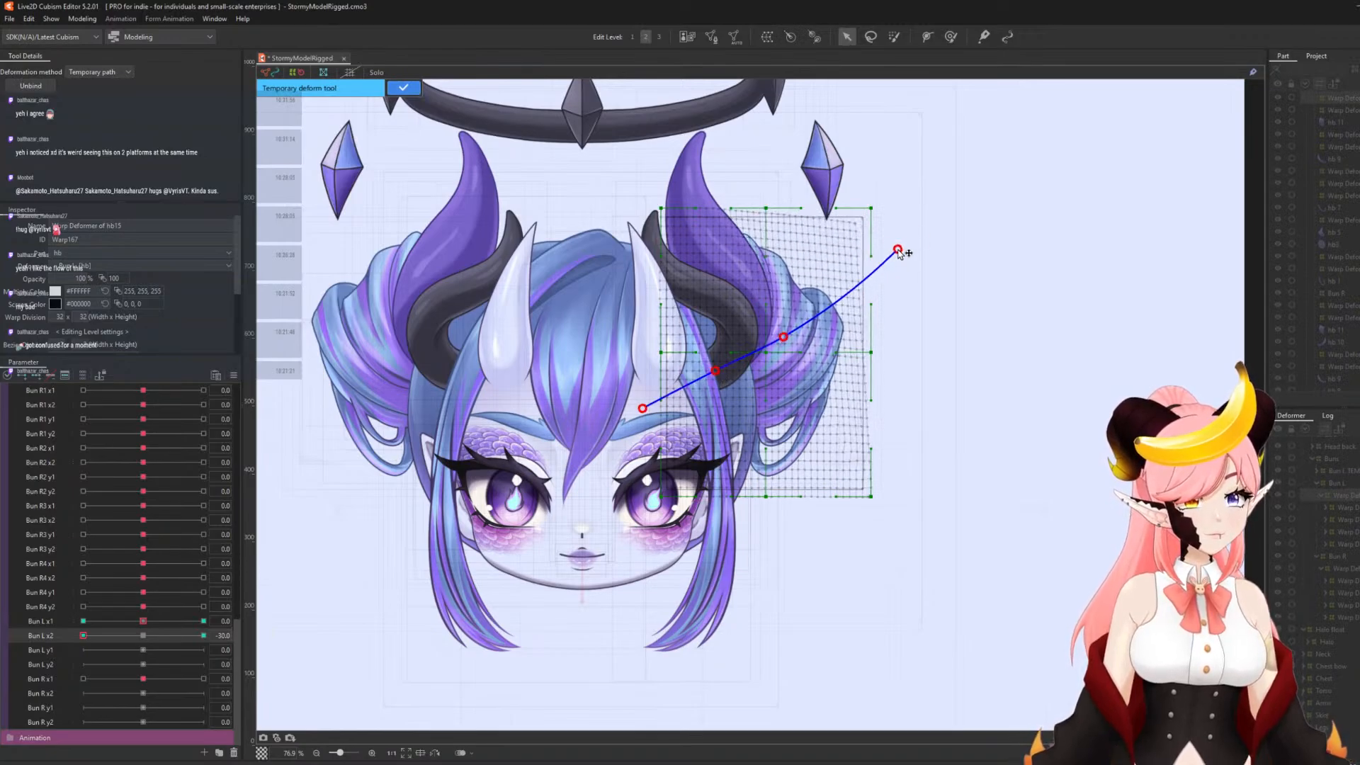
{"action": "left_click", "coordinate": [403, 88]}
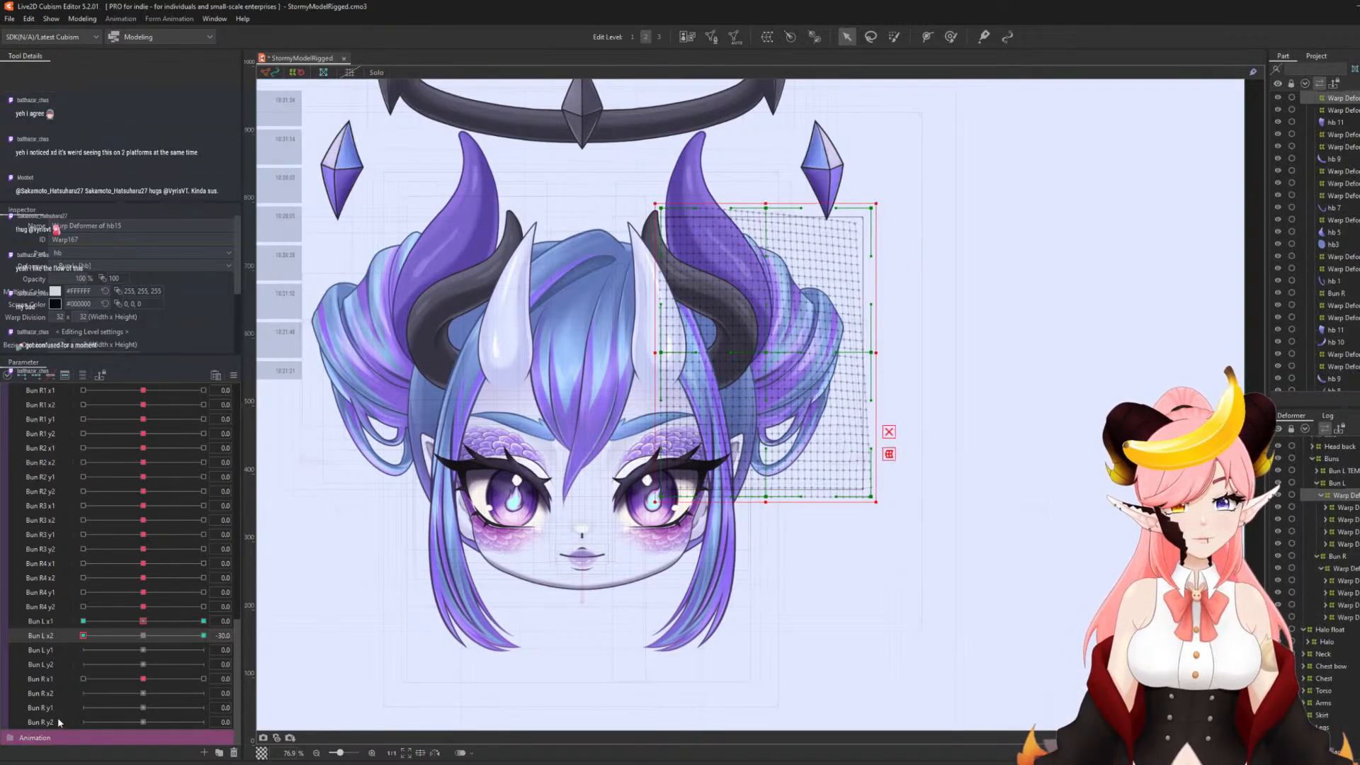
{"action": "left_click", "coordinate": [138, 635]}
- Add three keys on Bun L y1 and, at 30, raise the third point of a four-point temporary deform path, then apply the deformation
{"action": "left_click", "coordinate": [54, 651]}
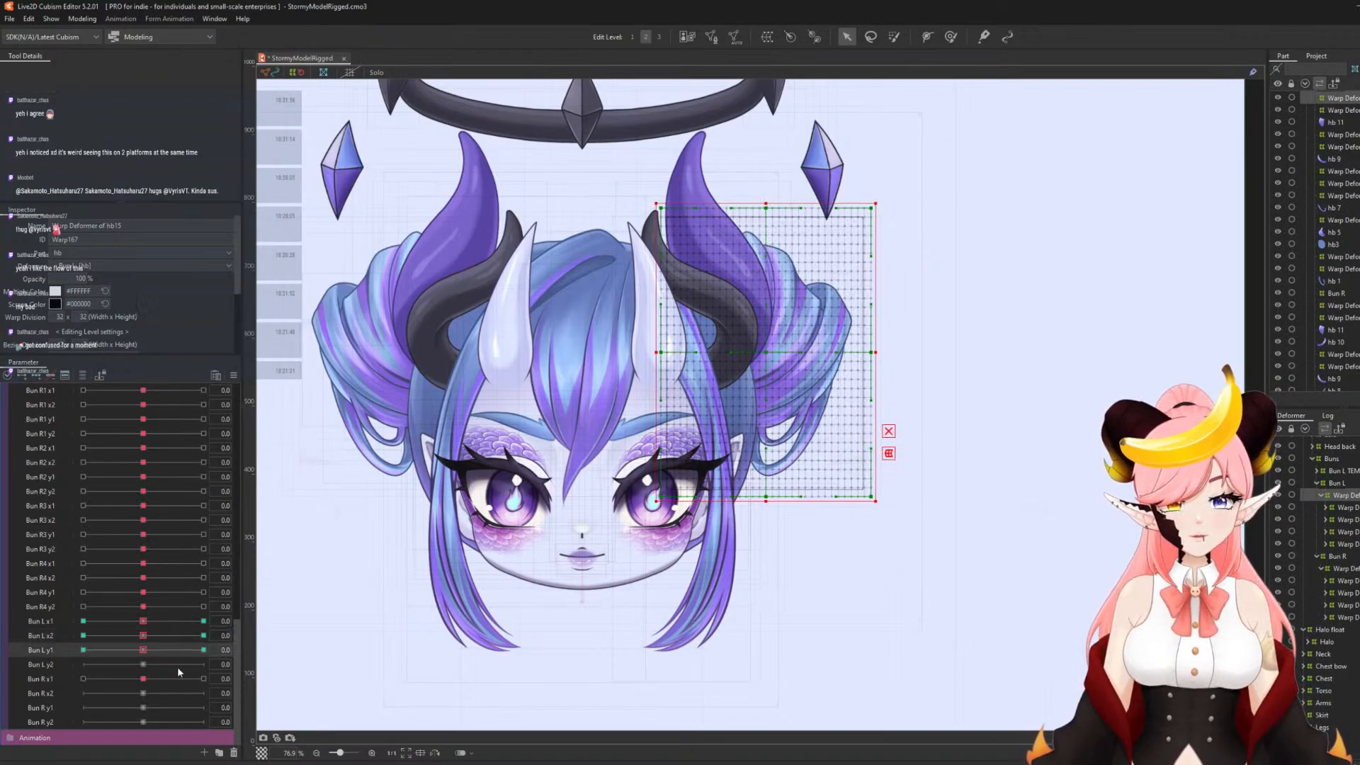
{"action": "left_click", "coordinate": [203, 650]}
{"action": "left_click", "coordinate": [251, 648]}
{"action": "left_click", "coordinate": [1351, 497]}
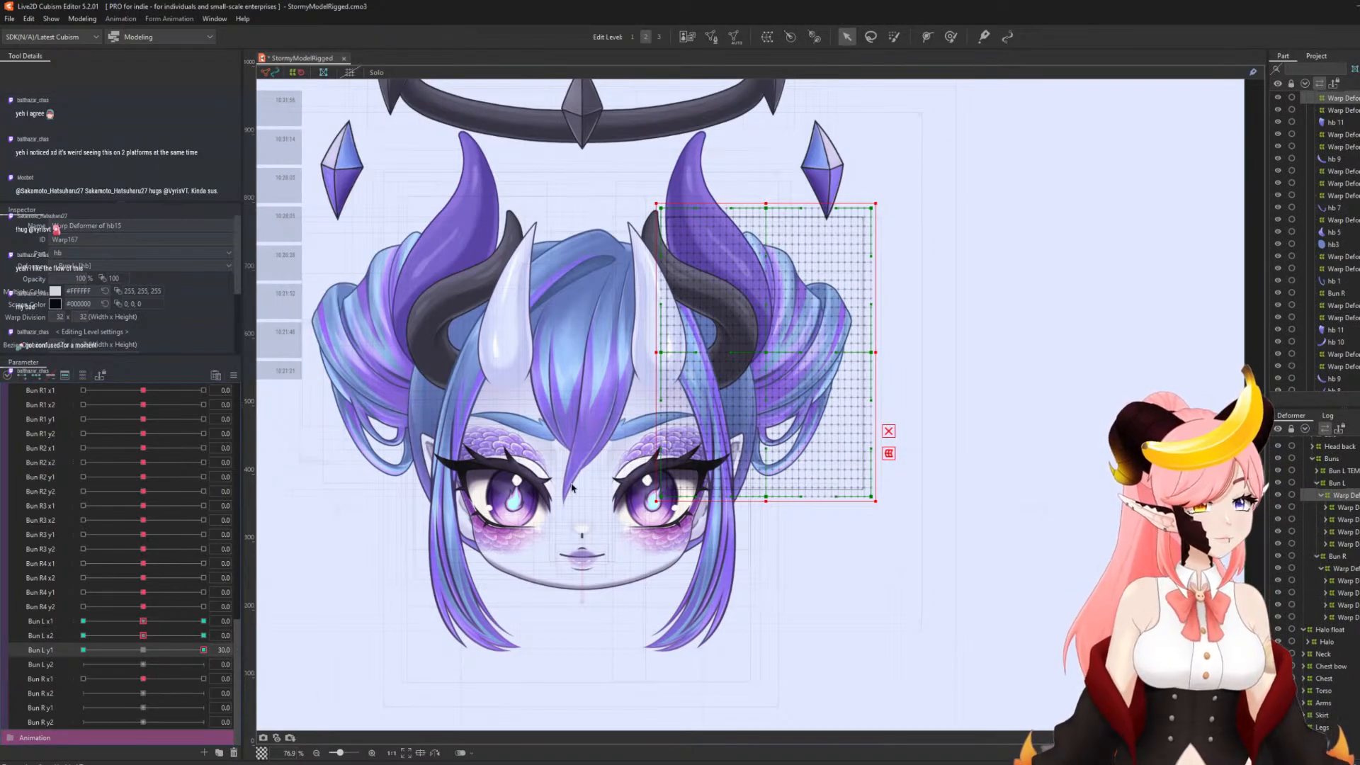
{"action": "key", "text": "t"}
{"action": "left_click", "coordinate": [639, 416]}
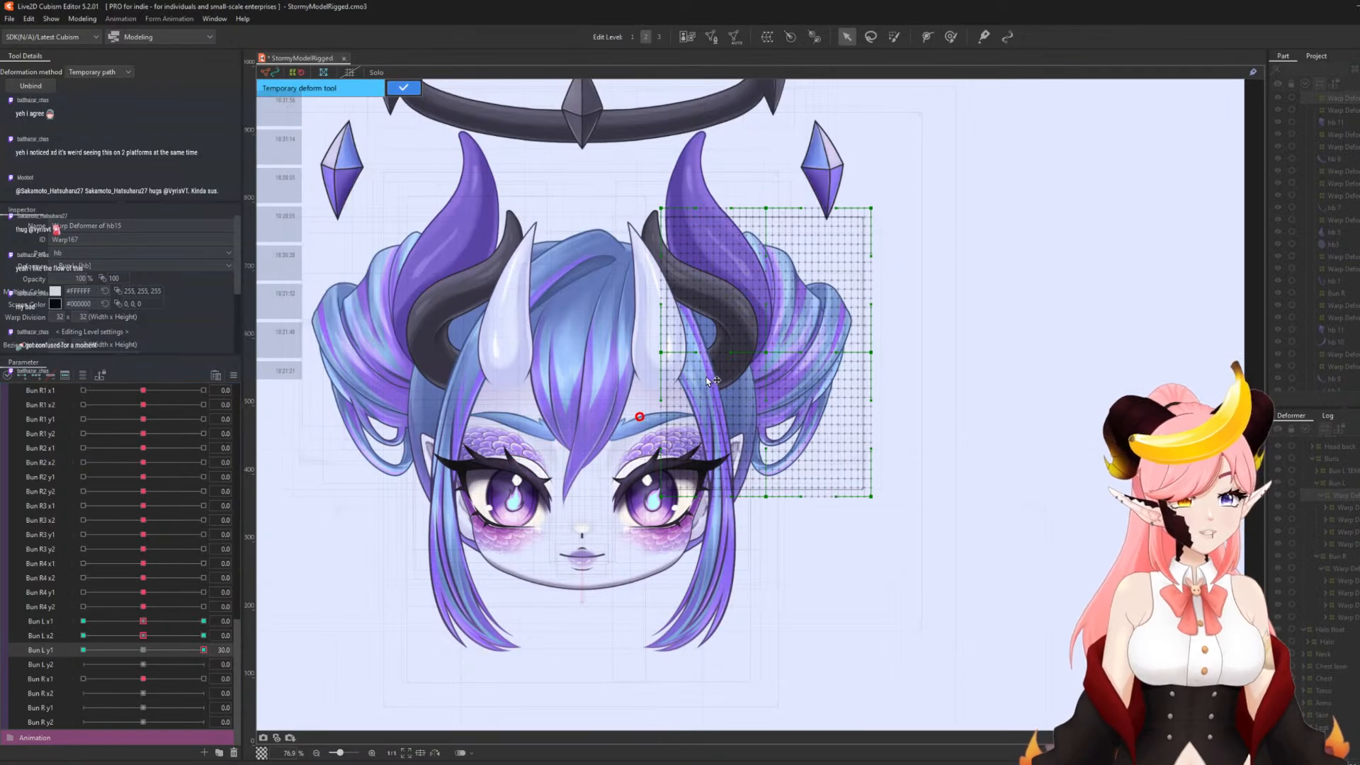
{"action": "left_click", "coordinate": [706, 376]}
{"action": "left_click", "coordinate": [772, 337]}
{"action": "left_click", "coordinate": [916, 225]}
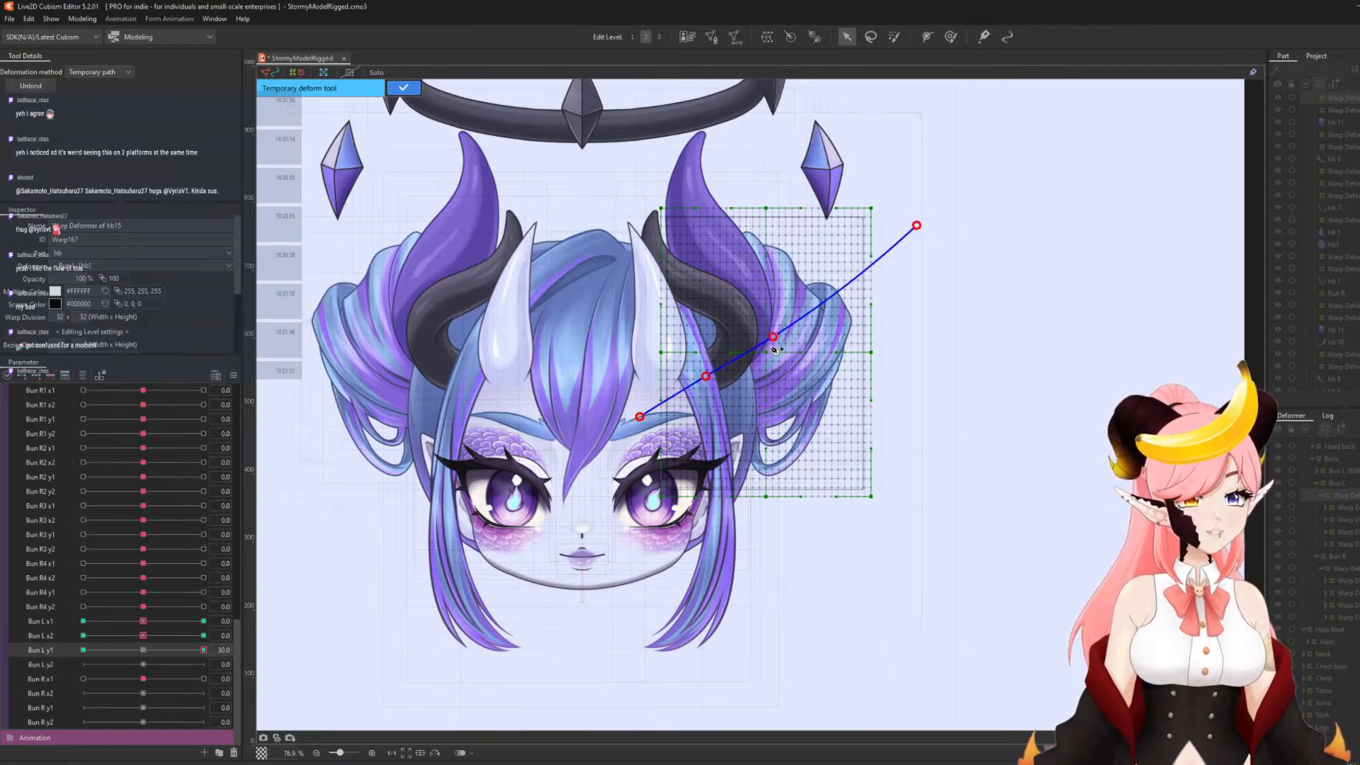
{"action": "left_click_drag", "start_coordinate": [774, 338], "coordinate": [771, 318]}
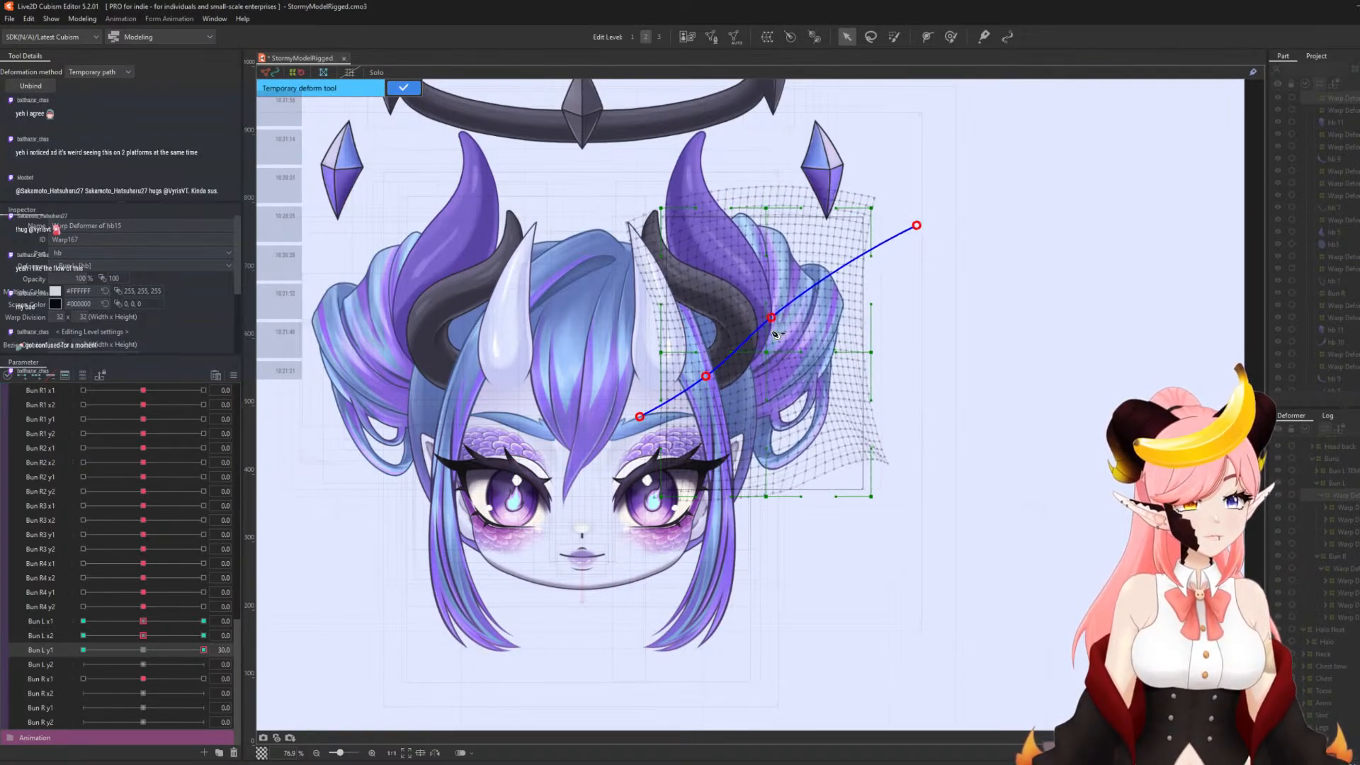
{"action": "left_click", "coordinate": [403, 88]}
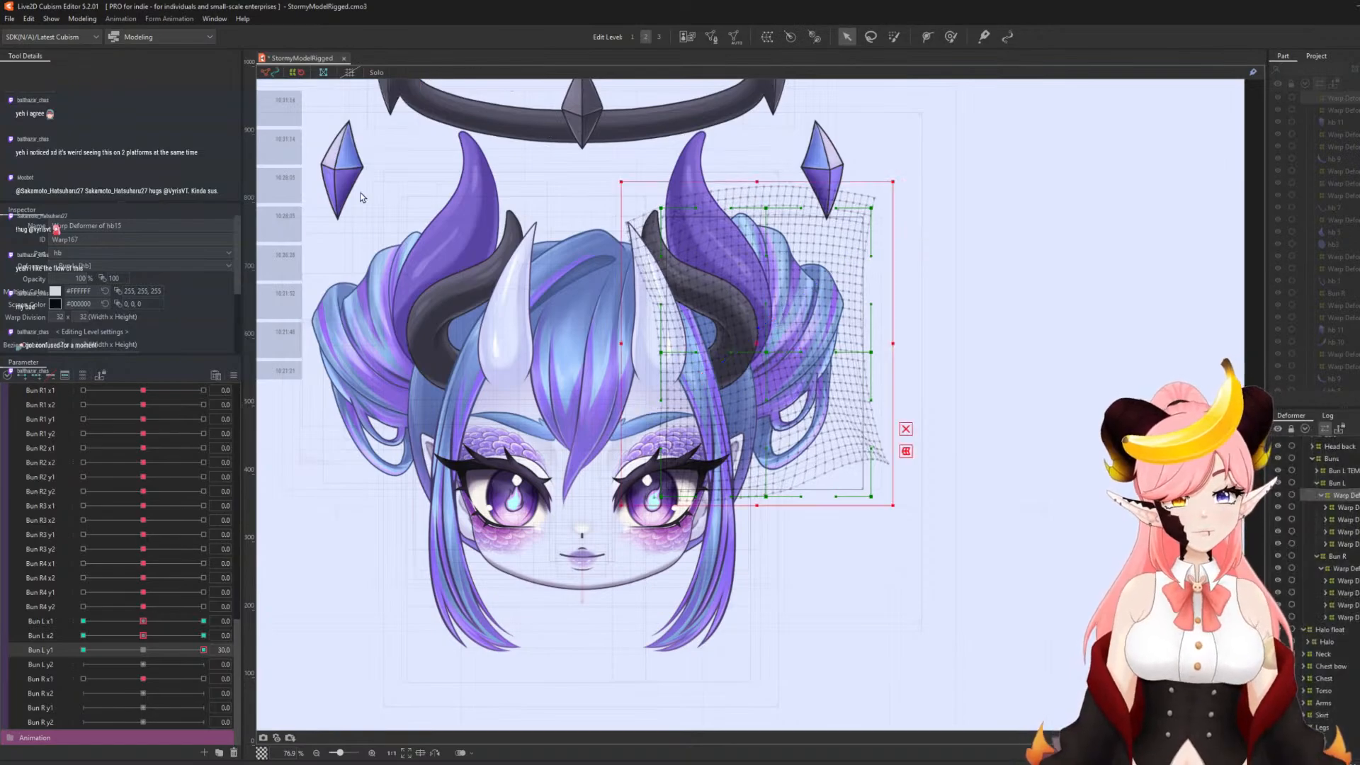
- At Bun L y1 = -30, lower the third point of a four-point temporary deform path, apply it and reset the parameter to 0
{"action": "left_click", "coordinate": [84, 649]}
{"action": "key", "text": "ctrl+t"}
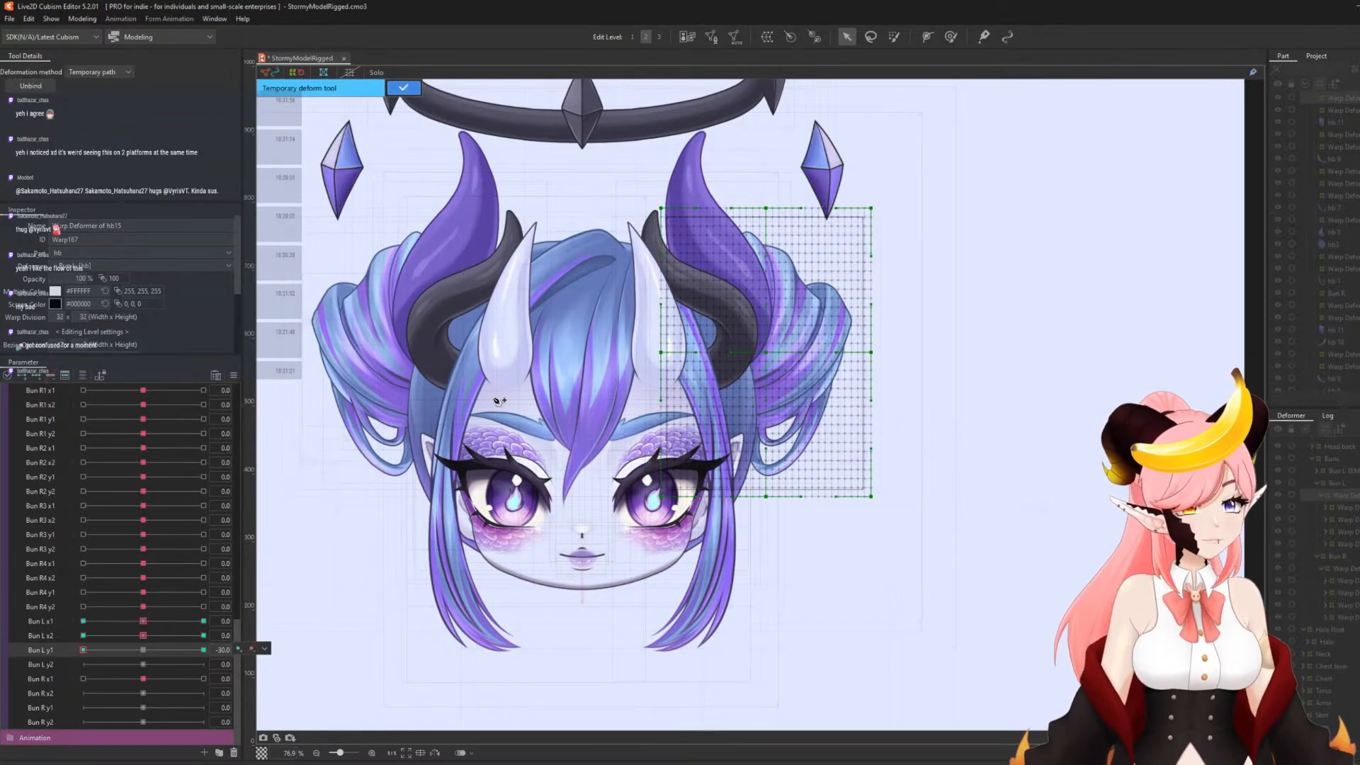
{"action": "left_click", "coordinate": [625, 425]}
{"action": "left_click", "coordinate": [707, 382]}
{"action": "left_click", "coordinate": [781, 336]}
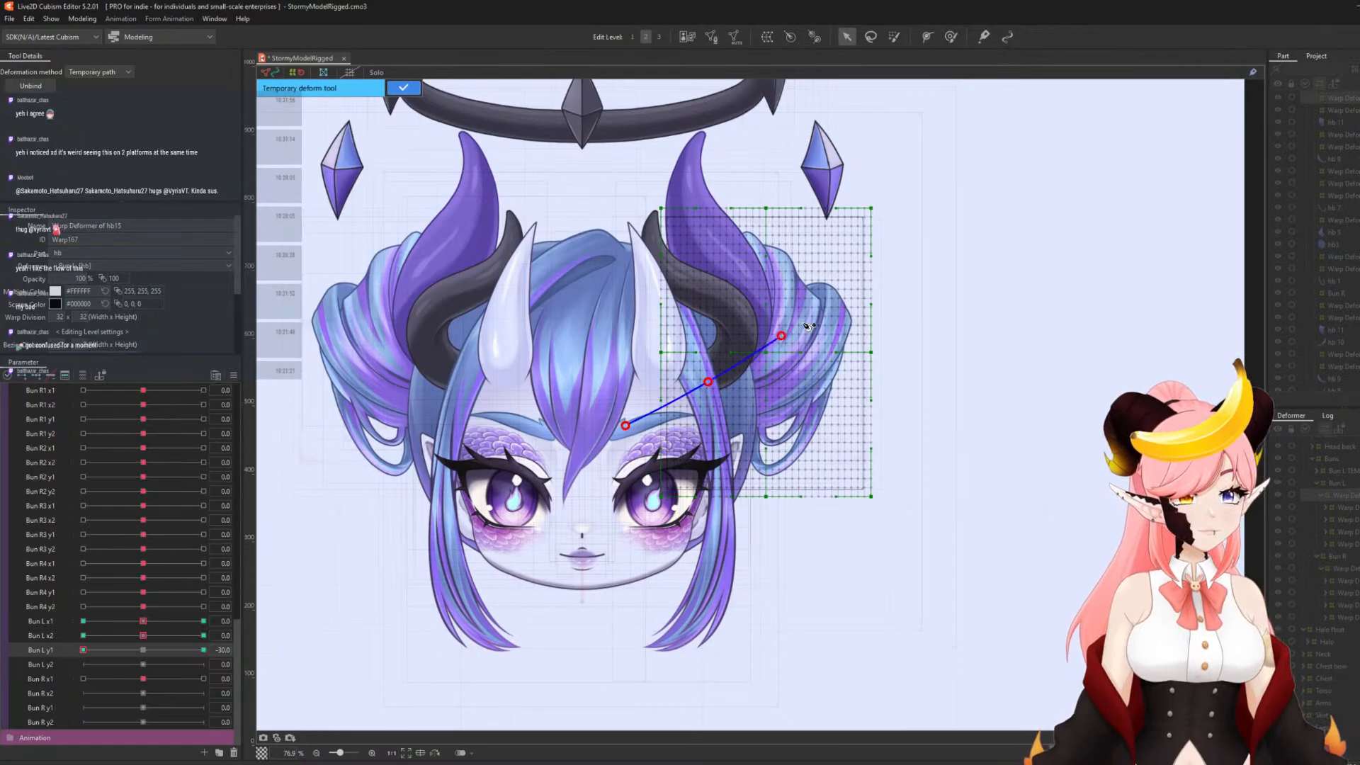
{"action": "left_click", "coordinate": [908, 241]}
{"action": "left_click_drag", "start_coordinate": [781, 336], "coordinate": [789, 354]}
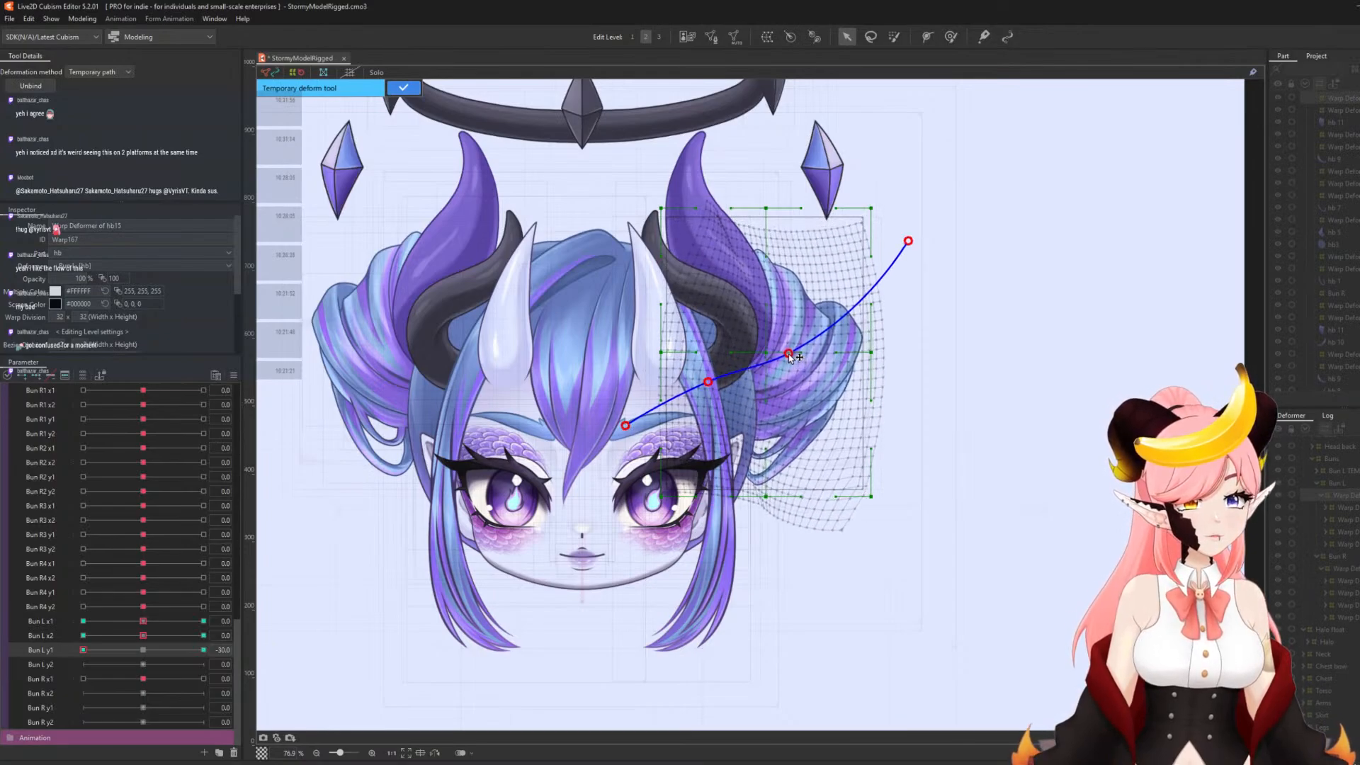
{"action": "left_click", "coordinate": [403, 87]}
{"action": "left_click", "coordinate": [143, 650]}
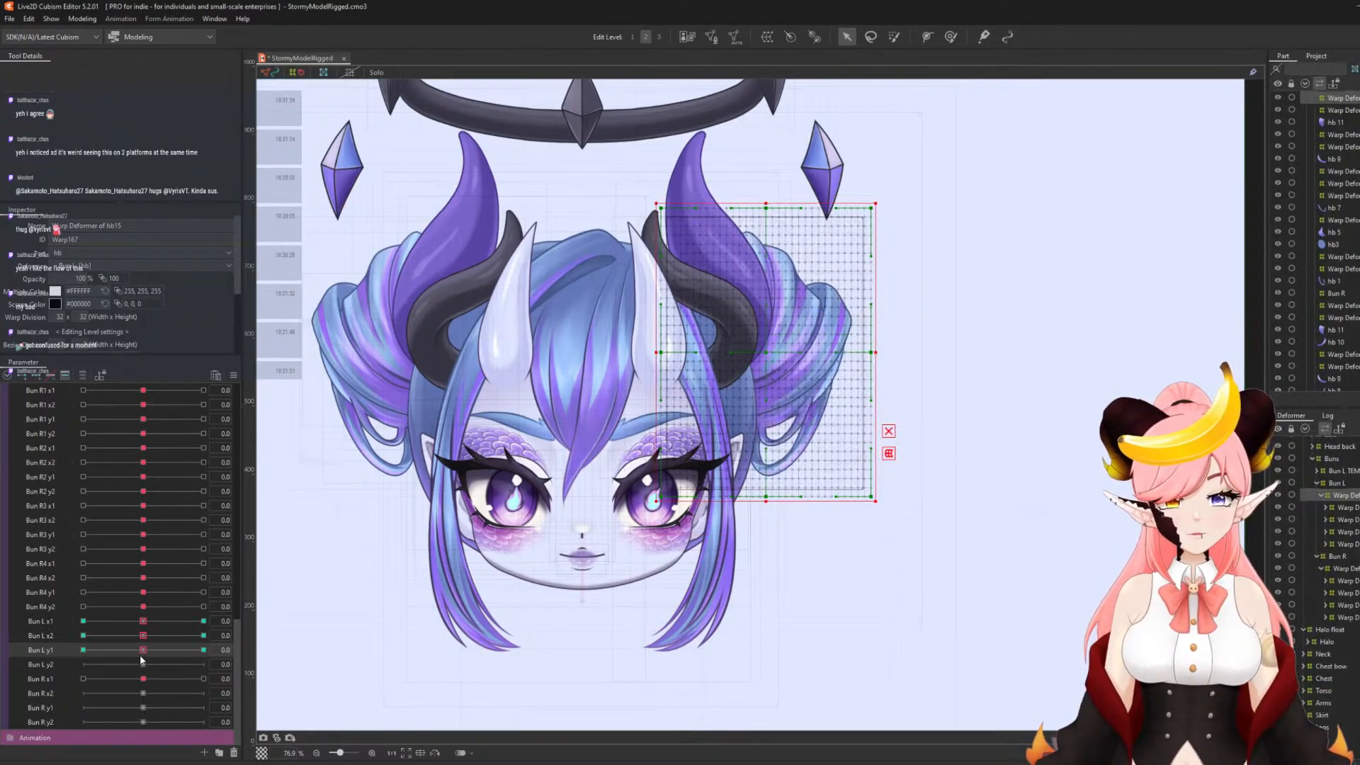
- Add three keys on Bun L y2 and, at 30, swing the outer end of a four-point temporary deform path upward, then apply the deformation
{"action": "left_click", "coordinate": [40, 665]}
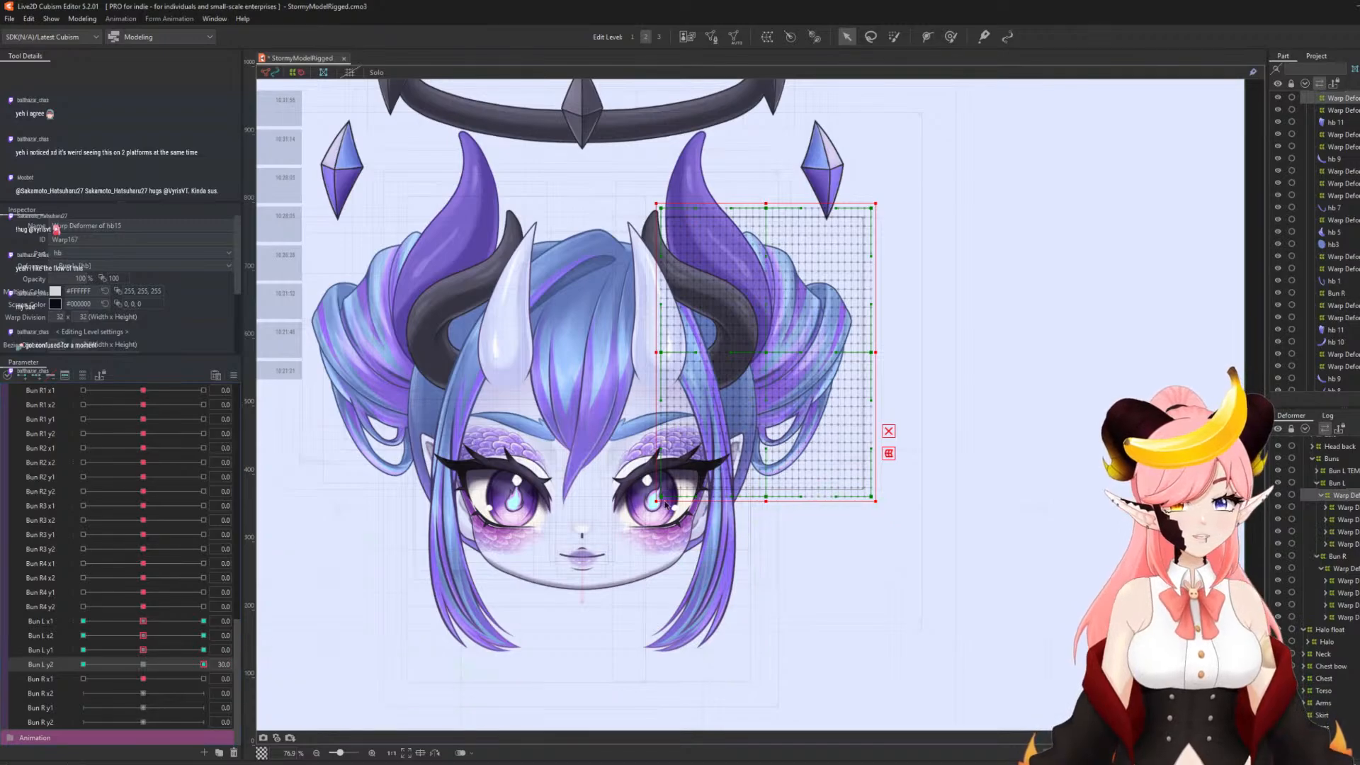
{"action": "key", "text": "ctrl+t"}
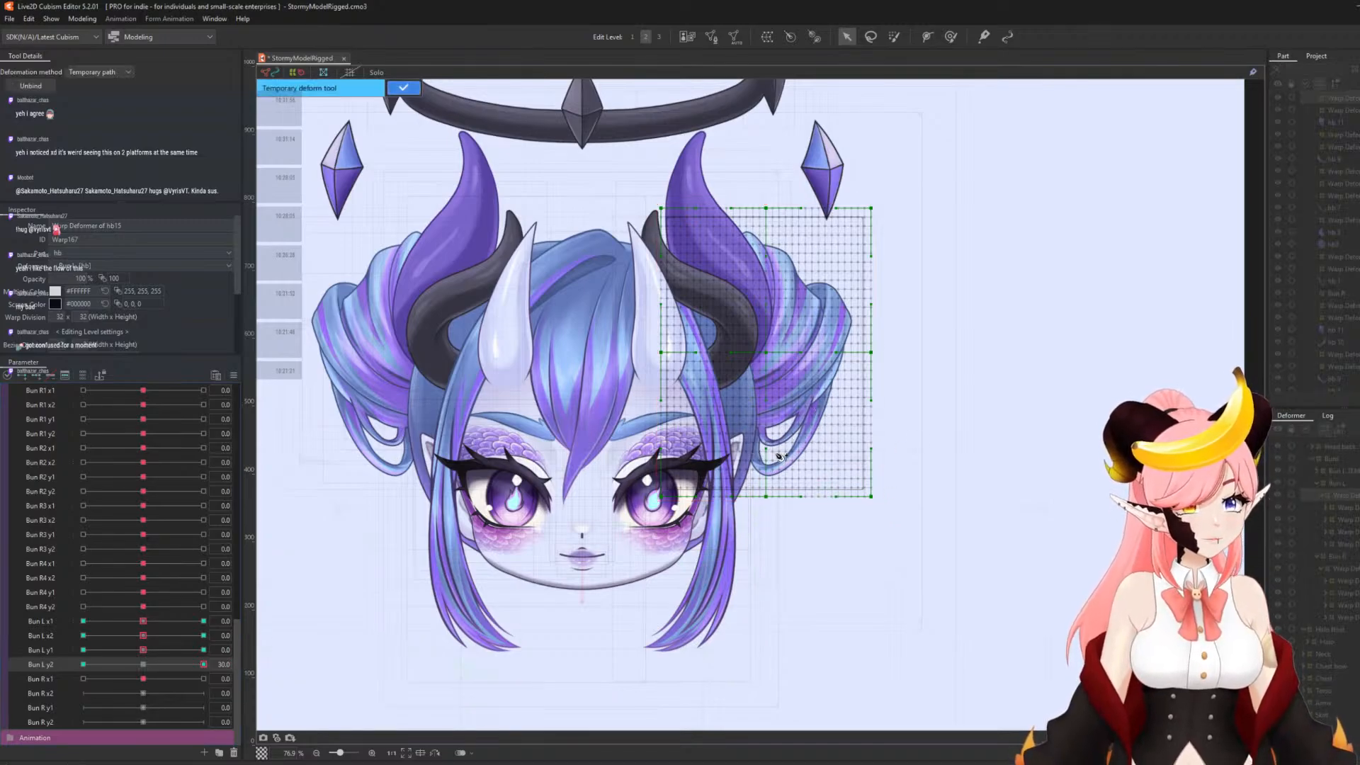
{"action": "left_click", "coordinate": [616, 427]}
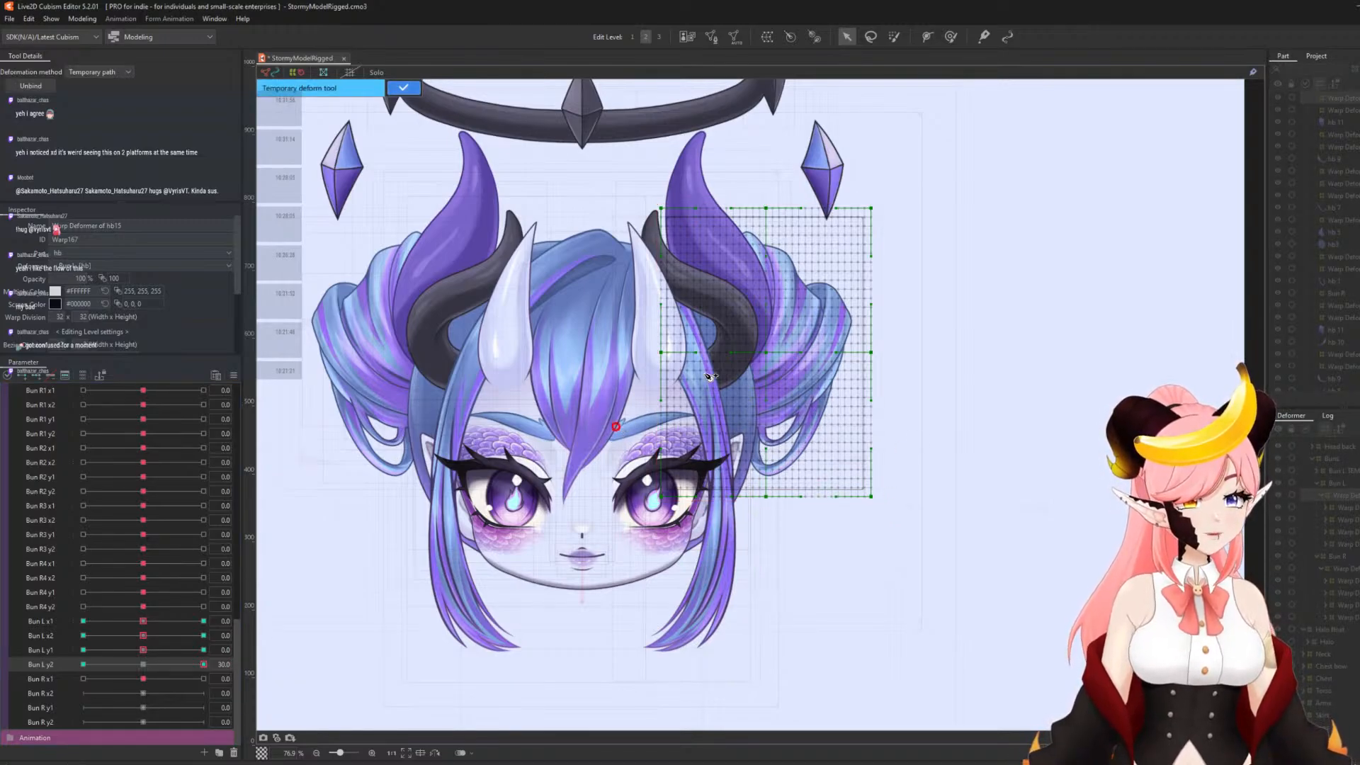
{"action": "left_click", "coordinate": [704, 369]}
{"action": "left_click", "coordinate": [770, 328]}
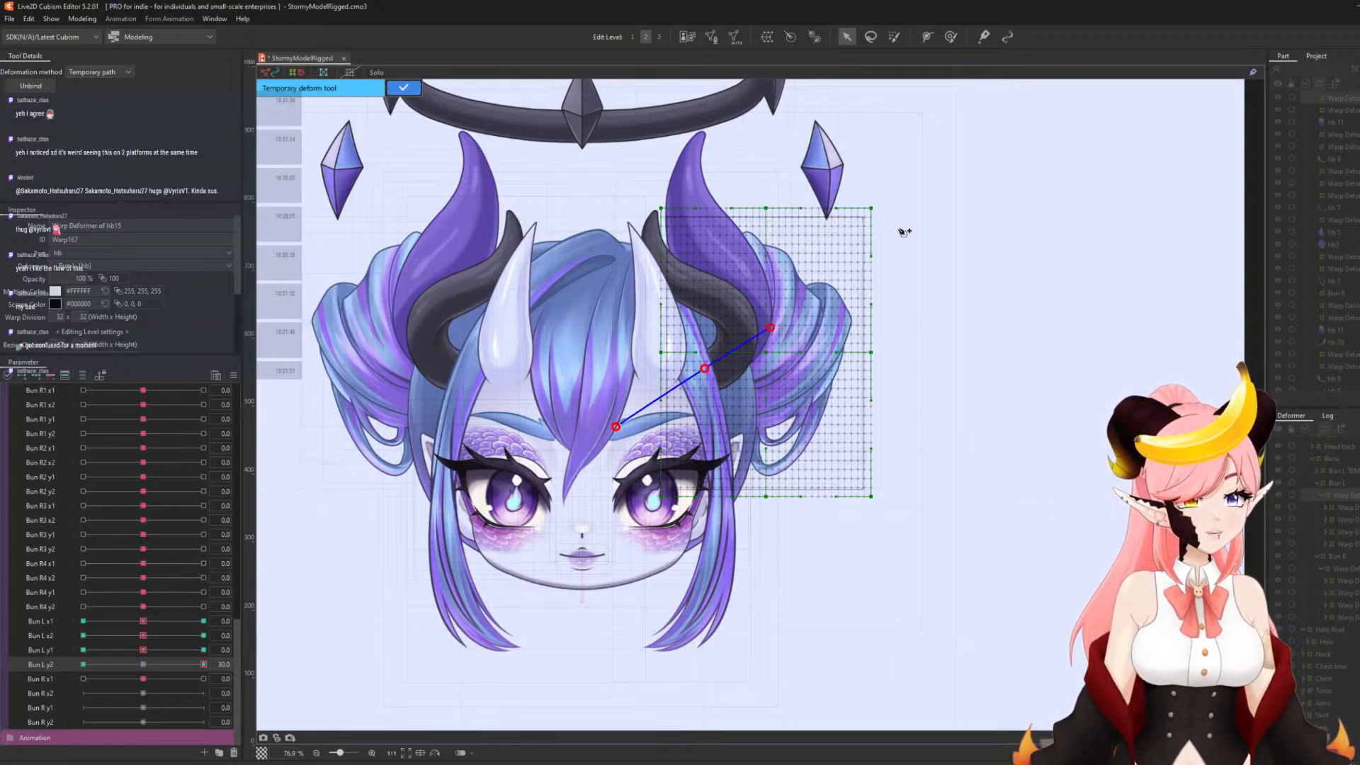
{"action": "left_click", "coordinate": [892, 246]}
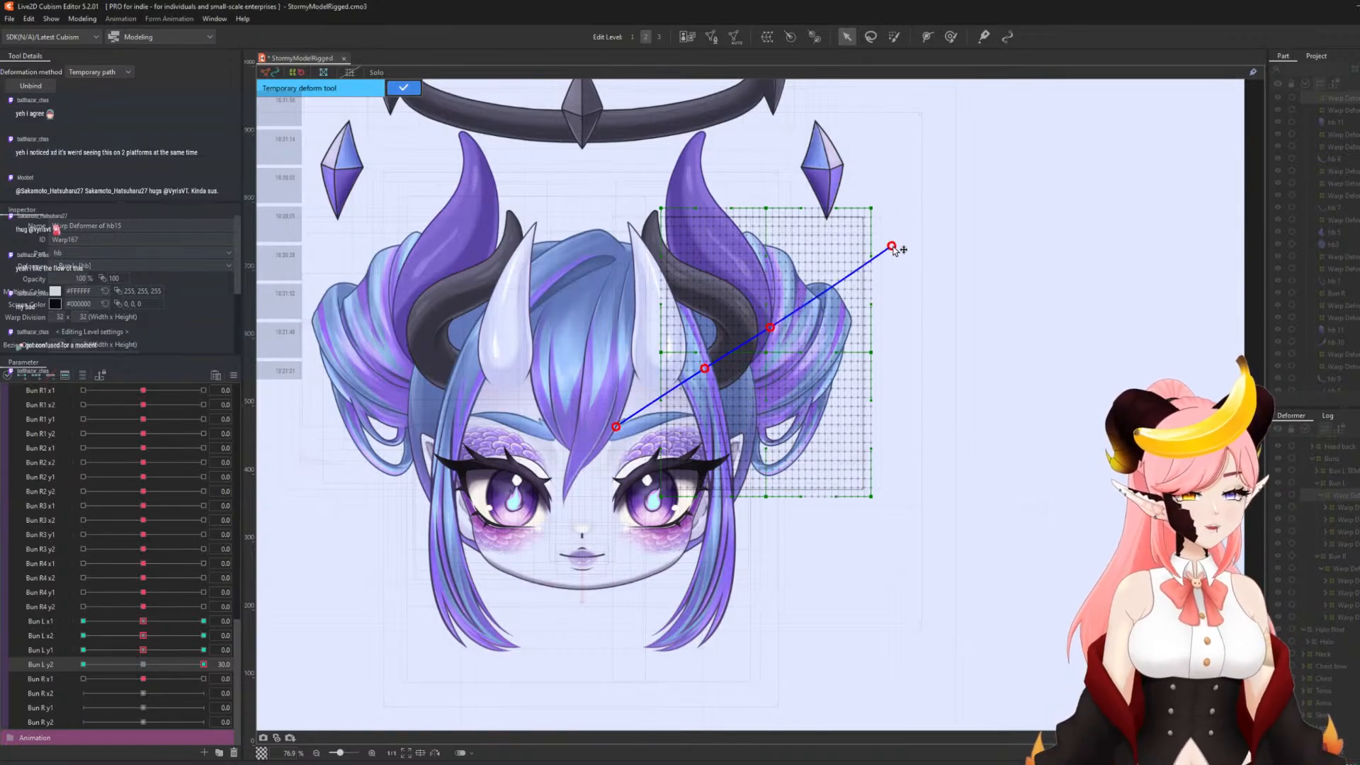
{"action": "left_click_drag", "start_coordinate": [892, 246], "coordinate": [865, 200]}
{"action": "left_click", "coordinate": [403, 87]}
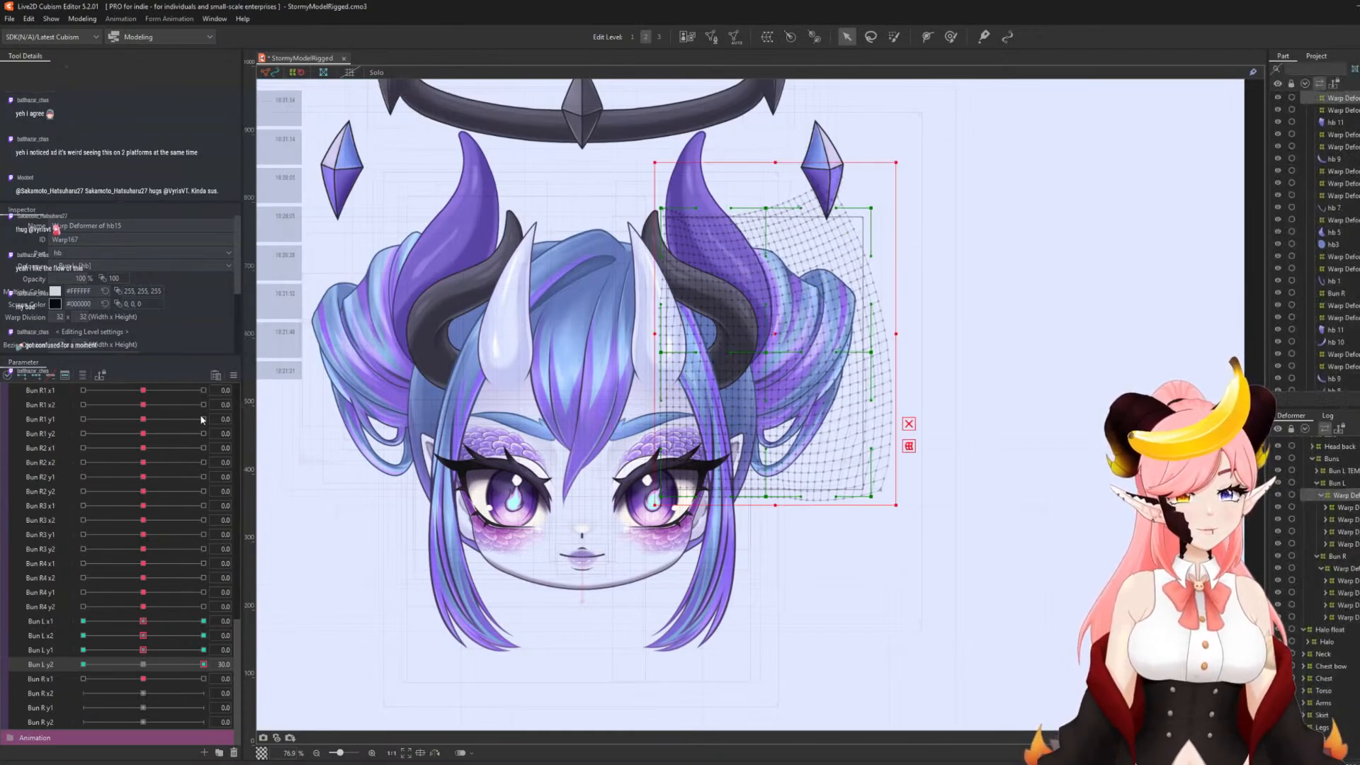
- At Bun L y2 = -30, lower the outer end of a four-point temporary deform path, apply it and reset the parameter to 0
{"action": "left_click", "coordinate": [84, 665]}
{"action": "key", "text": "ctrl+t"}
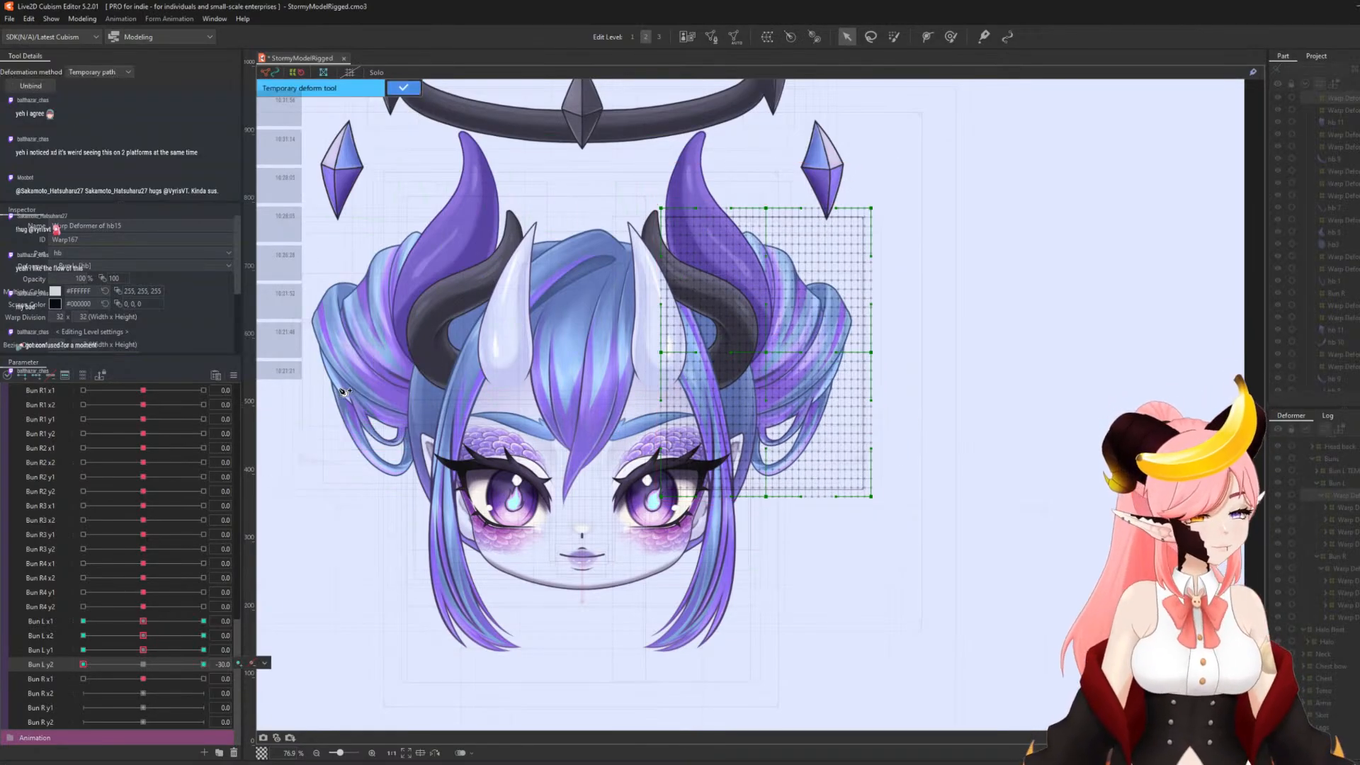
{"action": "left_click", "coordinate": [634, 426]}
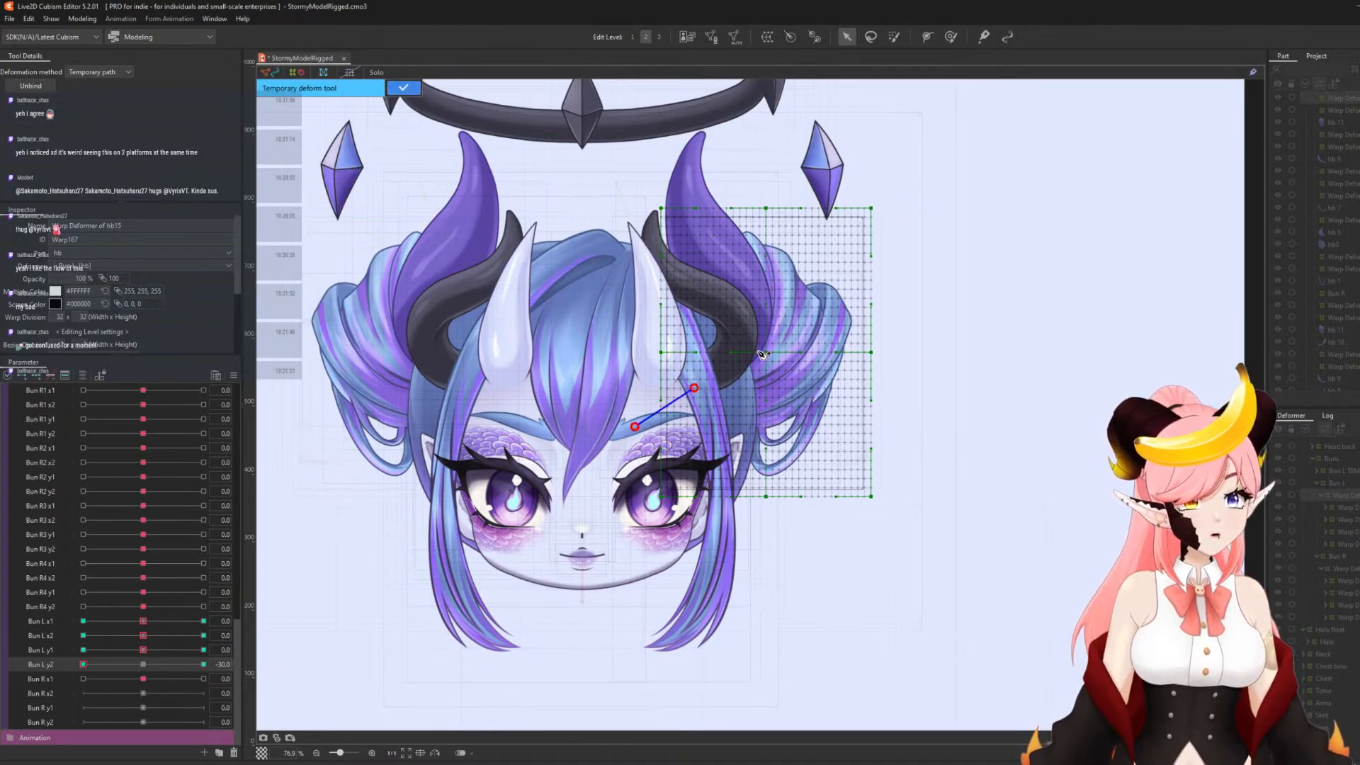
{"action": "left_click", "coordinate": [779, 340]}
{"action": "left_click", "coordinate": [904, 248]}
{"action": "left_click_drag", "start_coordinate": [905, 248], "coordinate": [904, 298]}
{"action": "left_click", "coordinate": [404, 90]}
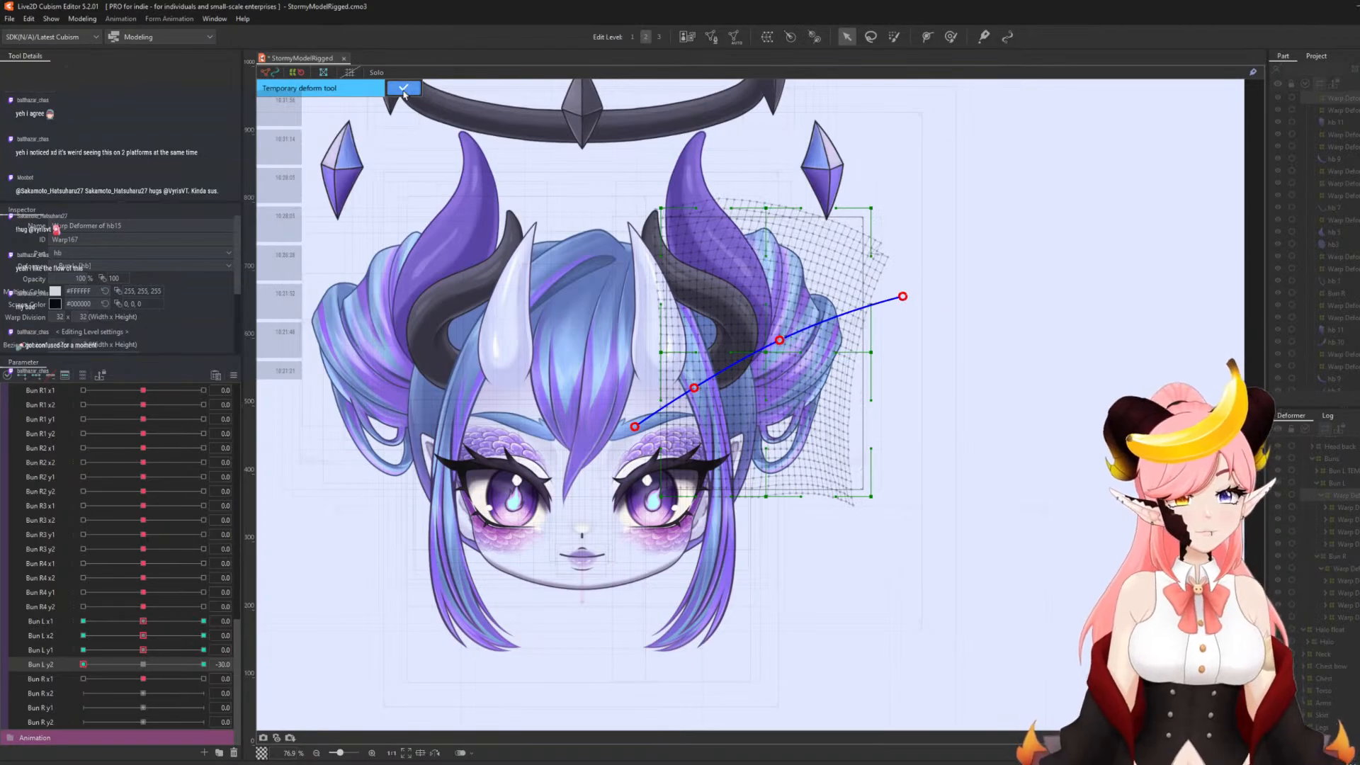
{"action": "left_click", "coordinate": [143, 665]}
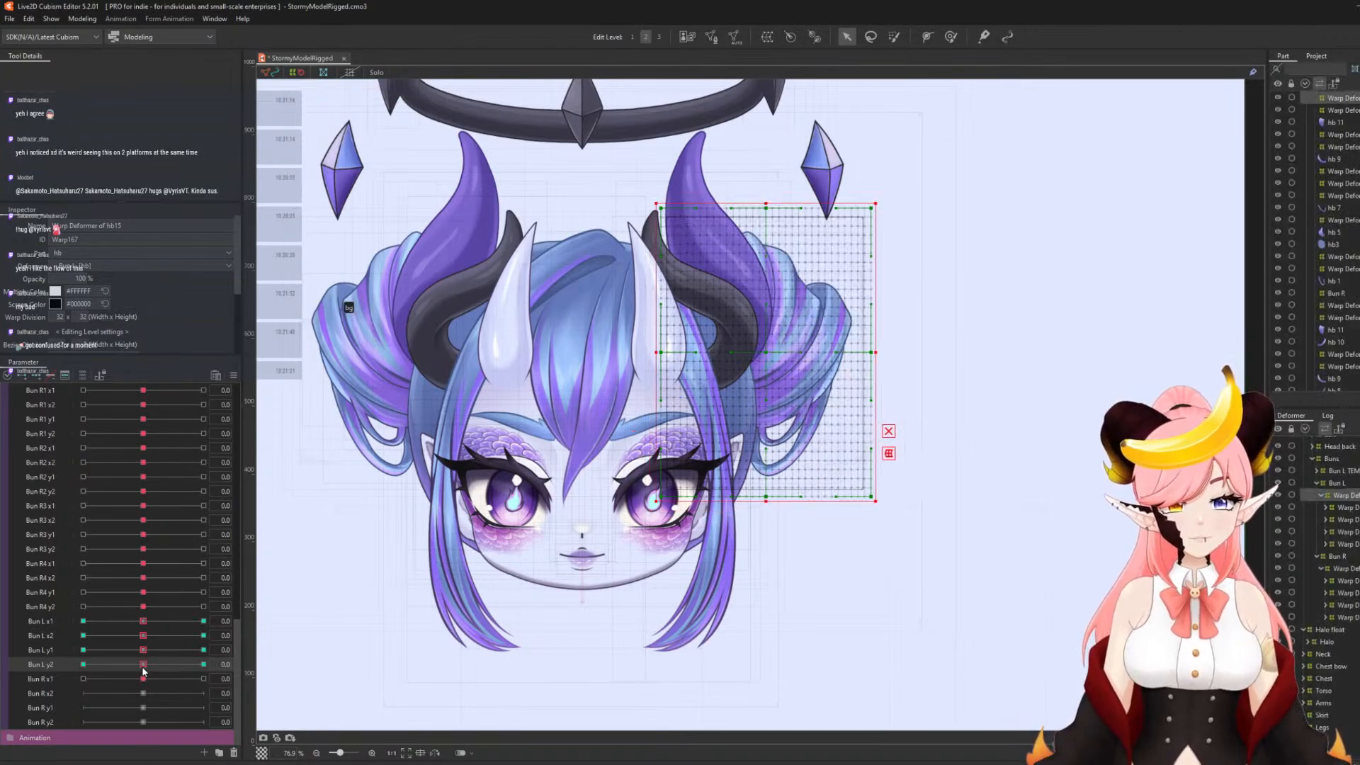
- Enlarge the selection brush to about 626 px and paint a weighted selection over the head-side part of the Bun L deformer
{"action": "left_click", "coordinate": [896, 37]}
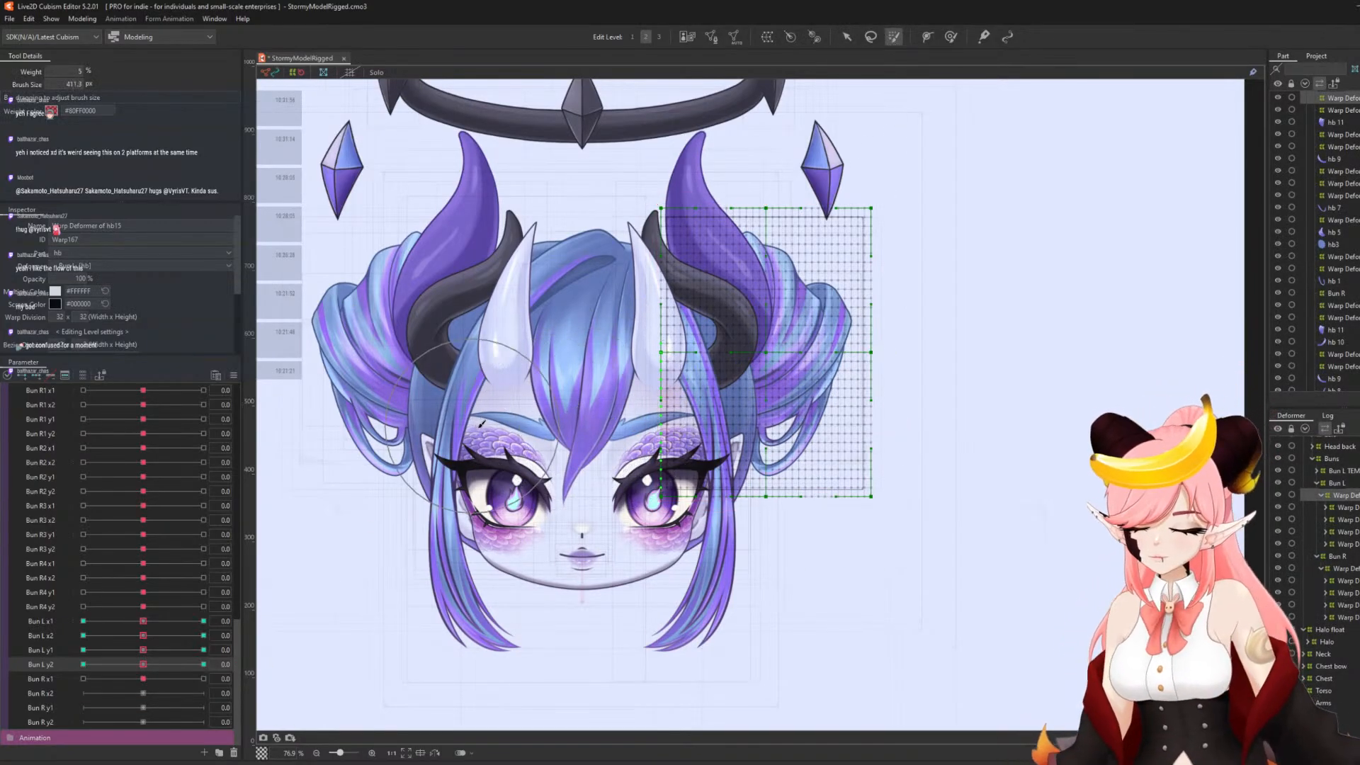
{"action": "key", "text": "b"}
{"action": "left_click_drag", "start_coordinate": [481, 424], "coordinate": [569, 433]}
{"action": "mouse_move", "coordinate": [648, 454]}
{"action": "left_mouse_down"}
{"action": "mouse_move", "coordinate": [634, 353]}
{"action": "mouse_move", "coordinate": [579, 319]}
{"action": "mouse_move", "coordinate": [570, 389]}
{"action": "mouse_move", "coordinate": [644, 319]}
{"action": "mouse_move", "coordinate": [490, 414]}
{"action": "mouse_move", "coordinate": [636, 297]}
{"action": "mouse_move", "coordinate": [619, 504]}
{"action": "mouse_move", "coordinate": [573, 468]}
{"action": "mouse_move", "coordinate": [617, 324]}
{"action": "mouse_move", "coordinate": [694, 527]}
{"action": "left_mouse_up"}
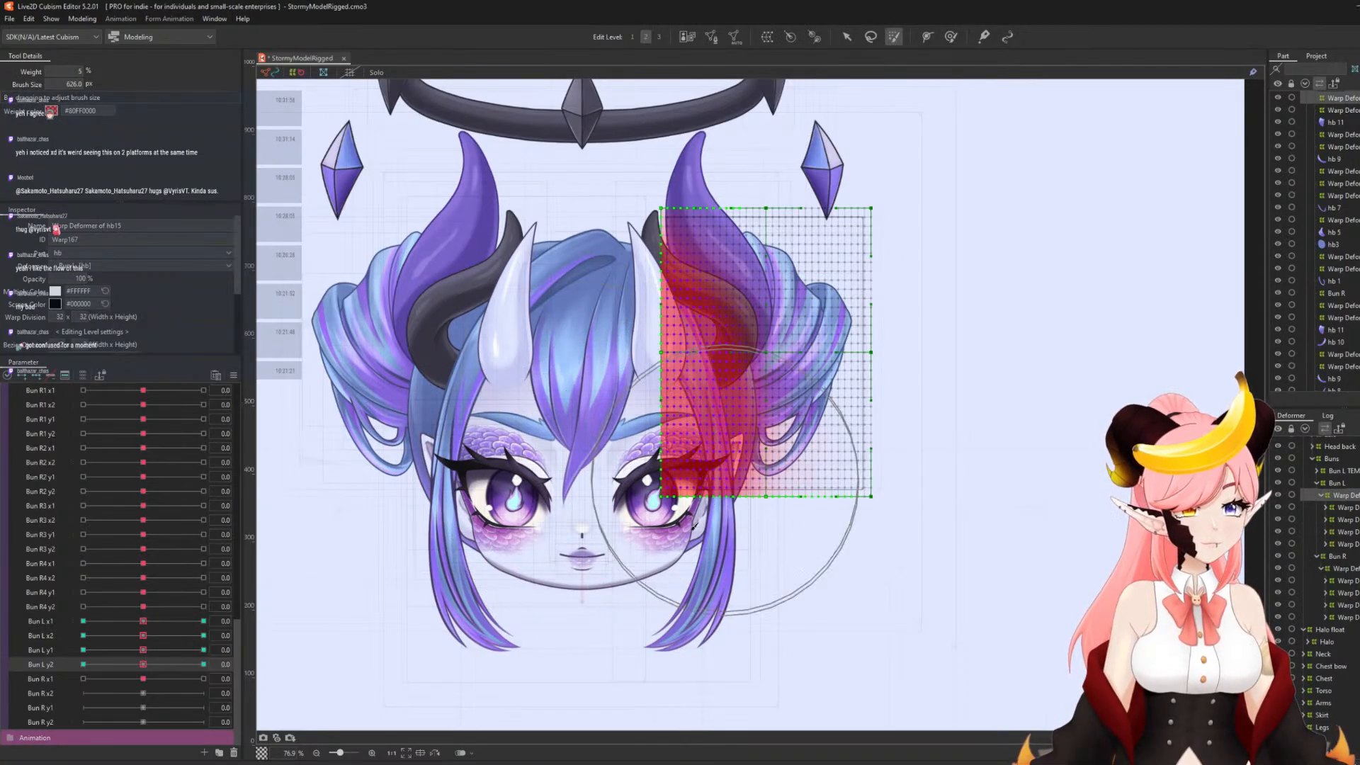
- Restore the weighted head-side area of the Bun L deformer to its neutral shape at 30 and -30 on Bun L x1 and x2, ending at 0
{"action": "left_click", "coordinate": [191, 621]}
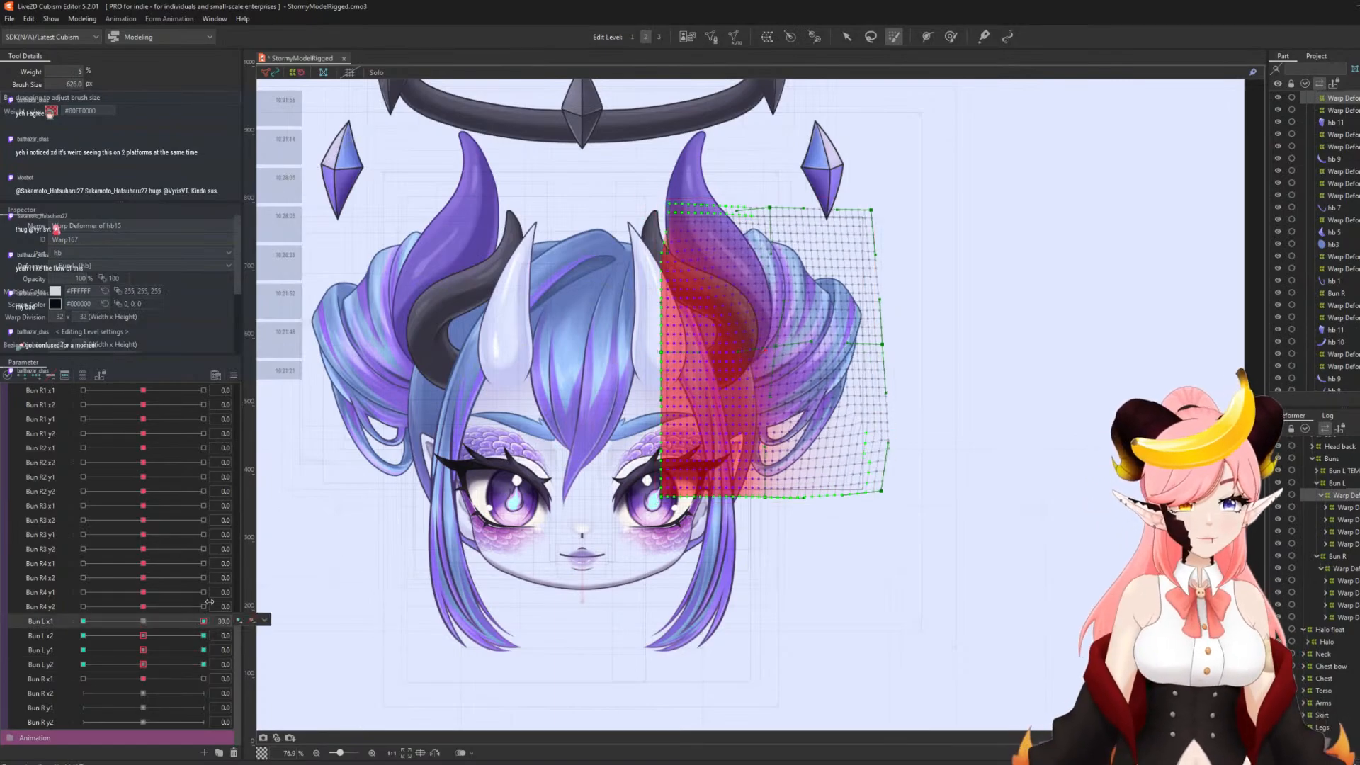
{"action": "left_click", "coordinate": [83, 621]}
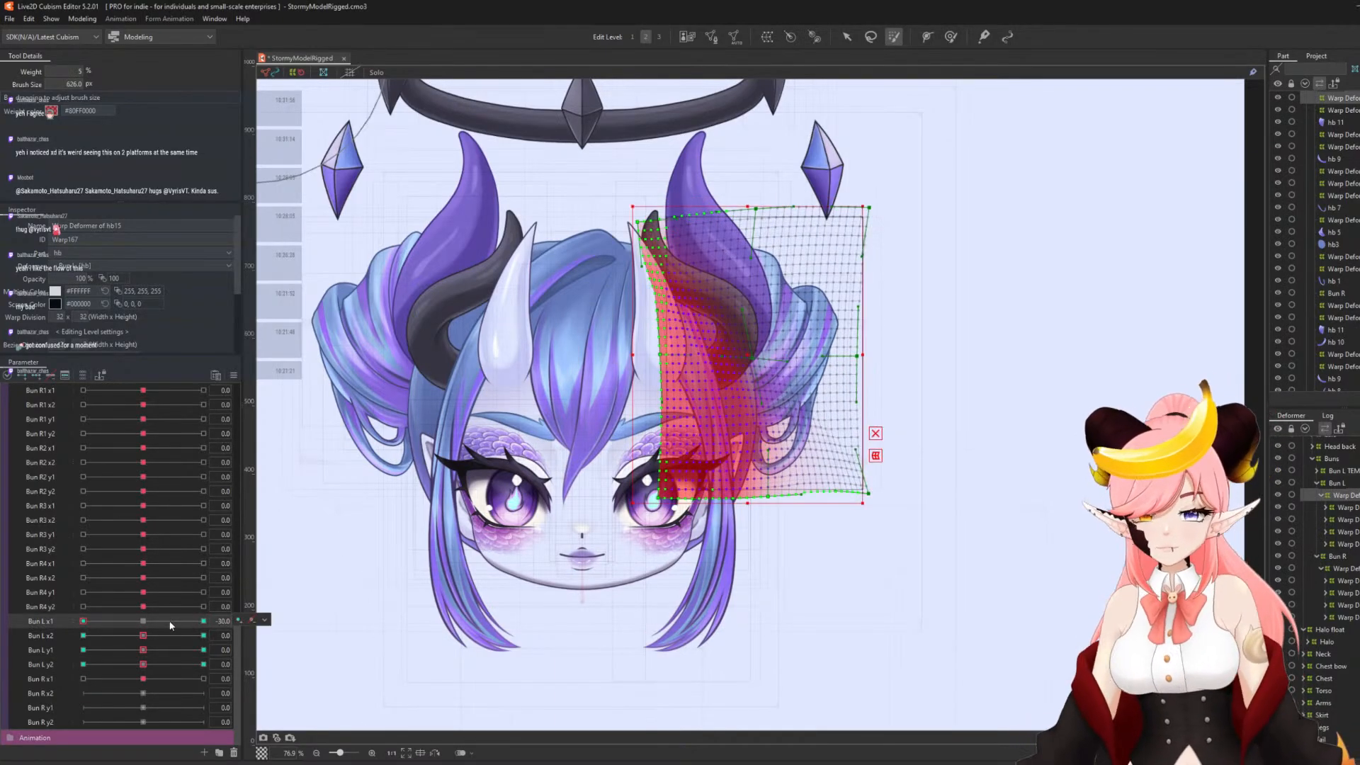
{"action": "left_click", "coordinate": [191, 620]}
{"action": "left_click", "coordinate": [143, 622]}
{"action": "left_click", "coordinate": [204, 635]}
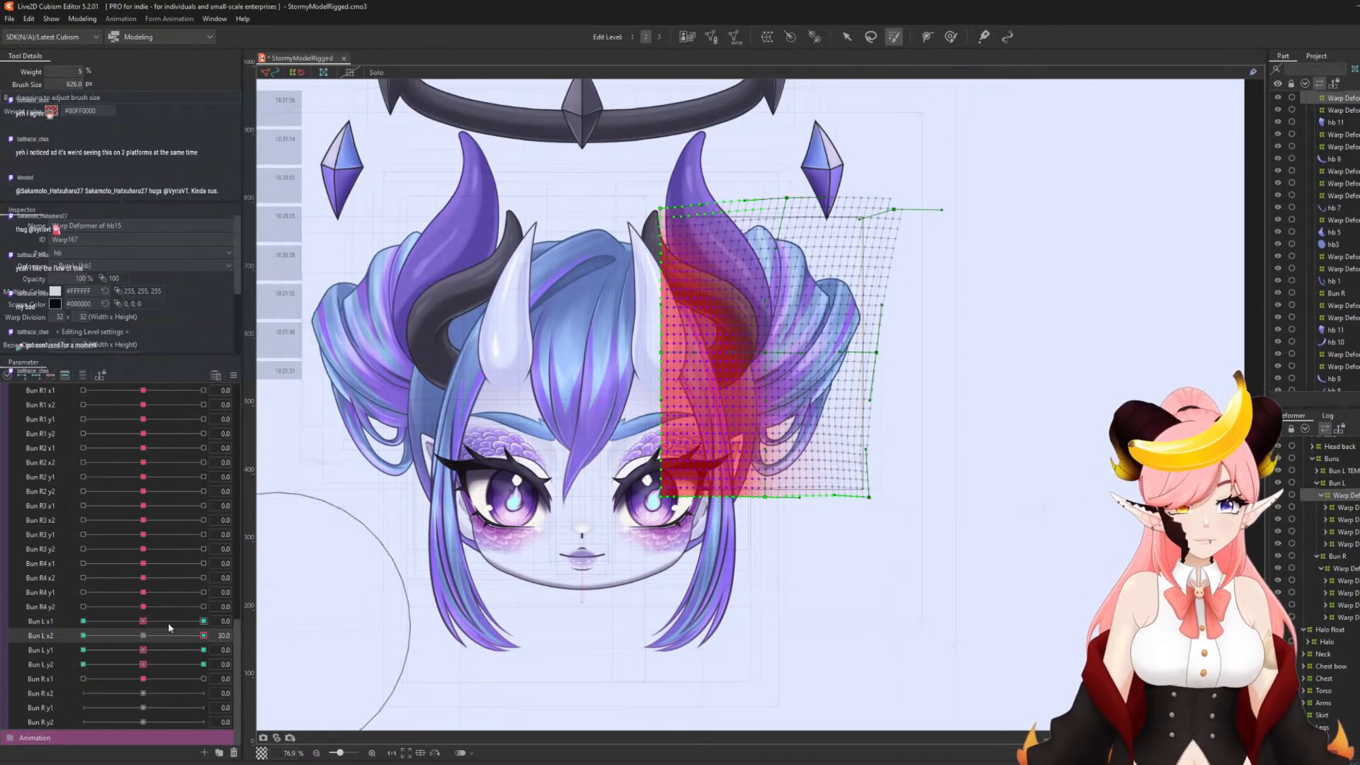
{"action": "left_click", "coordinate": [83, 636]}
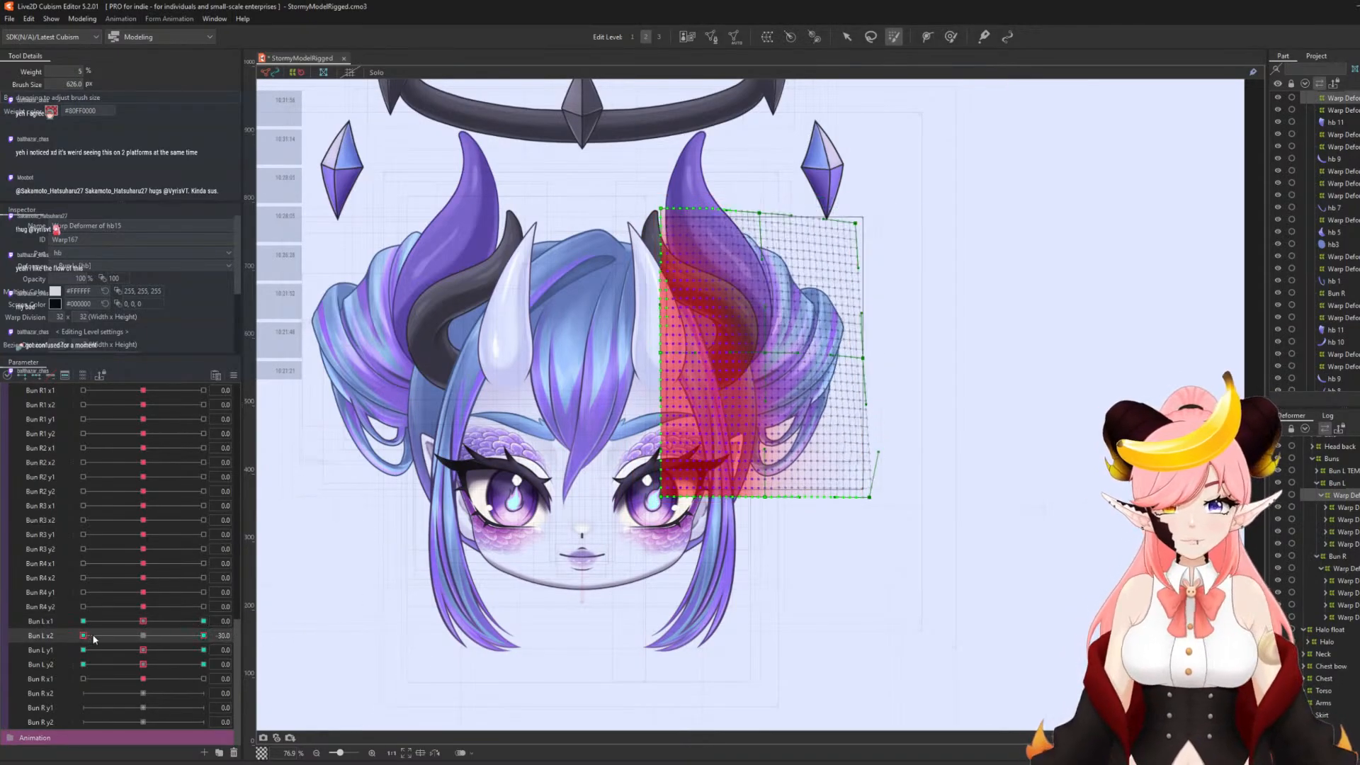
{"action": "left_click", "coordinate": [143, 635]}
- Flatten the head-side selection of the Bun L deformer back to neutral at both extremes of Bun L y1 and y2, then reset the parameters to 0
{"action": "left_click", "coordinate": [204, 650]}
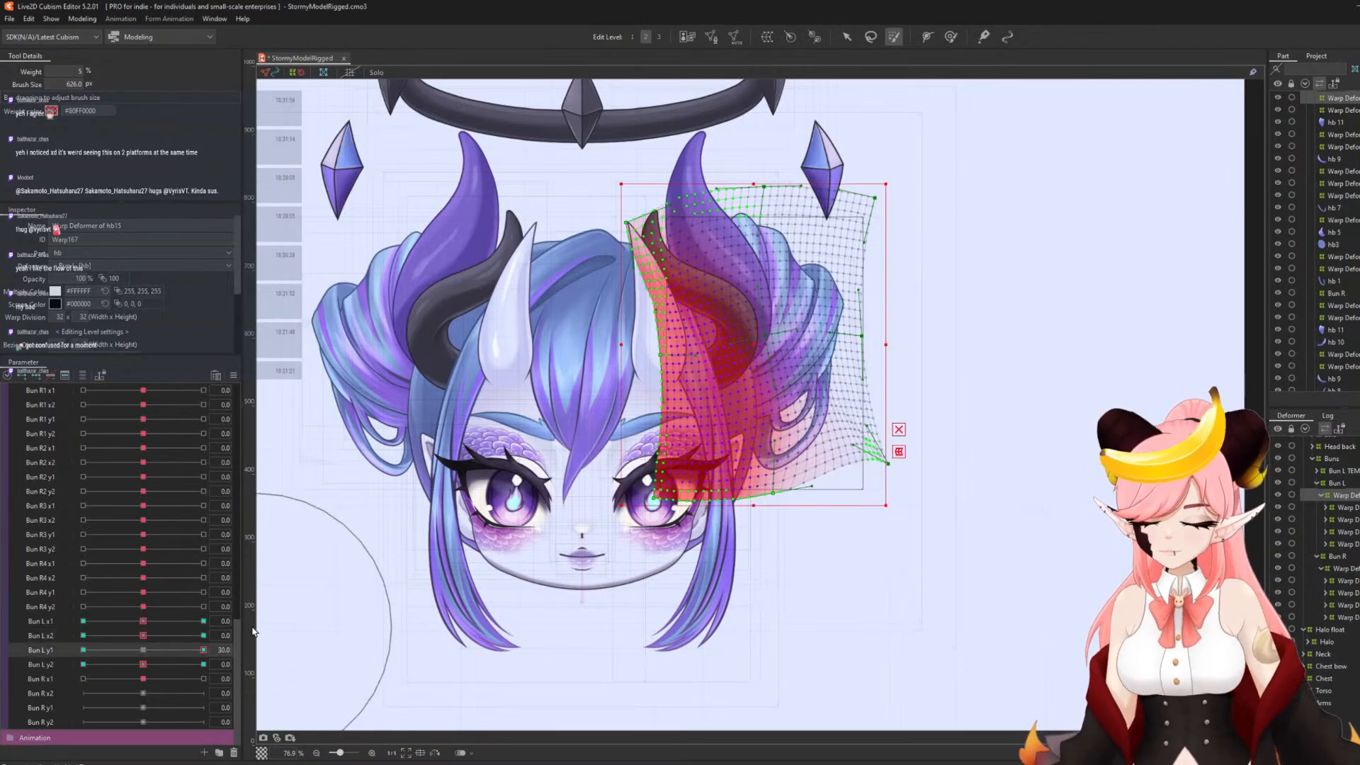
{"action": "left_click", "coordinate": [144, 650]}
{"action": "left_click", "coordinate": [95, 649]}
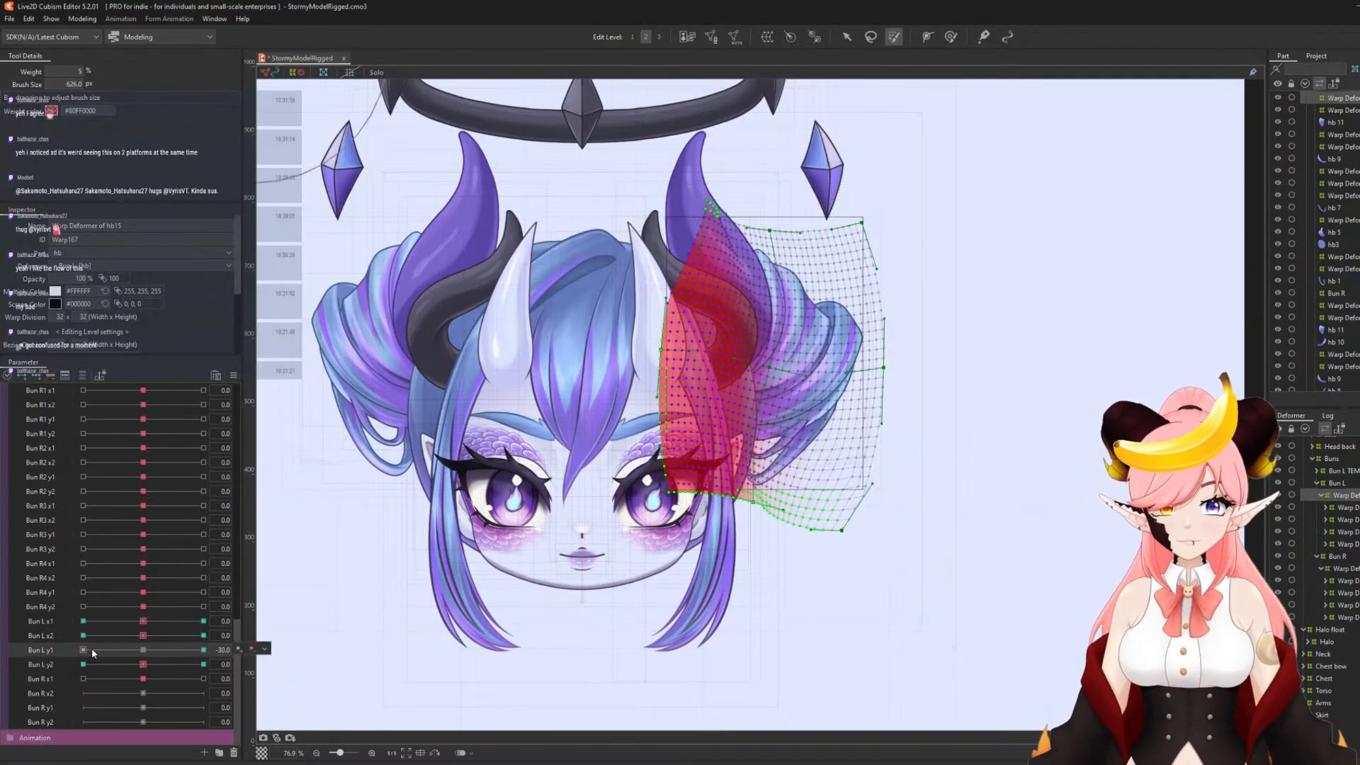
{"action": "left_click", "coordinate": [139, 649]}
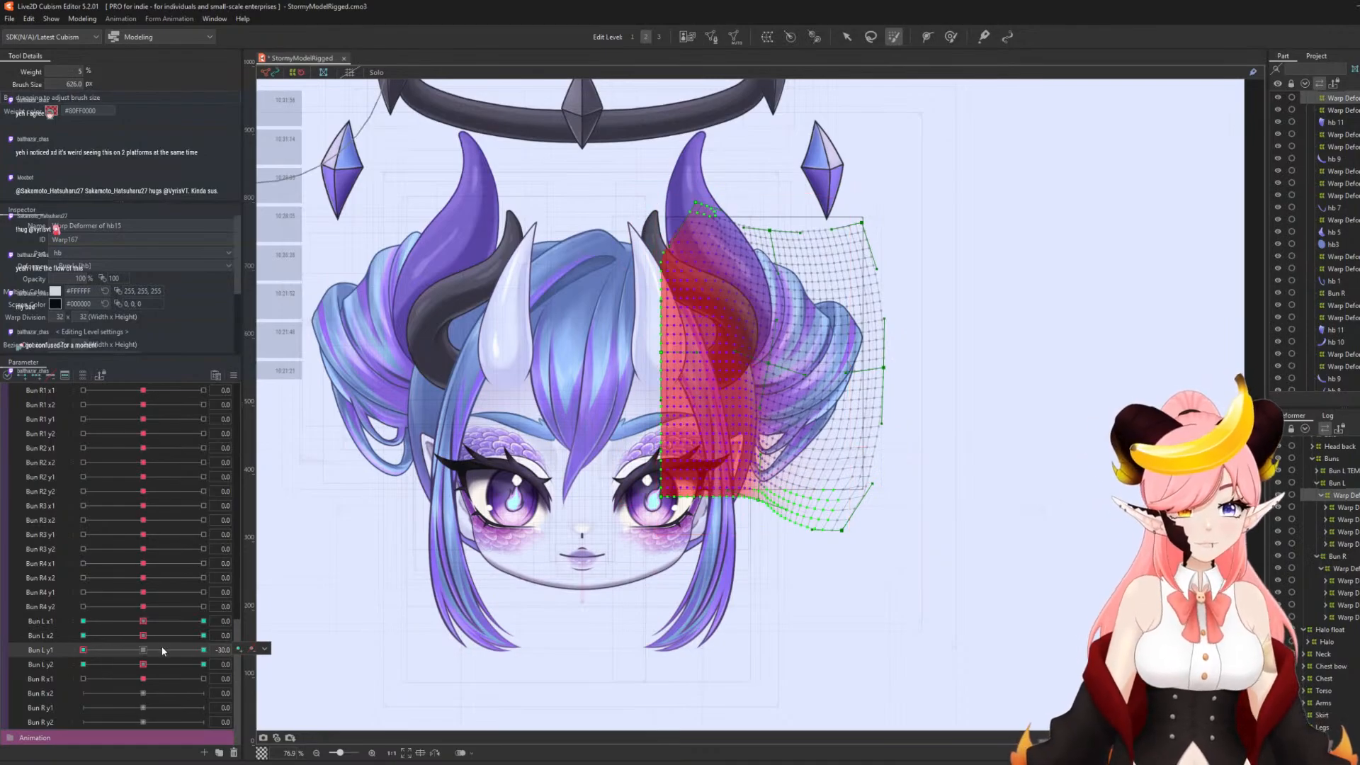
{"action": "left_click", "coordinate": [203, 665]}
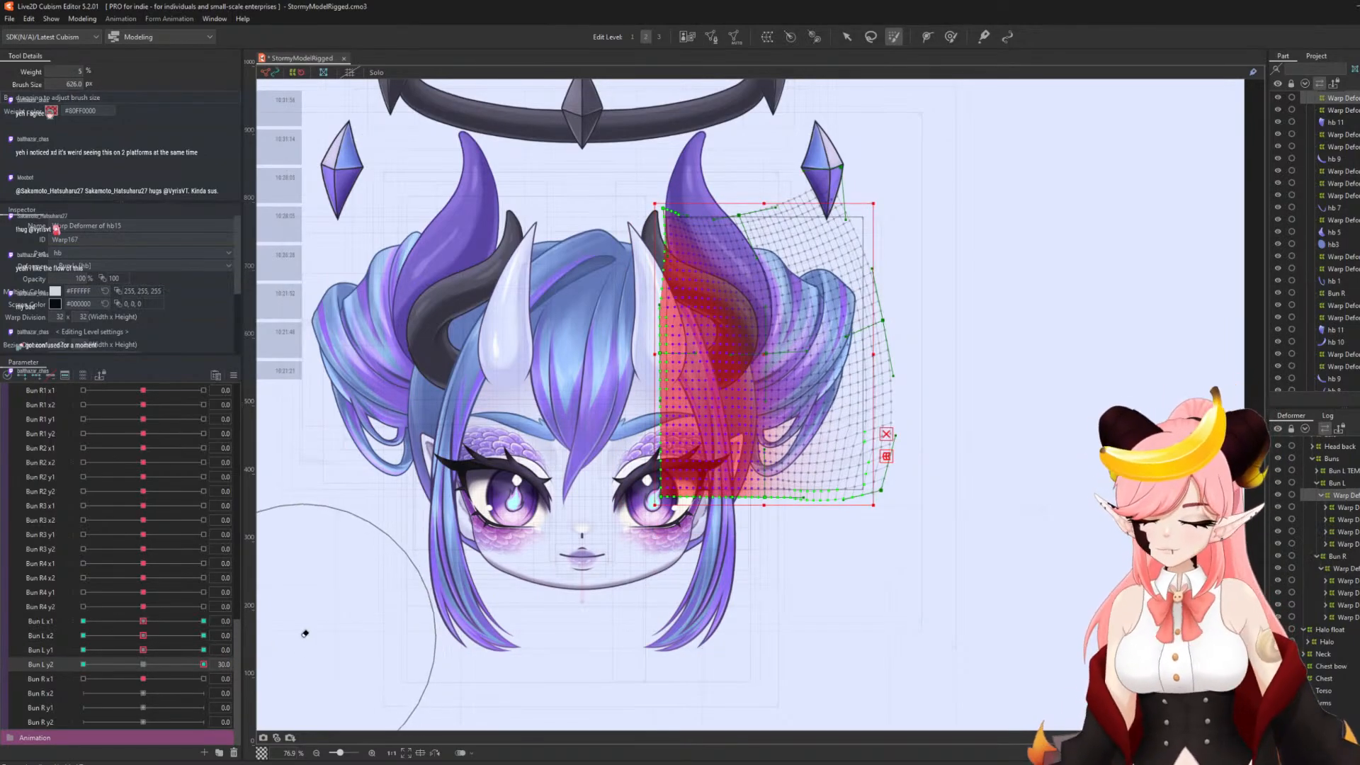
{"action": "left_click", "coordinate": [99, 663]}
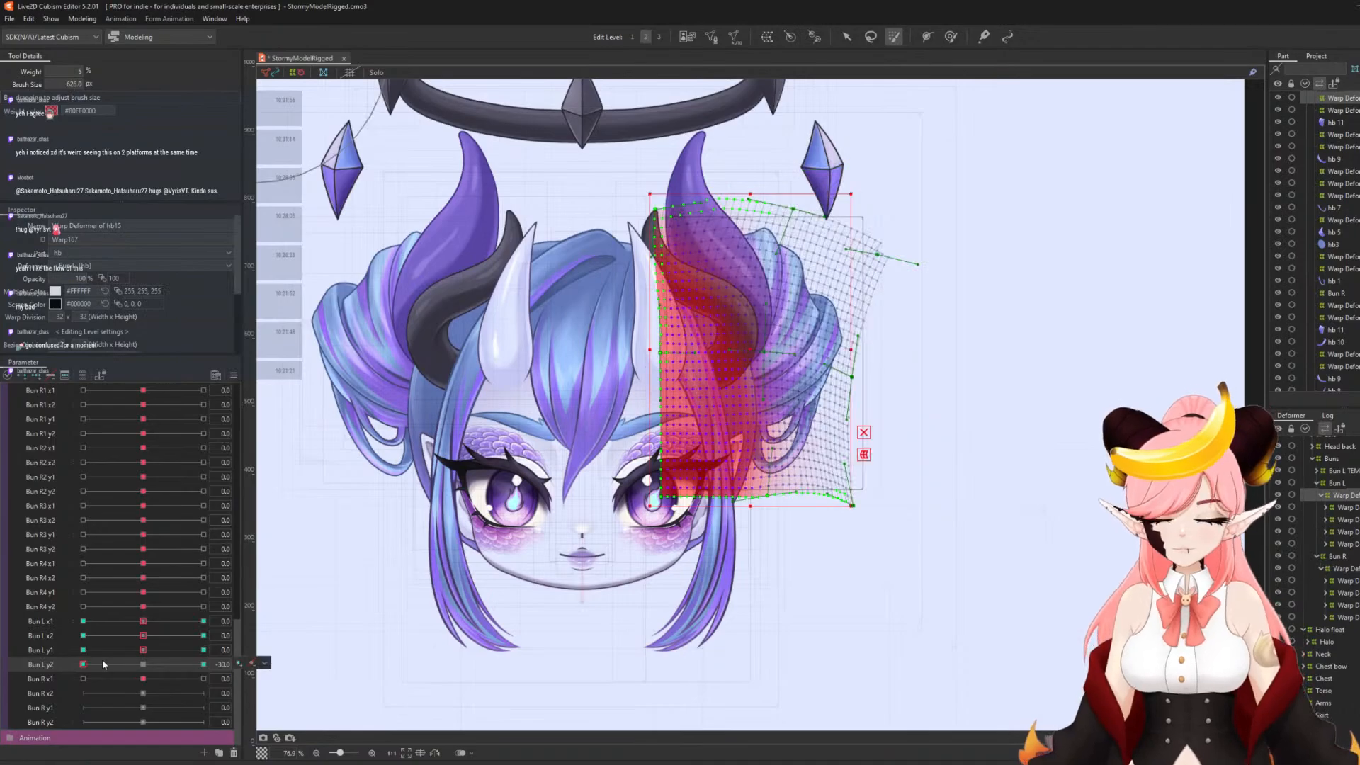
{"action": "left_click", "coordinate": [143, 665]}
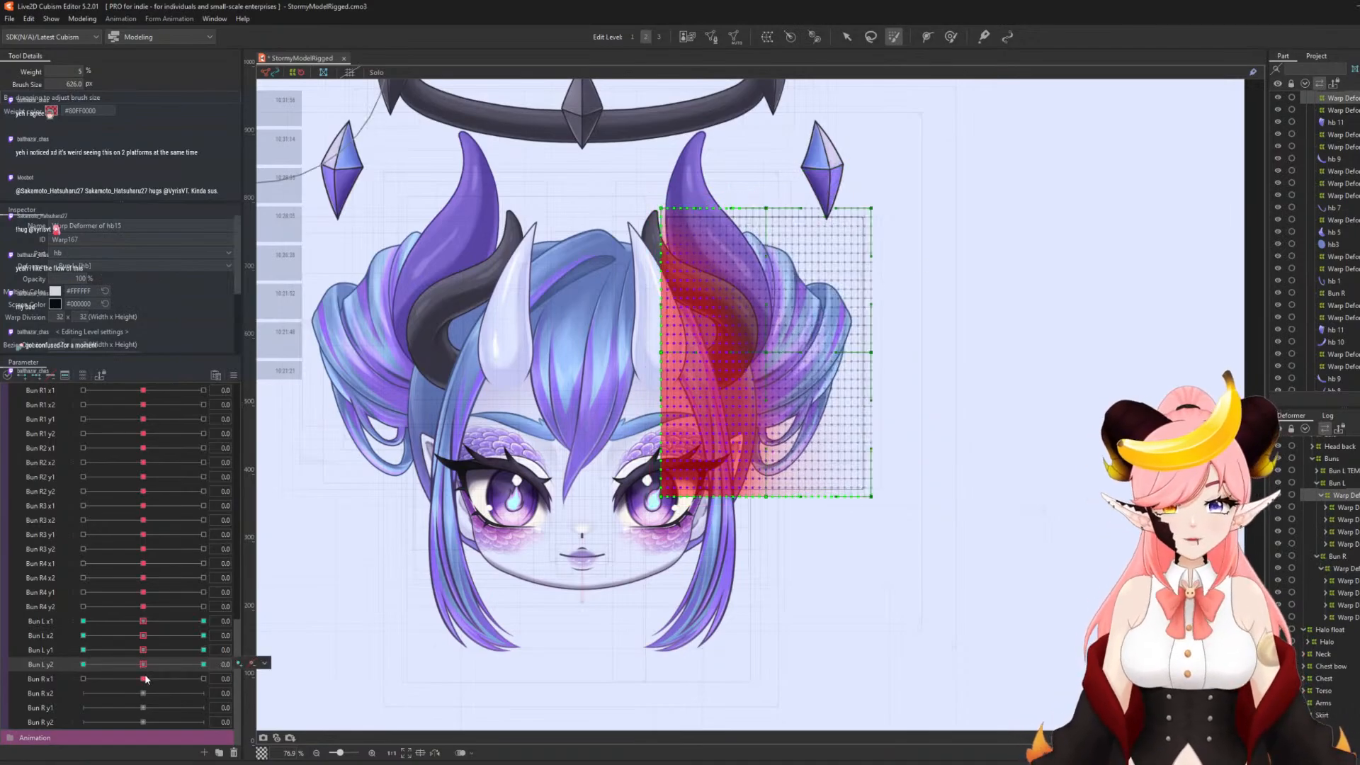
- Select the warp deformer keyed to Bun R x1 and switch from the selection brush to the Arrow tool
{"action": "left_click", "coordinate": [265, 678]}
{"action": "left_click", "coordinate": [275, 690]}
{"action": "scroll", "coordinate": [836, 422], "scroll_direction": "down", "scroll_amount": 2}
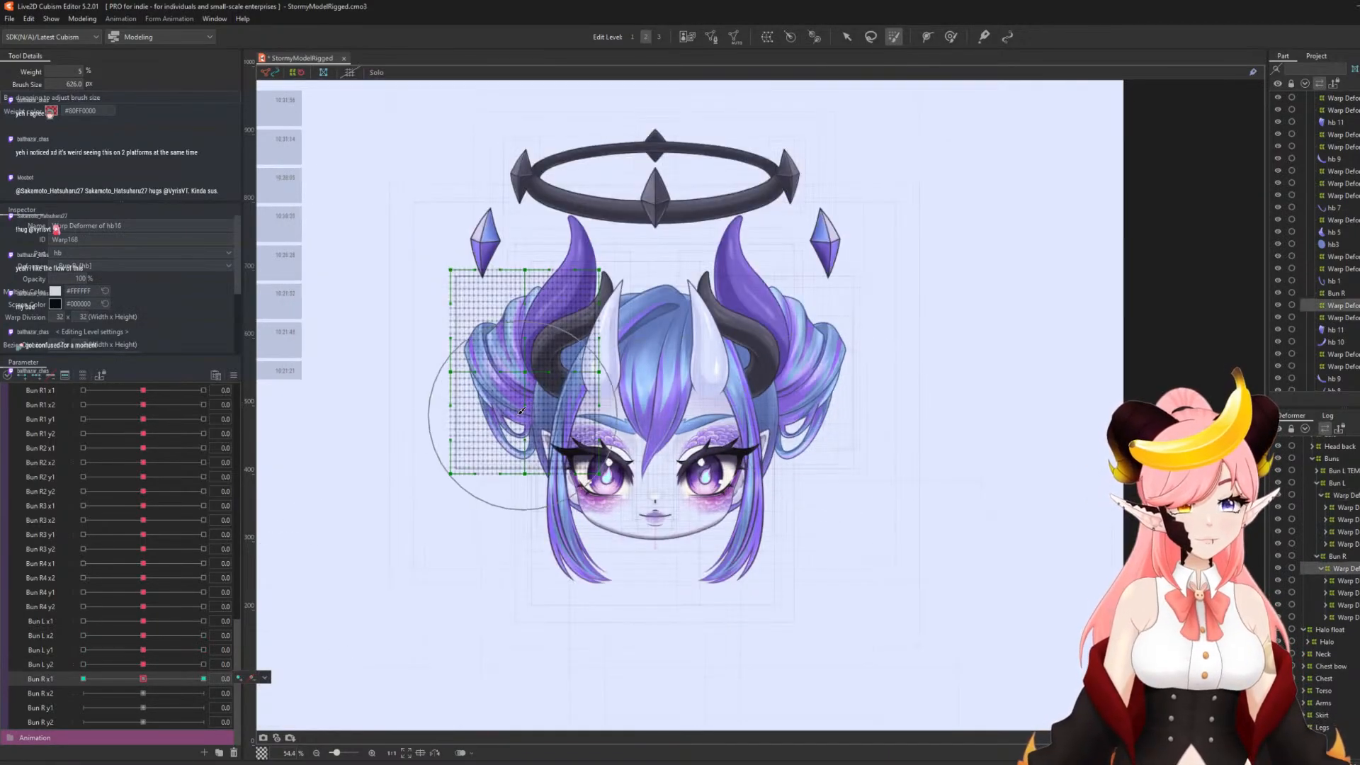
{"action": "scroll", "coordinate": [511, 418], "scroll_direction": "up", "scroll_amount": 2}
{"action": "left_click", "coordinate": [846, 36]}
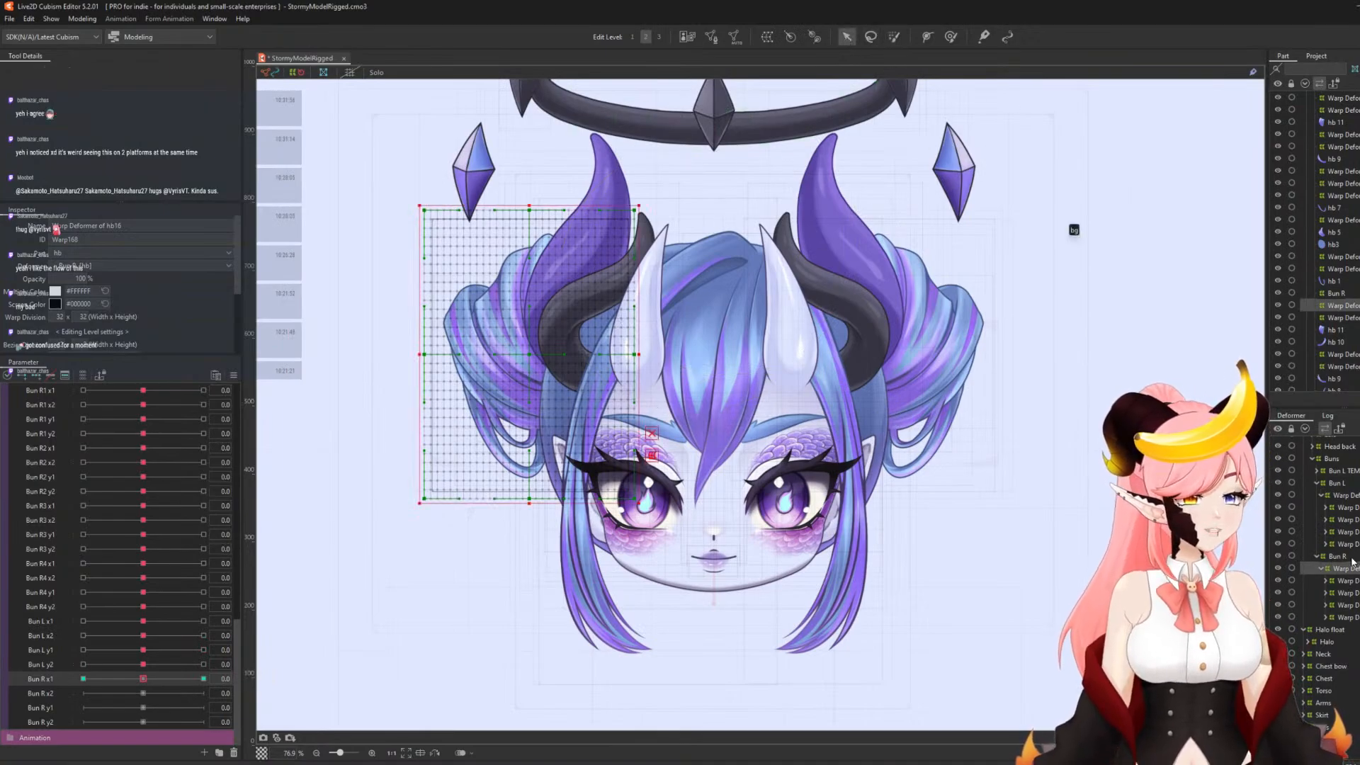
- At Bun R x1 = 30, move the third point of a four-point temporary deform path toward the head and apply the deformation
{"action": "left_click", "coordinate": [203, 679]}
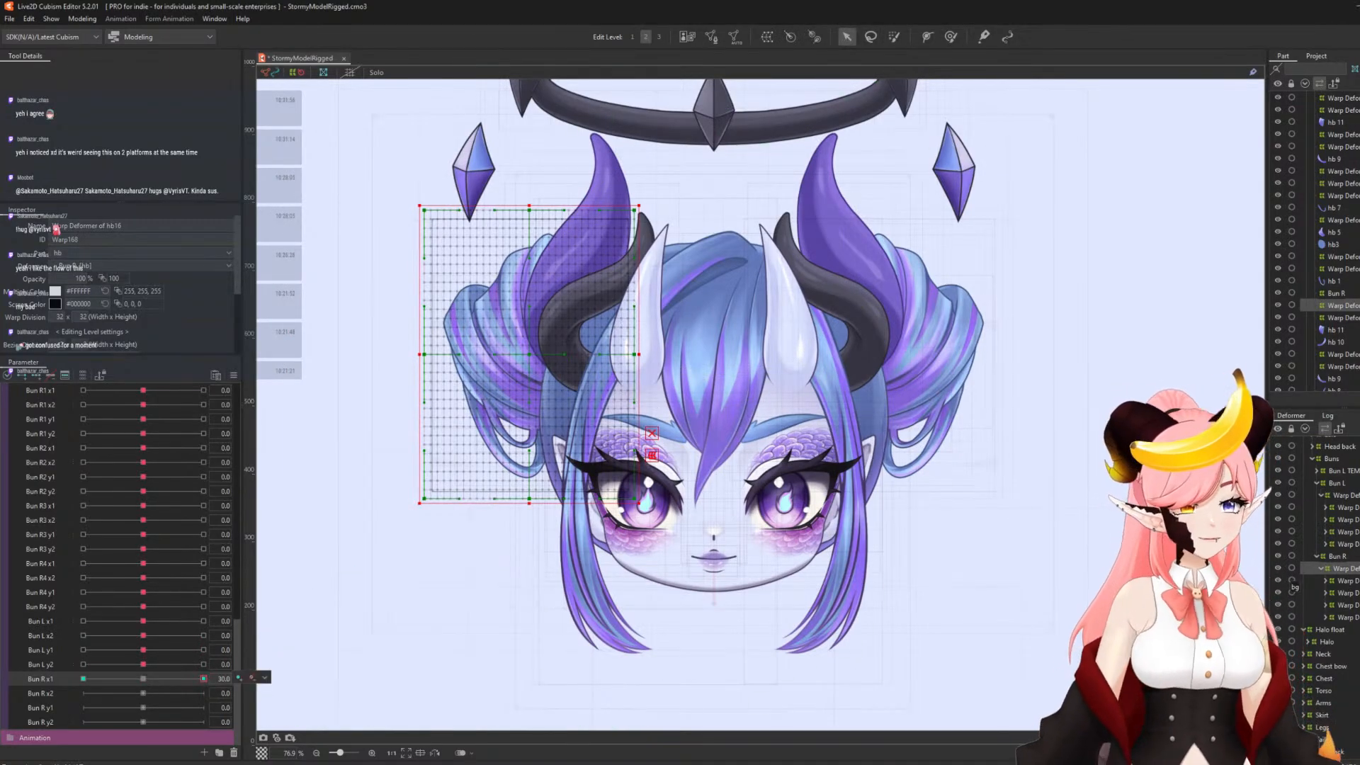
{"action": "left_click", "coordinate": [652, 432]}
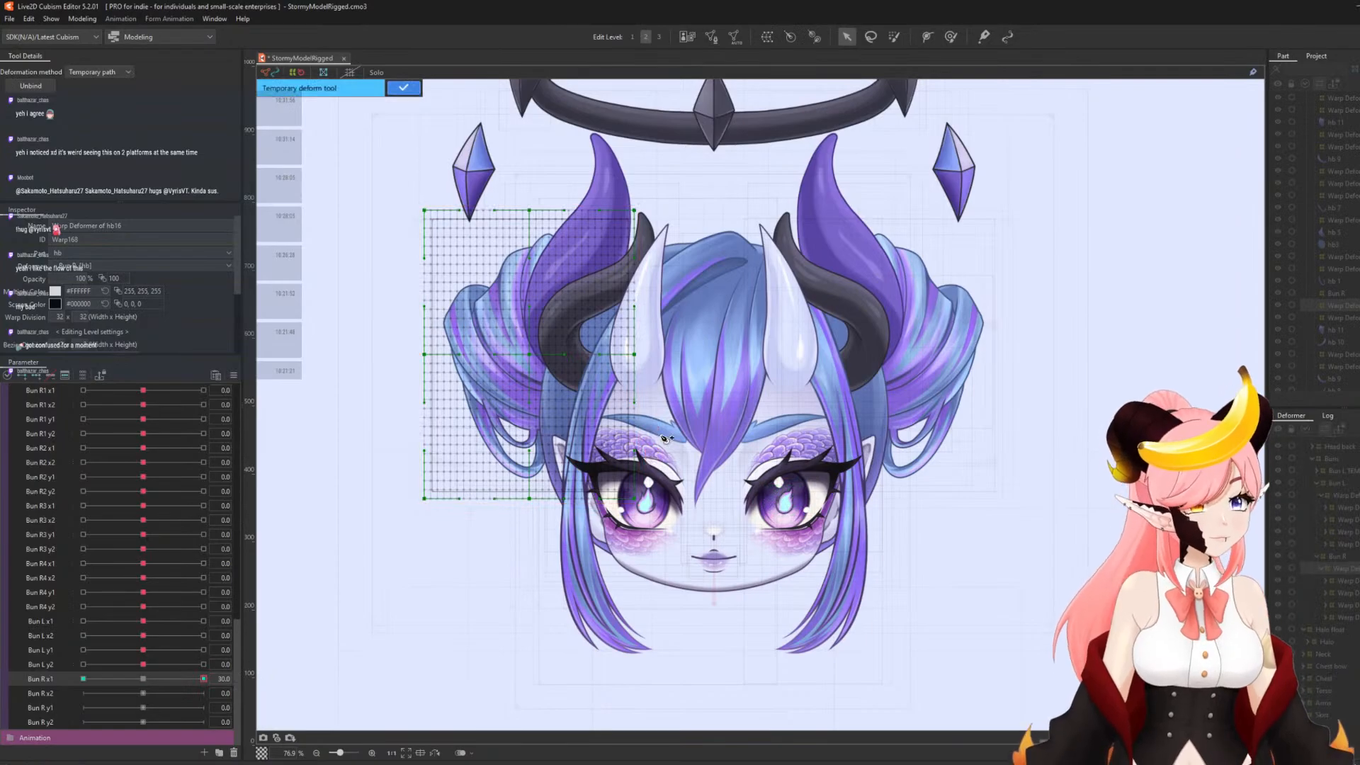
{"action": "left_click", "coordinate": [588, 386]}
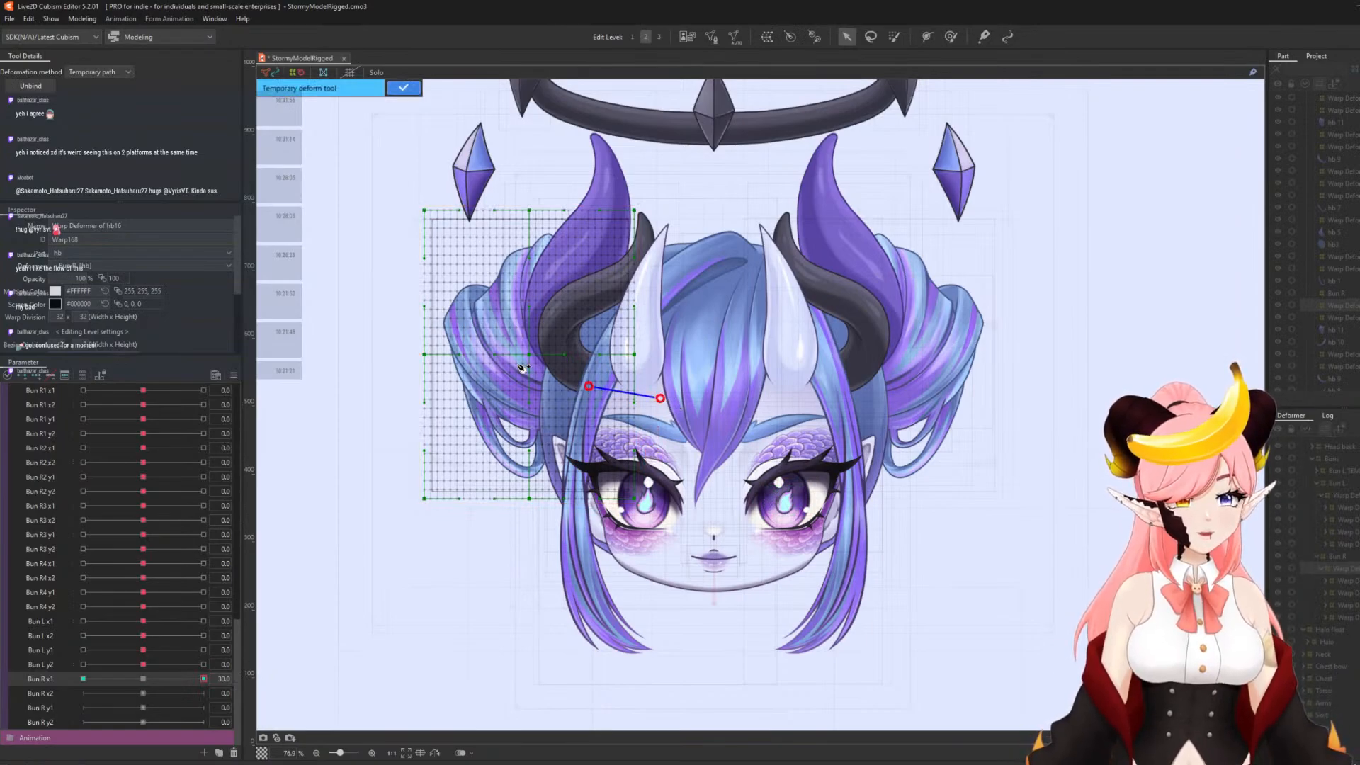
{"action": "left_click", "coordinate": [516, 352]}
{"action": "left_click", "coordinate": [378, 272]}
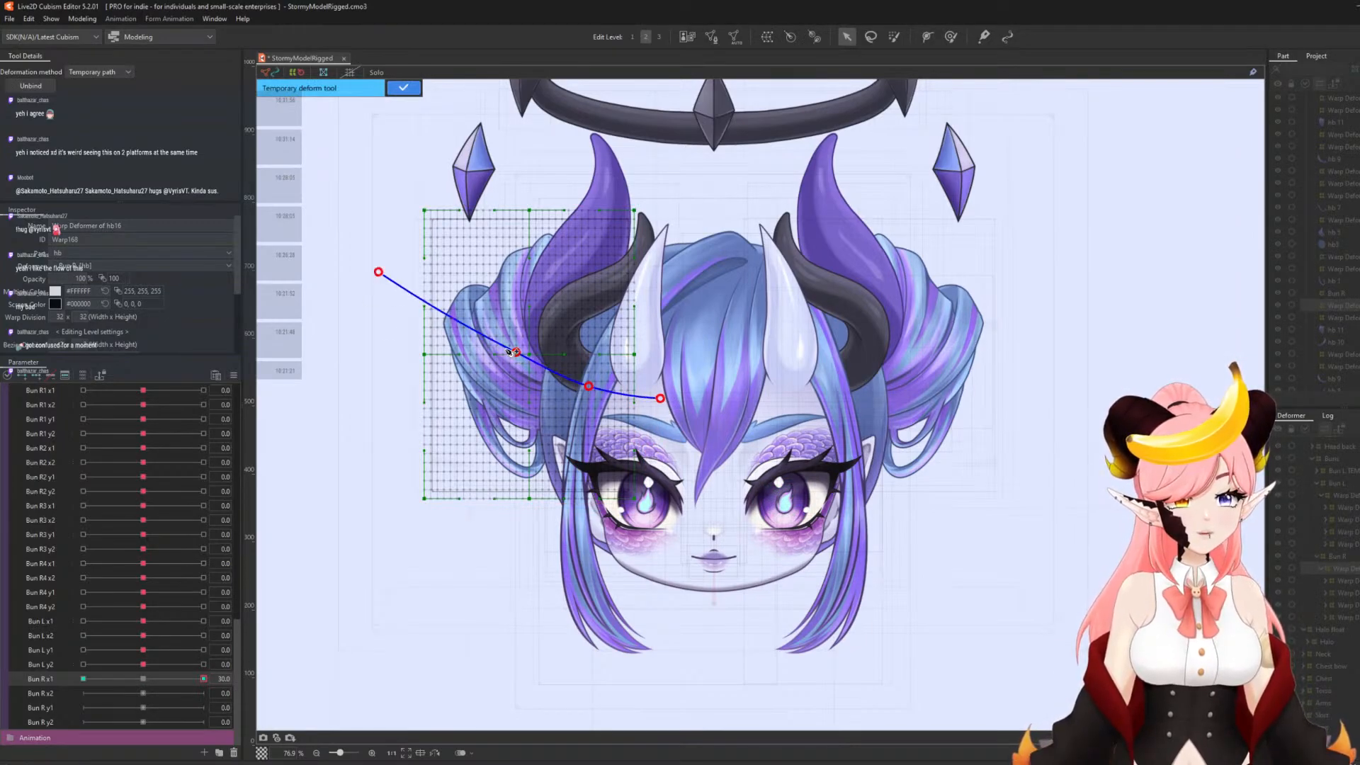
{"action": "left_click_drag", "start_coordinate": [518, 355], "coordinate": [534, 355]}
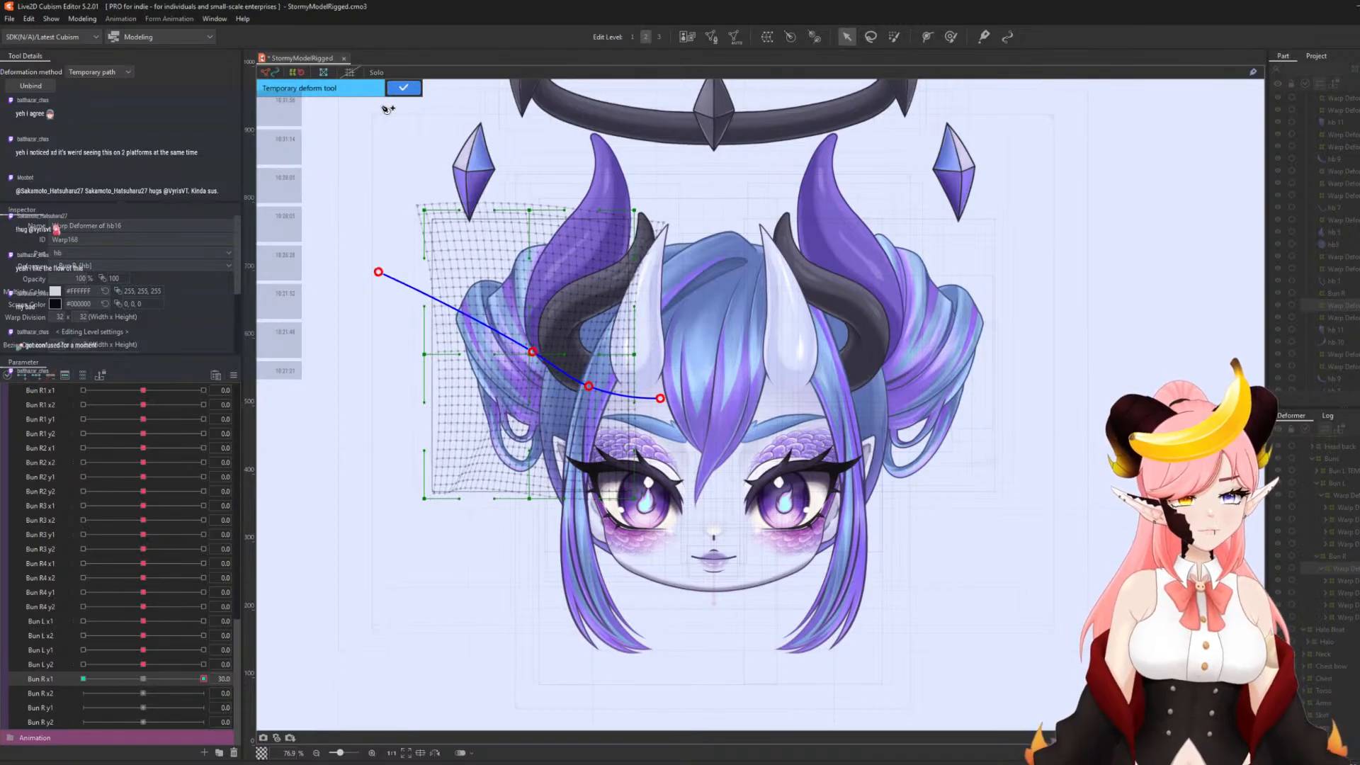
{"action": "left_click", "coordinate": [403, 87]}
{"action": "key", "text": "ctrl+z"}
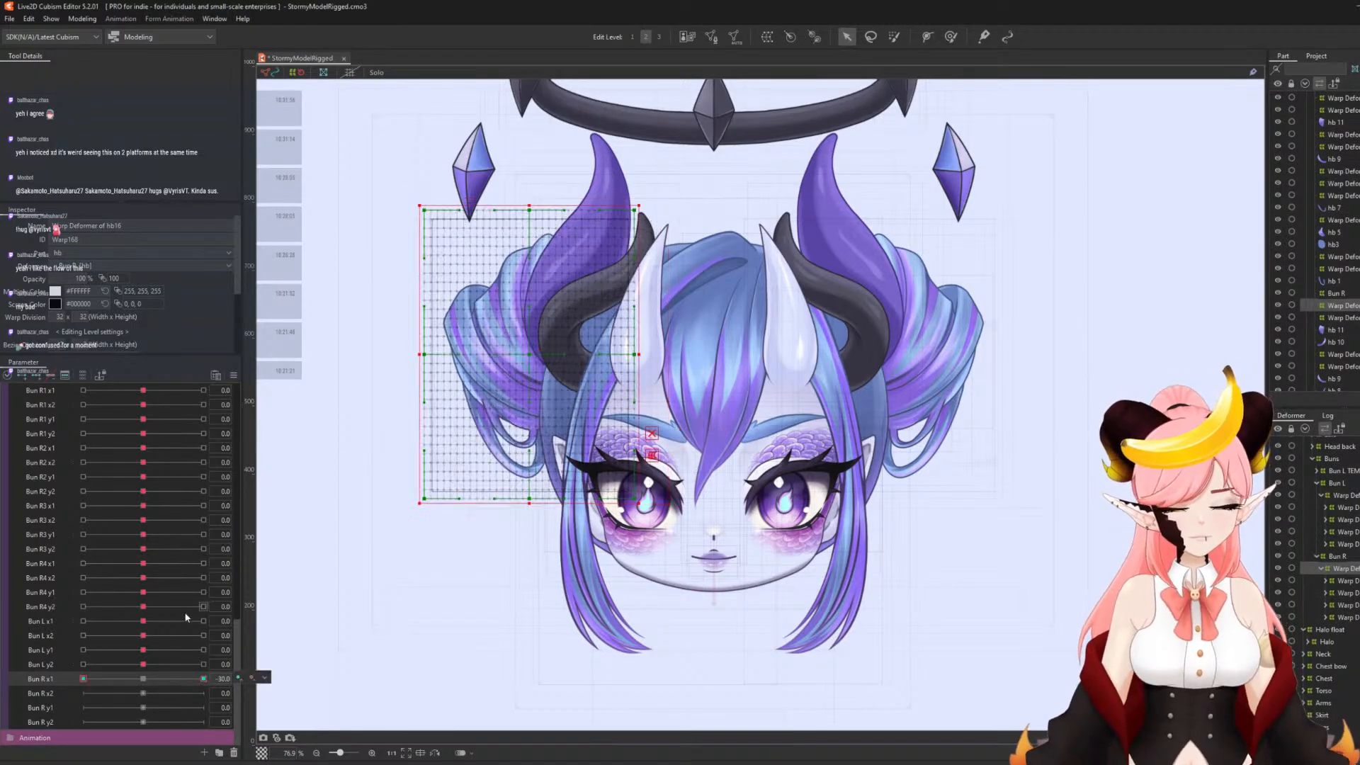
- At Bun R x1 = -30, move the third point of a four-point temporary deform path away from the head, apply it and reset the parameter to 0
{"action": "key", "text": "t"}
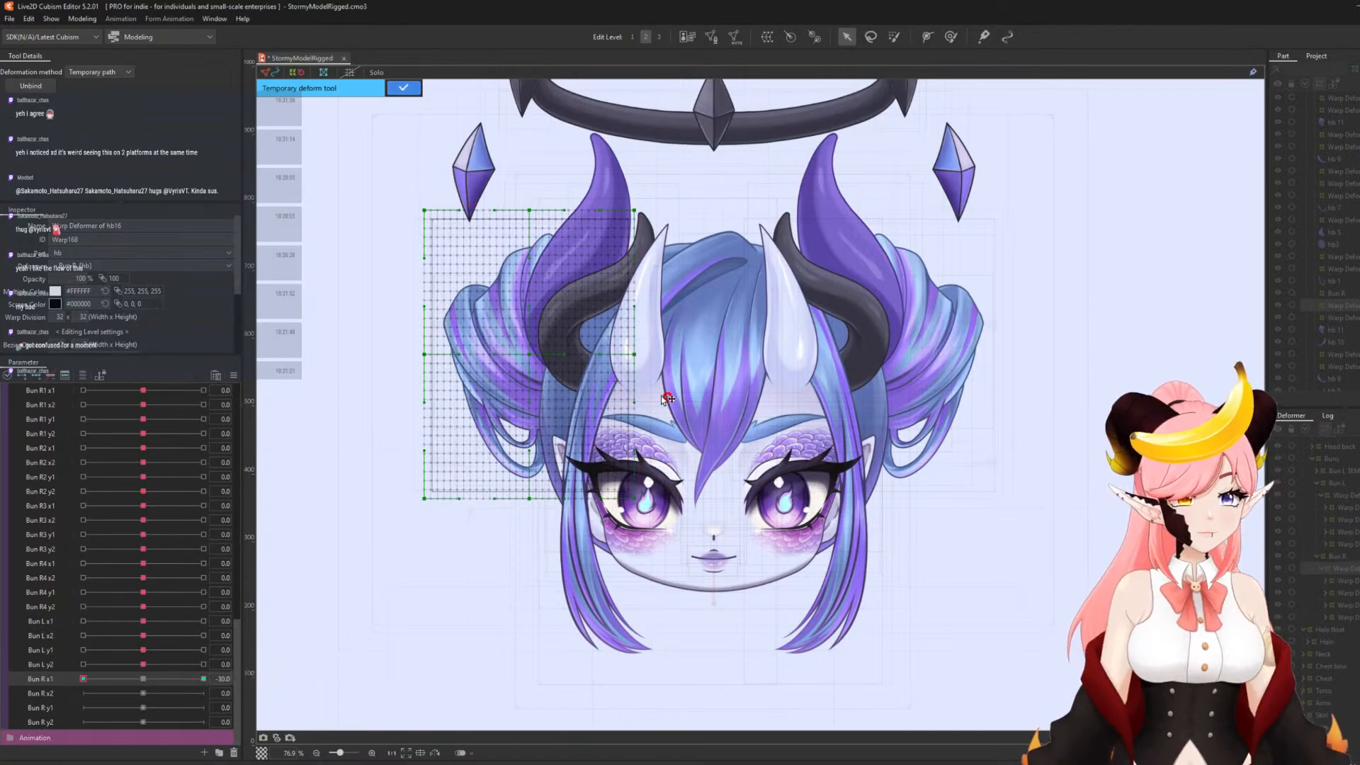
{"action": "left_click", "coordinate": [585, 388]}
{"action": "left_click", "coordinate": [515, 355]}
{"action": "left_click", "coordinate": [382, 312]}
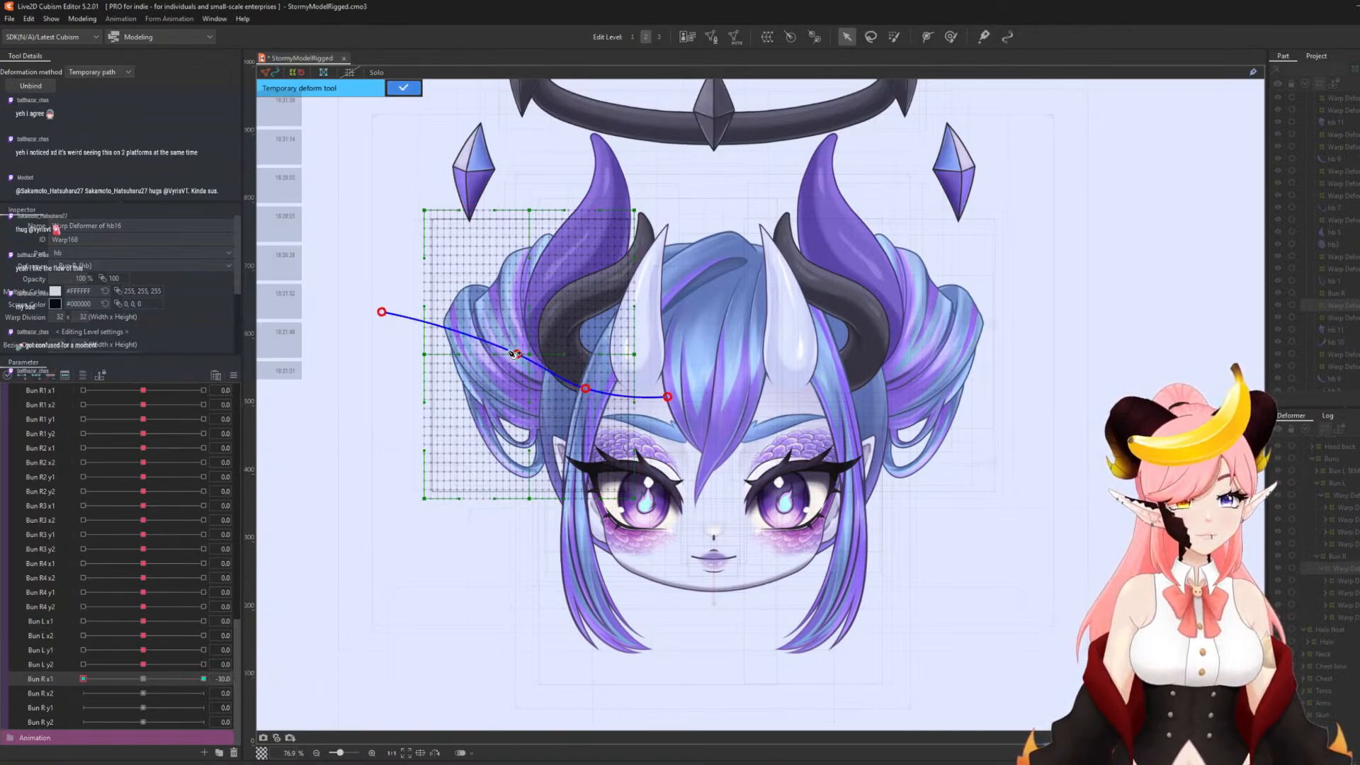
{"action": "left_click_drag", "start_coordinate": [518, 356], "coordinate": [494, 352]}
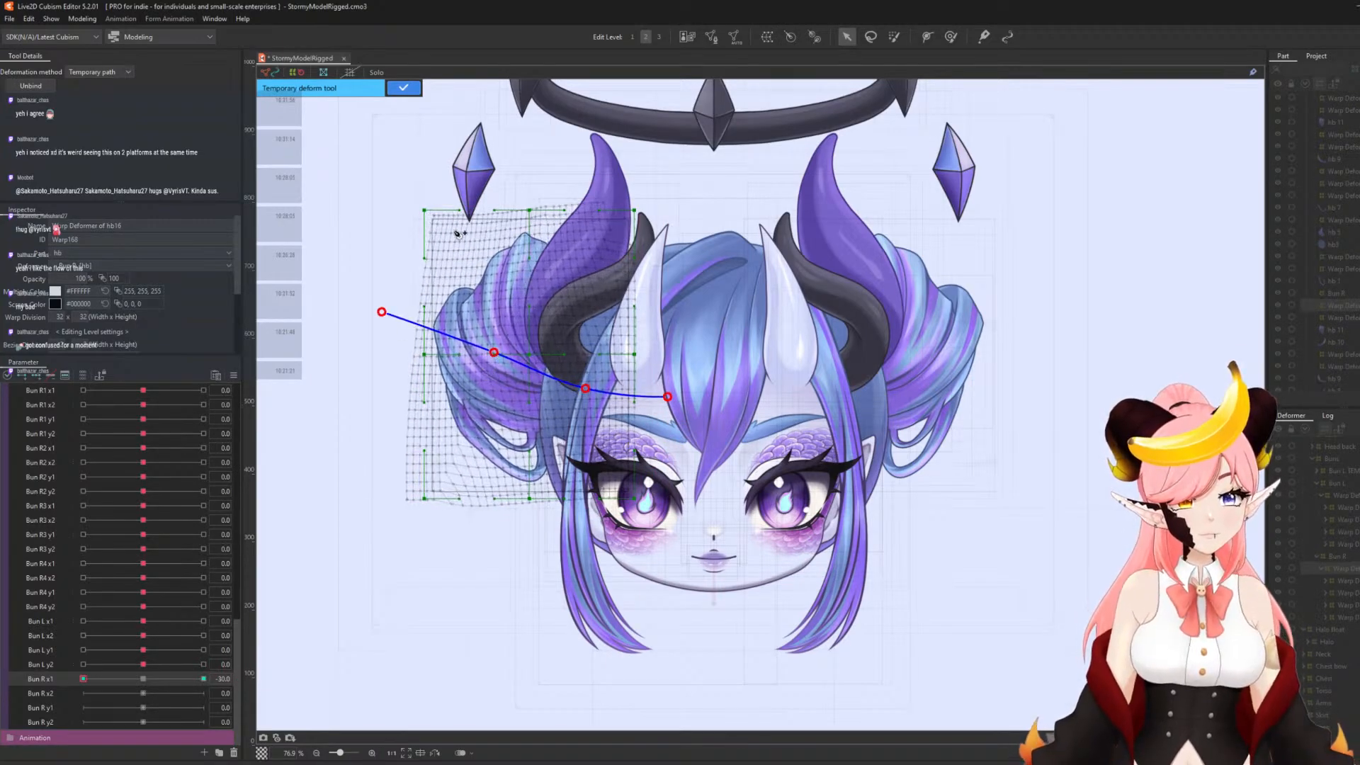
{"action": "left_click", "coordinate": [404, 87]}
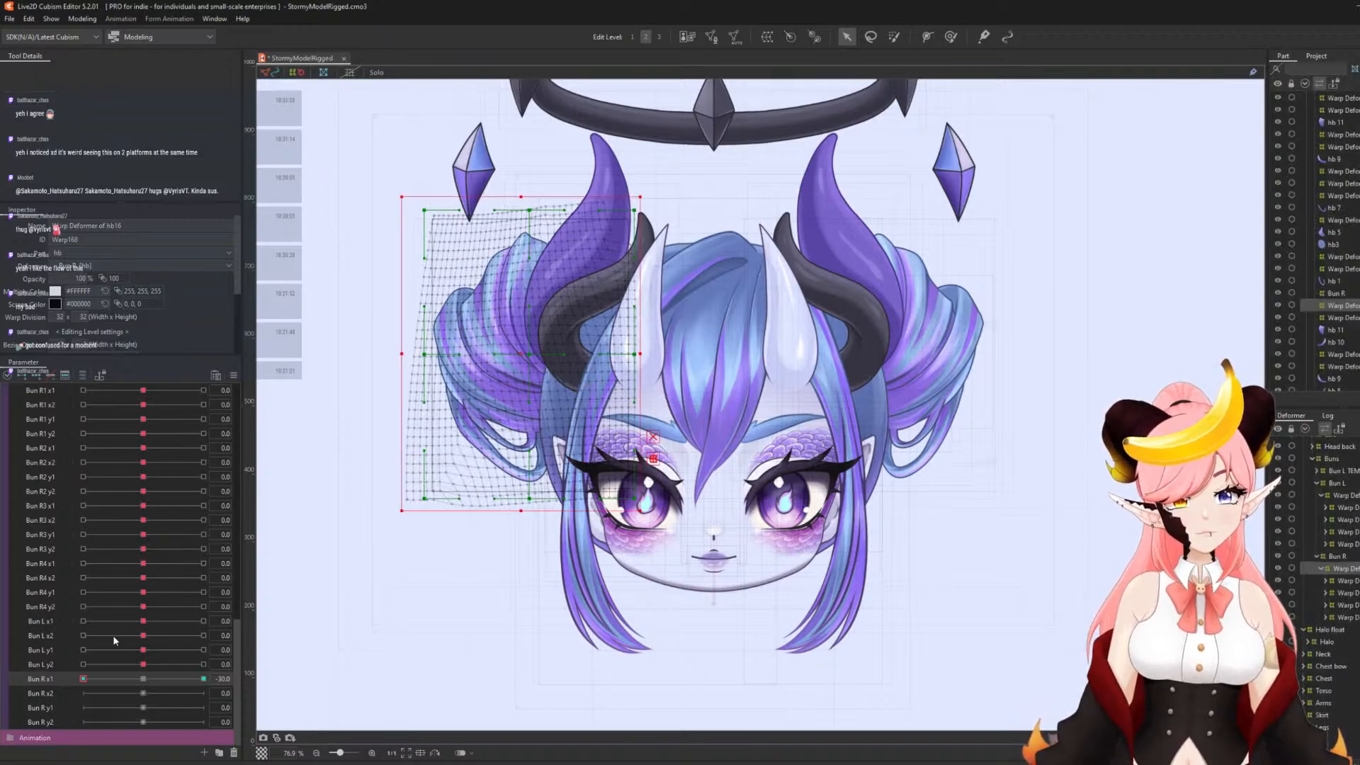
{"action": "left_click", "coordinate": [143, 679]}
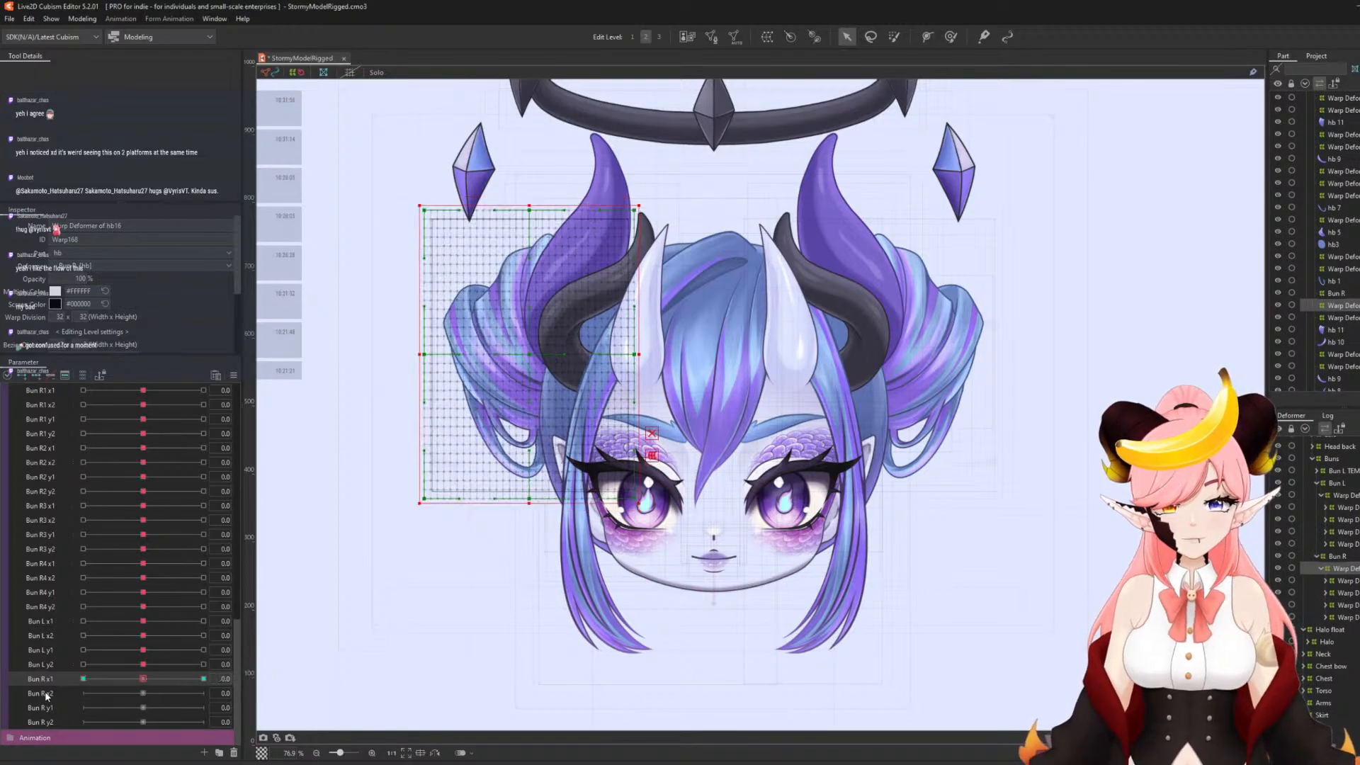
- Add three keys on Bun R x2 and, at 30, pull the outer end of a four-point temporary deform path toward the head, then apply it
{"action": "left_click", "coordinate": [44, 694]}
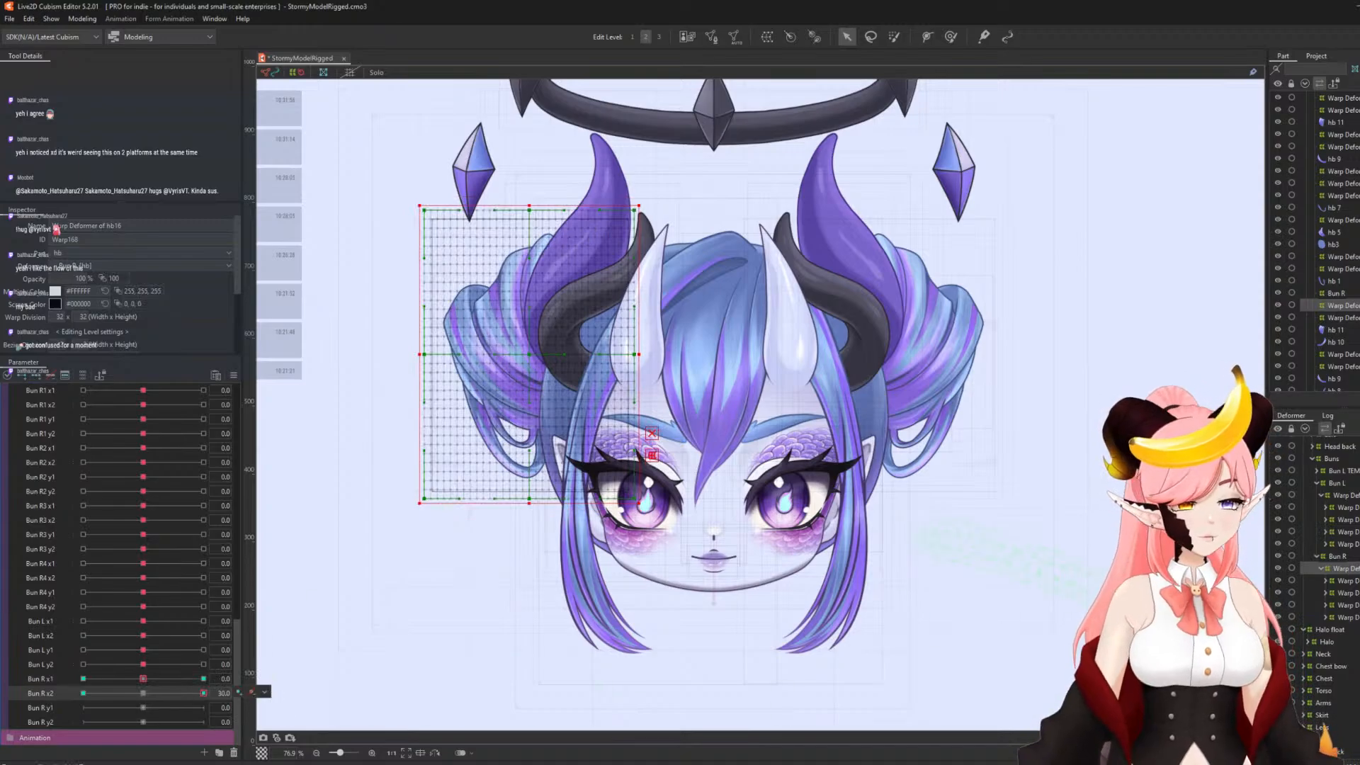
{"action": "key", "text": "t"}
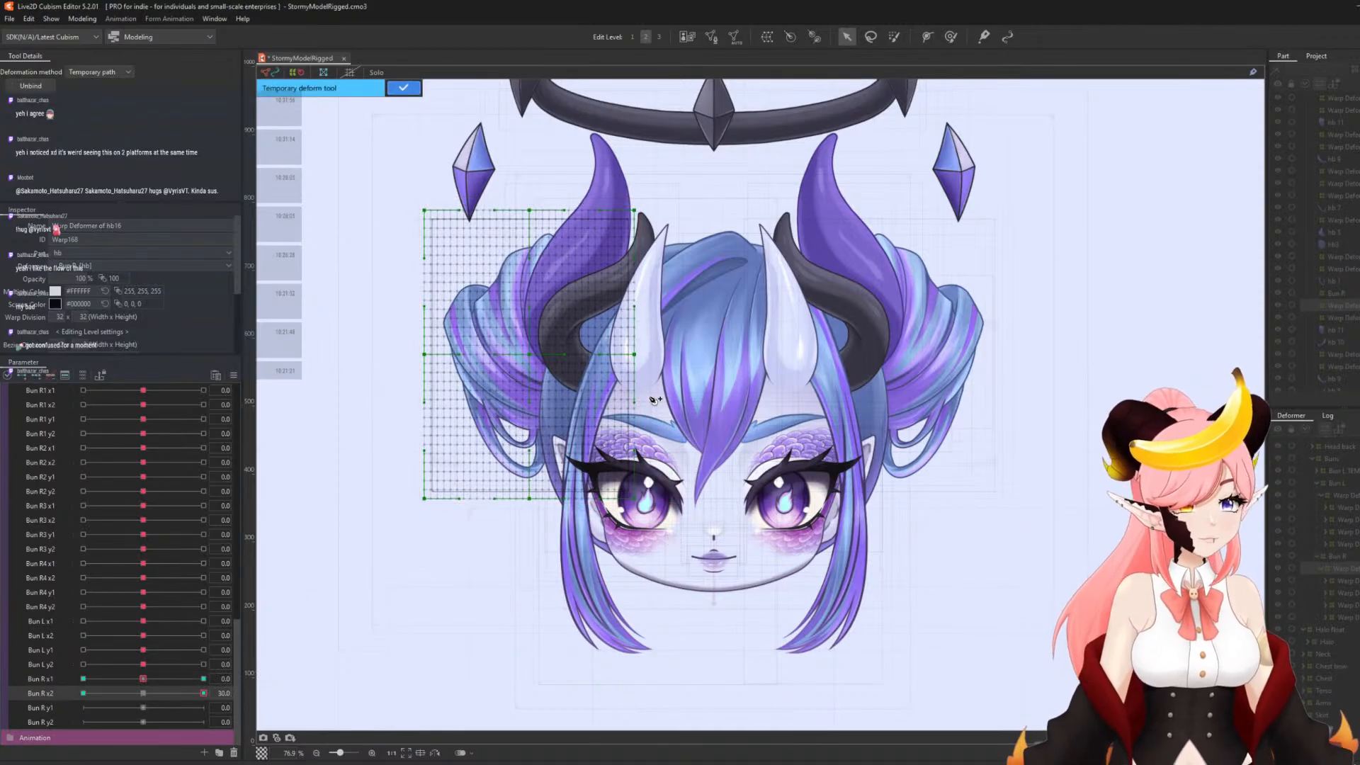
{"action": "left_click", "coordinate": [572, 367]}
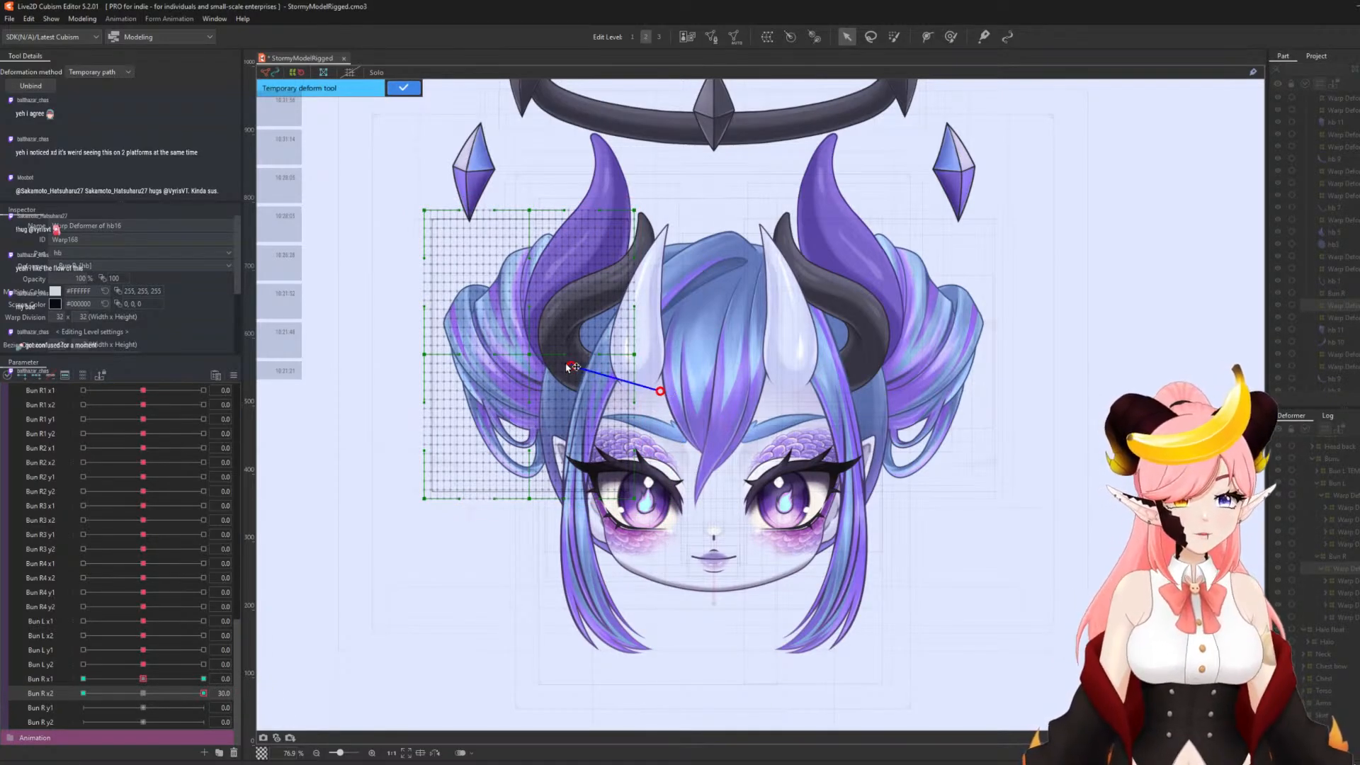
{"action": "left_click", "coordinate": [506, 337]}
{"action": "left_click", "coordinate": [384, 266]}
{"action": "left_click_drag", "start_coordinate": [384, 266], "coordinate": [421, 273]}
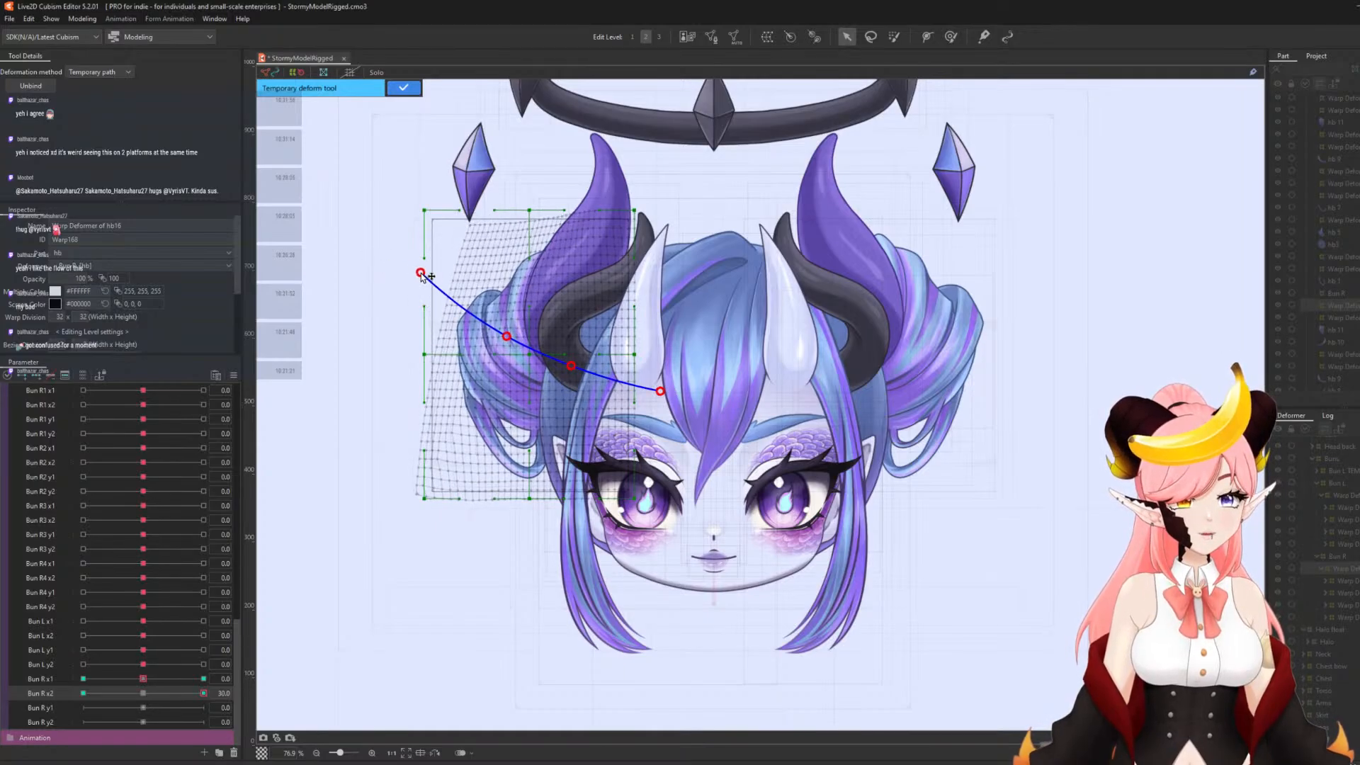
{"action": "left_click", "coordinate": [403, 87]}
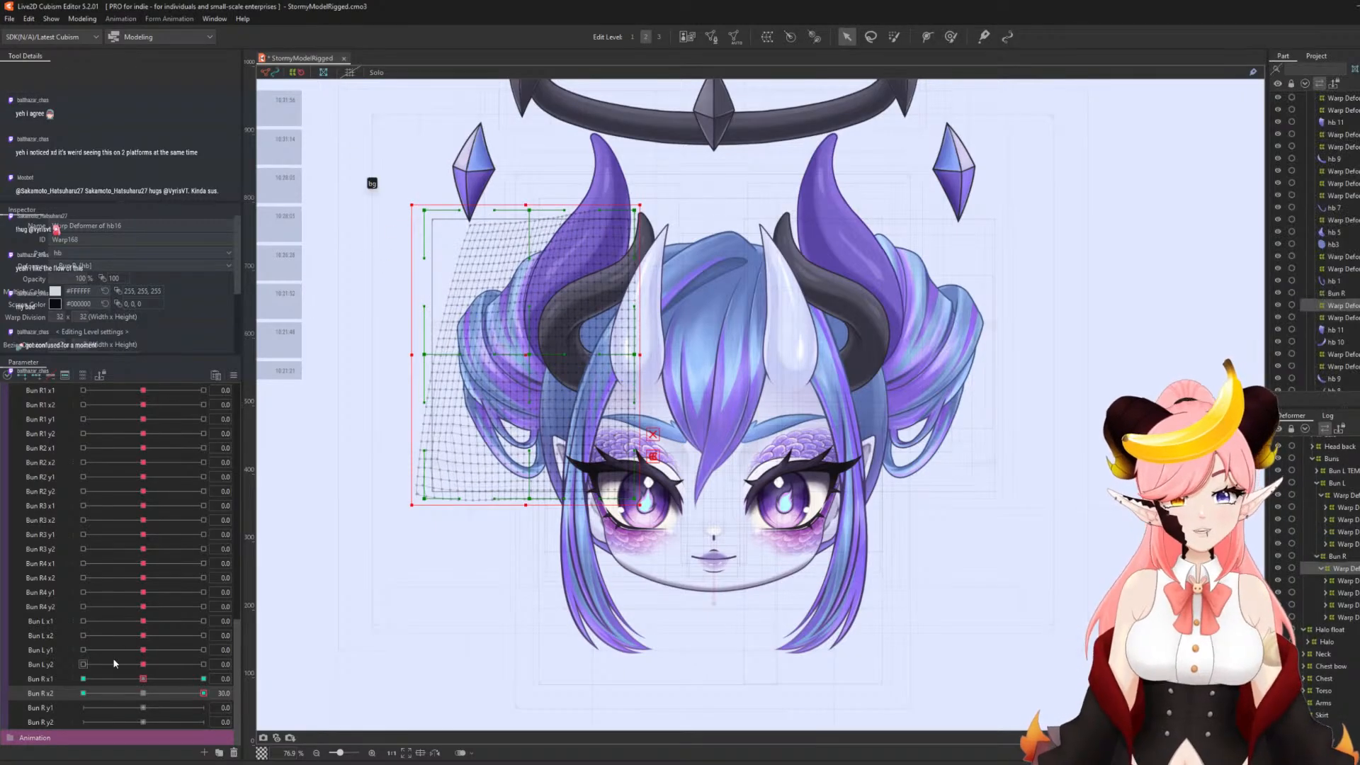
- At Bun R x2 = -30, pull the outer end of a four-point temporary deform path outward, apply it and reset the parameter to 0
{"action": "left_click", "coordinate": [85, 694]}
{"action": "key", "text": "p"}
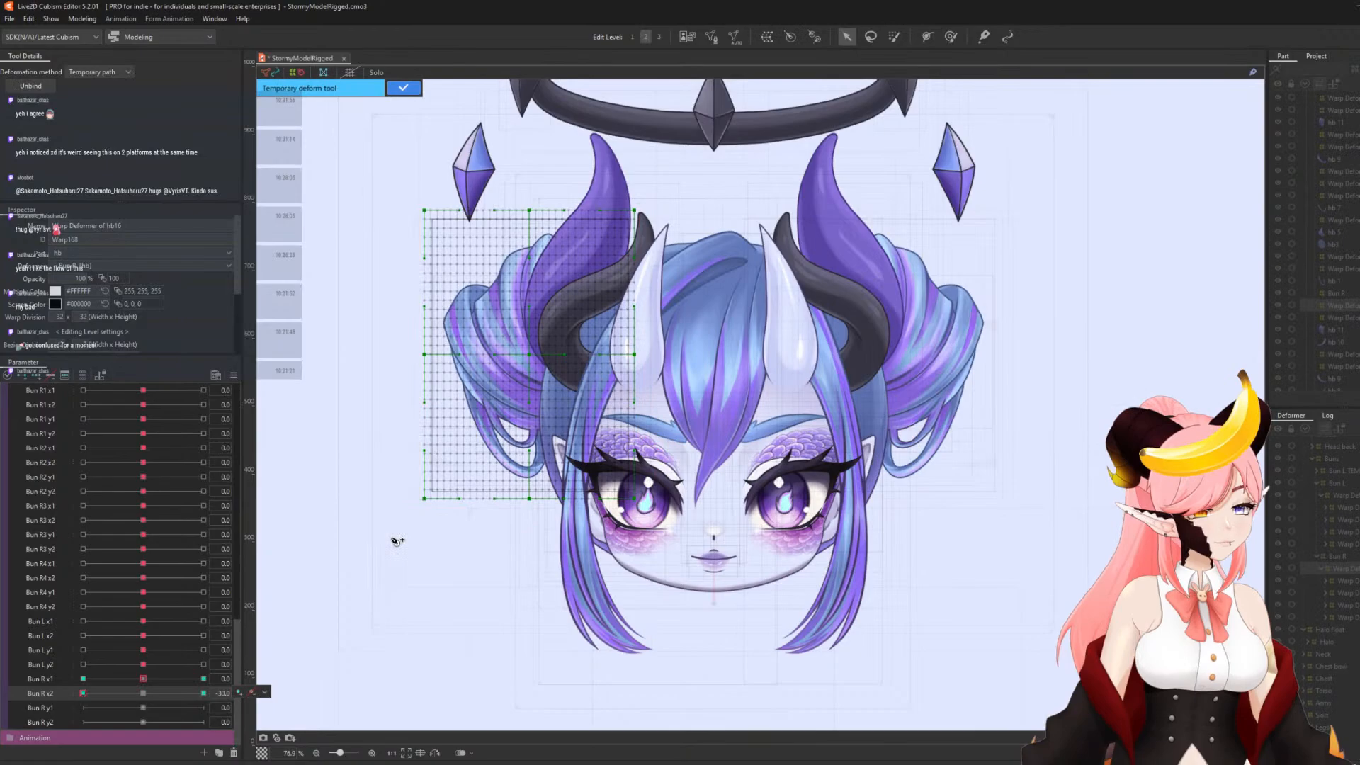
{"action": "left_click", "coordinate": [660, 417]}
{"action": "left_click", "coordinate": [582, 386]}
{"action": "left_click", "coordinate": [514, 353]}
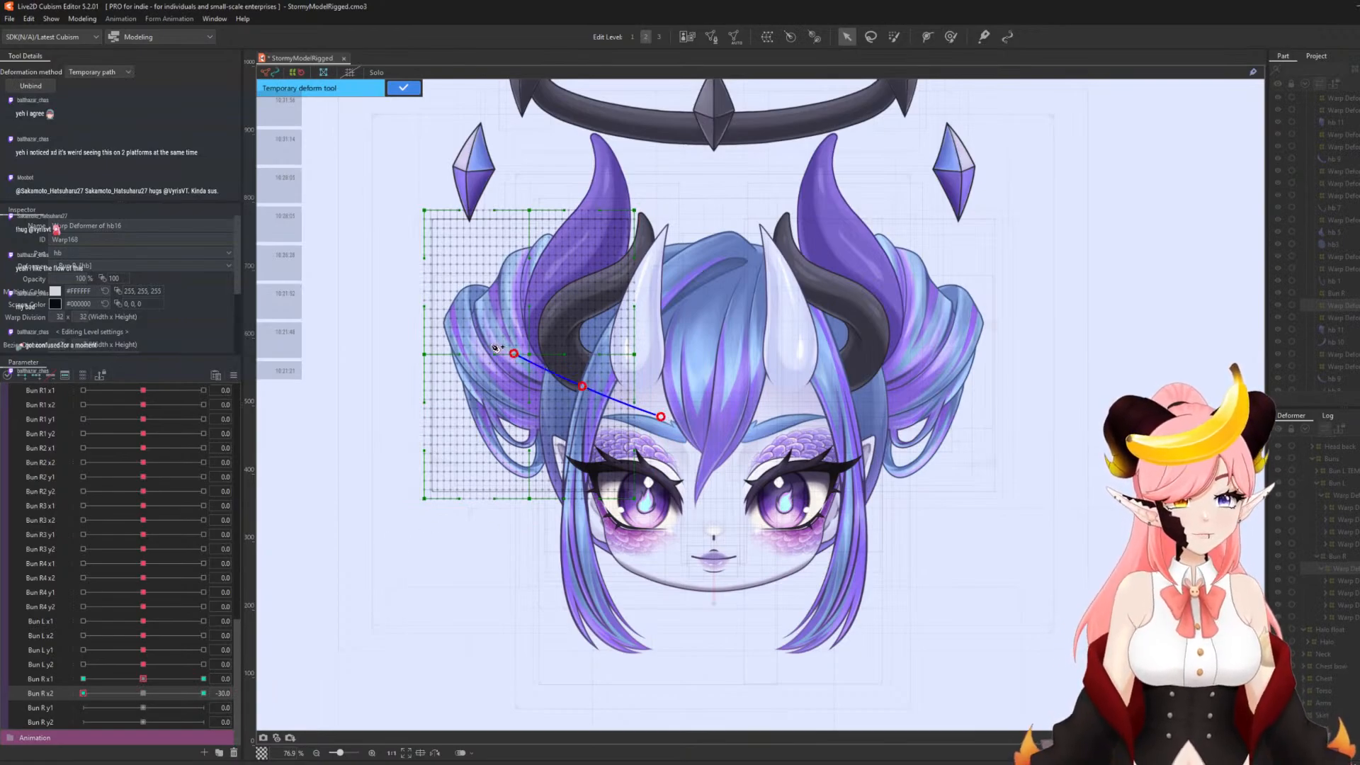
{"action": "left_click", "coordinate": [393, 268]}
{"action": "left_click_drag", "start_coordinate": [393, 268], "coordinate": [363, 264]}
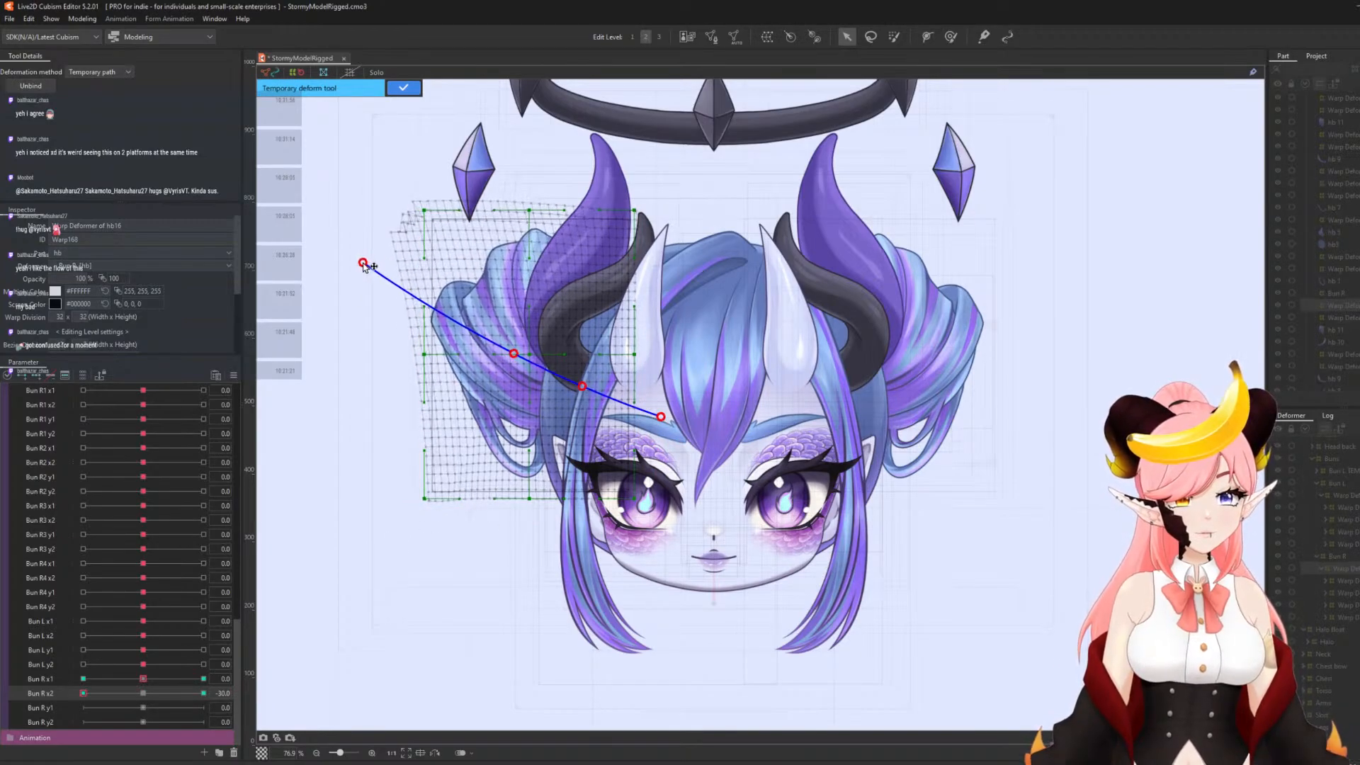
{"action": "left_click", "coordinate": [403, 87]}
{"action": "left_click", "coordinate": [143, 693]}
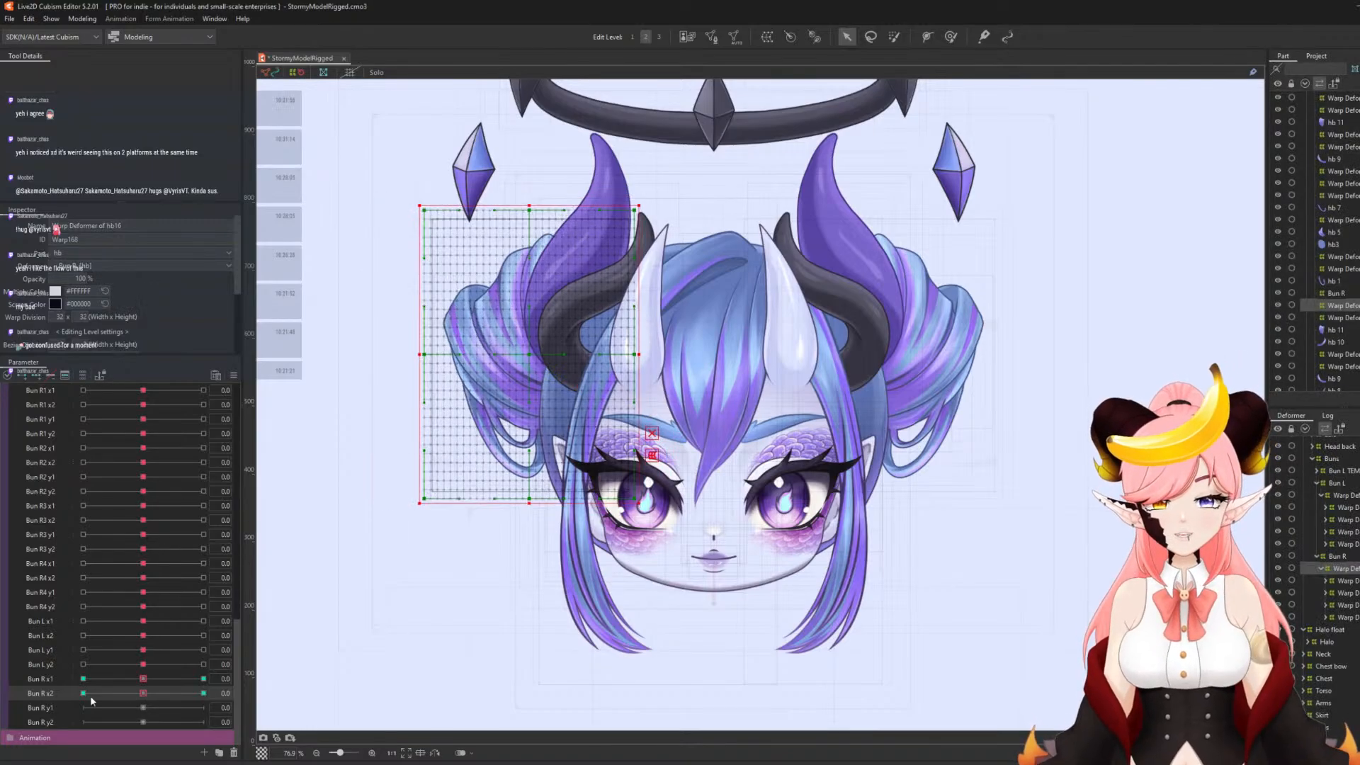
- Add three keys on Bun R y1 and, at 30, raise the third point of a four-point temporary deform path, then apply the deformation
{"action": "left_click", "coordinate": [53, 708]}
{"action": "left_click", "coordinate": [202, 707]}
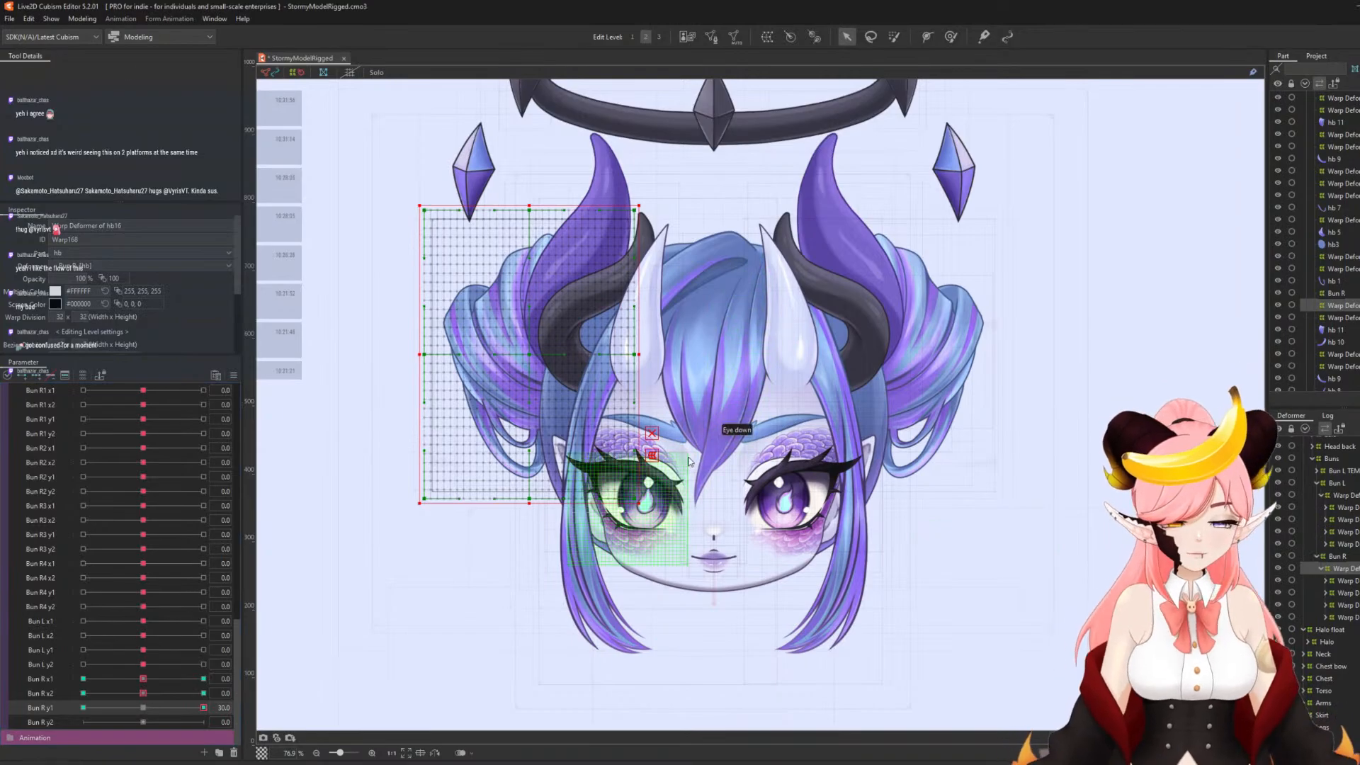
{"action": "key", "text": "t"}
{"action": "left_click", "coordinate": [652, 404]}
{"action": "left_click", "coordinate": [574, 376]}
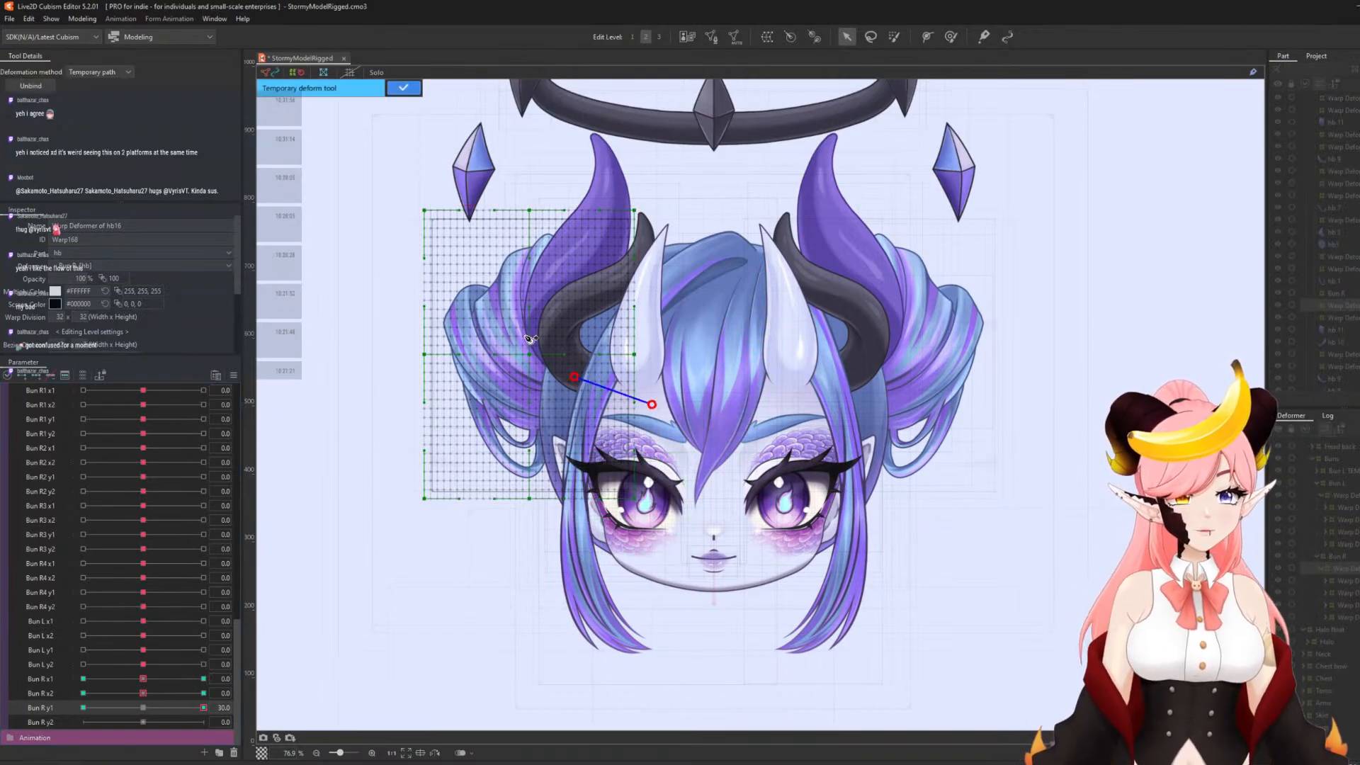
{"action": "left_click", "coordinate": [515, 338]}
{"action": "left_click", "coordinate": [388, 227]}
{"action": "left_click_drag", "start_coordinate": [515, 339], "coordinate": [518, 319]}
{"action": "left_click", "coordinate": [403, 88]}
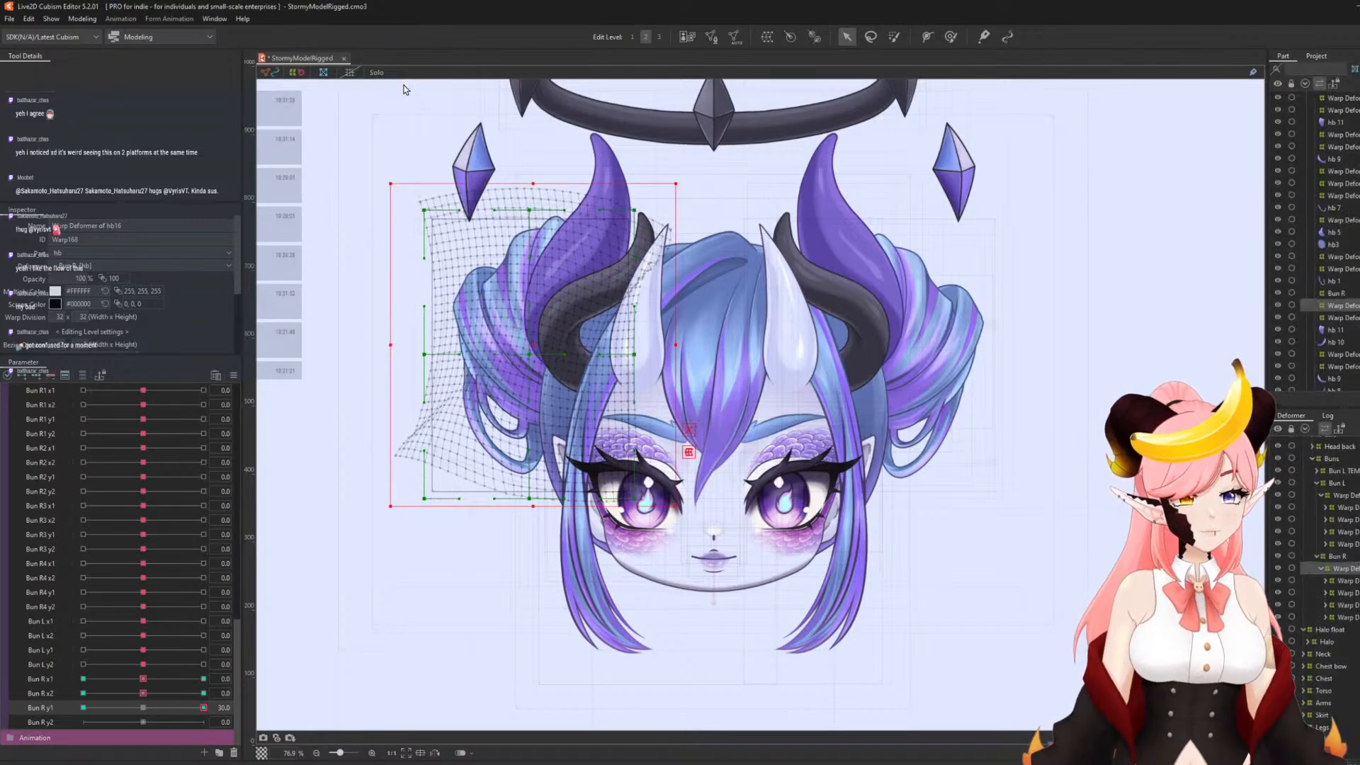
- At Bun R y1 = -30, lower the third point of a four-point temporary deform path, apply it and reset the parameter to 0
{"action": "left_click", "coordinate": [83, 707]}
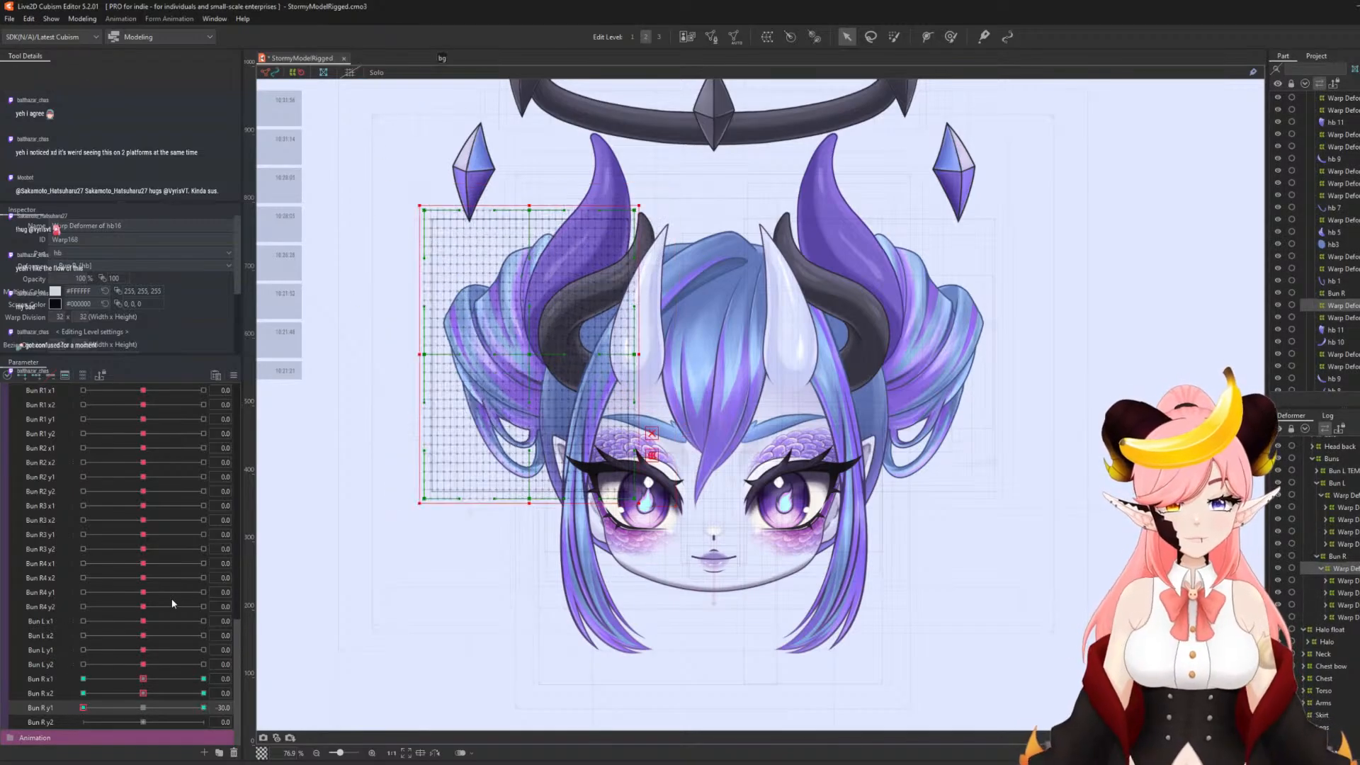
{"action": "left_click", "coordinate": [661, 430]}
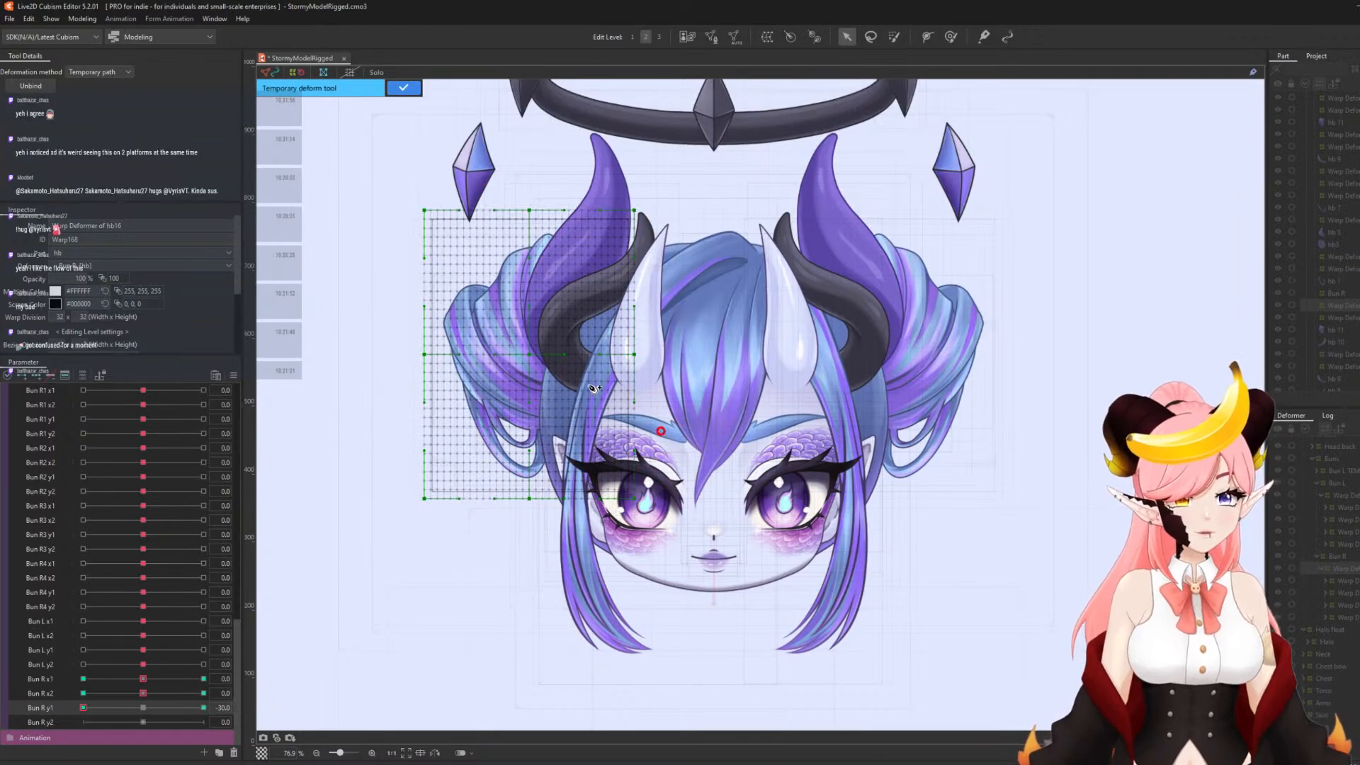
{"action": "left_click", "coordinate": [579, 381]}
{"action": "left_click", "coordinate": [520, 337]}
{"action": "left_click", "coordinate": [397, 234]}
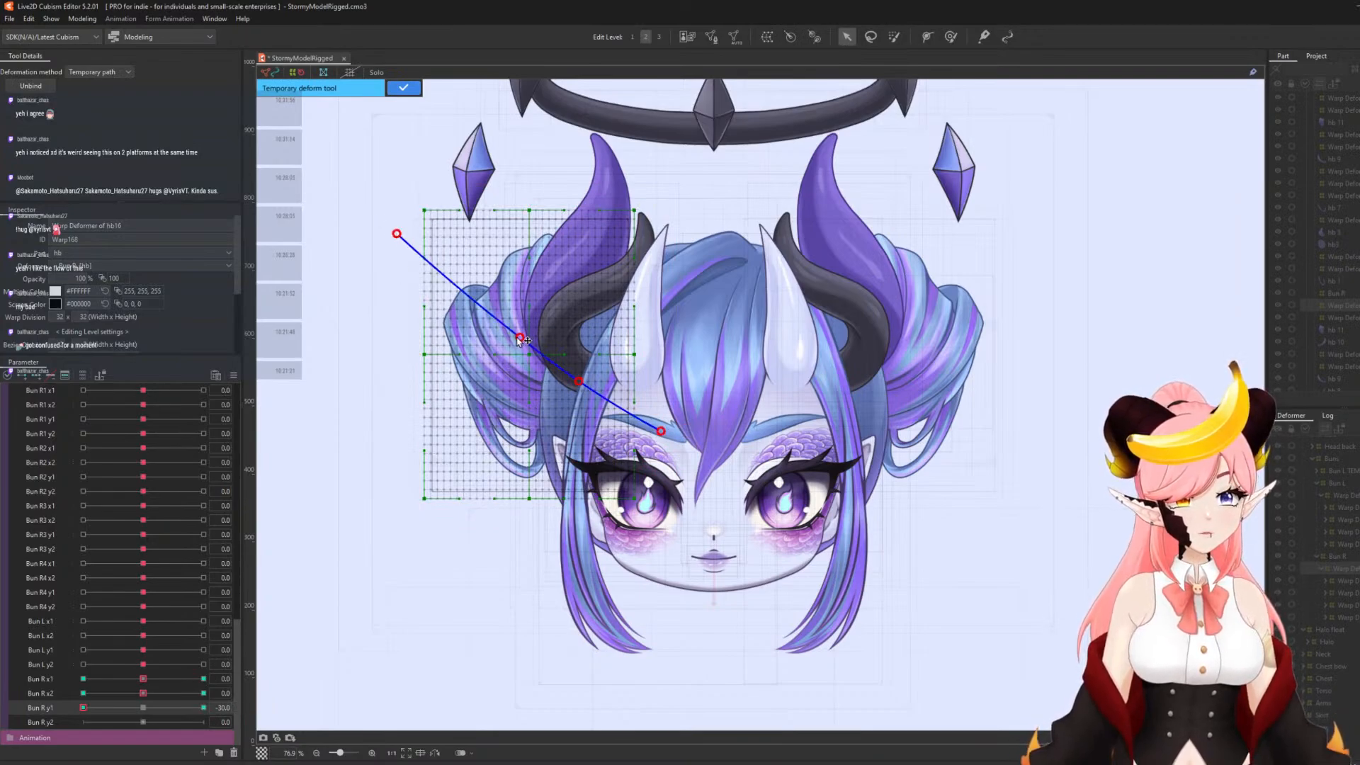
{"action": "left_click_drag", "start_coordinate": [520, 337], "coordinate": [511, 357]}
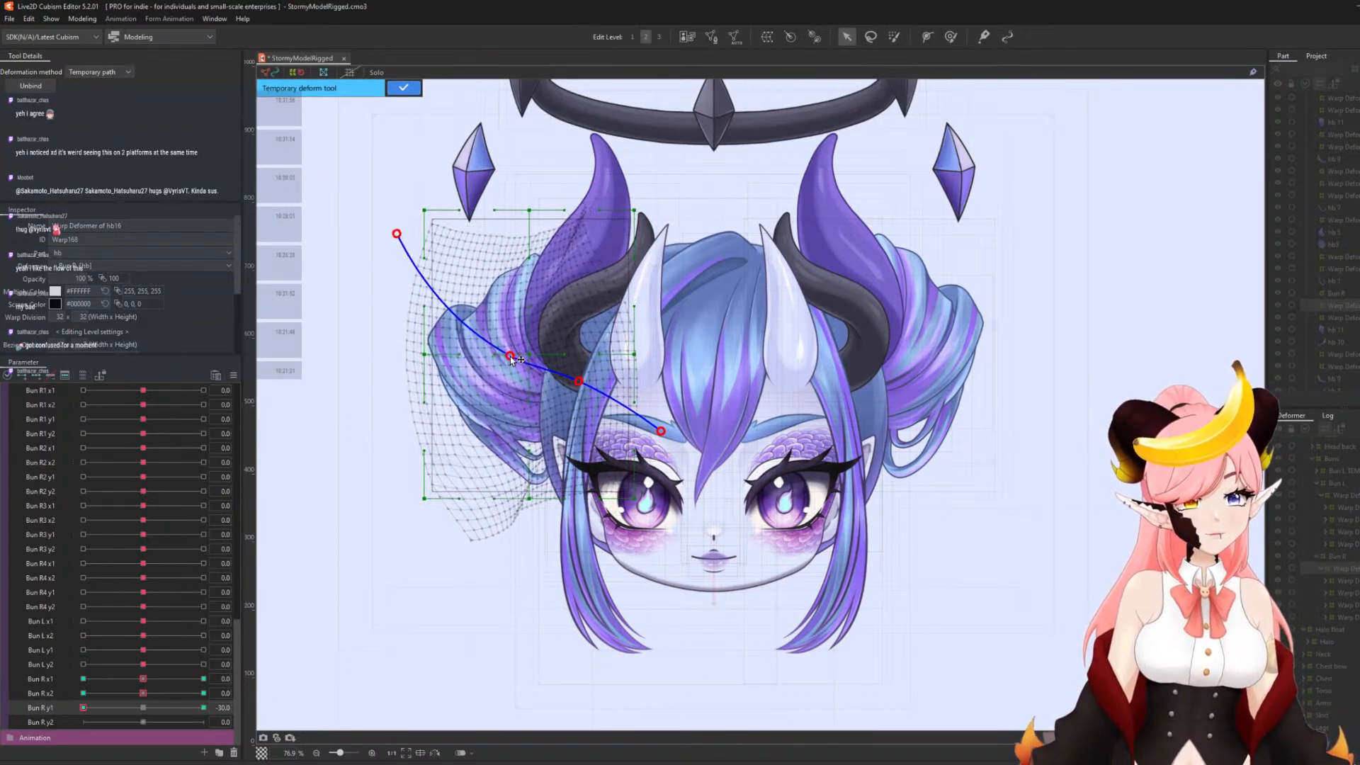
{"action": "left_click", "coordinate": [403, 87]}
{"action": "left_click", "coordinate": [138, 707]}
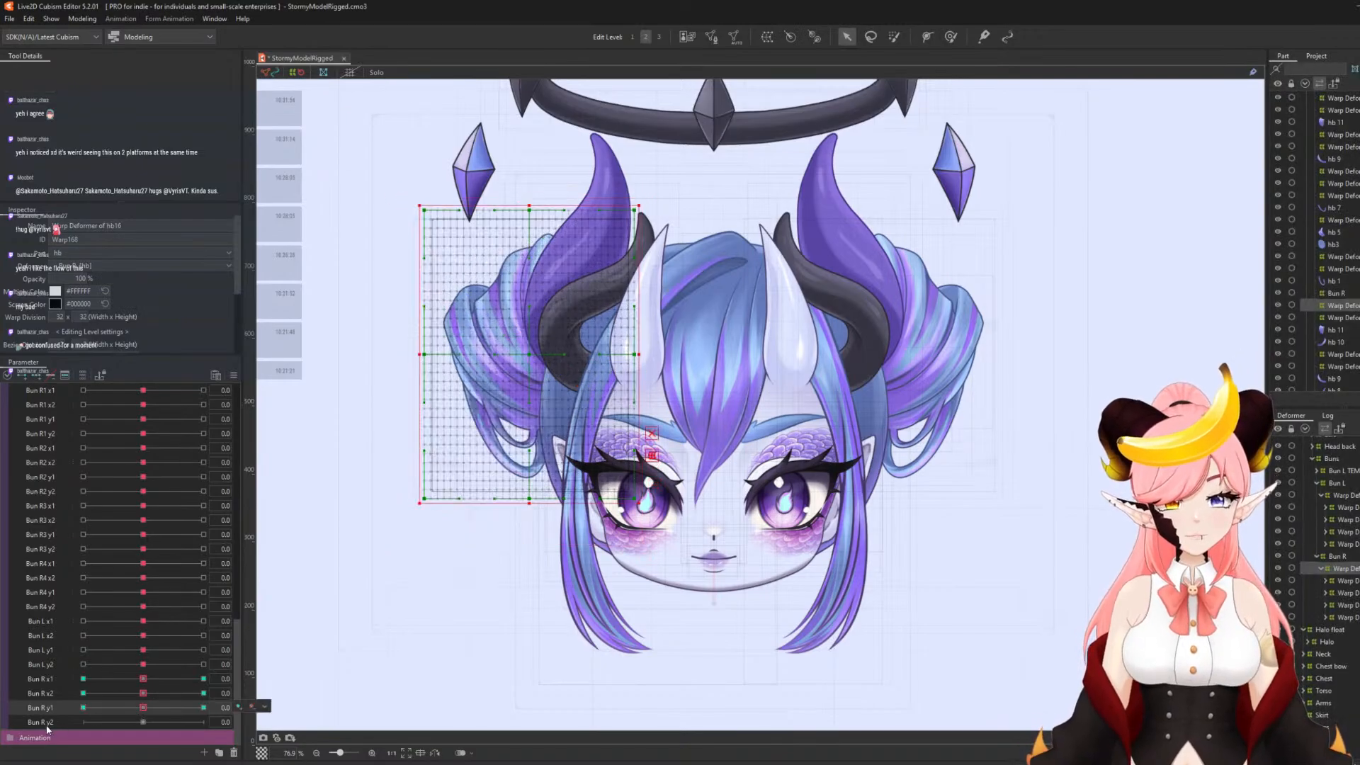
- Add three keys on Bun R y2 and, at 30, pull the outer end of a four-point temporary deform path up toward the head, then apply it
{"action": "left_click", "coordinate": [205, 722]}
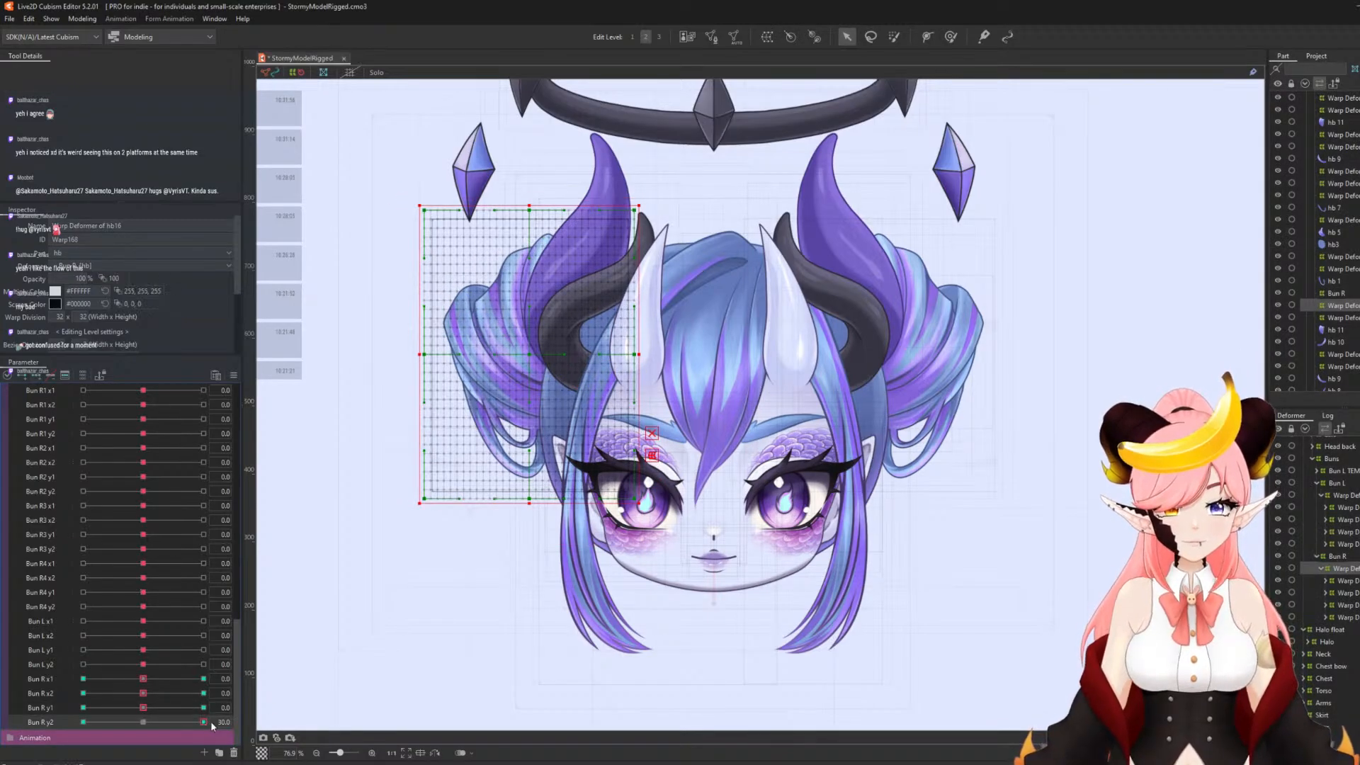
{"action": "key", "text": "ctrl+t"}
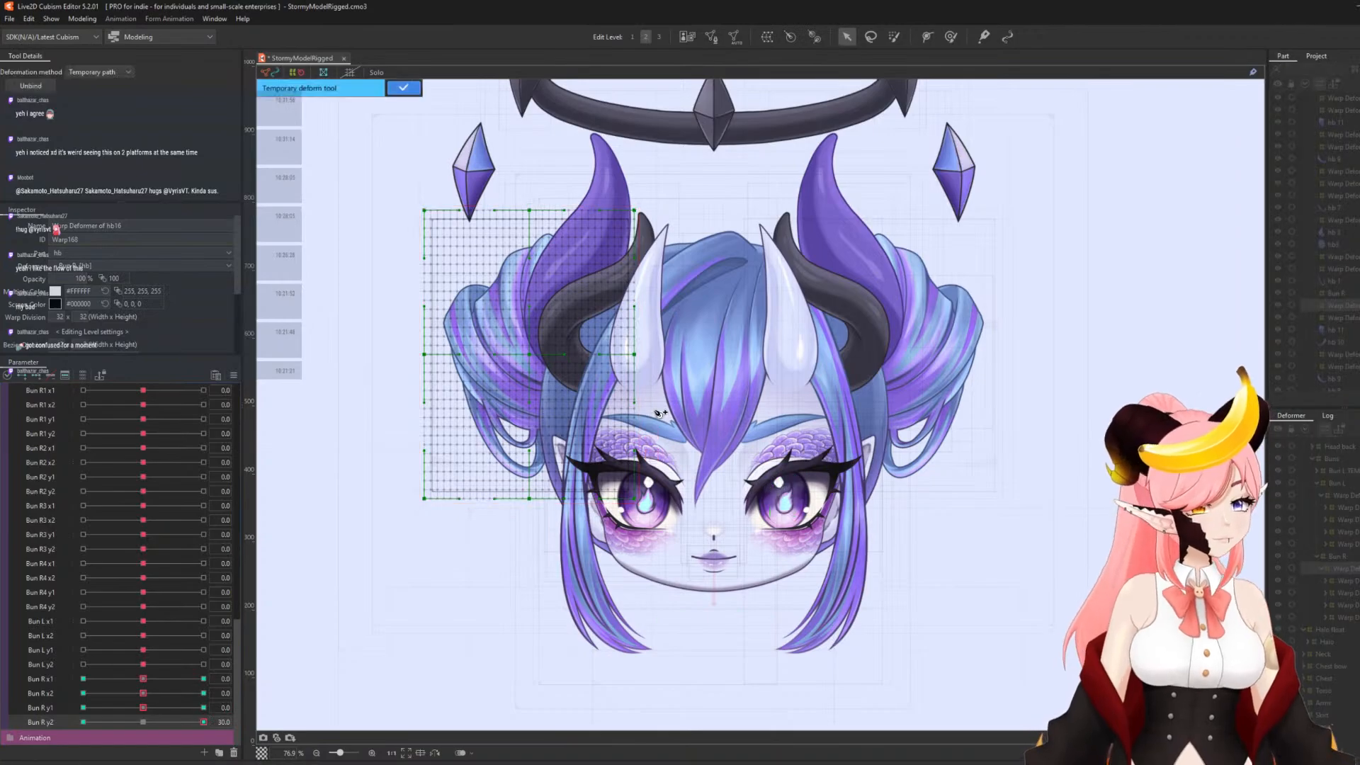
{"action": "left_click", "coordinate": [579, 373]}
{"action": "left_click", "coordinate": [517, 334]}
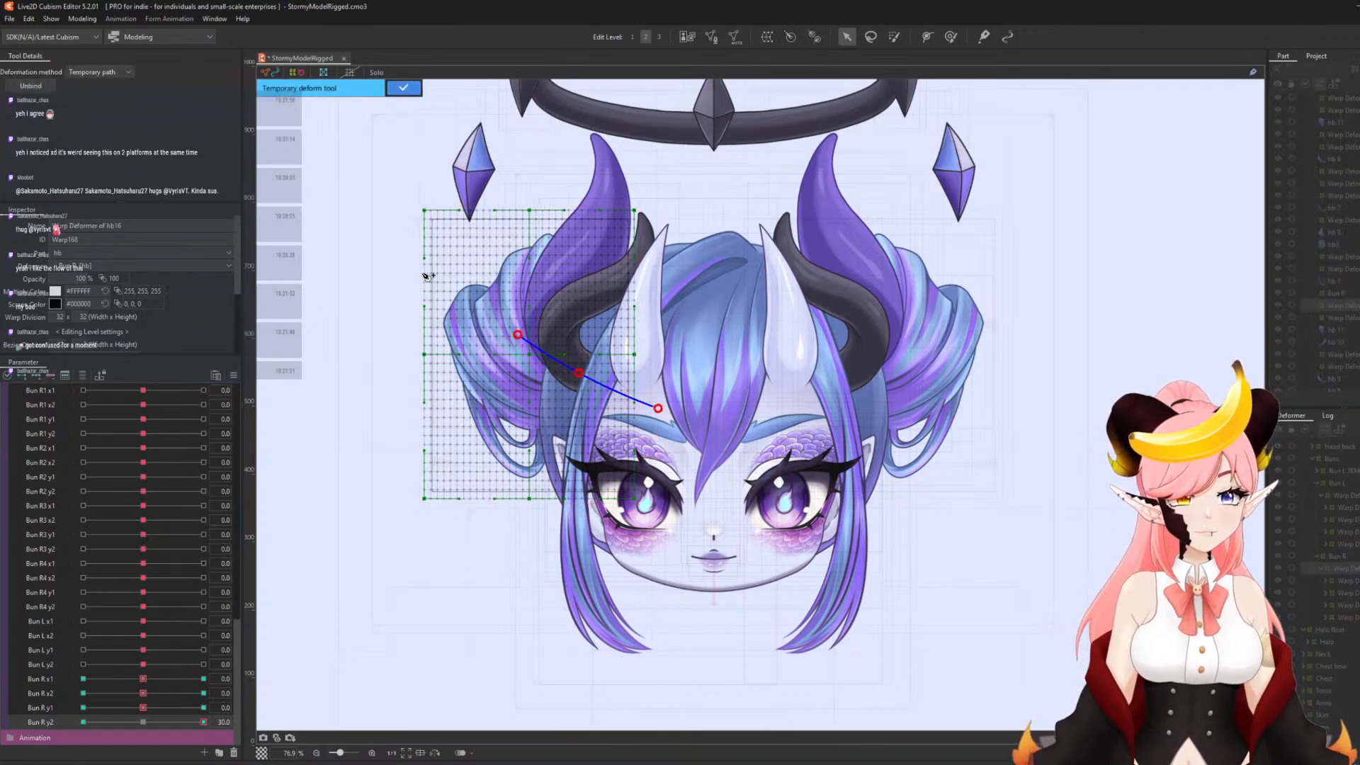
{"action": "left_click", "coordinate": [384, 221]}
{"action": "left_click_drag", "start_coordinate": [386, 222], "coordinate": [419, 188]}
{"action": "left_click", "coordinate": [403, 87]}
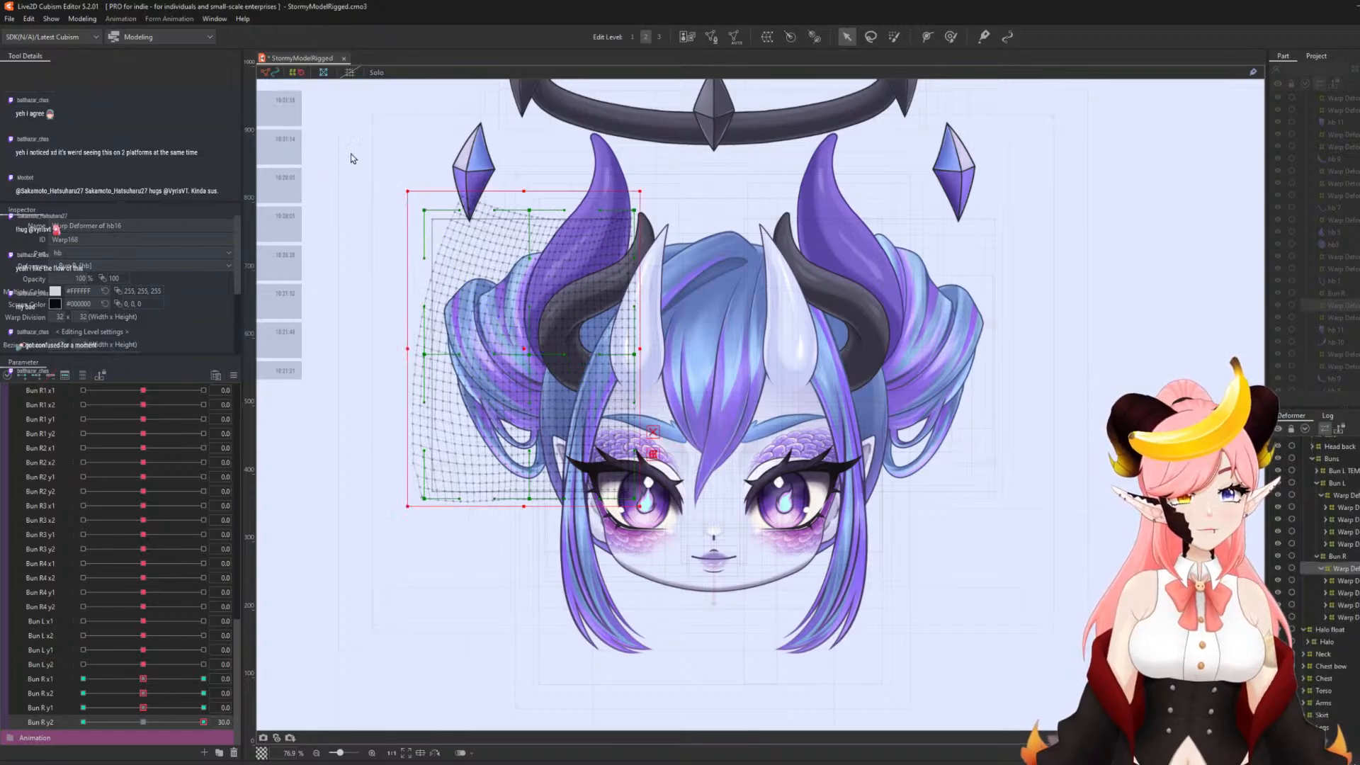
- At Bun R y2 = -30, pull the outer end of a four-point temporary deform path downward, apply it and reset the parameter to 0
{"action": "left_click", "coordinate": [83, 722]}
{"action": "key", "text": "ctrl+t"}
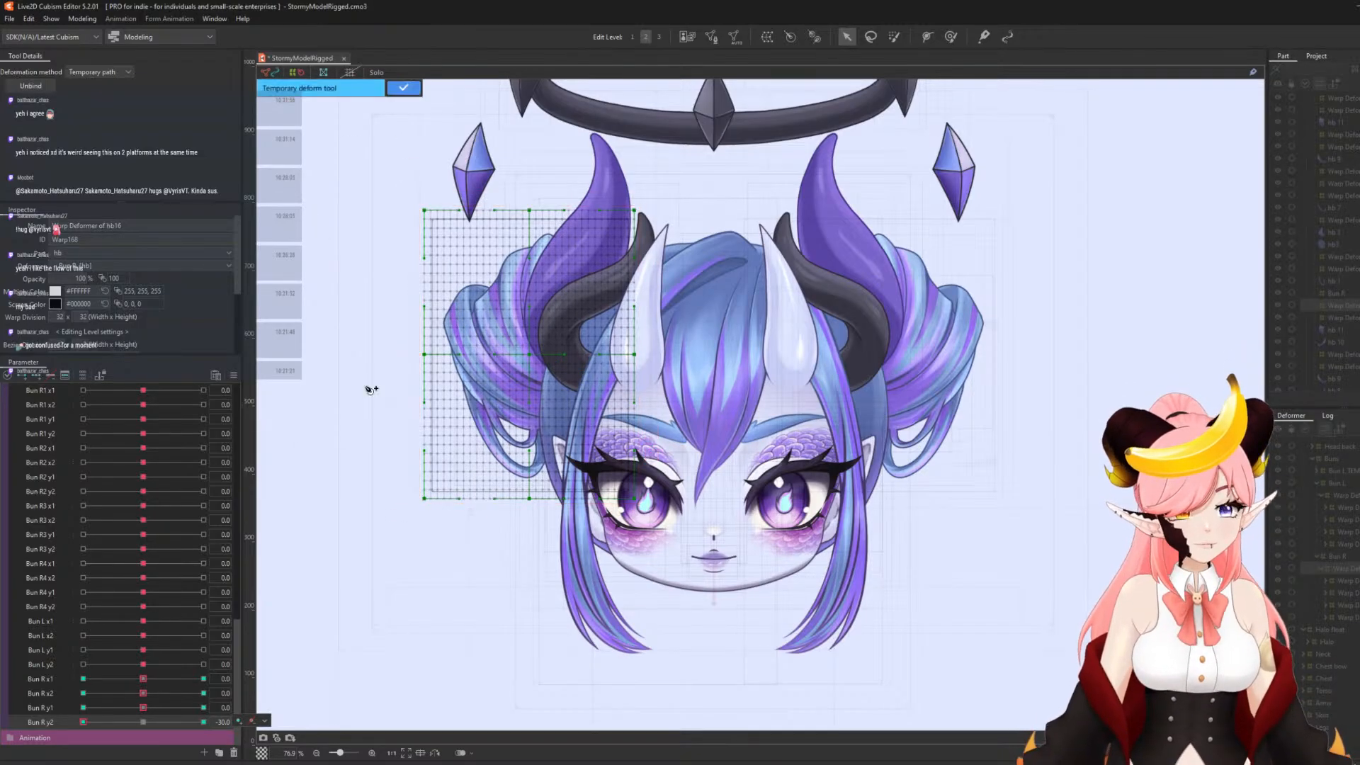
{"action": "left_click", "coordinate": [657, 442]}
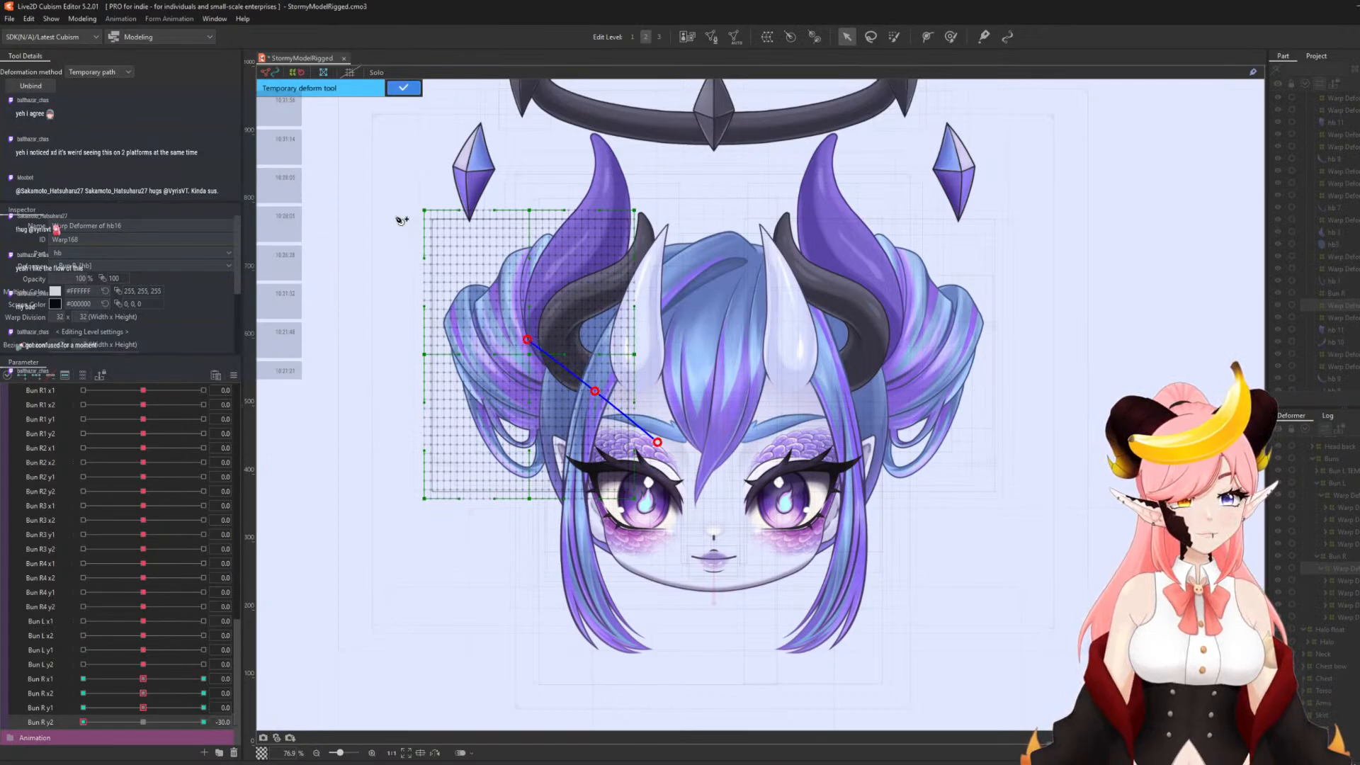
{"action": "left_click_drag", "start_coordinate": [395, 218], "coordinate": [373, 274]}
{"action": "left_click", "coordinate": [403, 88]}
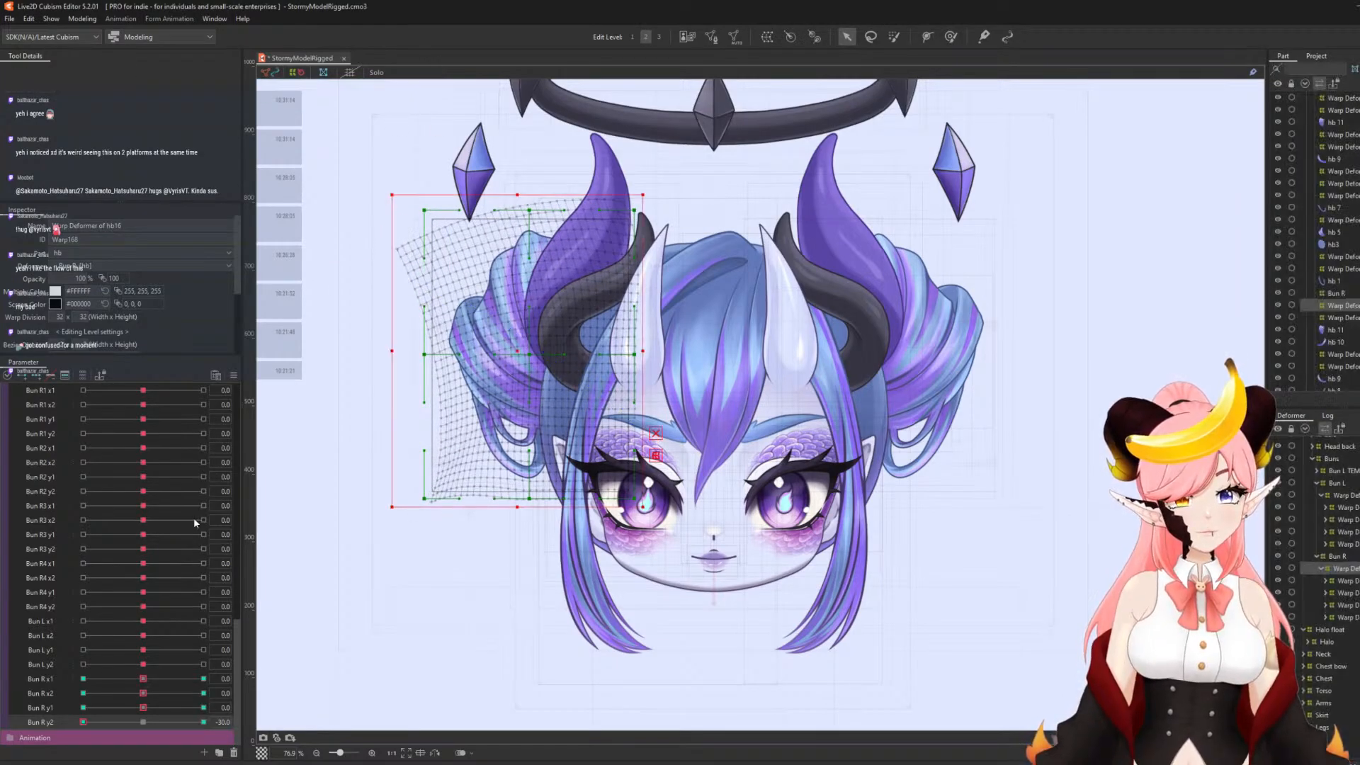
{"action": "left_click", "coordinate": [141, 725]}
- Brush-select the head-side points of the Bun R warp deformer and go through Bun R x1 at 30 and -30, ending at 0
{"action": "left_click", "coordinate": [895, 38]}
{"action": "mouse_move", "coordinate": [648, 471]}
{"action": "left_mouse_down"}
{"action": "mouse_move", "coordinate": [663, 456]}
{"action": "mouse_move", "coordinate": [651, 432]}
{"action": "mouse_move", "coordinate": [598, 494]}
{"action": "mouse_move", "coordinate": [698, 418]}
{"action": "mouse_move", "coordinate": [709, 485]}
{"action": "mouse_move", "coordinate": [701, 443]}
{"action": "mouse_move", "coordinate": [681, 488]}
{"action": "mouse_move", "coordinate": [701, 453]}
{"action": "mouse_move", "coordinate": [694, 430]}
{"action": "mouse_move", "coordinate": [682, 540]}
{"action": "left_mouse_up"}
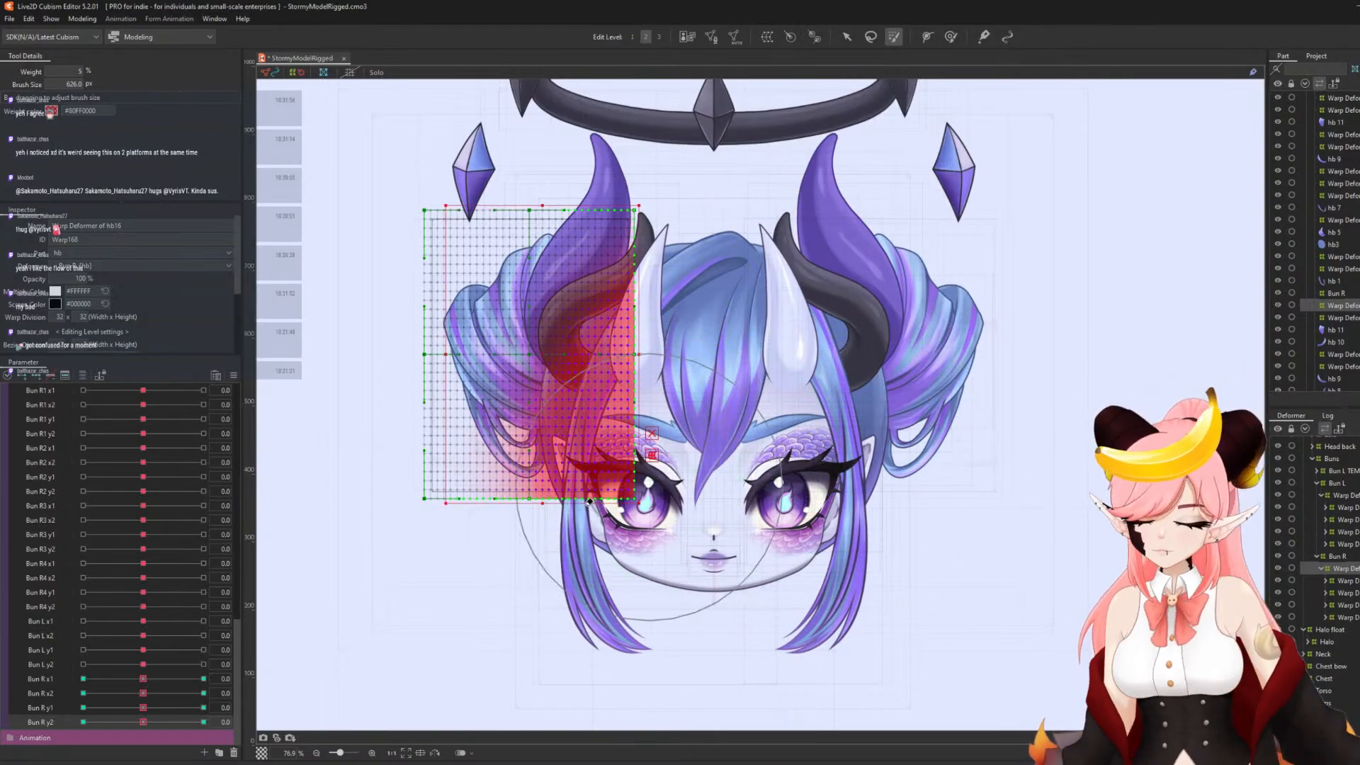
{"action": "left_click", "coordinate": [200, 677]}
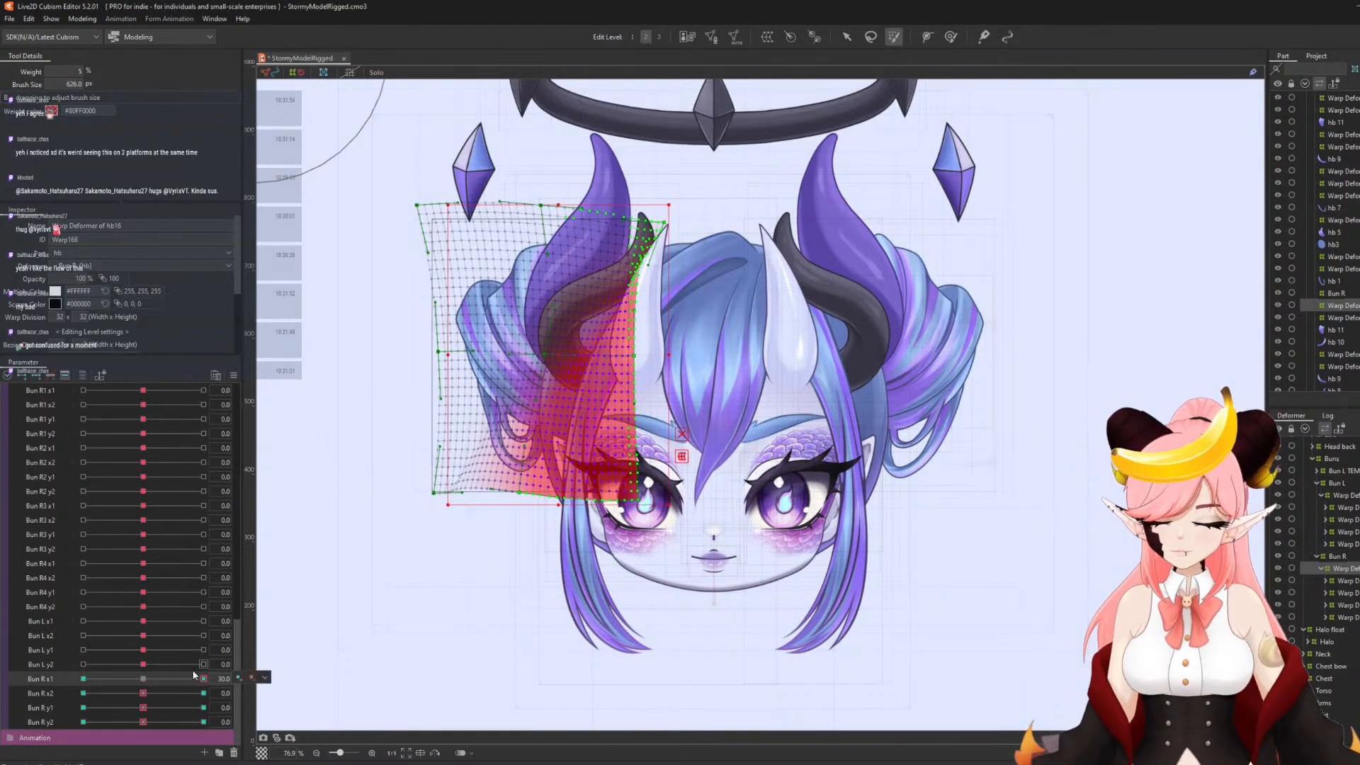
{"action": "key", "text": "ctrl+z"}
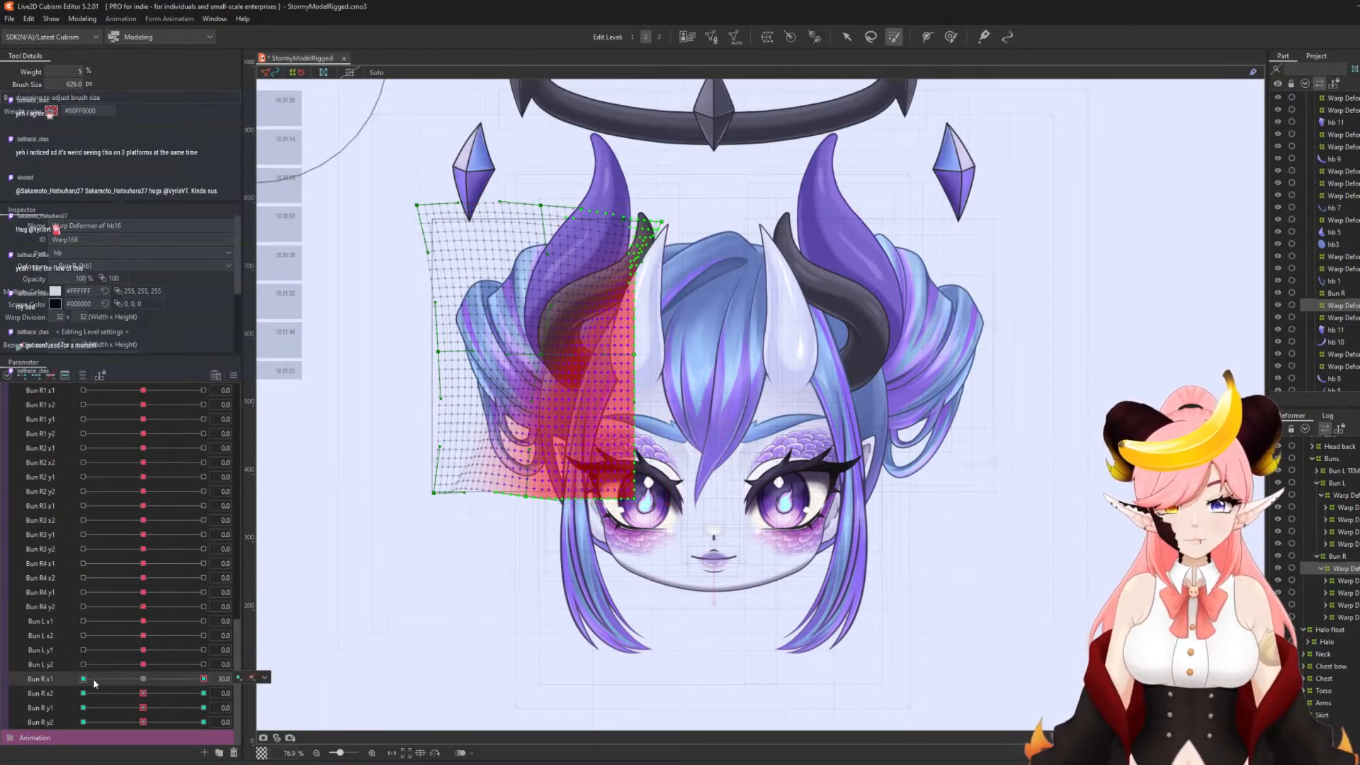
{"action": "left_click", "coordinate": [93, 679]}
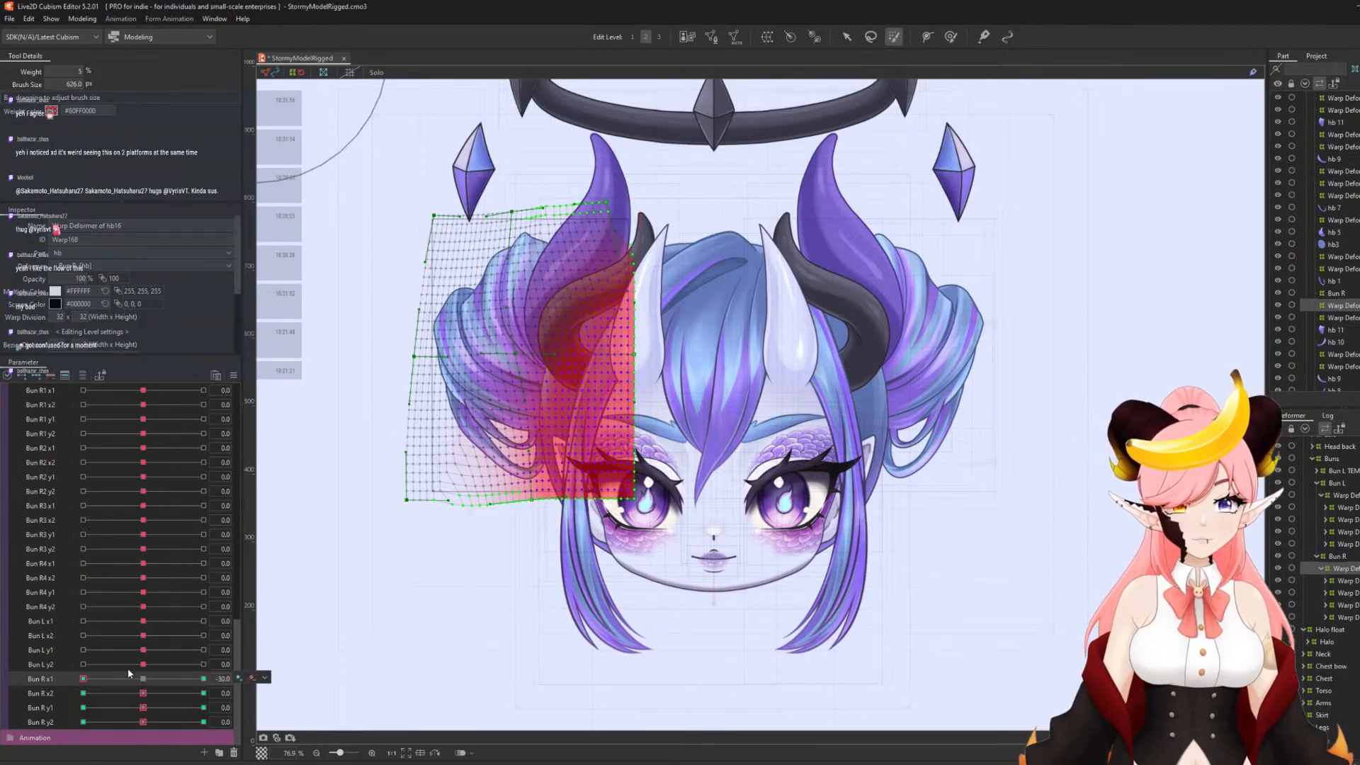
{"action": "left_click", "coordinate": [143, 678]}
- Examine the bun's deformation at 30 and -30 of Bun R x2, y1 and y2, returning each parameter to 0
{"action": "left_click_drag", "start_coordinate": [145, 693], "coordinate": [267, 689]}
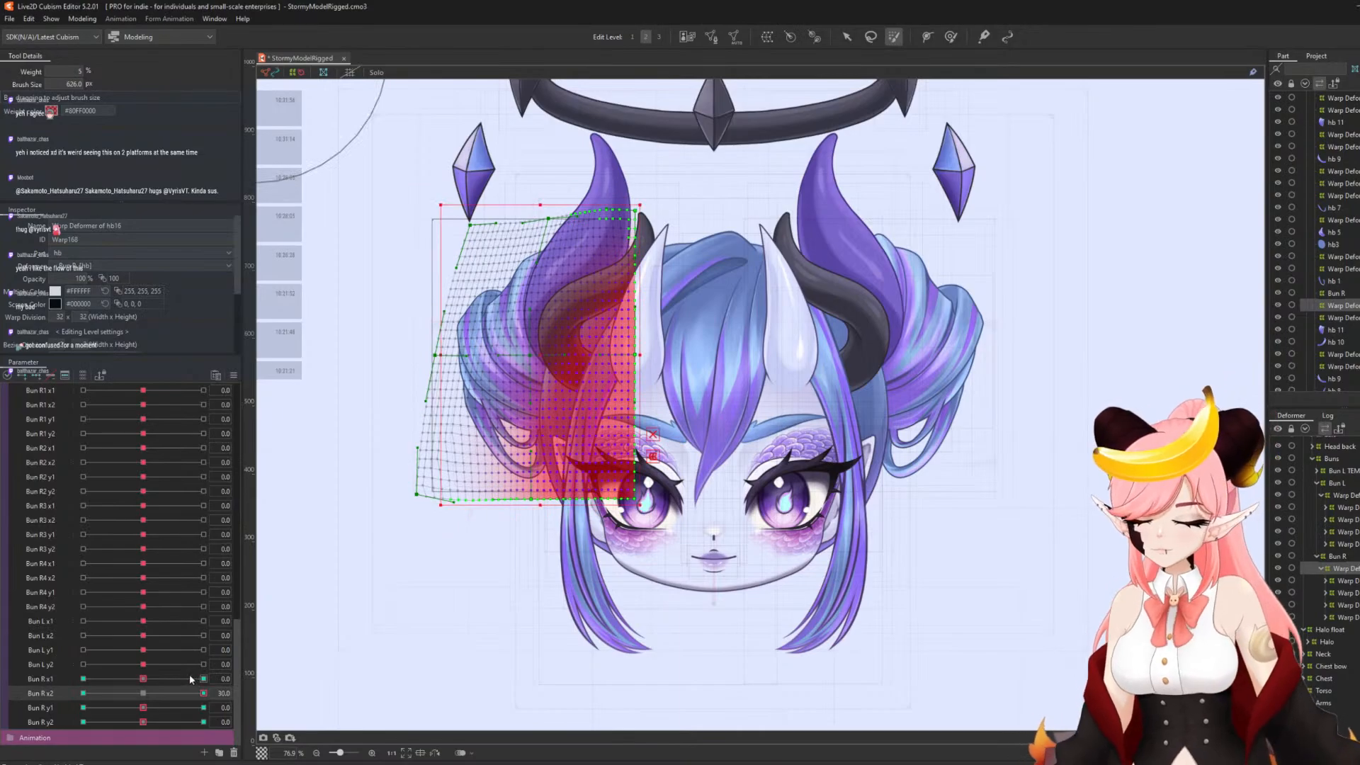
{"action": "left_click", "coordinate": [87, 693]}
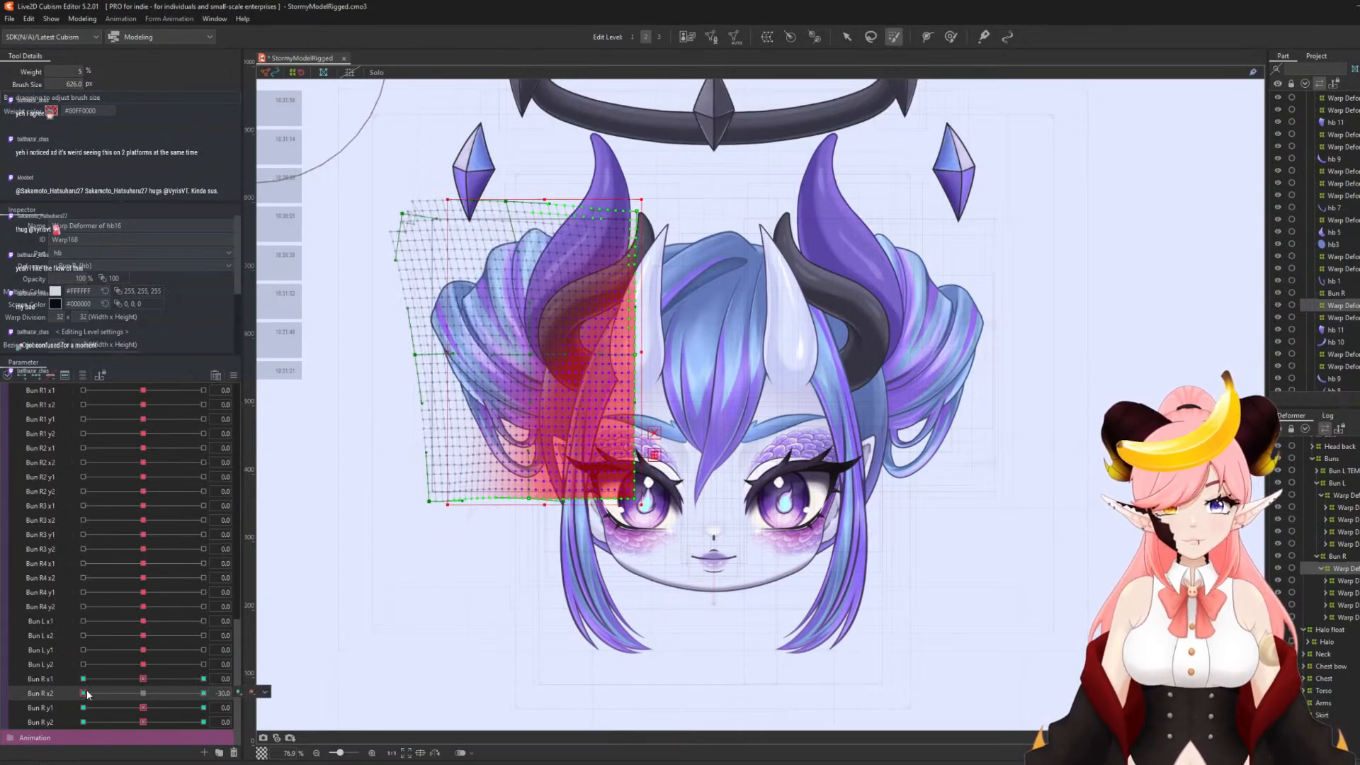
{"action": "left_click", "coordinate": [143, 693]}
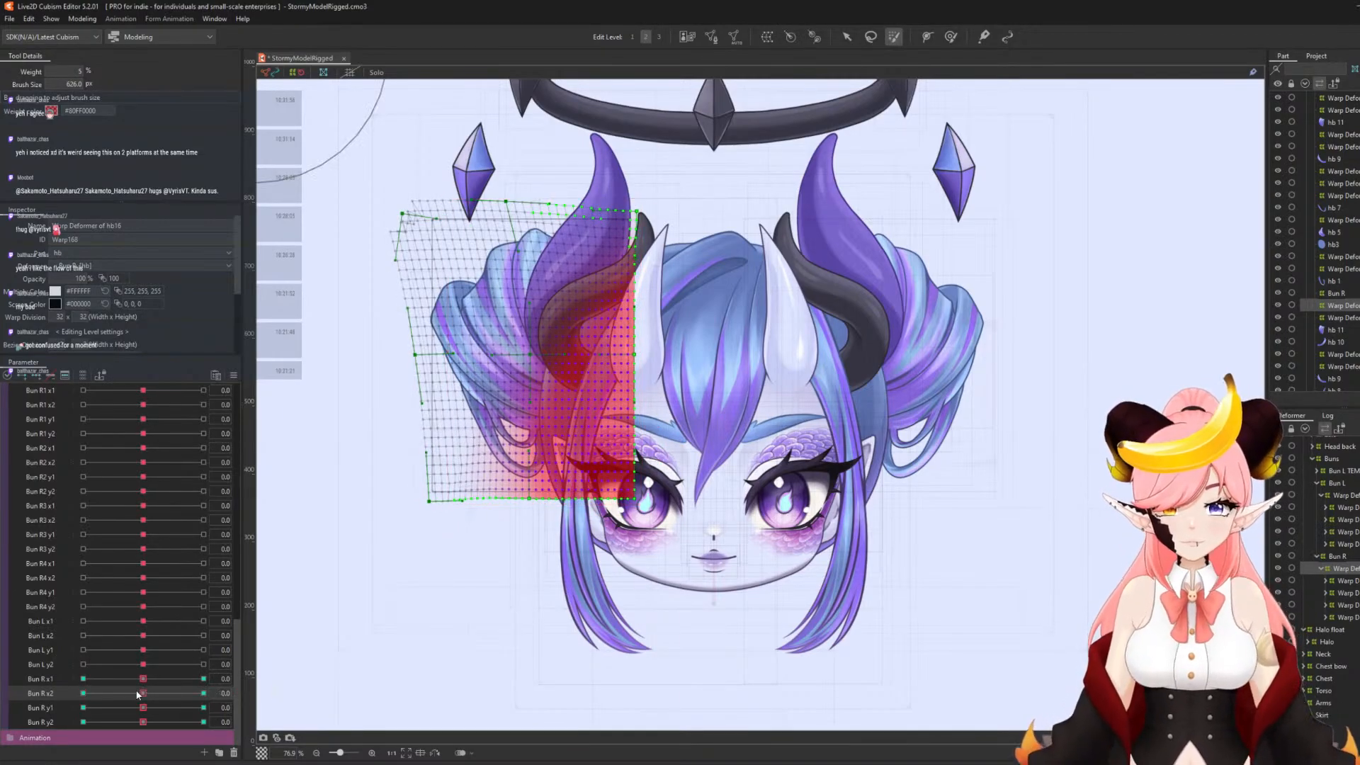
{"action": "left_click_drag", "start_coordinate": [143, 708], "coordinate": [301, 706]}
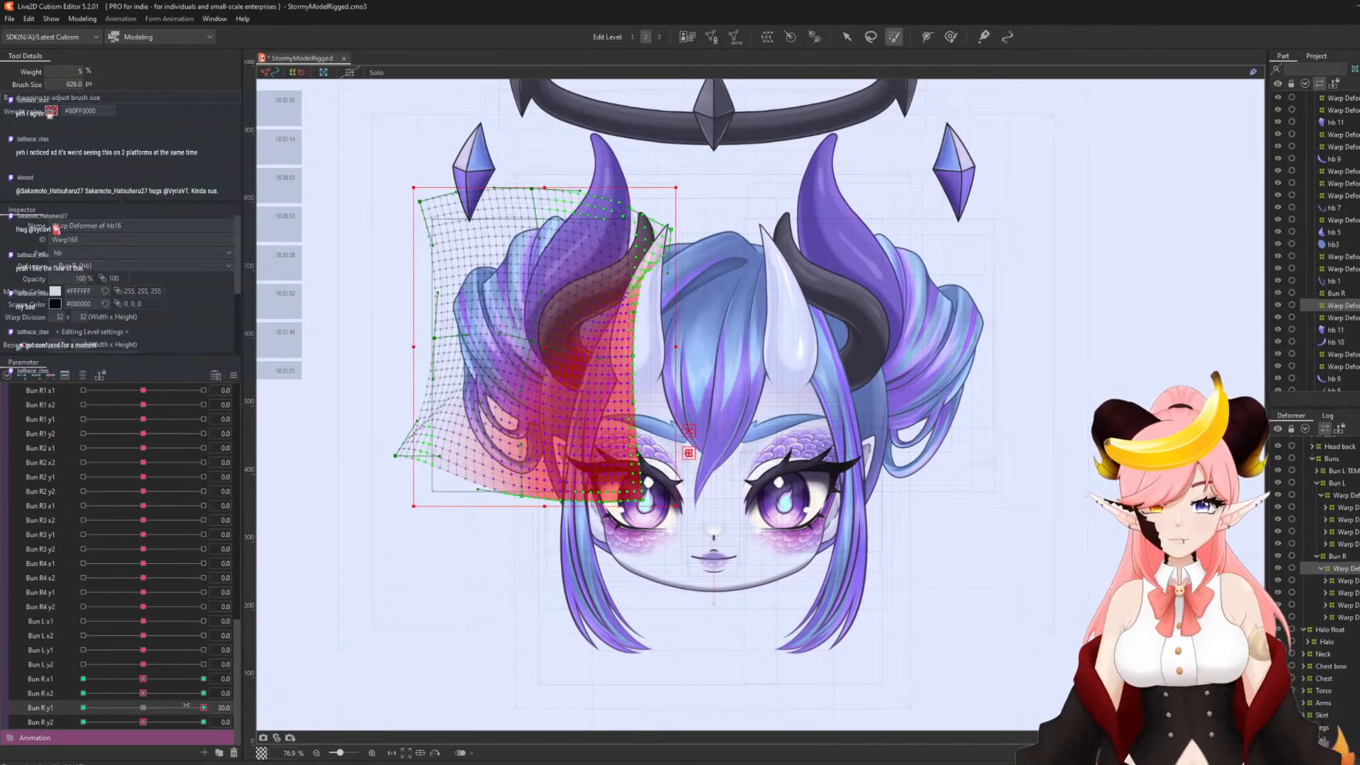
{"action": "left_click", "coordinate": [141, 707]}
{"action": "left_click", "coordinate": [94, 707]}
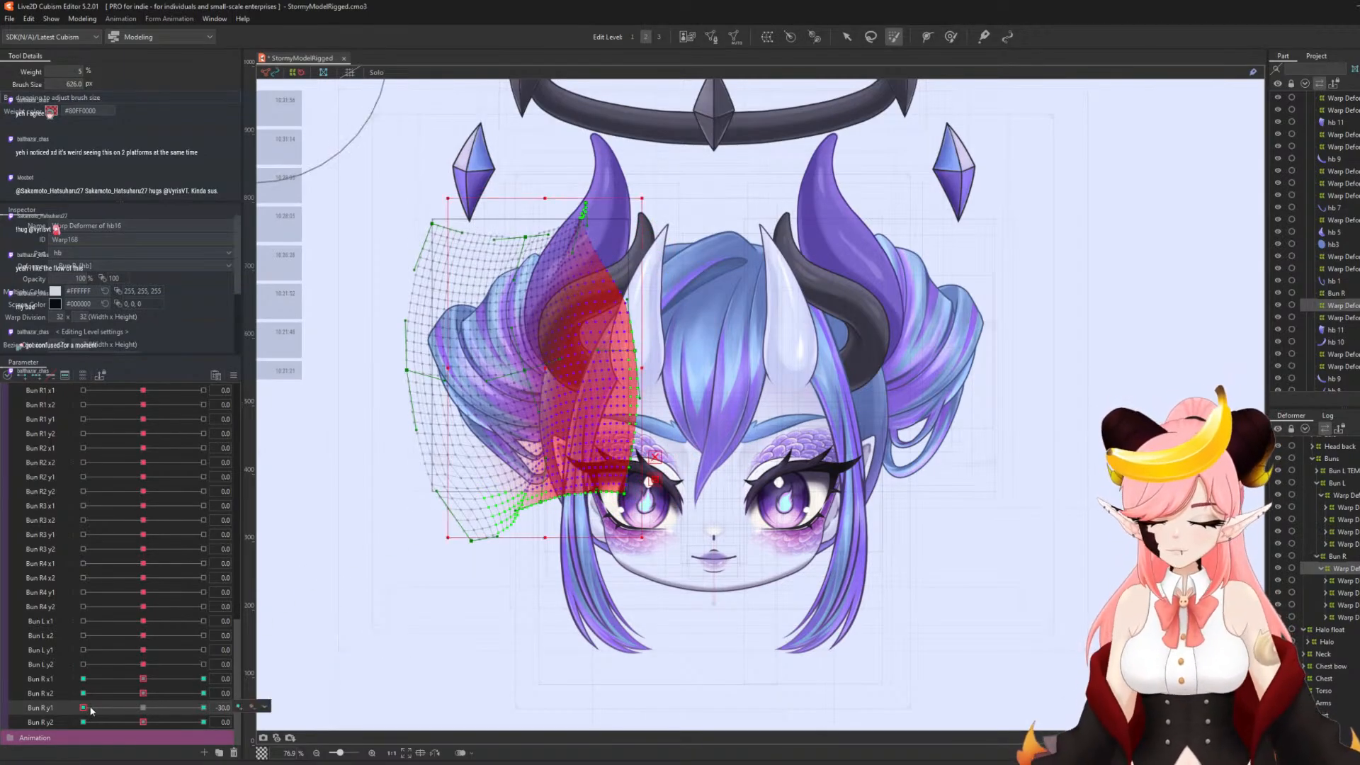
{"action": "left_click", "coordinate": [143, 707]}
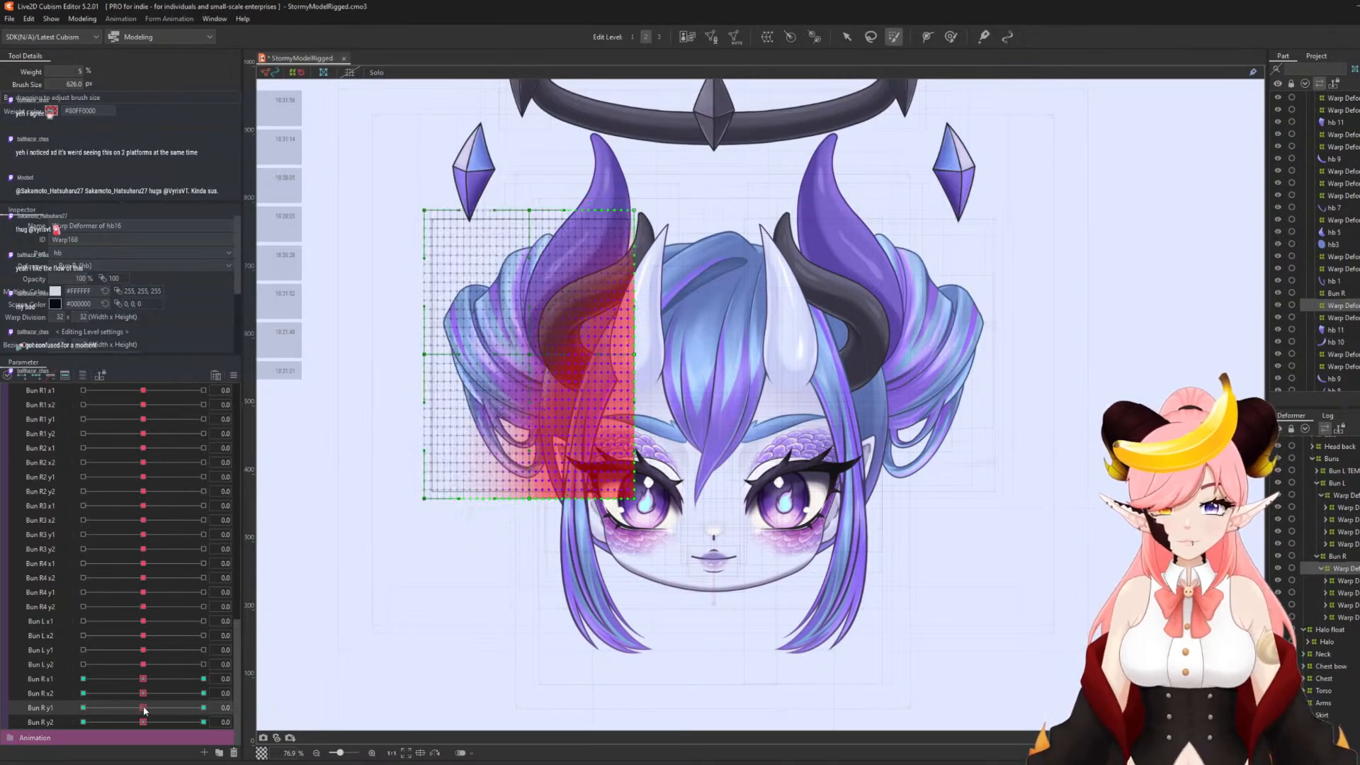
{"action": "left_click_drag", "start_coordinate": [143, 722], "coordinate": [294, 714]}
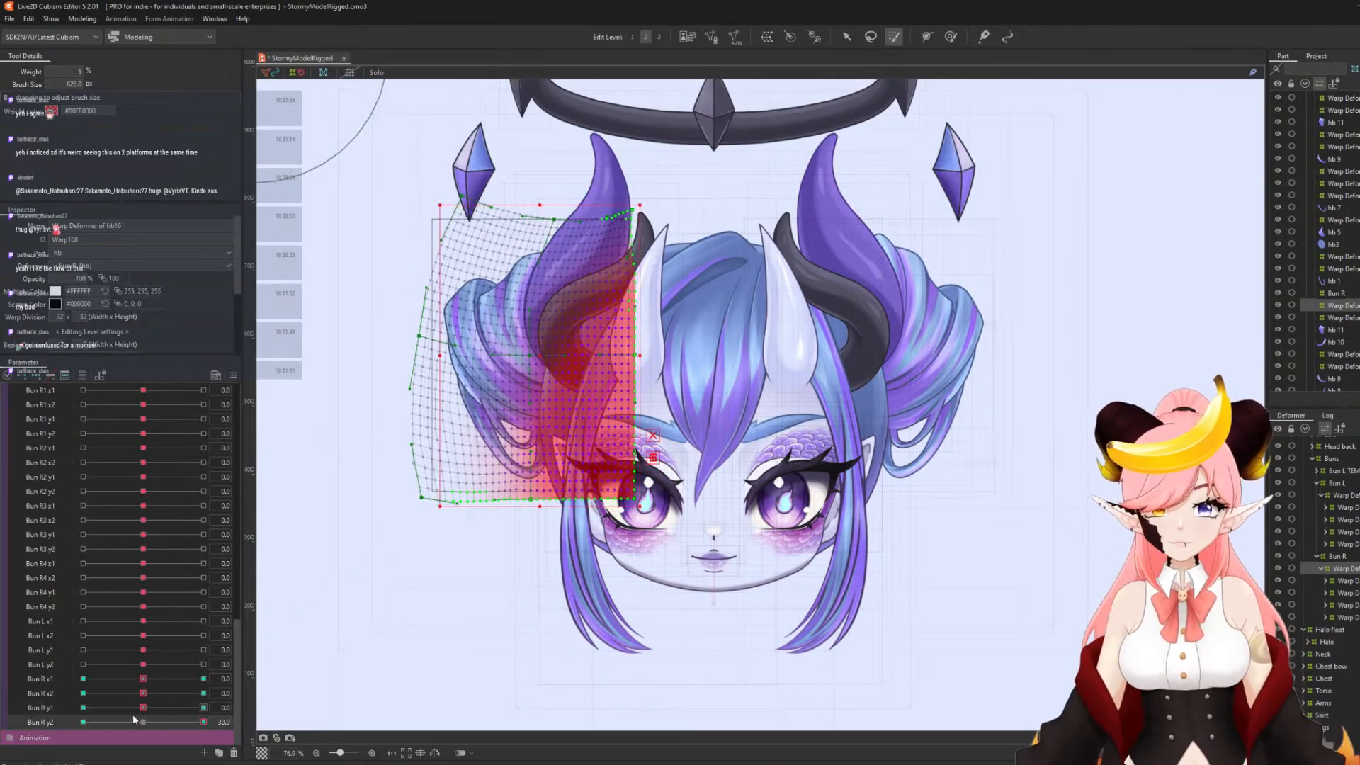
{"action": "left_click", "coordinate": [92, 719]}
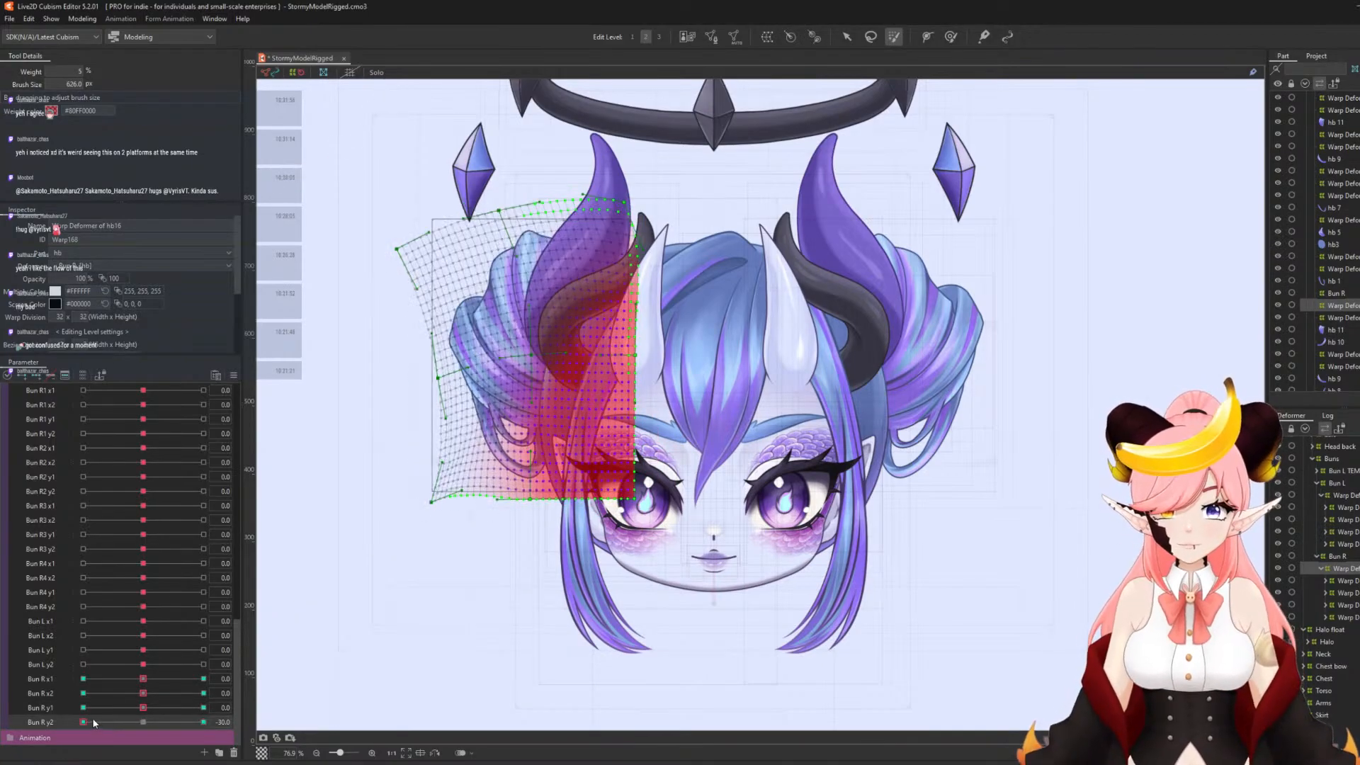
{"action": "left_click", "coordinate": [141, 721]}
{"action": "left_click", "coordinate": [143, 722]}
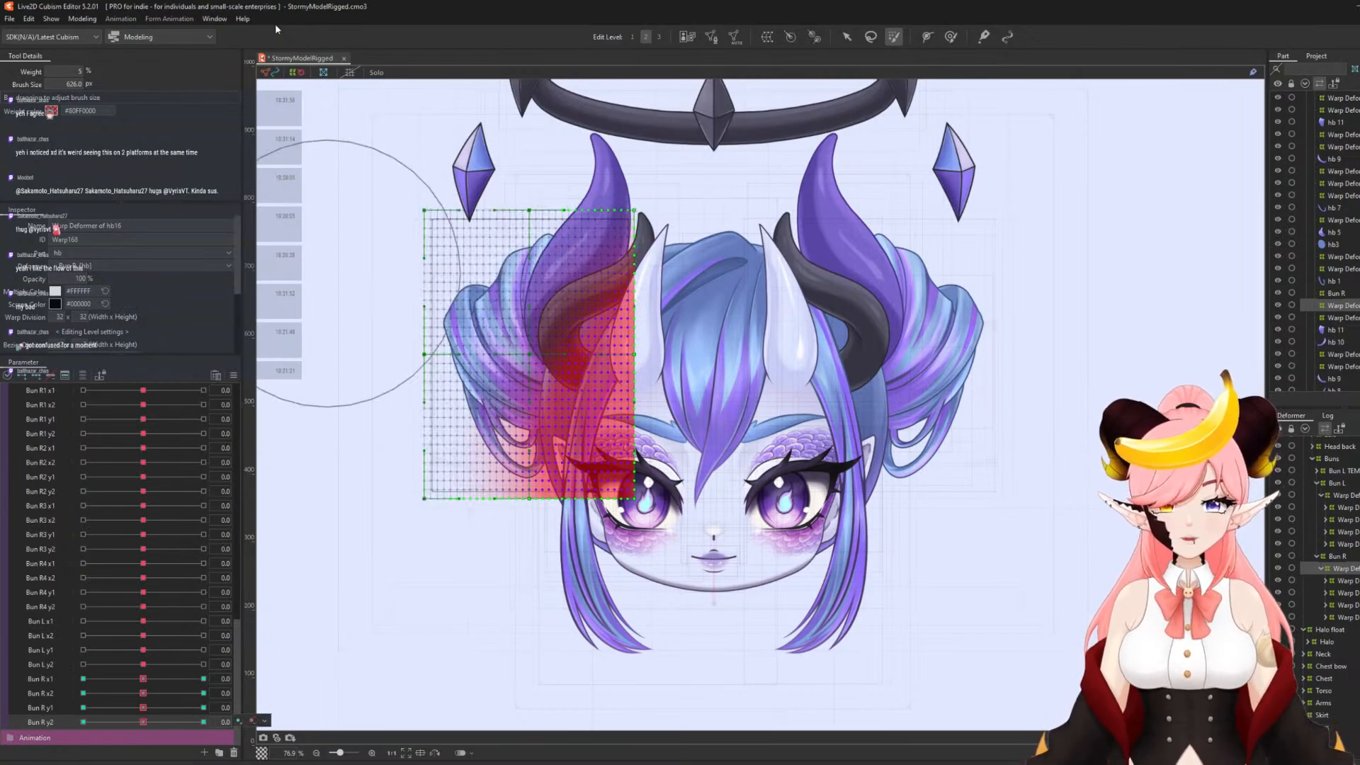
- Open the physics settings and show the output settings of the buns group driven by Angle X and Angle Z
{"action": "left_click", "coordinate": [82, 19]}
{"action": "left_click", "coordinate": [99, 267]}
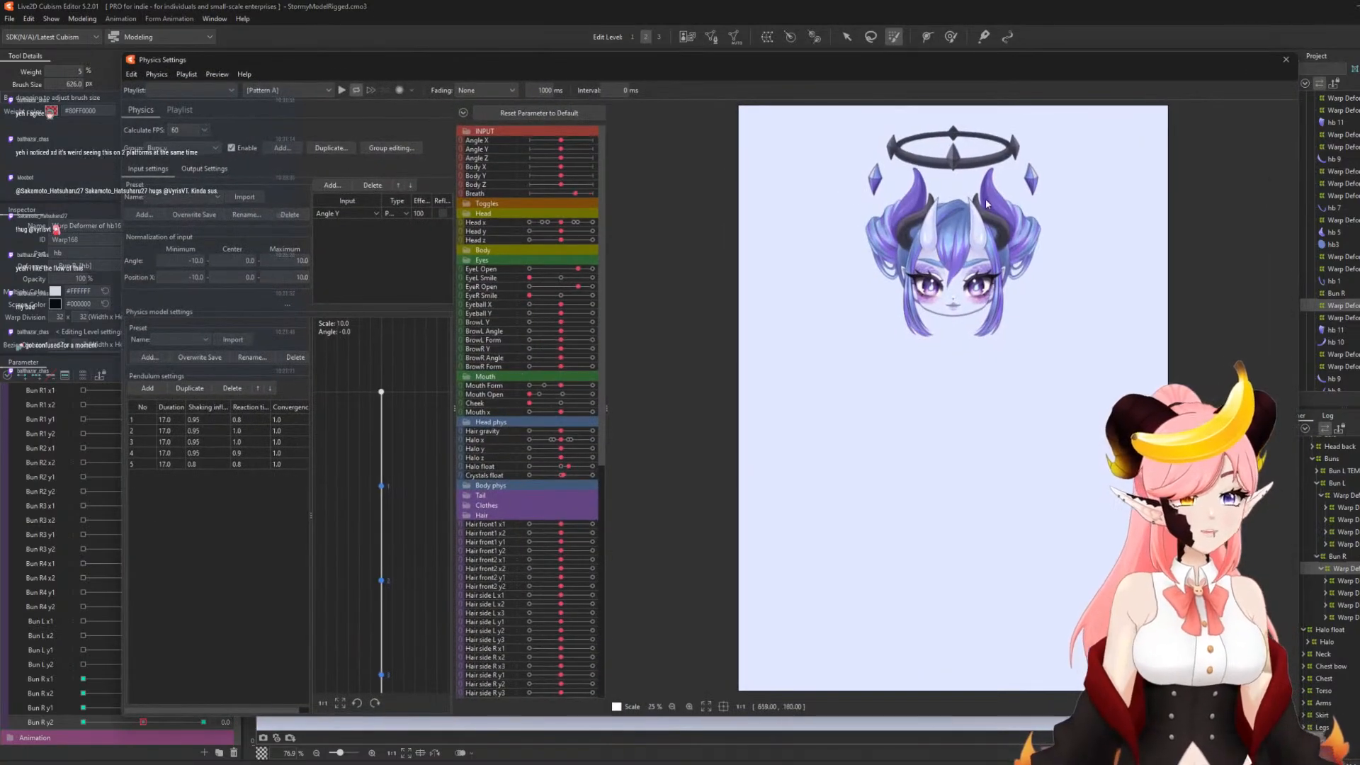
{"action": "left_click", "coordinate": [188, 151]}
{"action": "left_click", "coordinate": [158, 271]}
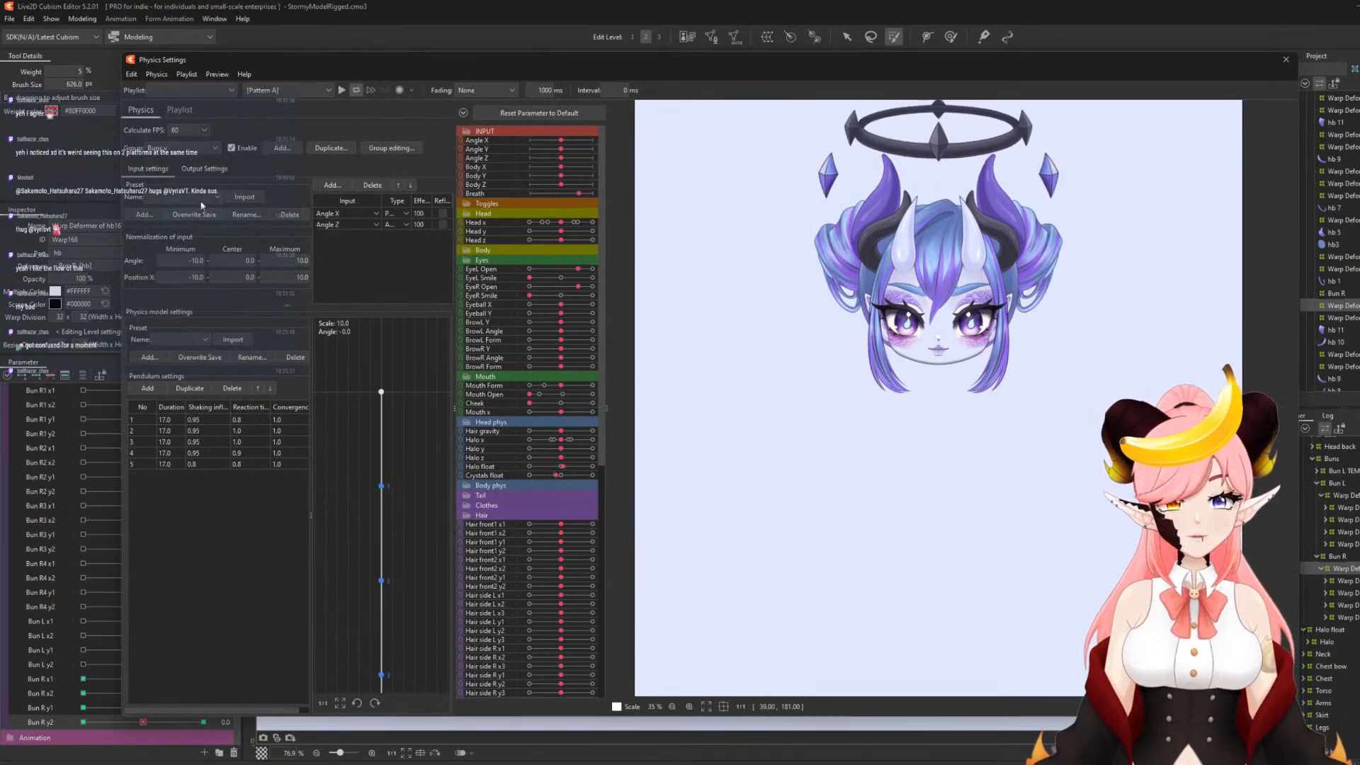
{"action": "left_click", "coordinate": [190, 170]}
{"action": "left_click_drag", "start_coordinate": [359, 225], "coordinate": [360, 282]}
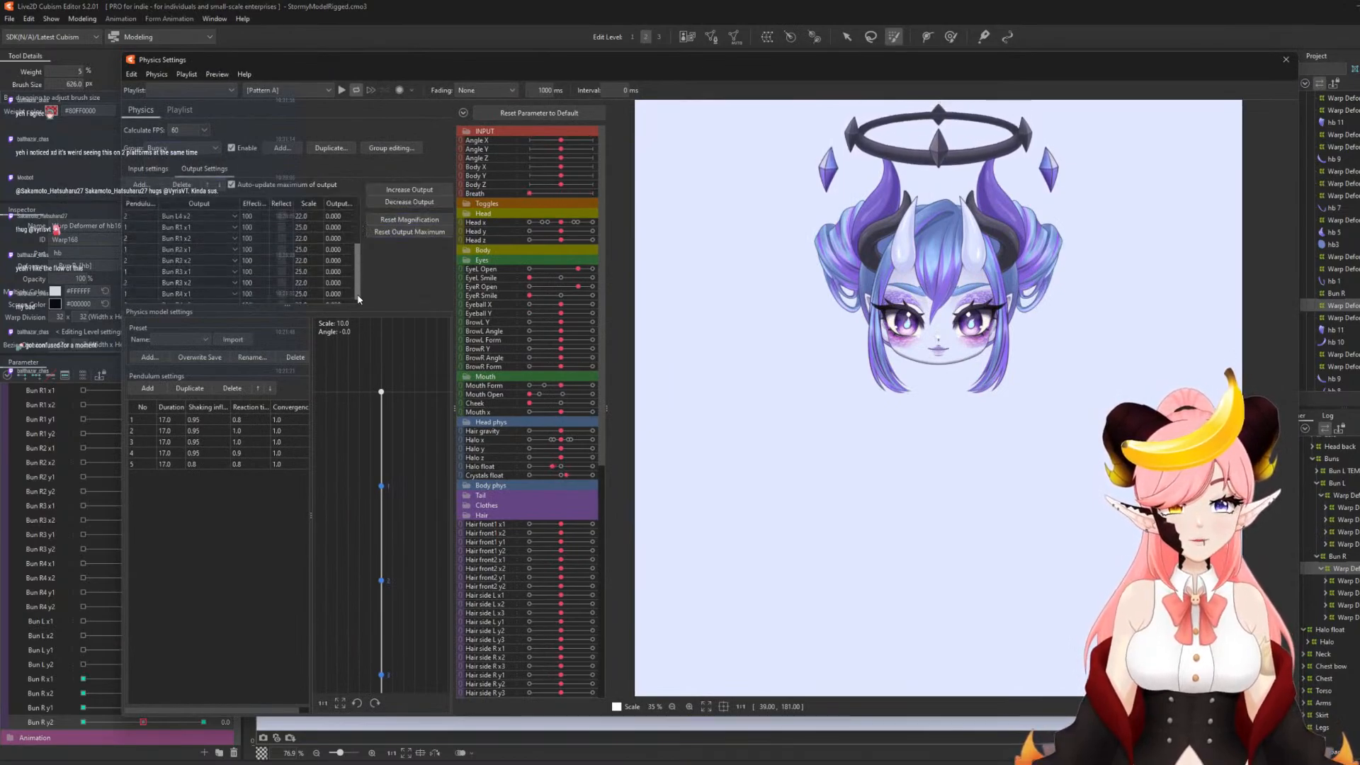
- Add Bun L x1, Bun L x2, Bun R x1 and Bun R x2 as output parameters of the physics group
{"action": "left_click", "coordinate": [141, 185]}
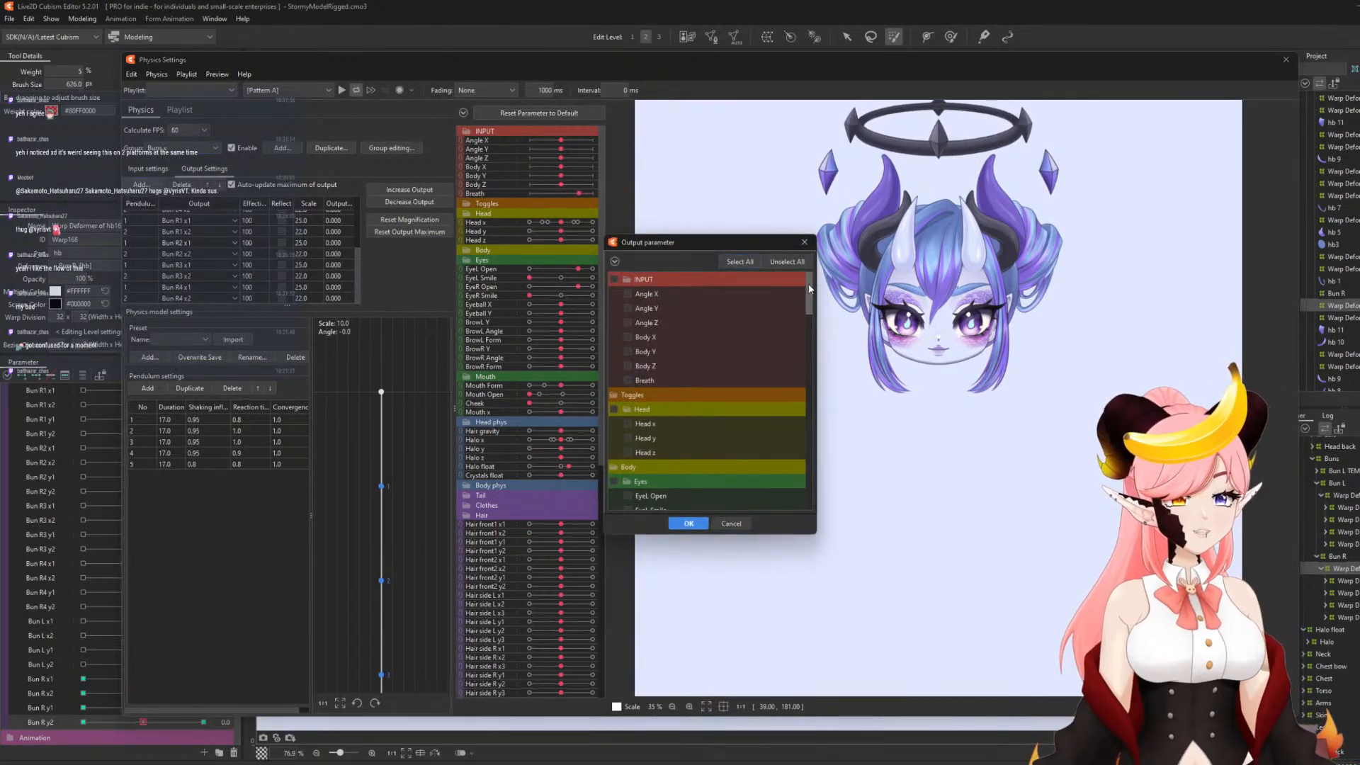
{"action": "left_click_drag", "start_coordinate": [809, 283], "coordinate": [789, 470]}
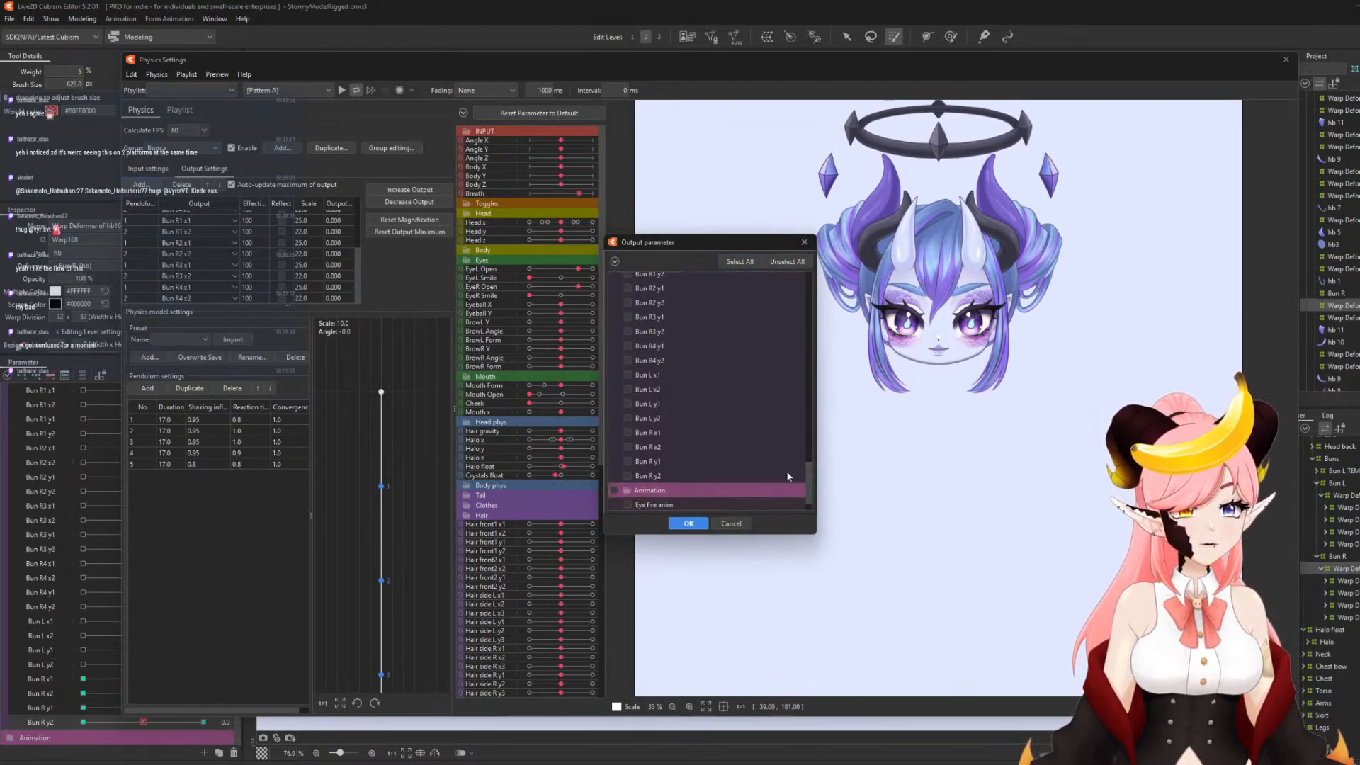
{"action": "left_click", "coordinate": [627, 389]}
{"action": "left_click", "coordinate": [627, 432]}
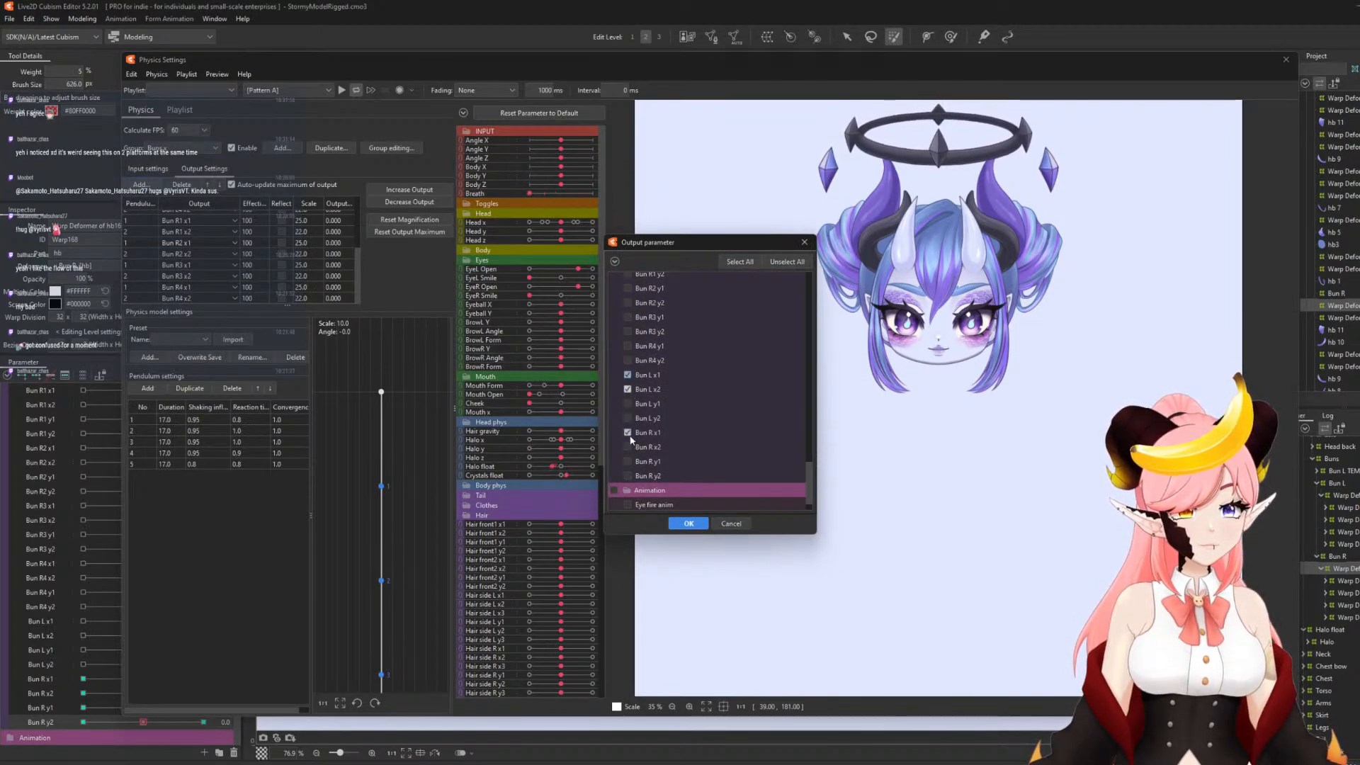
{"action": "left_click", "coordinate": [682, 522]}
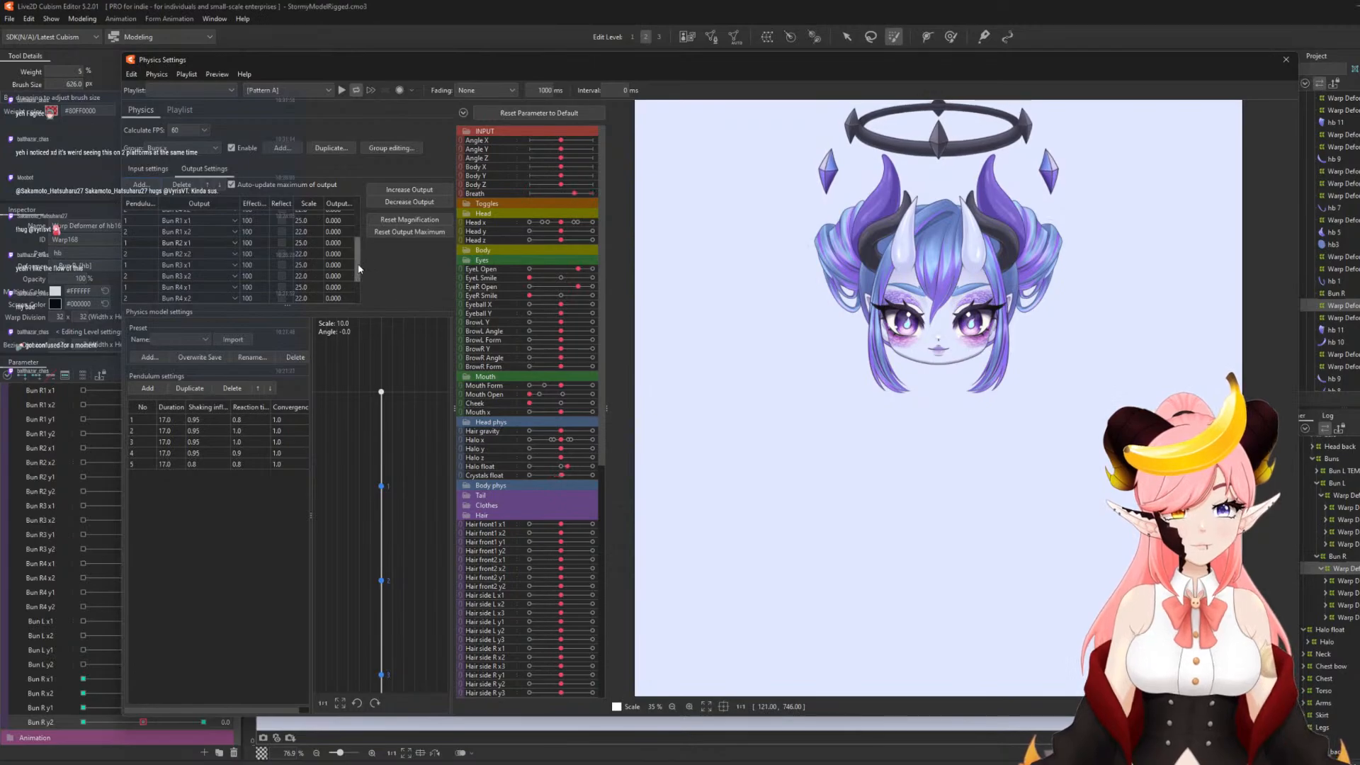
- Give the Bun L and Bun R x1 outputs pendulum 1 and scale 25, the x2 outputs pendulum 2 and scale 22, and preview sideways motion
{"action": "scroll", "coordinate": [359, 268], "scroll_direction": "down", "scroll_amount": 2}
{"action": "double_click", "coordinate": [136, 266]}
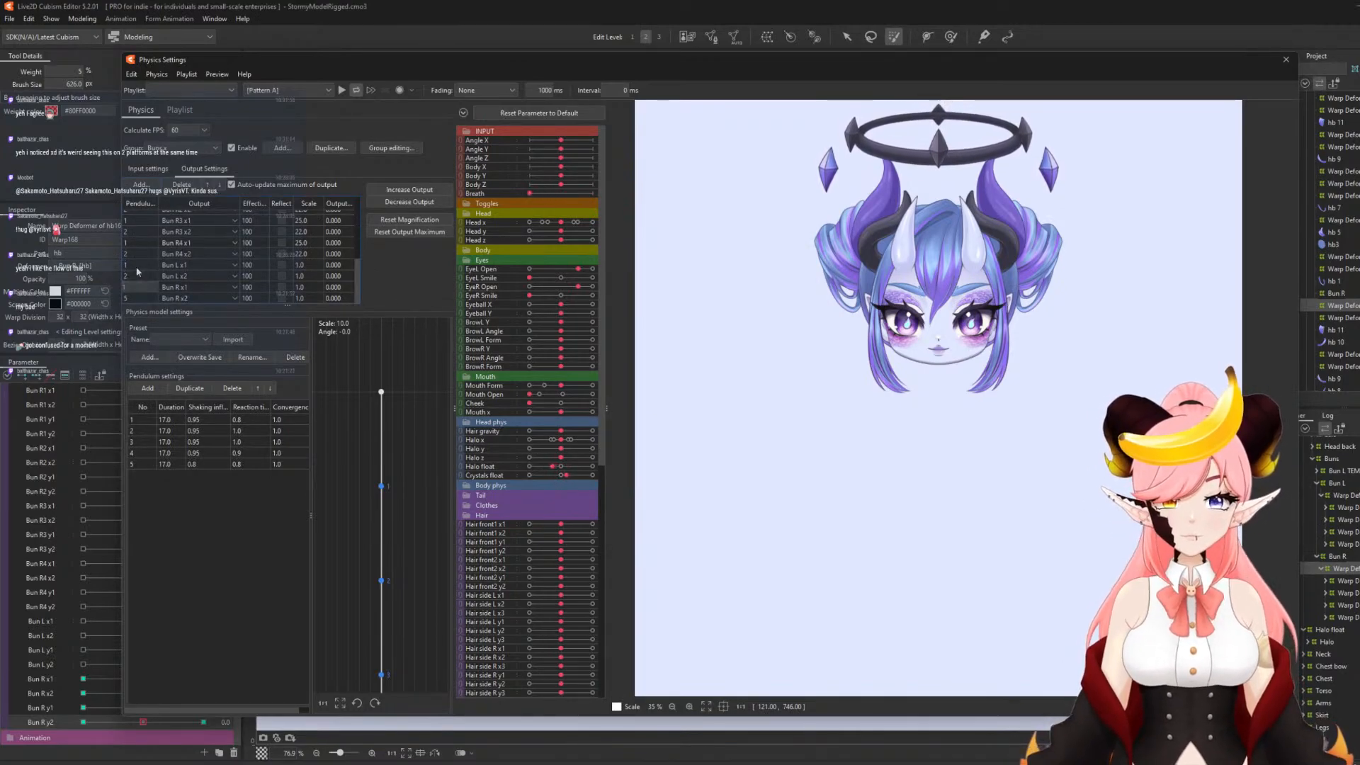
{"action": "scroll", "coordinate": [137, 271], "scroll_direction": "up", "scroll_amount": 5}
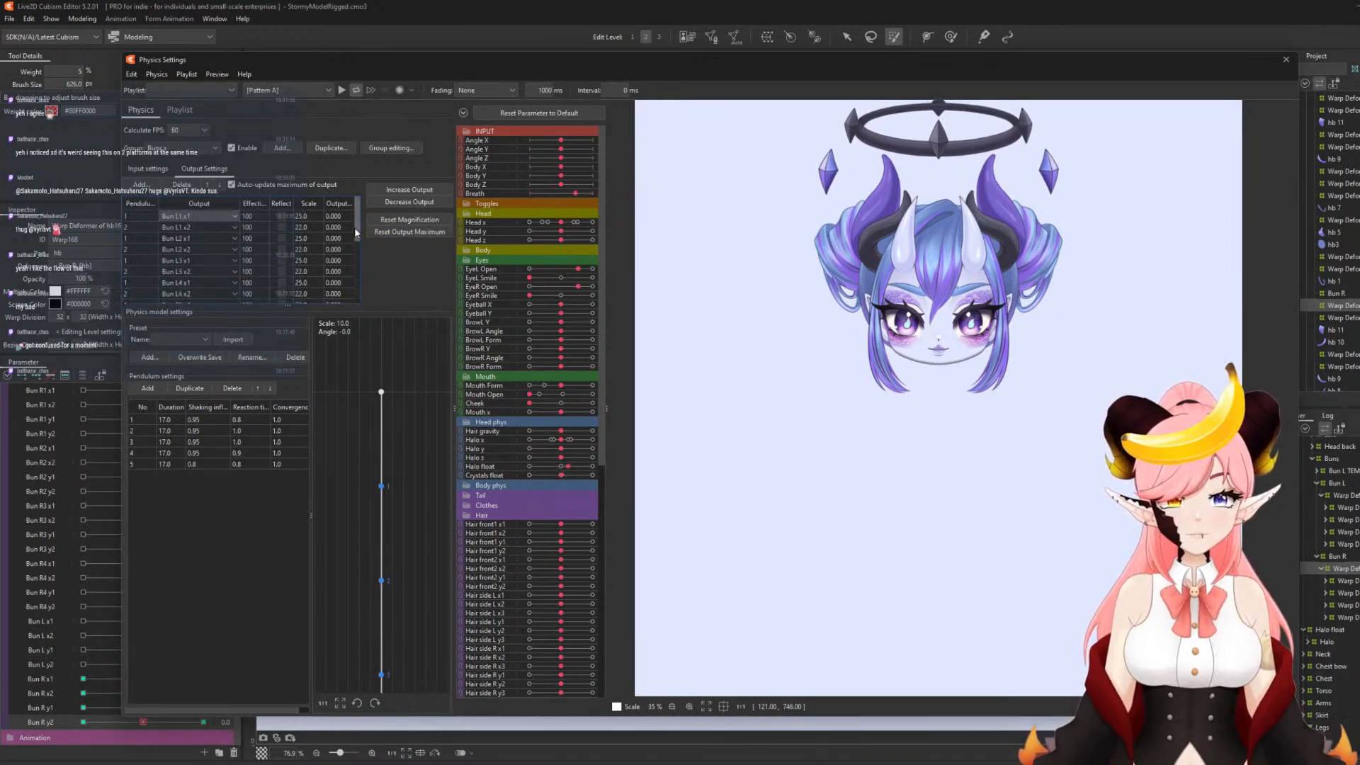
{"action": "left_click_drag", "start_coordinate": [354, 227], "coordinate": [354, 296]}
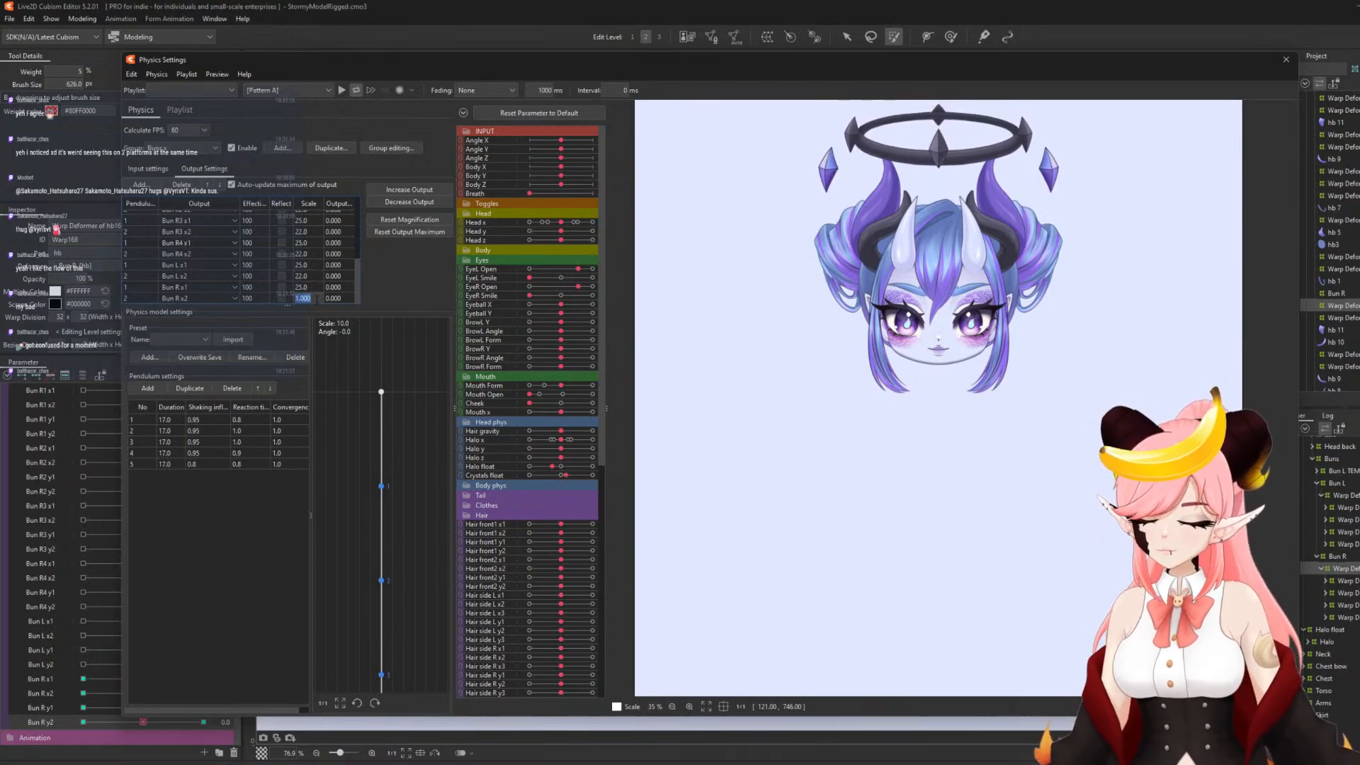
{"action": "left_click_drag", "start_coordinate": [687, 311], "coordinate": [1208, 297]}
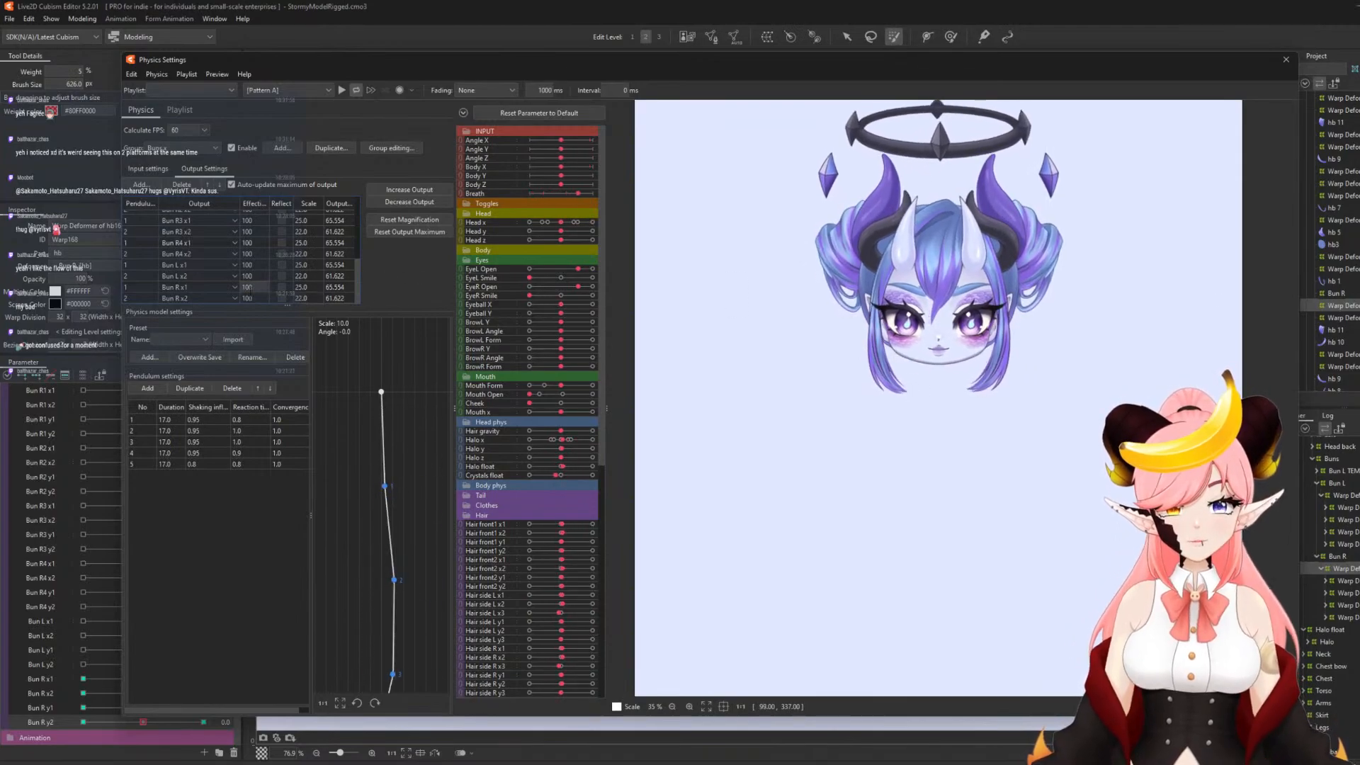
- Set the effectiveness of Bun L x1, Bun L x2, Bun R x1 and Bun R x2 to 70 and preview the sideways motion
{"action": "double_click", "coordinate": [252, 288]}
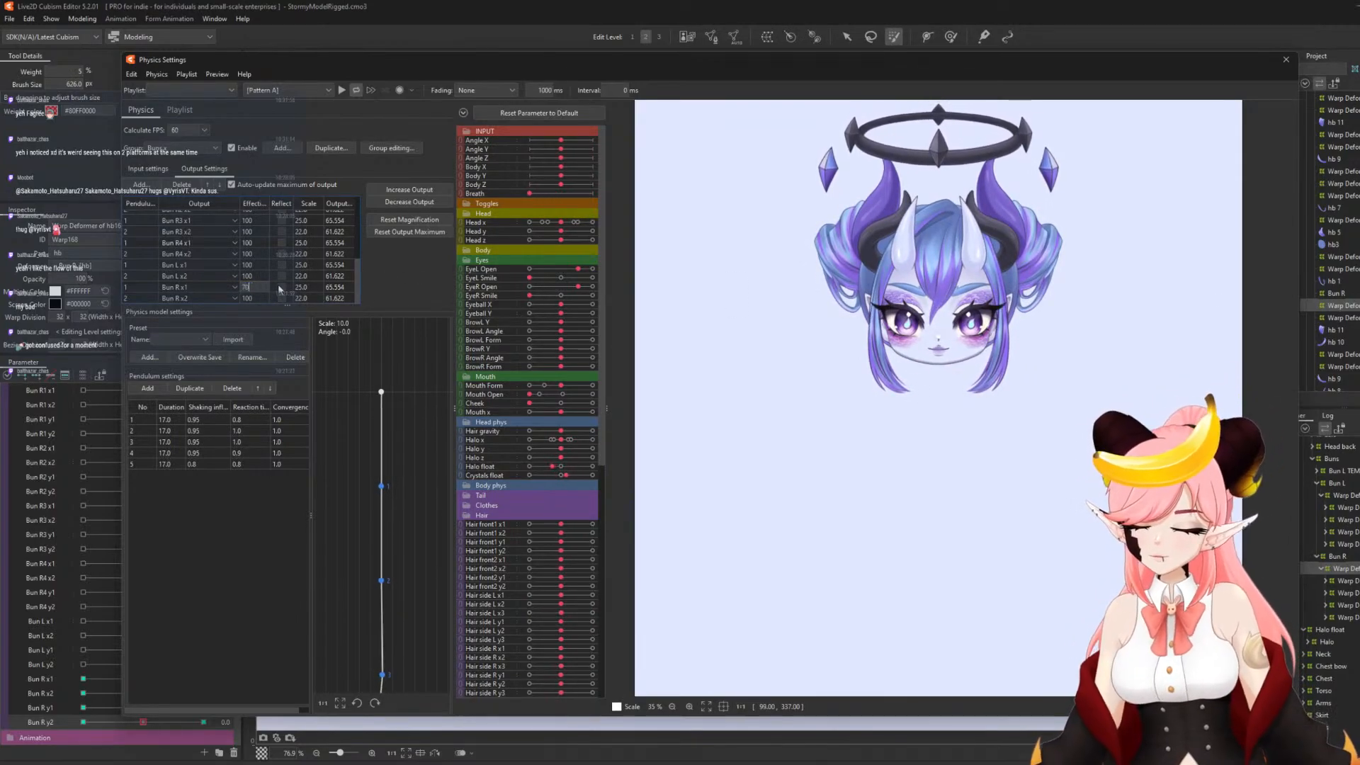
{"action": "type", "text": "70"}
{"action": "key", "text": "Return"}
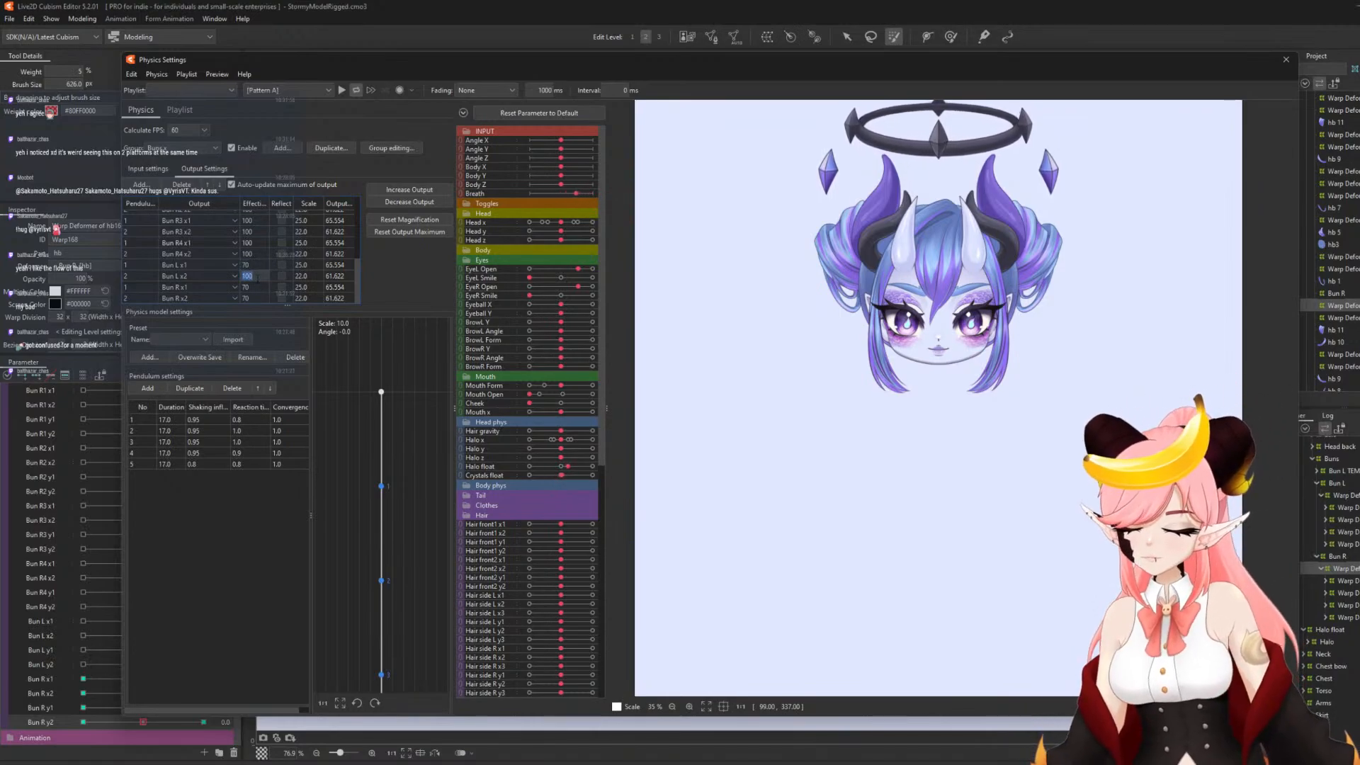
{"action": "left_click_drag", "start_coordinate": [814, 292], "coordinate": [1198, 294]}
- Switch to the buns physics group driven by Angle Y and add Bun L y1, Bun L y2, Bun R y1 and Bun R y2 as outputs
{"action": "left_click", "coordinate": [170, 149]}
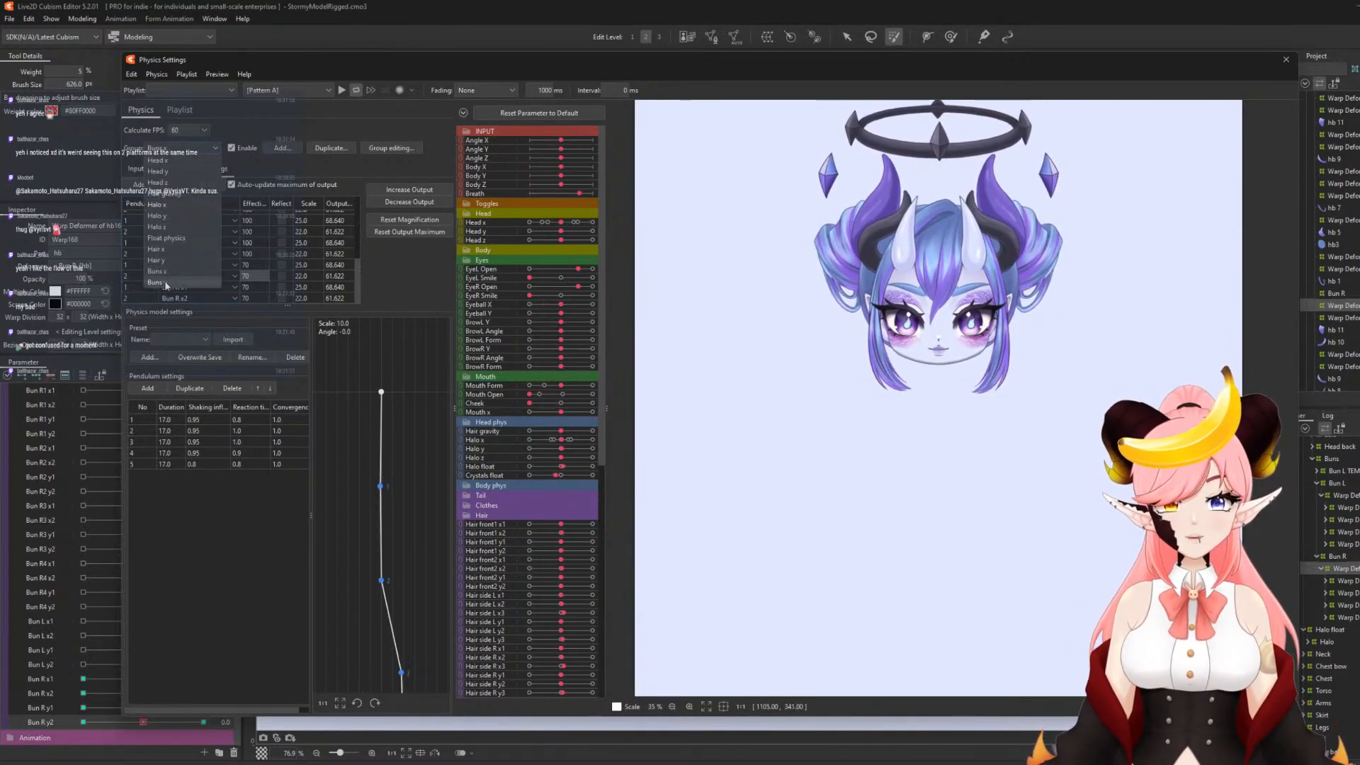
{"action": "left_click", "coordinate": [165, 284]}
{"action": "left_click", "coordinate": [146, 169]}
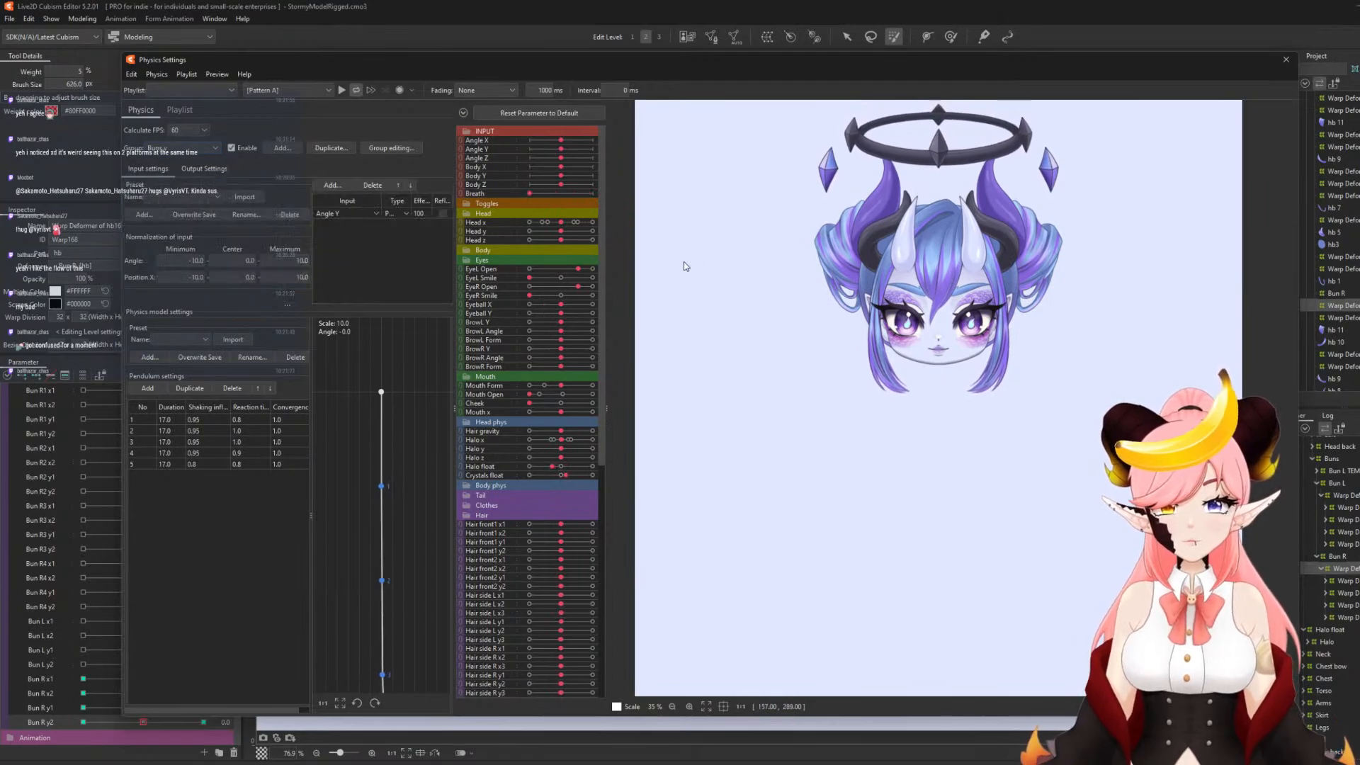
{"action": "left_click", "coordinate": [203, 169]}
{"action": "left_click", "coordinate": [140, 185]}
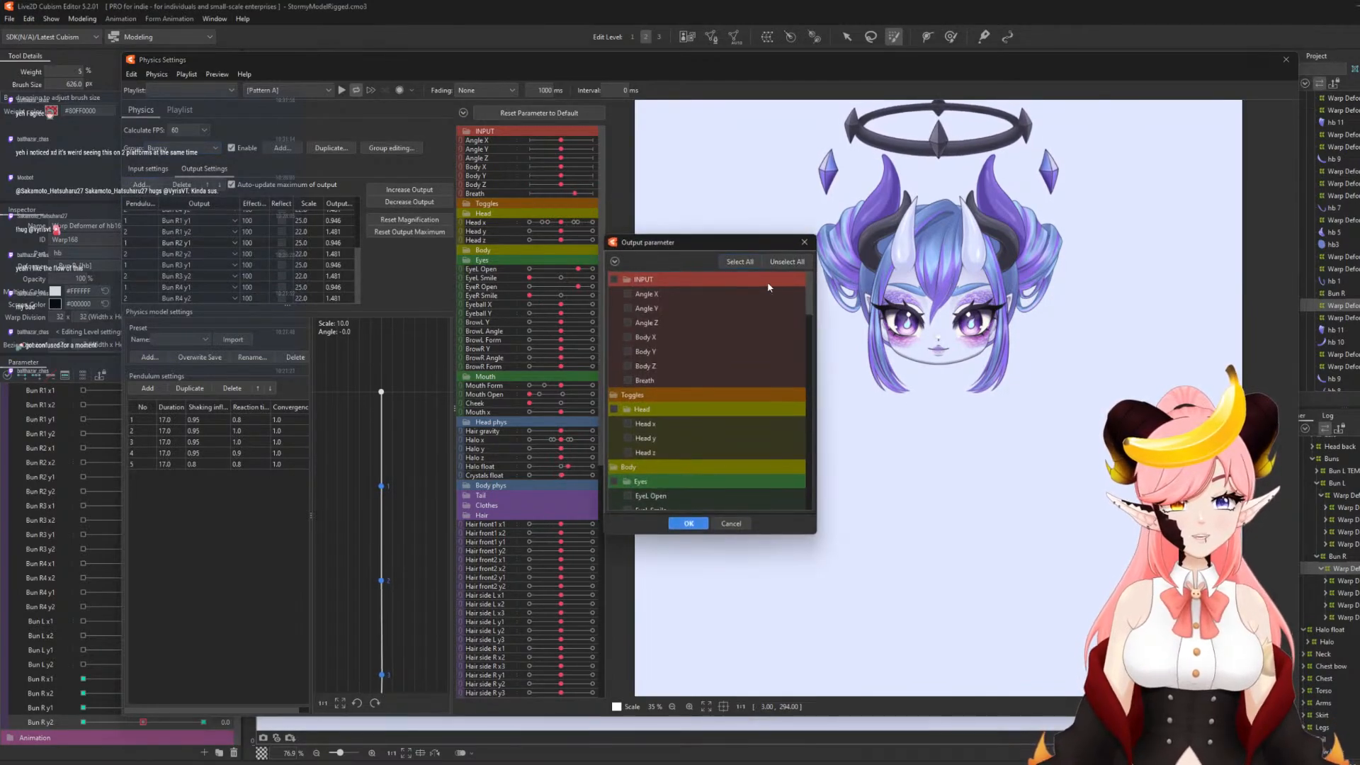
{"action": "left_click_drag", "start_coordinate": [807, 294], "coordinate": [802, 485]}
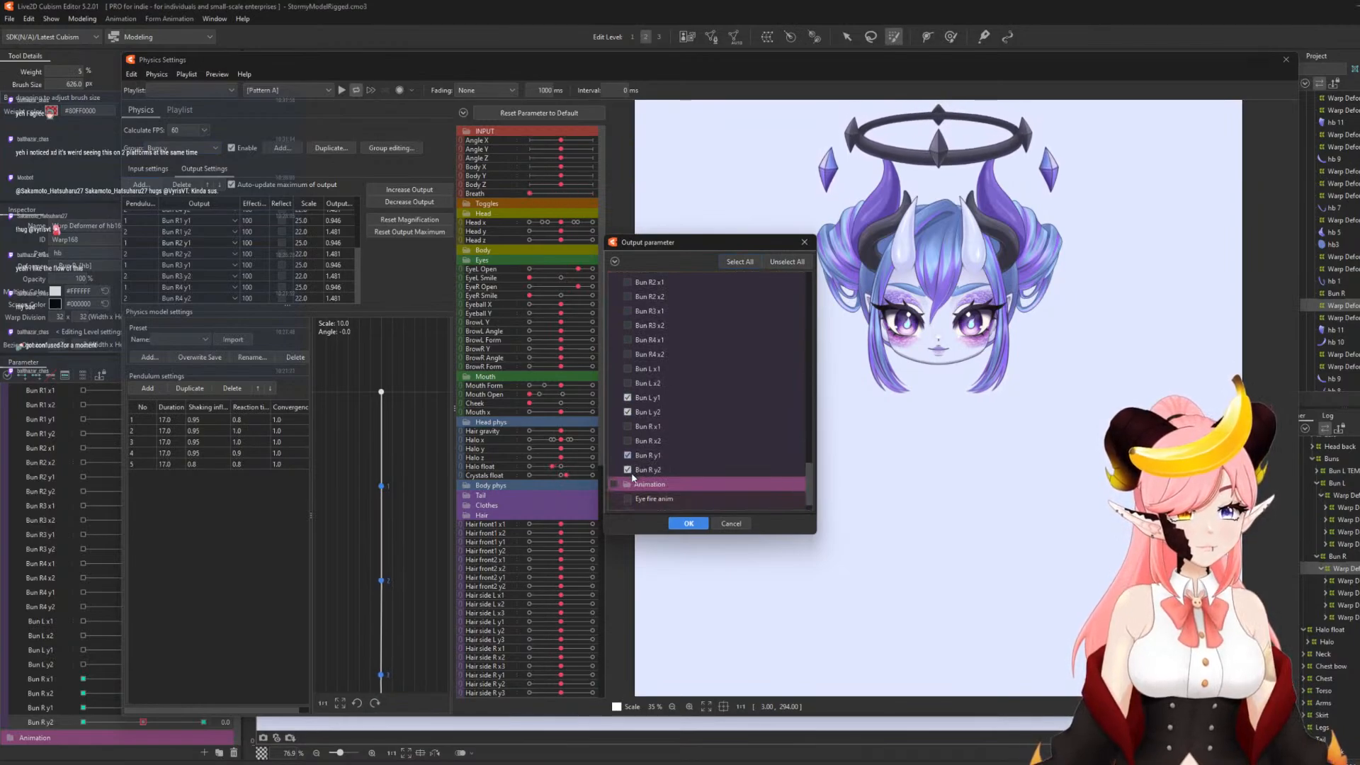
{"action": "left_click", "coordinate": [687, 522]}
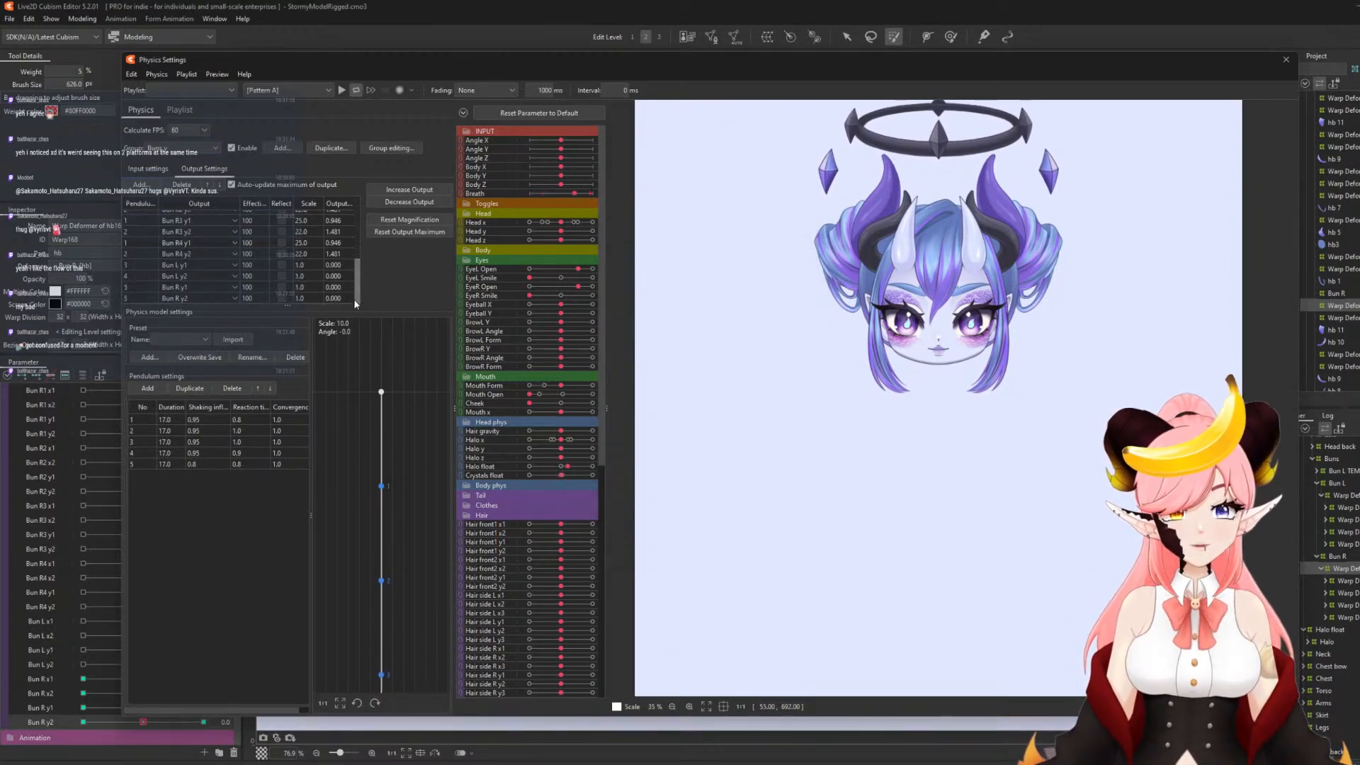
- Give the Bun L and Bun R y1 outputs pendulum 1 and scale 25, and the y2 outputs pendulum 2 and scale 22
{"action": "scroll", "coordinate": [129, 272], "scroll_direction": "down", "scroll_amount": 2}
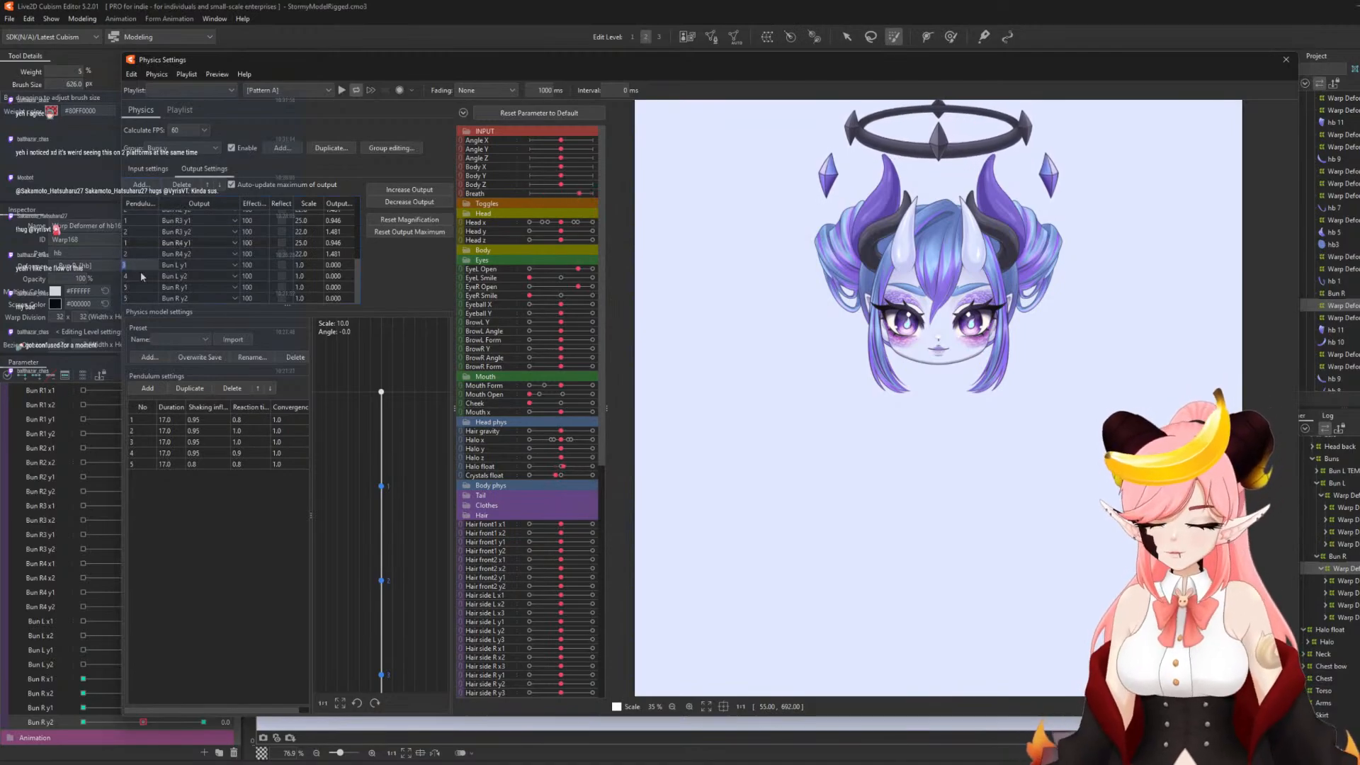
{"action": "scroll", "coordinate": [140, 270], "scroll_direction": "up", "scroll_amount": 5}
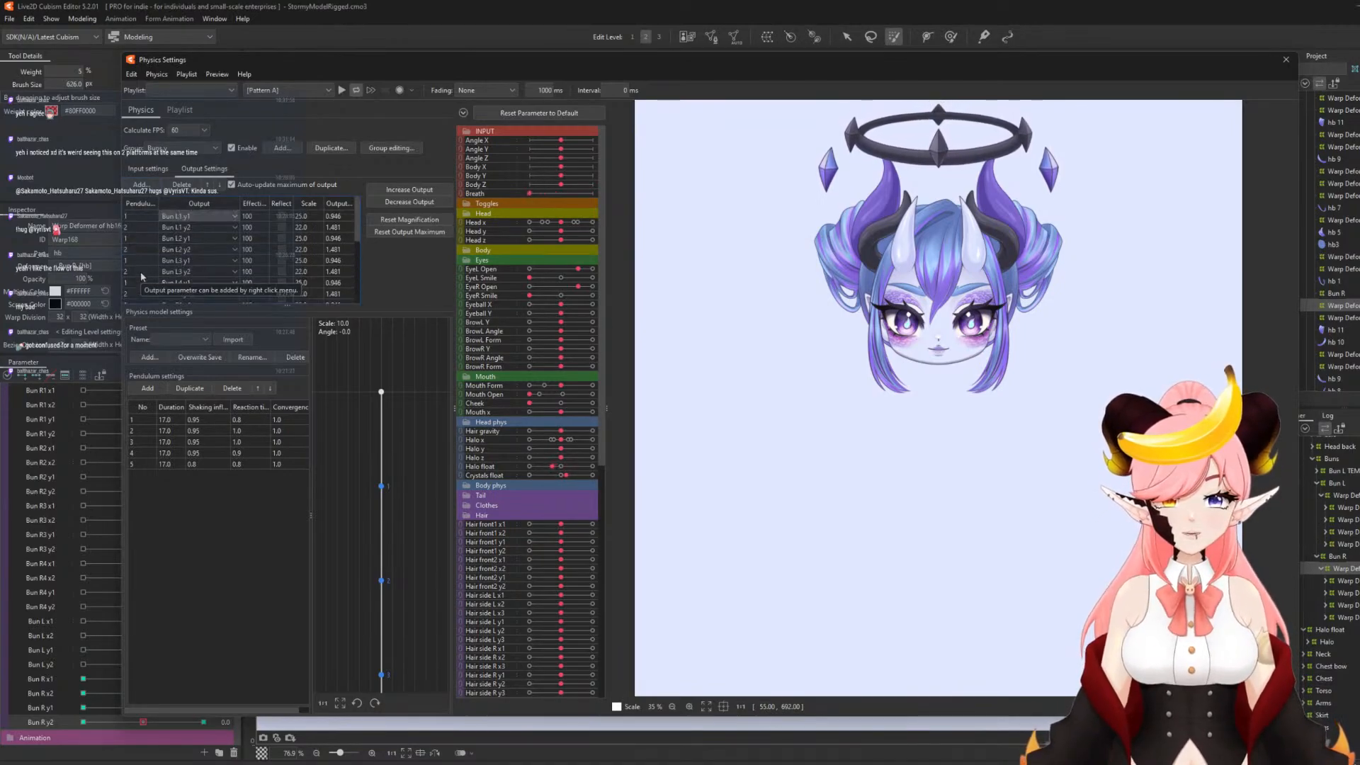
{"action": "left_click_drag", "start_coordinate": [359, 235], "coordinate": [347, 337]}
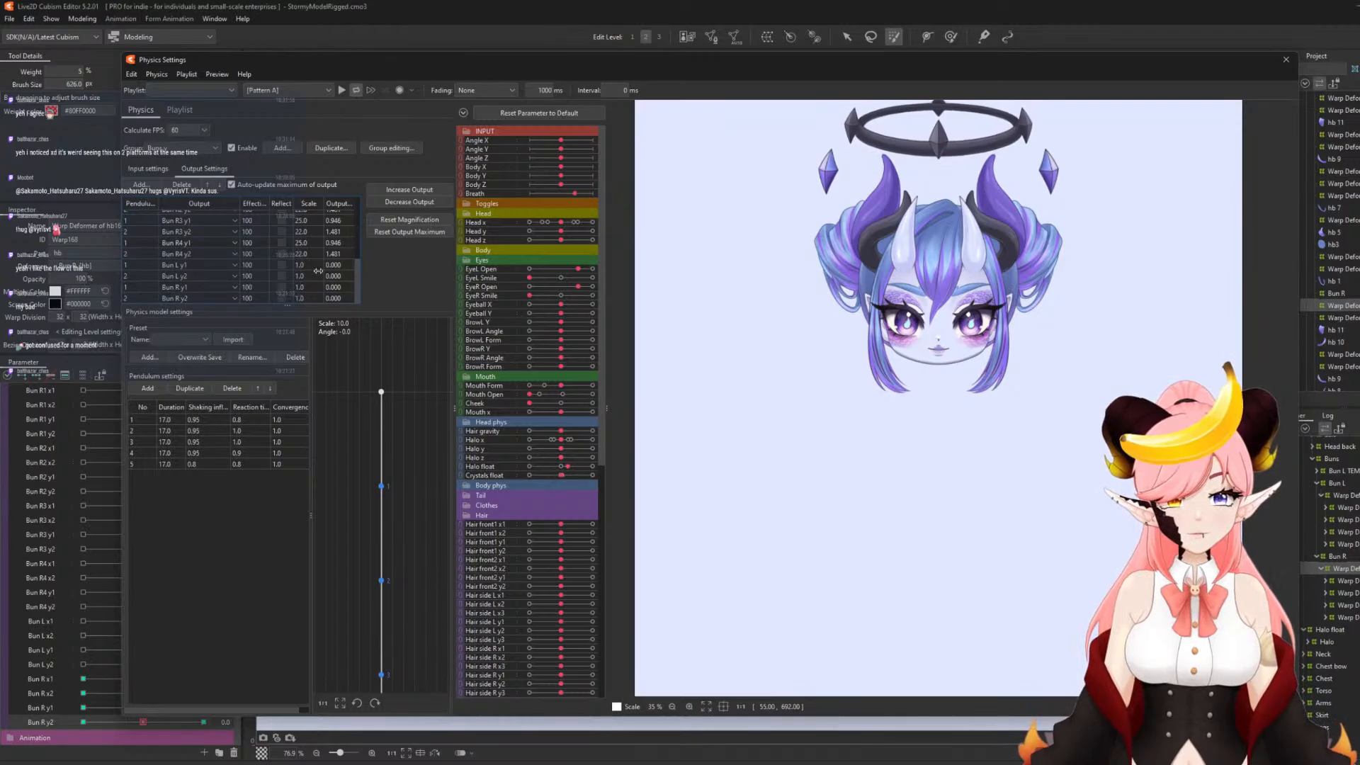
{"action": "left_click", "coordinate": [315, 266]}
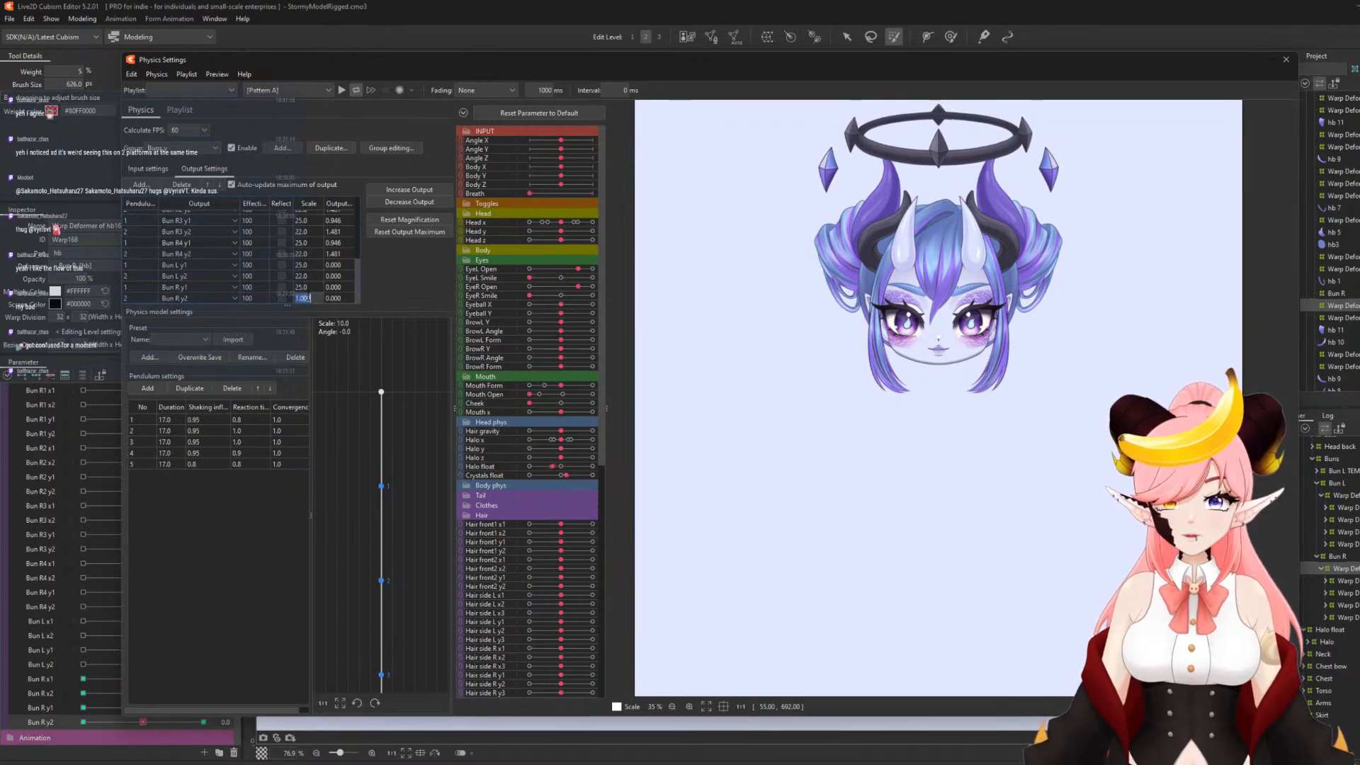
- Set the effectiveness of Bun L y1, Bun L y2, Bun R y1 and Bun R y2 to 70 and preview the vertical motion
{"action": "left_click", "coordinate": [260, 298]}
{"action": "type", "text": "70"}
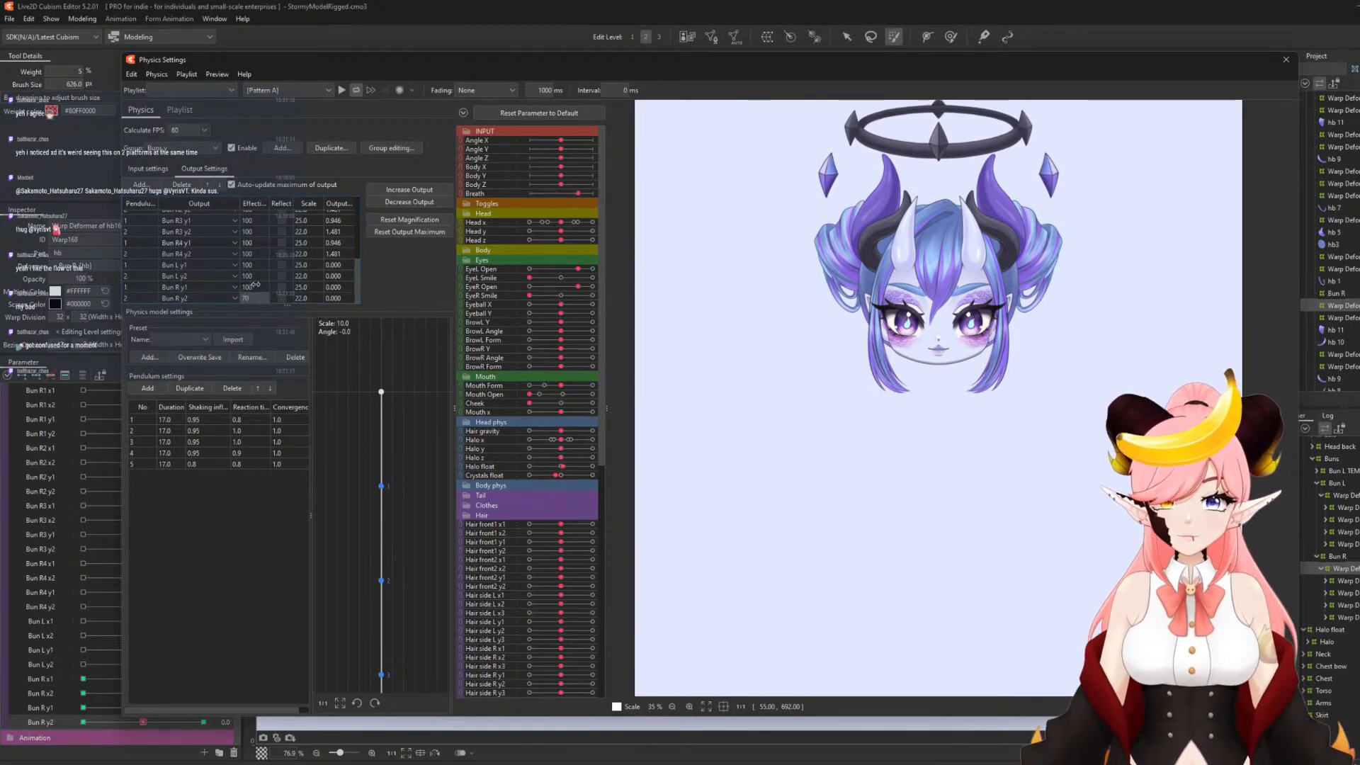
{"action": "left_click", "coordinate": [253, 287]}
{"action": "type", "text": "70"}
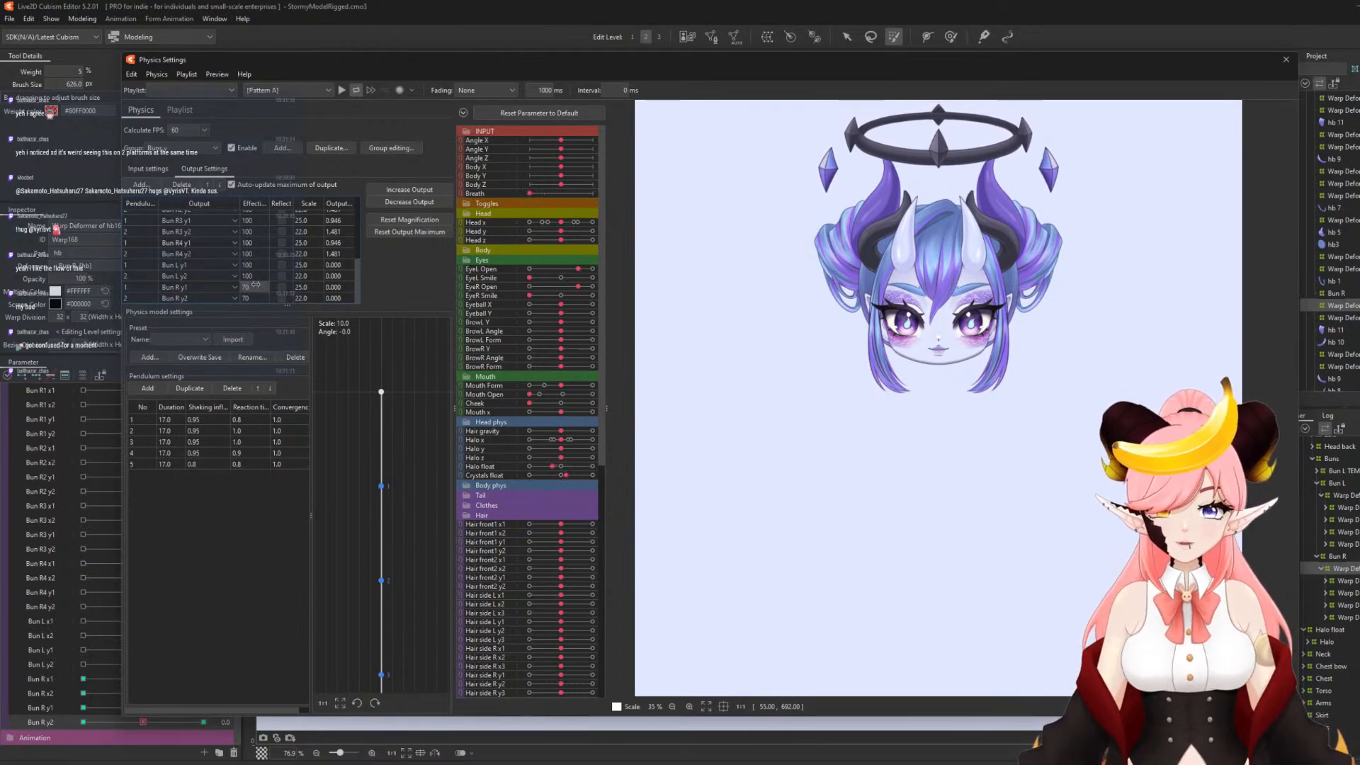
{"action": "left_click", "coordinate": [254, 276]}
{"action": "type", "text": "70"}
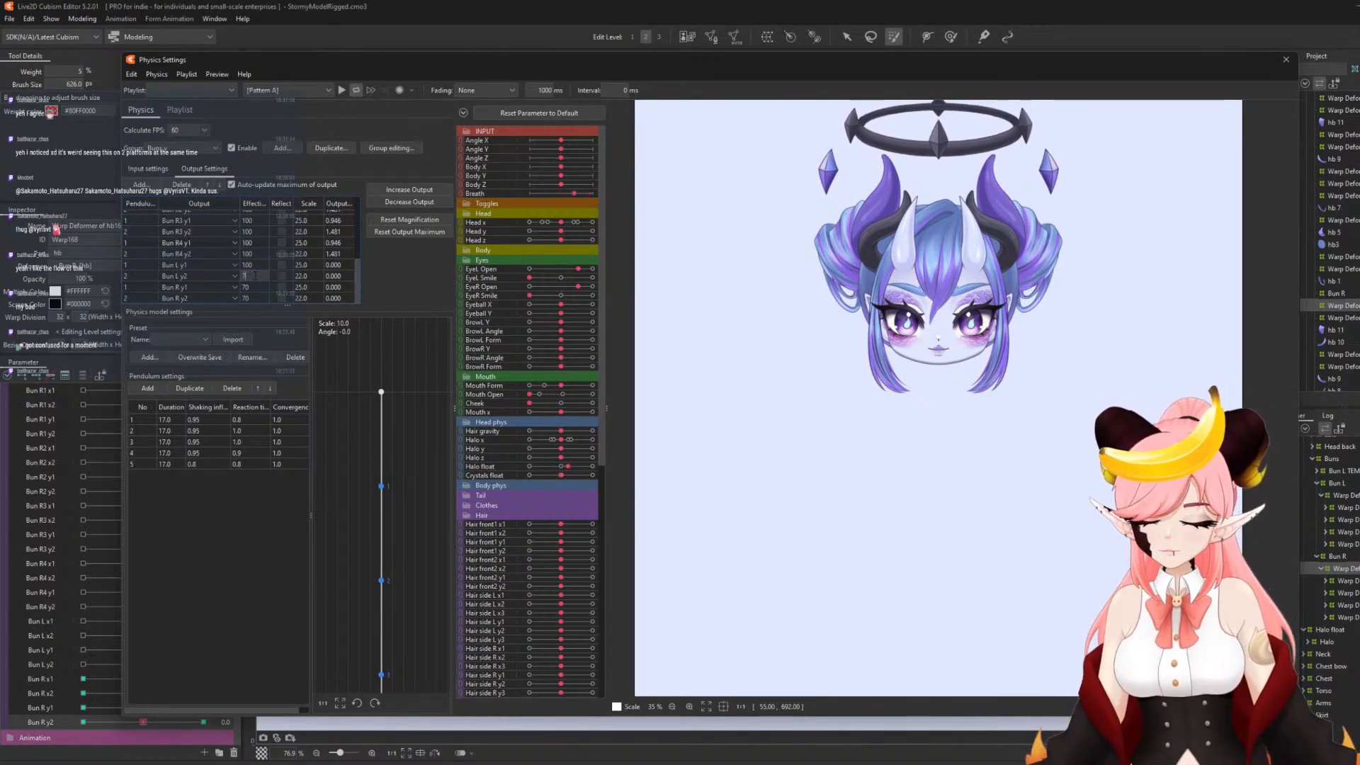
{"action": "left_click", "coordinate": [248, 265]}
{"action": "type", "text": "70"}
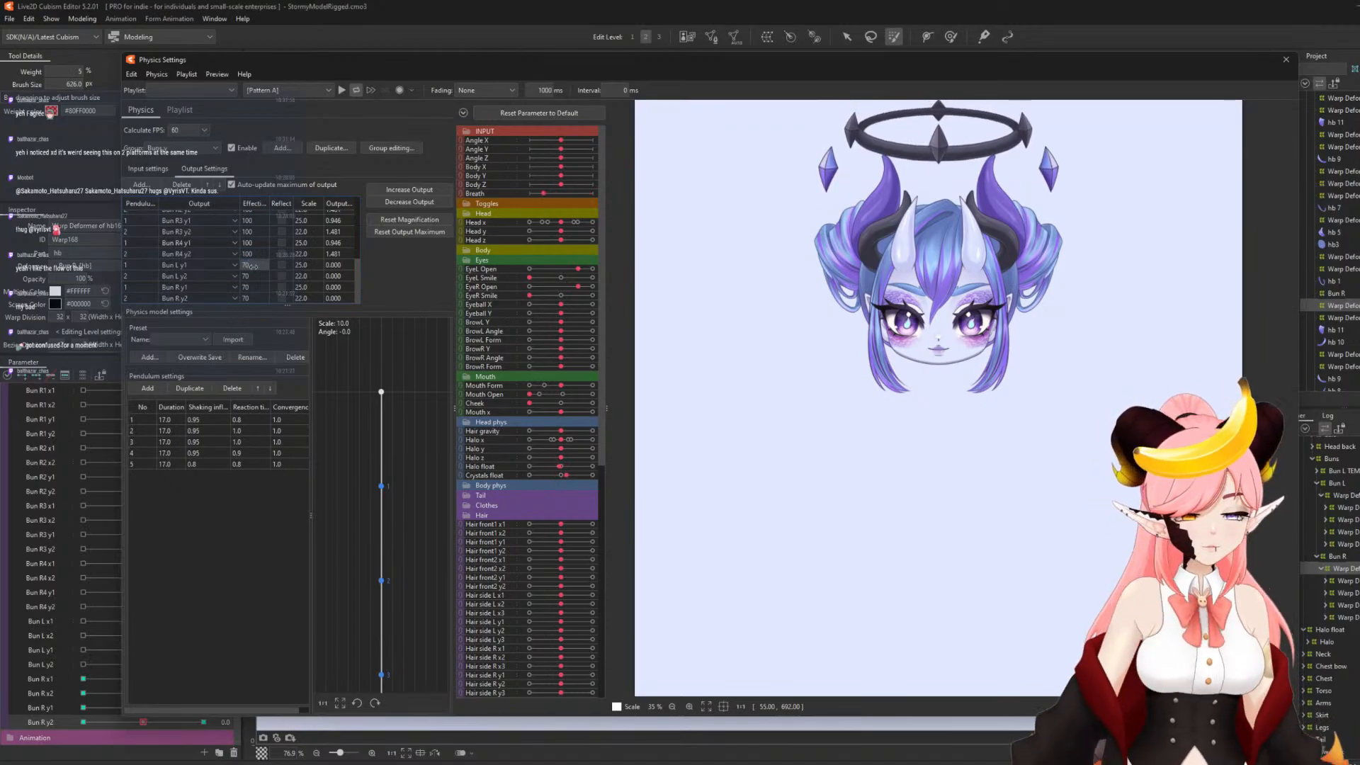
{"action": "key", "text": "Return"}
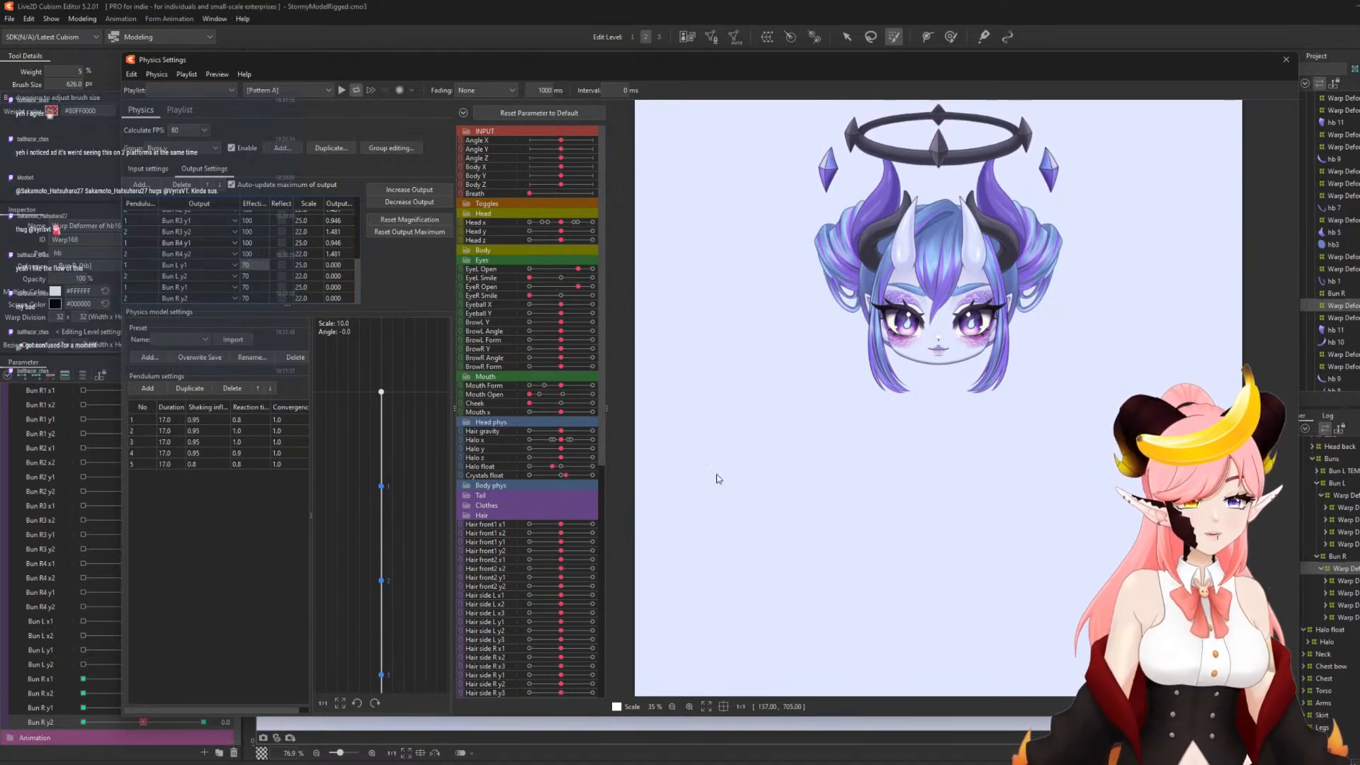
{"action": "left_click_drag", "start_coordinate": [895, 483], "coordinate": [908, 125]}
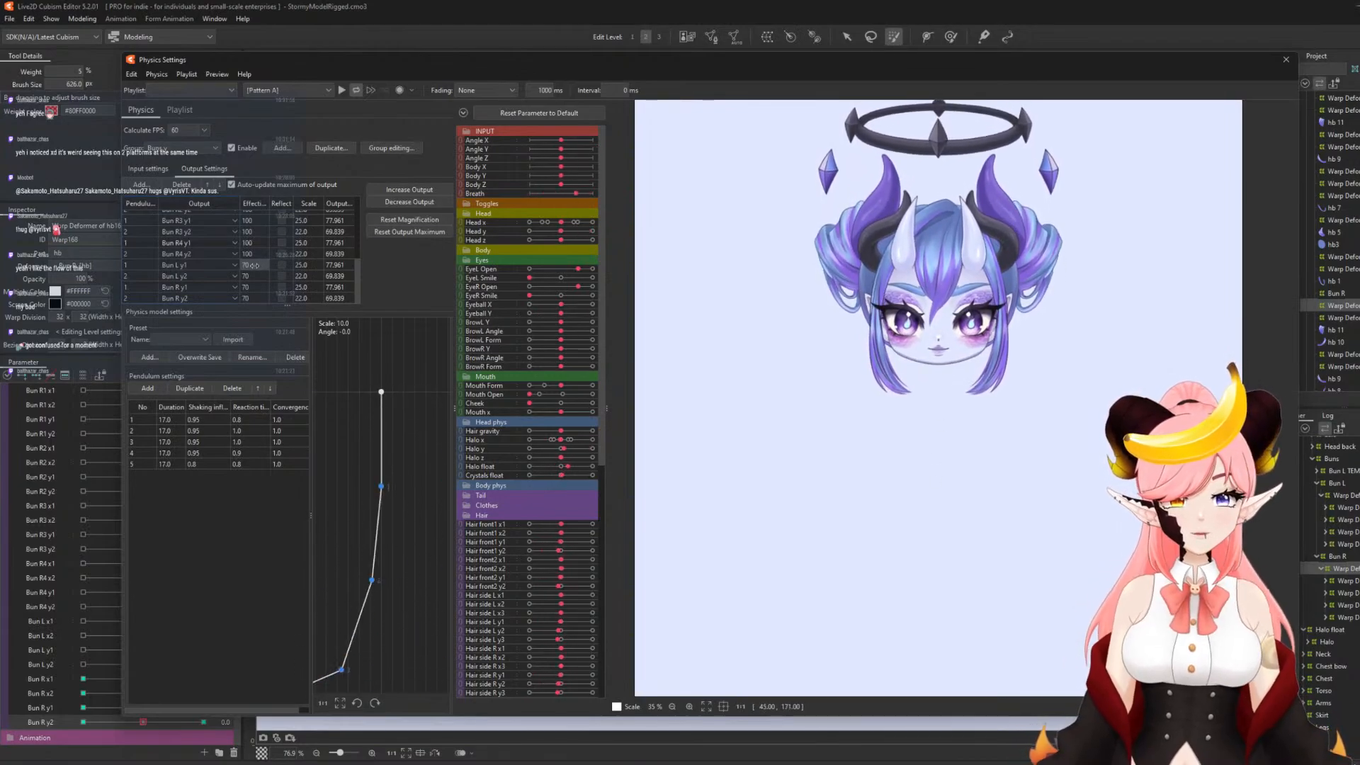
- Set the effectiveness of the Bun L and Bun R y1 and y2 outputs to 60 and preview the vertical motion again
{"action": "double_click", "coordinate": [254, 265]}
{"action": "type", "text": "60"}
{"action": "key", "text": "Return"}
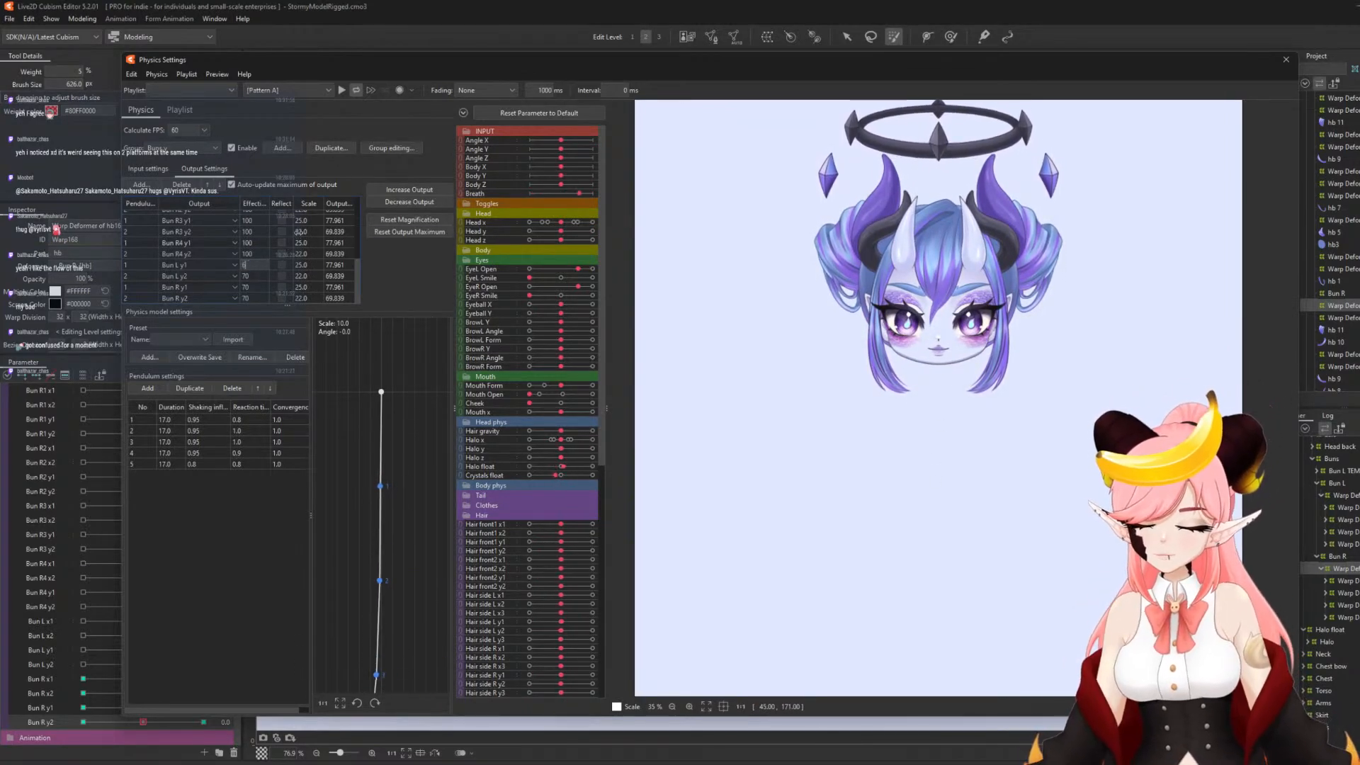
{"action": "double_click", "coordinate": [253, 272]}
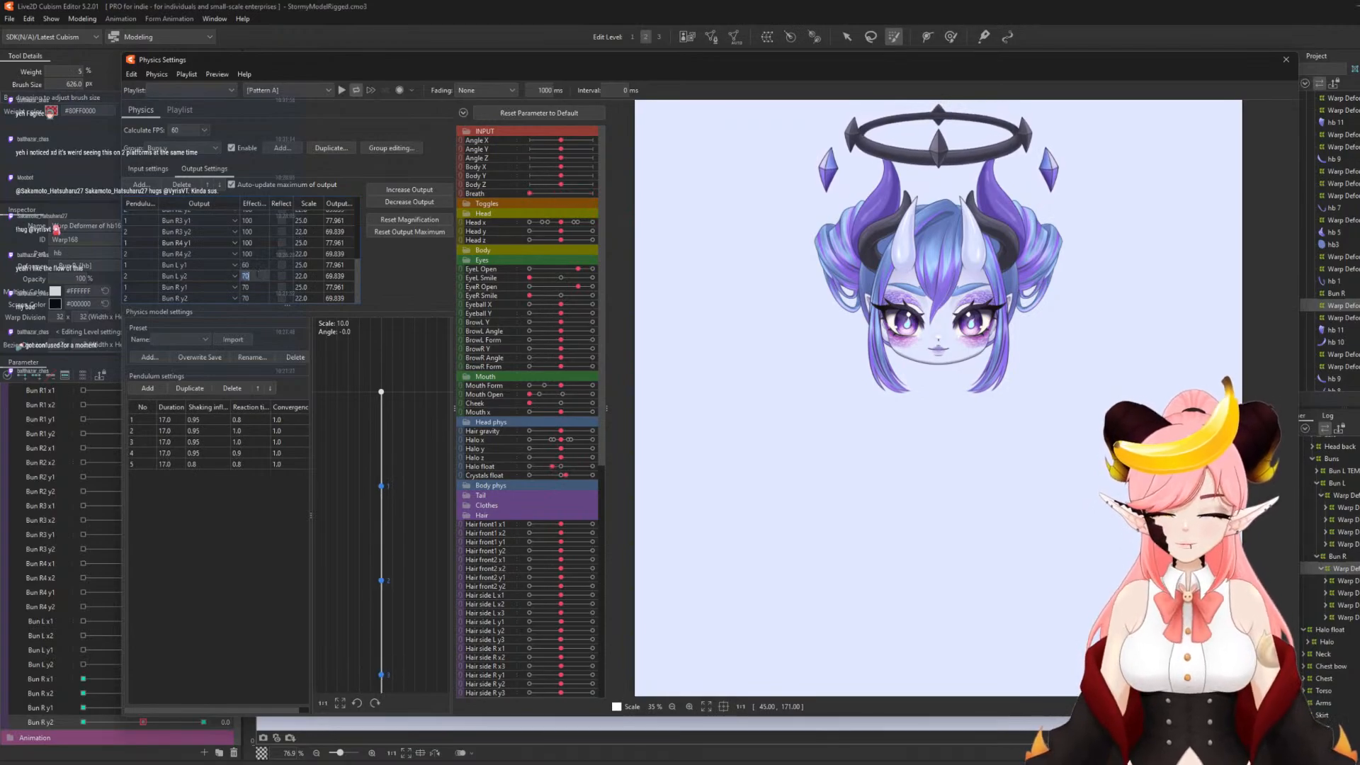
{"action": "type", "text": "60"}
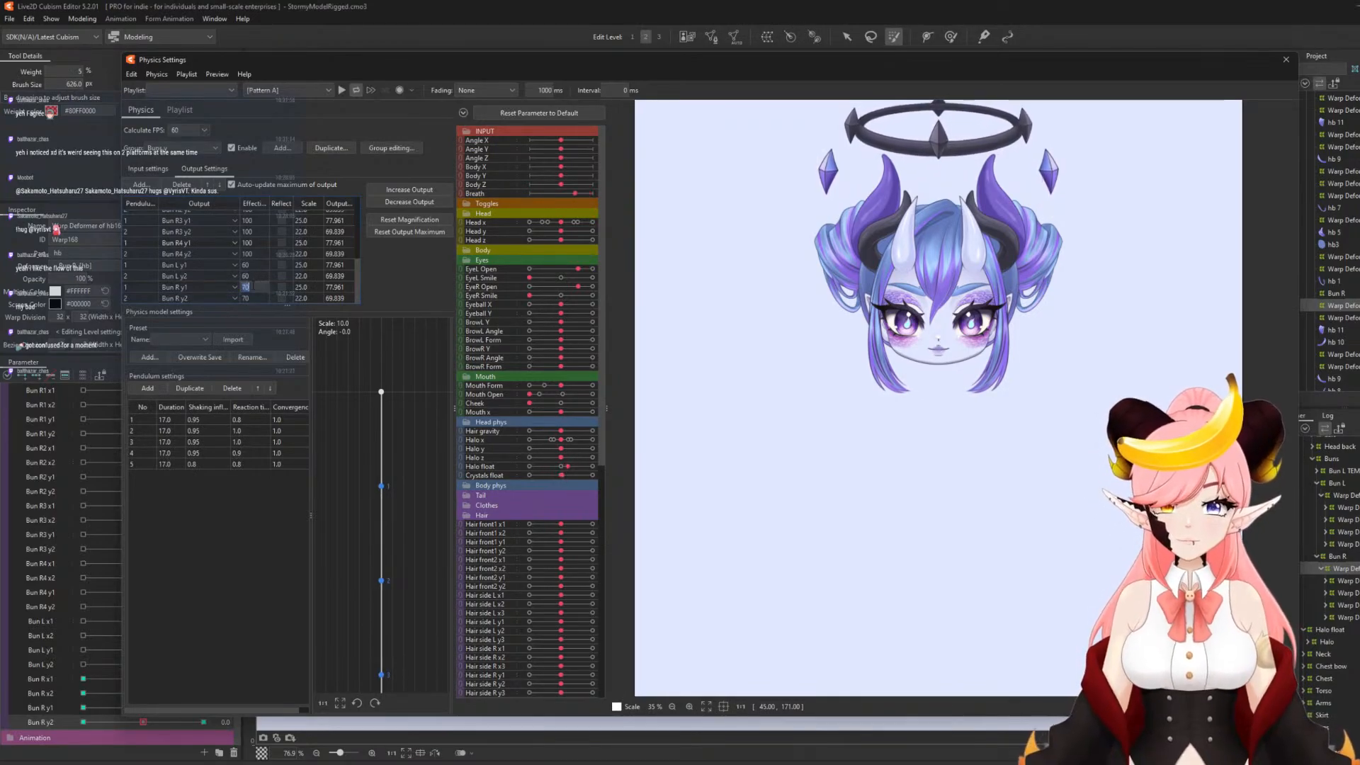
{"action": "type", "text": "60"}
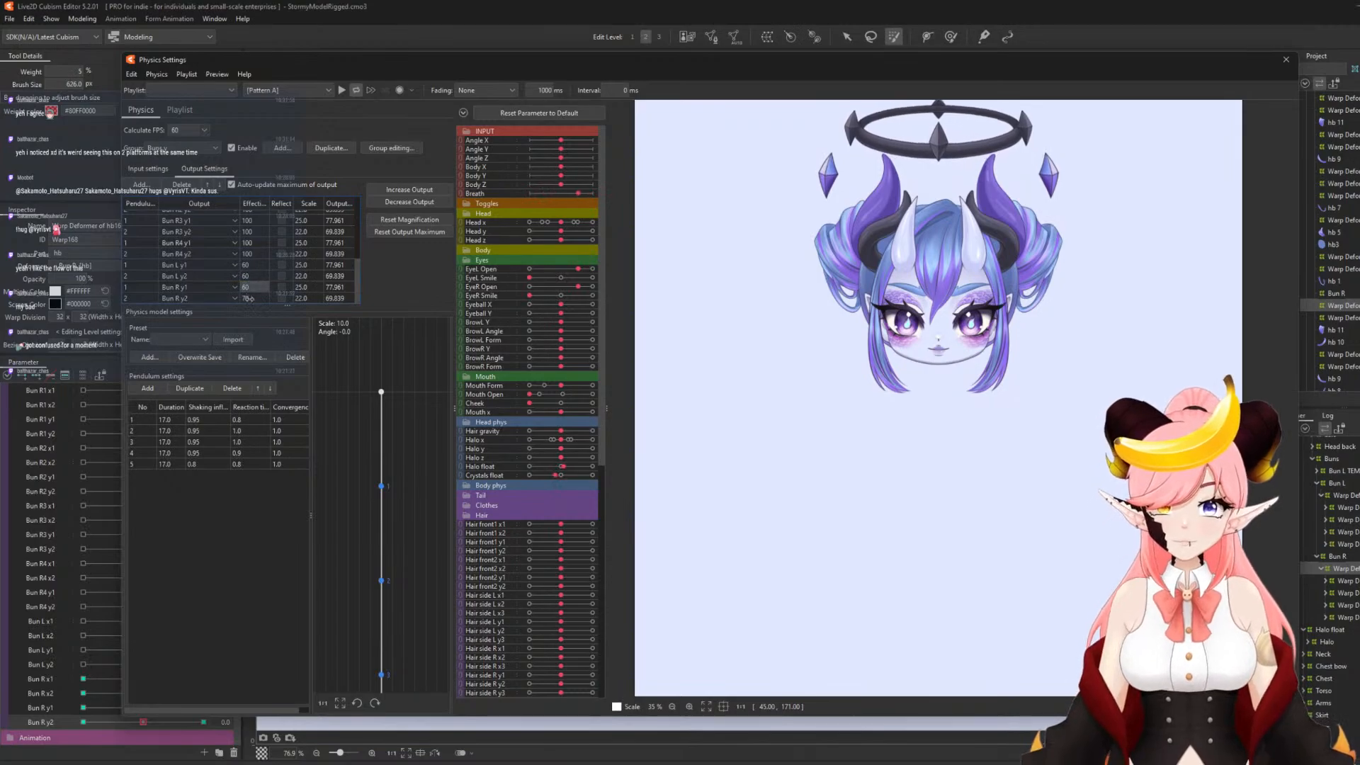
{"action": "left_click", "coordinate": [251, 300]}
{"action": "type", "text": "60"}
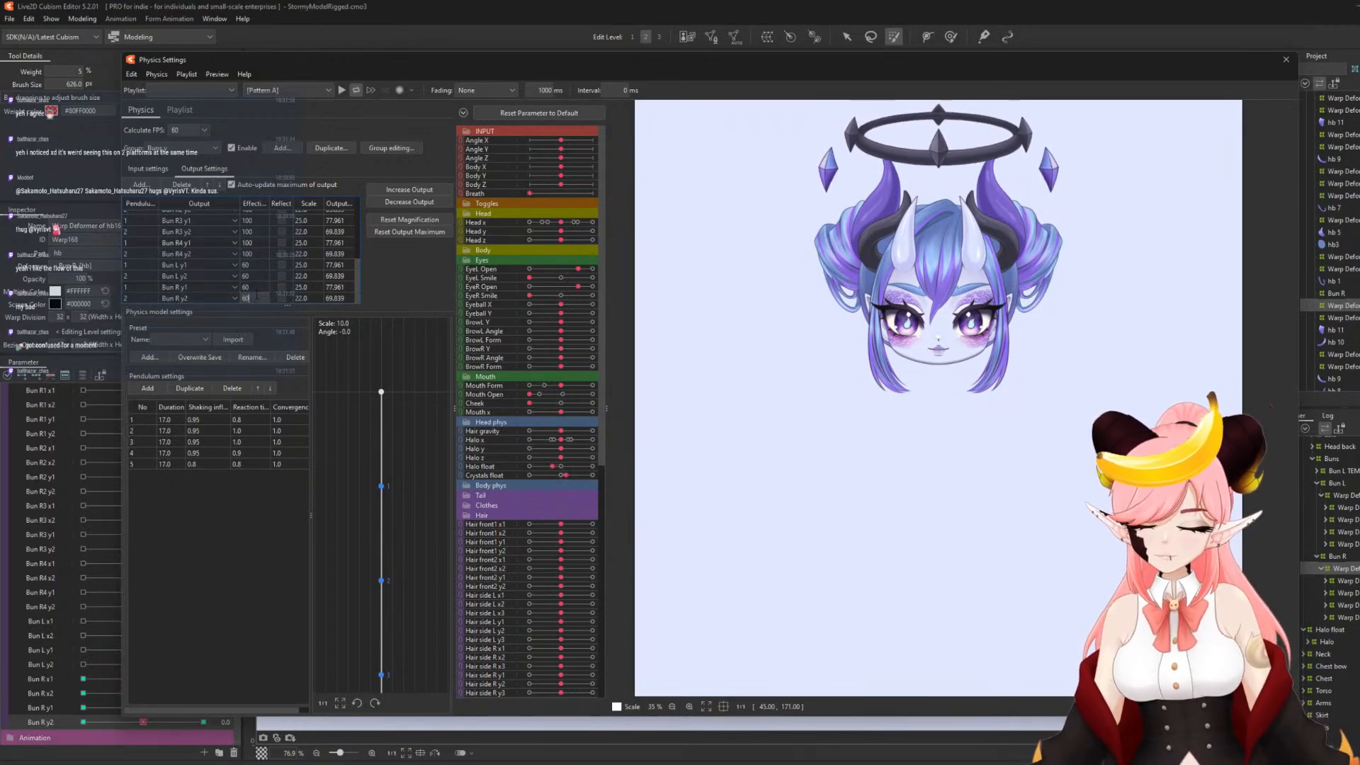
{"action": "left_click_drag", "start_coordinate": [928, 305], "coordinate": [946, 223]}
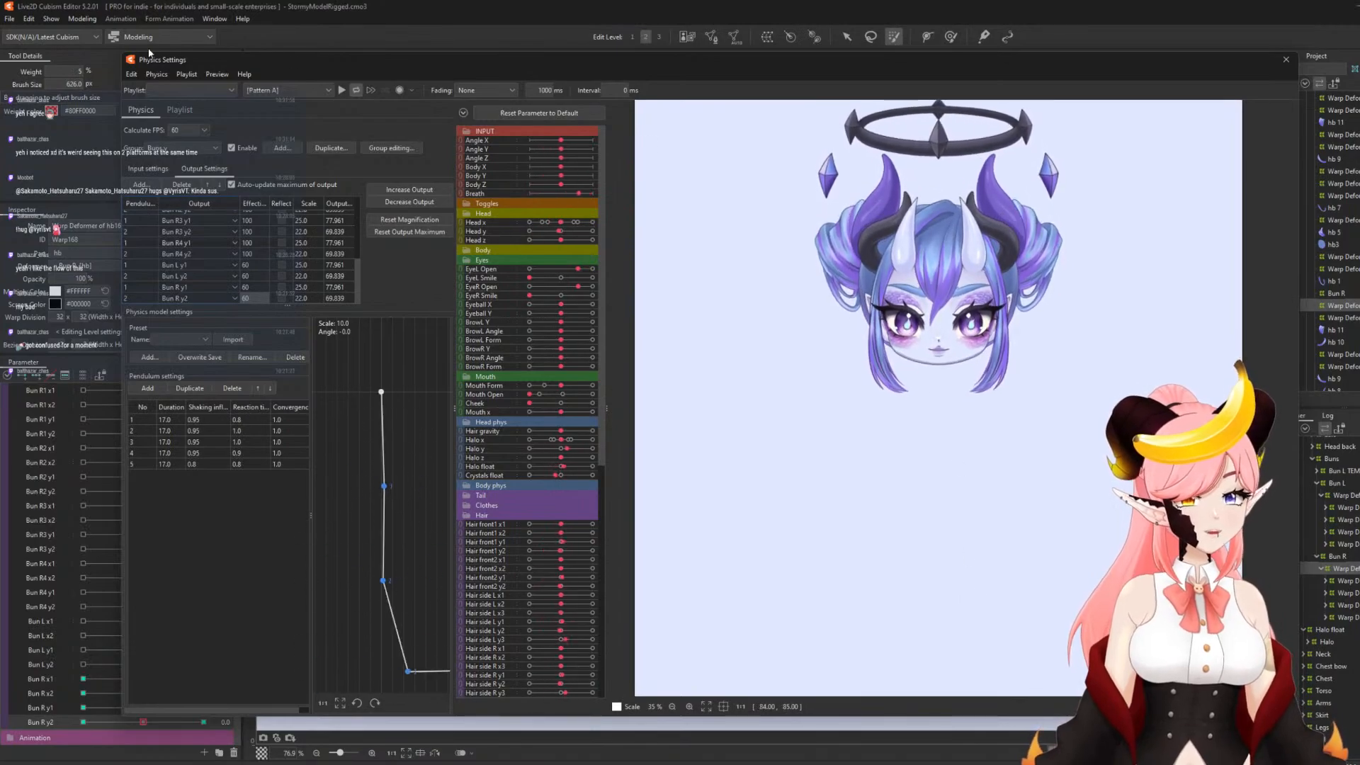
- Enable the external application integration with VTube Studio and examine the bun physics under live face tracking
{"action": "left_click", "coordinate": [217, 74]}
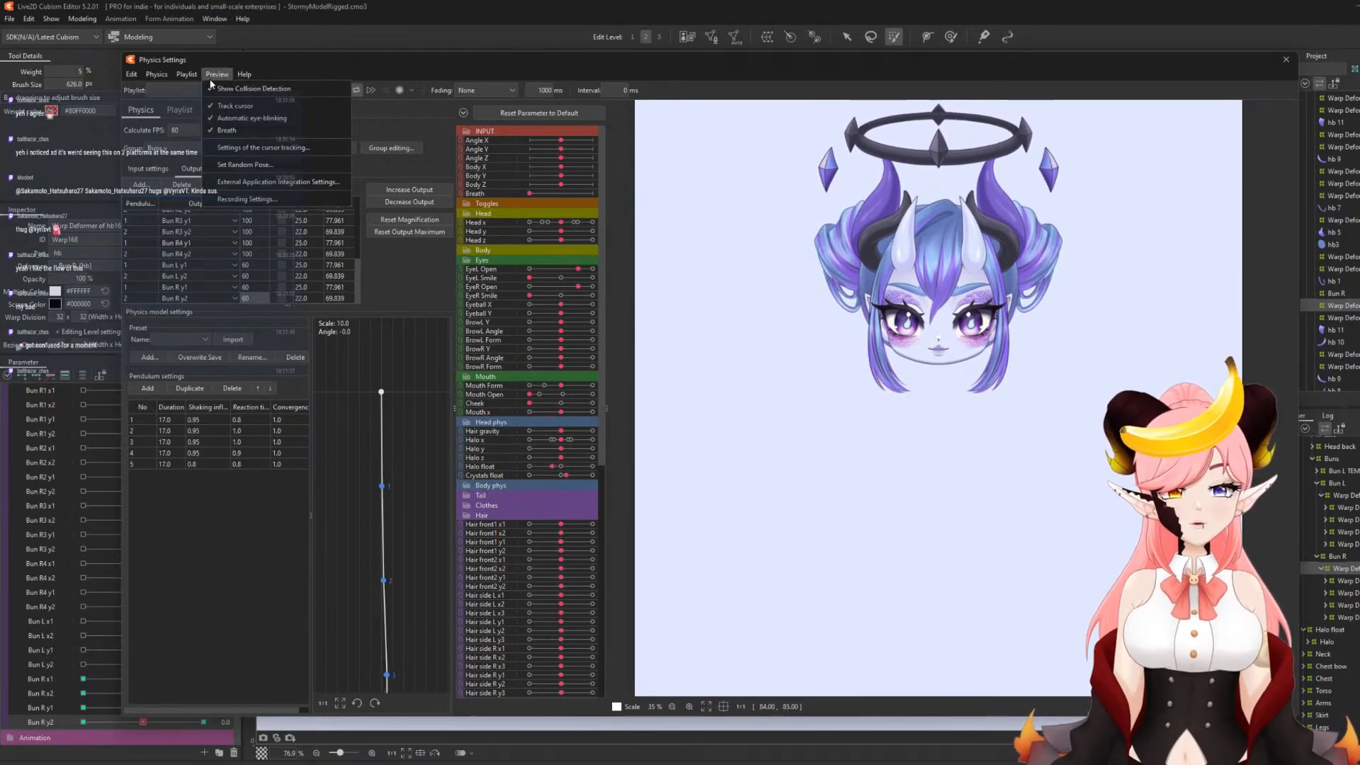
{"action": "left_click", "coordinate": [278, 182]}
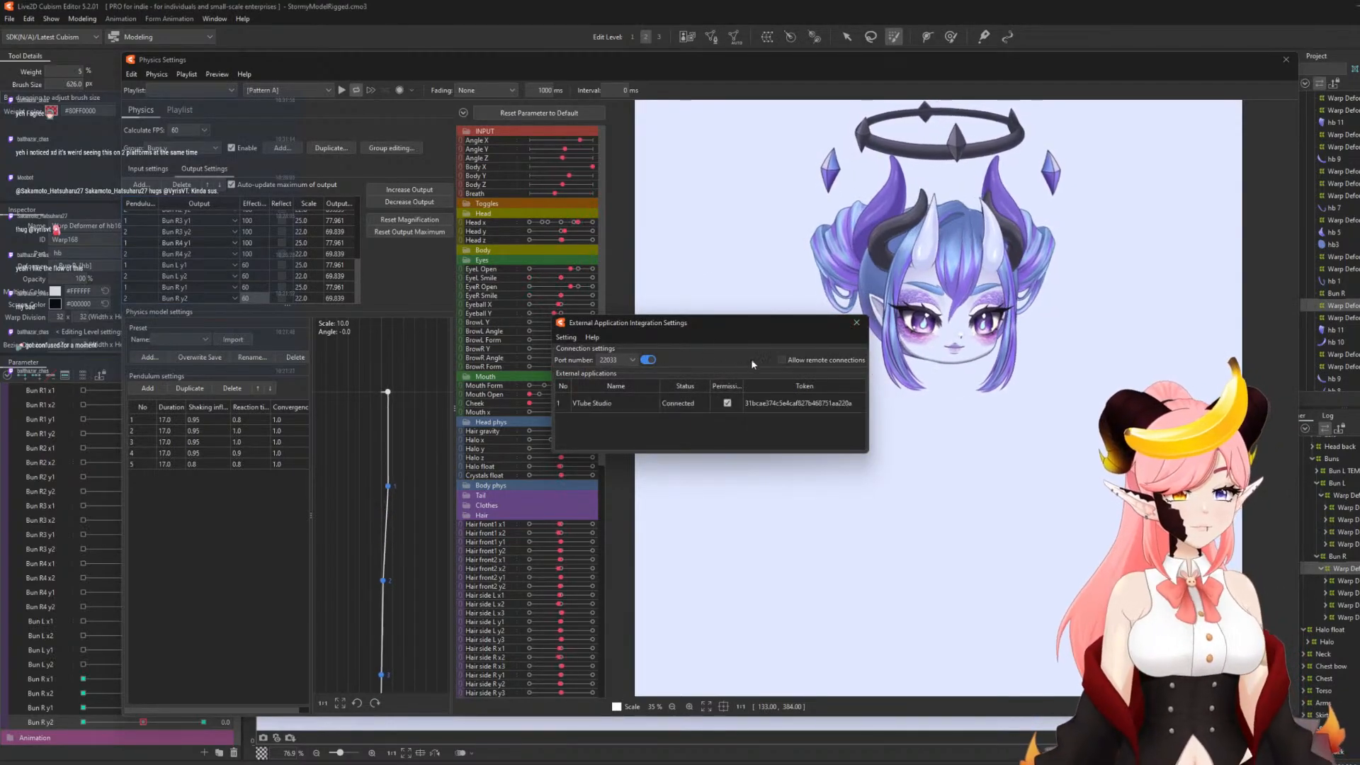
{"action": "left_click", "coordinate": [856, 322]}
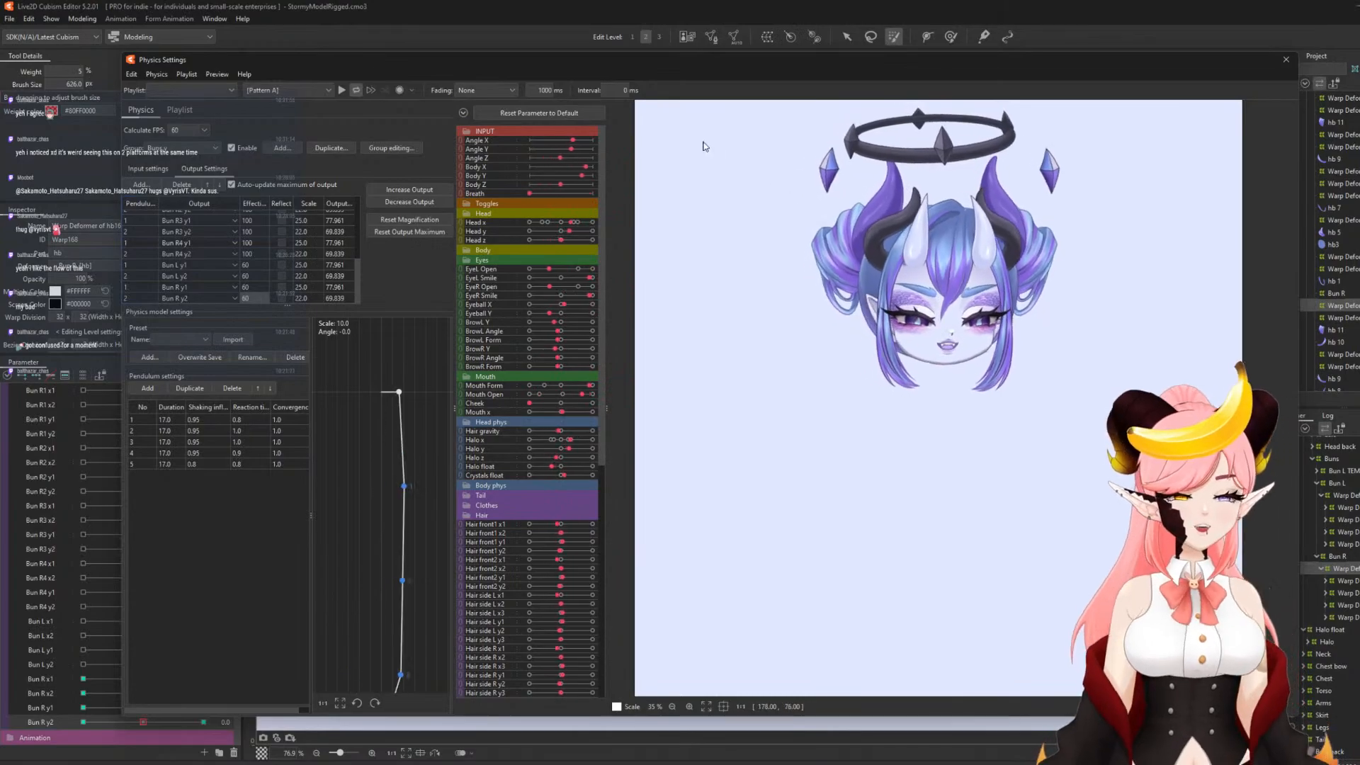
- Turn off the VTube Studio integration, close the physics settings and return to the bun parameters of the model
{"action": "left_click", "coordinate": [209, 75]}
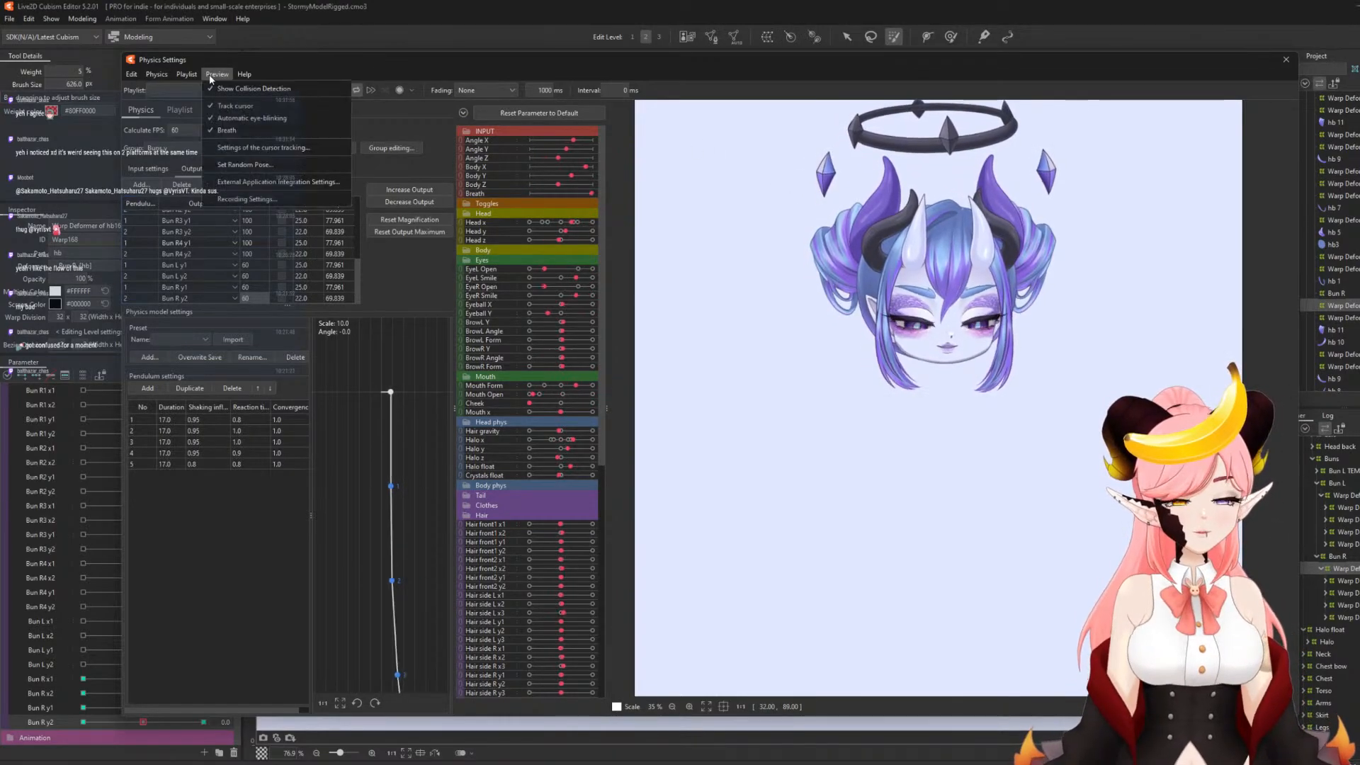
{"action": "left_click", "coordinate": [295, 183]}
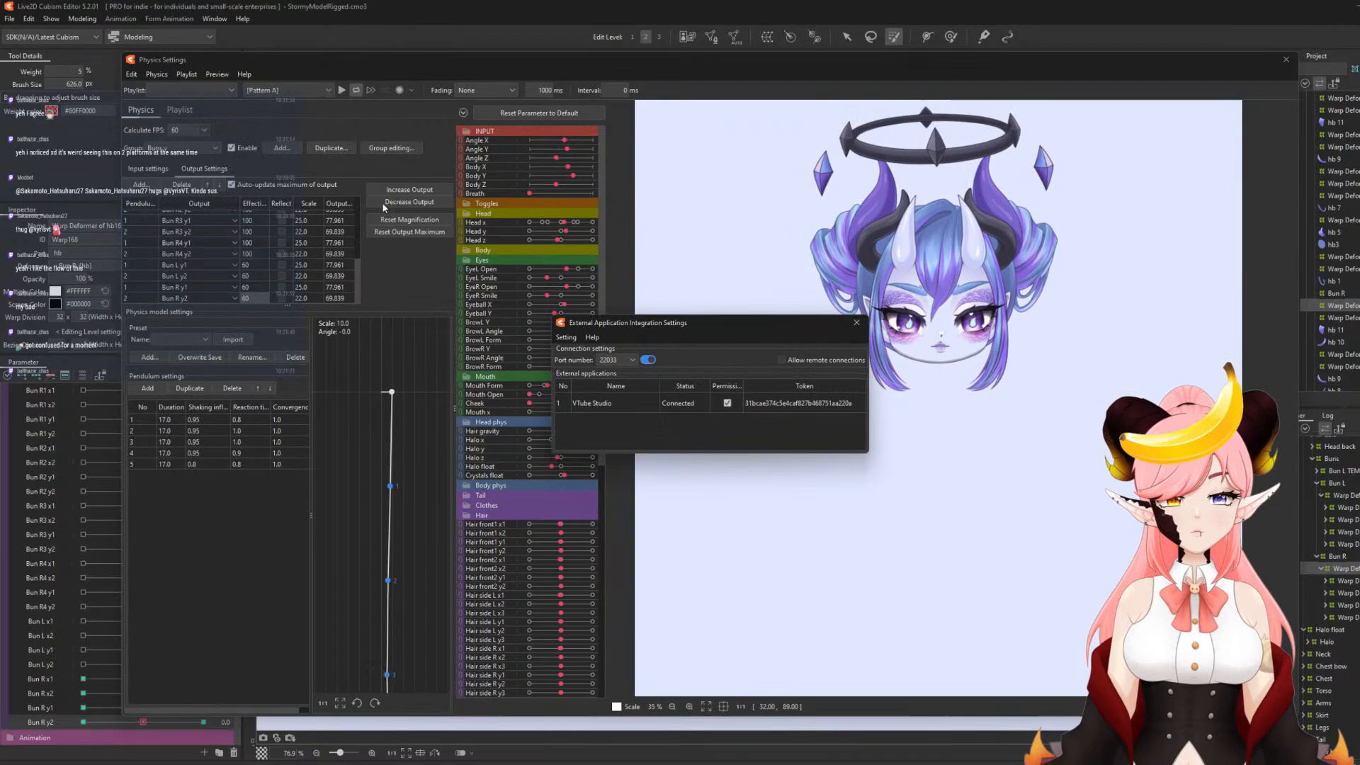
{"action": "left_click", "coordinate": [857, 322]}
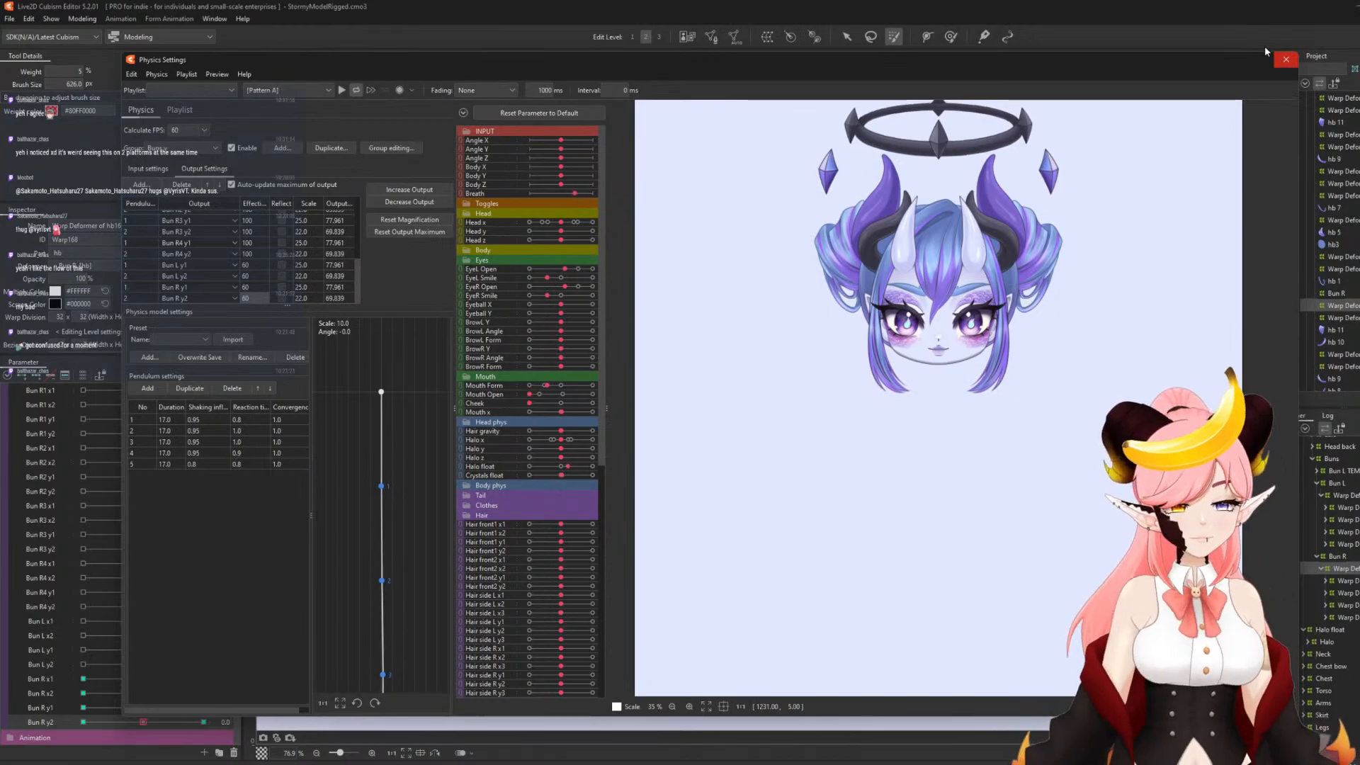
{"action": "left_click", "coordinate": [1285, 59]}
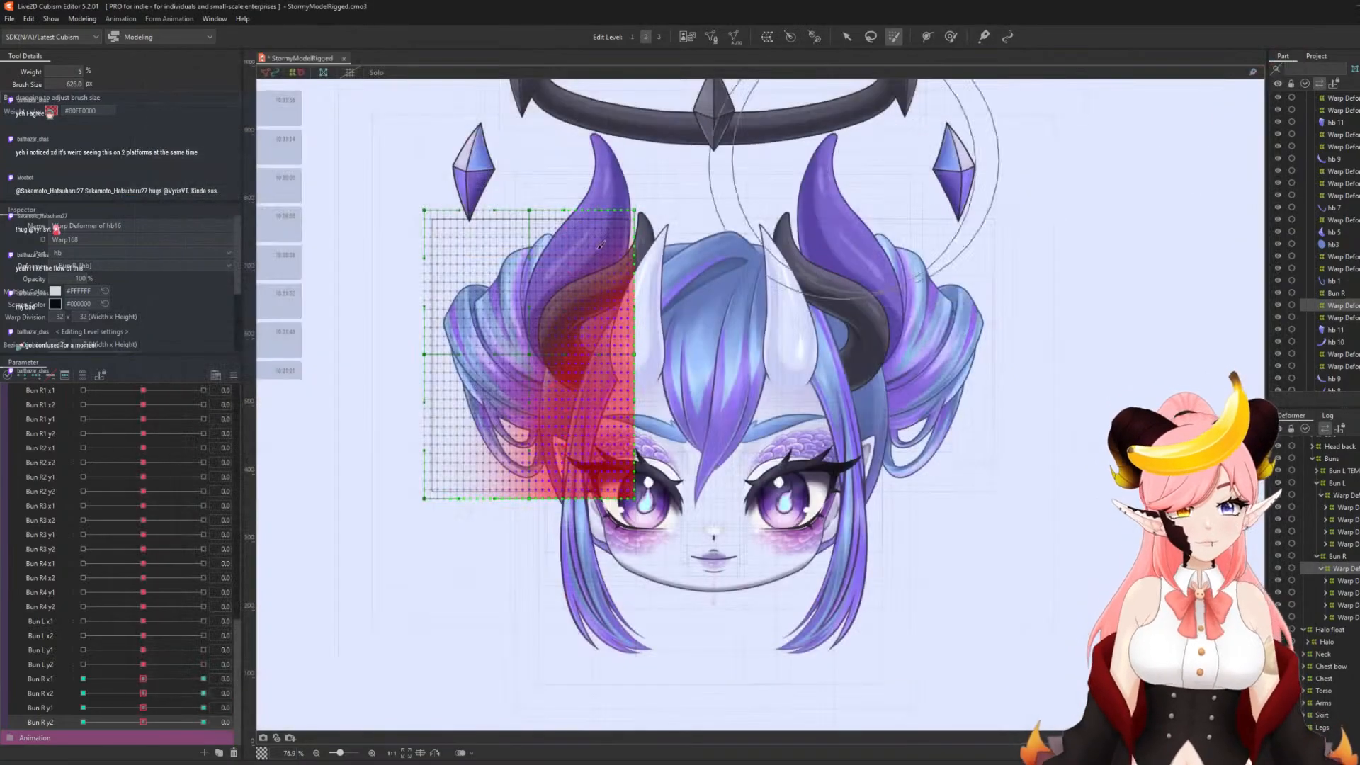
{"action": "scroll", "coordinate": [119, 549], "scroll_direction": "up", "scroll_amount": 3}
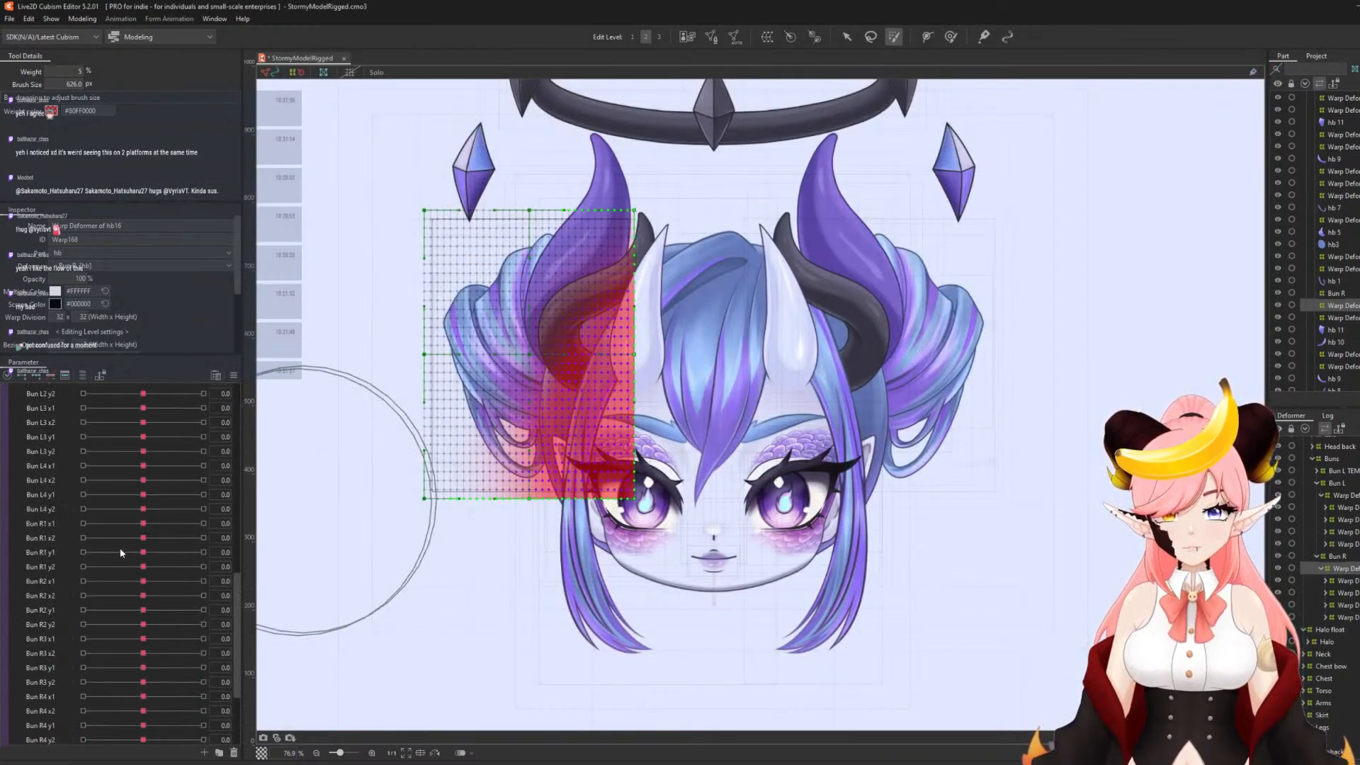
- Collapse the Hair parameter group, expand the Head phys group and switch from weight painting to the Arrow tool
{"action": "scroll", "coordinate": [120, 547], "scroll_direction": "up", "scroll_amount": 10}
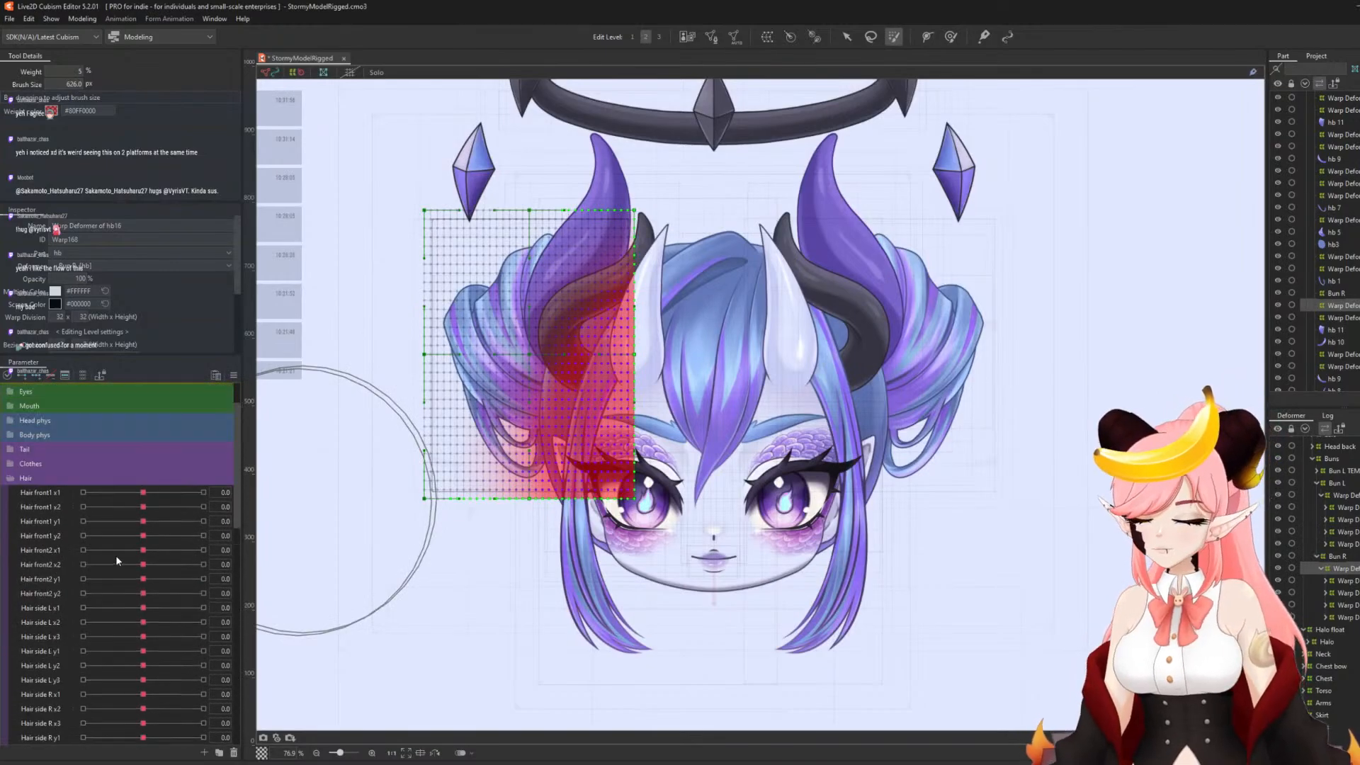
{"action": "left_click", "coordinate": [10, 478]}
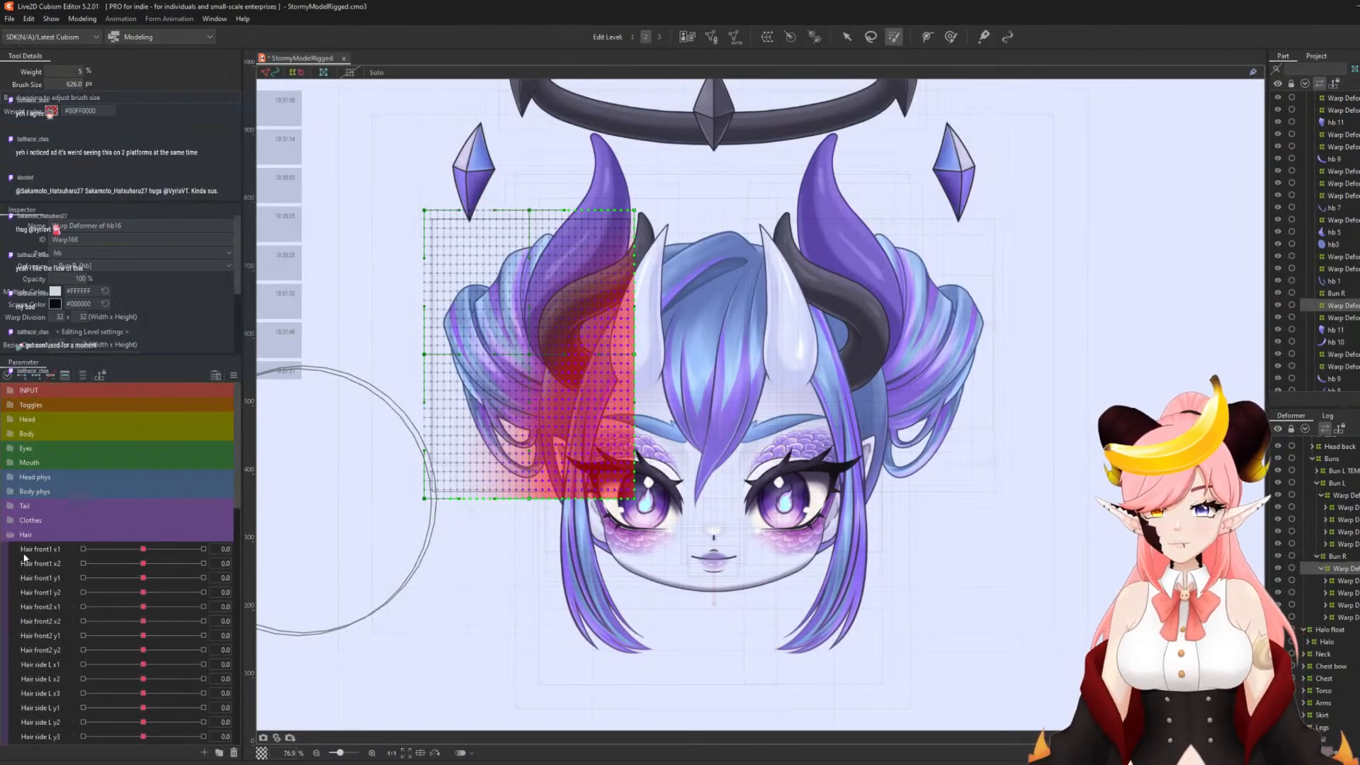
{"action": "left_click", "coordinate": [10, 478]}
{"action": "scroll", "coordinate": [595, 525], "scroll_direction": "up", "scroll_amount": 2}
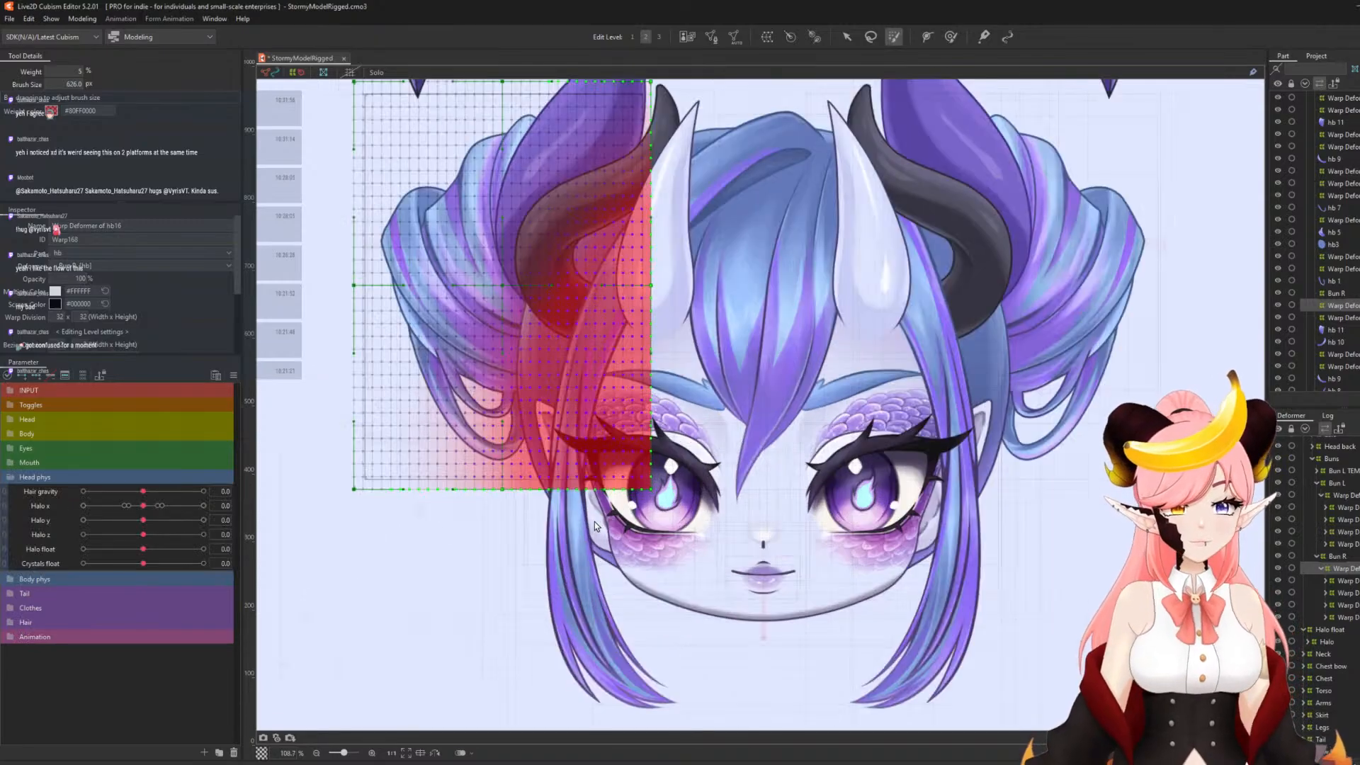
{"action": "left_click", "coordinate": [847, 36]}
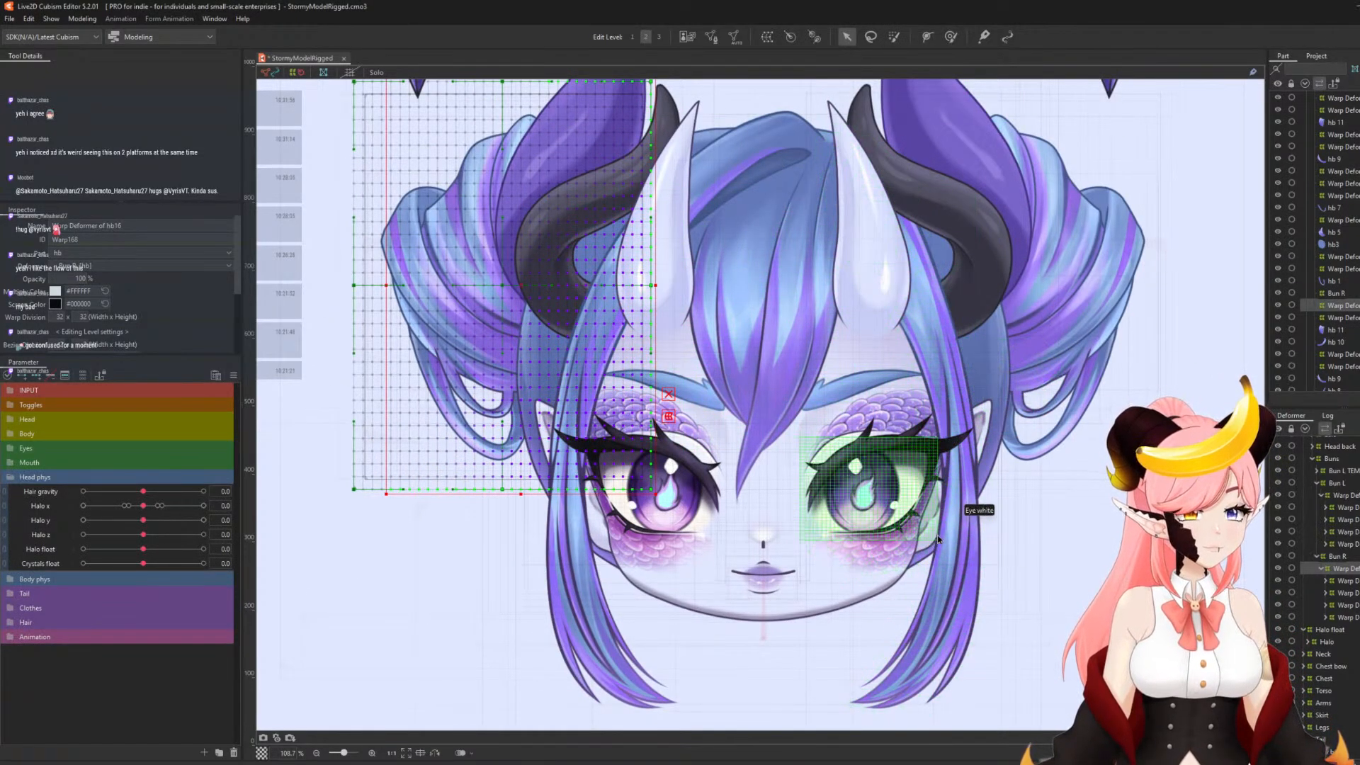
- Create a warp deformer with 32 × 32 warp and 2 × 2 Bezier divisions as parent of the ear 2 mesh inside Ear L vb
{"action": "left_click", "coordinate": [1312, 459]}
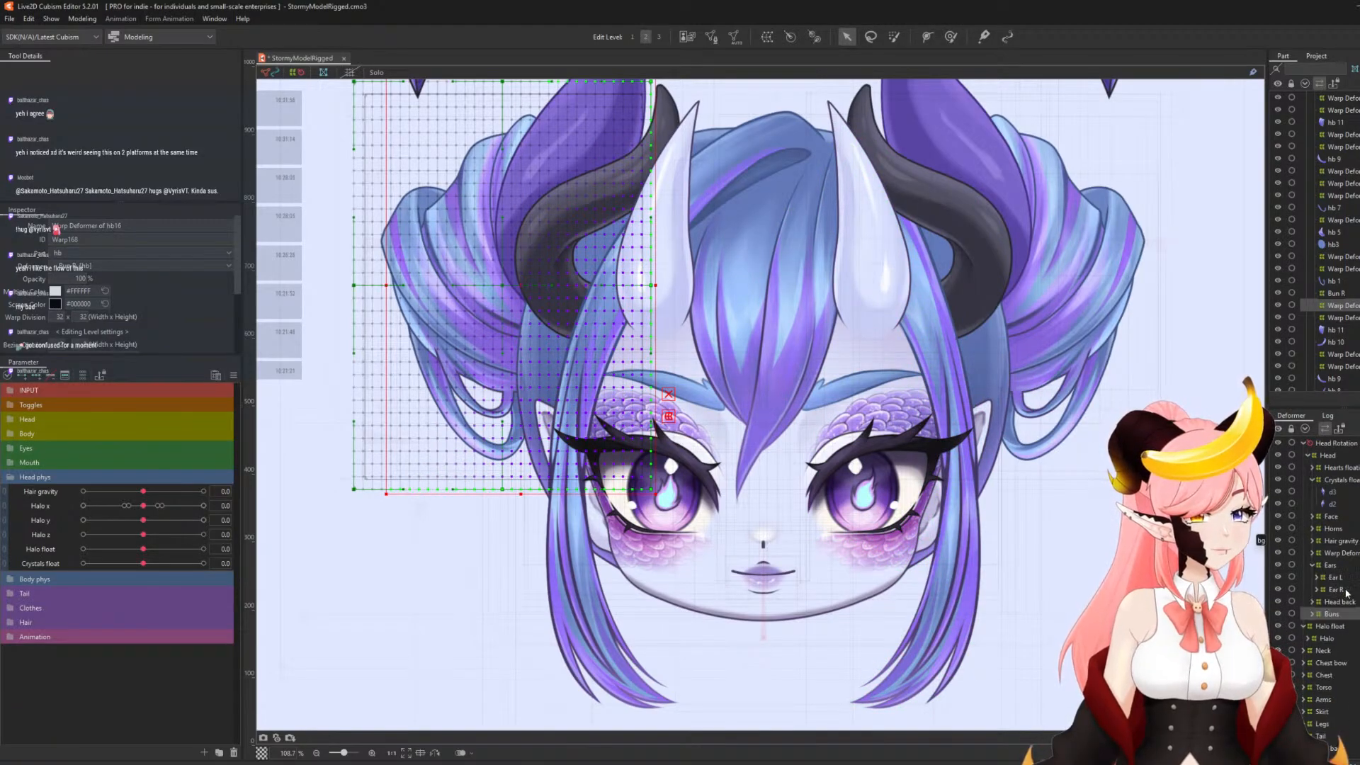
{"action": "left_click", "coordinate": [1317, 577]}
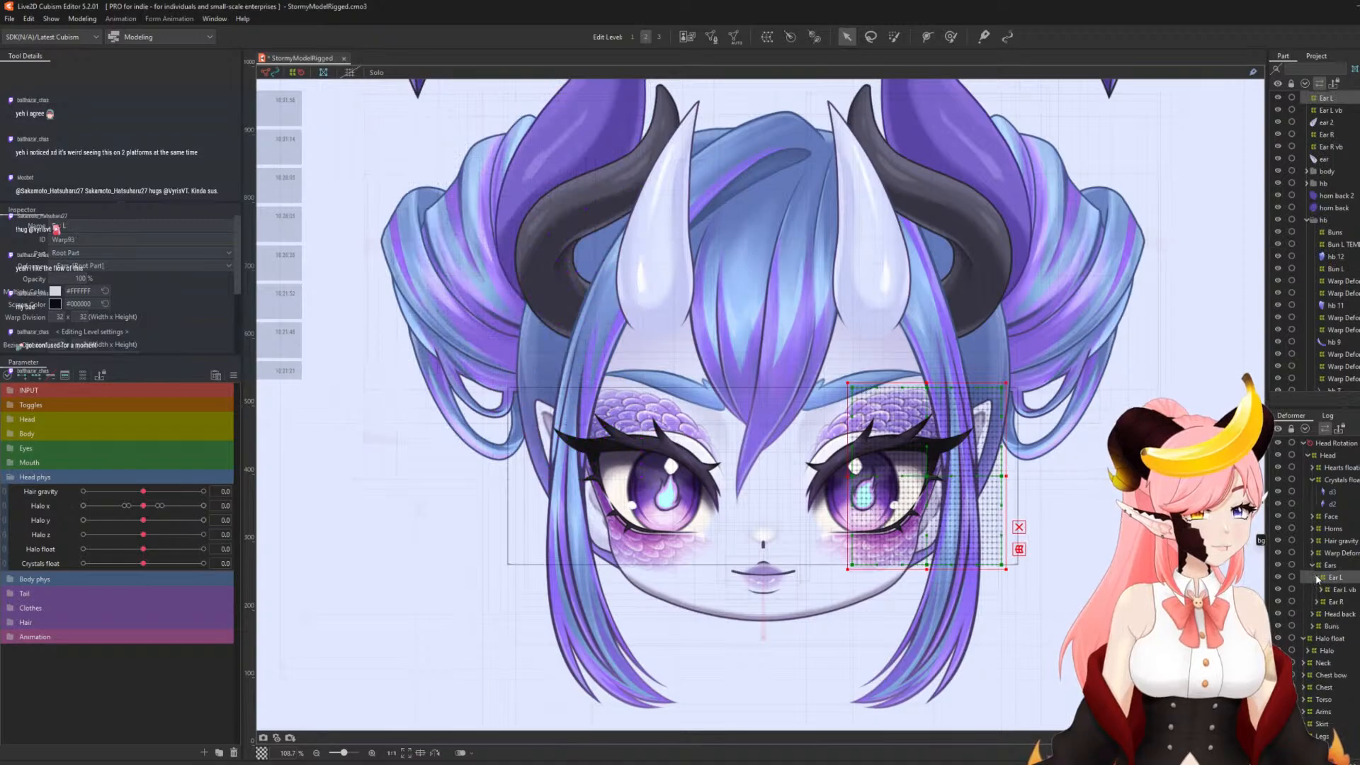
{"action": "left_click", "coordinate": [1321, 590]}
{"action": "left_click", "coordinate": [1342, 602]}
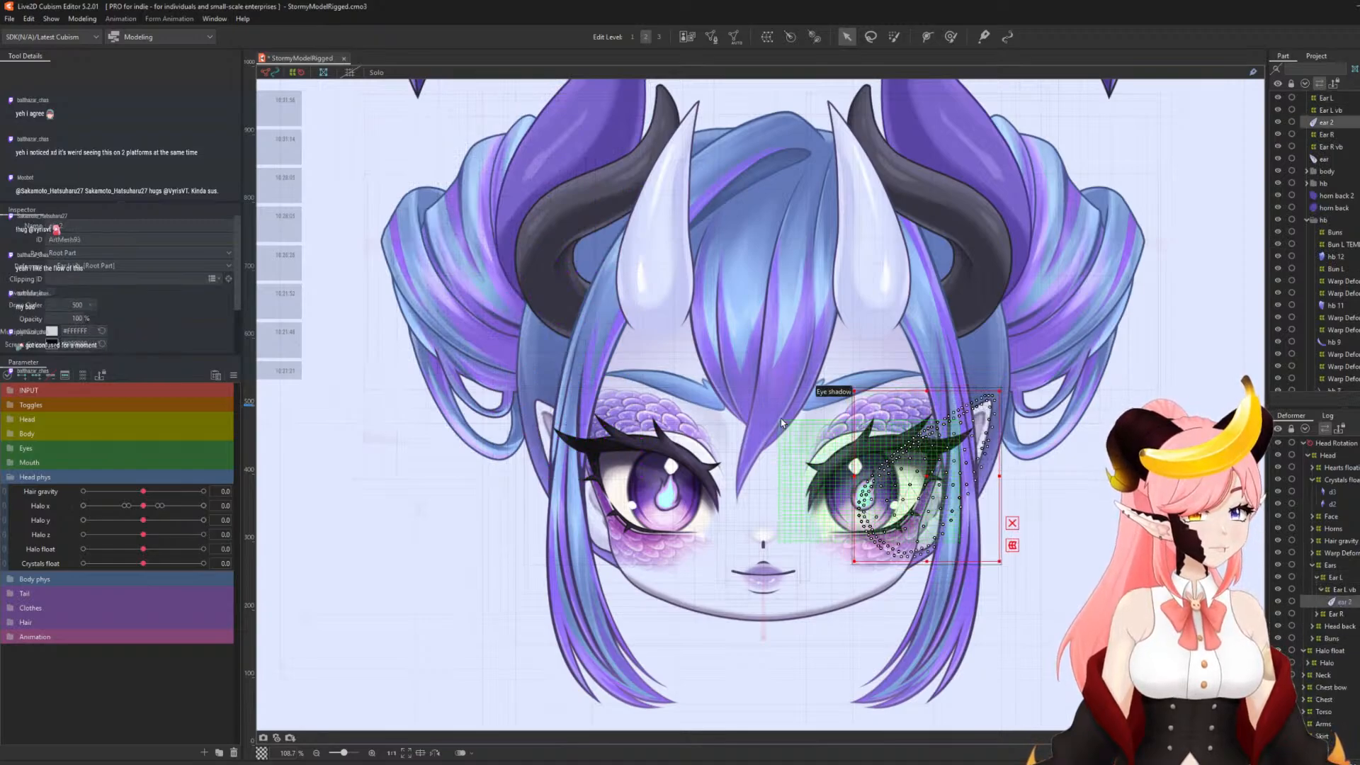
{"action": "scroll", "coordinate": [781, 423], "scroll_direction": "down", "scroll_amount": 2}
{"action": "scroll", "coordinate": [956, 500], "scroll_direction": "up", "scroll_amount": 3}
{"action": "scroll", "coordinate": [805, 451], "scroll_direction": "down", "scroll_amount": 1}
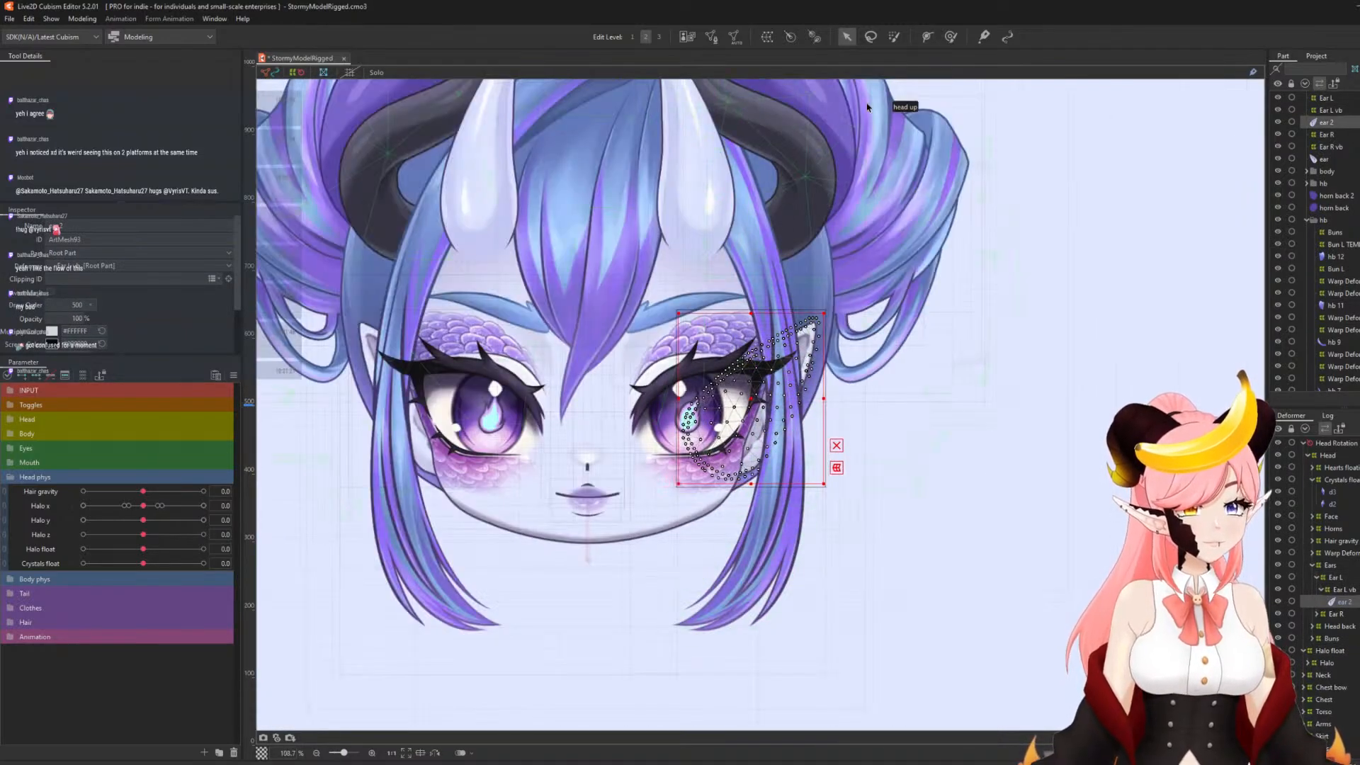
{"action": "left_click", "coordinate": [767, 36]}
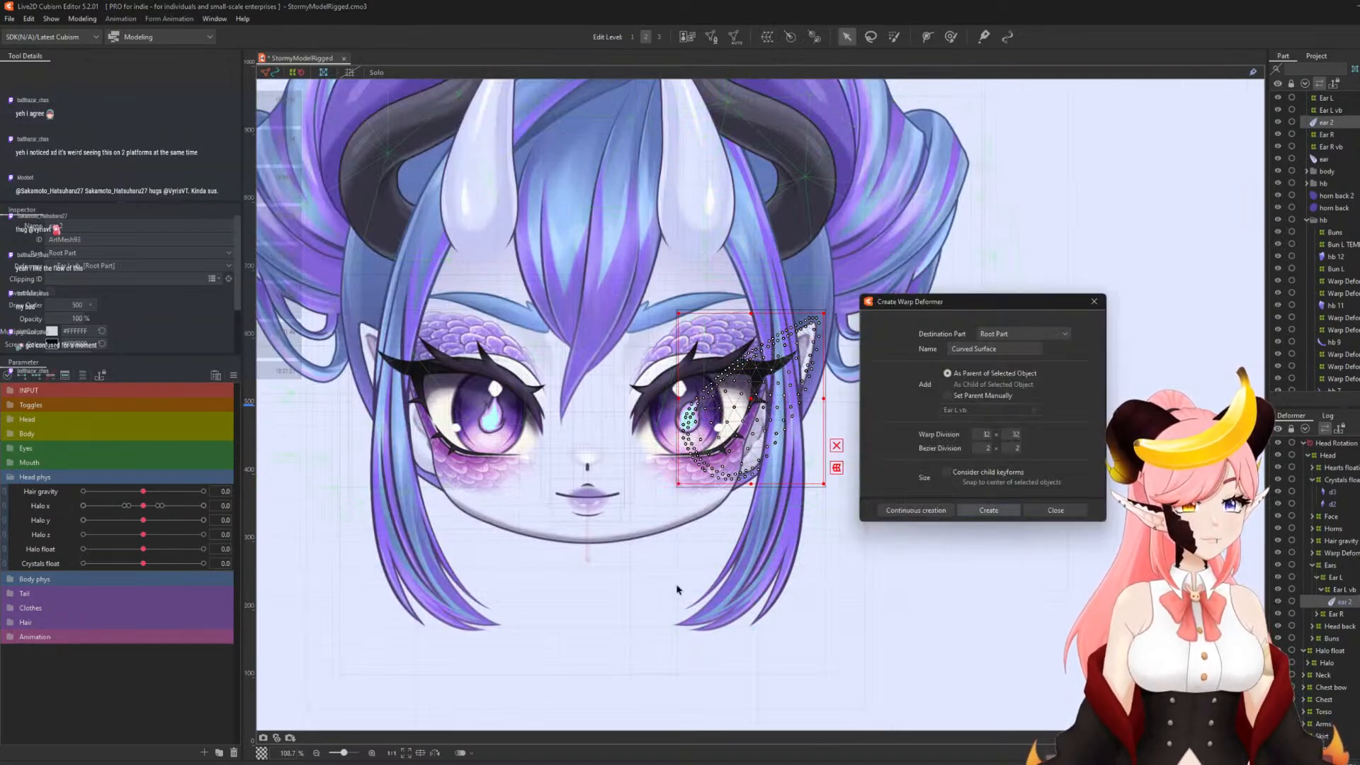
{"action": "key", "text": "Return"}
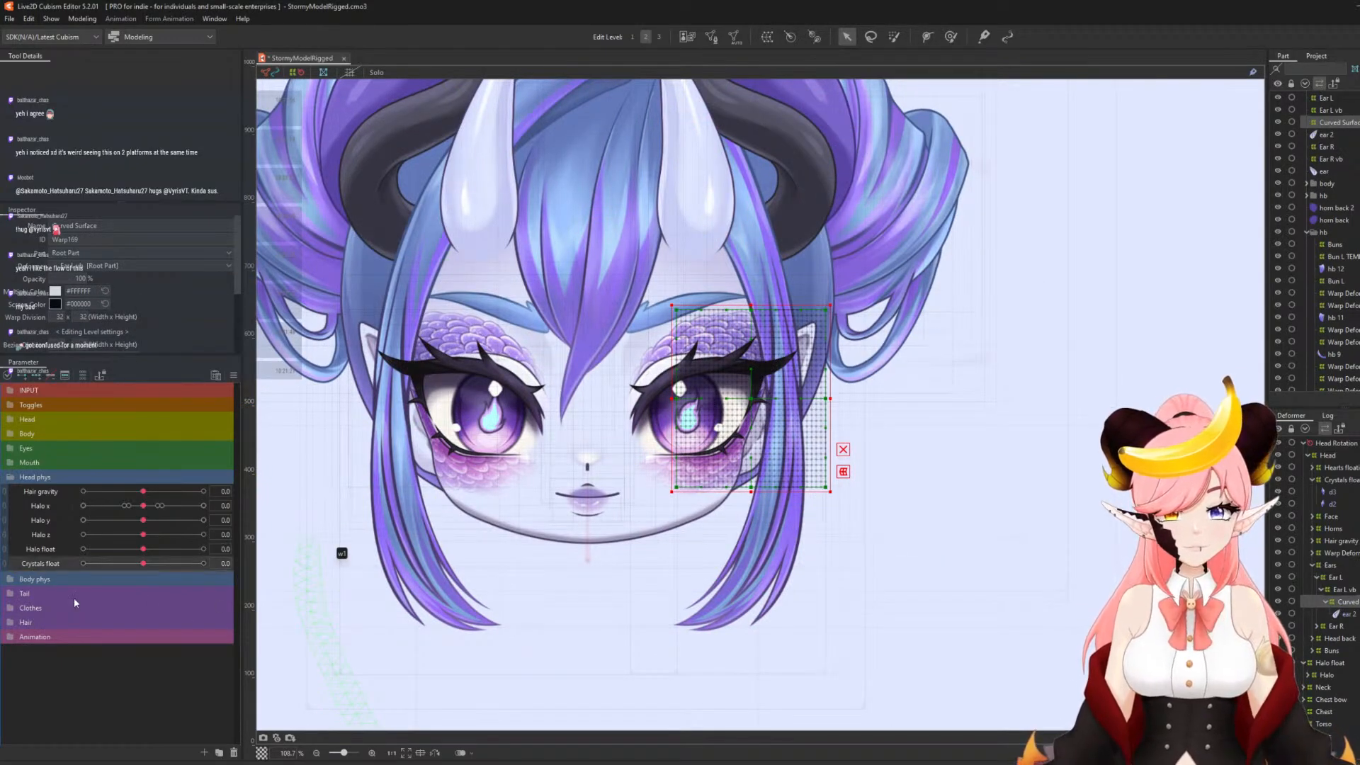
- Create a parameter named Ears 1 with ID PhysEars1 and range -30 to 30 in the Head phys group
{"action": "left_click", "coordinate": [204, 753]}
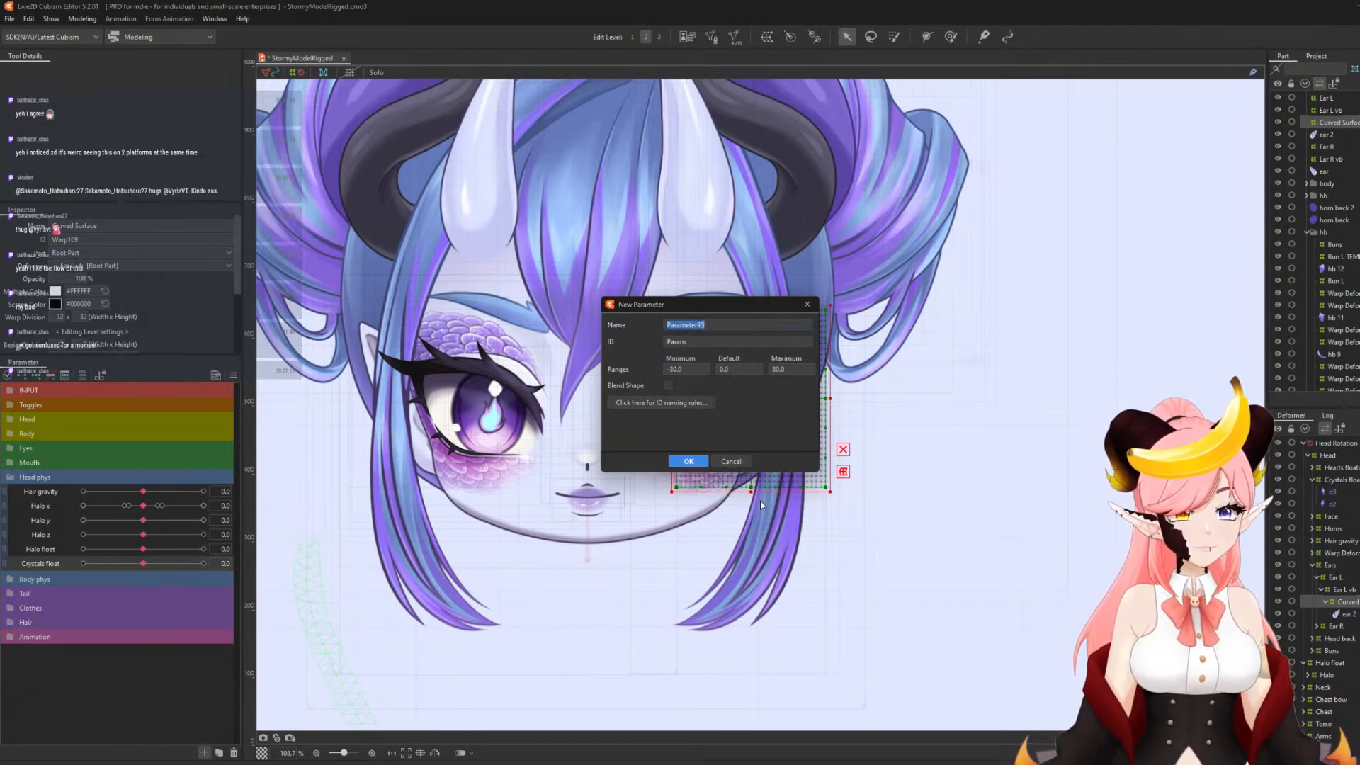
{"action": "type", "text": "Ears1"}
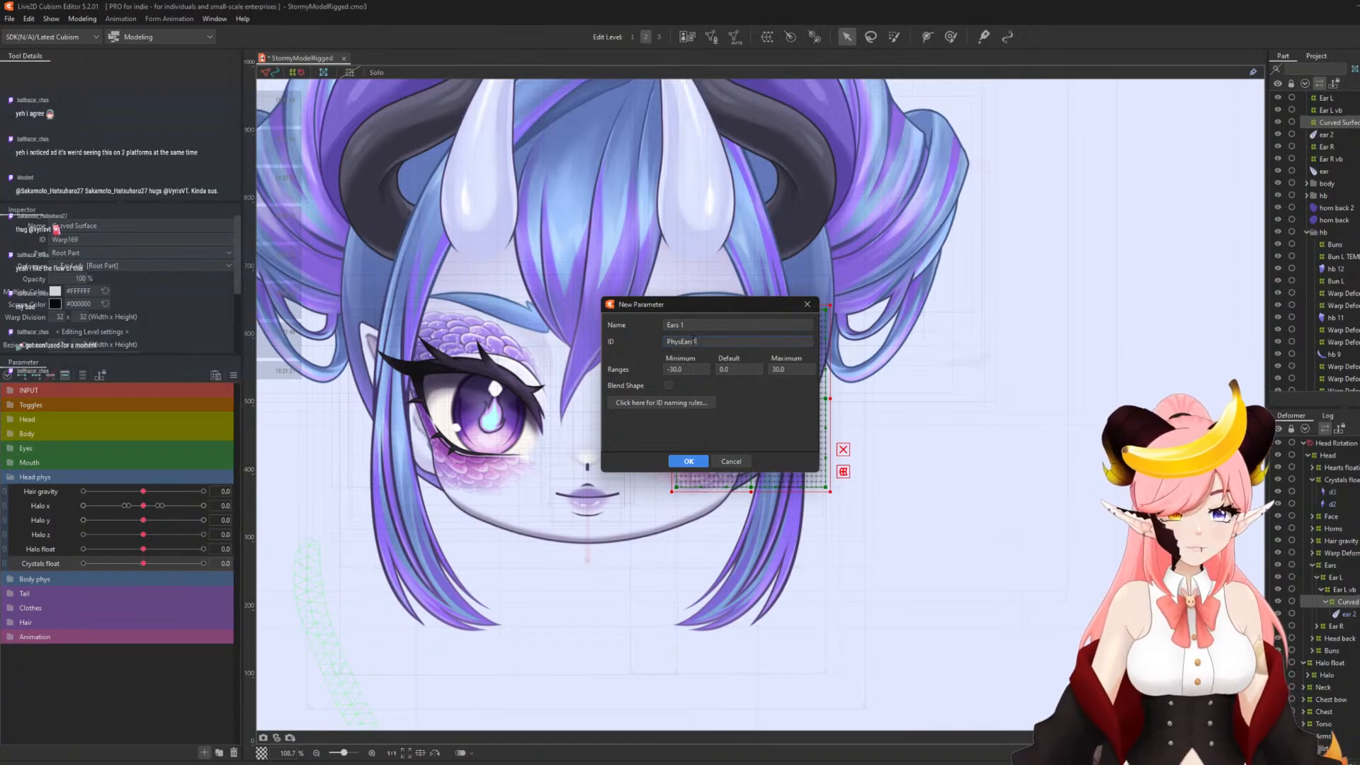
{"action": "left_click", "coordinate": [688, 461]}
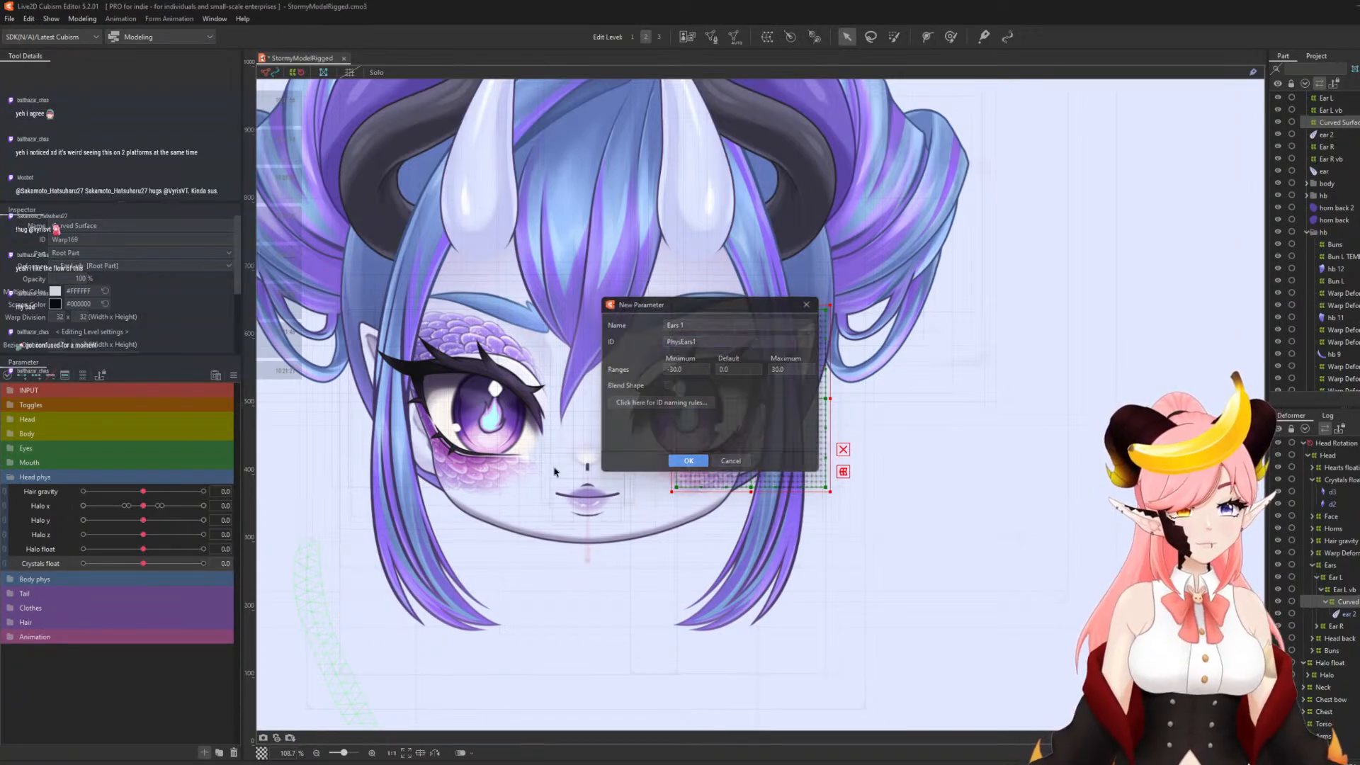
- Duplicate the Ears 1 parameter, giving the copy the name Ears 2 and the ID PhysEars2
{"action": "right_click", "coordinate": [51, 575]}
{"action": "left_click", "coordinate": [64, 607]}
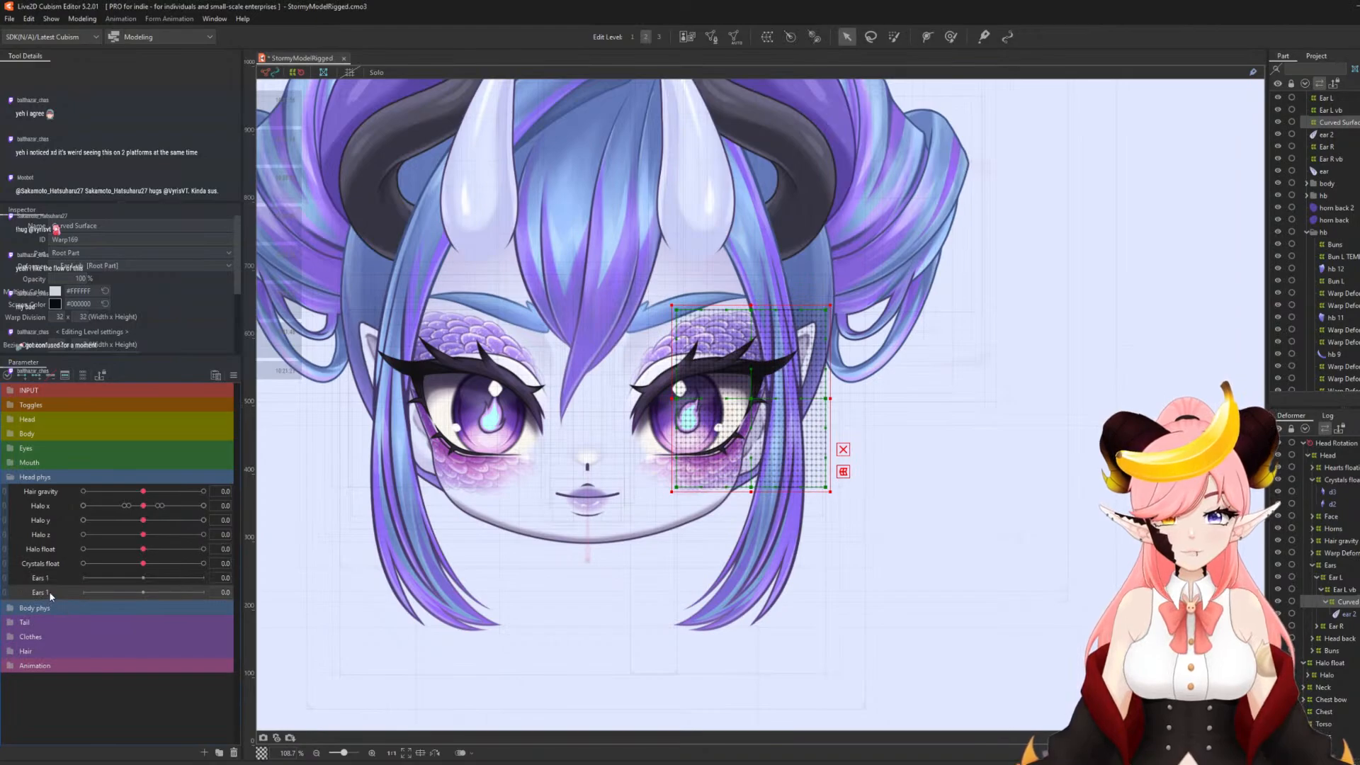
{"action": "double_click", "coordinate": [51, 592]}
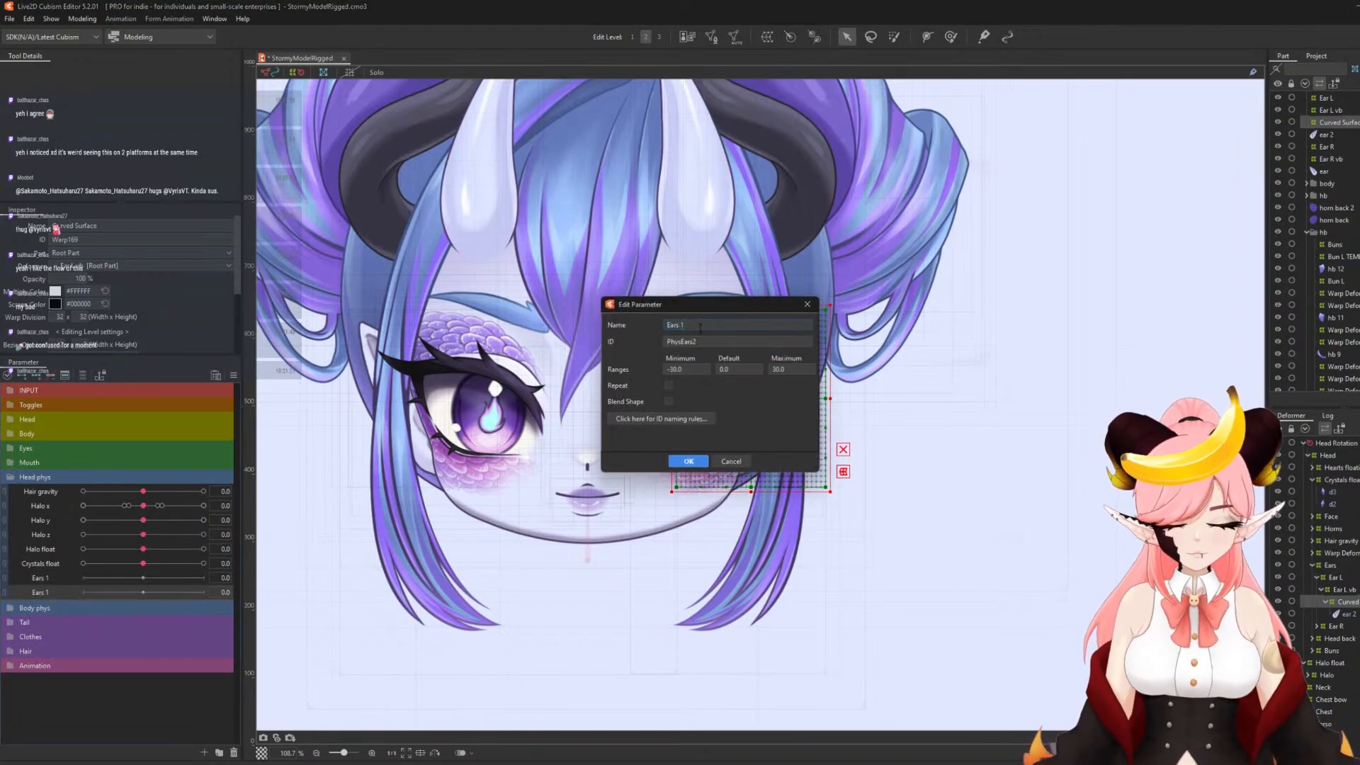
{"action": "left_click", "coordinate": [688, 461]}
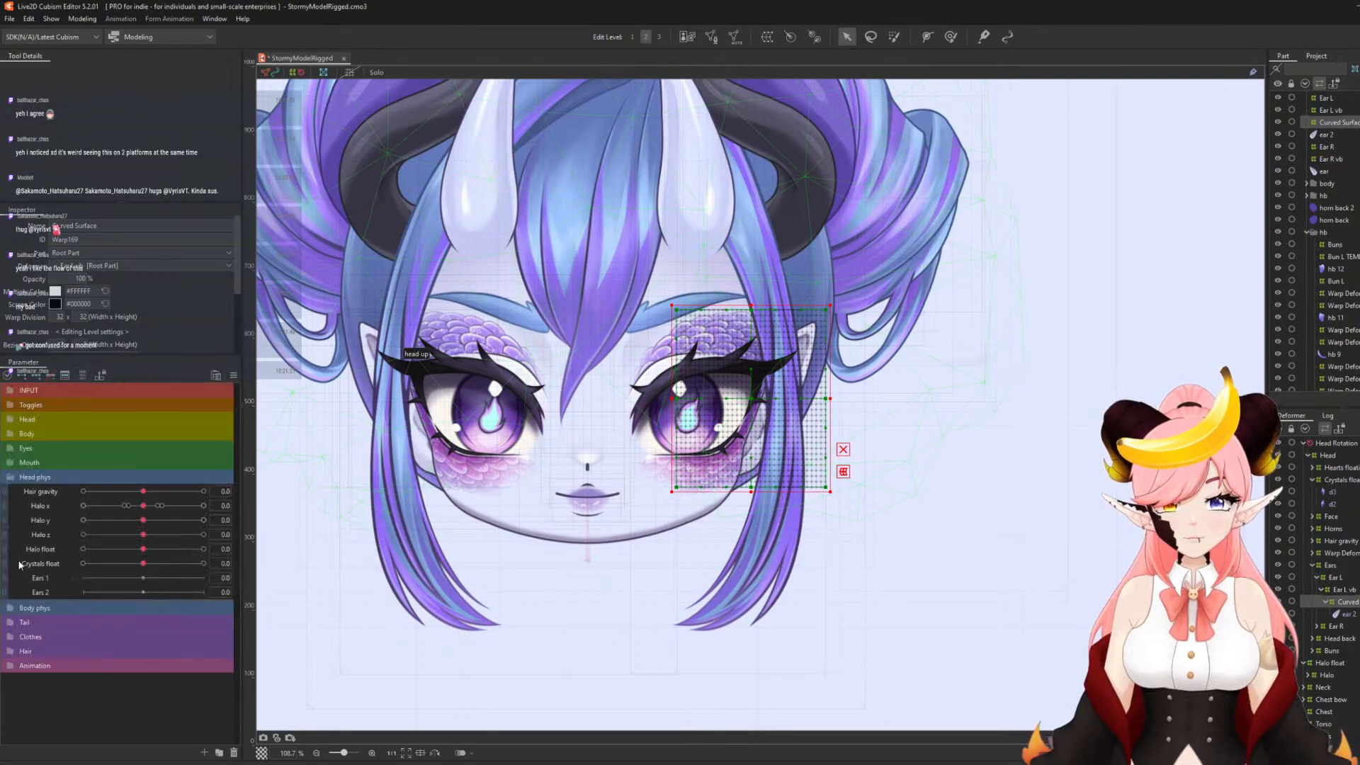
- Key the new ear warp on Ears 1 and, at 30, bend the ear's middle slightly outward and down with a four-point temporary deform path
{"action": "left_click", "coordinate": [204, 577]}
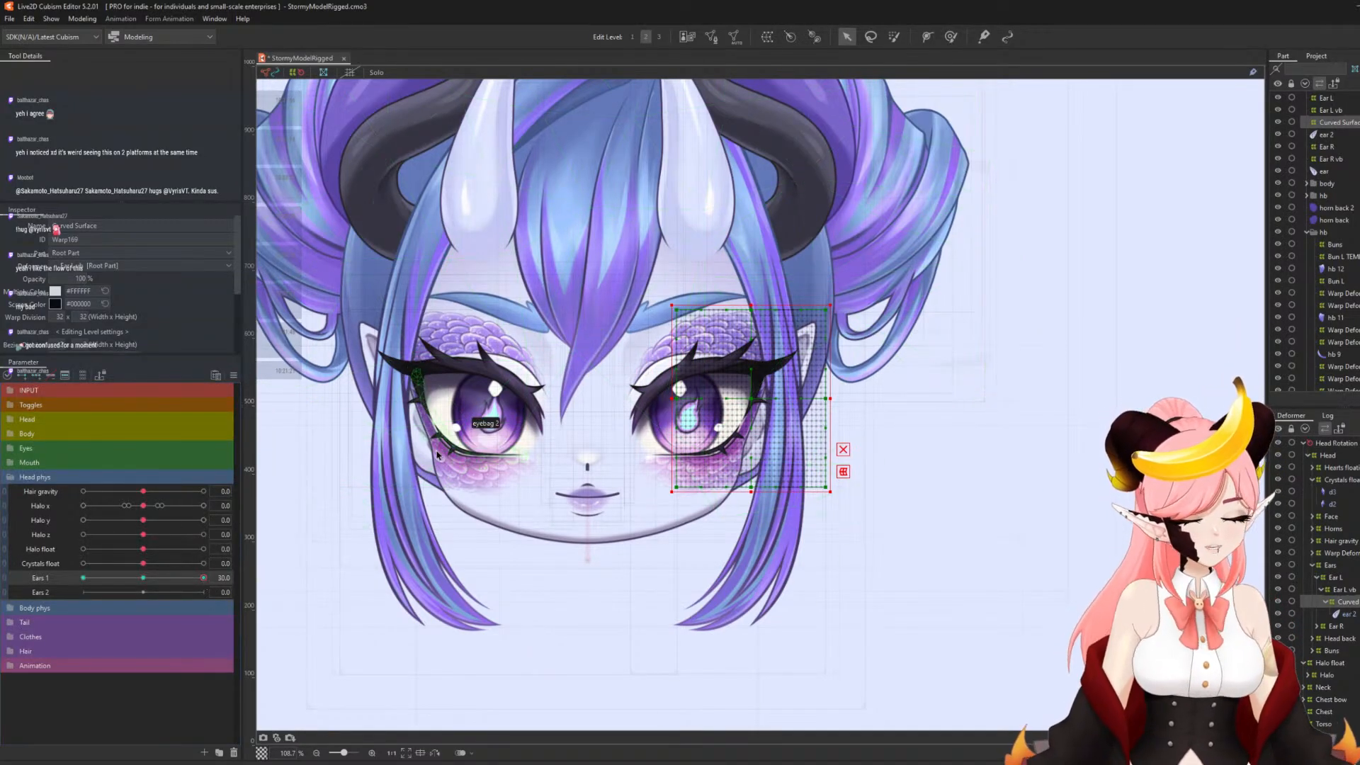
{"action": "left_click", "coordinate": [843, 451]}
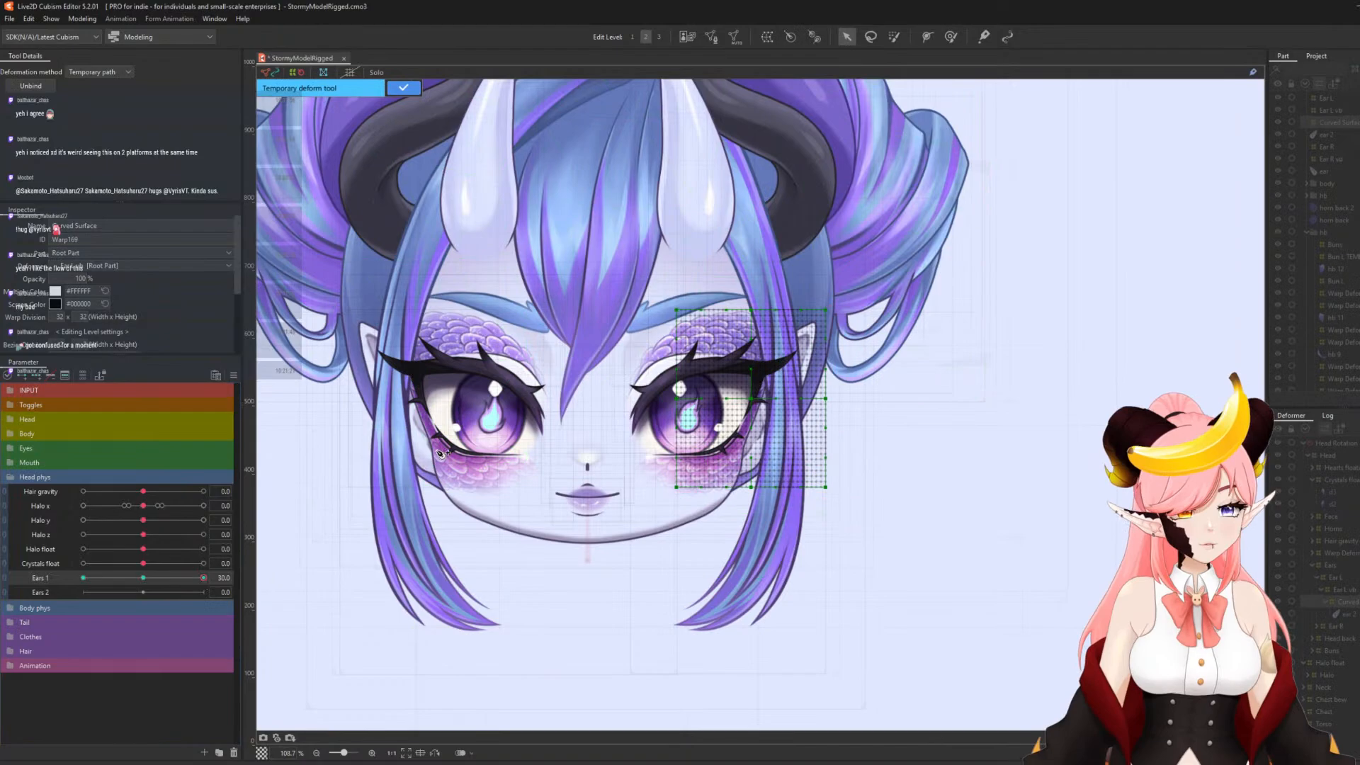
{"action": "left_click", "coordinate": [719, 437]}
{"action": "left_click", "coordinate": [764, 393]}
{"action": "left_click", "coordinate": [835, 280]}
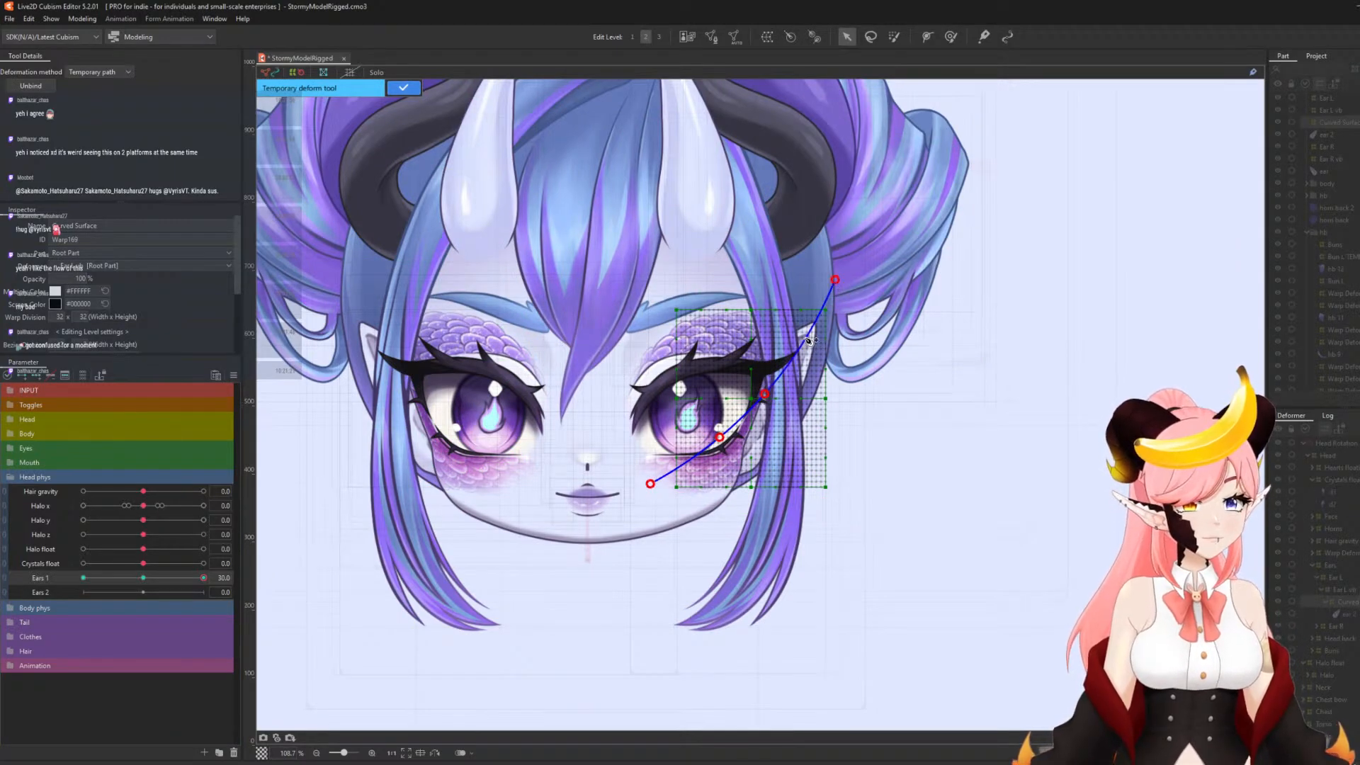
{"action": "left_click_drag", "start_coordinate": [765, 394], "coordinate": [772, 392]}
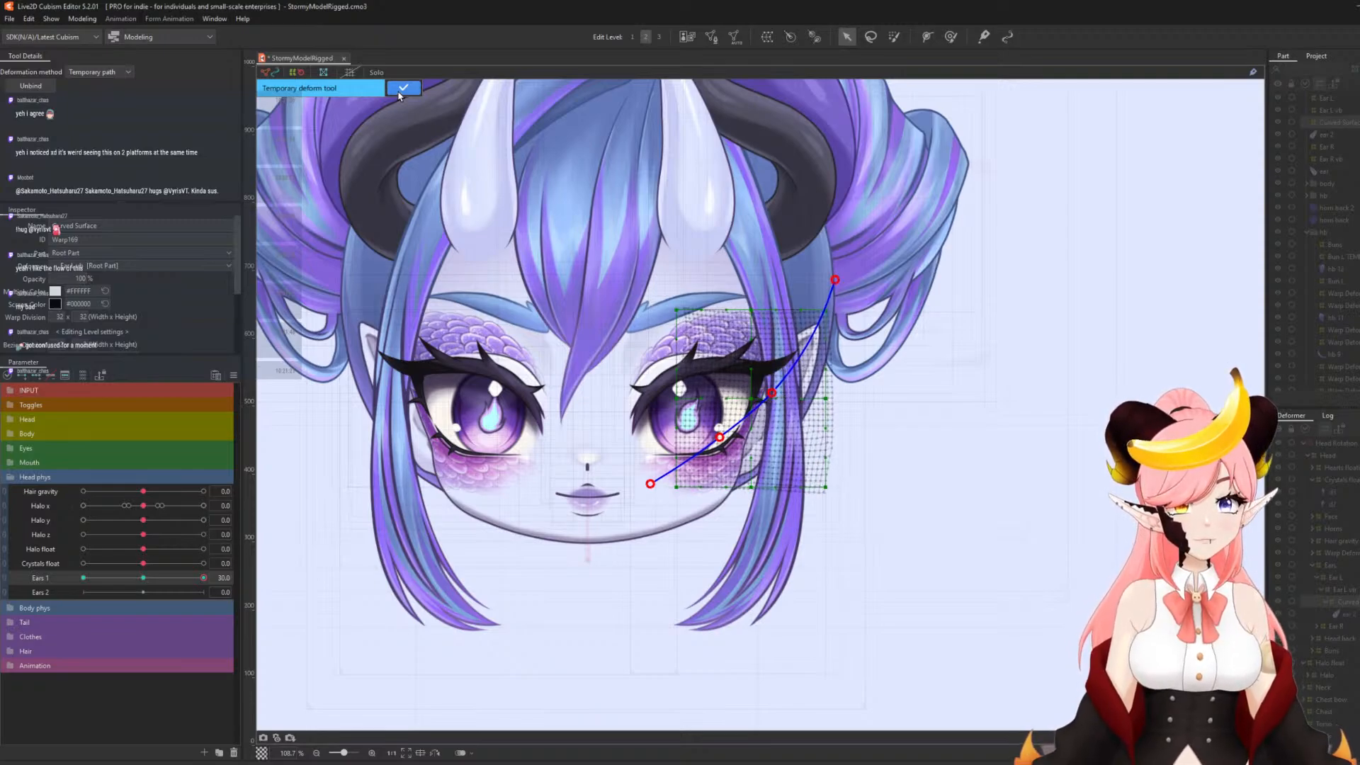
{"action": "key", "text": "ctrl+z"}
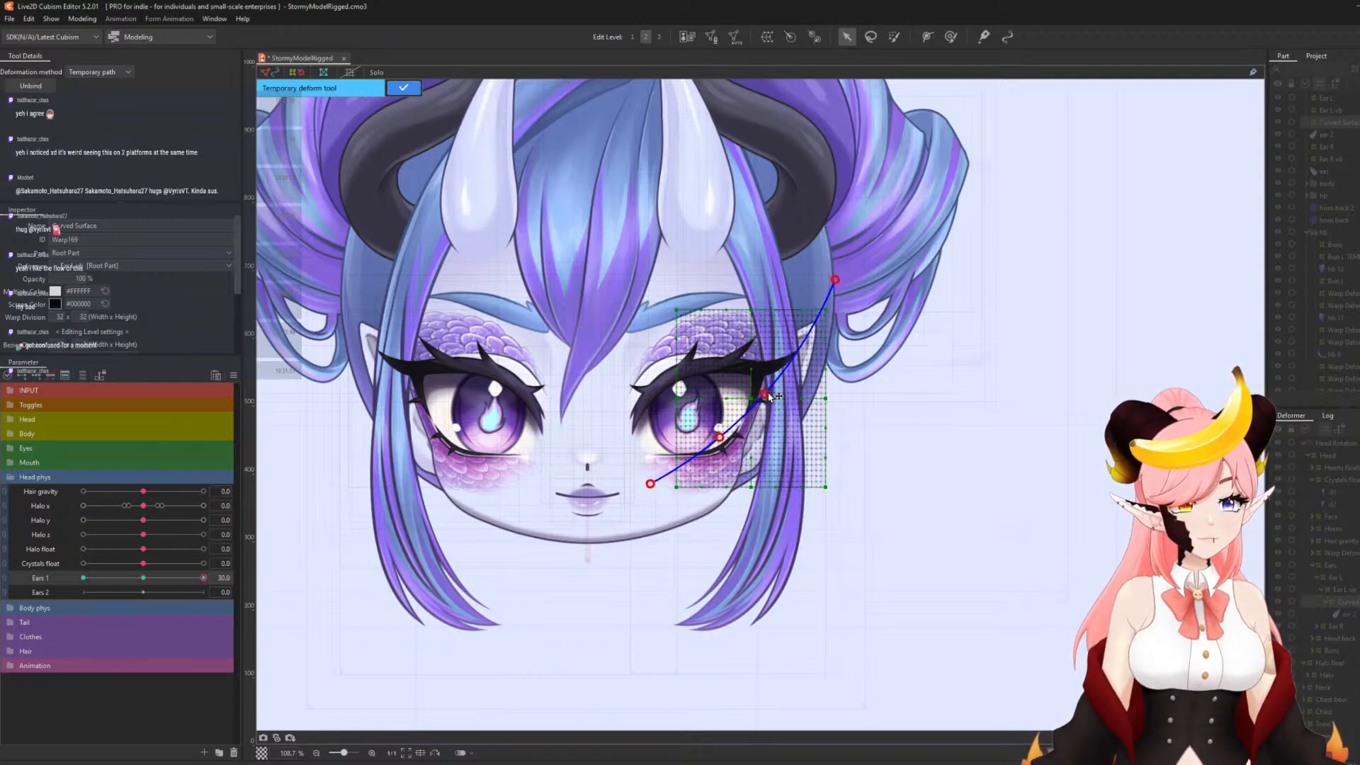
{"action": "left_click_drag", "start_coordinate": [768, 396], "coordinate": [770, 398]}
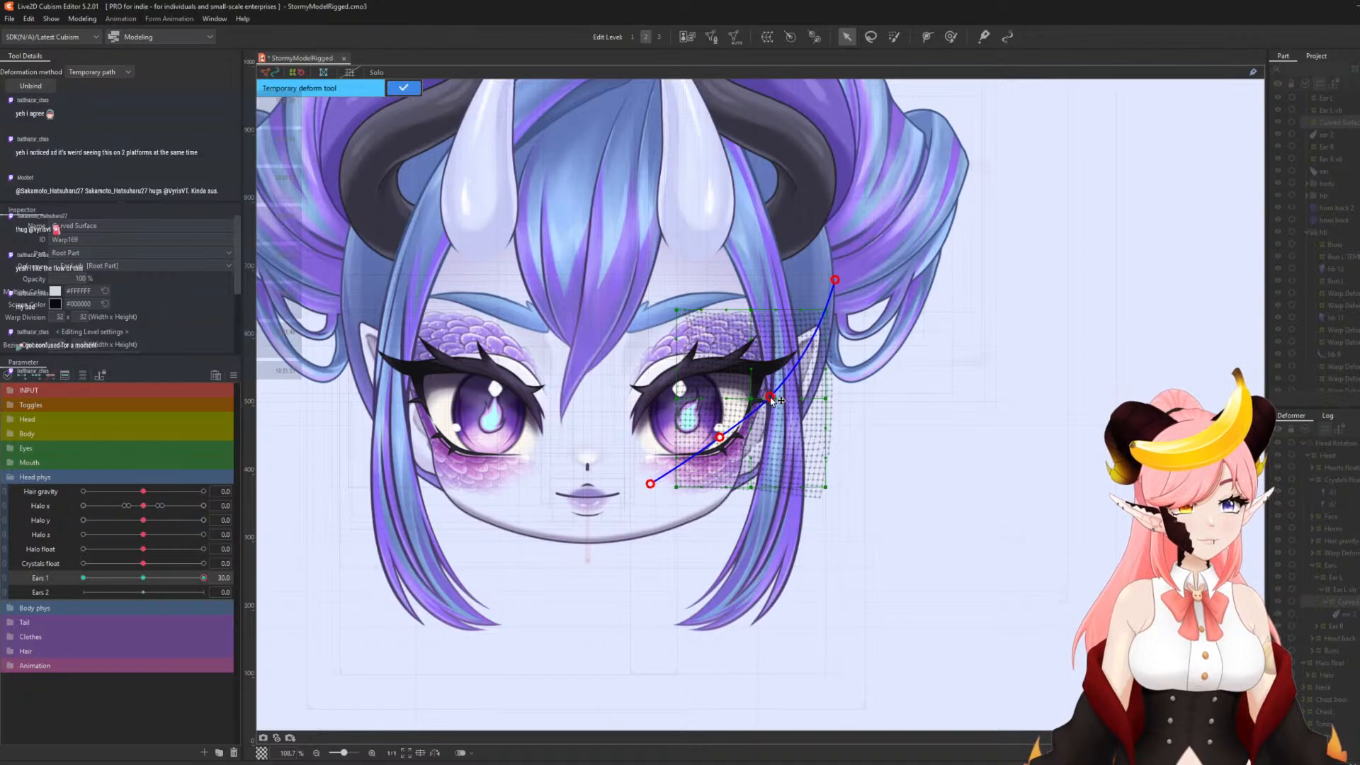
{"action": "left_click", "coordinate": [403, 88]}
- At Ears 1 = -30, bend the ear's middle upward with a four-point temporary deform path and preview the motion across the slider
{"action": "left_click", "coordinate": [83, 578]}
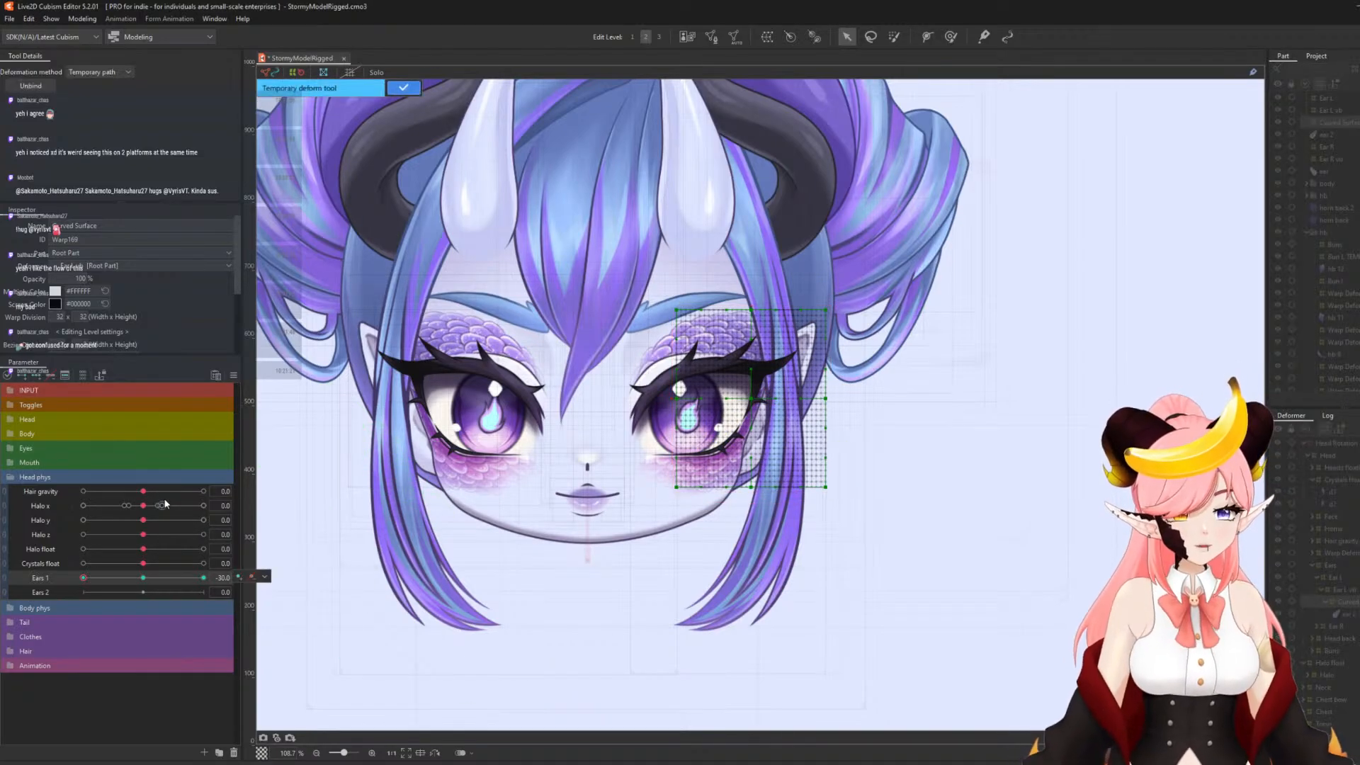
{"action": "left_click", "coordinate": [650, 472]}
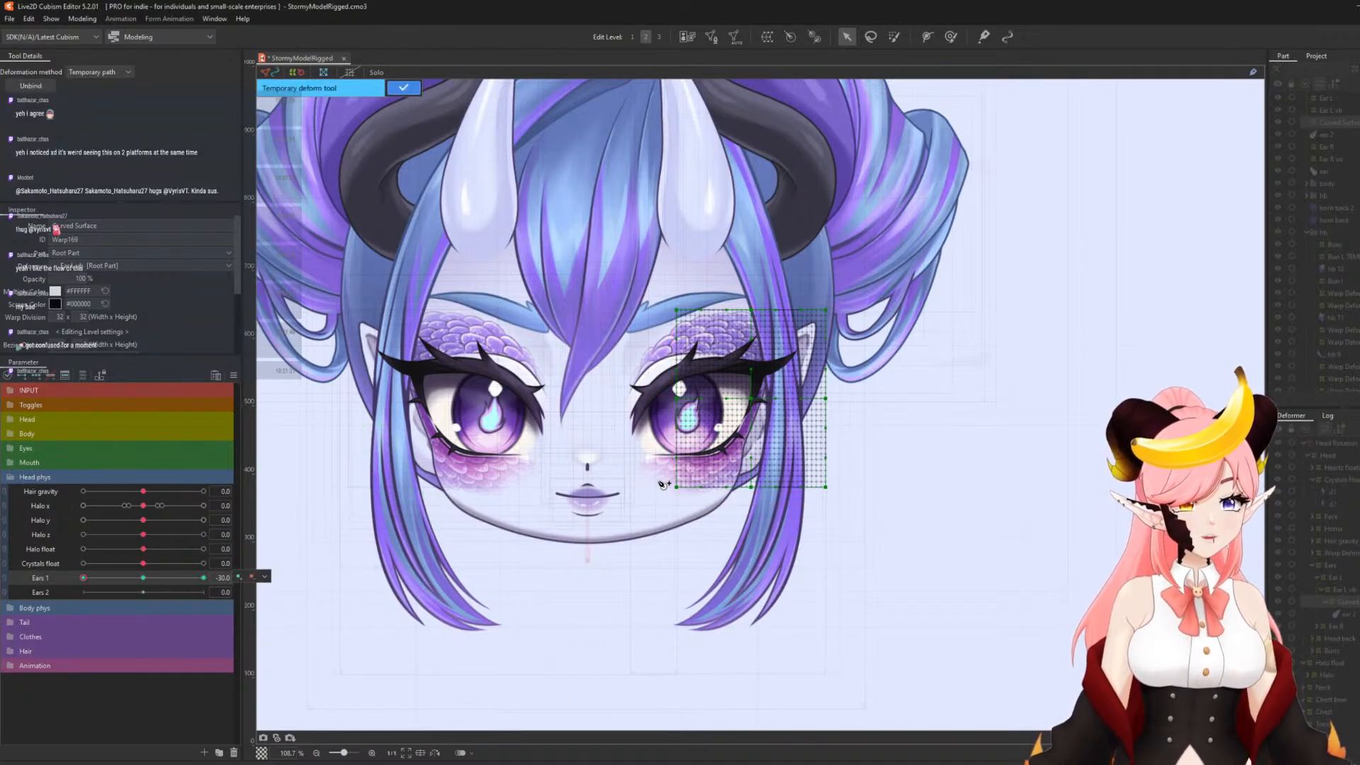
{"action": "left_click", "coordinate": [728, 422]}
{"action": "left_click", "coordinate": [772, 388]}
{"action": "left_click", "coordinate": [855, 297]}
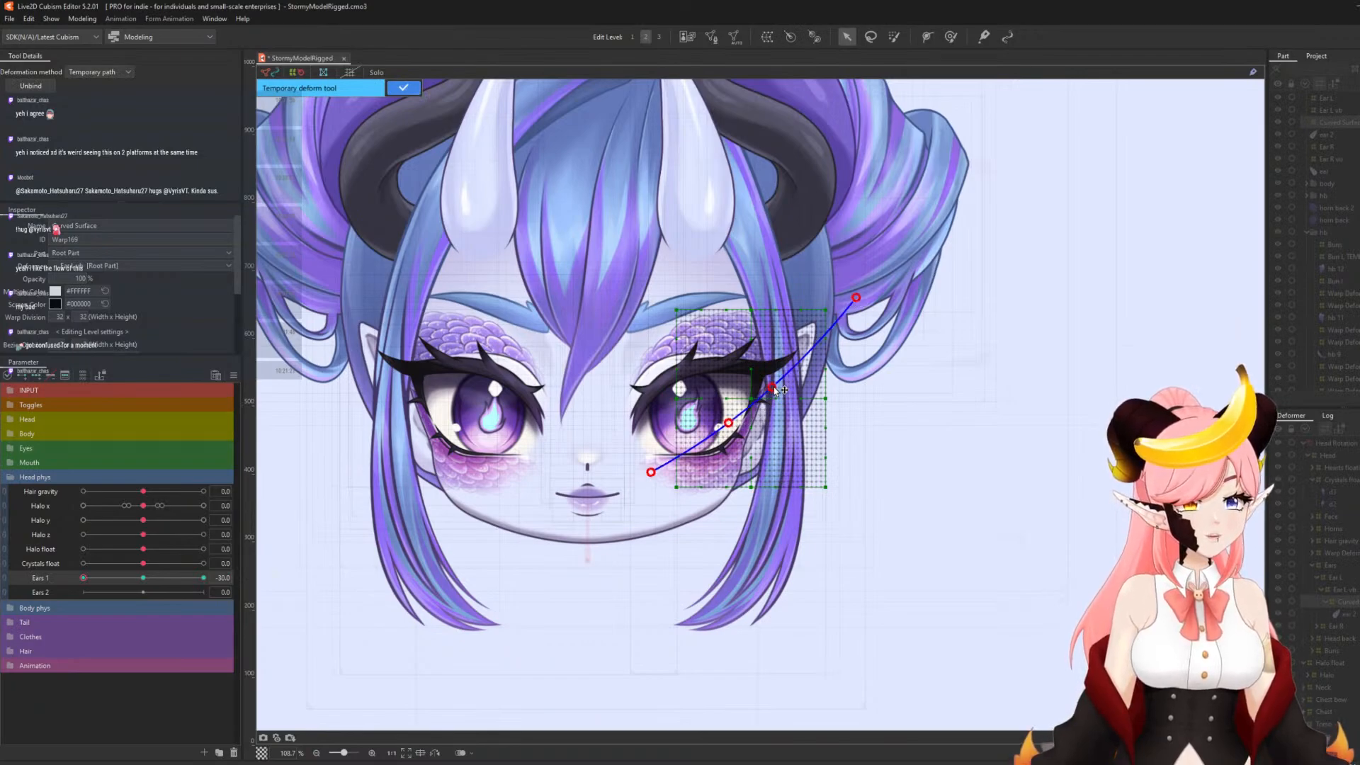
{"action": "left_click_drag", "start_coordinate": [772, 387], "coordinate": [770, 376]}
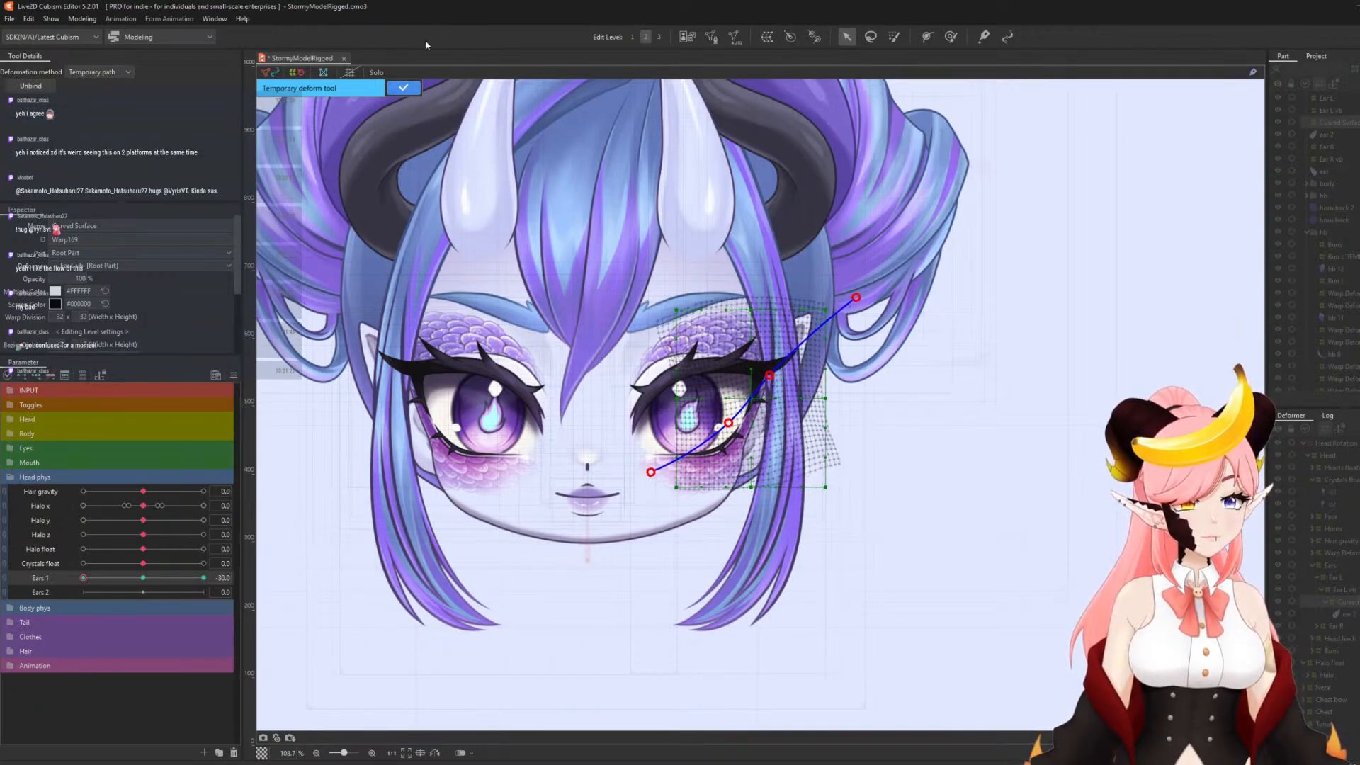
{"action": "left_click", "coordinate": [405, 86]}
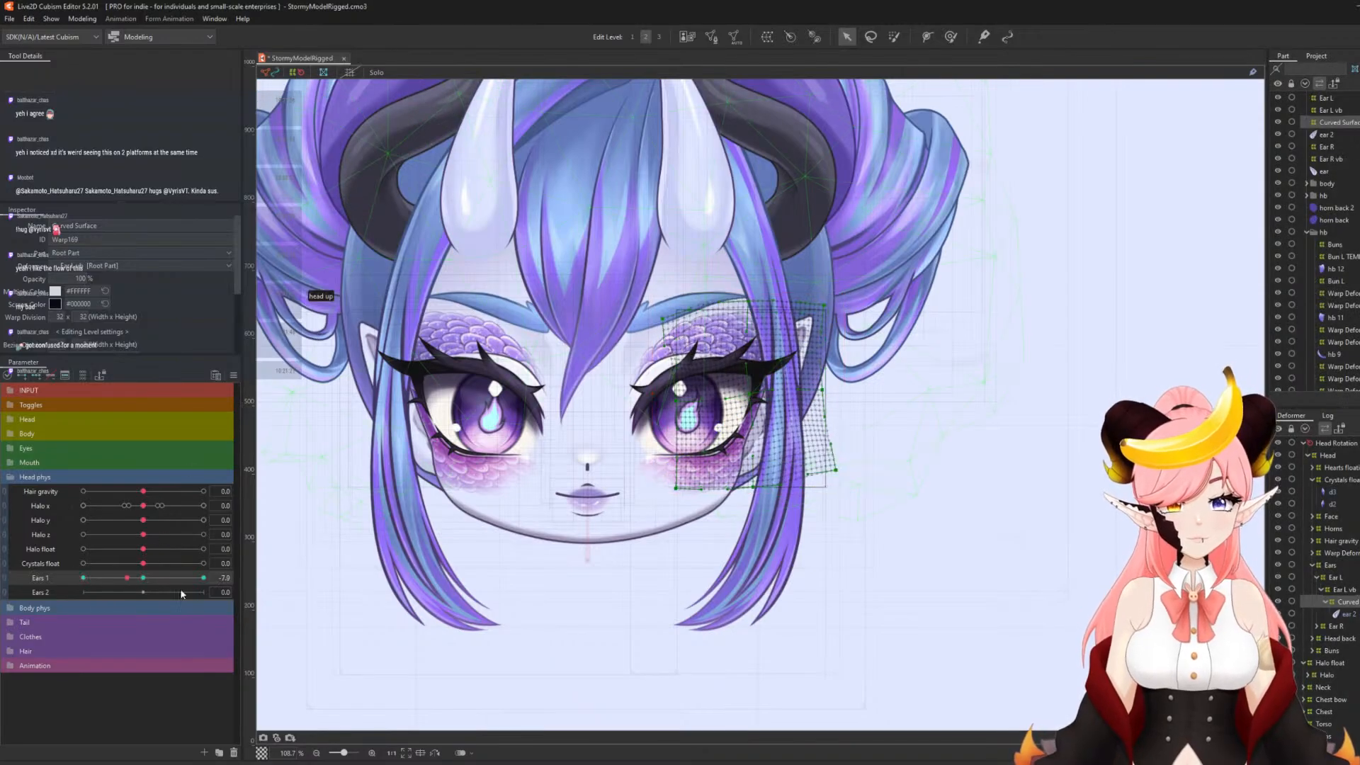
{"action": "left_click_drag", "start_coordinate": [1, 545], "coordinate": [70, 552]}
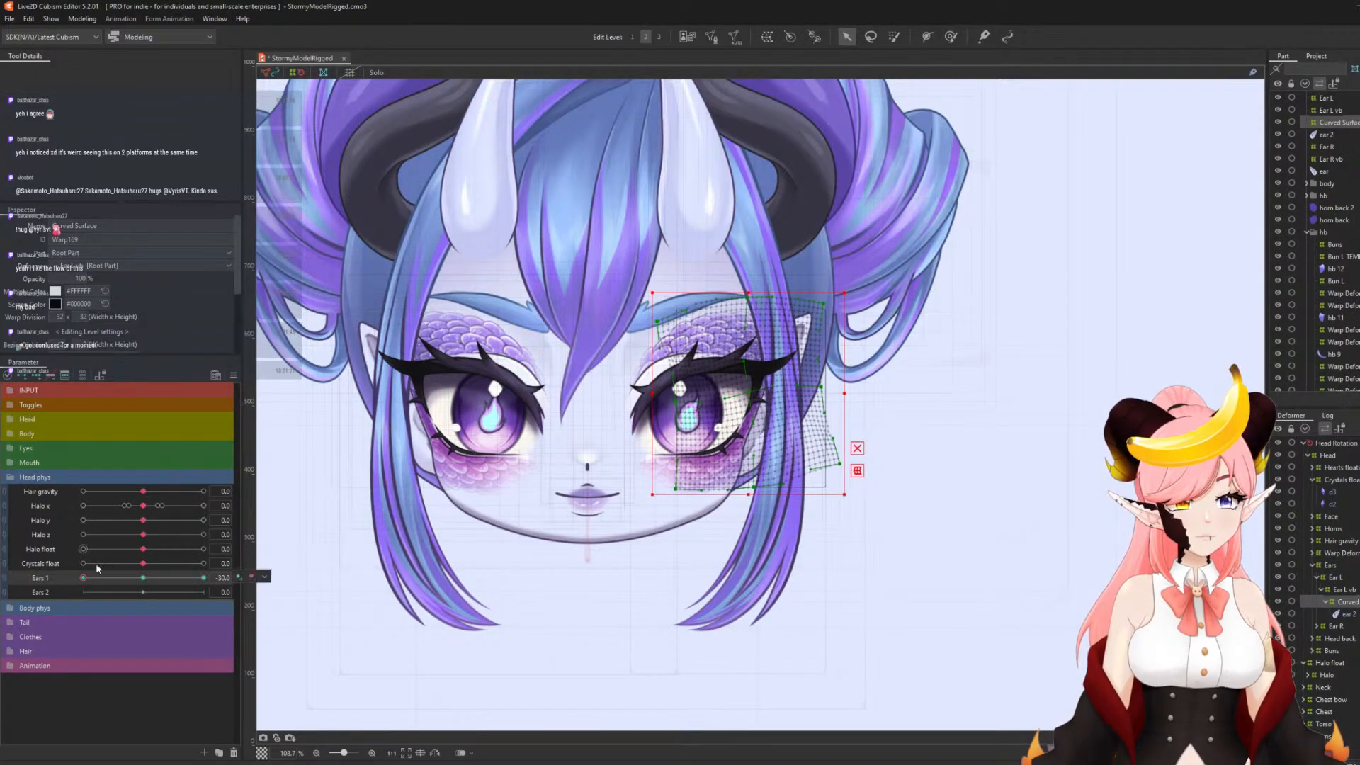
- With Ears 1 at 0, key the ear warp on Ears 2 and, at 30, bend the ear tip up and inward with a temporary deform path
{"action": "left_click", "coordinate": [144, 580]}
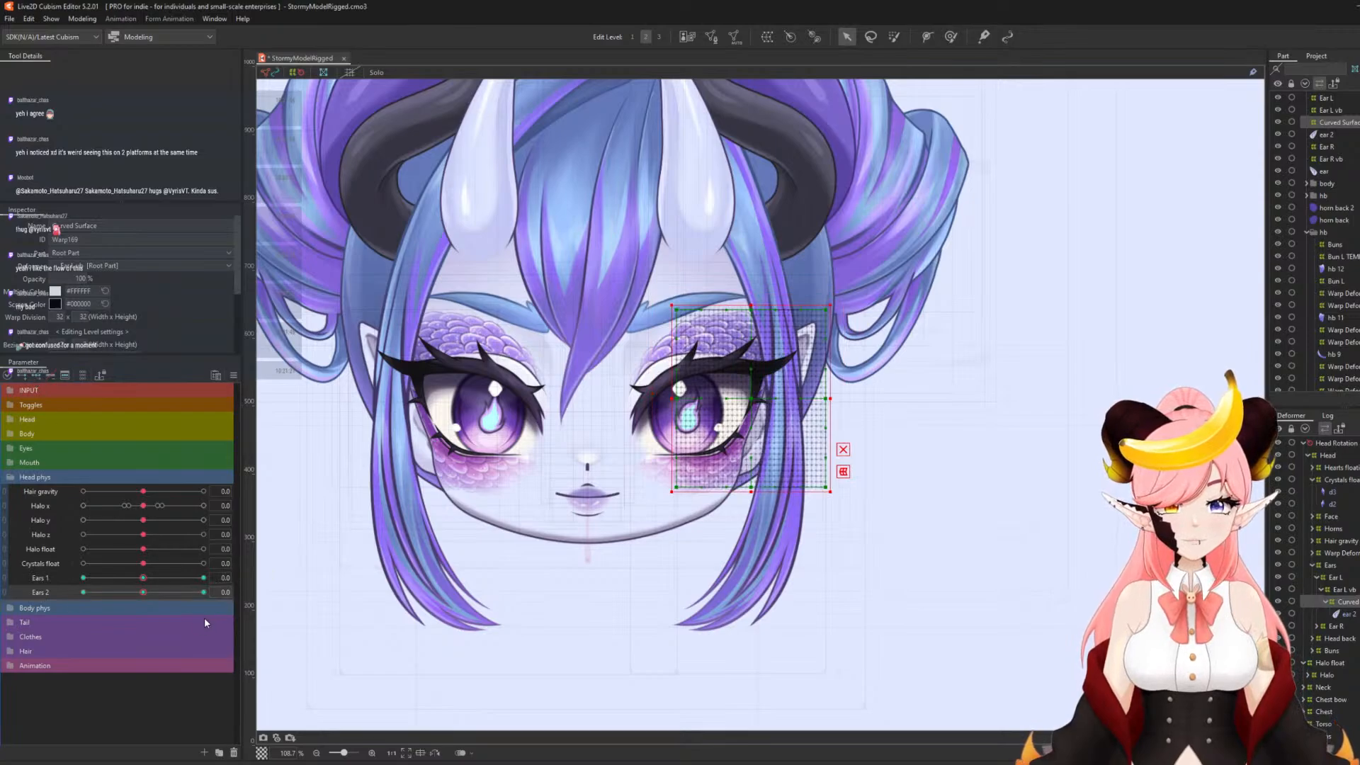
{"action": "left_click", "coordinate": [203, 592]}
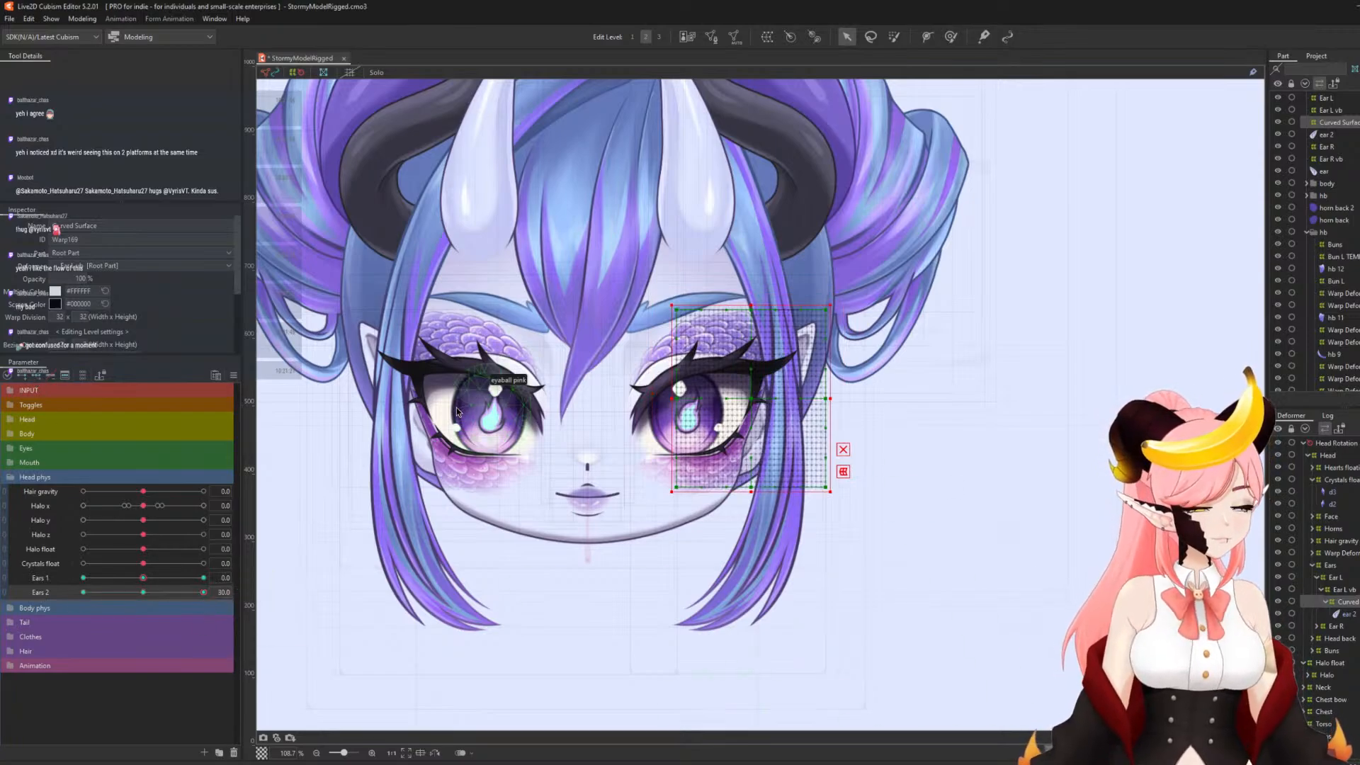
{"action": "key", "text": "ctrl+t"}
{"action": "left_click", "coordinate": [650, 467]}
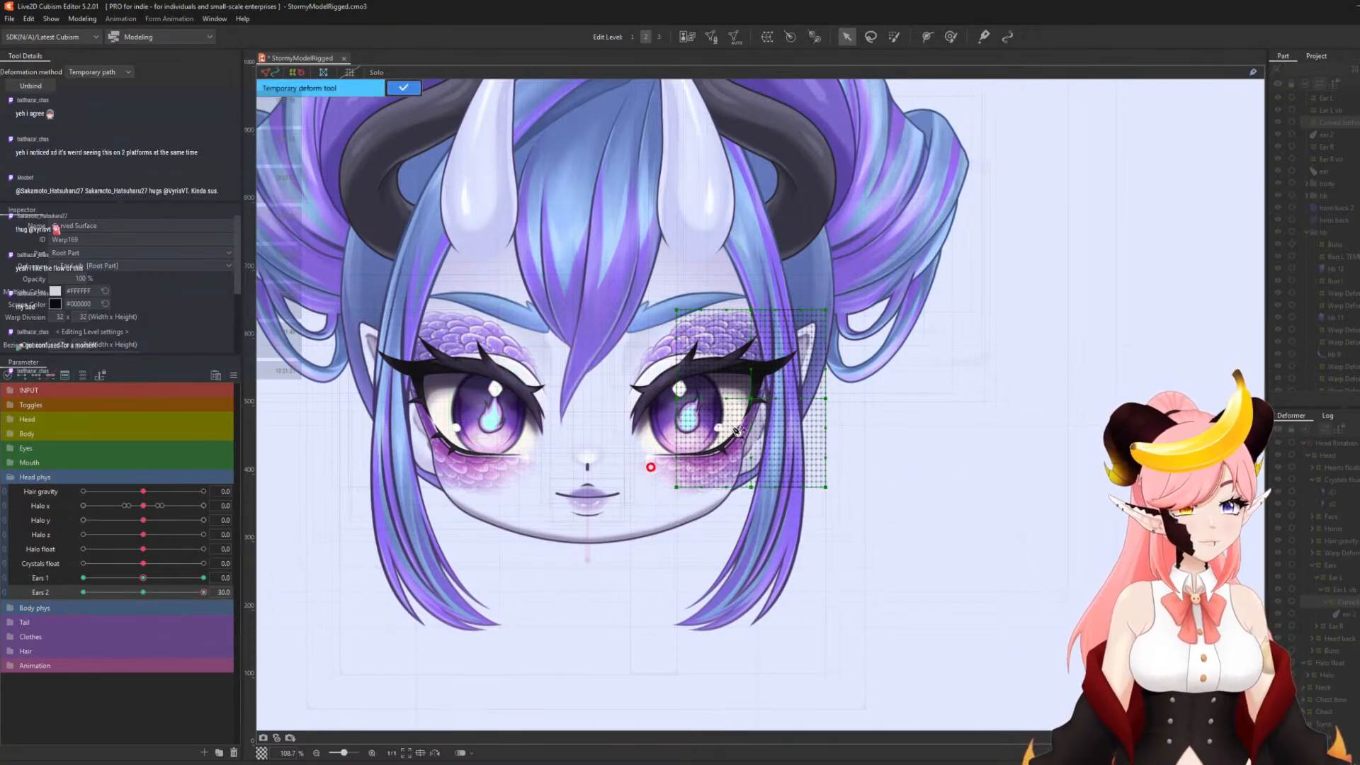
{"action": "left_click", "coordinate": [734, 428]}
{"action": "left_click", "coordinate": [775, 391]}
{"action": "left_click", "coordinate": [836, 292]}
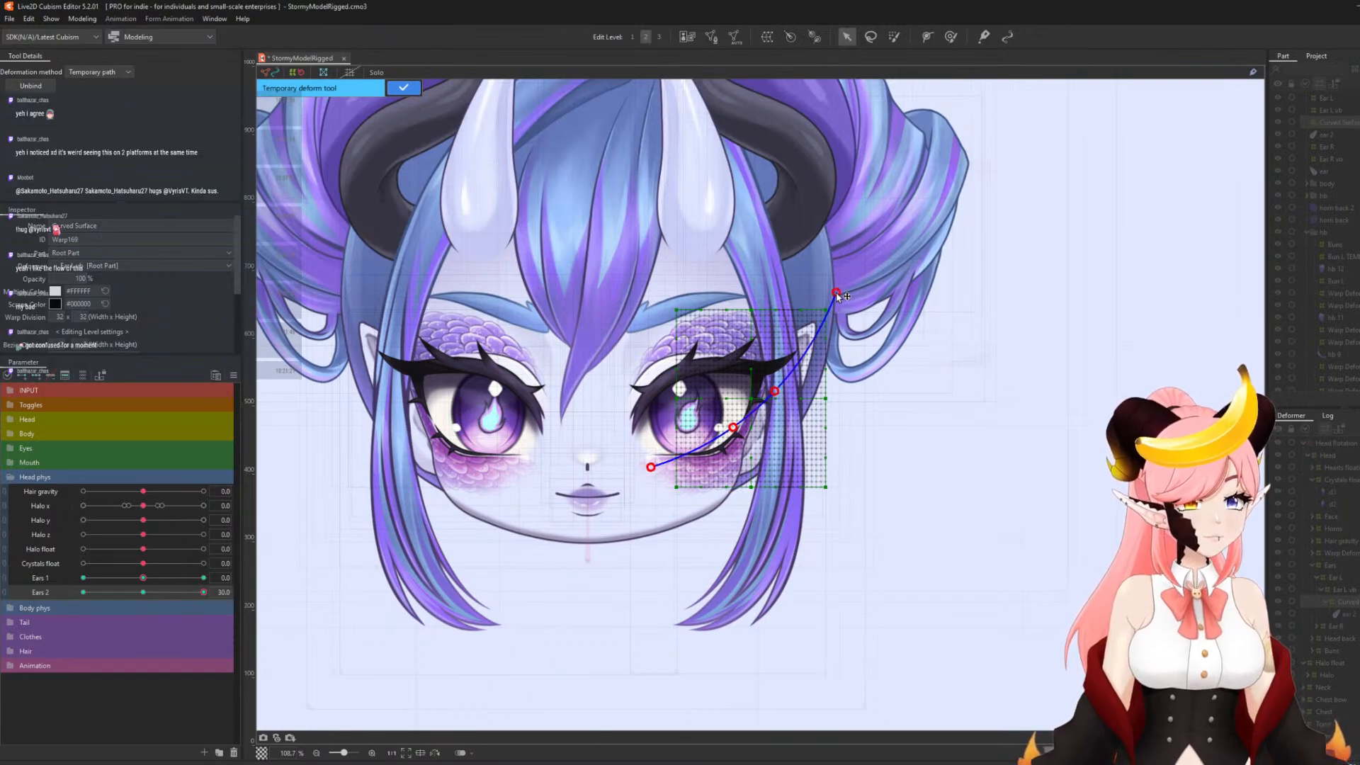
{"action": "left_click_drag", "start_coordinate": [838, 296], "coordinate": [808, 271]}
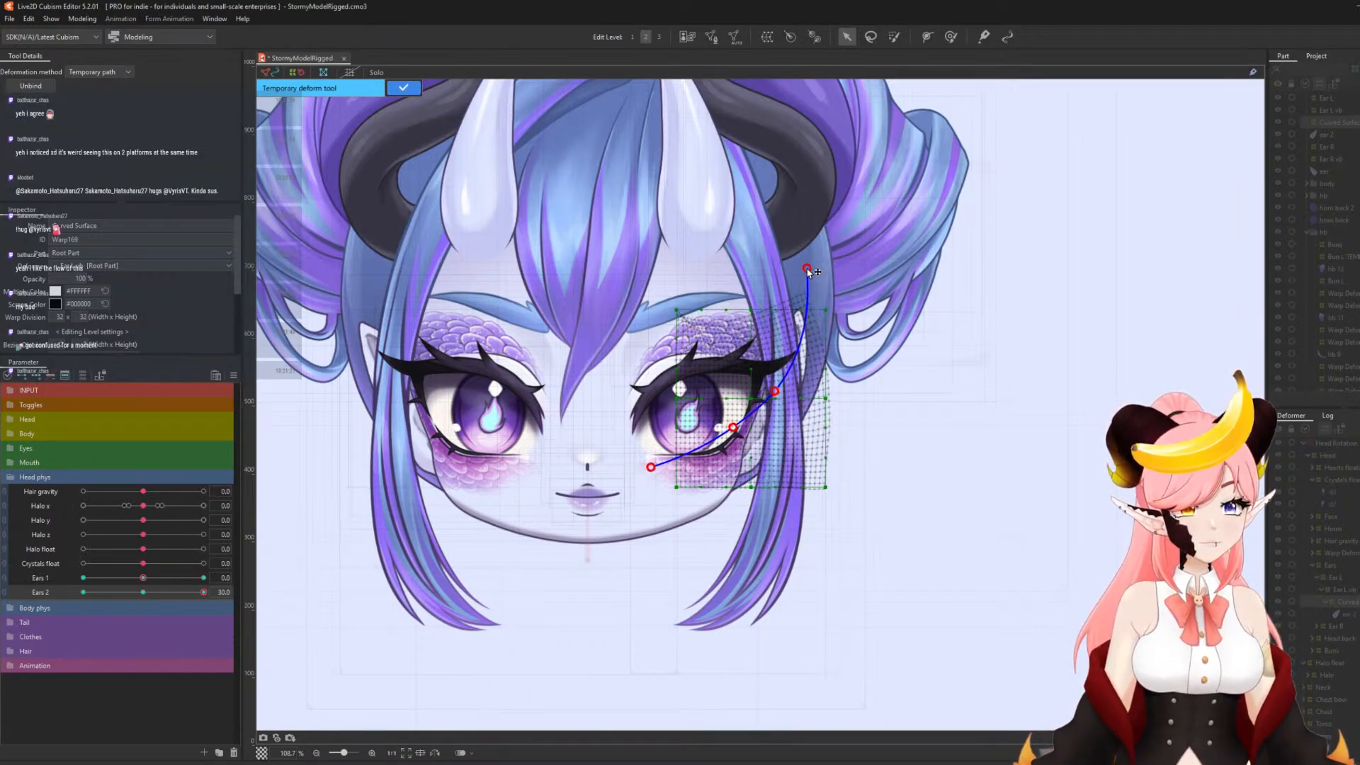
{"action": "left_click", "coordinate": [401, 88]}
- At Ears 2 = -30, bend the ear tip outward and down with a four-point temporary deform path
{"action": "left_click", "coordinate": [83, 592]}
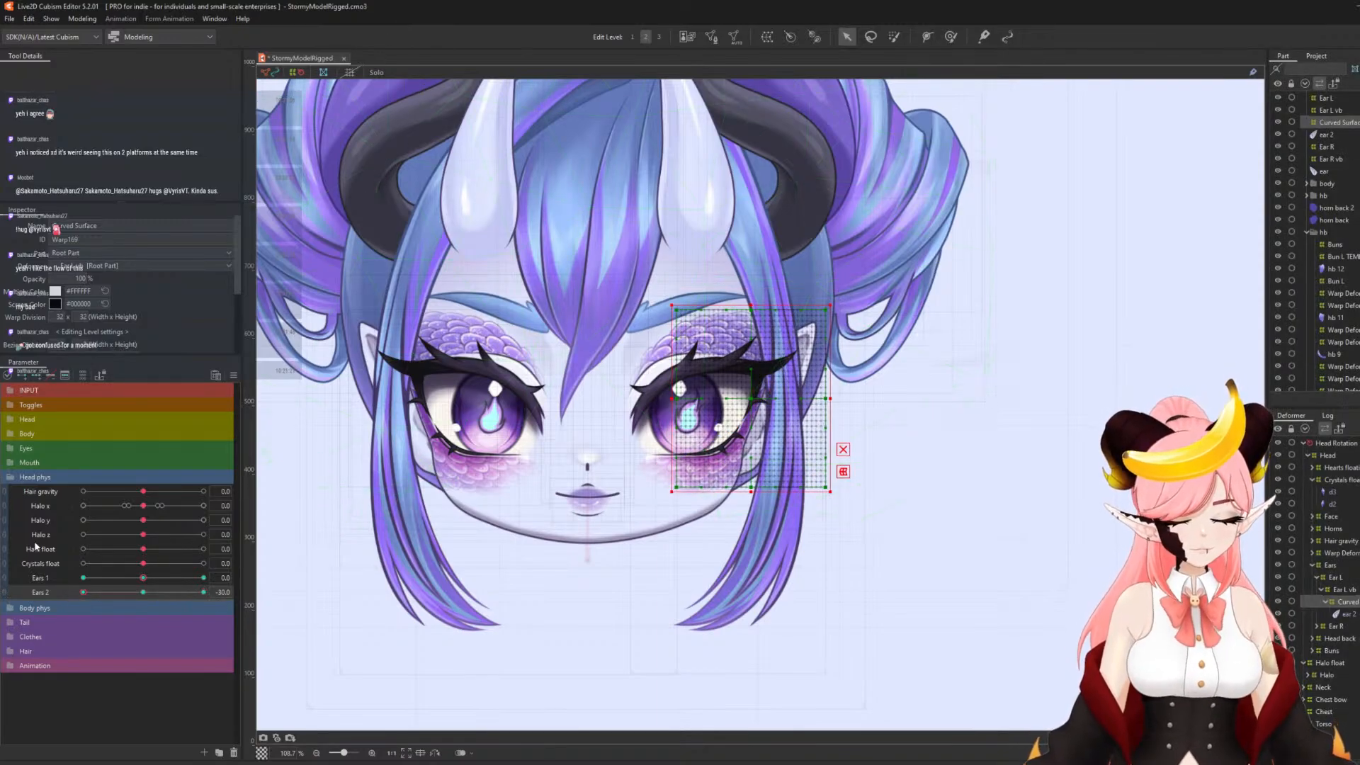
{"action": "key", "text": "t"}
{"action": "left_click", "coordinate": [650, 471]}
{"action": "left_click", "coordinate": [733, 431]}
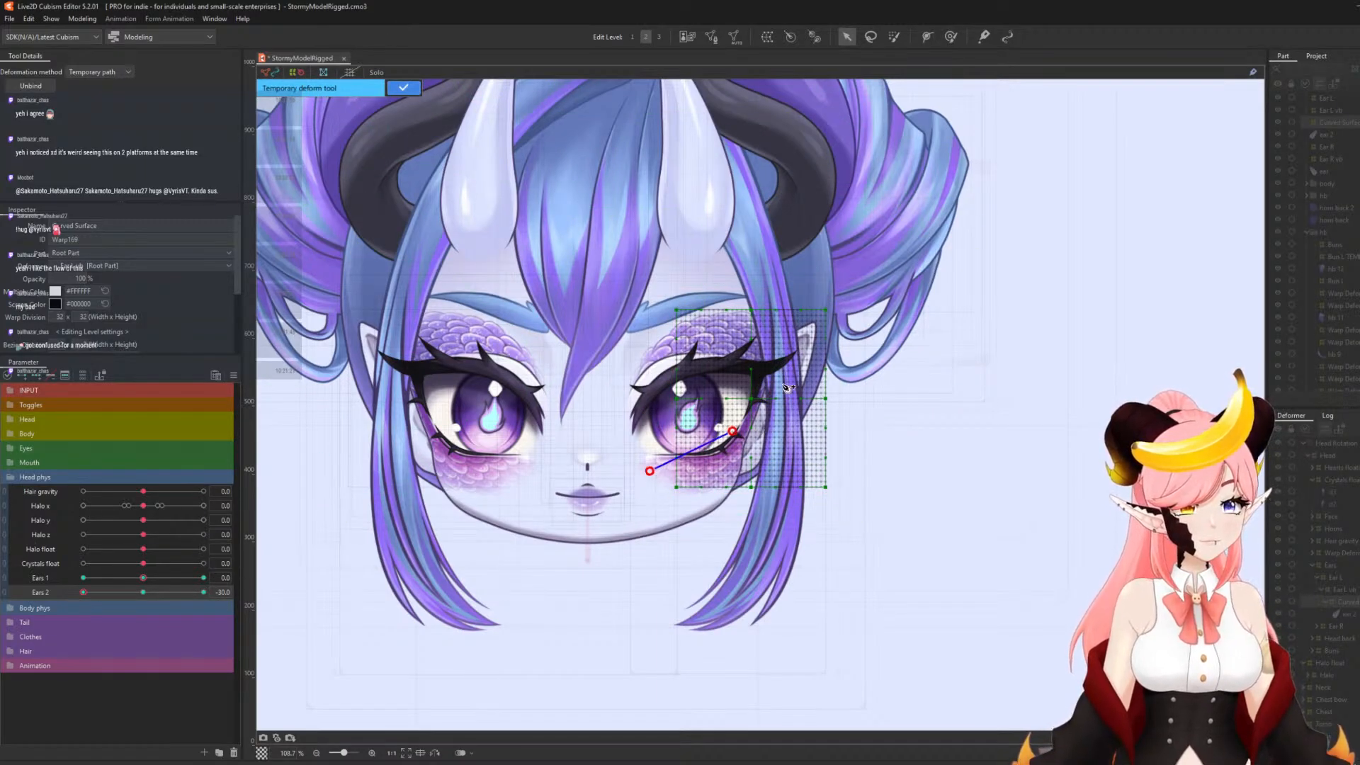
{"action": "left_click", "coordinate": [773, 389]}
{"action": "left_click", "coordinate": [836, 301]}
{"action": "left_click_drag", "start_coordinate": [837, 301], "coordinate": [859, 345]}
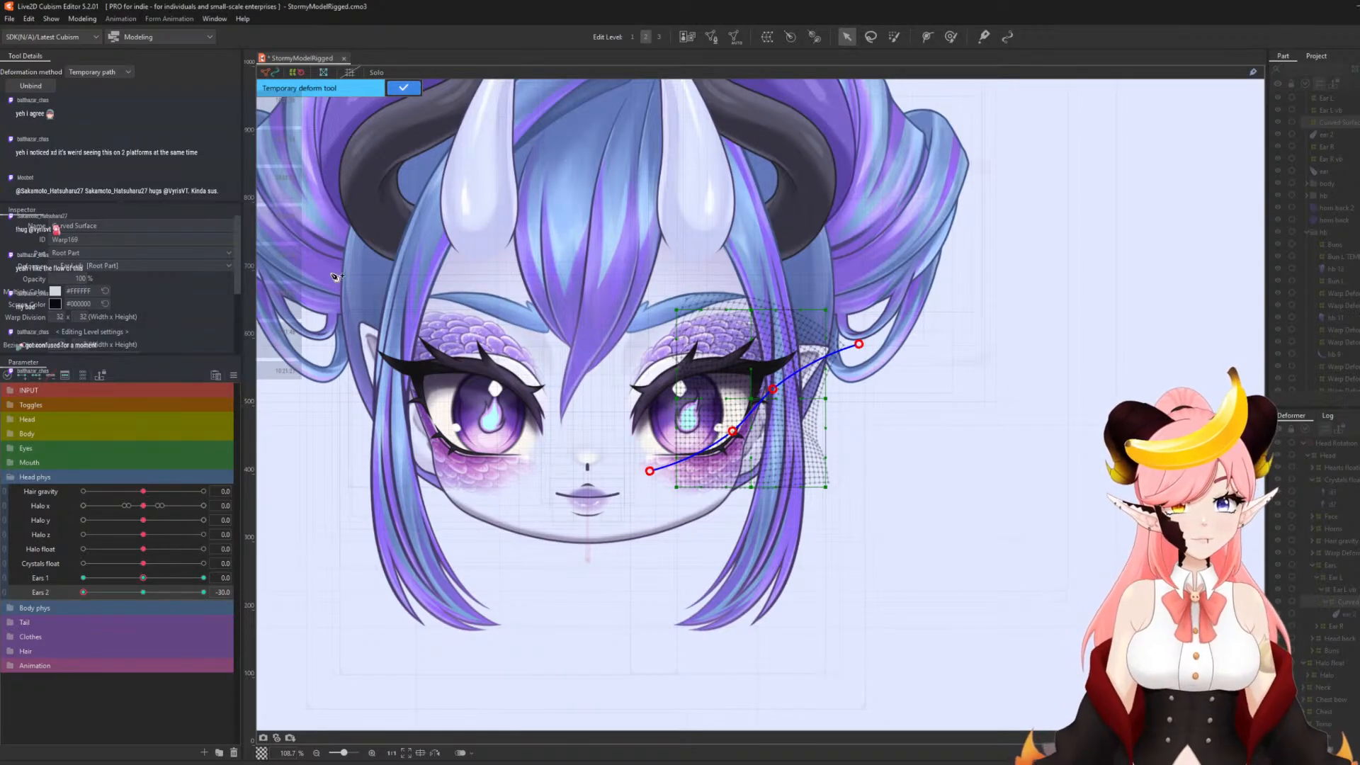
{"action": "left_click", "coordinate": [401, 88]}
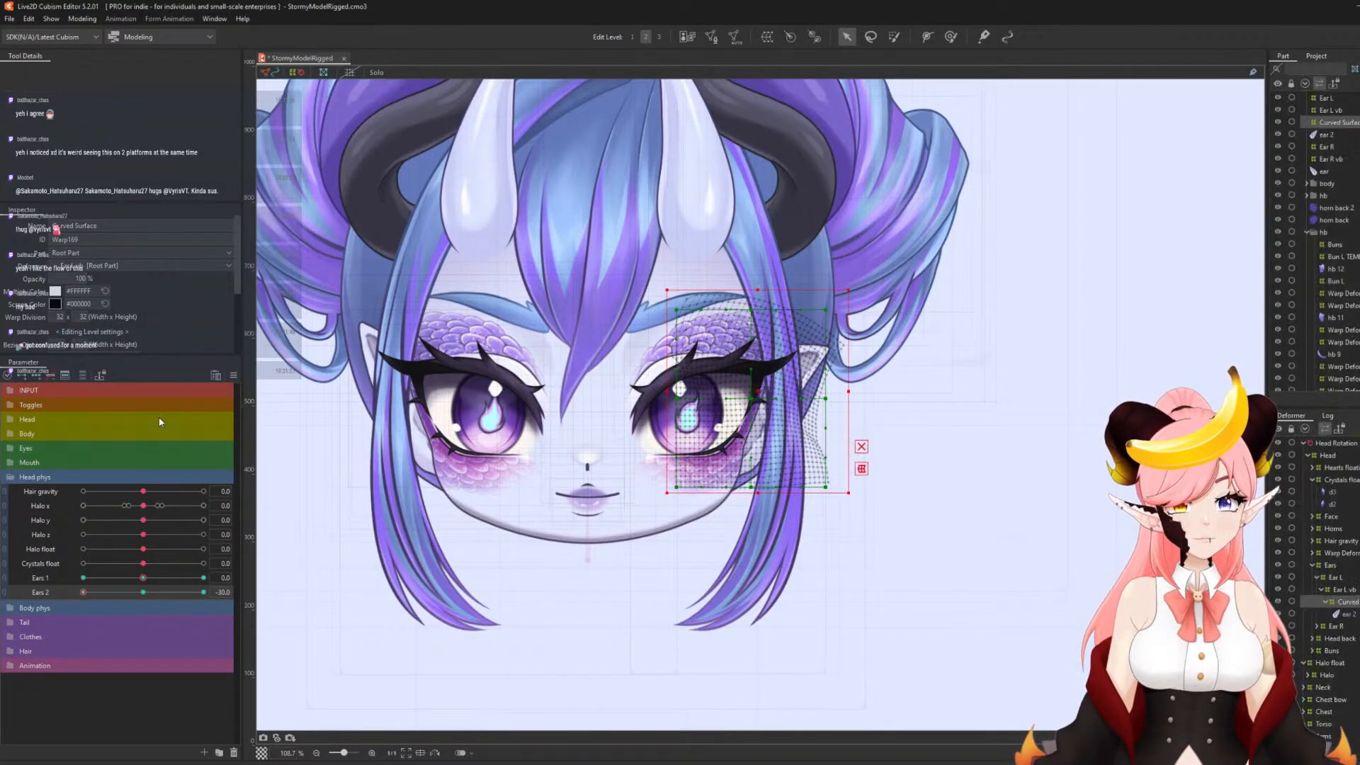
- Set Ears 2's extended interpolation to Ellipse Interpolation and synthesize the corners of Ears 1 and Ears 2 for the ear warp
{"action": "left_click", "coordinate": [234, 375]}
{"action": "left_click", "coordinate": [298, 591]}
{"action": "left_click", "coordinate": [714, 377]}
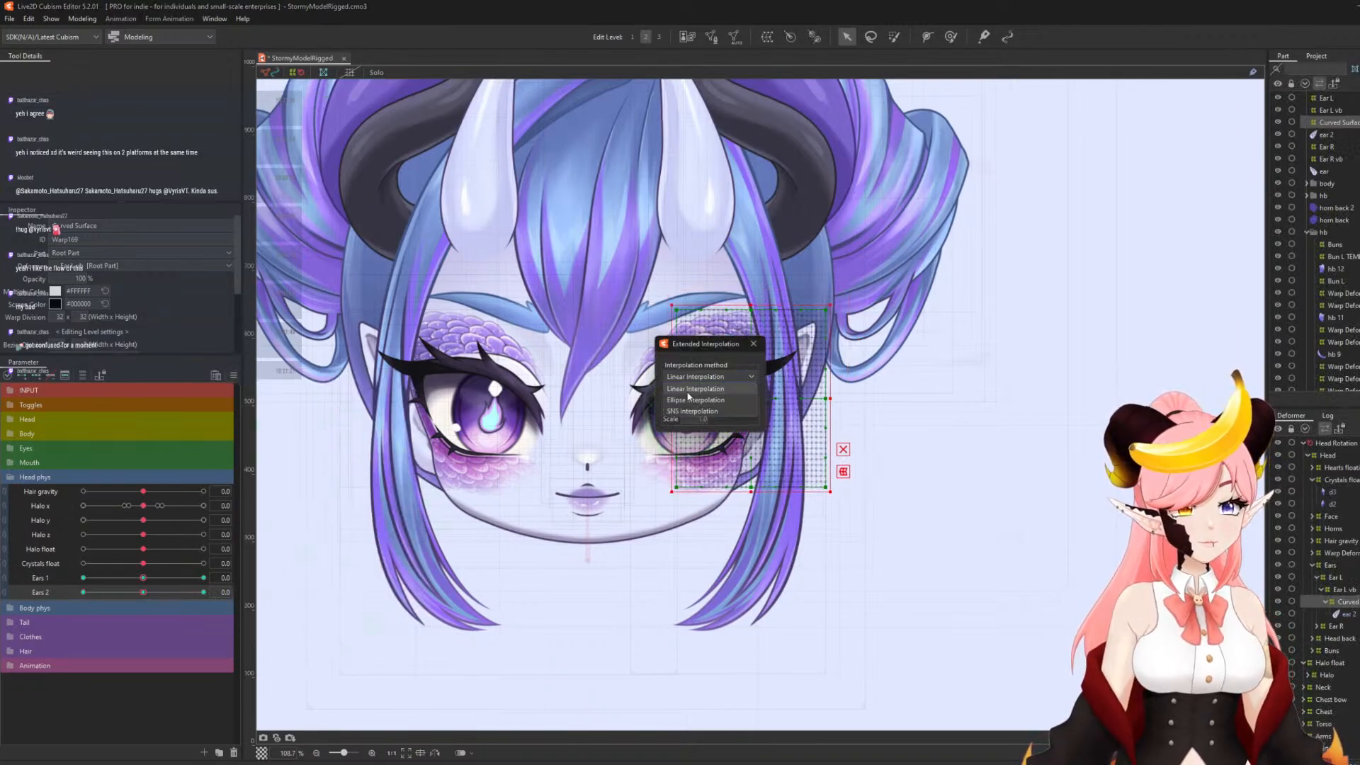
{"action": "left_click", "coordinate": [708, 391]}
{"action": "left_click", "coordinate": [719, 403]}
{"action": "left_click", "coordinate": [698, 439]}
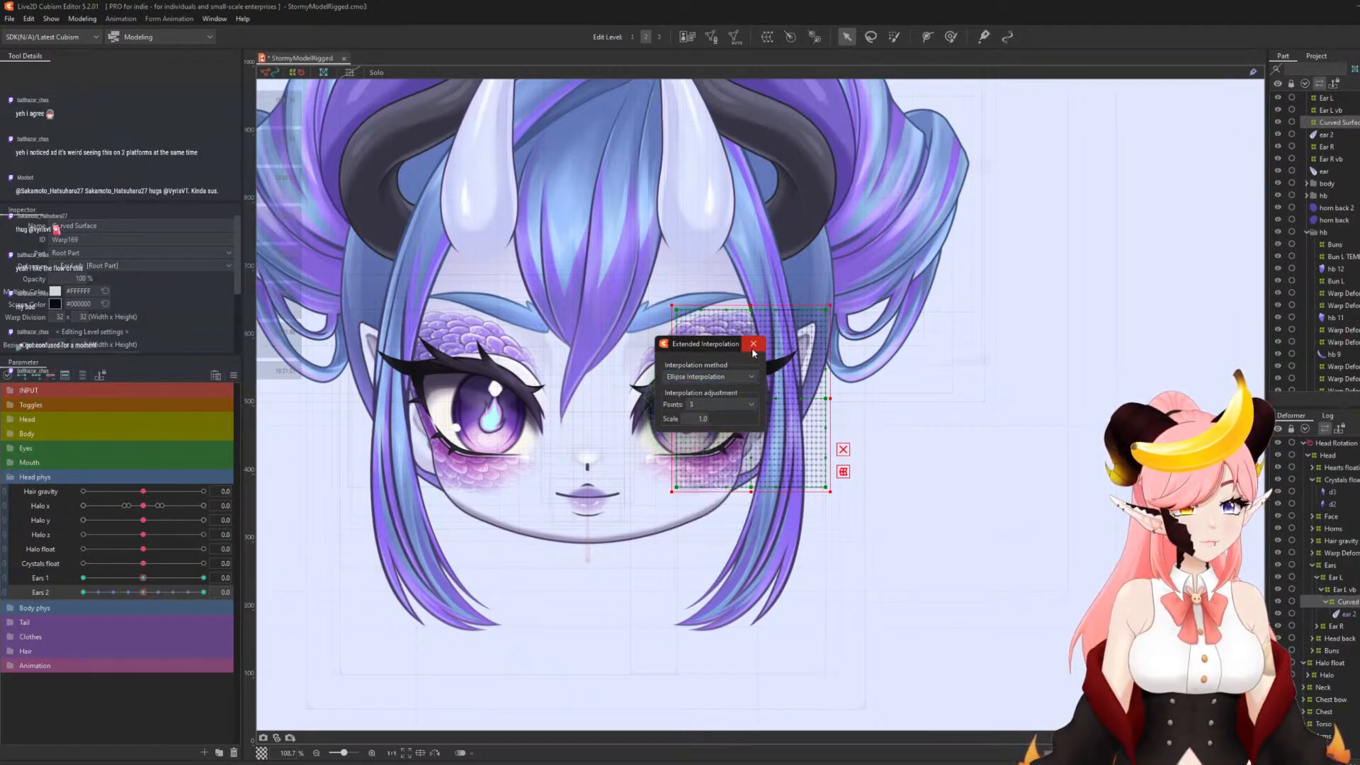
{"action": "left_click", "coordinate": [753, 344]}
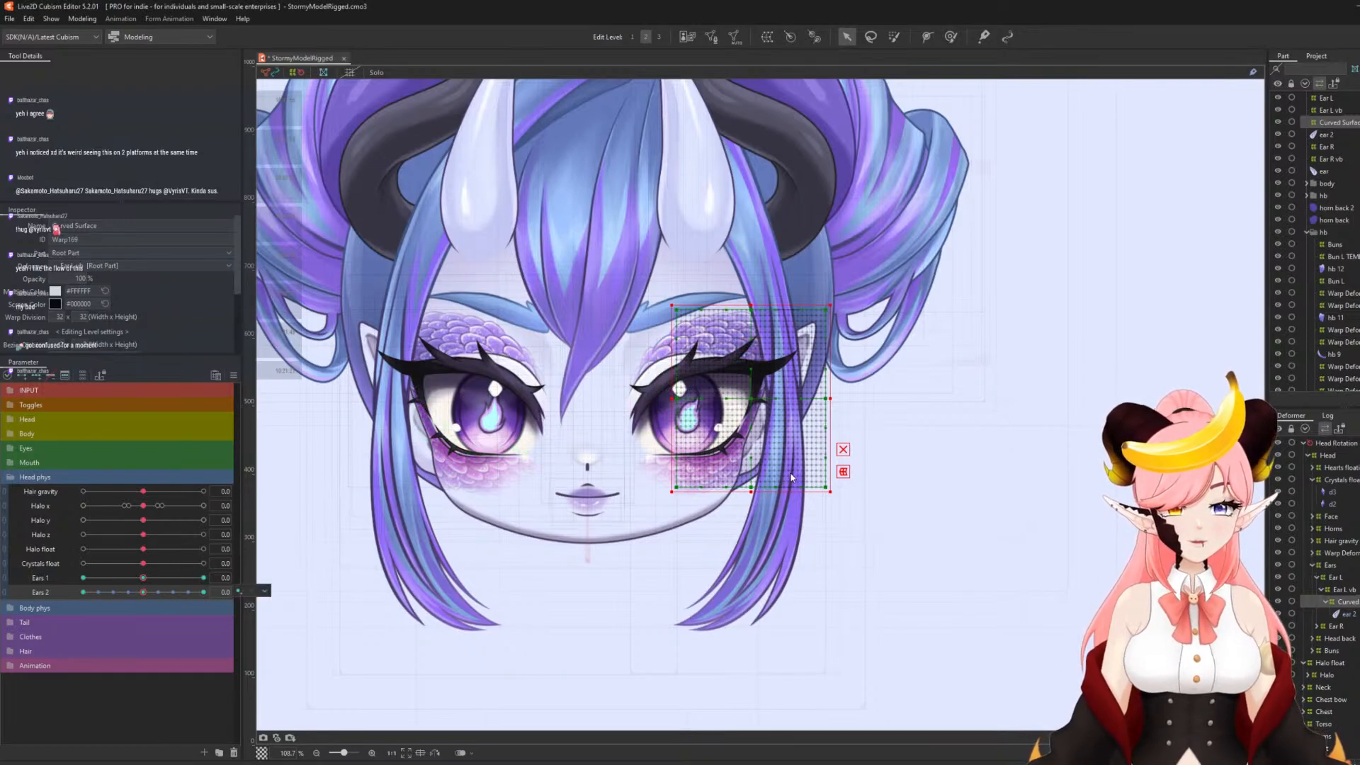
{"action": "key", "text": "ctrl+4"}
{"action": "left_click", "coordinate": [698, 491]}
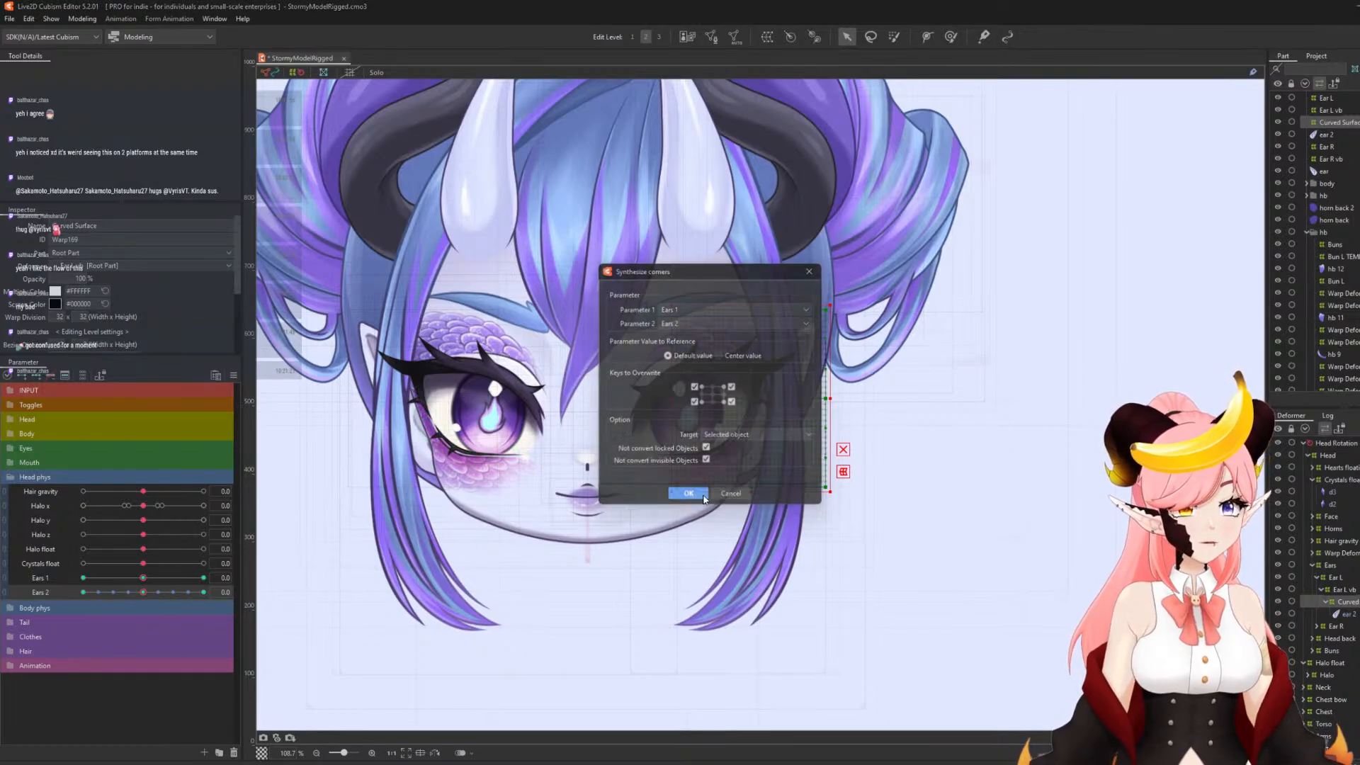
- Paint a weighted brush selection over the inner part of the Ear L warp
{"action": "left_click", "coordinate": [894, 36]}
{"action": "left_click_drag", "start_coordinate": [777, 441], "coordinate": [759, 444]}
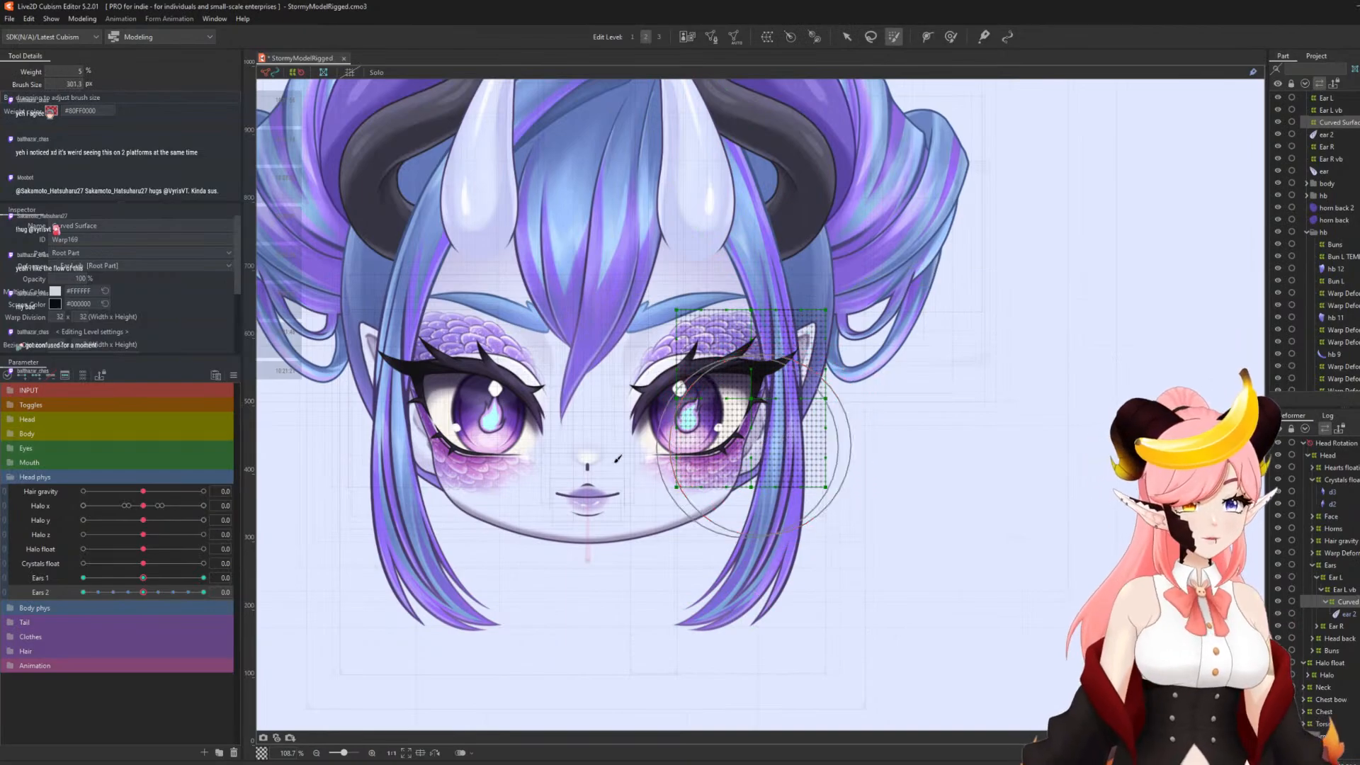
{"action": "mouse_move", "coordinate": [654, 454]}
{"action": "left_mouse_down"}
{"action": "mouse_move", "coordinate": [632, 411]}
{"action": "mouse_move", "coordinate": [659, 496]}
{"action": "mouse_move", "coordinate": [666, 439]}
{"action": "mouse_move", "coordinate": [709, 382]}
{"action": "mouse_move", "coordinate": [733, 429]}
{"action": "left_mouse_up"}
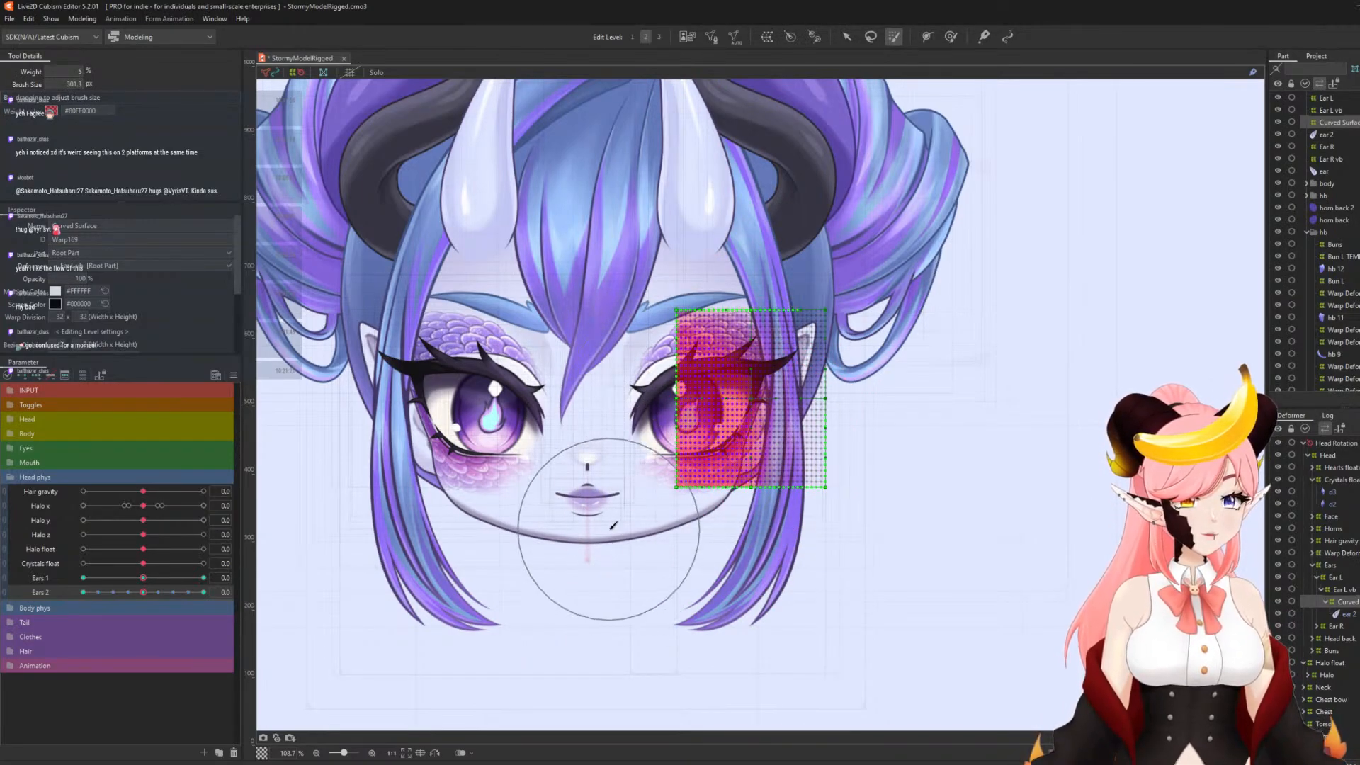
{"action": "mouse_move", "coordinate": [645, 498]}
{"action": "left_mouse_down"}
{"action": "mouse_move", "coordinate": [675, 459]}
{"action": "mouse_move", "coordinate": [664, 387]}
{"action": "mouse_move", "coordinate": [667, 421]}
{"action": "mouse_move", "coordinate": [644, 433]}
{"action": "mouse_move", "coordinate": [707, 486]}
{"action": "mouse_move", "coordinate": [657, 377]}
{"action": "mouse_move", "coordinate": [745, 500]}
{"action": "mouse_move", "coordinate": [671, 392]}
{"action": "left_mouse_up"}
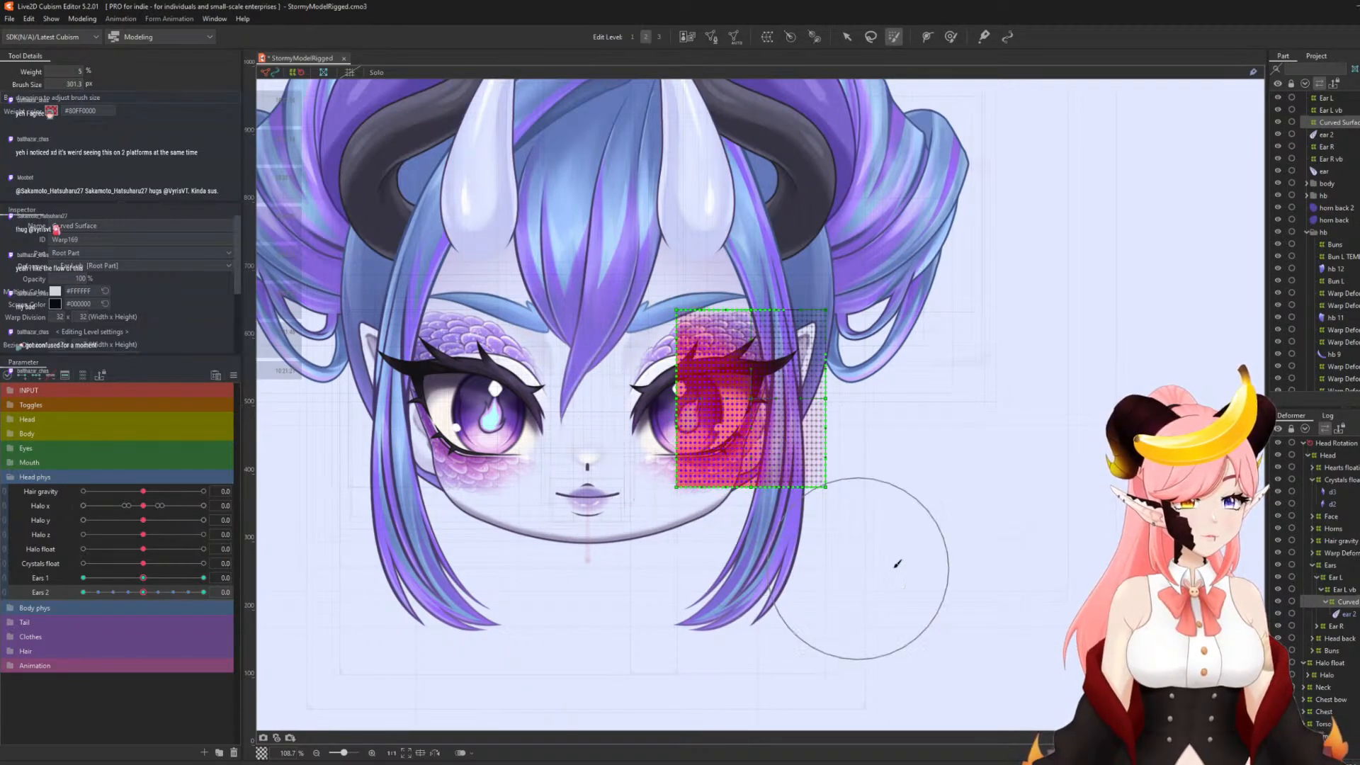
- Preview the Ear L warp's deformation at both extremes of Ears 1 and across Ears 2
{"action": "left_click", "coordinate": [199, 579]}
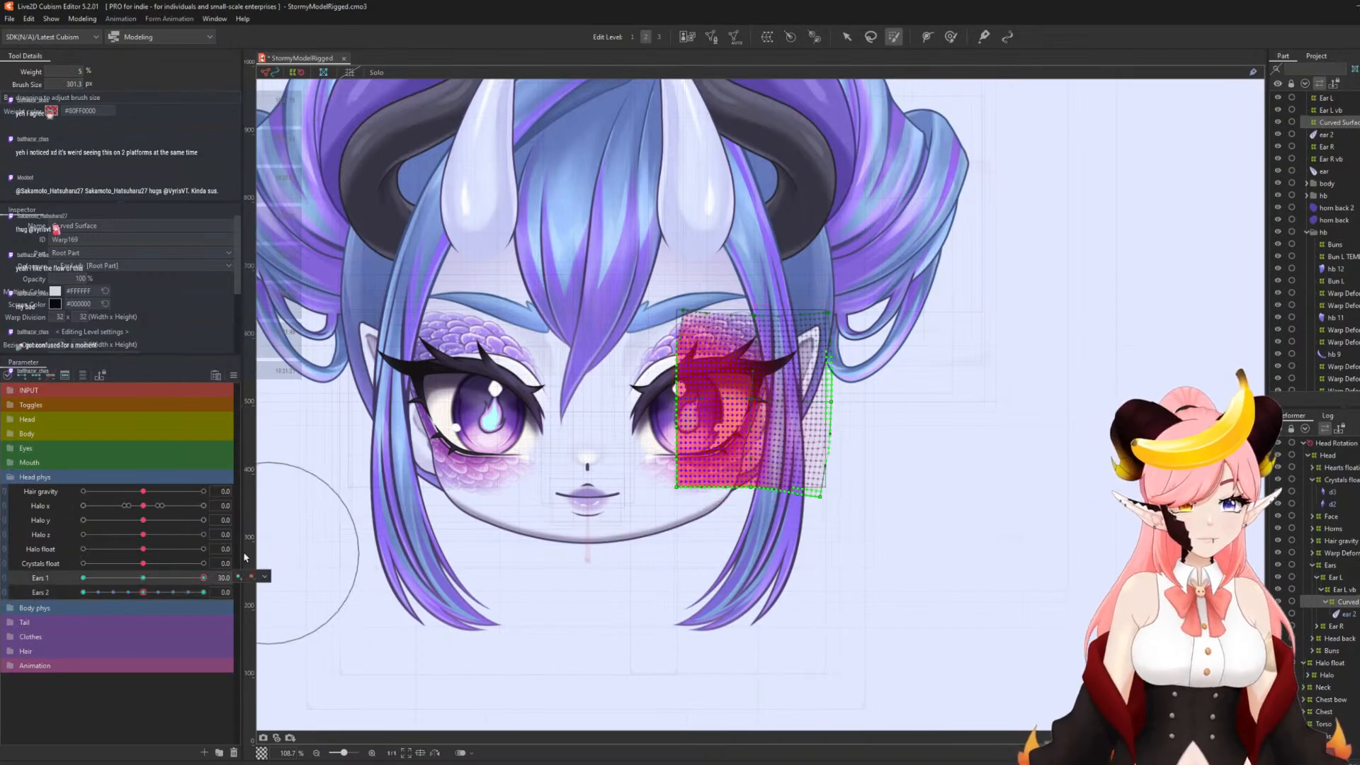
{"action": "left_click", "coordinate": [83, 577]}
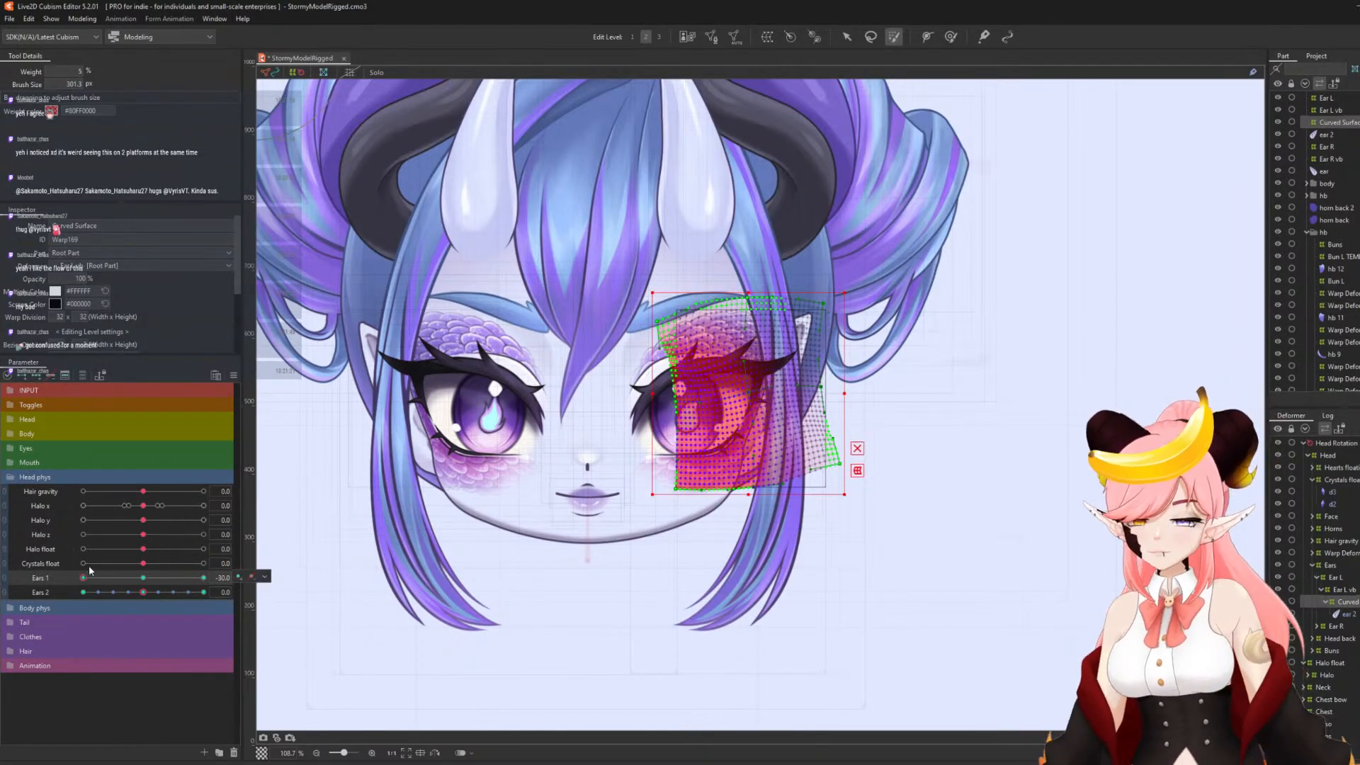
{"action": "left_click_drag", "start_coordinate": [125, 575], "coordinate": [143, 578]}
{"action": "mouse_move", "coordinate": [143, 592]}
{"action": "left_mouse_down"}
{"action": "mouse_move", "coordinate": [265, 602]}
{"action": "mouse_move", "coordinate": [192, 601]}
{"action": "left_mouse_up"}
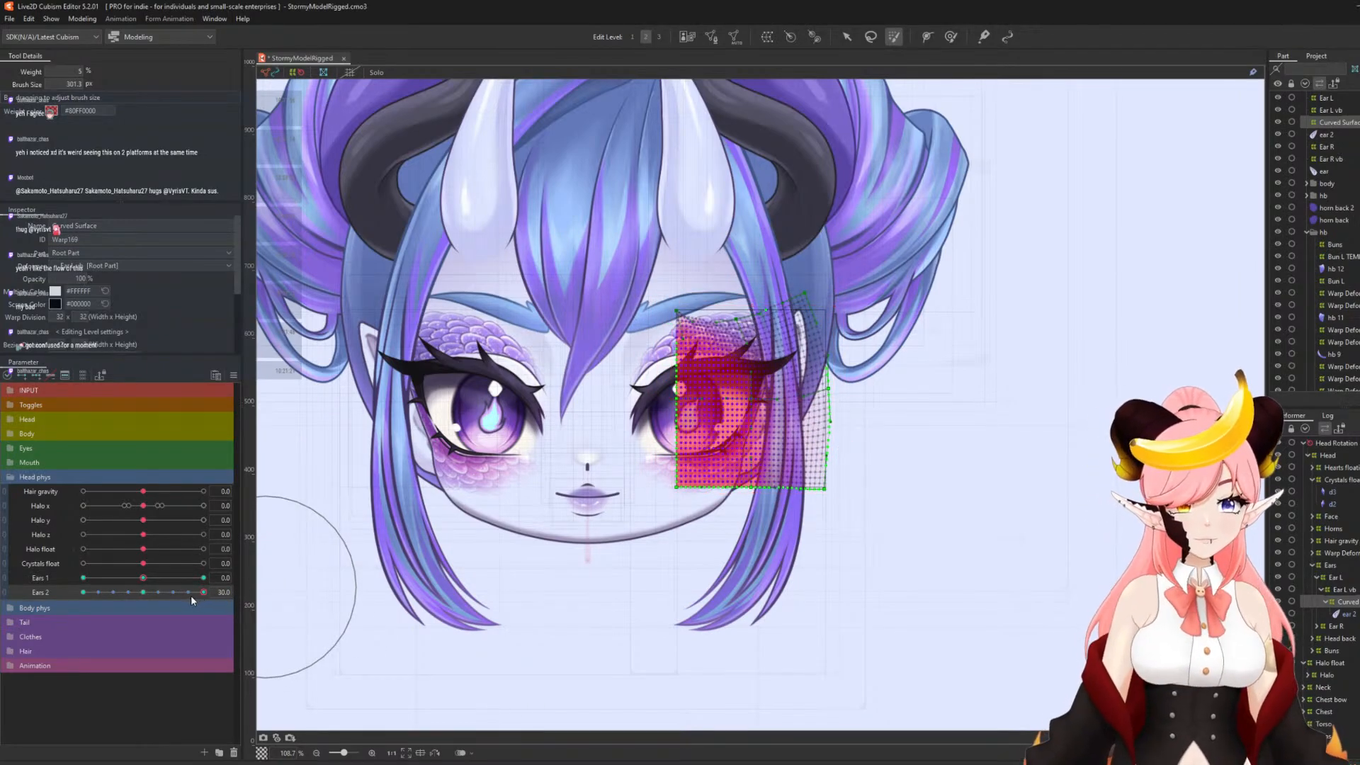
{"action": "left_click_drag", "start_coordinate": [93, 590], "coordinate": [143, 595]}
{"action": "left_click", "coordinate": [265, 591]}
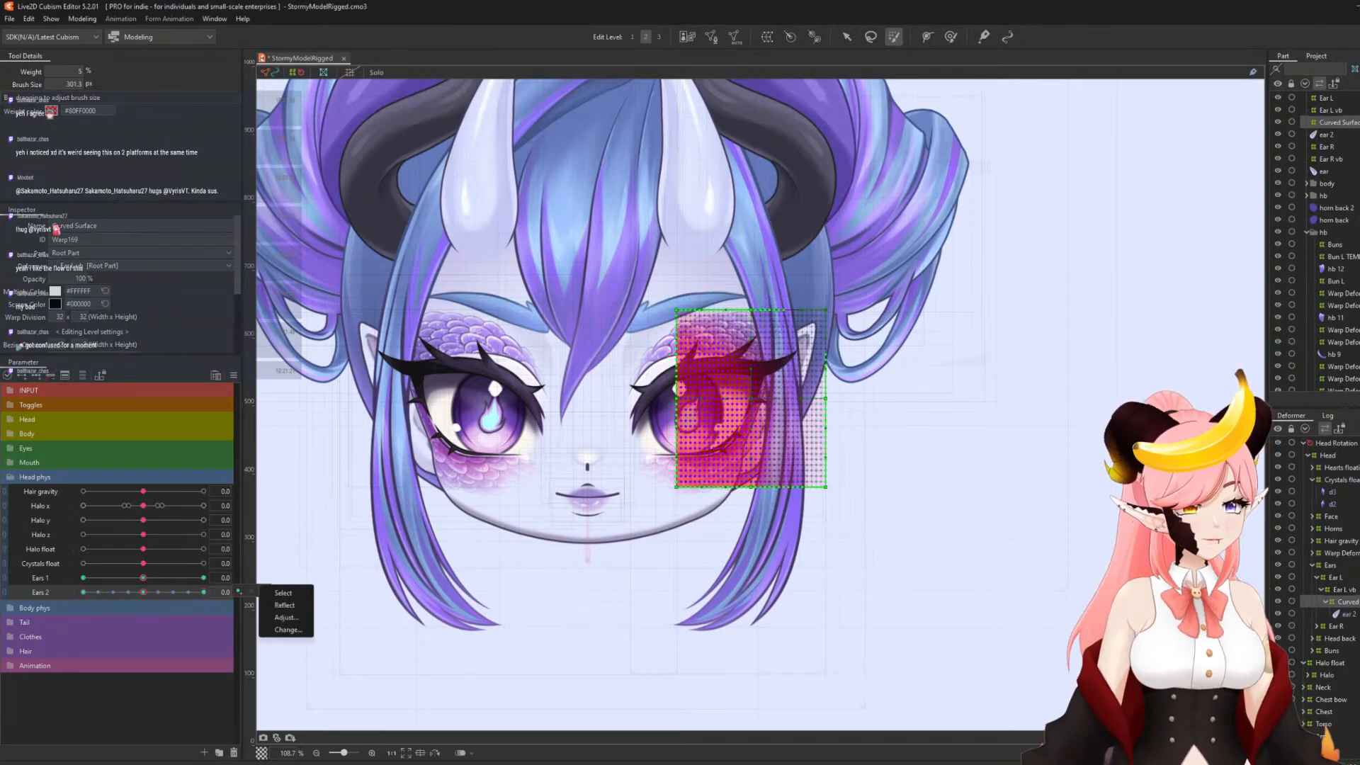
{"action": "left_click", "coordinate": [83, 375]}
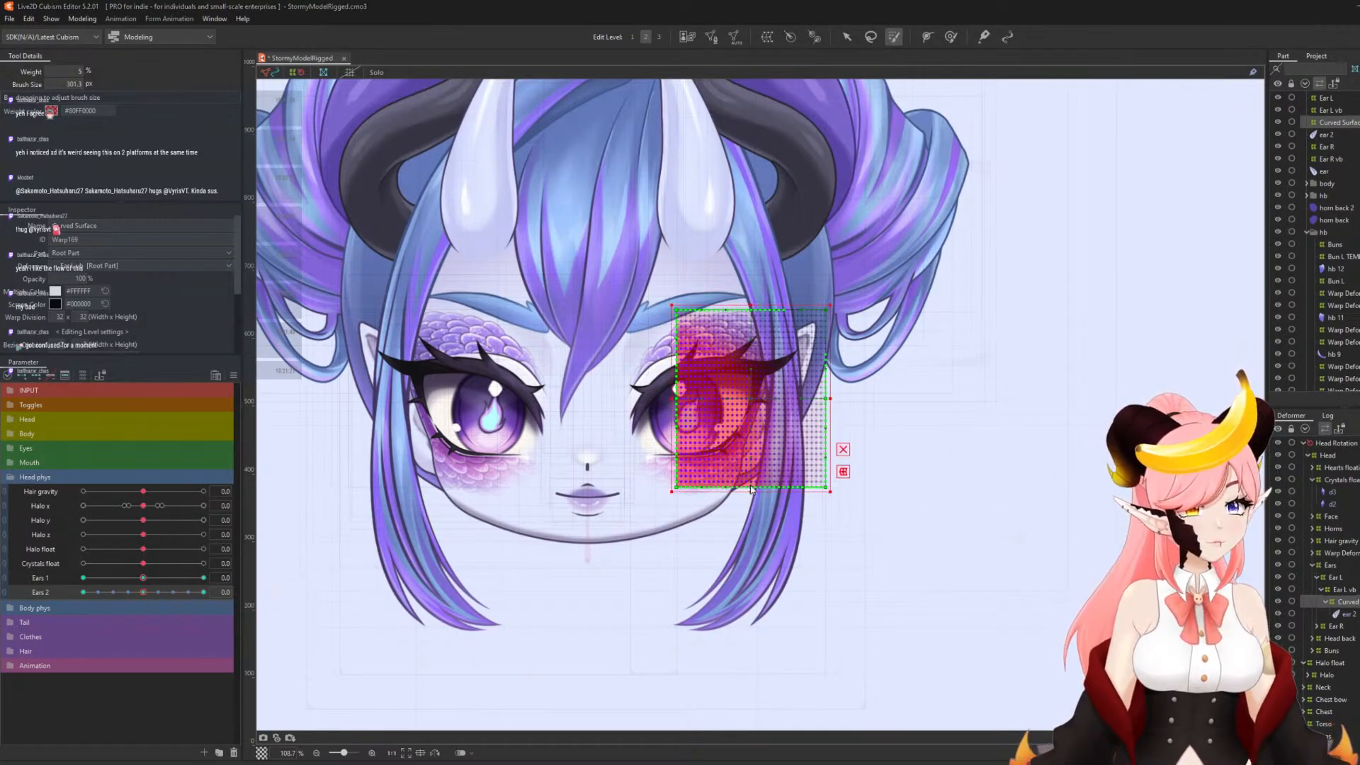
{"action": "left_click", "coordinate": [680, 495]}
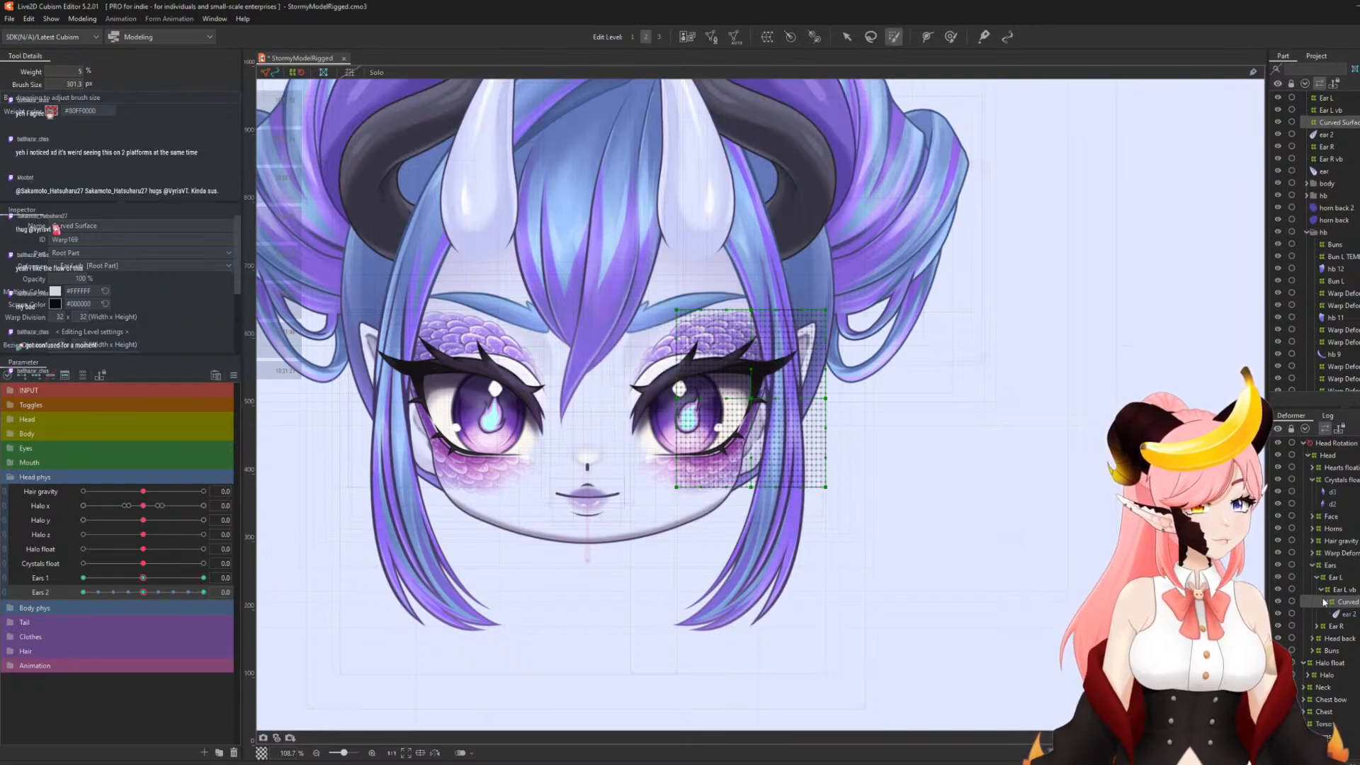
- Create a warp deformer around the ear mesh under Ear R vb and add three keys on Ears 1
{"action": "left_click", "coordinate": [1316, 628]}
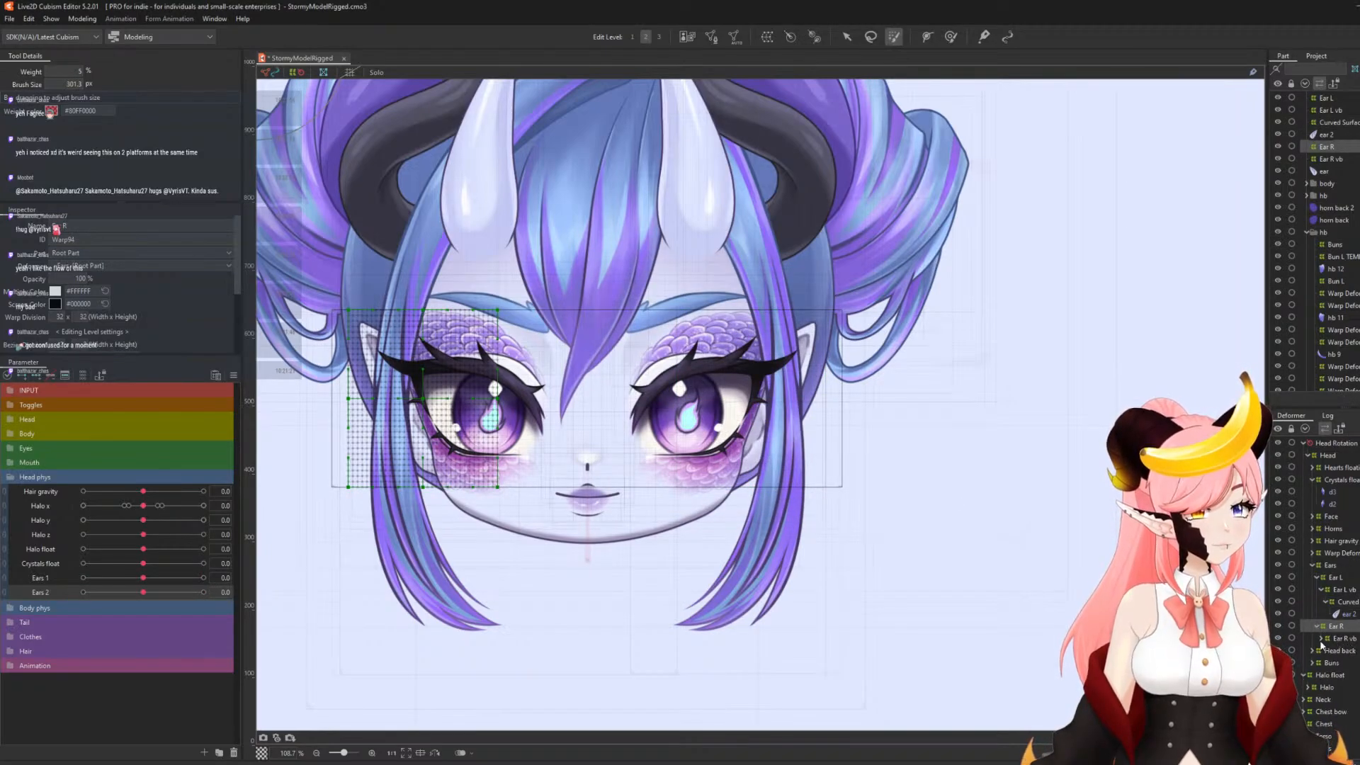
{"action": "left_click", "coordinate": [1331, 650]}
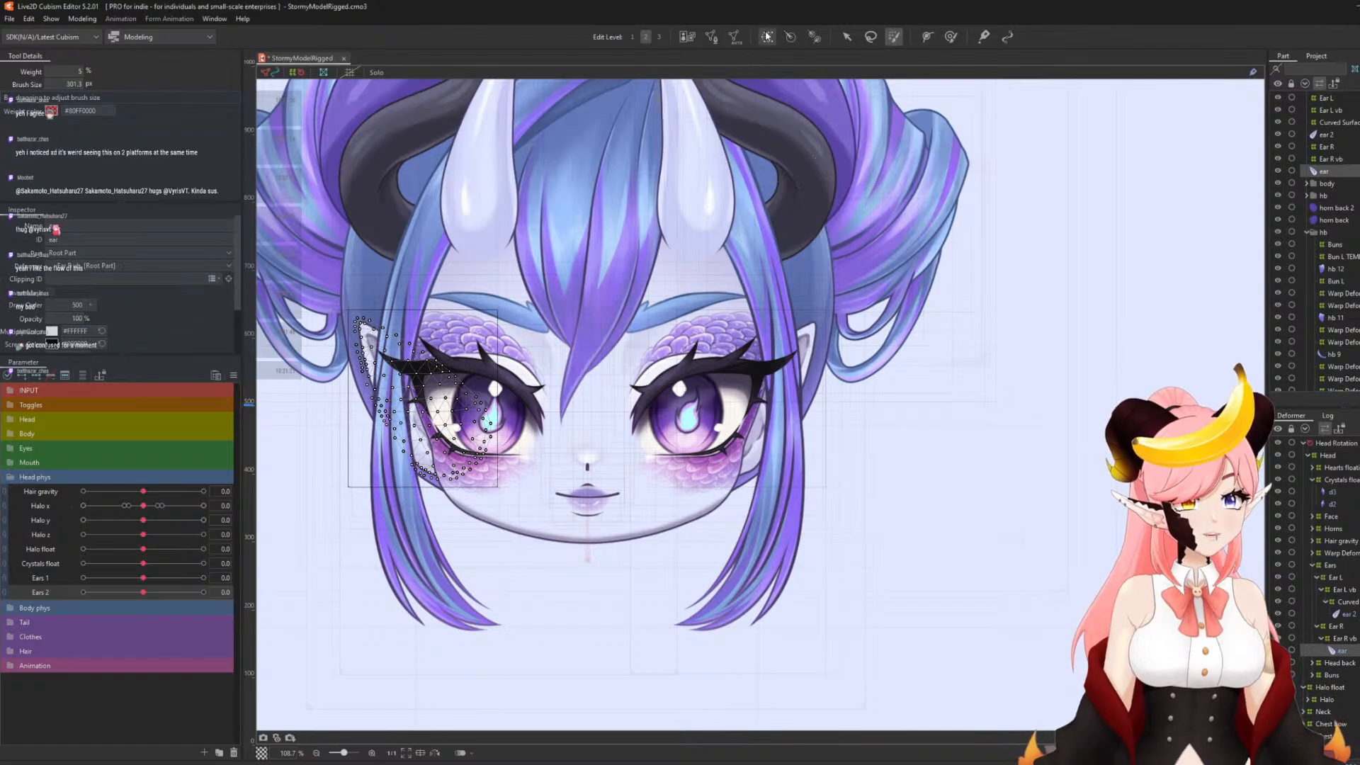
{"action": "left_click", "coordinate": [767, 36]}
{"action": "left_click", "coordinate": [984, 510]}
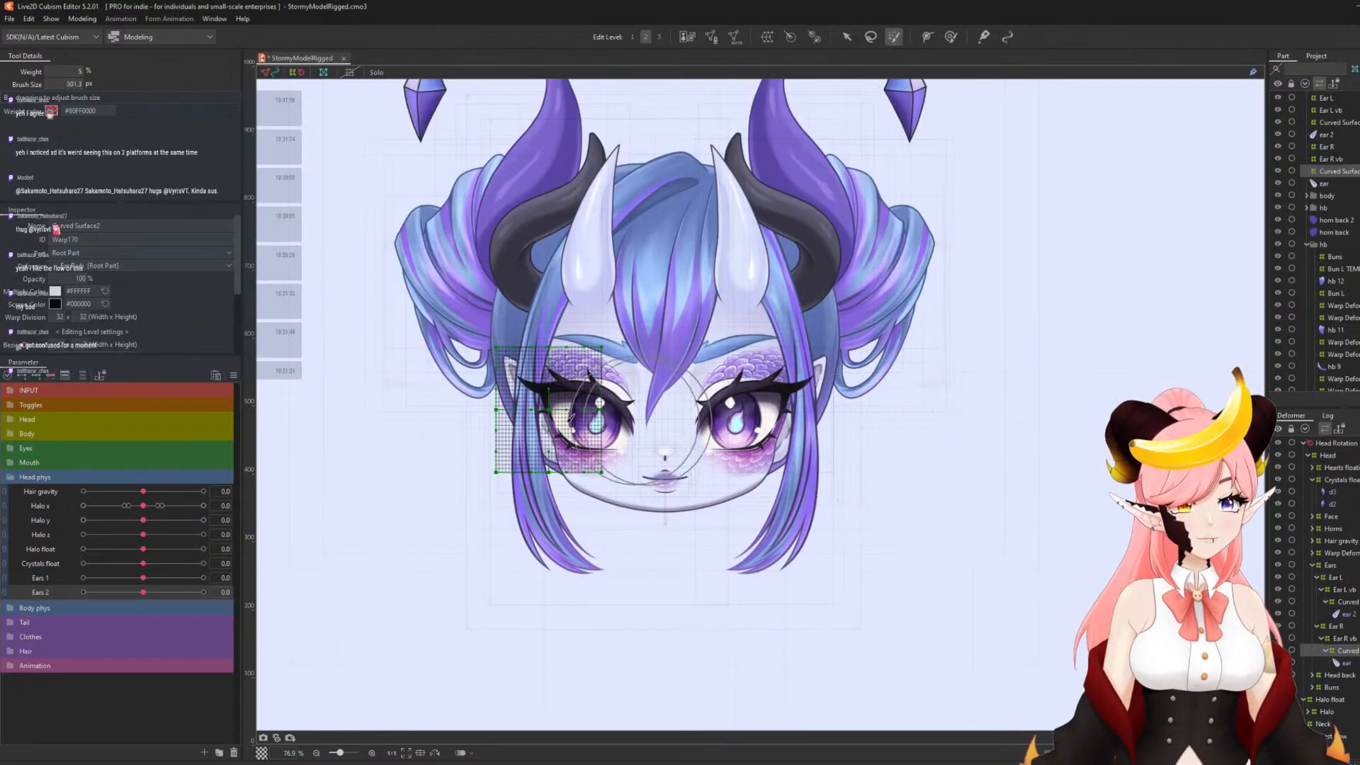
{"action": "left_click", "coordinate": [32, 580]}
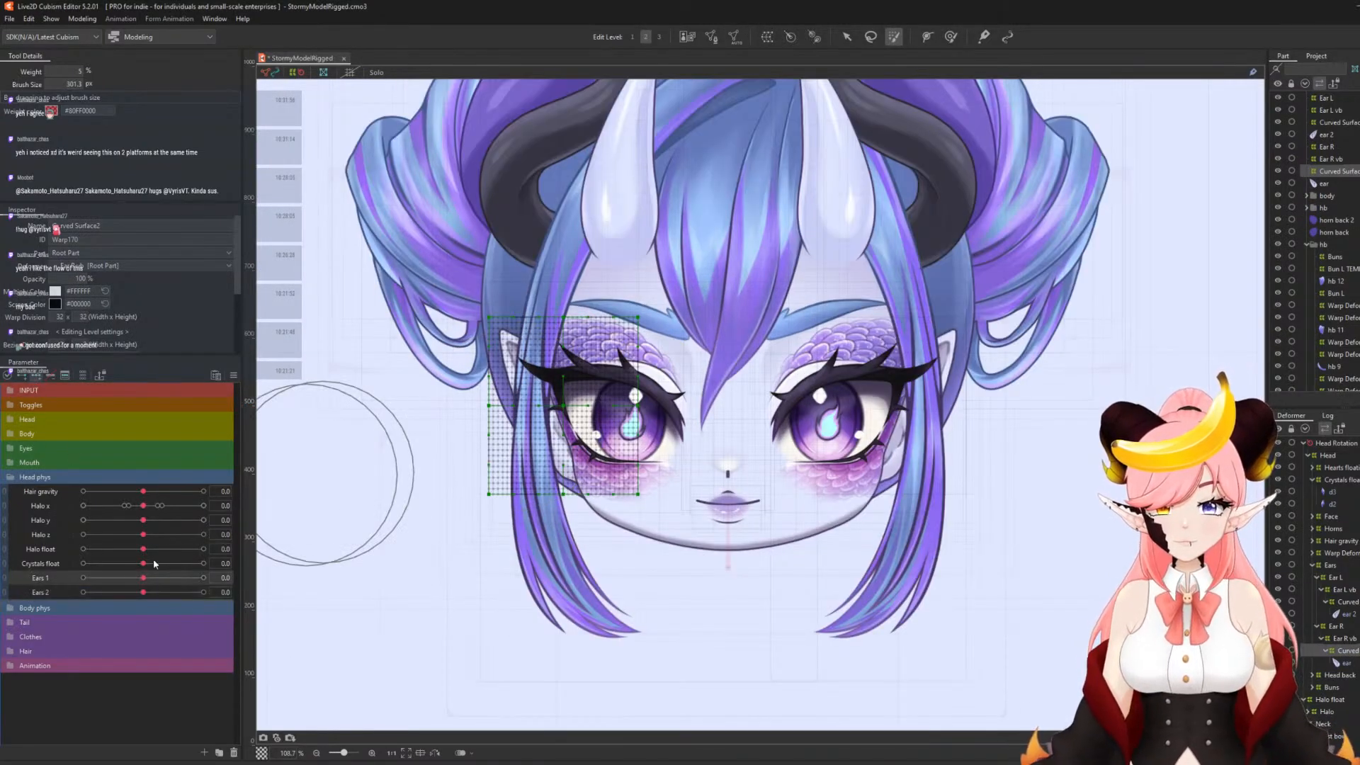
- At Ears 1 = 30, bend the middle of the Ear R warp upward with a four-point temporary deform path
{"action": "left_click", "coordinate": [202, 578]}
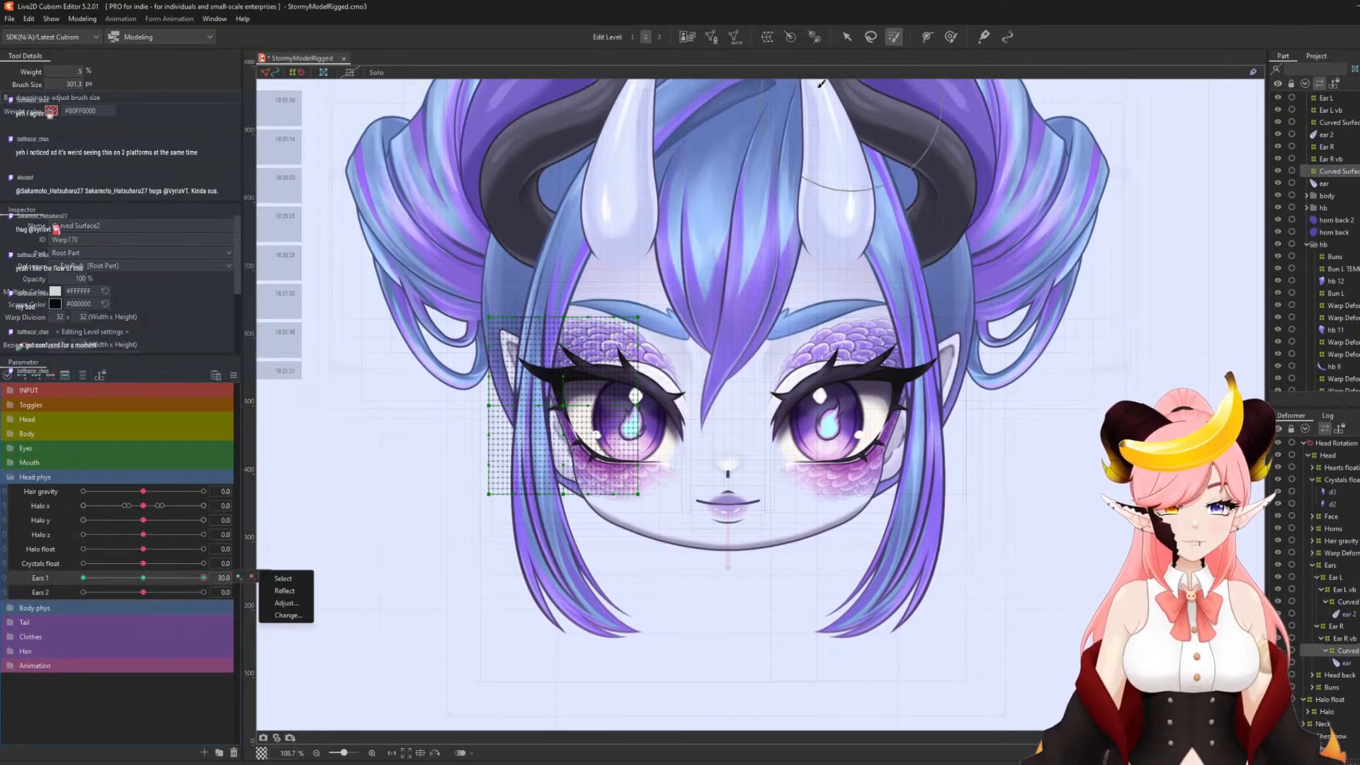
{"action": "left_click", "coordinate": [844, 38]}
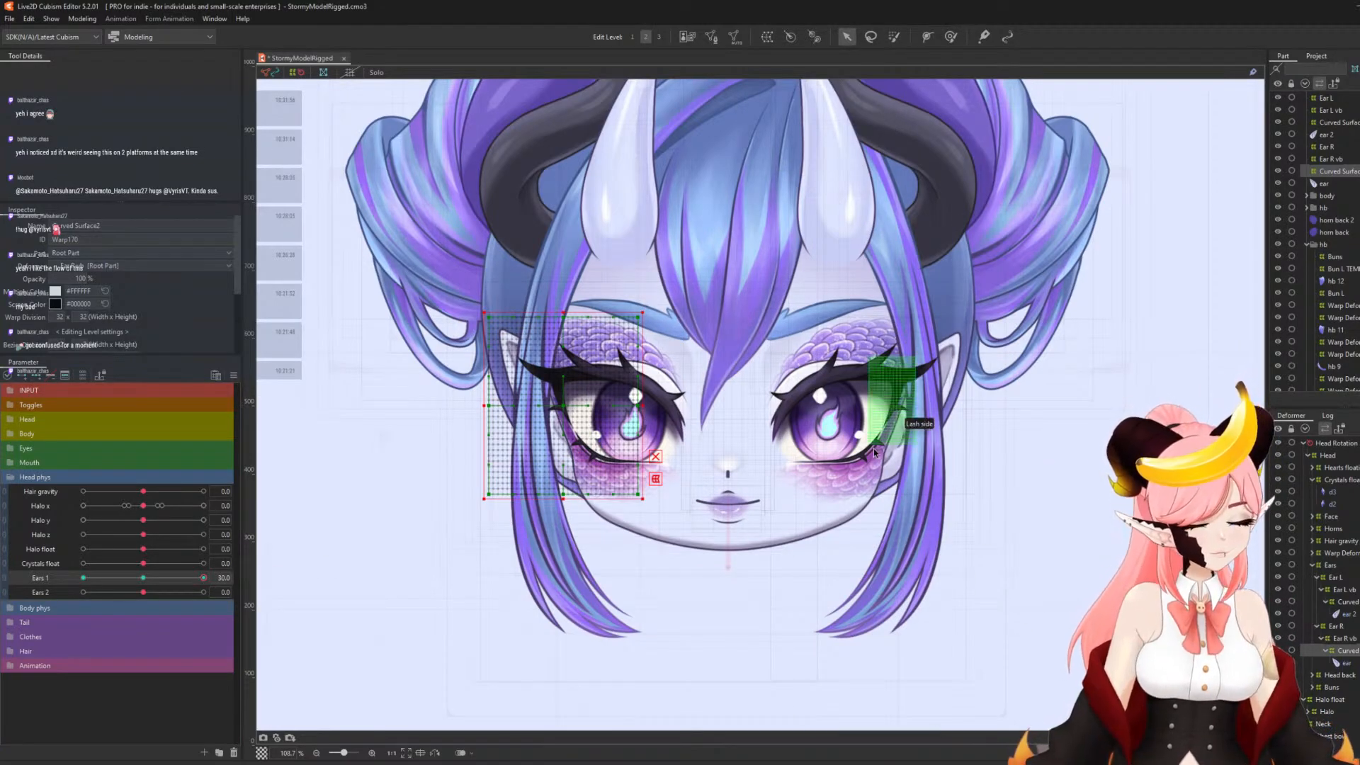
{"action": "key", "text": "ctrl+t"}
{"action": "left_click", "coordinate": [652, 491]}
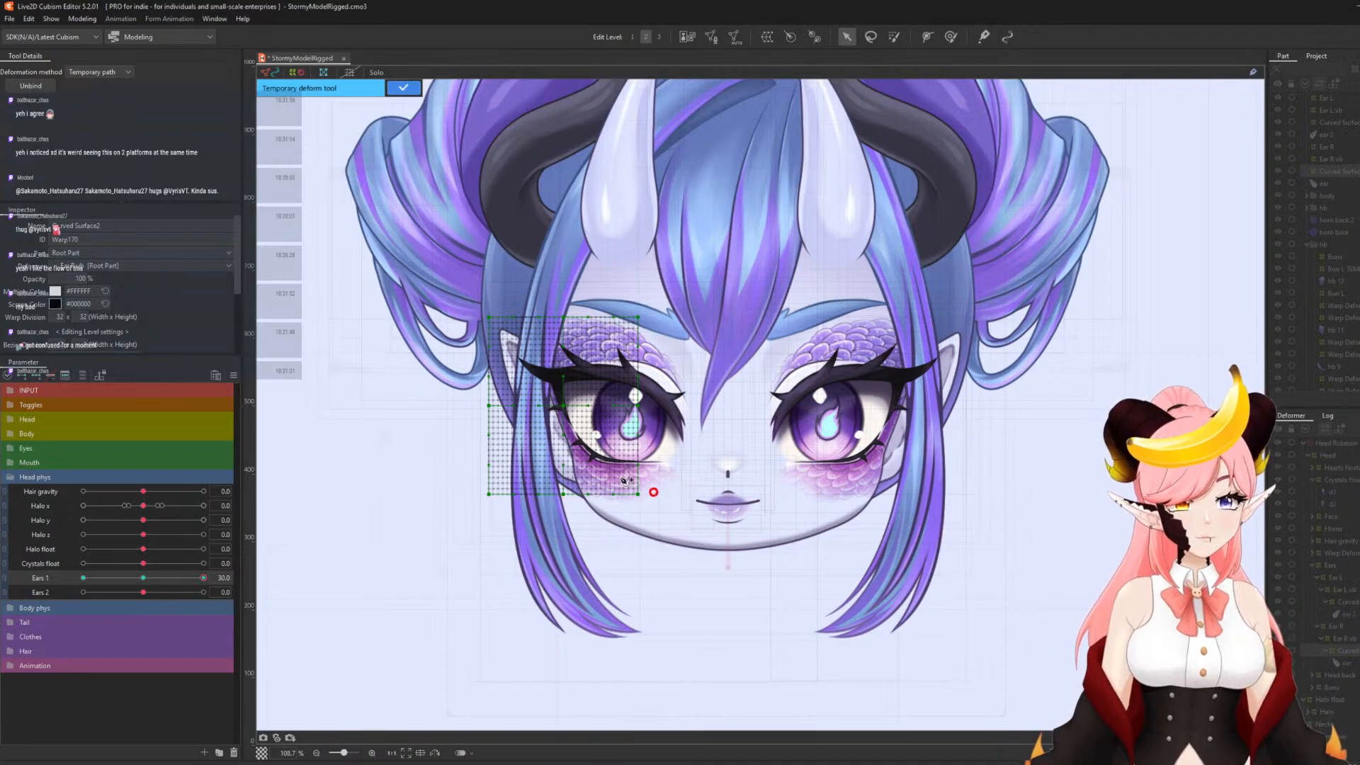
{"action": "left_click", "coordinate": [574, 447]}
{"action": "left_click", "coordinate": [544, 402]}
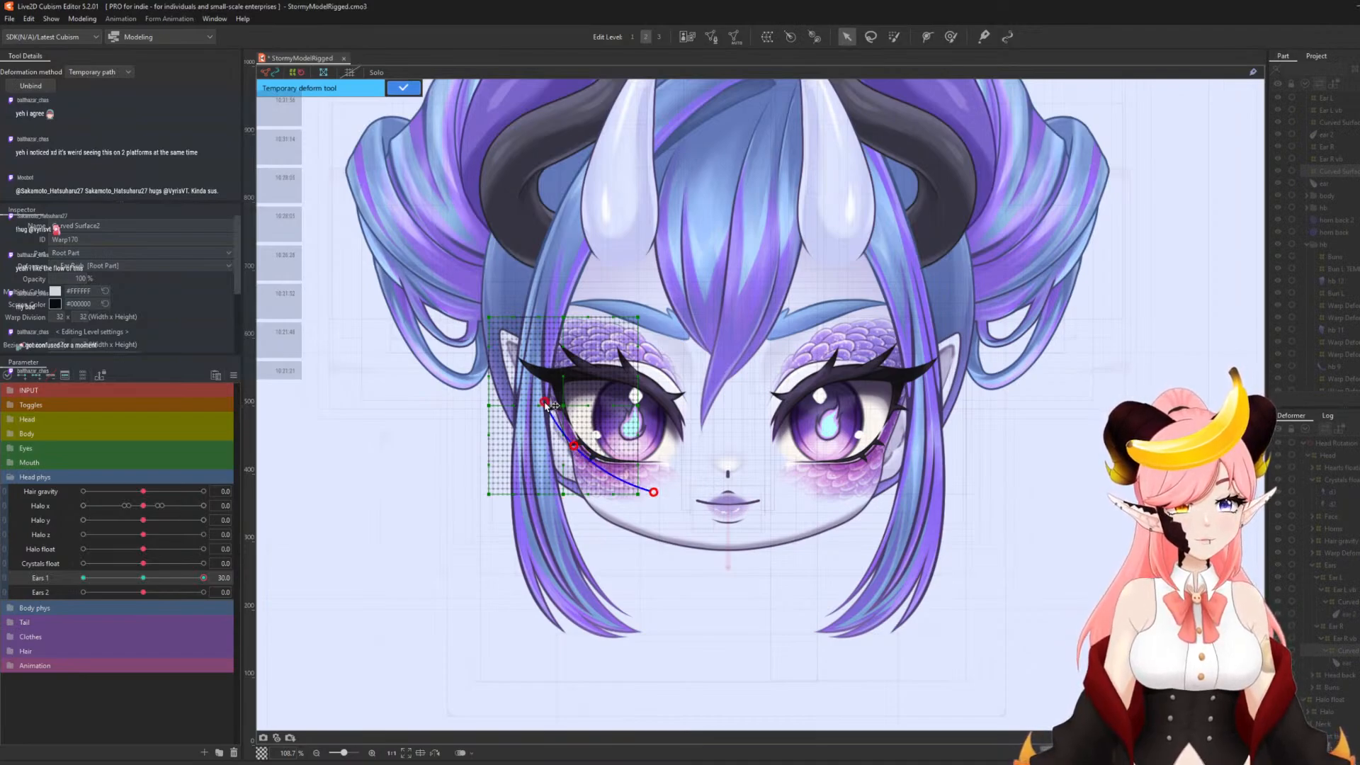
{"action": "left_click", "coordinate": [456, 279]}
{"action": "left_click_drag", "start_coordinate": [550, 403], "coordinate": [548, 390]}
{"action": "left_click", "coordinate": [401, 88]}
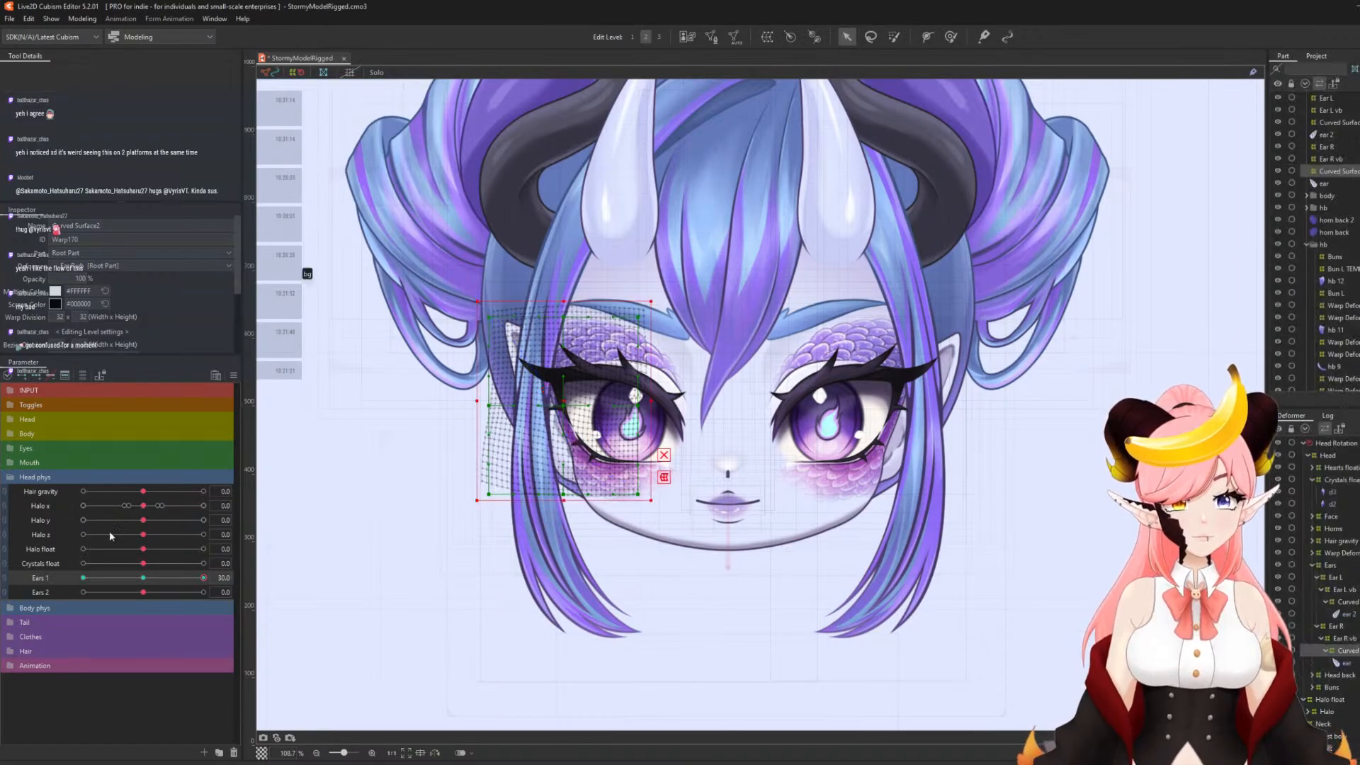
- At Ears 1 = -30, bend the Ear R warp's middle outward and down with a temporary deform path and preview the slider motion
{"action": "left_click", "coordinate": [84, 577]}
{"action": "key", "text": "ctrl+t"}
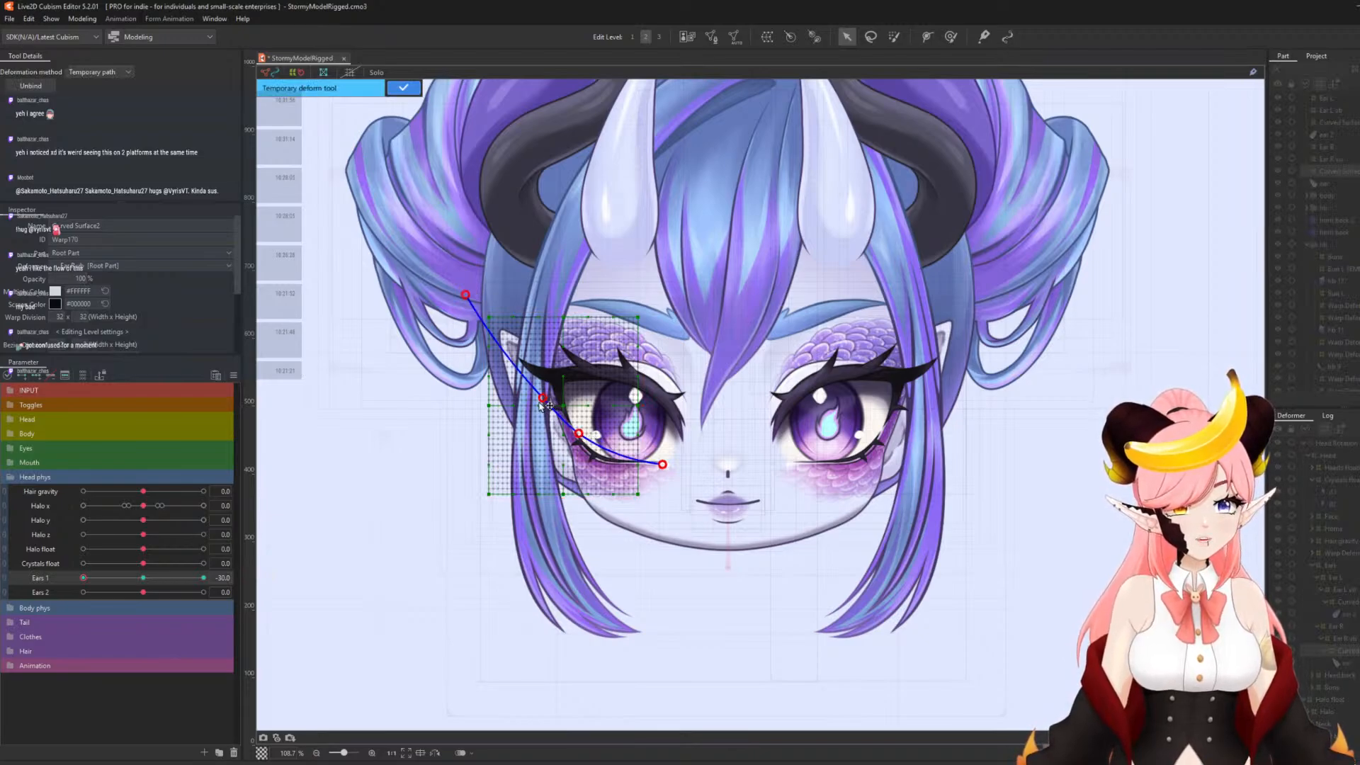
{"action": "left_click_drag", "start_coordinate": [539, 400], "coordinate": [538, 409]}
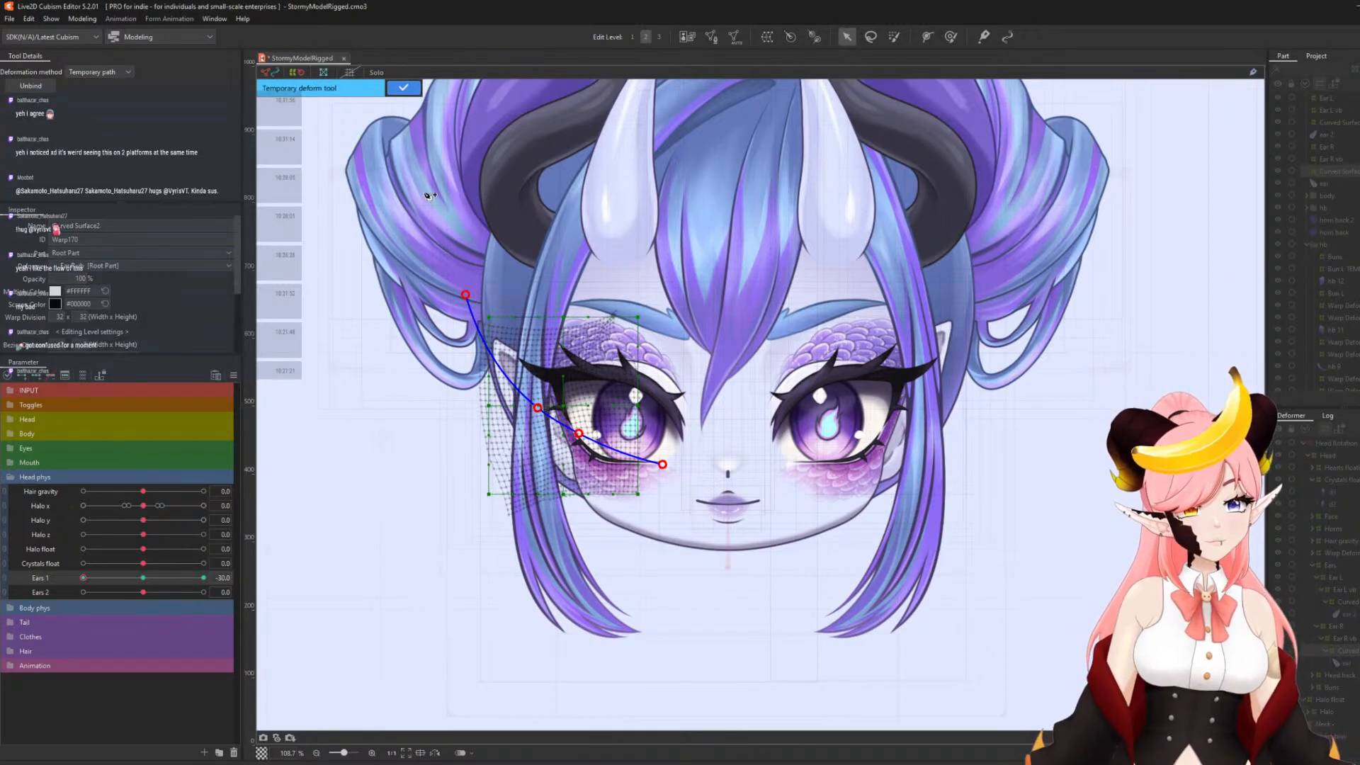
{"action": "left_click", "coordinate": [406, 89]}
{"action": "left_click_drag", "start_coordinate": [85, 577], "coordinate": [322, 566]}
{"action": "left_click_drag", "start_coordinate": [201, 578], "coordinate": [256, 568]}
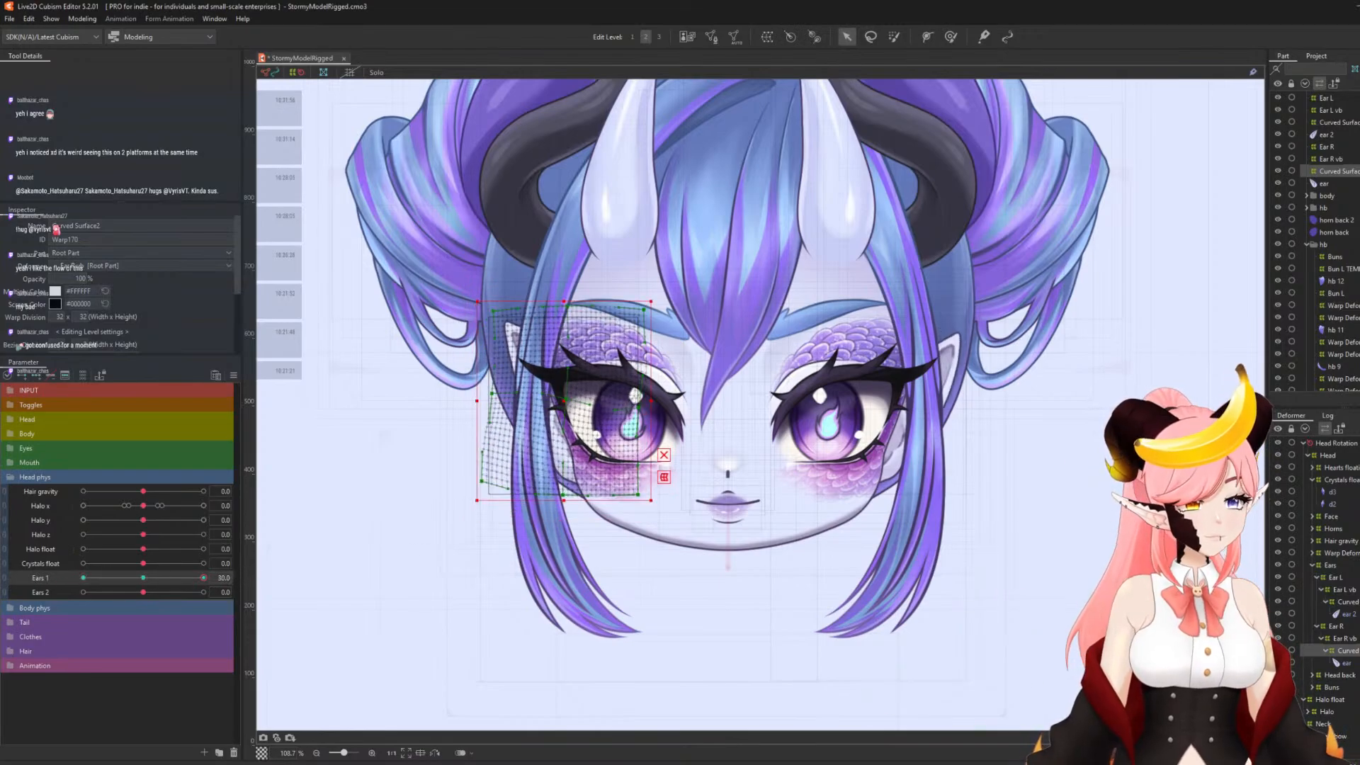
- Invert the Ears 1 keyforms on the Ear L warp and synthesize the Ears 1 and Ears 2 corners again with Ears 1 at 0
{"action": "left_click", "coordinate": [1348, 602]}
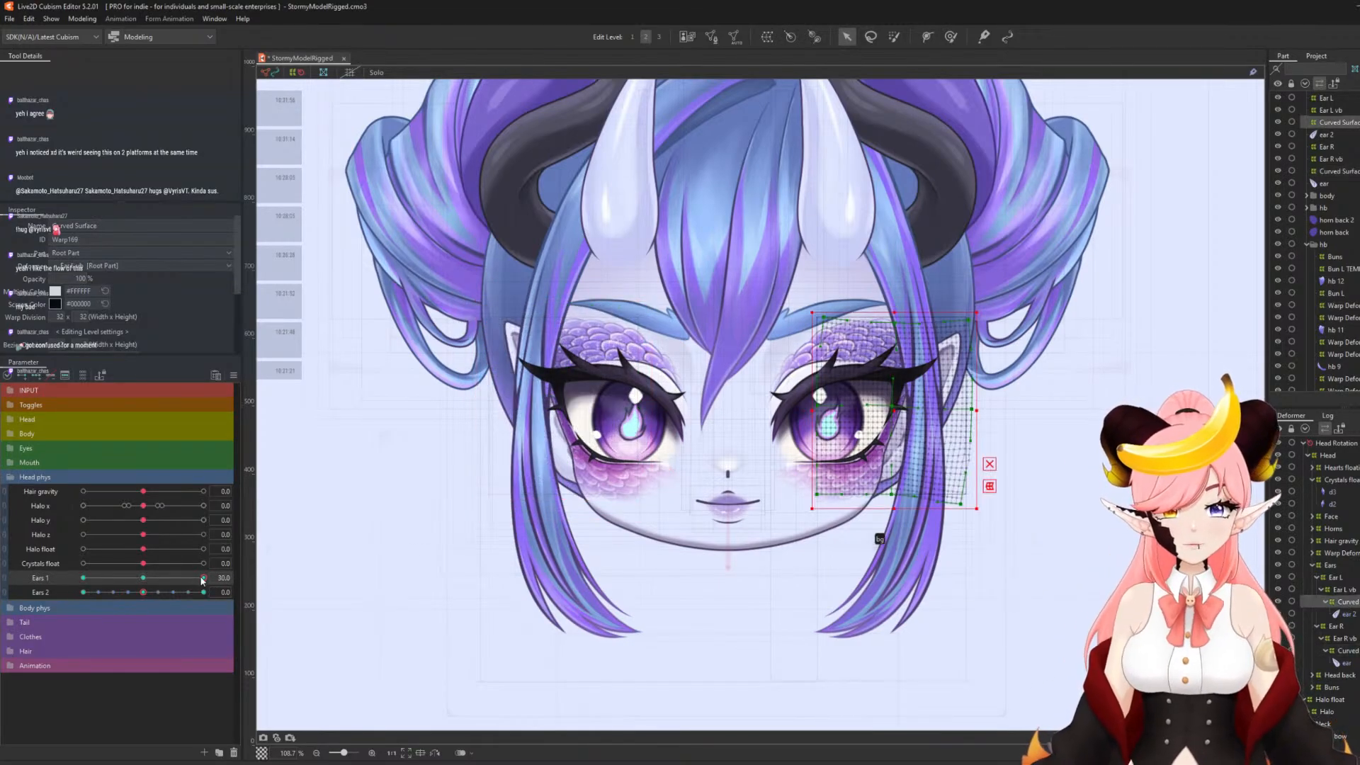
{"action": "right_click", "coordinate": [204, 578]}
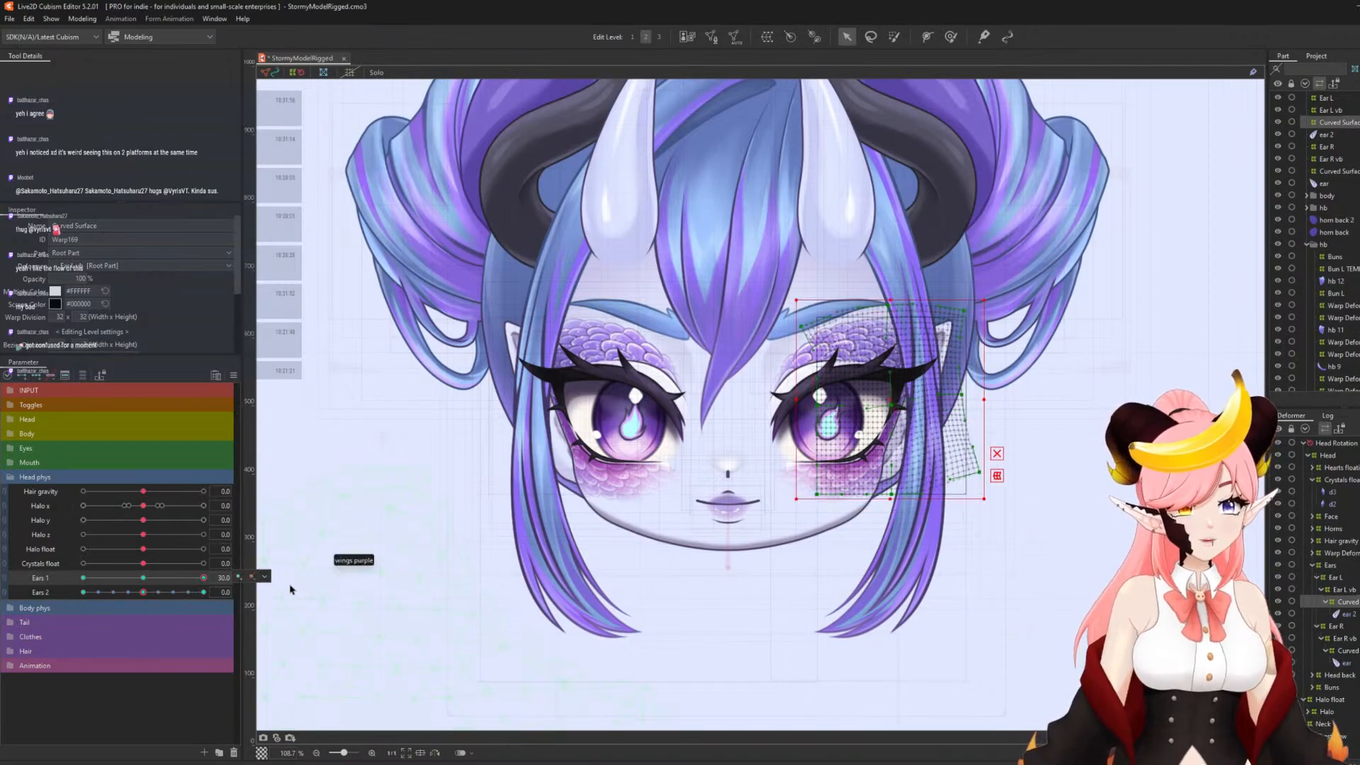
{"action": "left_click_drag", "start_coordinate": [202, 579], "coordinate": [1, 569]}
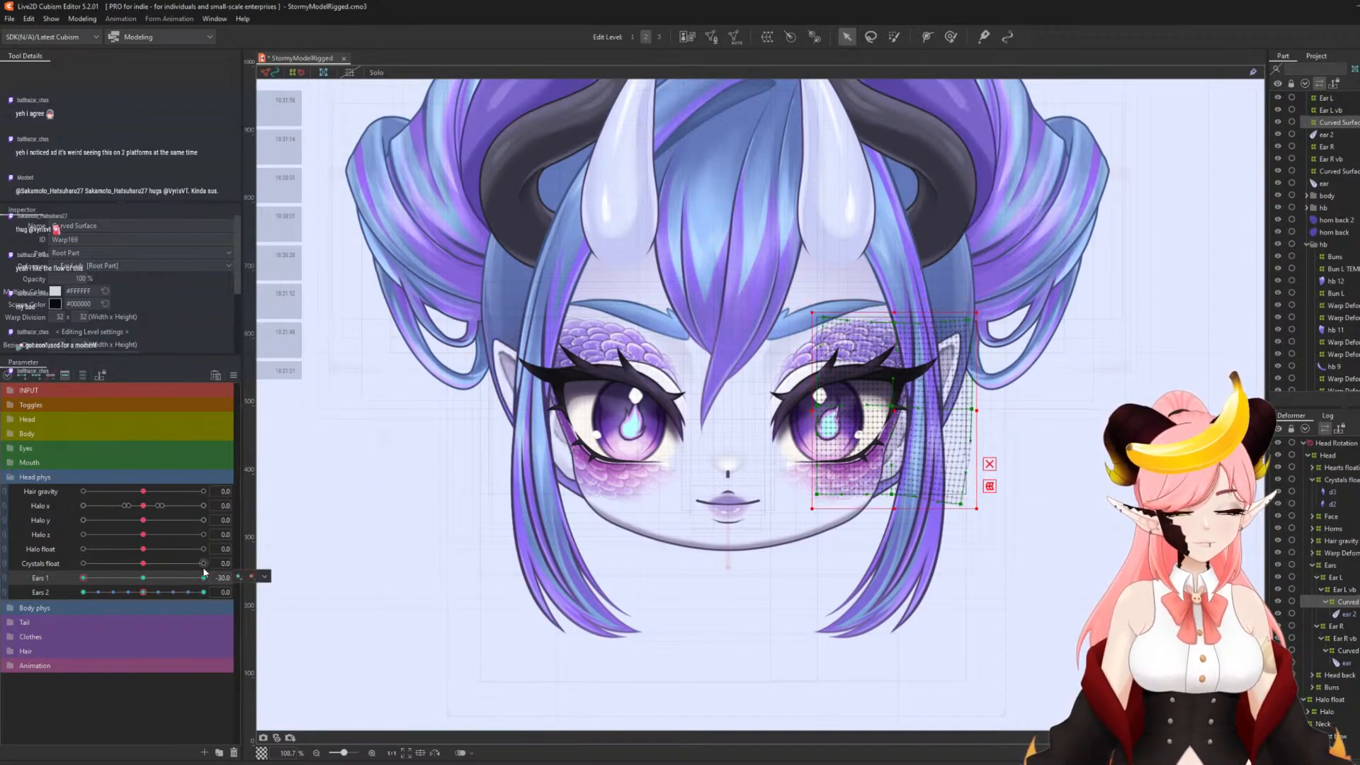
{"action": "left_click", "coordinate": [143, 577]}
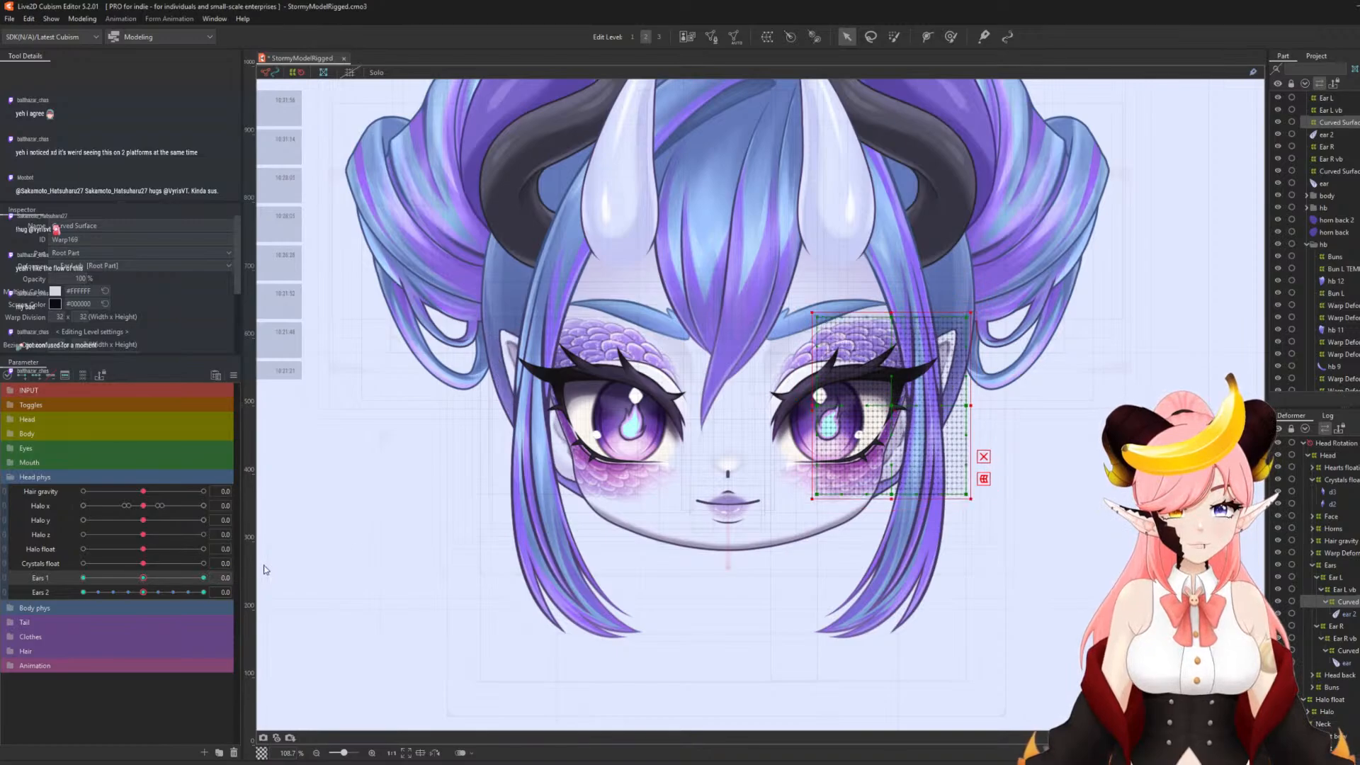
{"action": "key", "text": "ctrl+4"}
{"action": "left_click", "coordinate": [690, 498]}
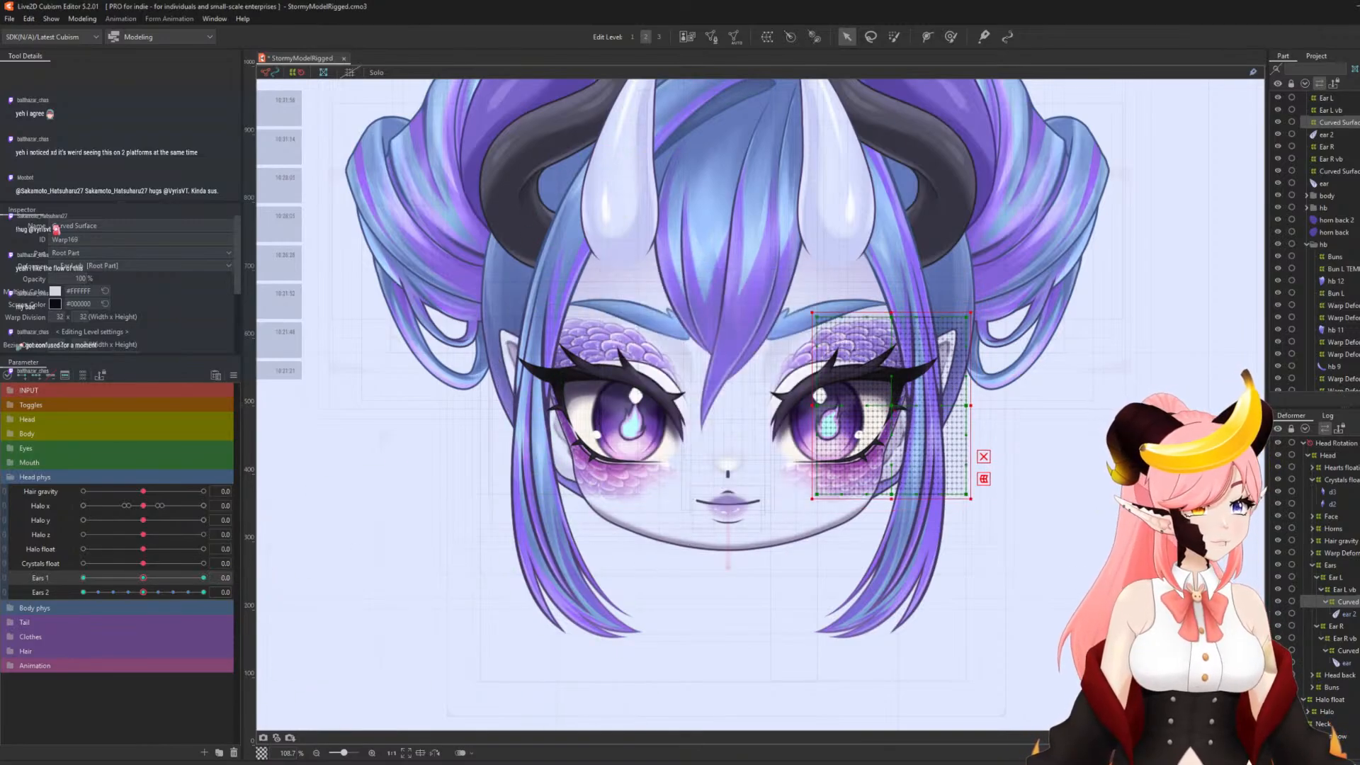
- At Ears 2 = 30, bend the outer tip of the Ear R warp inward and slightly up with a temporary deform path
{"action": "left_click", "coordinate": [1347, 650]}
{"action": "left_click_drag", "start_coordinate": [147, 578], "coordinate": [108, 552]}
{"action": "left_click", "coordinate": [144, 579]}
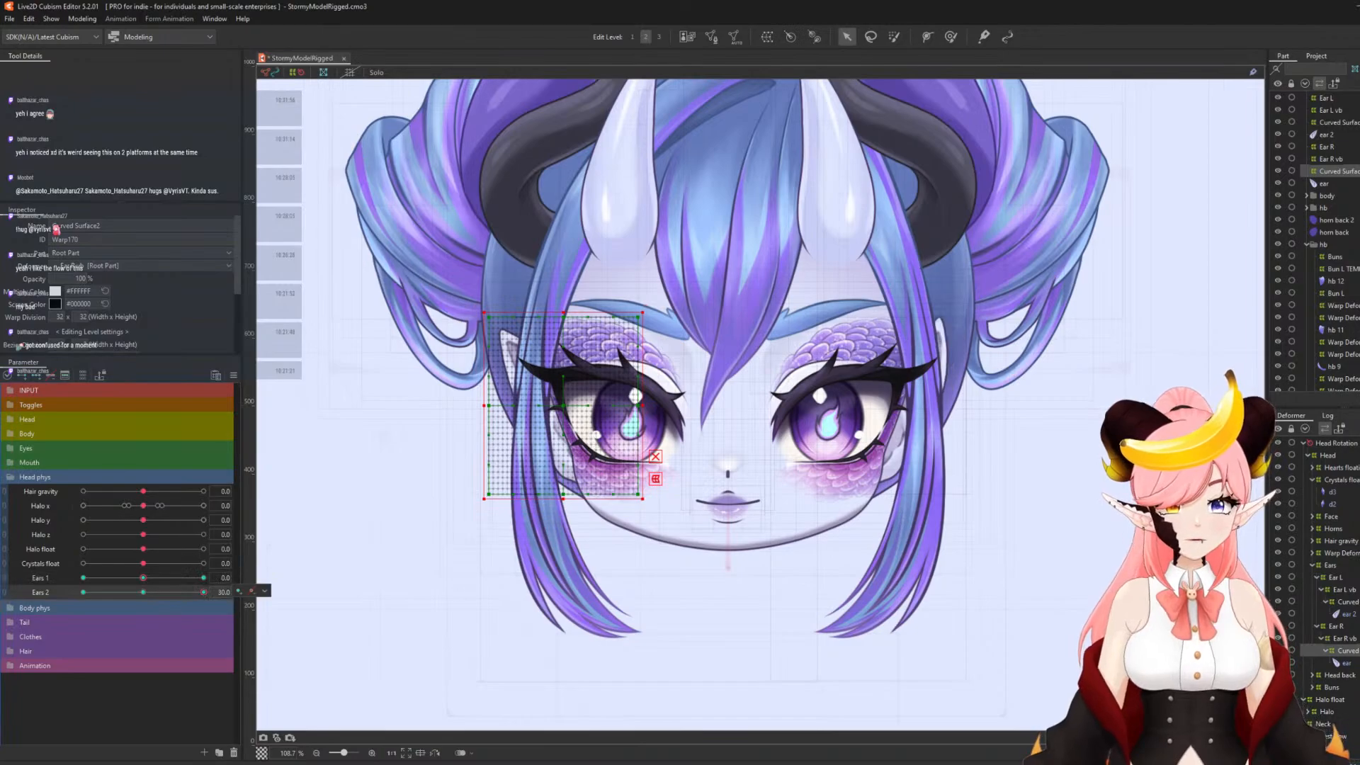
{"action": "key", "text": "ctrl+t"}
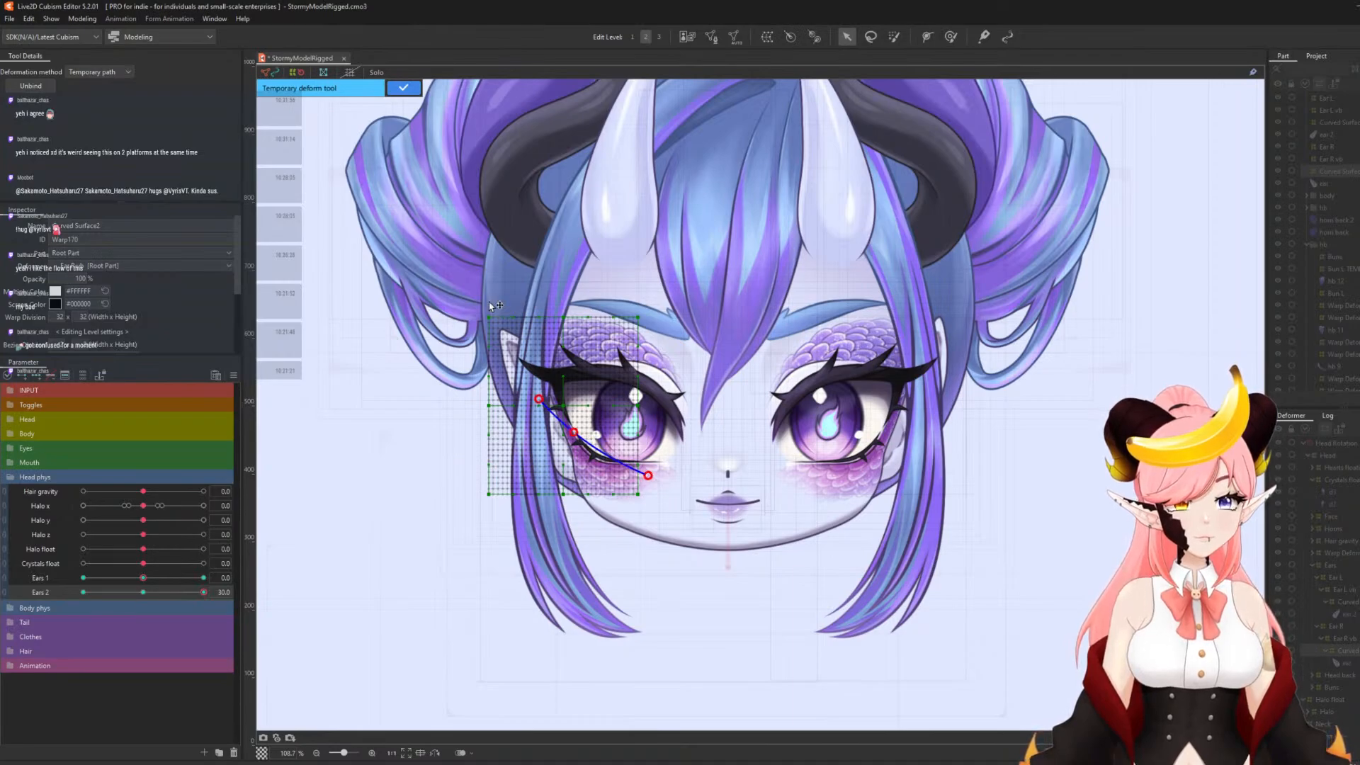
{"action": "left_click_drag", "start_coordinate": [490, 302], "coordinate": [523, 292]}
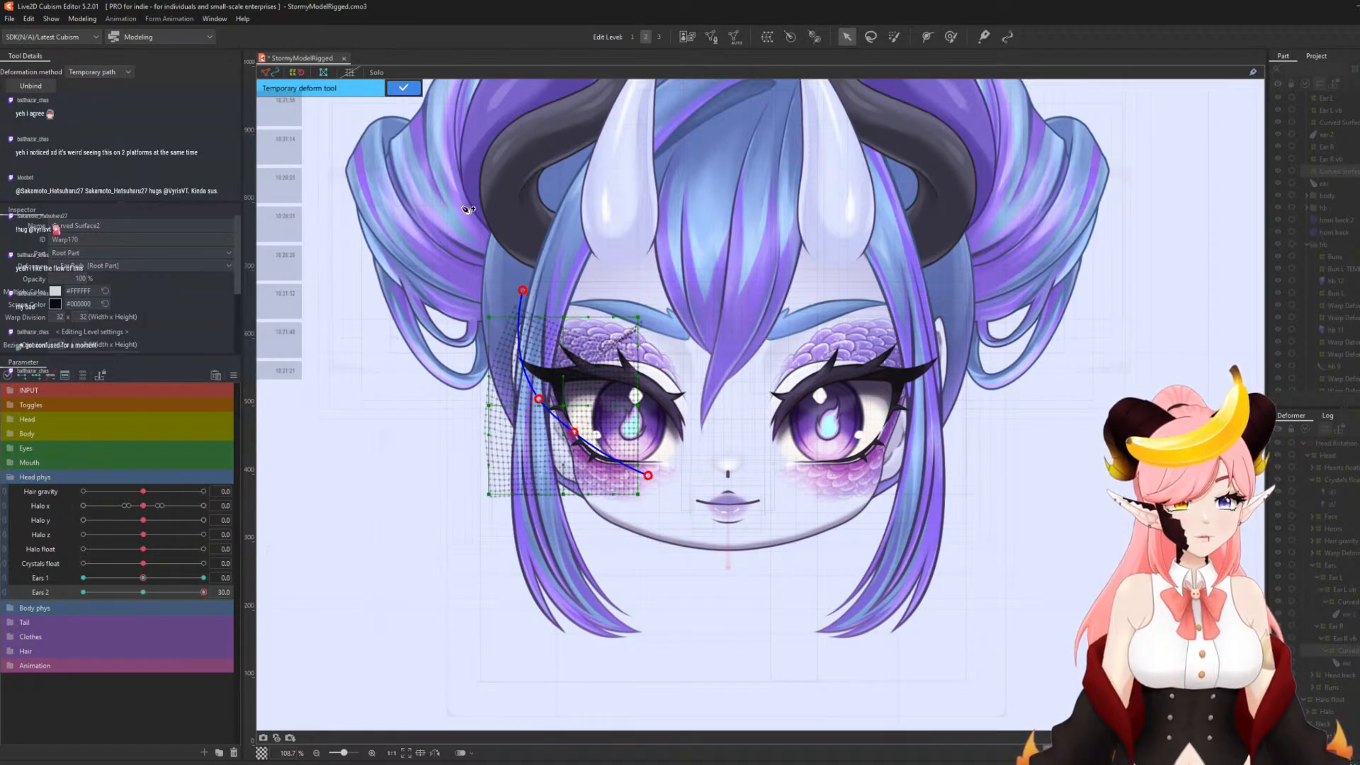
{"action": "left_click", "coordinate": [403, 88]}
- At Ears 2 = -30, bend the Ear R warp's outer tip outward and down with a temporary deform path
{"action": "left_click", "coordinate": [84, 592]}
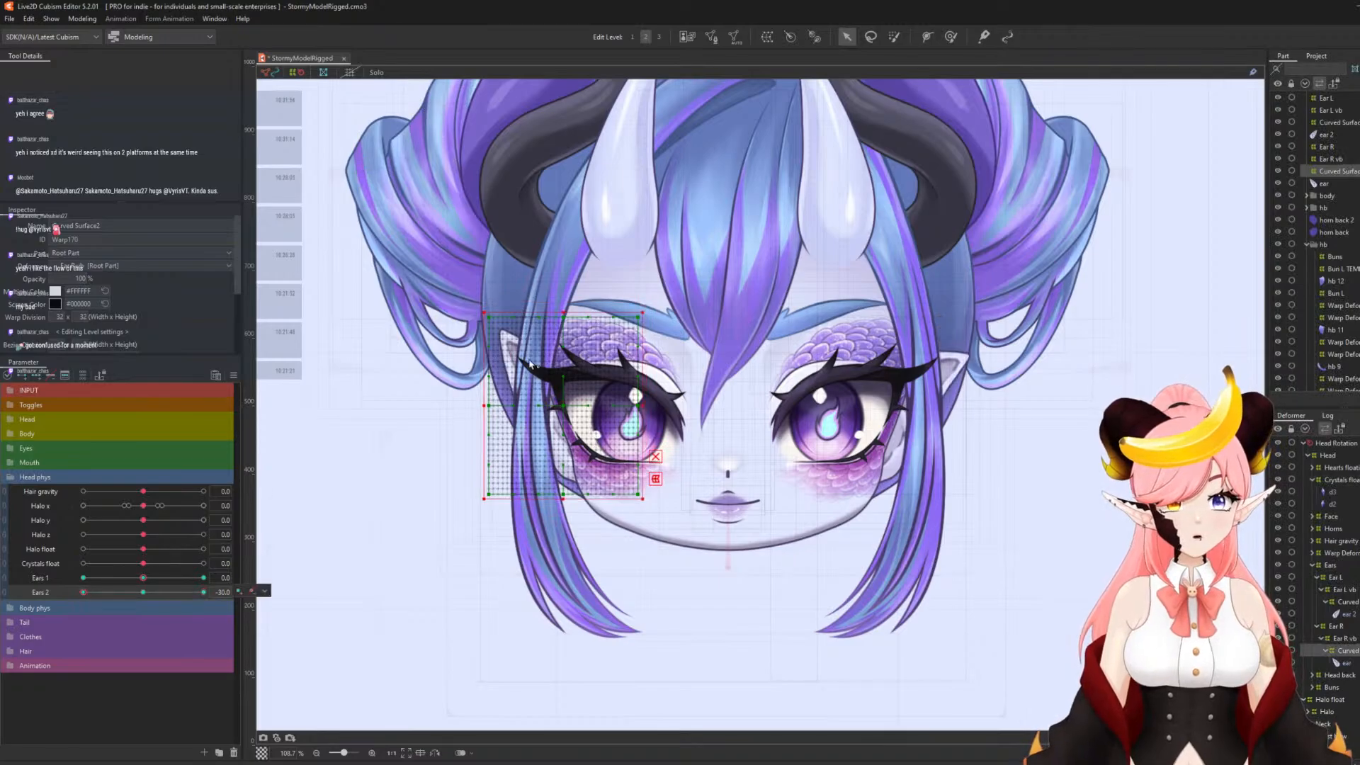
{"action": "key", "text": "t"}
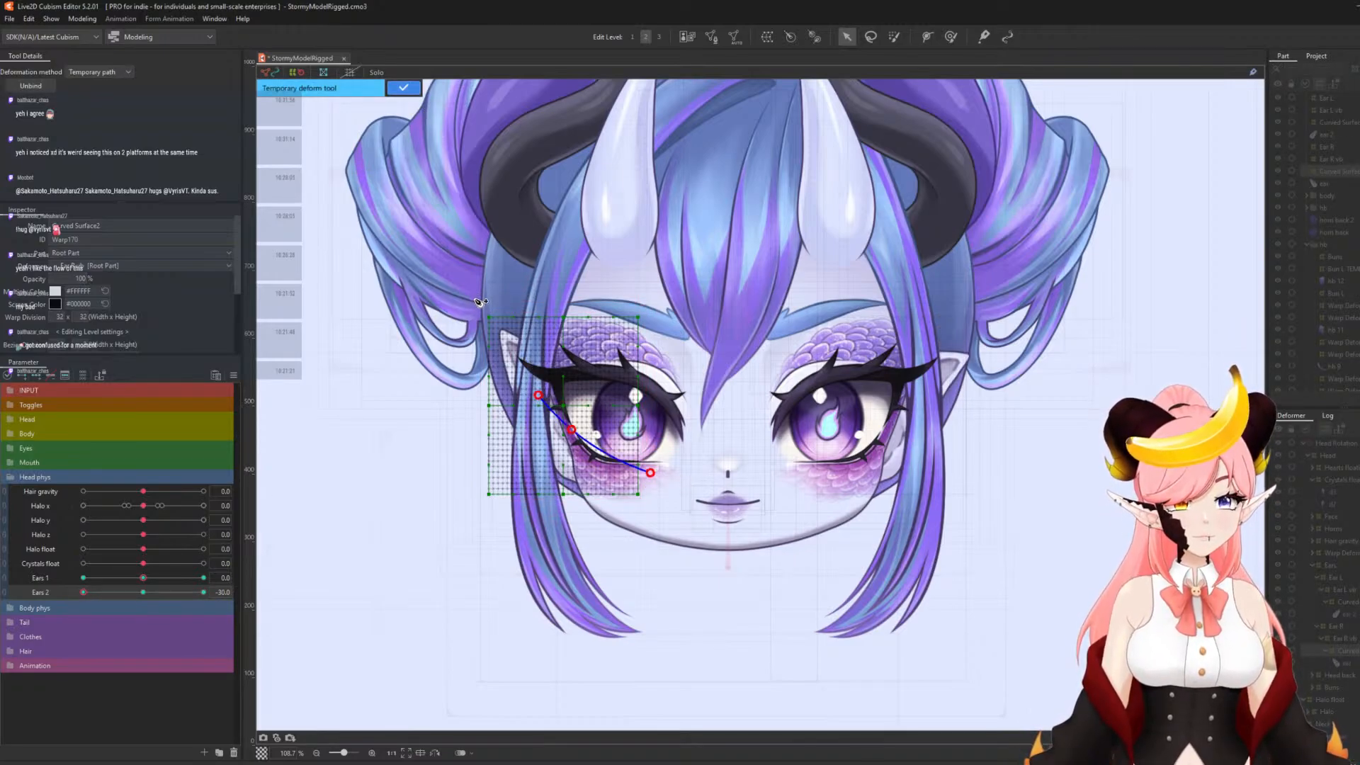
{"action": "left_click_drag", "start_coordinate": [470, 301], "coordinate": [448, 356]}
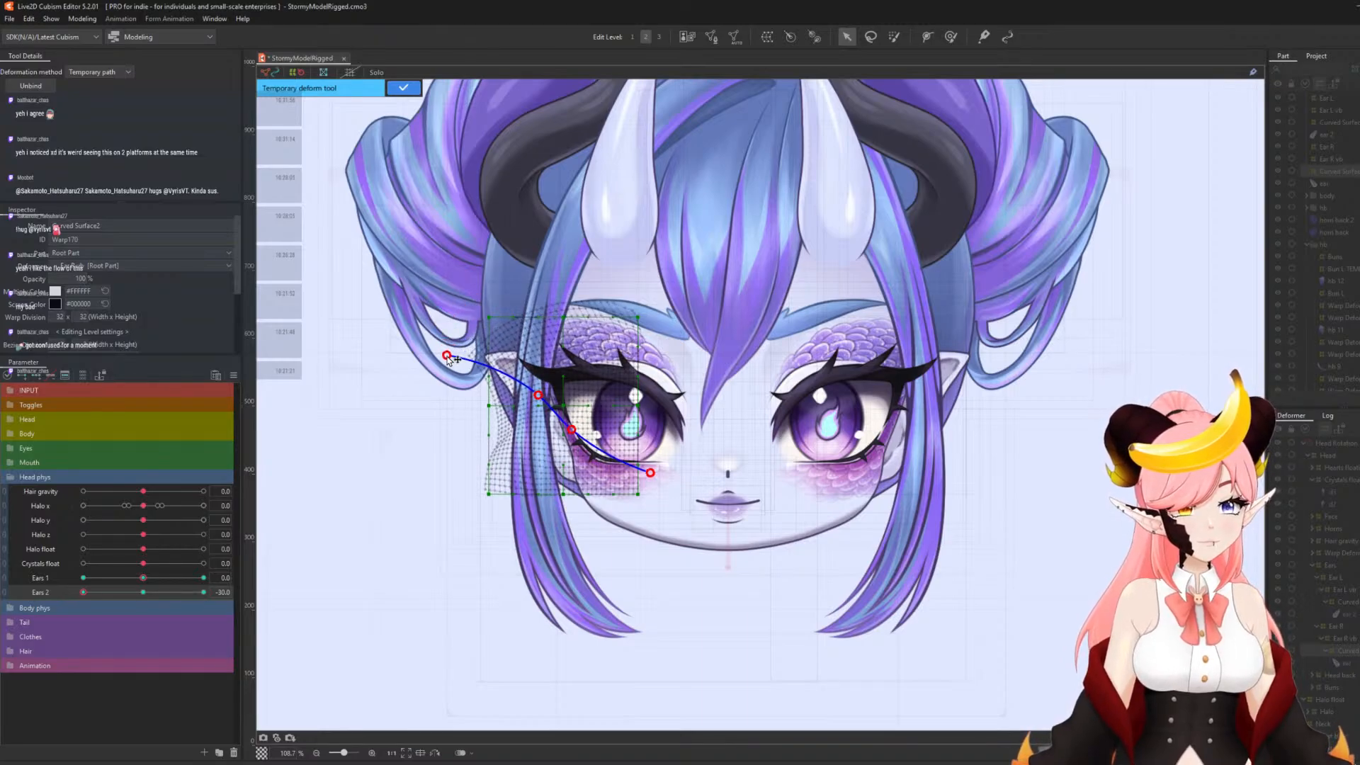
{"action": "left_click", "coordinate": [403, 87]}
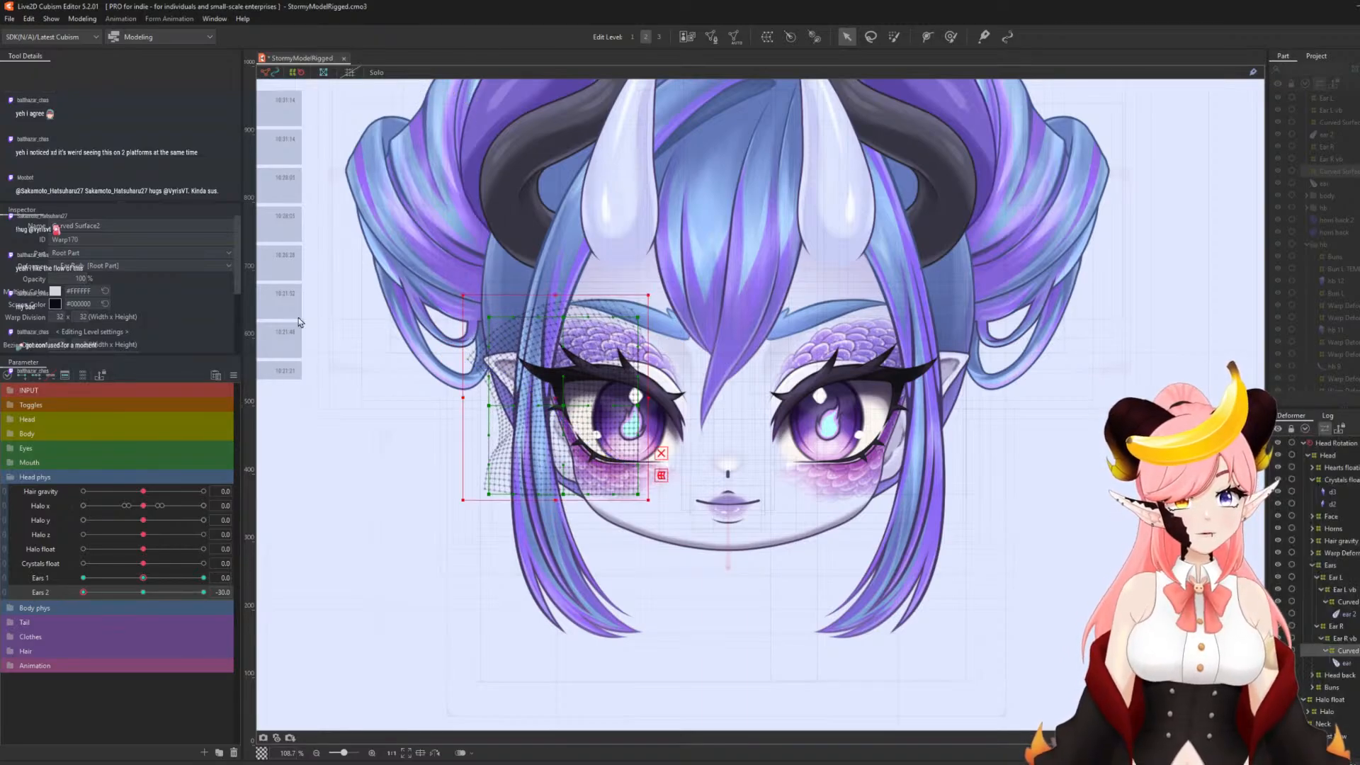
- Return Ears 2 to 0 and apply SNS extended interpolation to its keys on the Ear R warp
{"action": "left_click", "coordinate": [159, 593]}
{"action": "left_click", "coordinate": [233, 375]}
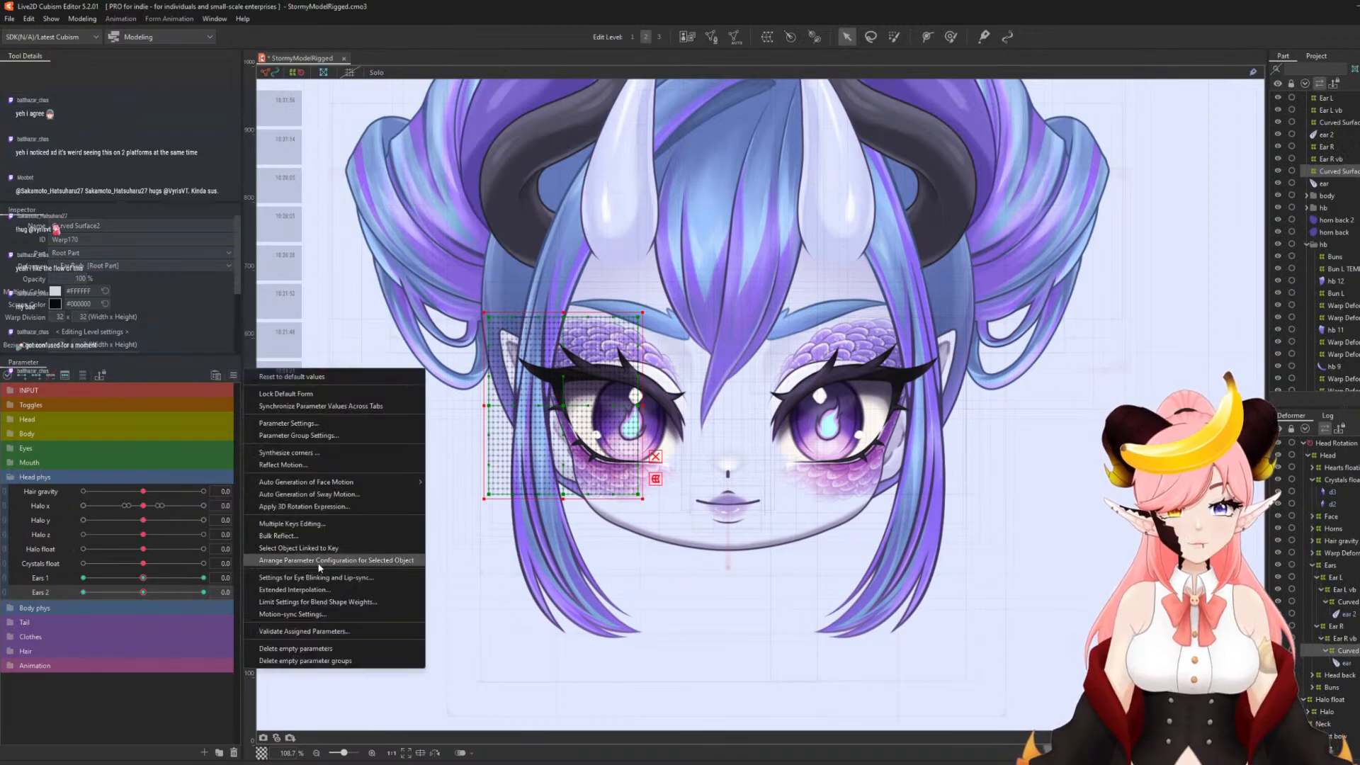
{"action": "left_click", "coordinate": [299, 589]}
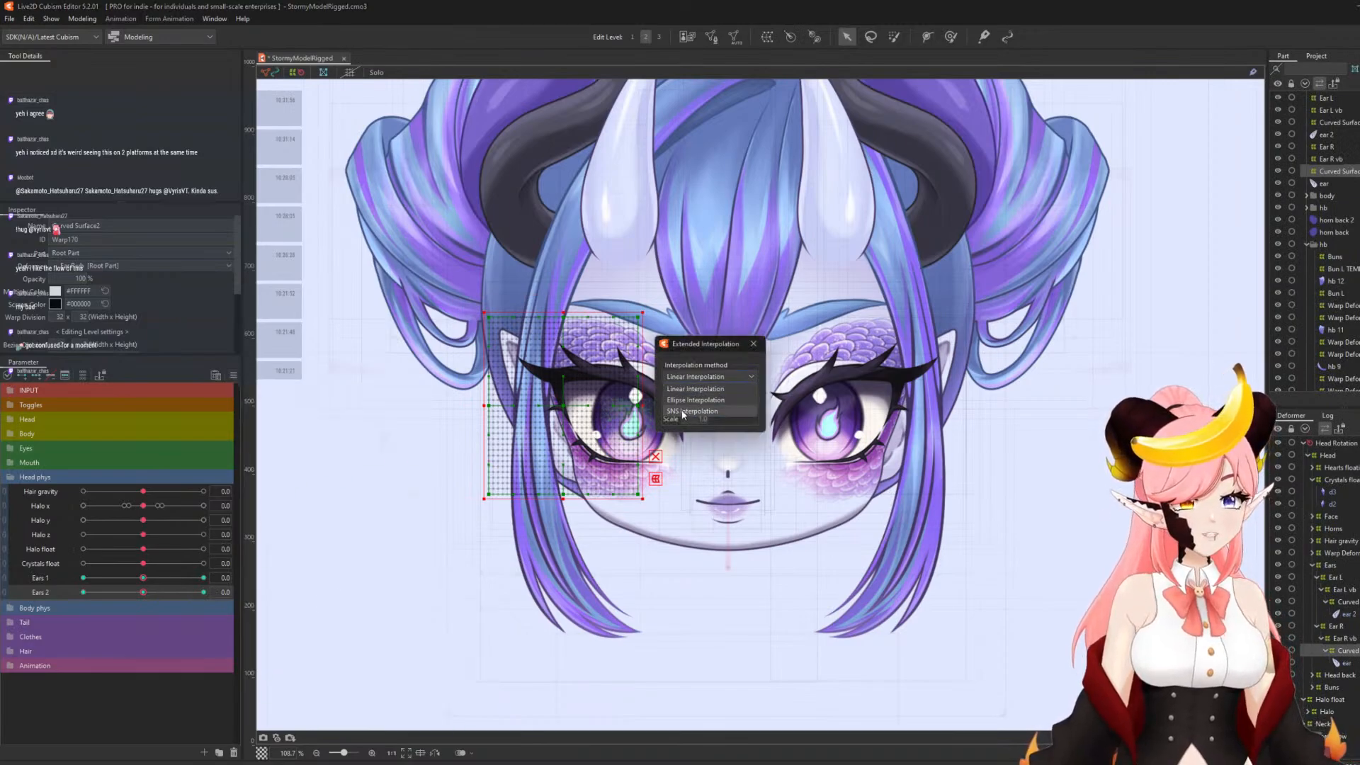
{"action": "left_click", "coordinate": [705, 405]}
{"action": "left_click", "coordinate": [699, 436]}
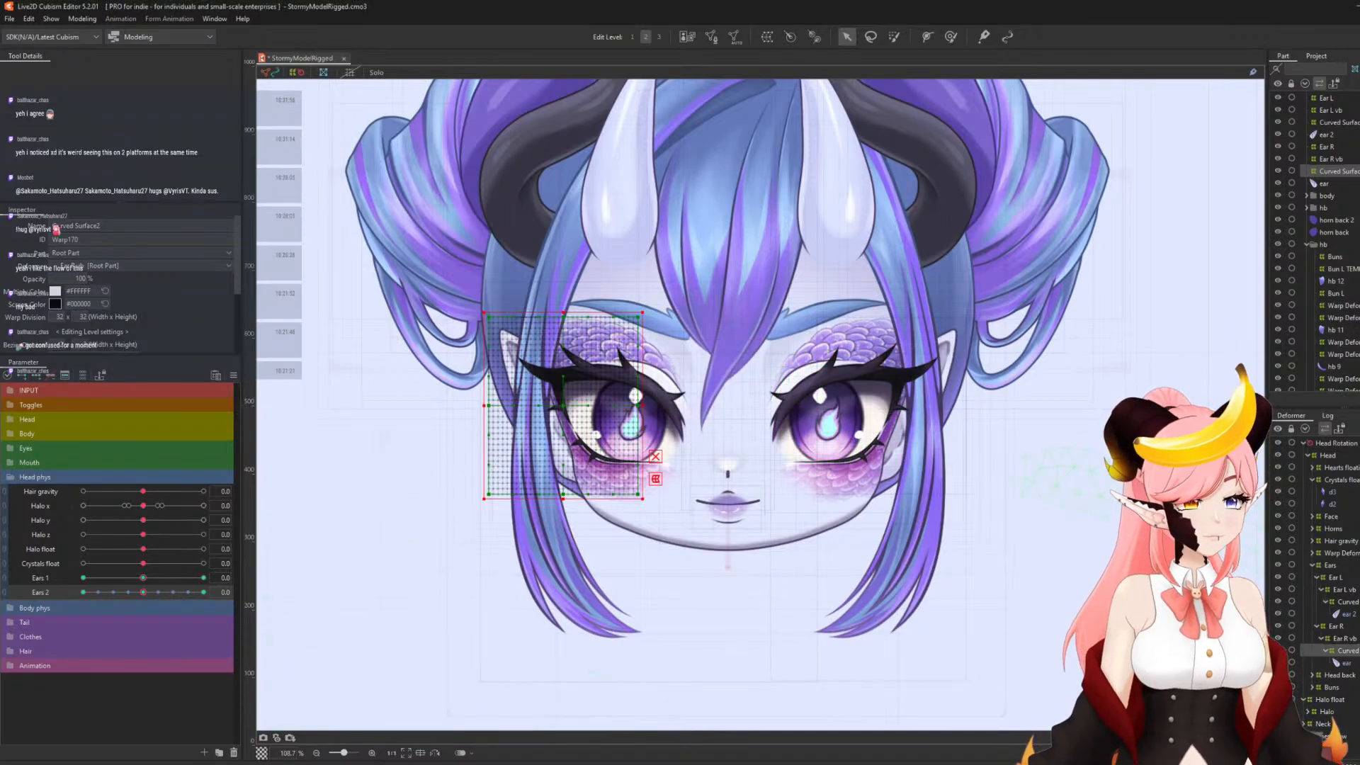
- Brush-select the inner side of the Ear R warp and restore that area toward its default shape at Ears 1 = 30 and -30
{"action": "left_click", "coordinate": [1348, 601]}
{"action": "left_click", "coordinate": [1348, 651]}
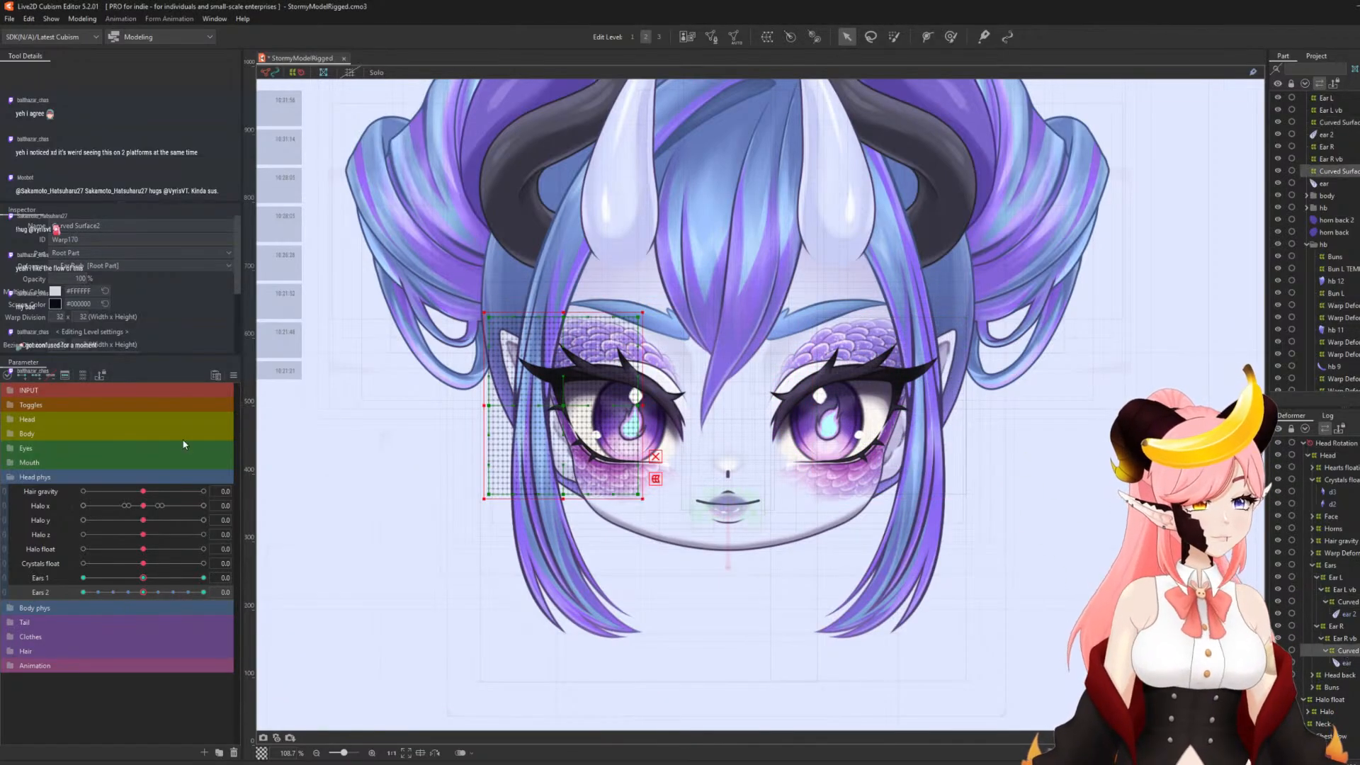
{"action": "left_click", "coordinate": [894, 38]}
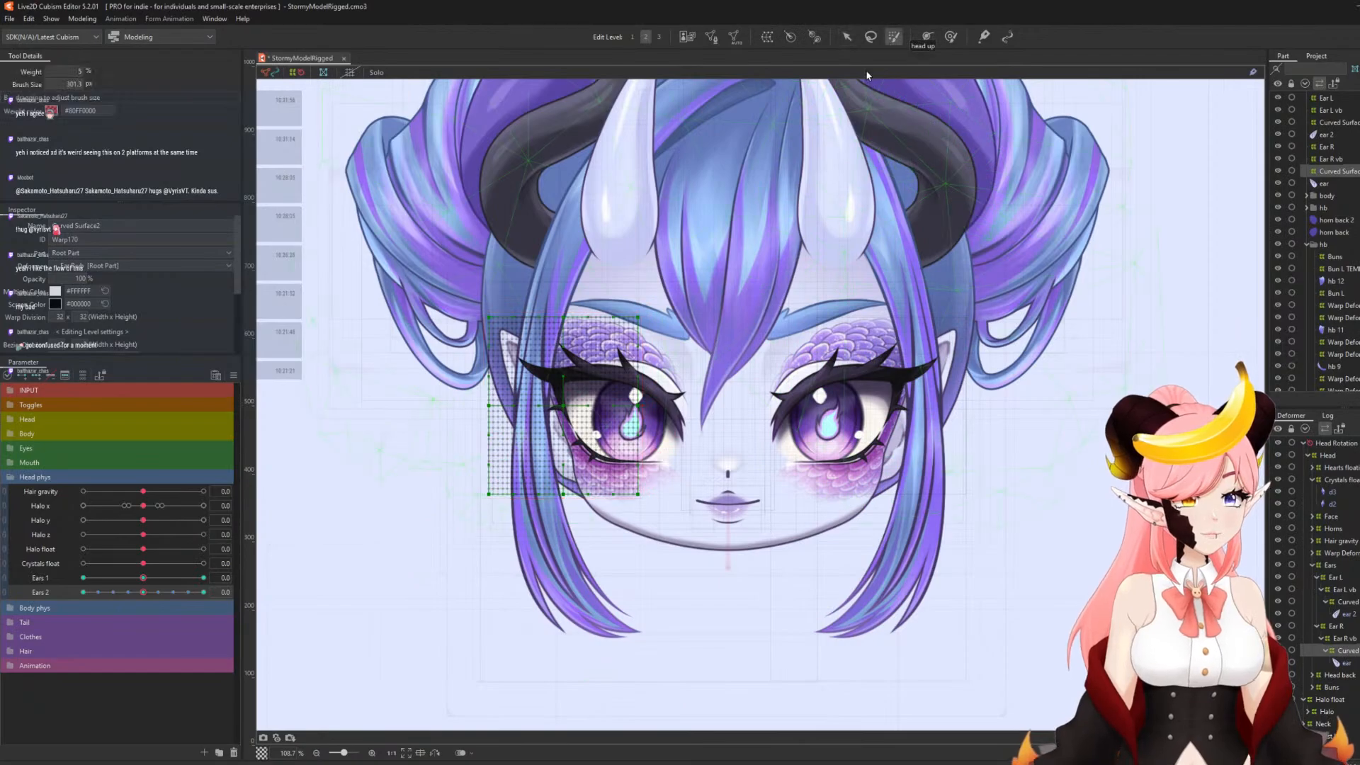
{"action": "mouse_move", "coordinate": [678, 479]}
{"action": "left_mouse_down"}
{"action": "mouse_move", "coordinate": [676, 439]}
{"action": "mouse_move", "coordinate": [656, 412]}
{"action": "mouse_move", "coordinate": [635, 457]}
{"action": "mouse_move", "coordinate": [695, 446]}
{"action": "mouse_move", "coordinate": [668, 304]}
{"action": "mouse_move", "coordinate": [646, 481]}
{"action": "mouse_move", "coordinate": [657, 494]}
{"action": "mouse_move", "coordinate": [677, 394]}
{"action": "mouse_move", "coordinate": [624, 498]}
{"action": "mouse_move", "coordinate": [606, 404]}
{"action": "mouse_move", "coordinate": [682, 395]}
{"action": "mouse_move", "coordinate": [685, 494]}
{"action": "mouse_move", "coordinate": [634, 438]}
{"action": "mouse_move", "coordinate": [618, 476]}
{"action": "mouse_move", "coordinate": [675, 467]}
{"action": "mouse_move", "coordinate": [676, 347]}
{"action": "mouse_move", "coordinate": [647, 399]}
{"action": "mouse_move", "coordinate": [652, 513]}
{"action": "mouse_move", "coordinate": [592, 488]}
{"action": "mouse_move", "coordinate": [710, 400]}
{"action": "left_mouse_up"}
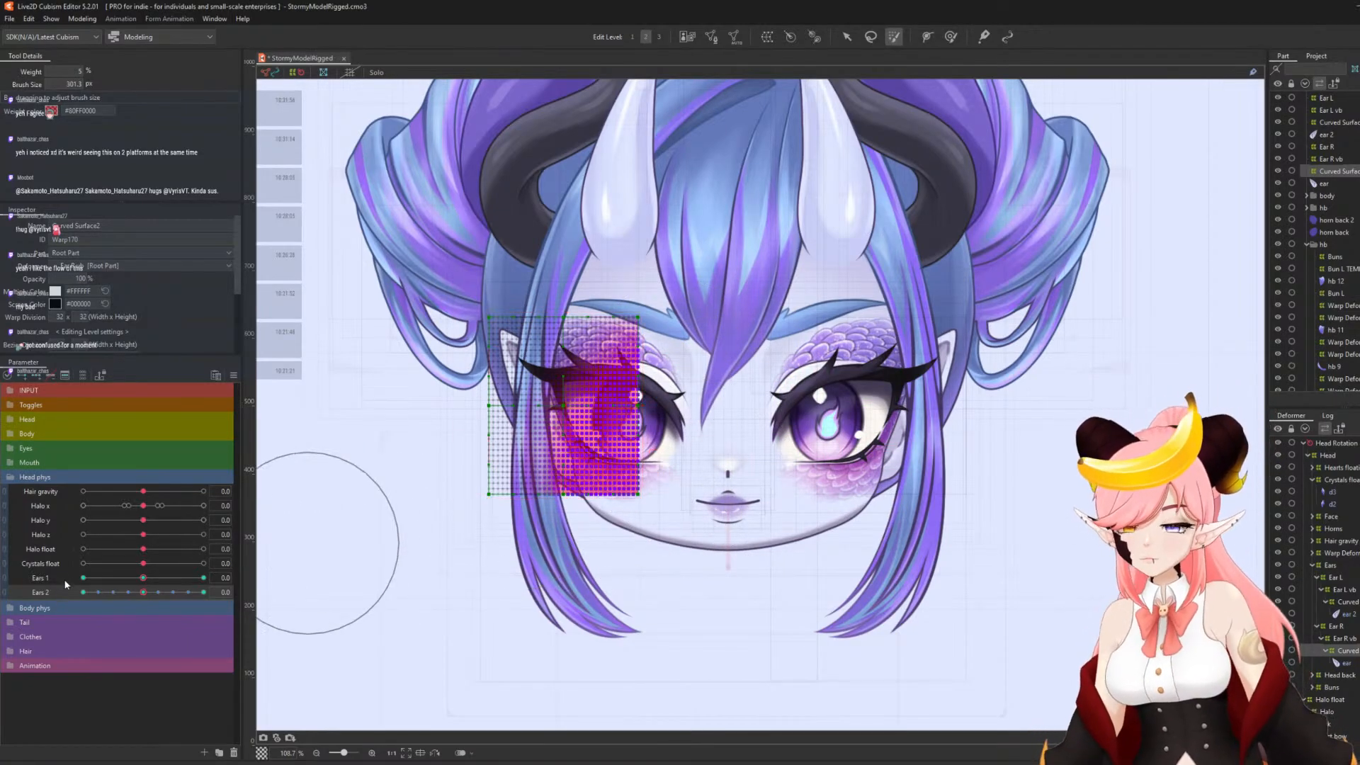
{"action": "left_click", "coordinate": [199, 576]}
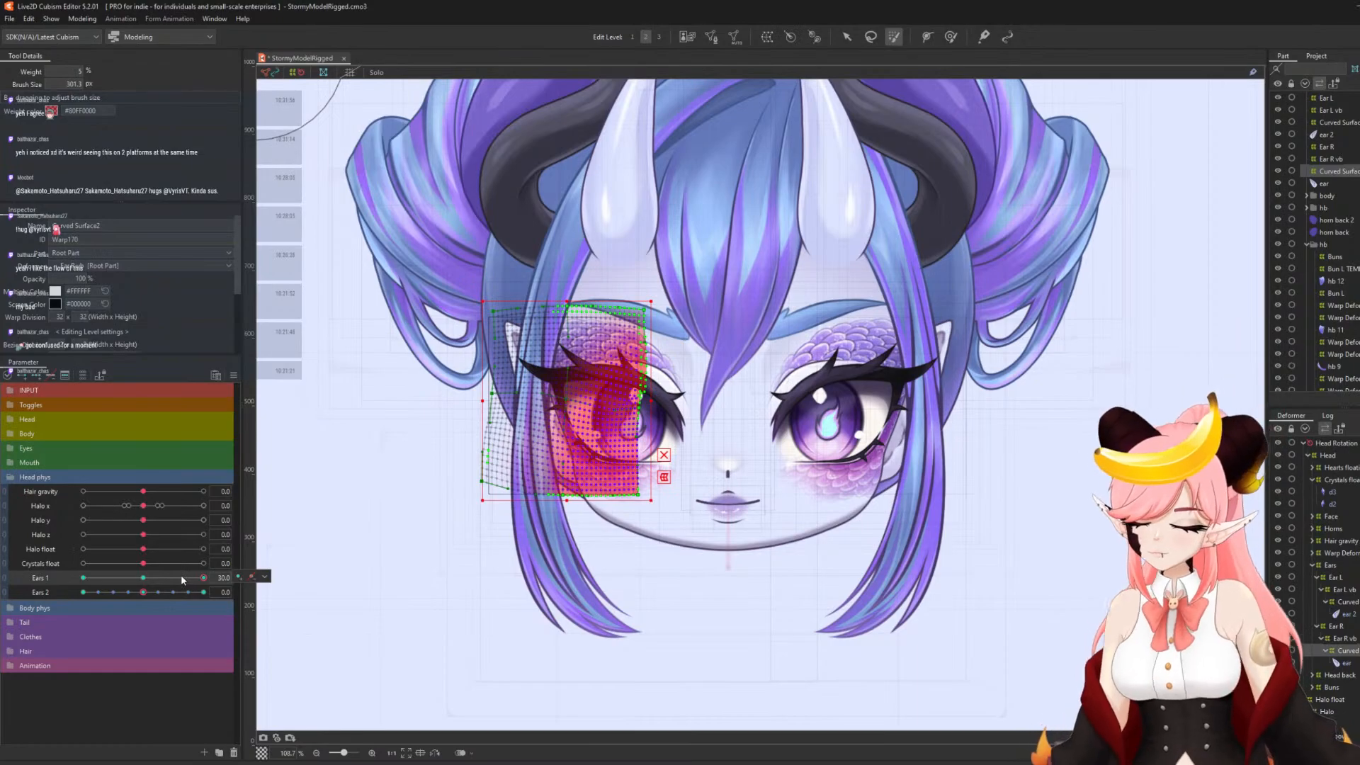
{"action": "key", "text": "ctrl+z"}
{"action": "left_click", "coordinate": [88, 576]}
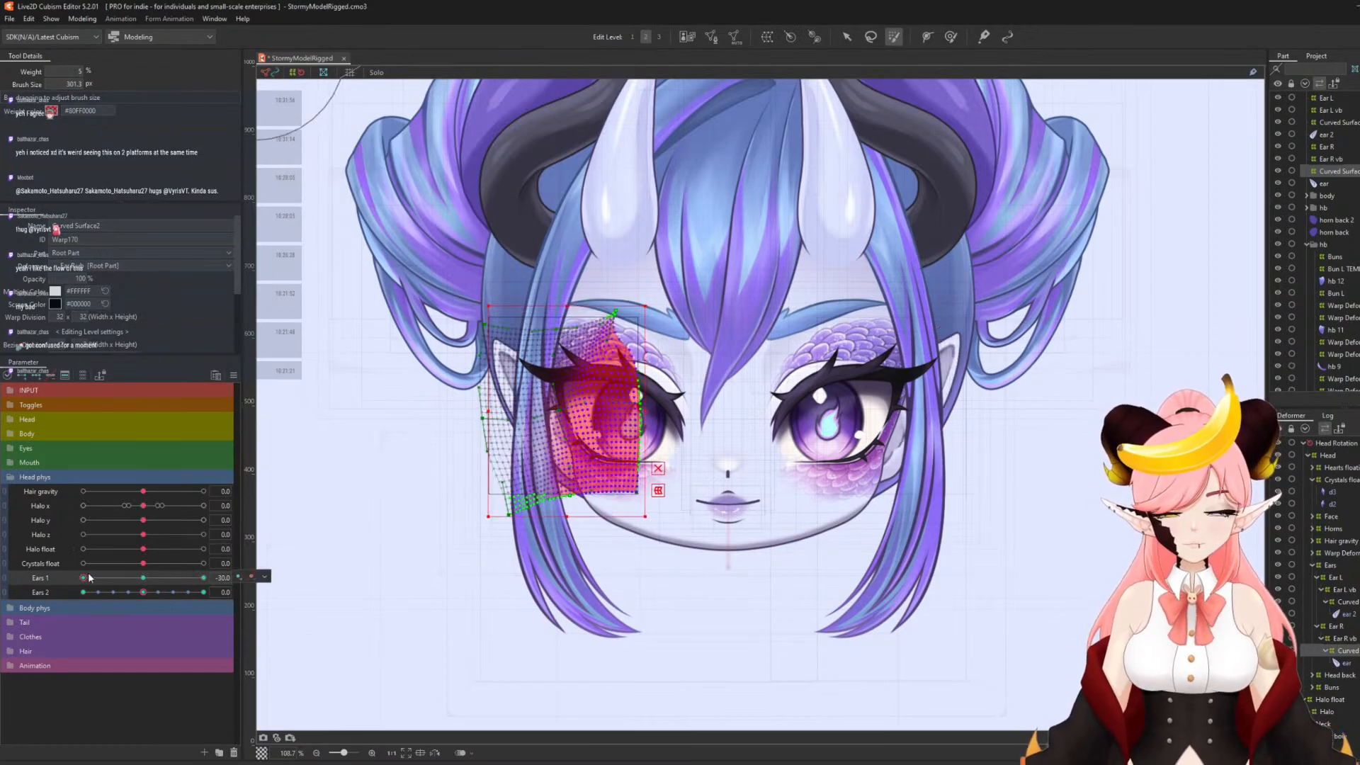
{"action": "key", "text": "ctrl+z"}
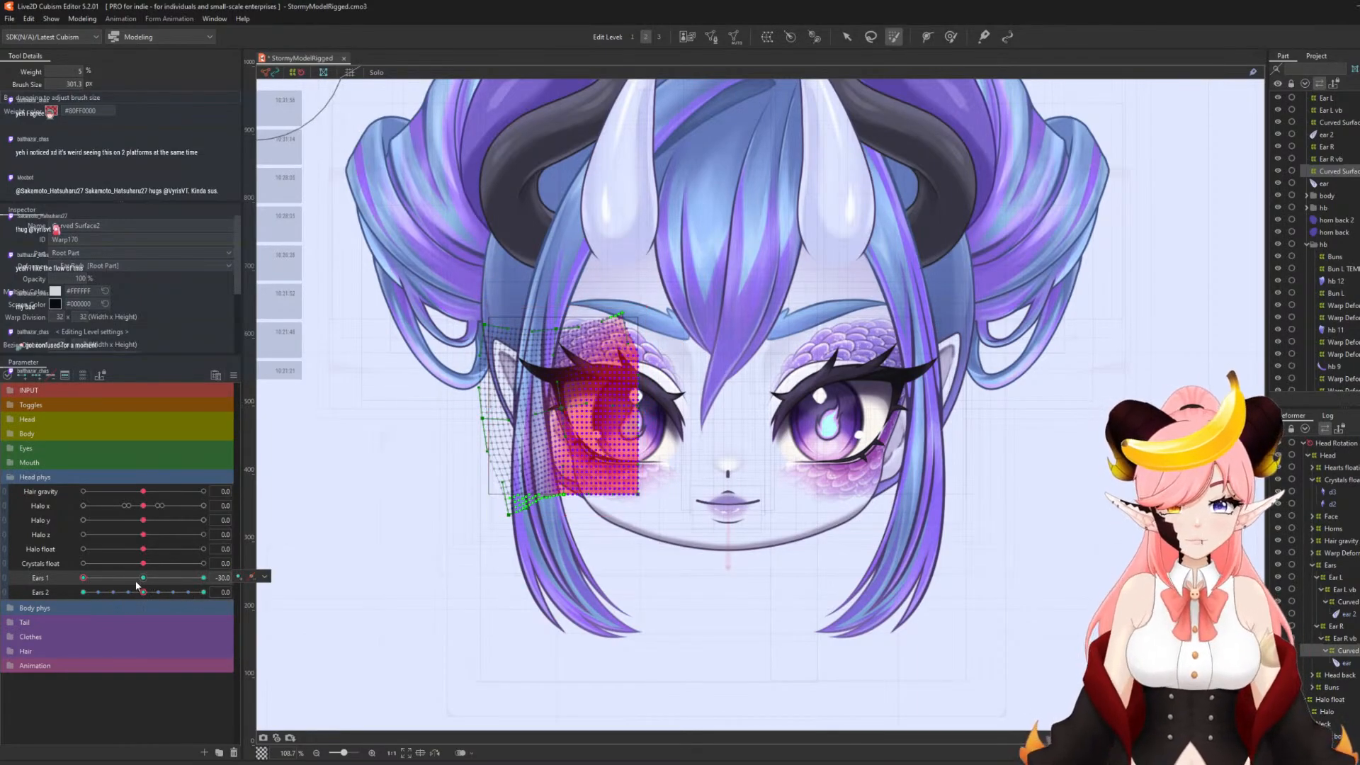
- Restore the brushed inner area of the Ear R warp toward its default shape at Ears 2 = 30 and -30, ending at 0
{"action": "left_click_drag", "start_coordinate": [142, 592], "coordinate": [295, 593]}
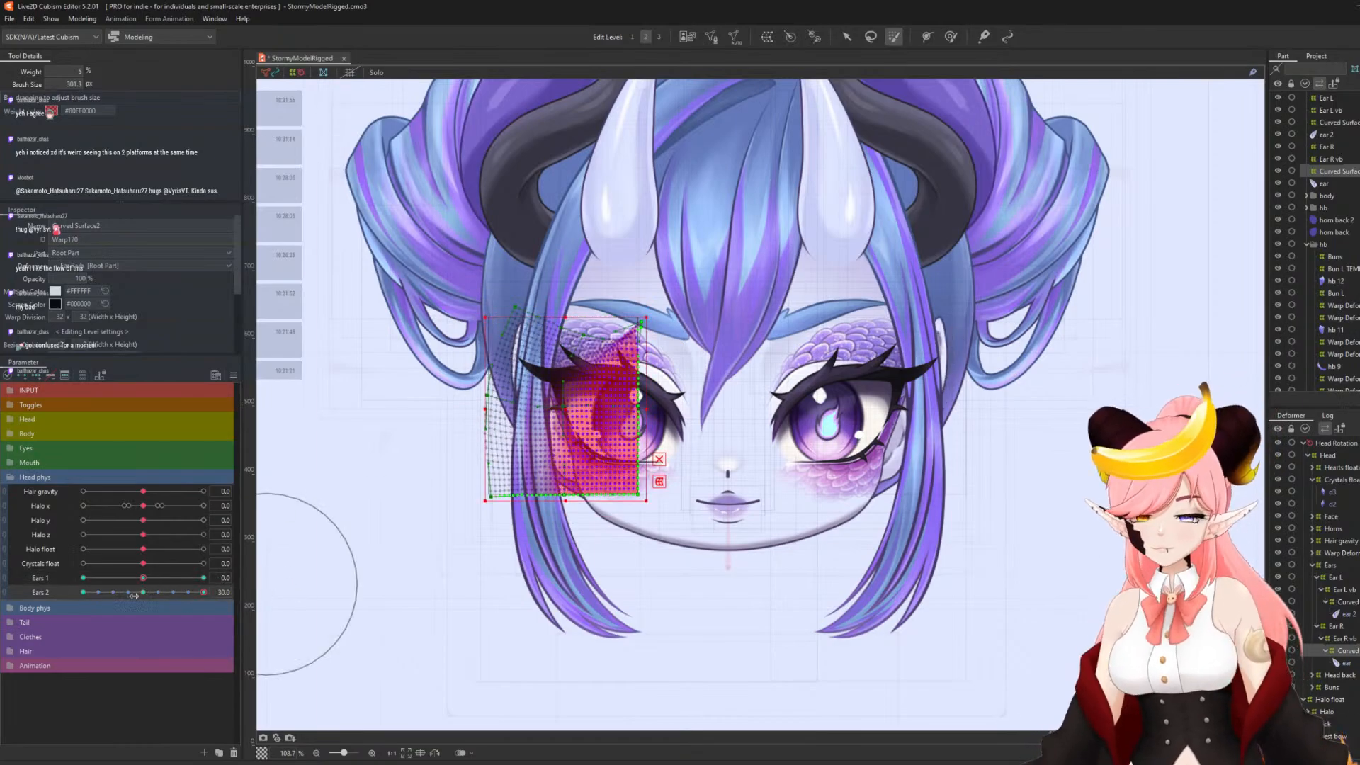
{"action": "key", "text": "ctrl+z"}
{"action": "left_click", "coordinate": [83, 592]}
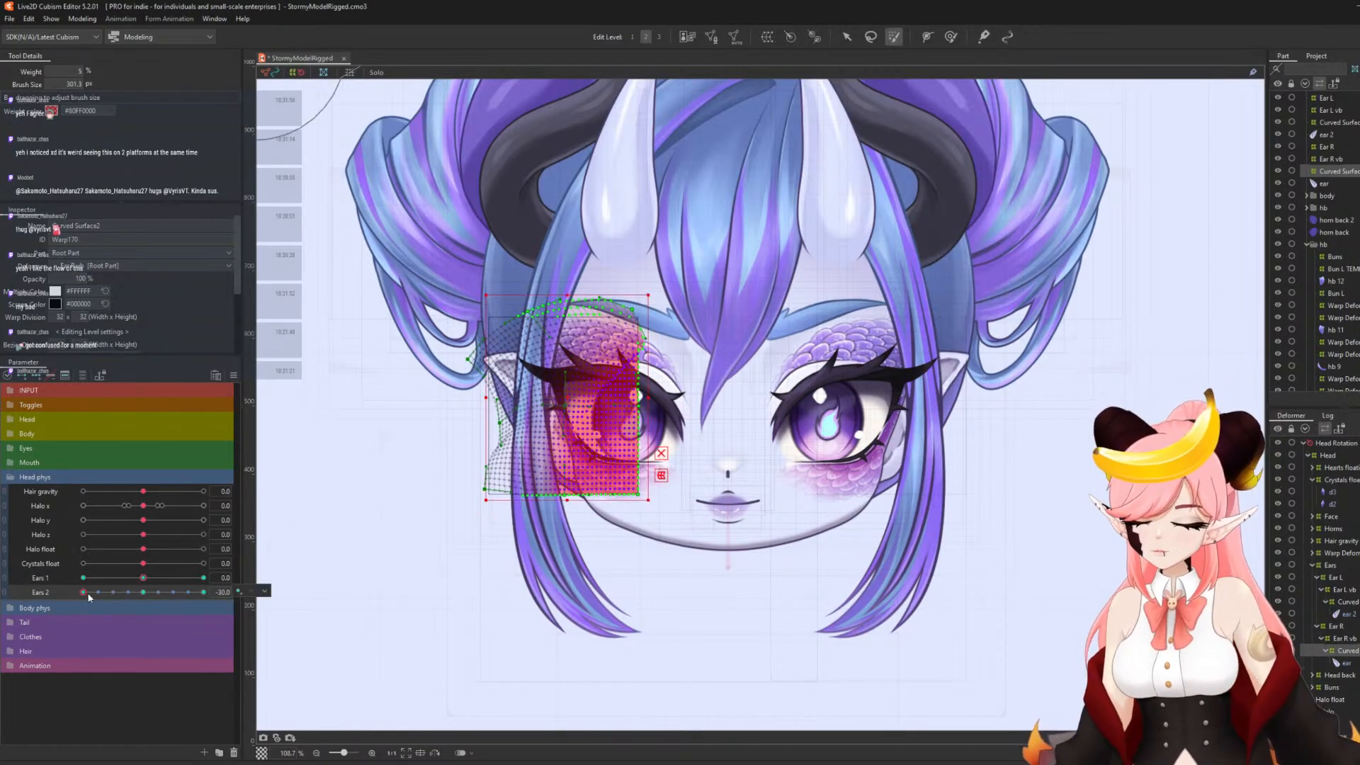
{"action": "key", "text": "ctrl+z"}
{"action": "left_click", "coordinate": [139, 591]}
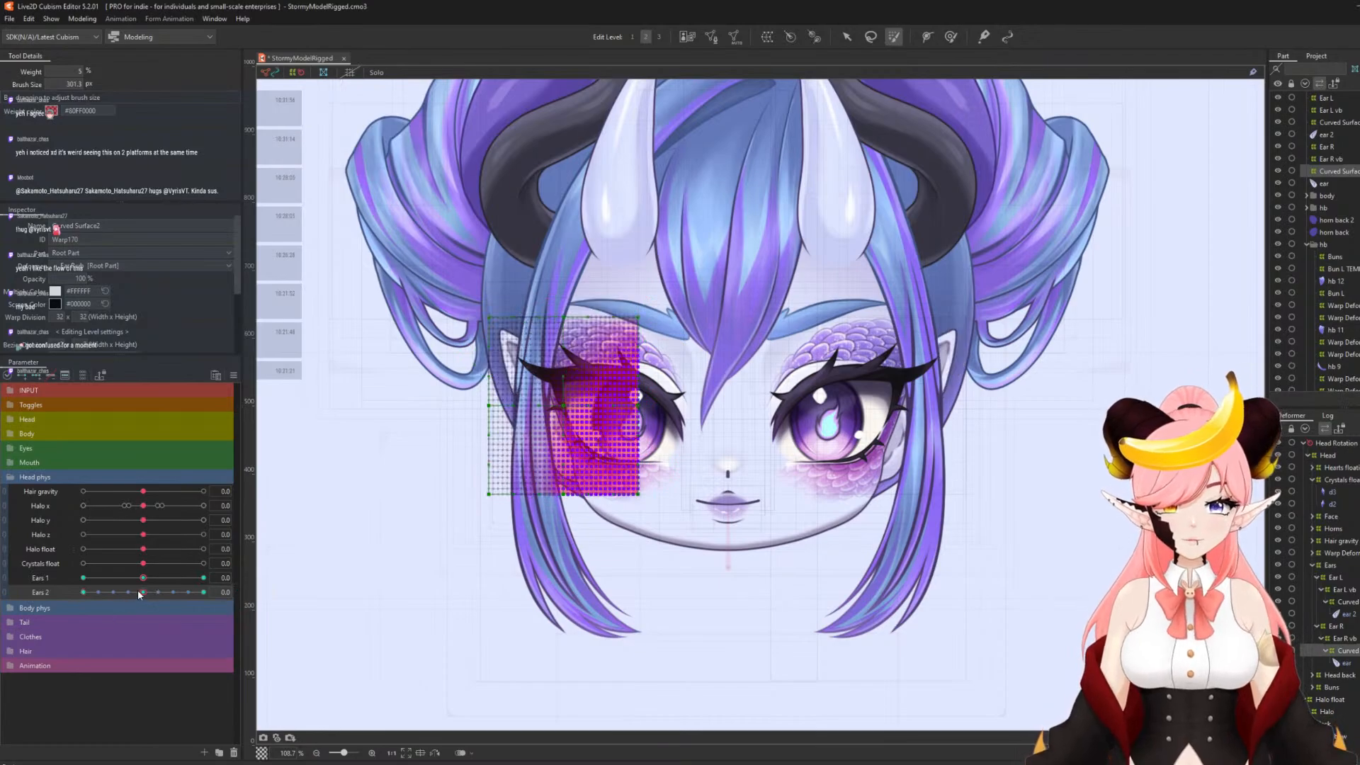
- Synthesize the Ears 1 and Ears 2 corners on the Ear R warp and save the model
{"action": "key", "text": "ctrl+4"}
{"action": "left_click", "coordinate": [688, 494]}
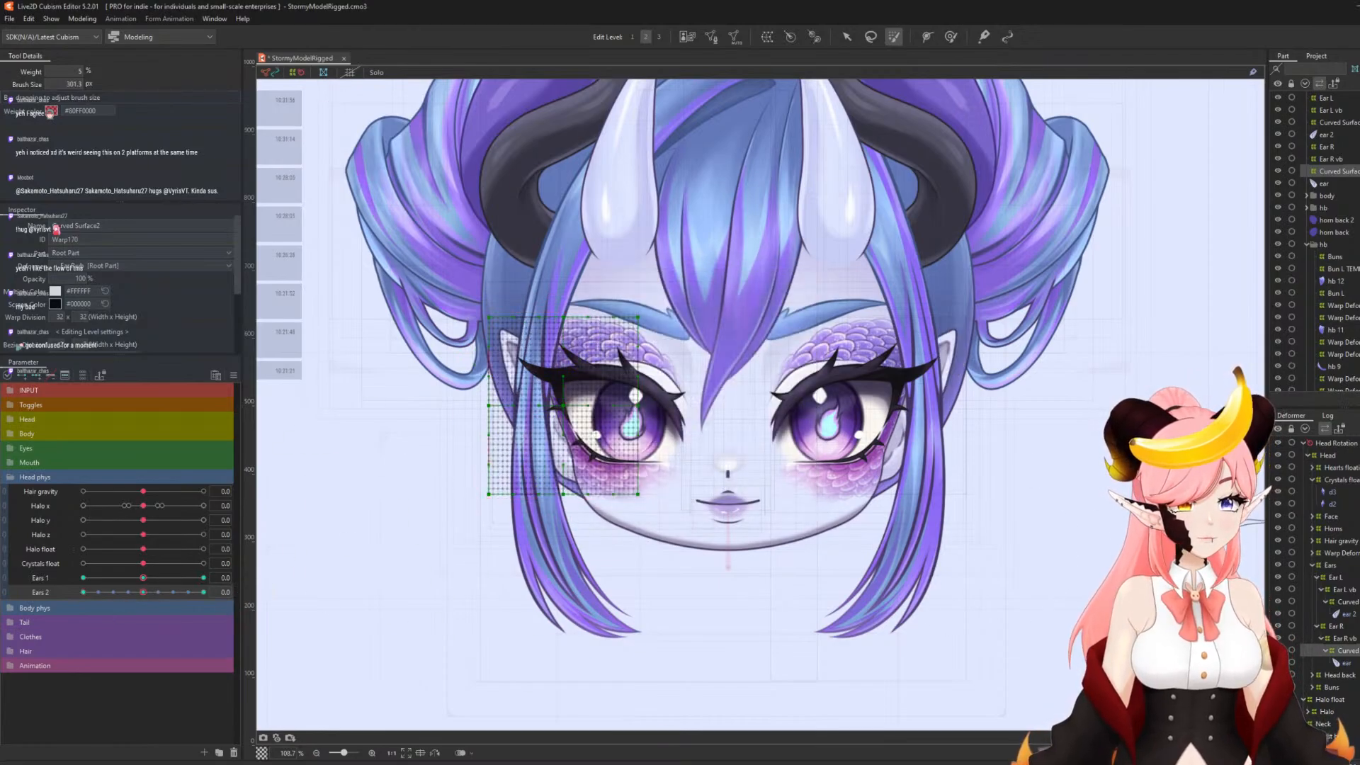
{"action": "key", "text": "ctrl+4"}
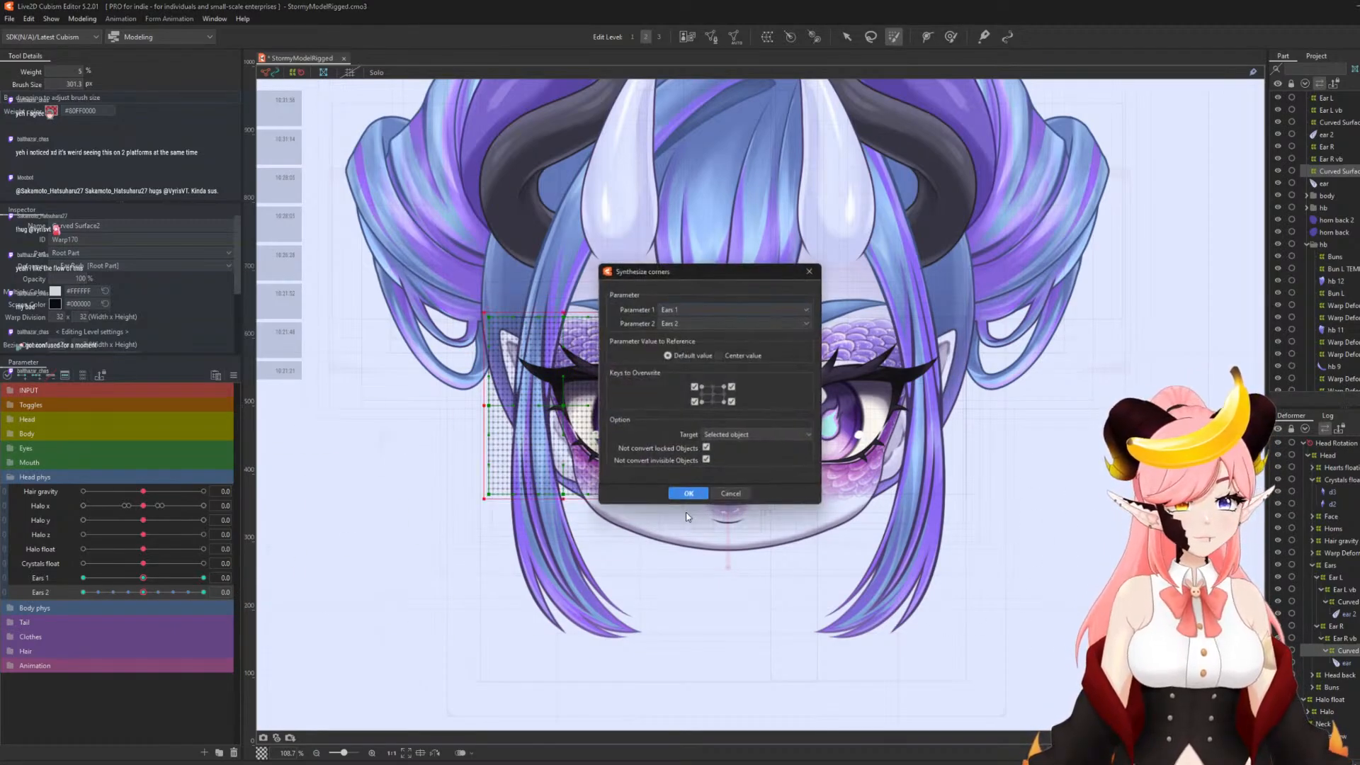
{"action": "left_click", "coordinate": [689, 494]}
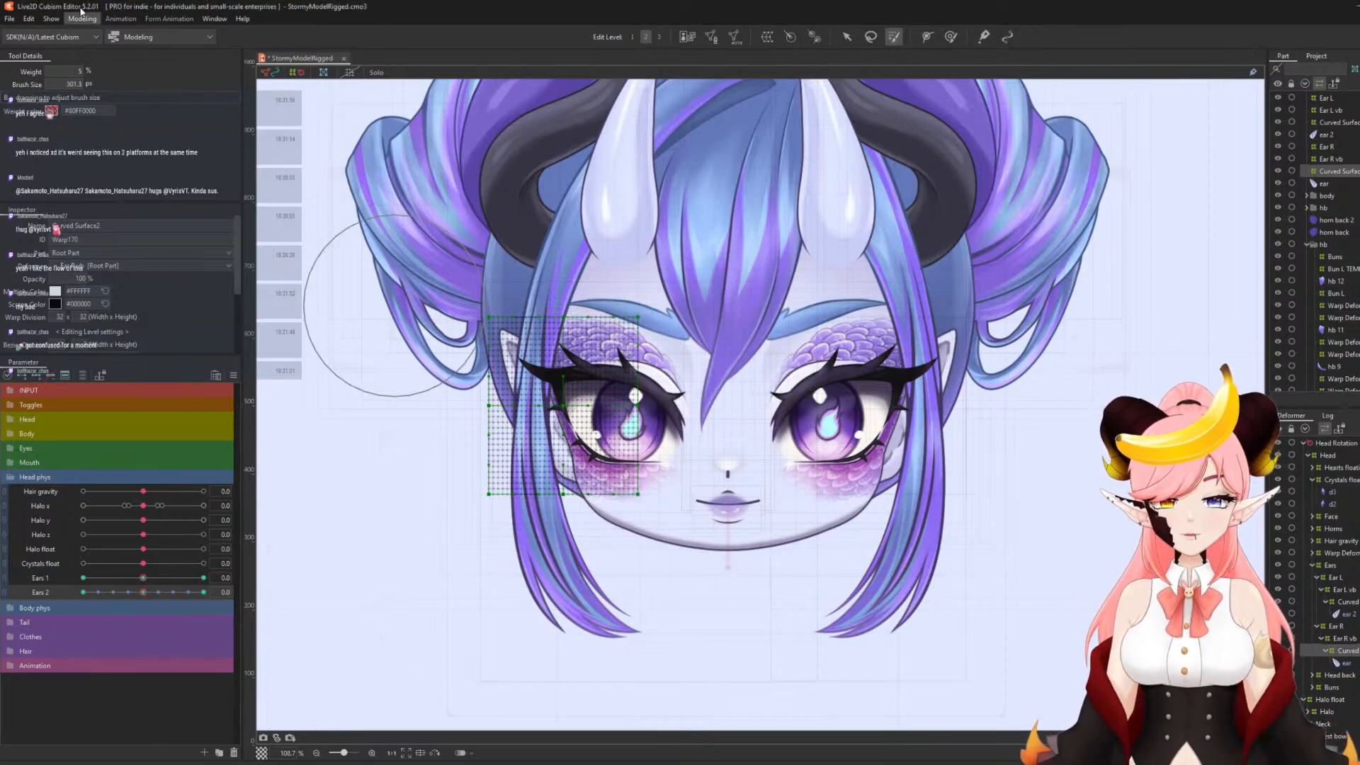
{"action": "left_click", "coordinate": [5, 21]}
{"action": "left_click", "coordinate": [32, 115]}
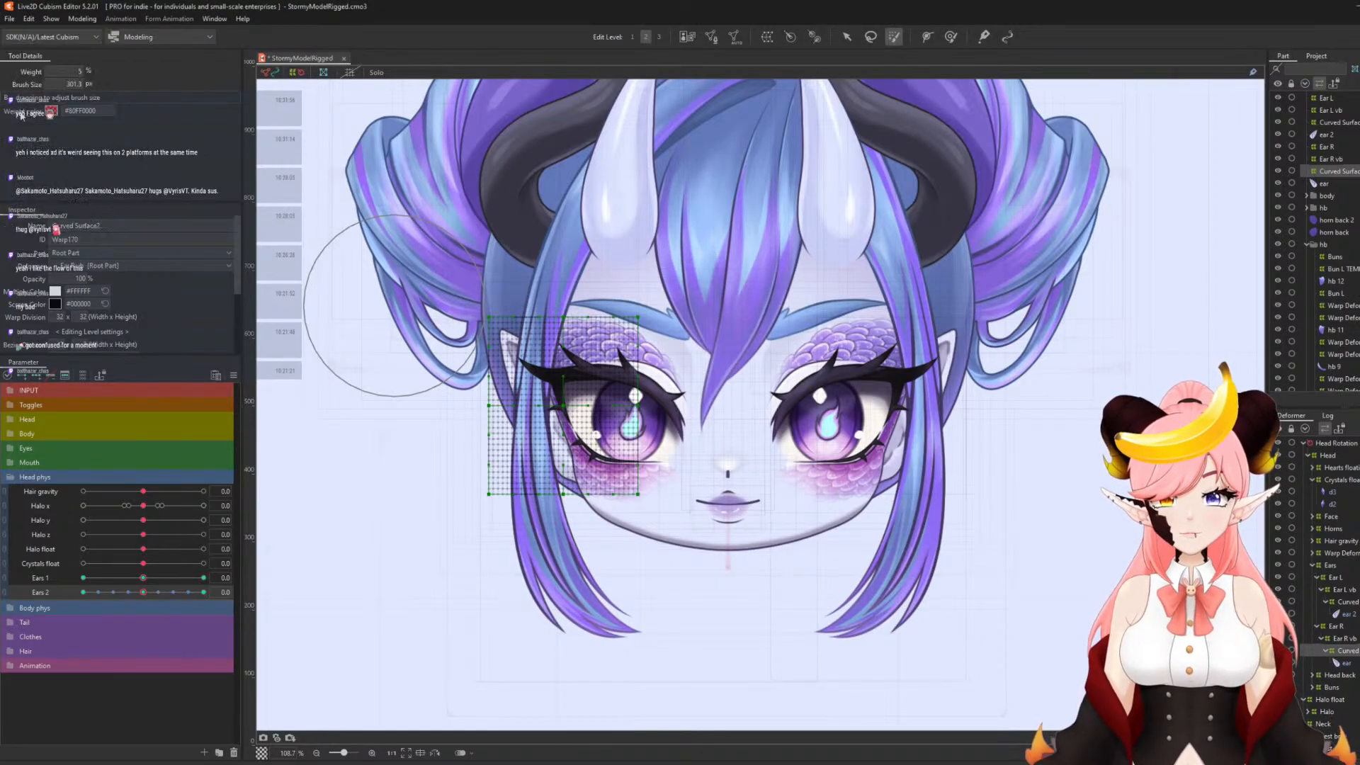
- Open the physics settings and add a group named Ears with the Head Input preset and the Hair (Double Pendulum) model
{"action": "left_click", "coordinate": [94, 18]}
{"action": "left_click", "coordinate": [119, 264]}
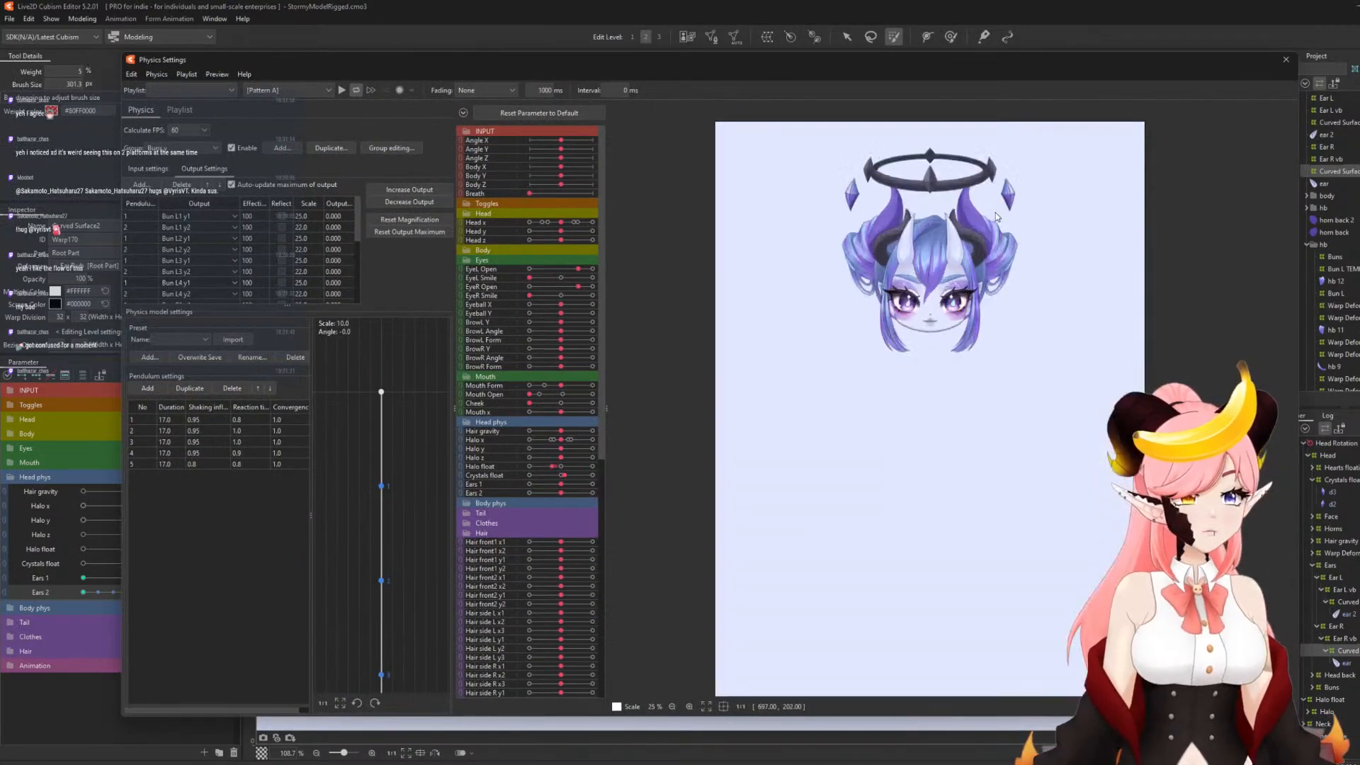
{"action": "left_click", "coordinate": [282, 147]}
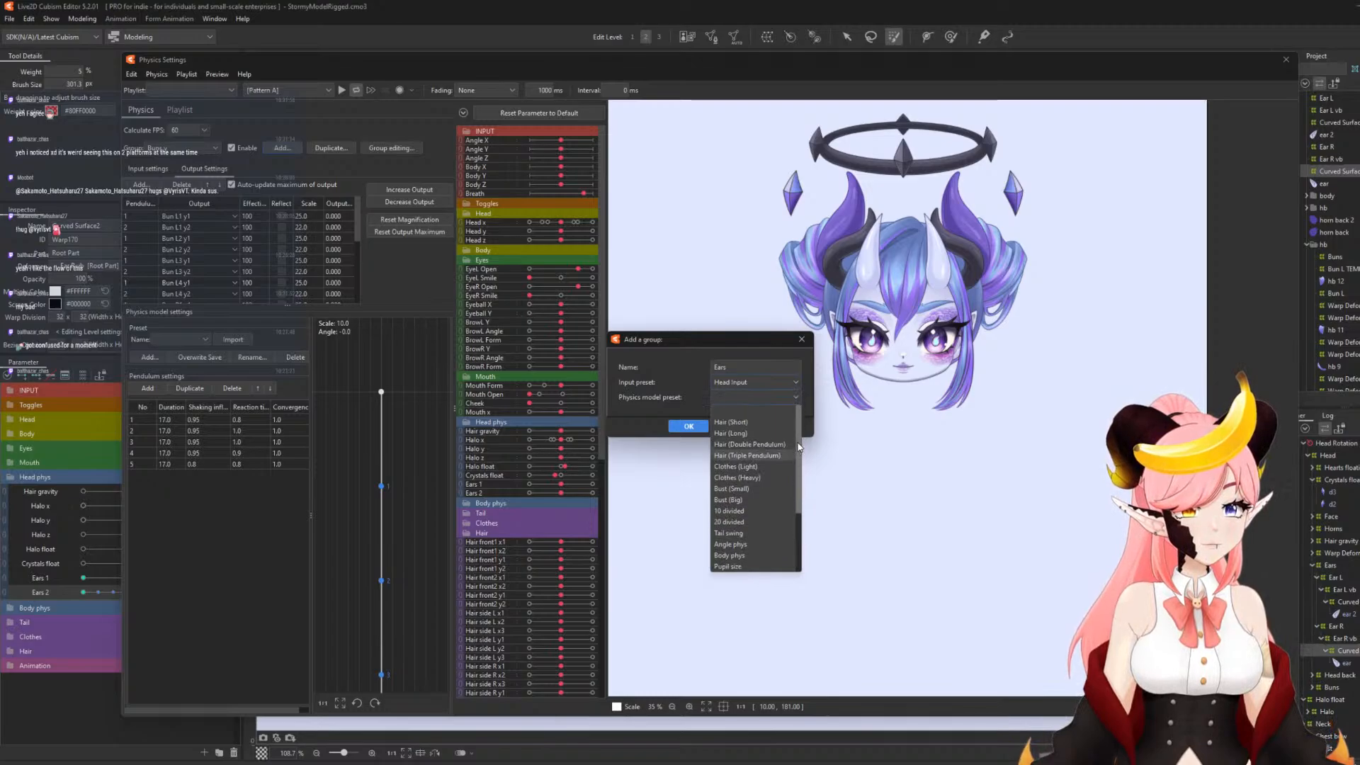
{"action": "left_click", "coordinate": [781, 444]}
{"action": "left_click", "coordinate": [688, 426]}
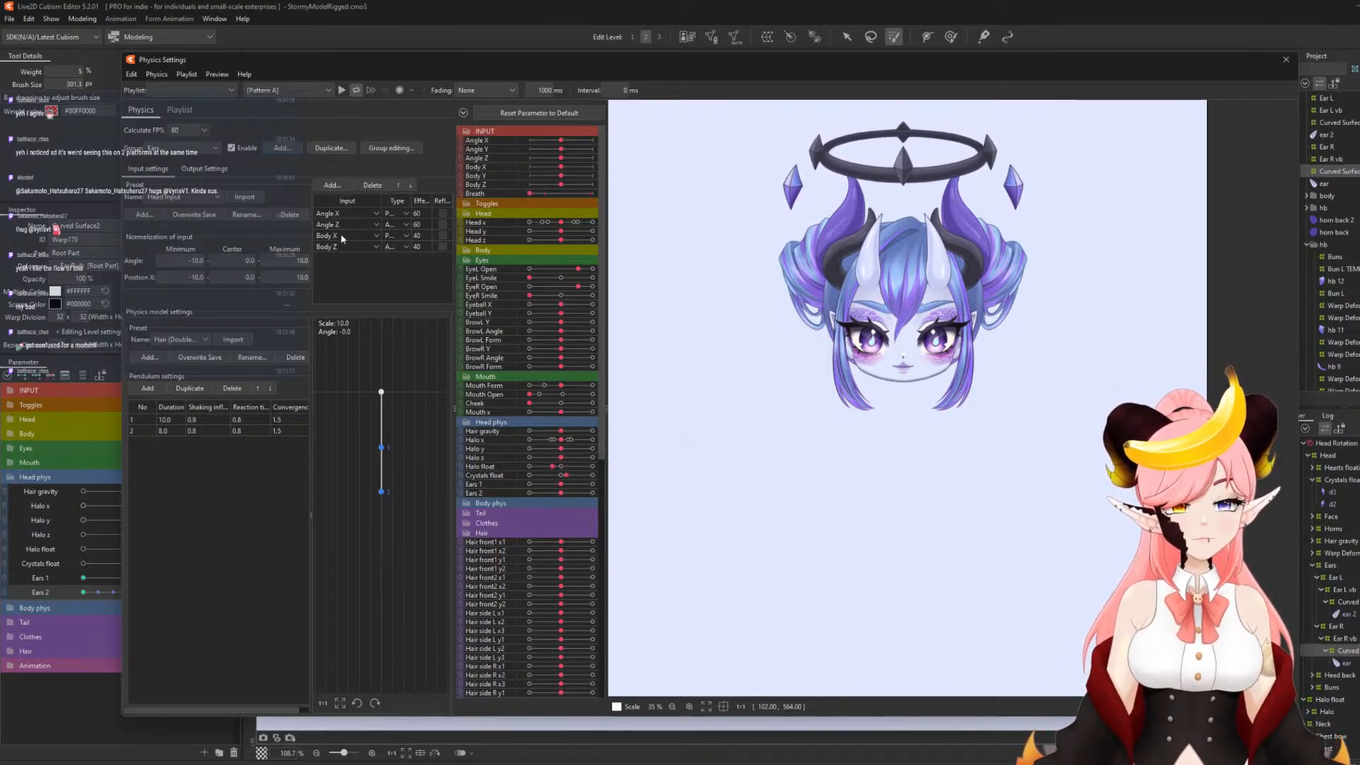
- Set the Ears group's inputs to Angle Y, Angle Z and Angle X, and delete the Body Z input
{"action": "left_click", "coordinate": [349, 211]}
{"action": "left_click", "coordinate": [346, 223]}
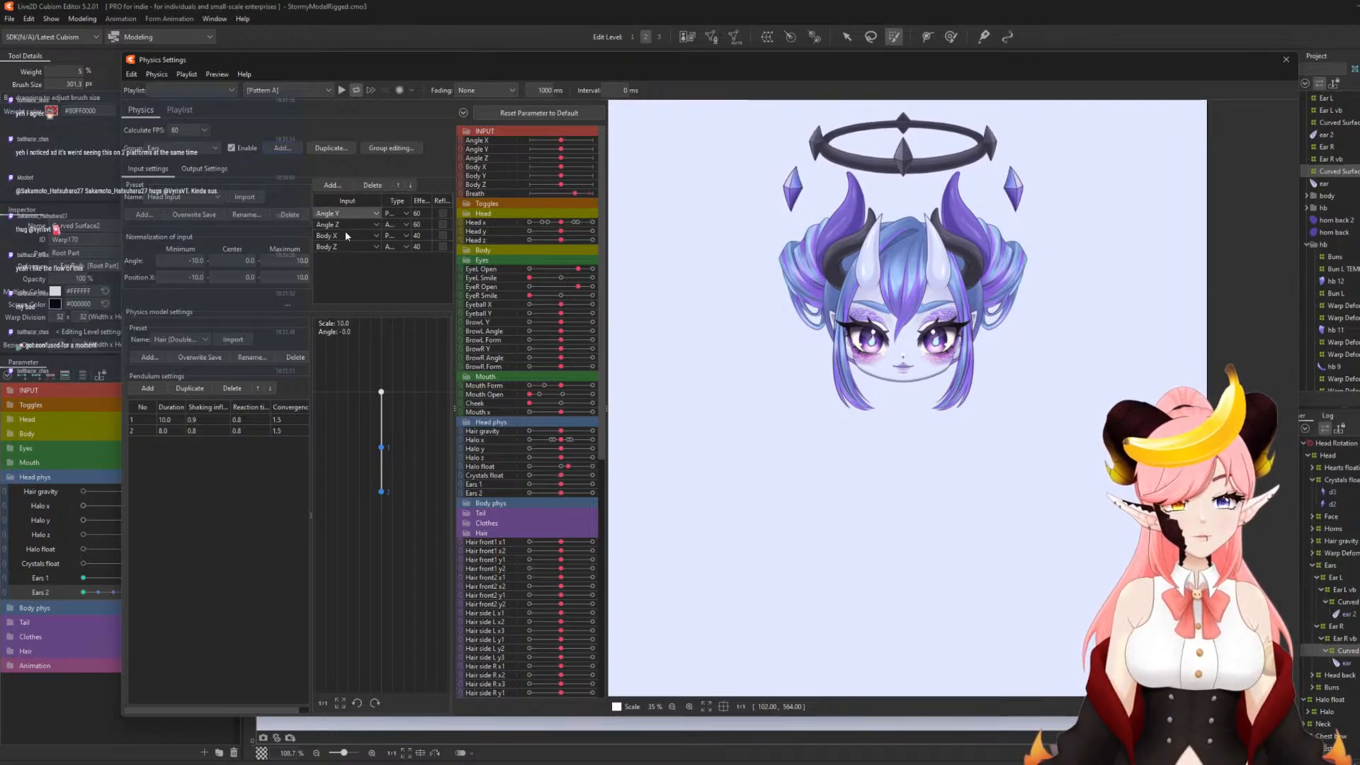
{"action": "left_click", "coordinate": [346, 238]}
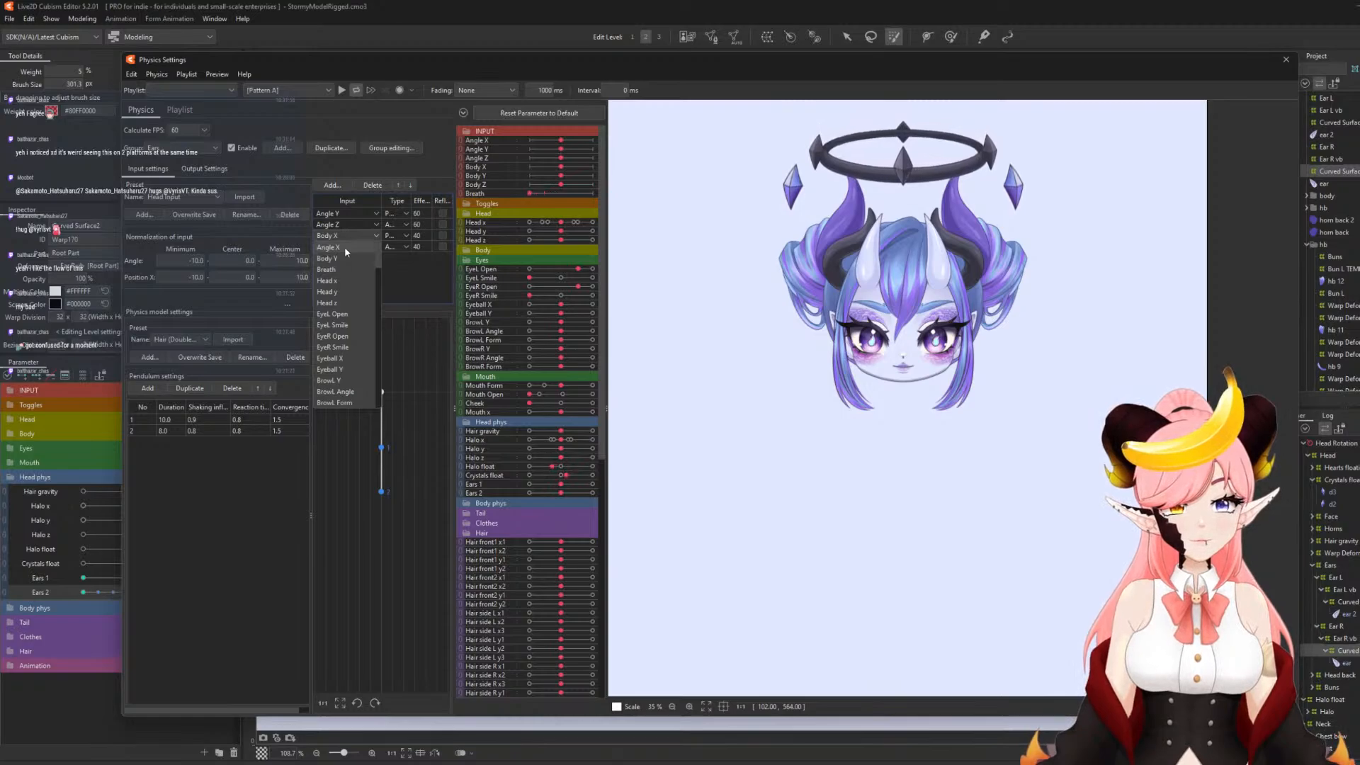
{"action": "left_click", "coordinate": [345, 247]}
{"action": "left_click", "coordinate": [339, 246]}
{"action": "left_click", "coordinate": [375, 185]}
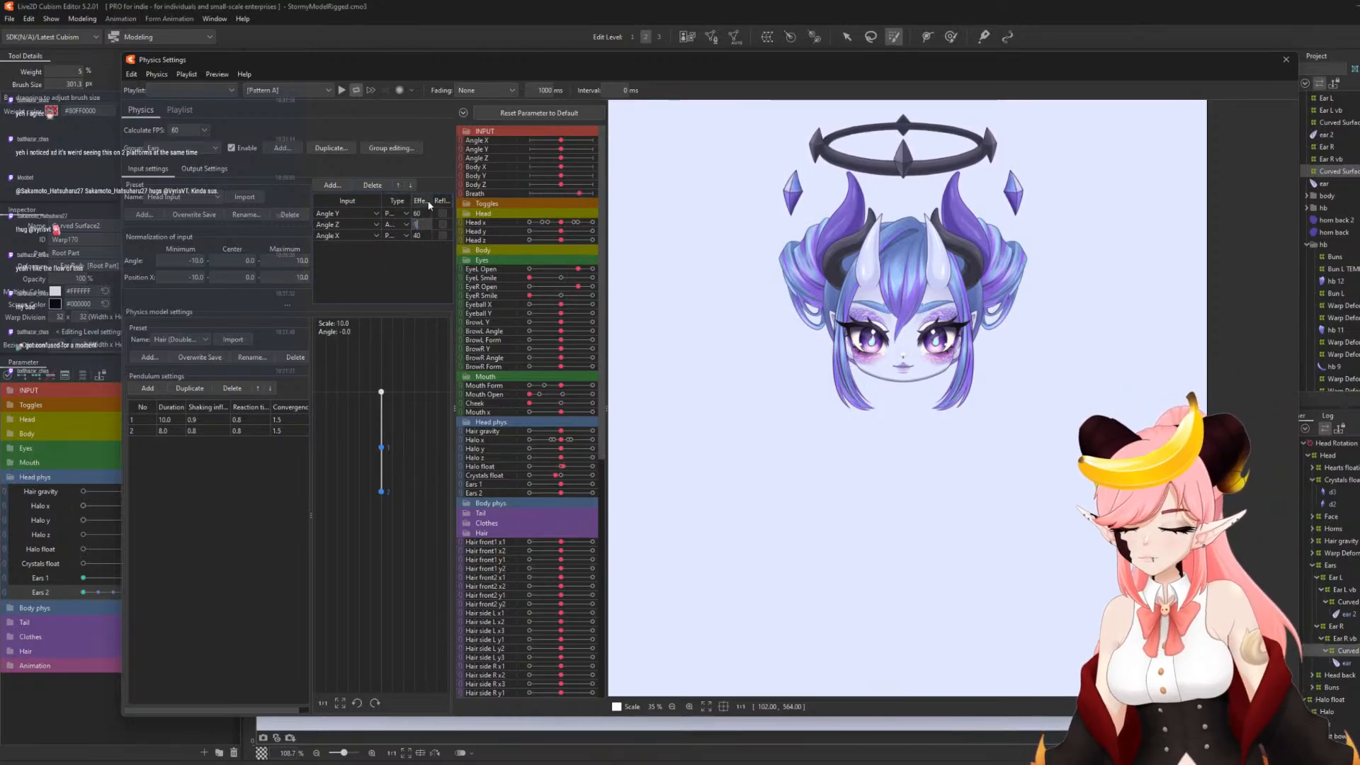
- Add Ears 1 and Ears 2 as the group's outputs, driven by pendulums 1 and 2
{"action": "left_click", "coordinate": [198, 170]}
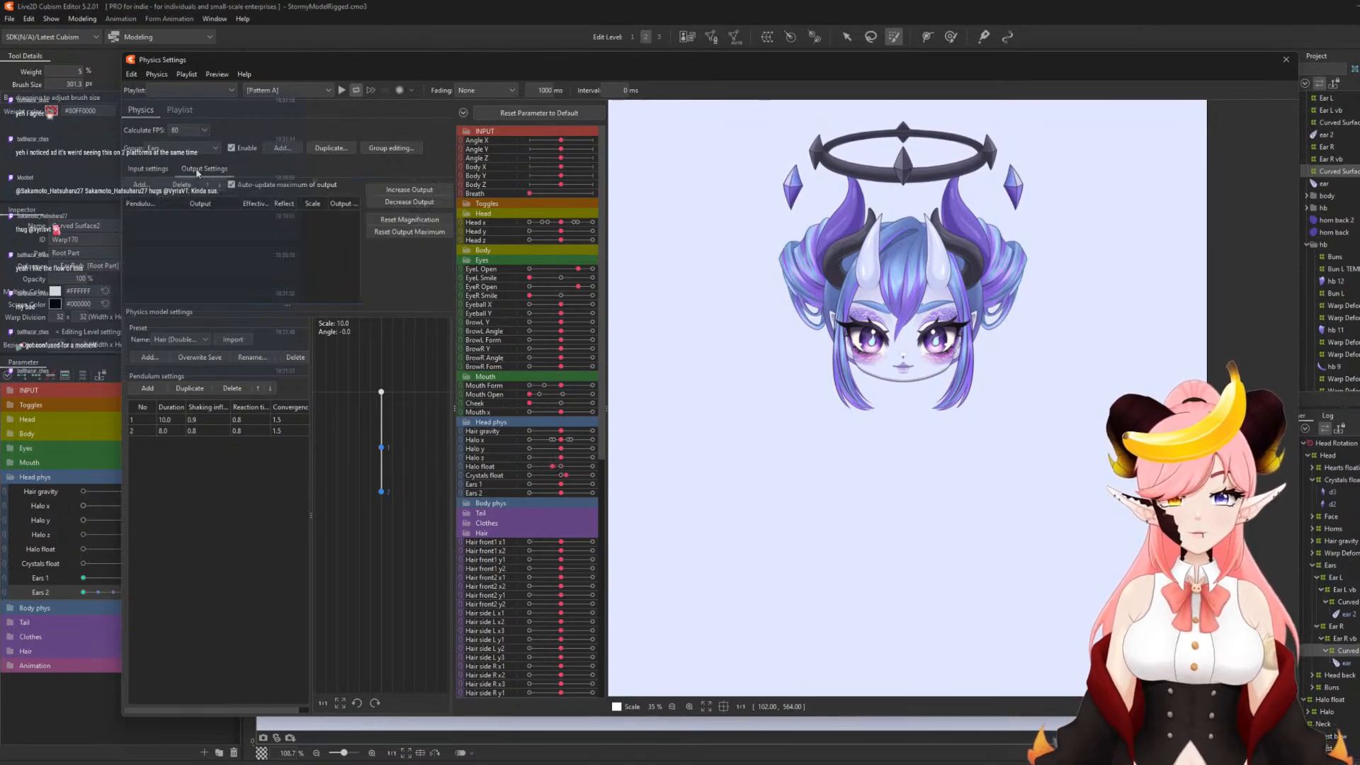
{"action": "left_click", "coordinate": [141, 185]}
{"action": "left_click_drag", "start_coordinate": [806, 284], "coordinate": [809, 343]}
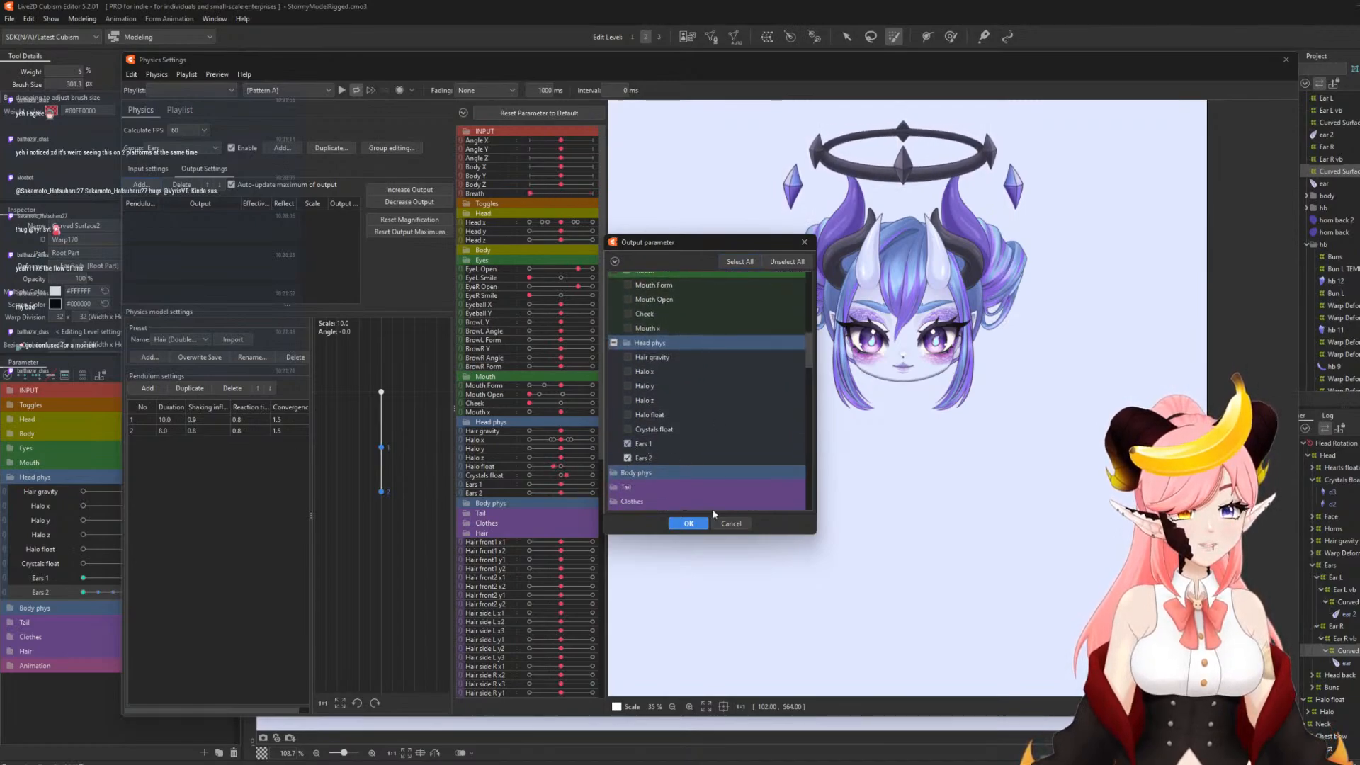
{"action": "left_click", "coordinate": [689, 522]}
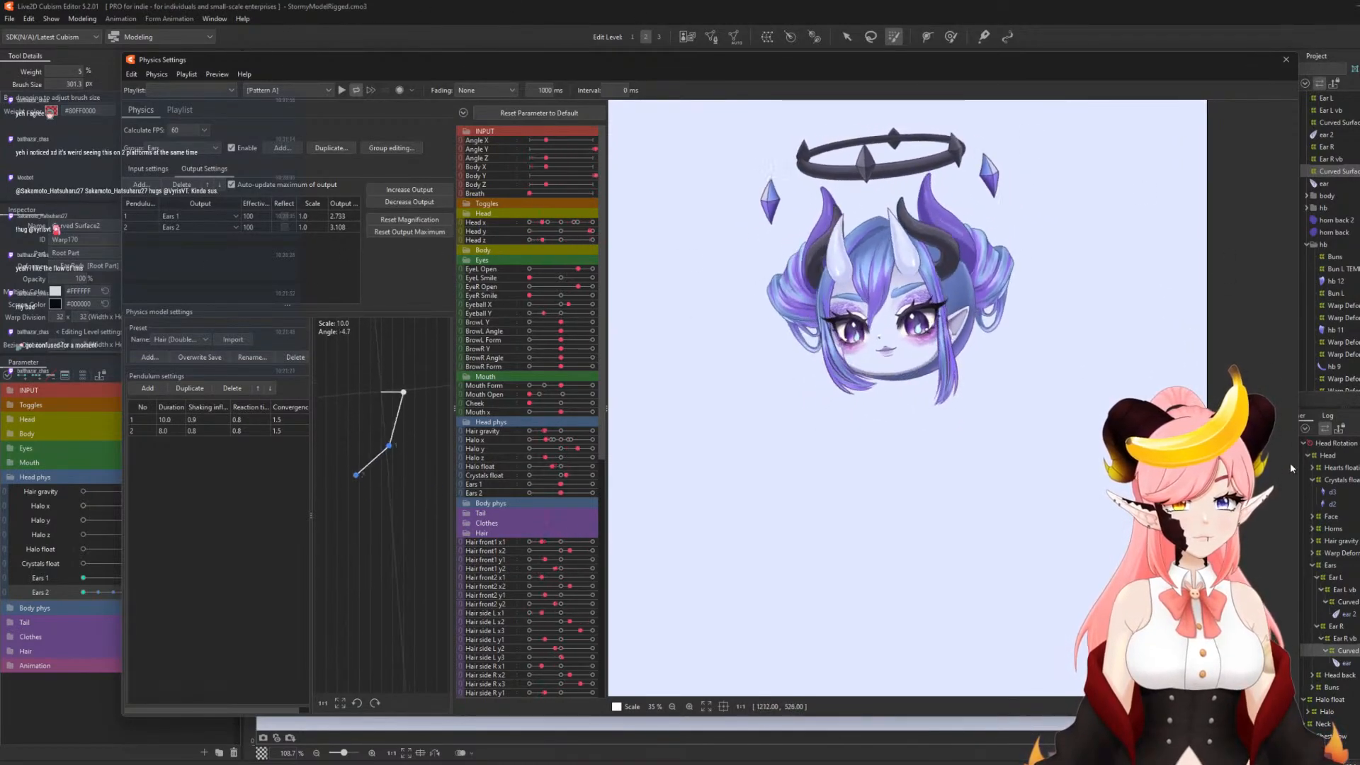
- Fit the Ears group's output magnification to the parameter range, and set the Ears 1 scale to 33
{"action": "left_click", "coordinate": [406, 190]}
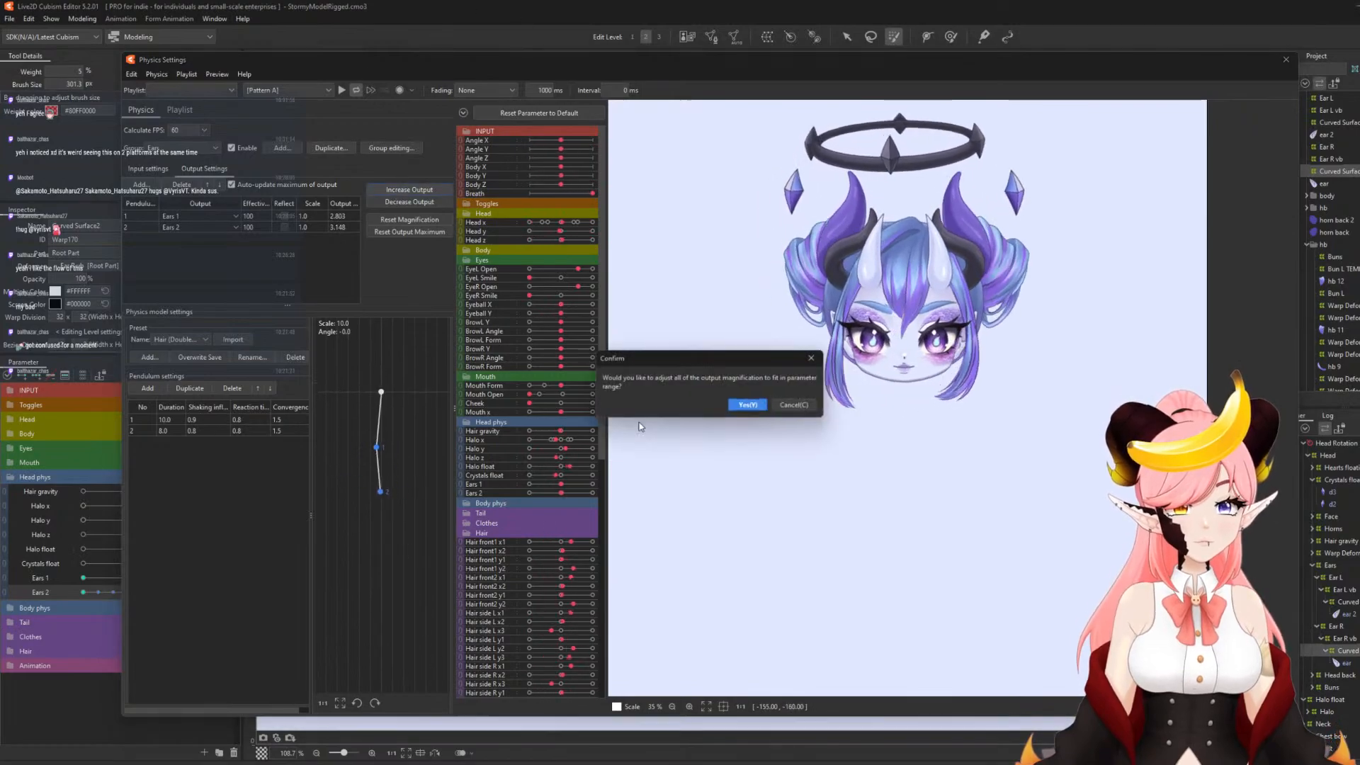
{"action": "left_click", "coordinate": [751, 412]}
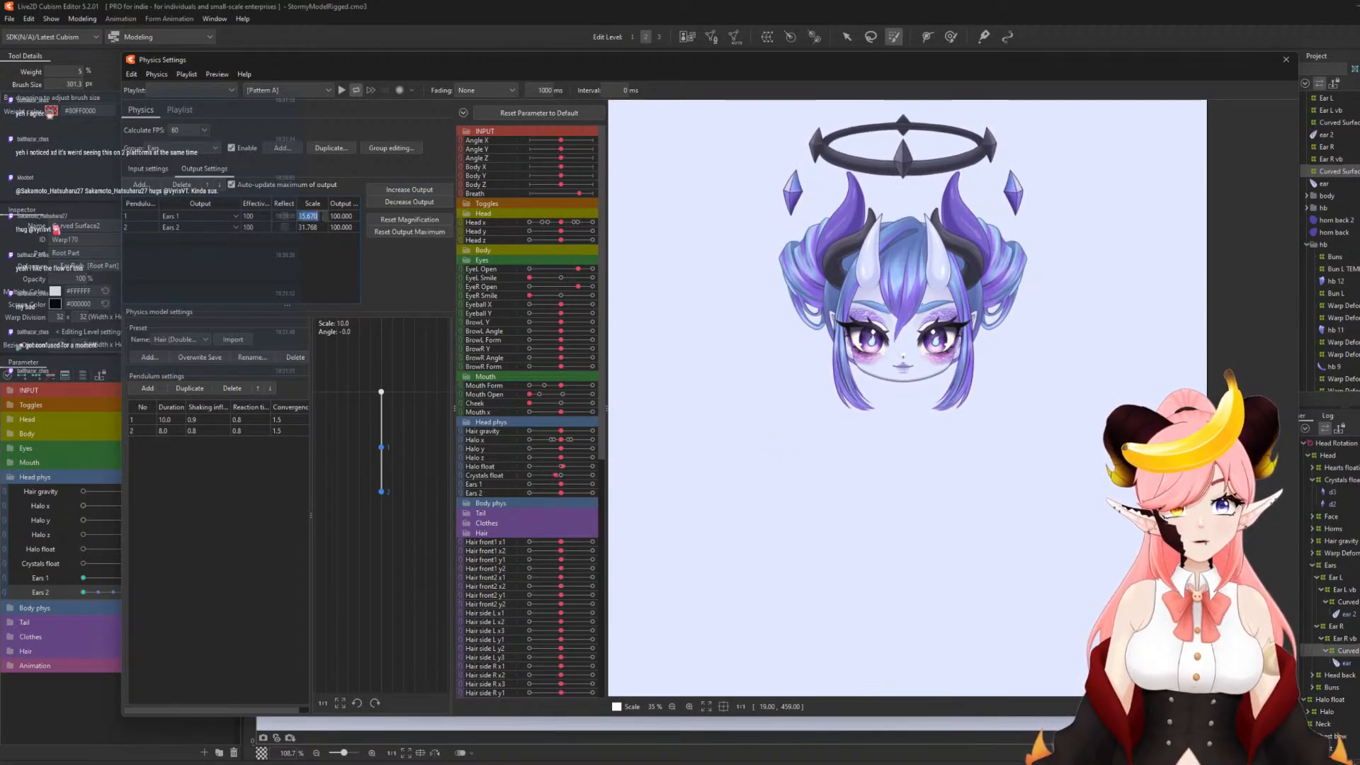
{"action": "key", "text": "Return"}
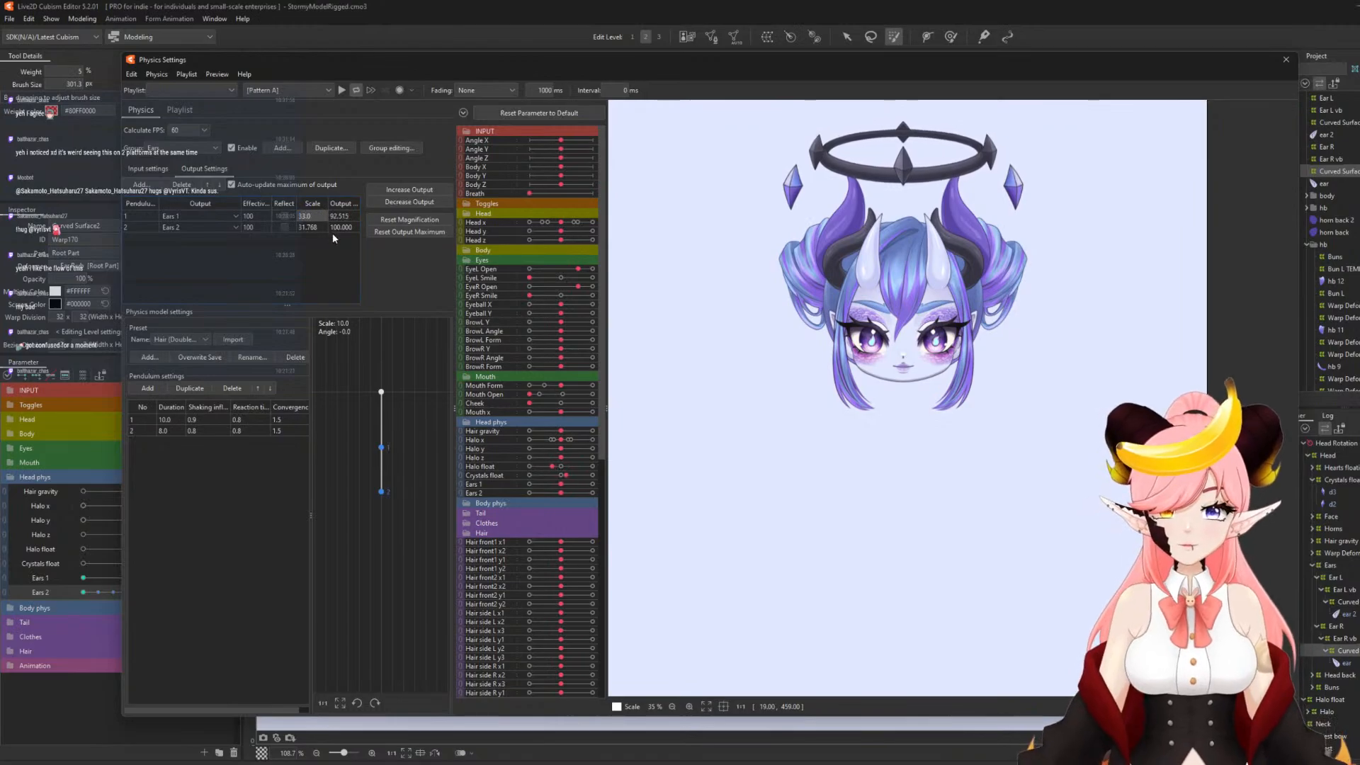
- Try an output scale of 28 for Ears 2 and finish with a scale of 29
{"action": "type", "text": "28"}
{"action": "key", "text": "Return"}
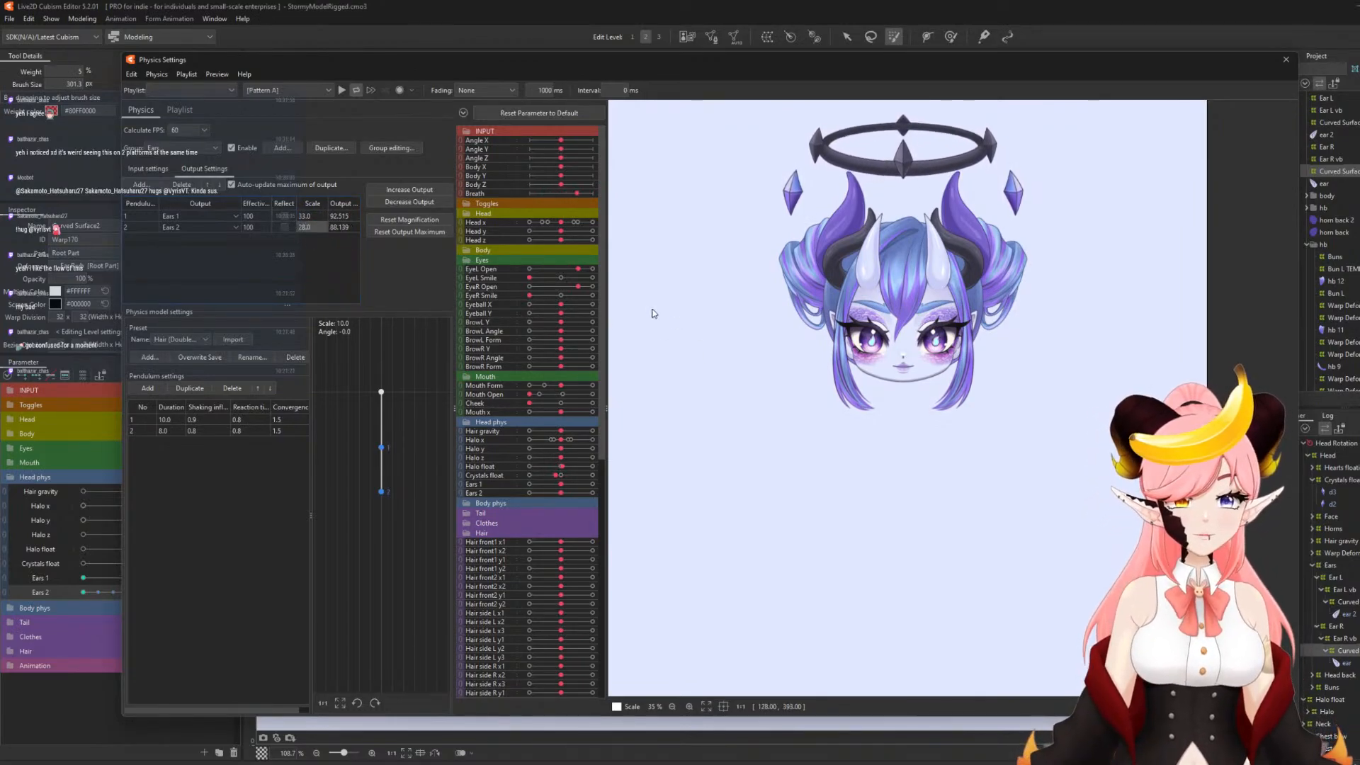
{"action": "double_click", "coordinate": [310, 227]}
{"action": "type", "text": "2"}
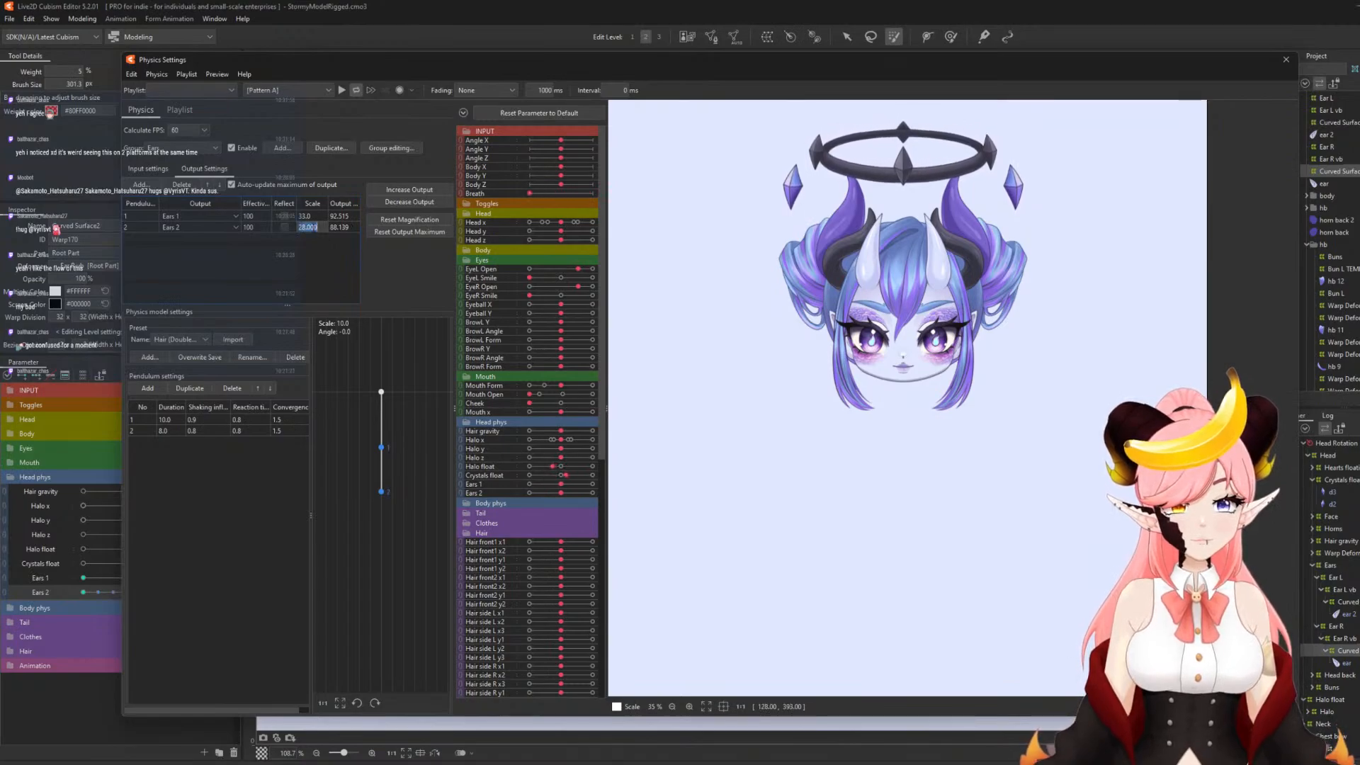
{"action": "type", "text": "9"}
{"action": "key", "text": "Return"}
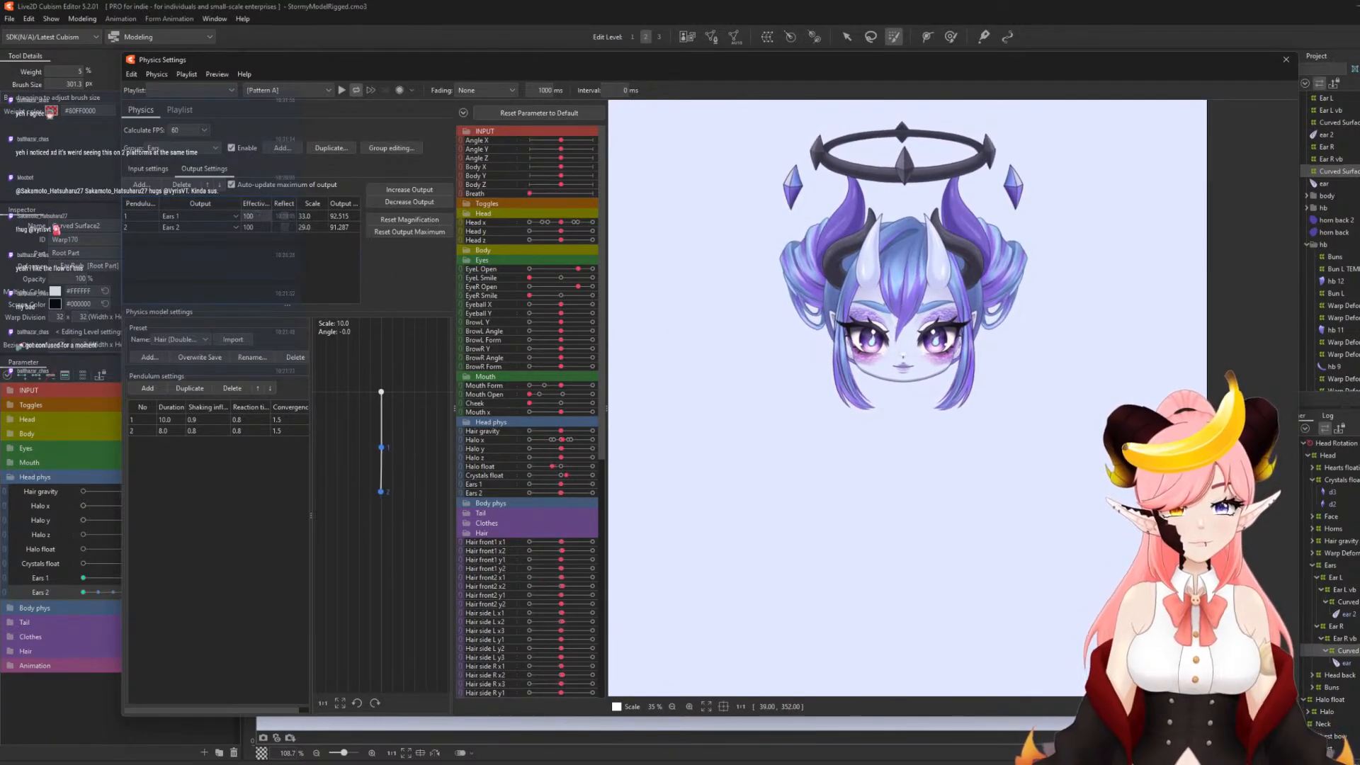
- Set the output effectiveness of both Ears 1 and Ears 2 to 70 and test the ear motion by moving the head
{"action": "left_click", "coordinate": [260, 216]}
{"action": "type", "text": "70"}
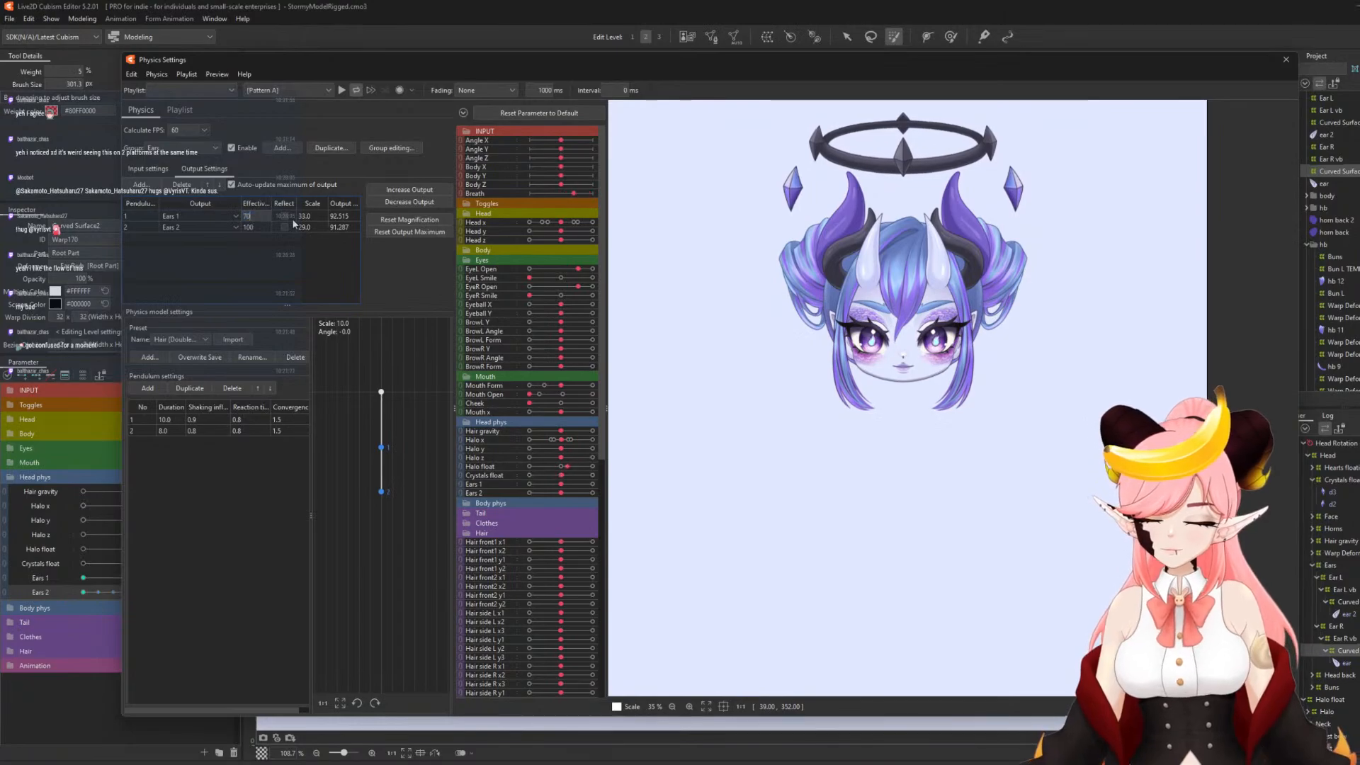
{"action": "key", "text": "Return"}
{"action": "left_click", "coordinate": [259, 229]}
{"action": "type", "text": "70"}
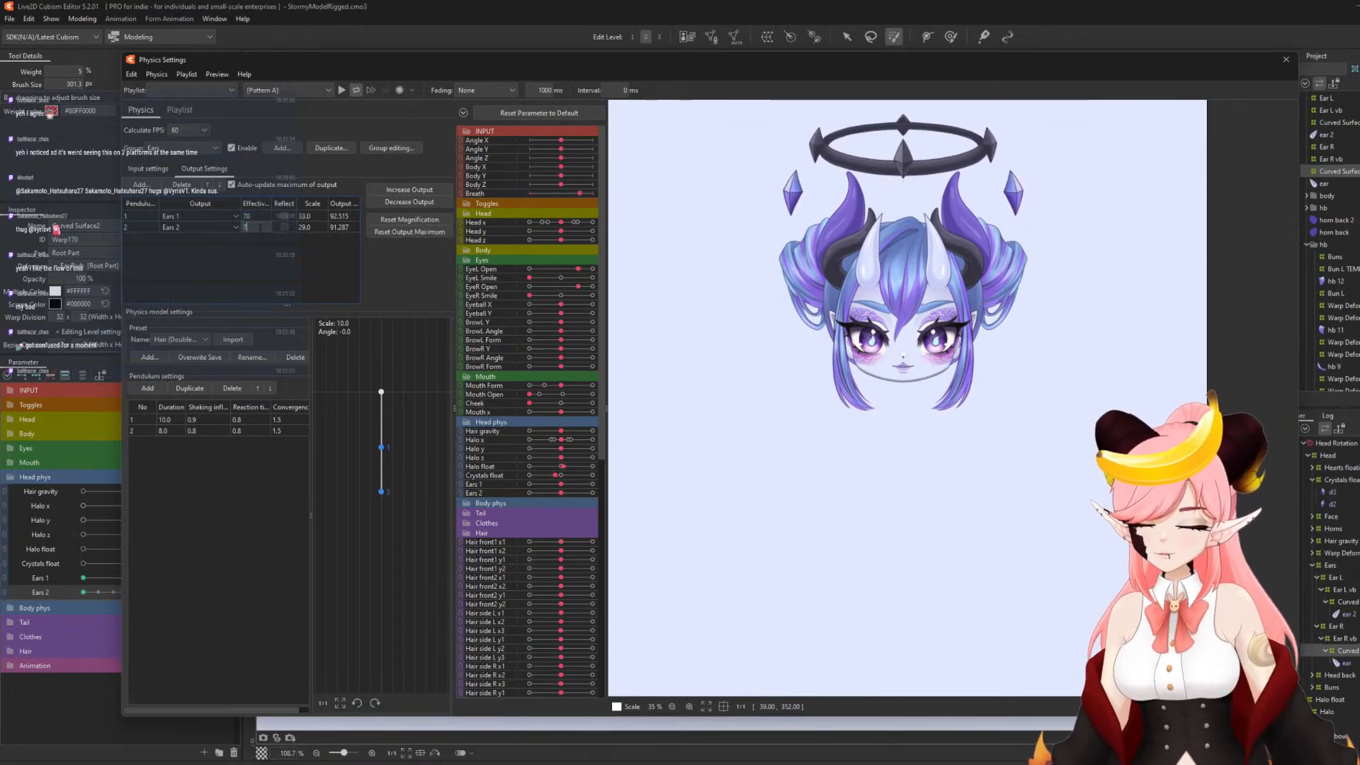
{"action": "key", "text": "Return"}
{"action": "left_click_drag", "start_coordinate": [772, 183], "coordinate": [878, 564]}
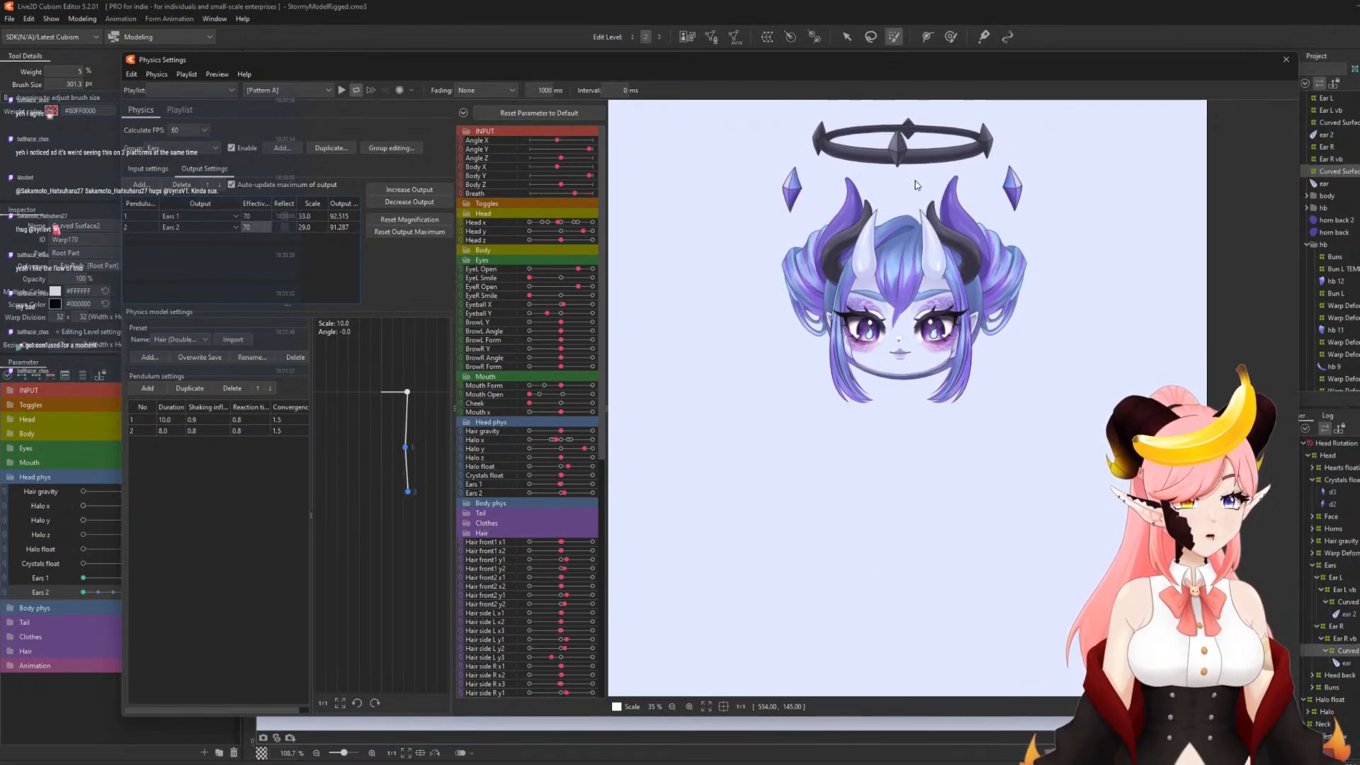
- Lower the Ears group's Angle Y input effectiveness, trying 40 and settling on 30, and test the motion in the preview
{"action": "left_click", "coordinate": [145, 170]}
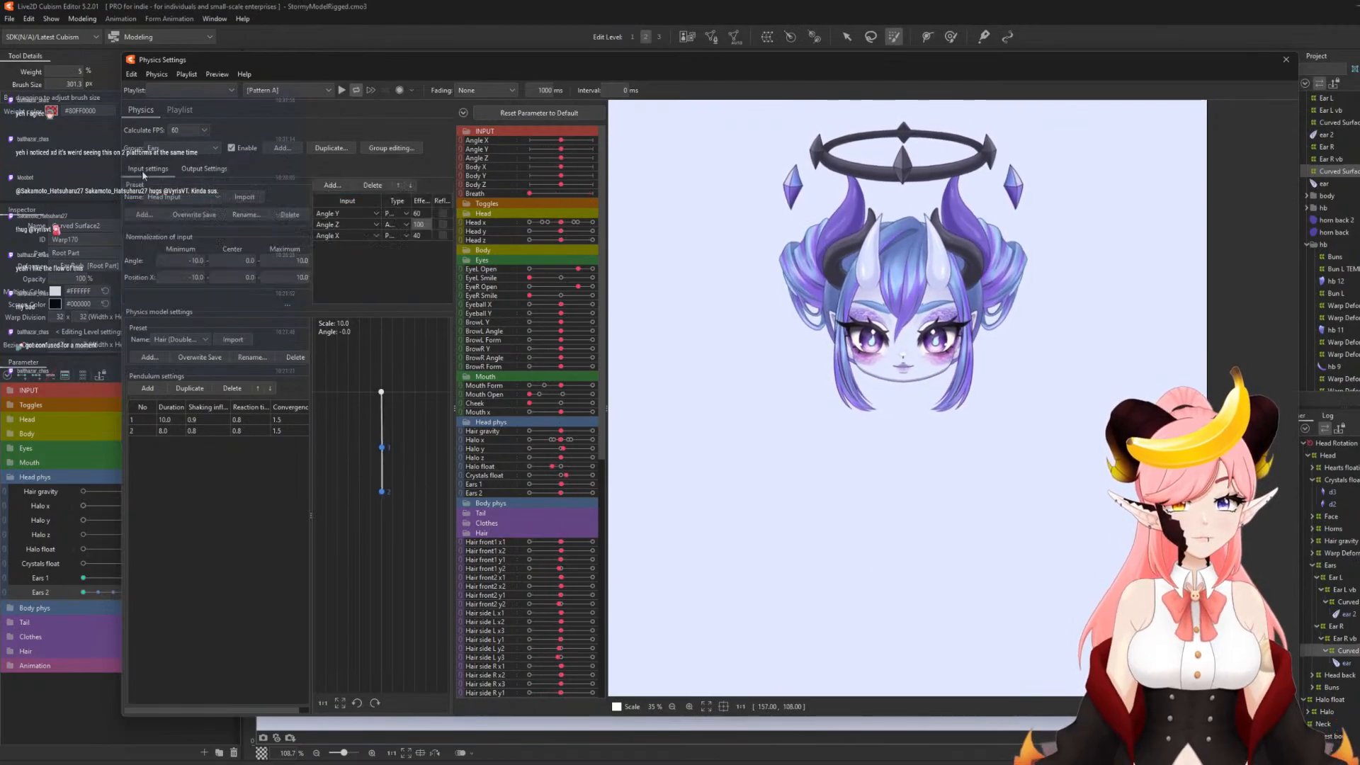
{"action": "double_click", "coordinate": [418, 213]}
{"action": "type", "text": "4"}
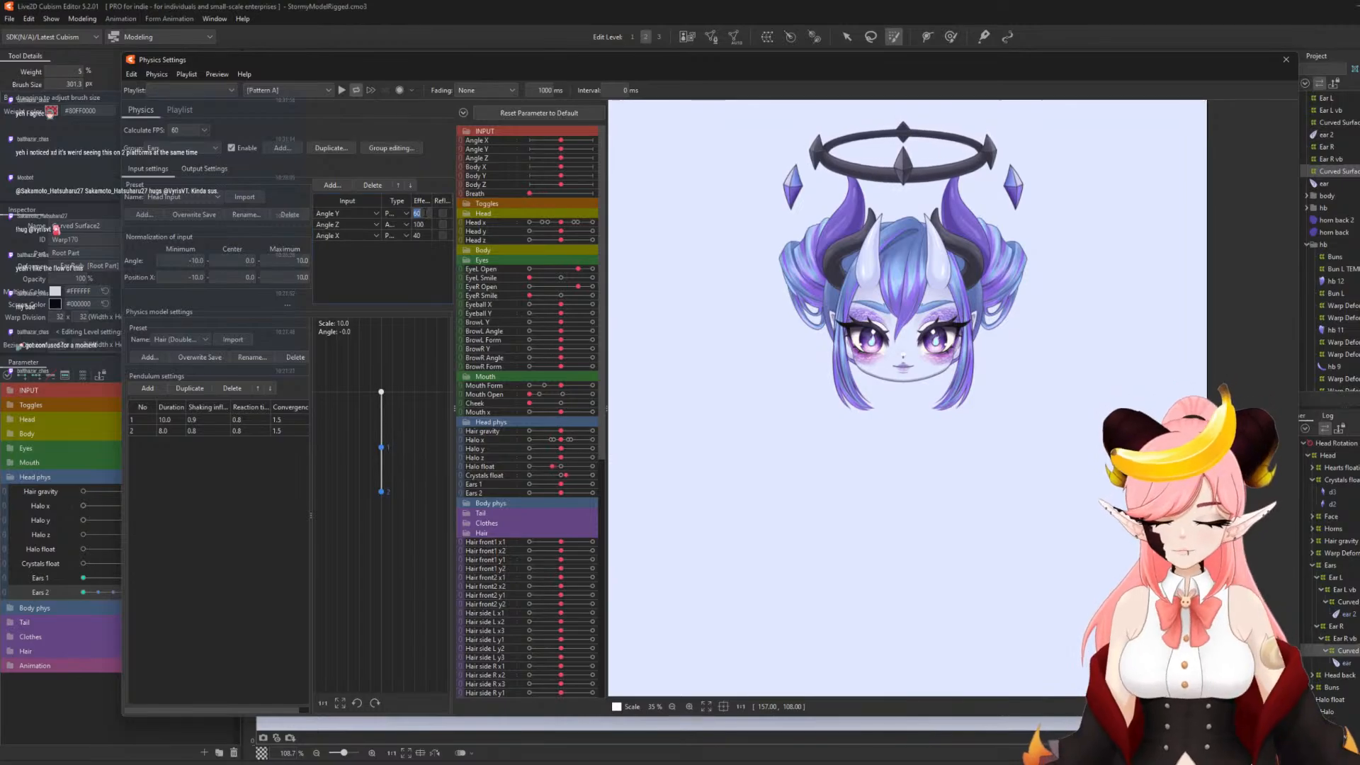
{"action": "type", "text": "0"}
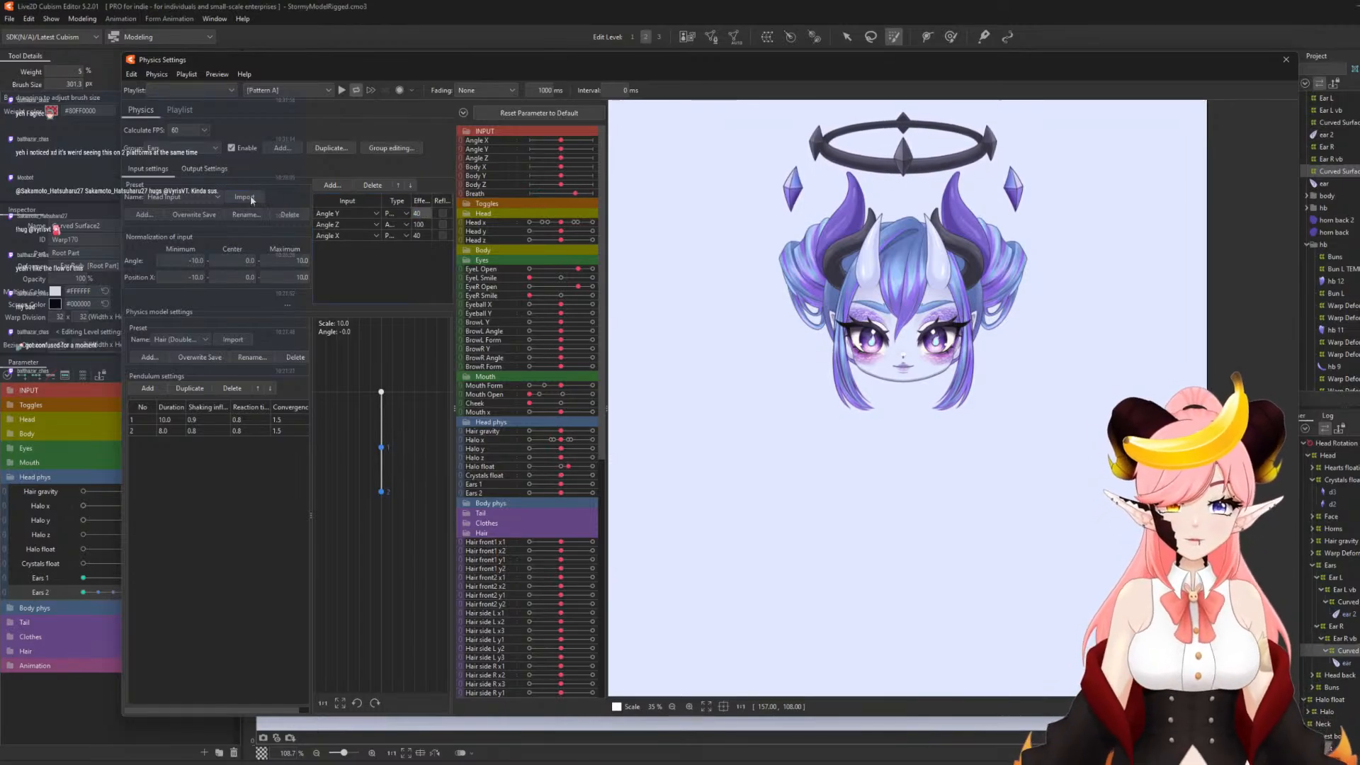
{"action": "left_click", "coordinate": [204, 171]}
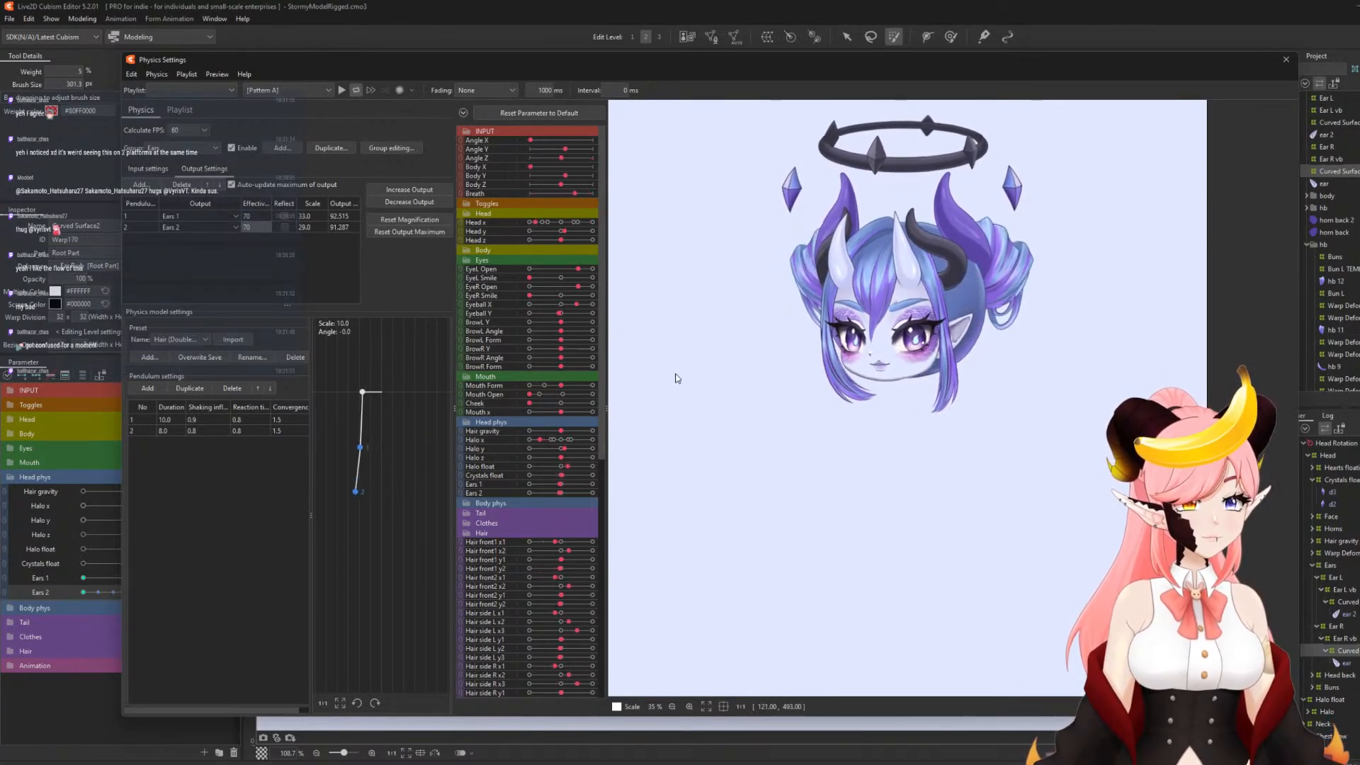
{"action": "left_click", "coordinate": [148, 169]}
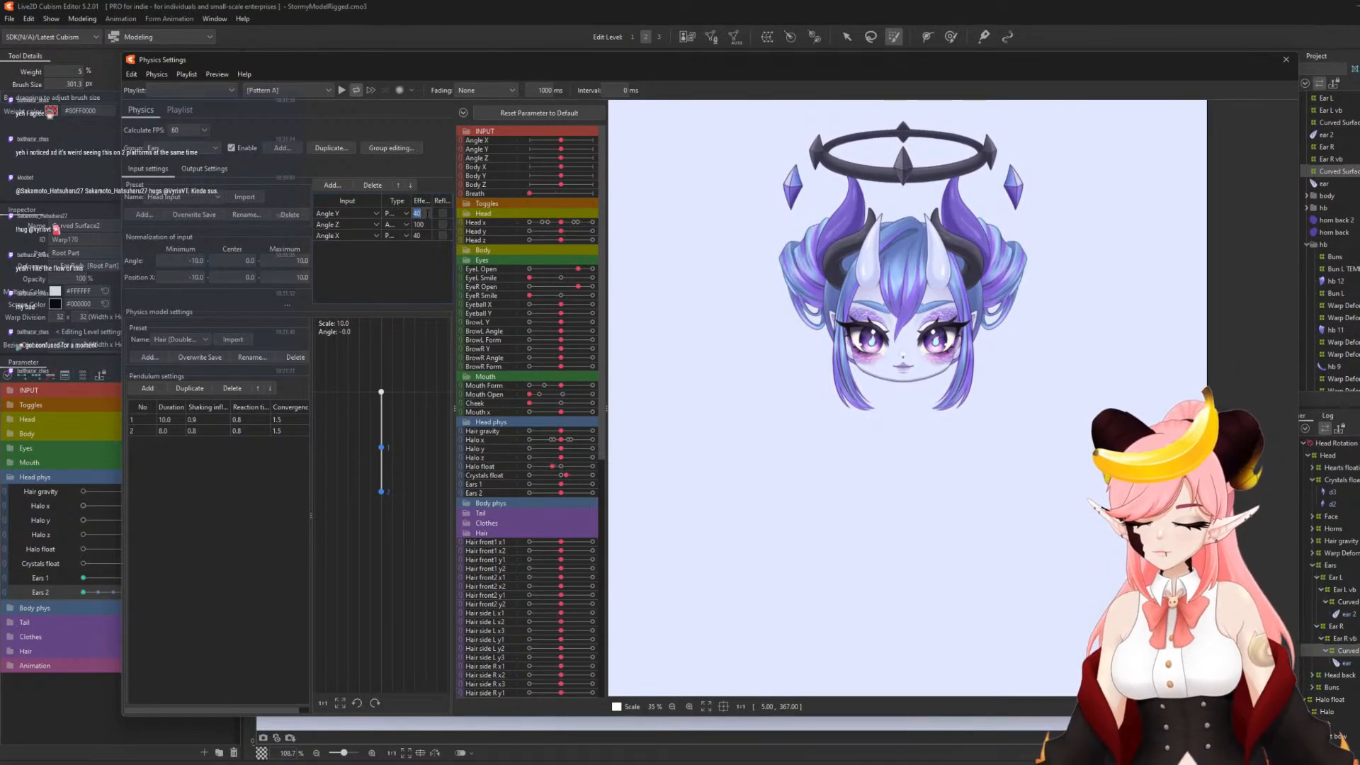
{"action": "left_click", "coordinate": [203, 170]}
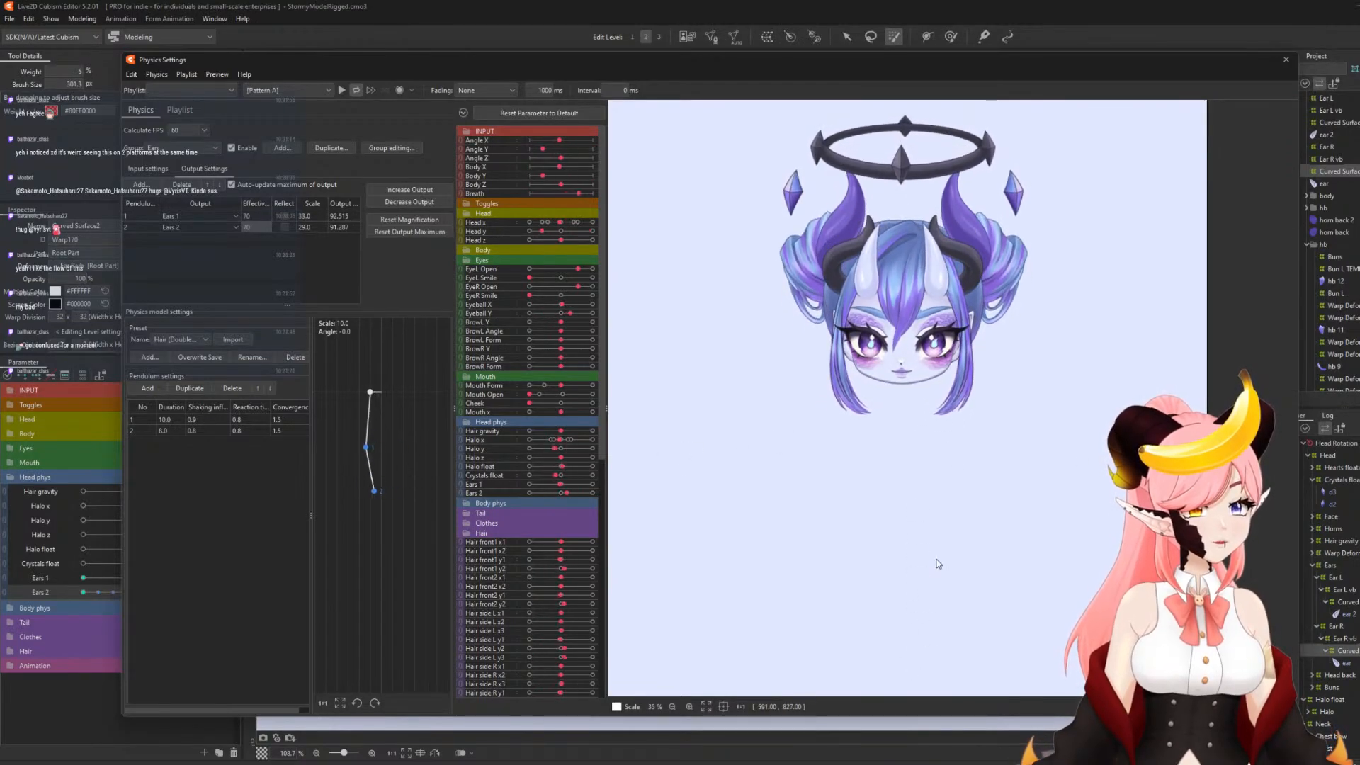
{"action": "left_click_drag", "start_coordinate": [643, 413], "coordinate": [645, 412]}
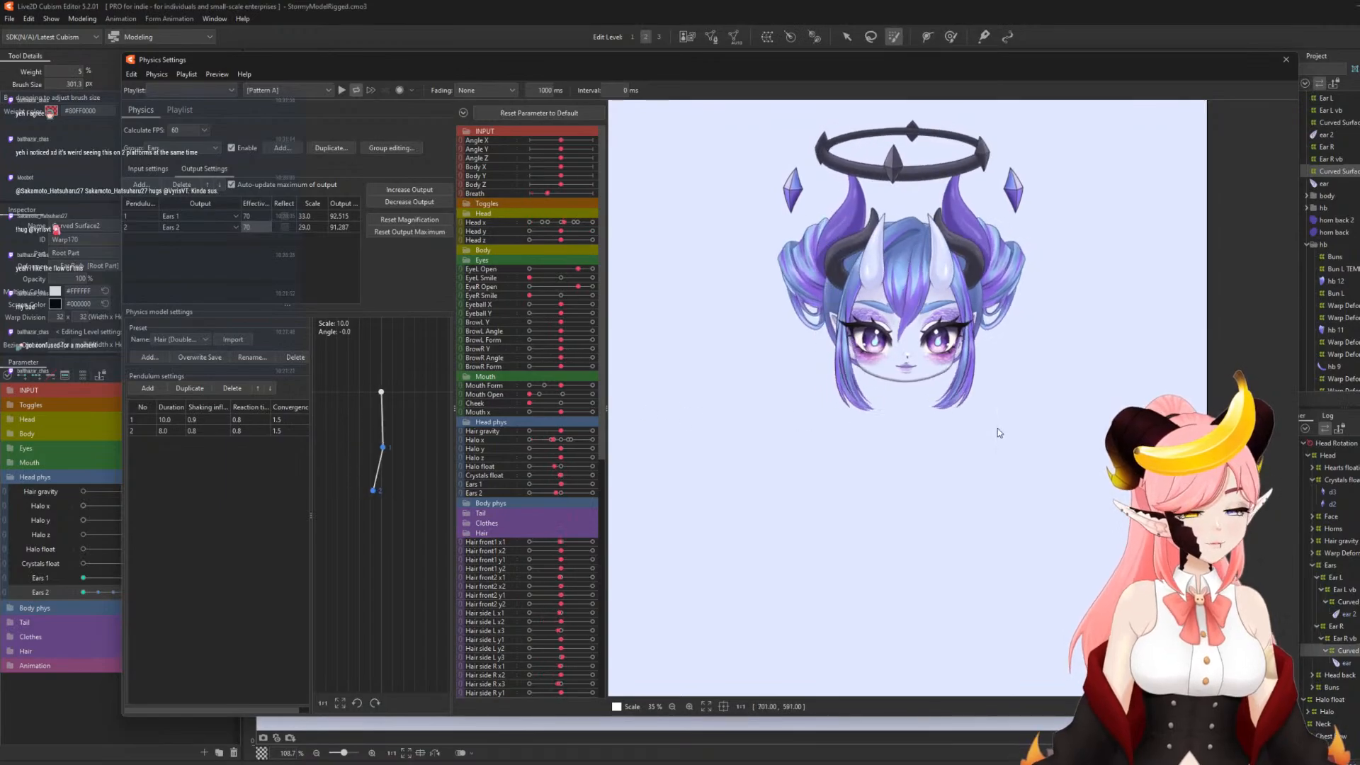
- Close the physics settings and save the StormyModelRigged model
{"action": "left_click", "coordinate": [1285, 60]}
{"action": "left_click", "coordinate": [9, 18]}
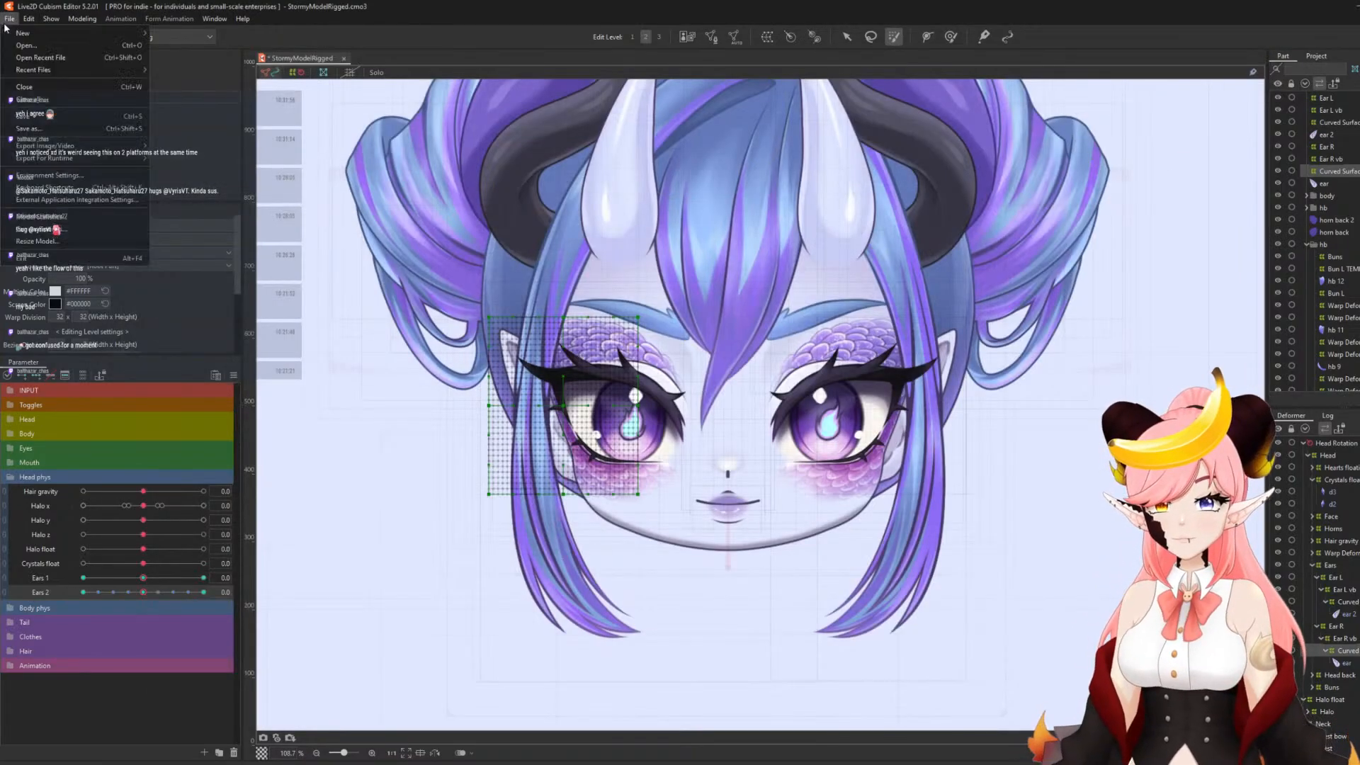
{"action": "left_click", "coordinate": [29, 116]}
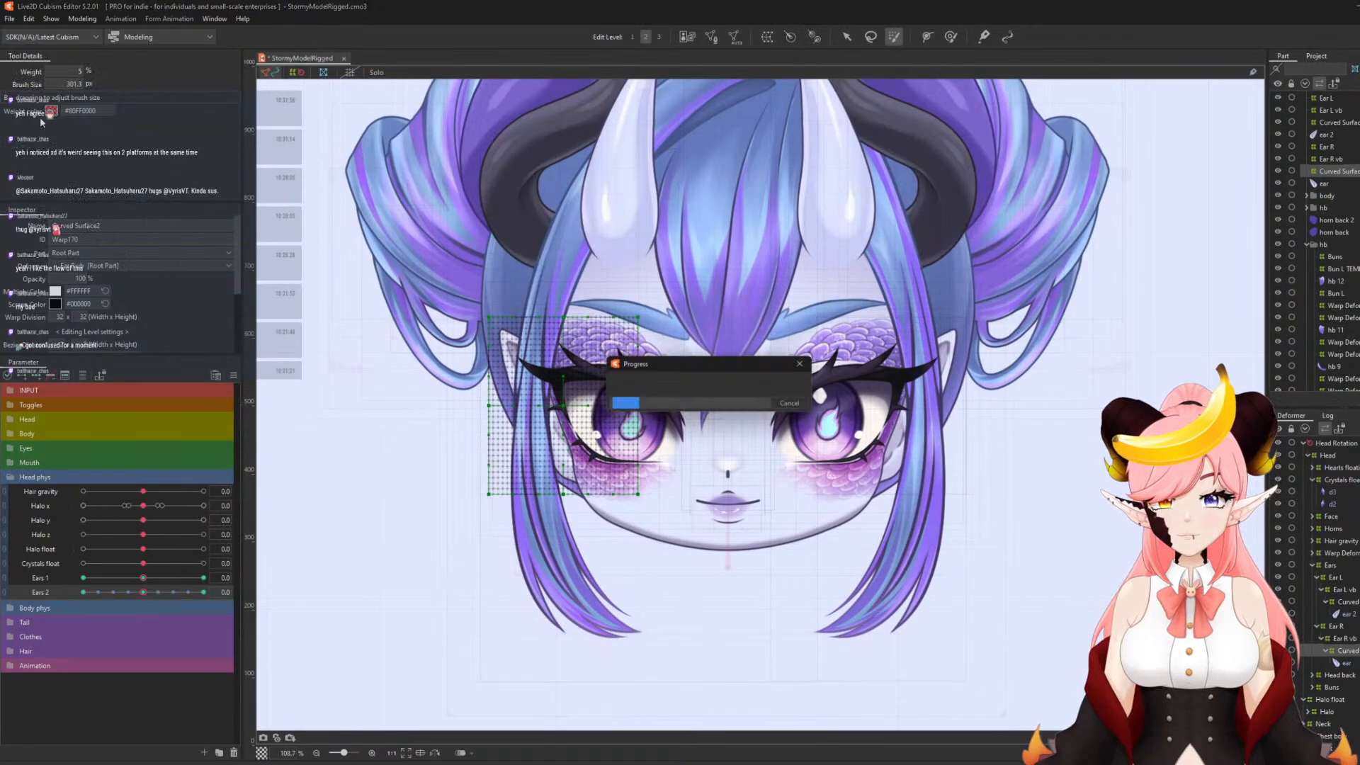
- Reopen the physics settings and turn on the external application connection to preview the model with live face tracking
{"action": "left_click", "coordinate": [82, 18]}
{"action": "left_click", "coordinate": [106, 268]}
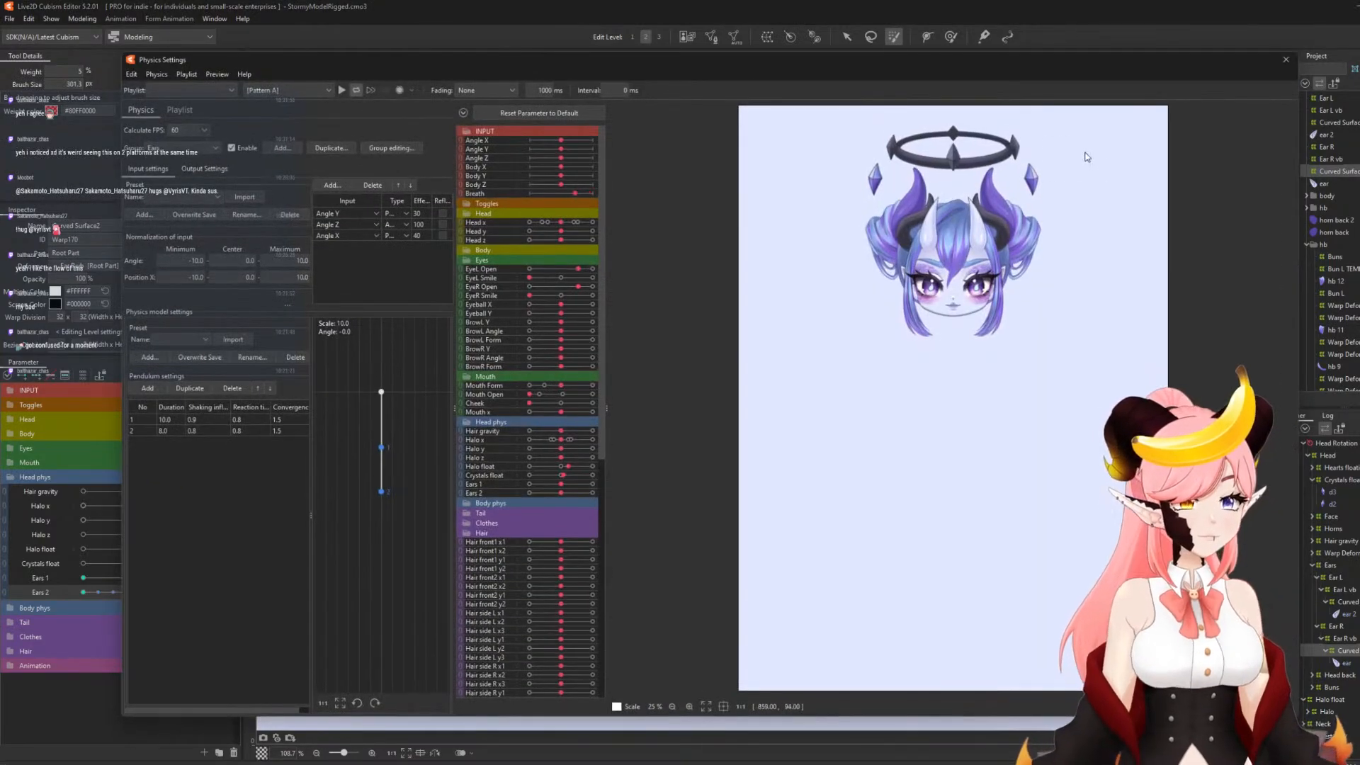
{"action": "scroll", "coordinate": [935, 184], "scroll_direction": "up", "scroll_amount": 3}
{"action": "scroll", "coordinate": [921, 253], "scroll_direction": "up", "scroll_amount": 1}
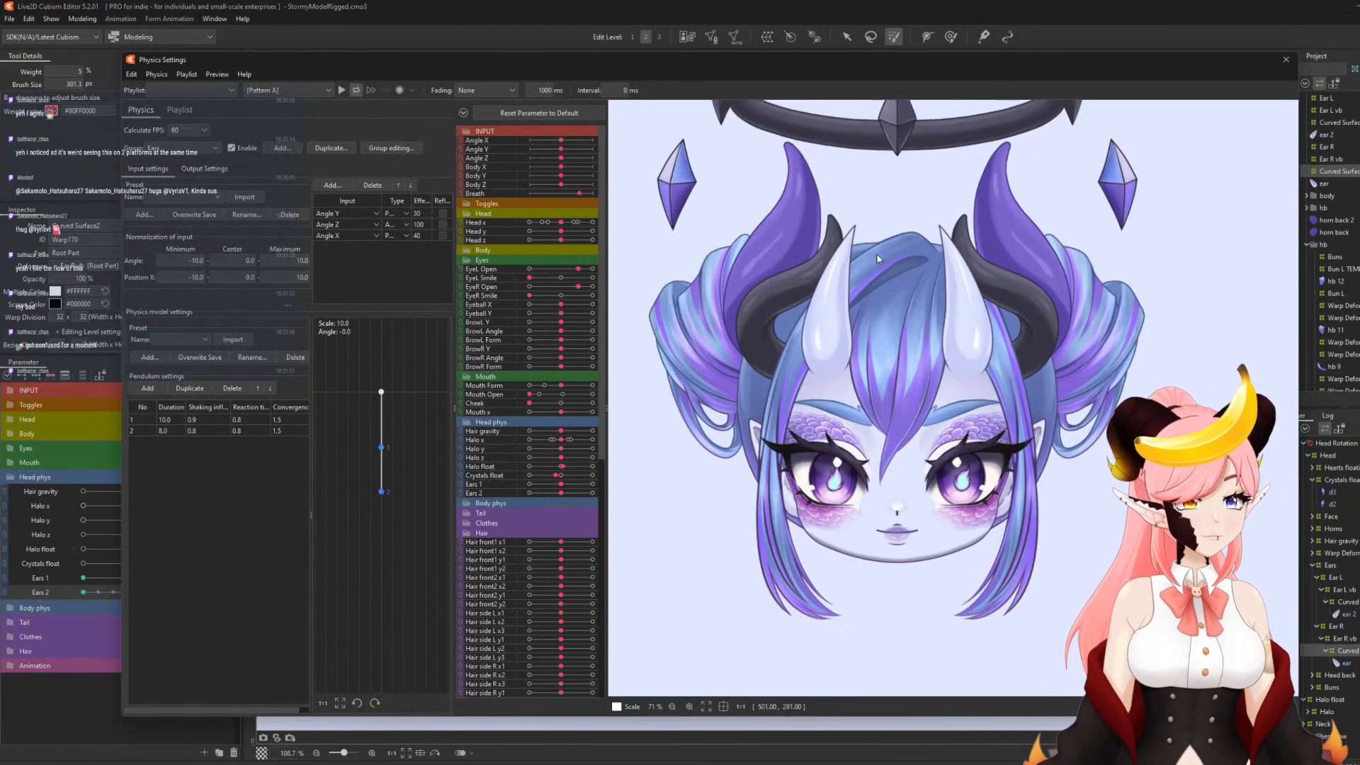
{"action": "scroll", "coordinate": [961, 275], "scroll_direction": "down", "scroll_amount": 1}
{"action": "scroll", "coordinate": [850, 241], "scroll_direction": "up", "scroll_amount": 3}
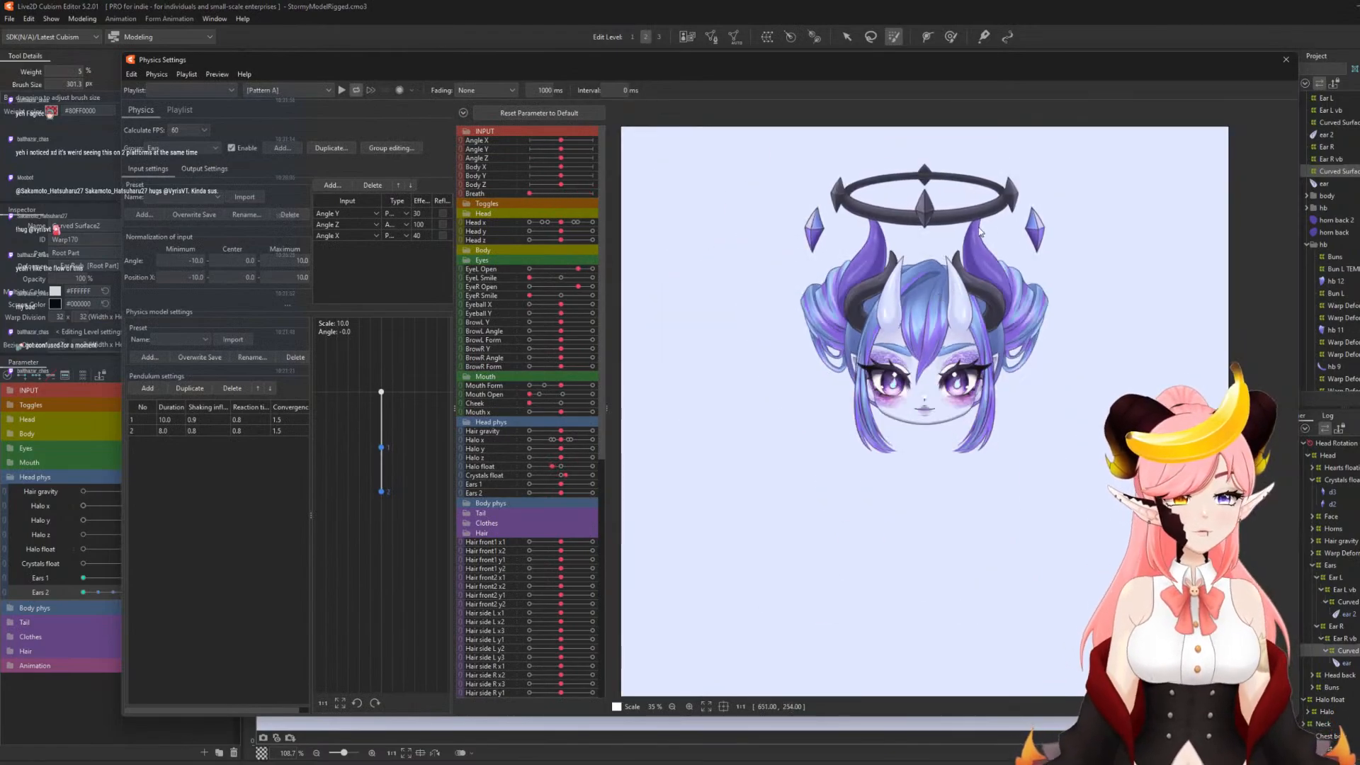
{"action": "scroll", "coordinate": [856, 228], "scroll_direction": "down", "scroll_amount": 3}
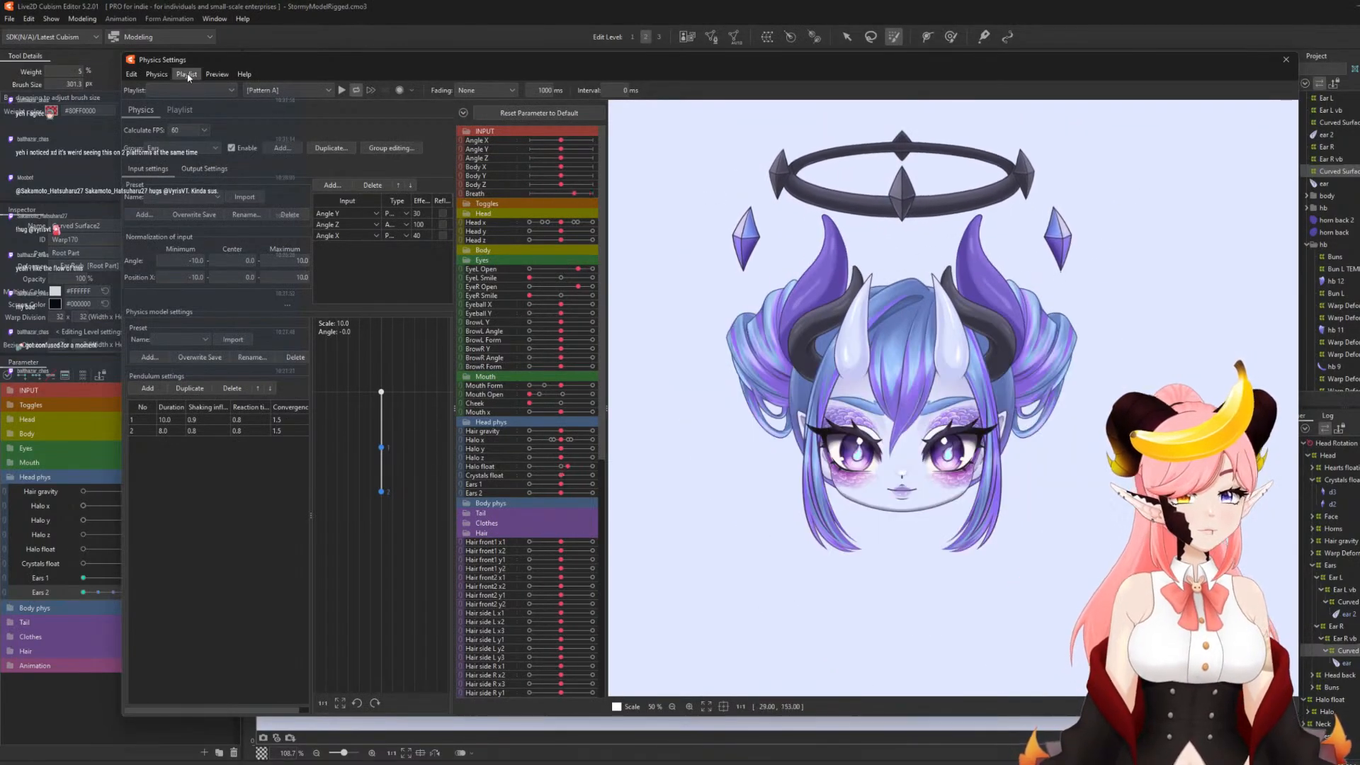
{"action": "left_click", "coordinate": [227, 76]}
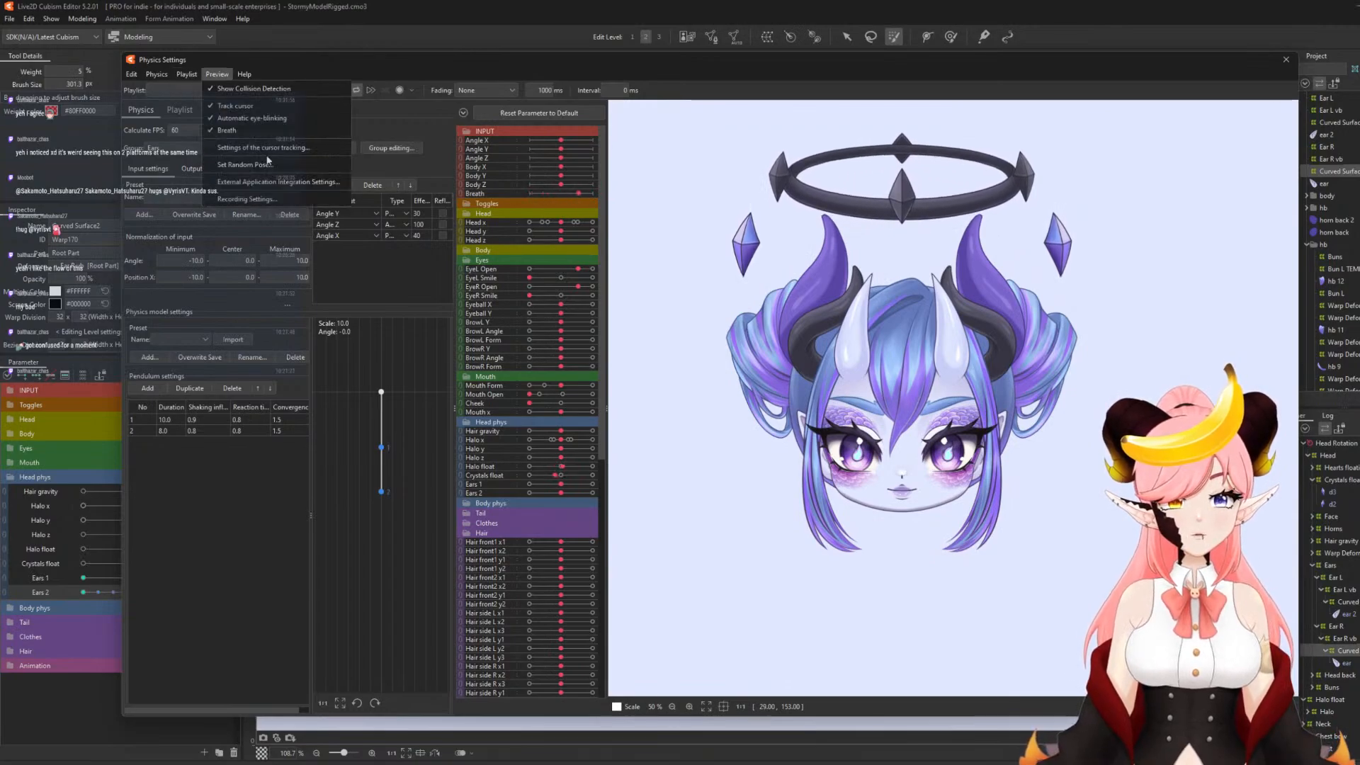
{"action": "left_click", "coordinate": [278, 182]}
{"action": "left_click", "coordinate": [648, 360]}
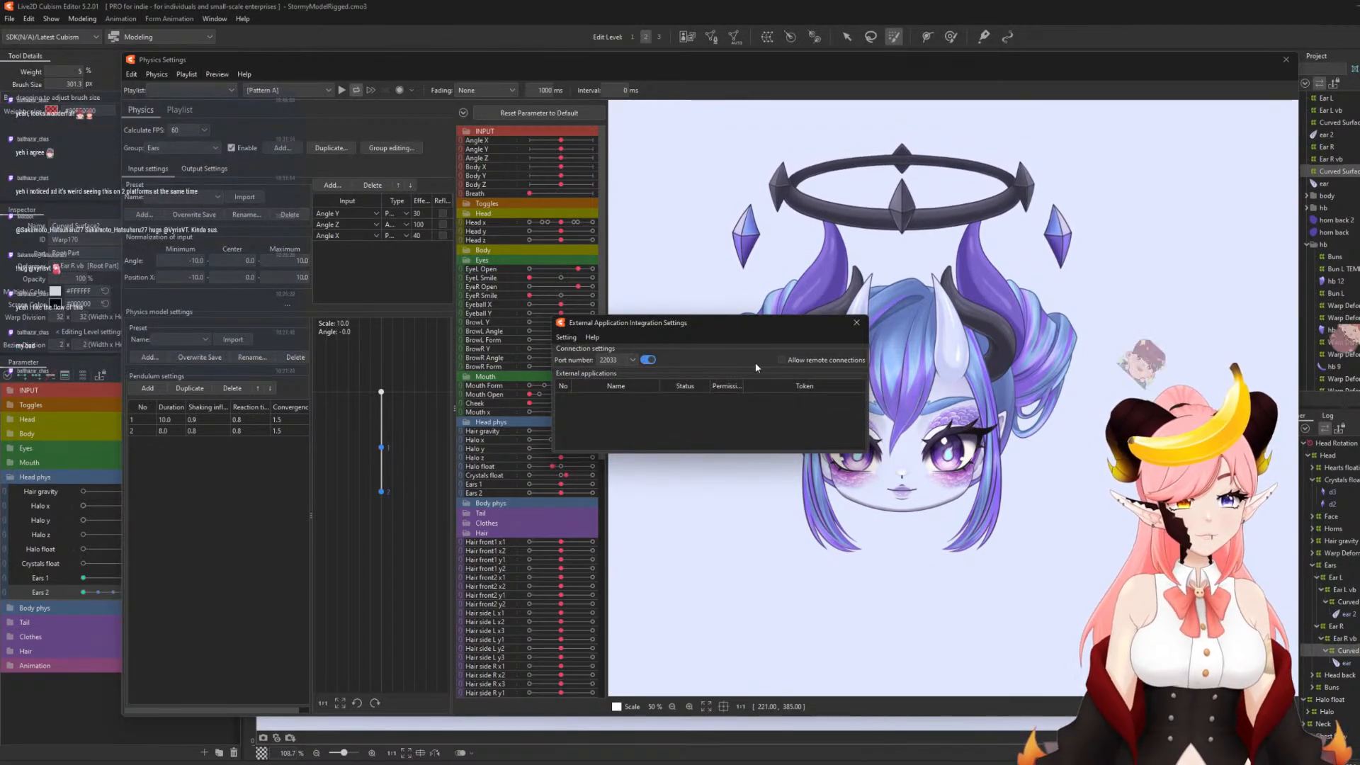
{"action": "left_click", "coordinate": [856, 326]}
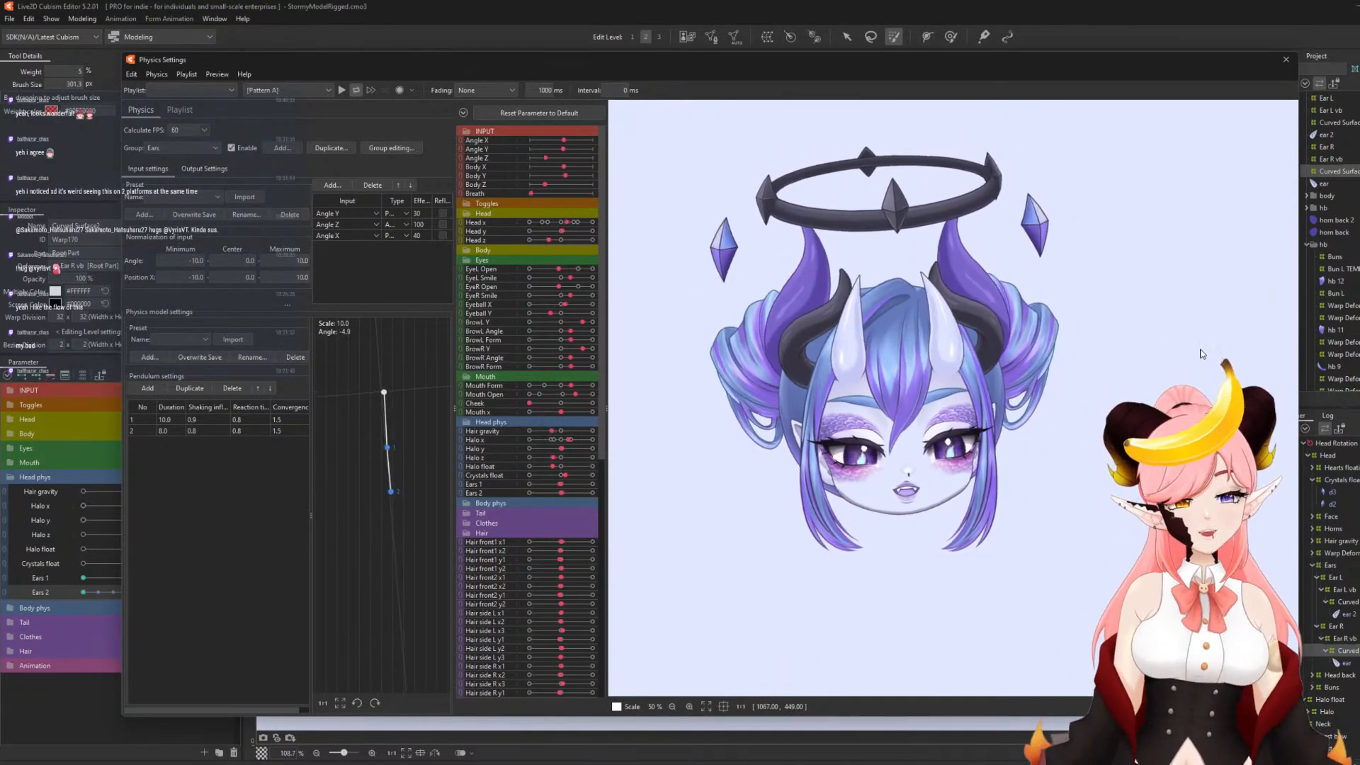
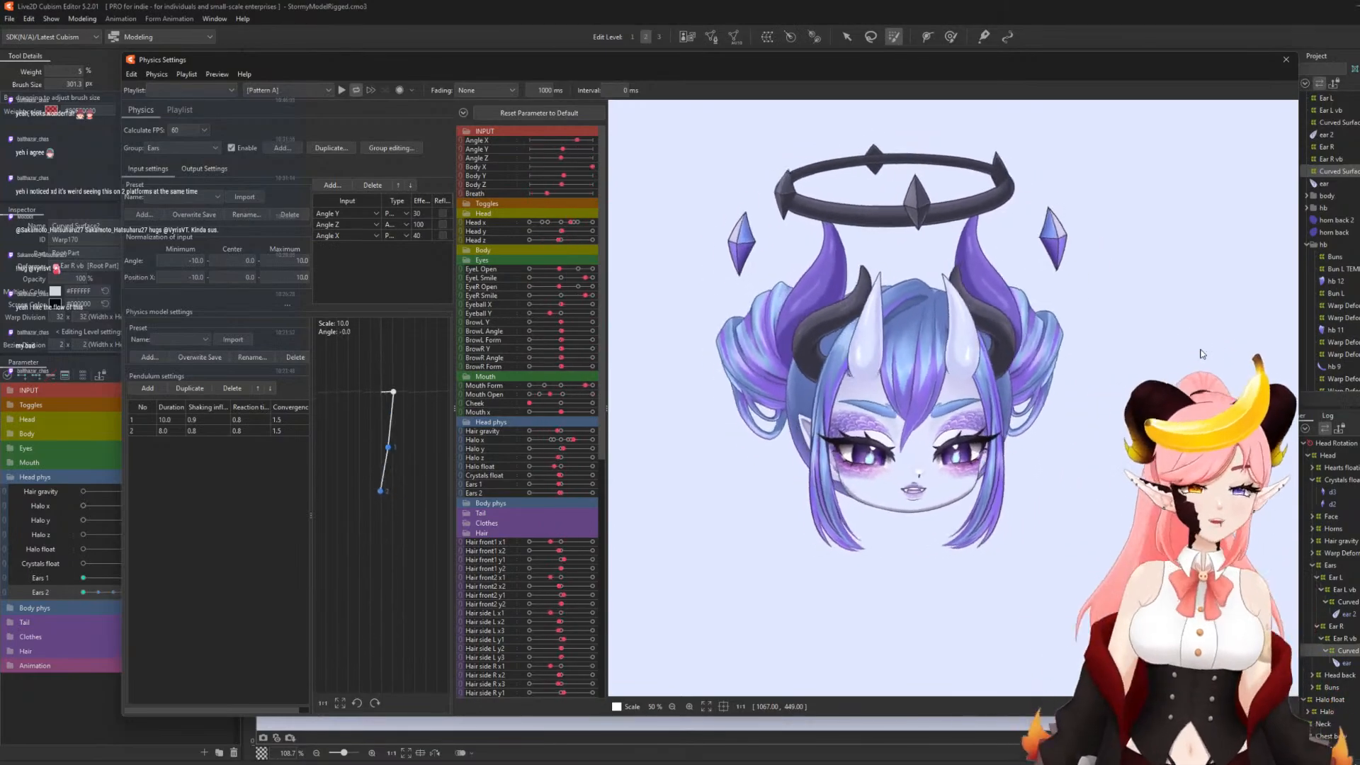
- Turn off the external application connection and close the physics settings
{"action": "left_click", "coordinate": [216, 74]}
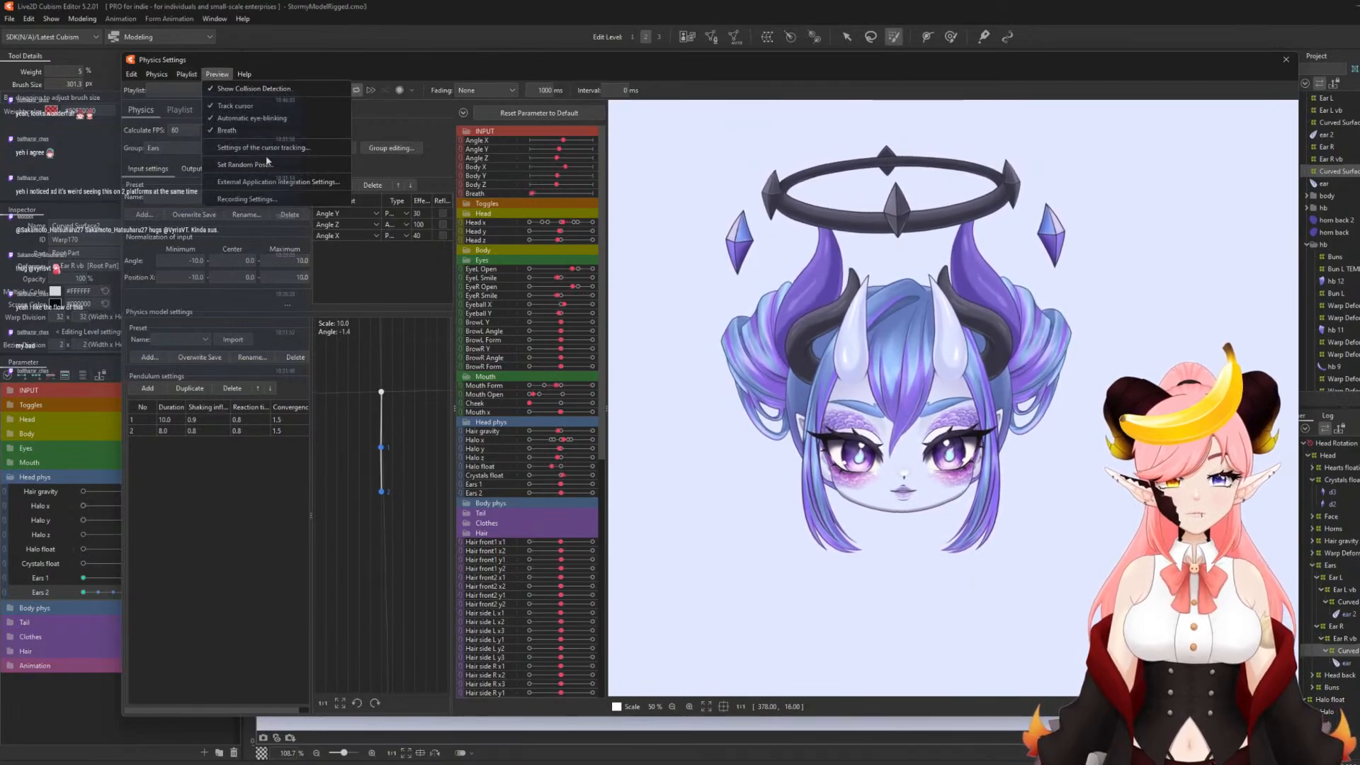
{"action": "left_click", "coordinate": [271, 182]}
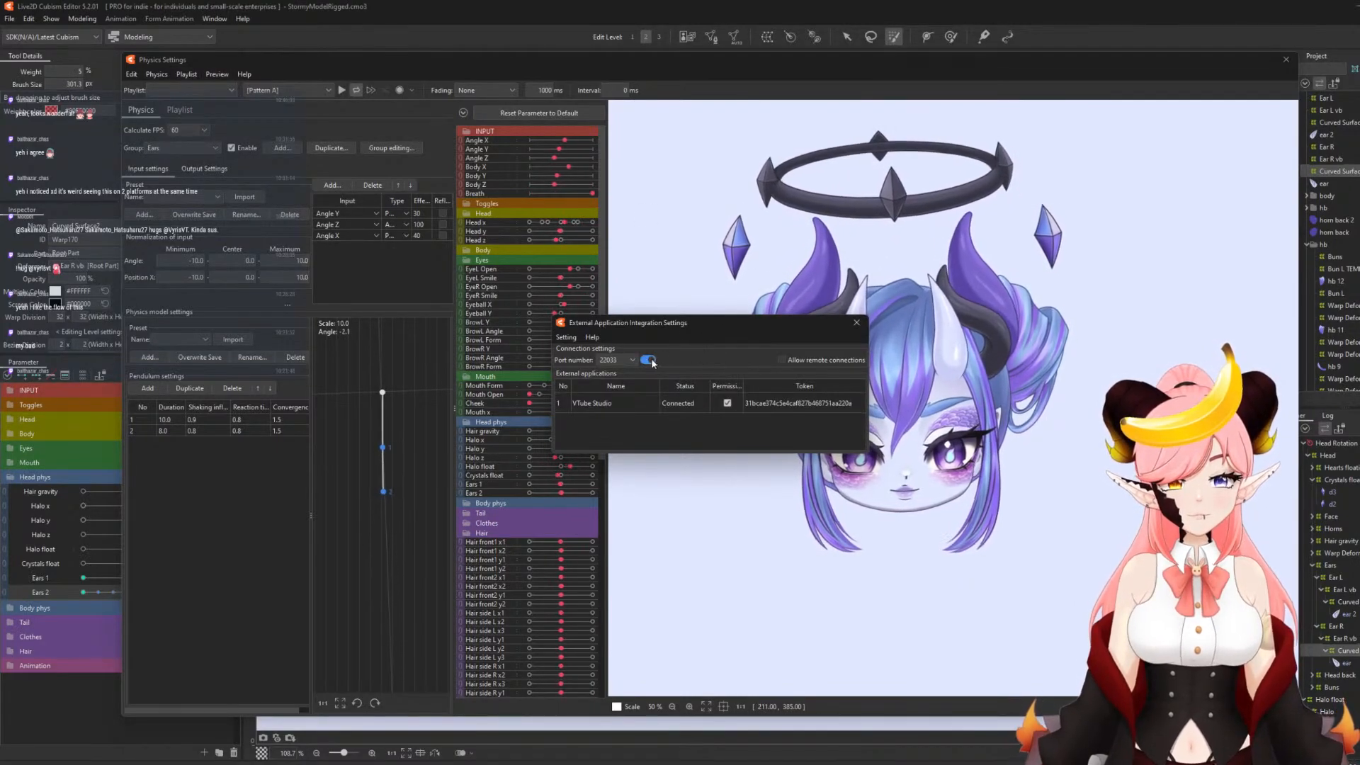
{"action": "left_click", "coordinate": [855, 322]}
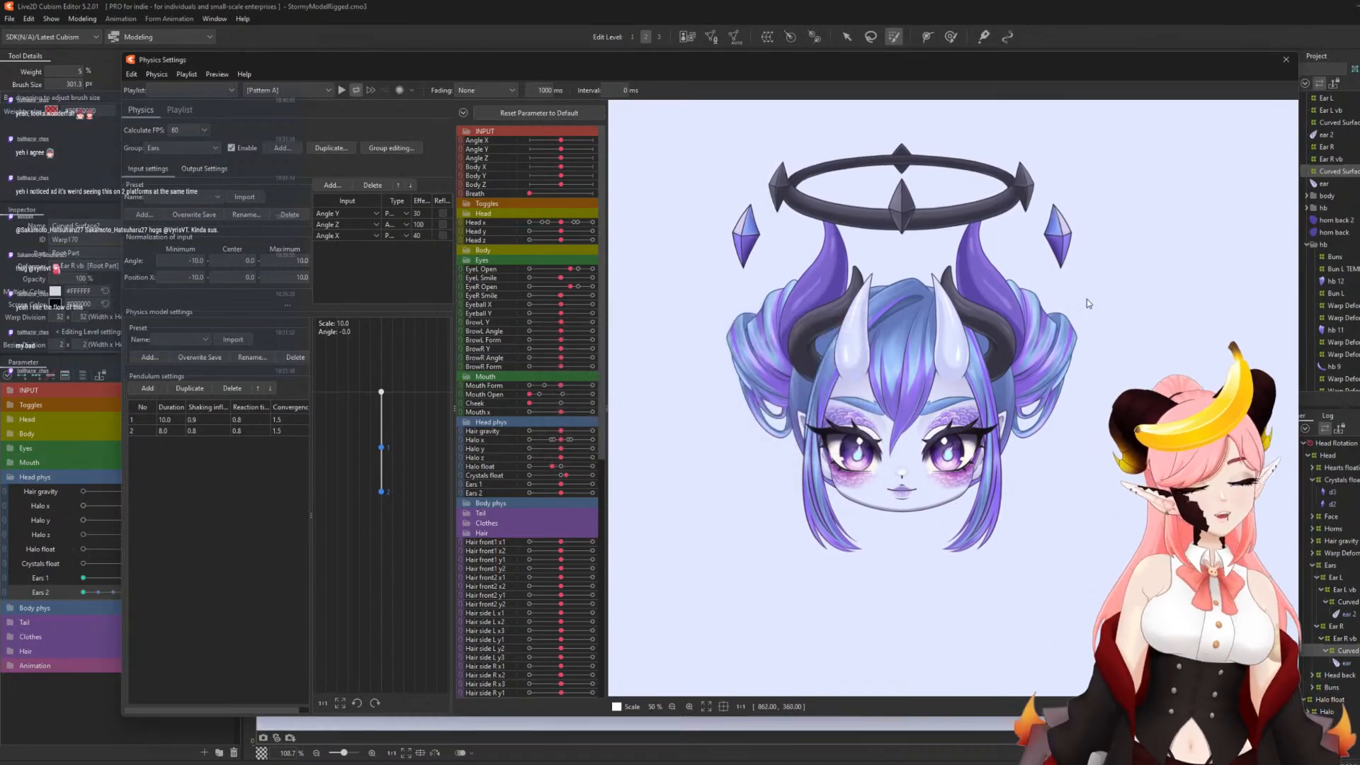
{"action": "left_click", "coordinate": [1284, 61]}
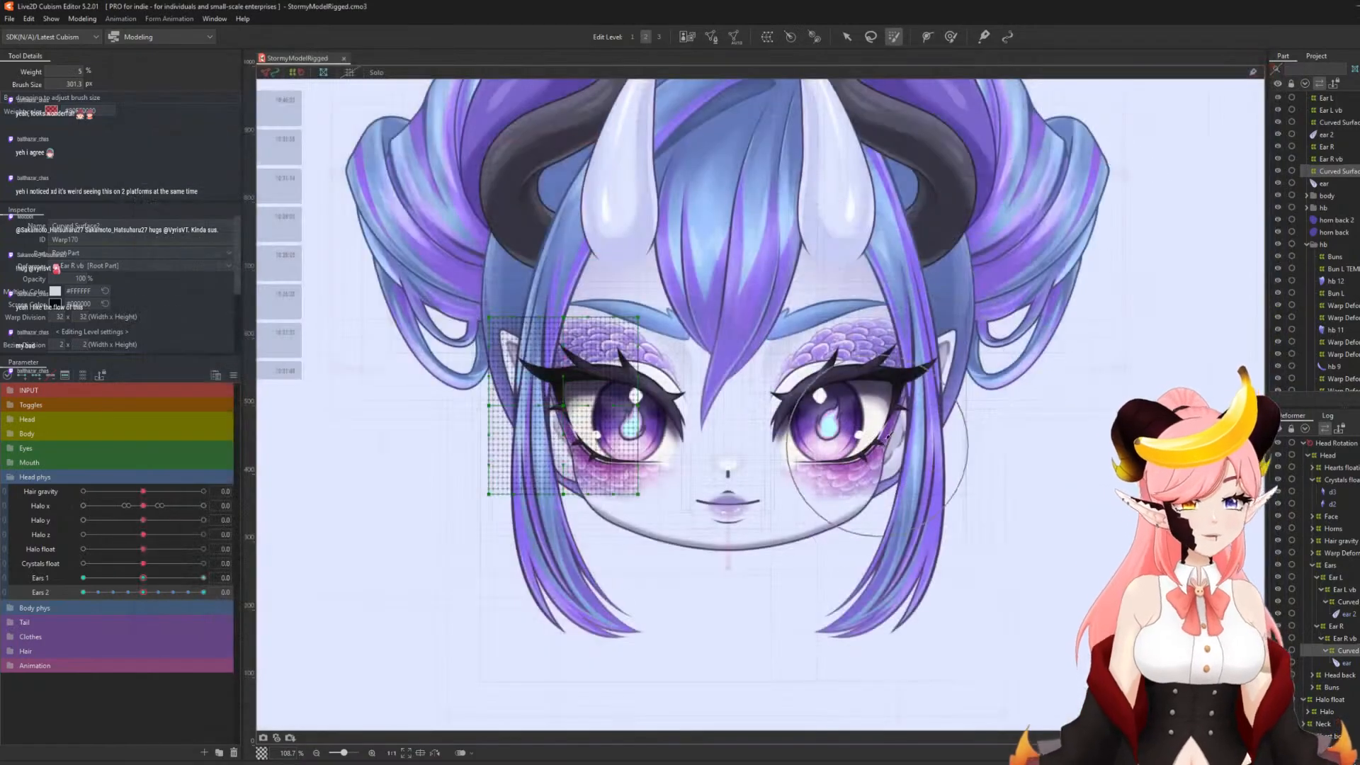
- Switch to the Arrow tool and deselect the ear warp deformer by picking the empty background
{"action": "left_click", "coordinate": [846, 36]}
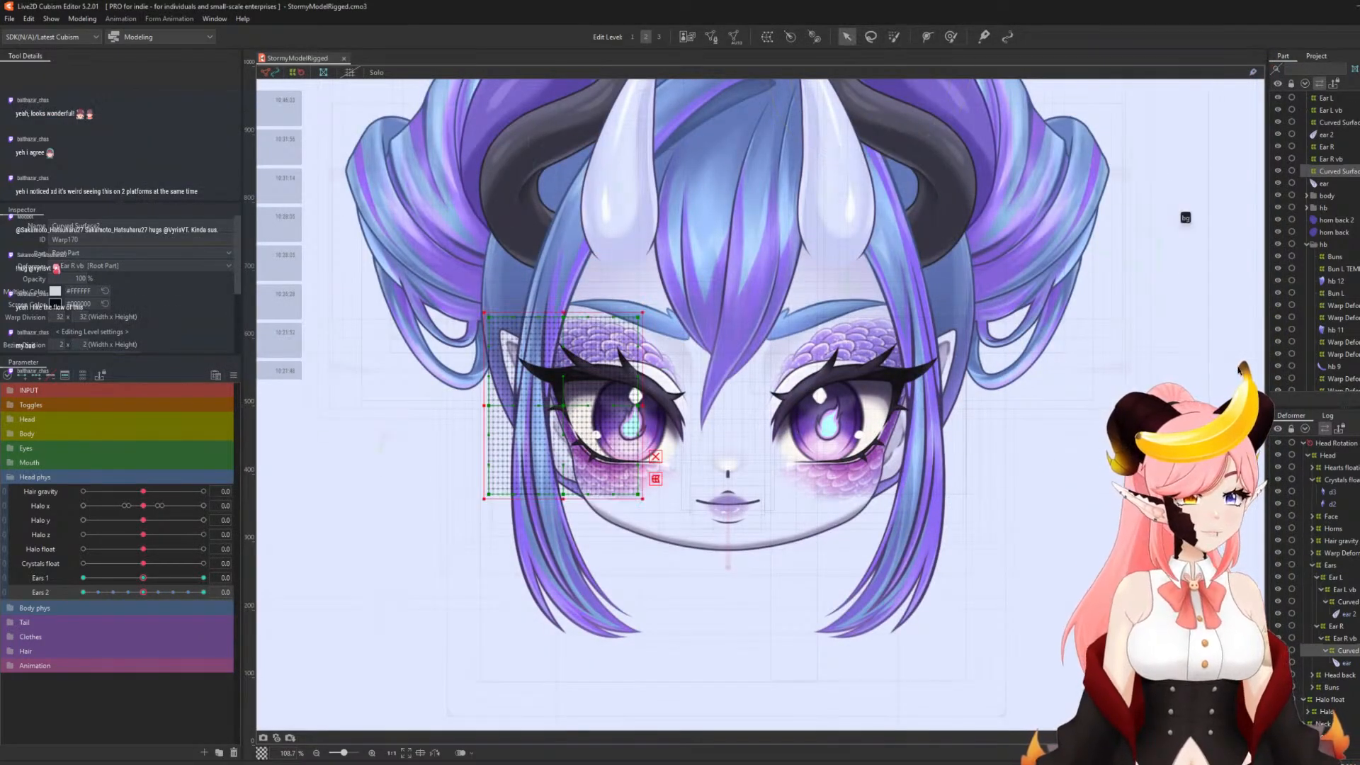
{"action": "left_click", "coordinate": [1206, 366]}
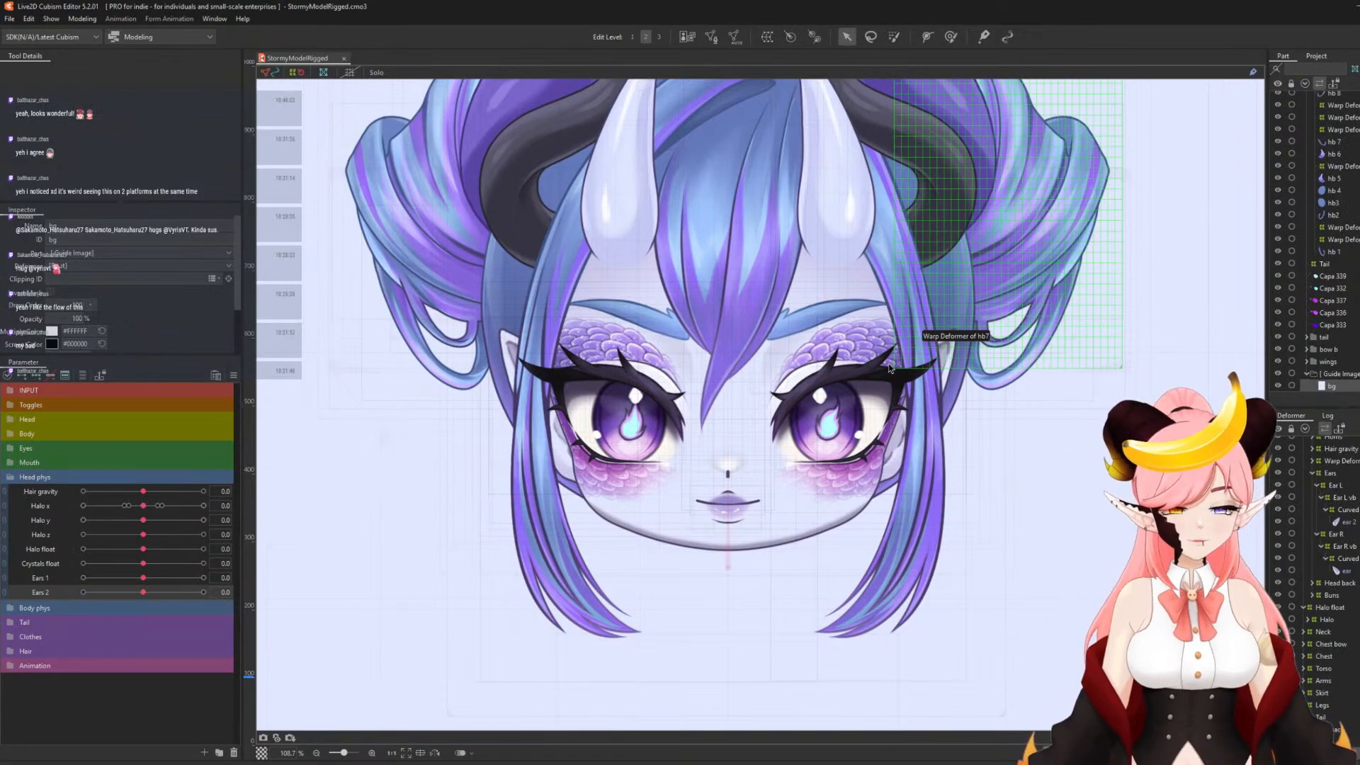